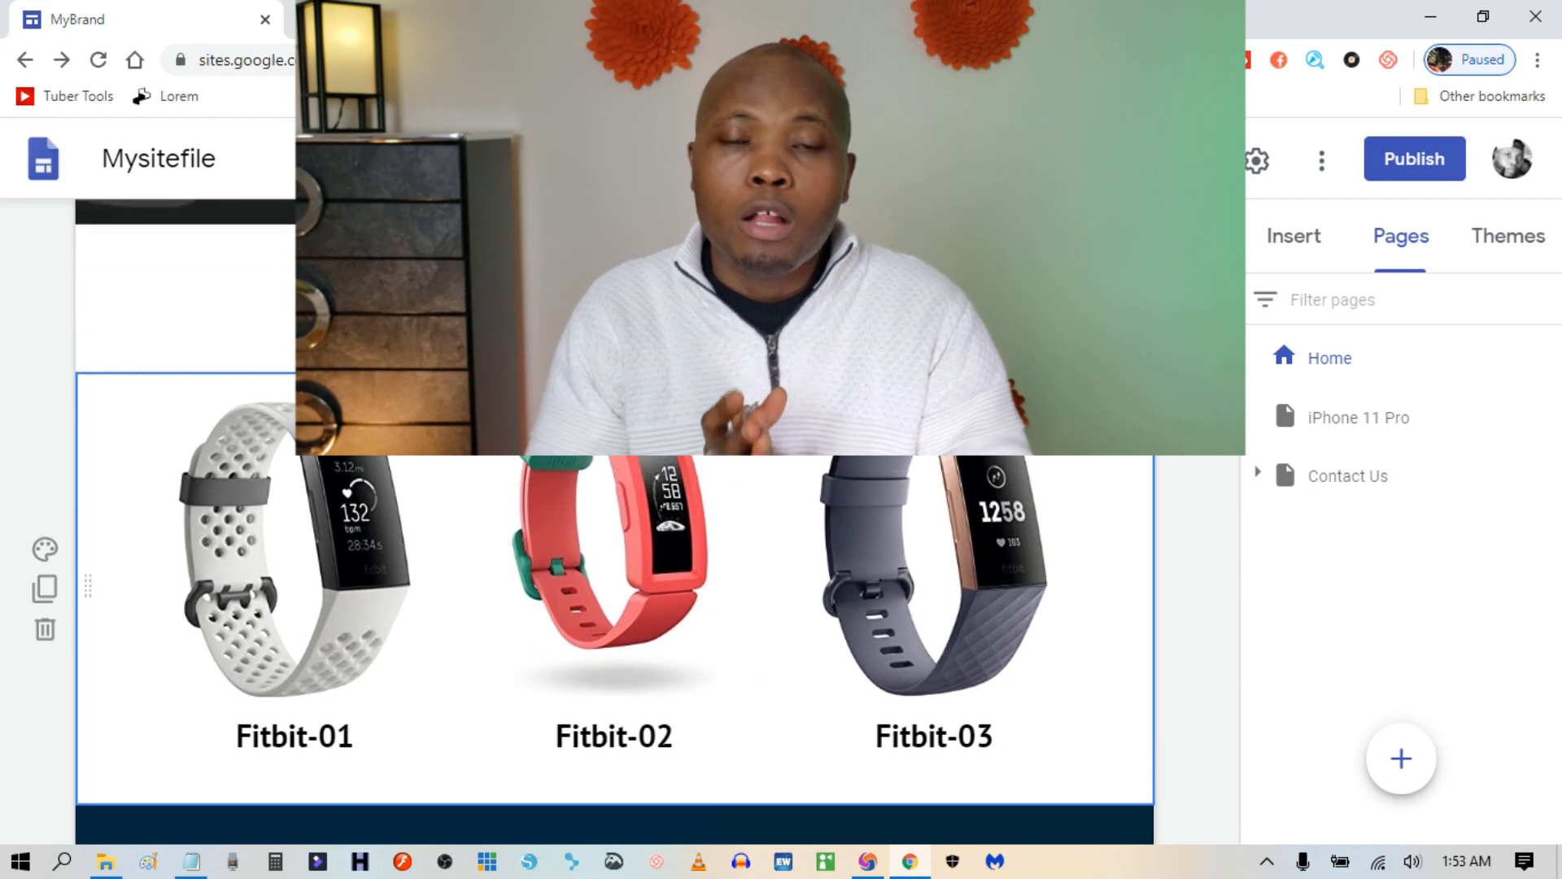
Examine the Fitbit product section of the finished MyBrand site in the editor and in its phone-size preview, and close the preview.
{"action": "scroll", "coordinate": [685, 509], "scroll_direction": "up", "scroll_amount": 3}
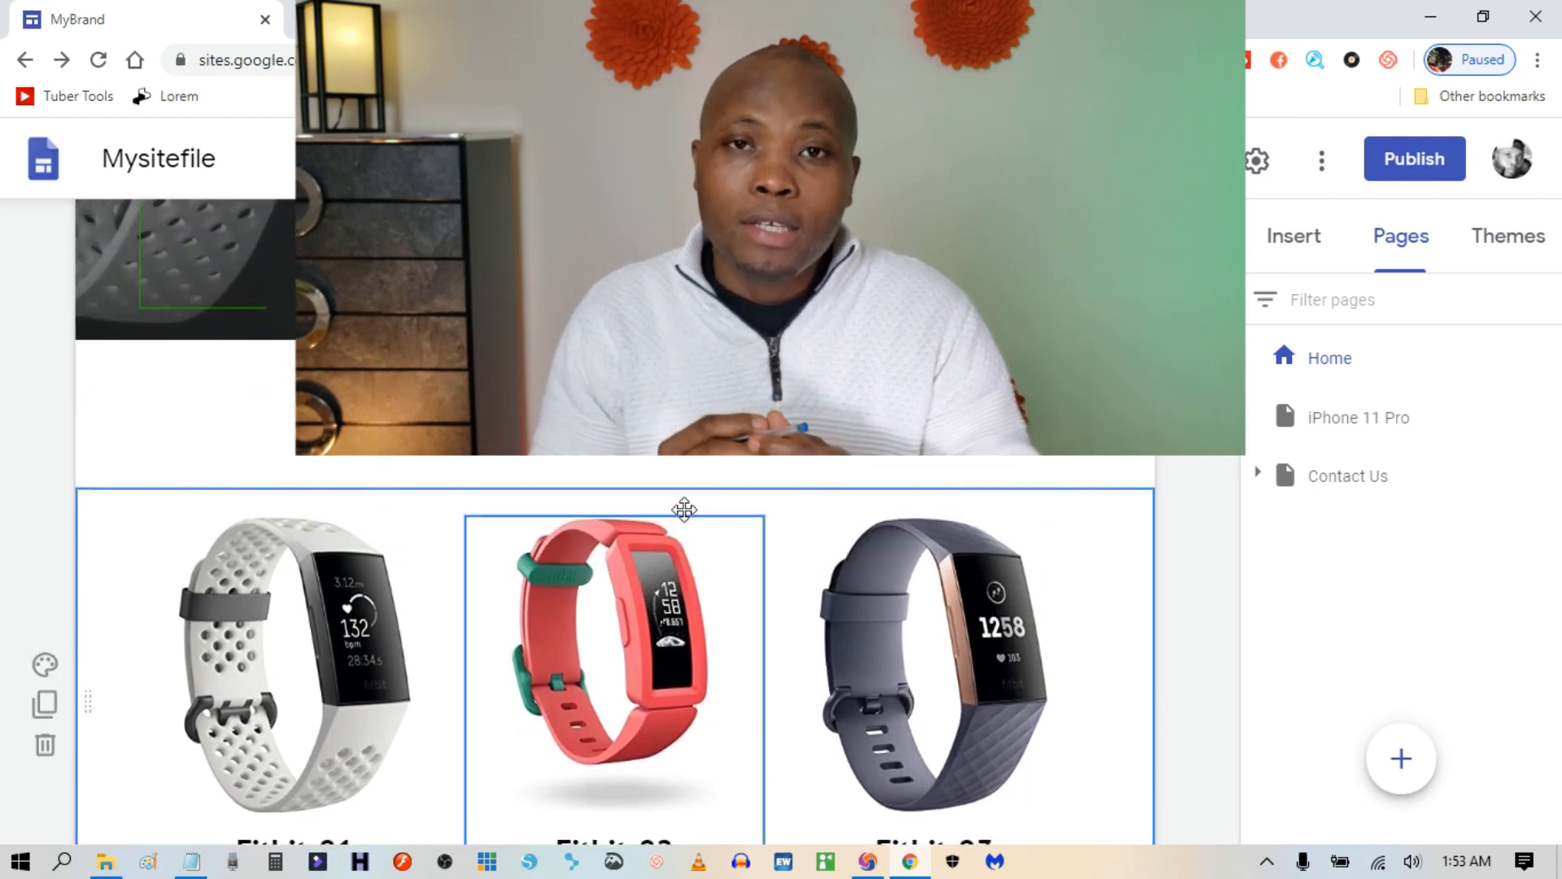
{"action": "scroll", "coordinate": [670, 642], "scroll_direction": "down", "scroll_amount": 2}
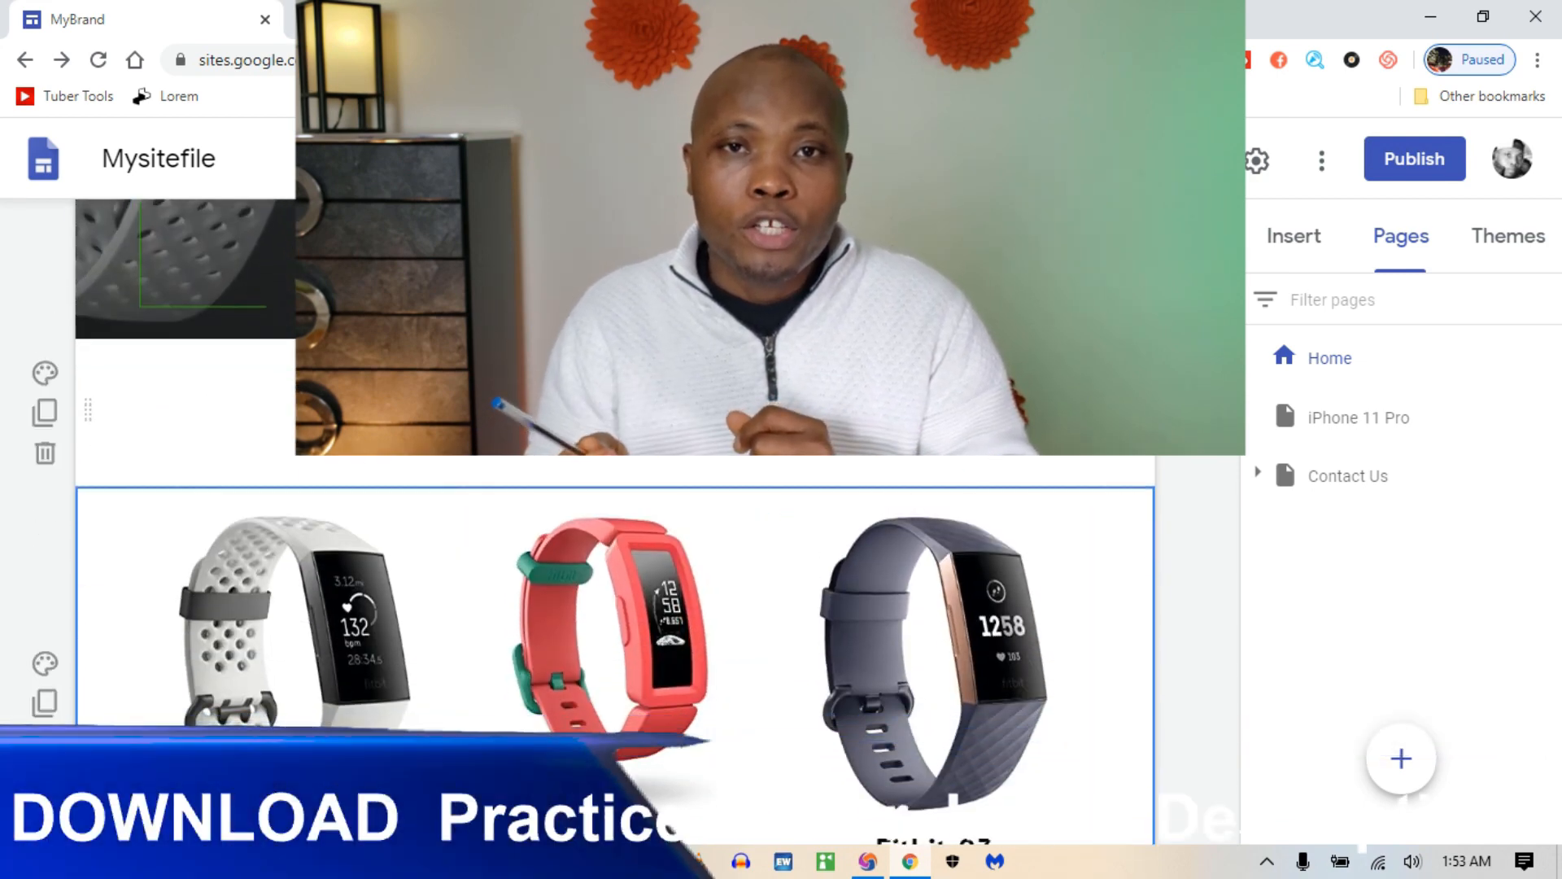
{"action": "scroll", "coordinate": [1074, 501], "scroll_direction": "up", "scroll_amount": 4}
{"action": "scroll", "coordinate": [953, 545], "scroll_direction": "down", "scroll_amount": 4}
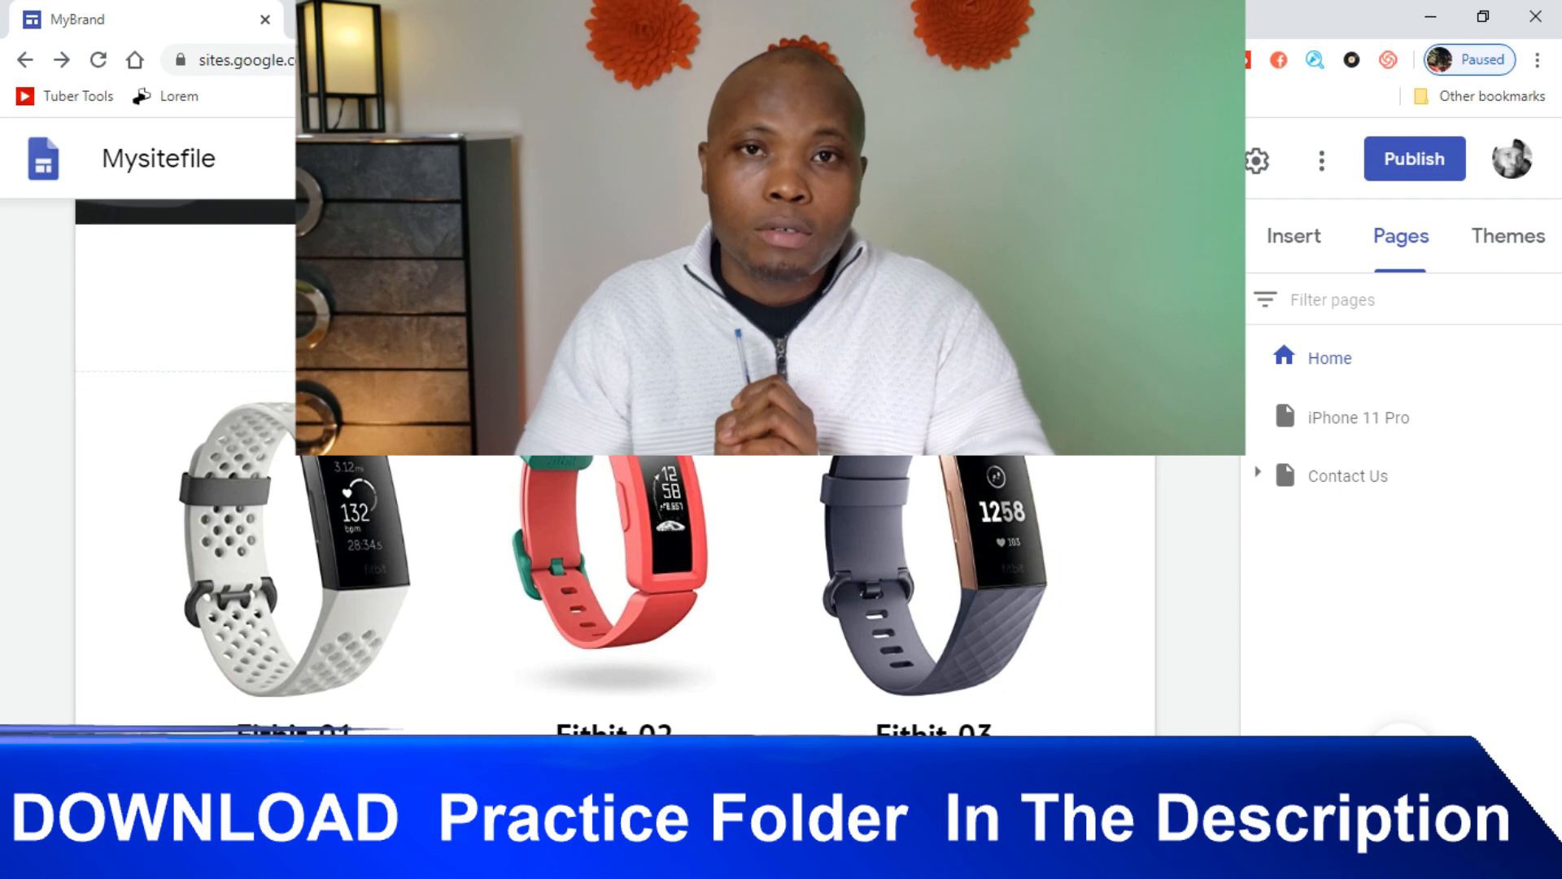
{"action": "left_click", "coordinate": [1061, 161]}
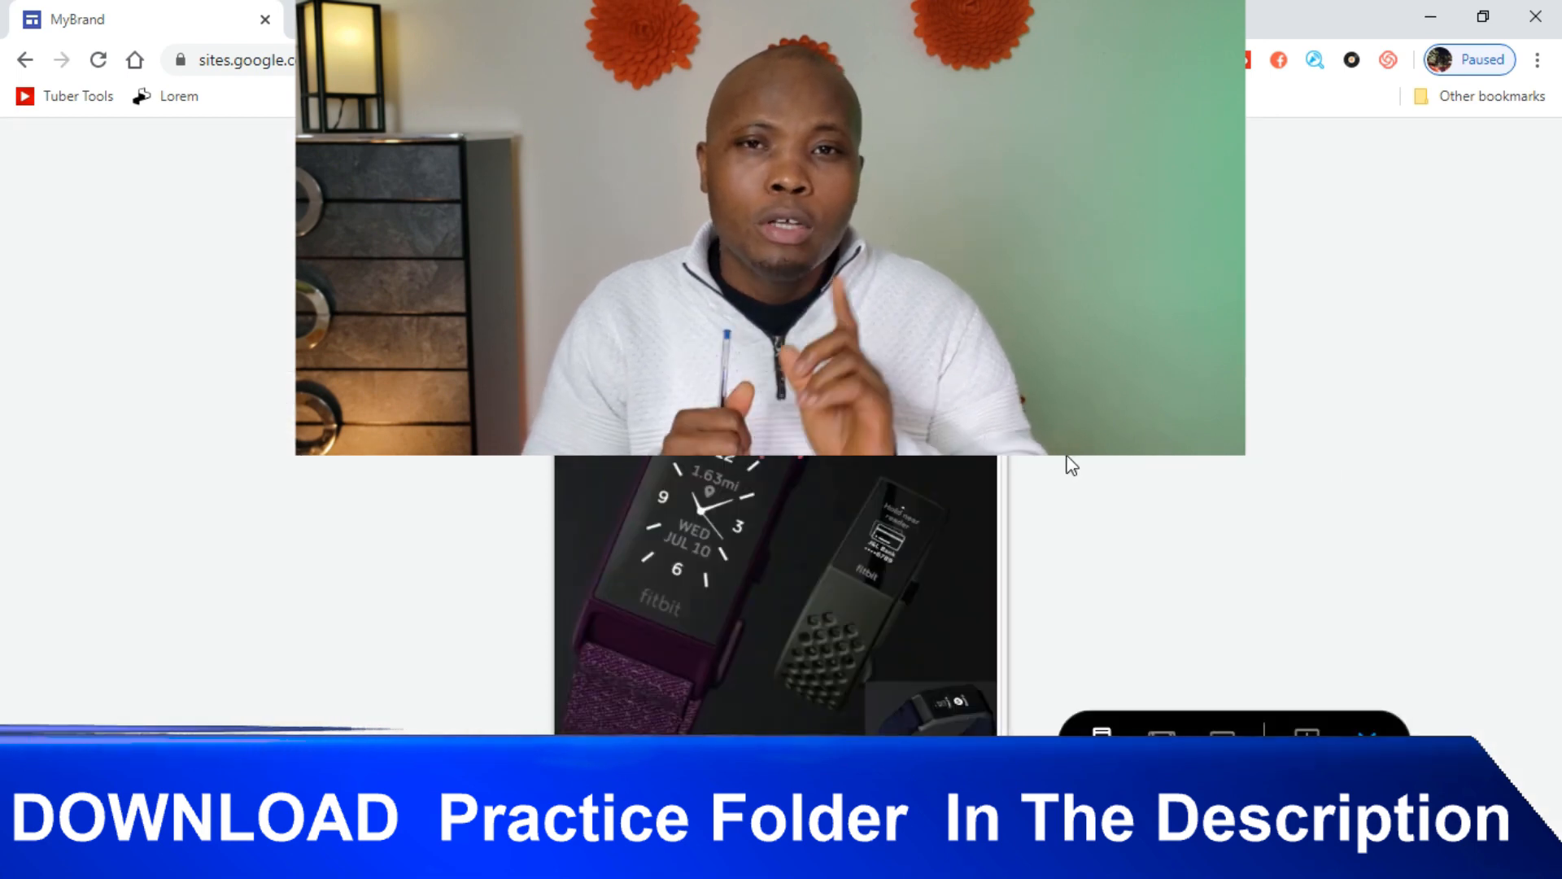
{"action": "scroll", "coordinate": [859, 476], "scroll_direction": "down", "scroll_amount": 5}
{"action": "scroll", "coordinate": [865, 486], "scroll_direction": "down", "scroll_amount": 5}
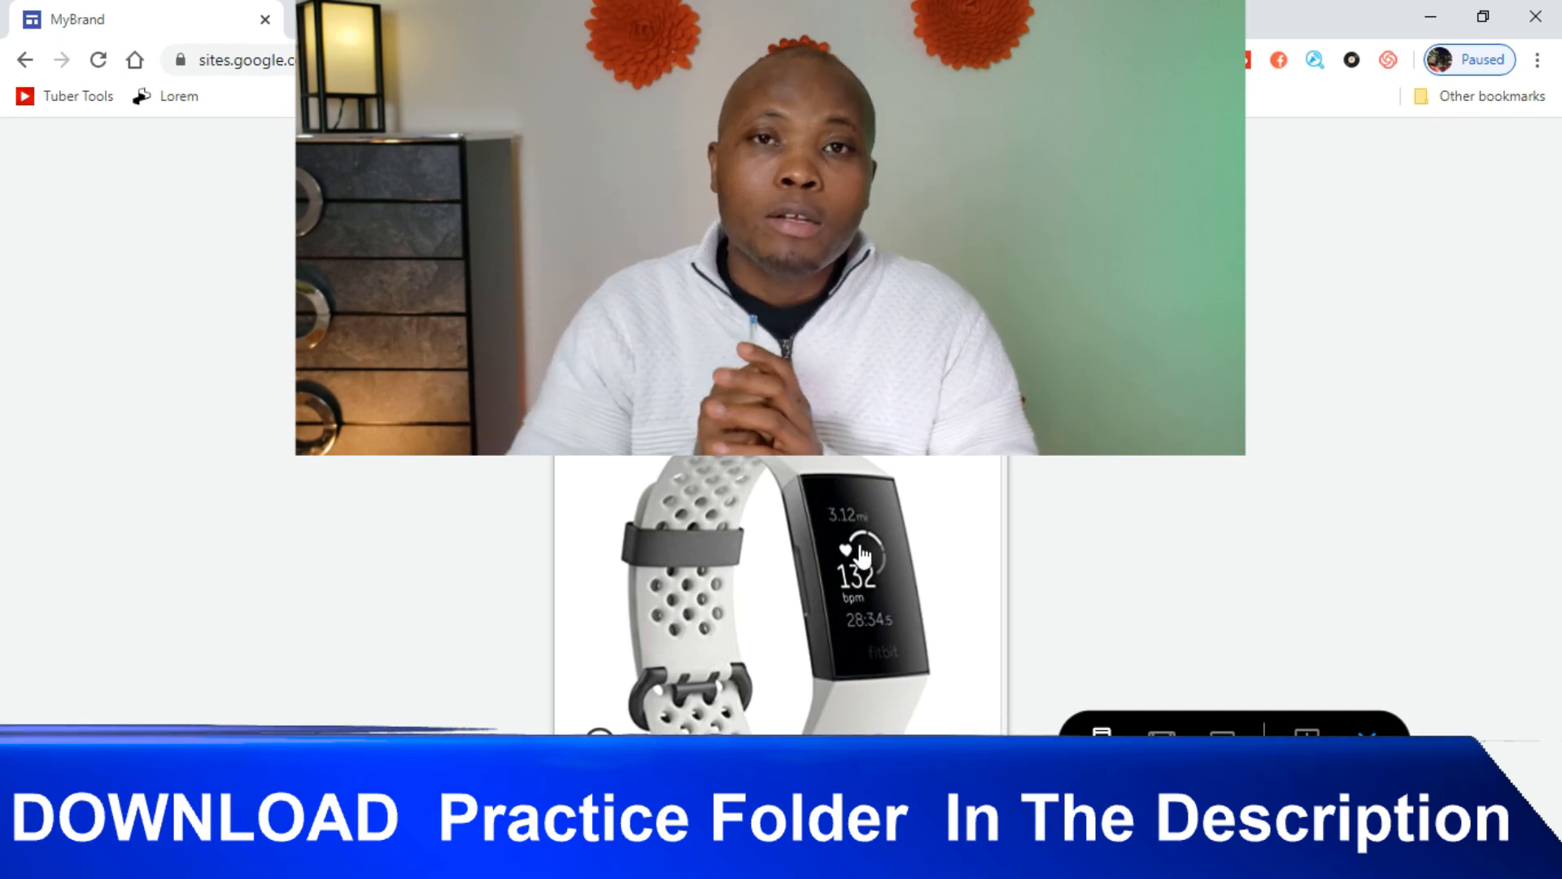
{"action": "left_click", "coordinate": [840, 518]}
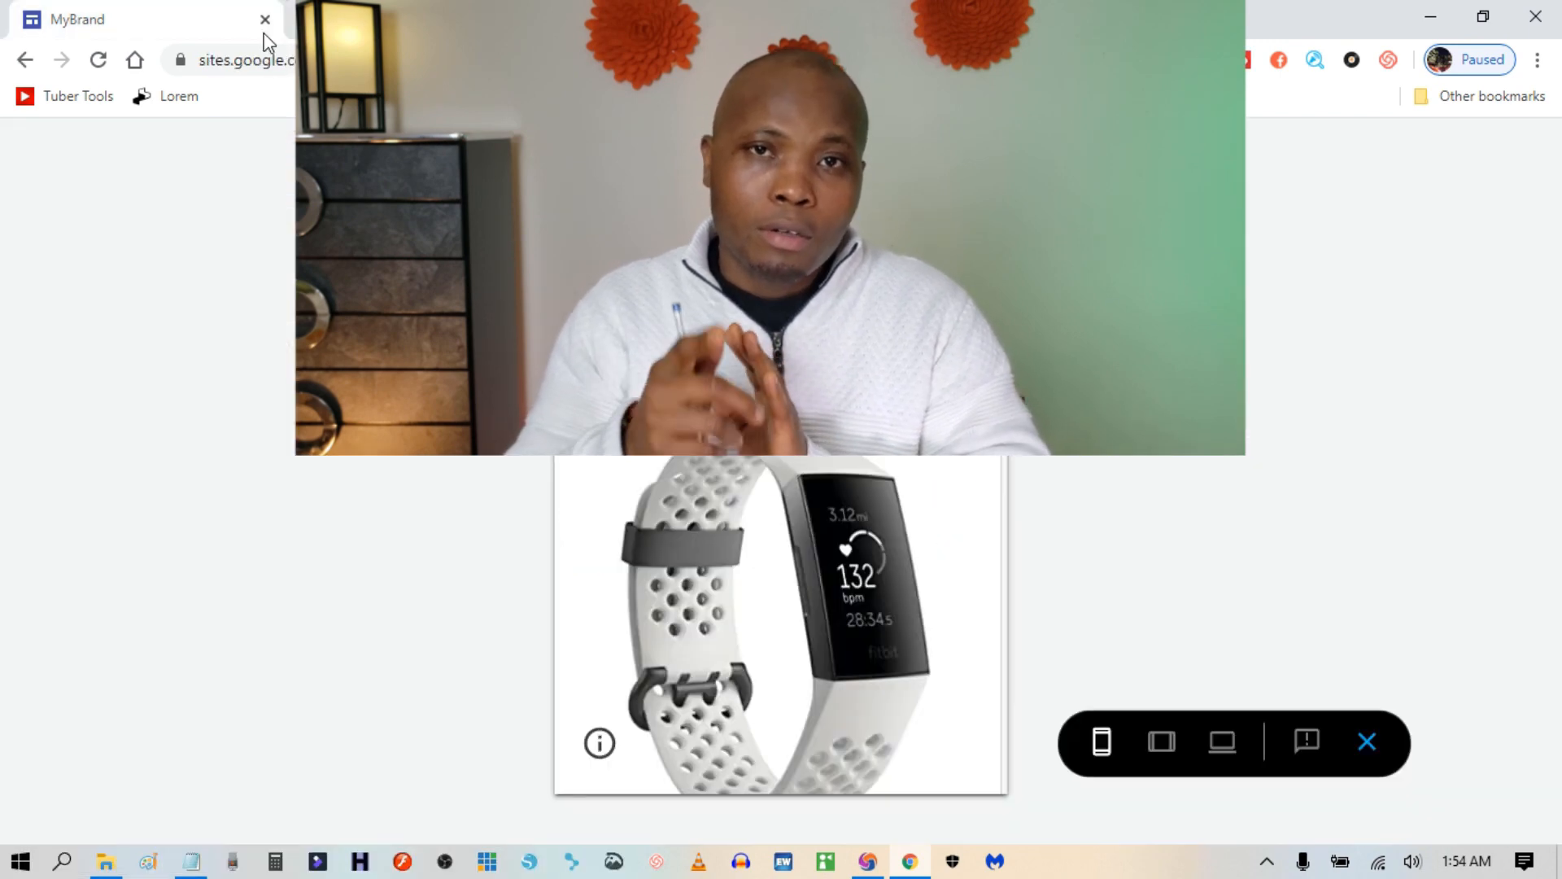
{"action": "left_click", "coordinate": [1367, 741]}
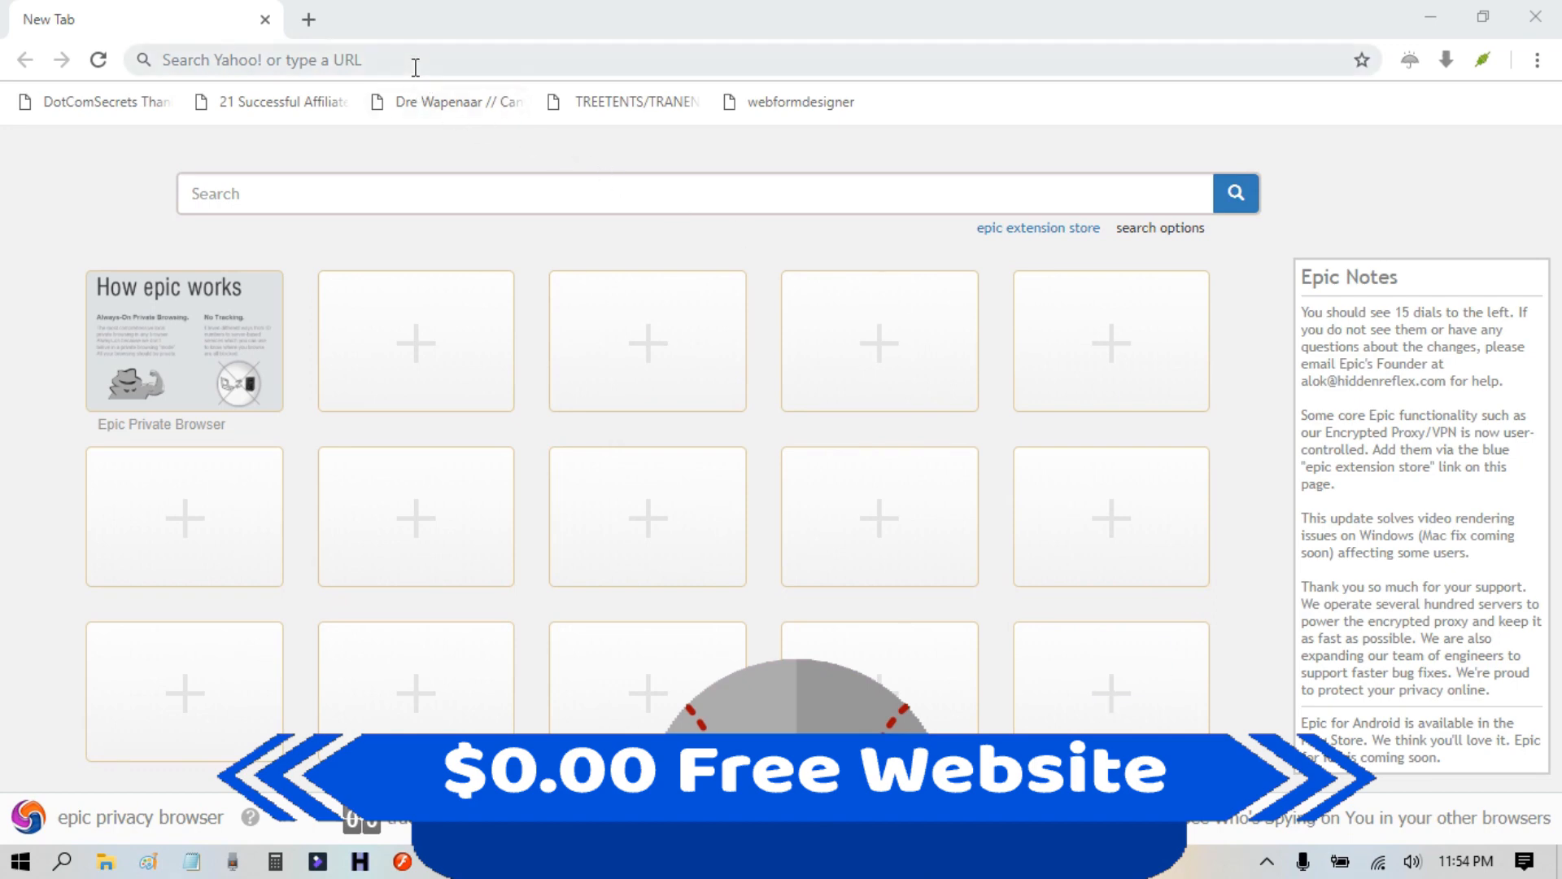
Open google.com/sites from the blank browser tab to reach Google Sites.
{"action": "left_click", "coordinate": [415, 68]}
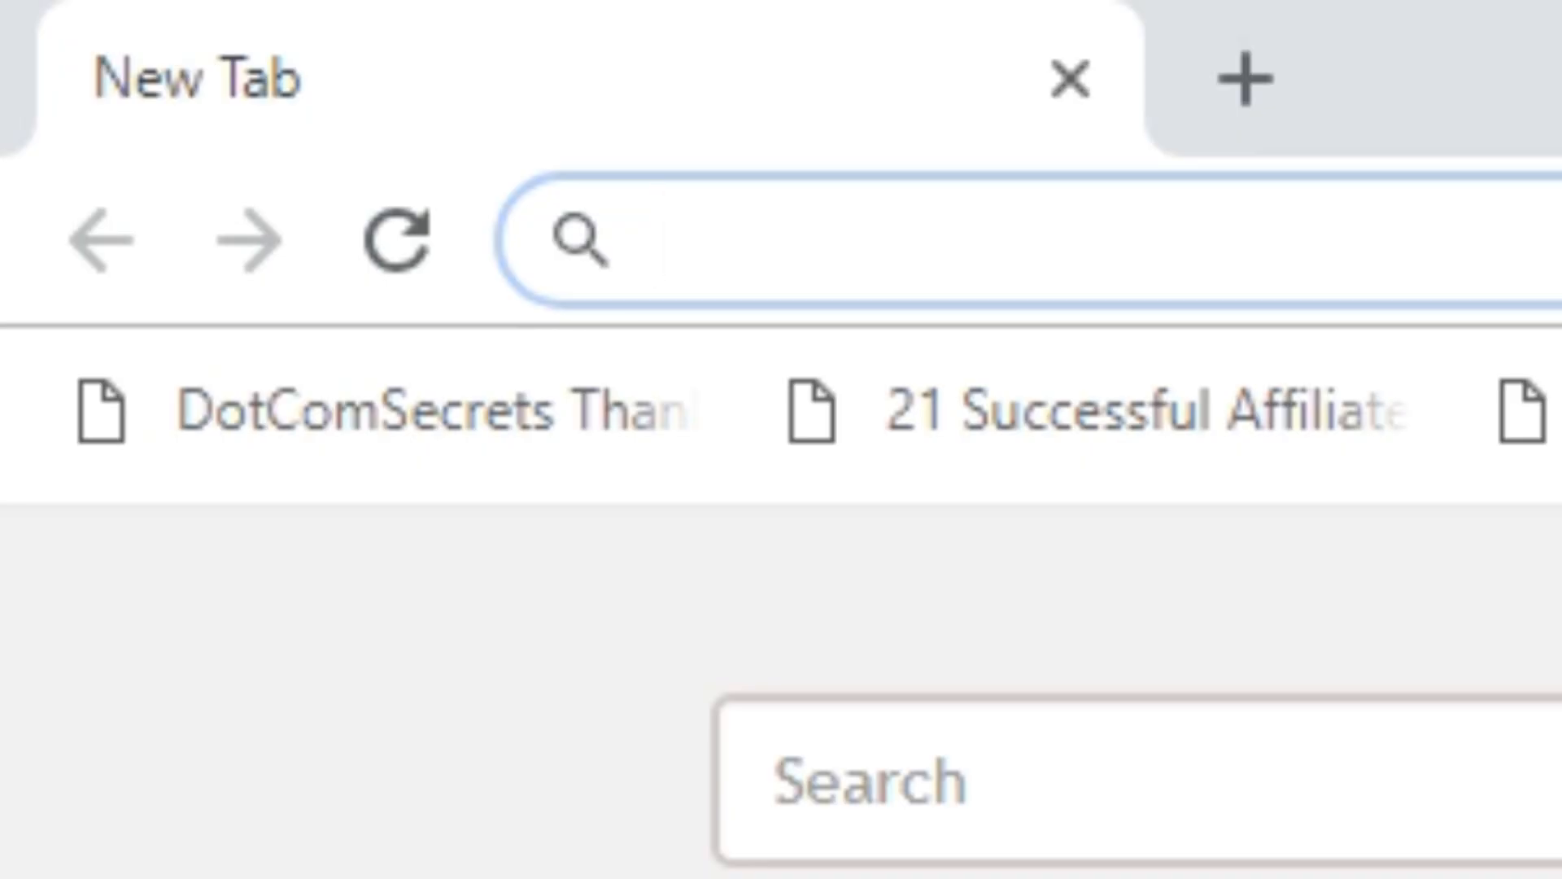
{"action": "type", "text": "go"}
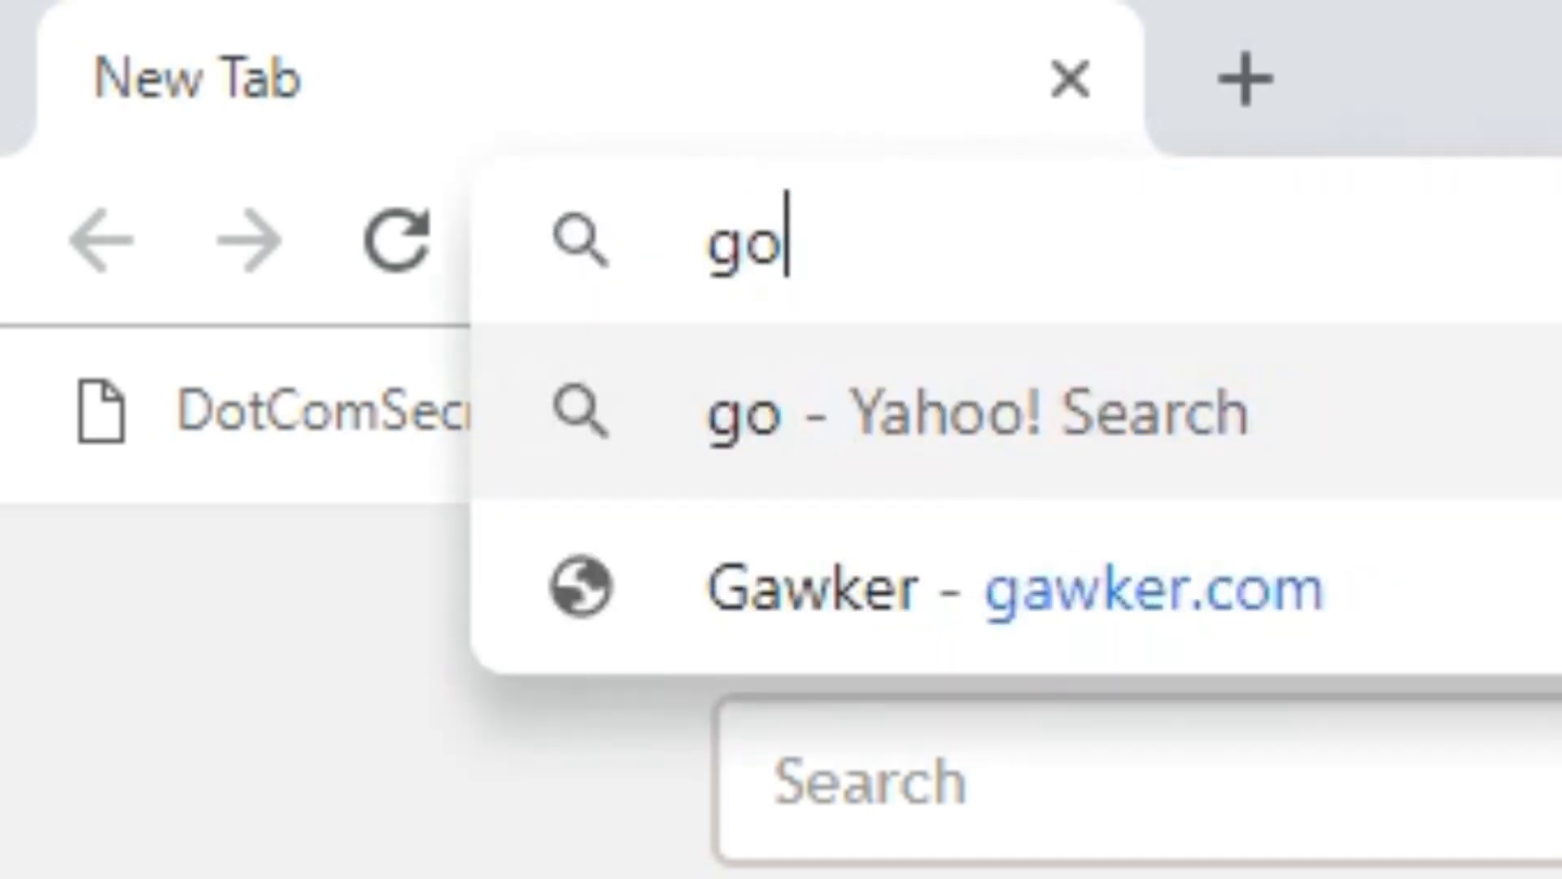
{"action": "type", "text": "ogle.co"}
{"action": "key", "text": "BackSpace"}
{"action": "type", "text": "co"}
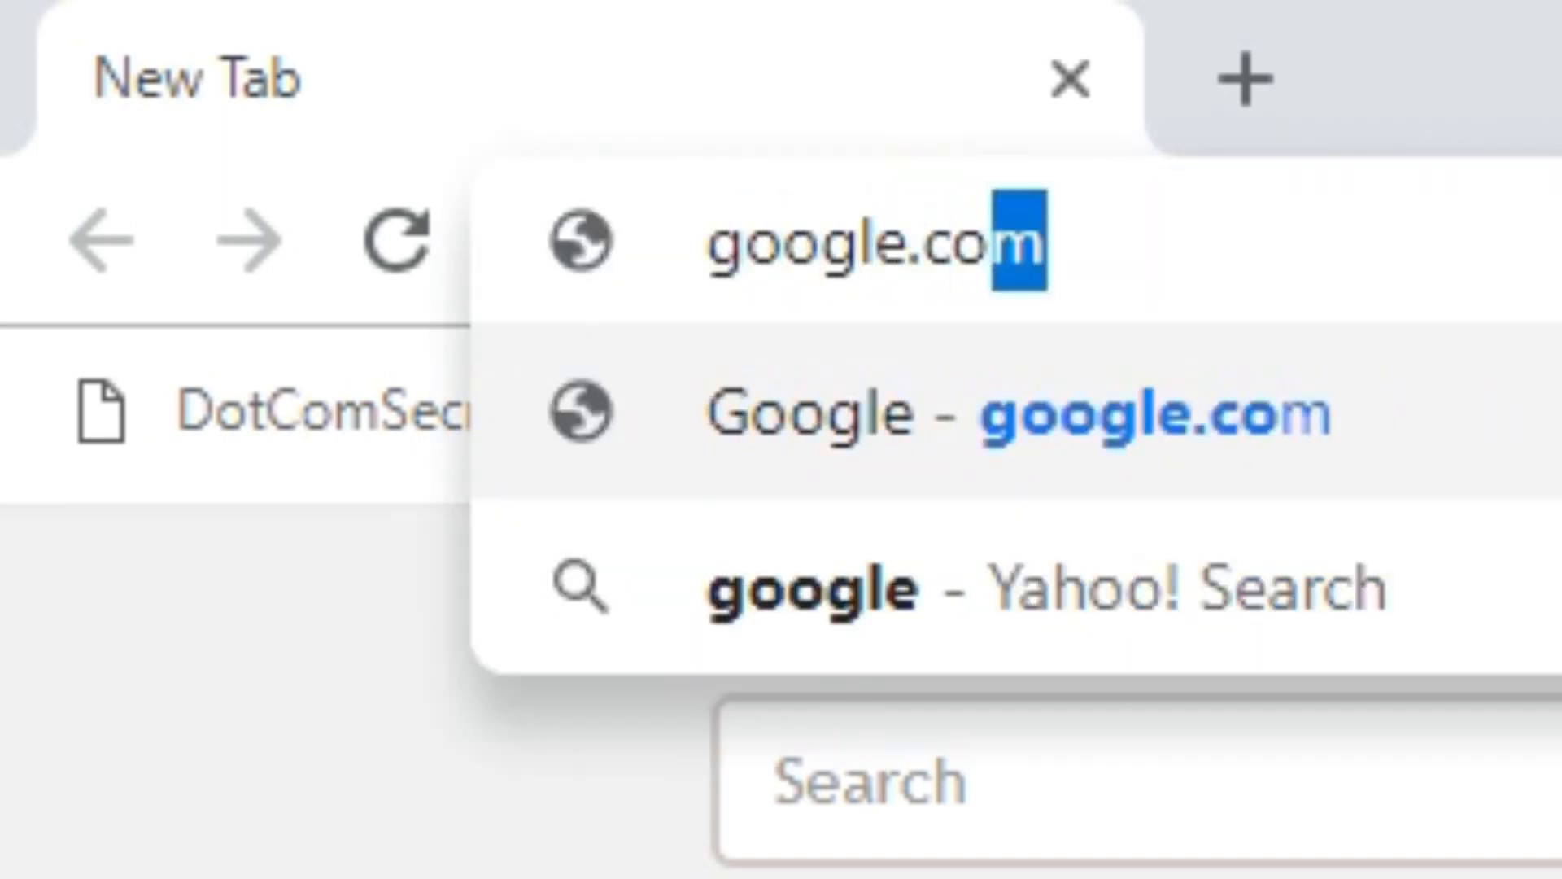
{"action": "type", "text": "m/sit"}
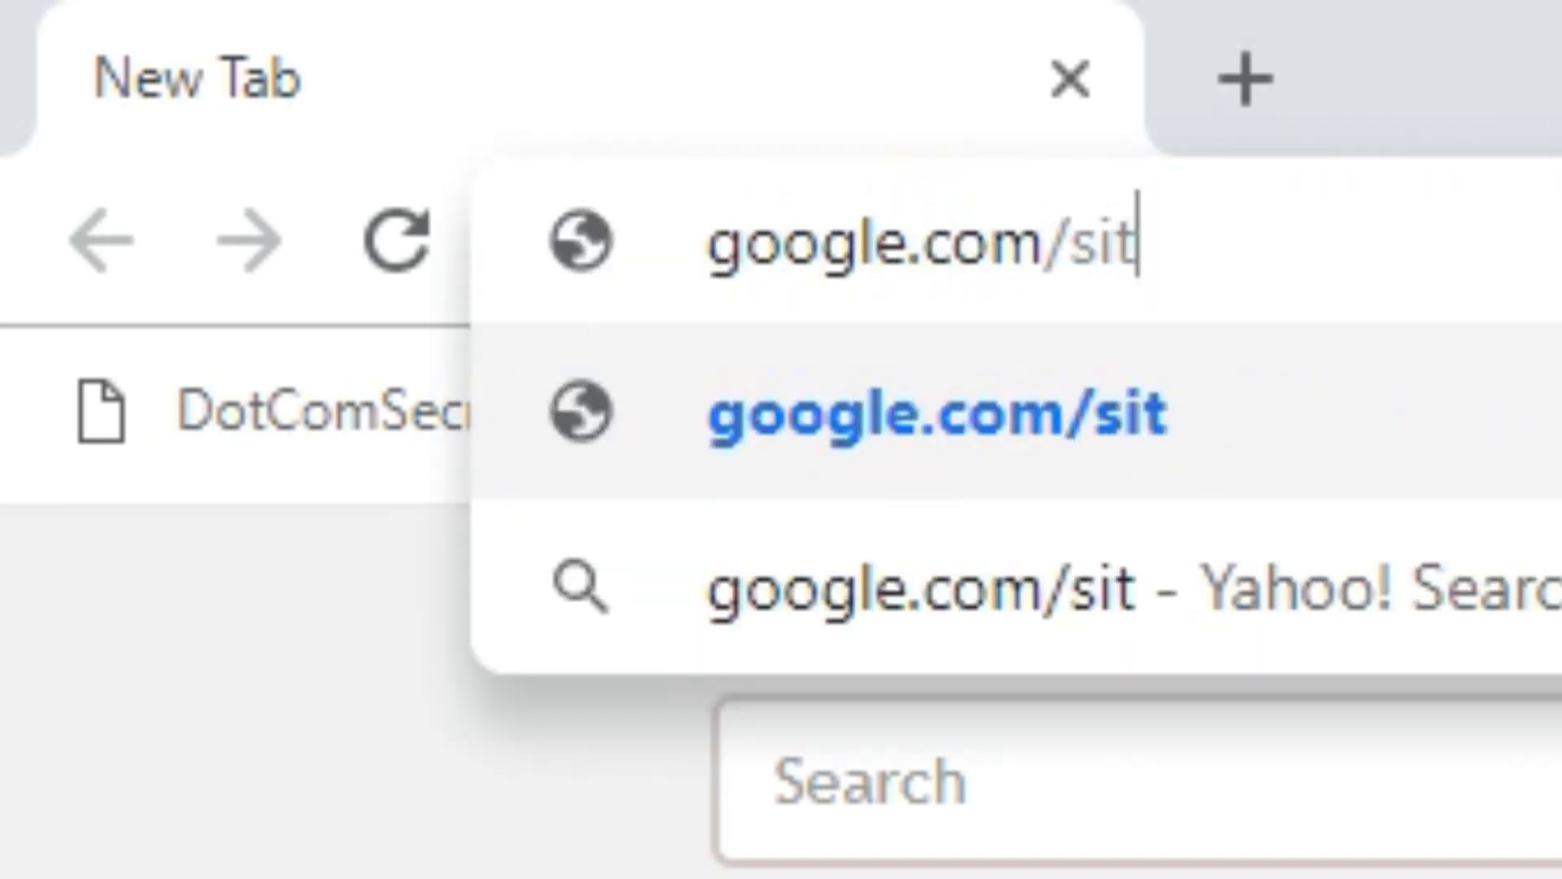
{"action": "type", "text": "es"}
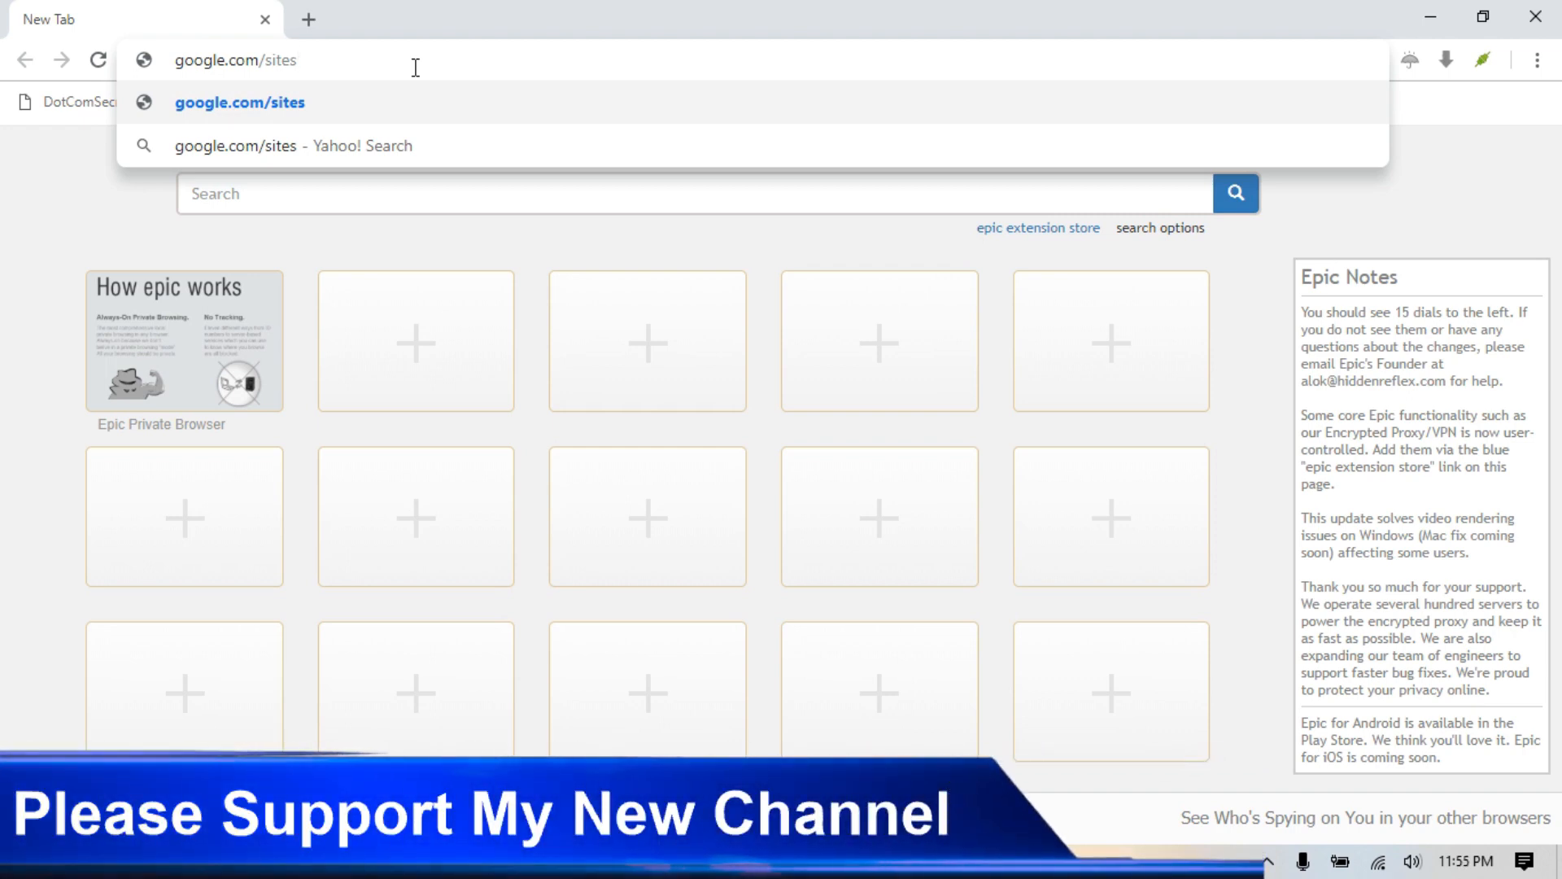
{"action": "key", "text": "Return"}
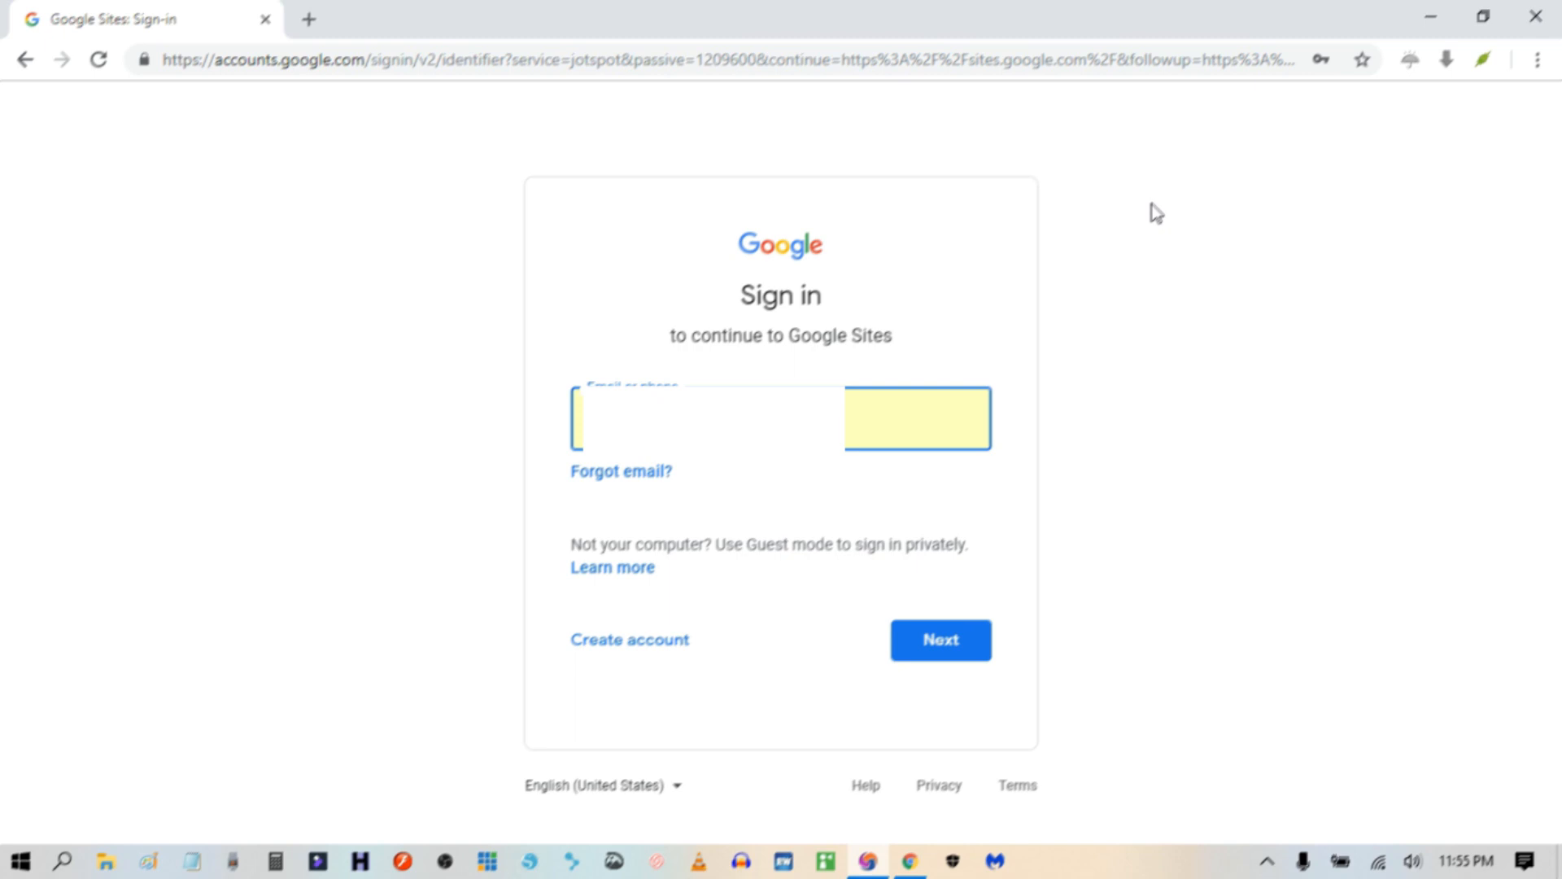
Switch to the Chrome window showing the Google Sites home page and create a new site.
{"action": "left_click", "coordinate": [911, 863]}
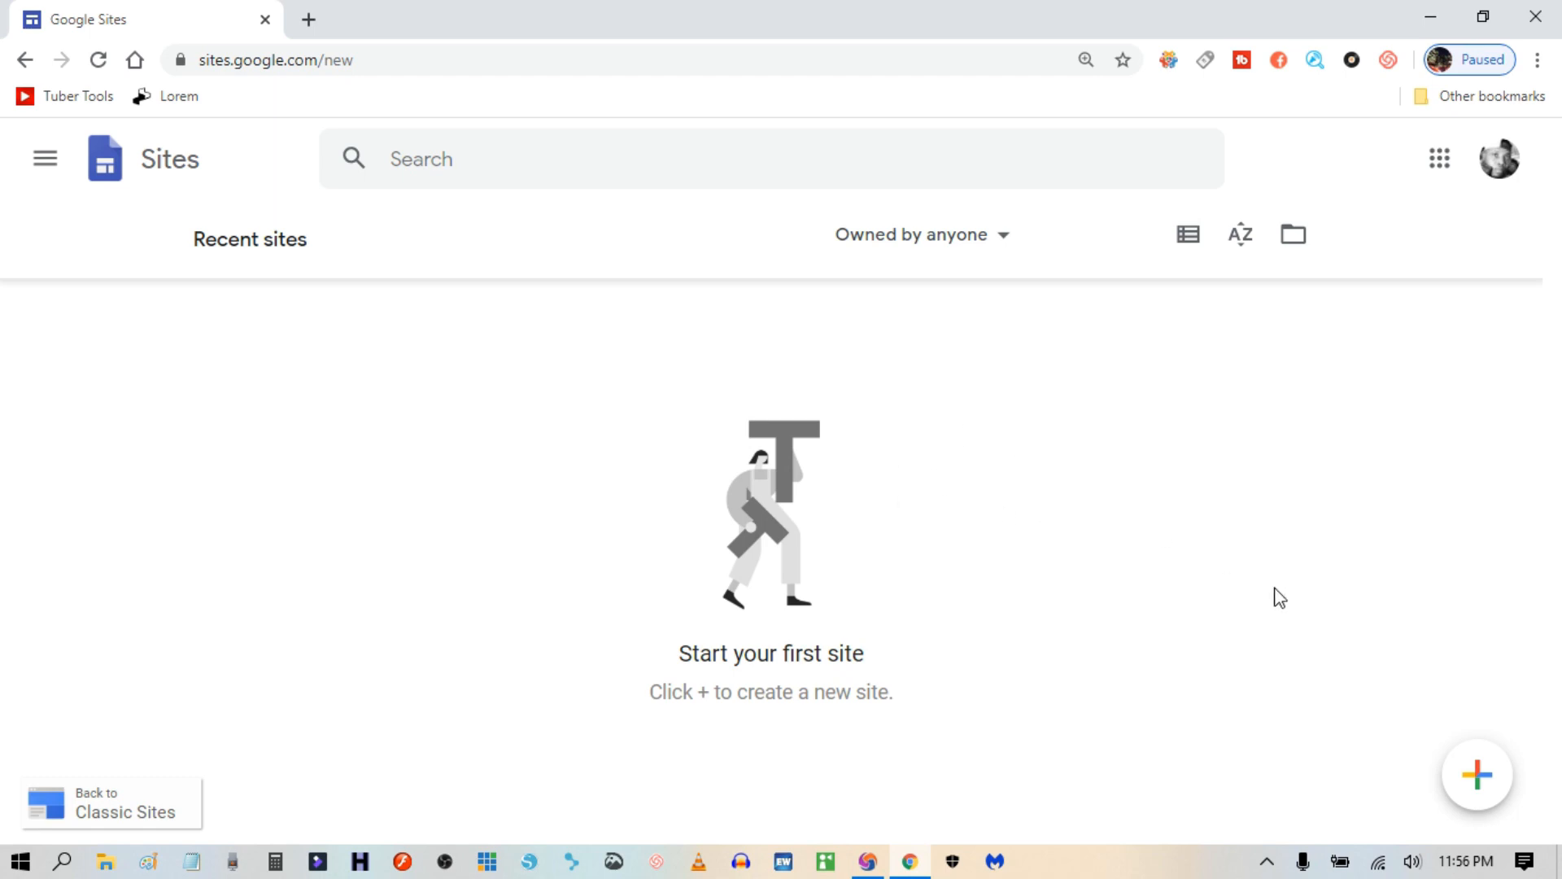
{"action": "mouse_move", "coordinate": [1469, 777]}
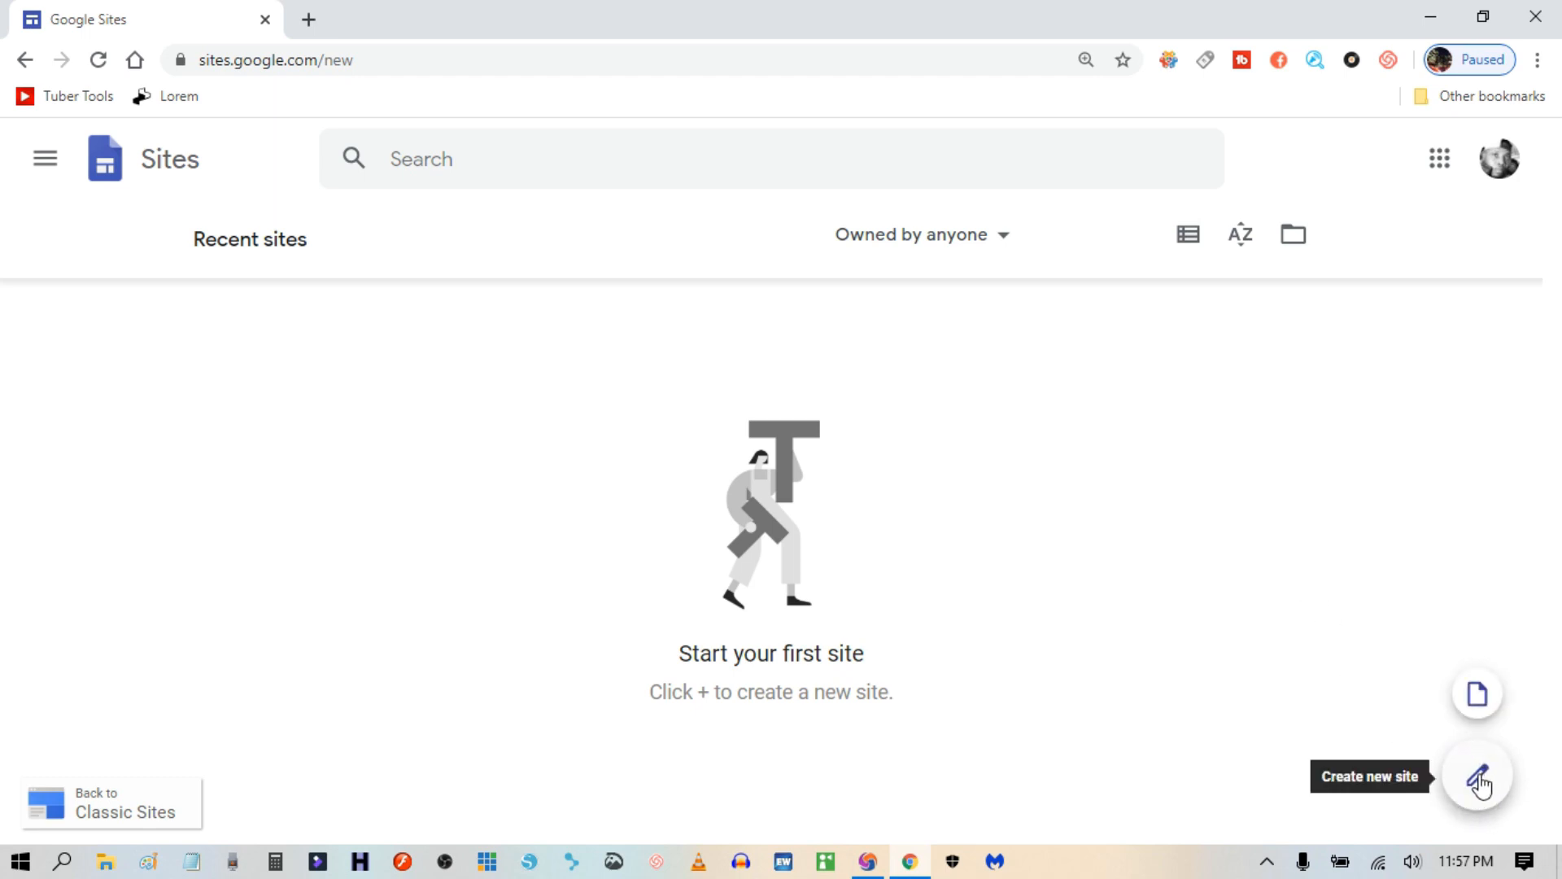
{"action": "left_click", "coordinate": [1480, 774]}
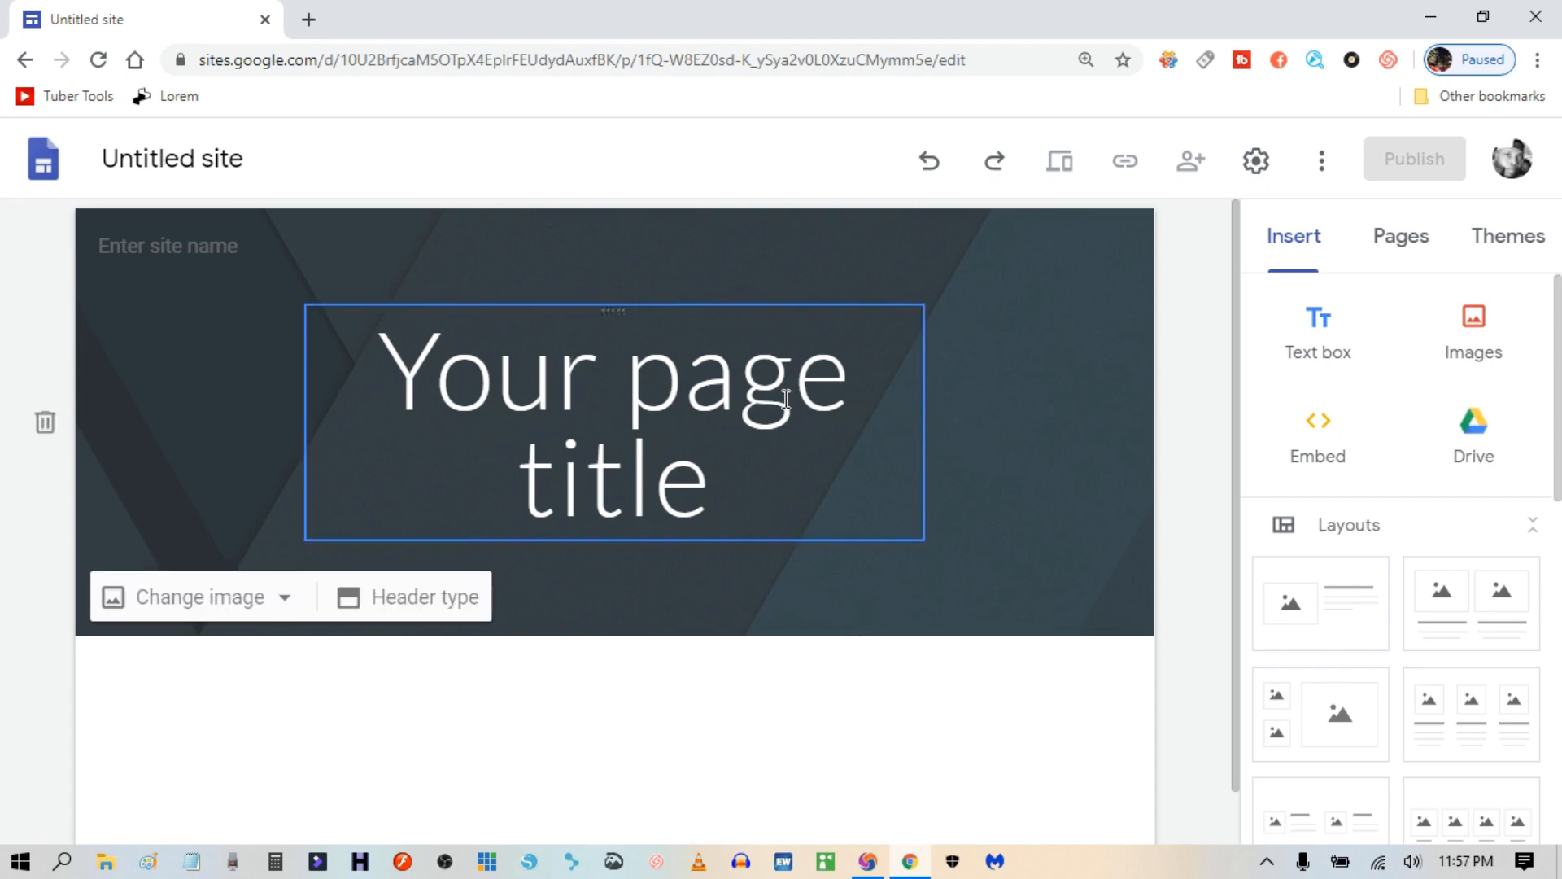
Replace the placeholder page title in the header with "Whatever I want".
{"action": "left_click_drag", "start_coordinate": [745, 477], "coordinate": [400, 350]}
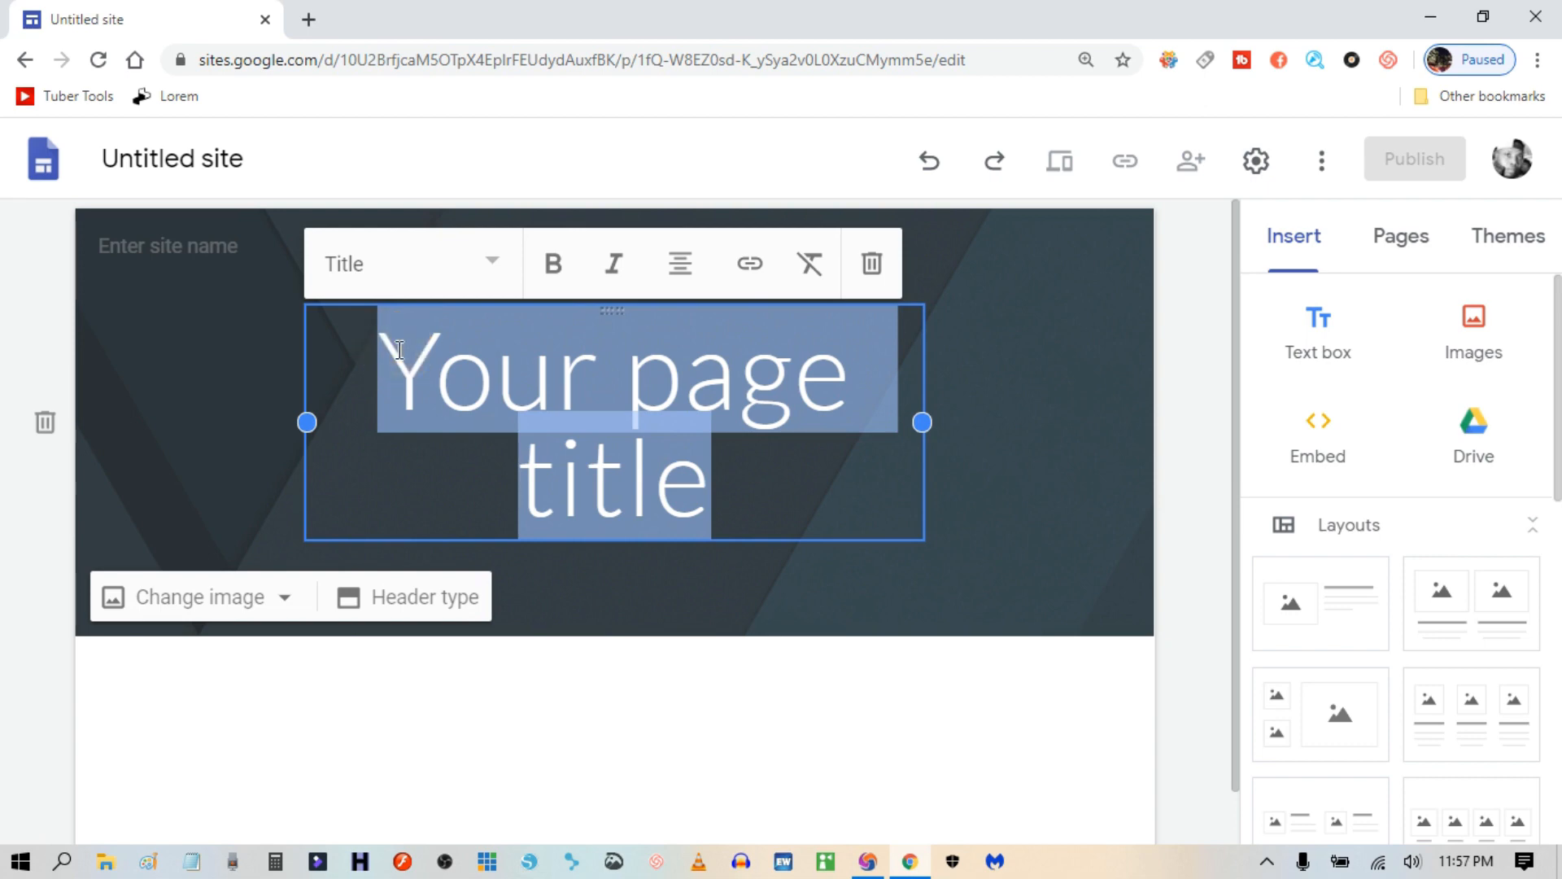
{"action": "type", "text": "What"}
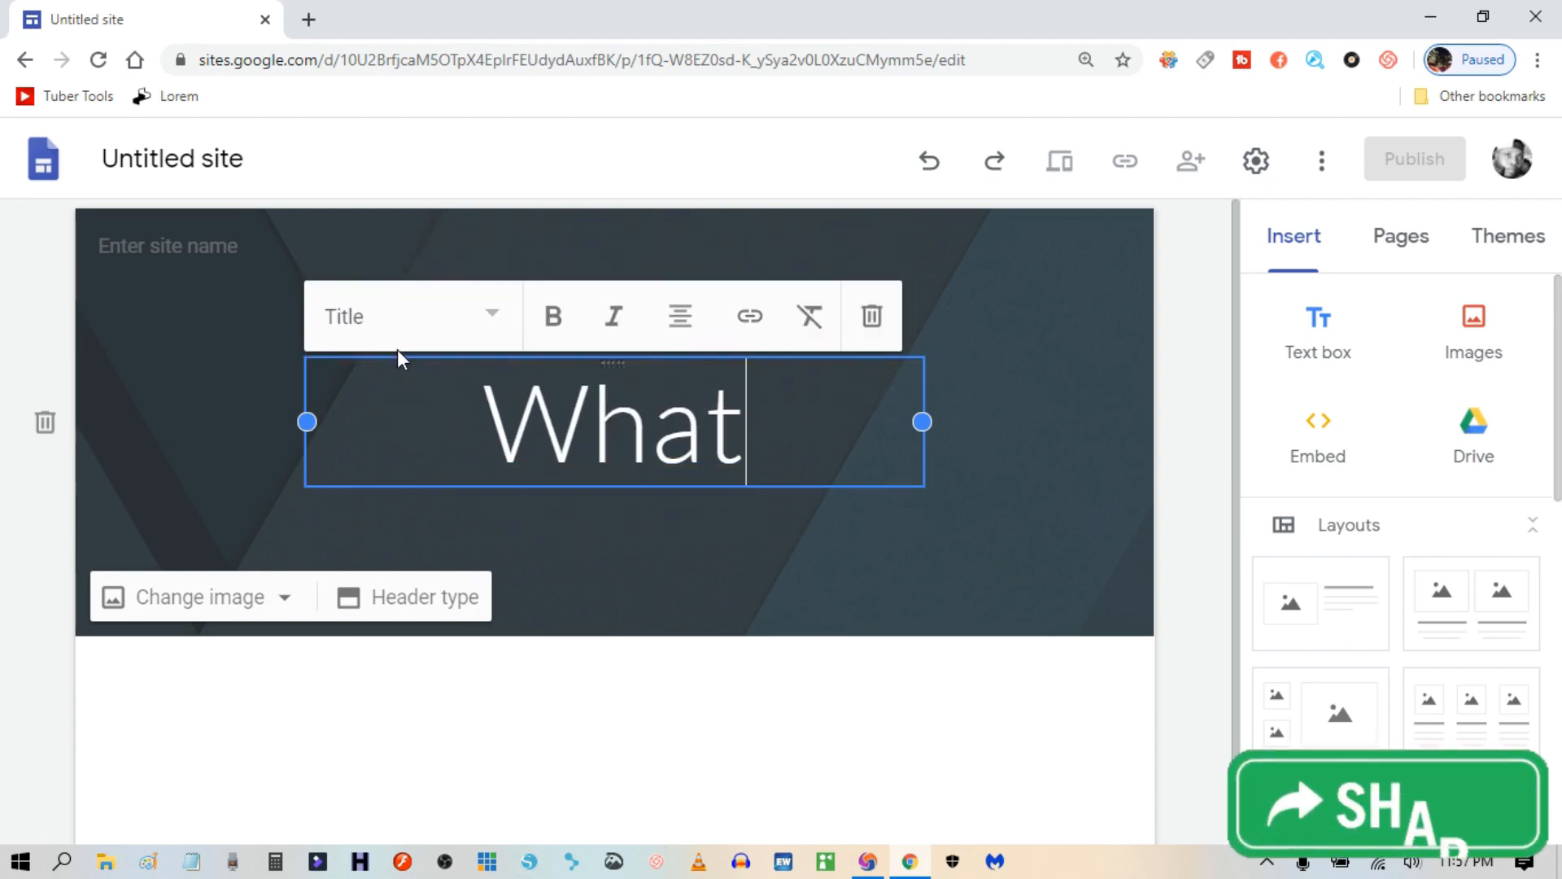
{"action": "type", "text": "evr"}
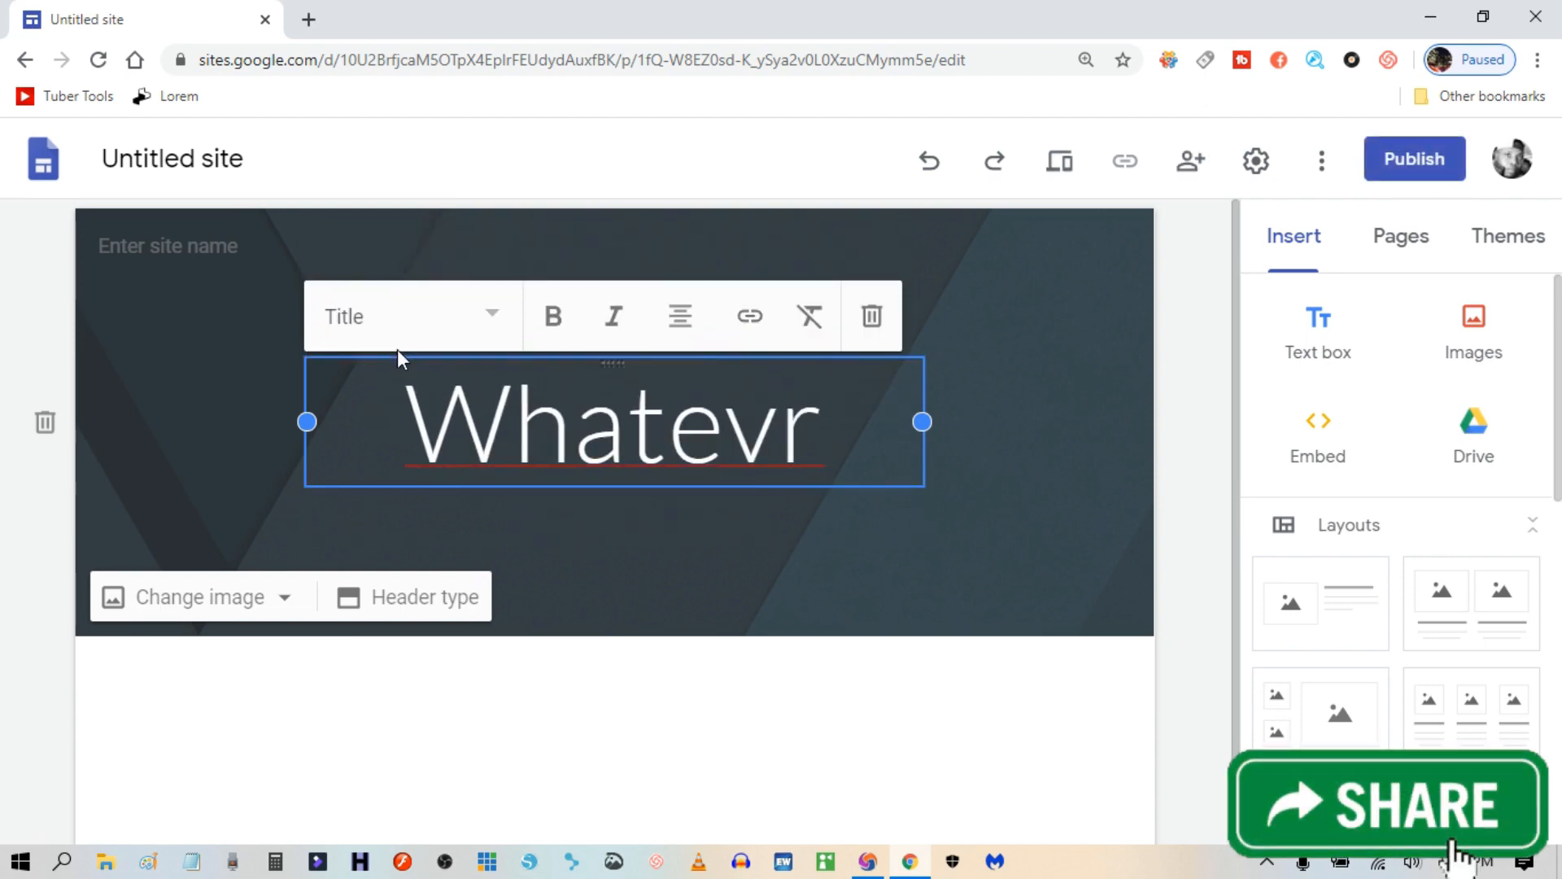
{"action": "key", "text": "BackSpace"}
{"action": "type", "text": "er I "}
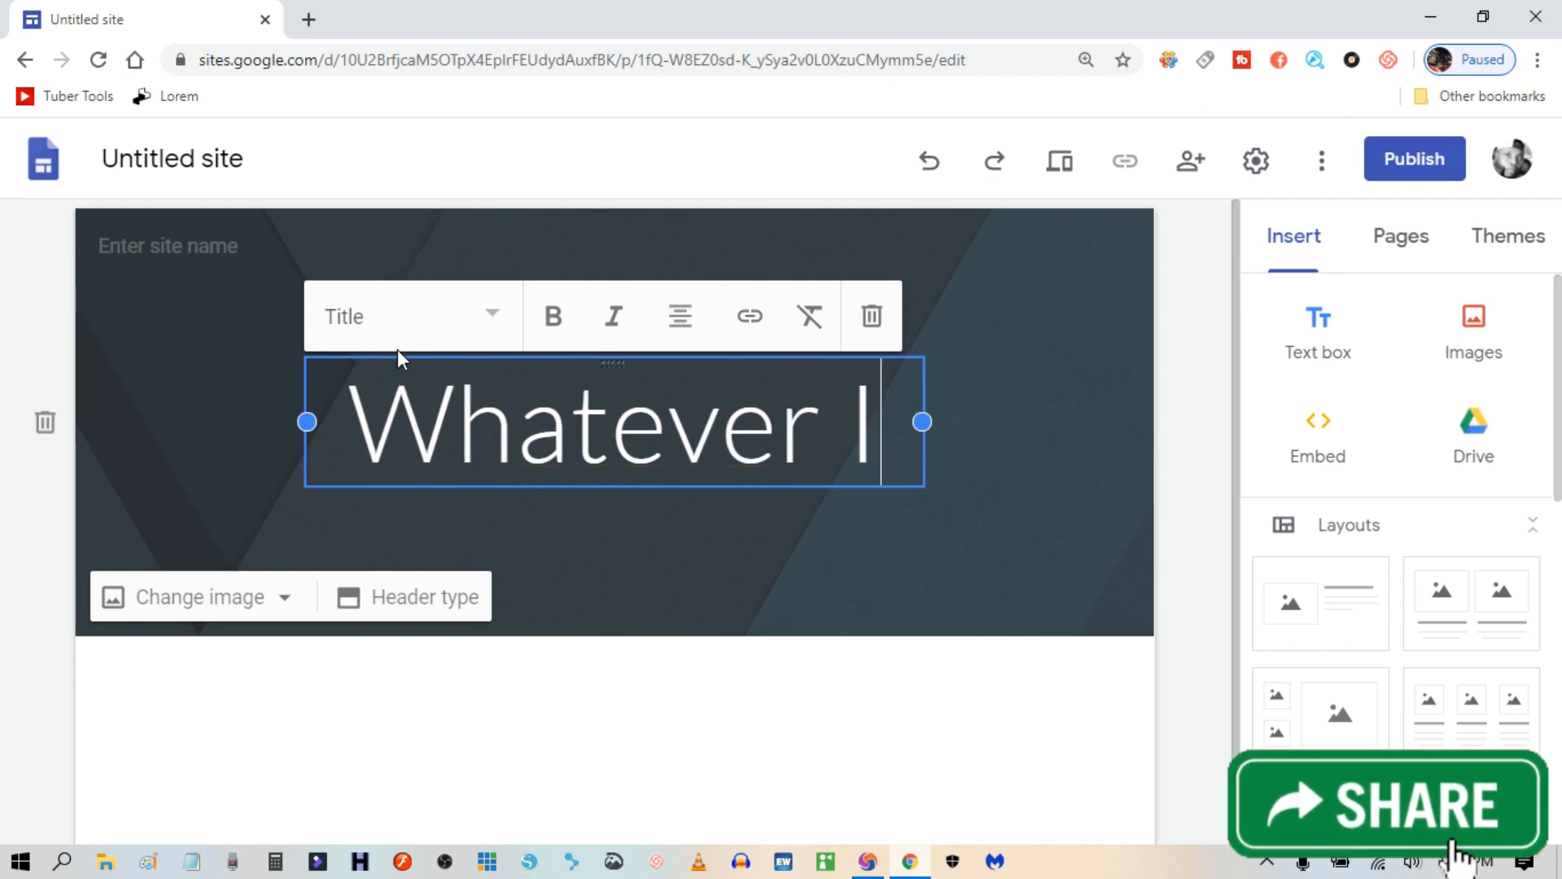
{"action": "type", "text": "want"}
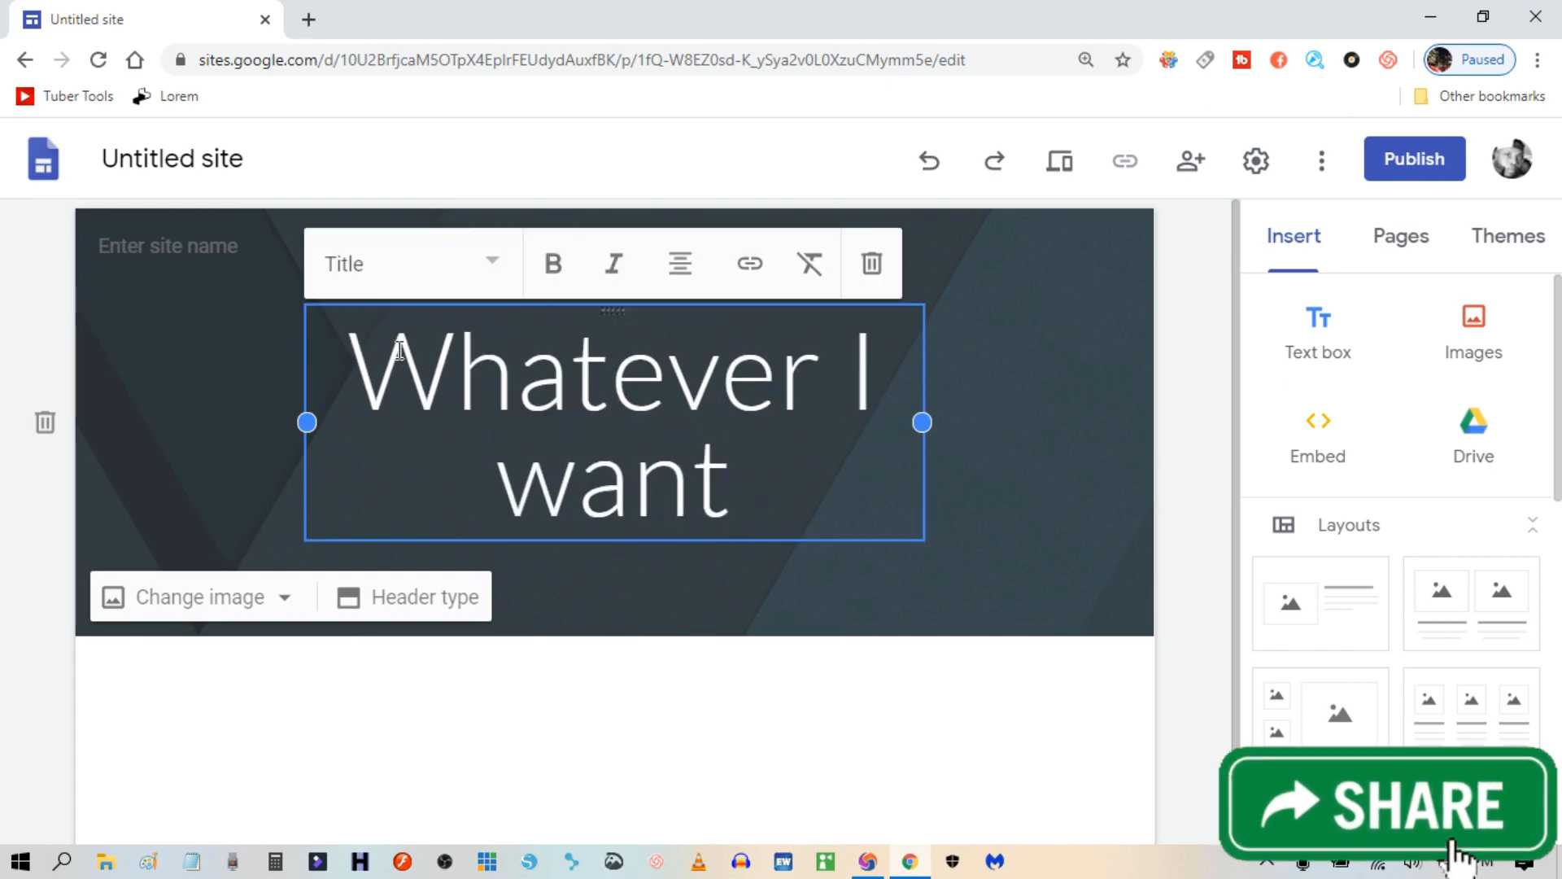
{"action": "left_click", "coordinate": [1012, 428]}
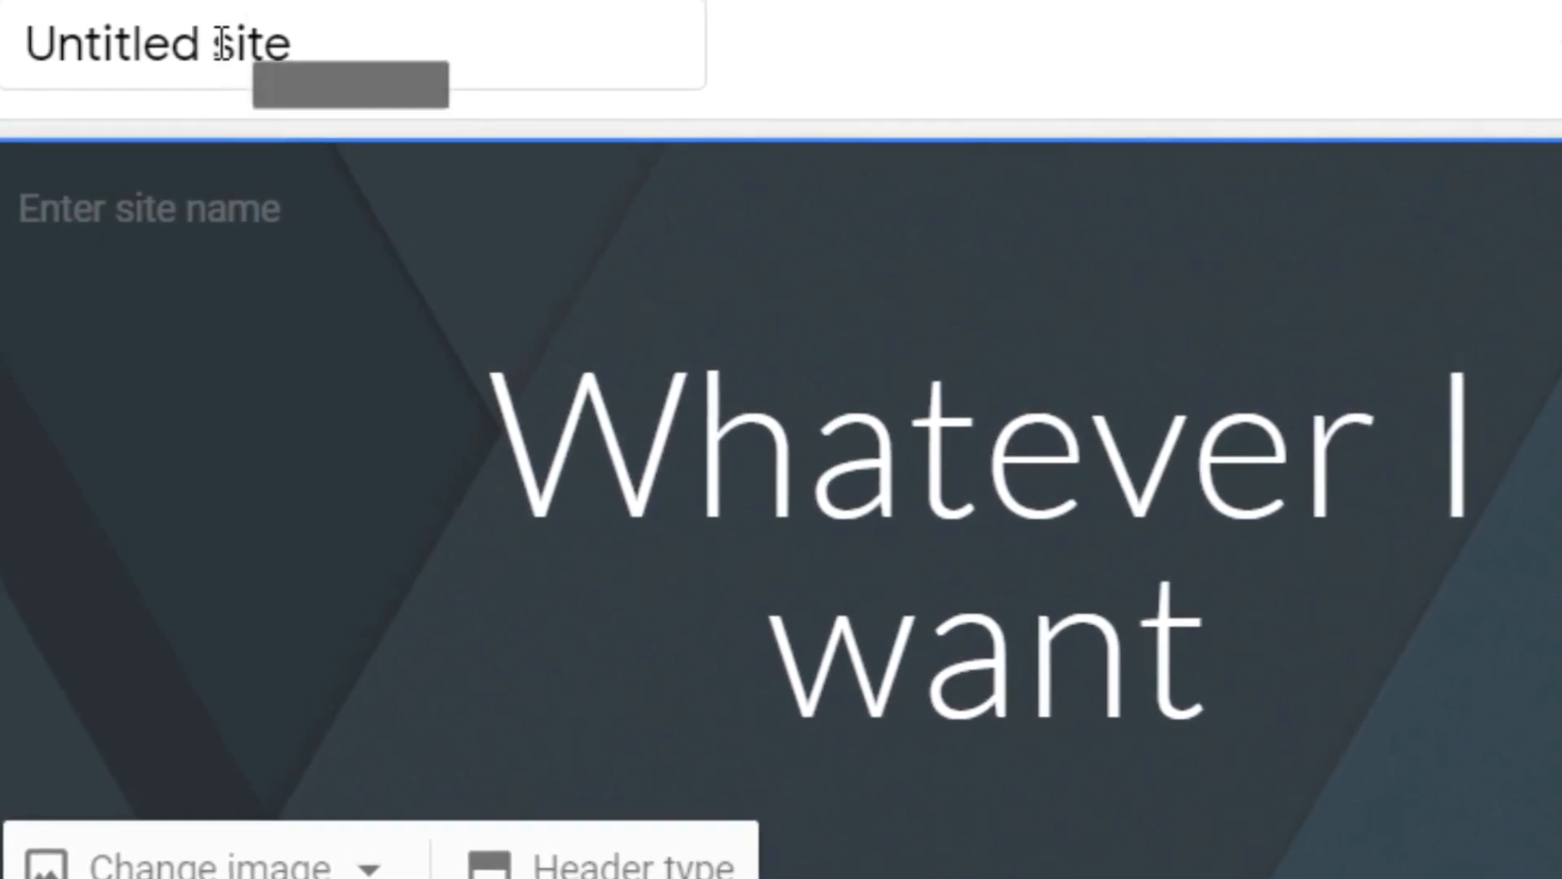
Rename the untitled site document to "Mysitefile".
{"action": "left_click", "coordinate": [326, 52]}
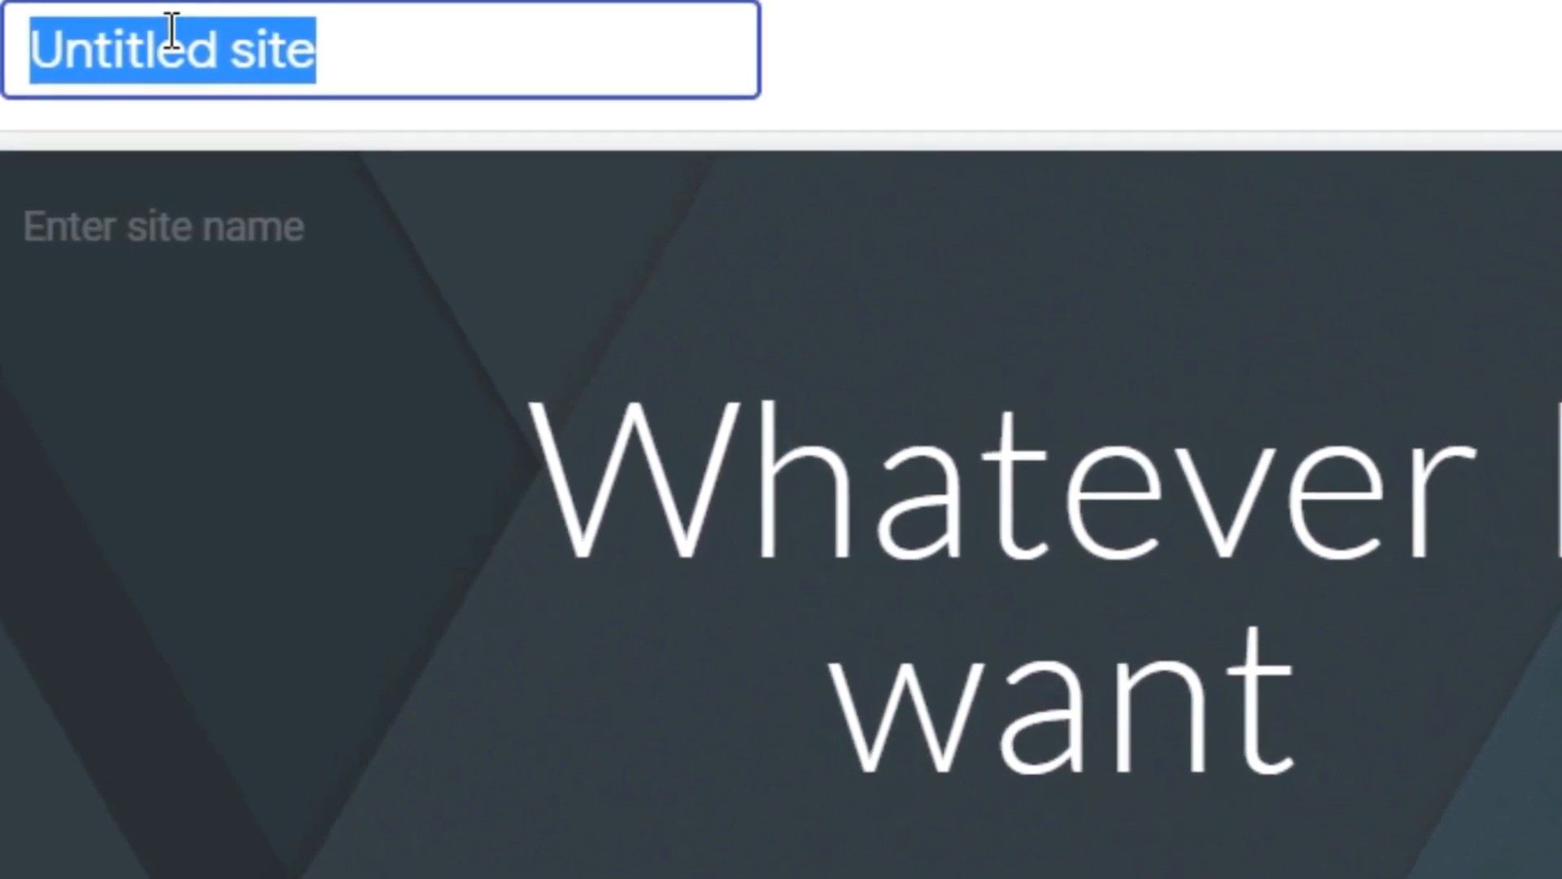
{"action": "type", "text": "My"}
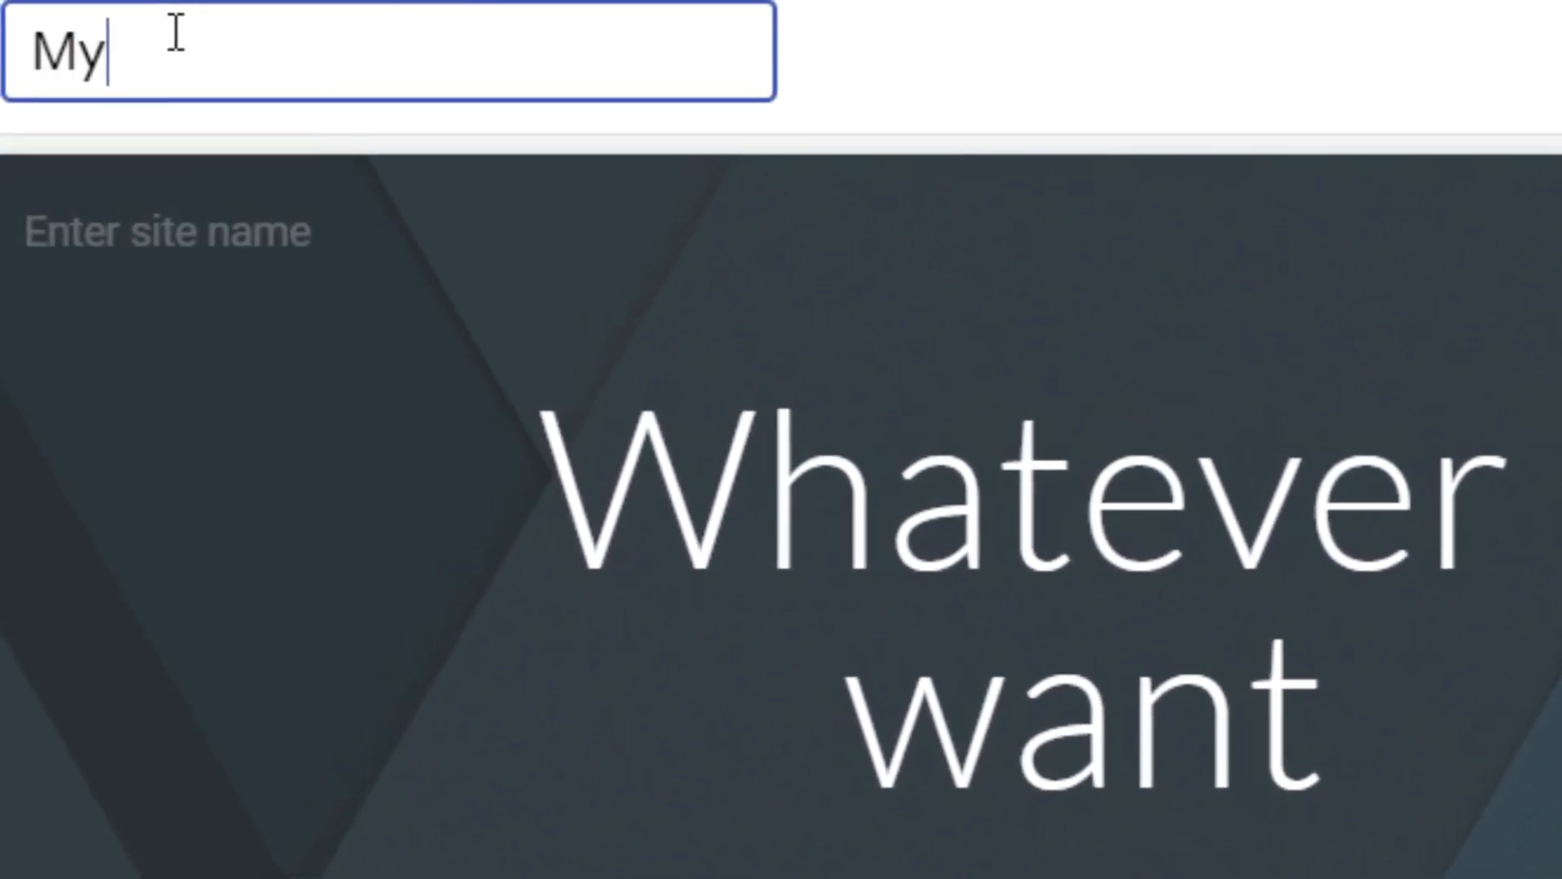
{"action": "type", "text": "sites"}
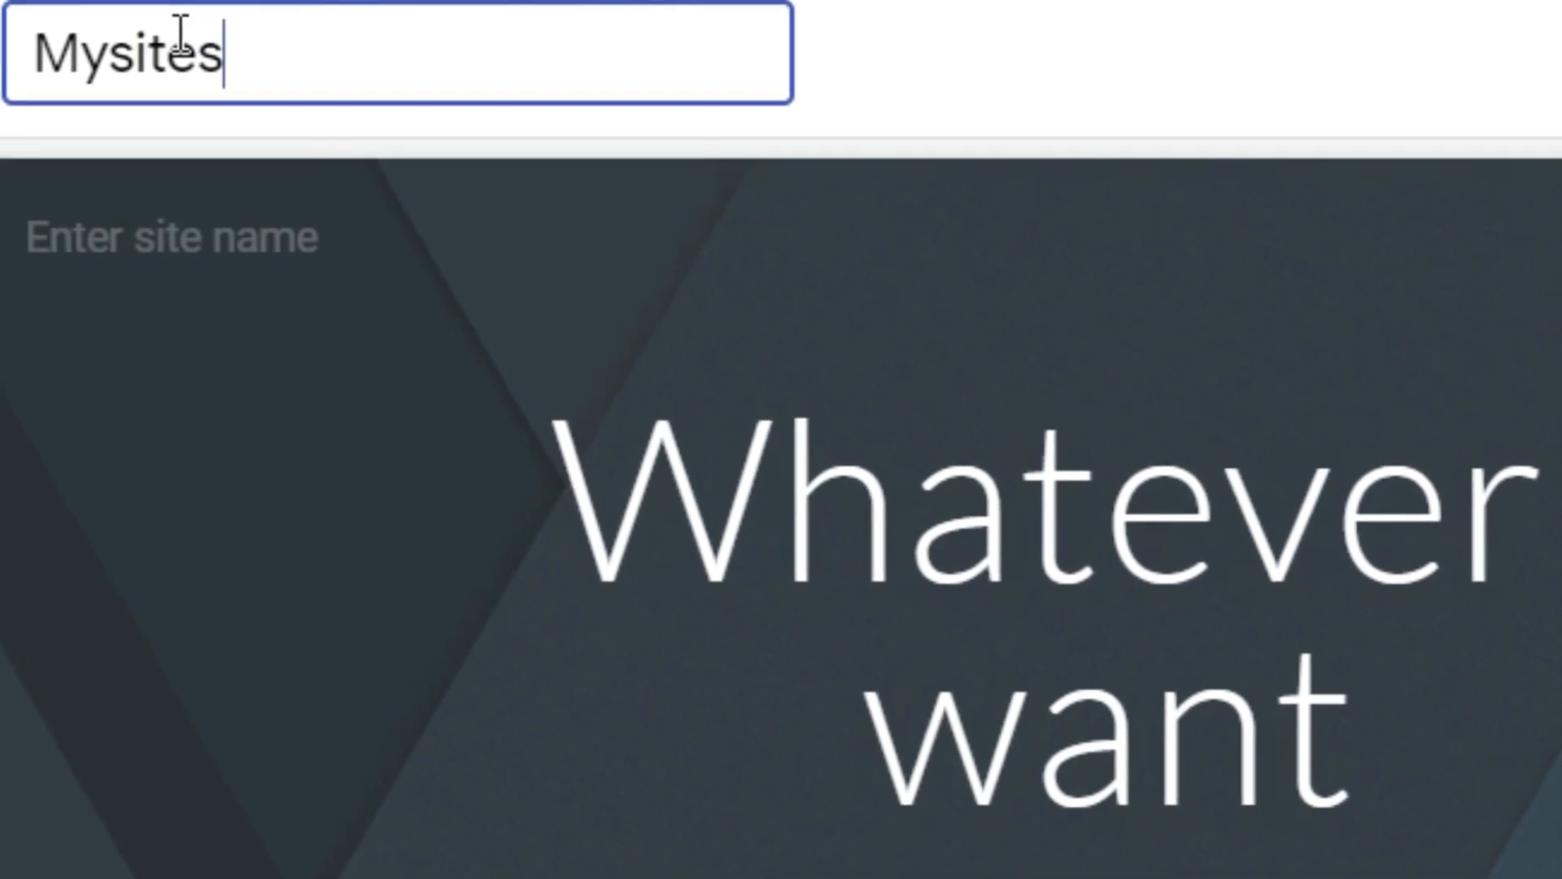
{"action": "key", "text": "BackSpace"}
{"action": "type", "text": "file"}
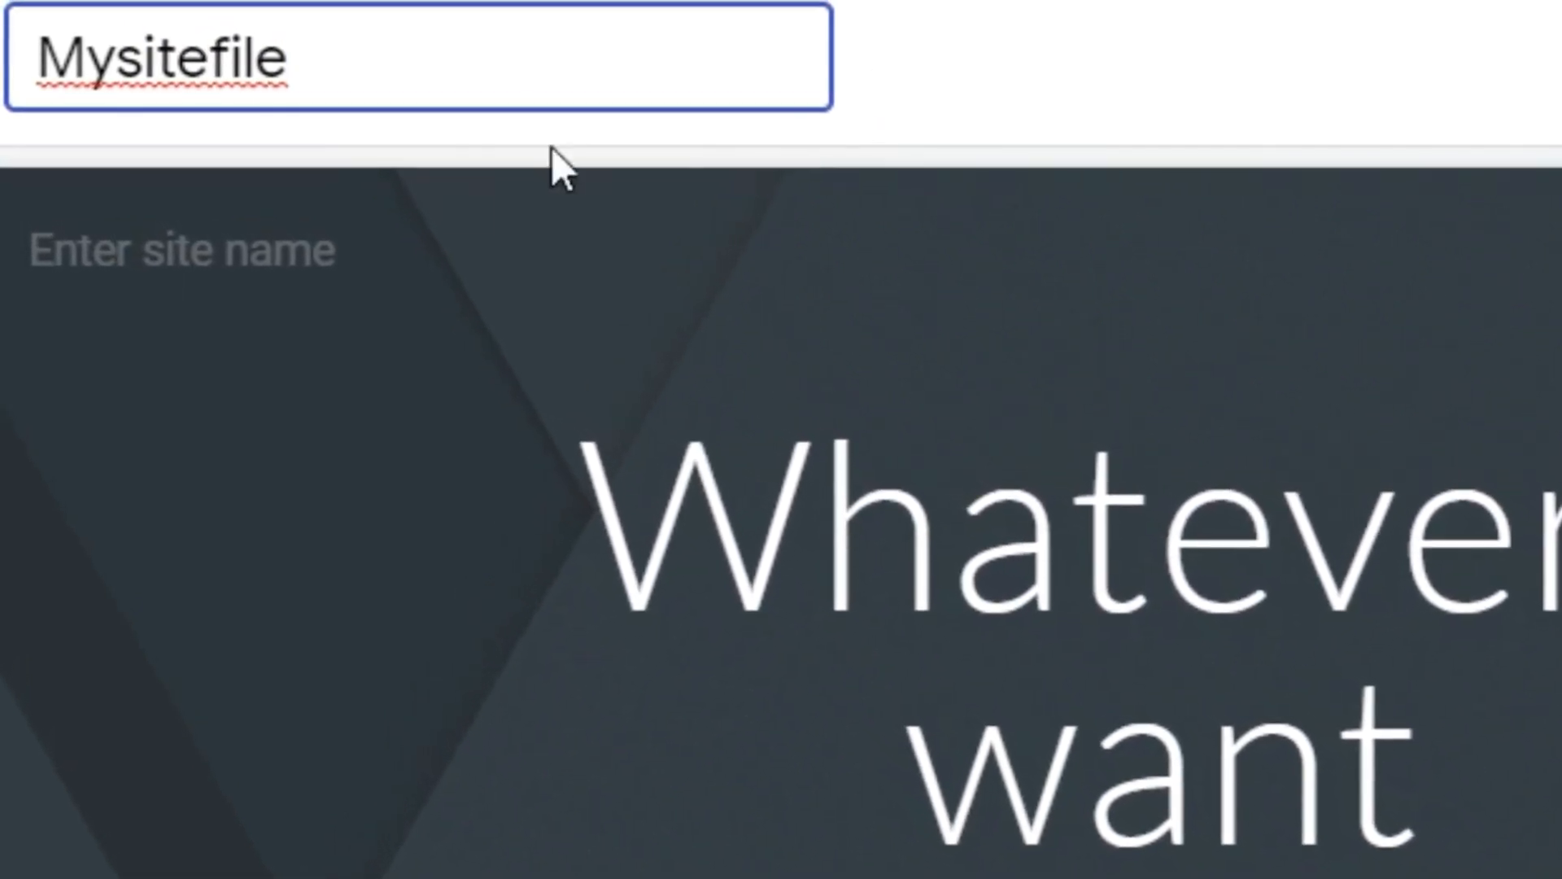
{"action": "mouse_move", "coordinate": [148, 251]}
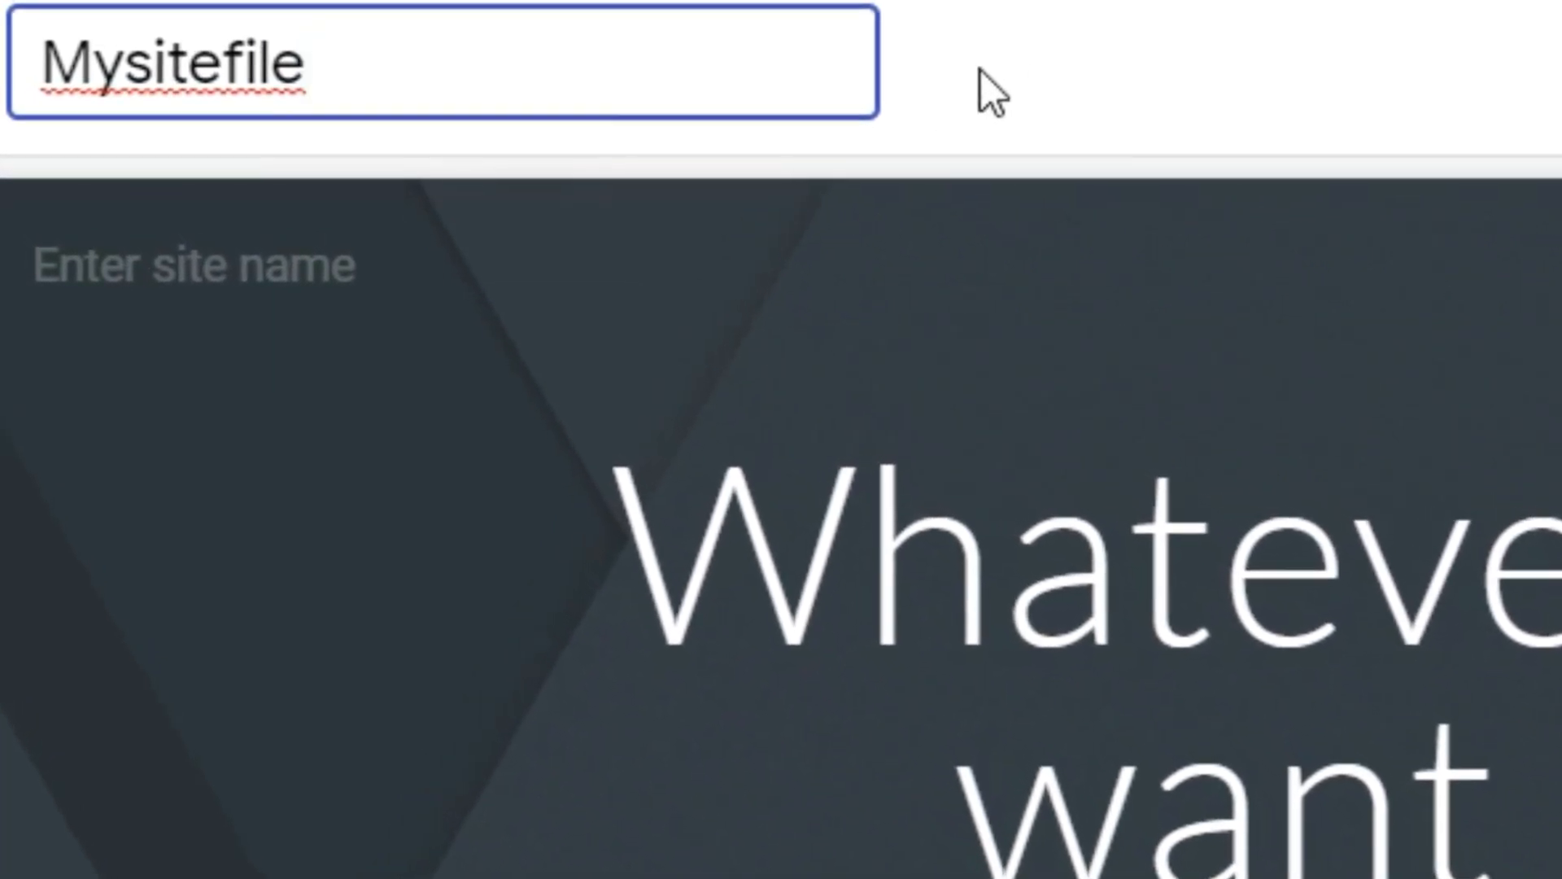
{"action": "left_click", "coordinate": [995, 91]}
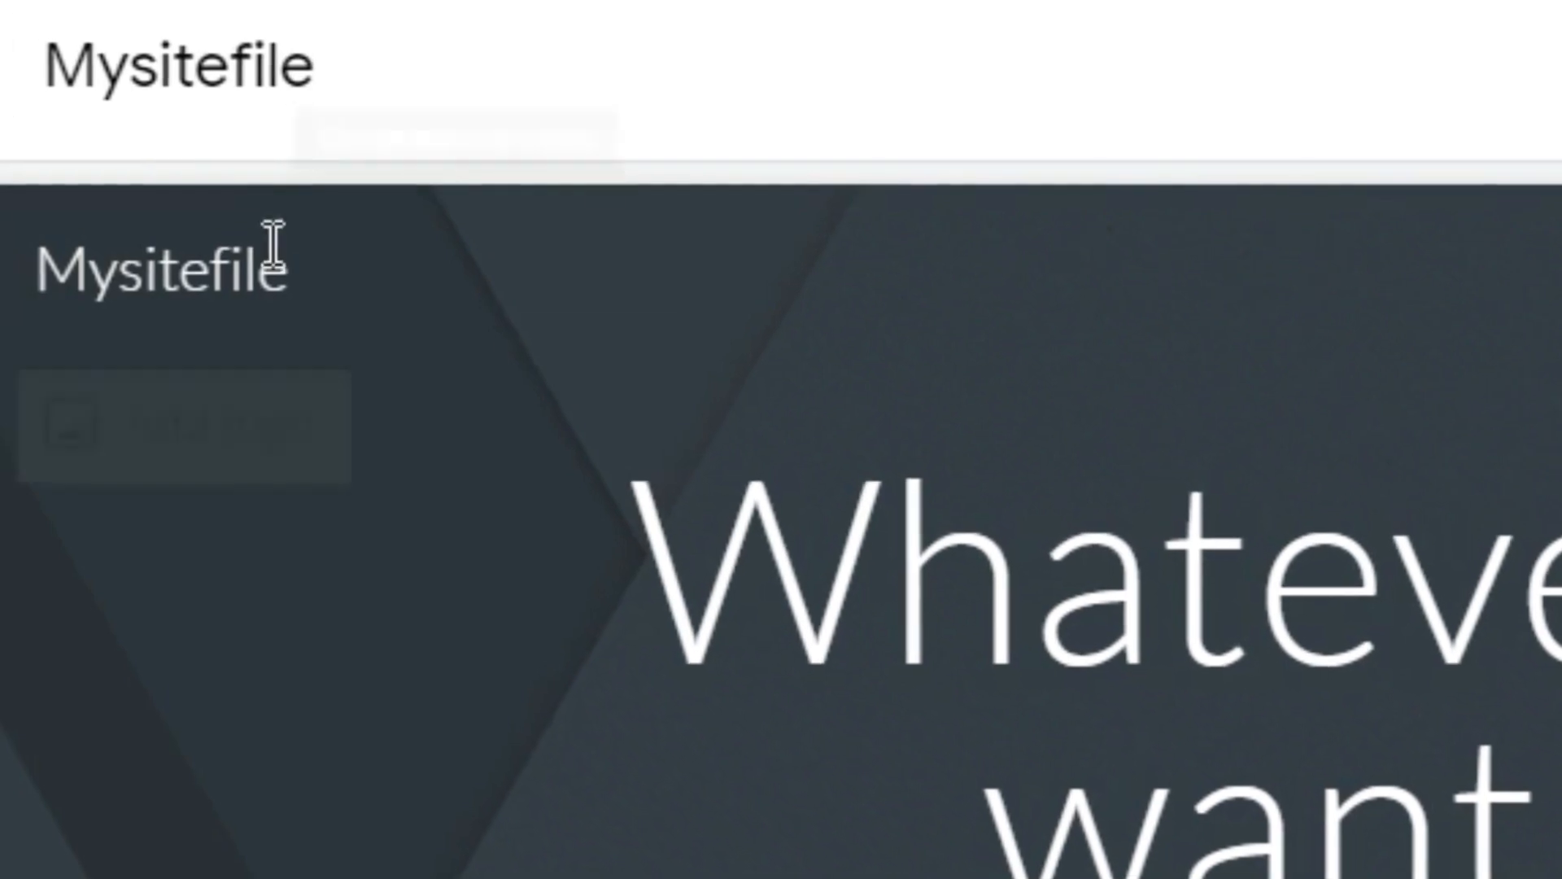
Change the site name in the page header to "MyBrand", keeping the document name Mysitefile.
{"action": "mouse_move", "coordinate": [279, 293]}
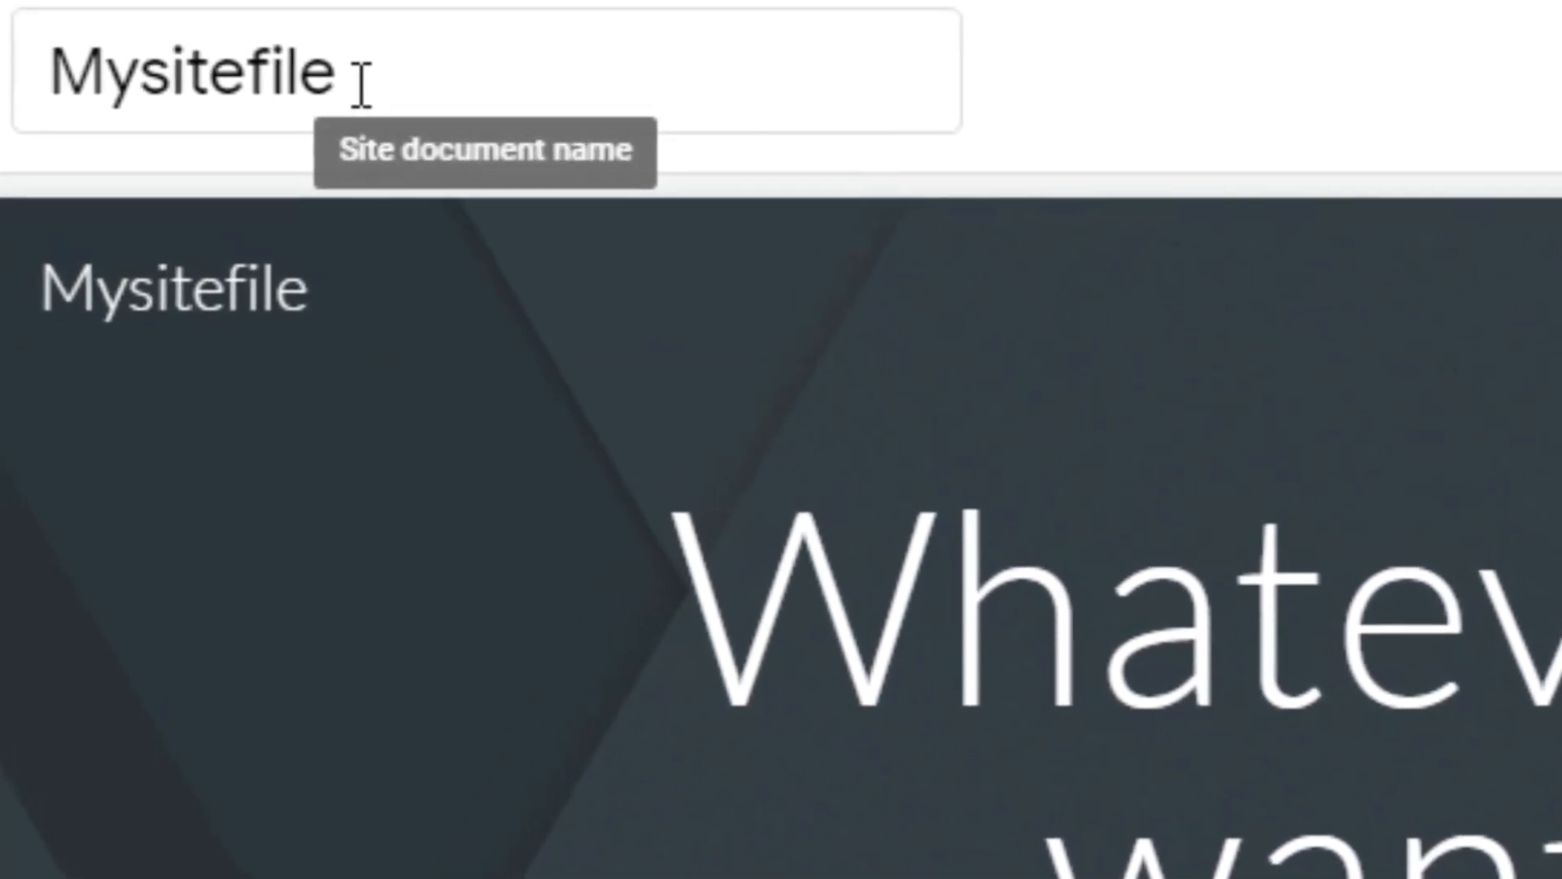
{"action": "left_click_drag", "start_coordinate": [359, 76], "coordinate": [67, 82]}
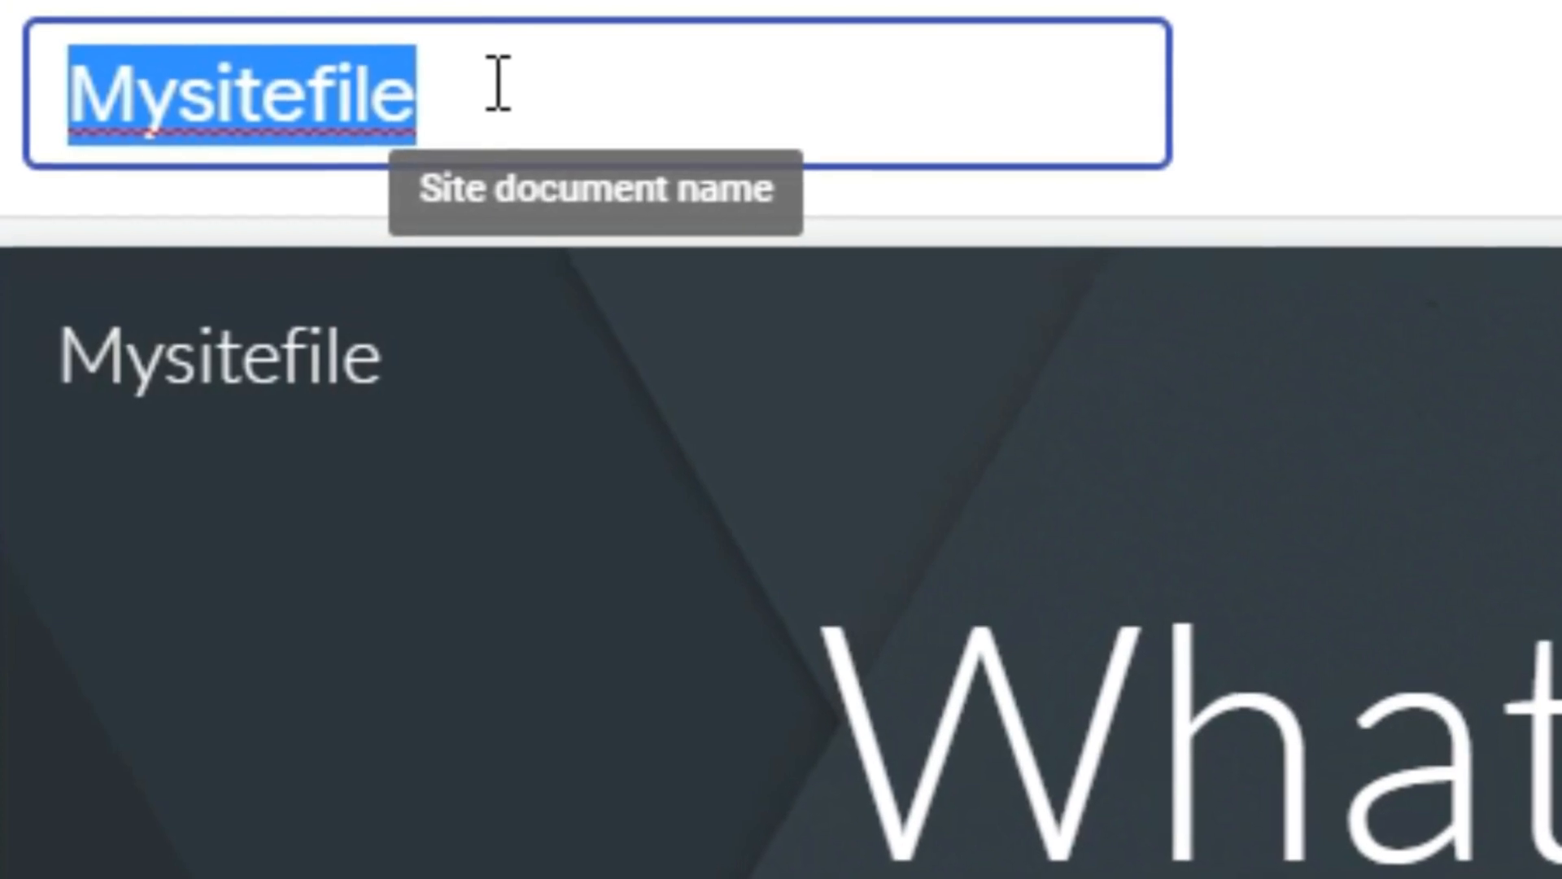
{"action": "left_click_drag", "start_coordinate": [402, 381], "coordinate": [87, 377]}
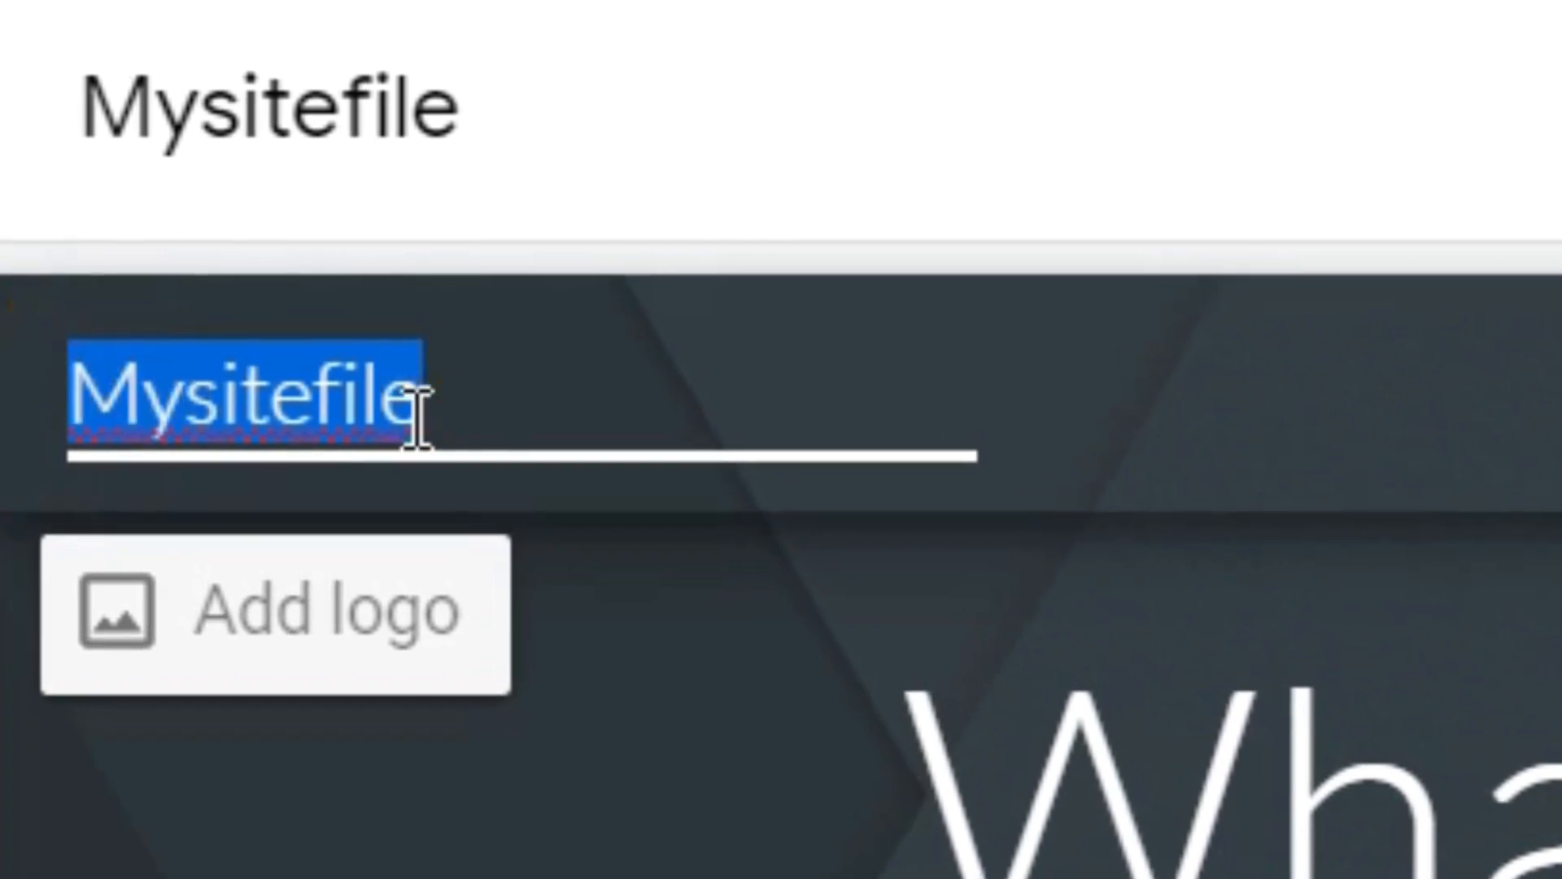
{"action": "left_click", "coordinate": [538, 122]}
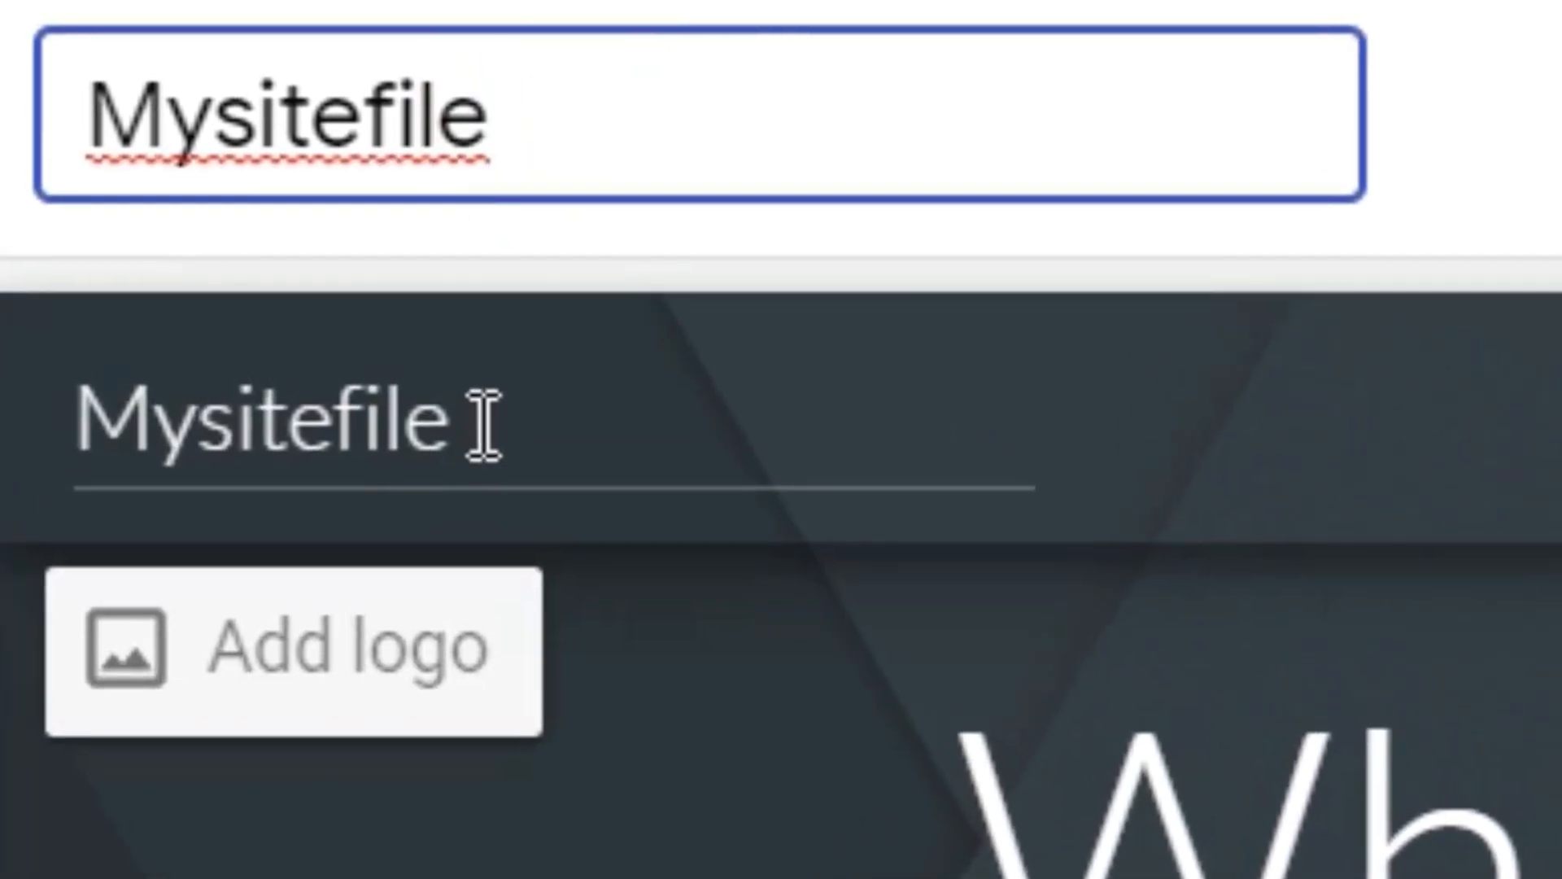
{"action": "left_click_drag", "start_coordinate": [480, 443], "coordinate": [109, 443]}
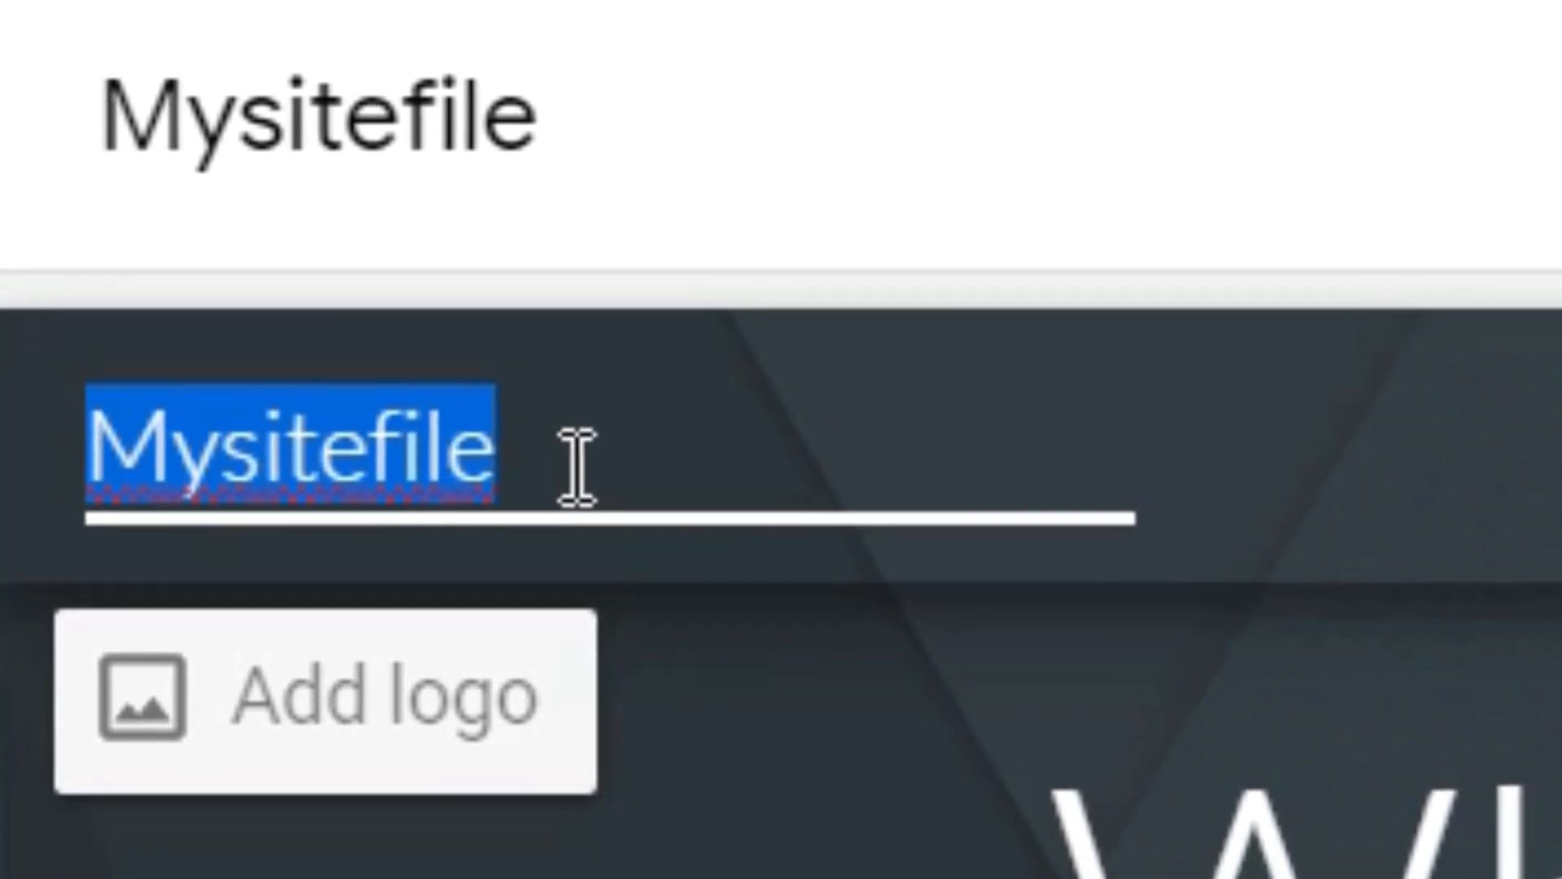
{"action": "type", "text": "My"}
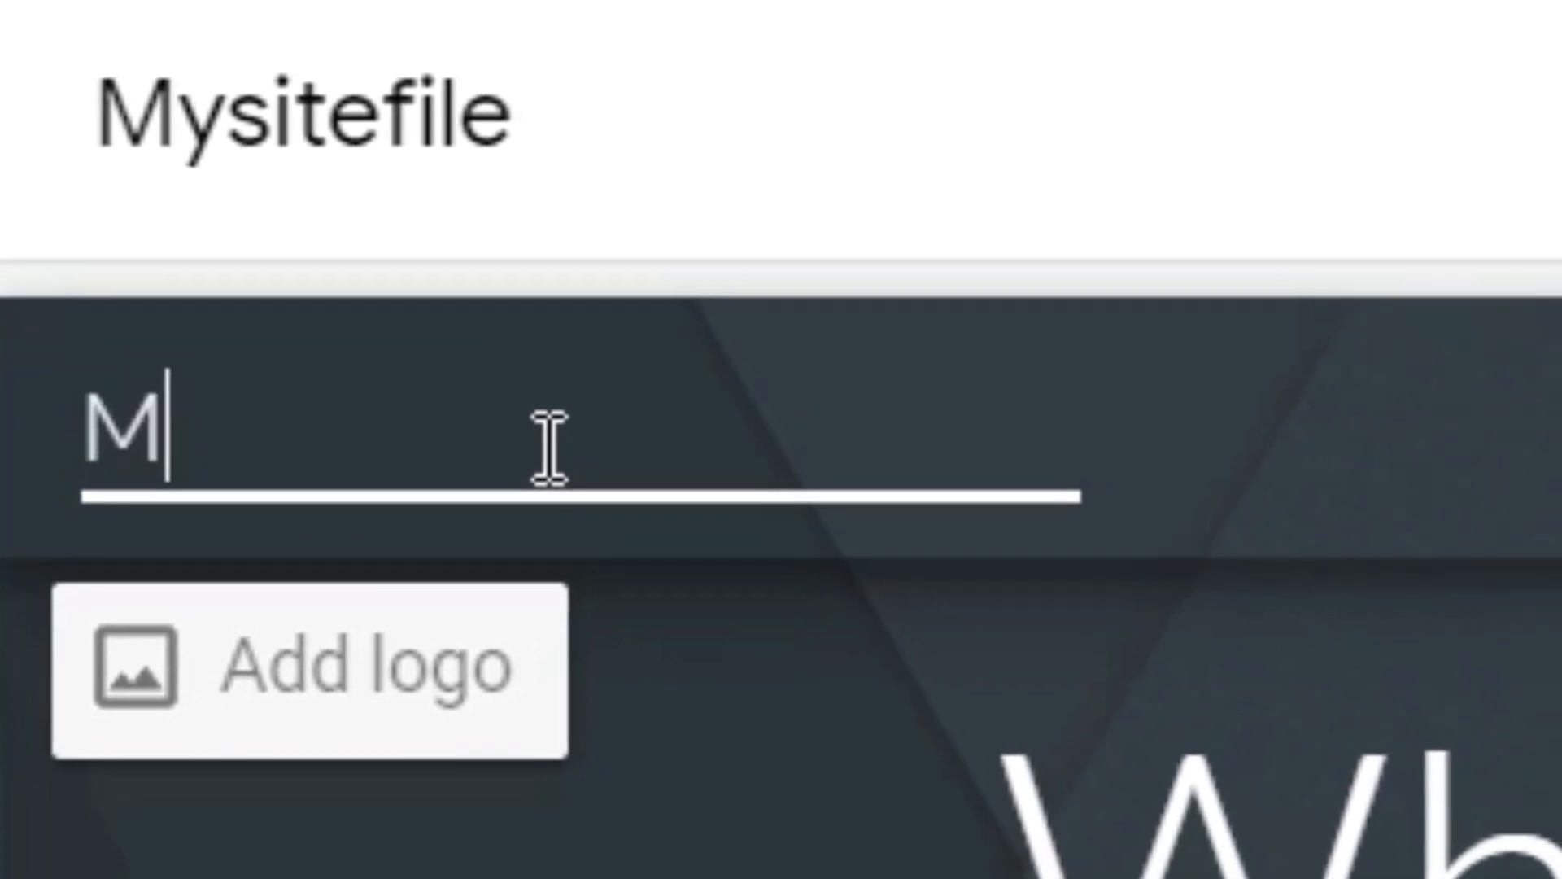
{"action": "type", "text": "Brand"}
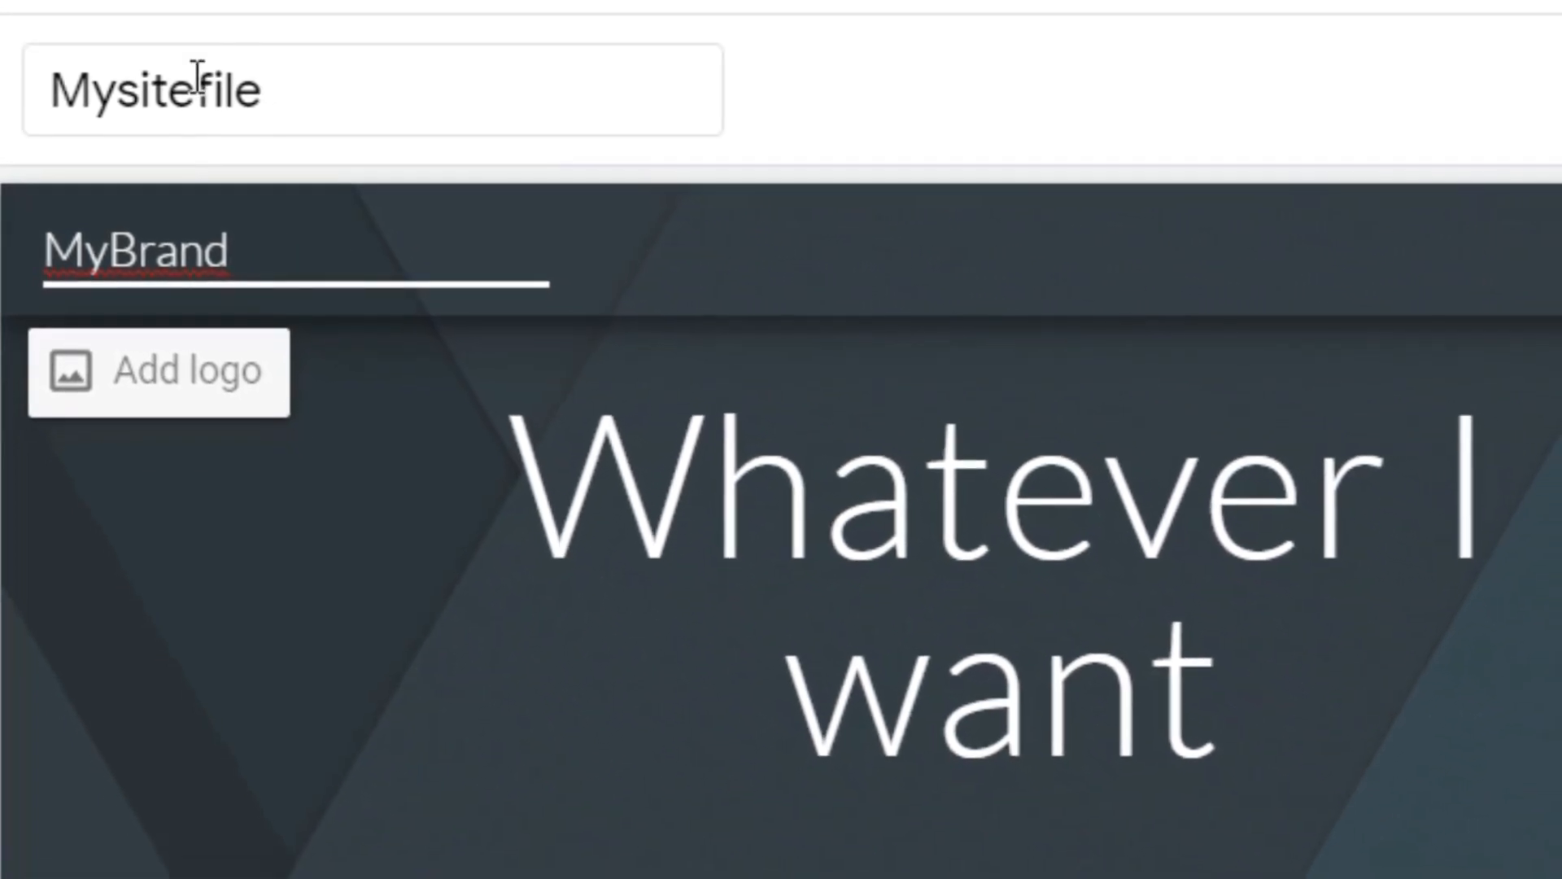
{"action": "left_click", "coordinate": [390, 521]}
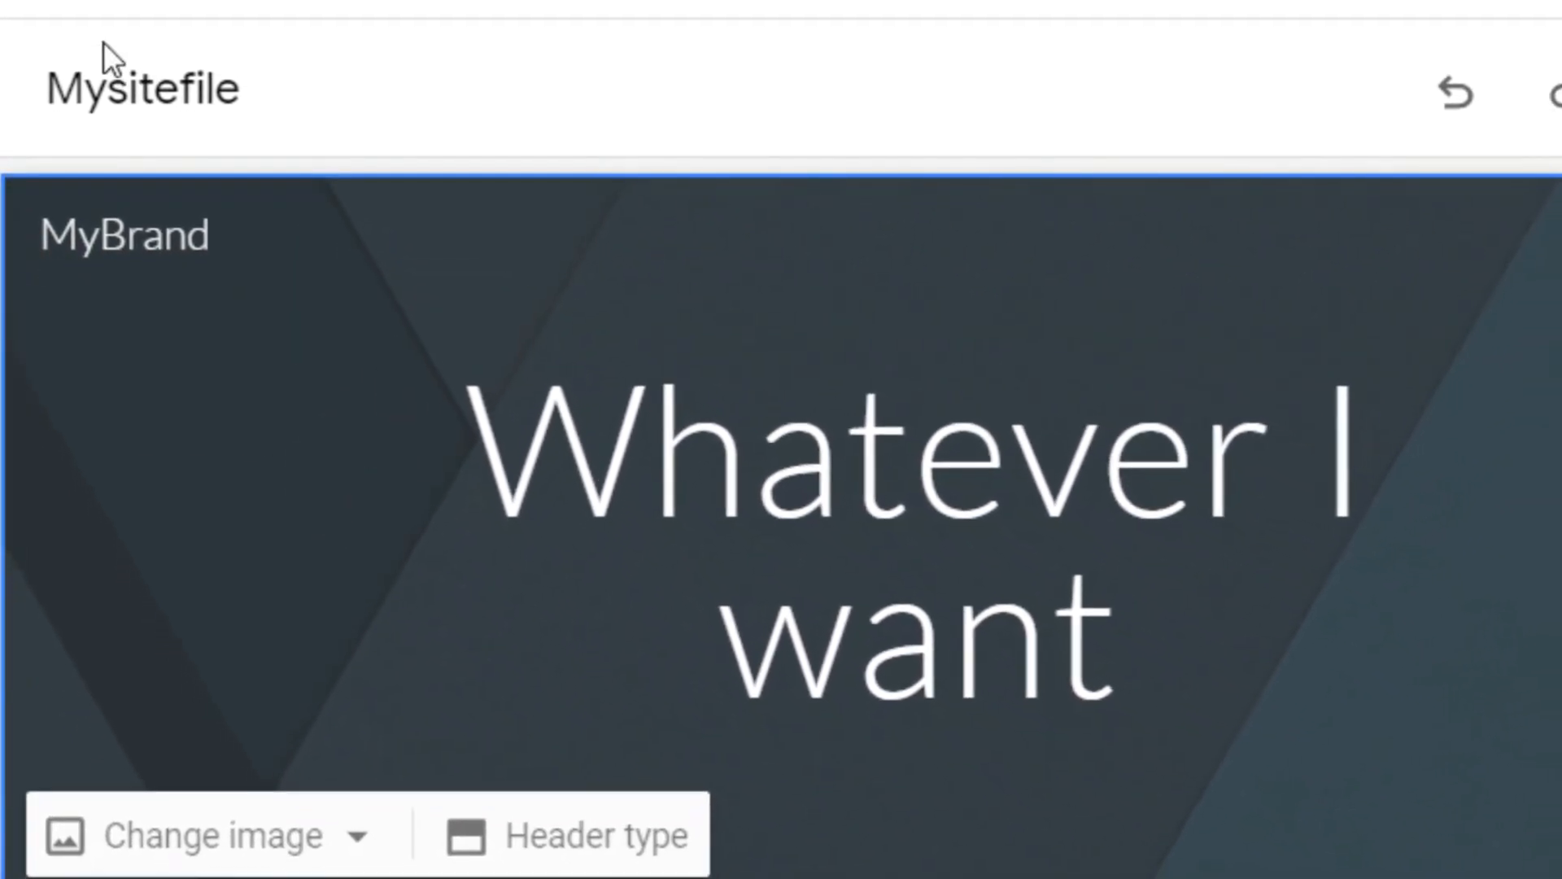
{"action": "double_click", "coordinate": [187, 88]}
{"action": "mouse_move", "coordinate": [227, 263]}
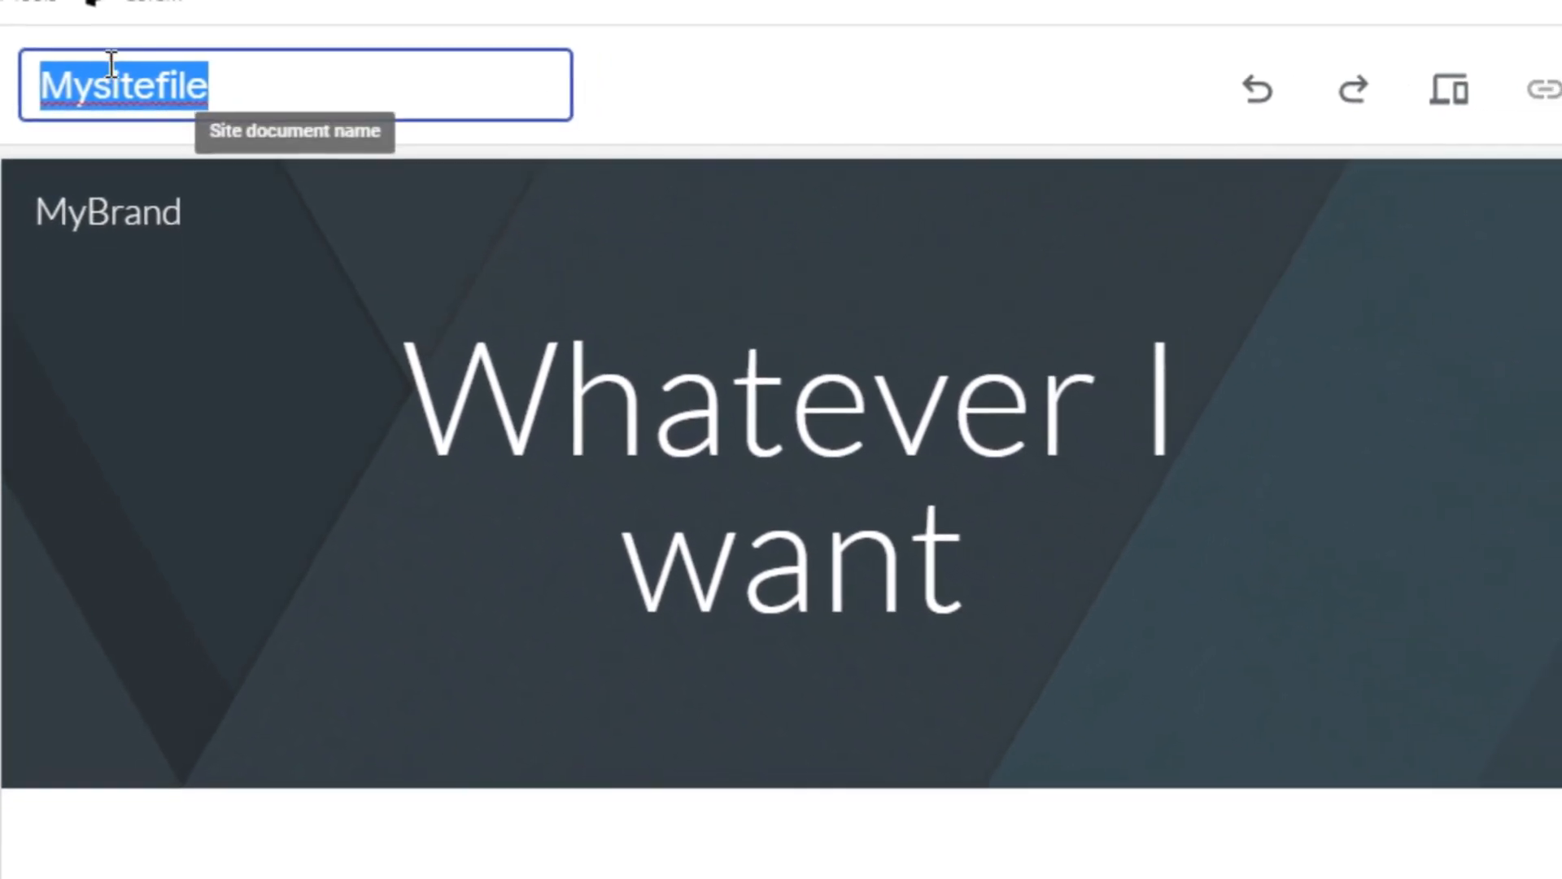
{"action": "left_click_drag", "start_coordinate": [184, 210], "coordinate": [46, 204]}
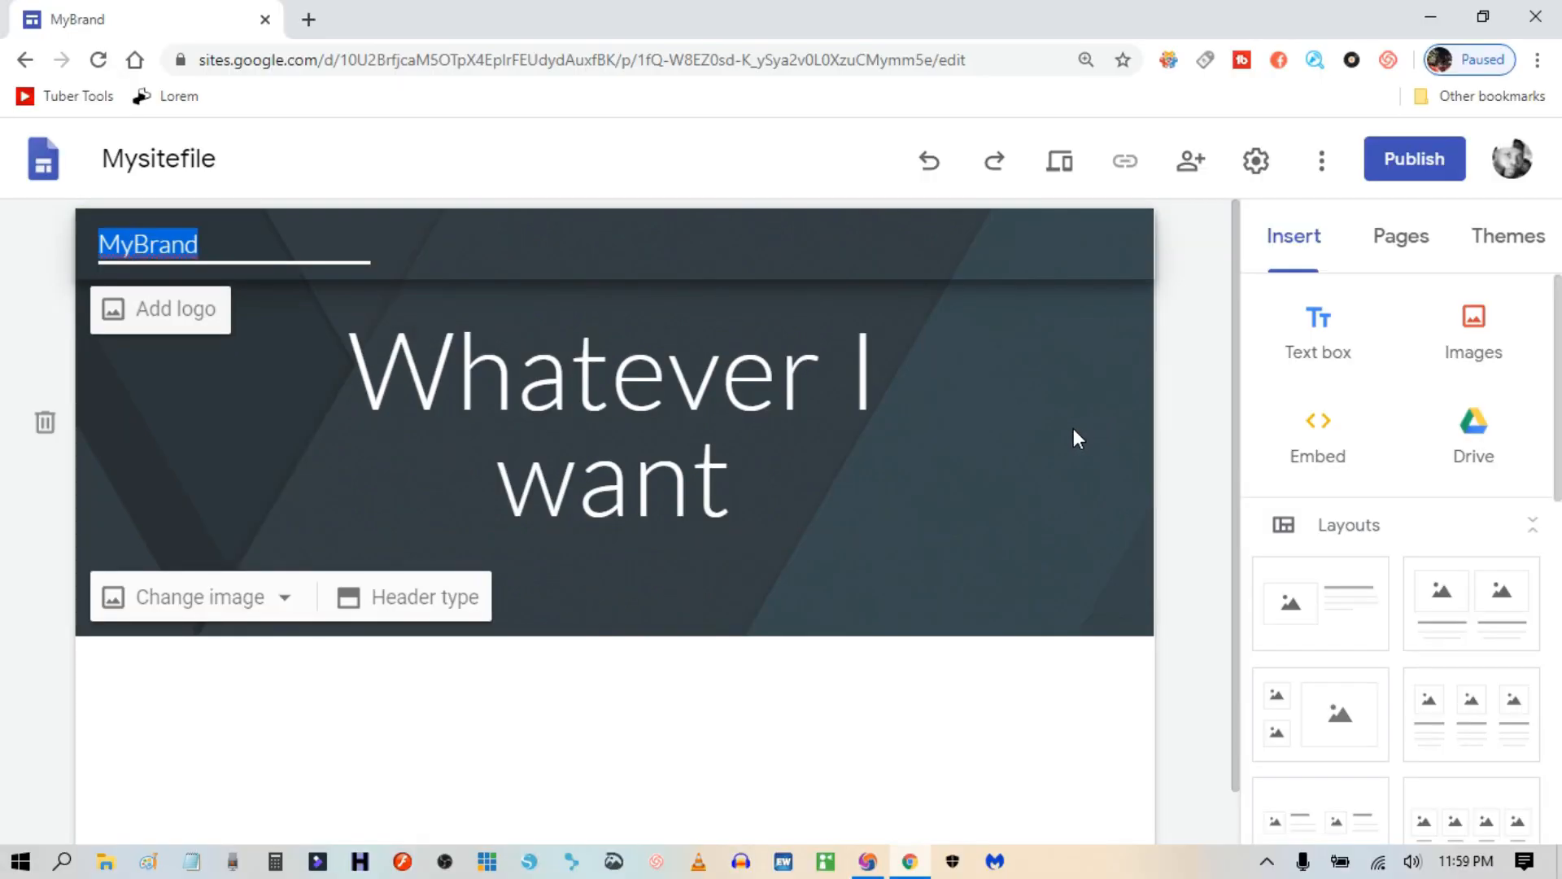
{"action": "left_click", "coordinate": [1071, 429]}
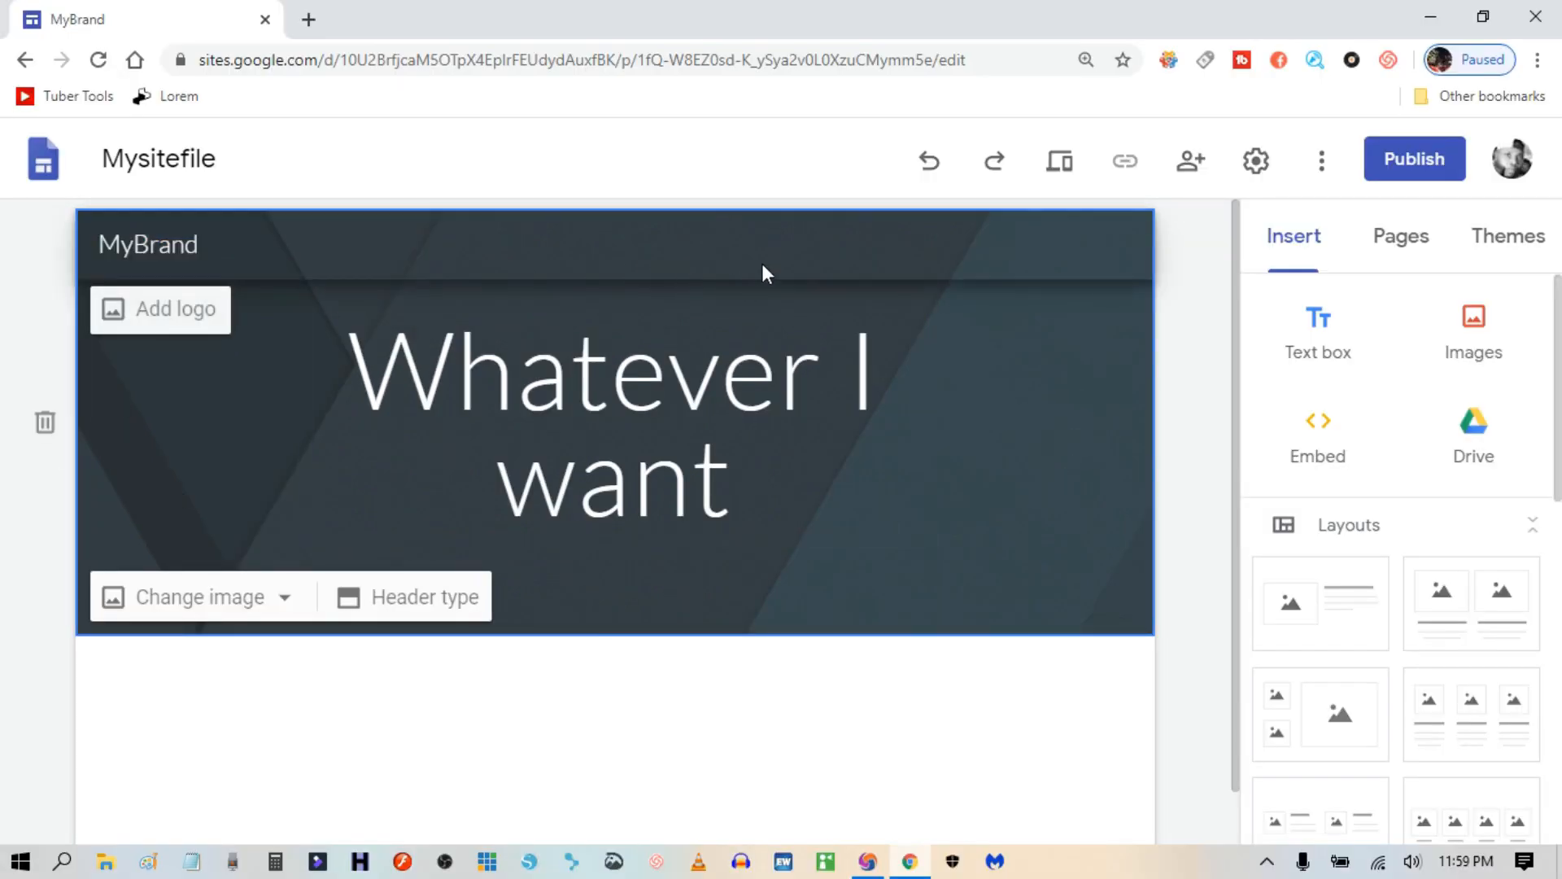
Preview the site at large-screen size, check the header title "Whatever I want", and return to editing.
{"action": "left_click", "coordinate": [1062, 165]}
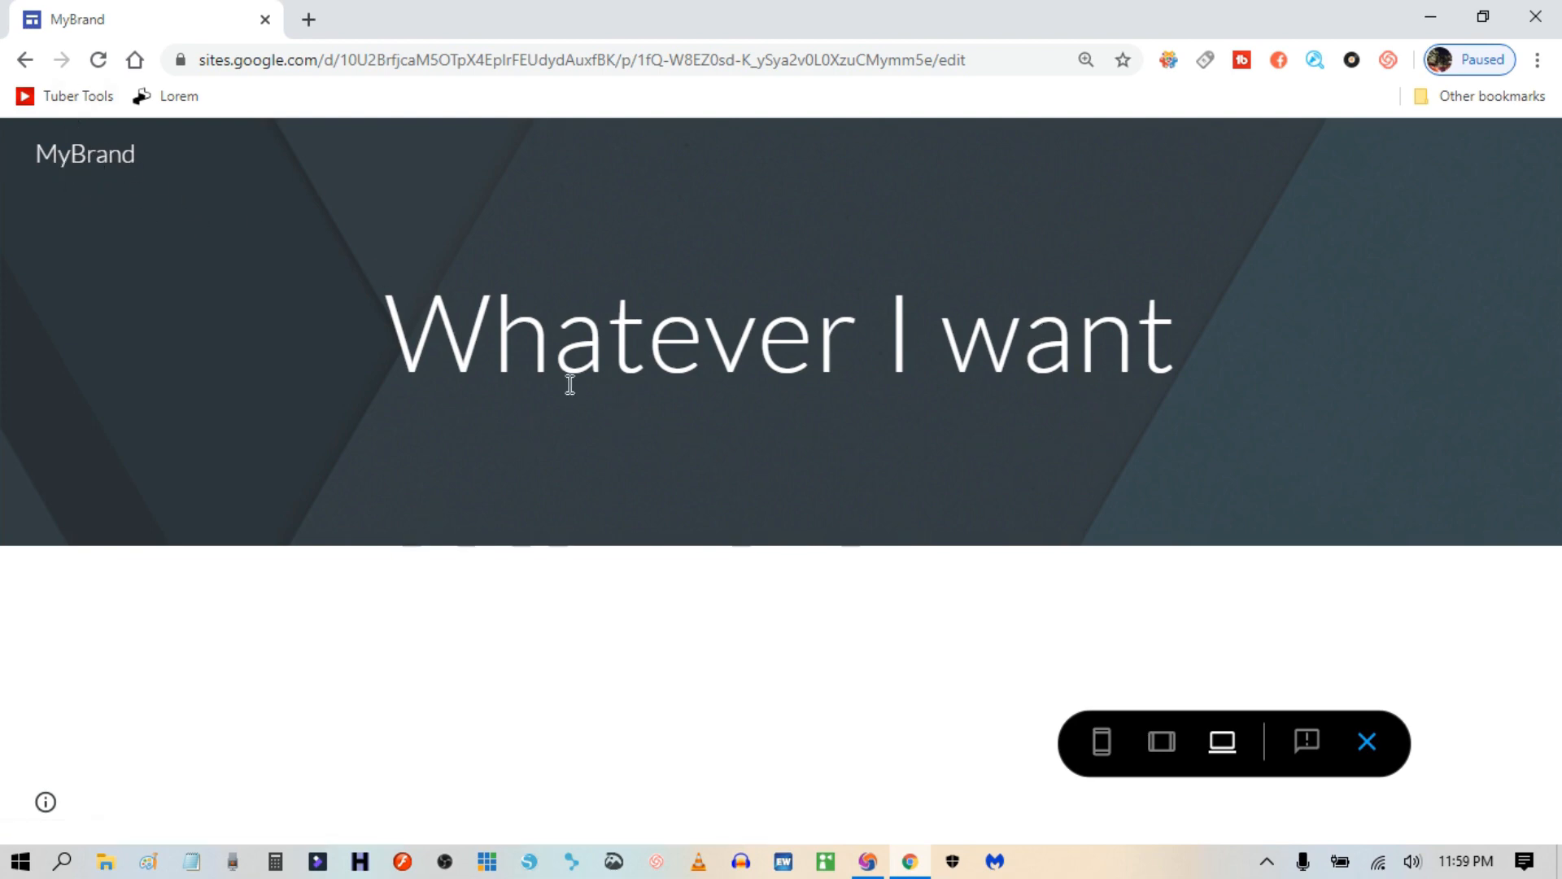
{"action": "left_click_drag", "start_coordinate": [406, 348], "coordinate": [1213, 326]}
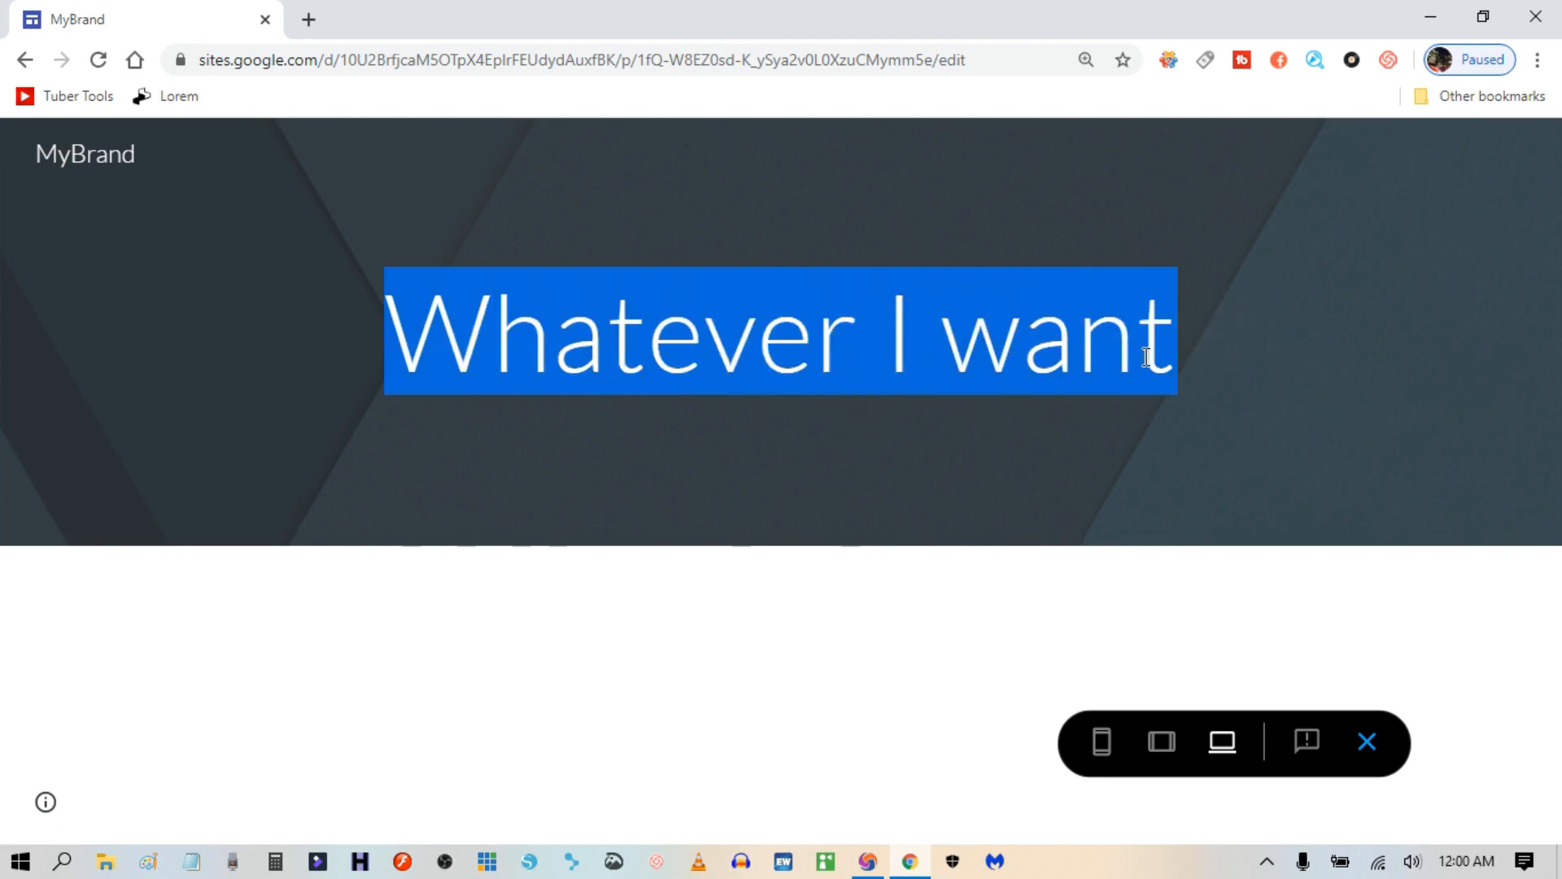
{"action": "left_click", "coordinate": [1156, 328]}
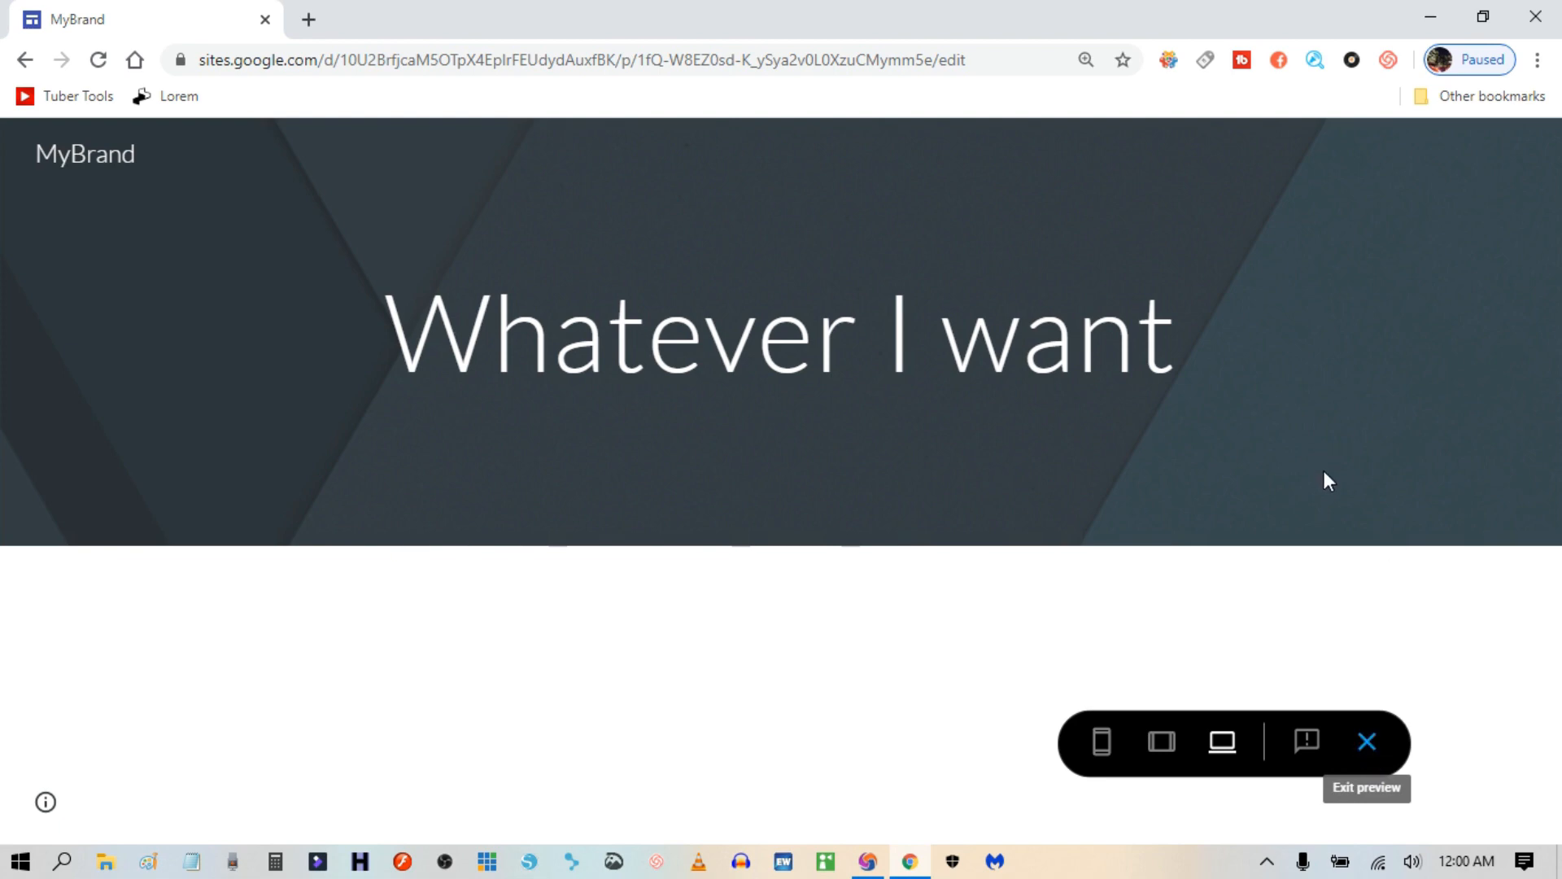
{"action": "left_click", "coordinate": [1366, 743]}
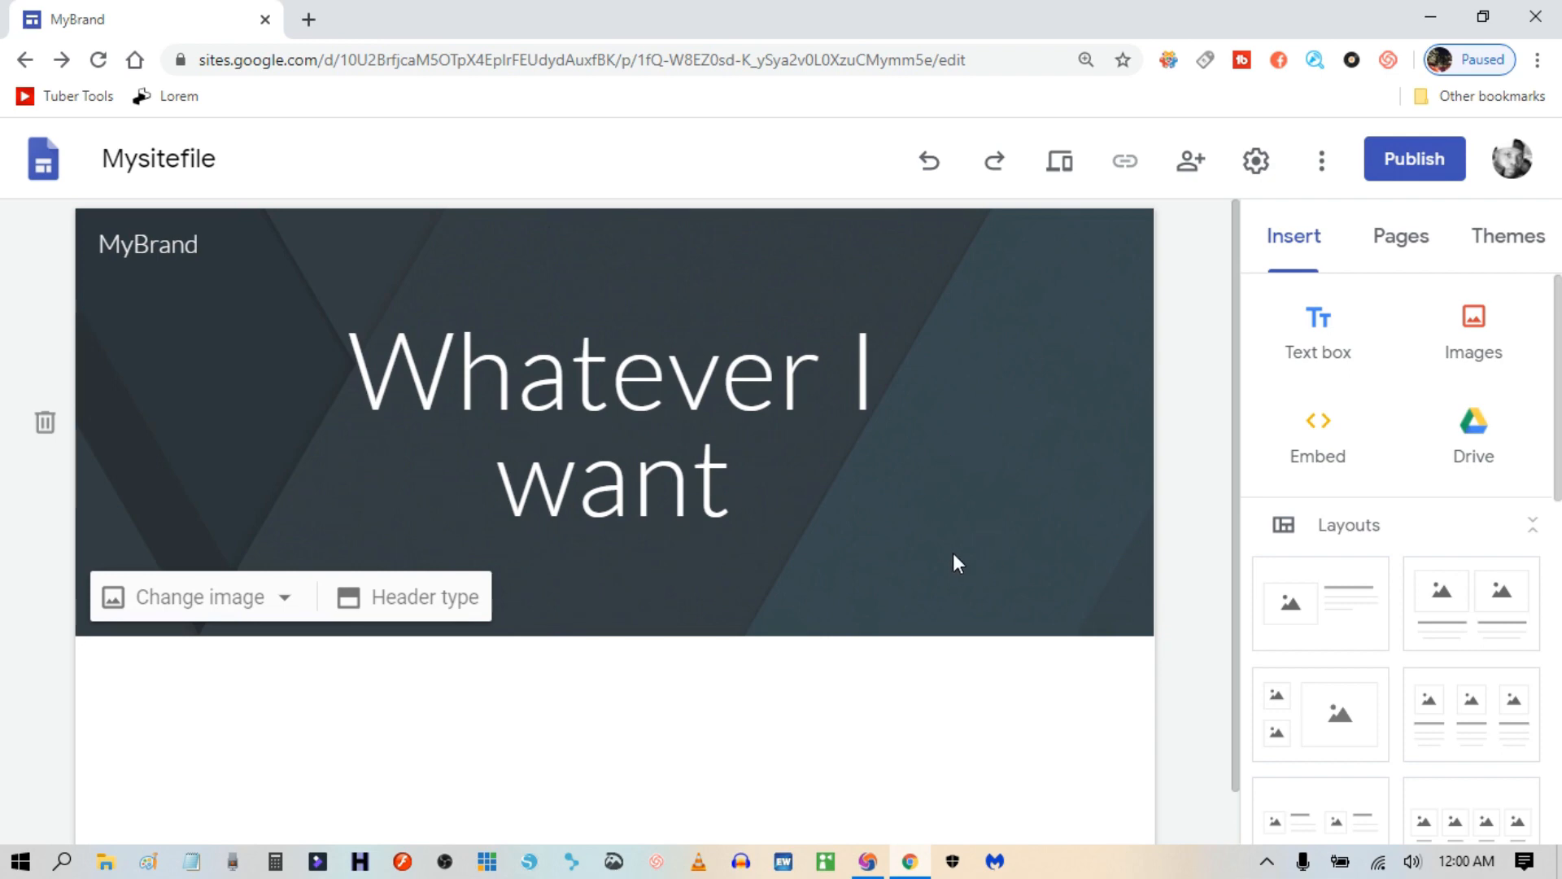
Try the Title only header type, and return the header to Banner.
{"action": "left_click", "coordinate": [712, 411]}
{"action": "left_click", "coordinate": [998, 405]}
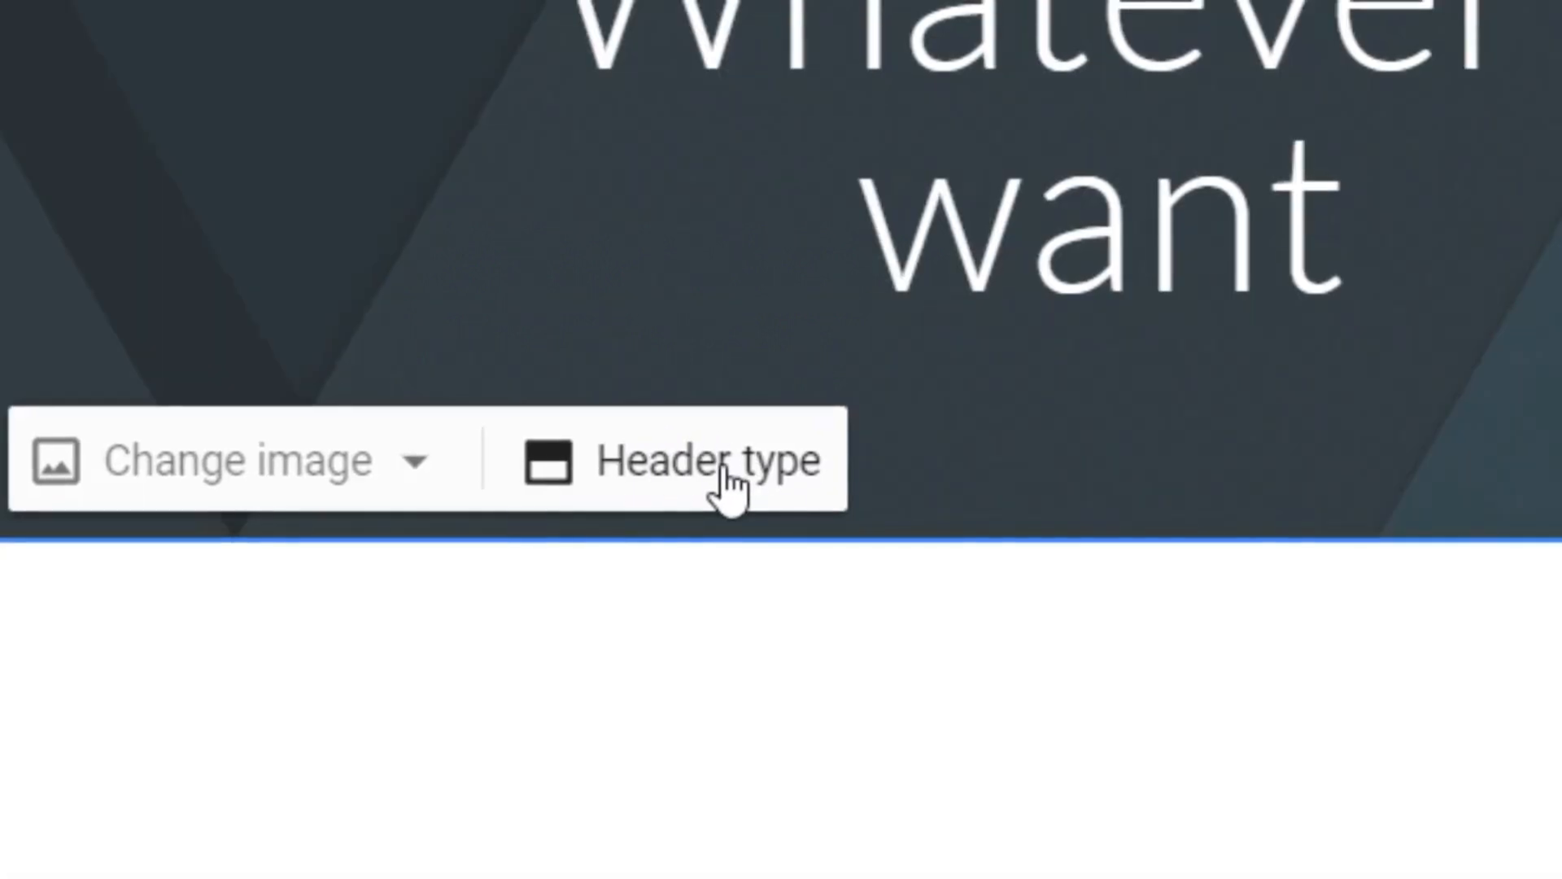
{"action": "left_click", "coordinate": [724, 476]}
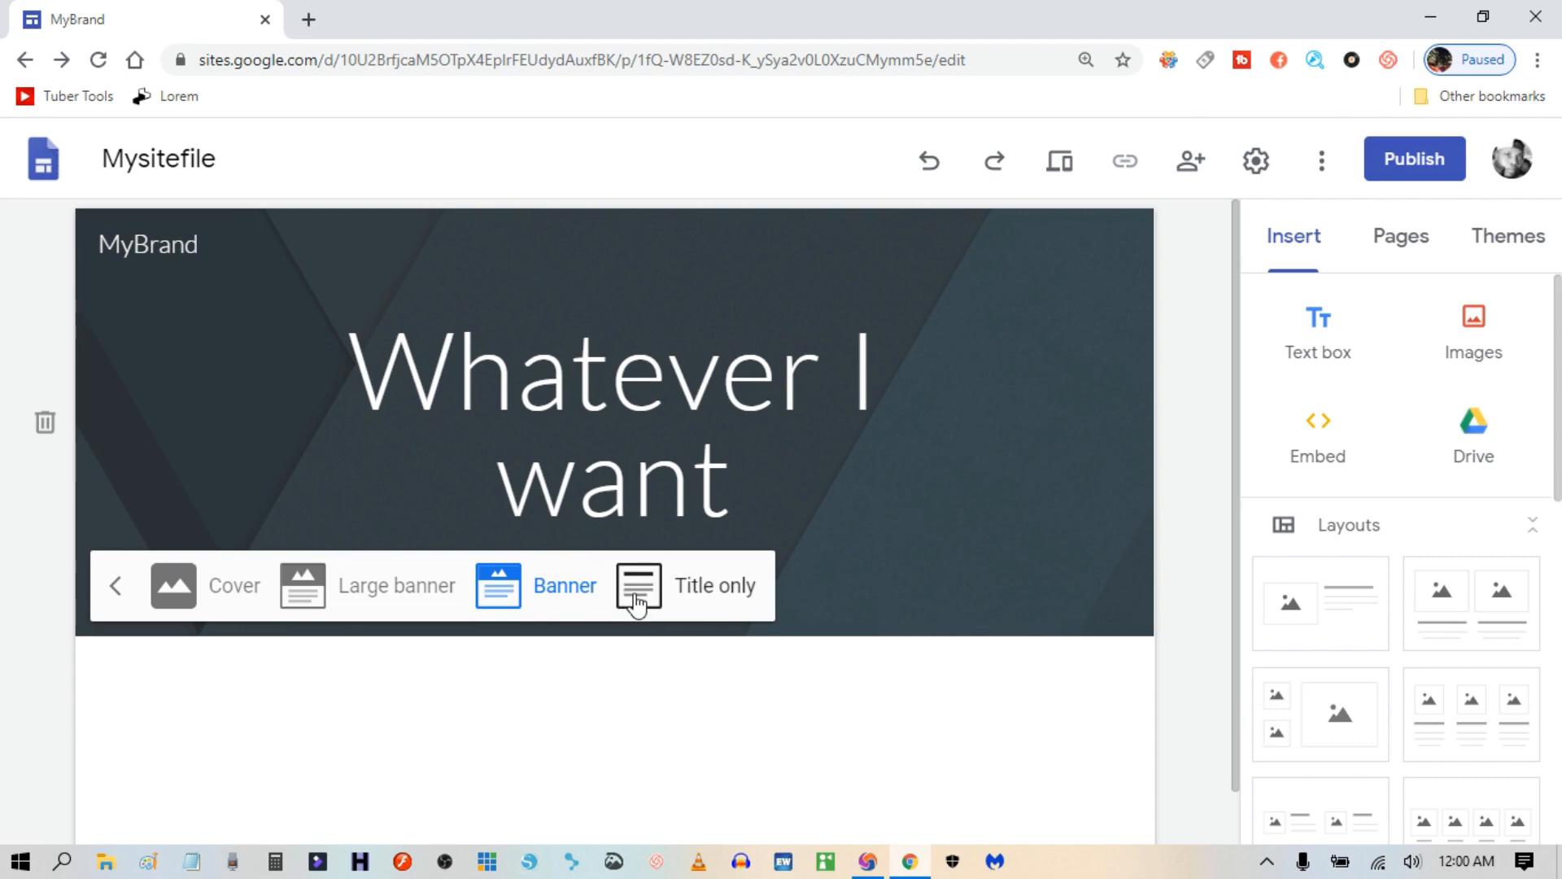
{"action": "left_click", "coordinate": [705, 598]}
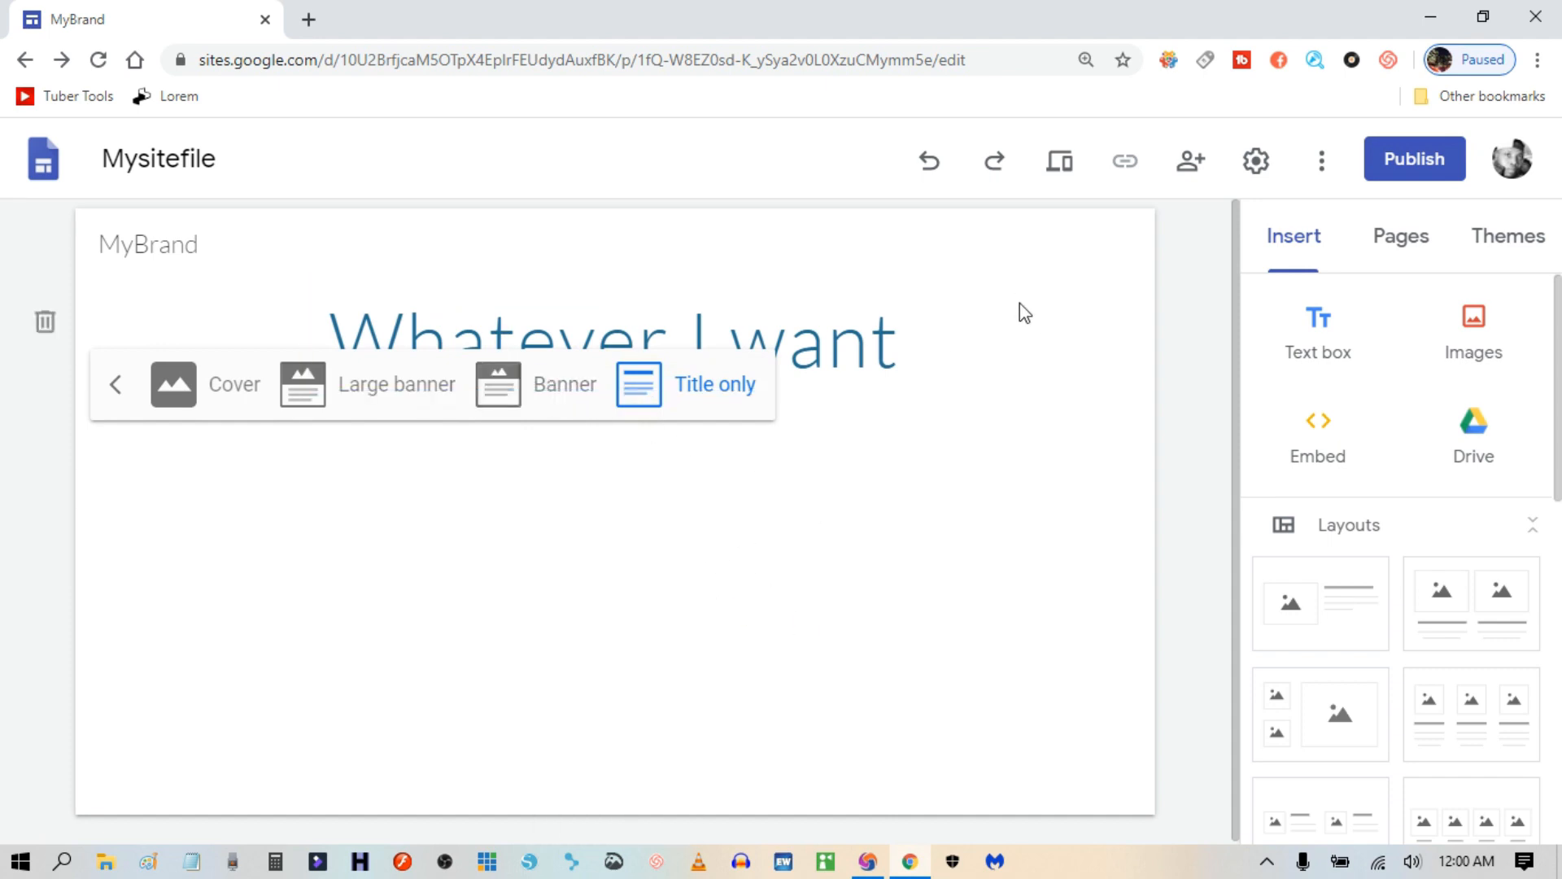
{"action": "left_click", "coordinate": [560, 396]}
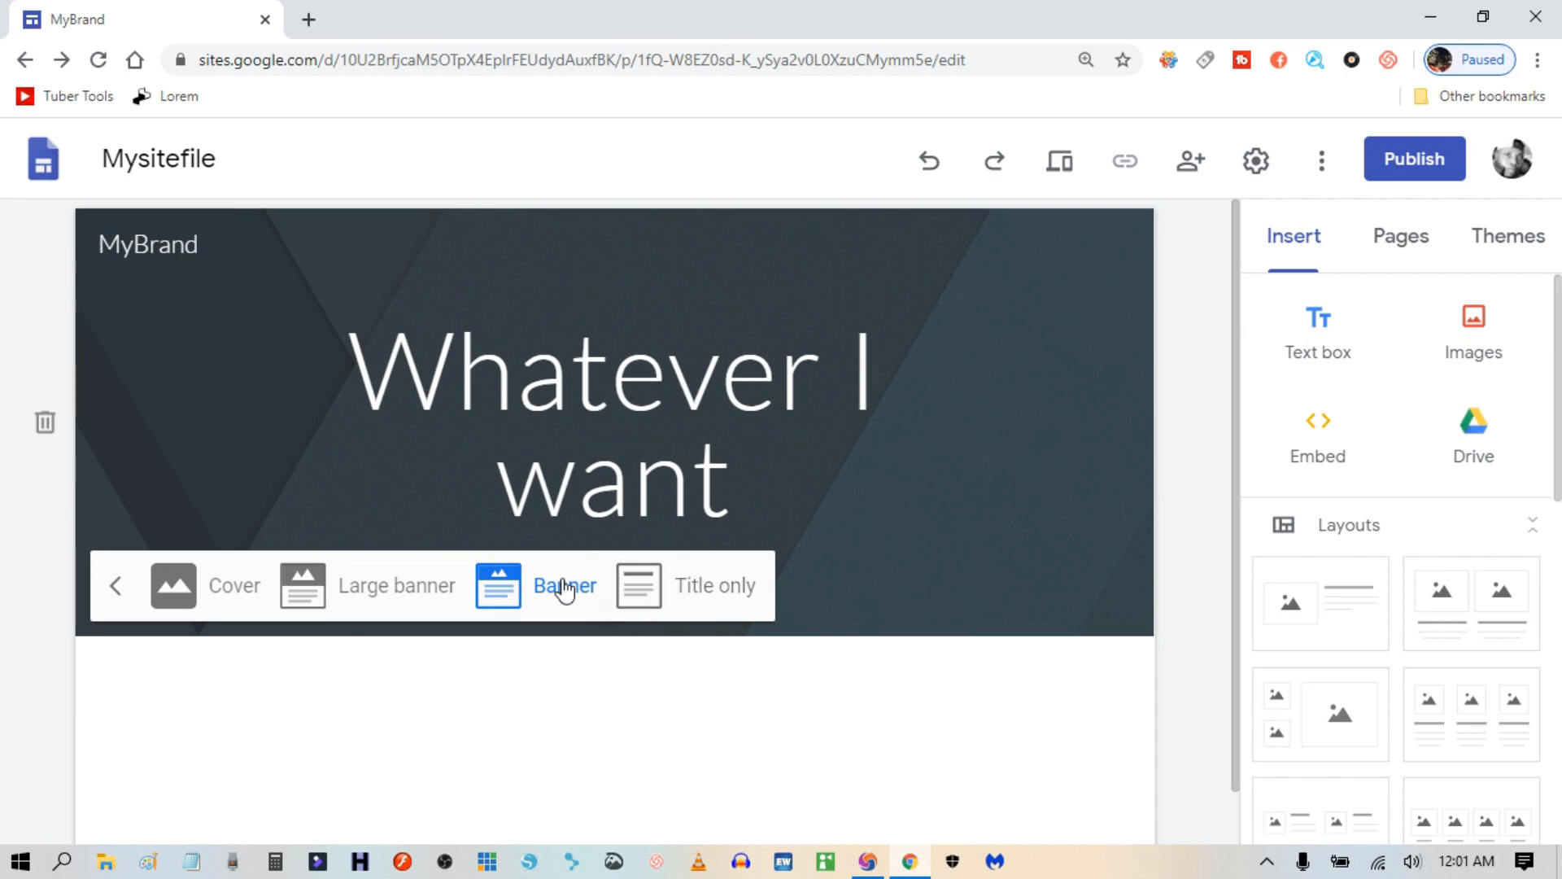
Set the page's header type to Large banner, trying Cover for comparison.
{"action": "left_click", "coordinate": [407, 587]}
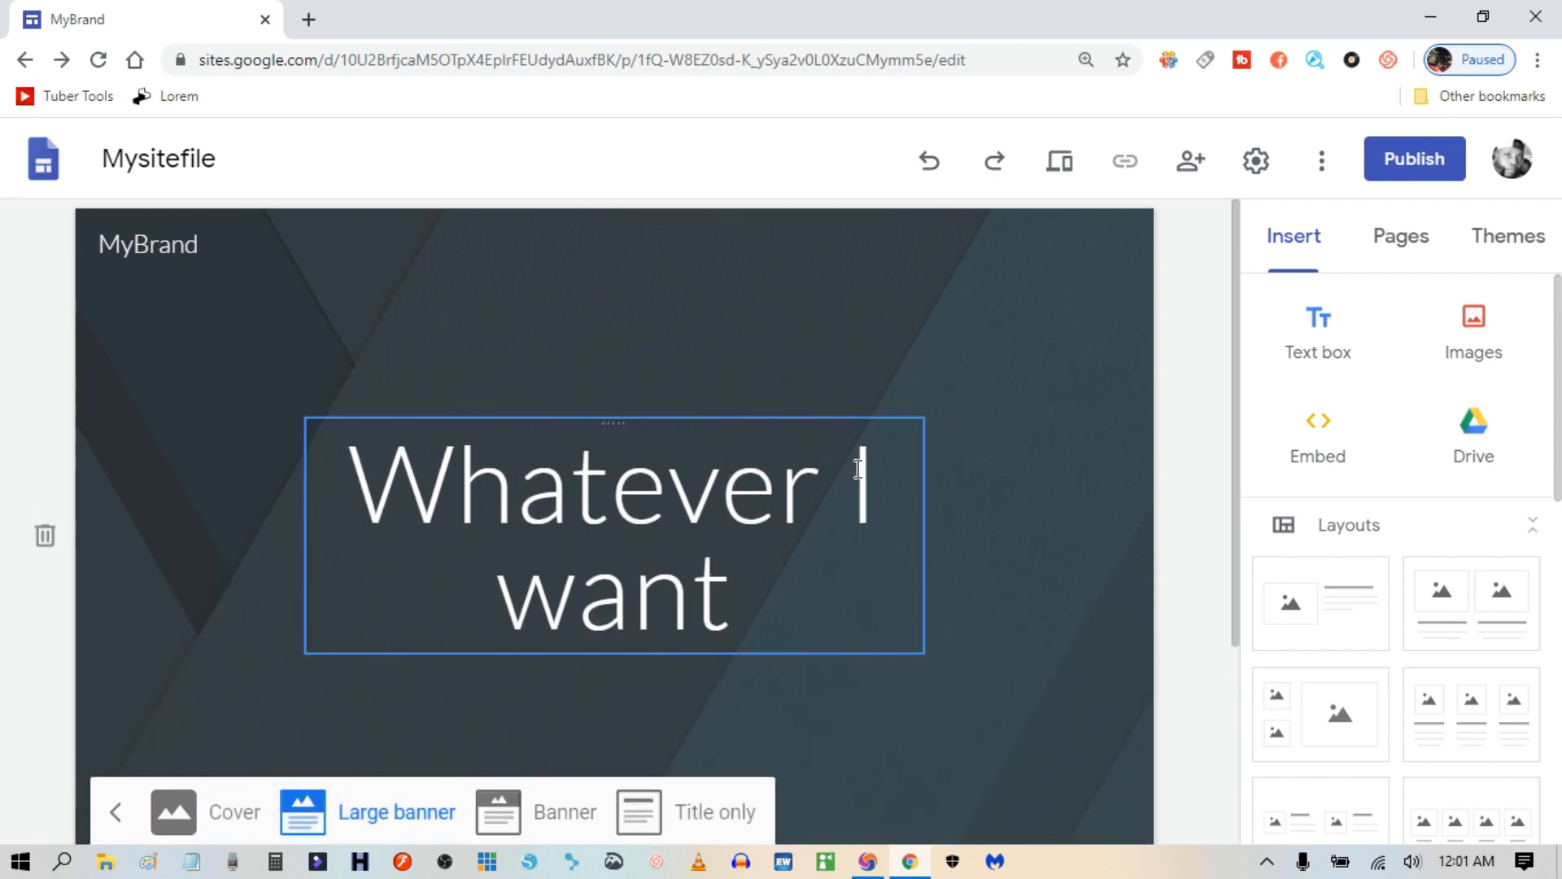
{"action": "left_click", "coordinate": [239, 810]}
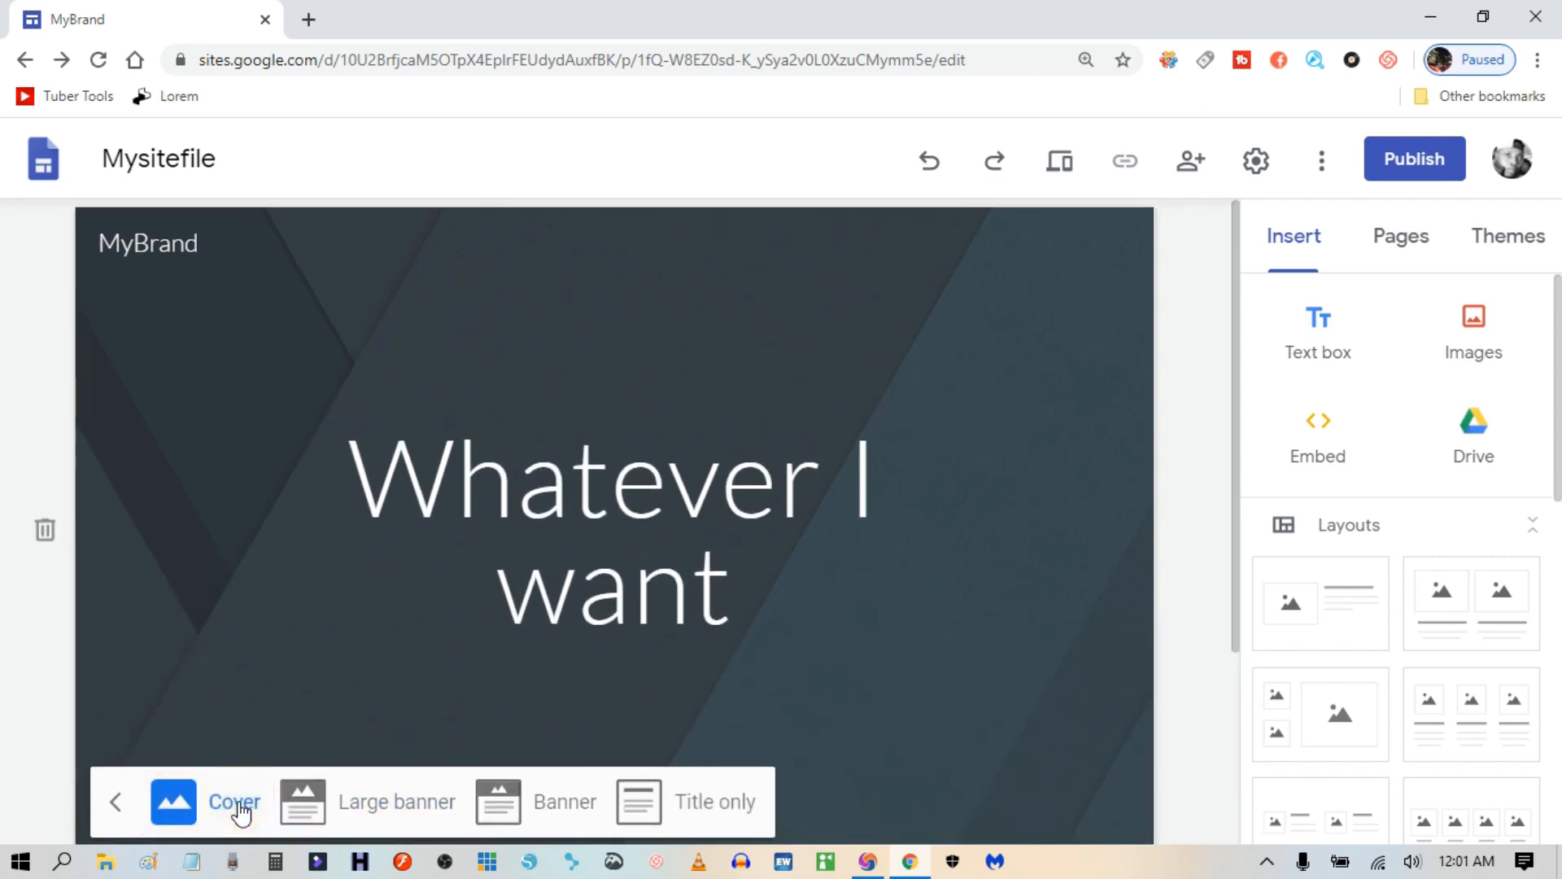
{"action": "left_click", "coordinate": [399, 807]}
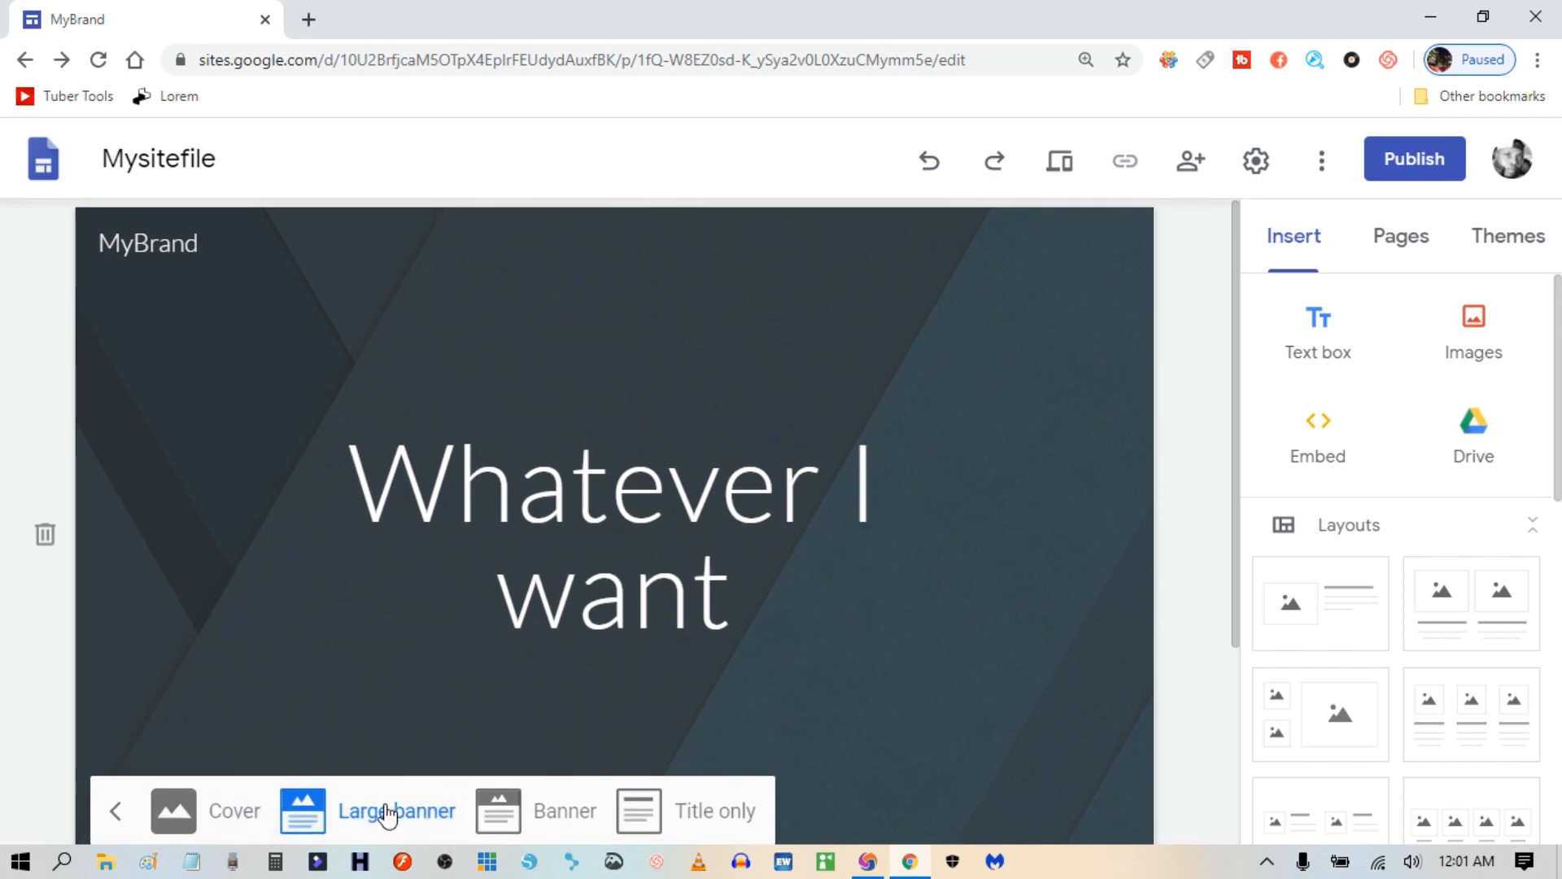
{"action": "left_click", "coordinate": [1014, 603]}
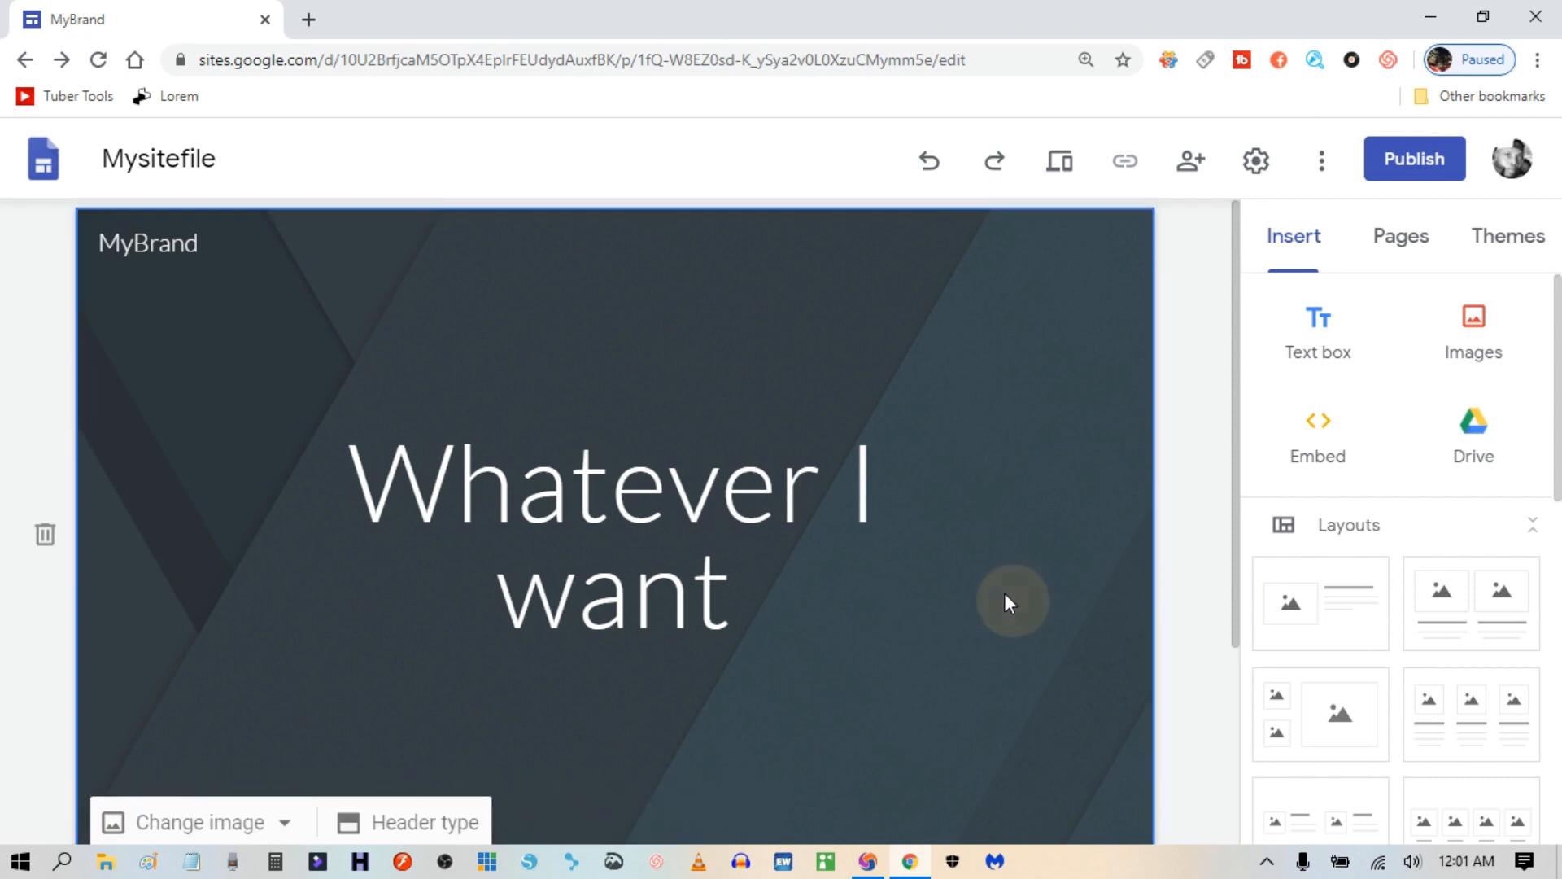
{"action": "scroll", "coordinate": [1000, 598], "scroll_direction": "down", "scroll_amount": 3}
{"action": "scroll", "coordinate": [993, 615], "scroll_direction": "up", "scroll_amount": 3}
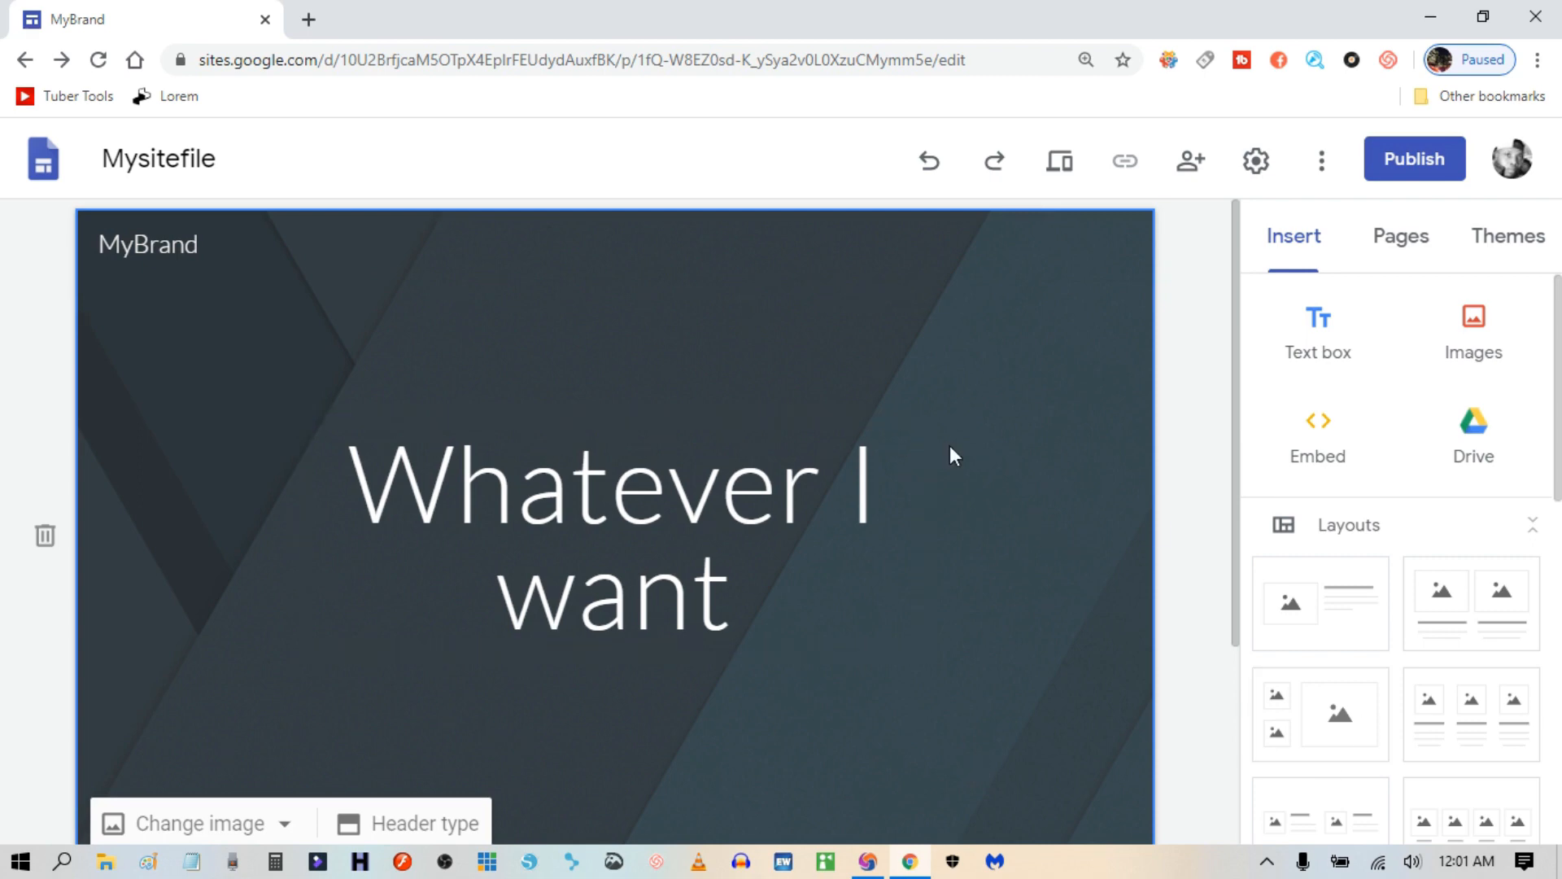
Replace the header image by uploading the second LargeTheme_Gsites_fitbitBanner_Template picture from Site Build's Products Pics folder.
{"action": "scroll", "coordinate": [950, 446], "scroll_direction": "down", "scroll_amount": 3}
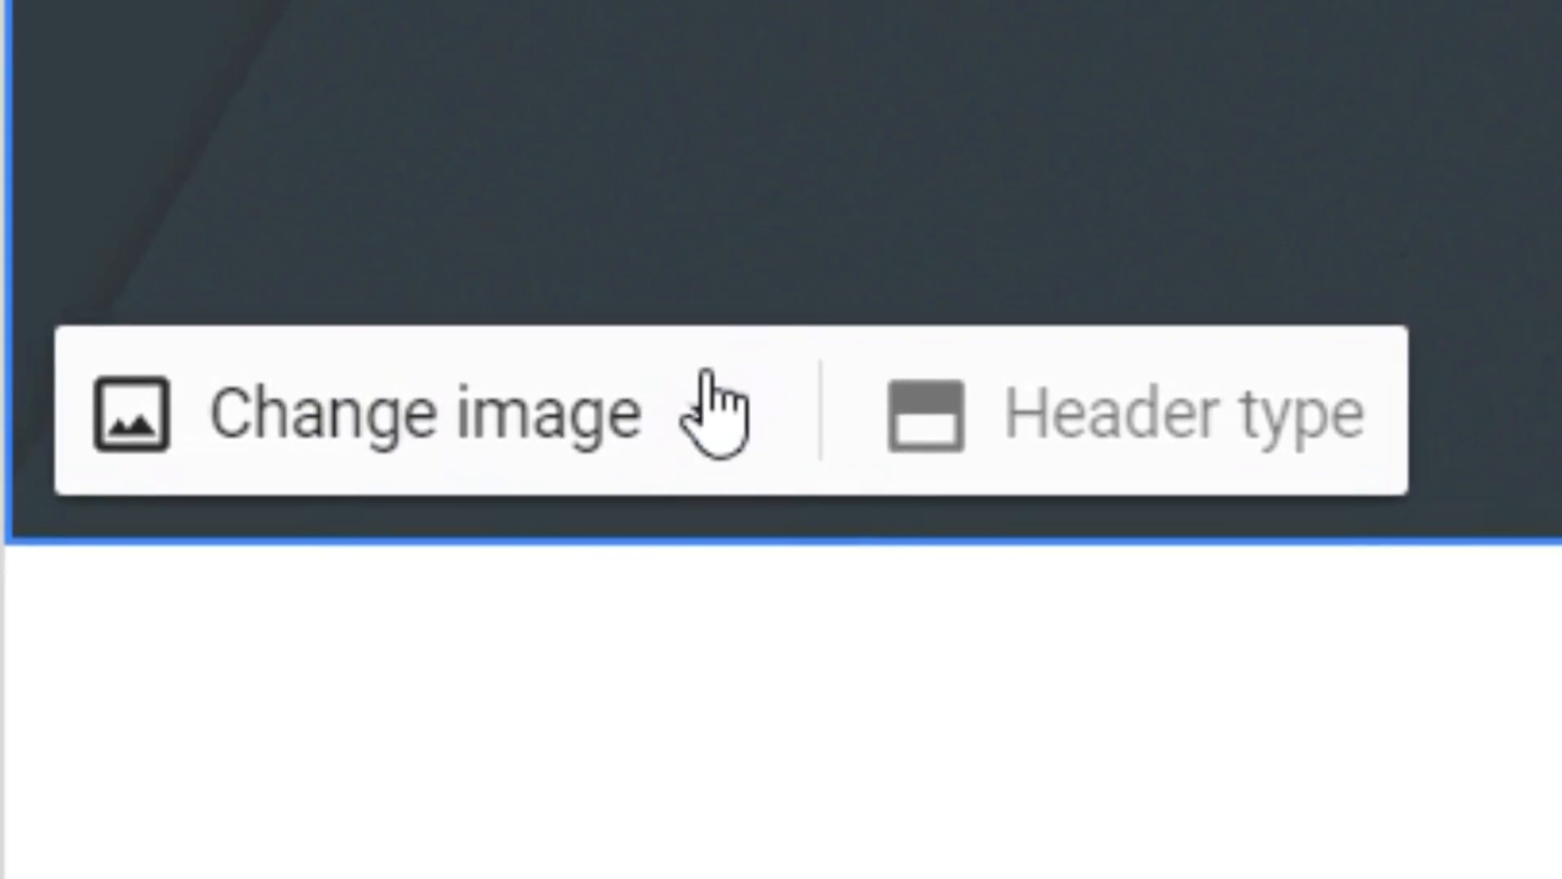
{"action": "left_click", "coordinate": [705, 438]}
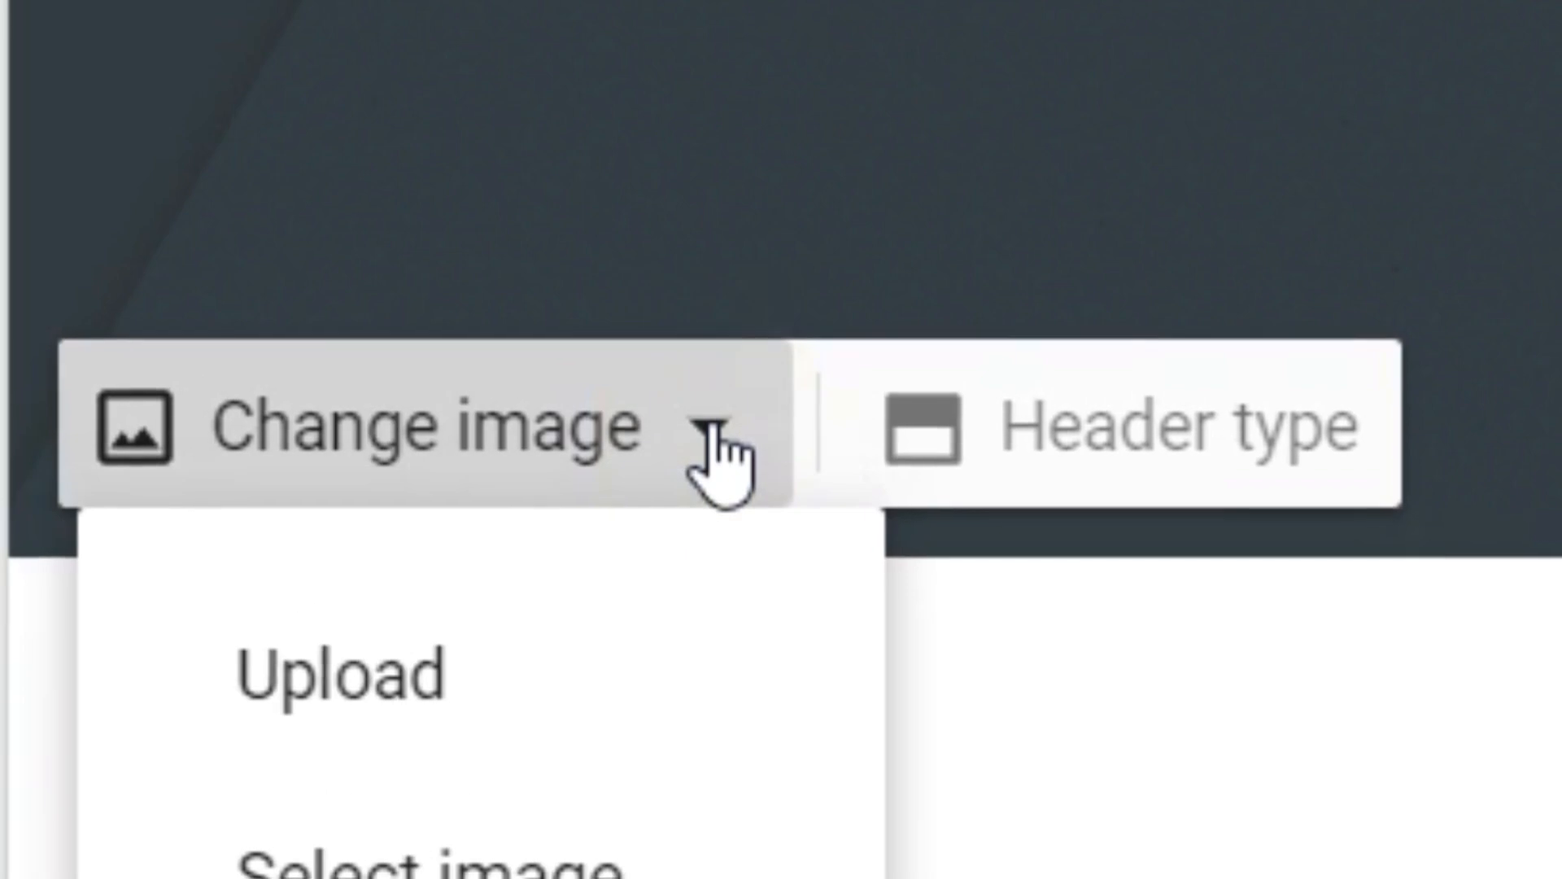
{"action": "left_click", "coordinate": [410, 682]}
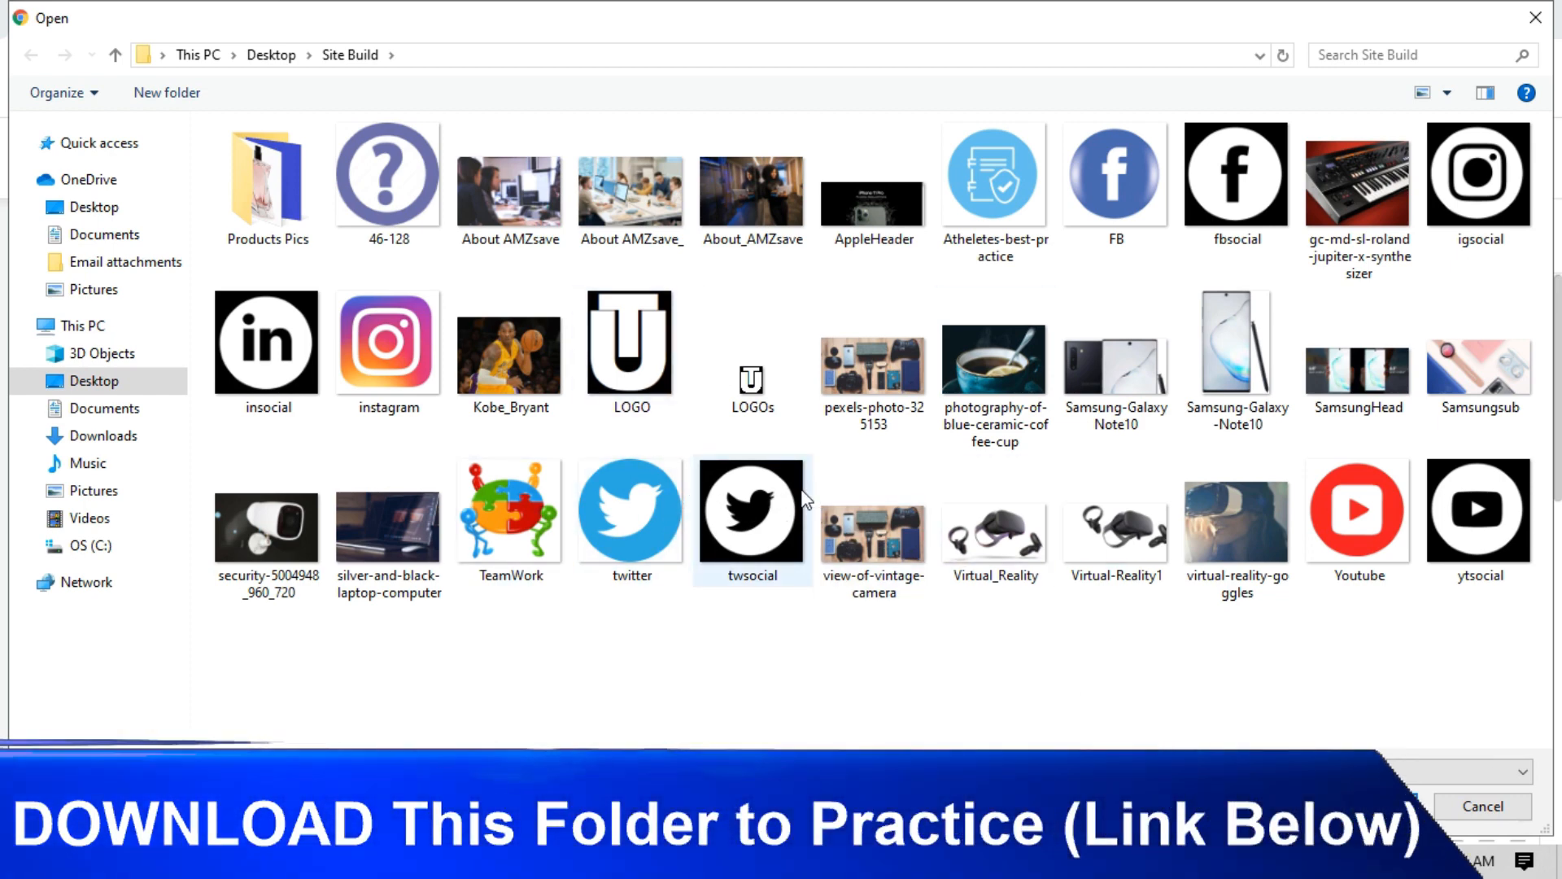
{"action": "left_click", "coordinate": [278, 180]}
{"action": "double_click", "coordinate": [278, 179]}
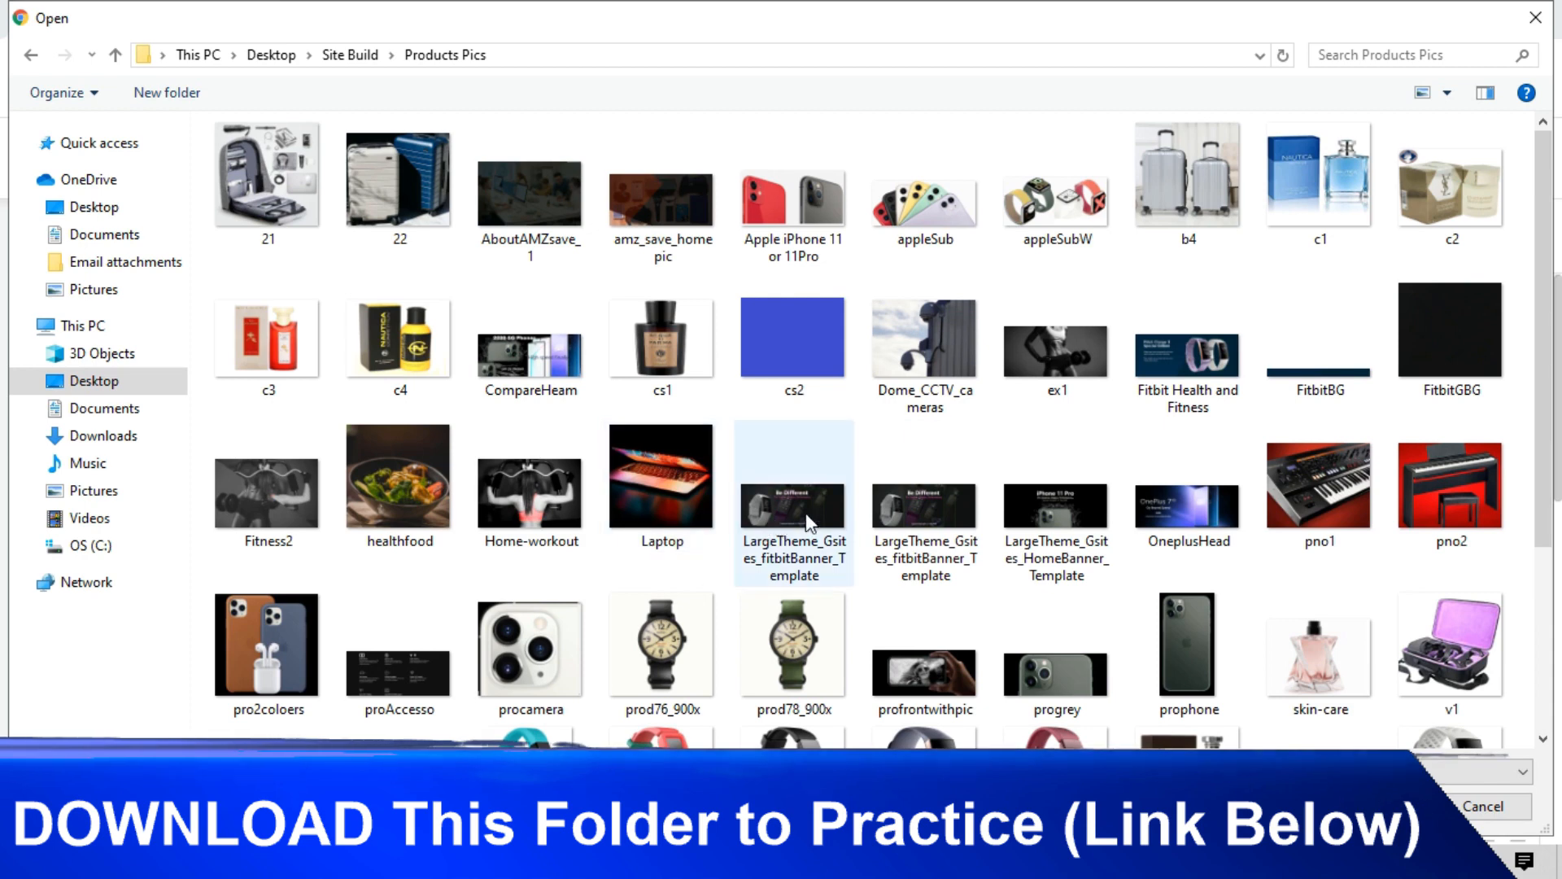
{"action": "left_click", "coordinate": [932, 513]}
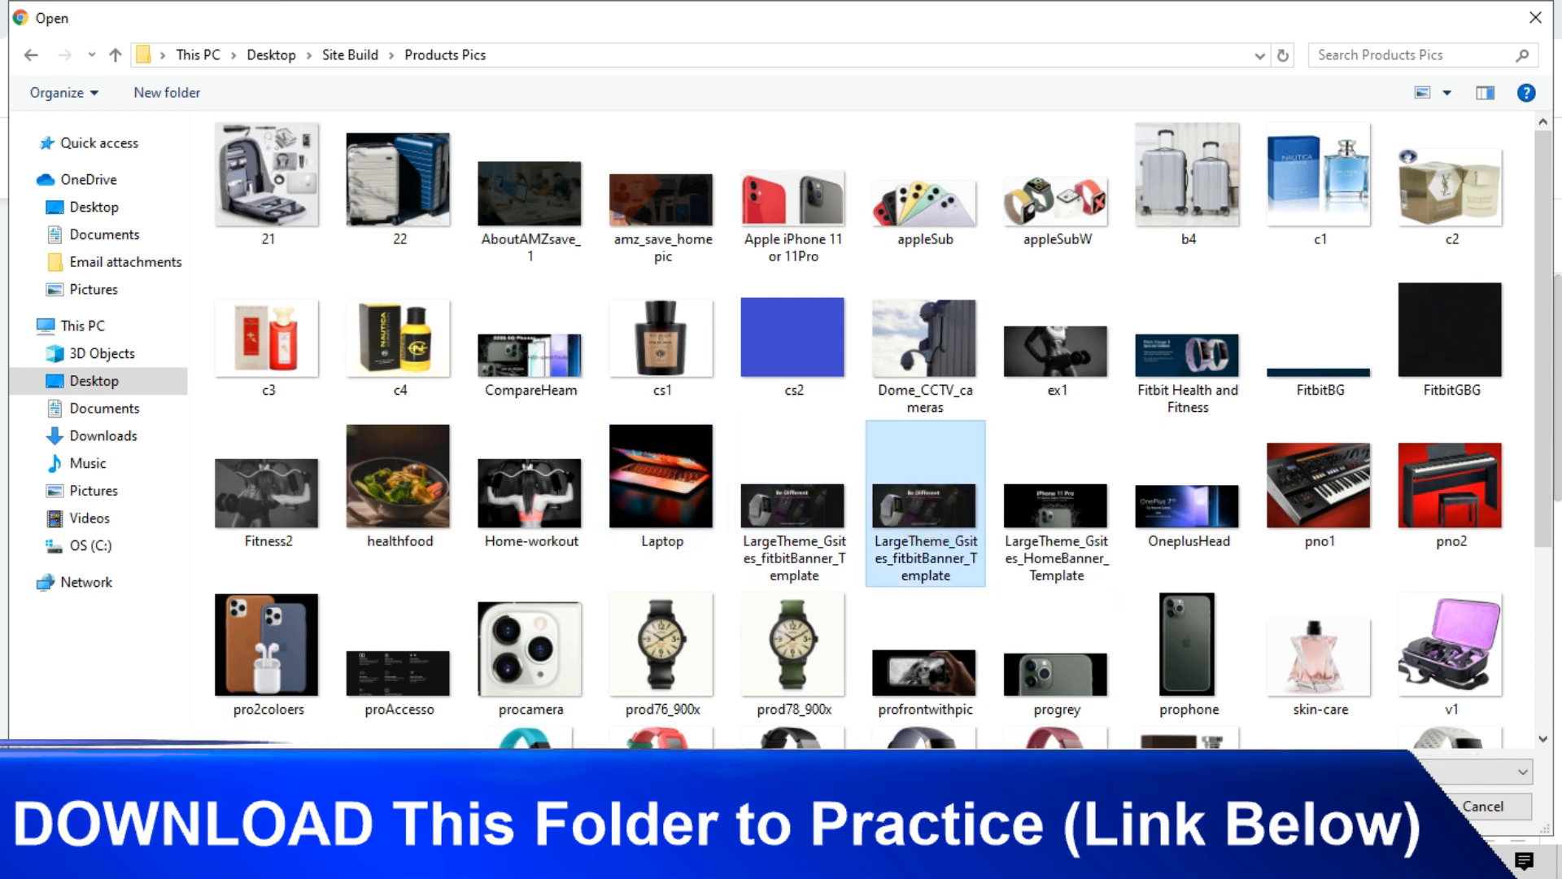
{"action": "double_click", "coordinate": [933, 513]}
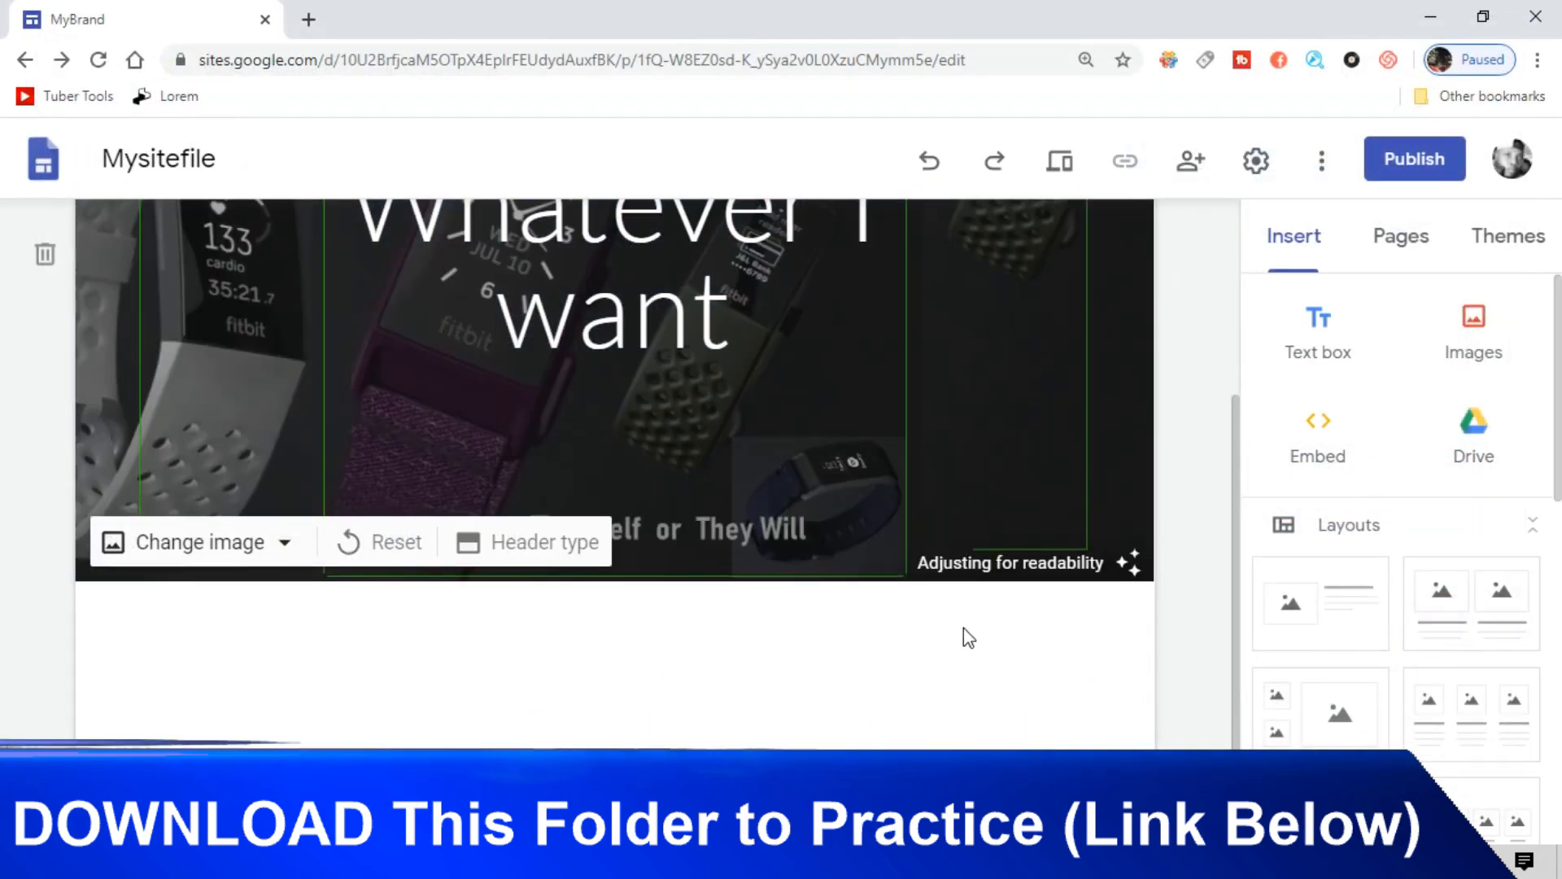
{"action": "scroll", "coordinate": [968, 638], "scroll_direction": "up", "scroll_amount": 3}
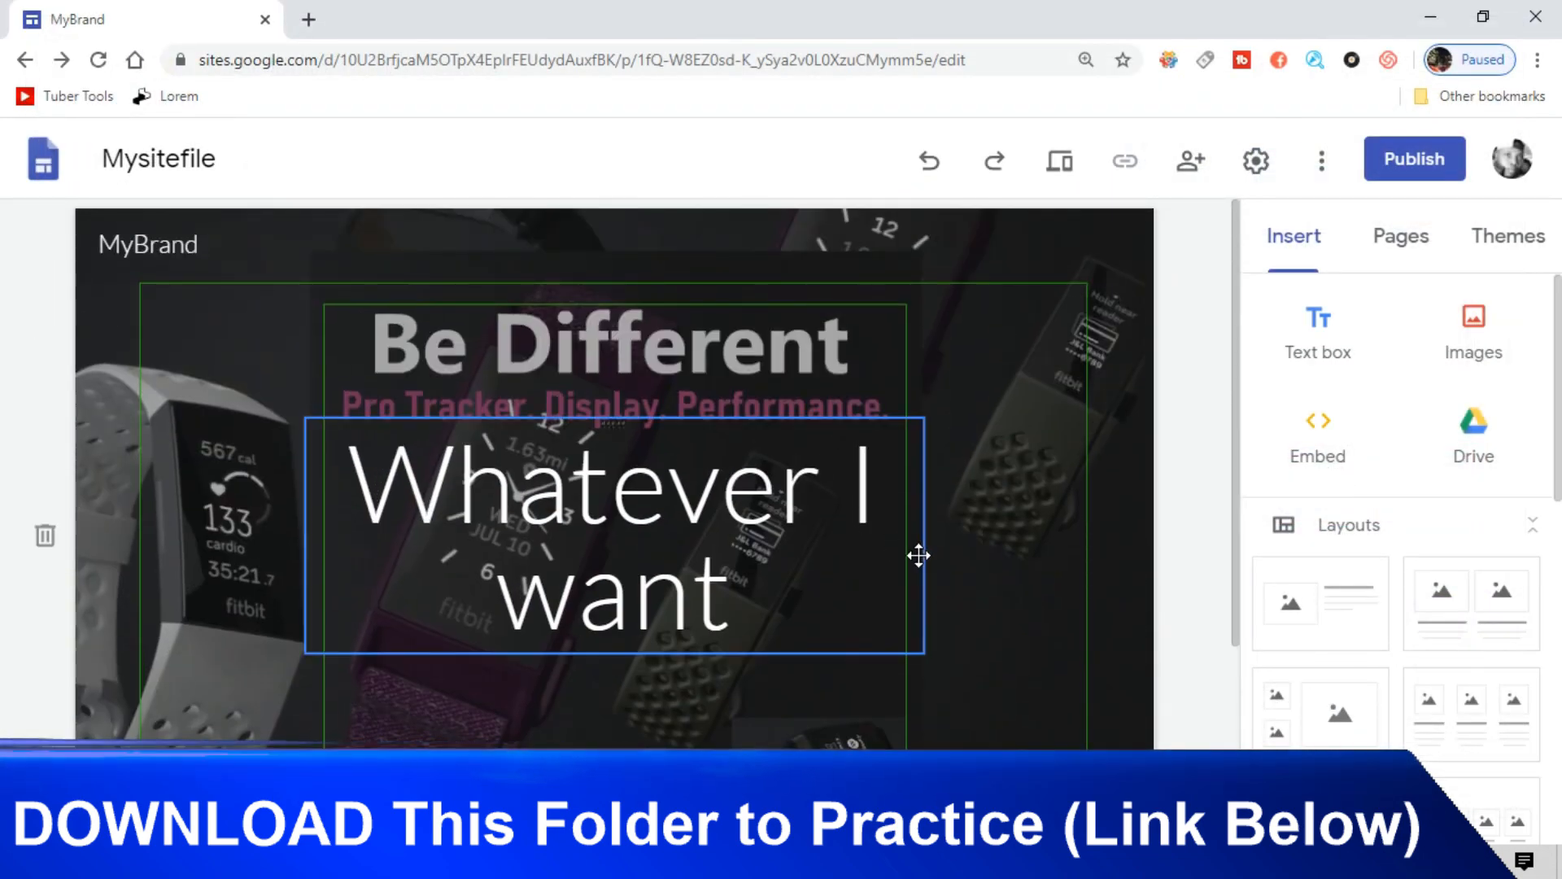
{"action": "left_click", "coordinate": [965, 552]}
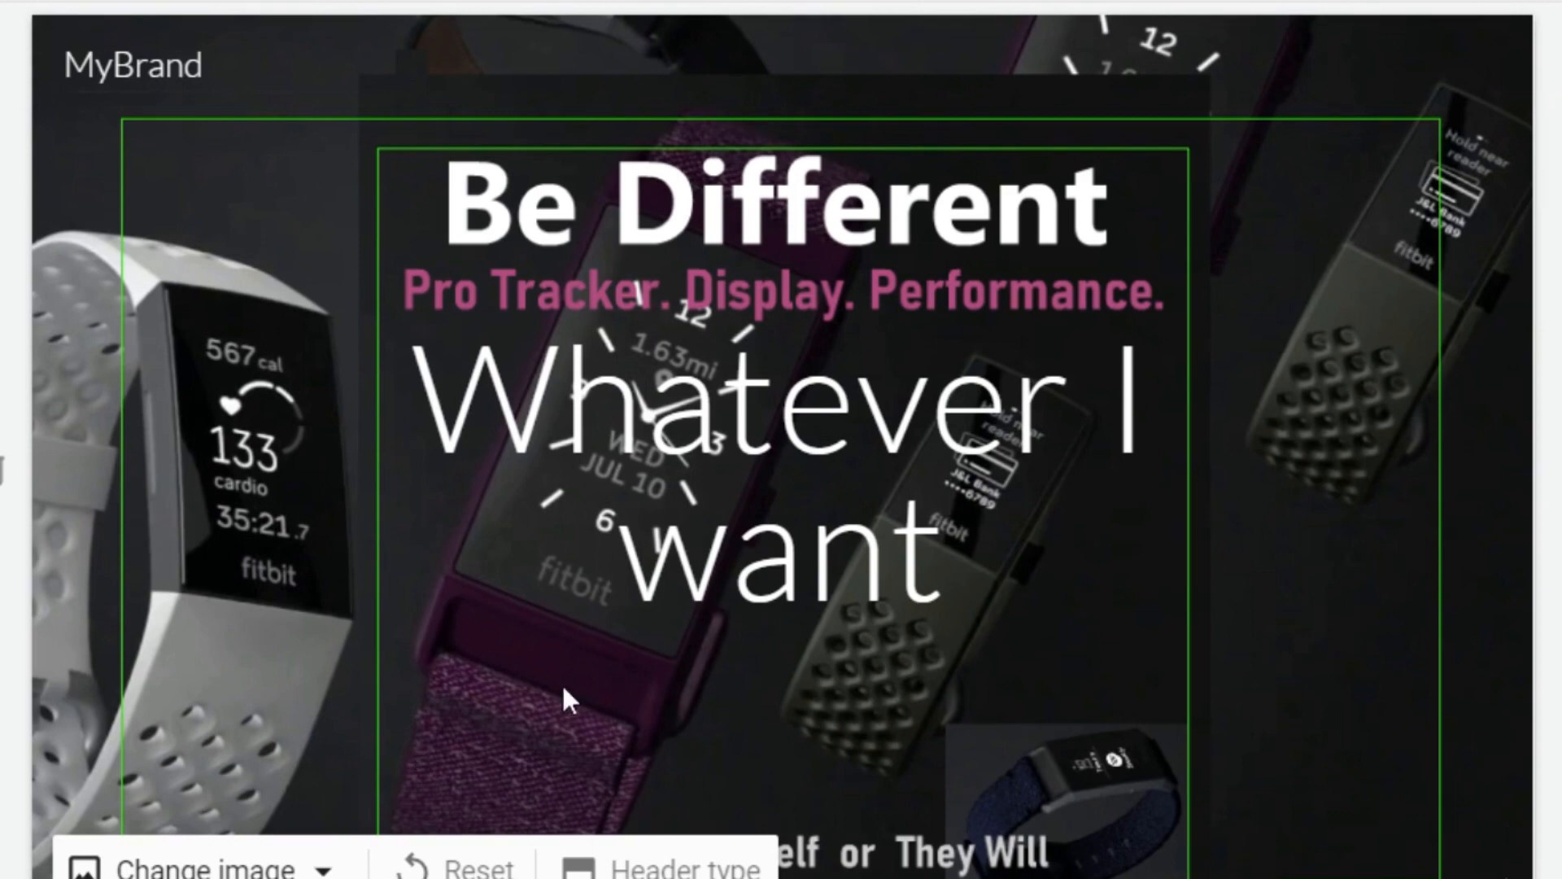
{"action": "scroll", "coordinate": [1362, 328], "scroll_direction": "down", "scroll_amount": 3}
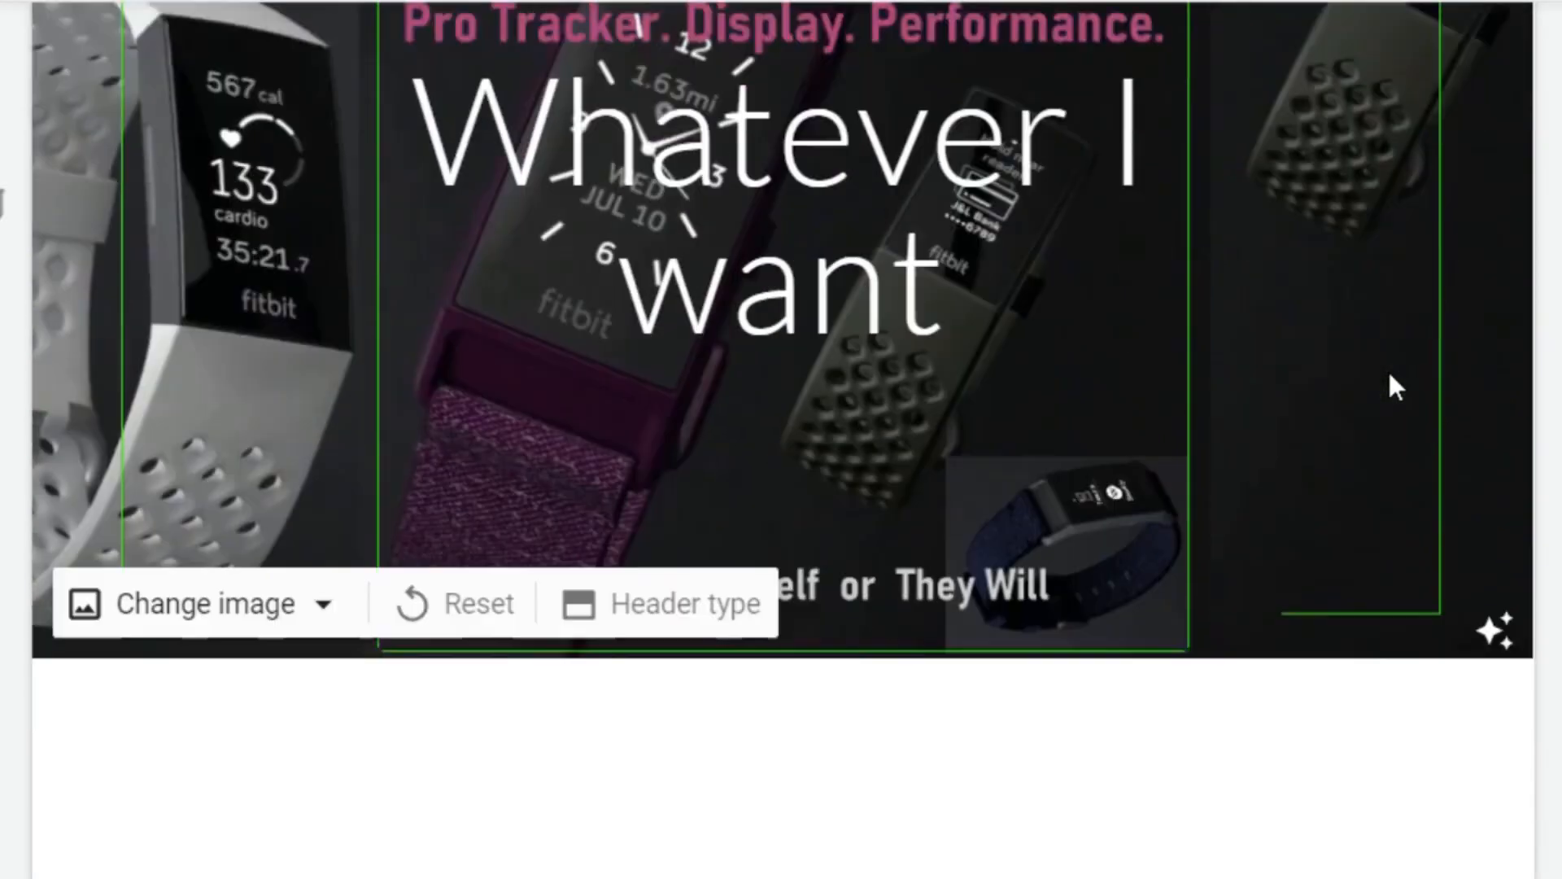
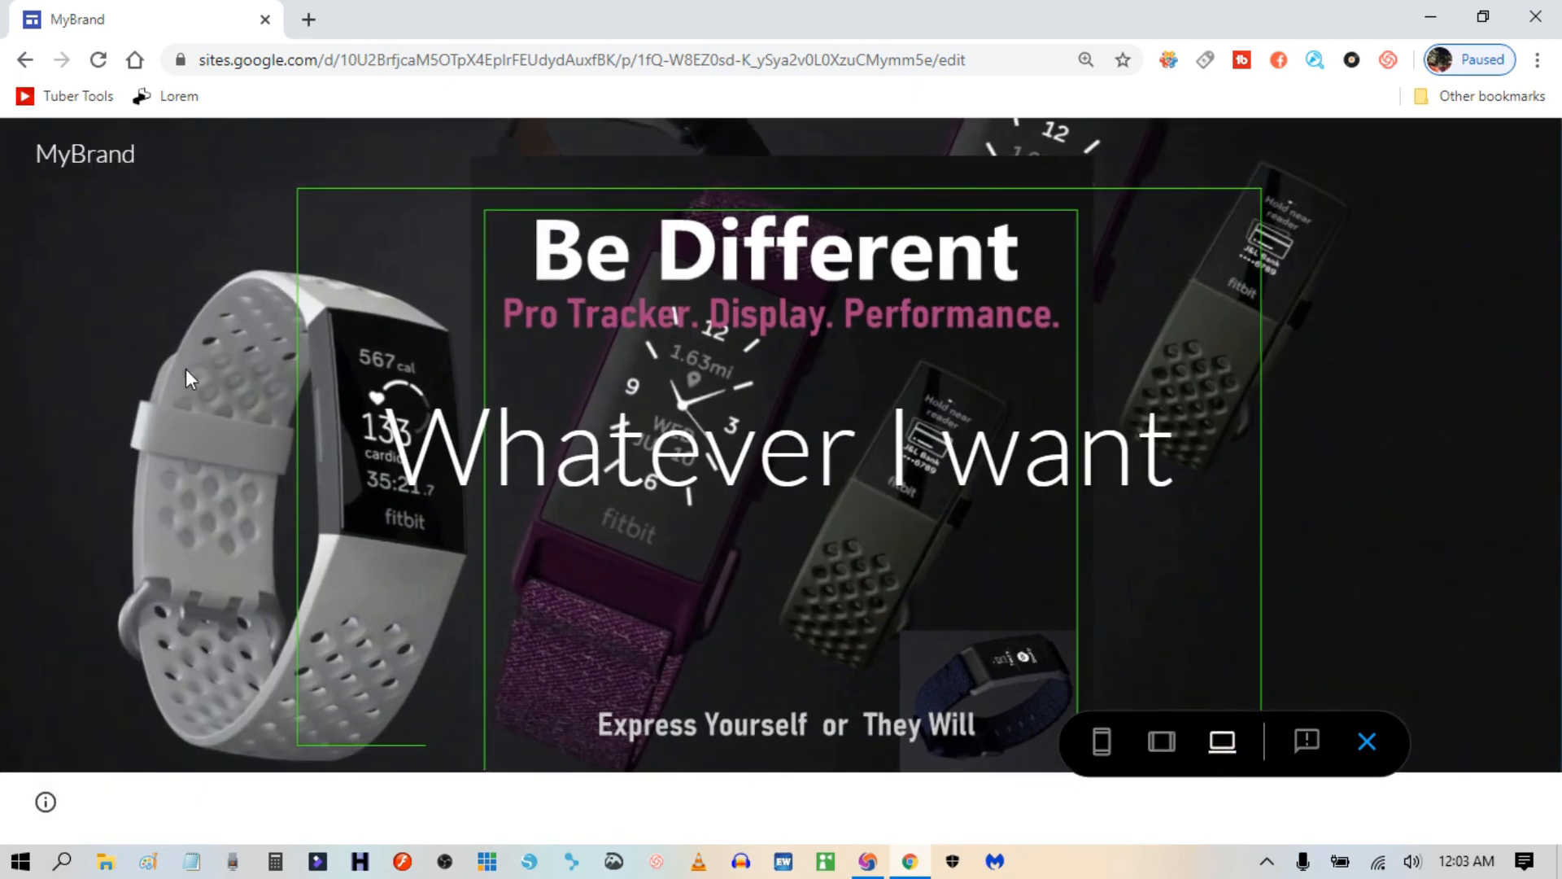
Compare how the Fitbit banner fits in the tablet, phone and large-screen previews, and exit the preview.
{"action": "left_click", "coordinate": [1164, 742]}
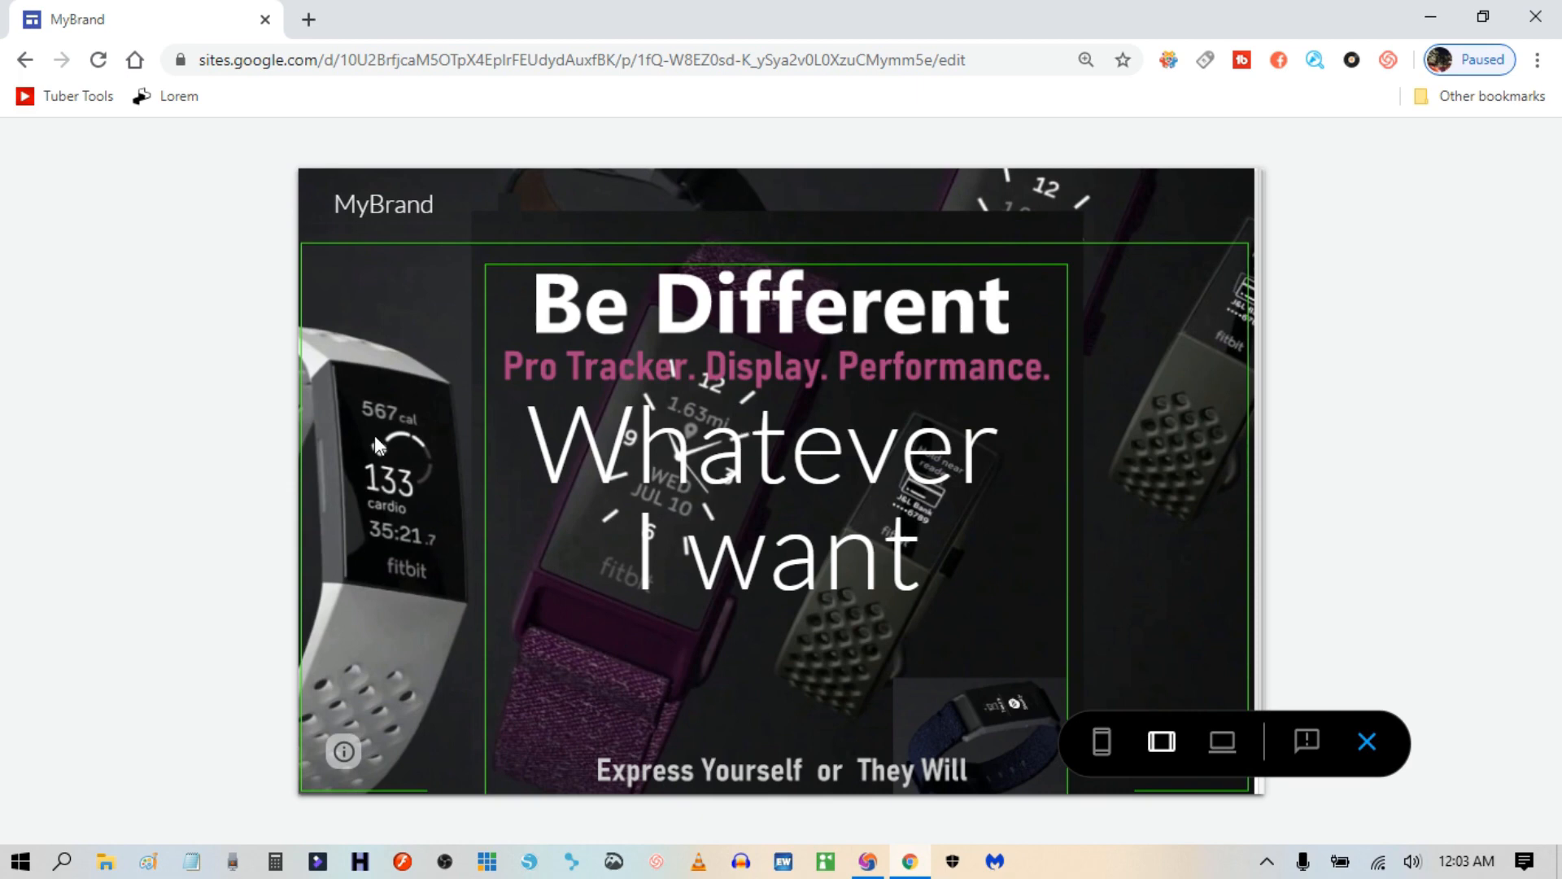
{"action": "left_click", "coordinate": [1102, 742]}
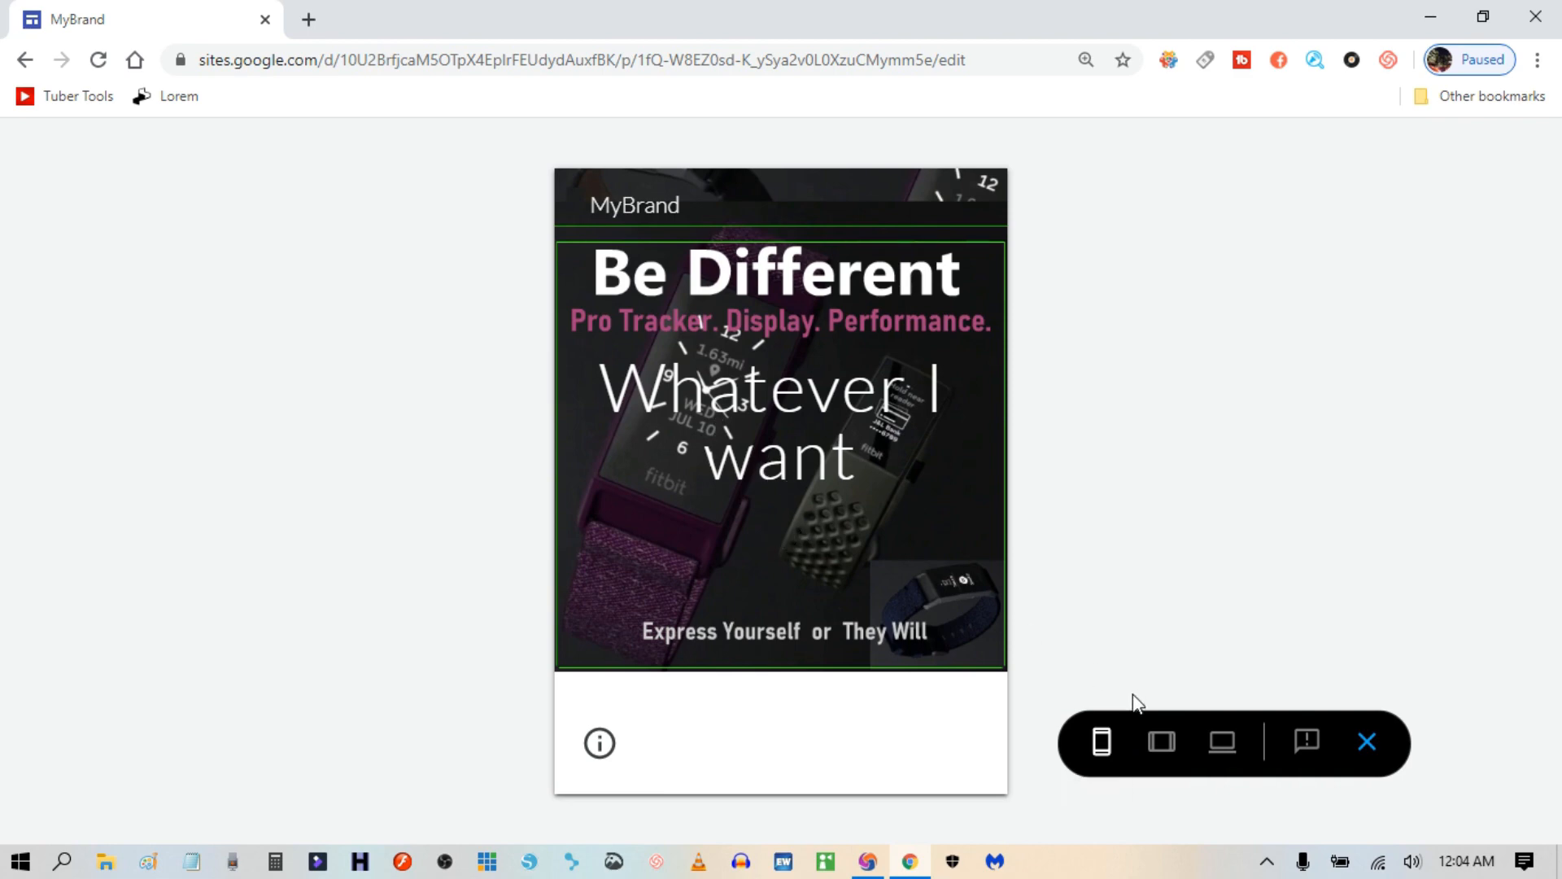
{"action": "left_click", "coordinate": [1161, 742]}
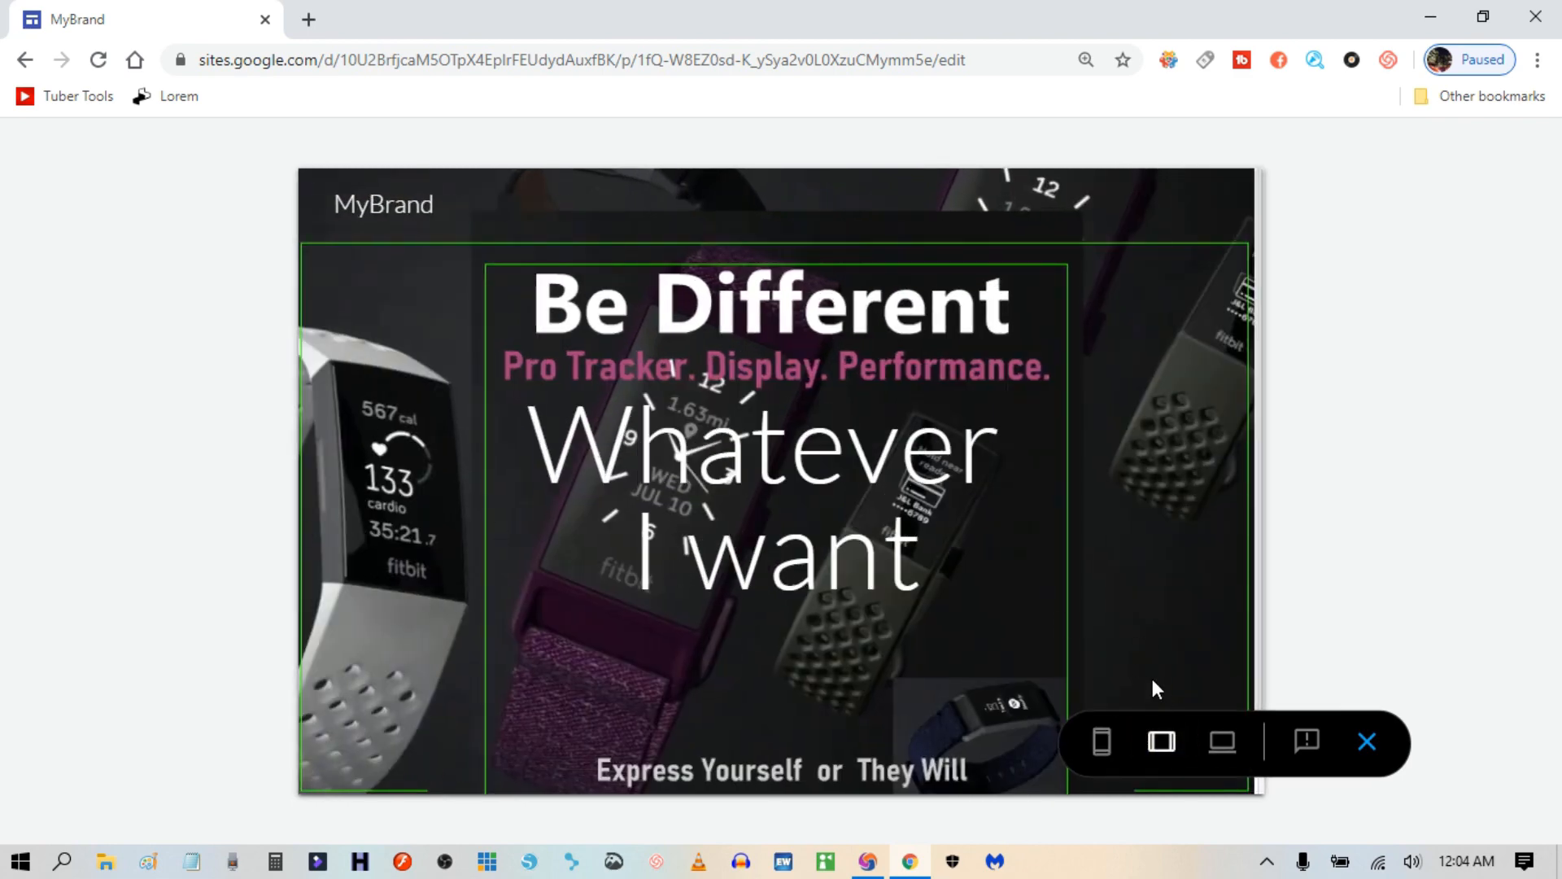
{"action": "left_click", "coordinate": [1226, 745]}
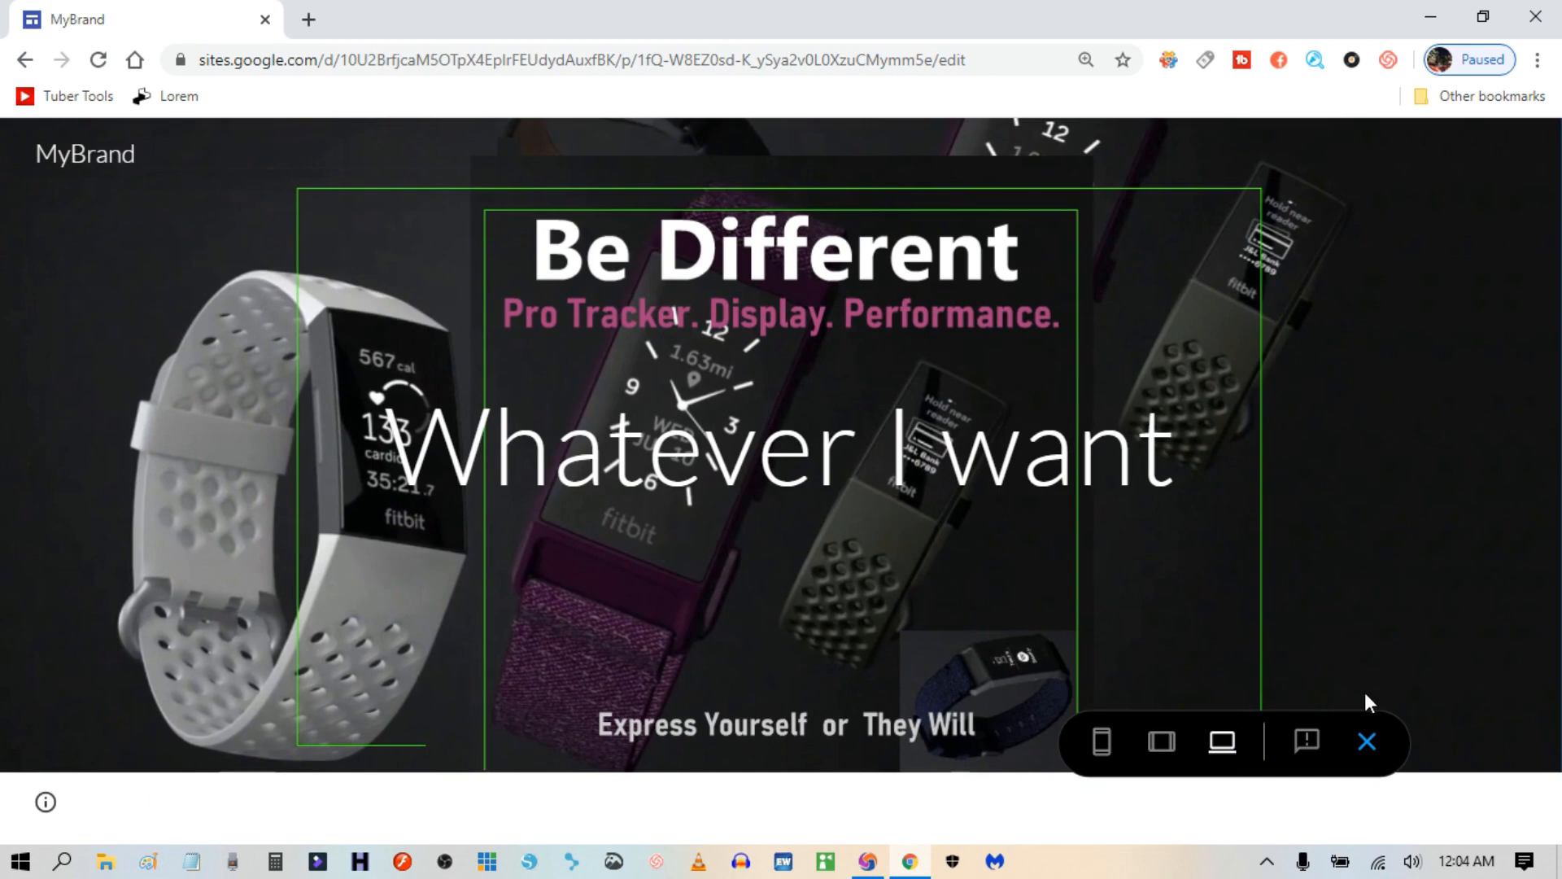
{"action": "left_click", "coordinate": [1367, 742]}
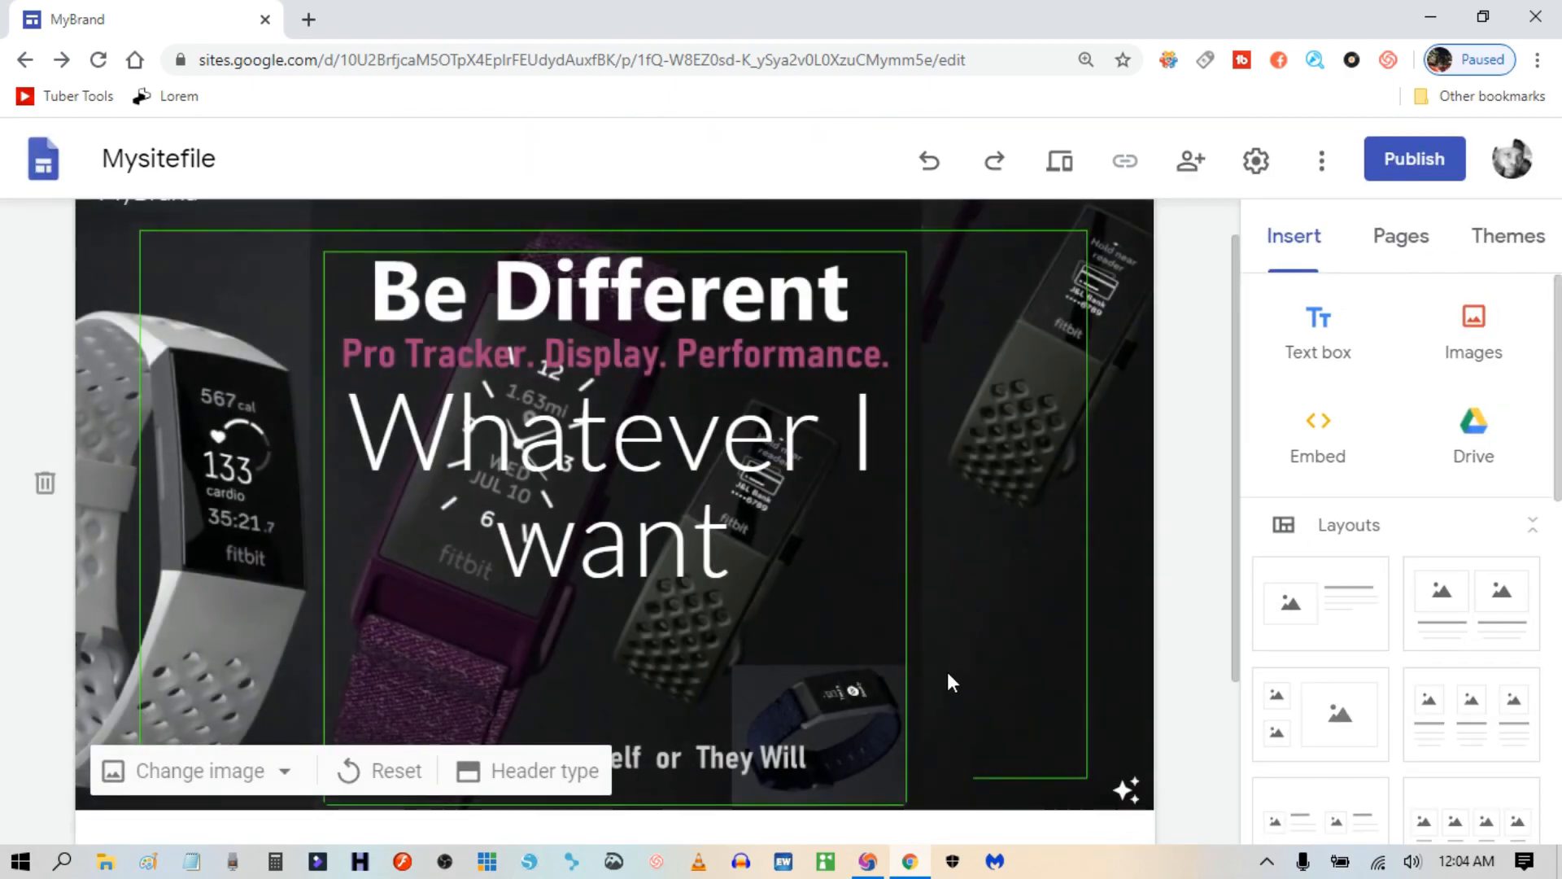
Delete the "Whatever I want" title text box from the banner header.
{"action": "left_click", "coordinate": [779, 432]}
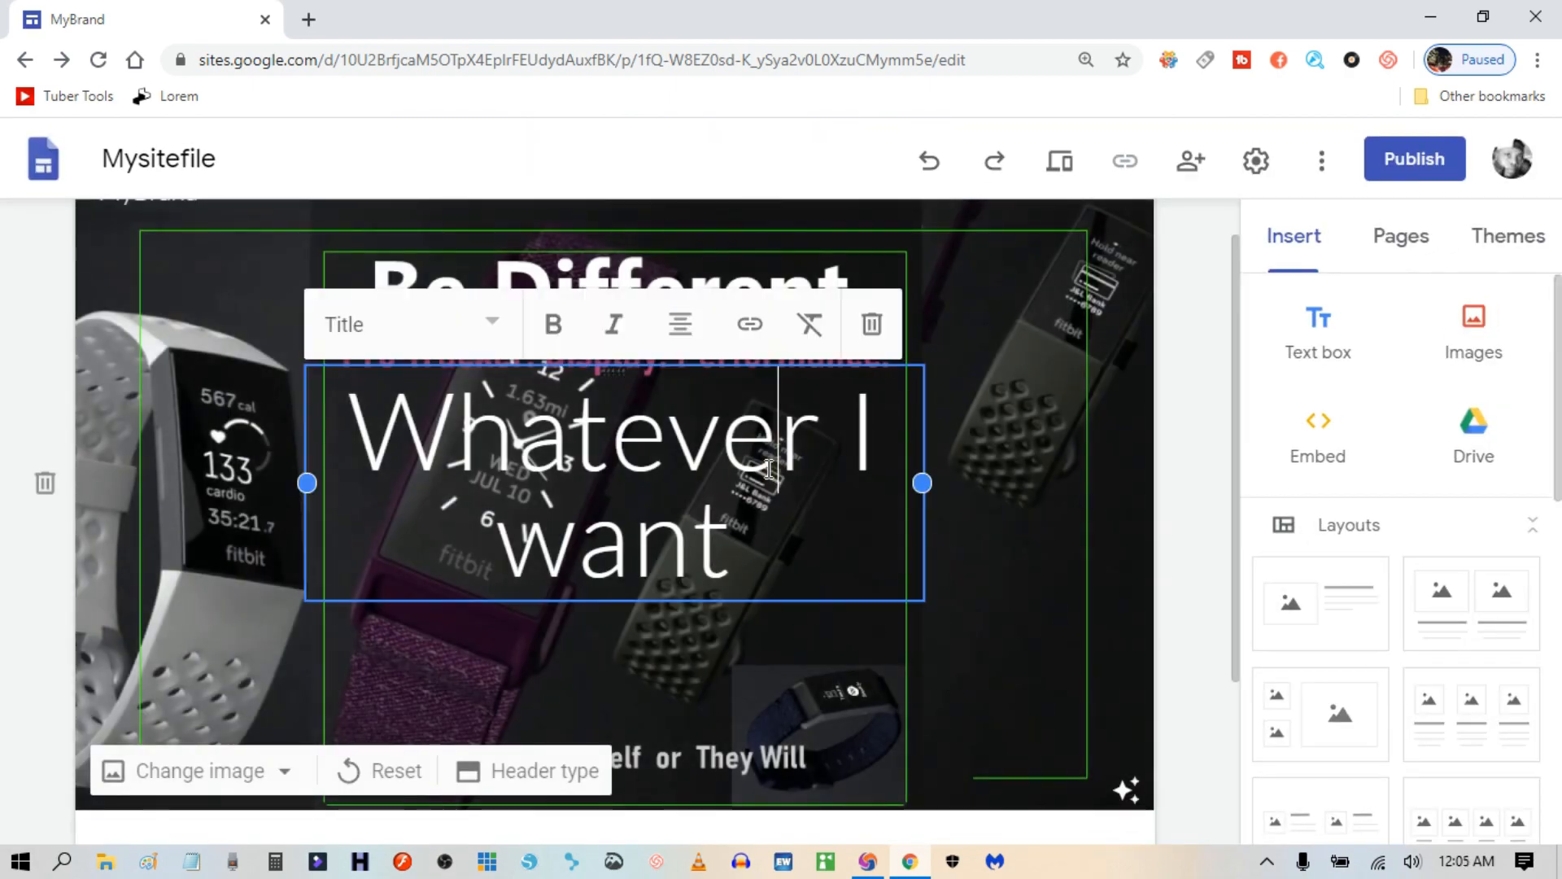
{"action": "left_click_drag", "start_coordinate": [767, 565], "coordinate": [350, 415]}
{"action": "left_click", "coordinate": [1038, 622]}
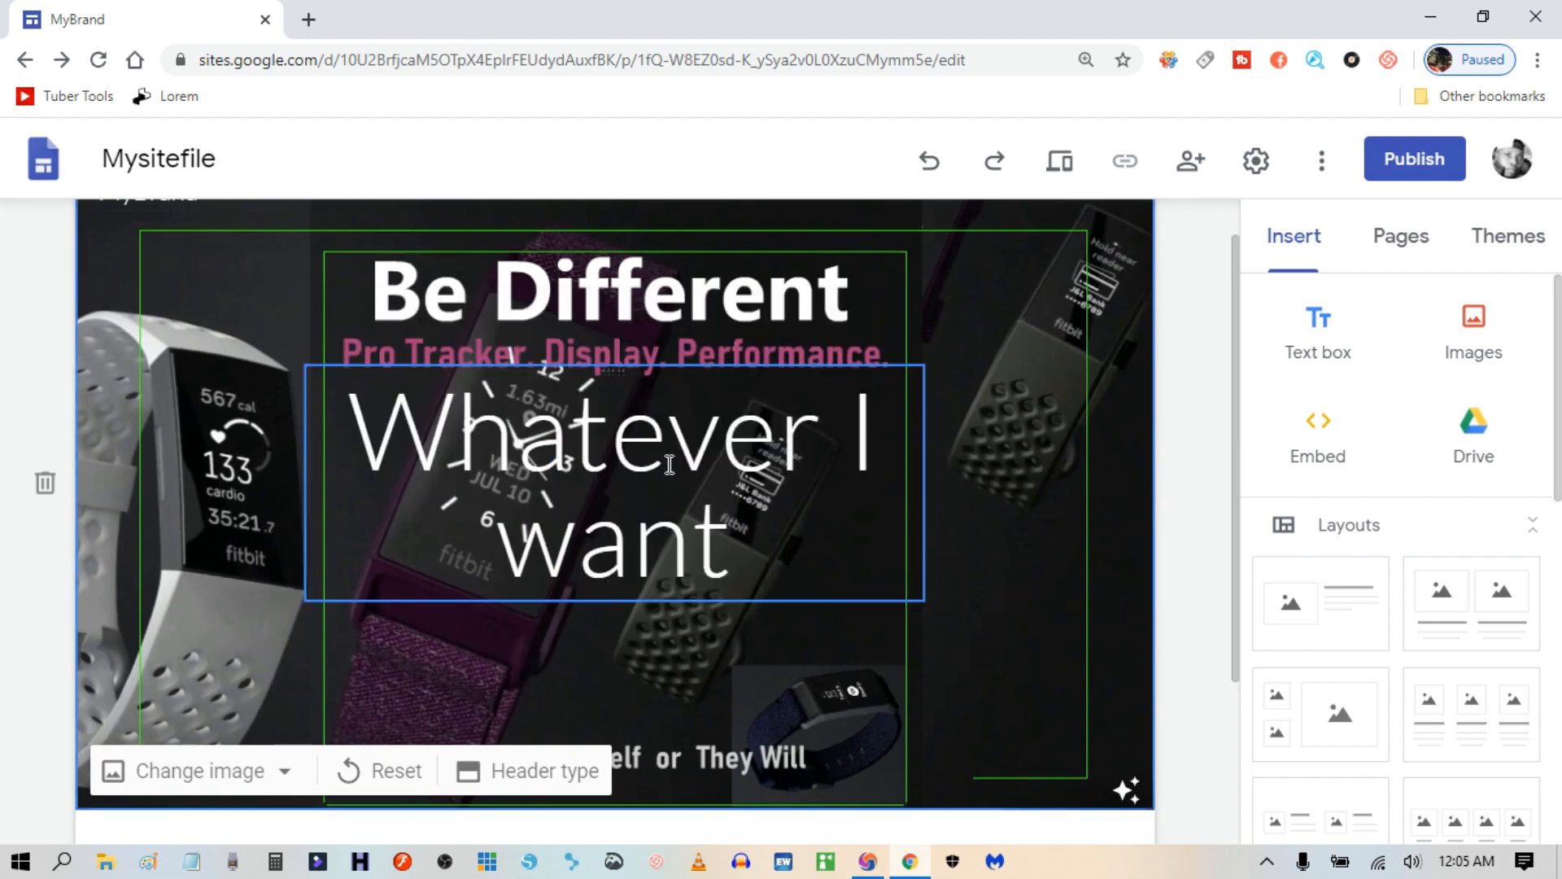
{"action": "left_click", "coordinate": [735, 531]}
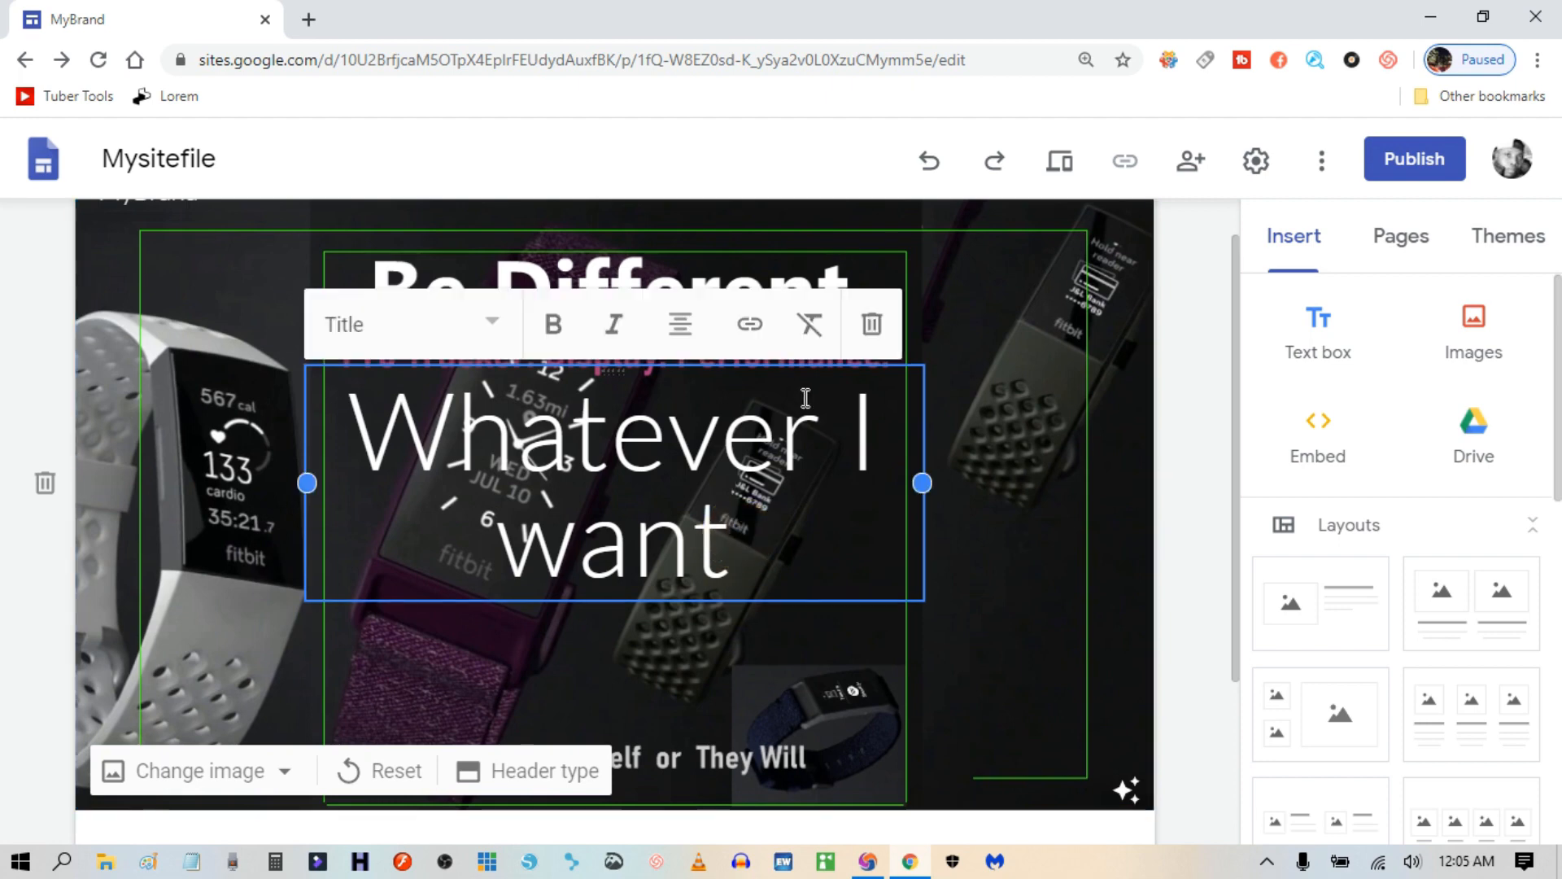
{"action": "left_click", "coordinate": [770, 538]}
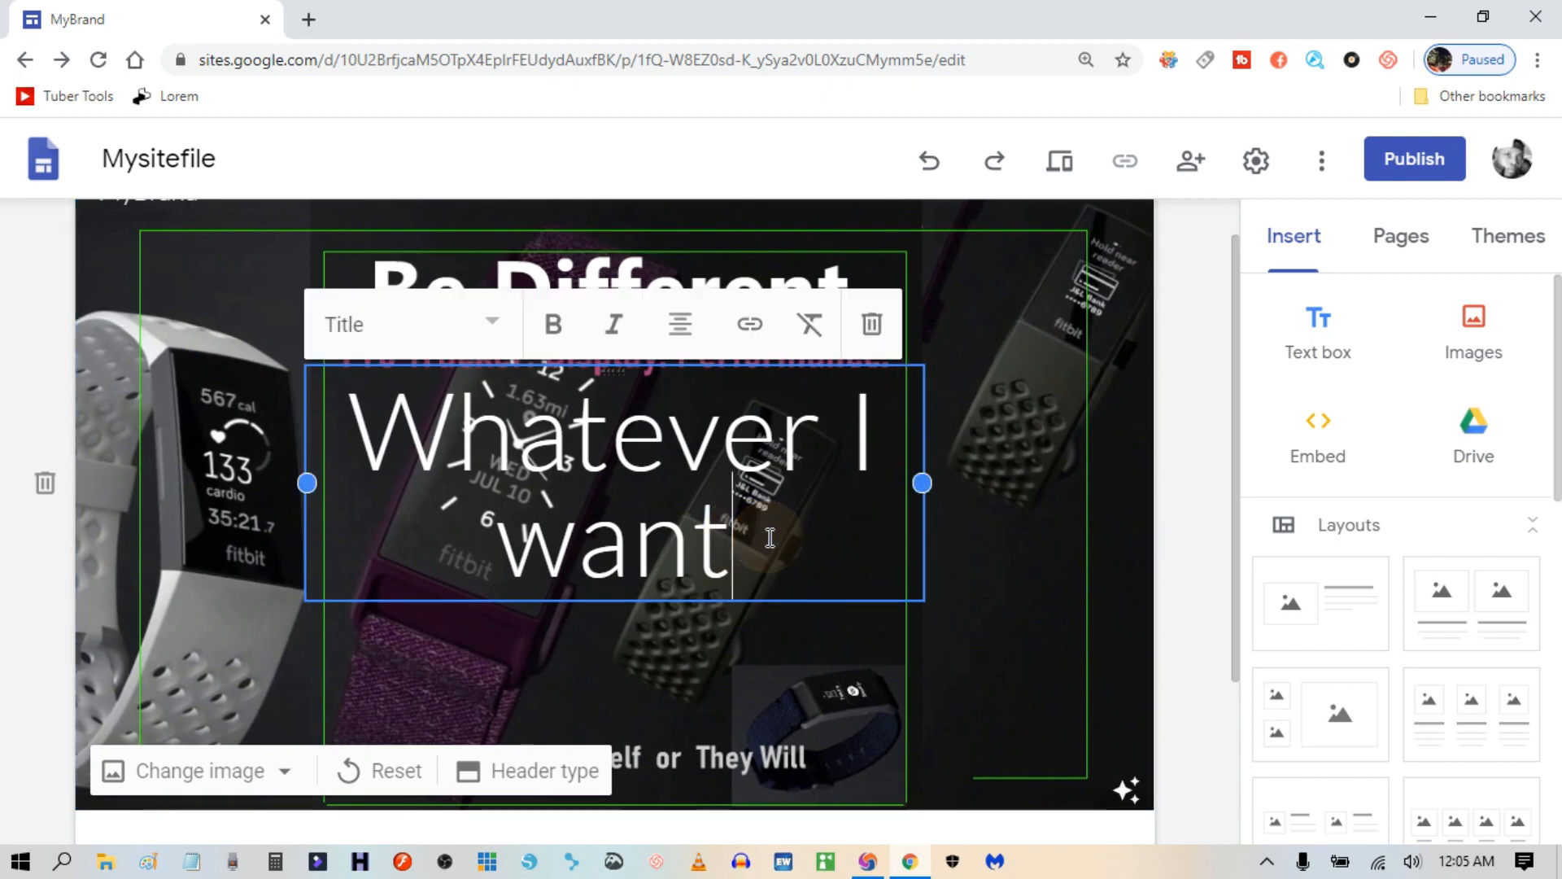
{"action": "left_click", "coordinate": [872, 324]}
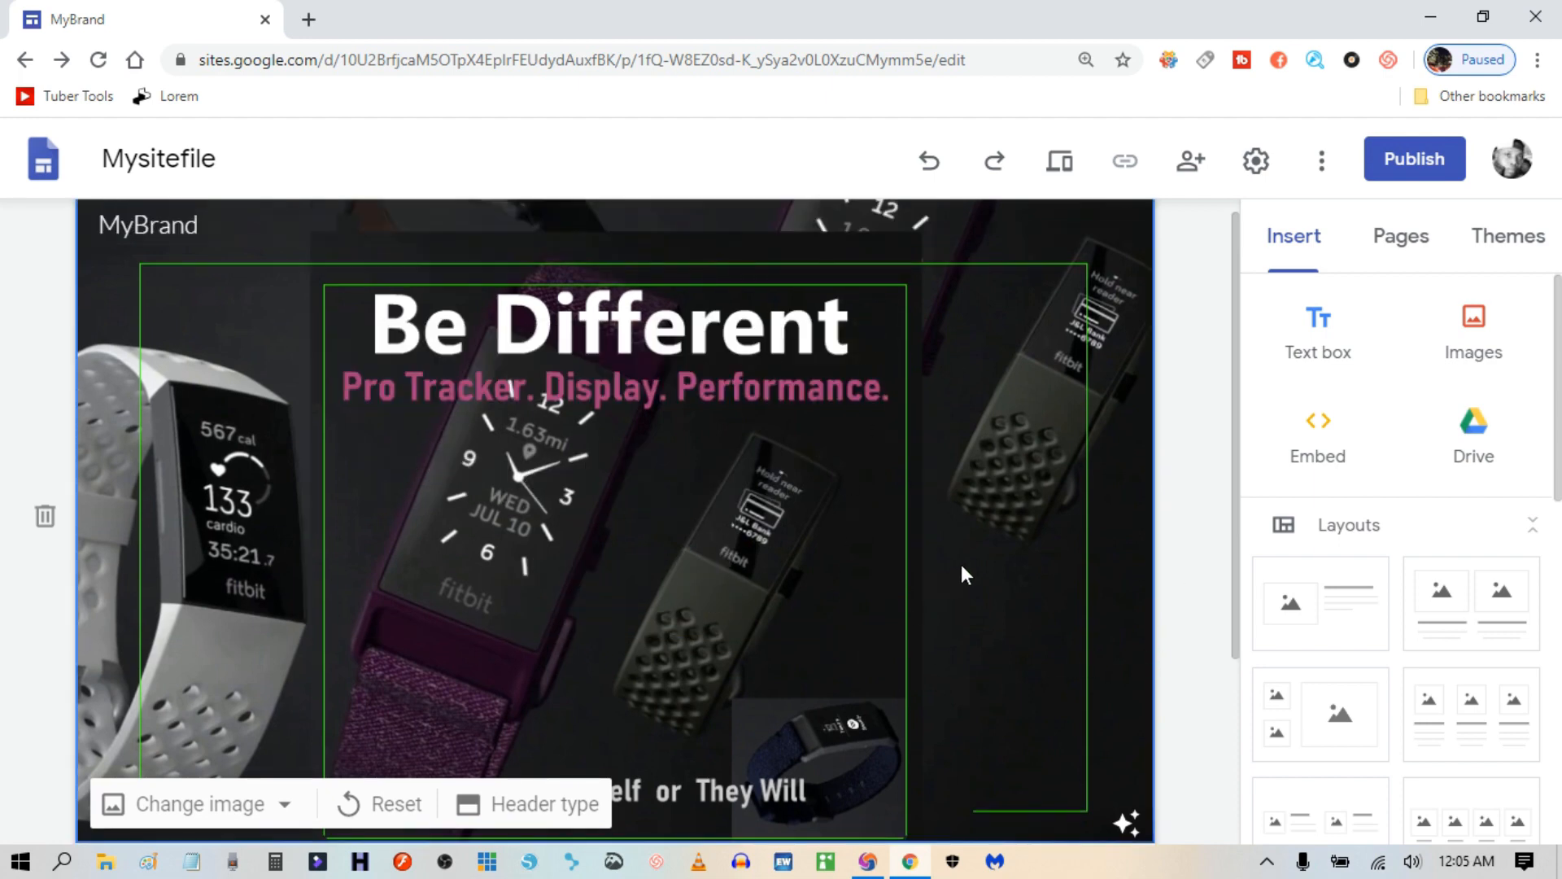
{"action": "scroll", "coordinate": [1054, 772], "scroll_direction": "down", "scroll_amount": 3}
{"action": "scroll", "coordinate": [1055, 771], "scroll_direction": "up", "scroll_amount": 3}
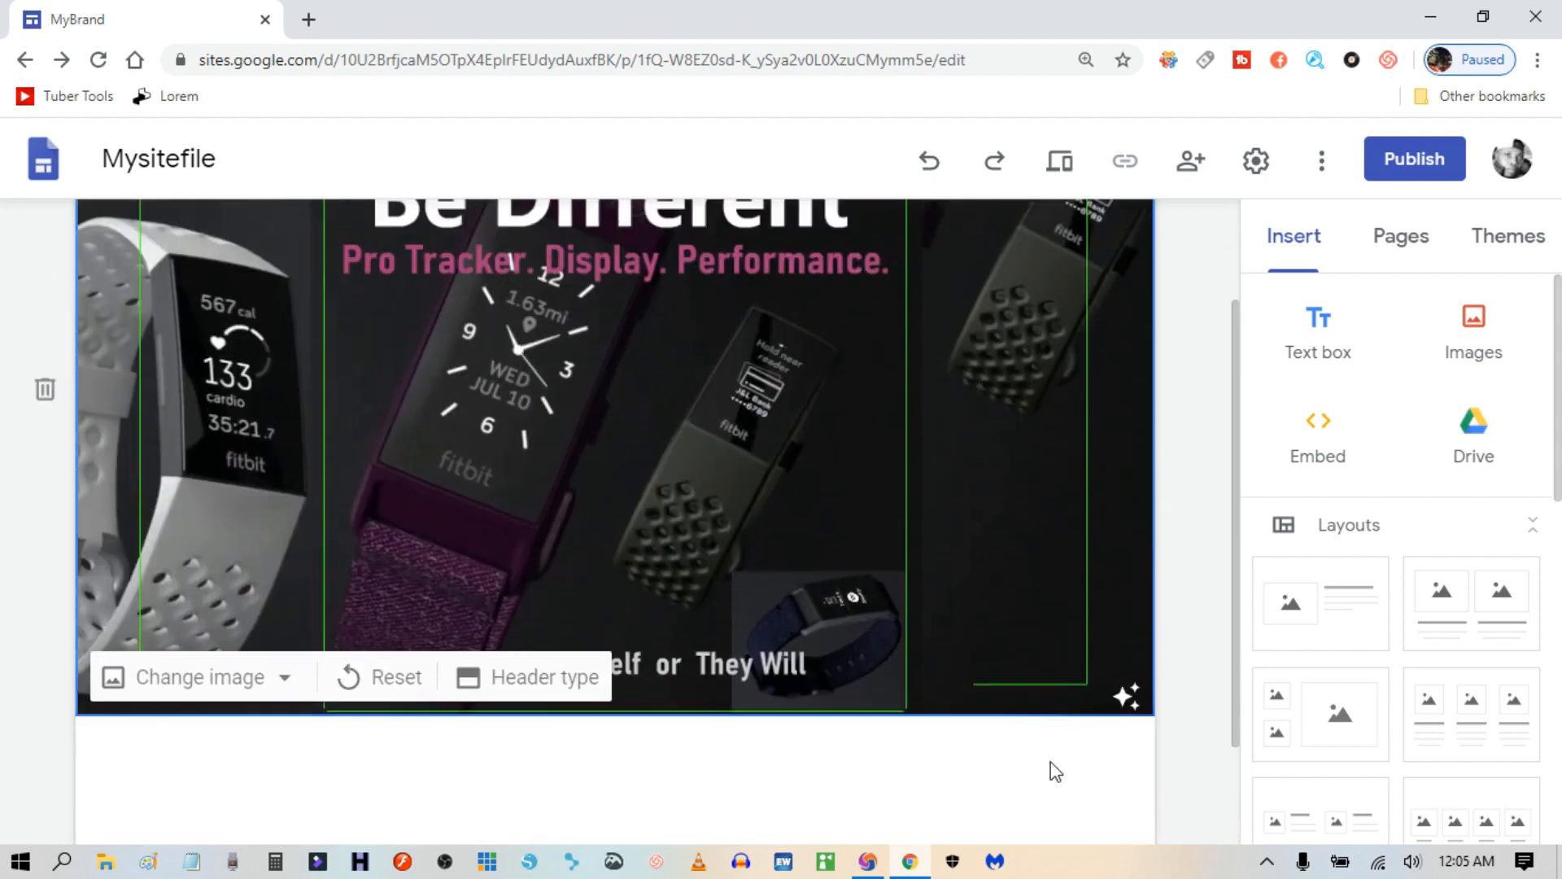
{"action": "scroll", "coordinate": [1054, 733], "scroll_direction": "up", "scroll_amount": 1}
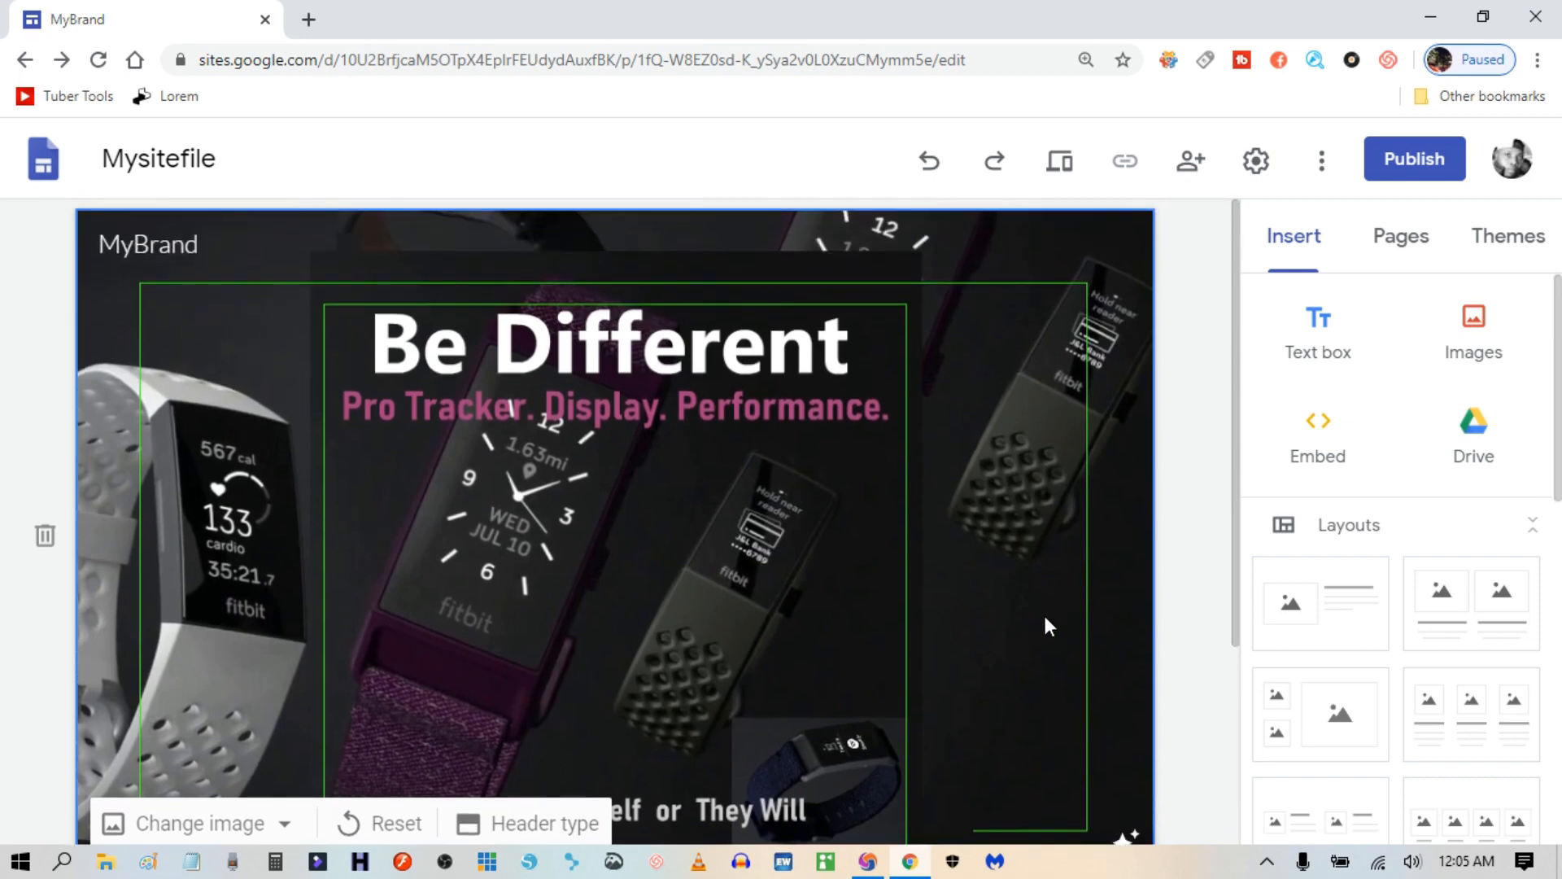
{"action": "left_click", "coordinate": [132, 249]}
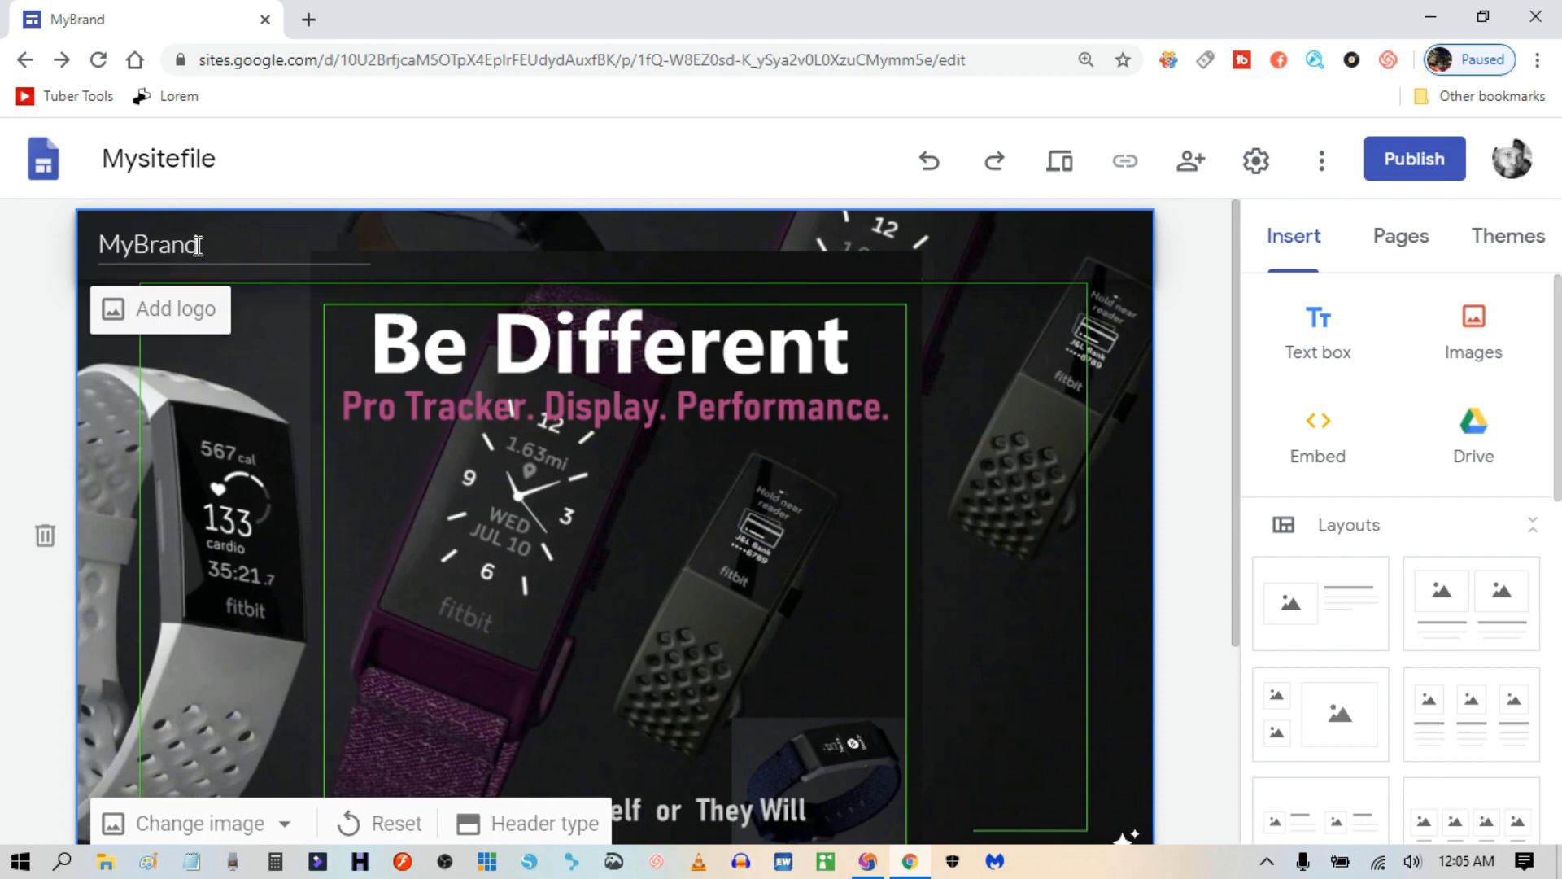
{"action": "left_click_drag", "start_coordinate": [195, 247], "coordinate": [94, 246]}
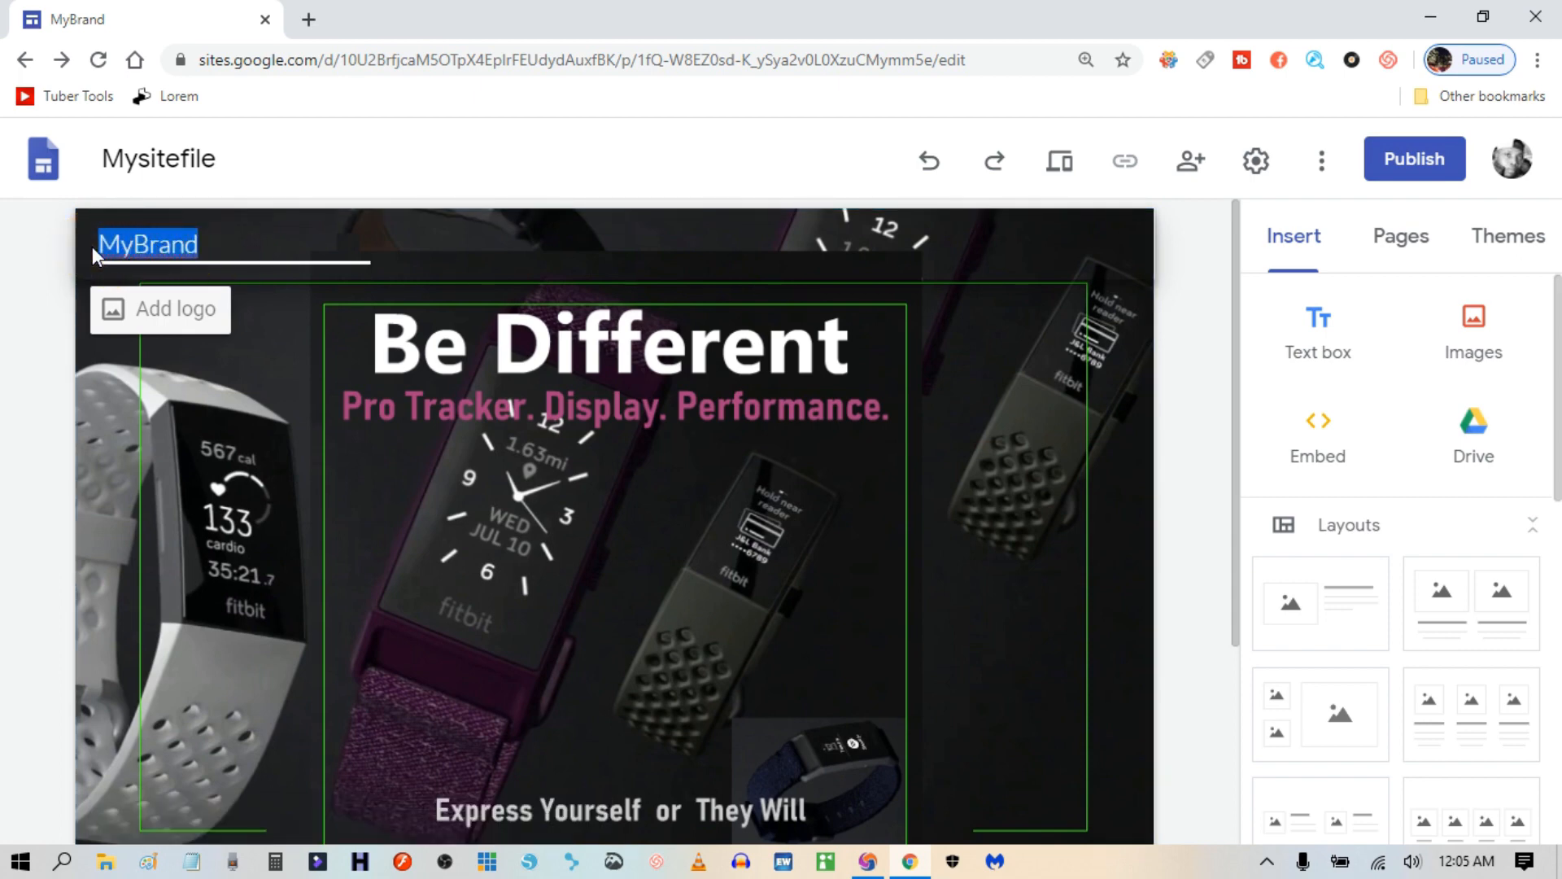
{"action": "mouse_move", "coordinate": [304, 545]}
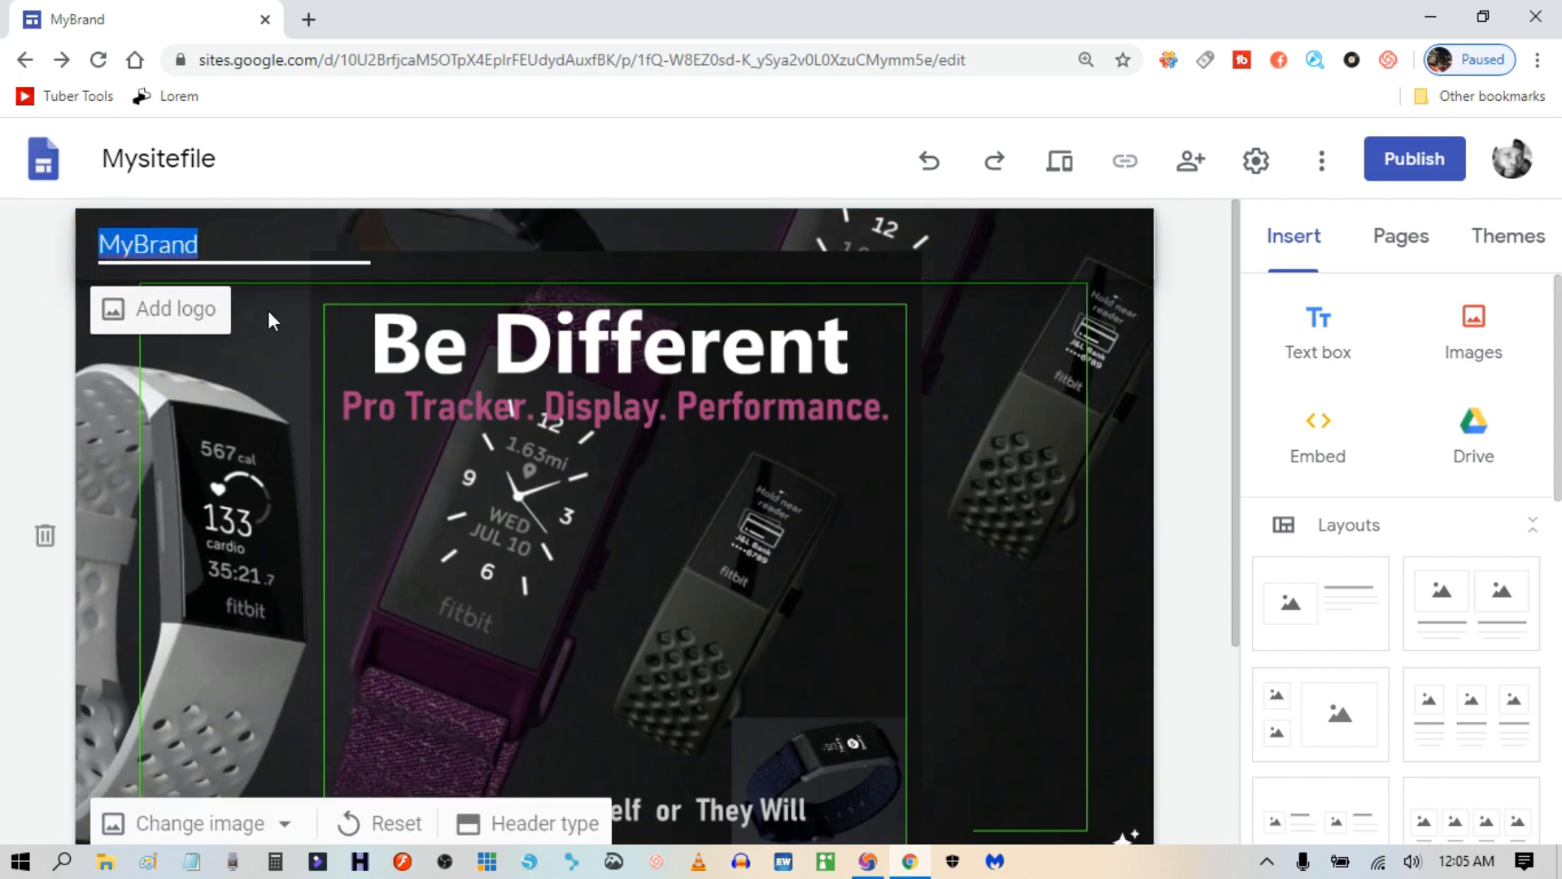
{"action": "left_click", "coordinate": [244, 245]}
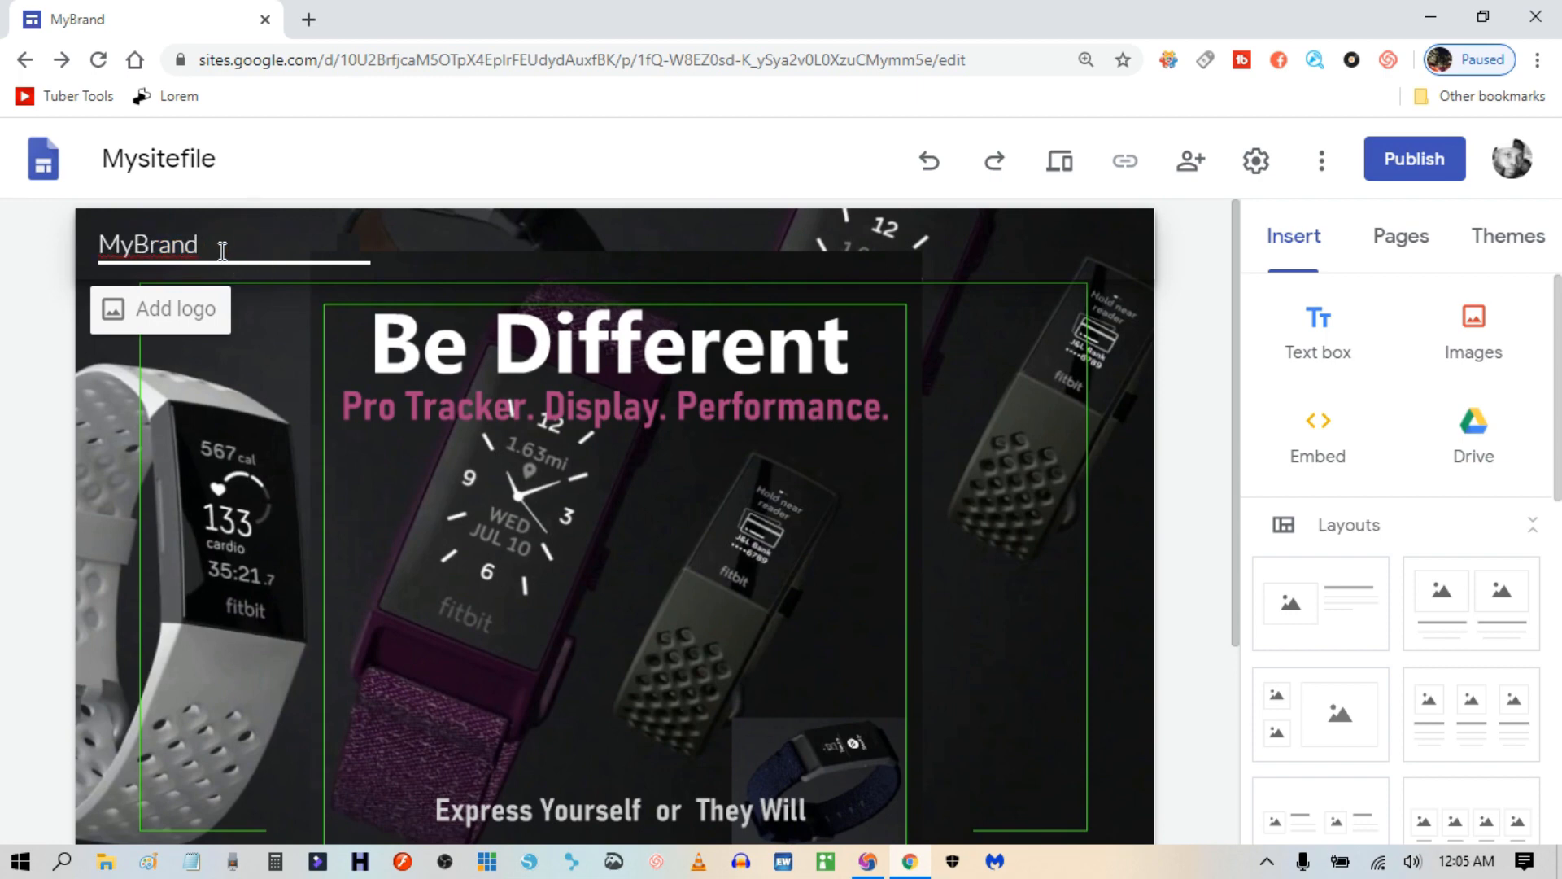
Try the Aristotle, Diplomat and Impression themes on the site, and return to the Simple theme.
{"action": "left_click", "coordinate": [1489, 236]}
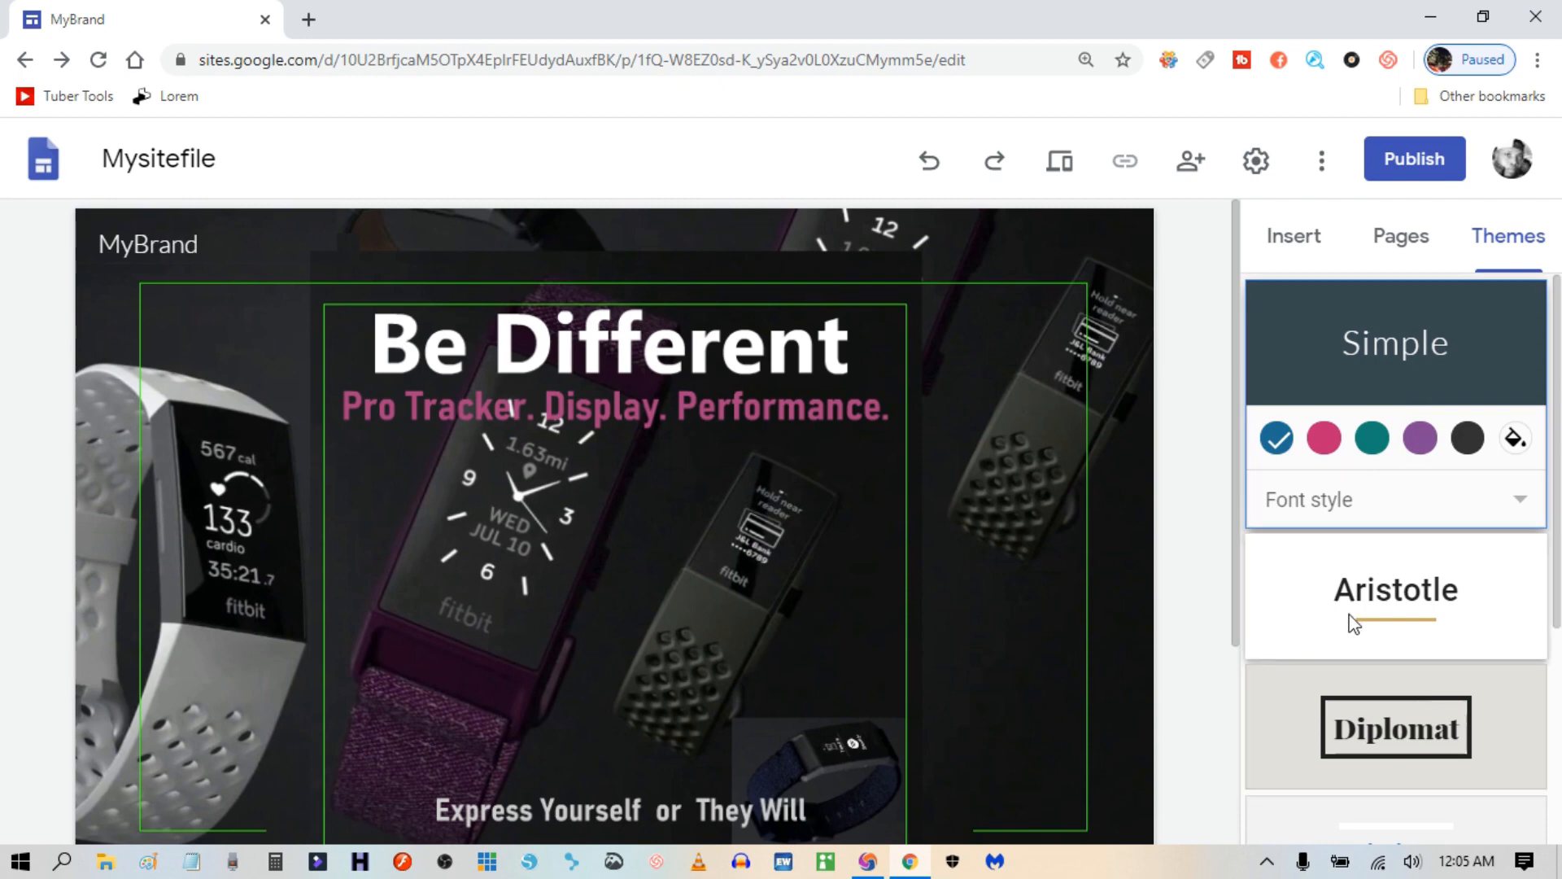
{"action": "left_click", "coordinate": [1398, 603]}
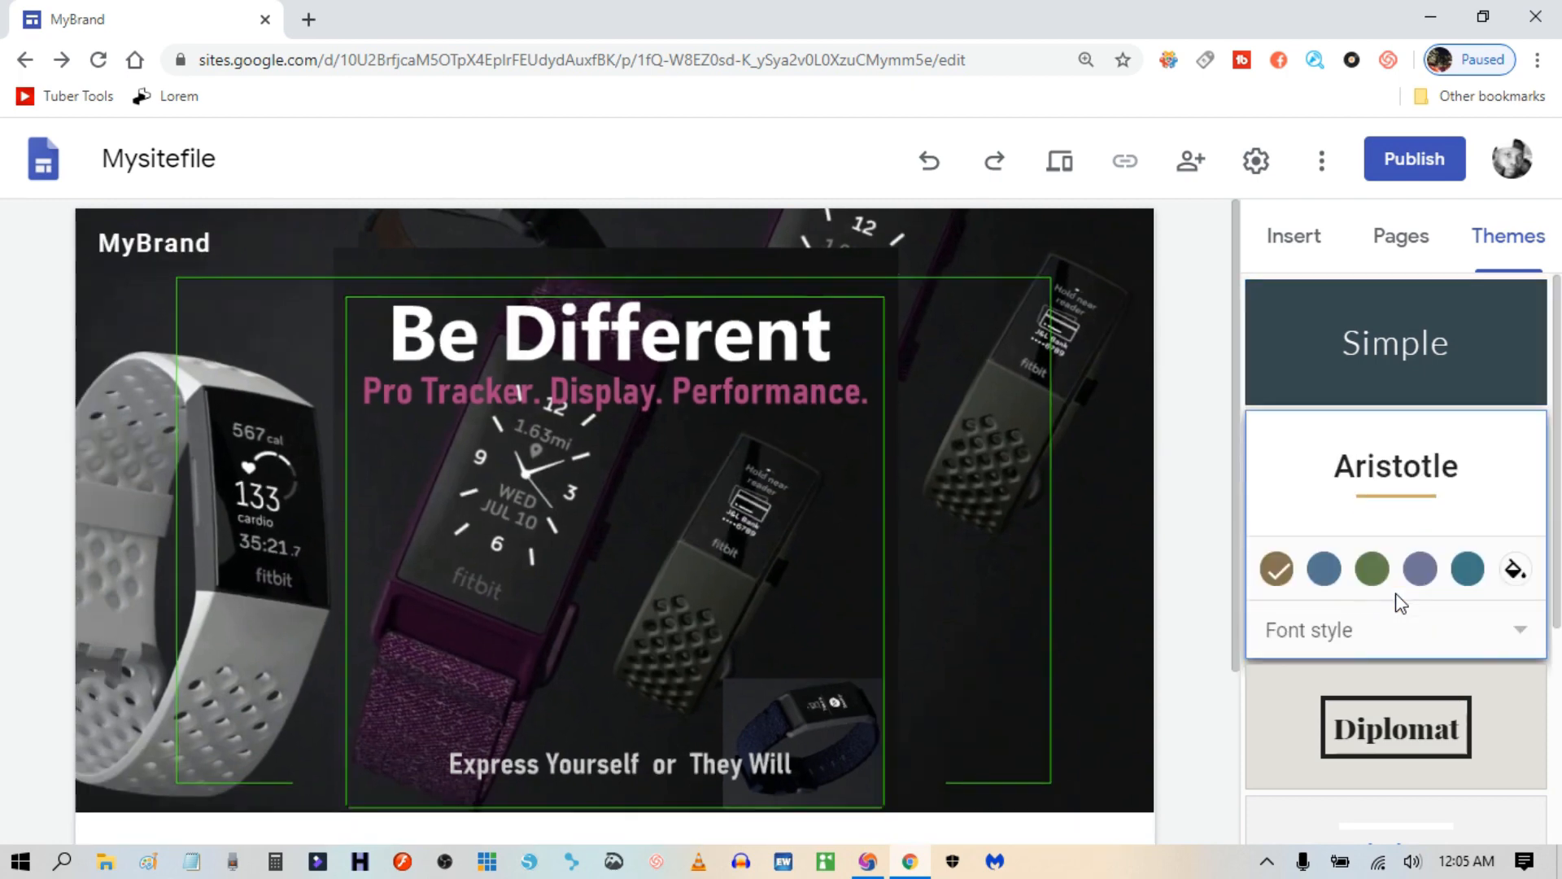
{"action": "left_click", "coordinate": [178, 242]}
{"action": "left_click_drag", "start_coordinate": [177, 242], "coordinate": [110, 228]}
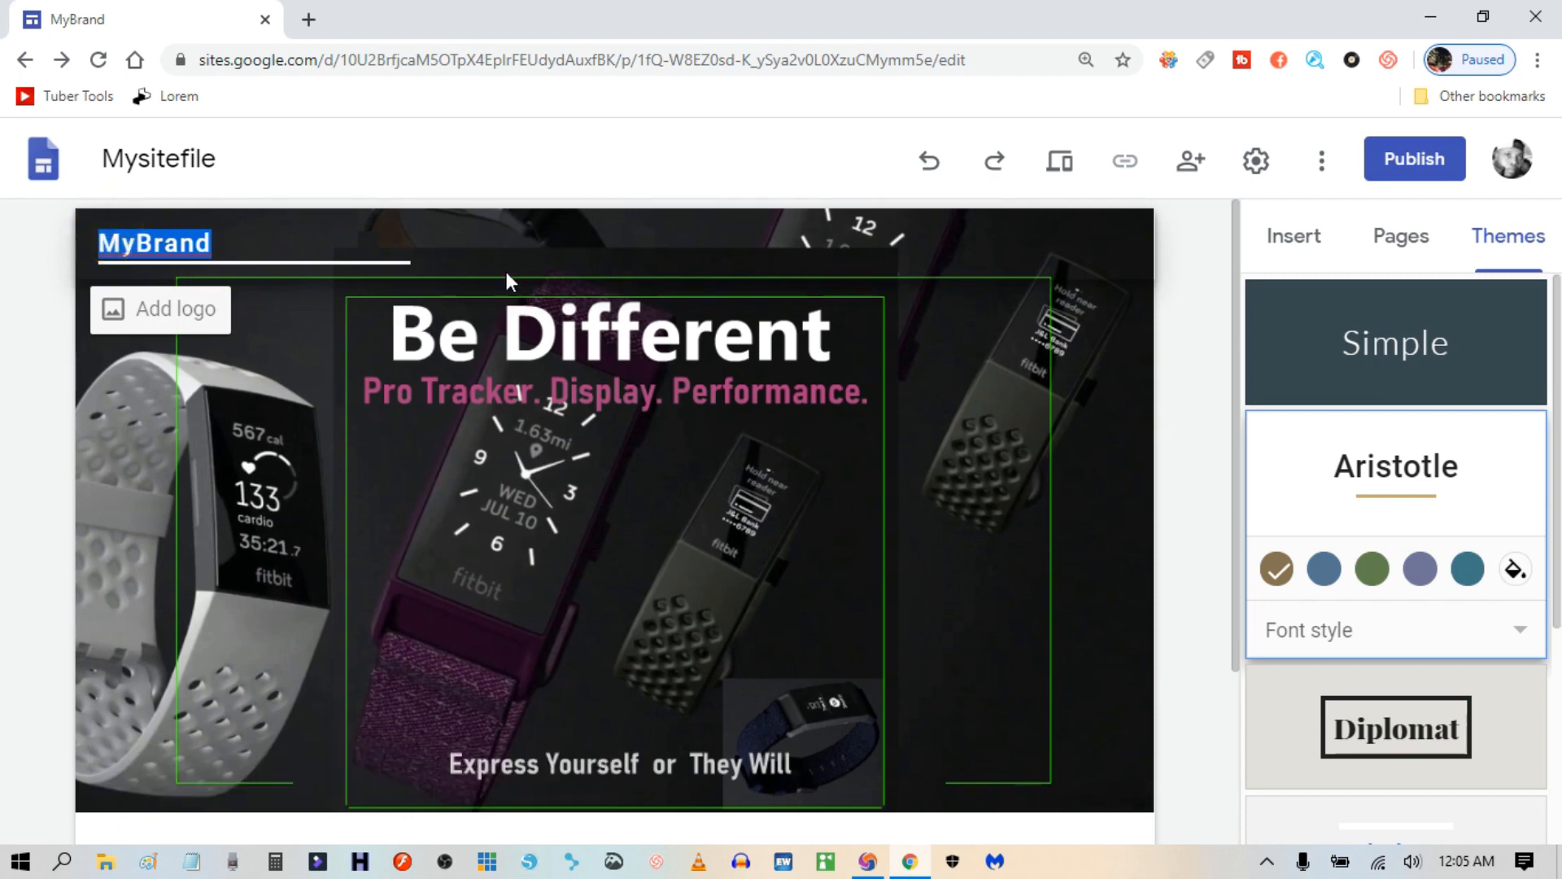
{"action": "left_click", "coordinate": [428, 228]}
{"action": "scroll", "coordinate": [1370, 600], "scroll_direction": "down", "scroll_amount": 4}
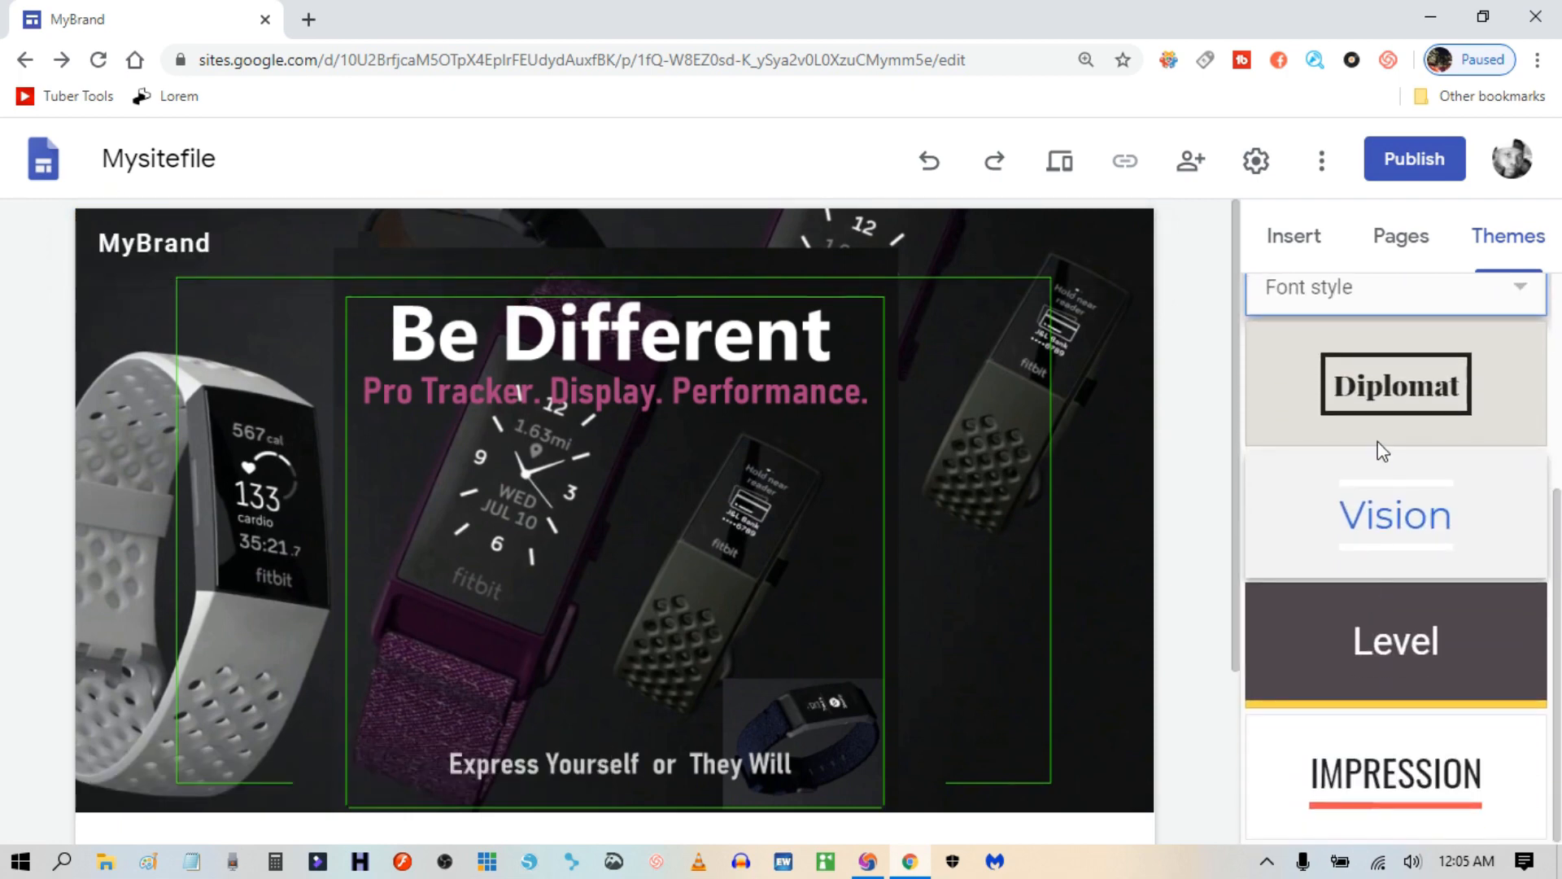
{"action": "left_click", "coordinate": [1386, 404]}
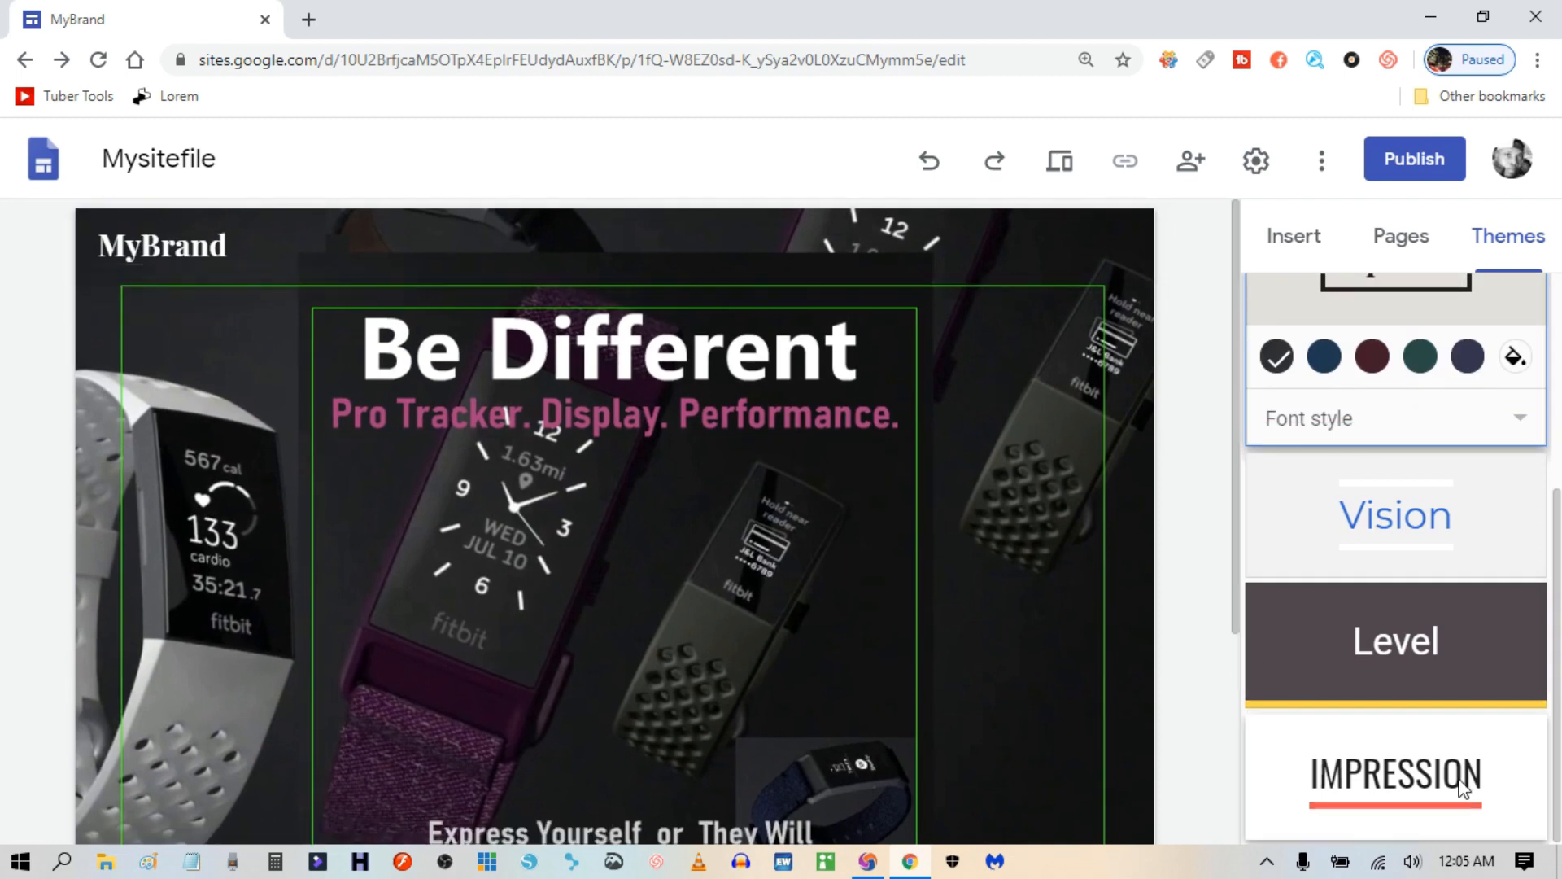
{"action": "left_click", "coordinate": [1409, 760]}
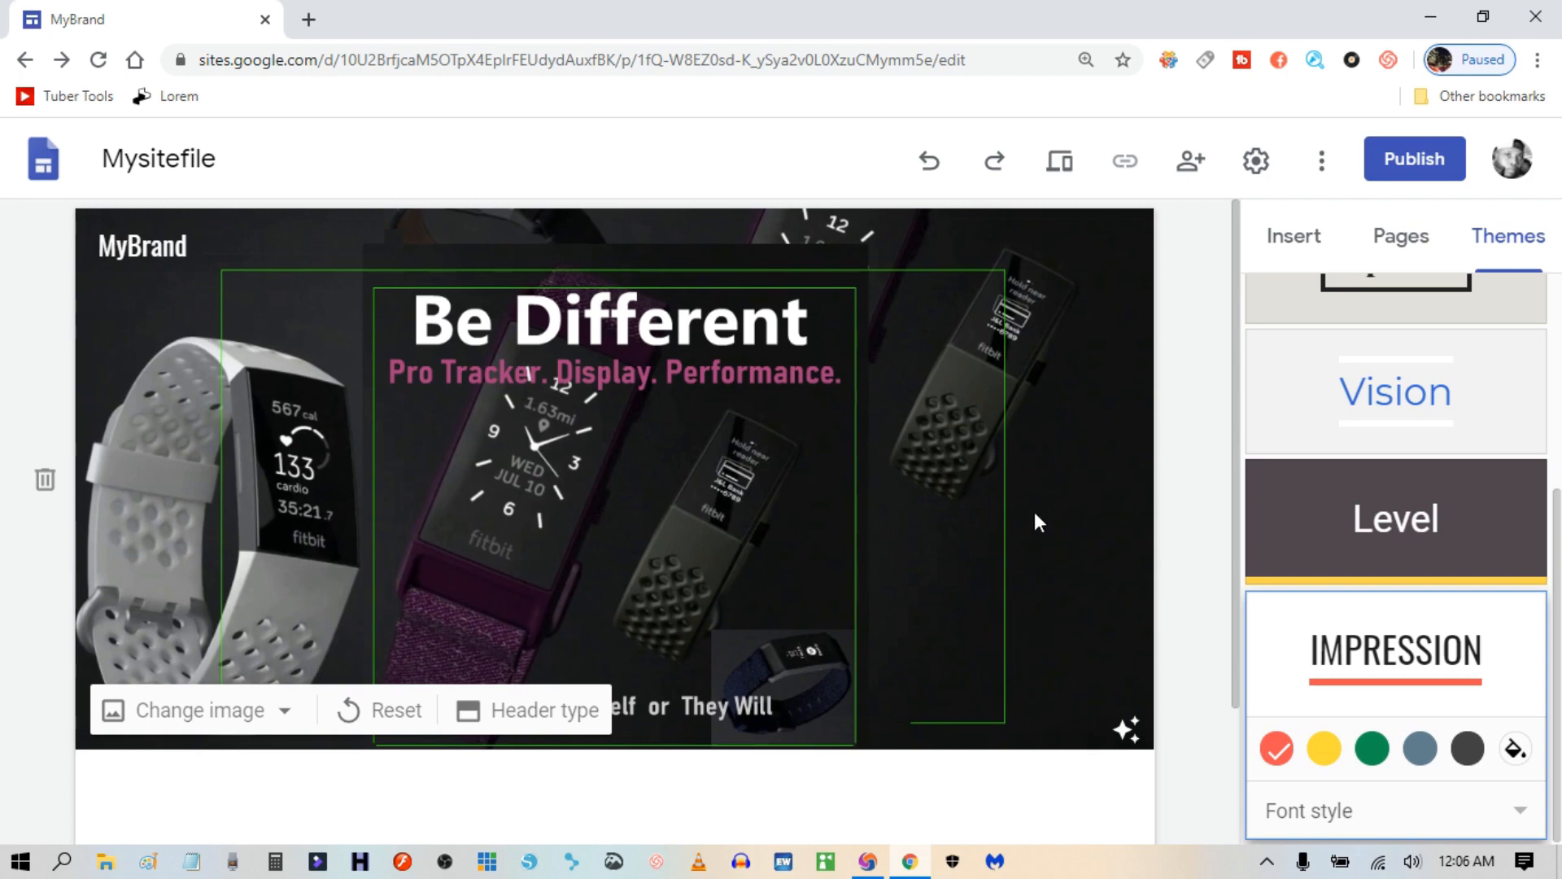
{"action": "scroll", "coordinate": [1339, 632], "scroll_direction": "up", "scroll_amount": 4}
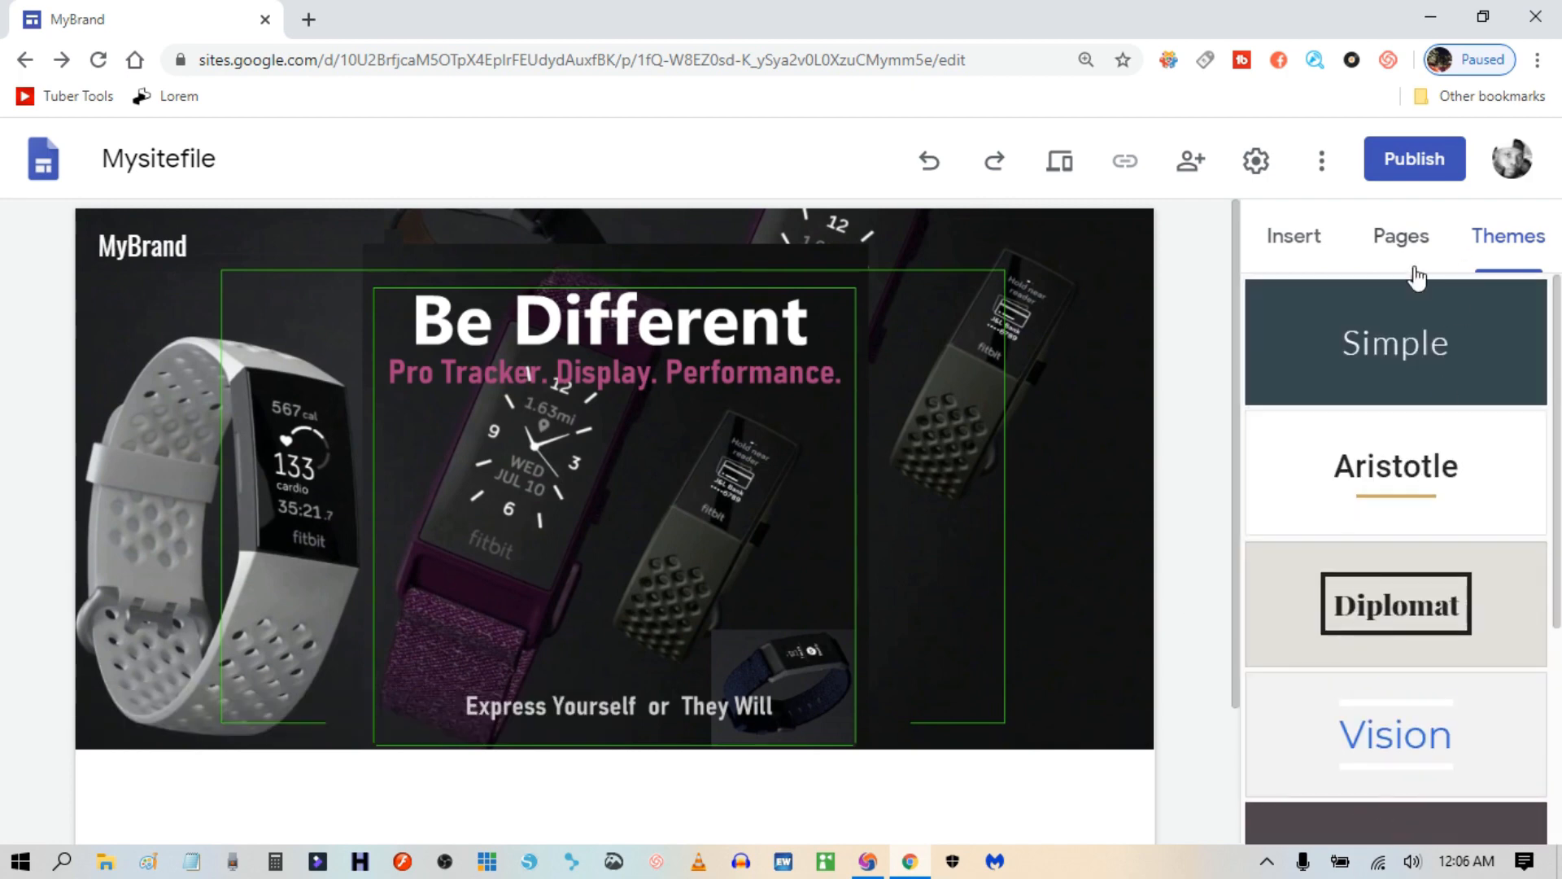
{"action": "left_click", "coordinate": [1376, 344]}
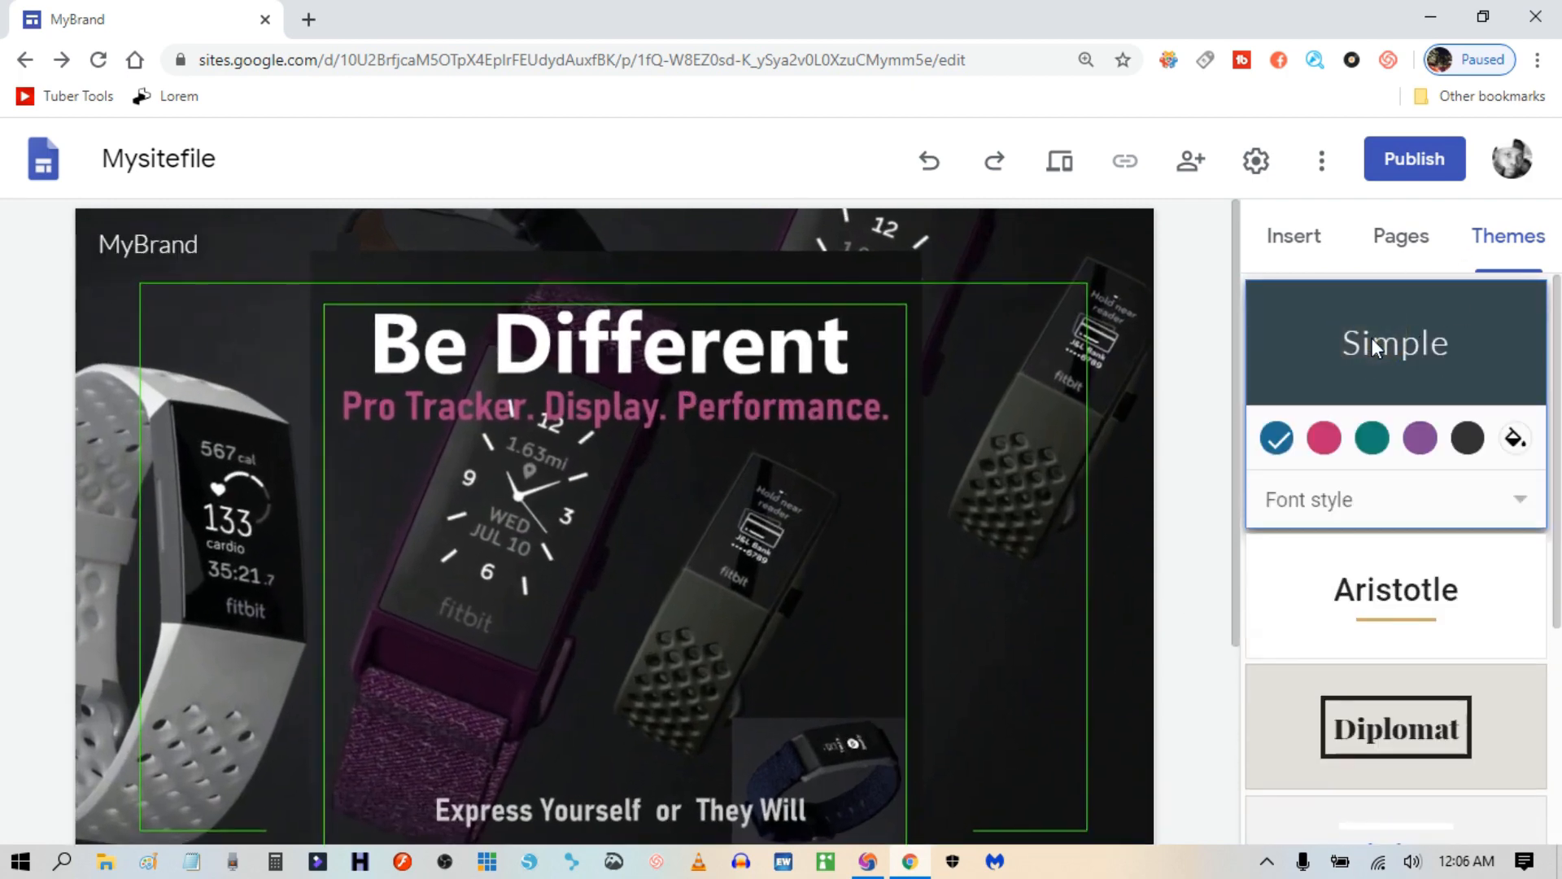
Set the Simple theme's font style to Heavy and check it on the MyBrand site name.
{"action": "left_click_drag", "start_coordinate": [209, 244], "coordinate": [106, 230]}
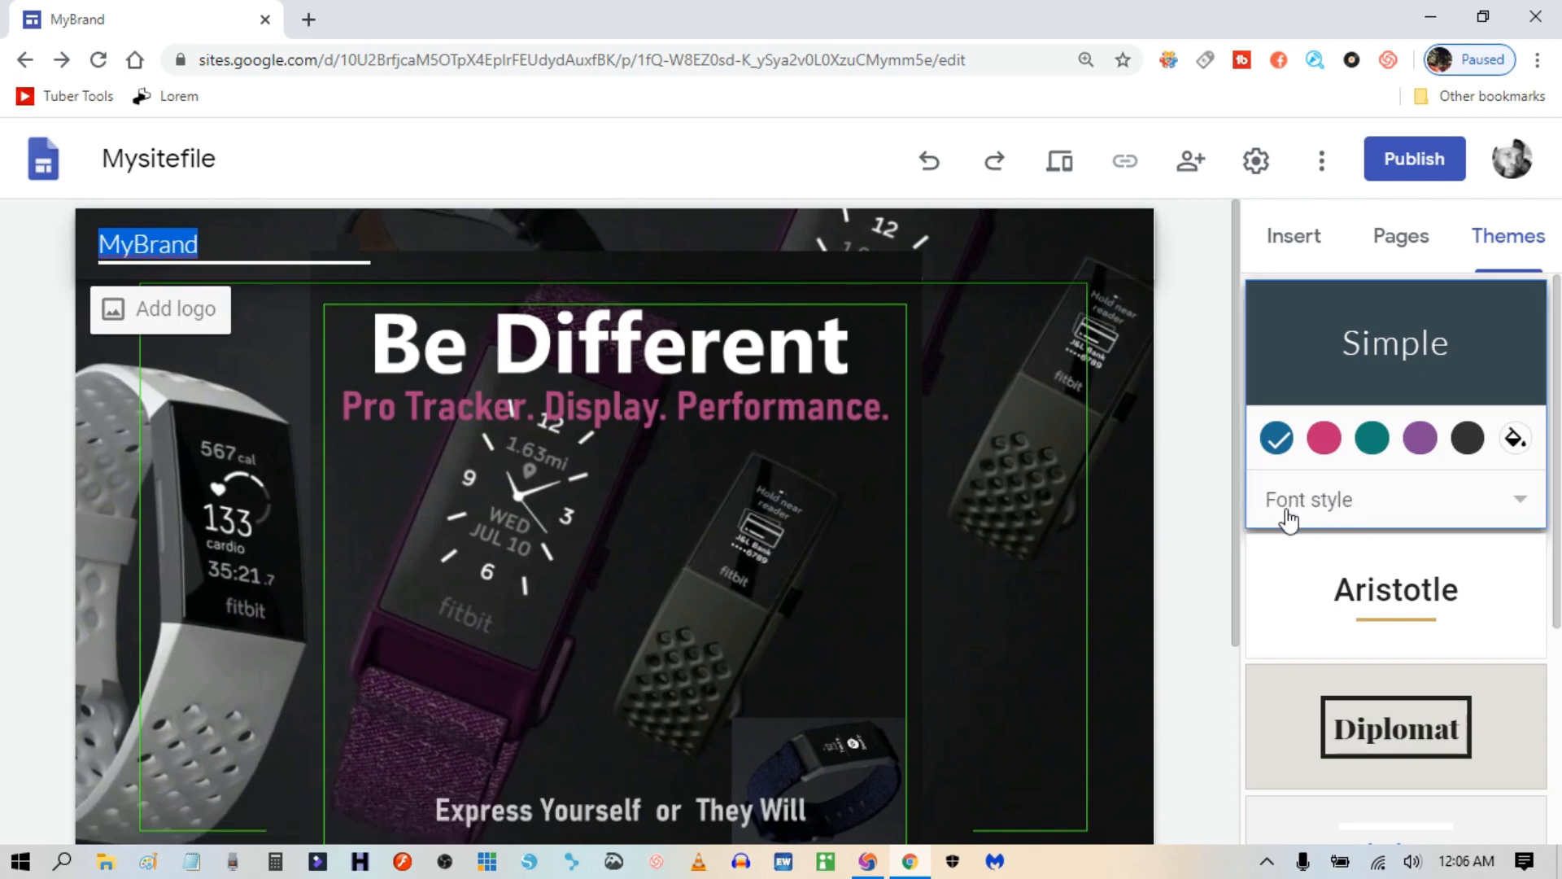
{"action": "left_click", "coordinate": [1344, 502]}
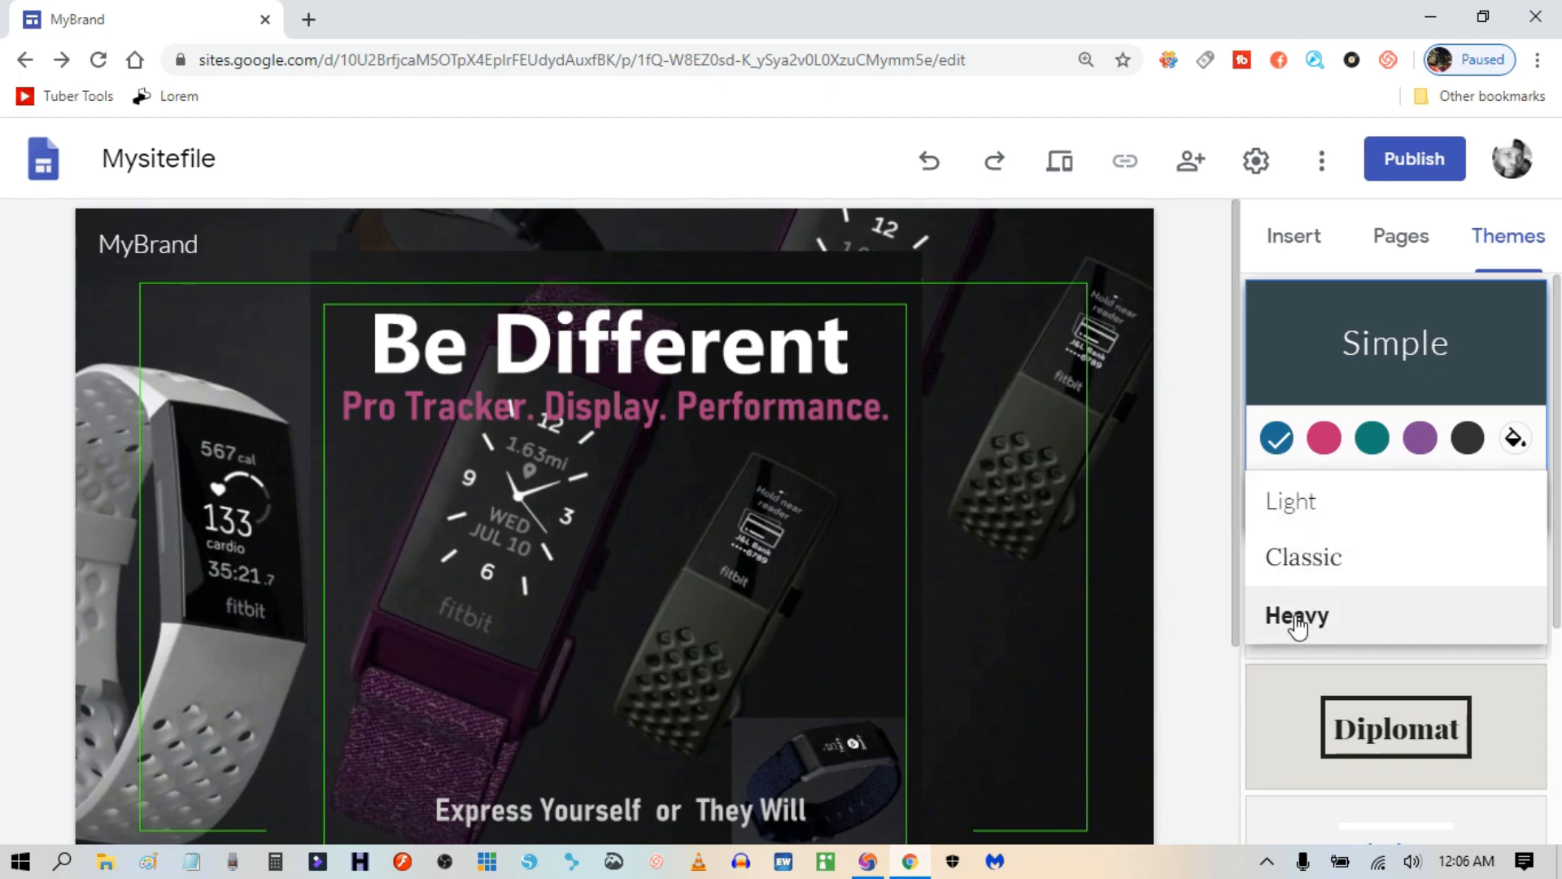
{"action": "left_click", "coordinate": [1294, 618]}
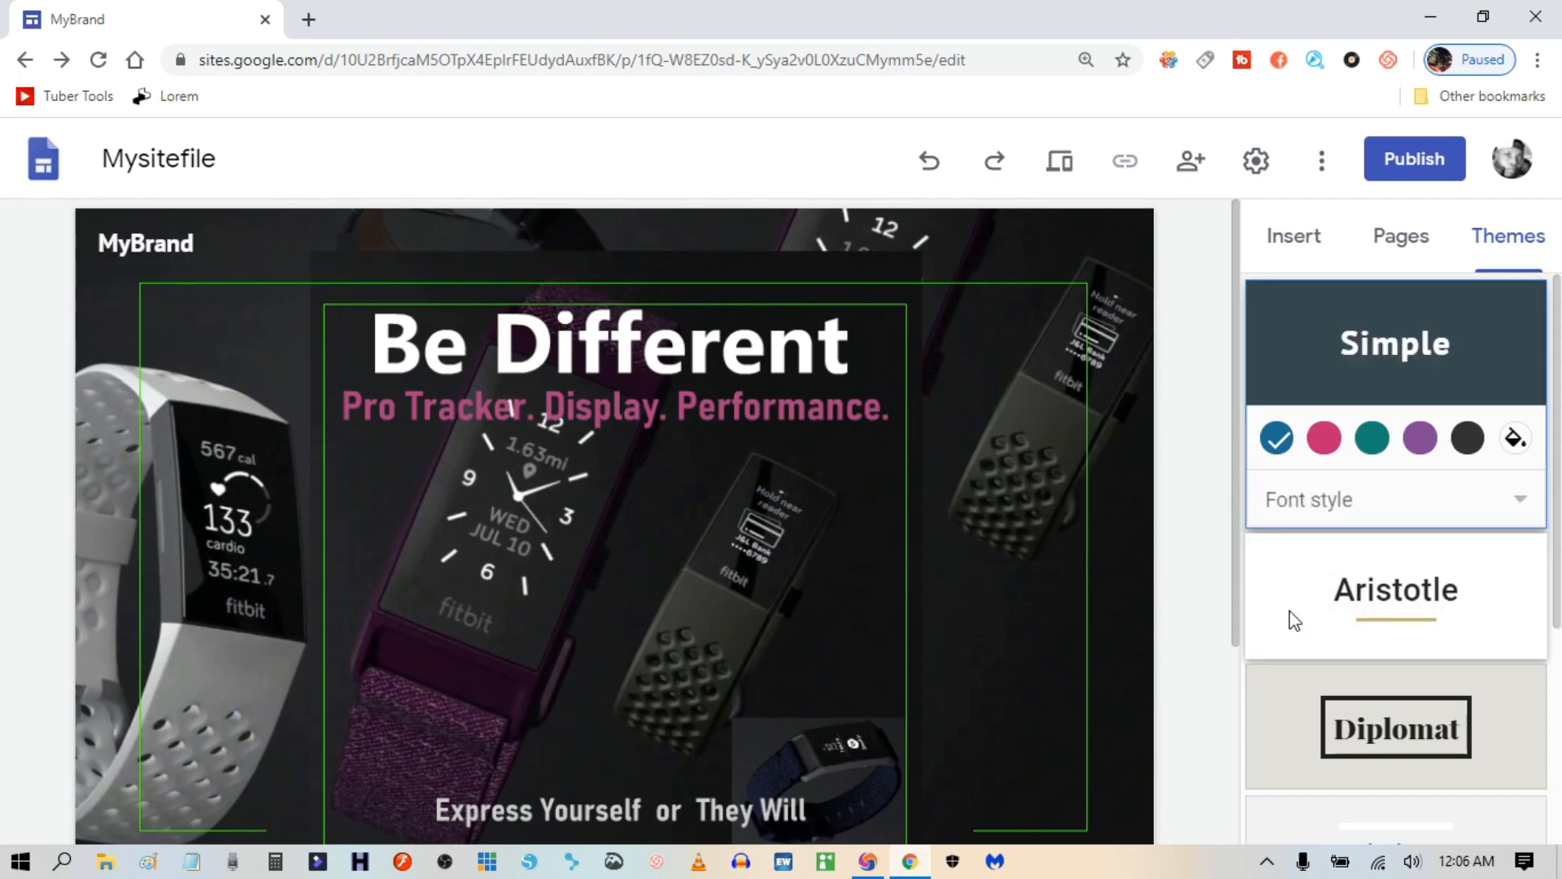
{"action": "left_click_drag", "start_coordinate": [227, 244], "coordinate": [90, 233]}
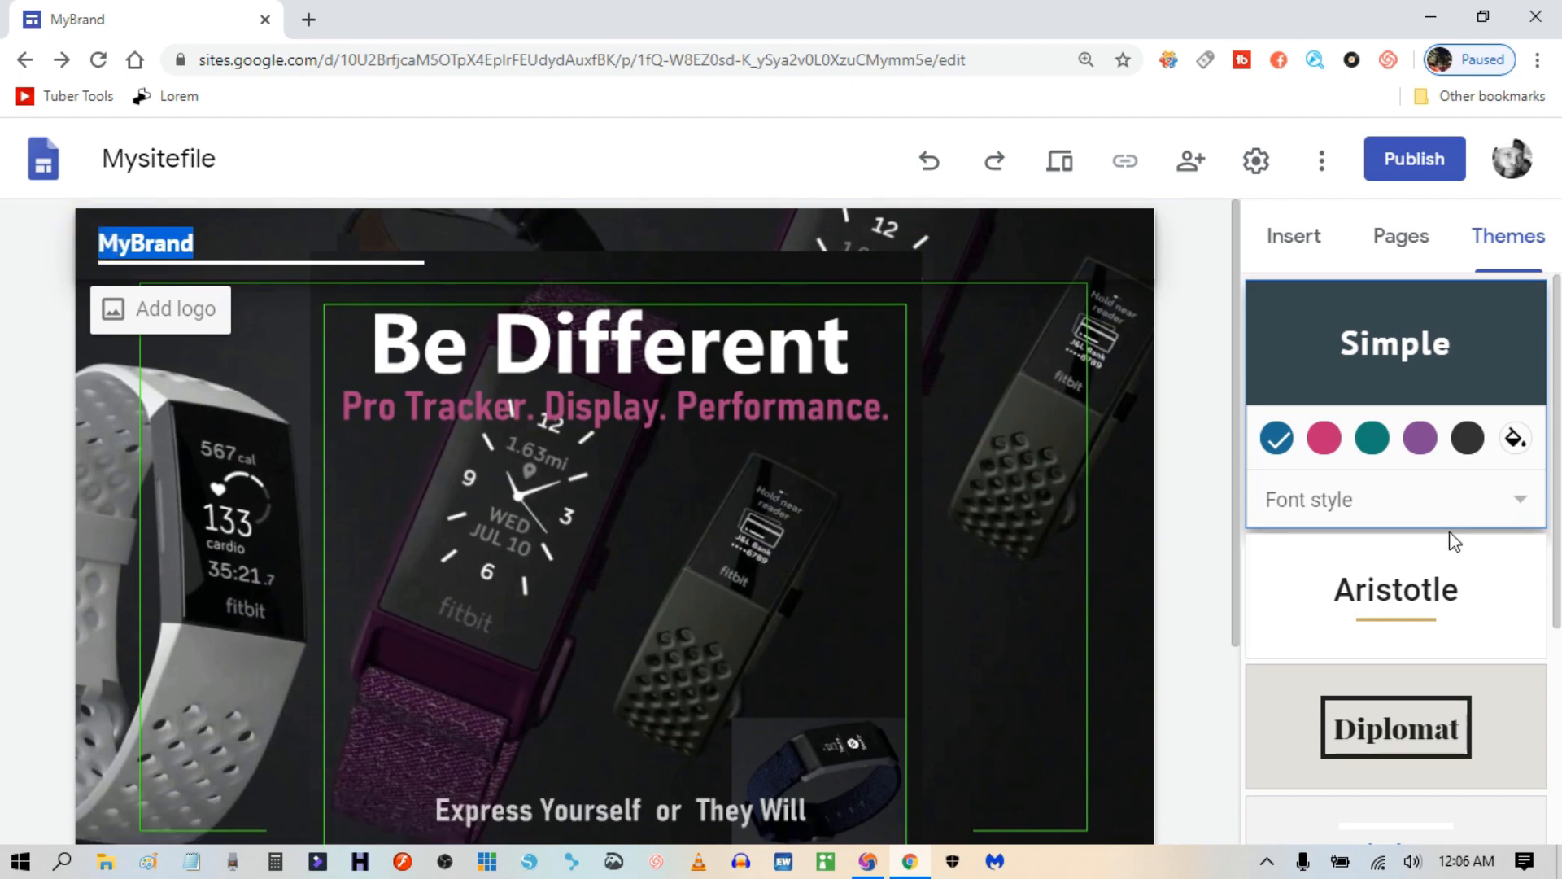
{"action": "scroll", "coordinate": [1478, 574], "scroll_direction": "down", "scroll_amount": 4}
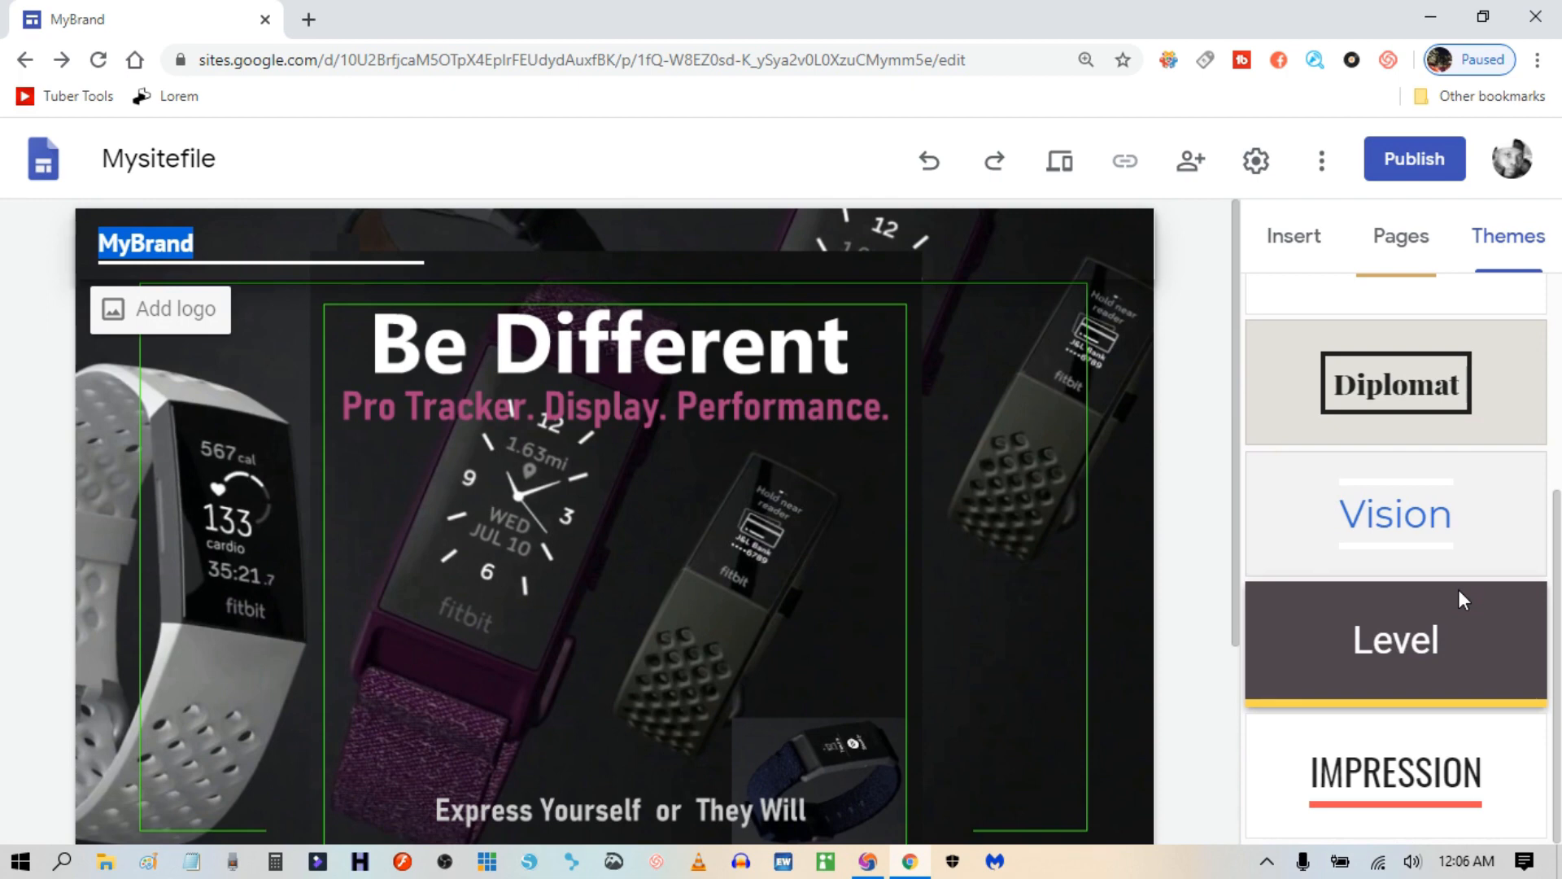
{"action": "scroll", "coordinate": [1459, 591], "scroll_direction": "up", "scroll_amount": 4}
{"action": "left_click", "coordinate": [326, 245]}
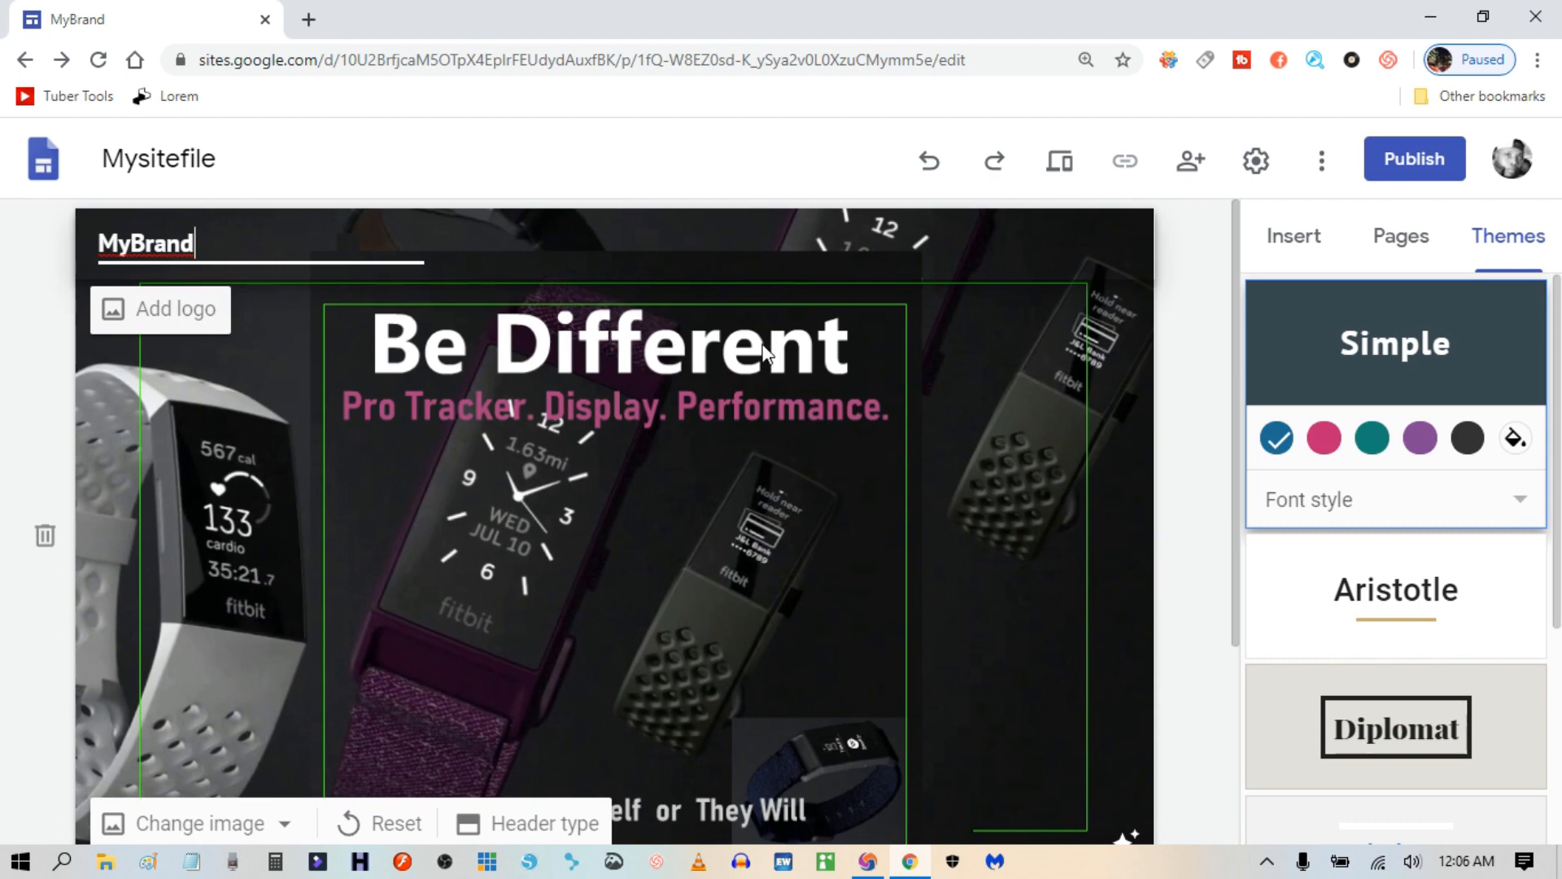
Add a new page named "iPhone 11 Pro" to the site.
{"action": "left_click", "coordinate": [1405, 248]}
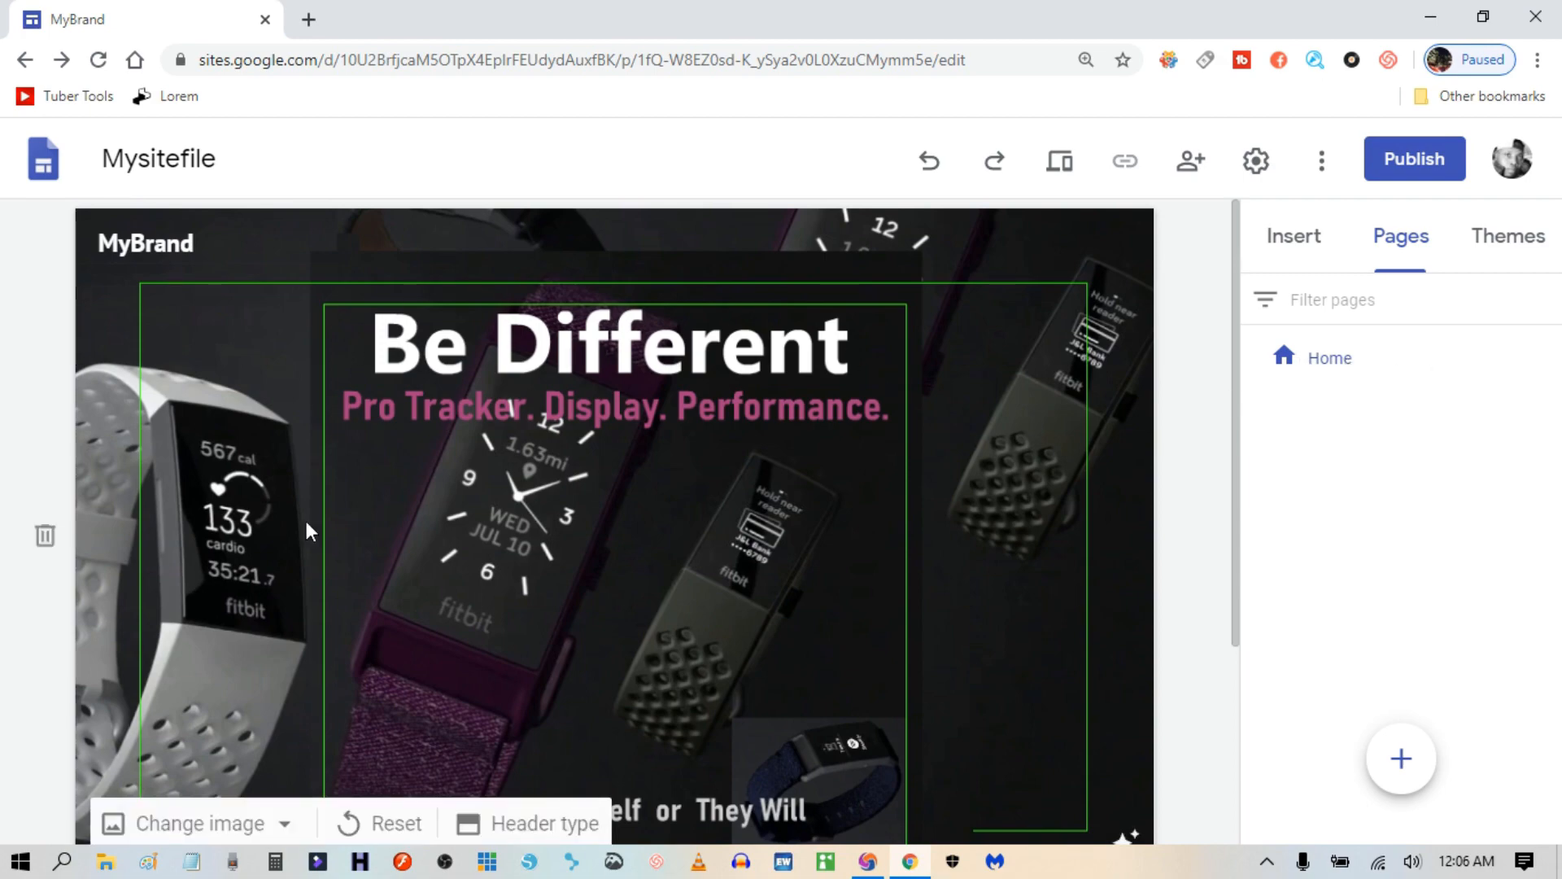
{"action": "scroll", "coordinate": [833, 474], "scroll_direction": "down", "scroll_amount": 3}
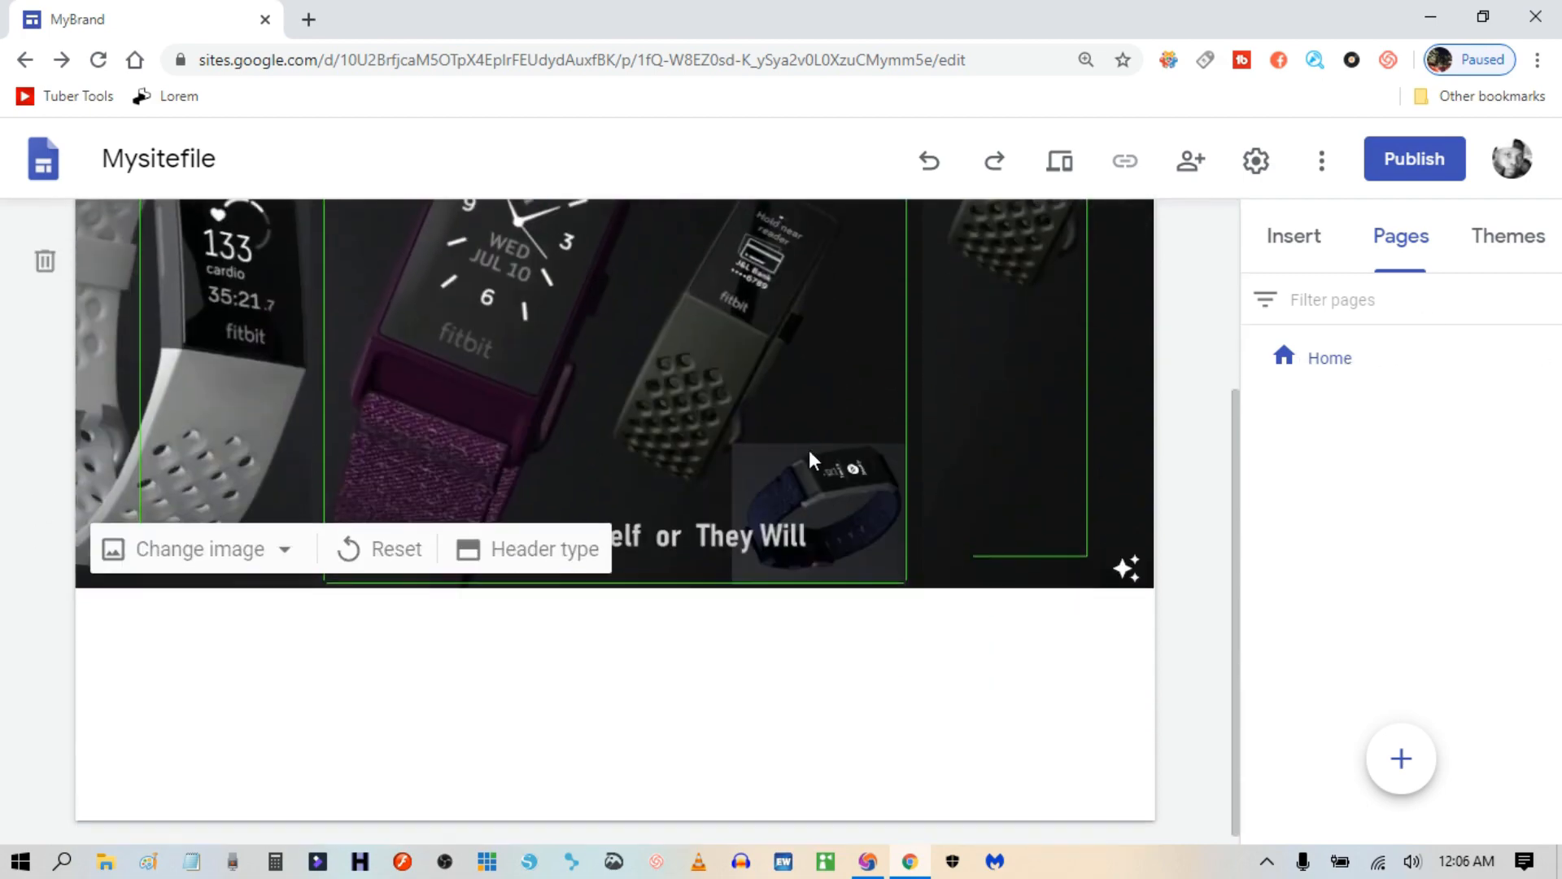
{"action": "scroll", "coordinate": [813, 457], "scroll_direction": "up", "scroll_amount": 3}
{"action": "scroll", "coordinate": [905, 537], "scroll_direction": "down", "scroll_amount": 3}
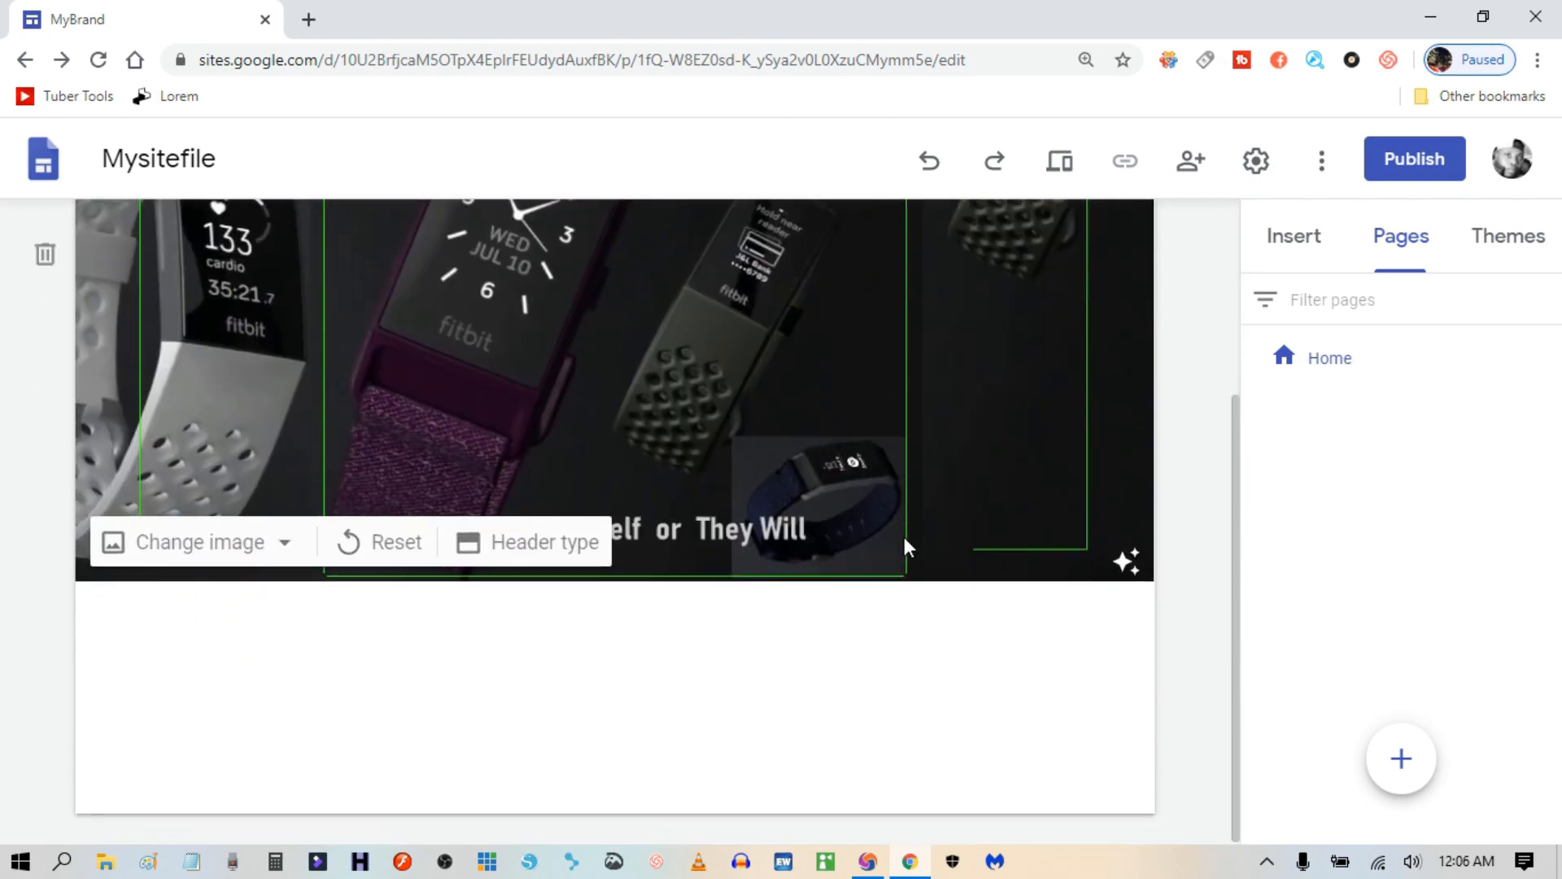
{"action": "scroll", "coordinate": [905, 537], "scroll_direction": "up", "scroll_amount": 3}
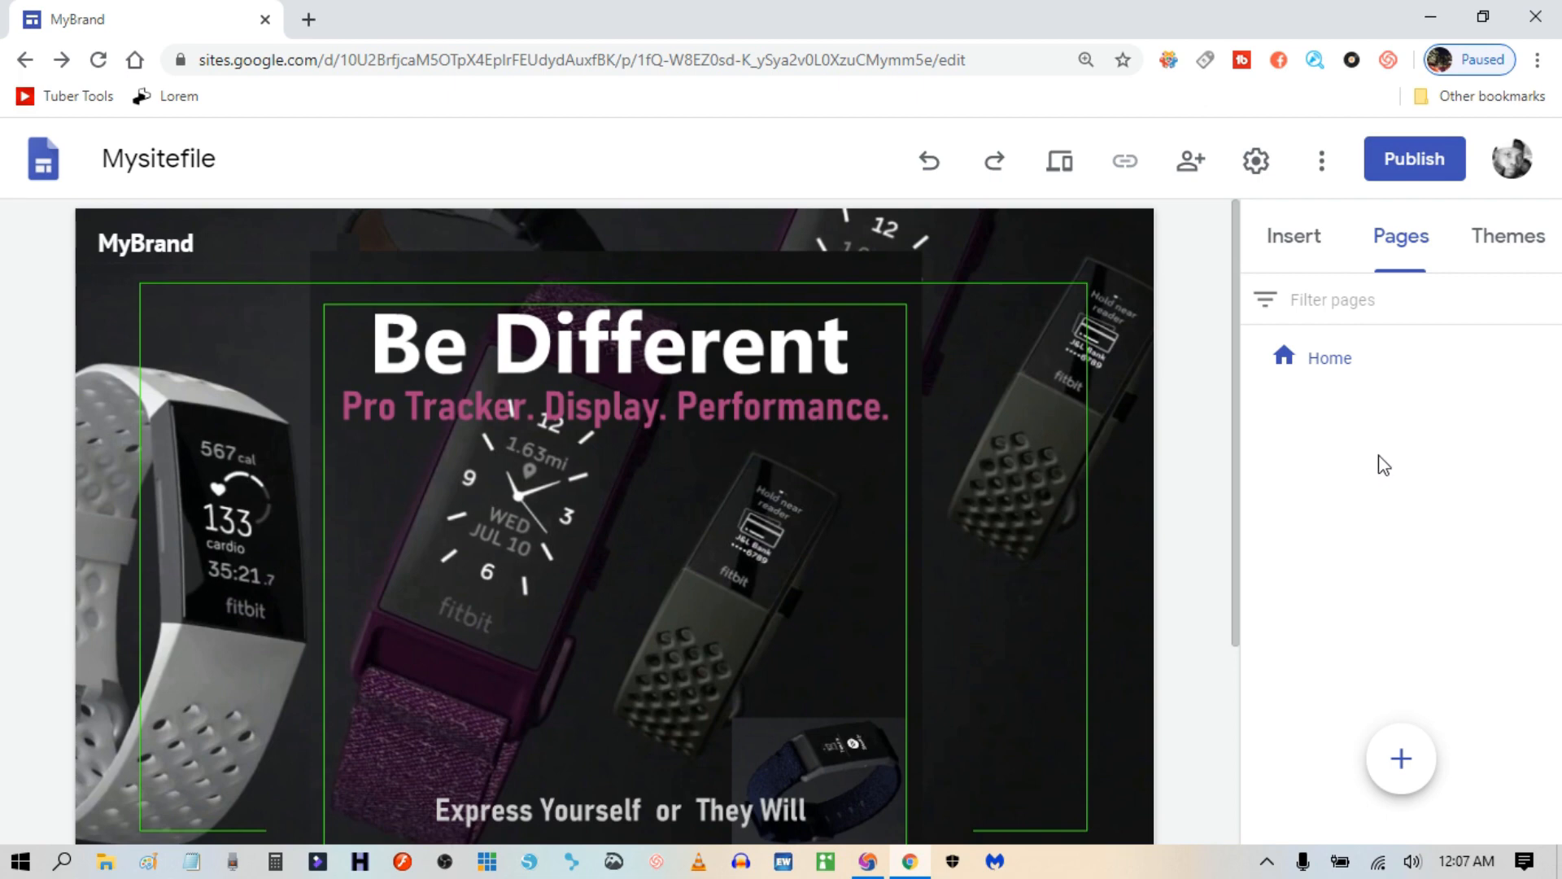
{"action": "mouse_move", "coordinate": [1399, 760]}
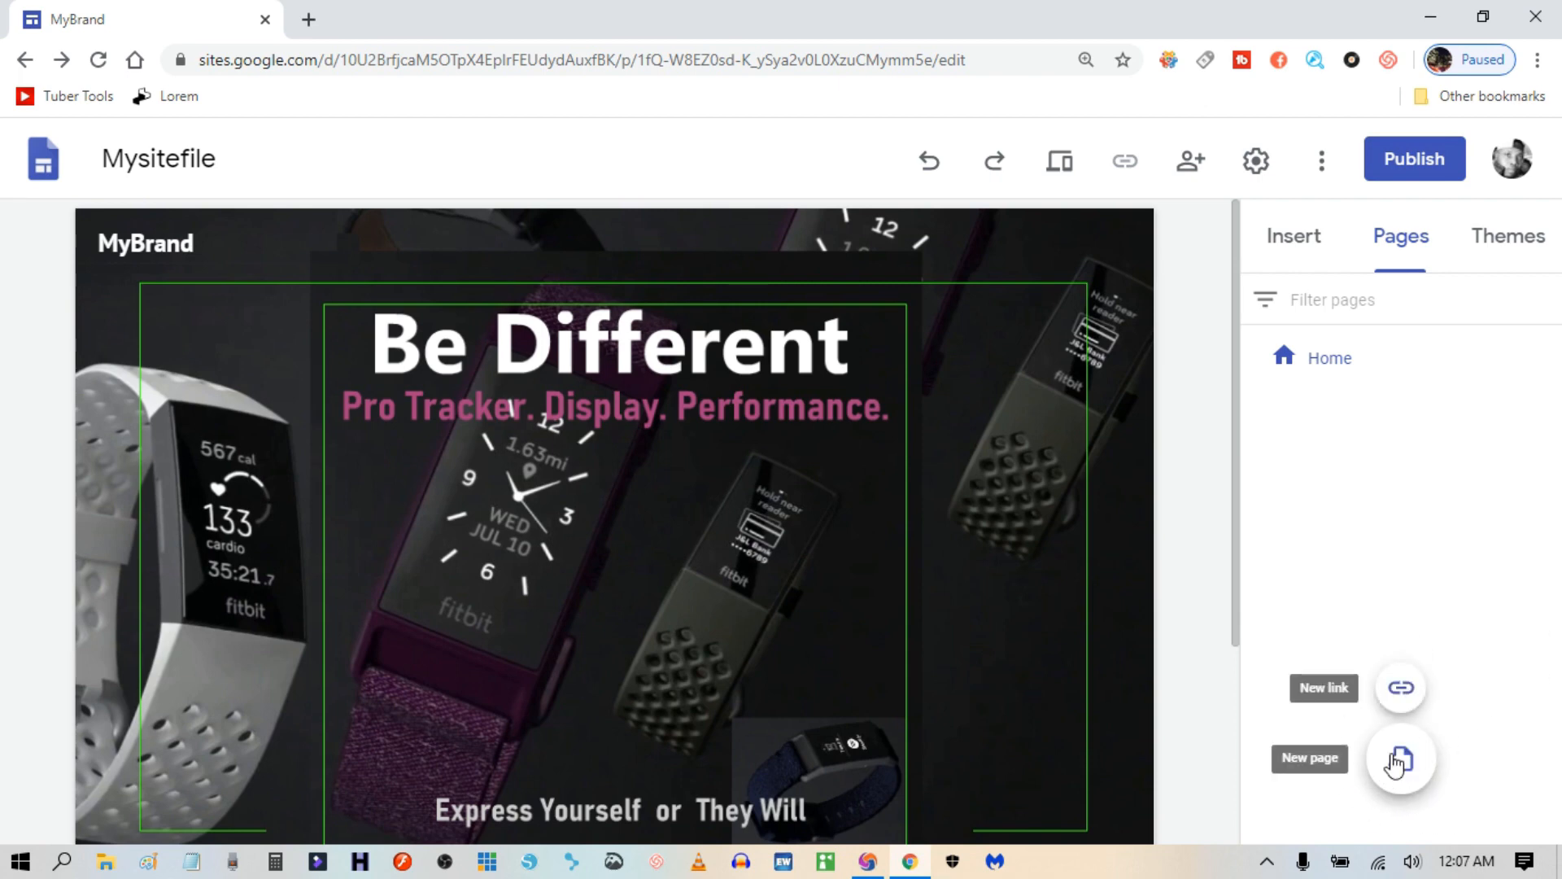
{"action": "left_click", "coordinate": [1399, 765]}
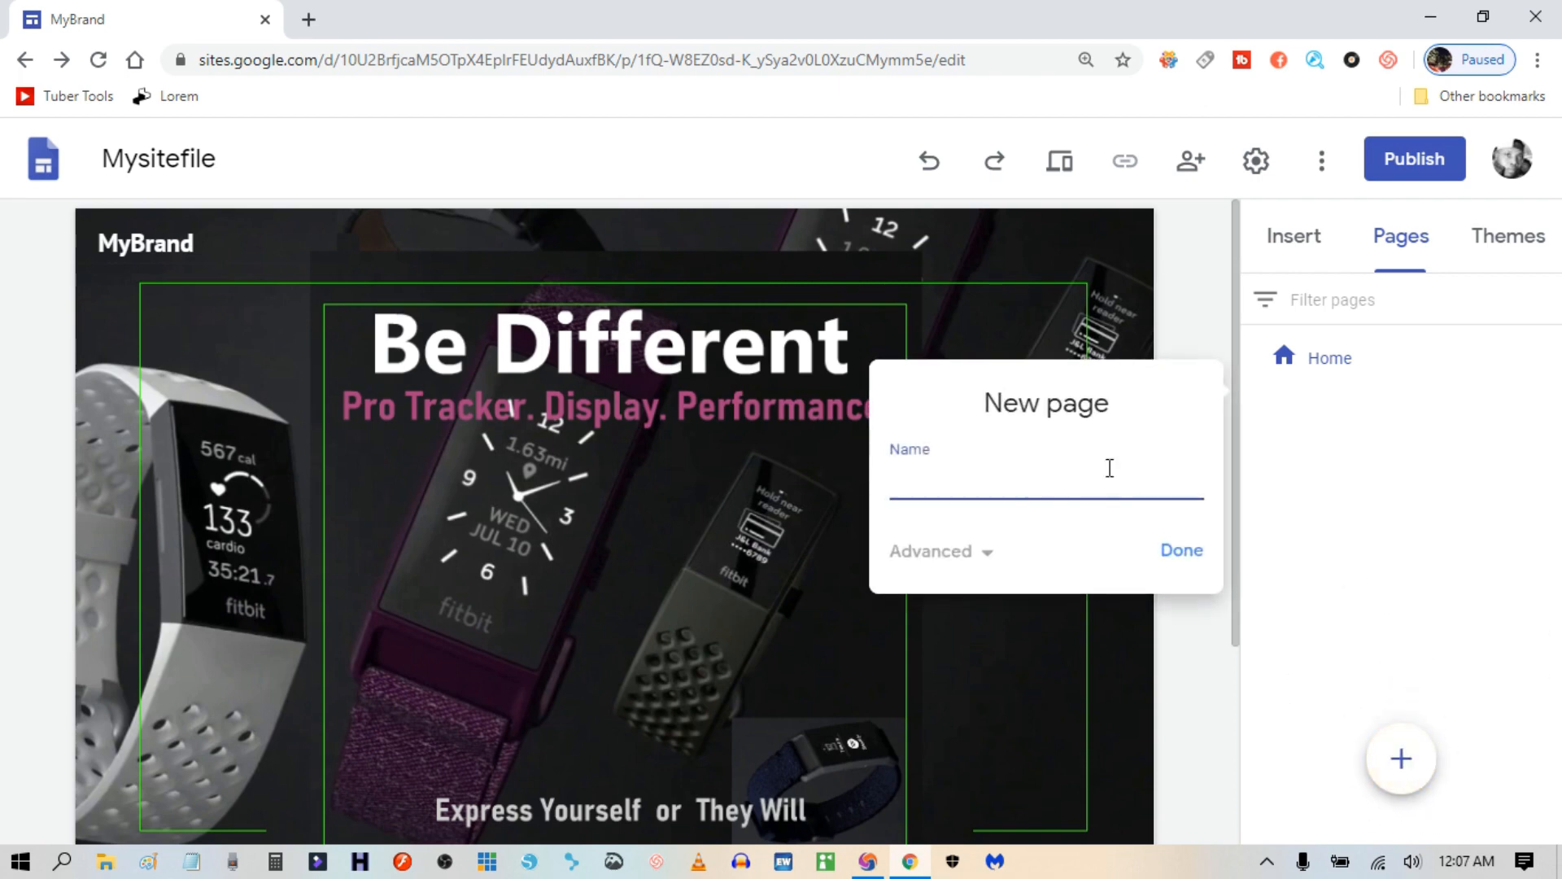
{"action": "left_click", "coordinate": [1062, 489]}
{"action": "type", "text": "iPhone 11 Pro"}
{"action": "left_click", "coordinate": [1180, 553]}
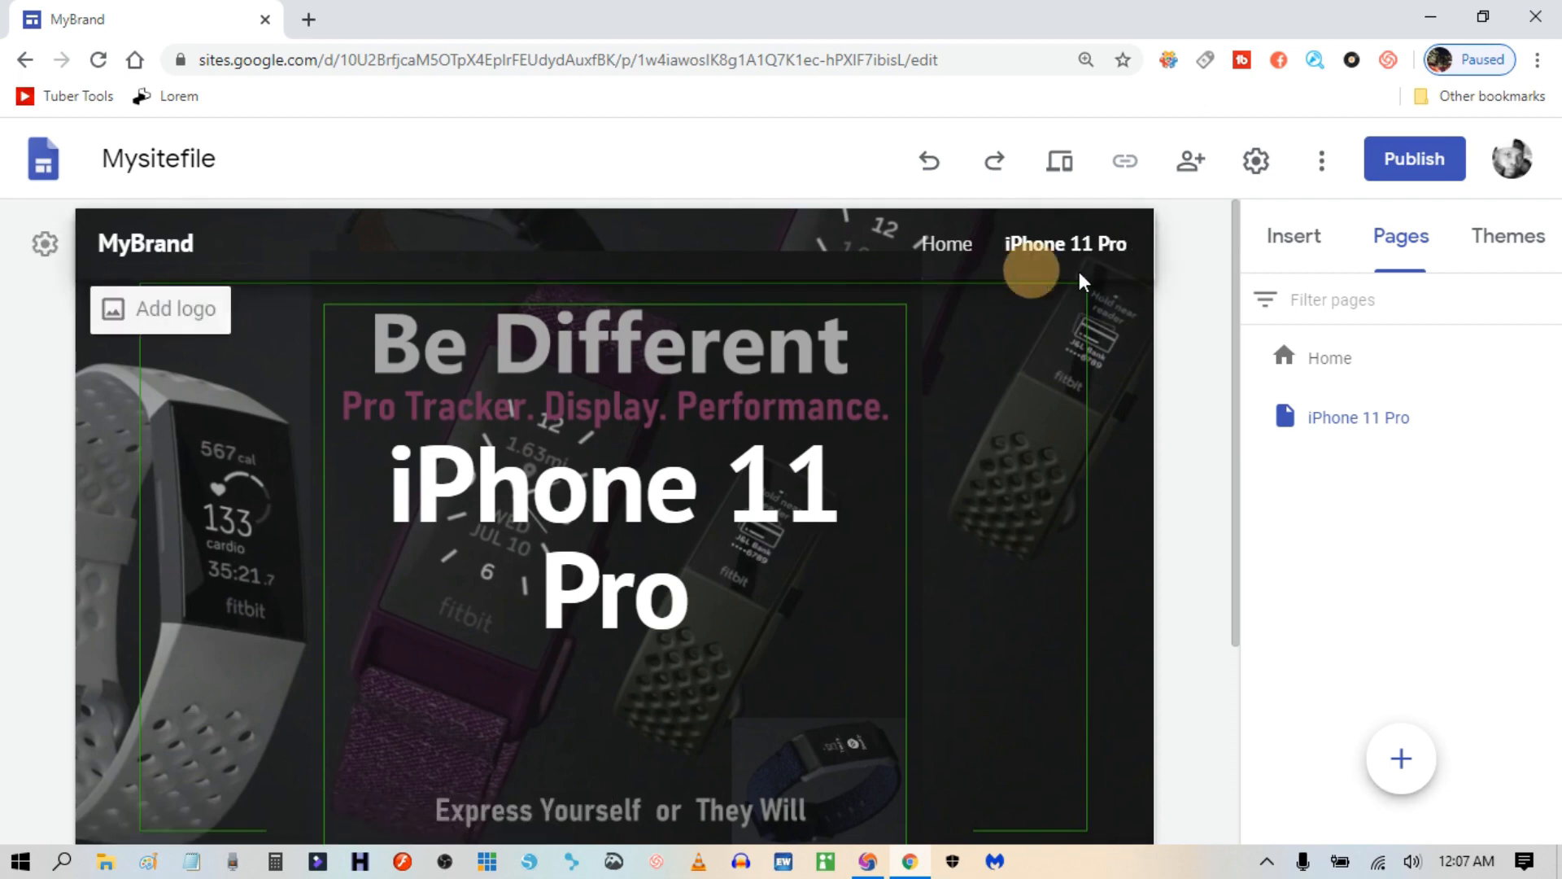
{"action": "mouse_move", "coordinate": [1079, 273]}
{"action": "left_mouse_down"}
{"action": "mouse_move", "coordinate": [1055, 268]}
{"action": "mouse_move", "coordinate": [1073, 279]}
{"action": "left_mouse_up"}
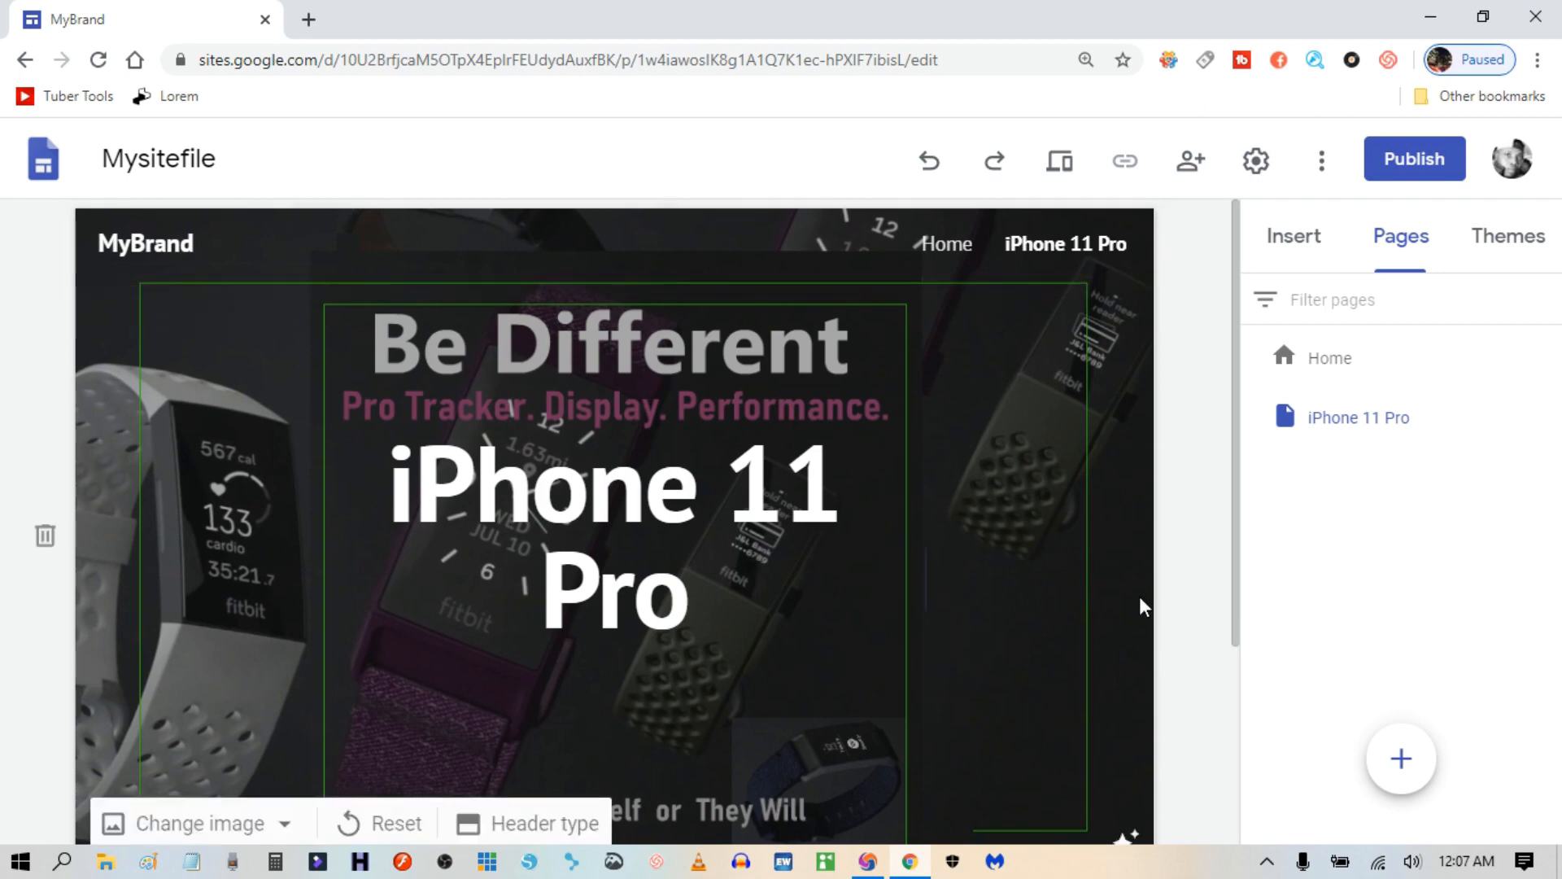
Add a new page named "Contact Us" to the site.
{"action": "left_click", "coordinate": [1403, 765]}
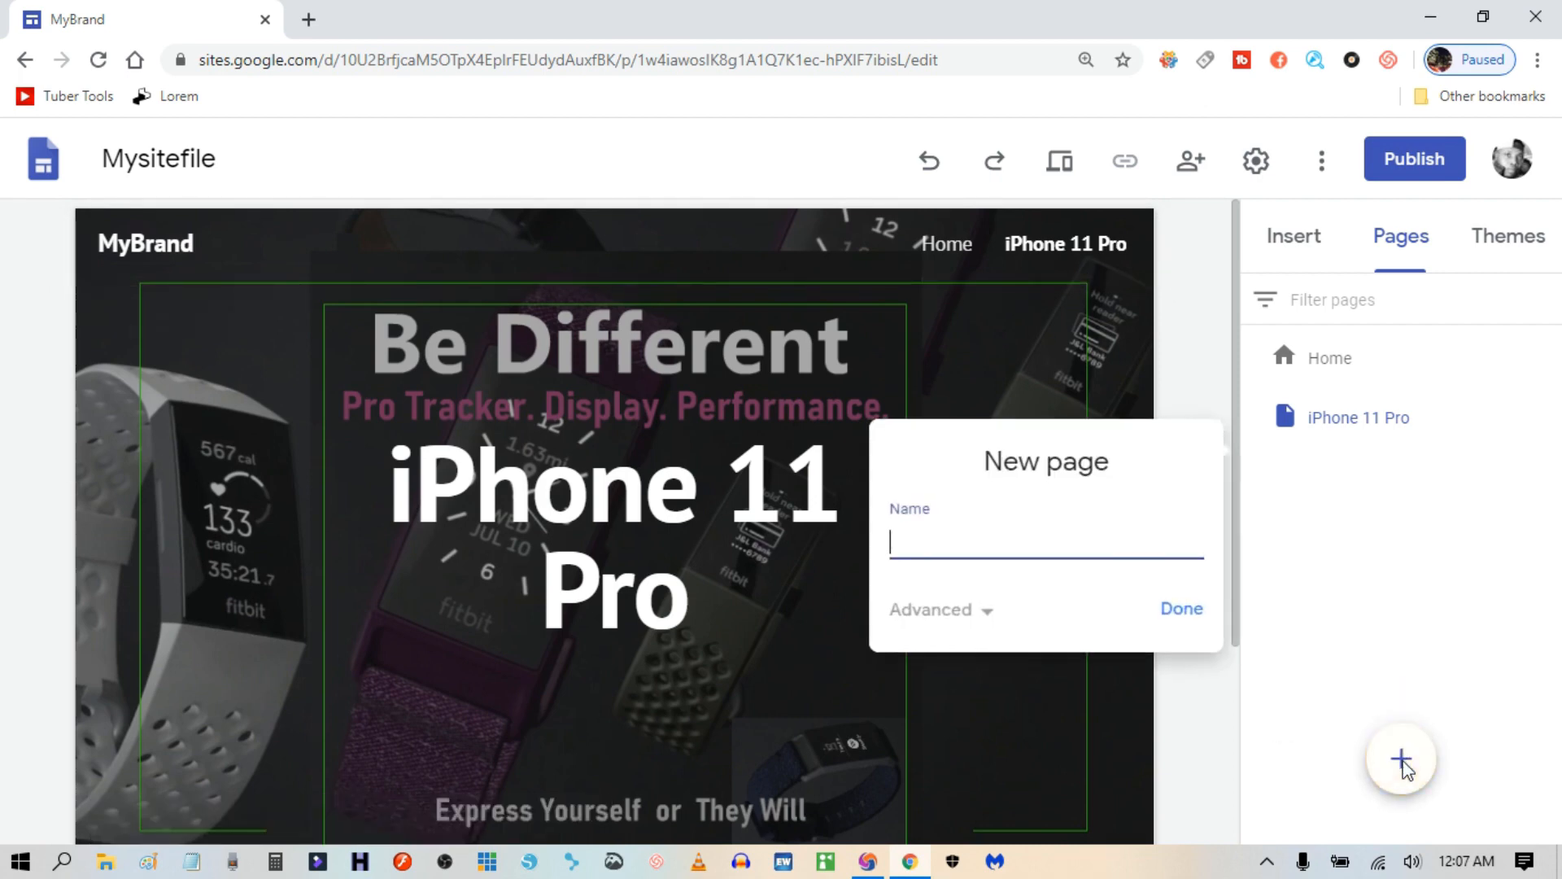
{"action": "left_click", "coordinate": [1048, 546]}
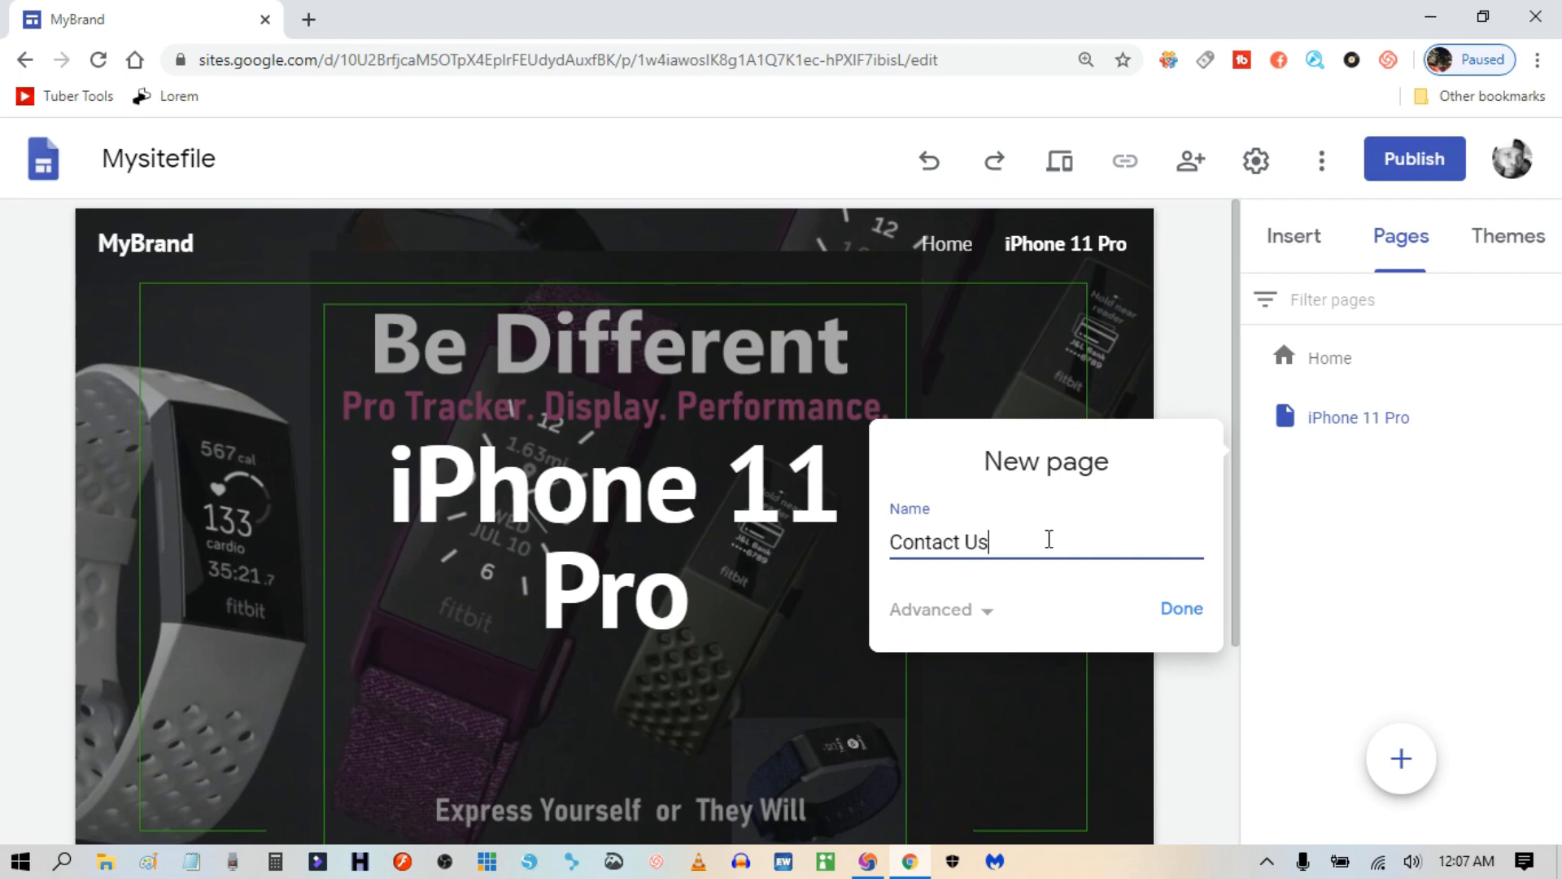
{"action": "left_click", "coordinate": [1167, 616]}
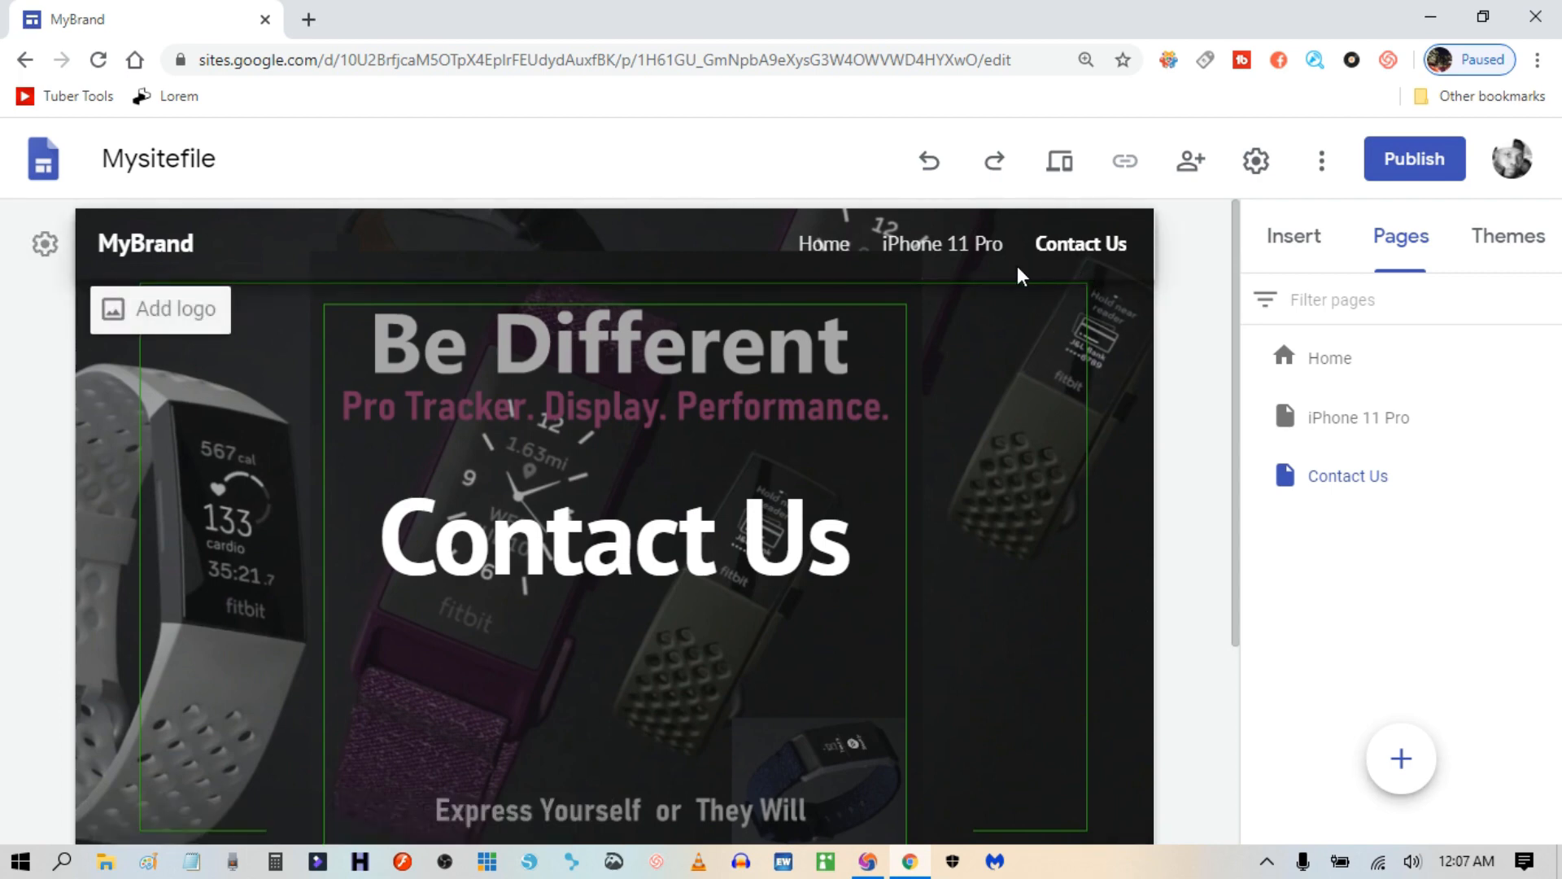
Check the site navigation links by visiting the Home, iPhone 11 Pro and Contact Us pages, and return to Home.
{"action": "double_click", "coordinate": [1114, 267]}
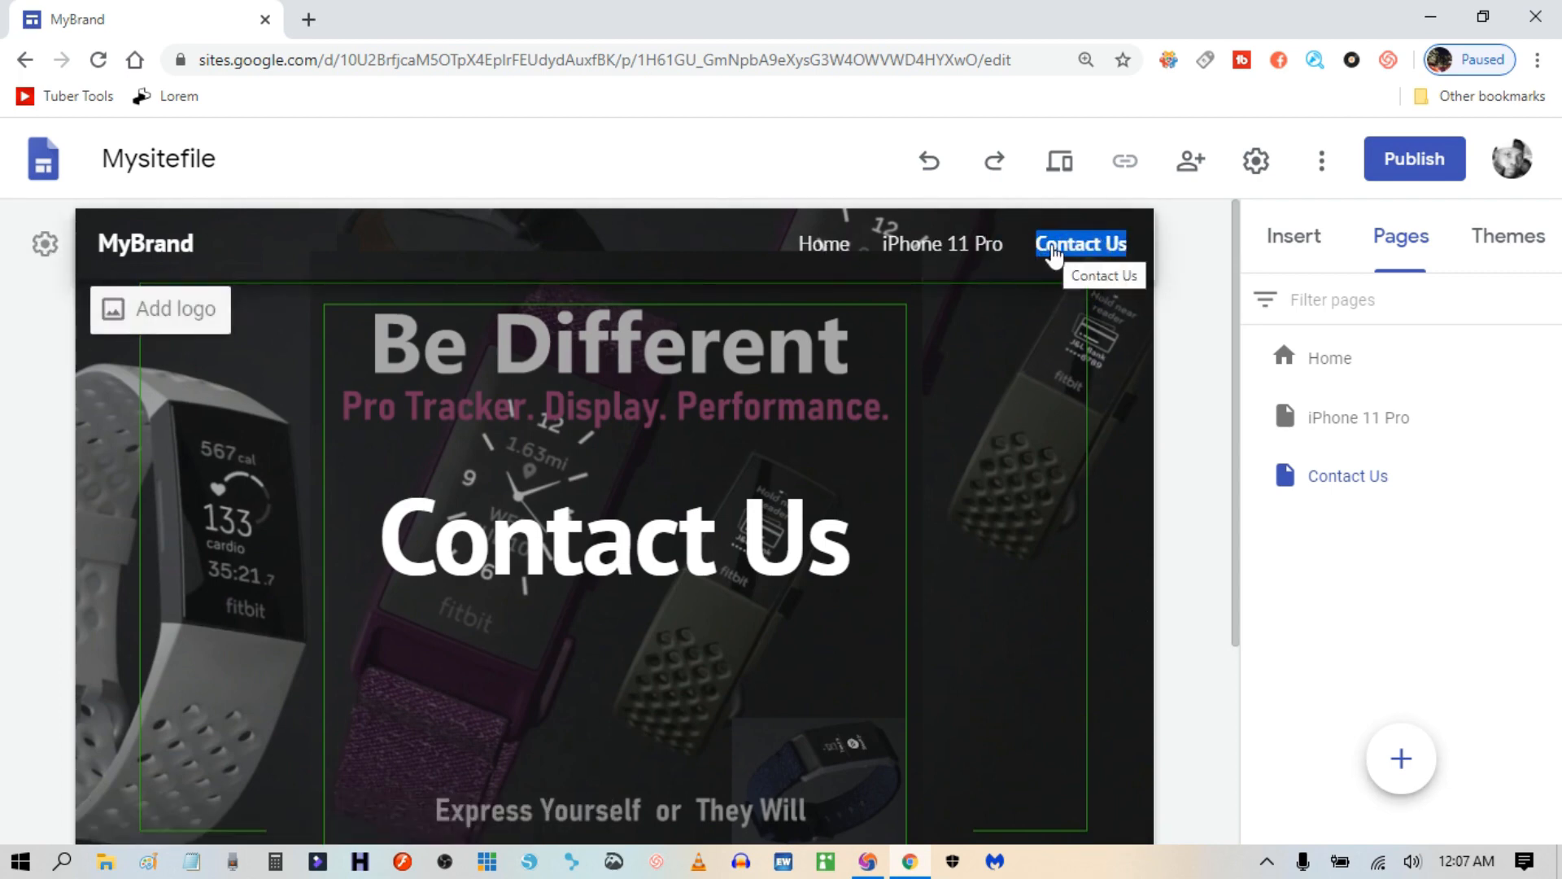
{"action": "left_click", "coordinate": [821, 249]}
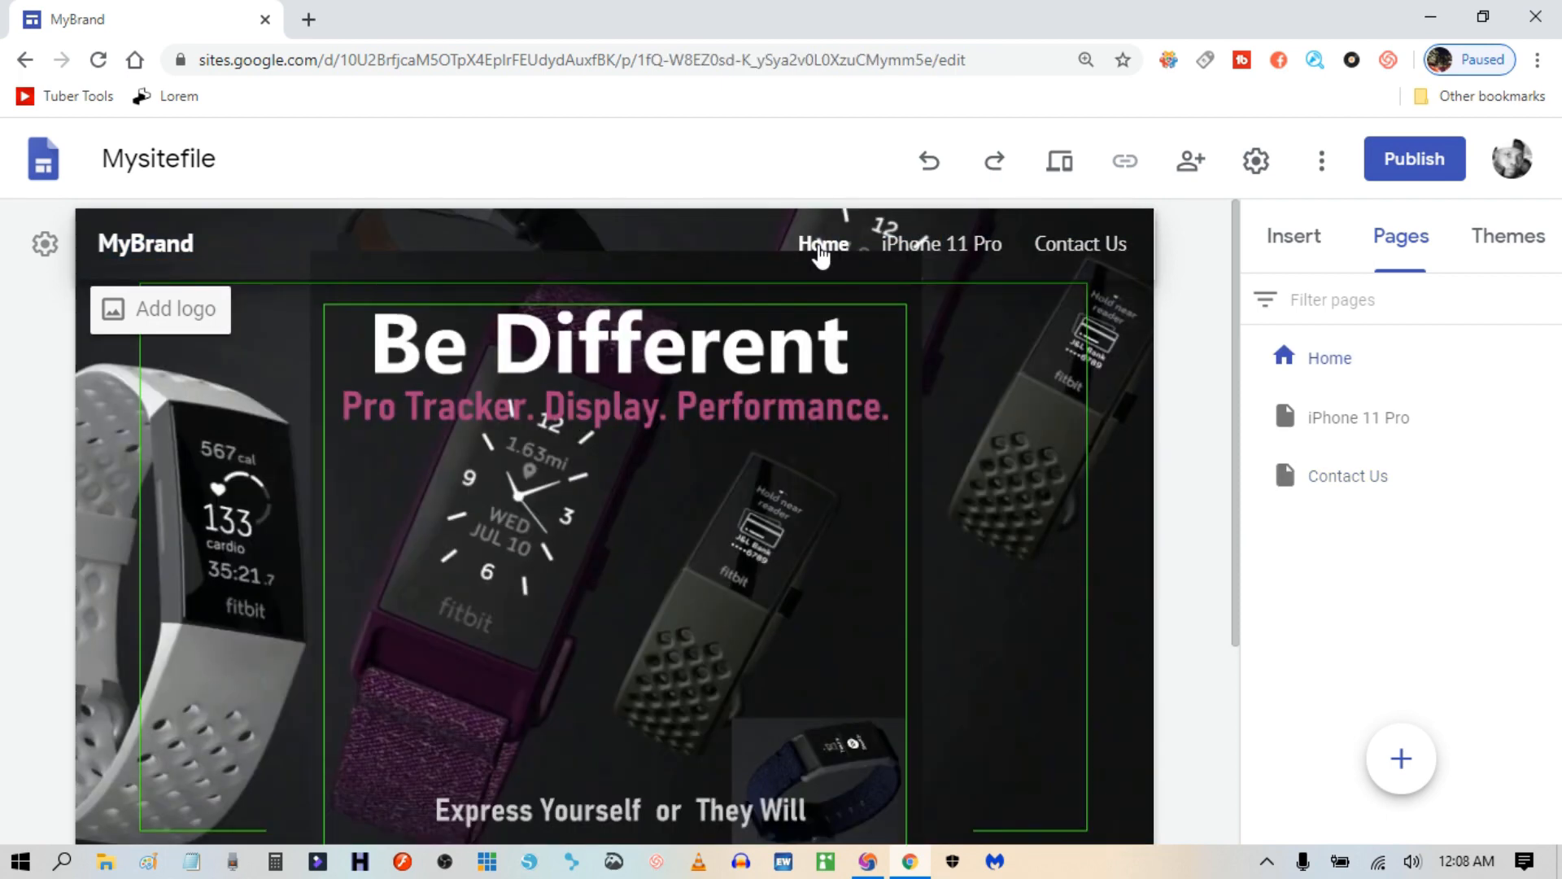
{"action": "left_click", "coordinate": [936, 248]}
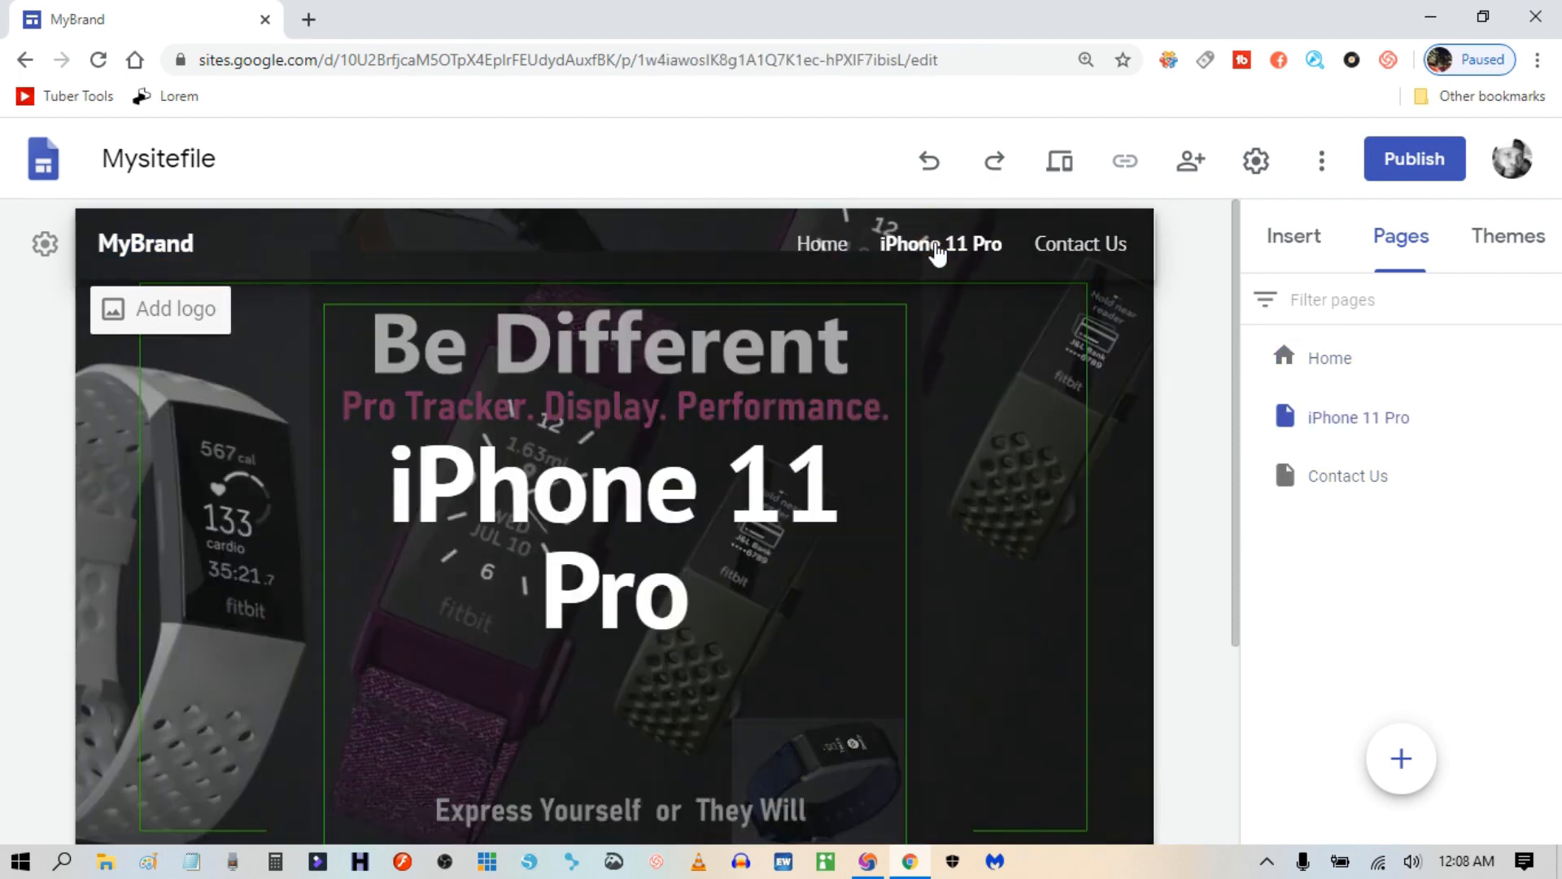
{"action": "left_click", "coordinate": [1082, 247]}
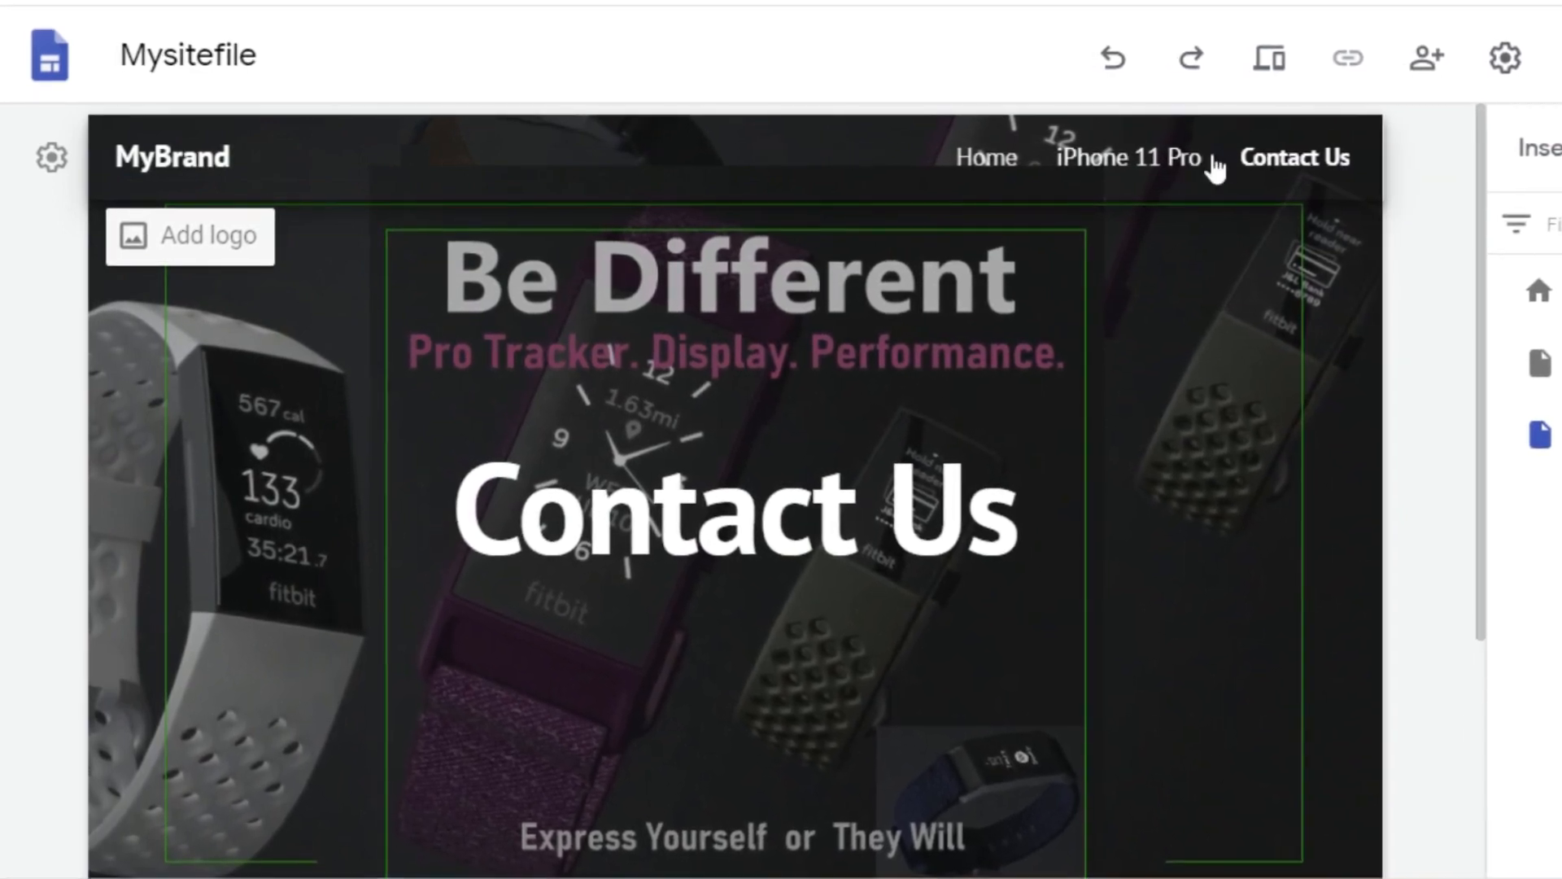
{"action": "left_click", "coordinate": [1170, 475]}
{"action": "scroll", "coordinate": [1232, 482], "scroll_direction": "down", "scroll_amount": 2}
{"action": "scroll", "coordinate": [1236, 482], "scroll_direction": "up", "scroll_amount": 2}
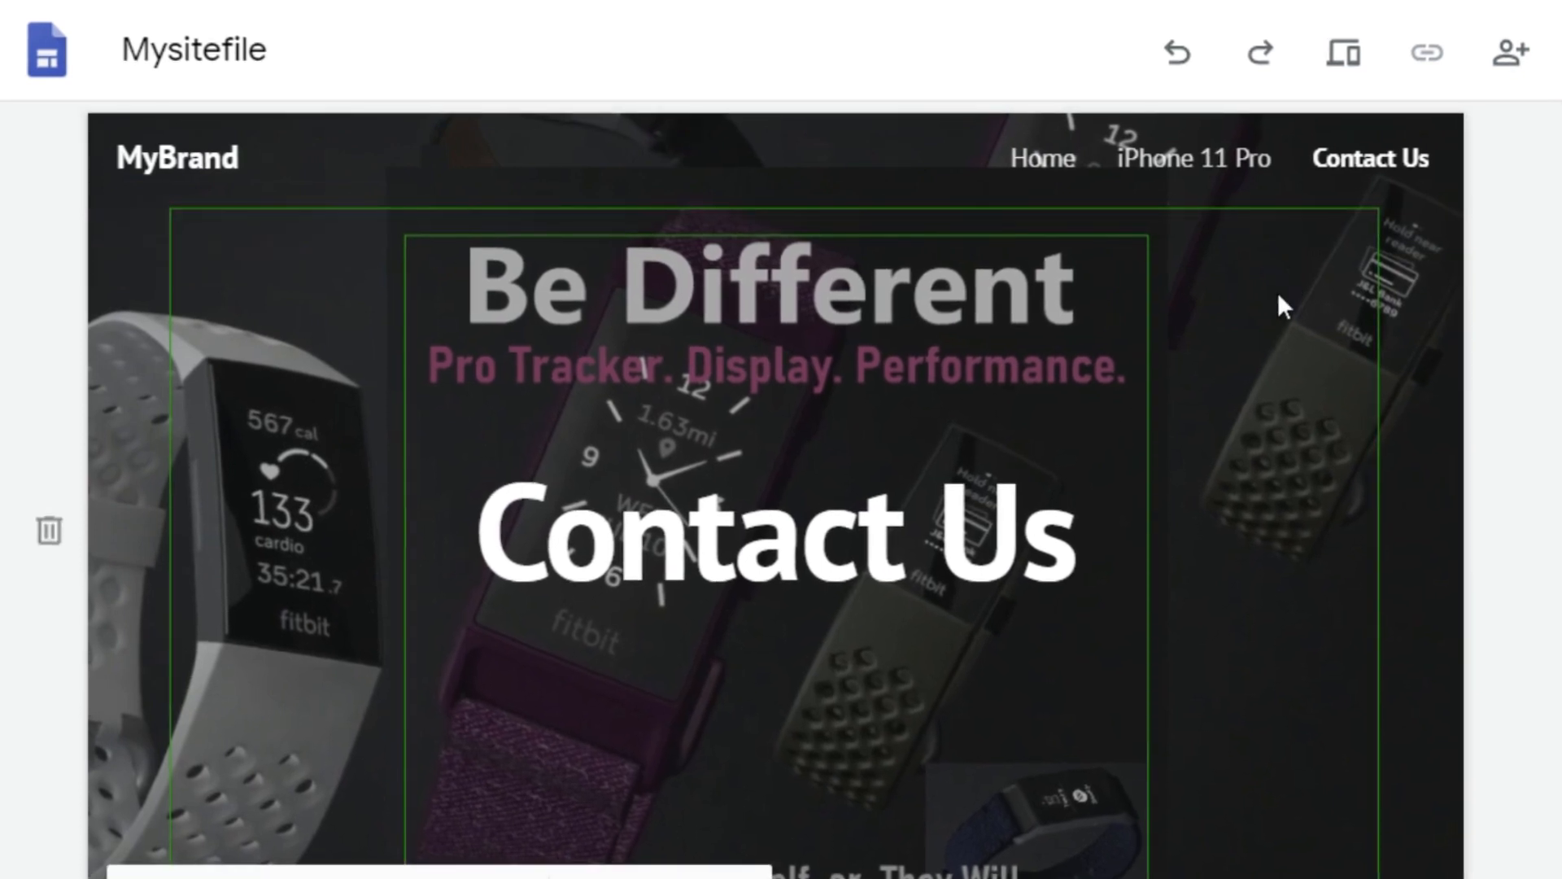
{"action": "left_click", "coordinate": [1055, 163]}
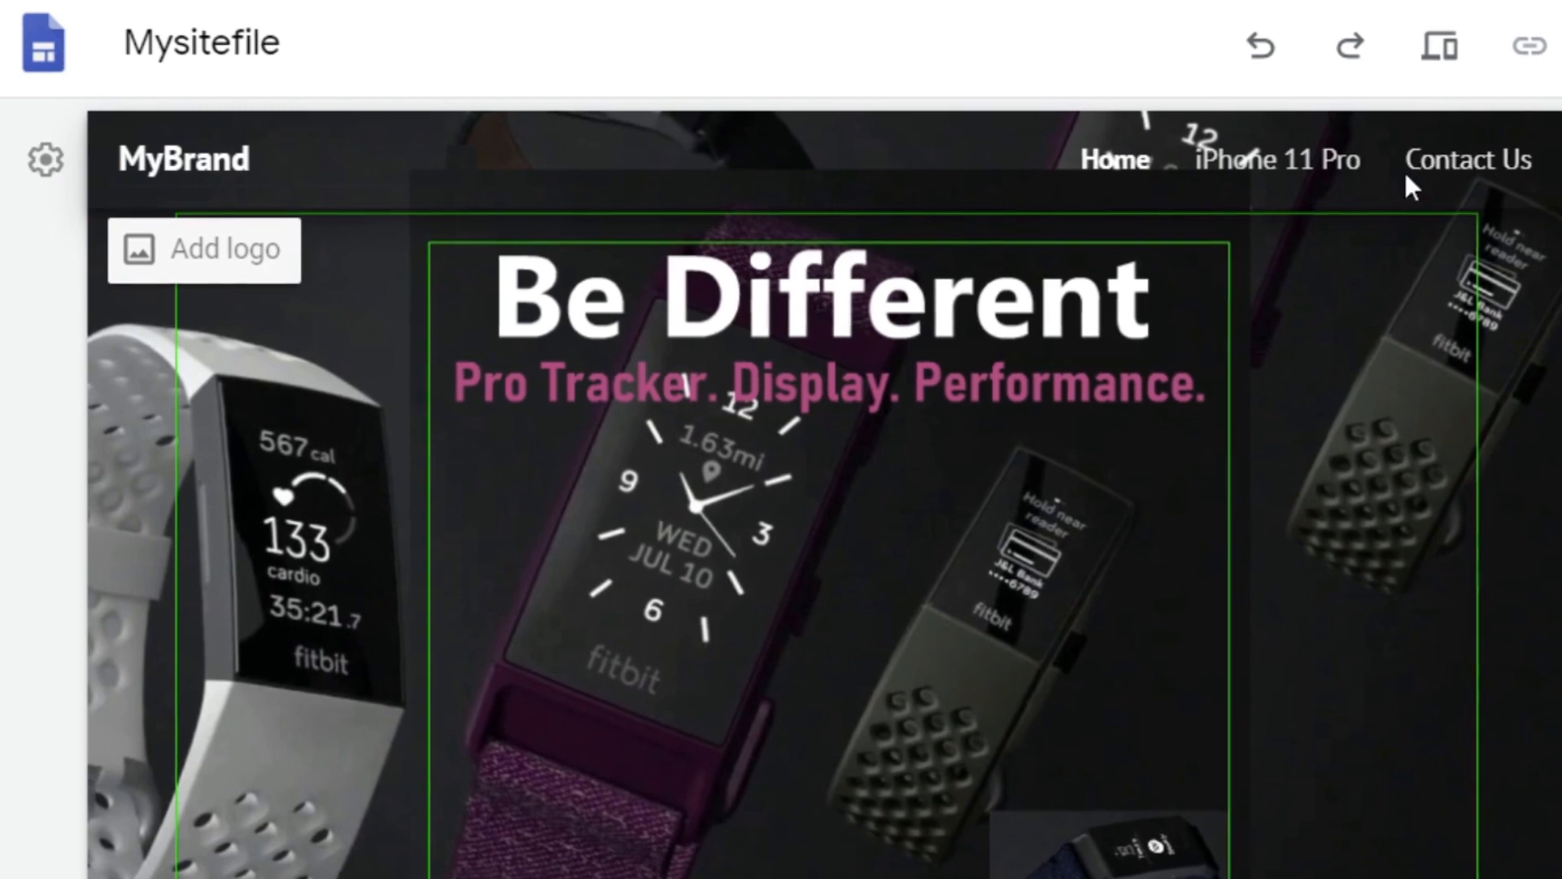
Set the site navigation bar's color to Black in the navigation settings, and close the settings.
{"action": "left_click", "coordinate": [54, 164]}
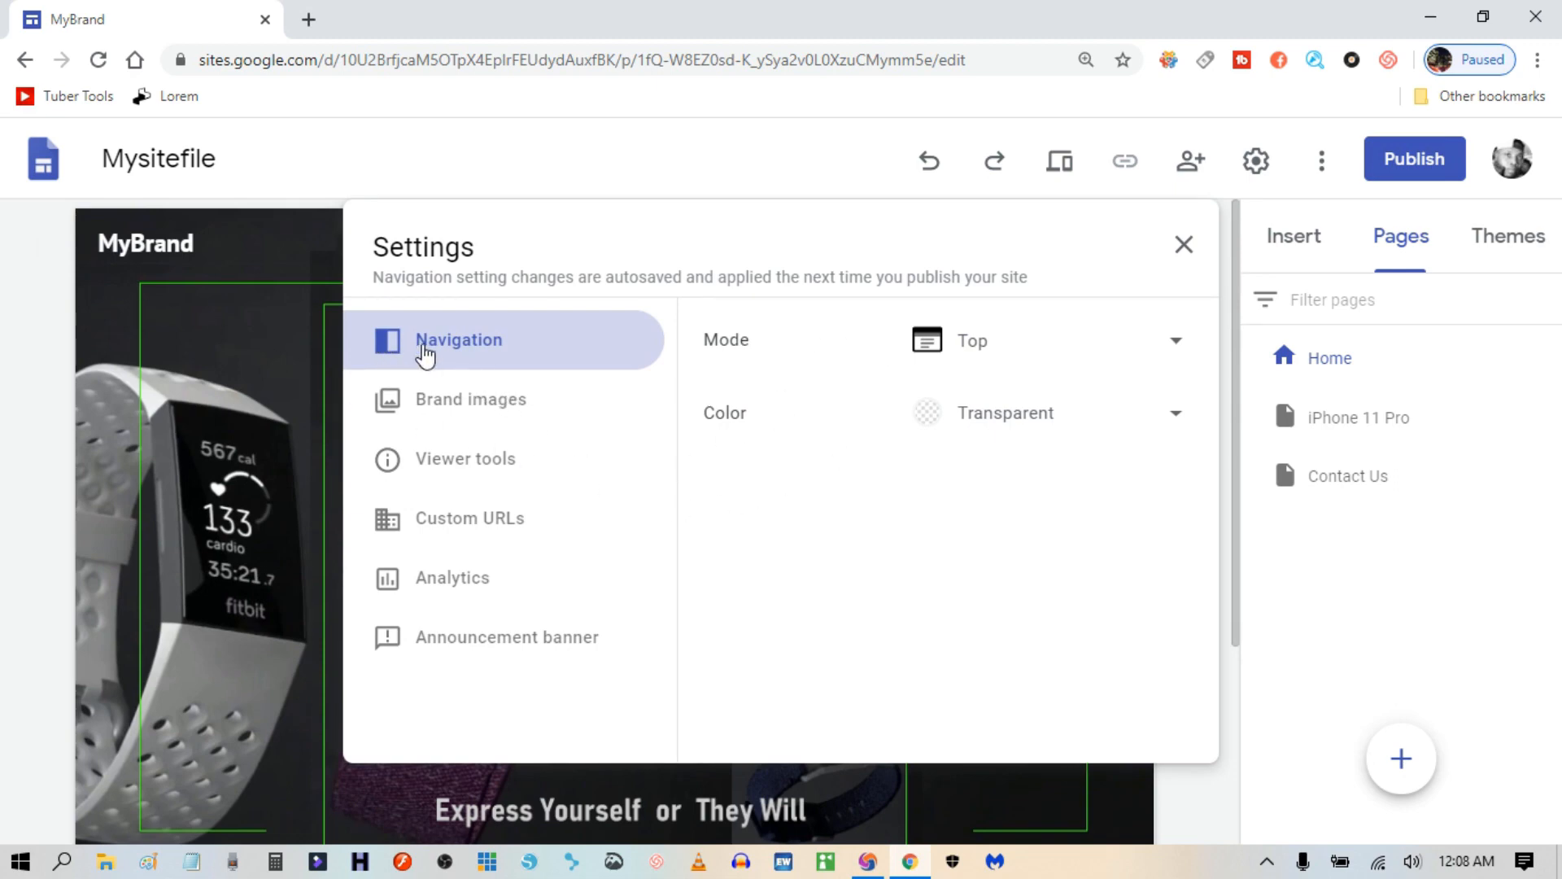
{"action": "left_click", "coordinate": [453, 342]}
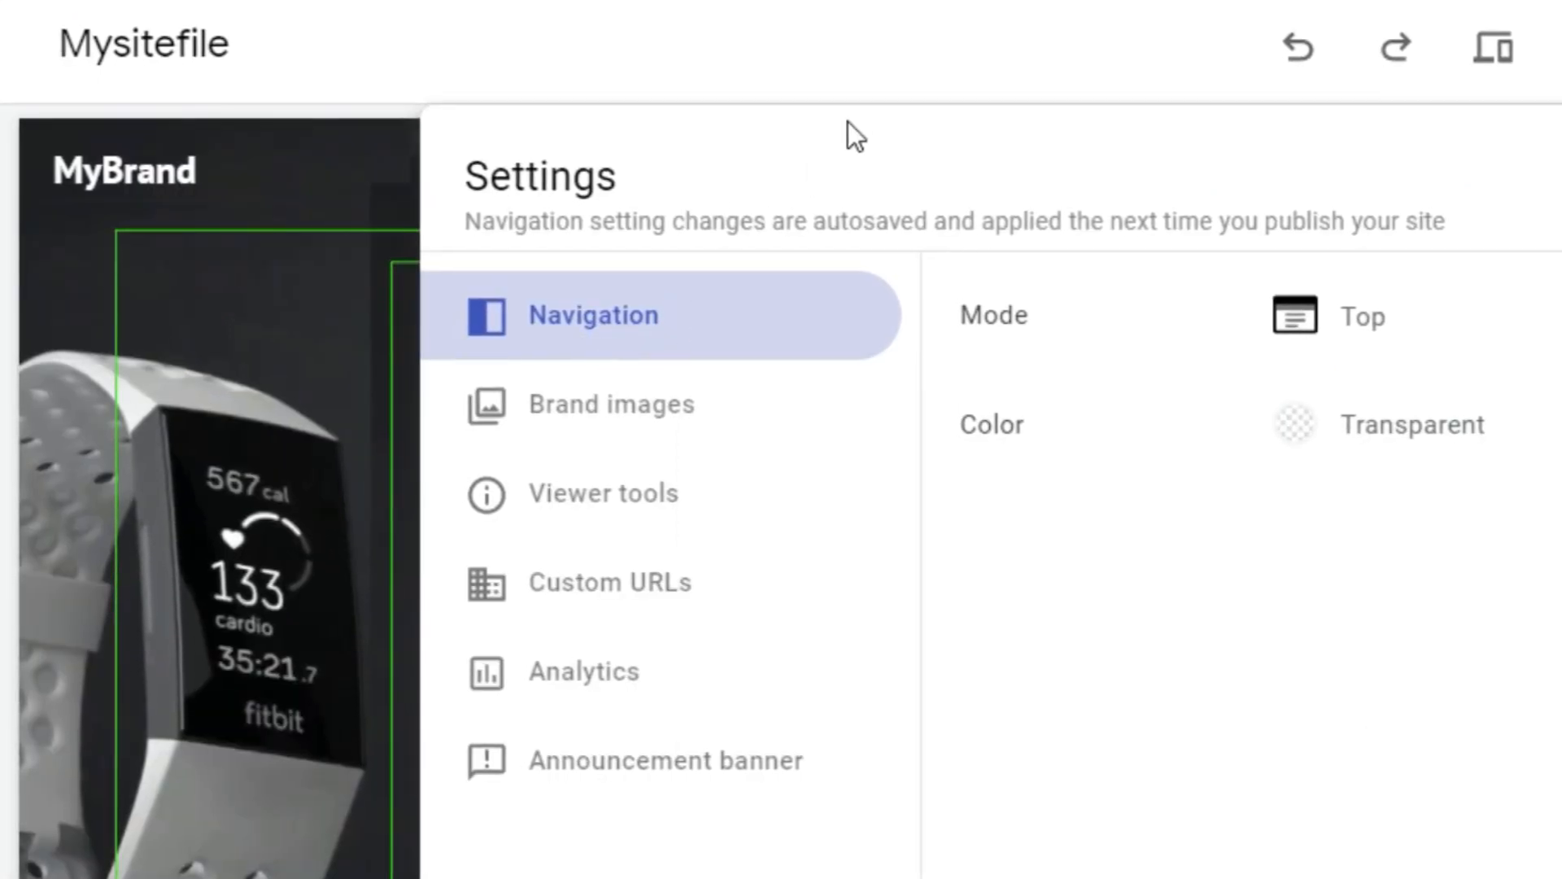
{"action": "left_click_drag", "start_coordinate": [864, 214], "coordinate": [868, 231]}
{"action": "left_click", "coordinate": [868, 233]}
{"action": "left_click", "coordinate": [698, 327]}
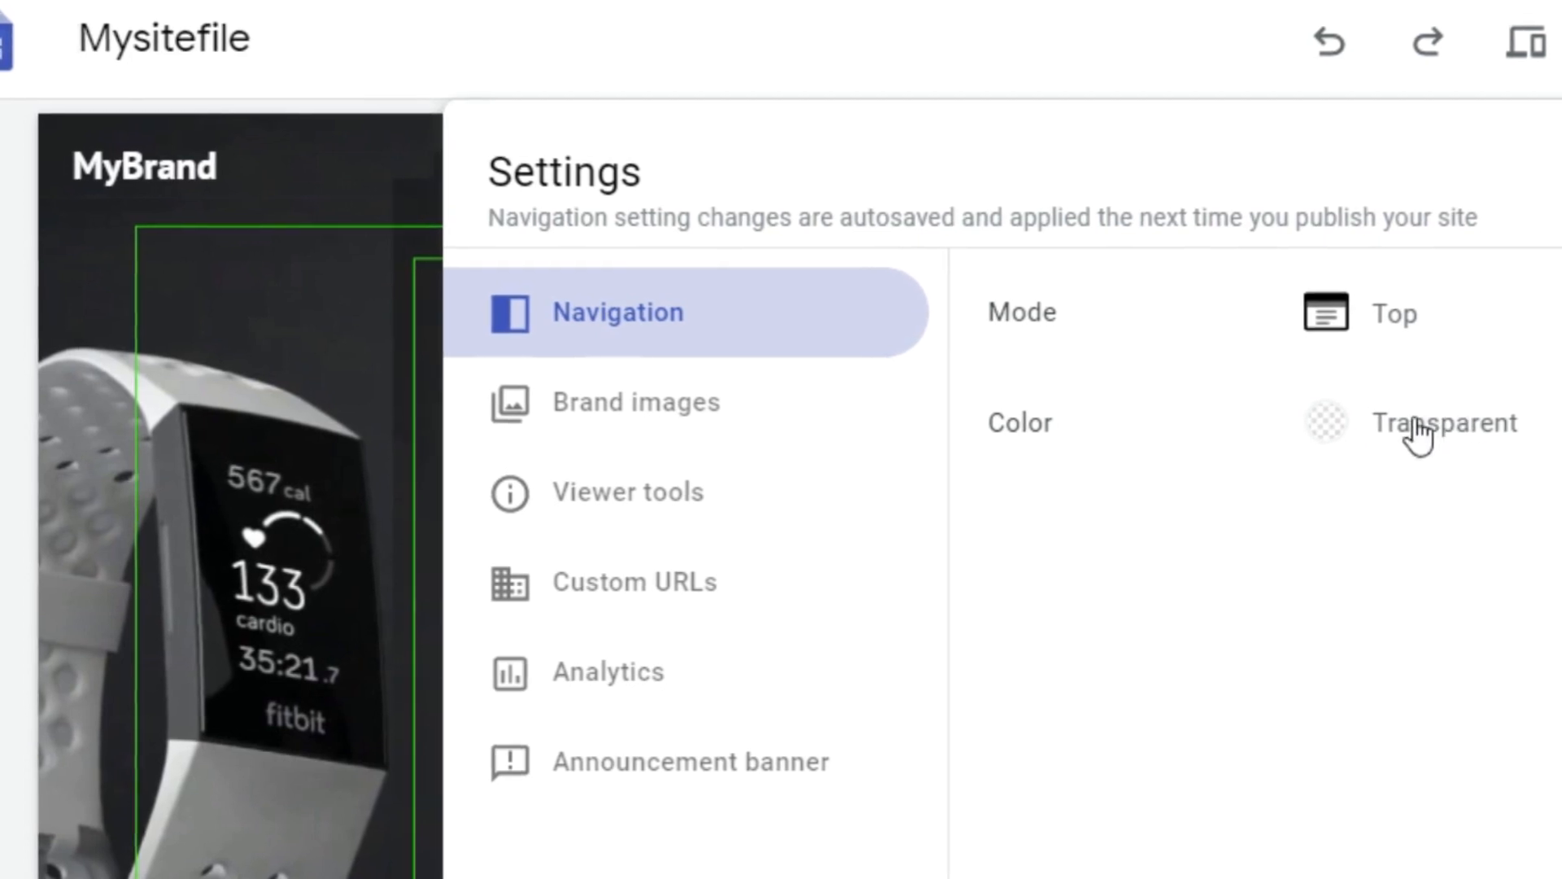
{"action": "double_click", "coordinate": [997, 423]}
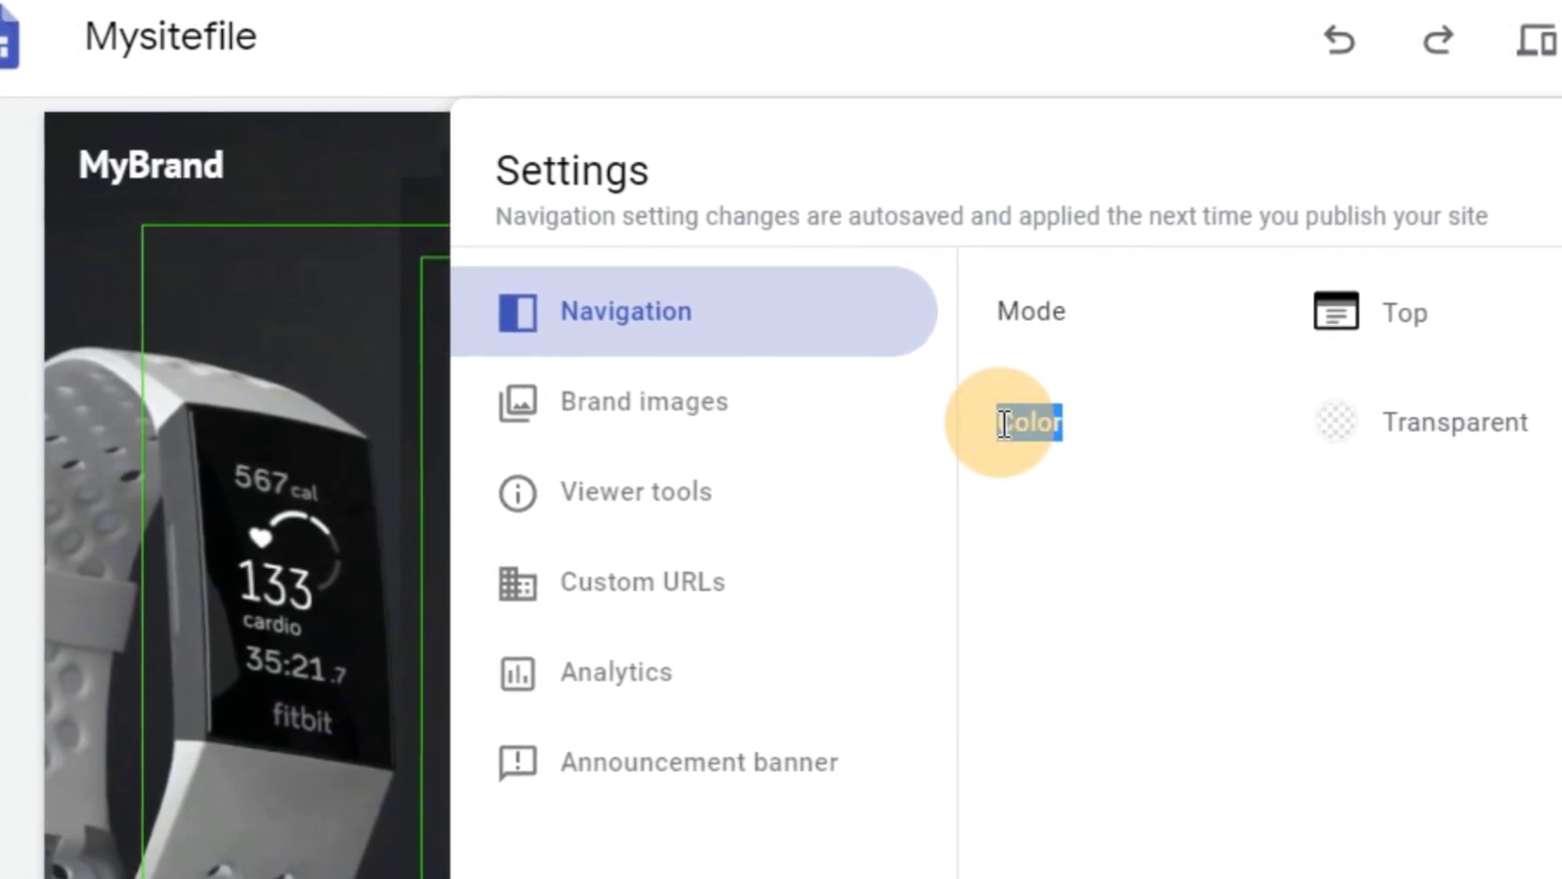
{"action": "left_click", "coordinate": [1101, 444]}
{"action": "left_click", "coordinate": [1439, 441]}
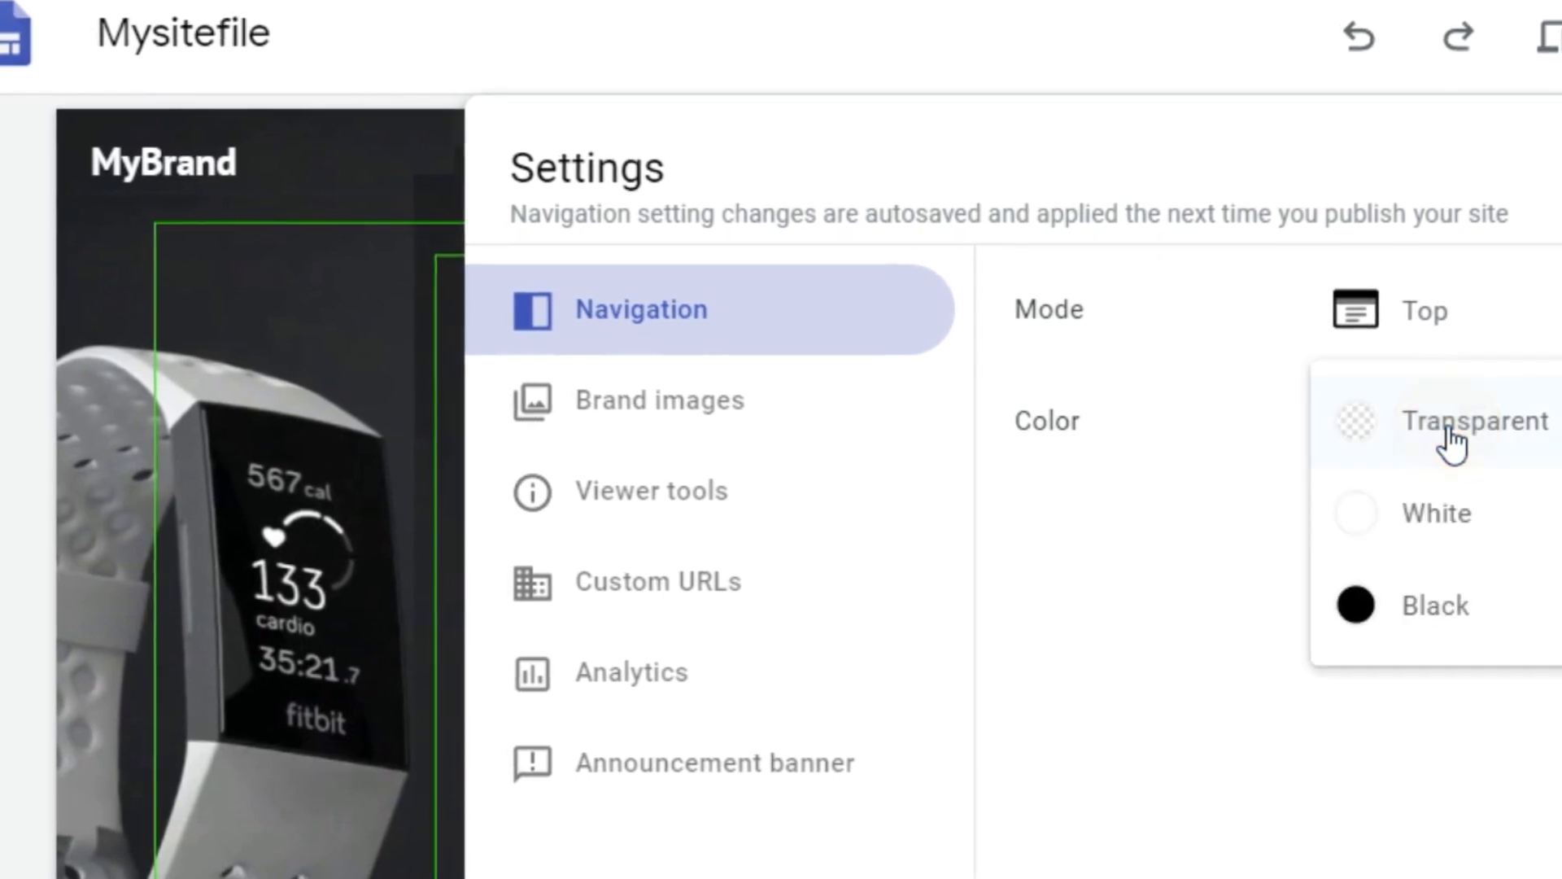
{"action": "left_click", "coordinate": [1426, 611]}
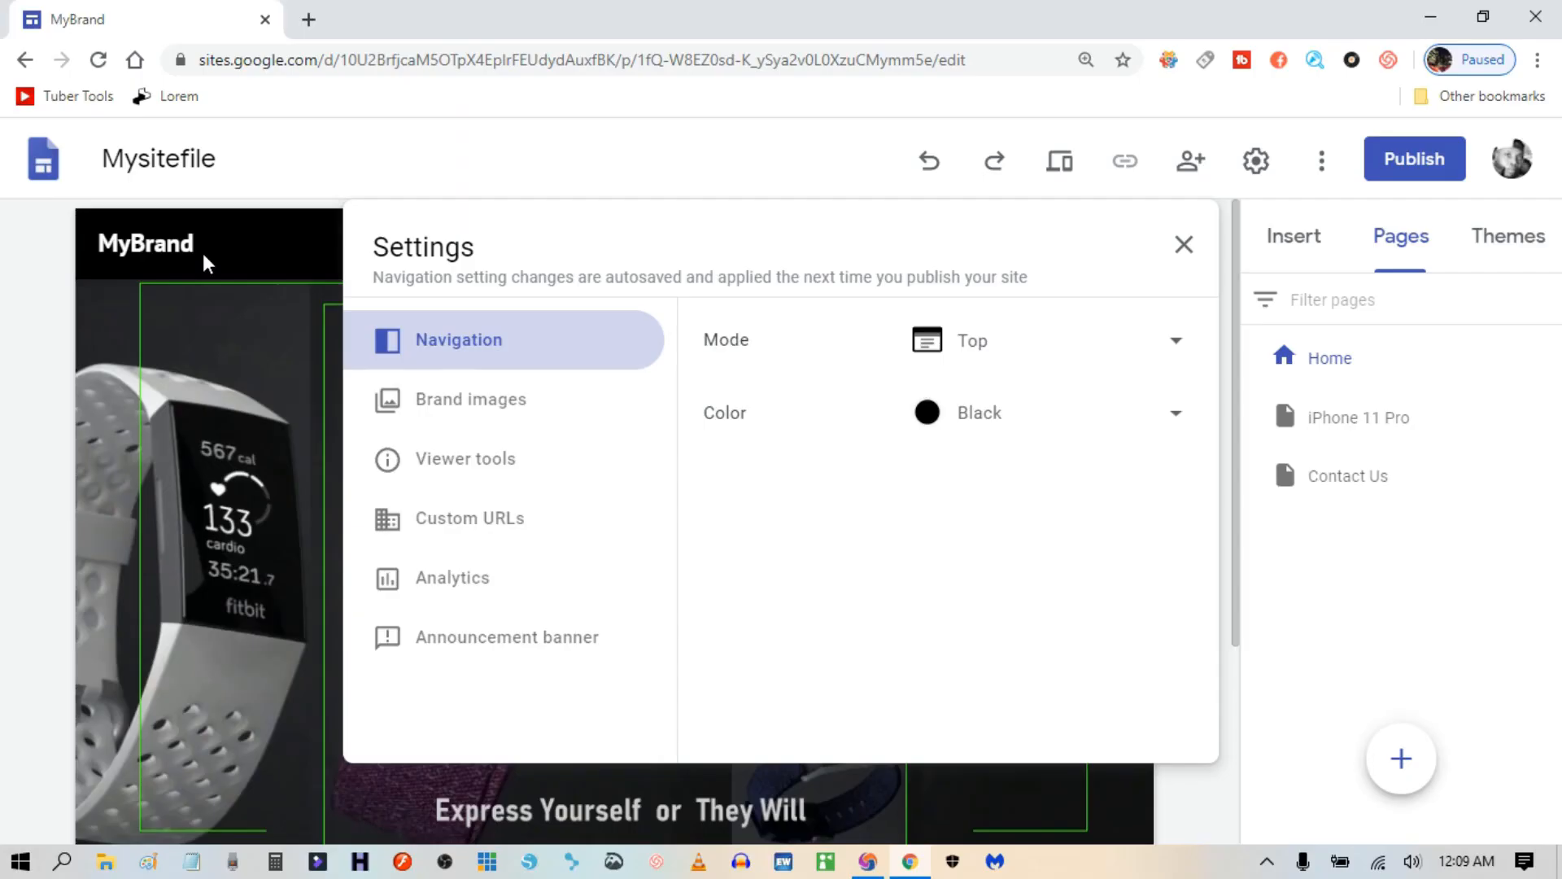
{"action": "left_click", "coordinate": [267, 162]}
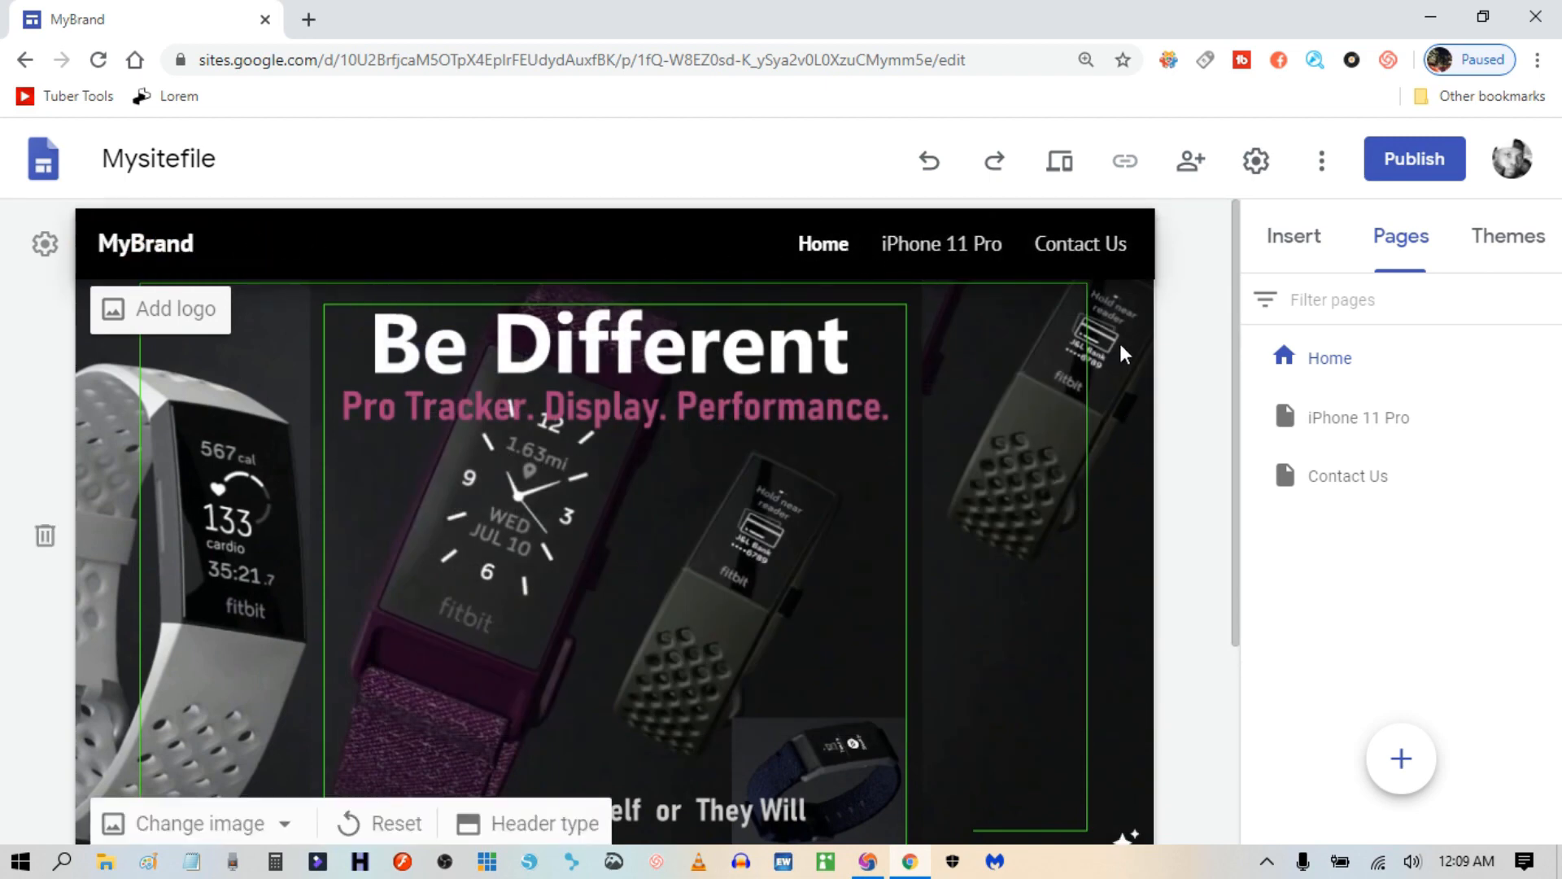
{"action": "left_click", "coordinate": [1029, 425]}
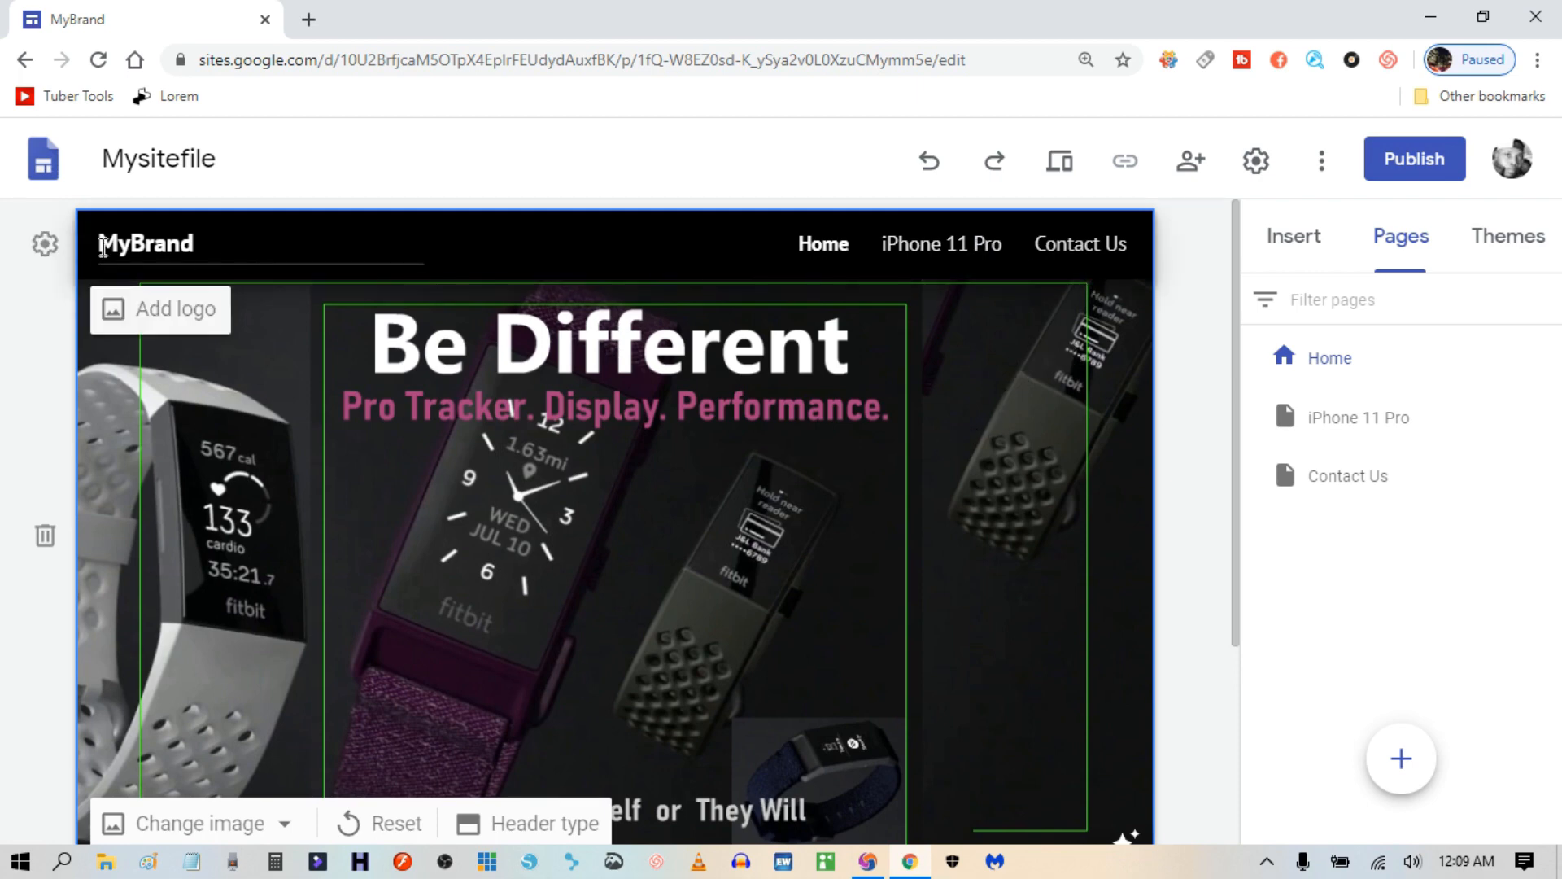
{"action": "left_click", "coordinate": [46, 246]}
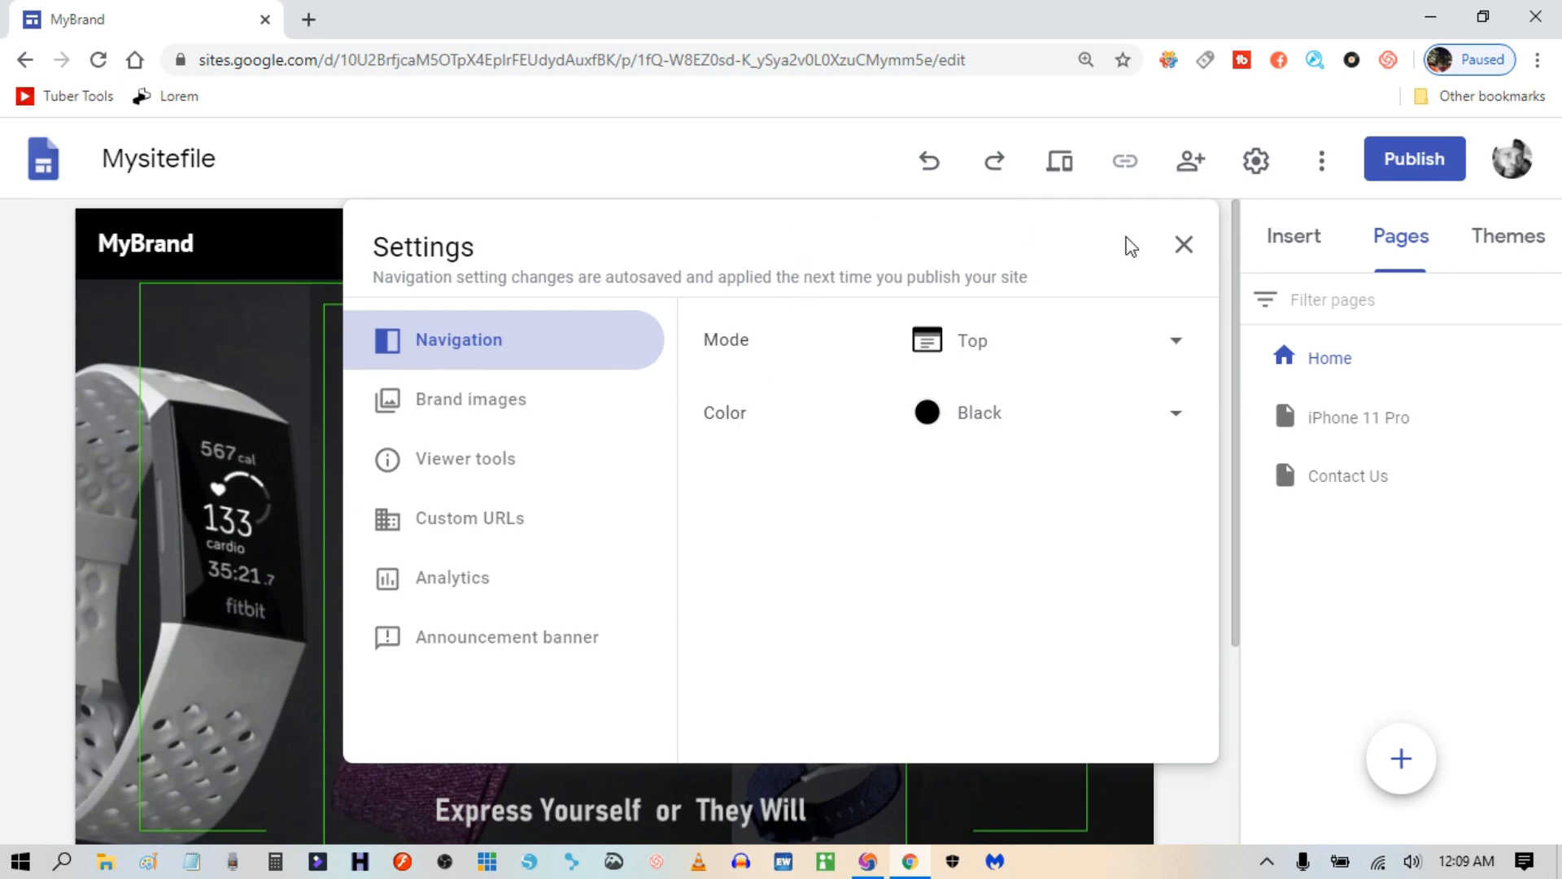
{"action": "left_click", "coordinate": [1187, 246]}
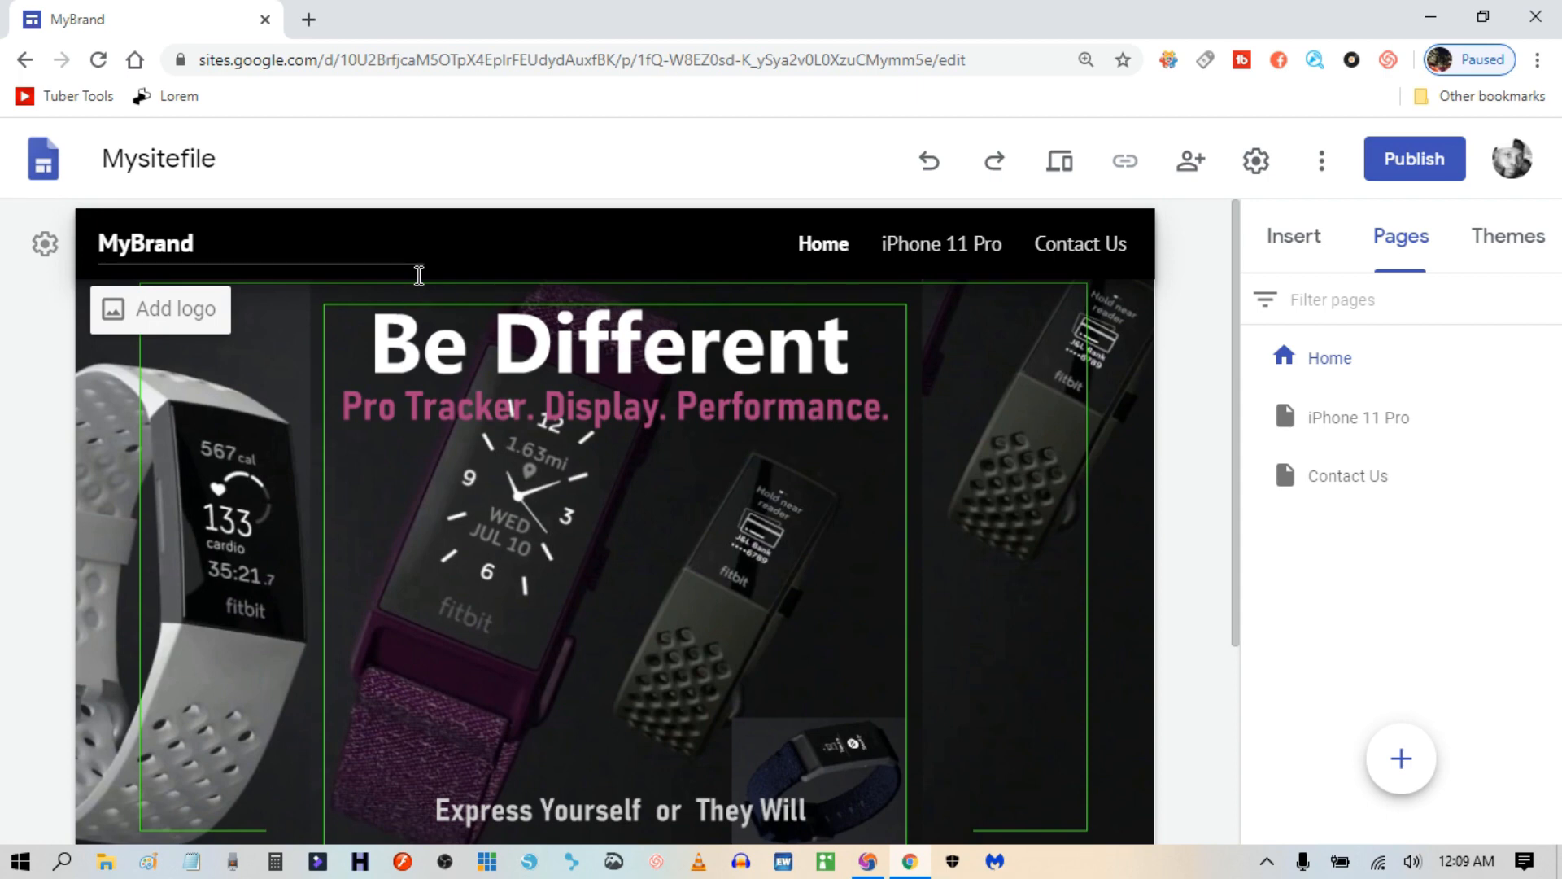
{"action": "mouse_move", "coordinate": [560, 363]}
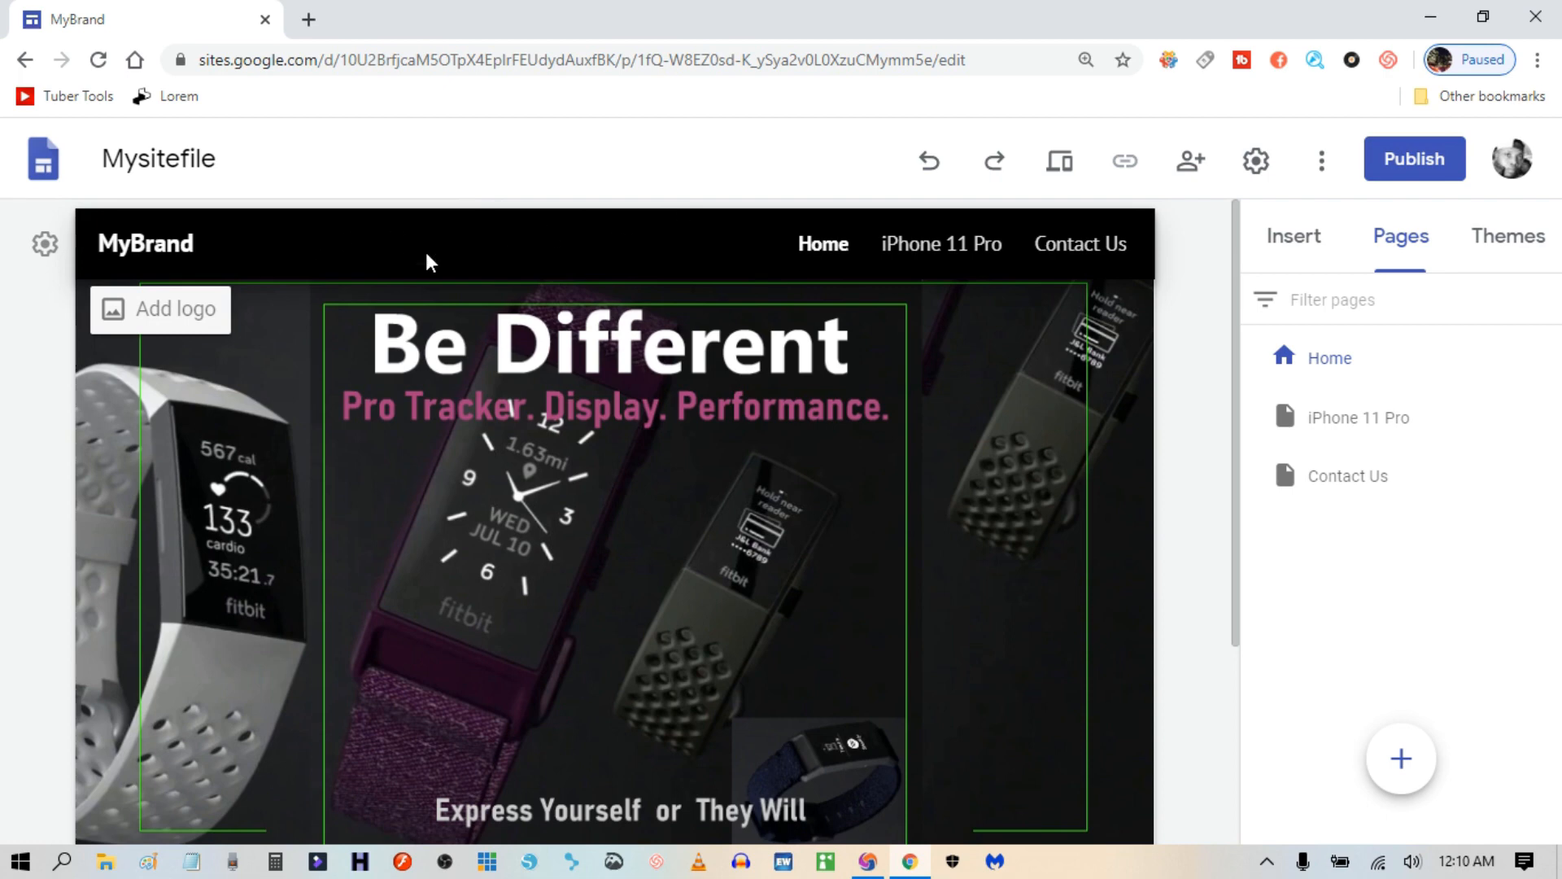
Turn on the site's announcement banner and set its banner color to orange.
{"action": "left_click", "coordinate": [42, 241]}
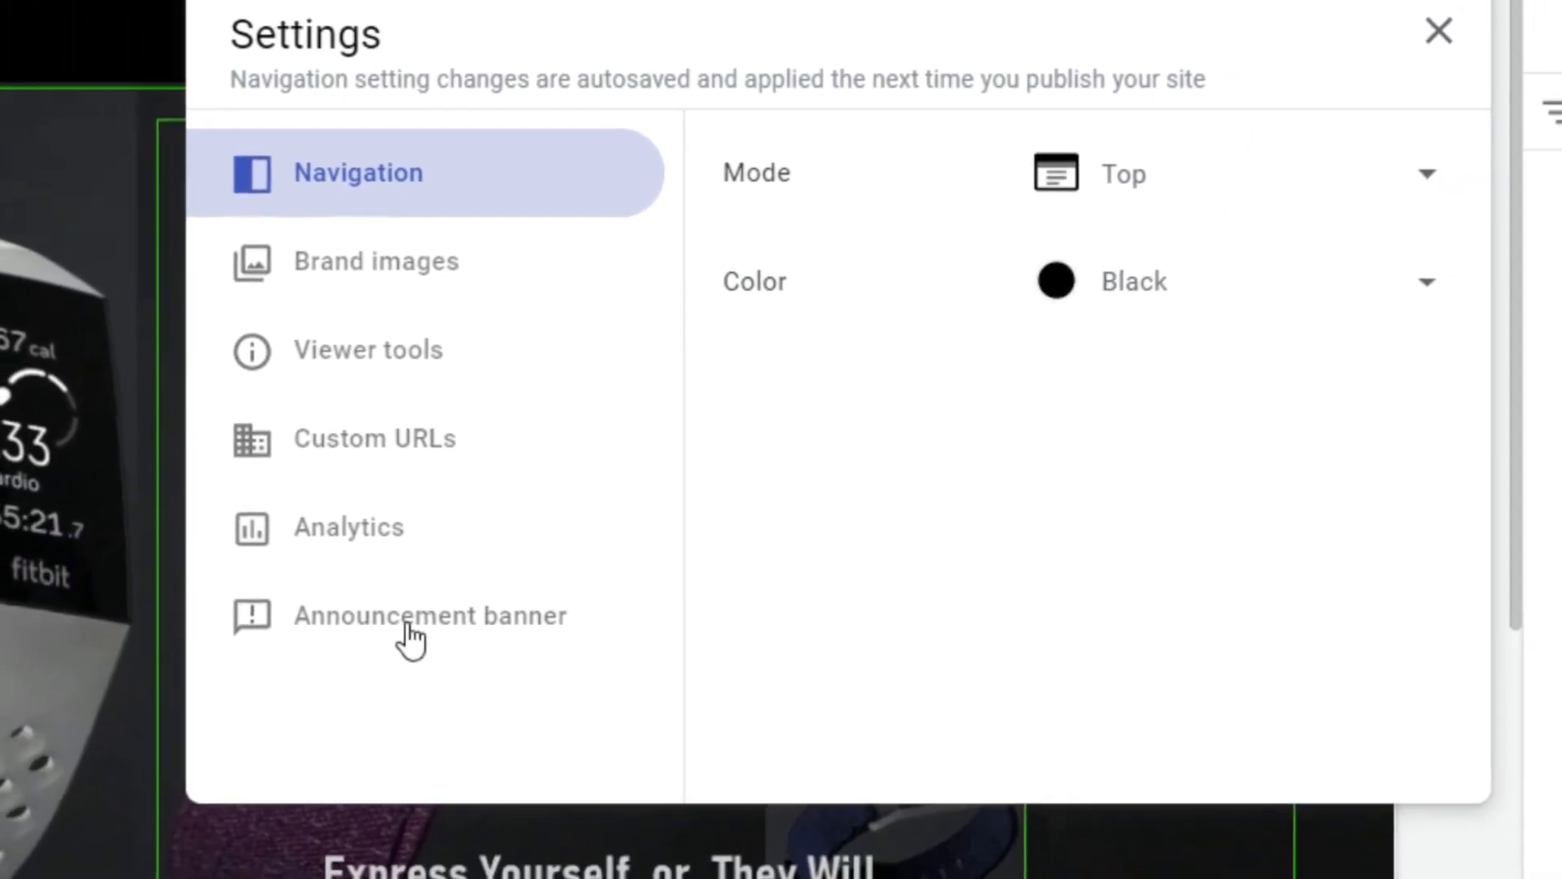
{"action": "left_click", "coordinate": [443, 625]}
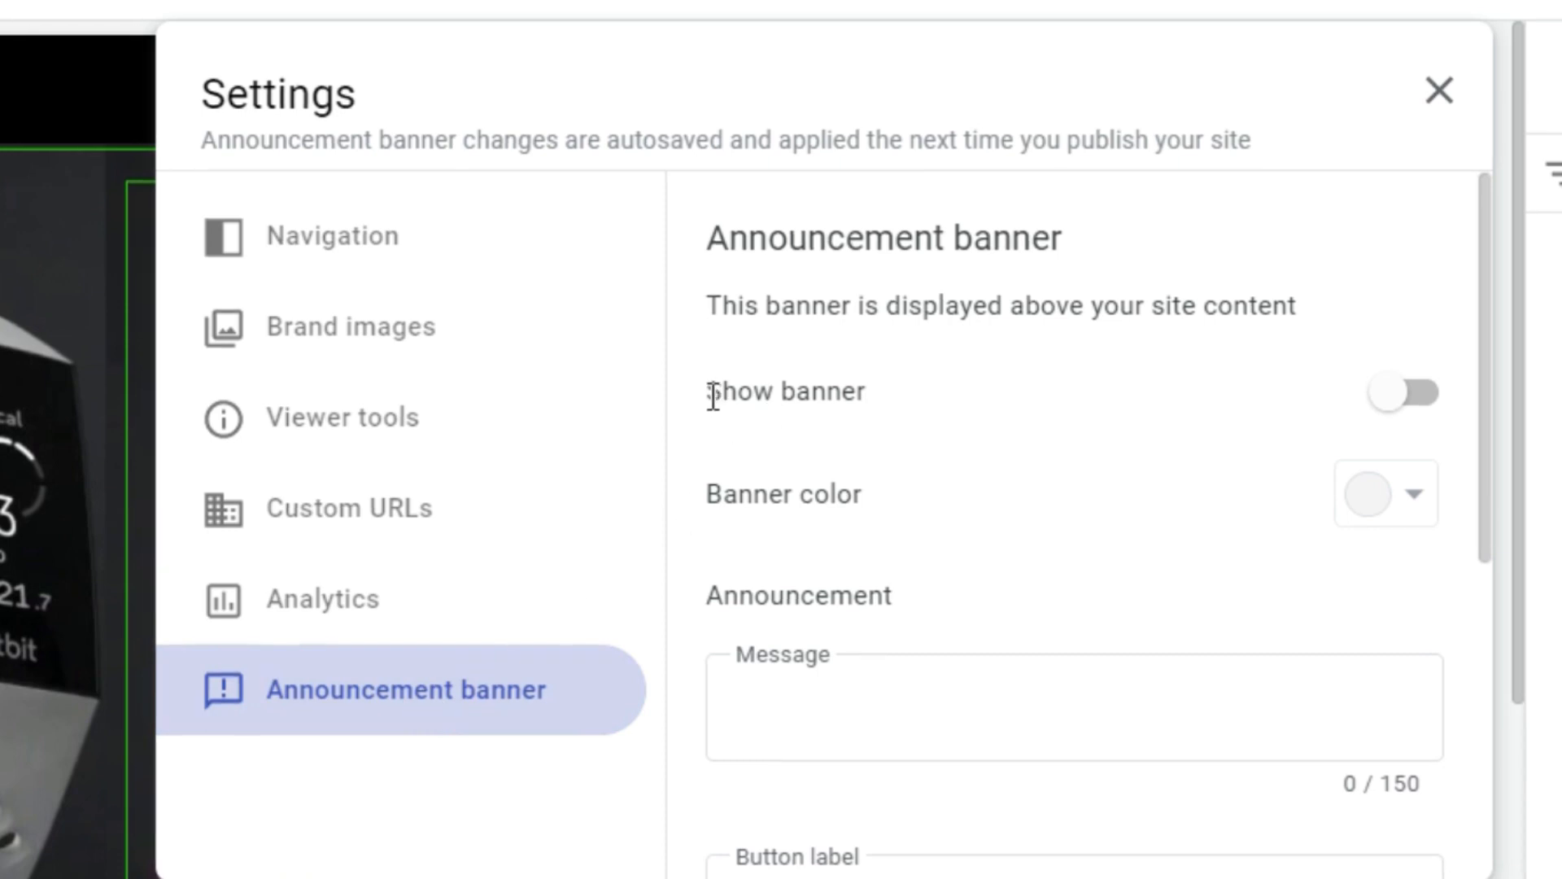
{"action": "left_click_drag", "start_coordinate": [713, 397], "coordinate": [897, 394]}
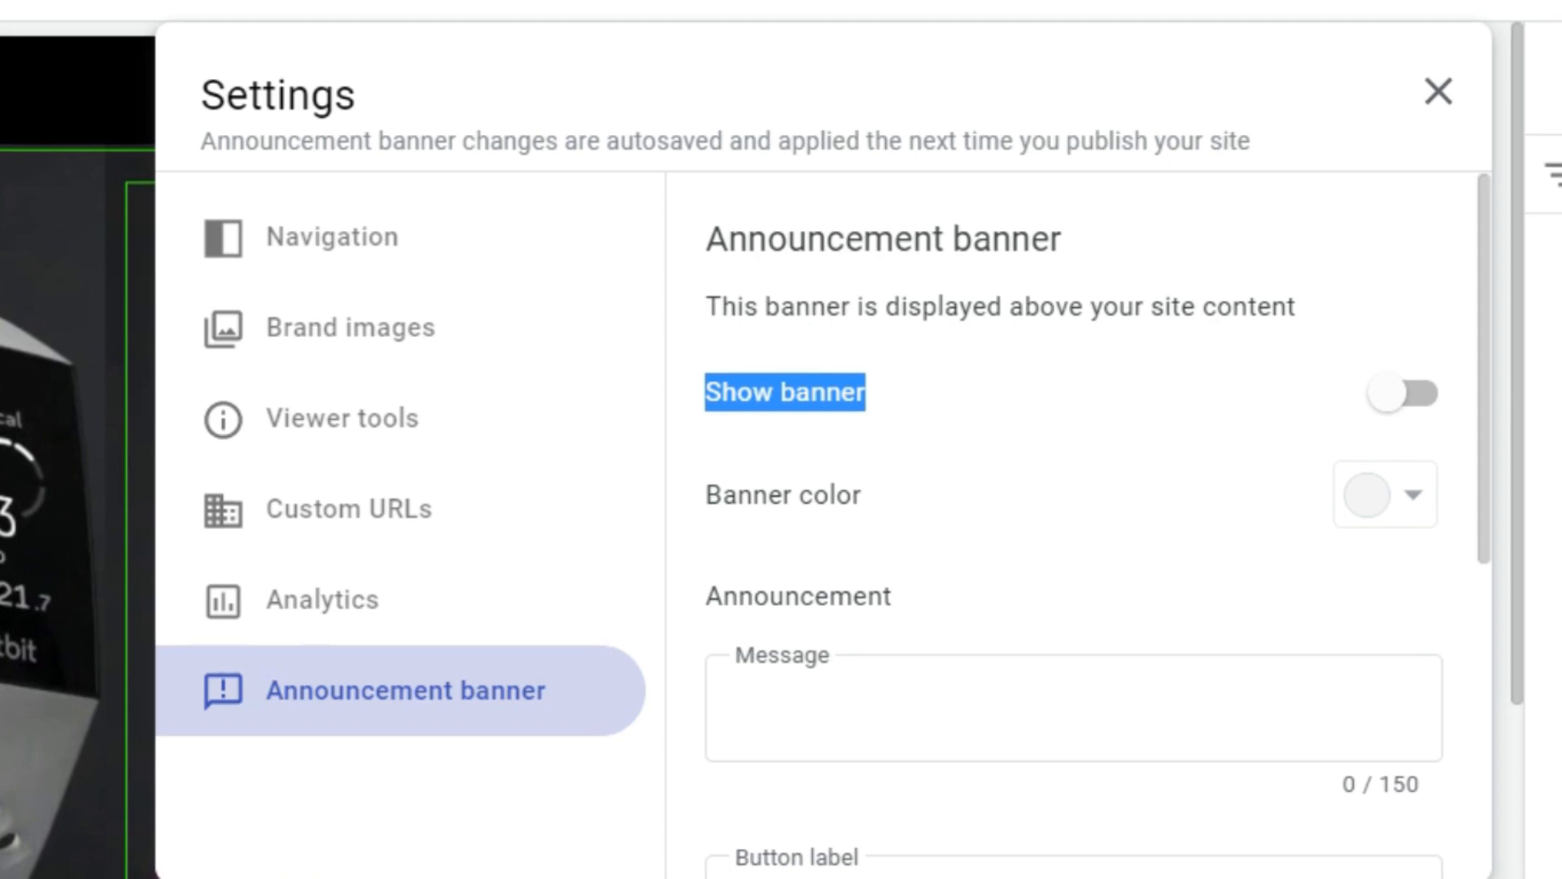
{"action": "left_click", "coordinate": [1421, 411]}
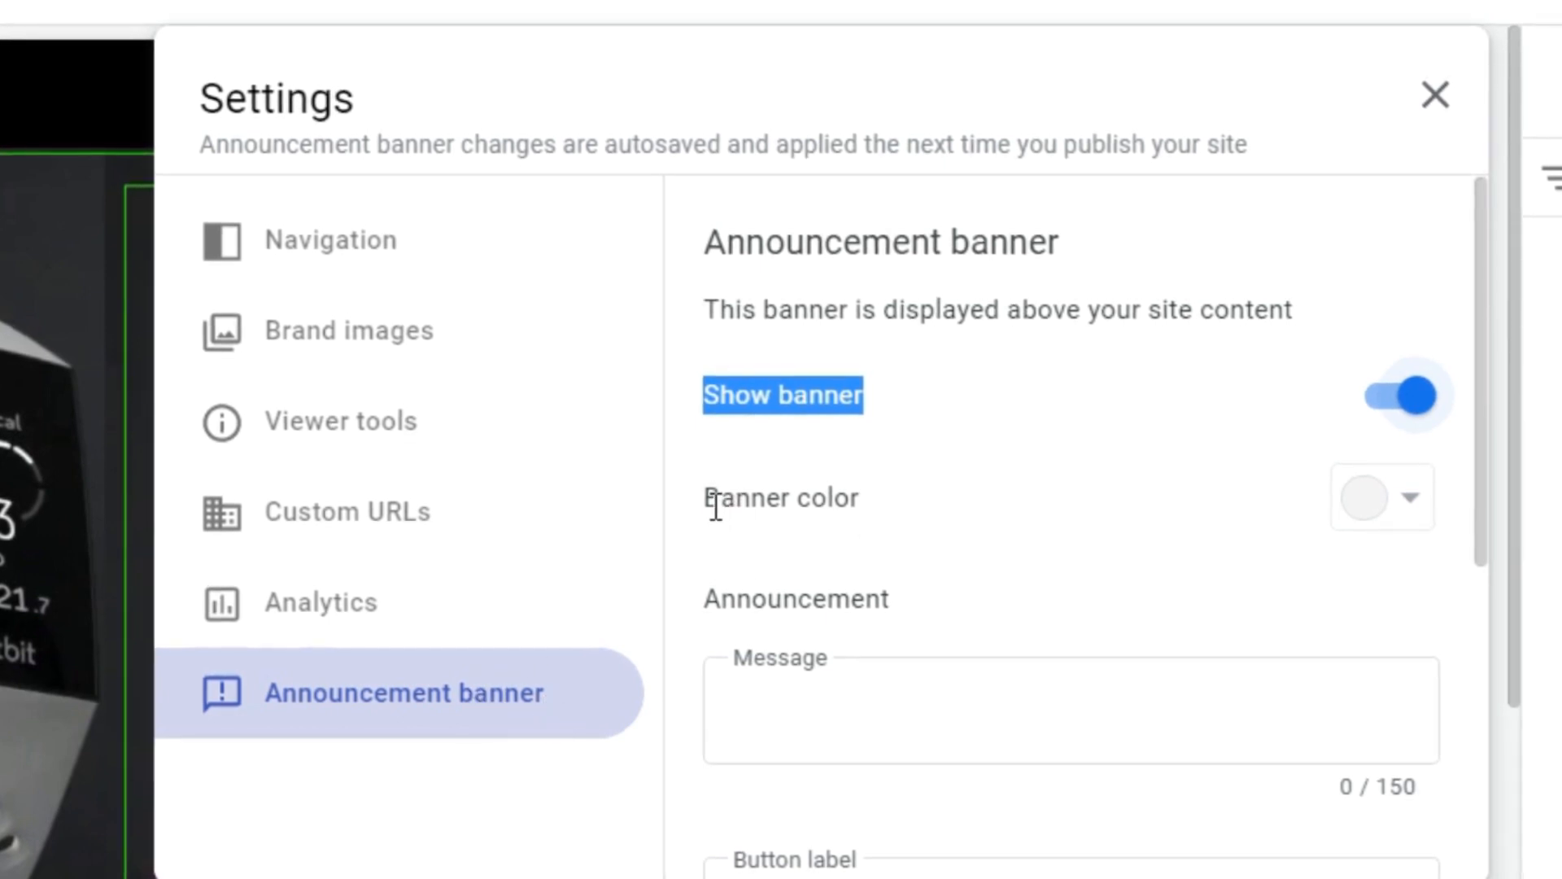
{"action": "left_click_drag", "start_coordinate": [715, 505], "coordinate": [900, 500]}
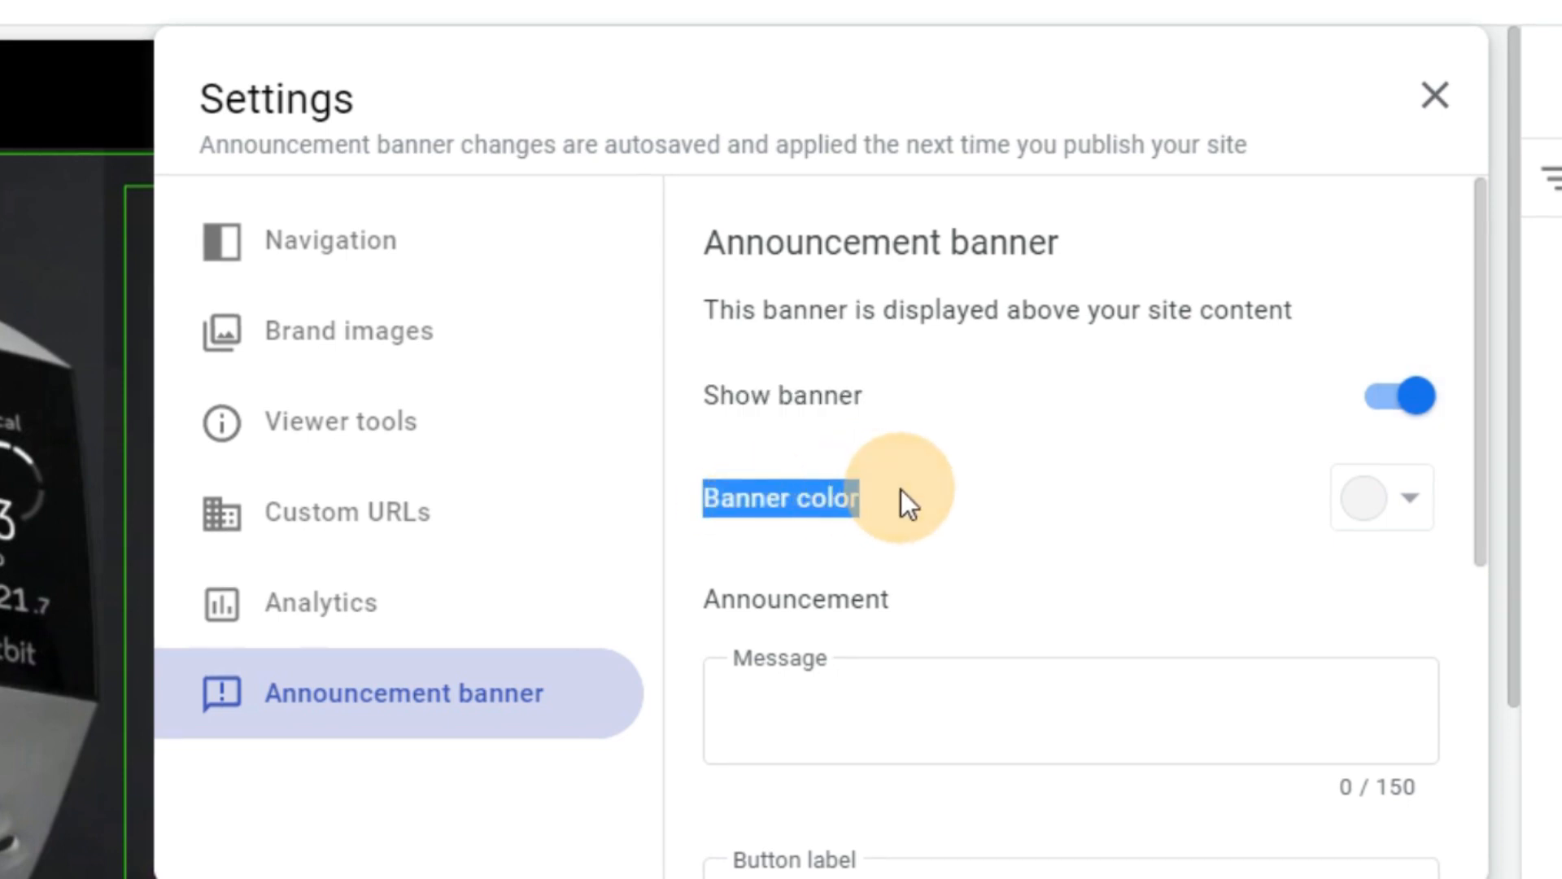
{"action": "left_click", "coordinate": [1410, 509]}
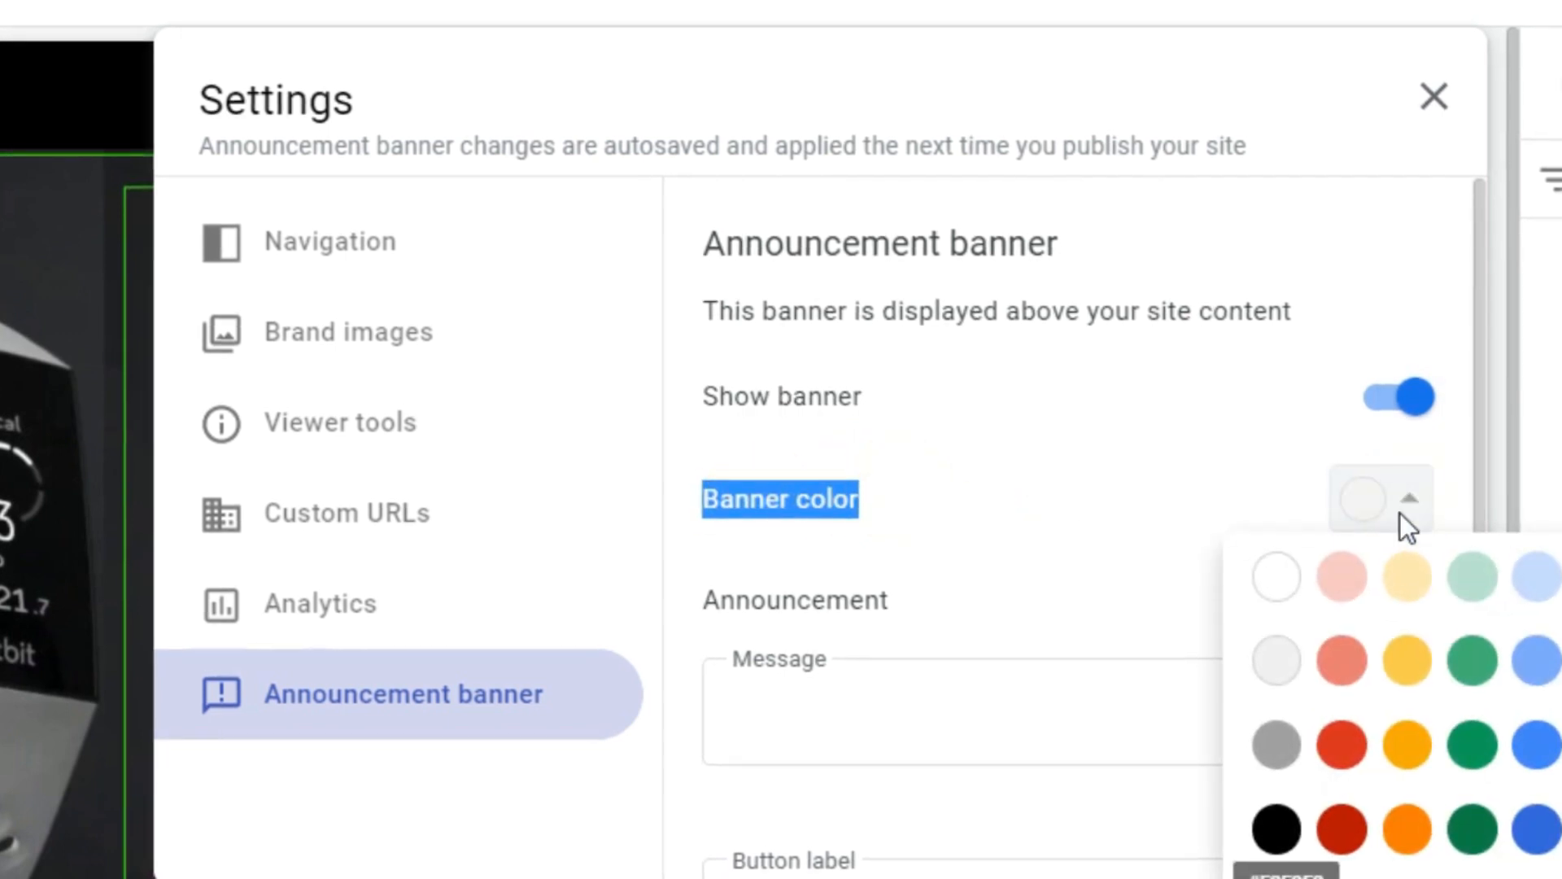
{"action": "left_click", "coordinate": [1420, 850]}
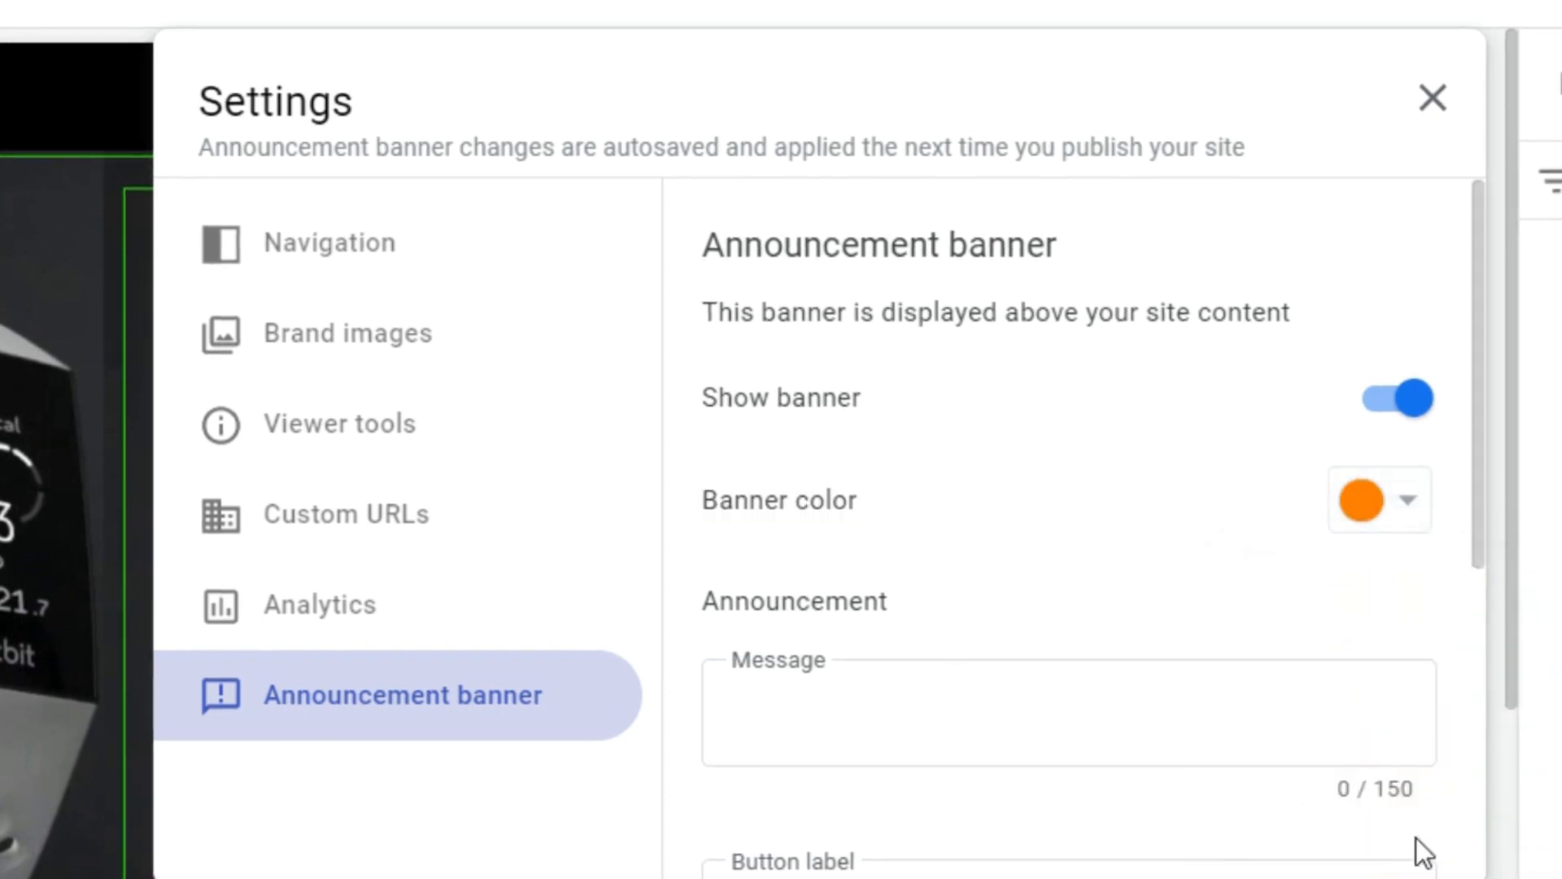
Enter "Get Discounts With The iPhone 11 Pro" as the announcement banner's message.
{"action": "scroll", "coordinate": [1045, 611], "scroll_direction": "down", "scroll_amount": 4}
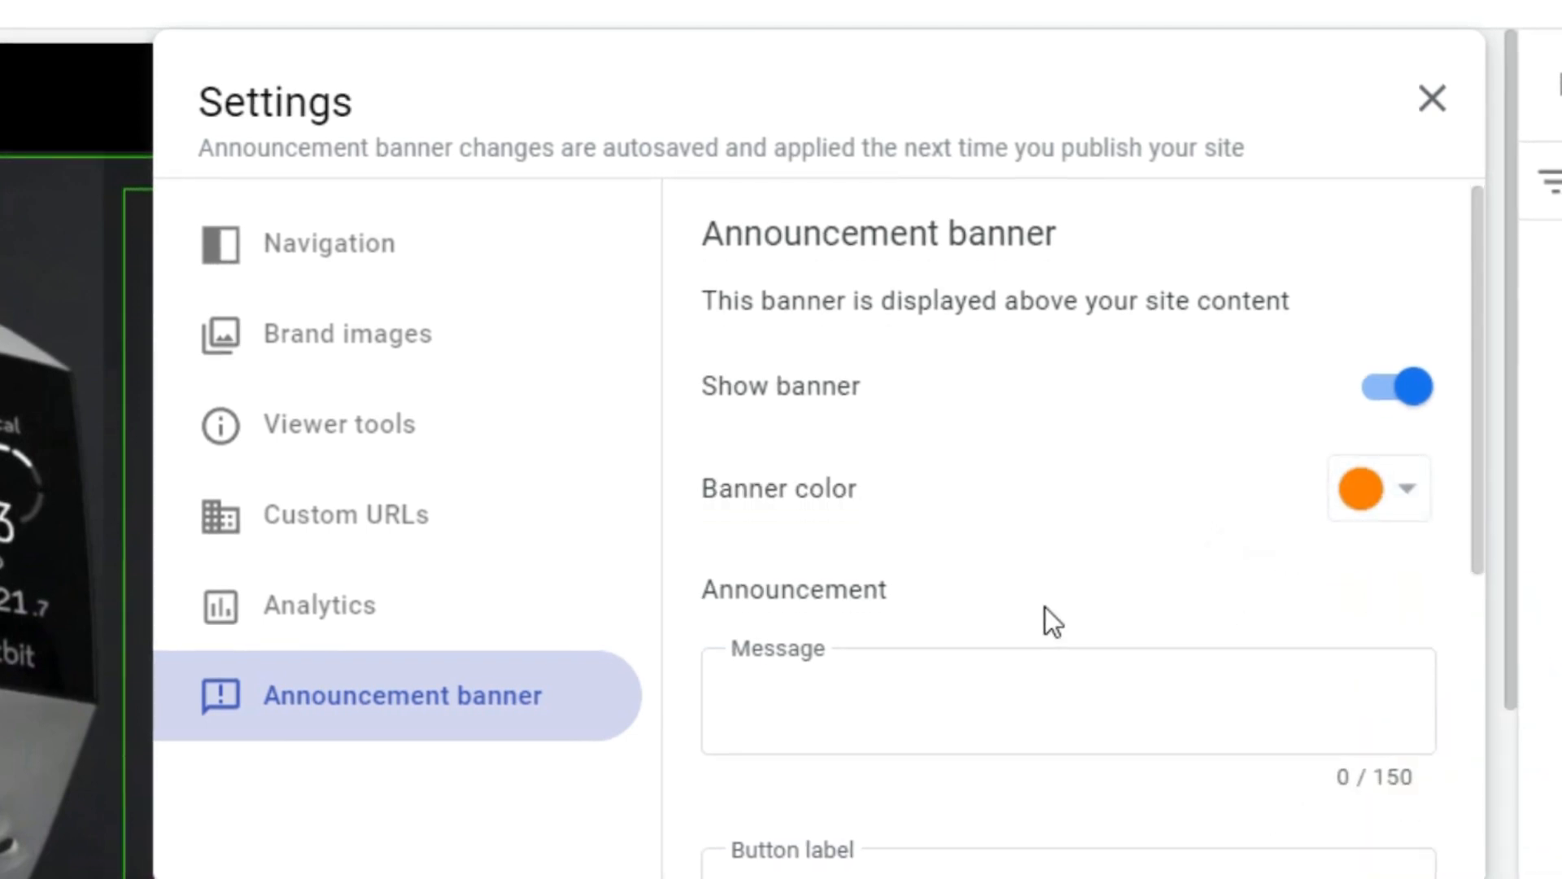
{"action": "scroll", "coordinate": [927, 533], "scroll_direction": "up", "scroll_amount": 2}
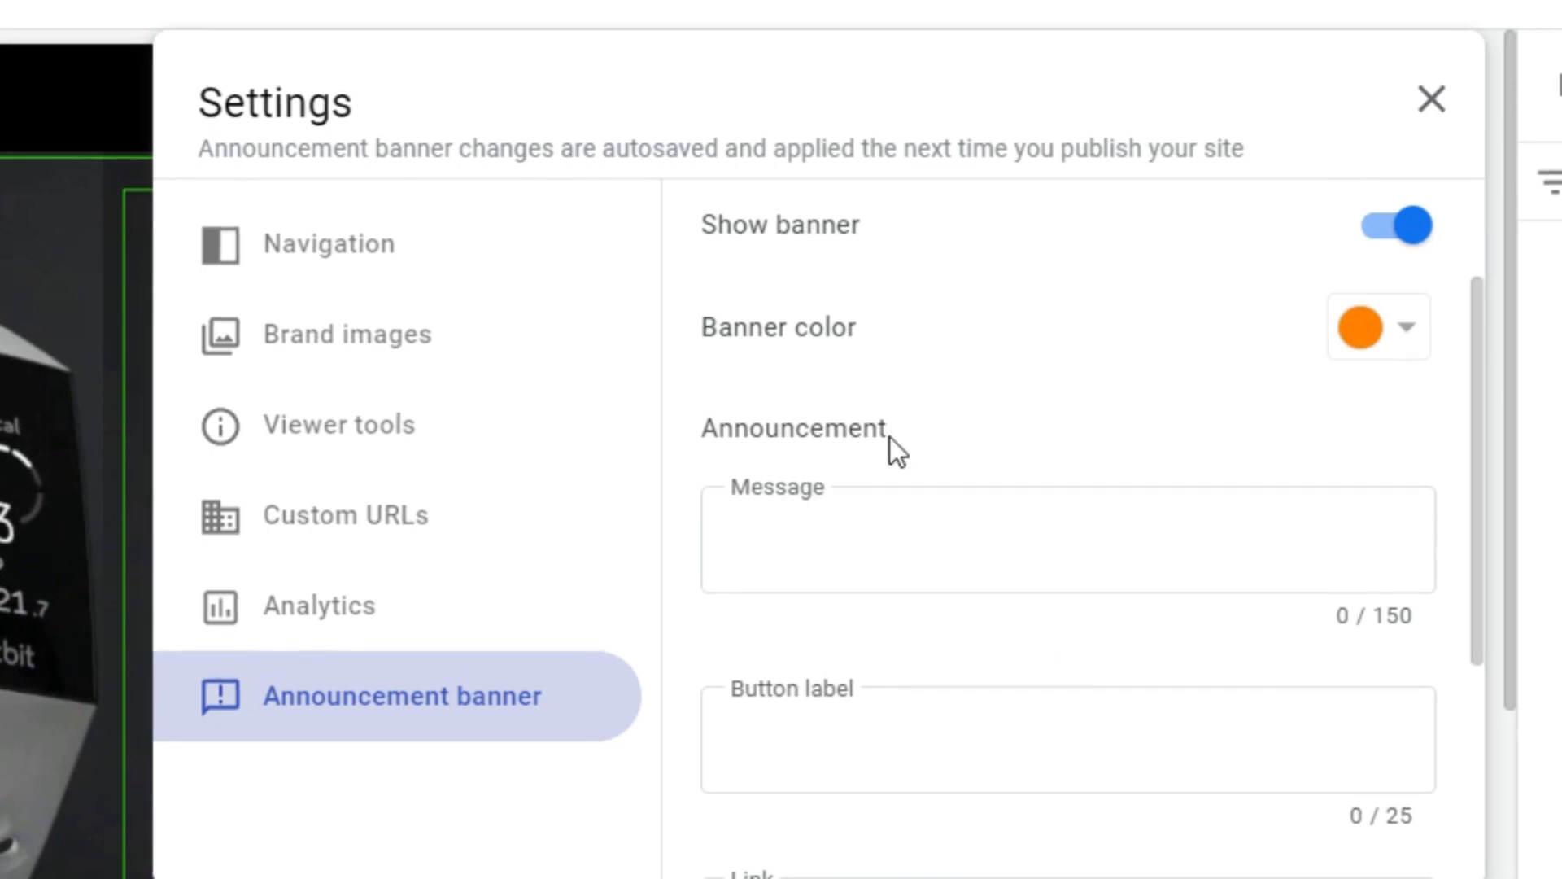
{"action": "left_click", "coordinate": [989, 539]}
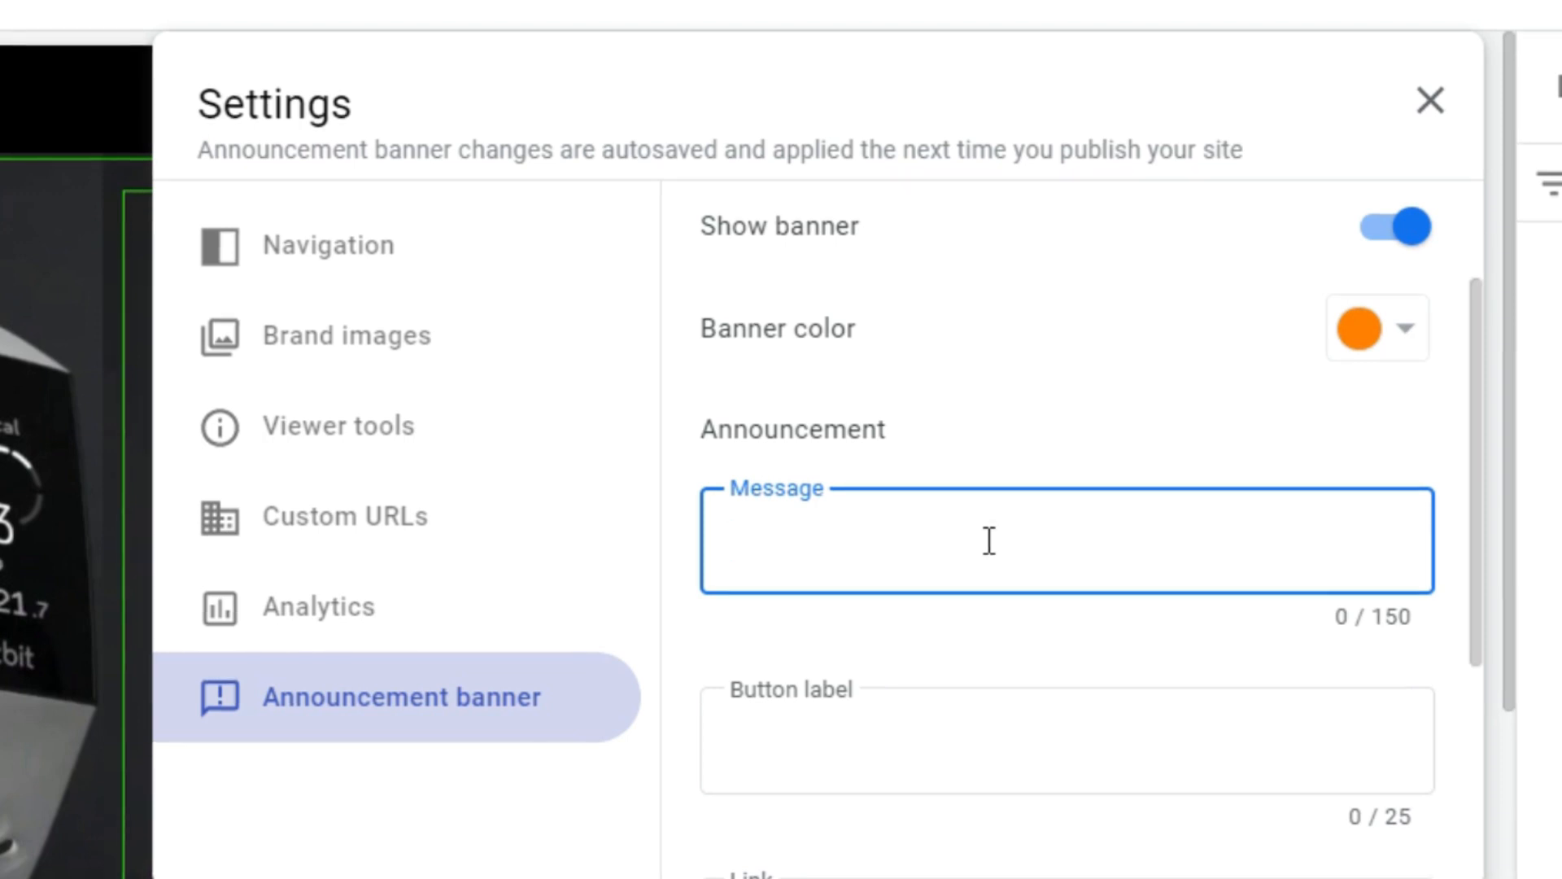
{"action": "type", "text": "et "}
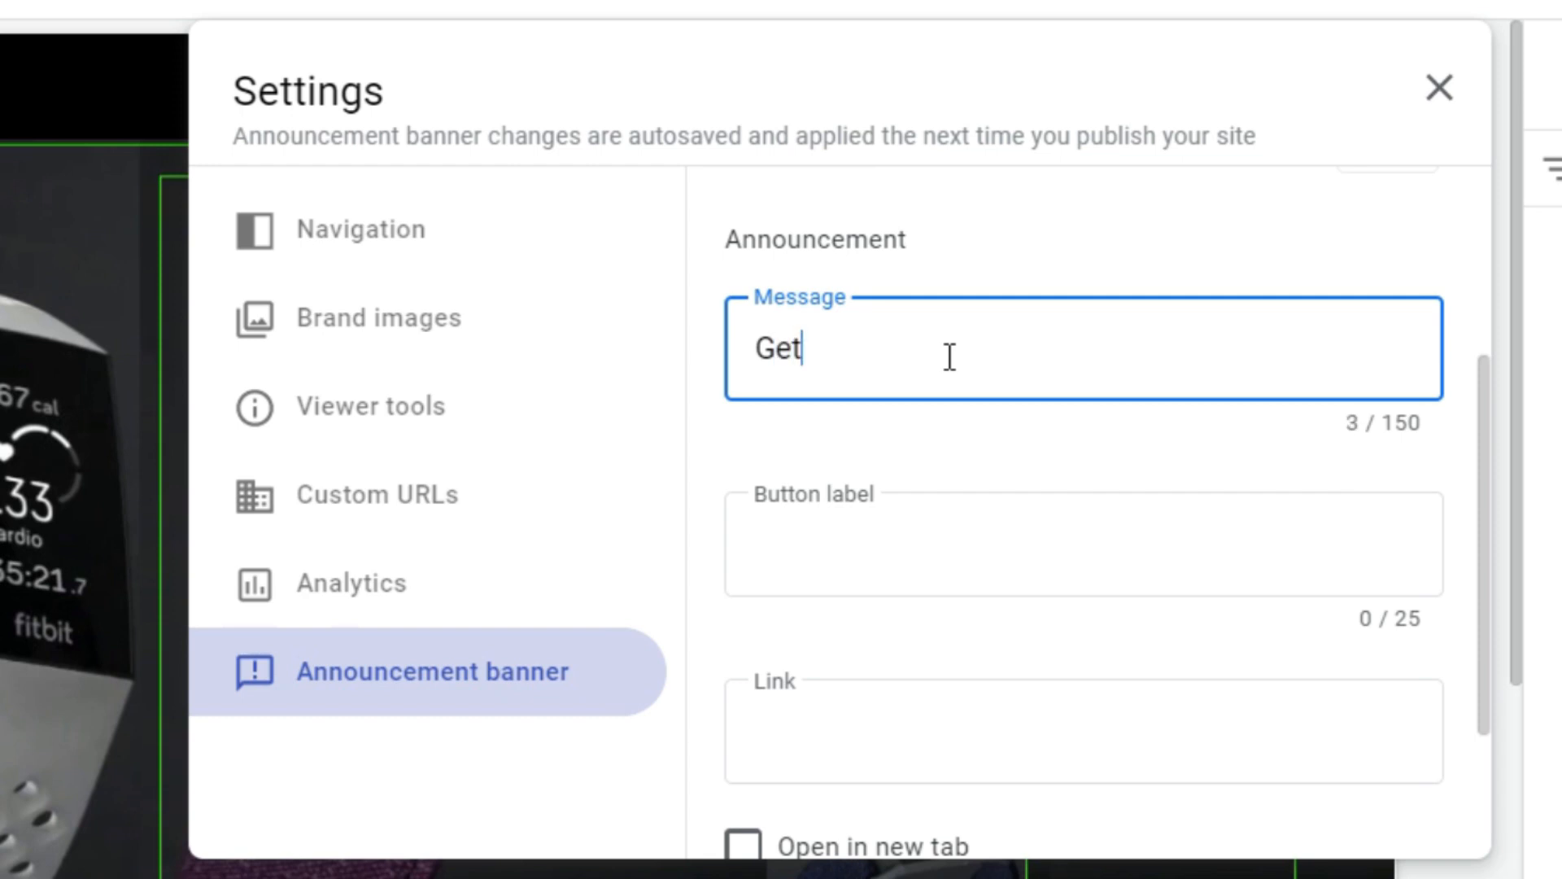
{"action": "type", "text": "Discount"}
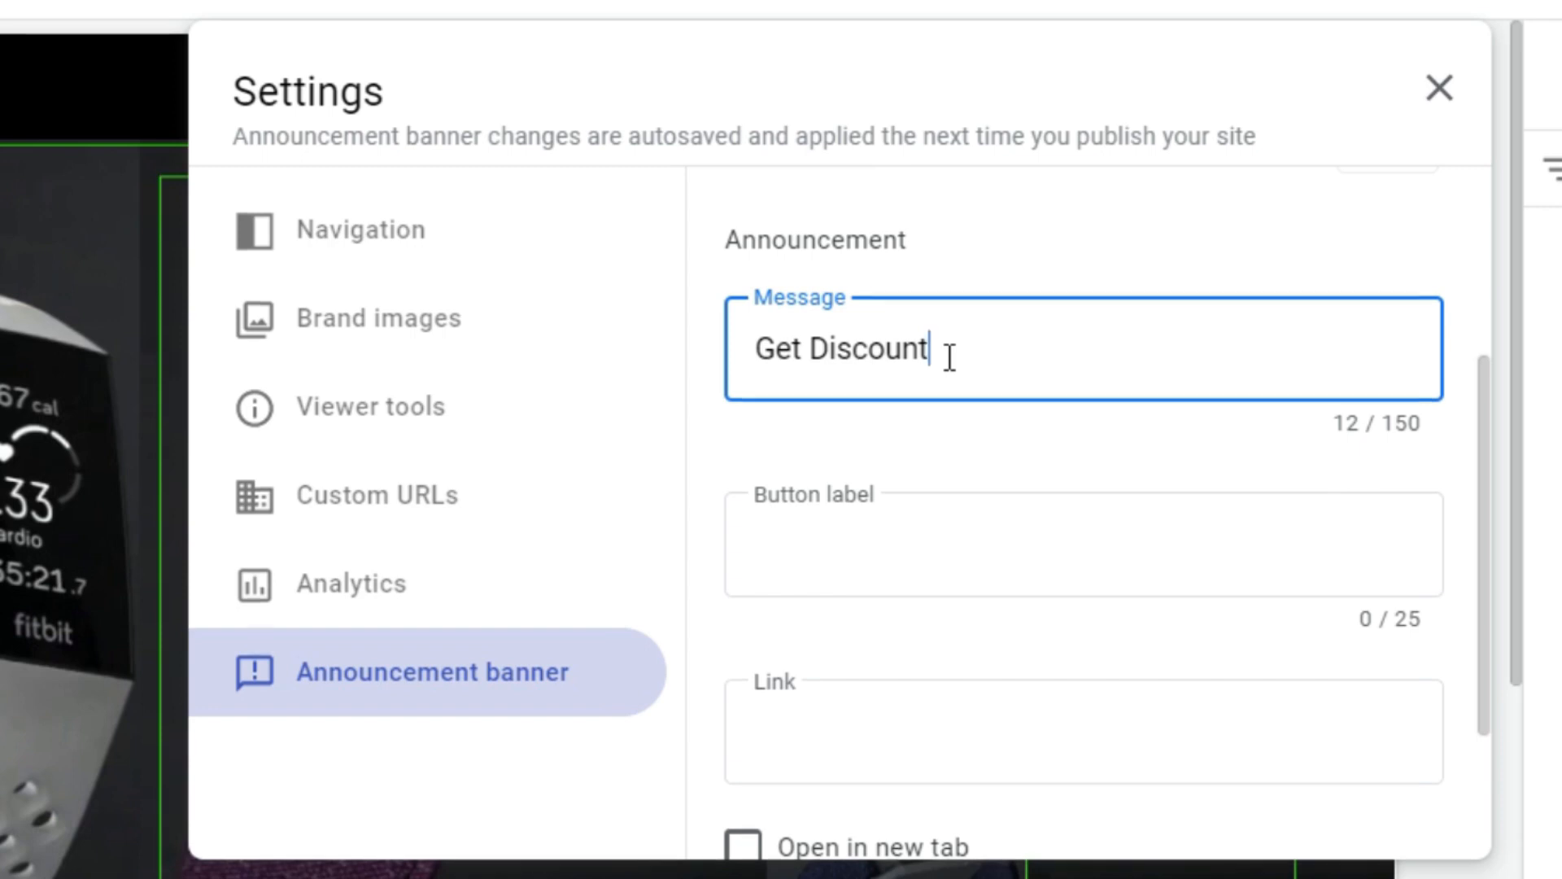
{"action": "type", "text": "s "}
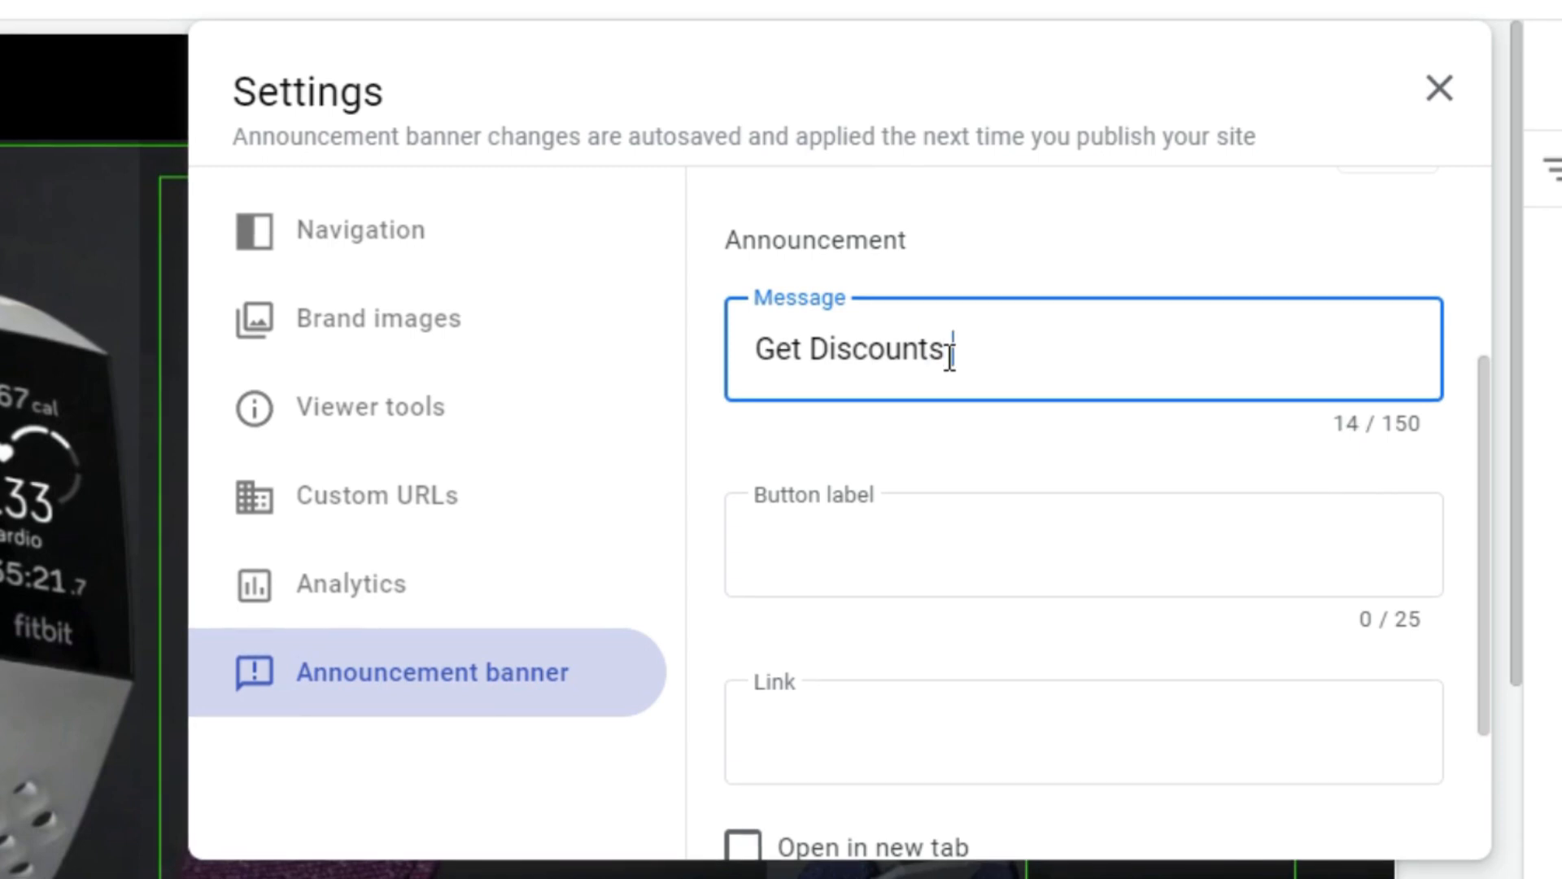
{"action": "type", "text": "With T"}
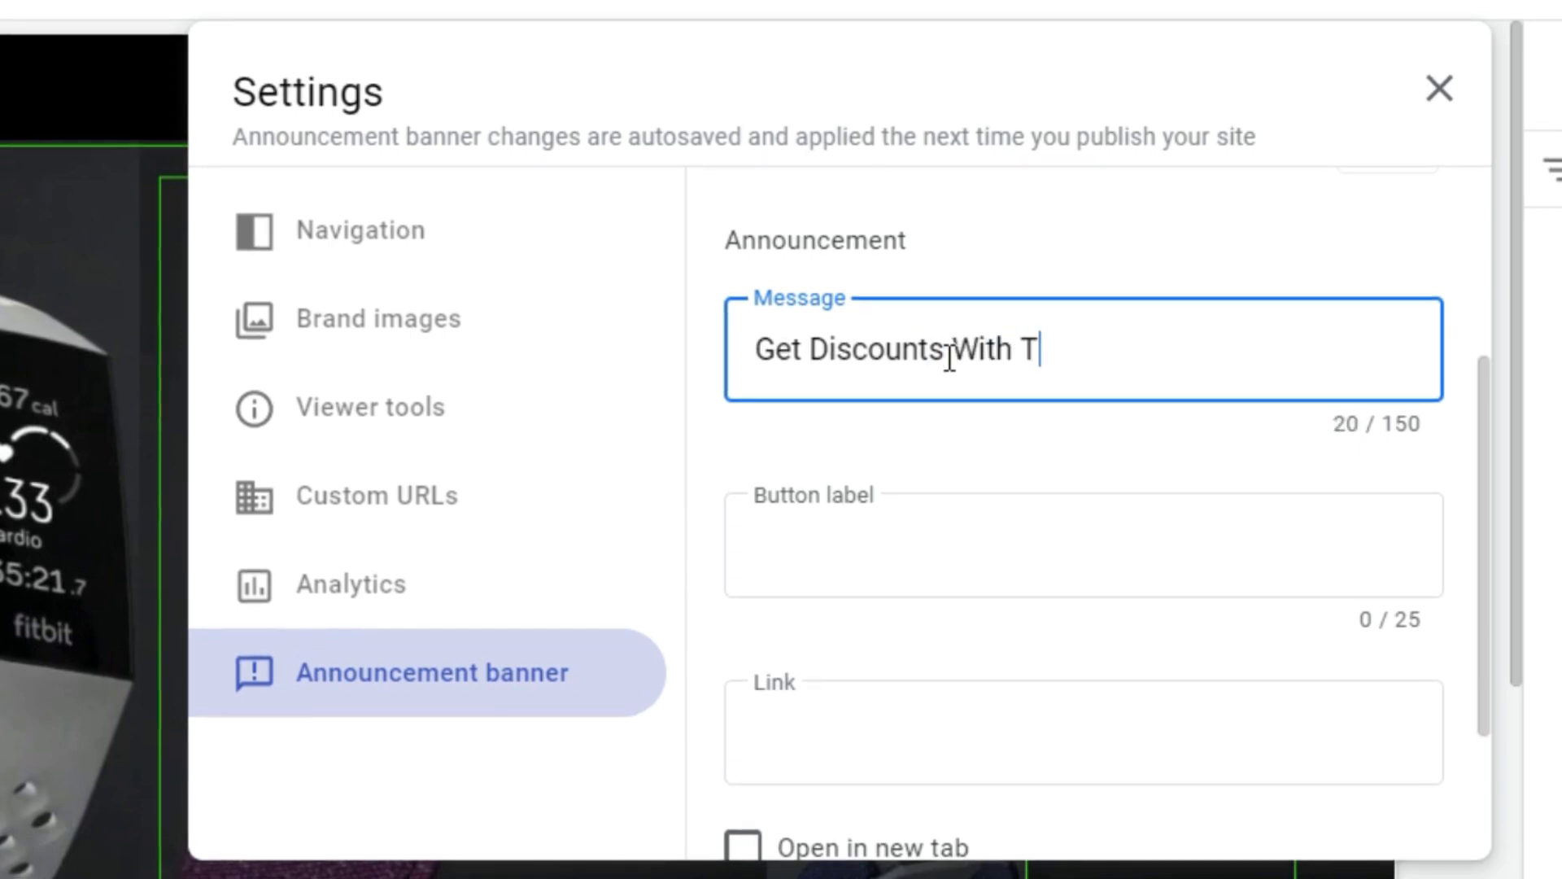
{"action": "type", "text": "he i"}
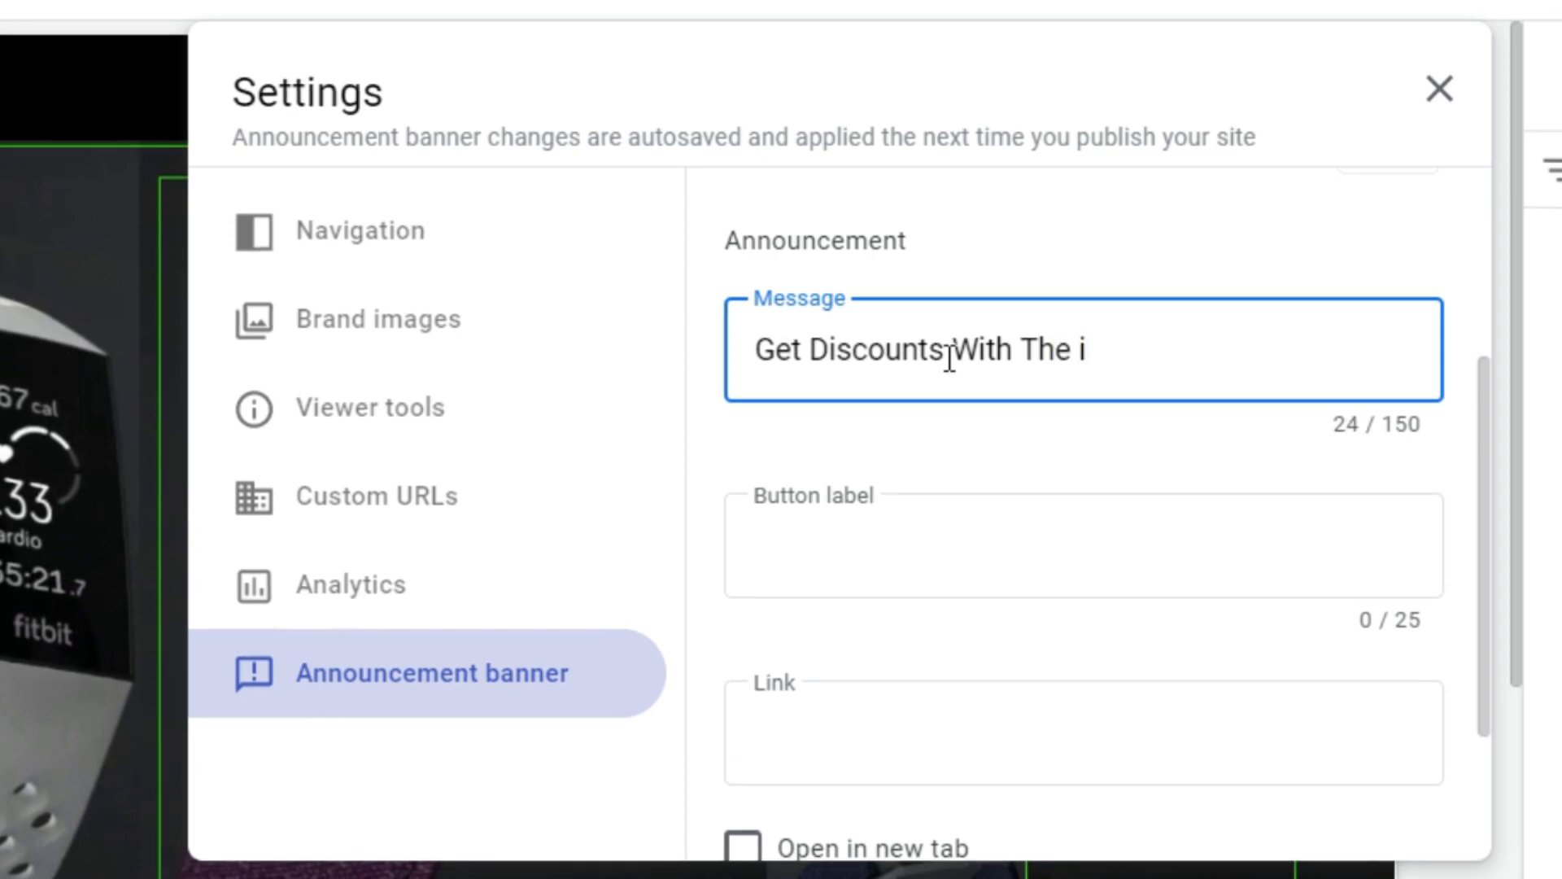
{"action": "type", "text": "Phone"}
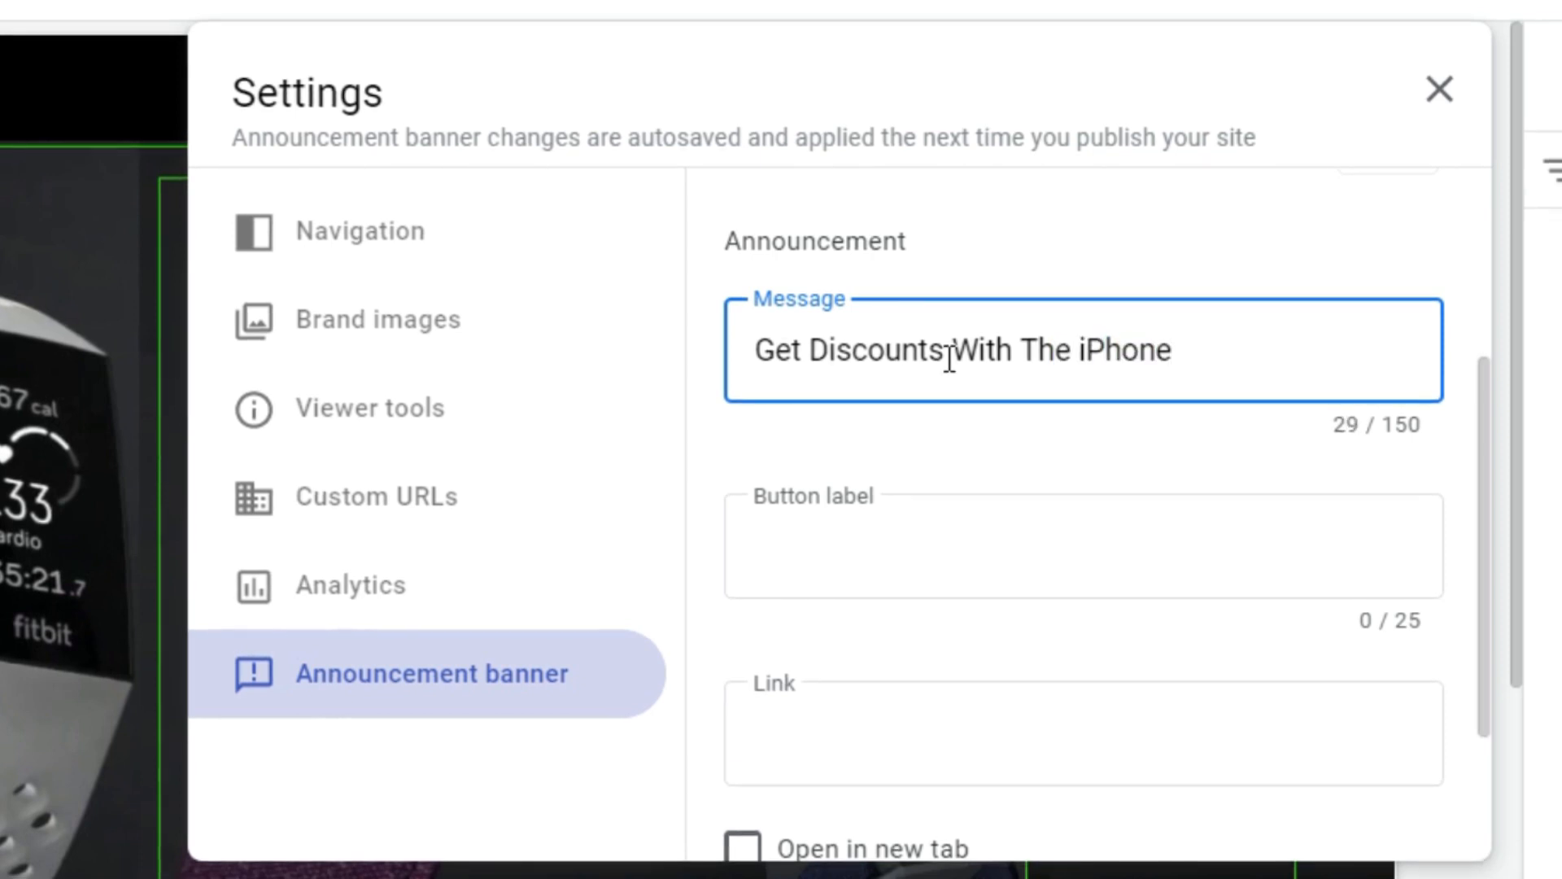
{"action": "type", "text": " 11 P"}
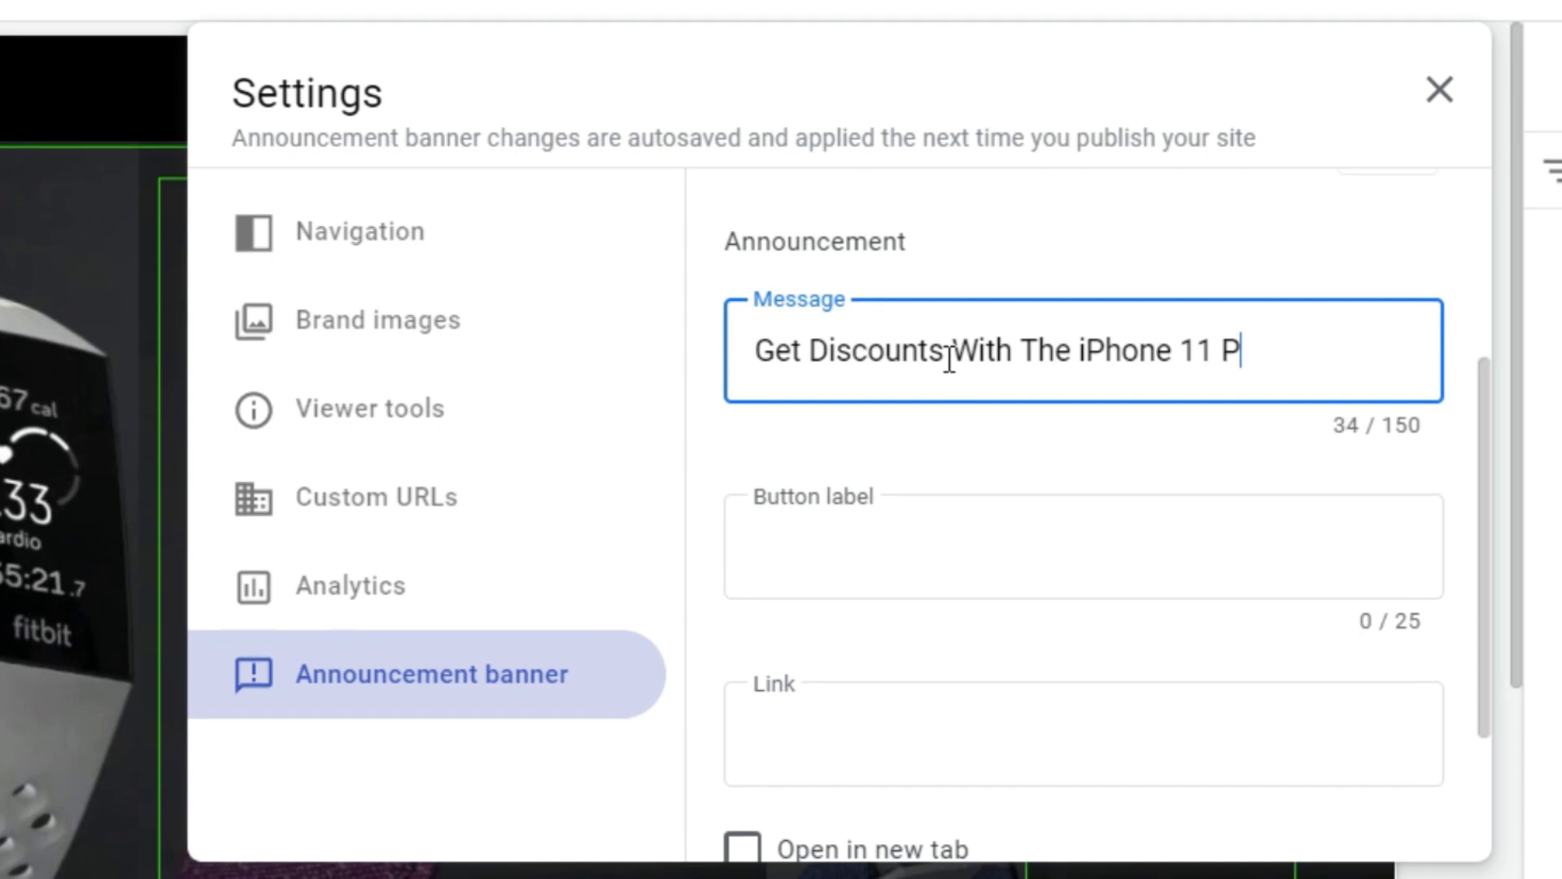
{"action": "type", "text": "ro"}
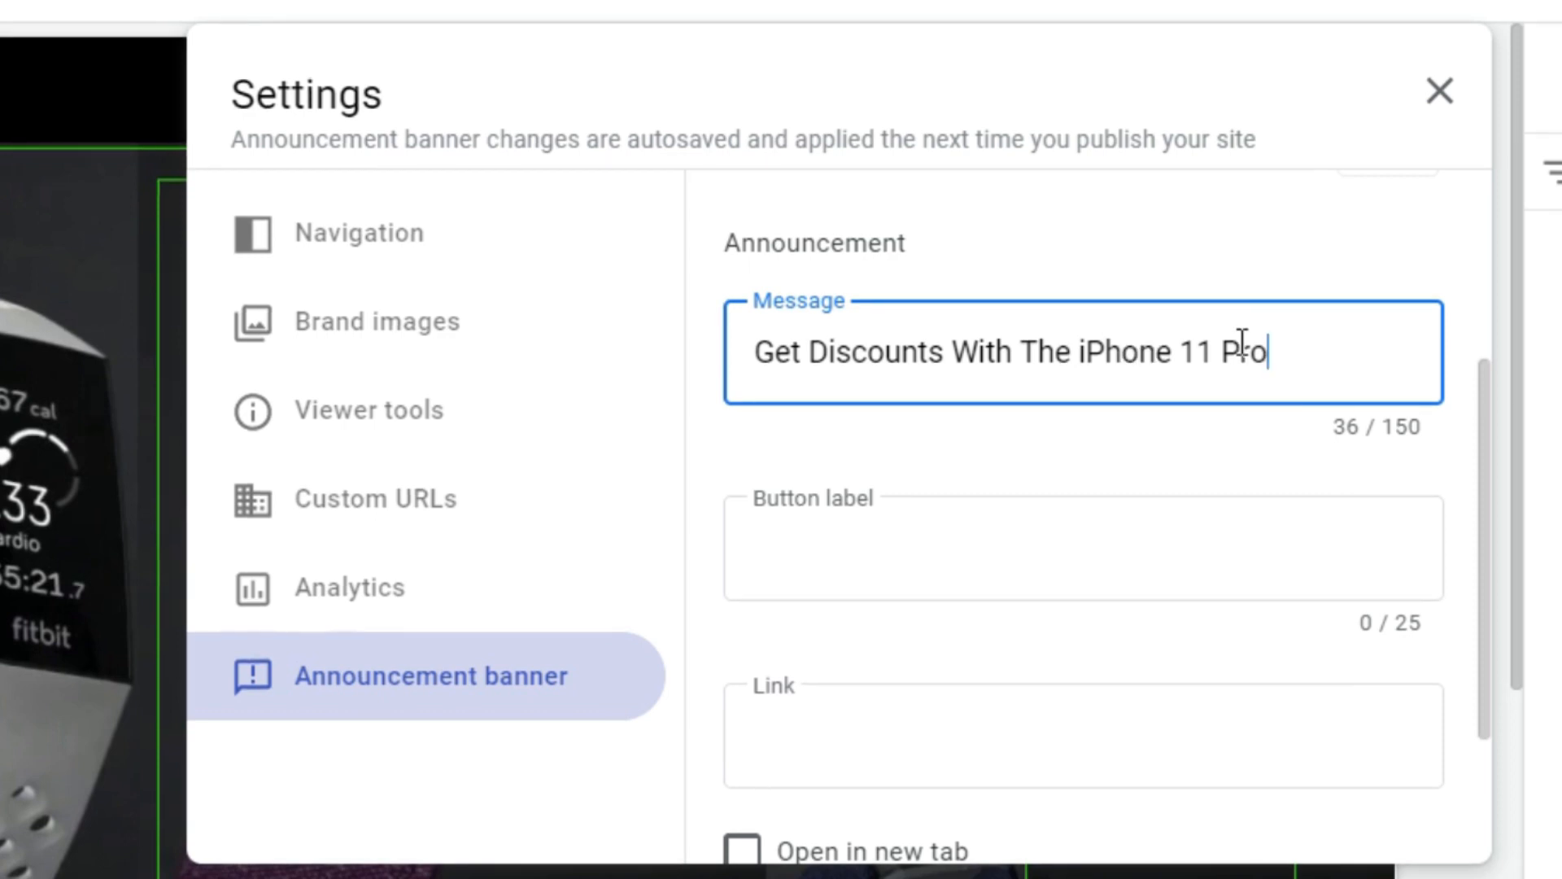
{"action": "left_click", "coordinate": [928, 541]}
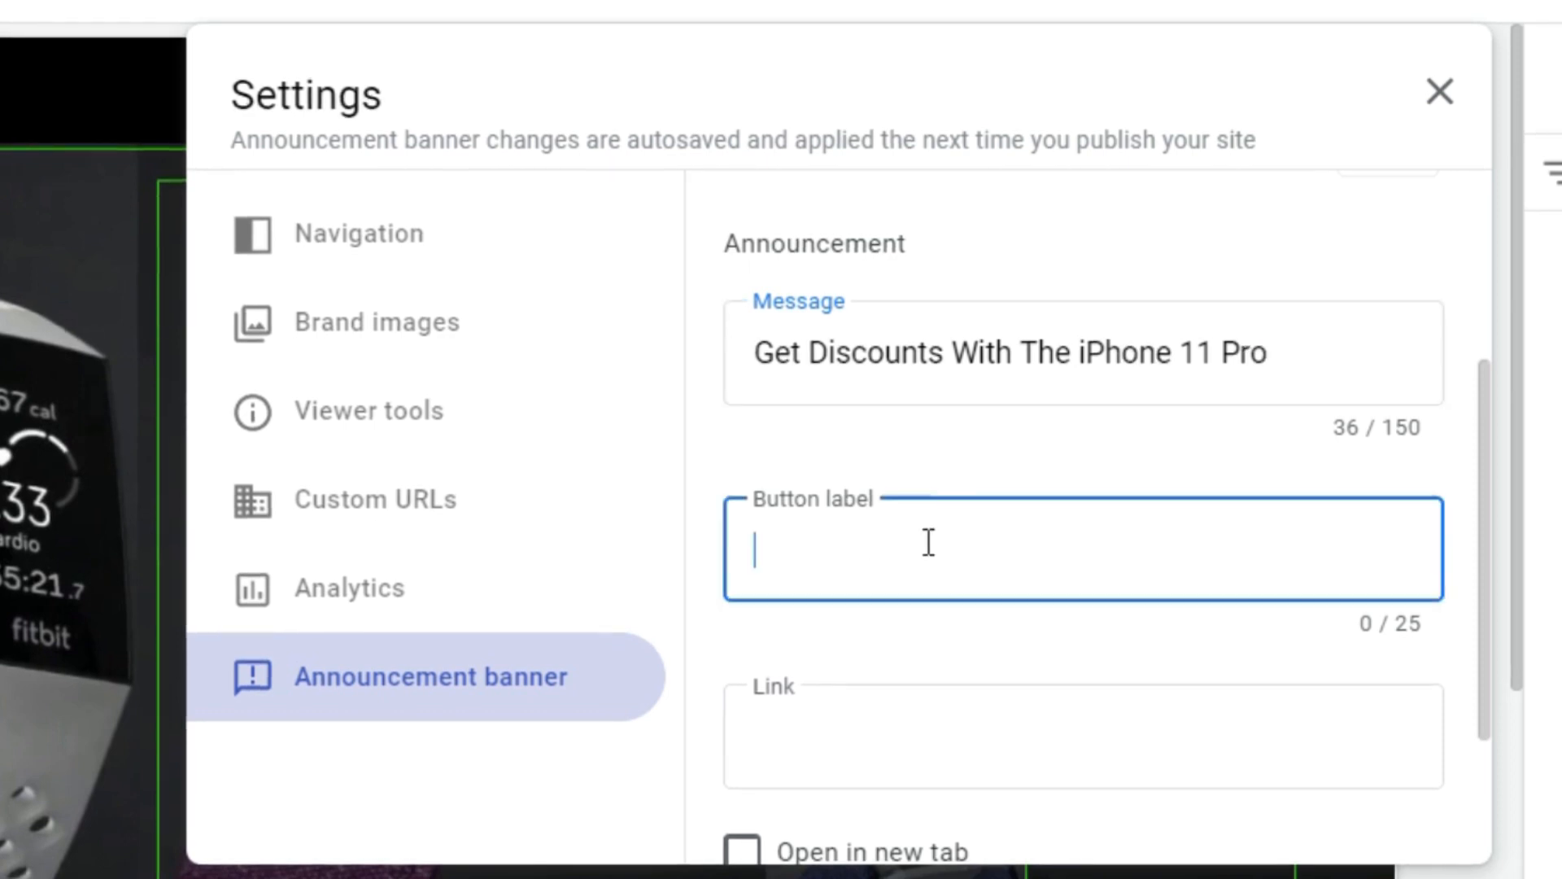
{"action": "type", "text": "C"}
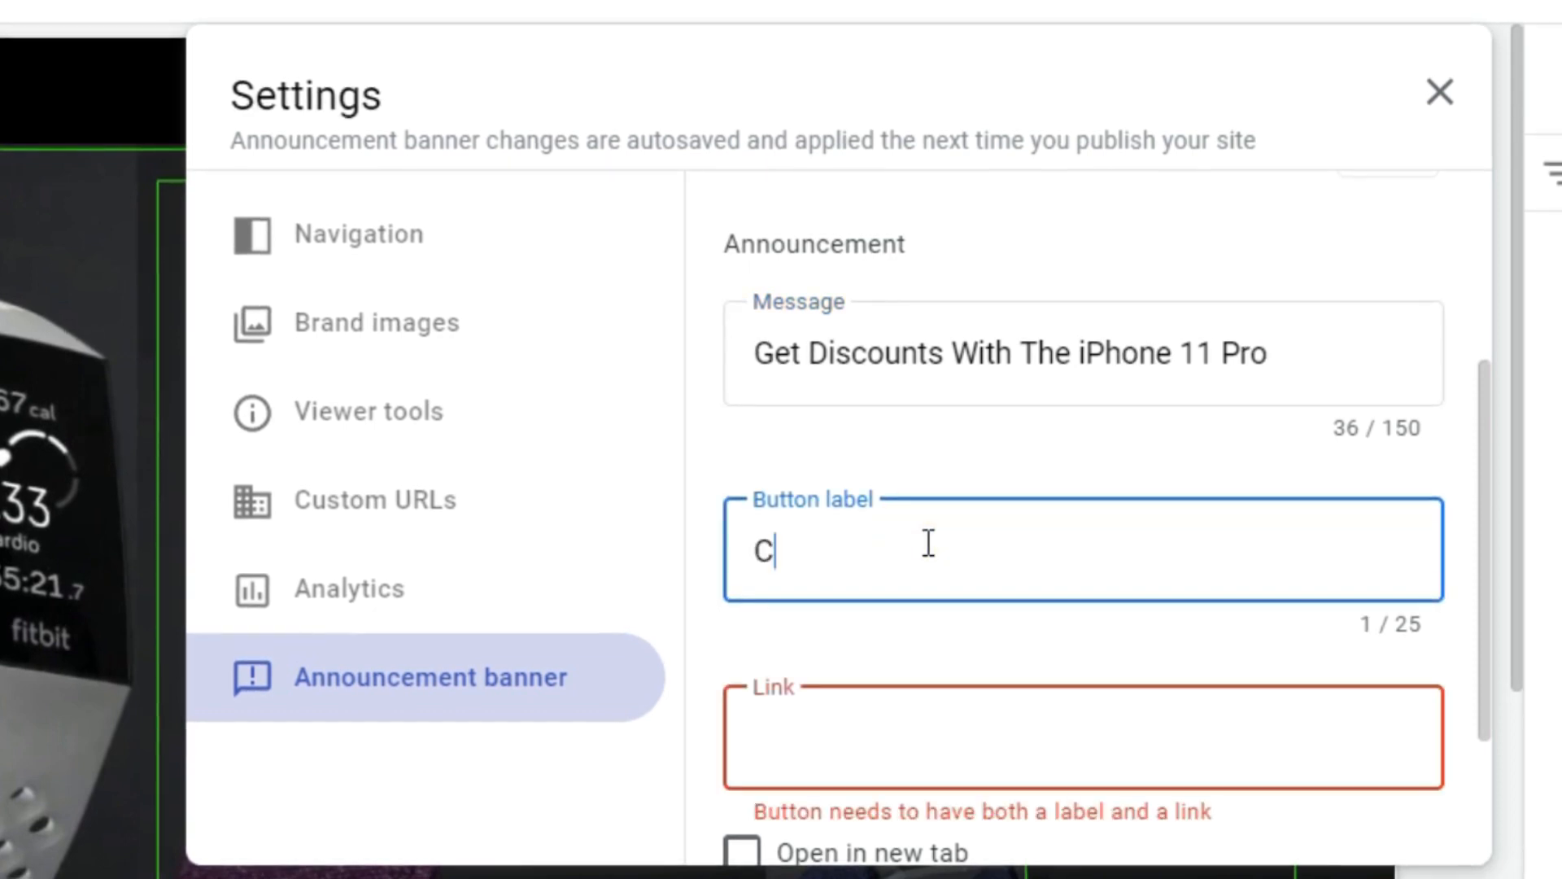
{"action": "type", "text": "lick"}
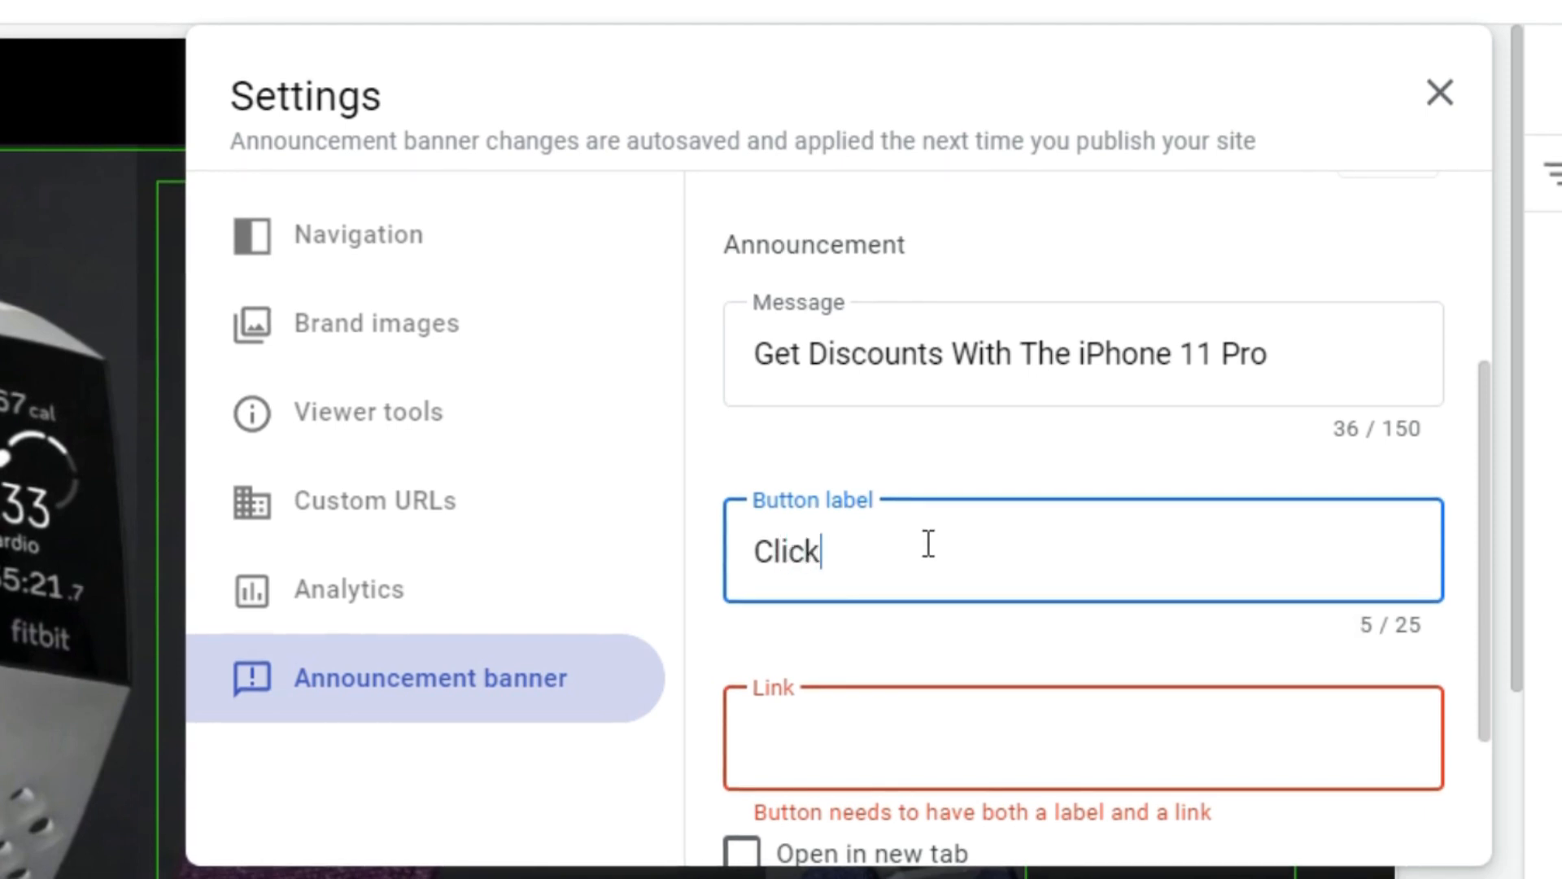
{"action": "type", "text": " Here"}
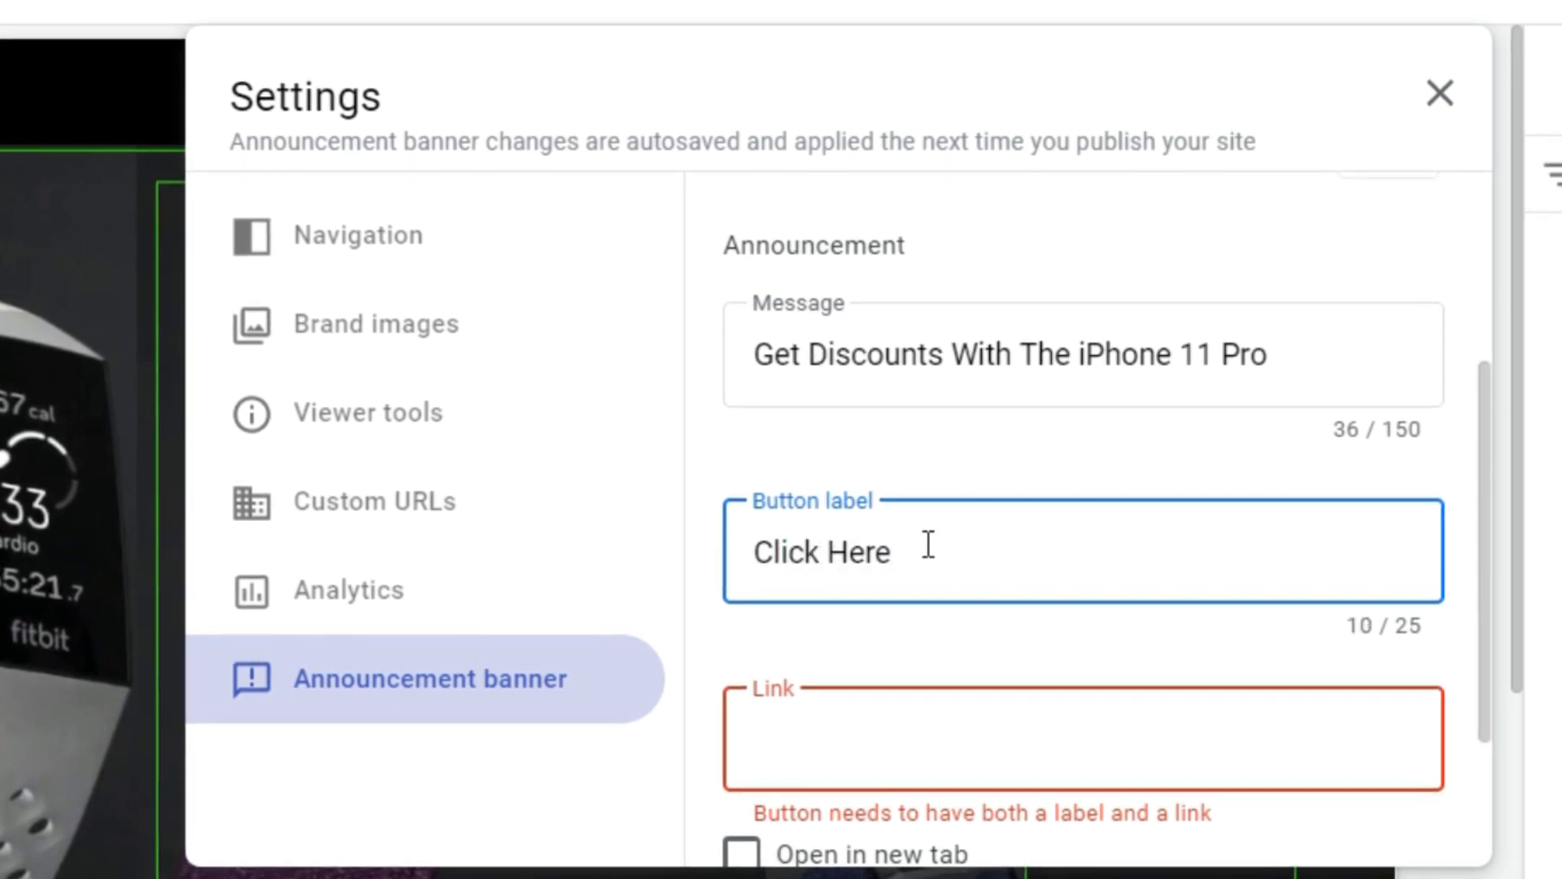
{"action": "key", "text": "BackSpace"}
{"action": "key", "text": "BackSpace"}
{"action": "key", "text": "BackSpace"}
{"action": "key", "text": "BackSpace"}
{"action": "key", "text": "BackSpace"}
{"action": "key", "text": "BackSpace"}
{"action": "key", "text": "BackSpace"}
{"action": "key", "text": "BackSpace"}
{"action": "key", "text": "BackSpace"}
{"action": "key", "text": "BackSpace"}
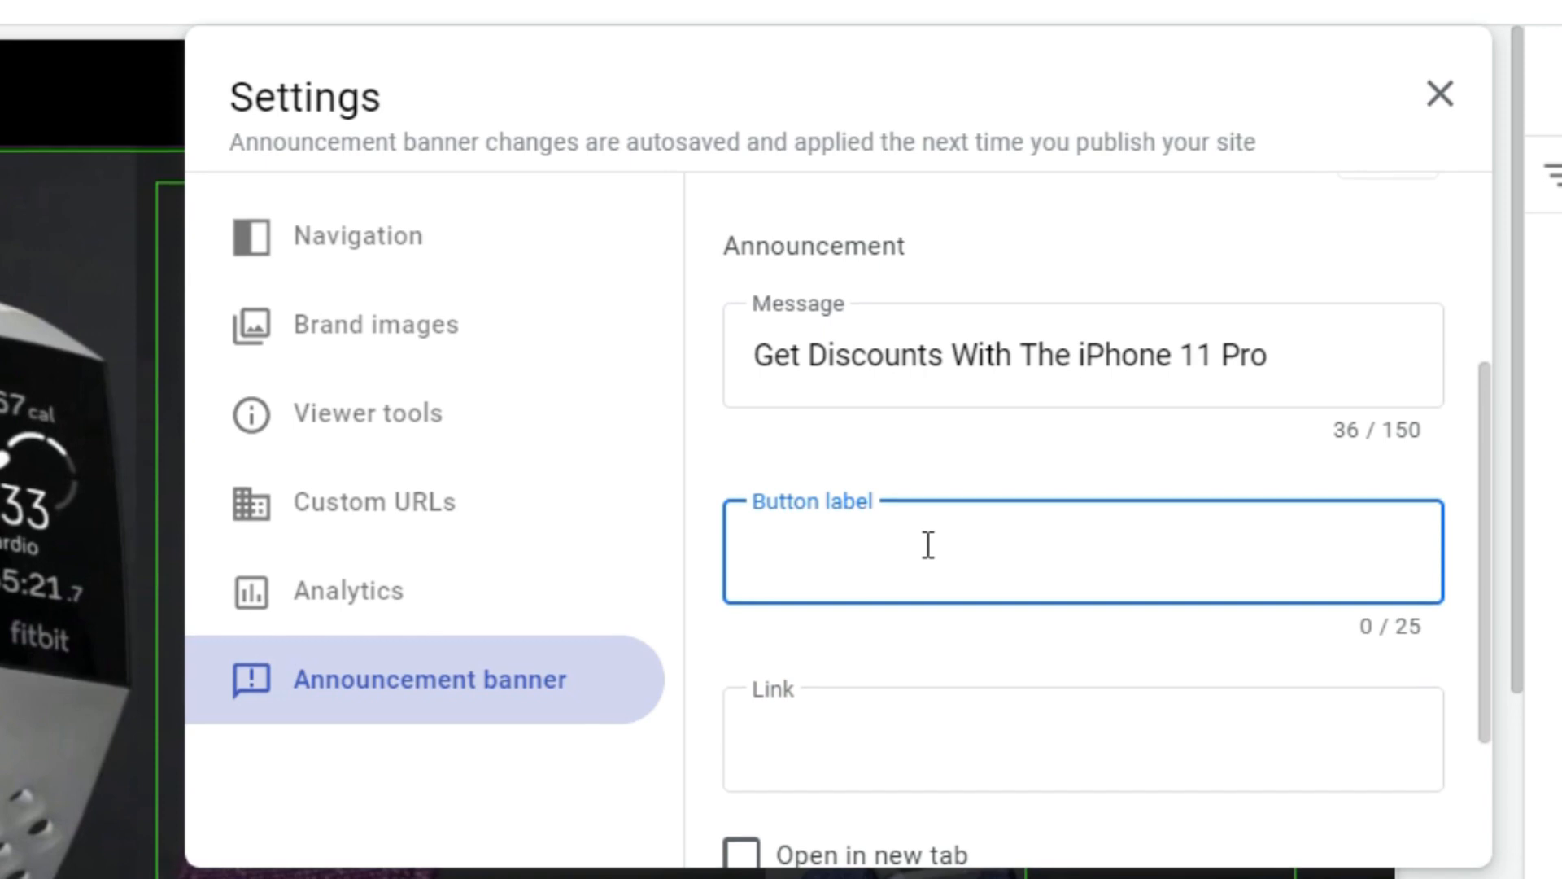
Set the announcement banner's button label to "Get Discount Now!!!".
{"action": "type", "text": "Get"}
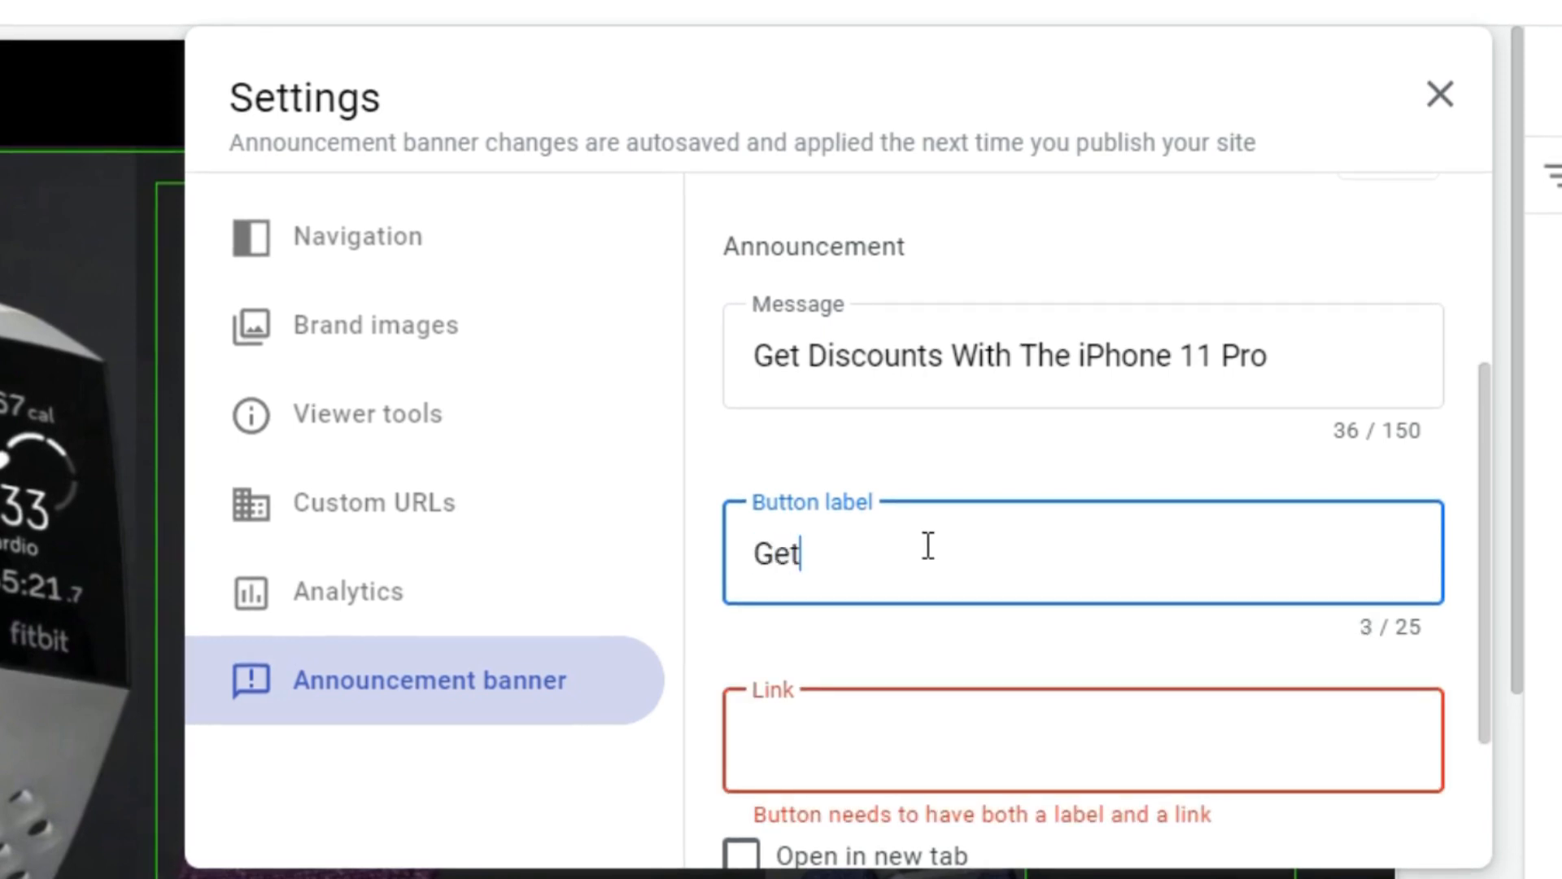
{"action": "type", "text": " Discount Now"}
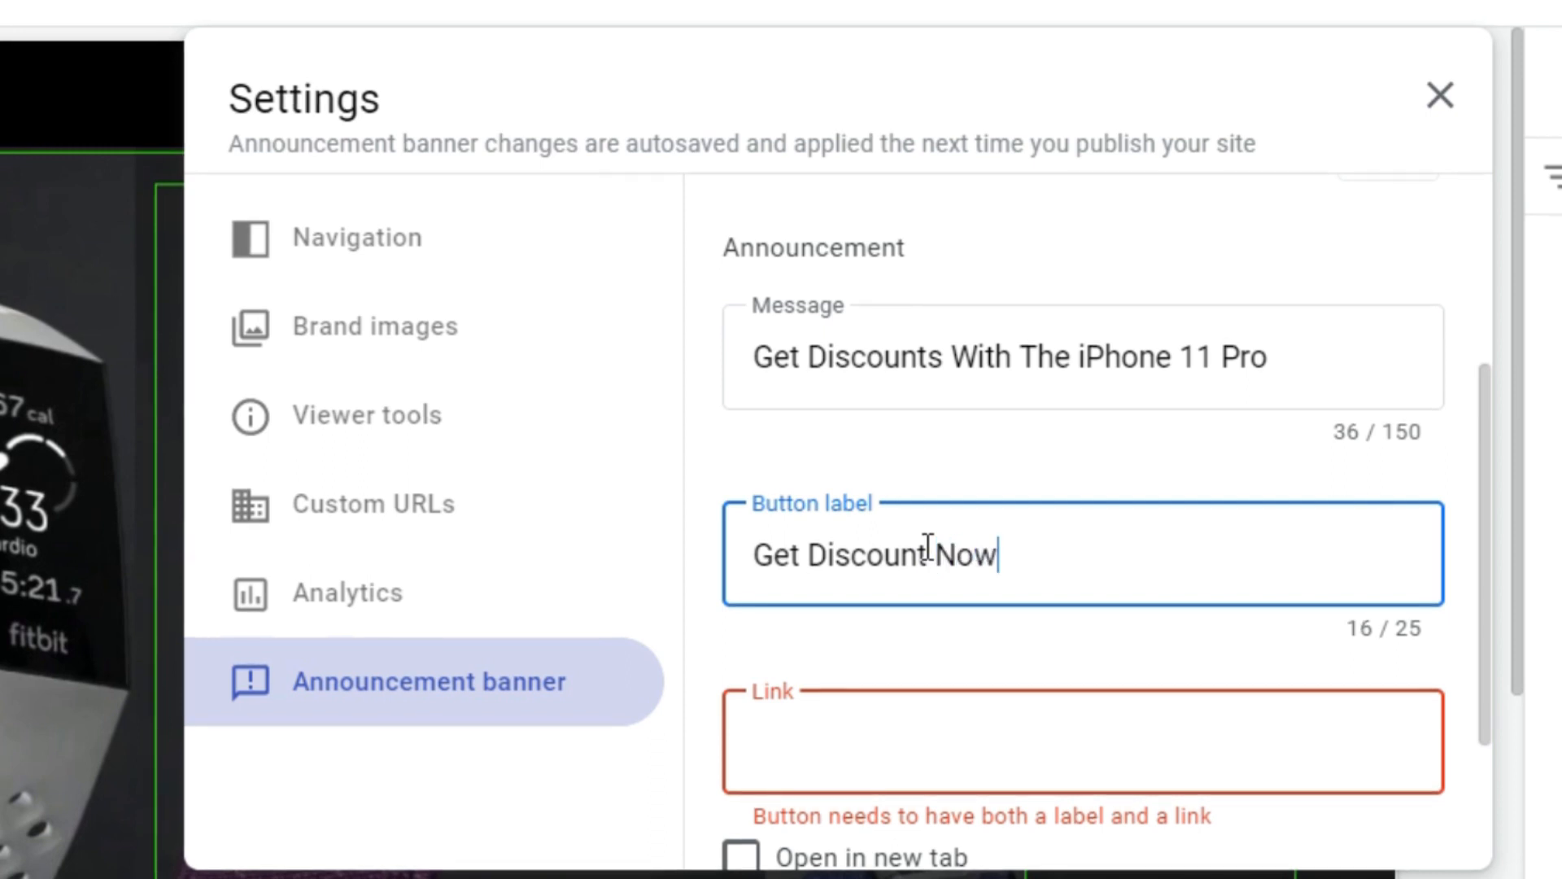
{"action": "type", "text": "!!!"}
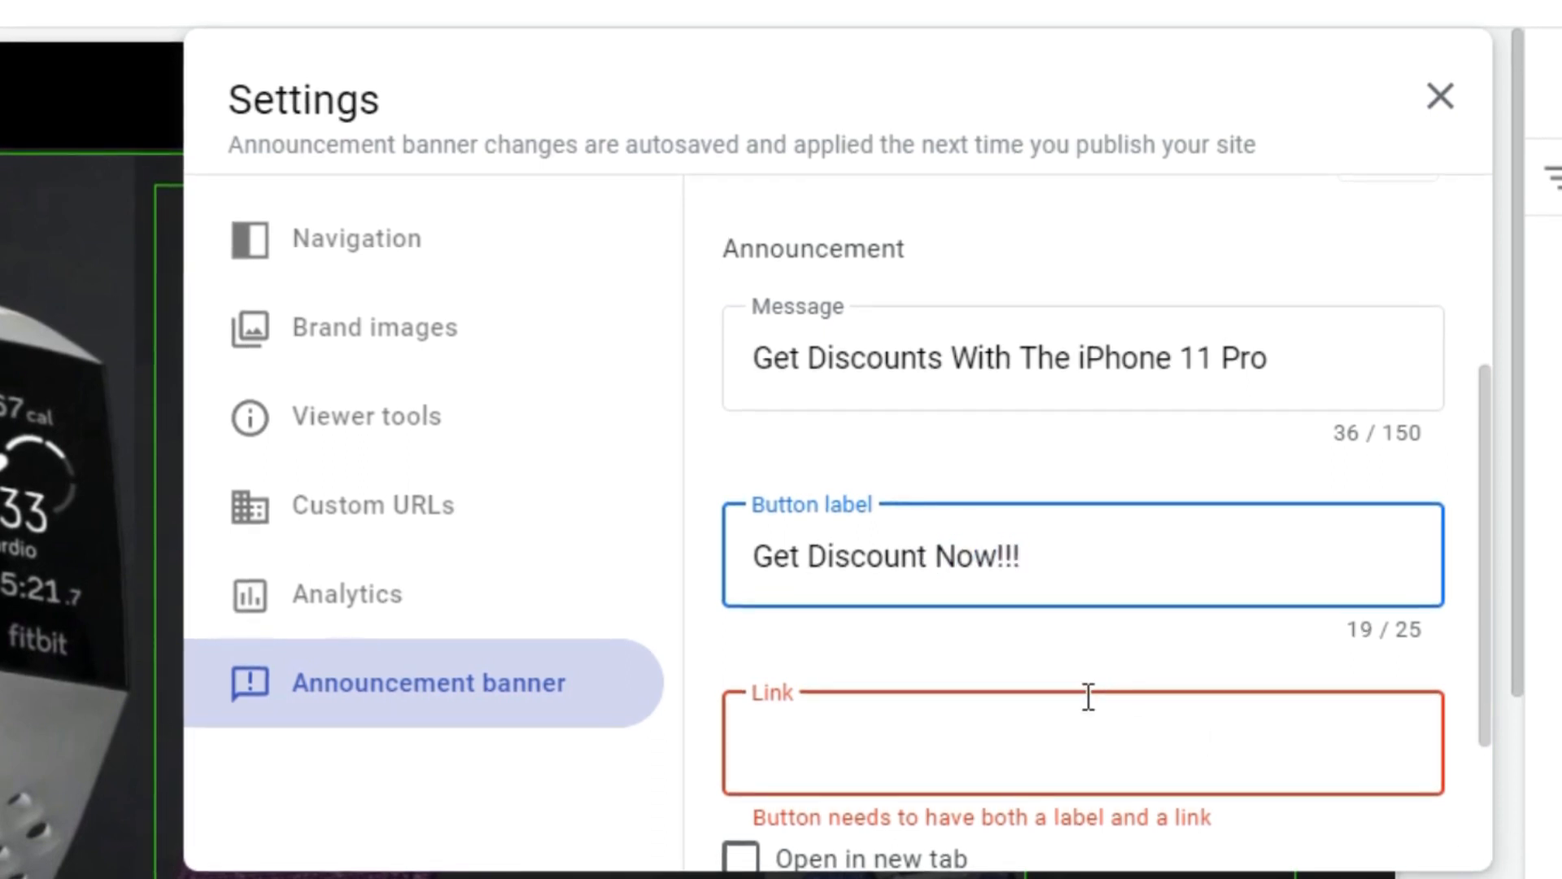
Link the announcement banner's button to the site's iPhone 11 Pro page.
{"action": "left_click", "coordinate": [1033, 747]}
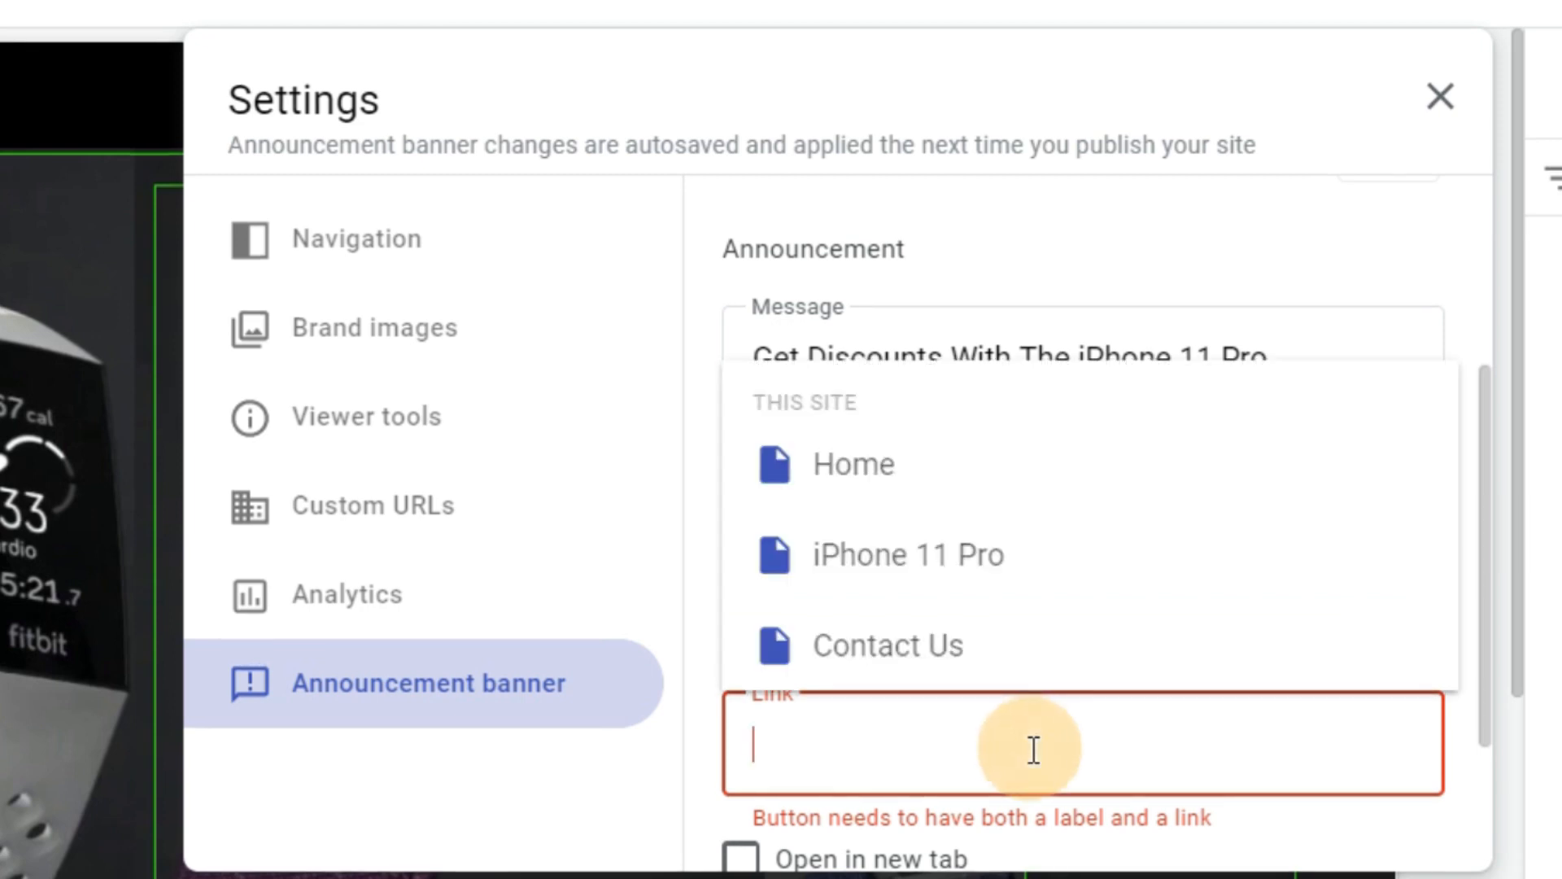
{"action": "left_click", "coordinate": [598, 834]}
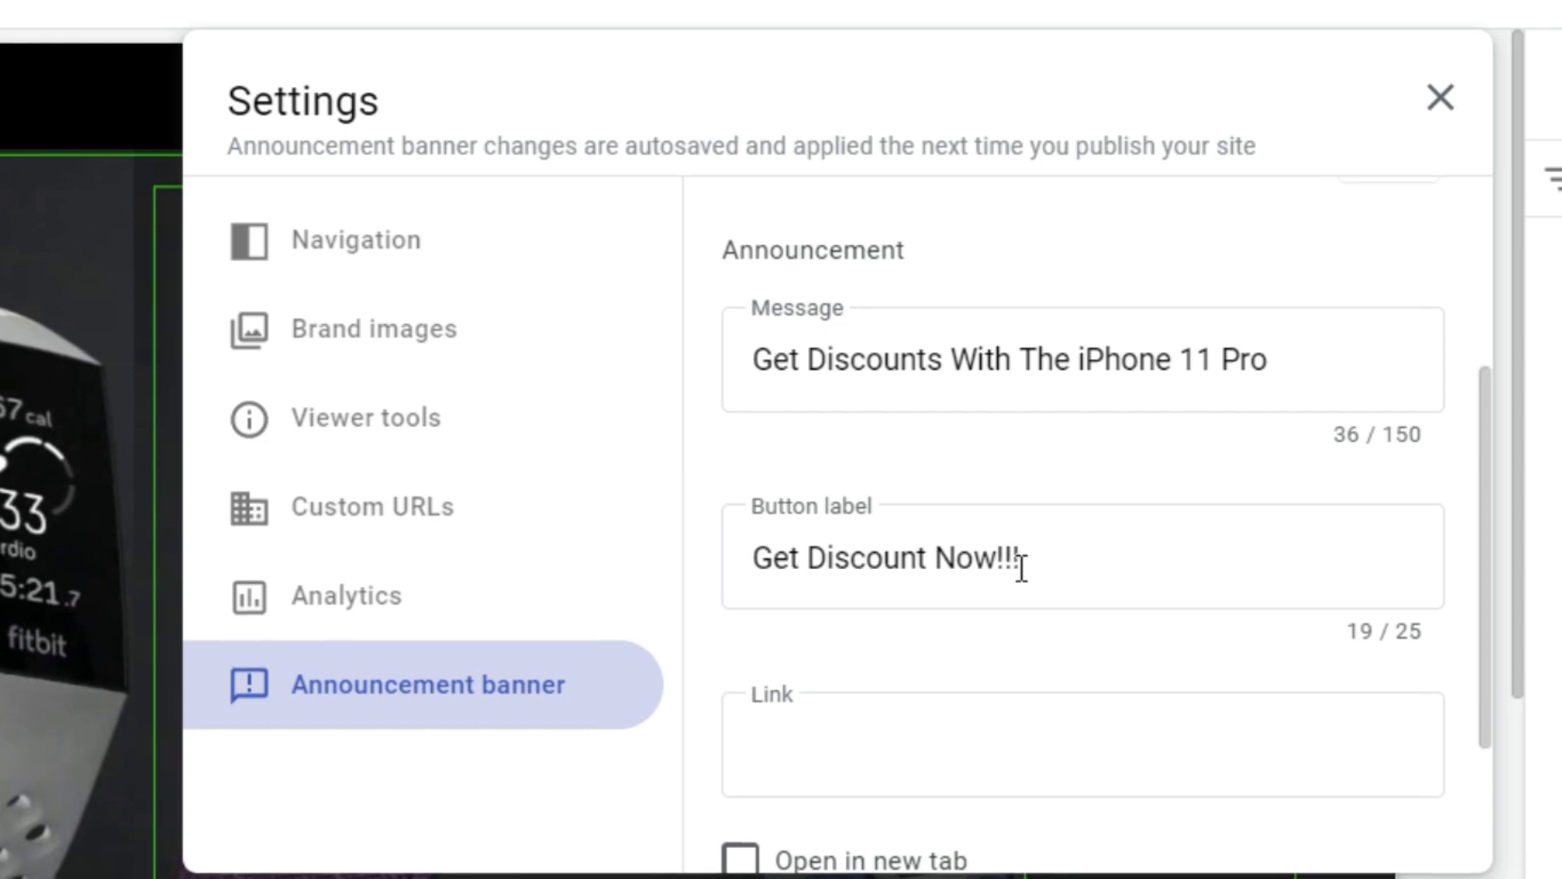
{"action": "left_click_drag", "start_coordinate": [756, 513], "coordinate": [801, 516]}
{"action": "left_click", "coordinate": [1114, 559]}
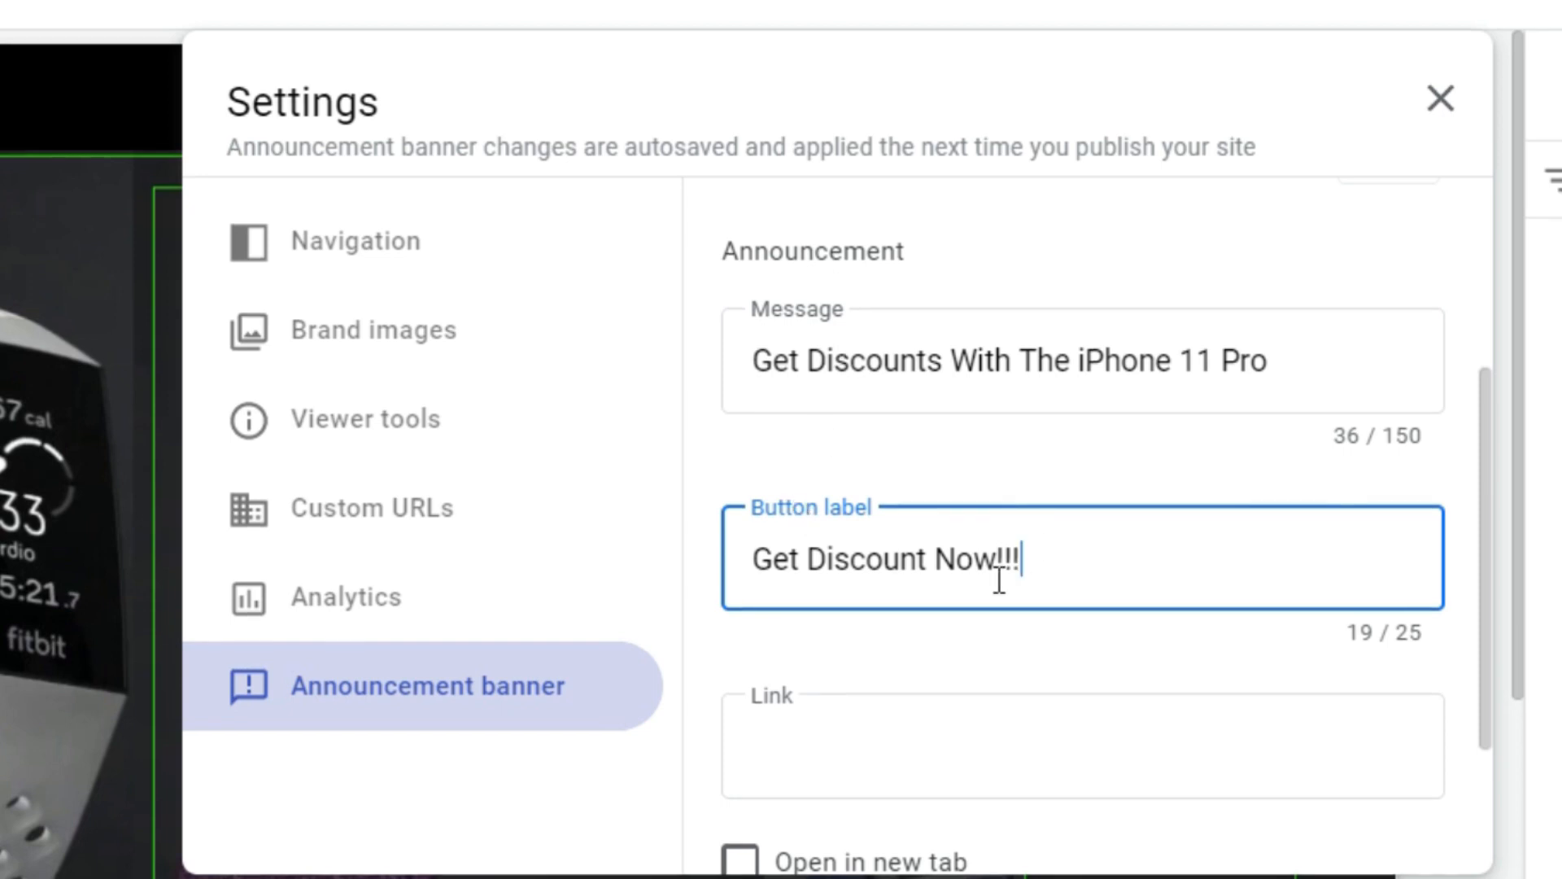
{"action": "scroll", "coordinate": [987, 626], "scroll_direction": "down", "scroll_amount": 2}
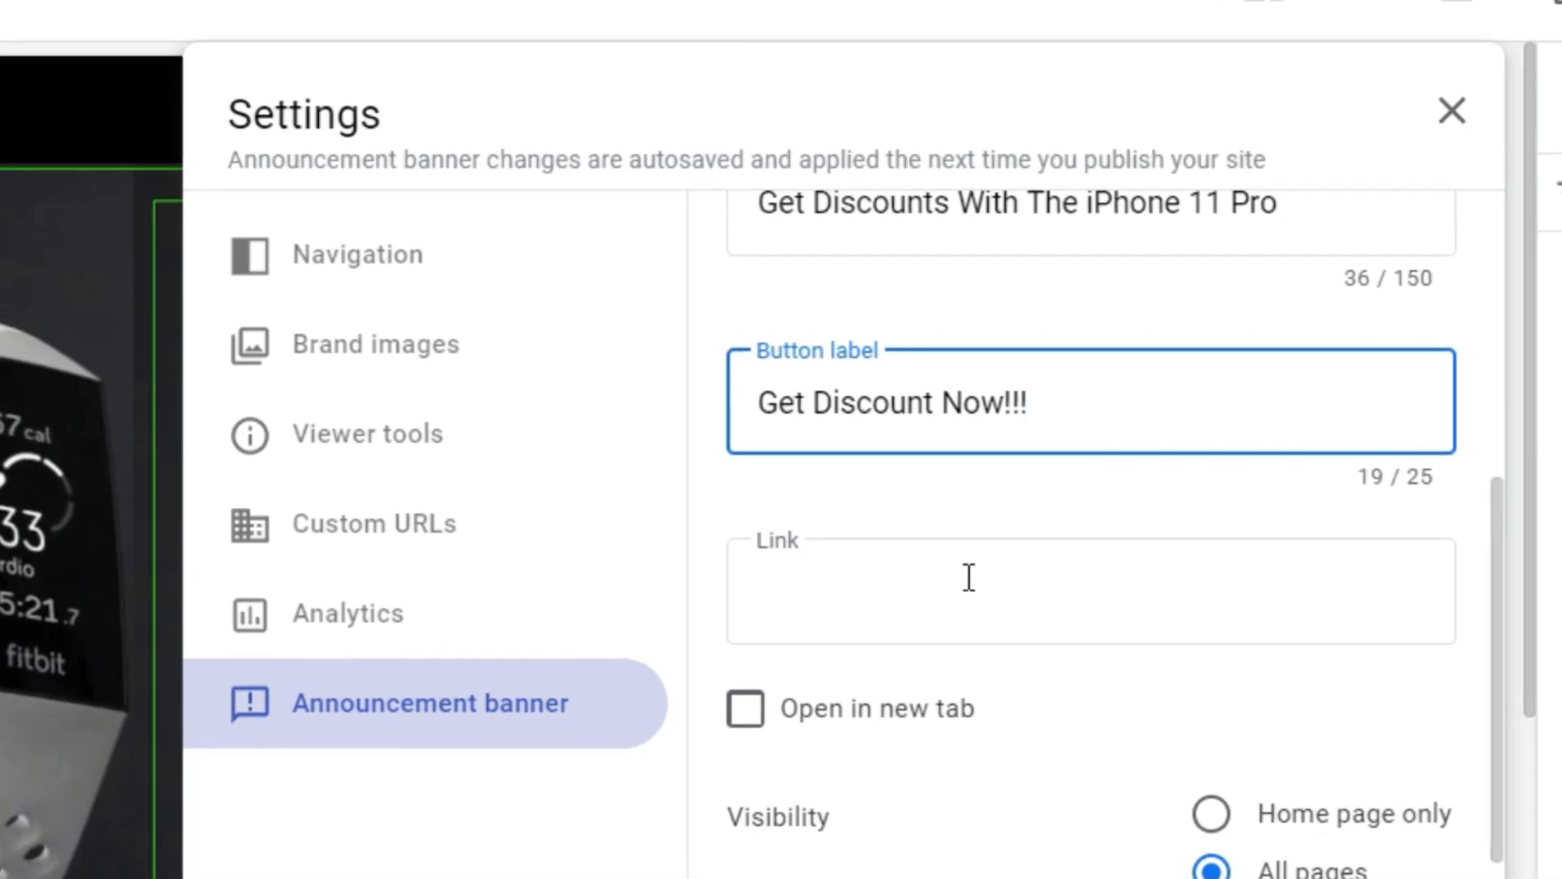
{"action": "left_click", "coordinate": [952, 574]}
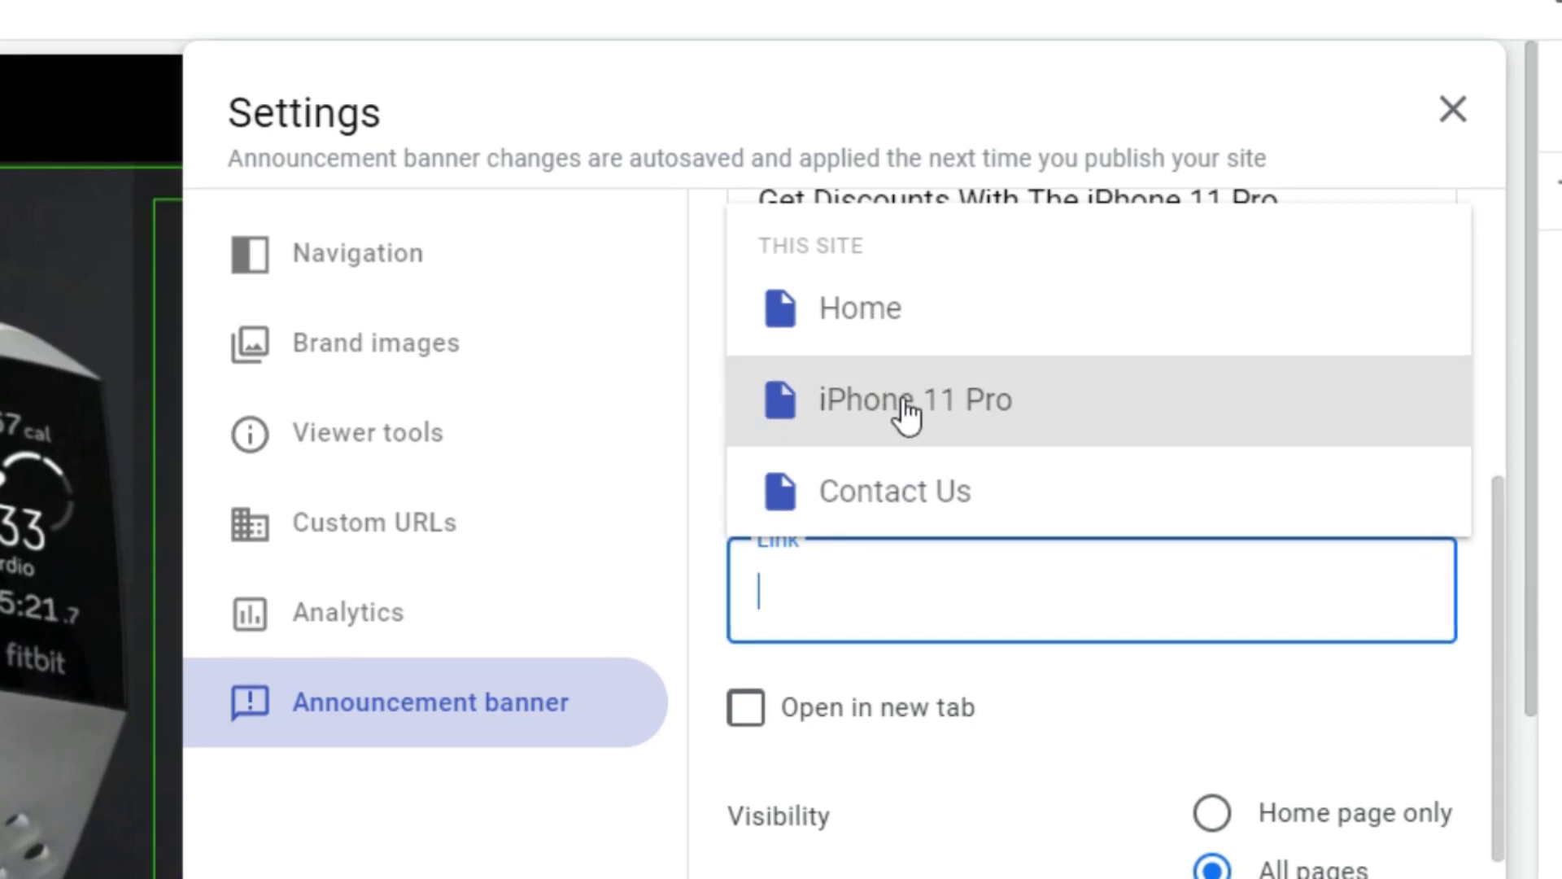
{"action": "left_click", "coordinate": [903, 409]}
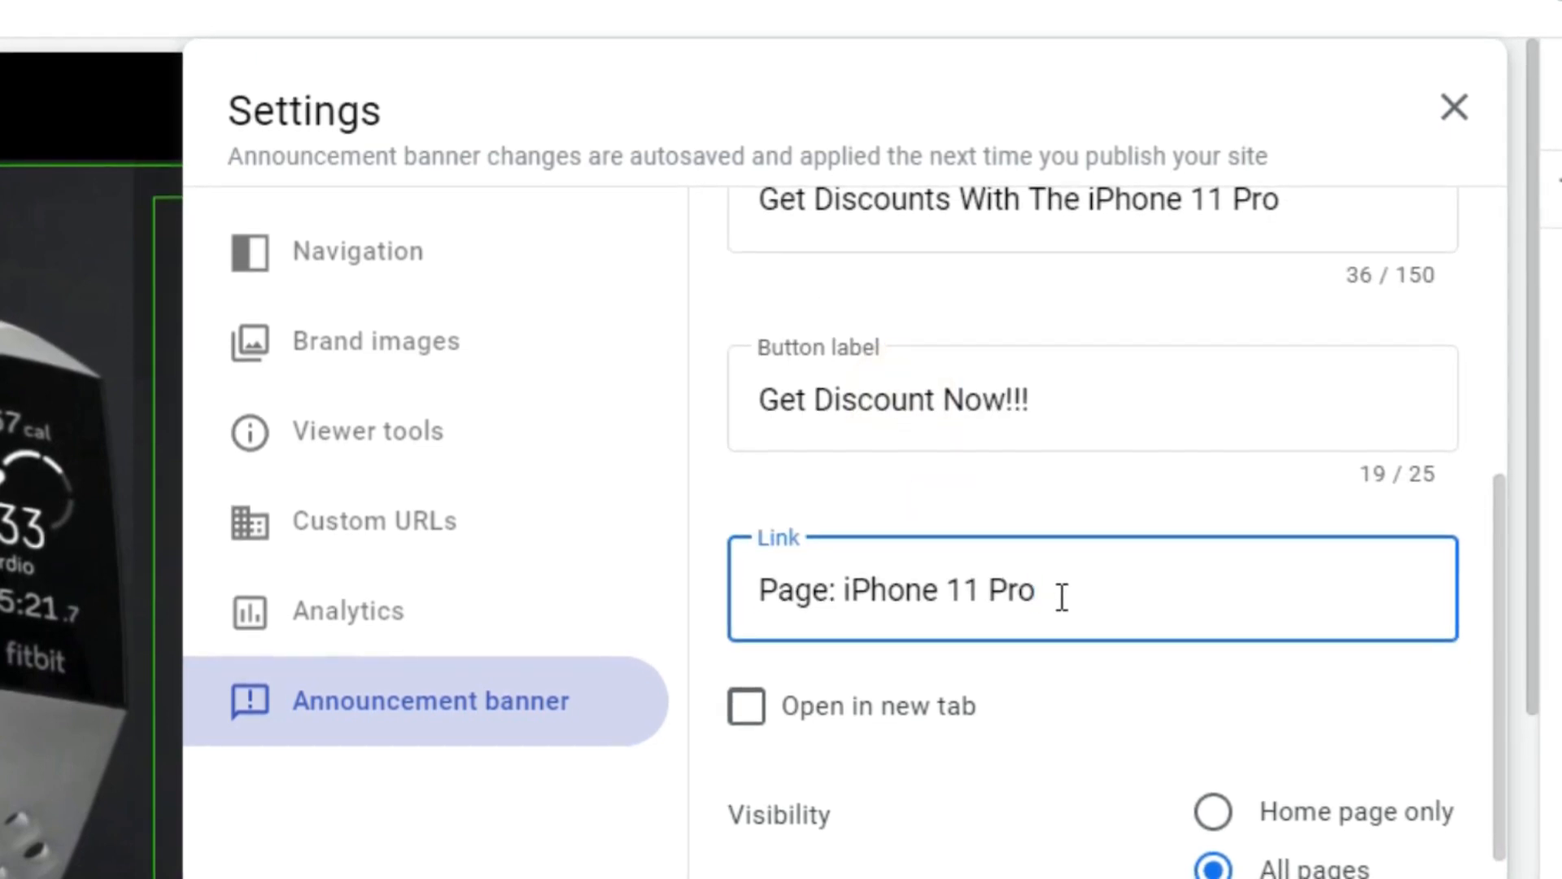
{"action": "scroll", "coordinate": [1062, 596], "scroll_direction": "down", "scroll_amount": 1}
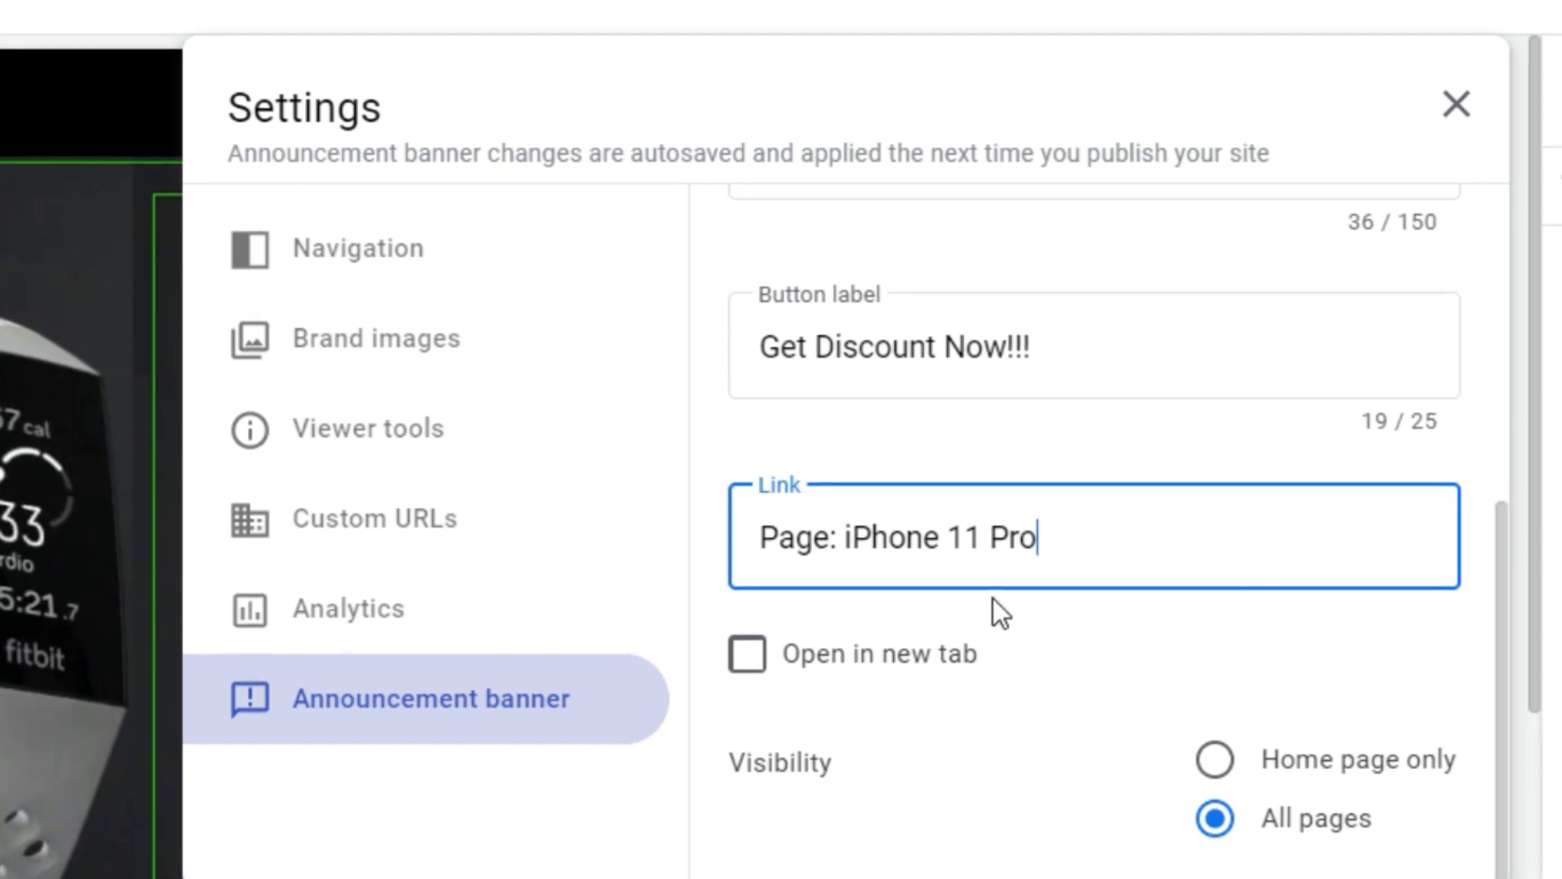
{"action": "left_click", "coordinate": [747, 656]}
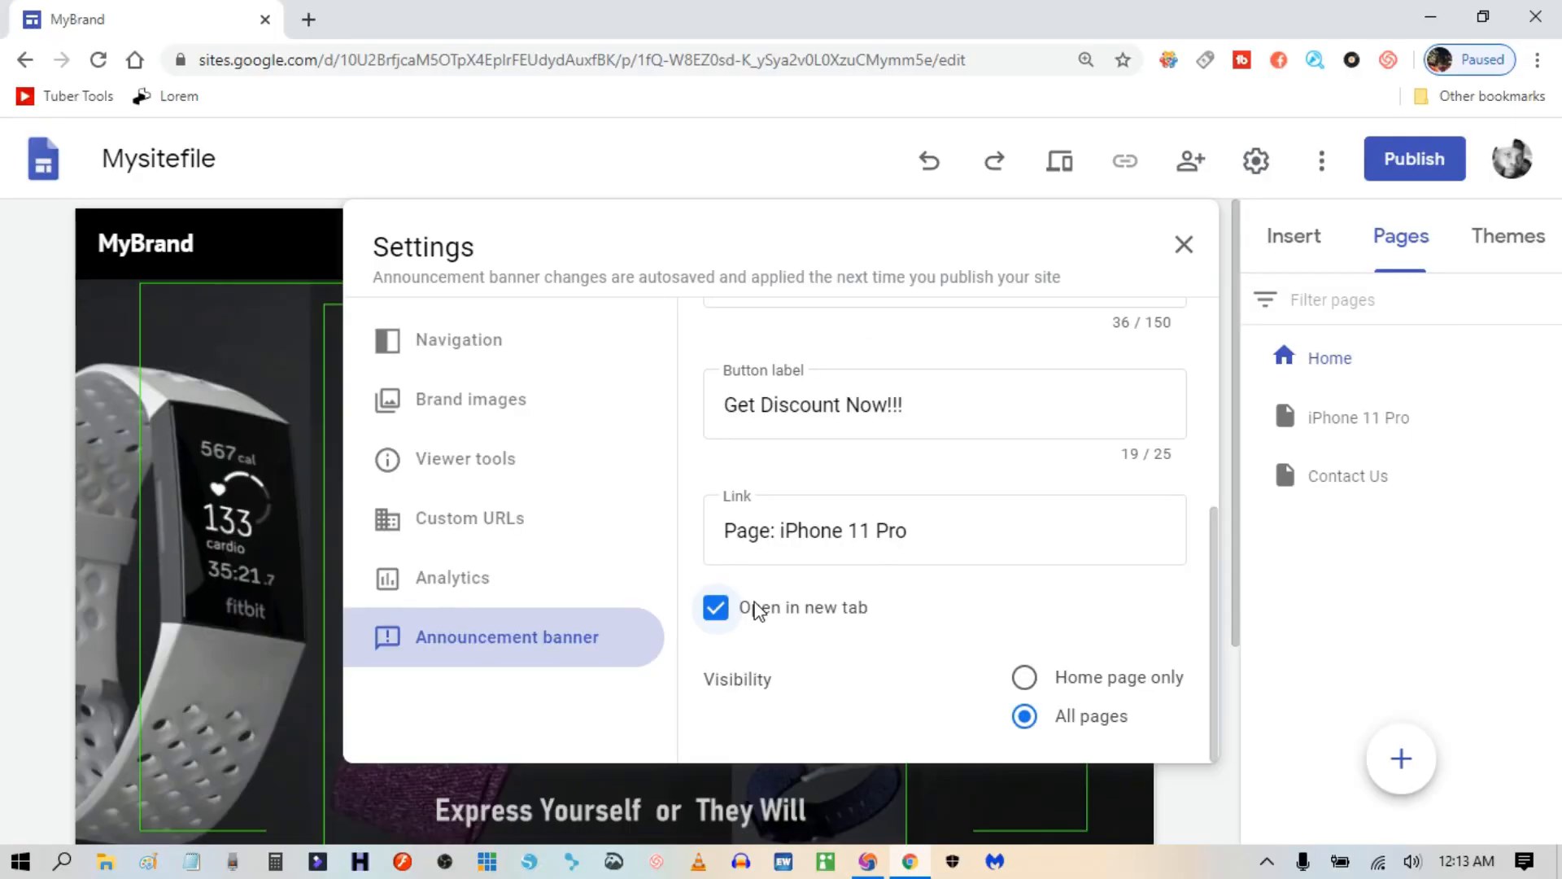
{"action": "left_click", "coordinate": [309, 18]}
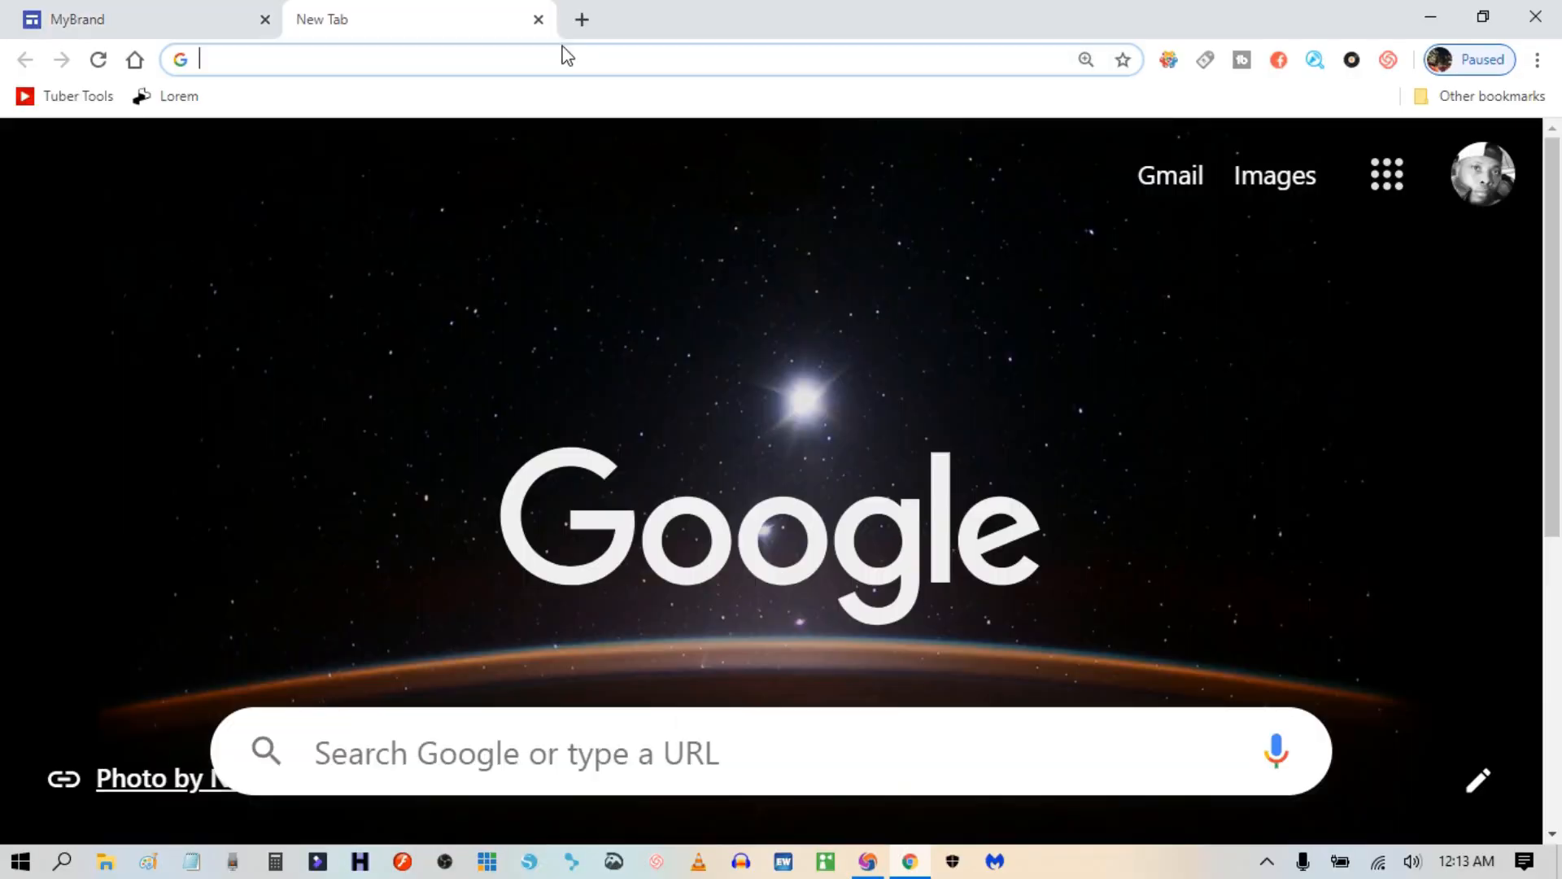
{"action": "left_click", "coordinate": [537, 19]}
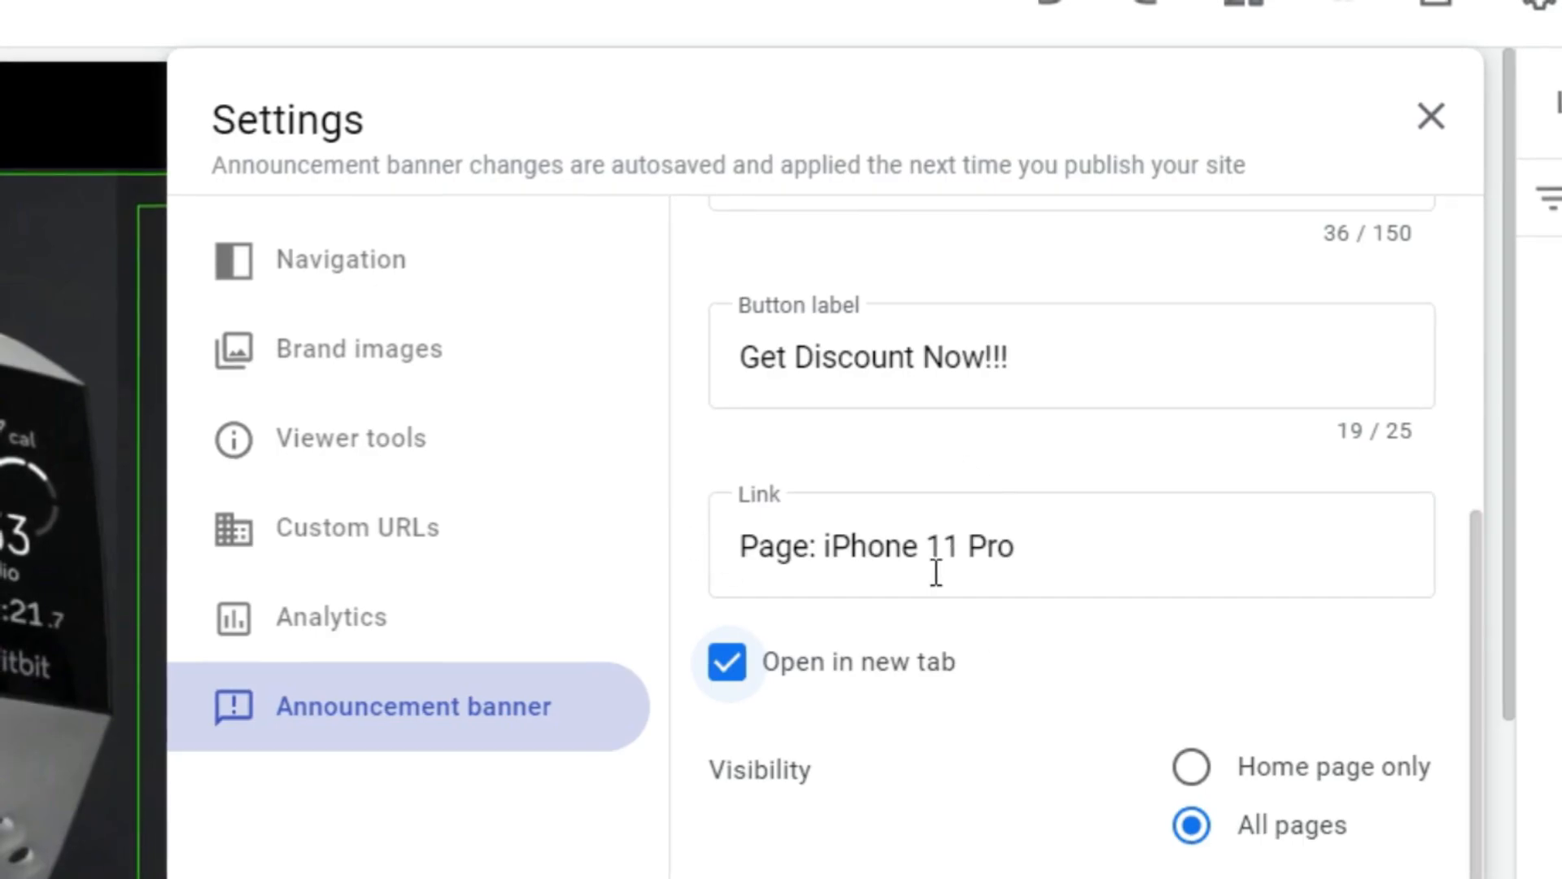
{"action": "left_click", "coordinate": [729, 674]}
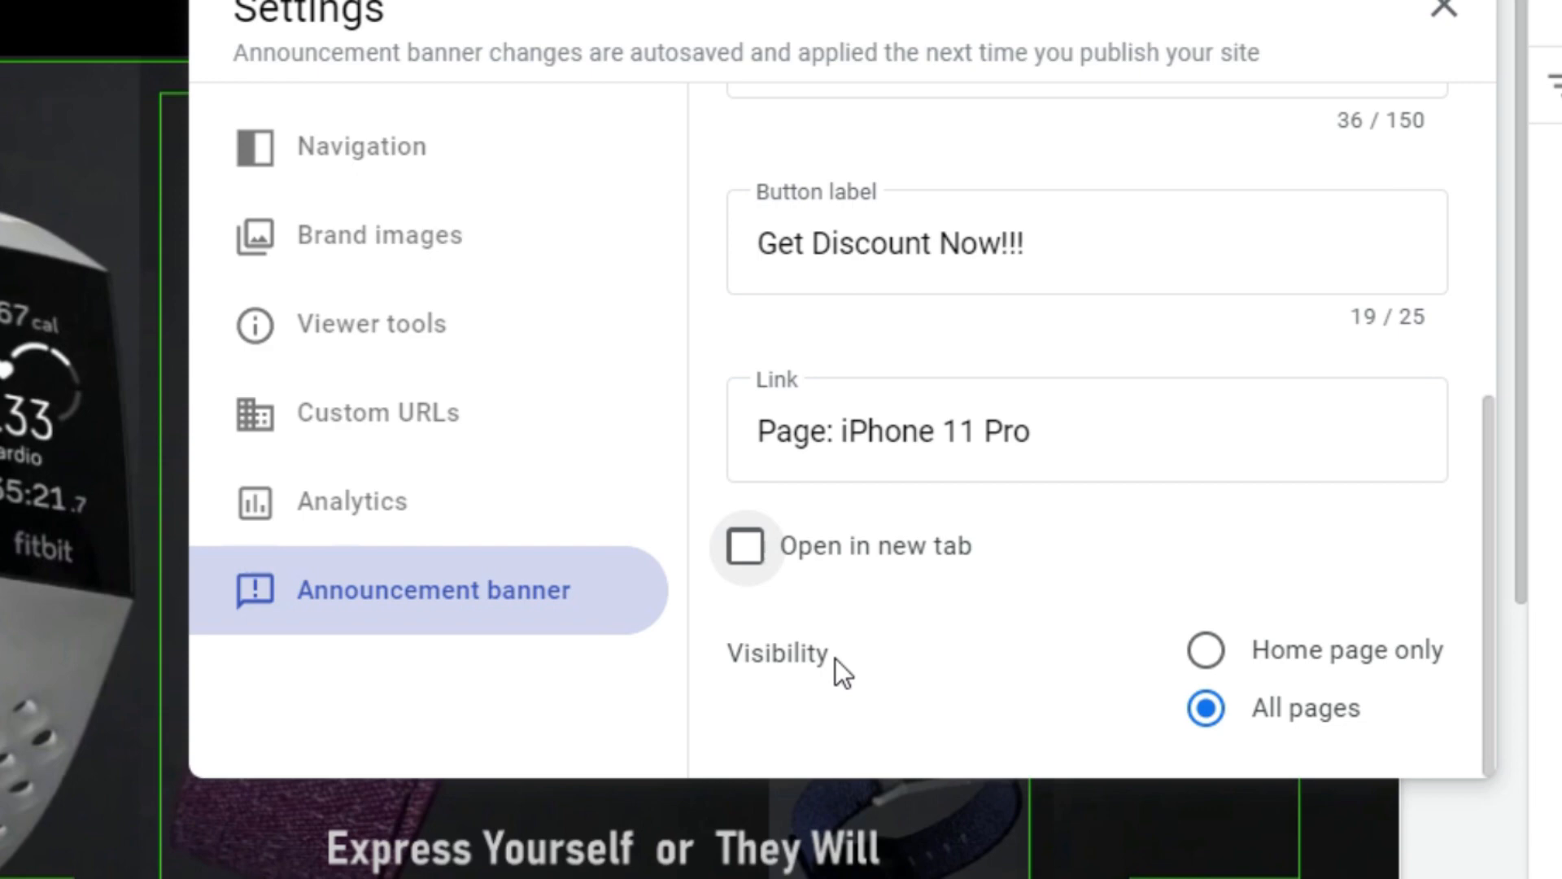
{"action": "left_click_drag", "start_coordinate": [835, 658], "coordinate": [732, 651]}
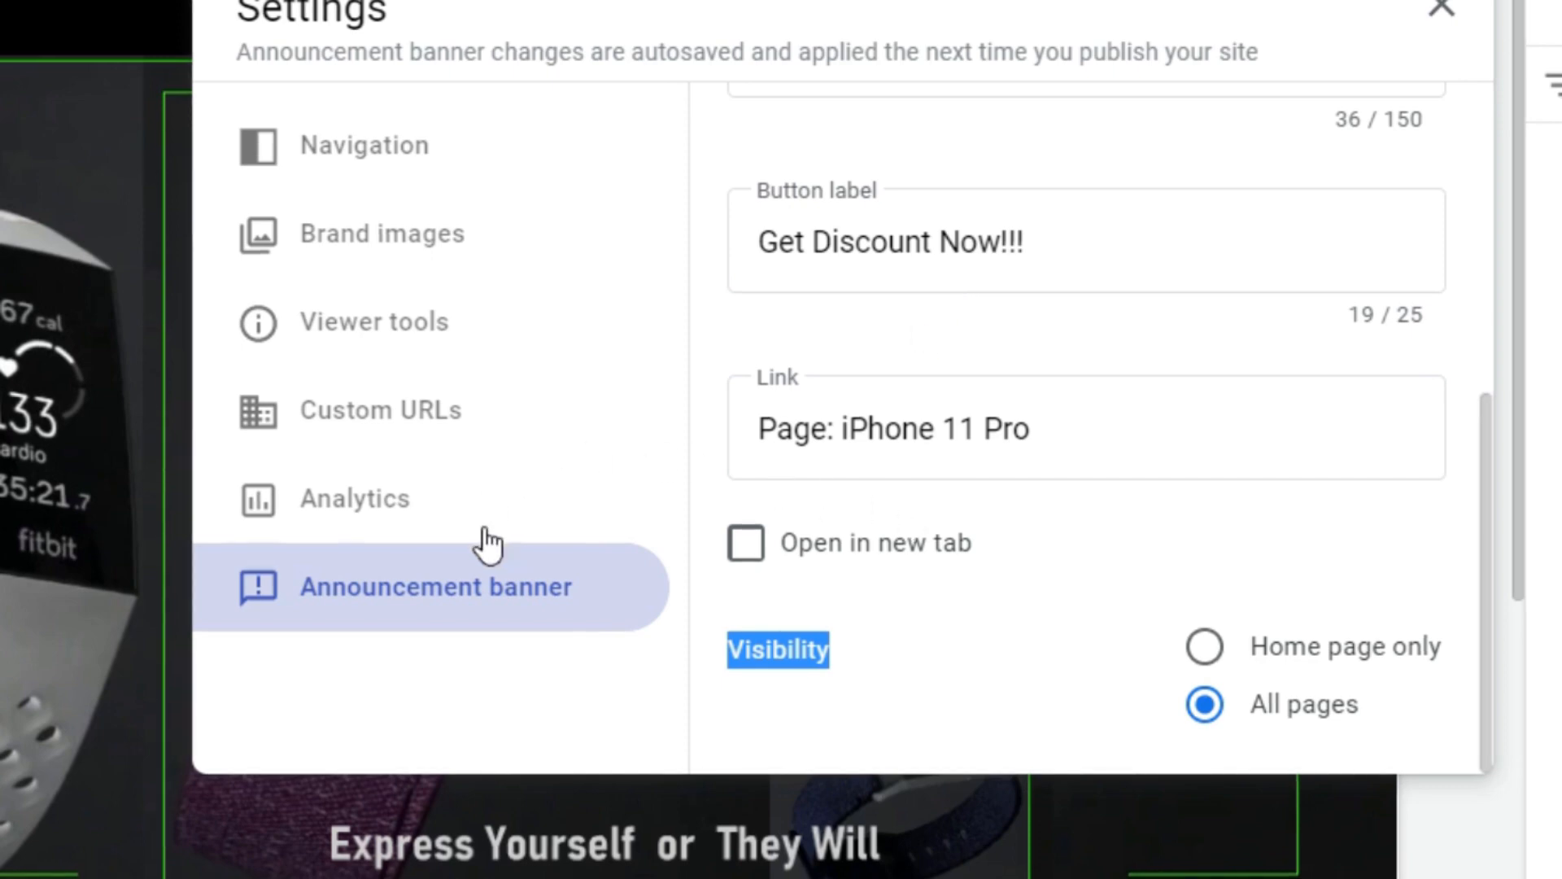
{"action": "scroll", "coordinate": [1194, 658], "scroll_direction": "up", "scroll_amount": 5}
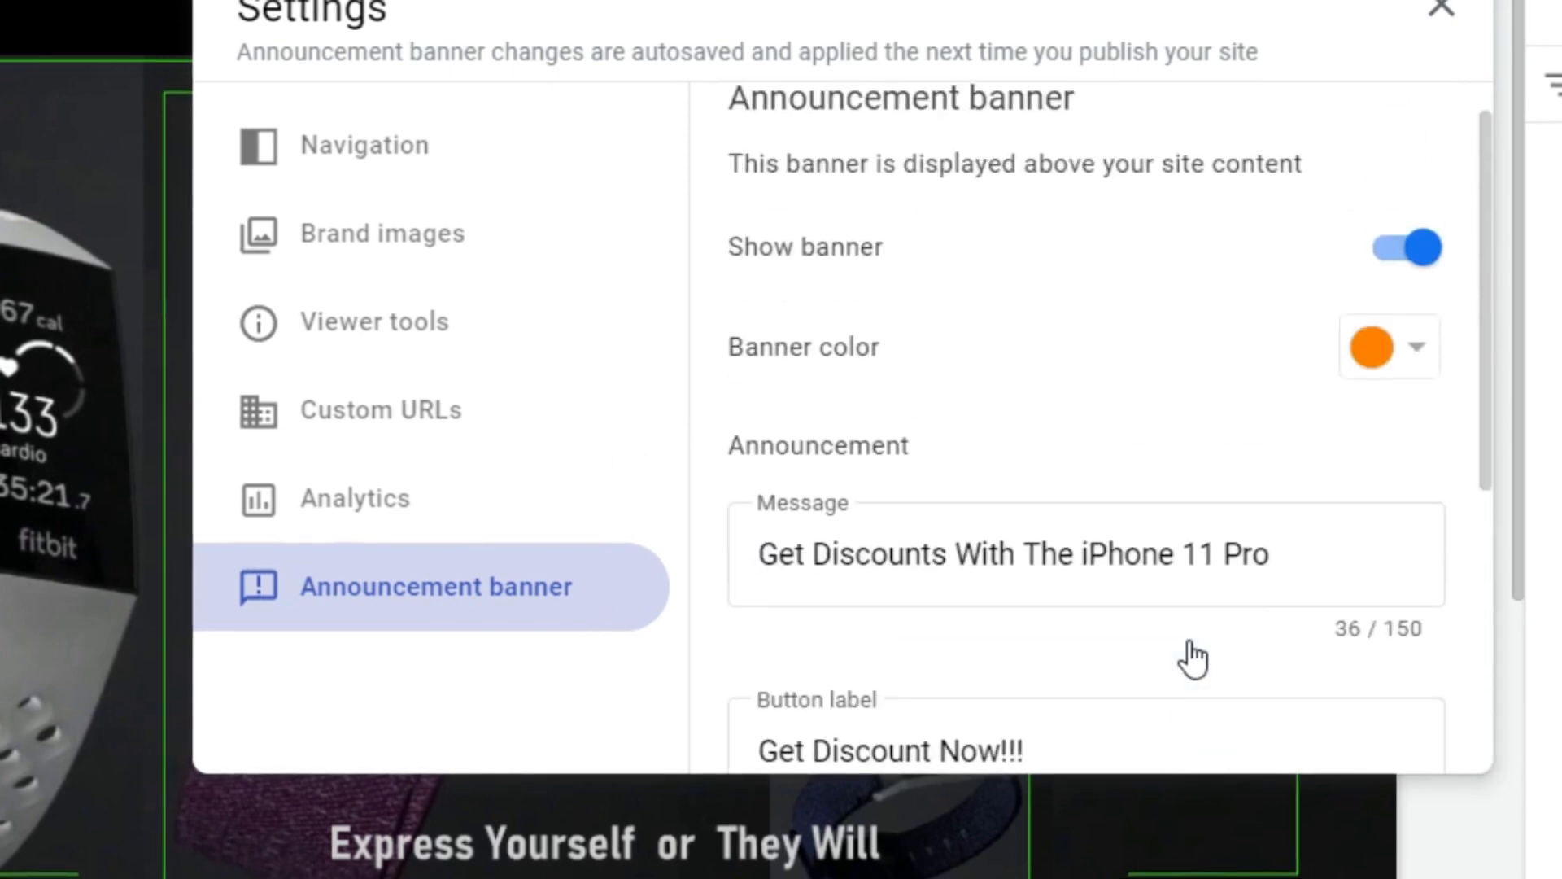
{"action": "scroll", "coordinate": [1194, 657], "scroll_direction": "down", "scroll_amount": 5}
{"action": "scroll", "coordinate": [1336, 401], "scroll_direction": "up", "scroll_amount": 6}
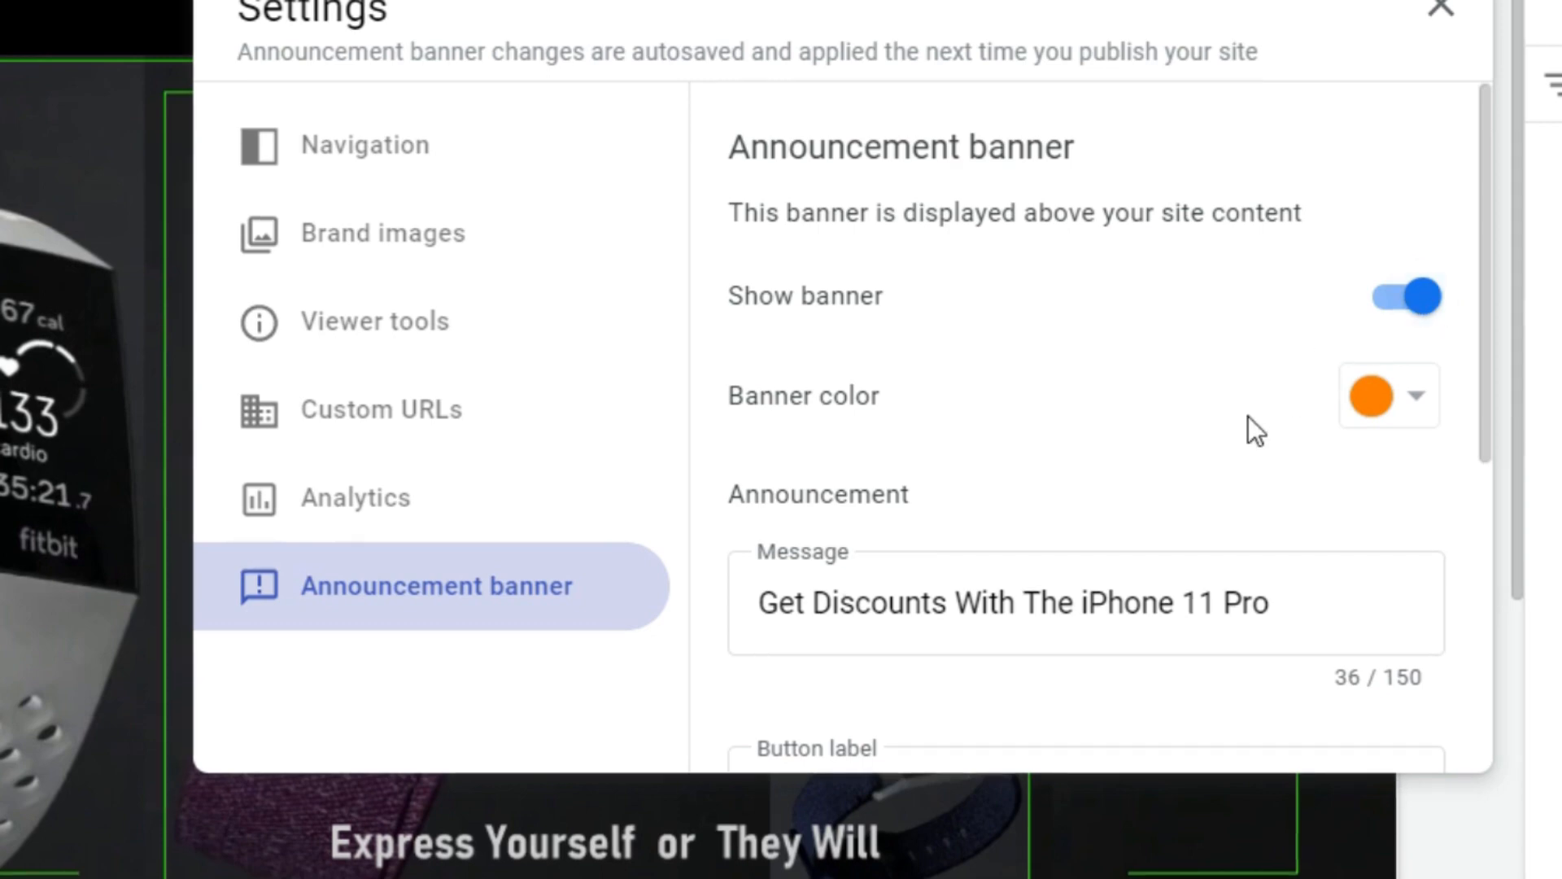
{"action": "scroll", "coordinate": [1248, 429], "scroll_direction": "down", "scroll_amount": 5}
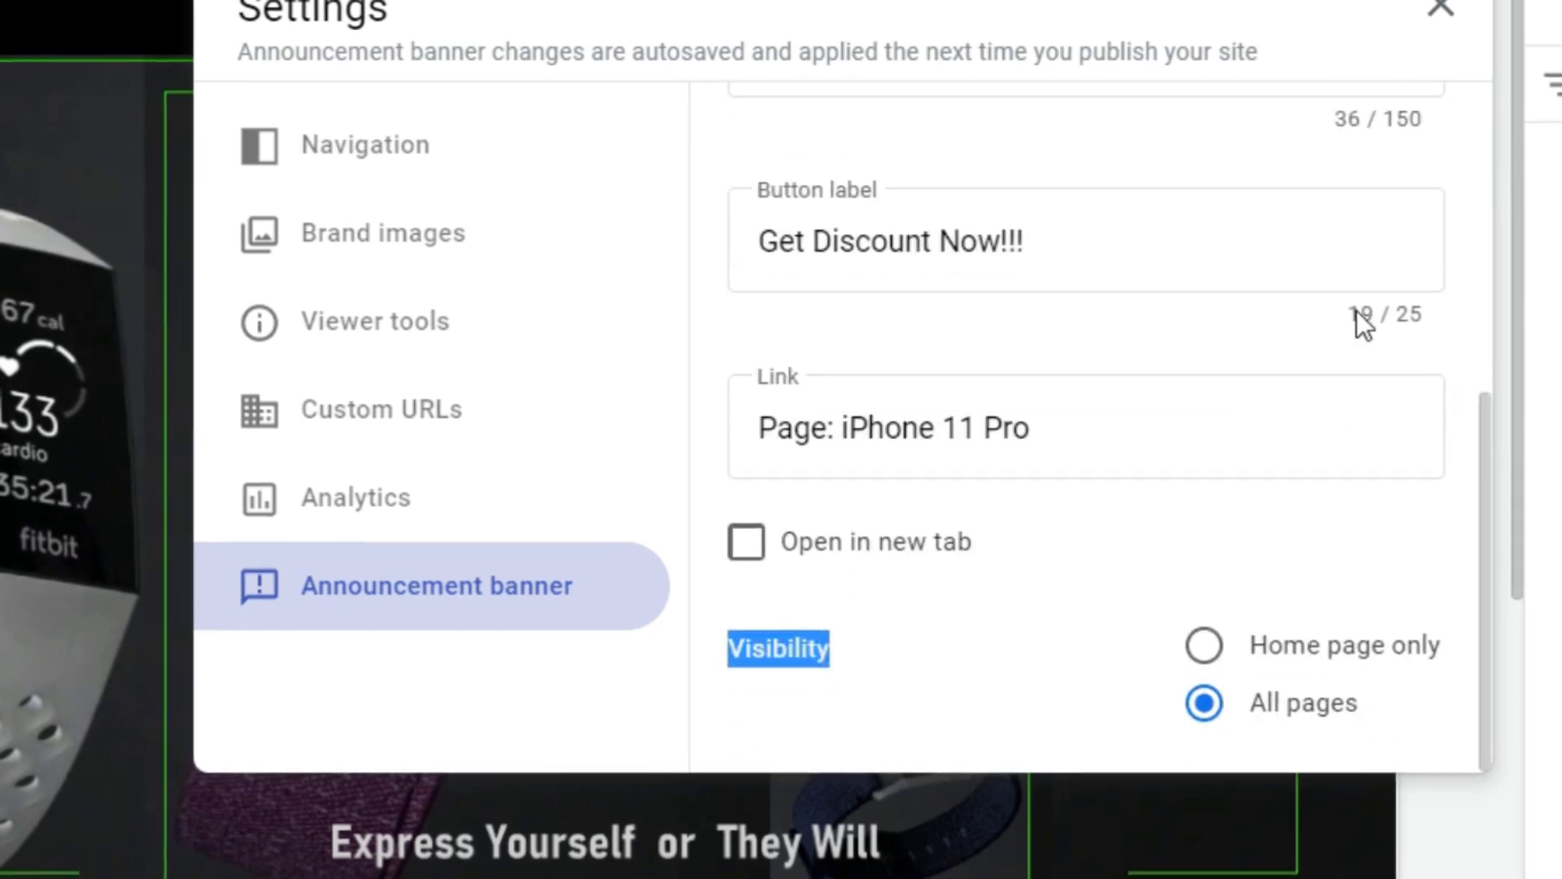
{"action": "scroll", "coordinate": [1321, 187], "scroll_direction": "up", "scroll_amount": 5}
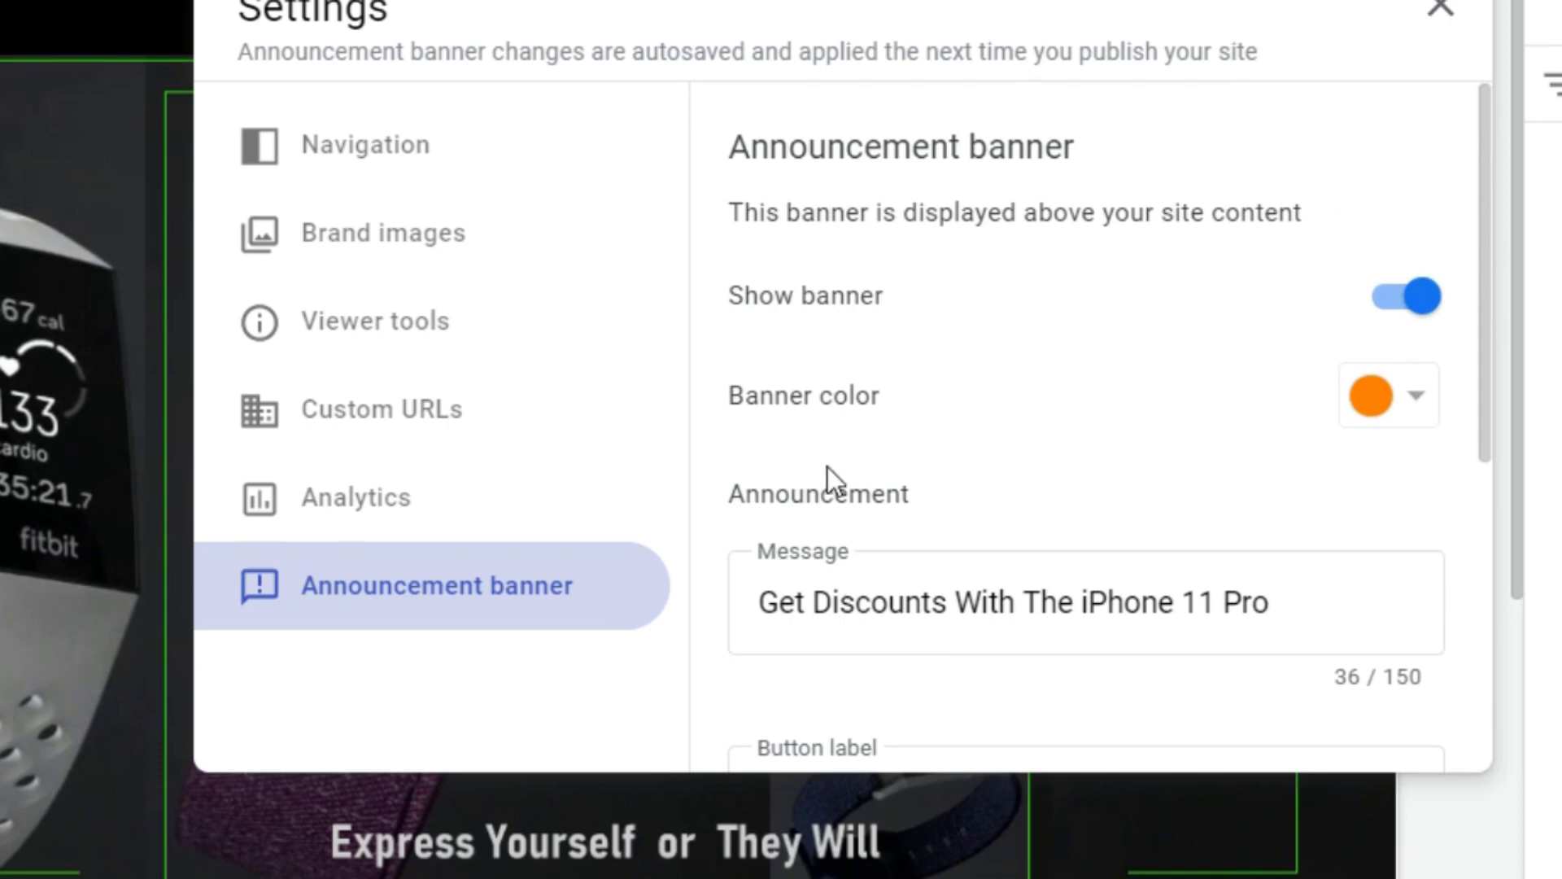
Review the announcement banner settings, close the site settings and check the banner message above the Home page.
{"action": "scroll", "coordinate": [828, 468], "scroll_direction": "down", "scroll_amount": 5}
{"action": "scroll", "coordinate": [1229, 635], "scroll_direction": "up", "scroll_amount": 5}
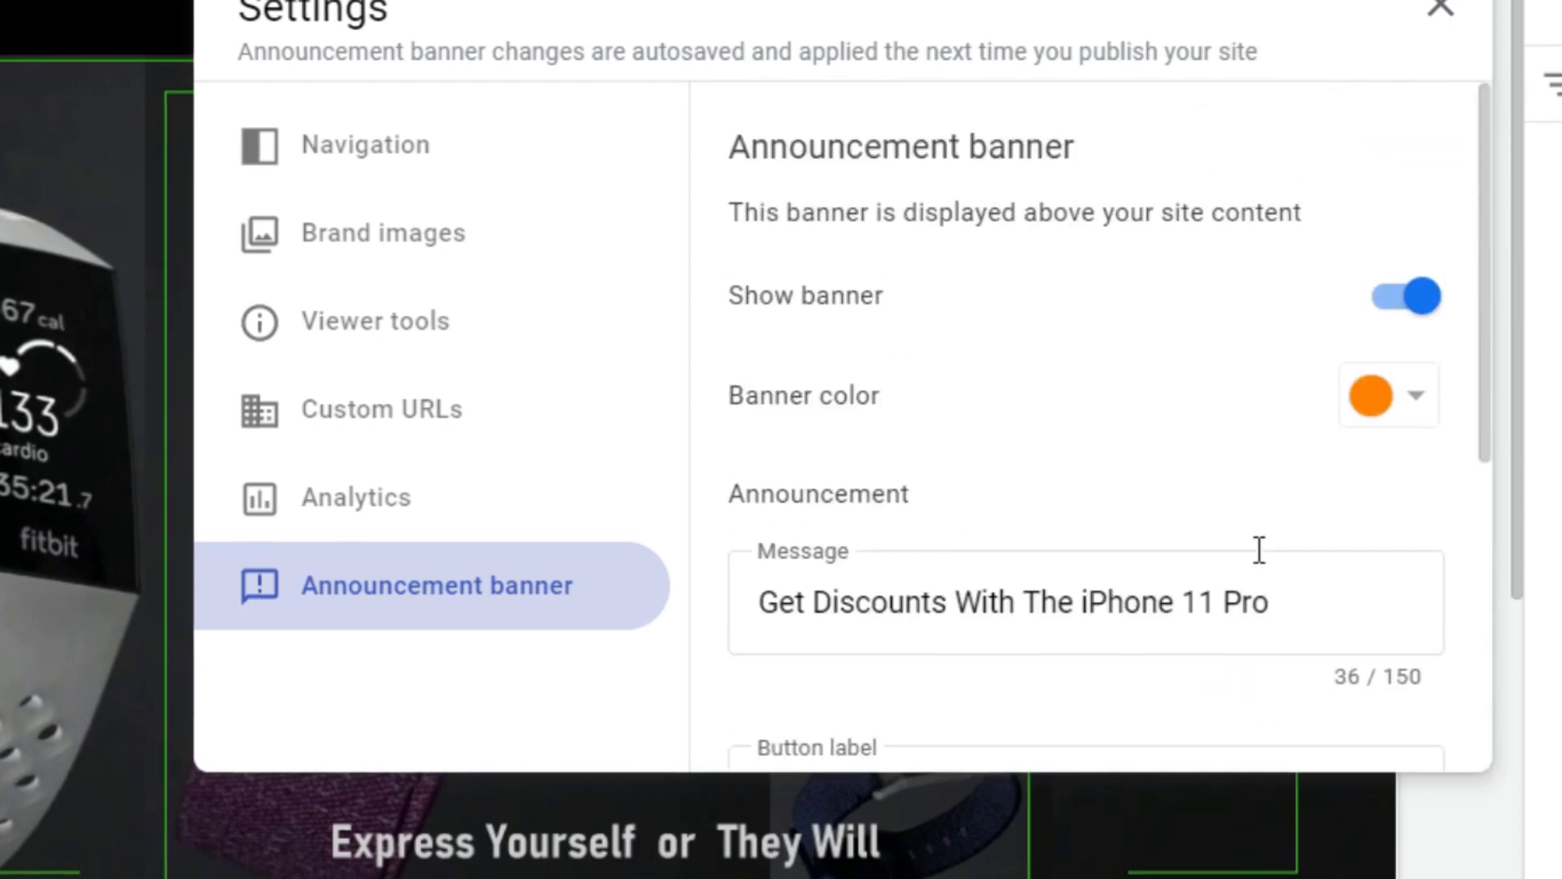
{"action": "left_click", "coordinate": [1440, 10]}
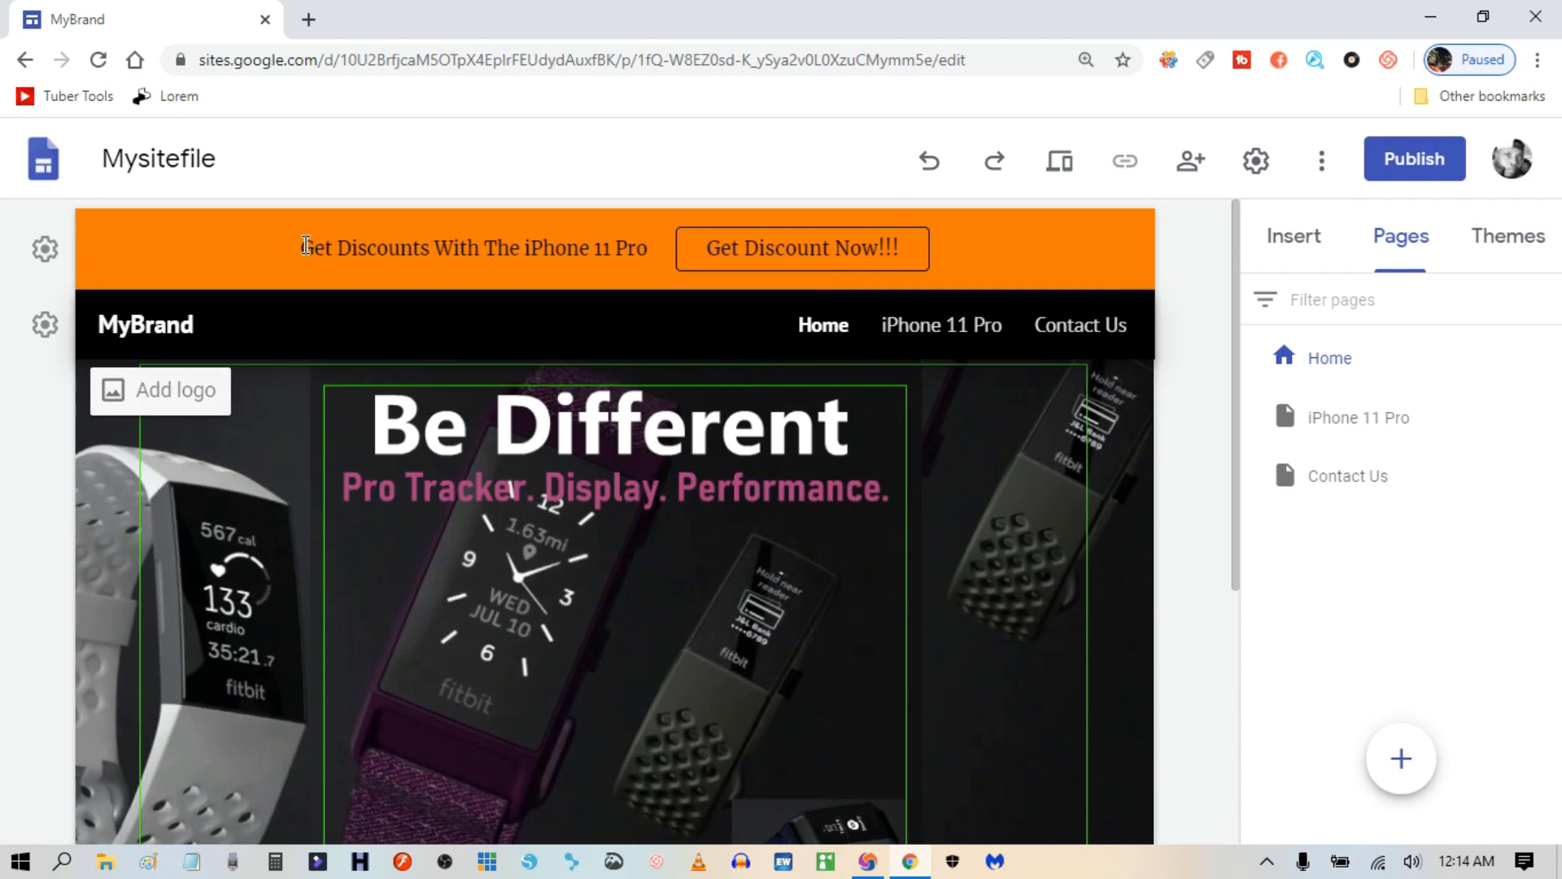
{"action": "left_click_drag", "start_coordinate": [303, 248], "coordinate": [655, 281]}
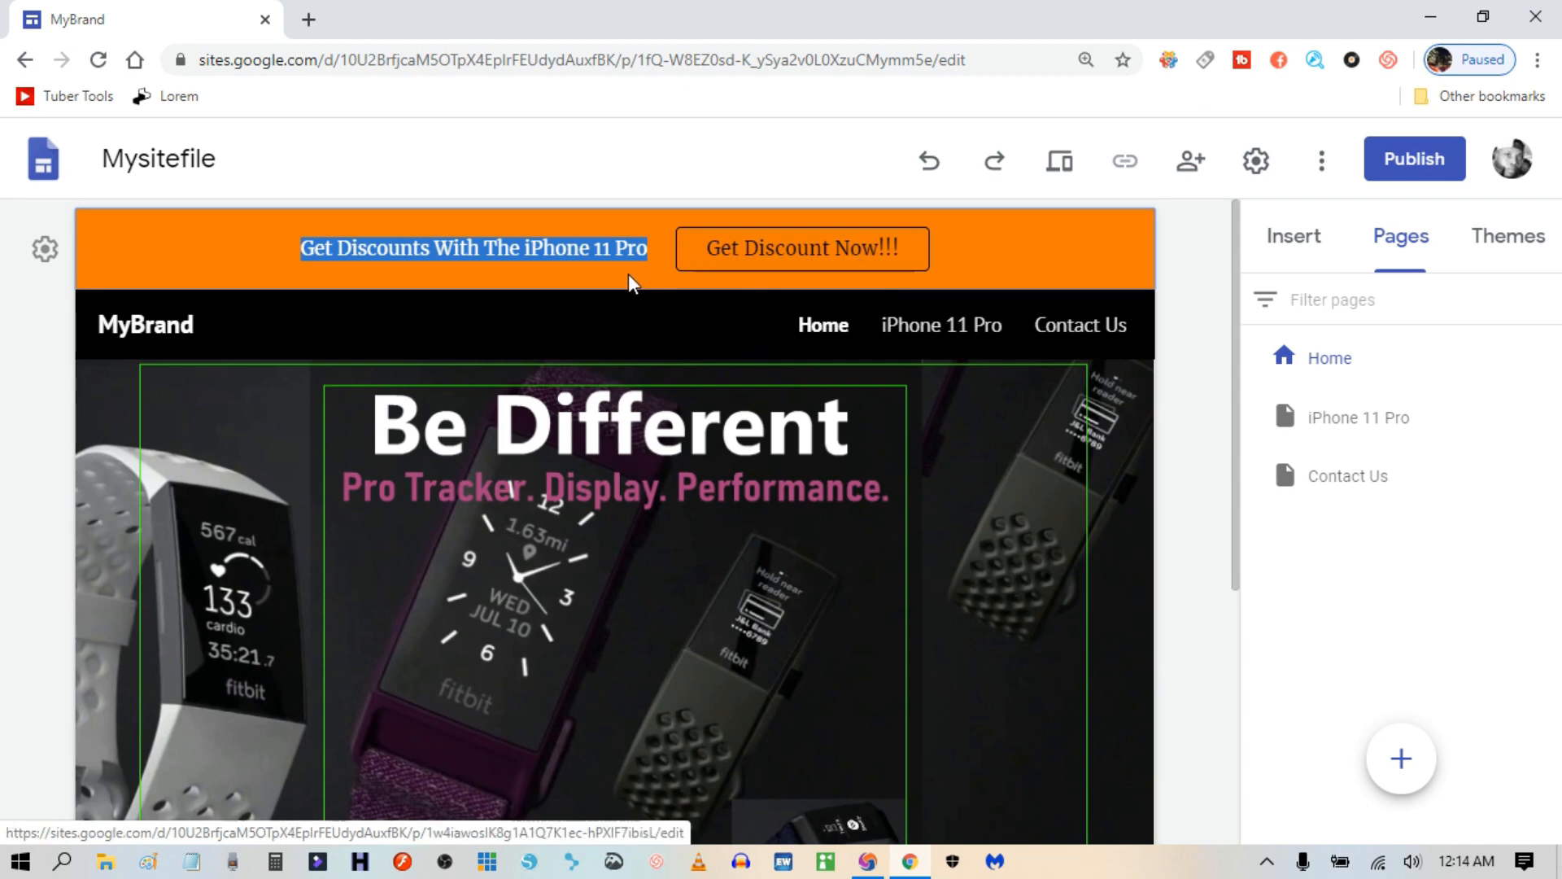
{"action": "left_click", "coordinate": [575, 236]}
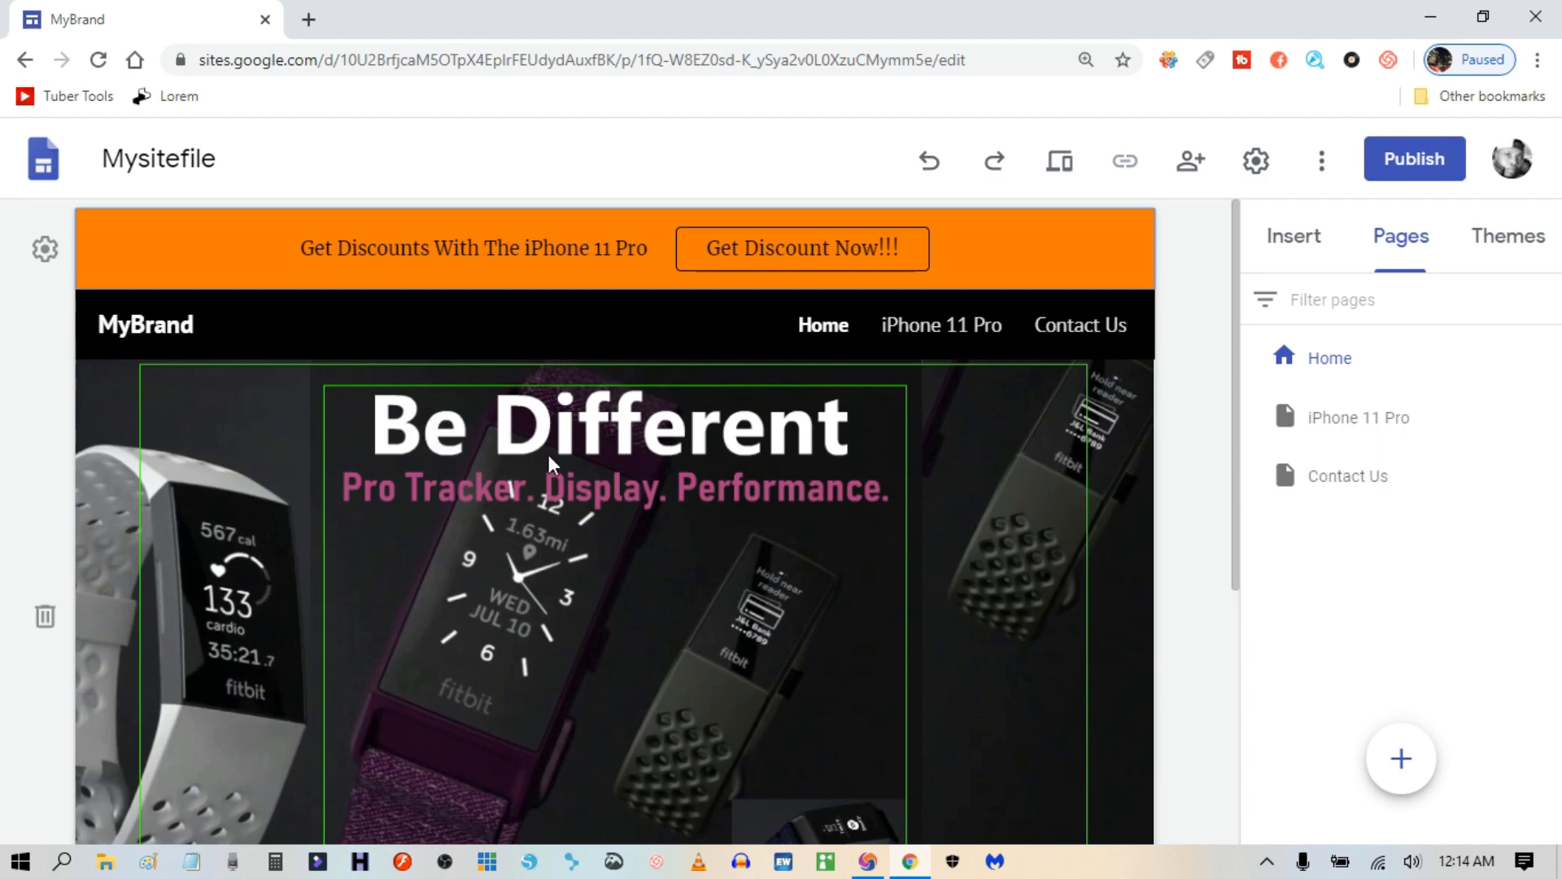
Test the banner's "Get Discount Now!!!" button, check the page title it leads to, and return to the Home page.
{"action": "left_click", "coordinate": [742, 251]}
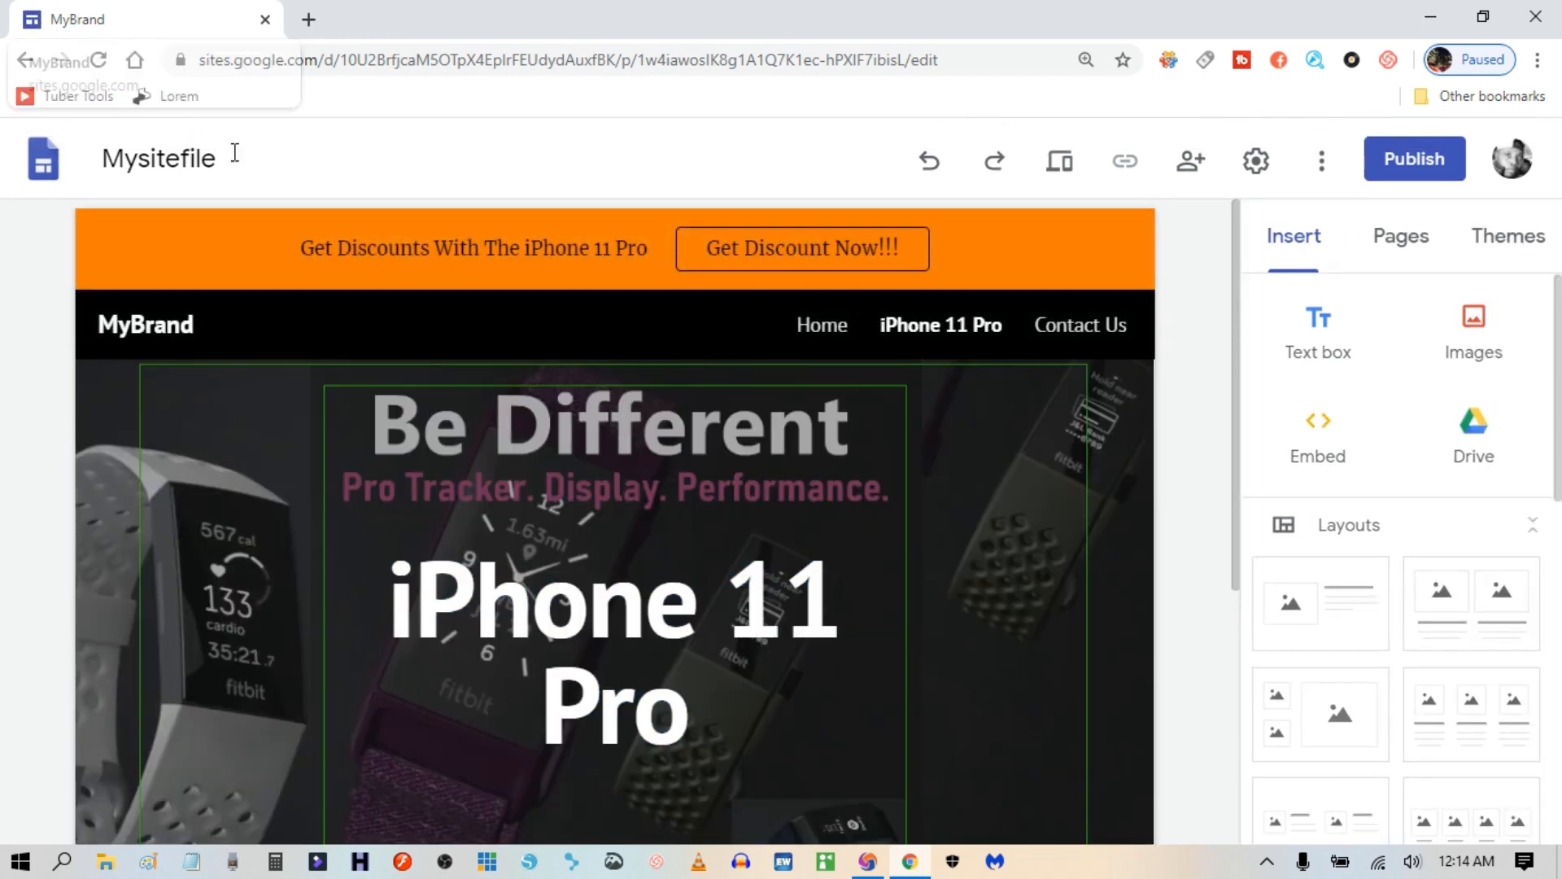
{"action": "left_click_drag", "start_coordinate": [391, 597], "coordinate": [795, 711]}
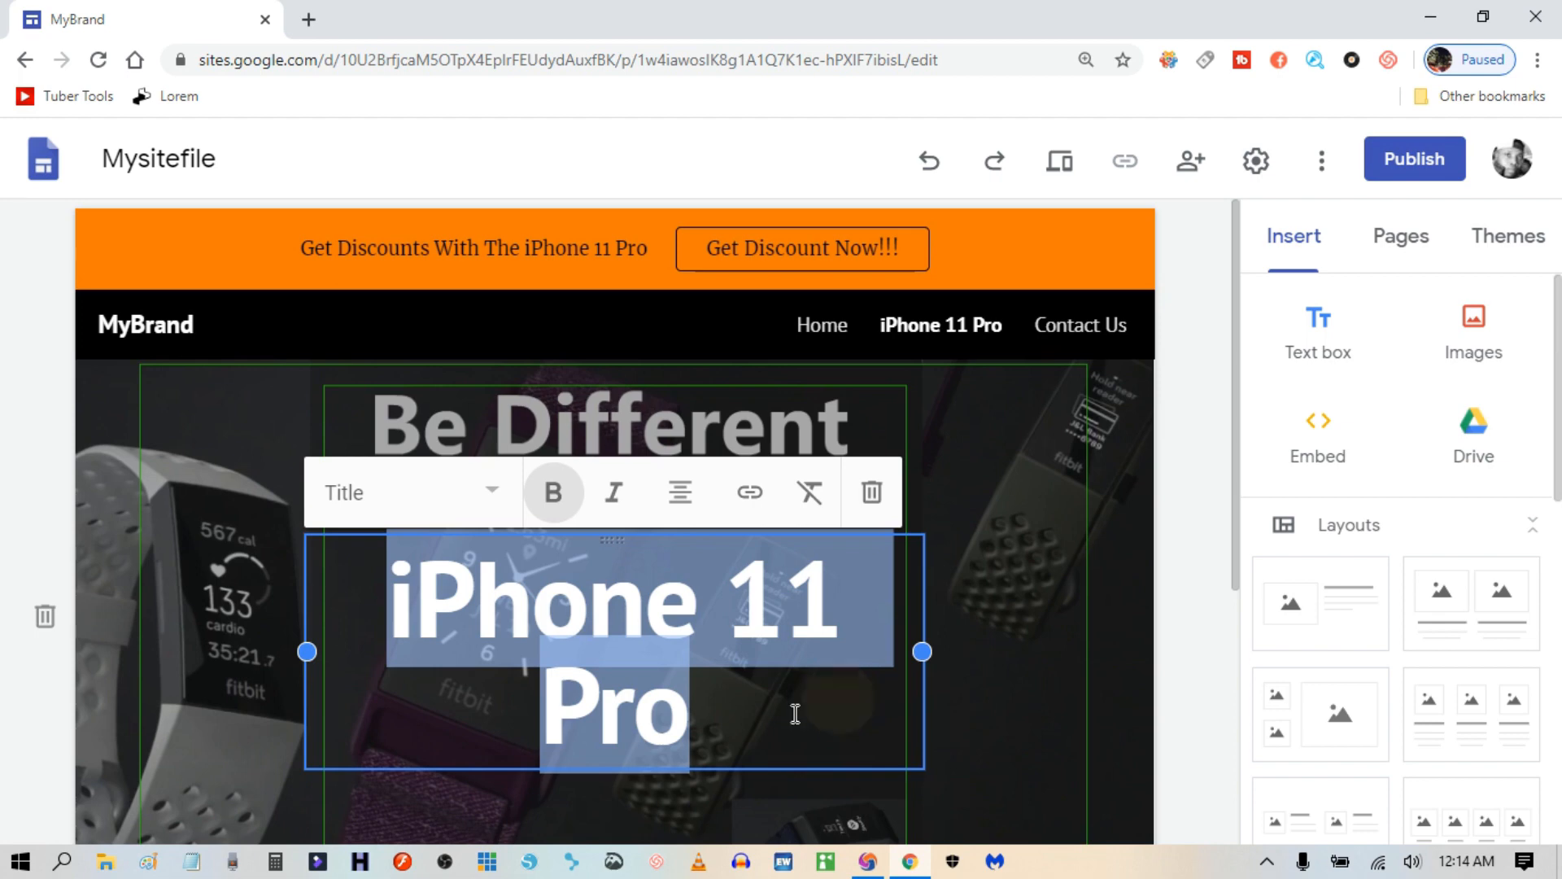
{"action": "left_click", "coordinate": [795, 711]}
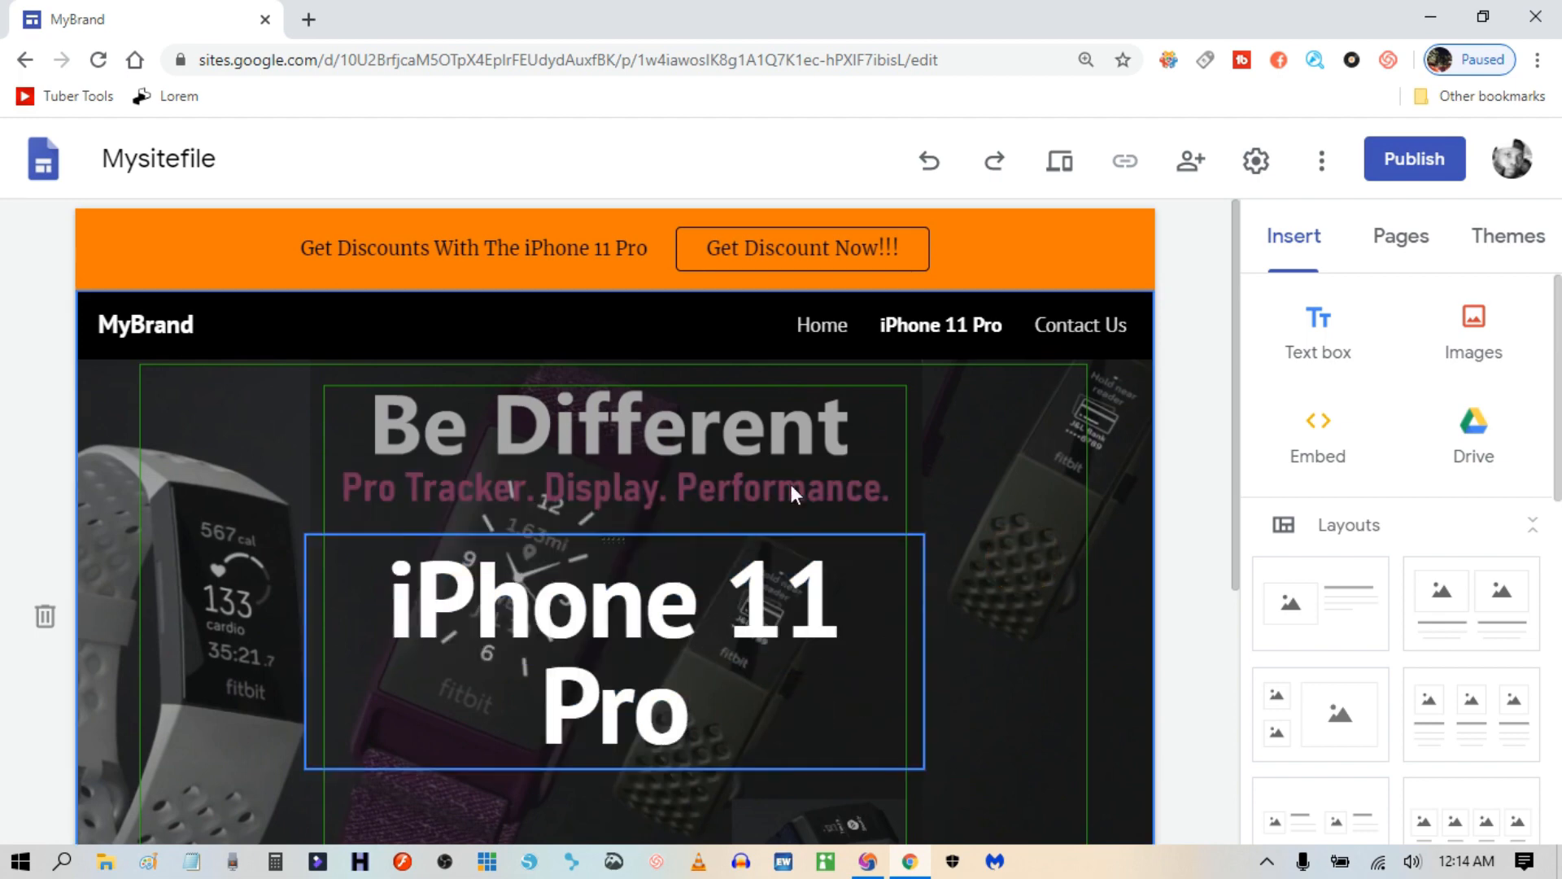
{"action": "left_click", "coordinate": [822, 329]}
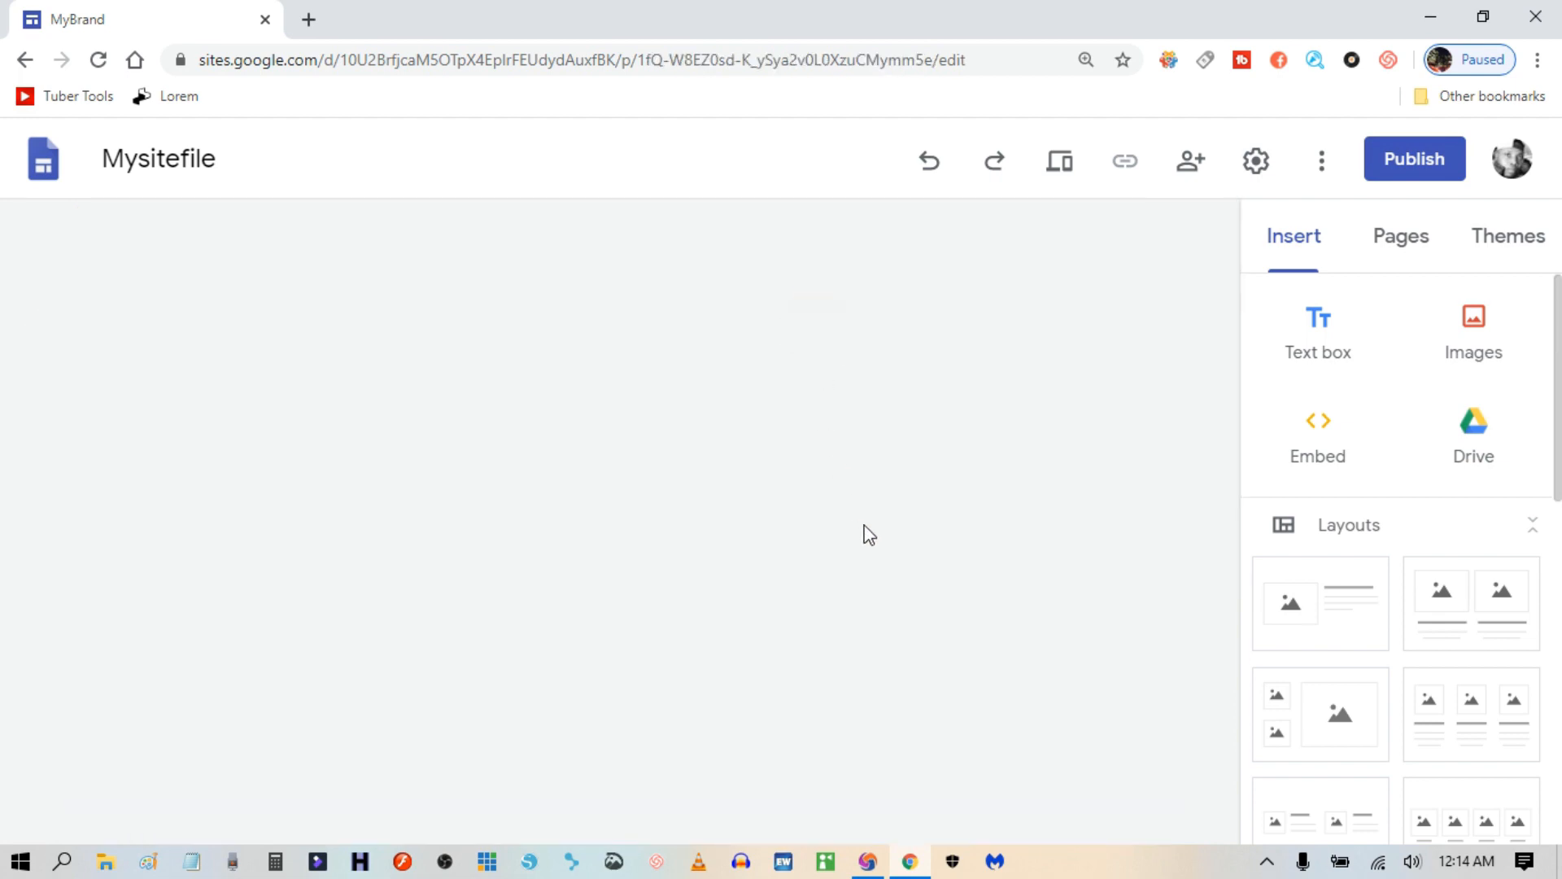
{"action": "scroll", "coordinate": [783, 560], "scroll_direction": "down", "scroll_amount": 5}
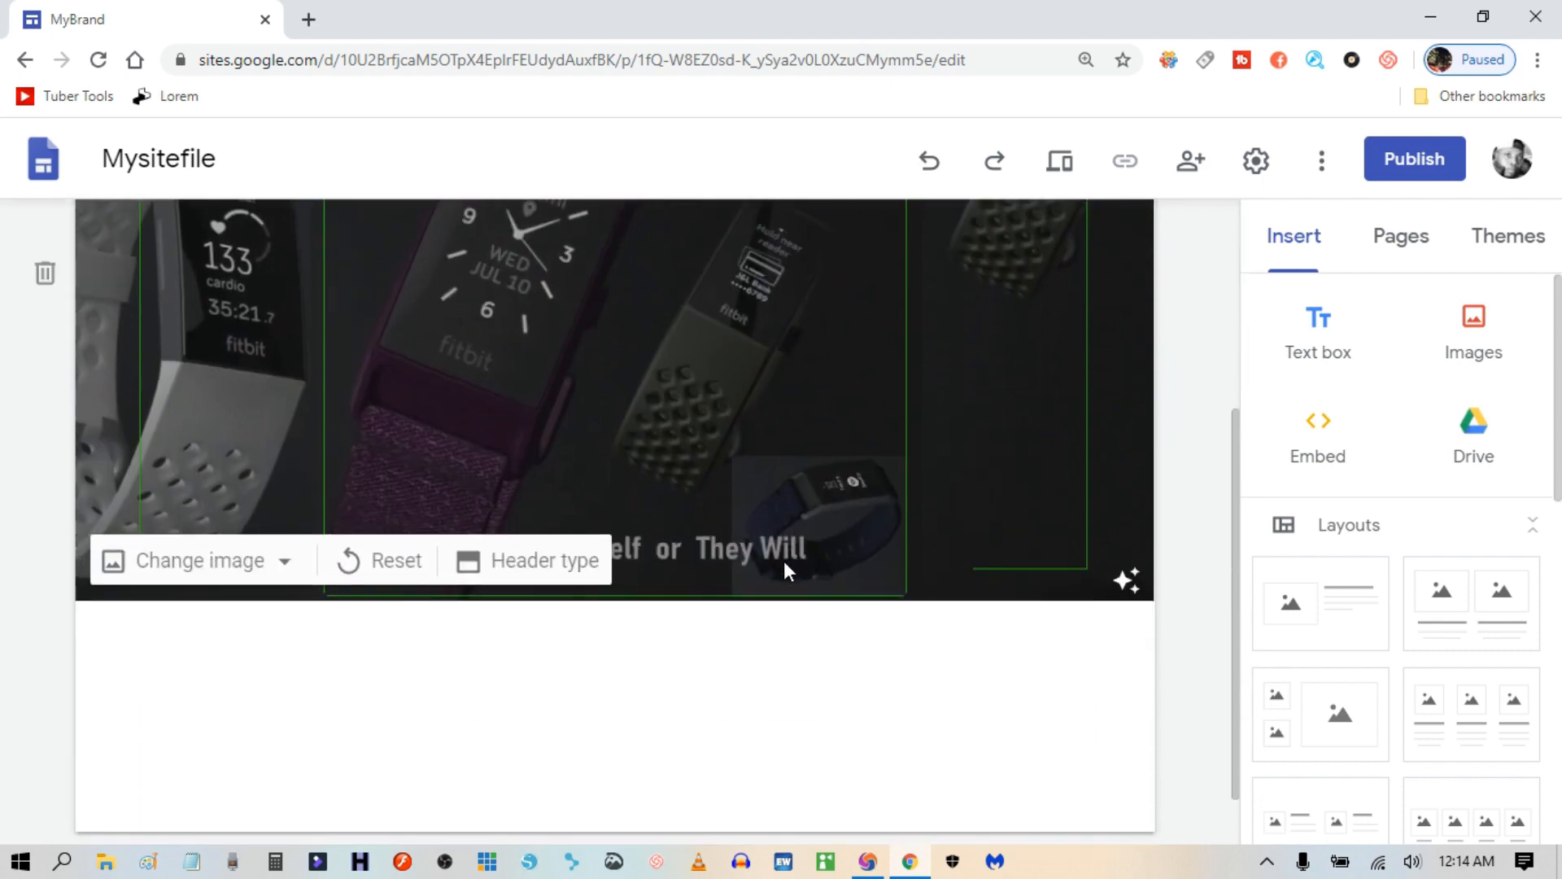
{"action": "scroll", "coordinate": [784, 560], "scroll_direction": "up", "scroll_amount": 5}
Go to the iPhone 11 Pro page through the banner's button and delete the page title from its header.
{"action": "left_click", "coordinate": [774, 248]}
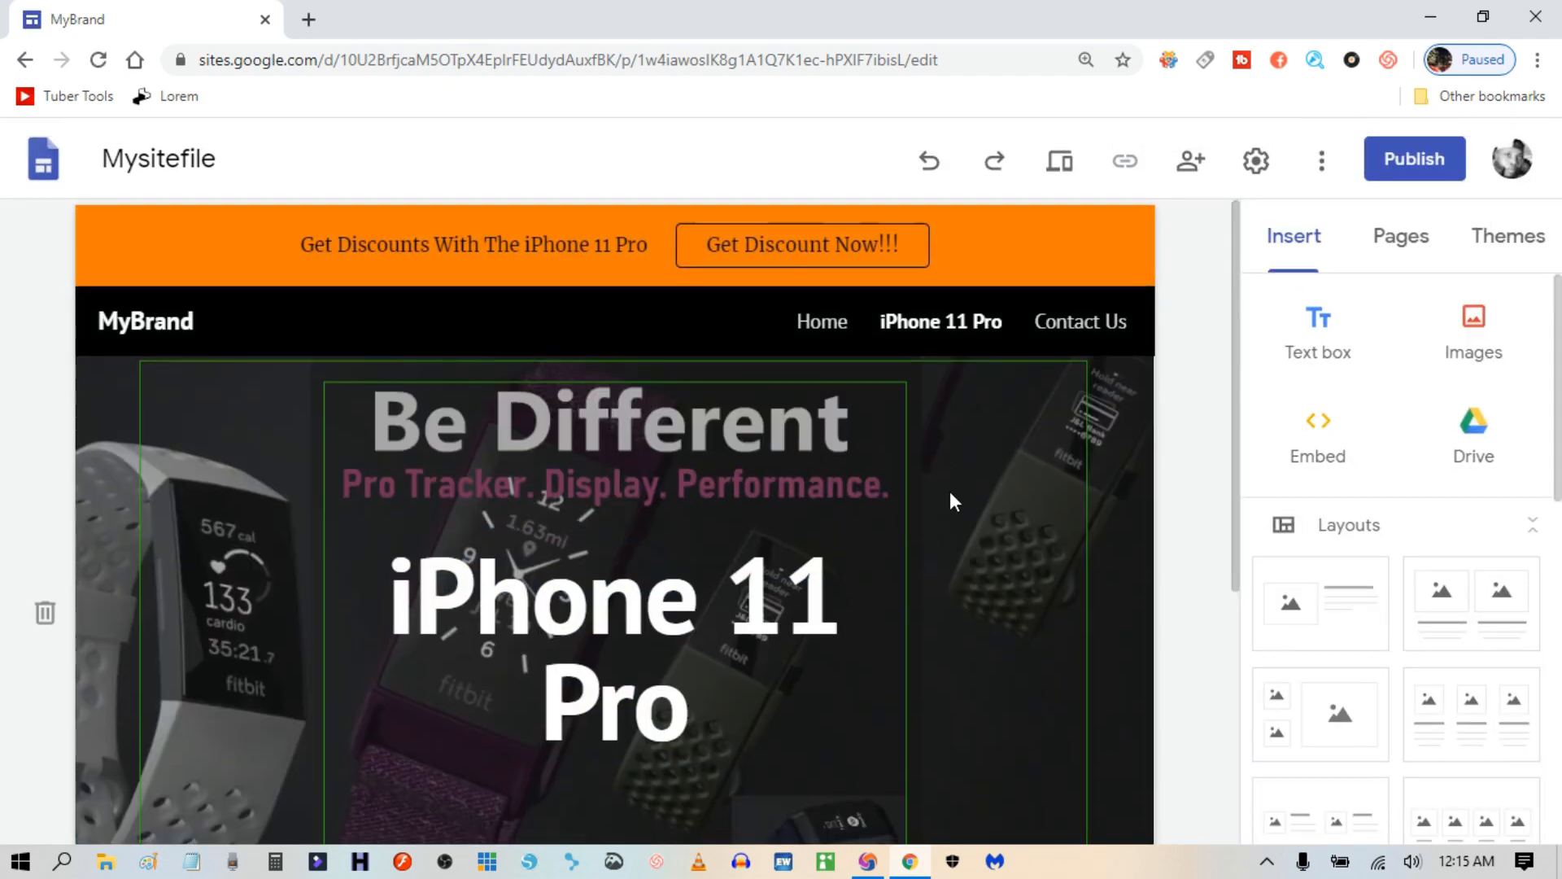
{"action": "scroll", "coordinate": [1017, 456], "scroll_direction": "down", "scroll_amount": 3}
{"action": "scroll", "coordinate": [992, 513], "scroll_direction": "up", "scroll_amount": 3}
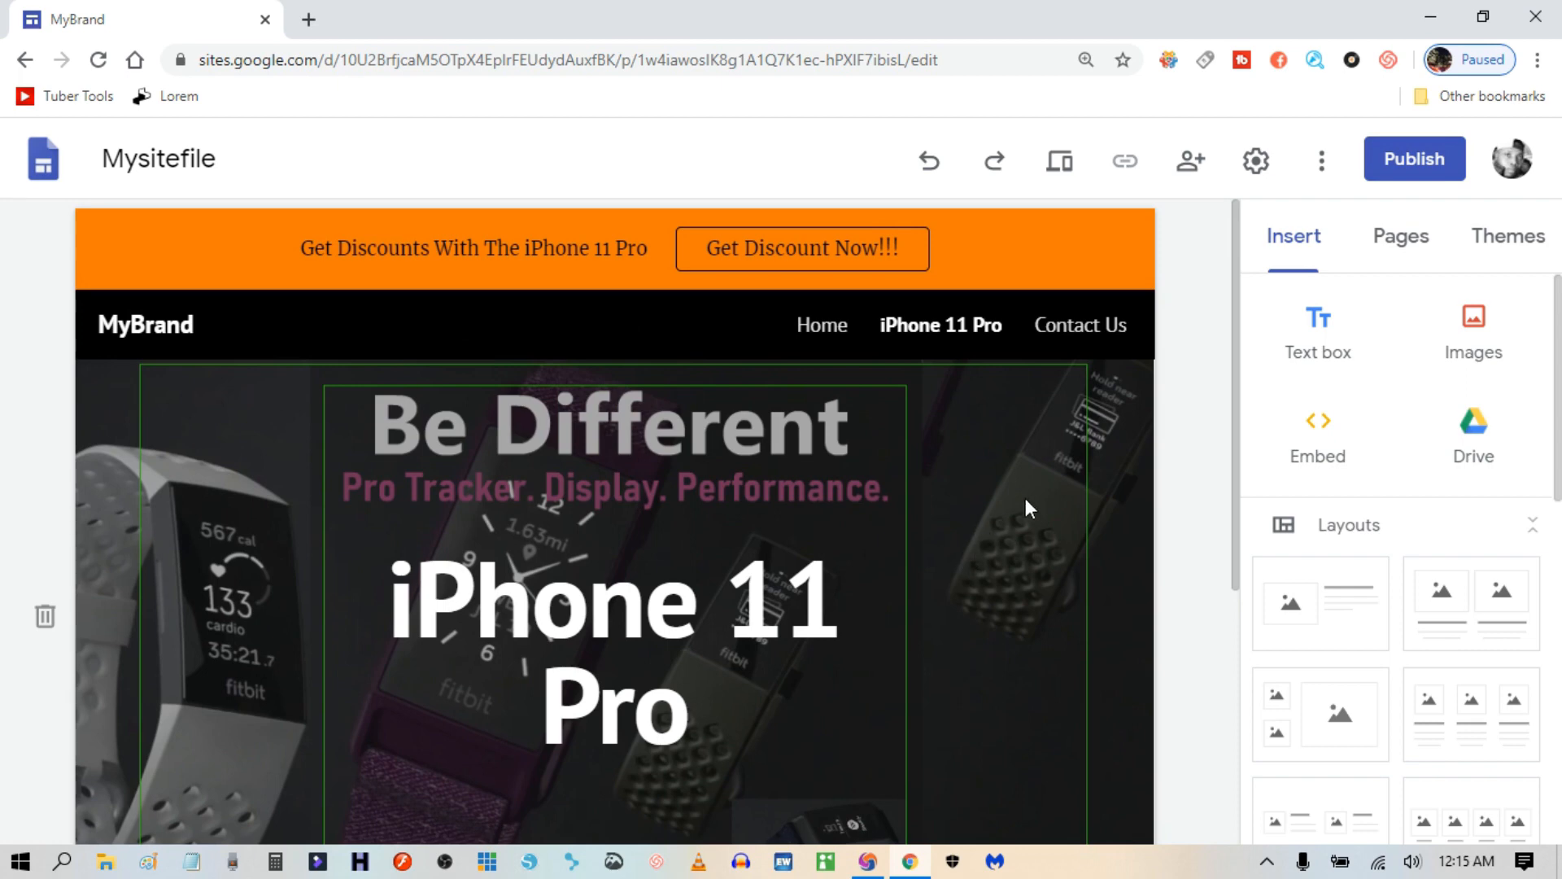
{"action": "left_click", "coordinate": [1023, 491]}
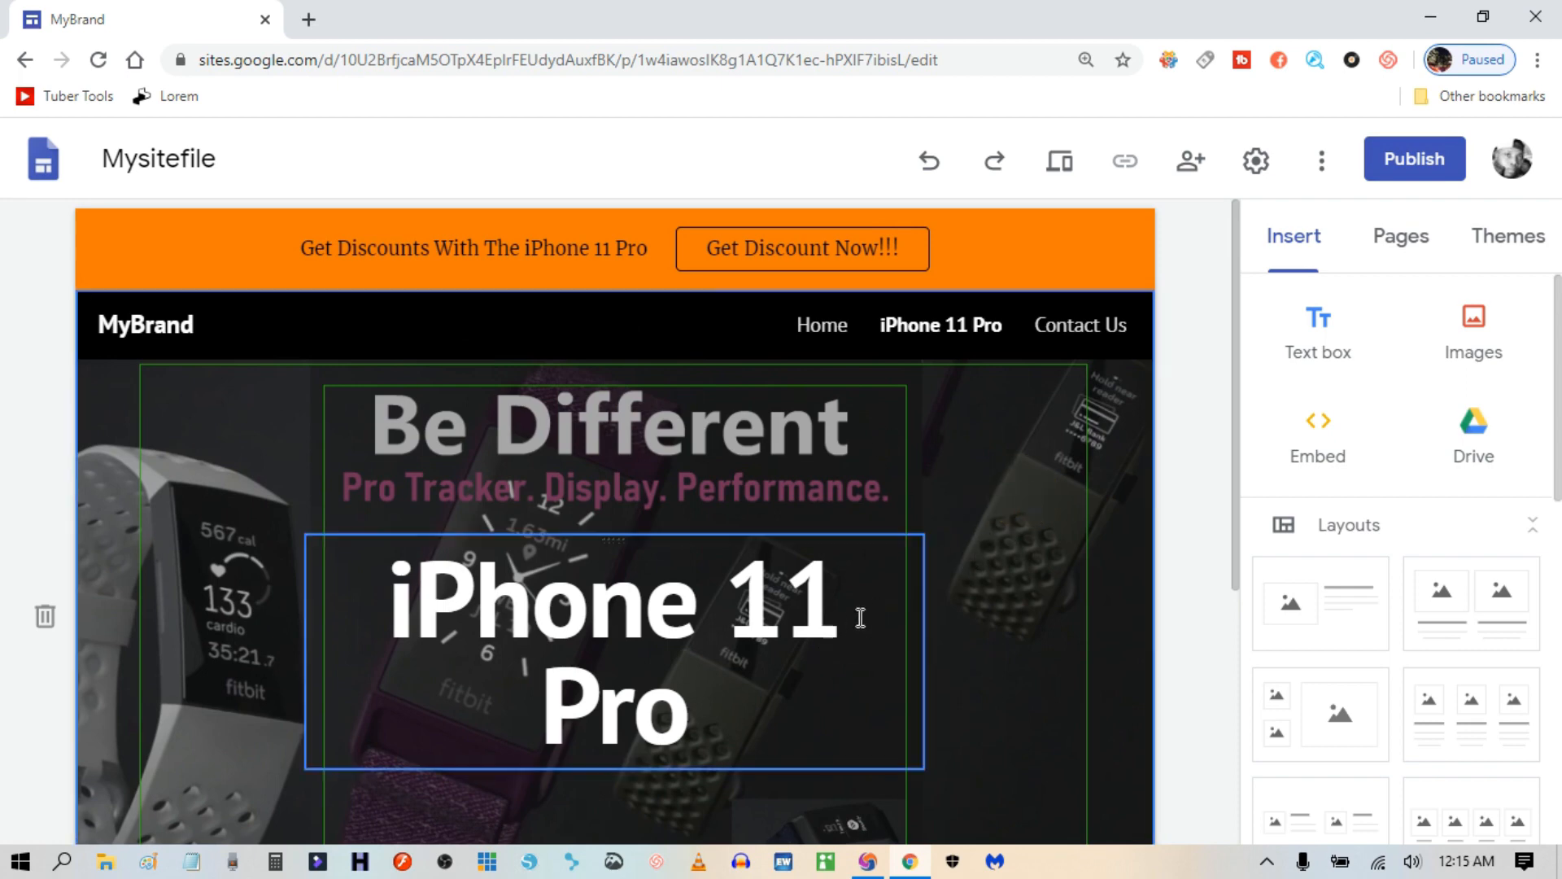
{"action": "scroll", "coordinate": [1002, 509], "scroll_direction": "down", "scroll_amount": 1}
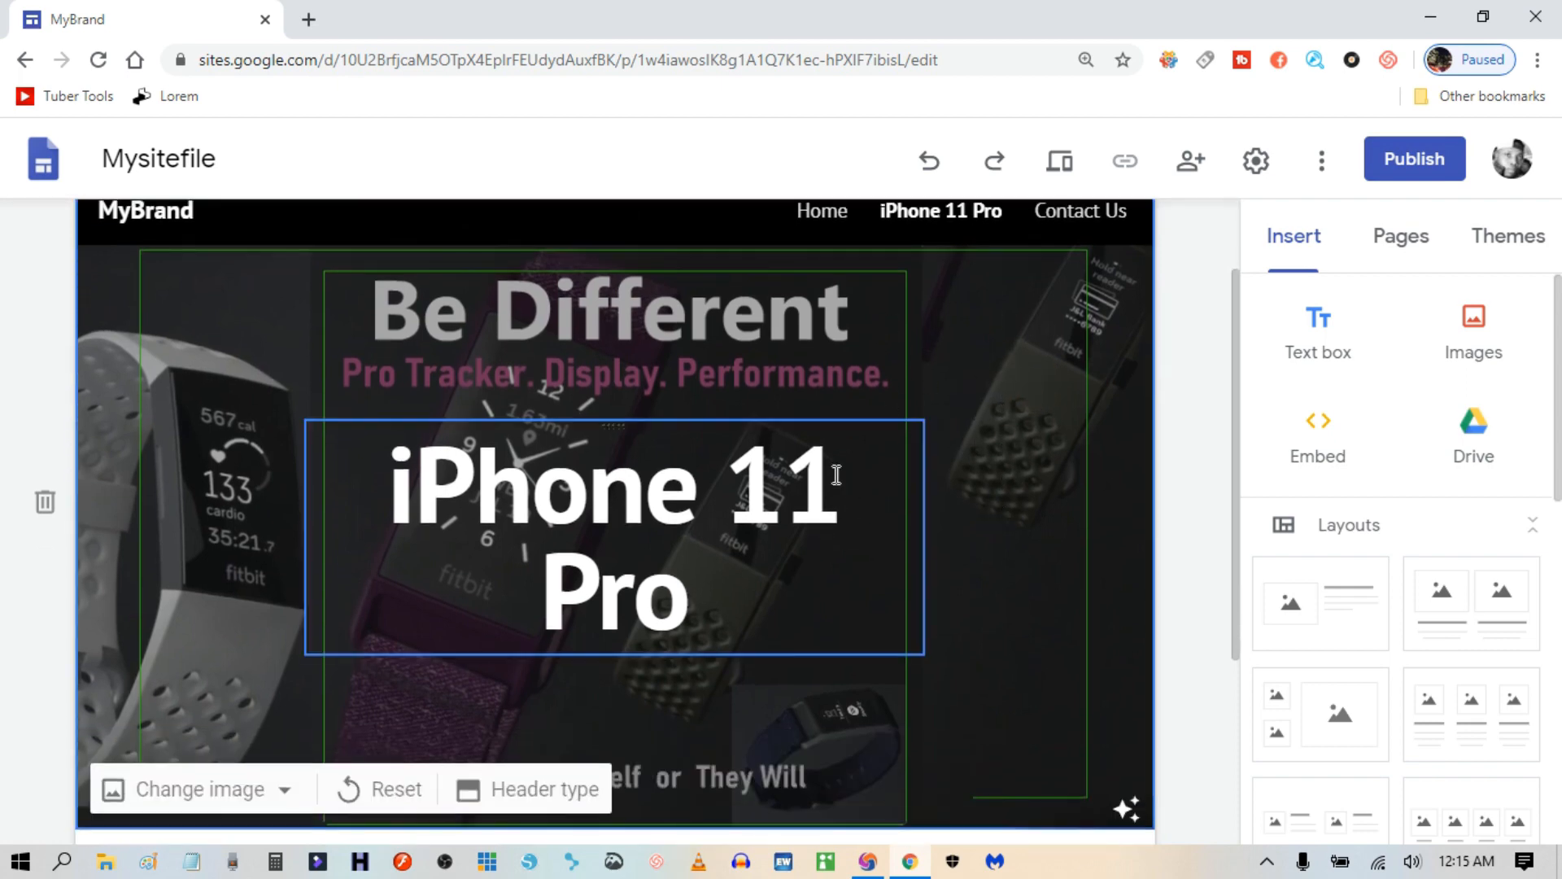
{"action": "left_click", "coordinate": [789, 506]}
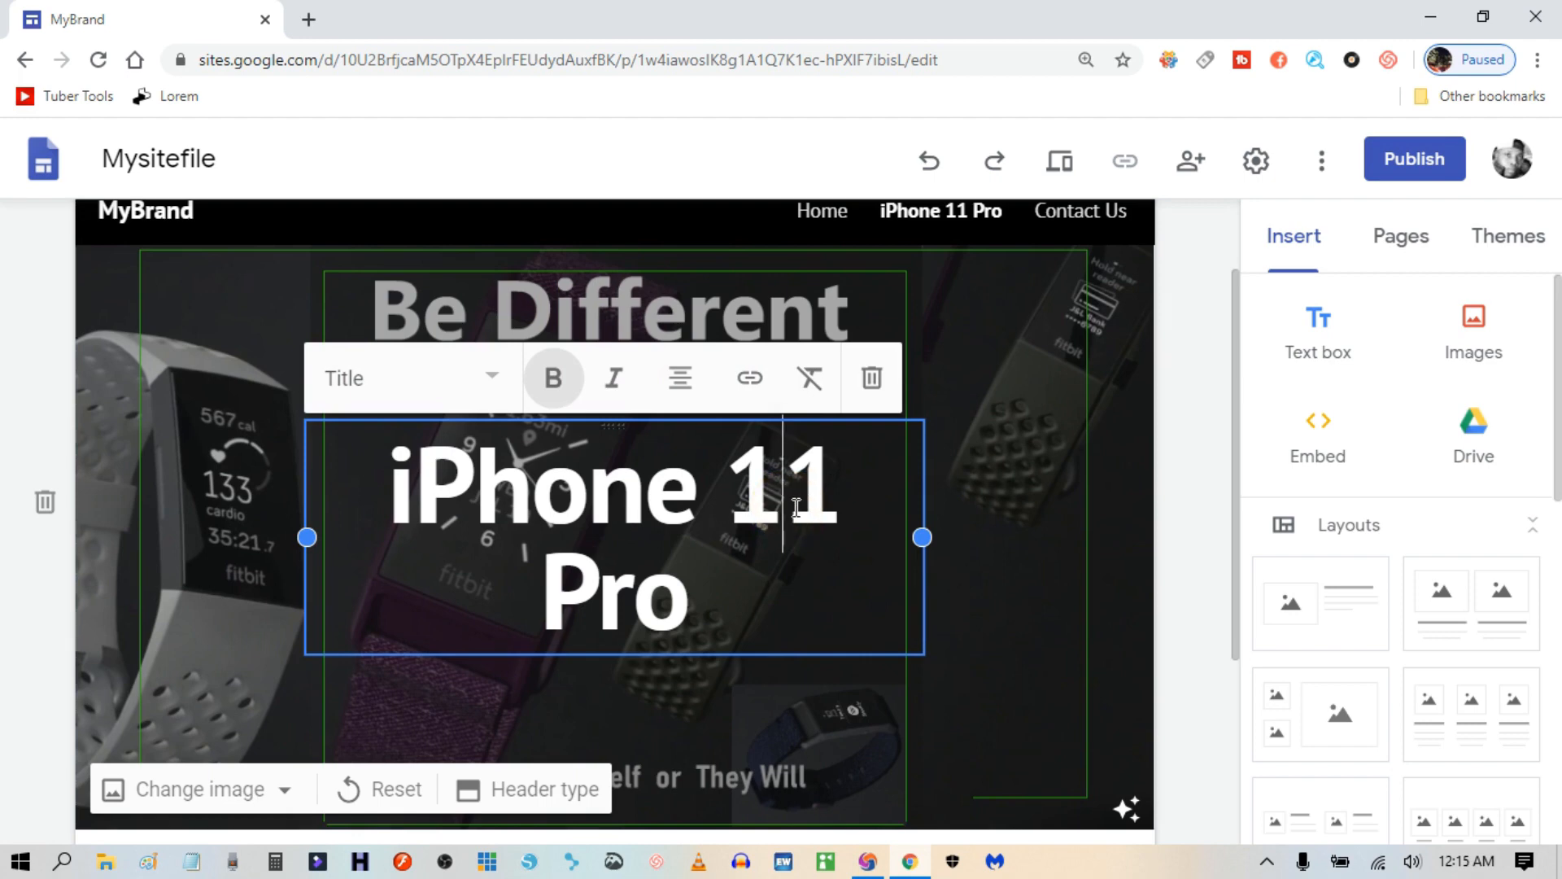
{"action": "left_click", "coordinate": [874, 385]}
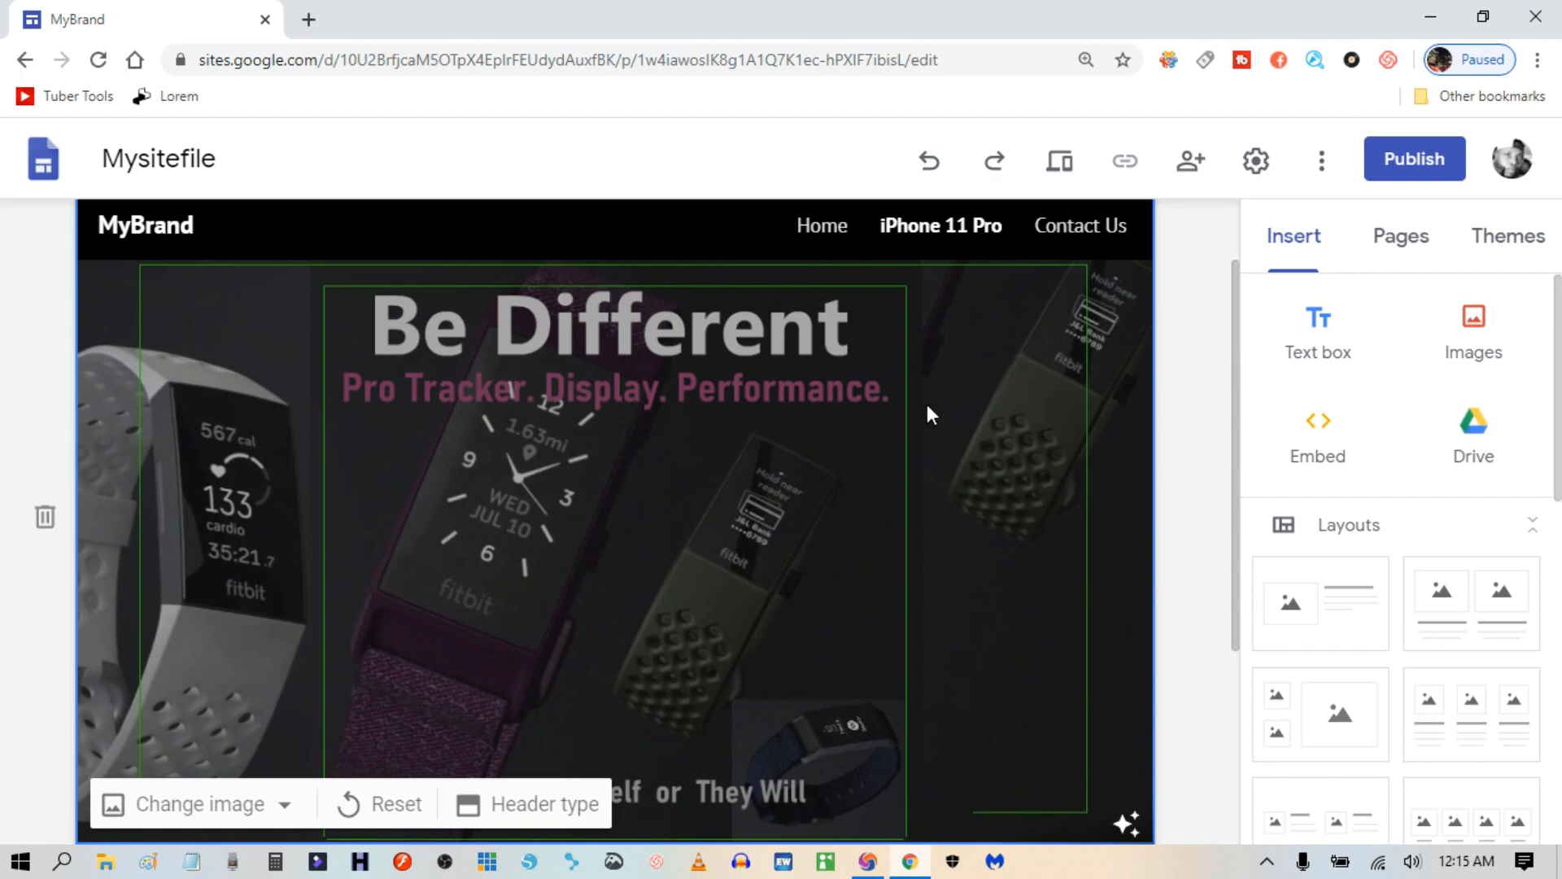
{"action": "left_click", "coordinate": [817, 235]}
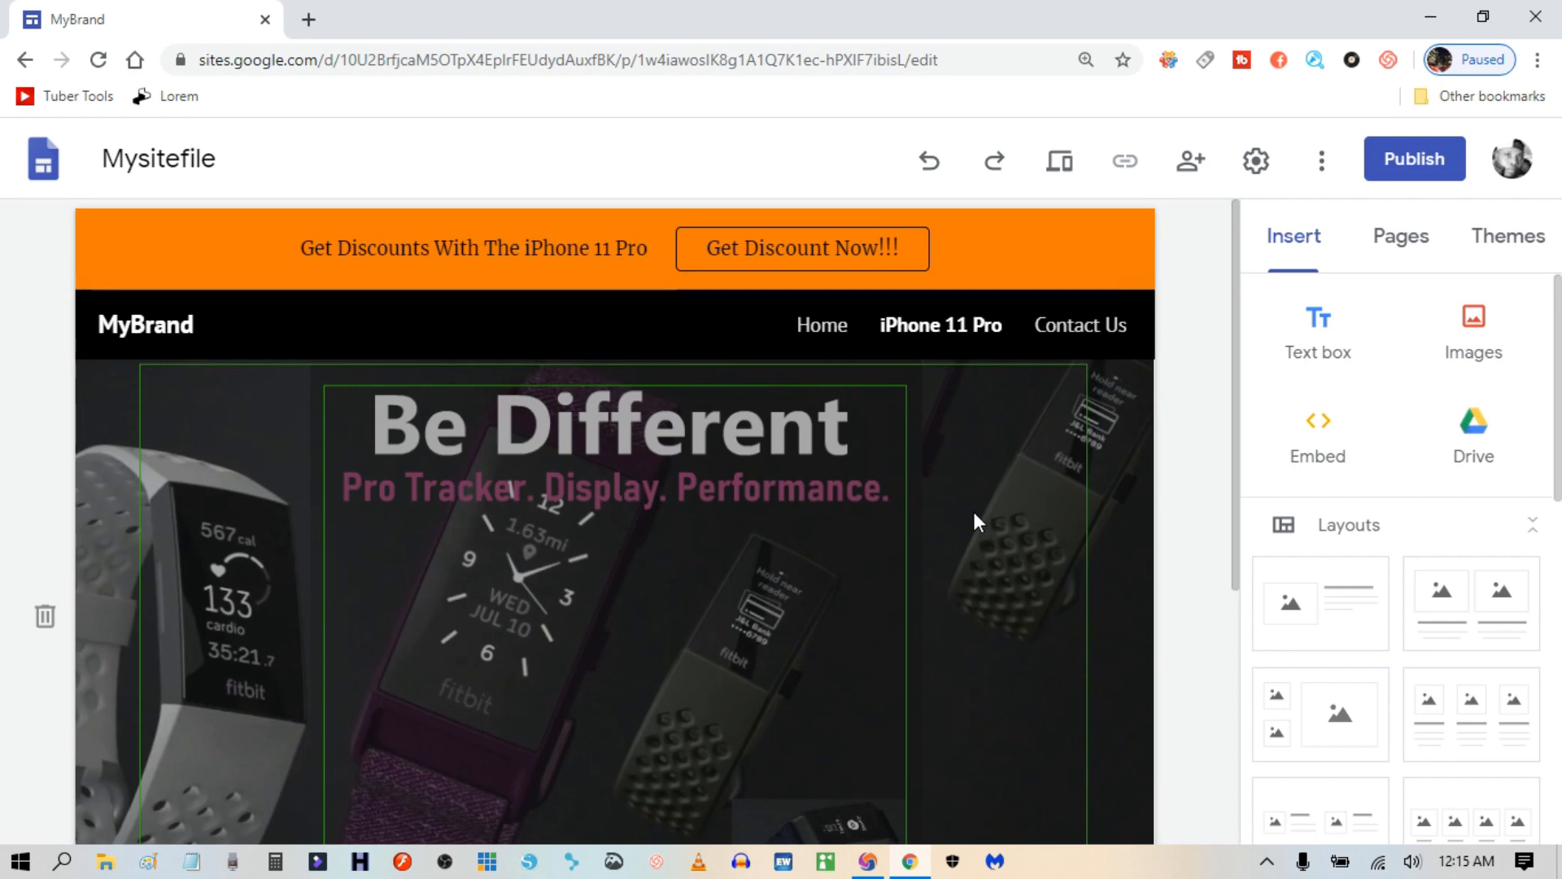
Replace the iPhone 11 Pro page's header image with the uploaded file LargeTheme_Gsites_HomeBanner_Template.
{"action": "scroll", "coordinate": [974, 509], "scroll_direction": "down", "scroll_amount": 4}
{"action": "scroll", "coordinate": [975, 496], "scroll_direction": "up", "scroll_amount": 3}
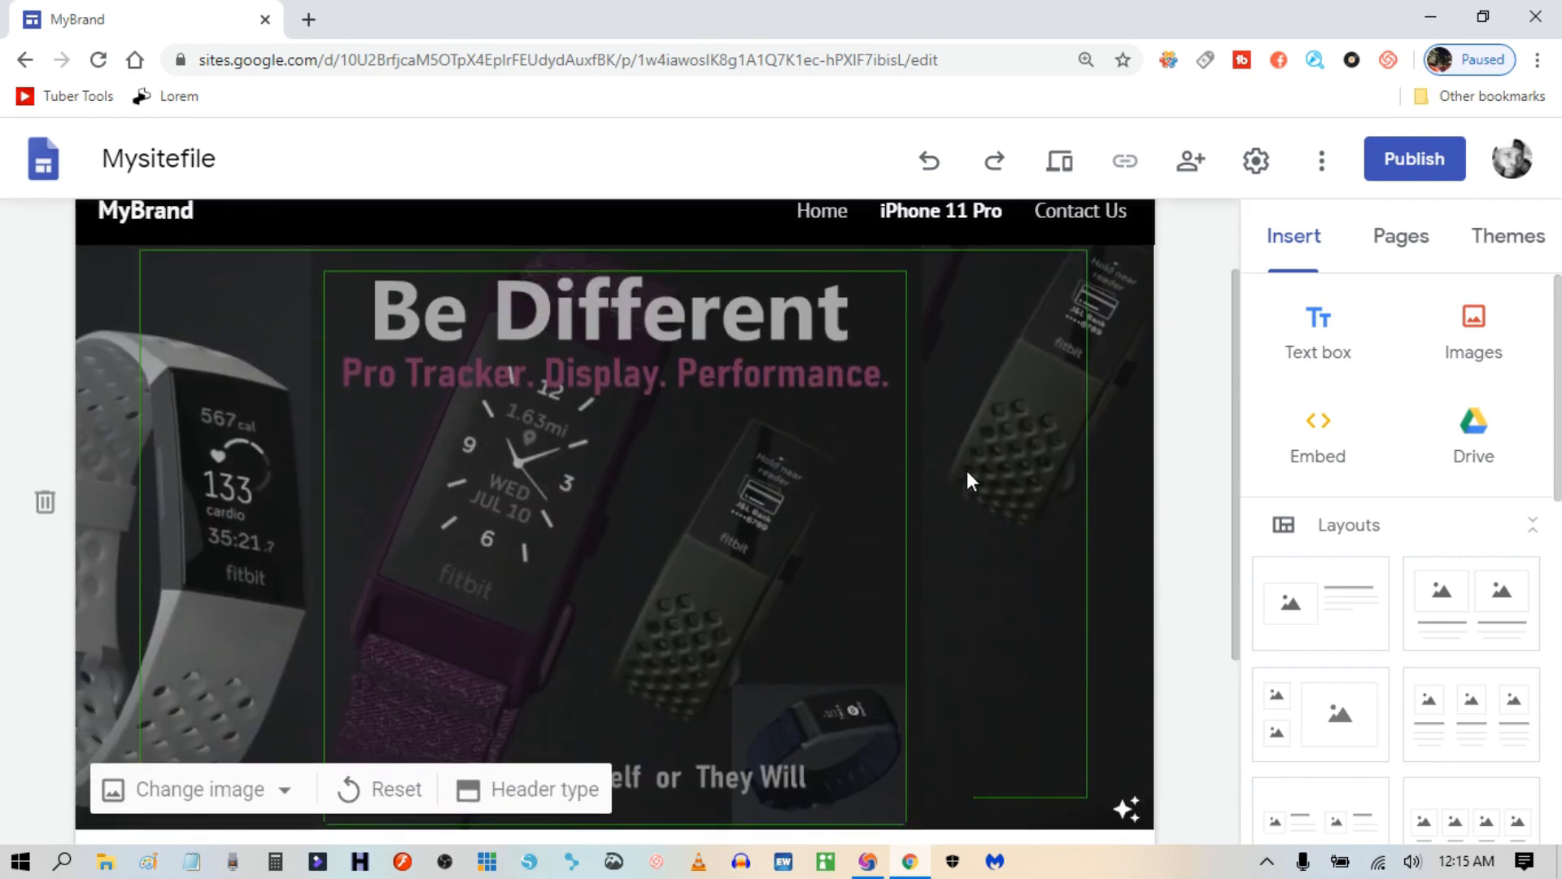
{"action": "scroll", "coordinate": [968, 460], "scroll_direction": "up", "scroll_amount": 1}
{"action": "scroll", "coordinate": [952, 456], "scroll_direction": "down", "scroll_amount": 4}
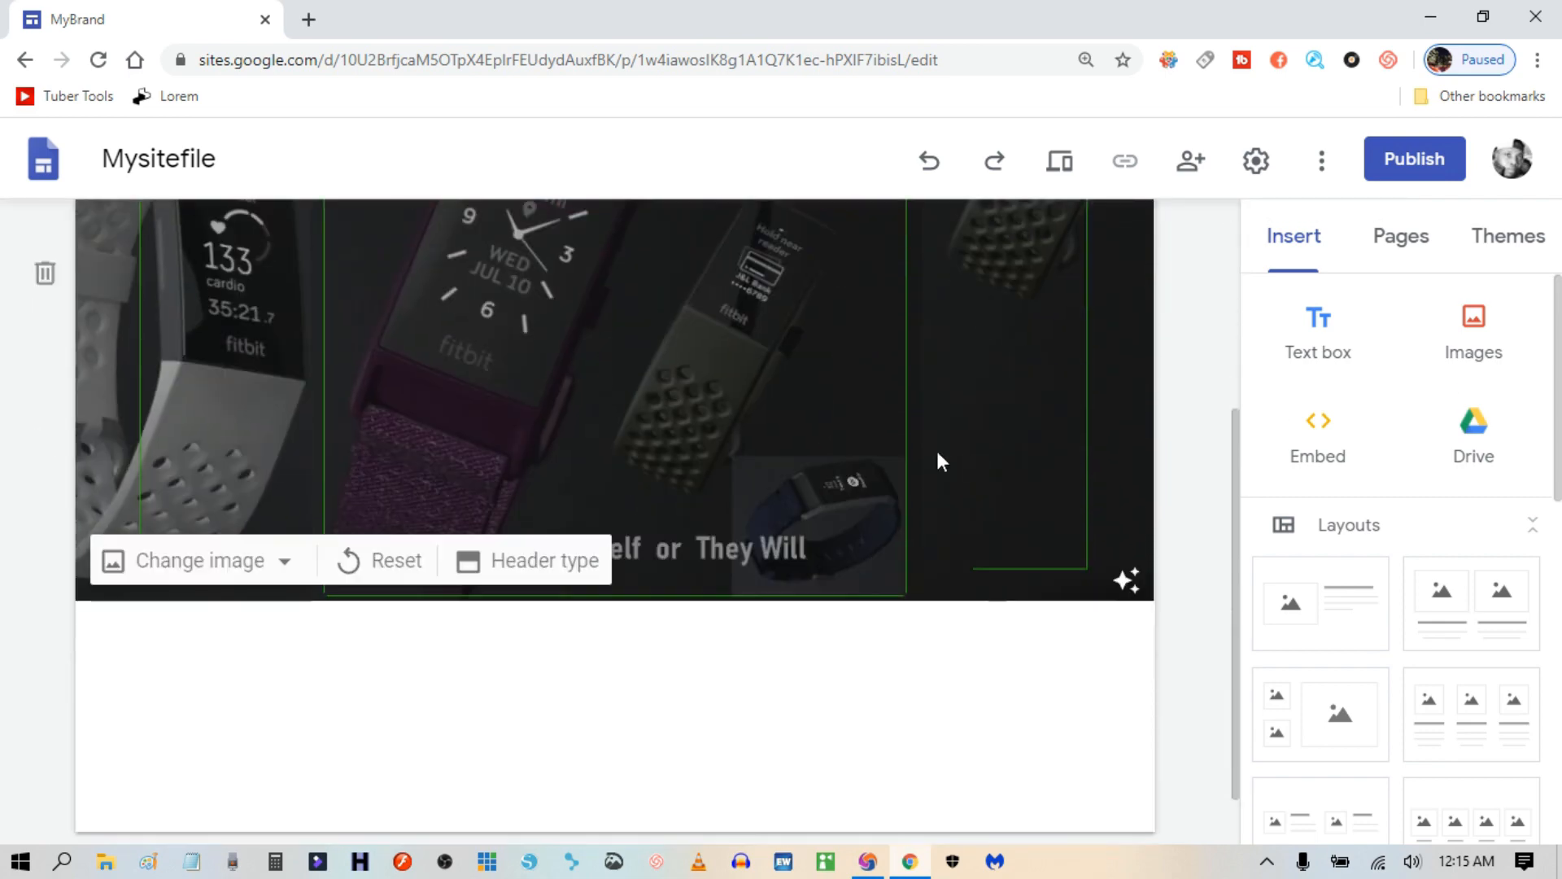
{"action": "left_click", "coordinate": [287, 567]}
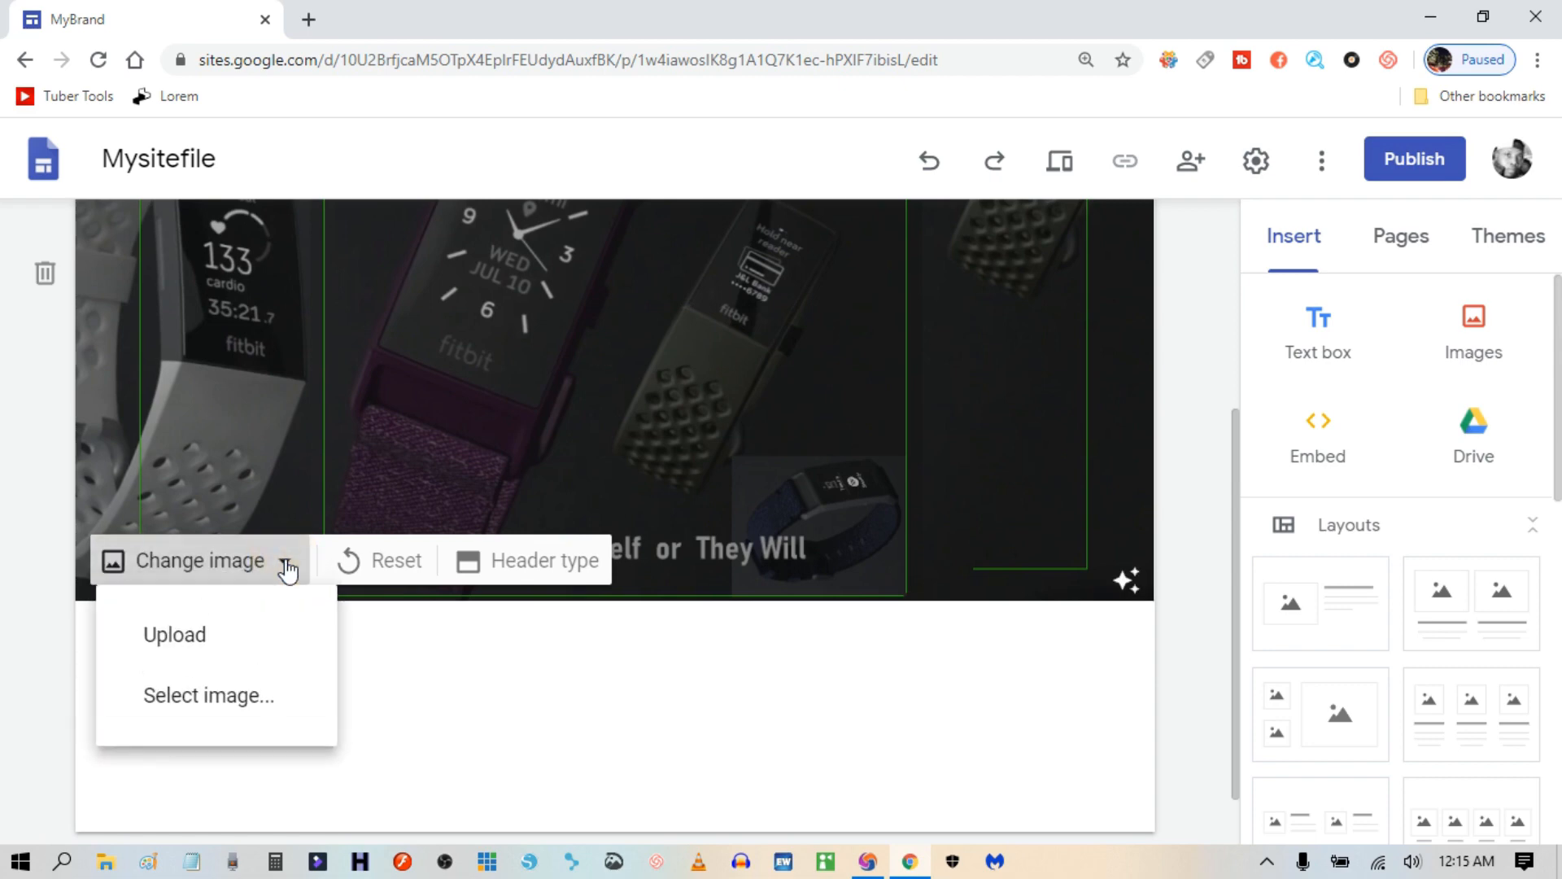
{"action": "left_click", "coordinate": [180, 636]}
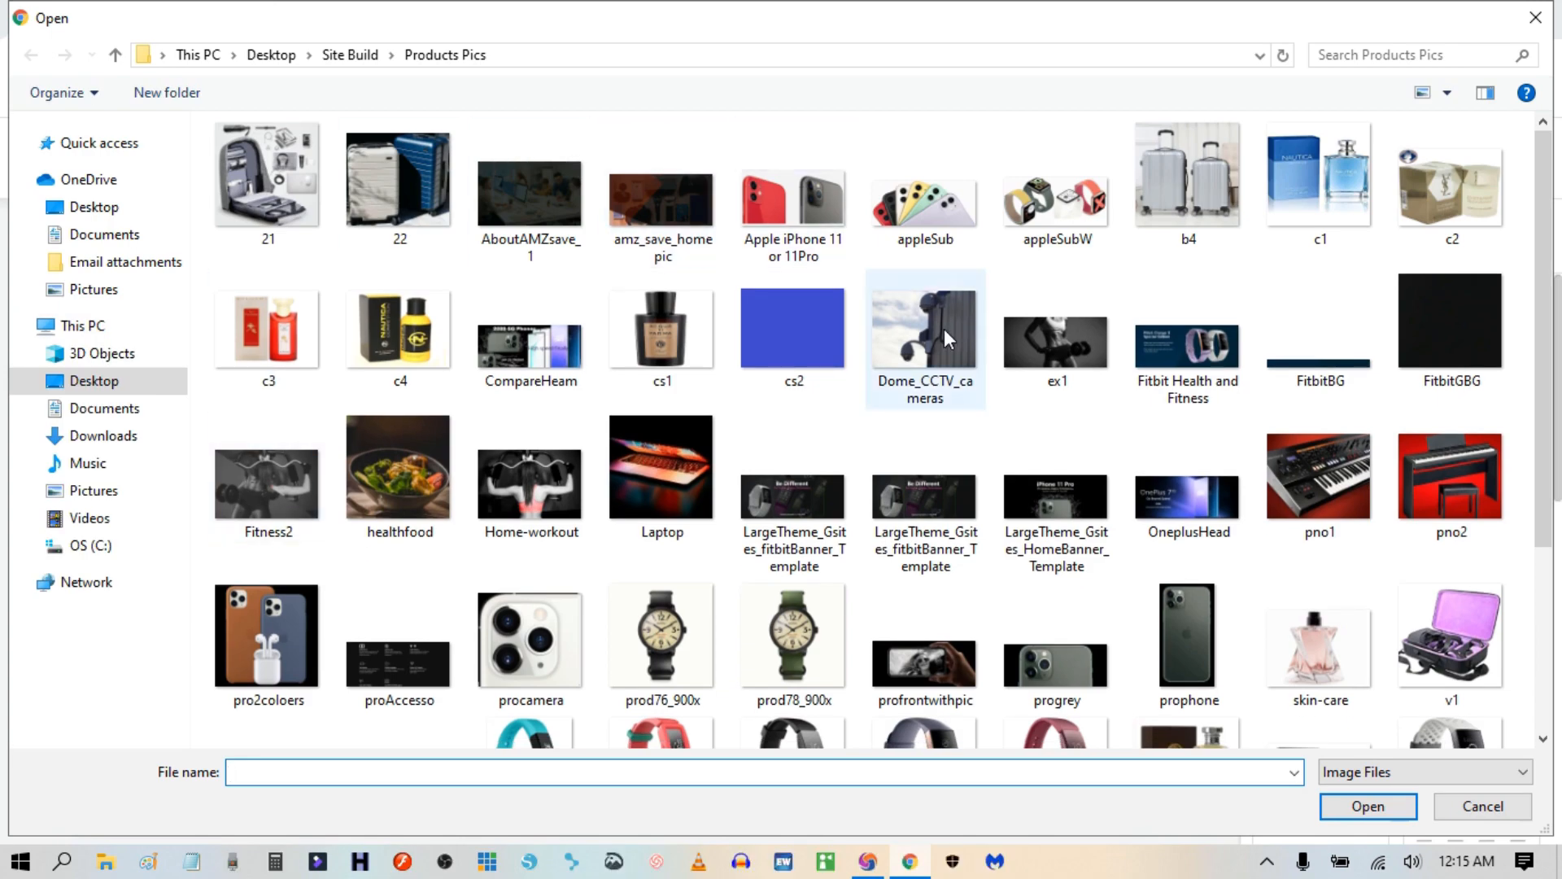
{"action": "left_click", "coordinate": [1051, 508]}
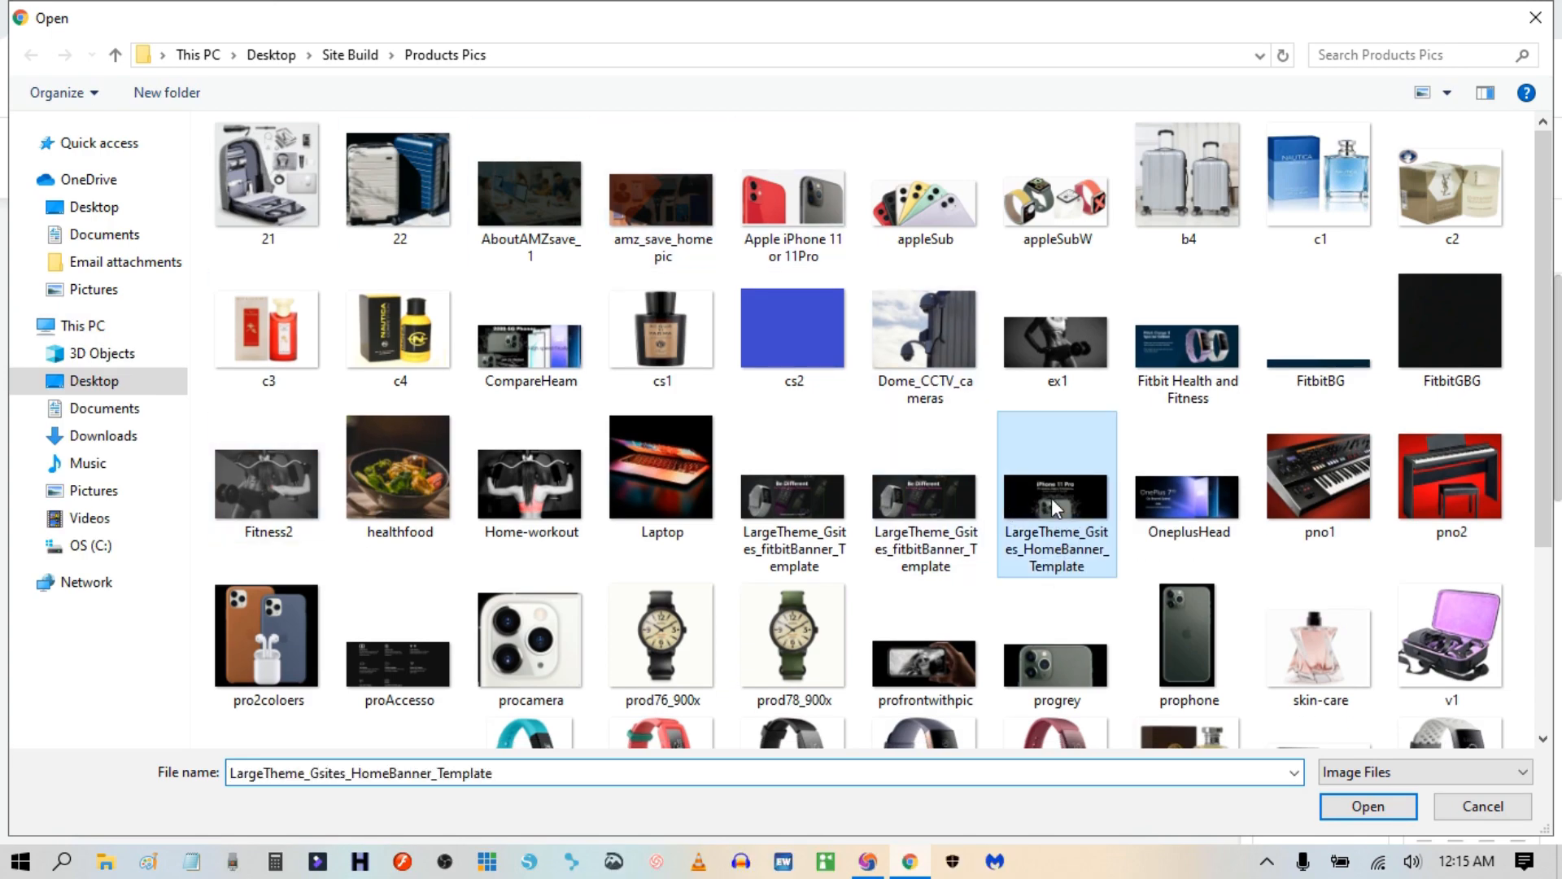
{"action": "left_click", "coordinate": [1363, 807]}
{"action": "scroll", "coordinate": [900, 467], "scroll_direction": "up", "scroll_amount": 3}
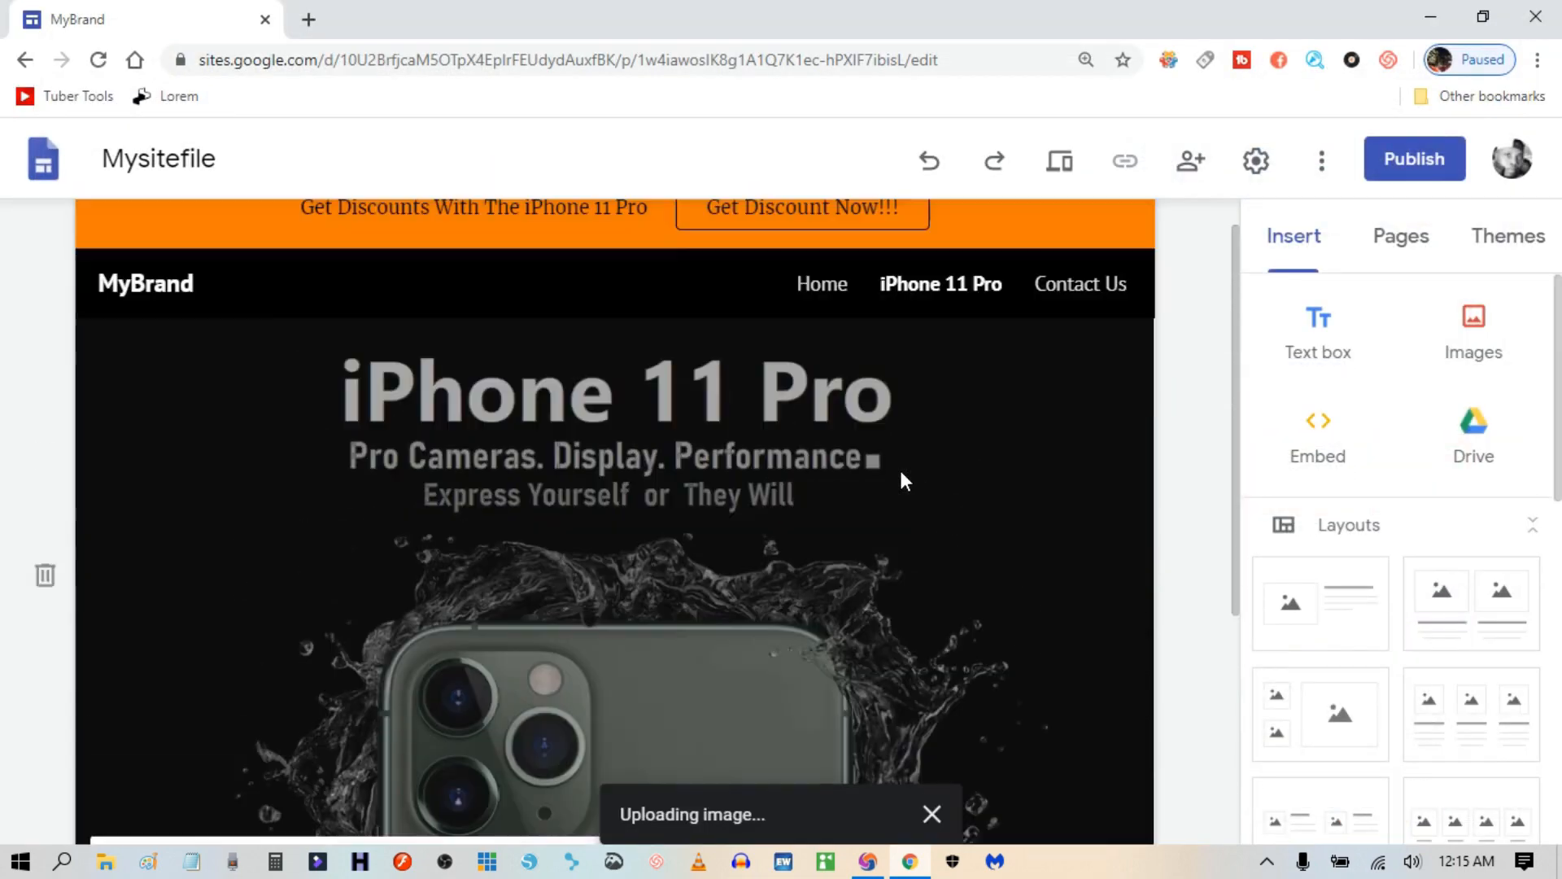
{"action": "scroll", "coordinate": [900, 468], "scroll_direction": "down", "scroll_amount": 1}
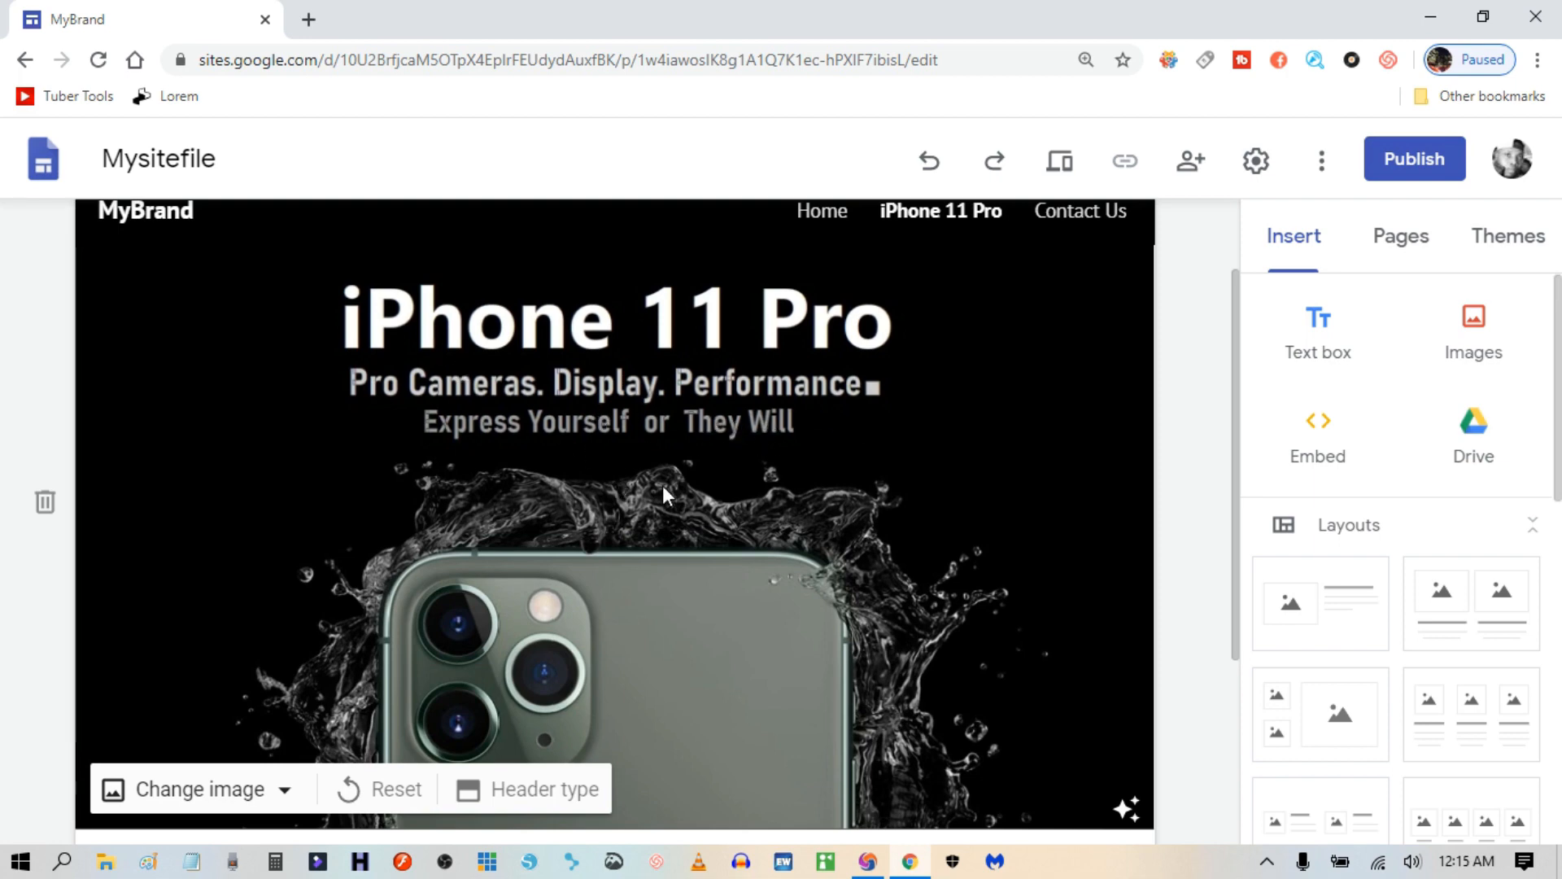
{"action": "scroll", "coordinate": [662, 485], "scroll_direction": "up", "scroll_amount": 2}
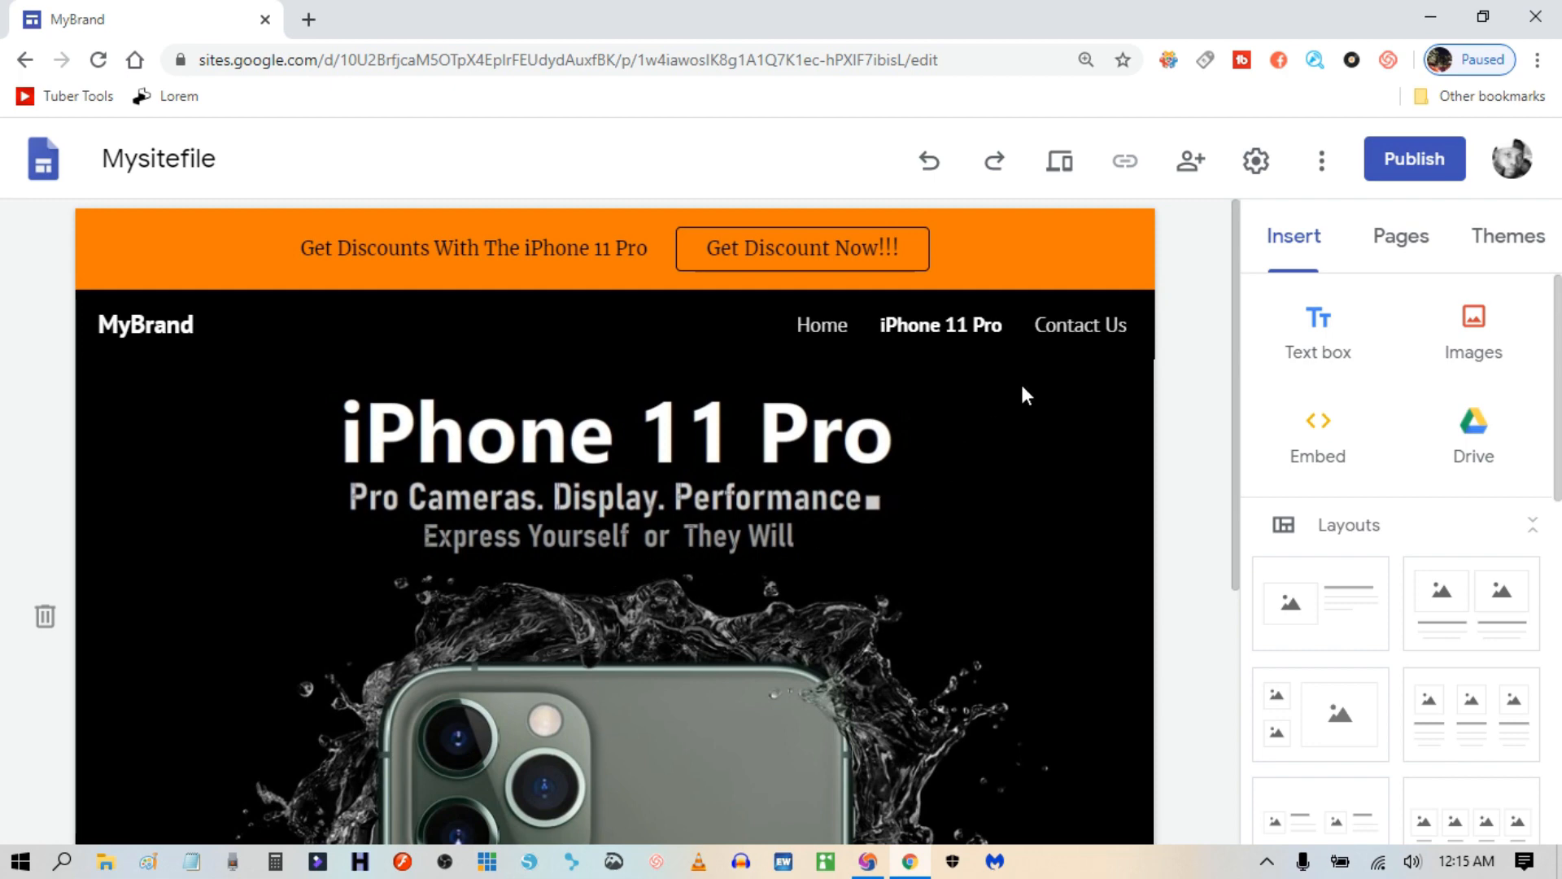
Preview the iPhone 11 Pro page in large-screen, tablet and phone layouts, and return to the editor.
{"action": "left_click", "coordinate": [1060, 166]}
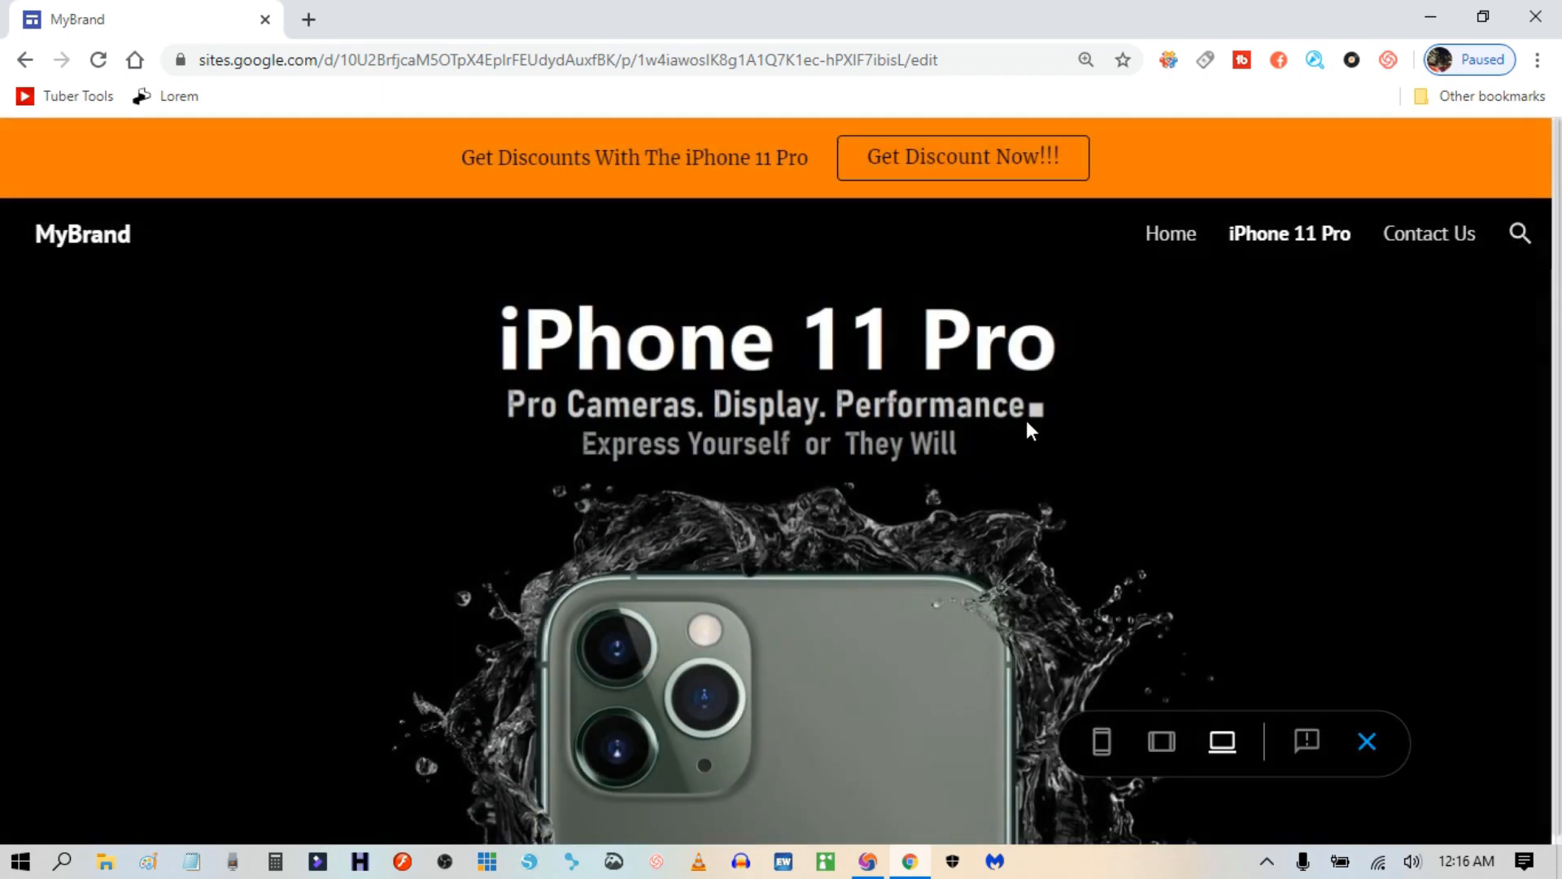
{"action": "left_click", "coordinate": [1162, 742]}
{"action": "left_click", "coordinate": [1102, 741]}
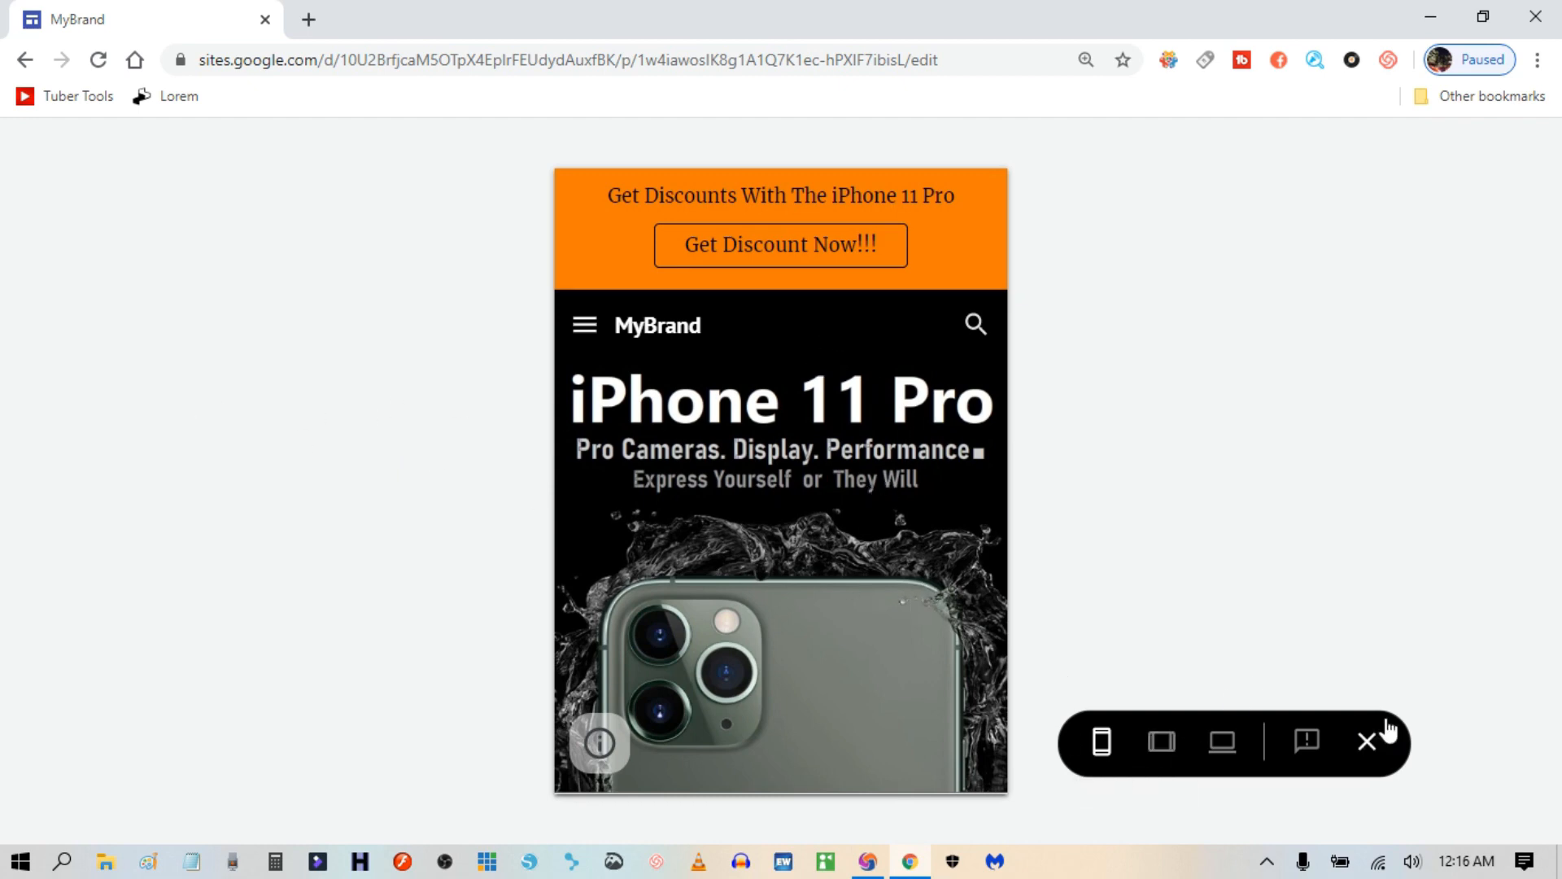
{"action": "left_click", "coordinate": [1368, 740]}
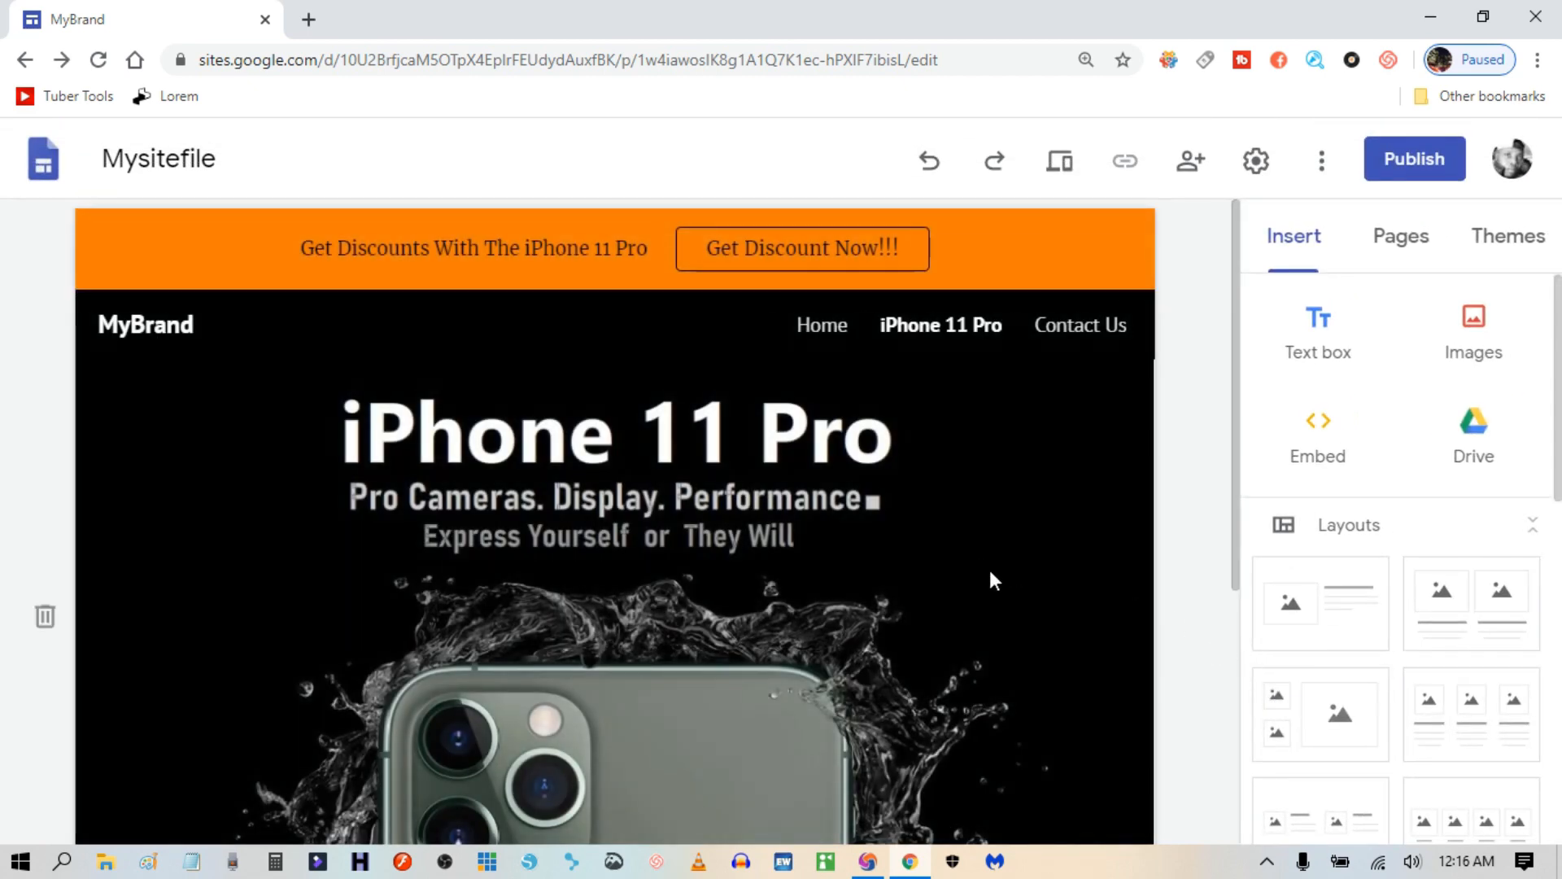
Switch between the Home and iPhone 11 Pro pages to compare their headers.
{"action": "left_click", "coordinate": [822, 321]}
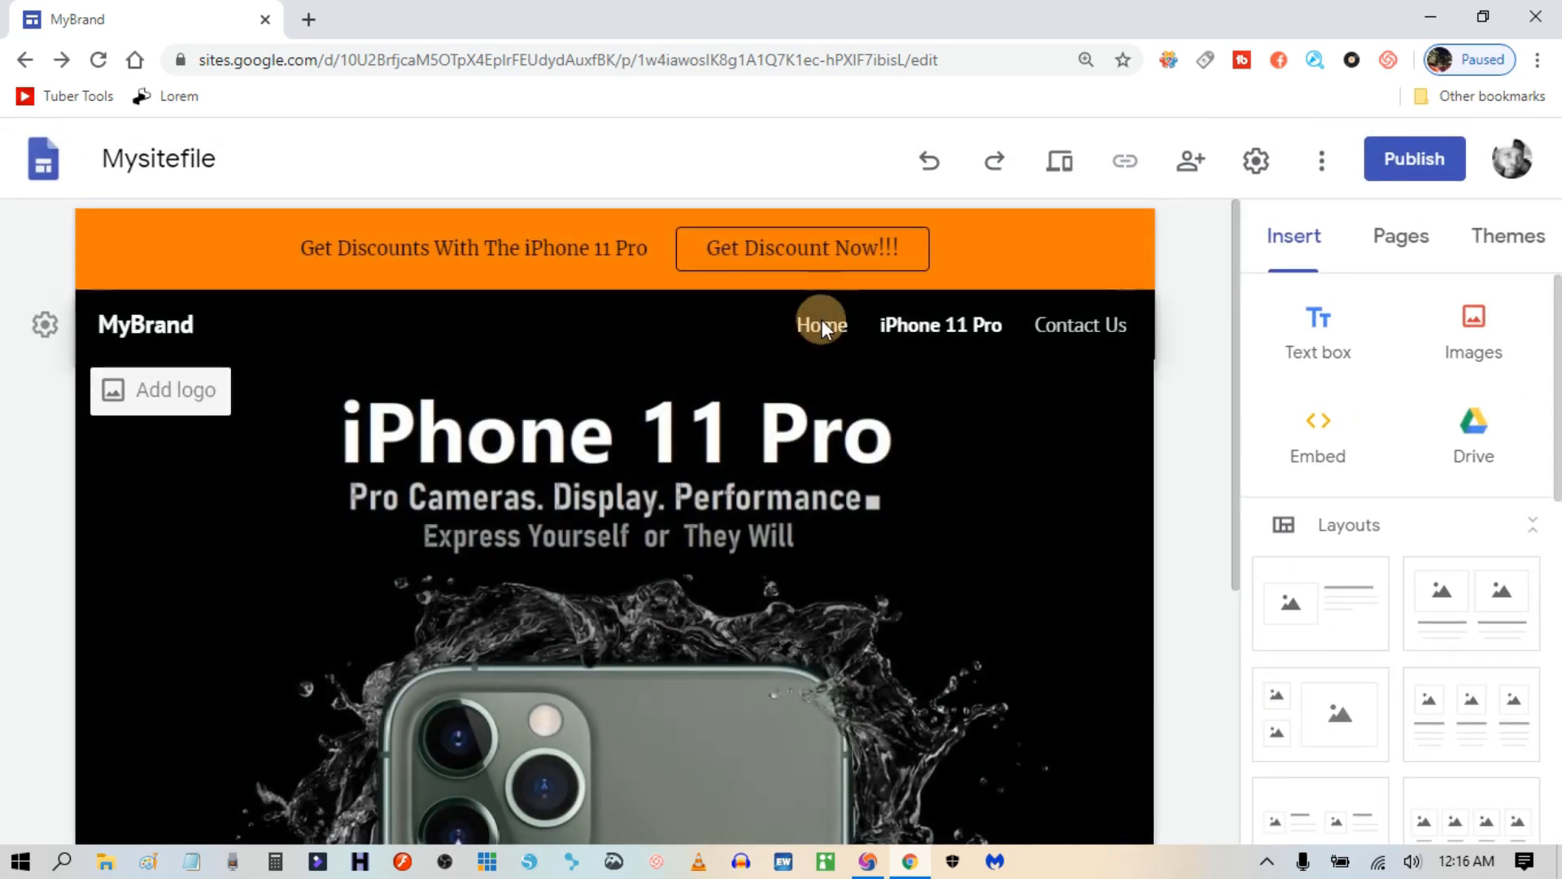
{"action": "left_click", "coordinate": [920, 325]}
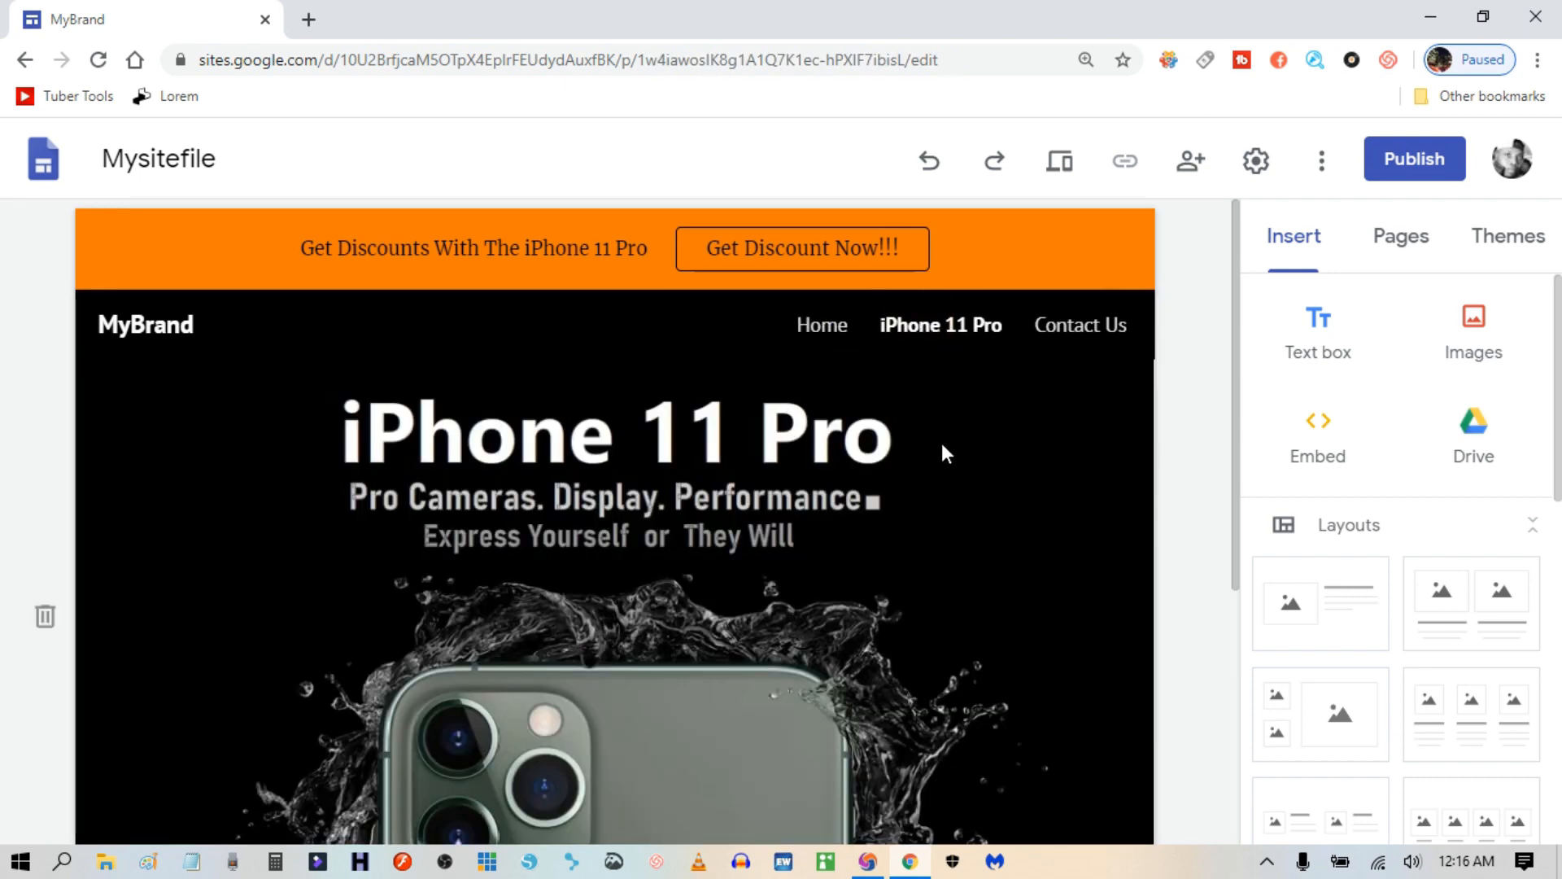
{"action": "scroll", "coordinate": [941, 442], "scroll_direction": "down", "scroll_amount": 3}
{"action": "scroll", "coordinate": [934, 482], "scroll_direction": "up", "scroll_amount": 3}
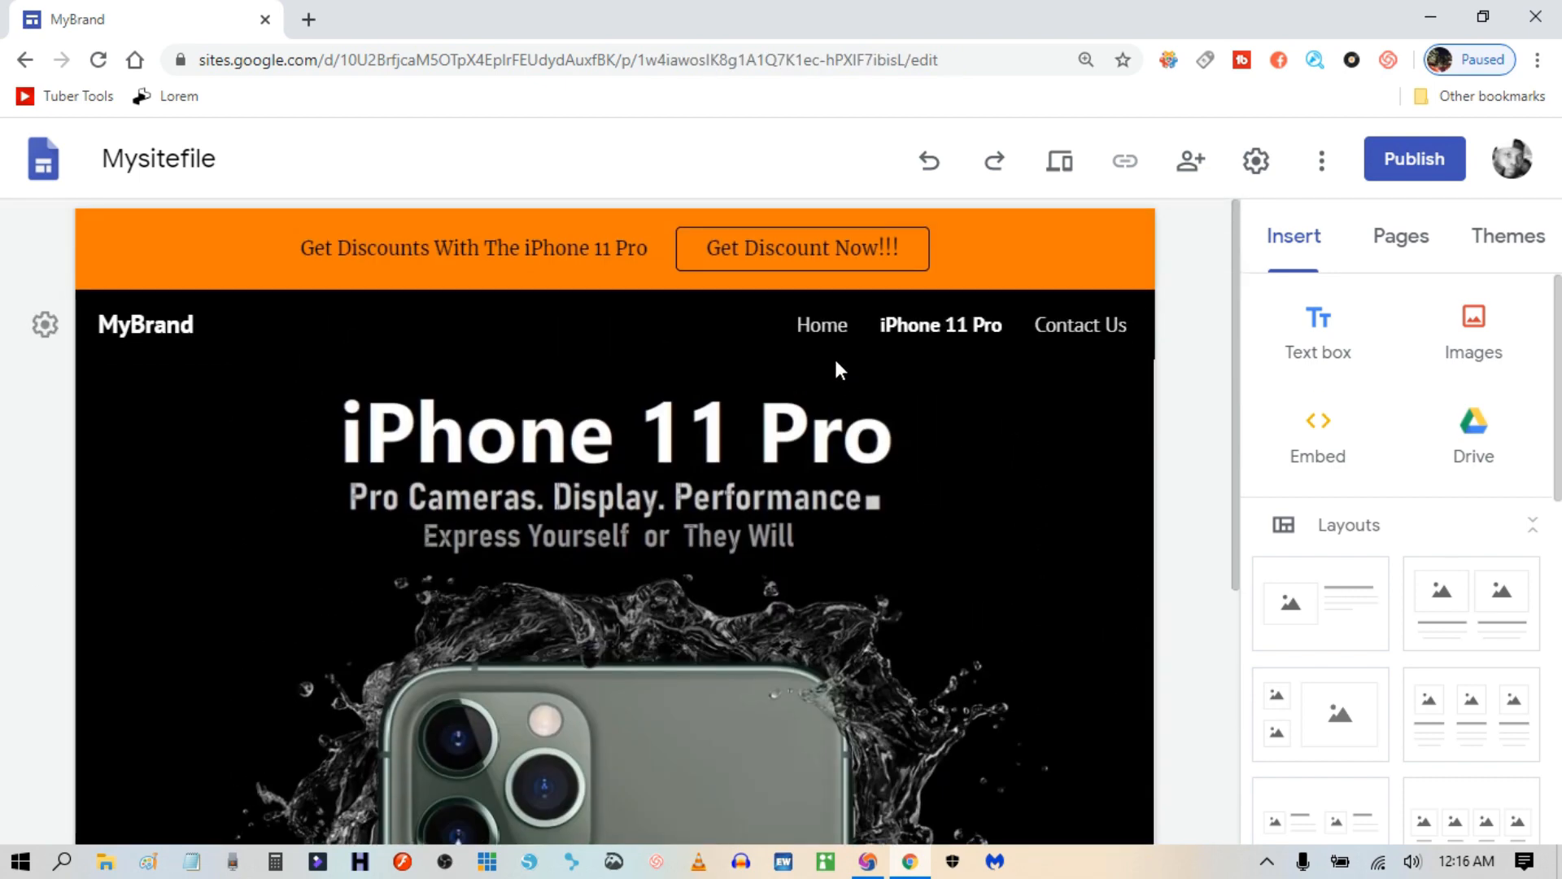
Replace the Contact Us page's header image with the uploaded file AboutAMZsave_1 and check the new header.
{"action": "left_click", "coordinate": [1089, 335]}
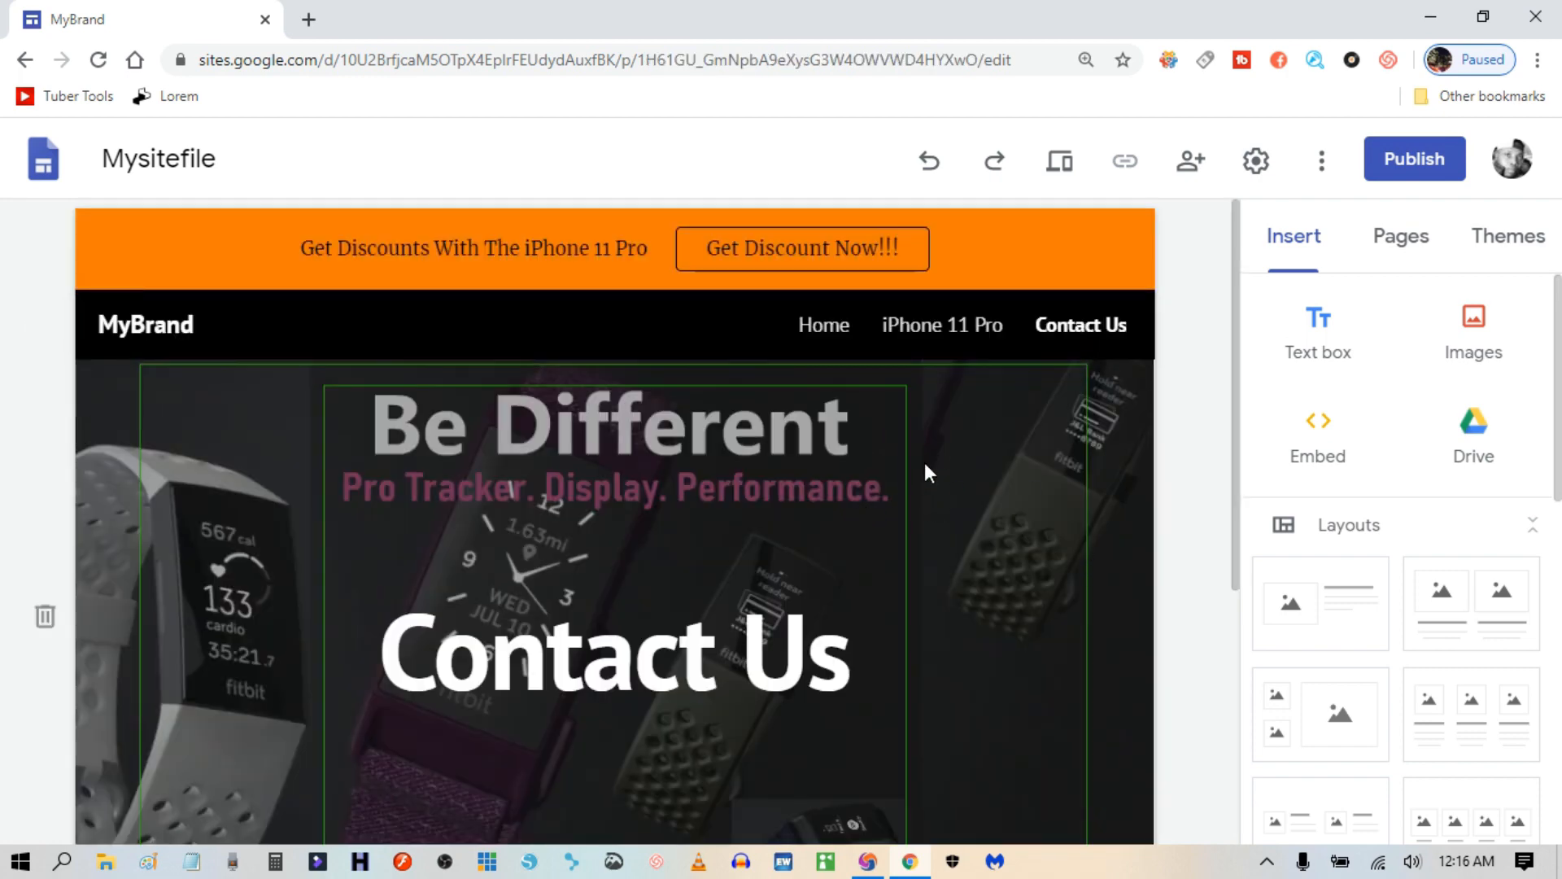
{"action": "left_click", "coordinate": [663, 643]}
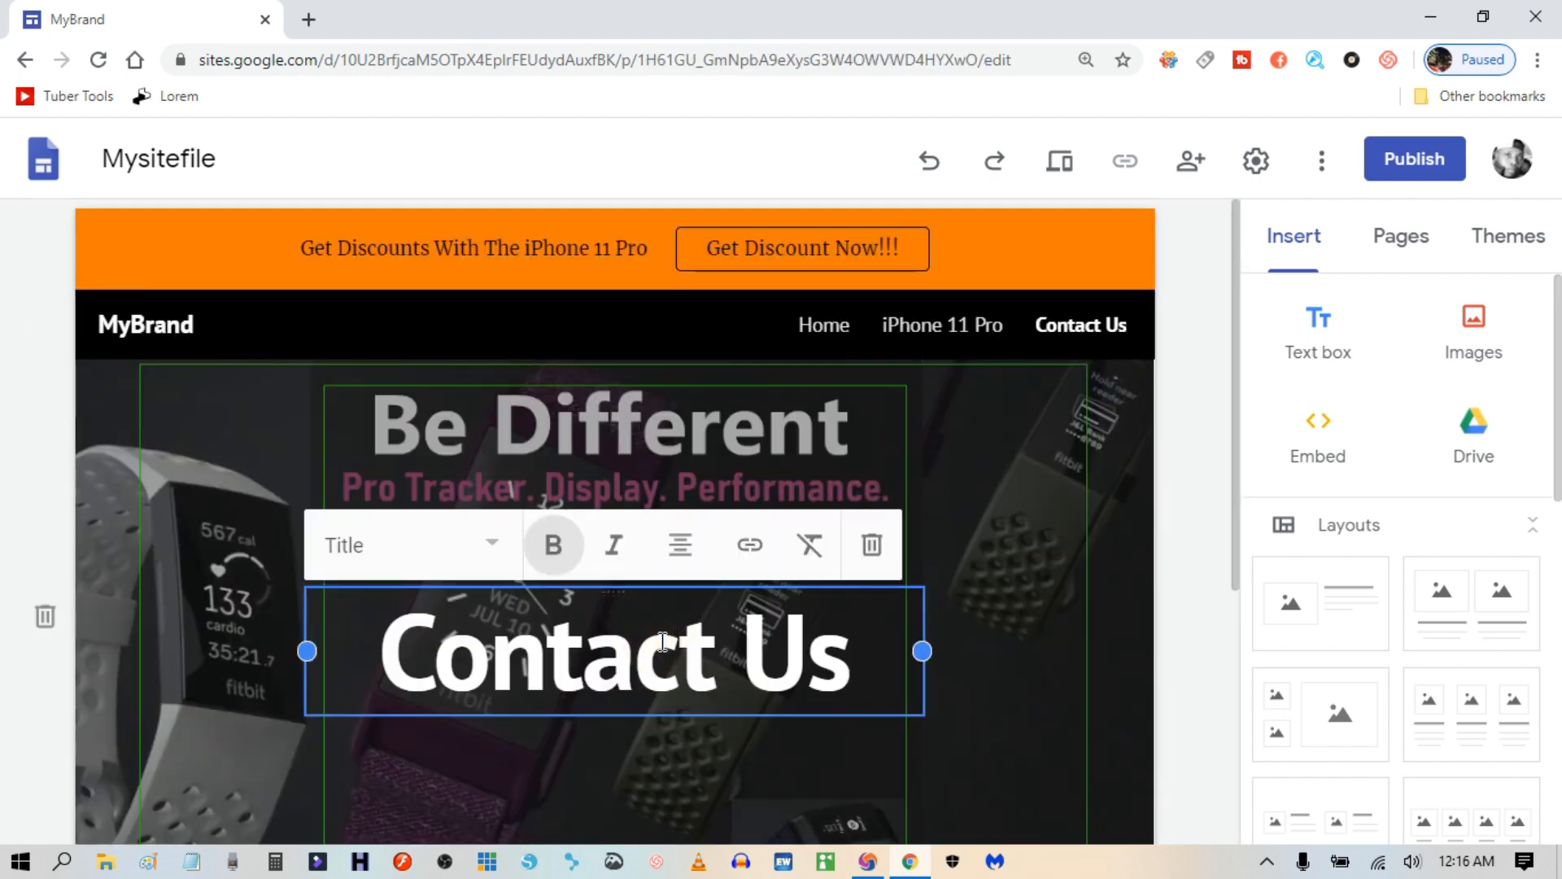
{"action": "left_click", "coordinate": [1017, 516]}
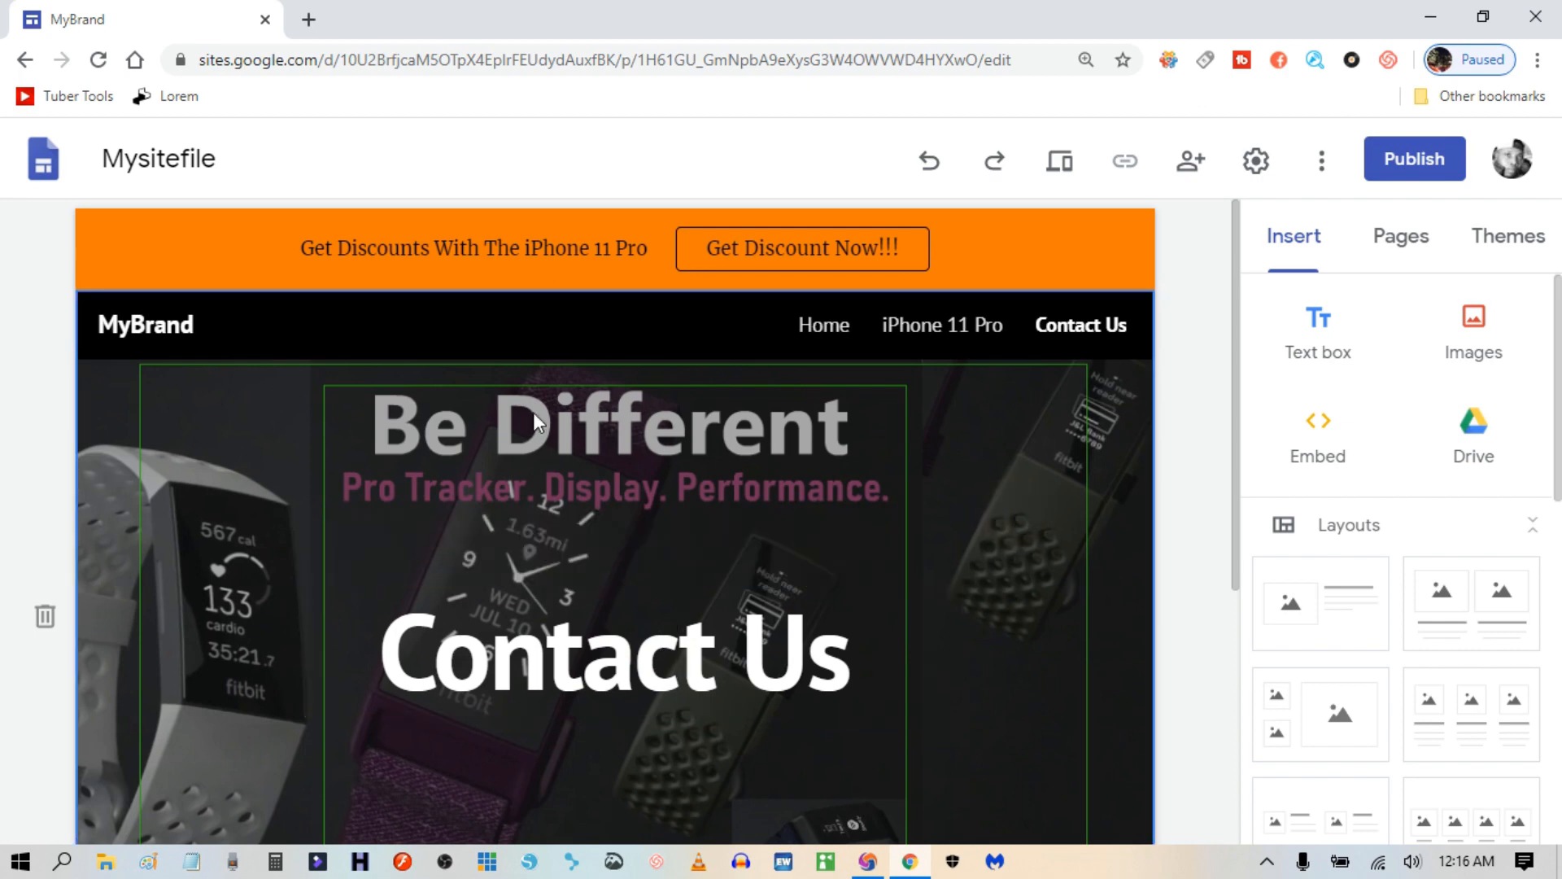
{"action": "scroll", "coordinate": [537, 419], "scroll_direction": "down", "scroll_amount": 5}
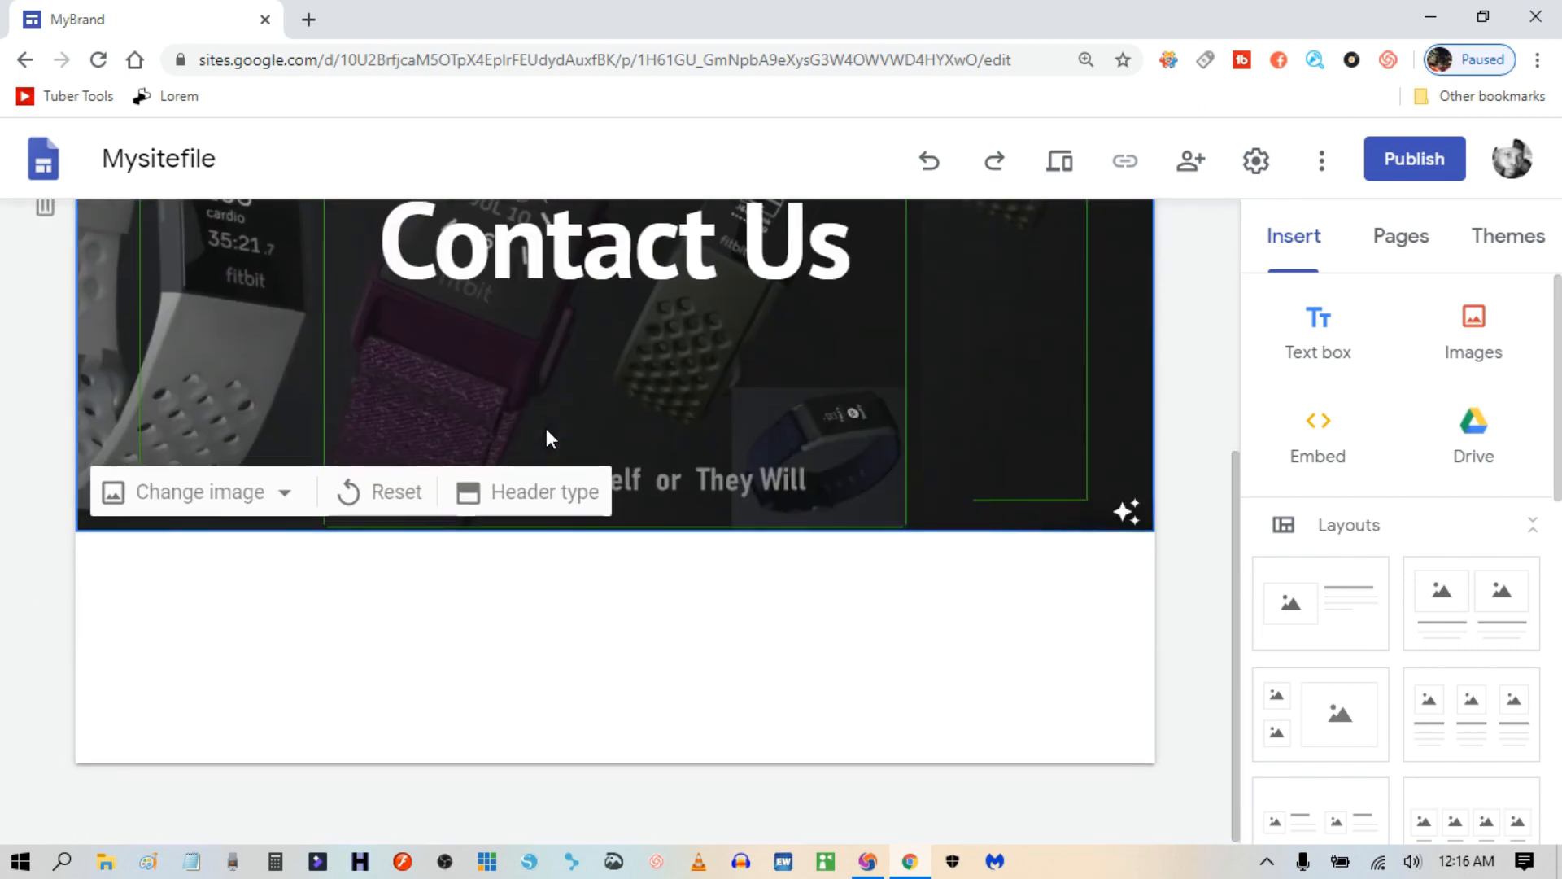
{"action": "left_click", "coordinate": [287, 498]}
{"action": "left_click", "coordinate": [169, 573]}
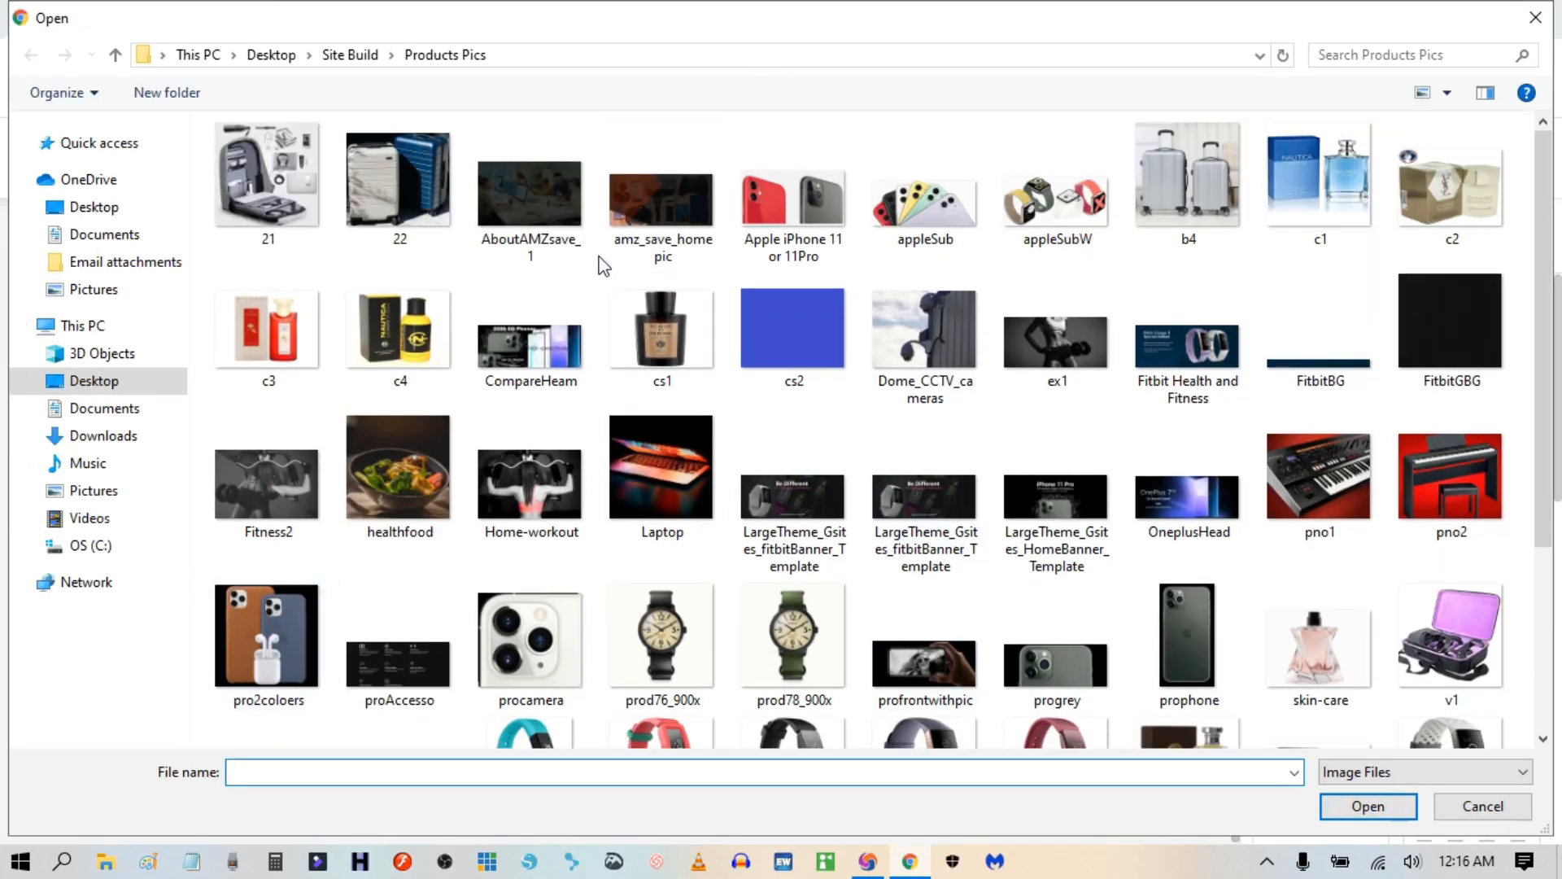
{"action": "left_click", "coordinate": [514, 185]}
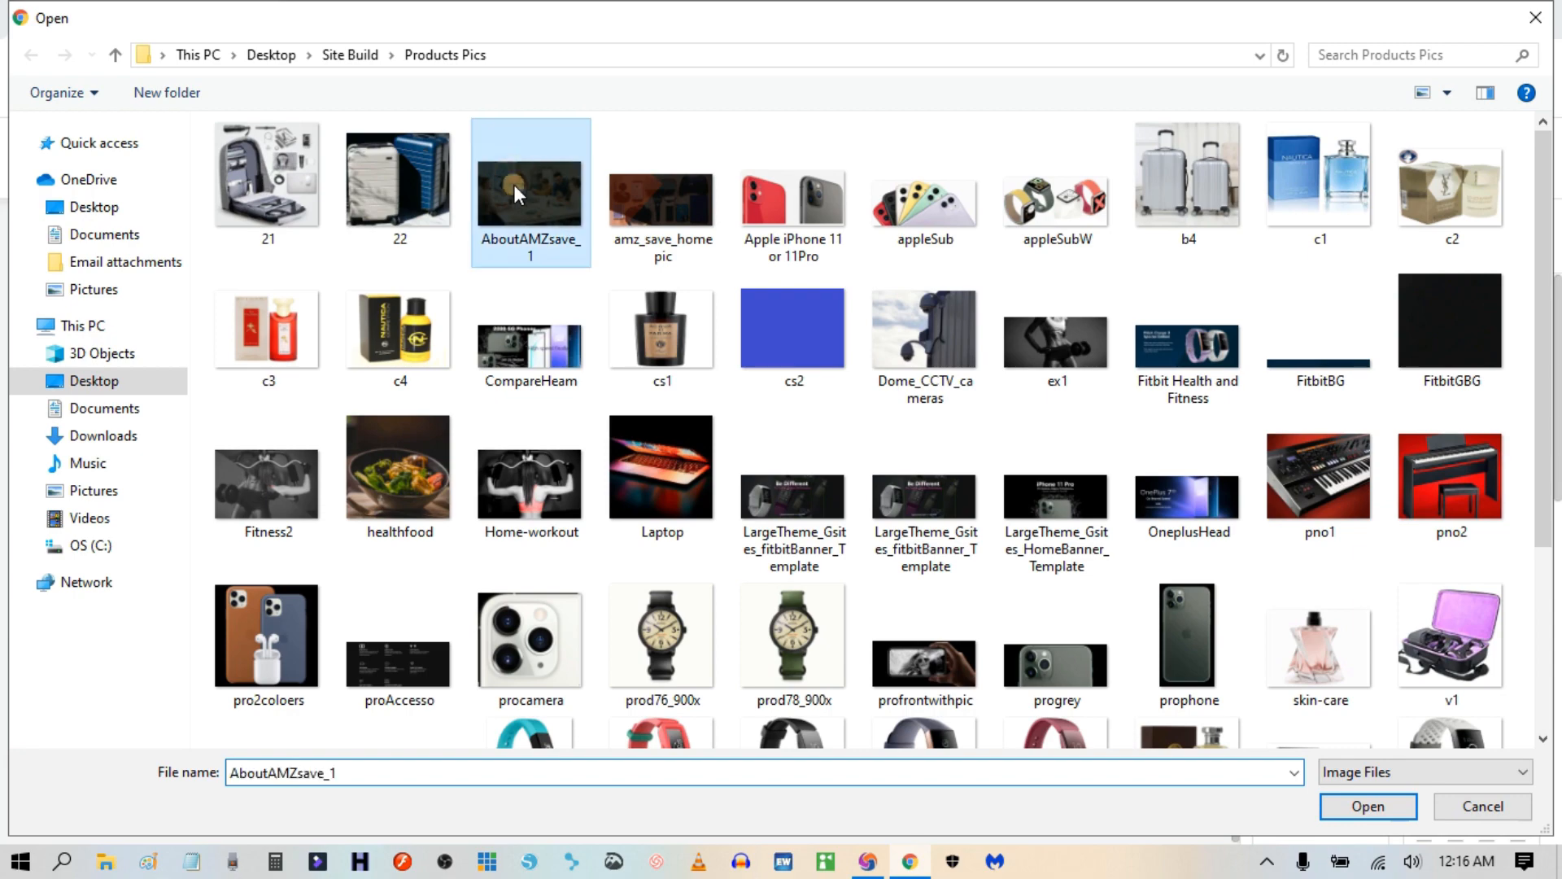
{"action": "left_click", "coordinate": [1368, 807]}
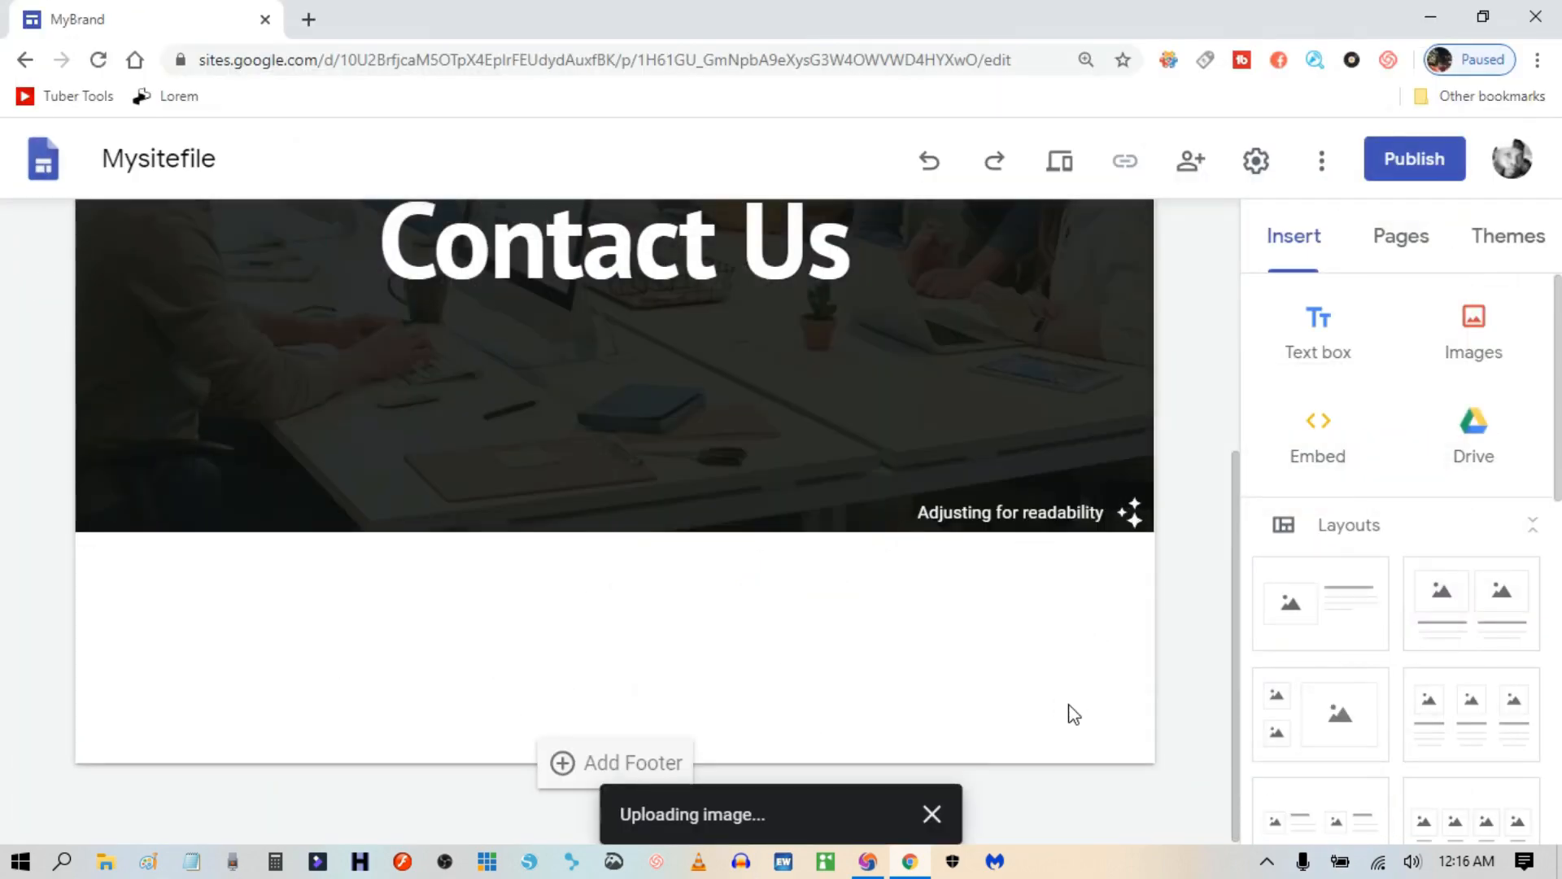
{"action": "scroll", "coordinate": [1071, 708], "scroll_direction": "up", "scroll_amount": 5}
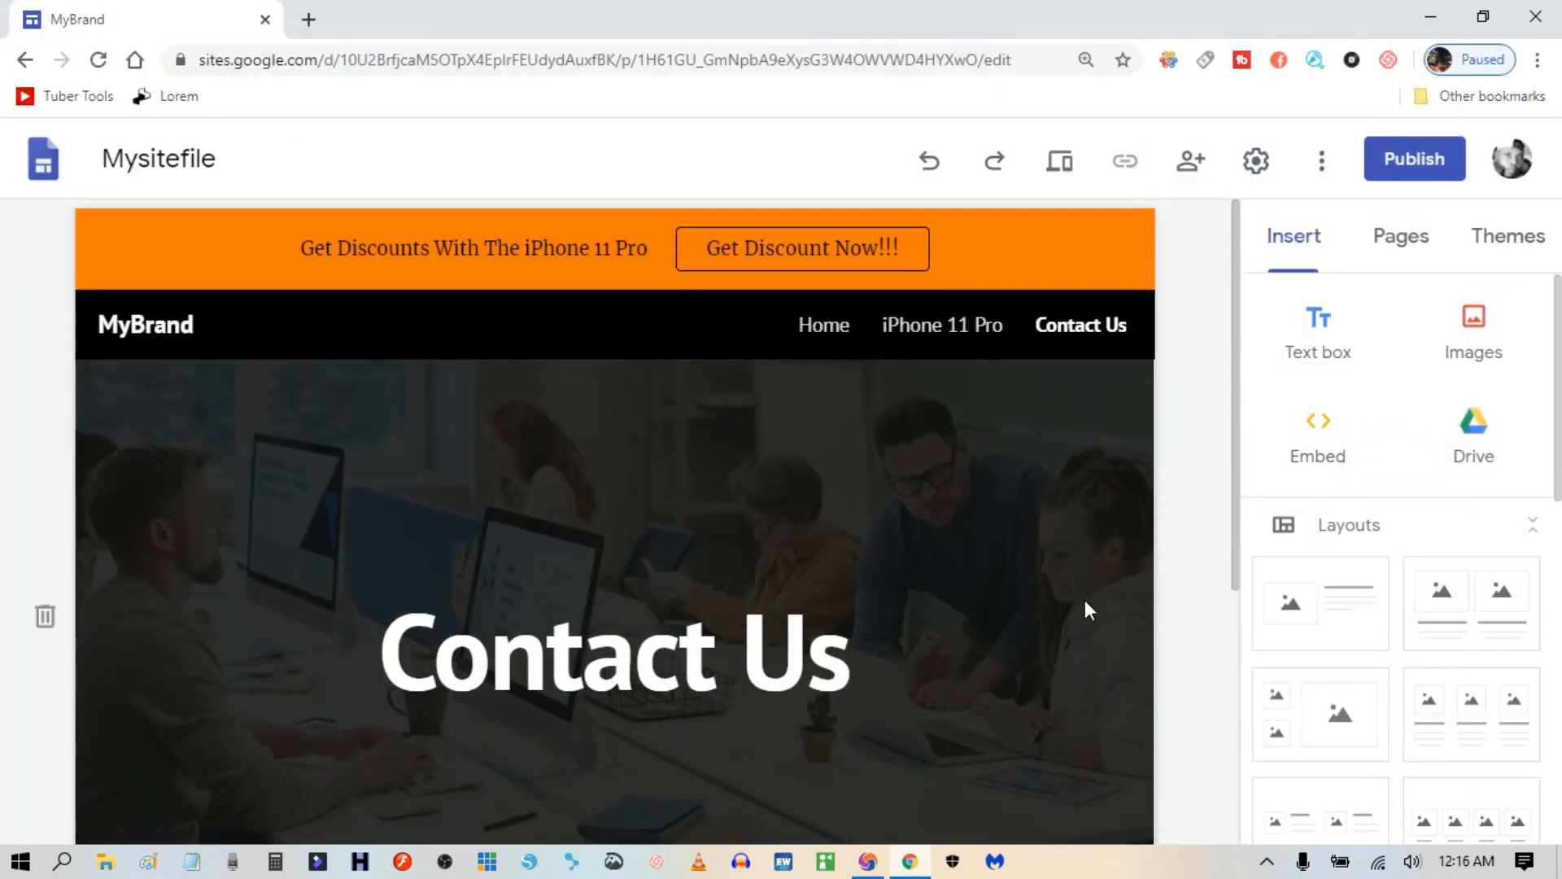
{"action": "scroll", "coordinate": [1052, 662], "scroll_direction": "down", "scroll_amount": 4}
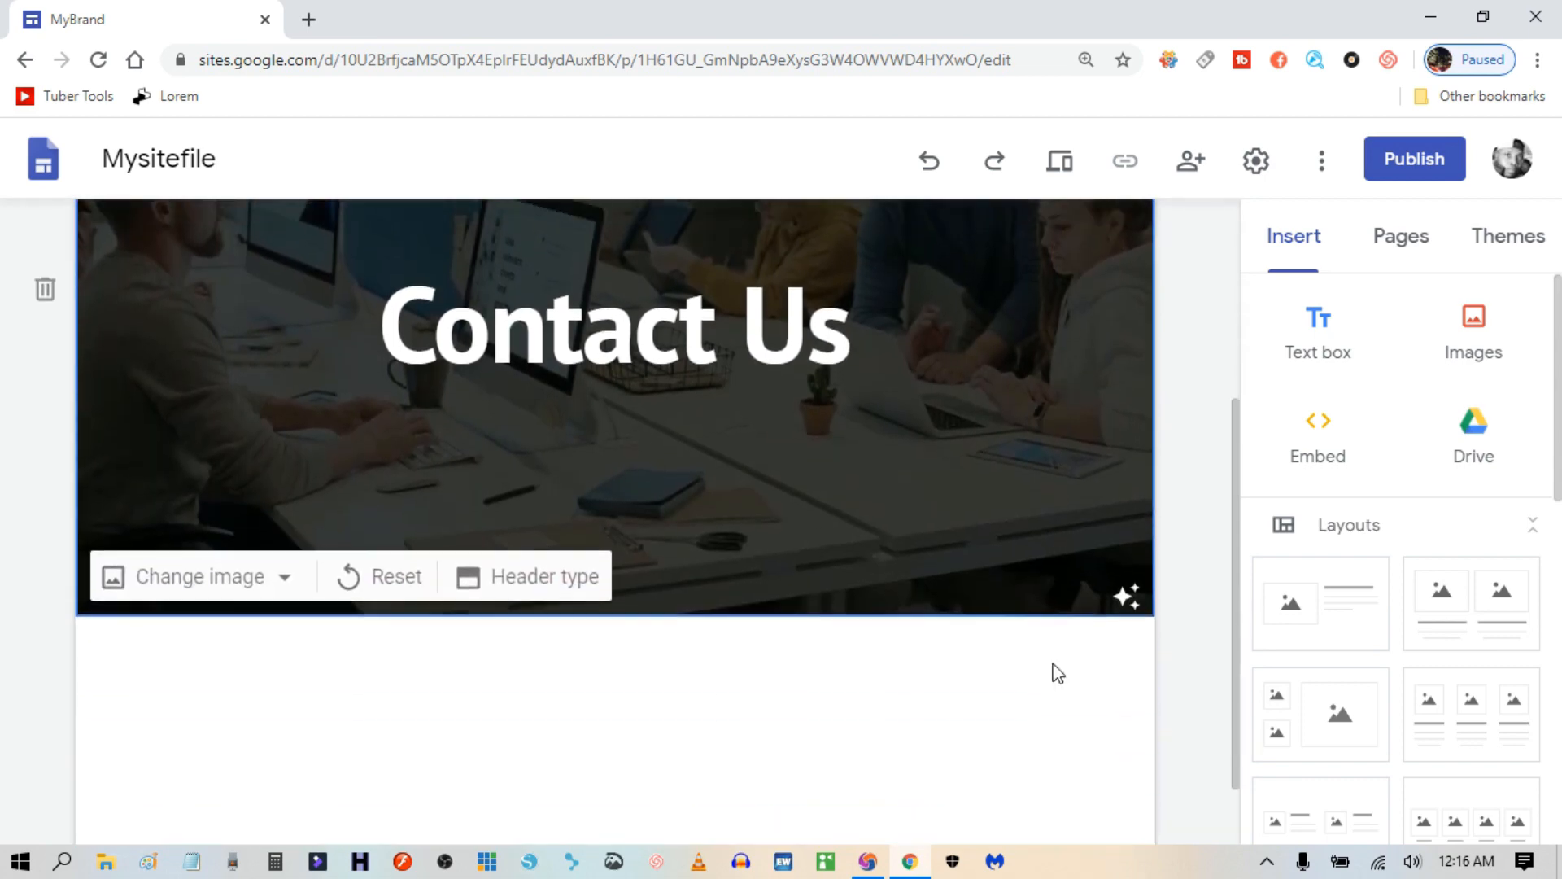
{"action": "scroll", "coordinate": [1052, 667], "scroll_direction": "up", "scroll_amount": 3}
{"action": "scroll", "coordinate": [1044, 648], "scroll_direction": "up", "scroll_amount": 1}
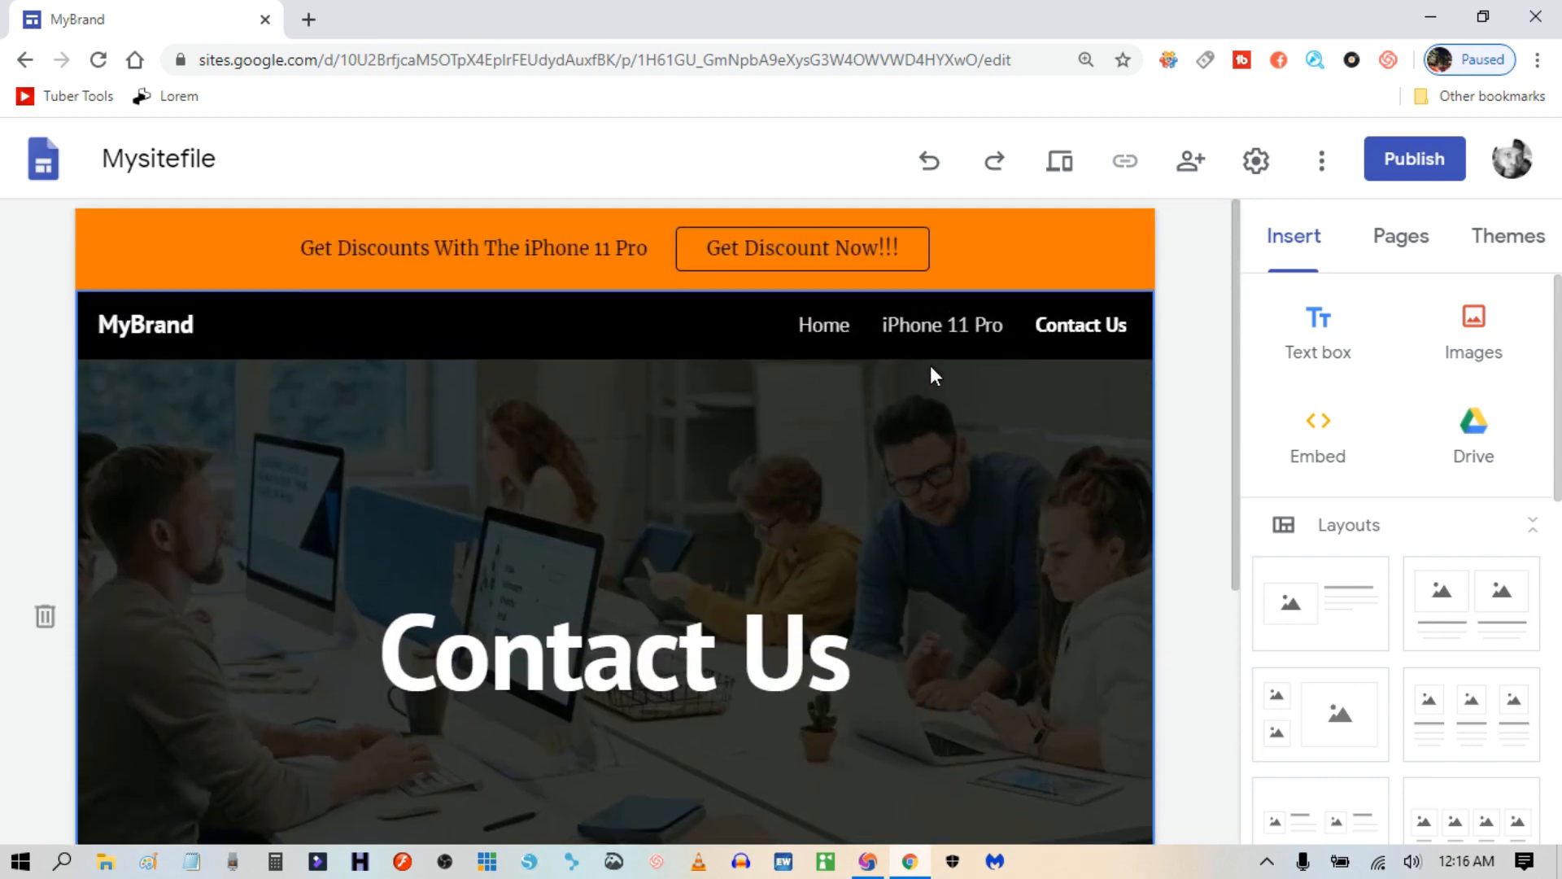
Review the header images on the iPhone 11 Pro and Home pages.
{"action": "left_click", "coordinate": [914, 324]}
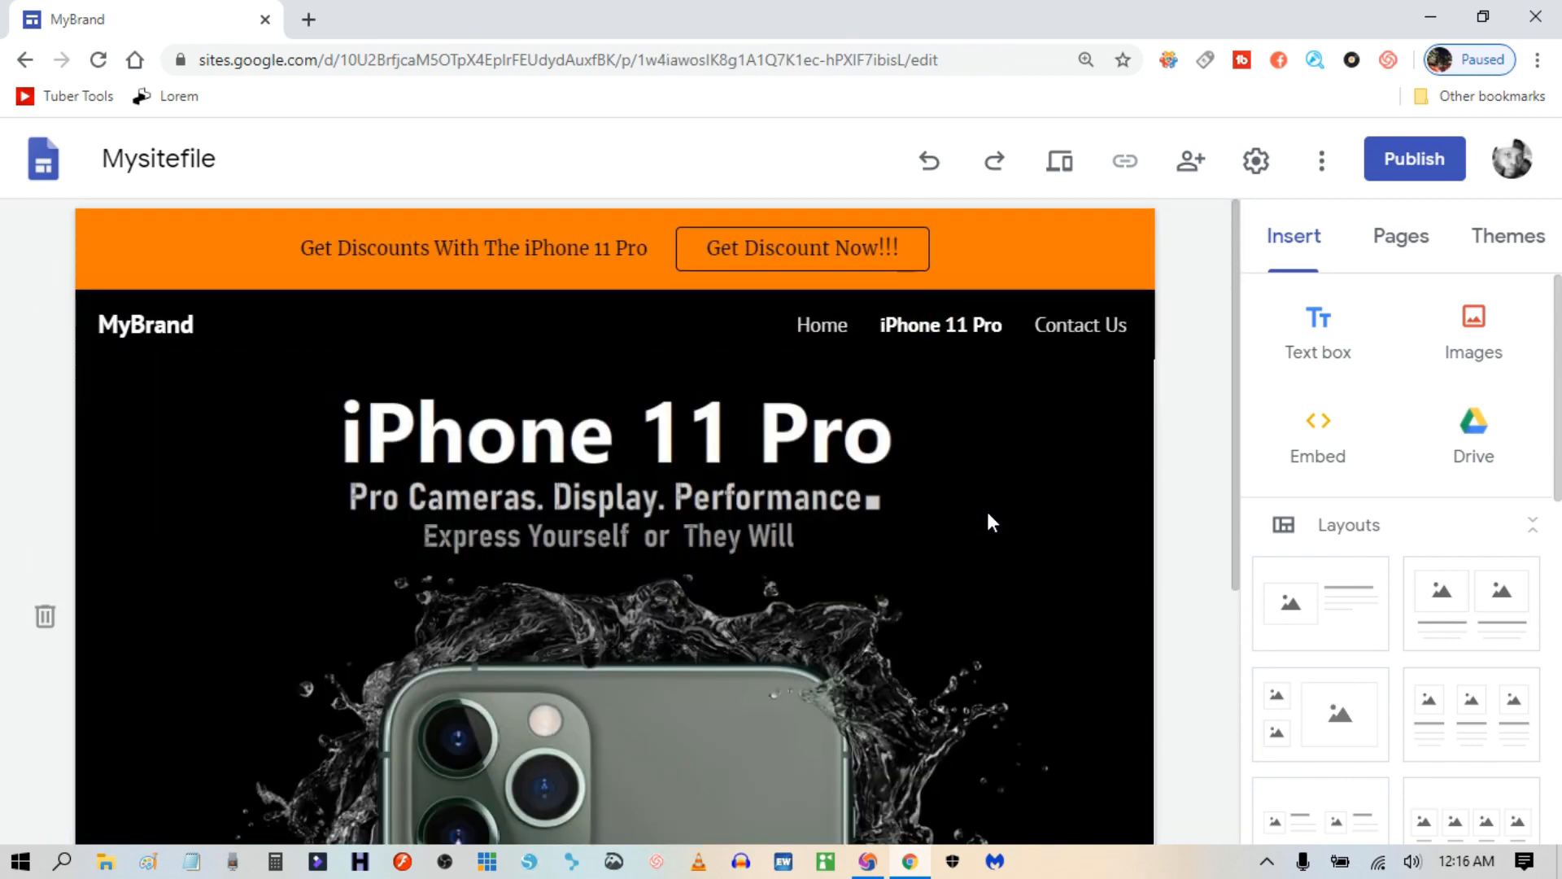
{"action": "left_click", "coordinate": [844, 330]}
{"action": "scroll", "coordinate": [983, 546], "scroll_direction": "down", "scroll_amount": 3}
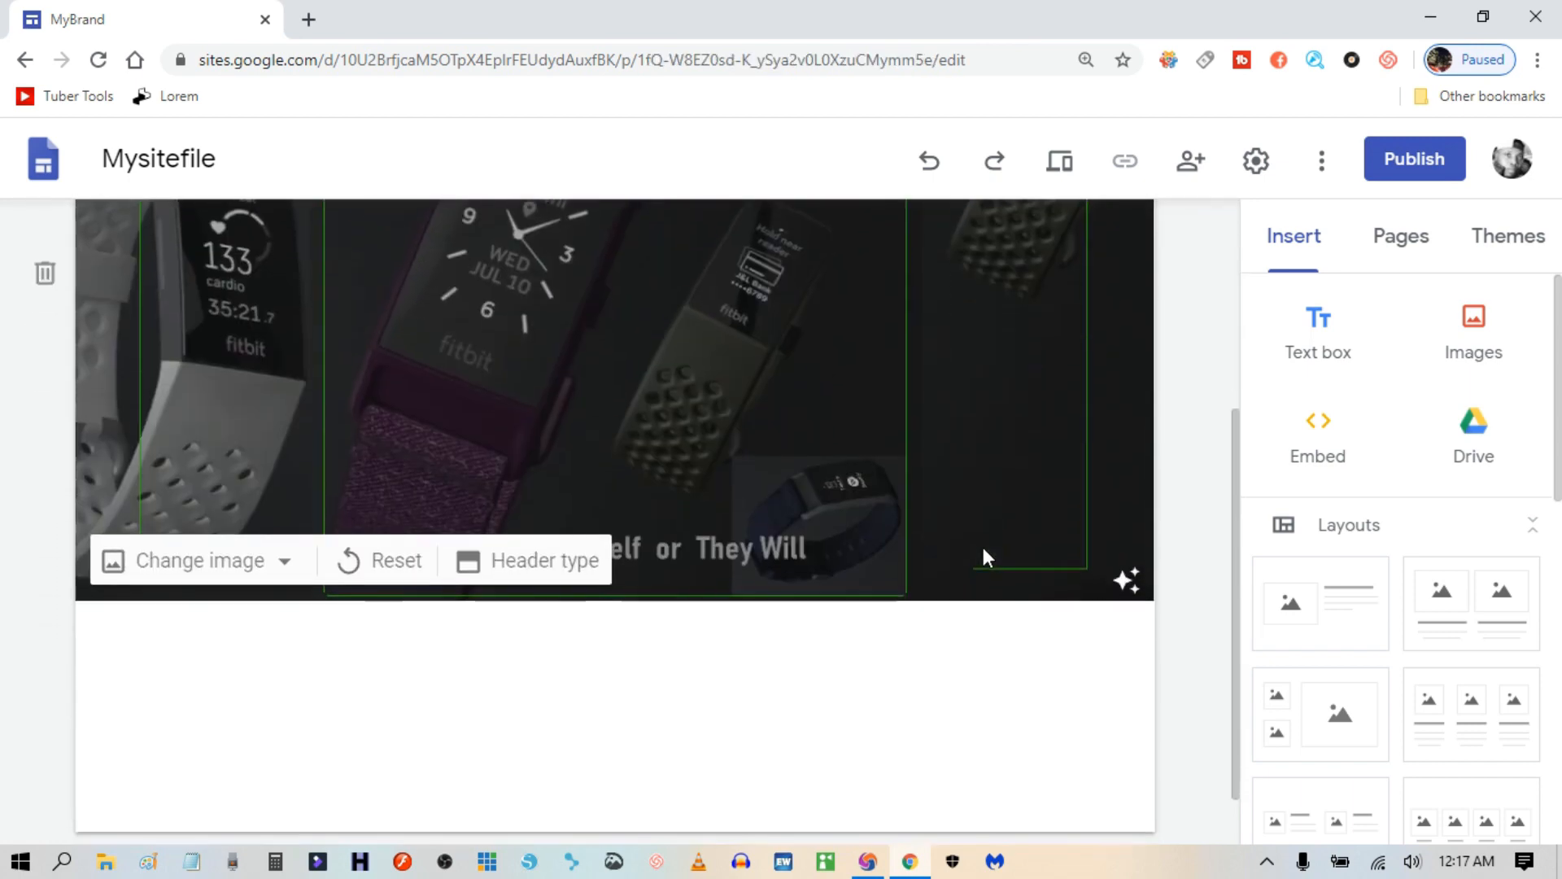
{"action": "scroll", "coordinate": [984, 549], "scroll_direction": "up", "scroll_amount": 3}
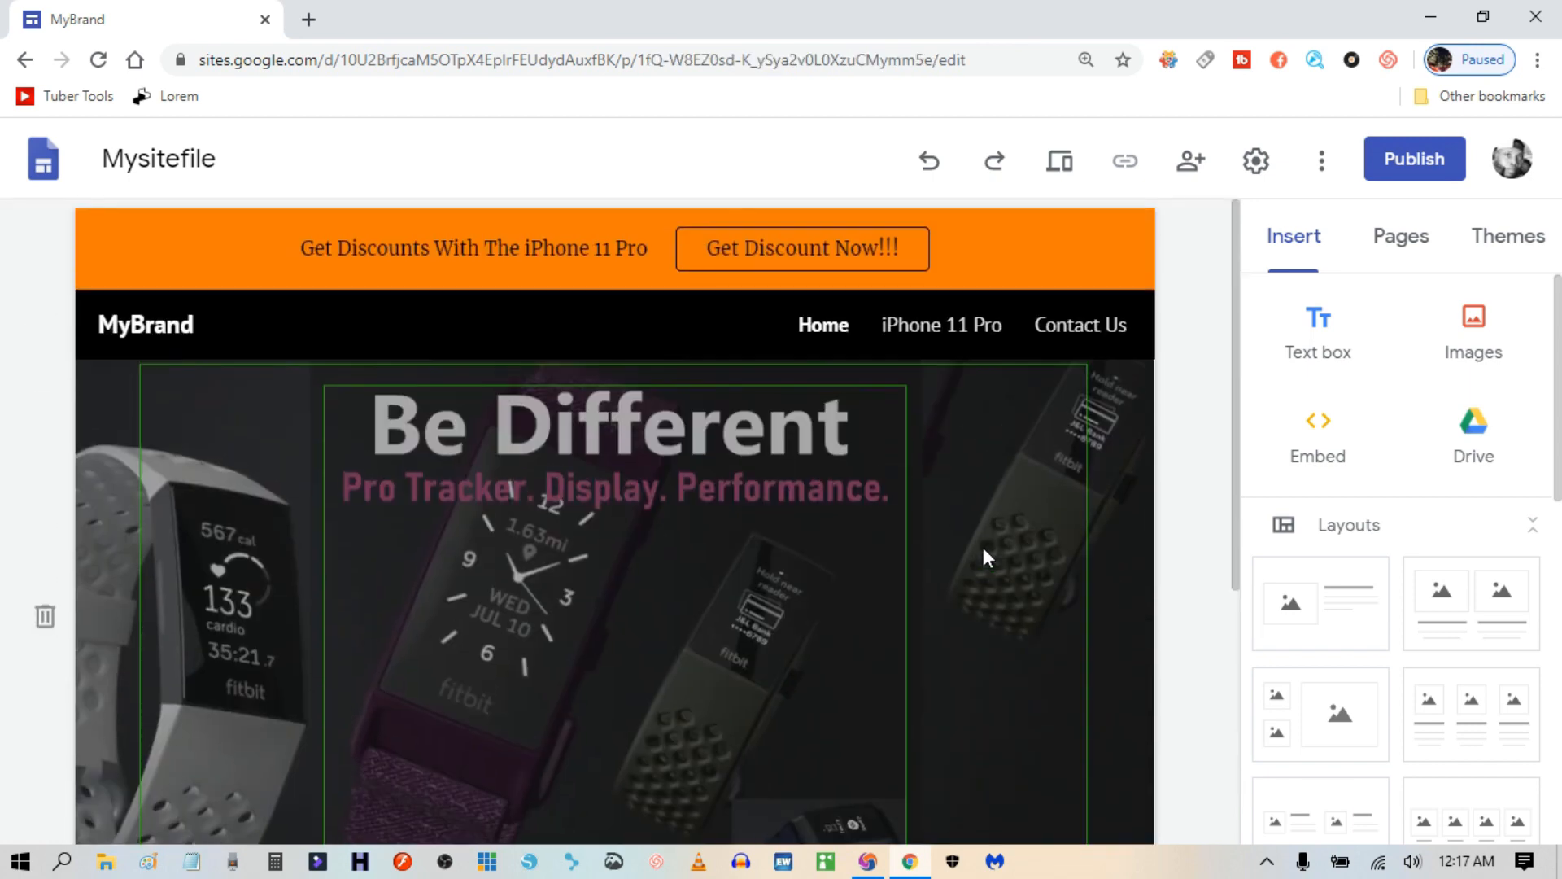
Preview the Home, iPhone 11 Pro and Contact Us pages in the phone layout, and return to the editor.
{"action": "left_click", "coordinate": [1059, 172]}
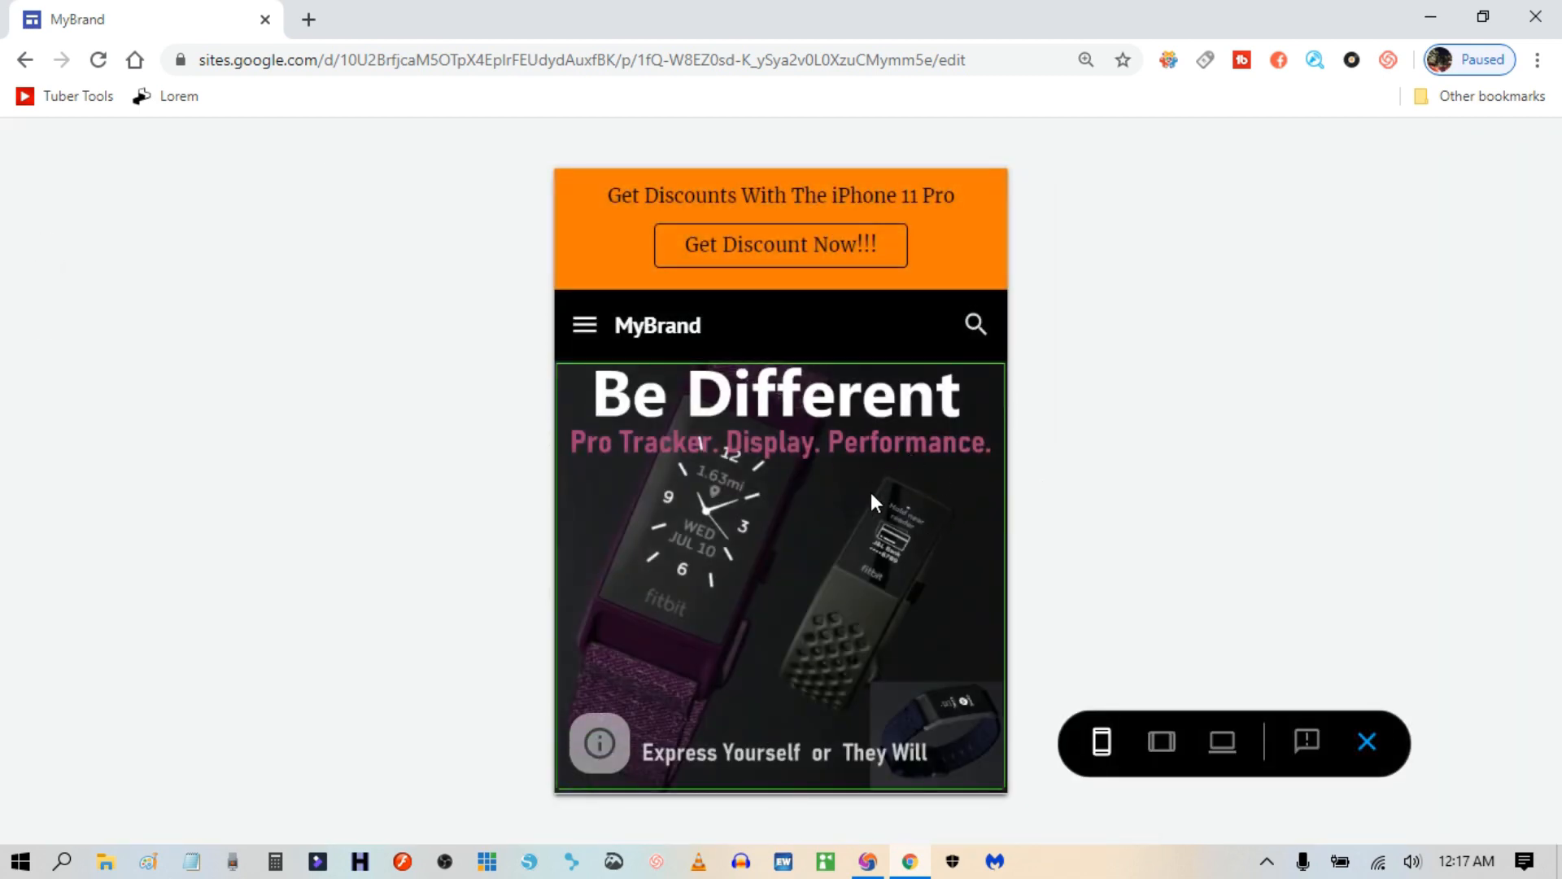
{"action": "left_click", "coordinate": [585, 325]}
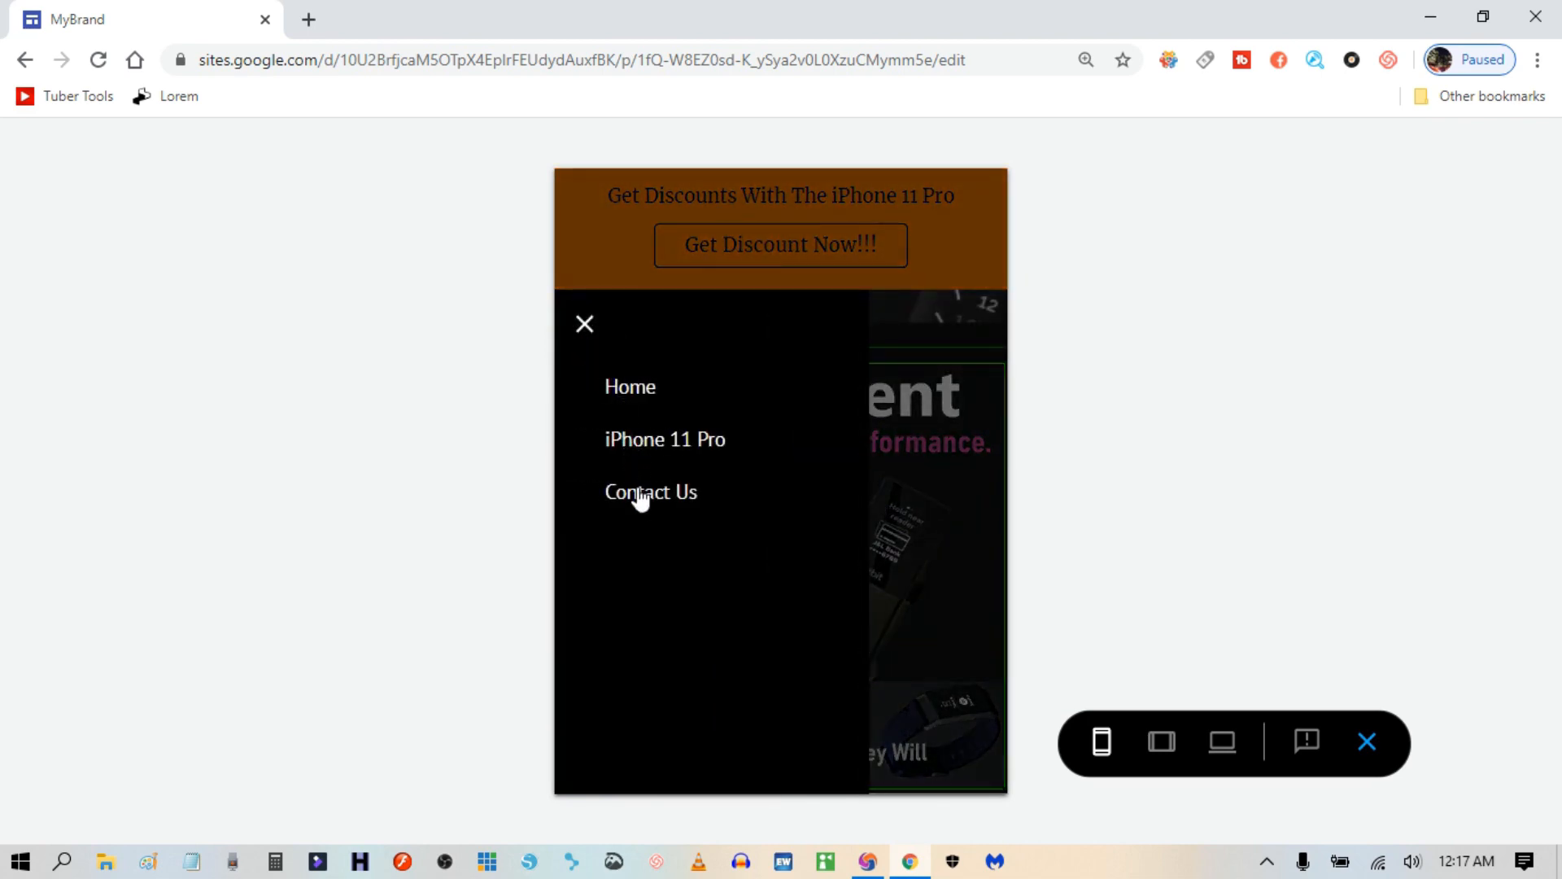
{"action": "left_click", "coordinate": [653, 440]}
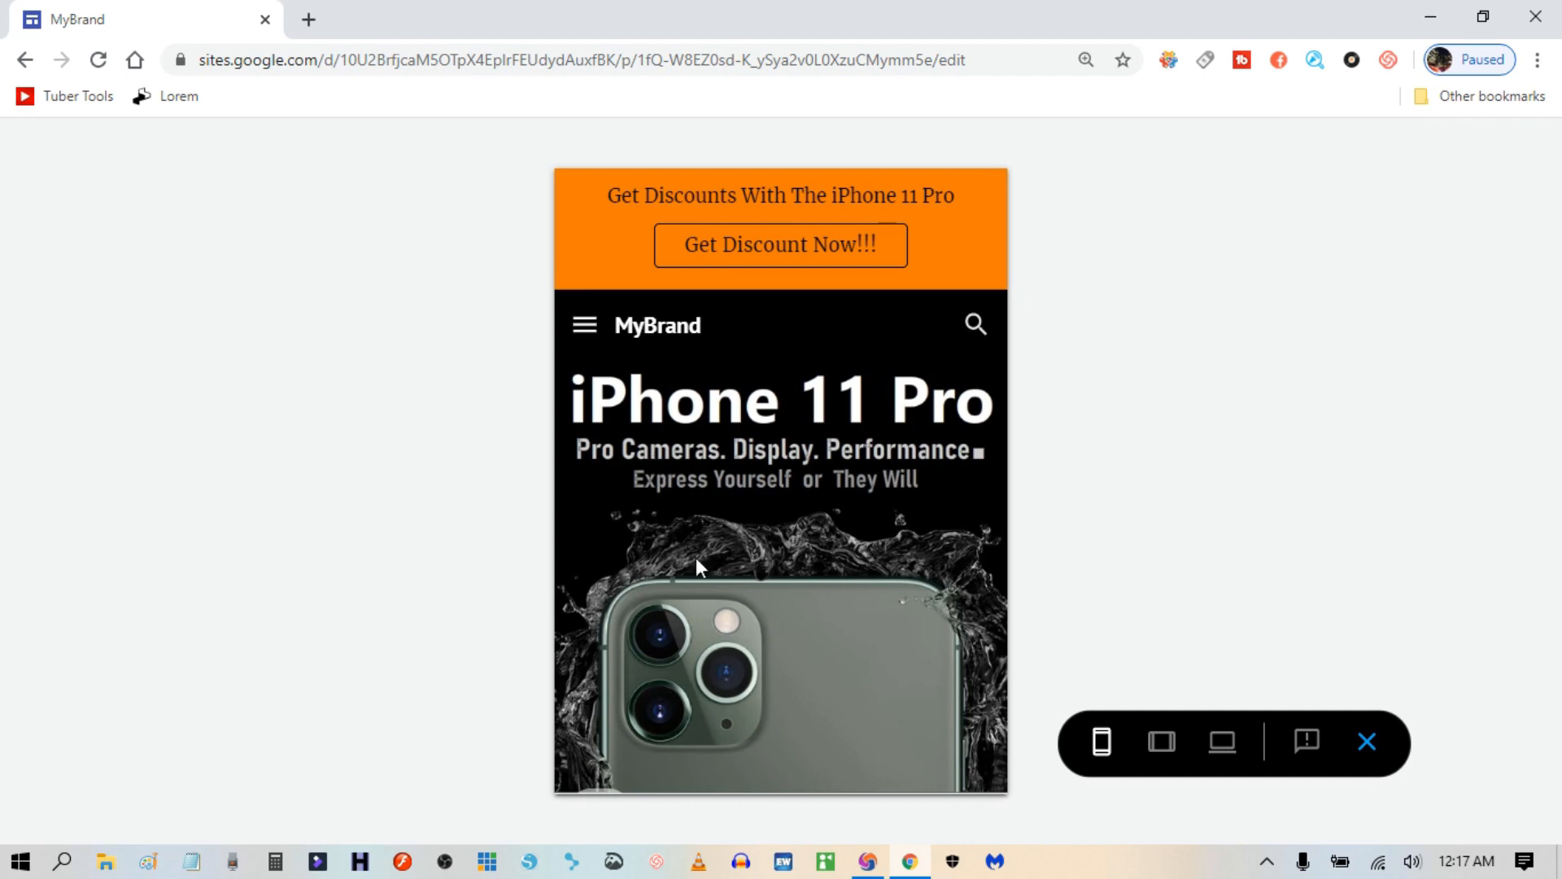
{"action": "left_click", "coordinate": [585, 326]}
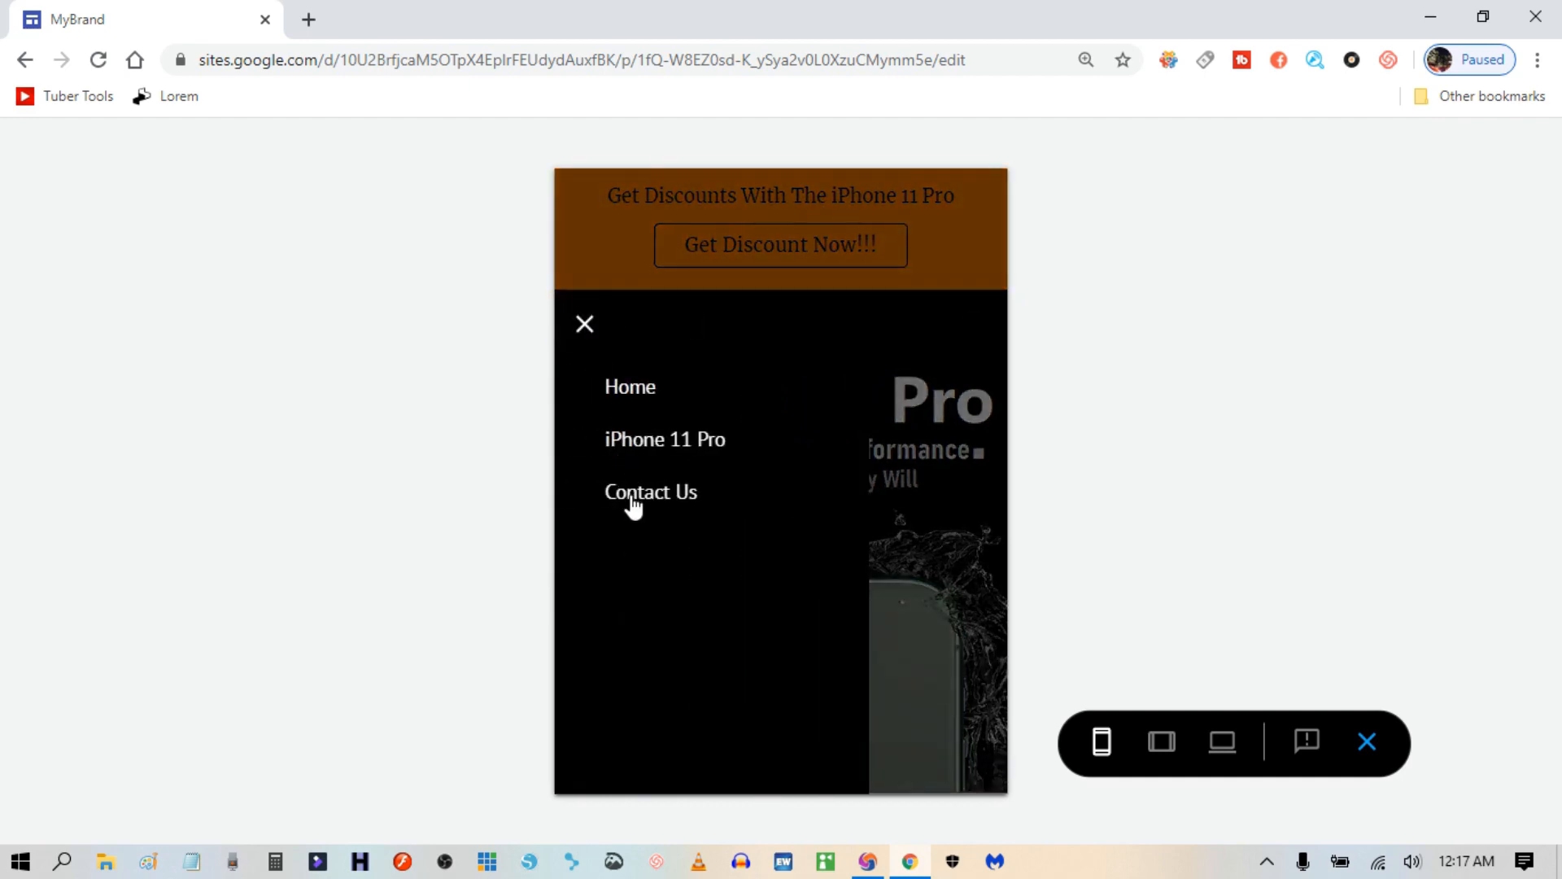
{"action": "left_click", "coordinate": [632, 500]}
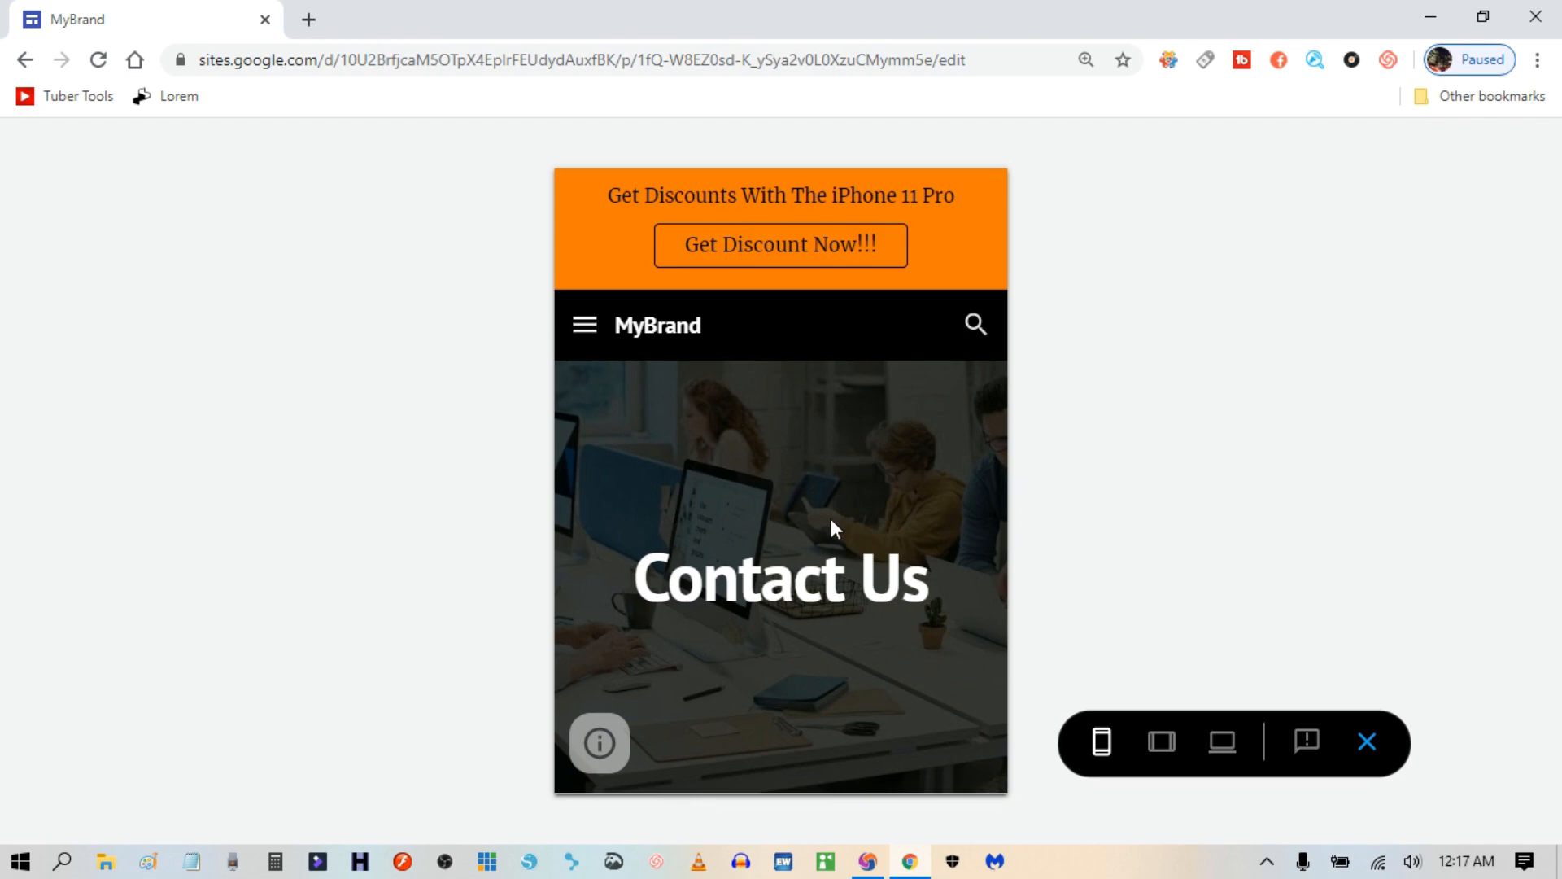
{"action": "left_click", "coordinate": [1366, 744]}
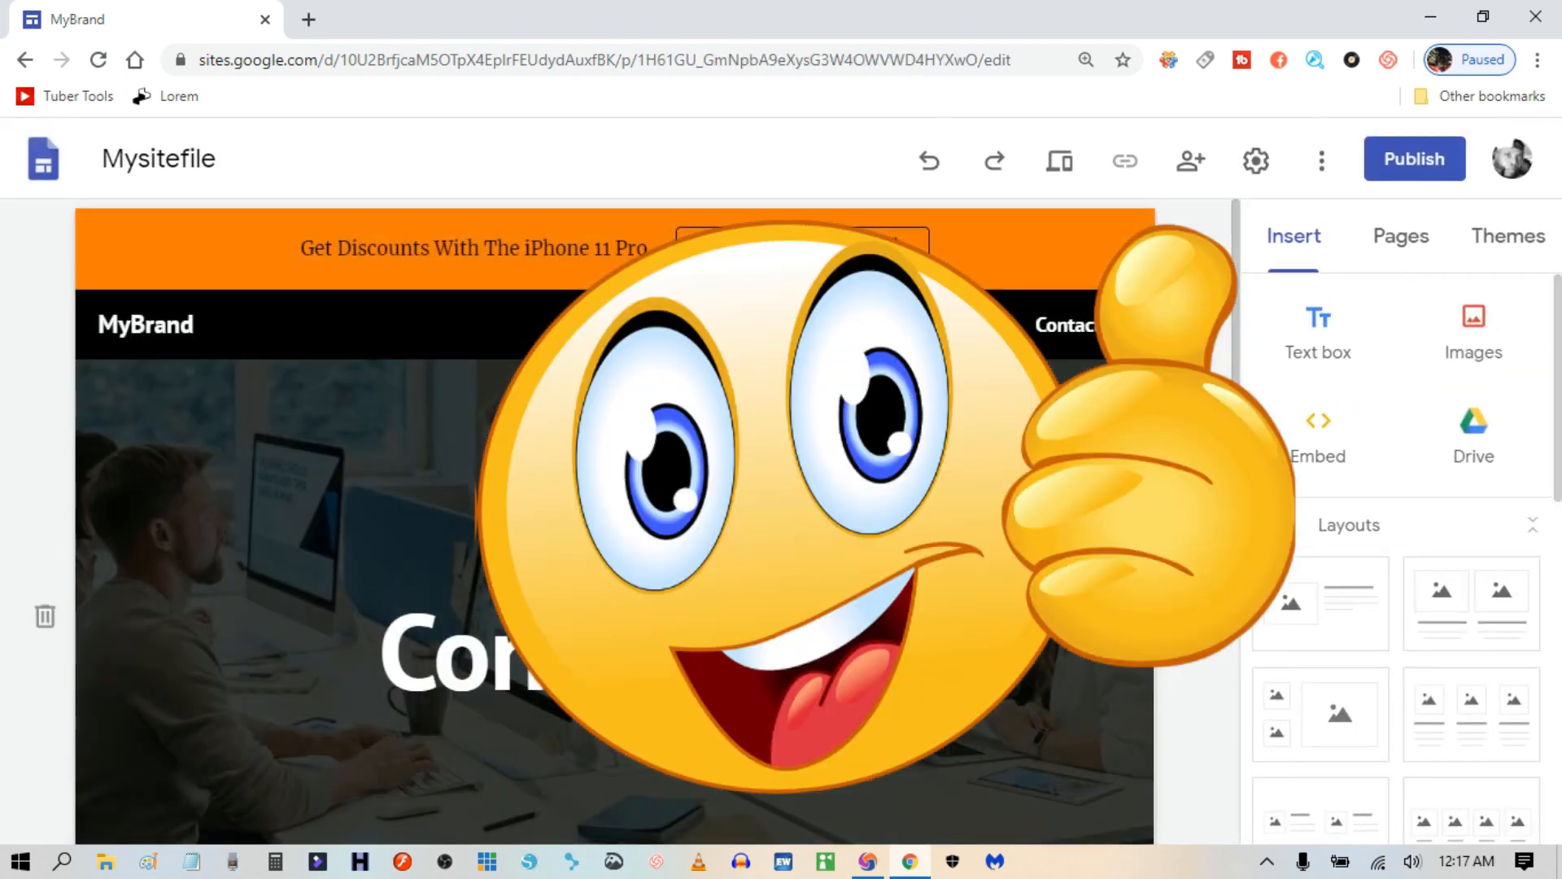
Open the brand images settings through the site name's logo option in the header.
{"action": "left_click", "coordinate": [200, 328]}
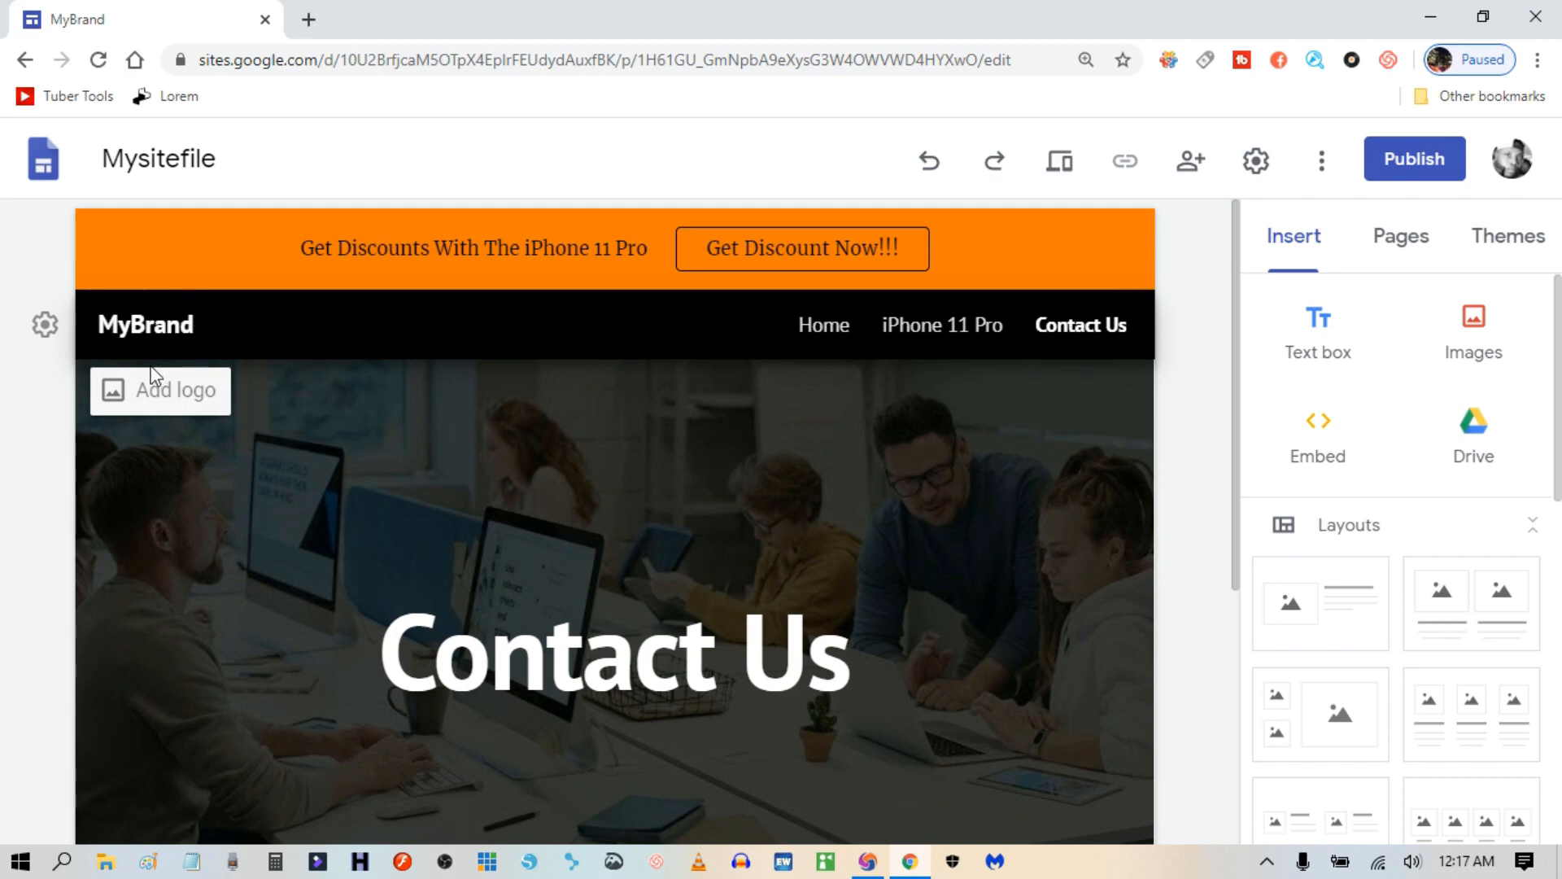
{"action": "left_click_drag", "start_coordinate": [198, 326], "coordinate": [105, 324]}
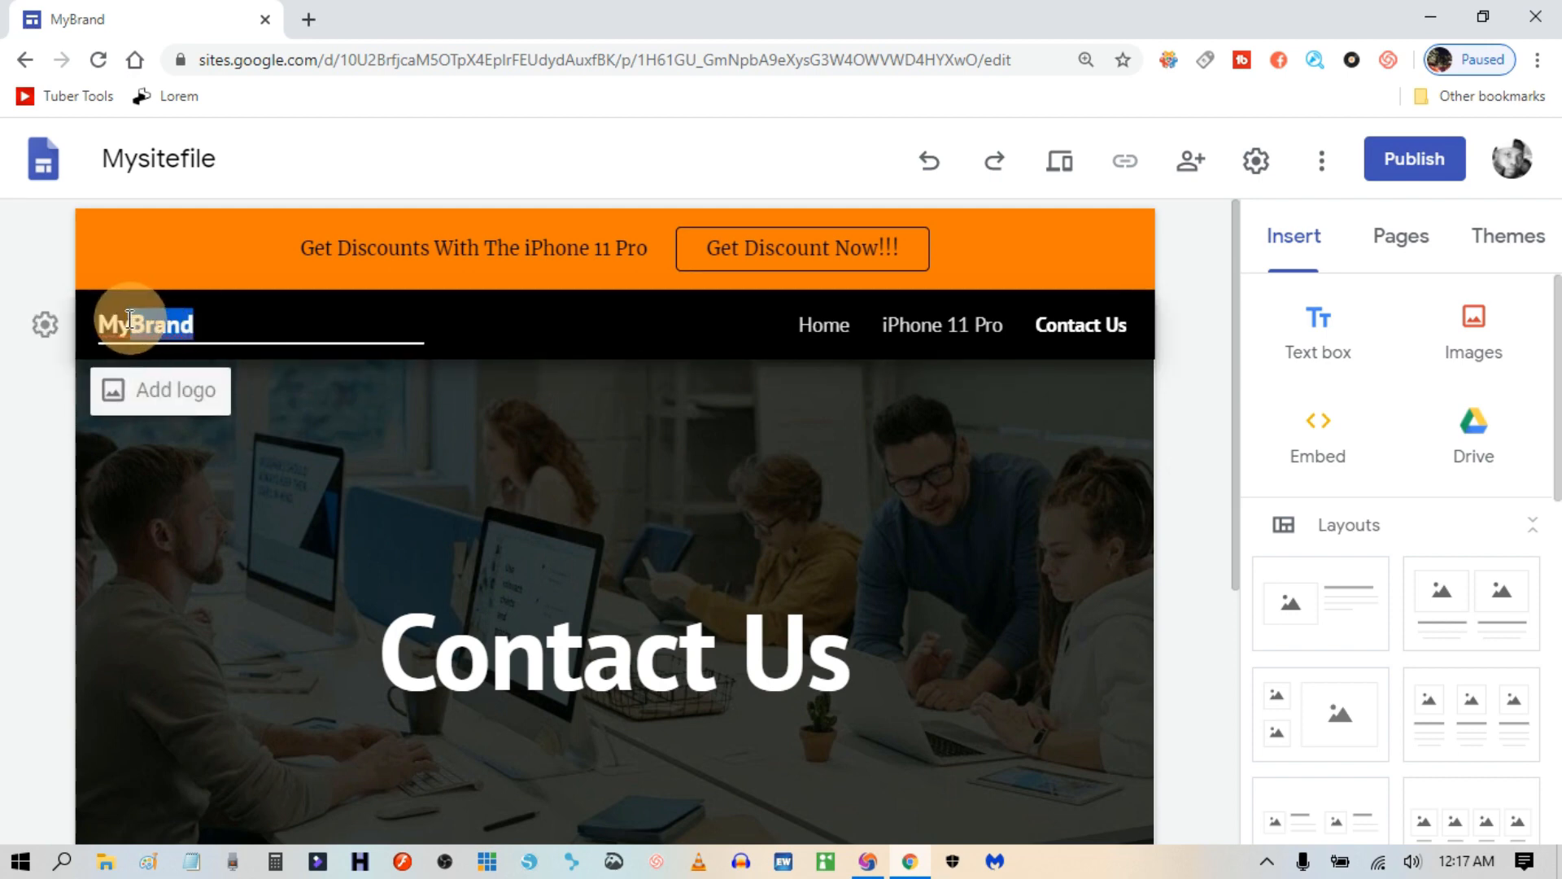
{"action": "left_click", "coordinate": [173, 399]}
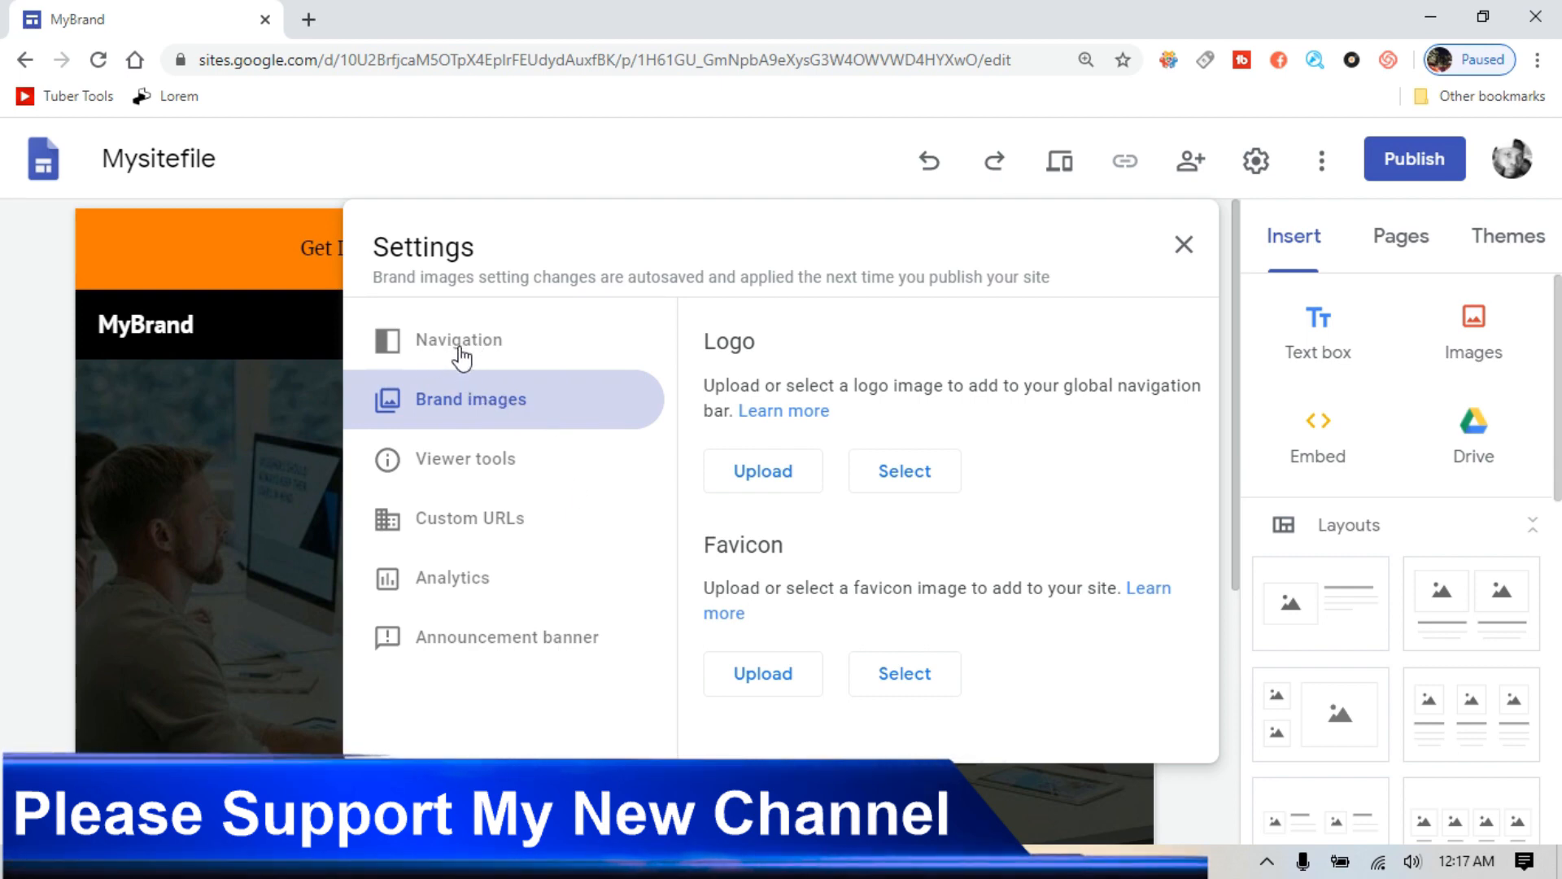
{"action": "left_click", "coordinate": [475, 409]}
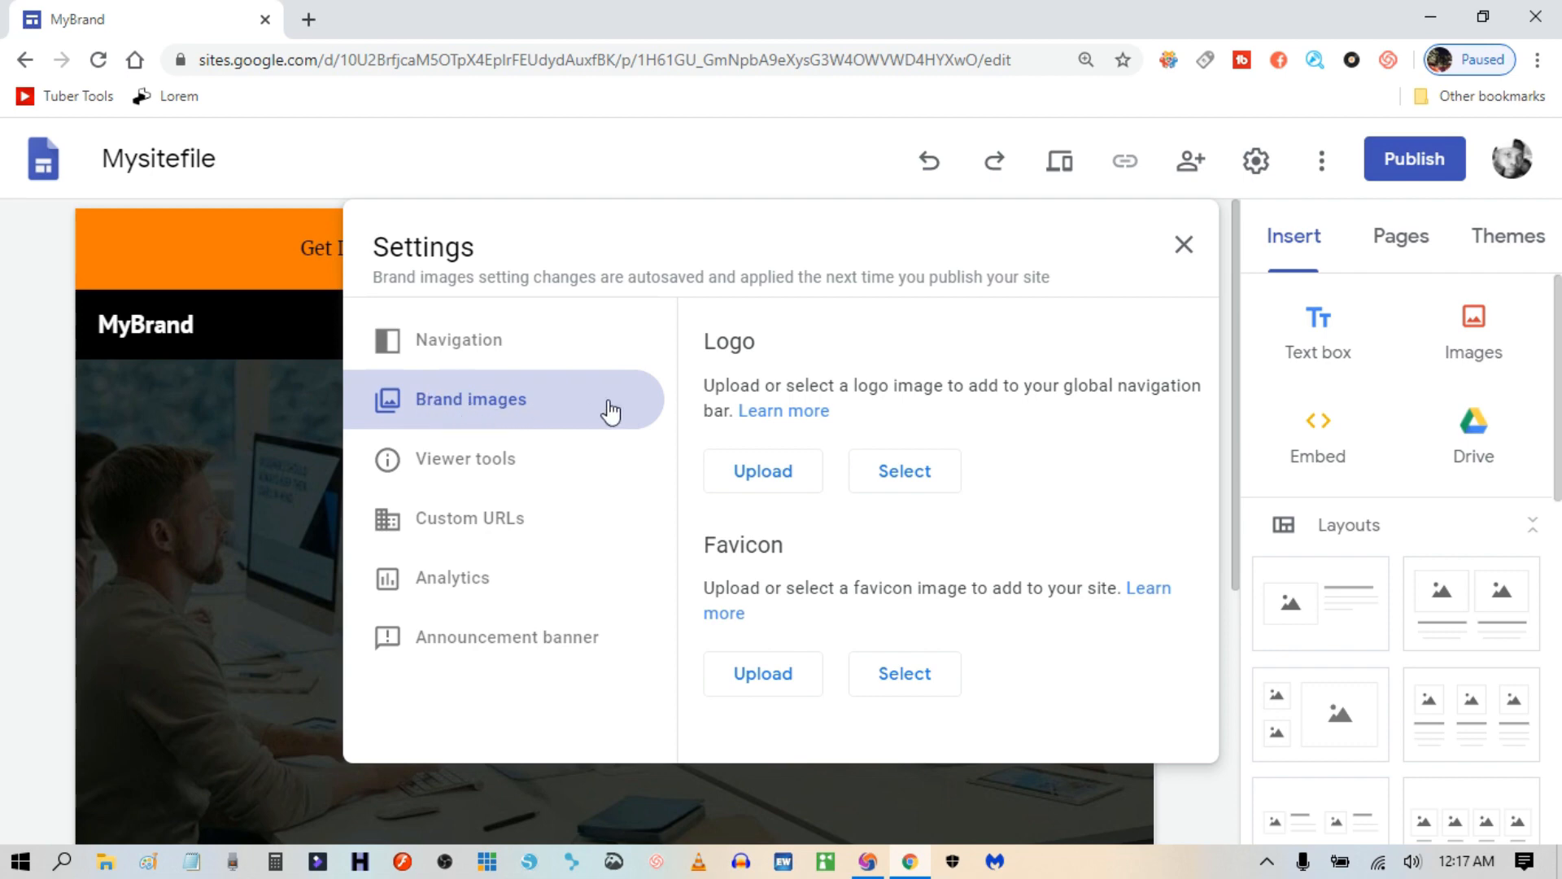
{"action": "left_click_drag", "start_coordinate": [710, 343], "coordinate": [756, 341]}
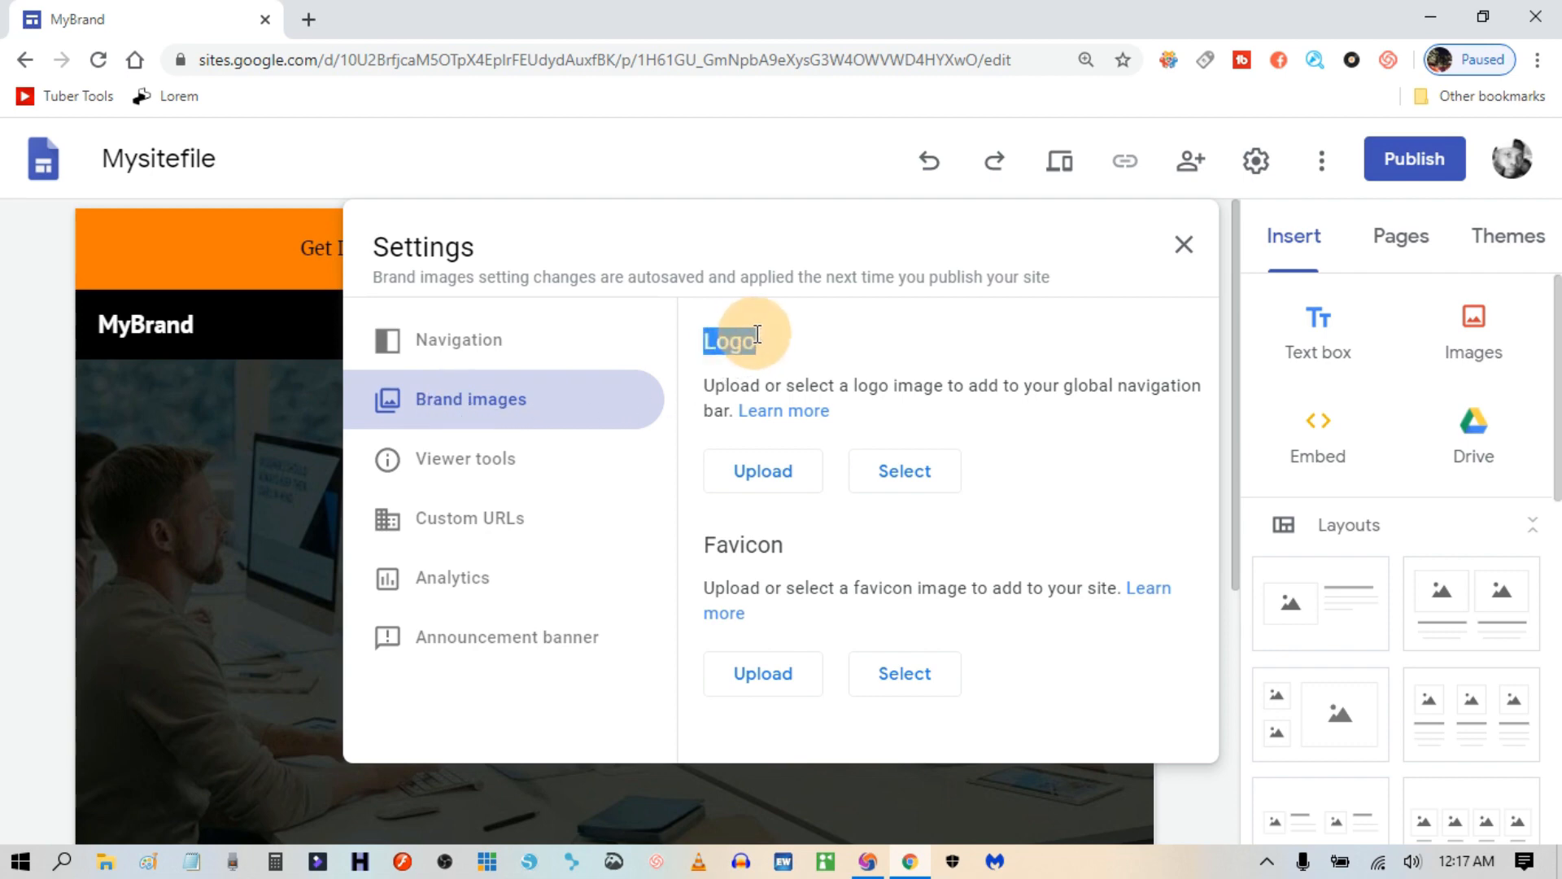
Start a logo upload and browse the Products Pics folder for a suitable logo image.
{"action": "left_click", "coordinate": [768, 479]}
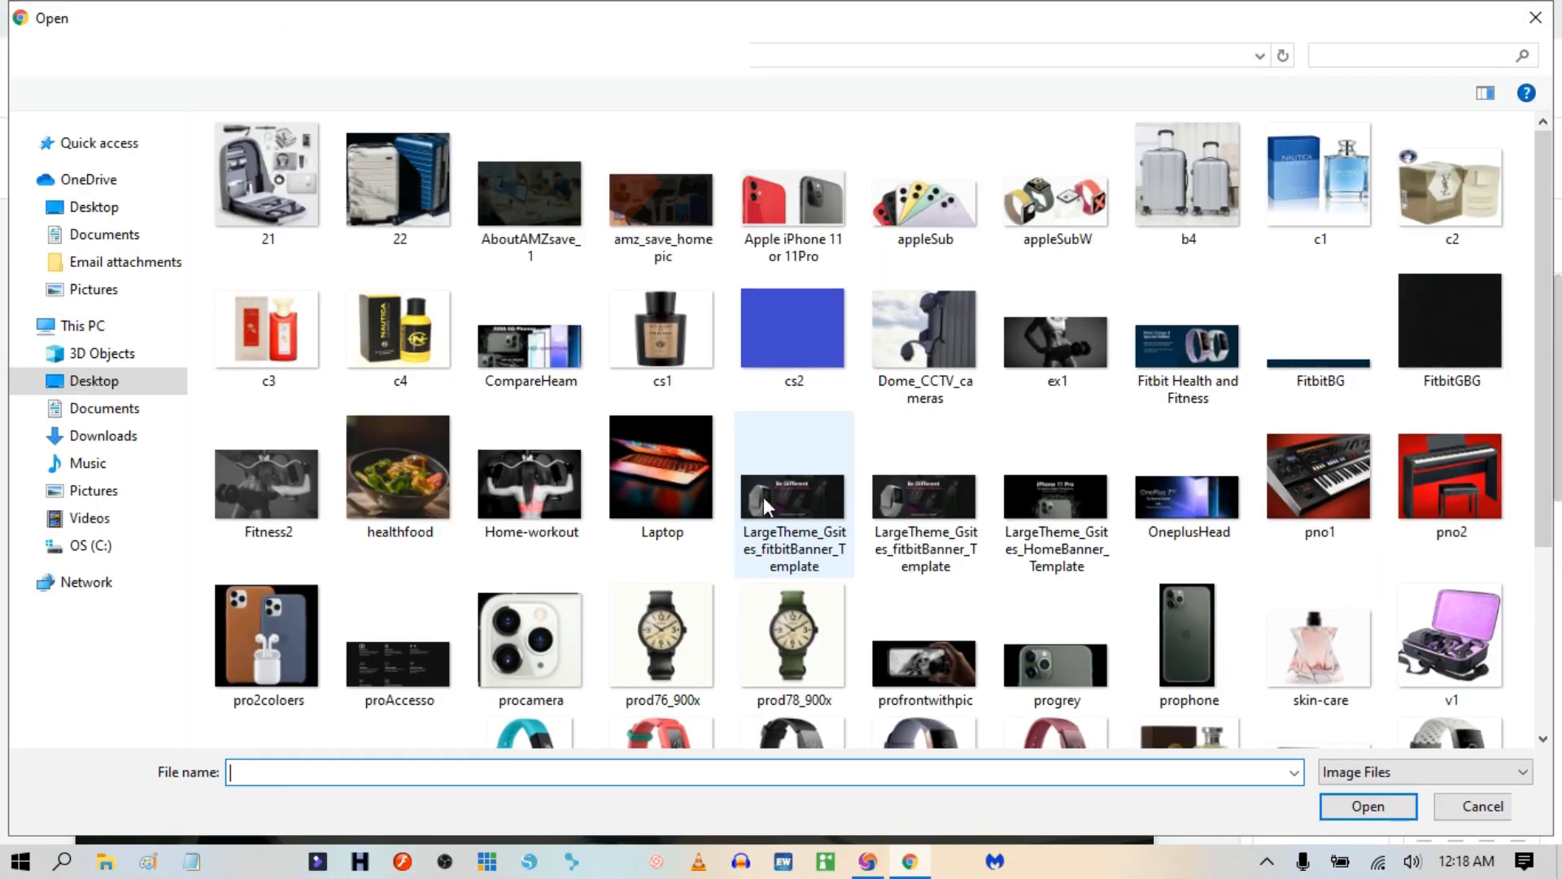
{"action": "scroll", "coordinate": [879, 500], "scroll_direction": "down", "scroll_amount": 3}
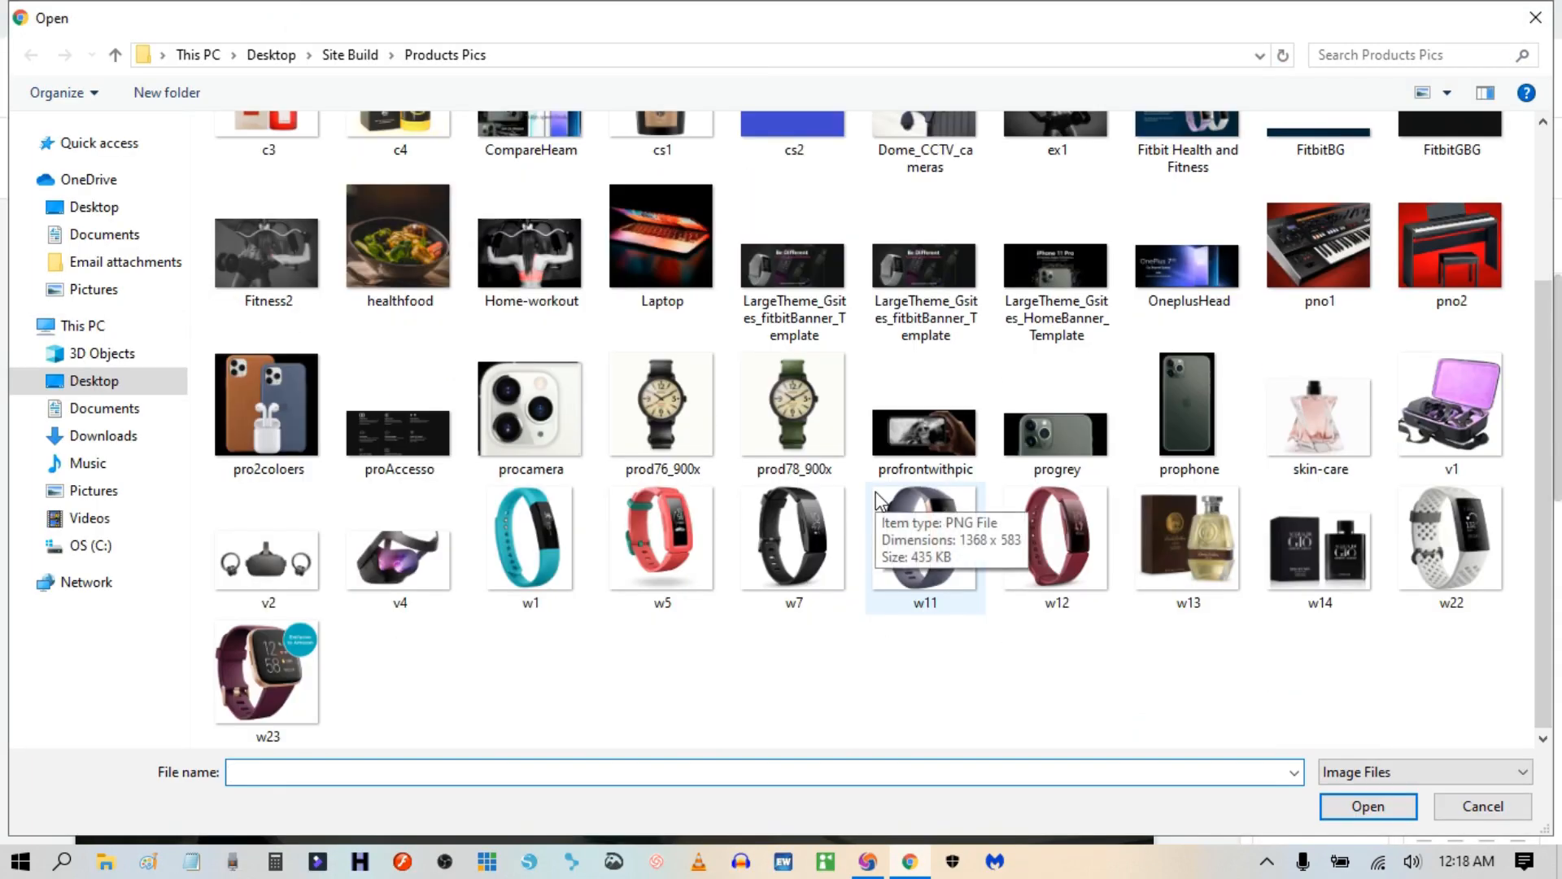
{"action": "scroll", "coordinate": [869, 518], "scroll_direction": "up", "scroll_amount": 3}
{"action": "scroll", "coordinate": [870, 518], "scroll_direction": "down", "scroll_amount": 3}
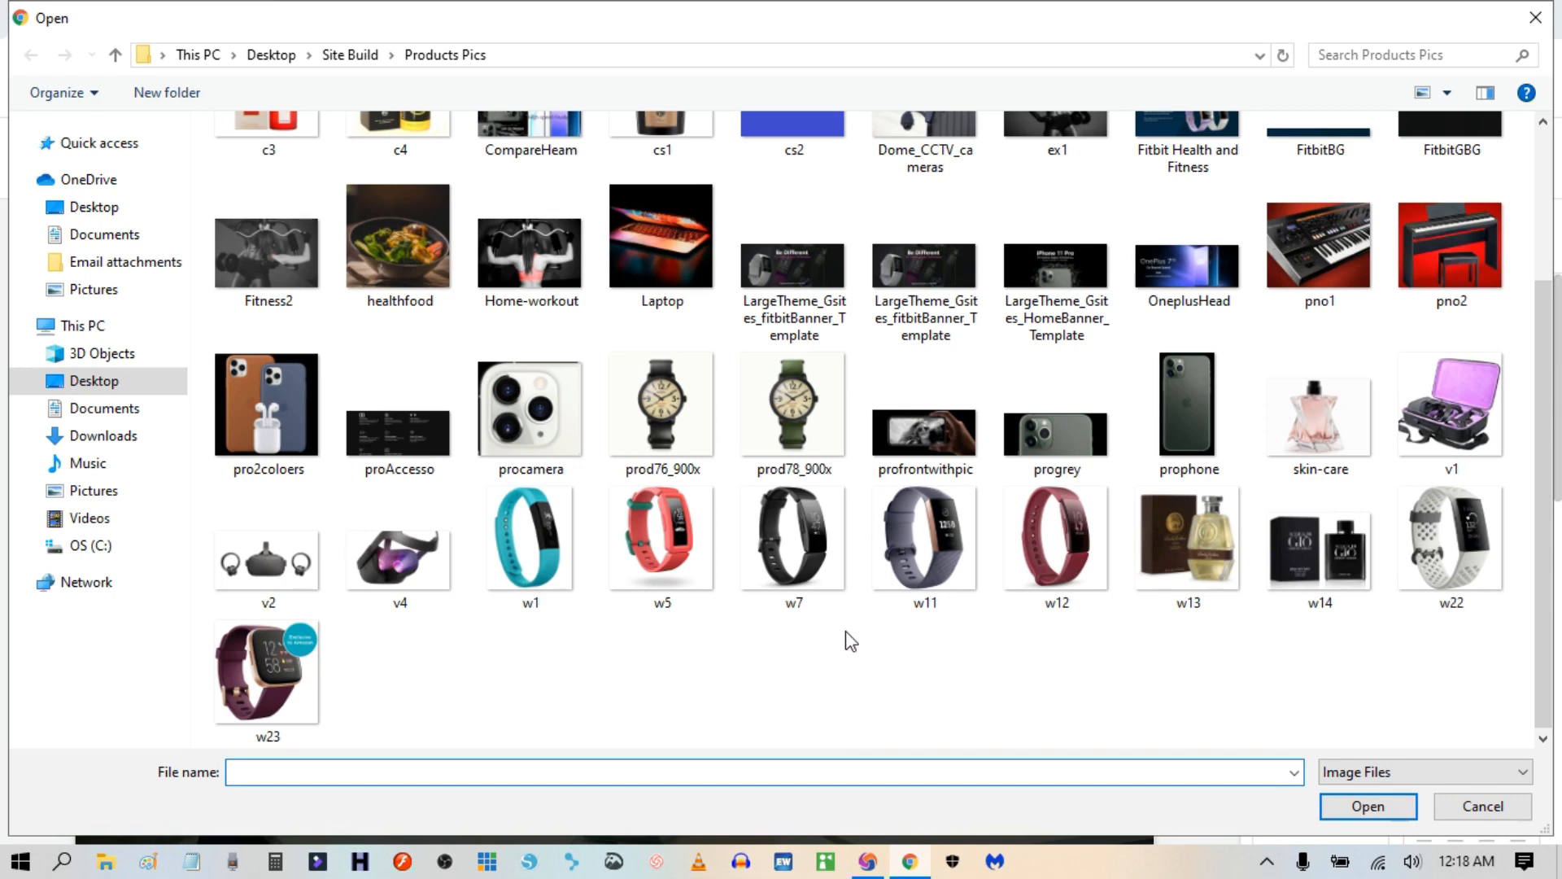
{"action": "scroll", "coordinate": [851, 642], "scroll_direction": "up", "scroll_amount": 3}
{"action": "scroll", "coordinate": [851, 642], "scroll_direction": "down", "scroll_amount": 3}
Switch to Paint and fill the whole blank canvas with black.
{"action": "left_click", "coordinate": [148, 863]}
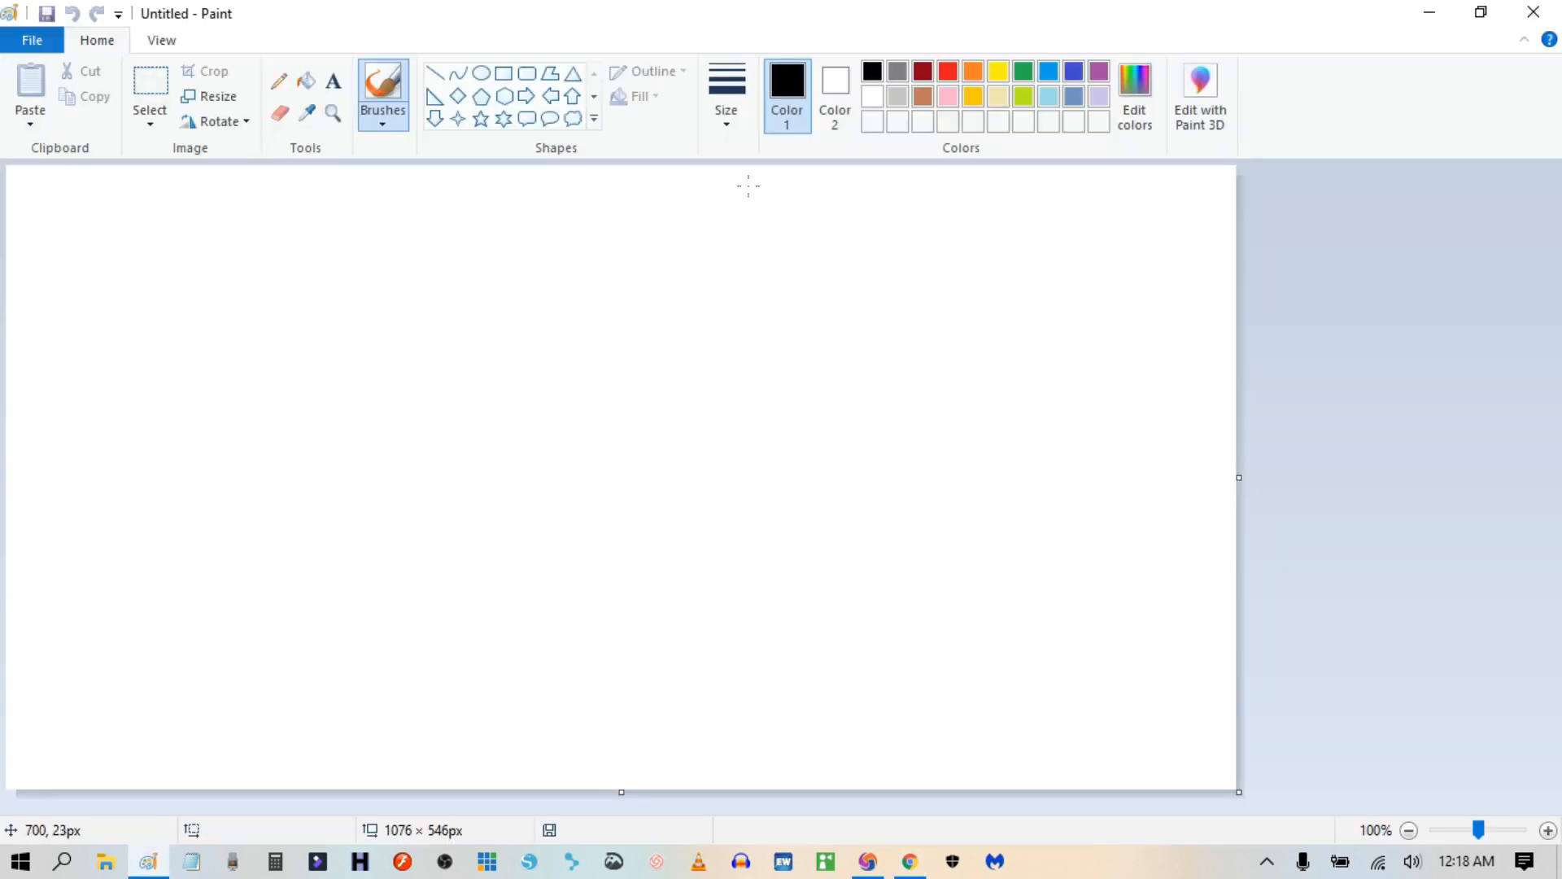
{"action": "left_click", "coordinate": [310, 82]}
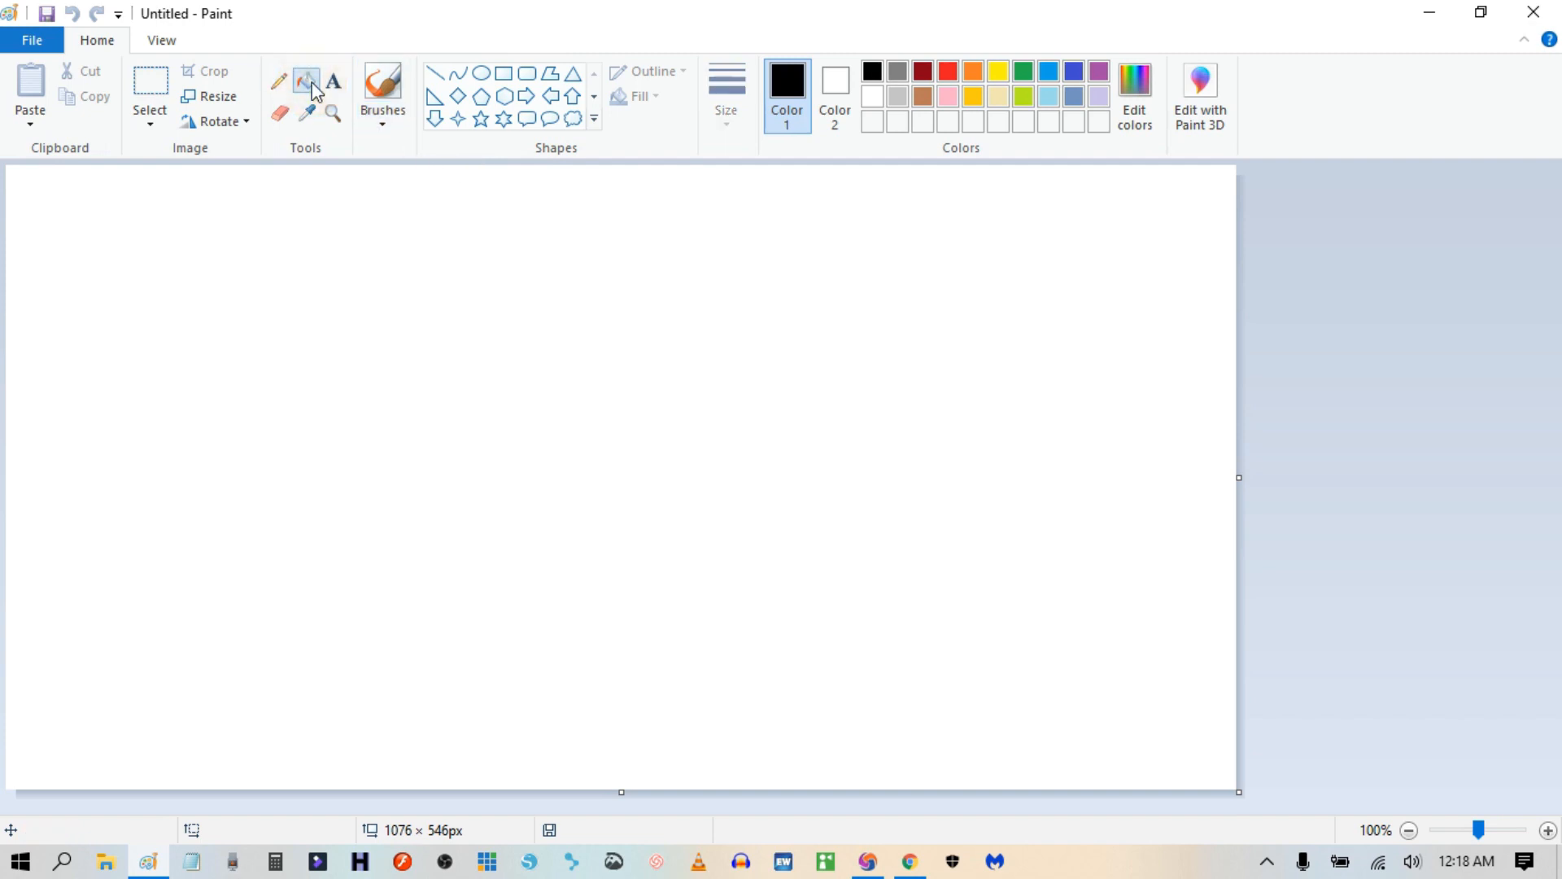
{"action": "left_click", "coordinate": [835, 93]}
{"action": "left_click", "coordinate": [872, 74]}
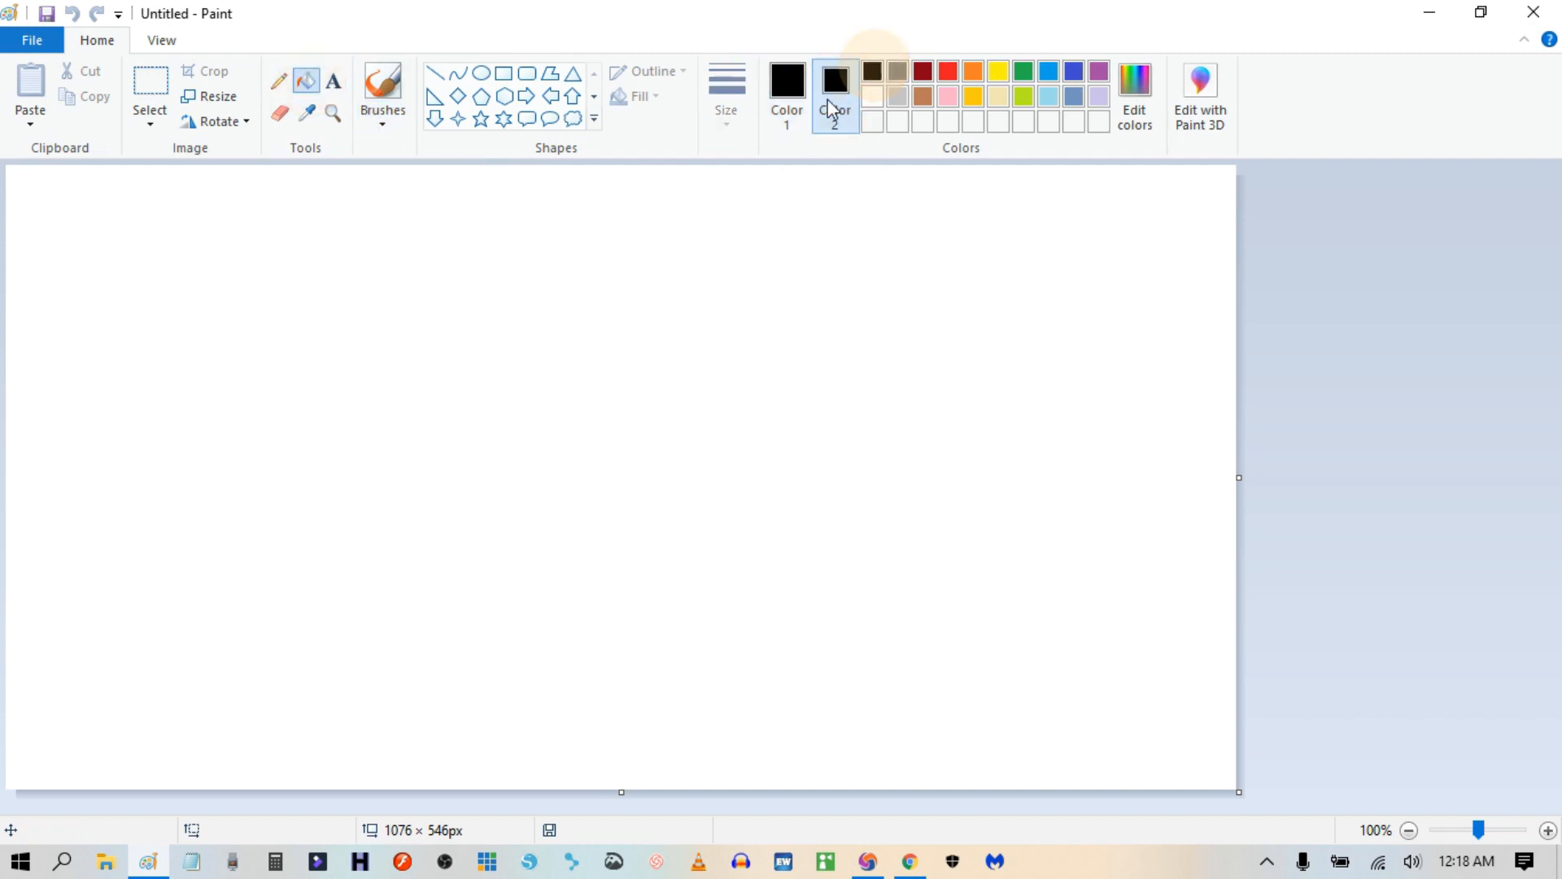
{"action": "left_click", "coordinate": [928, 317]}
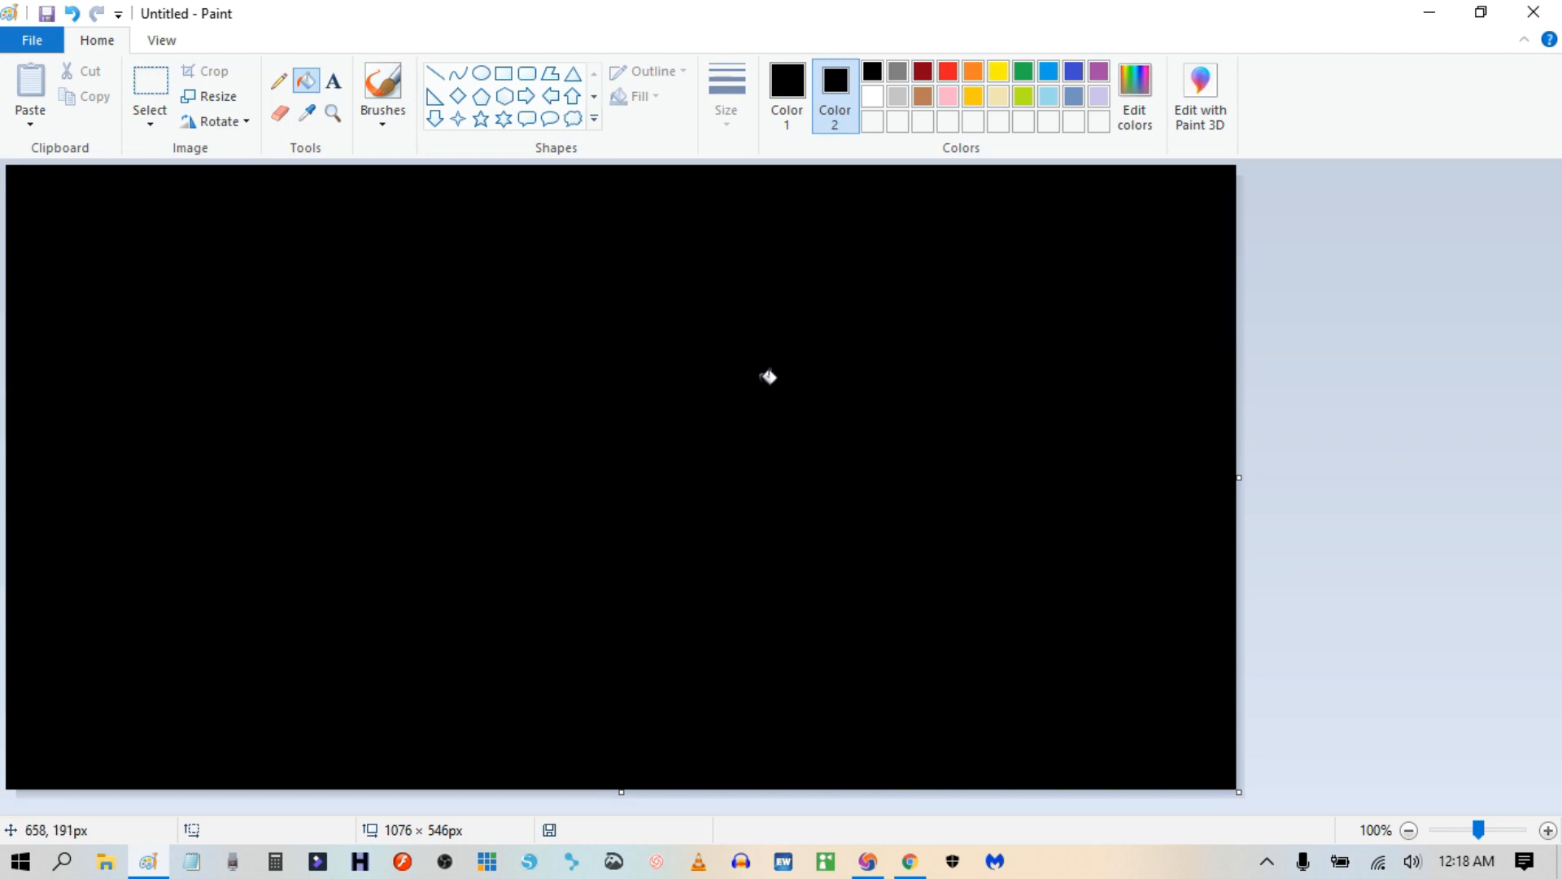
Add the letter "u" in bold Arial Black 96 on the black canvas and colour it white.
{"action": "left_click", "coordinate": [335, 82]}
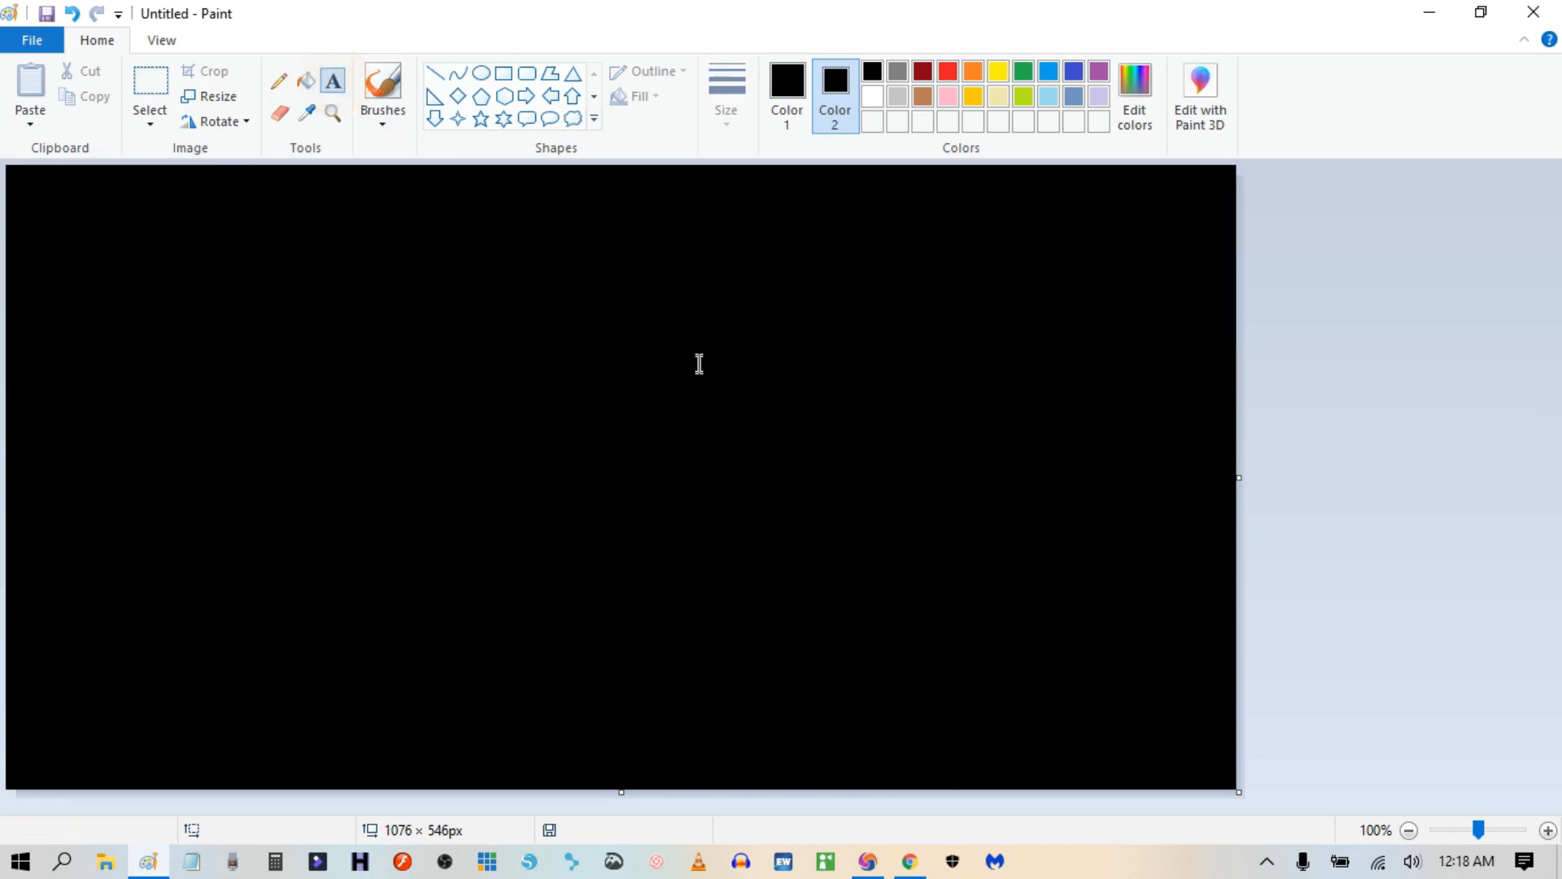
{"action": "left_click", "coordinate": [809, 390]}
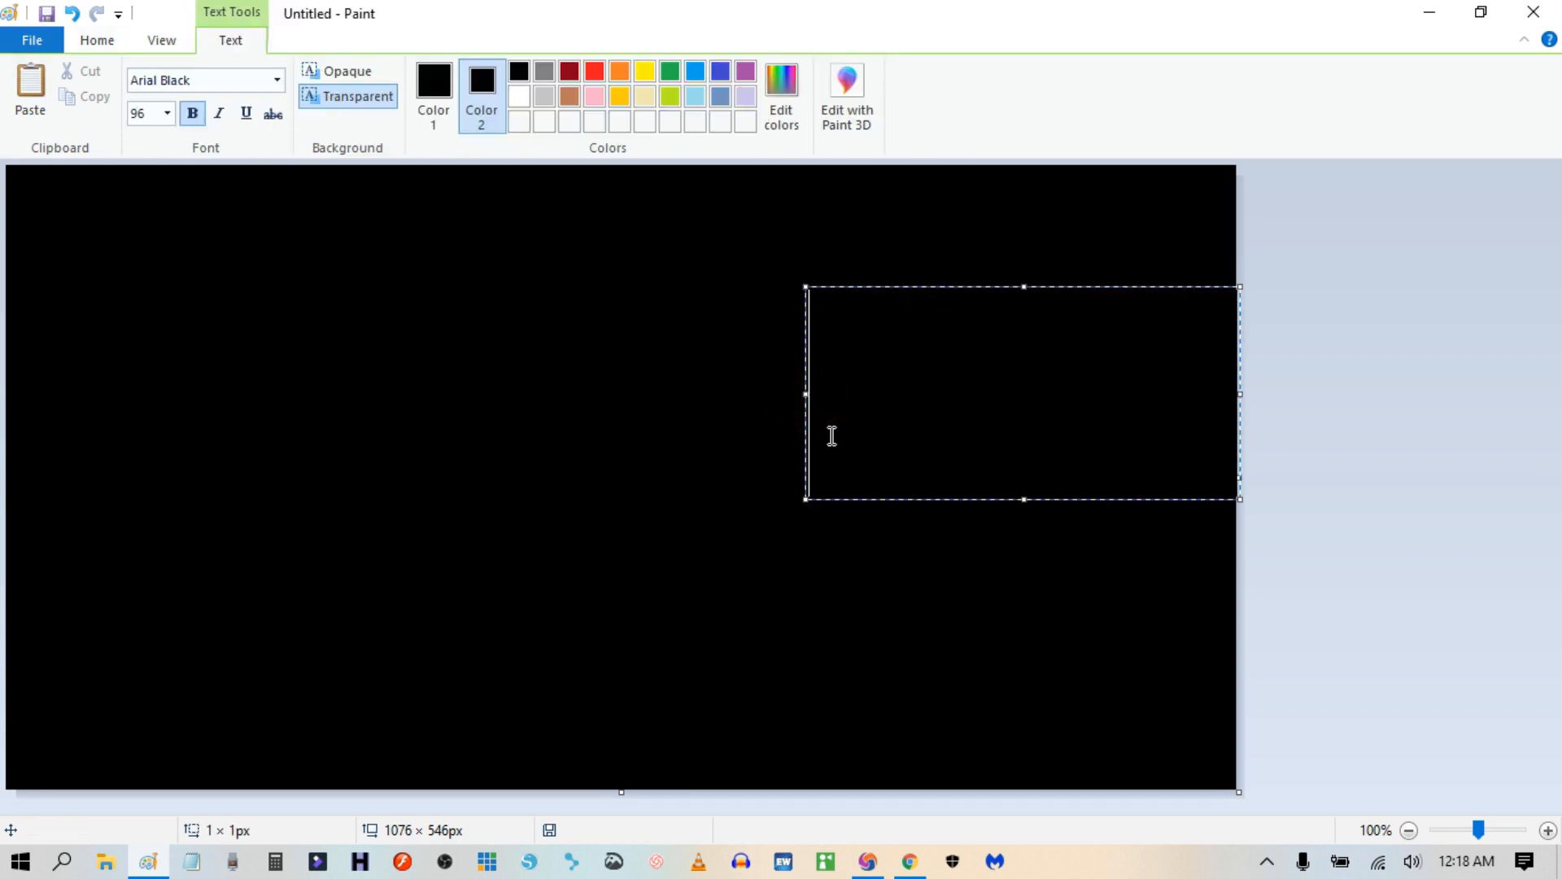
{"action": "type", "text": "u"}
{"action": "left_click_drag", "start_coordinate": [941, 415], "coordinate": [796, 409]}
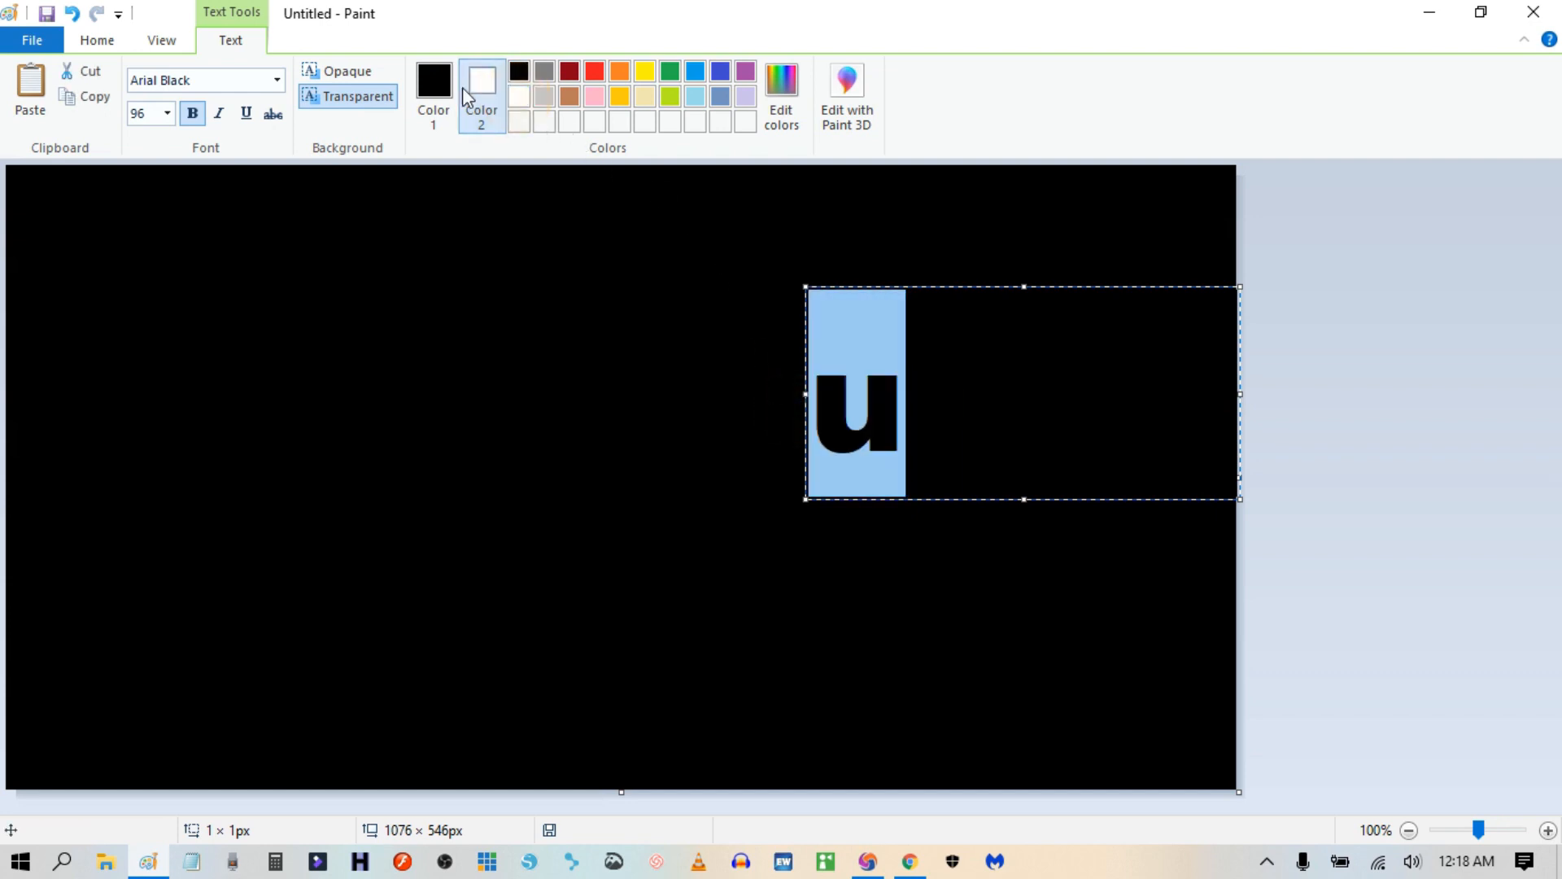
{"action": "left_click", "coordinate": [434, 89]}
{"action": "left_click", "coordinate": [520, 96]}
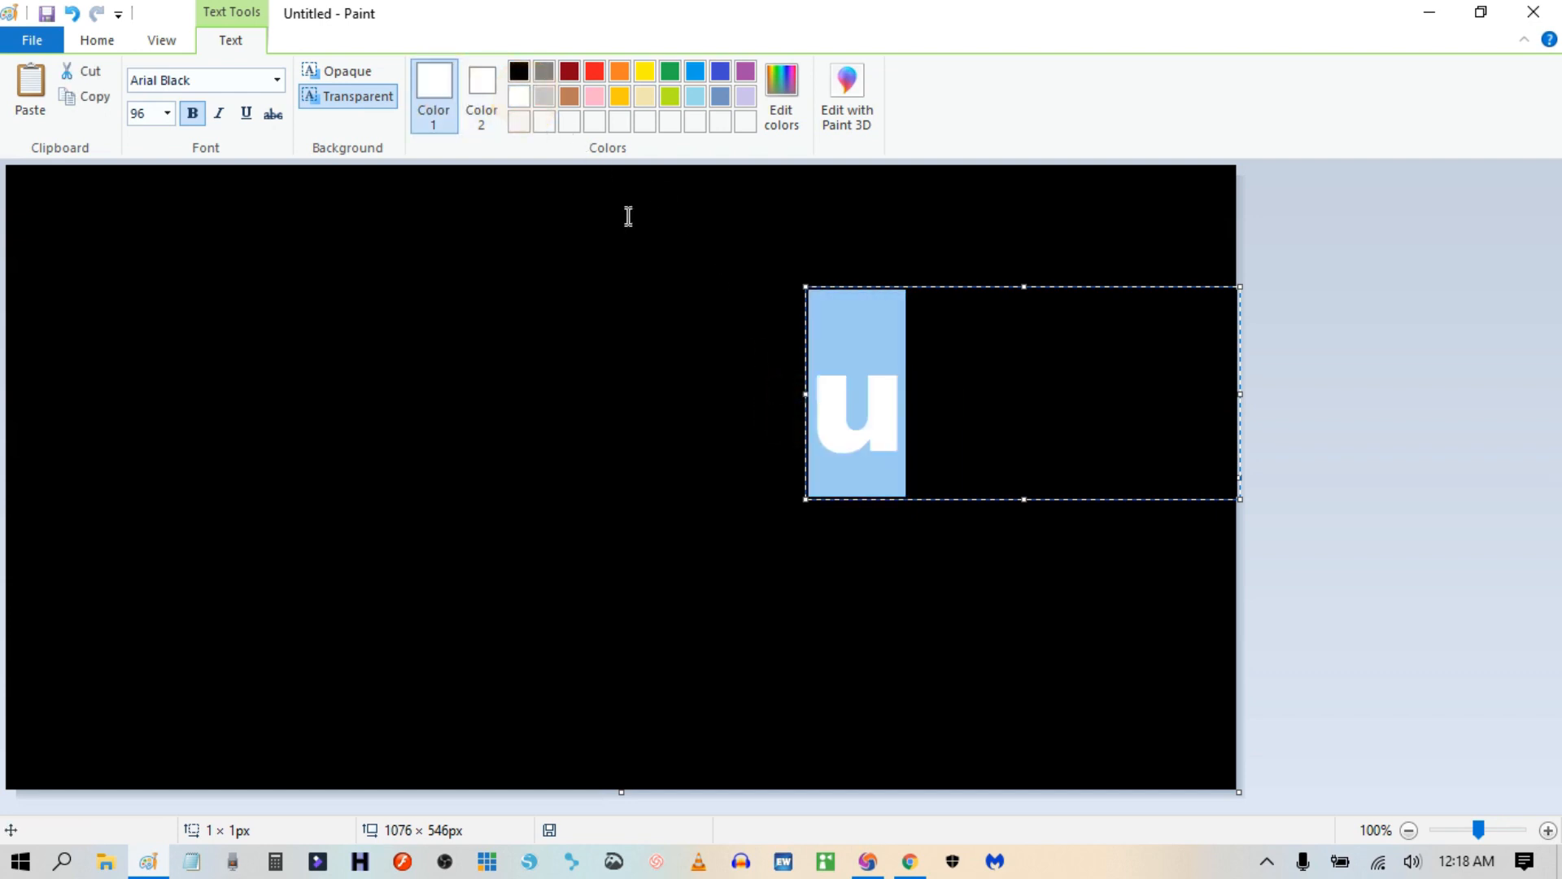
Replace the lowercase letter with a capital "U" and move its text box to the upper left-centre of the black canvas.
{"action": "left_click", "coordinate": [979, 413]}
{"action": "double_click", "coordinate": [845, 421]}
{"action": "type", "text": "U"}
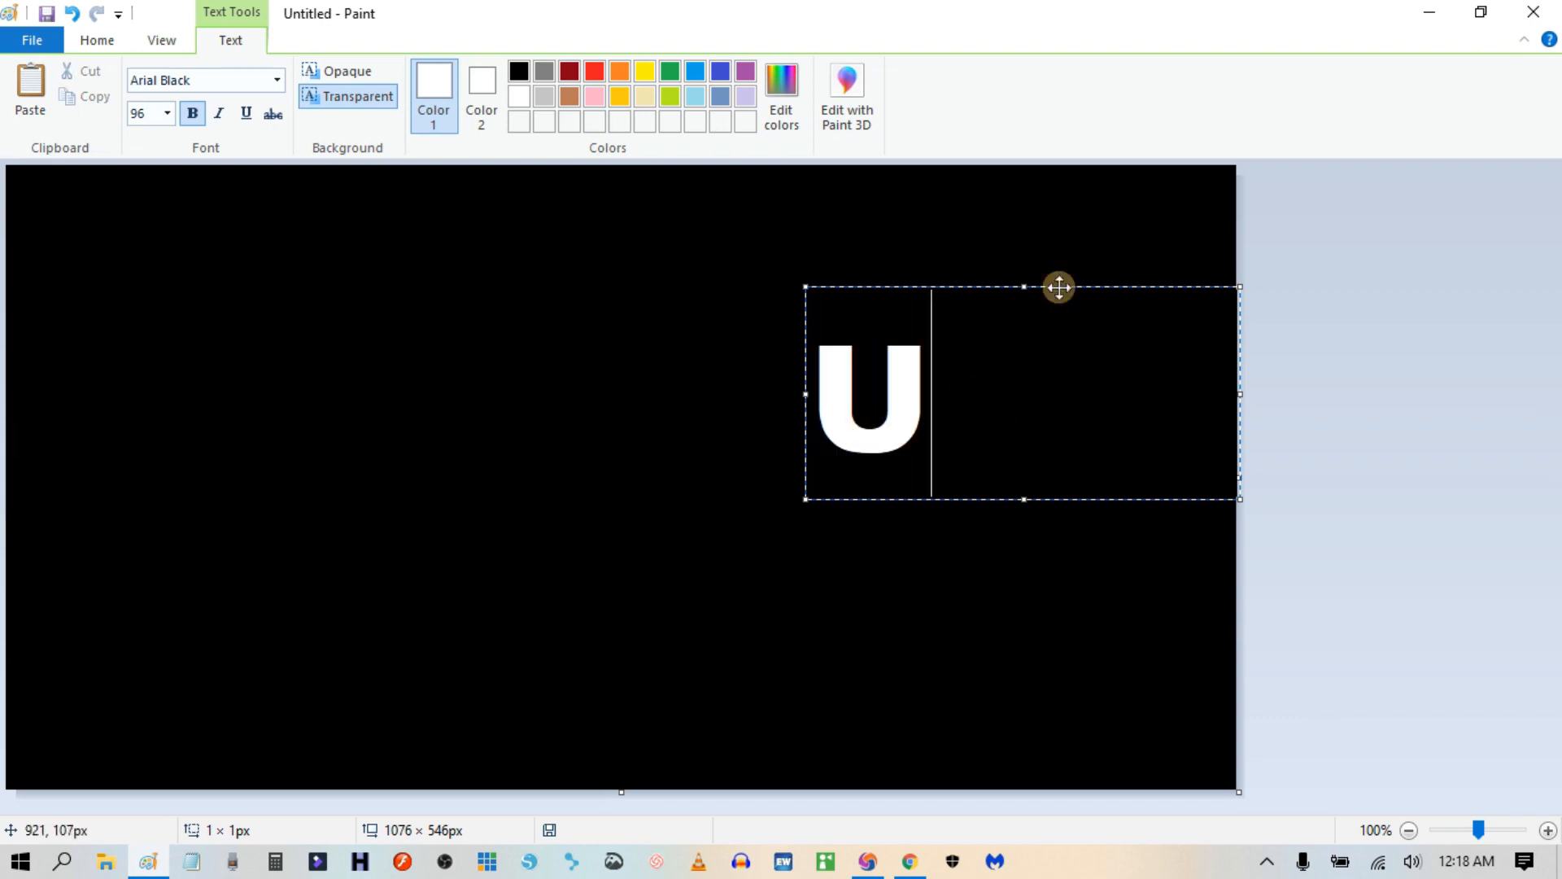
{"action": "left_click_drag", "start_coordinate": [1059, 287], "coordinate": [635, 262]}
Set the "U" to font size 100 and place it on the canvas.
{"action": "double_click", "coordinate": [401, 355]}
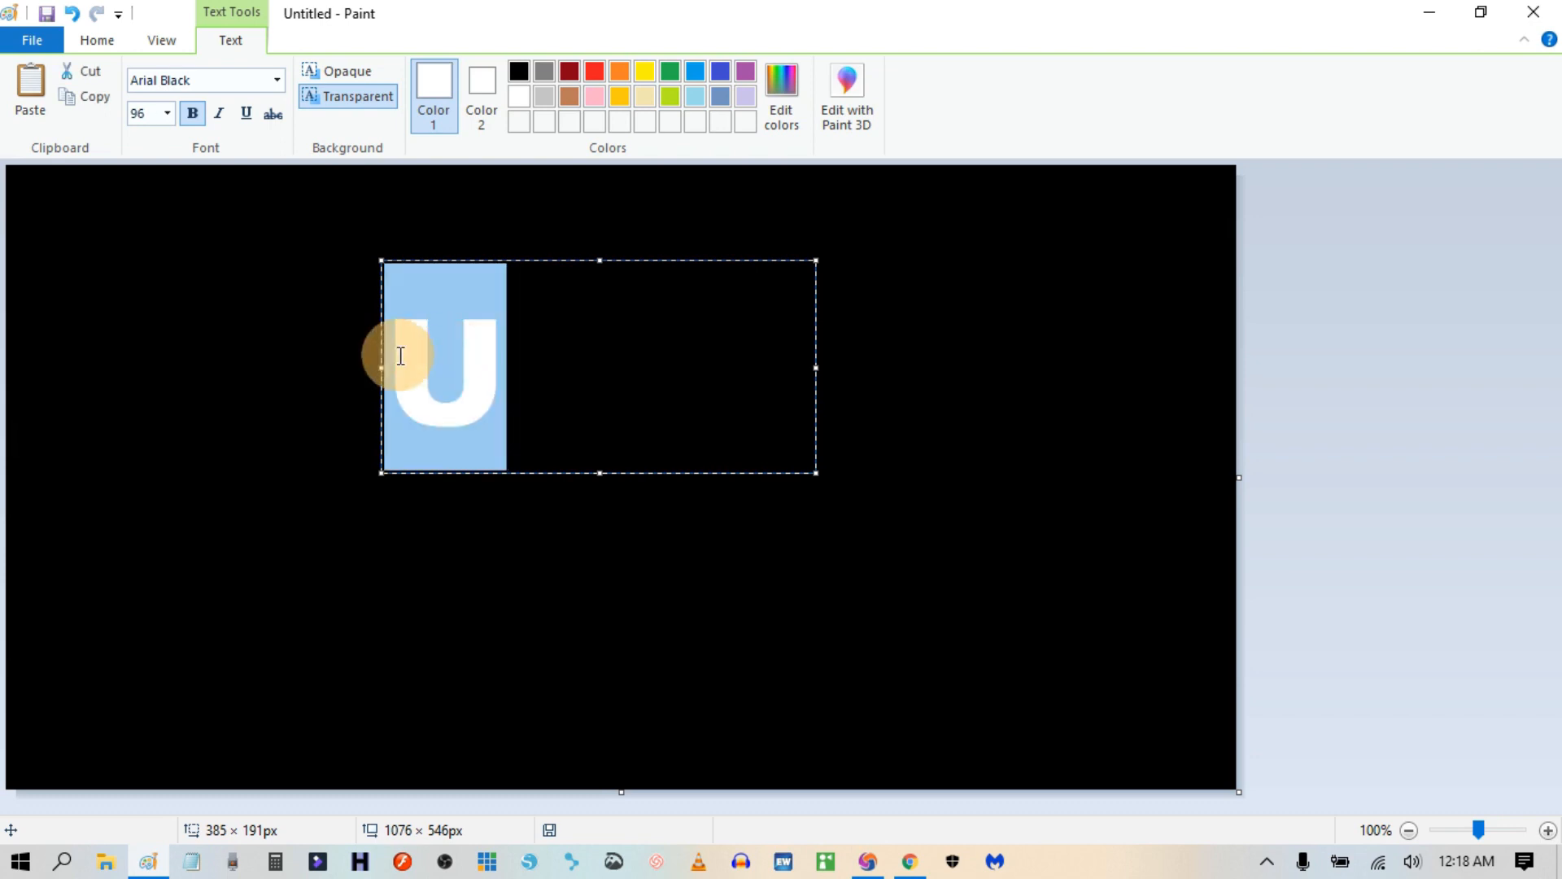
{"action": "left_click", "coordinate": [156, 117]}
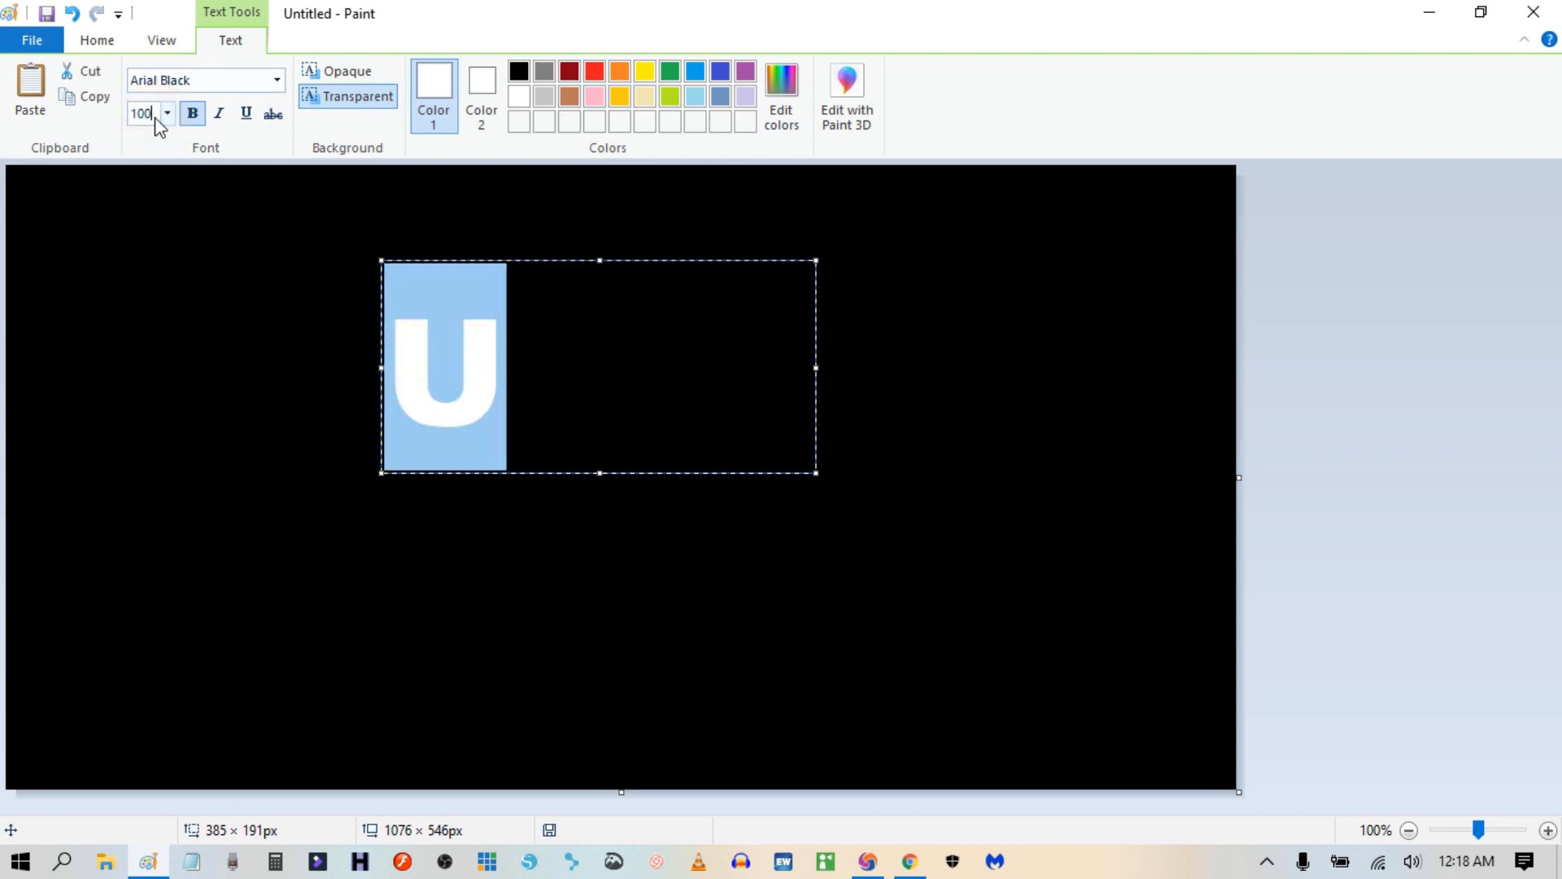
{"action": "type", "text": "100"}
{"action": "key", "text": "Return"}
{"action": "left_click", "coordinate": [602, 395]}
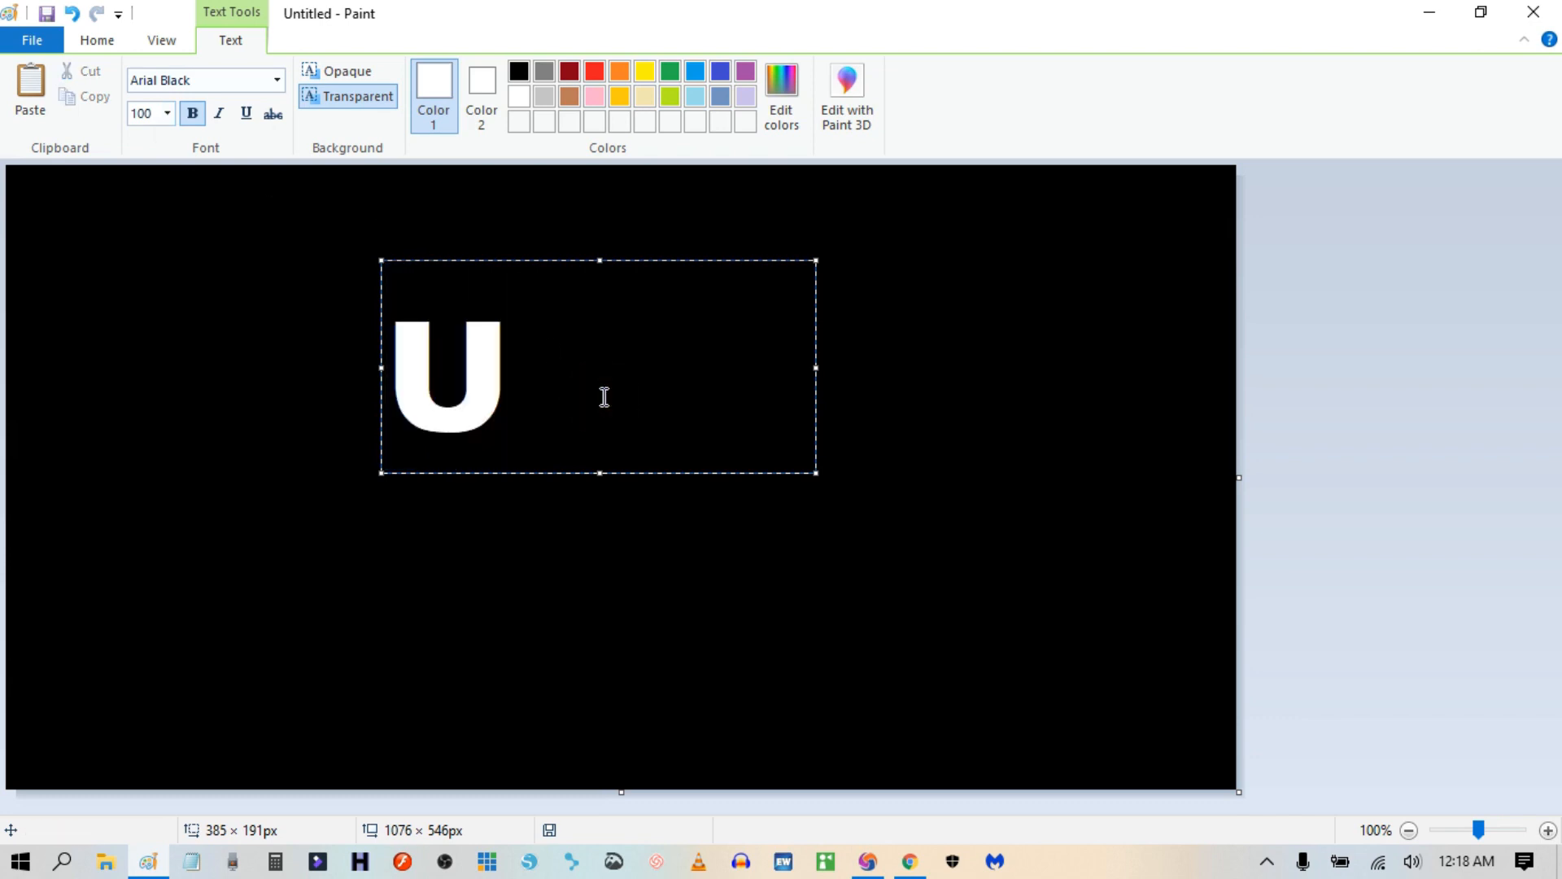
{"action": "left_click", "coordinate": [648, 618]}
Add a separate white letter "T" beside the "U" and set its font size to 80.
{"action": "left_click", "coordinate": [666, 349]}
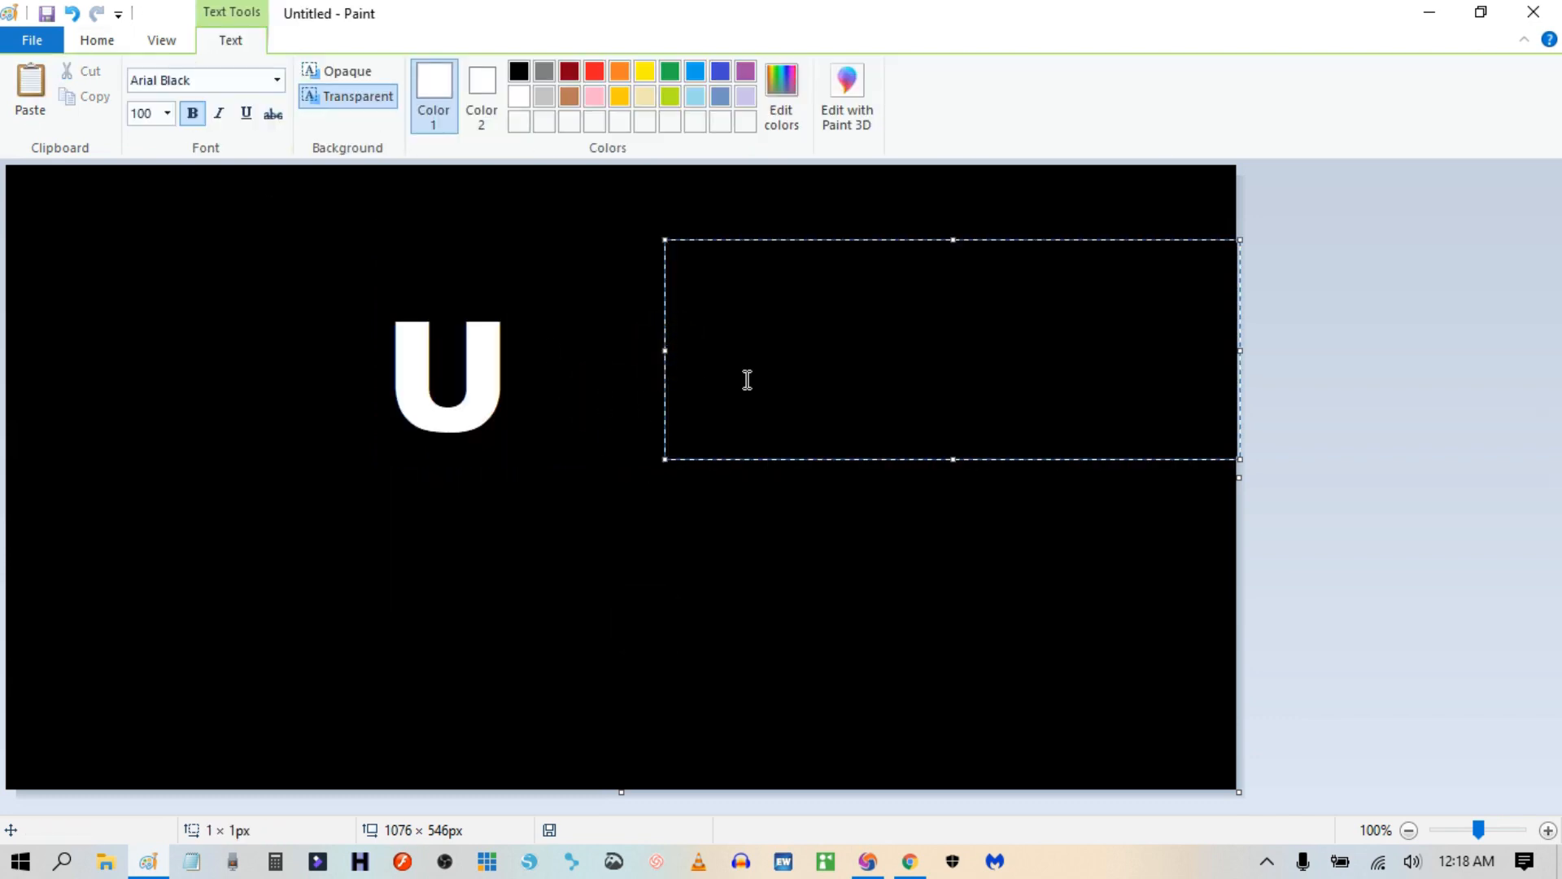
{"action": "type", "text": "T"}
{"action": "left_click_drag", "start_coordinate": [847, 374], "coordinate": [678, 373]}
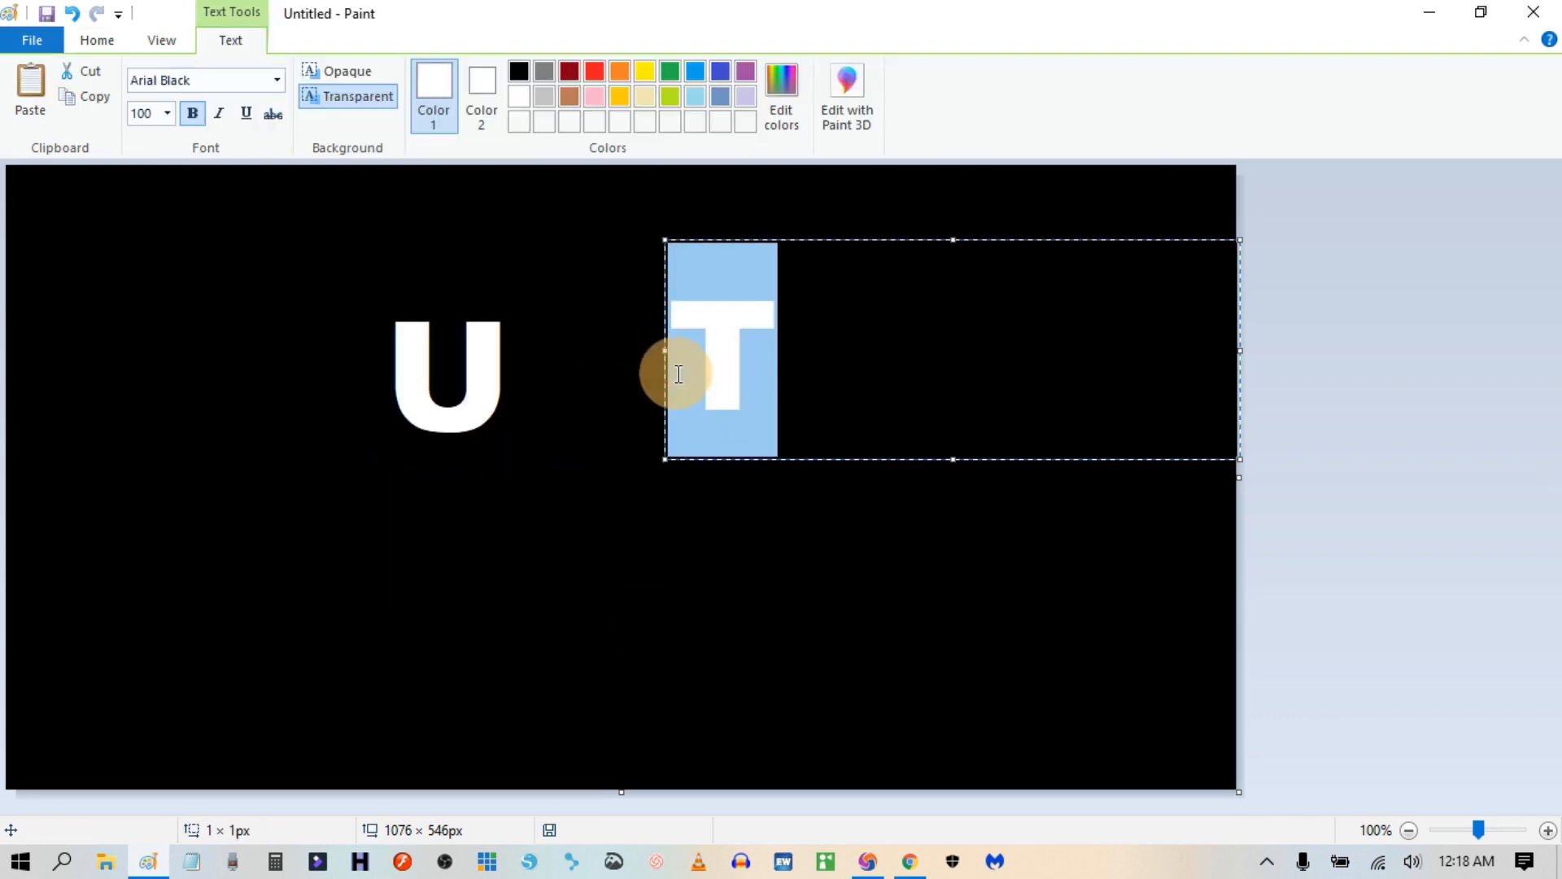
{"action": "left_click", "coordinate": [158, 115]}
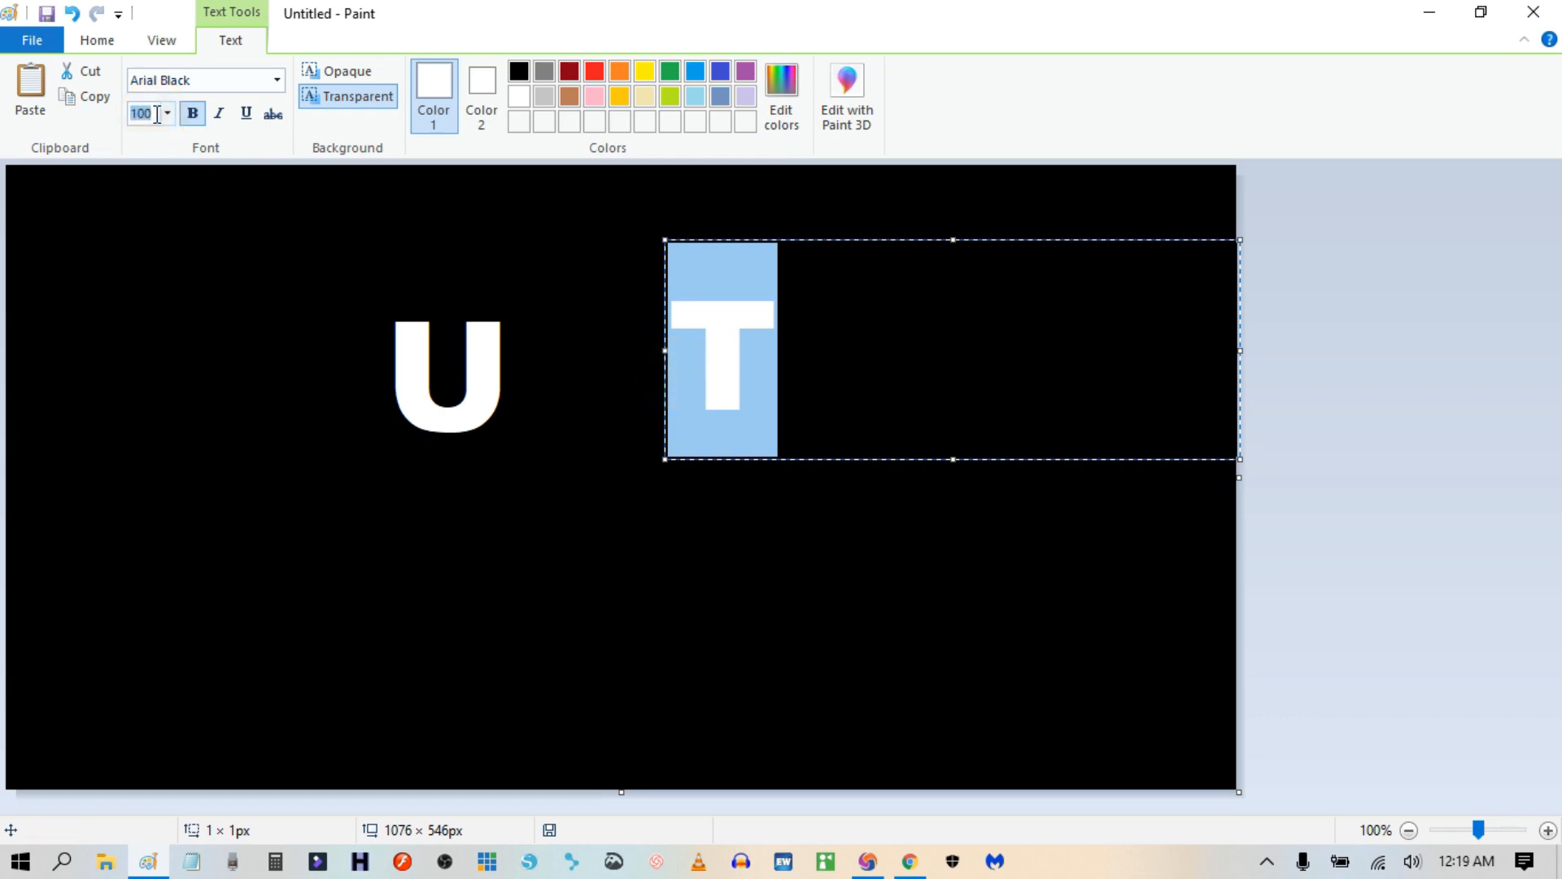
{"action": "type", "text": "80"}
{"action": "key", "text": "Return"}
{"action": "left_click", "coordinate": [905, 358]}
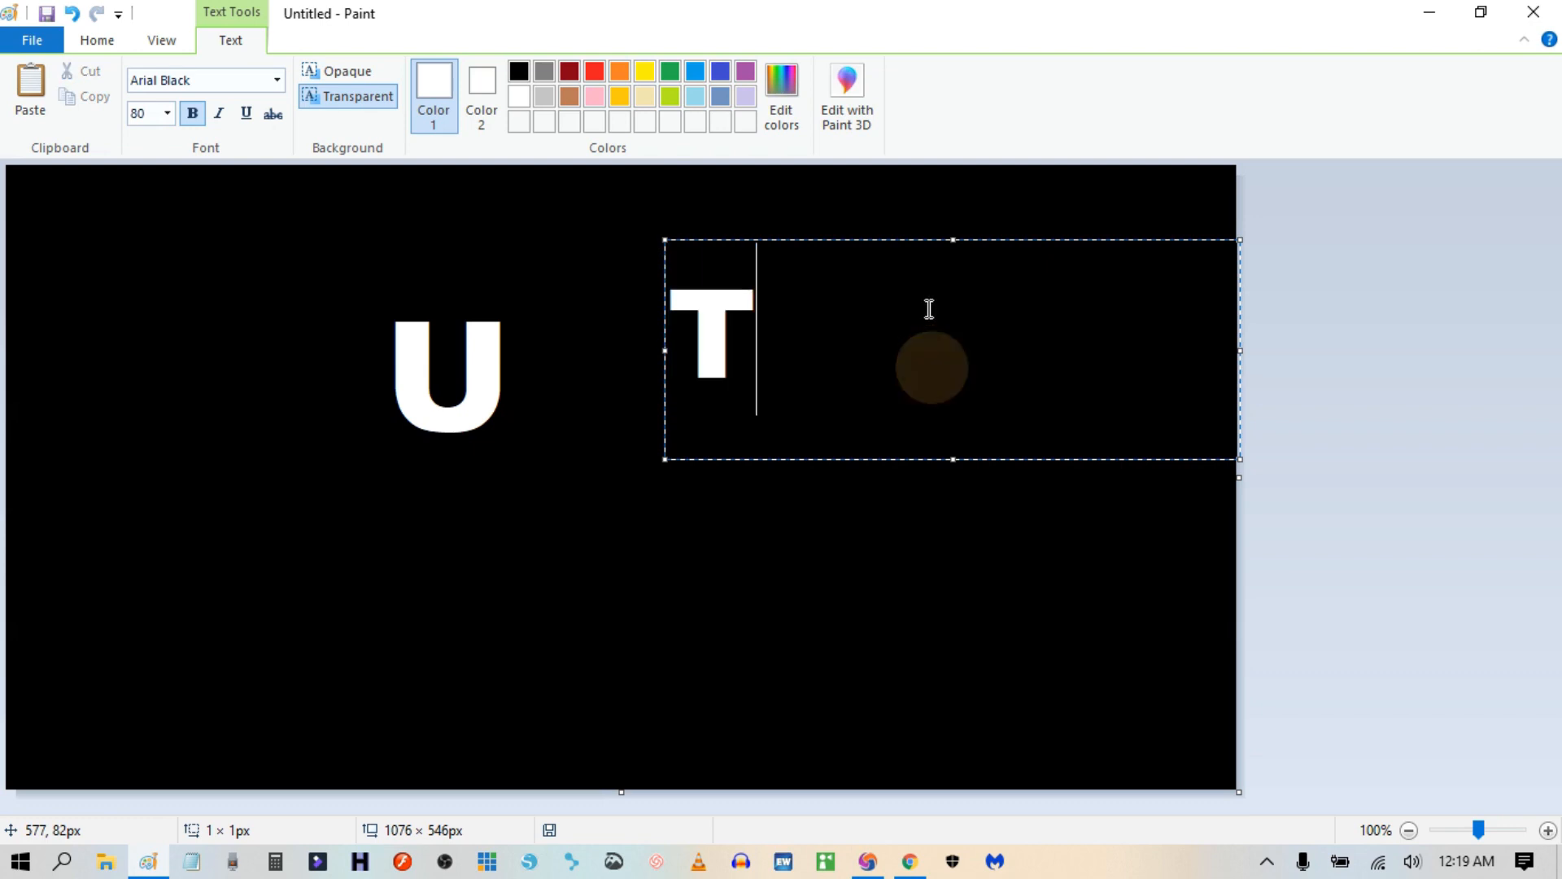
Move the "T" over the "U" so its stem nests between the arms, and place it.
{"action": "left_click_drag", "start_coordinate": [1039, 237], "coordinate": [777, 247]}
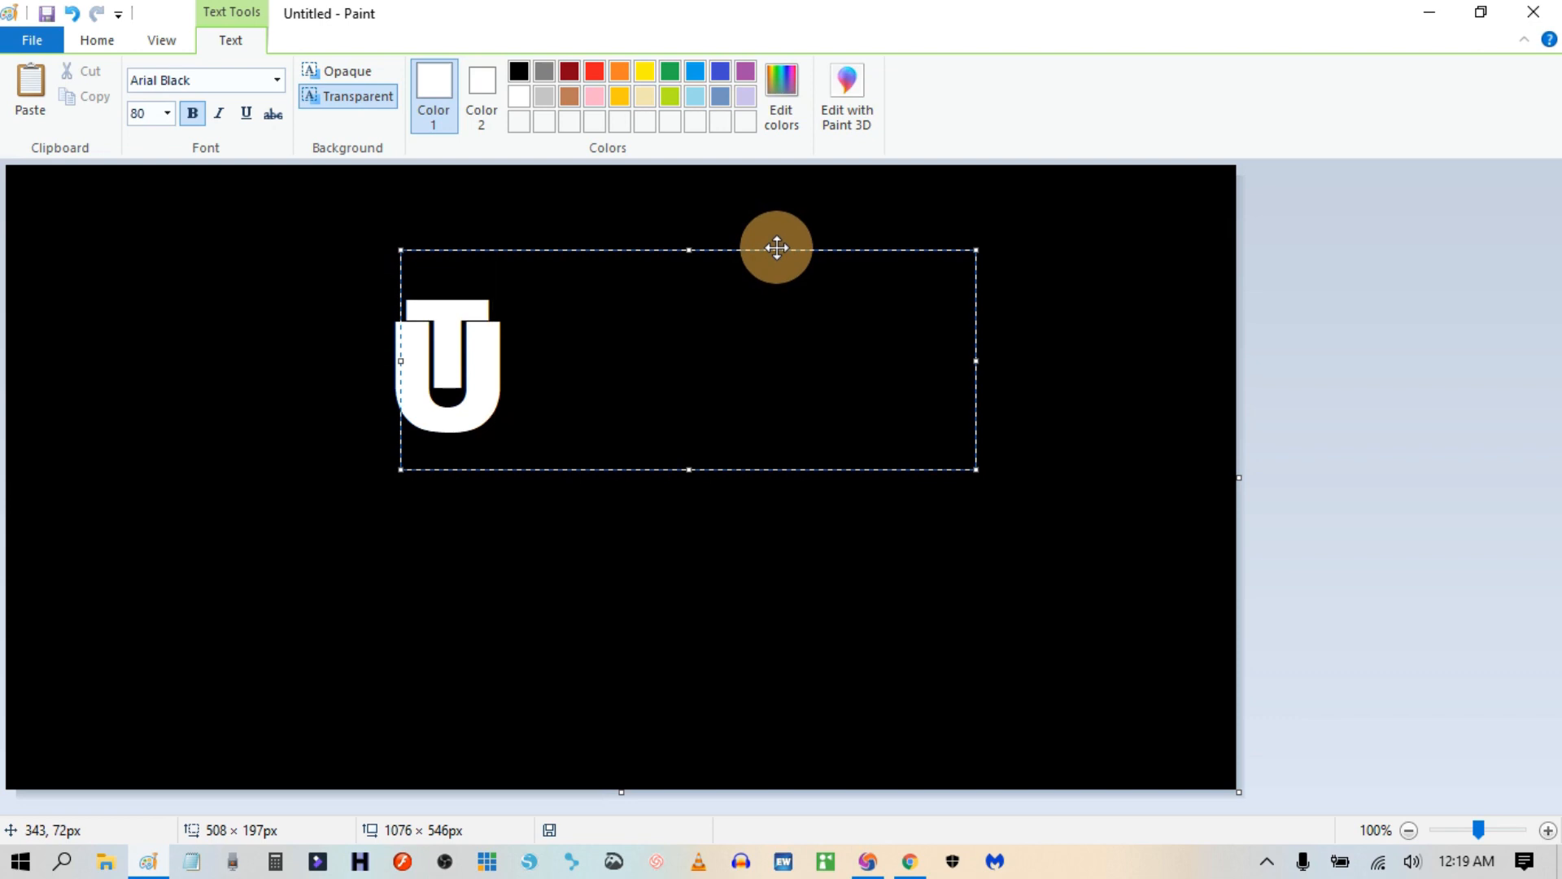
{"action": "left_click_drag", "start_coordinate": [777, 246], "coordinate": [778, 244]}
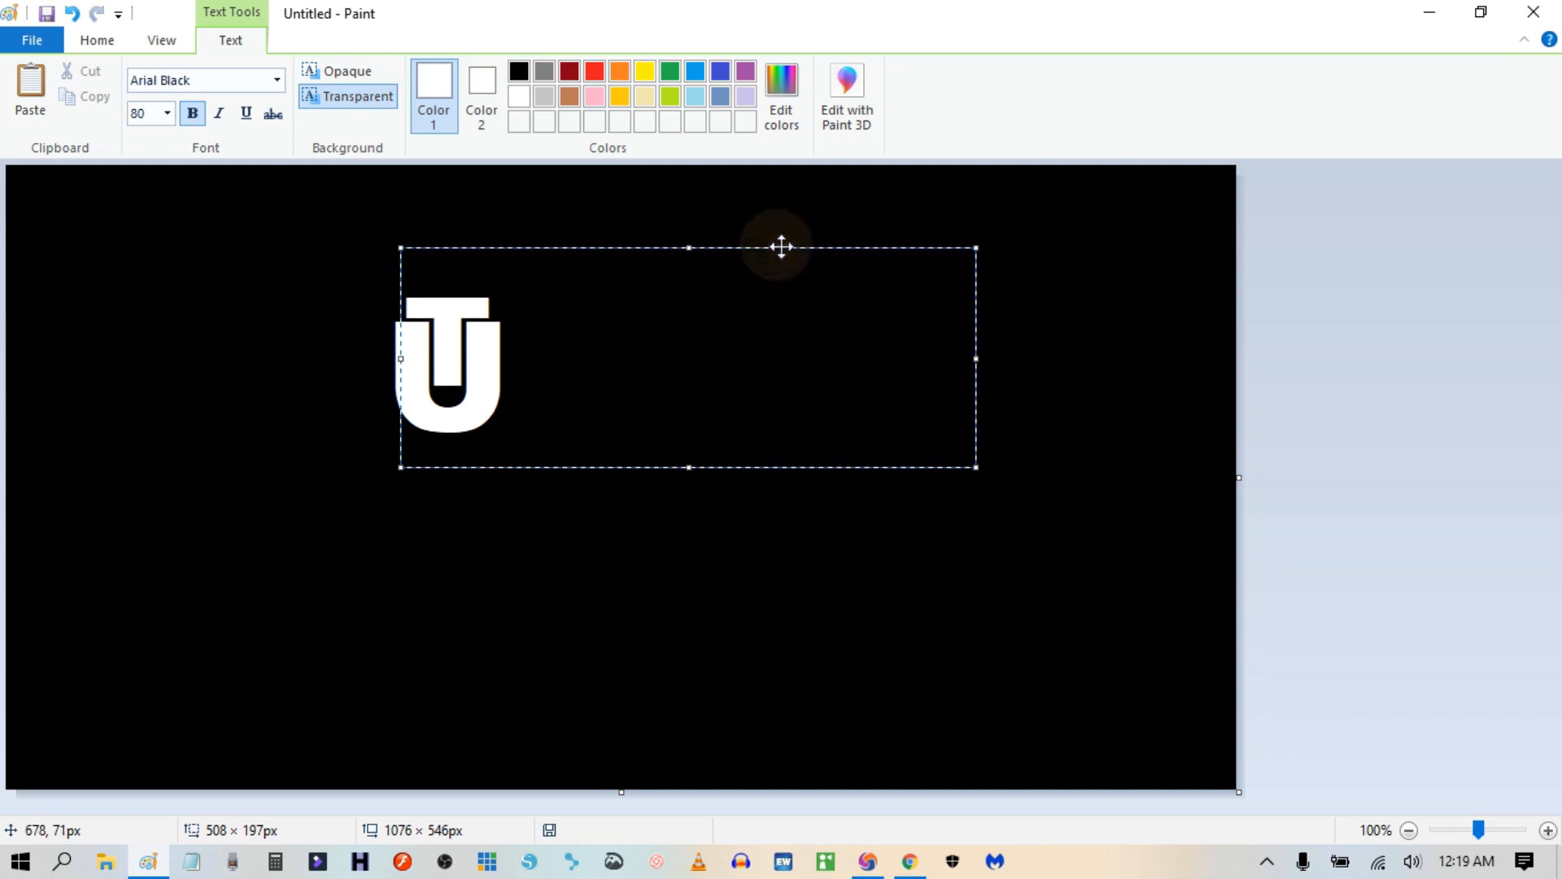
{"action": "left_click", "coordinate": [1093, 404]}
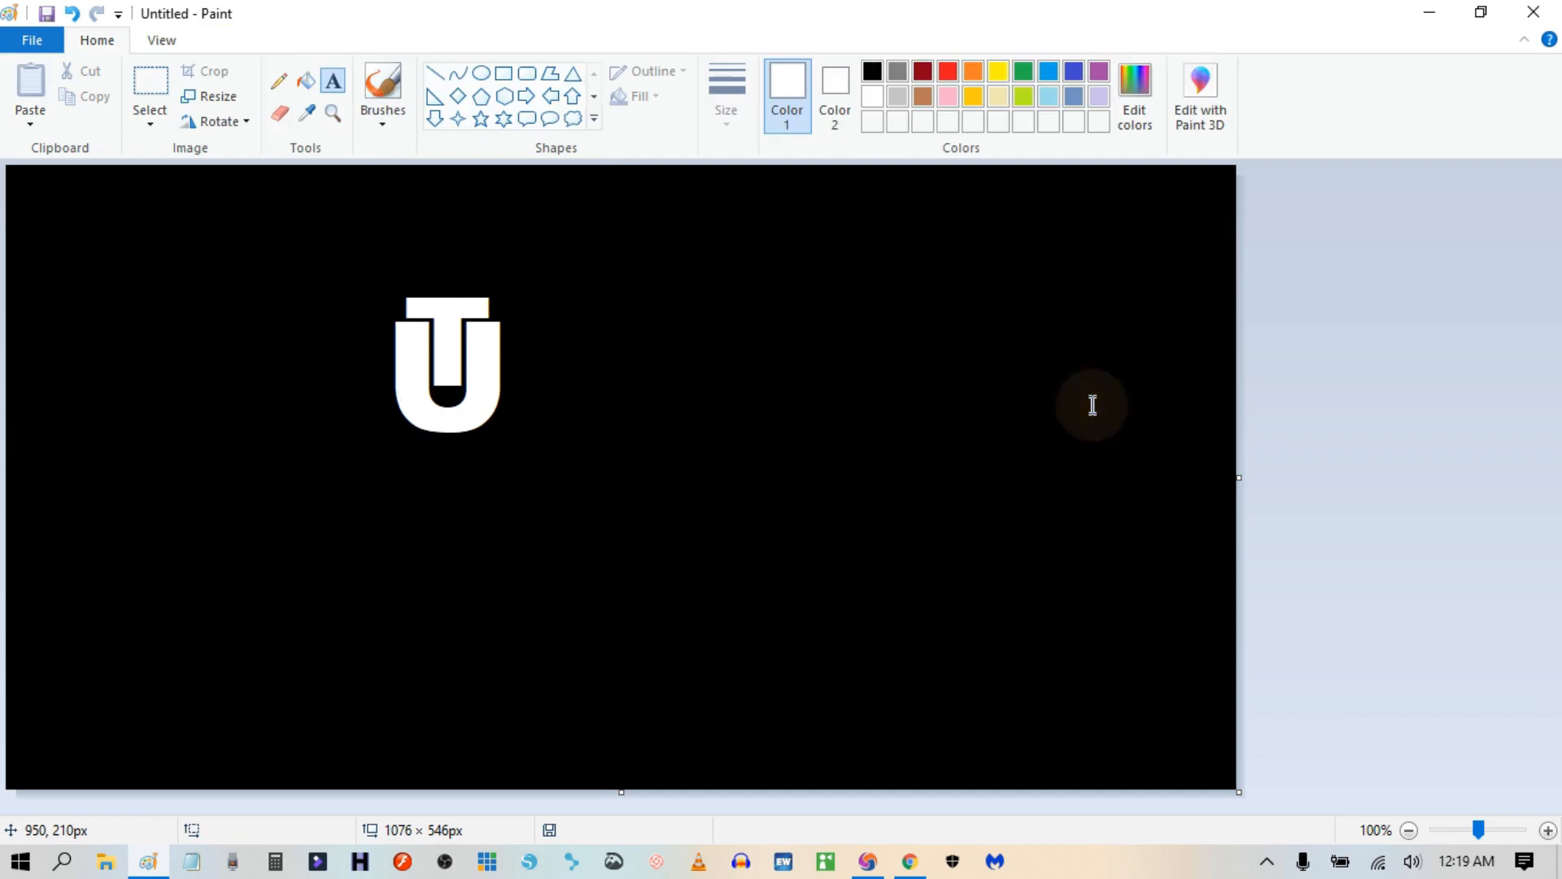
Crop the image tightly around the combined T and U letters, to about 99 × 126 px.
{"action": "left_click", "coordinate": [149, 86]}
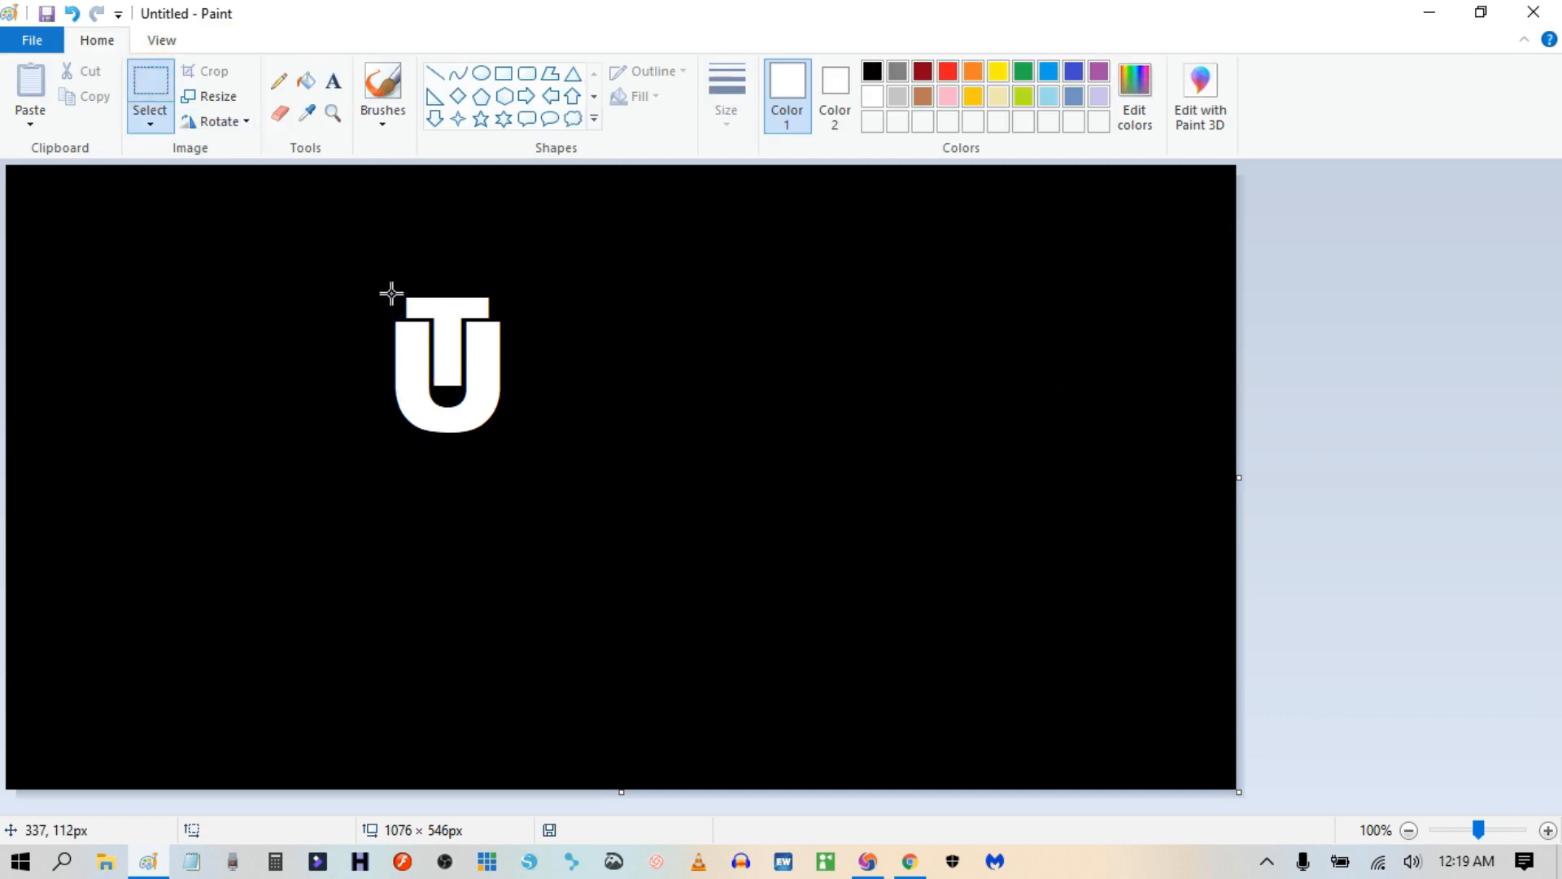
{"action": "left_click_drag", "start_coordinate": [392, 294], "coordinate": [505, 437]}
{"action": "left_click_drag", "start_coordinate": [468, 362], "coordinate": [775, 356]}
{"action": "right_click", "coordinate": [772, 366]}
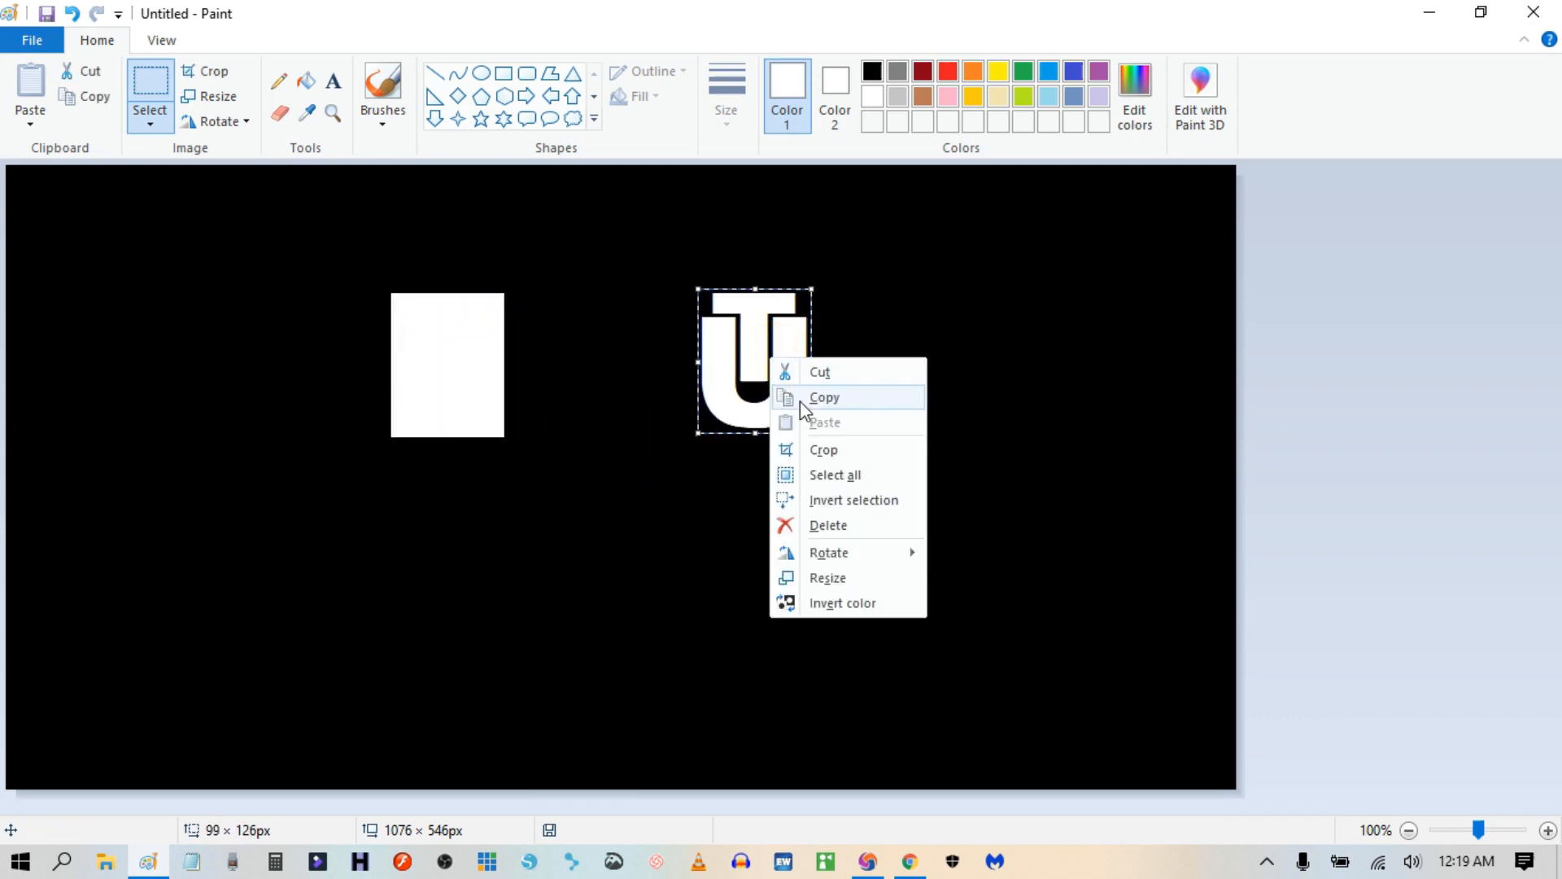
{"action": "left_click", "coordinate": [827, 450]}
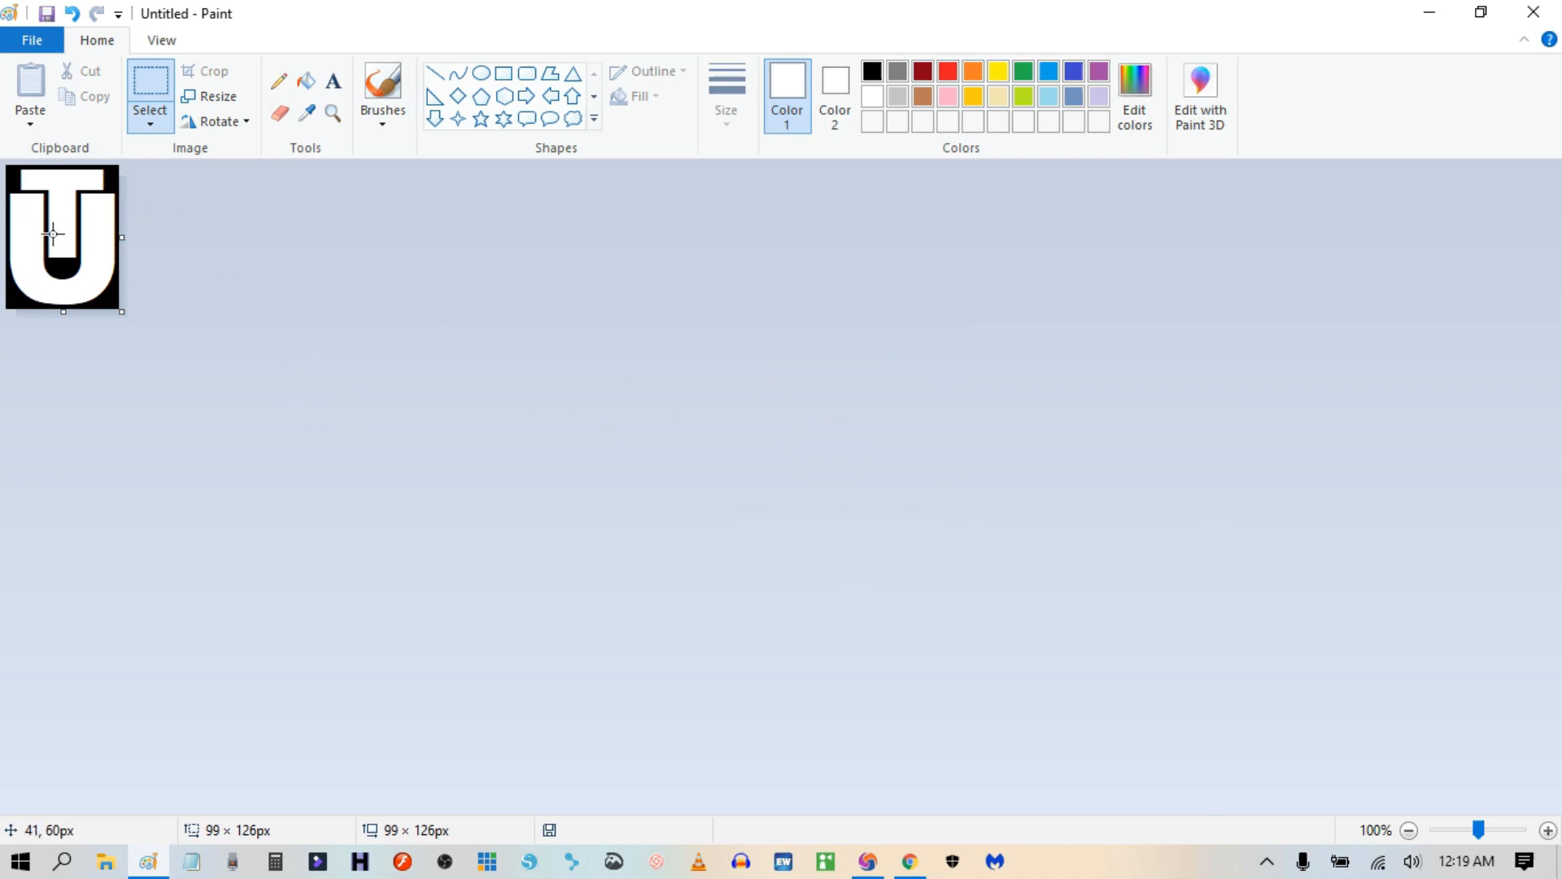
{"action": "left_click", "coordinate": [310, 366]}
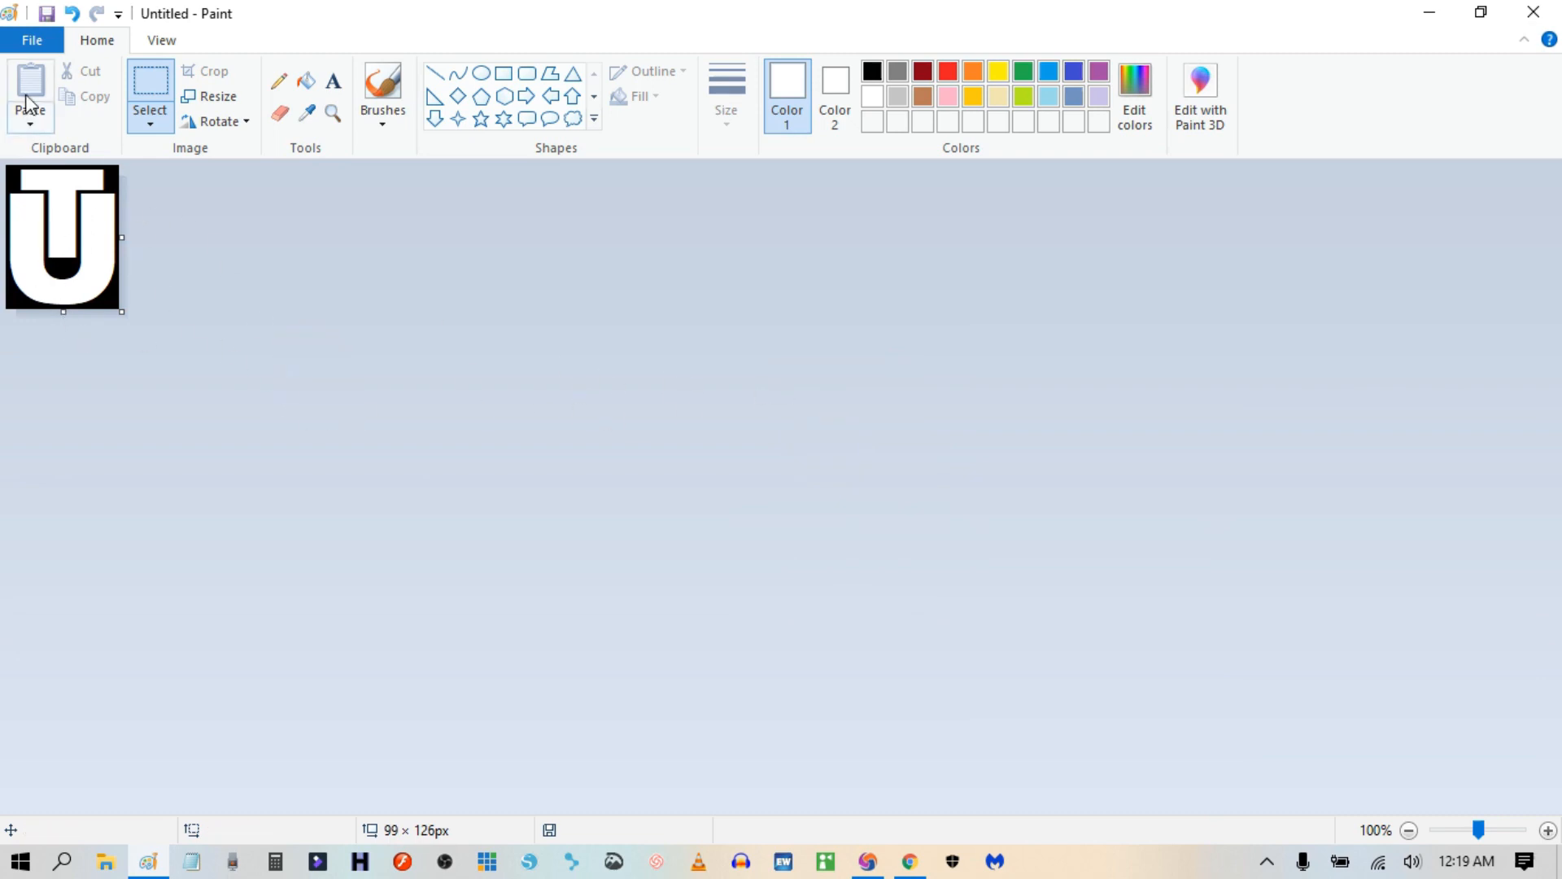
Save the cropped image as a PNG named LOGO in the Products Pics folder and close Paint.
{"action": "left_click", "coordinate": [32, 41]}
{"action": "mouse_move", "coordinate": [135, 238]}
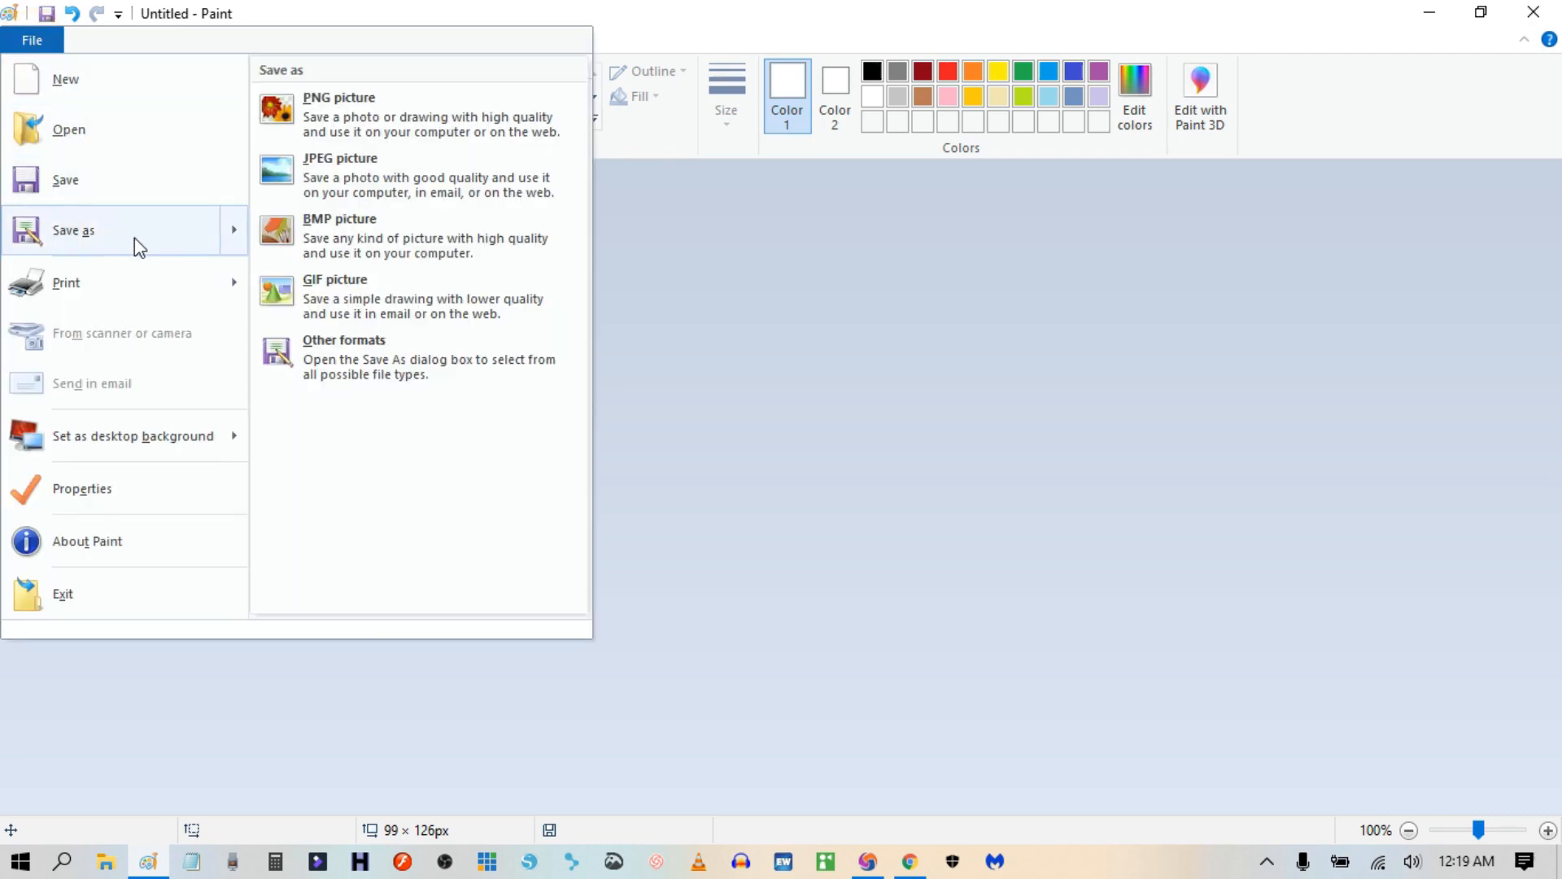
{"action": "left_click", "coordinate": [363, 105]}
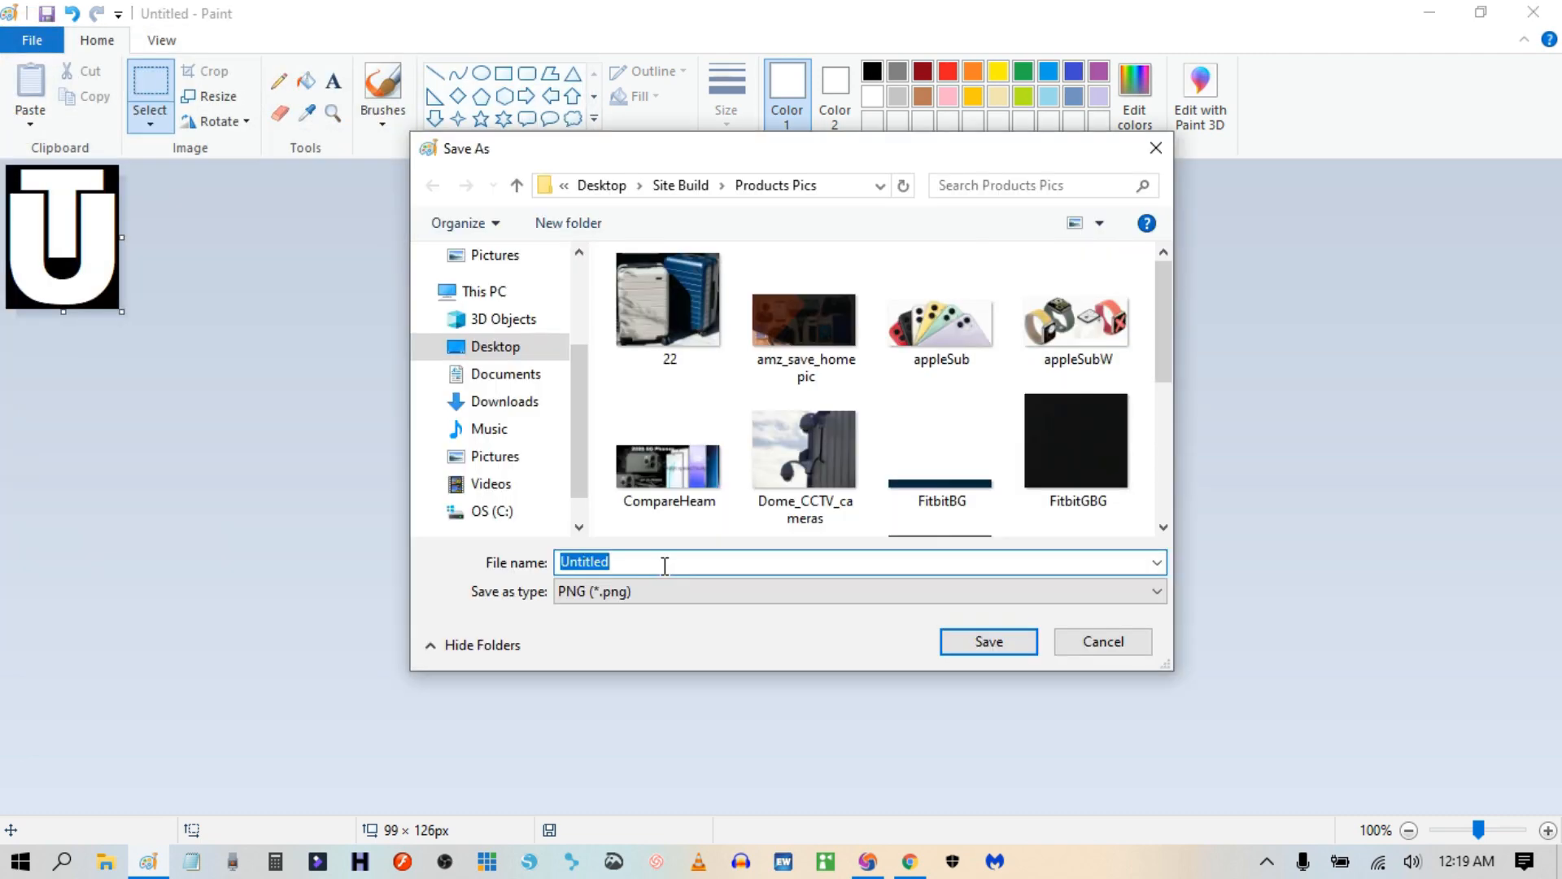
{"action": "type", "text": "L"}
{"action": "key", "text": "BackSpace"}
{"action": "type", "text": "LOGO"}
{"action": "left_click", "coordinate": [952, 640]}
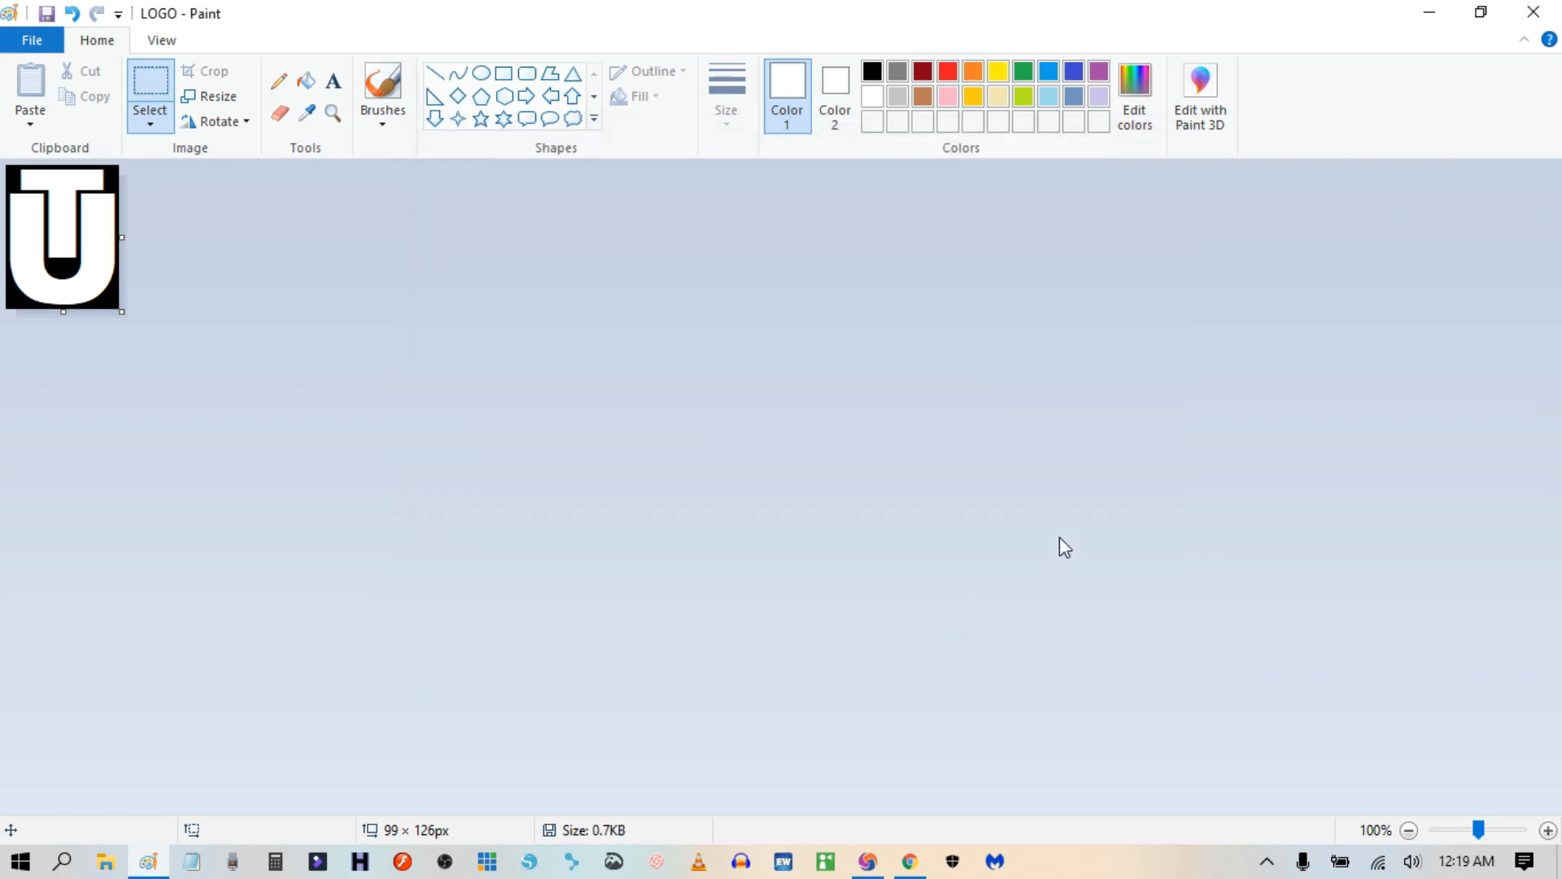
{"action": "left_click", "coordinate": [1534, 11]}
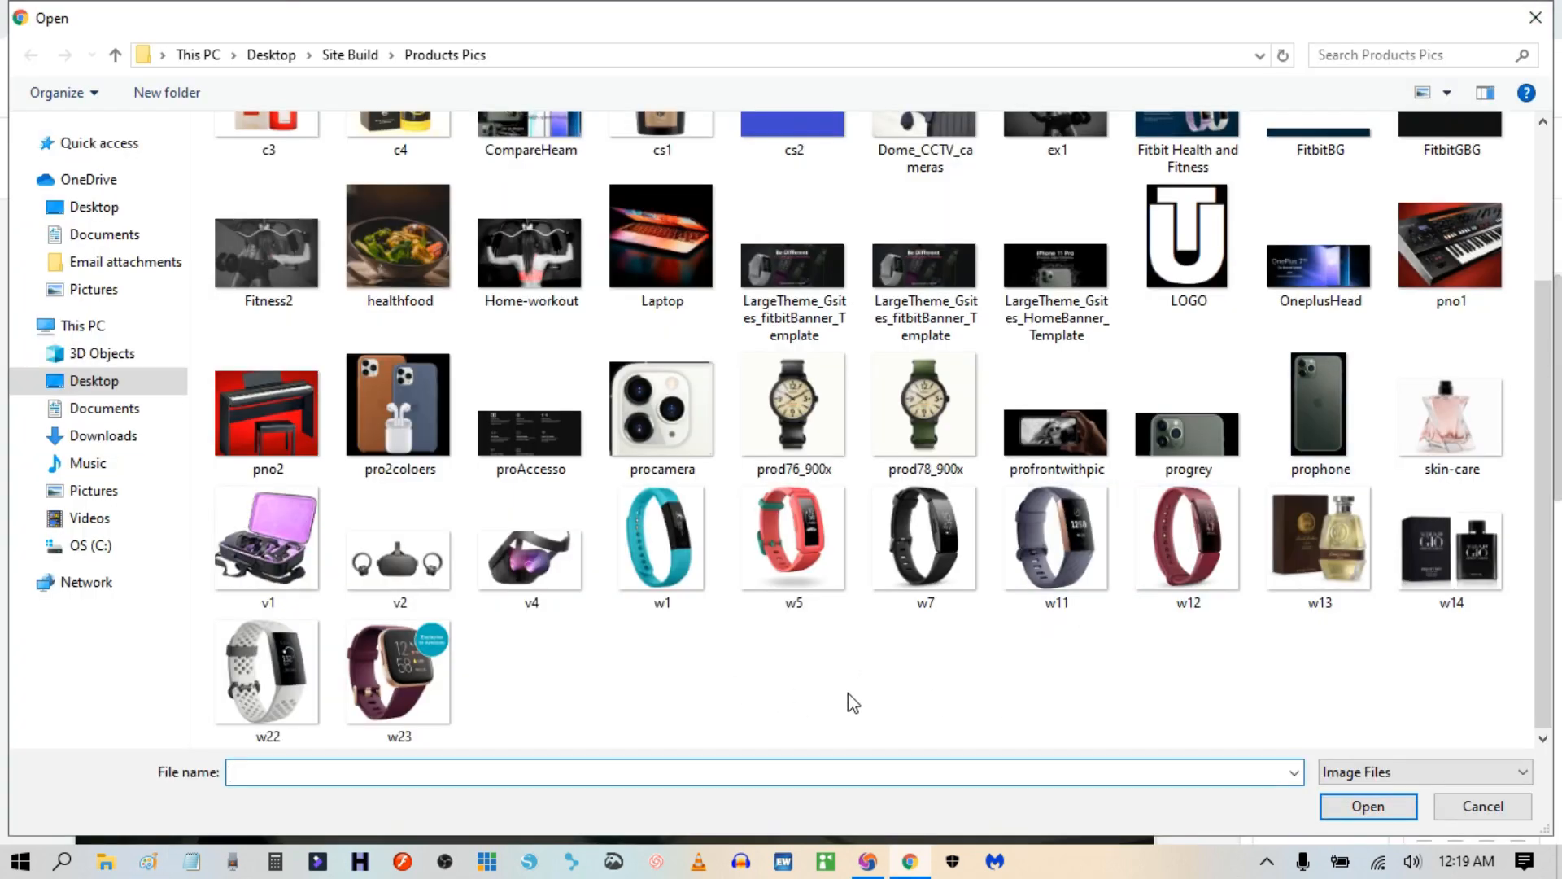
Upload the LOGO image from the Products Pics folder as the site's logo in Google Sites.
{"action": "left_click", "coordinate": [1215, 243]}
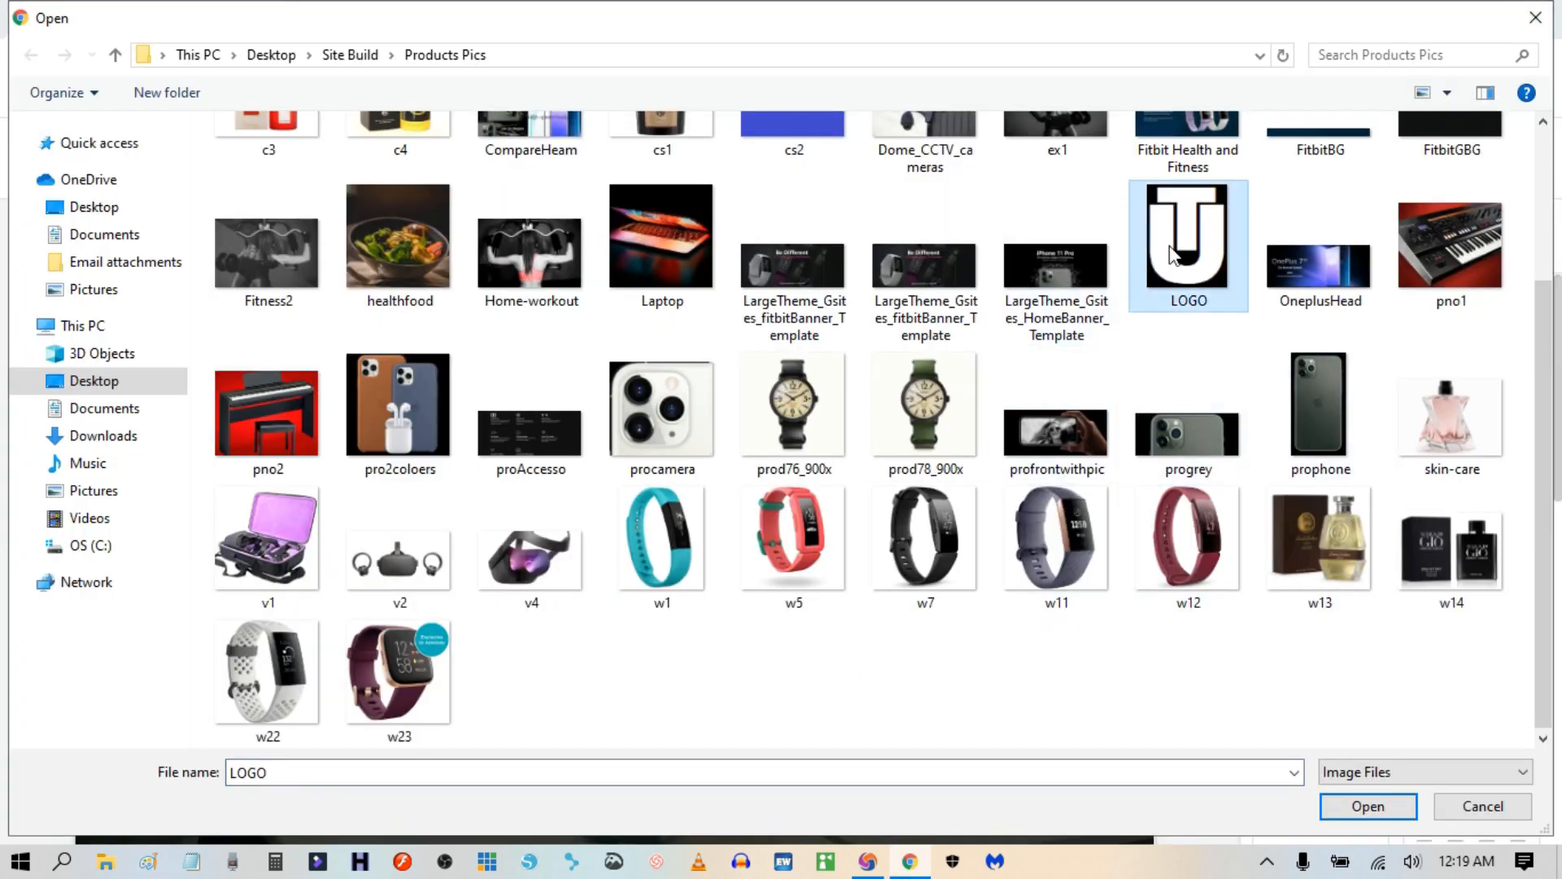
{"action": "left_click", "coordinate": [1363, 815]}
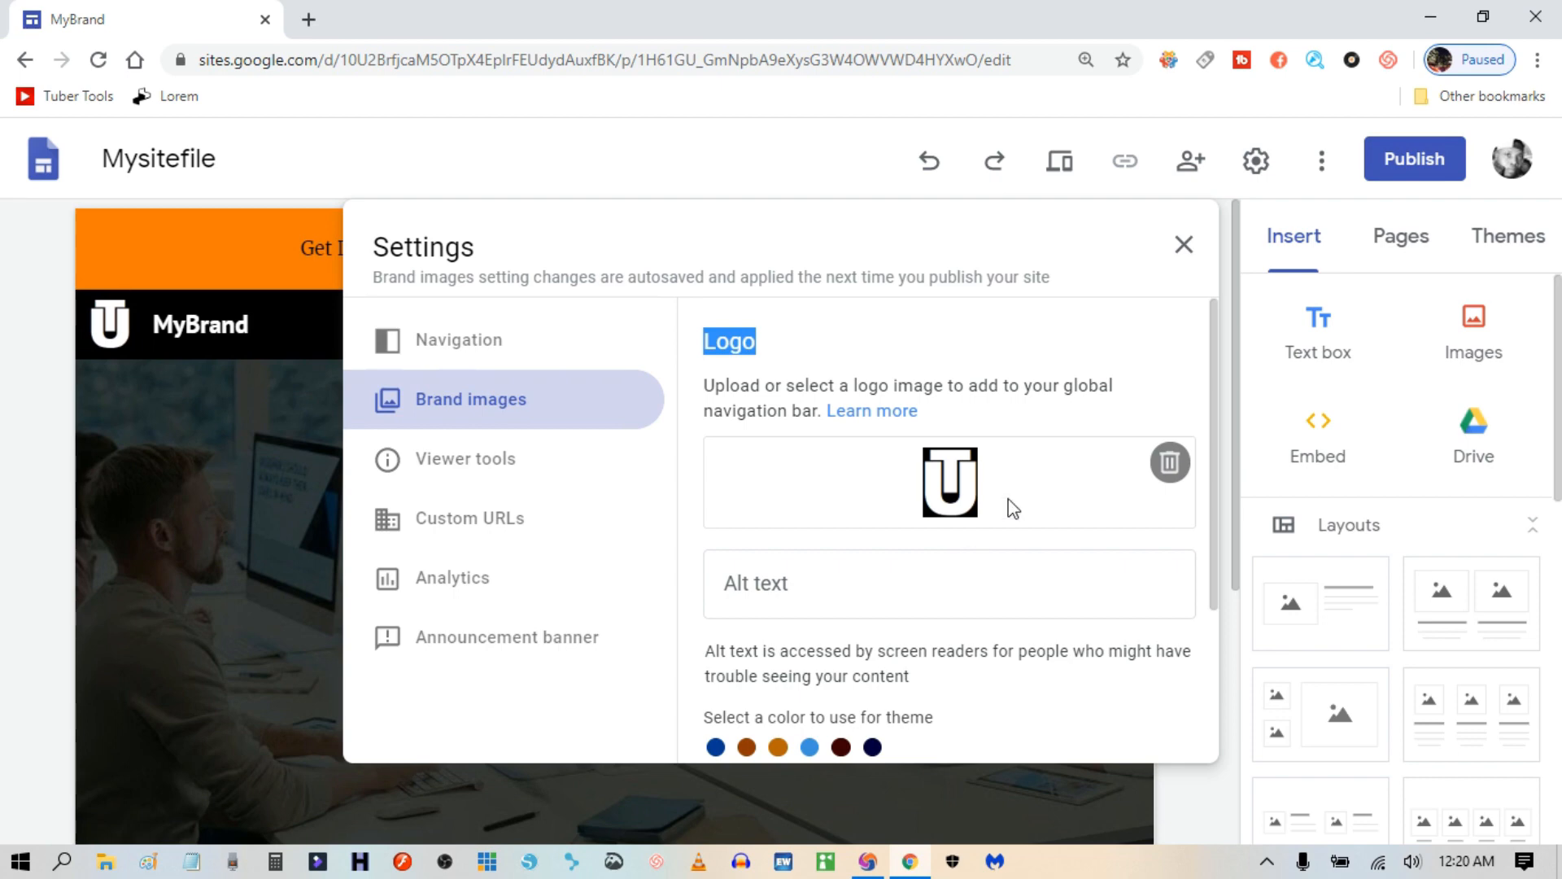
{"action": "scroll", "coordinate": [1013, 509], "scroll_direction": "down", "scroll_amount": 3}
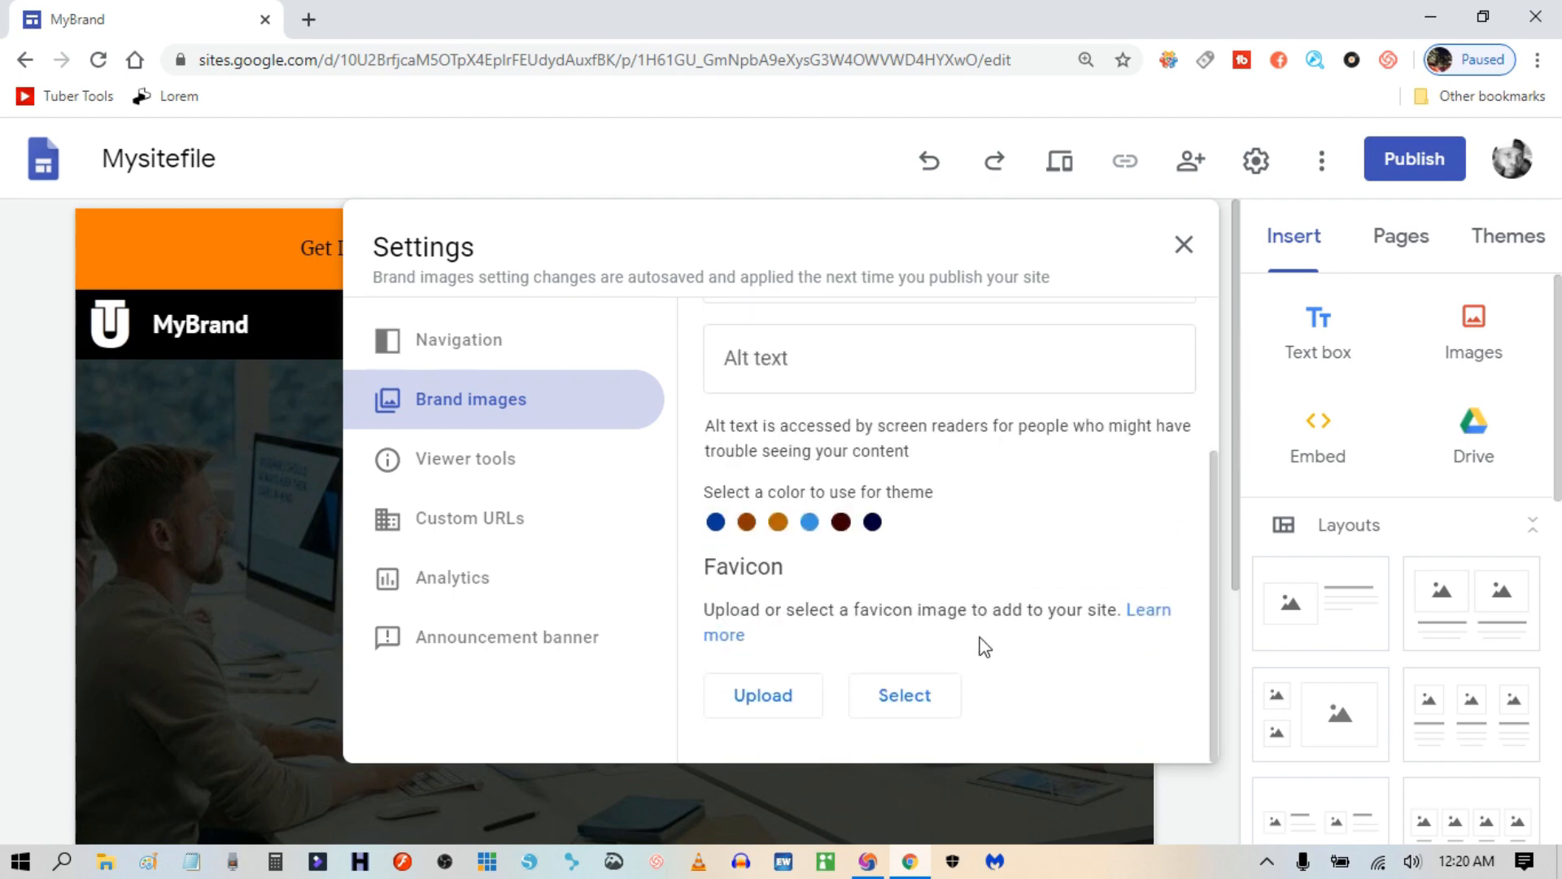
{"action": "scroll", "coordinate": [985, 647], "scroll_direction": "up", "scroll_amount": 3}
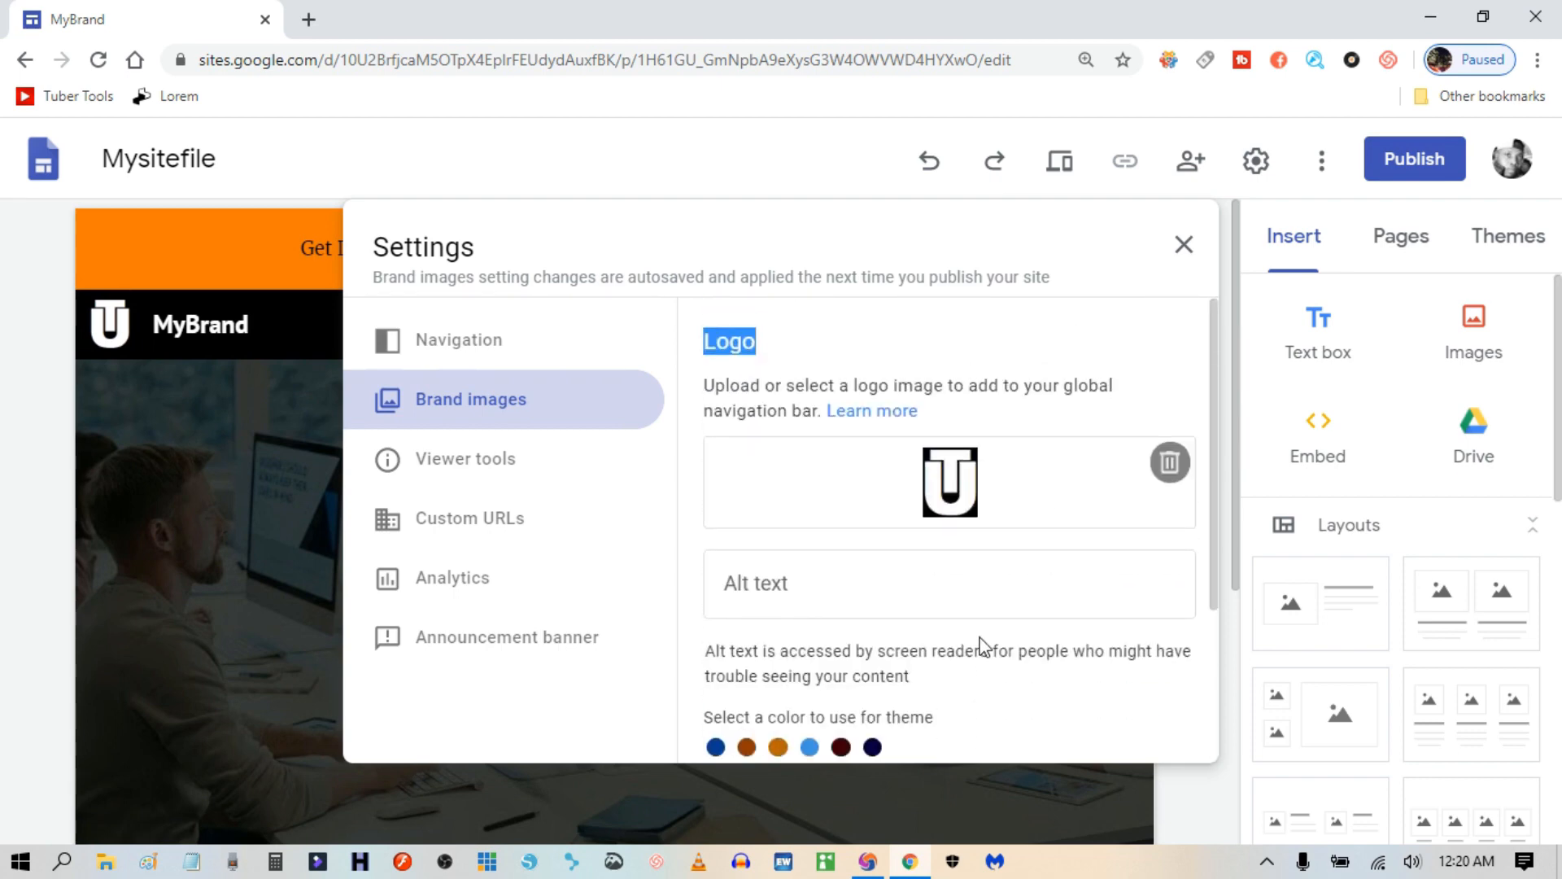
Upload the same LOGO image as the site's favicon and close the settings.
{"action": "scroll", "coordinate": [982, 647], "scroll_direction": "down", "scroll_amount": 3}
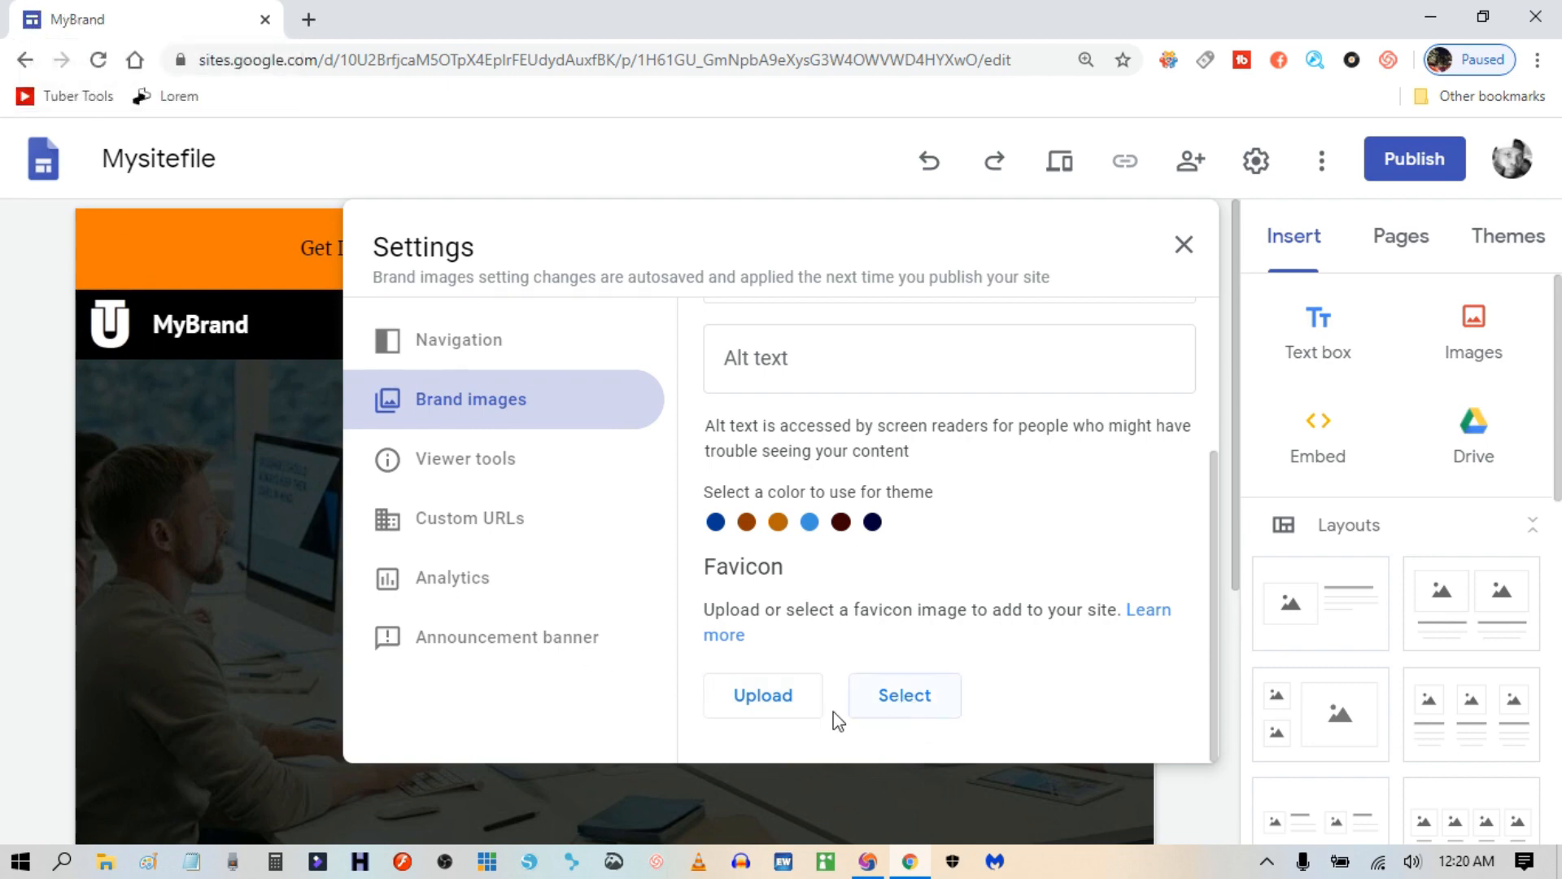
{"action": "left_click", "coordinate": [765, 701]}
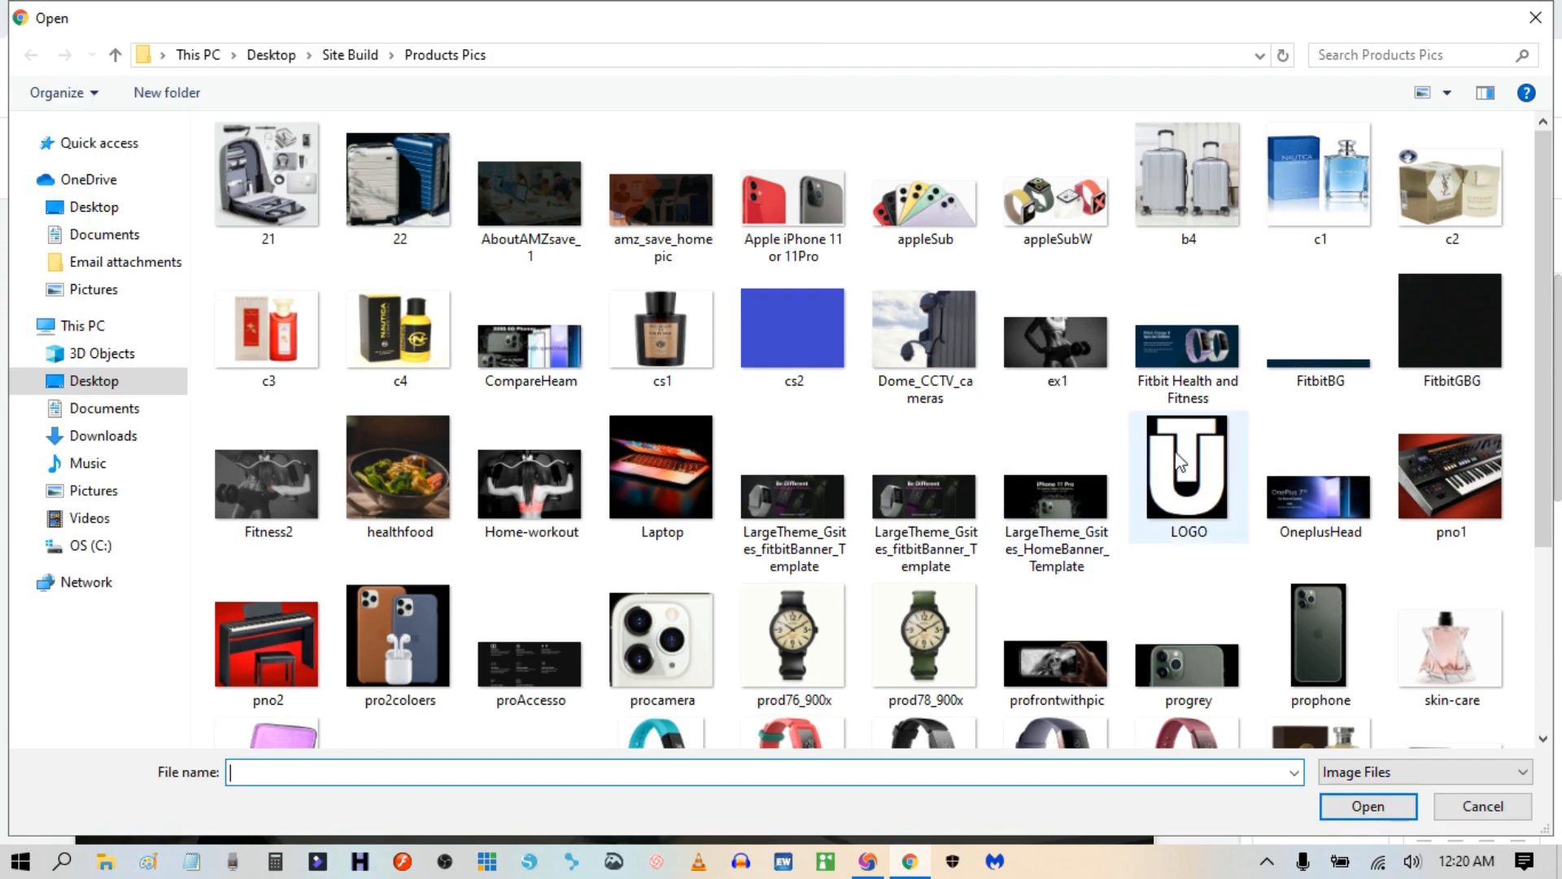
{"action": "left_click", "coordinate": [1213, 464]}
{"action": "left_click", "coordinate": [1371, 807]}
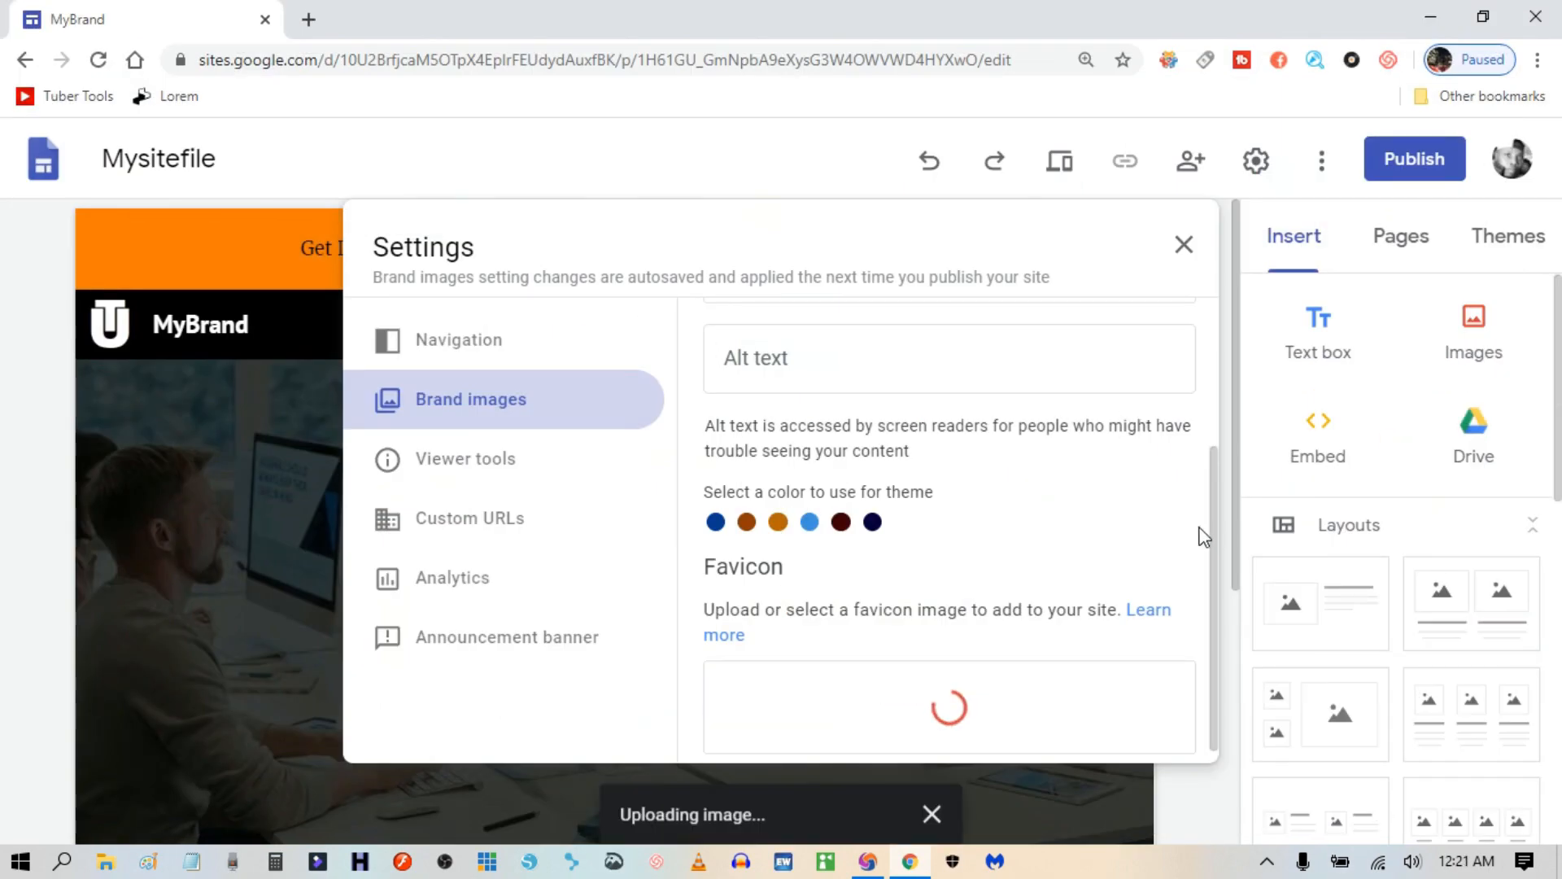
{"action": "left_click_drag", "start_coordinate": [1207, 510], "coordinate": [1209, 450]}
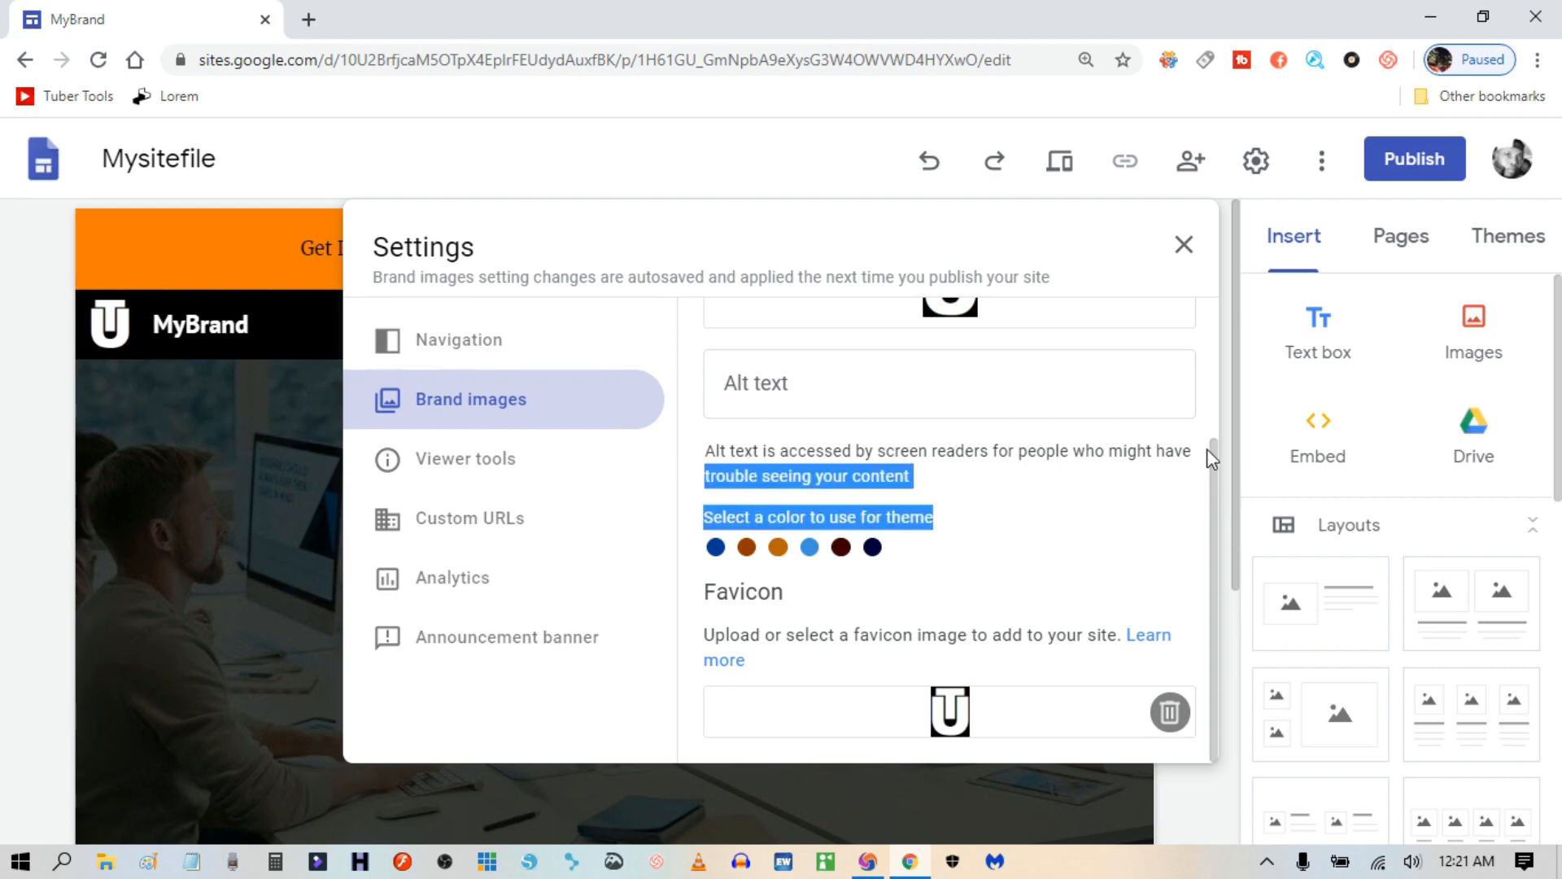
{"action": "left_click", "coordinate": [967, 505]}
{"action": "scroll", "coordinate": [1205, 488], "scroll_direction": "up", "scroll_amount": 3}
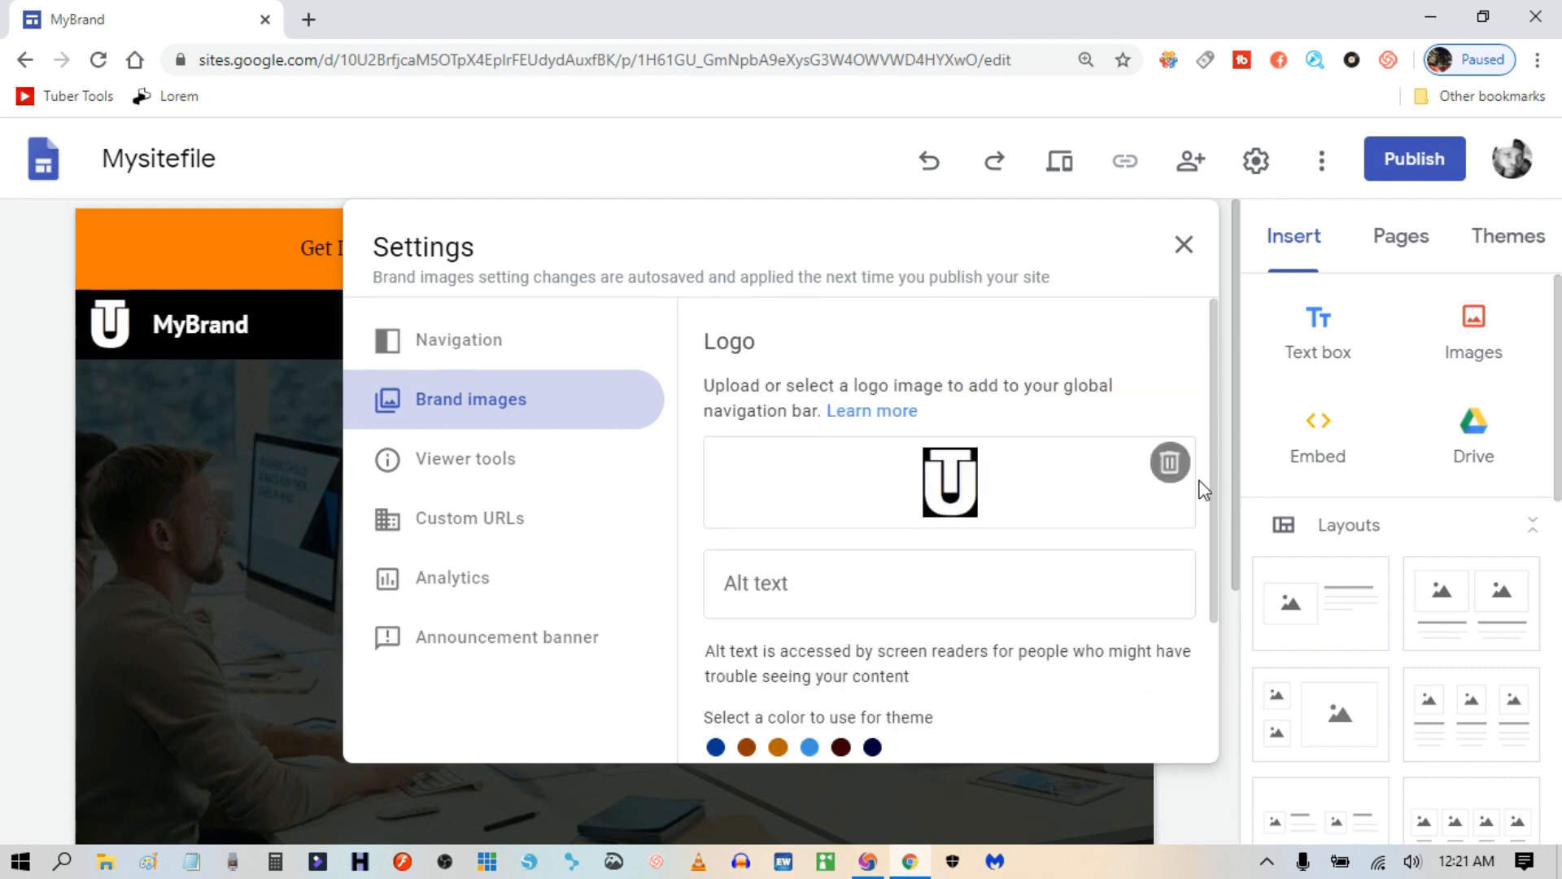
{"action": "scroll", "coordinate": [1180, 521], "scroll_direction": "down", "scroll_amount": 3}
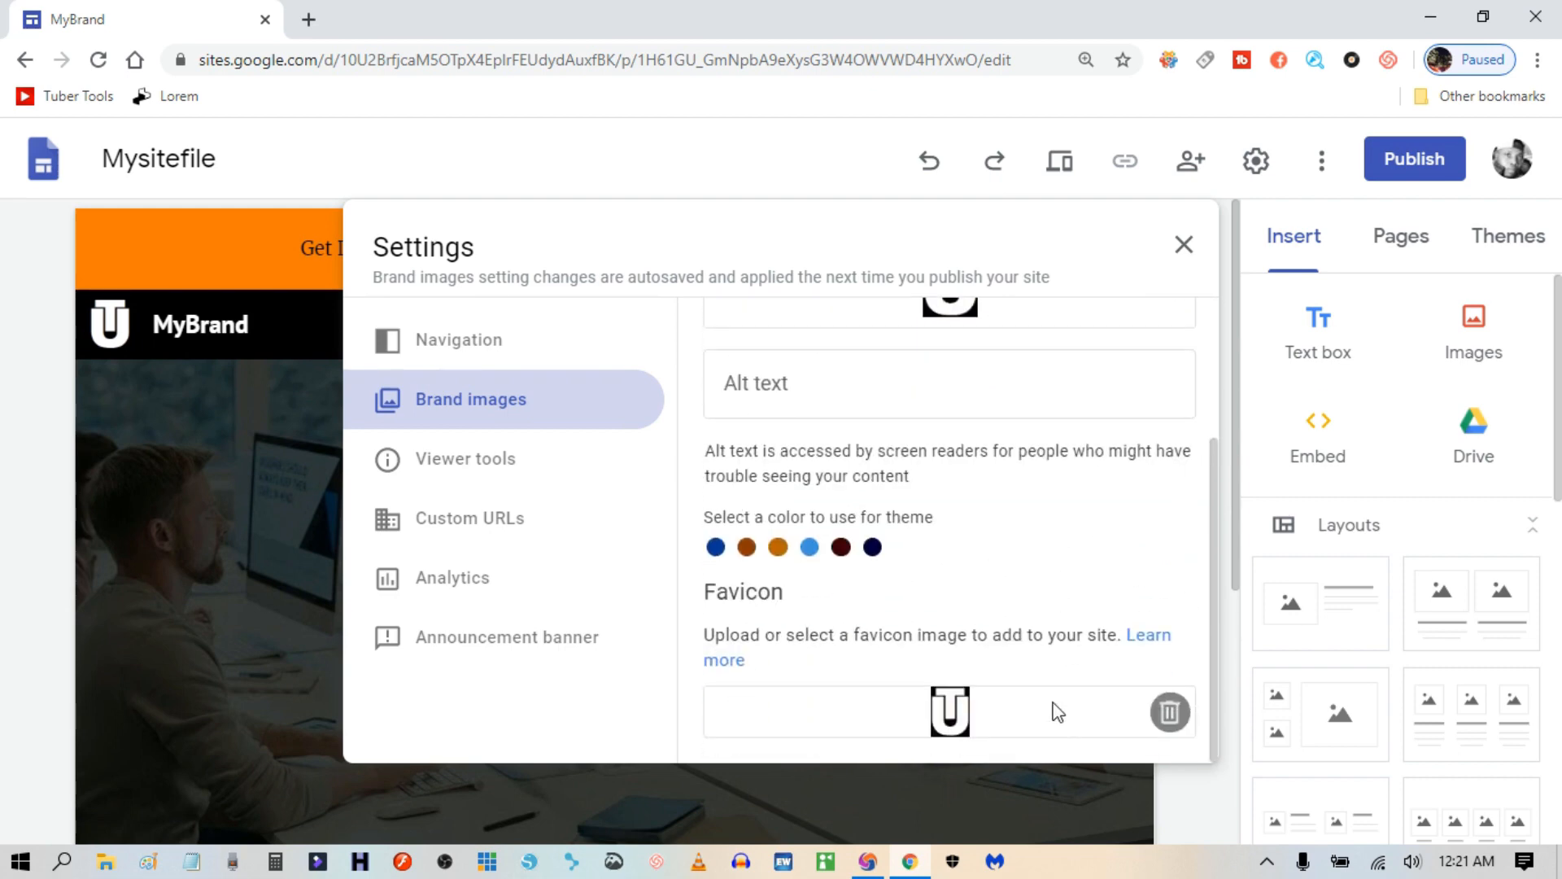
{"action": "left_click", "coordinate": [1184, 244]}
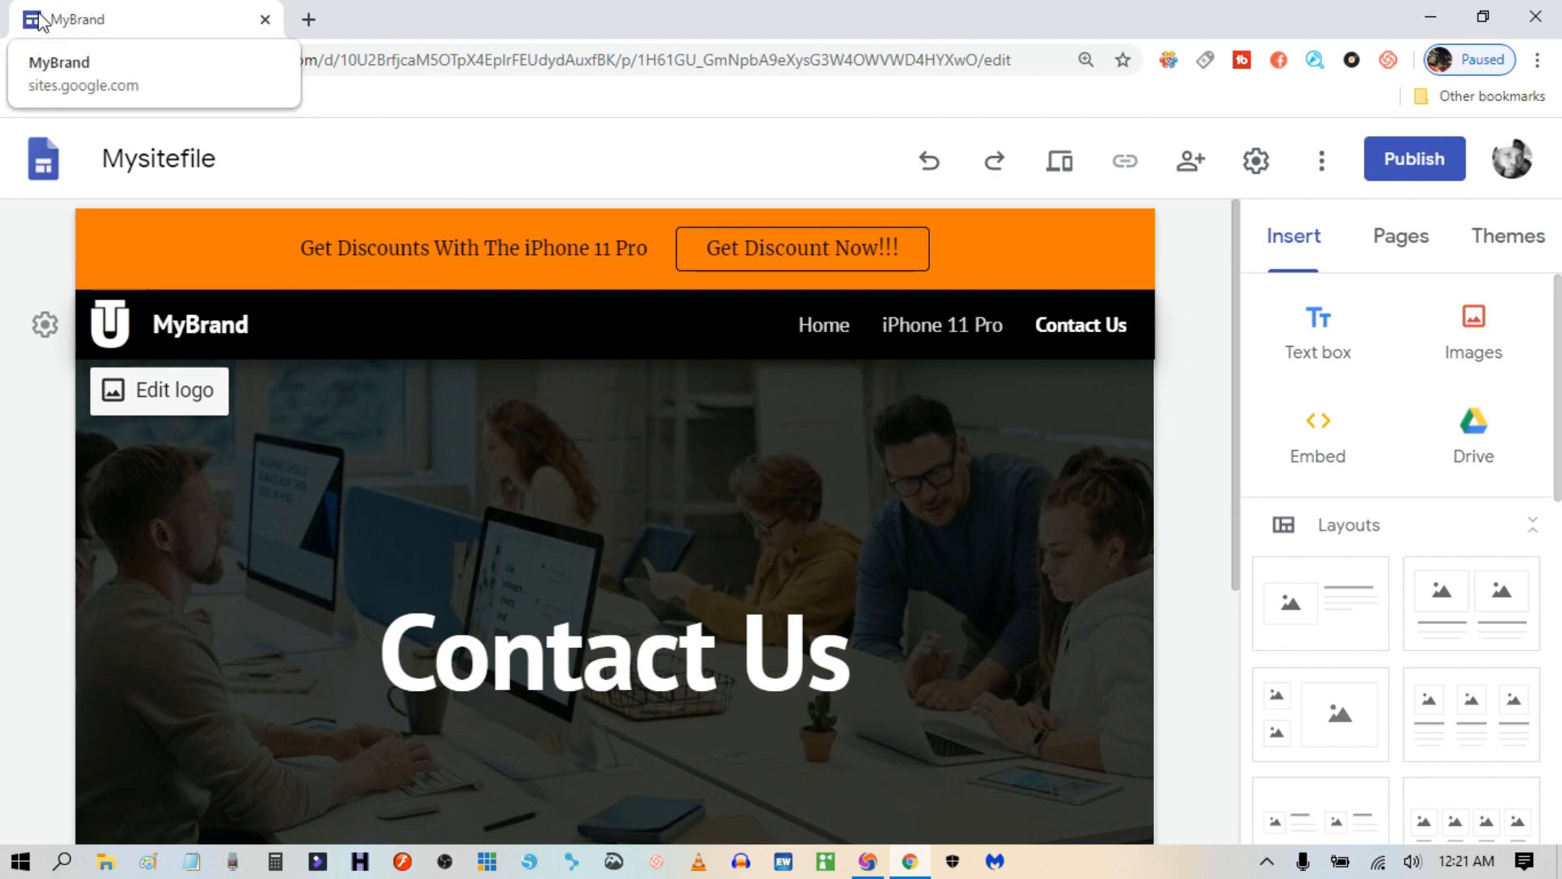
Review the logo, banner and header images on the Home, iPhone 11 Pro and Contact Us pages, ending on Home.
{"action": "left_click", "coordinate": [831, 337]}
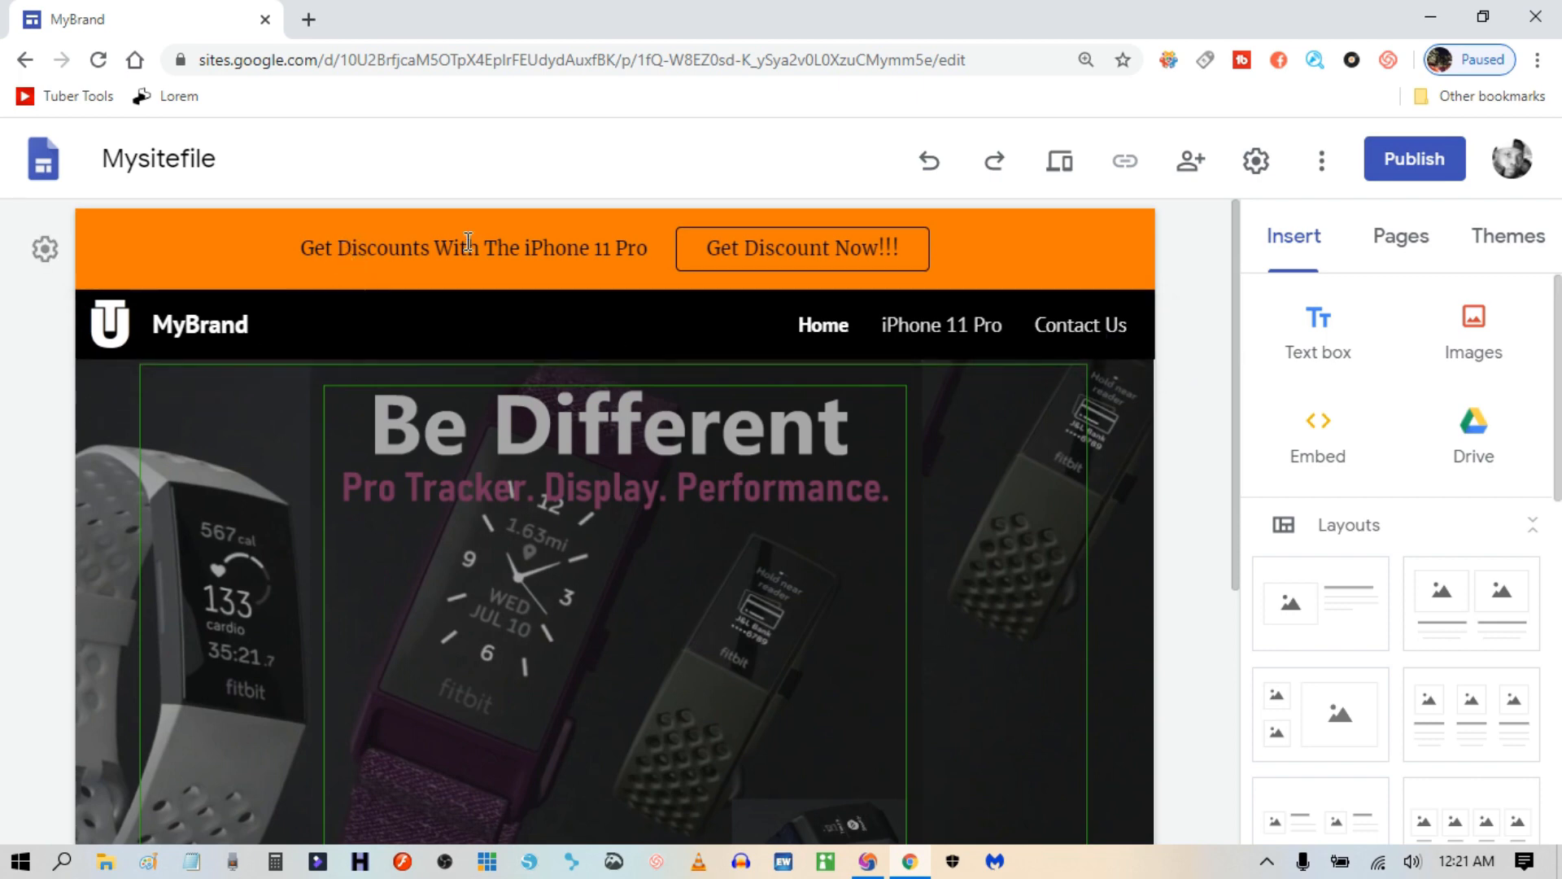
{"action": "scroll", "coordinate": [915, 486], "scroll_direction": "down", "scroll_amount": 1}
{"action": "scroll", "coordinate": [914, 489], "scroll_direction": "up", "scroll_amount": 1}
{"action": "left_click", "coordinate": [940, 334]}
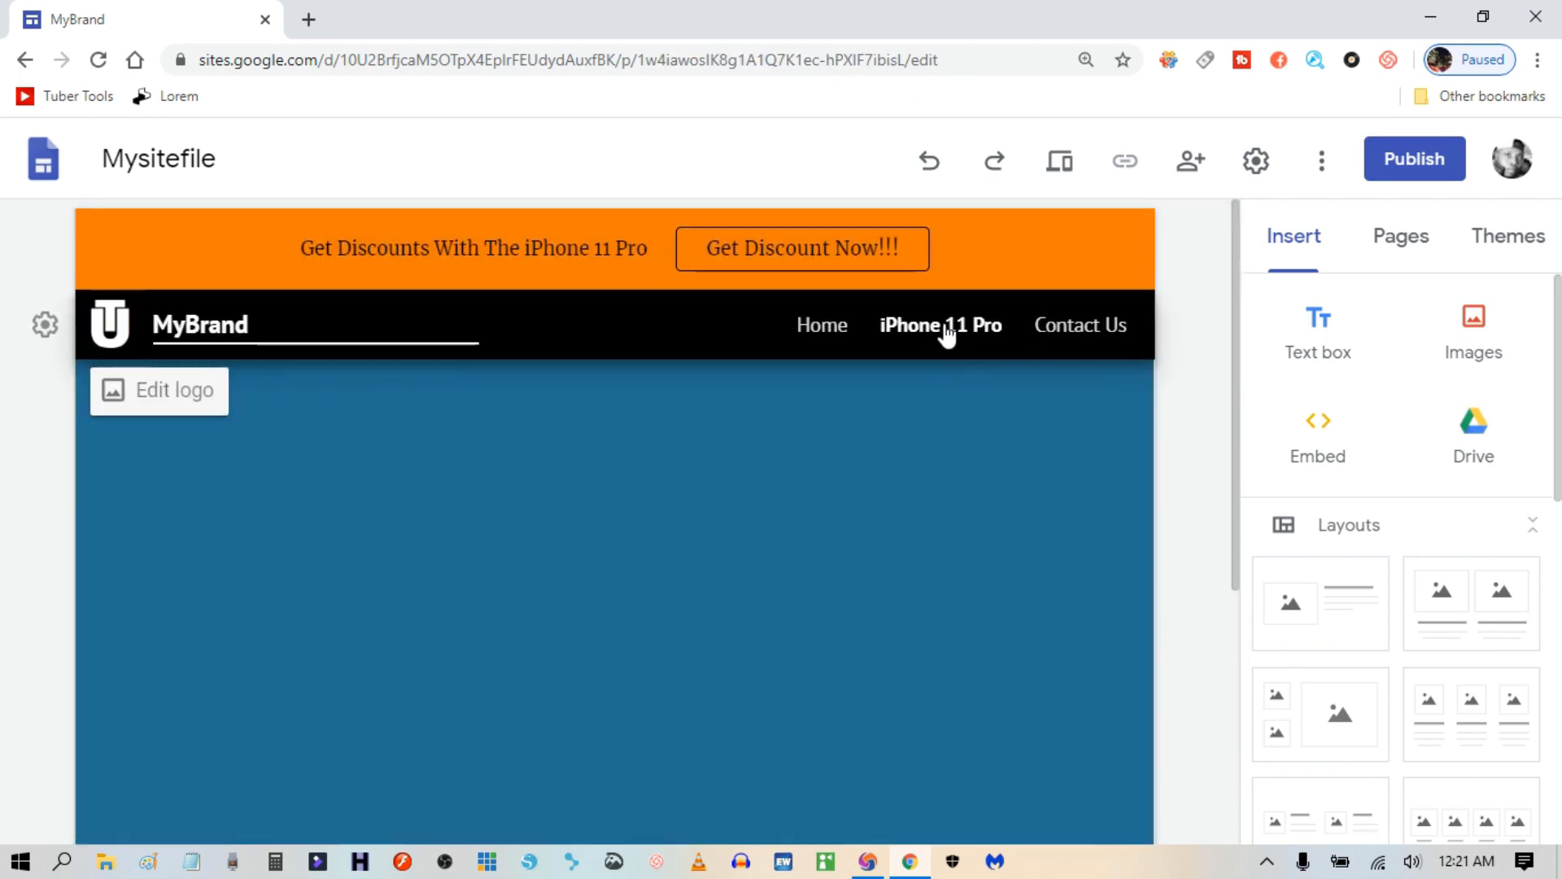
{"action": "left_click", "coordinate": [1083, 327]}
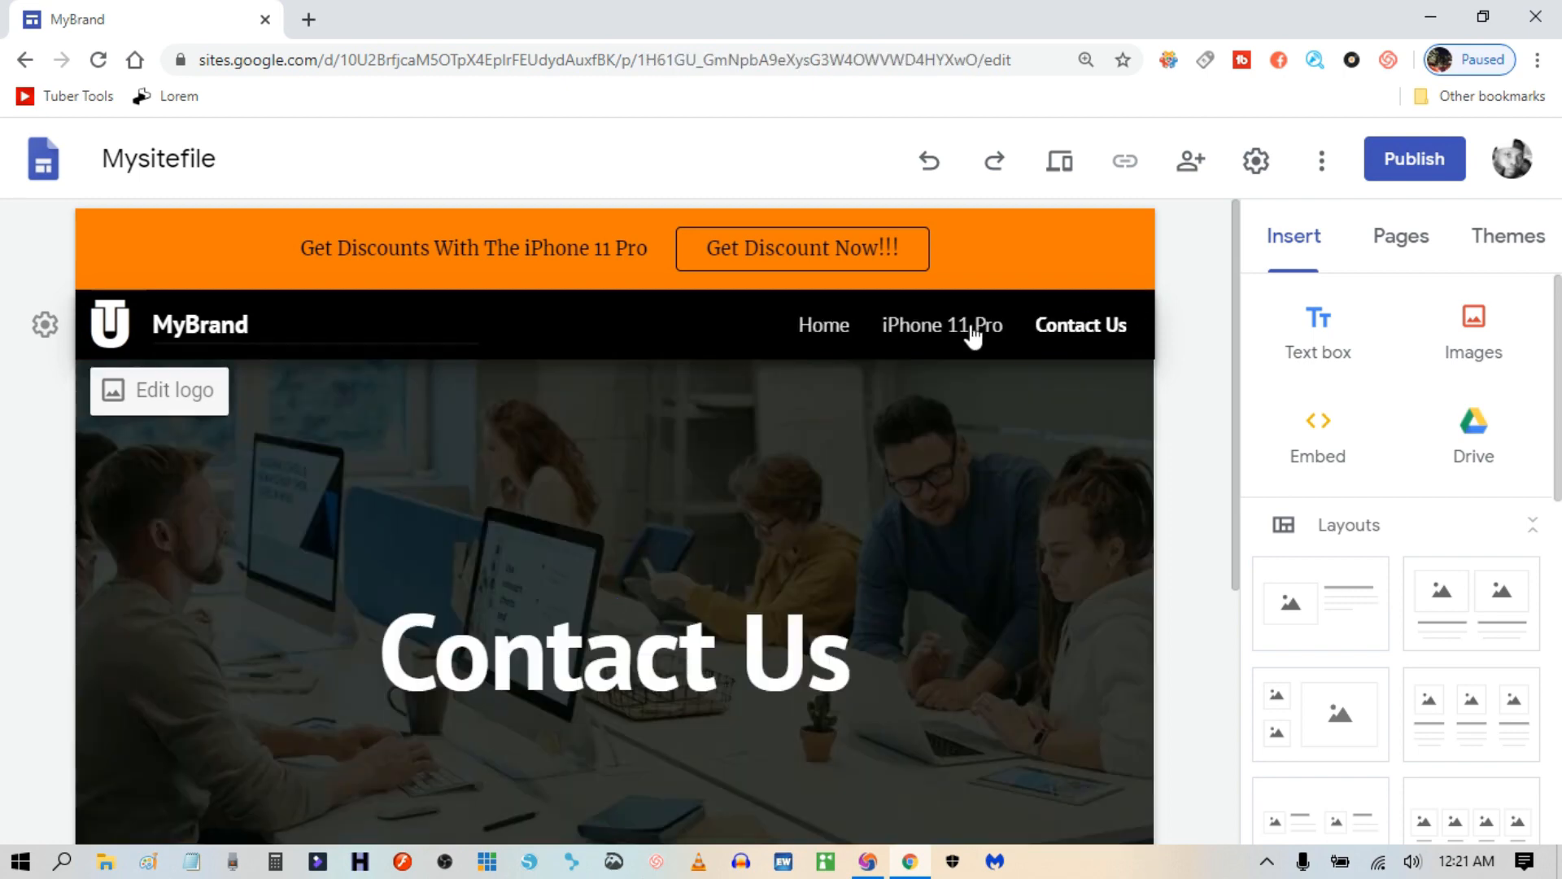
{"action": "left_click", "coordinate": [825, 335]}
{"action": "scroll", "coordinate": [773, 488], "scroll_direction": "down", "scroll_amount": 5}
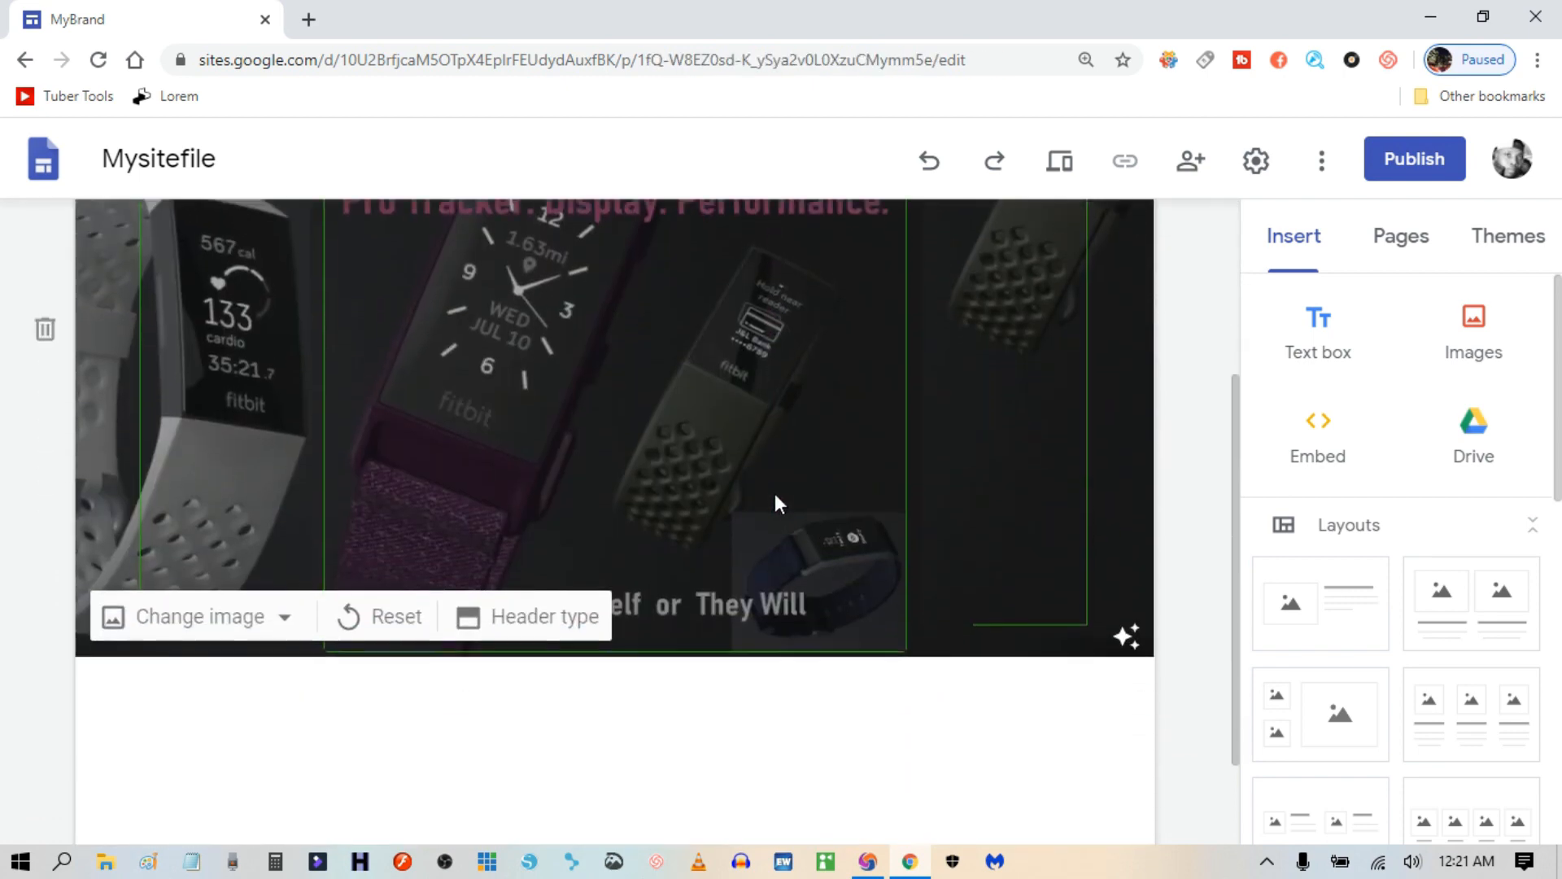
{"action": "scroll", "coordinate": [833, 510], "scroll_direction": "up", "scroll_amount": 1}
{"action": "scroll", "coordinate": [789, 561], "scroll_direction": "up", "scroll_amount": 3}
{"action": "scroll", "coordinate": [794, 570], "scroll_direction": "down", "scroll_amount": 2}
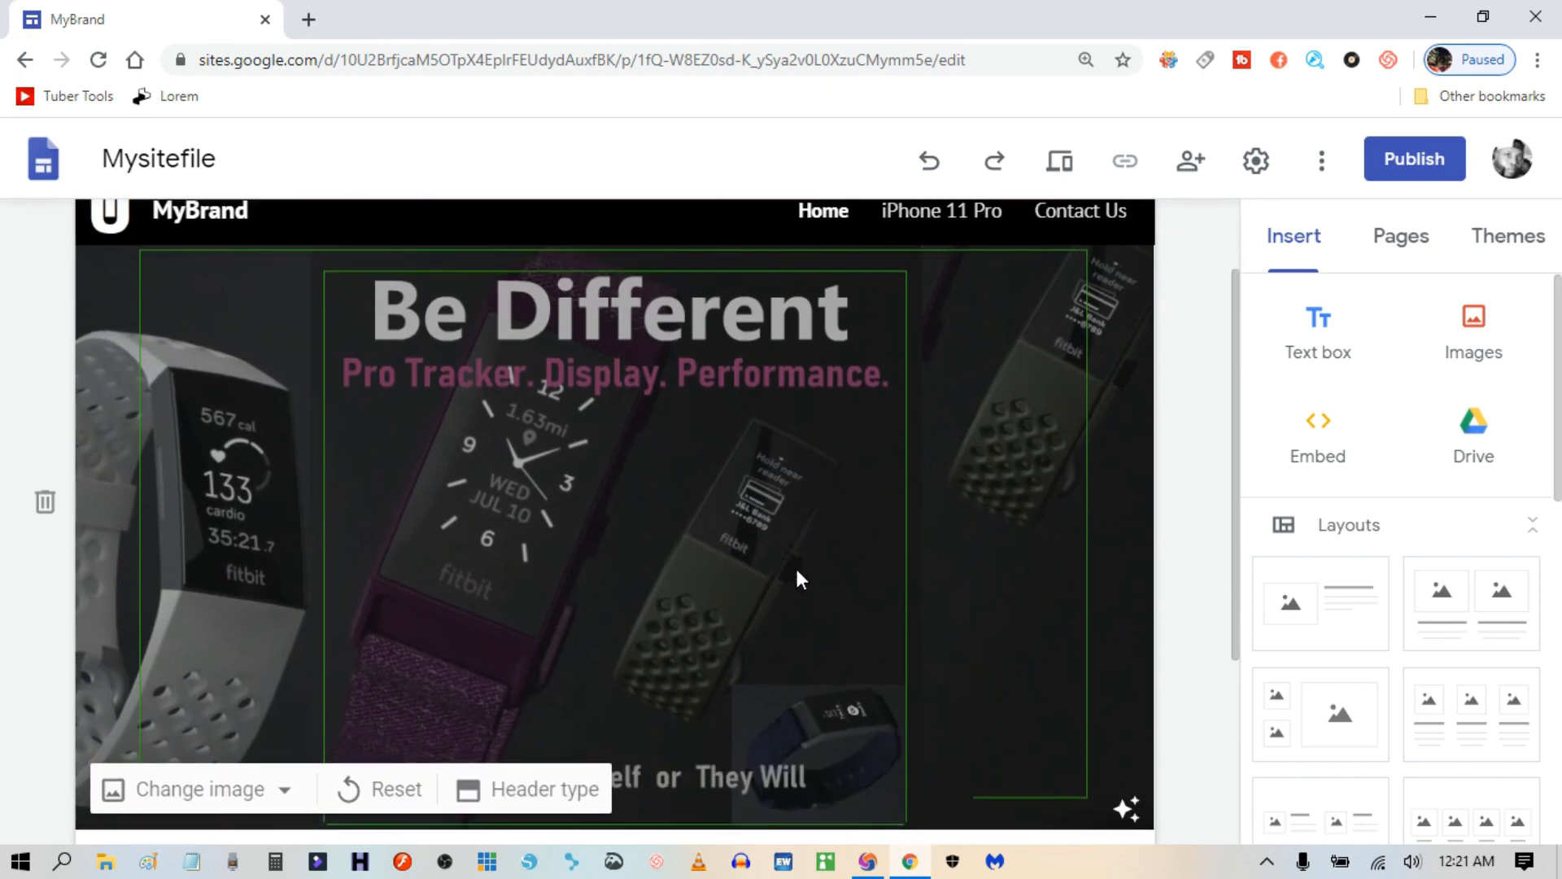
Add a footer at the end of the Home page, leaving its text box empty.
{"action": "scroll", "coordinate": [795, 570], "scroll_direction": "up", "scroll_amount": 2}
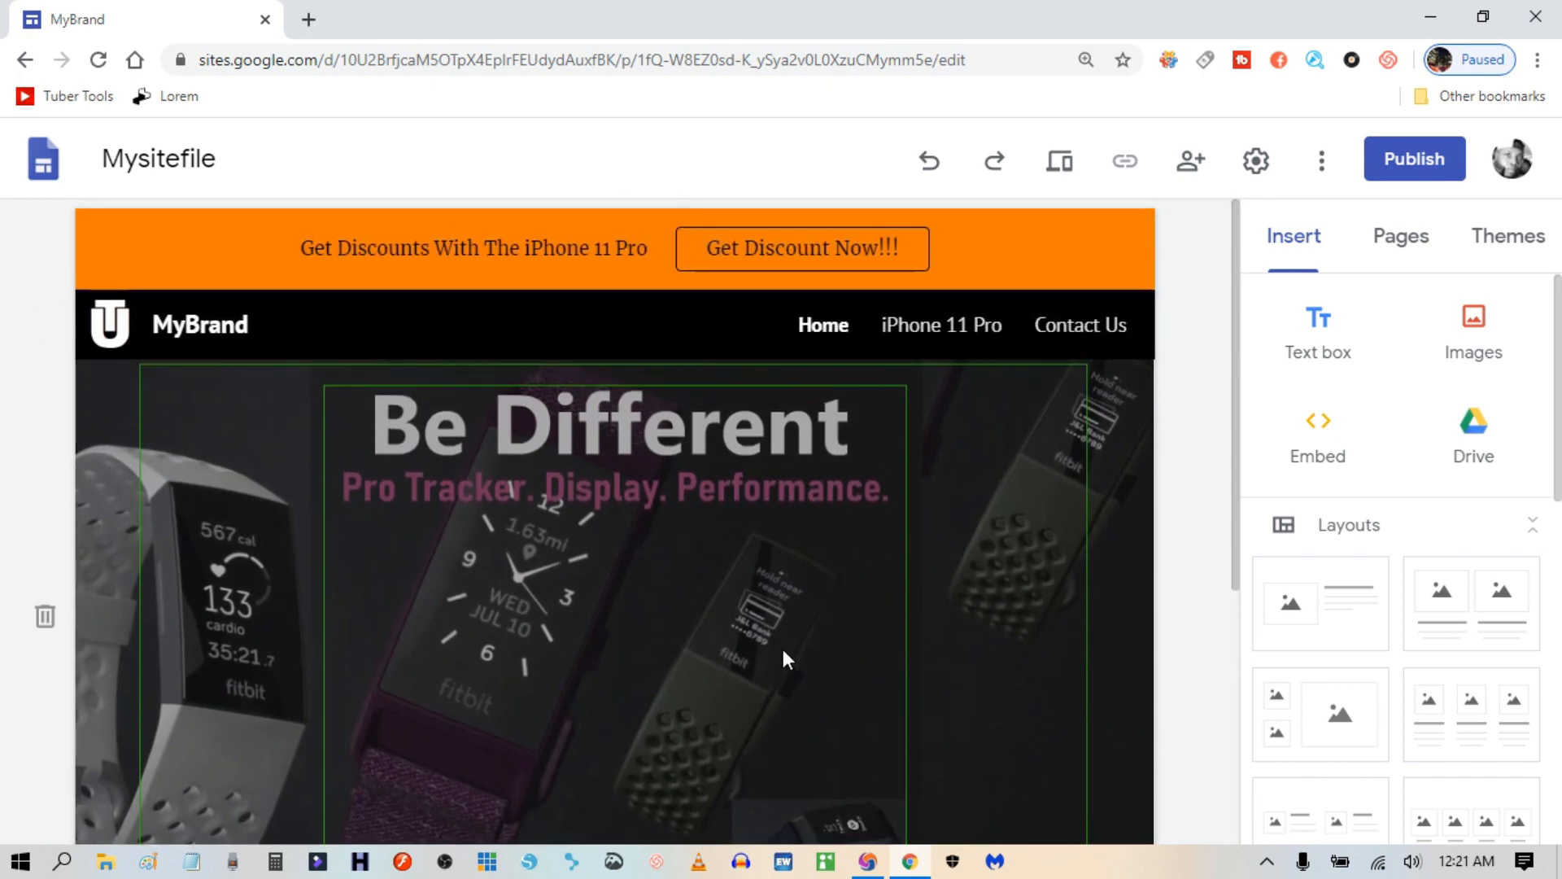
{"action": "scroll", "coordinate": [777, 630], "scroll_direction": "down", "scroll_amount": 5}
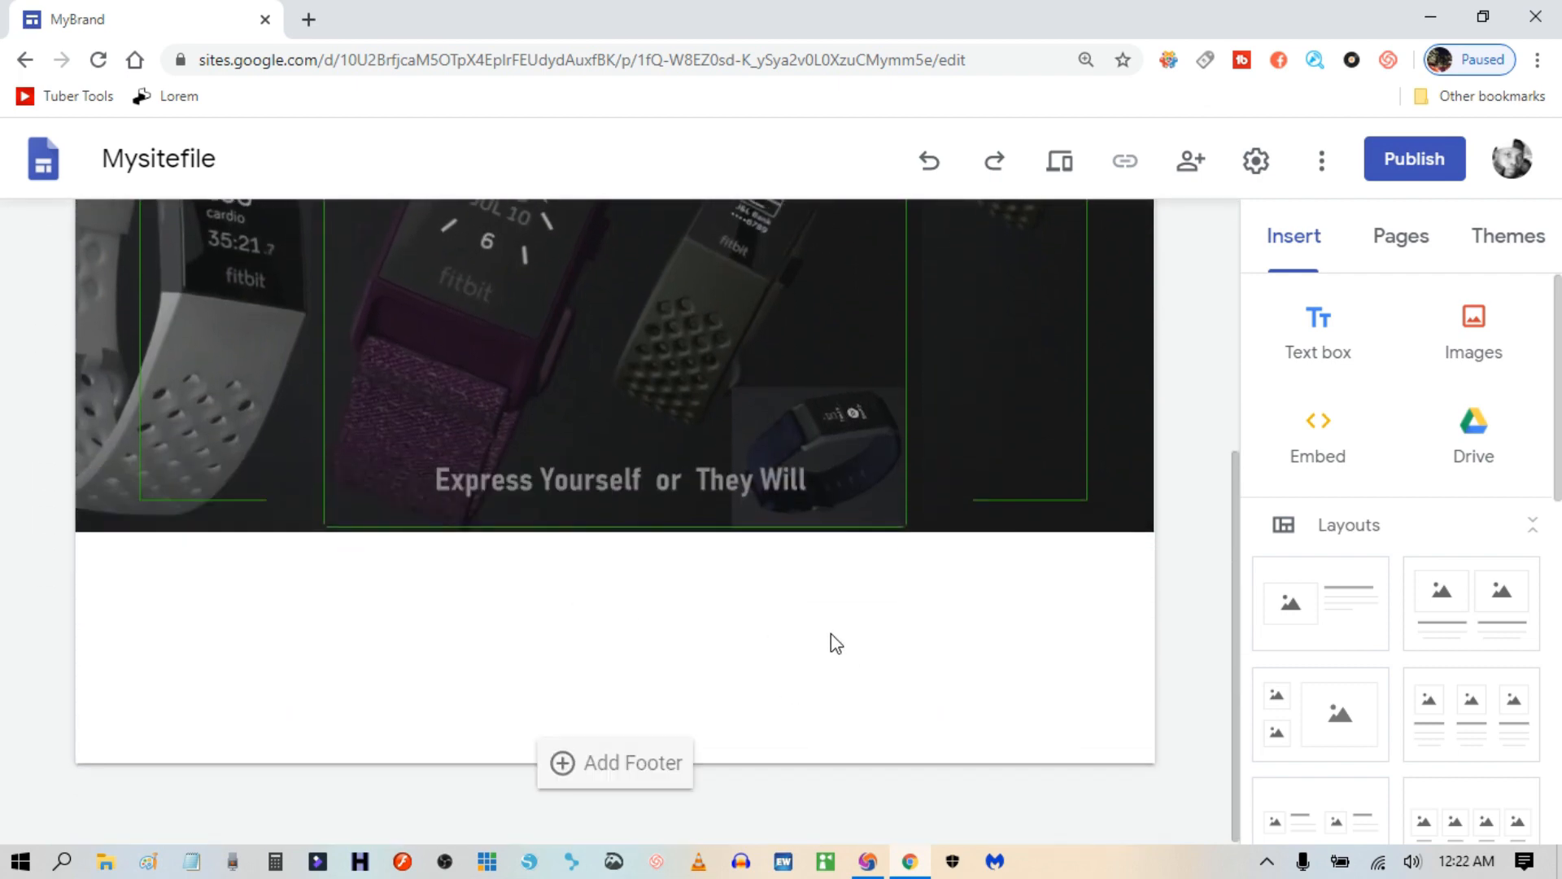
{"action": "left_click", "coordinate": [611, 773]}
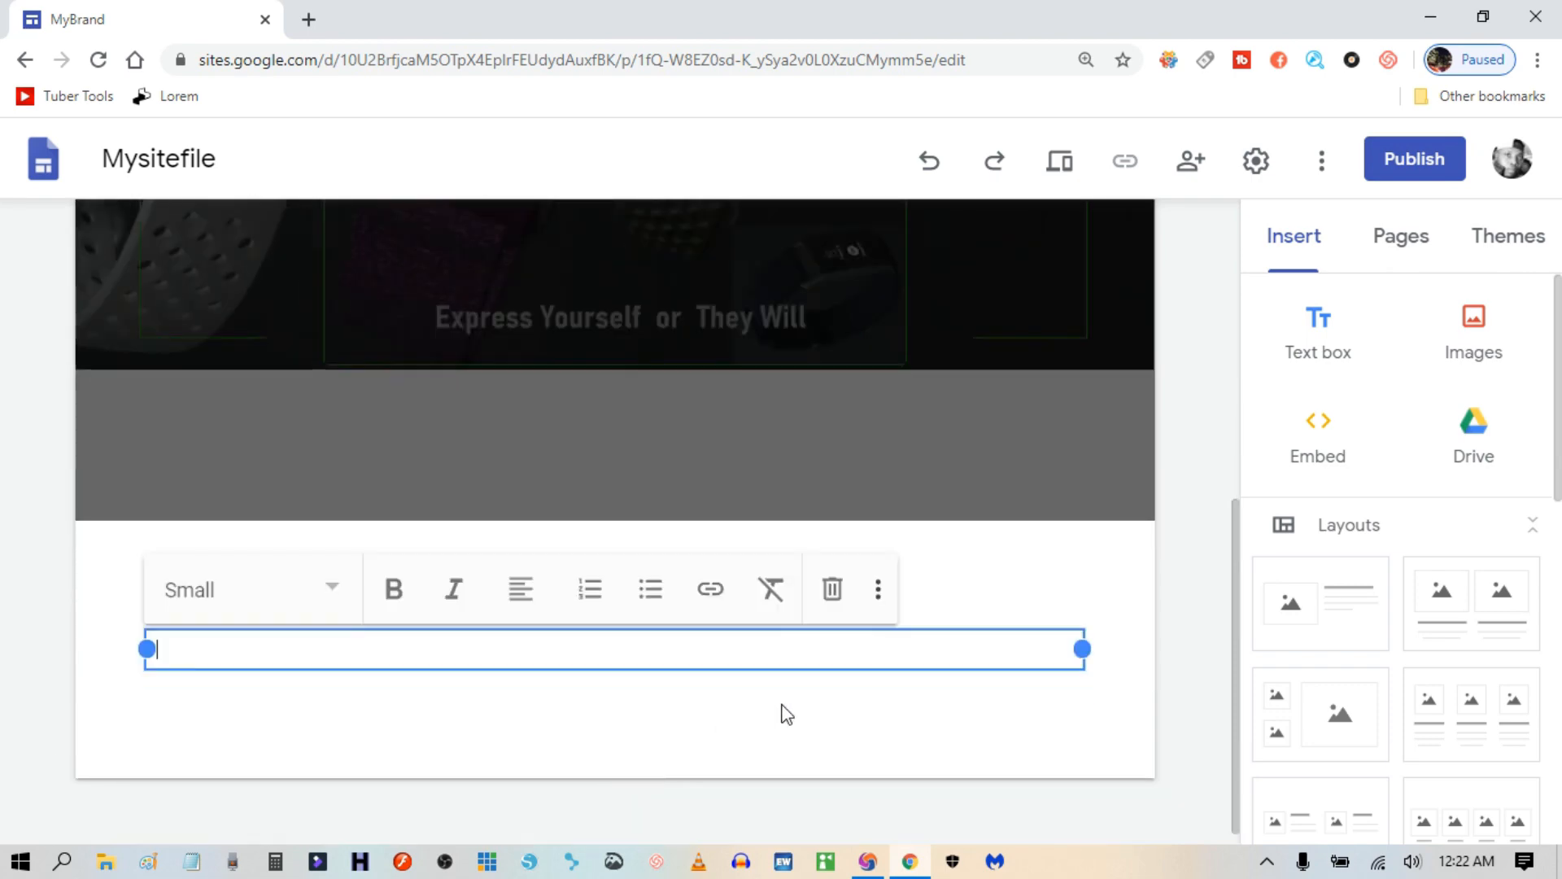
{"action": "left_click", "coordinate": [834, 721]}
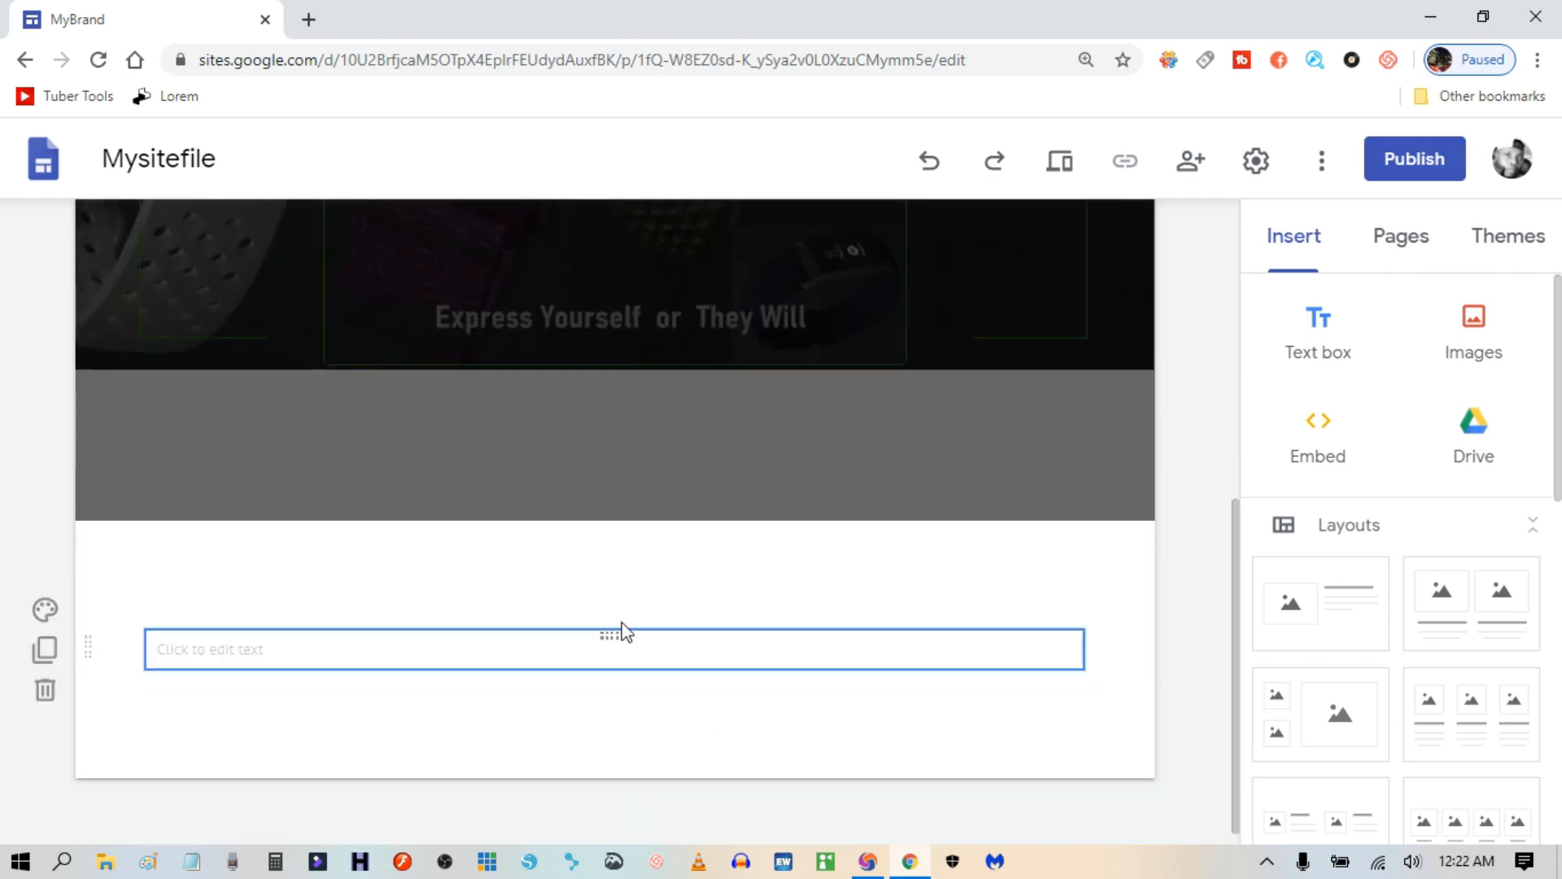
{"action": "mouse_move", "coordinate": [232, 680]}
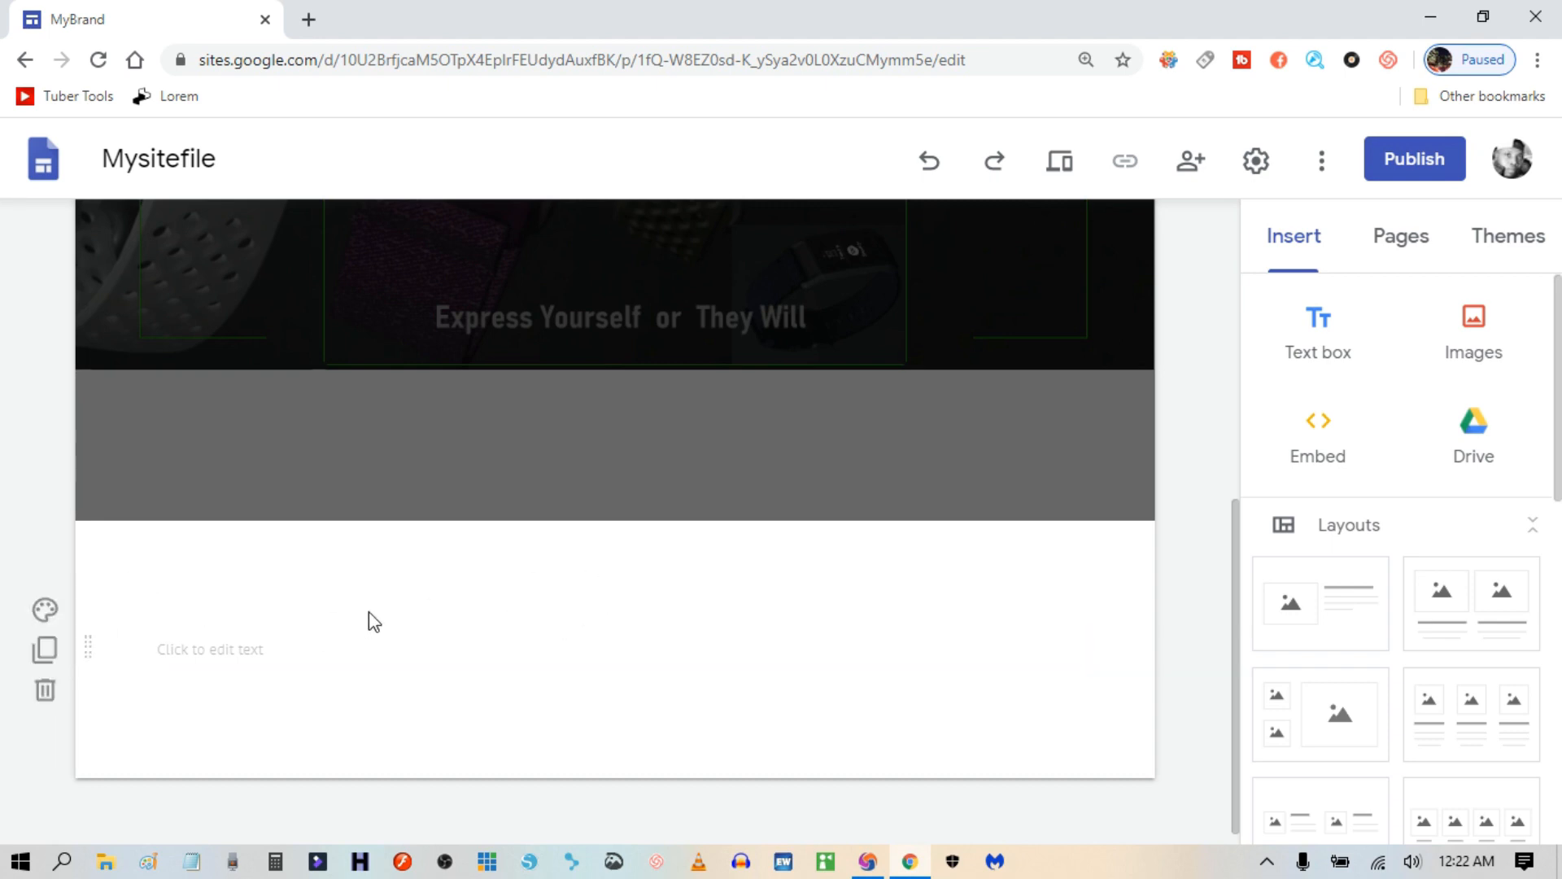
Preview the Regular and Emphasis 1 backgrounds on the footer section, and set it to Emphasis 2.
{"action": "left_click", "coordinate": [46, 612]}
{"action": "left_click", "coordinate": [209, 565]}
{"action": "left_click", "coordinate": [47, 608]}
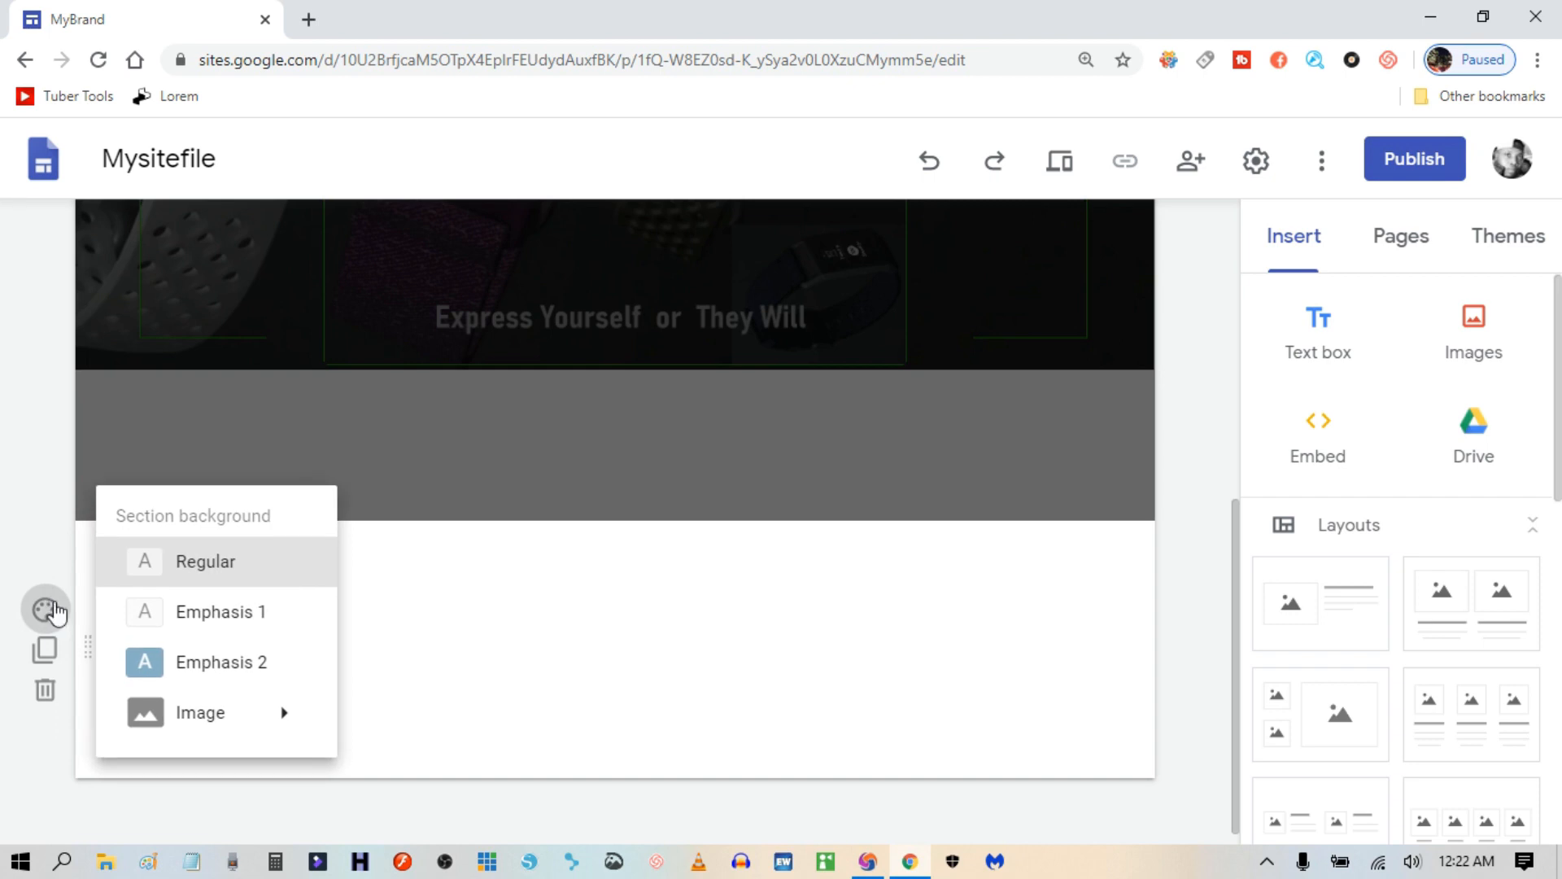
{"action": "left_click", "coordinate": [222, 622]}
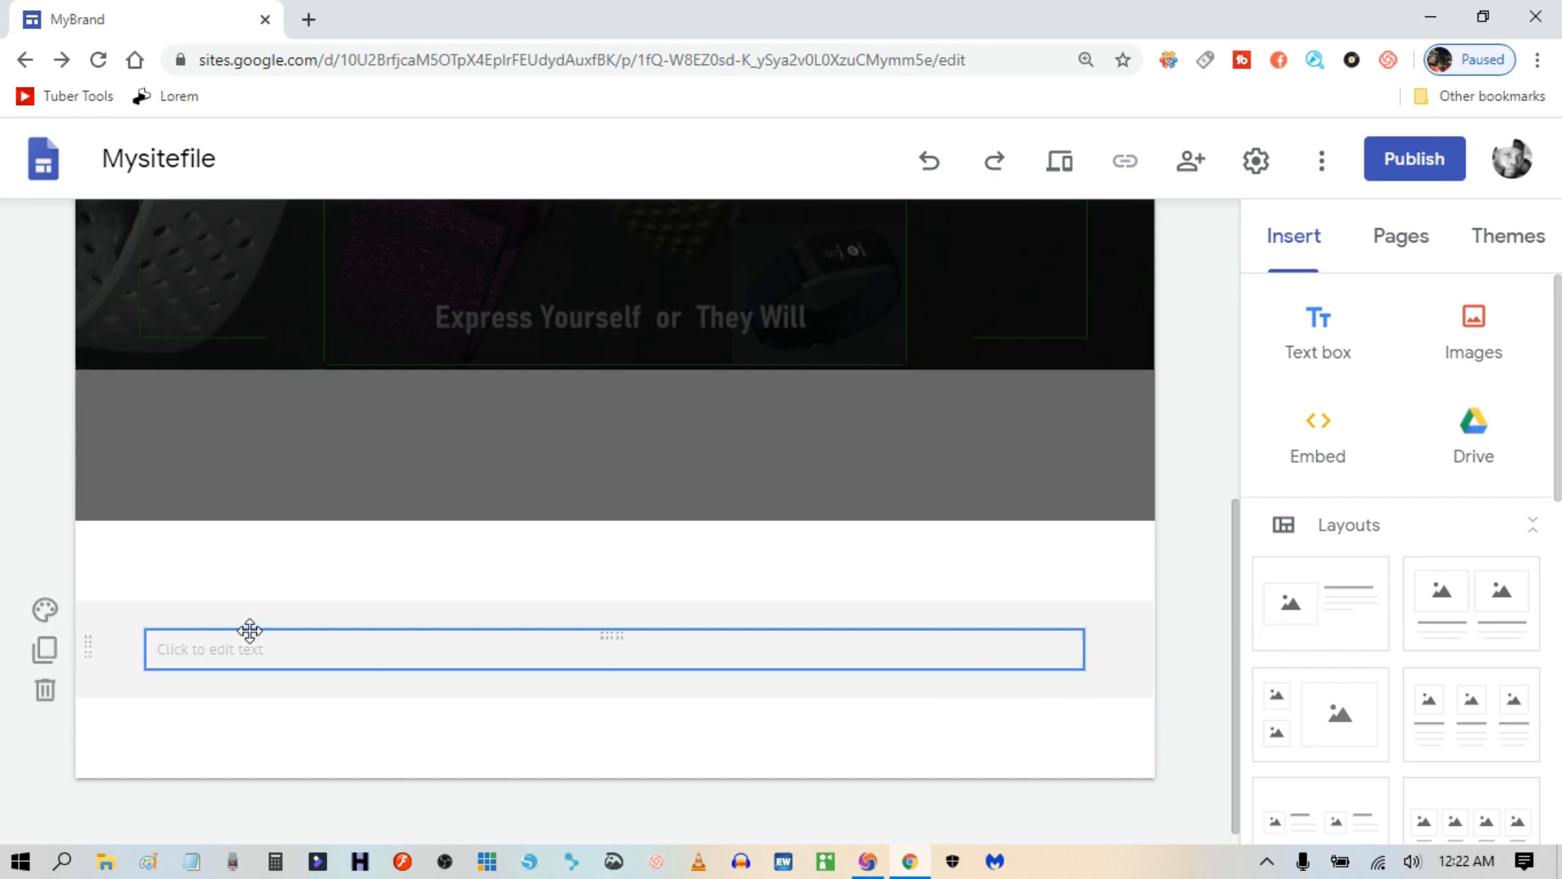
{"action": "left_click", "coordinate": [46, 609]}
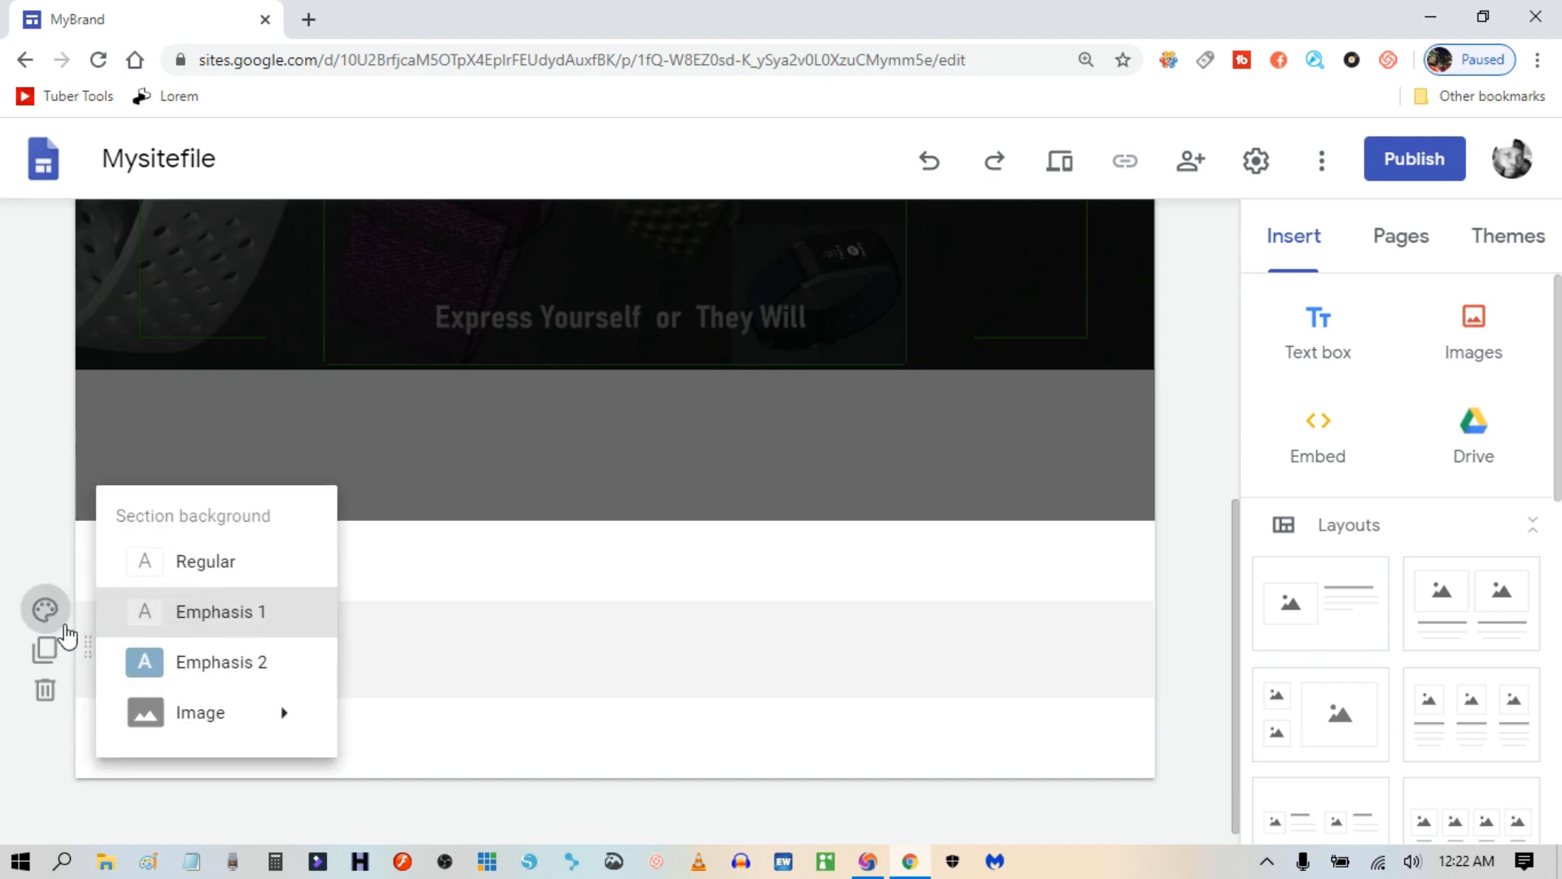
{"action": "left_click", "coordinate": [205, 669]}
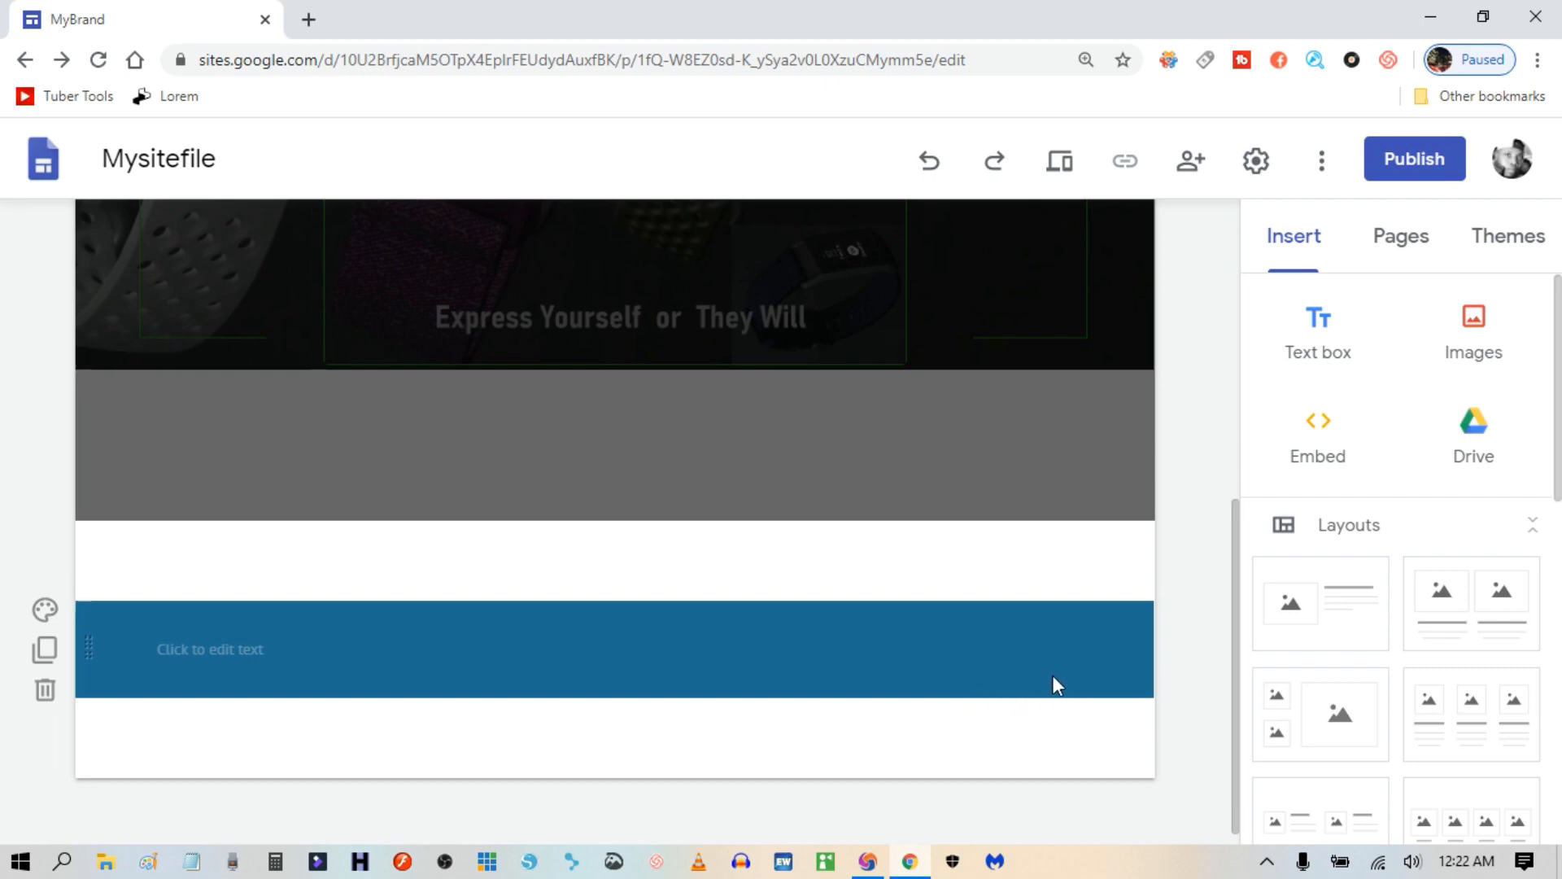
Try the Simple theme's pink, teal, purple and dark grey preset colours on the footer.
{"action": "left_click", "coordinate": [1508, 235]}
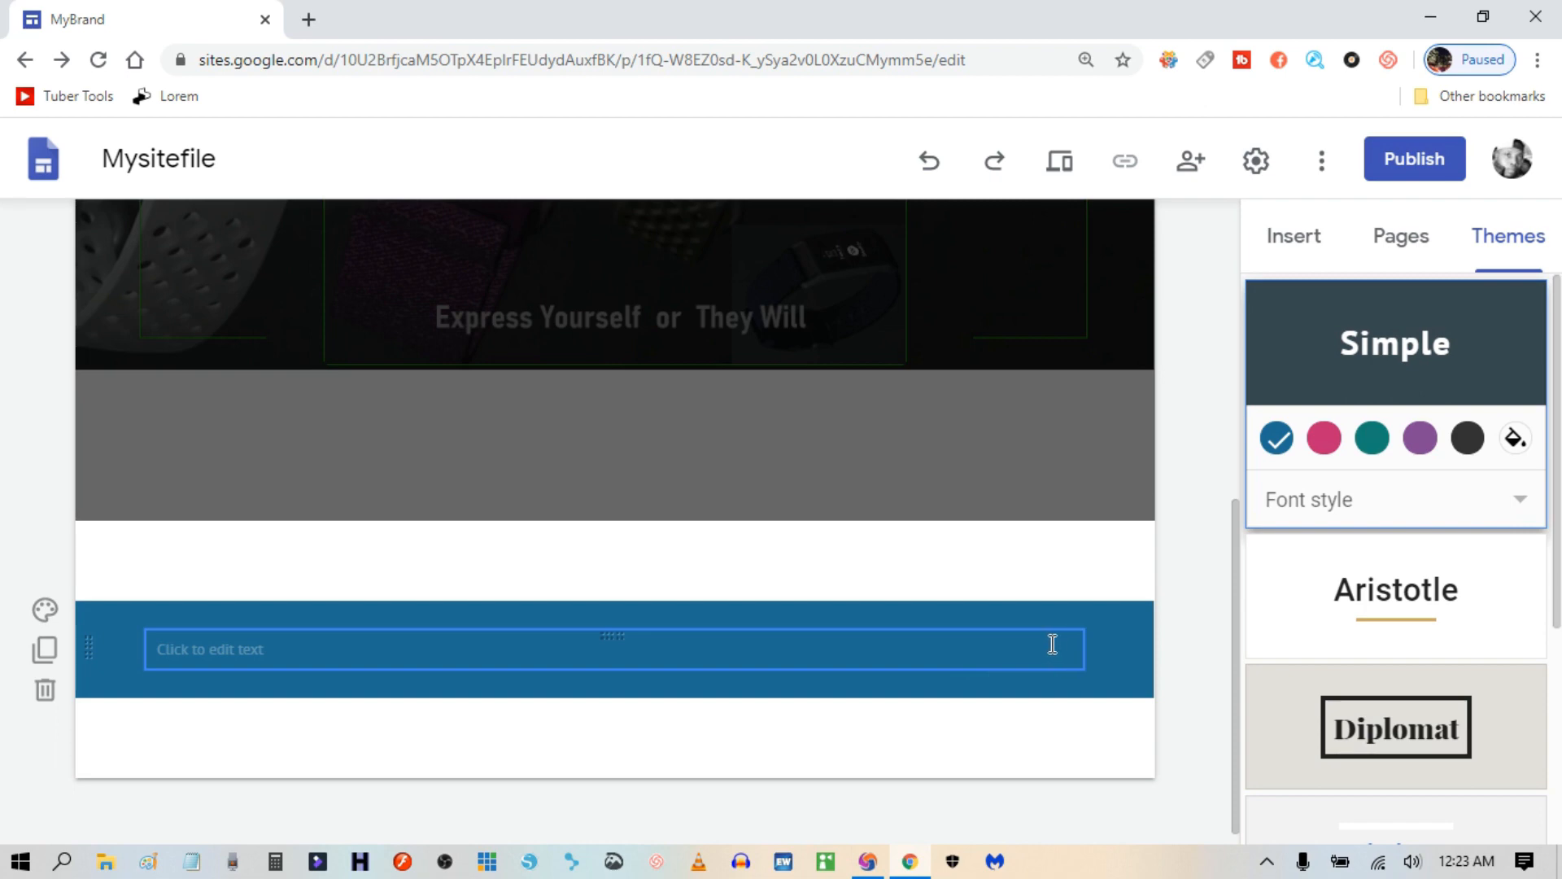
{"action": "left_click", "coordinate": [1325, 441]}
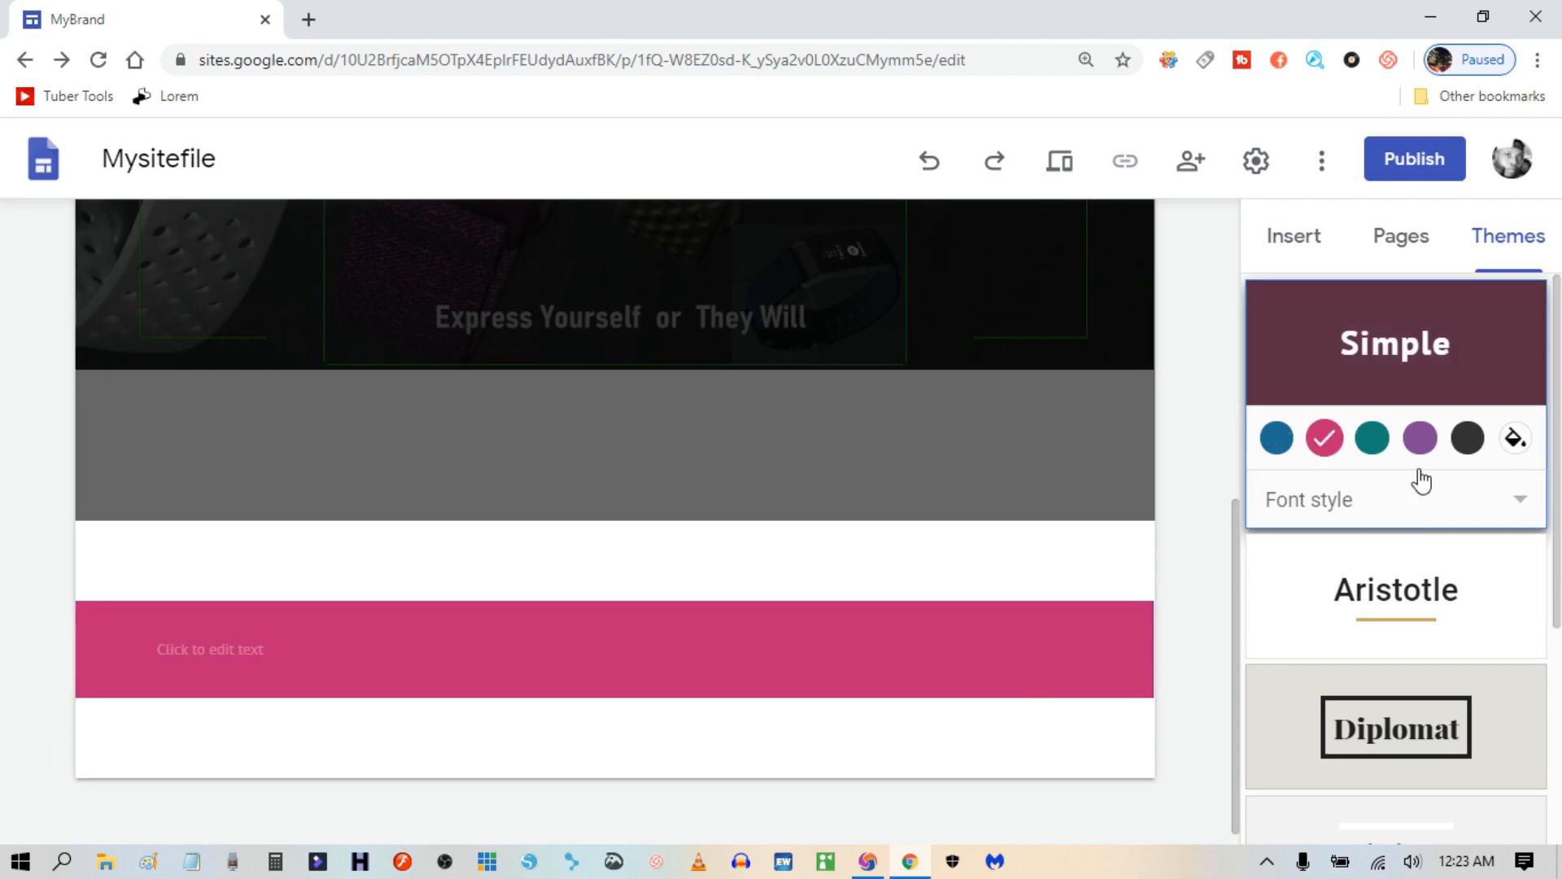
{"action": "left_click", "coordinate": [1372, 439]}
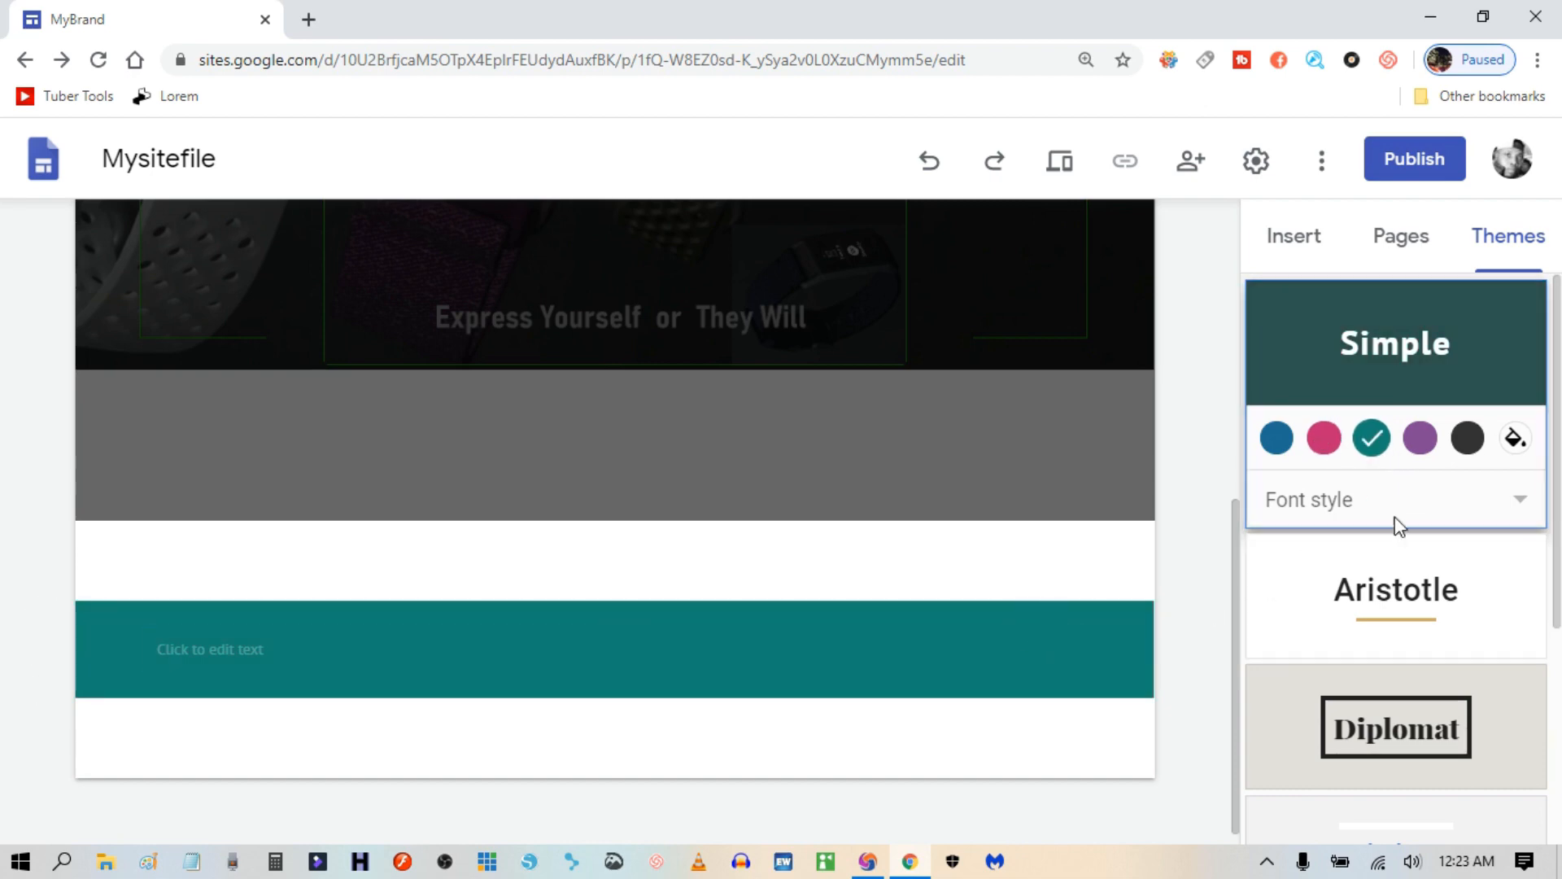
{"action": "left_click", "coordinate": [1420, 439]}
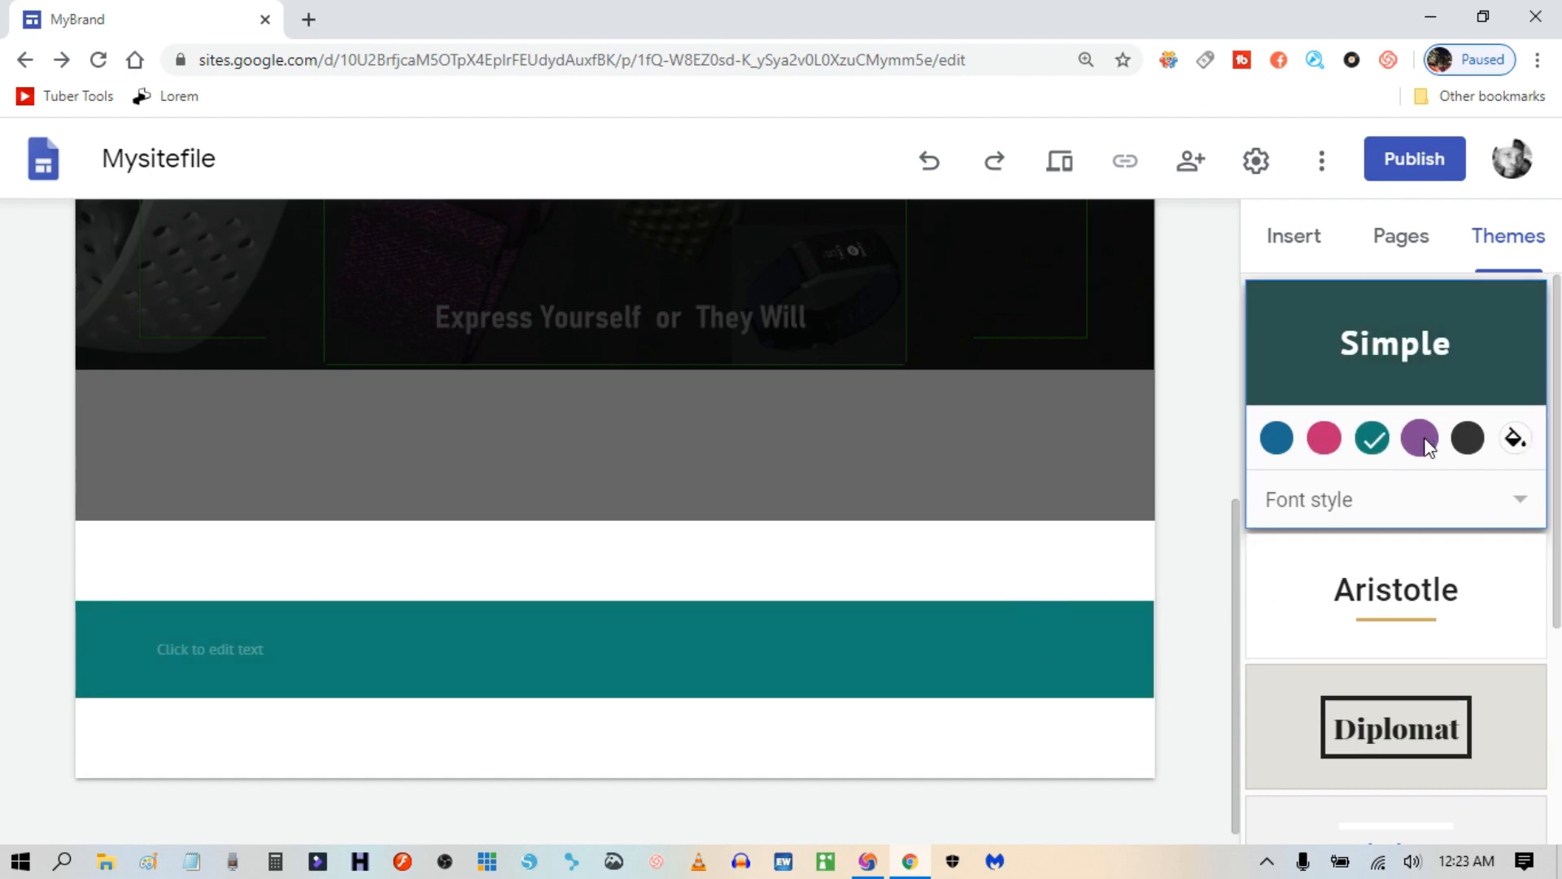
{"action": "left_click", "coordinate": [1468, 440]}
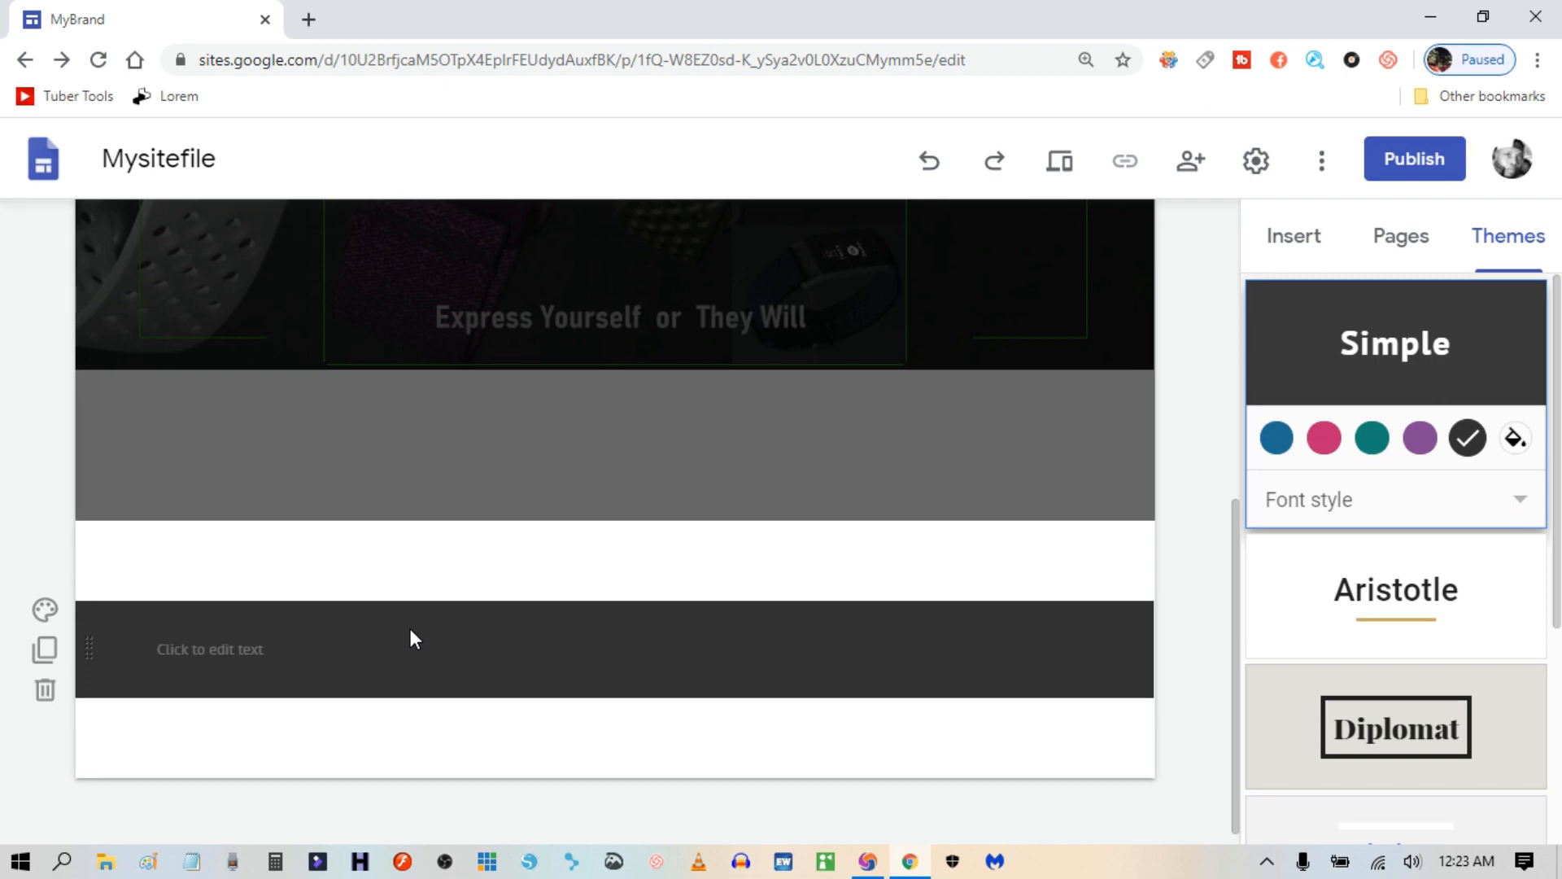
{"action": "scroll", "coordinate": [763, 534], "scroll_direction": "up", "scroll_amount": 2}
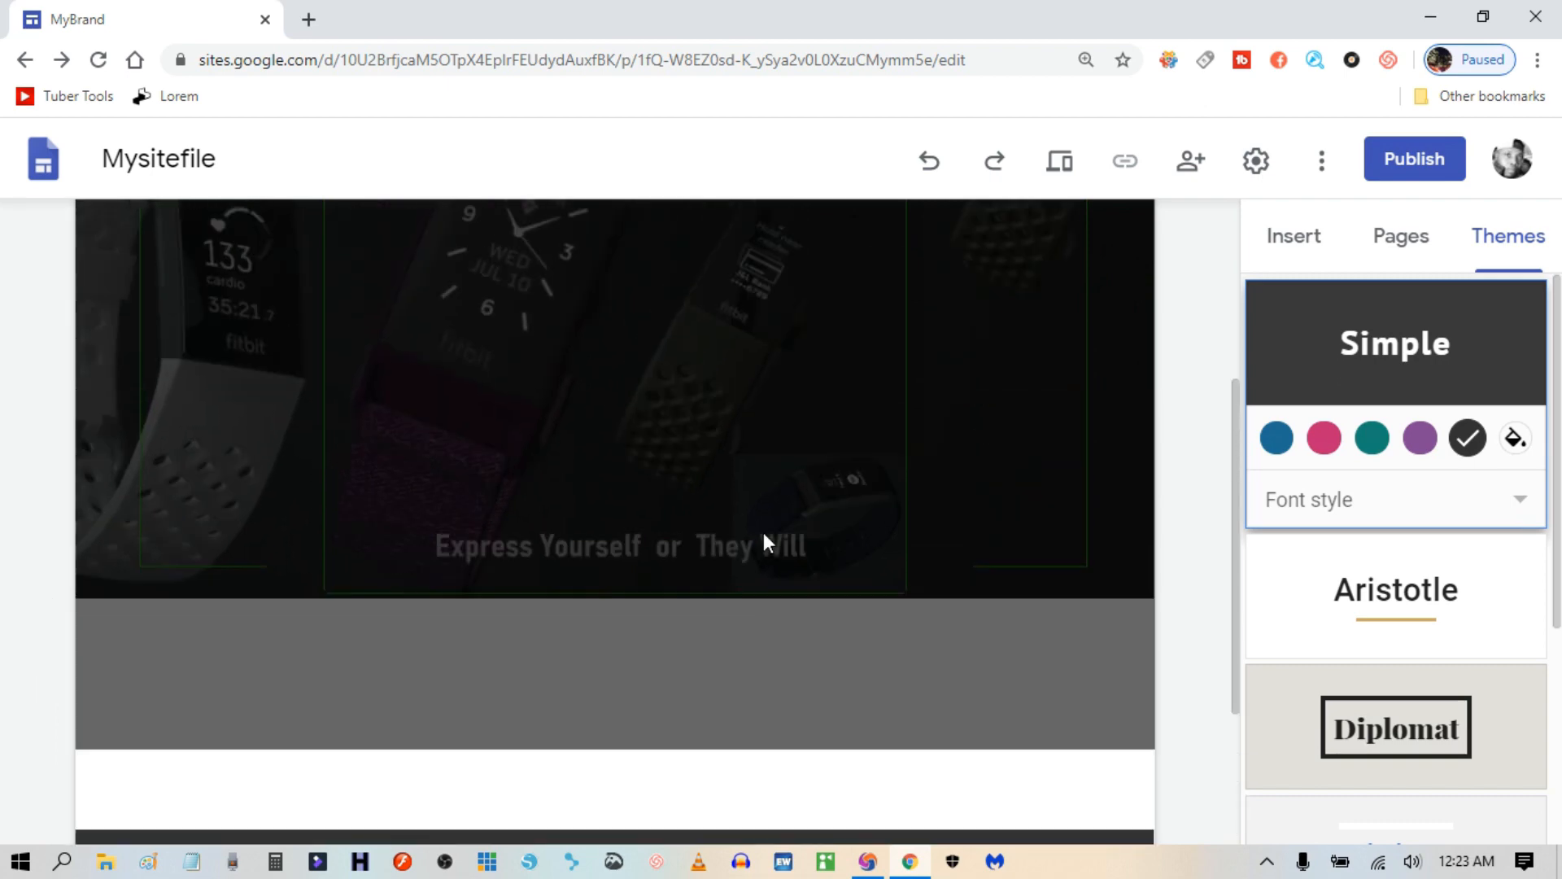
{"action": "scroll", "coordinate": [764, 535], "scroll_direction": "down", "scroll_amount": 2}
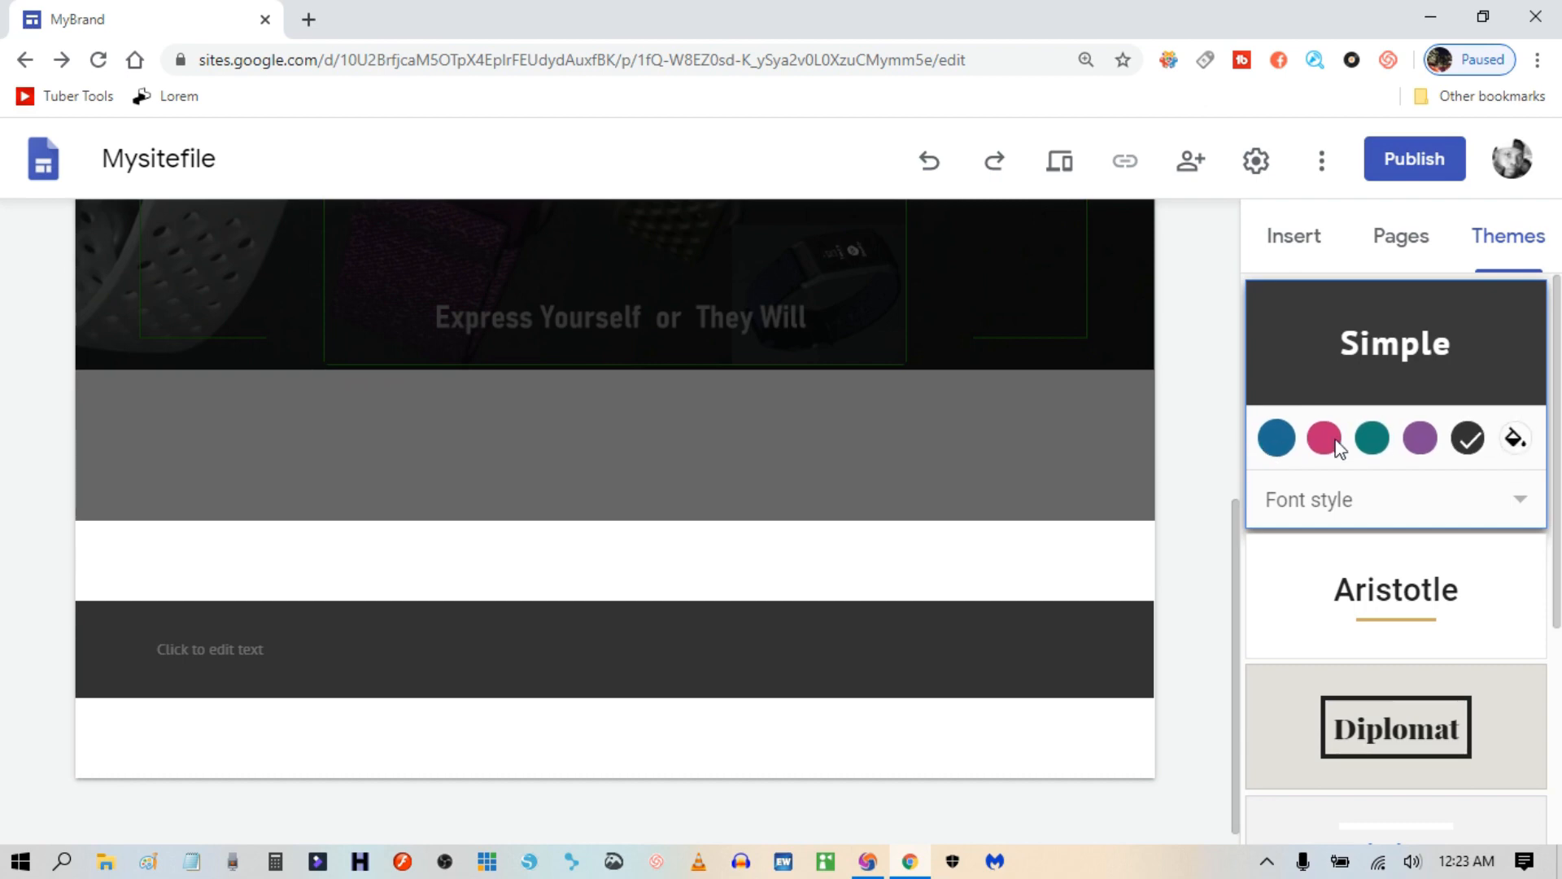
Set the Simple theme's custom colour to #000000 and apply it to the site.
{"action": "left_click", "coordinate": [1514, 438]}
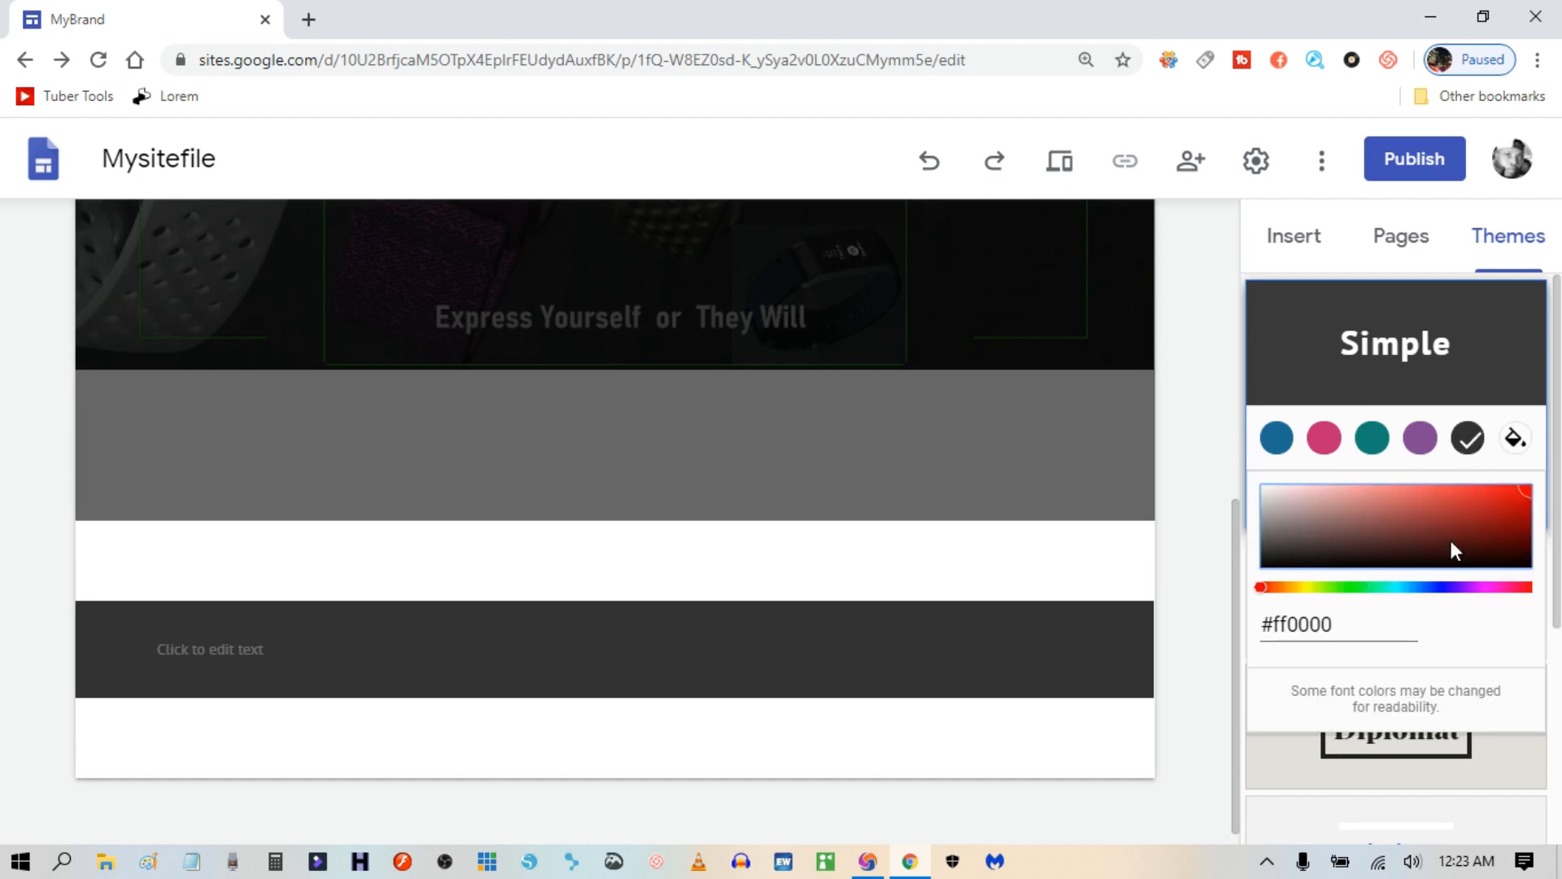
{"action": "left_click", "coordinate": [1328, 624]}
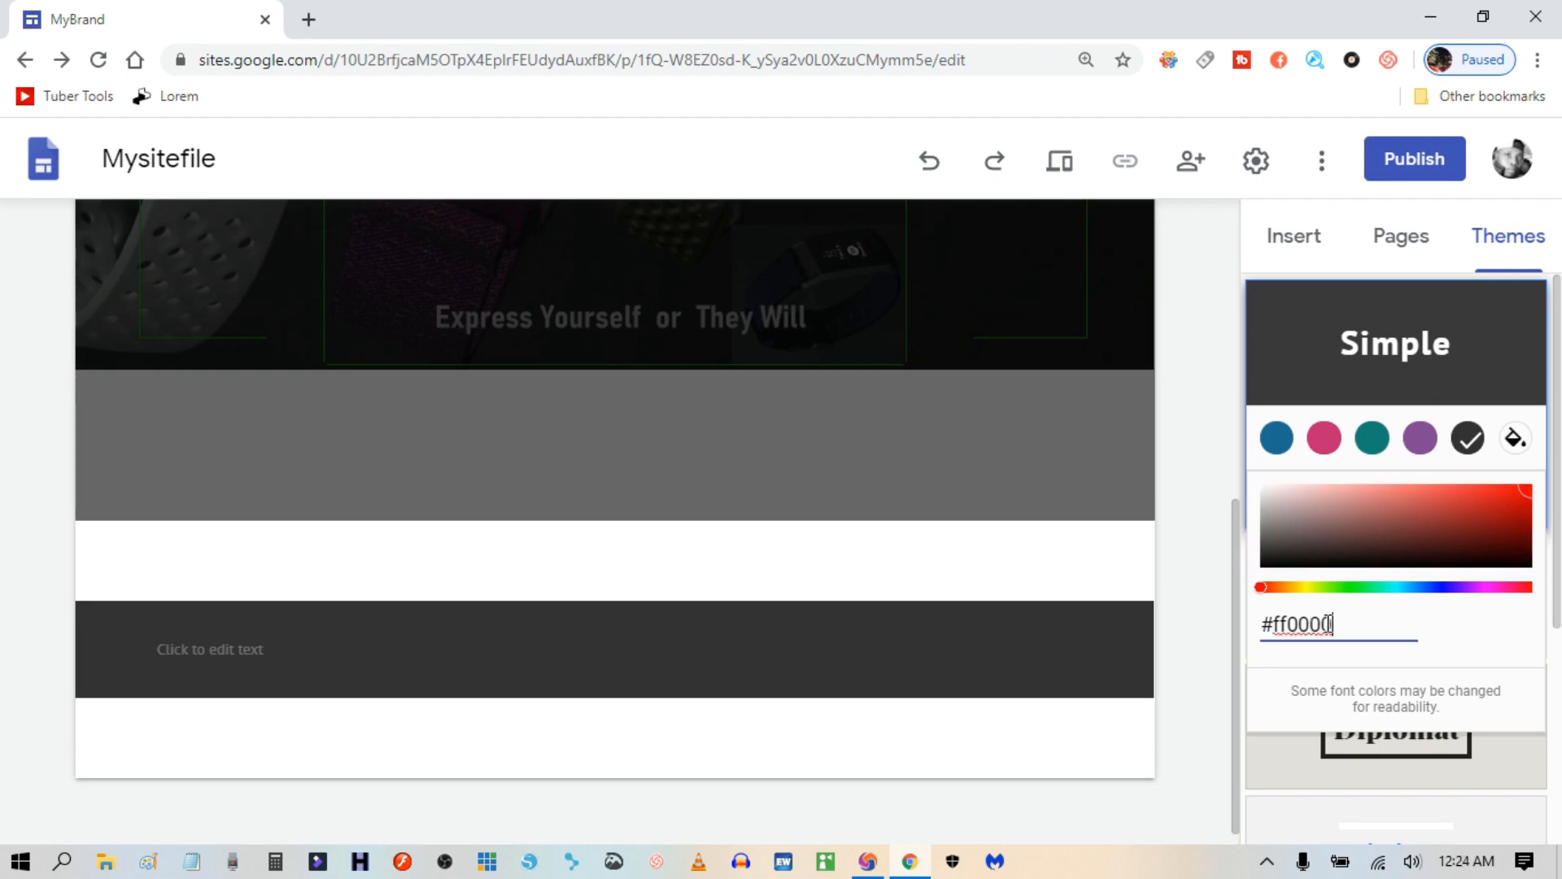
{"action": "left_click_drag", "start_coordinate": [1335, 622], "coordinate": [1266, 631]}
{"action": "left_click", "coordinate": [1348, 620]}
{"action": "type", "text": "00"}
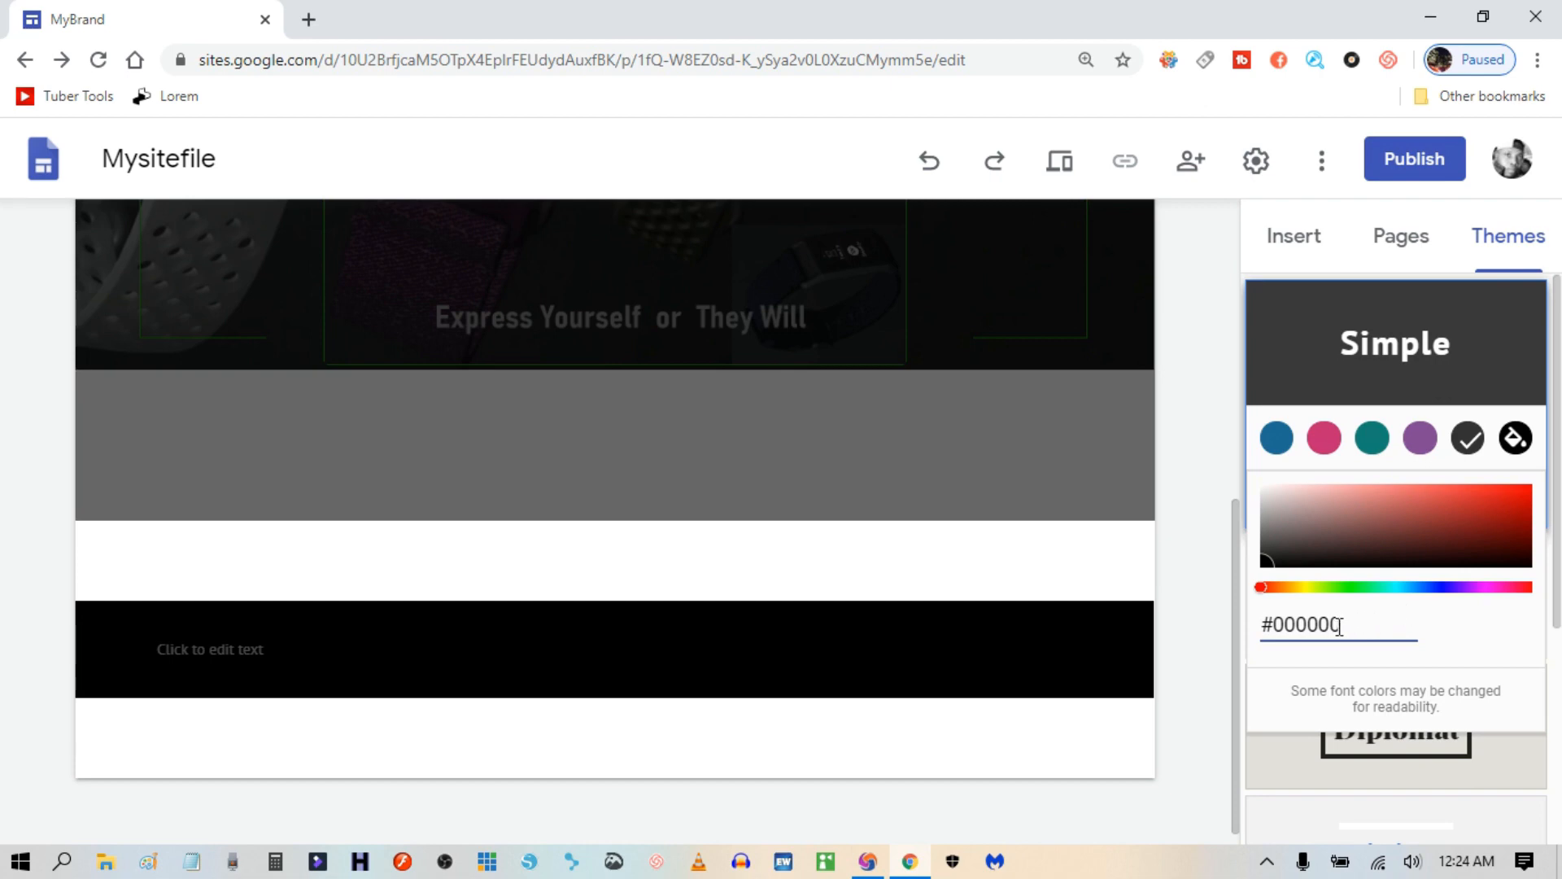
{"action": "left_click_drag", "start_coordinate": [1339, 626], "coordinate": [1239, 624]}
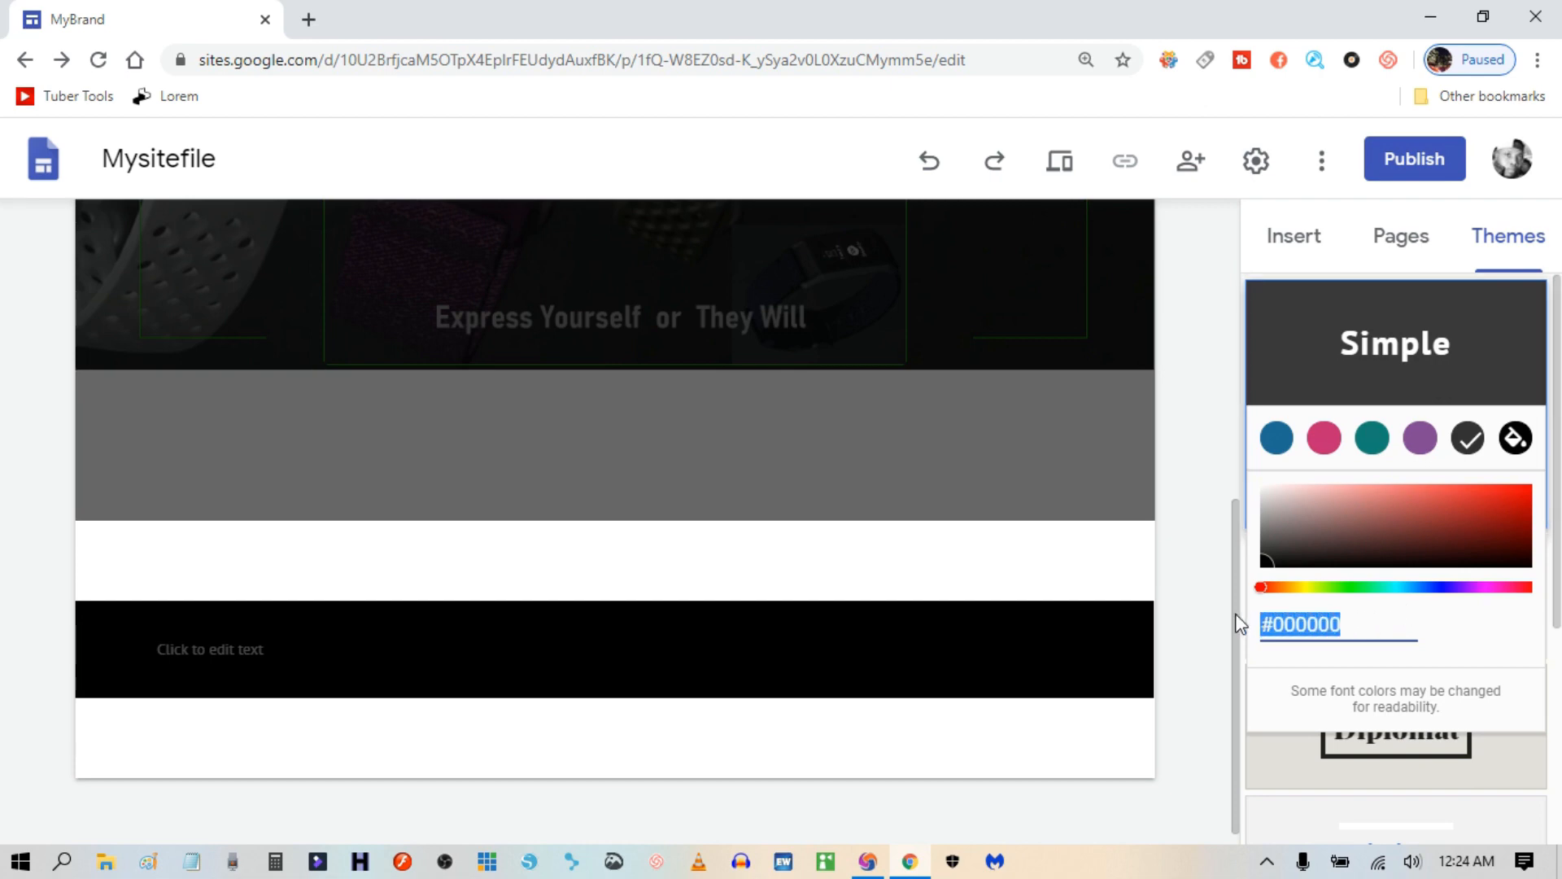
{"action": "left_click", "coordinate": [1521, 441]}
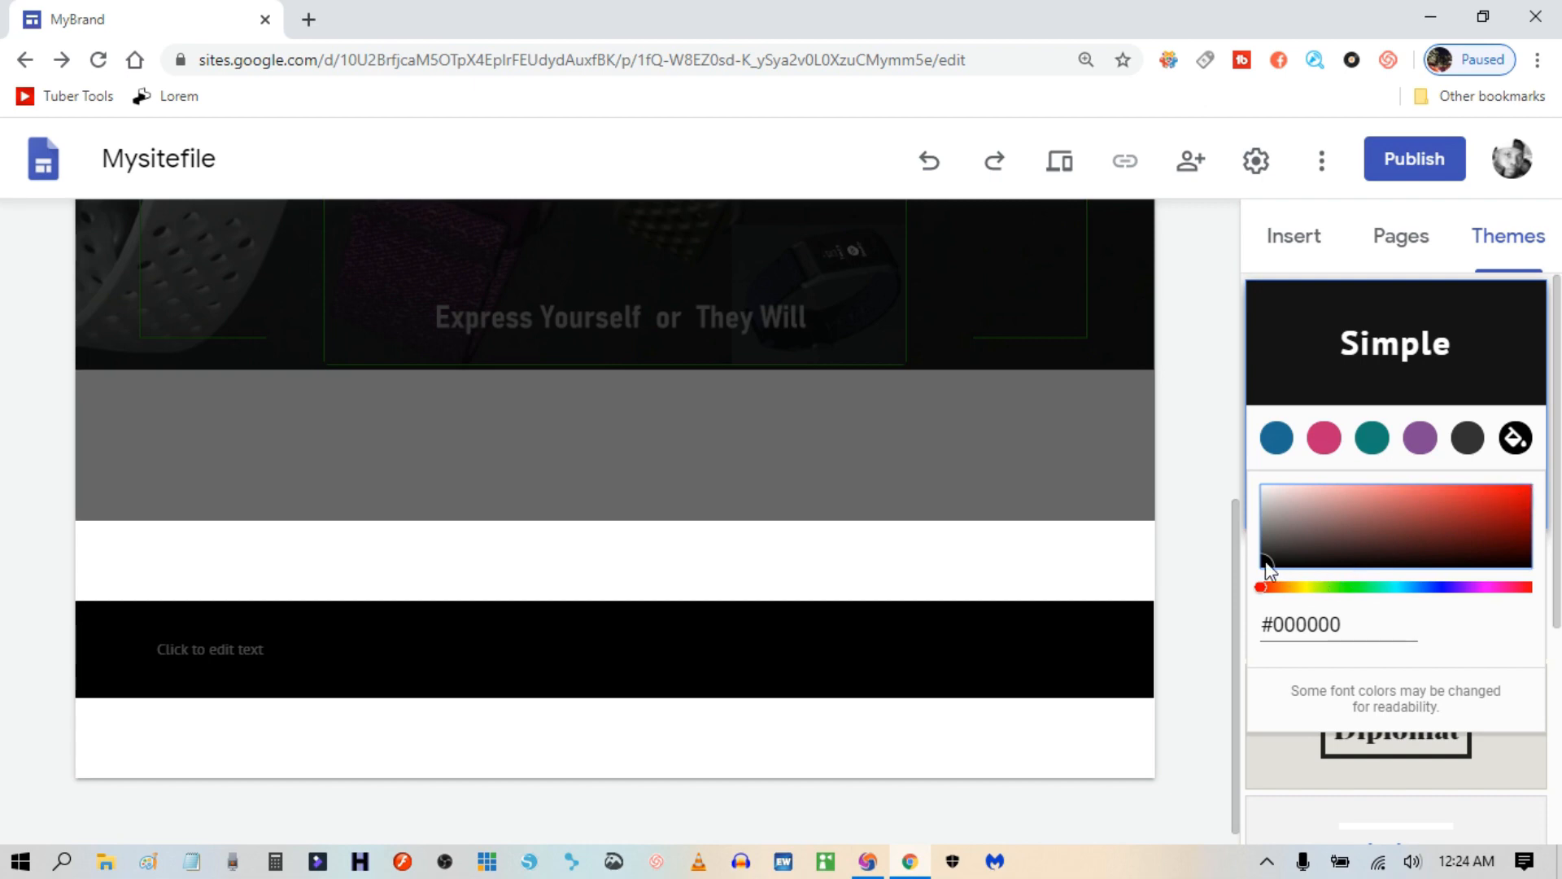
Try a bright red custom theme colour and return it to #000000.
{"action": "left_click_drag", "start_coordinate": [1266, 566], "coordinate": [1527, 494]}
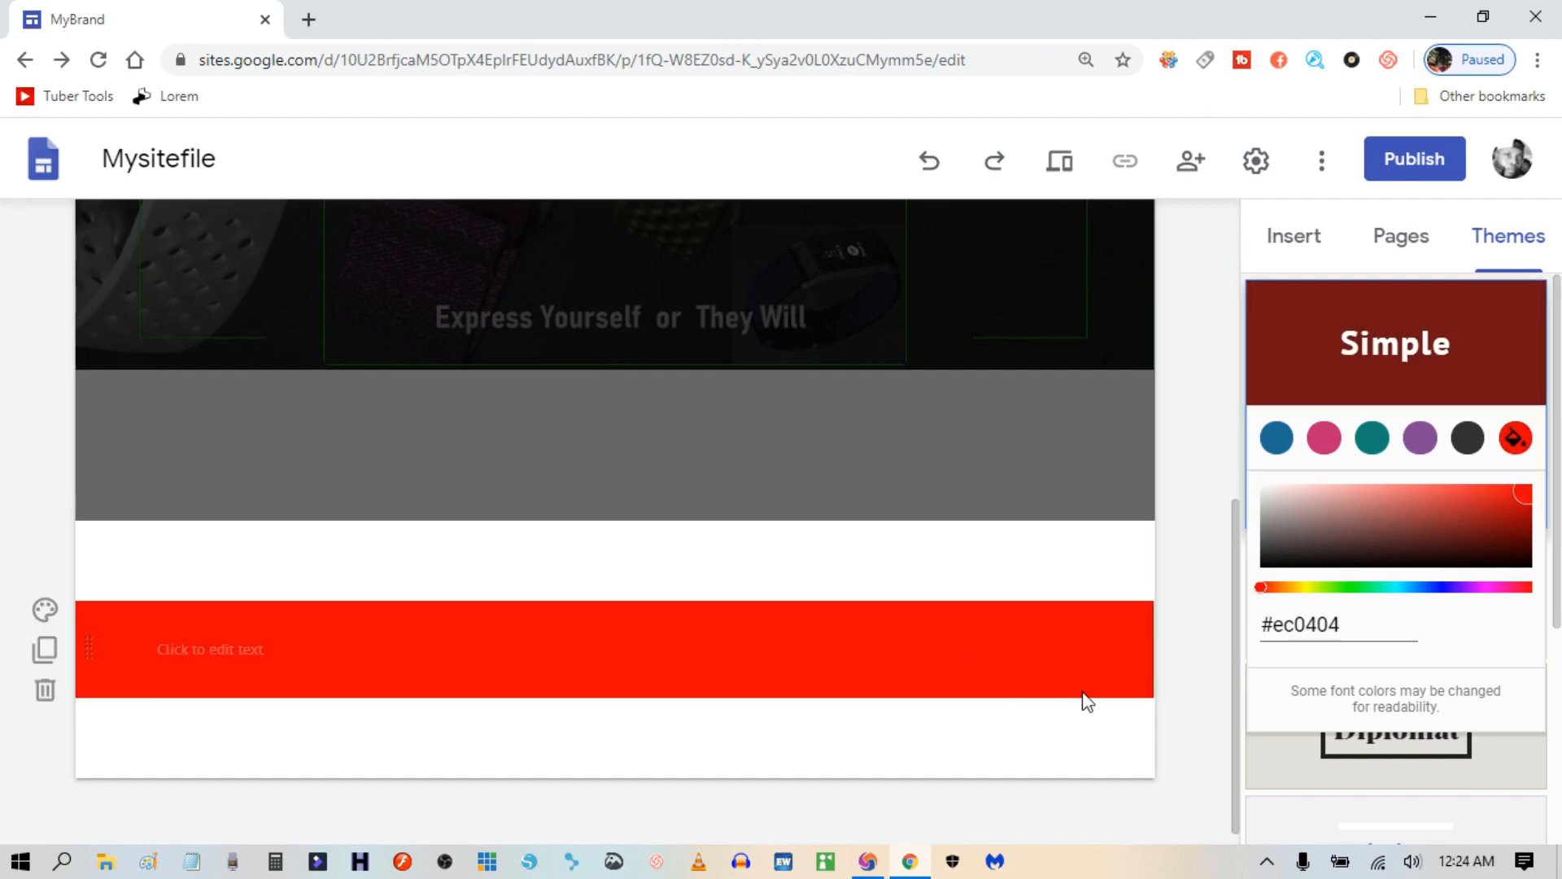
{"action": "left_click_drag", "start_coordinate": [1527, 495], "coordinate": [1248, 593]}
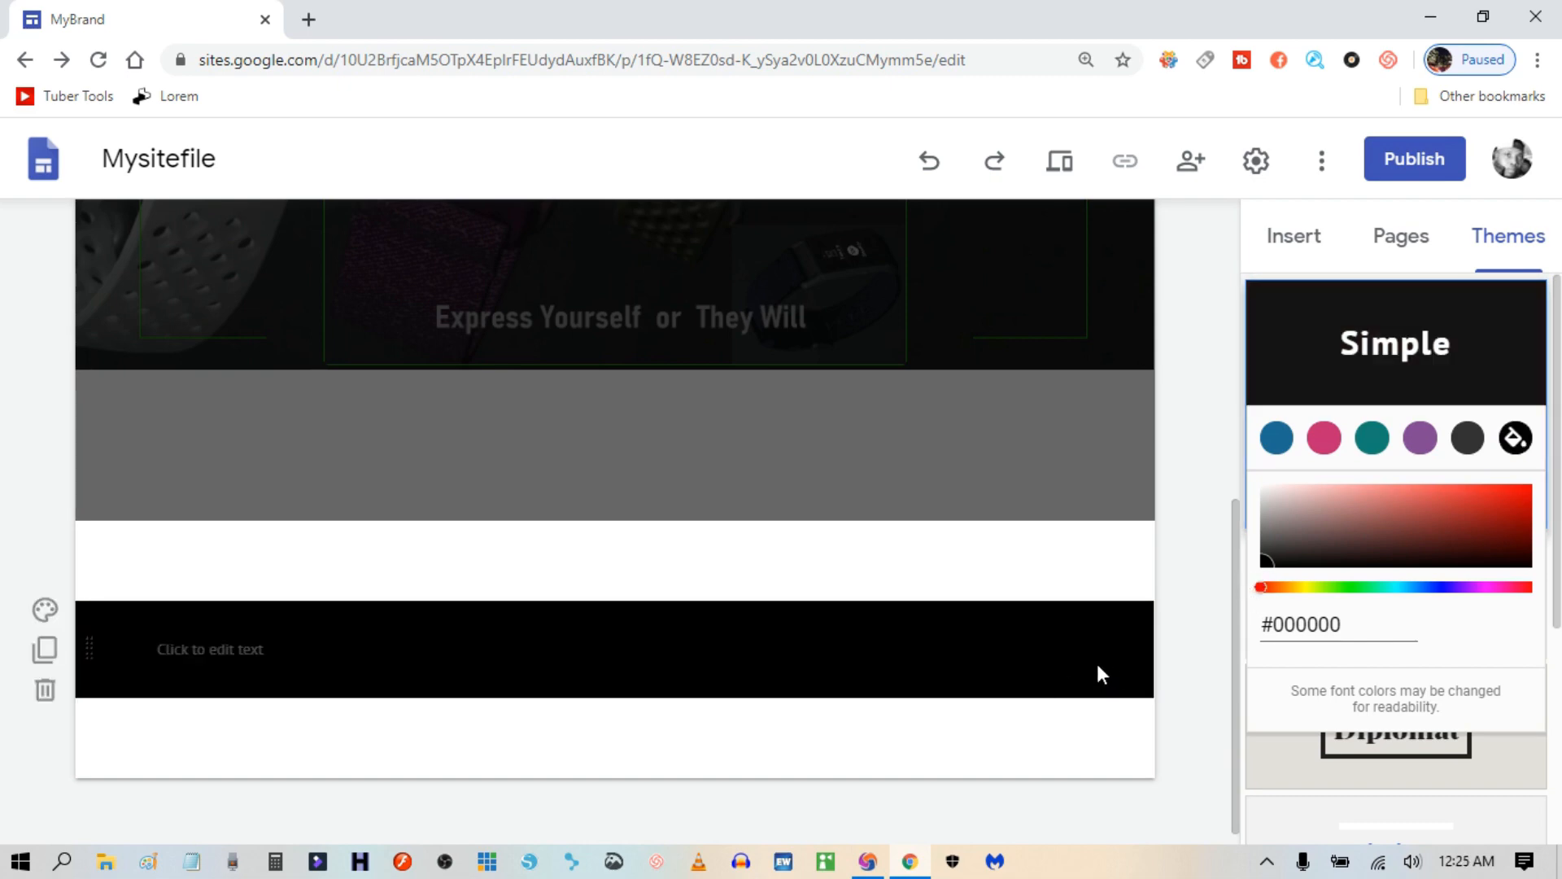
{"action": "left_click_drag", "start_coordinate": [1360, 627], "coordinate": [1277, 628]}
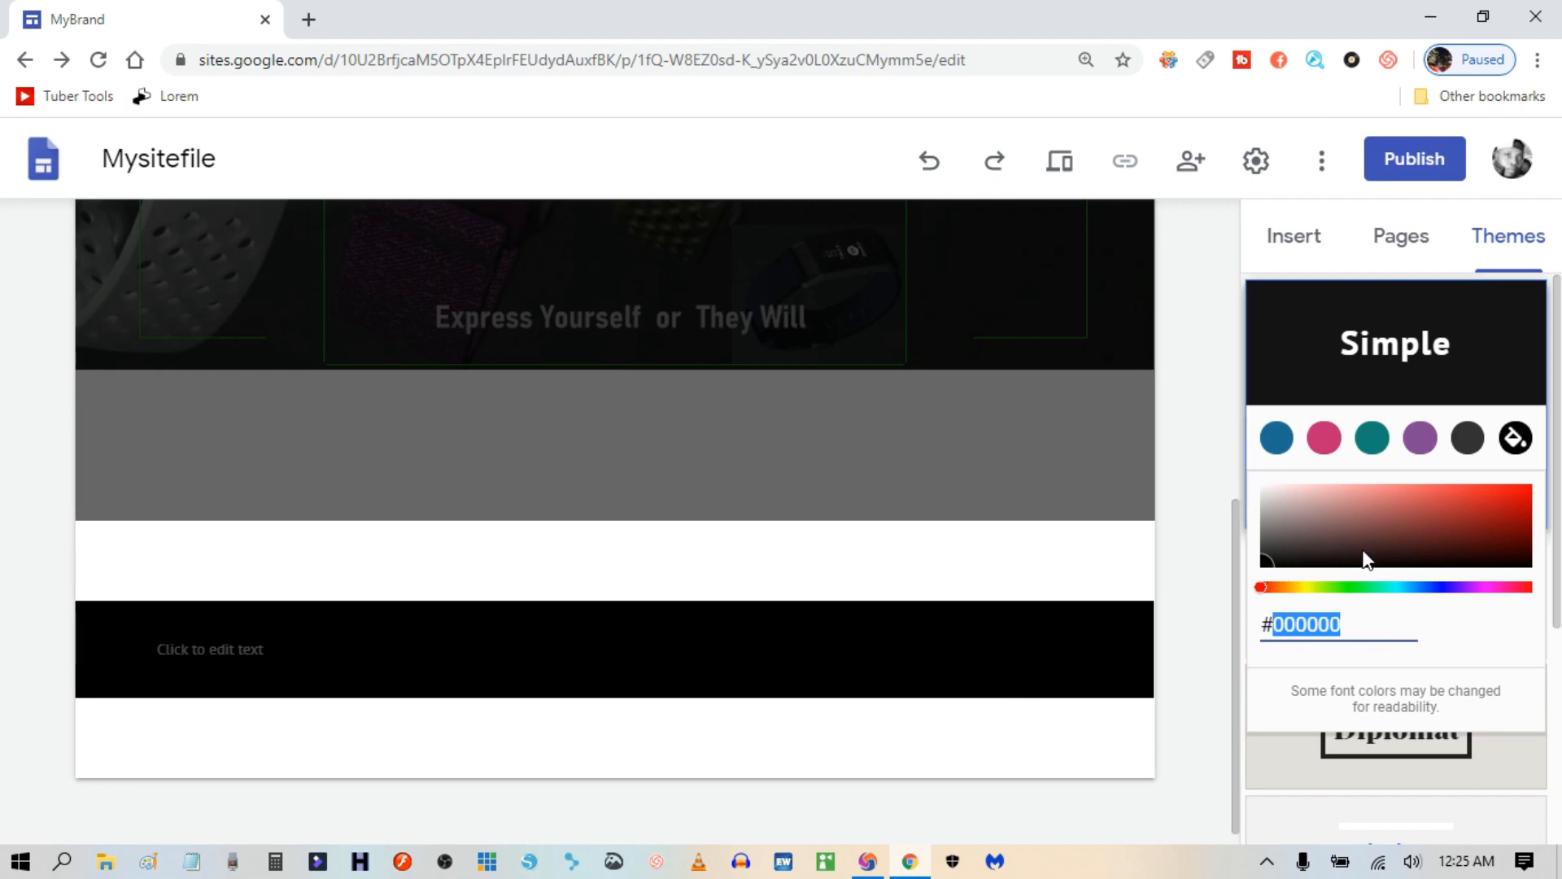
{"action": "left_click", "coordinate": [688, 675]}
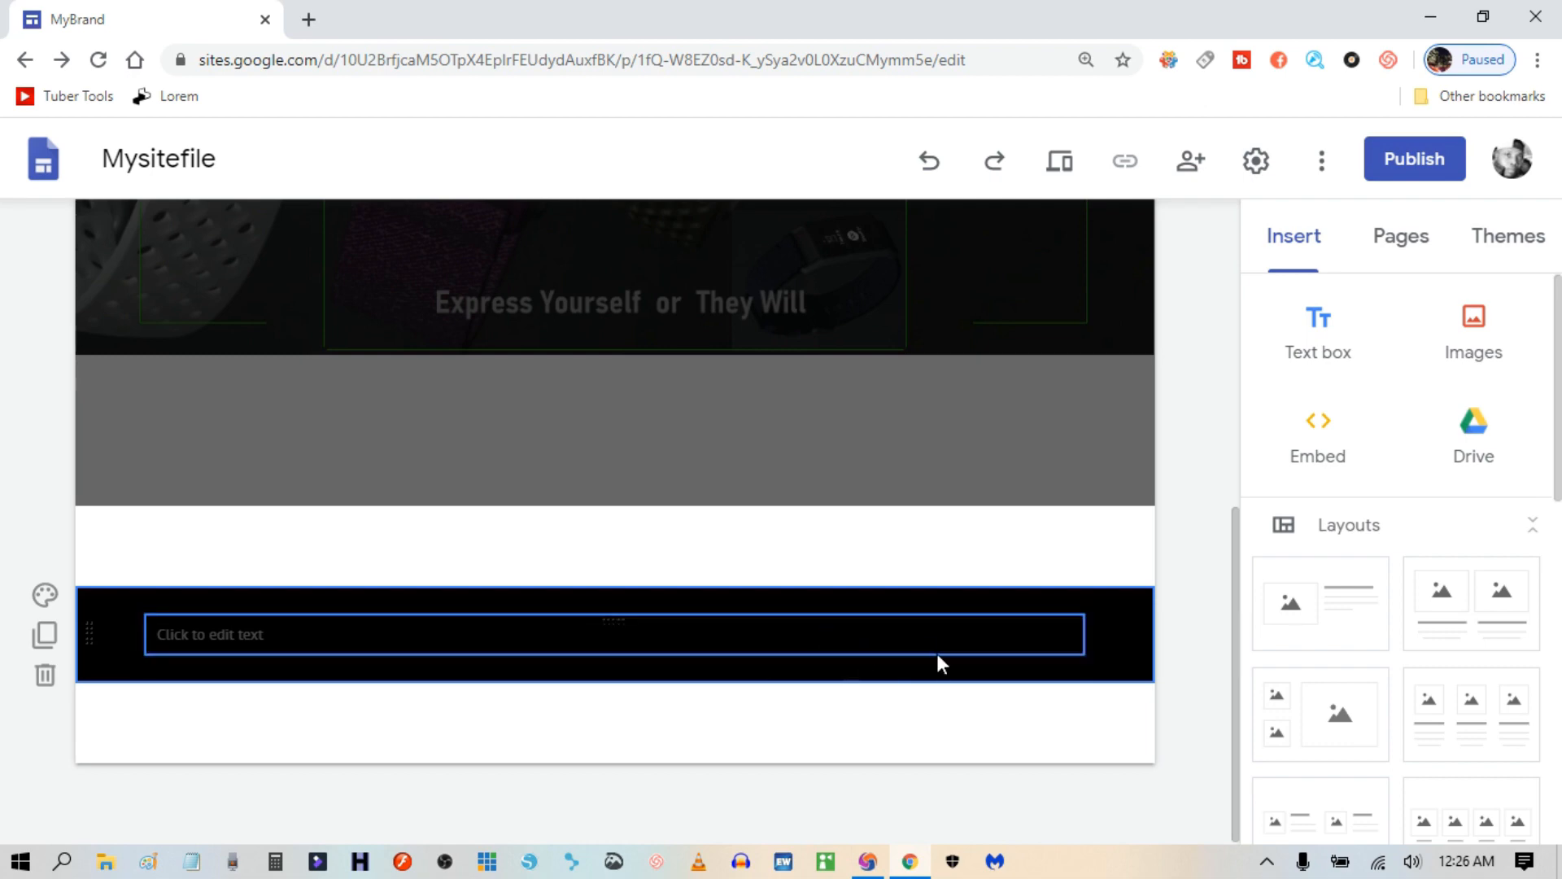
Insert the layout with four captioned image placeholders into the footer, beneath the black text section.
{"action": "left_click", "coordinate": [995, 635]}
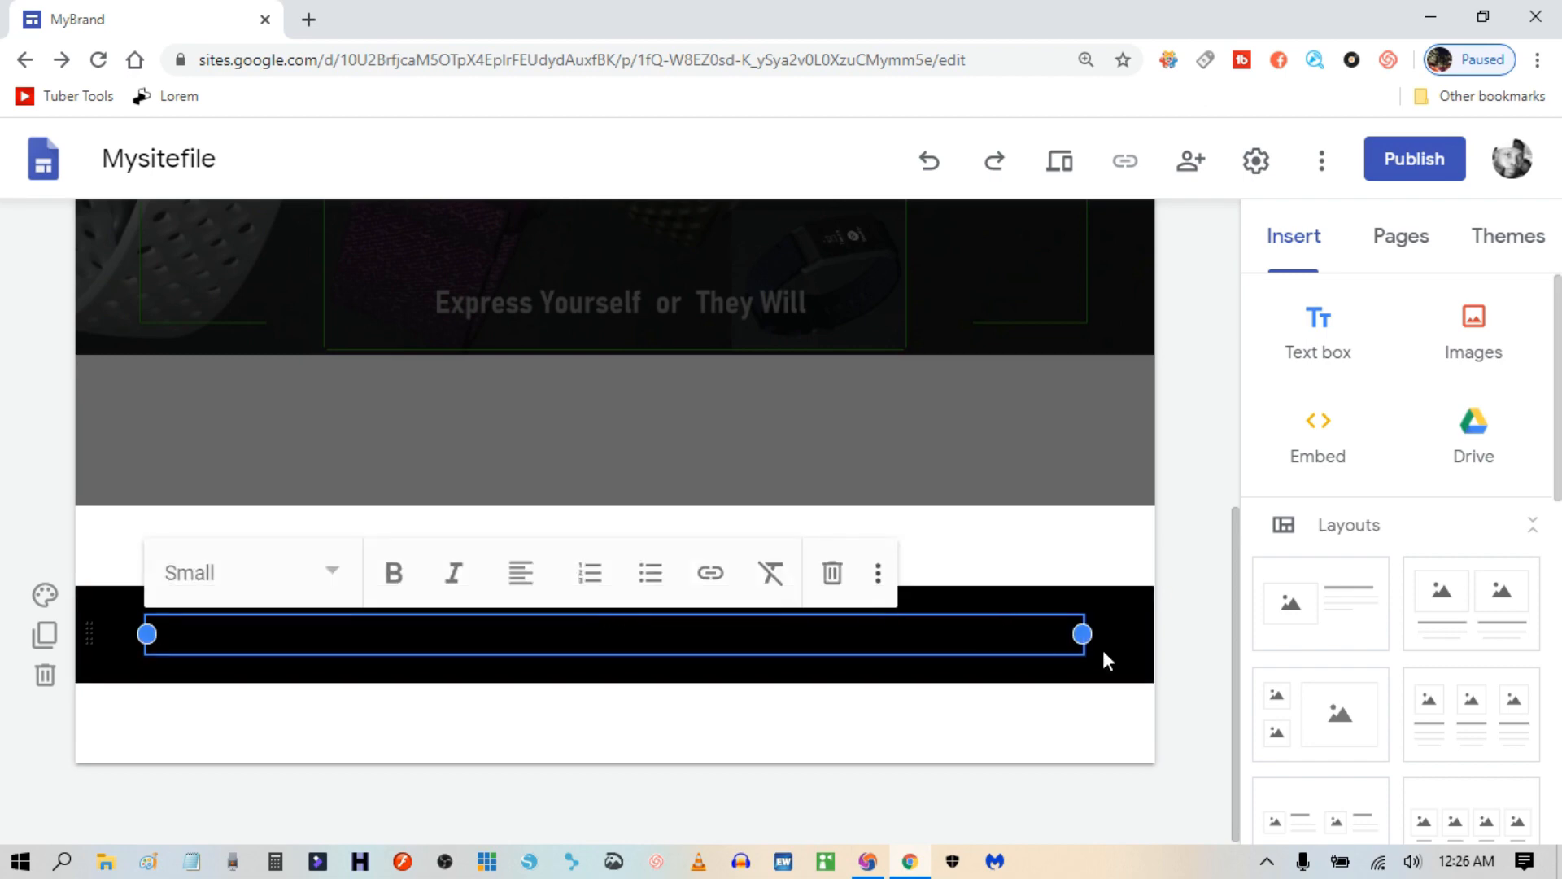
{"action": "scroll", "coordinate": [1360, 558], "scroll_direction": "down", "scroll_amount": 3}
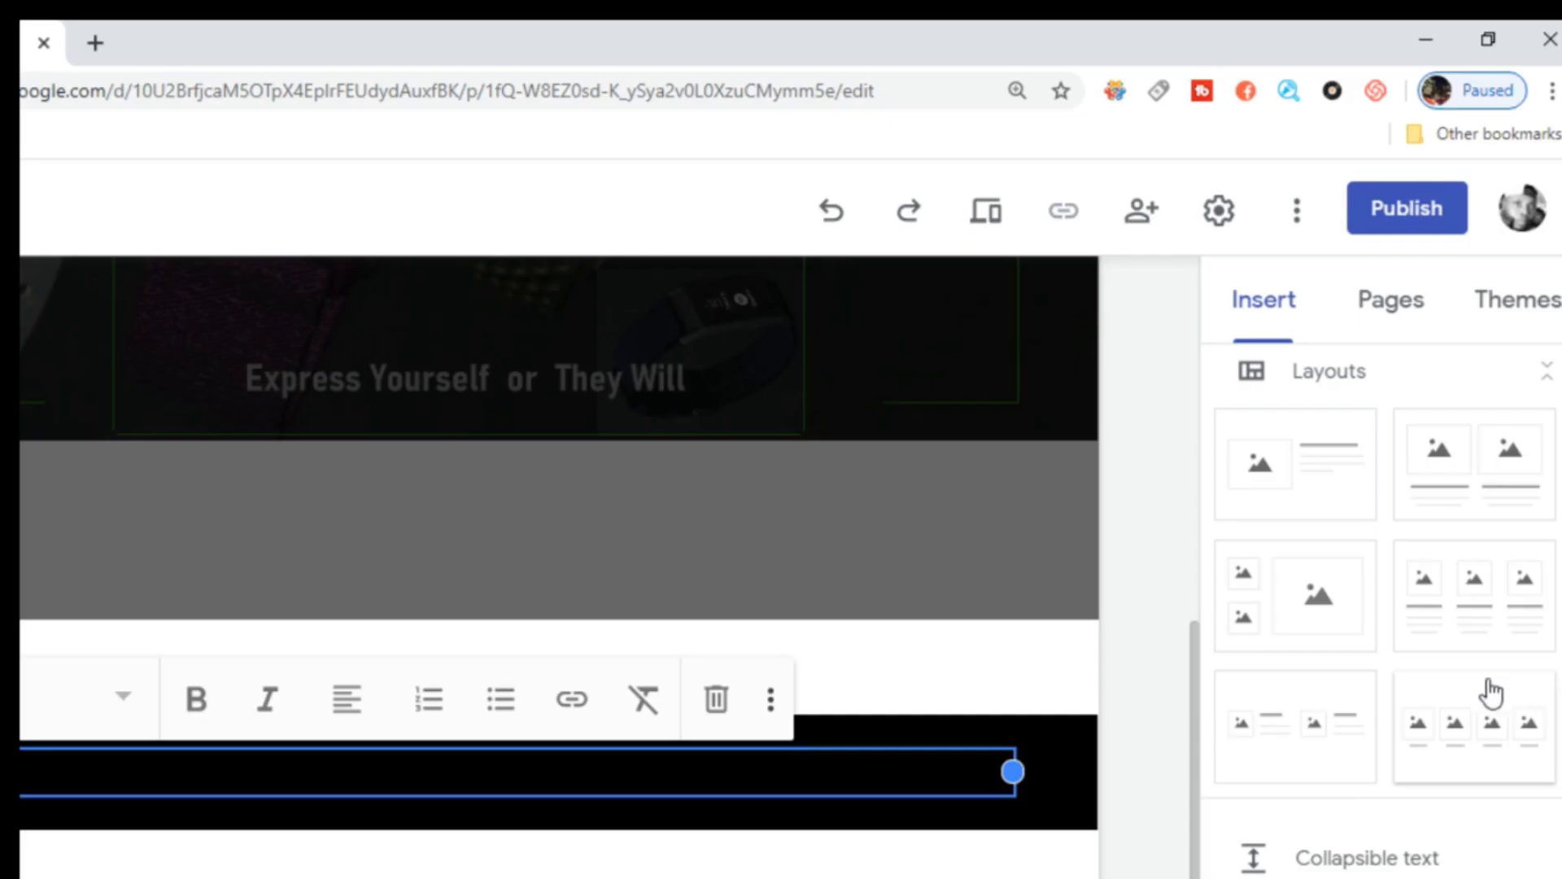
{"action": "scroll", "coordinate": [1281, 549], "scroll_direction": "up", "scroll_amount": 3}
{"action": "scroll", "coordinate": [1276, 666], "scroll_direction": "down", "scroll_amount": 3}
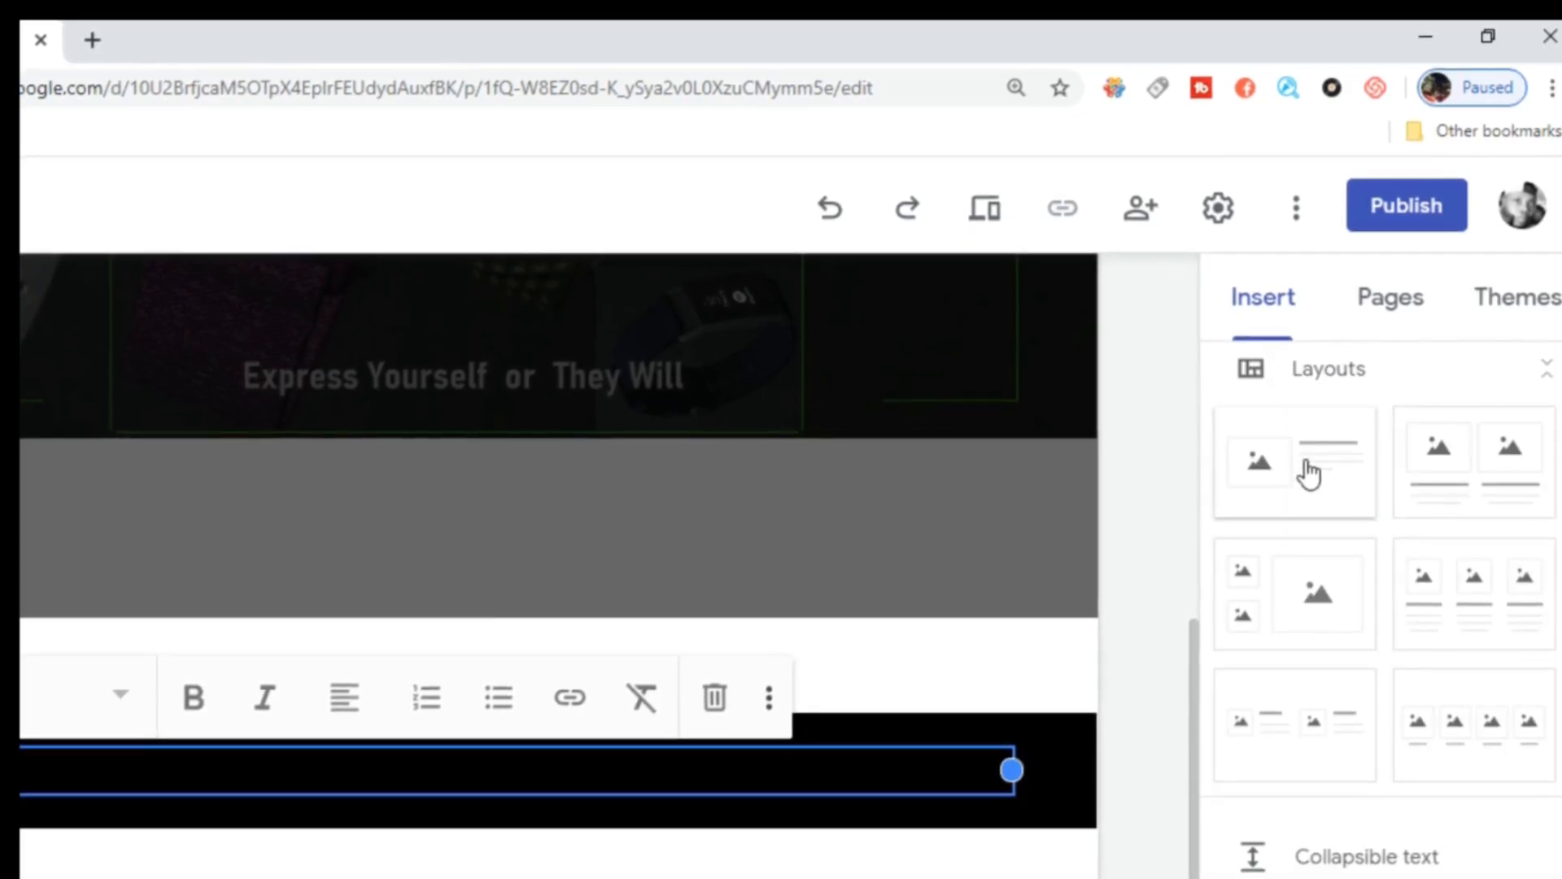
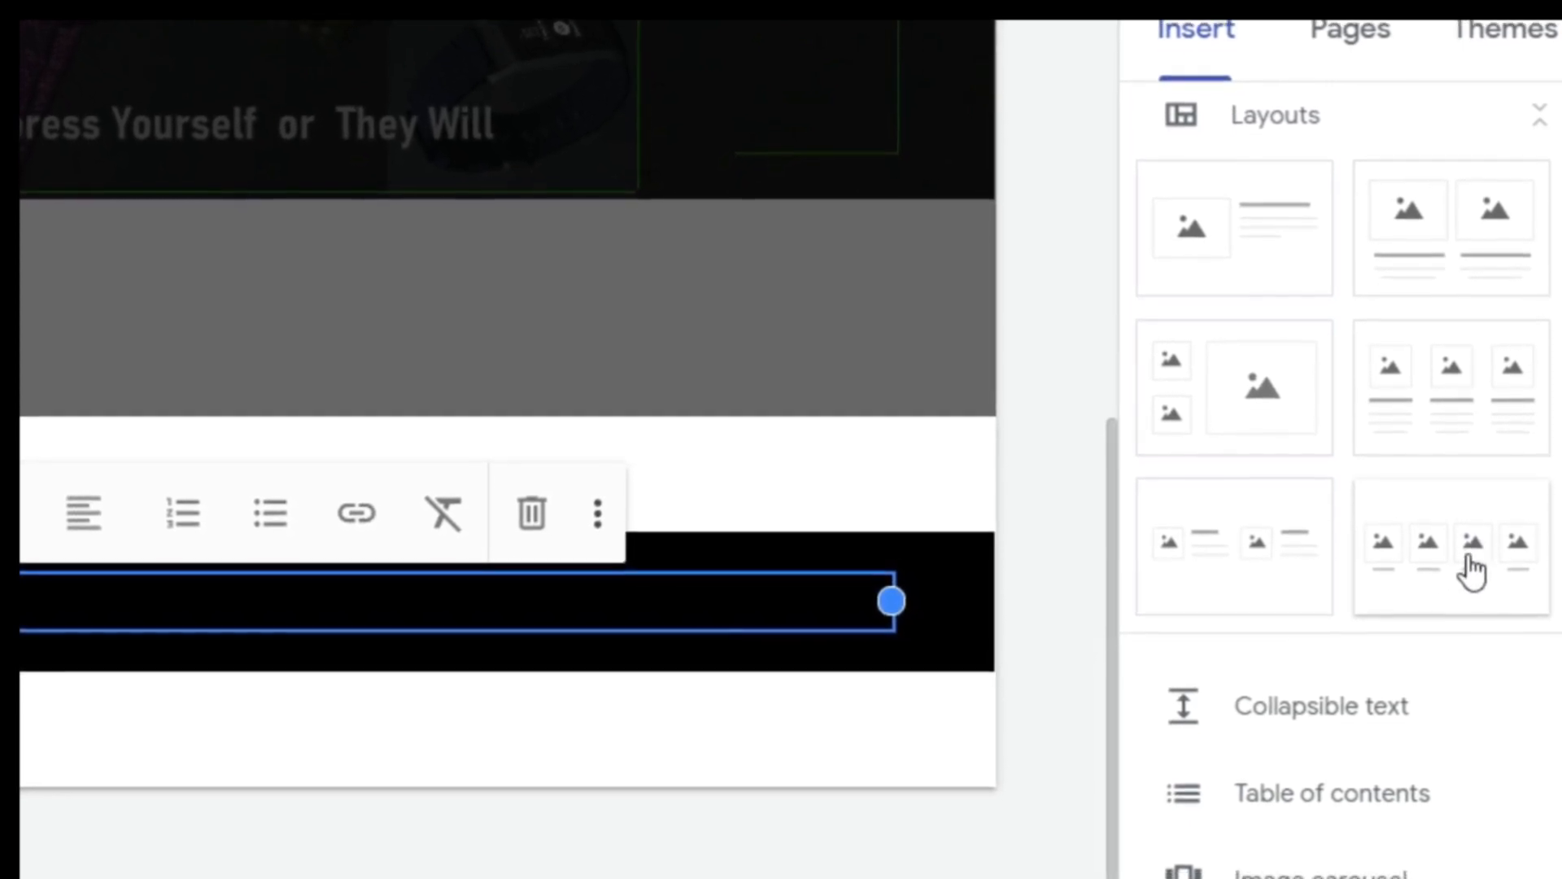
{"action": "left_click", "coordinate": [1430, 542]}
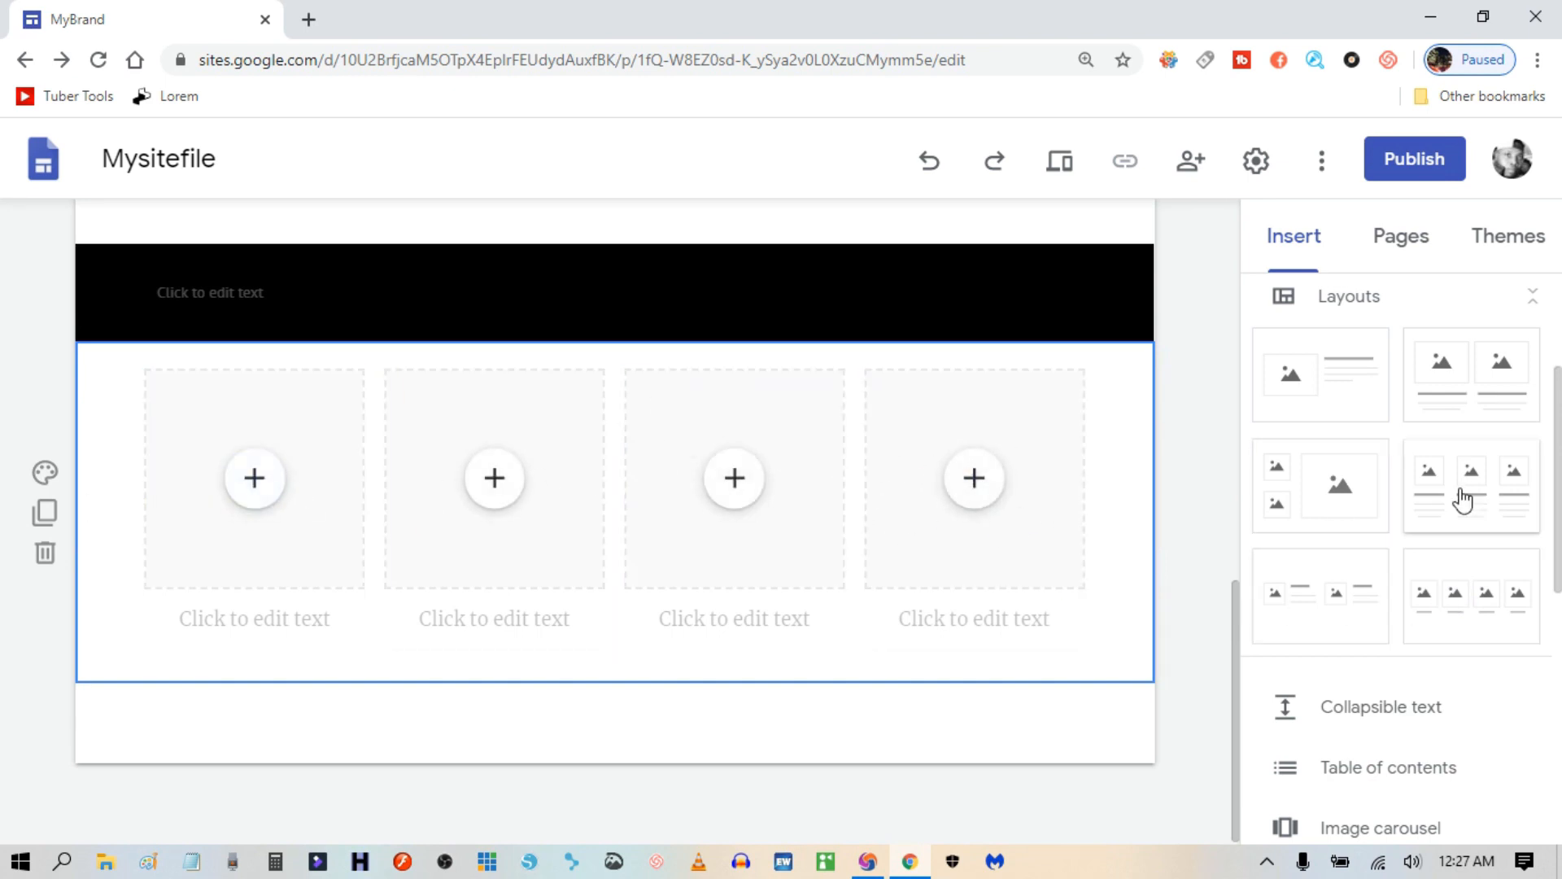
{"action": "scroll", "coordinate": [1426, 516], "scroll_direction": "up", "scroll_amount": 3}
{"action": "scroll", "coordinate": [1432, 514], "scroll_direction": "down", "scroll_amount": 3}
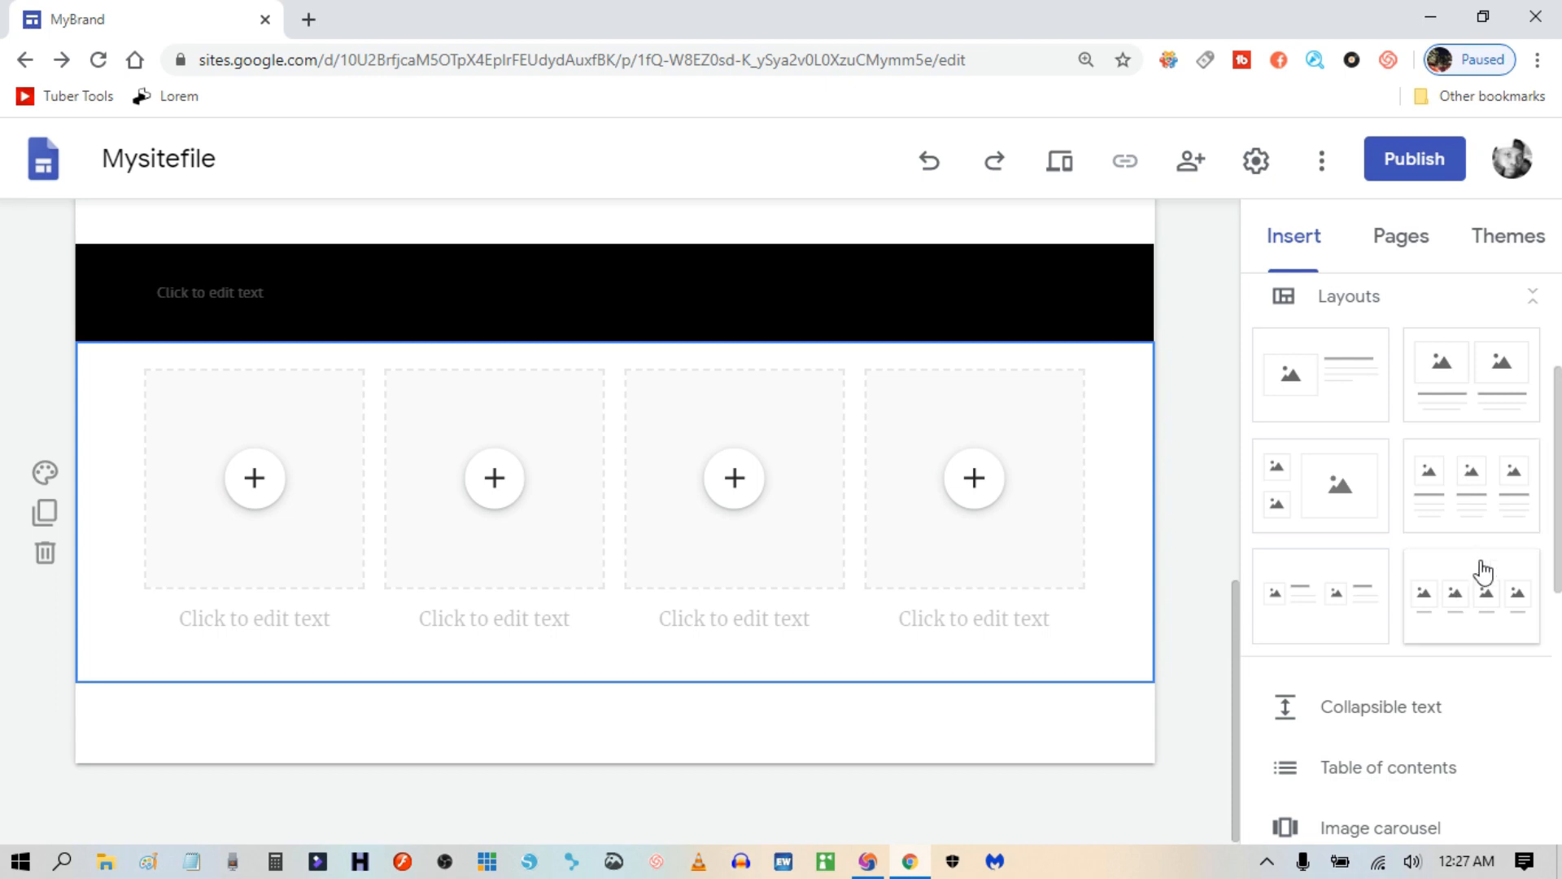
Upload the ytsocial image from the Site Build folder into the footer's first image placeholder.
{"action": "left_click", "coordinate": [259, 491]}
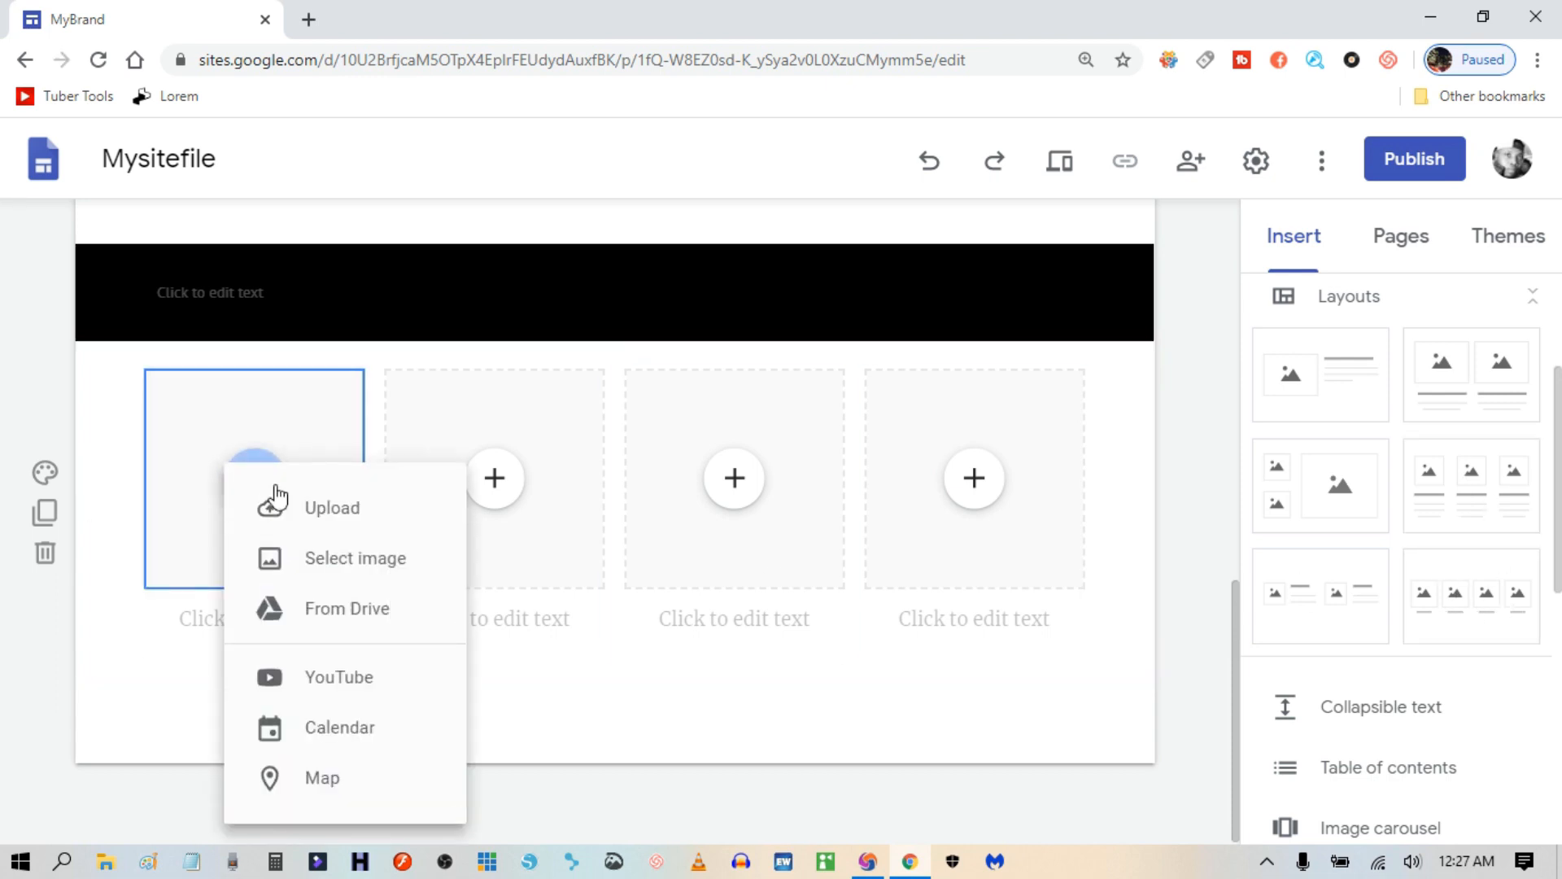
{"action": "left_click", "coordinate": [335, 508]}
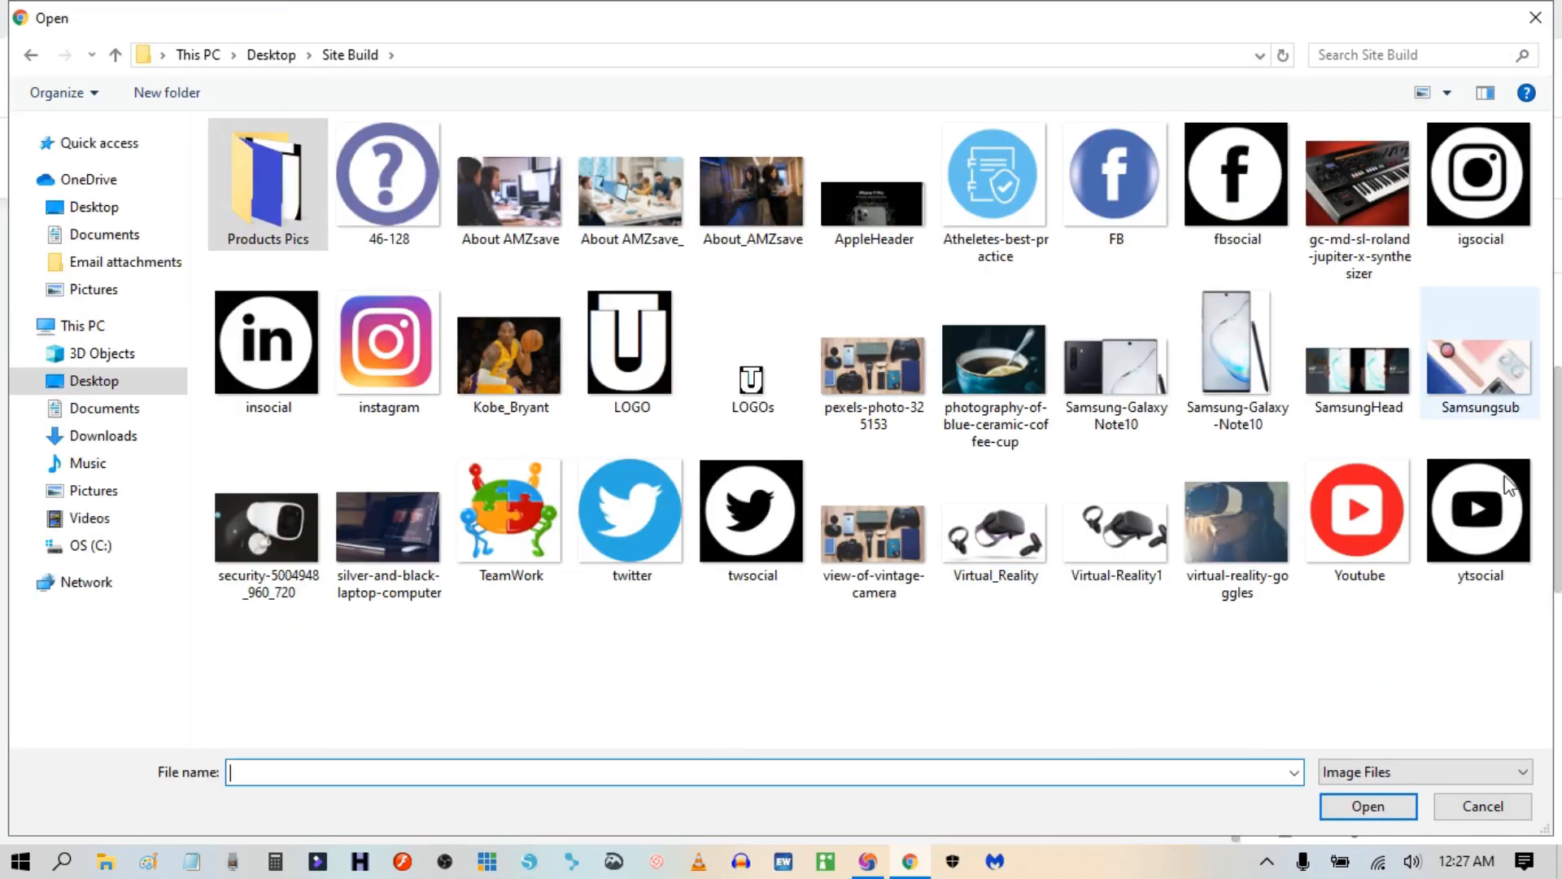
{"action": "left_click", "coordinate": [1468, 503]}
{"action": "left_click", "coordinate": [1369, 806]}
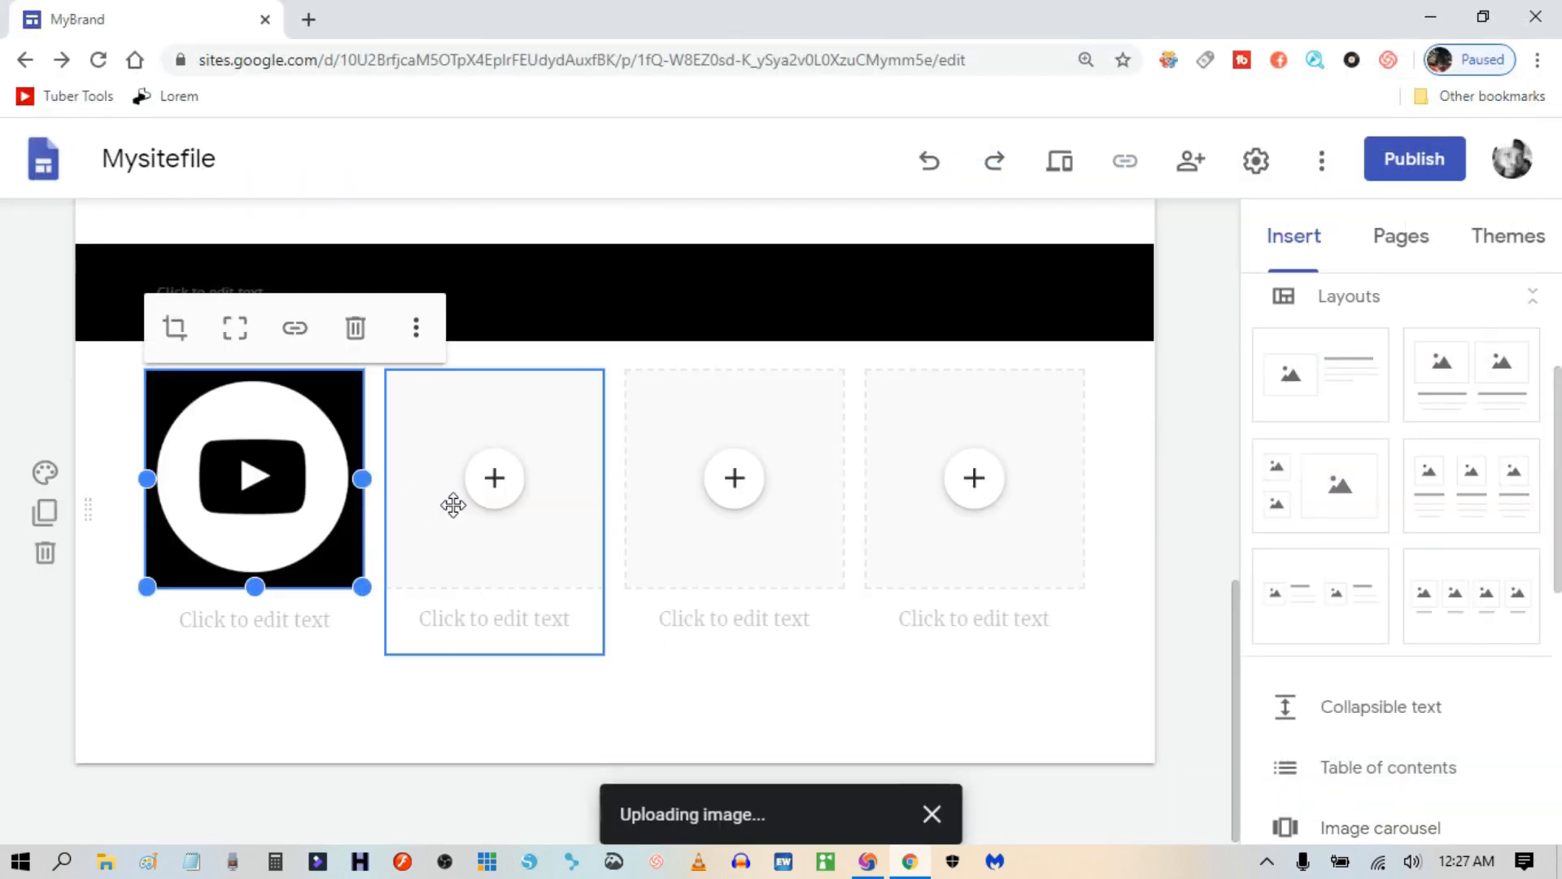
Upload the igsocial image from the Site Build folder into the footer's second image placeholder.
{"action": "left_click", "coordinate": [498, 482]}
{"action": "left_click", "coordinate": [570, 511]}
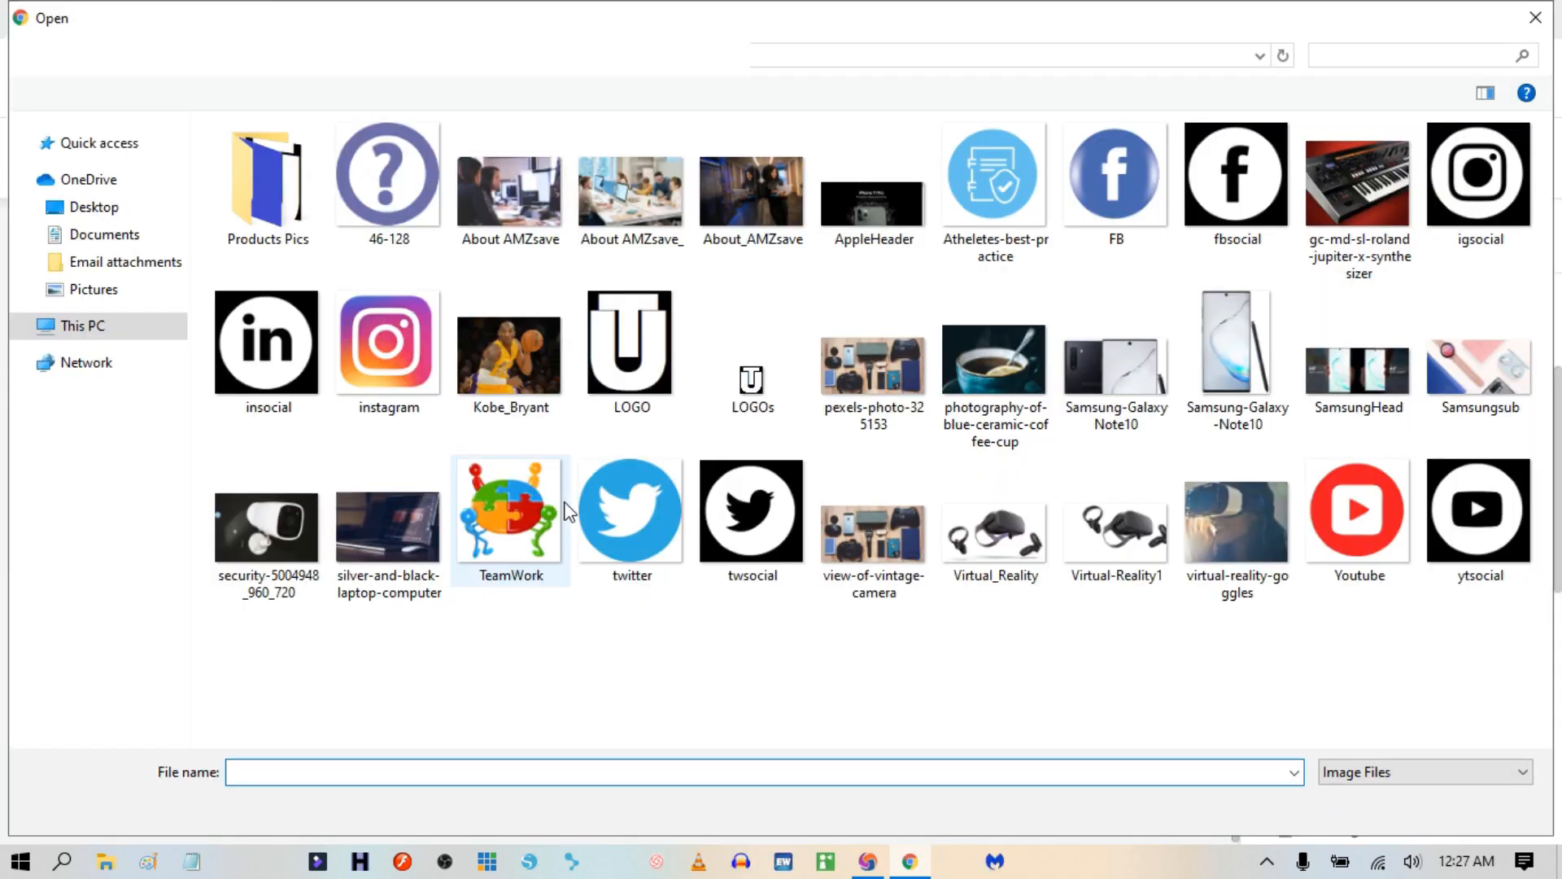
{"action": "left_click", "coordinate": [1480, 183]}
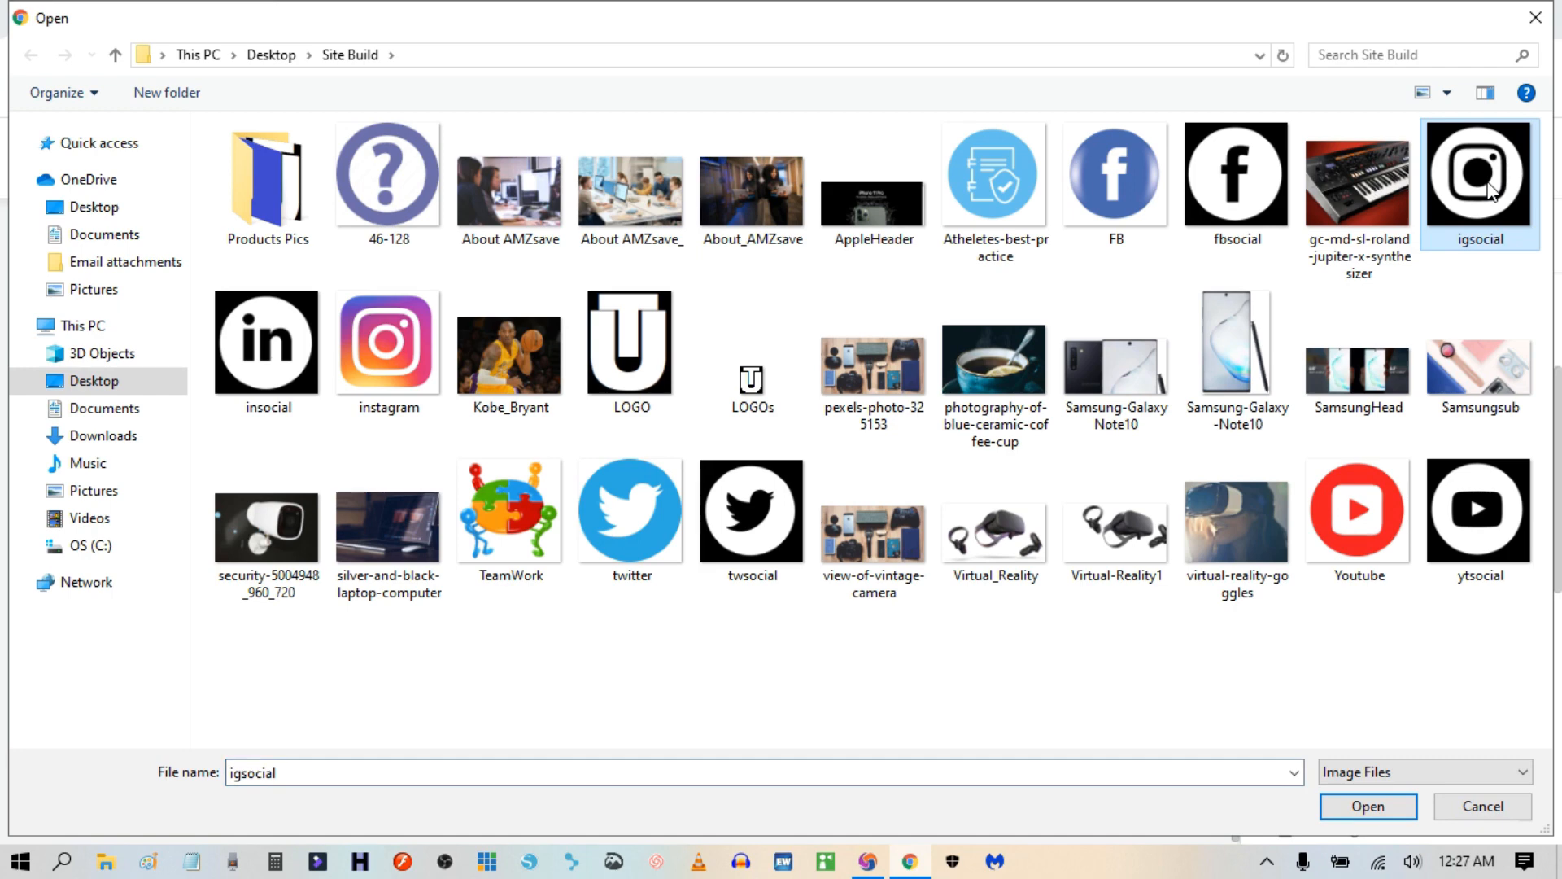
{"action": "left_click", "coordinate": [1347, 810]}
Upload the fbsocial image from the Site Build folder into the footer's third image placeholder.
{"action": "left_click", "coordinate": [735, 486]}
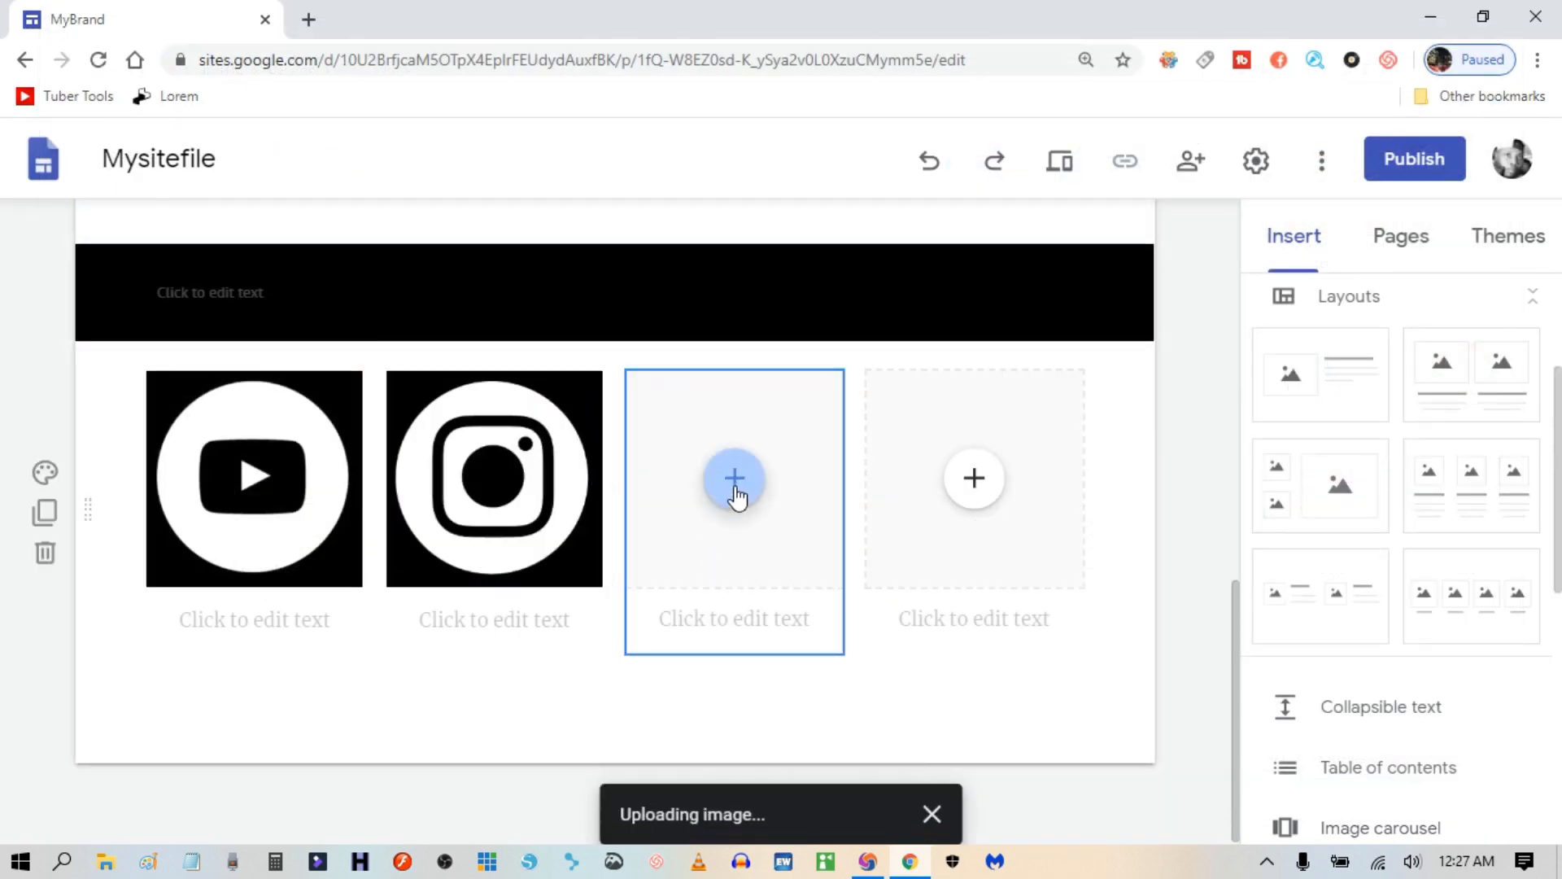
{"action": "left_click", "coordinate": [779, 510]}
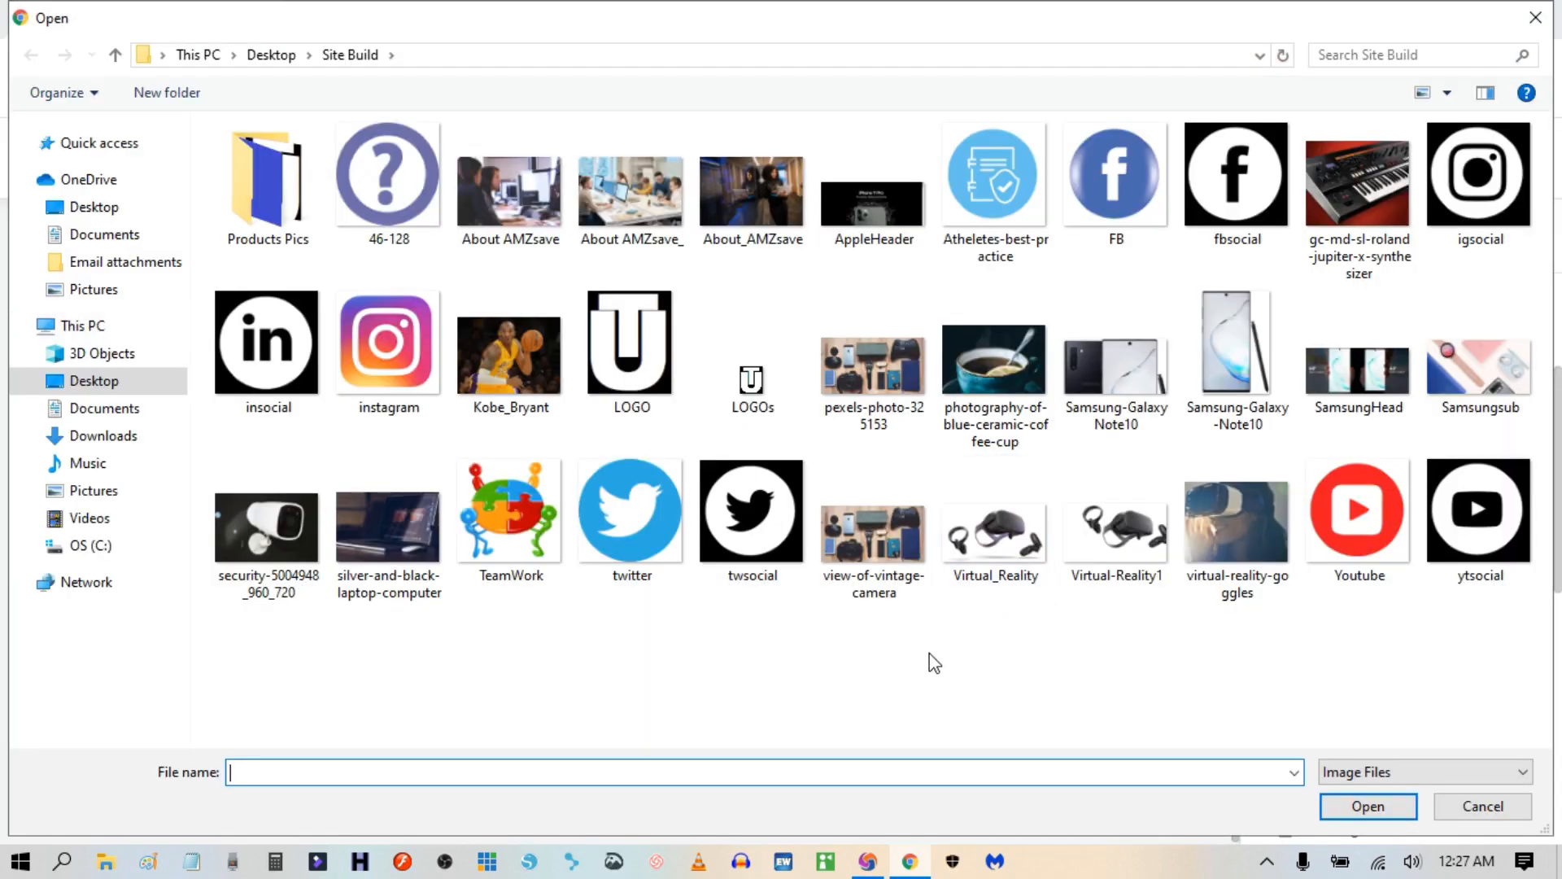
{"action": "left_click", "coordinate": [1239, 147]}
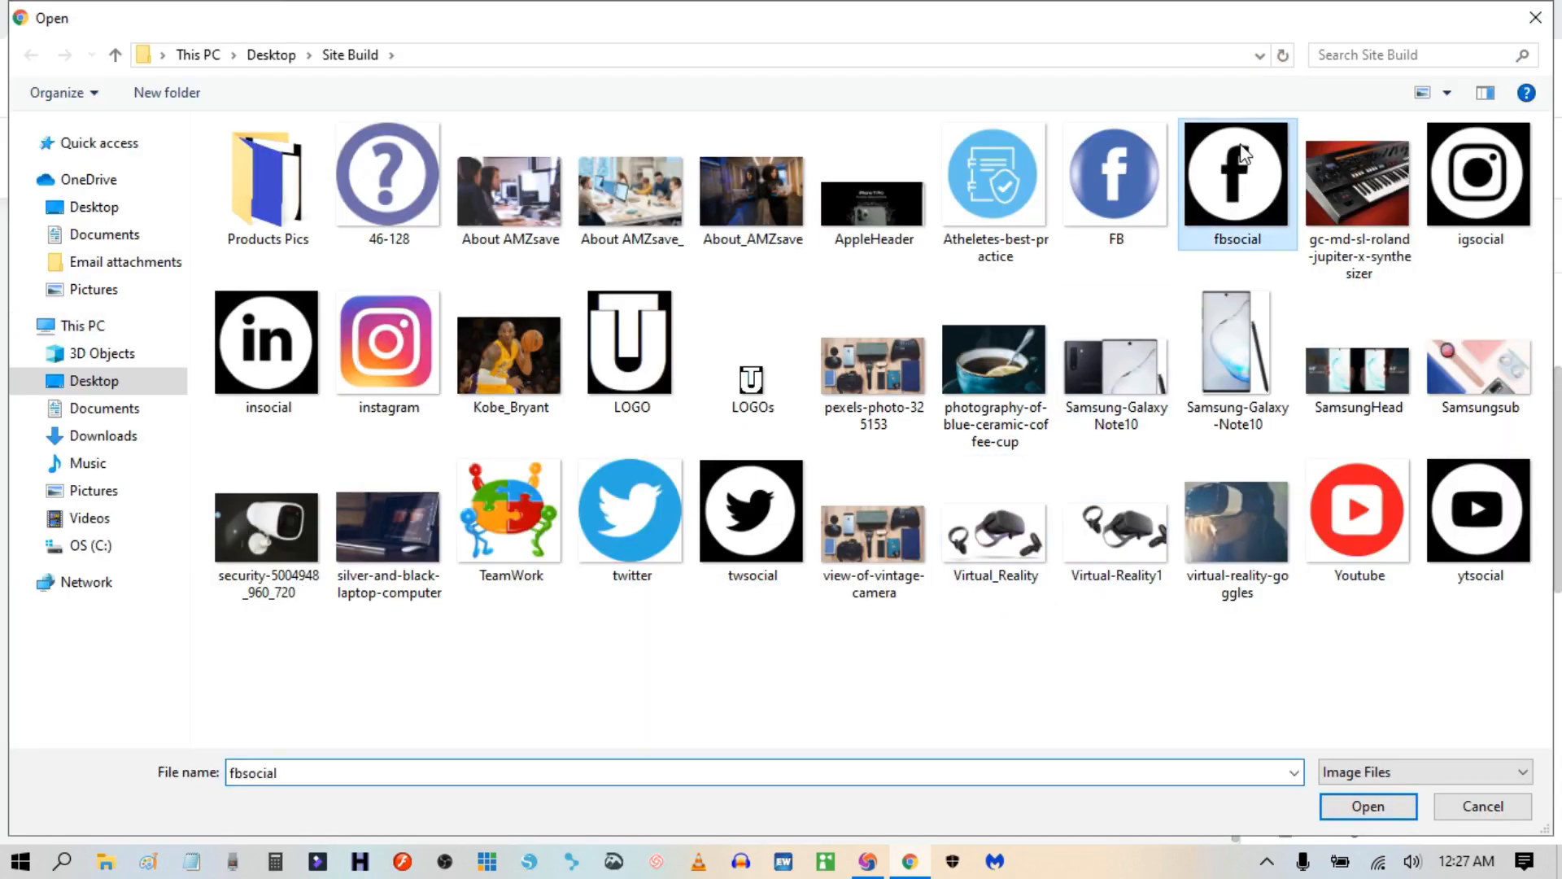
Upload the fbsocial image into the third image placeholder and the insocial image into the fourth.
{"action": "left_click", "coordinate": [1356, 806]}
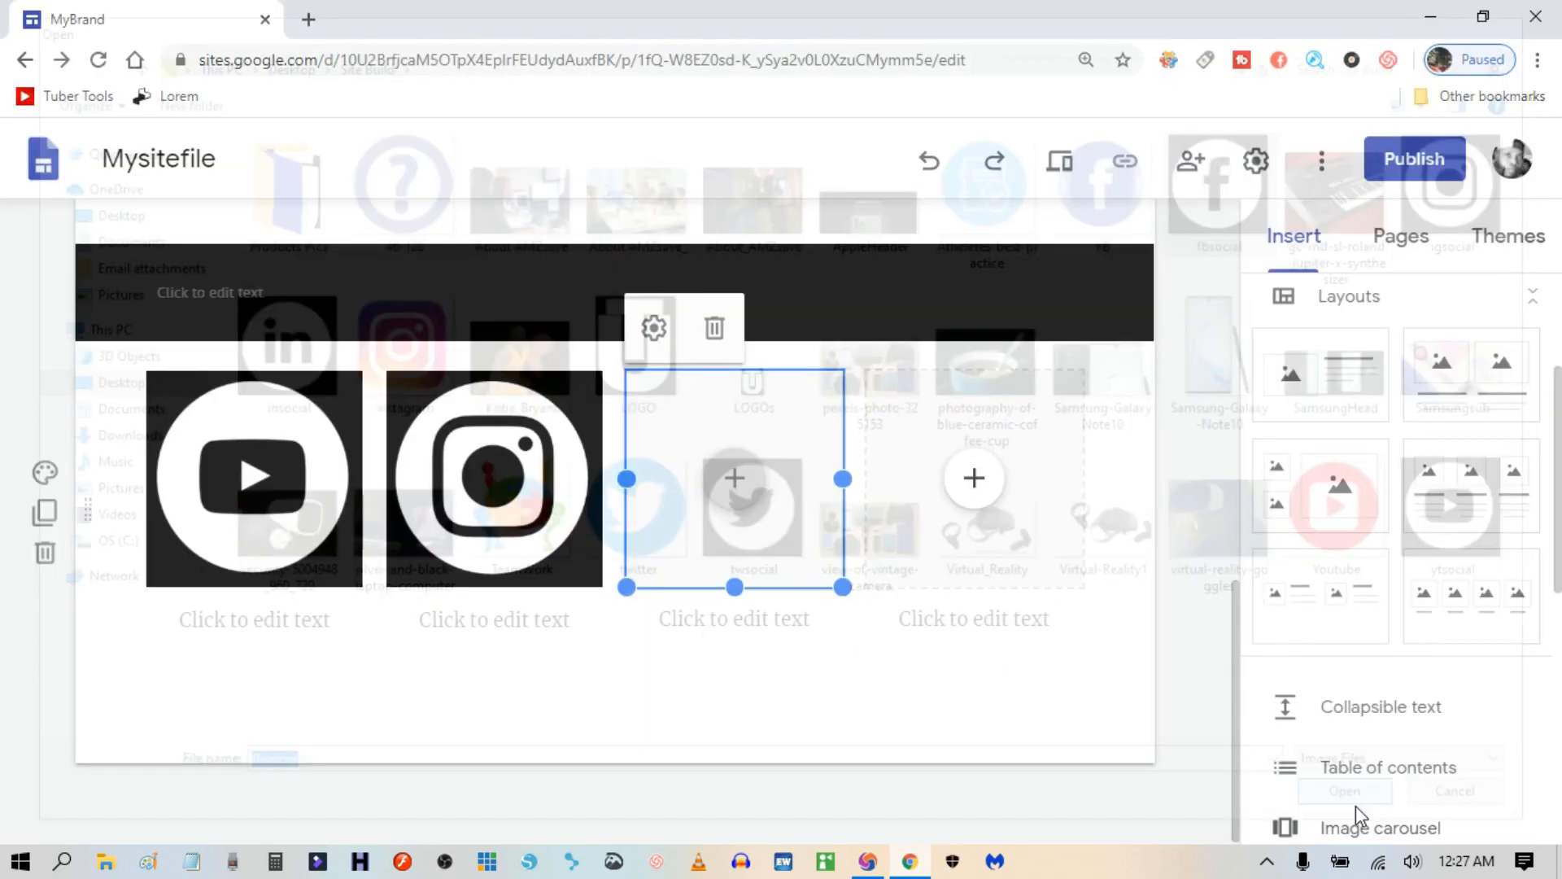
{"action": "left_click", "coordinate": [976, 492]}
{"action": "left_click", "coordinate": [1048, 525]}
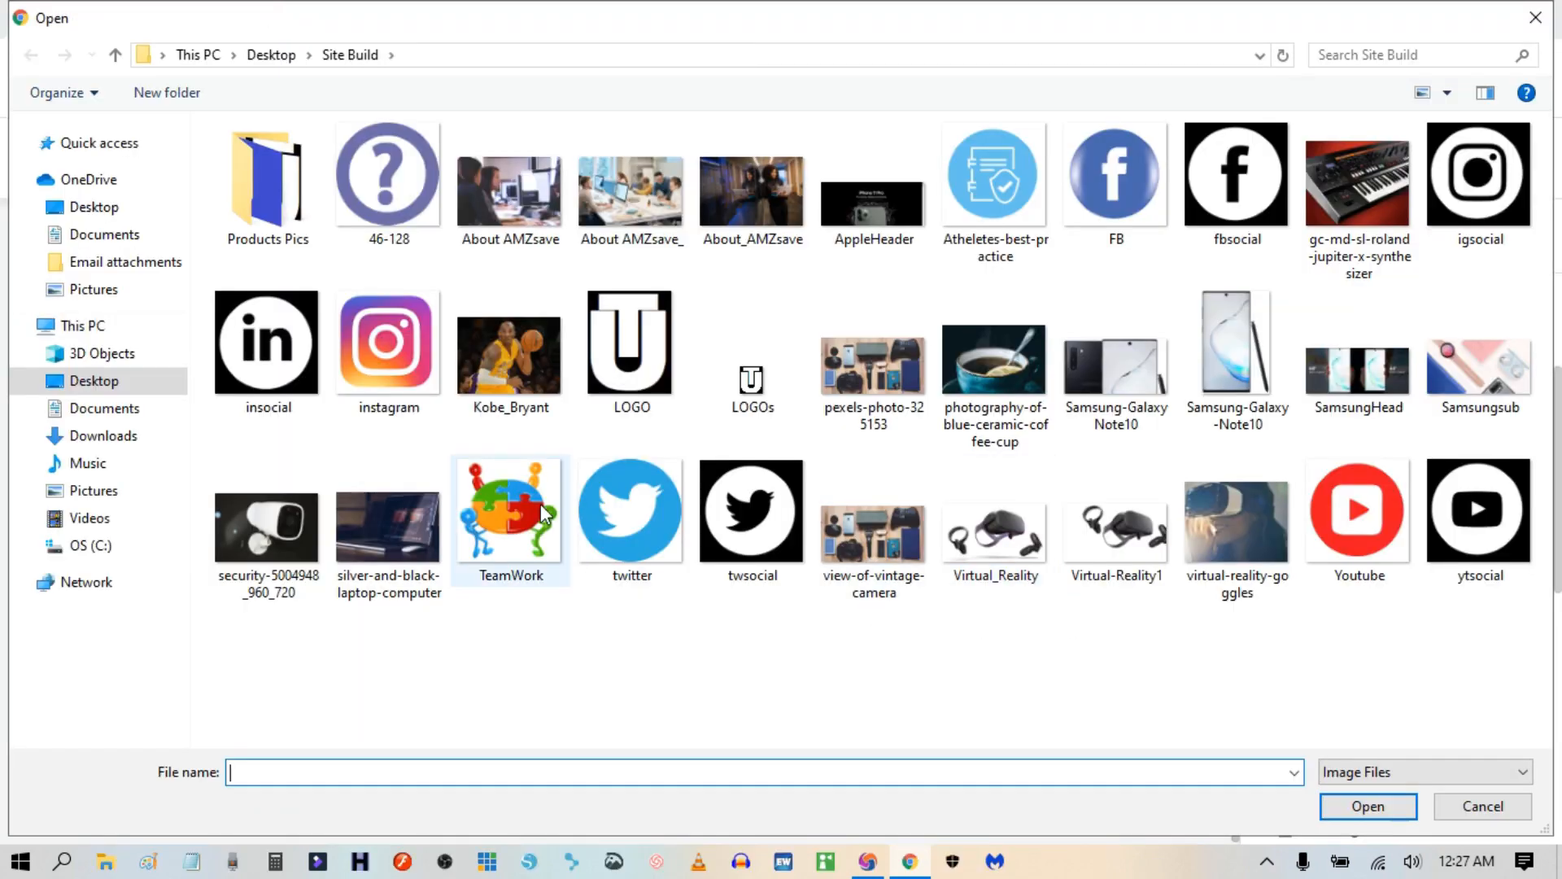
{"action": "left_click", "coordinate": [268, 359]}
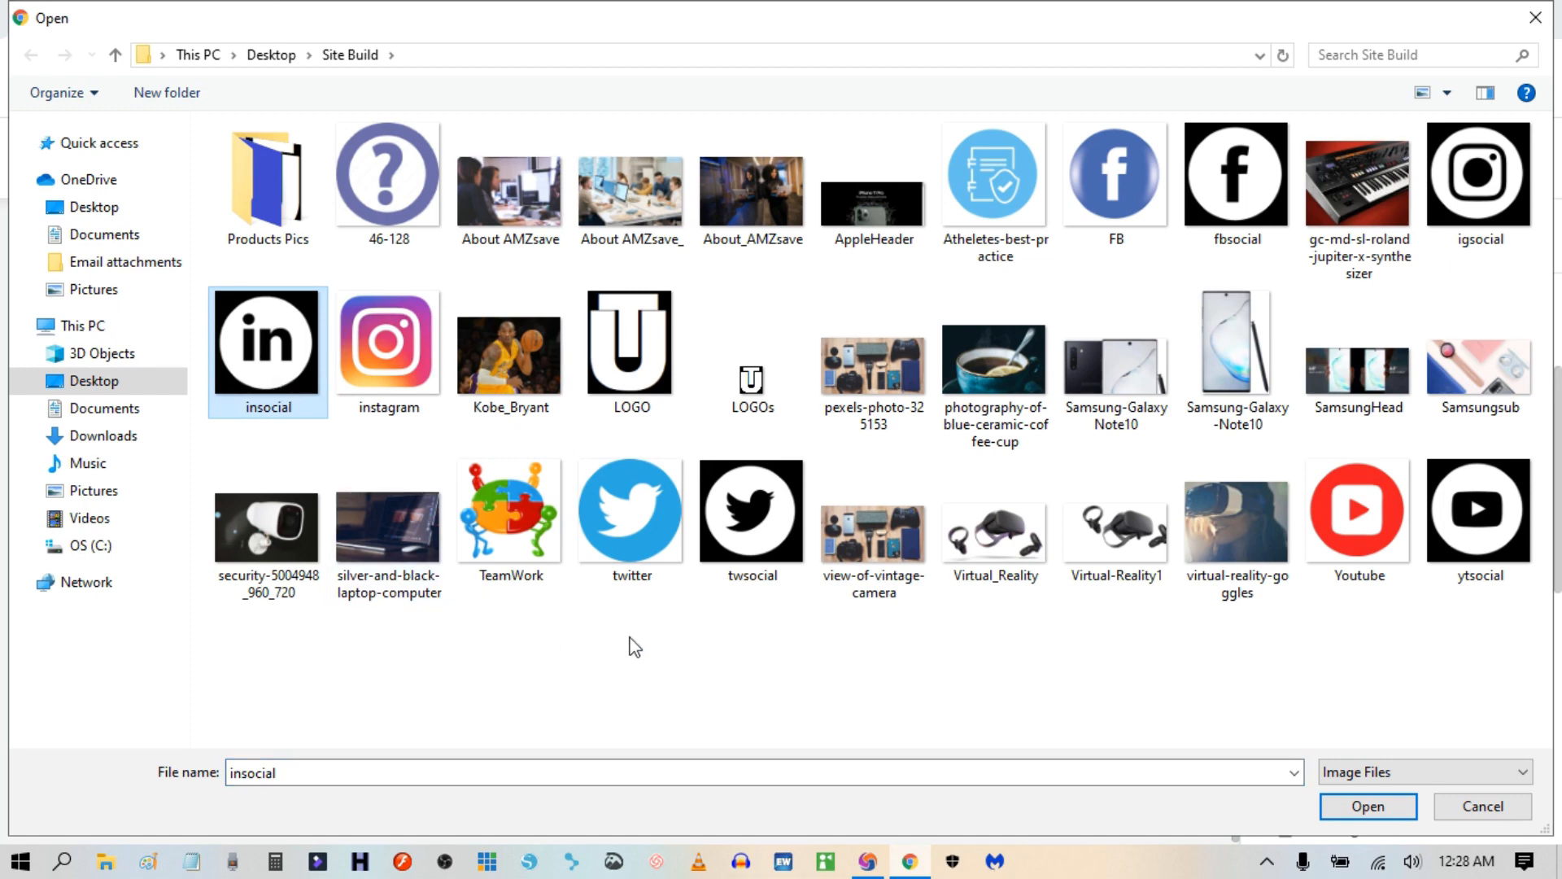
{"action": "left_click", "coordinate": [1335, 803]}
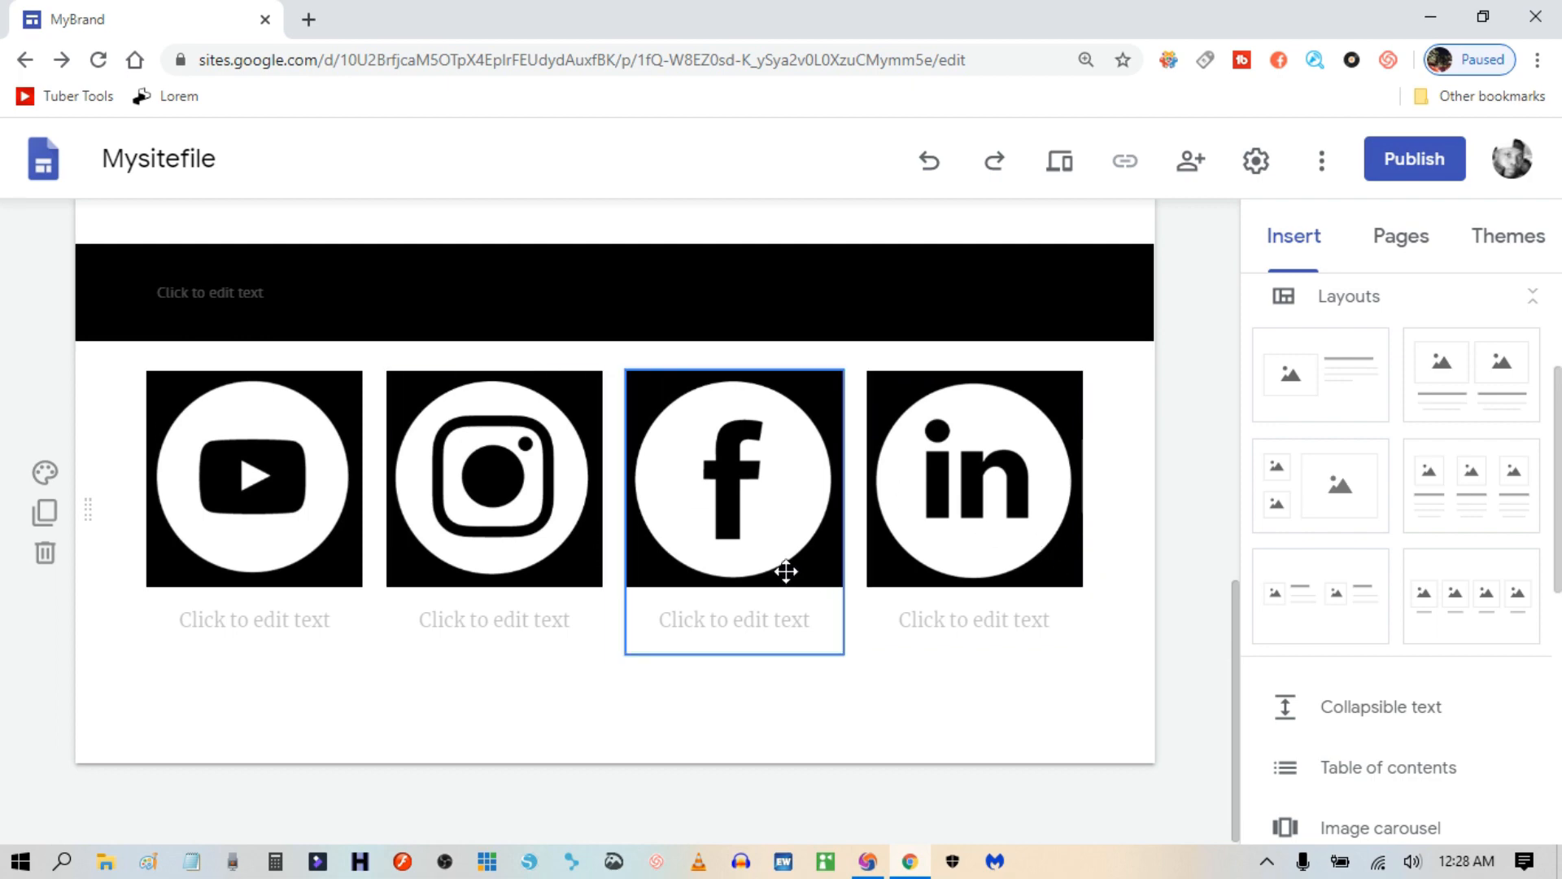
{"action": "left_click", "coordinate": [302, 455]}
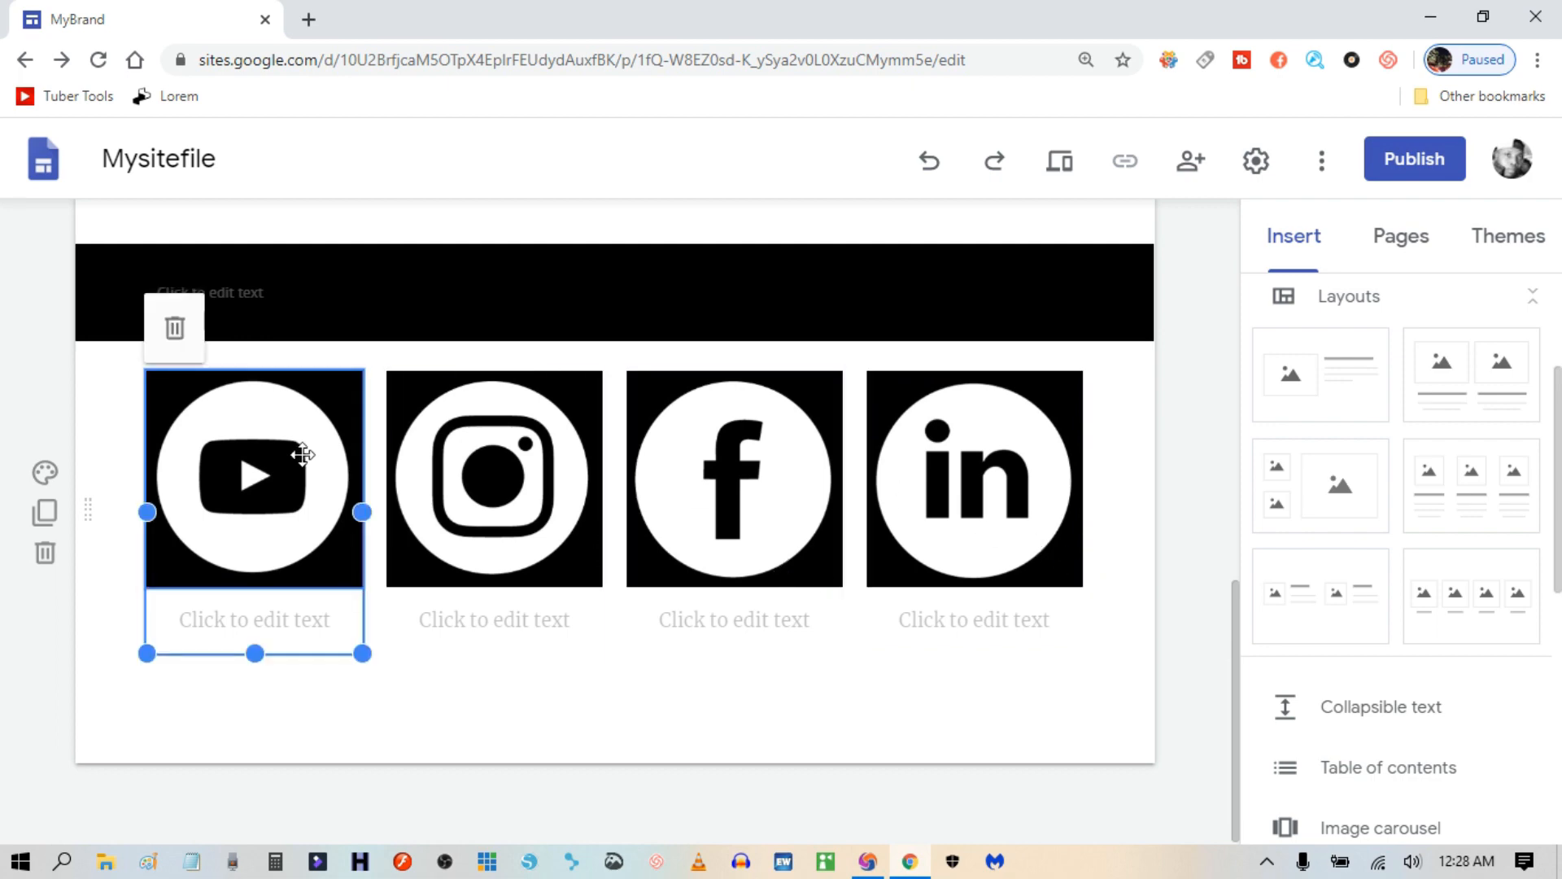
{"action": "left_click", "coordinate": [745, 724]}
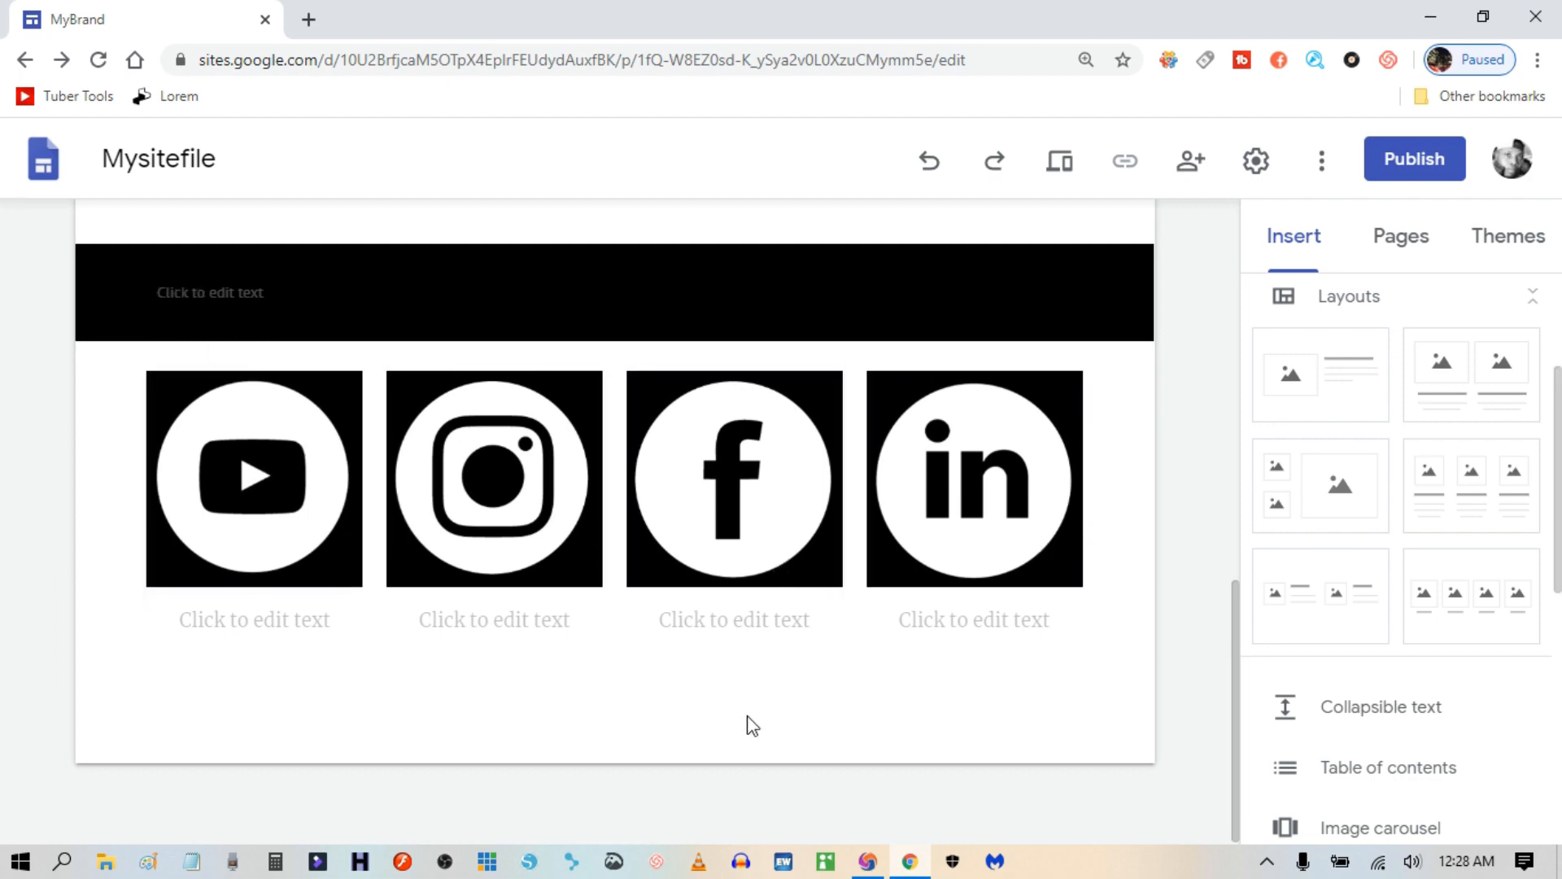
{"action": "left_click", "coordinate": [330, 420]}
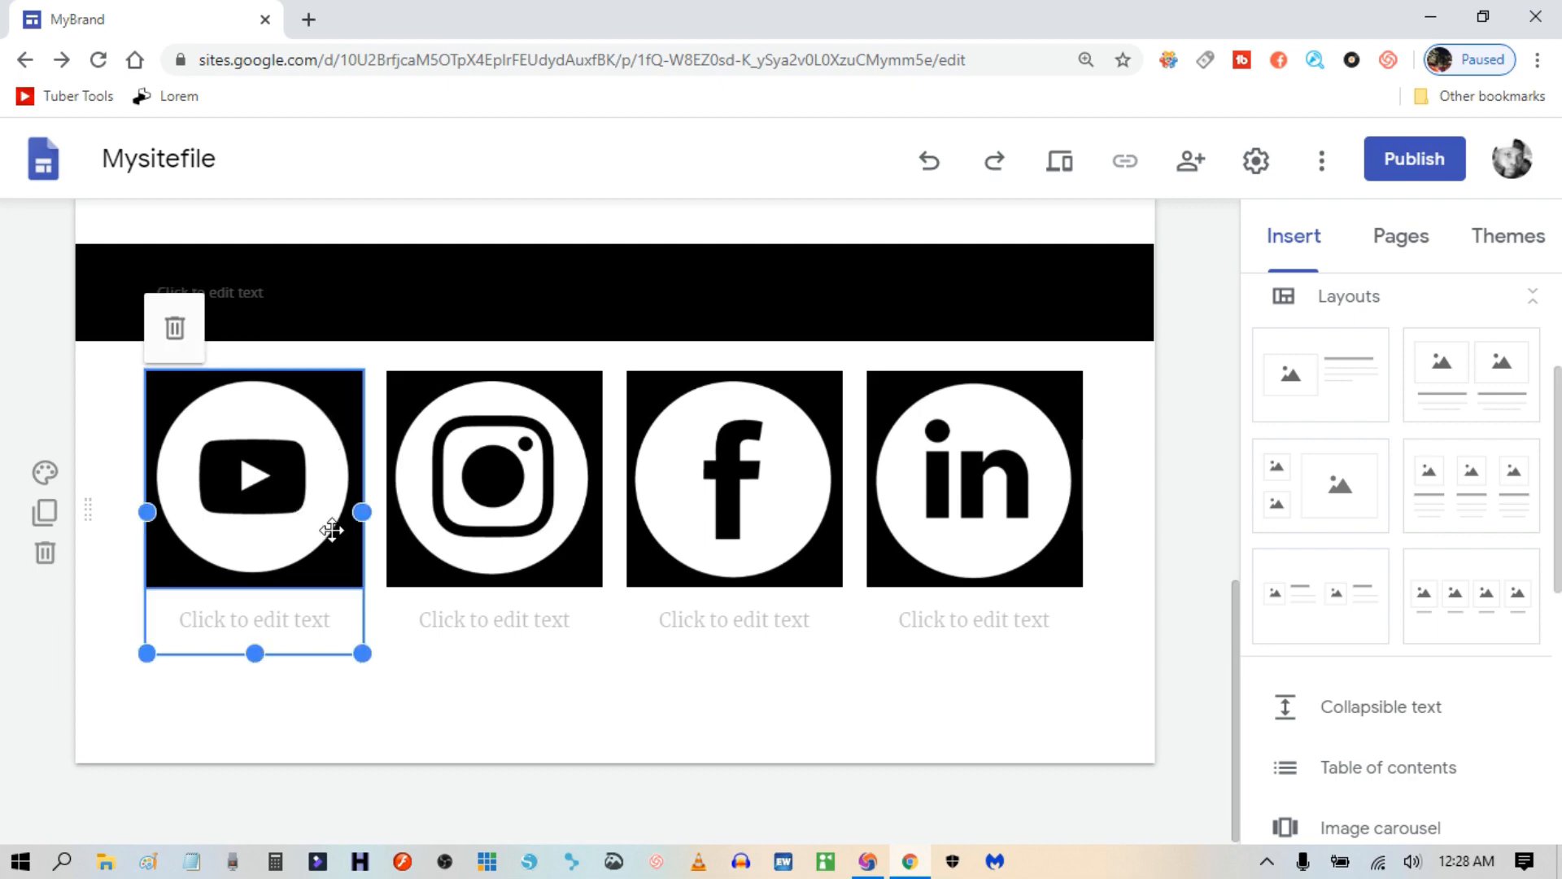
{"action": "scroll", "coordinate": [558, 625], "scroll_direction": "up", "scroll_amount": 5}
{"action": "scroll", "coordinate": [558, 632], "scroll_direction": "down", "scroll_amount": 5}
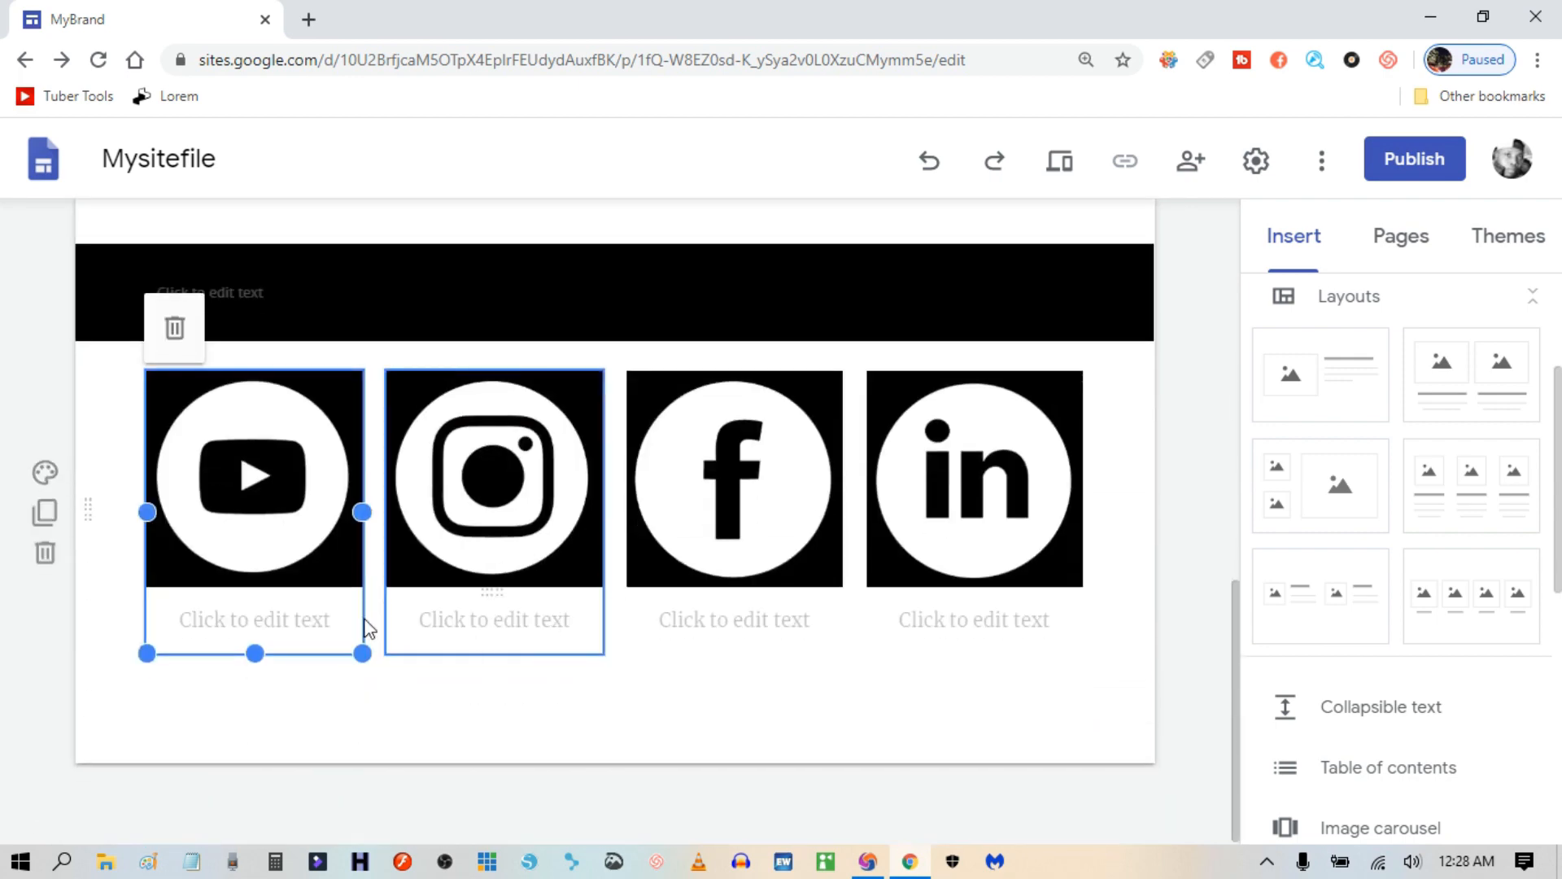
{"action": "left_click", "coordinate": [273, 482]}
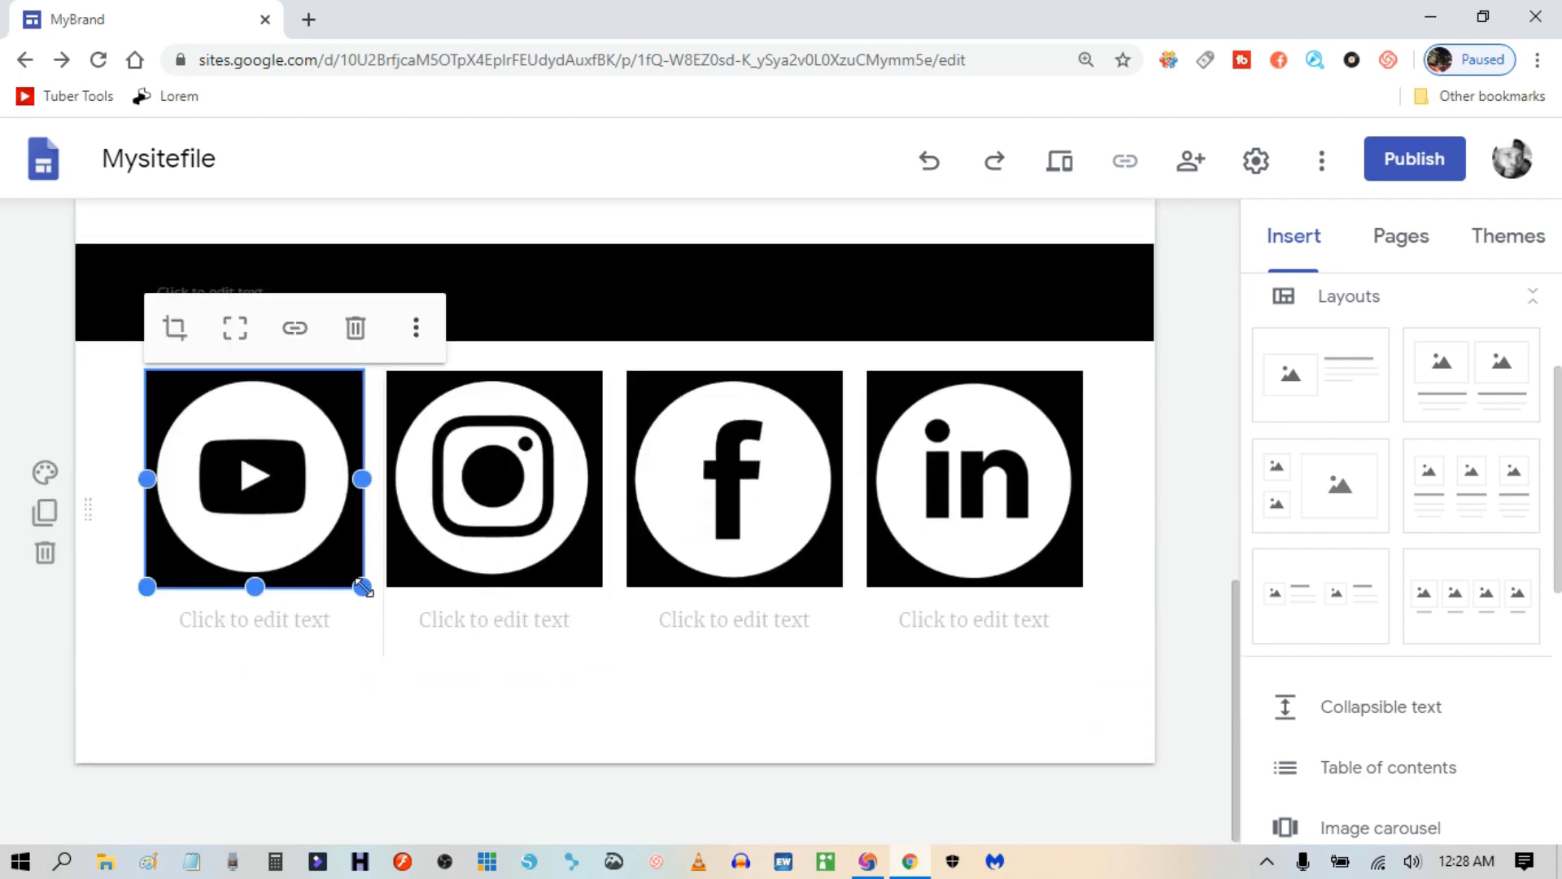
{"action": "left_click", "coordinate": [676, 725]}
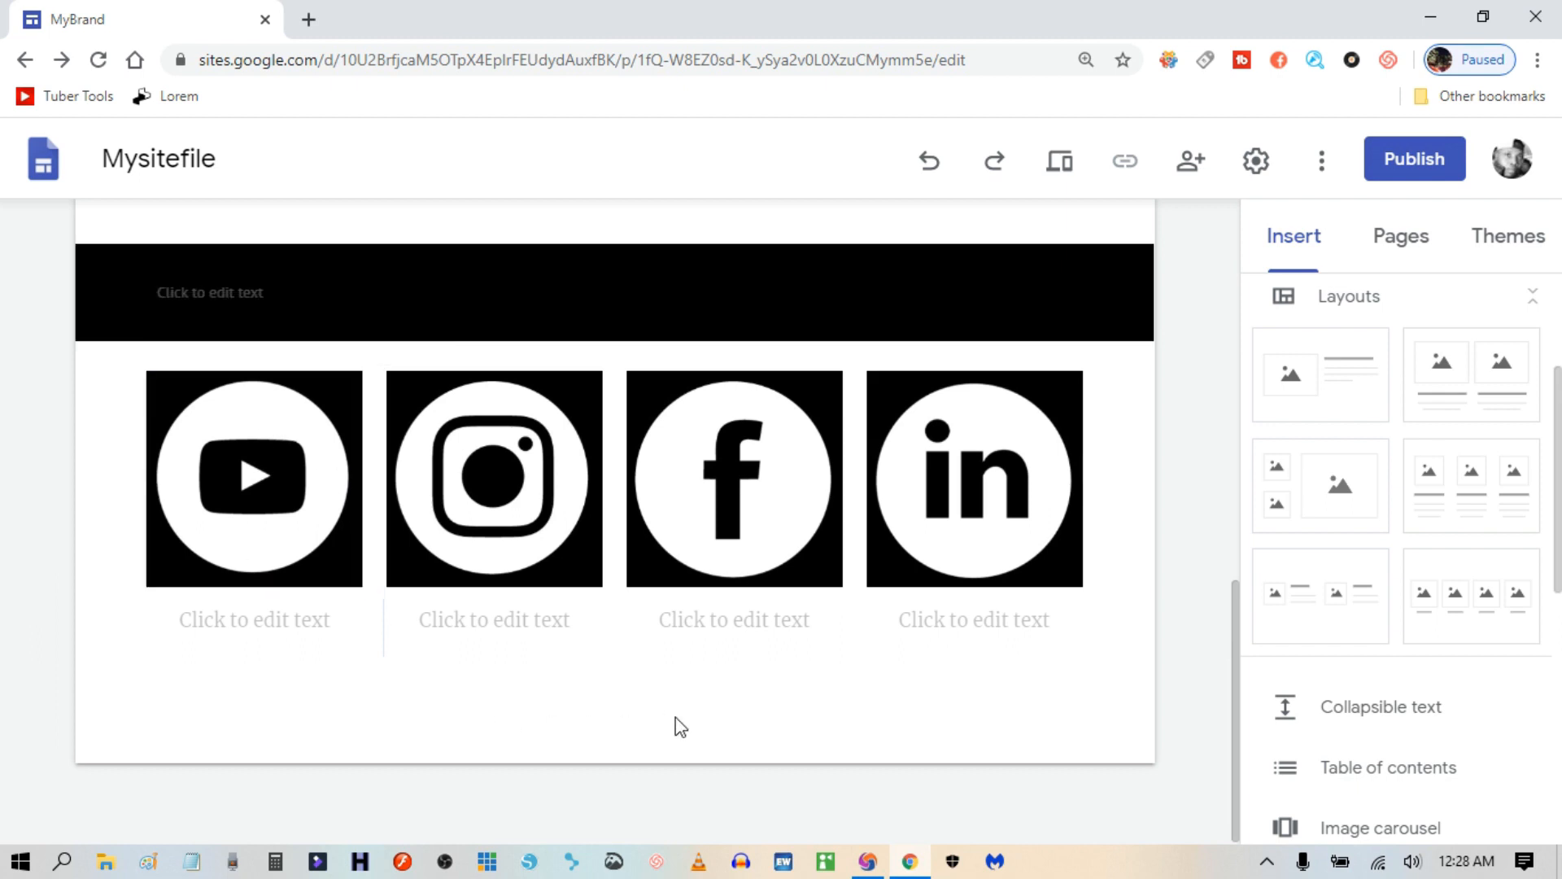
Shrink the YouTube and Instagram image blocks, with their captions, to small icons one grid column wide.
{"action": "left_click", "coordinate": [300, 491]}
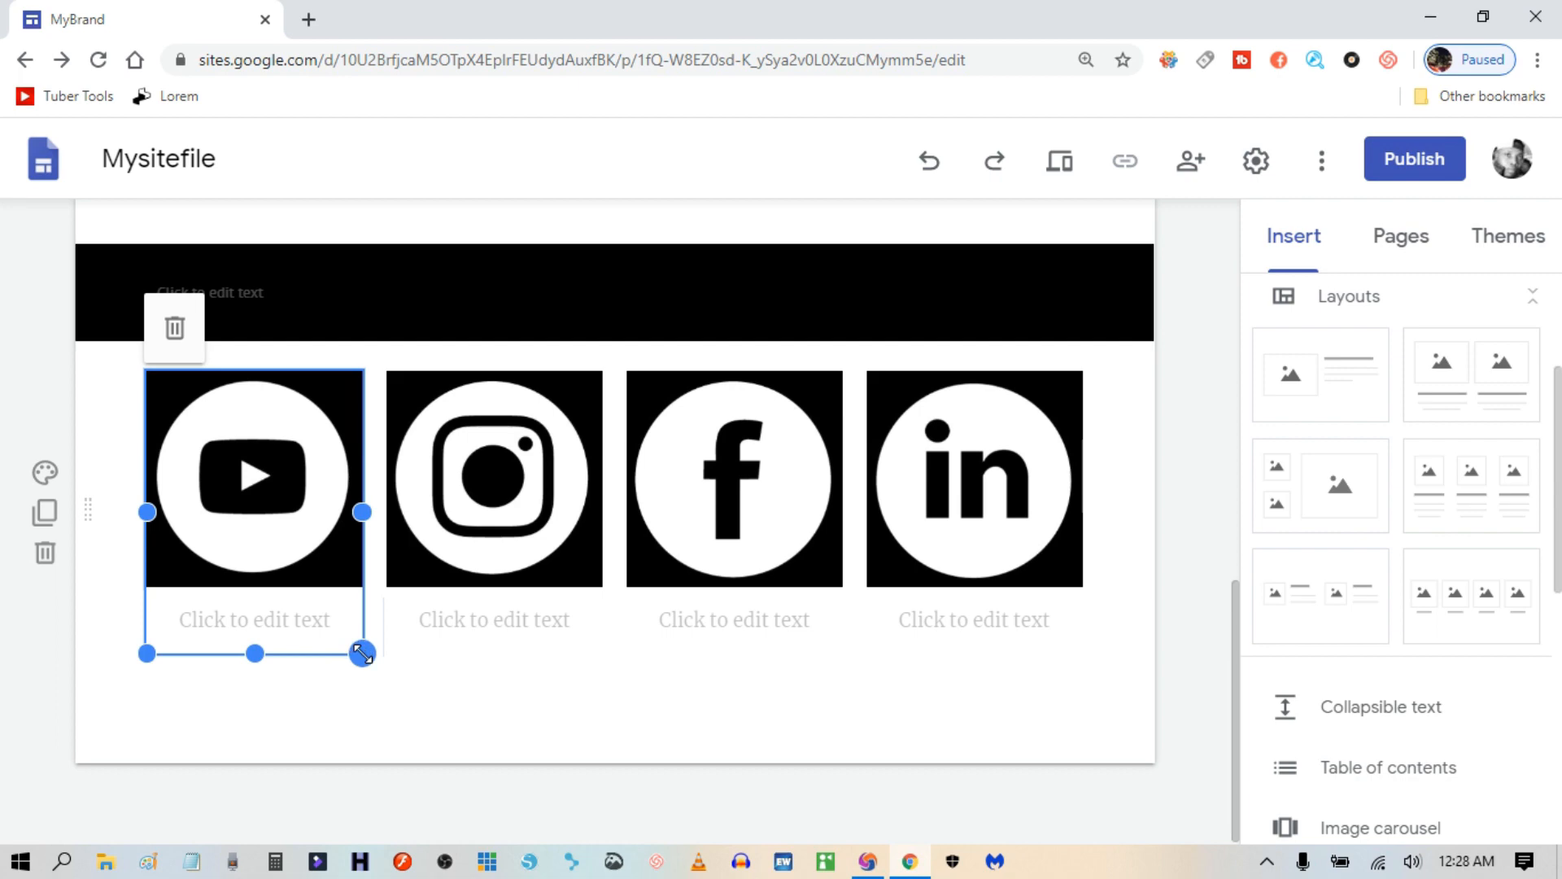
{"action": "left_click_drag", "start_coordinate": [361, 652], "coordinate": [165, 441]}
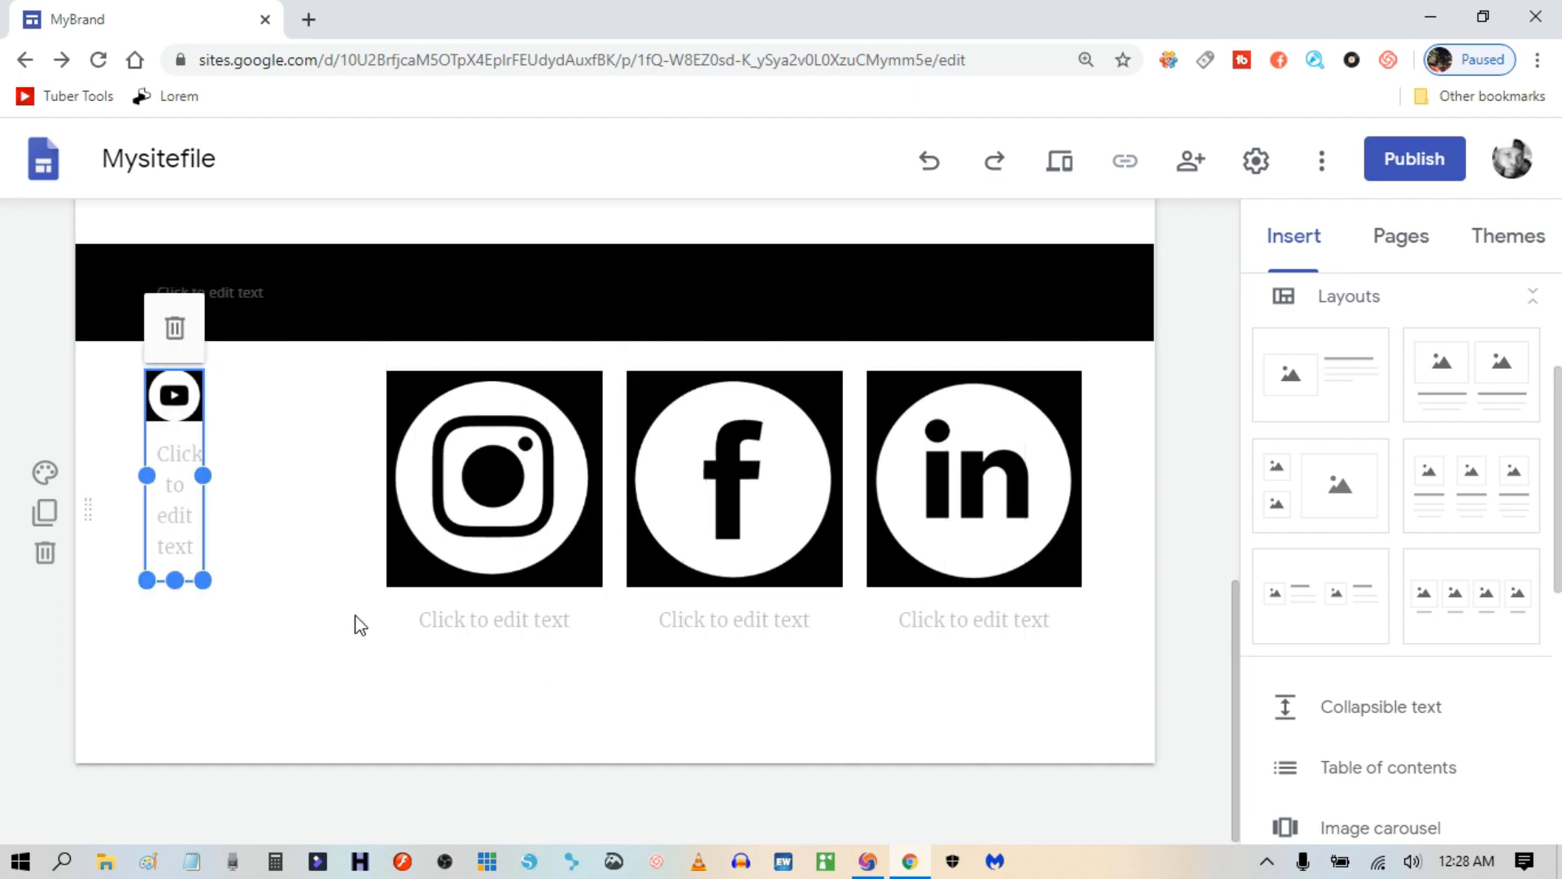
{"action": "left_click", "coordinate": [422, 730]}
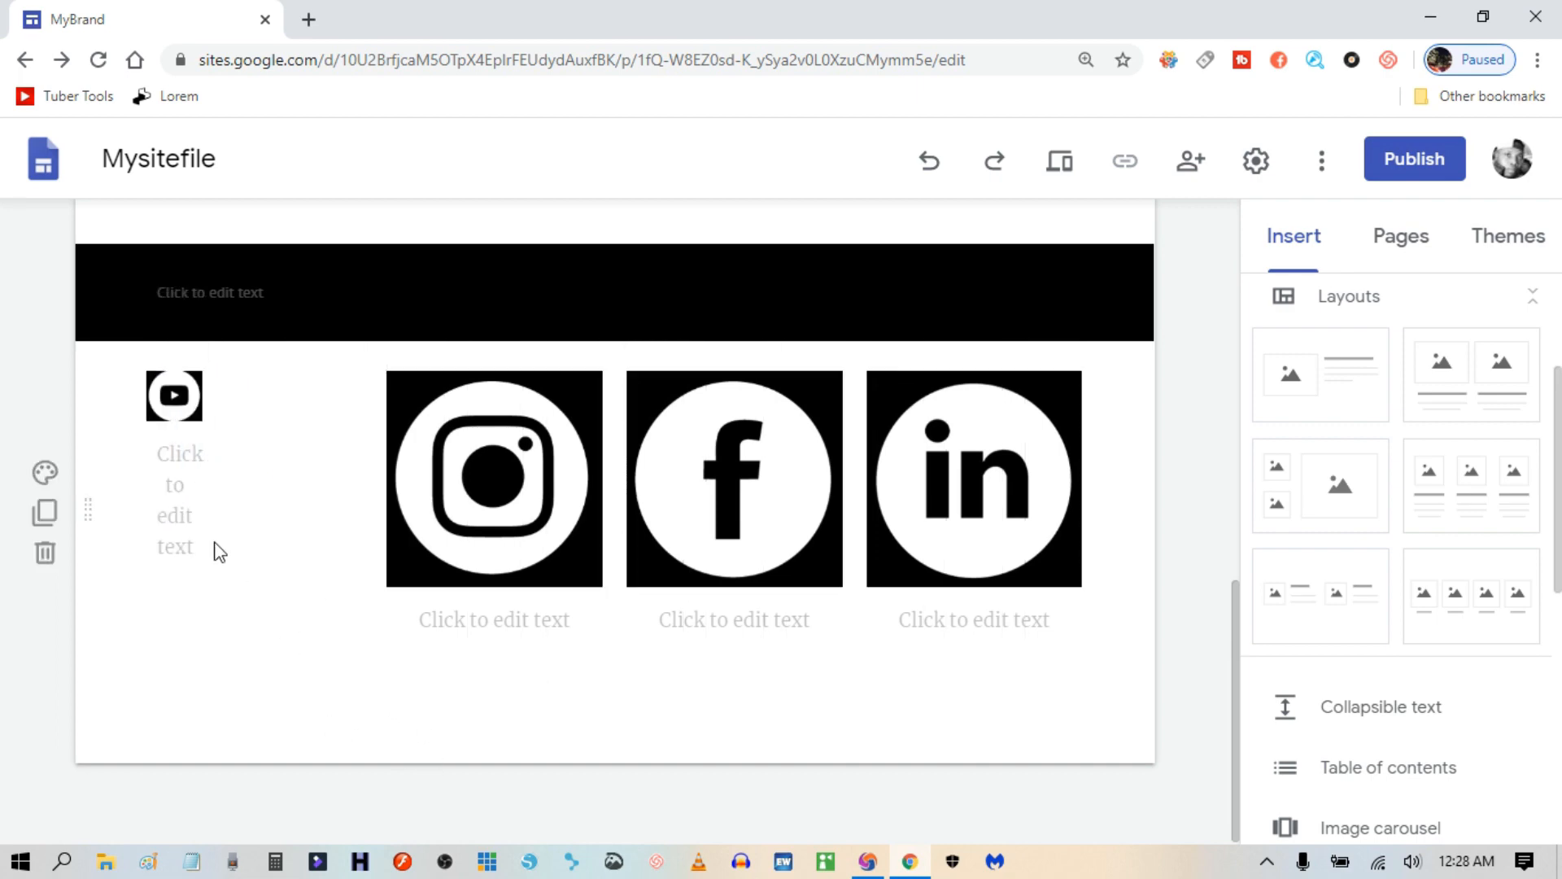
{"action": "left_click", "coordinate": [563, 514]}
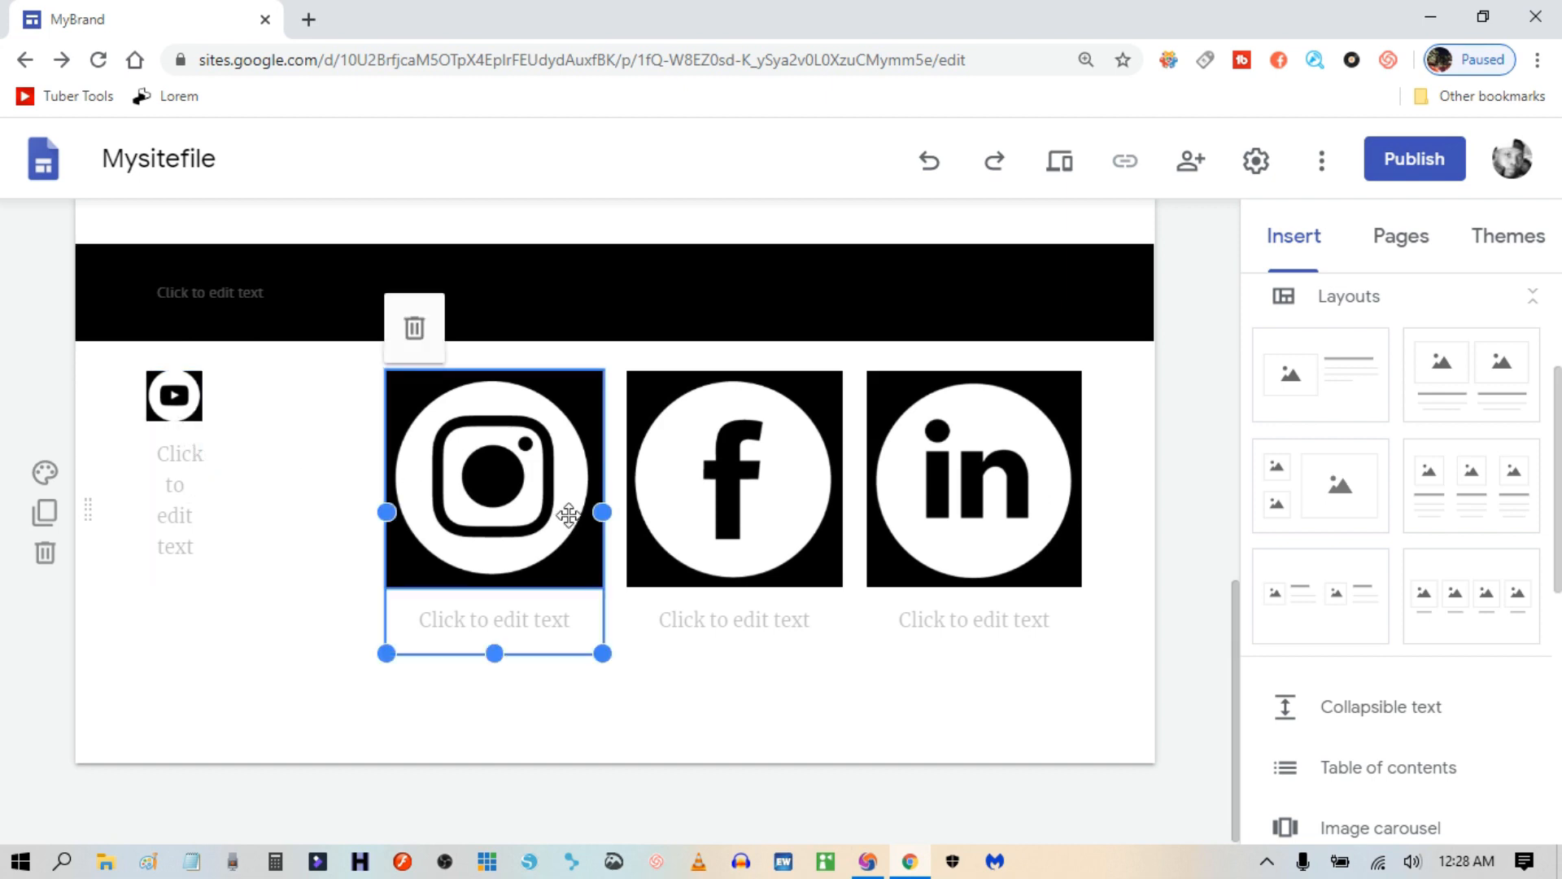
{"action": "left_click_drag", "start_coordinate": [600, 656], "coordinate": [435, 472]}
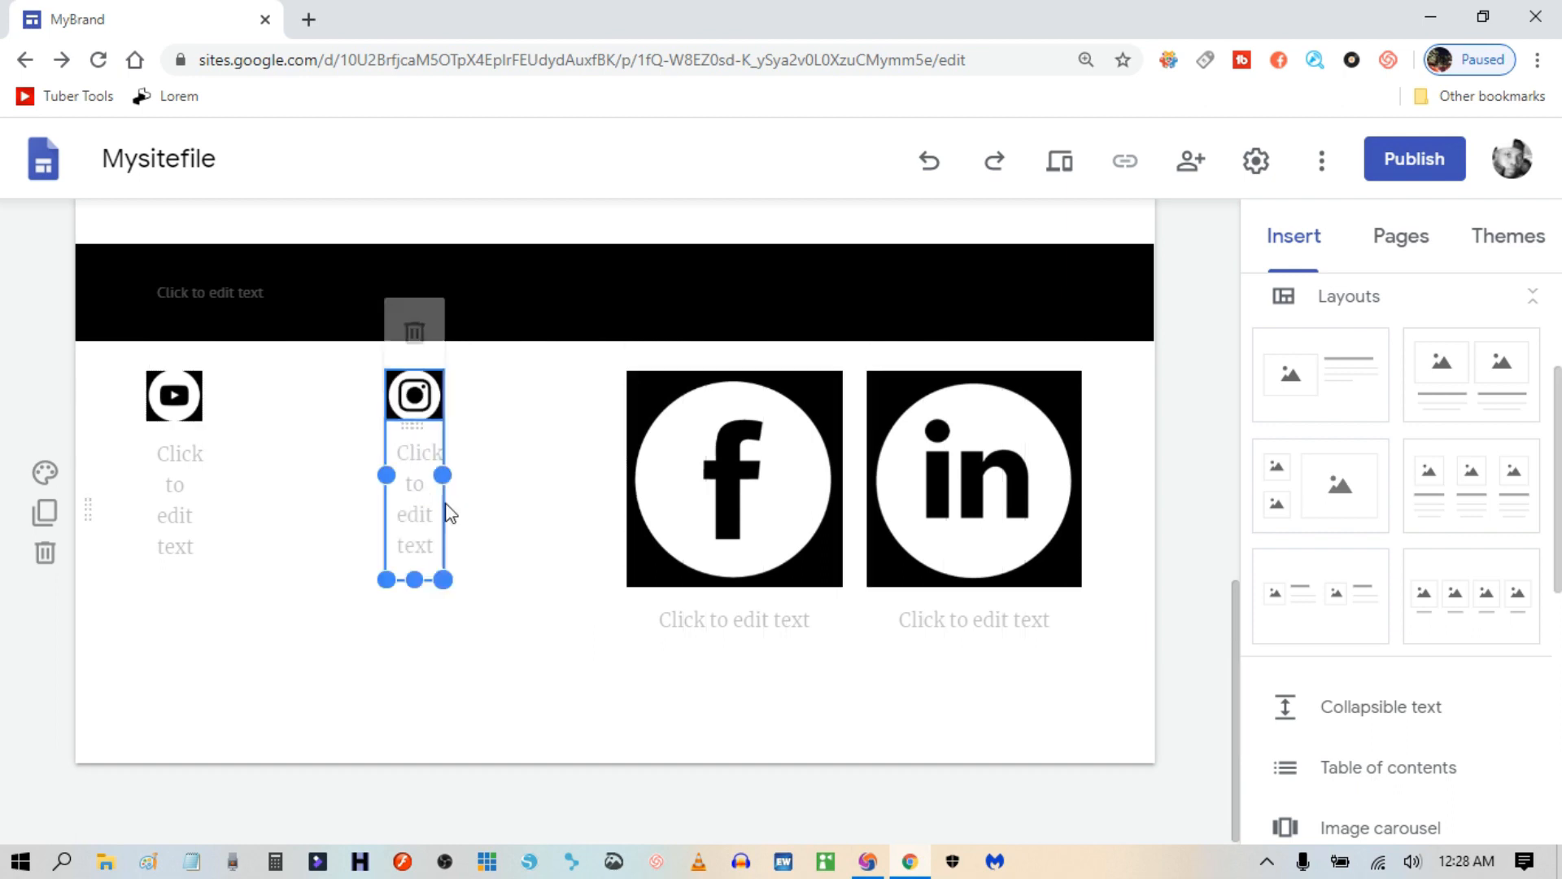
Shrink the Facebook and LinkedIn image blocks, with their captions, to the same narrow width as the other icons.
{"action": "left_click", "coordinate": [788, 512]}
{"action": "left_click_drag", "start_coordinate": [842, 655], "coordinate": [675, 450]}
{"action": "left_click", "coordinate": [974, 529]}
{"action": "left_click_drag", "start_coordinate": [1082, 656], "coordinate": [928, 514]}
{"action": "left_click", "coordinate": [1059, 731]}
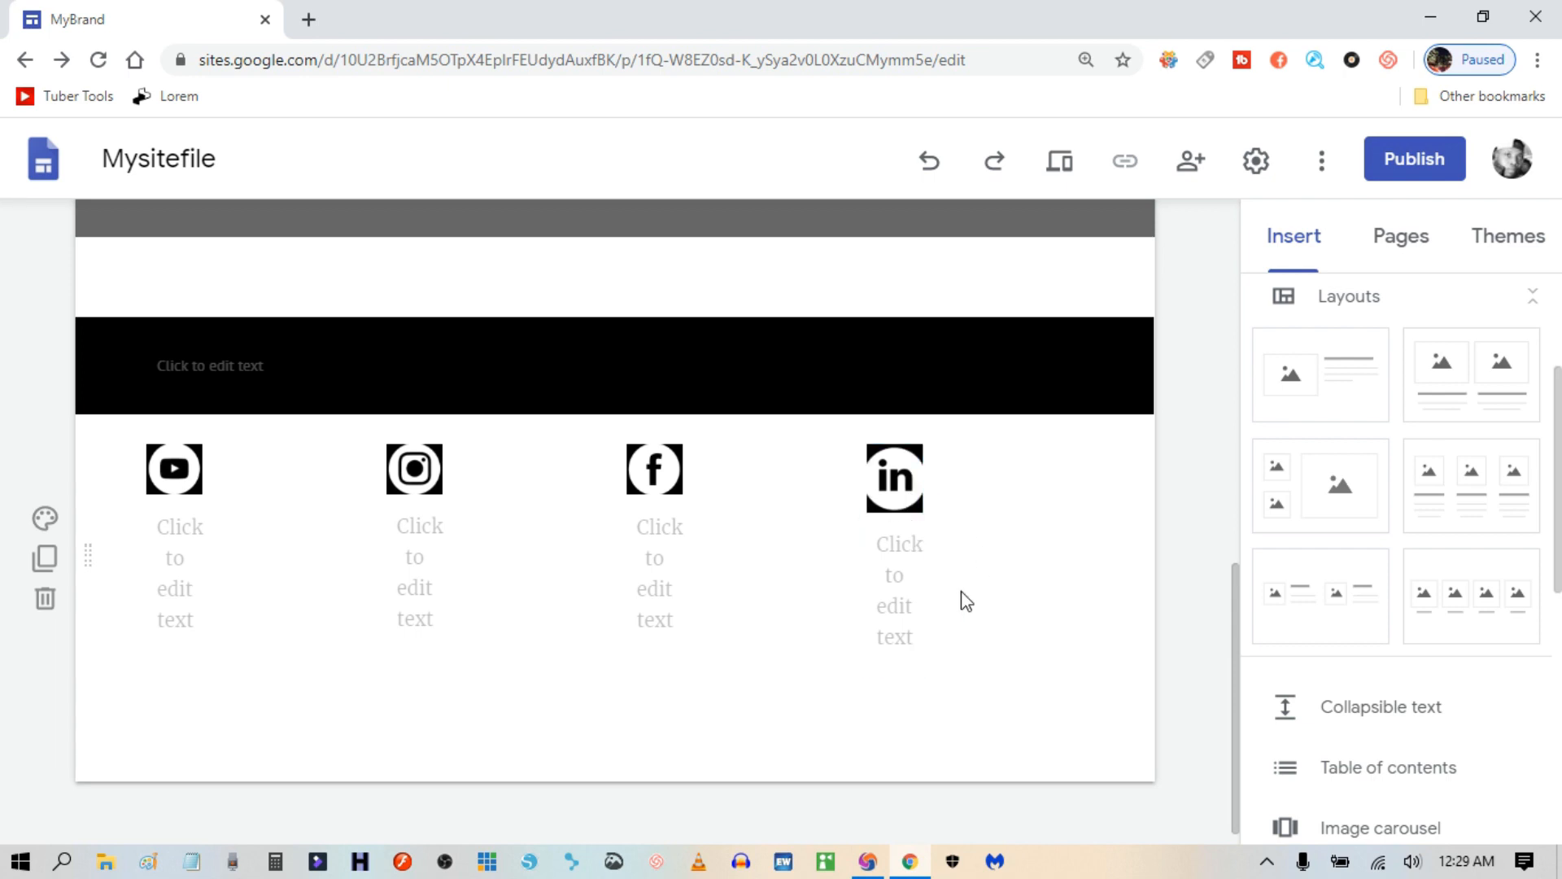
Uncrop the LinkedIn icon image on its own within its block.
{"action": "left_click", "coordinate": [896, 477]}
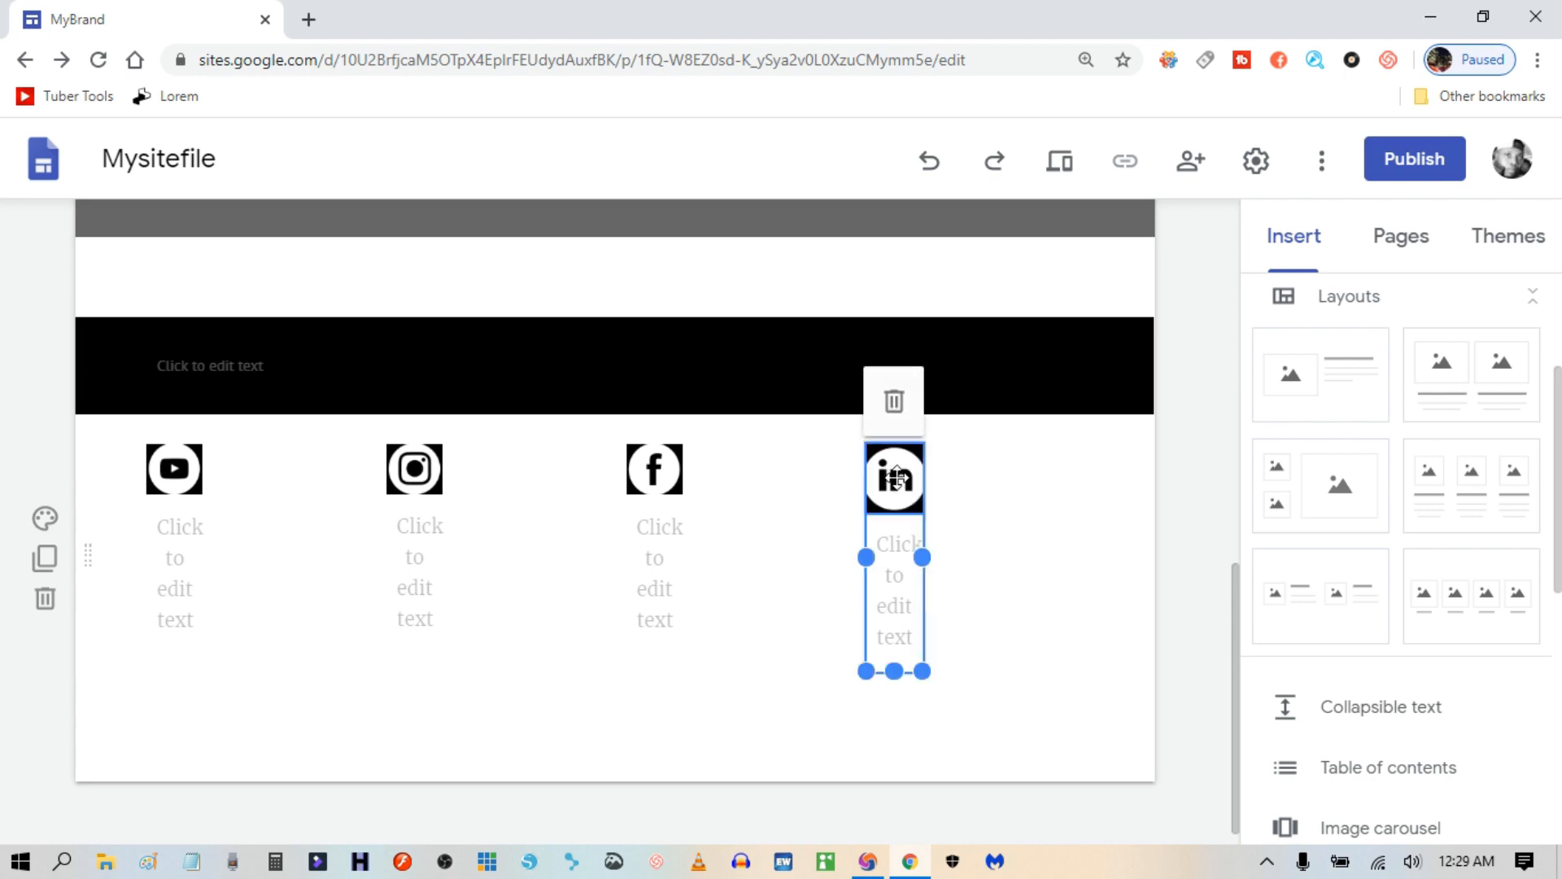
{"action": "left_click", "coordinate": [896, 477]}
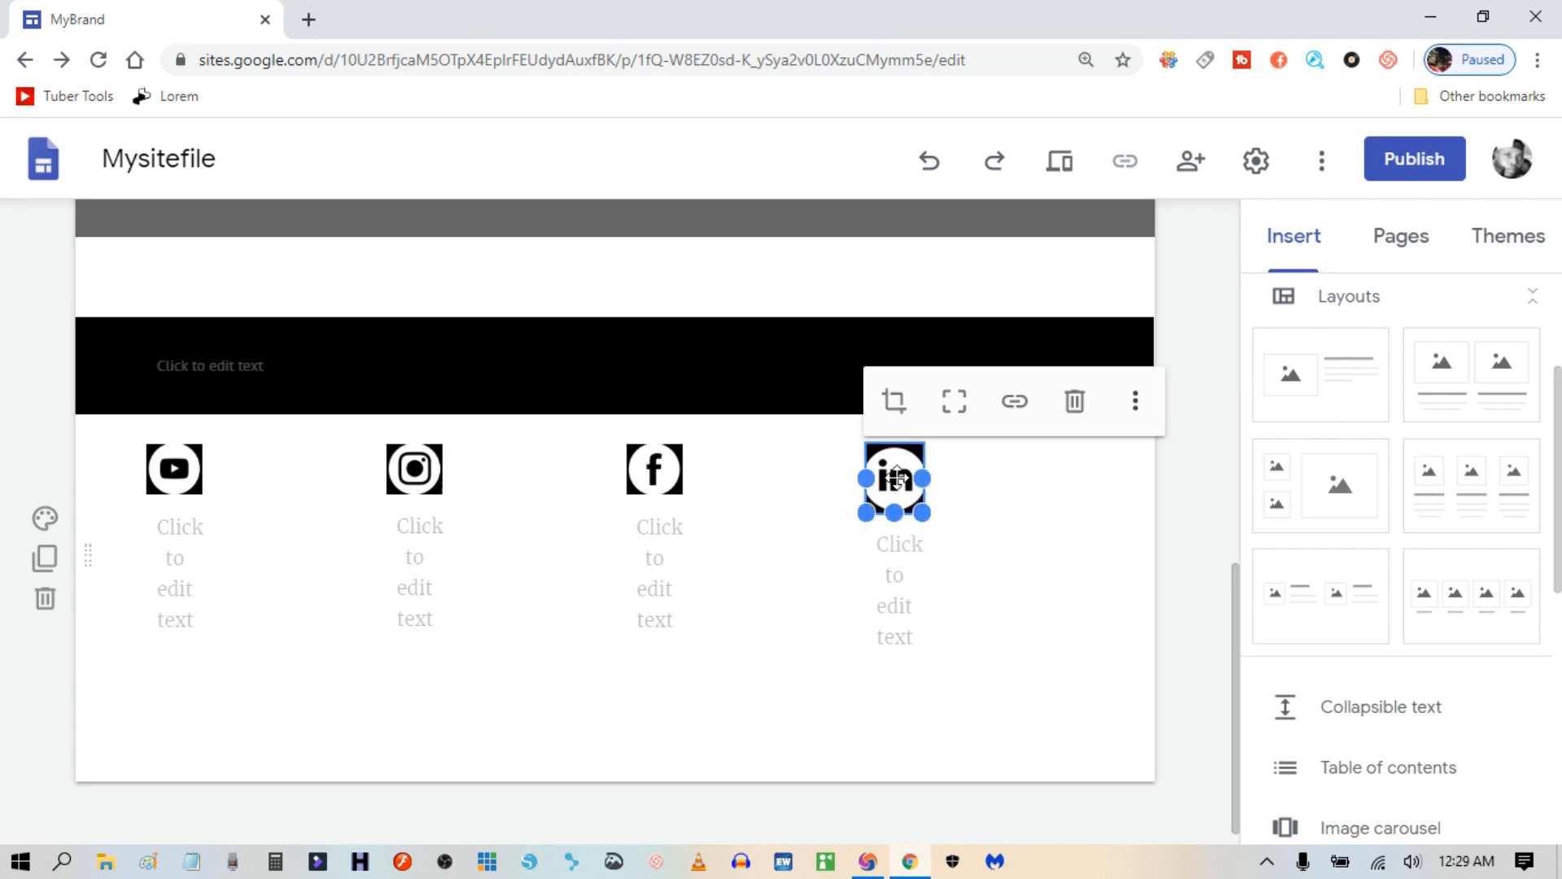
{"action": "left_click", "coordinate": [957, 412]}
{"action": "left_click", "coordinate": [986, 675]}
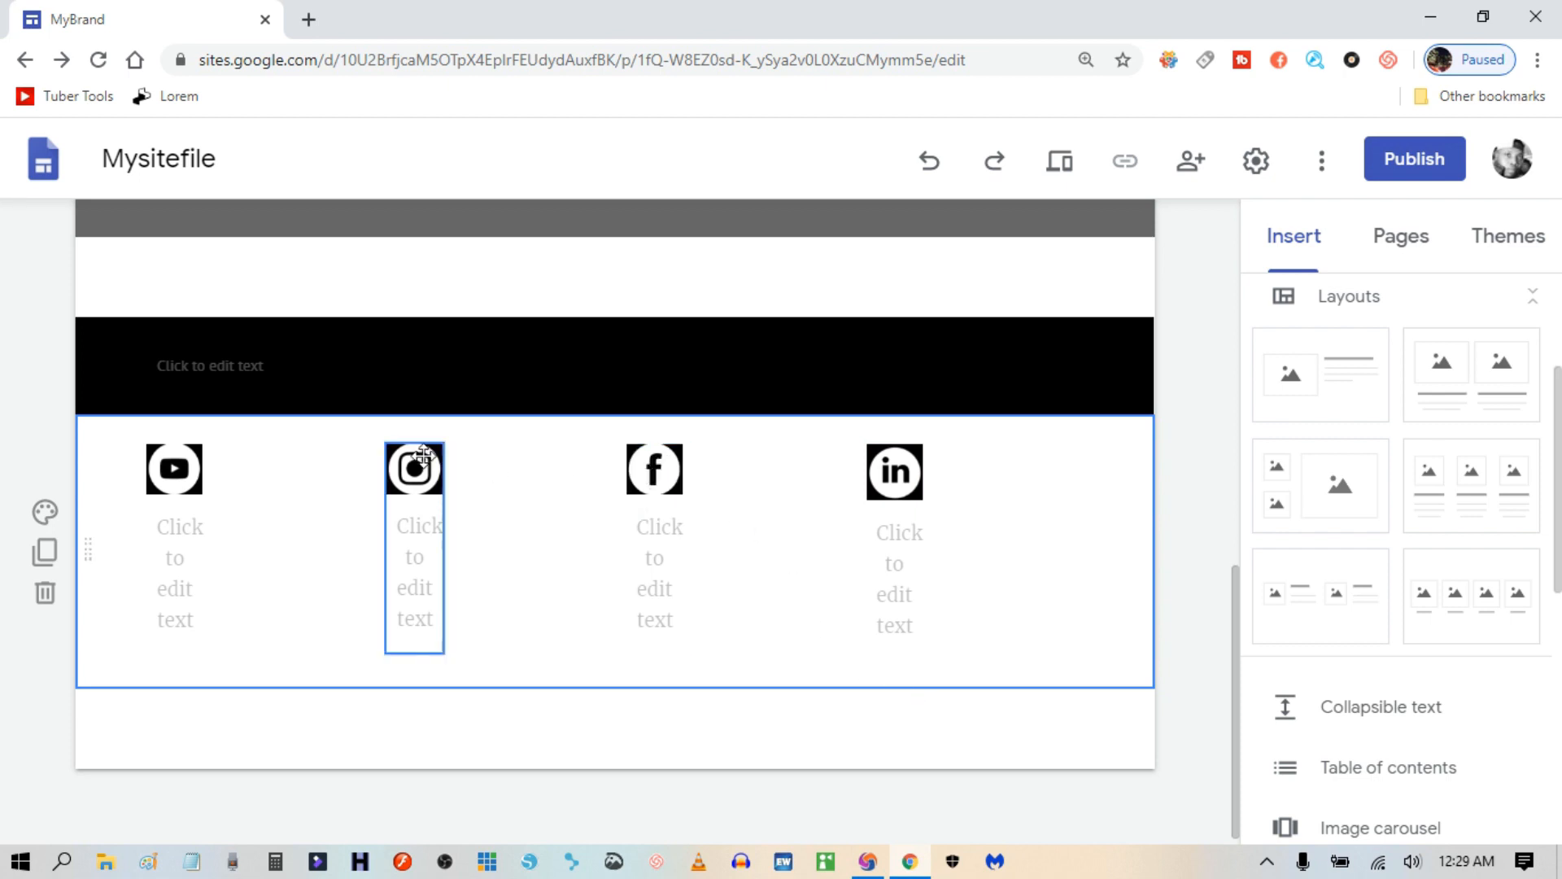
Move the YouTube, Instagram and LinkedIn blocks beside the Facebook block to form a tight row centred in the section.
{"action": "left_click_drag", "start_coordinate": [439, 463], "coordinate": [551, 494]}
{"action": "left_click_drag", "start_coordinate": [892, 471], "coordinate": [723, 468]}
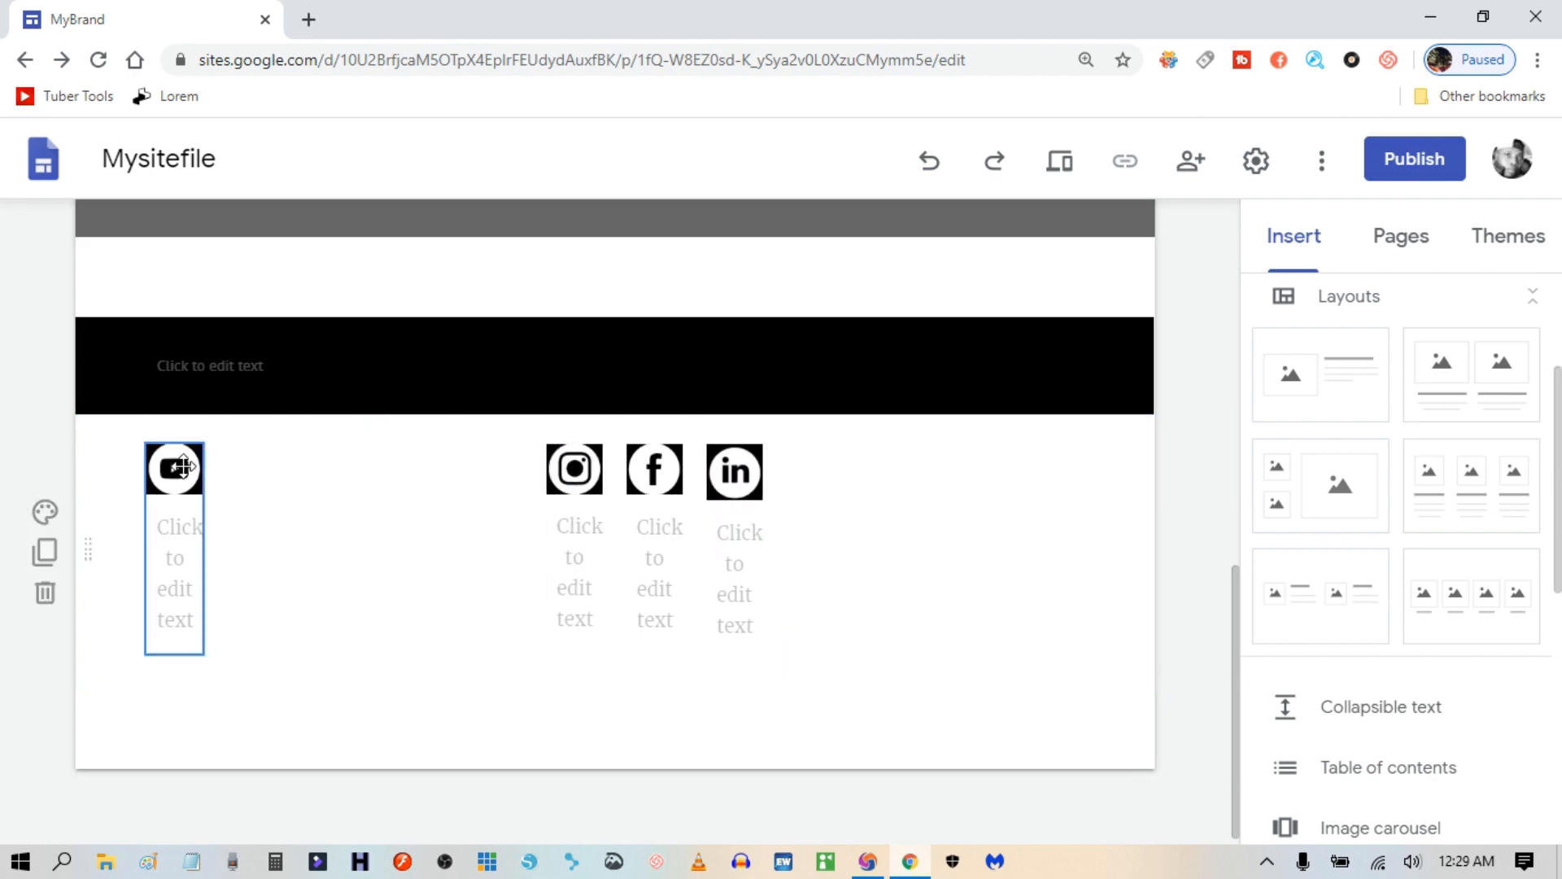
{"action": "left_click_drag", "start_coordinate": [187, 465], "coordinate": [496, 471]}
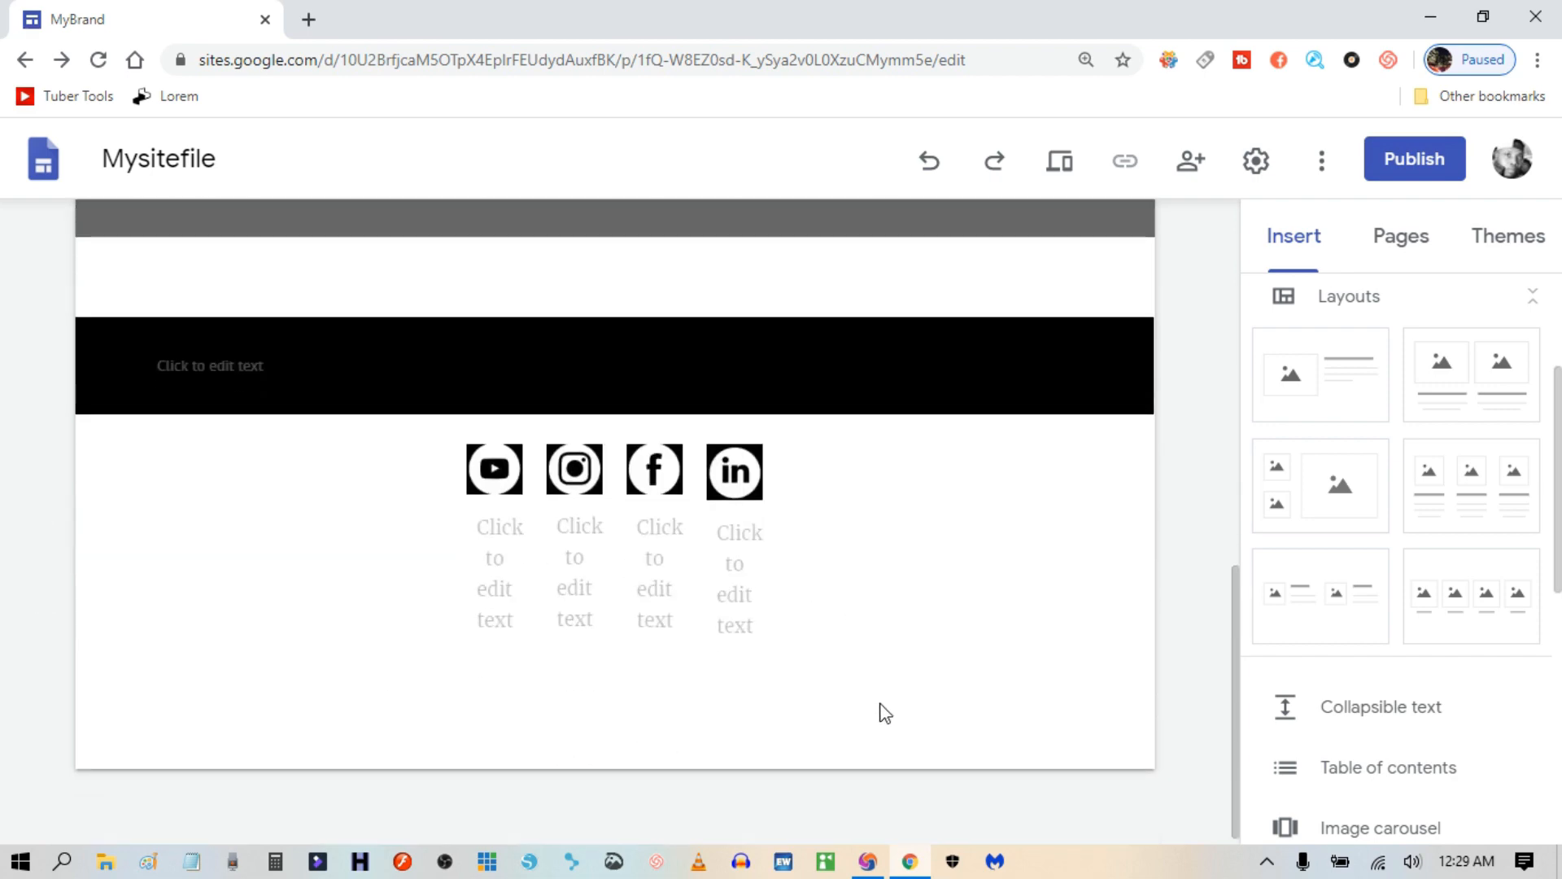
Uncrop the YouTube and Instagram icon images so they match the LinkedIn icon's proportions.
{"action": "left_click", "coordinate": [494, 469]}
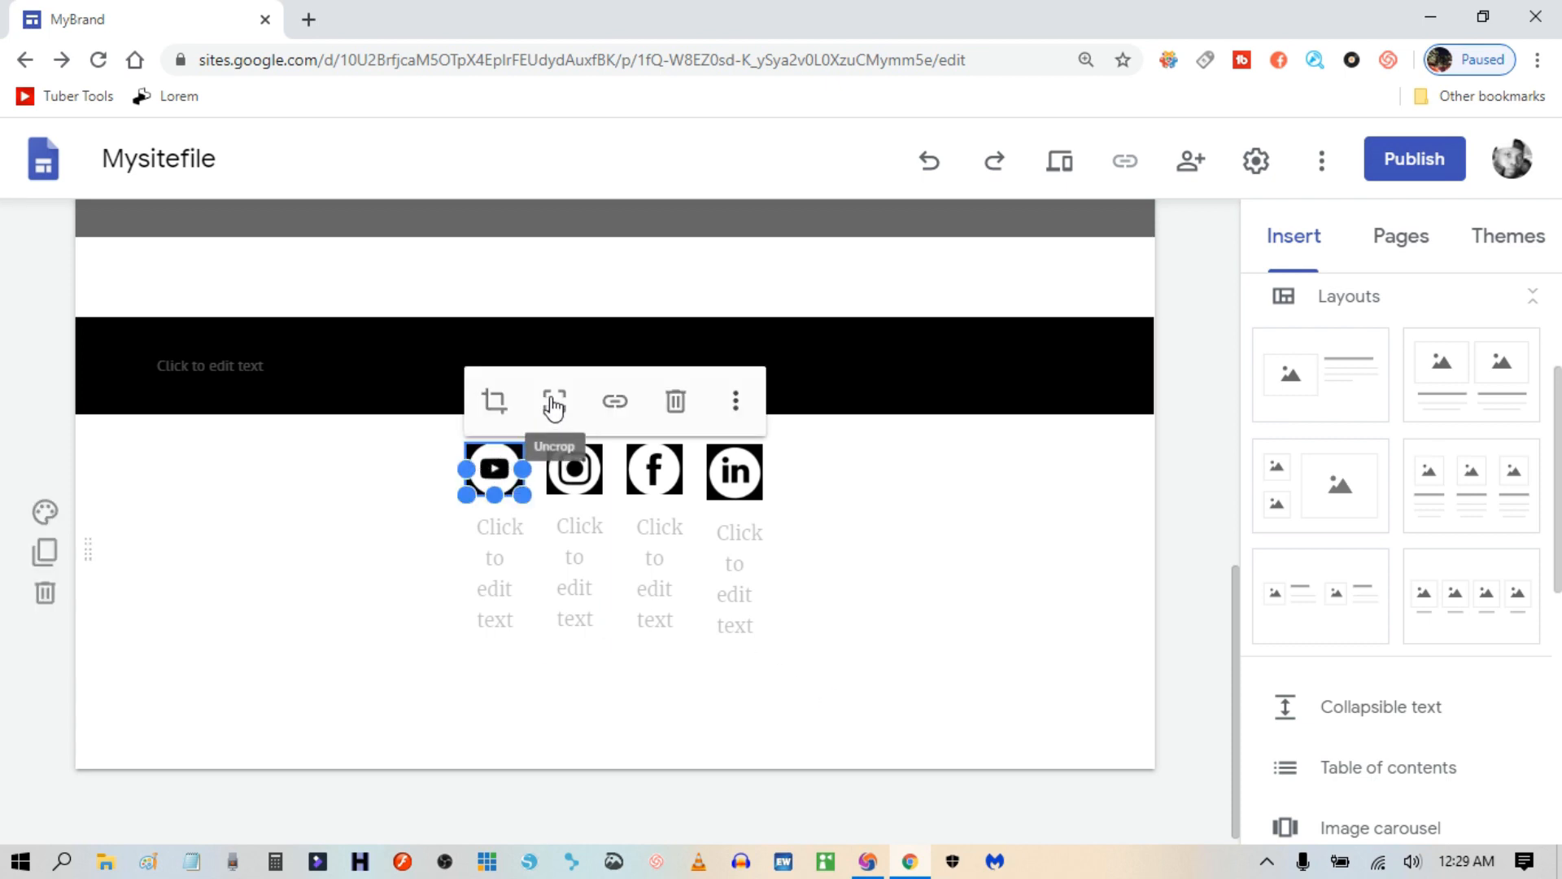
{"action": "left_click", "coordinate": [554, 403]}
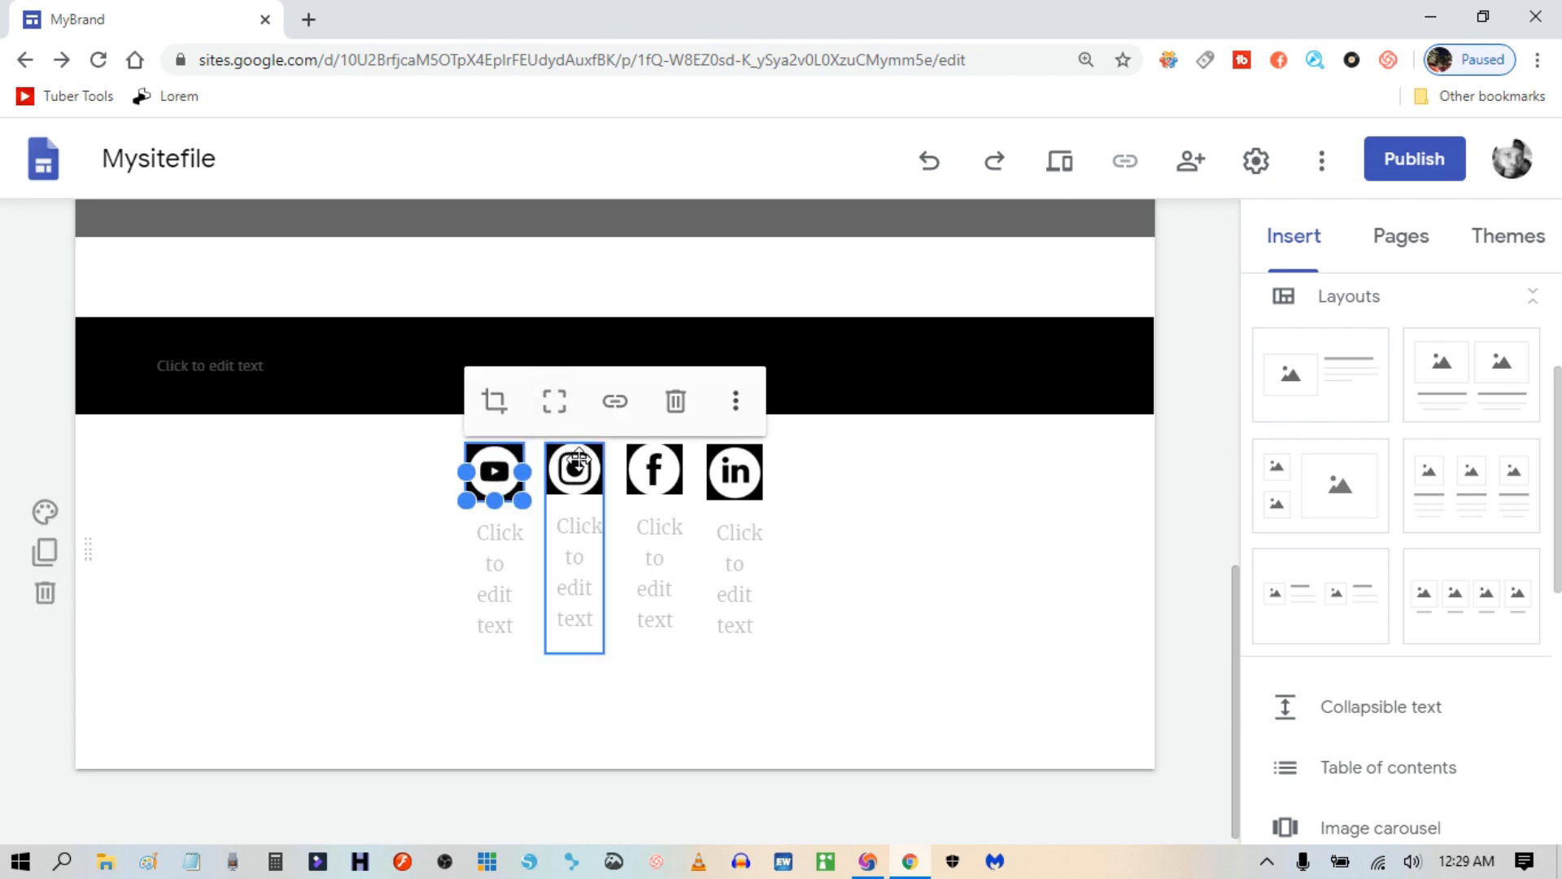
{"action": "left_click", "coordinate": [577, 460]}
{"action": "left_click", "coordinate": [577, 459]}
{"action": "left_click", "coordinate": [635, 404]}
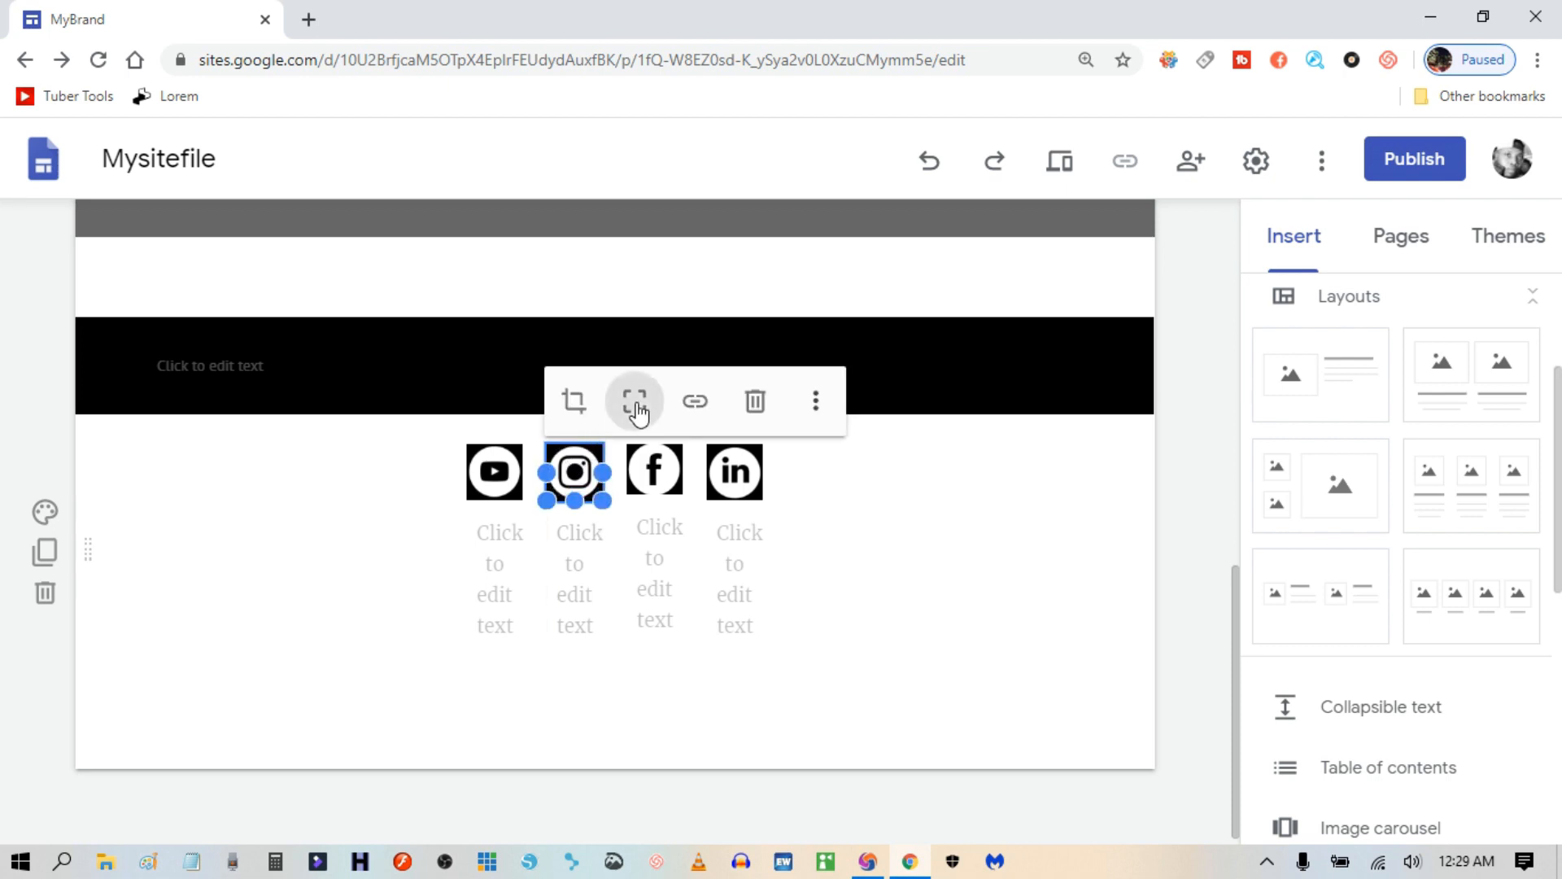
Uncrop the Facebook icon image to match the other three social icons.
{"action": "left_click", "coordinate": [653, 467]}
{"action": "double_click", "coordinate": [654, 467]}
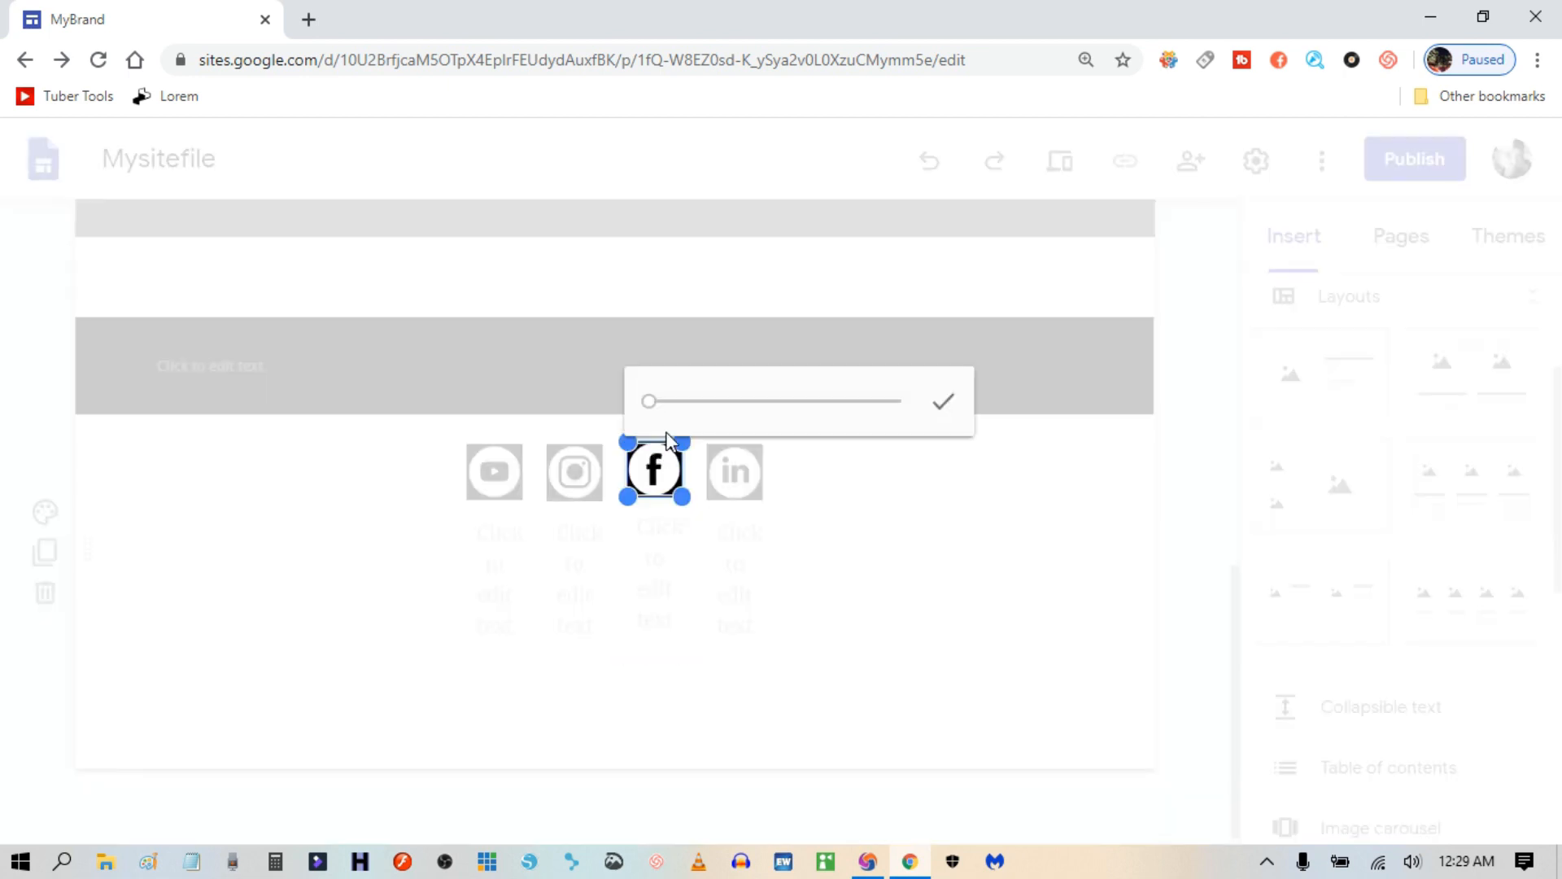
{"action": "left_click", "coordinate": [800, 622]}
{"action": "left_click", "coordinate": [715, 401]}
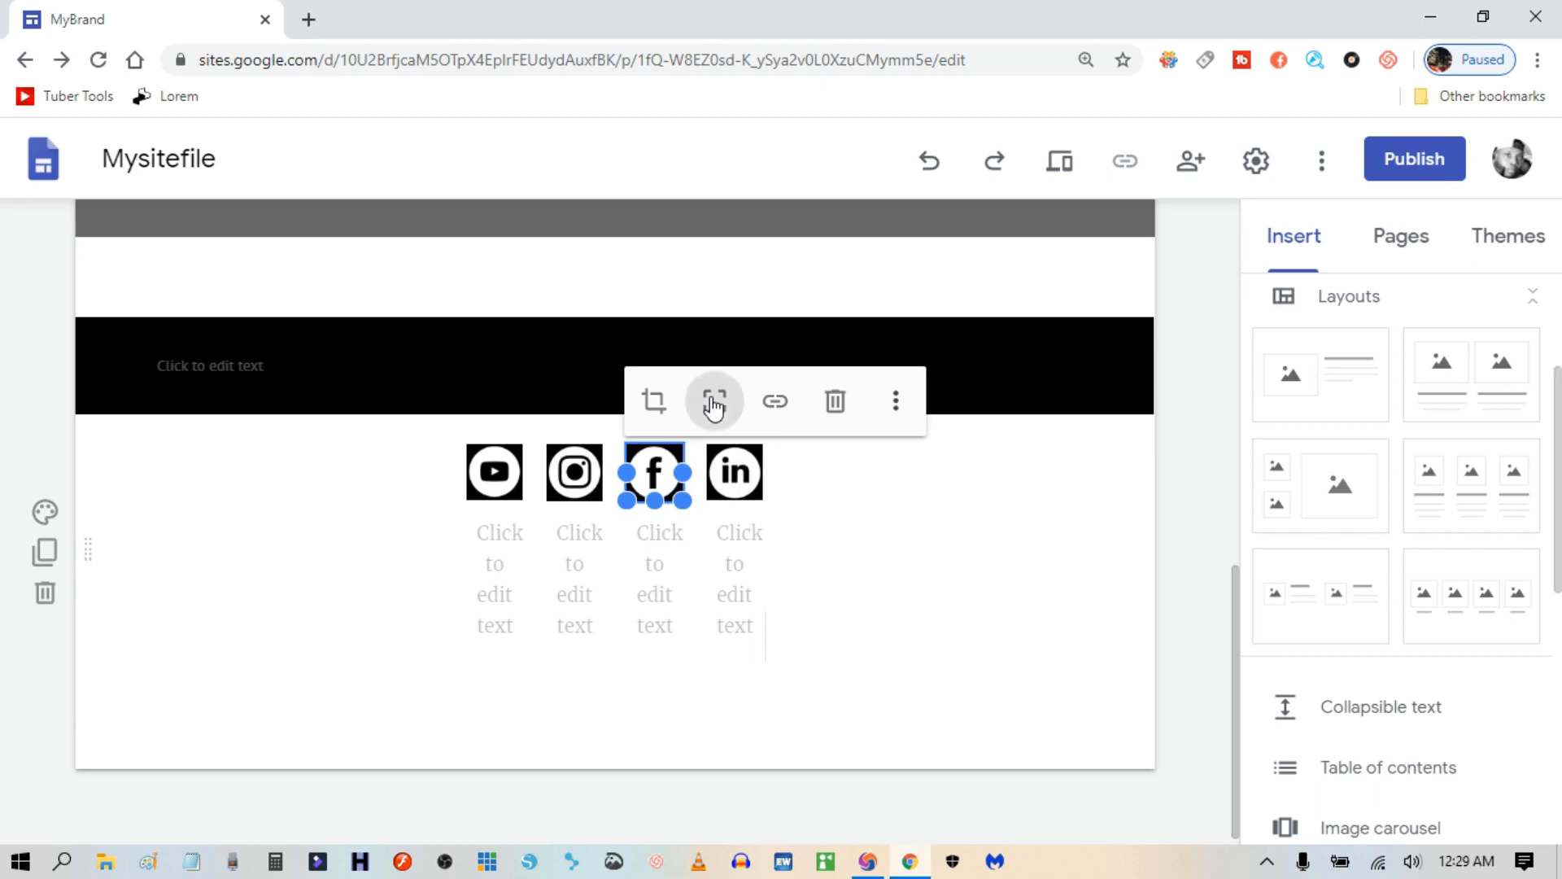
{"action": "left_click", "coordinate": [858, 686]}
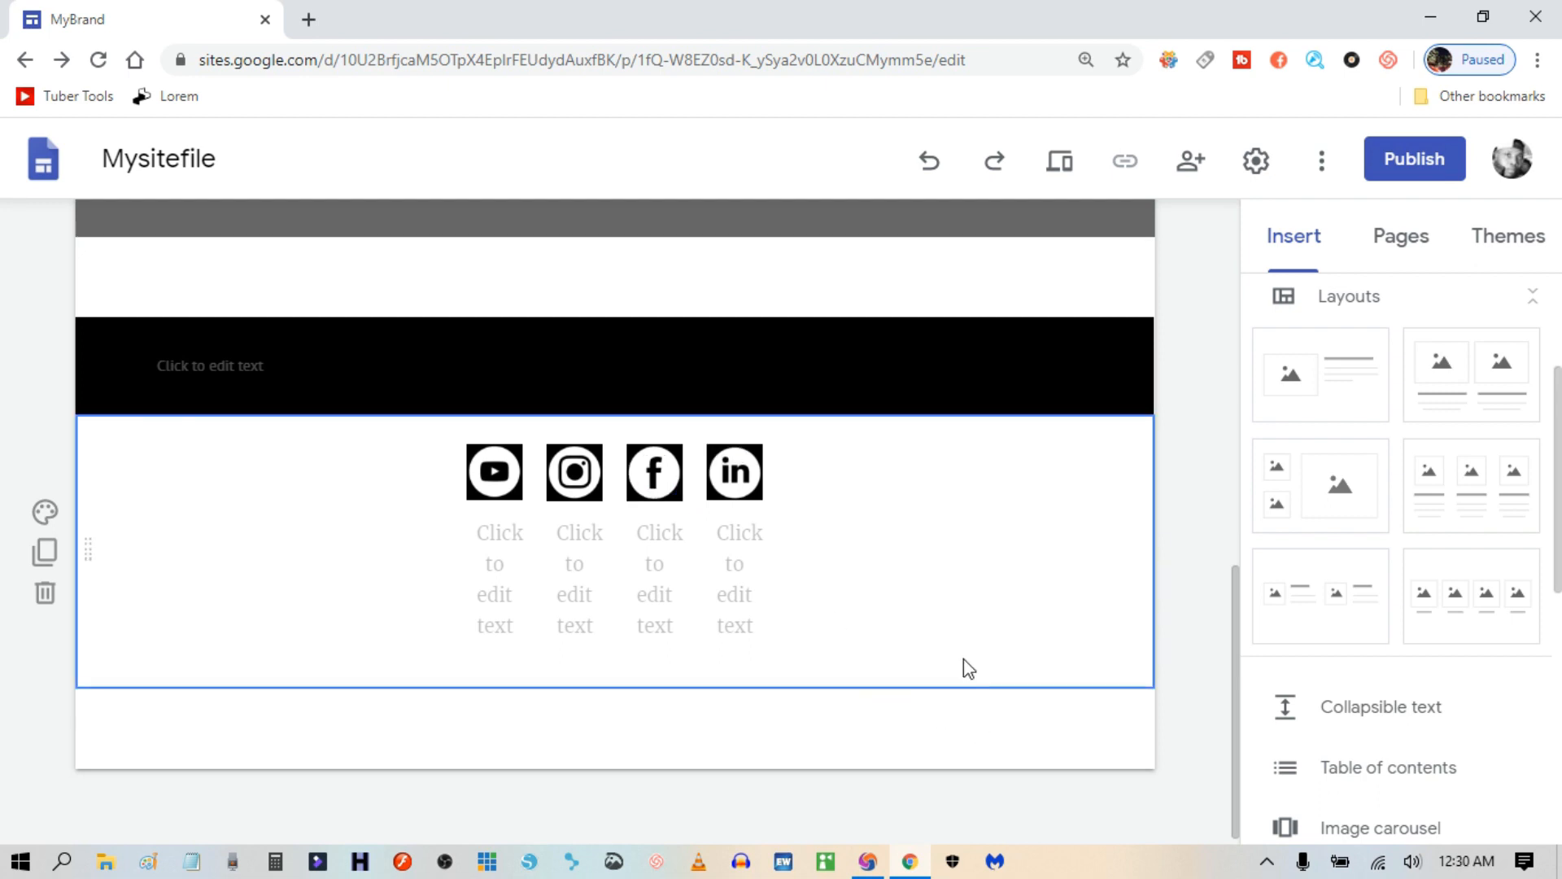
Delete the empty caption text boxes beneath the YouTube and Instagram icons.
{"action": "left_click", "coordinate": [499, 555]}
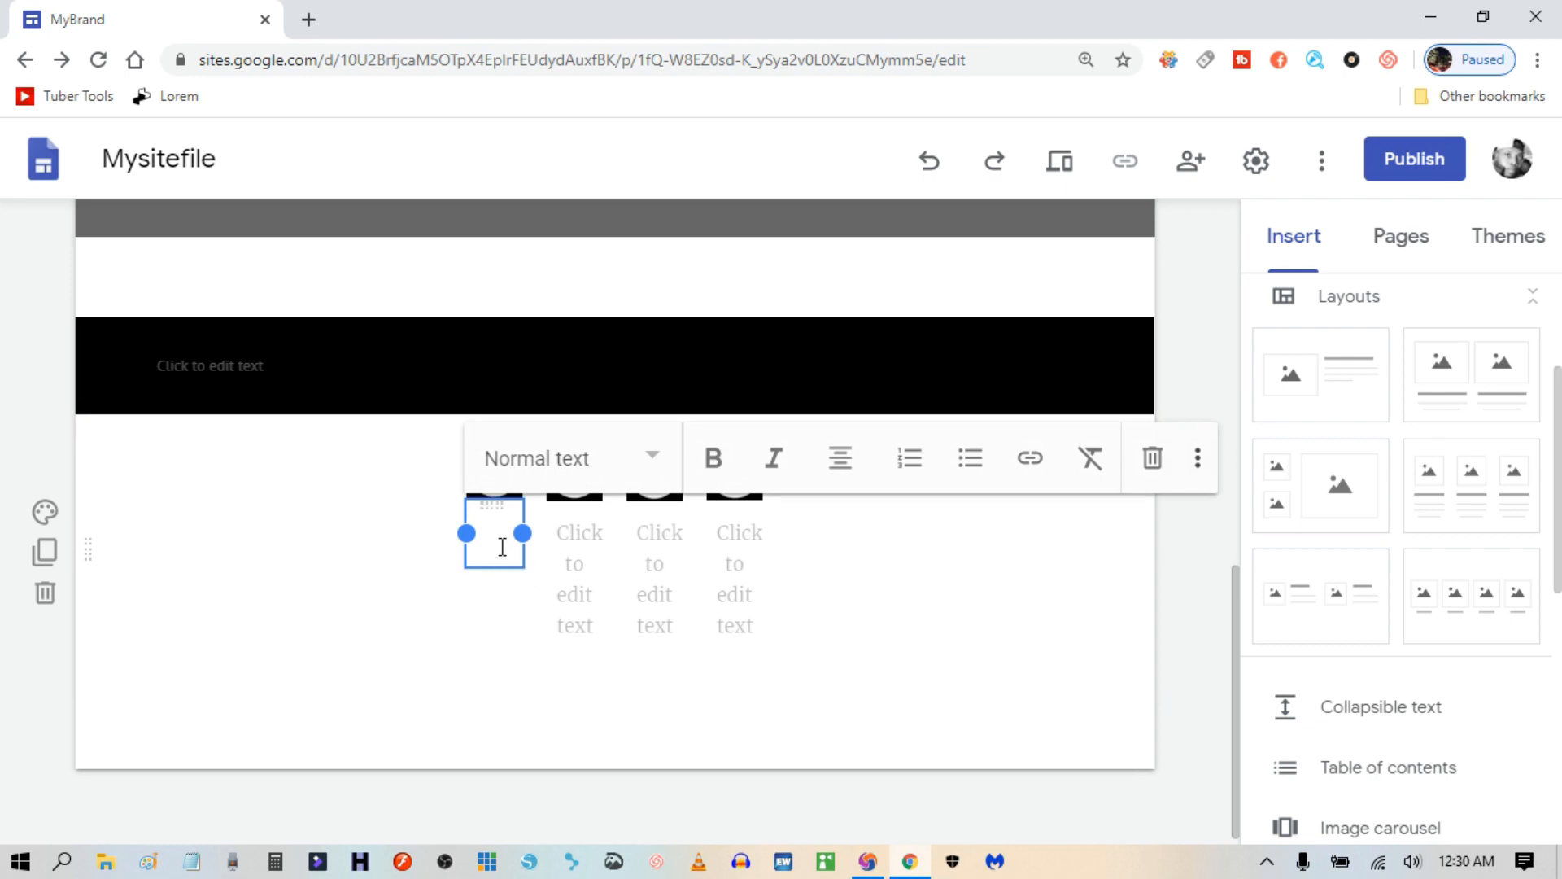
{"action": "left_click", "coordinate": [530, 715]}
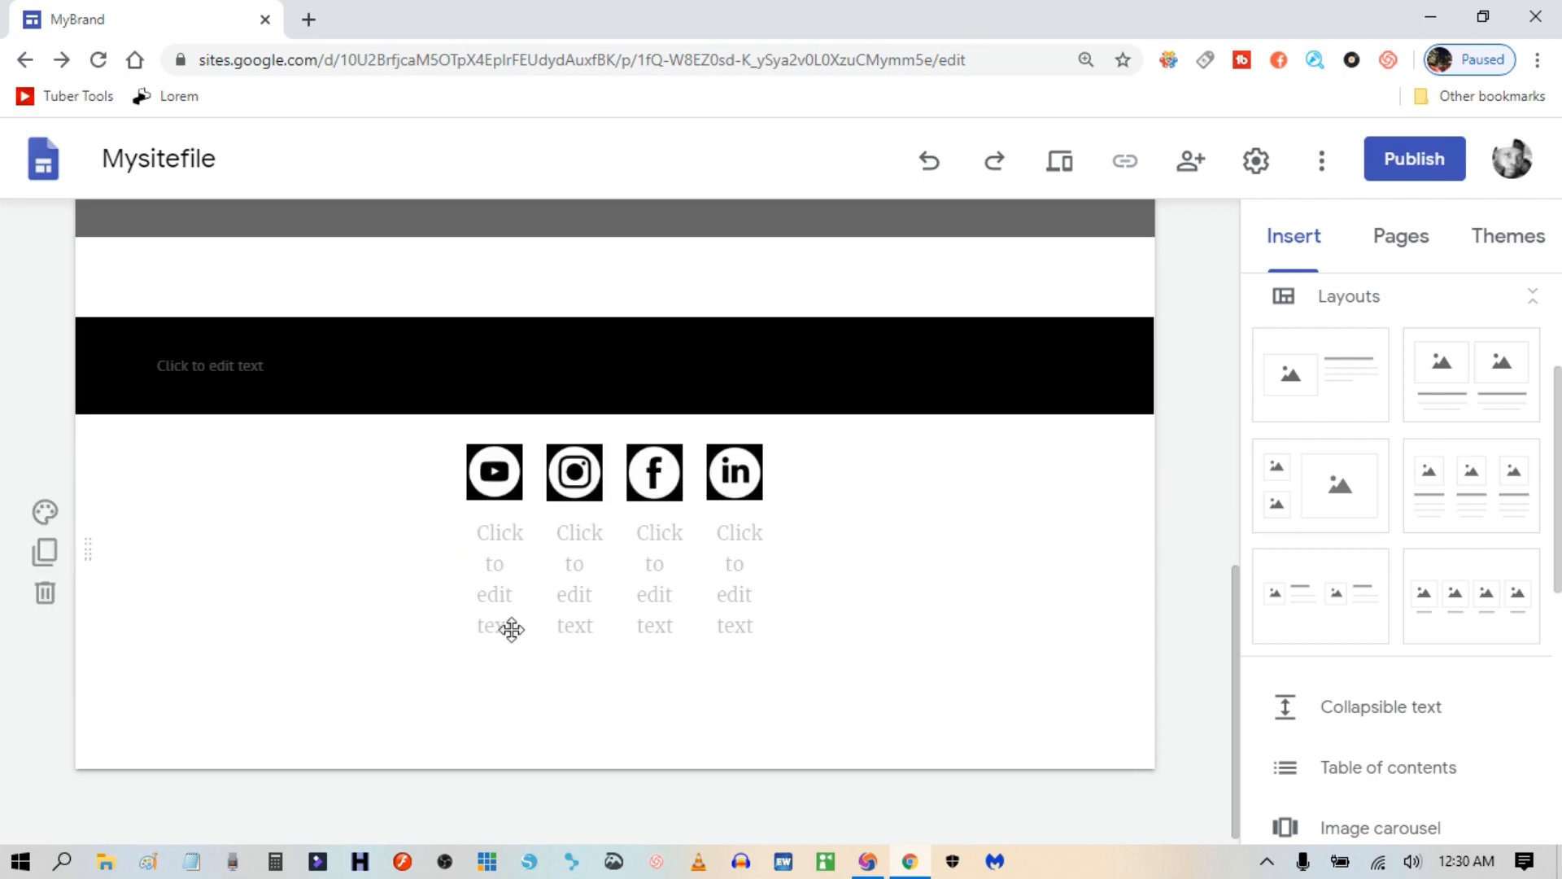
{"action": "left_click", "coordinate": [502, 560]}
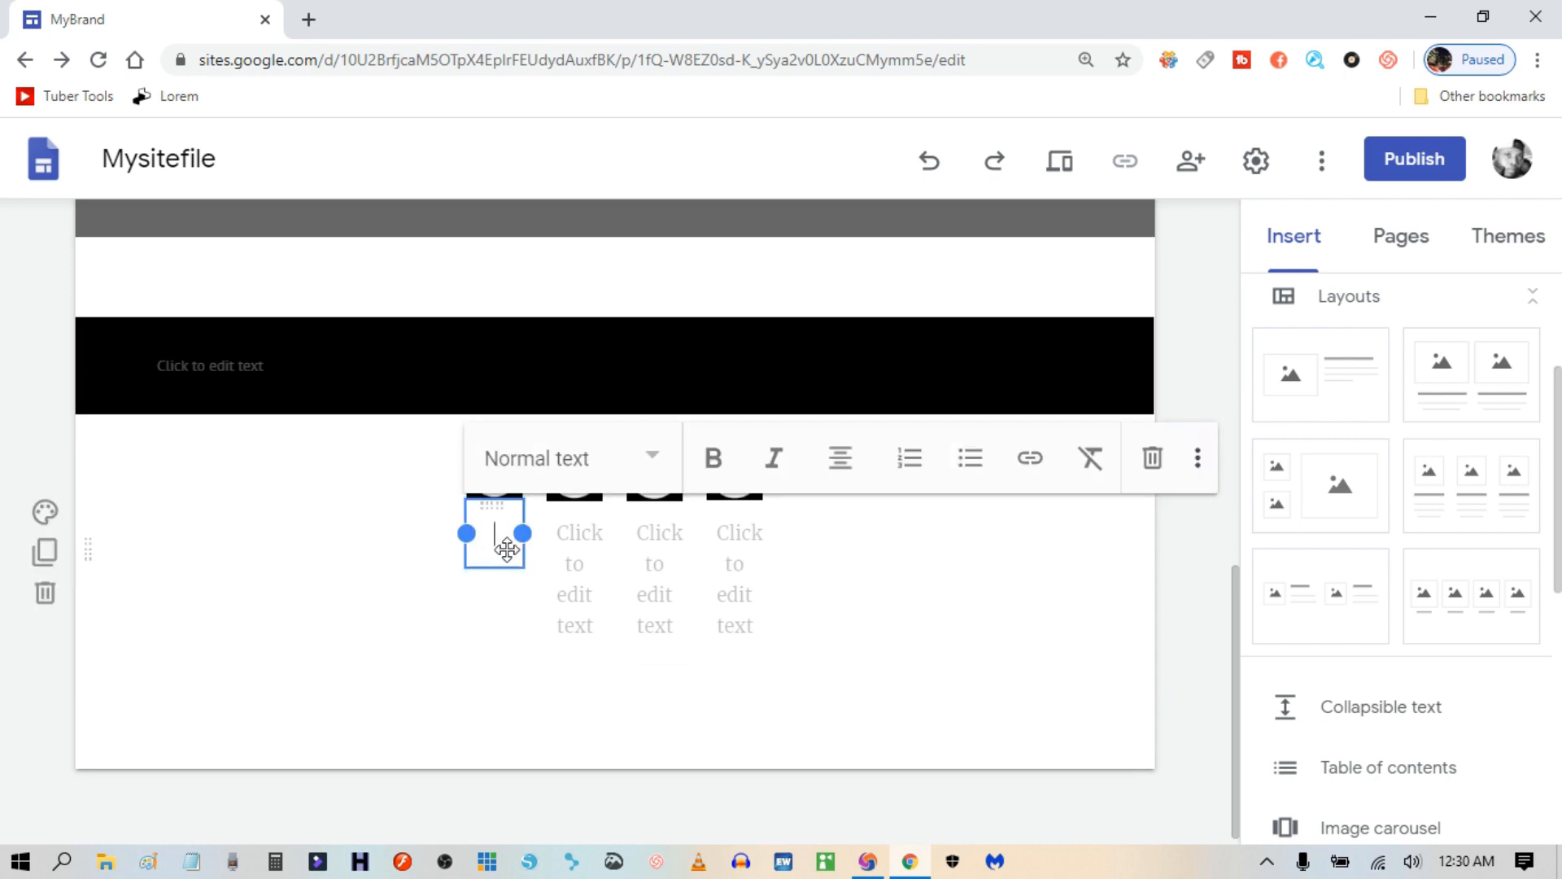
{"action": "left_click", "coordinate": [1153, 457]}
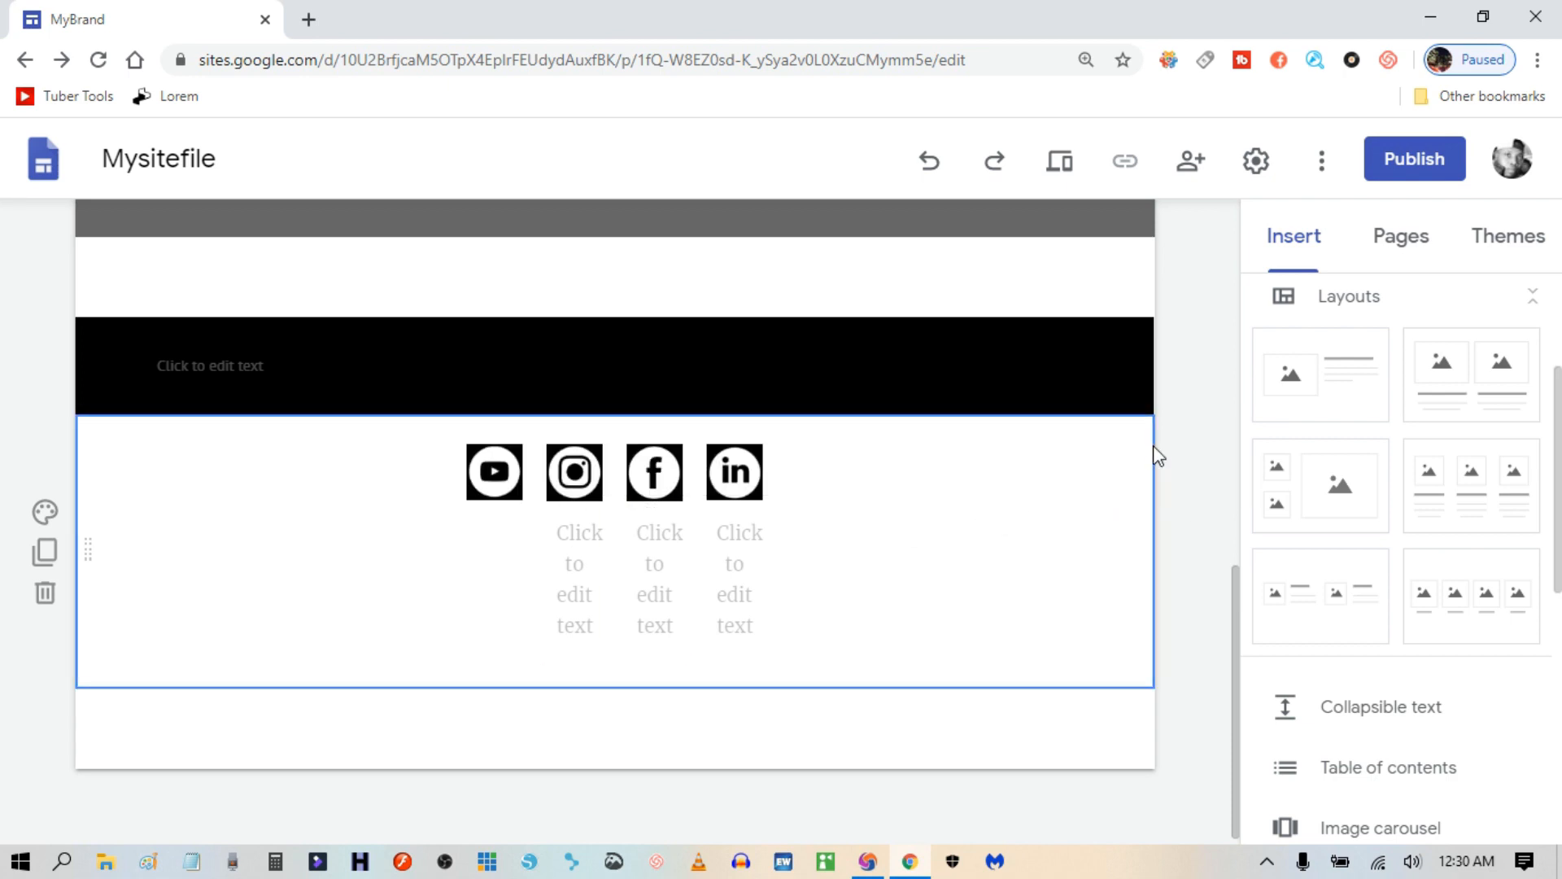
{"action": "left_click", "coordinate": [595, 596]}
{"action": "left_click", "coordinate": [597, 601]}
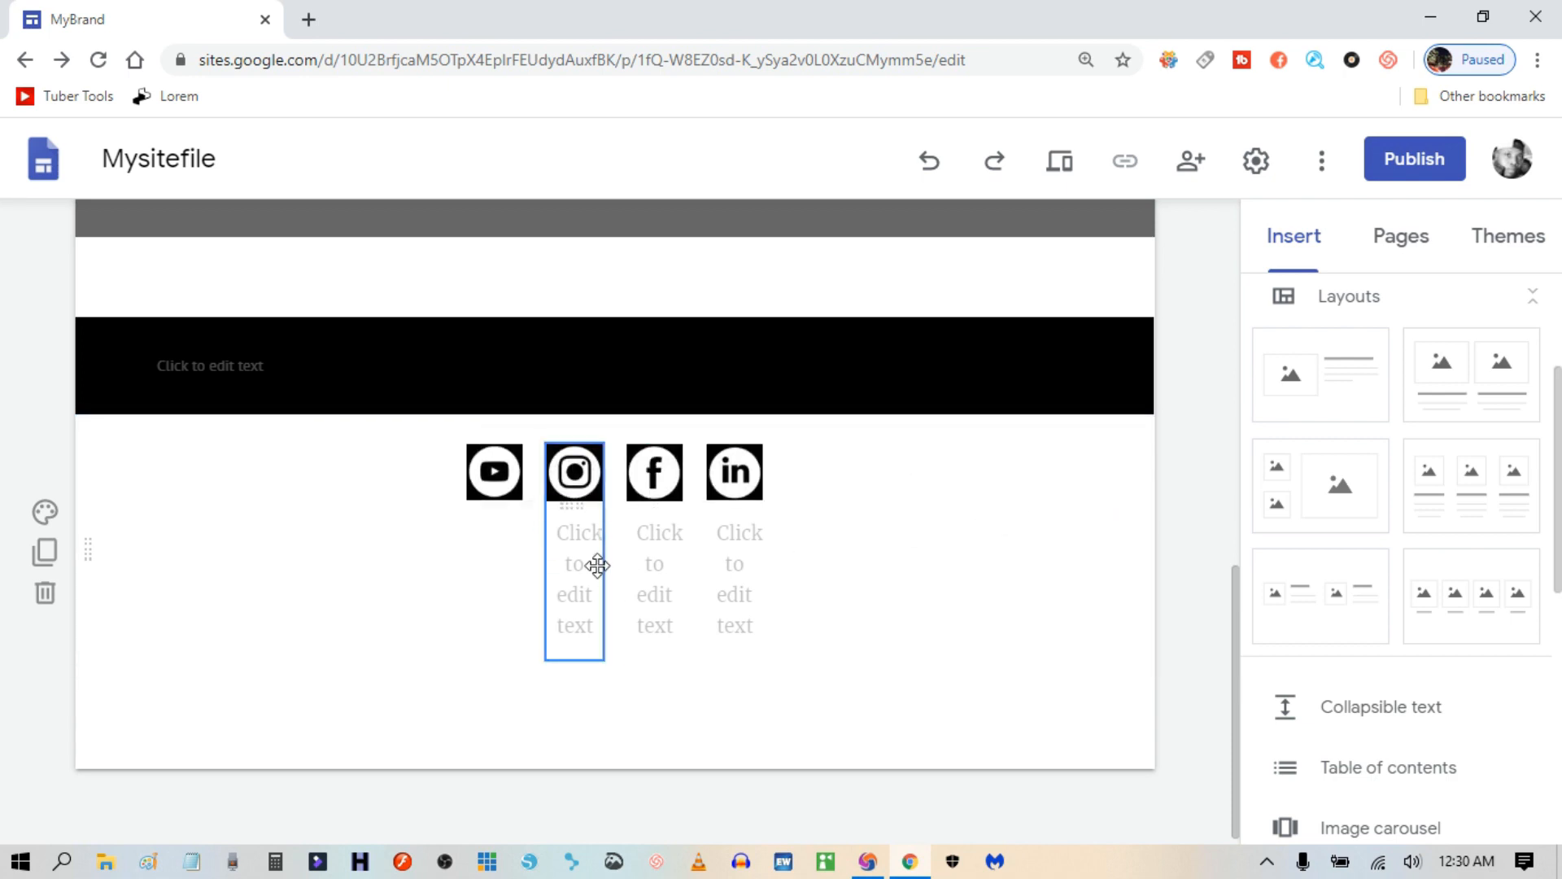
{"action": "left_click", "coordinate": [598, 565]}
{"action": "left_click", "coordinate": [1169, 459]}
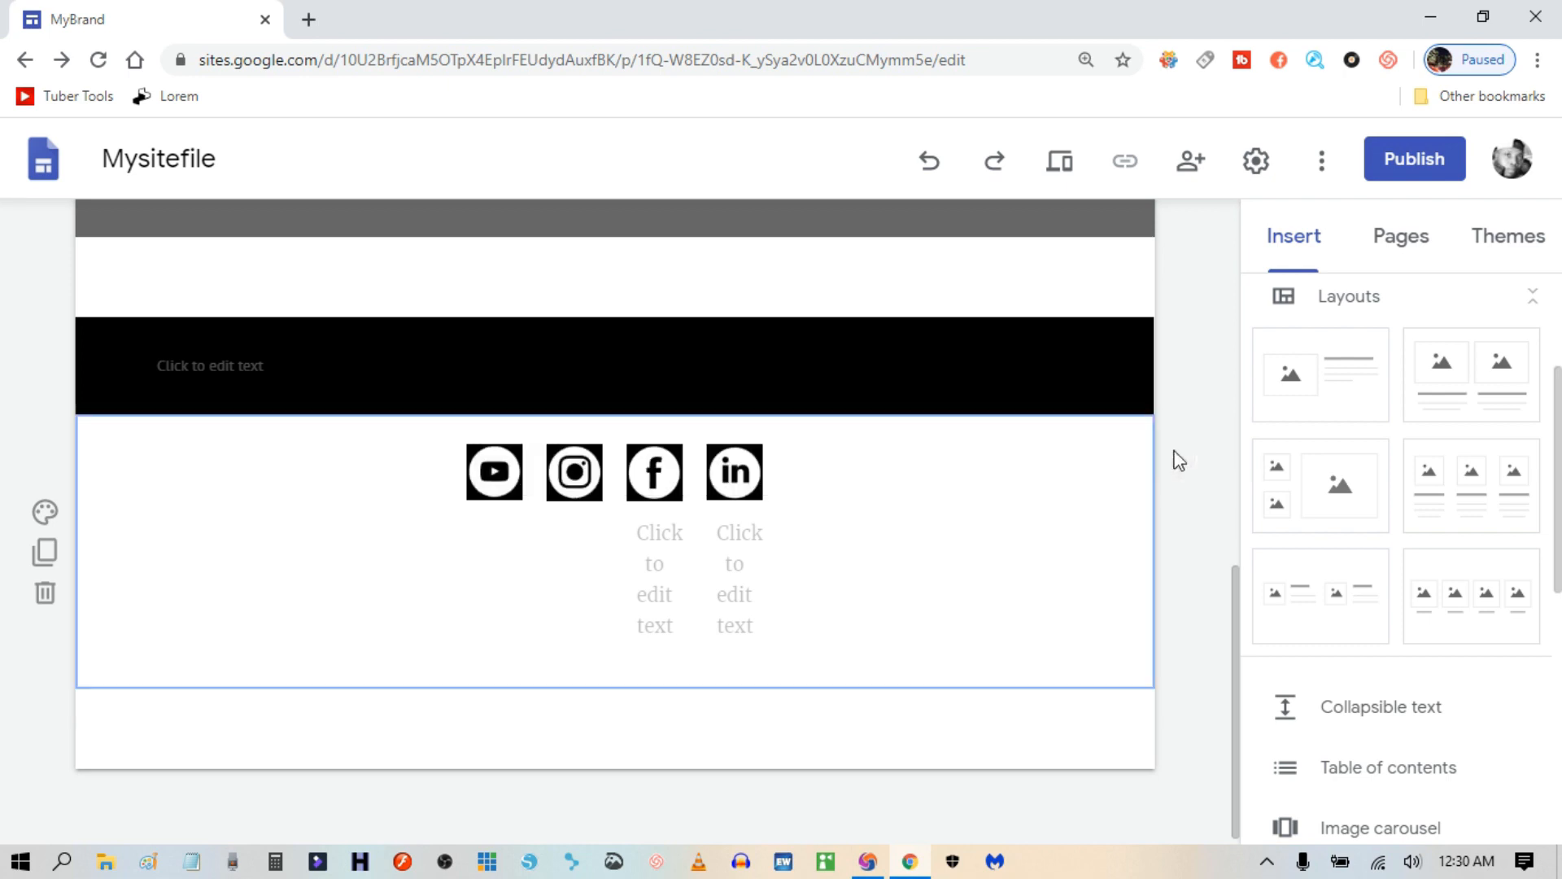
Delete the empty caption text boxes beneath the Facebook and LinkedIn icons.
{"action": "left_click", "coordinate": [676, 544]}
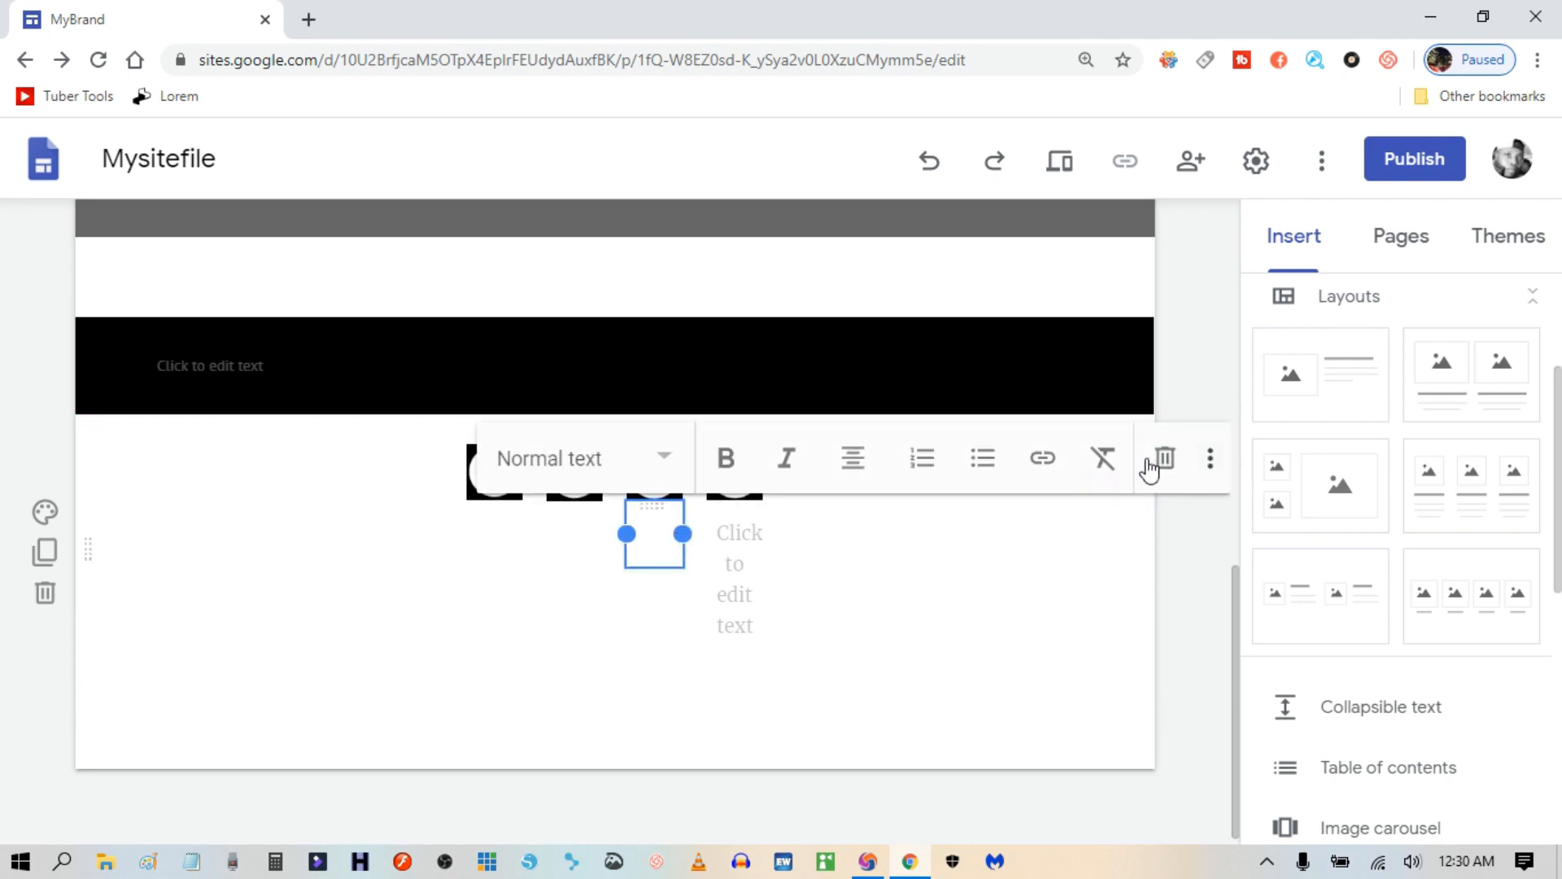
{"action": "left_click", "coordinate": [1169, 458]}
{"action": "left_click", "coordinate": [731, 525]}
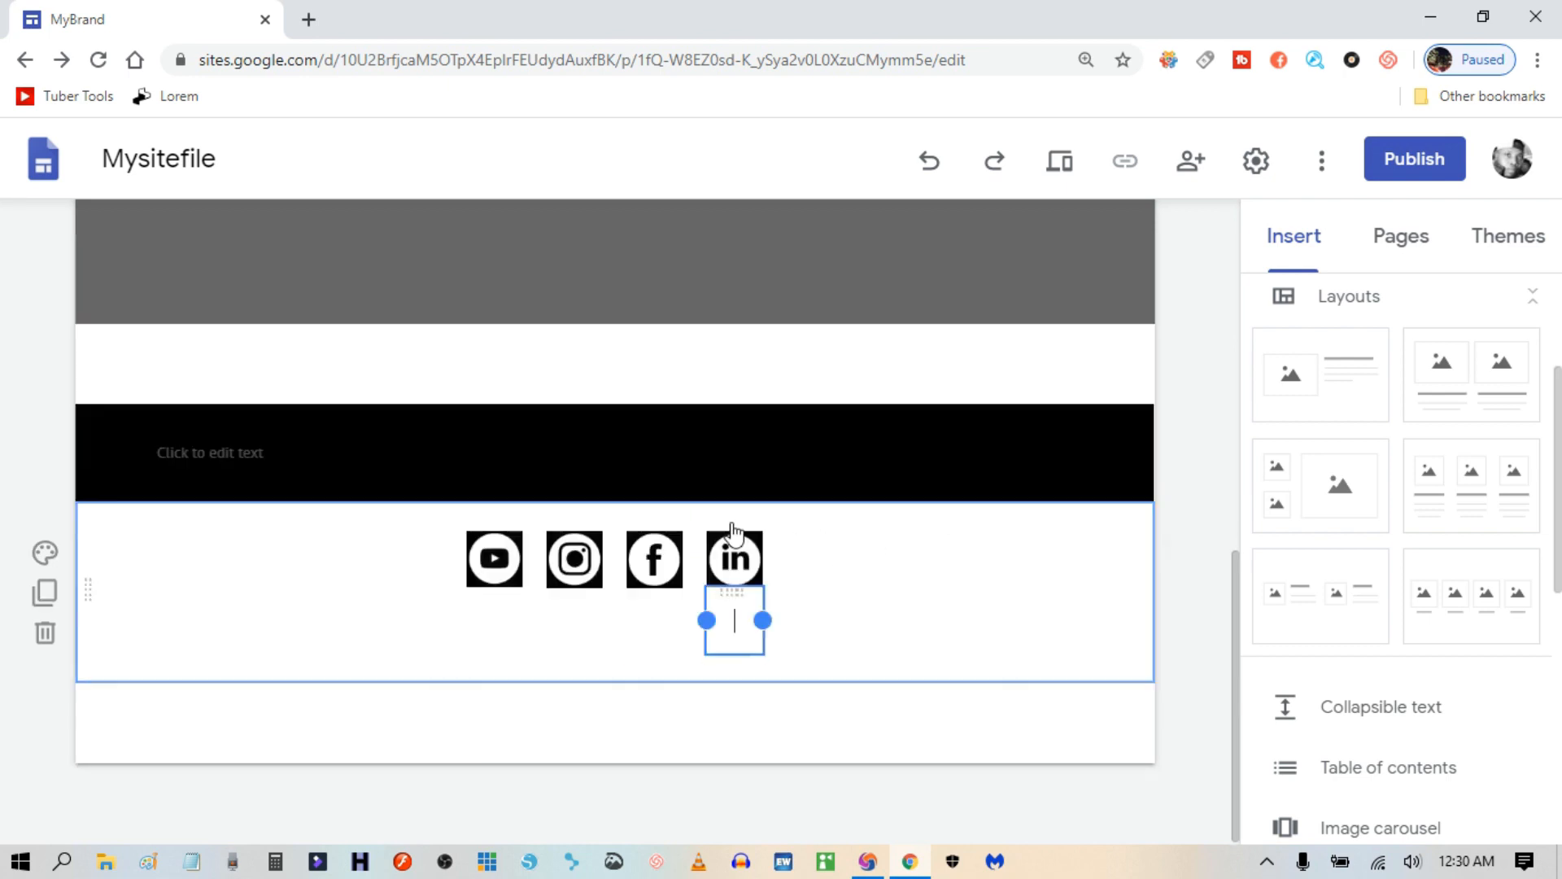
{"action": "left_click", "coordinate": [1023, 665]}
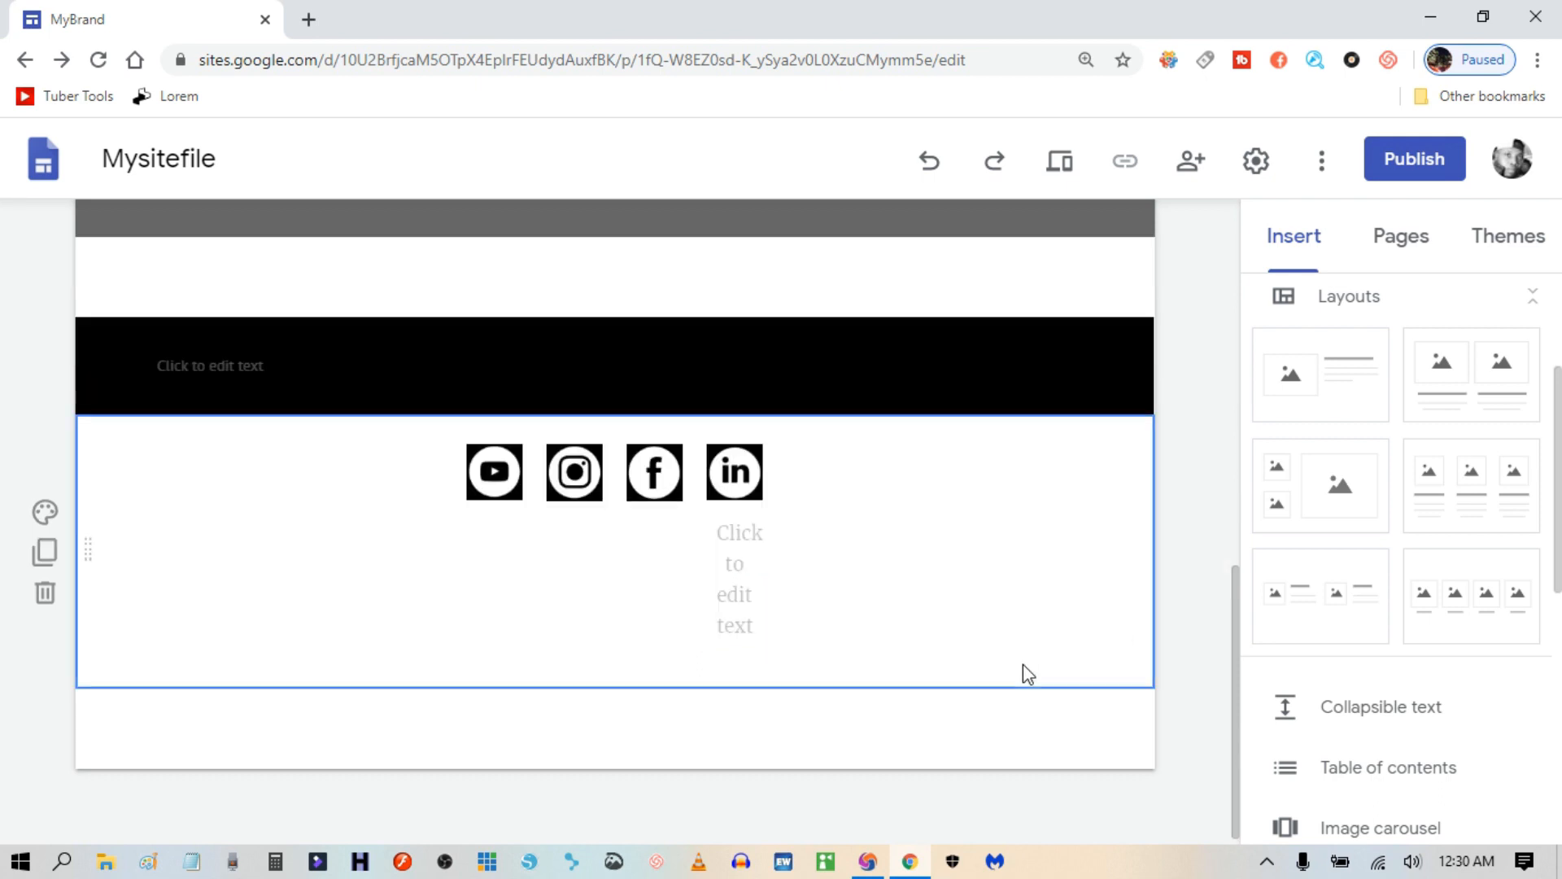
{"action": "left_click", "coordinate": [762, 488]}
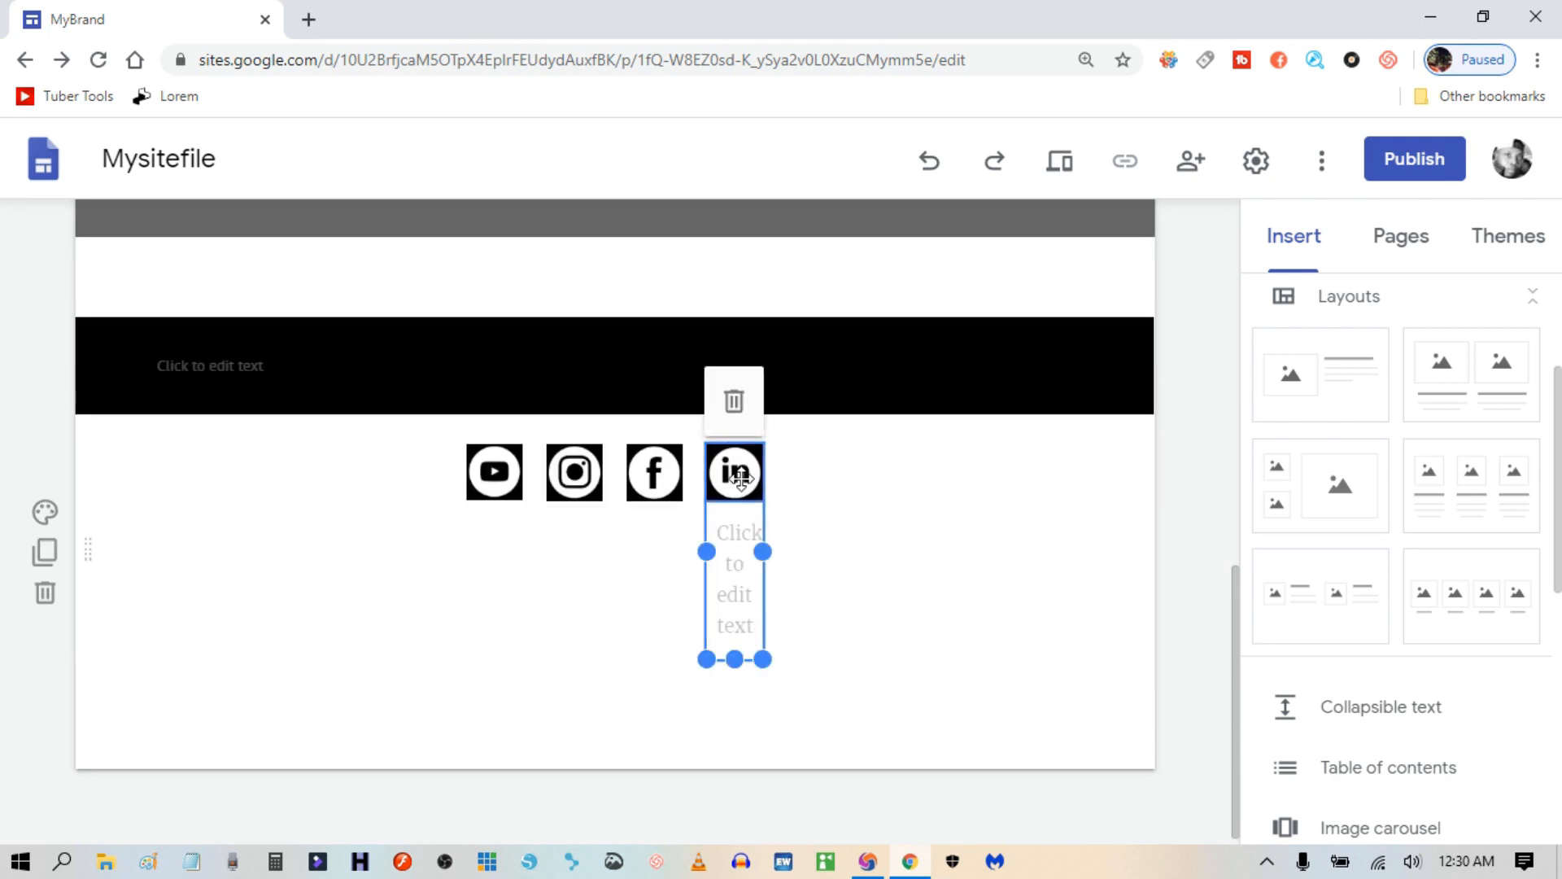
{"action": "left_click", "coordinate": [735, 552]}
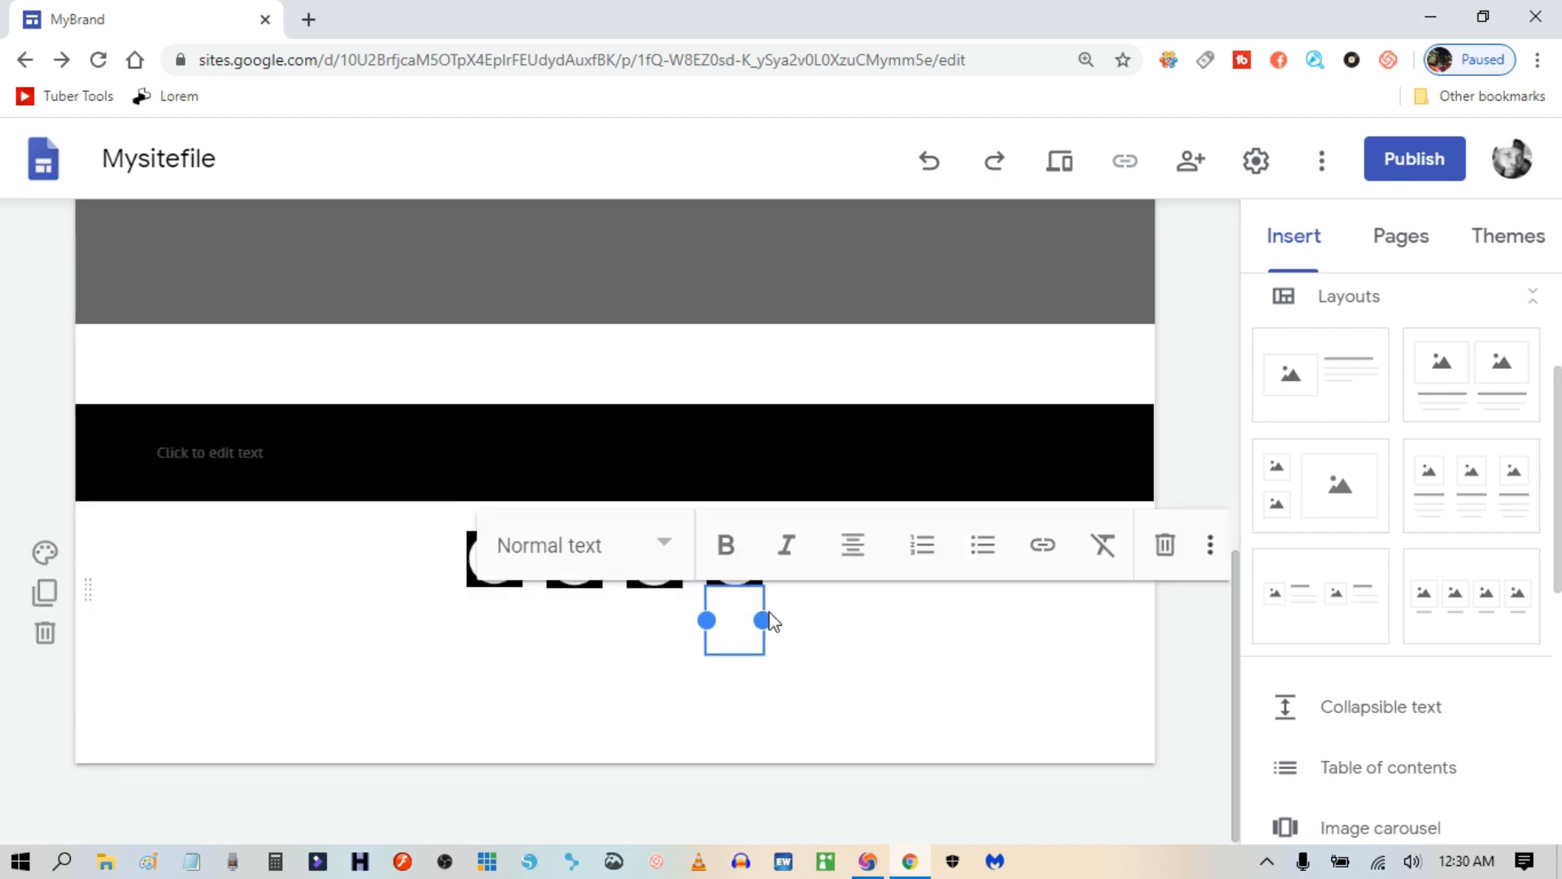
{"action": "left_click", "coordinate": [1165, 545]}
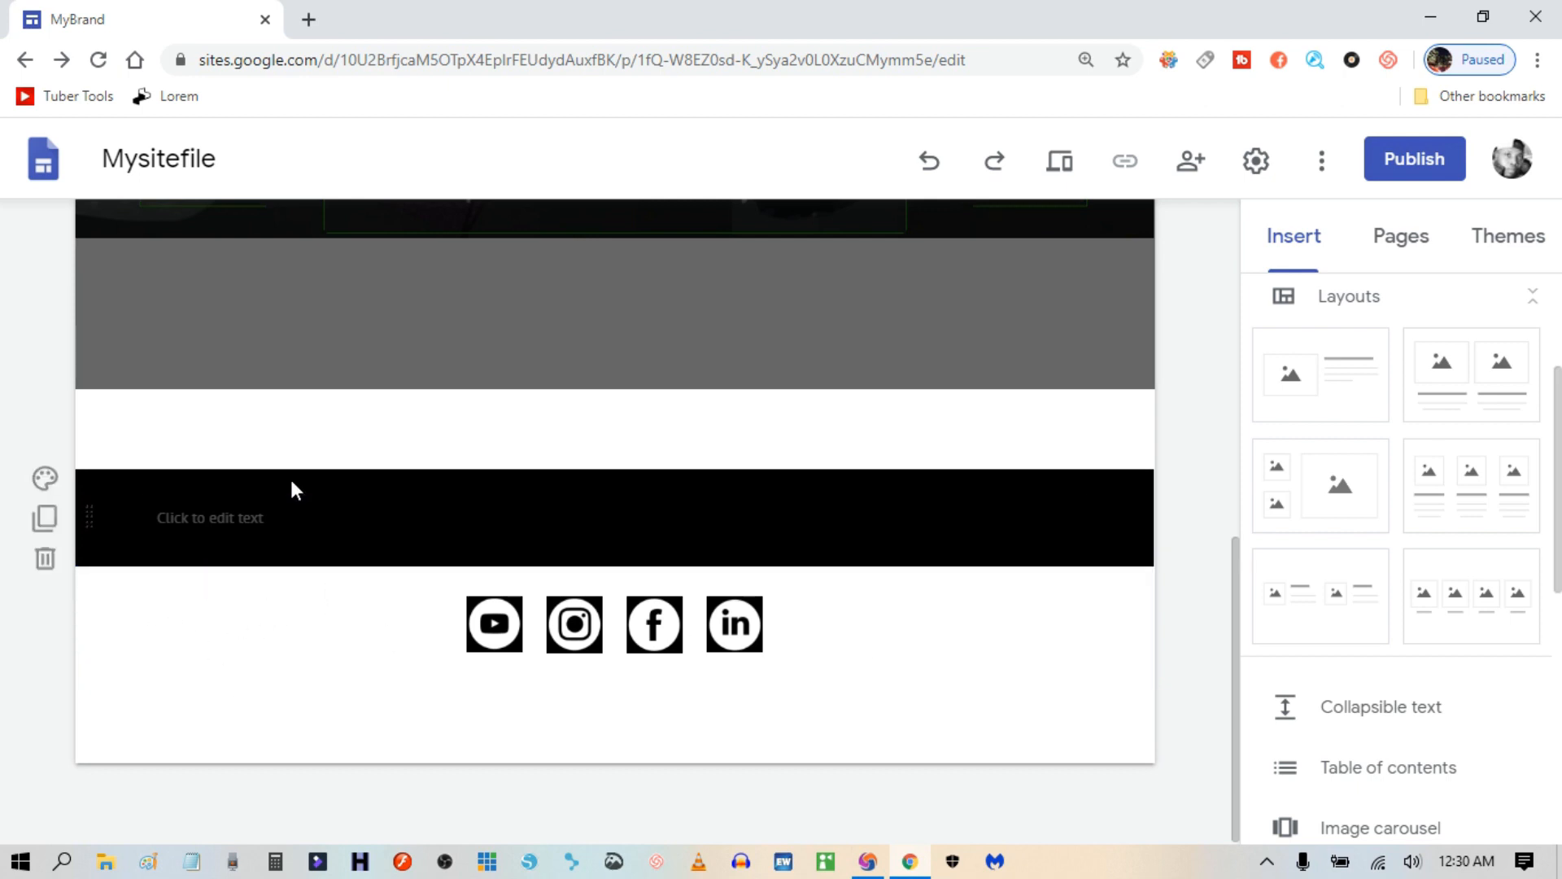
Set the background of the social icons section to Emphasis 2 and compare it with the rest of the page.
{"action": "left_click", "coordinate": [1492, 236]}
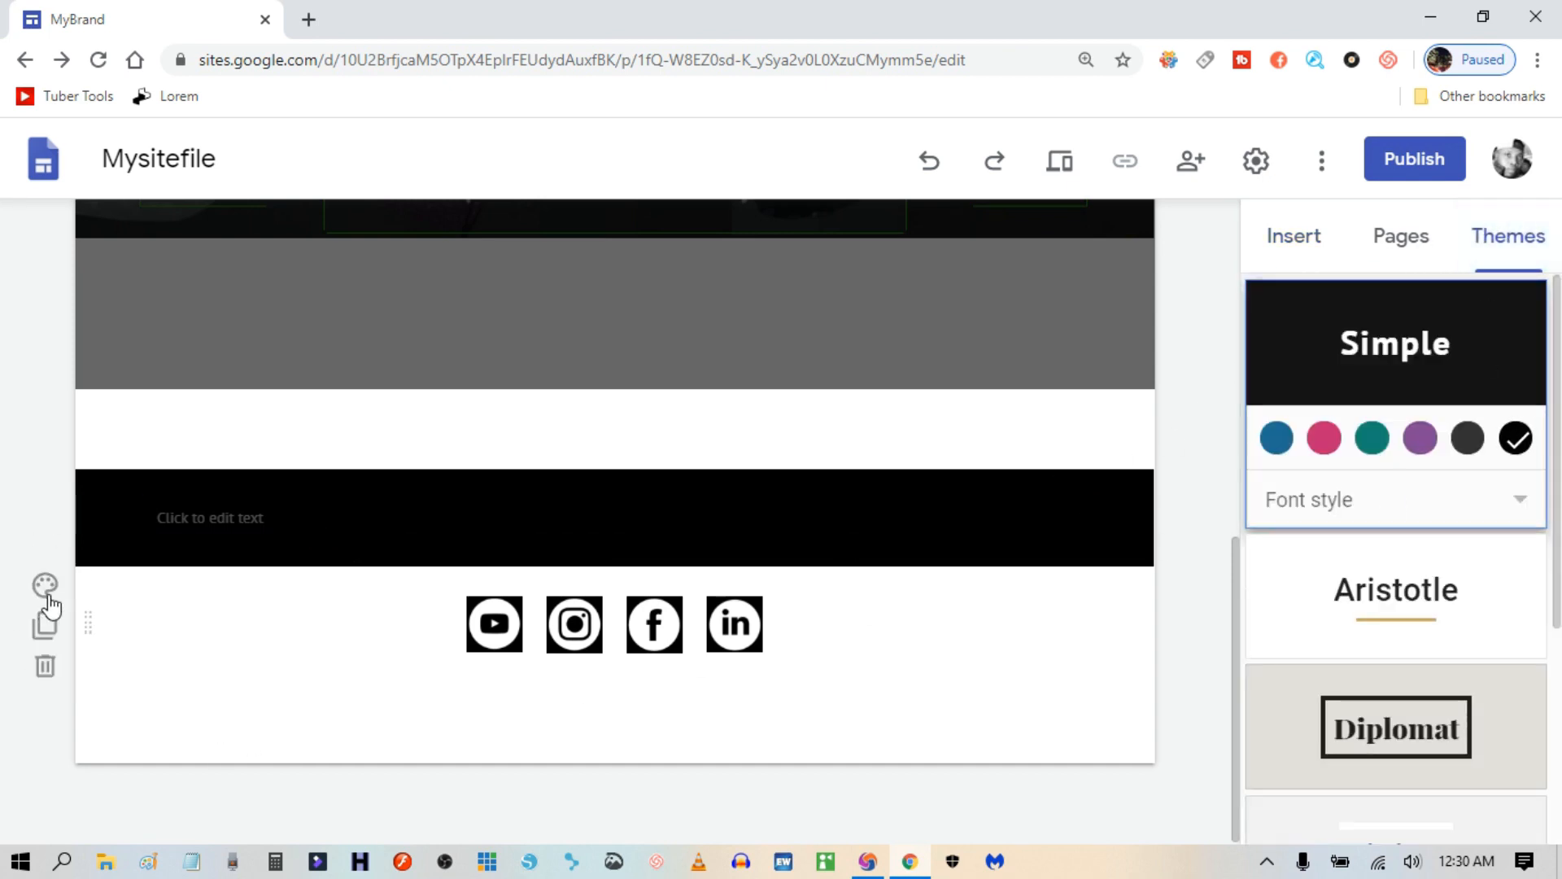
{"action": "left_click", "coordinate": [44, 585]}
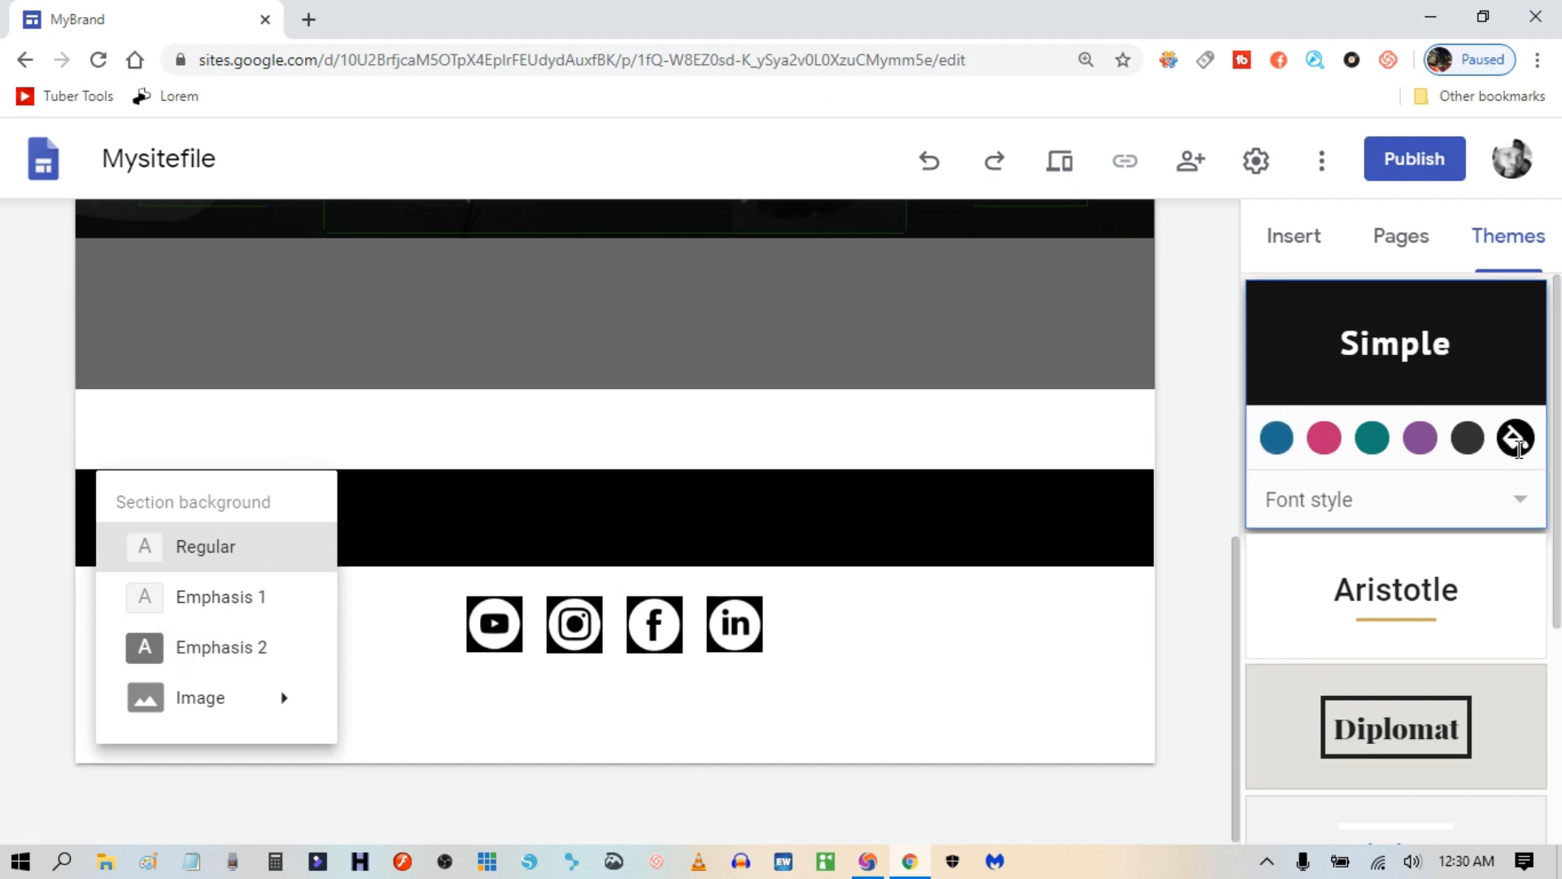
{"action": "left_click", "coordinate": [183, 649]}
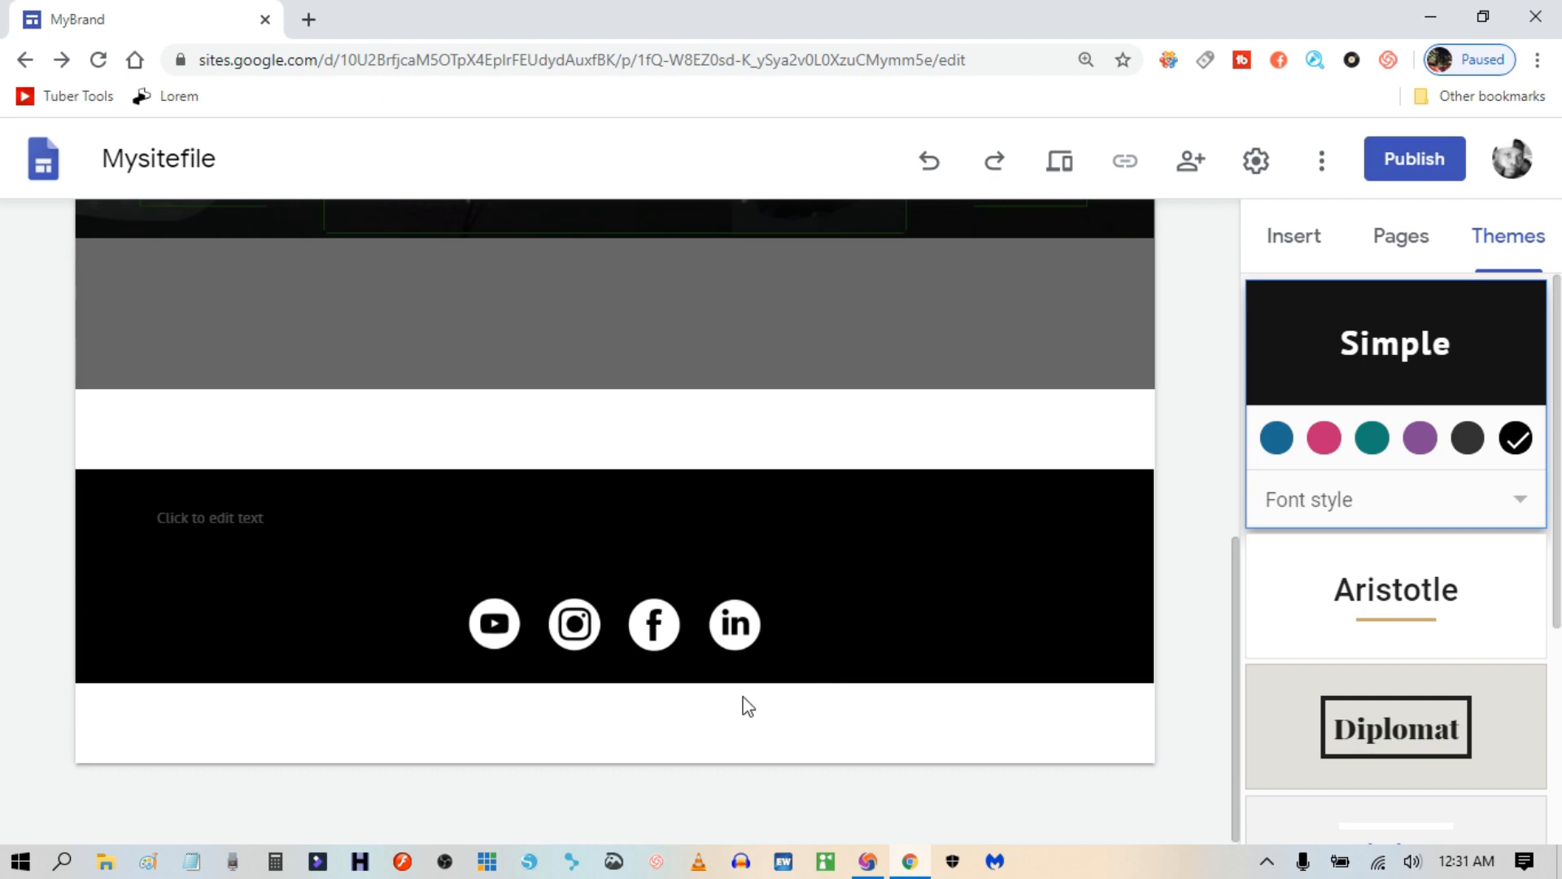
{"action": "scroll", "coordinate": [711, 669], "scroll_direction": "up", "scroll_amount": 15}
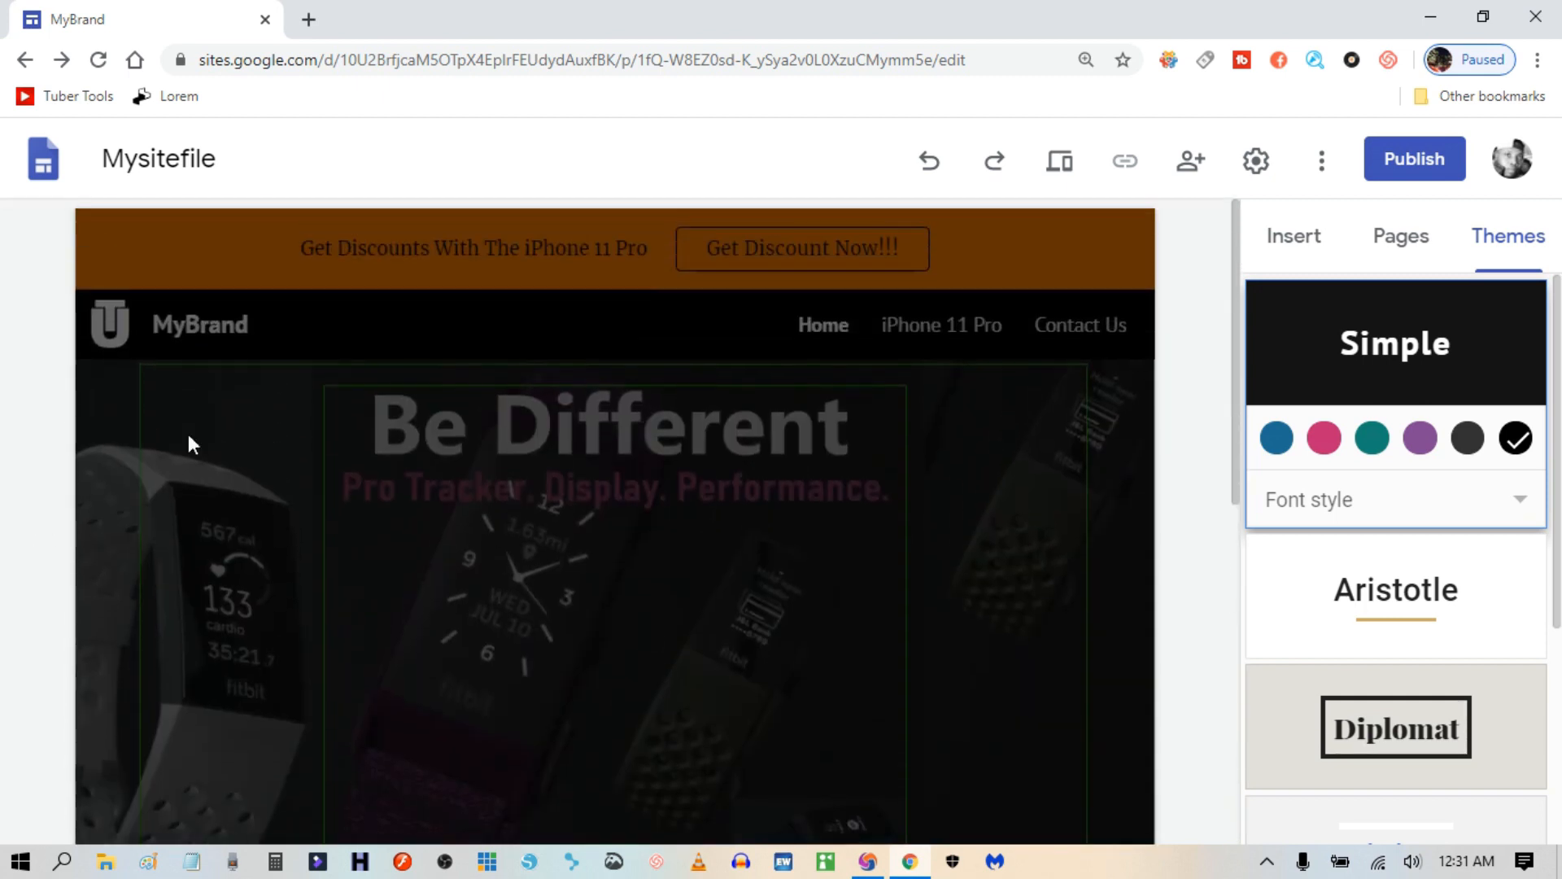
{"action": "scroll", "coordinate": [578, 504], "scroll_direction": "down", "scroll_amount": 15}
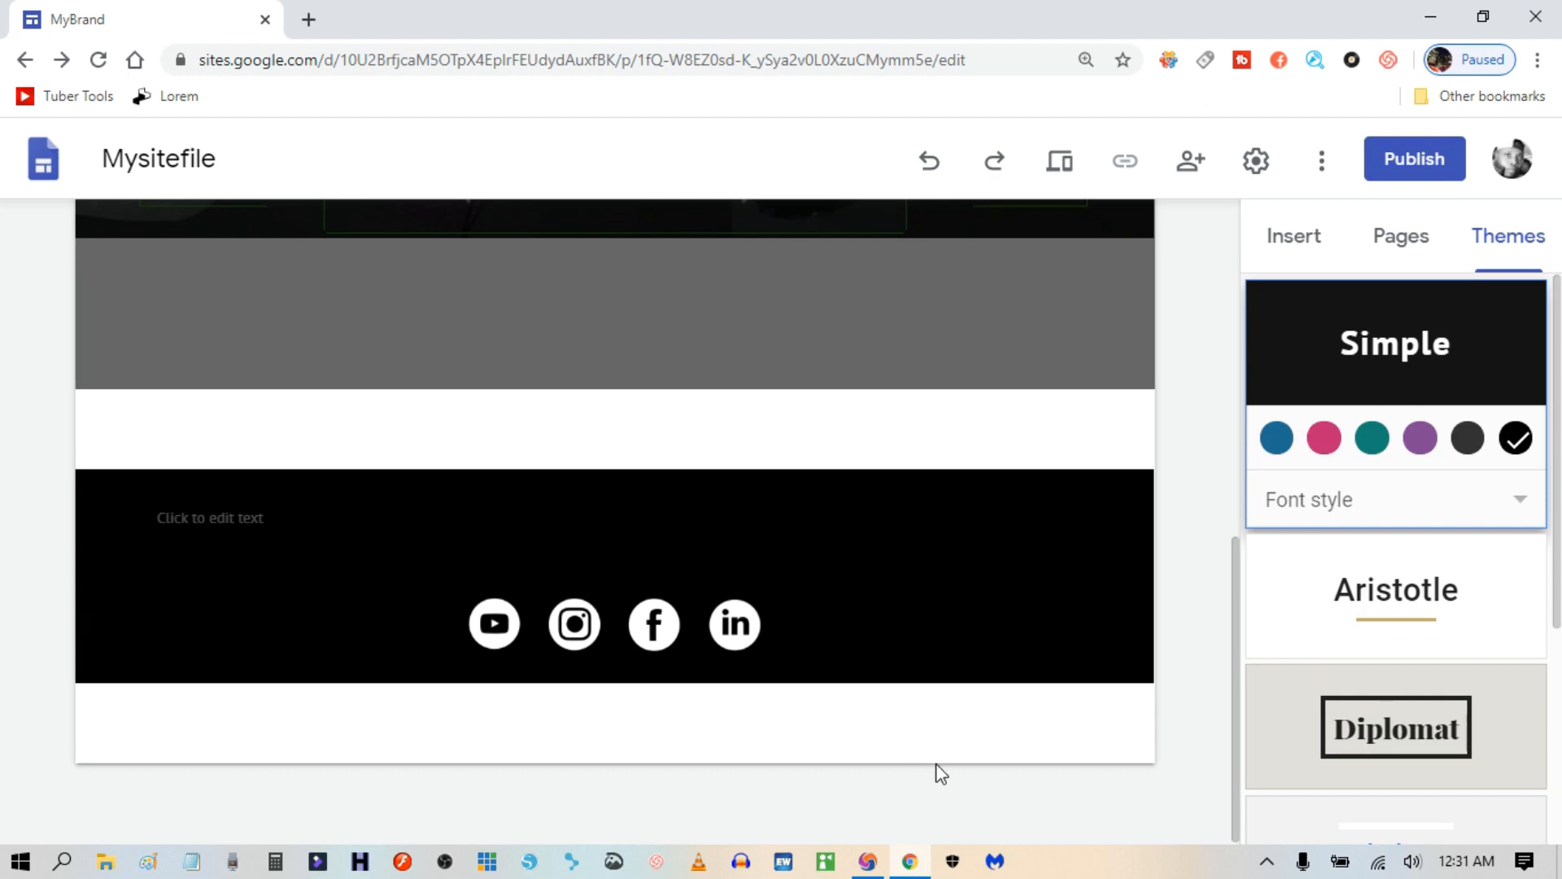
Delete the empty text section above the social icons in the footer.
{"action": "mouse_move", "coordinate": [538, 493]}
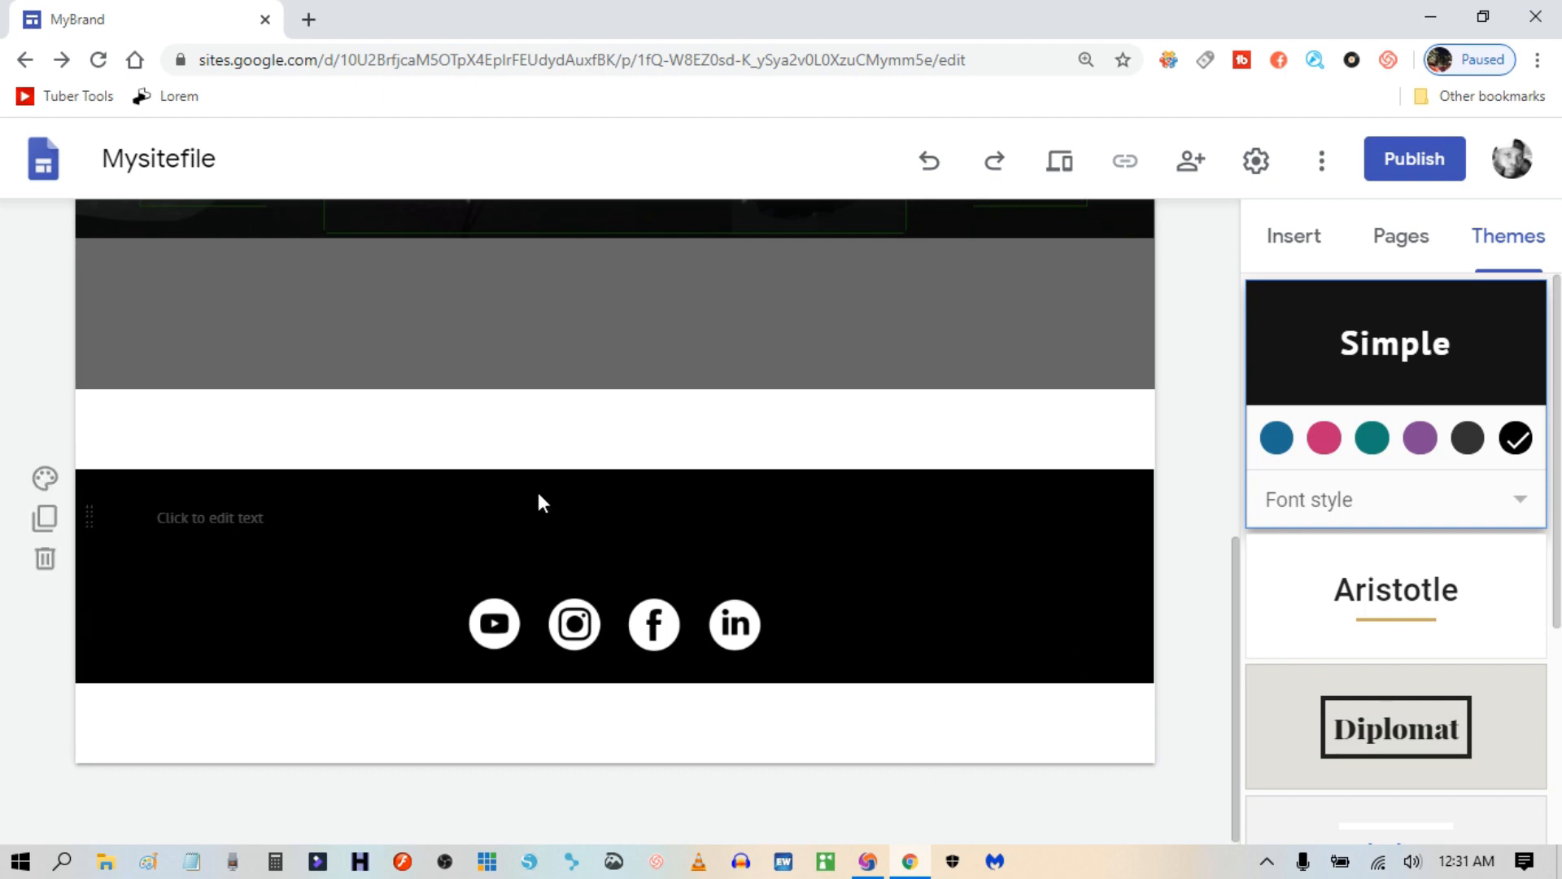
{"action": "left_click", "coordinate": [270, 501]}
{"action": "left_click", "coordinate": [235, 455]}
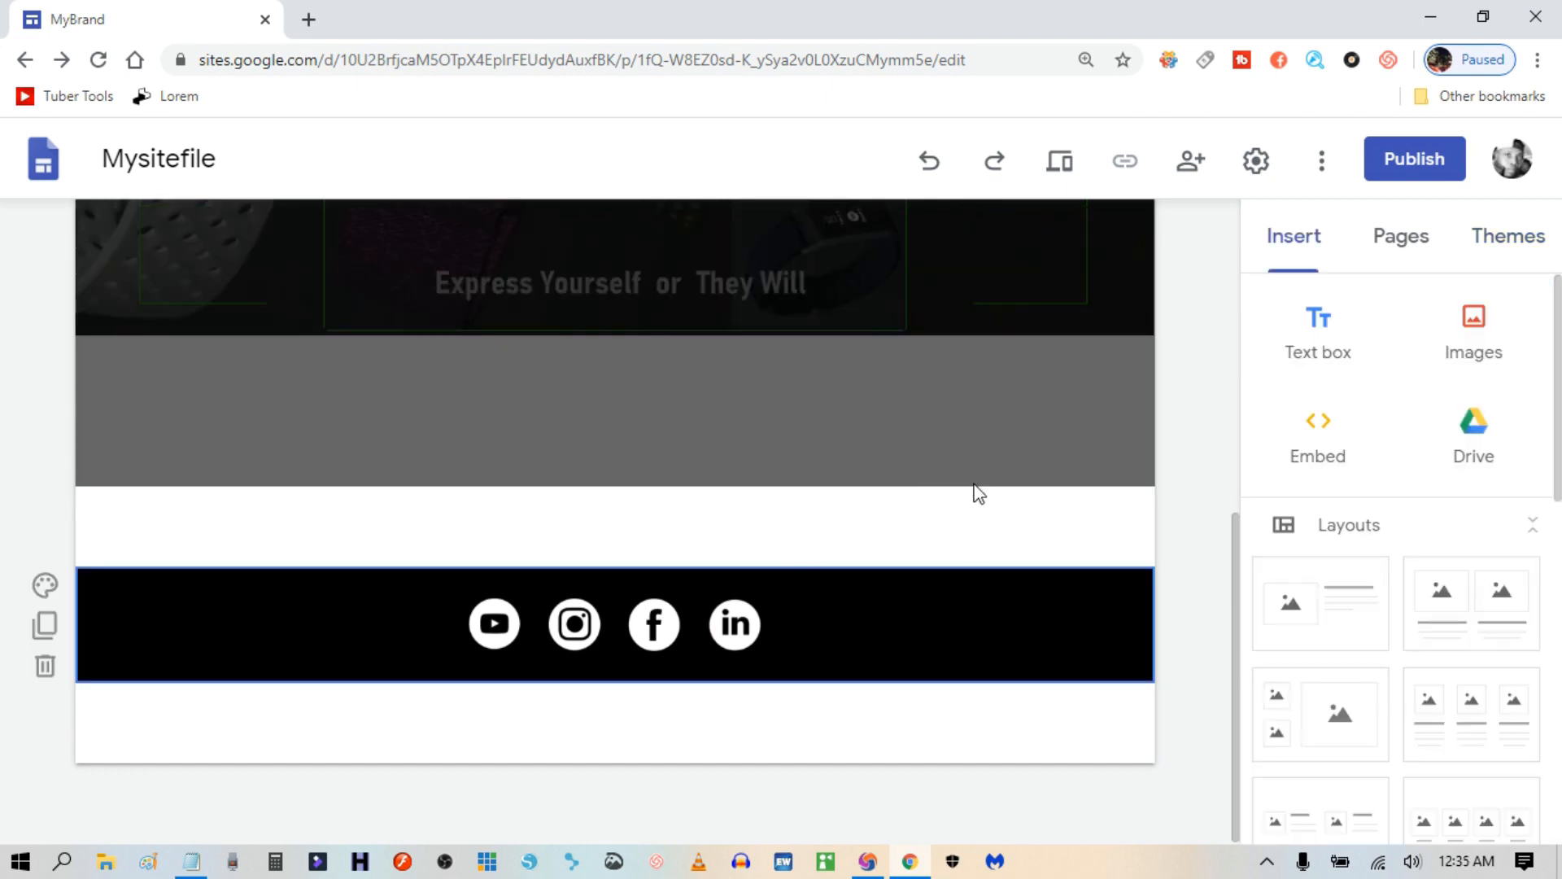
Preview the page at phone size, check the hero image and social icons, and return to editing.
{"action": "scroll", "coordinate": [1039, 745], "scroll_direction": "up", "scroll_amount": 1}
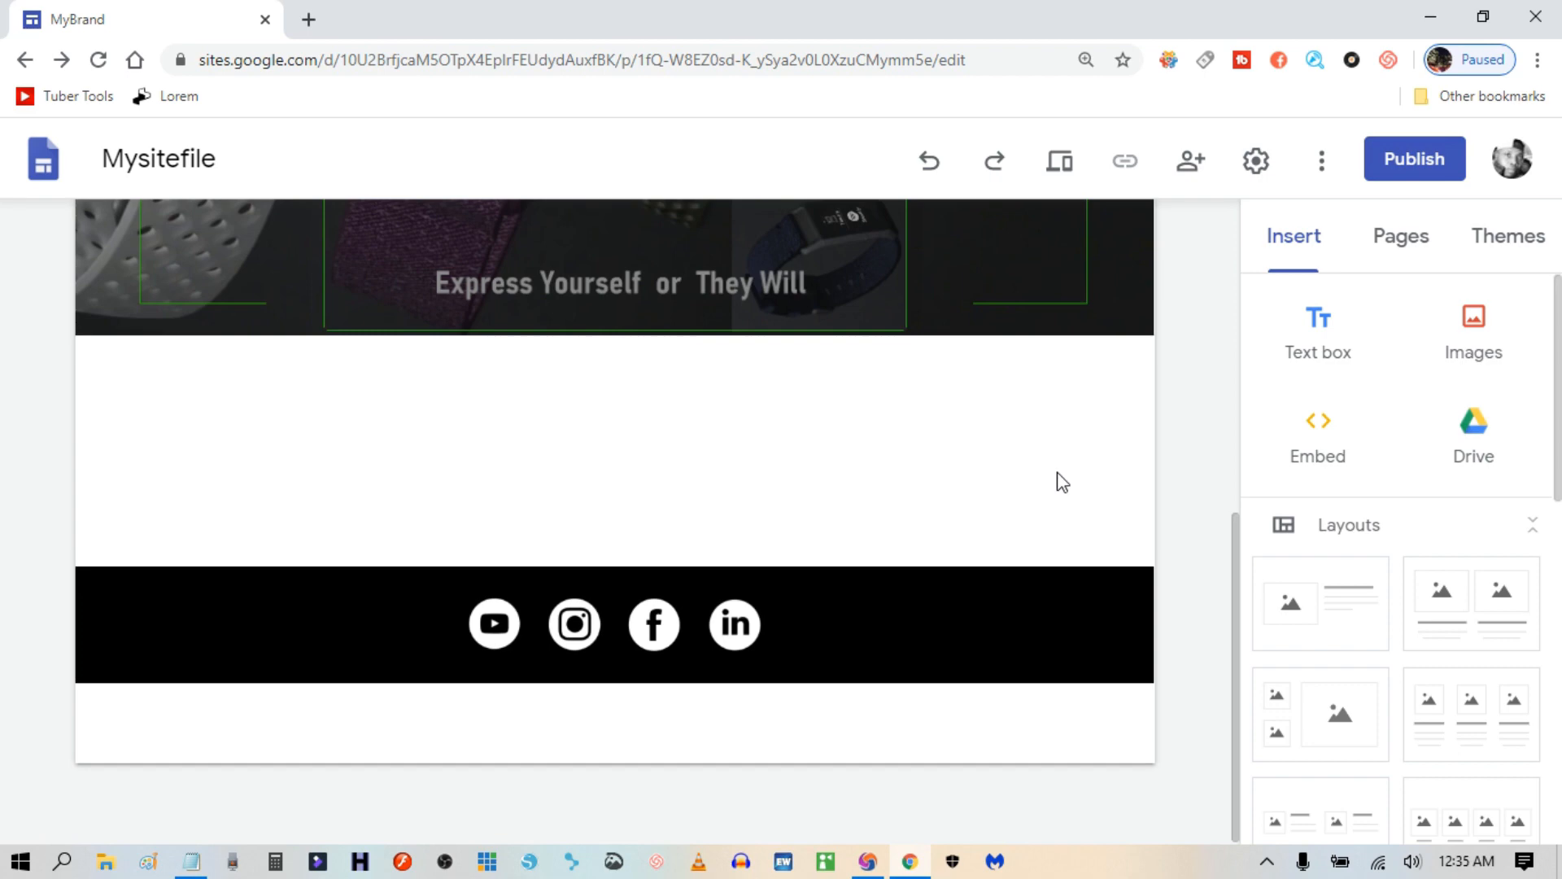
{"action": "scroll", "coordinate": [1063, 483], "scroll_direction": "up", "scroll_amount": 1}
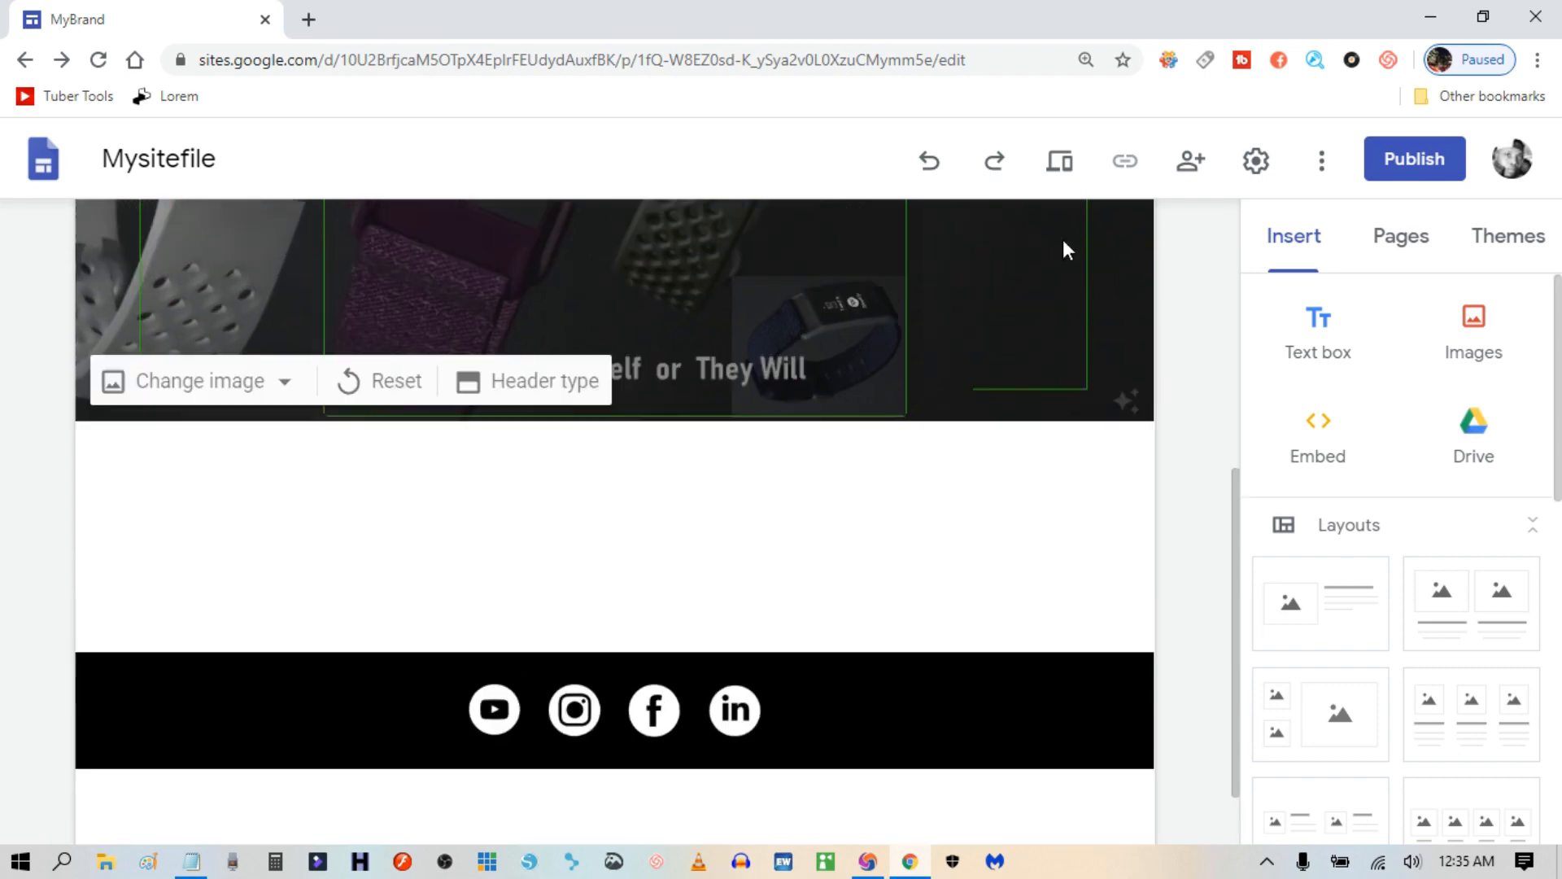
{"action": "left_click", "coordinate": [1061, 161]}
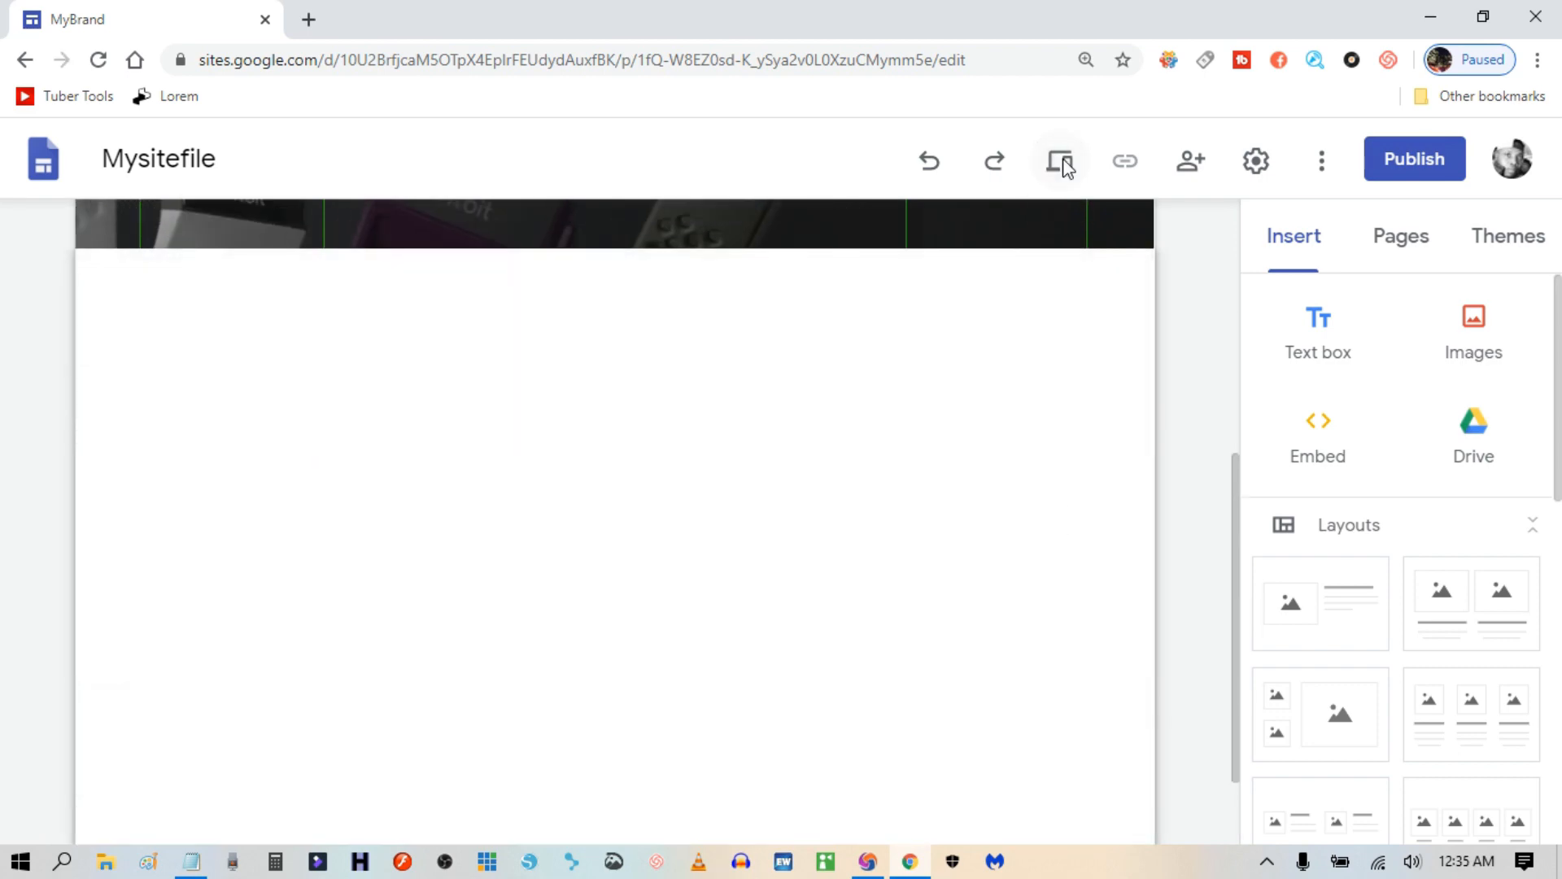
{"action": "scroll", "coordinate": [846, 557], "scroll_direction": "down", "scroll_amount": 1}
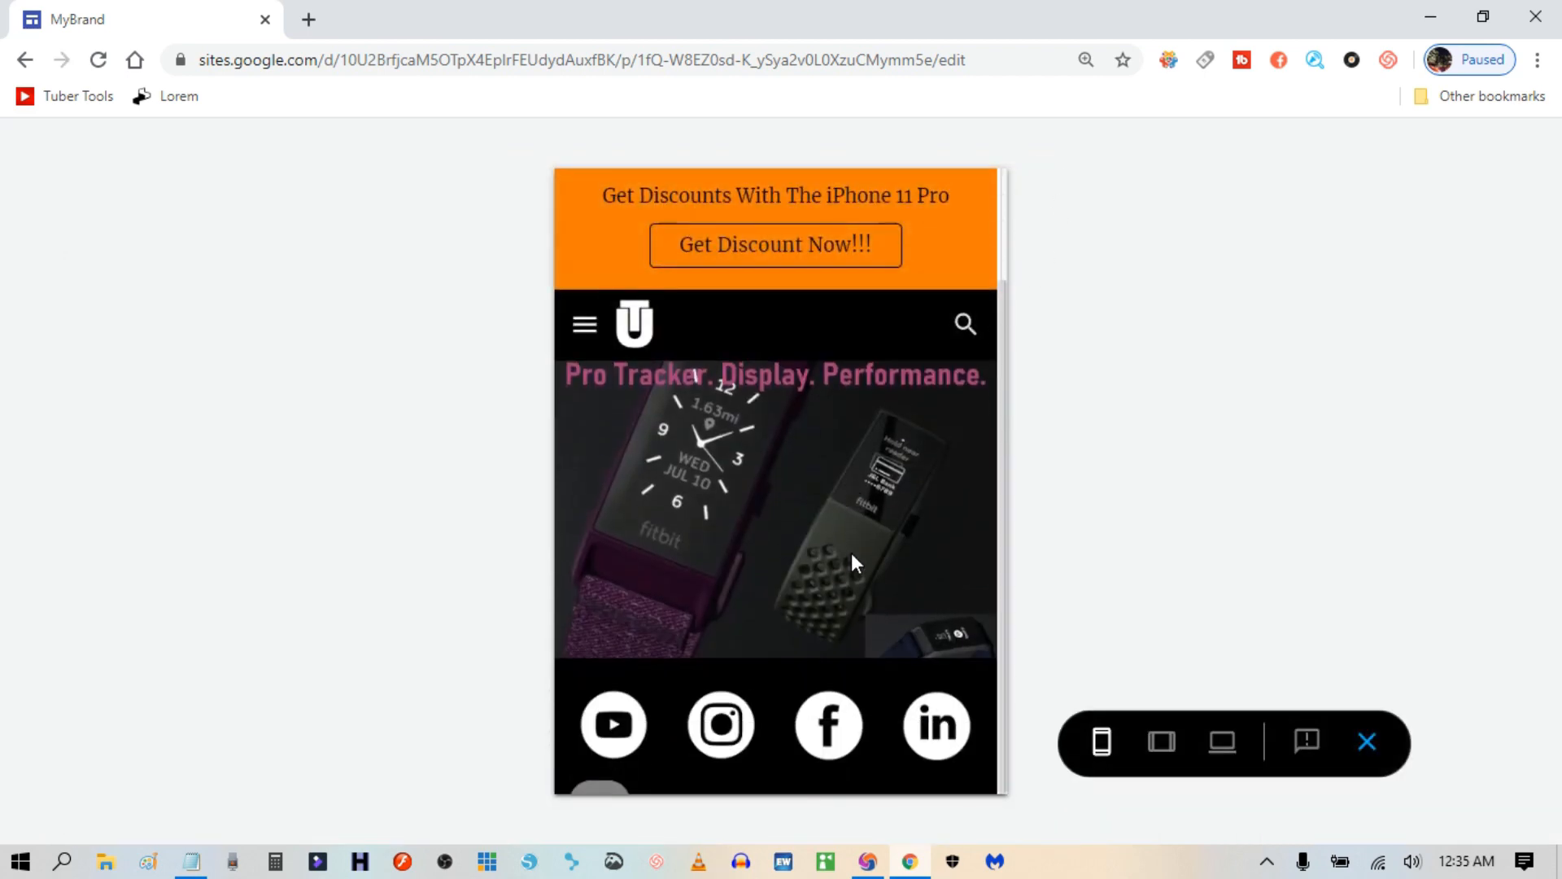
{"action": "scroll", "coordinate": [892, 726], "scroll_direction": "up", "scroll_amount": 1}
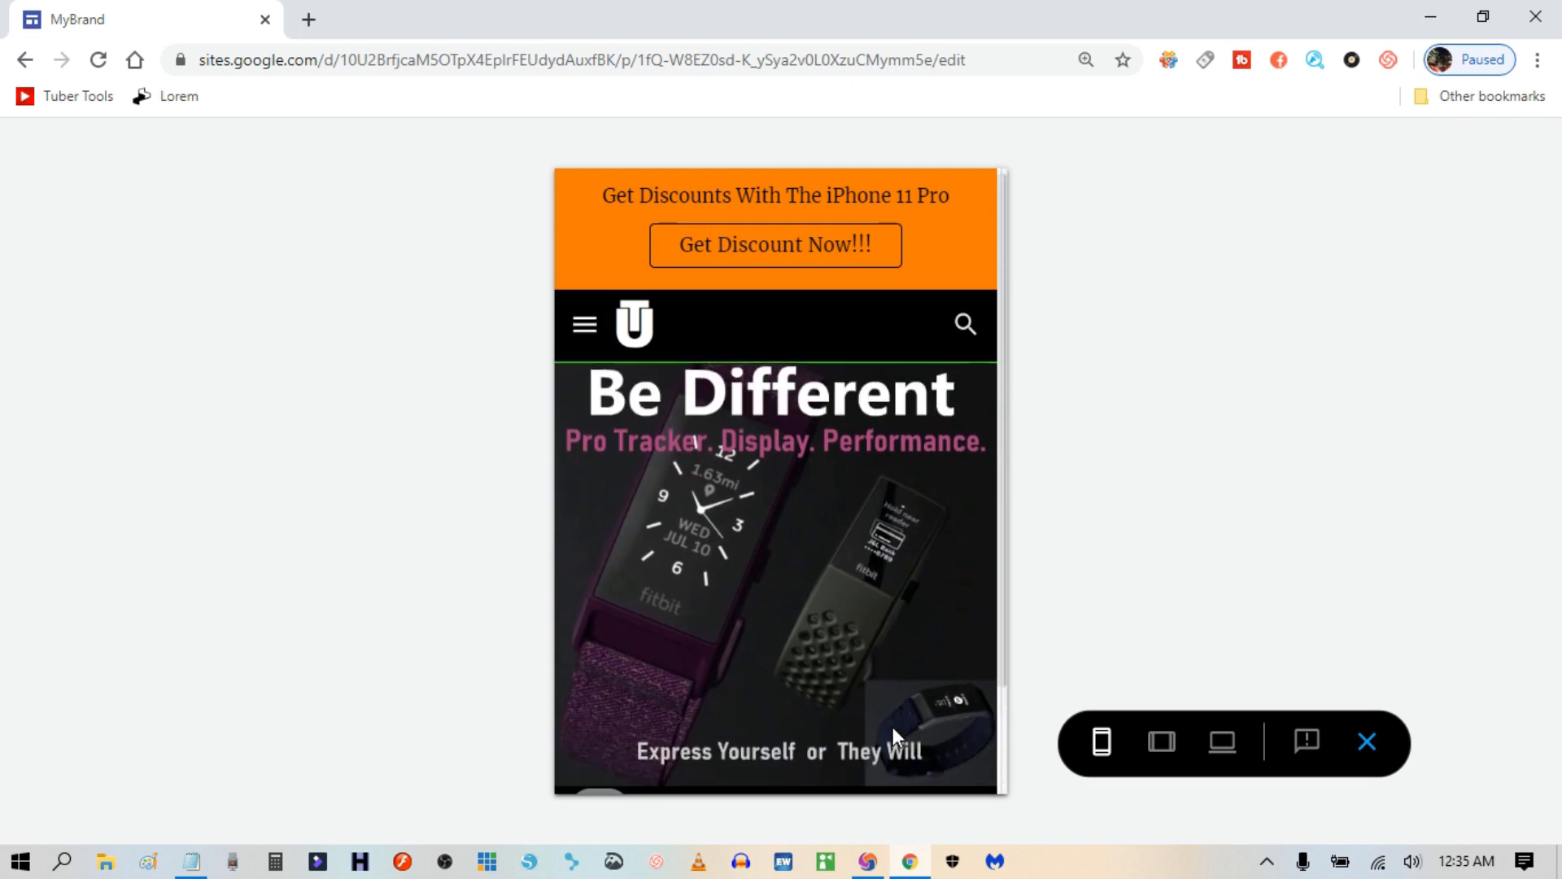
{"action": "scroll", "coordinate": [892, 726], "scroll_direction": "down", "scroll_amount": 1}
{"action": "scroll", "coordinate": [916, 721], "scroll_direction": "up", "scroll_amount": 1}
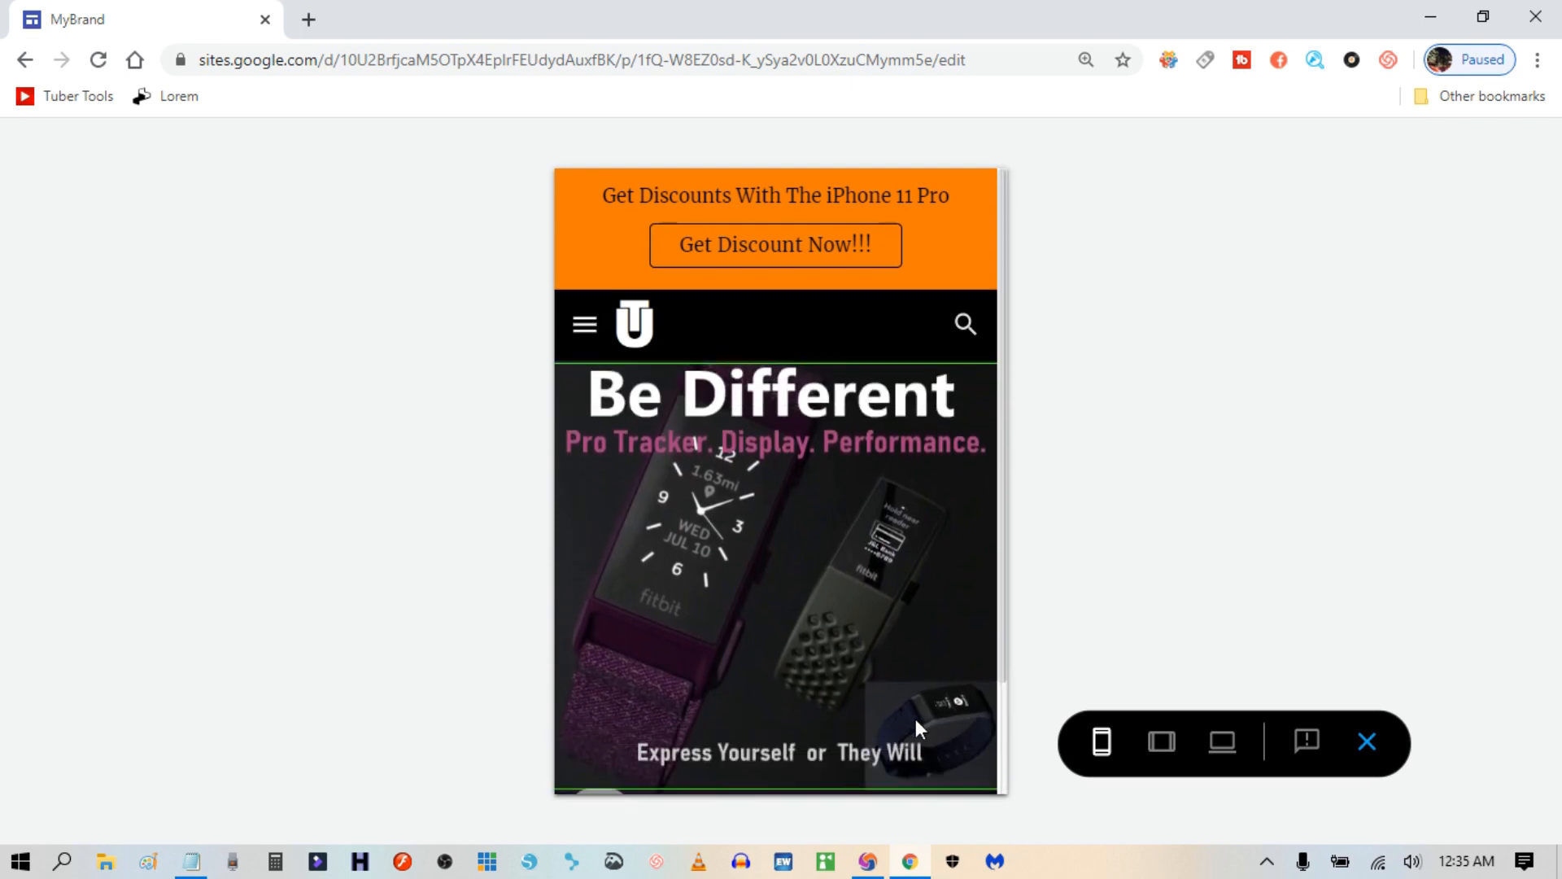
{"action": "left_click", "coordinate": [1367, 741]}
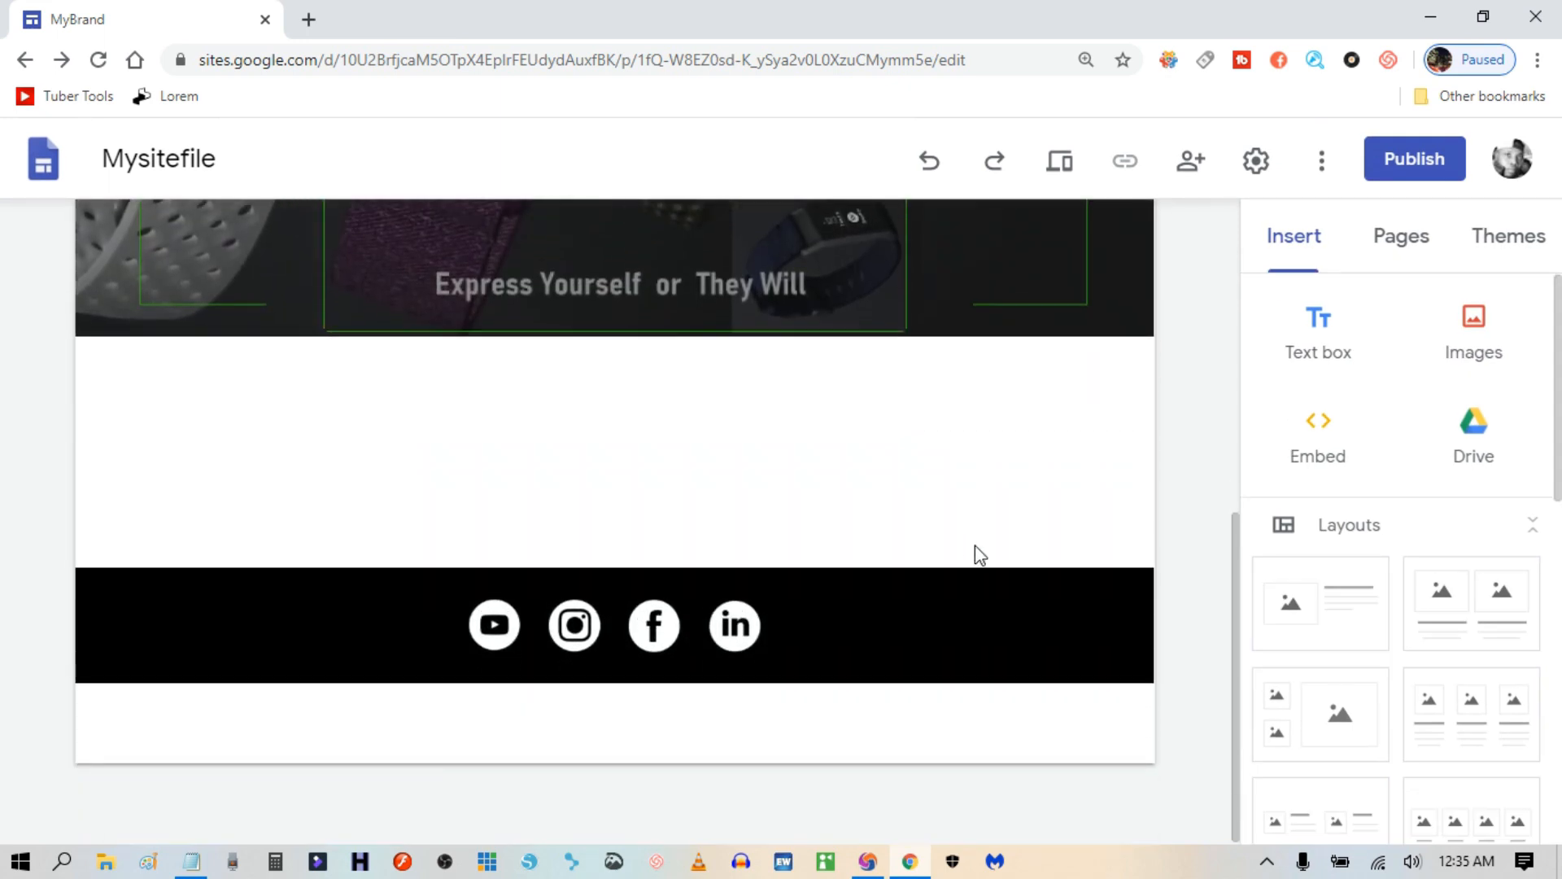
Open the footer for editing and duplicate its social icons section.
{"action": "mouse_move", "coordinate": [876, 622]}
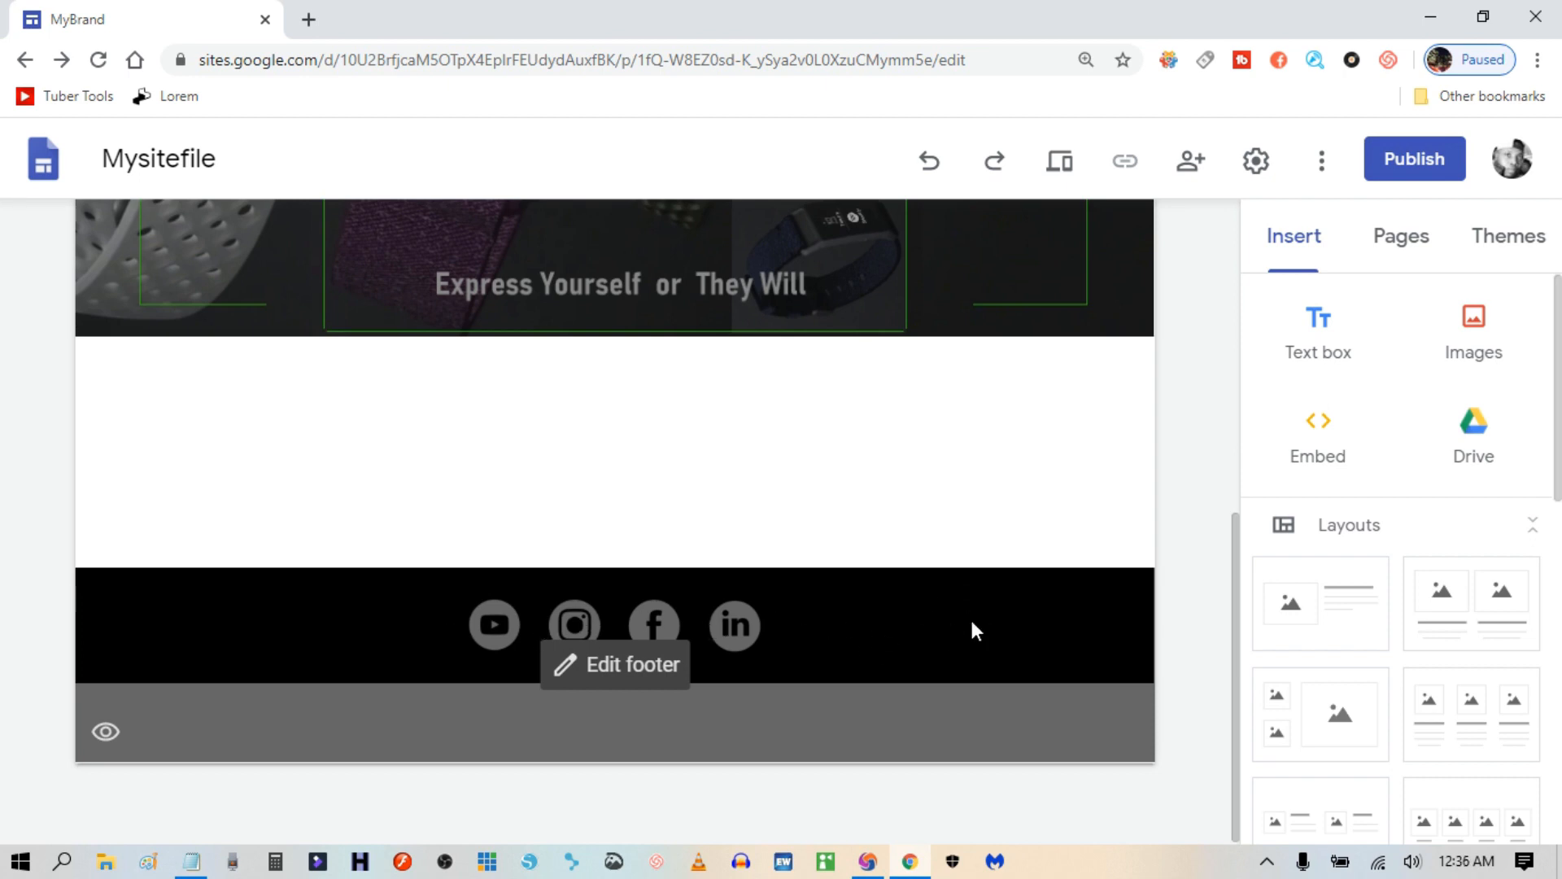
{"action": "left_click", "coordinate": [909, 632]}
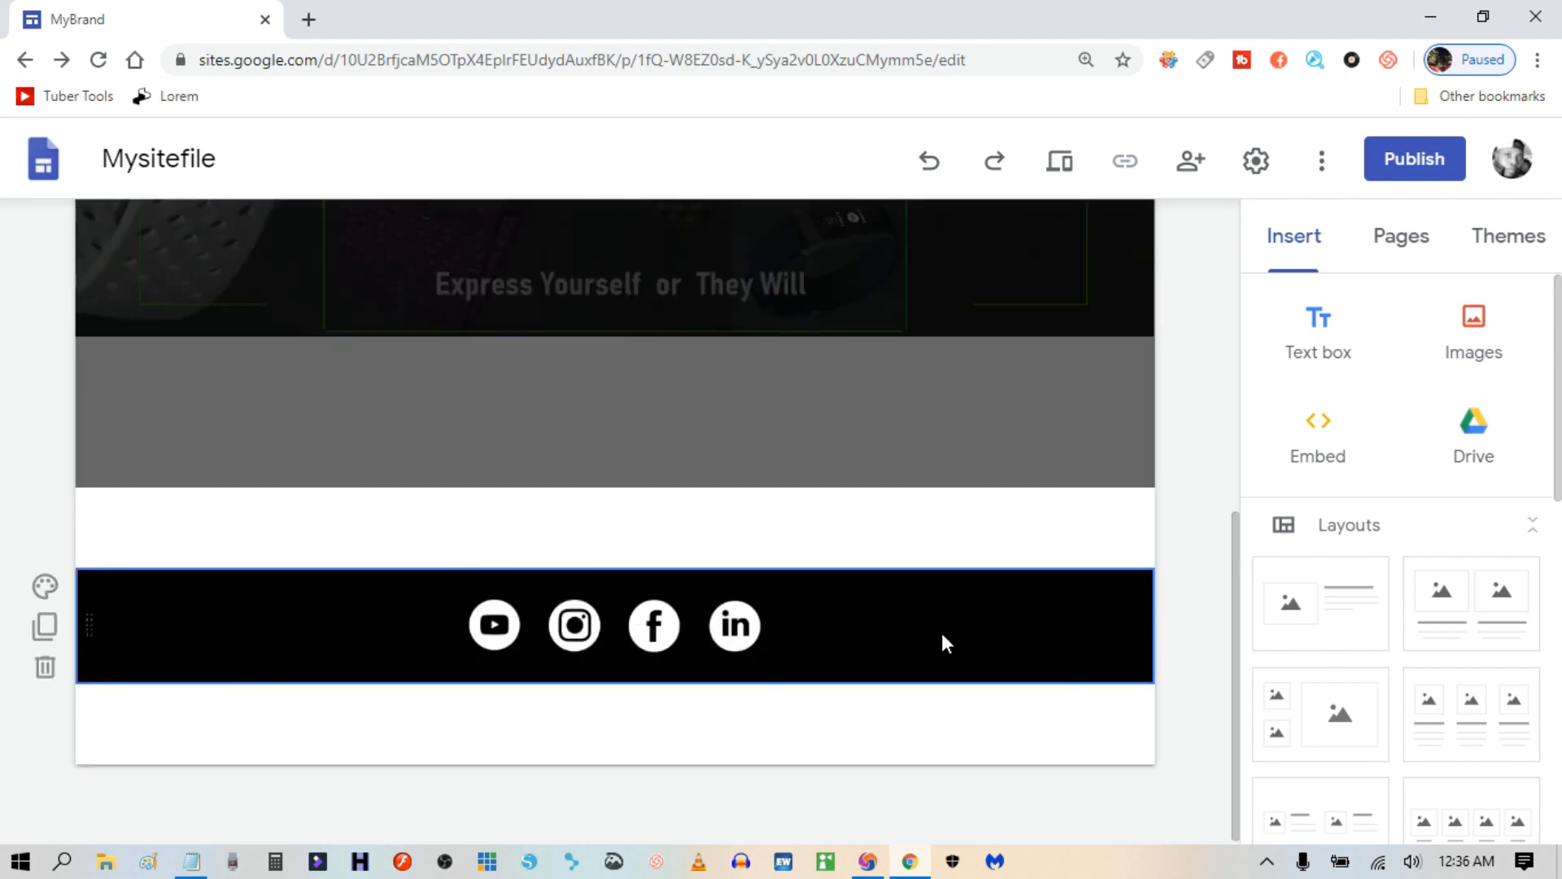
{"action": "left_click", "coordinate": [44, 628]}
{"action": "left_click", "coordinate": [45, 626]}
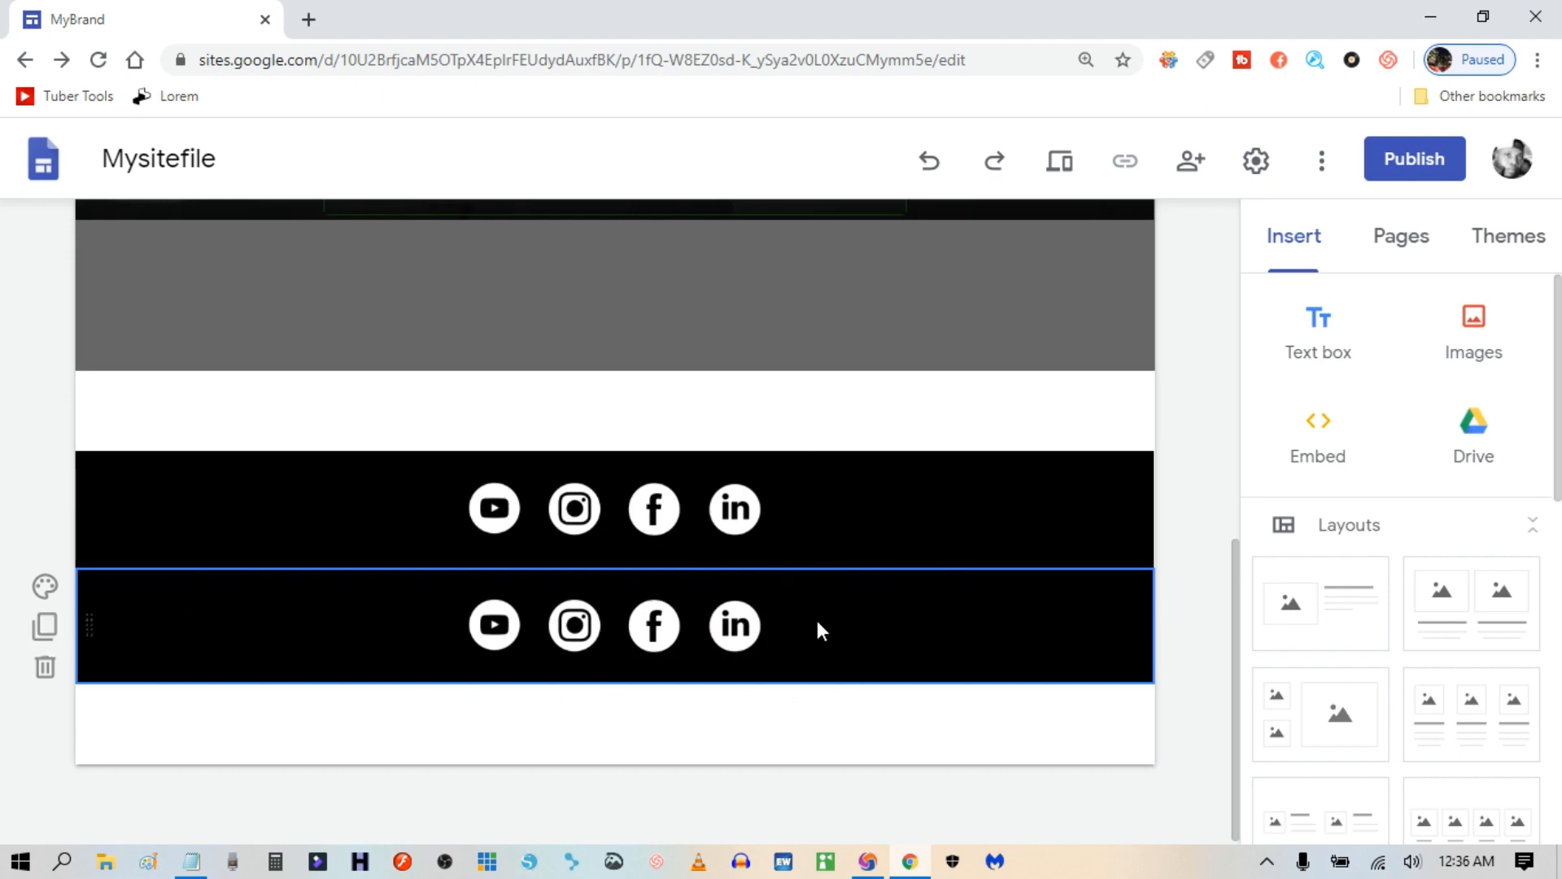
Insert a text box in the footer below the icon rows and set its text style to Heading.
{"action": "left_click", "coordinate": [978, 498]}
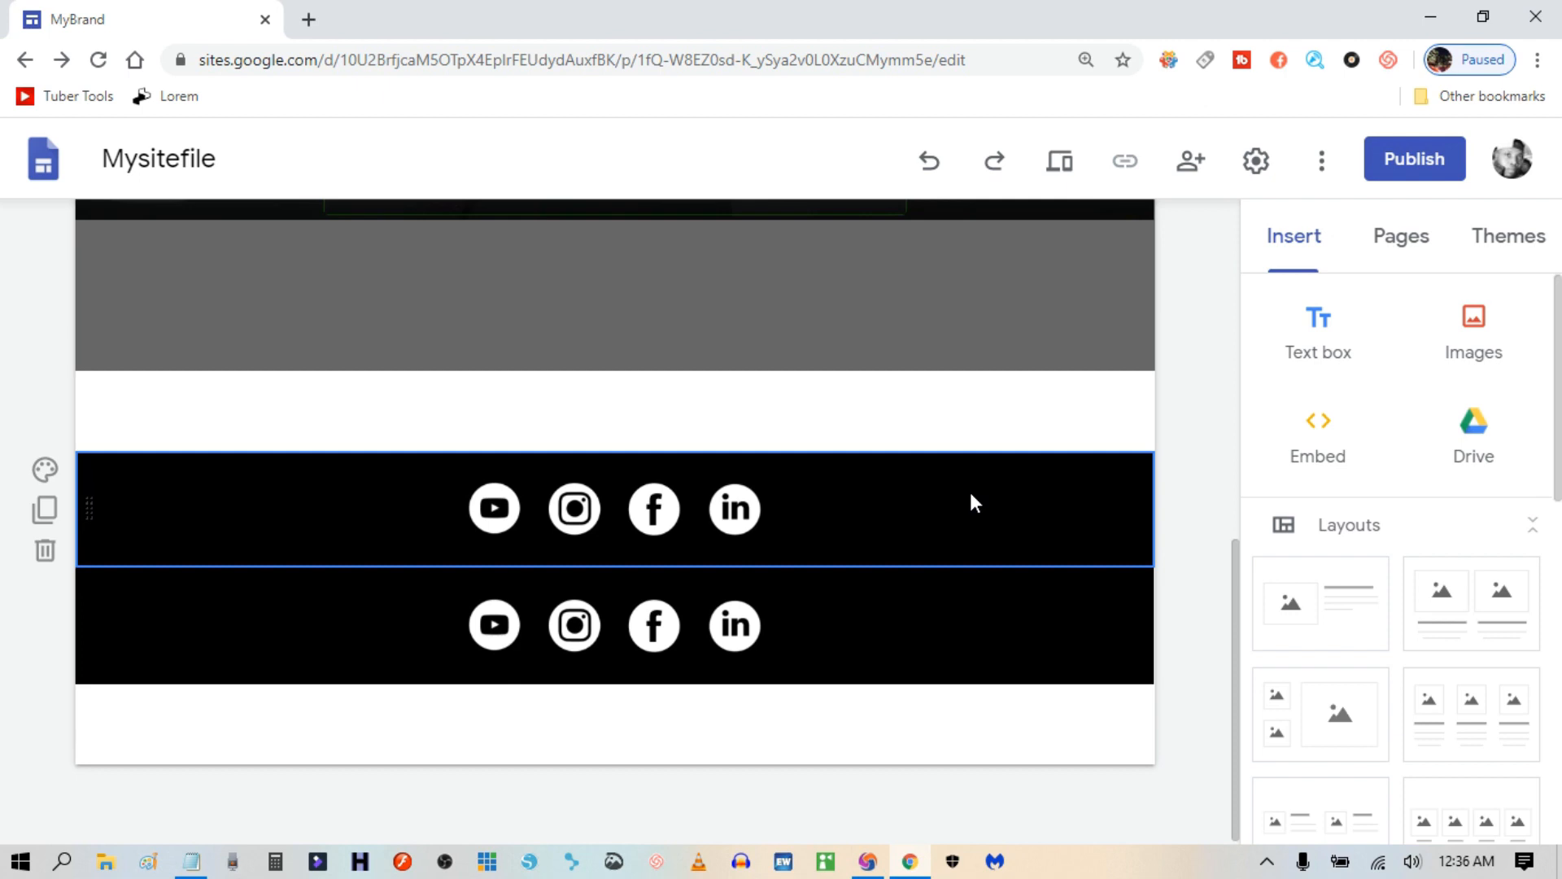
{"action": "left_click", "coordinate": [1297, 239]}
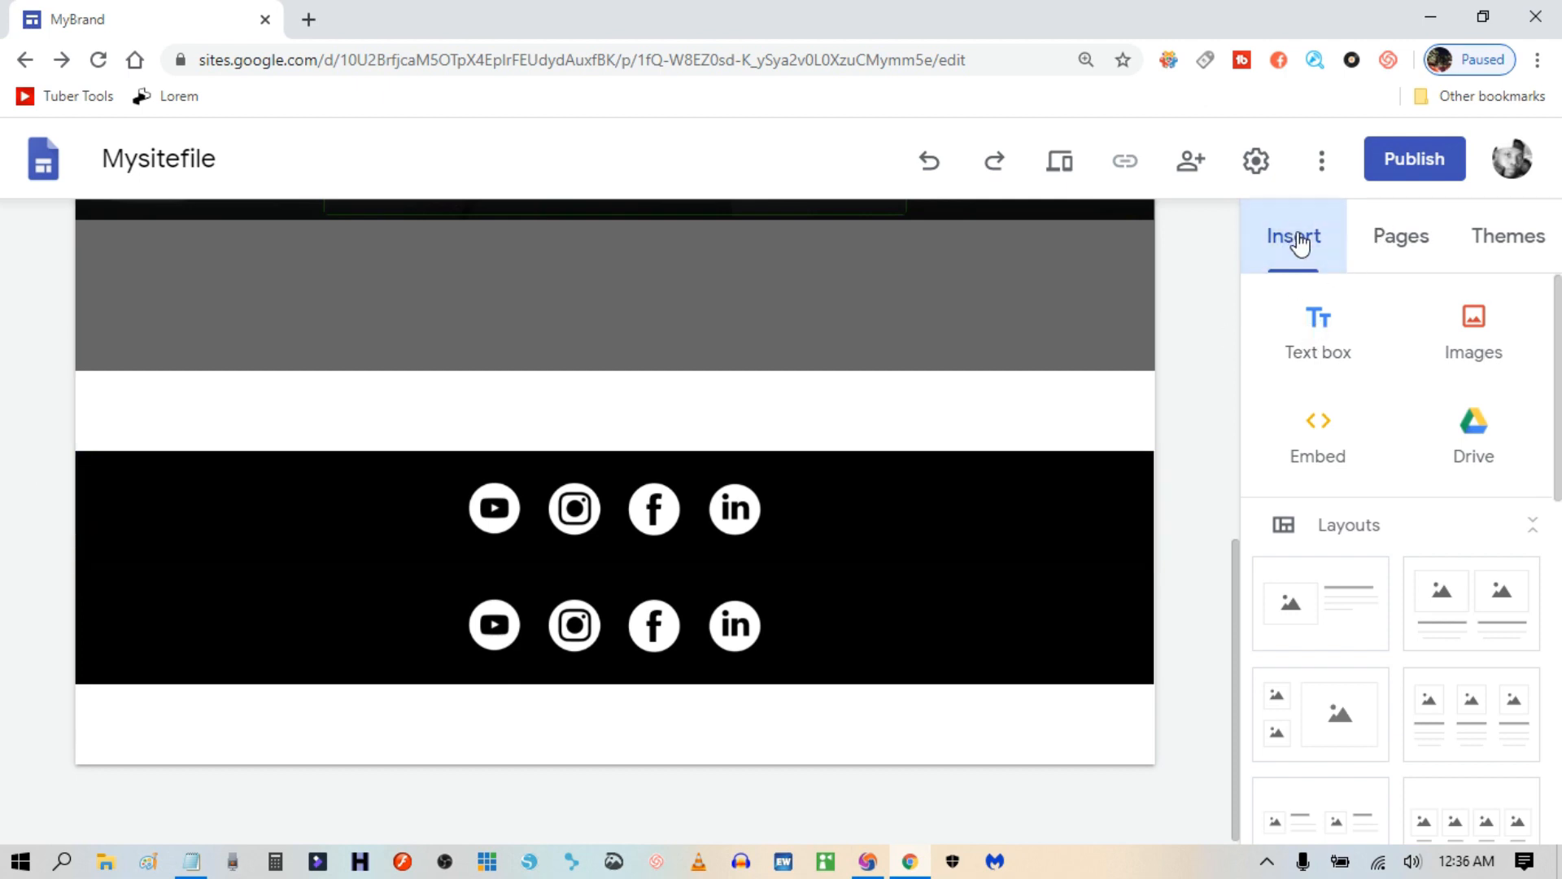
{"action": "left_click", "coordinate": [1320, 333]}
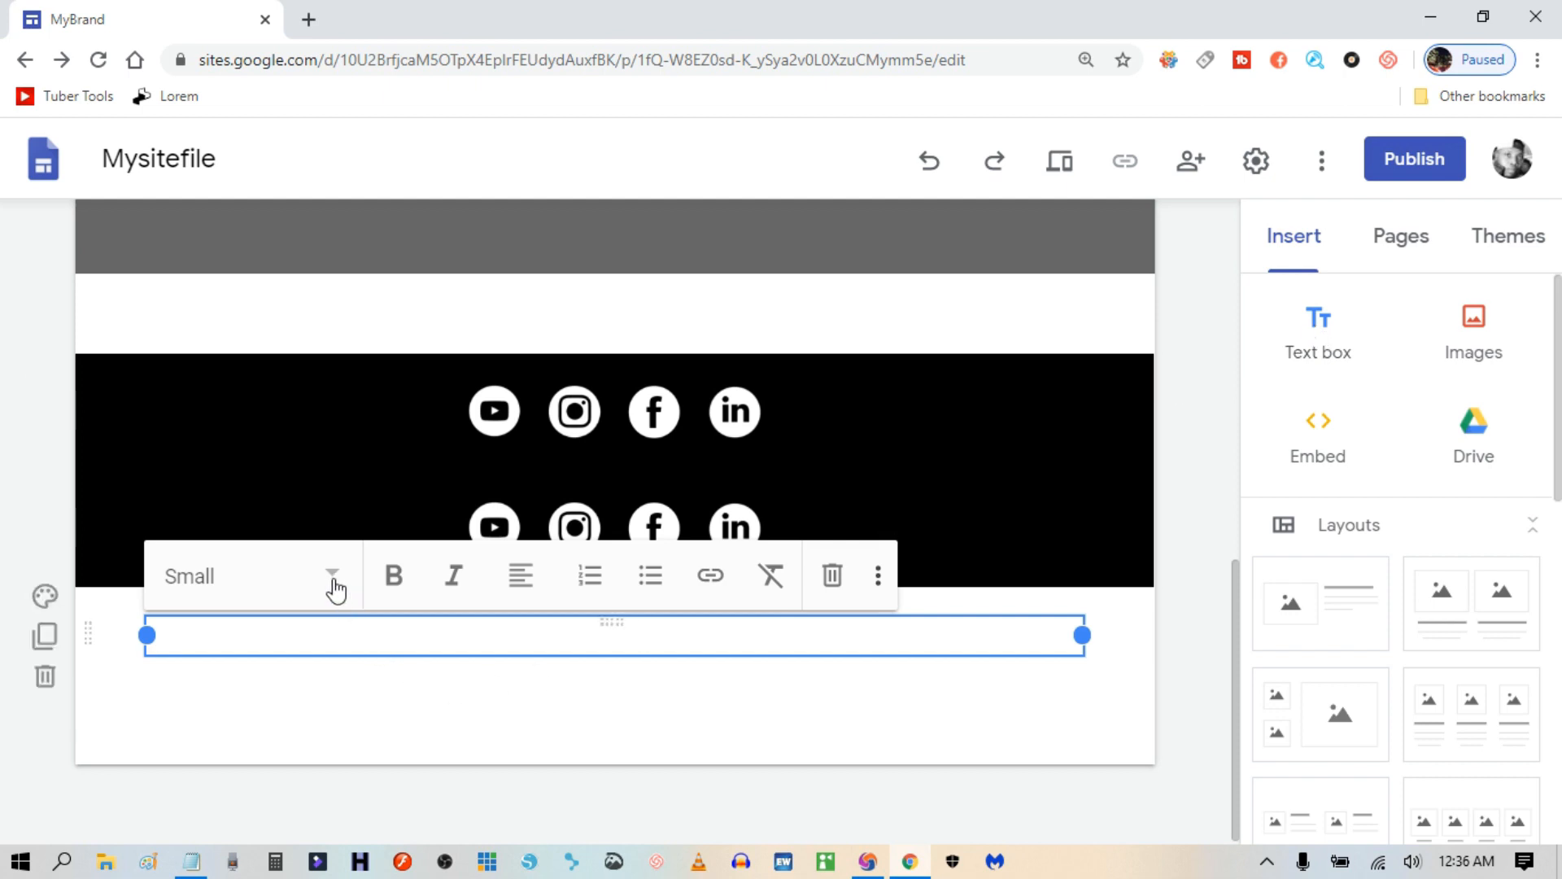
{"action": "left_click", "coordinate": [330, 583]}
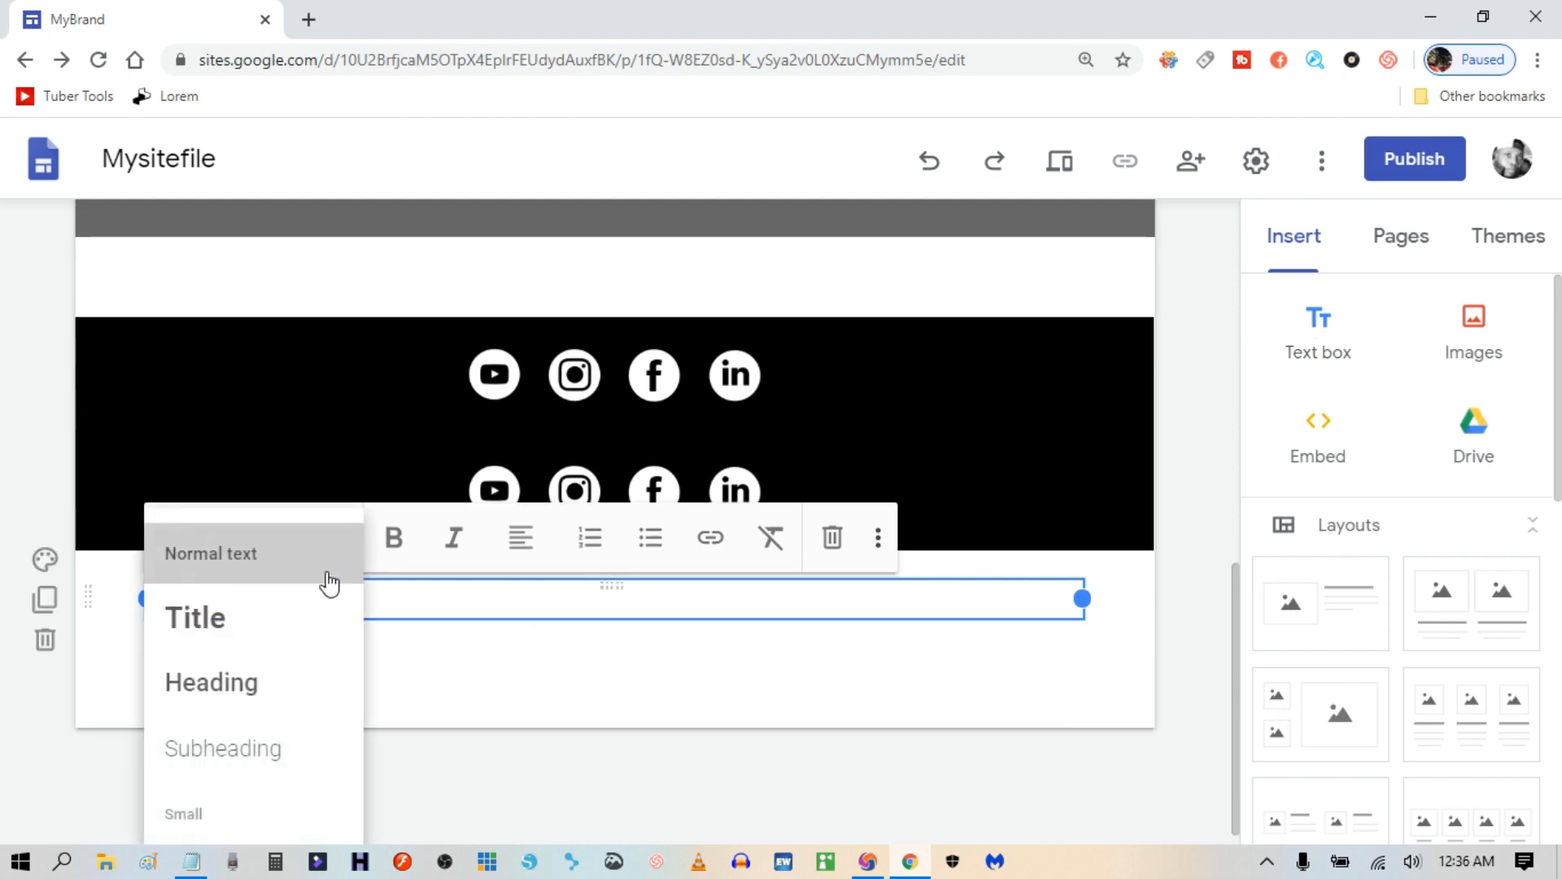
{"action": "left_click", "coordinate": [238, 684]}
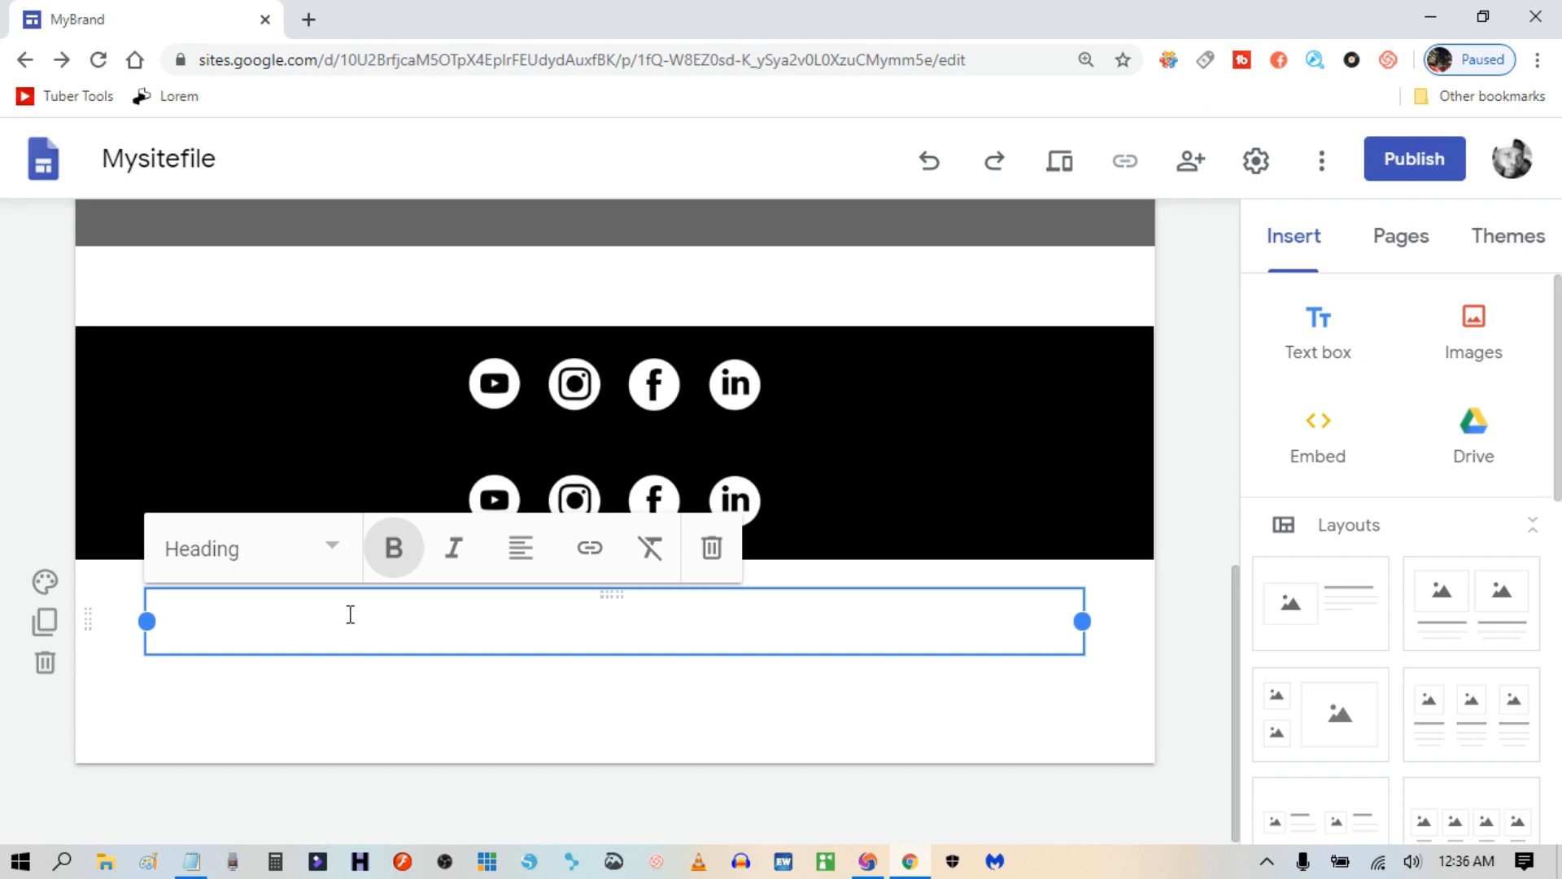
Switch to the footertext file in Notepad, copy "About MyBrand", and paste it into the new heading text box in the footer.
{"action": "left_click", "coordinate": [198, 857]}
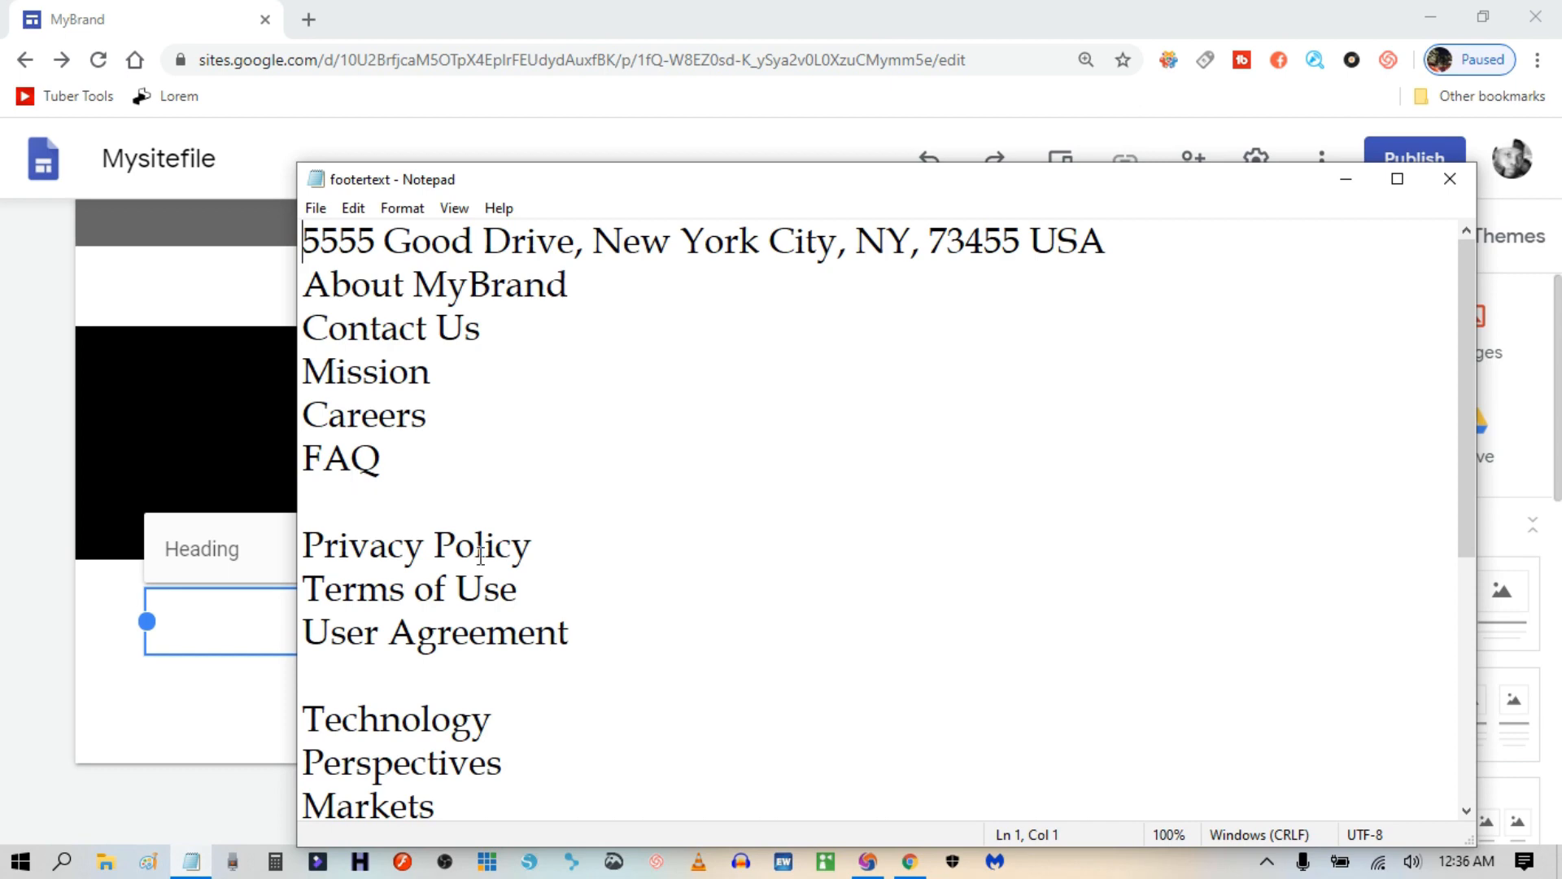
{"action": "scroll", "coordinate": [481, 555], "scroll_direction": "down", "scroll_amount": 4}
{"action": "scroll", "coordinate": [481, 556], "scroll_direction": "up", "scroll_amount": 4}
{"action": "left_click_drag", "start_coordinate": [314, 283], "coordinate": [575, 285]}
{"action": "key", "text": "ctrl+c"}
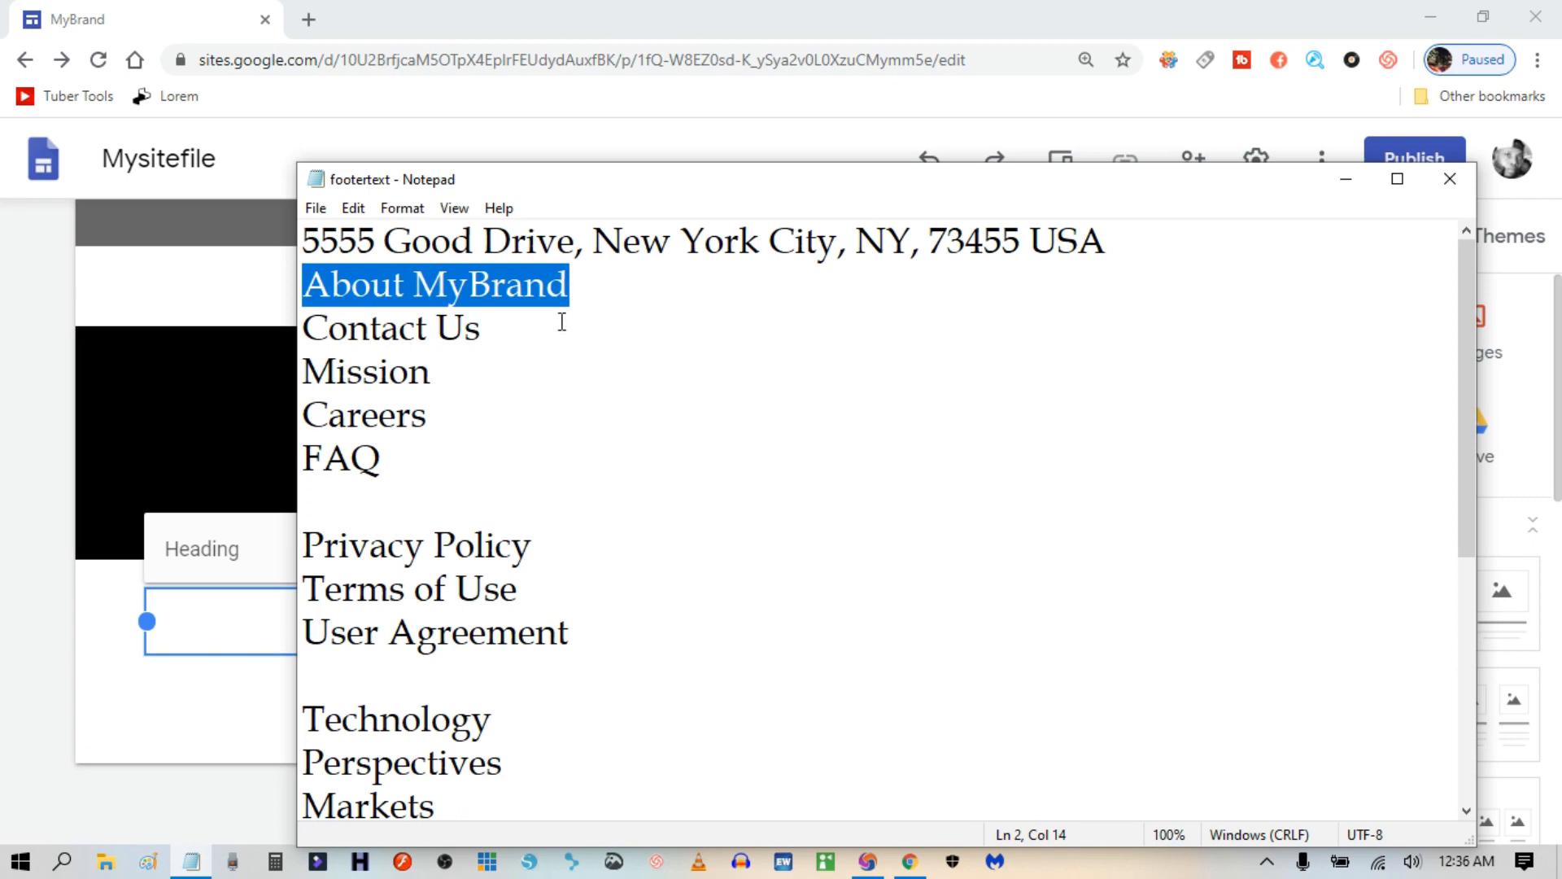
{"action": "left_click", "coordinate": [231, 623]}
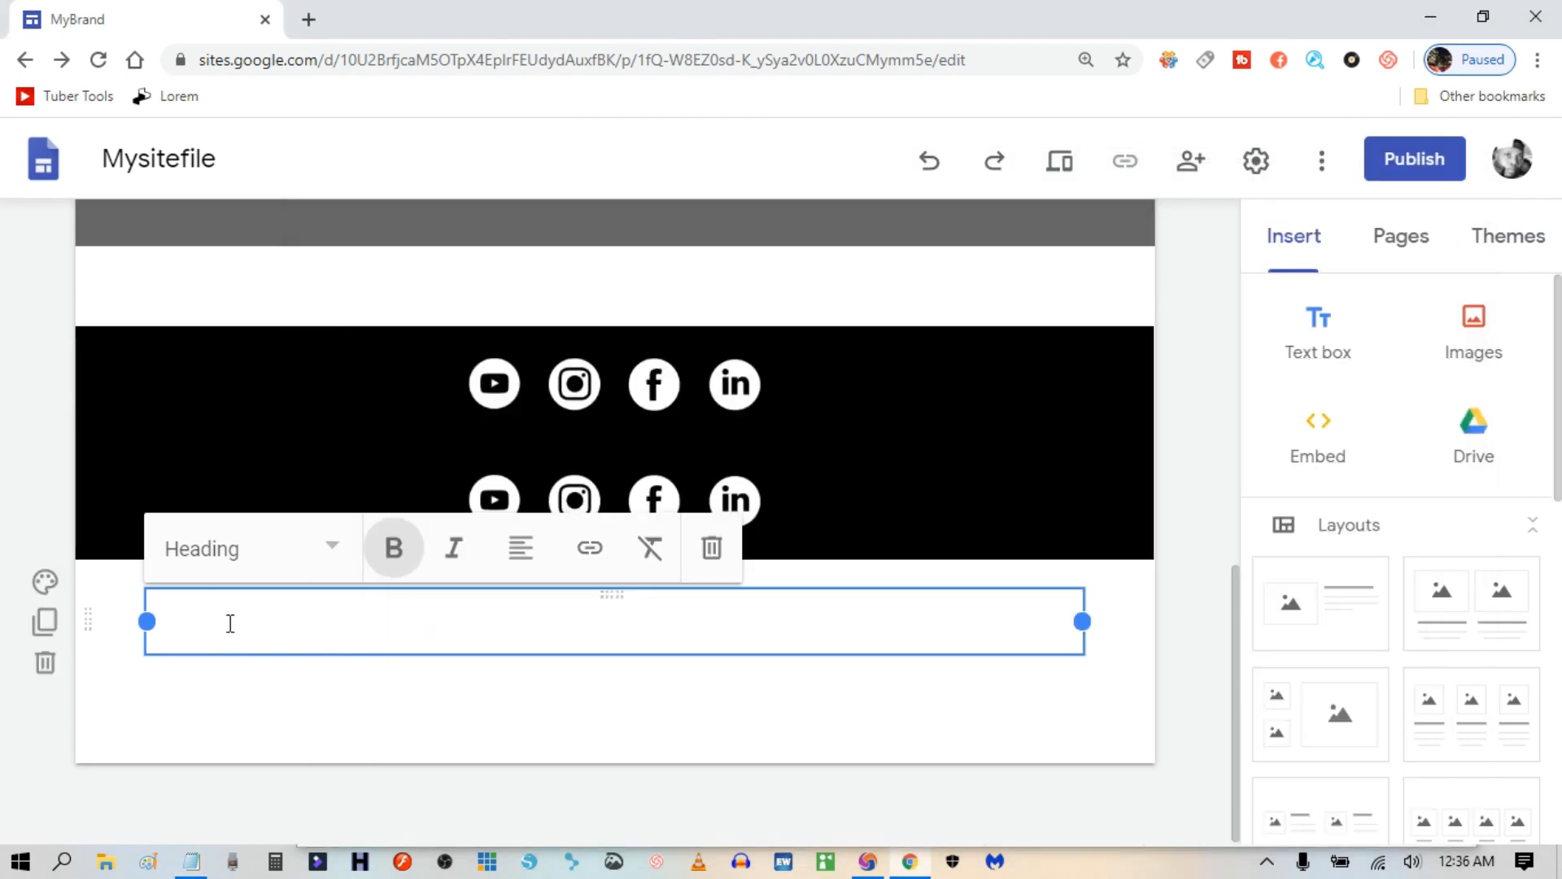
{"action": "key", "text": "ctrl+v"}
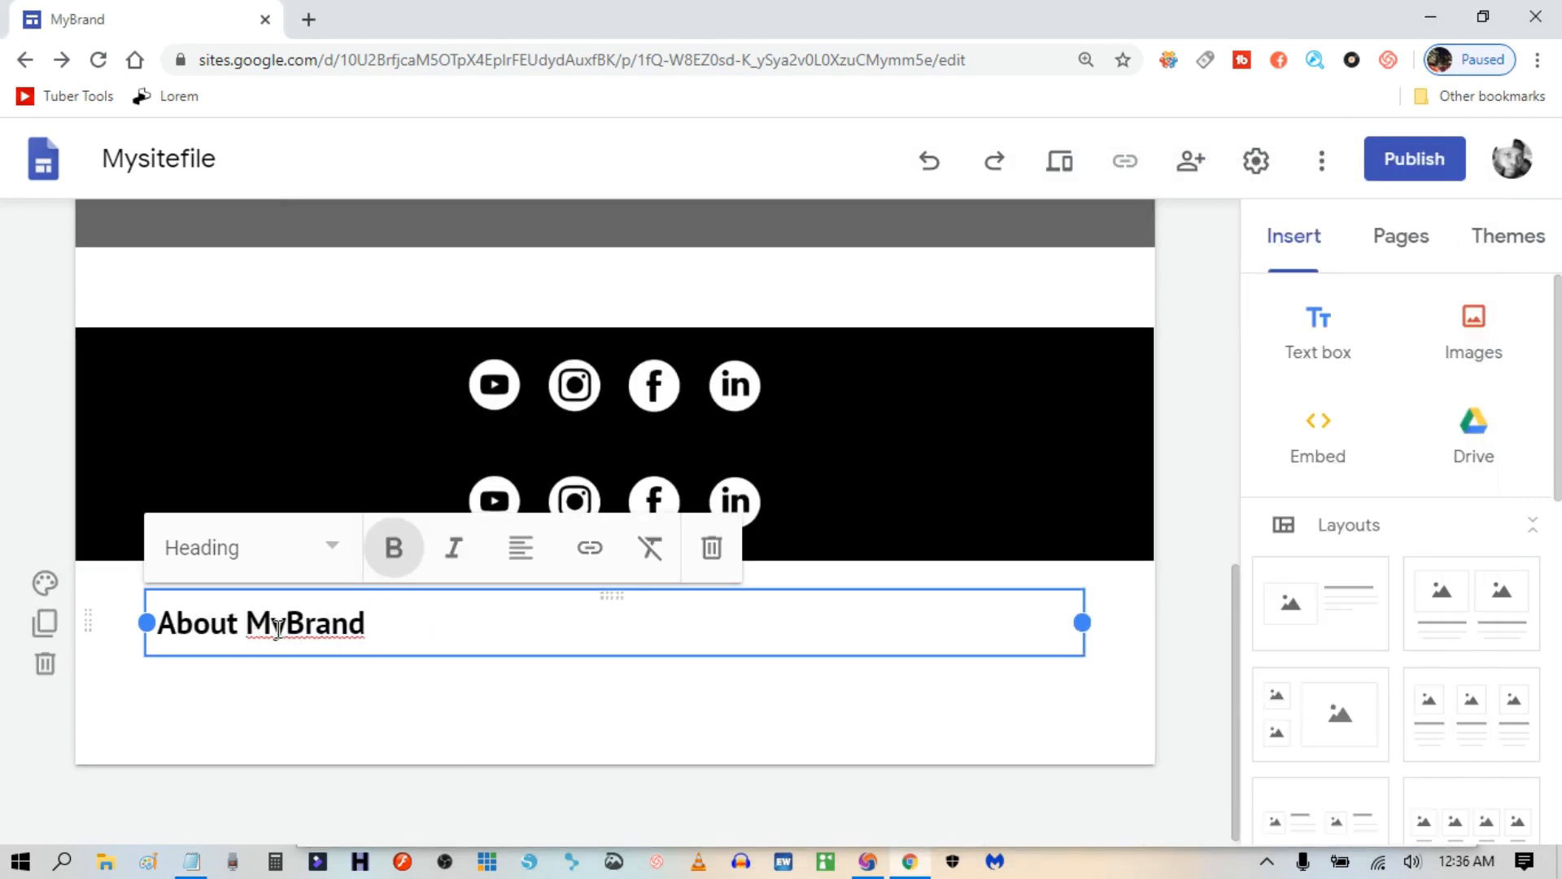
{"action": "left_click", "coordinate": [273, 627]}
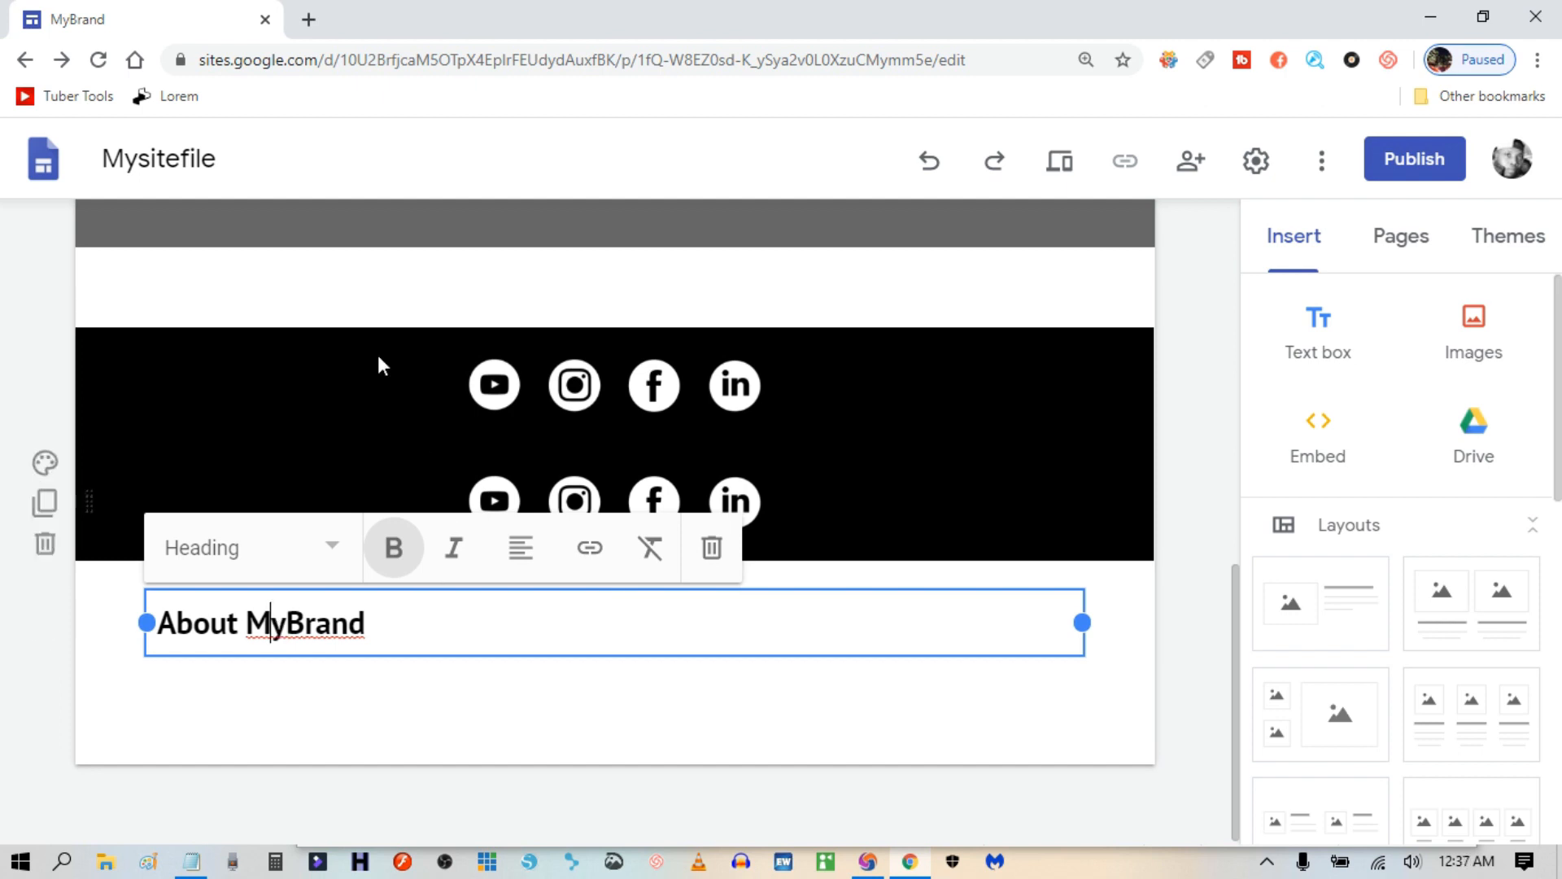
{"action": "scroll", "coordinate": [358, 305], "scroll_direction": "up", "scroll_amount": 10}
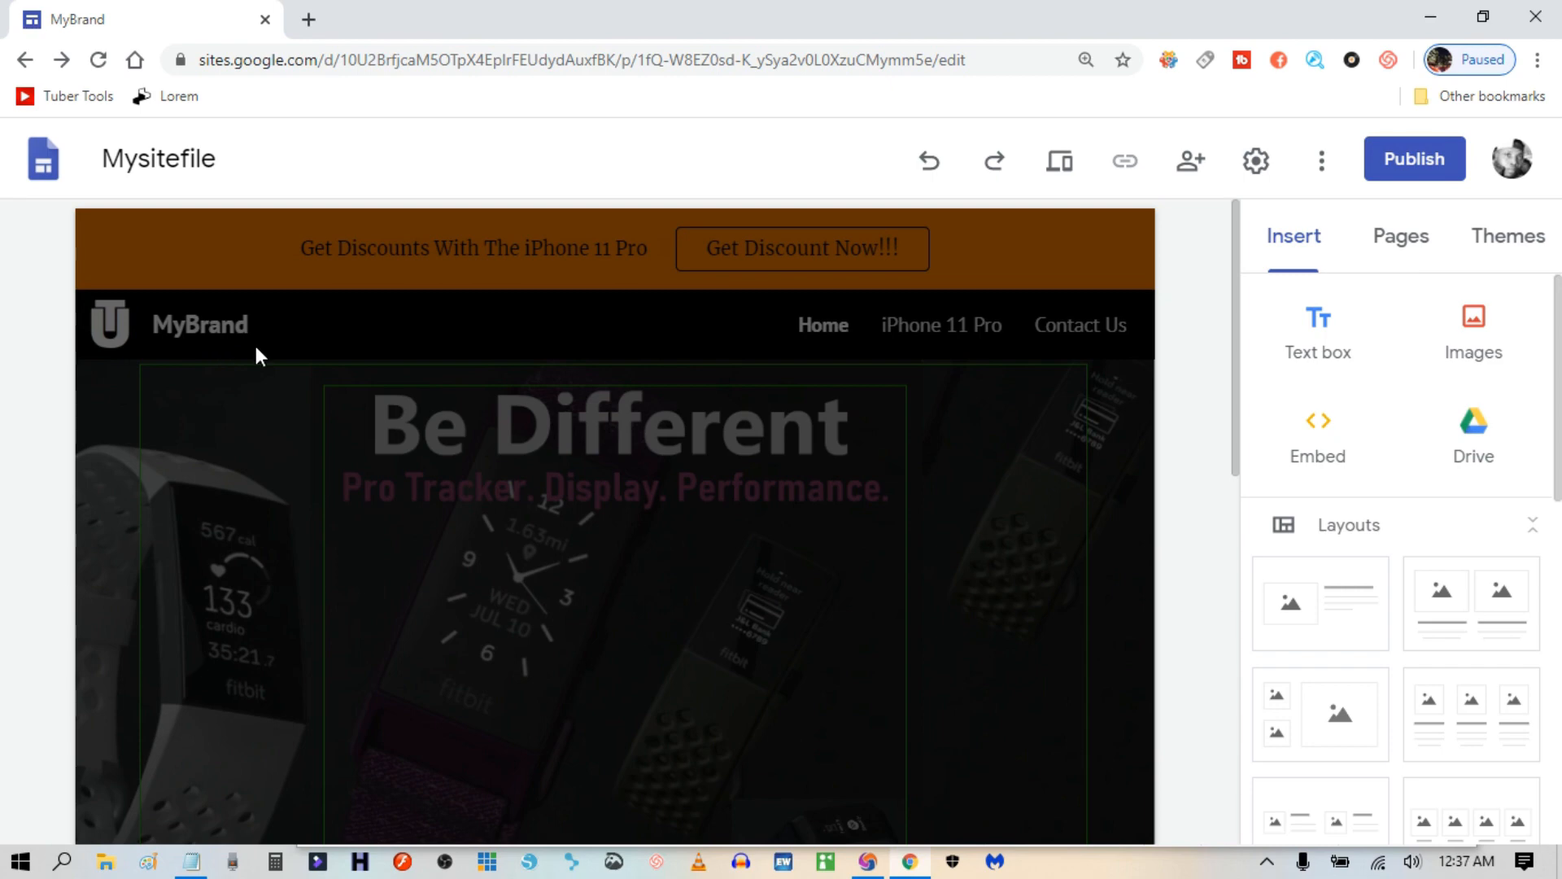
{"action": "scroll", "coordinate": [358, 448], "scroll_direction": "down", "scroll_amount": 10}
{"action": "scroll", "coordinate": [358, 449], "scroll_direction": "down", "scroll_amount": 2}
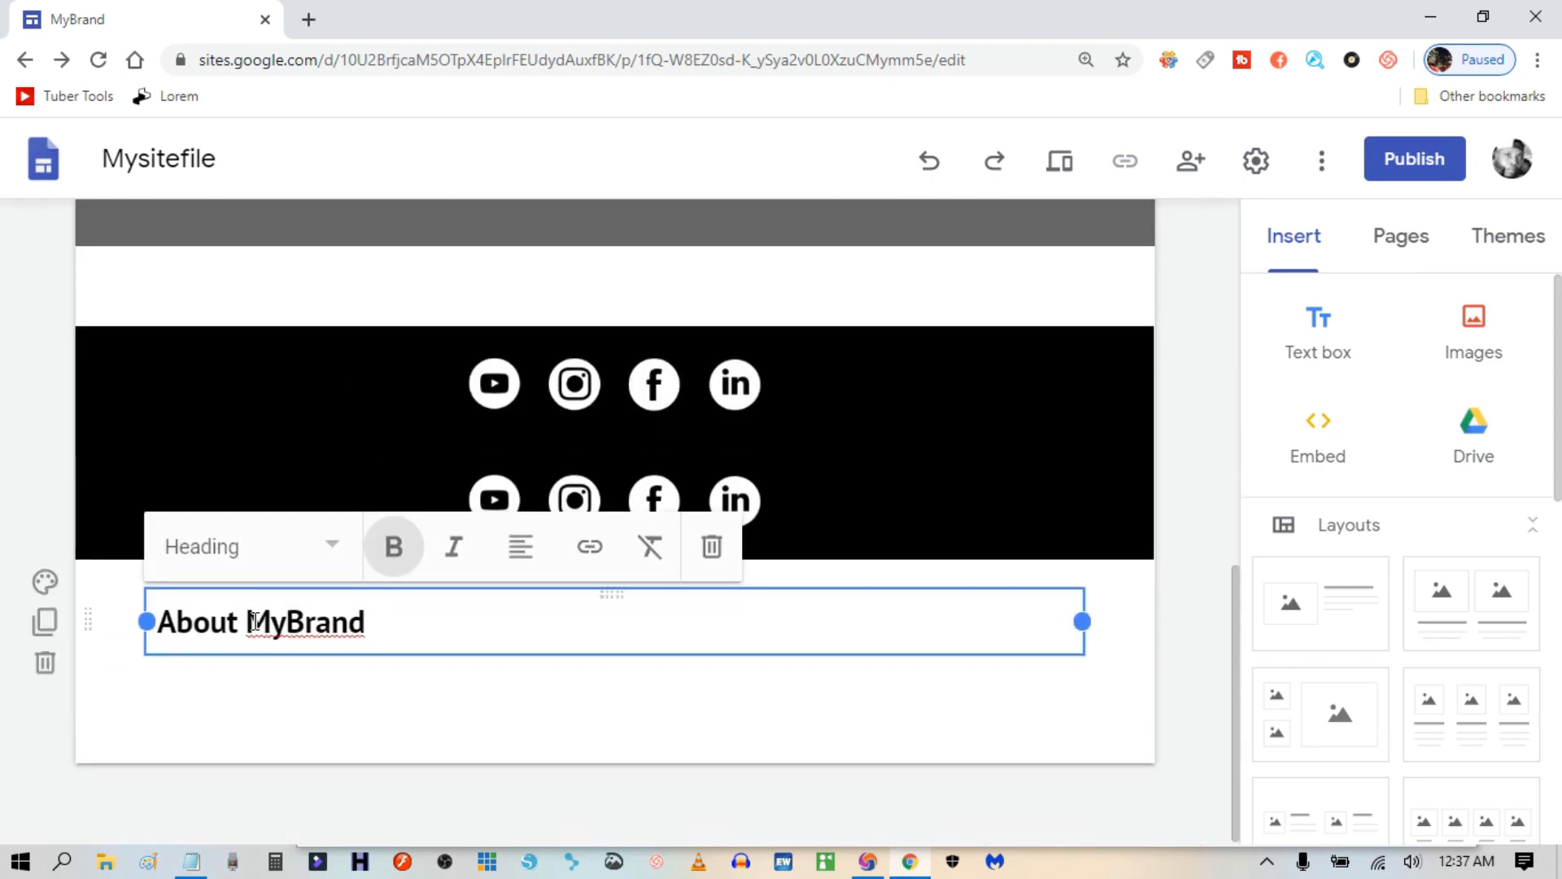
Narrow the bold About MyBrand heading box and move it into the upper icon row of the black footer band.
{"action": "left_click_drag", "start_coordinate": [1082, 622], "coordinate": [158, 617]}
{"action": "left_click", "coordinate": [368, 621]}
{"action": "left_click", "coordinate": [390, 563]}
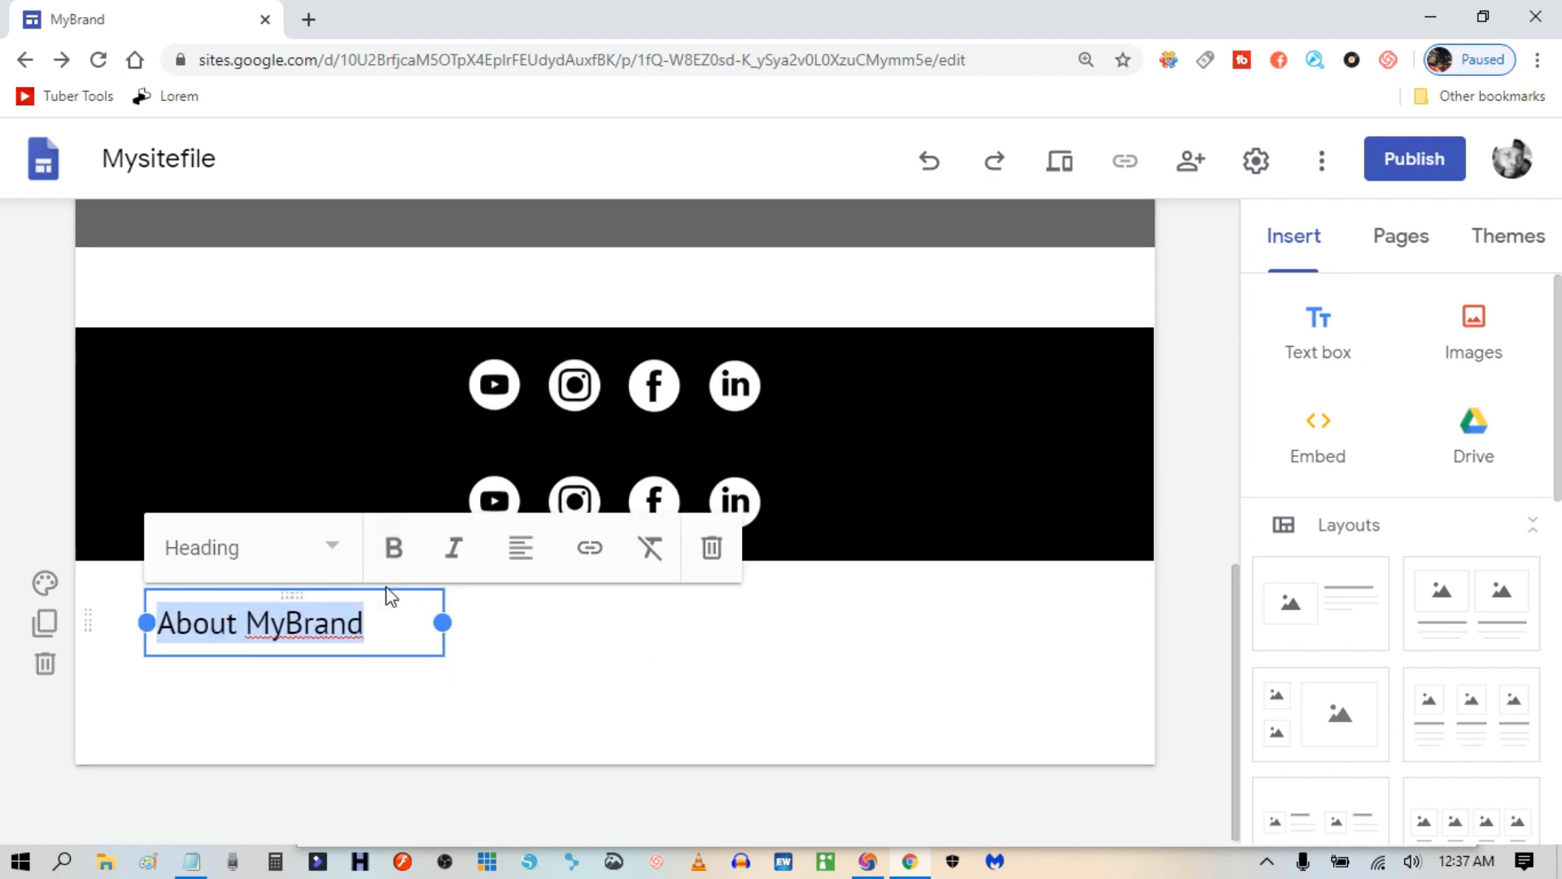
{"action": "left_click", "coordinate": [392, 549]}
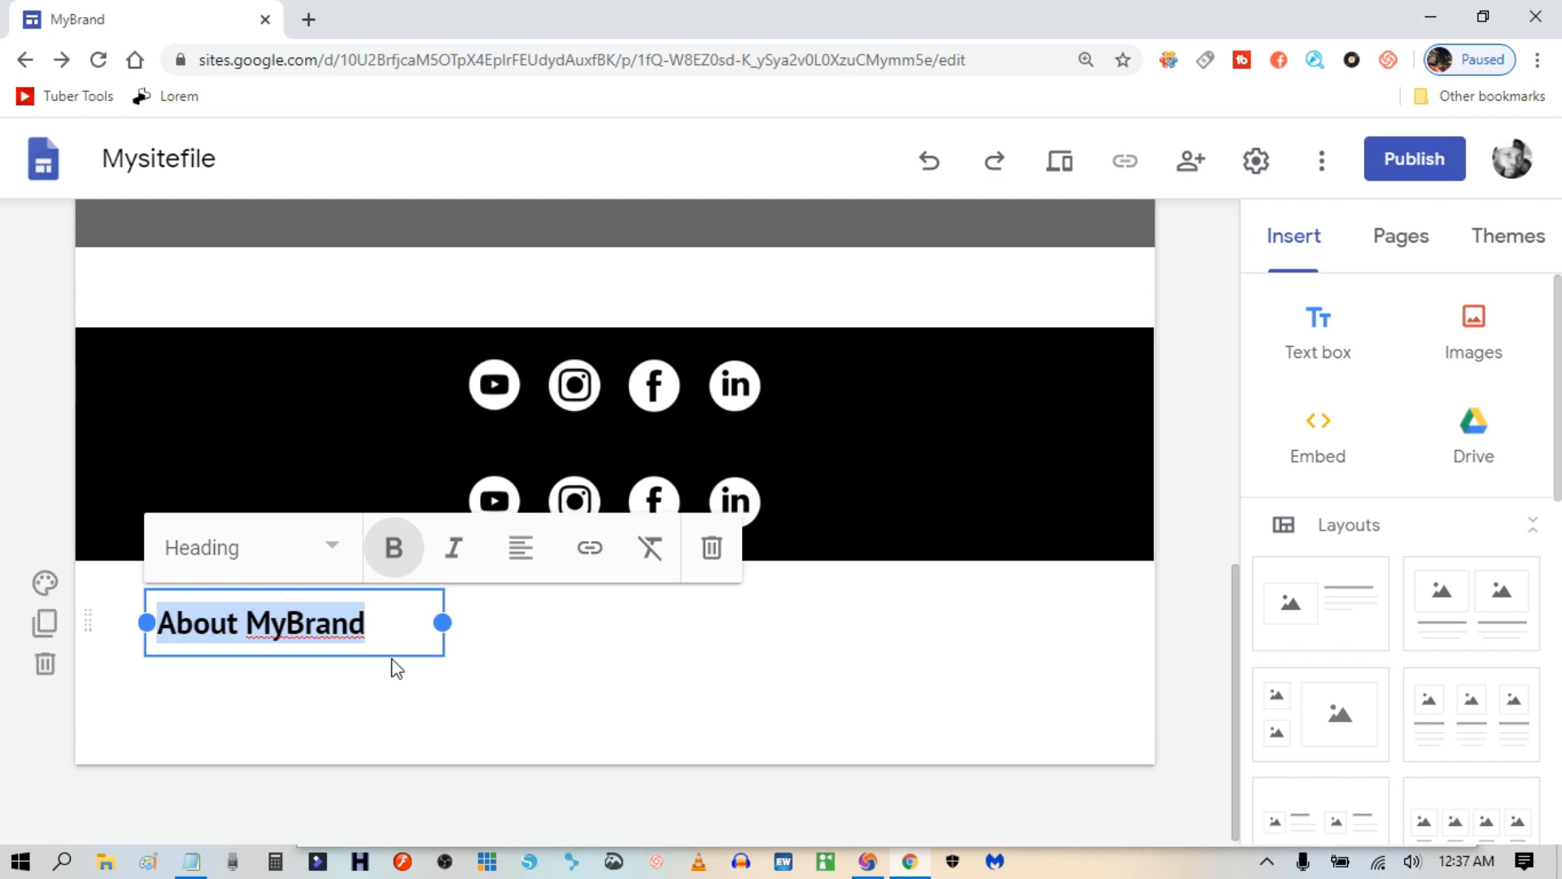
{"action": "left_click_drag", "start_coordinate": [395, 658], "coordinate": [350, 587]}
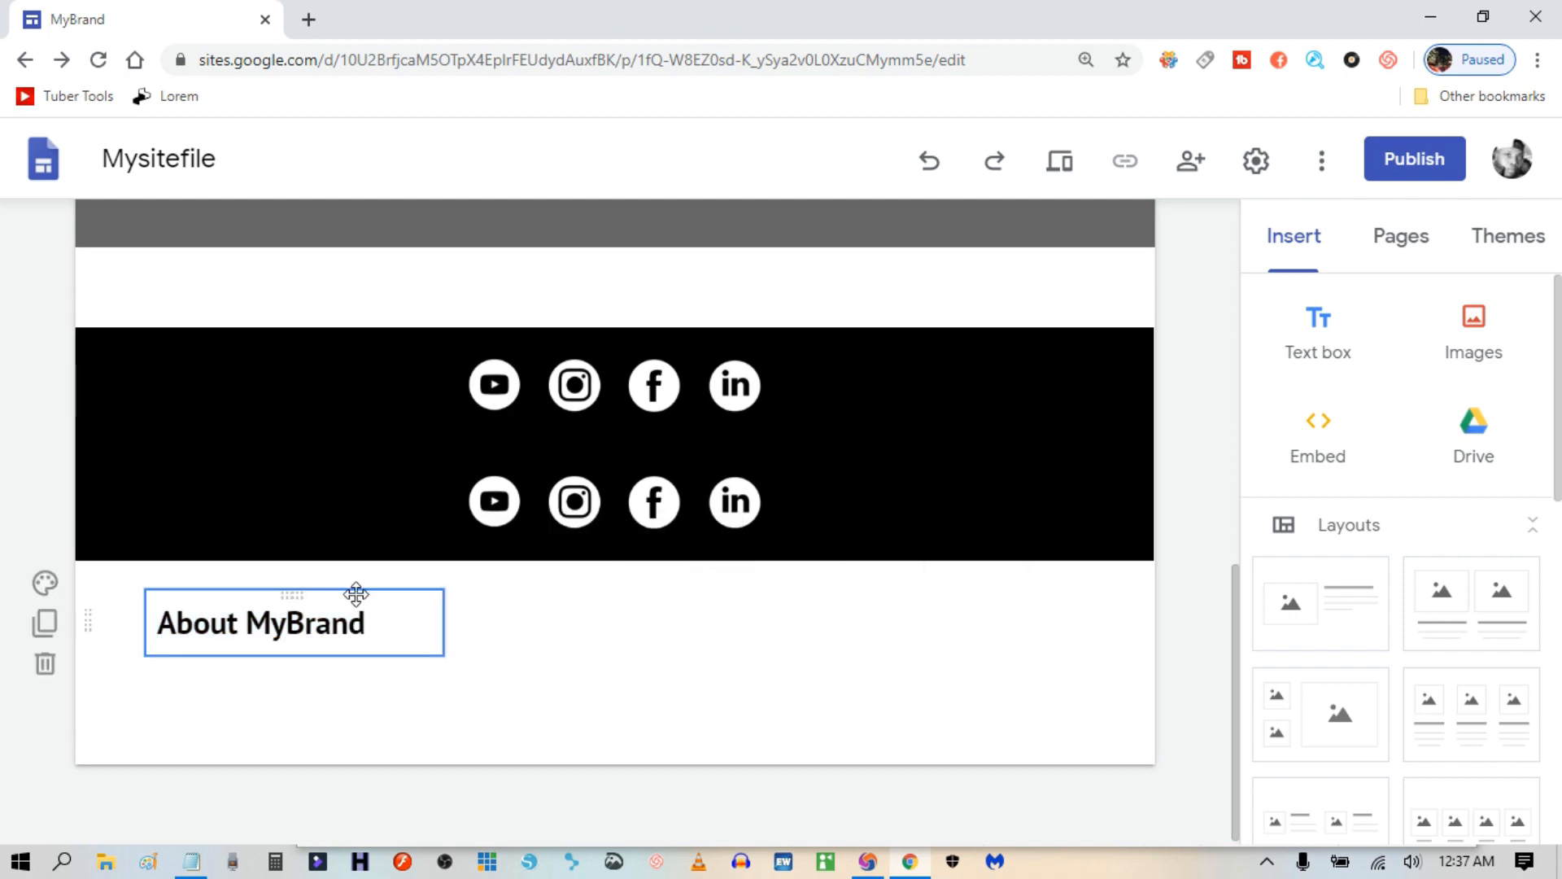
{"action": "left_click", "coordinate": [356, 594]}
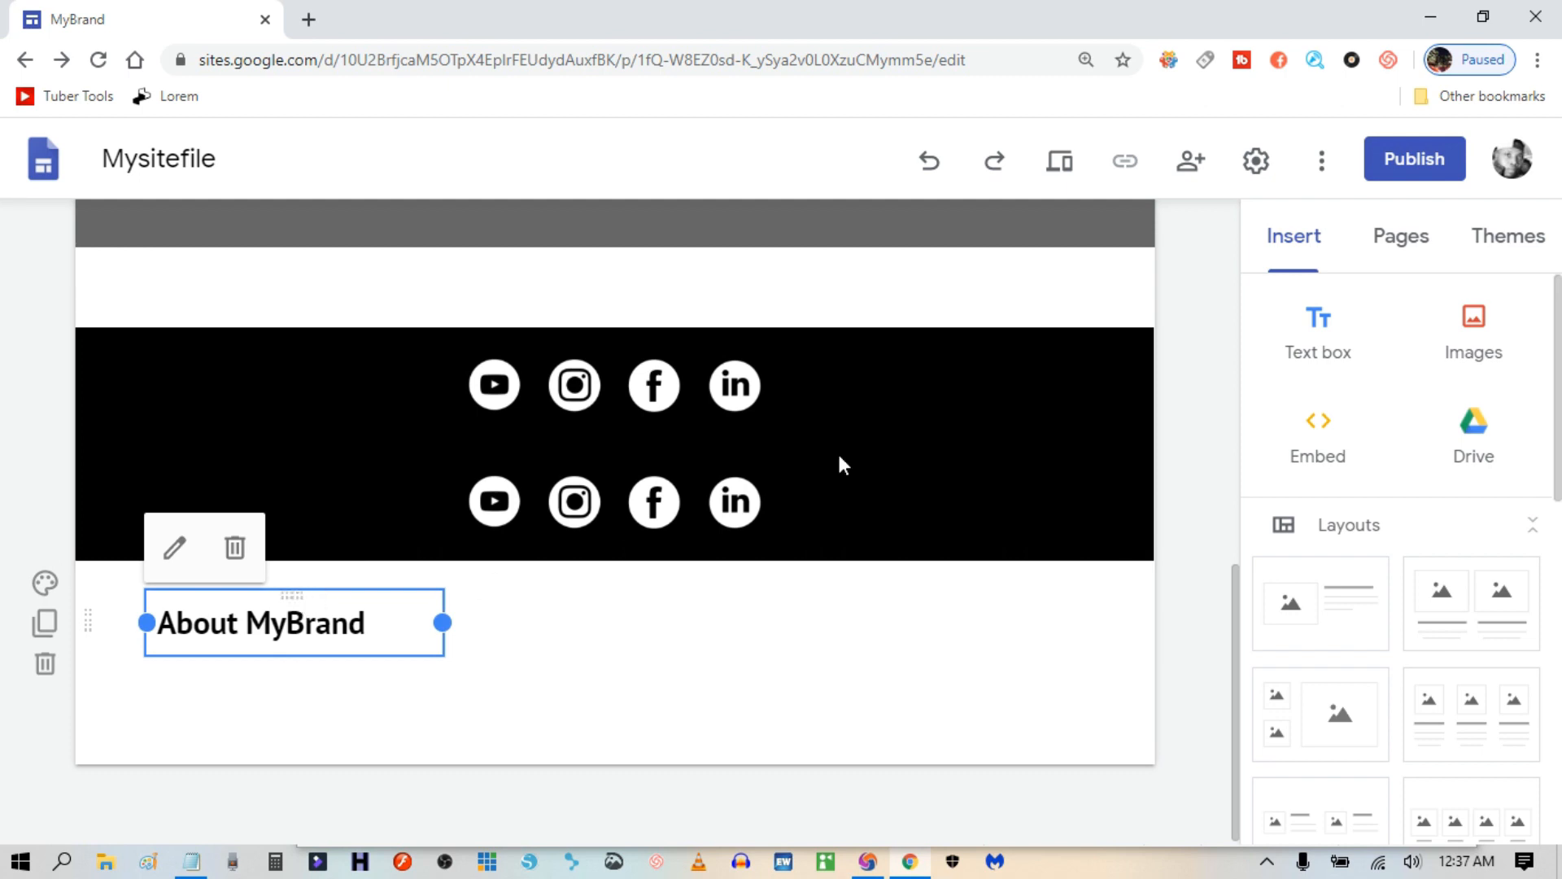
{"action": "left_click_drag", "start_coordinate": [842, 466], "coordinate": [305, 390]}
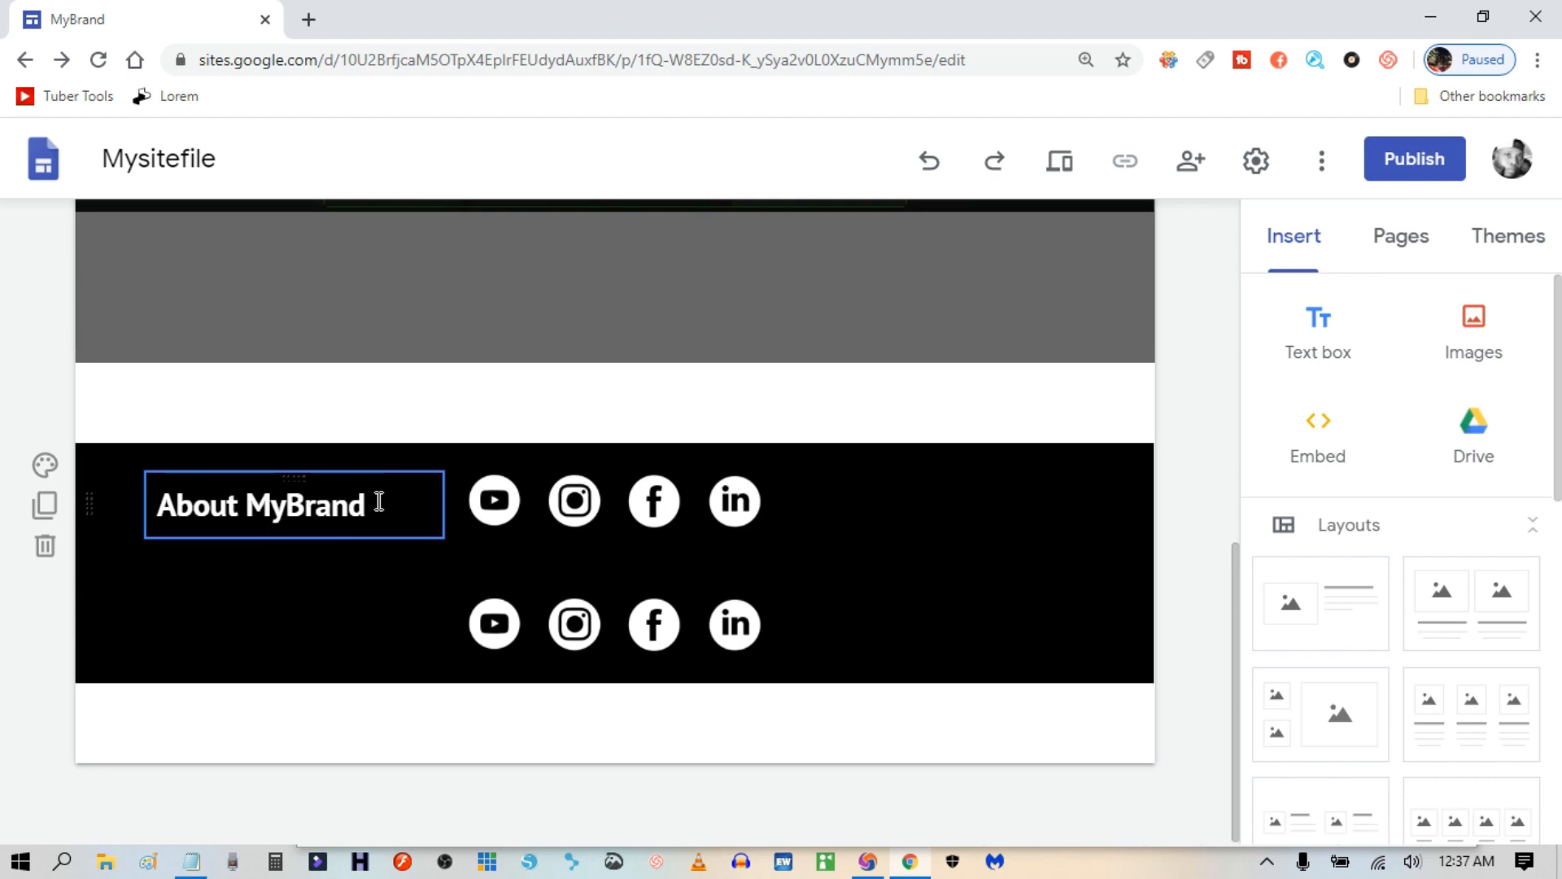
Delete the YouTube, Instagram, Facebook and LinkedIn icons from the footer row that holds the About MyBrand heading.
{"action": "left_click", "coordinate": [494, 501]}
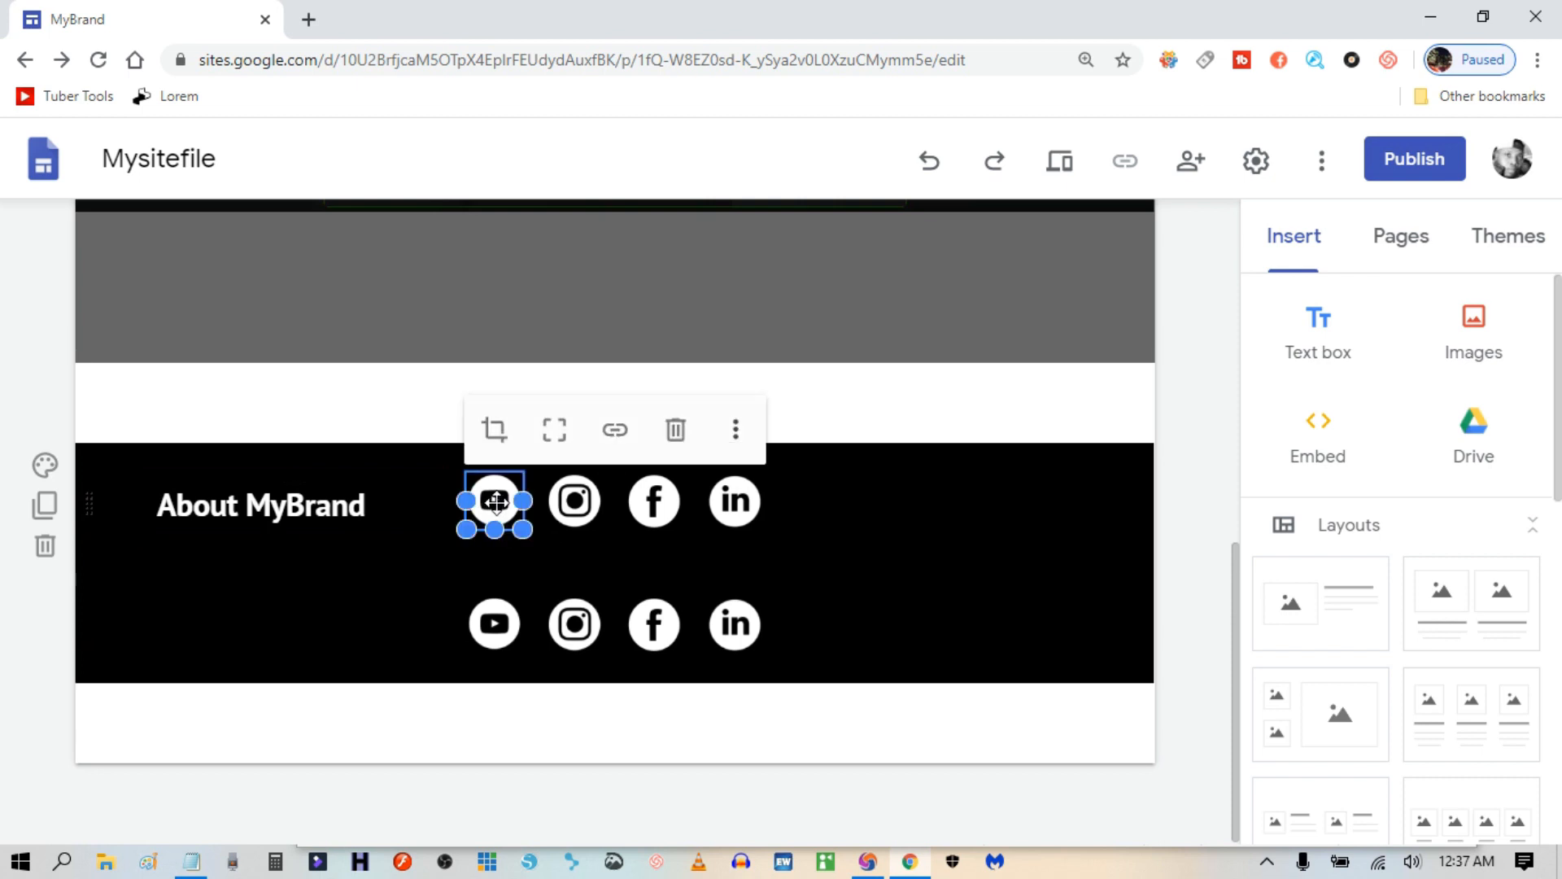
{"action": "key", "text": "Delete"}
{"action": "left_click", "coordinate": [574, 500]}
{"action": "key", "text": "Delete"}
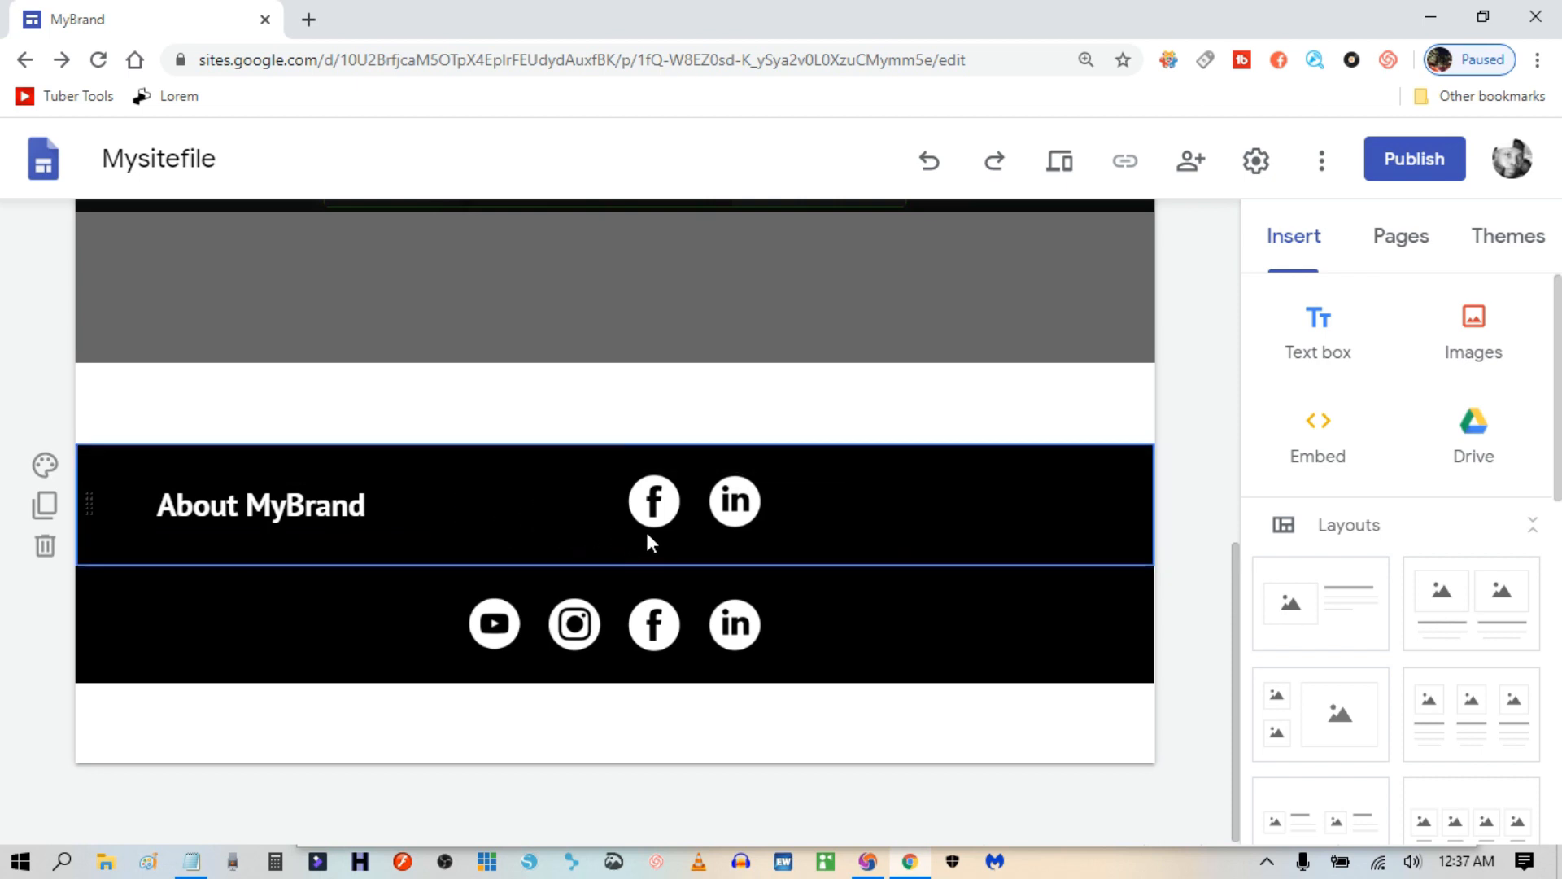
{"action": "left_click", "coordinate": [650, 505]}
{"action": "key", "text": "Delete"}
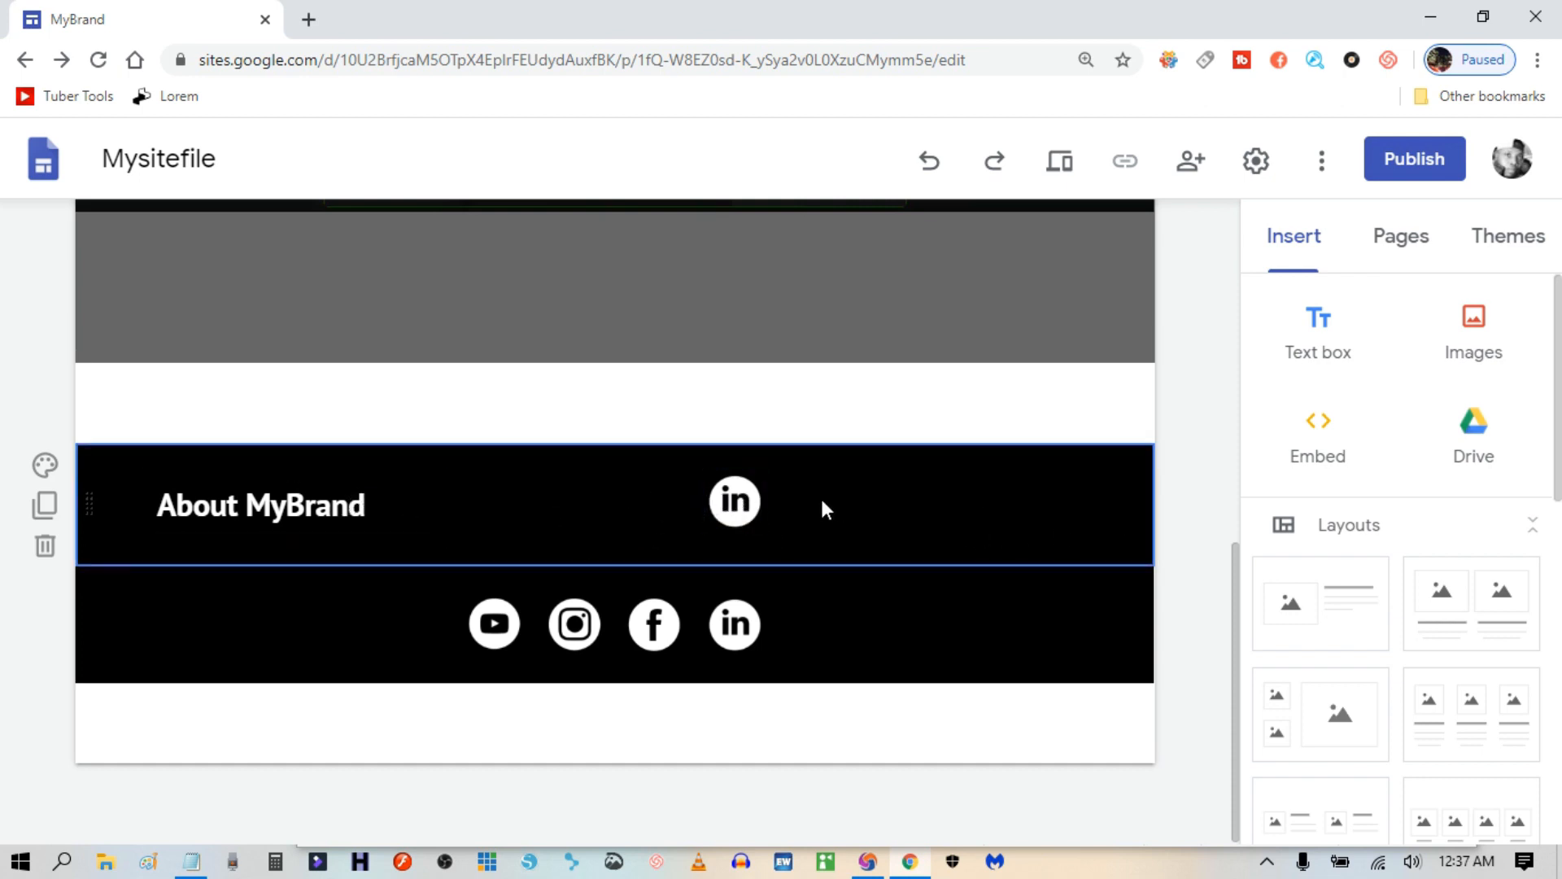
{"action": "left_click", "coordinate": [735, 501]}
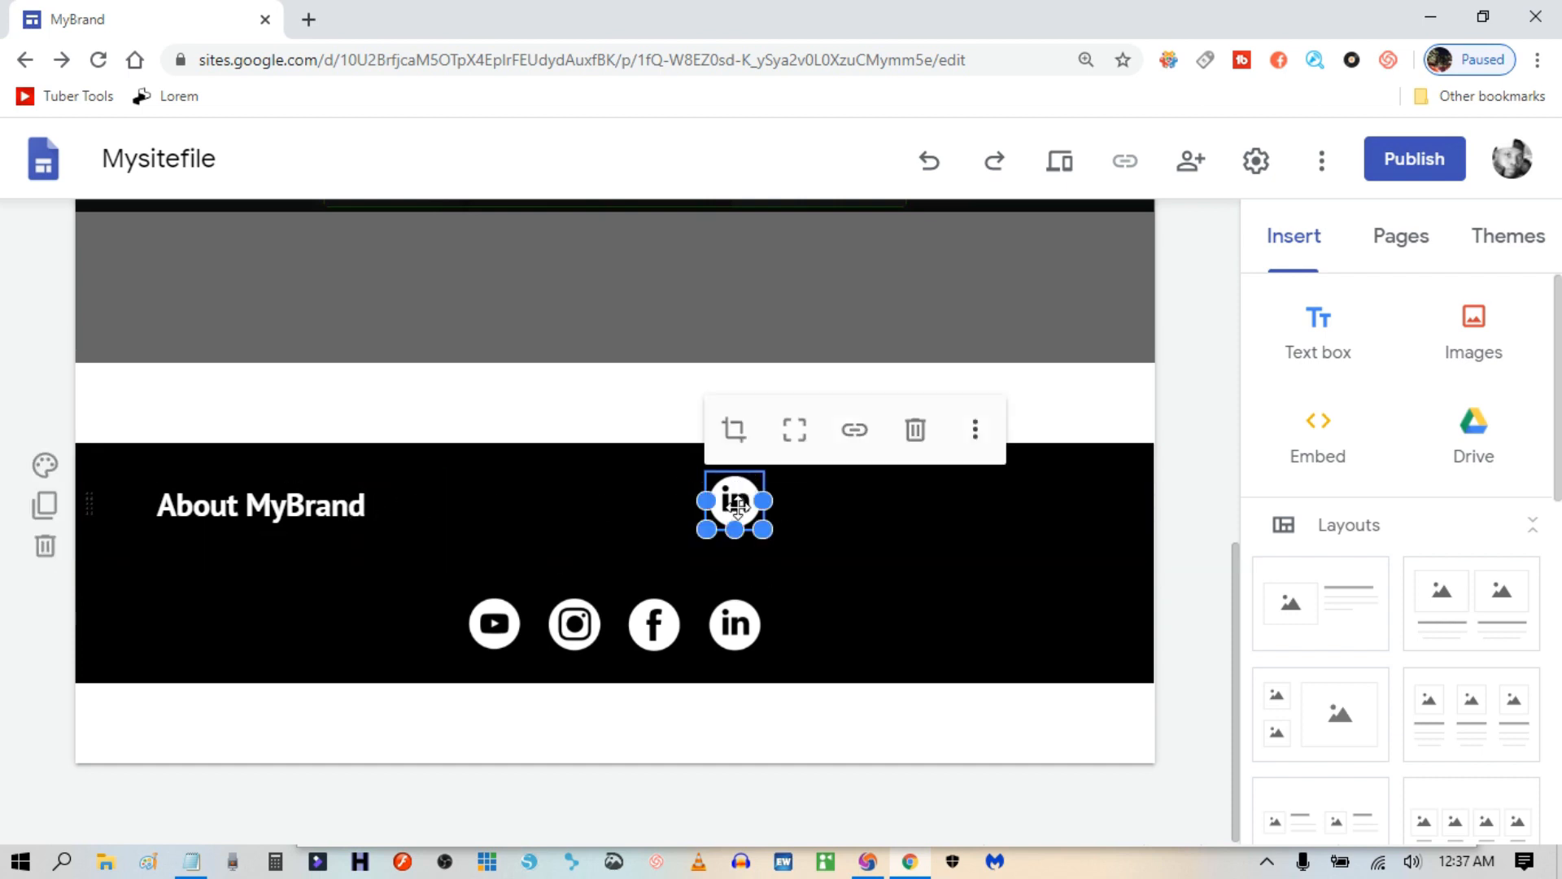
{"action": "key", "text": "Delete"}
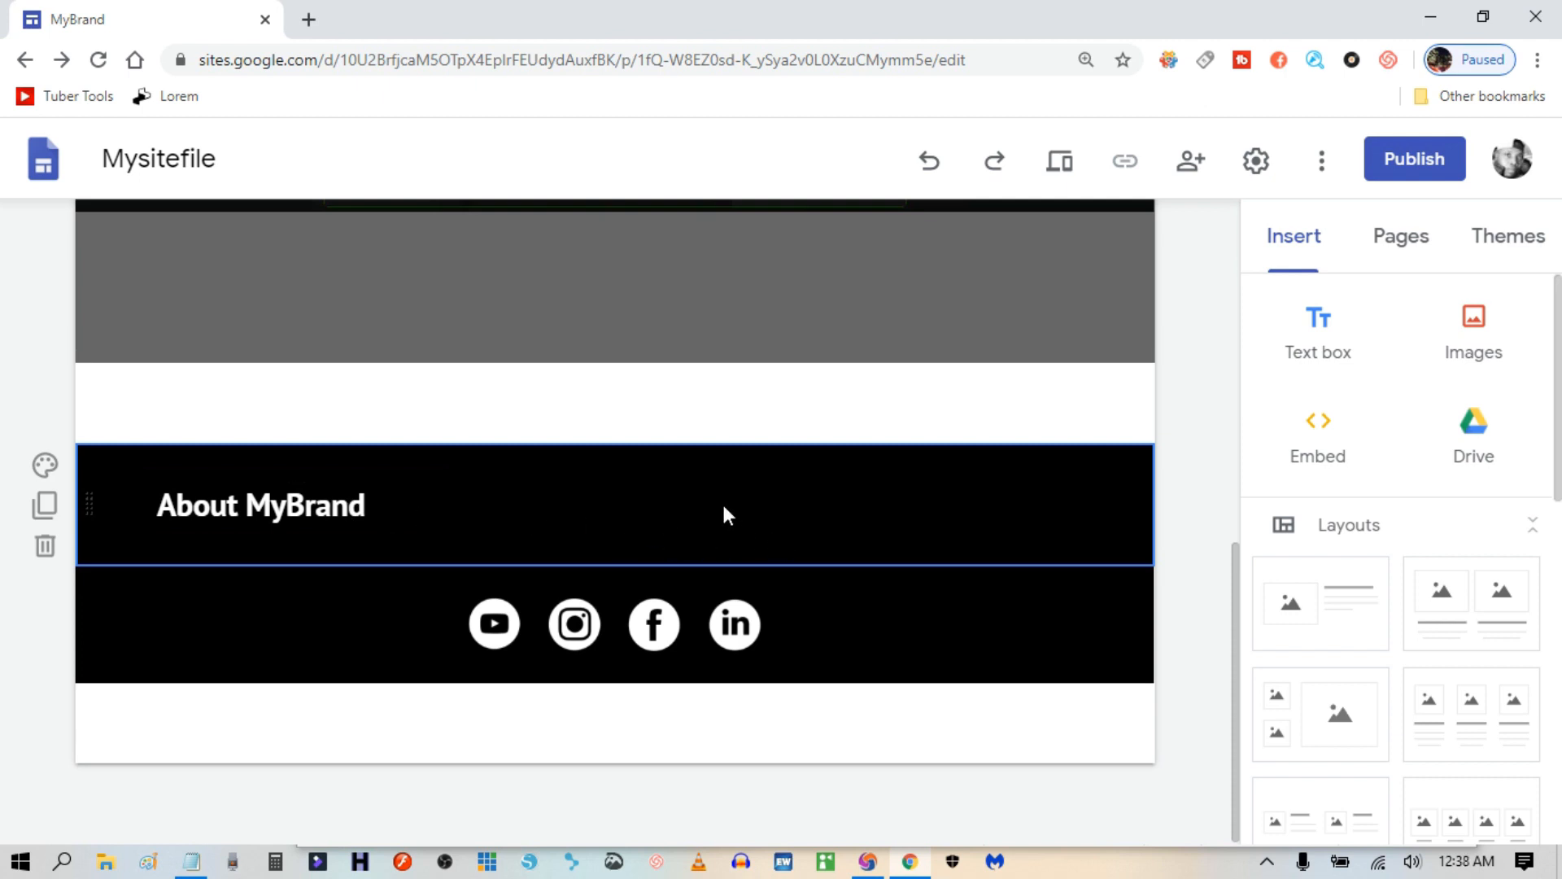
Insert another text box below the footer's icon row and set its text style to Heading.
{"action": "left_click", "coordinate": [367, 517]}
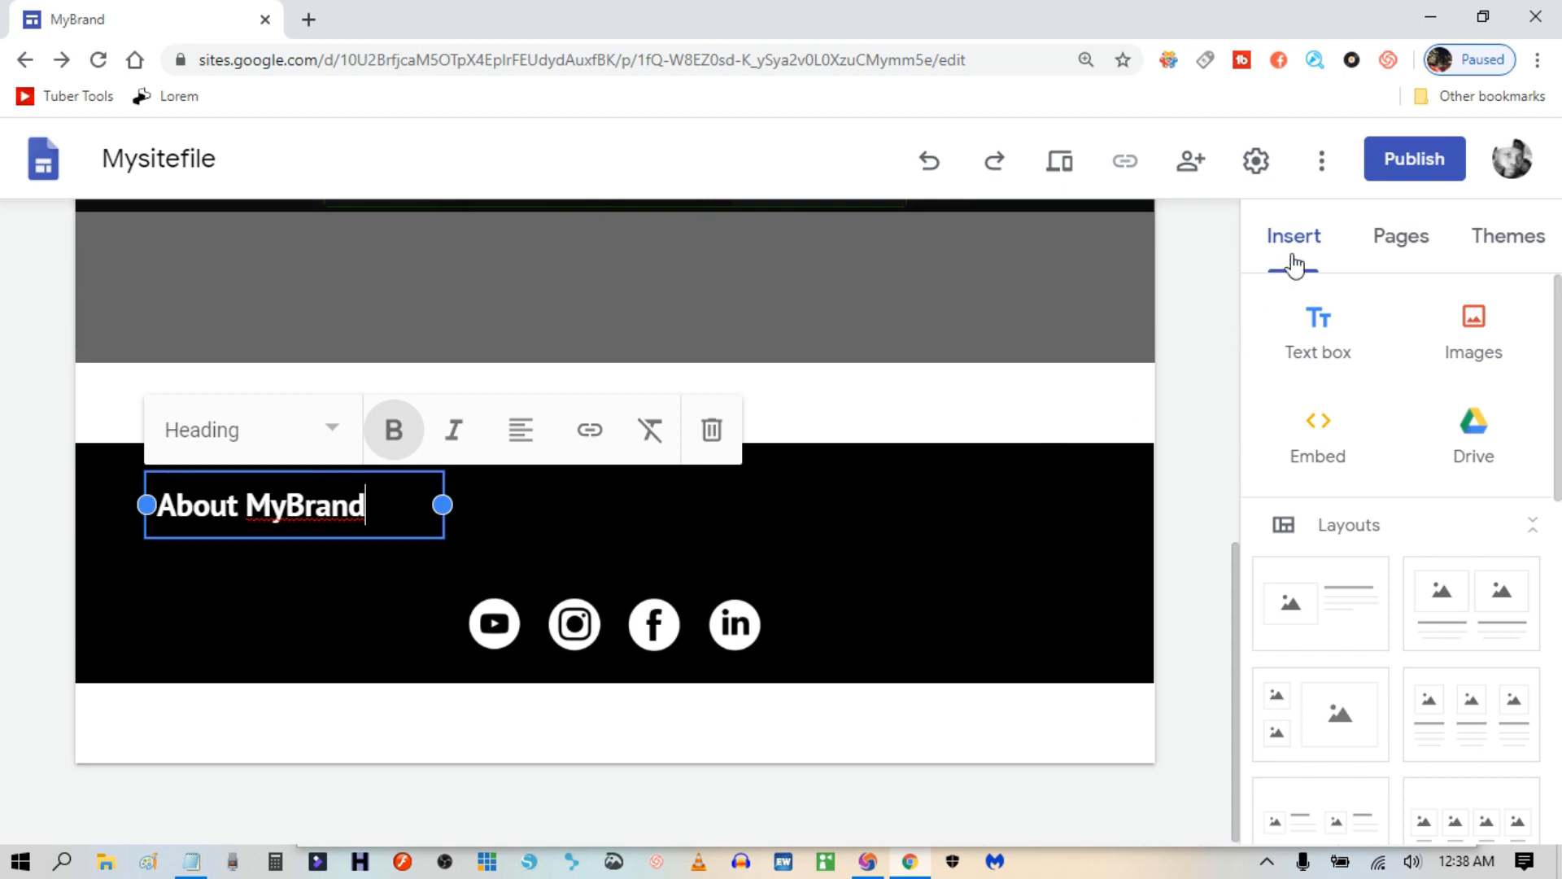
{"action": "left_click", "coordinate": [1317, 329]}
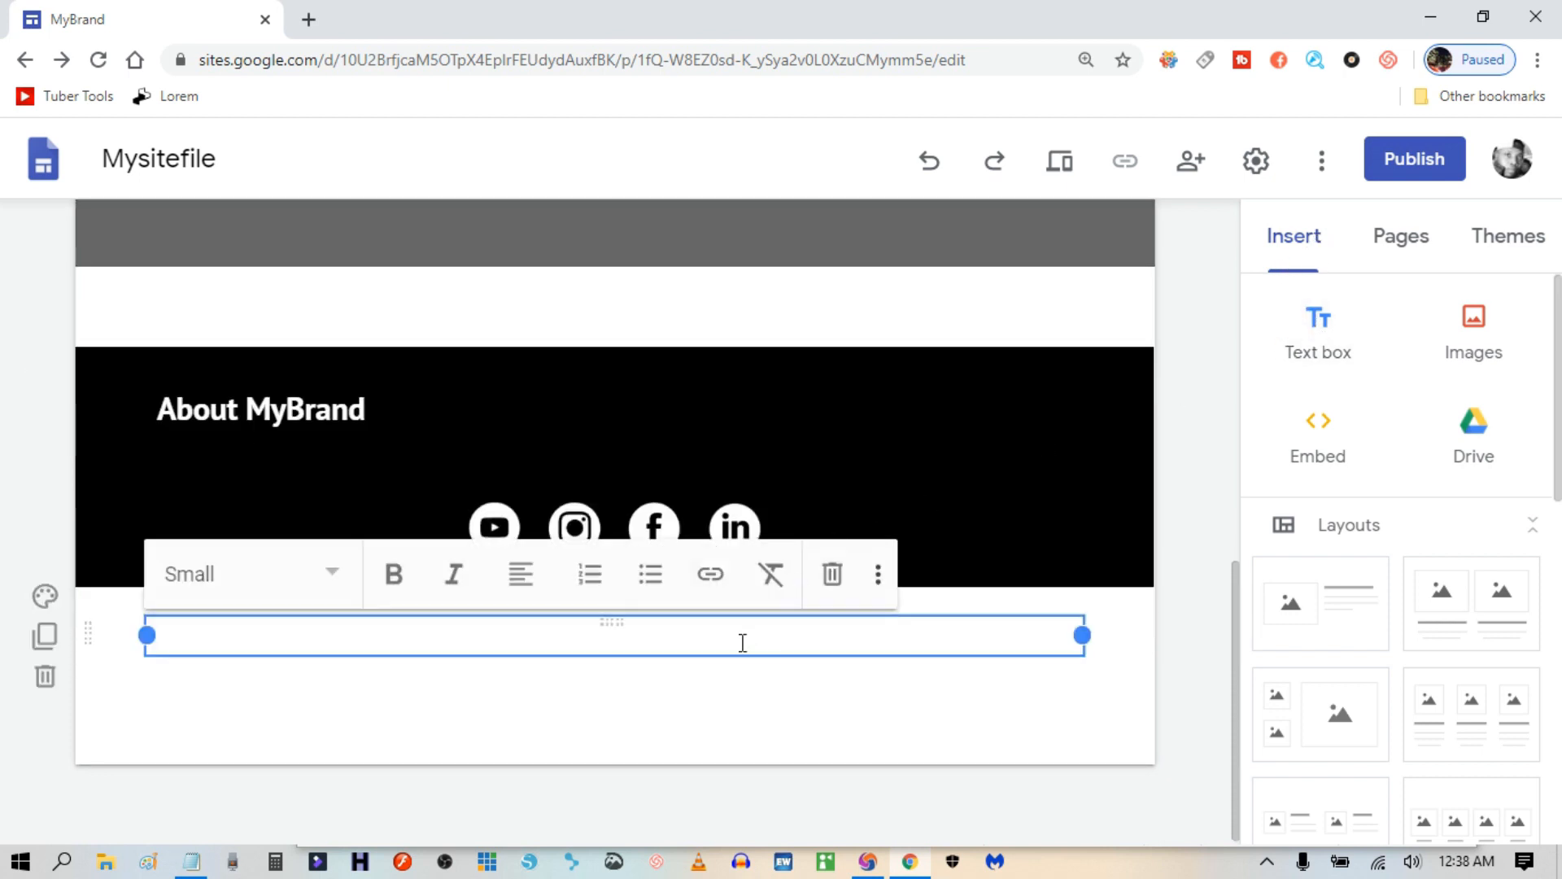
{"action": "left_click", "coordinate": [277, 578]}
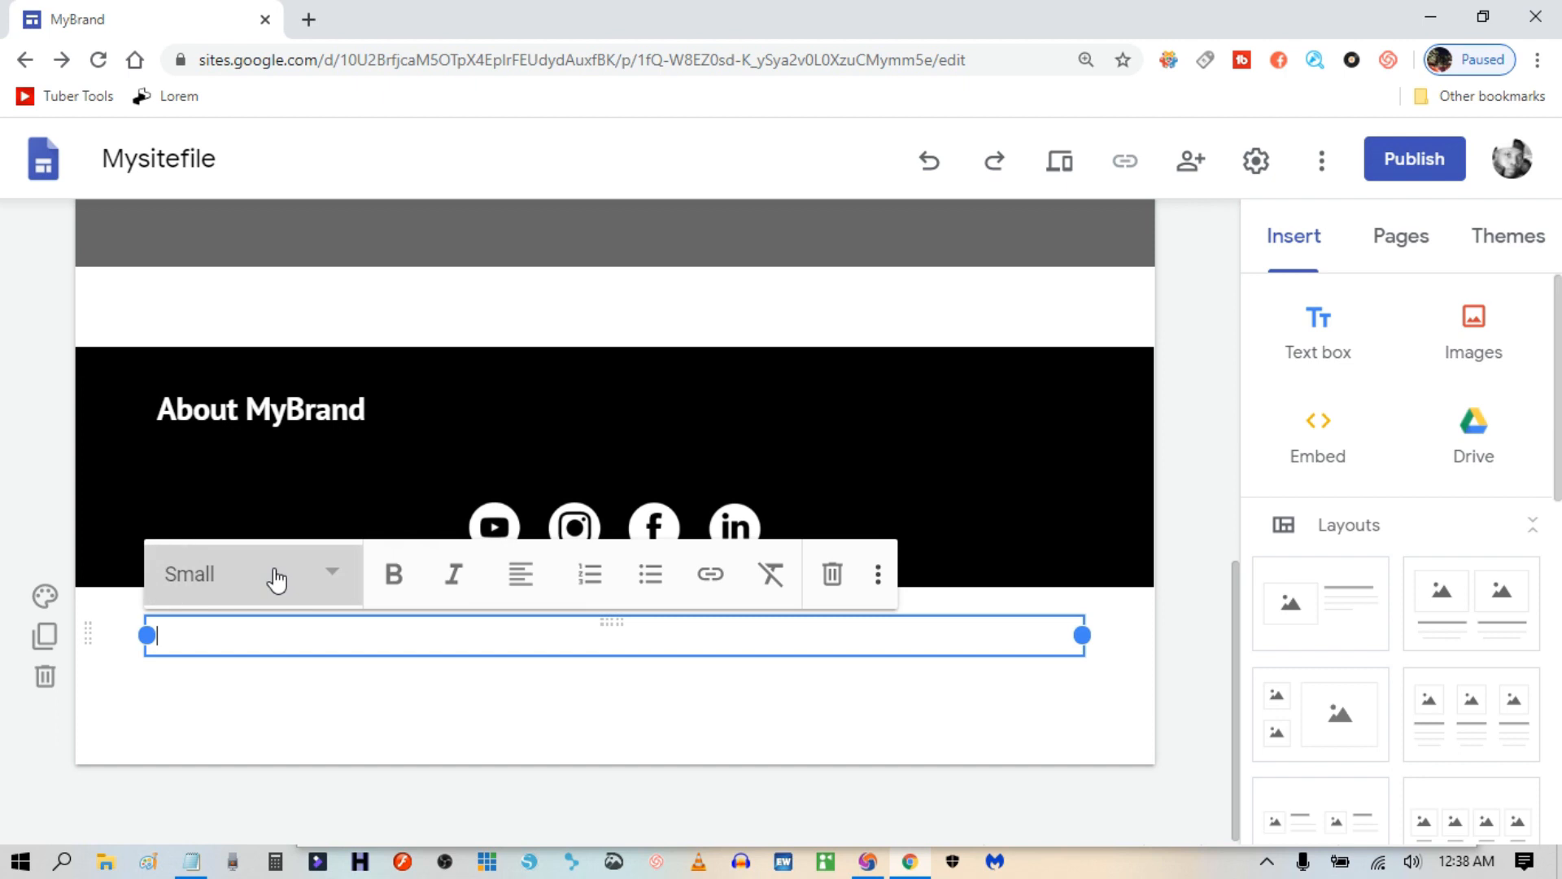
{"action": "left_click", "coordinate": [225, 685]}
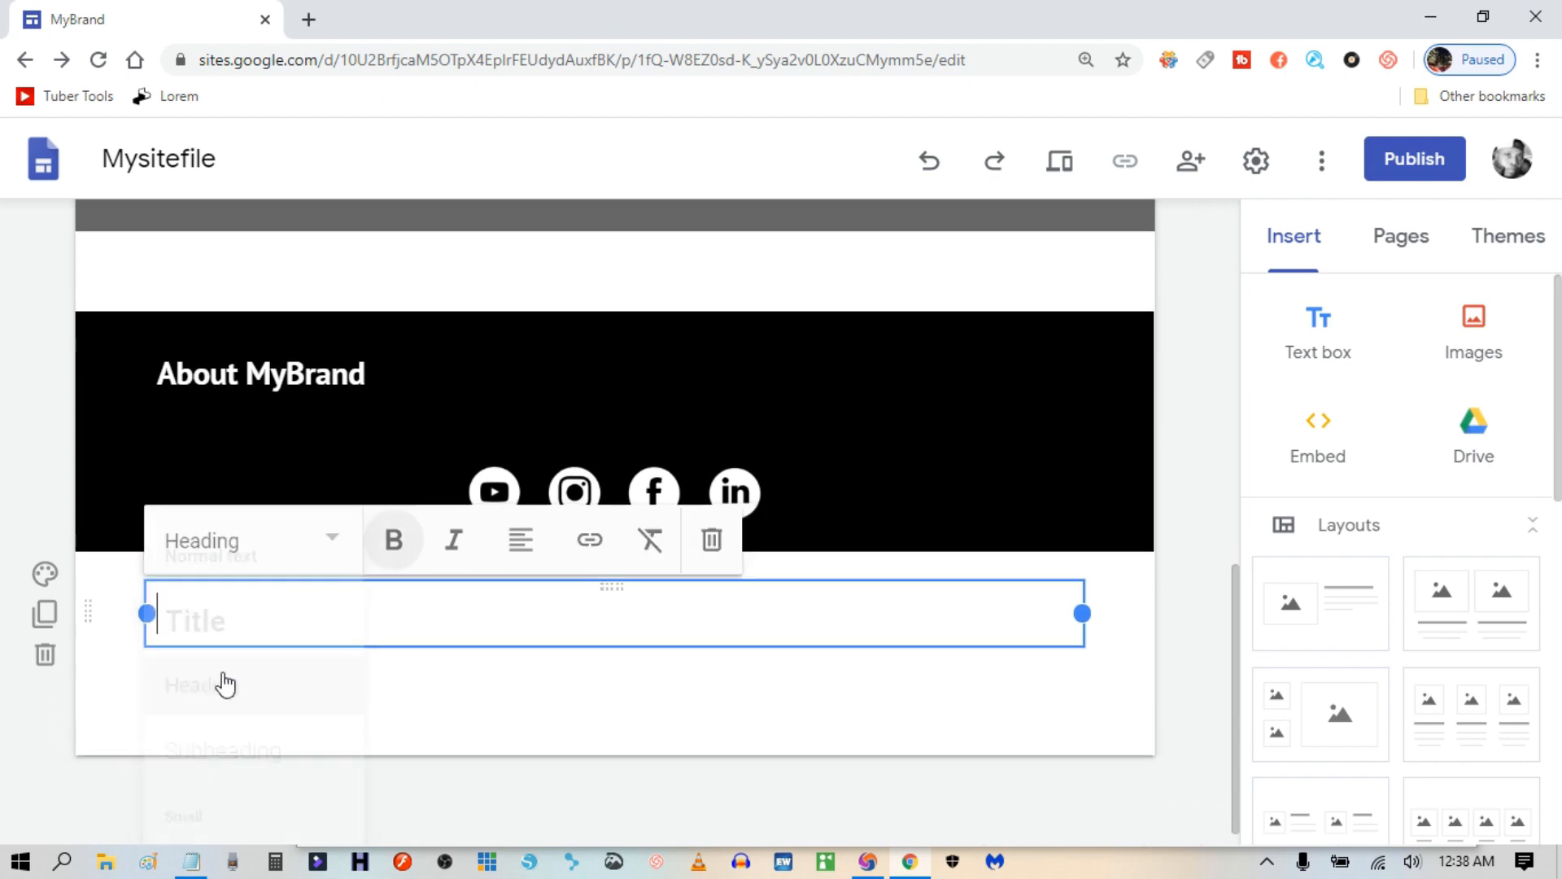
Switch to the footertext file in Notepad, add the line "Site Policy" above Privacy Policy, and copy it.
{"action": "left_click", "coordinate": [193, 861]}
{"action": "left_click", "coordinate": [355, 501]}
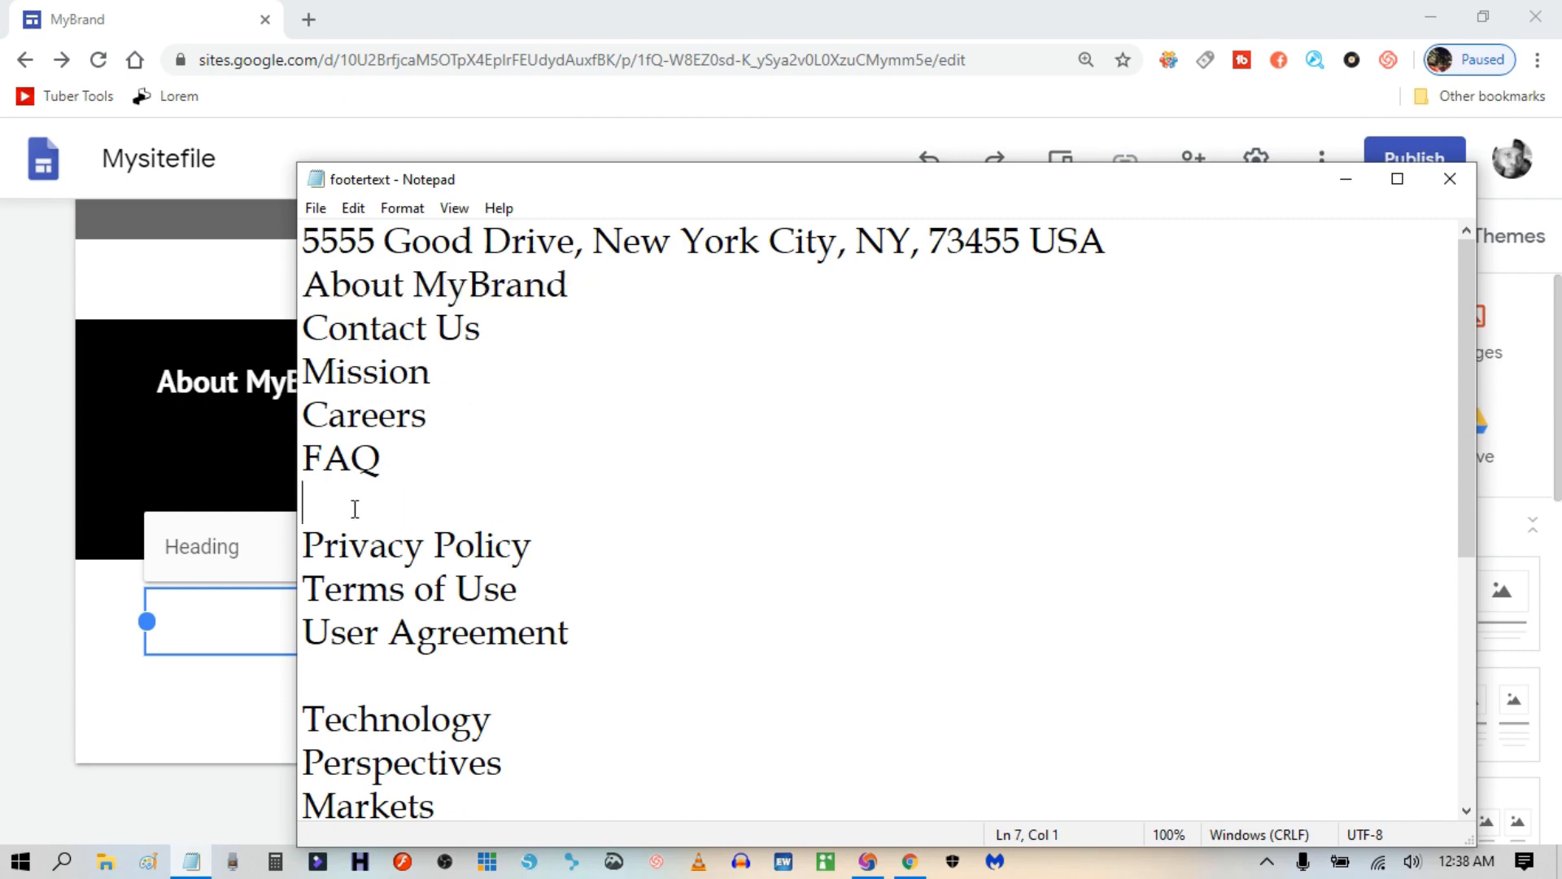
{"action": "type", "text": "P"}
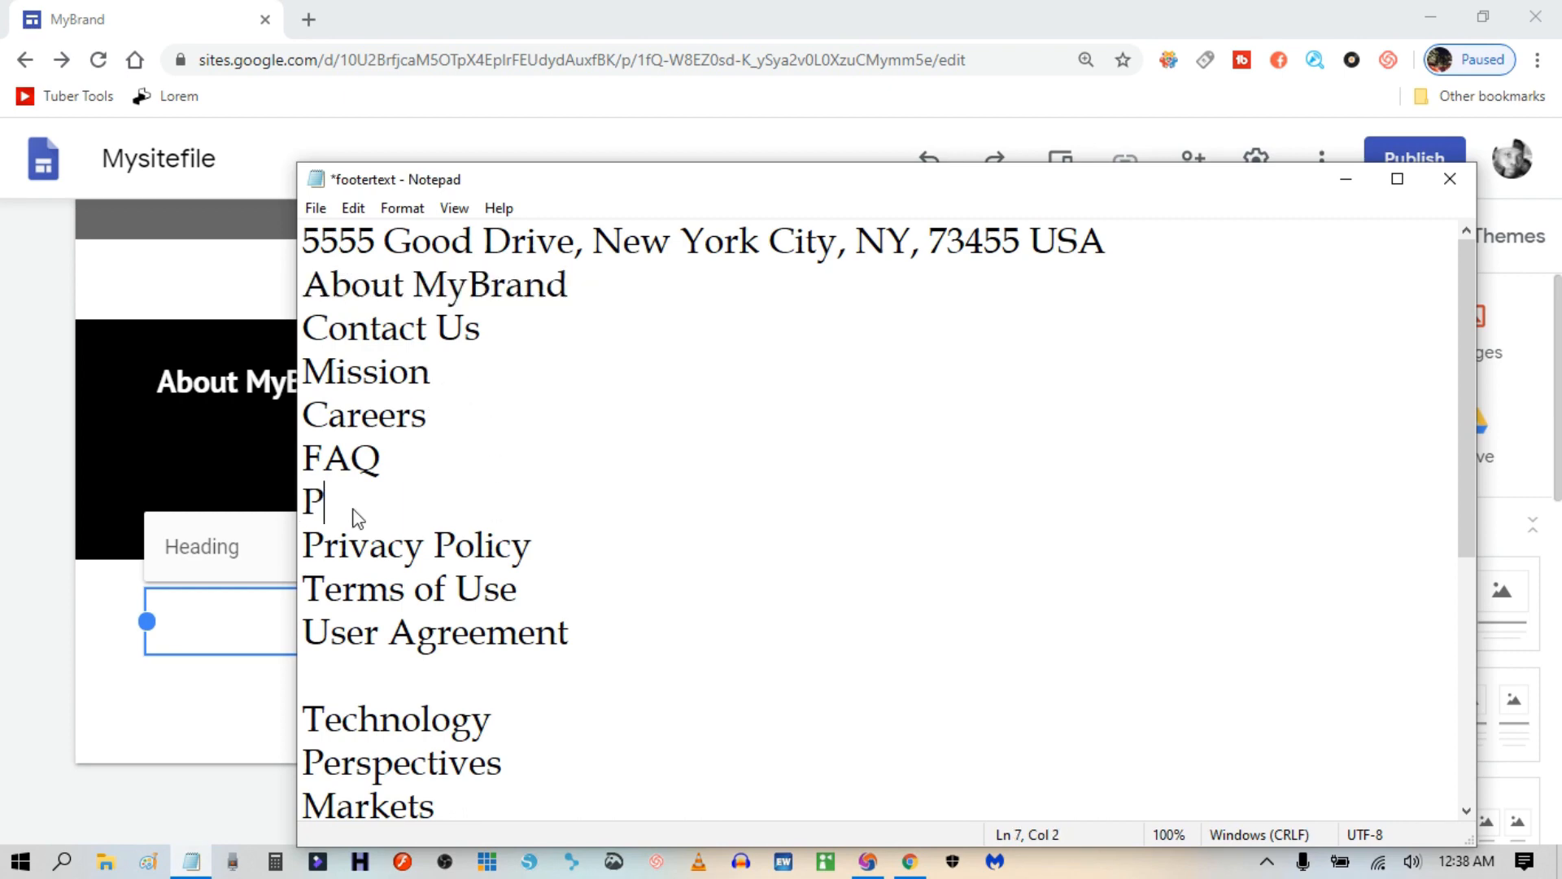
{"action": "type", "text": "olity"}
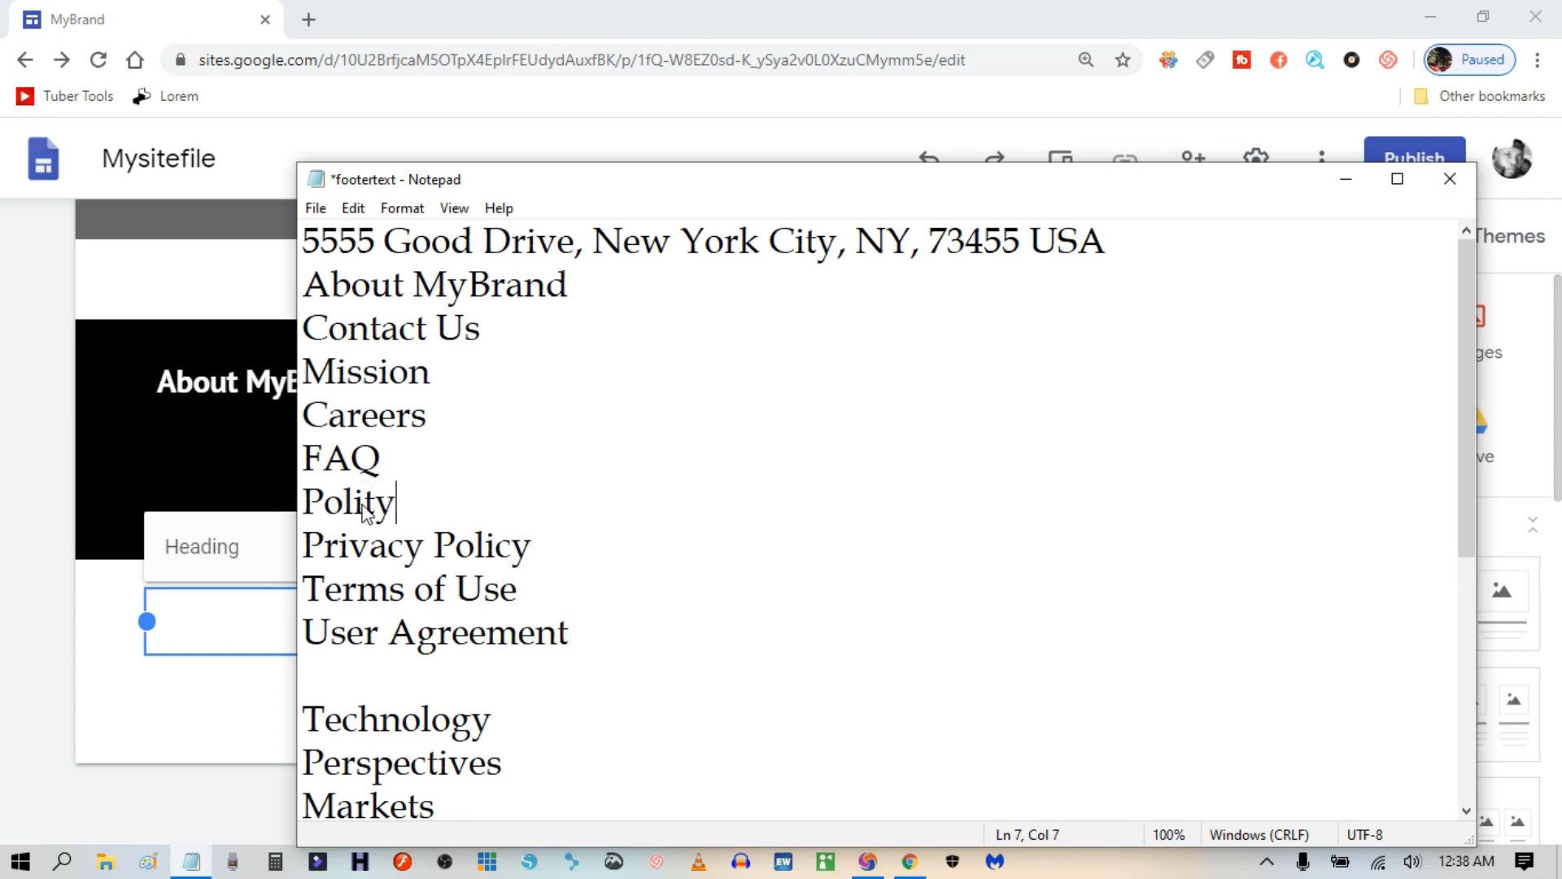
{"action": "key", "text": "BackSpace"}
{"action": "key", "text": "BackSpace"}
{"action": "type", "text": "cy"}
{"action": "key", "text": "Left"}
{"action": "key", "text": "Left"}
{"action": "key", "text": "Left"}
{"action": "key", "text": "Left"}
{"action": "type", "text": "Site"}
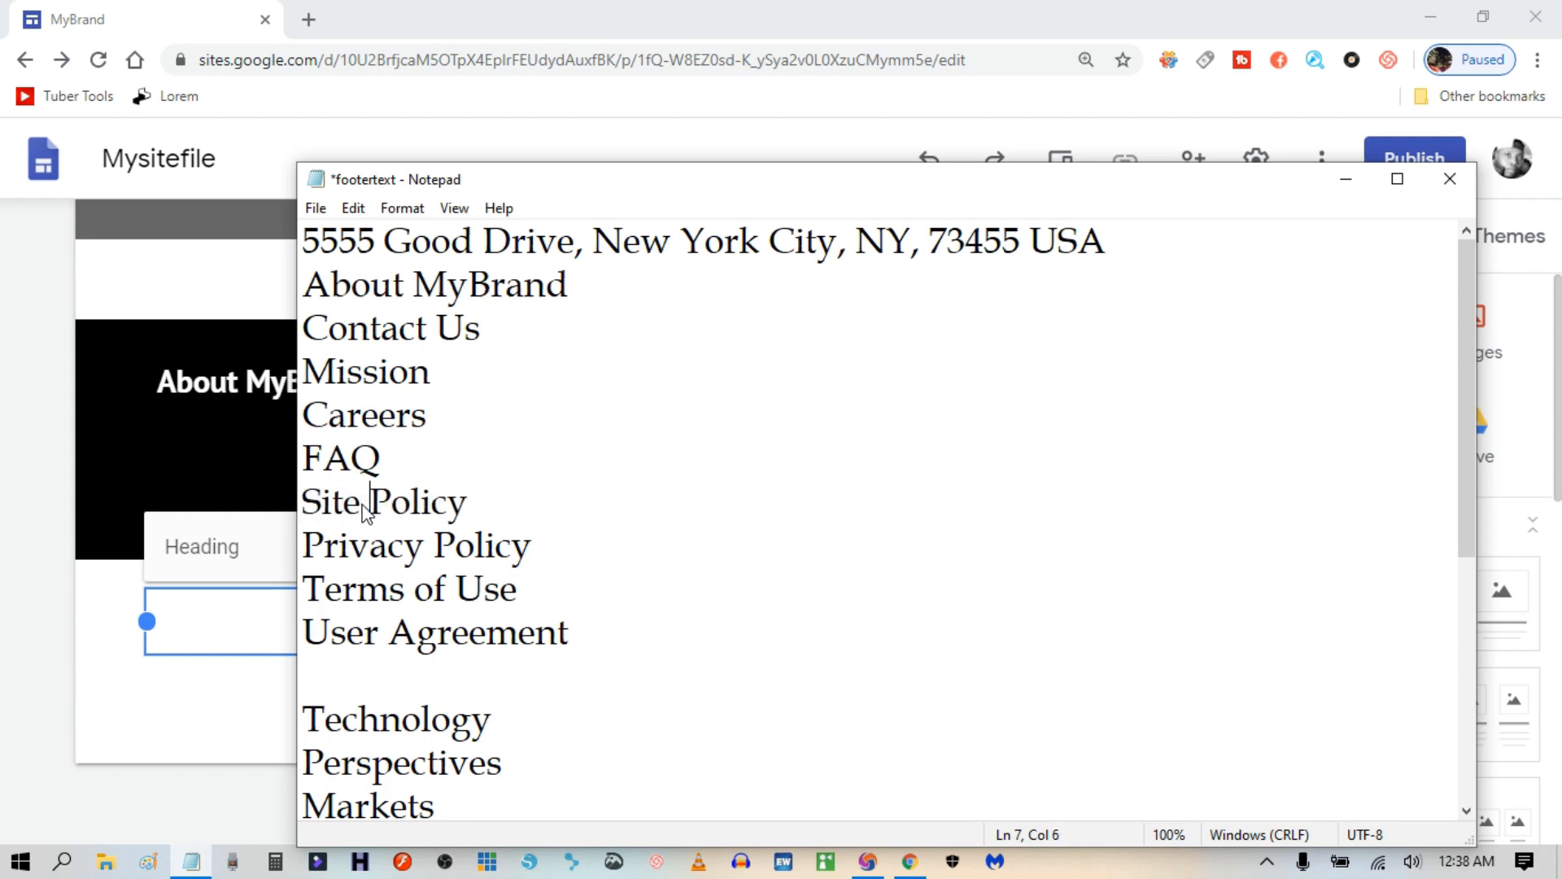
{"action": "left_click_drag", "start_coordinate": [473, 500], "coordinate": [304, 517]}
{"action": "key", "text": "ctrl+c"}
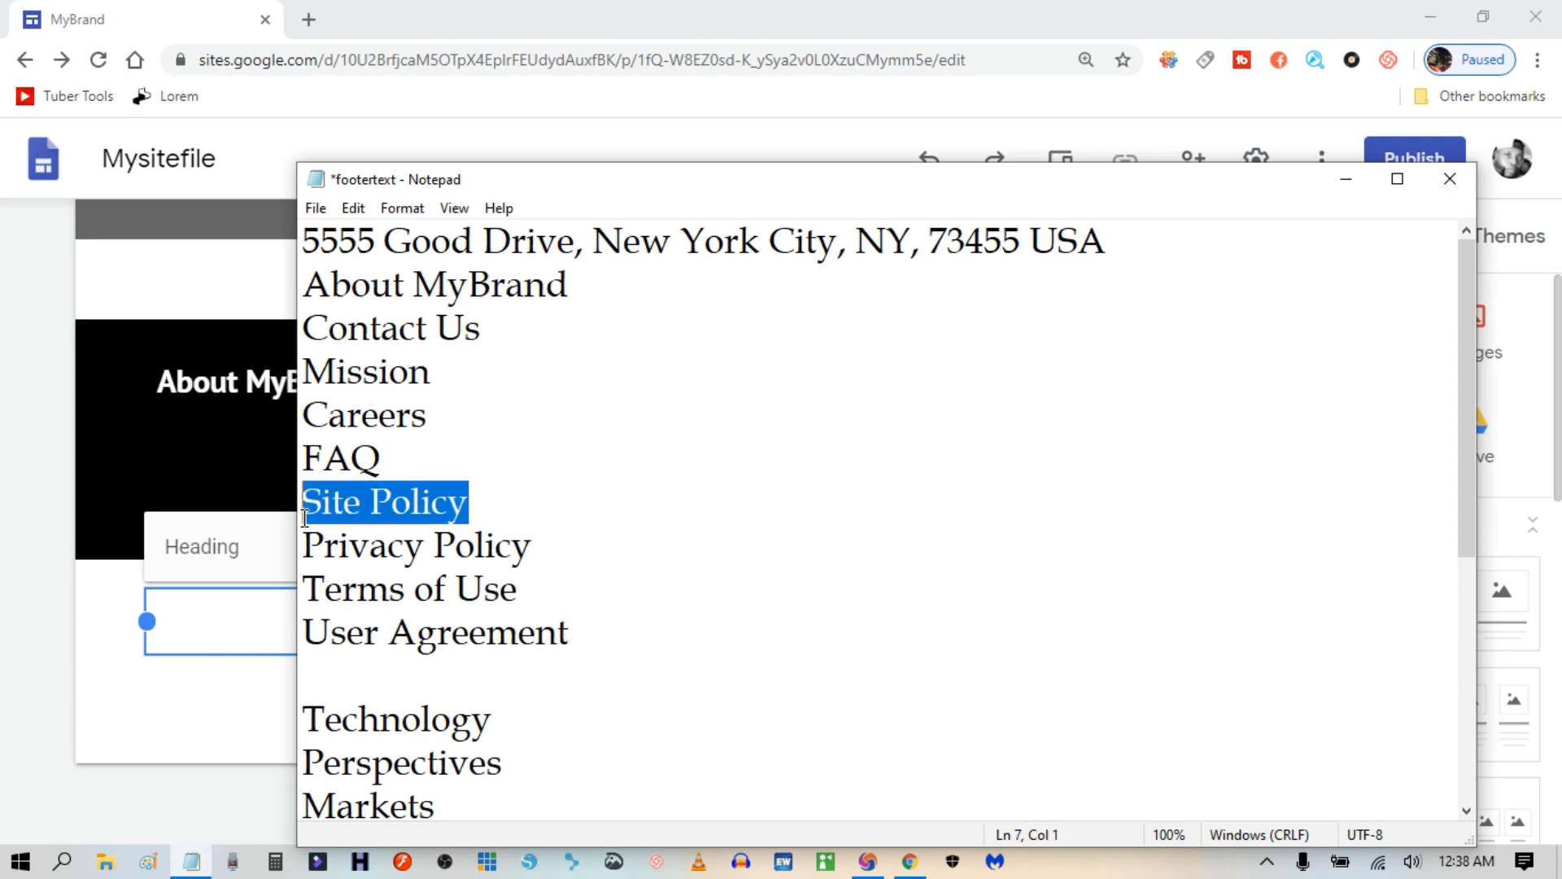
Fill the empty footer heading with SITE POLICY in capitals and place its narrowed box beside About MyBrand in the black band.
{"action": "left_click", "coordinate": [257, 623]}
{"action": "key", "text": "ctrl+v"}
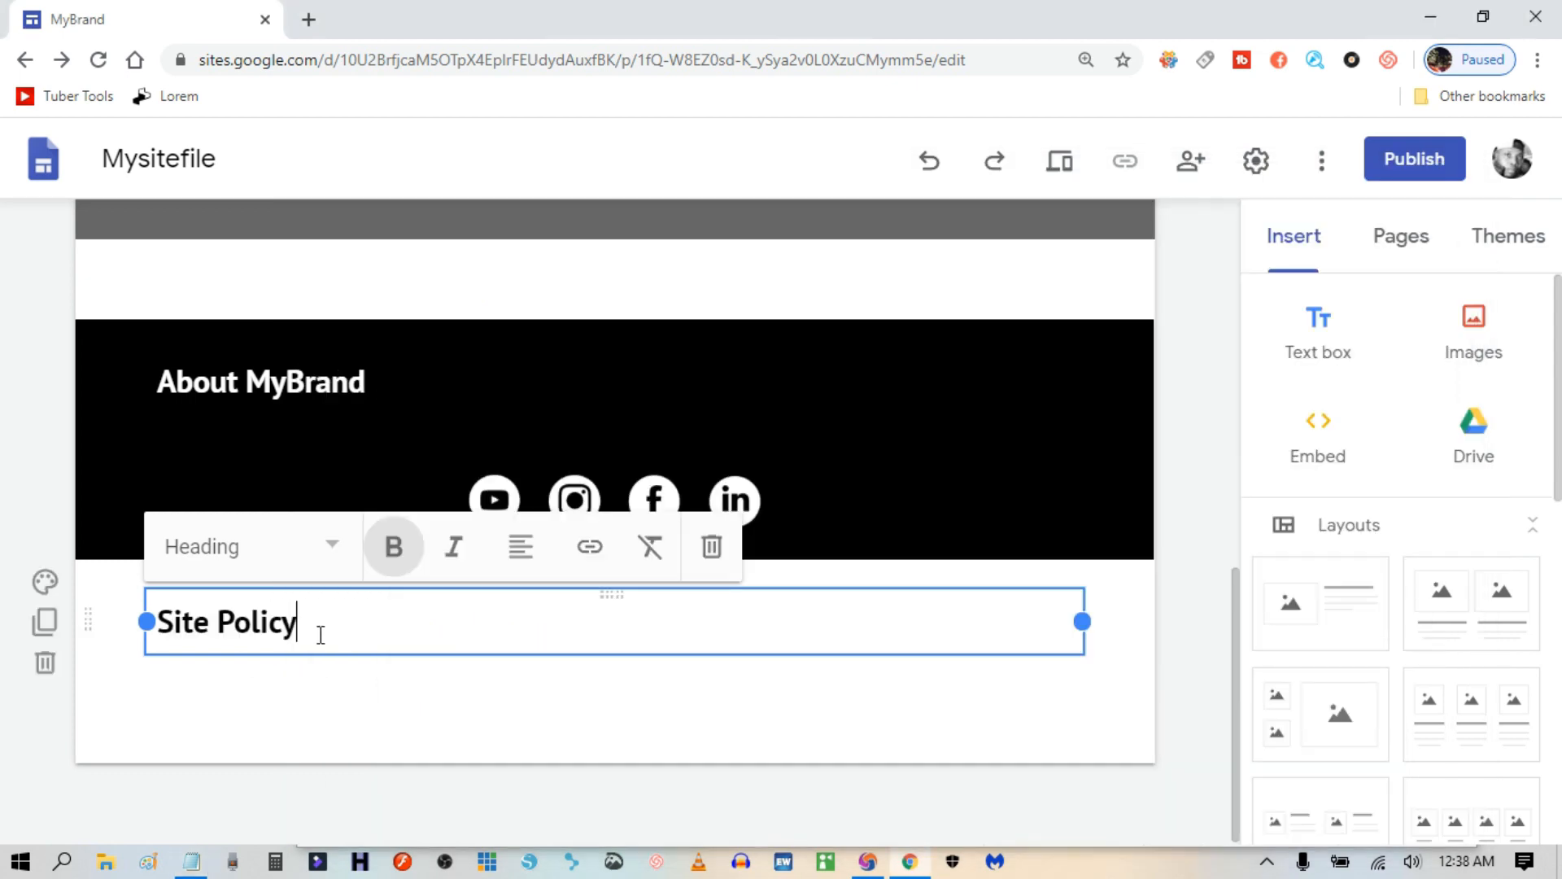
{"action": "left_click_drag", "start_coordinate": [1082, 622], "coordinate": [393, 660]}
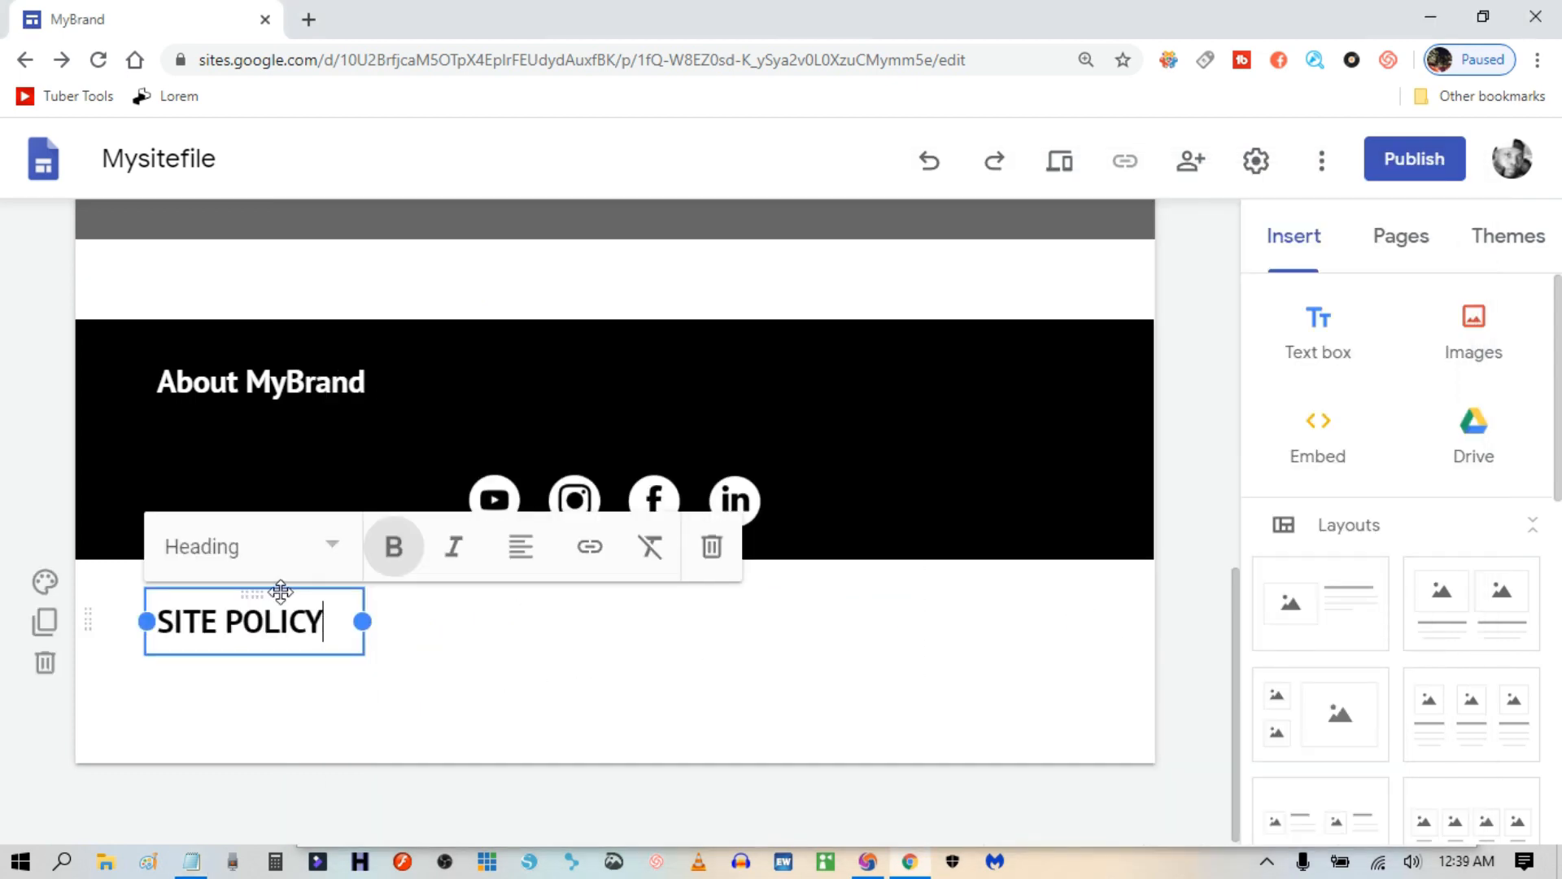
{"action": "left_click_drag", "start_coordinate": [279, 593], "coordinate": [426, 389]}
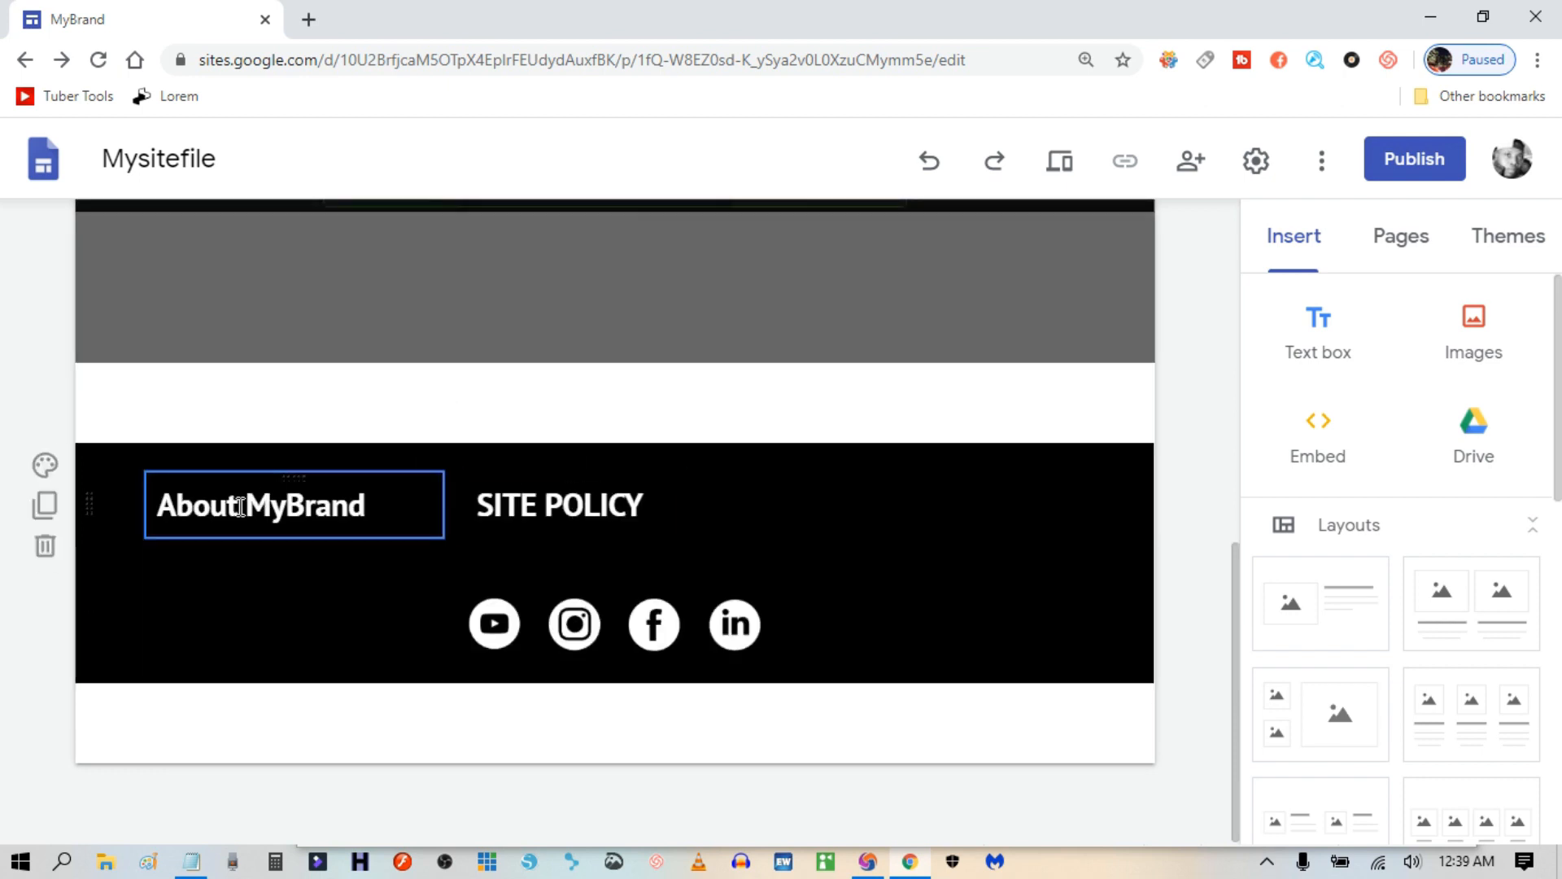
Change the word "About" in the About MyBrand heading to ABOUT in capitals.
{"action": "left_click_drag", "start_coordinate": [241, 507], "coordinate": [176, 507]}
{"action": "type", "text": "BOUT"}
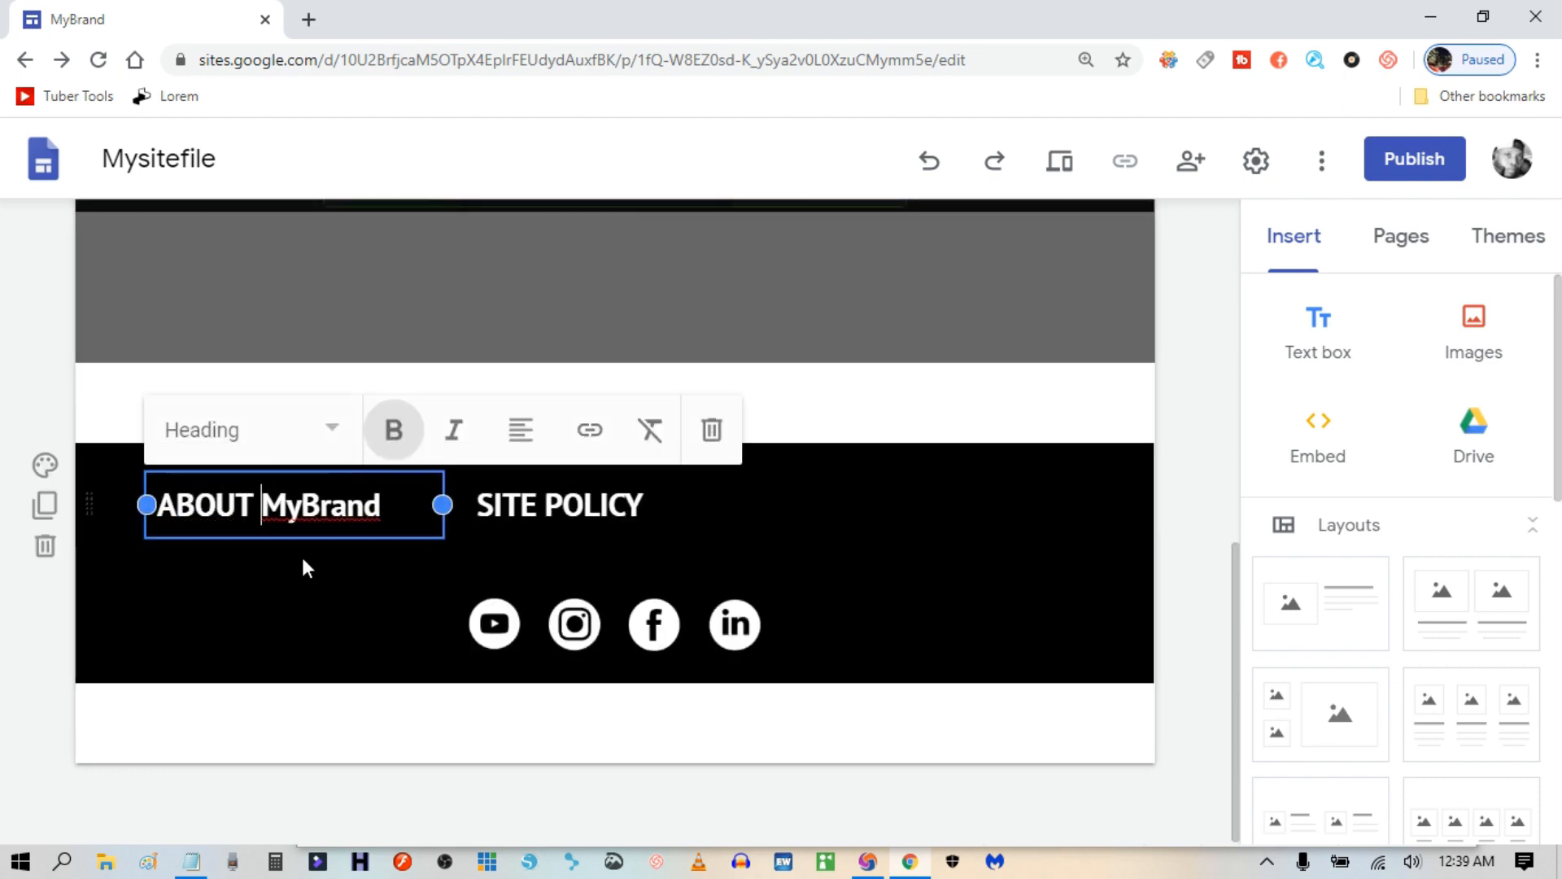
{"action": "left_click", "coordinate": [991, 610]}
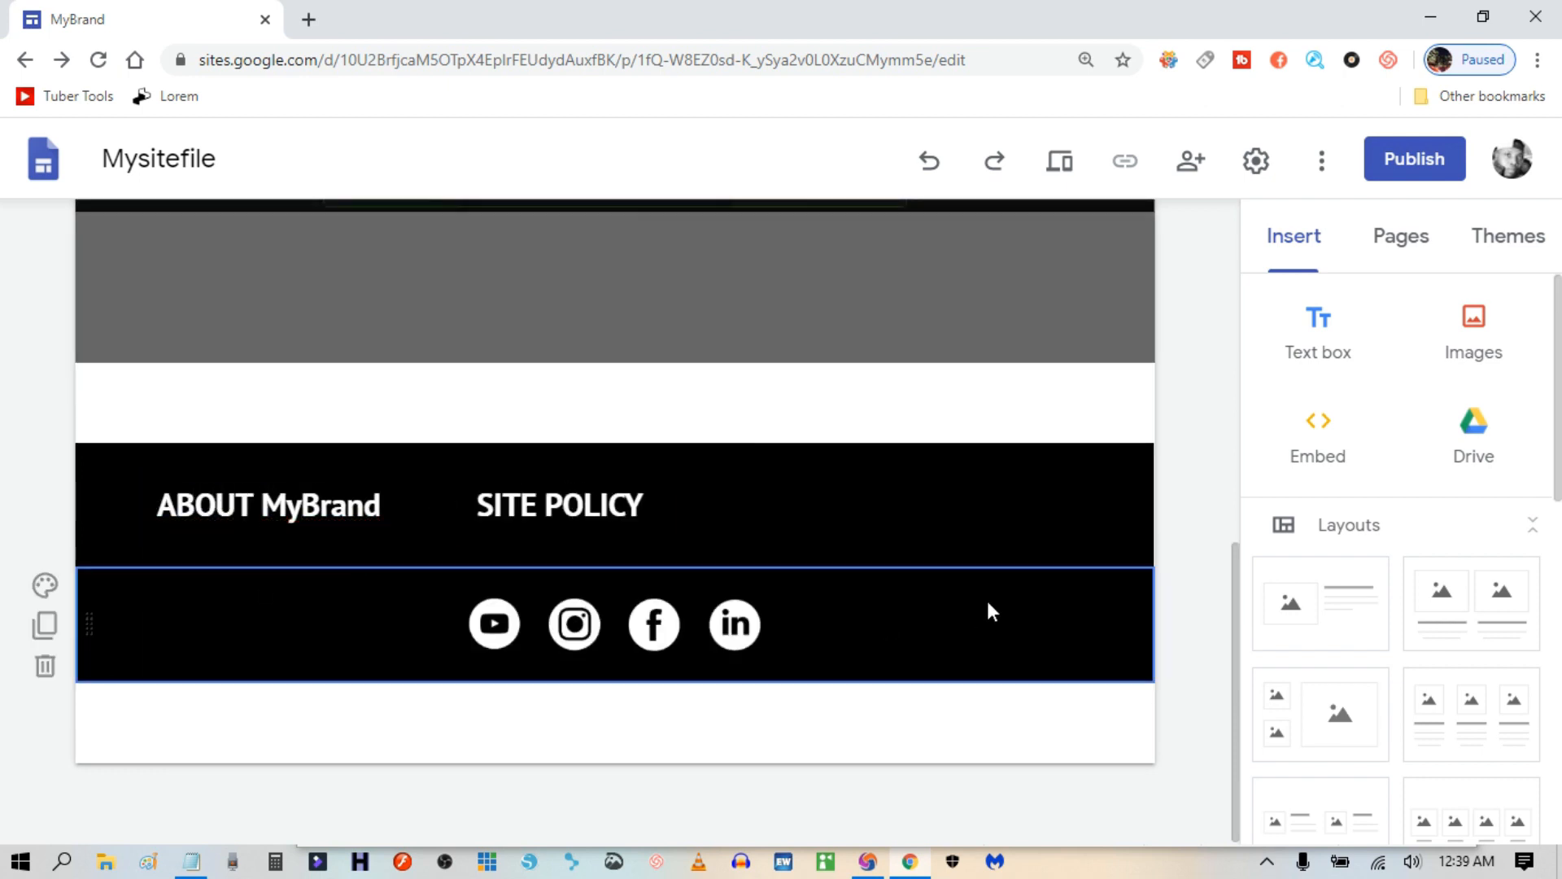
Insert a third text box below the icon row, styled as Heading.
{"action": "left_click", "coordinate": [1317, 333]}
{"action": "left_click", "coordinate": [326, 581]}
{"action": "left_click", "coordinate": [209, 684]}
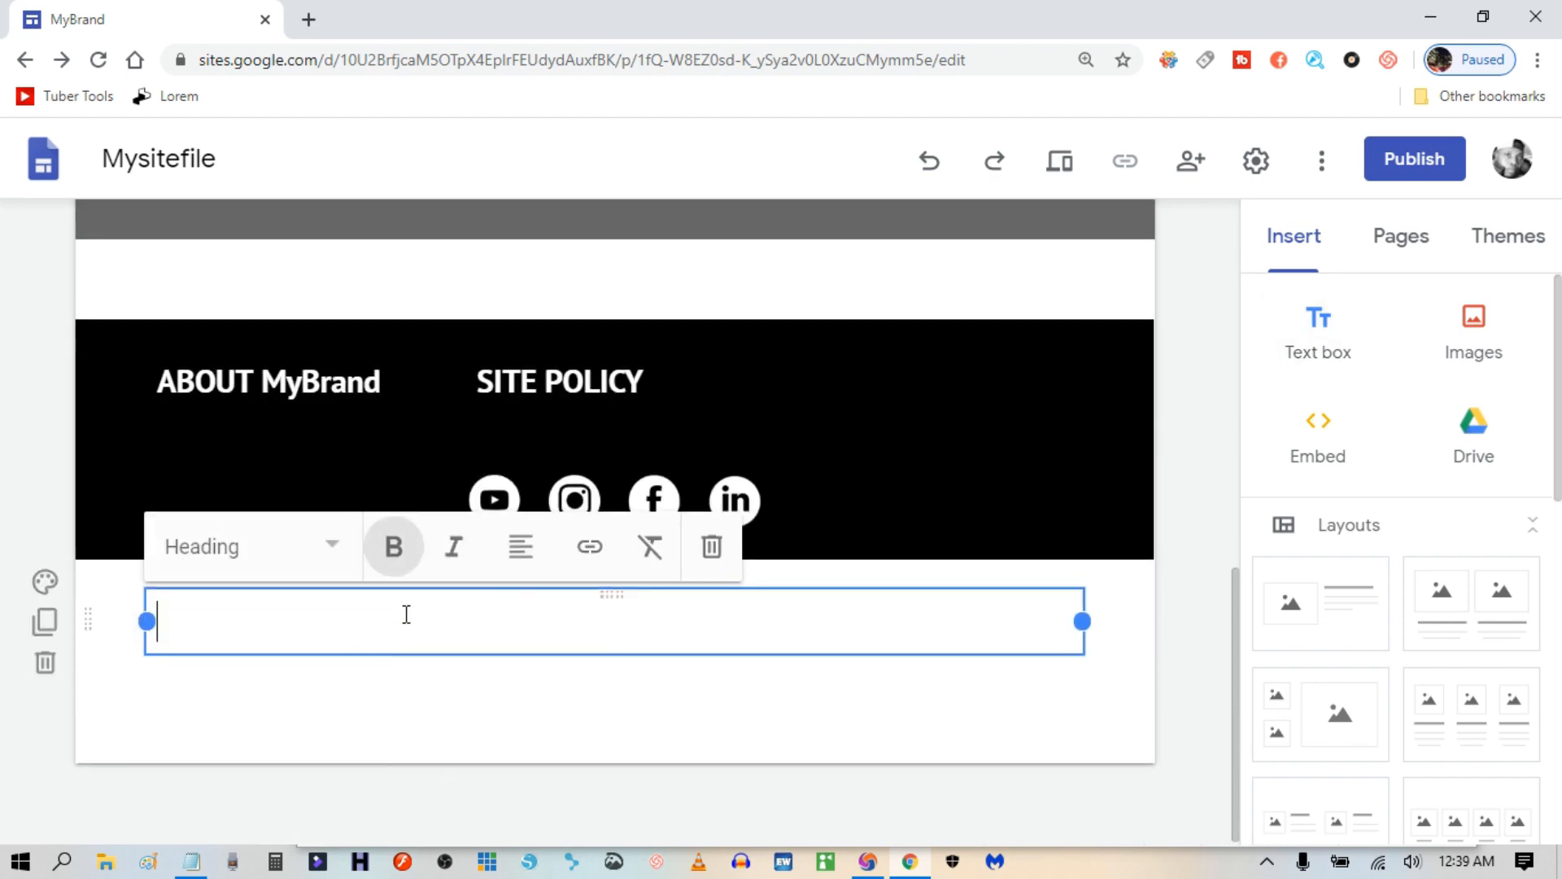
Switch to the footertext file in Notepad, add the line "BUSINESS" above Technology, and copy it.
{"action": "left_click", "coordinate": [191, 861]}
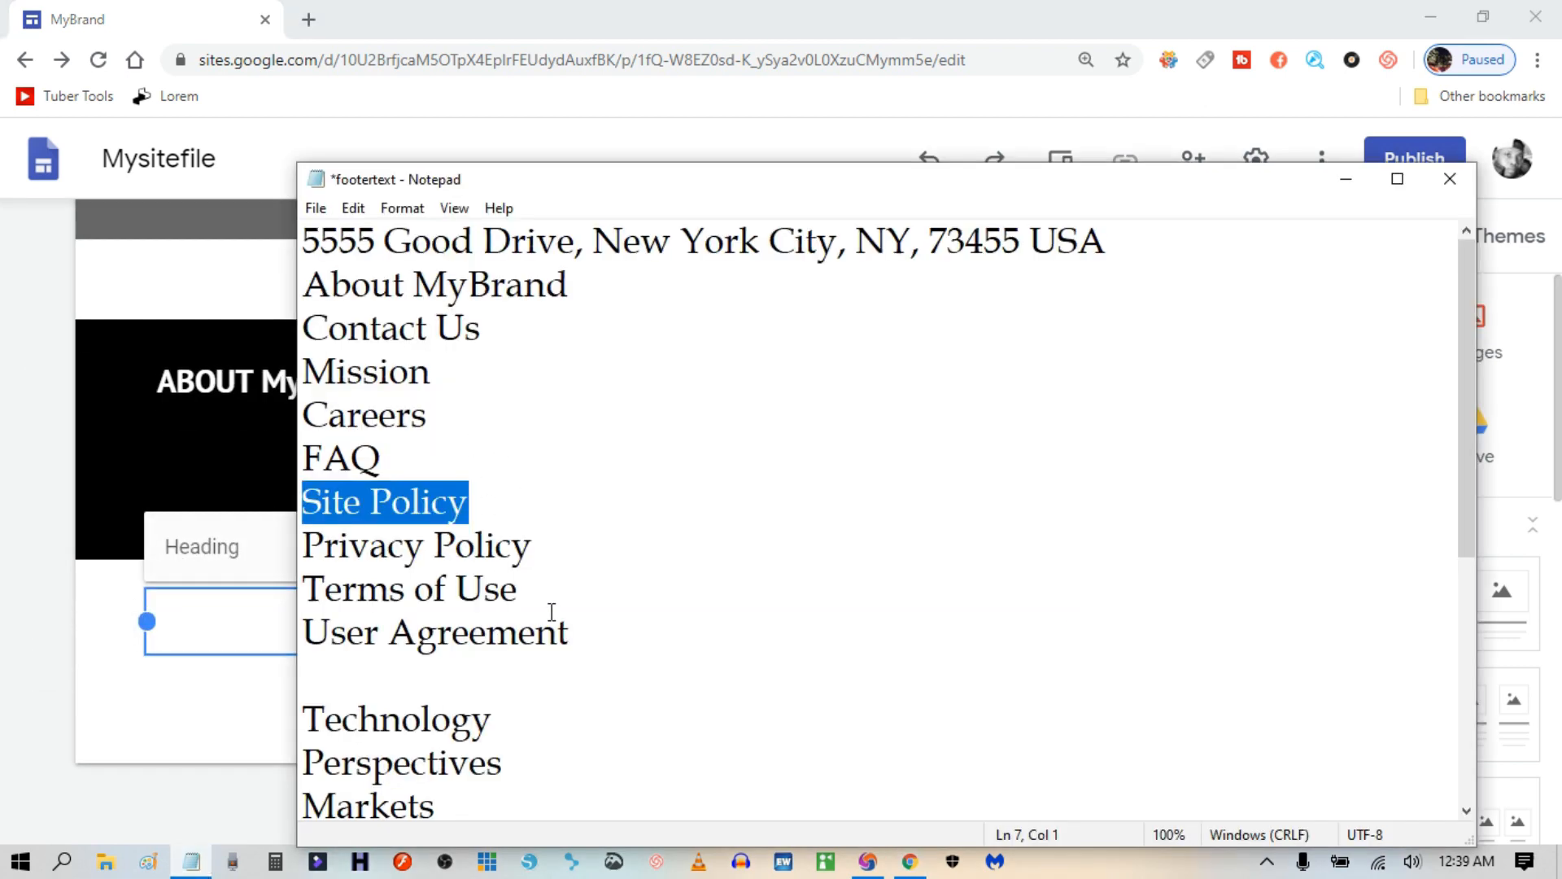
{"action": "scroll", "coordinate": [529, 672], "scroll_direction": "down", "scroll_amount": 2}
{"action": "left_click_drag", "start_coordinate": [309, 456], "coordinate": [358, 549]}
{"action": "left_click", "coordinate": [334, 423]}
{"action": "key", "text": "Return"}
{"action": "type", "text": "b"}
{"action": "key", "text": "BackSpace"}
{"action": "type", "text": "BUSINESS"}
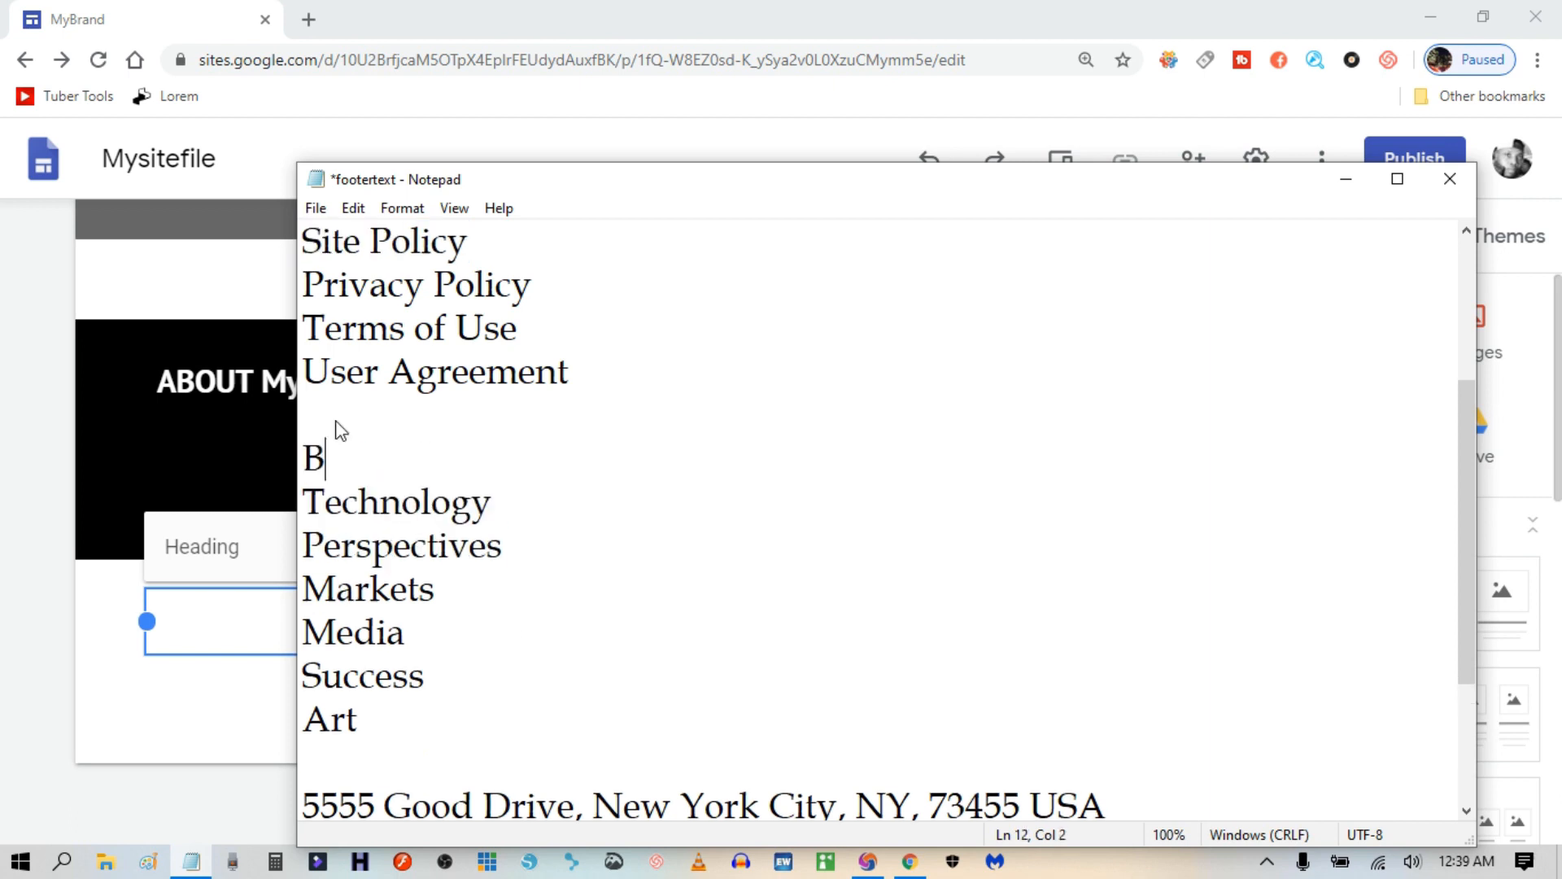
{"action": "key", "text": "shift+Home"}
{"action": "key", "text": "ctrl+c"}
Paste BUSINESS into the empty footer heading and place its narrowed box beside SITE POLICY in the black band.
{"action": "left_click", "coordinate": [279, 621]}
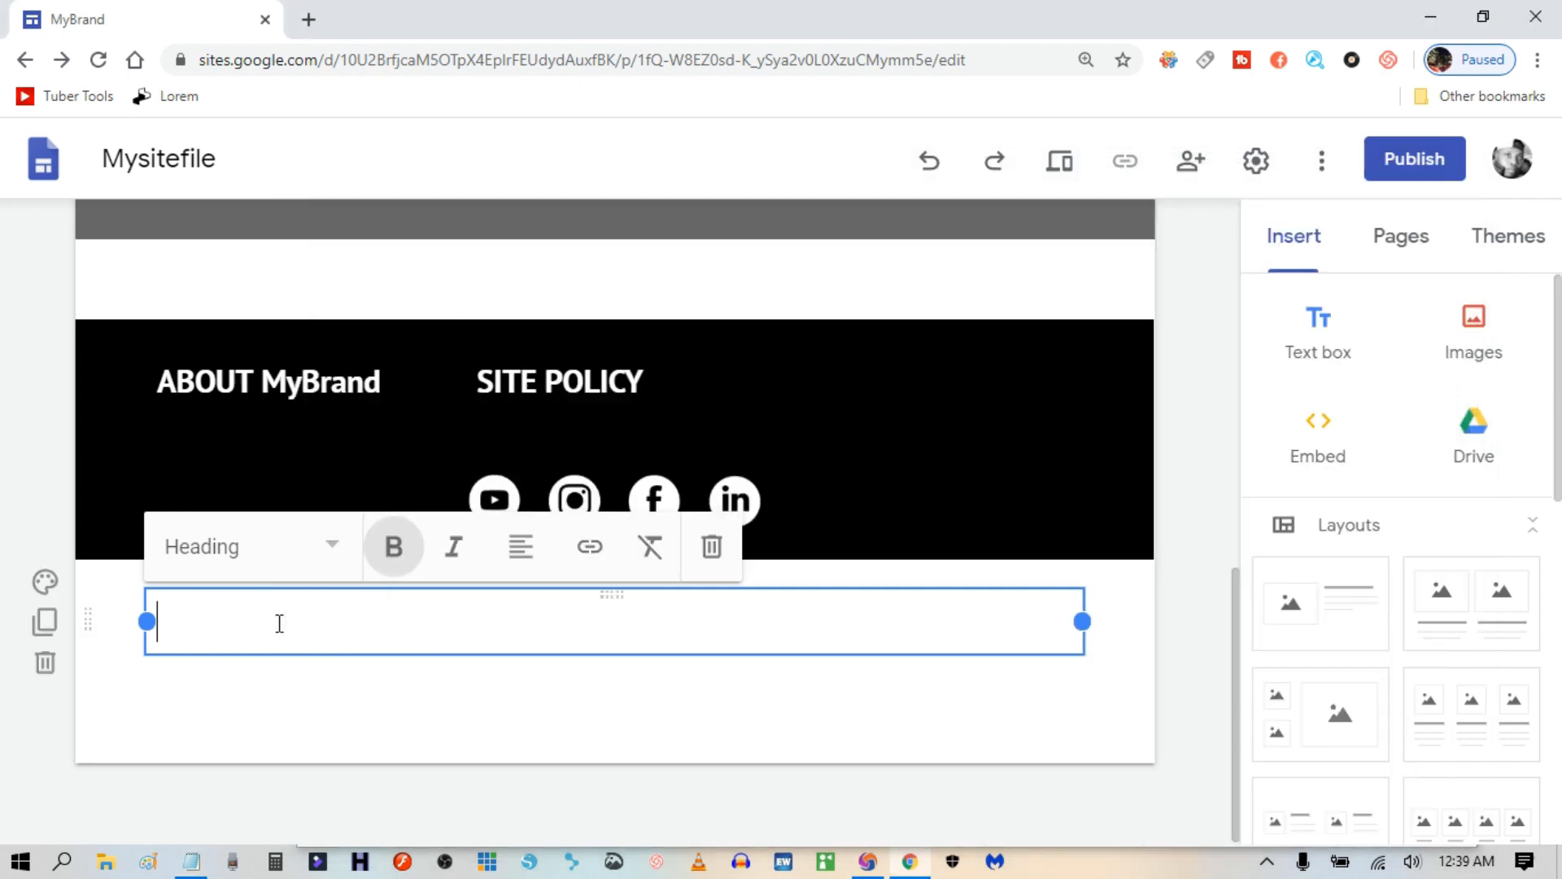
{"action": "key", "text": "ctrl+v"}
{"action": "left_click_drag", "start_coordinate": [1076, 621], "coordinate": [326, 641]}
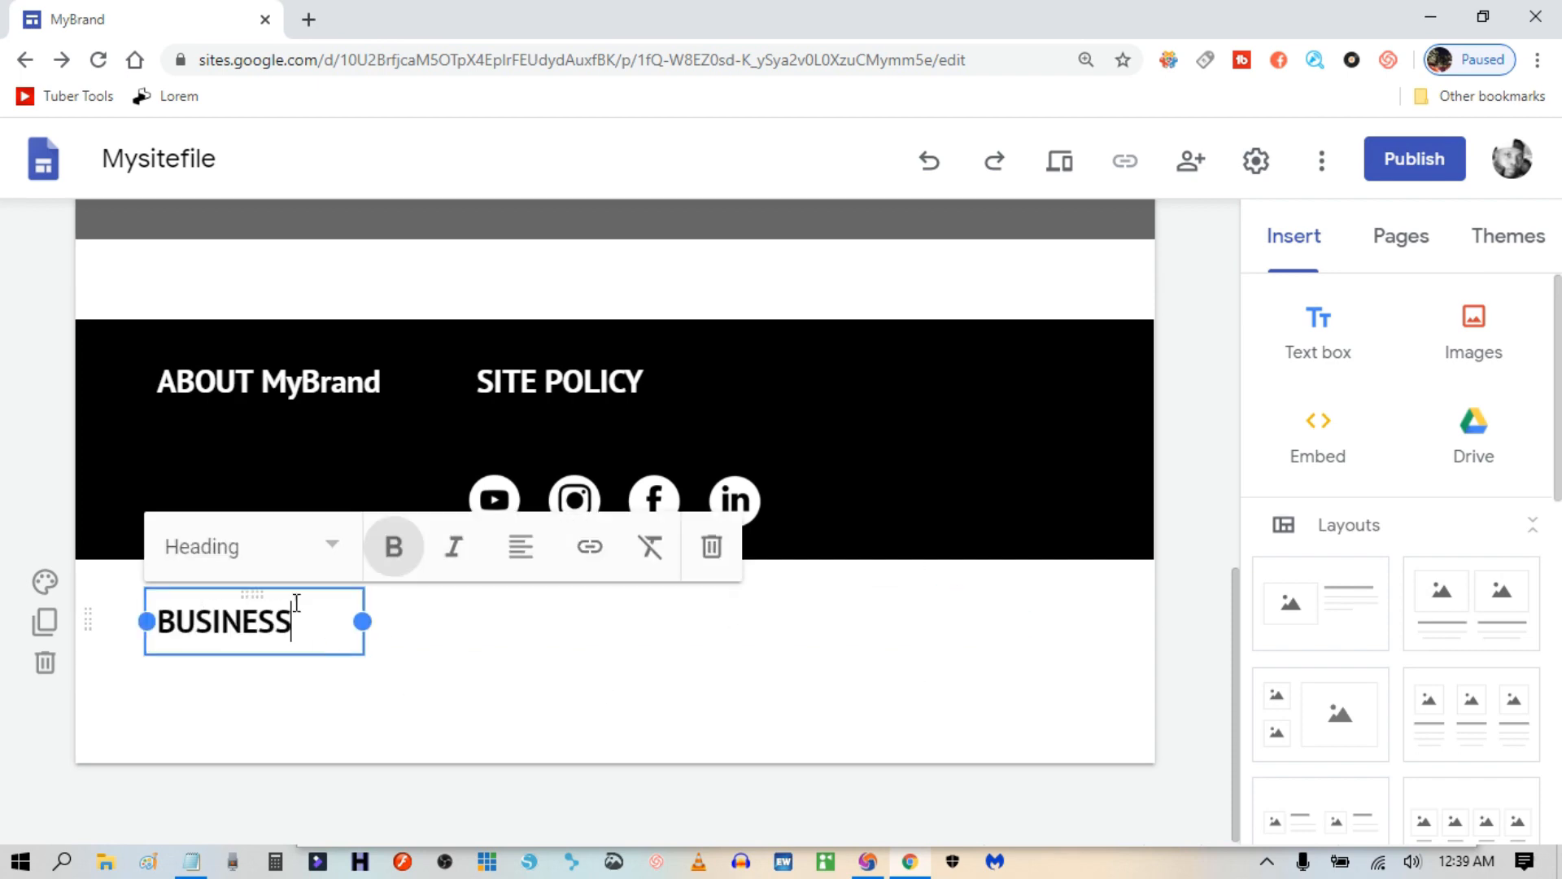
{"action": "left_click_drag", "start_coordinate": [279, 591], "coordinate": [788, 415]}
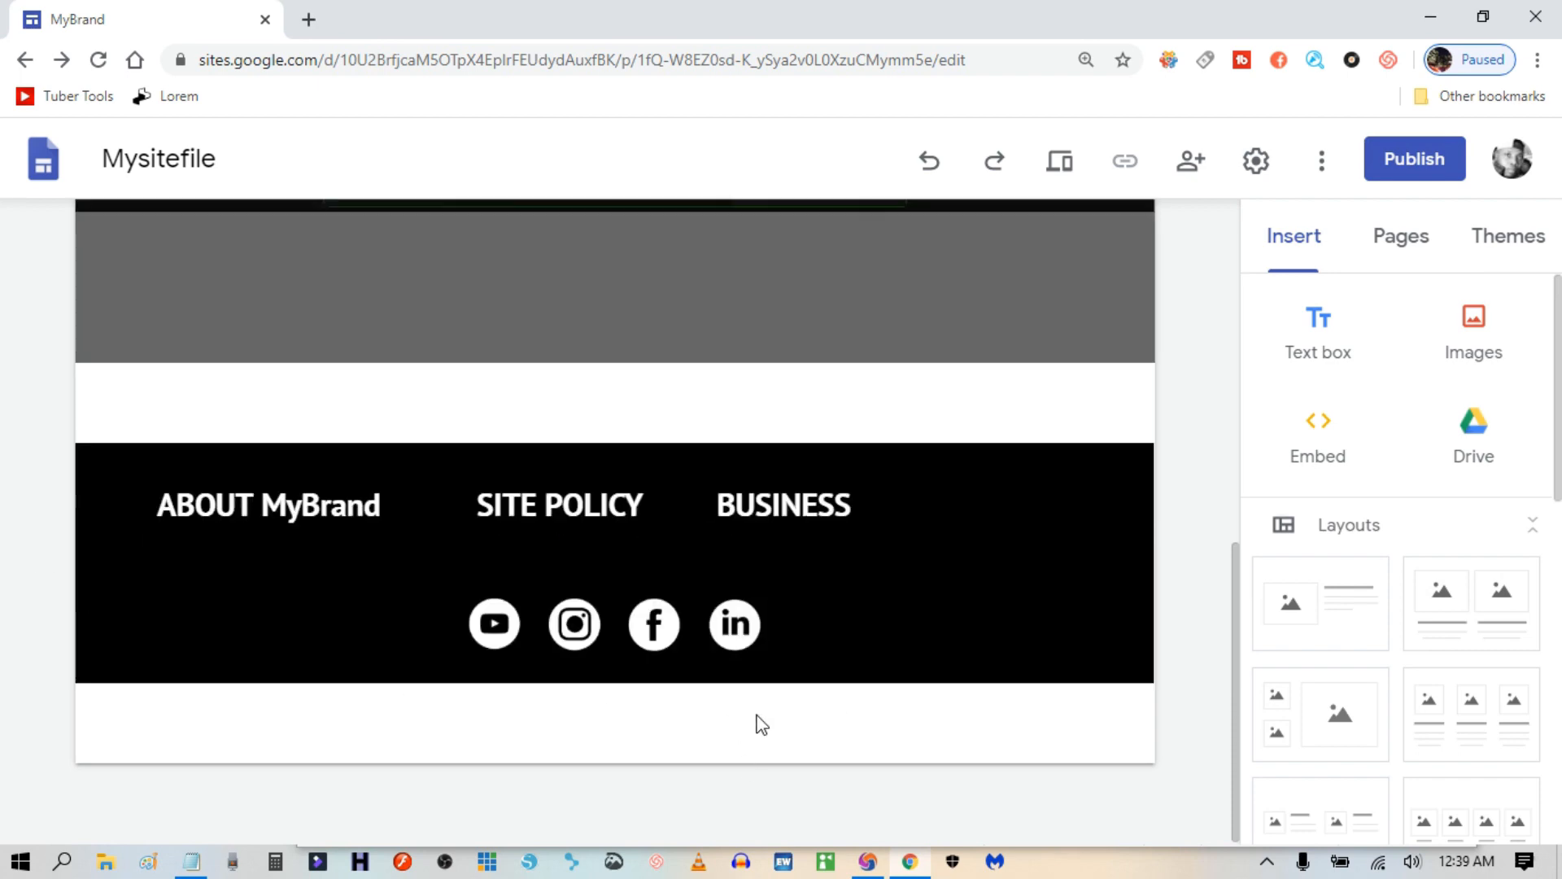
Look through the footertext file in Notepad for the next heading, select "Contact Us", and return to the site editor.
{"action": "left_click", "coordinate": [191, 861]}
{"action": "scroll", "coordinate": [520, 431], "scroll_direction": "down", "scroll_amount": 1}
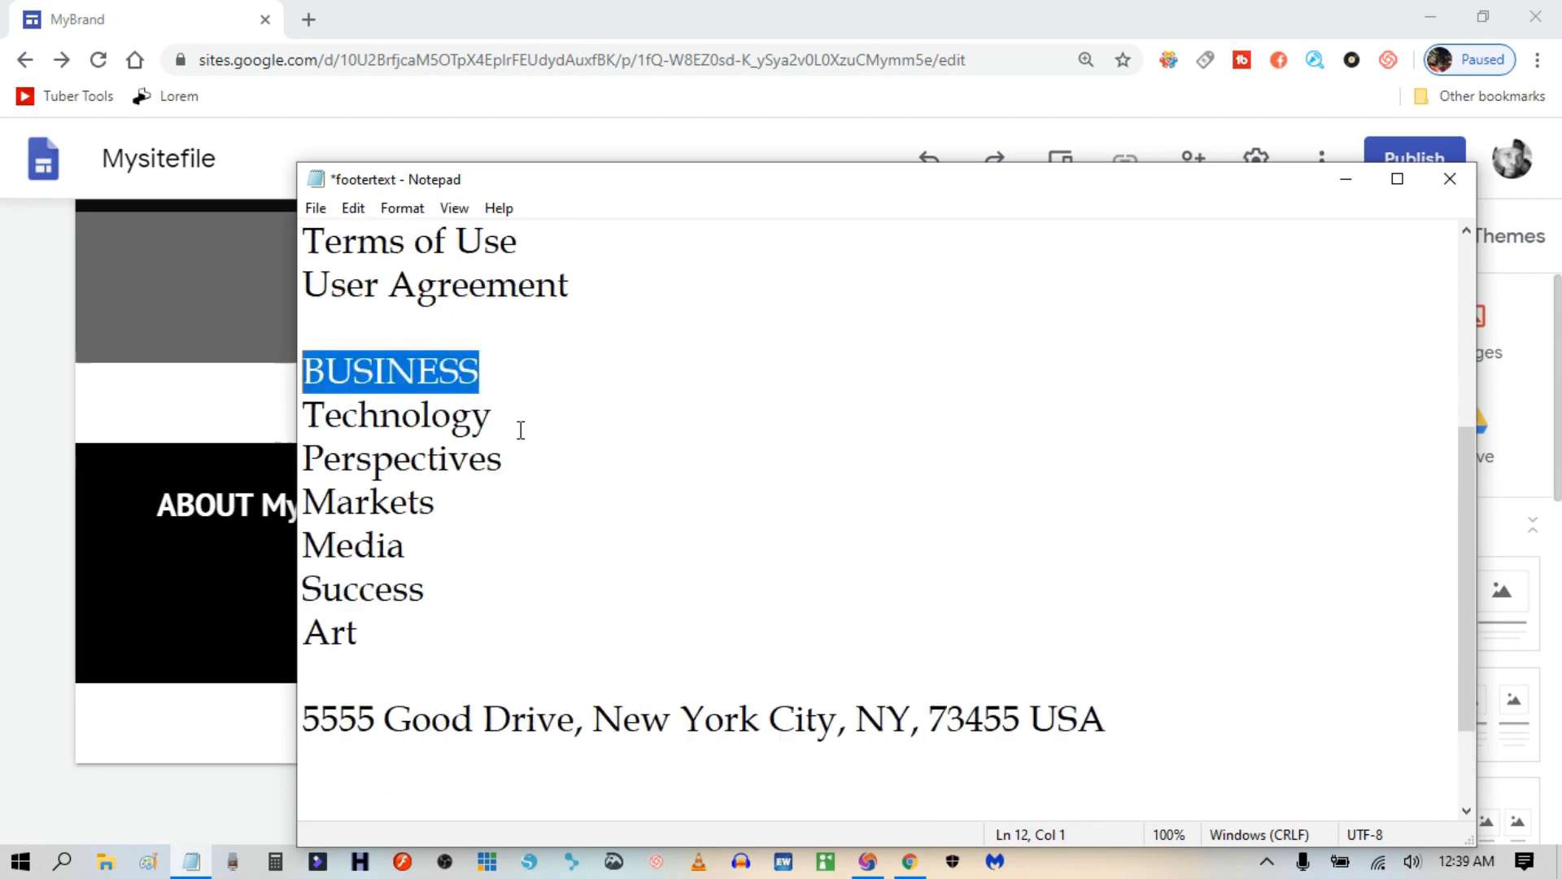
{"action": "scroll", "coordinate": [489, 429], "scroll_direction": "up", "scroll_amount": 3}
{"action": "left_click_drag", "start_coordinate": [485, 336], "coordinate": [303, 319]}
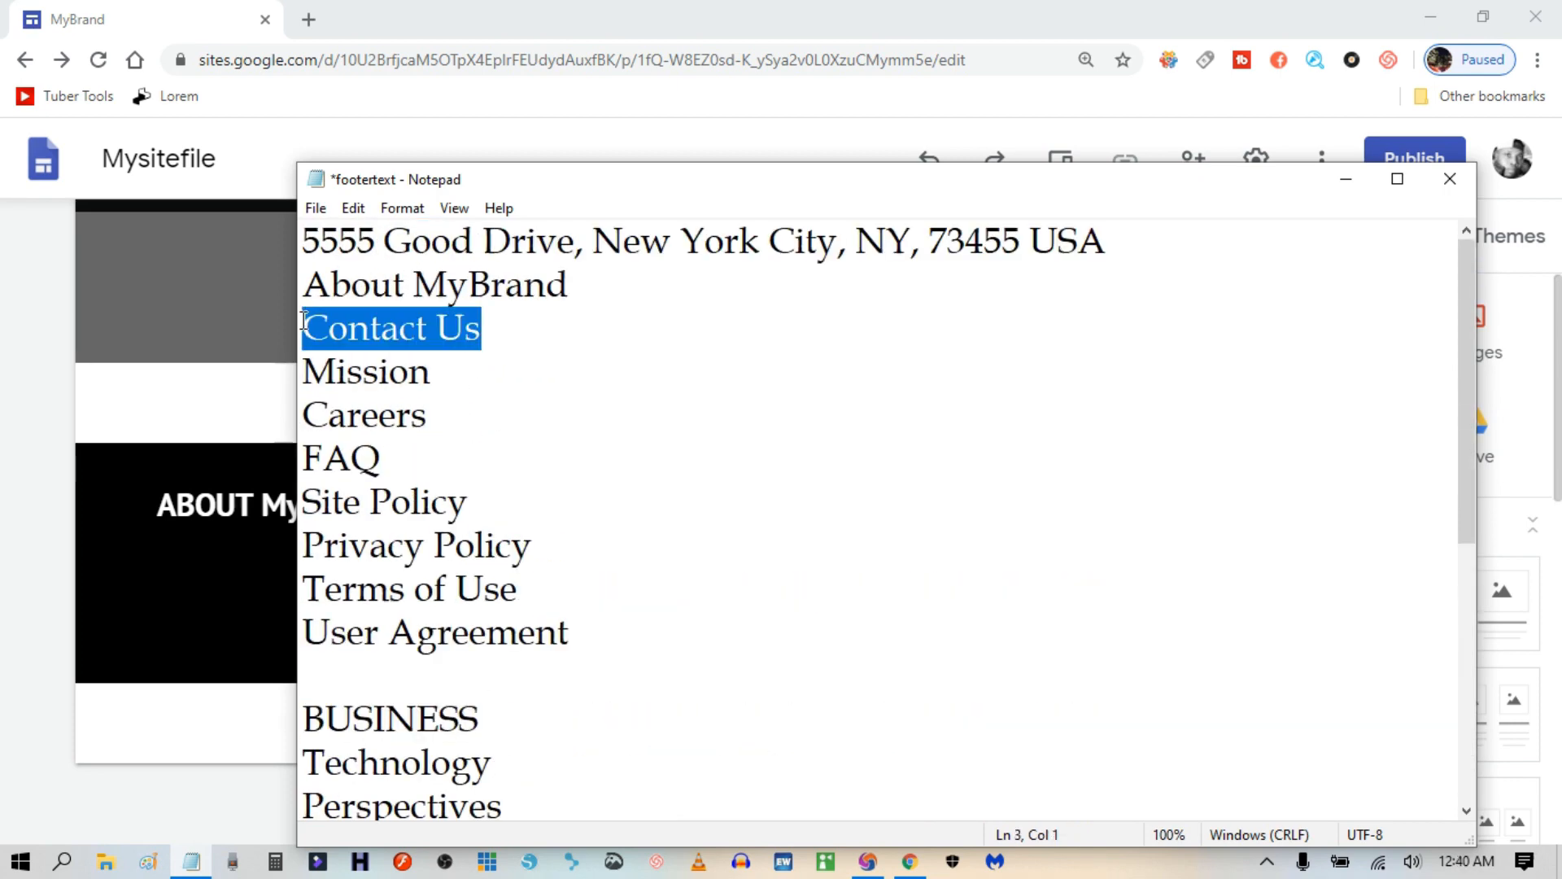
{"action": "left_click", "coordinate": [212, 722]}
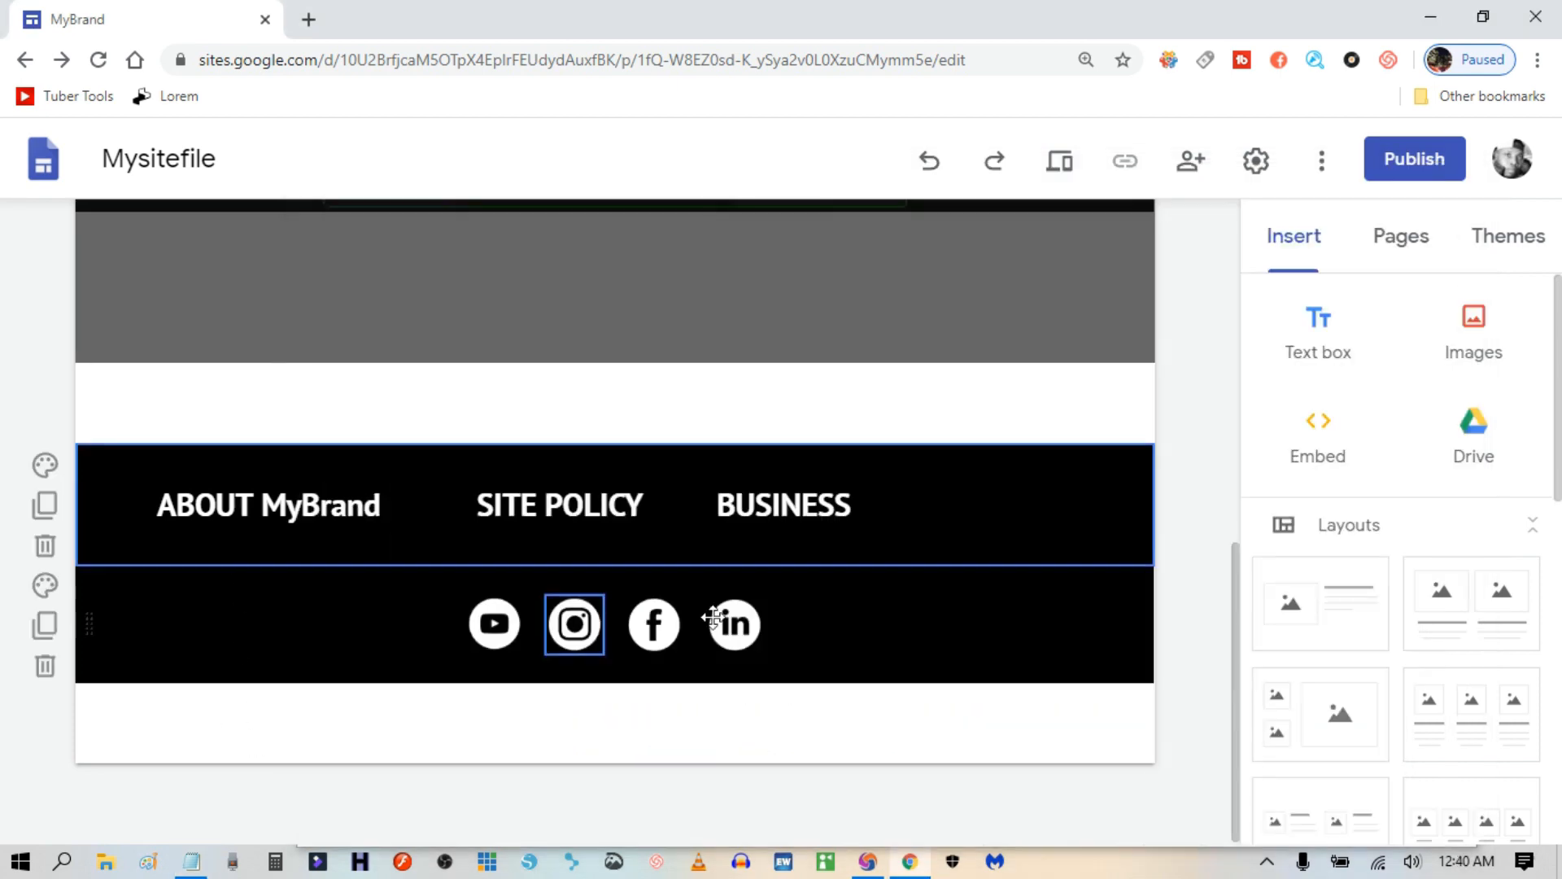
Insert a Heading-style text box below the icon row and enter CONTACT US.
{"action": "left_click", "coordinate": [1318, 338]}
{"action": "left_click", "coordinate": [268, 545]}
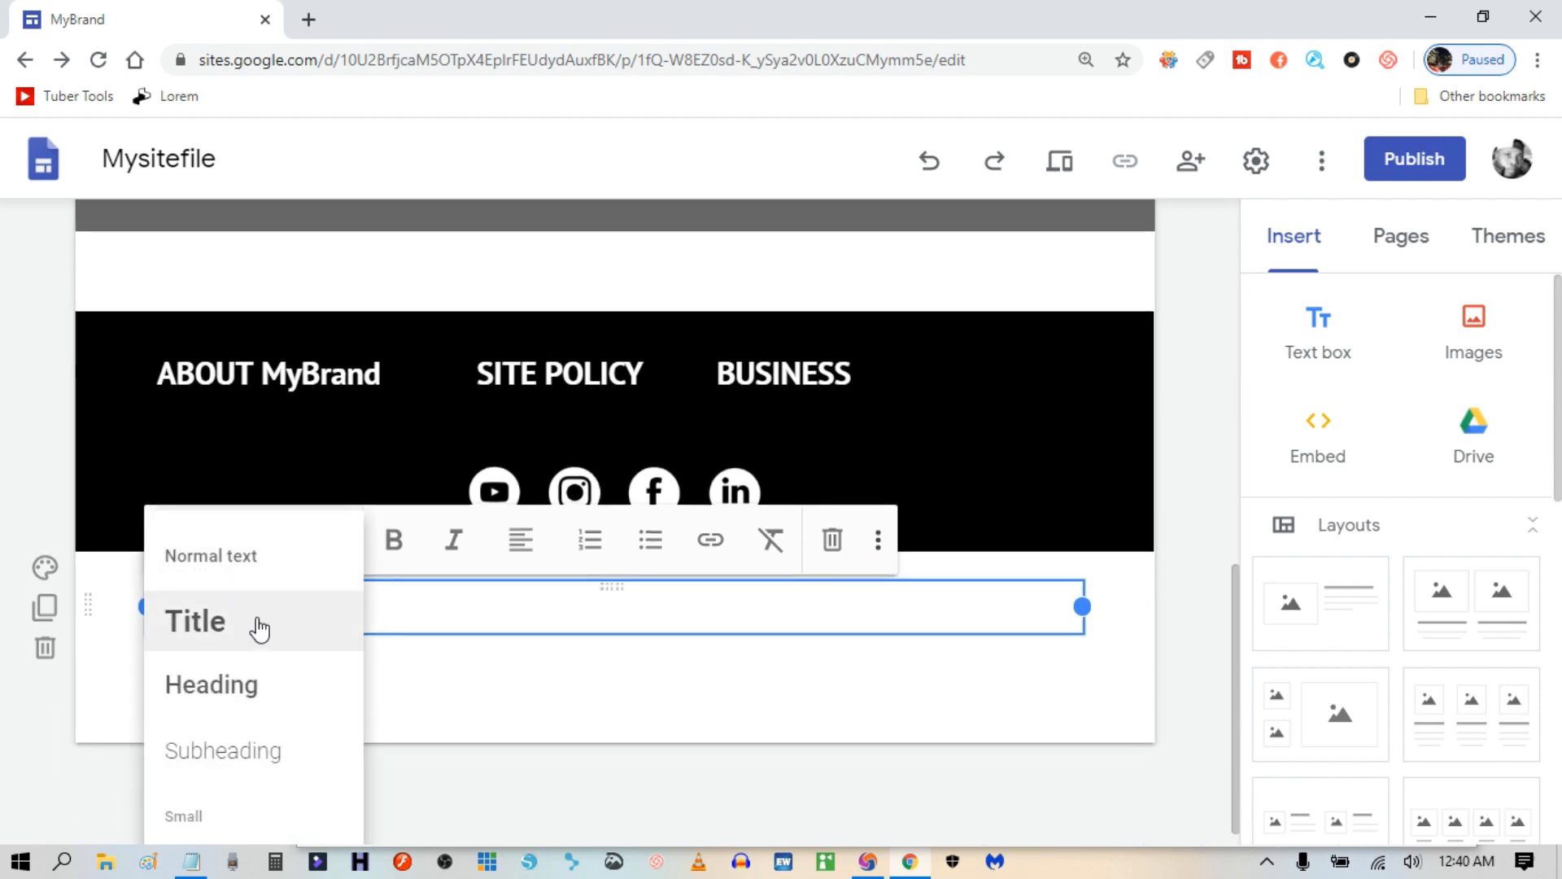
{"action": "left_click", "coordinate": [228, 684]}
{"action": "type", "text": "CONTACT US"}
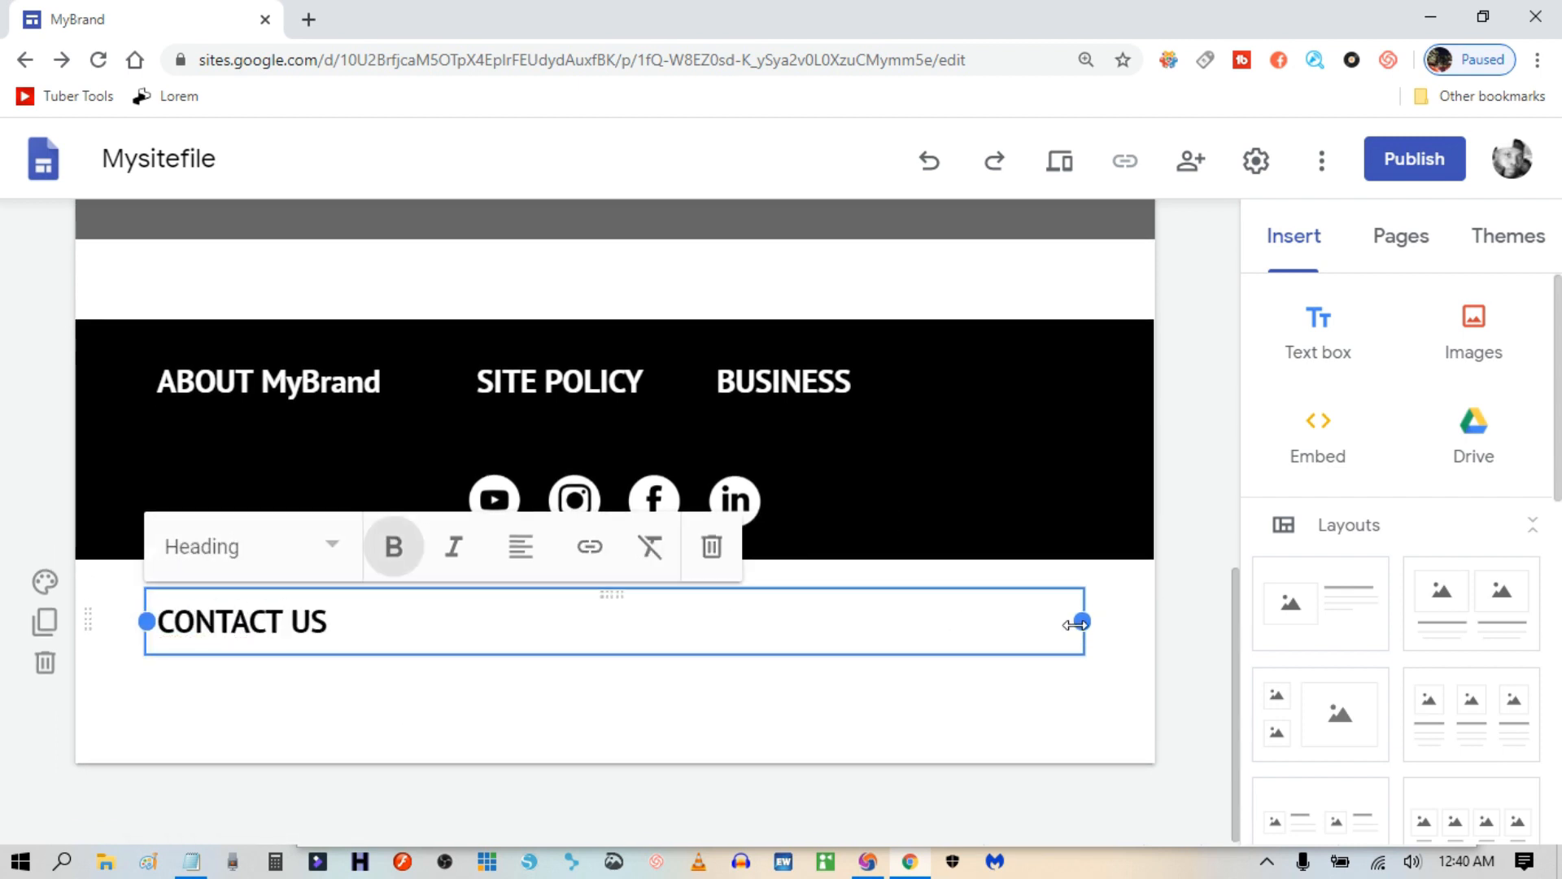
Narrow the CONTACT US text box and place it beside BUSINESS in the black band.
{"action": "left_click_drag", "start_coordinate": [1082, 621], "coordinate": [373, 652]}
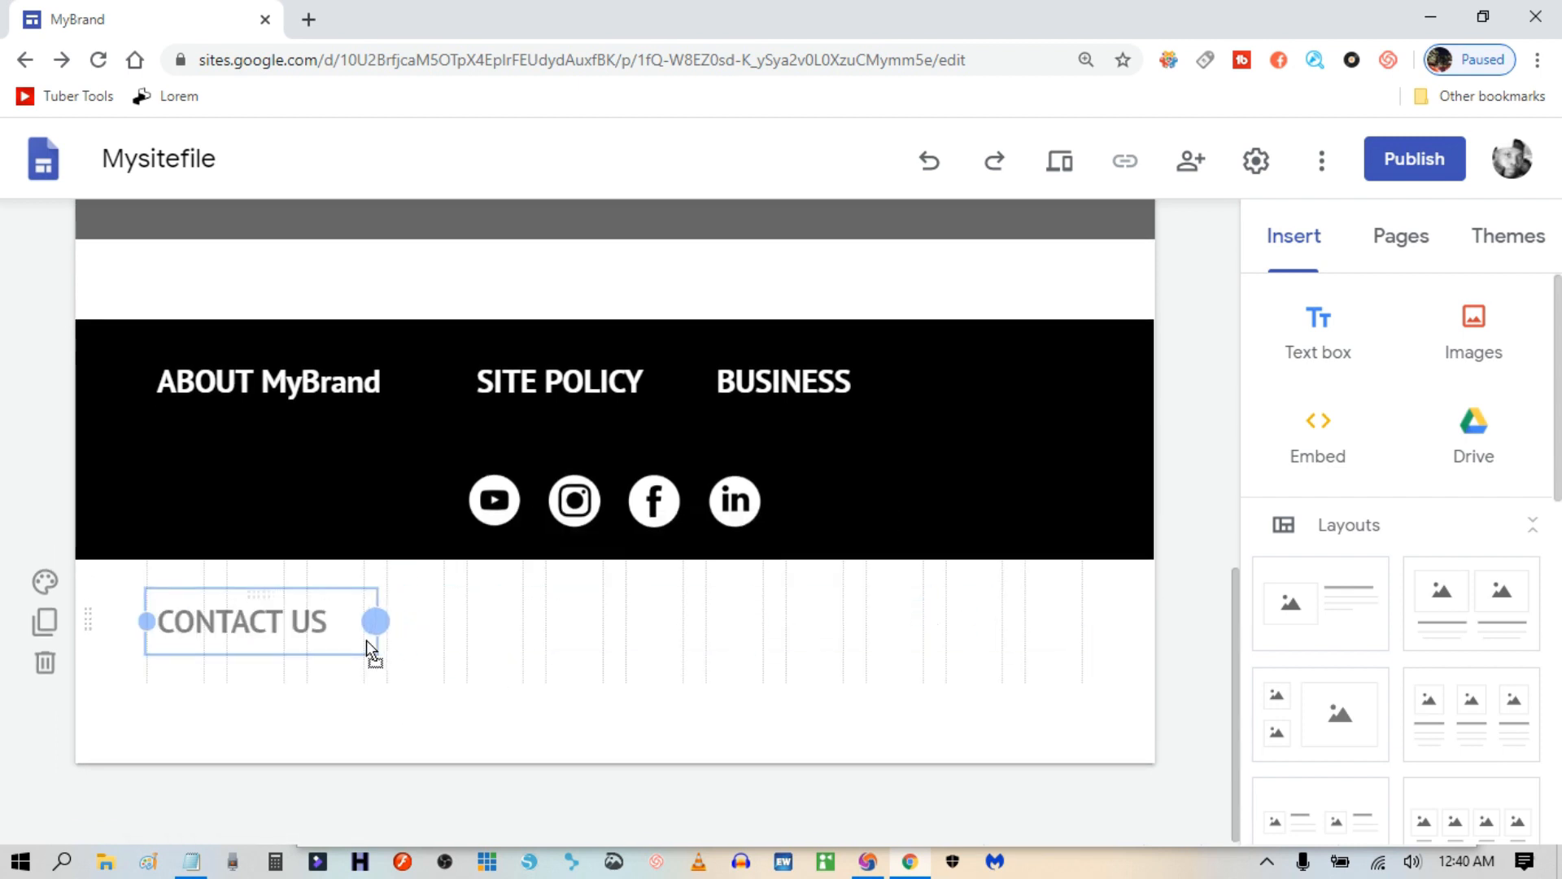
{"action": "left_click_drag", "start_coordinate": [299, 590], "coordinate": [957, 387]}
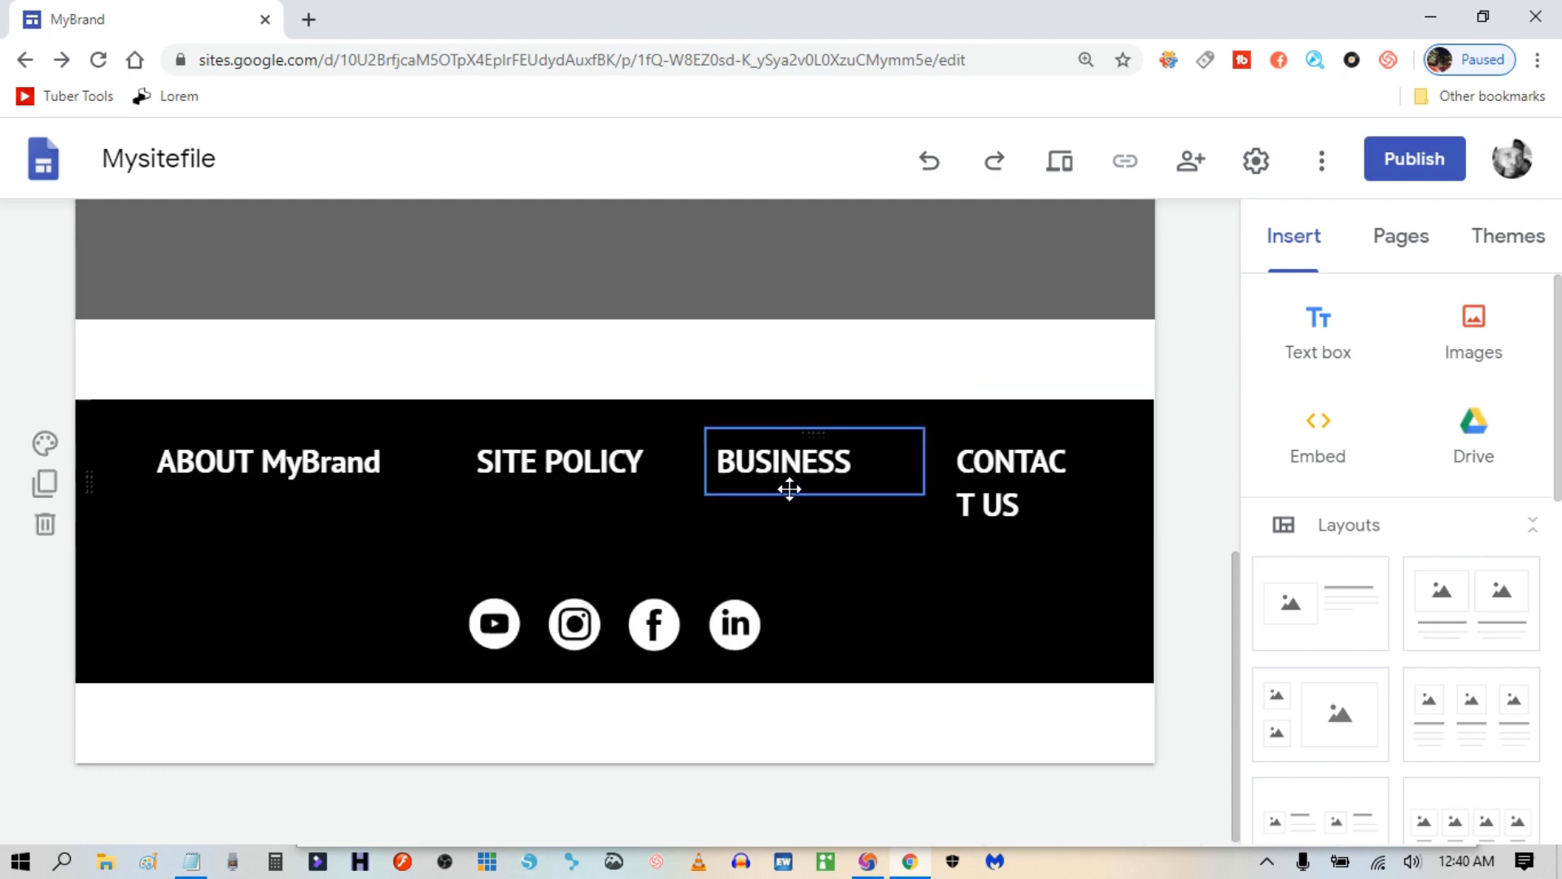
{"action": "left_click", "coordinate": [289, 470]}
{"action": "left_click", "coordinate": [643, 462]}
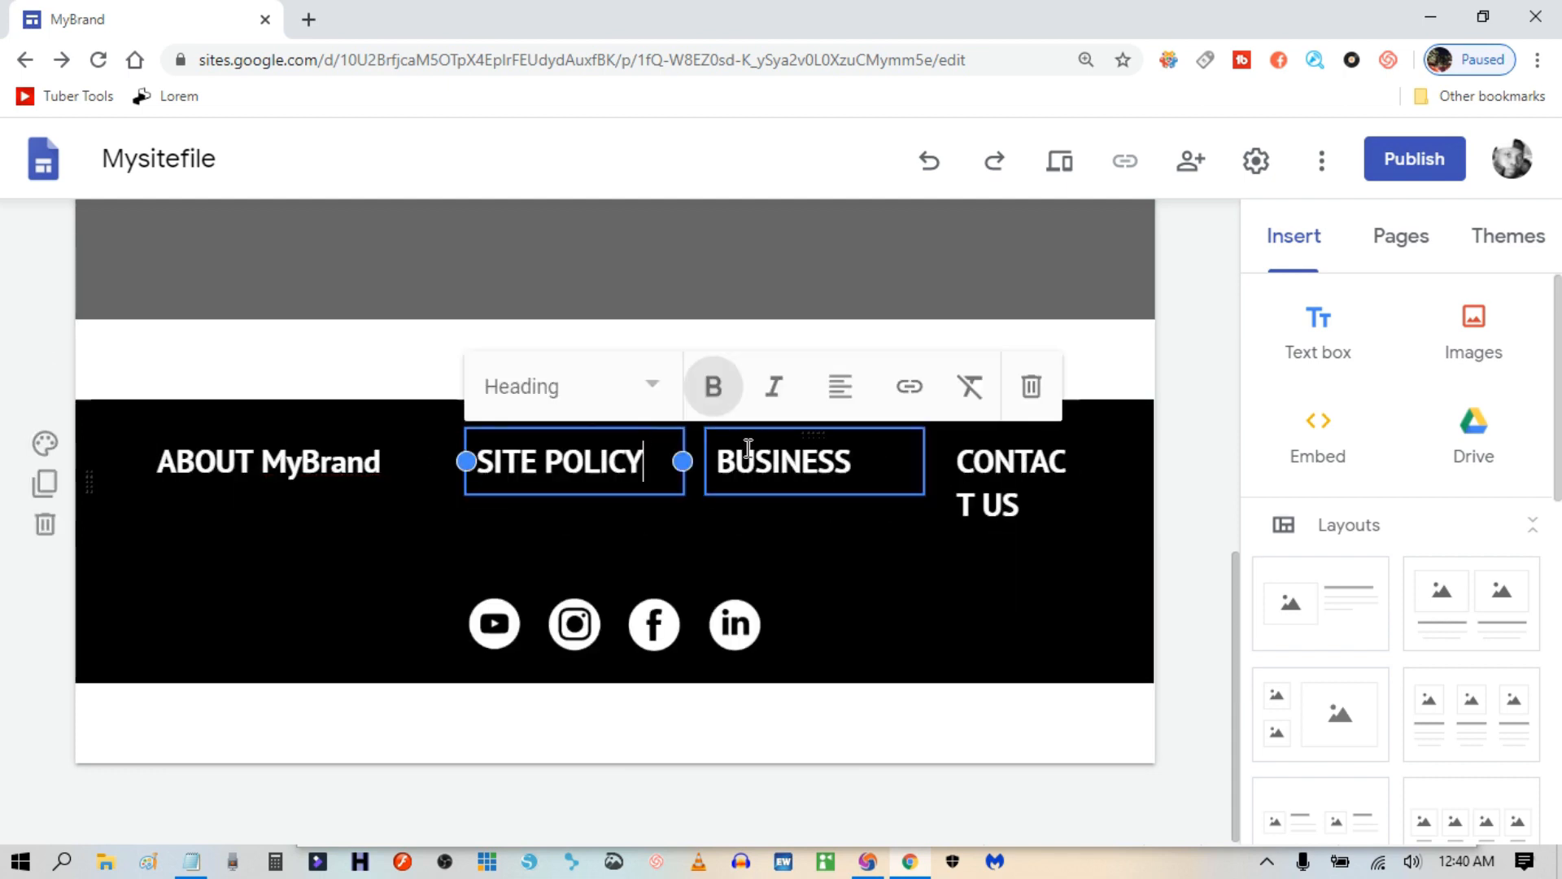
{"action": "left_click", "coordinate": [708, 461]}
Remove "MyBrand" from the first footer heading so it reads ABOUT.
{"action": "left_click", "coordinate": [237, 460]}
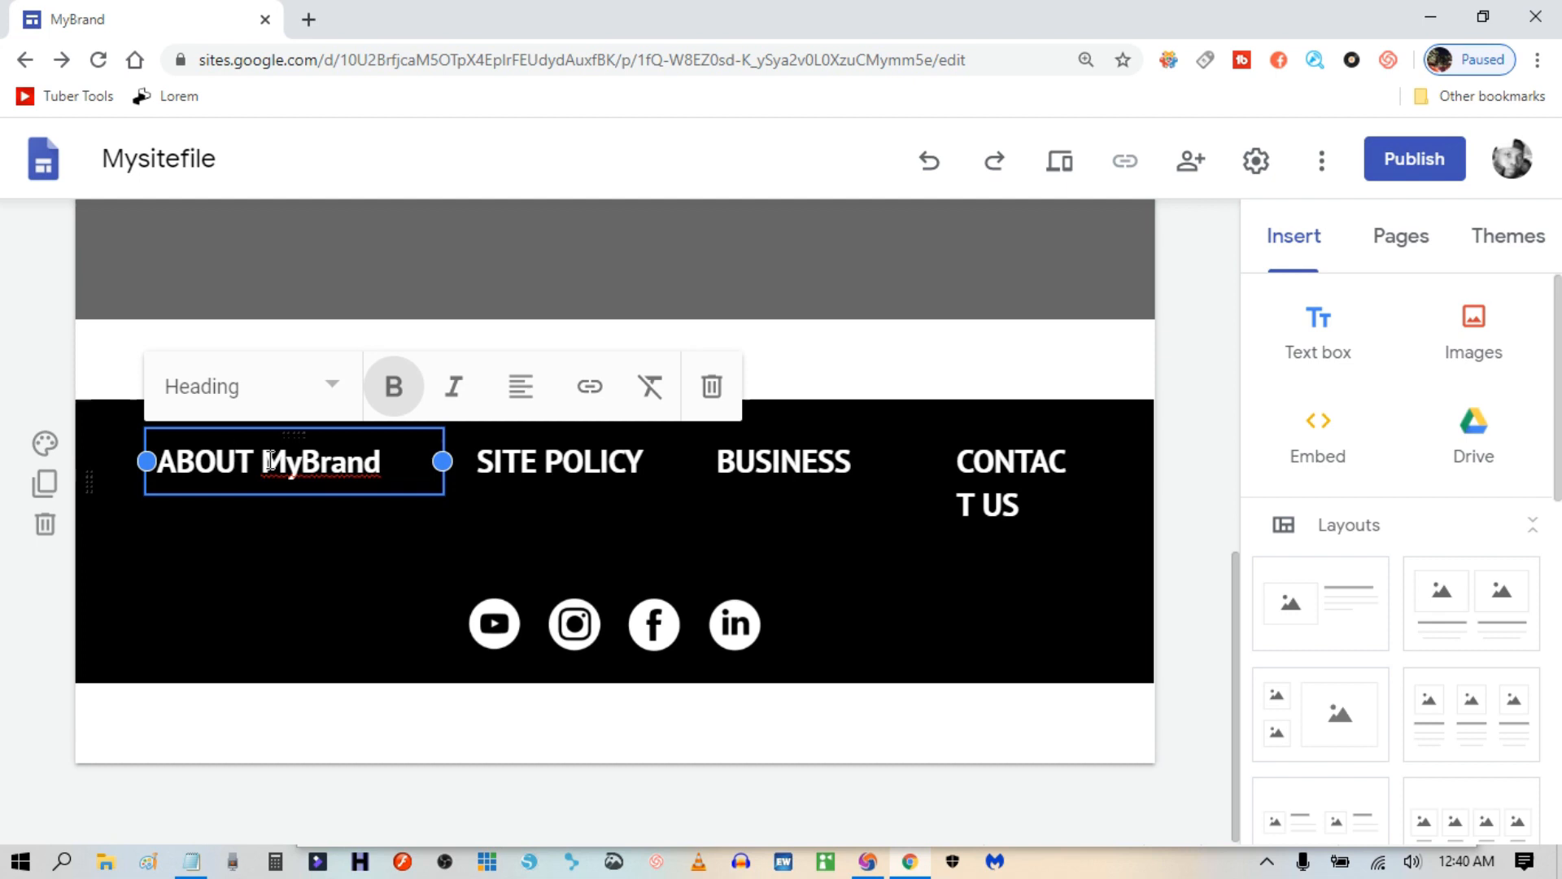
{"action": "left_click_drag", "start_coordinate": [269, 460], "coordinate": [391, 479]}
{"action": "key", "text": "BackSpace"}
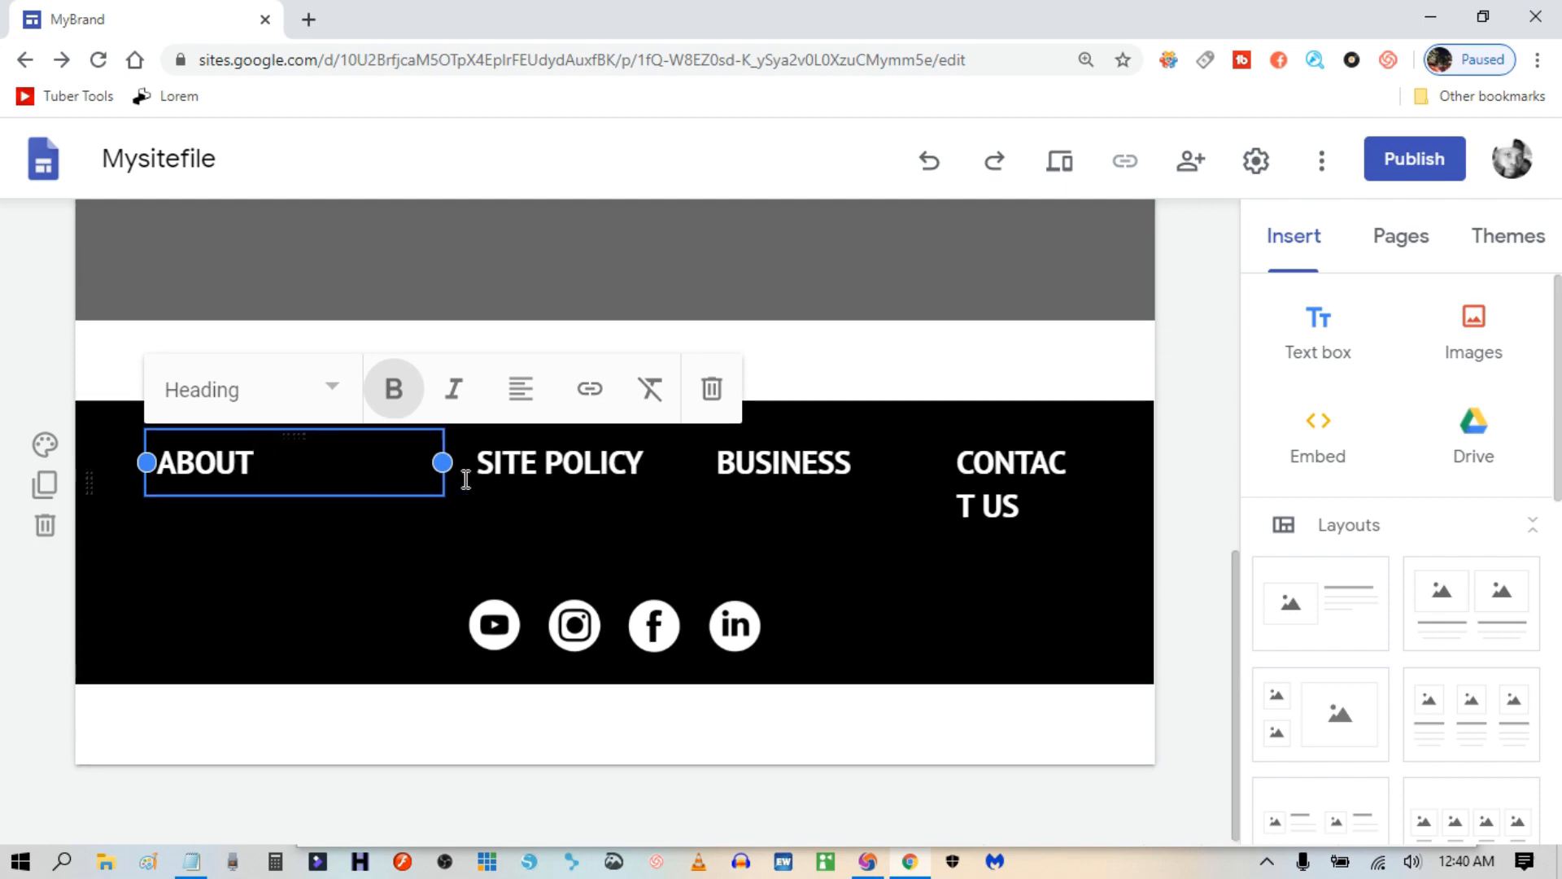
Shift the SITE POLICY and BUSINESS headings toward ABOUT and widen the CONTACT US box to fit its text on one line.
{"action": "left_click", "coordinate": [677, 439]}
{"action": "left_click_drag", "start_coordinate": [677, 439], "coordinate": [581, 444]}
{"action": "left_click_drag", "start_coordinate": [833, 433], "coordinate": [749, 440]}
{"action": "left_click_drag", "start_coordinate": [959, 463], "coordinate": [851, 481]}
{"action": "left_click", "coordinate": [583, 488]}
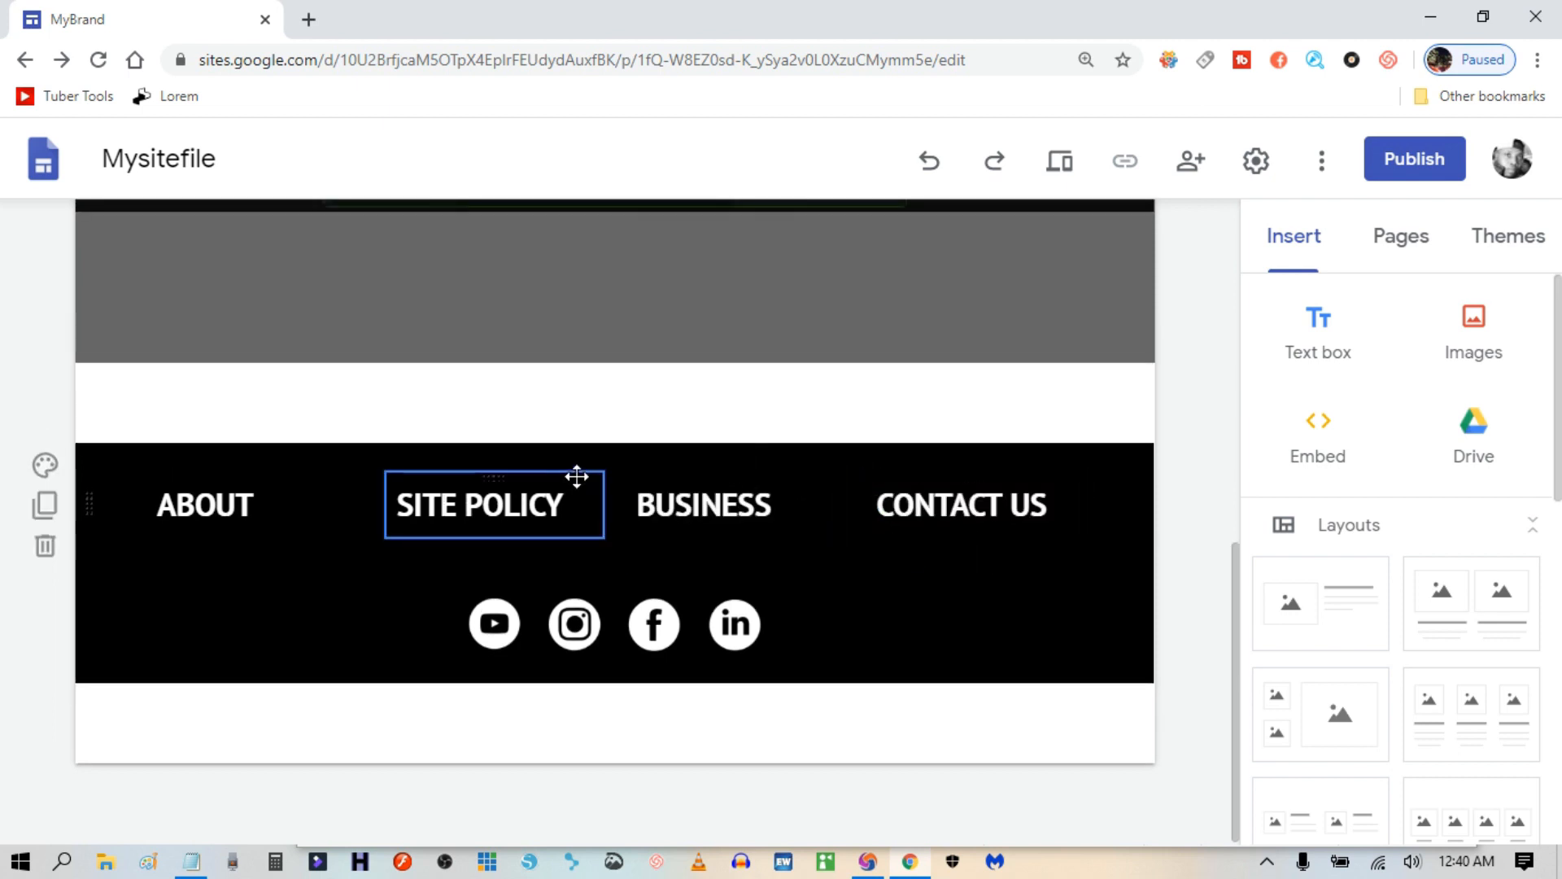
Narrow the ABOUT heading box and move it closer to SITE POLICY.
{"action": "left_click_drag", "start_coordinate": [577, 476], "coordinate": [499, 495]}
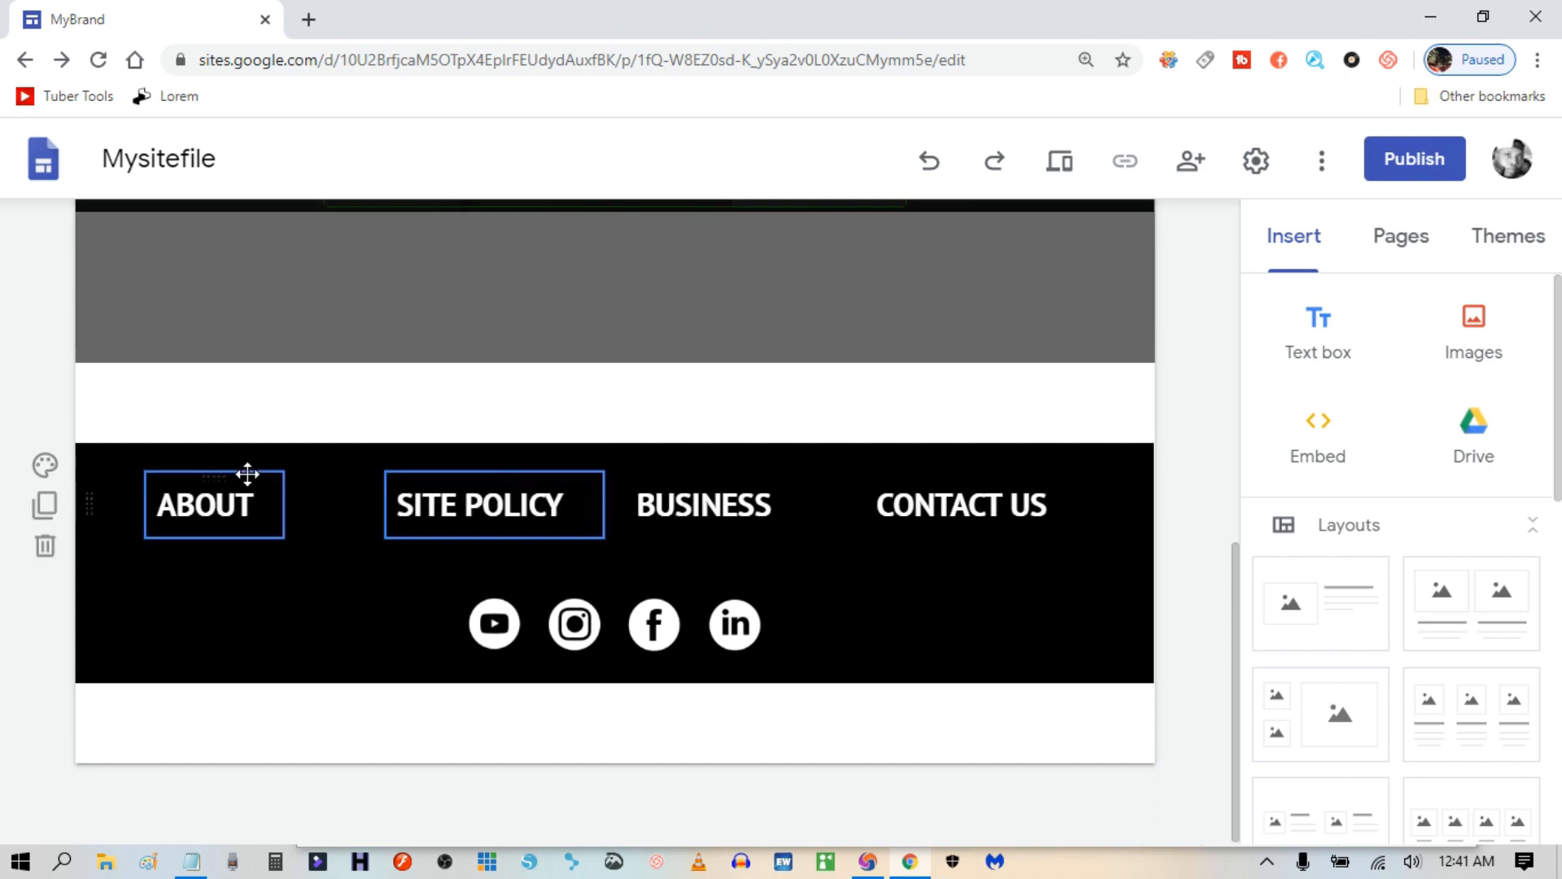
{"action": "left_click_drag", "start_coordinate": [247, 473], "coordinate": [300, 480]}
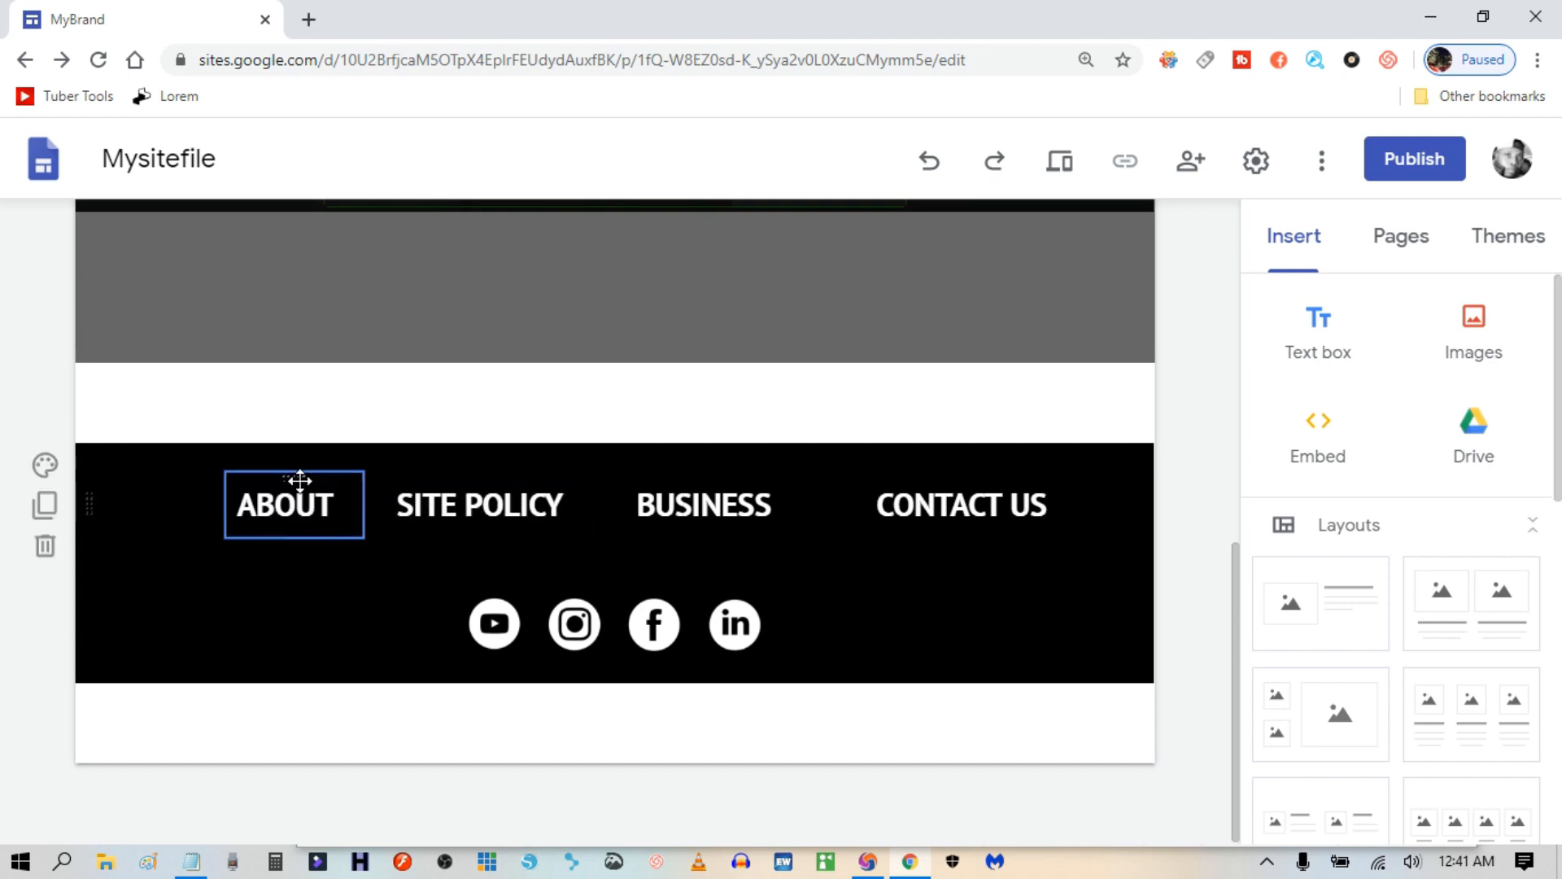
{"action": "left_click", "coordinate": [331, 609]}
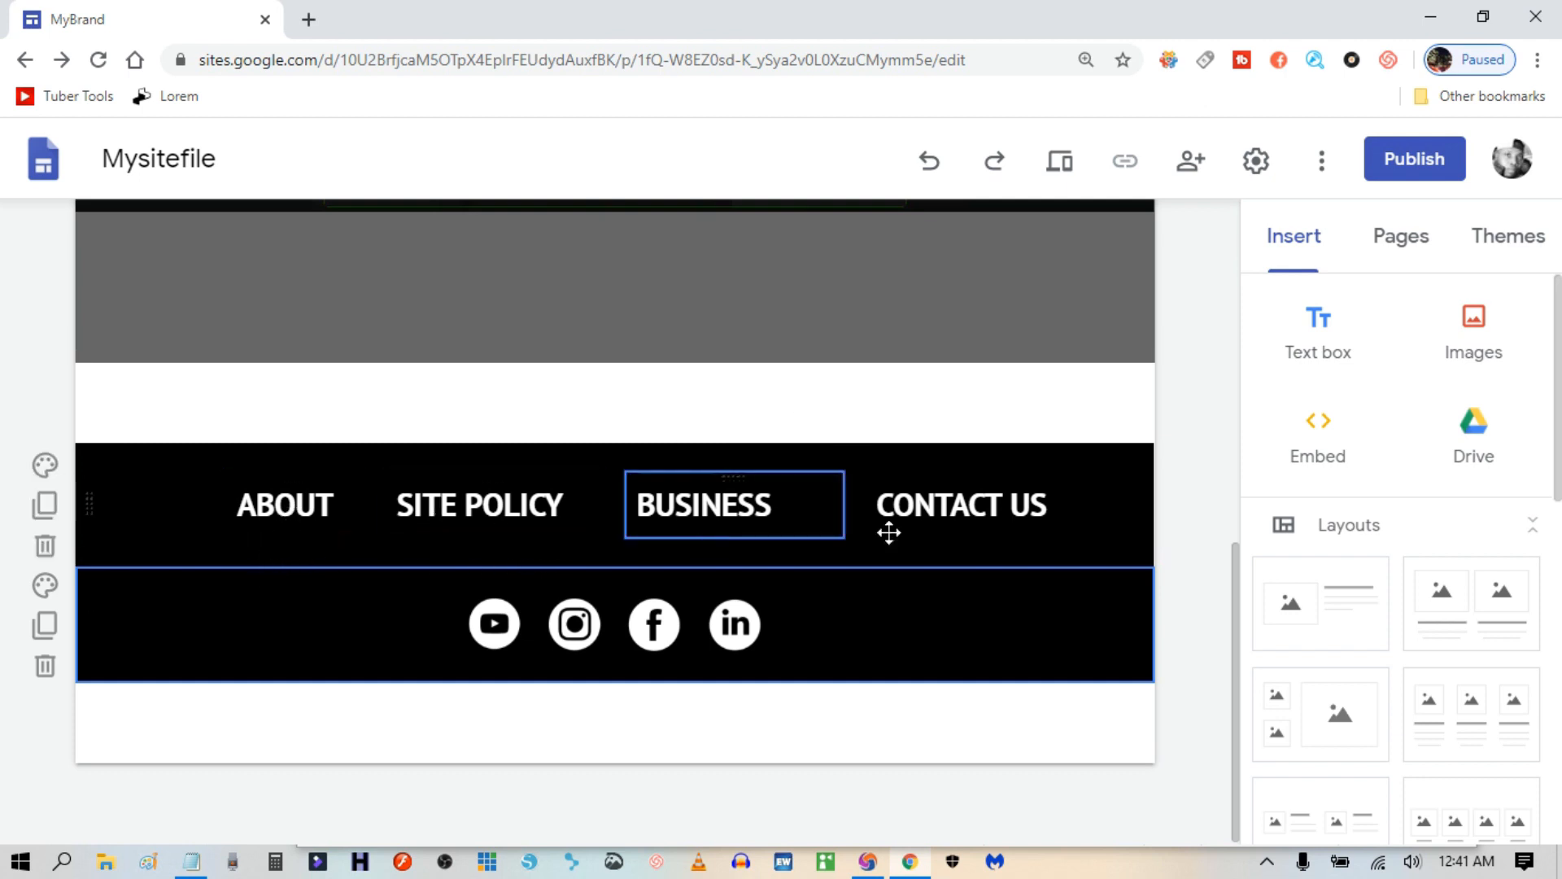
Insert a text box below the icon row, and copy the lines Mission, Careers and FAQ from the footertext file in Notepad.
{"action": "left_click", "coordinate": [1329, 342]}
{"action": "left_click", "coordinate": [192, 861]}
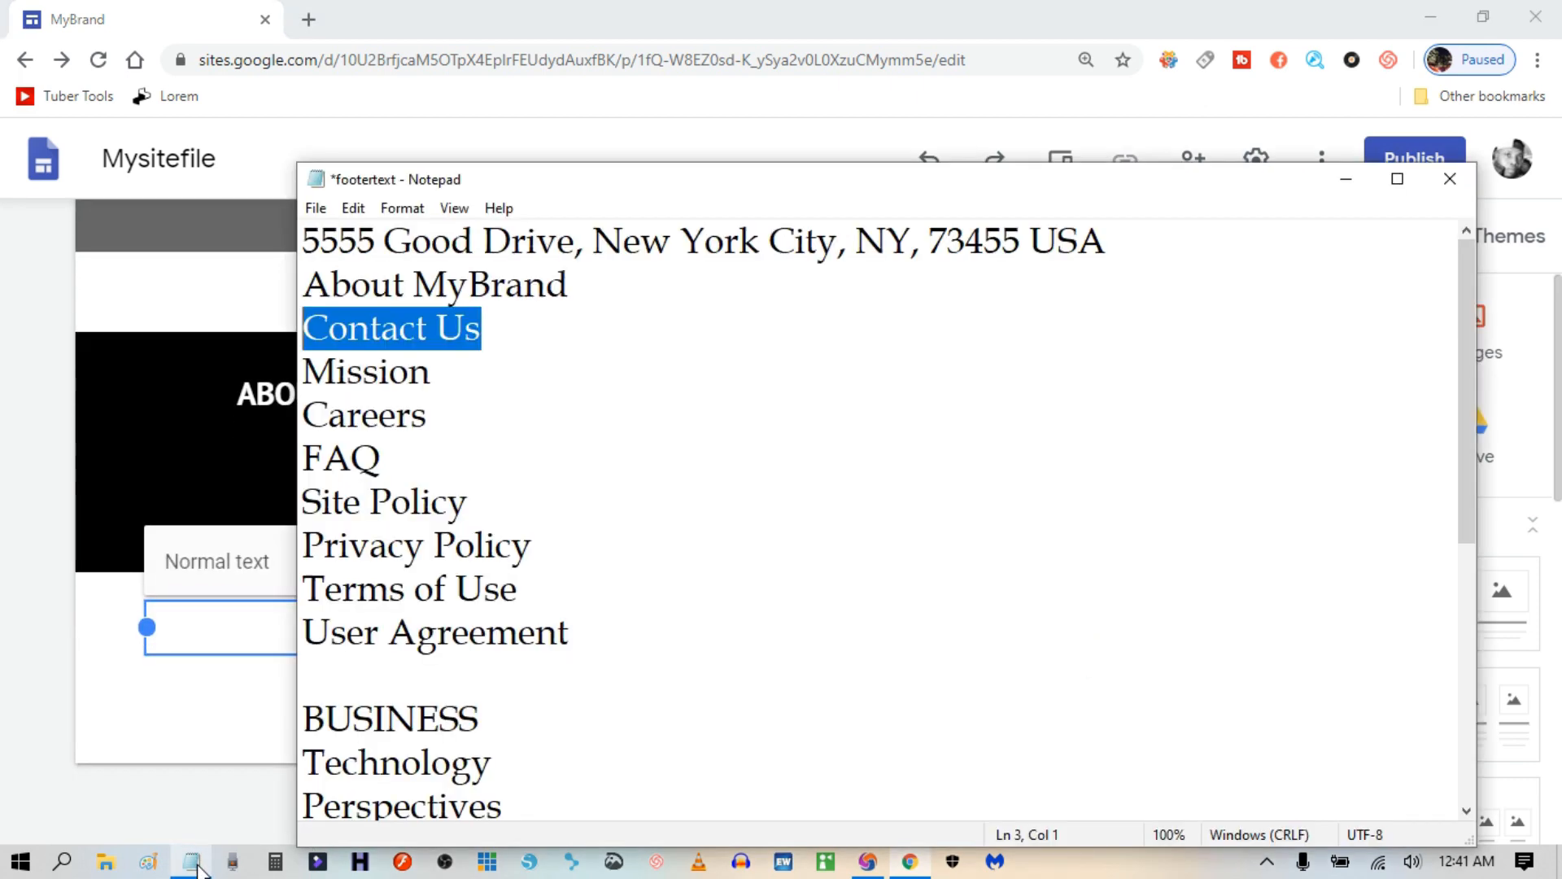
{"action": "scroll", "coordinate": [417, 566], "scroll_direction": "down", "scroll_amount": 3}
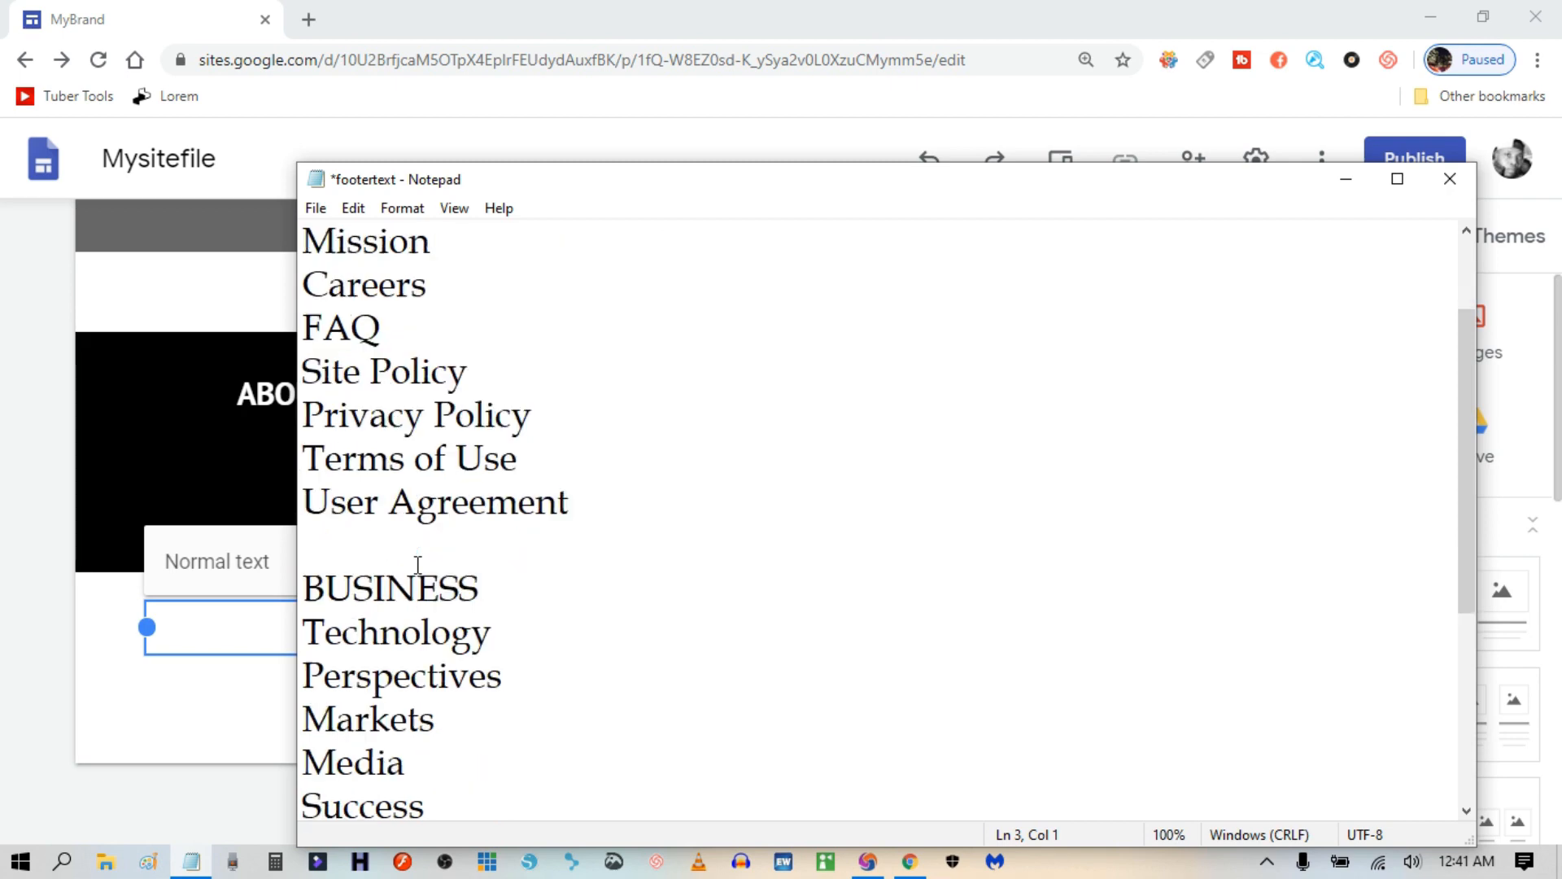
{"action": "scroll", "coordinate": [406, 592], "scroll_direction": "up", "scroll_amount": 4}
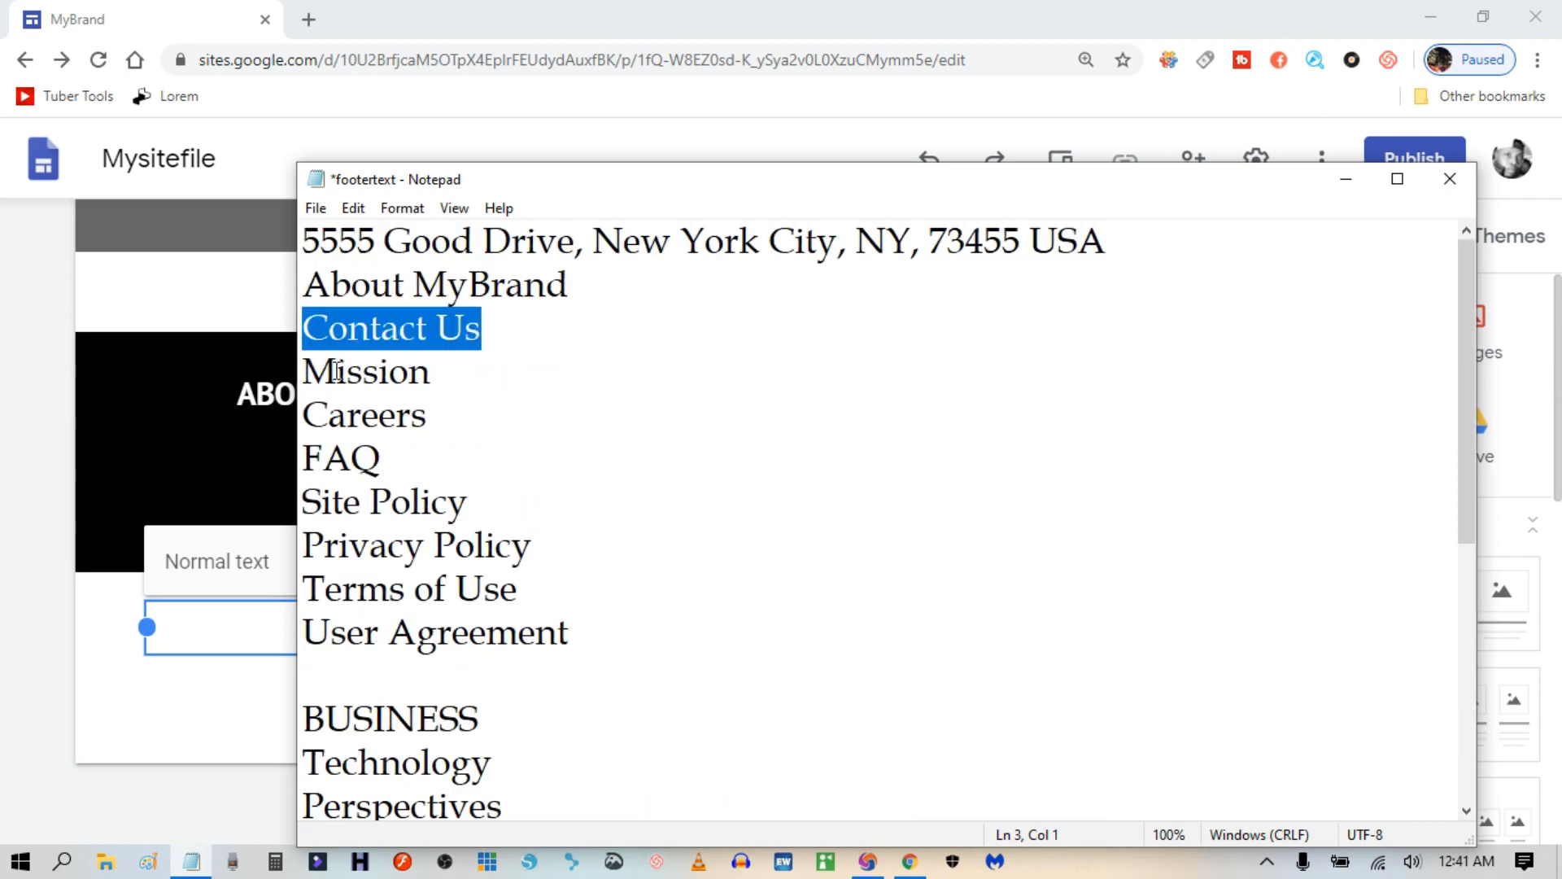
{"action": "left_click", "coordinate": [331, 358]}
{"action": "left_click_drag", "start_coordinate": [306, 368], "coordinate": [489, 443]}
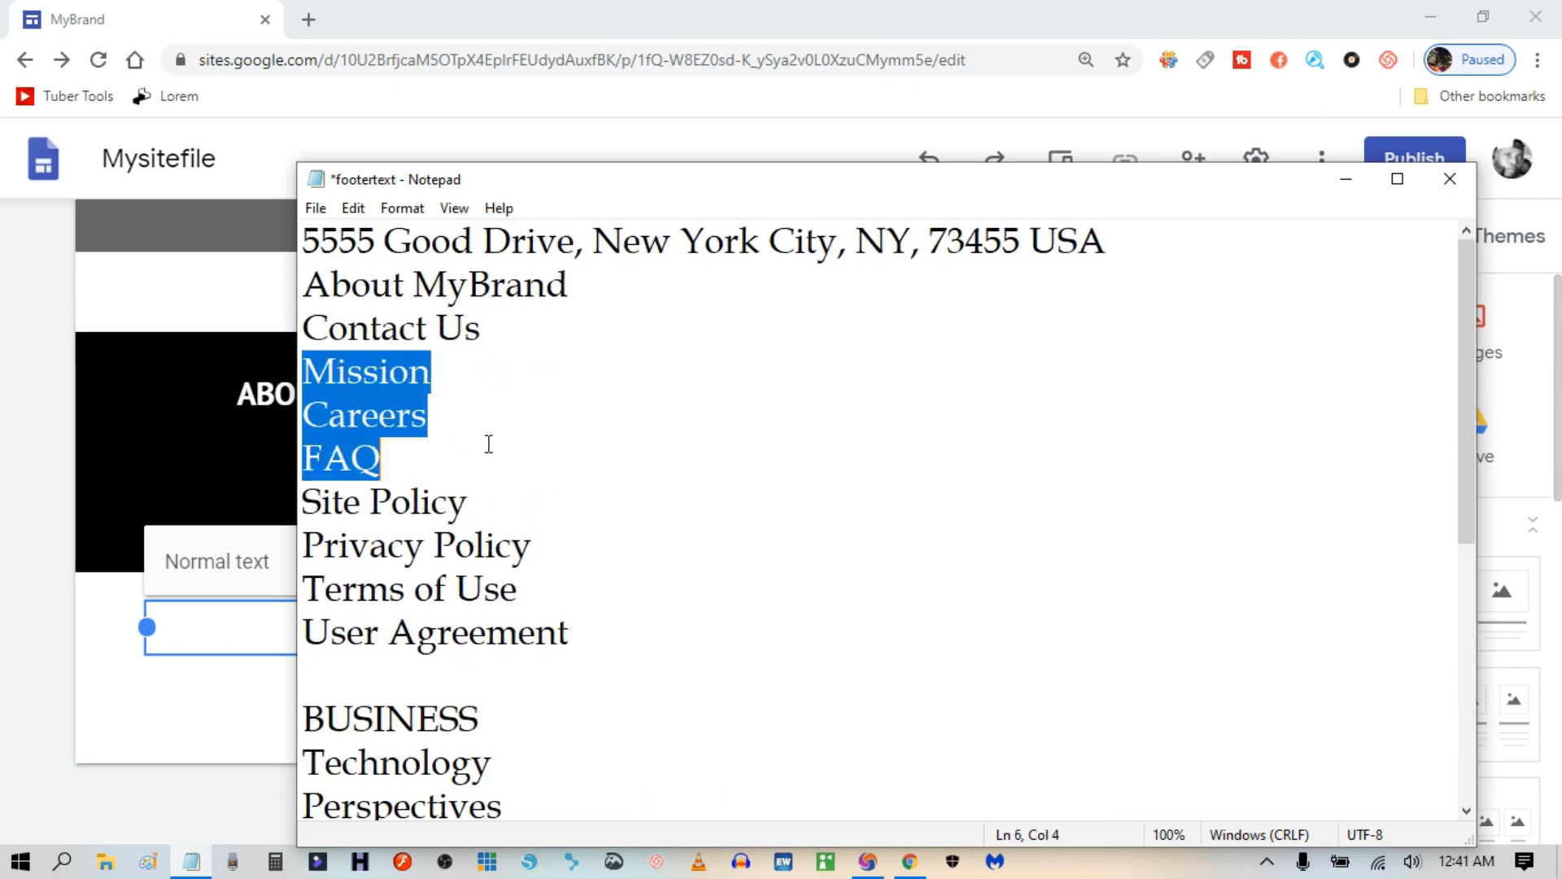
{"action": "right_click", "coordinate": [376, 380]}
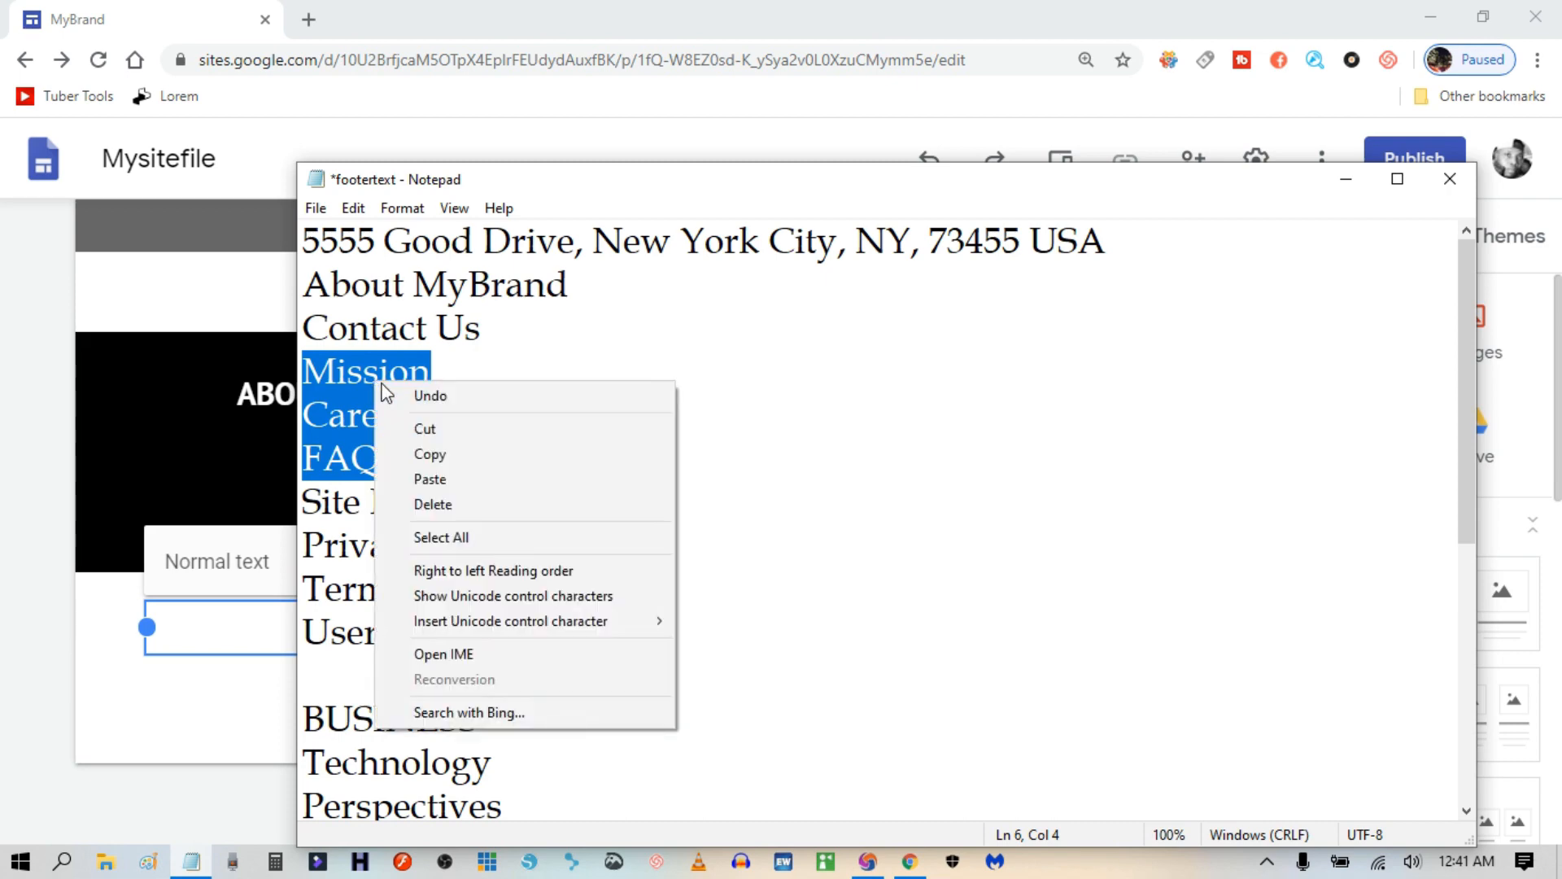
{"action": "left_click", "coordinate": [438, 454]}
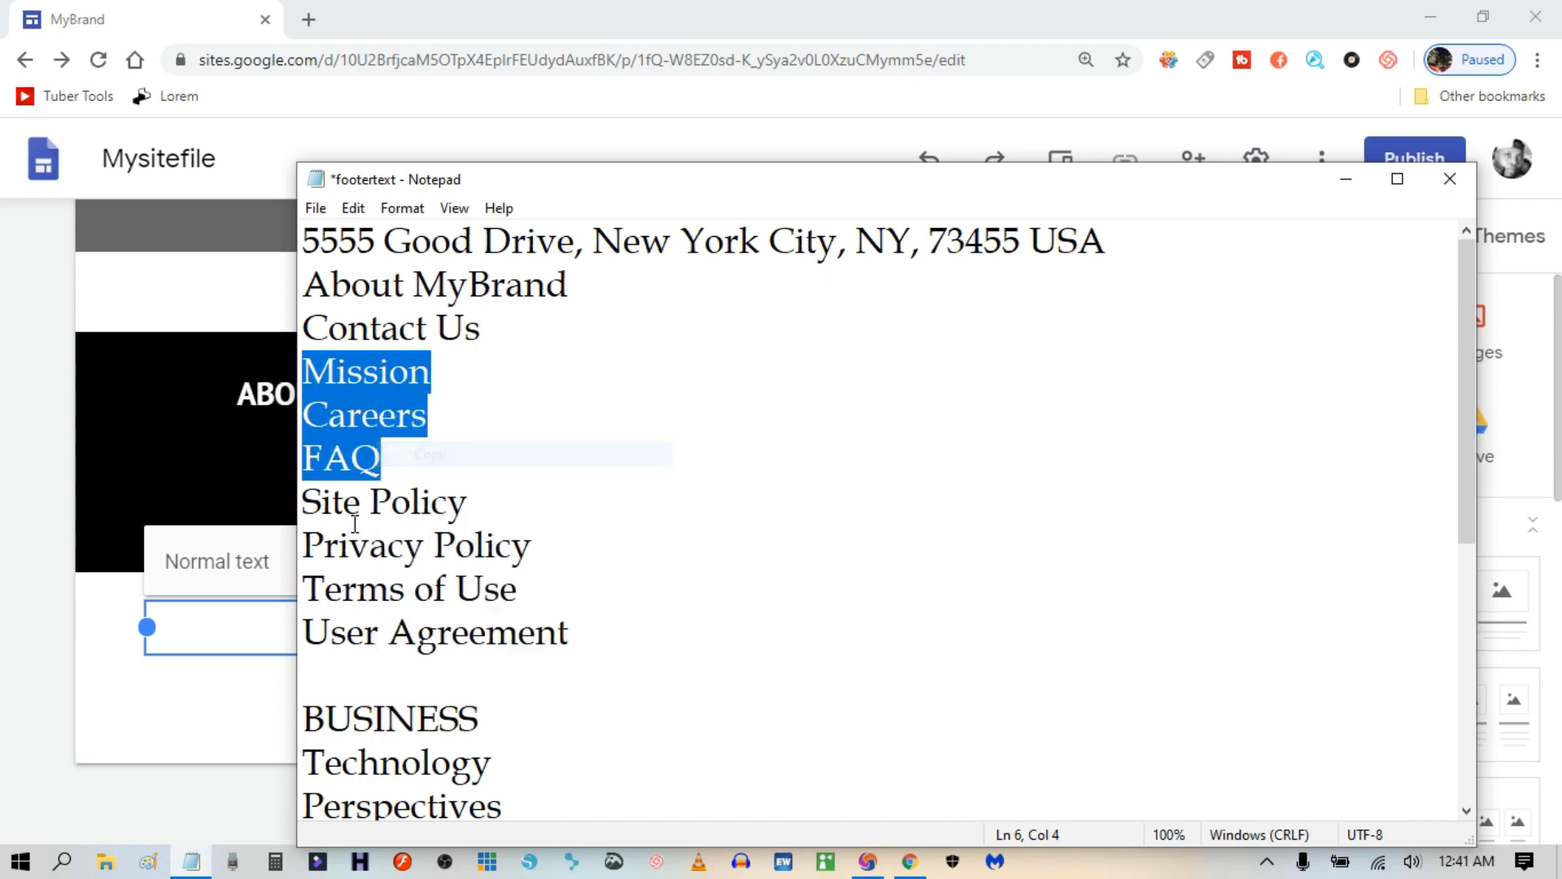
Return to the site editor, paste Mission, Careers and FAQ into the empty text box, and narrow the box to fit.
{"action": "left_click", "coordinate": [236, 626]}
{"action": "right_click", "coordinate": [243, 625]}
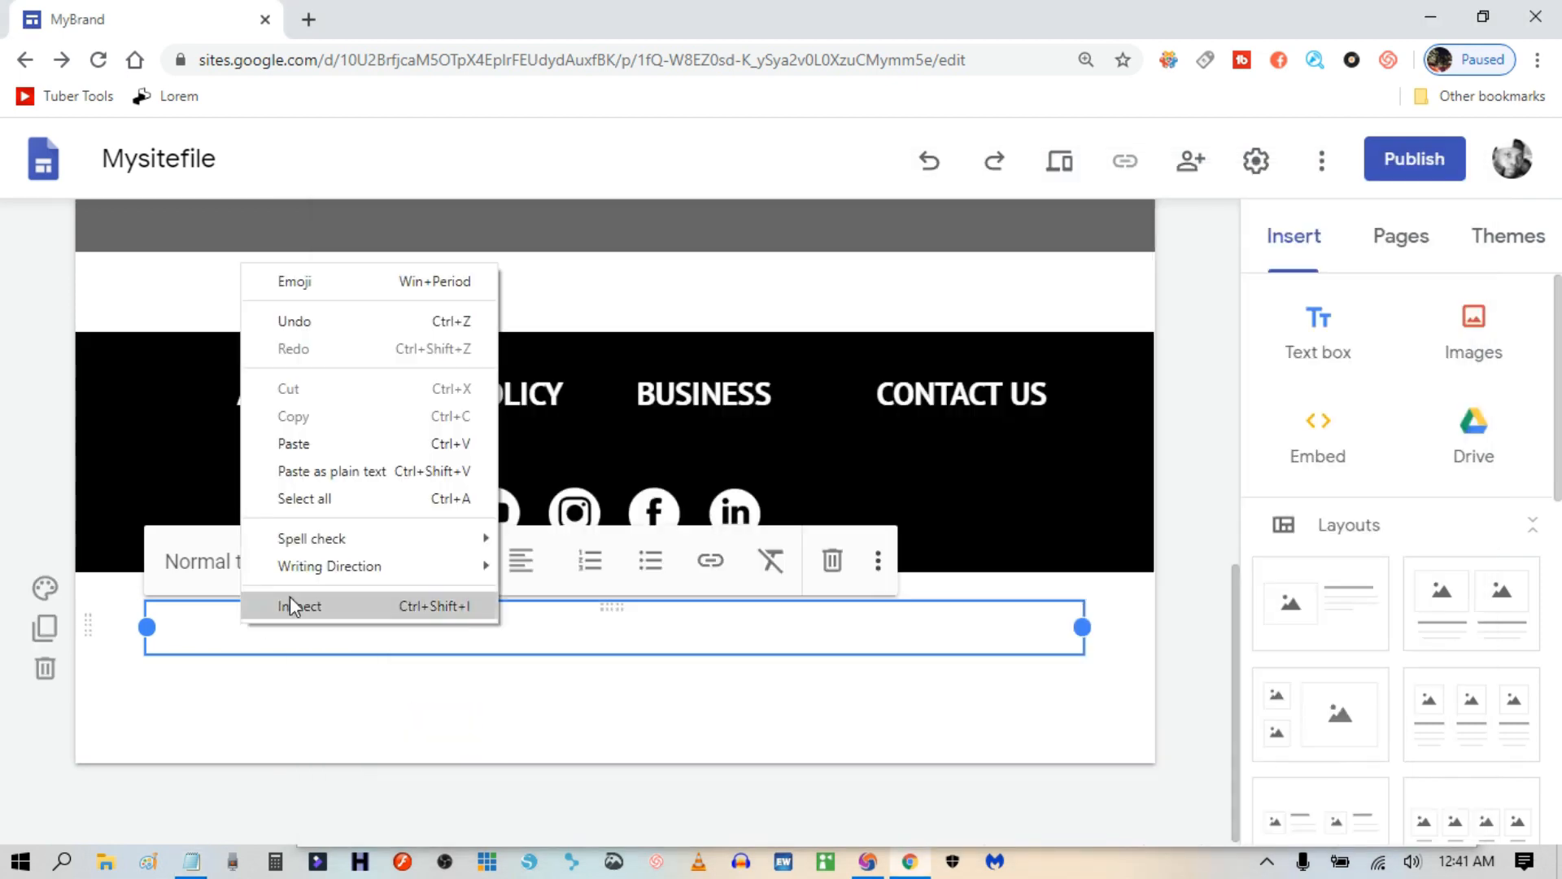
{"action": "left_click", "coordinate": [340, 439]}
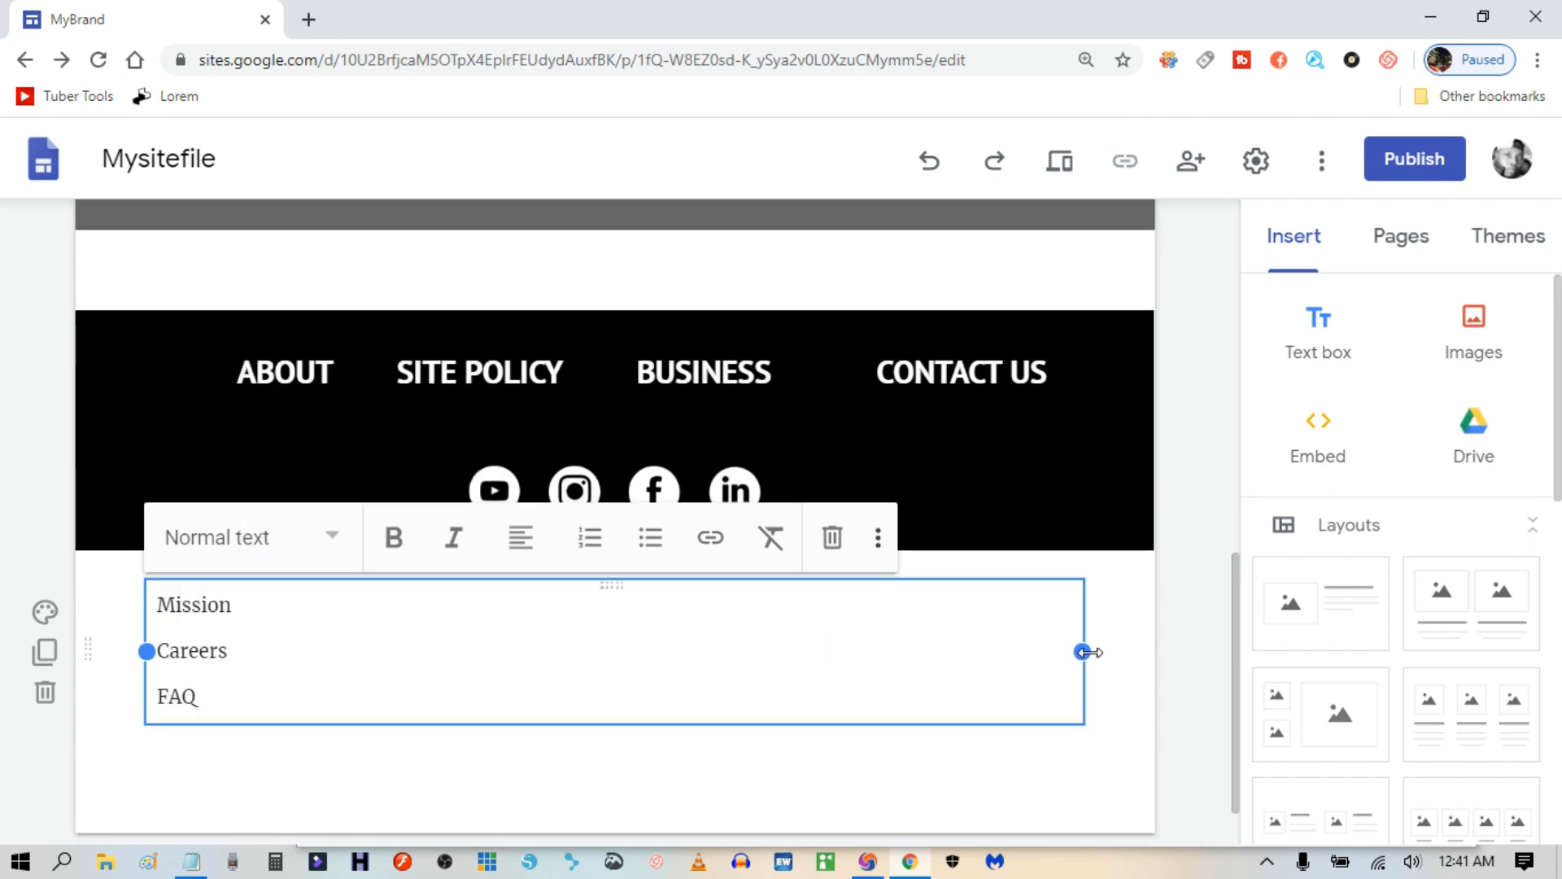
{"action": "left_click_drag", "start_coordinate": [1089, 652], "coordinate": [283, 651]}
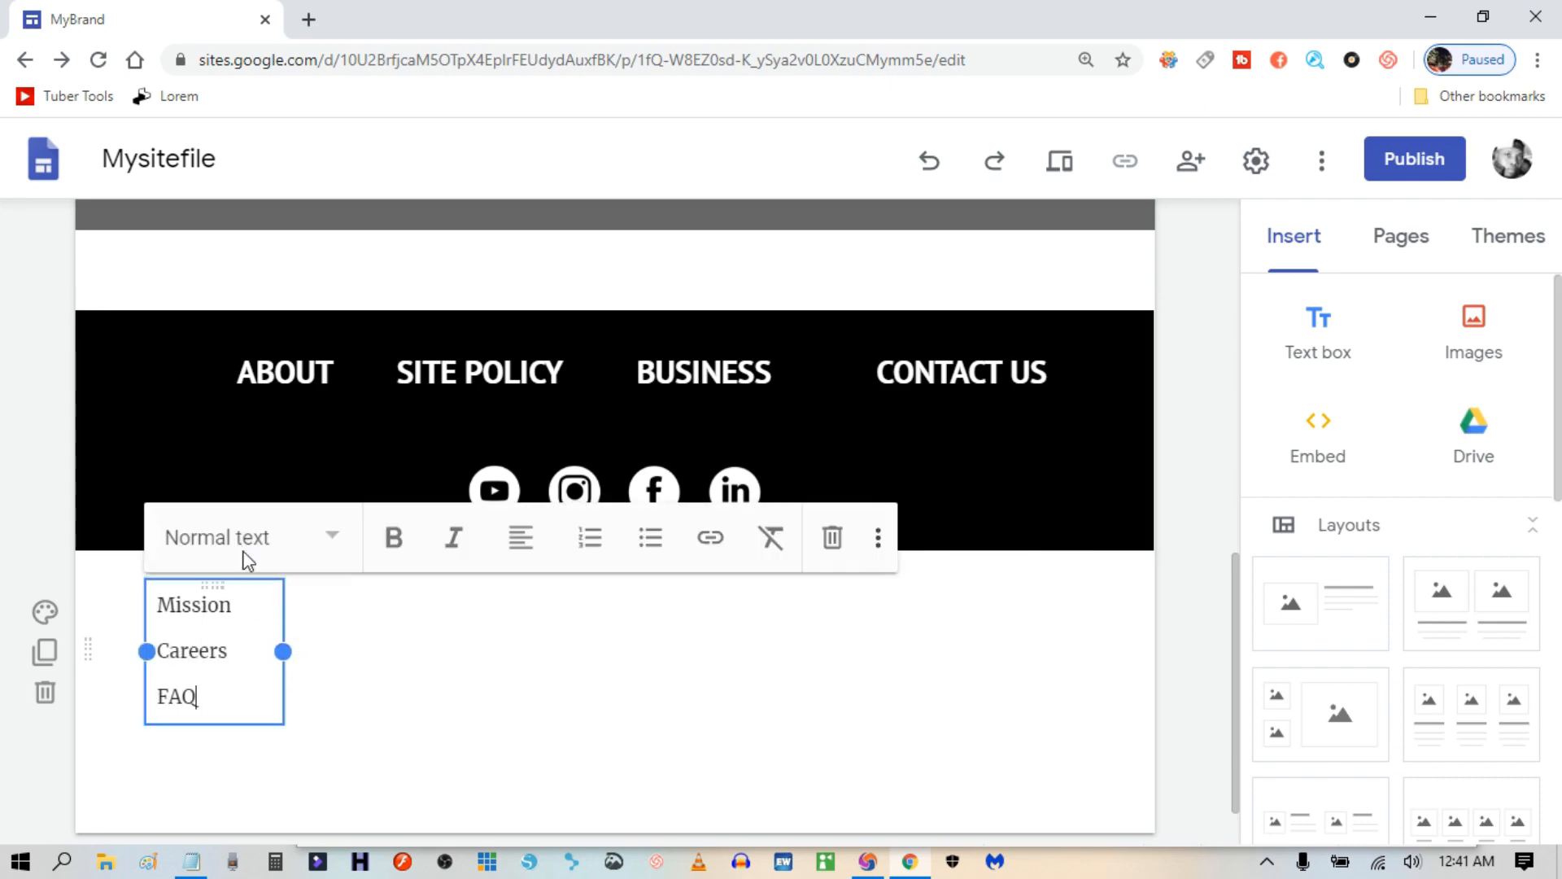
Move the Mission, Careers and FAQ box into the black band directly under the ABOUT heading.
{"action": "left_click_drag", "start_coordinate": [248, 579], "coordinate": [279, 436]}
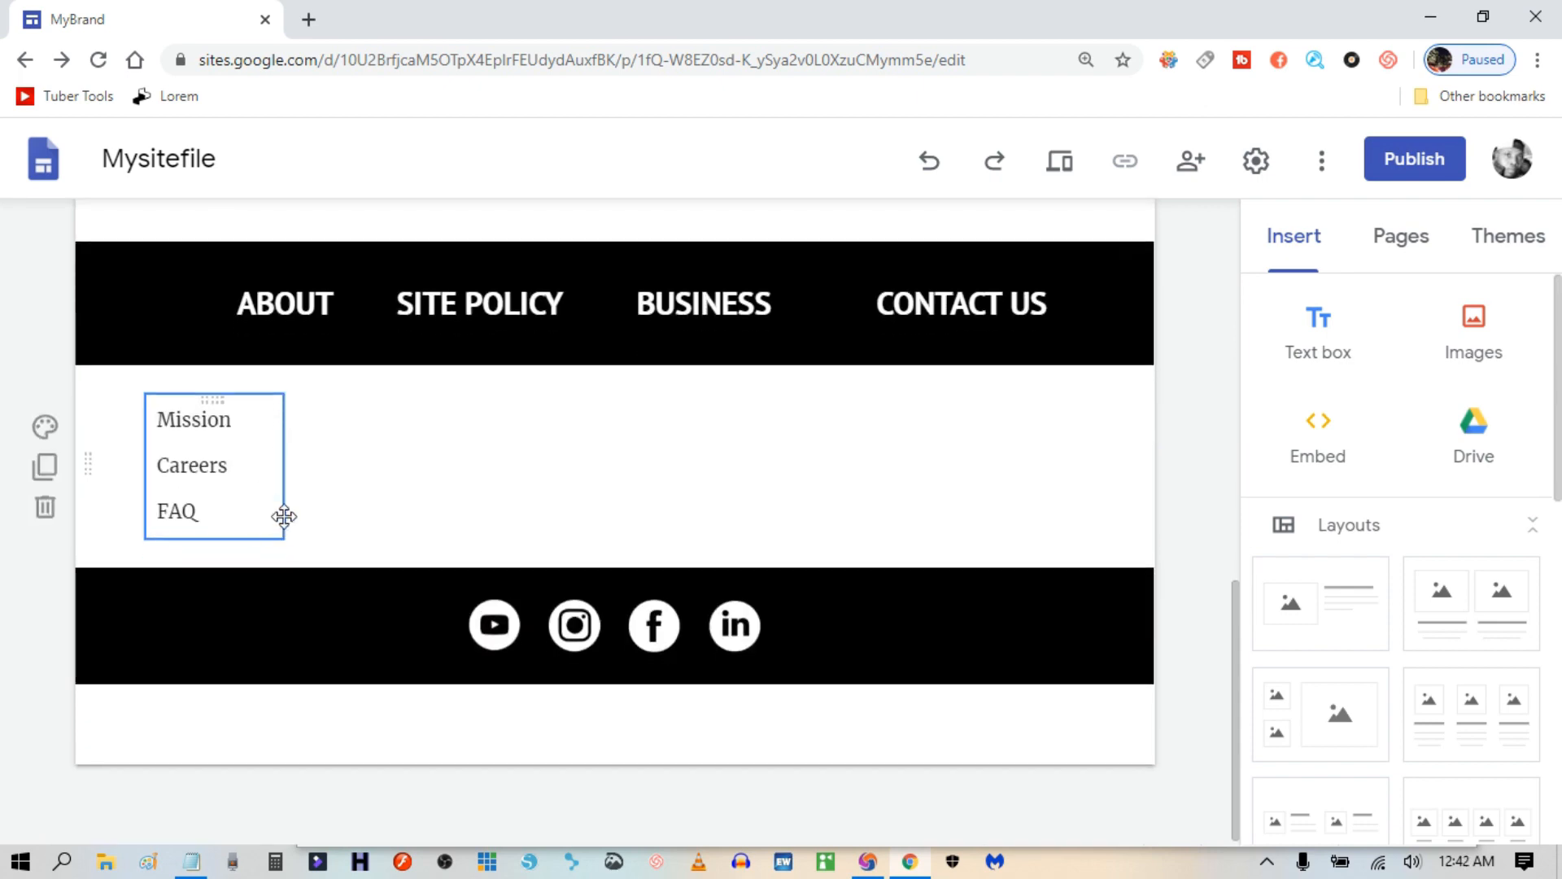
{"action": "left_click", "coordinate": [292, 319]}
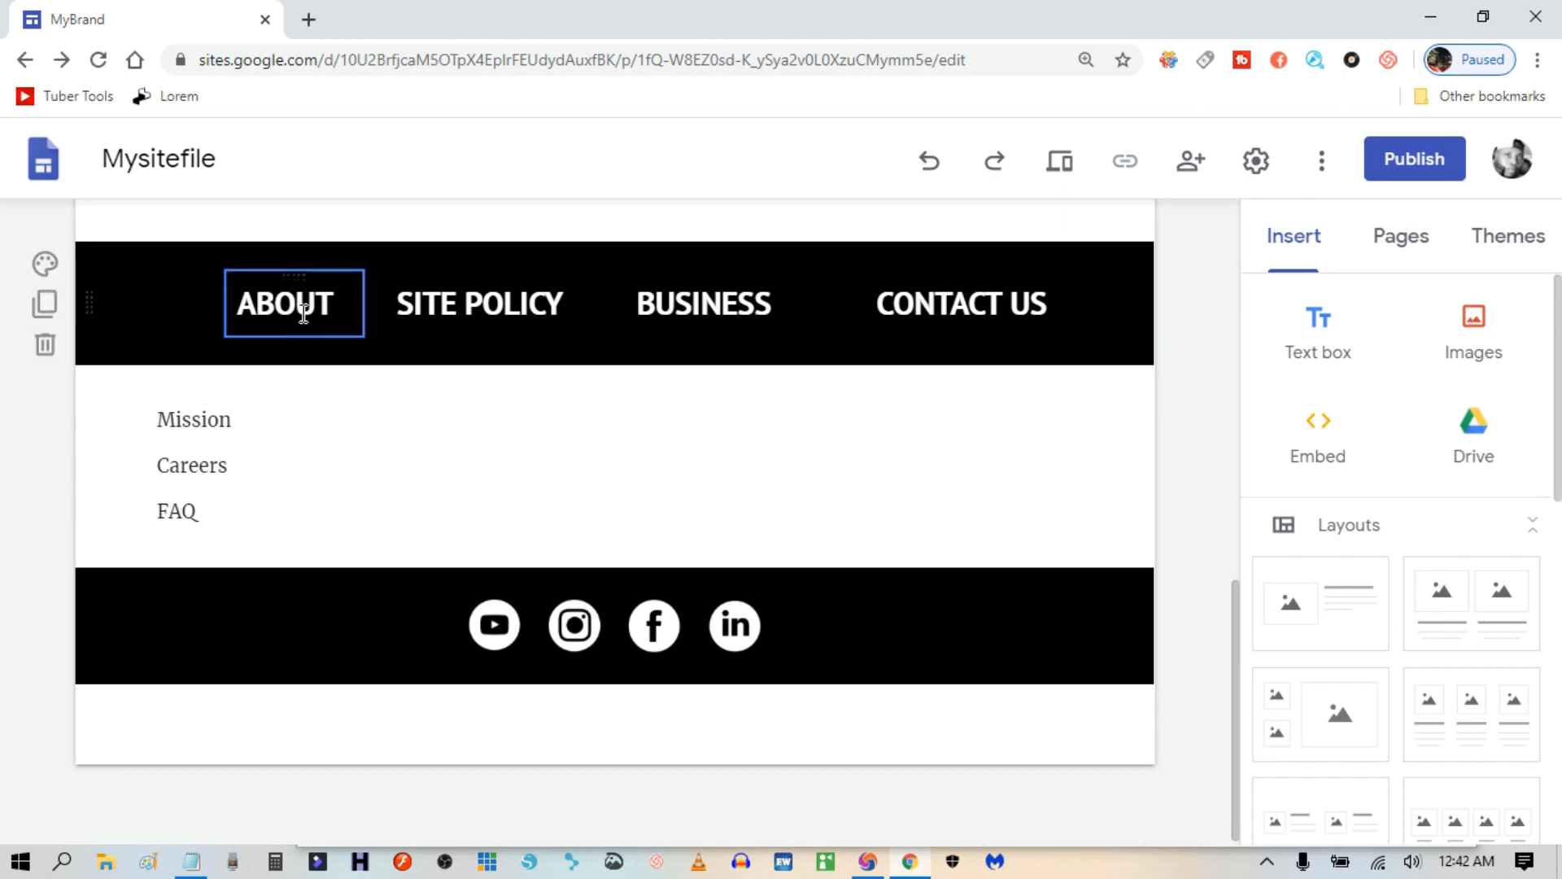
{"action": "left_click", "coordinate": [231, 442]}
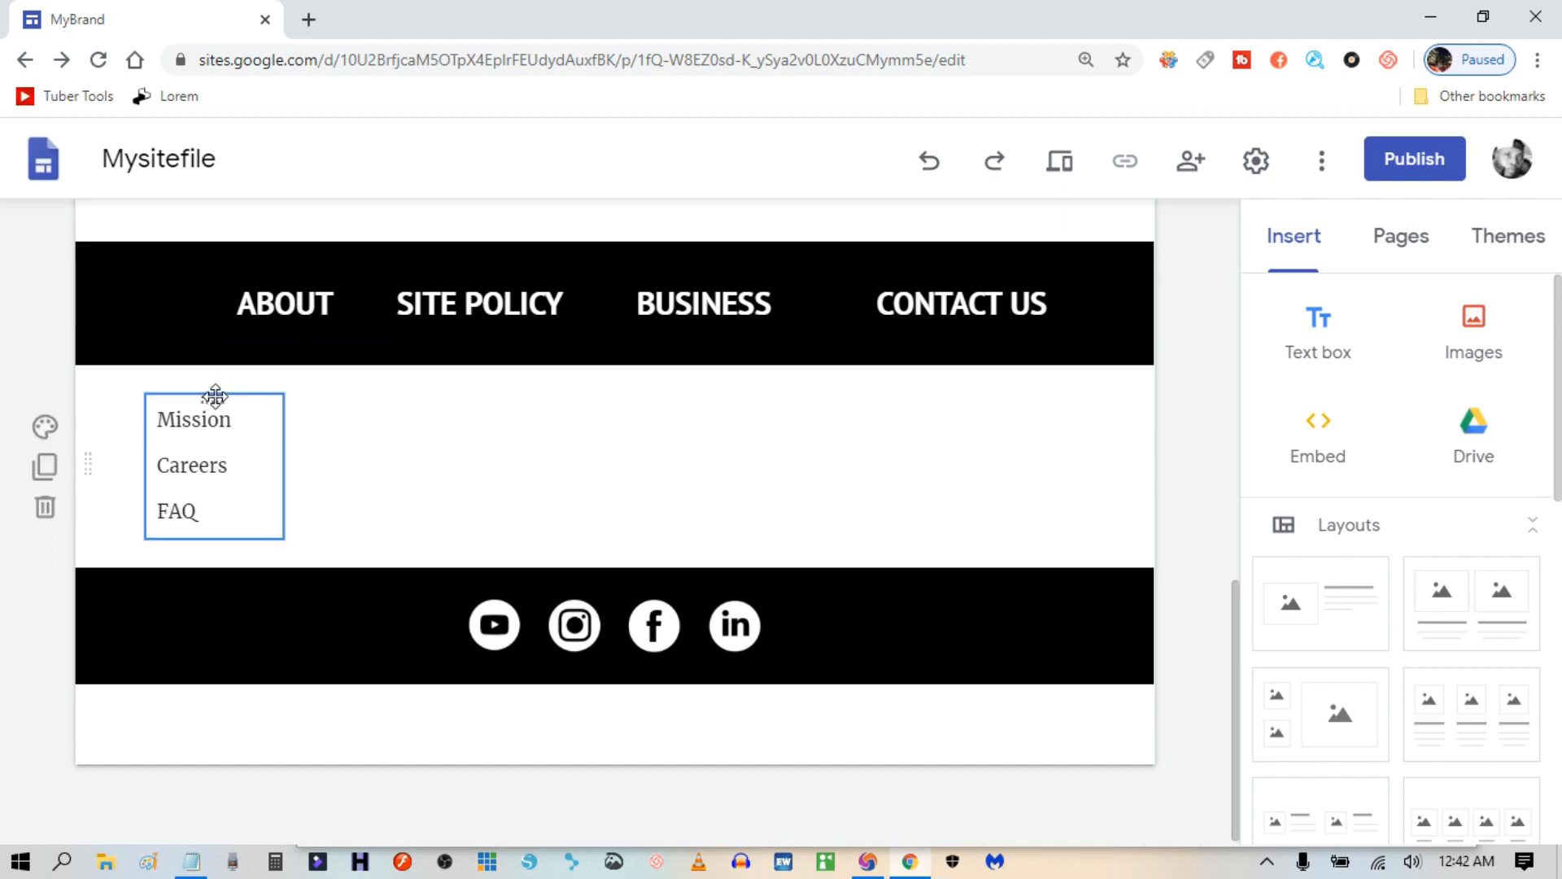
{"action": "left_click_drag", "start_coordinate": [214, 396], "coordinate": [248, 327]}
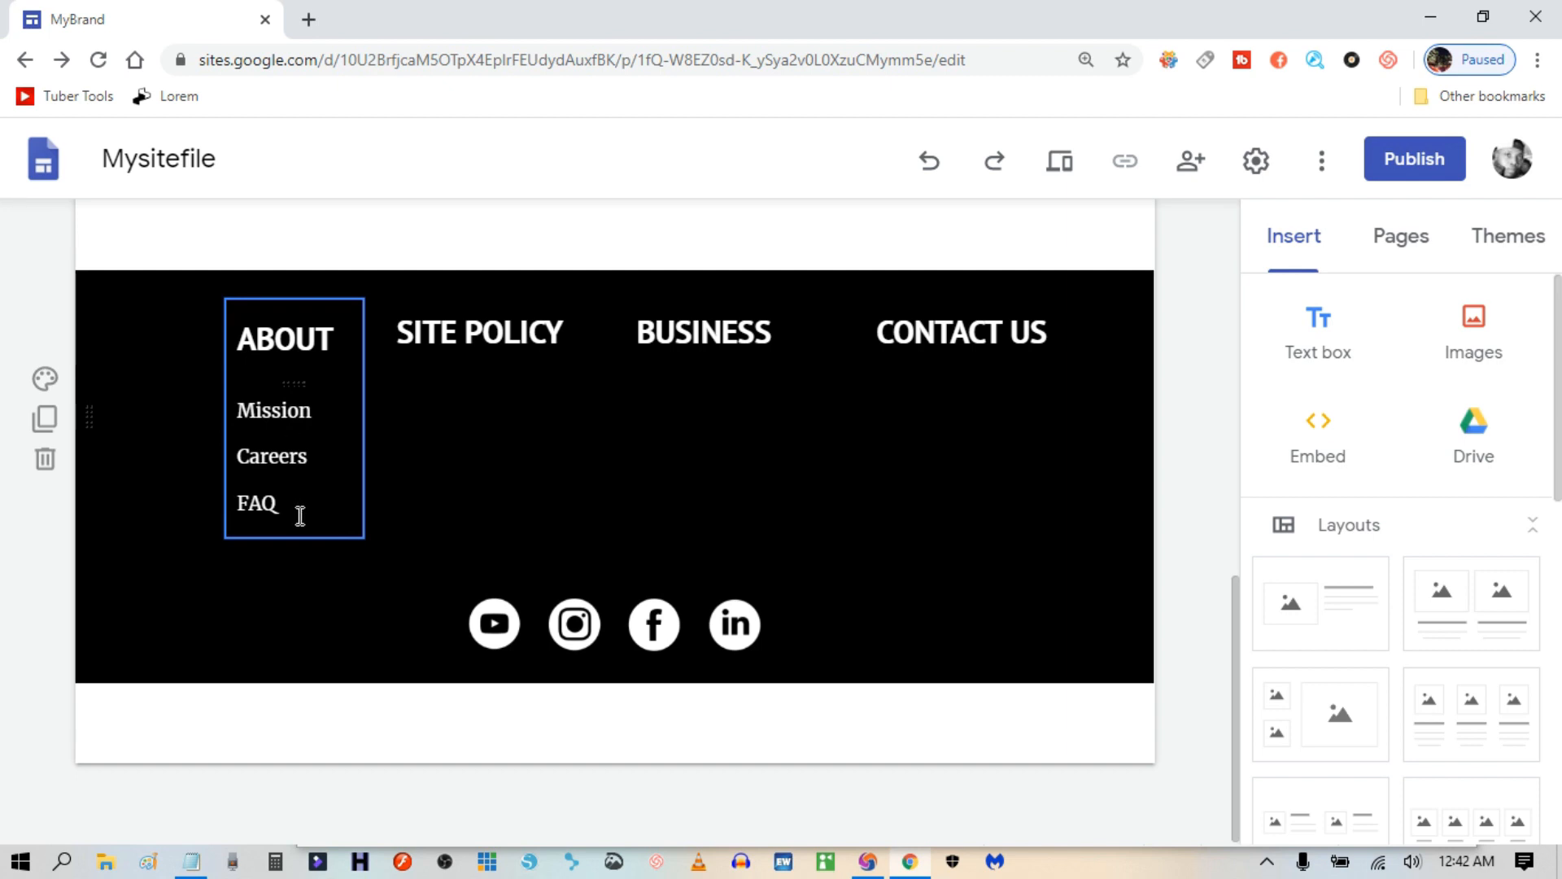
Apply the Subheading style to the Mission, Careers and FAQ lines.
{"action": "left_click_drag", "start_coordinate": [298, 519], "coordinate": [236, 409]}
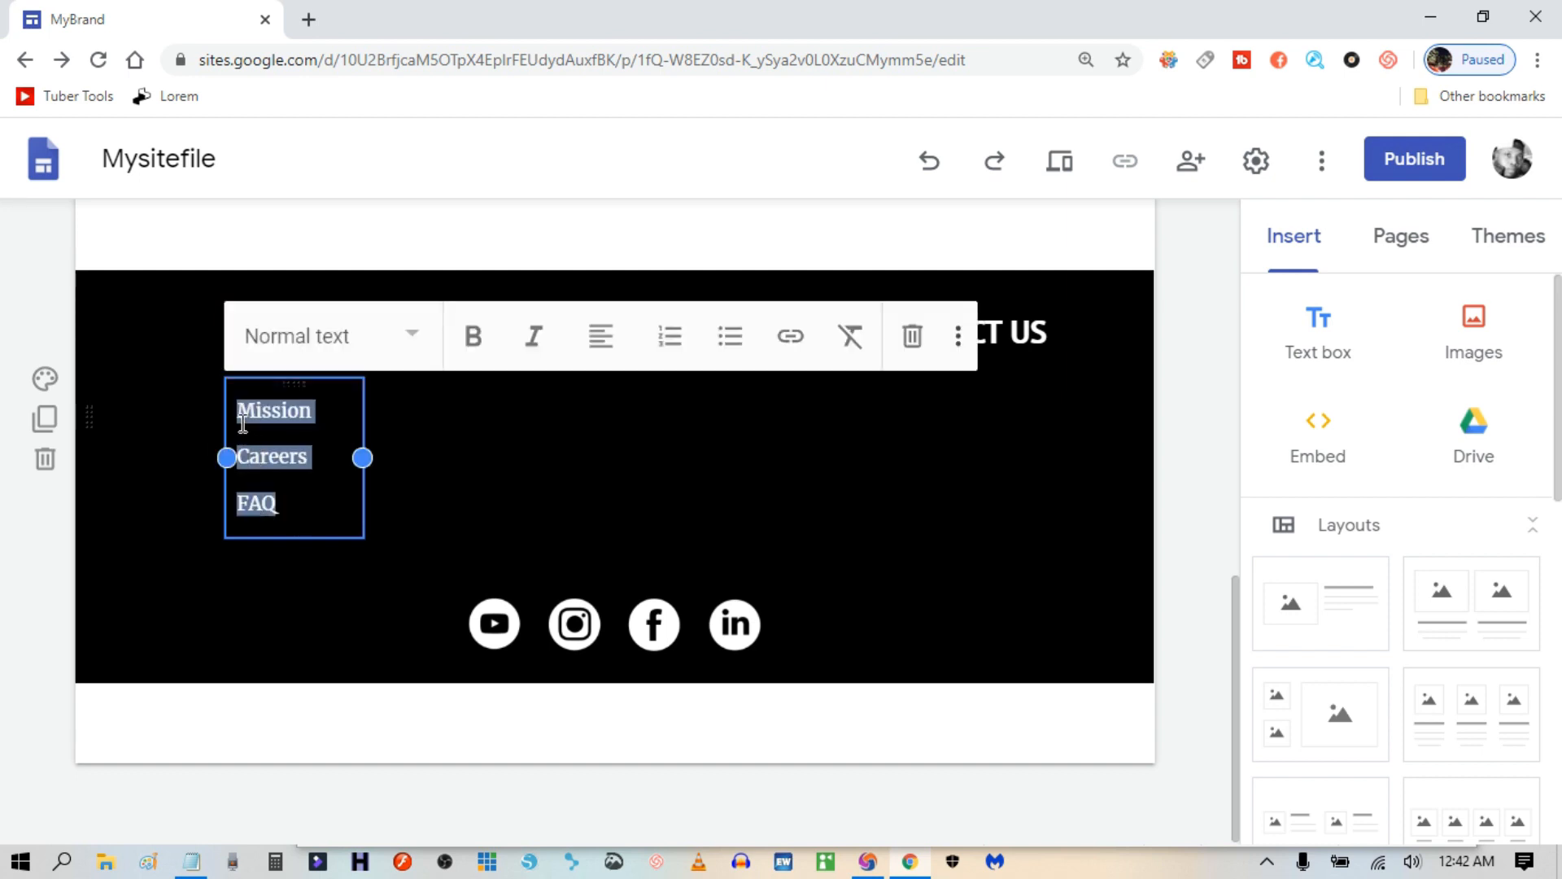
{"action": "left_click", "coordinate": [352, 348]}
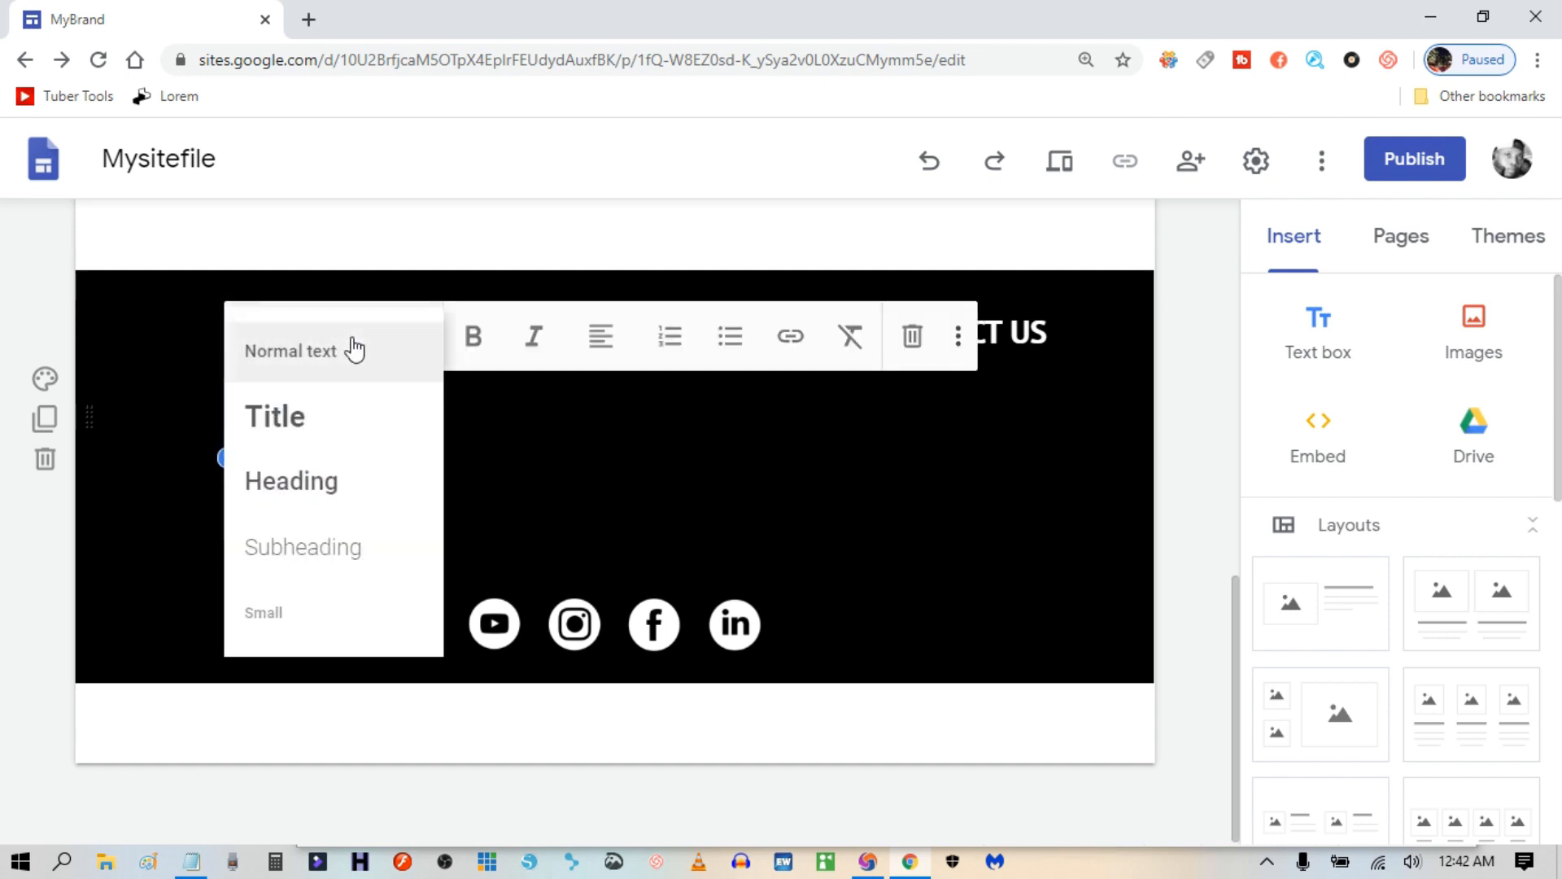
{"action": "left_click", "coordinate": [310, 557]}
{"action": "left_click", "coordinate": [359, 528]}
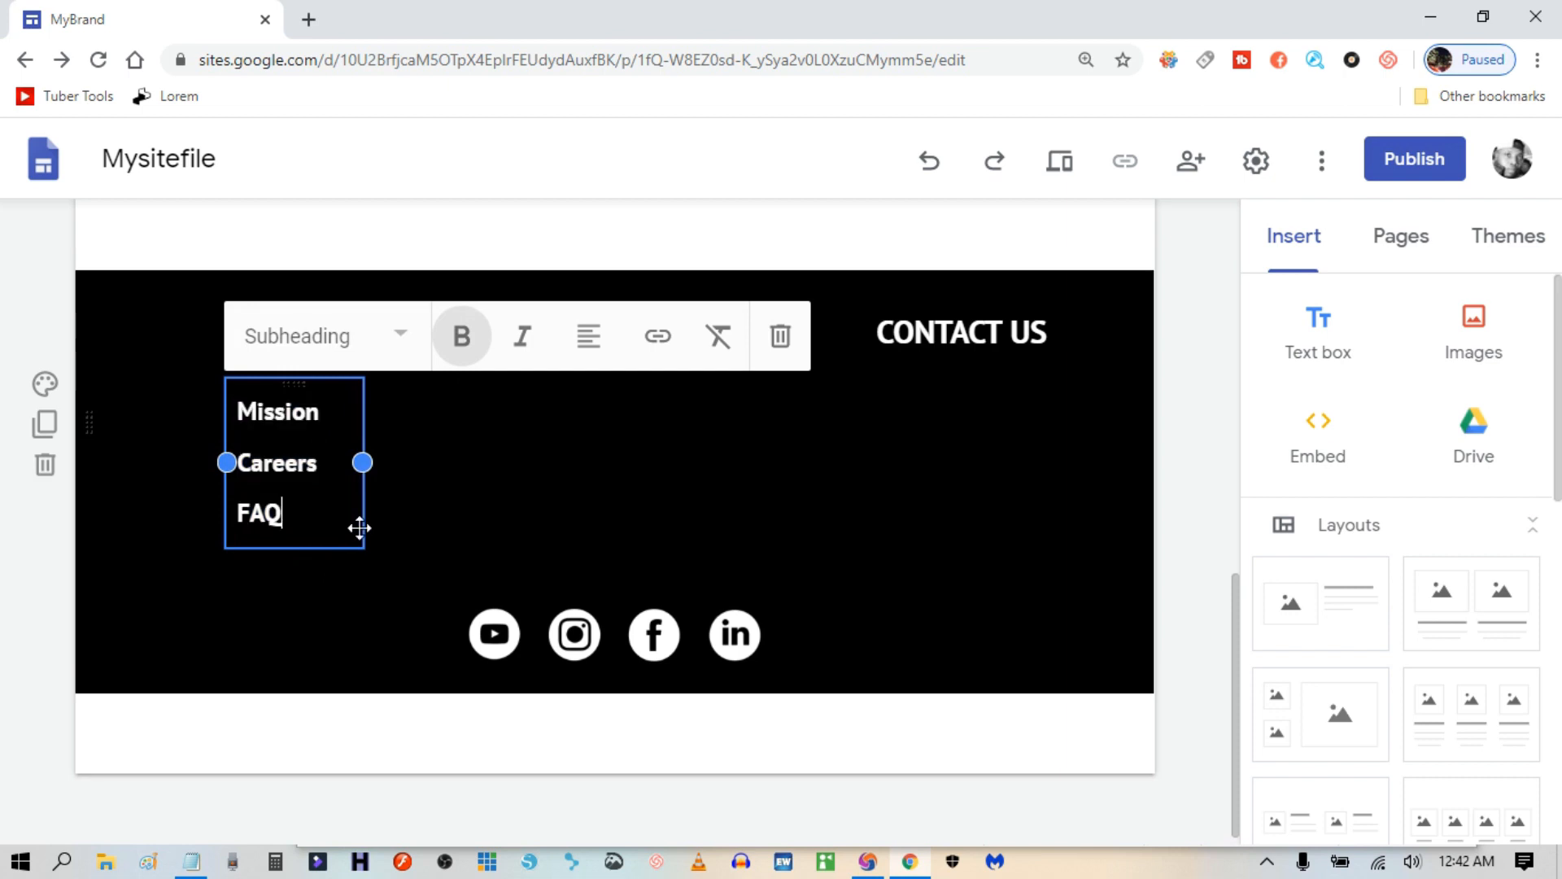
{"action": "left_click", "coordinate": [547, 579]}
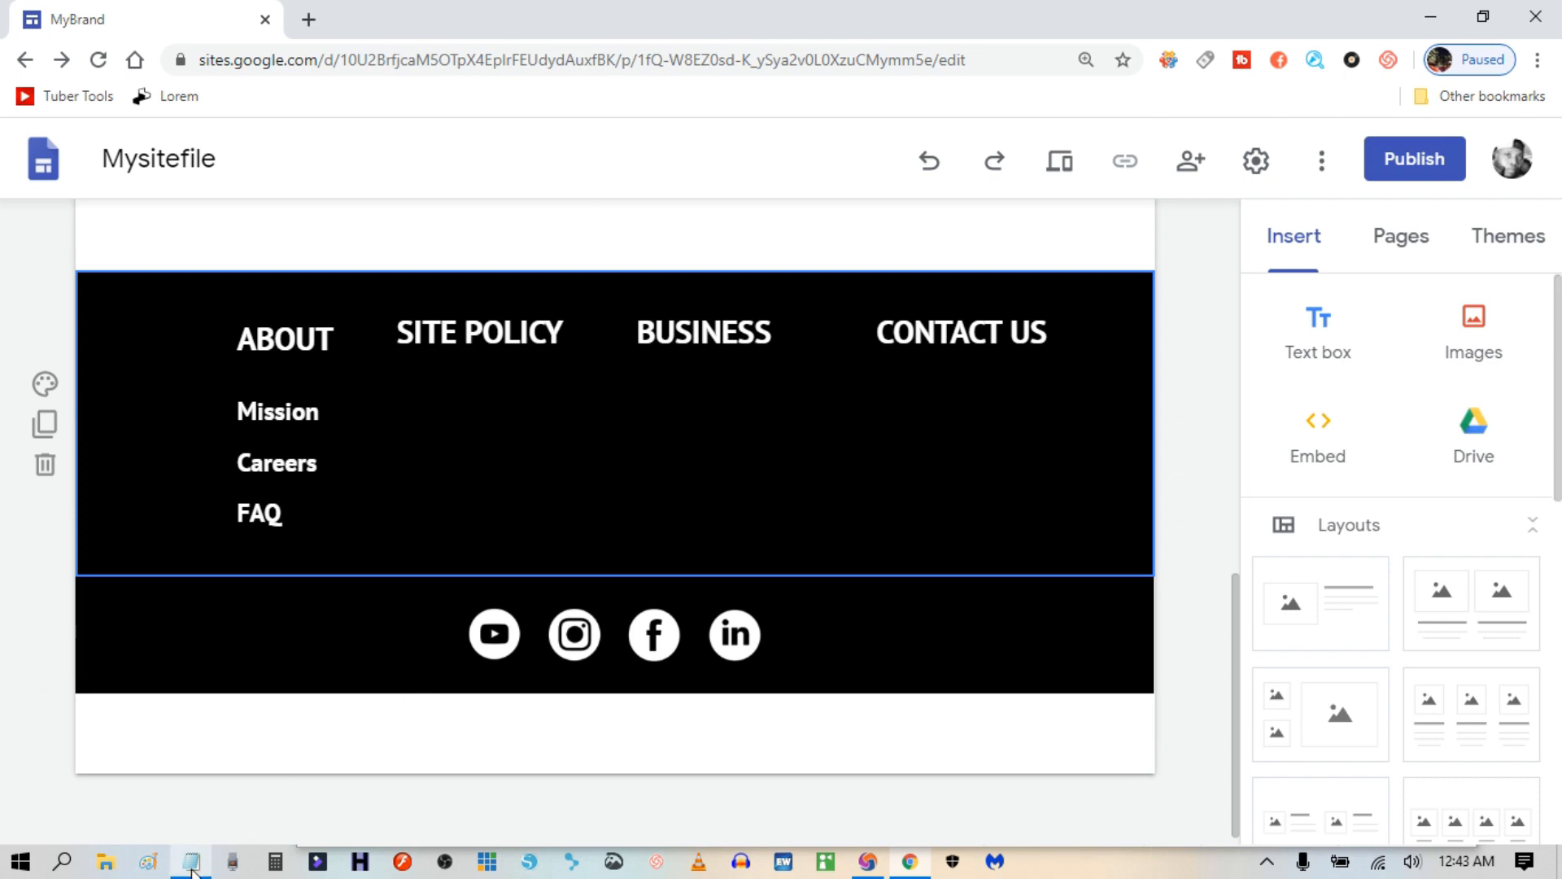
Insert a new text box below the icon row and set its style to Subheading.
{"action": "left_click", "coordinate": [1316, 338]}
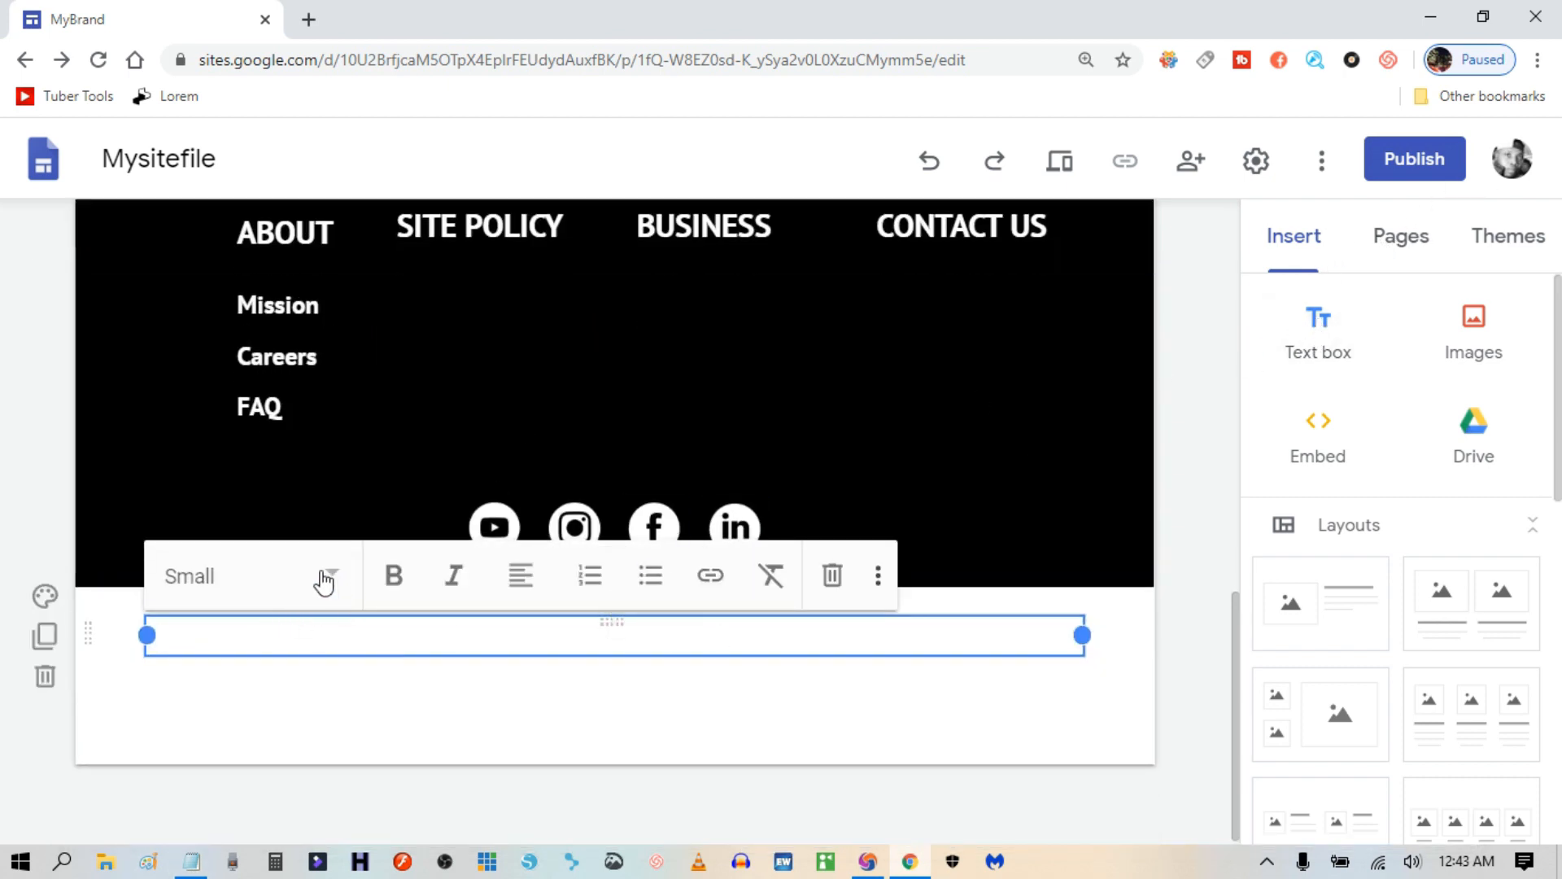
{"action": "left_click", "coordinate": [324, 579]}
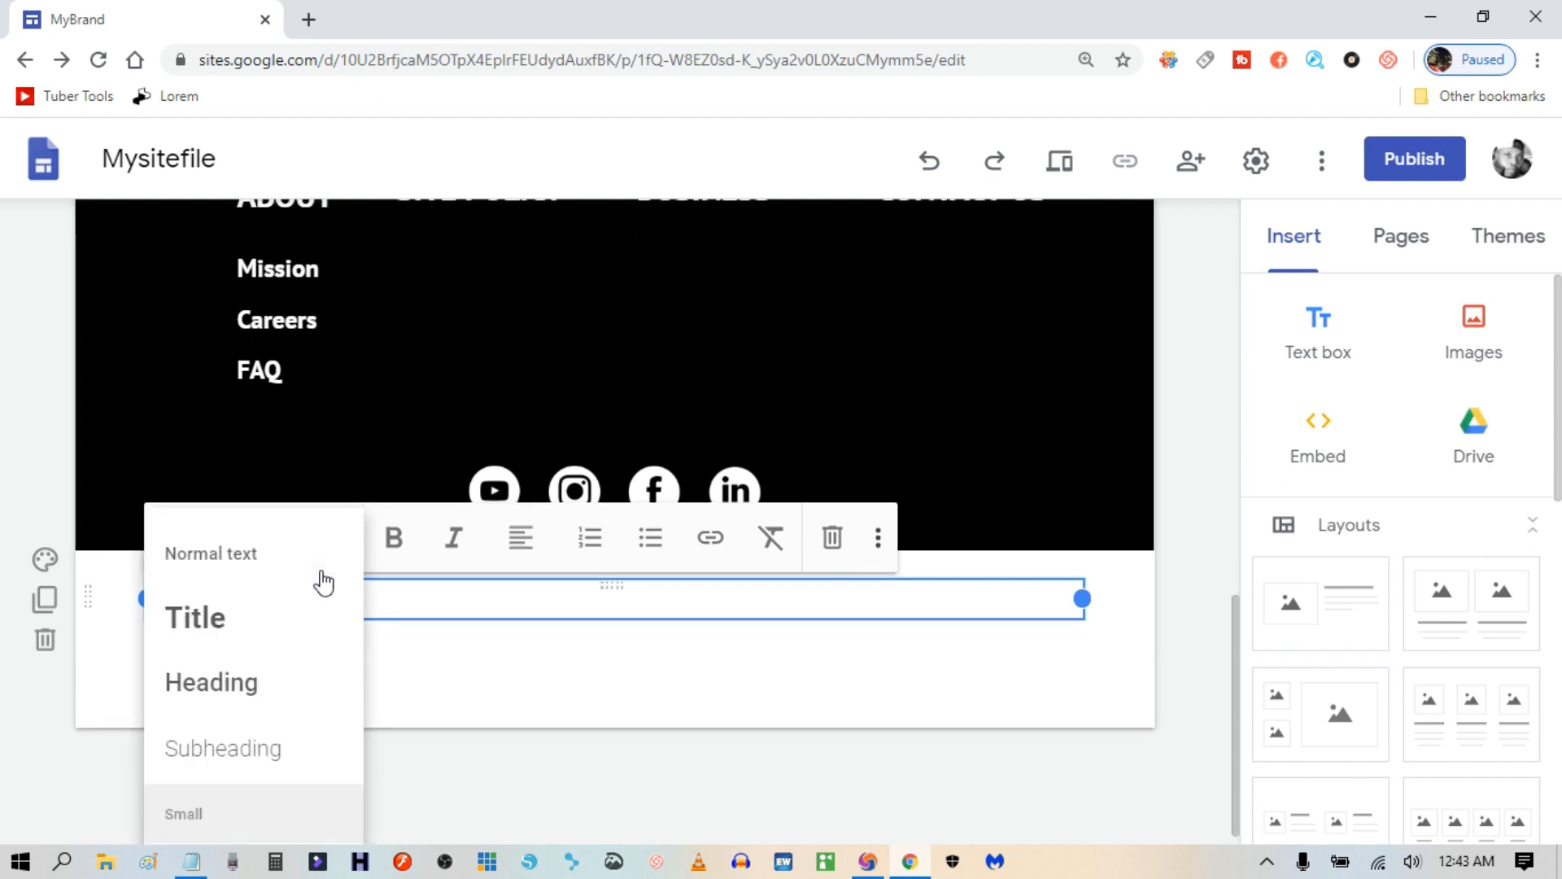
{"action": "left_click", "coordinate": [209, 752]}
Switch to the footertext file in Notepad and copy the lines Privacy Policy, Terms of Use and User Agreement.
{"action": "left_click", "coordinate": [193, 861]}
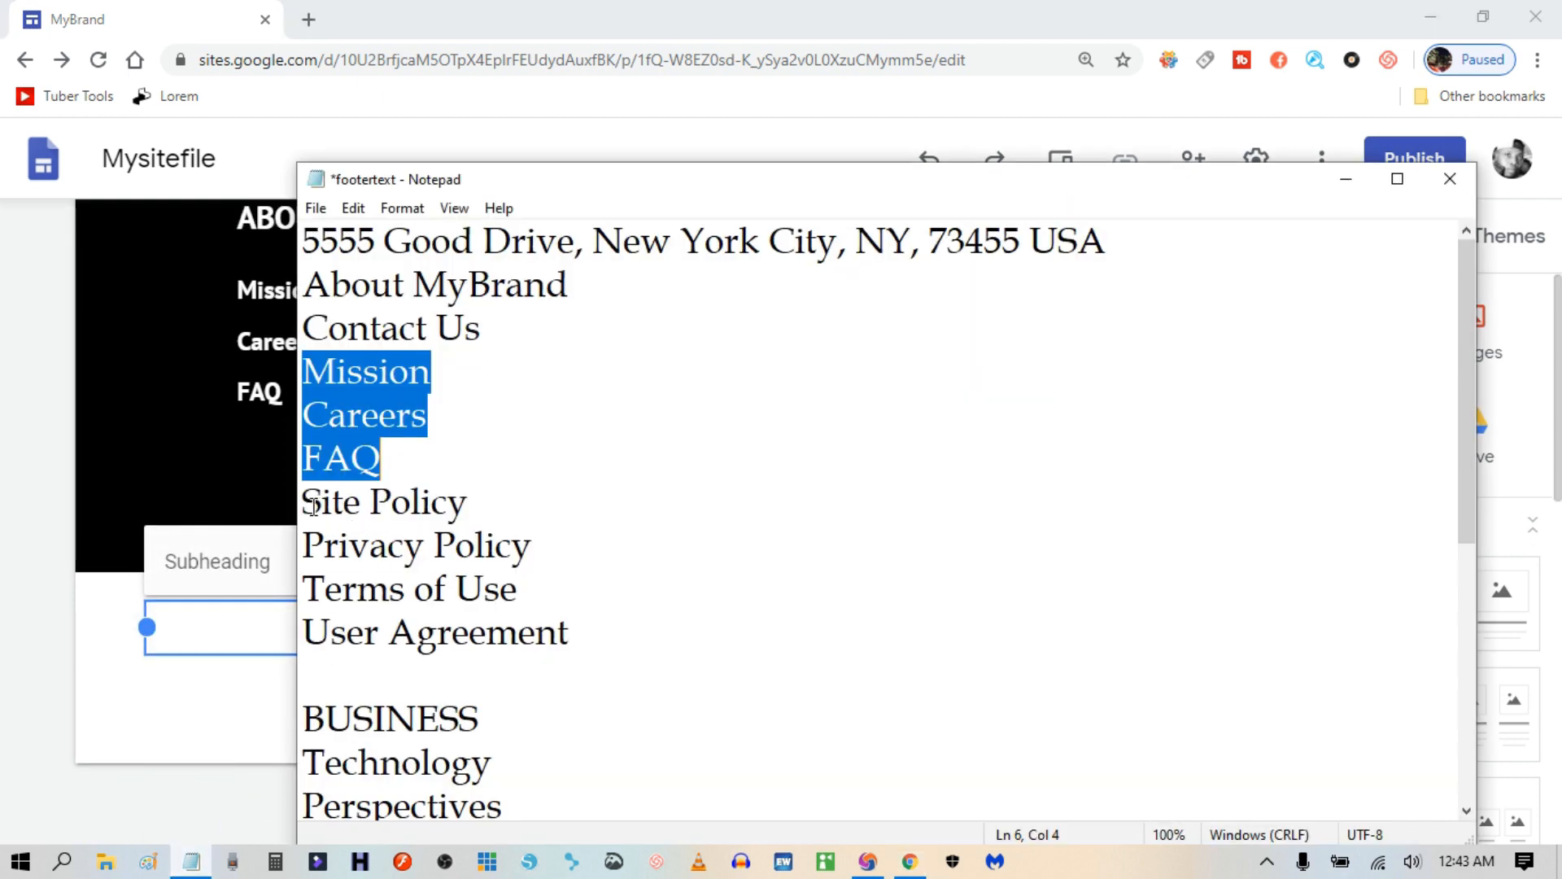
{"action": "left_click_drag", "start_coordinate": [303, 544], "coordinate": [578, 625]}
{"action": "right_click", "coordinate": [472, 597]}
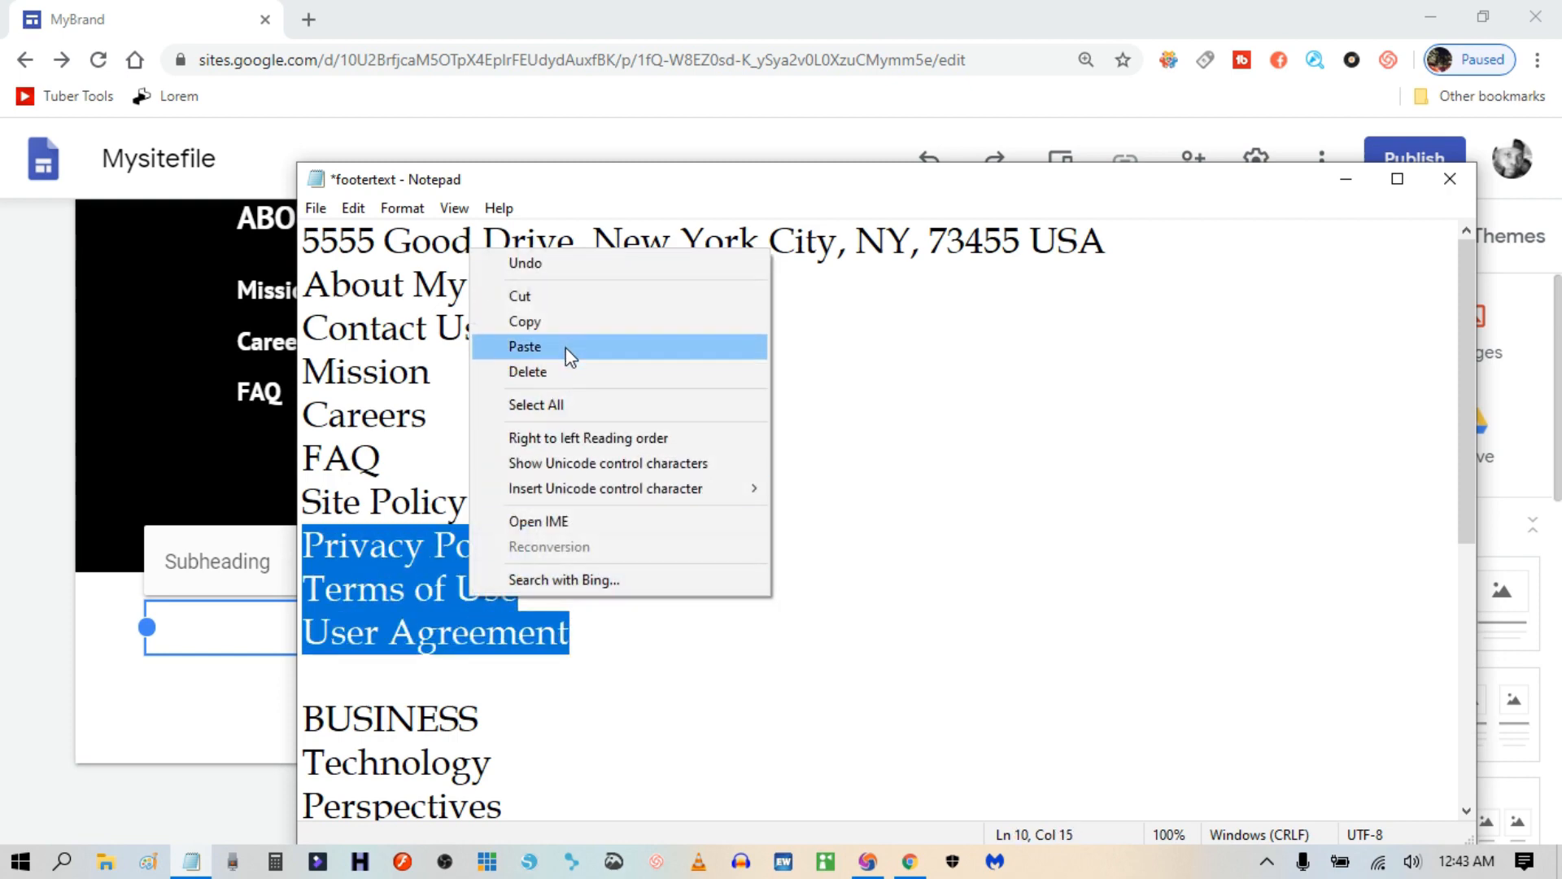
{"action": "left_click", "coordinate": [565, 323]}
Return to the site editor, paste the three policy lines into the empty Subheading text box, and narrow the box to fit.
{"action": "left_click", "coordinate": [239, 644]}
{"action": "right_click", "coordinate": [244, 629]}
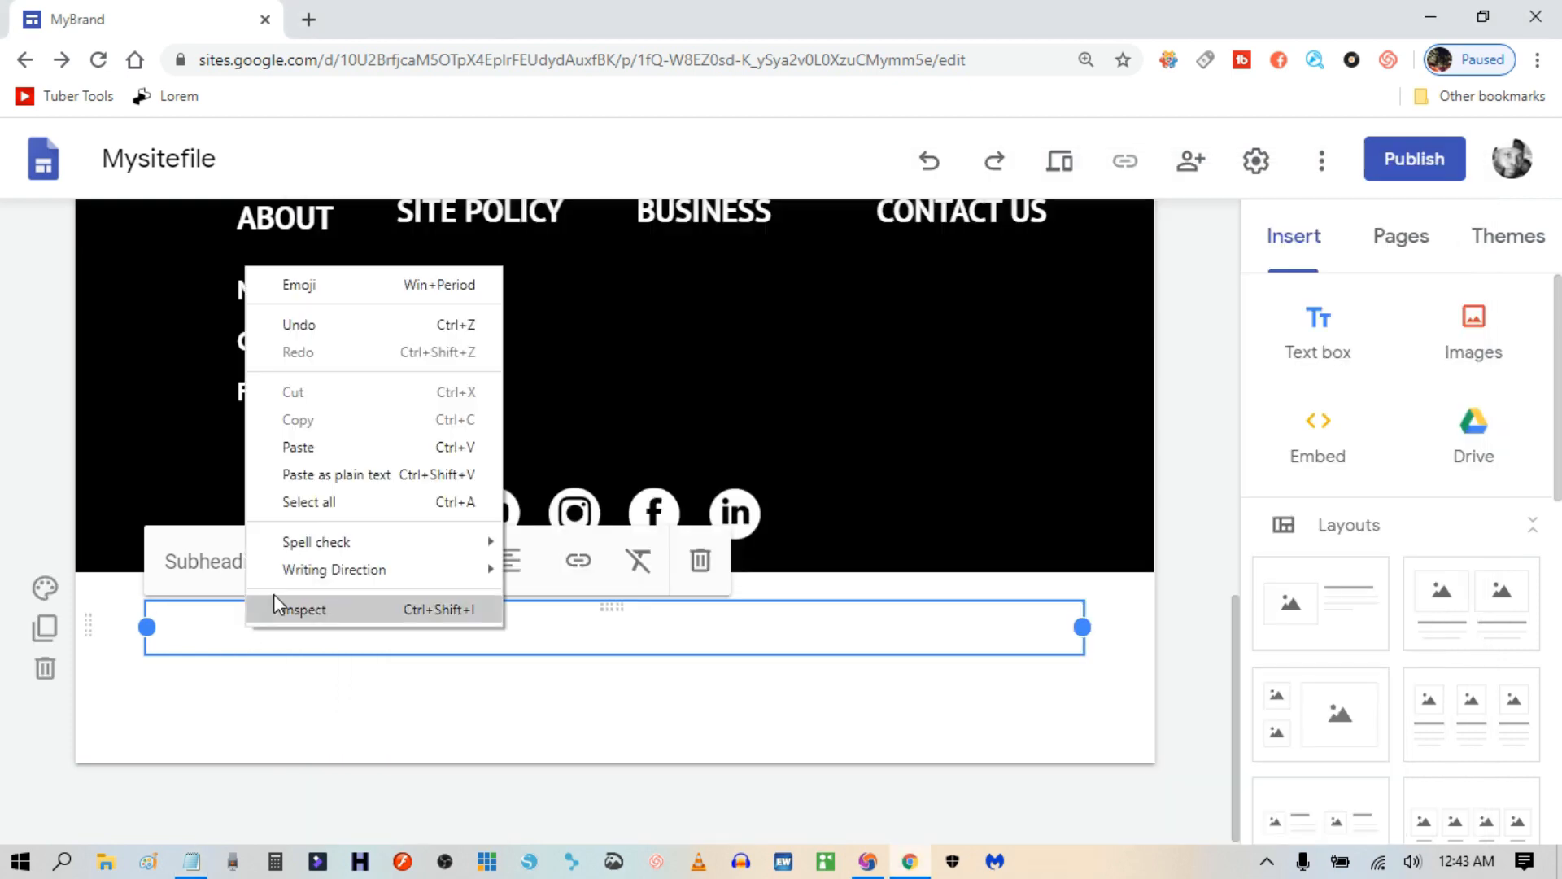
{"action": "left_click", "coordinate": [332, 445]}
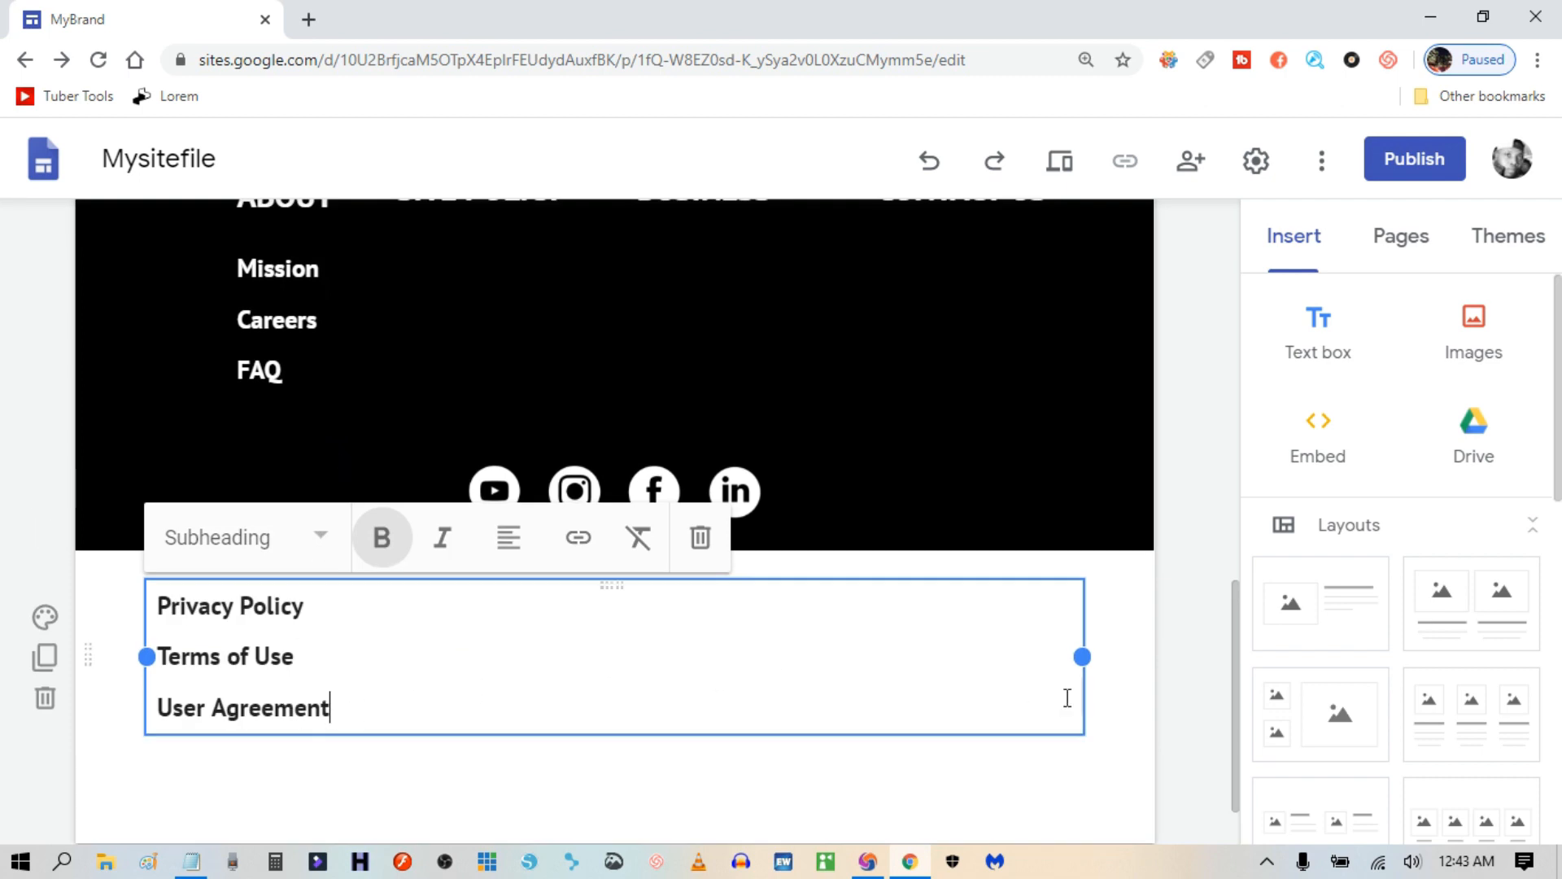
{"action": "left_click_drag", "start_coordinate": [1083, 657], "coordinate": [365, 656]}
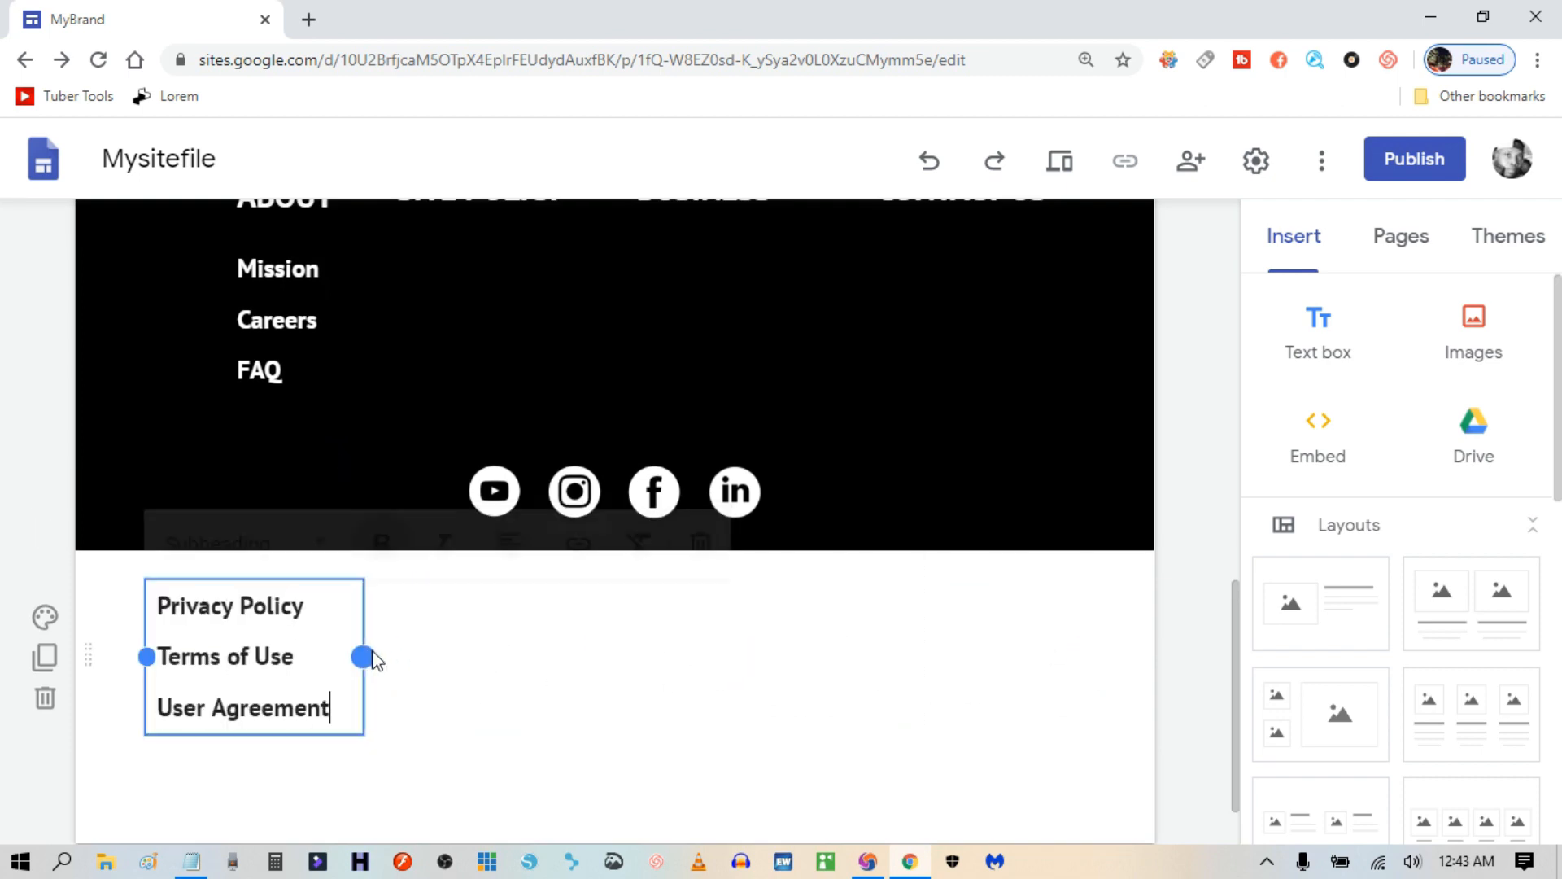
Move the Privacy Policy, Terms of Use and User Agreement box into the black band under SITE POLICY.
{"action": "scroll", "coordinate": [437, 664], "scroll_direction": "up", "scroll_amount": 2}
{"action": "left_click", "coordinate": [456, 764]}
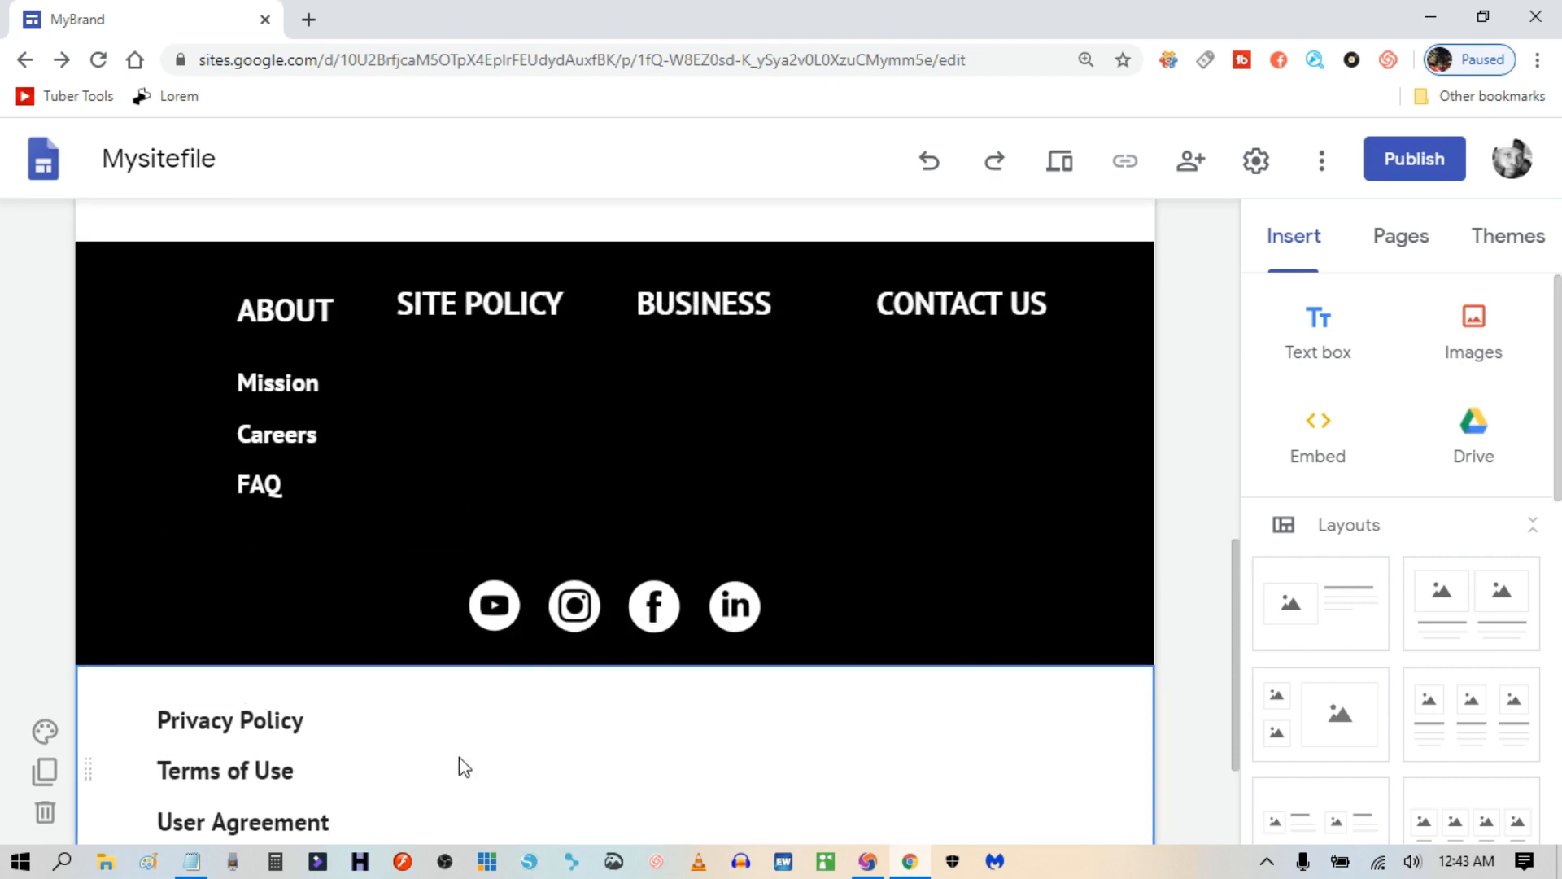
{"action": "left_click_drag", "start_coordinate": [242, 697], "coordinate": [462, 340]}
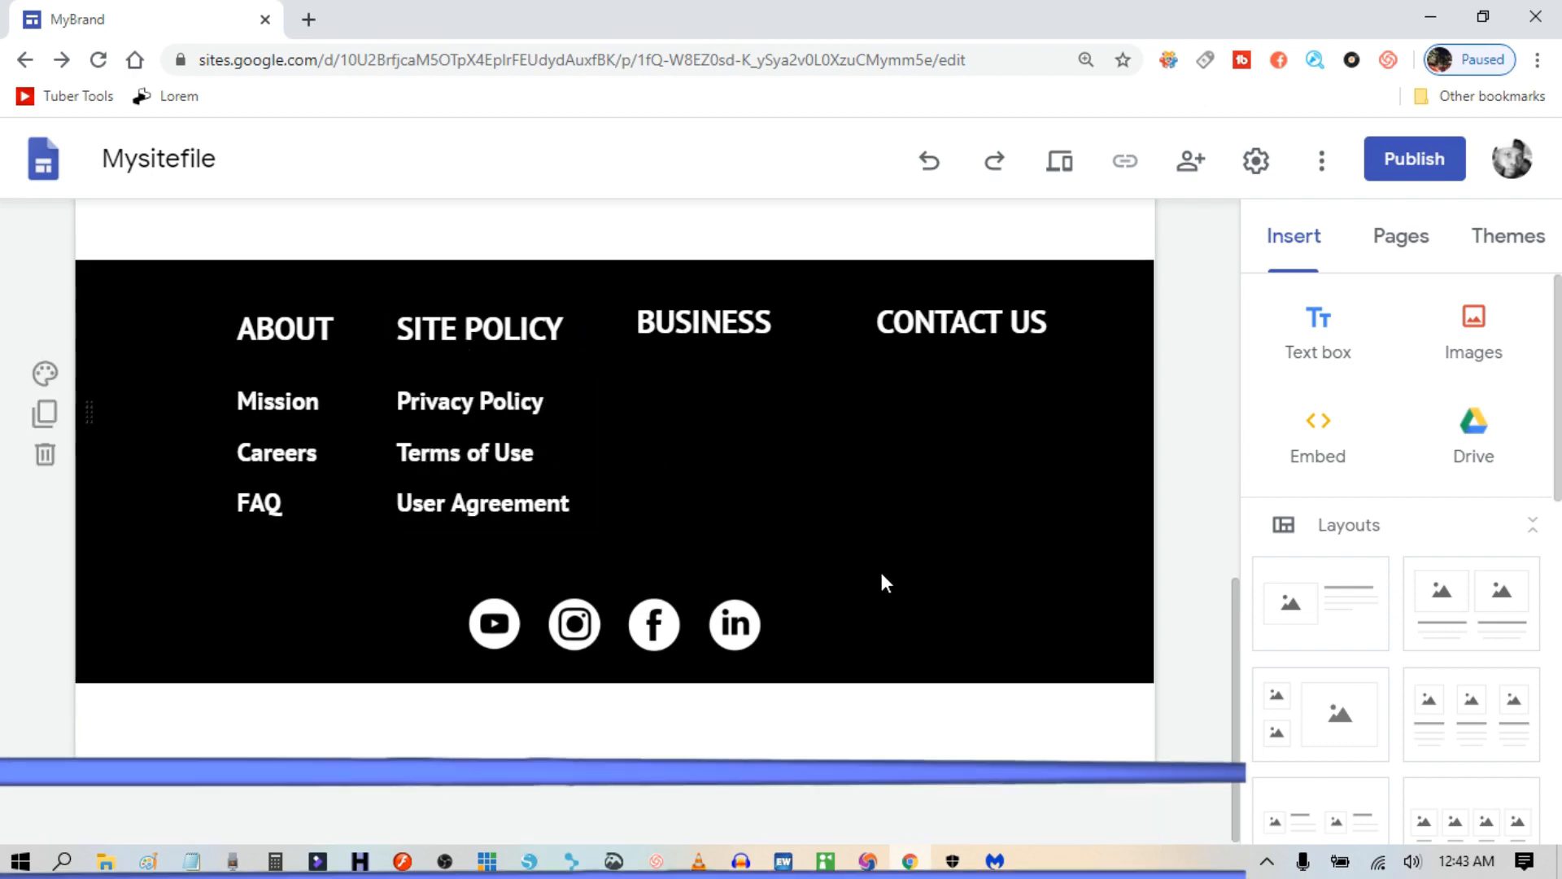
Insert a new text box below the social icon row and set its style to Subheading.
{"action": "left_click", "coordinate": [1318, 325]}
{"action": "left_click", "coordinate": [331, 575]}
{"action": "left_click", "coordinate": [248, 749]}
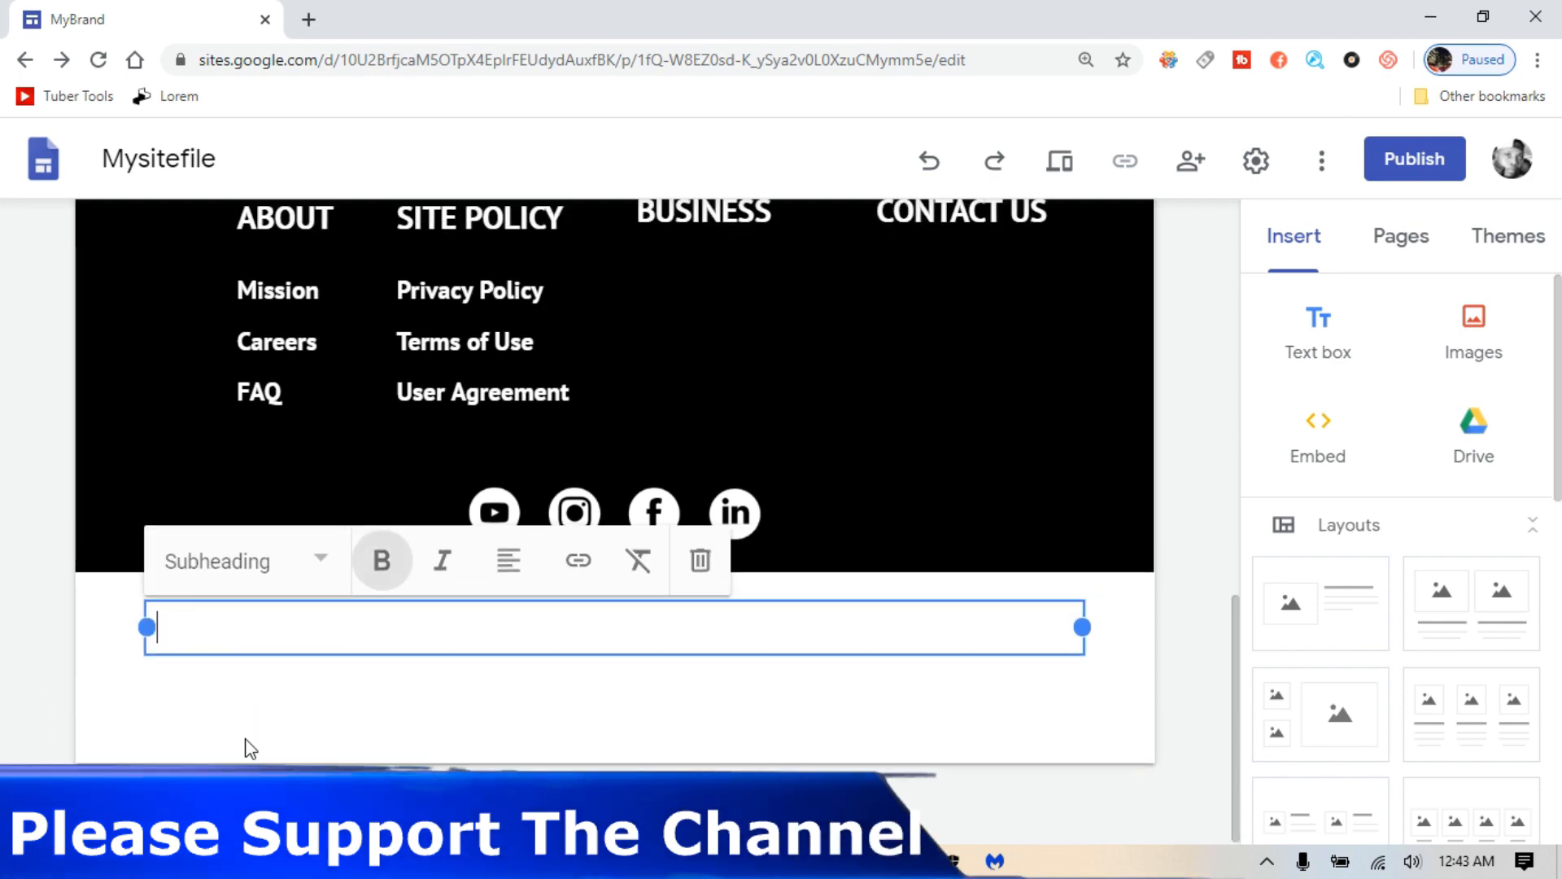
Copy the lines Technology, Perspectives, Markets, Media, Success and Art from the footertext file in Notepad and paste them into the empty Subheading box.
{"action": "left_click", "coordinate": [987, 858]}
{"action": "scroll", "coordinate": [494, 527], "scroll_direction": "down", "scroll_amount": 2}
{"action": "left_click_drag", "start_coordinate": [302, 500], "coordinate": [358, 718]}
{"action": "right_click", "coordinate": [364, 518]}
{"action": "left_click", "coordinate": [406, 235]}
{"action": "right_click", "coordinate": [286, 621]}
{"action": "left_click", "coordinate": [339, 439]}
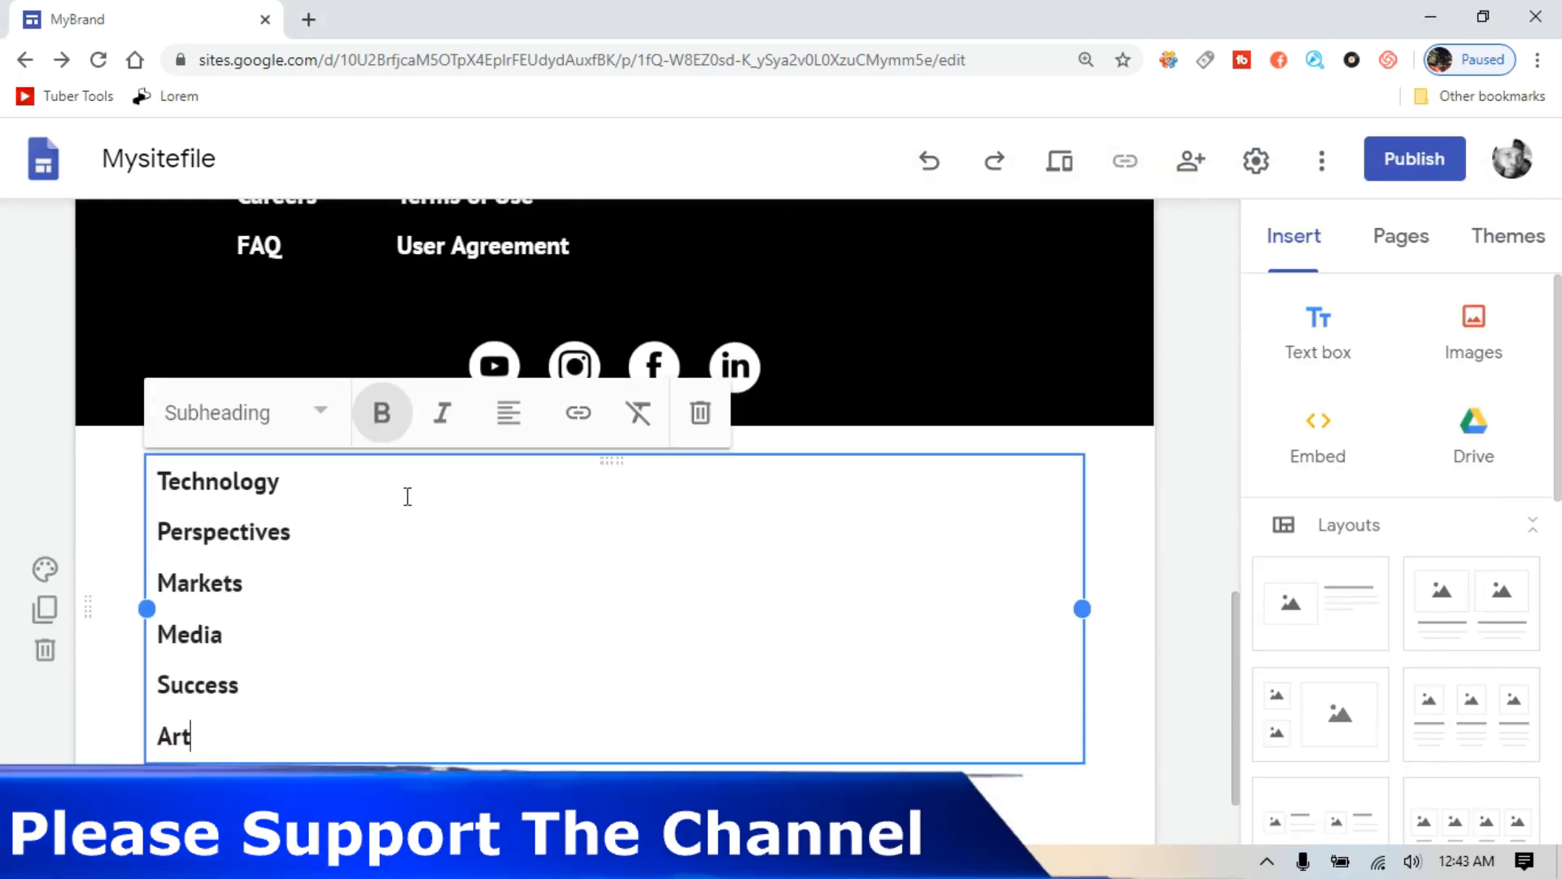
Narrow the Technology-to-Art text box to fit its lines and move it into the black band under BUSINESS.
{"action": "left_click_drag", "start_coordinate": [1084, 607], "coordinate": [363, 602]}
{"action": "scroll", "coordinate": [389, 589], "scroll_direction": "up", "scroll_amount": 1}
{"action": "left_click", "coordinate": [390, 592]}
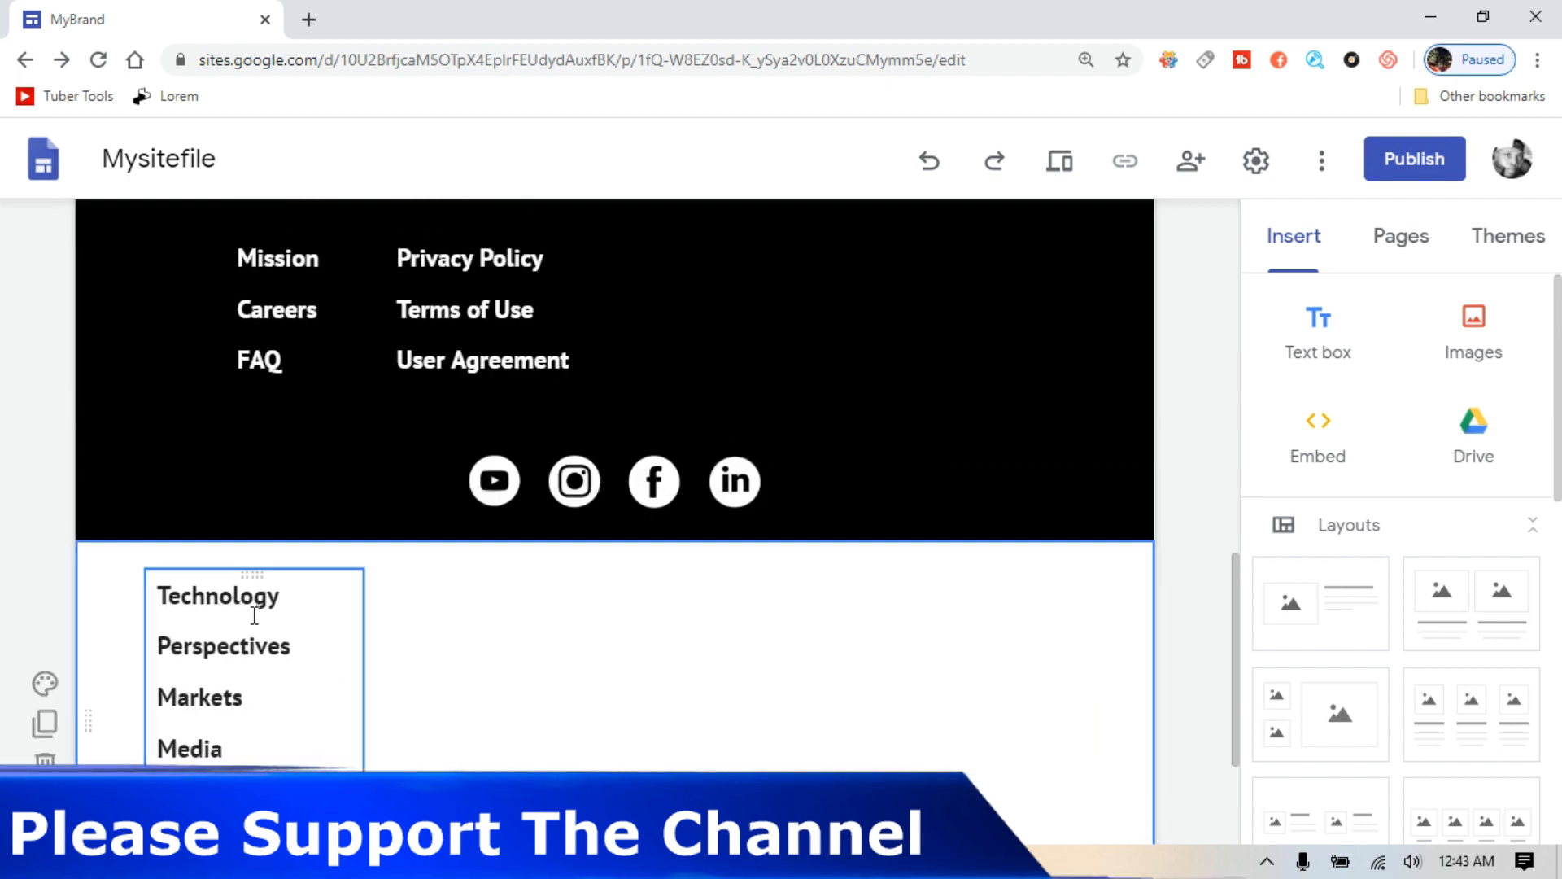
{"action": "left_click_drag", "start_coordinate": [261, 573], "coordinate": [687, 479]}
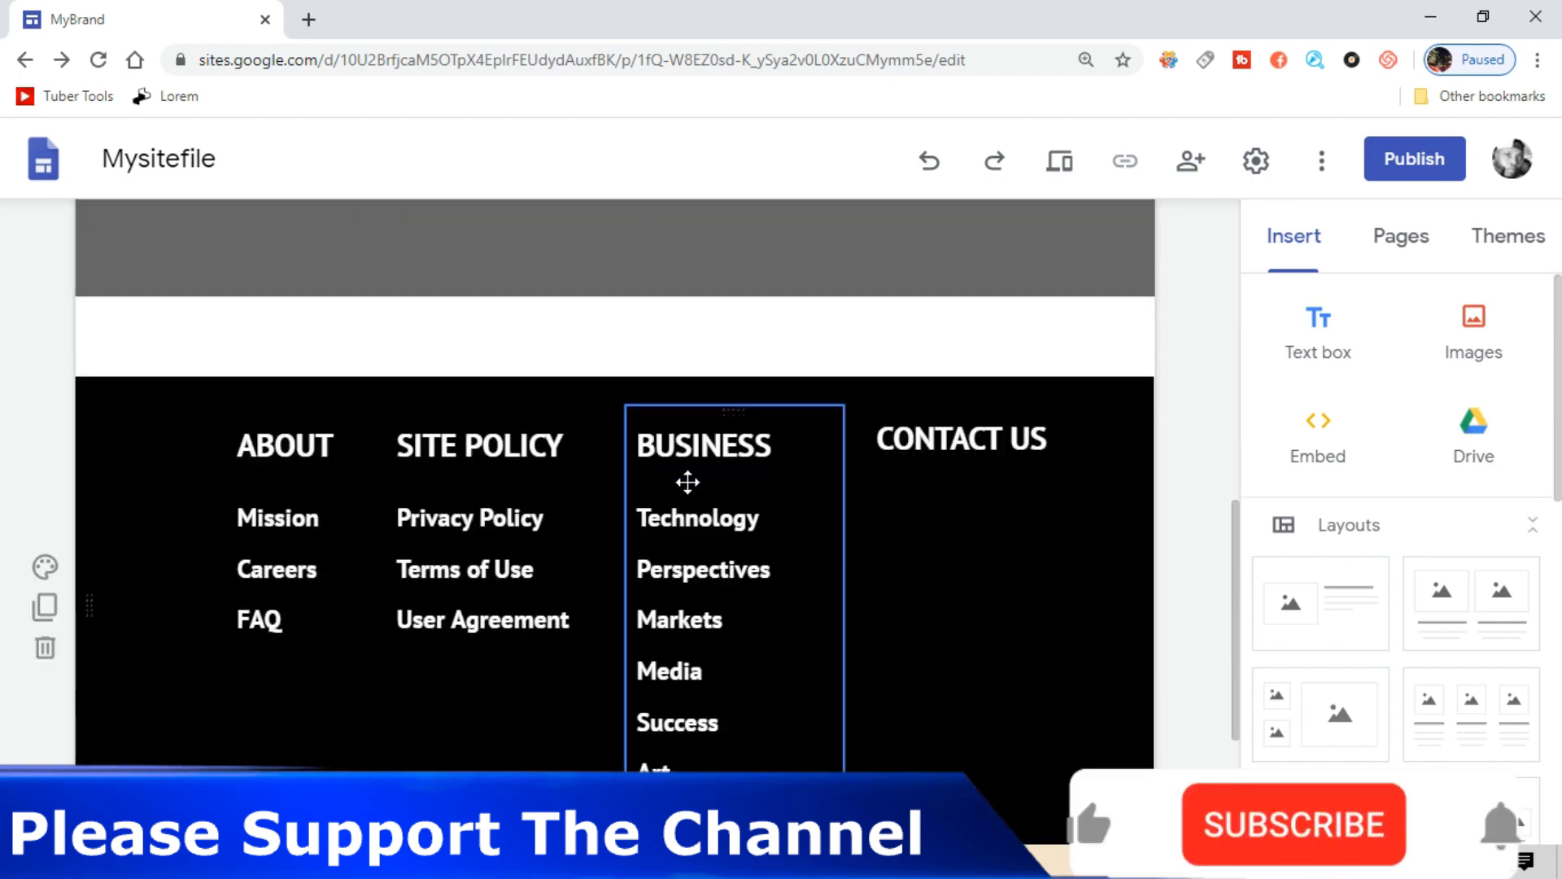
Insert another text box below the black footer band and give it the Subheading style.
{"action": "scroll", "coordinate": [907, 597], "scroll_direction": "down", "scroll_amount": 1}
{"action": "left_click", "coordinate": [1320, 352]}
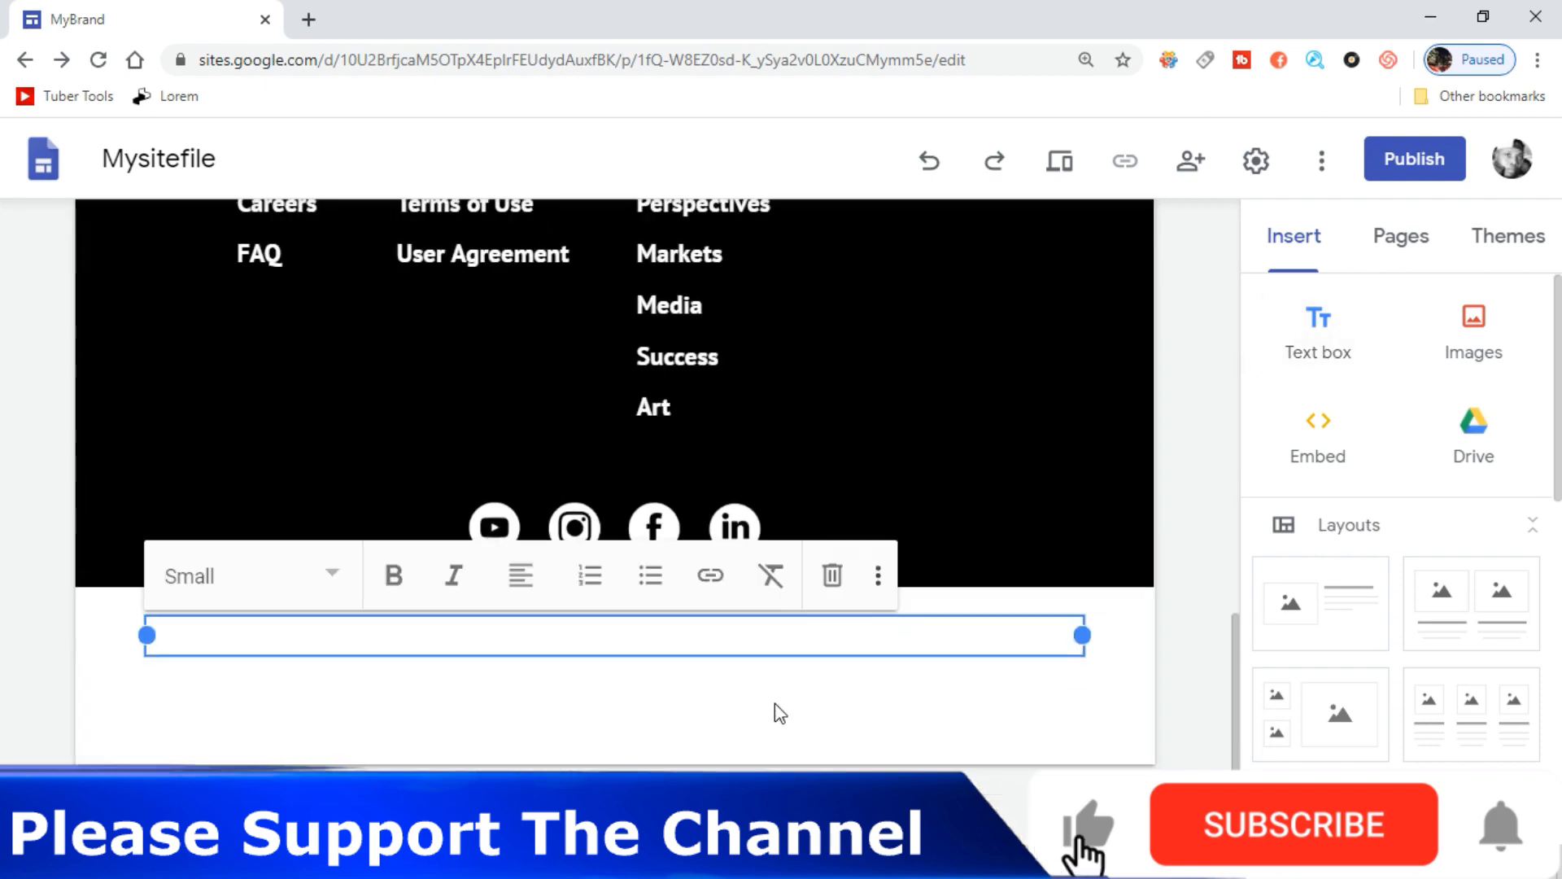
{"action": "left_click", "coordinate": [329, 553]}
{"action": "left_click", "coordinate": [217, 747]}
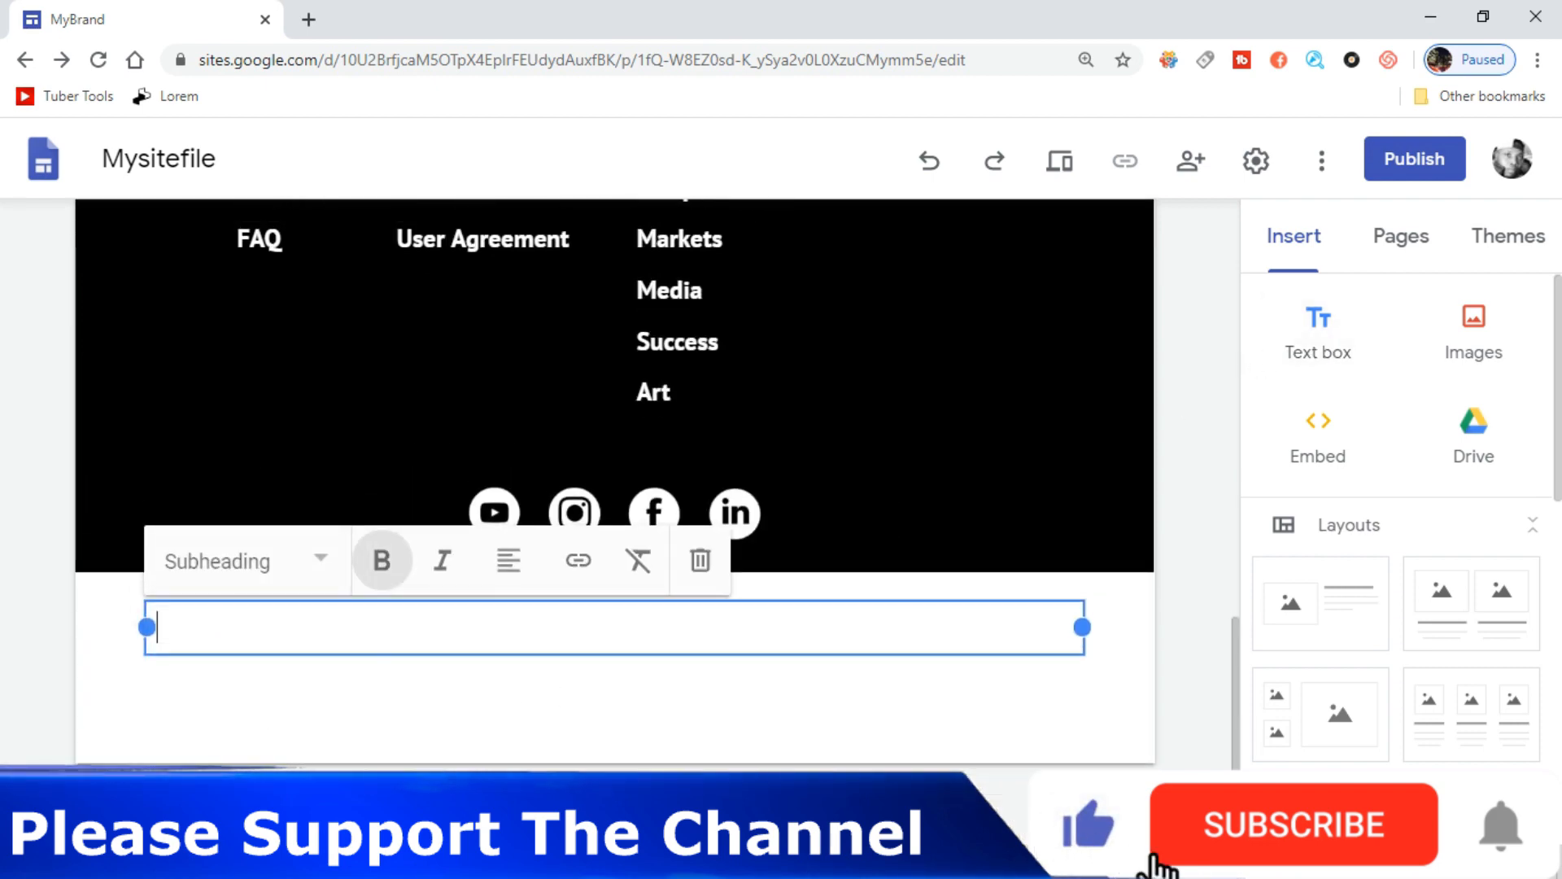
Switch to the footertext file in Notepad and copy the postal address line.
{"action": "key", "text": "alt+Tab"}
{"action": "scroll", "coordinate": [523, 540], "scroll_direction": "down", "scroll_amount": 2}
{"action": "left_click_drag", "start_coordinate": [303, 588], "coordinate": [1112, 583]}
{"action": "right_click", "coordinate": [1013, 588]}
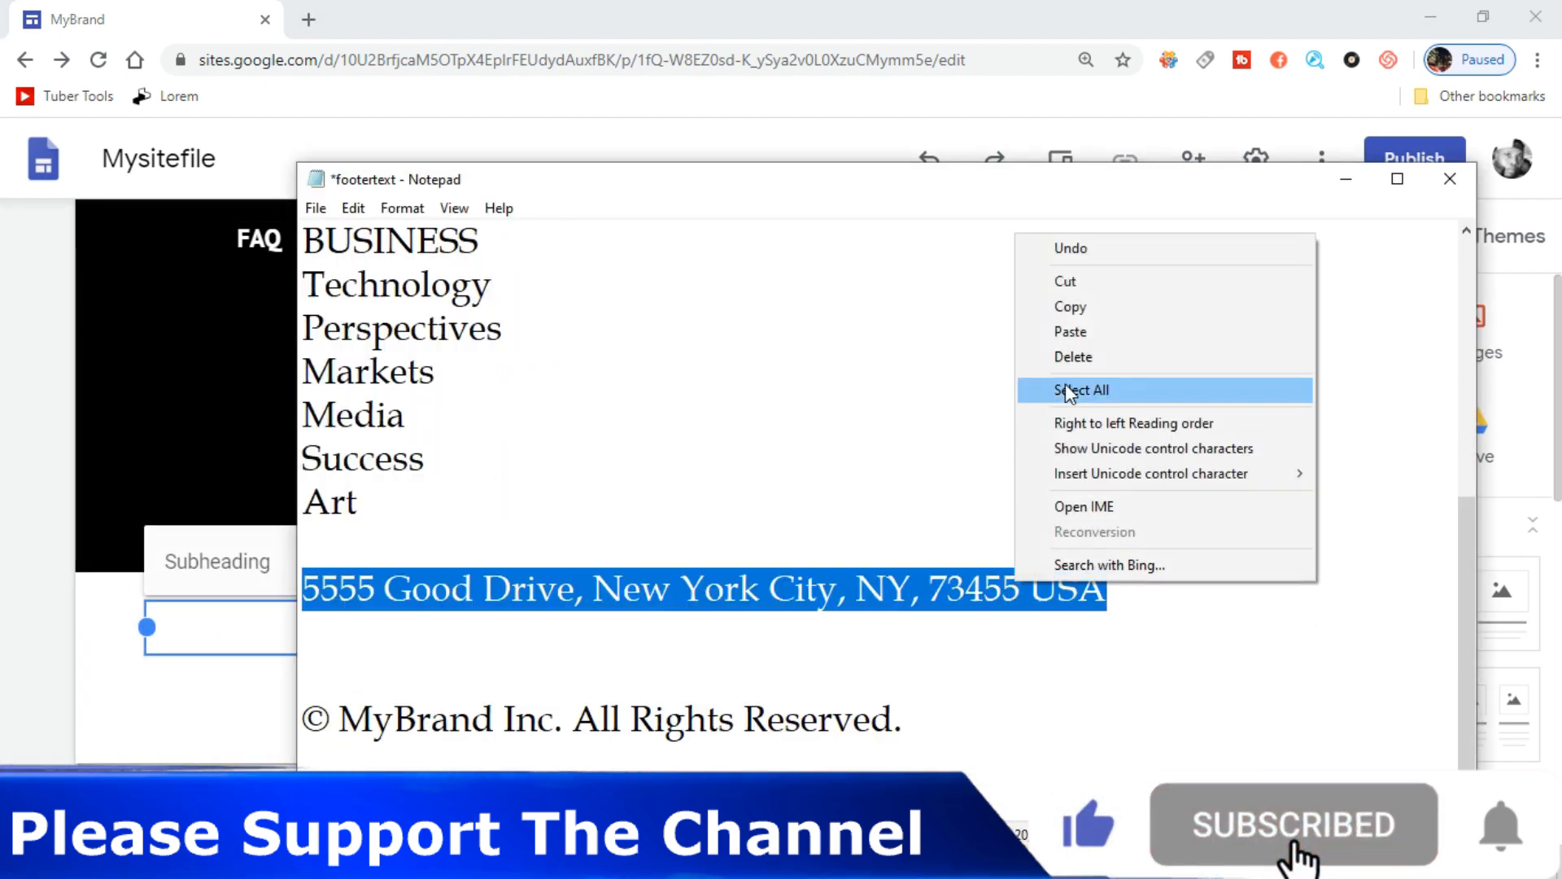
{"action": "left_click", "coordinate": [1083, 307]}
Return to the site editor, paste the address into the Subheading box, narrow the box, and move it under CONTACT US.
{"action": "left_click", "coordinate": [265, 626]}
{"action": "right_click", "coordinate": [266, 626]}
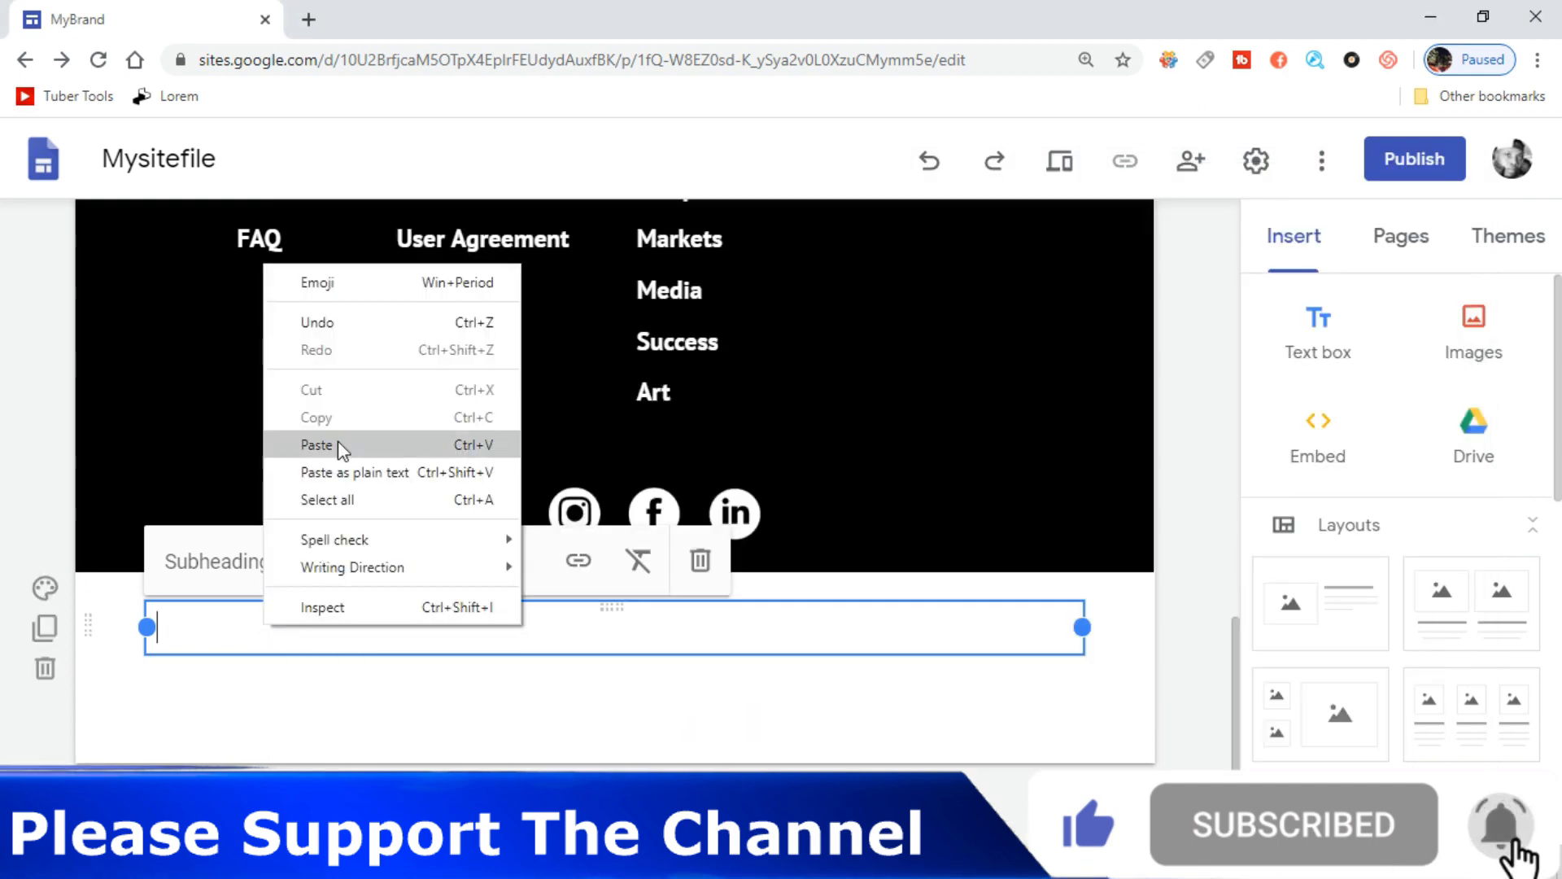
{"action": "left_click", "coordinate": [339, 447]}
{"action": "left_click_drag", "start_coordinate": [1081, 627], "coordinate": [366, 656]}
{"action": "left_click_drag", "start_coordinate": [362, 598], "coordinate": [1100, 685]}
{"action": "scroll", "coordinate": [1130, 651], "scroll_direction": "down", "scroll_amount": 4}
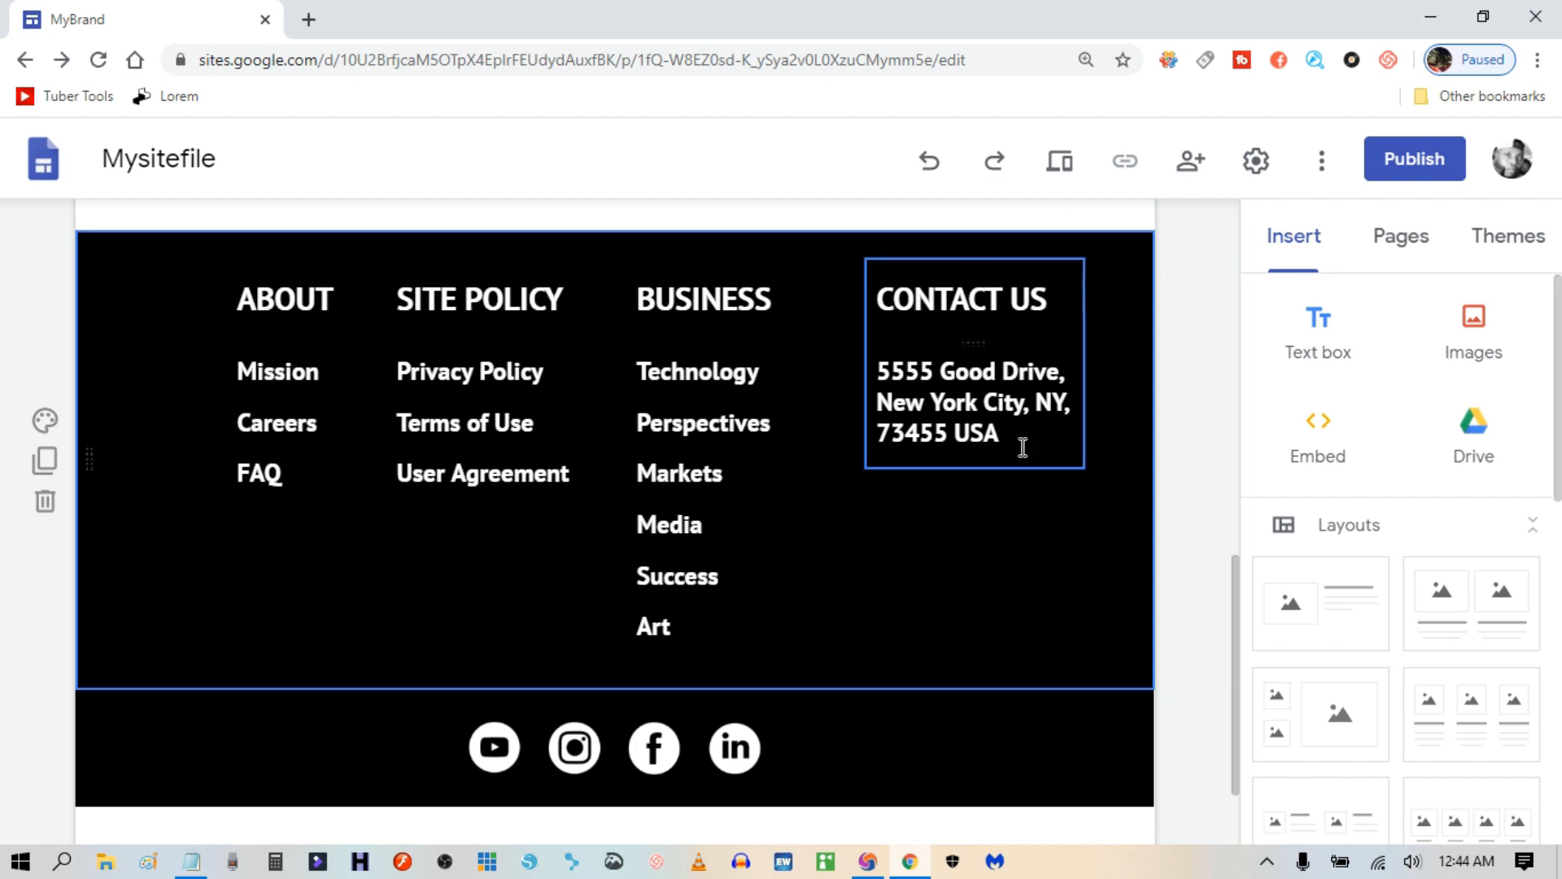
Examine the footer layout, from the four headed columns to the social icon row.
{"action": "scroll", "coordinate": [979, 604], "scroll_direction": "down", "scroll_amount": 2}
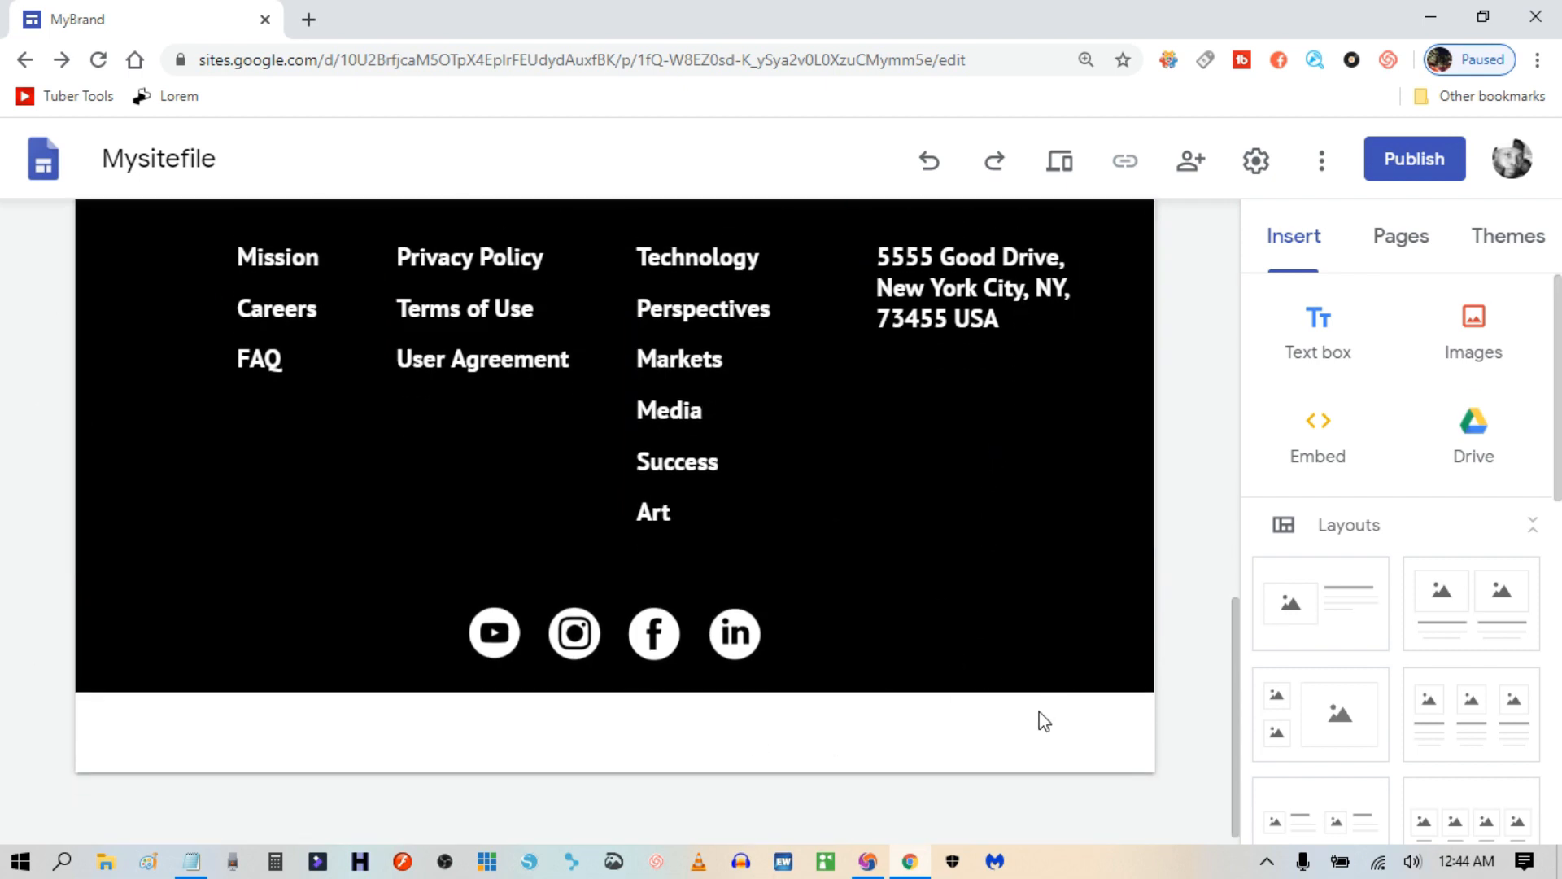
{"action": "scroll", "coordinate": [1036, 725], "scroll_direction": "up", "scroll_amount": 2}
{"action": "scroll", "coordinate": [610, 673], "scroll_direction": "down", "scroll_amount": 2}
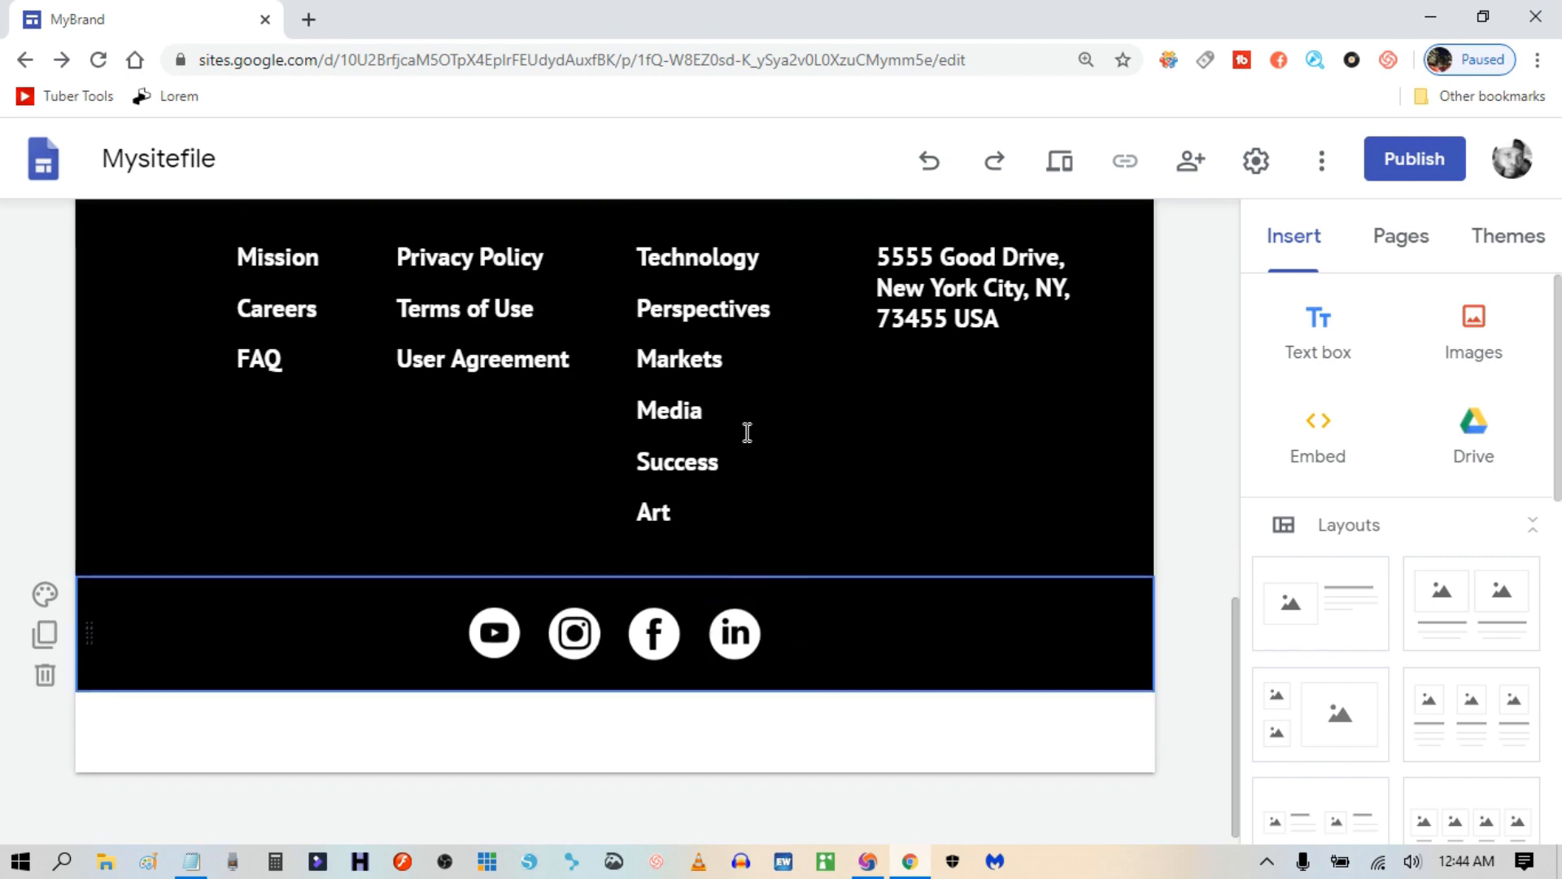
{"action": "scroll", "coordinate": [797, 302], "scroll_direction": "up", "scroll_amount": 3}
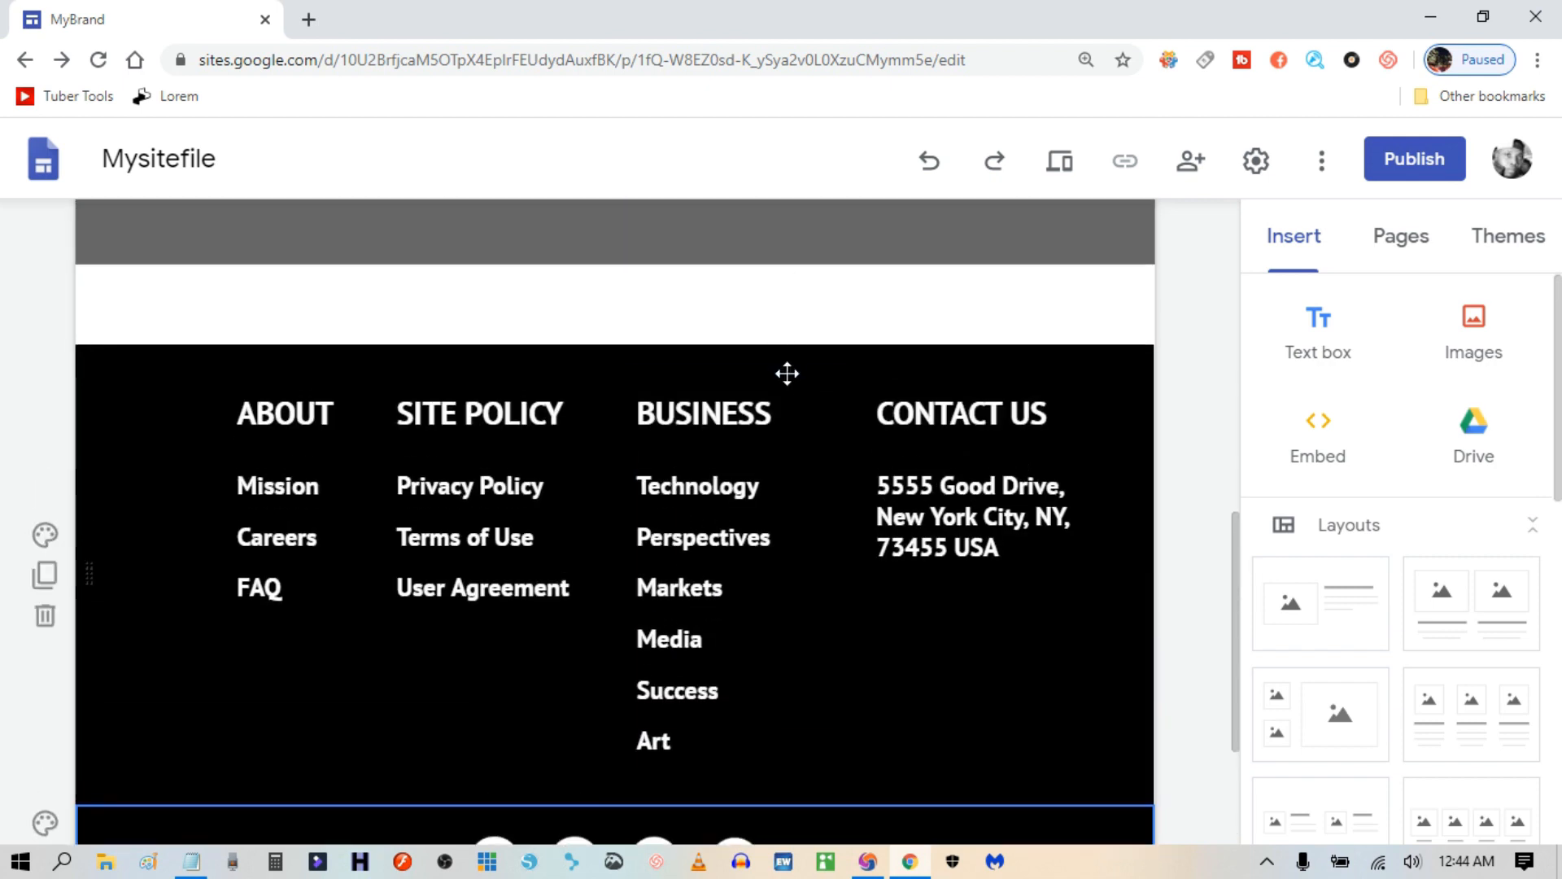
{"action": "scroll", "coordinate": [787, 373], "scroll_direction": "down", "scroll_amount": 2}
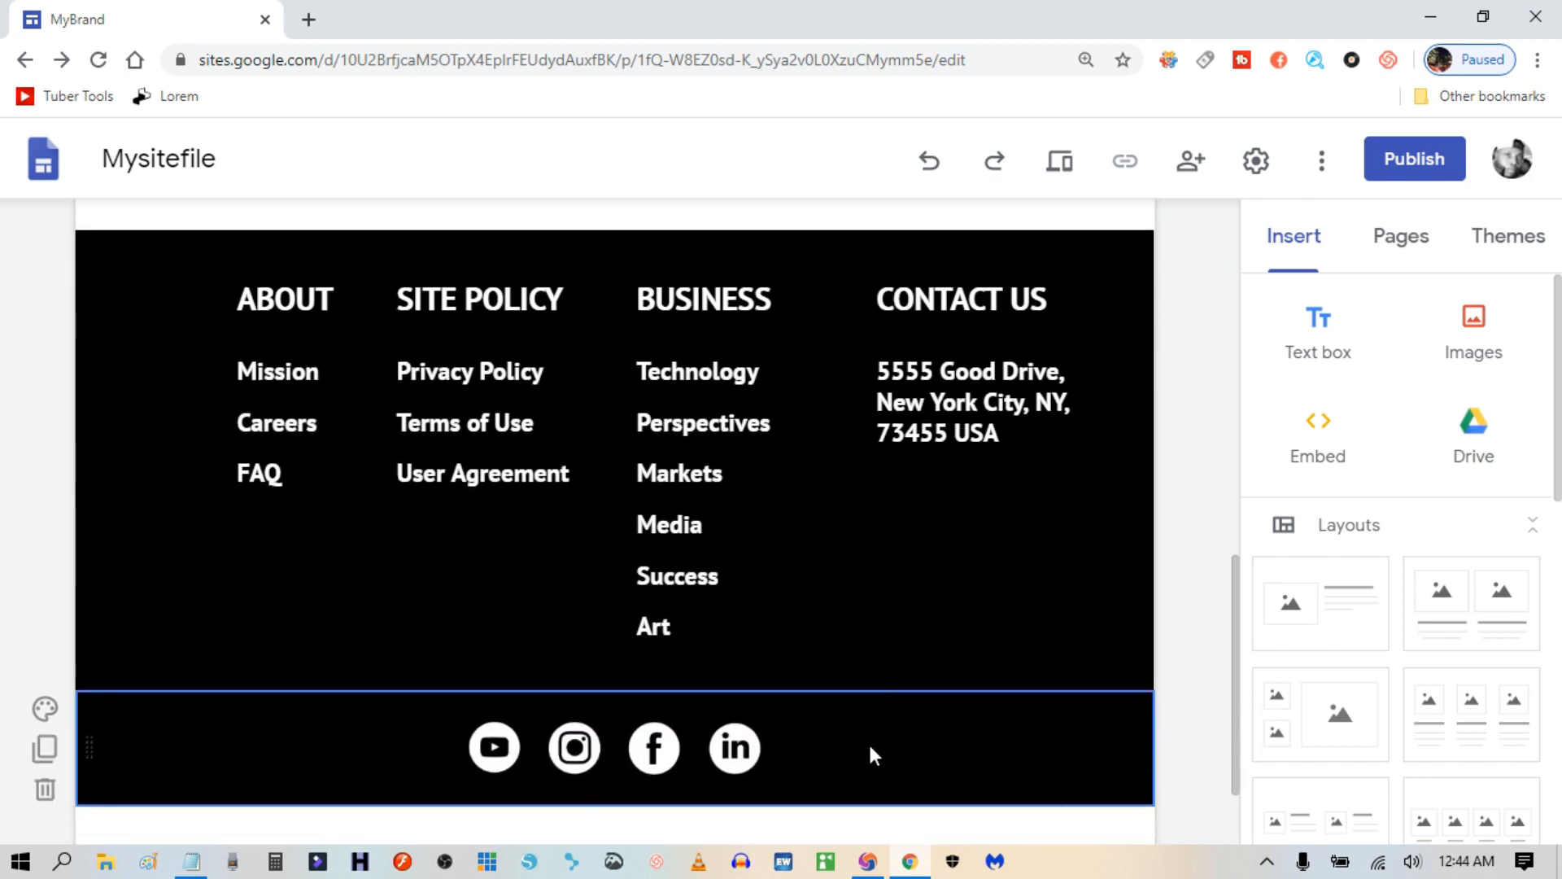
{"action": "scroll", "coordinate": [870, 747], "scroll_direction": "up", "scroll_amount": 4}
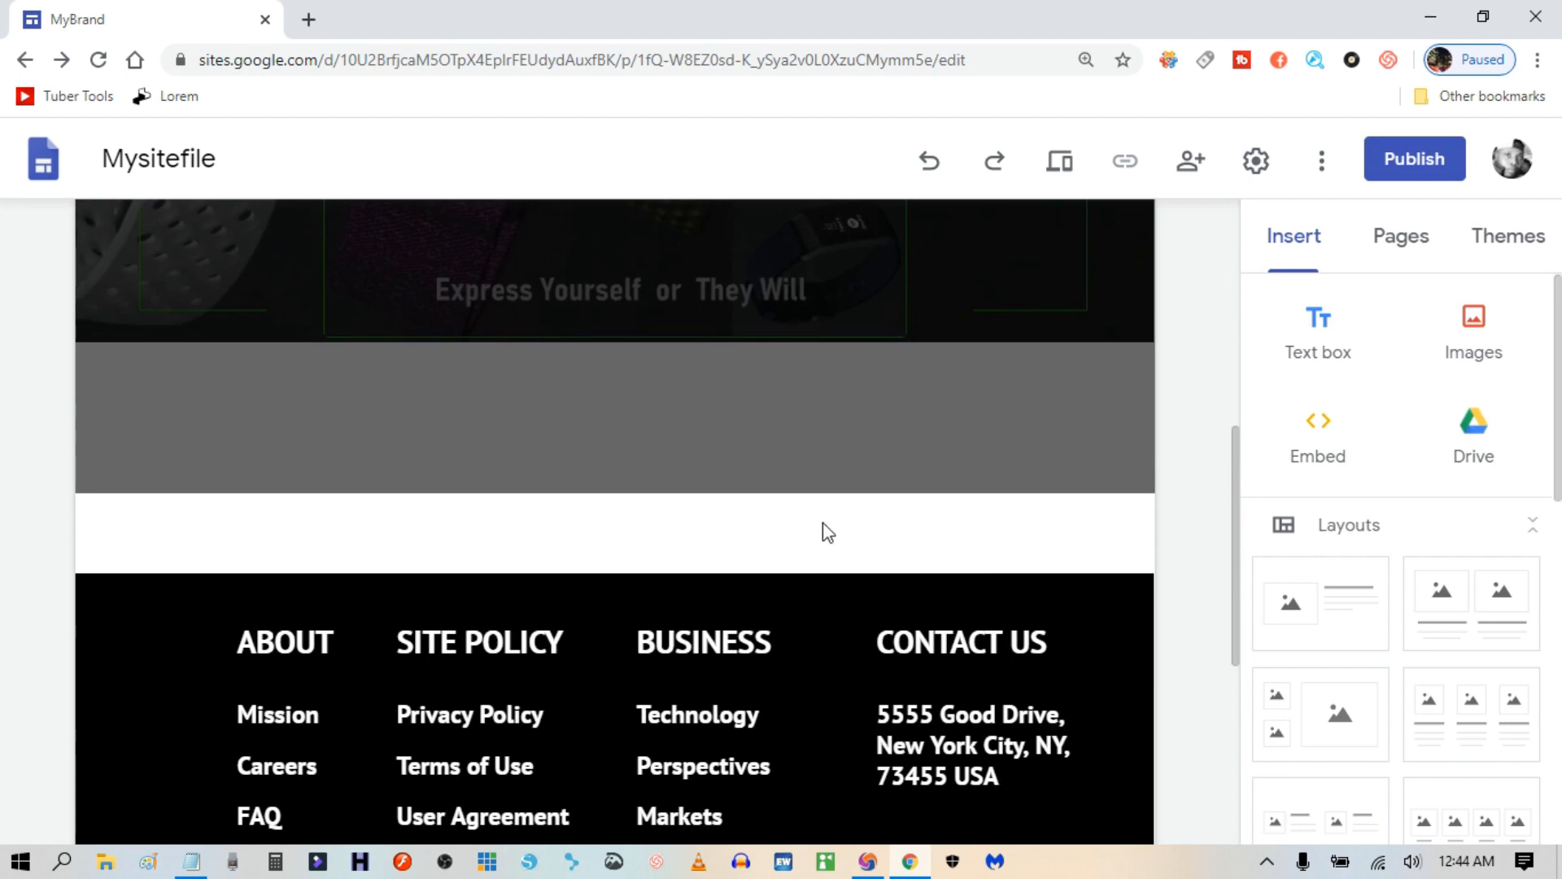
{"action": "scroll", "coordinate": [1001, 725], "scroll_direction": "down", "scroll_amount": 5}
{"action": "scroll", "coordinate": [1001, 725], "scroll_direction": "up", "scroll_amount": 4}
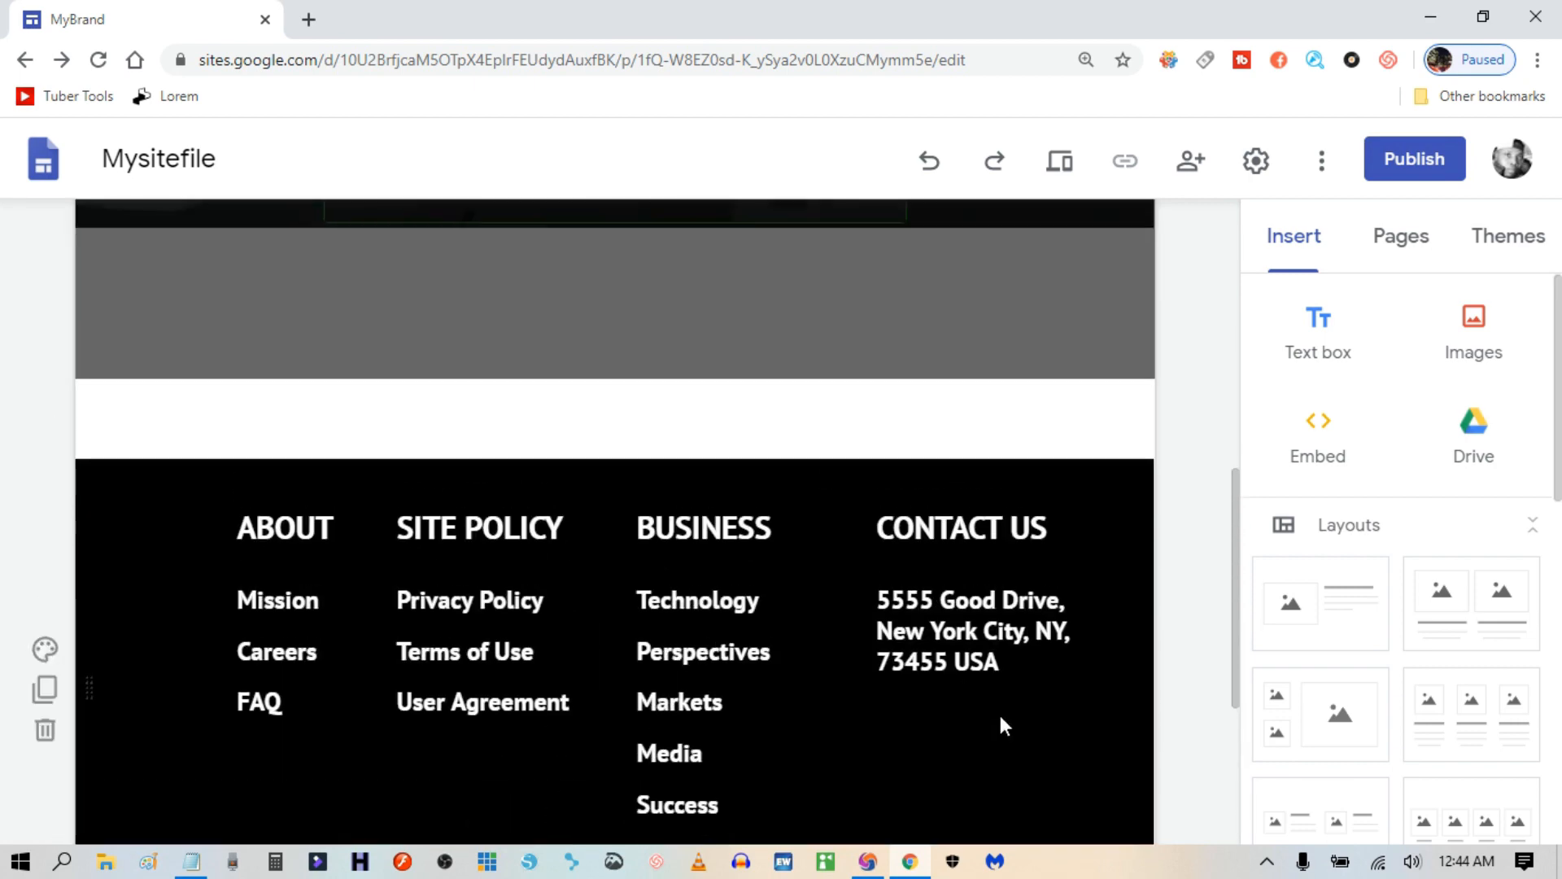
Preview the site at phone size, check the footer columns through to the social icons, and close the preview.
{"action": "left_click", "coordinate": [1060, 160]}
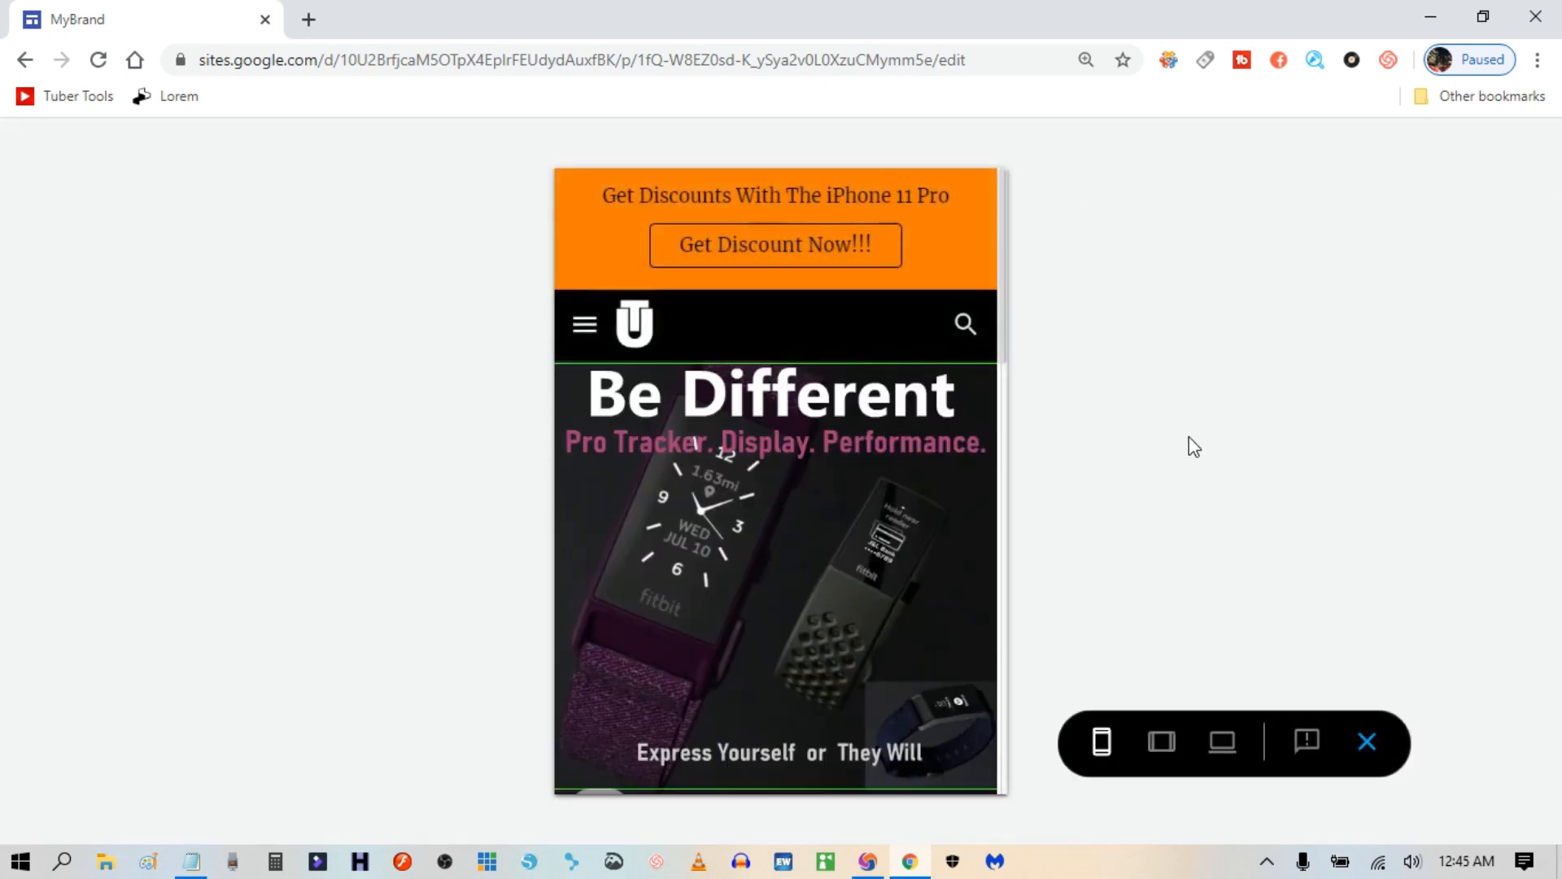
{"action": "scroll", "coordinate": [961, 541], "scroll_direction": "down", "scroll_amount": 5}
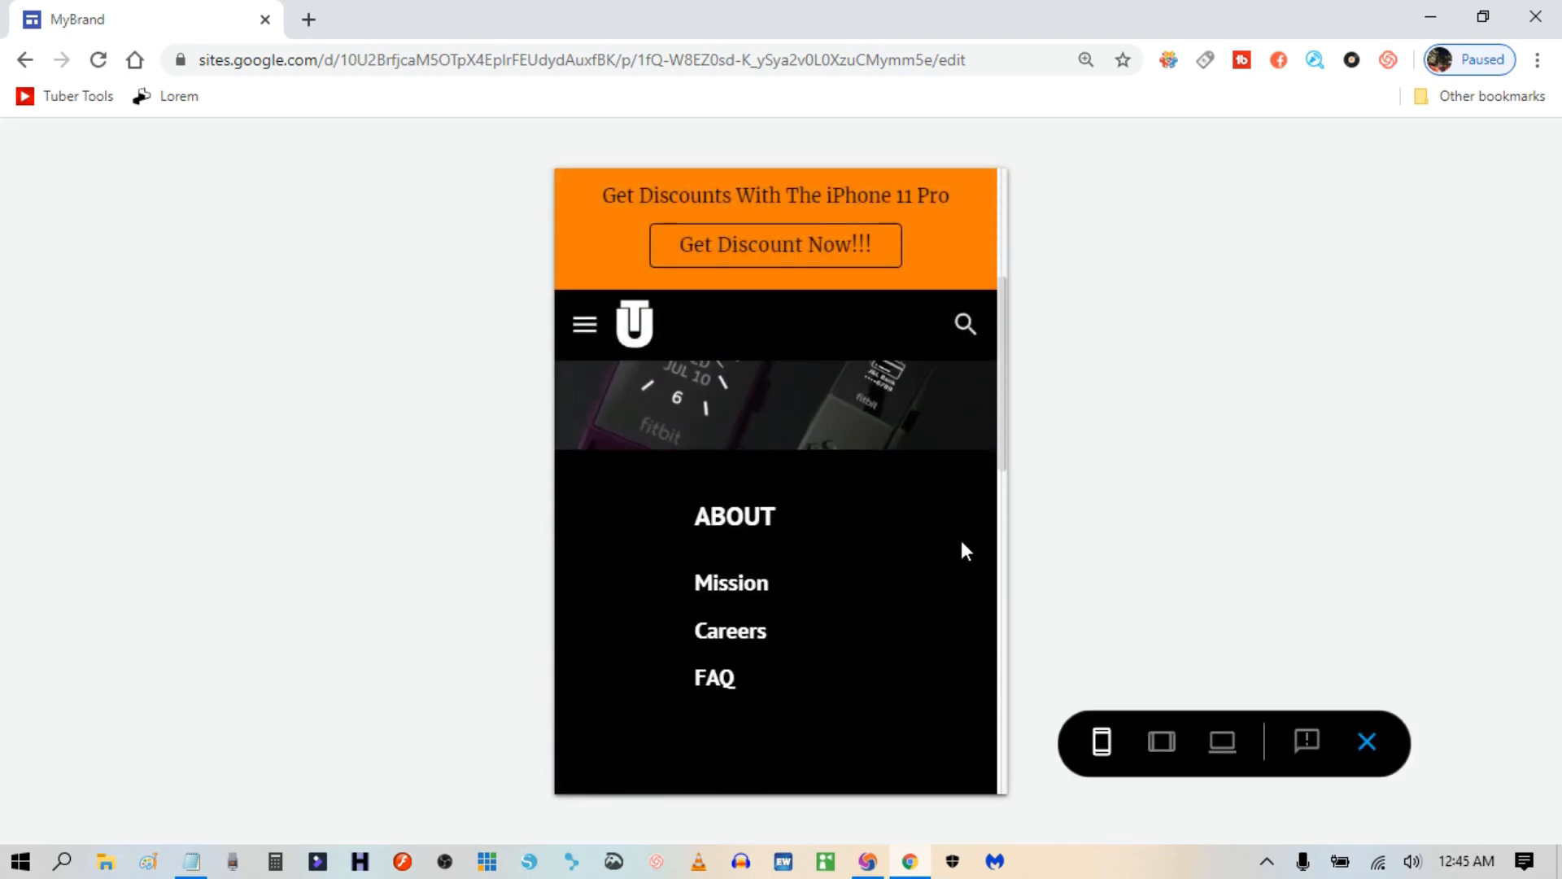
{"action": "scroll", "coordinate": [864, 552], "scroll_direction": "down", "scroll_amount": 1}
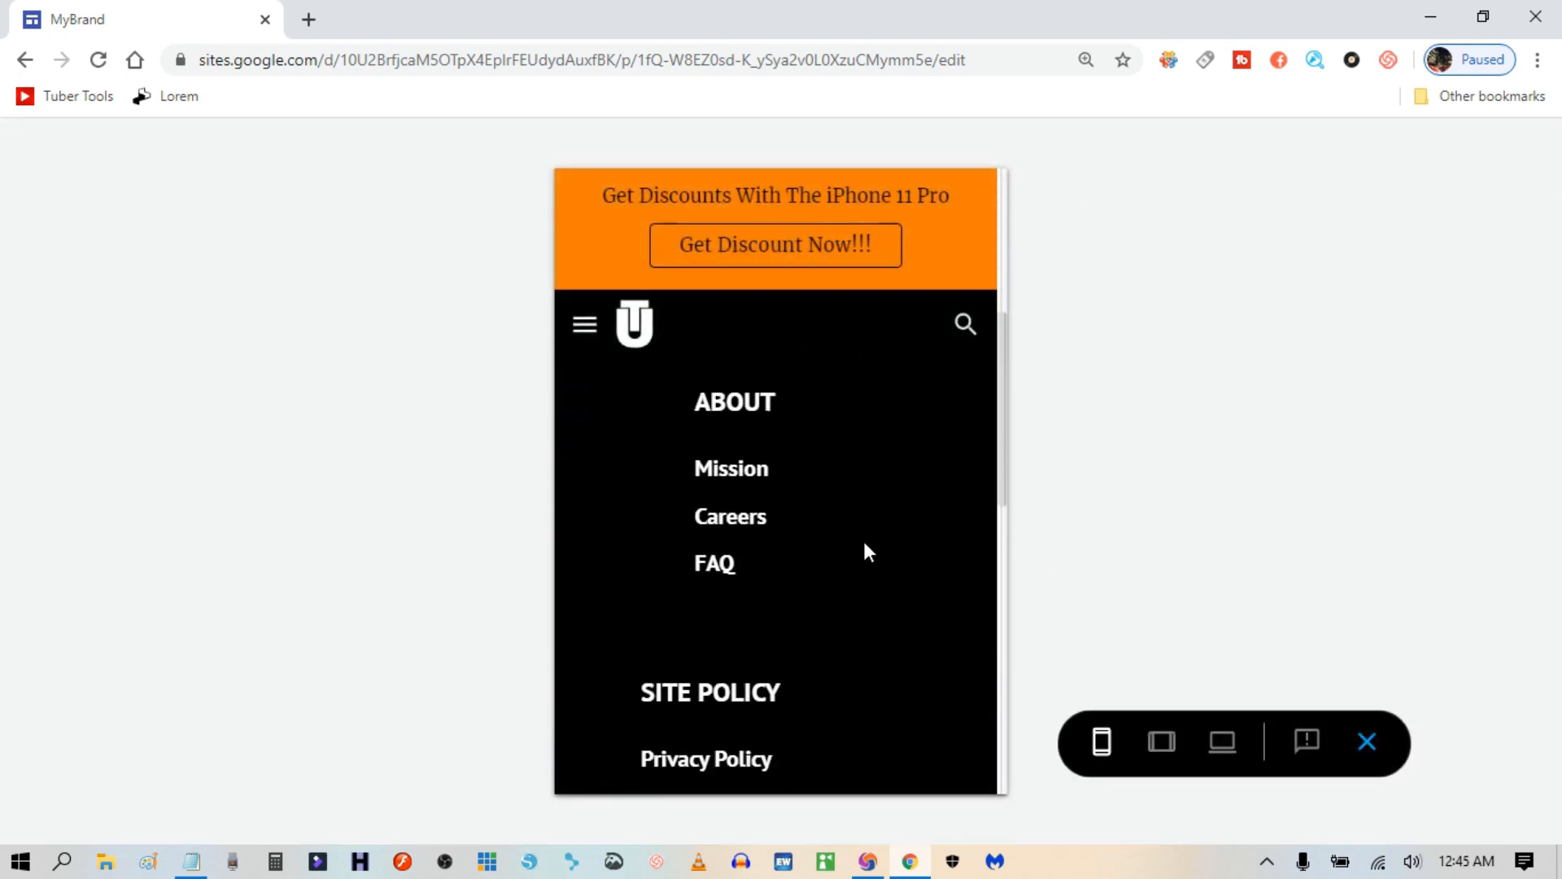
{"action": "scroll", "coordinate": [865, 552], "scroll_direction": "down", "scroll_amount": 2}
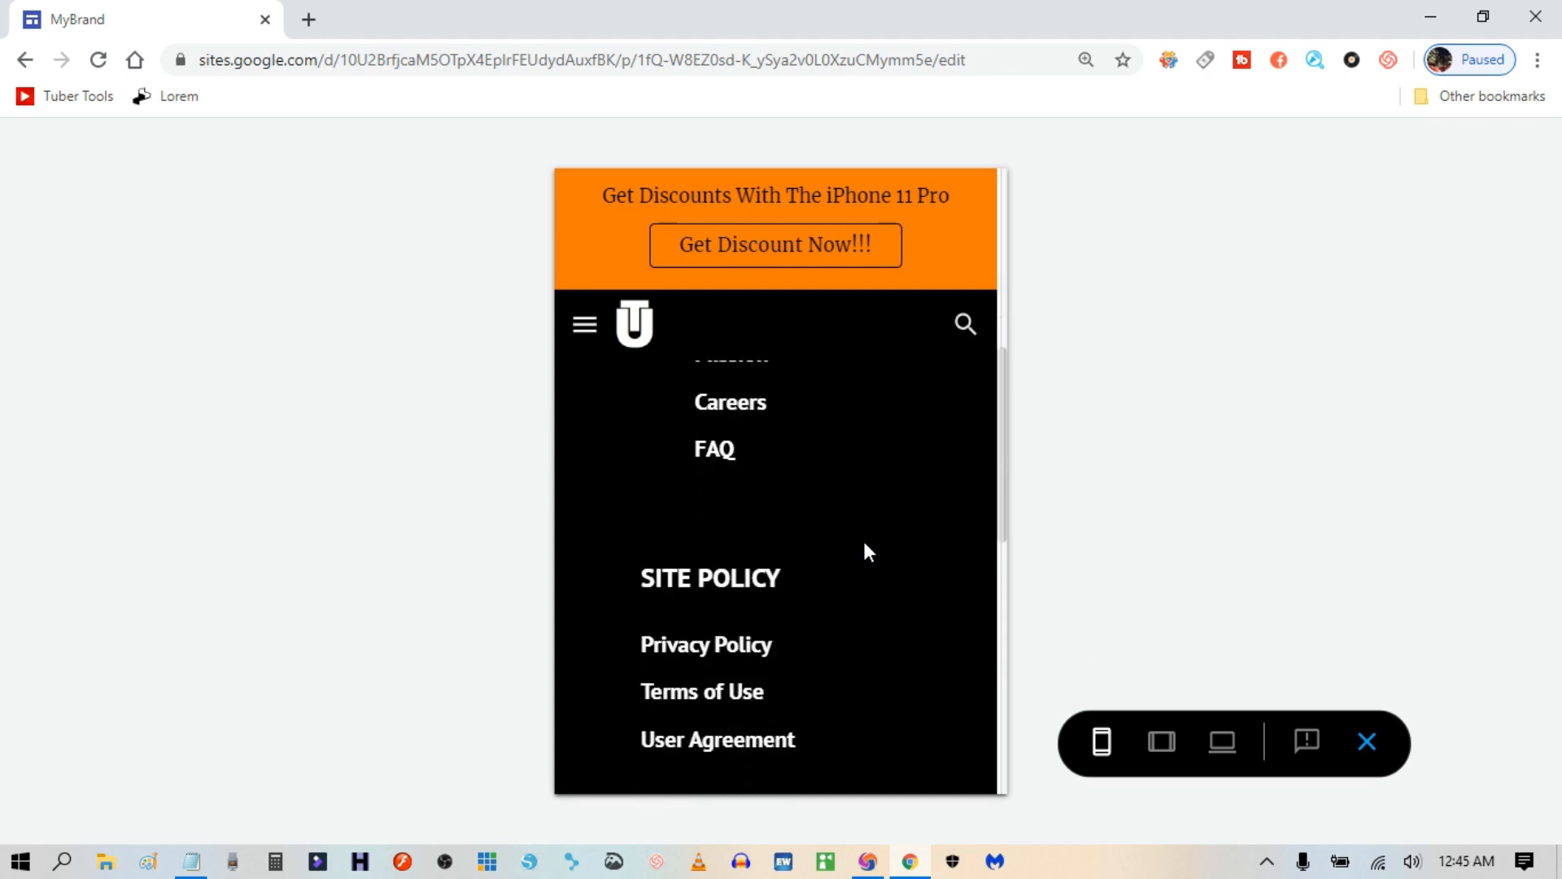
{"action": "scroll", "coordinate": [865, 545], "scroll_direction": "down", "scroll_amount": 4}
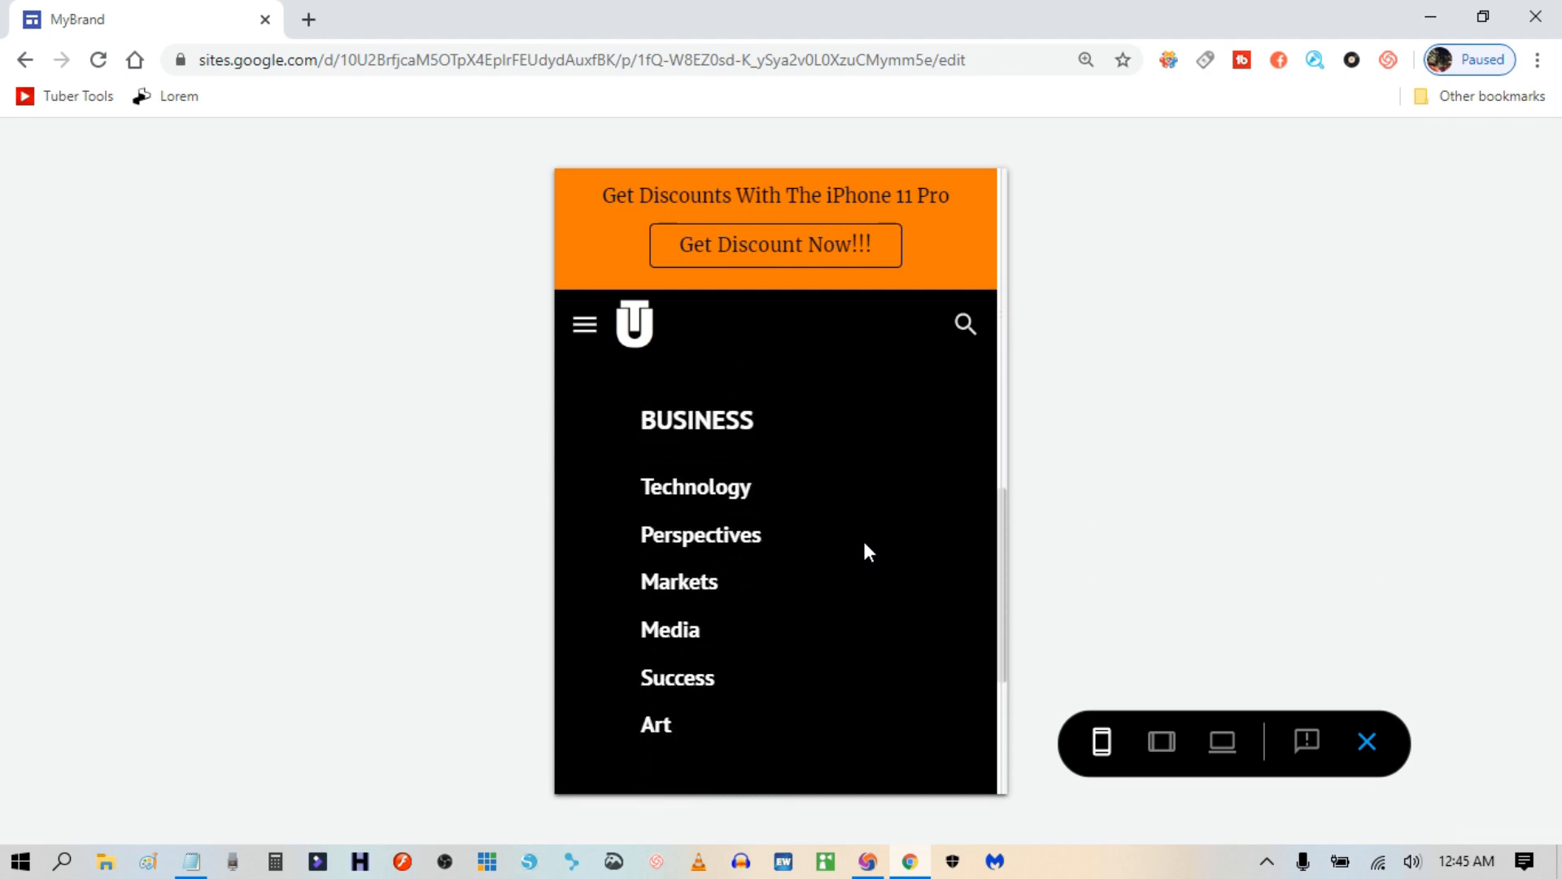
{"action": "scroll", "coordinate": [865, 550], "scroll_direction": "down", "scroll_amount": 2}
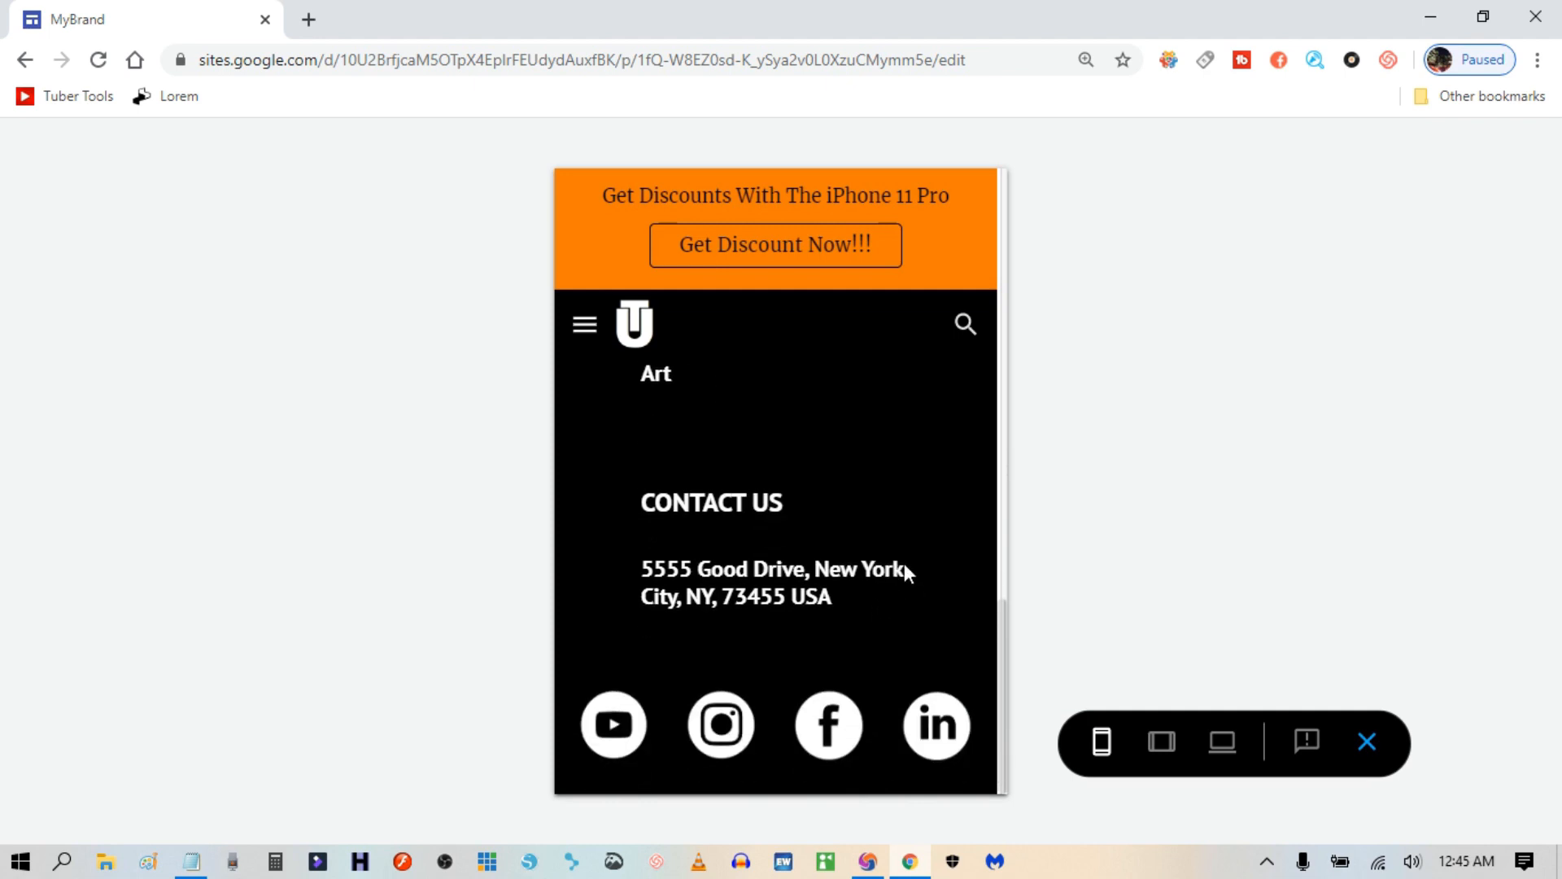
{"action": "scroll", "coordinate": [903, 565], "scroll_direction": "up", "scroll_amount": 2}
{"action": "scroll", "coordinate": [903, 565], "scroll_direction": "down", "scroll_amount": 2}
{"action": "left_click", "coordinate": [1368, 741]}
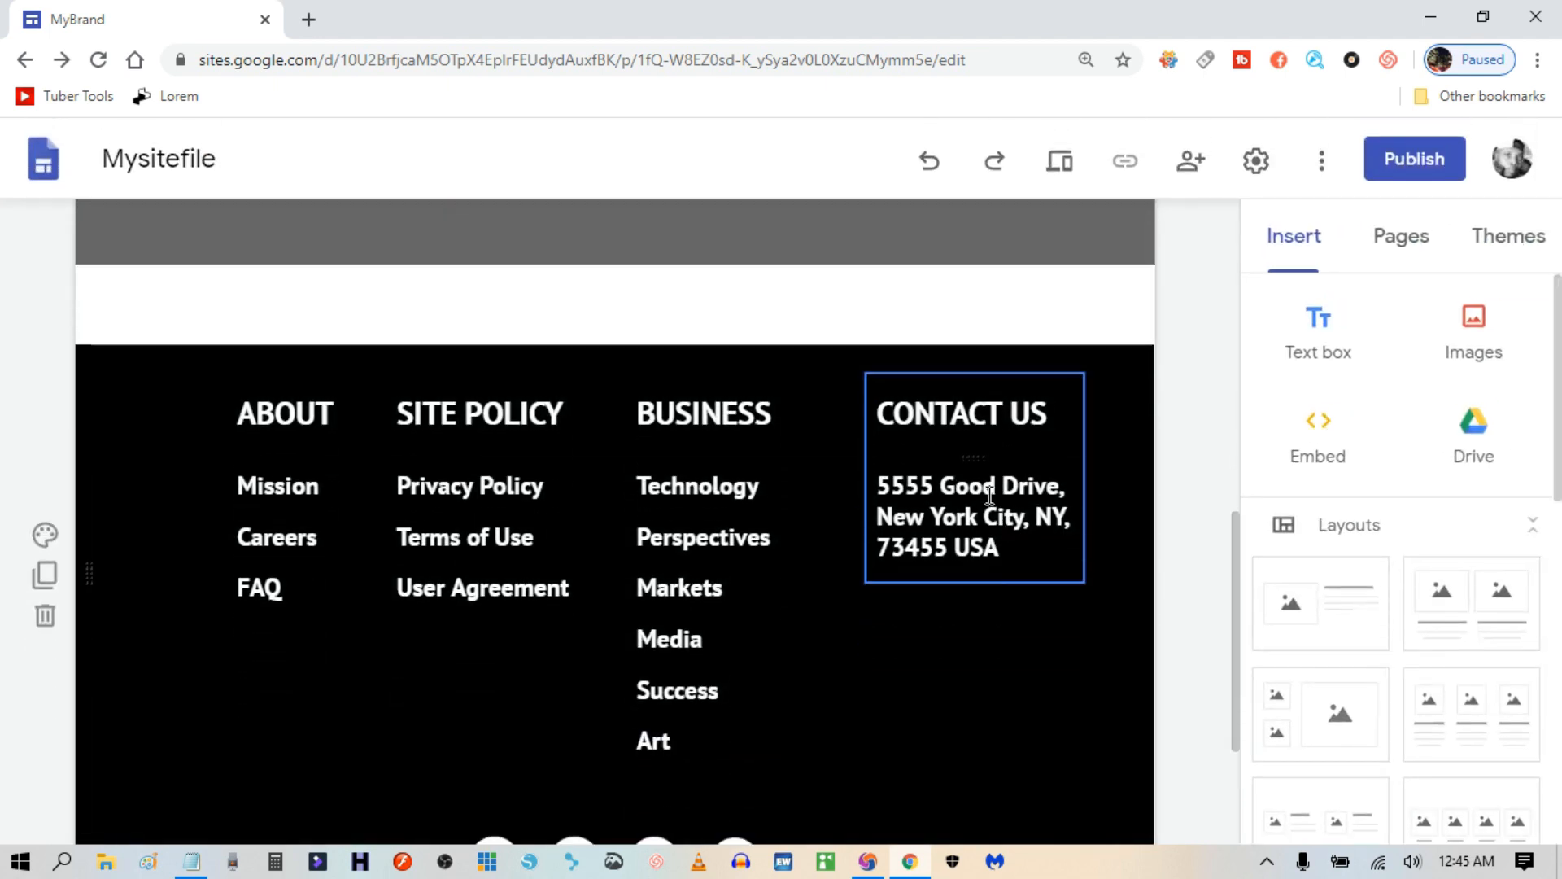
Center-align the address text under CONTACT US.
{"action": "left_click", "coordinate": [990, 494]}
{"action": "left_click", "coordinate": [844, 419]}
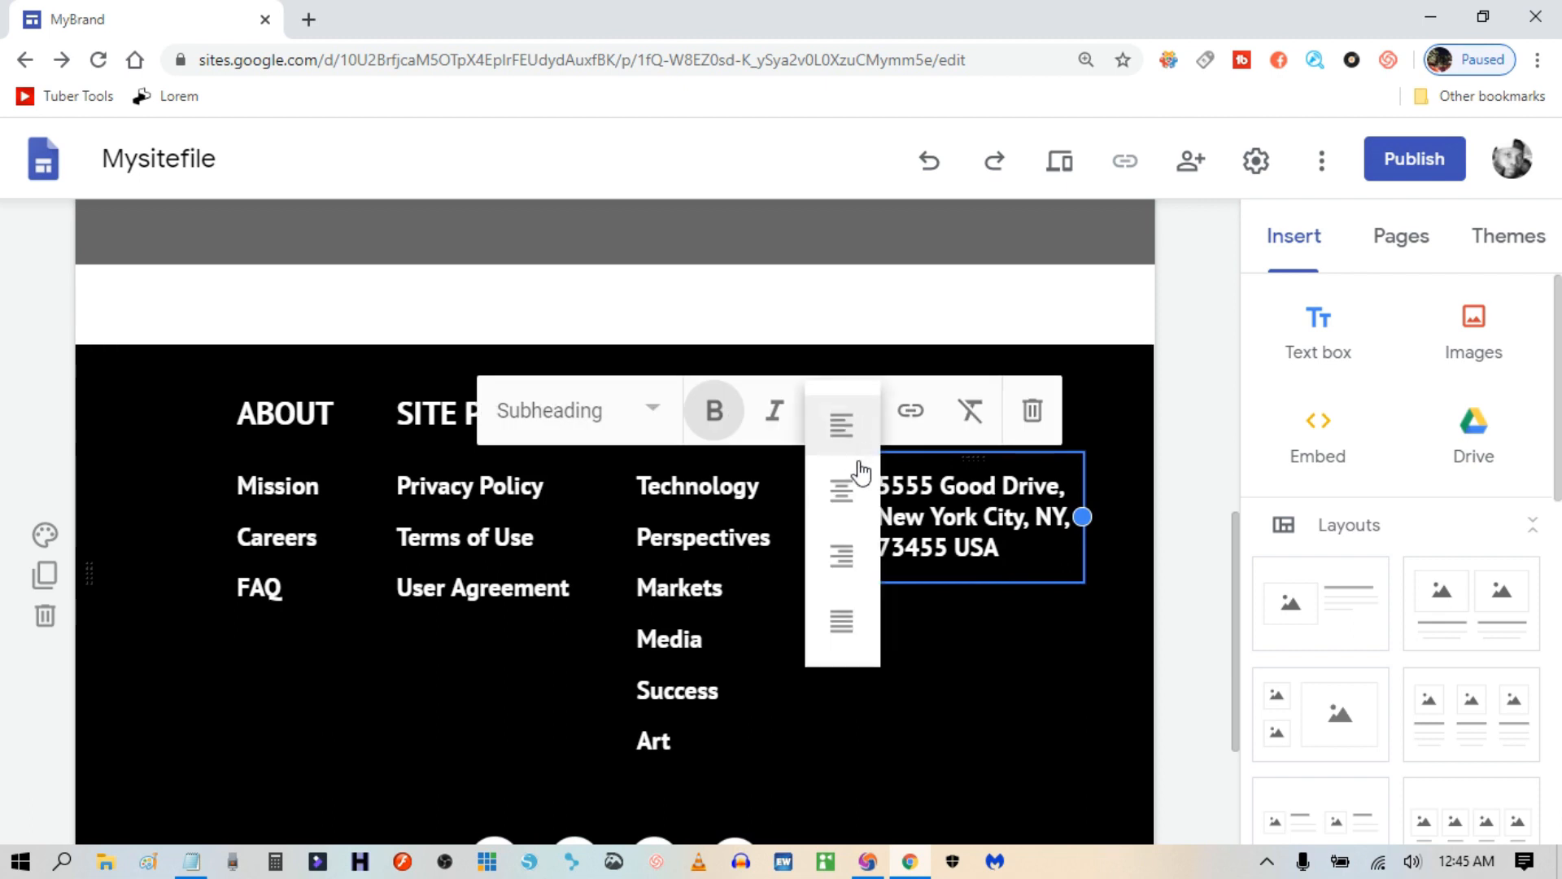
{"action": "left_click", "coordinate": [841, 489]}
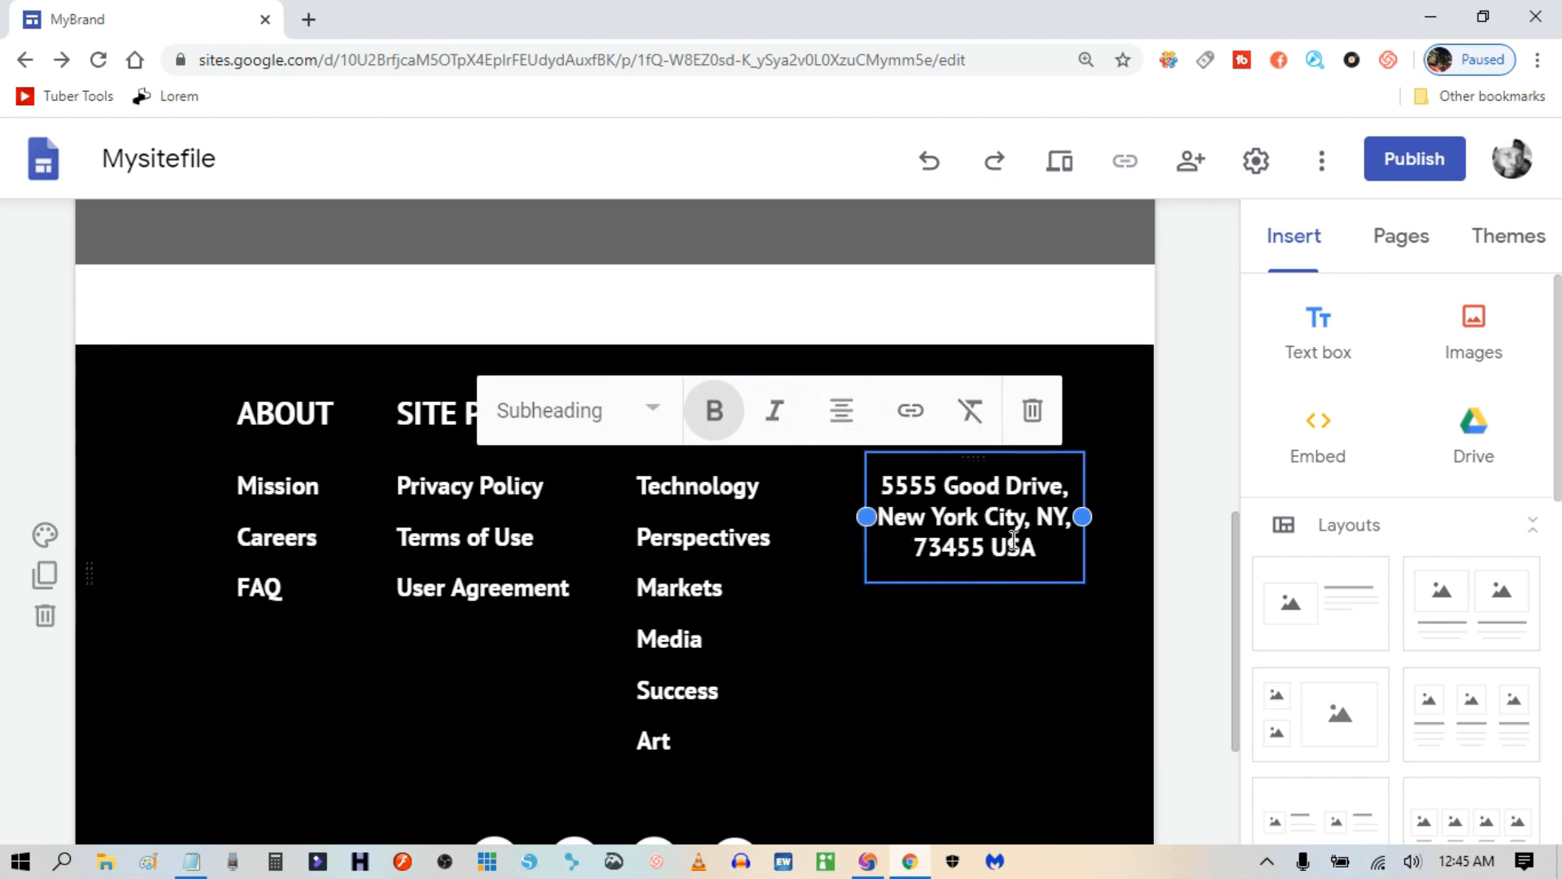
{"action": "left_click", "coordinate": [1055, 682]}
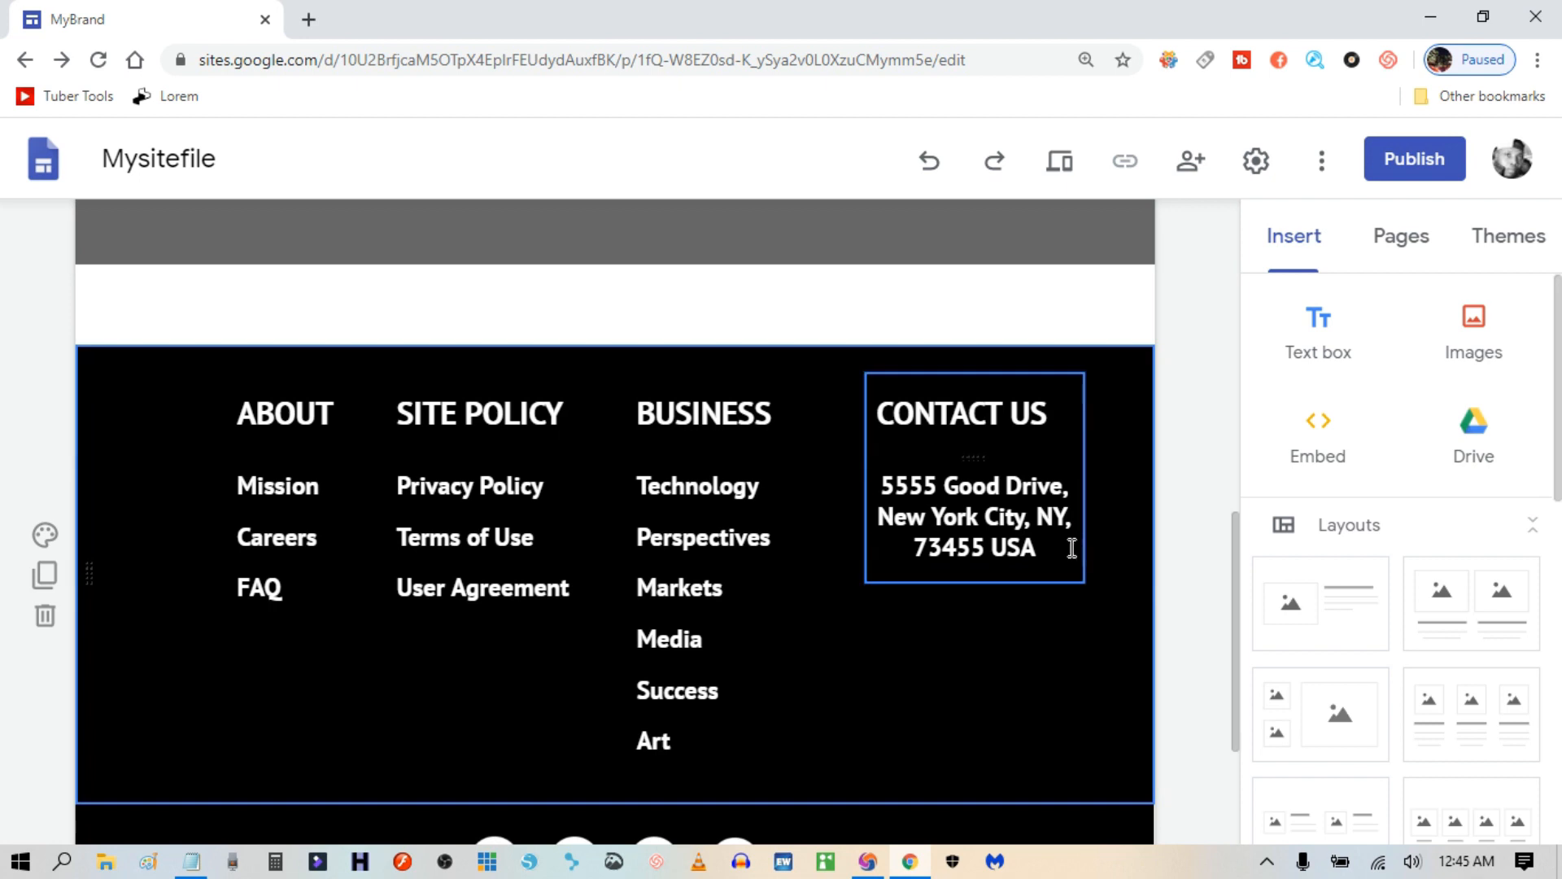
Center-align the CONTACT US heading above the address.
{"action": "left_click", "coordinate": [954, 415]}
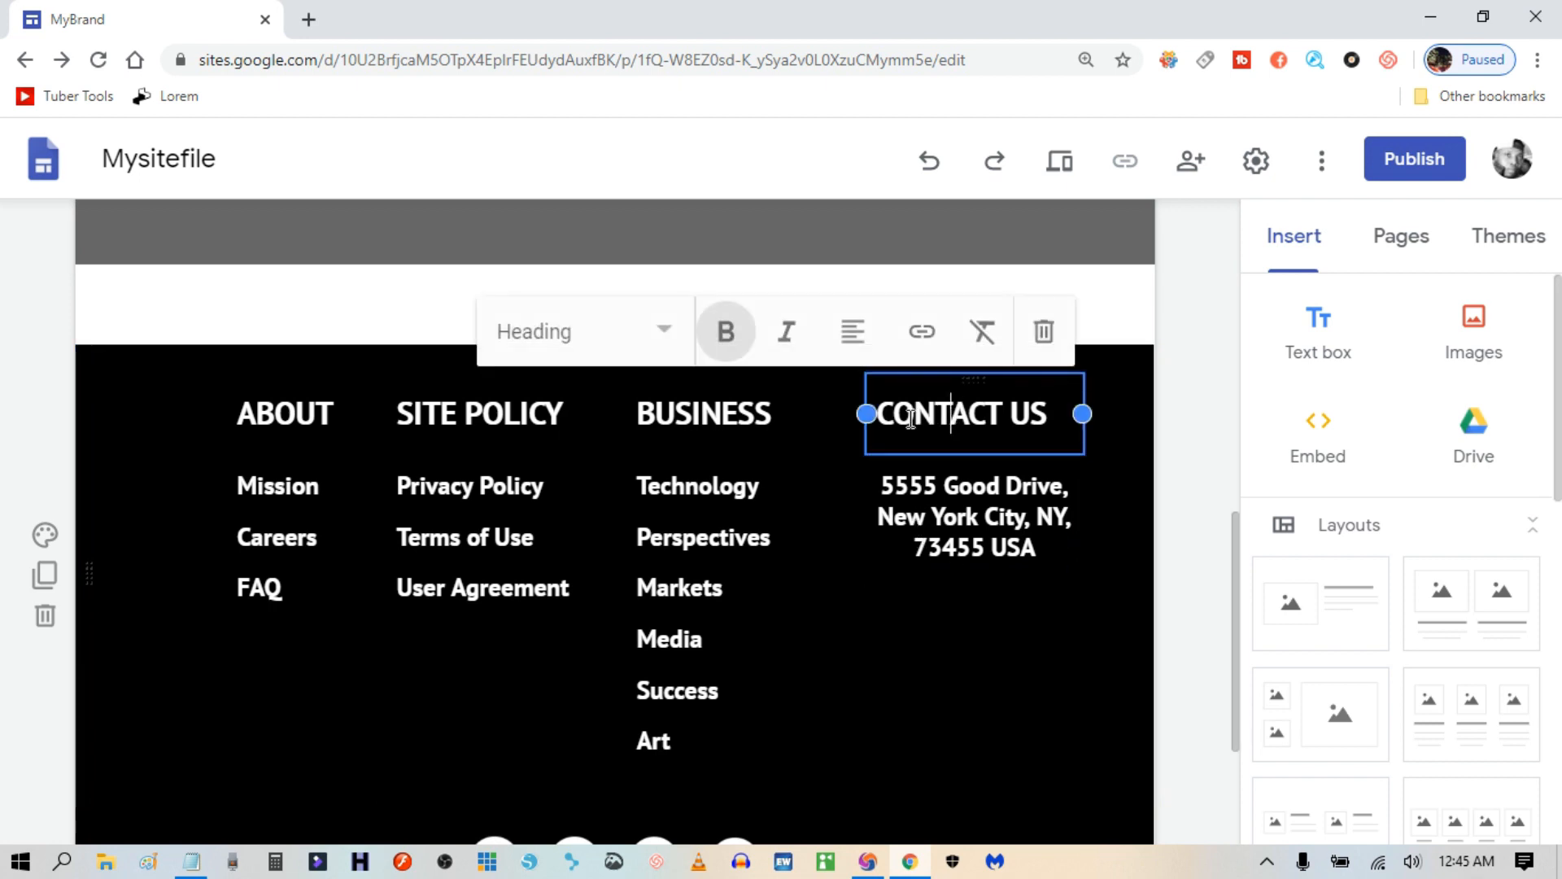
{"action": "left_click", "coordinate": [853, 333]}
{"action": "left_click", "coordinate": [853, 413]}
{"action": "left_click", "coordinate": [971, 680]}
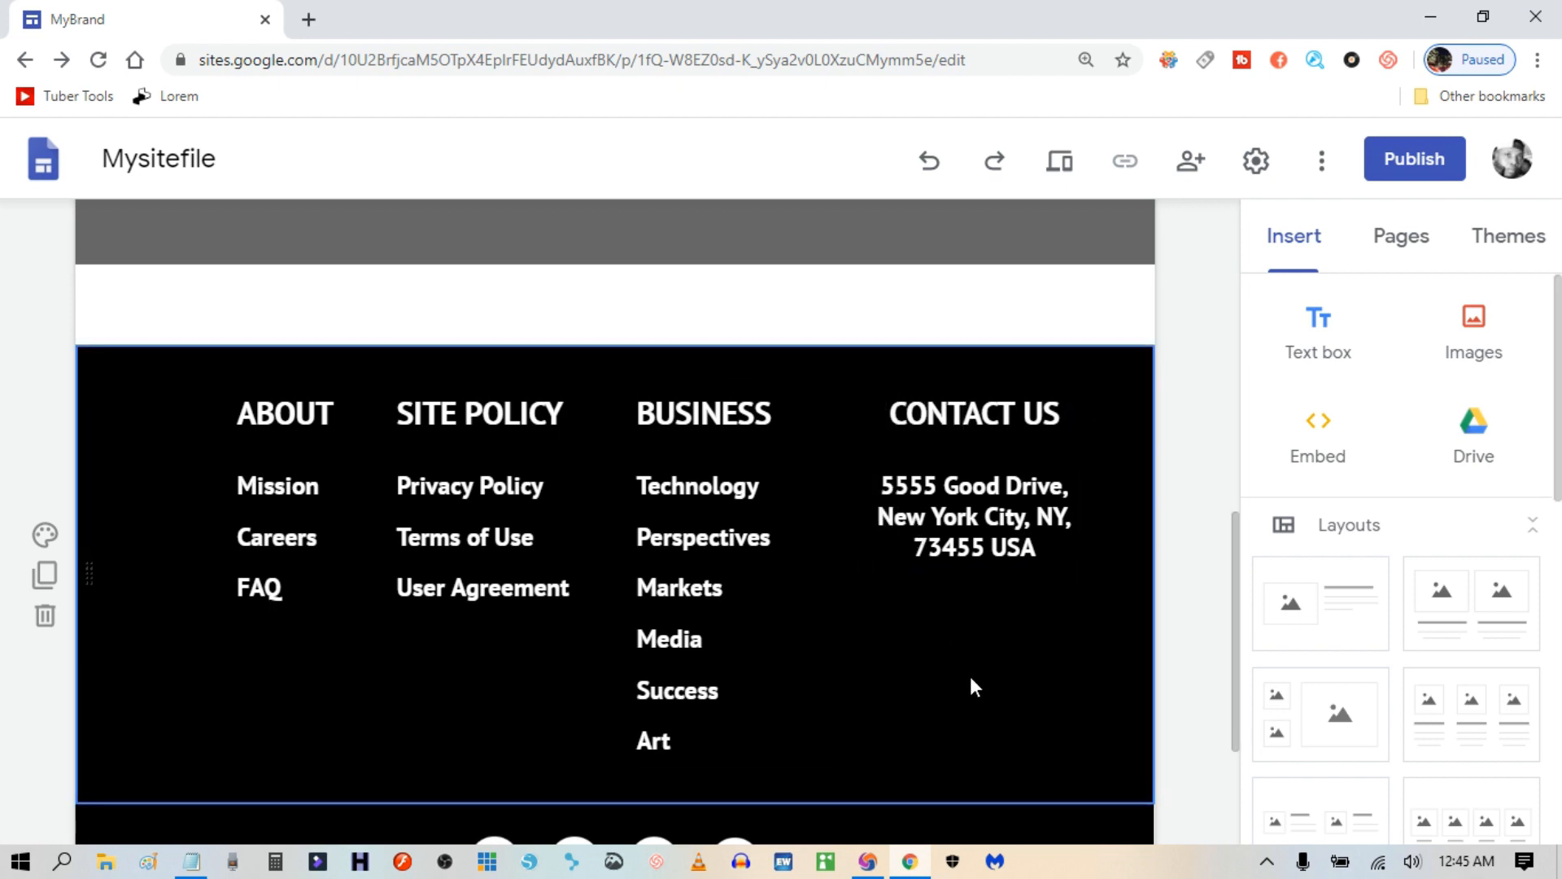
Duplicate the social icon section and insert a Heading-style text box below the copy.
{"action": "scroll", "coordinate": [854, 691], "scroll_direction": "down", "scroll_amount": 3}
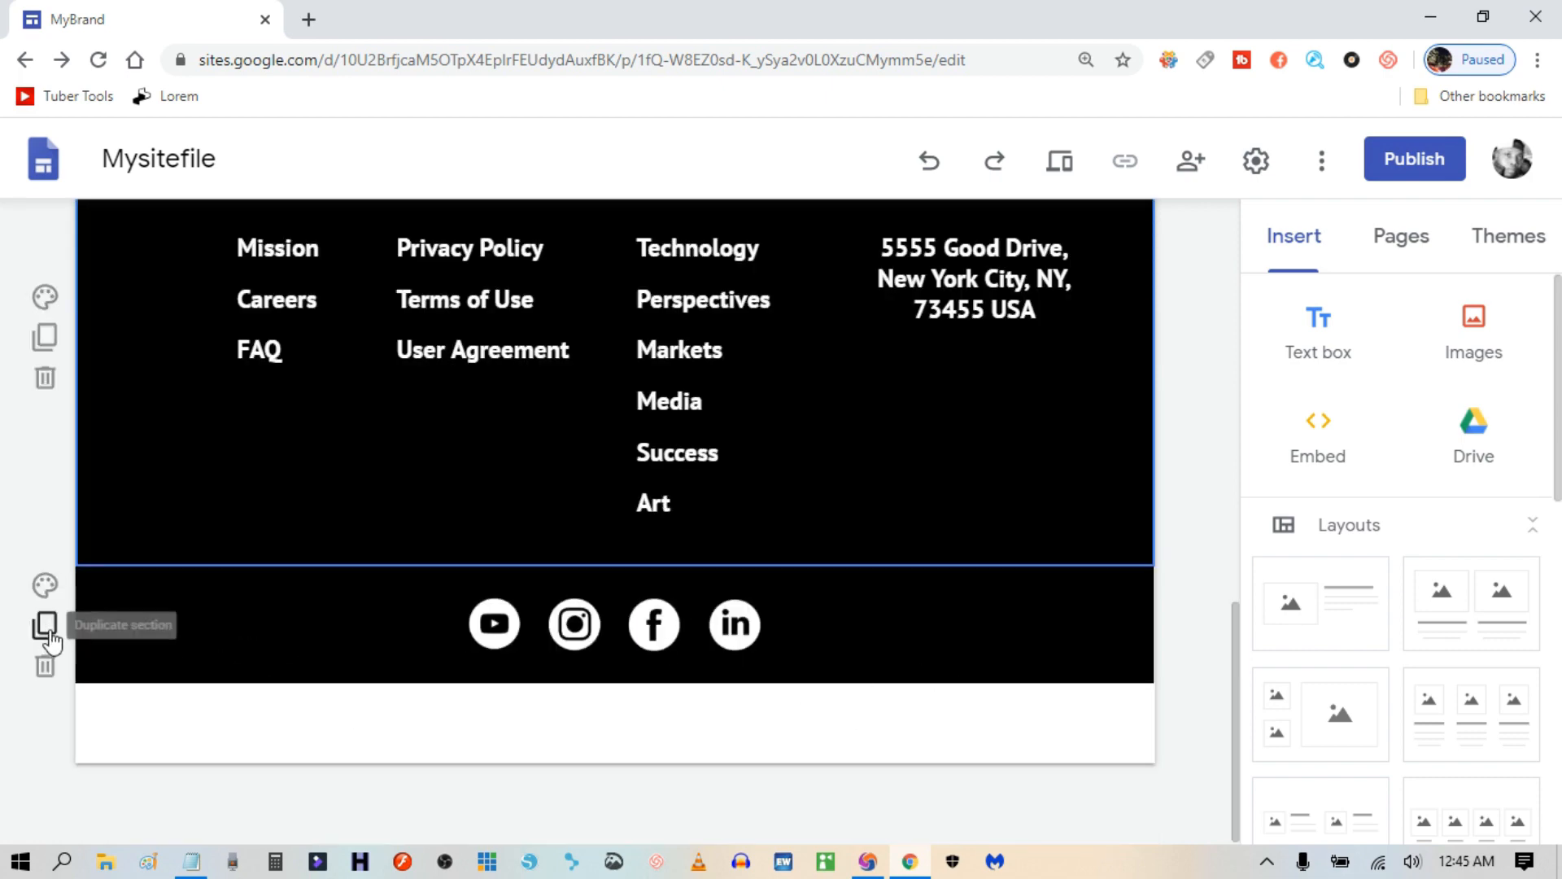
{"action": "left_click", "coordinate": [47, 627]}
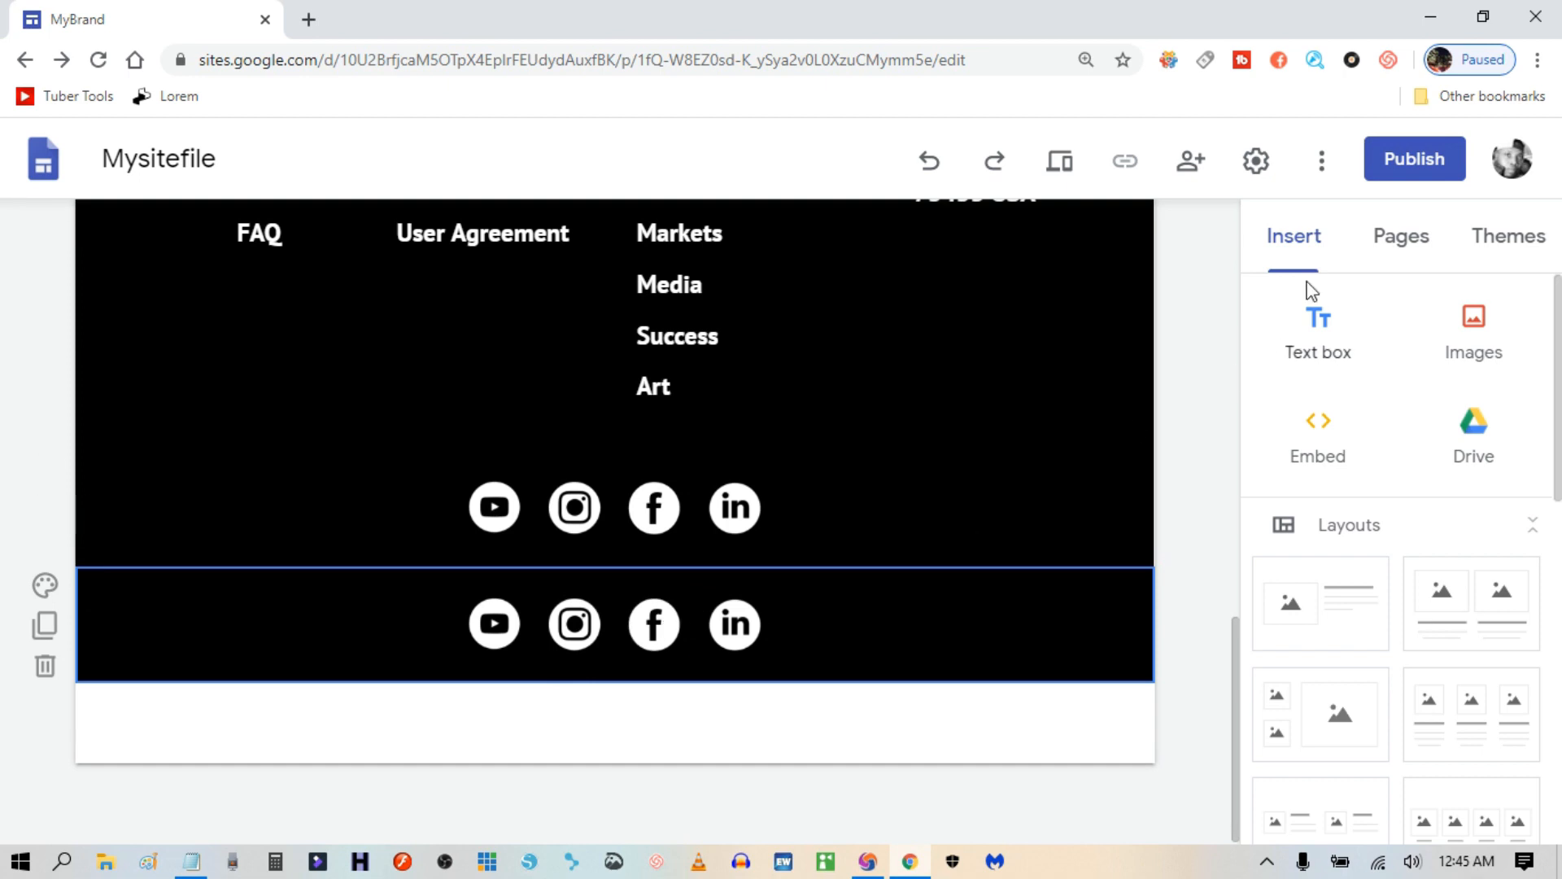
{"action": "left_click", "coordinate": [1316, 329]}
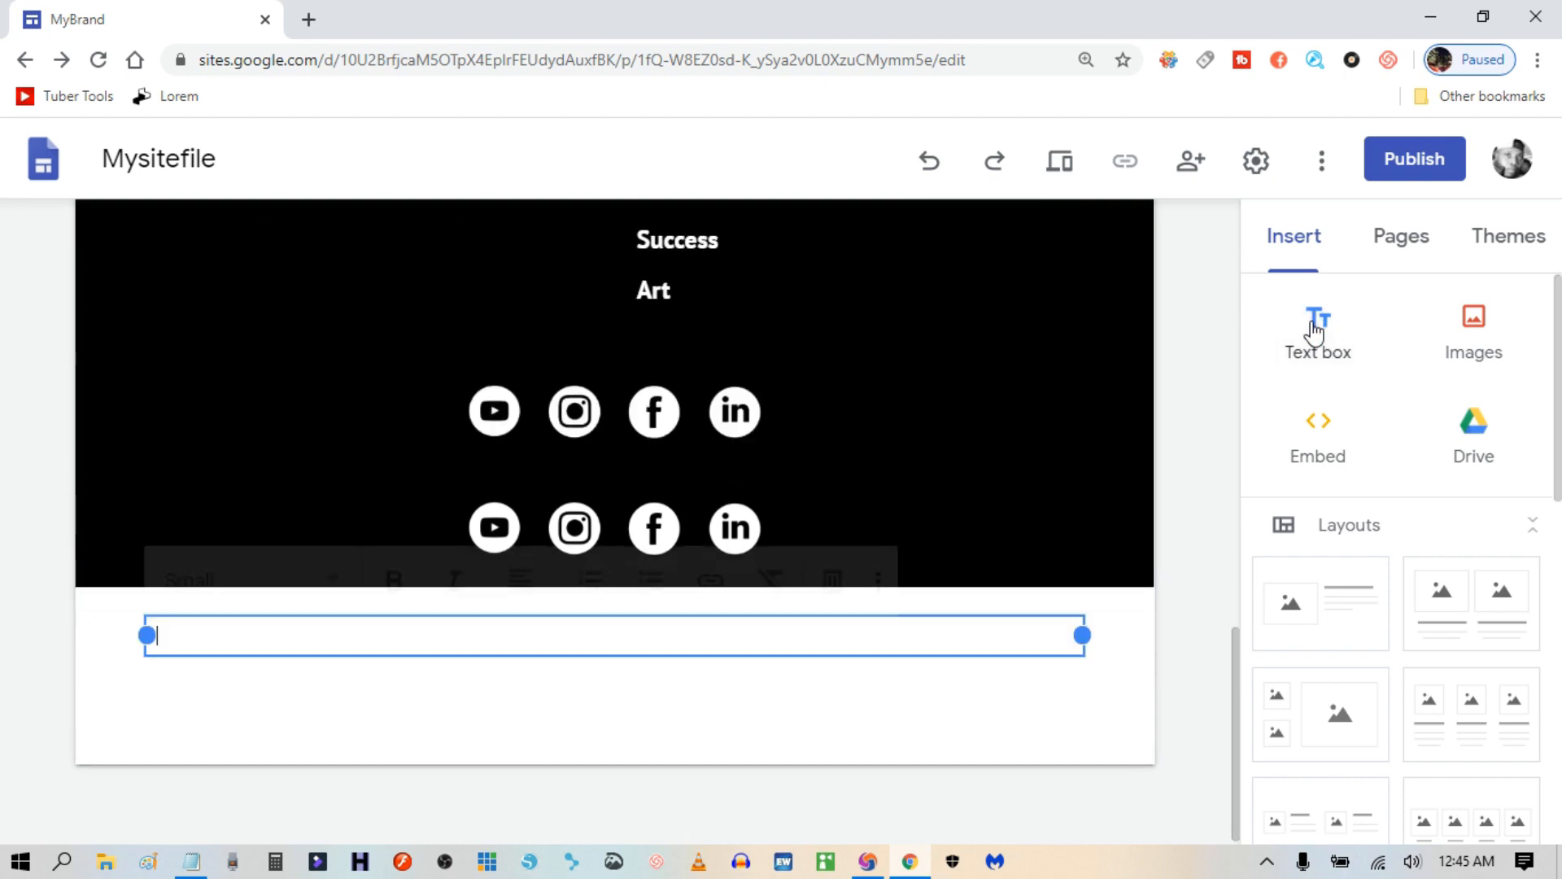
{"action": "left_click", "coordinate": [334, 582]}
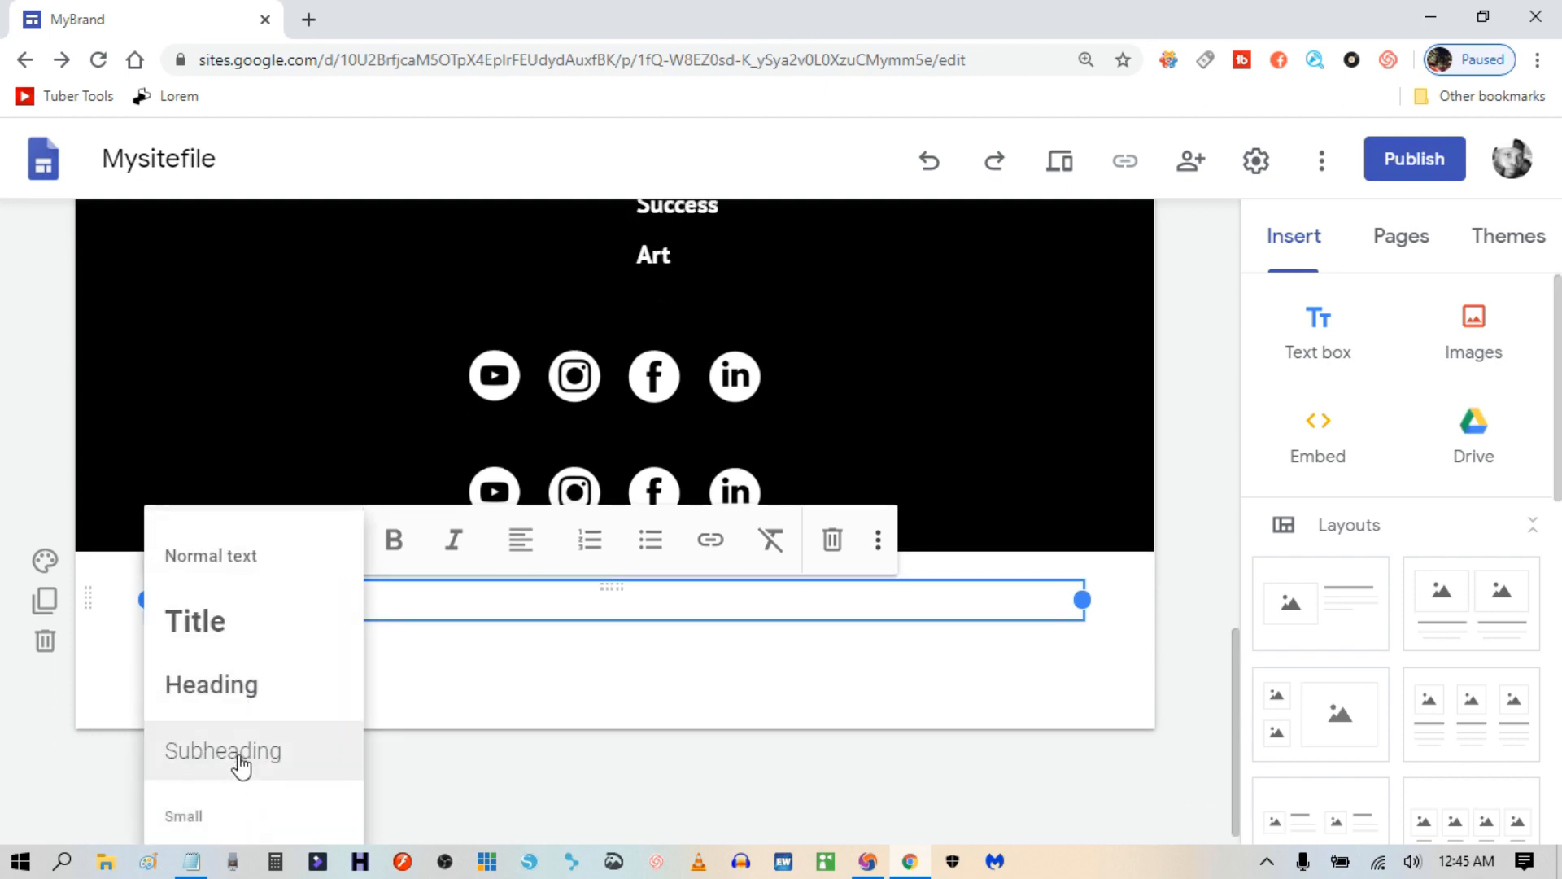
{"action": "left_click", "coordinate": [237, 686]}
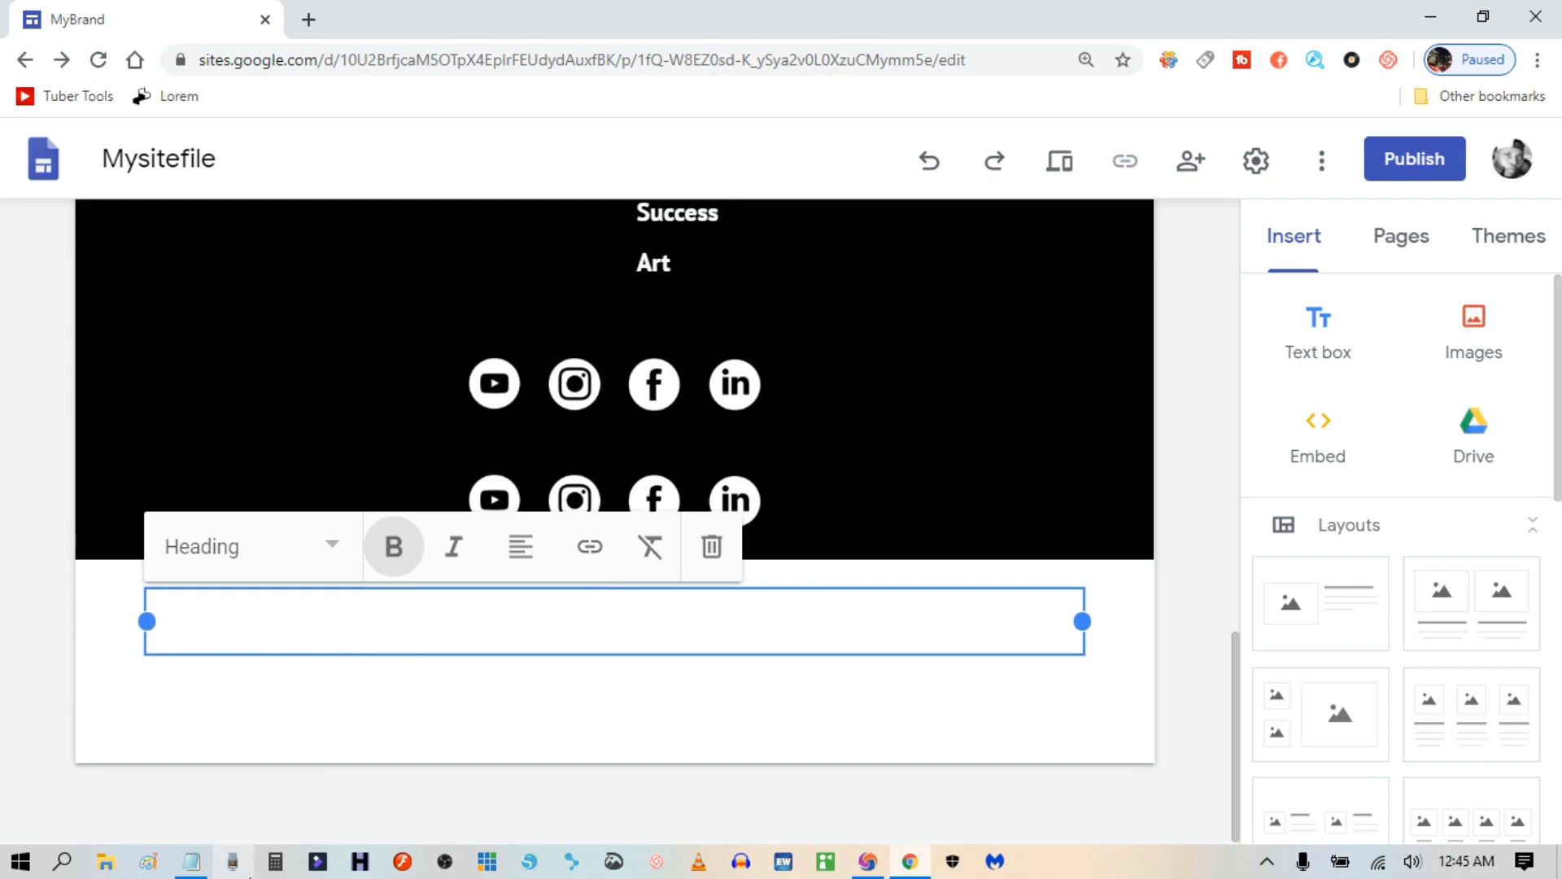
Copy "© MyBrand Inc. All Rights Reserved." from the footertext Notepad file and paste it into the empty Heading text box.
{"action": "left_click", "coordinate": [192, 863]}
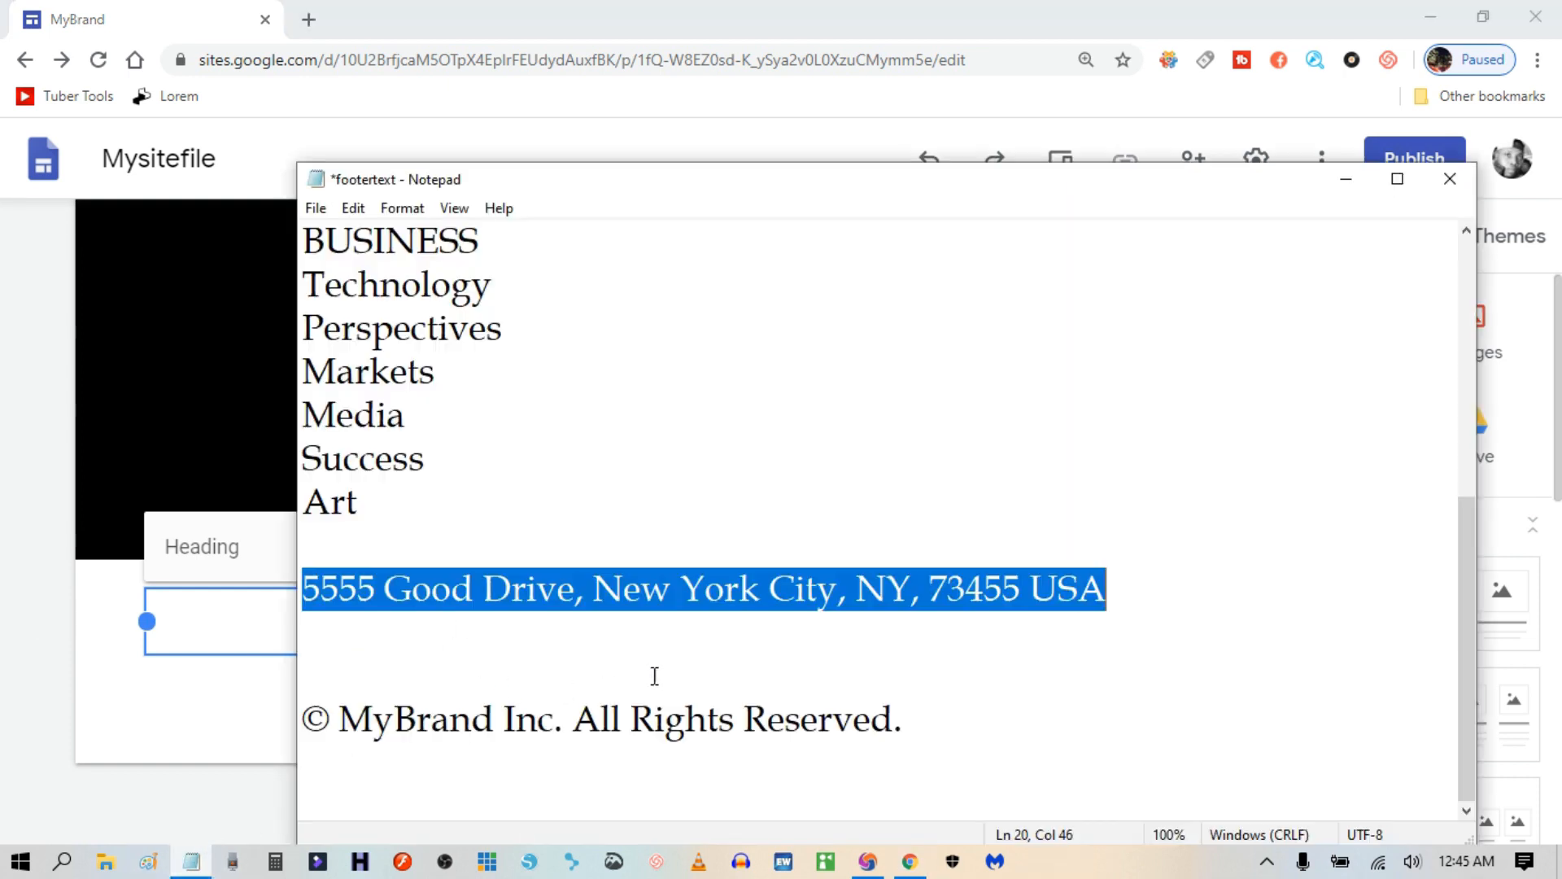
{"action": "left_click_drag", "start_coordinate": [903, 719], "coordinate": [353, 723]}
{"action": "right_click", "coordinate": [370, 720]}
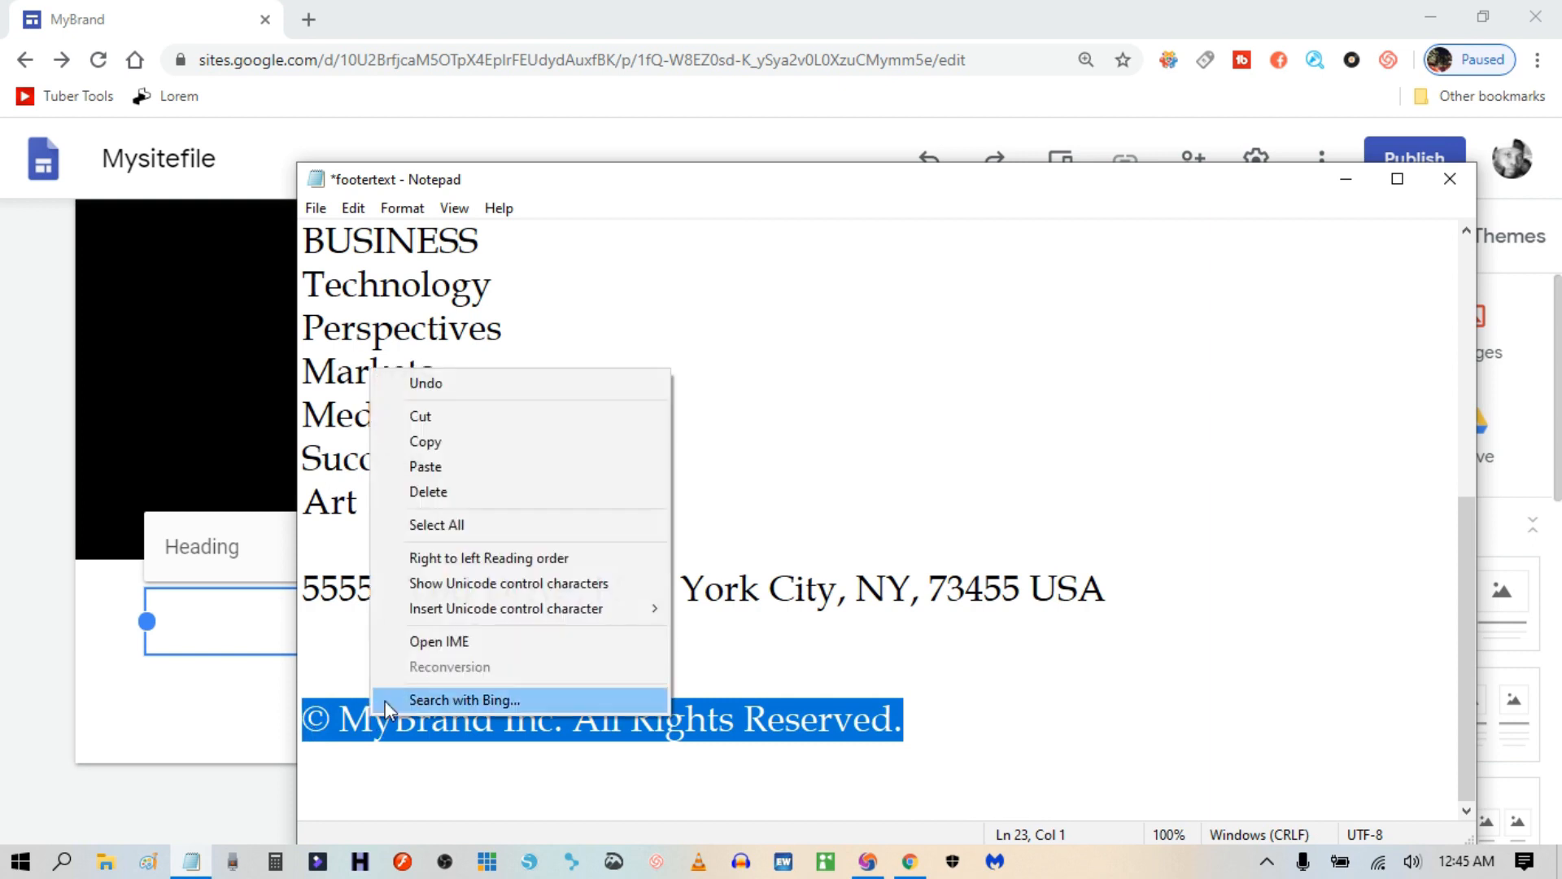
{"action": "left_click", "coordinate": [483, 448]}
{"action": "left_click", "coordinate": [241, 610]}
{"action": "right_click", "coordinate": [338, 633]}
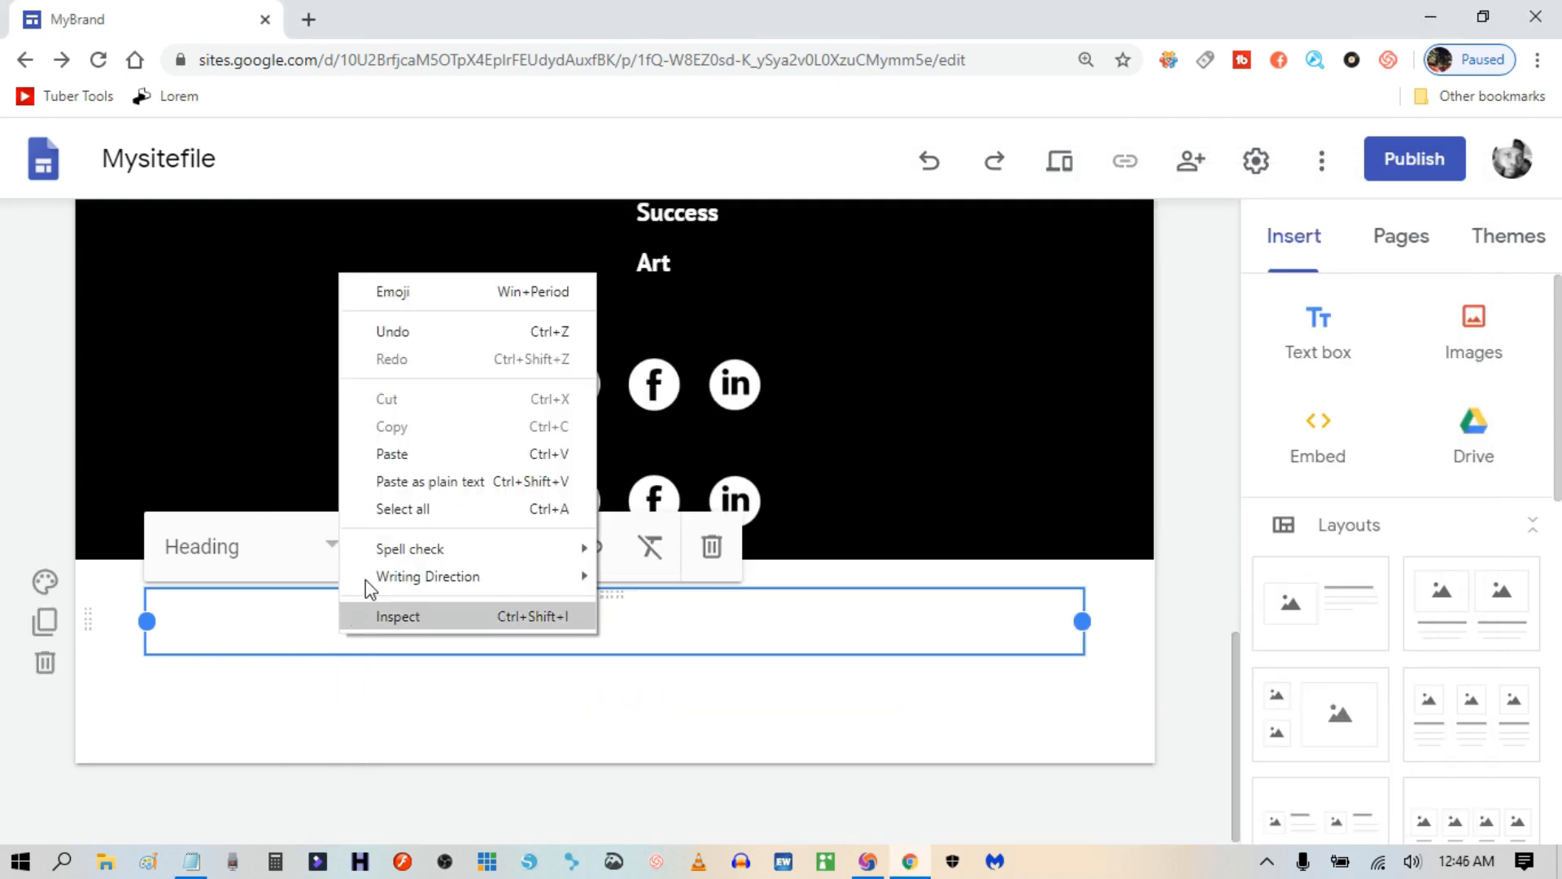
{"action": "left_click", "coordinate": [416, 455]}
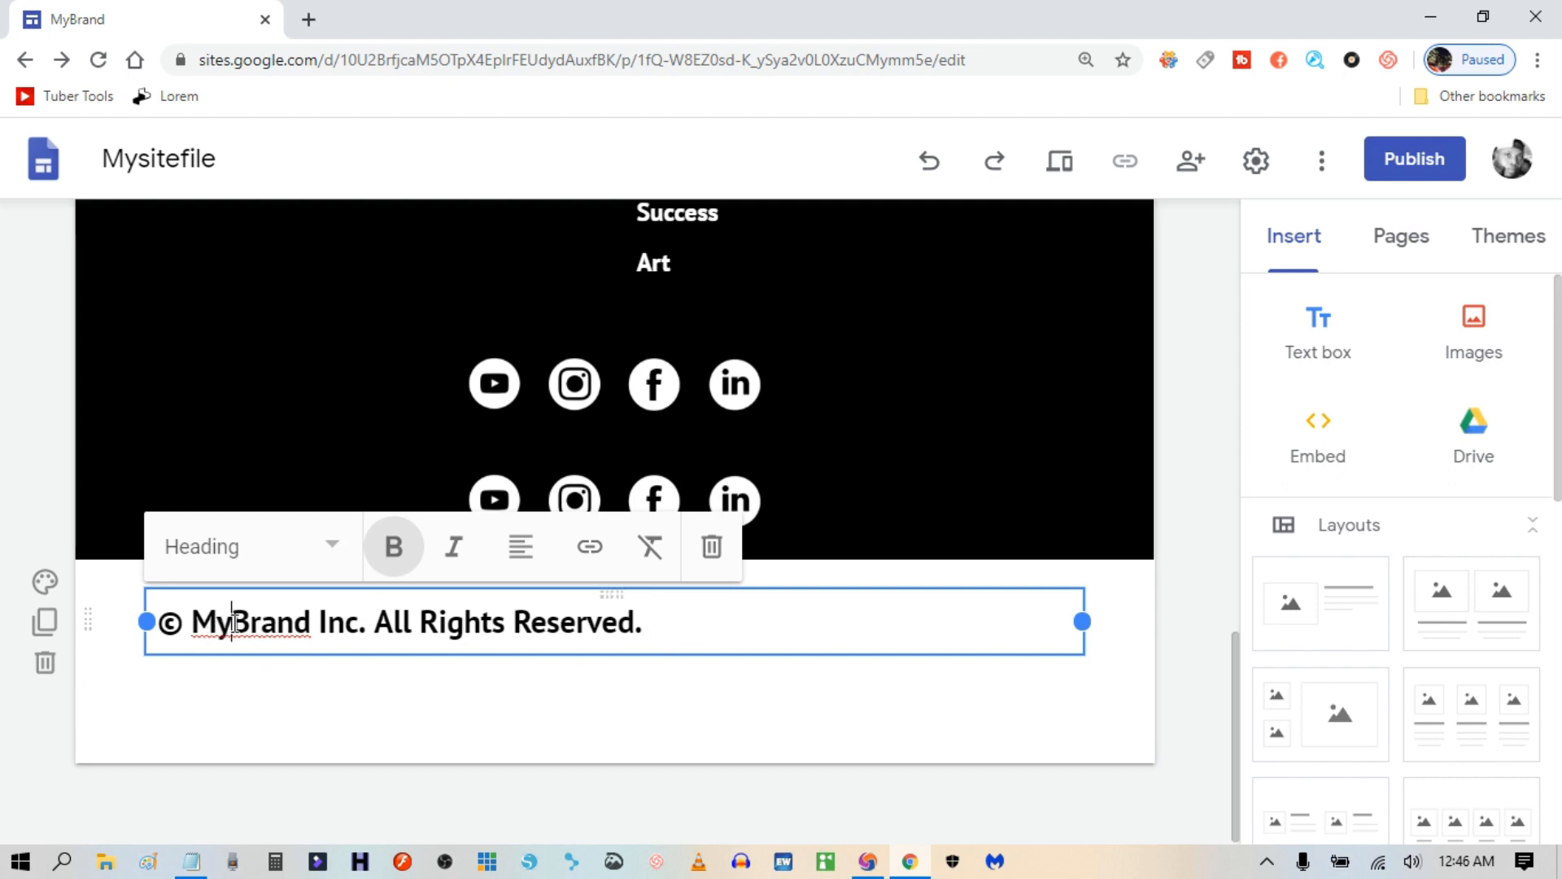
{"action": "left_click", "coordinate": [767, 725]}
Delete the LinkedIn, Facebook and Instagram icons from the duplicated social icon row.
{"action": "left_click", "coordinate": [753, 504]}
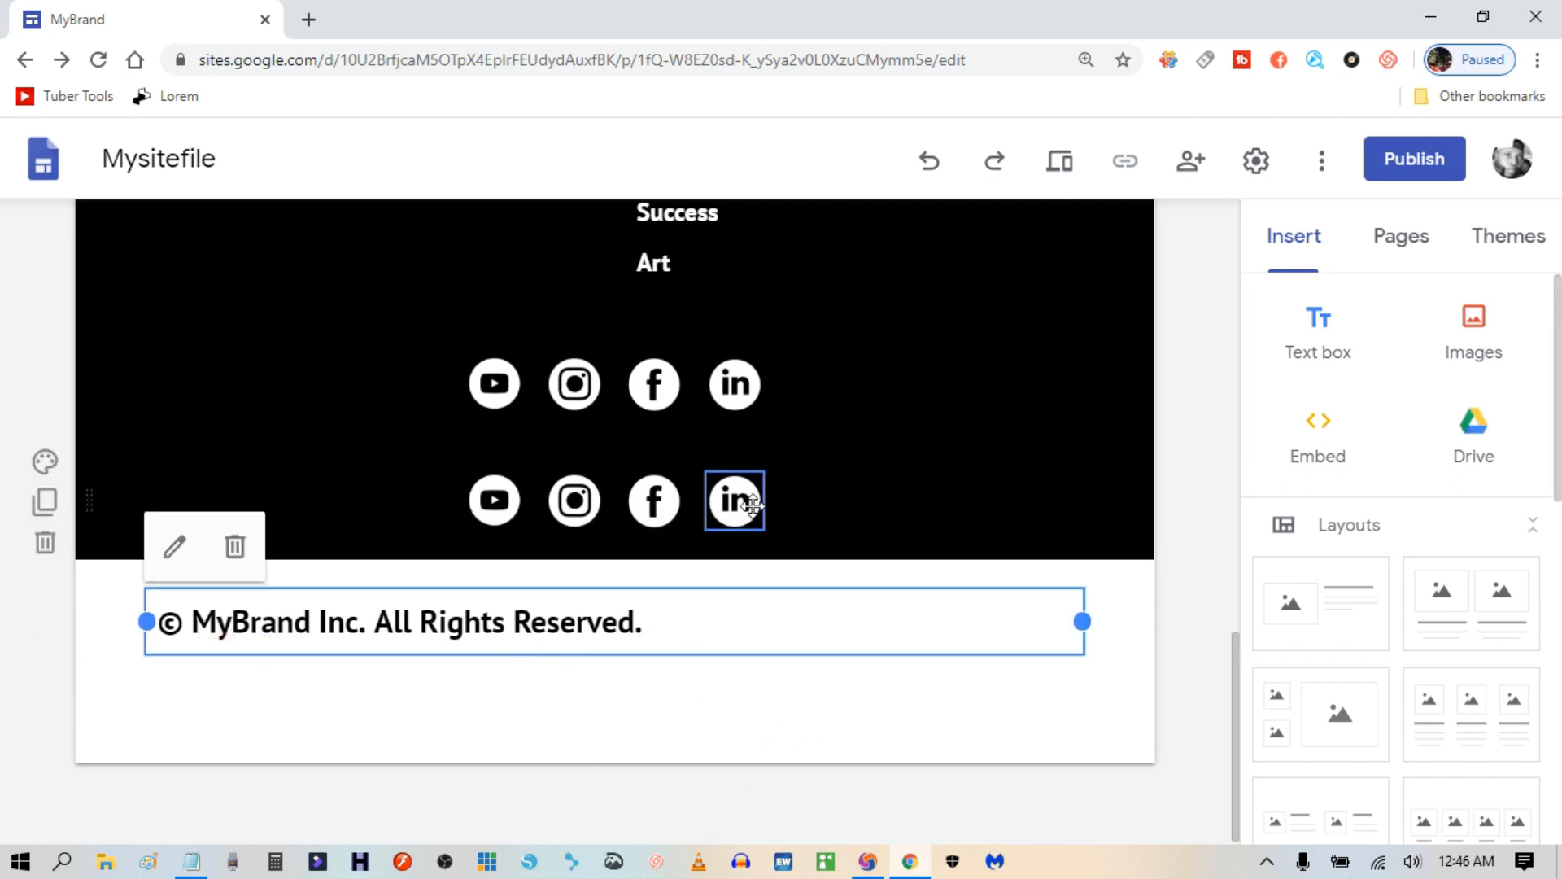
{"action": "left_click", "coordinate": [753, 505]}
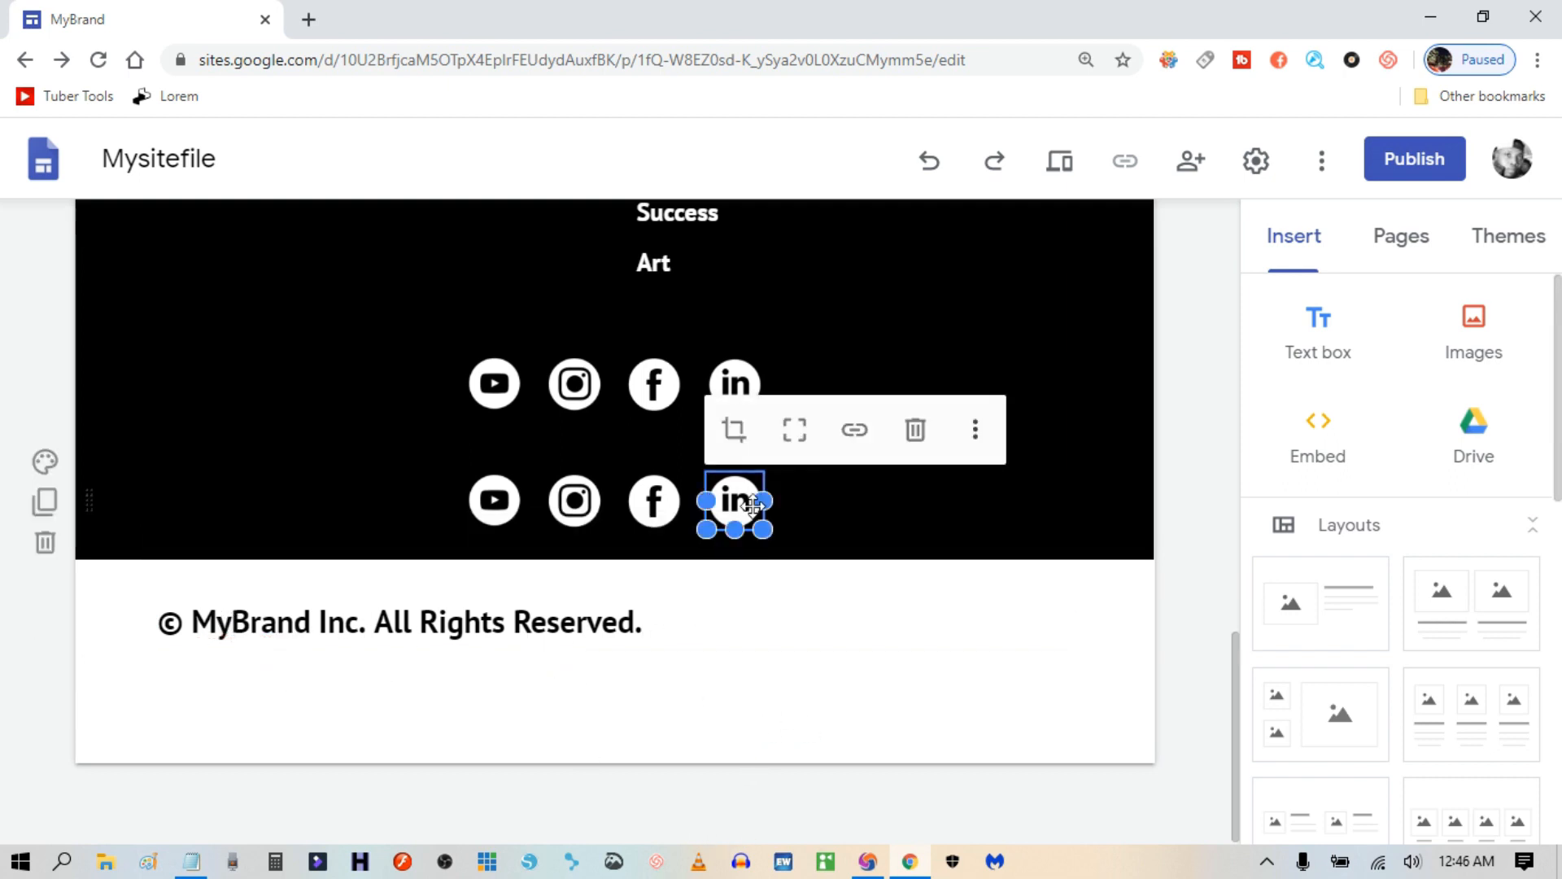
{"action": "left_click", "coordinate": [915, 429]}
{"action": "left_click", "coordinate": [654, 500]}
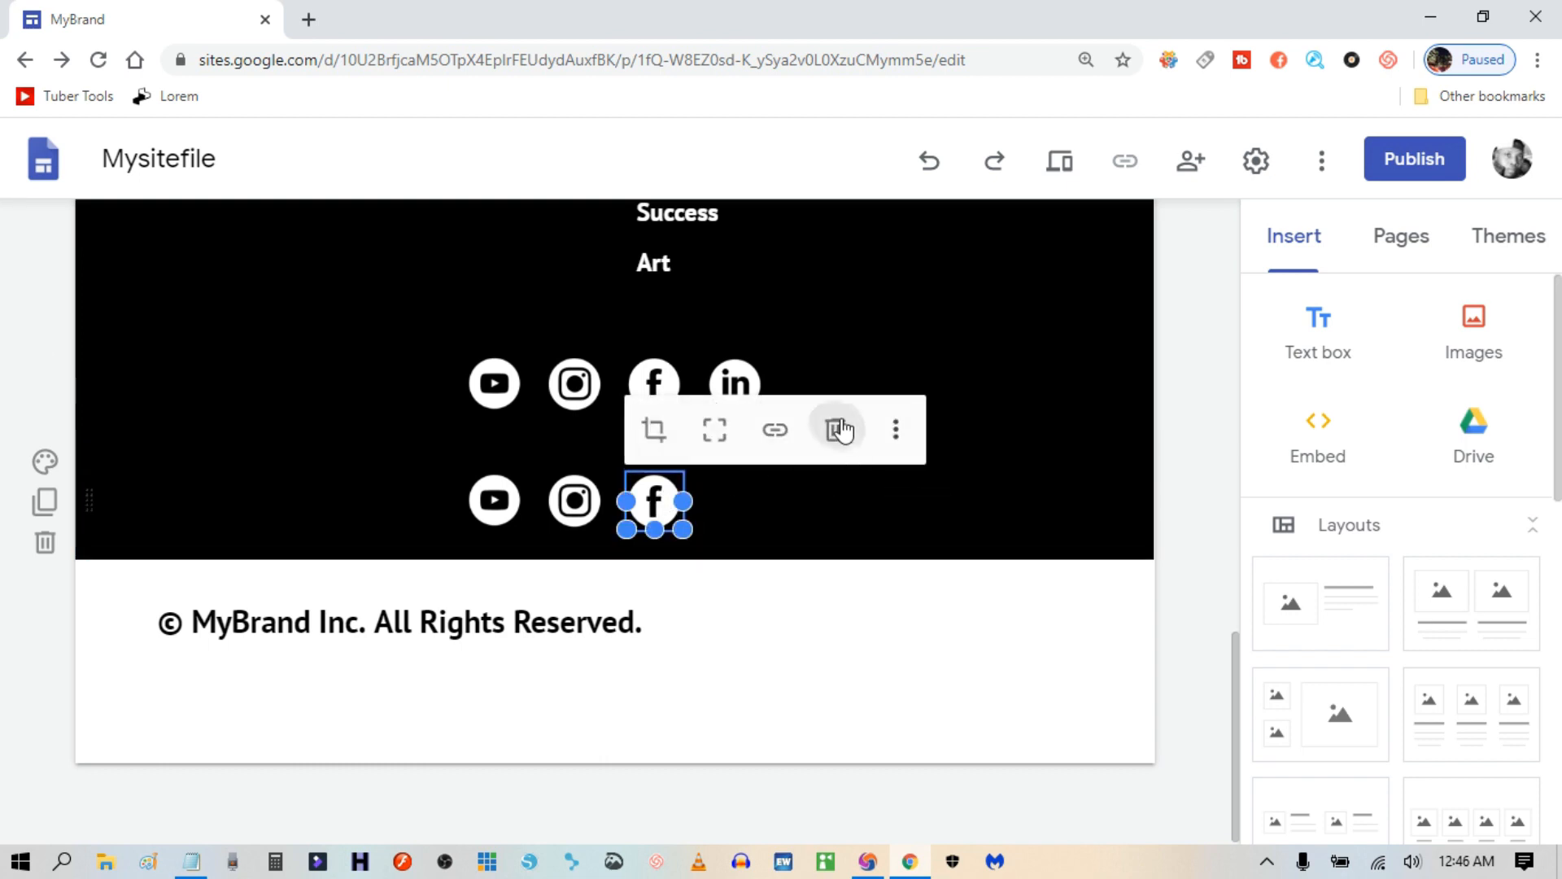
{"action": "left_click", "coordinate": [836, 430]}
{"action": "left_click", "coordinate": [597, 499]}
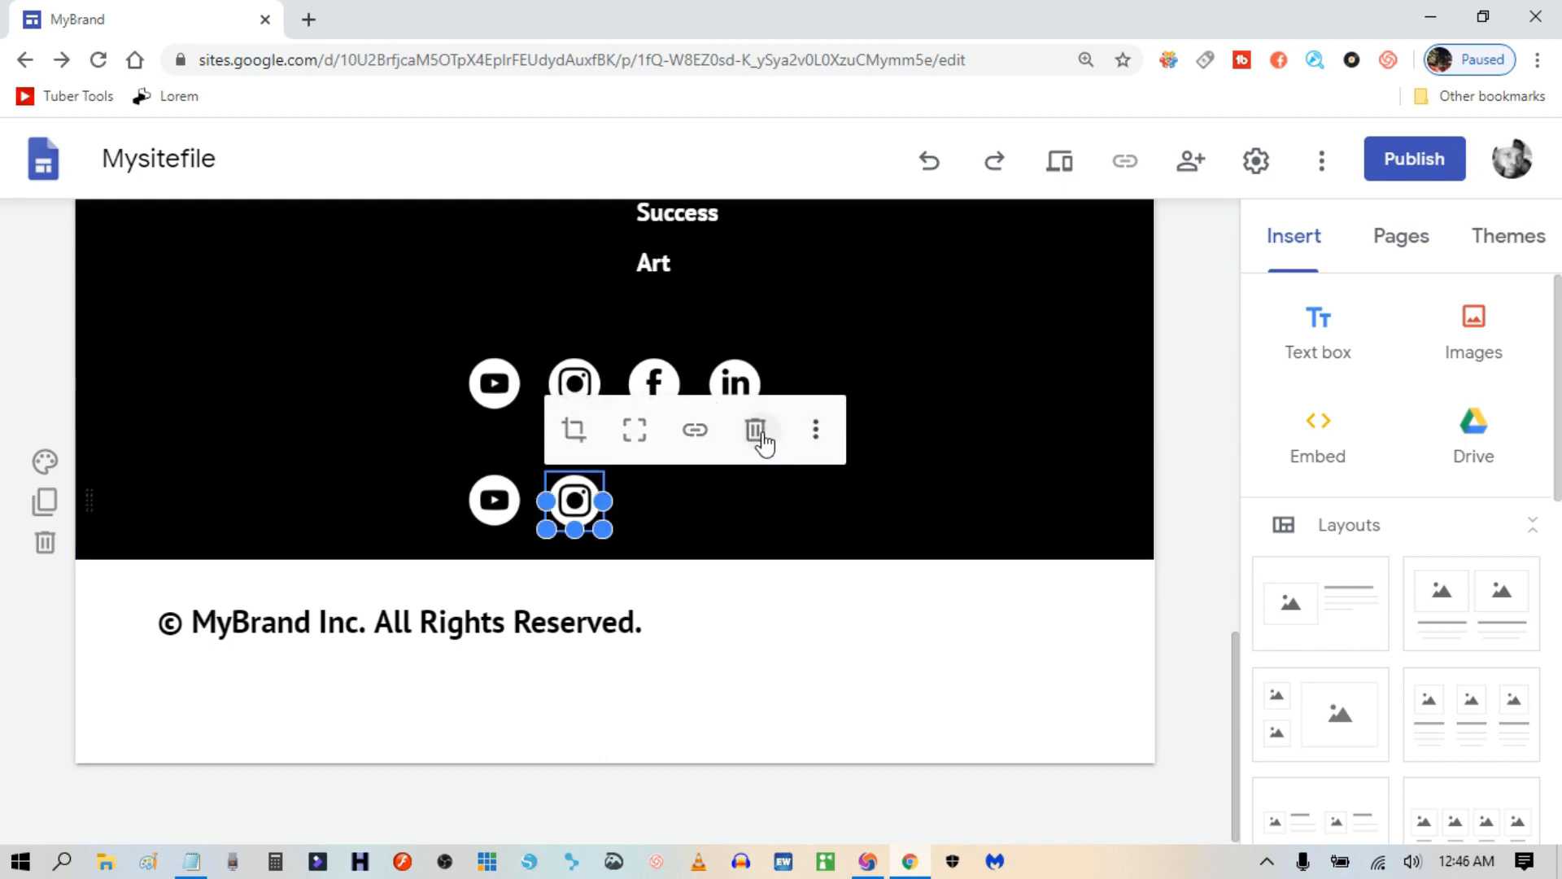
{"action": "left_click", "coordinate": [757, 429]}
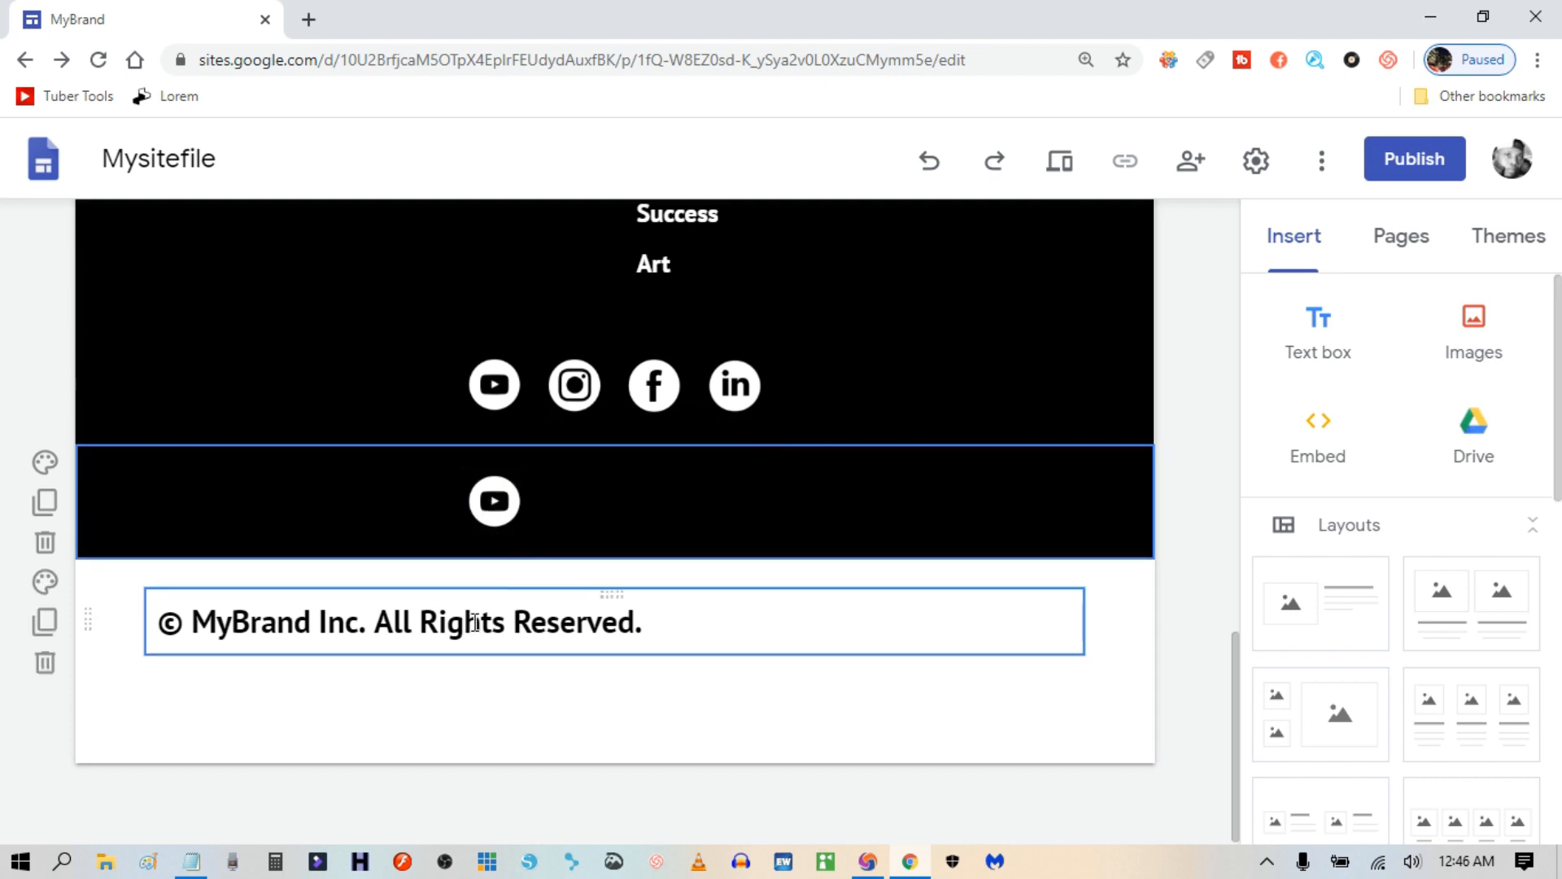
{"action": "left_click", "coordinate": [506, 491]}
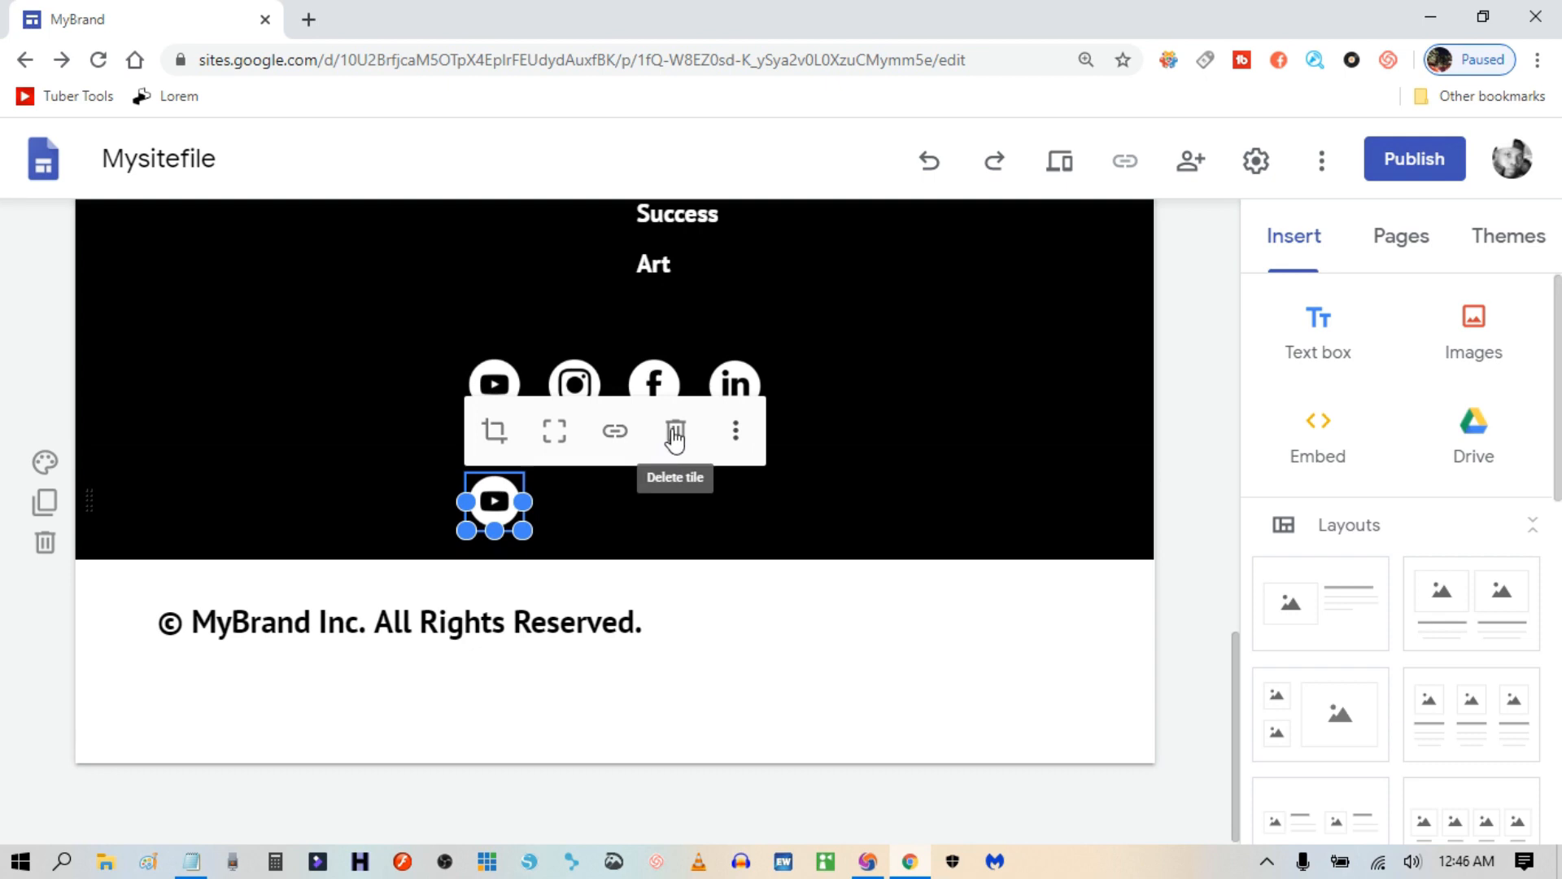
{"action": "left_click", "coordinate": [672, 430]}
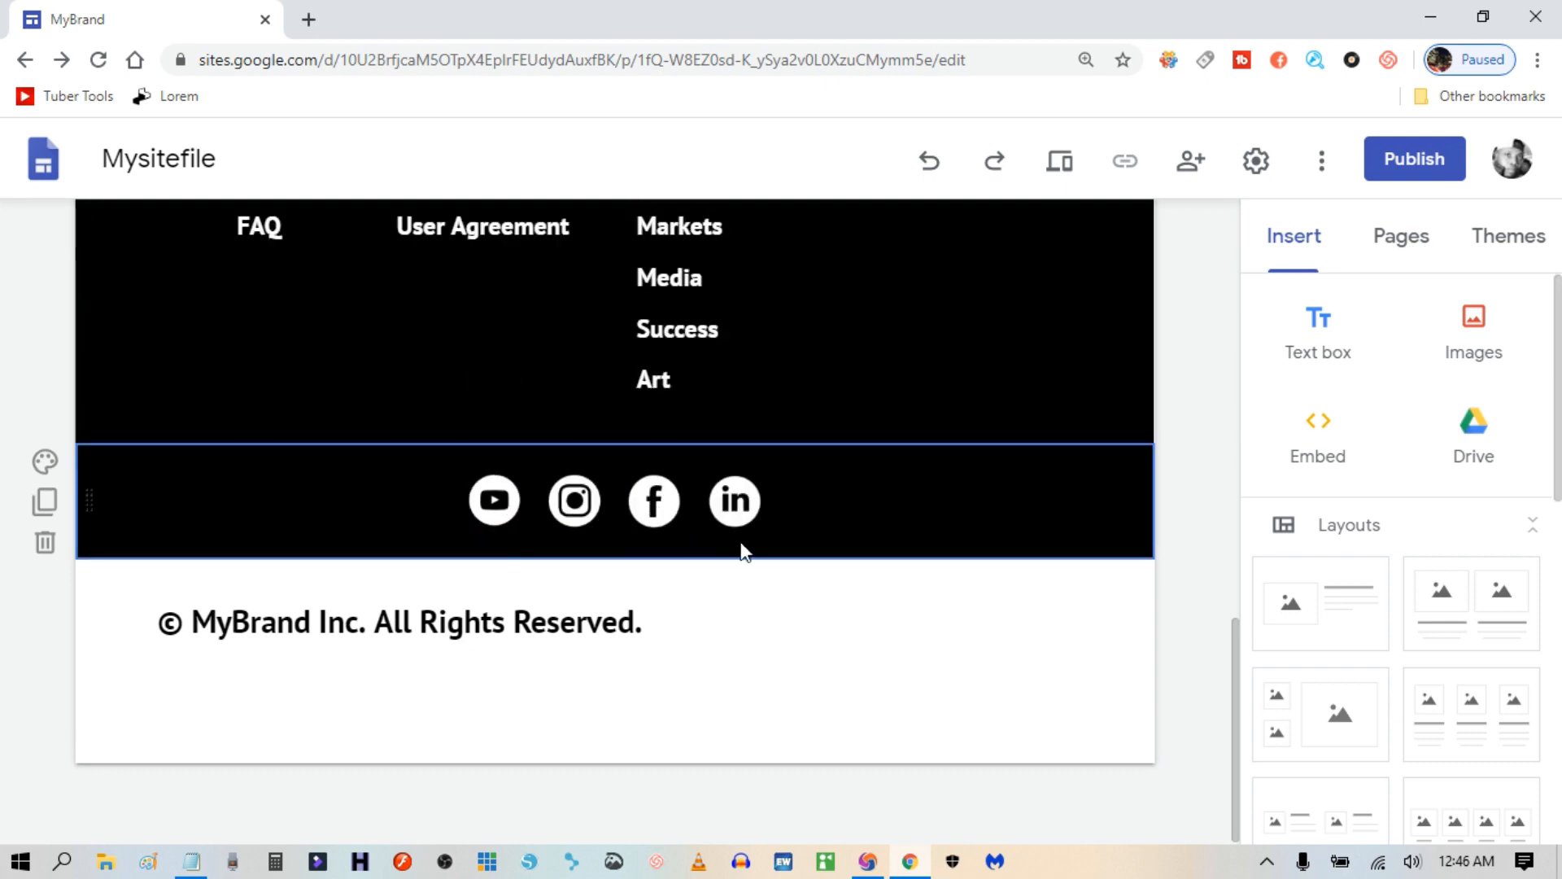
{"action": "left_click", "coordinate": [929, 161]}
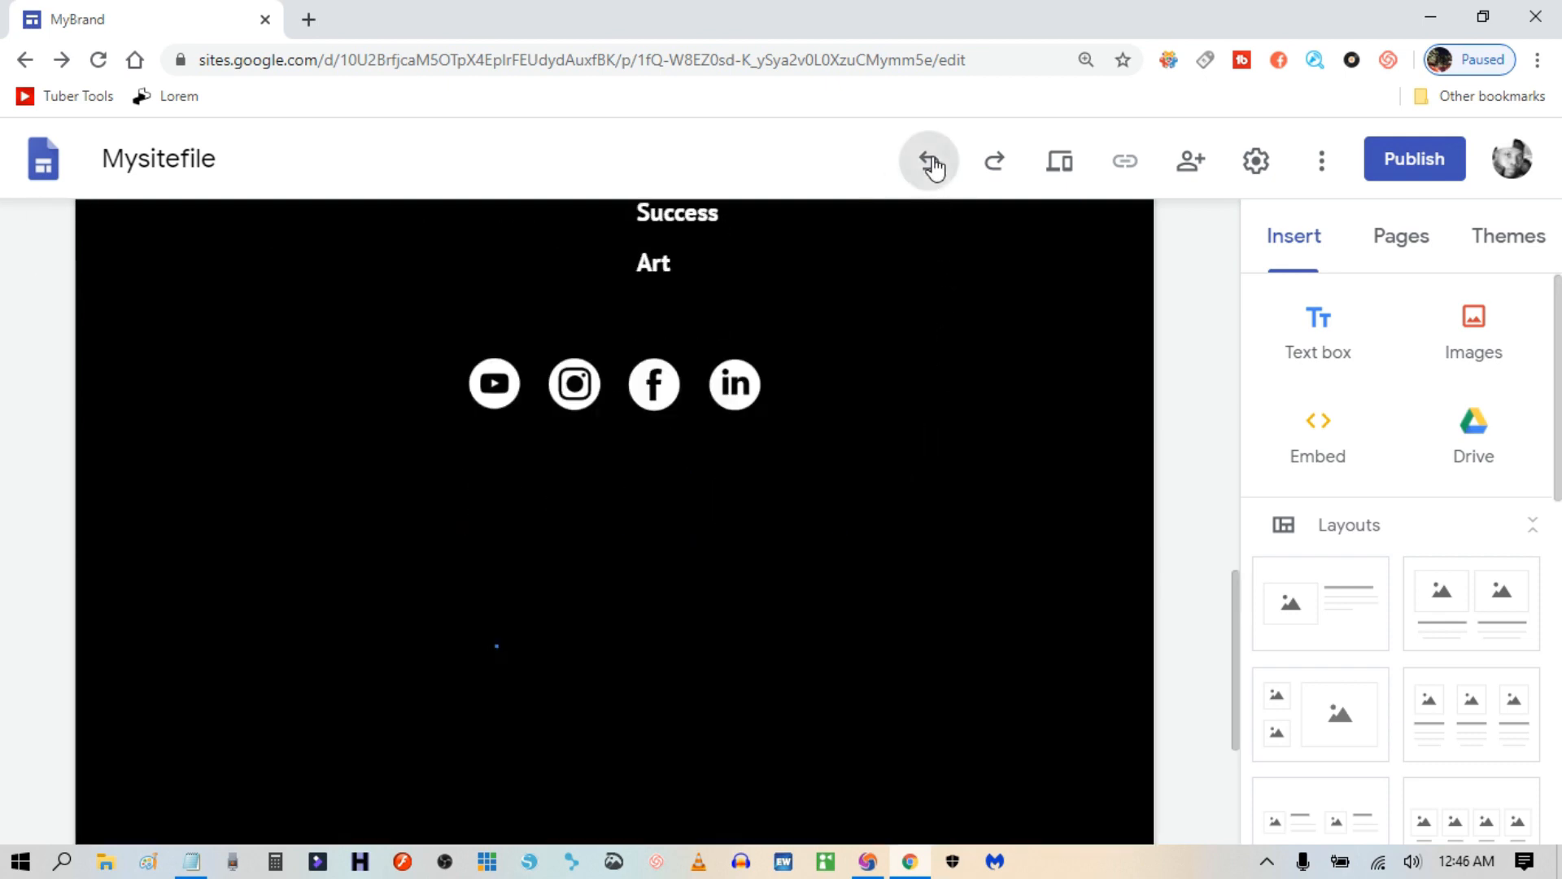
{"action": "left_click", "coordinate": [584, 525]}
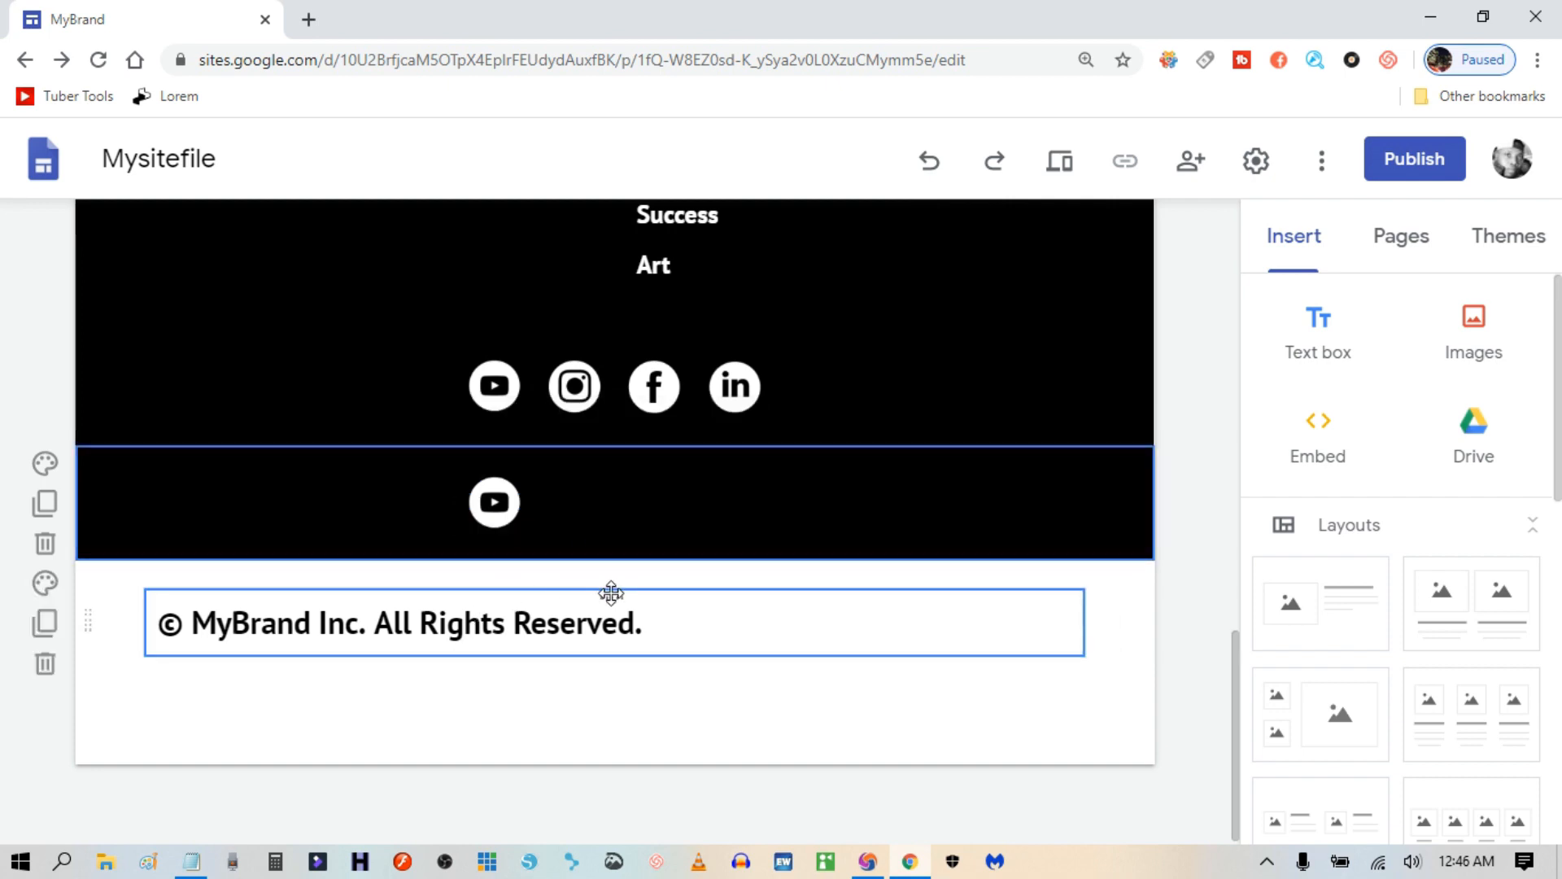
Move the copyright text box into the duplicated black section and delete the leftover YouTube icon beside it.
{"action": "left_click_drag", "start_coordinate": [611, 593], "coordinate": [575, 500]}
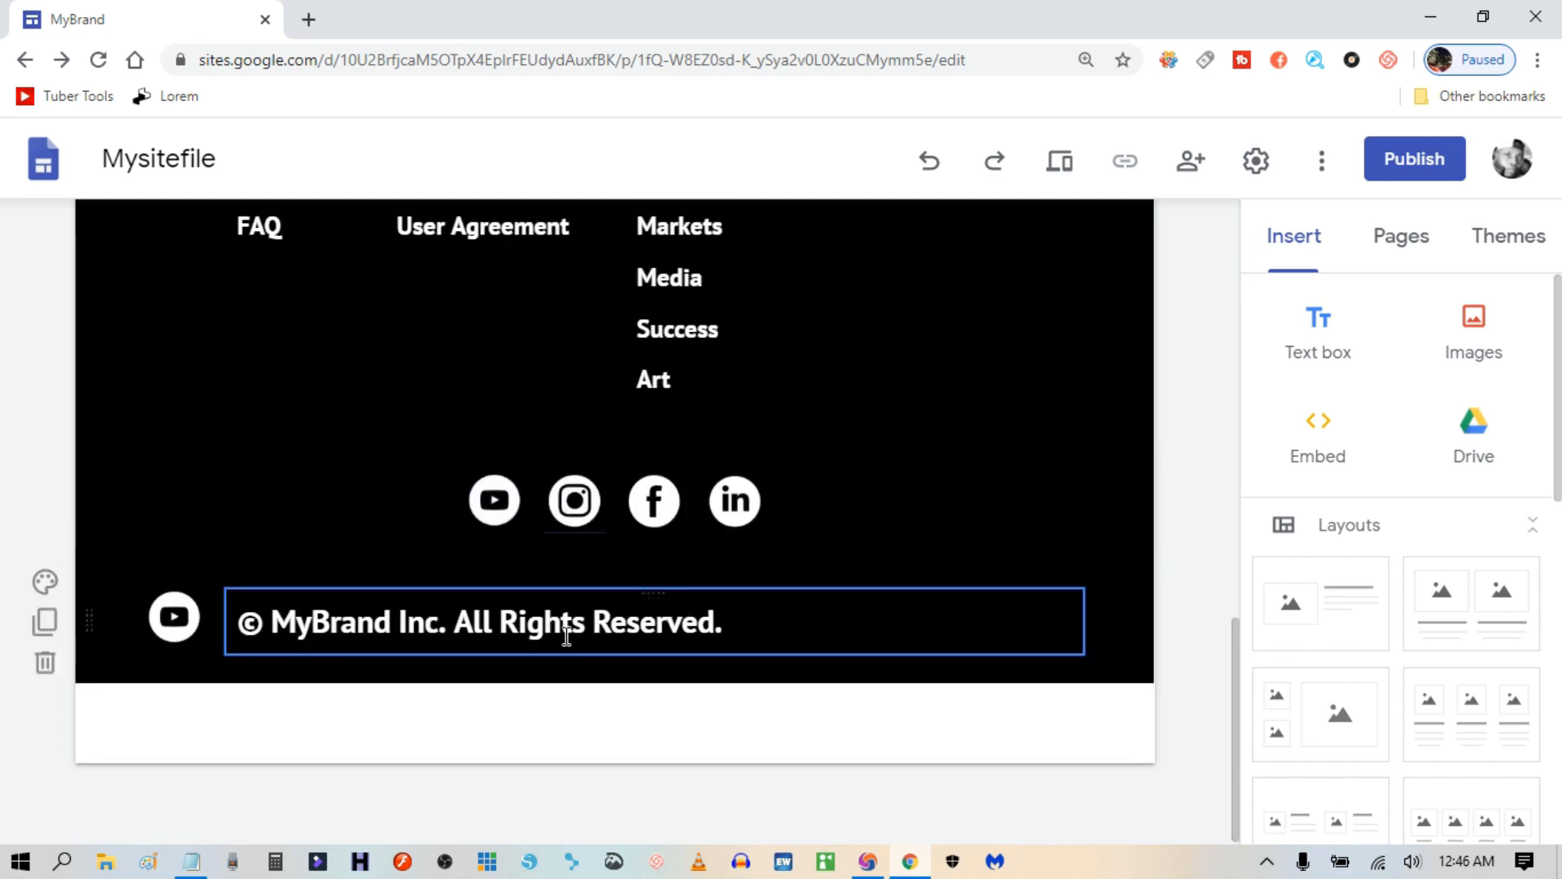
{"action": "left_click", "coordinate": [180, 616]}
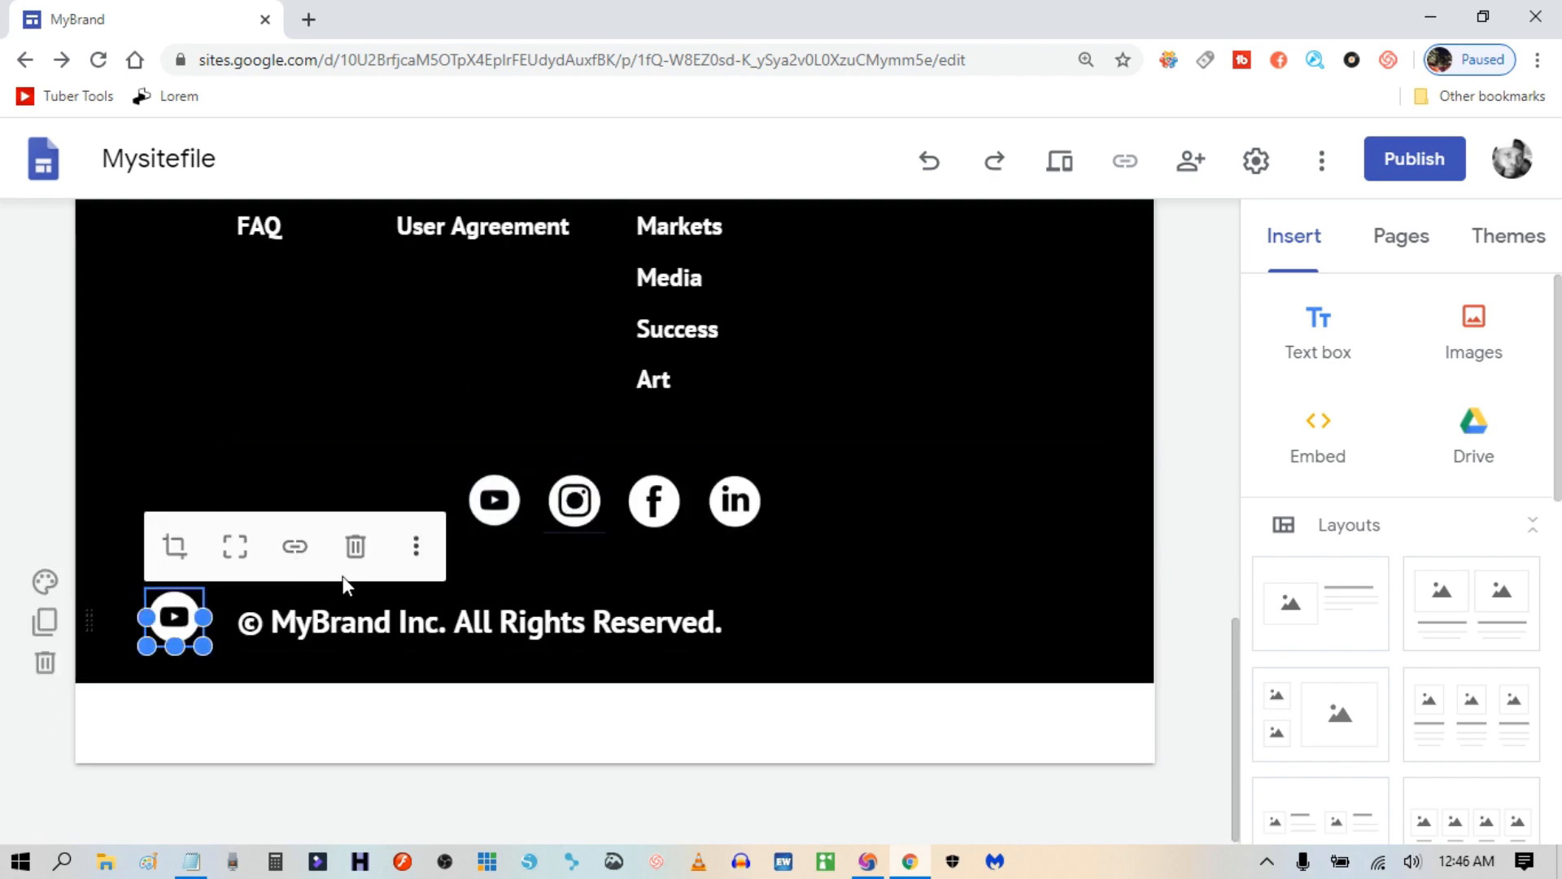
{"action": "left_click", "coordinate": [355, 547]}
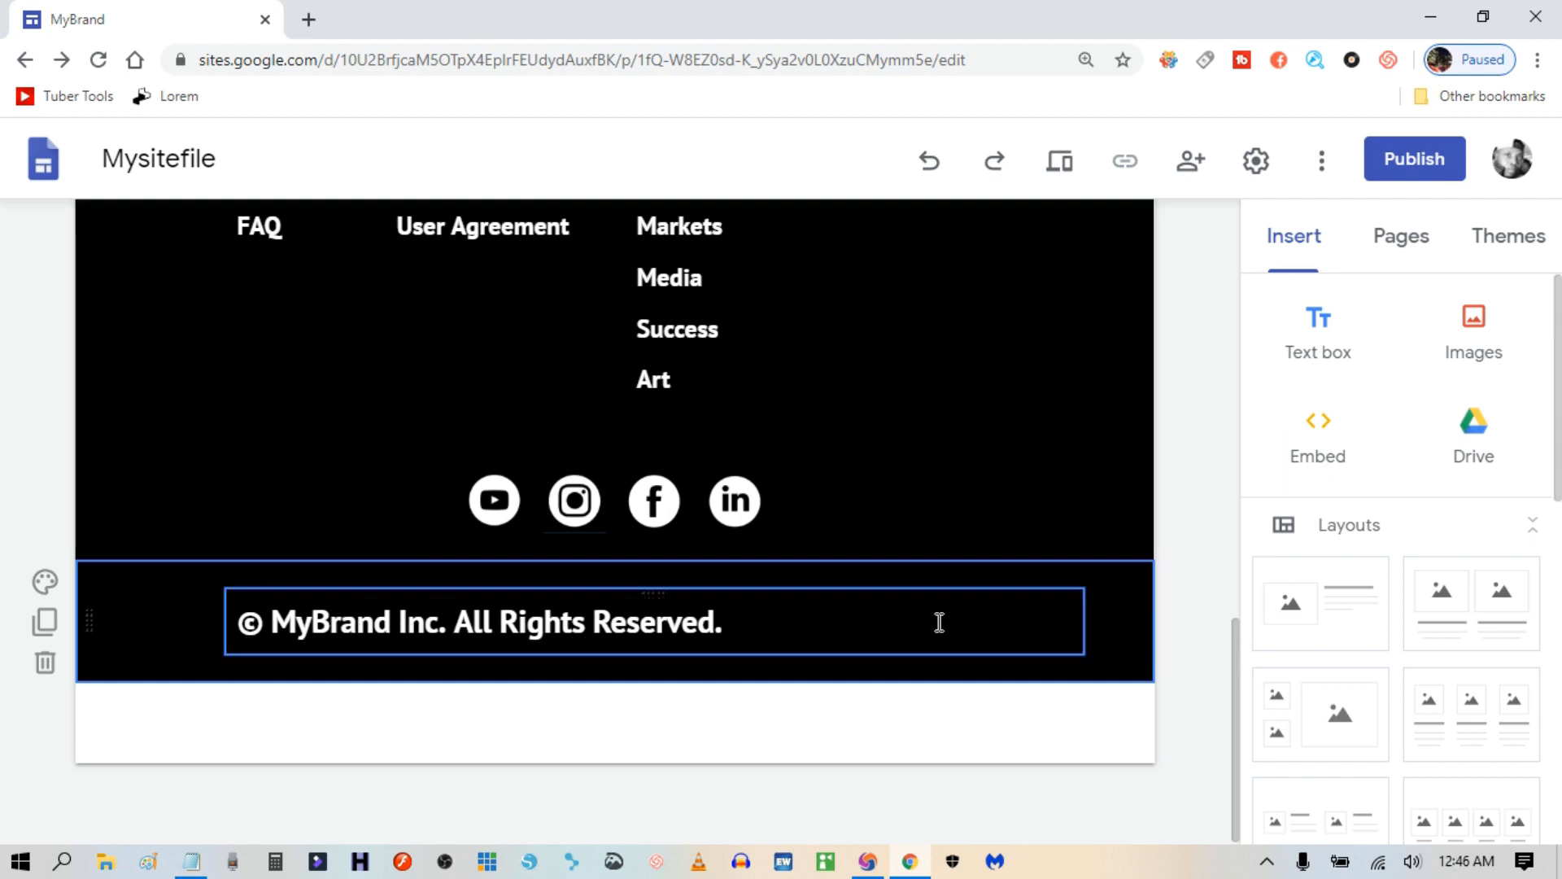
Narrow the copyright text box to fit its text and shift it one grid column to the right.
{"action": "left_click", "coordinate": [1015, 617]}
{"action": "left_click_drag", "start_coordinate": [1081, 622], "coordinate": [781, 628]}
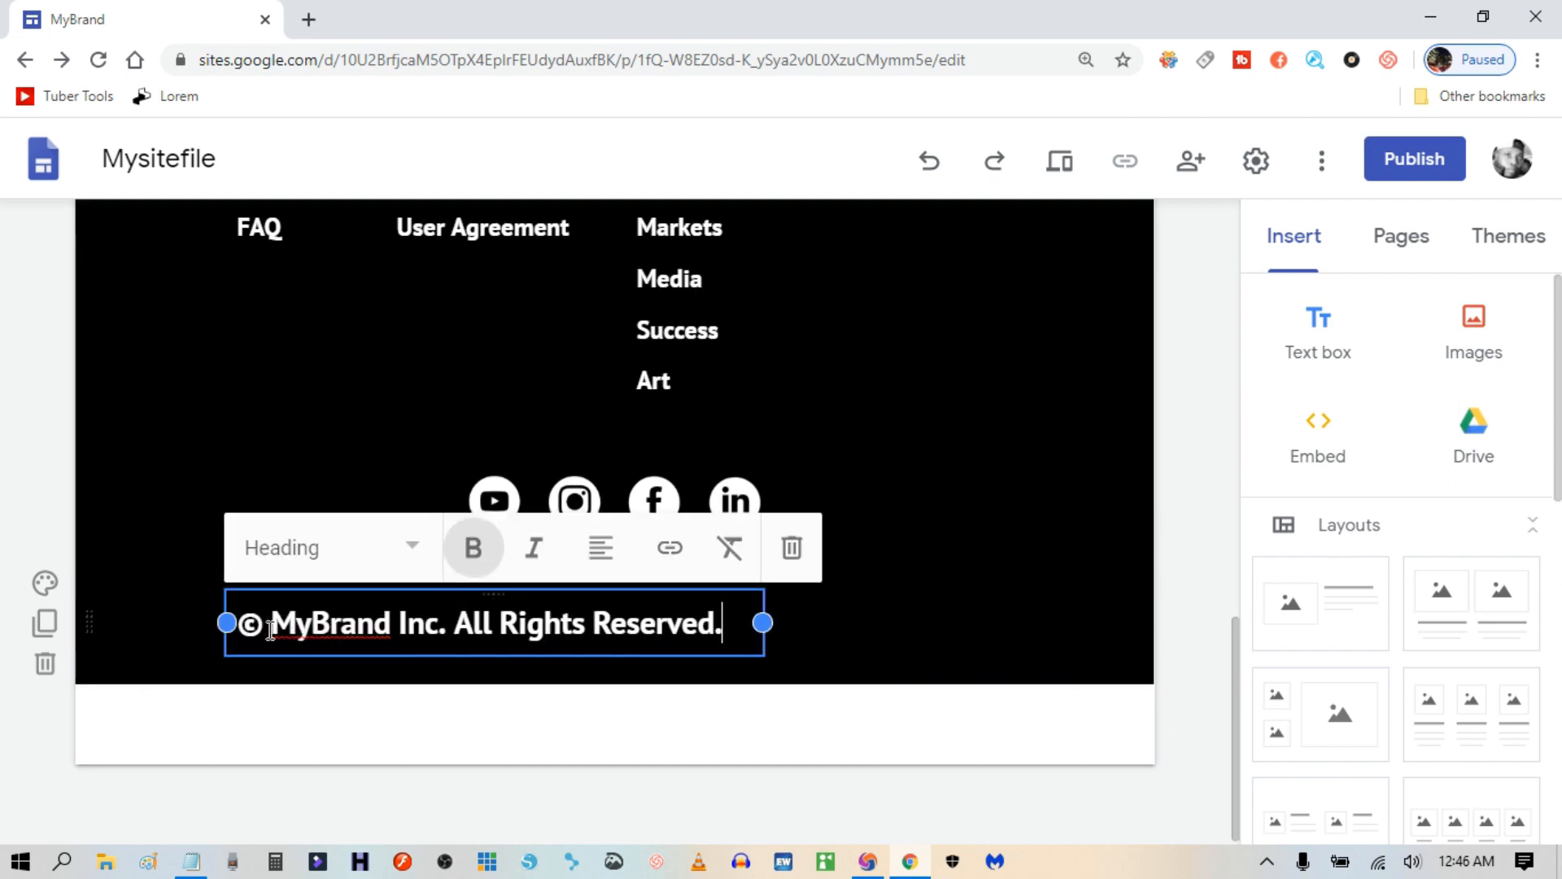
{"action": "left_click", "coordinate": [137, 629]}
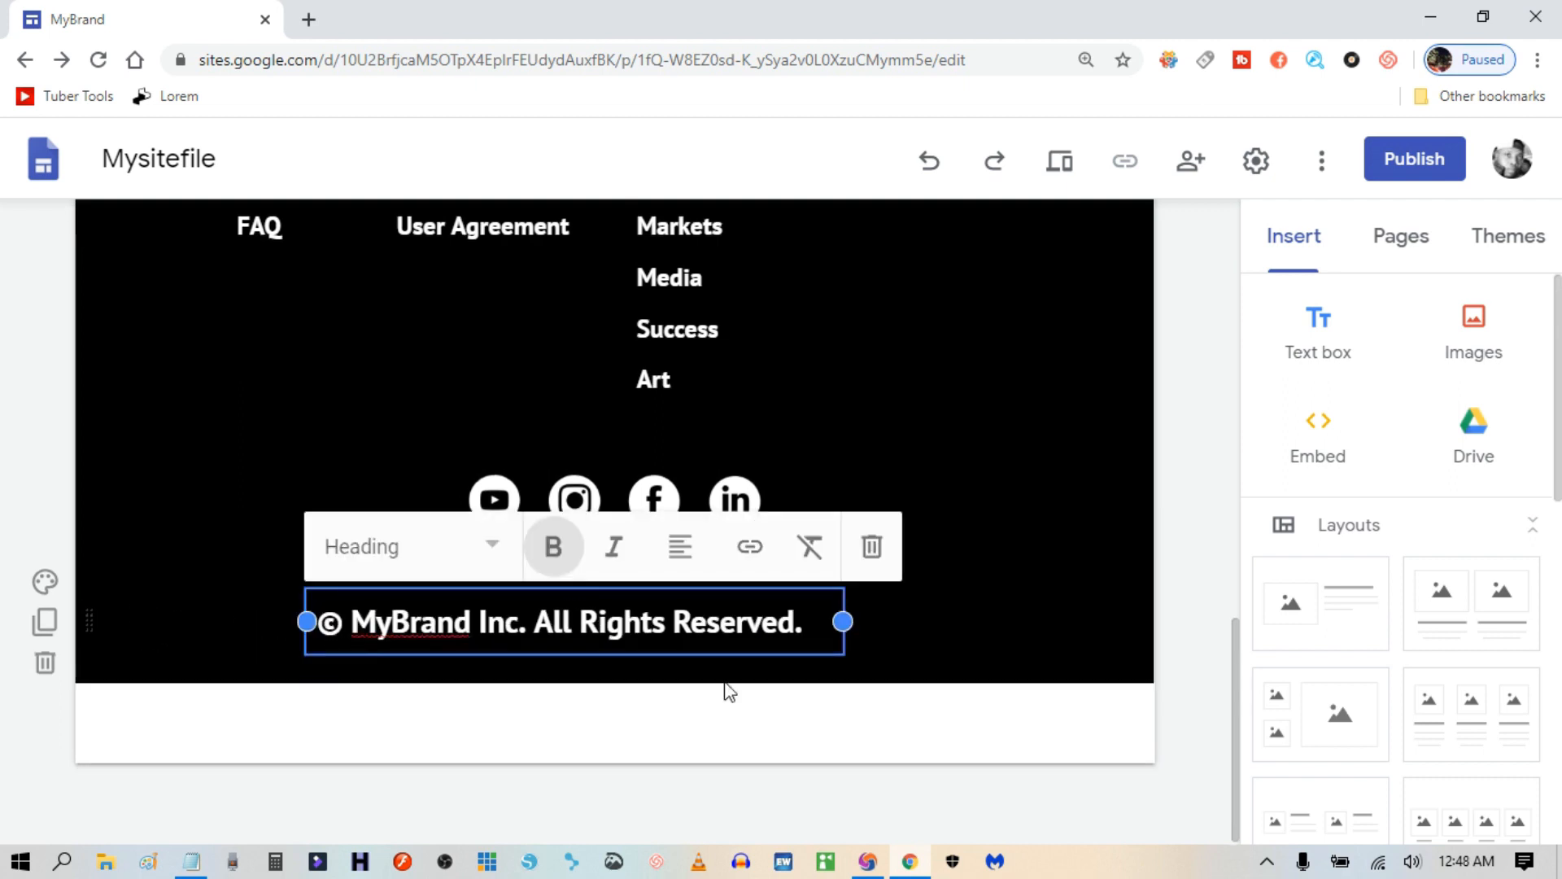
{"action": "left_click", "coordinate": [980, 647]}
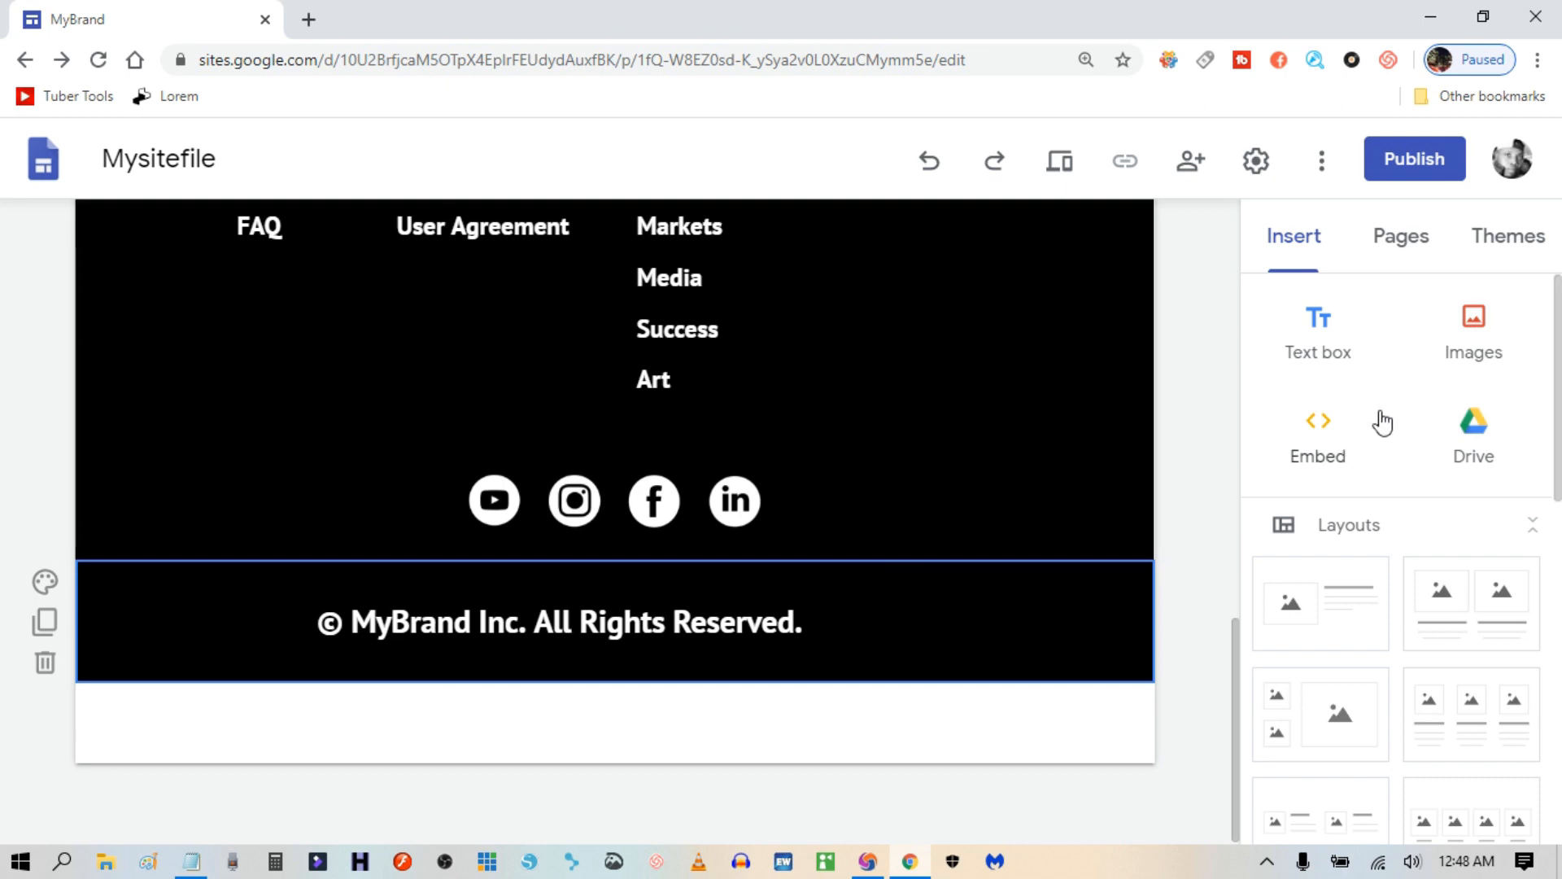
Upload the LOGO image from the Products Pics folder in Site Build and shrink it to one grid column wide.
{"action": "left_click", "coordinate": [1474, 324]}
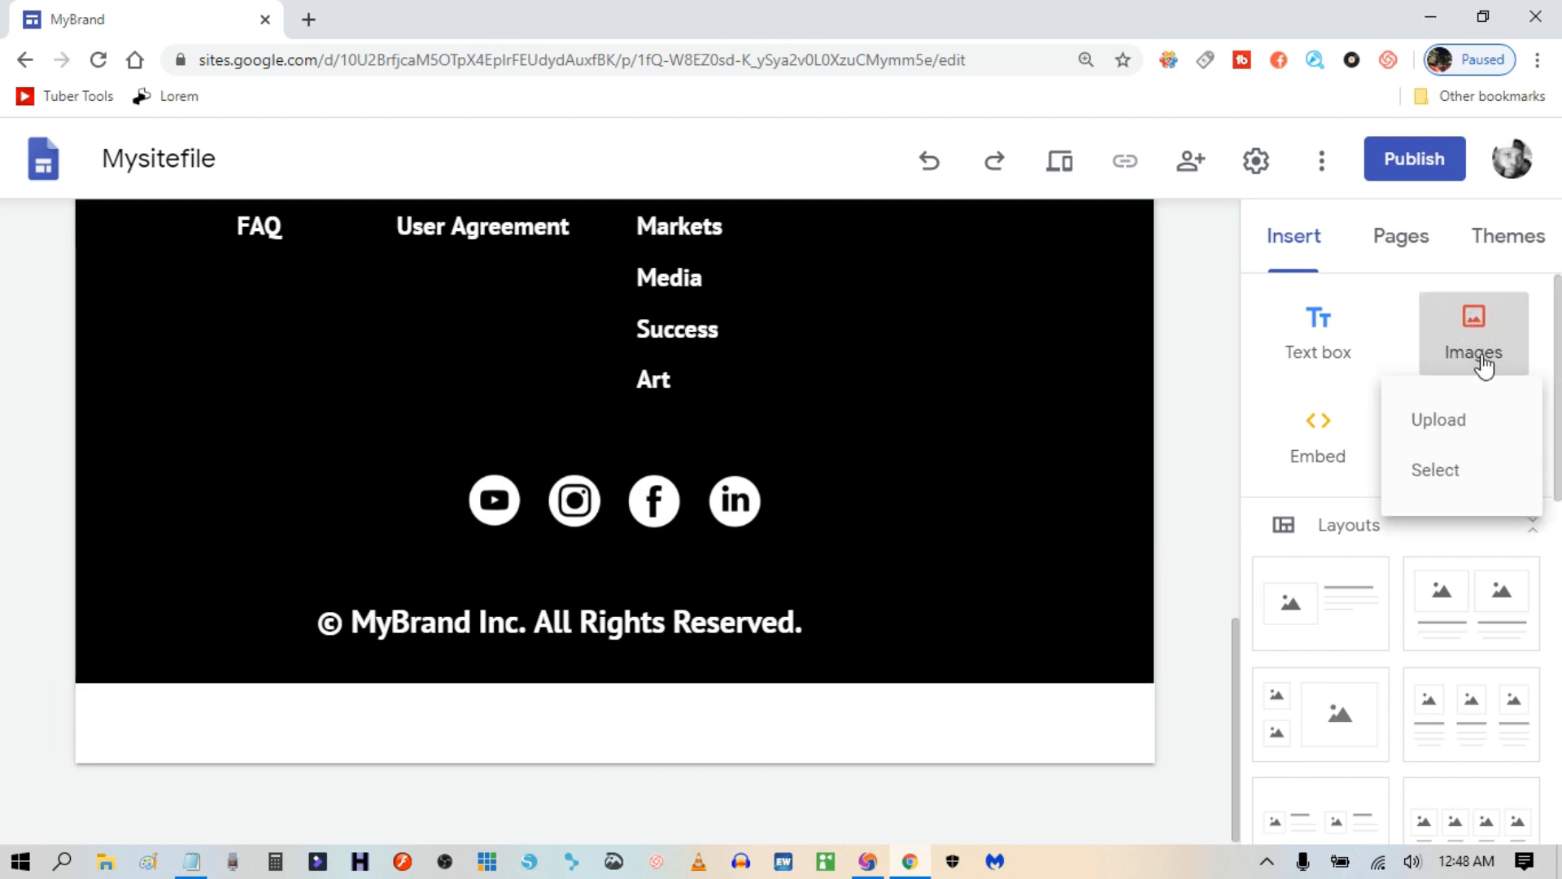
{"action": "left_click", "coordinate": [1439, 423]}
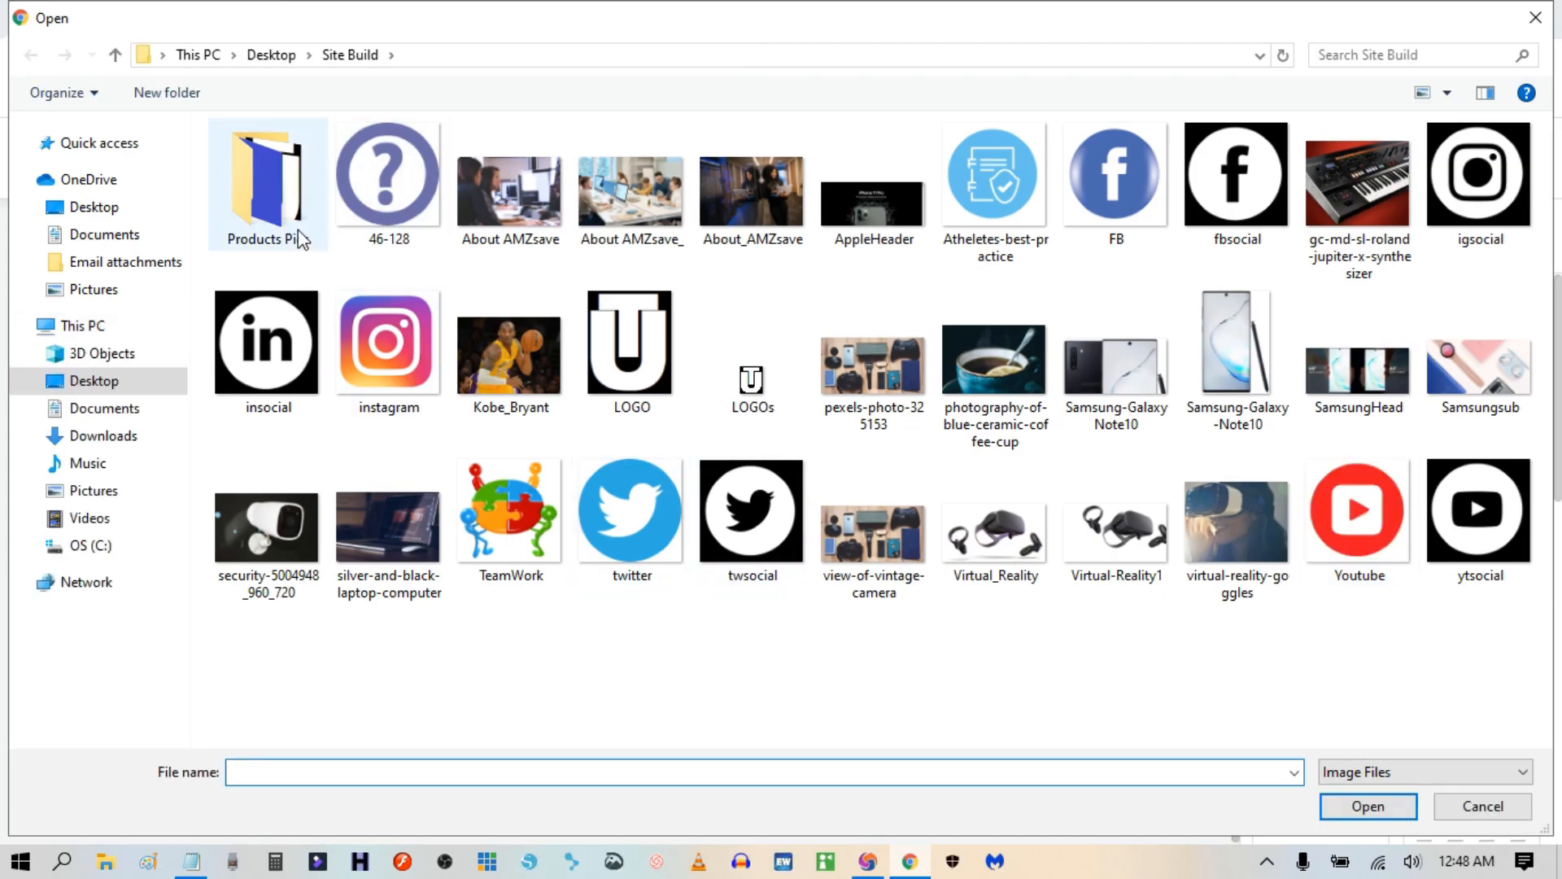
{"action": "double_click", "coordinate": [298, 230]}
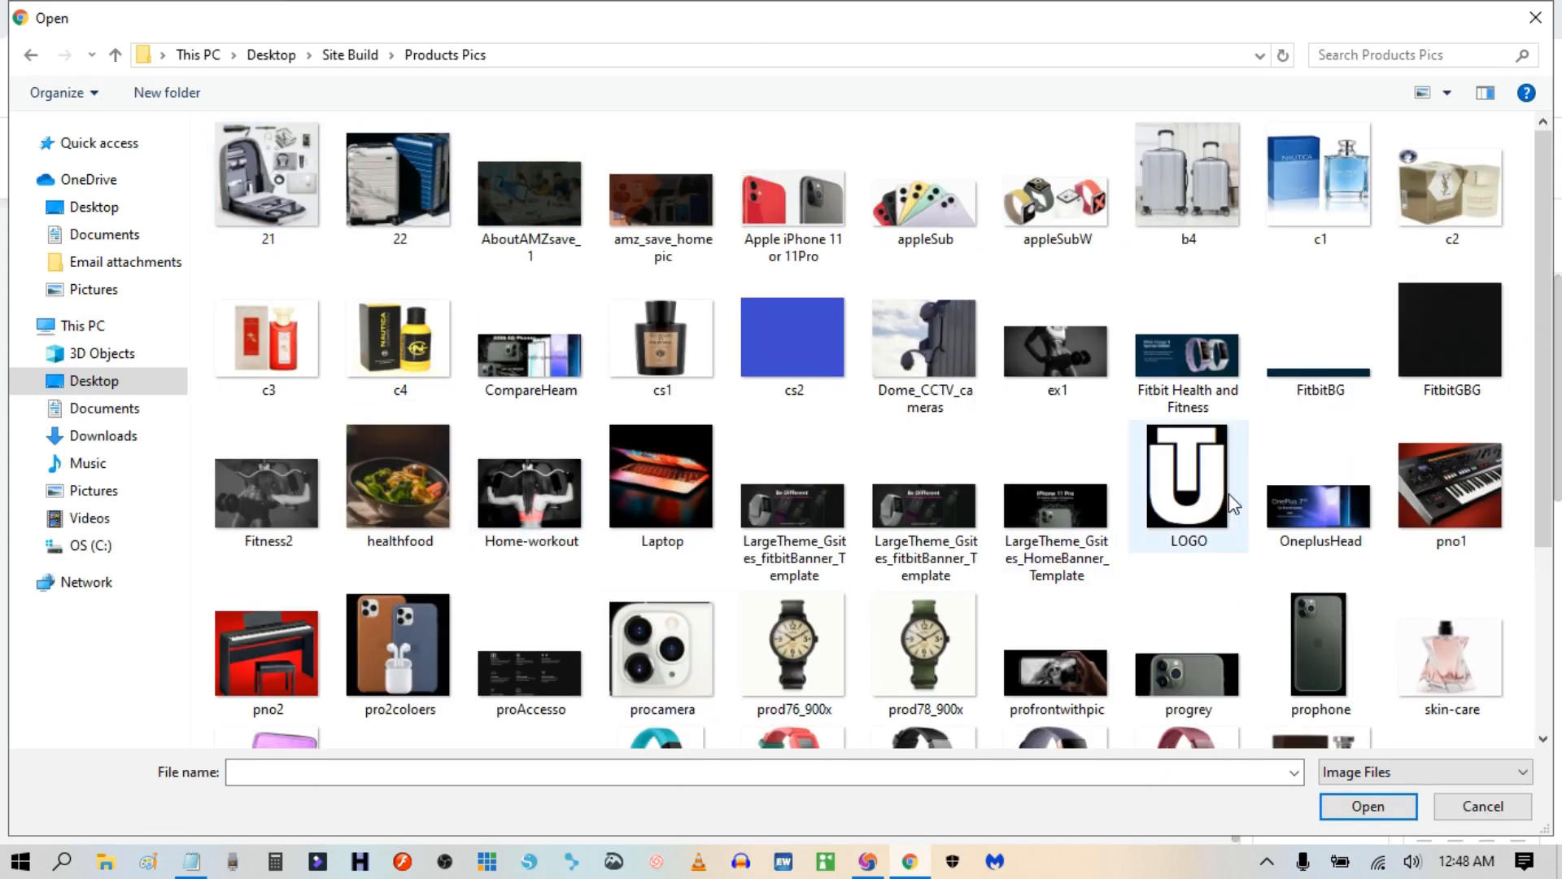
{"action": "left_click", "coordinate": [1235, 505]}
{"action": "left_click", "coordinate": [1355, 813]}
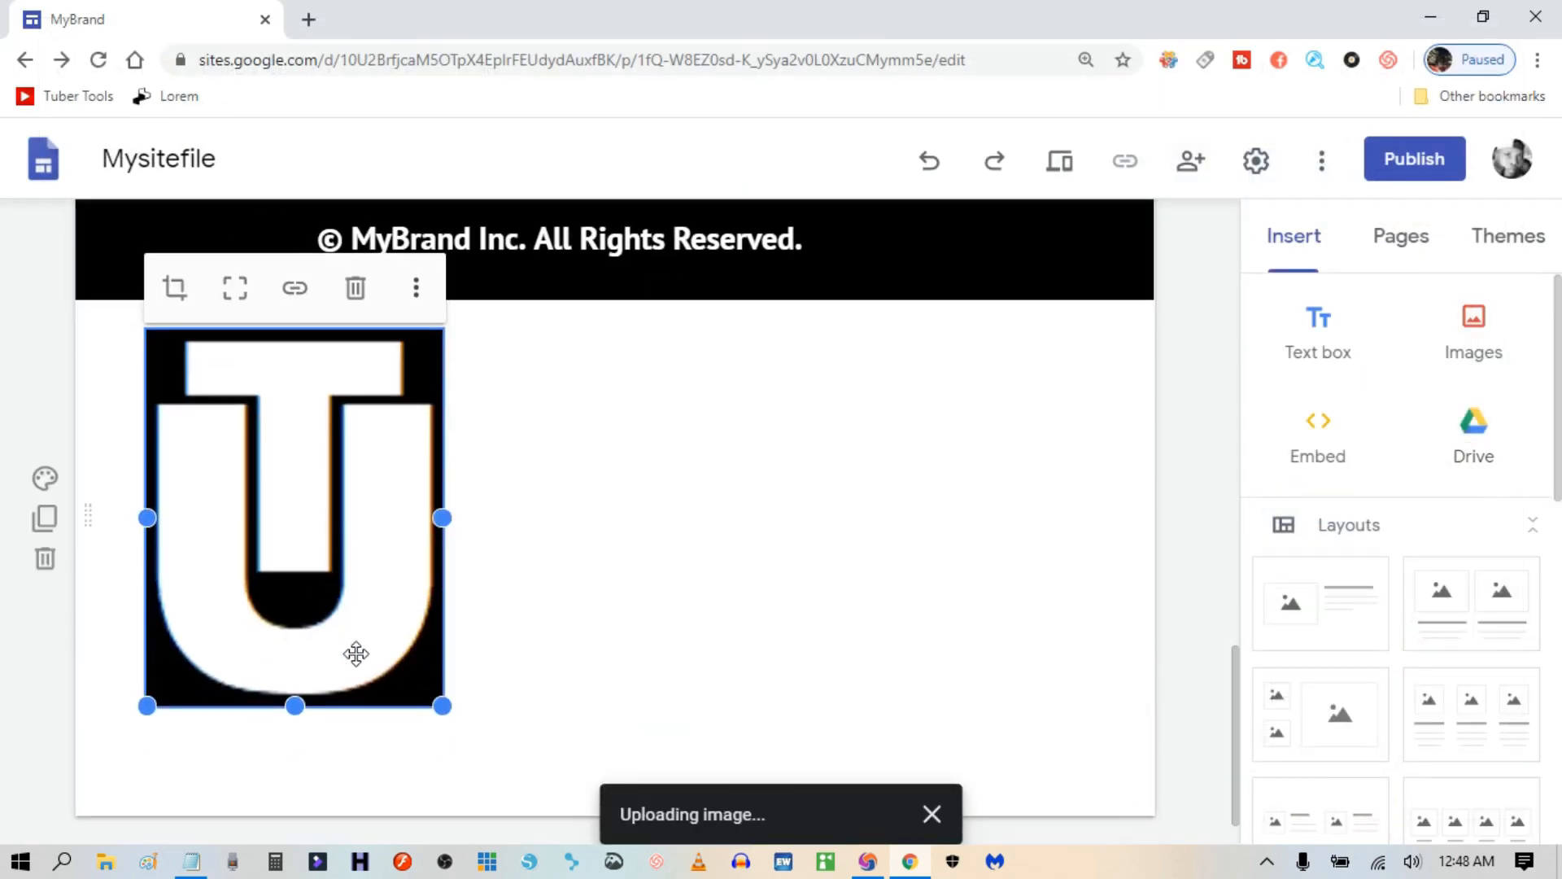
{"action": "left_click_drag", "start_coordinate": [441, 704], "coordinate": [285, 537]}
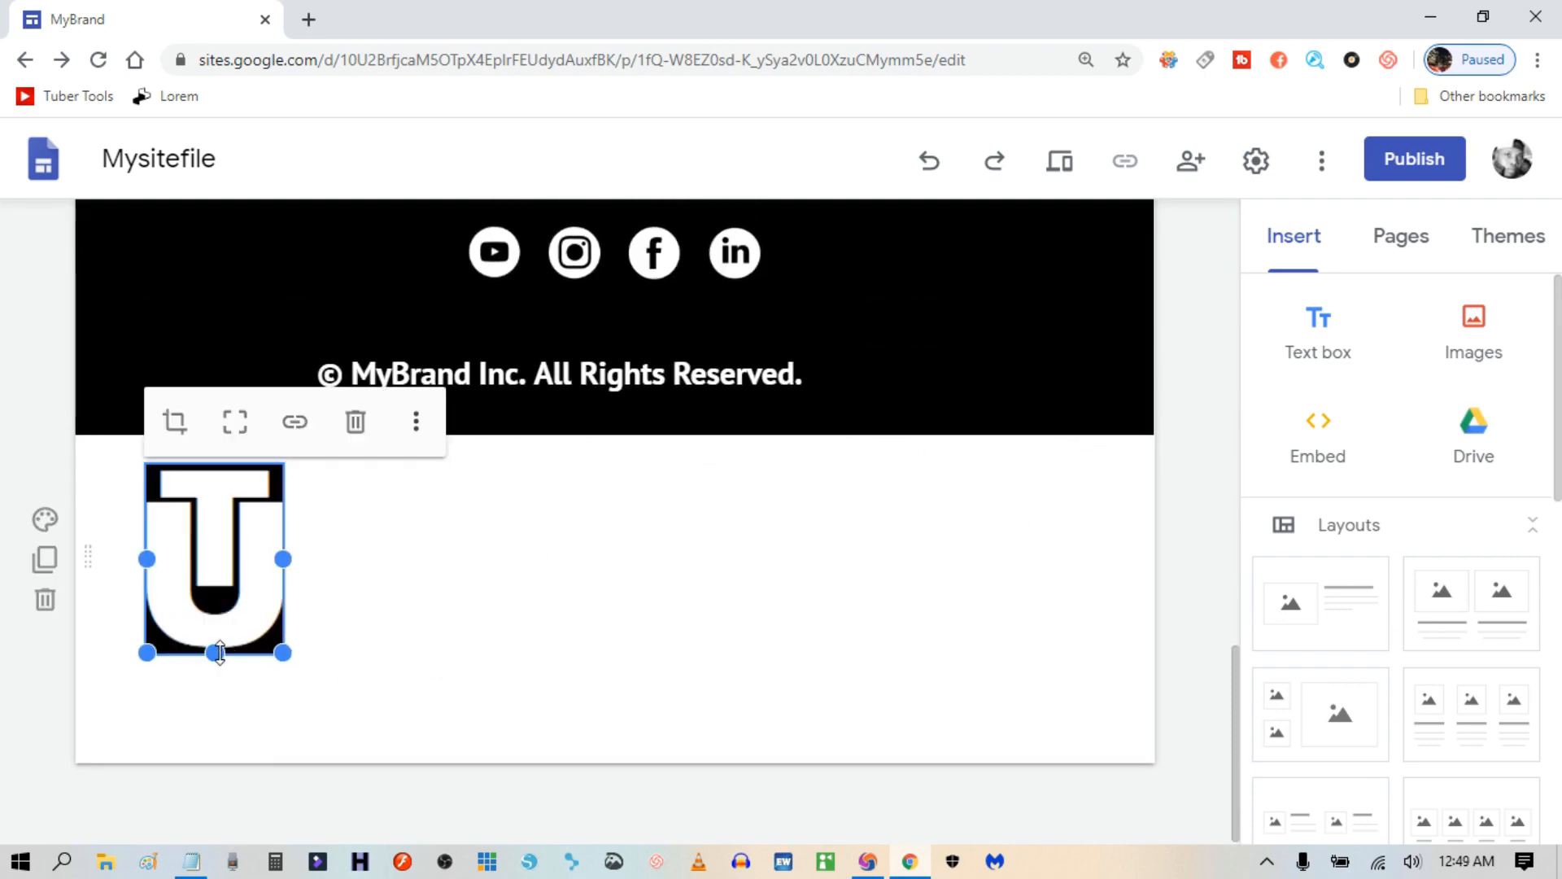
{"action": "left_click_drag", "start_coordinate": [218, 652], "coordinate": [298, 544]}
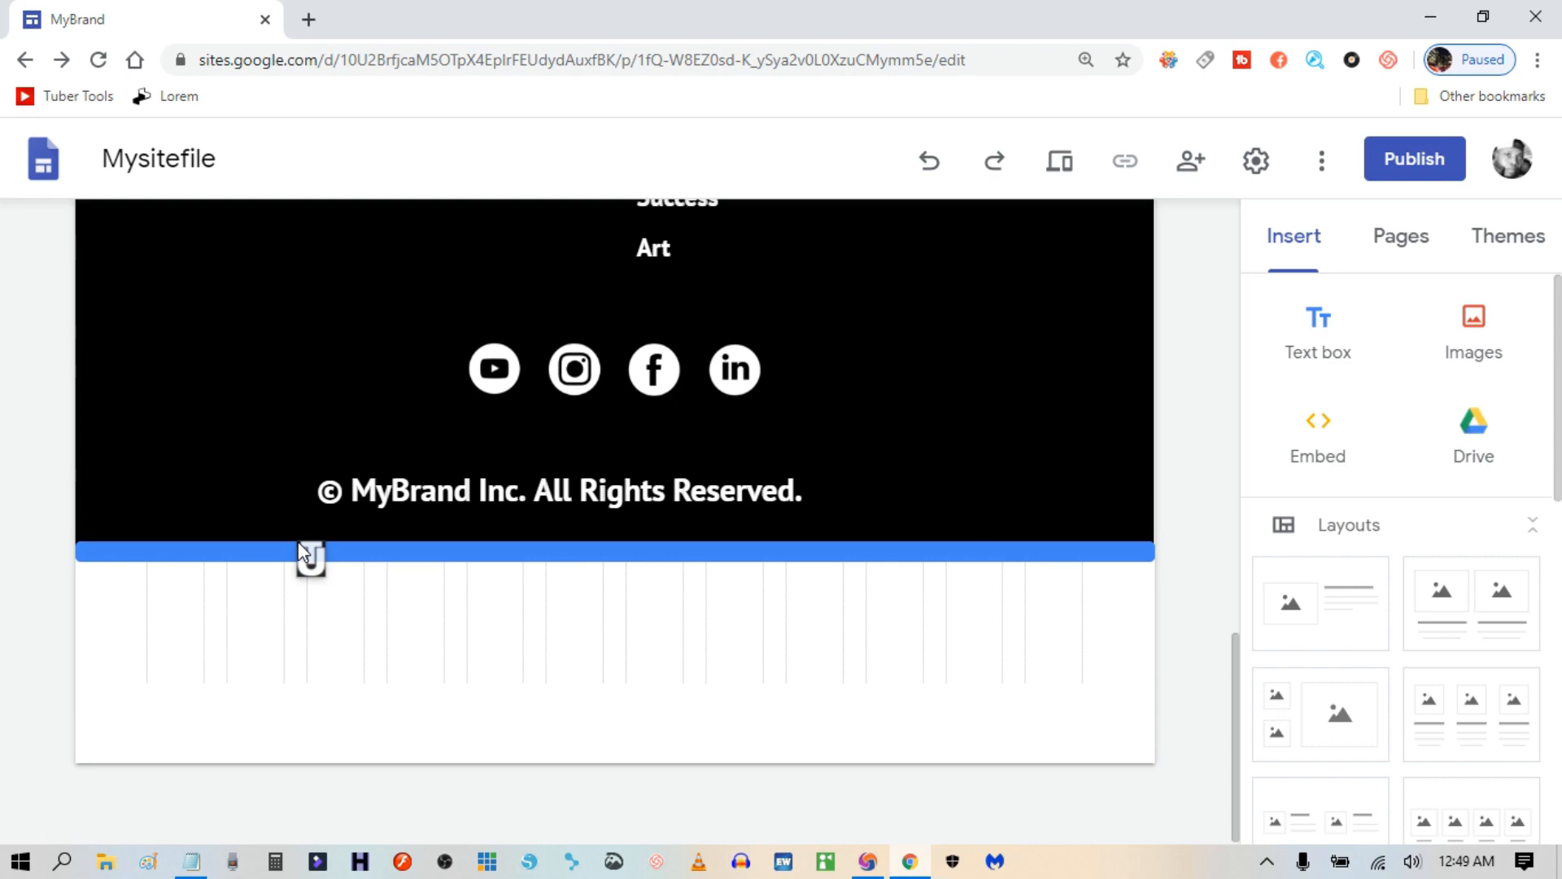
Move the logo into the black copyright section, at the far left beside the copyright line.
{"action": "left_click_drag", "start_coordinate": [299, 543], "coordinate": [304, 551]}
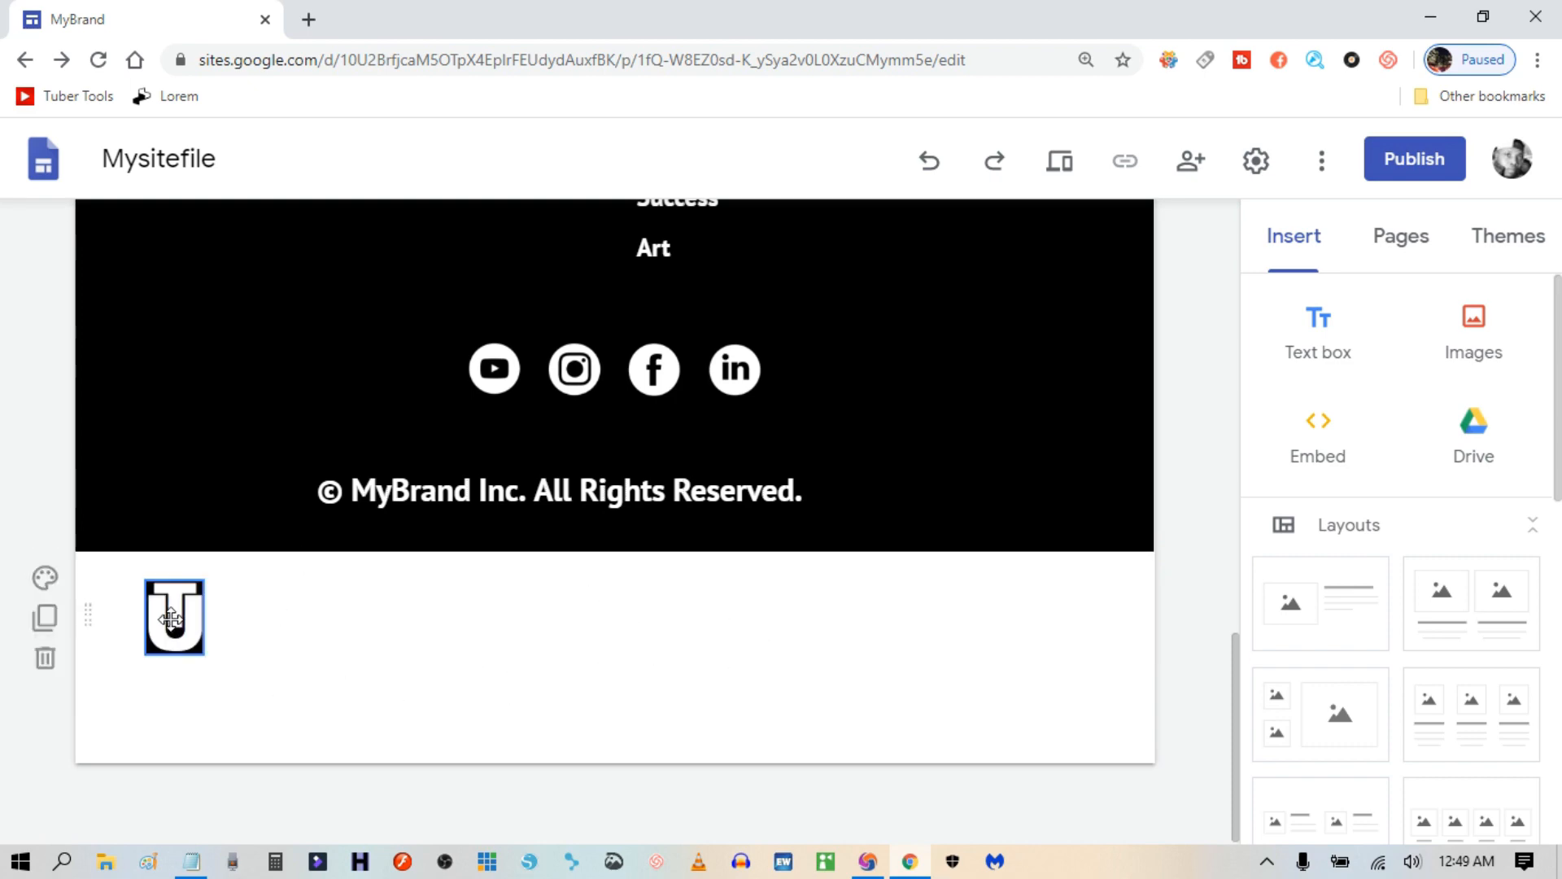
{"action": "left_click_drag", "start_coordinate": [178, 617], "coordinate": [247, 470]}
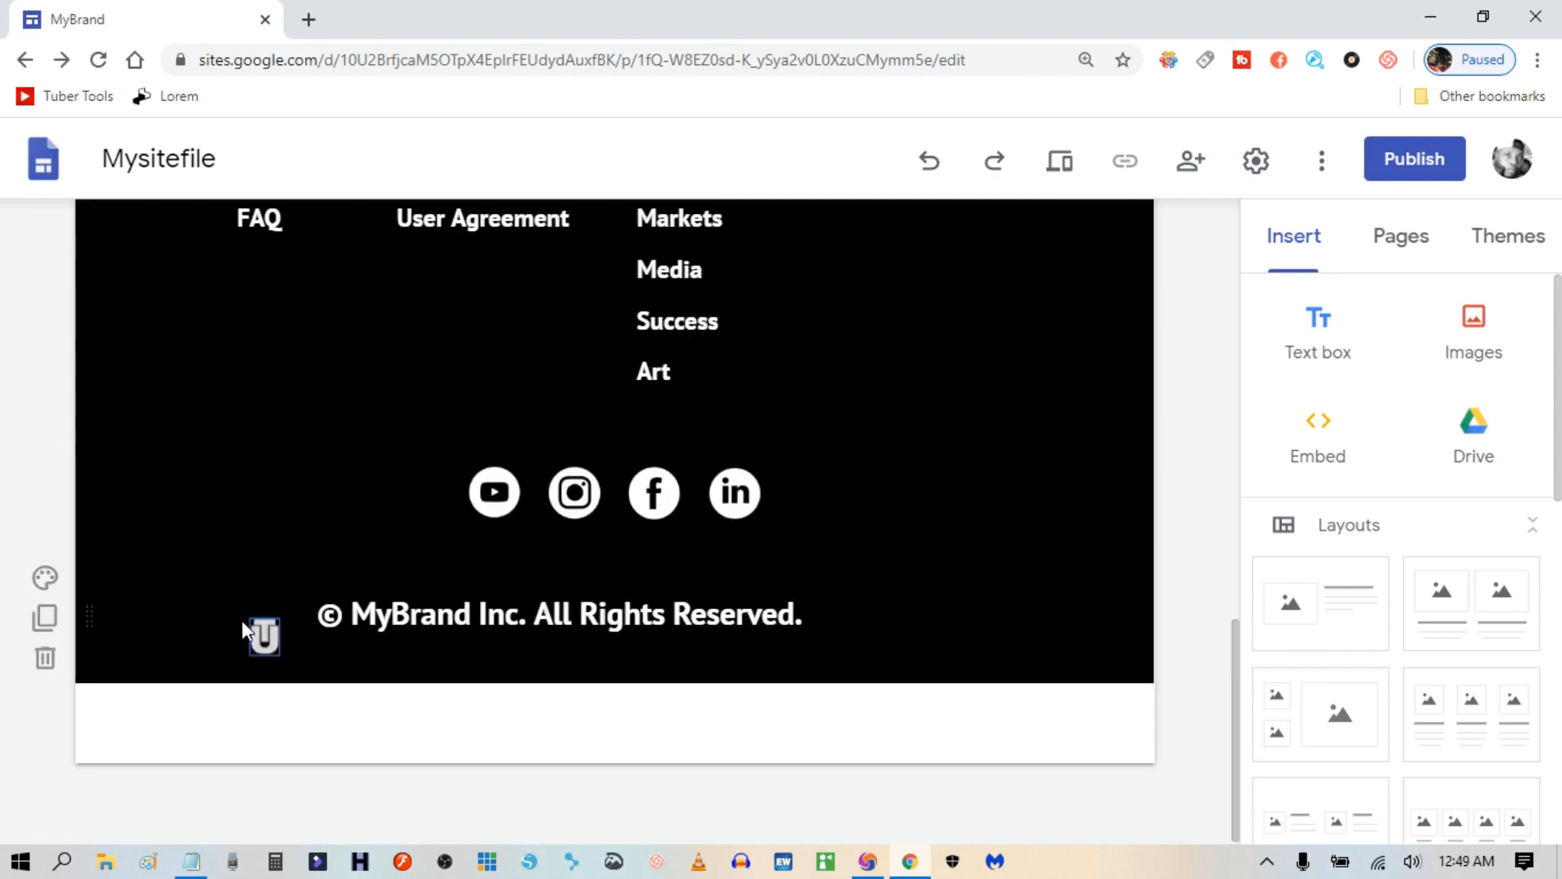
{"action": "left_click_drag", "start_coordinate": [242, 621], "coordinate": [133, 615]}
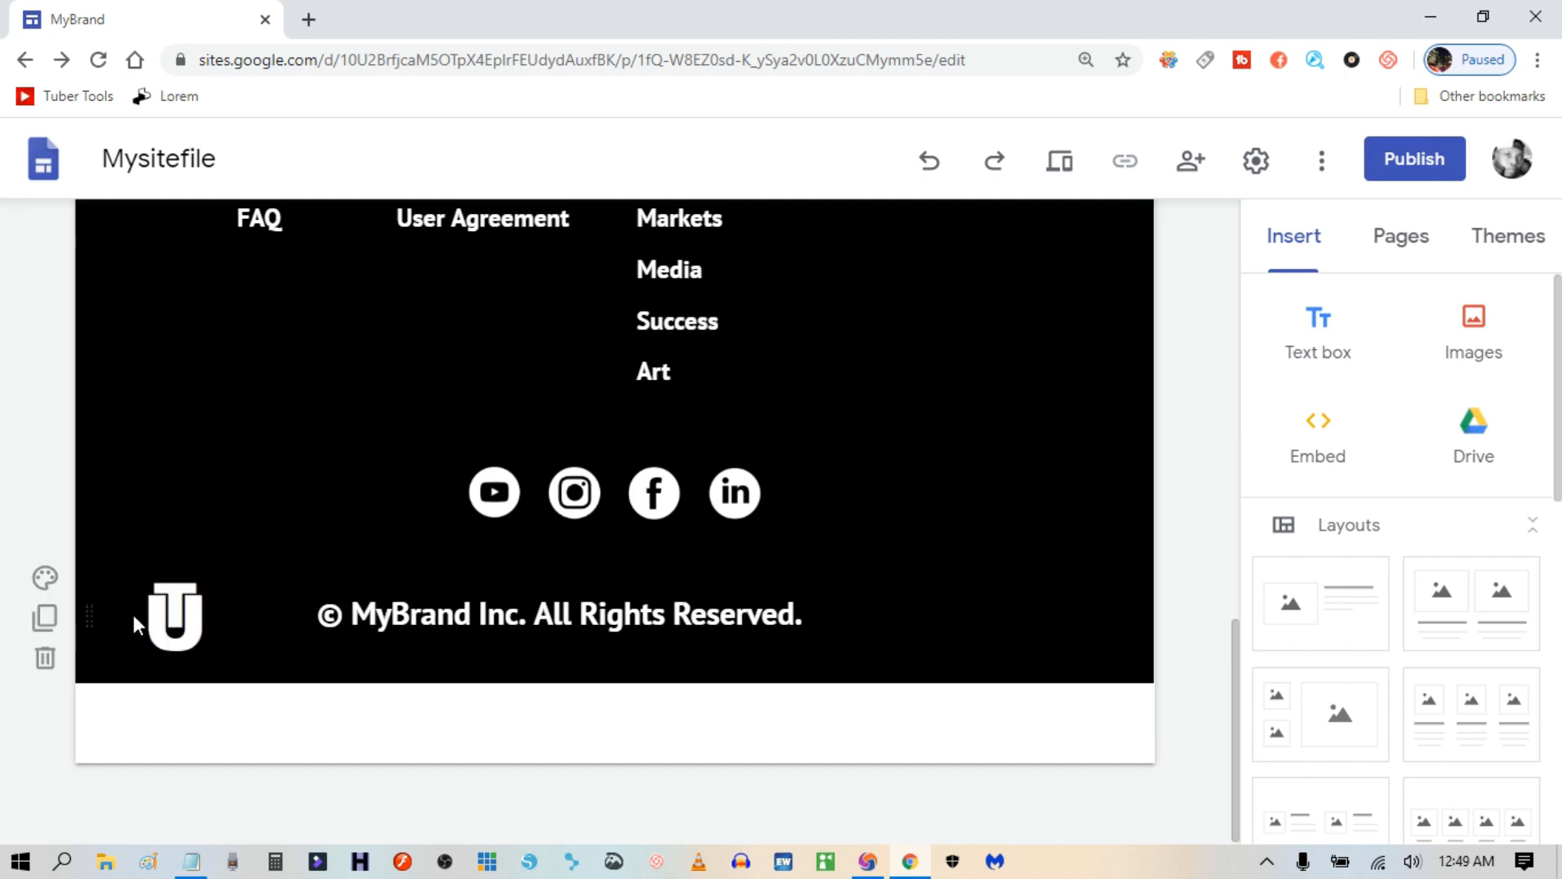
{"action": "double_click", "coordinate": [634, 755]}
{"action": "left_click", "coordinate": [960, 590]}
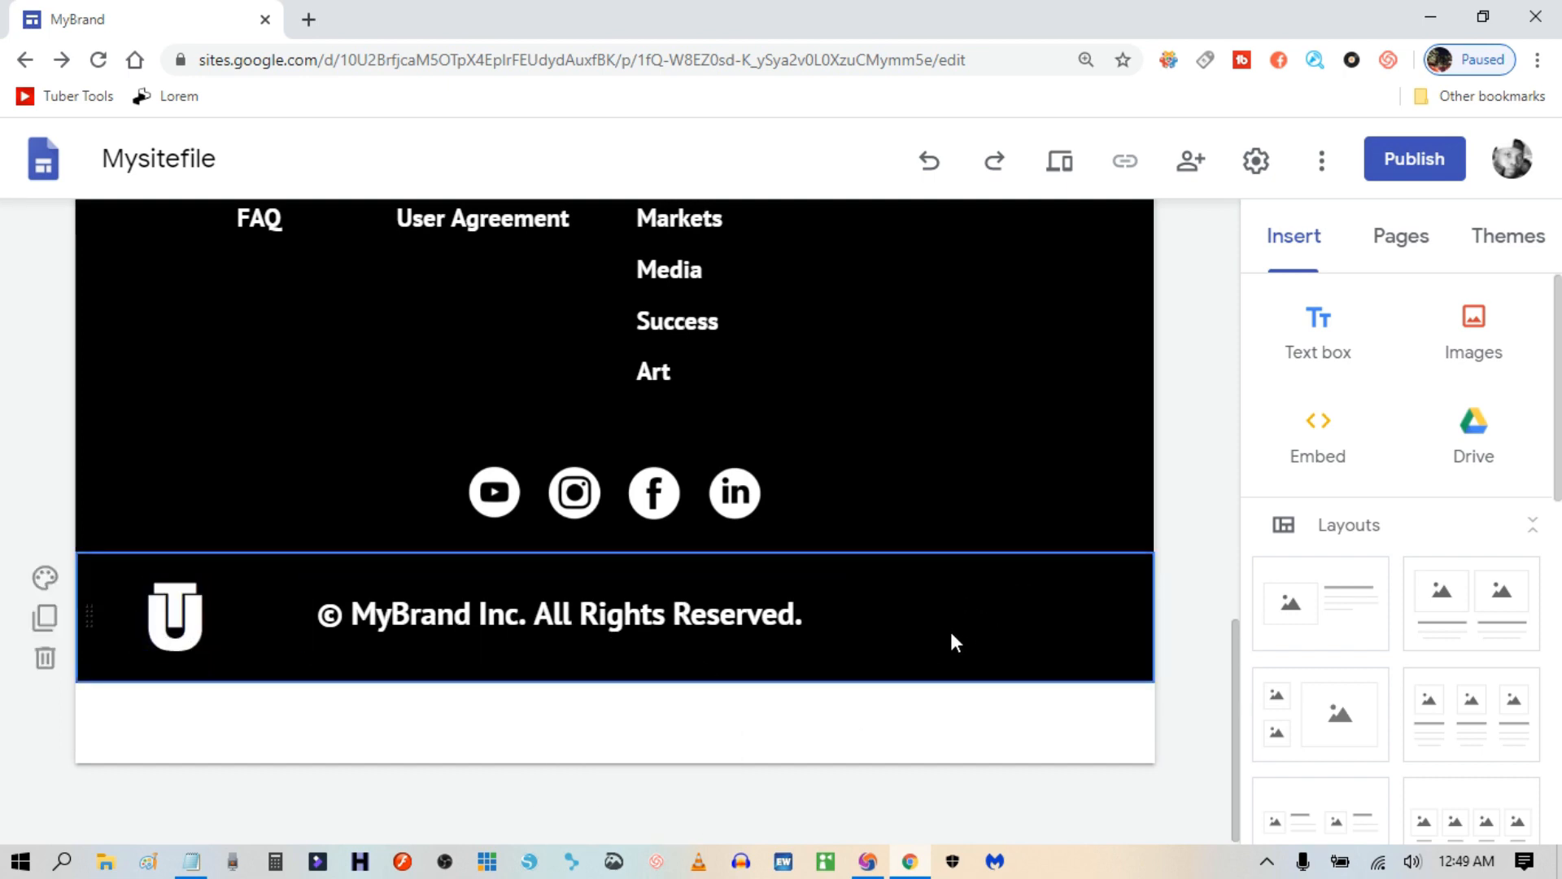
Reposition the copyright line so it sits roughly centered beneath the row of social icons.
{"action": "scroll", "coordinate": [950, 631], "scroll_direction": "up", "scroll_amount": 2}
{"action": "scroll", "coordinate": [948, 645], "scroll_direction": "down", "scroll_amount": 2}
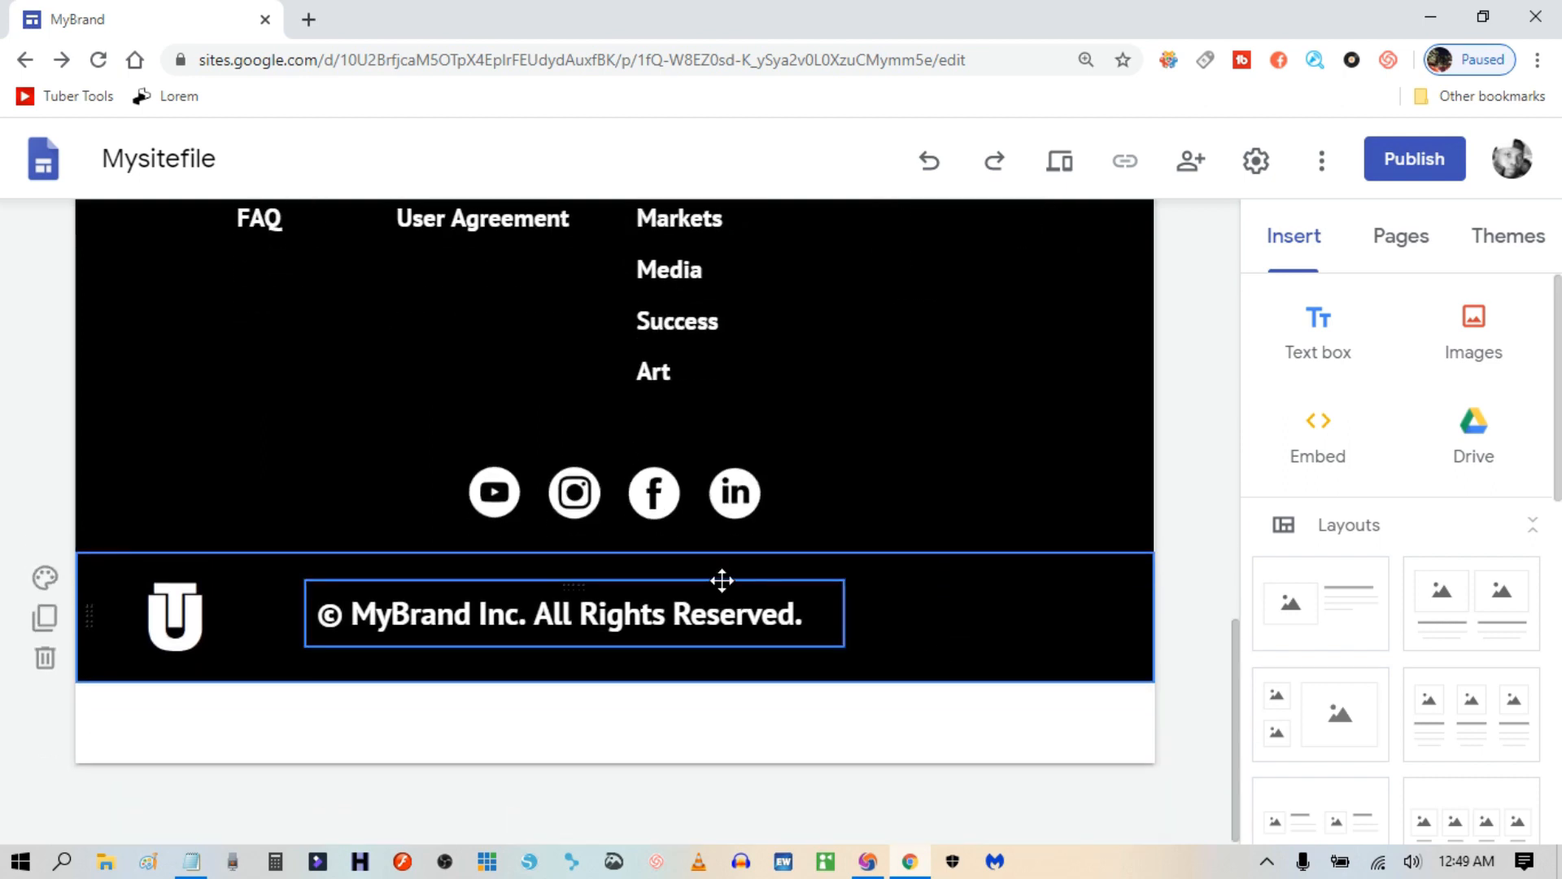
{"action": "left_click_drag", "start_coordinate": [722, 580], "coordinate": [753, 580]}
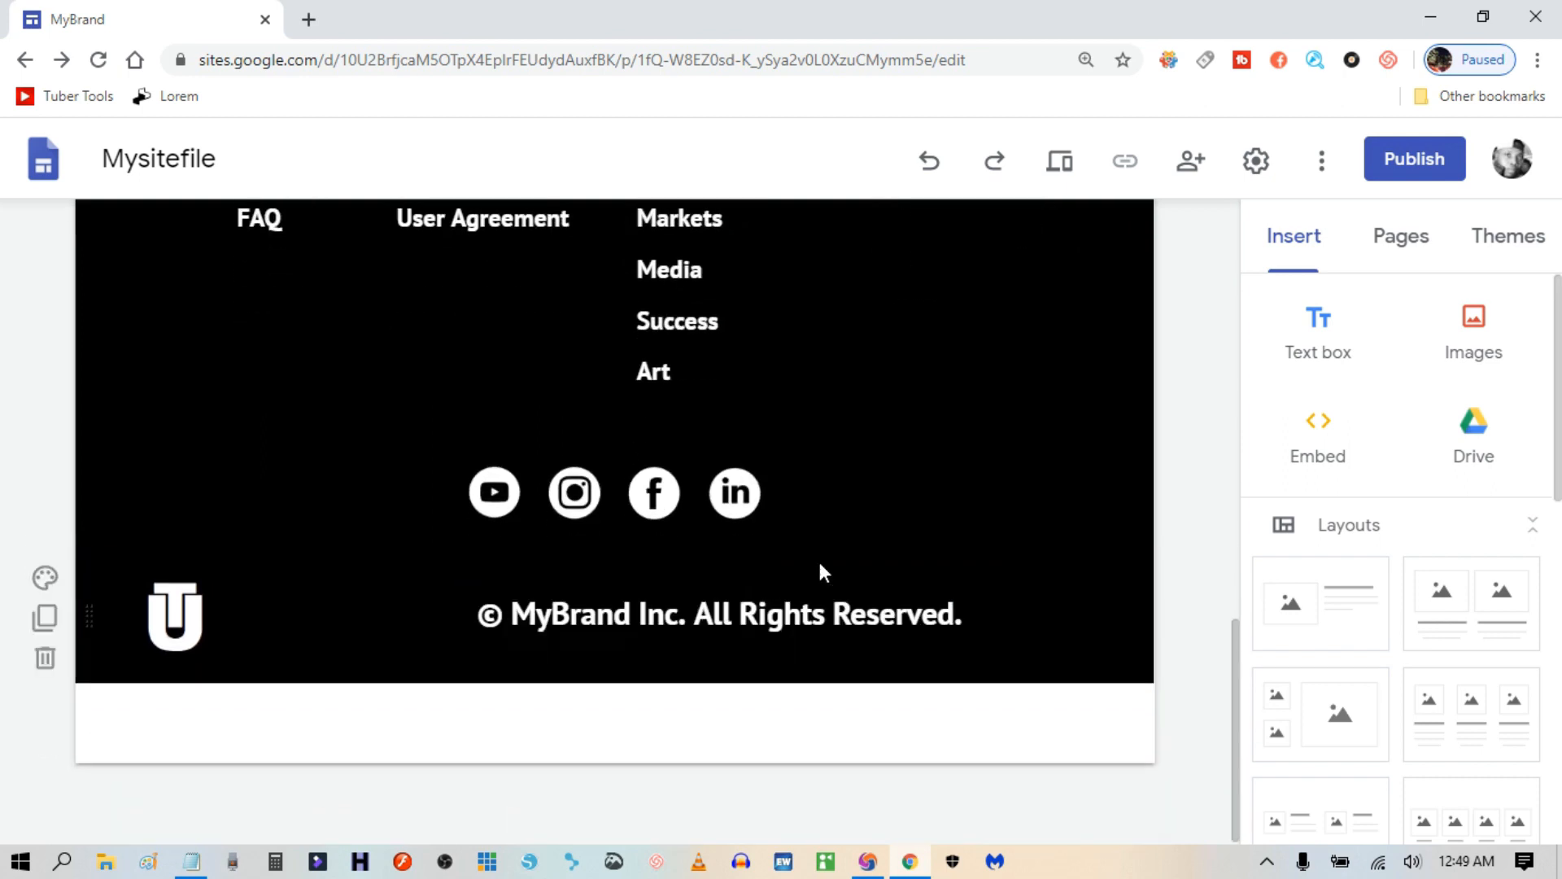
{"action": "scroll", "coordinate": [820, 716], "scroll_direction": "up", "scroll_amount": 2}
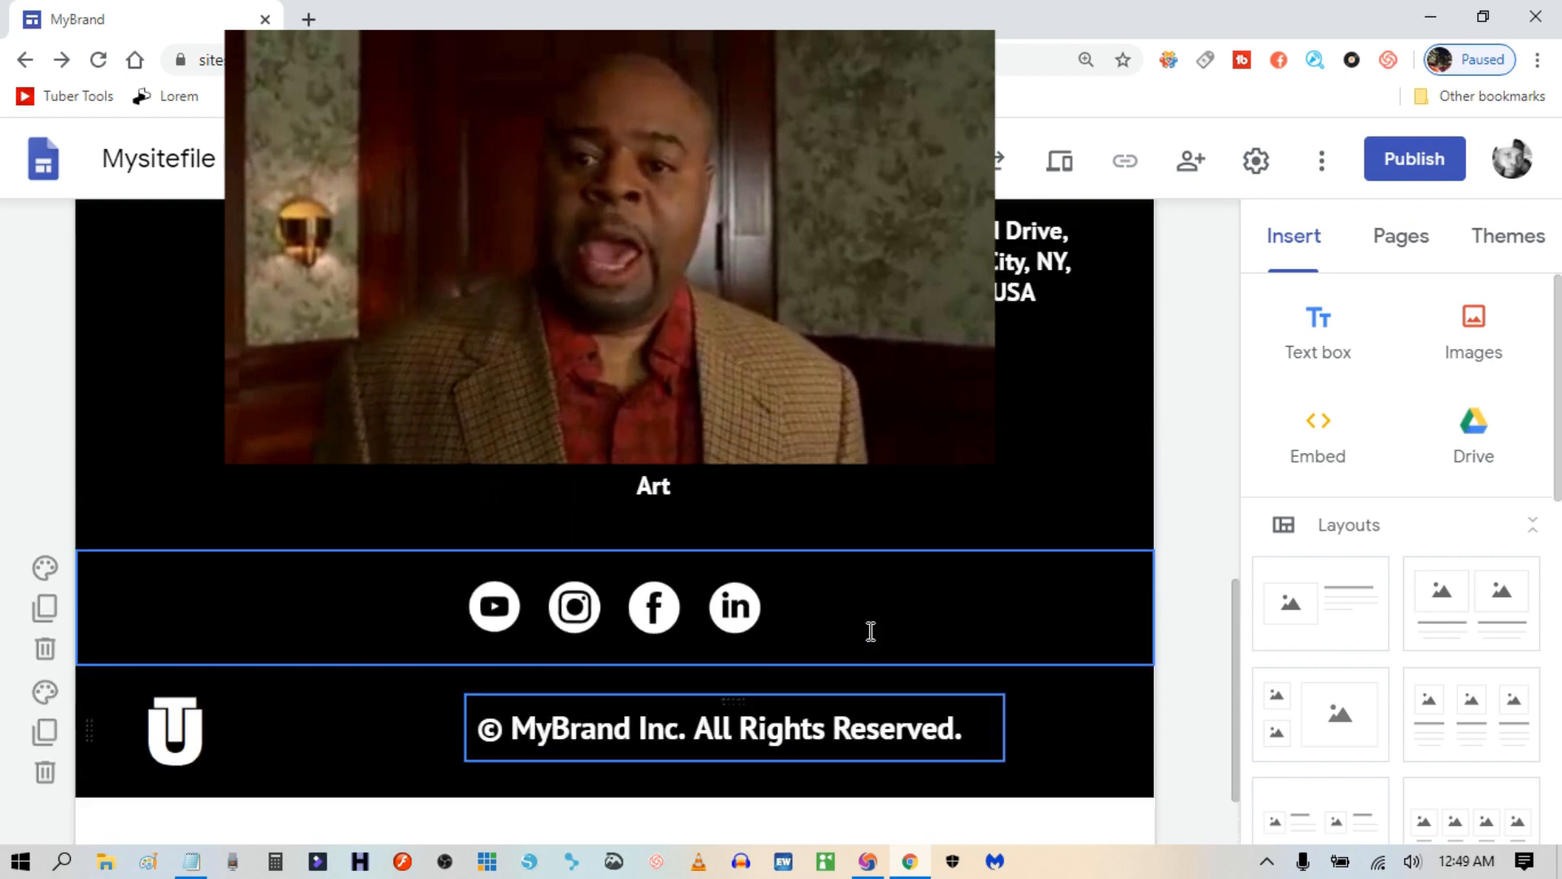
{"action": "scroll", "coordinate": [872, 622], "scroll_direction": "down", "scroll_amount": 2}
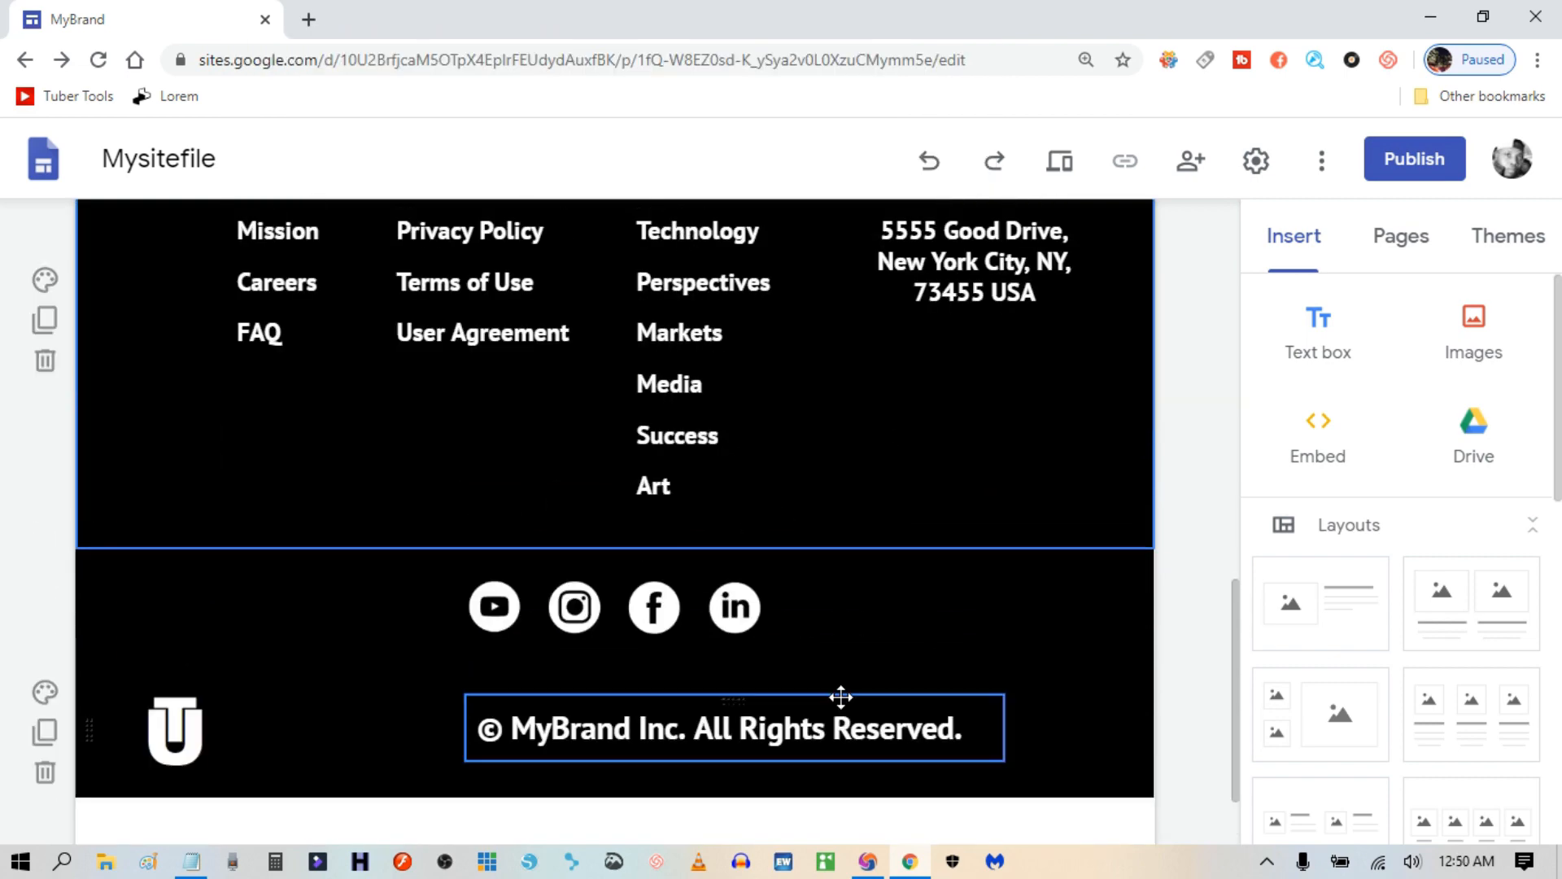
{"action": "left_click_drag", "start_coordinate": [841, 698], "coordinate": [682, 706]}
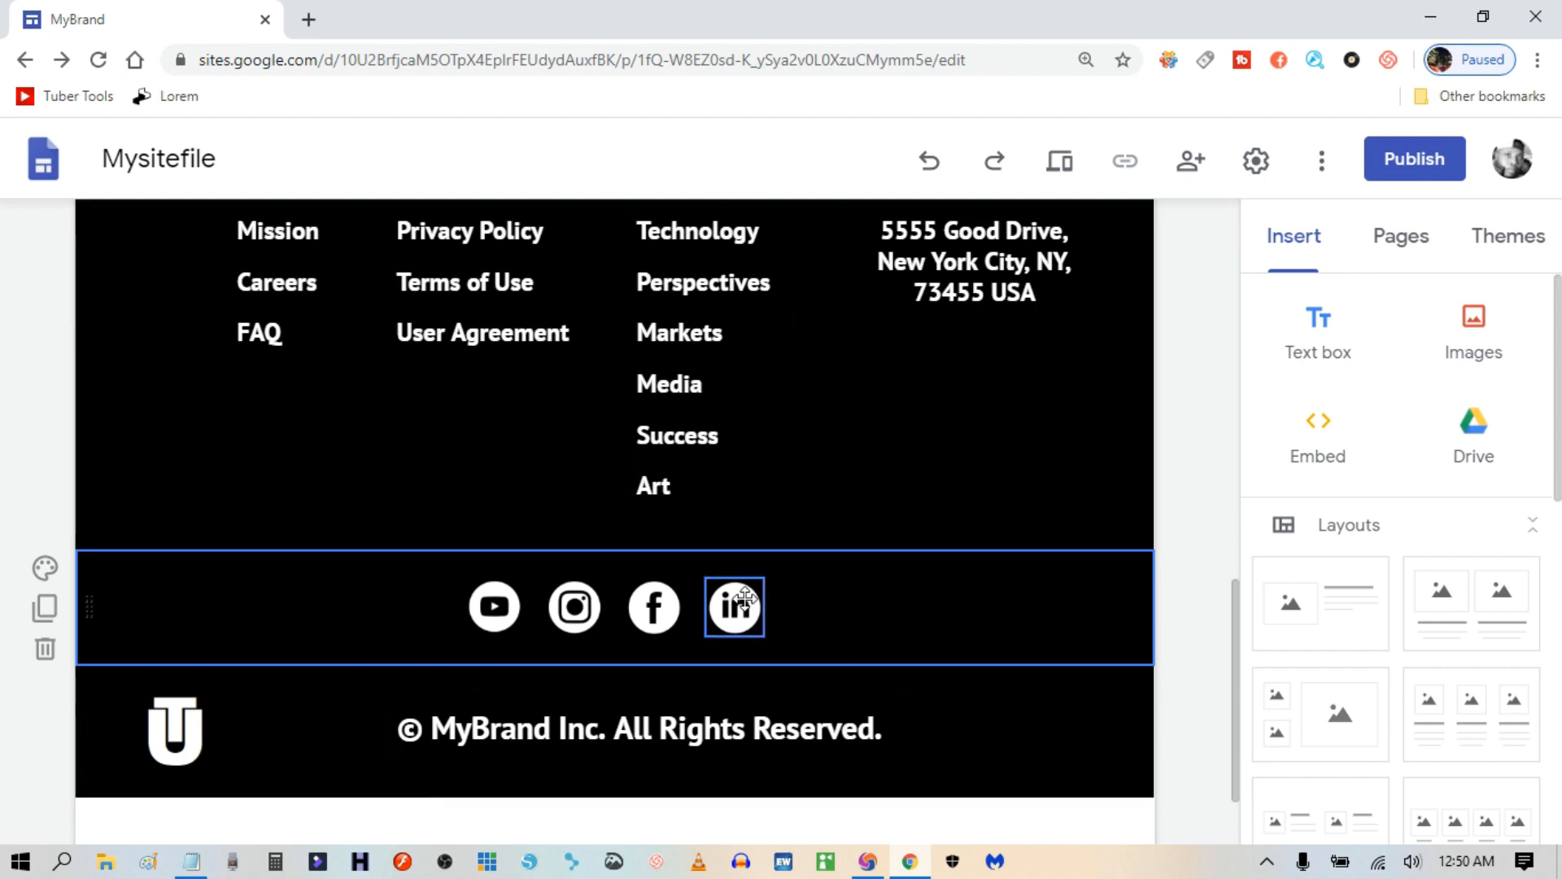
{"action": "scroll", "coordinate": [741, 602], "scroll_direction": "up", "scroll_amount": 2}
{"action": "scroll", "coordinate": [750, 604], "scroll_direction": "down", "scroll_amount": 1}
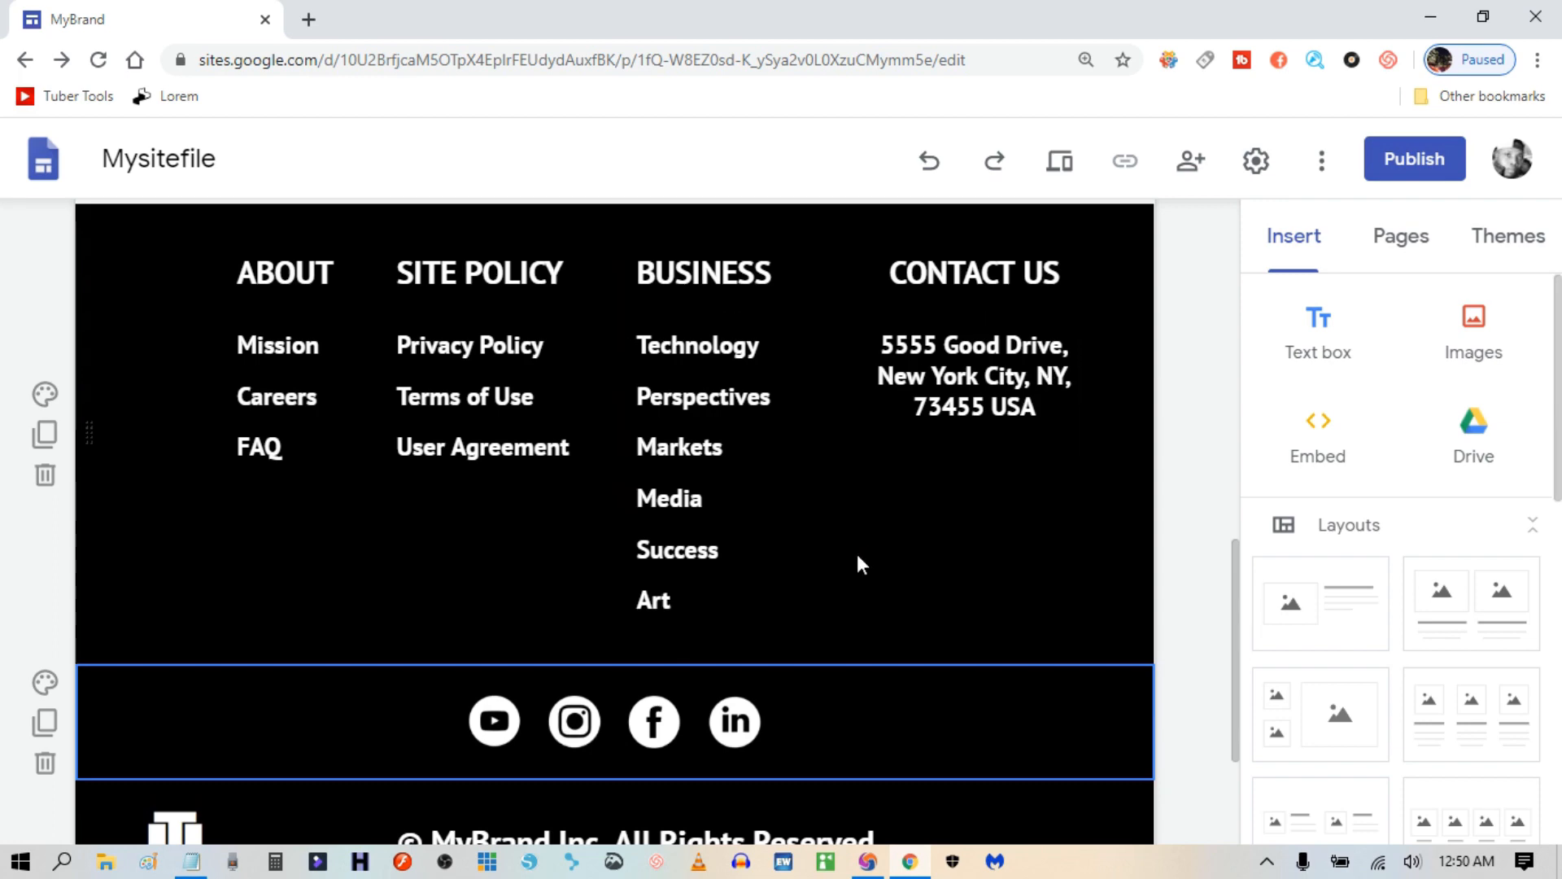
Review the whole footer, from the link columns to the copyright line, together with the banner and empty area above it.
{"action": "scroll", "coordinate": [941, 687], "scroll_direction": "down", "scroll_amount": 3}
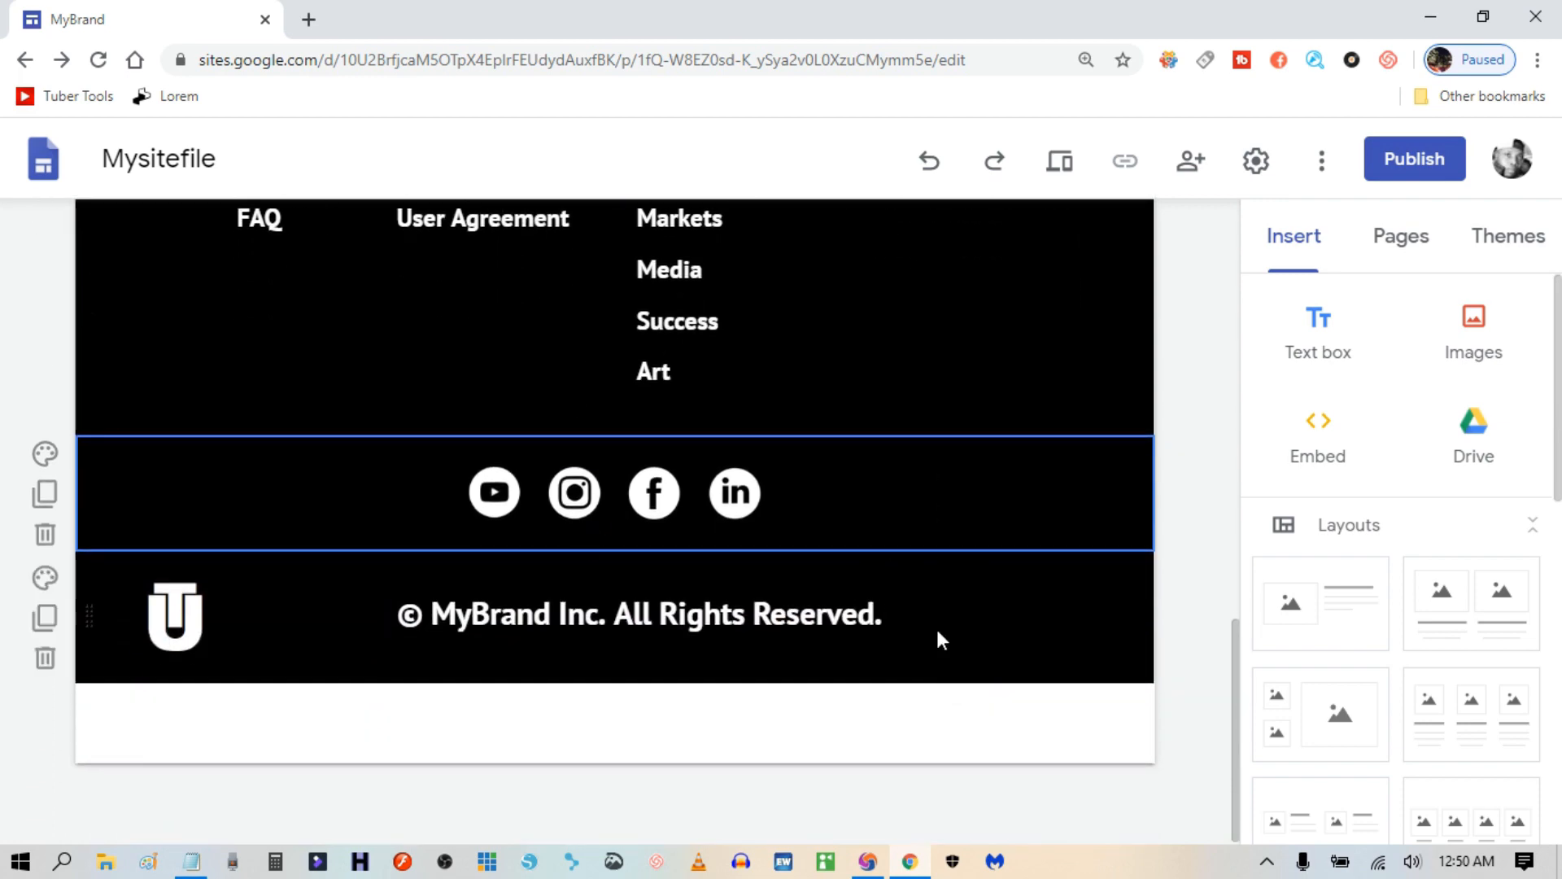
{"action": "scroll", "coordinate": [814, 570], "scroll_direction": "up", "scroll_amount": 7}
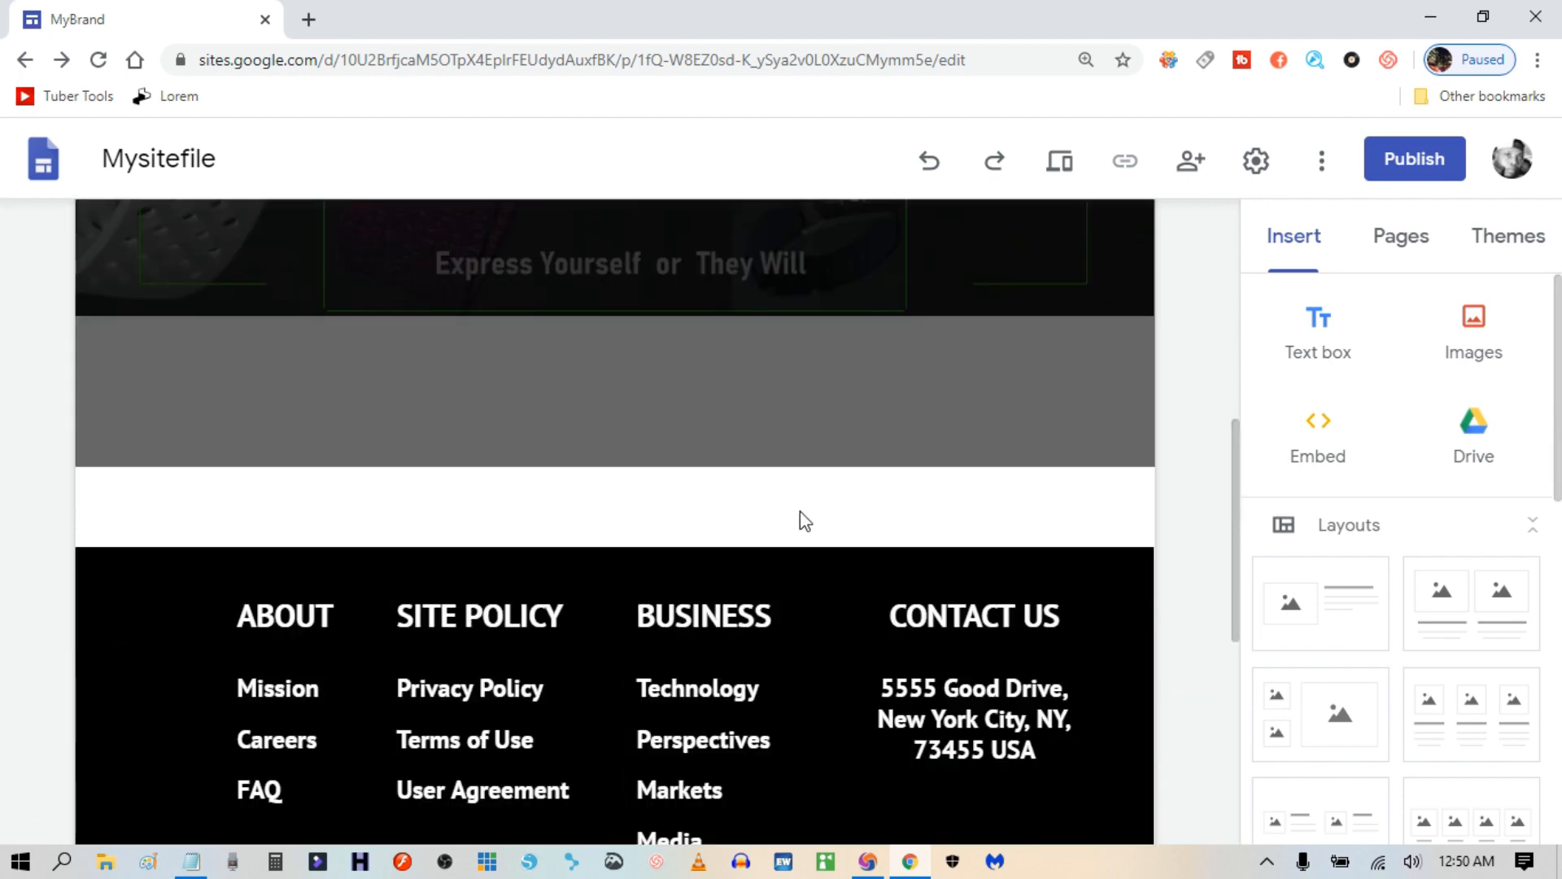
{"action": "scroll", "coordinate": [799, 521], "scroll_direction": "down", "scroll_amount": 1}
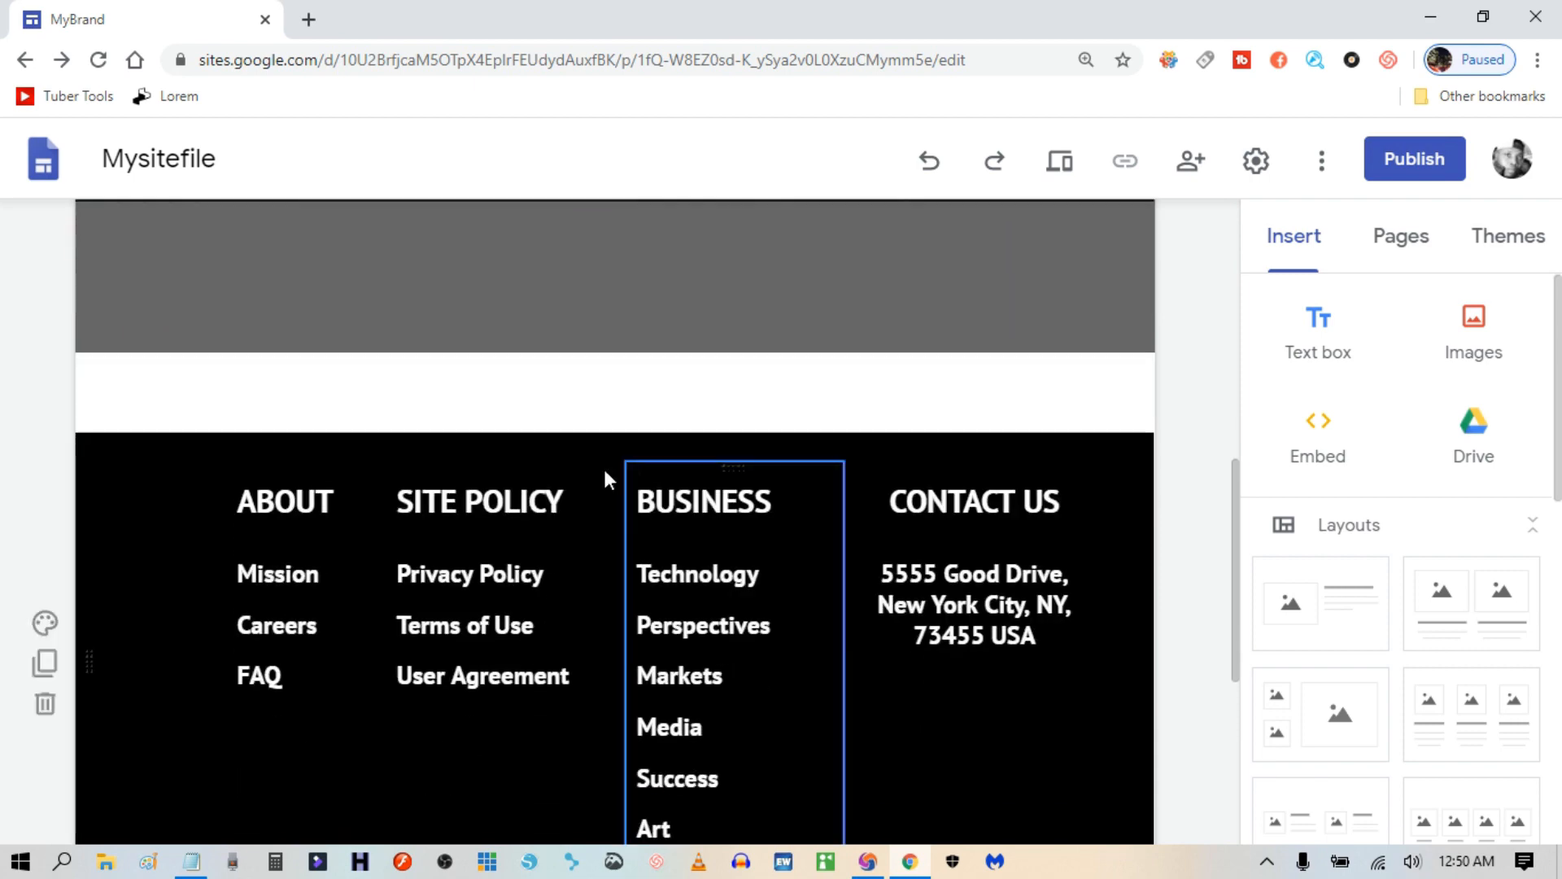
{"action": "scroll", "coordinate": [900, 701], "scroll_direction": "down", "scroll_amount": 3}
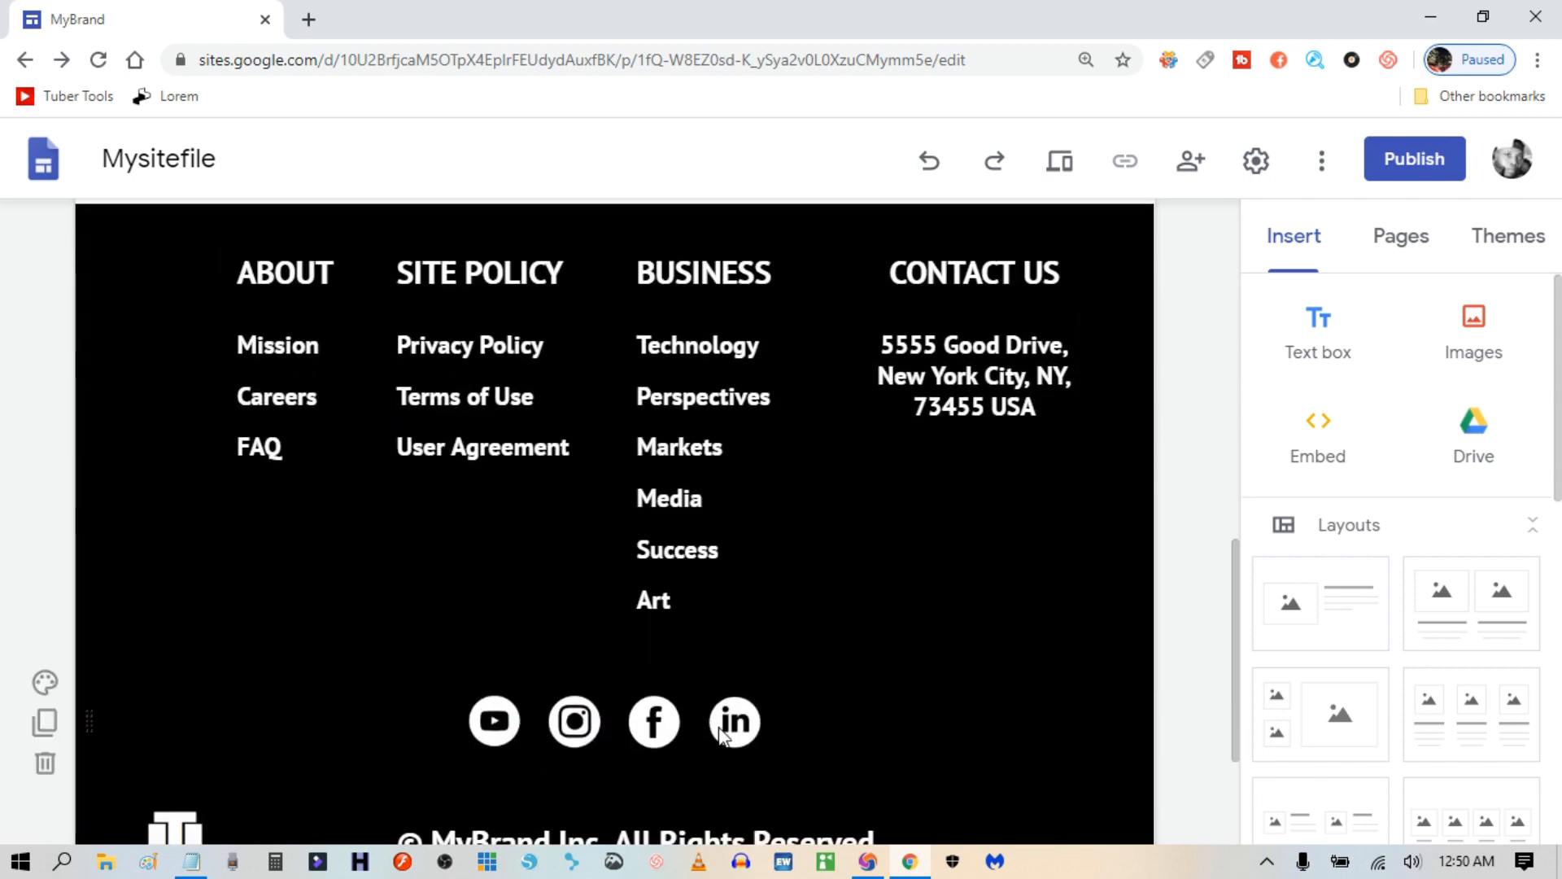
{"action": "scroll", "coordinate": [873, 719], "scroll_direction": "down", "scroll_amount": 2}
{"action": "scroll", "coordinate": [814, 618], "scroll_direction": "down", "scroll_amount": 1}
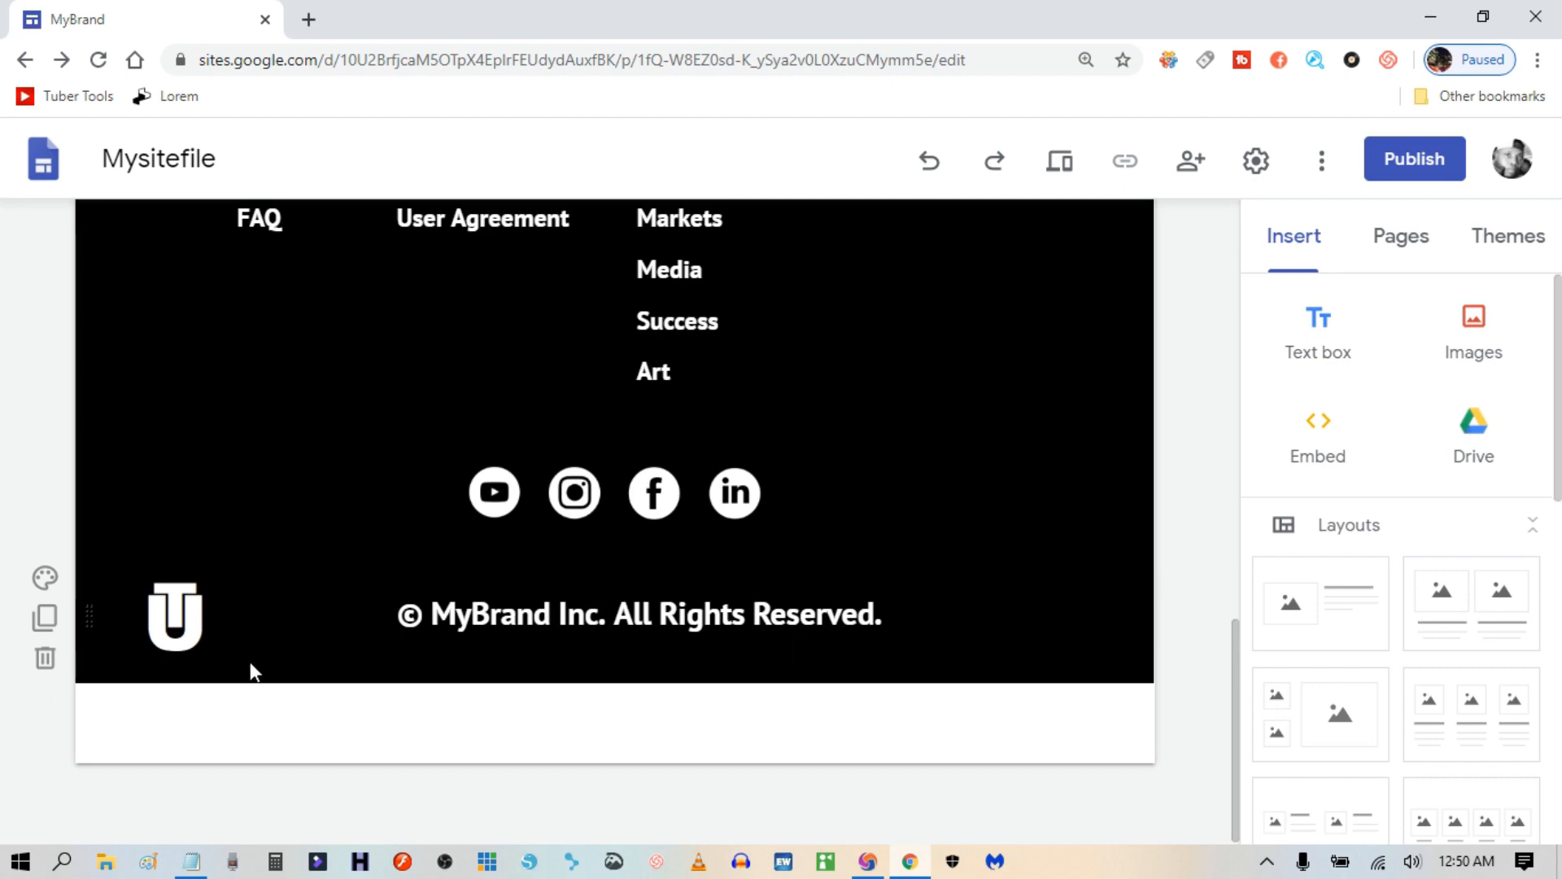
{"action": "scroll", "coordinate": [714, 617], "scroll_direction": "up", "scroll_amount": 4}
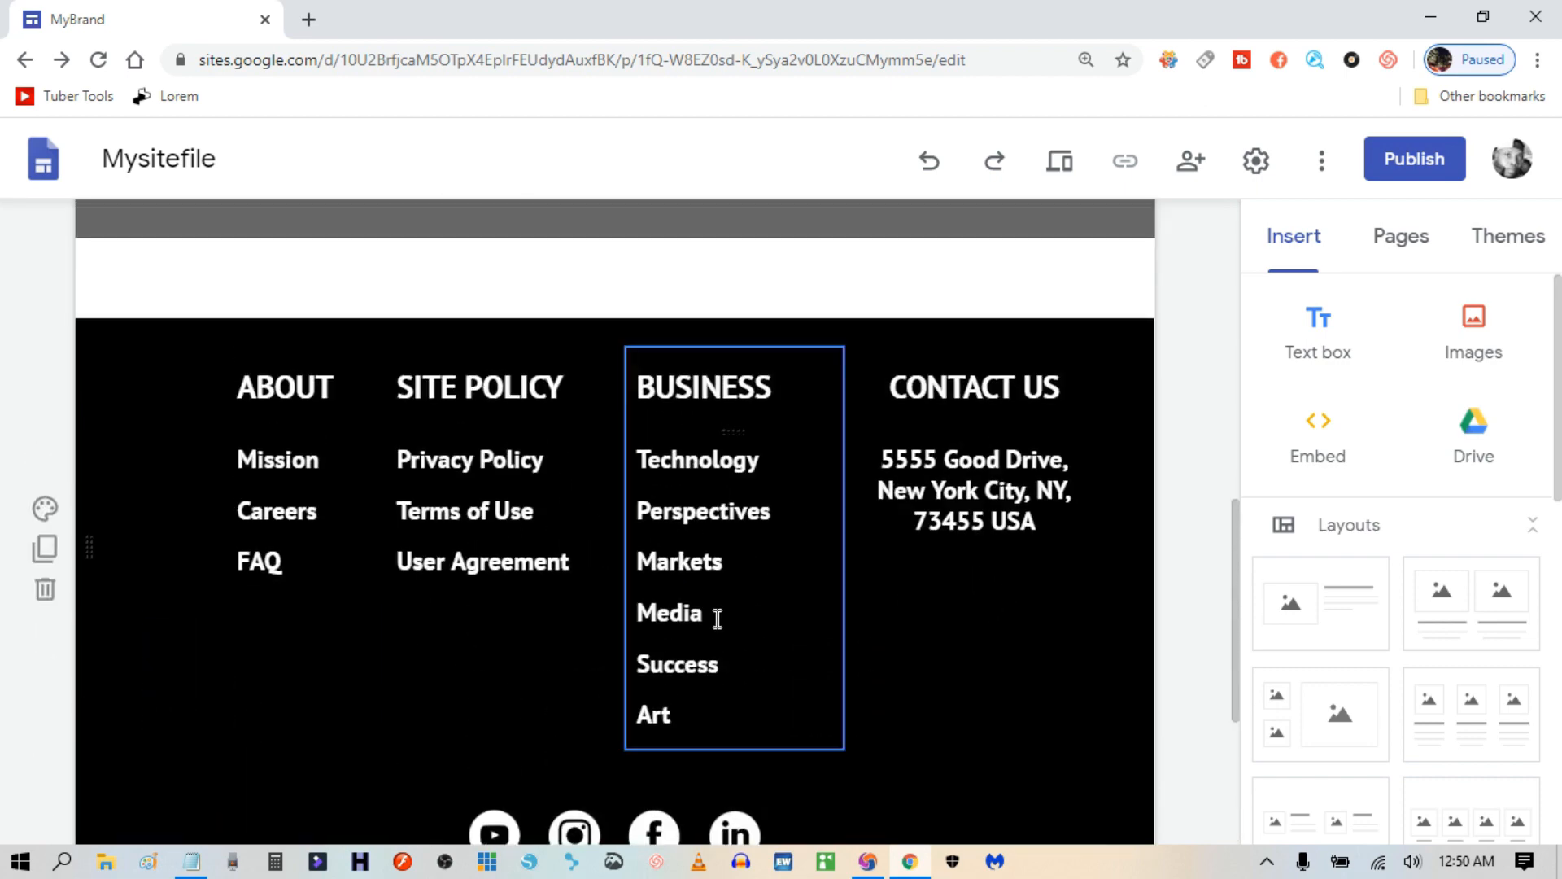
{"action": "scroll", "coordinate": [680, 614], "scroll_direction": "down", "scroll_amount": 4}
{"action": "scroll", "coordinate": [680, 614], "scroll_direction": "up", "scroll_amount": 15}
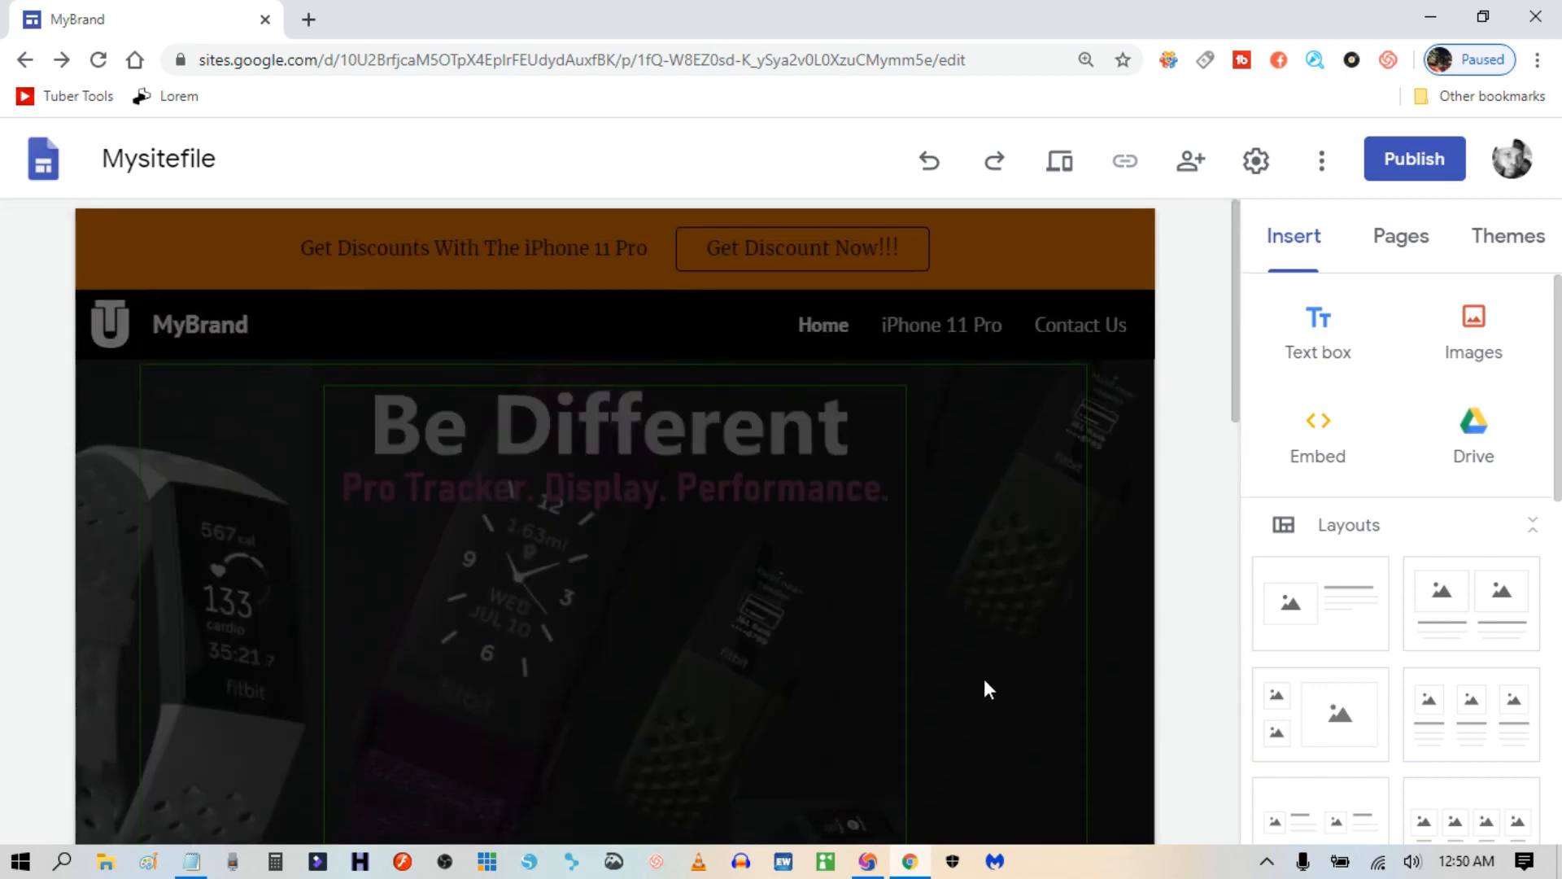
{"action": "scroll", "coordinate": [985, 688], "scroll_direction": "down", "scroll_amount": 7}
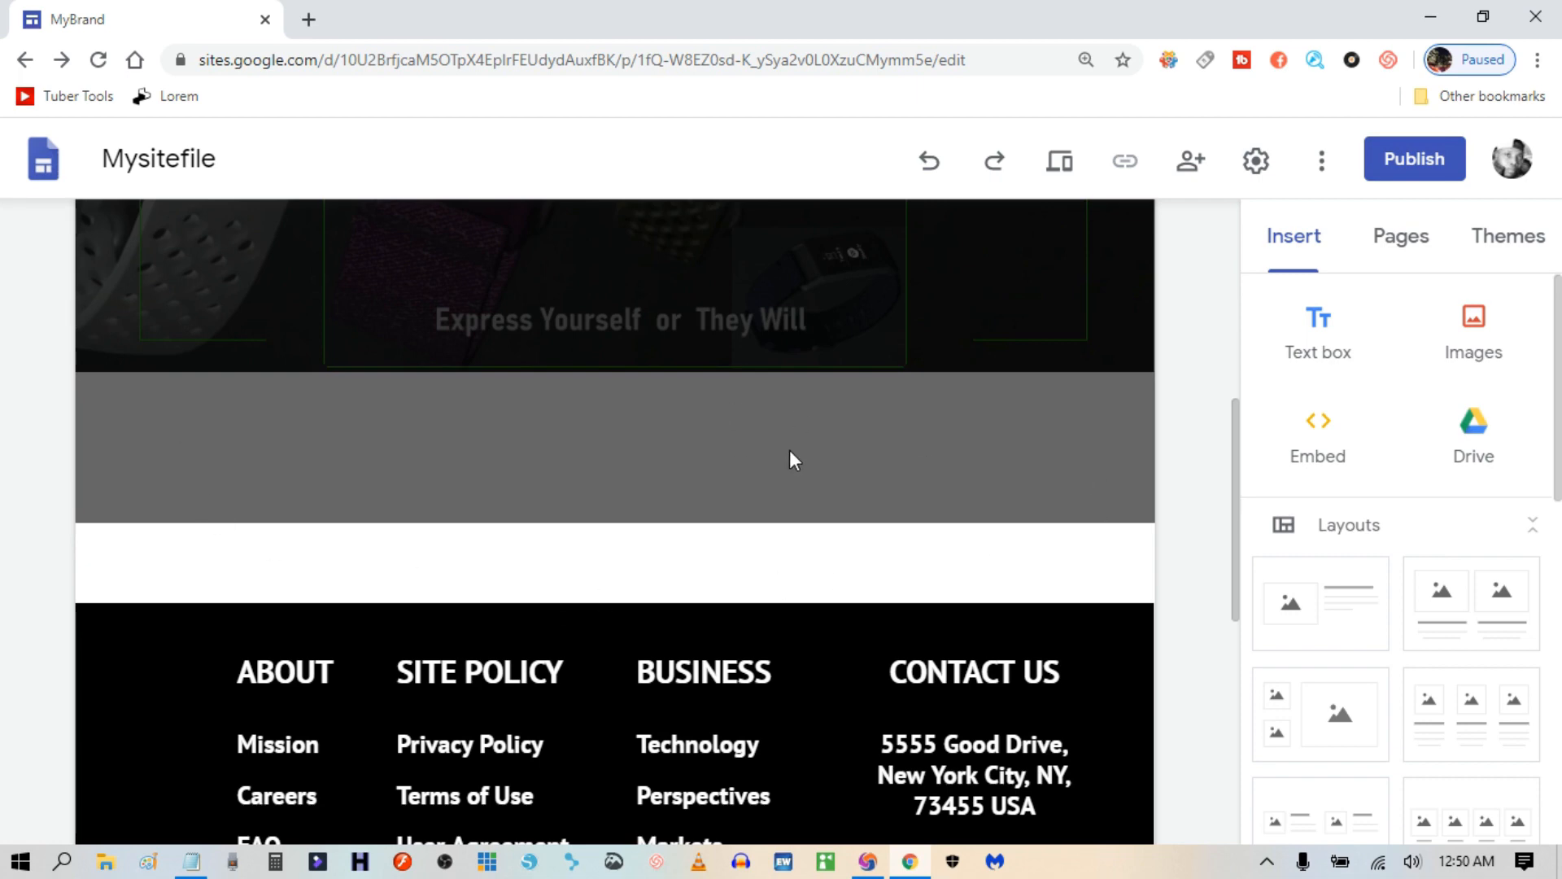
{"action": "scroll", "coordinate": [806, 533], "scroll_direction": "down", "scroll_amount": 1}
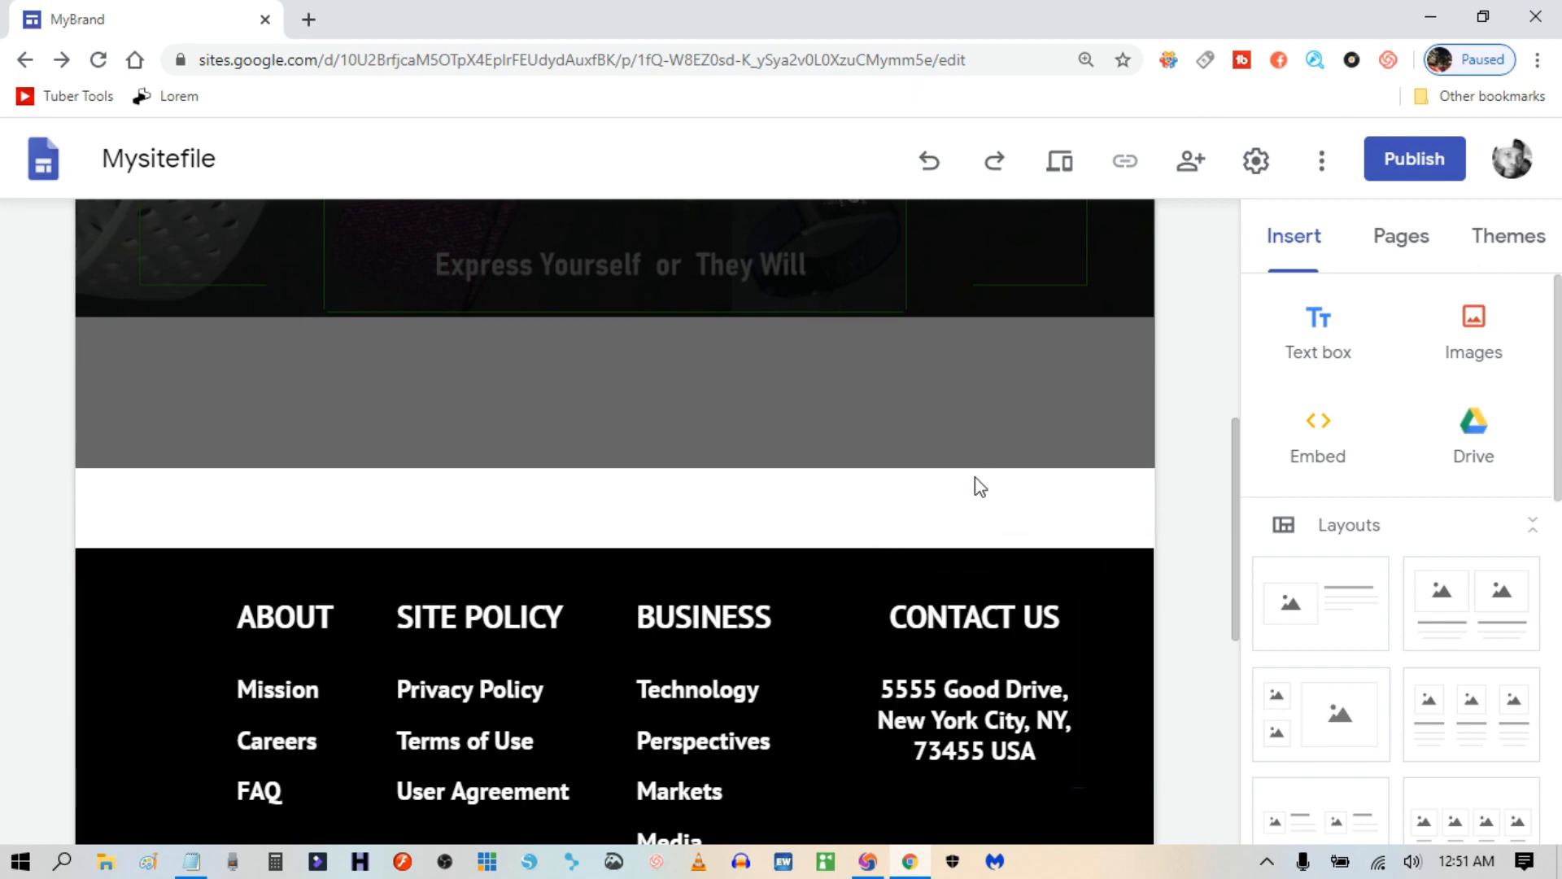
Leave footer editing and insert the layout with three image-and-text columns into the page body between the banner and footer.
{"action": "scroll", "coordinate": [1355, 614], "scroll_direction": "down", "scroll_amount": 4}
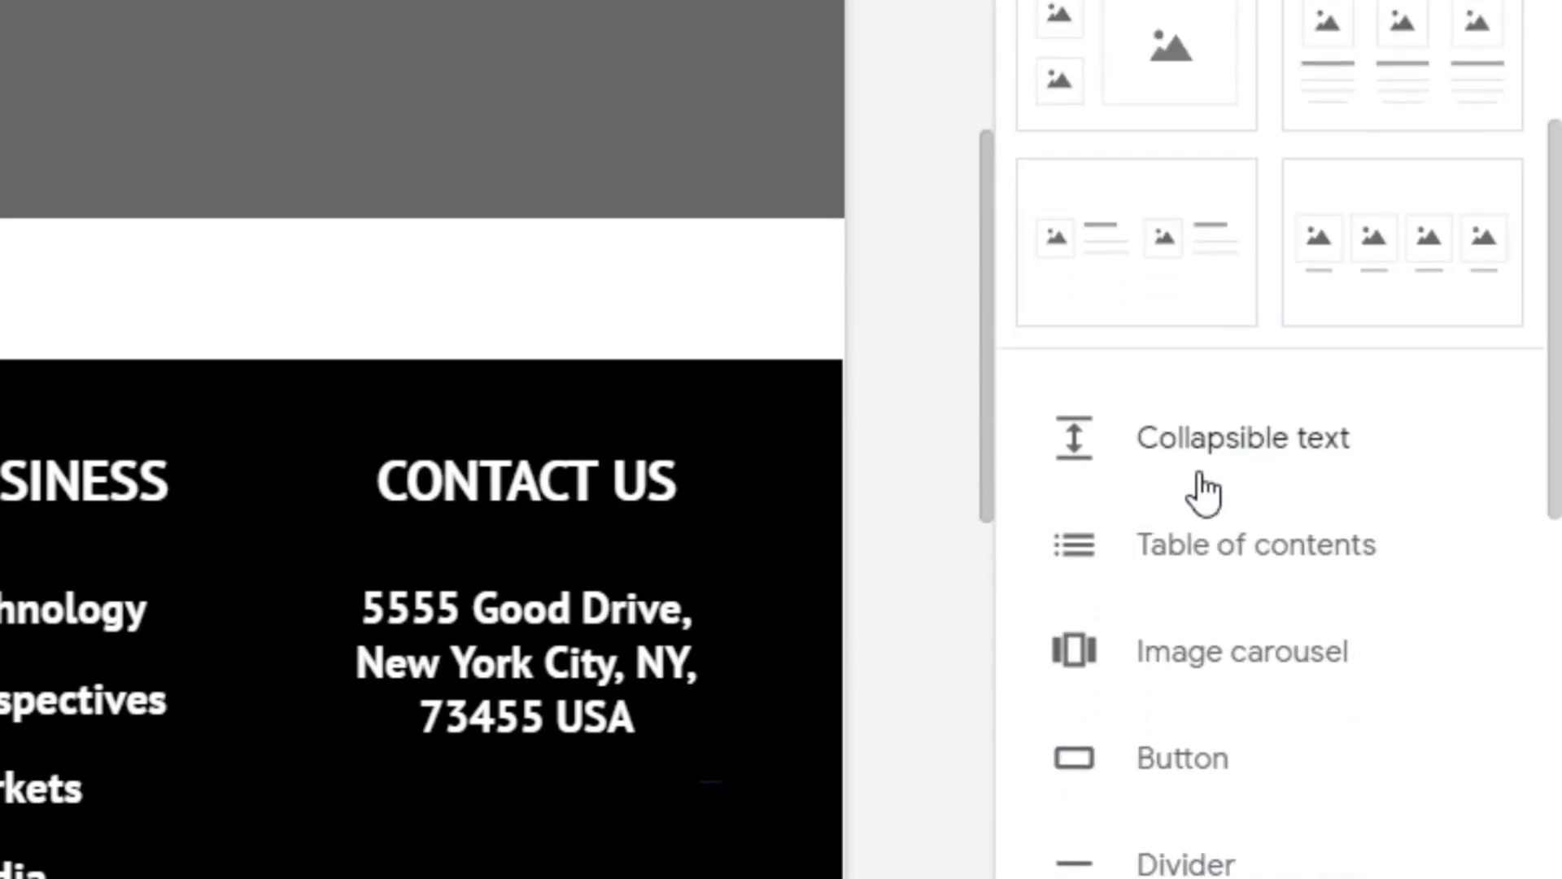
{"action": "scroll", "coordinate": [1204, 63], "scroll_direction": "up", "scroll_amount": 5}
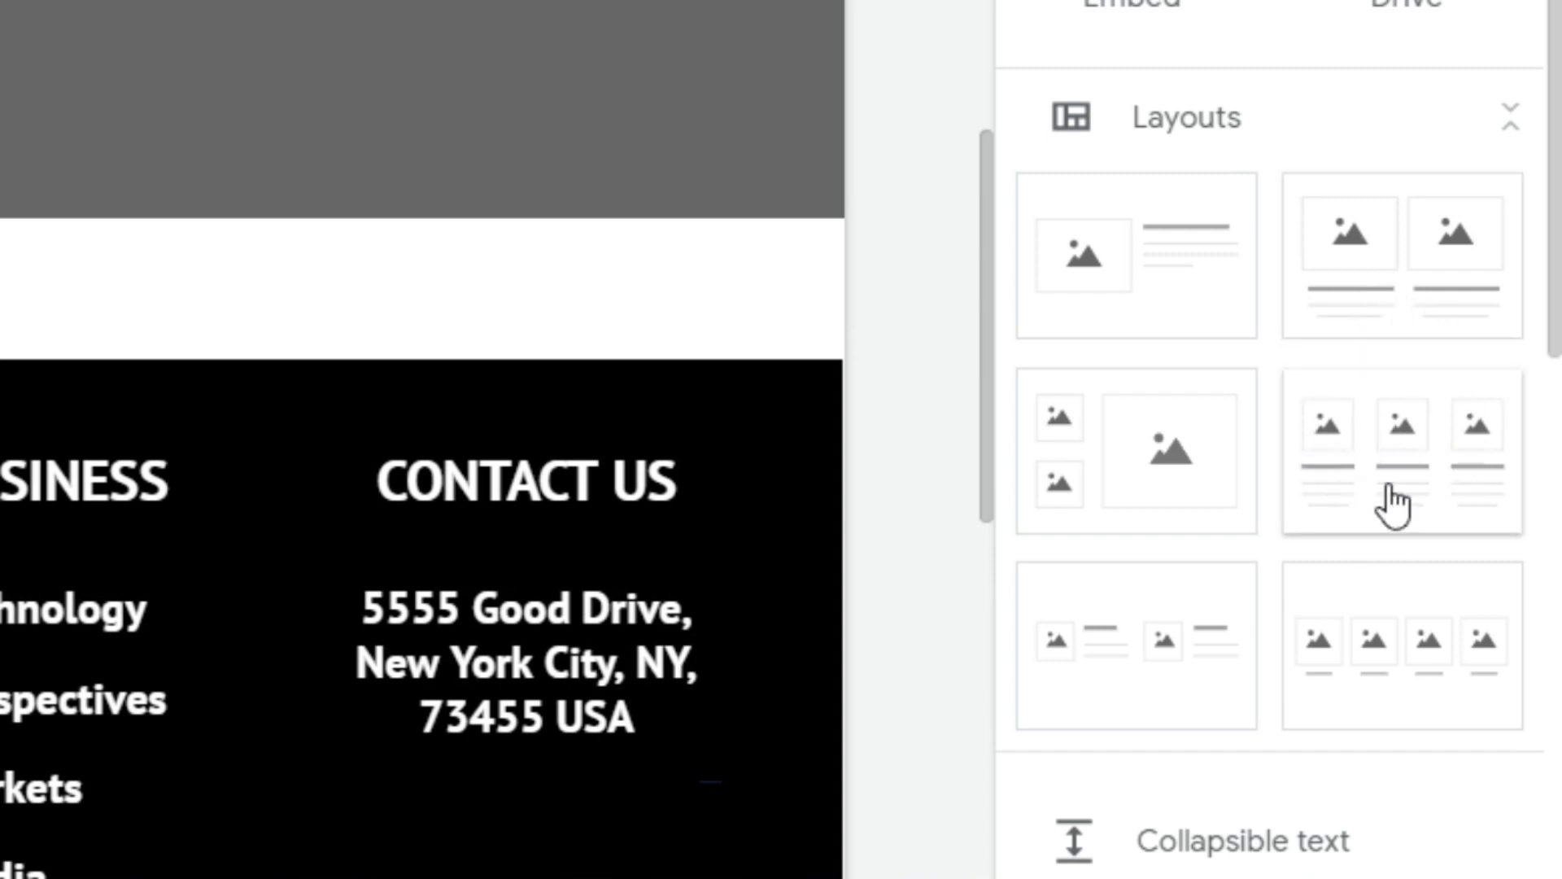
{"action": "scroll", "coordinate": [392, 534], "scroll_direction": "down", "scroll_amount": 7}
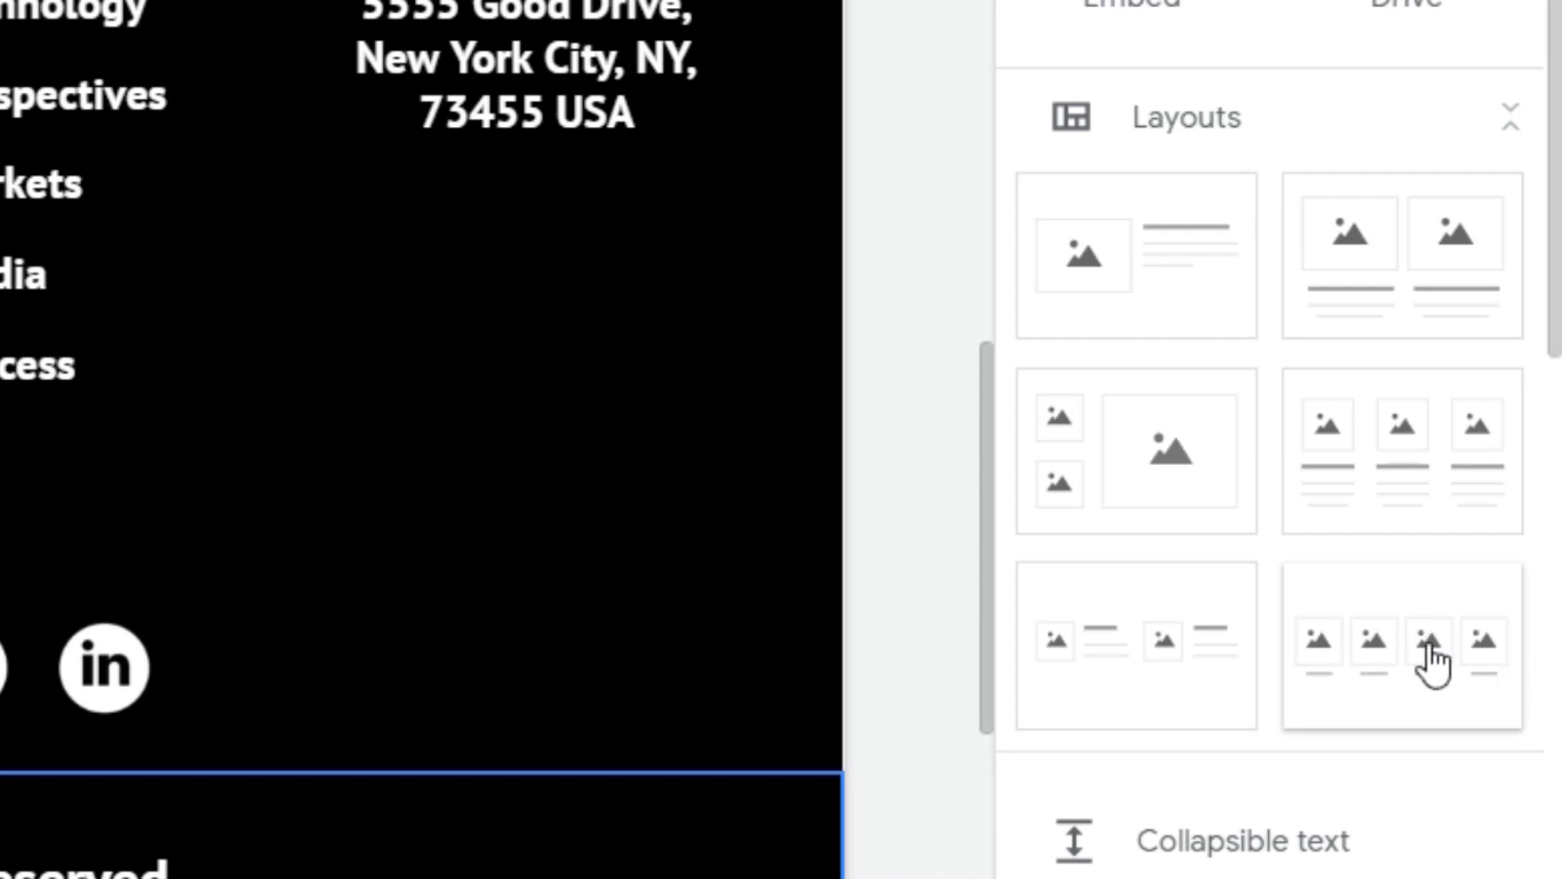
{"action": "left_click", "coordinate": [1402, 462]}
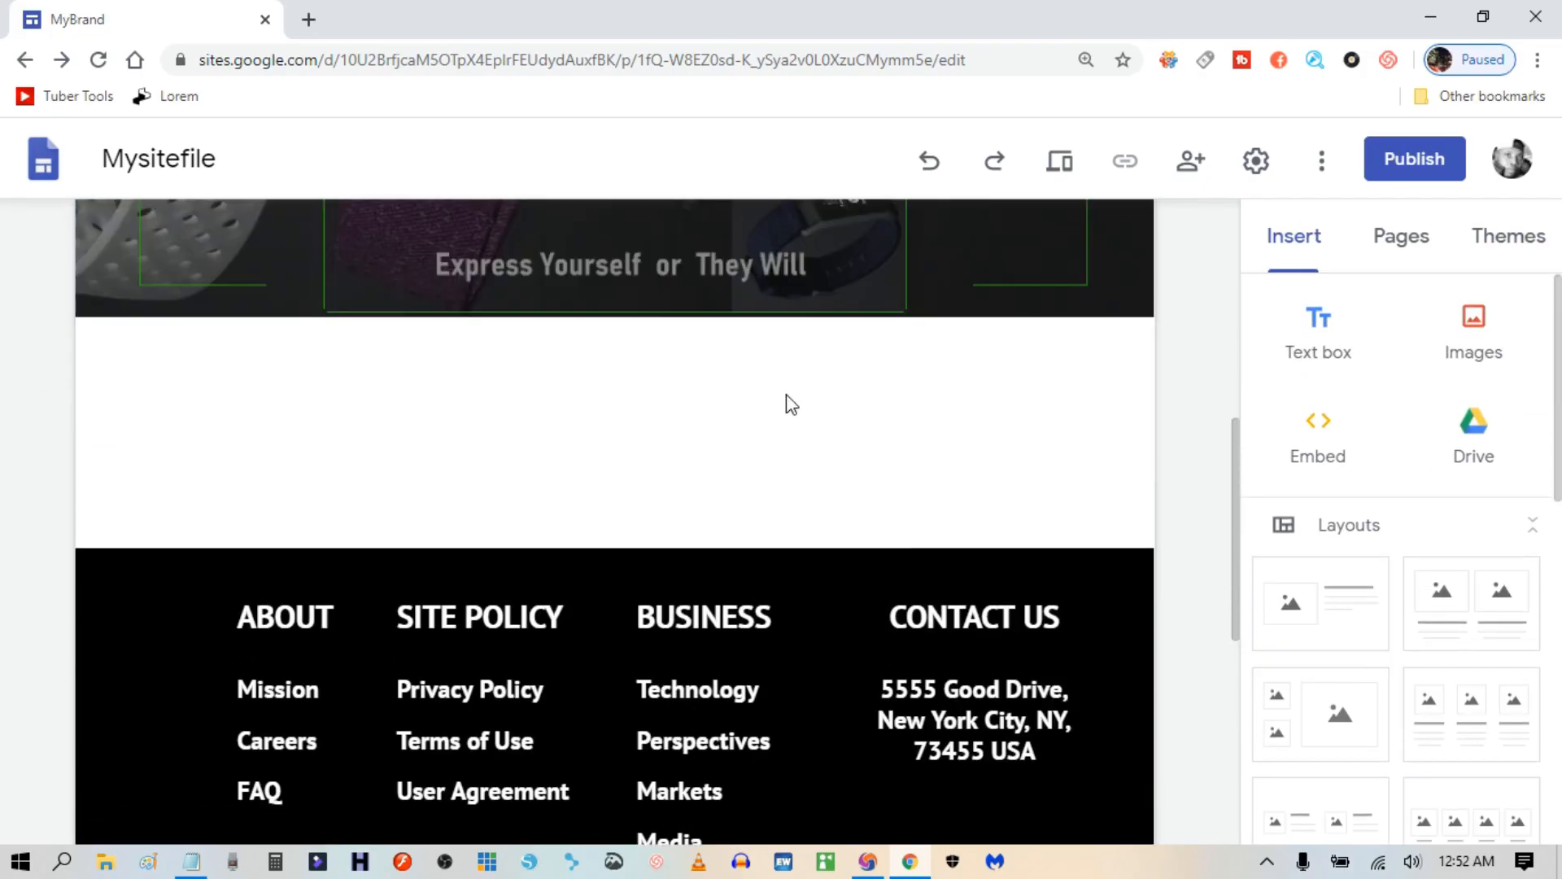
{"action": "double_click", "coordinate": [832, 397]}
{"action": "left_click", "coordinate": [1475, 708]}
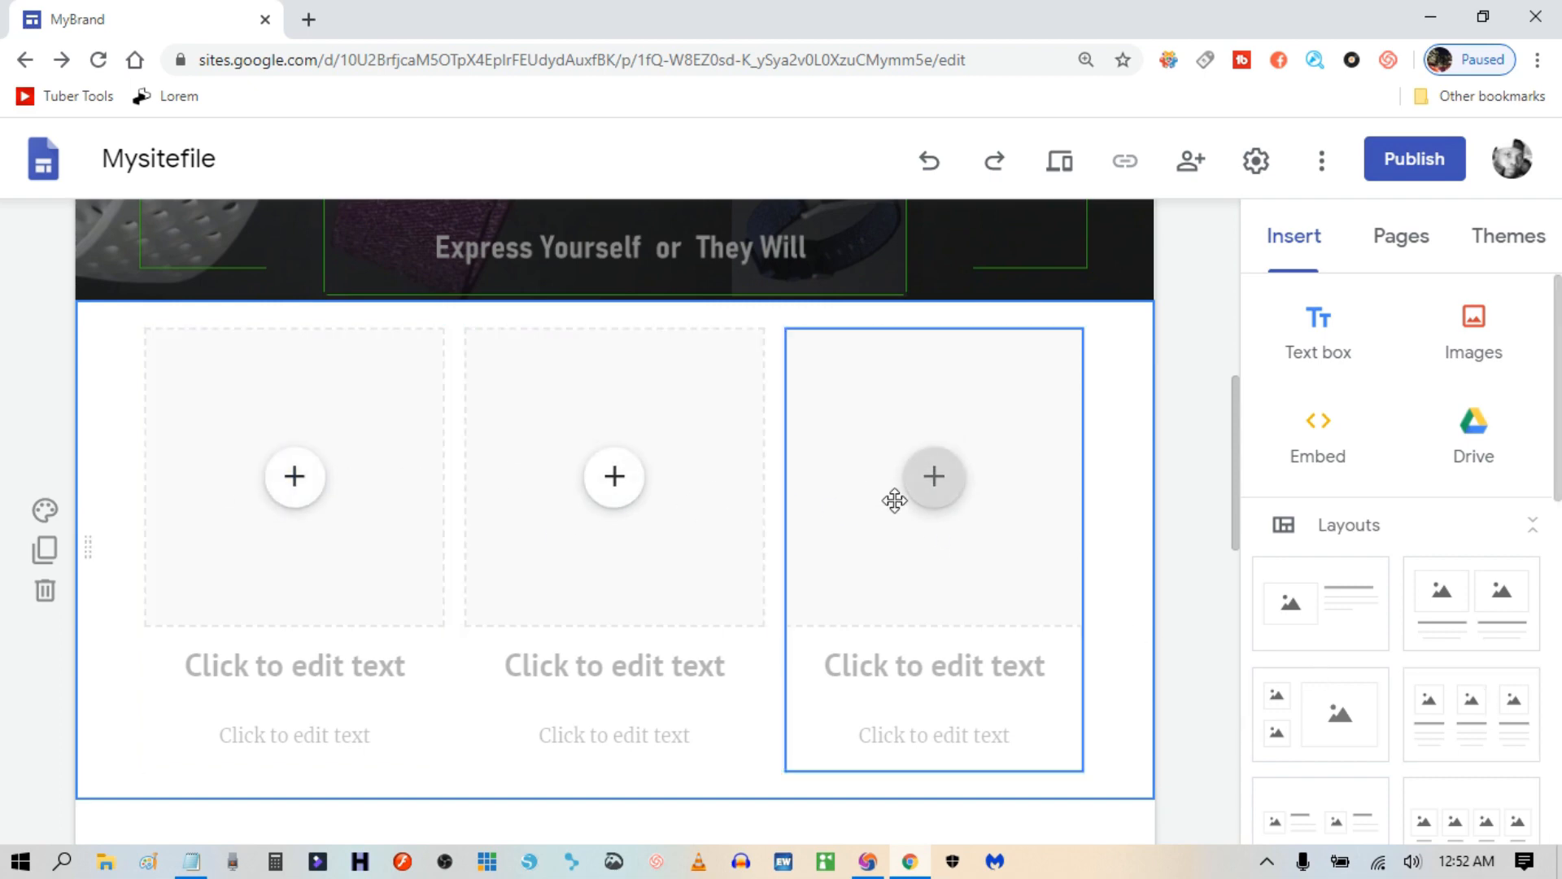
Upload the white watch image w22 from the Products Pics folder into the first column's image placeholder.
{"action": "left_click", "coordinate": [295, 478]}
{"action": "left_click", "coordinate": [398, 518]}
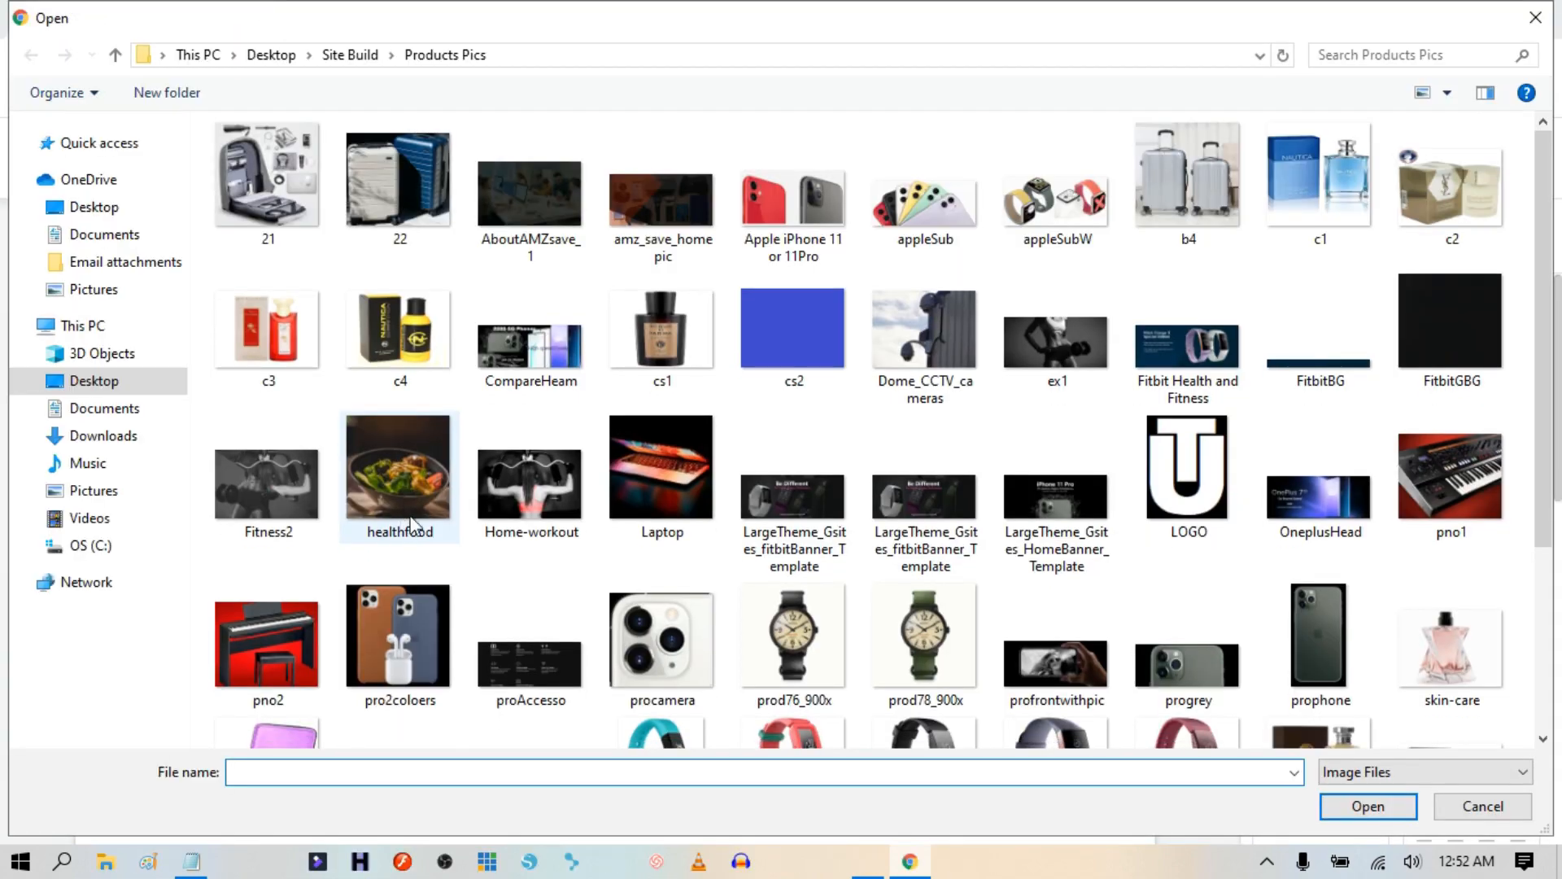
{"action": "scroll", "coordinate": [804, 537], "scroll_direction": "down", "scroll_amount": 3}
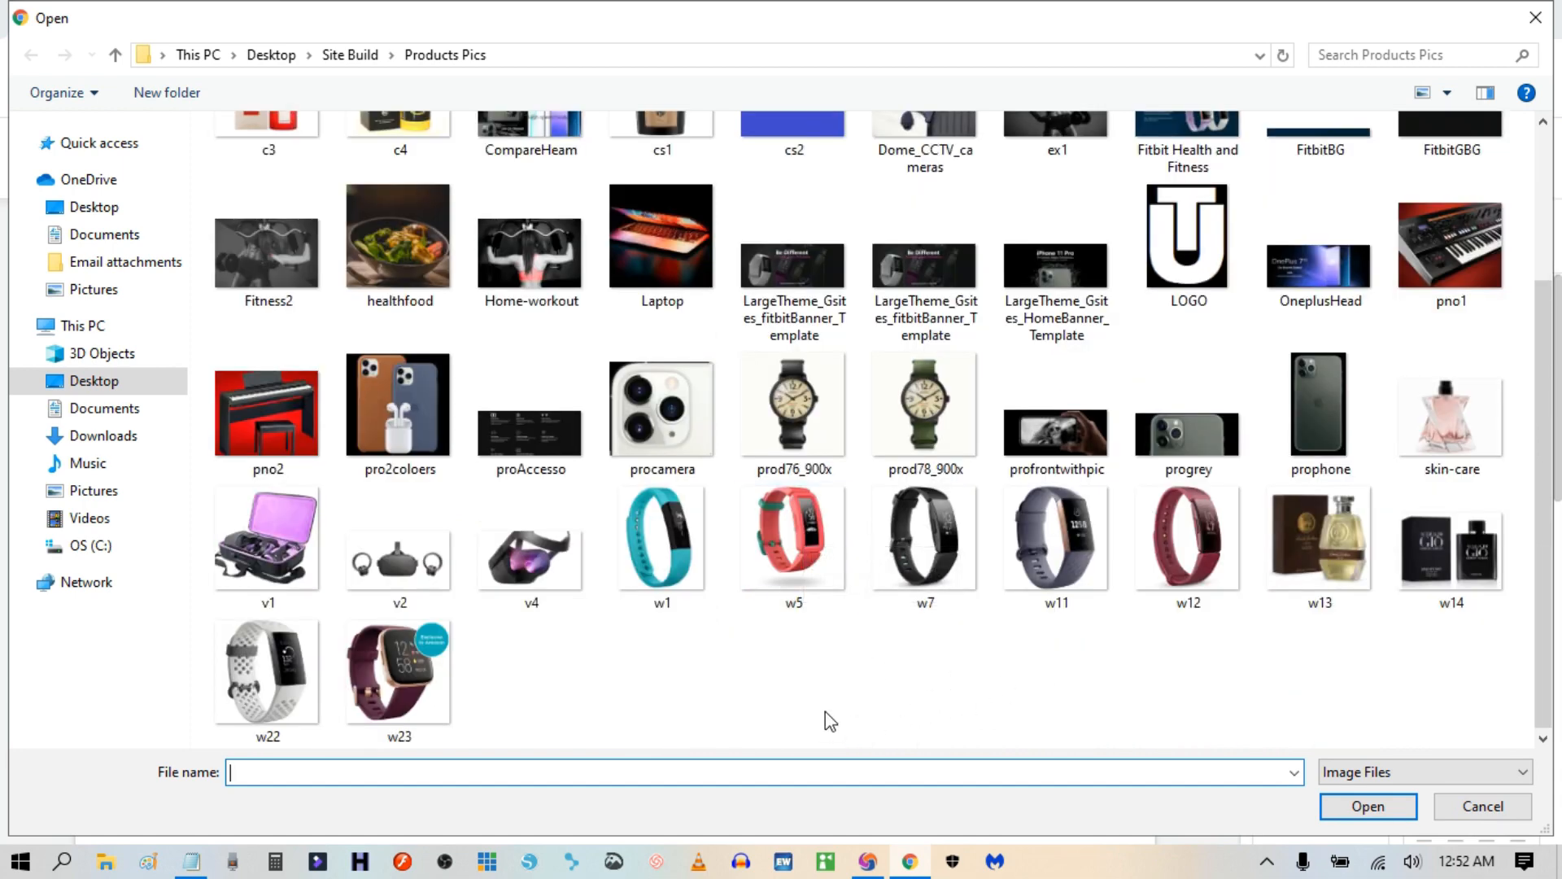
{"action": "left_click", "coordinate": [266, 655]}
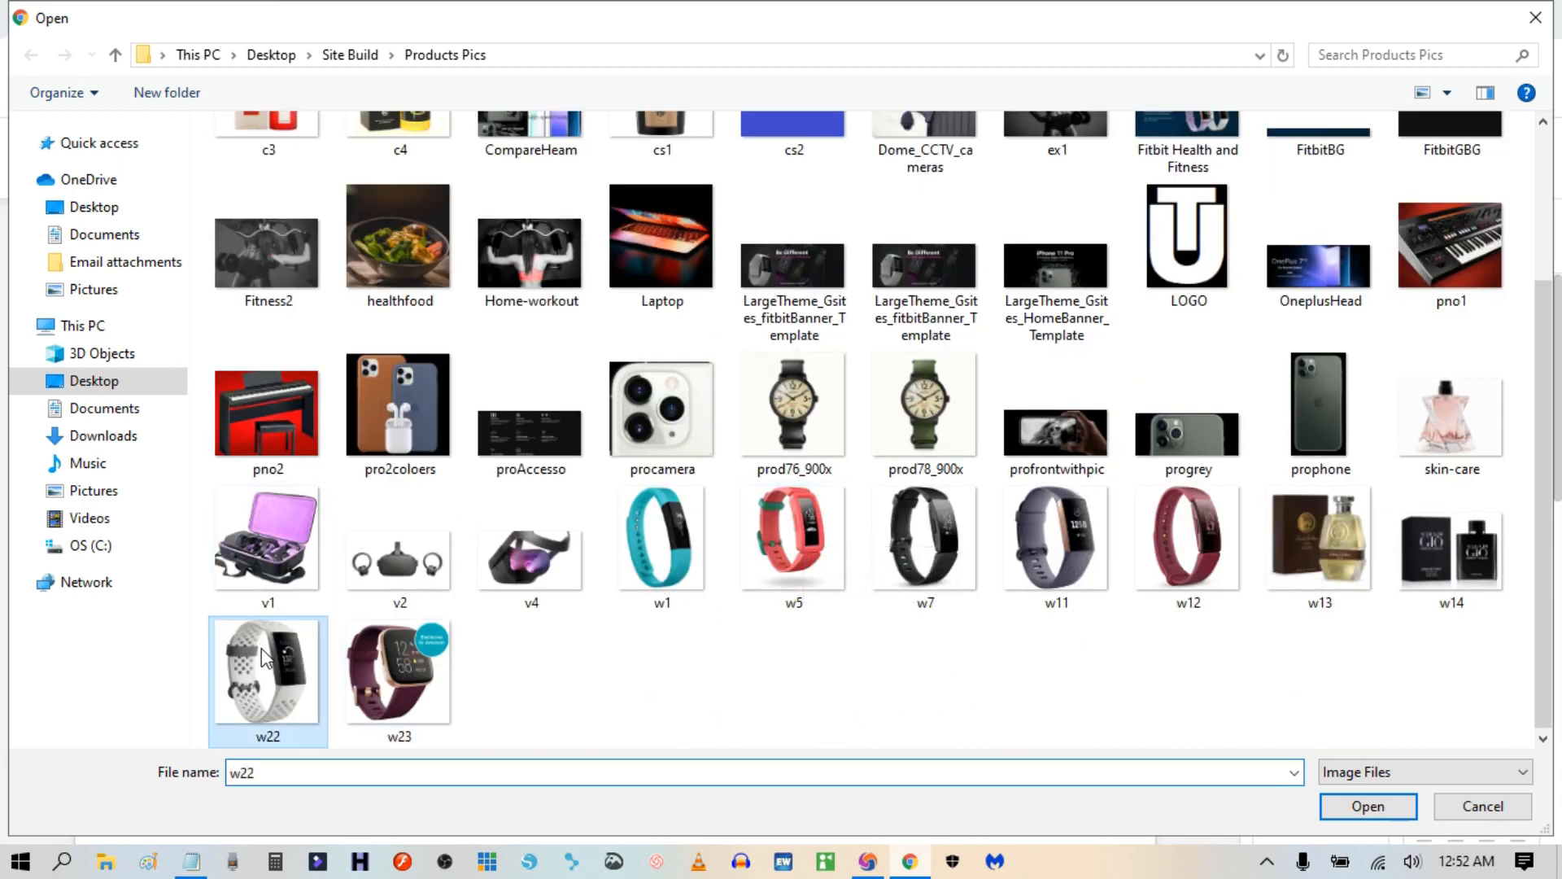
{"action": "left_click", "coordinate": [1368, 806]}
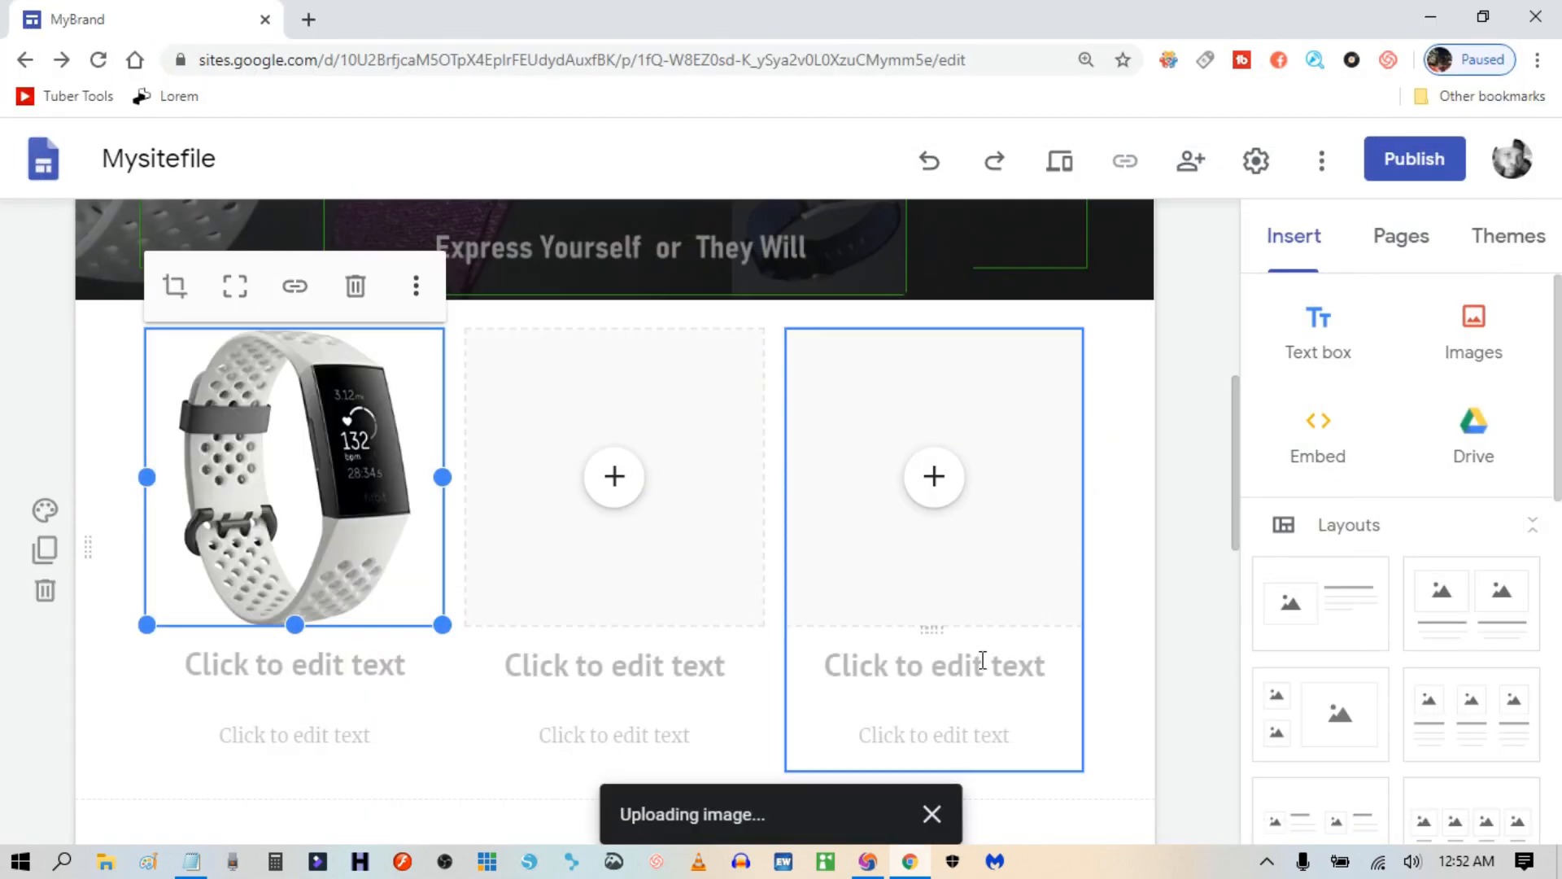
Upload the red watch image w5 from the Products Pics folder into the middle column's image placeholder.
{"action": "left_click", "coordinate": [617, 486]}
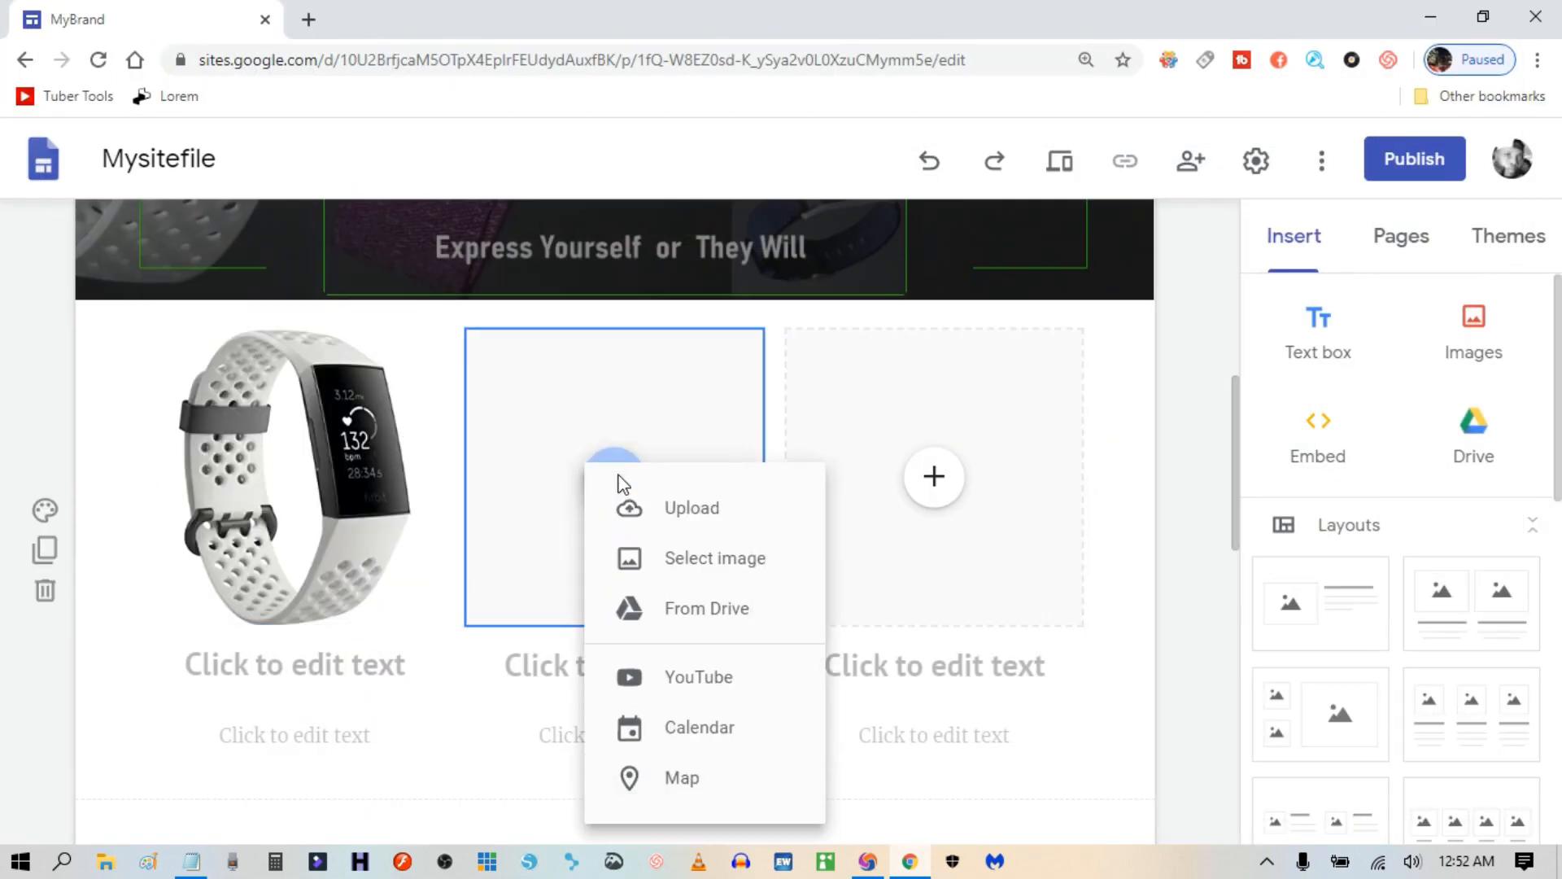
{"action": "left_click", "coordinate": [675, 507]}
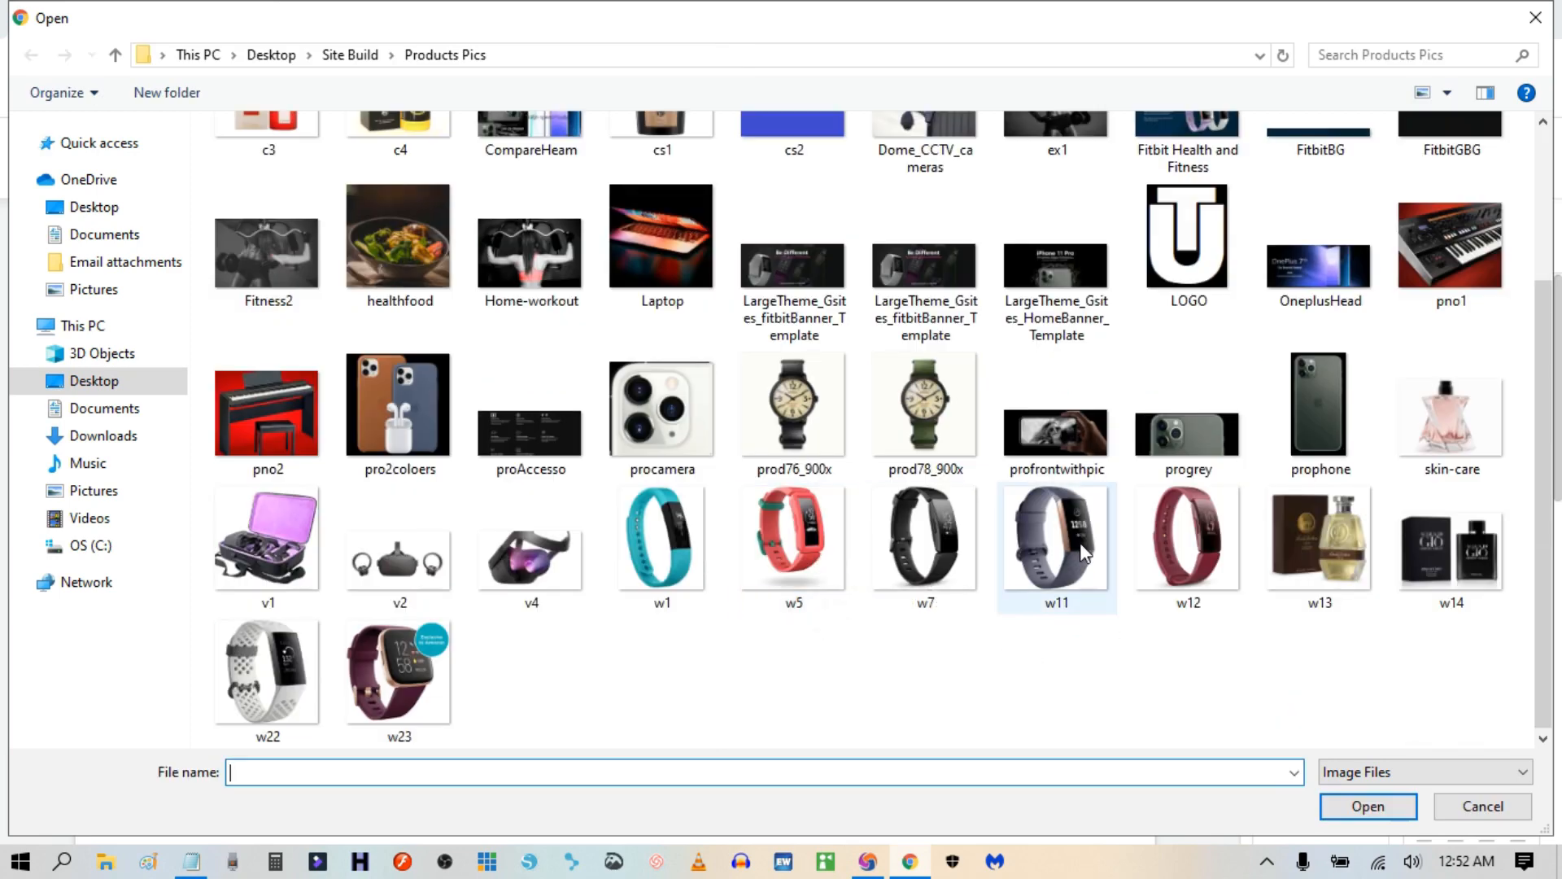
{"action": "left_click", "coordinate": [1082, 548]}
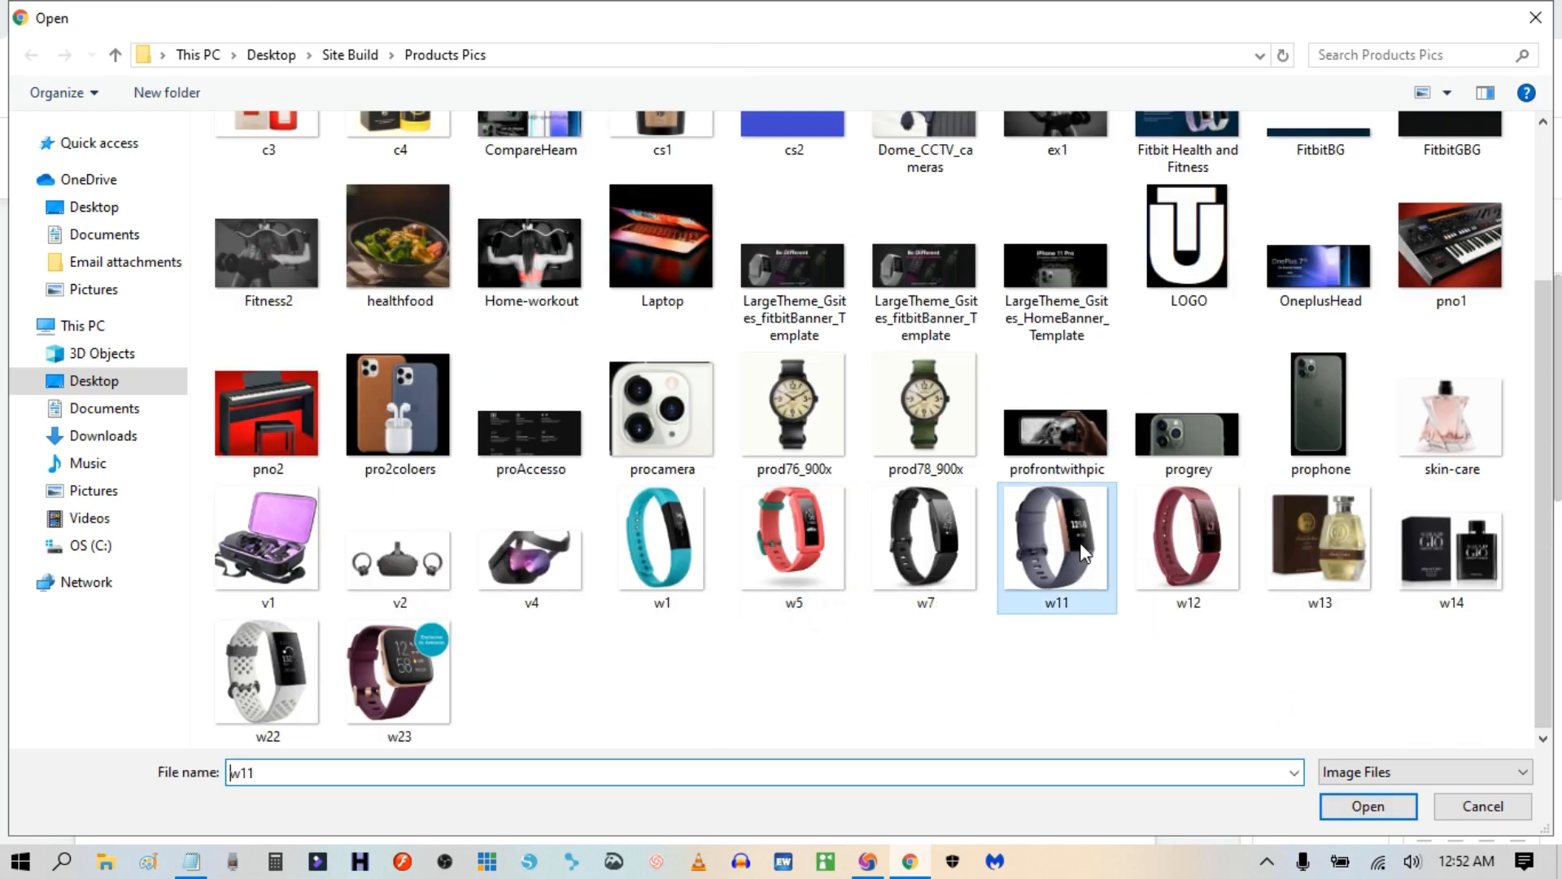
{"action": "left_click", "coordinate": [811, 538]}
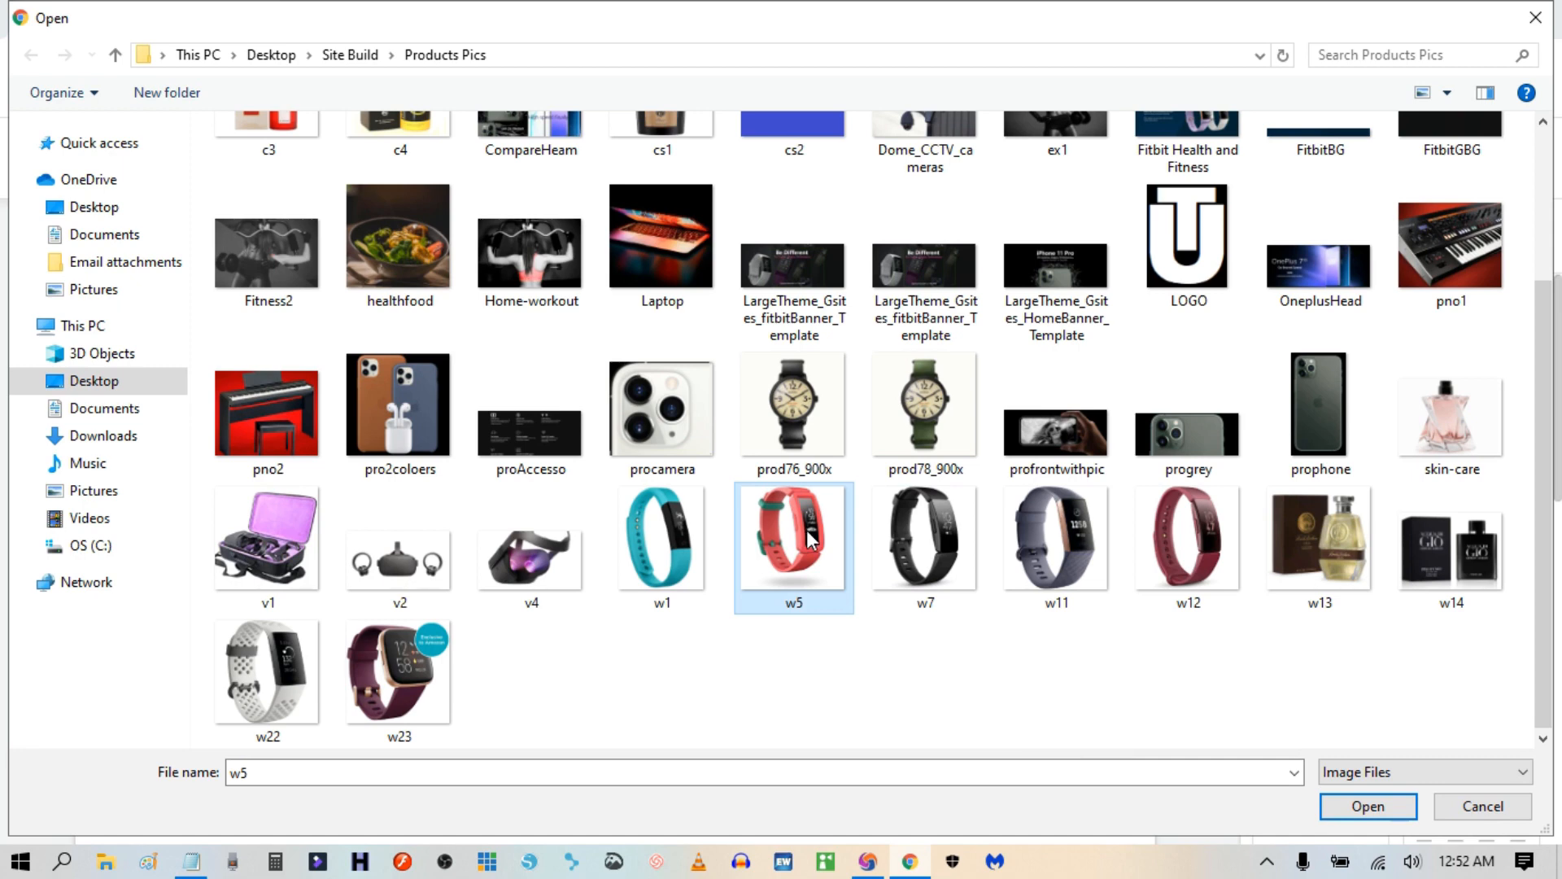
{"action": "left_click", "coordinate": [1355, 808]}
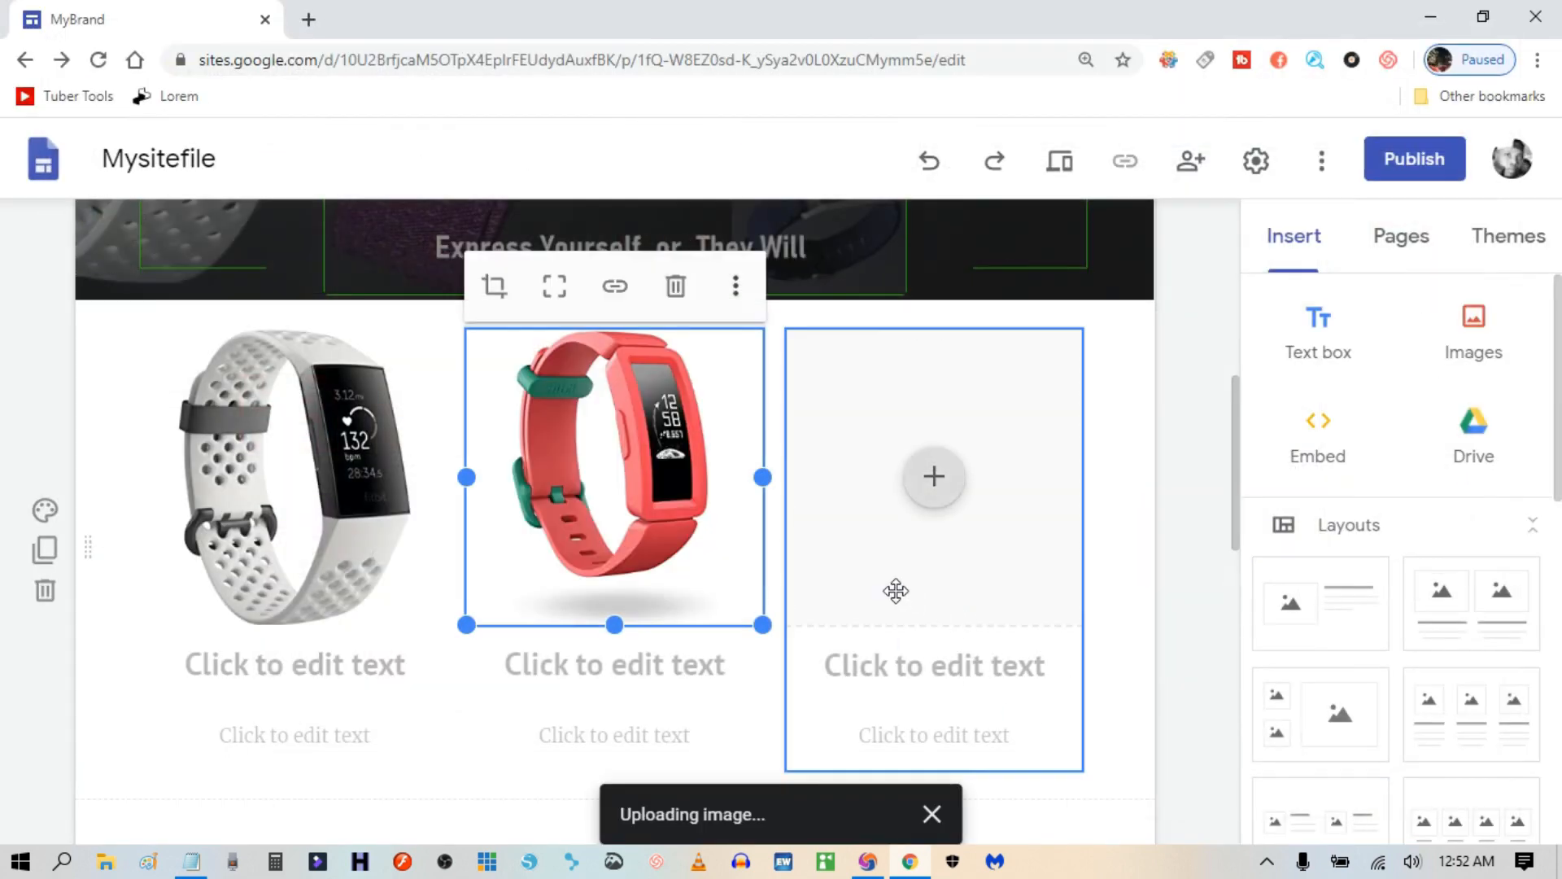
Upload the slate-blue watch image w11 from the Products Pics folder into the third column's image placeholder.
{"action": "left_click", "coordinate": [934, 476]}
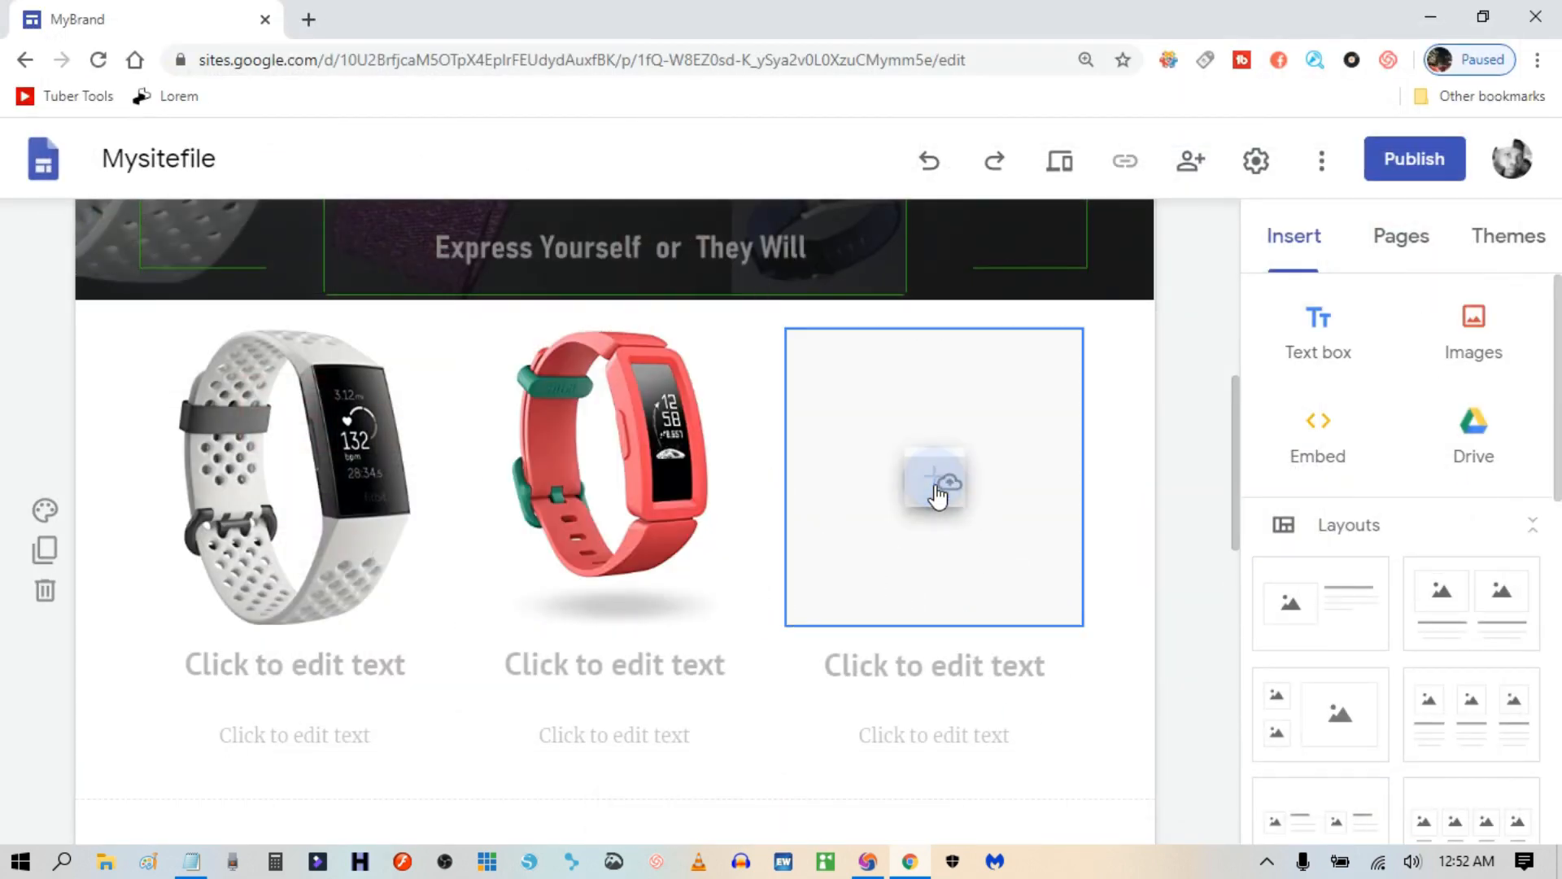
{"action": "left_click", "coordinate": [1017, 508]}
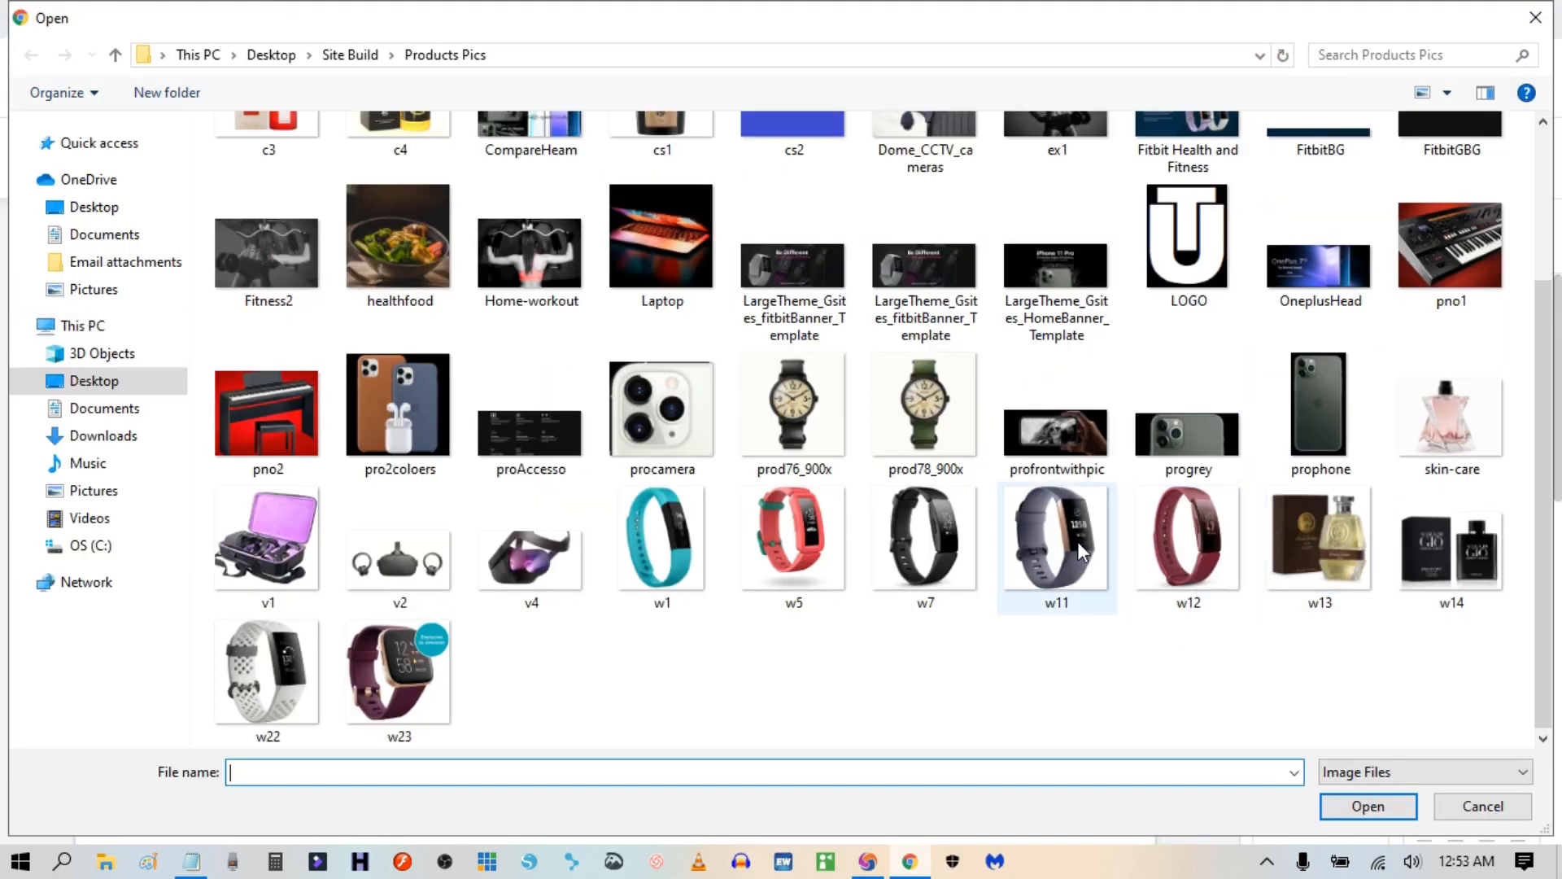
{"action": "left_click", "coordinate": [1077, 540]}
{"action": "left_click", "coordinate": [1368, 806]}
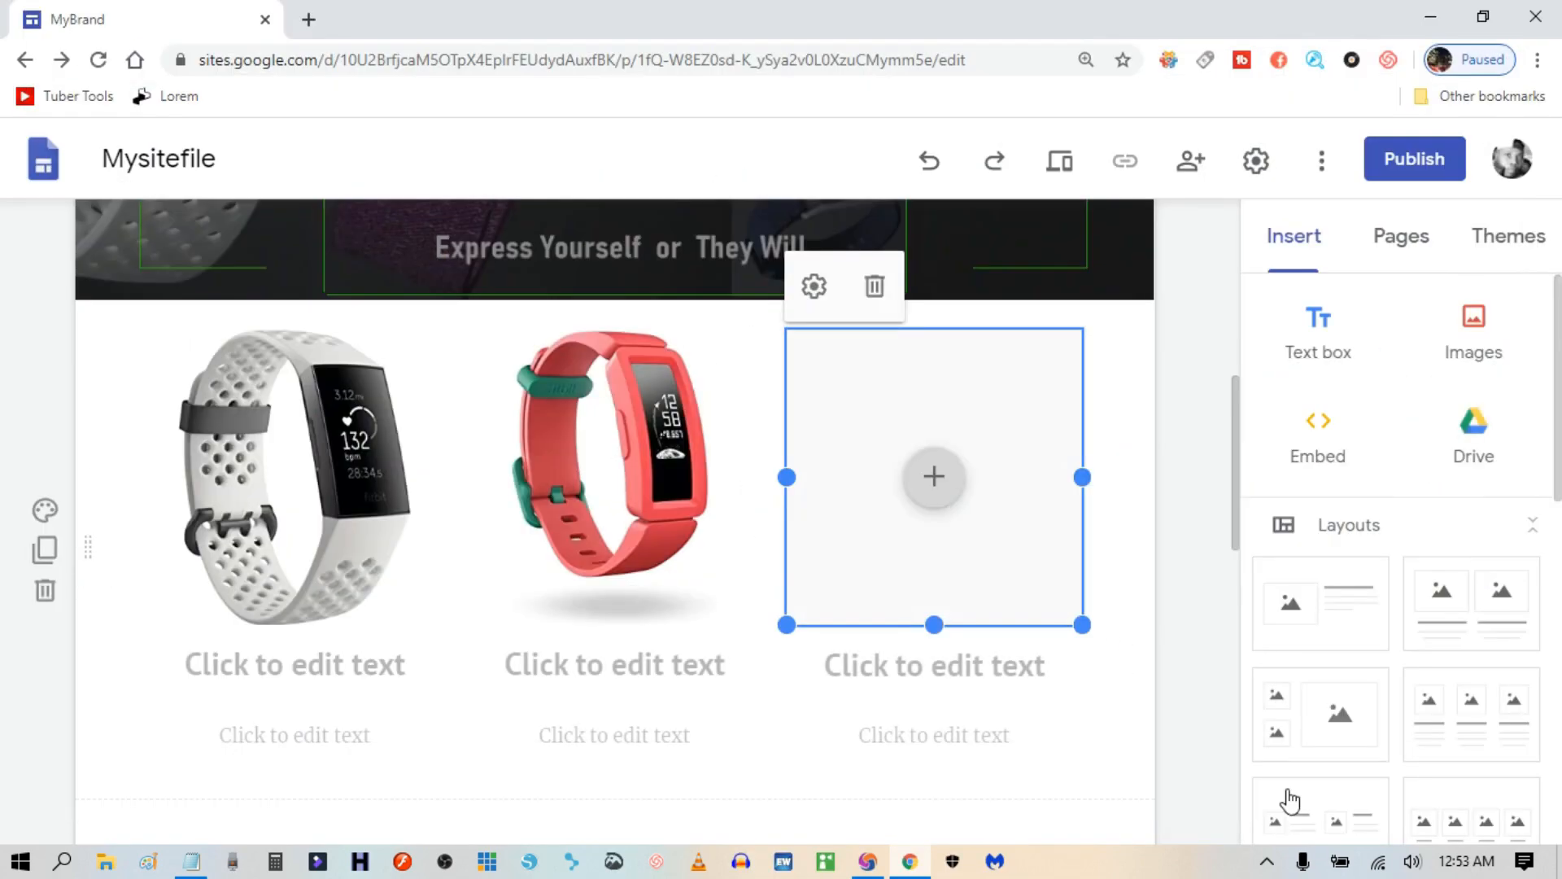
{"action": "left_click", "coordinate": [1176, 721]}
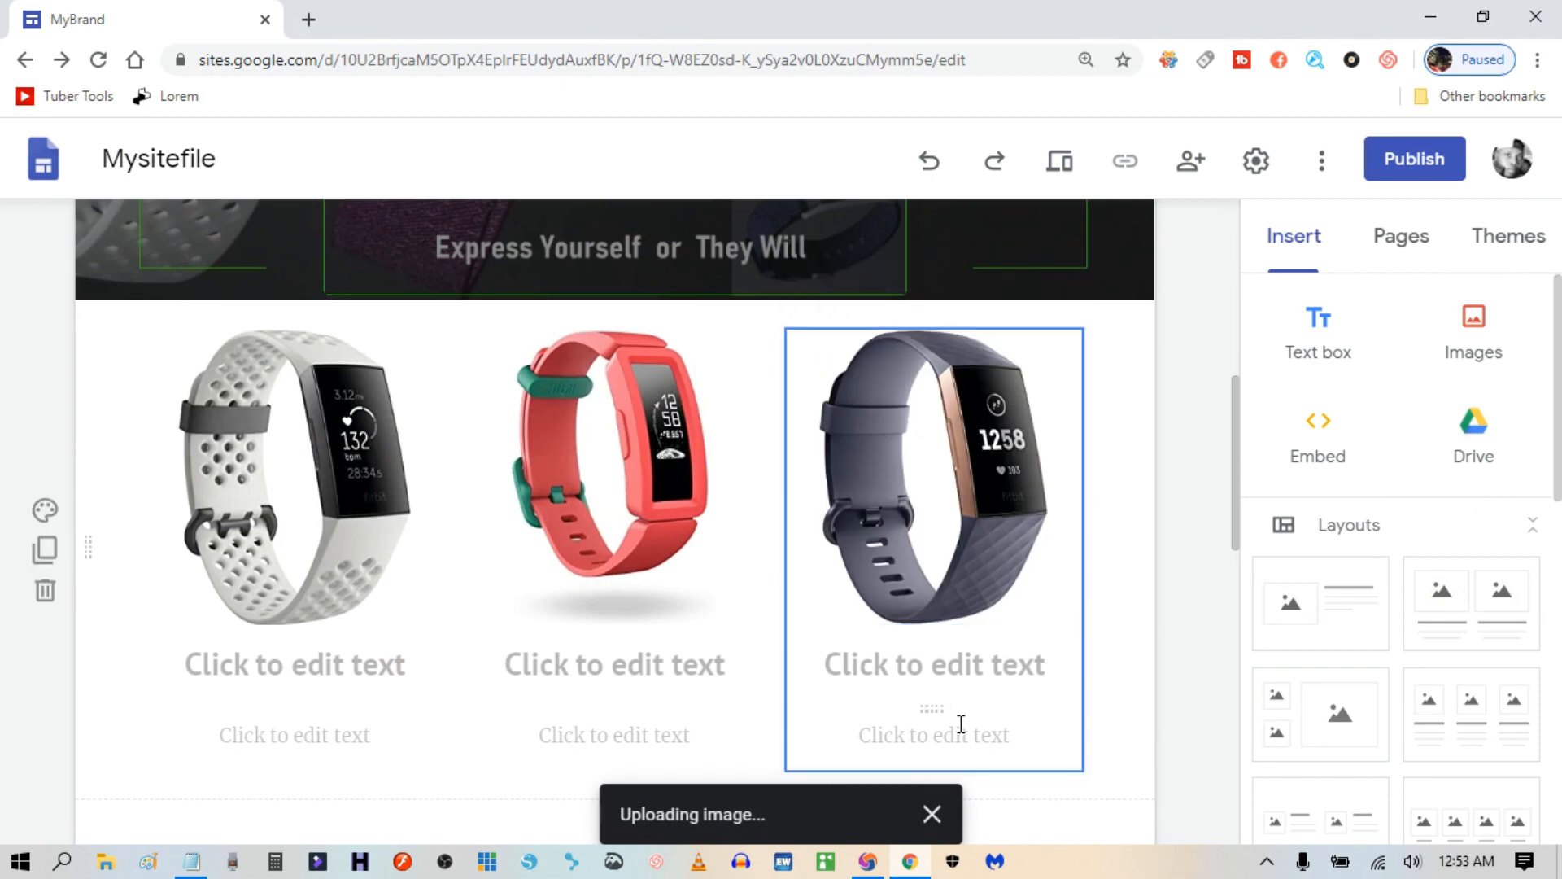
Enter Fitbit-01 as the heading under the white watch in the first column.
{"action": "left_click", "coordinate": [344, 666]}
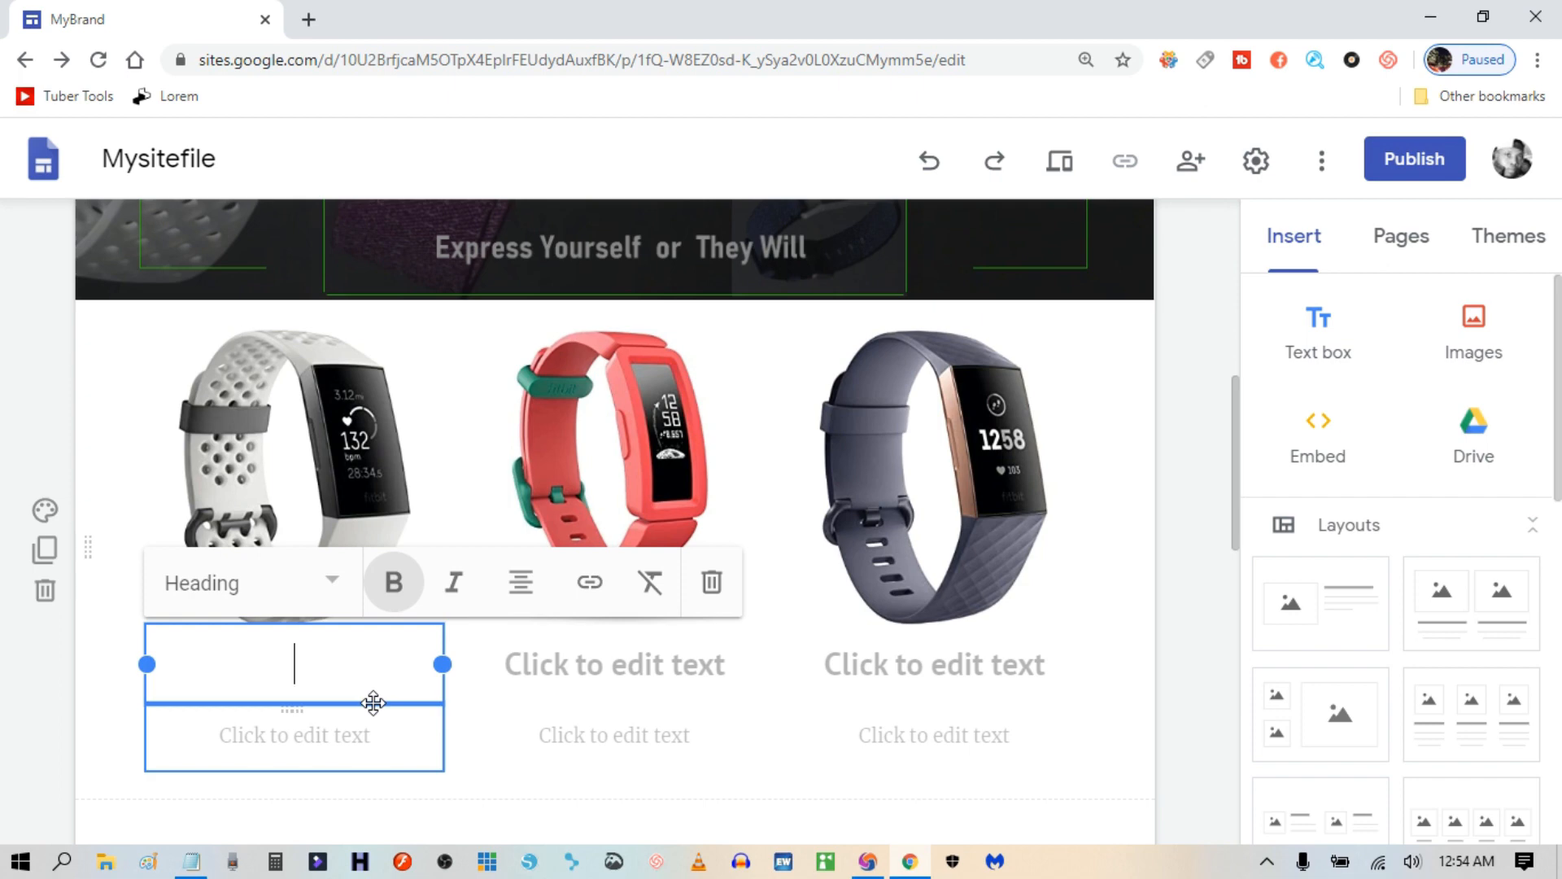
{"action": "type", "text": "Fitbit"}
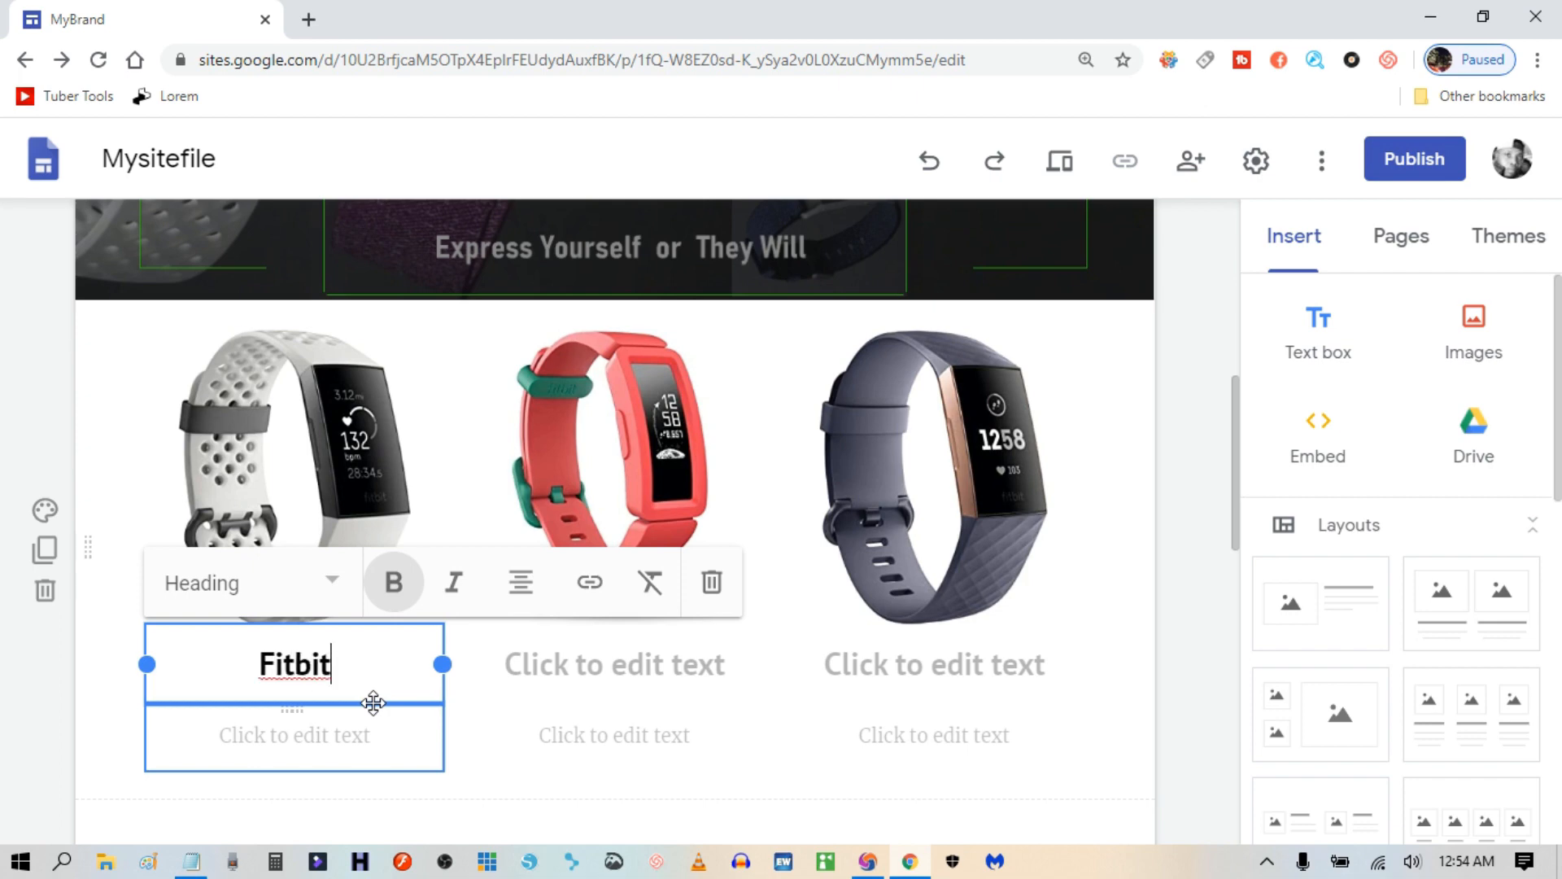
{"action": "type", "text": "-"}
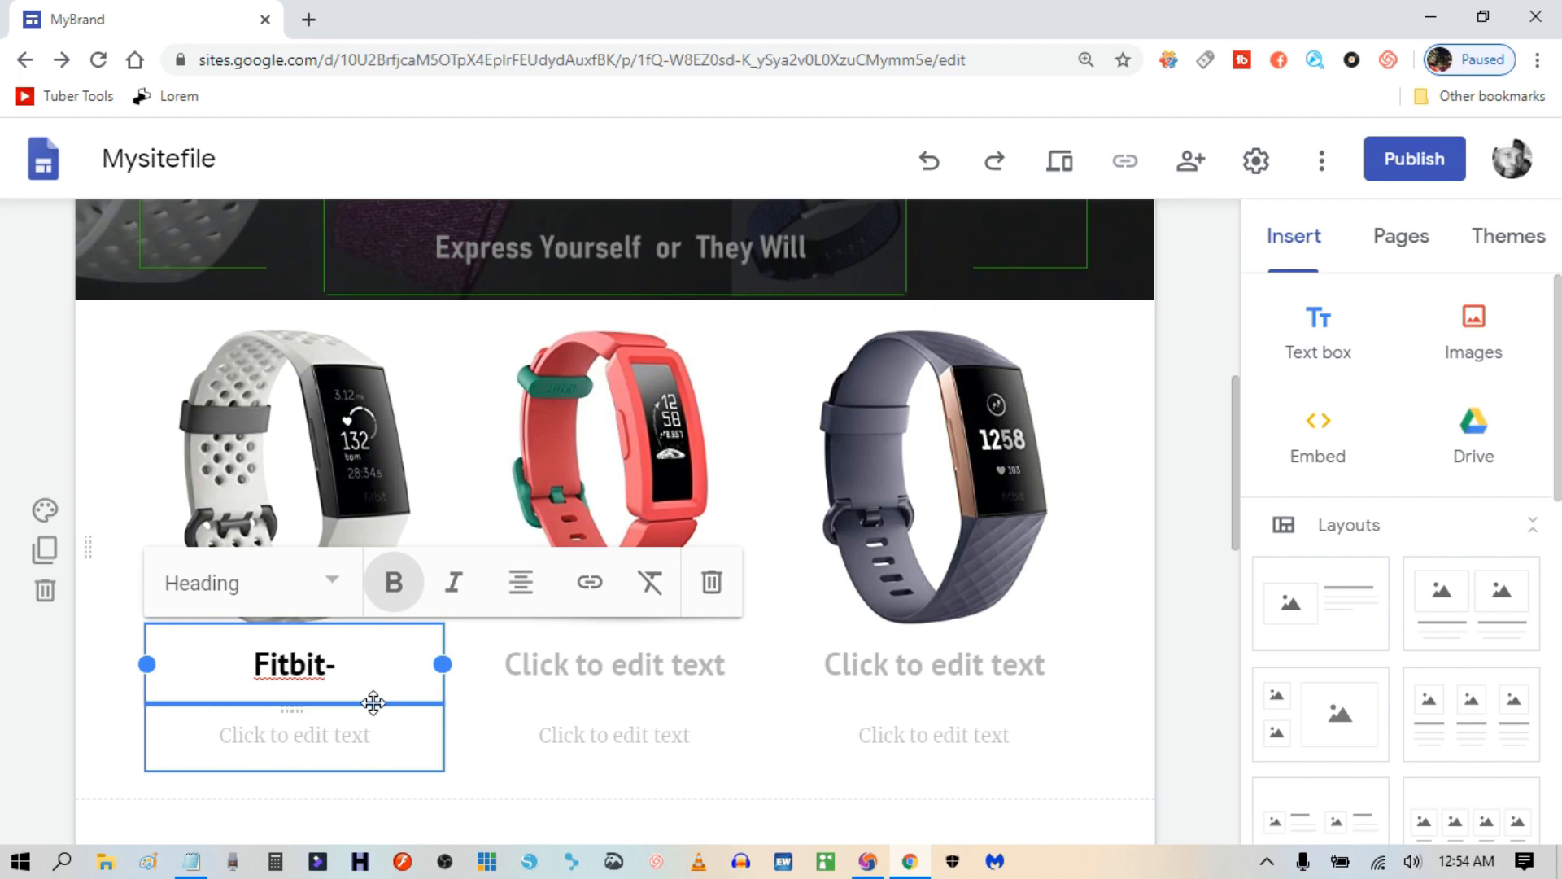
{"action": "type", "text": "1"}
{"action": "type", "text": "0"}
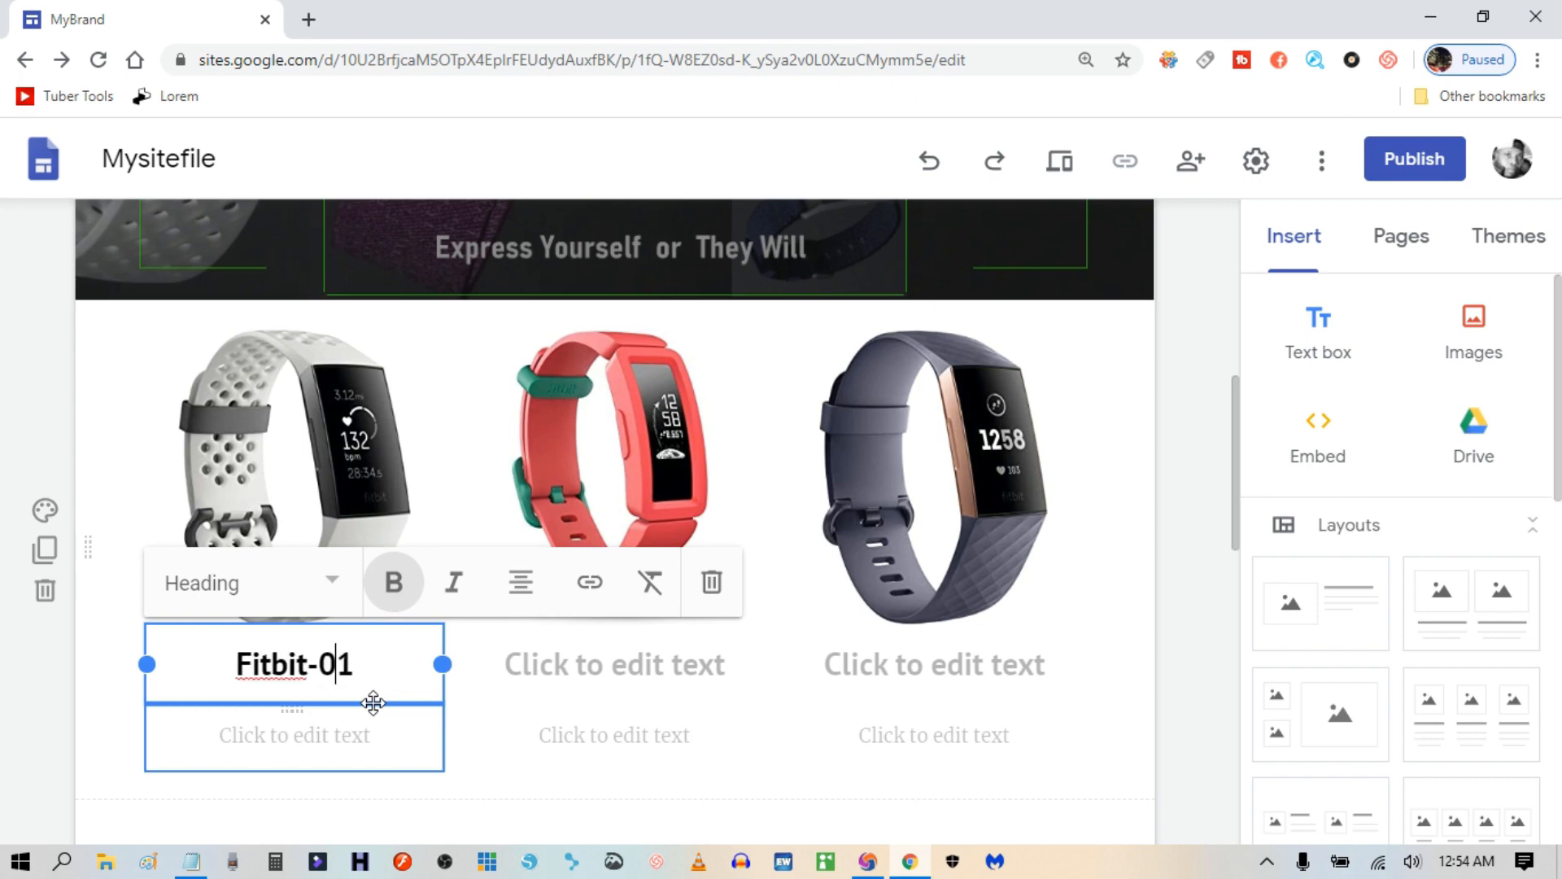
Enter the headings Fitbit-02 under the red watch and Fitbit-03 under the slate-blue watch.
{"action": "left_click", "coordinate": [626, 666]}
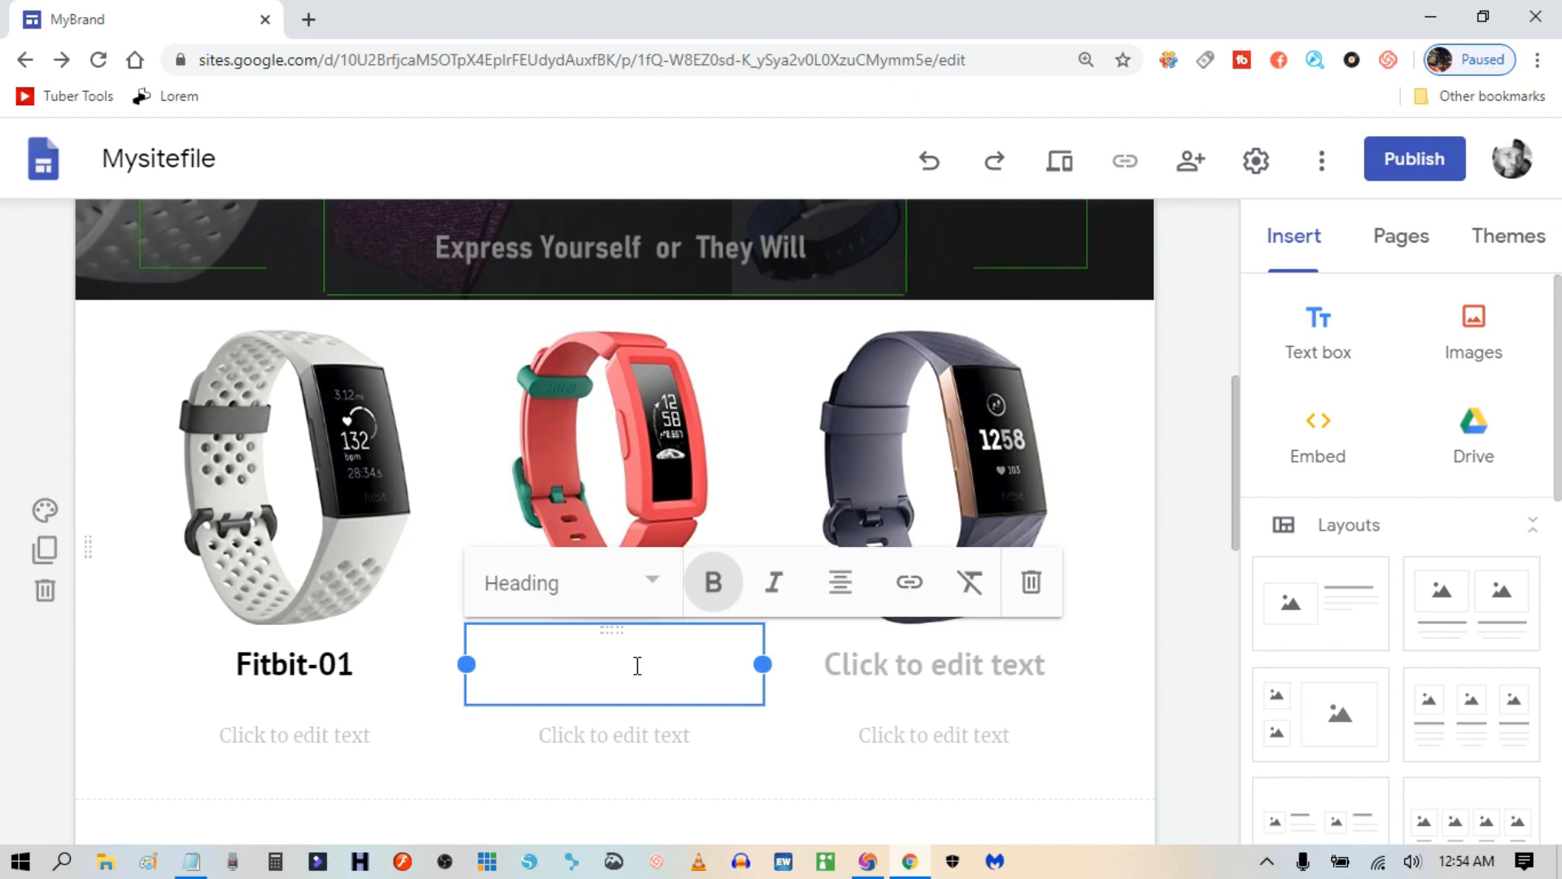
{"action": "type", "text": "Fitbit-02"}
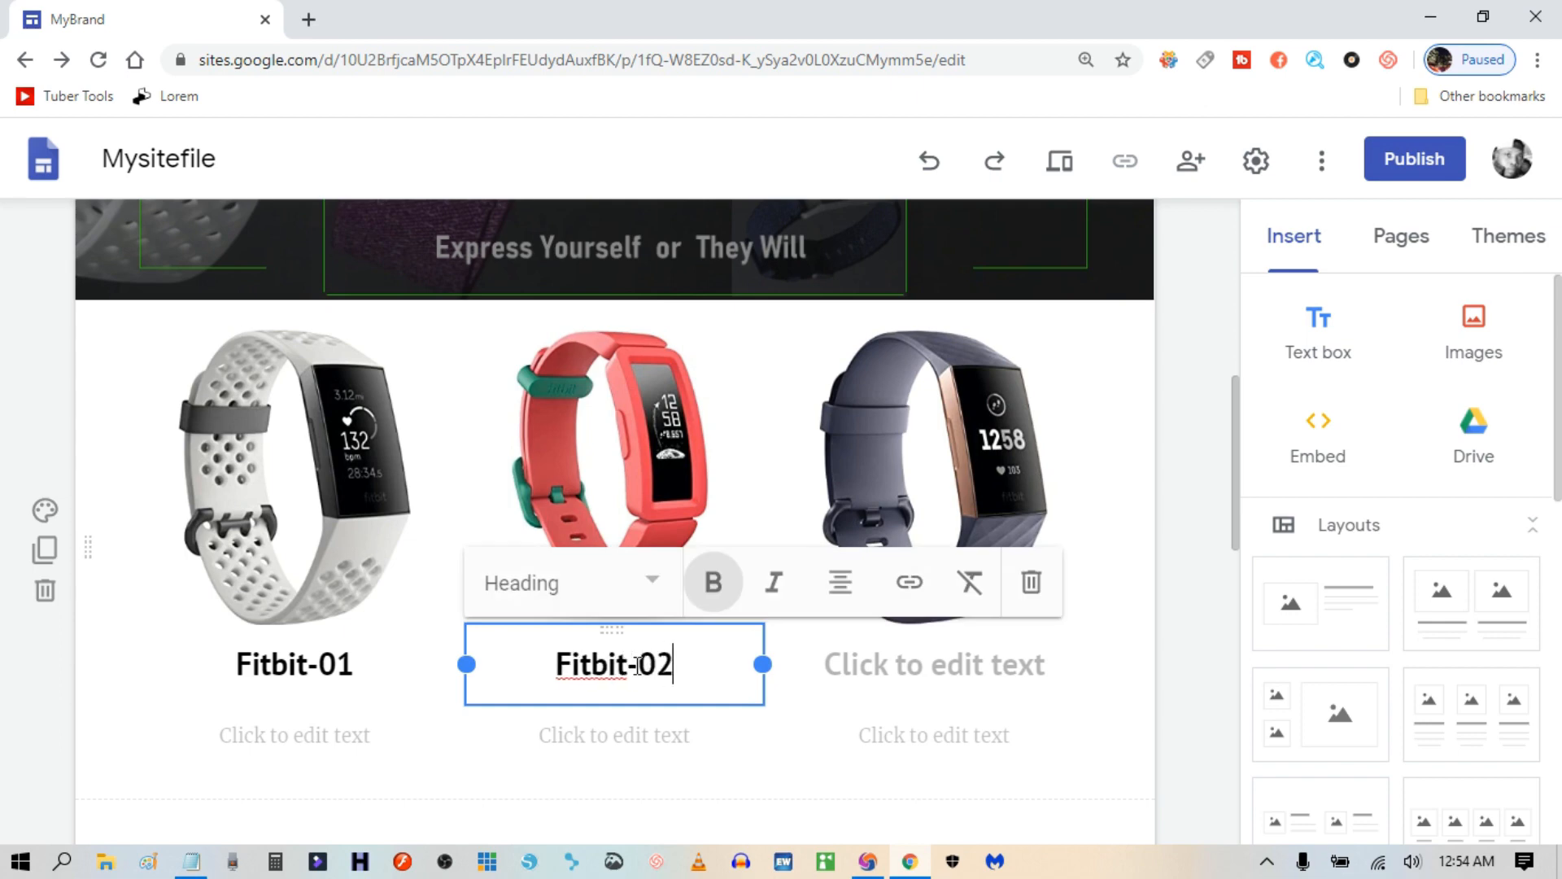
{"action": "left_click", "coordinate": [947, 670]}
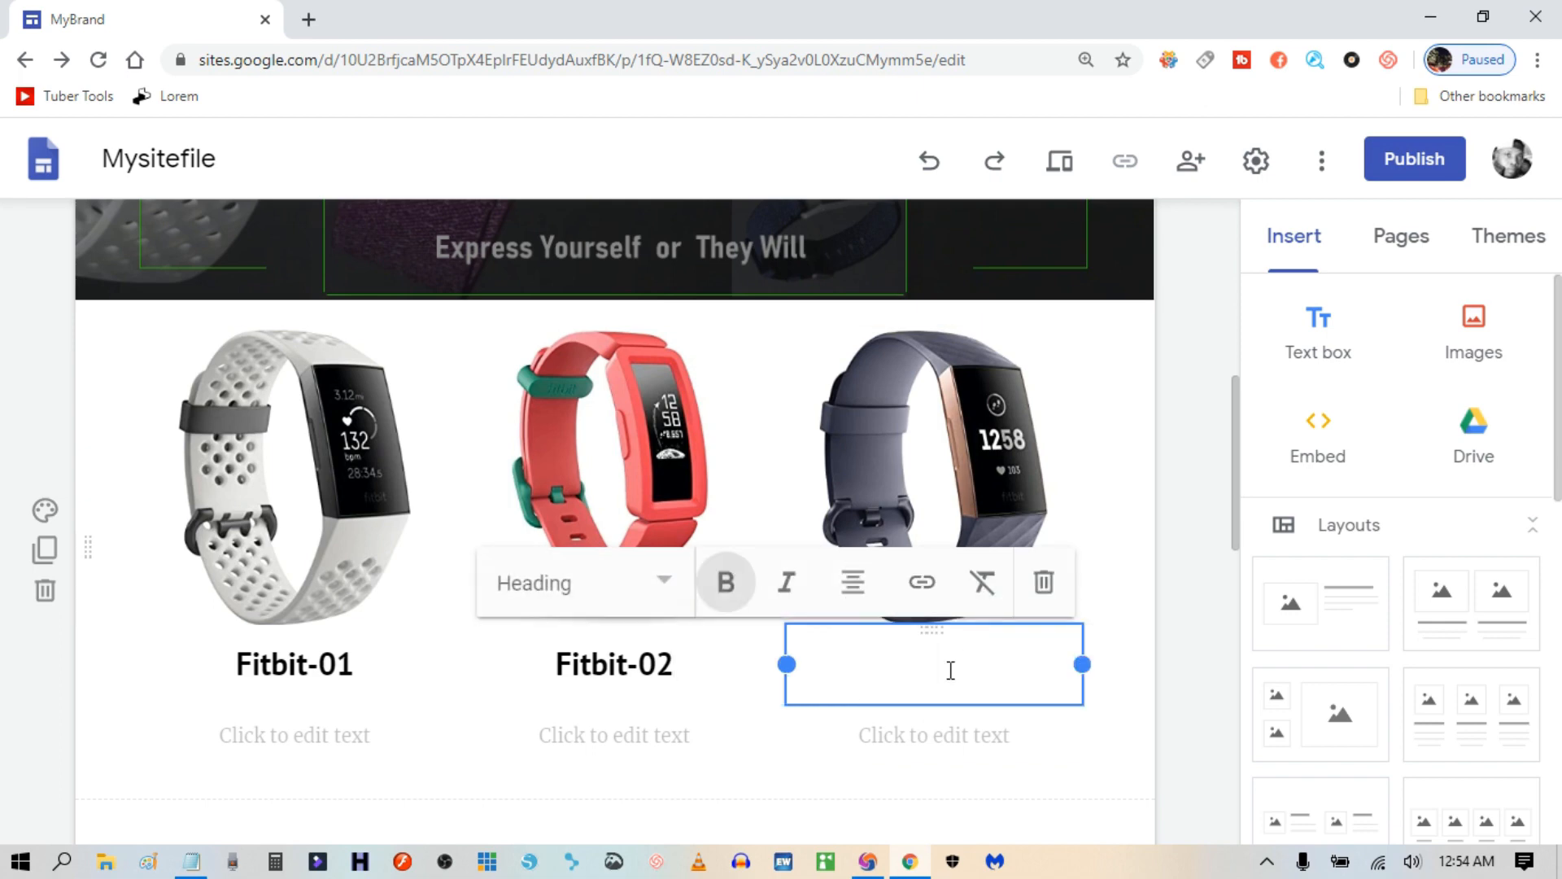
{"action": "type", "text": "Fitbit-03"}
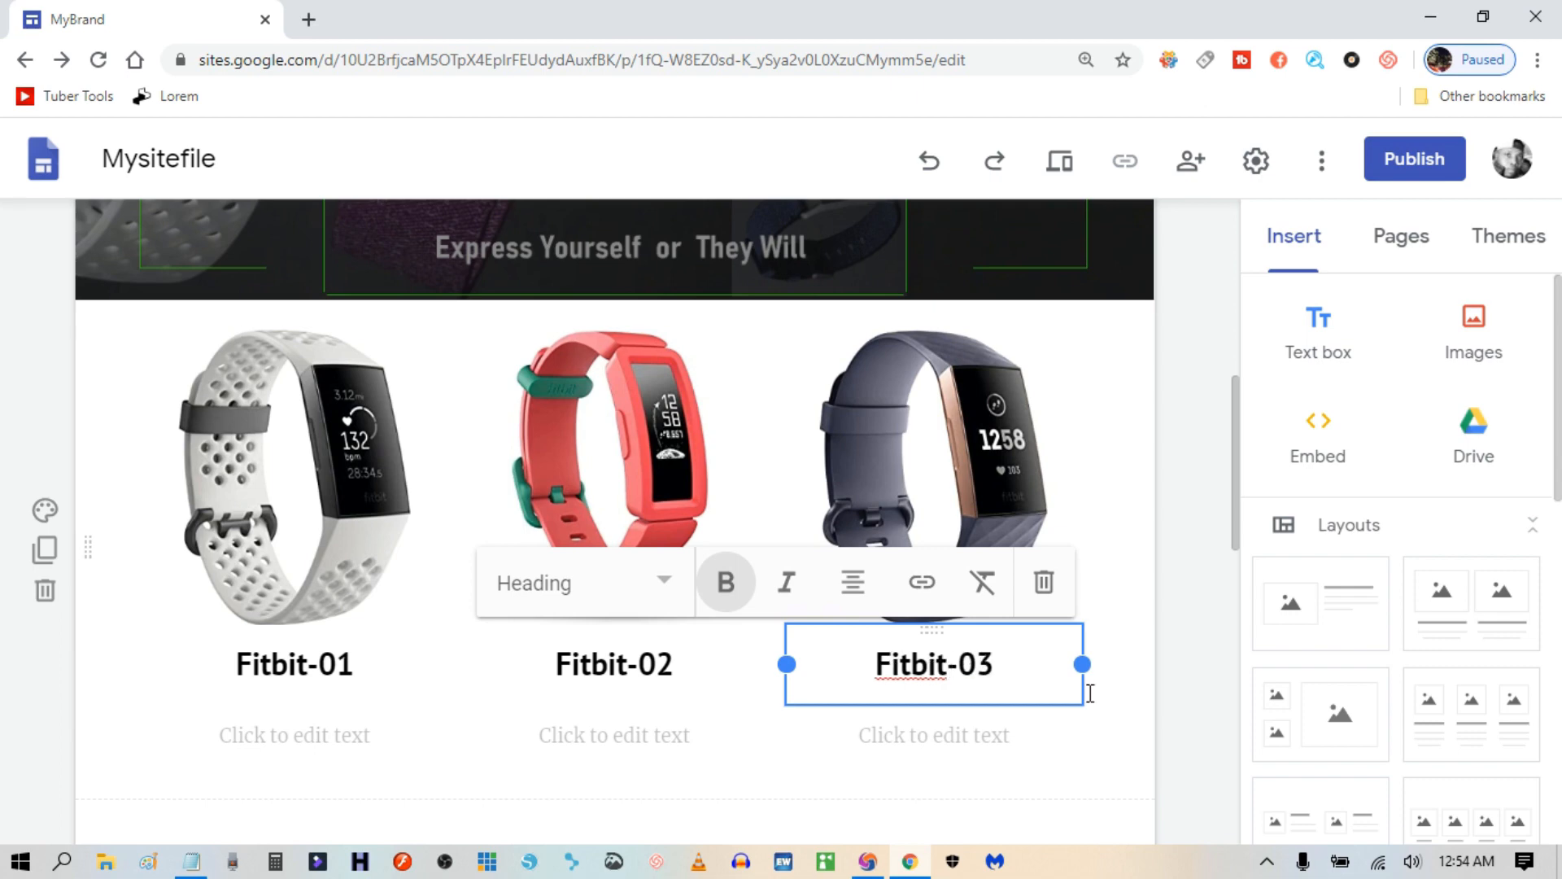
Enter the filler lines kfajslfjasfka, dflafjlafjlsdaf and dflasdfasdfsdf in the description placeholder under the Fitbit-01 heading.
{"action": "left_click", "coordinate": [1121, 777]}
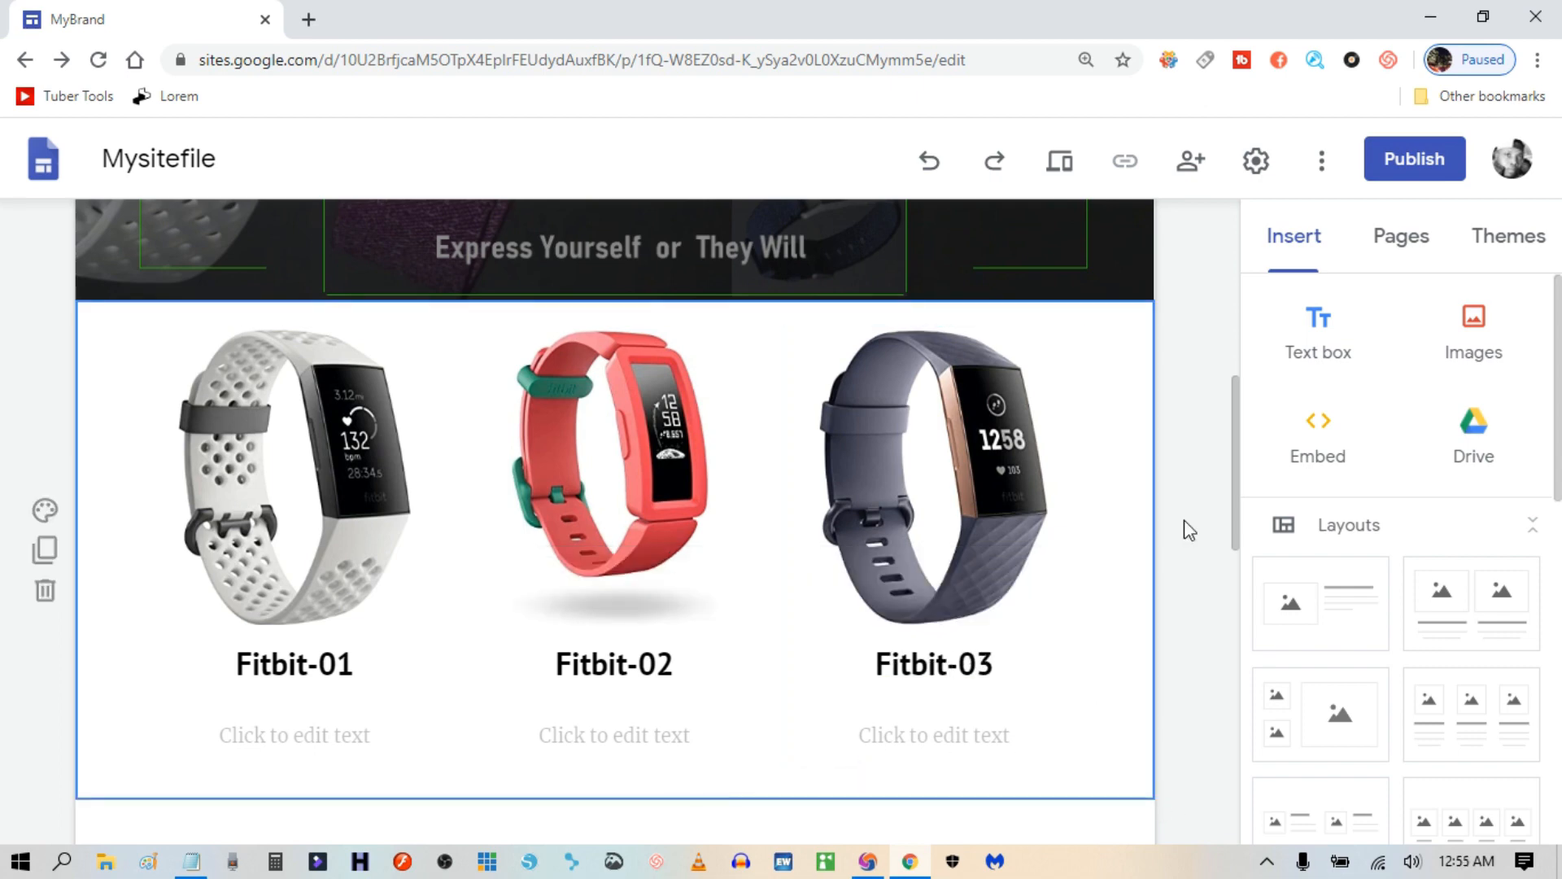
{"action": "left_click", "coordinate": [942, 735]}
{"action": "left_click", "coordinate": [640, 745]}
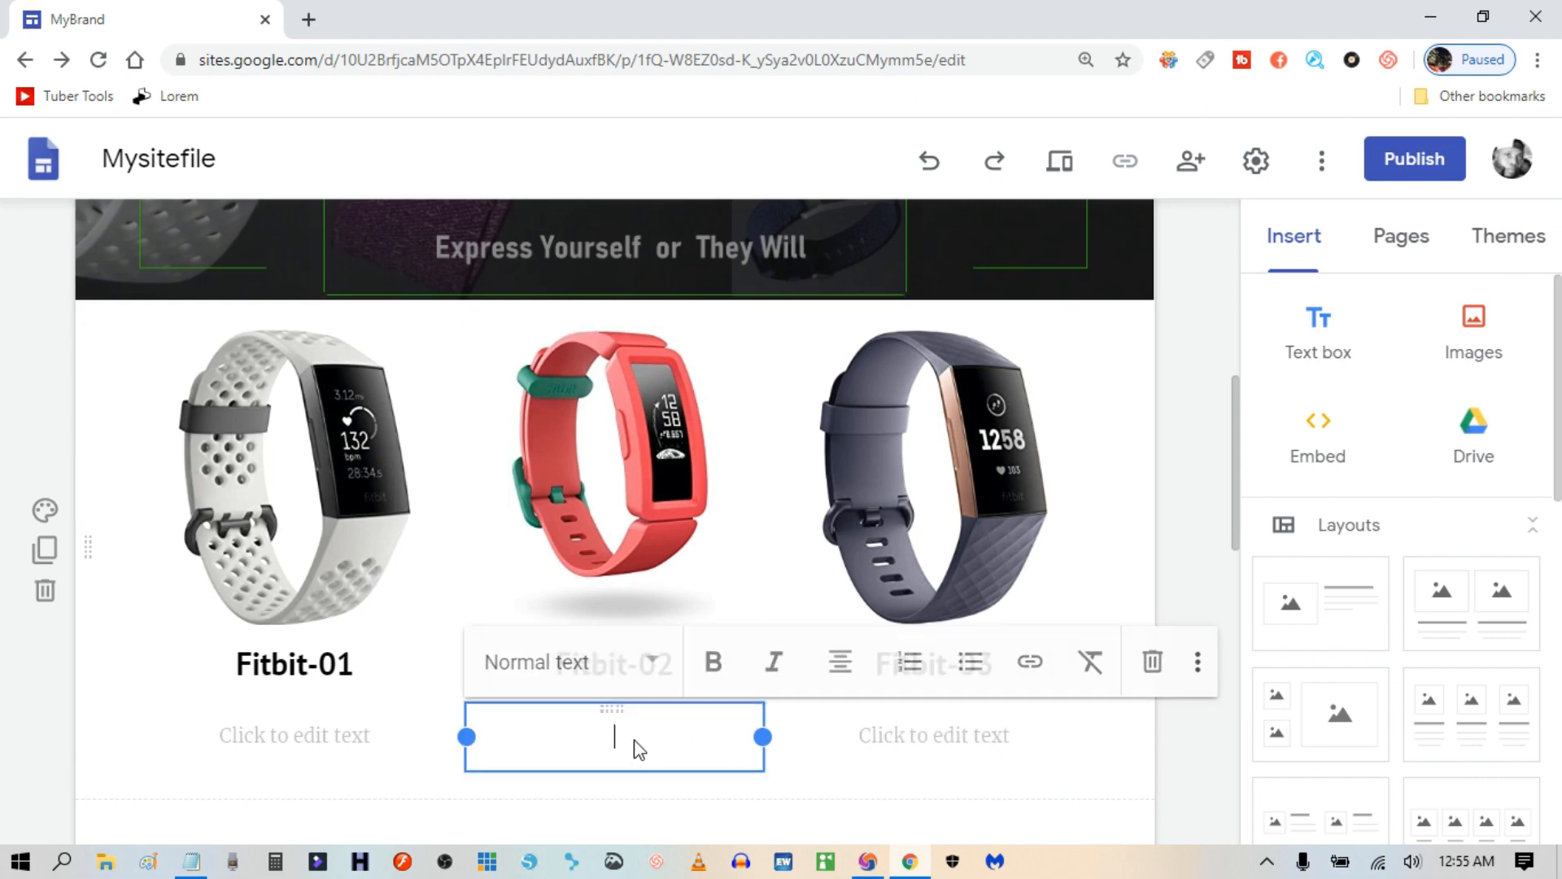
{"action": "left_click", "coordinate": [304, 744]}
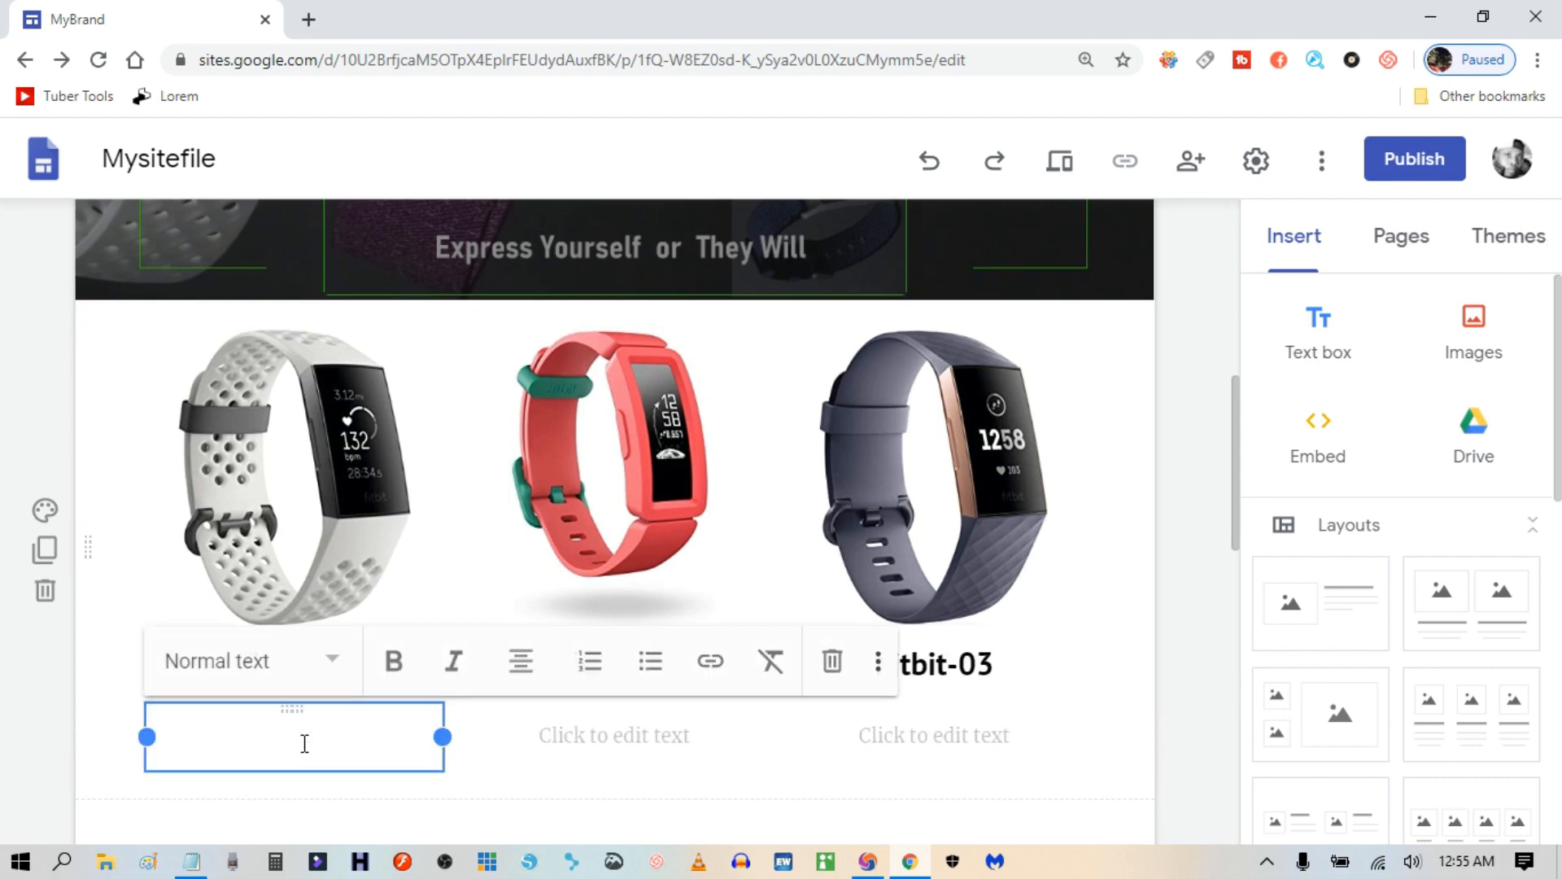
{"action": "left_click", "coordinate": [599, 736]}
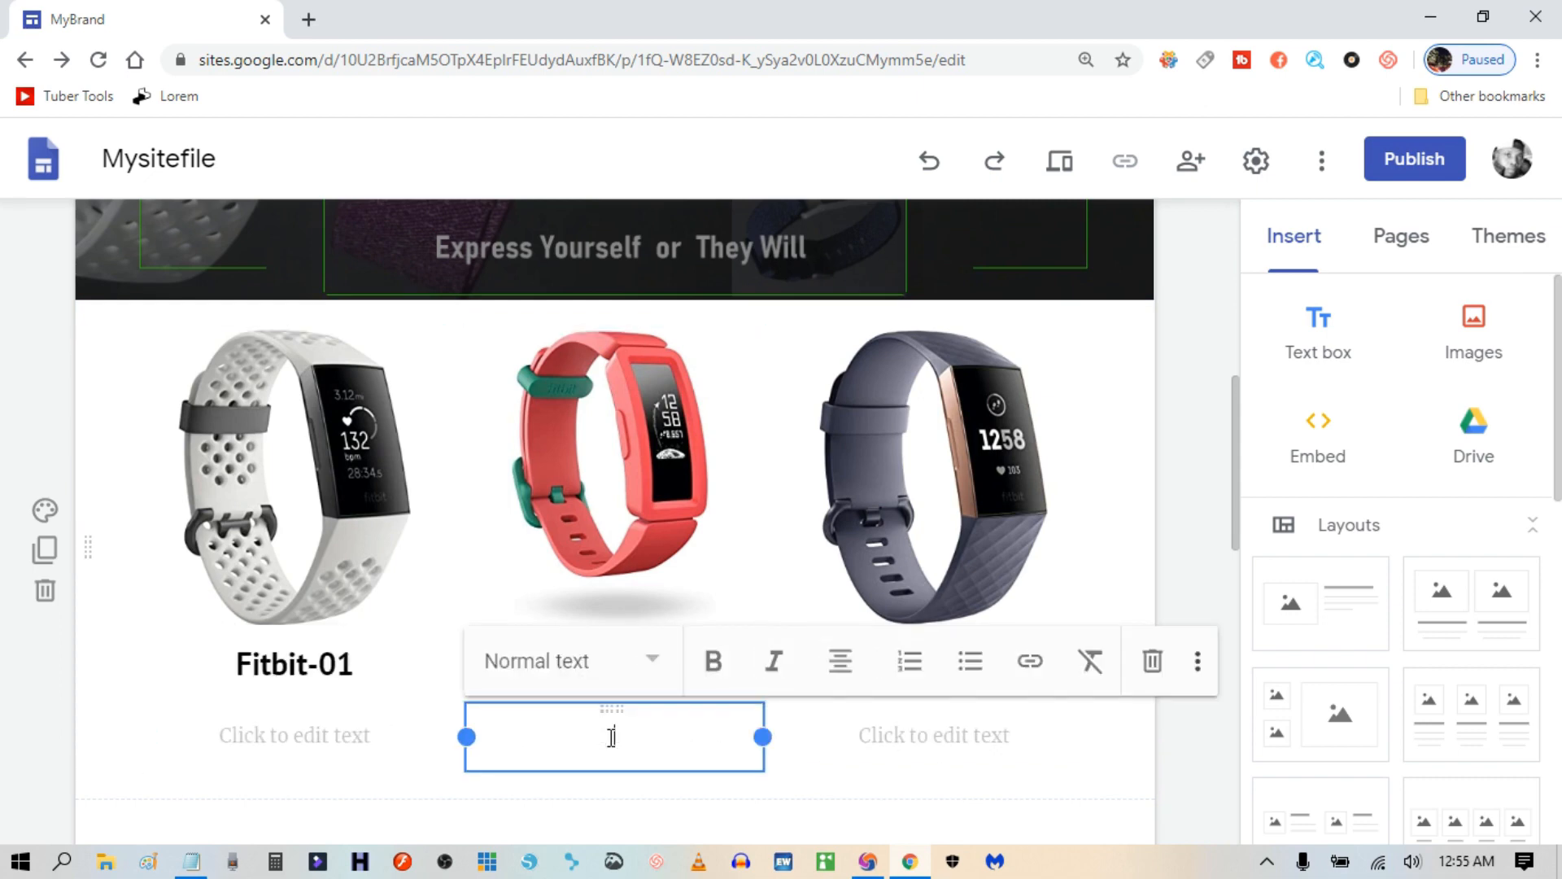
{"action": "left_click", "coordinate": [353, 735]}
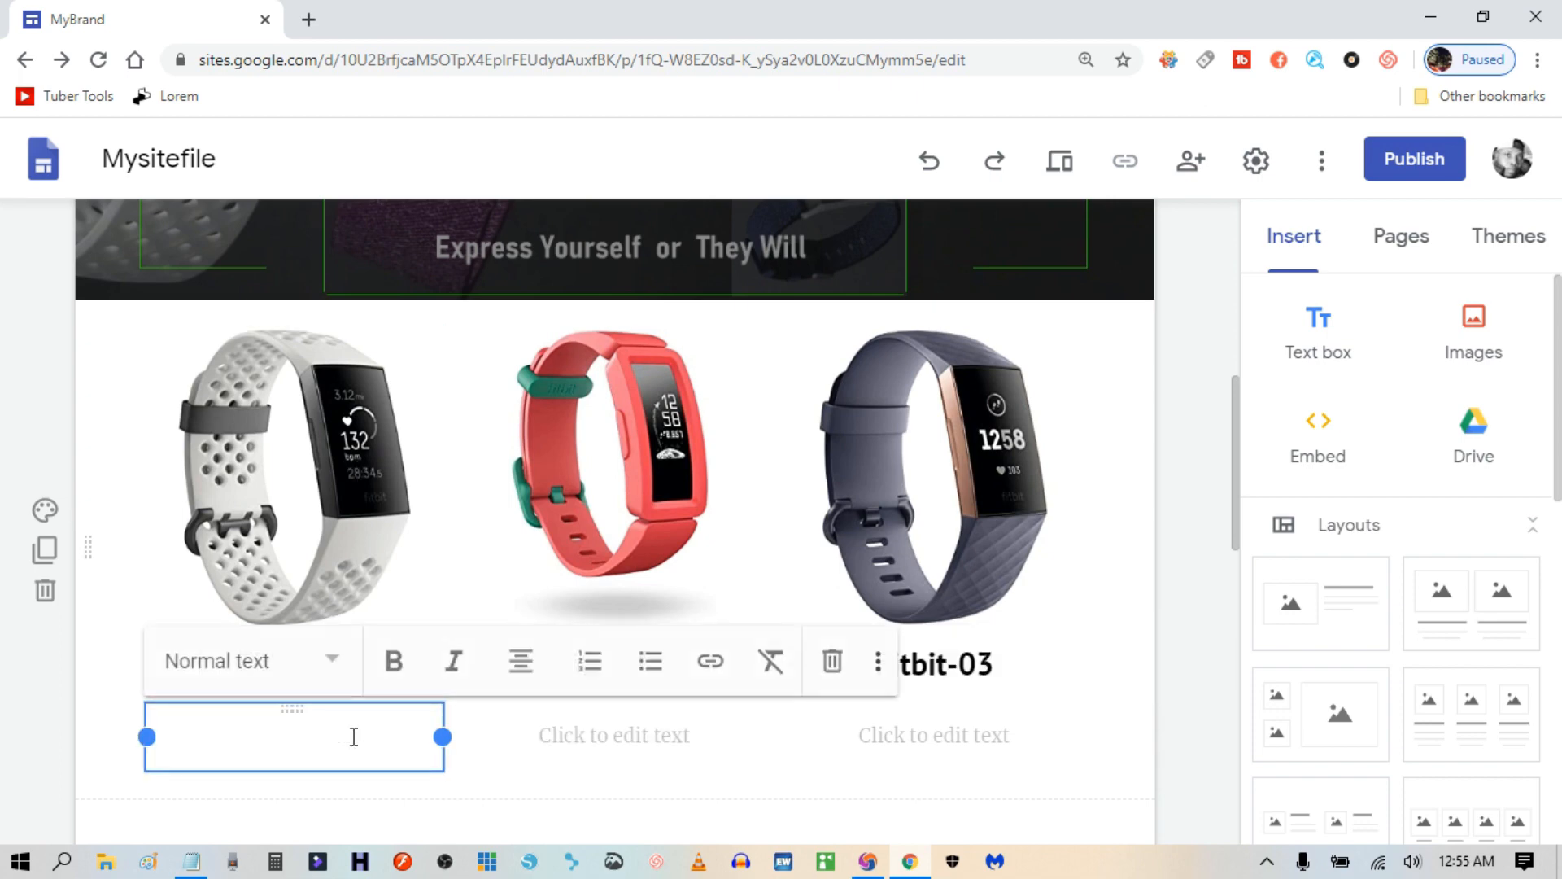
{"action": "type", "text": "kfajslfjasfka"}
{"action": "key", "text": "Return"}
{"action": "type", "text": "dflafjlafjlsdaf"}
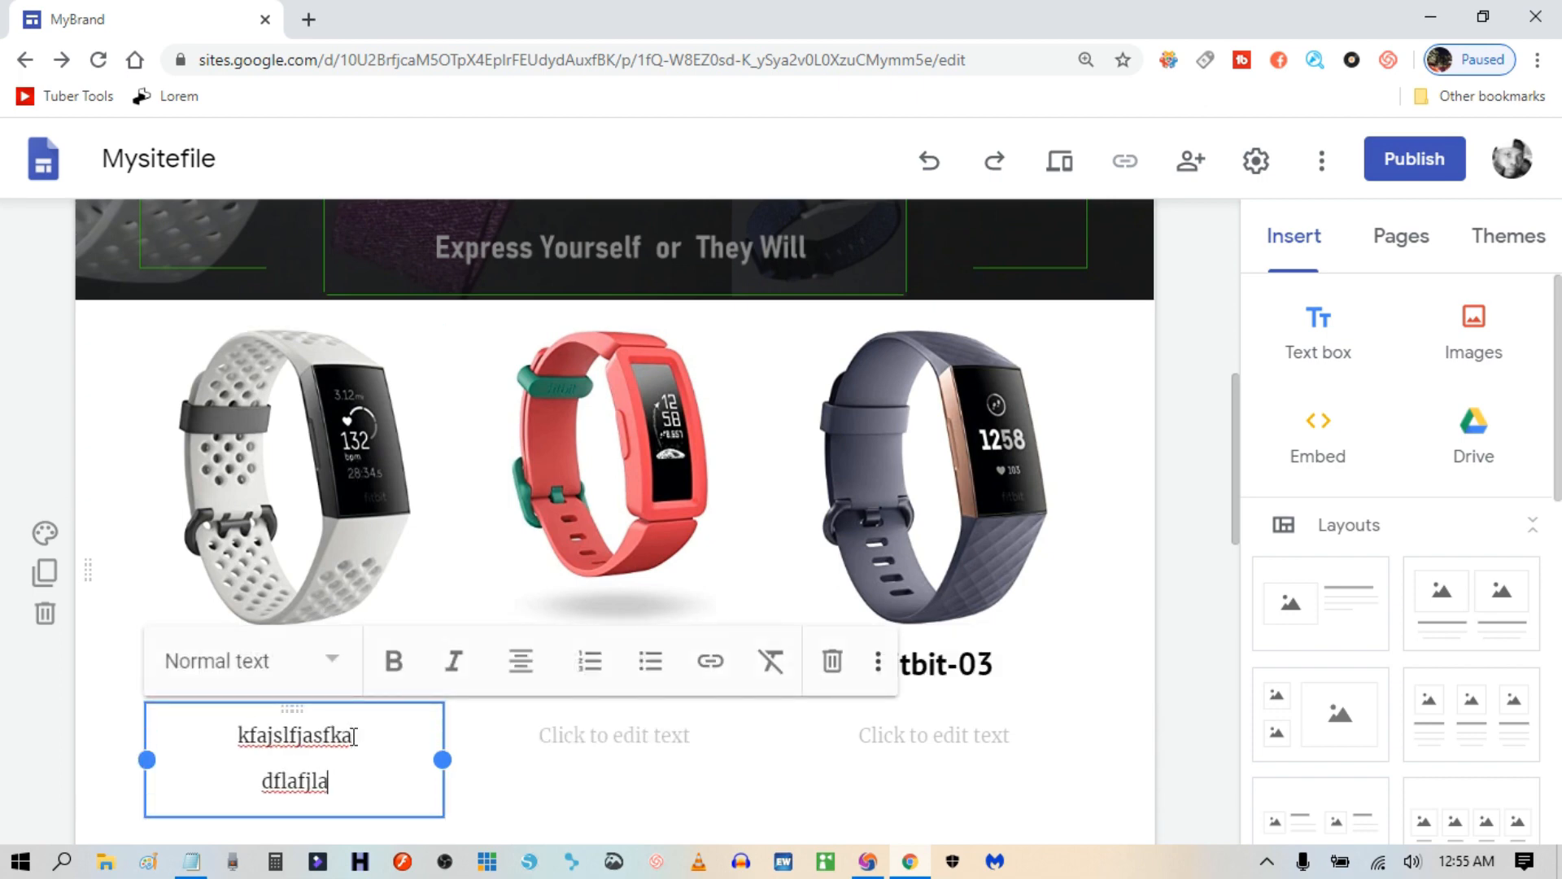
{"action": "key", "text": "Return"}
{"action": "type", "text": "dflasdfasdfsdf"}
{"action": "scroll", "coordinate": [477, 621], "scroll_direction": "down", "scroll_amount": 1}
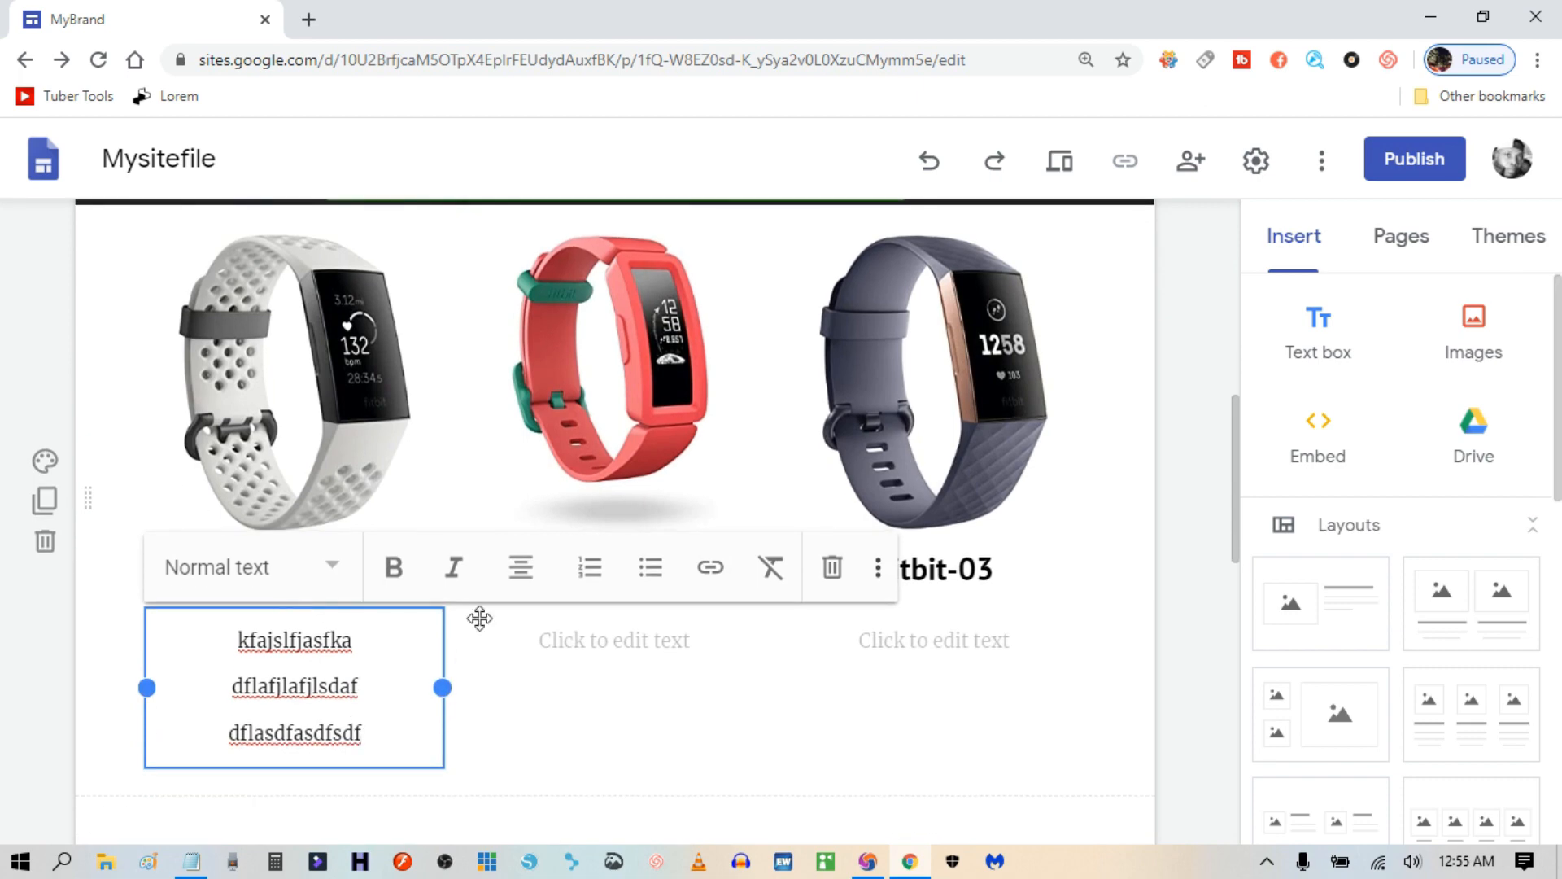
Enter the filler lines dflksadhflkasdf and sfjsdalfasdlf in the description placeholder under the Fitbit-02 heading.
{"action": "left_click", "coordinate": [697, 631]}
{"action": "type", "text": "dflksadhflkasdf"}
{"action": "key", "text": "Return"}
{"action": "type", "text": "sfjsdalfasdlf"}
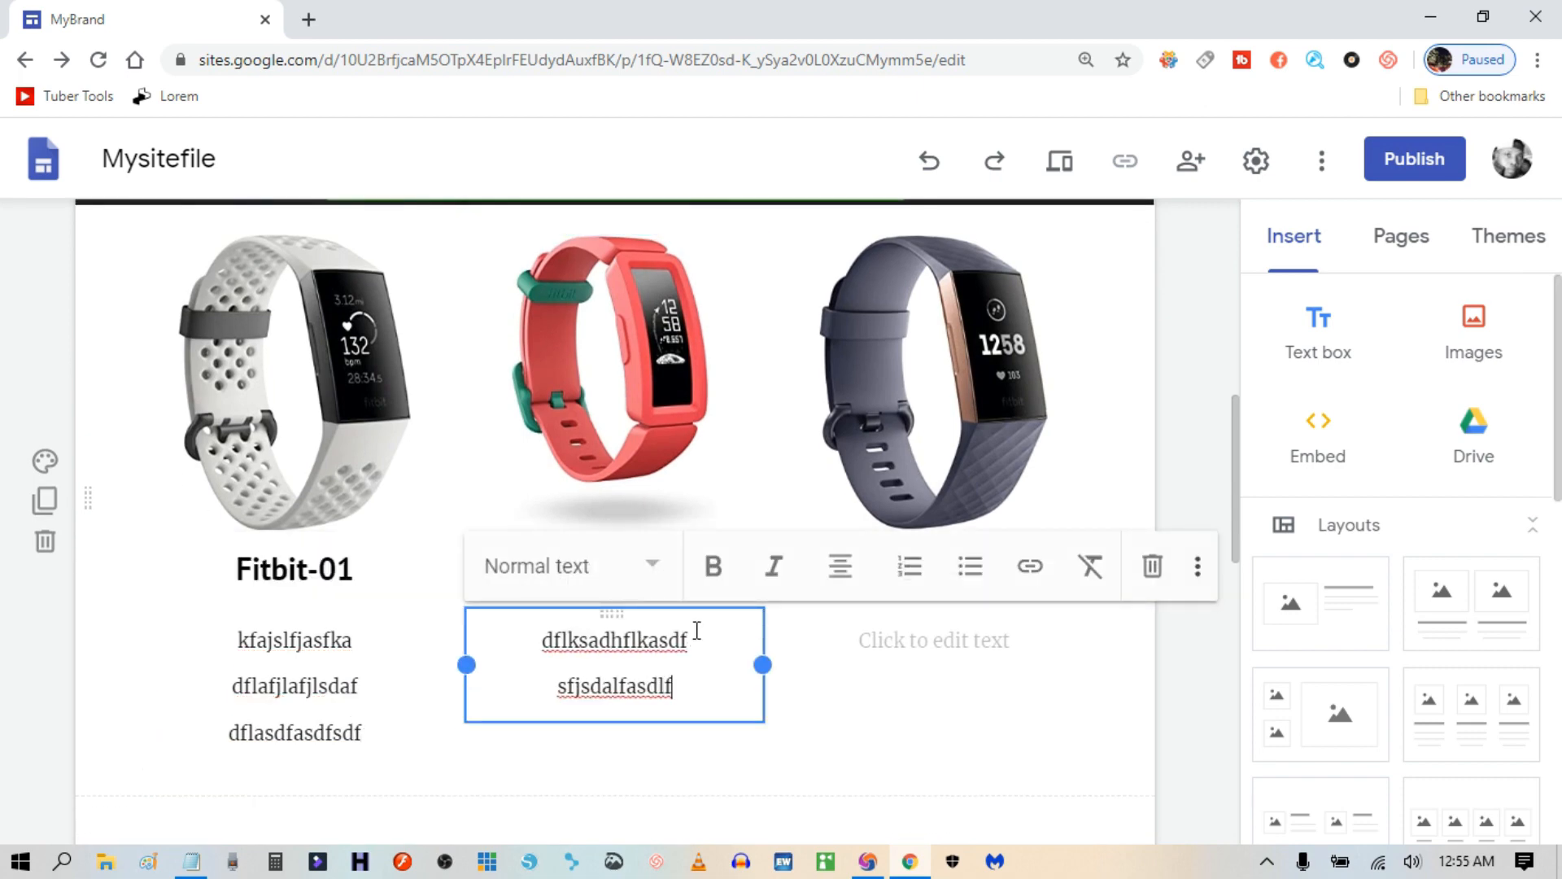
{"action": "scroll", "coordinate": [697, 631], "scroll_direction": "down", "scroll_amount": 1}
{"action": "left_click", "coordinate": [1044, 769]}
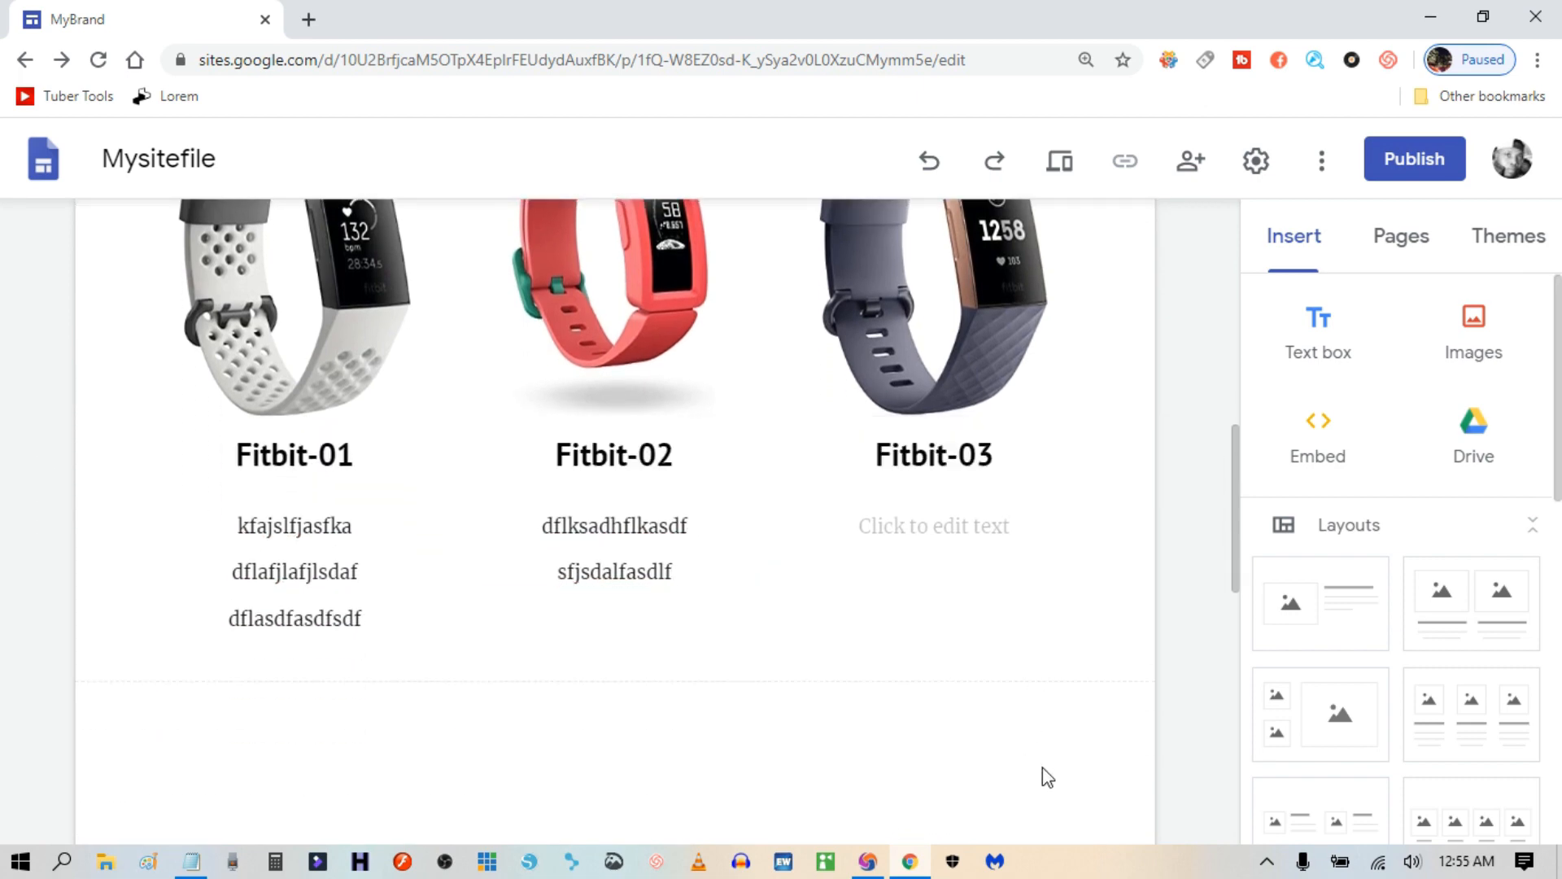
{"action": "scroll", "coordinate": [1167, 770], "scroll_direction": "up", "scroll_amount": 1}
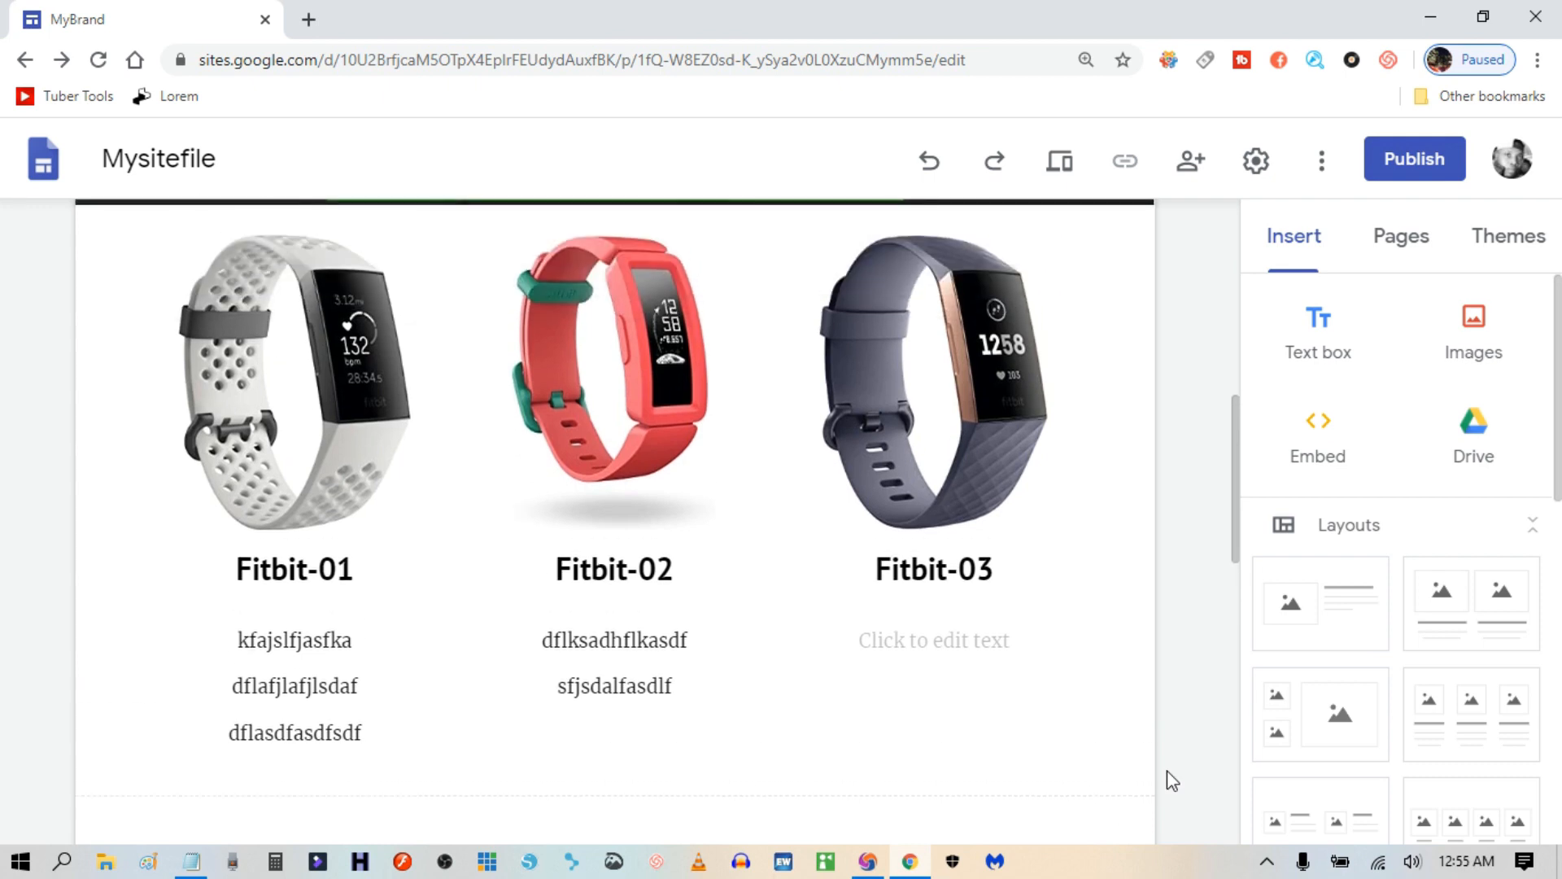
Delete the description text boxes under the Fitbit-01, Fitbit-02 and Fitbit-03 headings.
{"action": "left_click", "coordinate": [307, 650]}
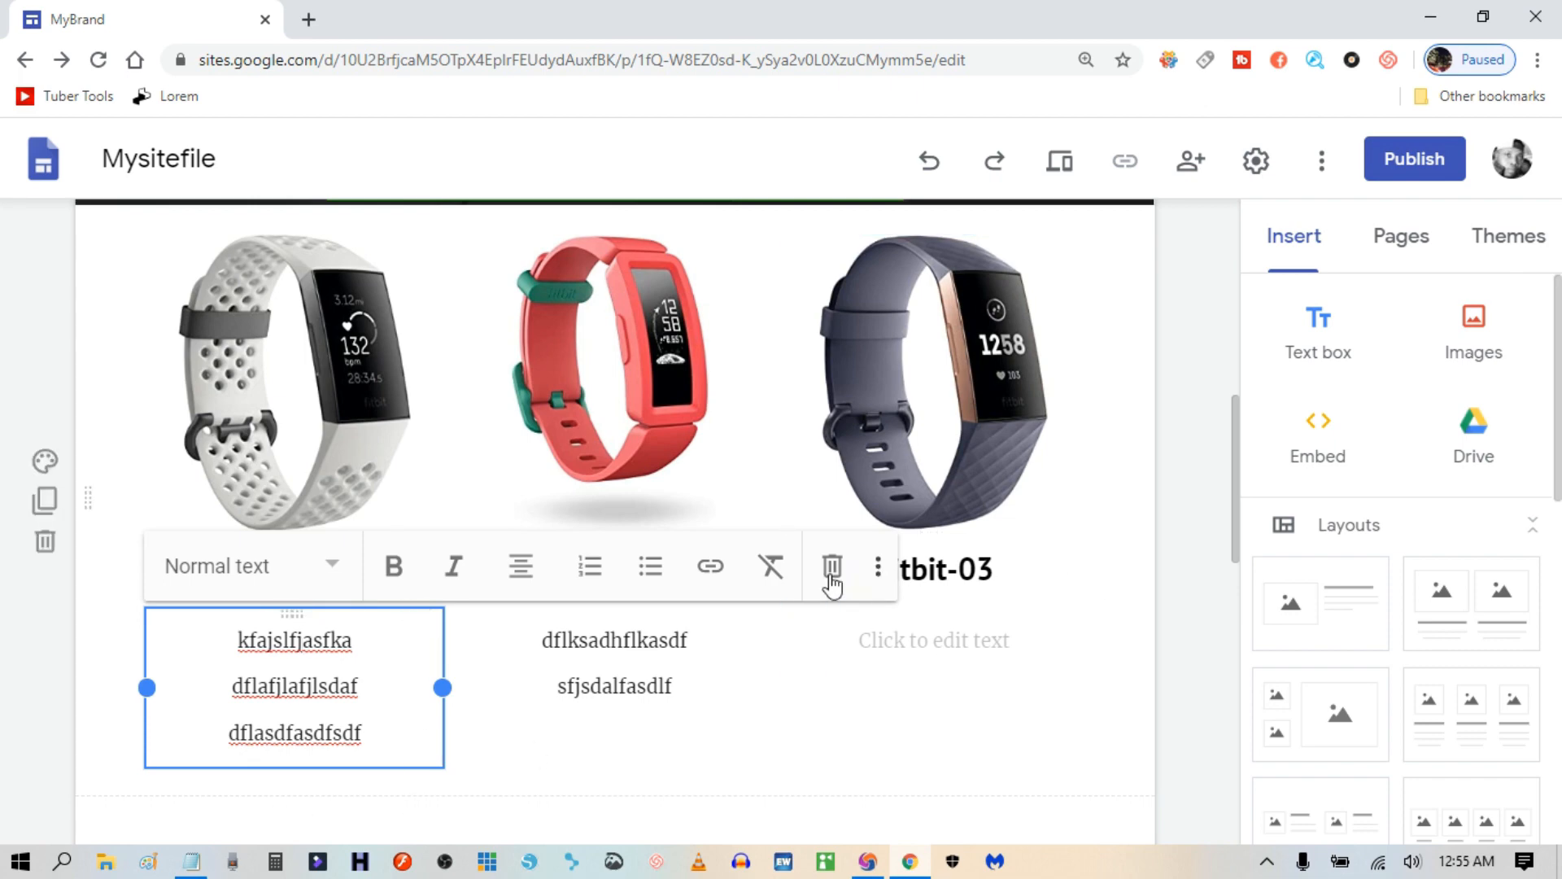
{"action": "left_click", "coordinate": [743, 786]}
{"action": "left_click", "coordinate": [339, 481]}
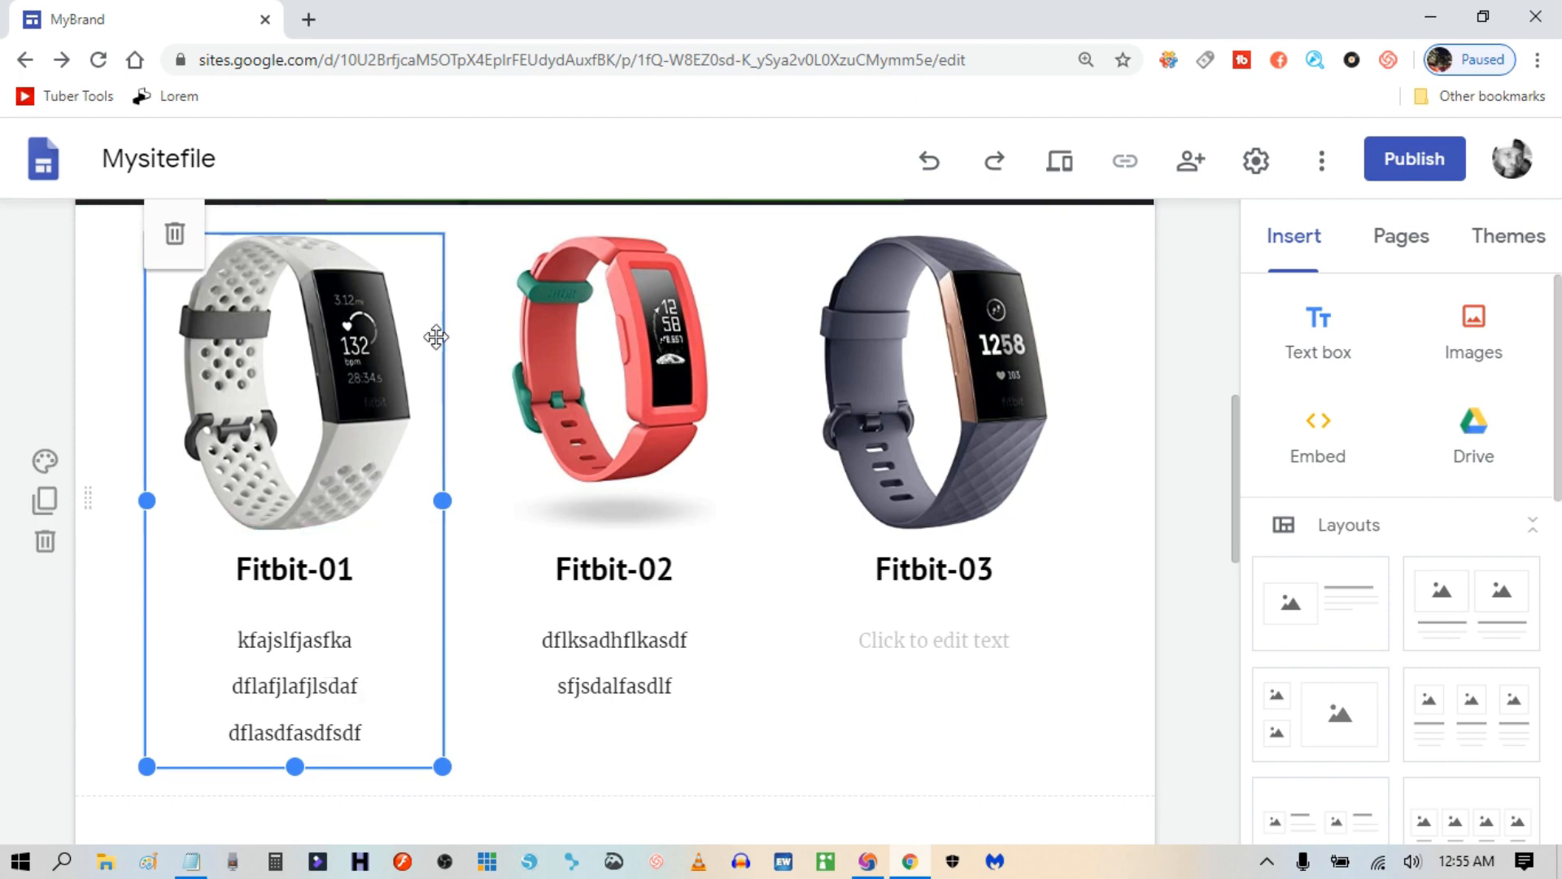
{"action": "left_click", "coordinate": [329, 639]}
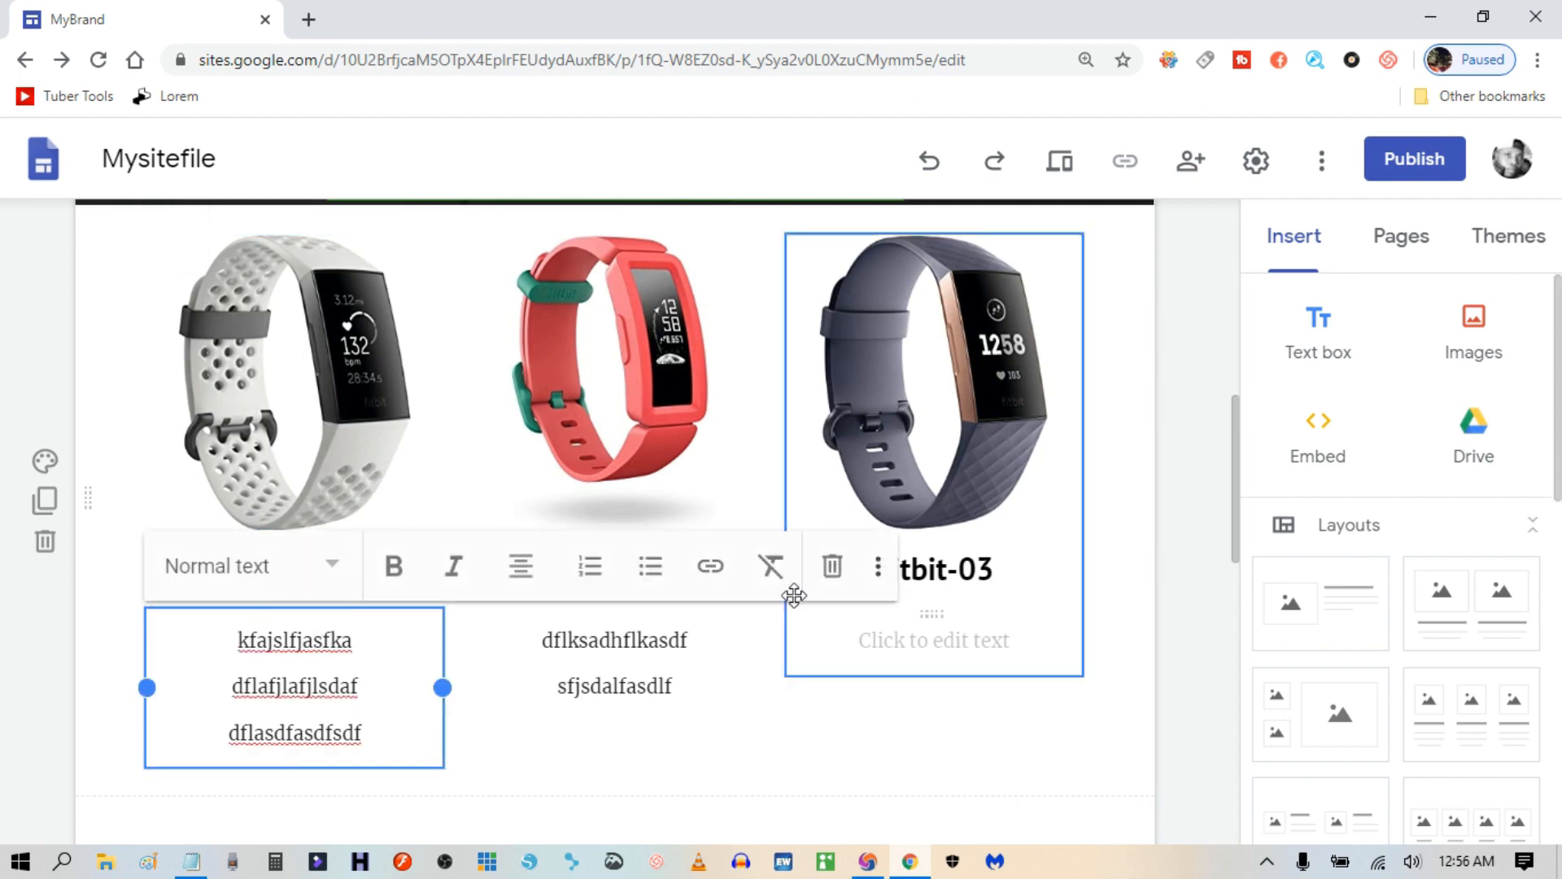
{"action": "left_click", "coordinate": [832, 566]}
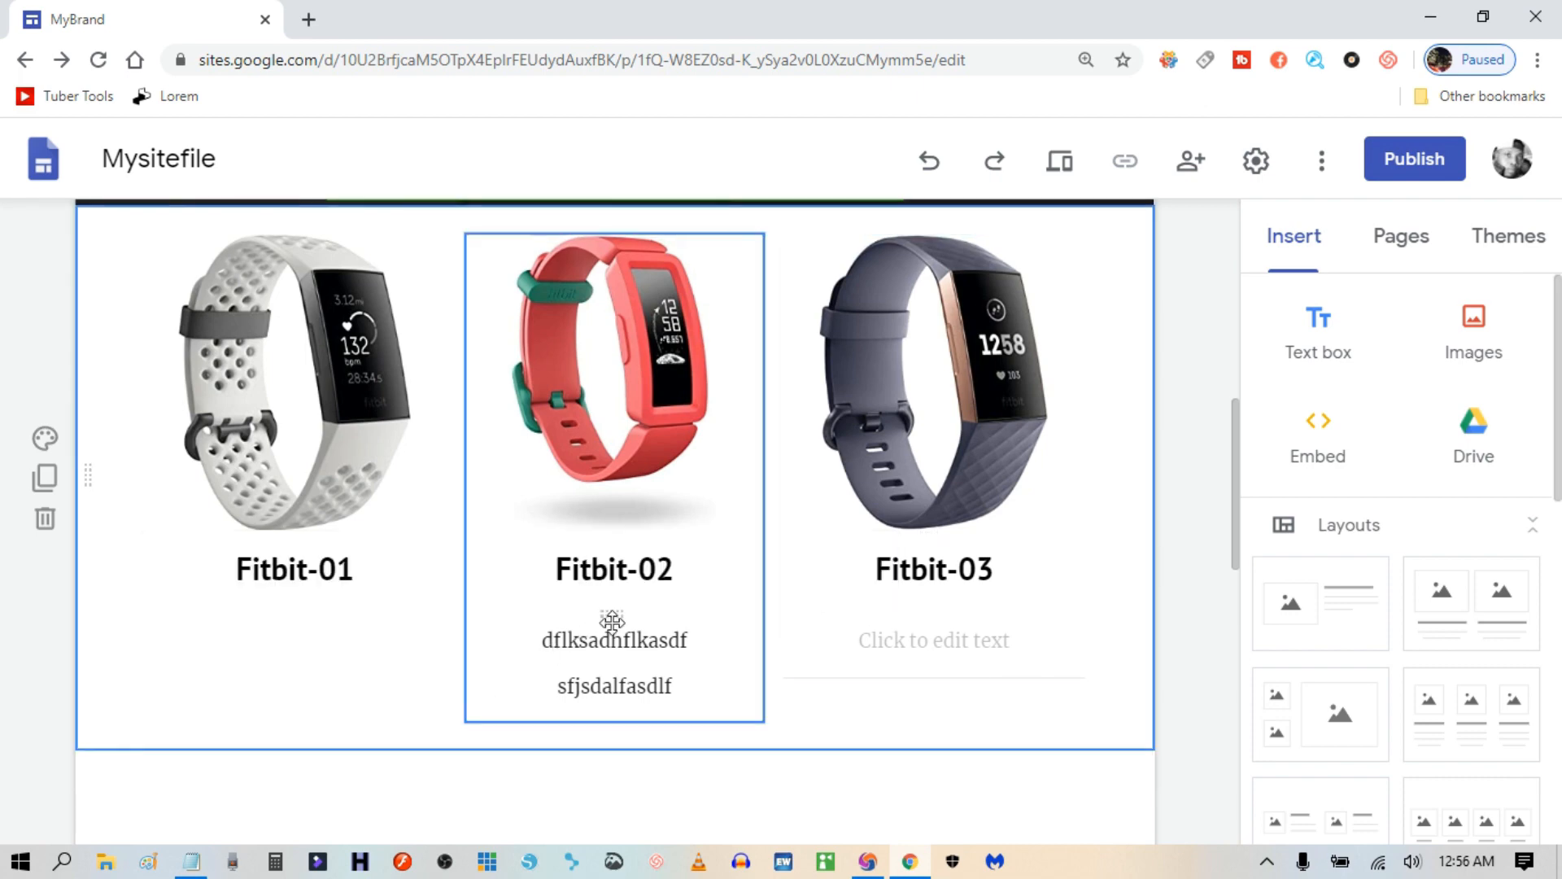
{"action": "left_click", "coordinate": [636, 648]}
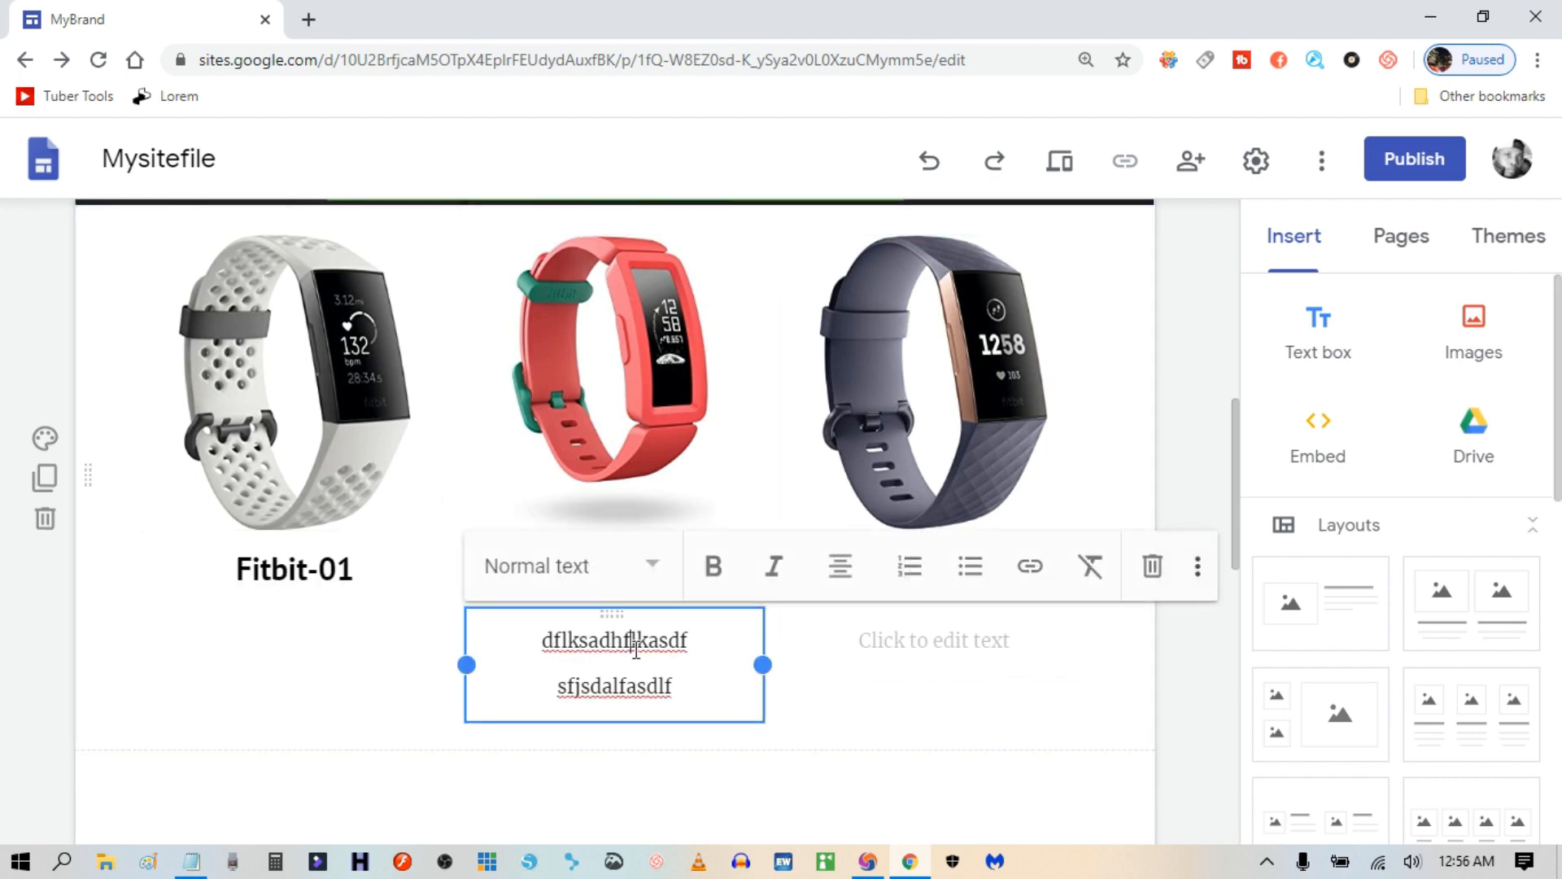
{"action": "left_click", "coordinate": [1152, 566]}
{"action": "left_click", "coordinate": [949, 637]}
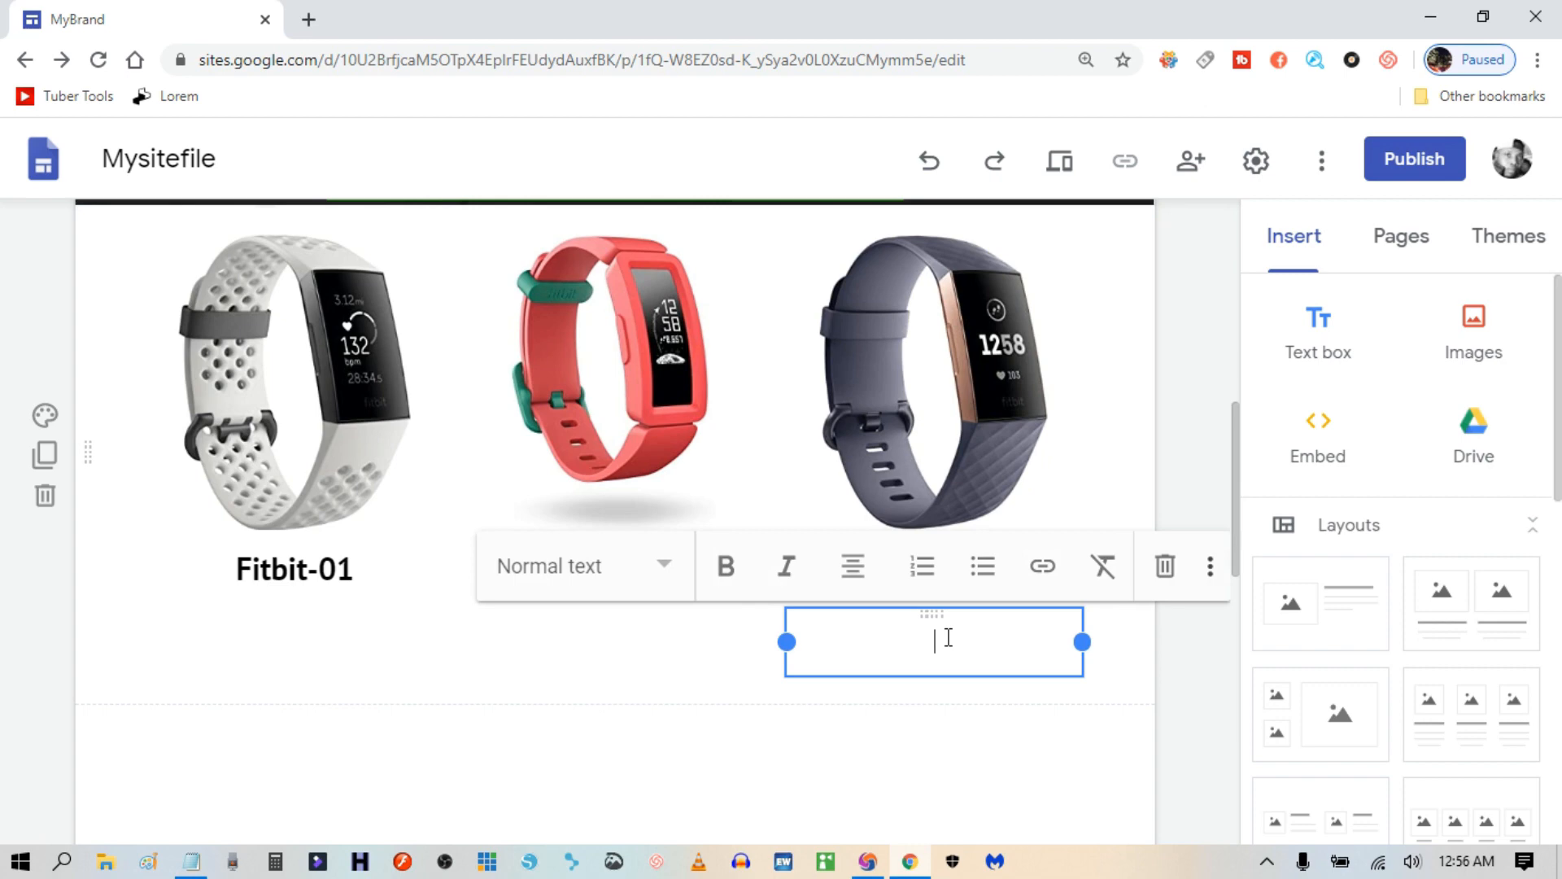
{"action": "left_click", "coordinate": [1163, 563]}
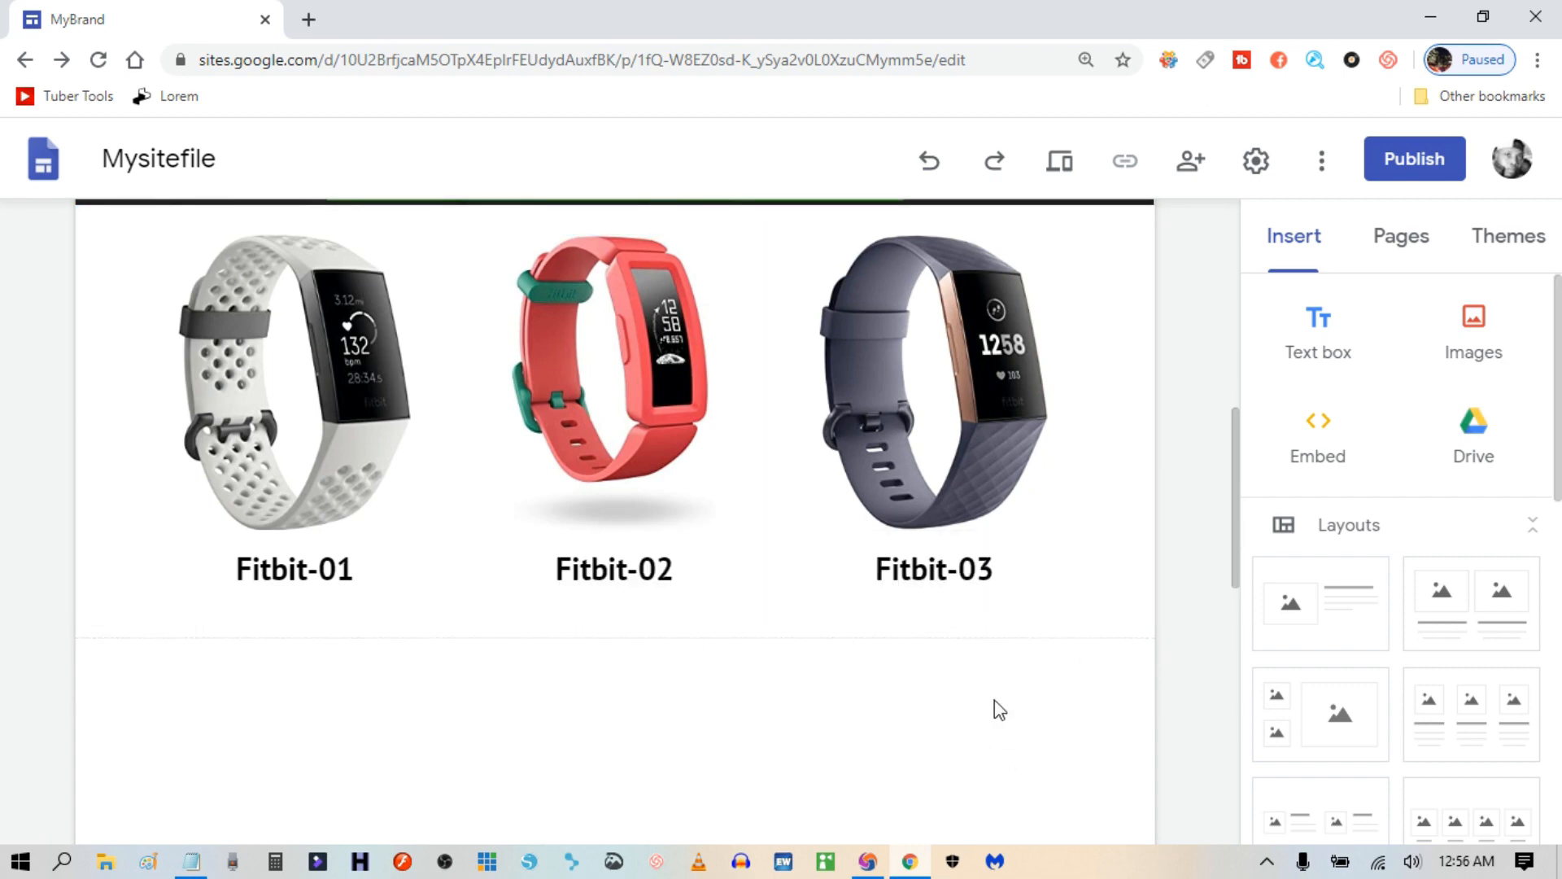
{"action": "scroll", "coordinate": [1025, 686], "scroll_direction": "up", "scroll_amount": 2}
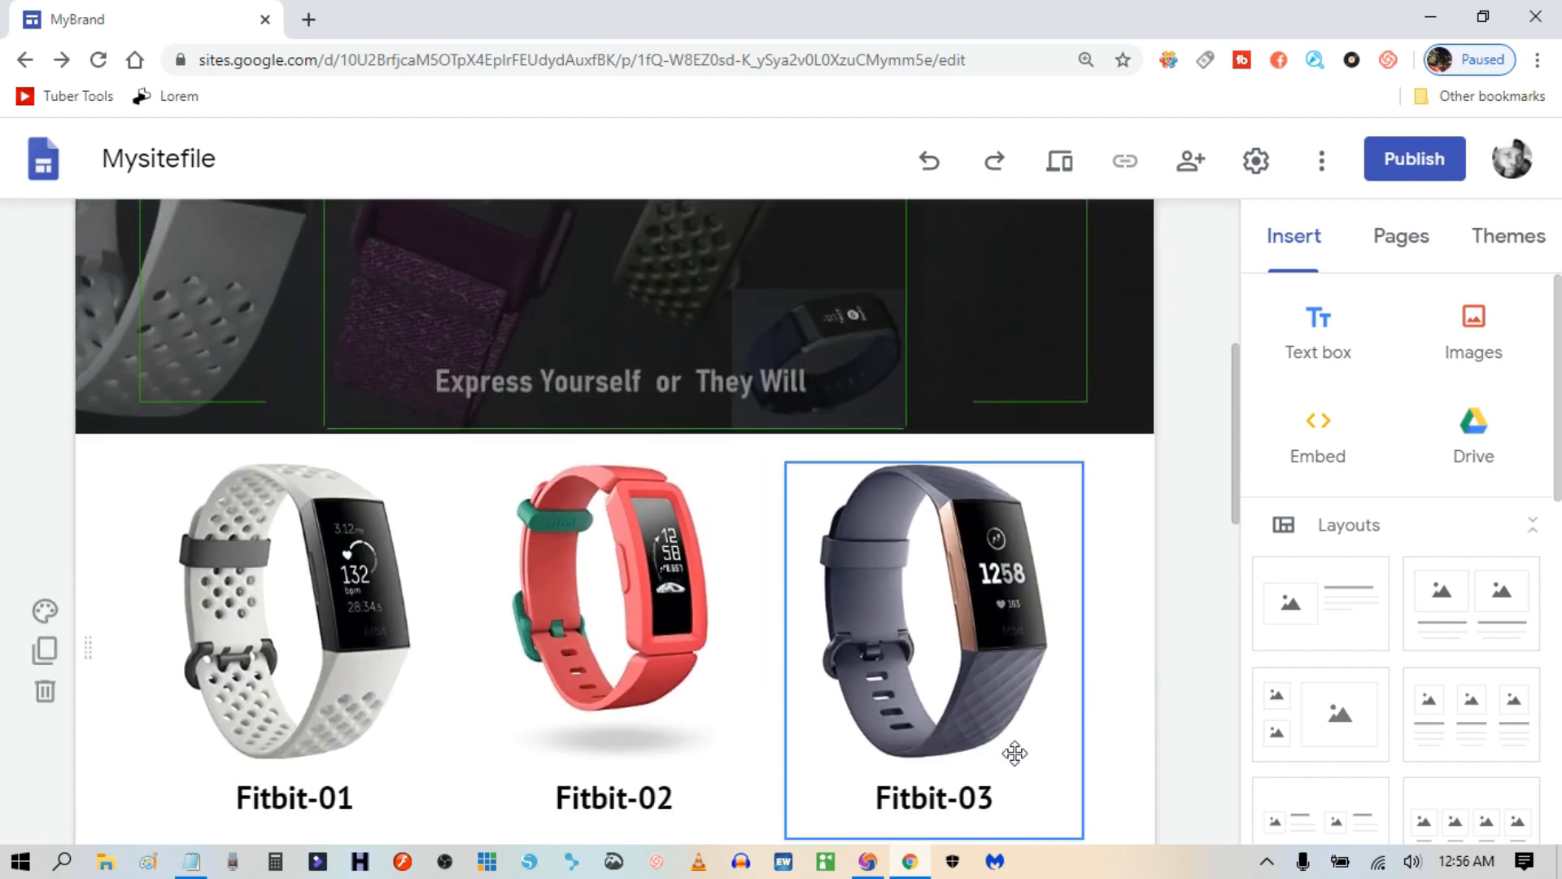
{"action": "scroll", "coordinate": [1018, 755], "scroll_direction": "down", "scroll_amount": 1}
{"action": "scroll", "coordinate": [1036, 787], "scroll_direction": "up", "scroll_amount": 1}
{"action": "left_click", "coordinate": [1326, 335]}
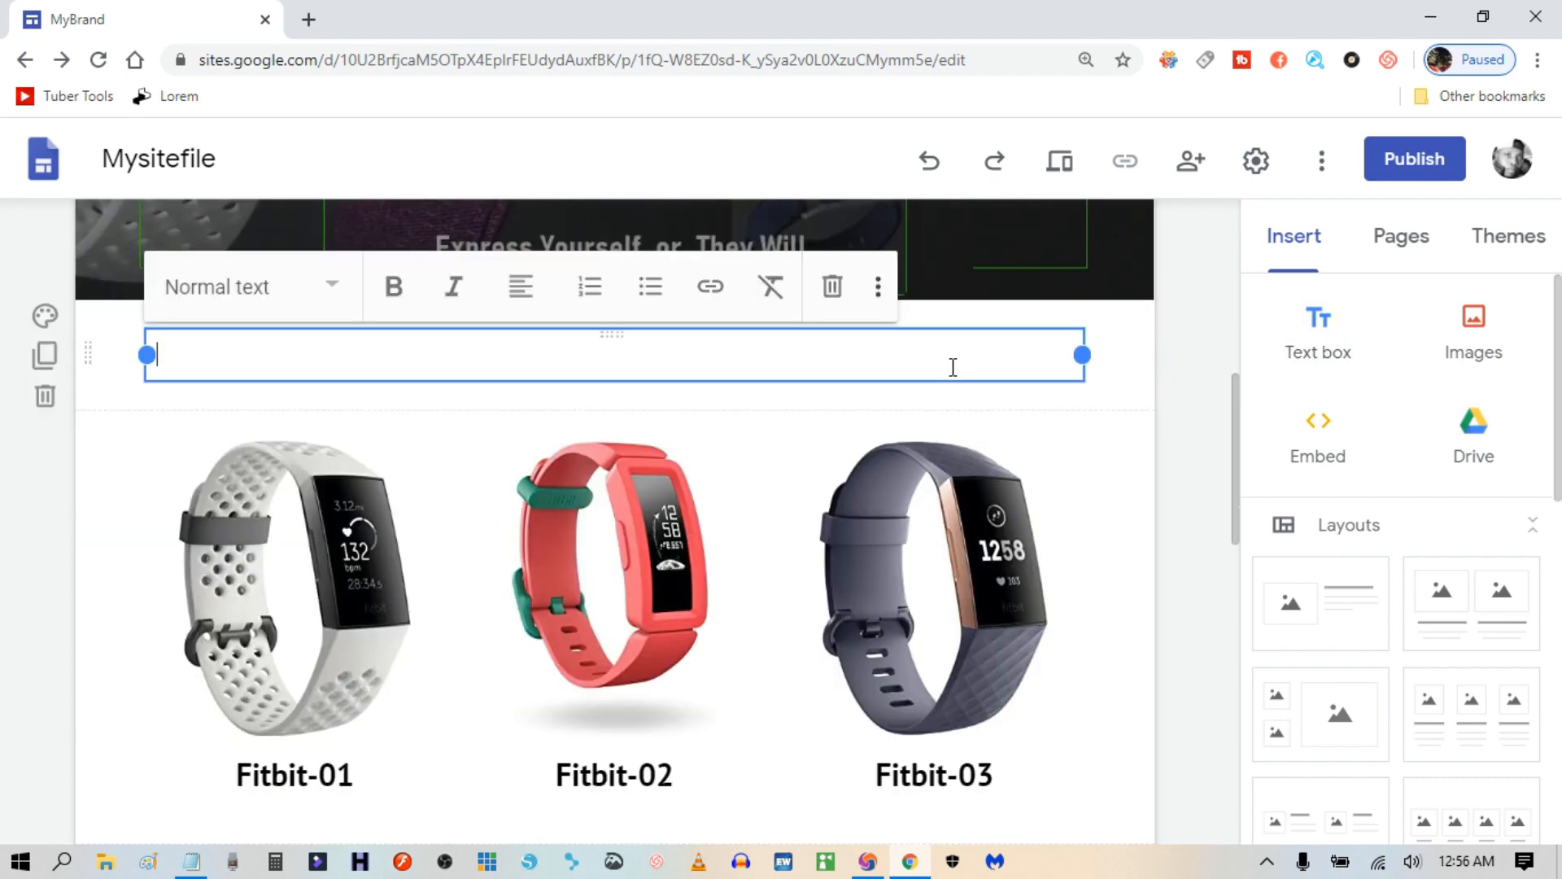
{"action": "left_click", "coordinate": [831, 286]}
{"action": "scroll", "coordinate": [1102, 436], "scroll_direction": "down", "scroll_amount": 6}
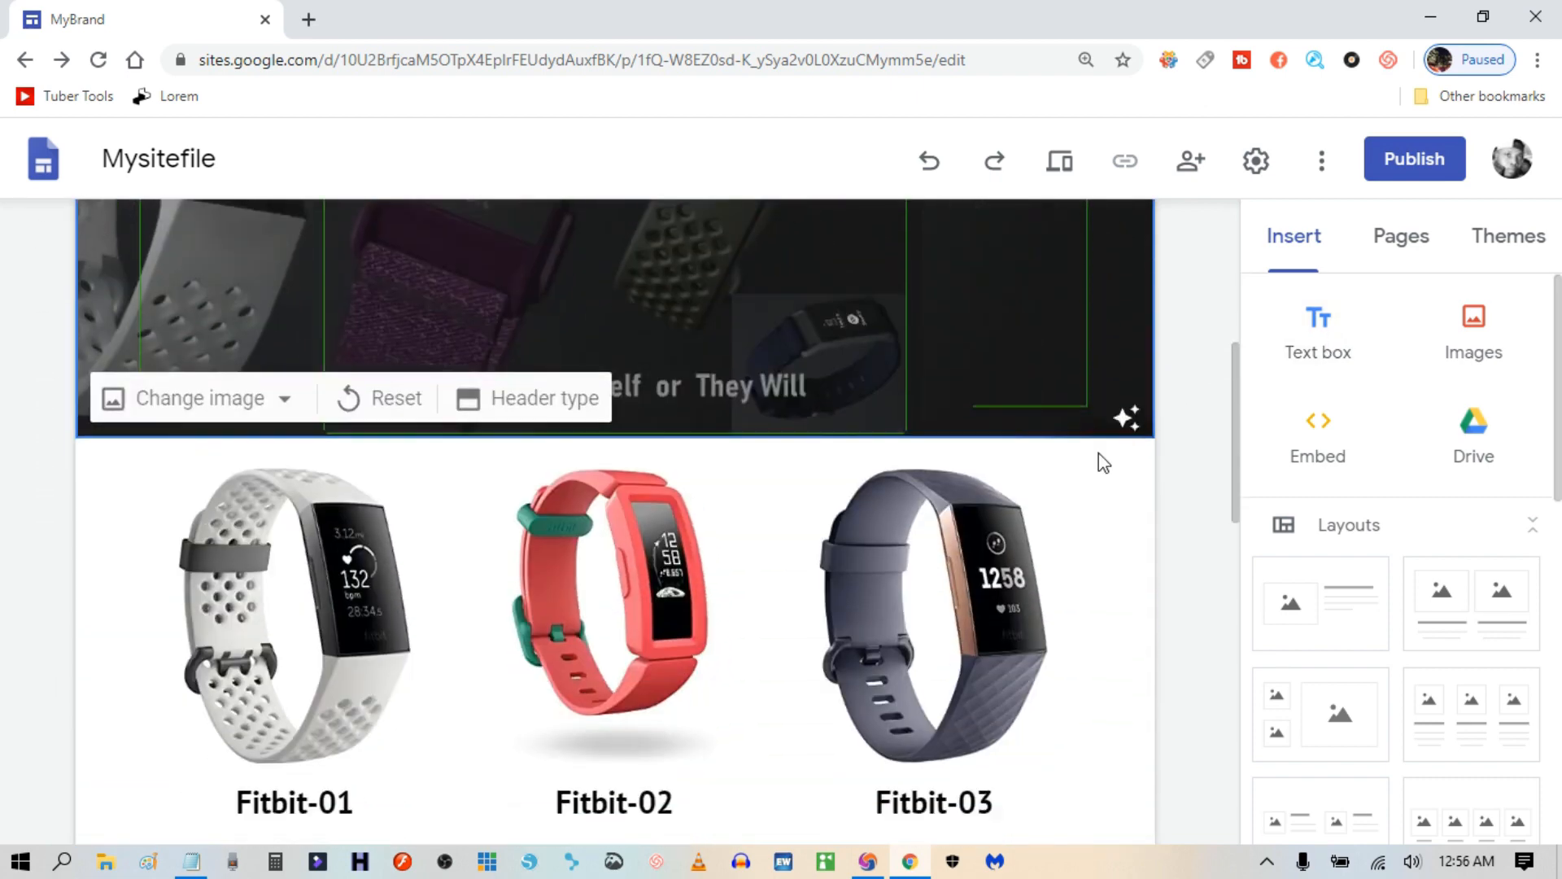
{"action": "left_click", "coordinate": [1048, 773]}
{"action": "scroll", "coordinate": [1046, 769], "scroll_direction": "down", "scroll_amount": 3}
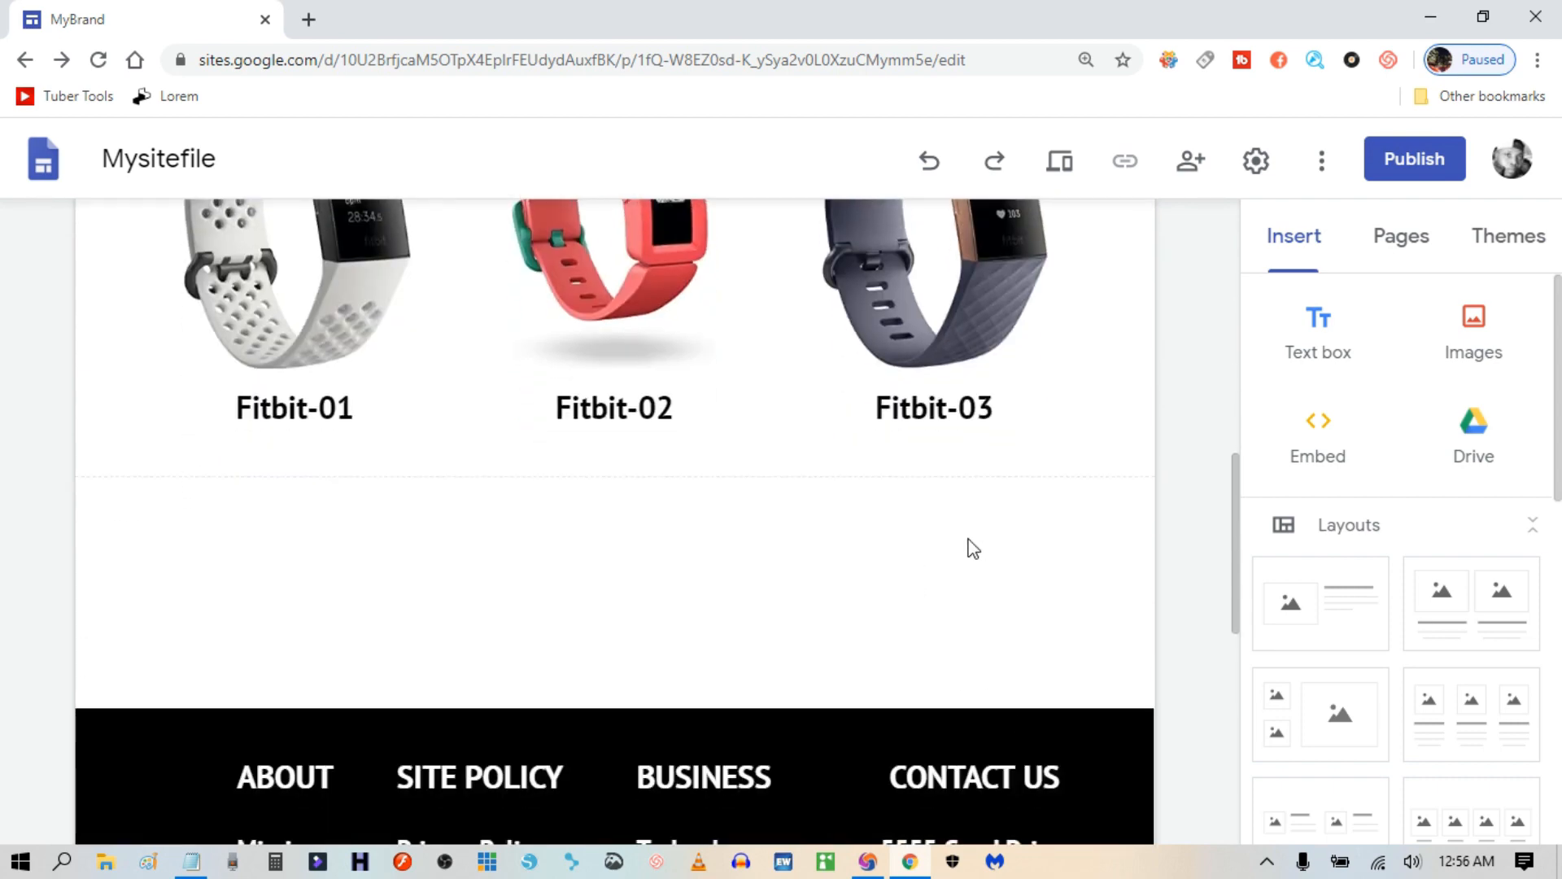
{"action": "left_click", "coordinate": [1322, 325]}
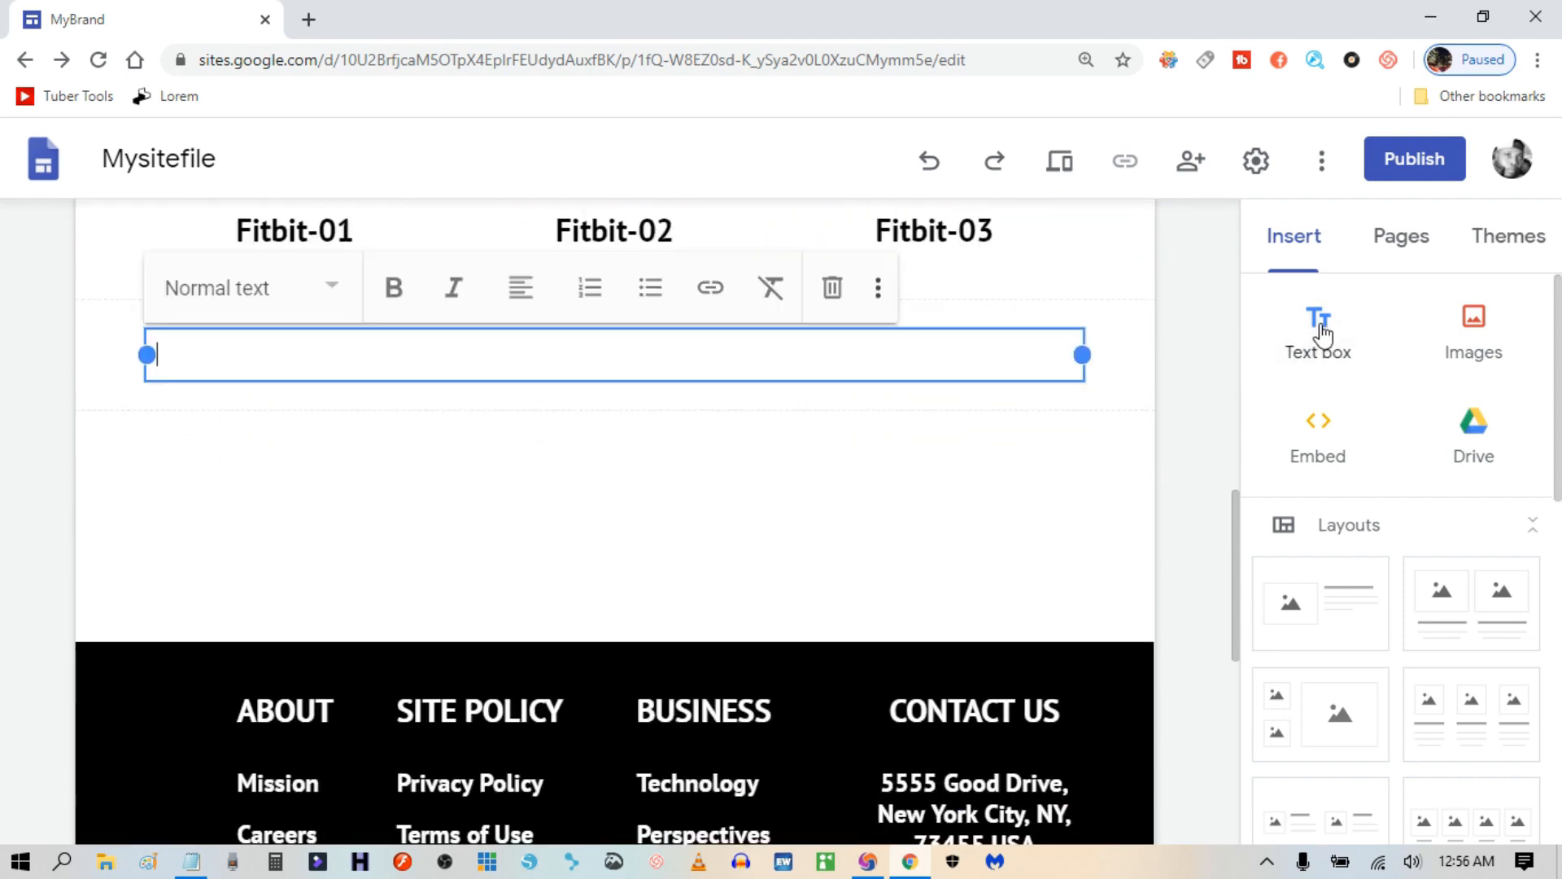
{"action": "scroll", "coordinate": [760, 554], "scroll_direction": "up", "scroll_amount": 3}
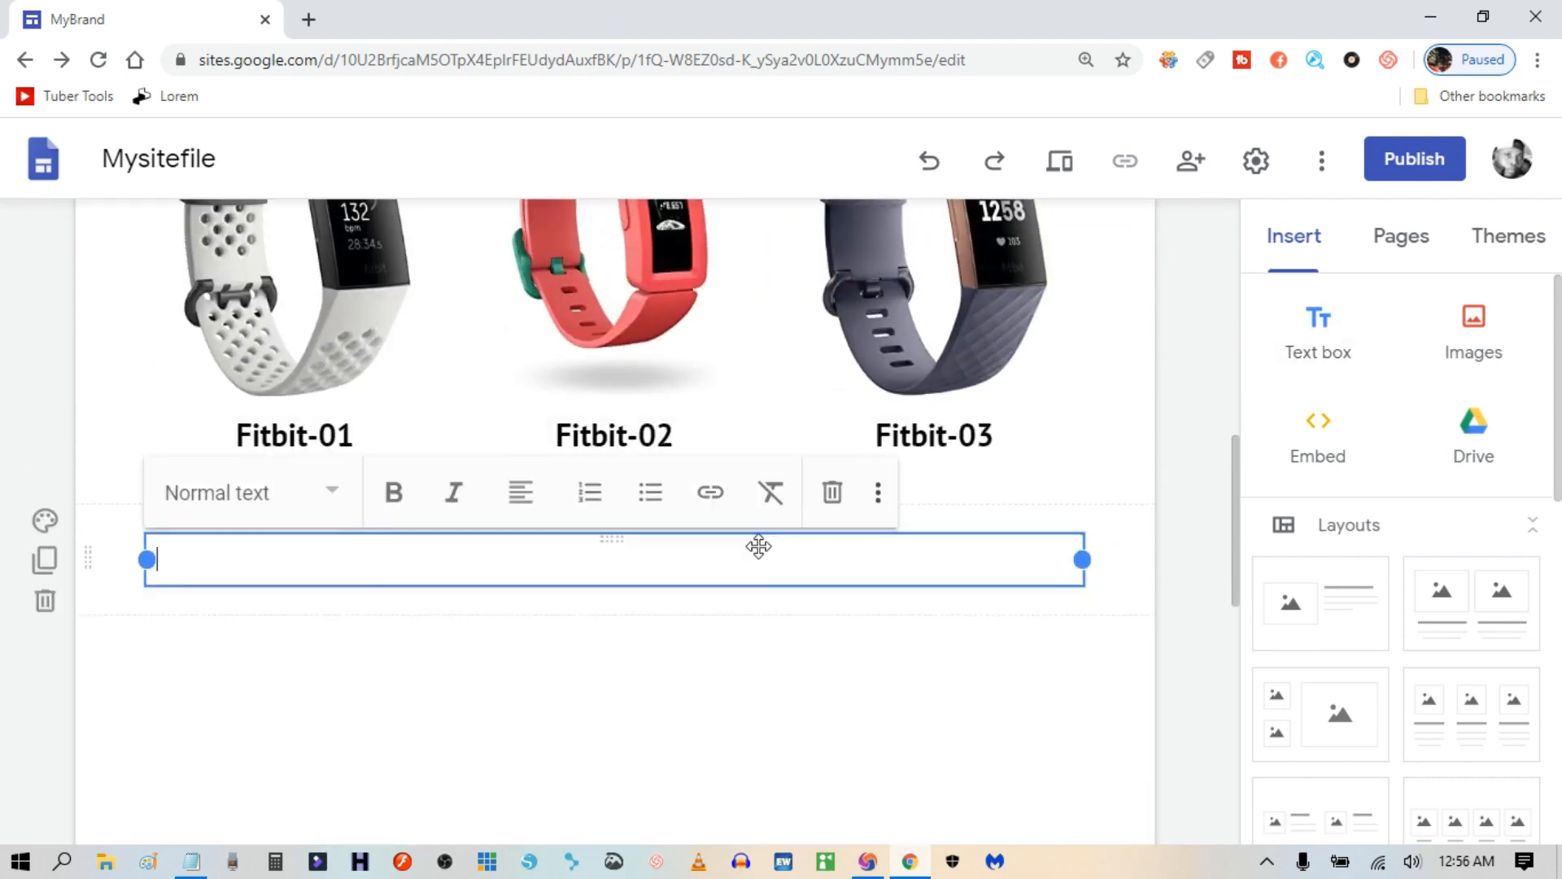
{"action": "left_click", "coordinate": [833, 521]}
{"action": "scroll", "coordinate": [976, 593], "scroll_direction": "up", "scroll_amount": 3}
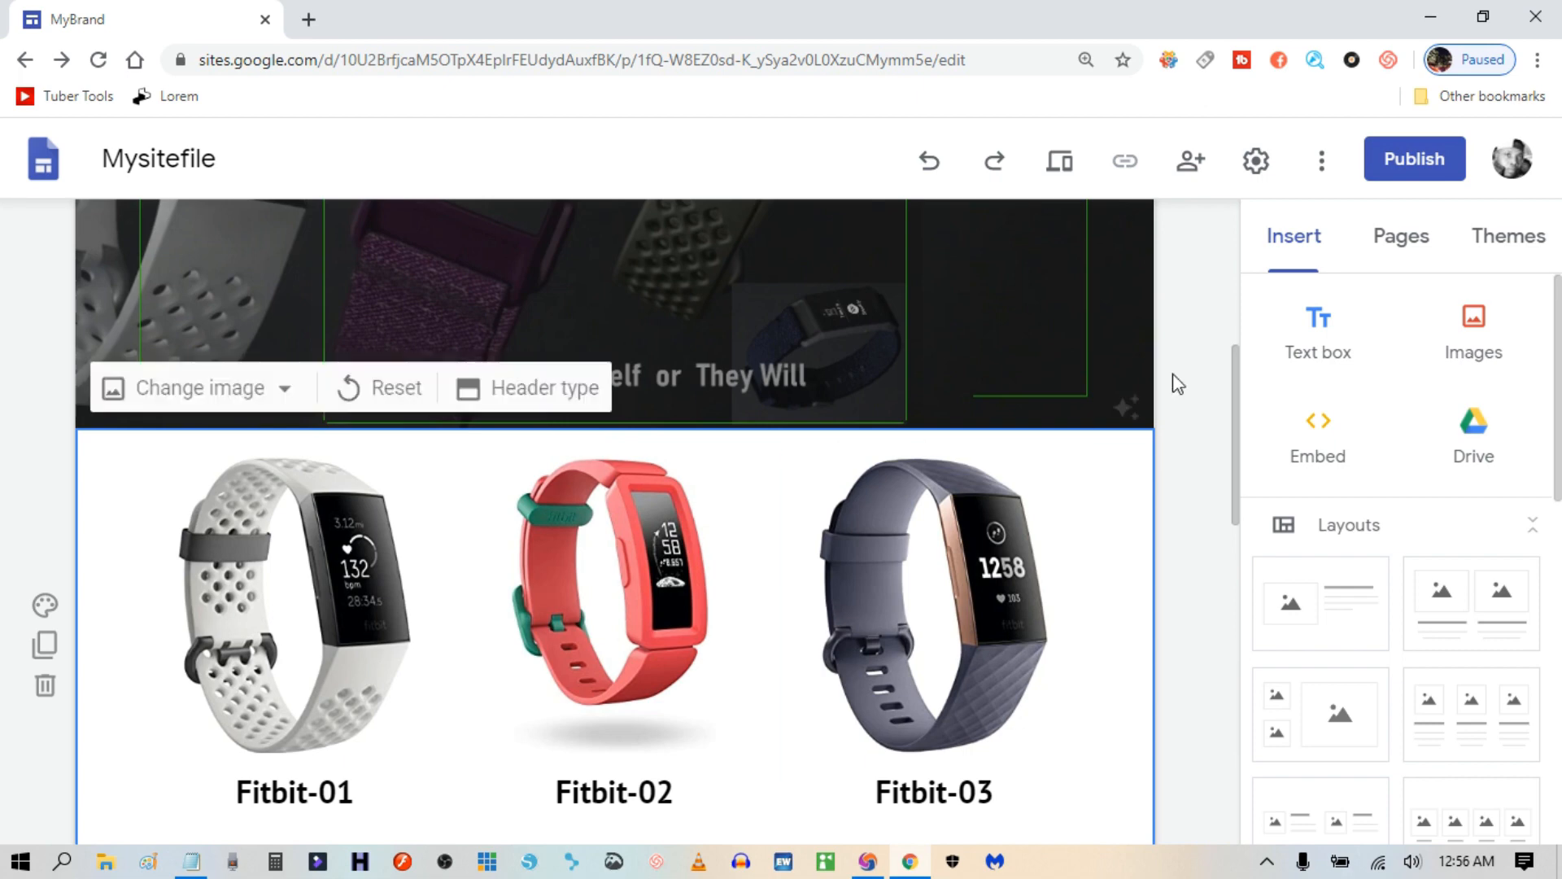
Add a Title-style text box between the banner and the watches reading 2020 TRENDING FITBITS.
{"action": "left_click", "coordinate": [1324, 340]}
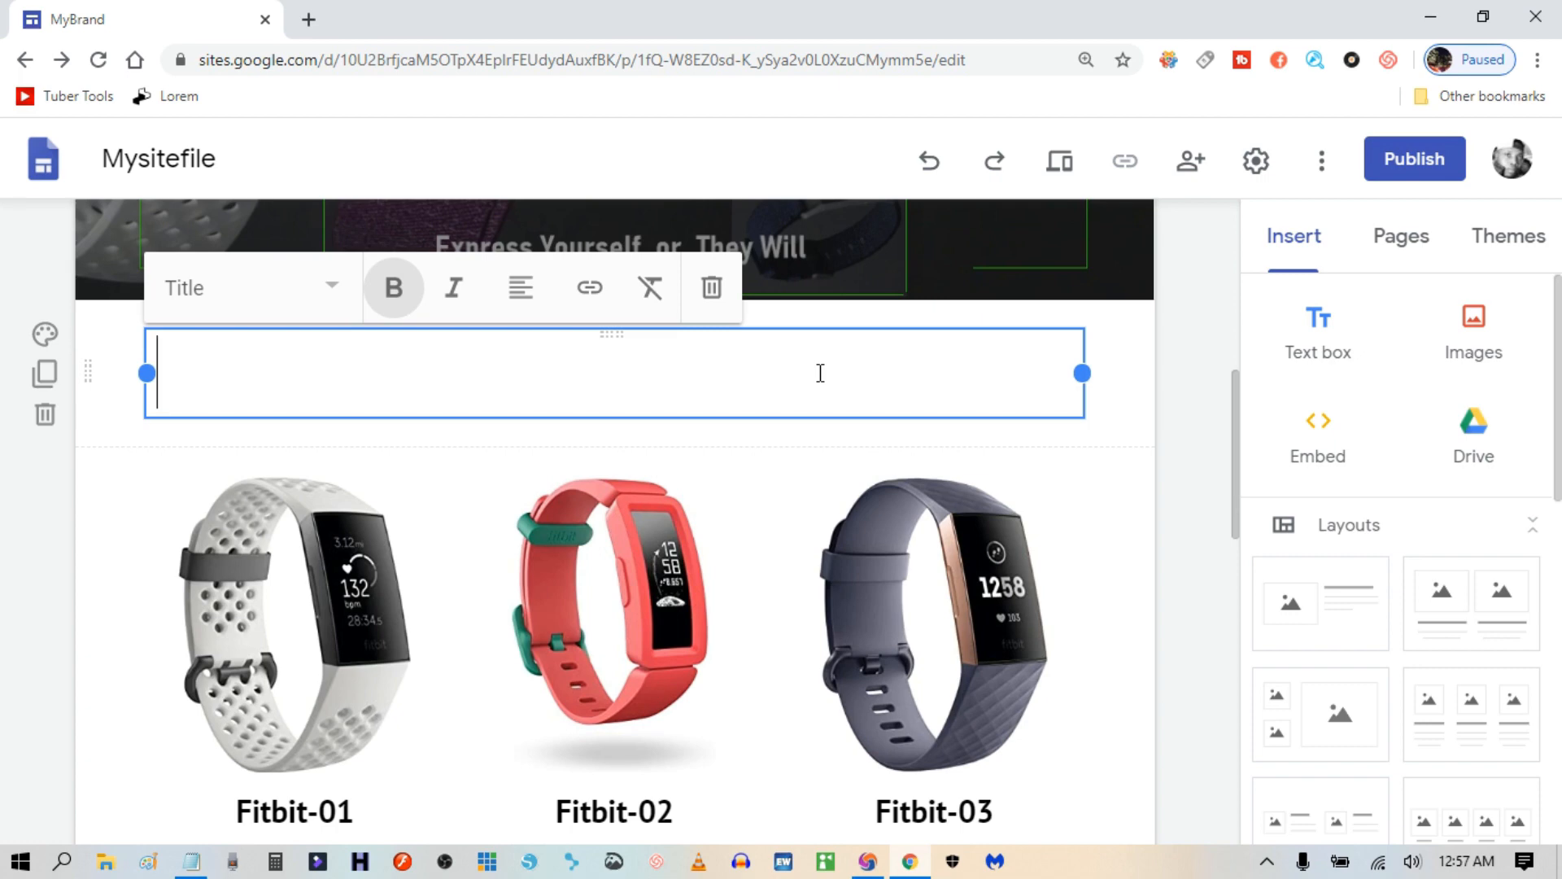
{"action": "type", "text": "TRENDING"}
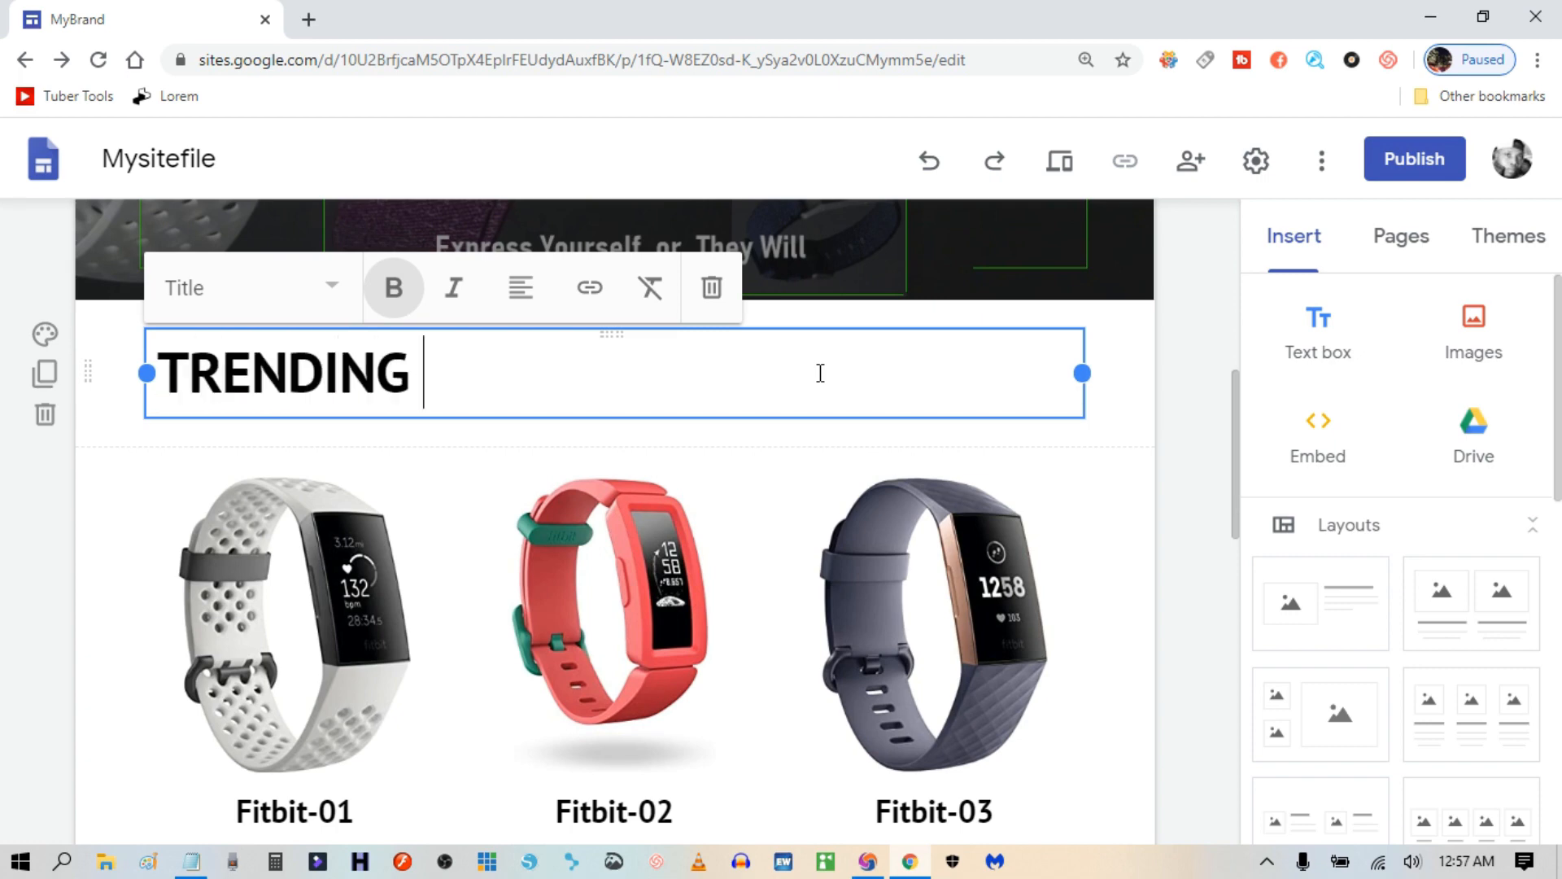
{"action": "type", "text": " FI"}
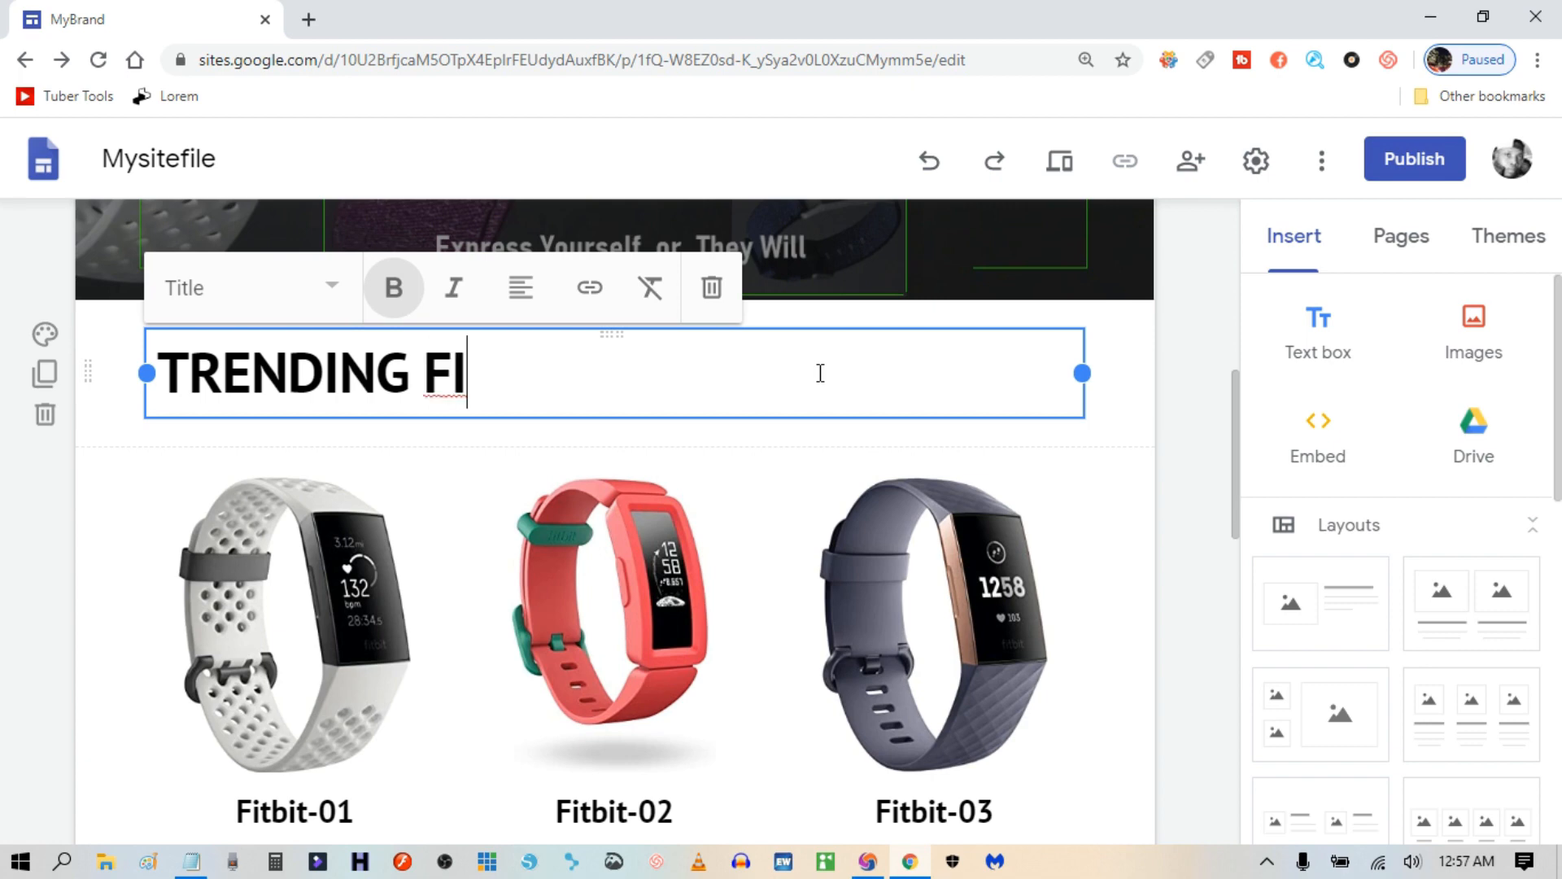
{"action": "type", "text": "TBI"}
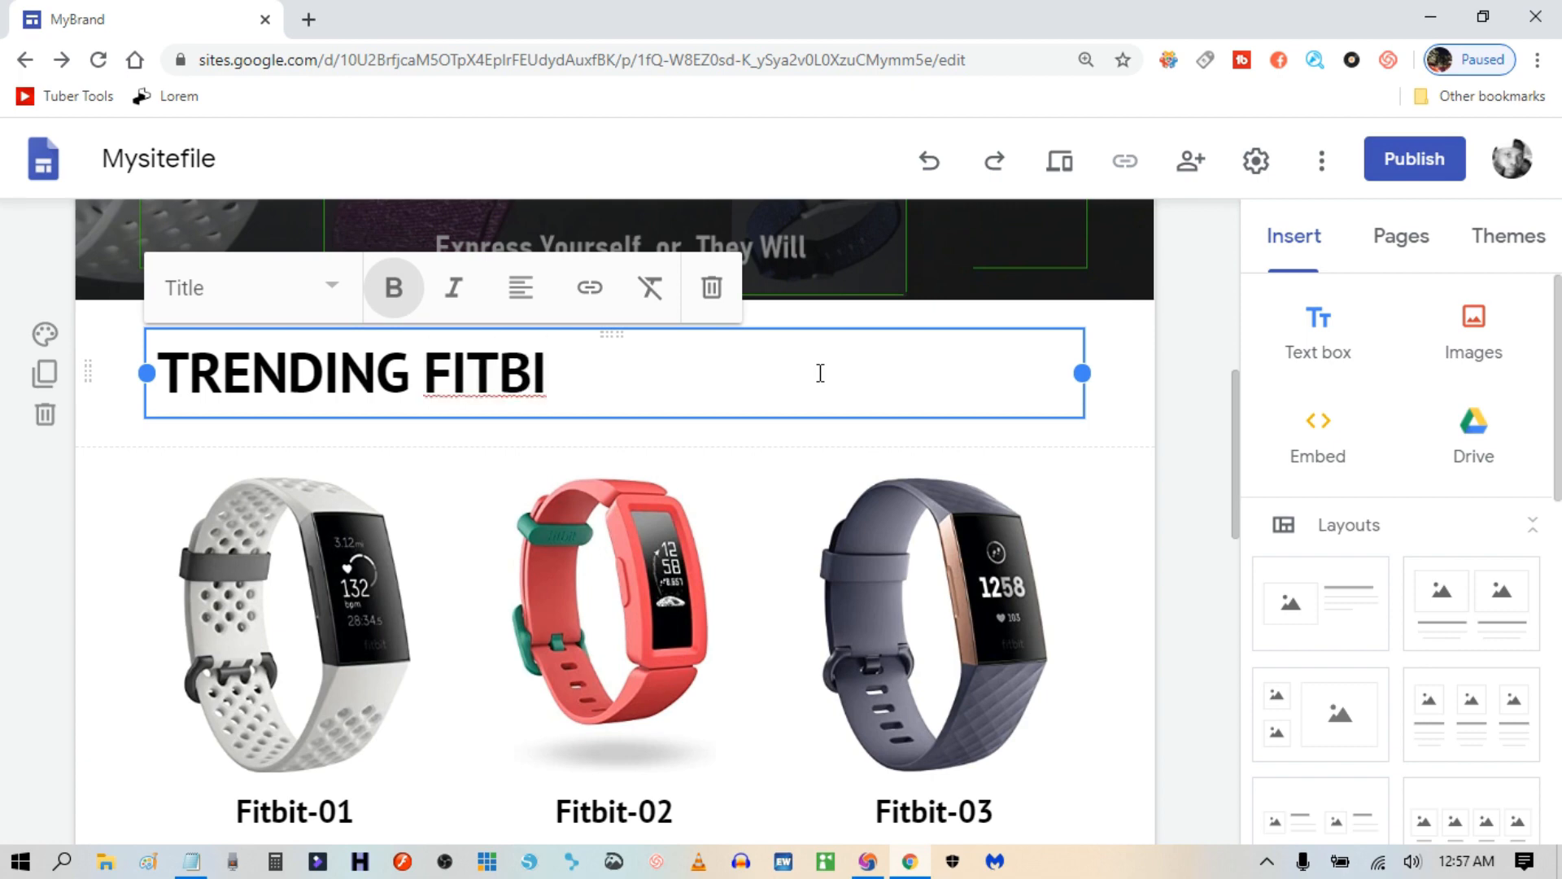
{"action": "type", "text": "TS"}
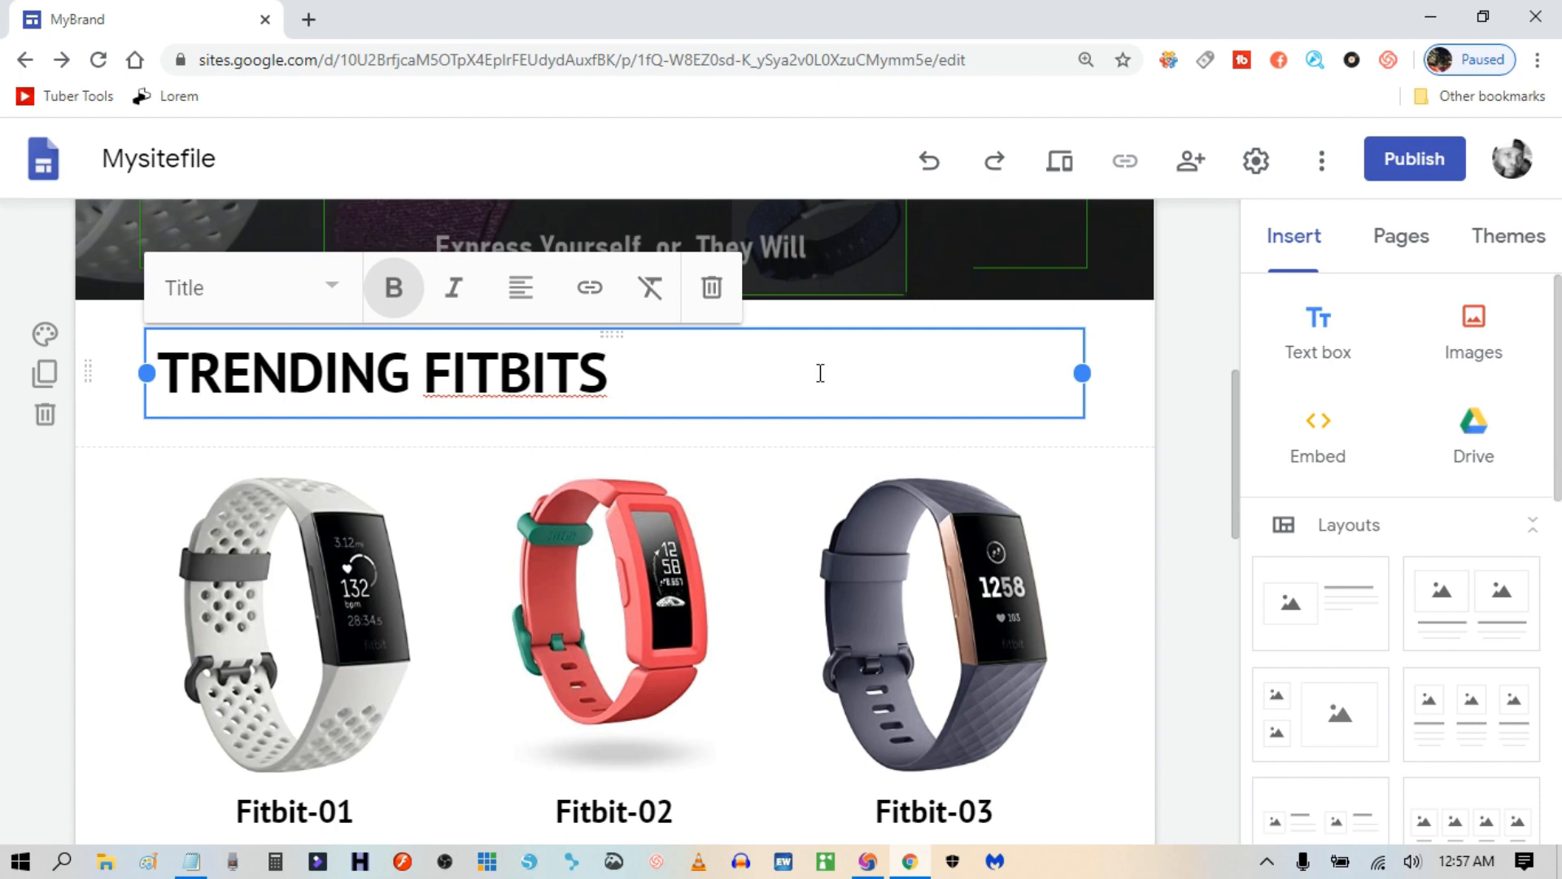
{"action": "type", "text": "2020"}
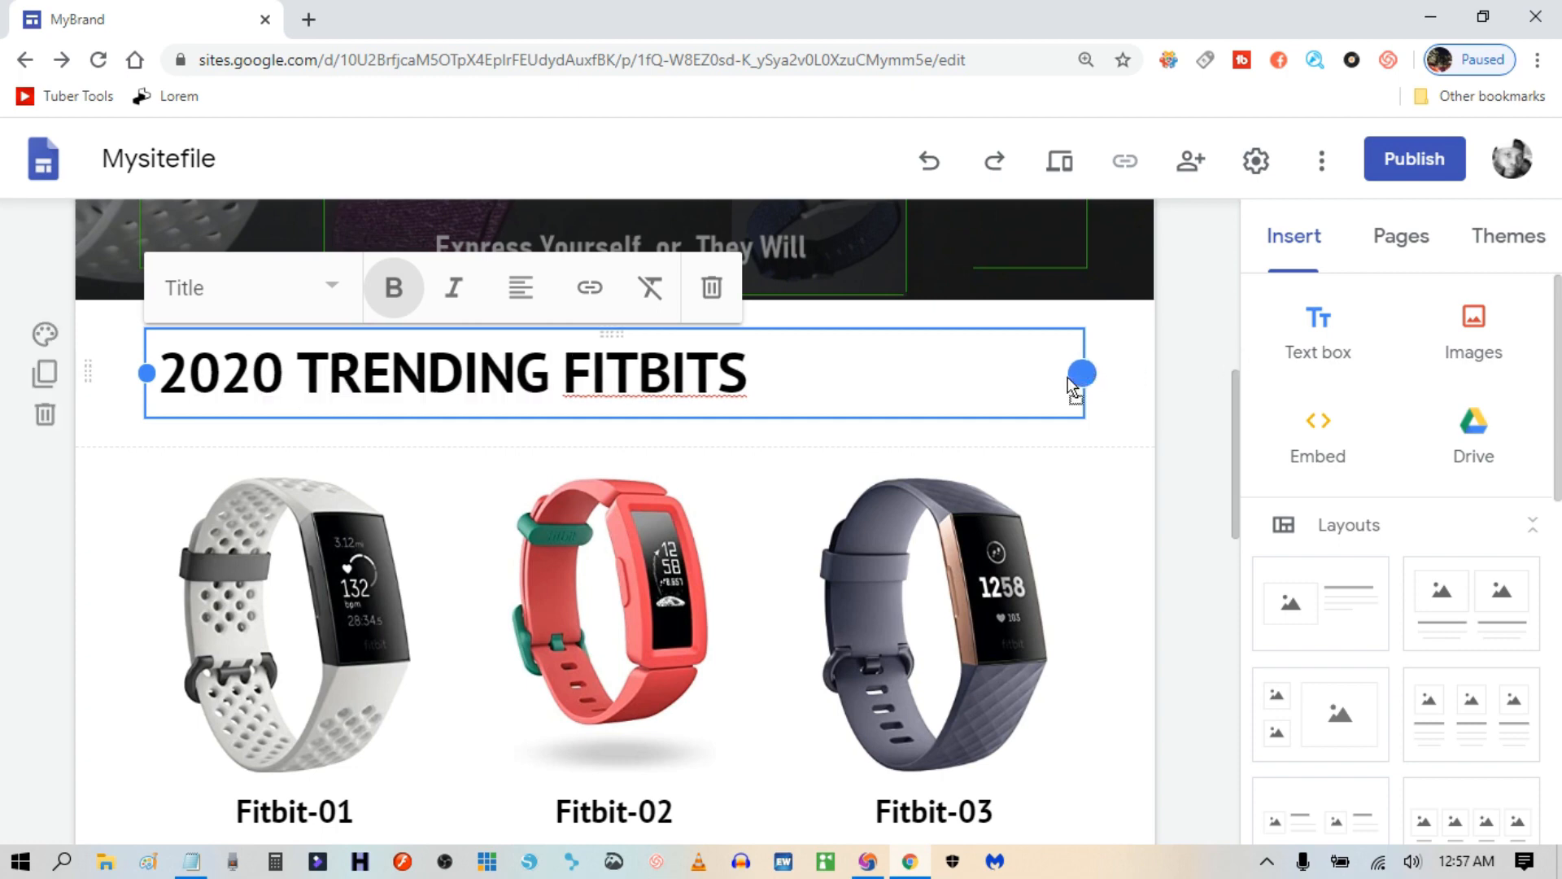
Narrow the 2020 TRENDING FITBITS text box to fit its title and move it to roughly the middle above the watches.
{"action": "left_click_drag", "start_coordinate": [1082, 374], "coordinate": [851, 395]}
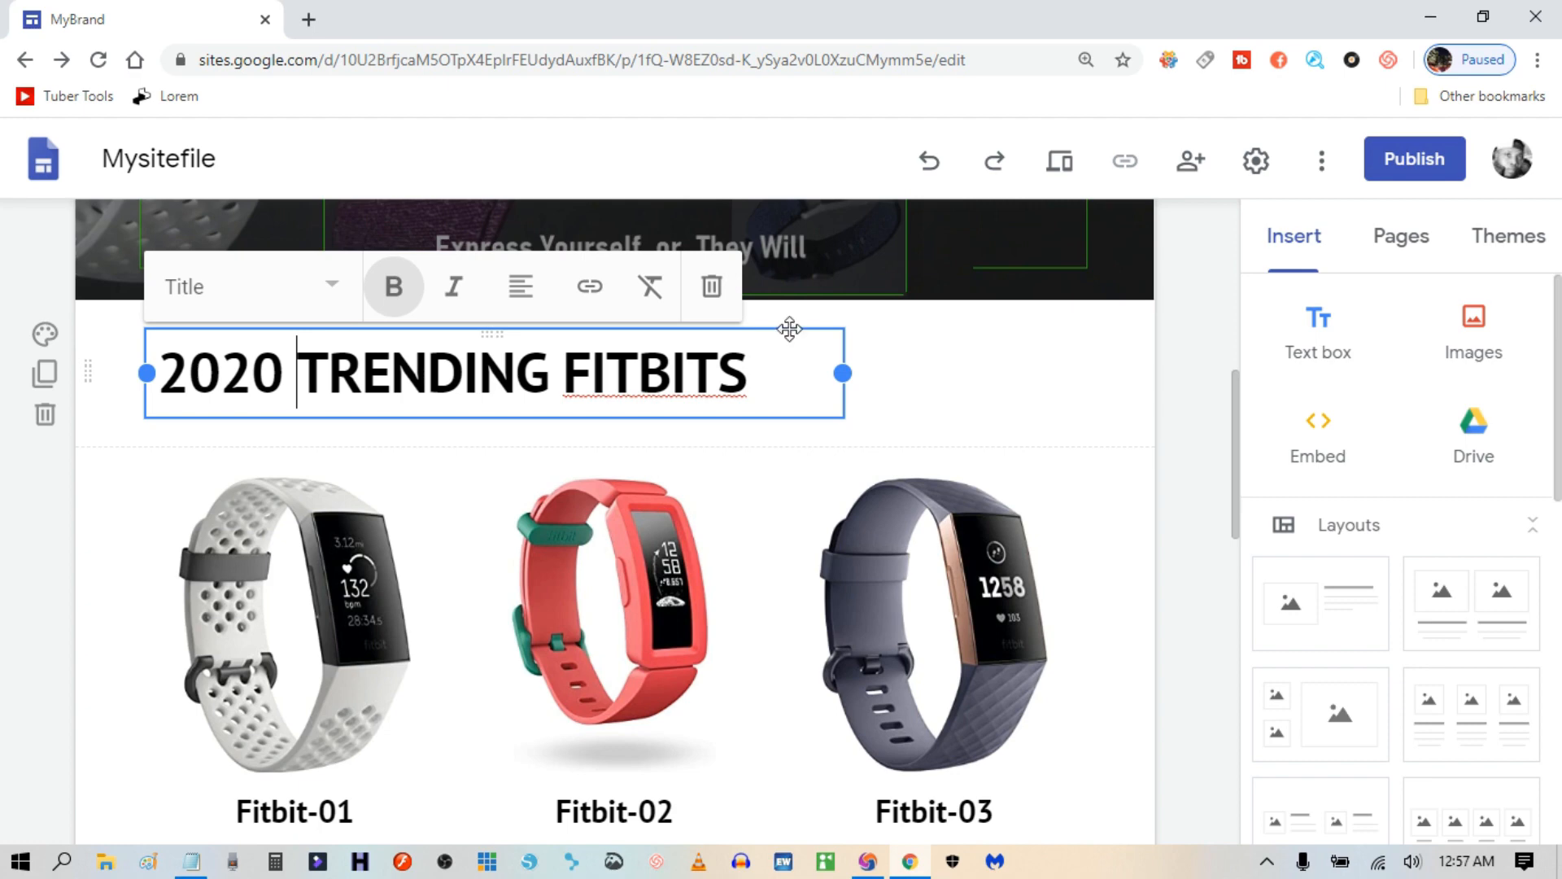
{"action": "left_click_drag", "start_coordinate": [790, 328], "coordinate": [822, 366]}
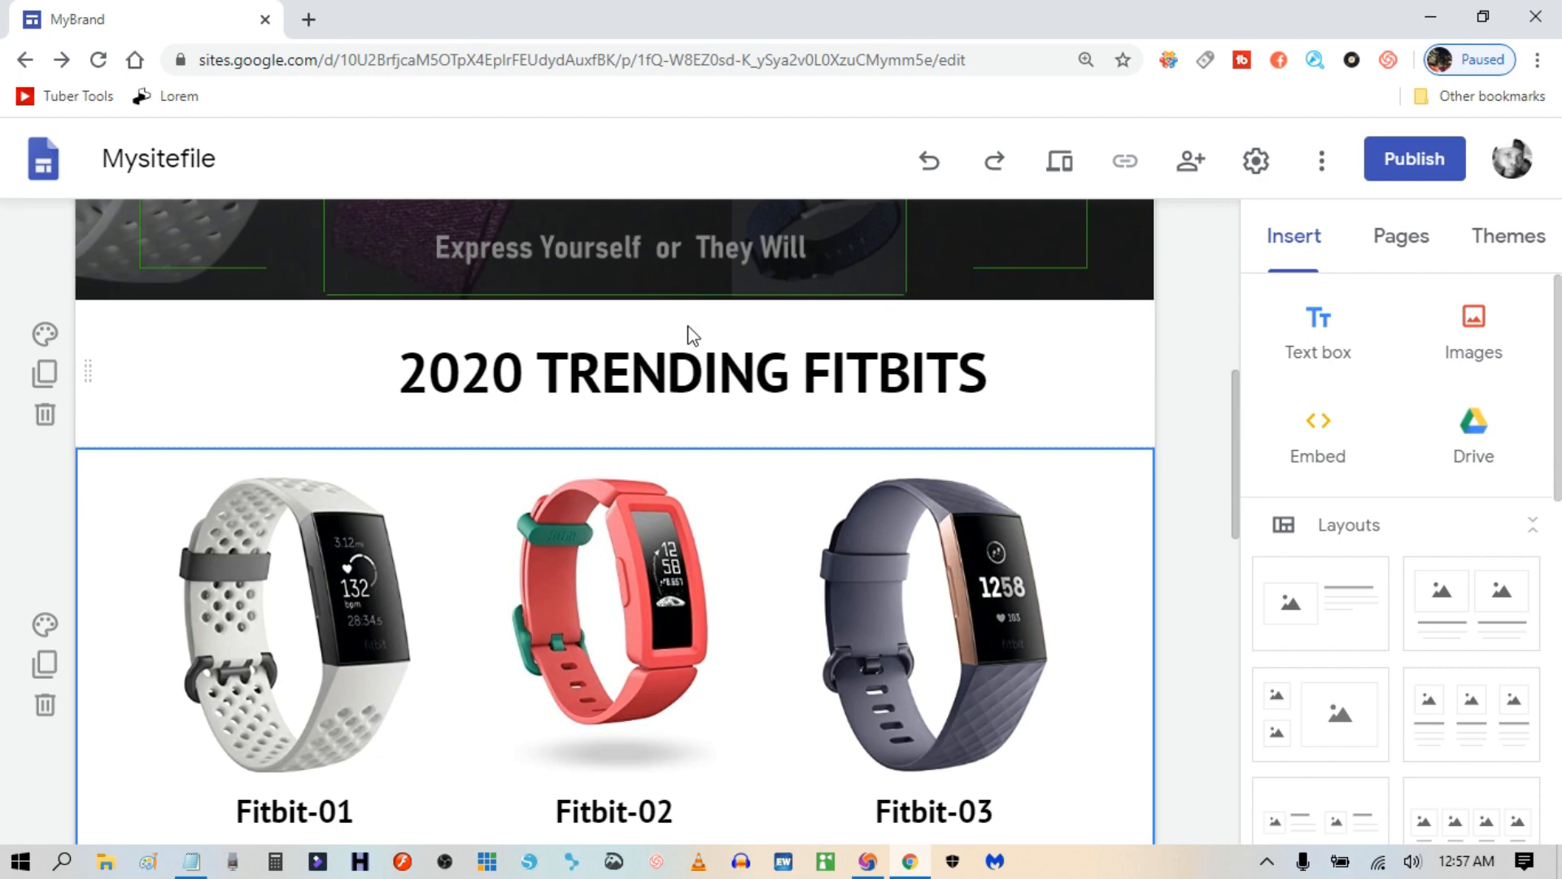
{"action": "left_click_drag", "start_coordinate": [685, 327], "coordinate": [663, 331]}
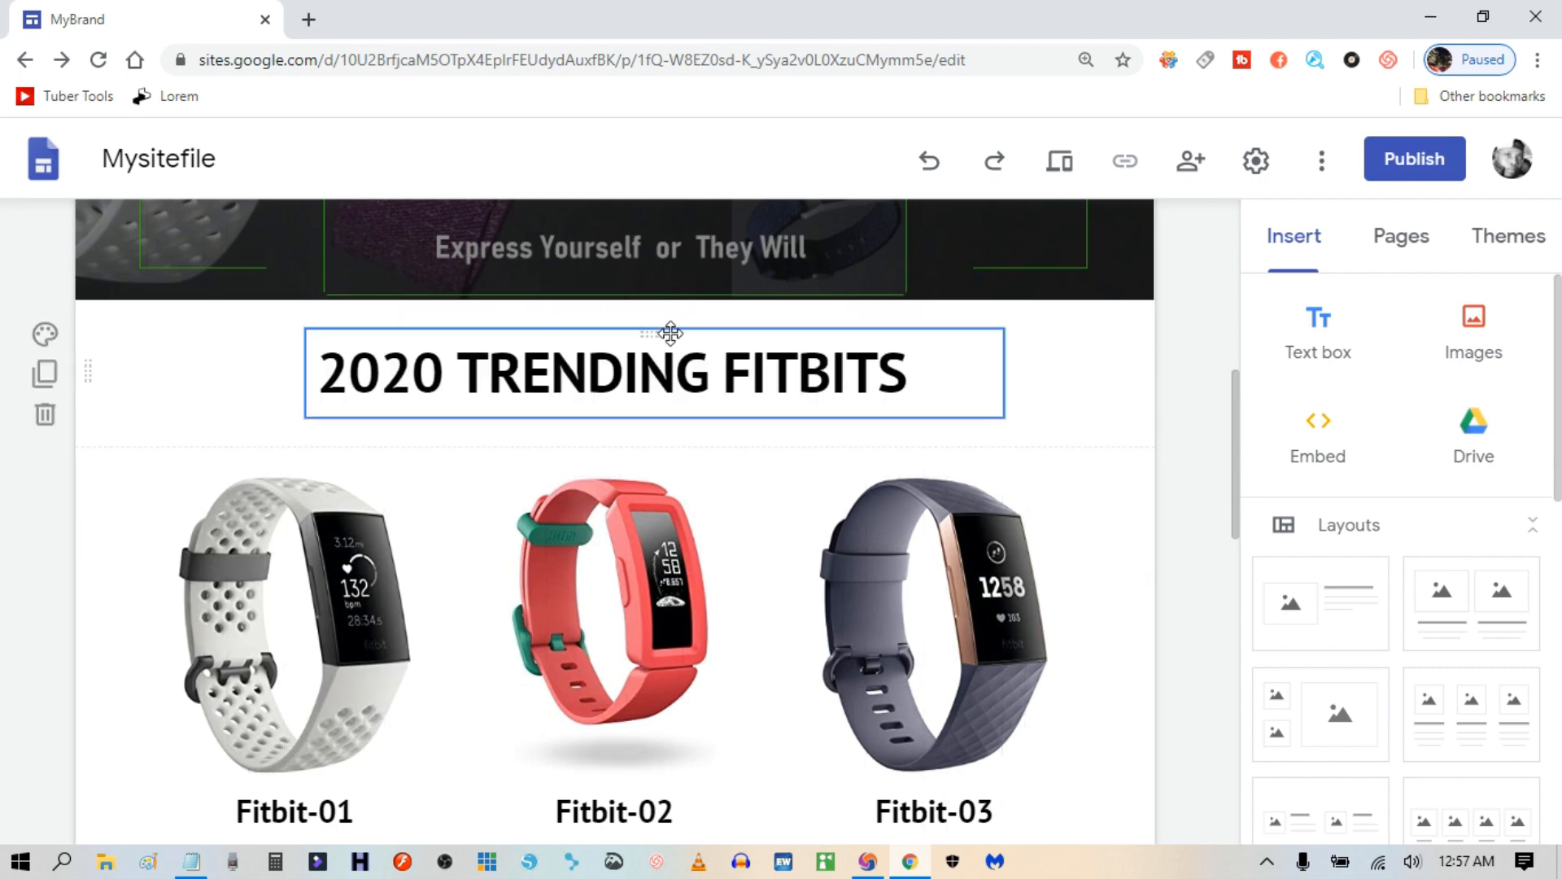
{"action": "scroll", "coordinate": [1087, 625], "scroll_direction": "down", "scroll_amount": 3}
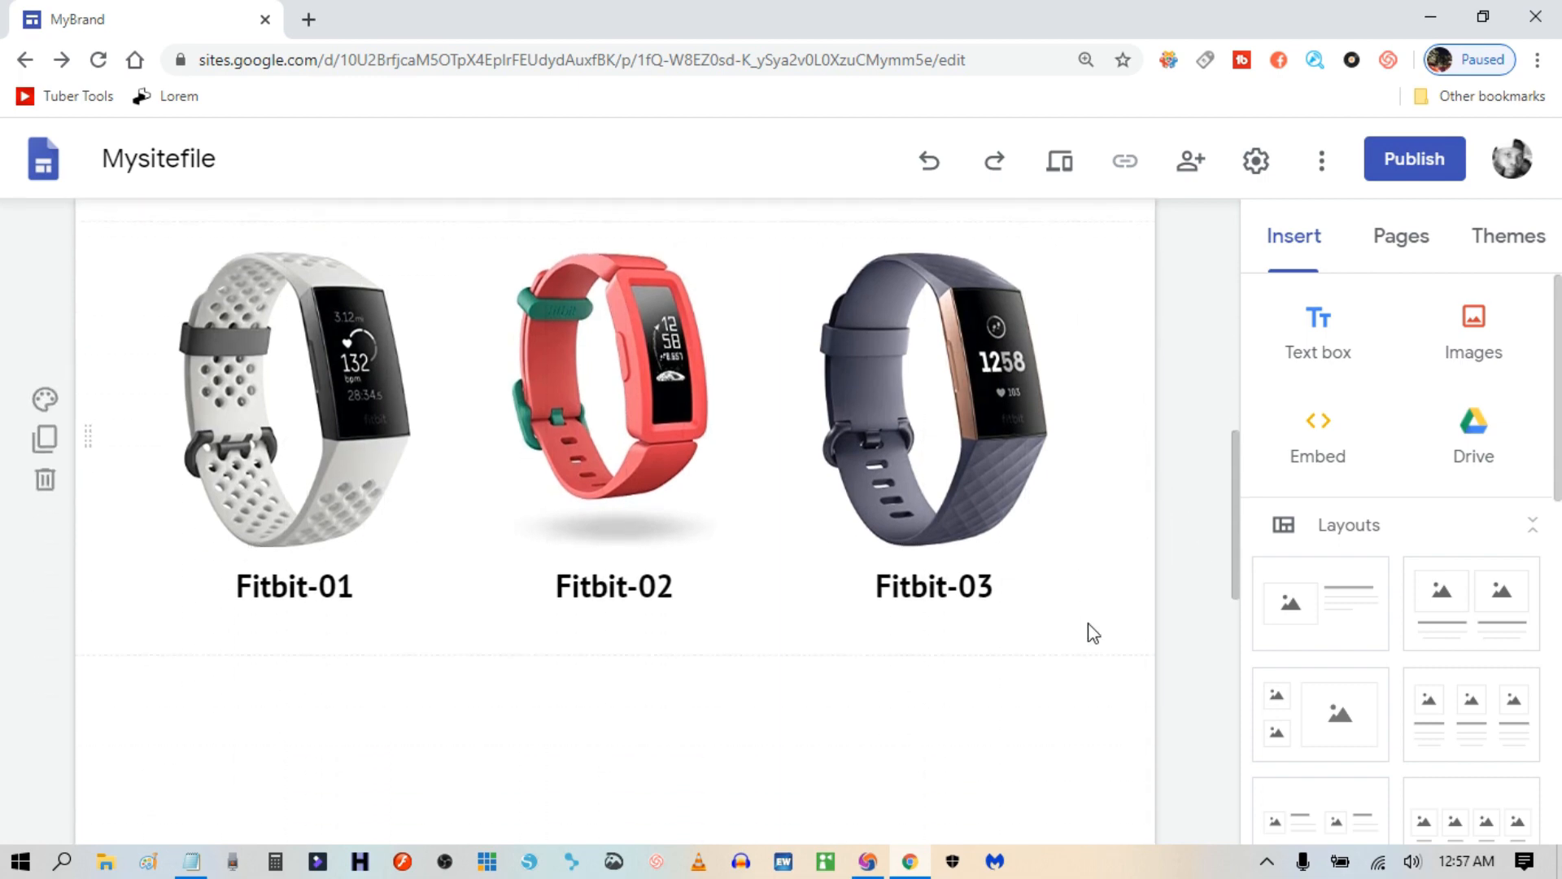
{"action": "scroll", "coordinate": [1087, 625], "scroll_direction": "up", "scroll_amount": 3}
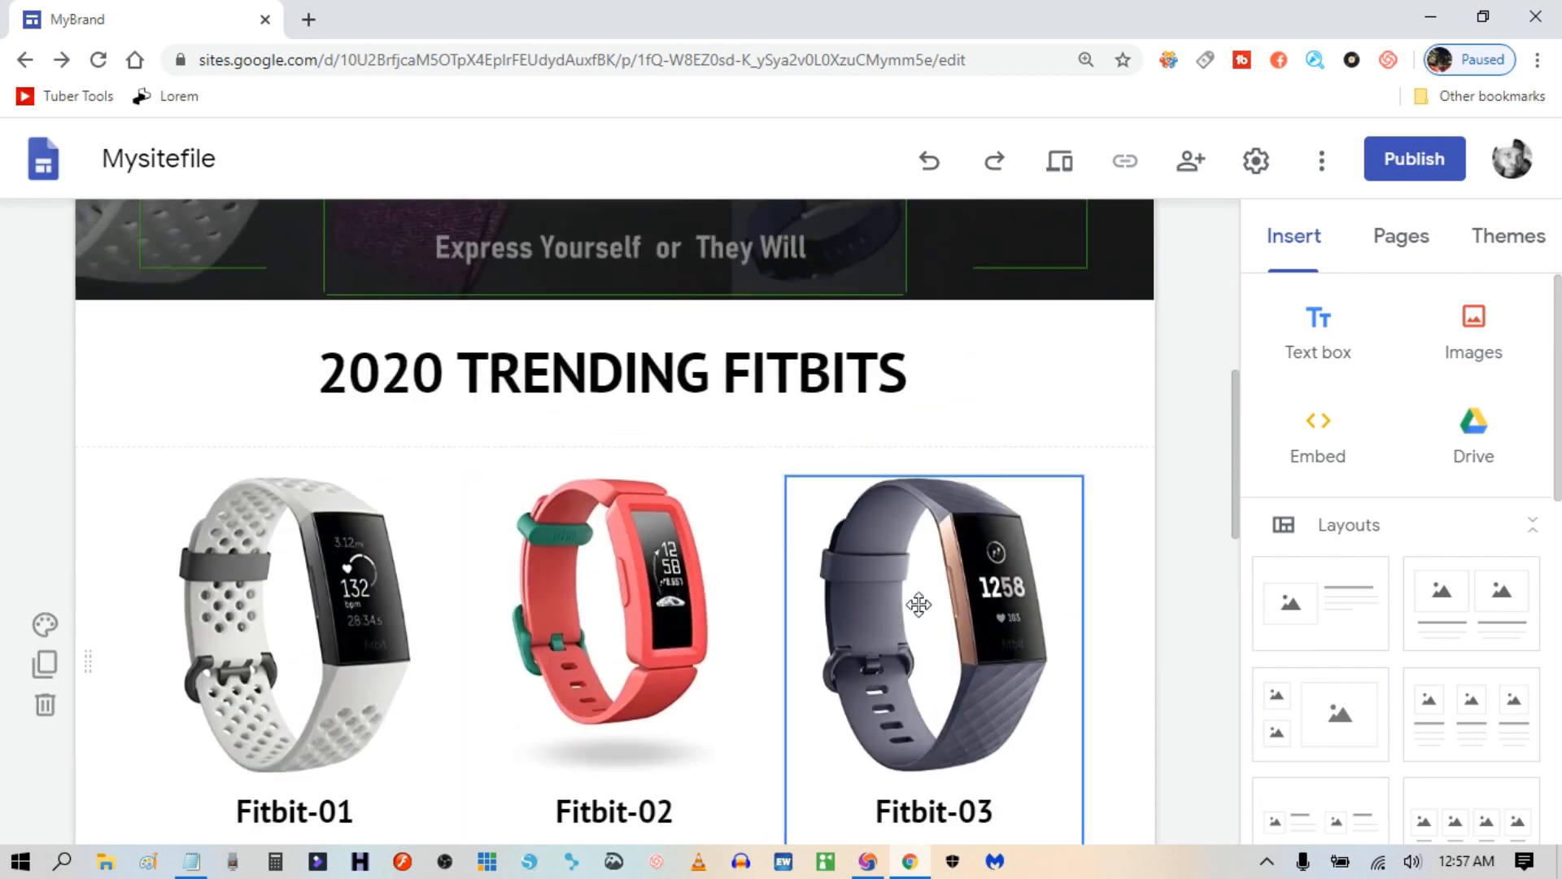
Preview the home page in phone view and examine the alignment of the section title, watch headings, footer columns and copyright line.
{"action": "left_click", "coordinate": [1062, 161]}
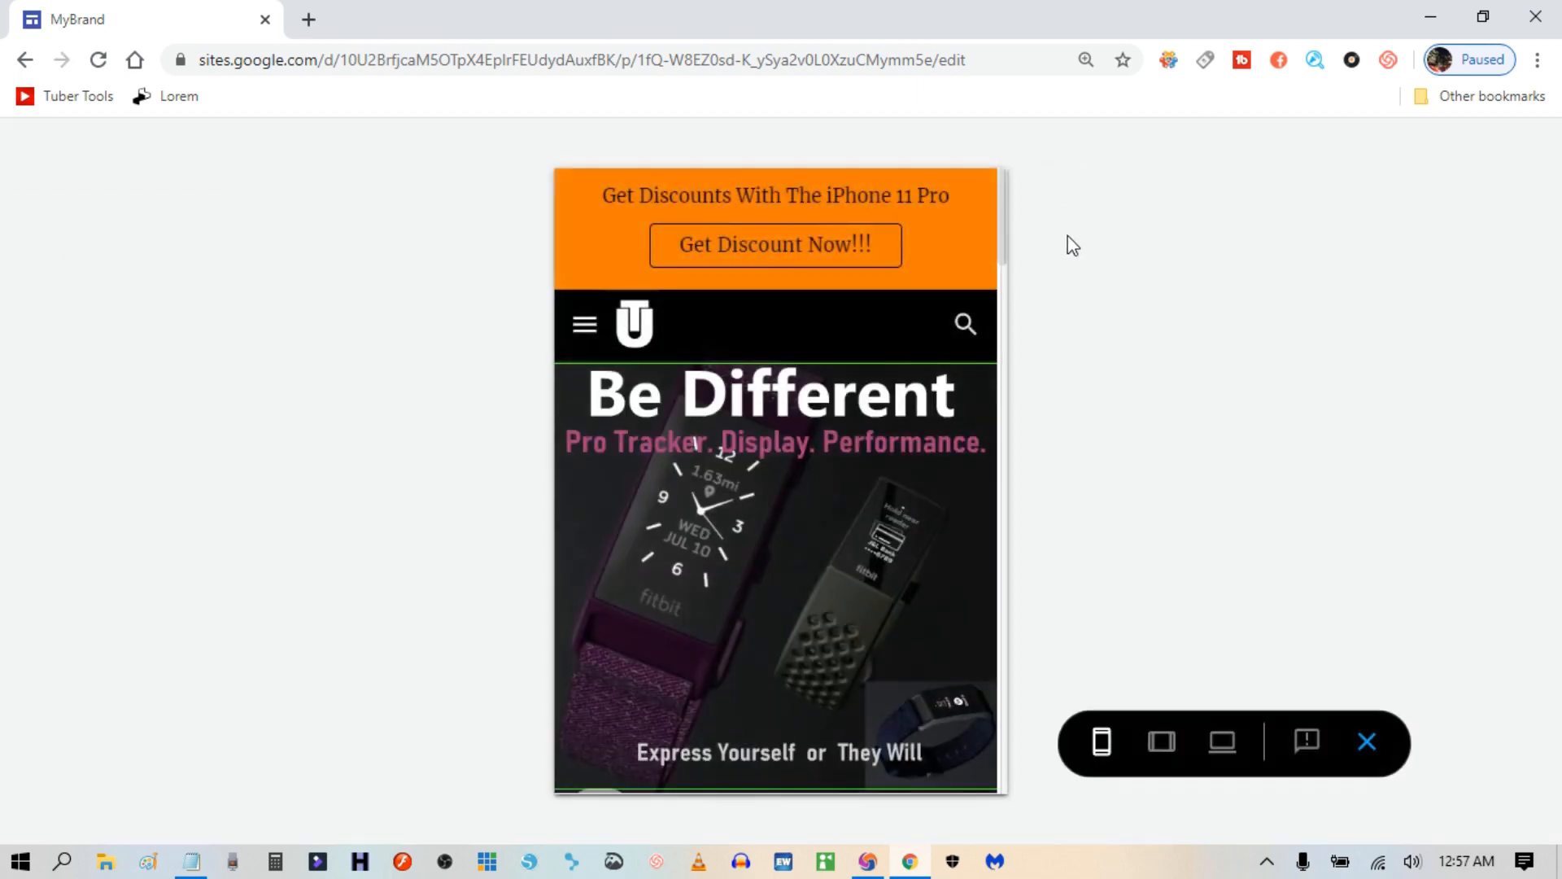
{"action": "scroll", "coordinate": [905, 569], "scroll_direction": "down", "scroll_amount": 4}
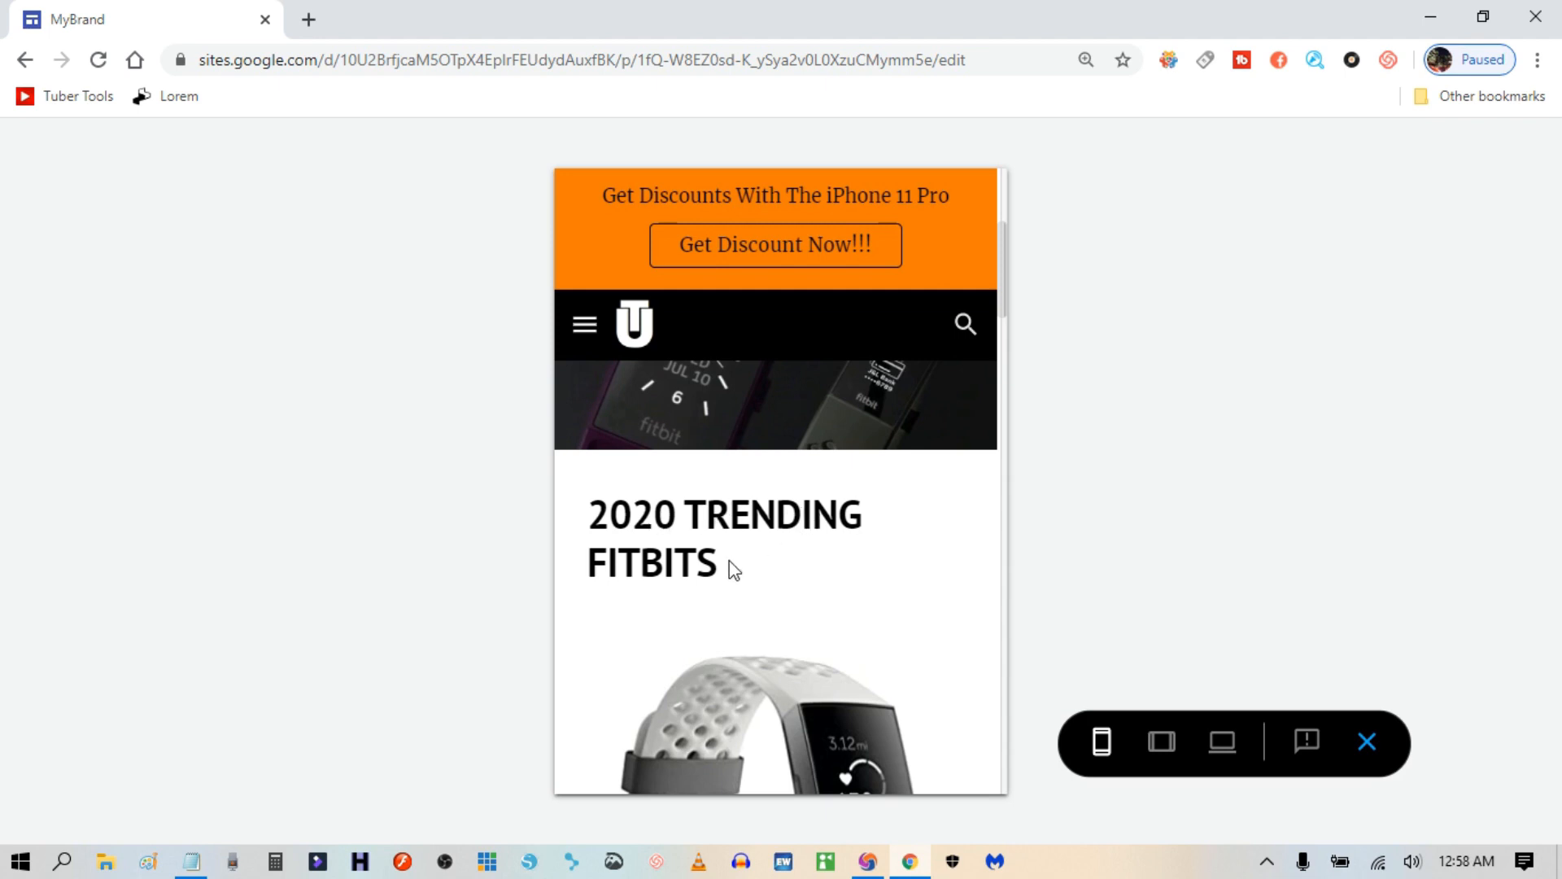
{"action": "scroll", "coordinate": [733, 561], "scroll_direction": "down", "scroll_amount": 5}
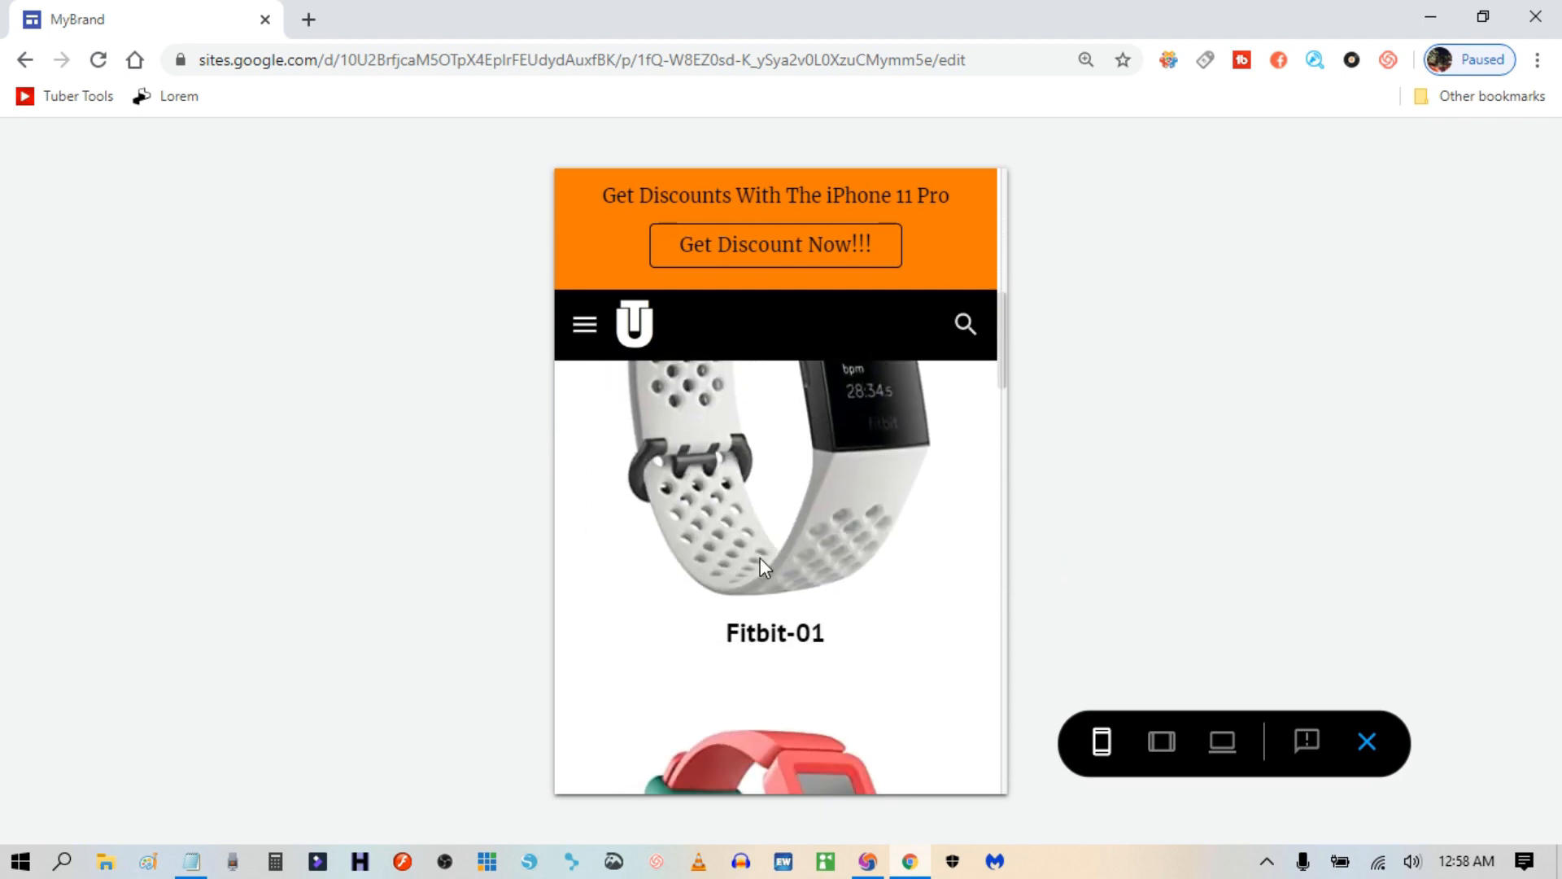
{"action": "scroll", "coordinate": [760, 558], "scroll_direction": "down", "scroll_amount": 10}
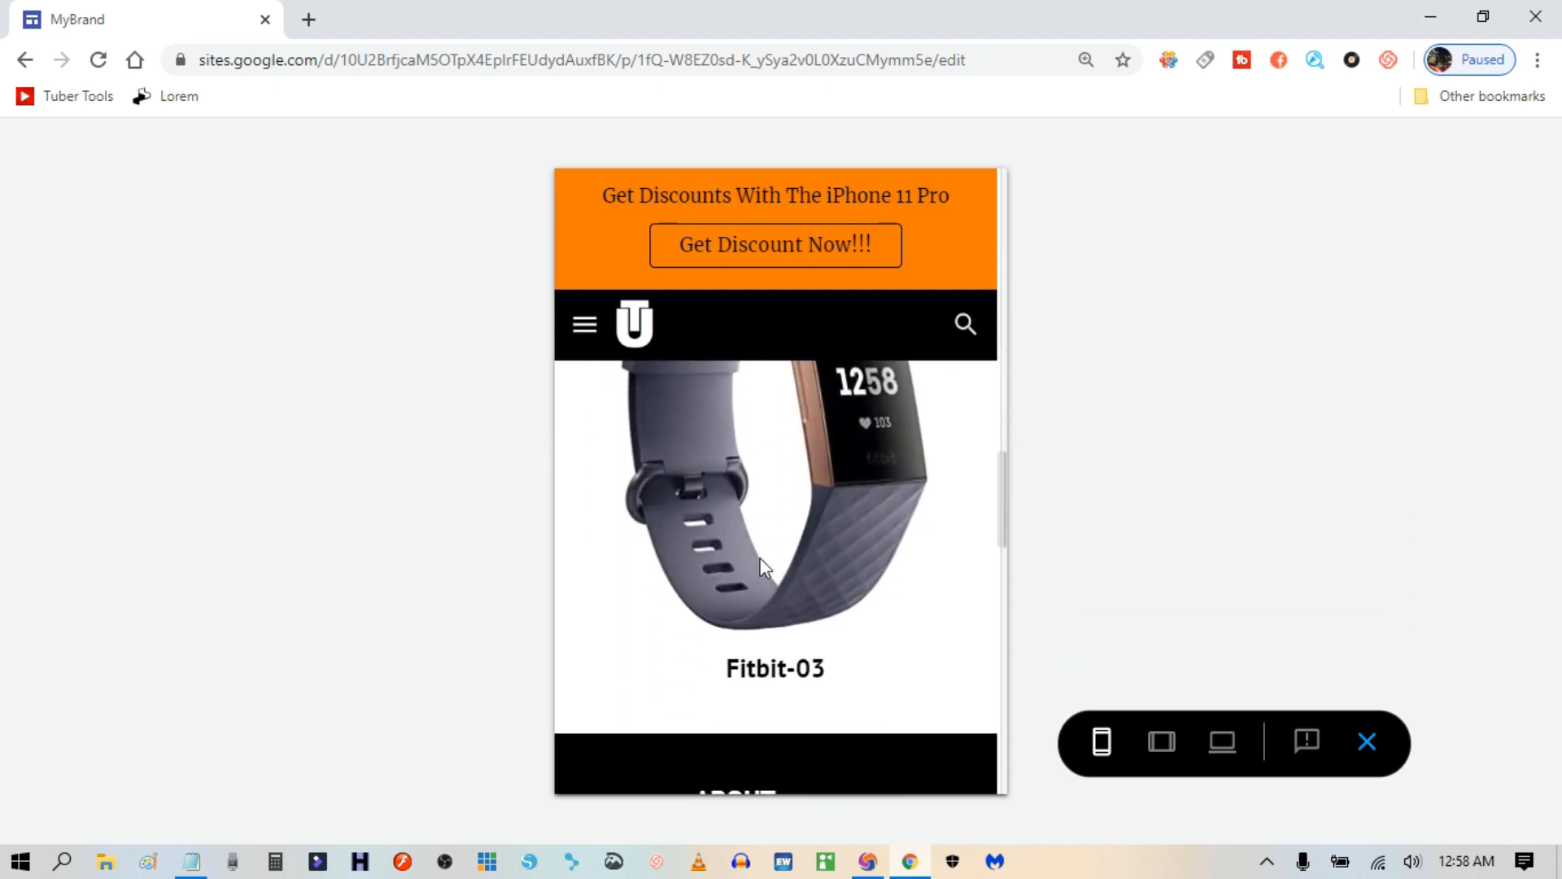
{"action": "scroll", "coordinate": [769, 570], "scroll_direction": "down", "scroll_amount": 12}
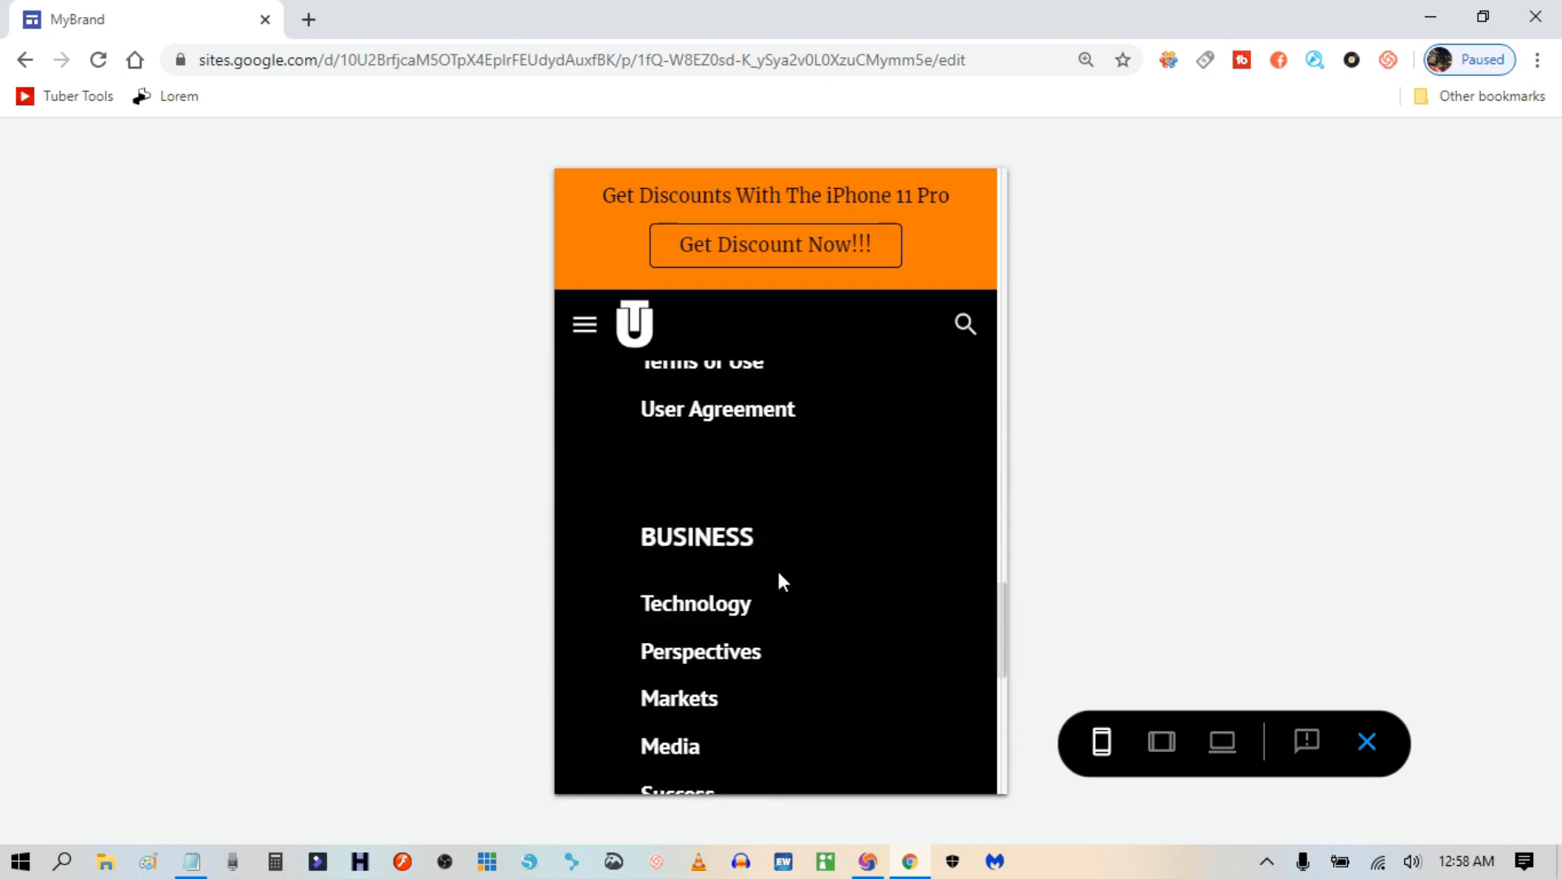
{"action": "scroll", "coordinate": [781, 580], "scroll_direction": "down", "scroll_amount": 8}
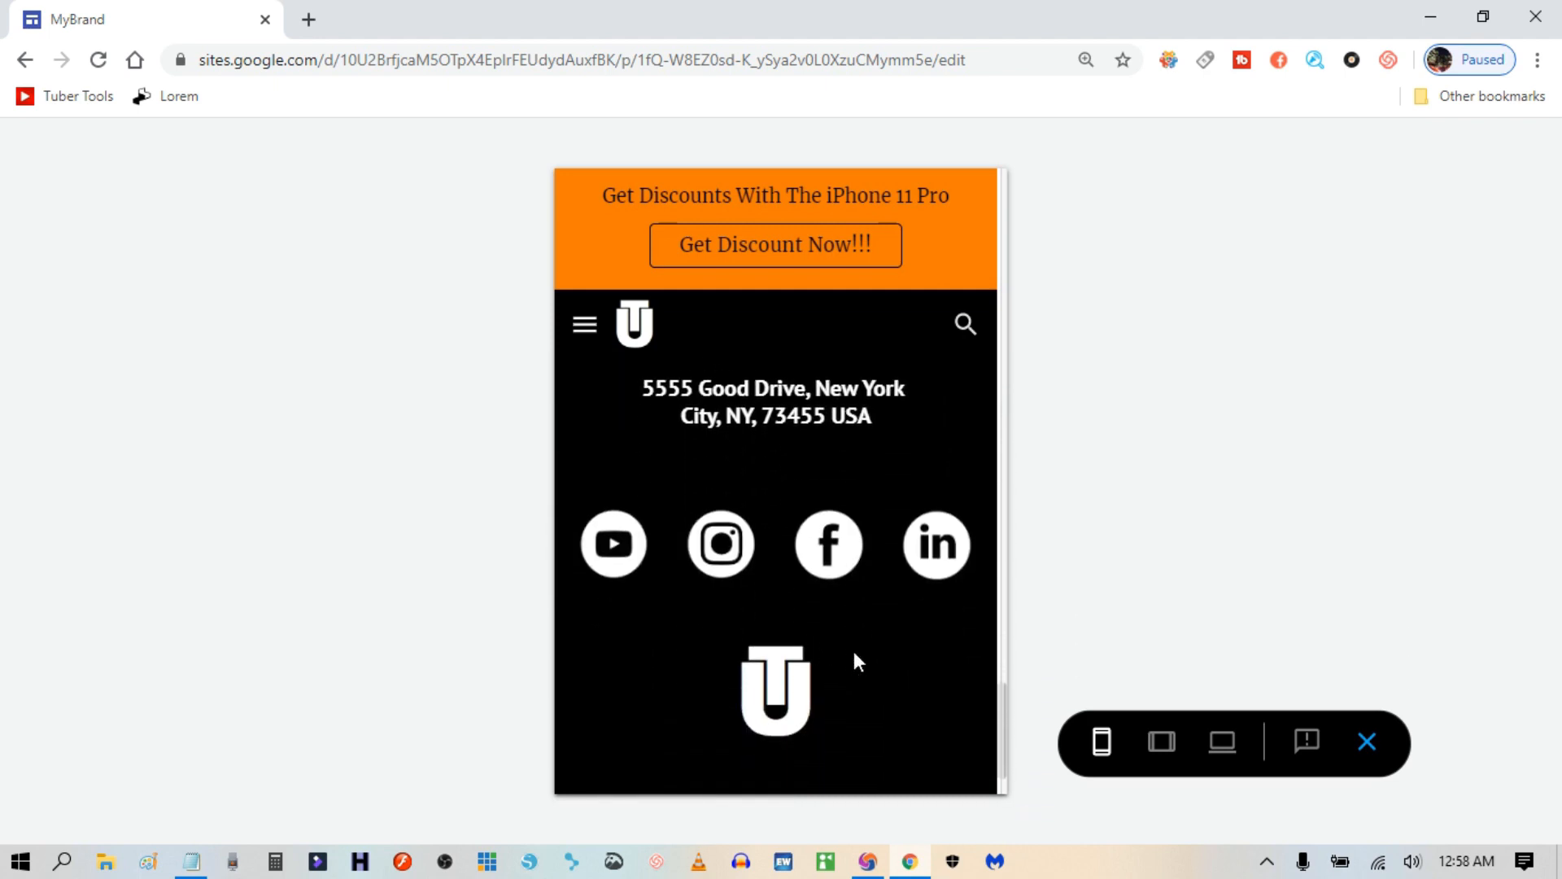
{"action": "scroll", "coordinate": [817, 687], "scroll_direction": "up", "scroll_amount": 2}
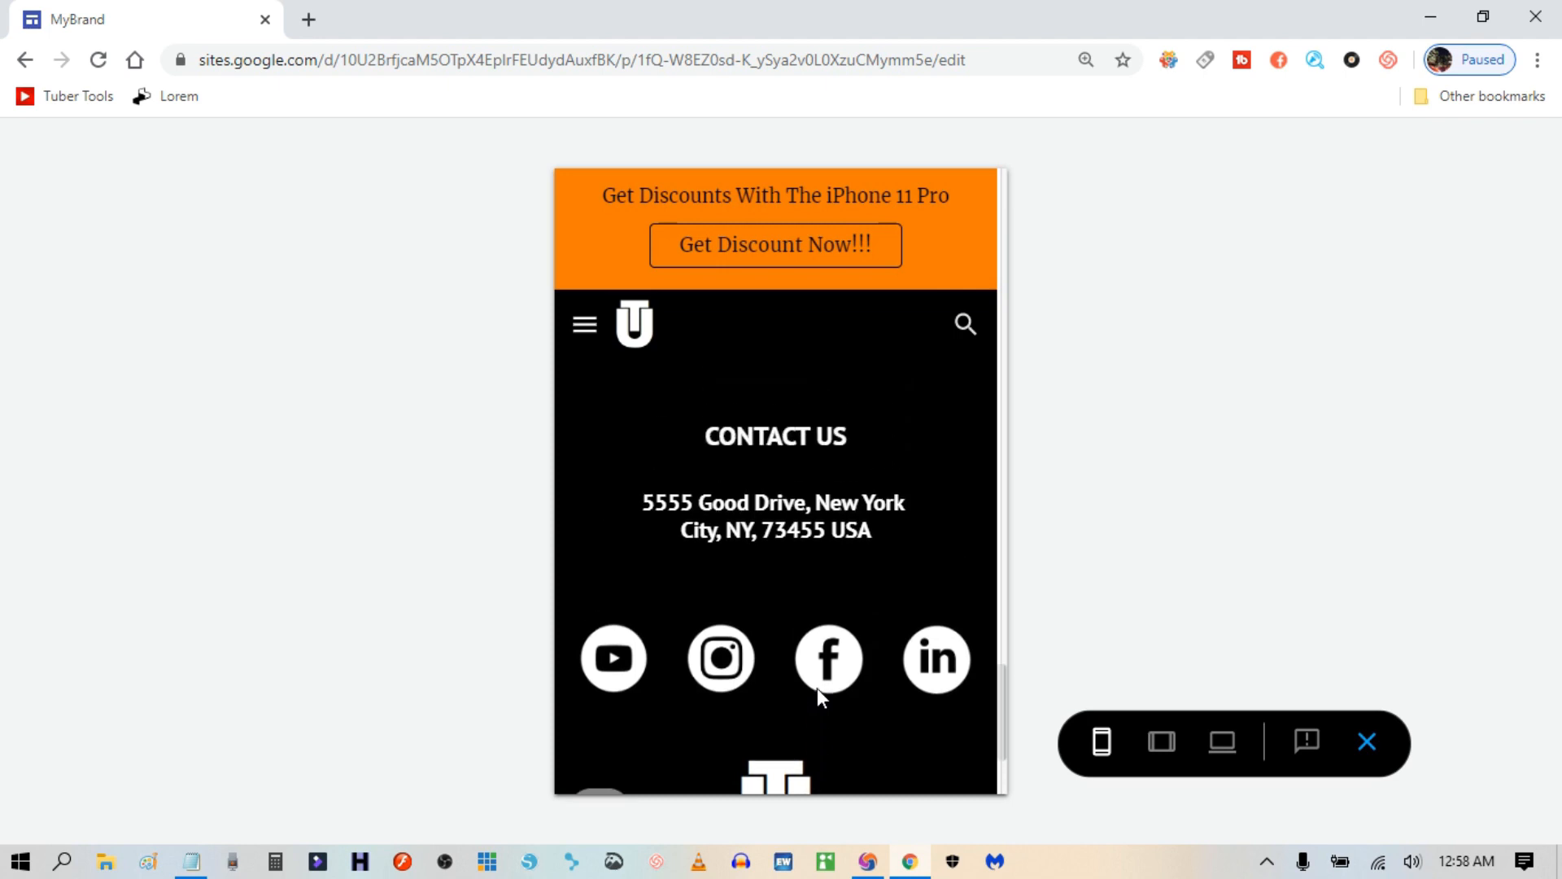
{"action": "scroll", "coordinate": [817, 687], "scroll_direction": "down", "scroll_amount": 3}
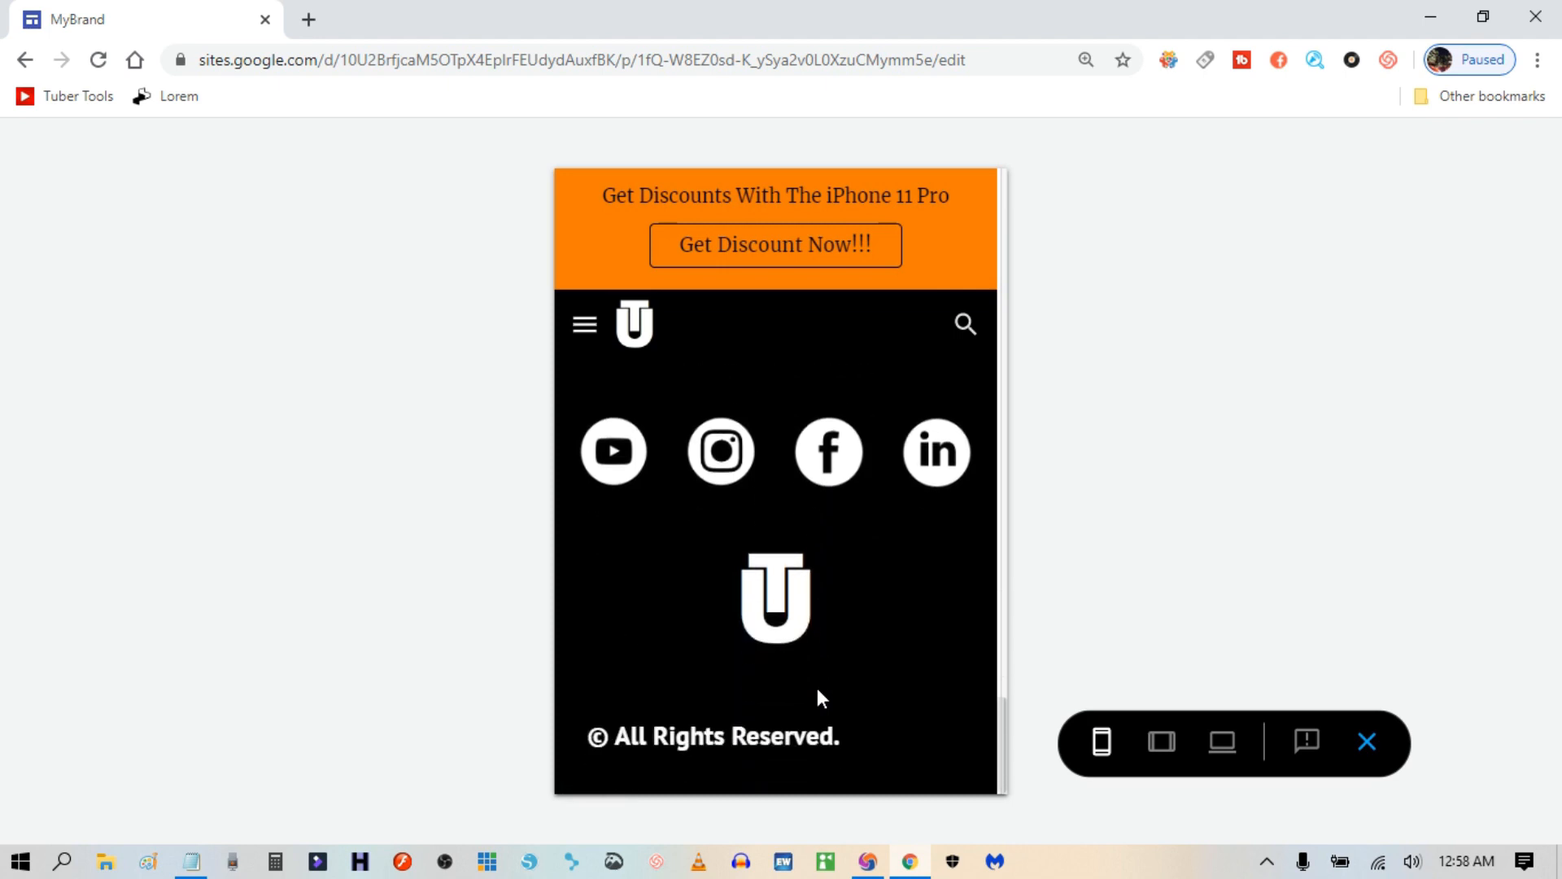
{"action": "left_click_drag", "start_coordinate": [843, 741], "coordinate": [652, 739]}
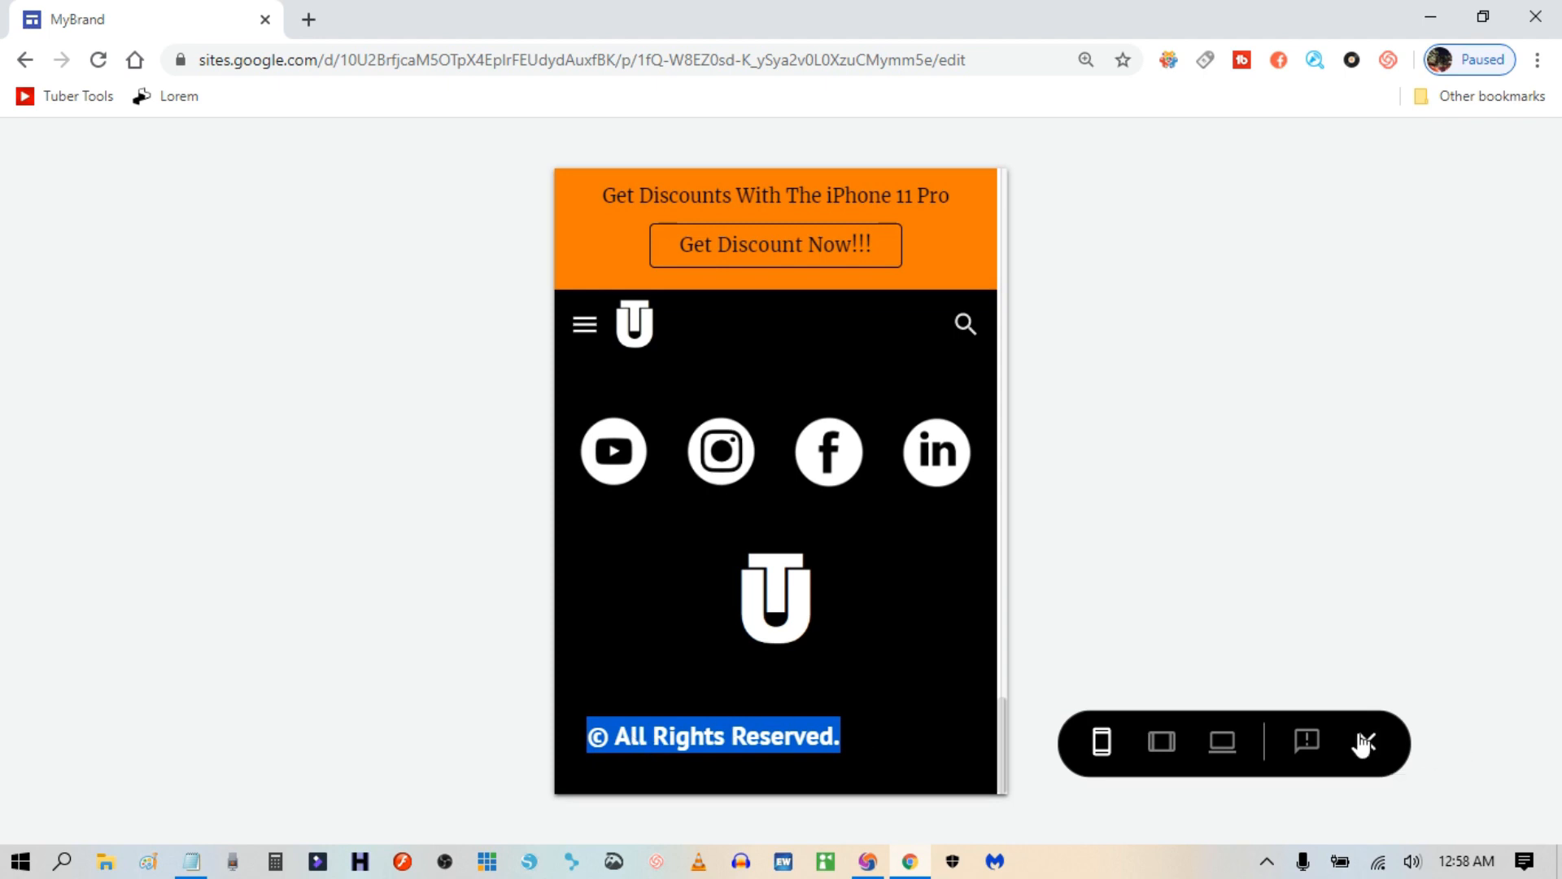
{"action": "left_click", "coordinate": [840, 735]}
{"action": "left_click_drag", "start_coordinate": [840, 735], "coordinate": [640, 734]}
{"action": "left_click", "coordinate": [842, 721]}
{"action": "scroll", "coordinate": [862, 722], "scroll_direction": "up", "scroll_amount": 10}
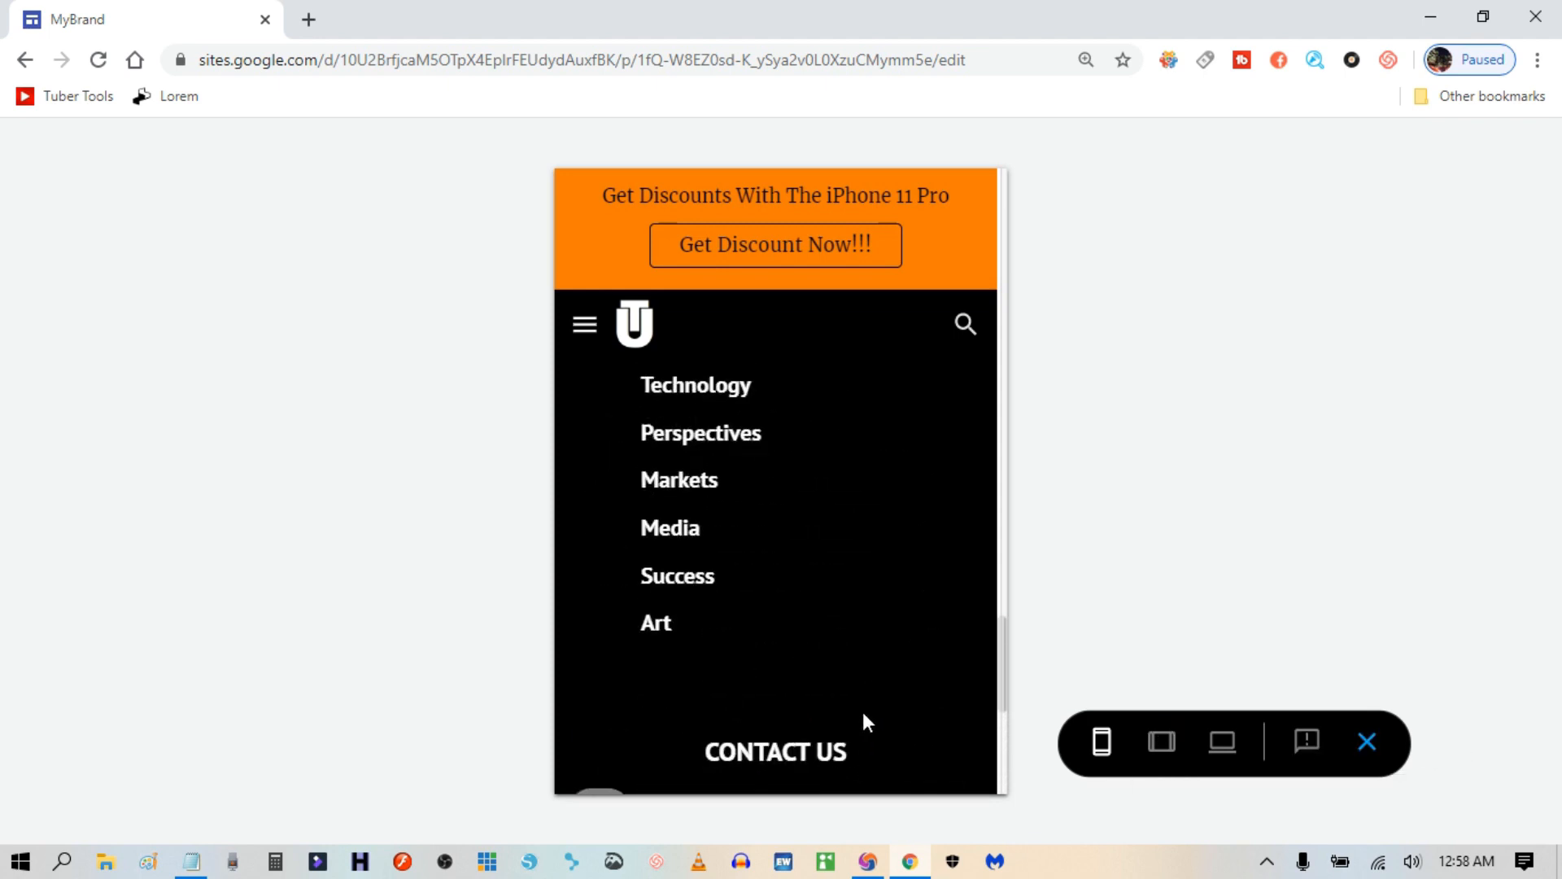
{"action": "scroll", "coordinate": [867, 706], "scroll_direction": "up", "scroll_amount": 5}
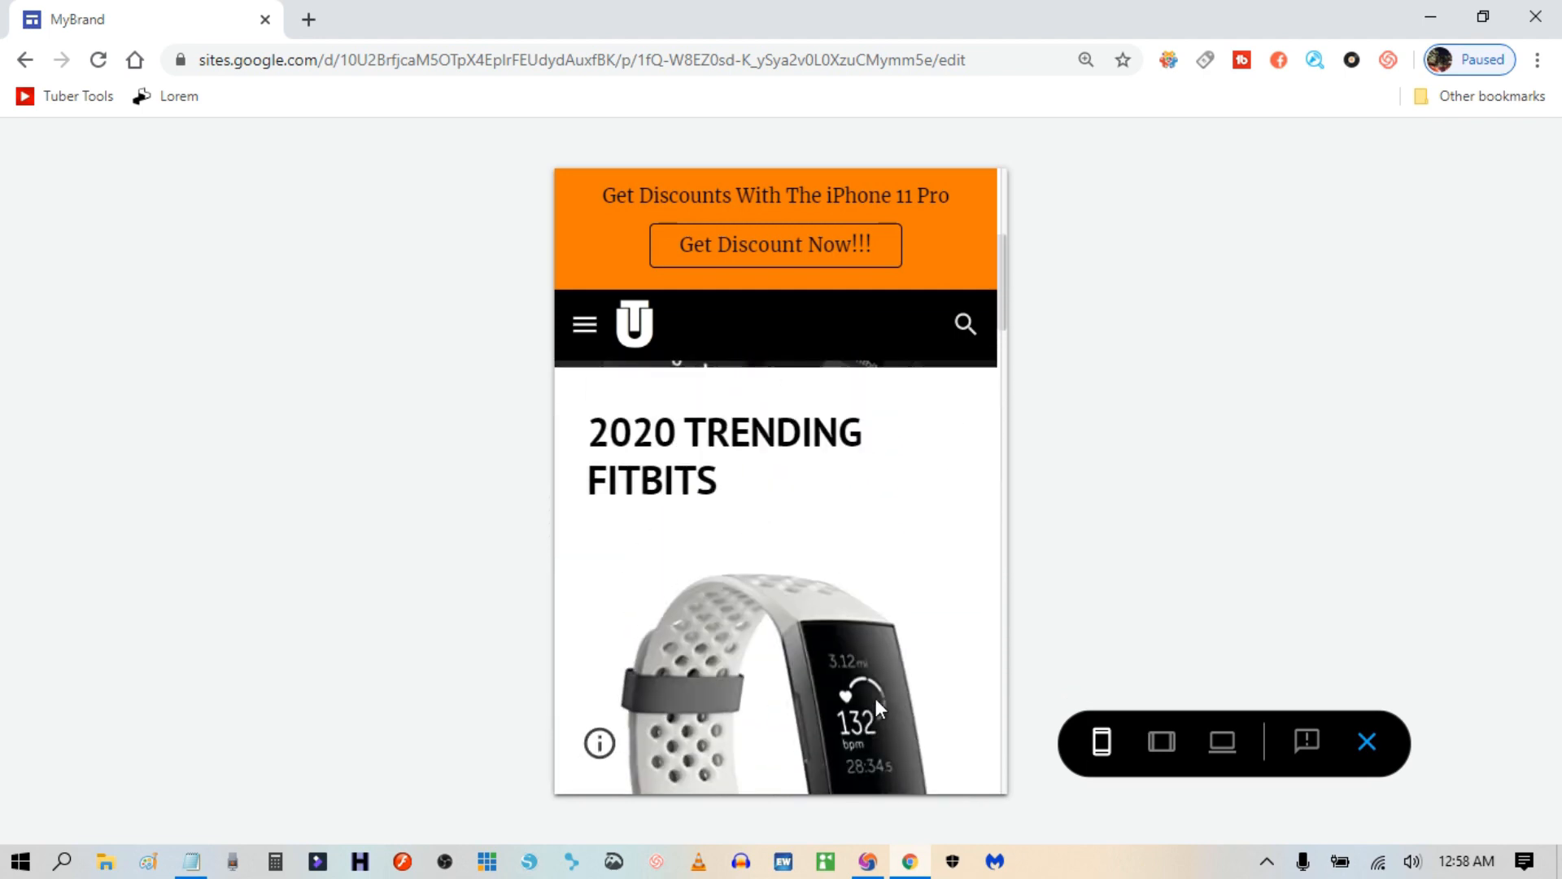
{"action": "scroll", "coordinate": [847, 711], "scroll_direction": "down", "scroll_amount": 2}
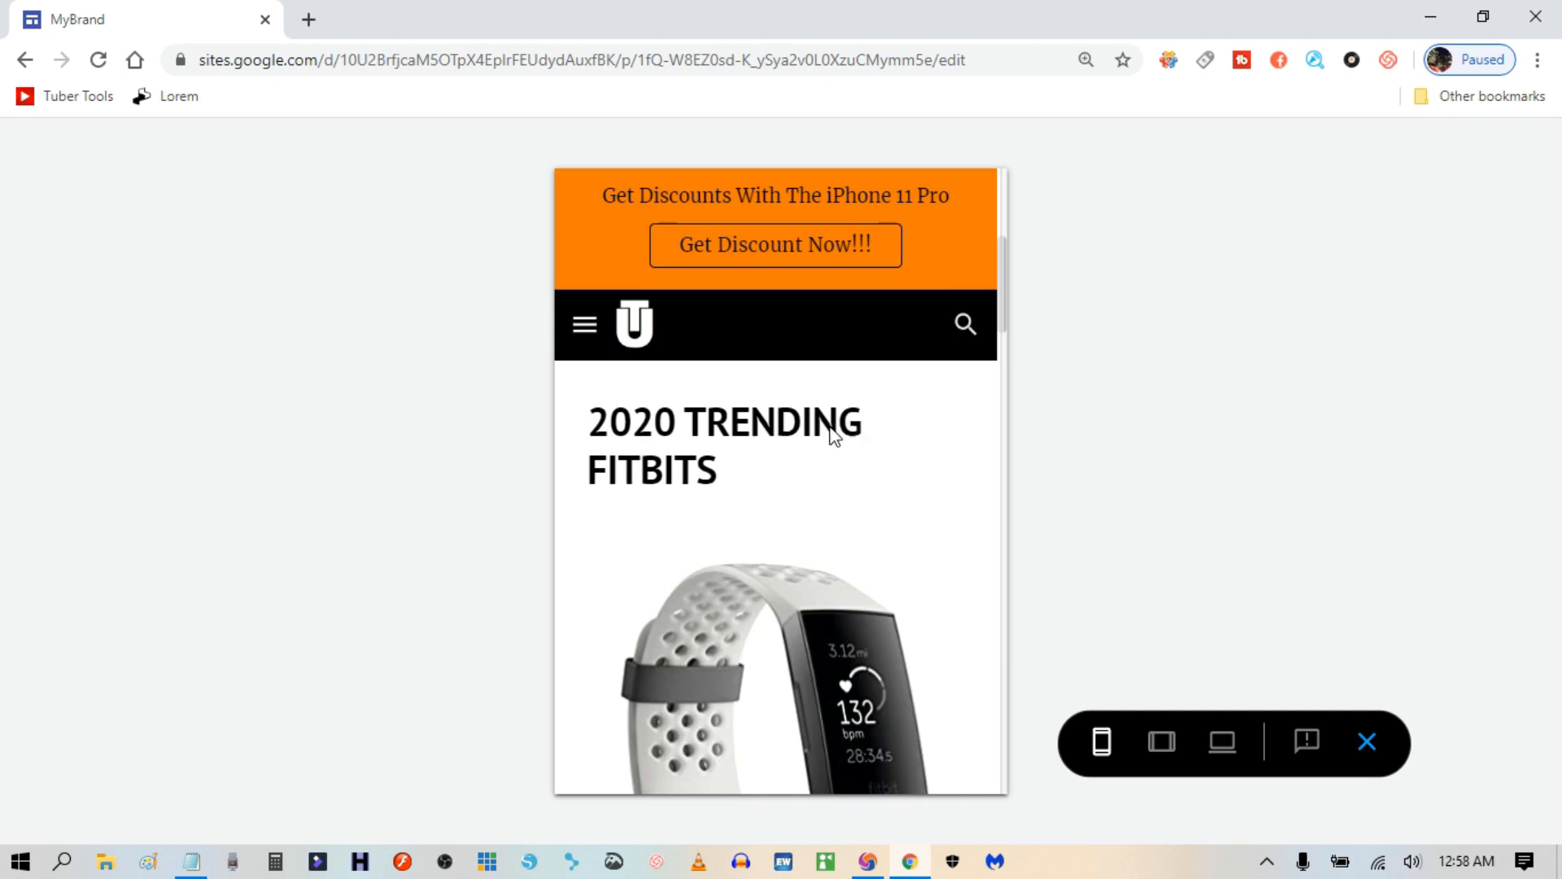
{"action": "left_click", "coordinate": [1371, 747]}
Center-align the 2020 TRENDING FITBITS title within its text box above the watches.
{"action": "left_click", "coordinate": [800, 358]}
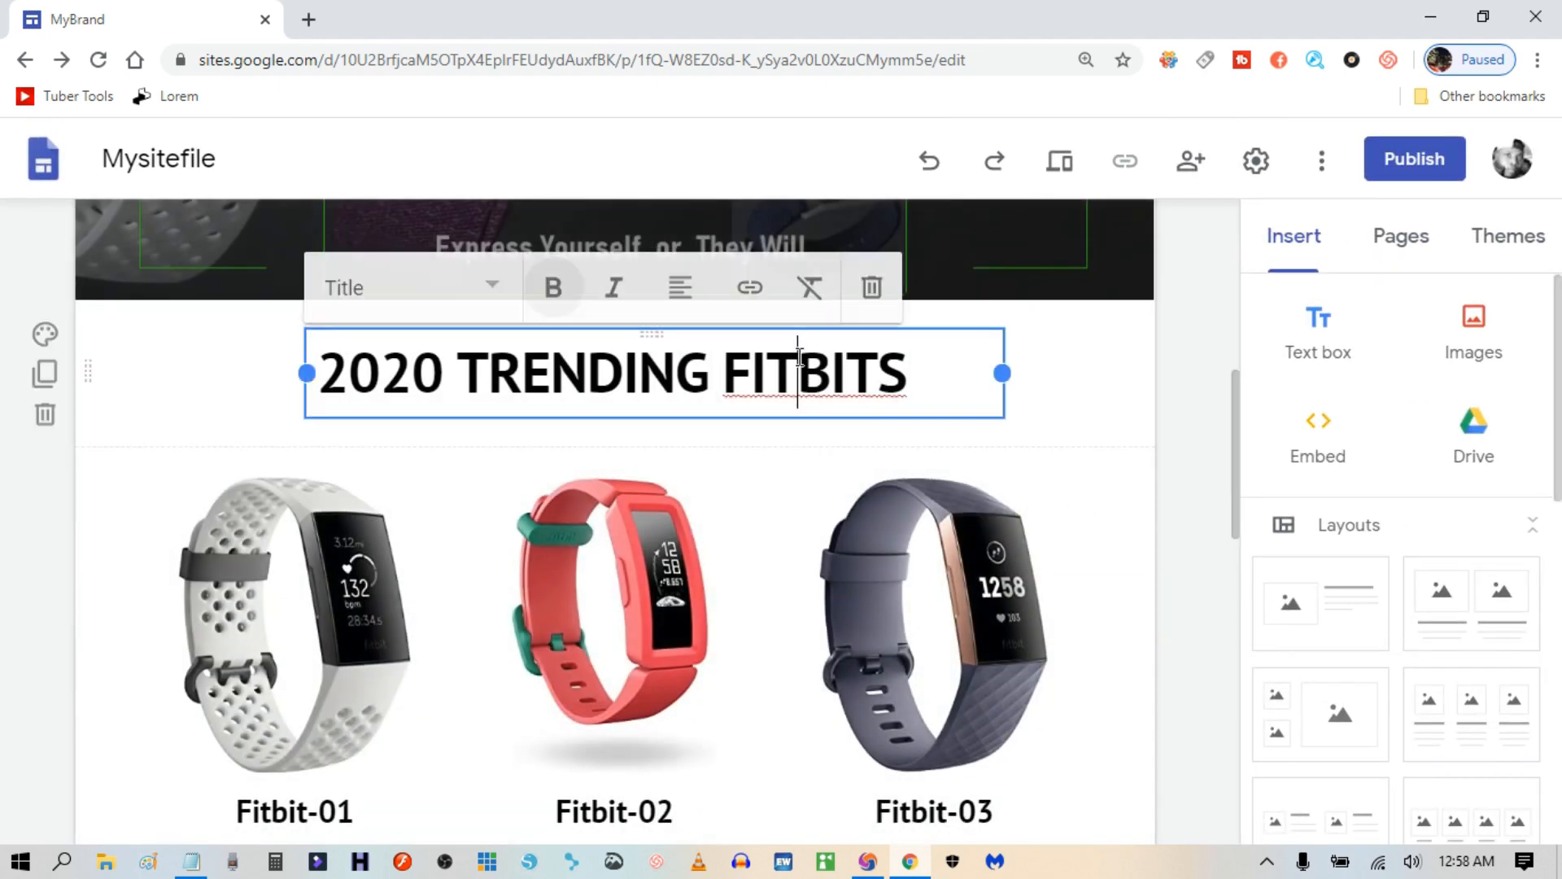
{"action": "left_click", "coordinate": [681, 296]}
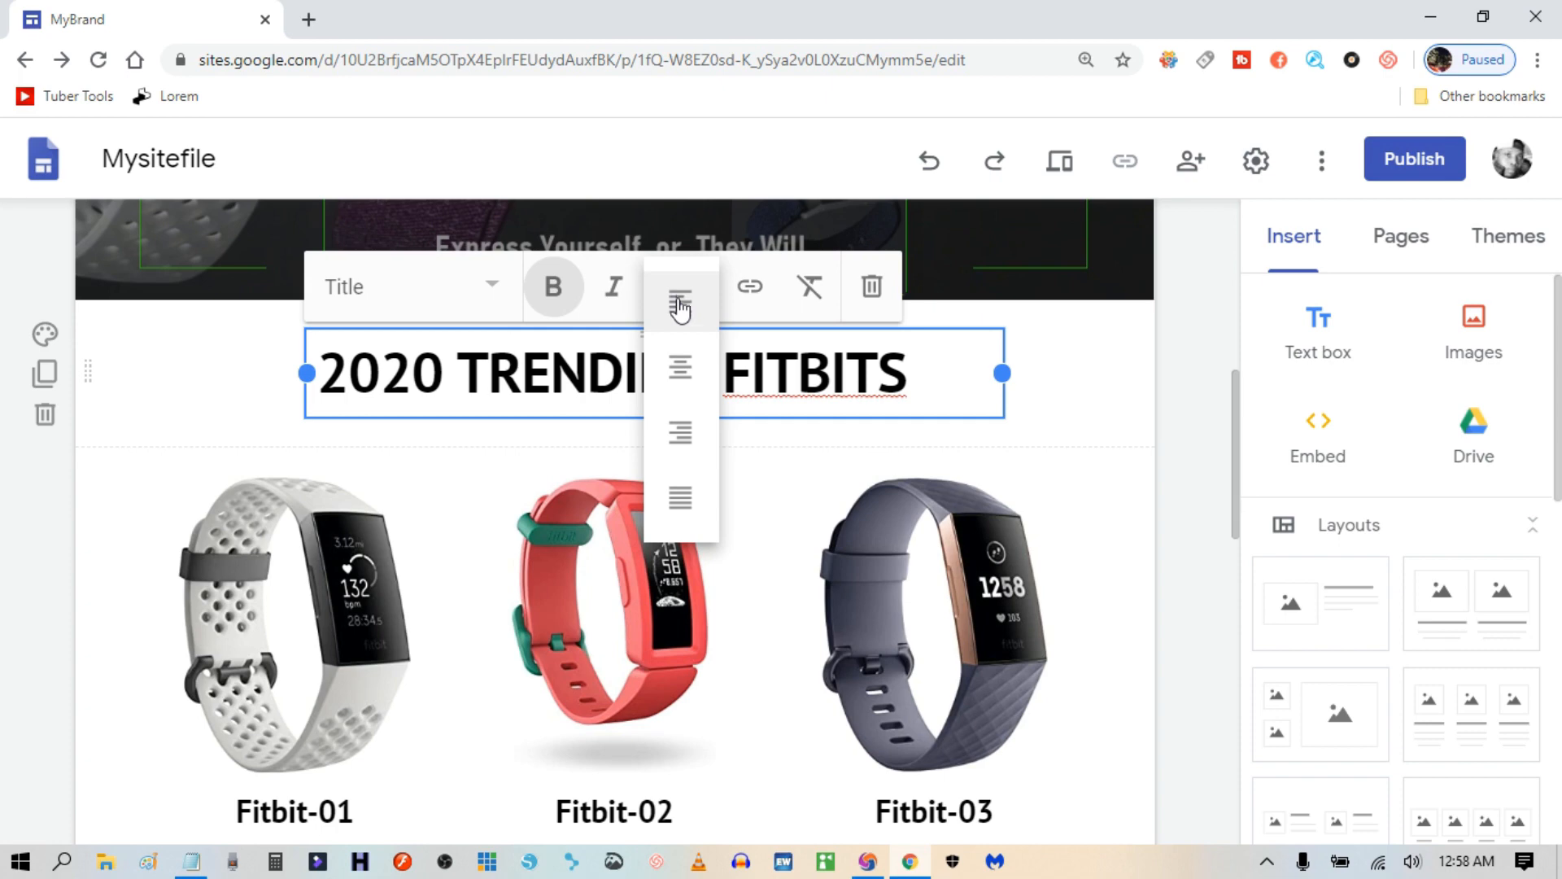
{"action": "left_click", "coordinate": [681, 373]}
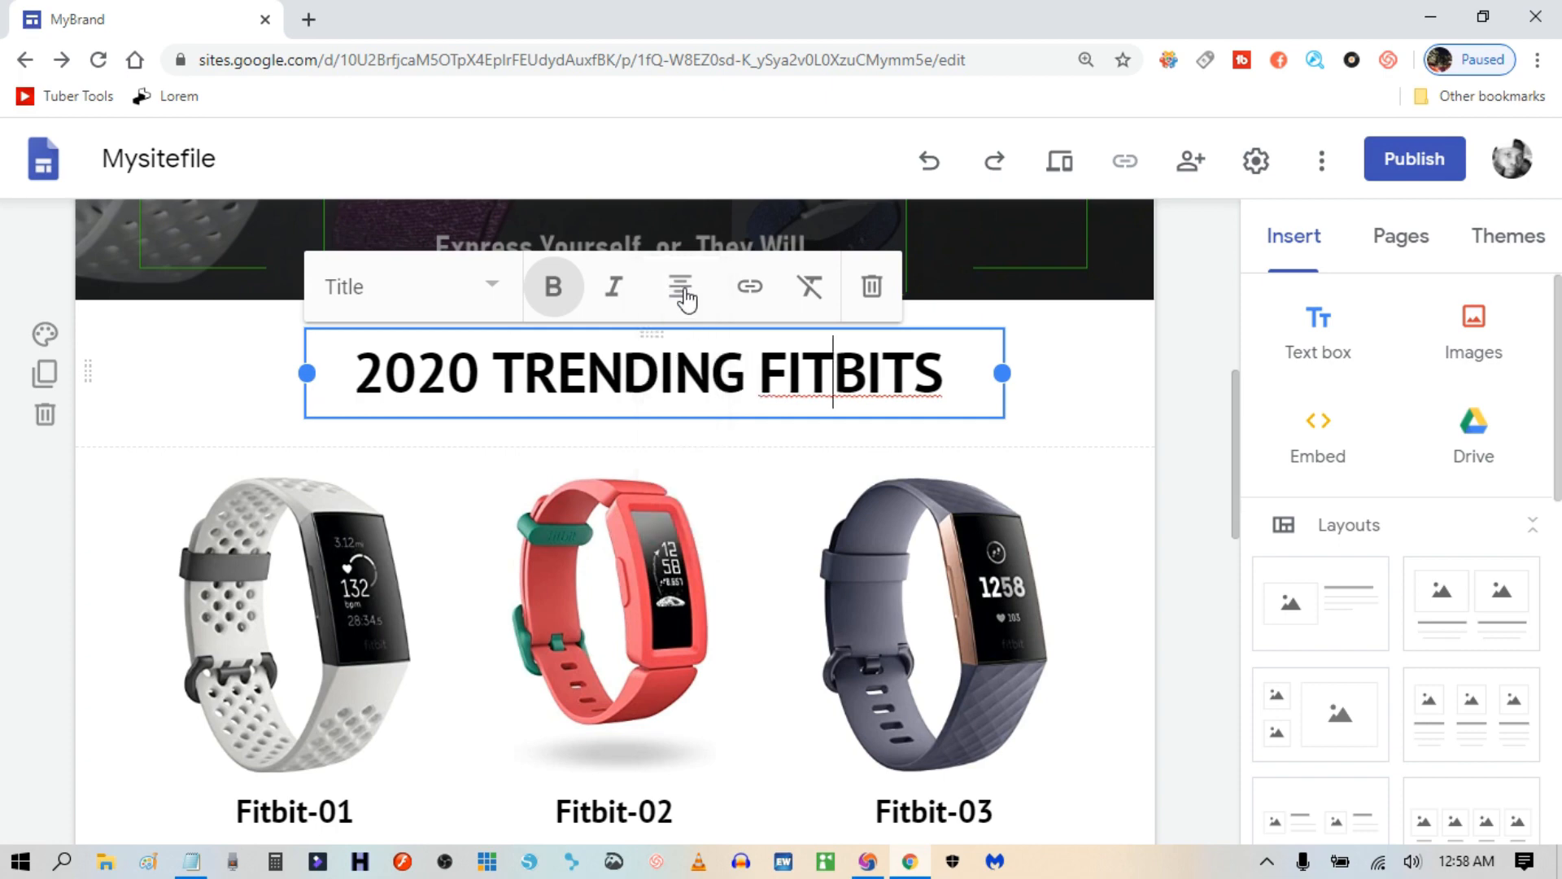
Center-align the © All Rights Reserved. text in the footer.
{"action": "scroll", "coordinate": [732, 504], "scroll_direction": "down", "scroll_amount": 15}
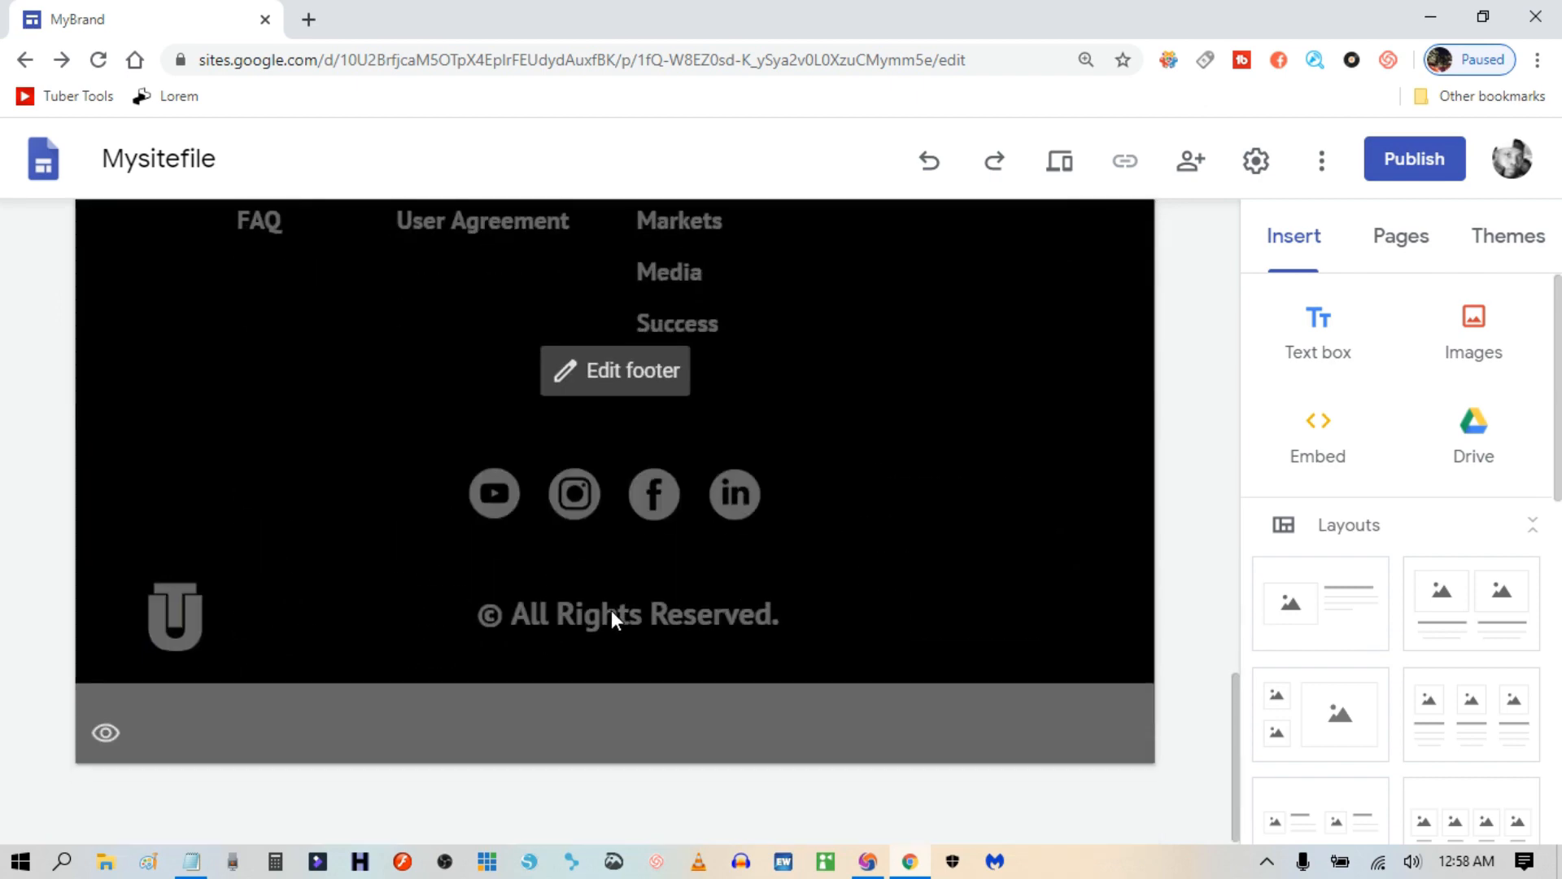
{"action": "left_click", "coordinate": [612, 612]}
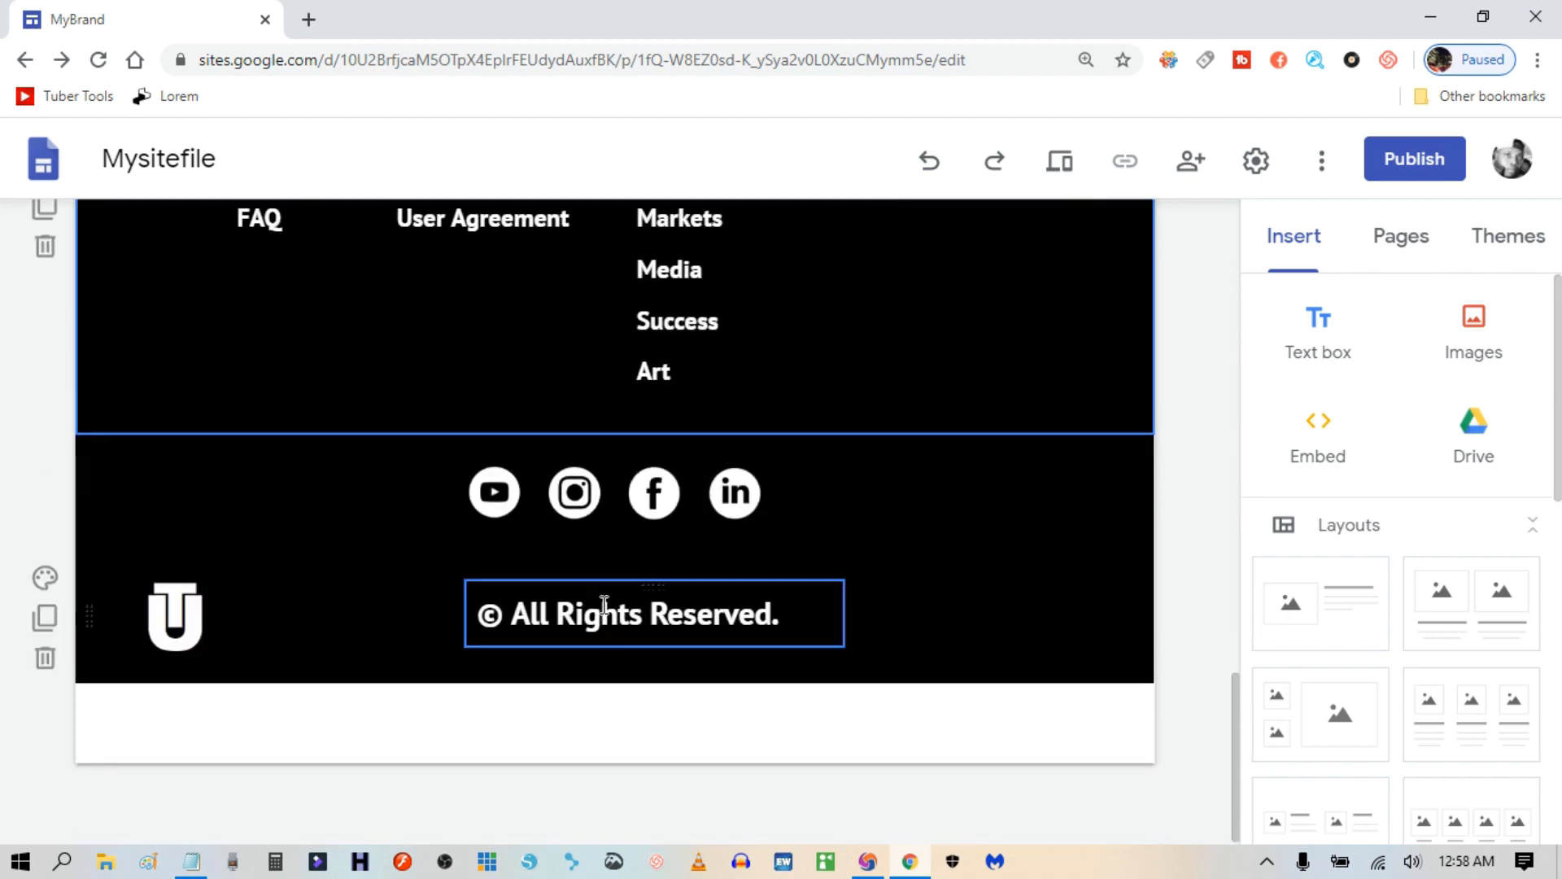
{"action": "left_click", "coordinate": [604, 606]}
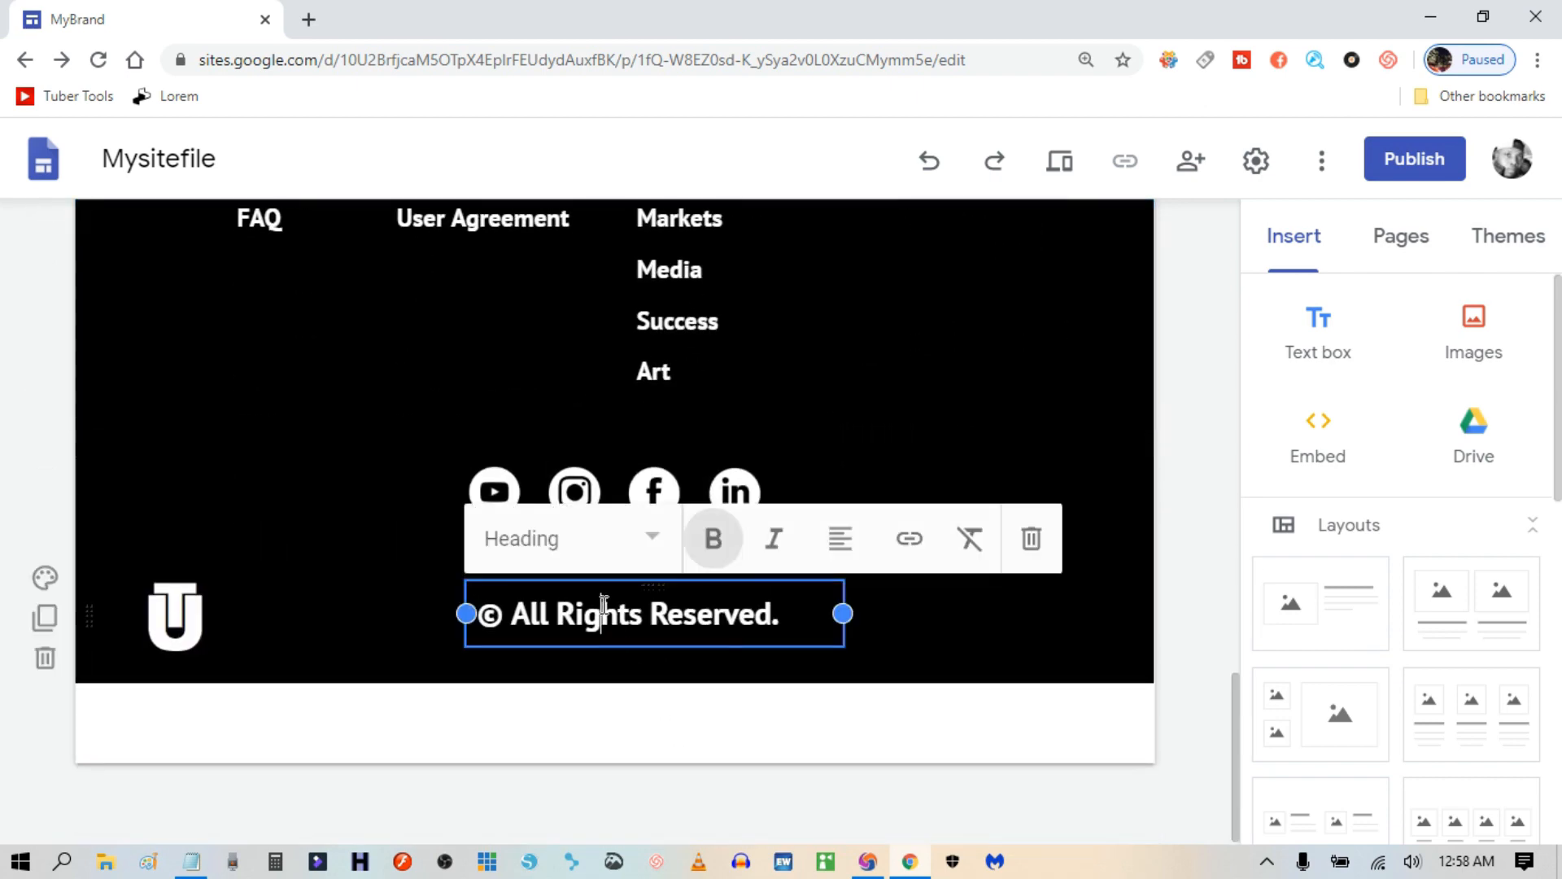
{"action": "left_click", "coordinate": [838, 543]}
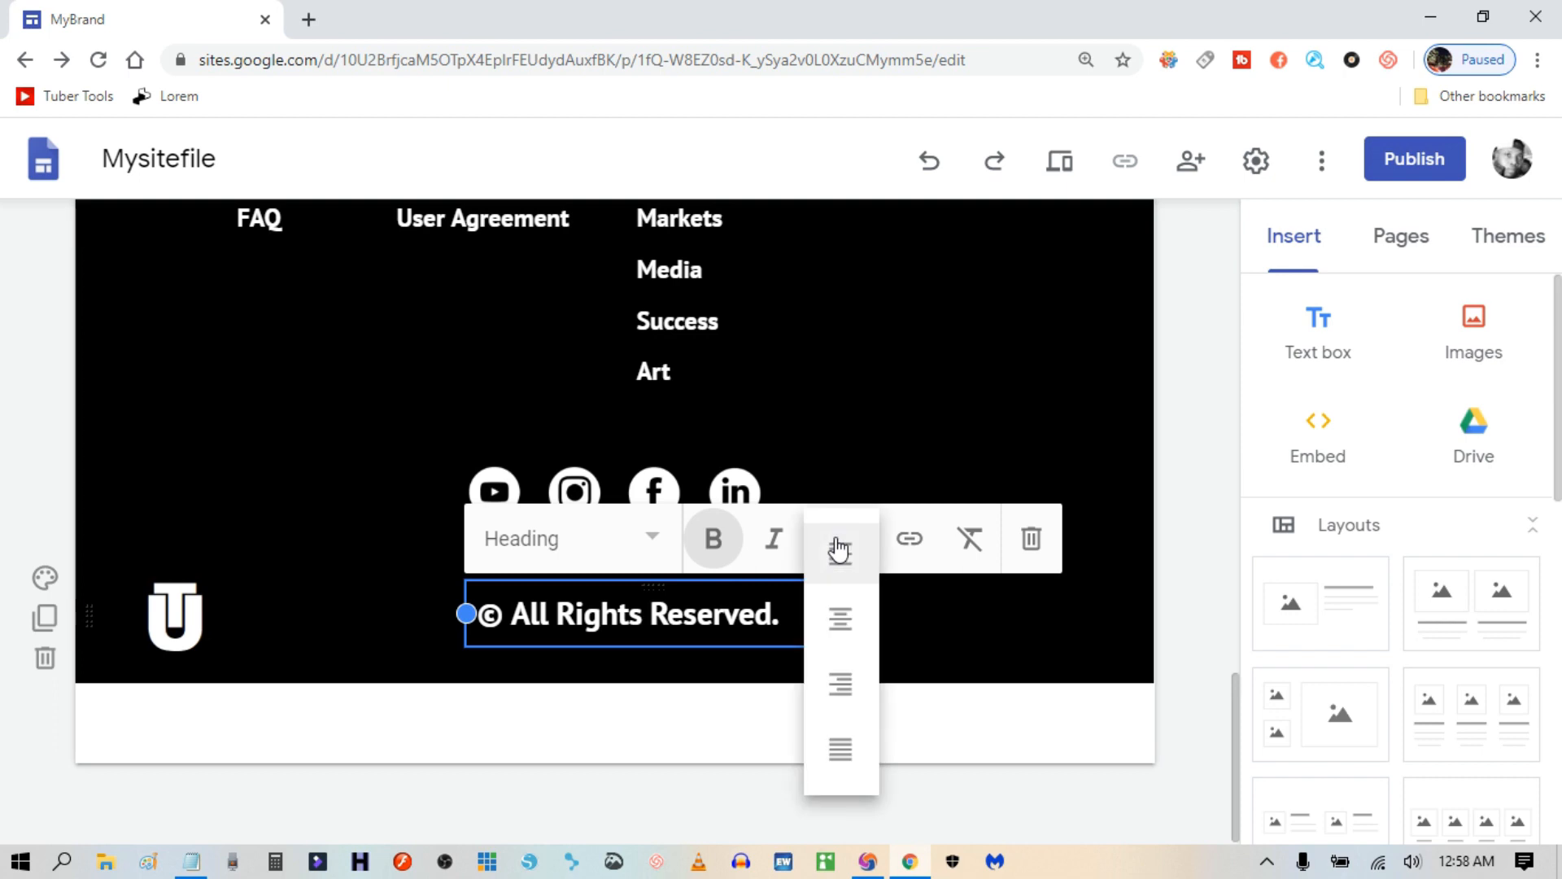
{"action": "left_click", "coordinate": [841, 621]}
{"action": "left_click", "coordinate": [993, 648]}
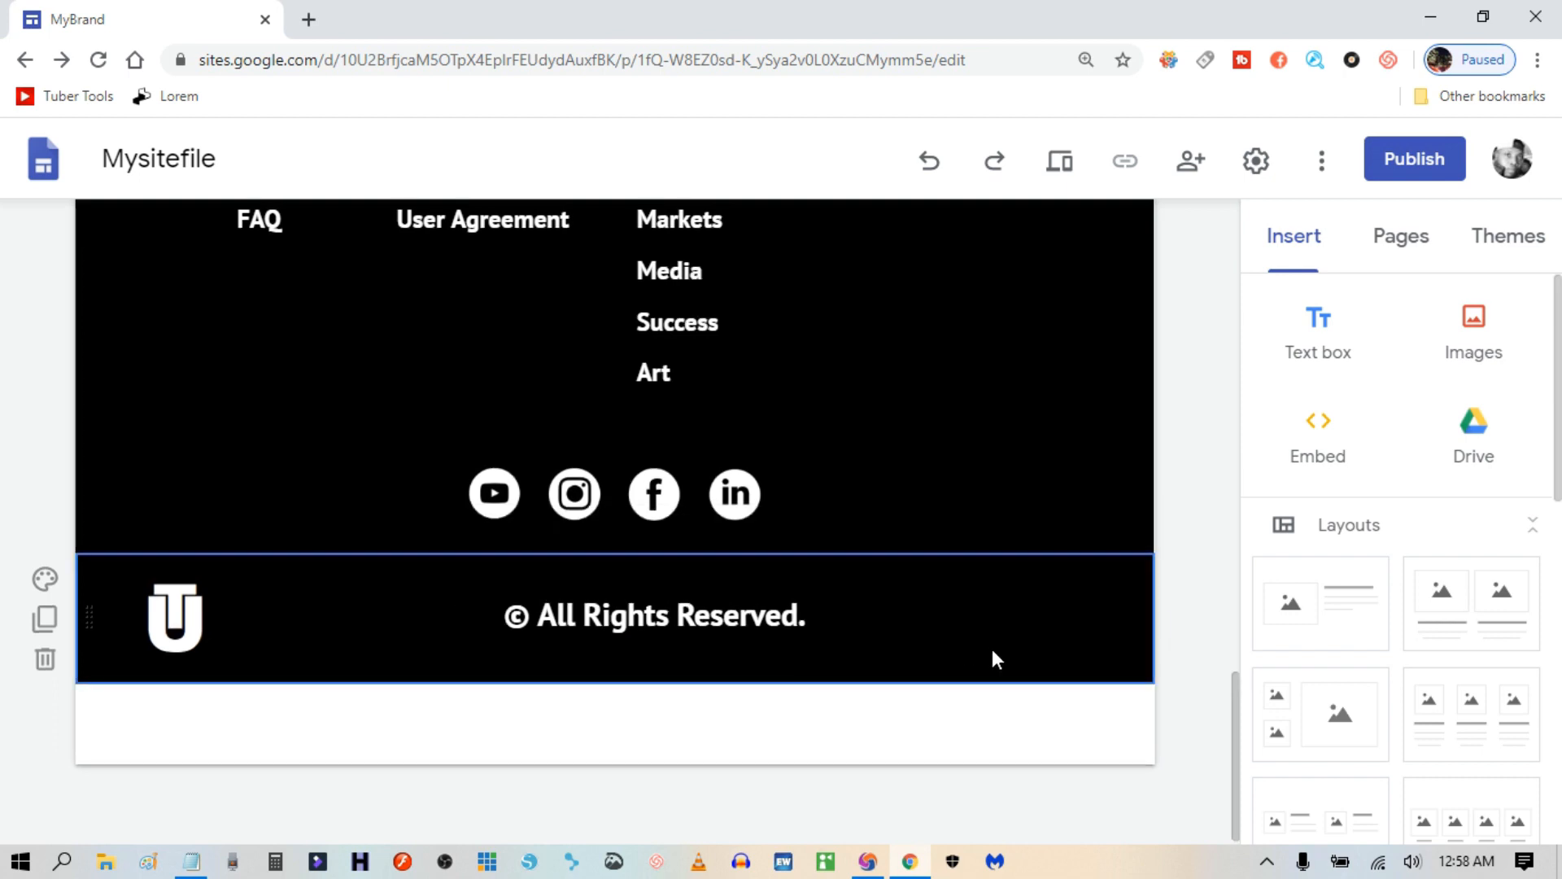
Try narrowing the footer's copyright text box, and widen it back to fit its text on one line.
{"action": "left_click_drag", "start_coordinate": [724, 586], "coordinate": [651, 587]}
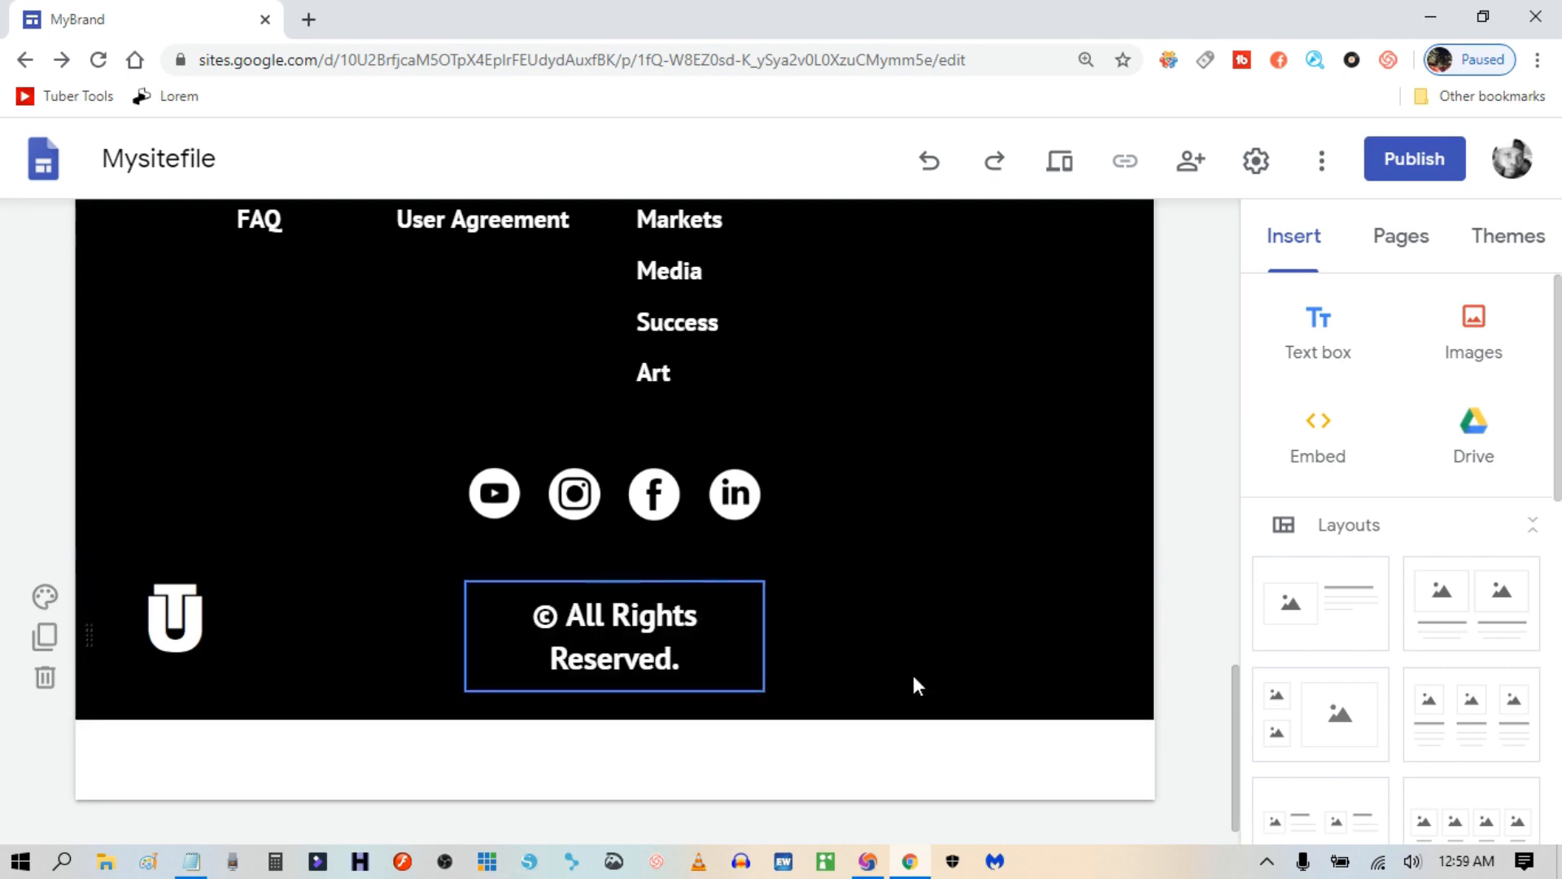
{"action": "left_click", "coordinate": [761, 633]}
{"action": "left_click_drag", "start_coordinate": [761, 633], "coordinate": [842, 639]}
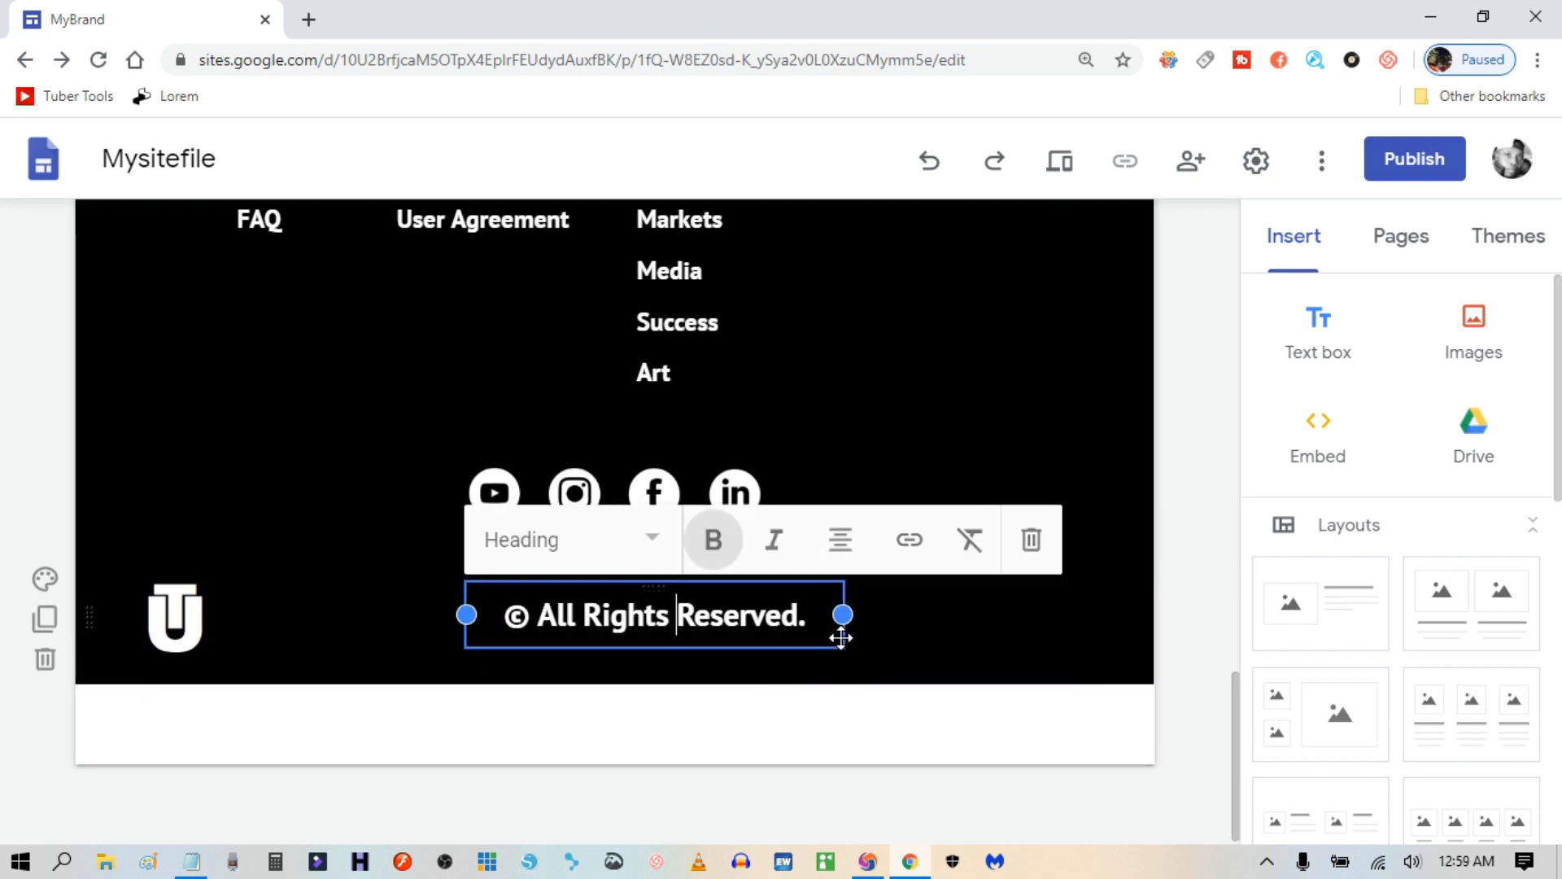
{"action": "left_click", "coordinate": [682, 622]}
{"action": "mouse_move", "coordinate": [467, 615]}
{"action": "left_mouse_down"}
{"action": "mouse_move", "coordinate": [437, 618]}
{"action": "mouse_move", "coordinate": [453, 616]}
{"action": "left_mouse_up"}
{"action": "left_click", "coordinate": [923, 644]}
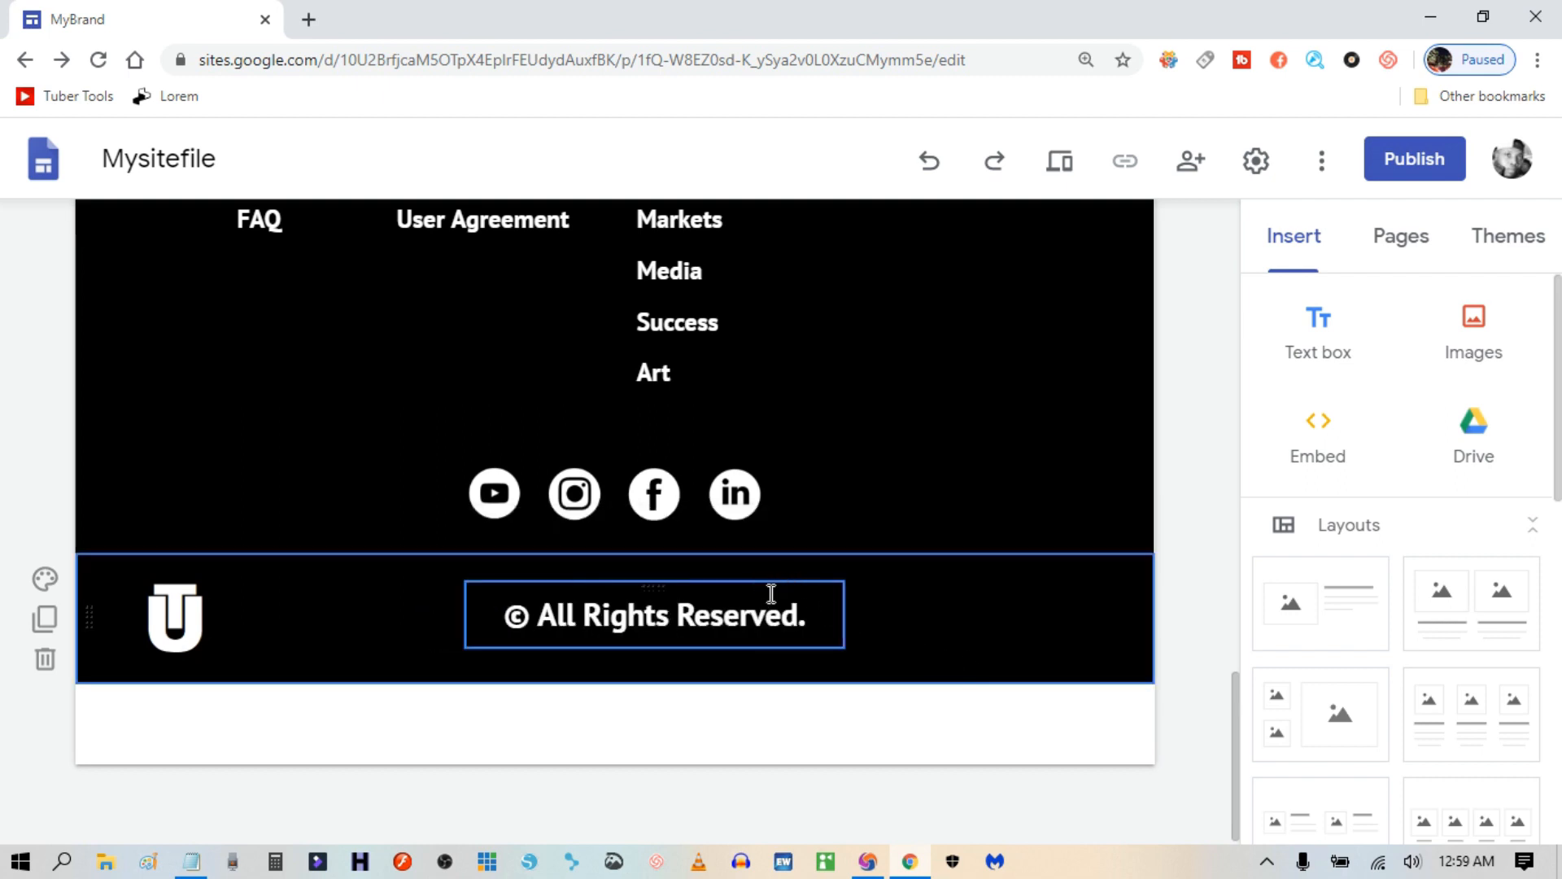
Move the © All Rights Reserved. text box slightly toward the footer logo, roughly beneath the social media icons.
{"action": "left_click_drag", "start_coordinate": [768, 584], "coordinate": [573, 606]}
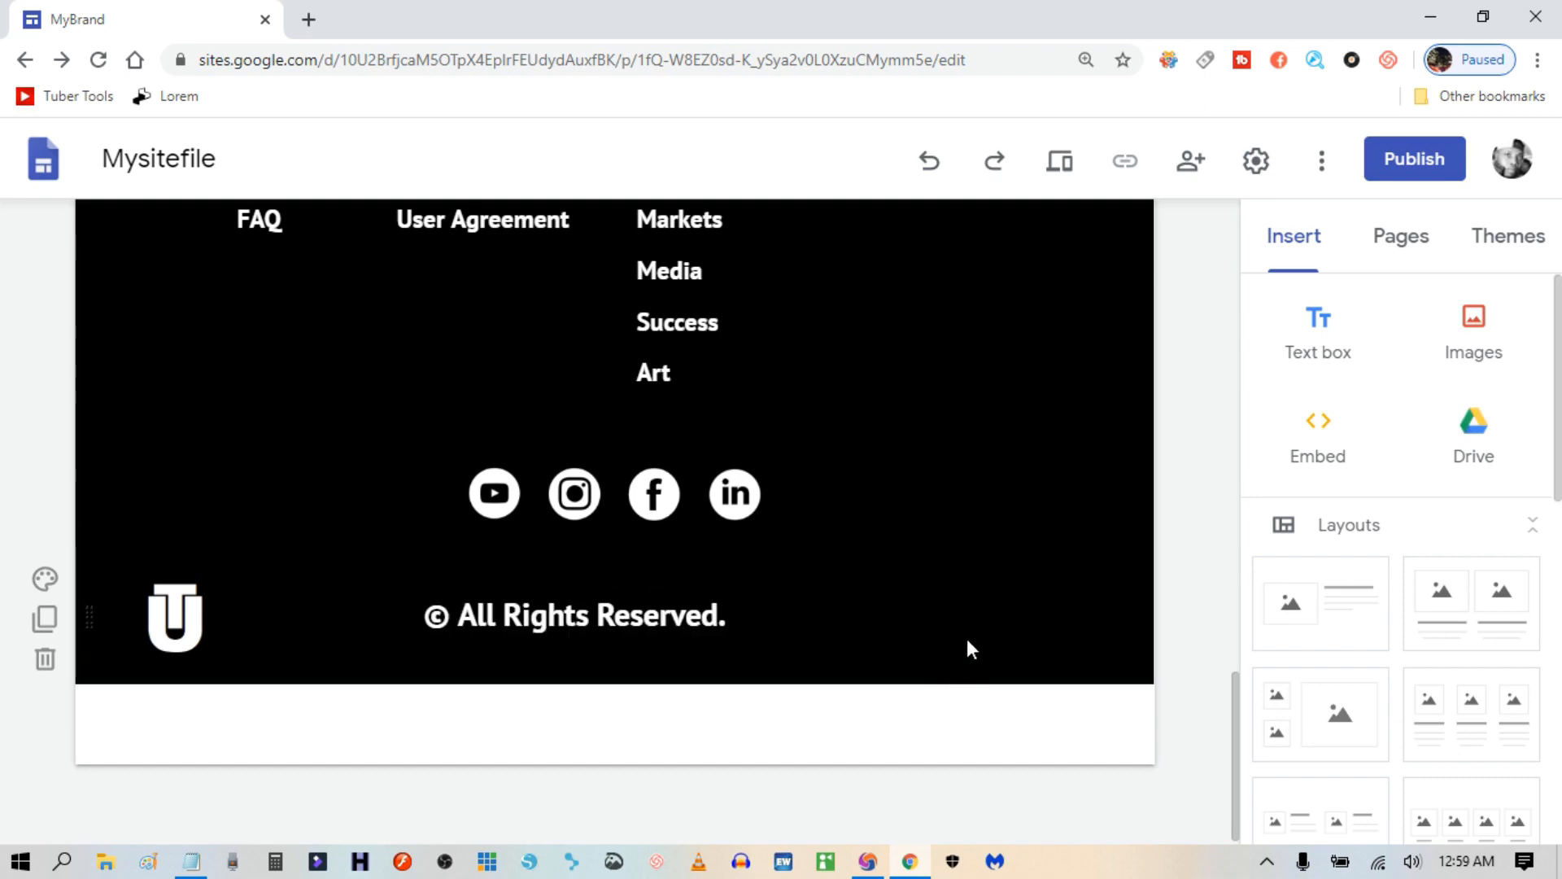
{"action": "scroll", "coordinate": [988, 573], "scroll_direction": "up", "scroll_amount": 1}
{"action": "scroll", "coordinate": [988, 573], "scroll_direction": "down", "scroll_amount": 1}
{"action": "scroll", "coordinate": [988, 573], "scroll_direction": "up", "scroll_amount": 15}
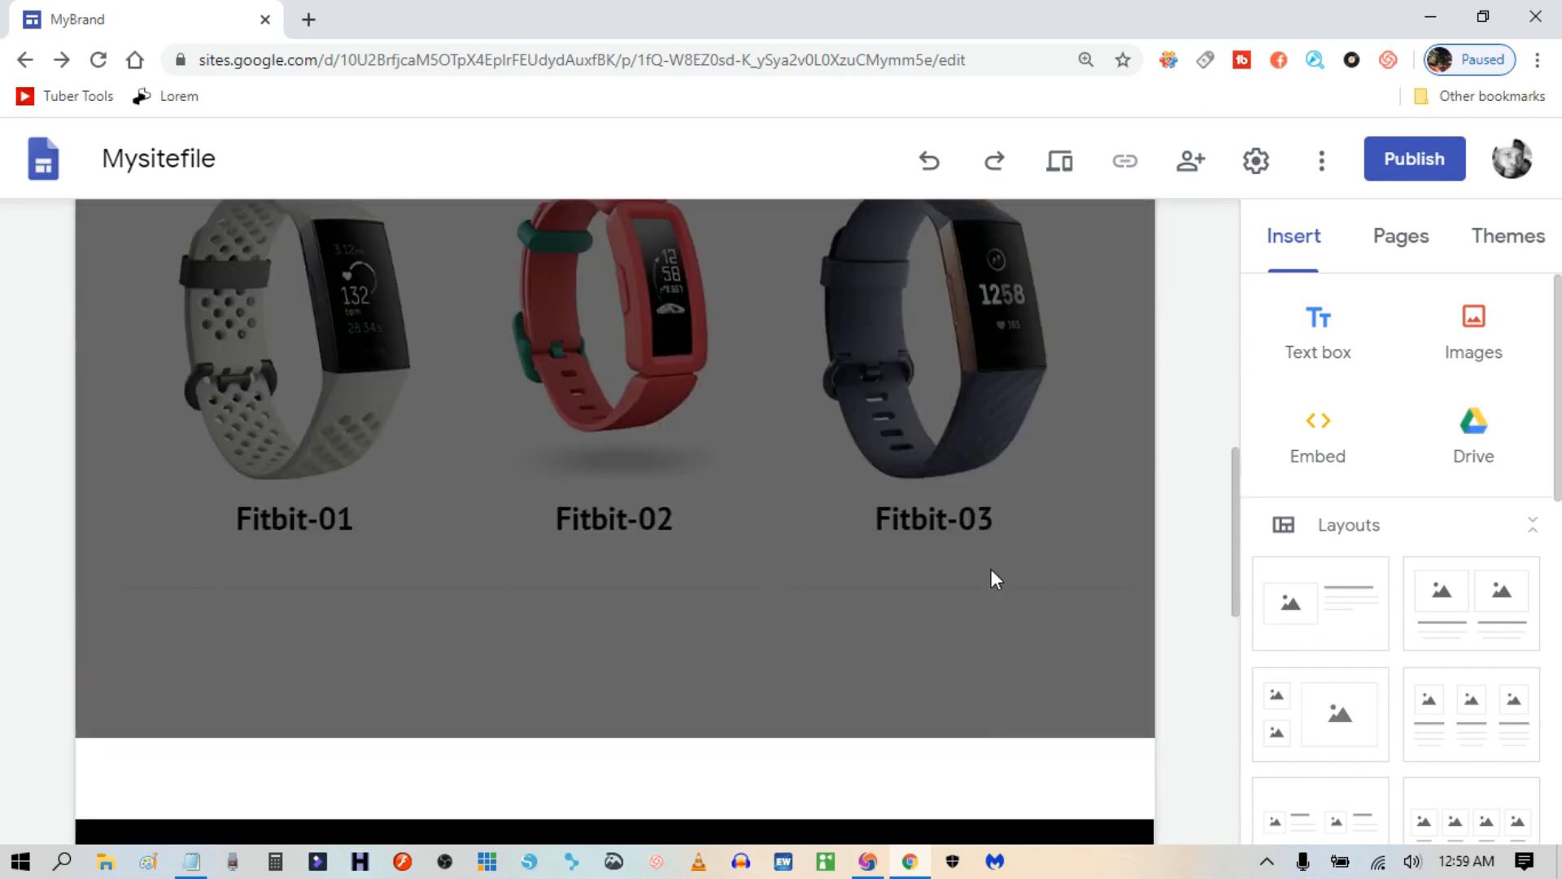
{"action": "scroll", "coordinate": [999, 570], "scroll_direction": "up", "scroll_amount": 10}
{"action": "scroll", "coordinate": [1015, 527], "scroll_direction": "down", "scroll_amount": 15}
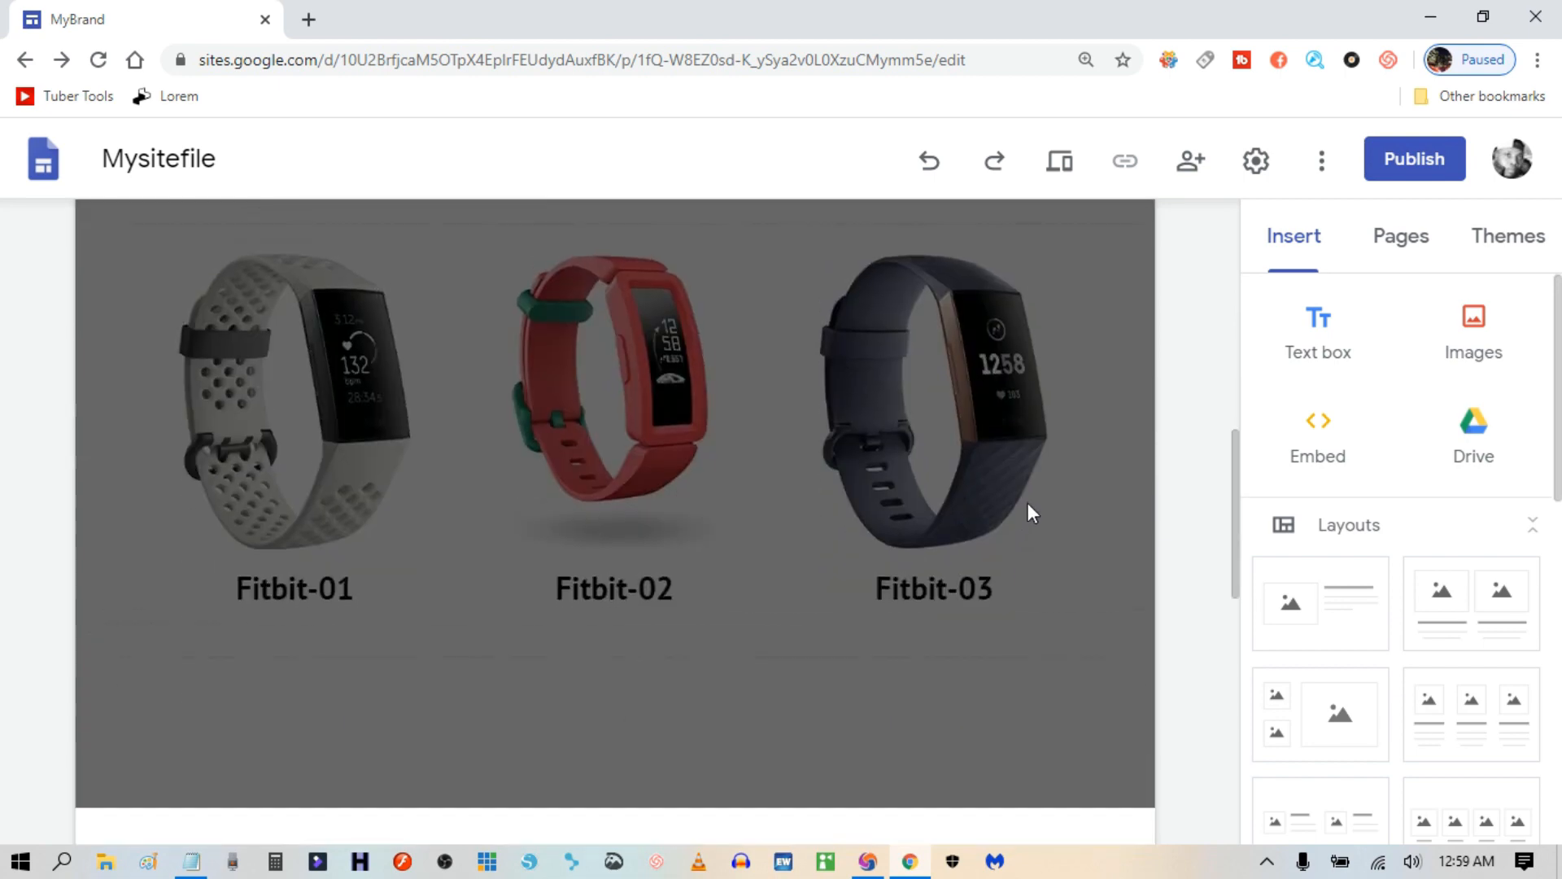
Preview the page in phone view, examine the Fitbit section and the footer, and exit the preview.
{"action": "scroll", "coordinate": [1028, 513], "scroll_direction": "up", "scroll_amount": 4}
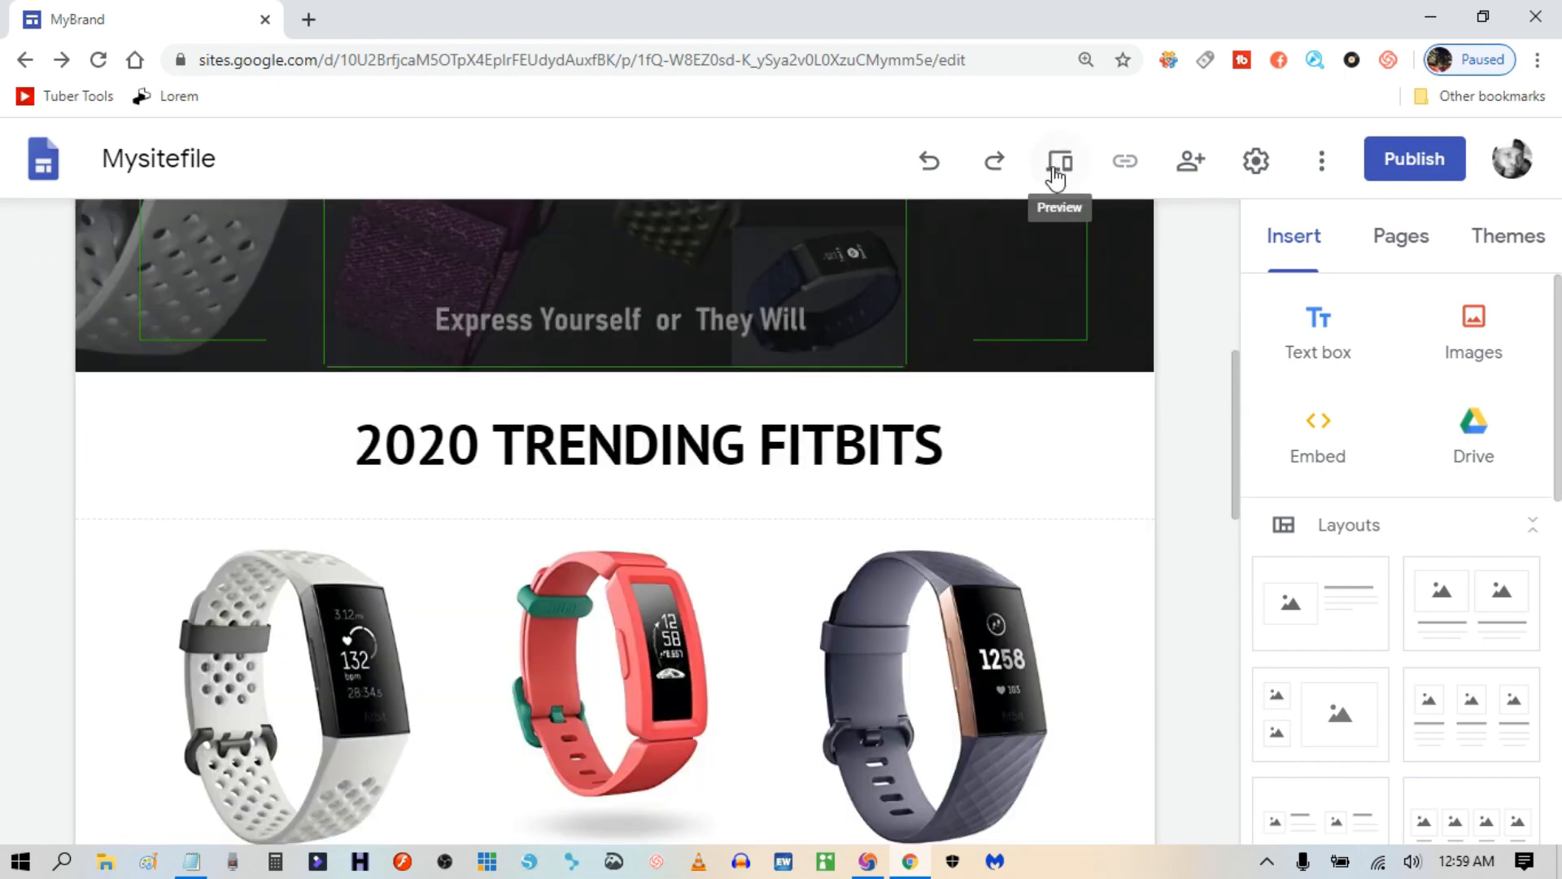
{"action": "left_click", "coordinate": [1059, 172]}
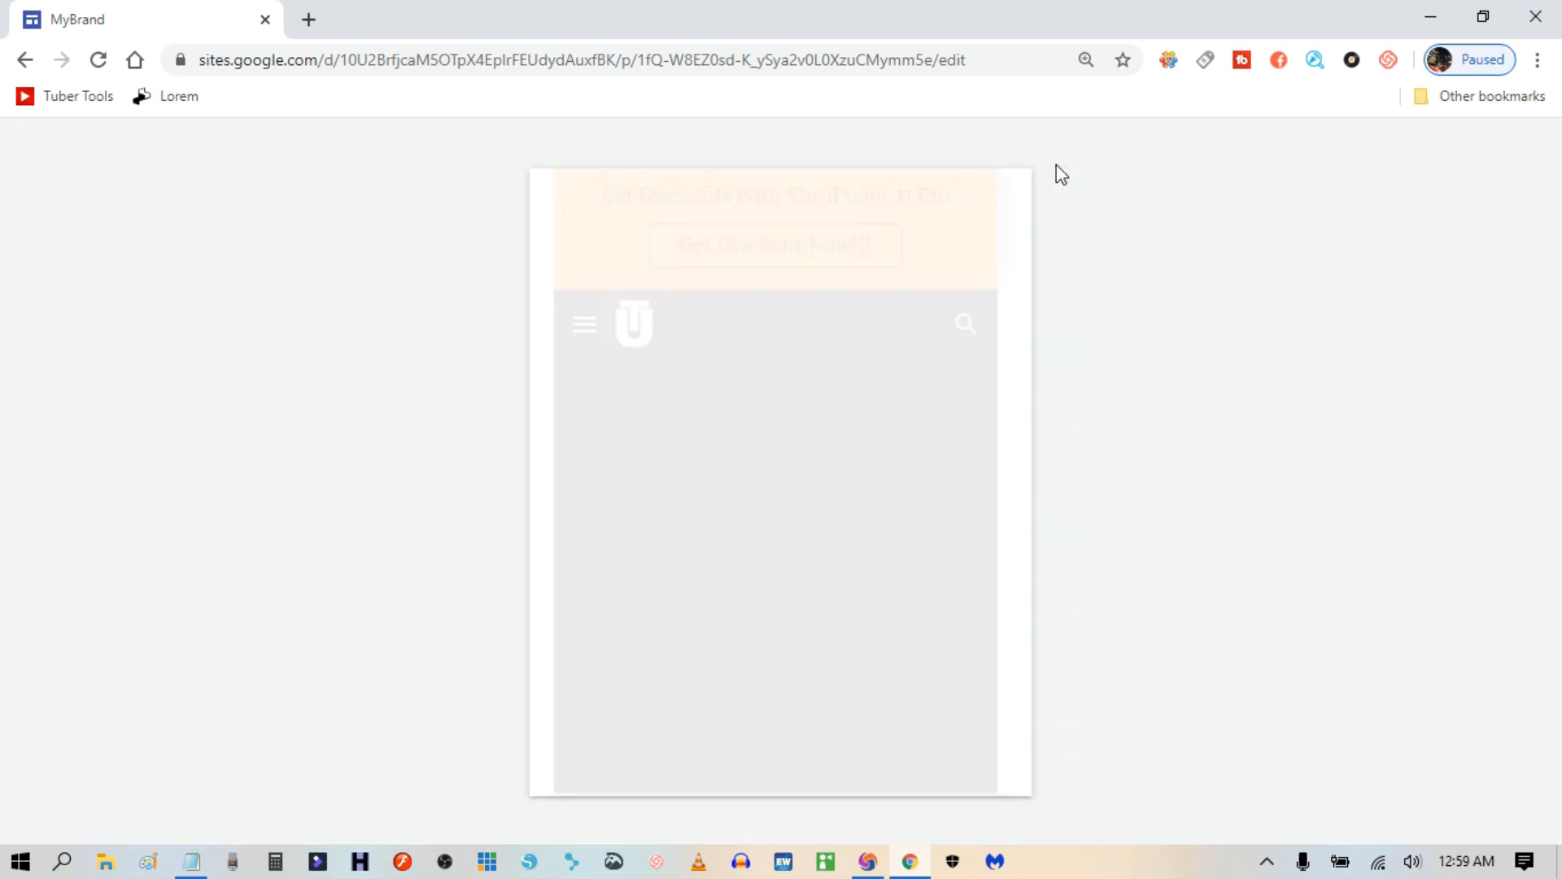
{"action": "scroll", "coordinate": [891, 618], "scroll_direction": "down", "scroll_amount": 2}
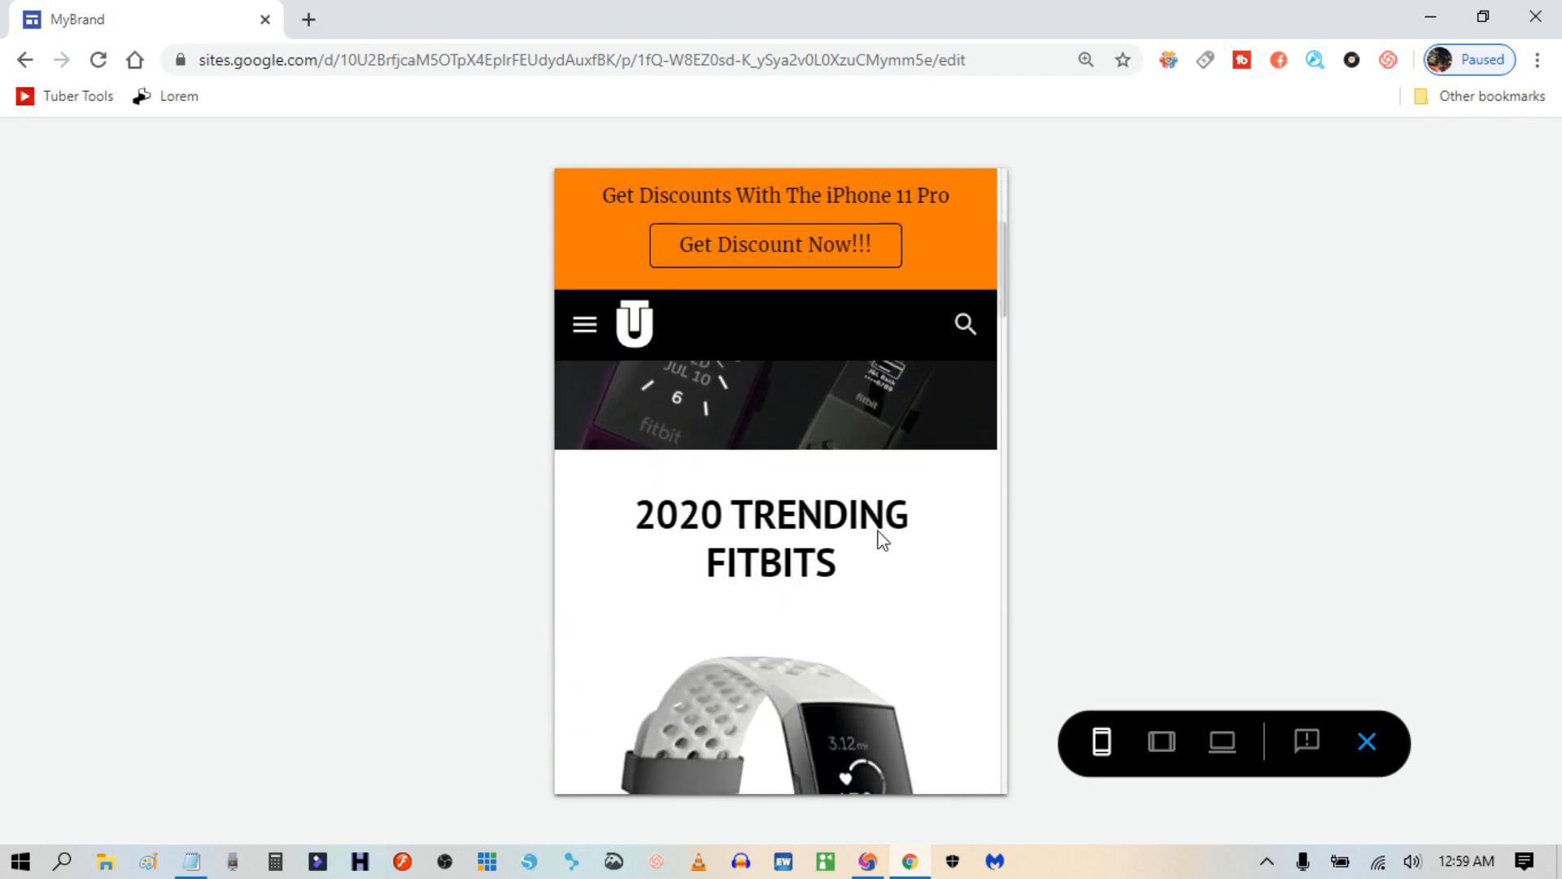
{"action": "scroll", "coordinate": [883, 541], "scroll_direction": "down", "scroll_amount": 10}
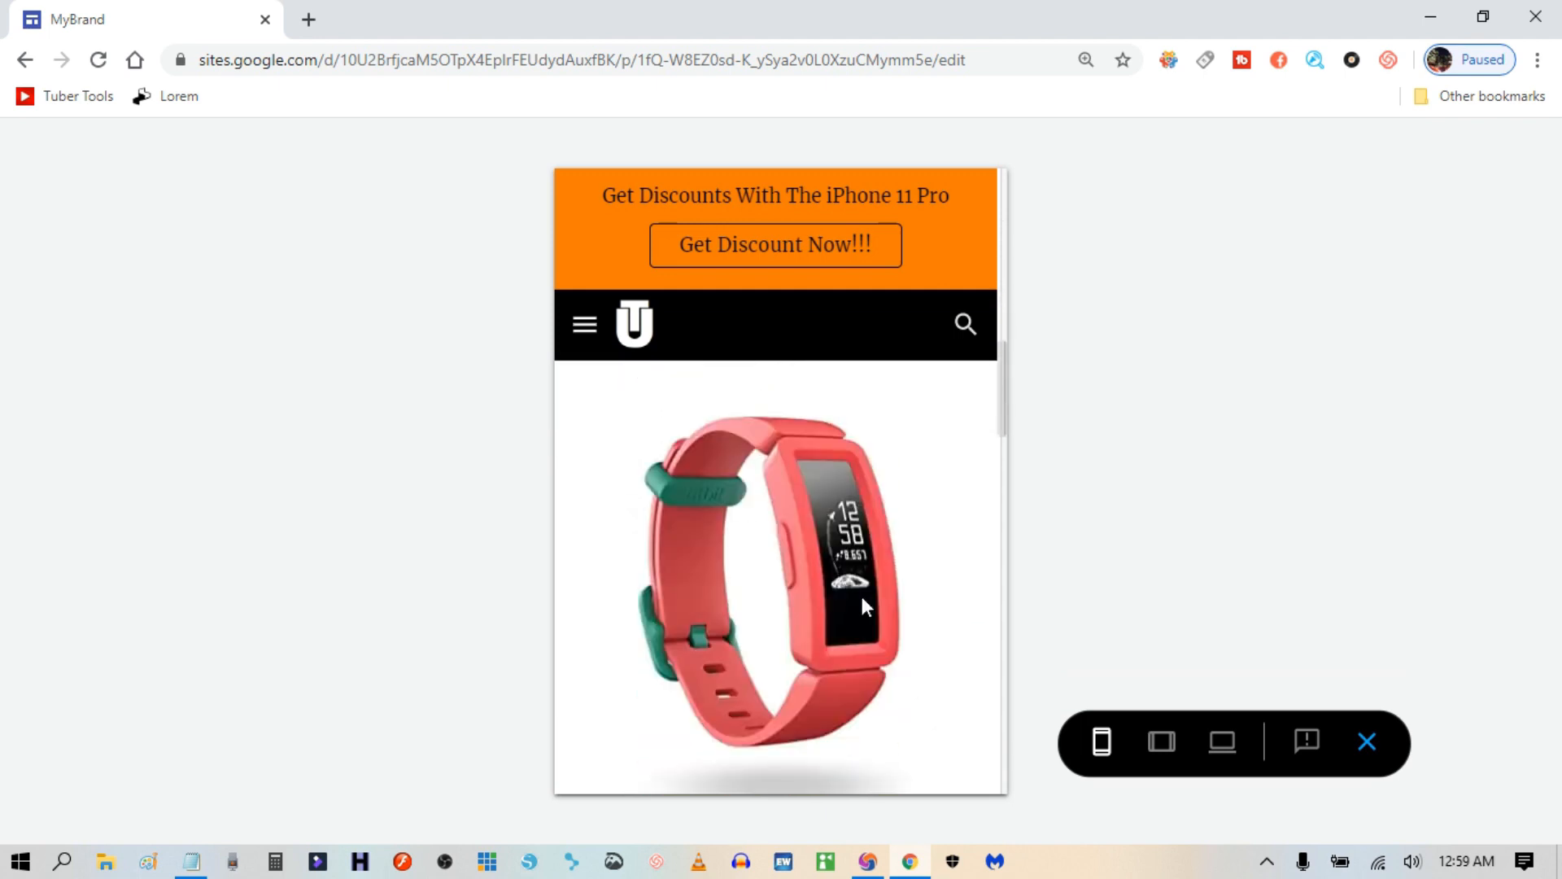
{"action": "scroll", "coordinate": [855, 660], "scroll_direction": "down", "scroll_amount": 6}
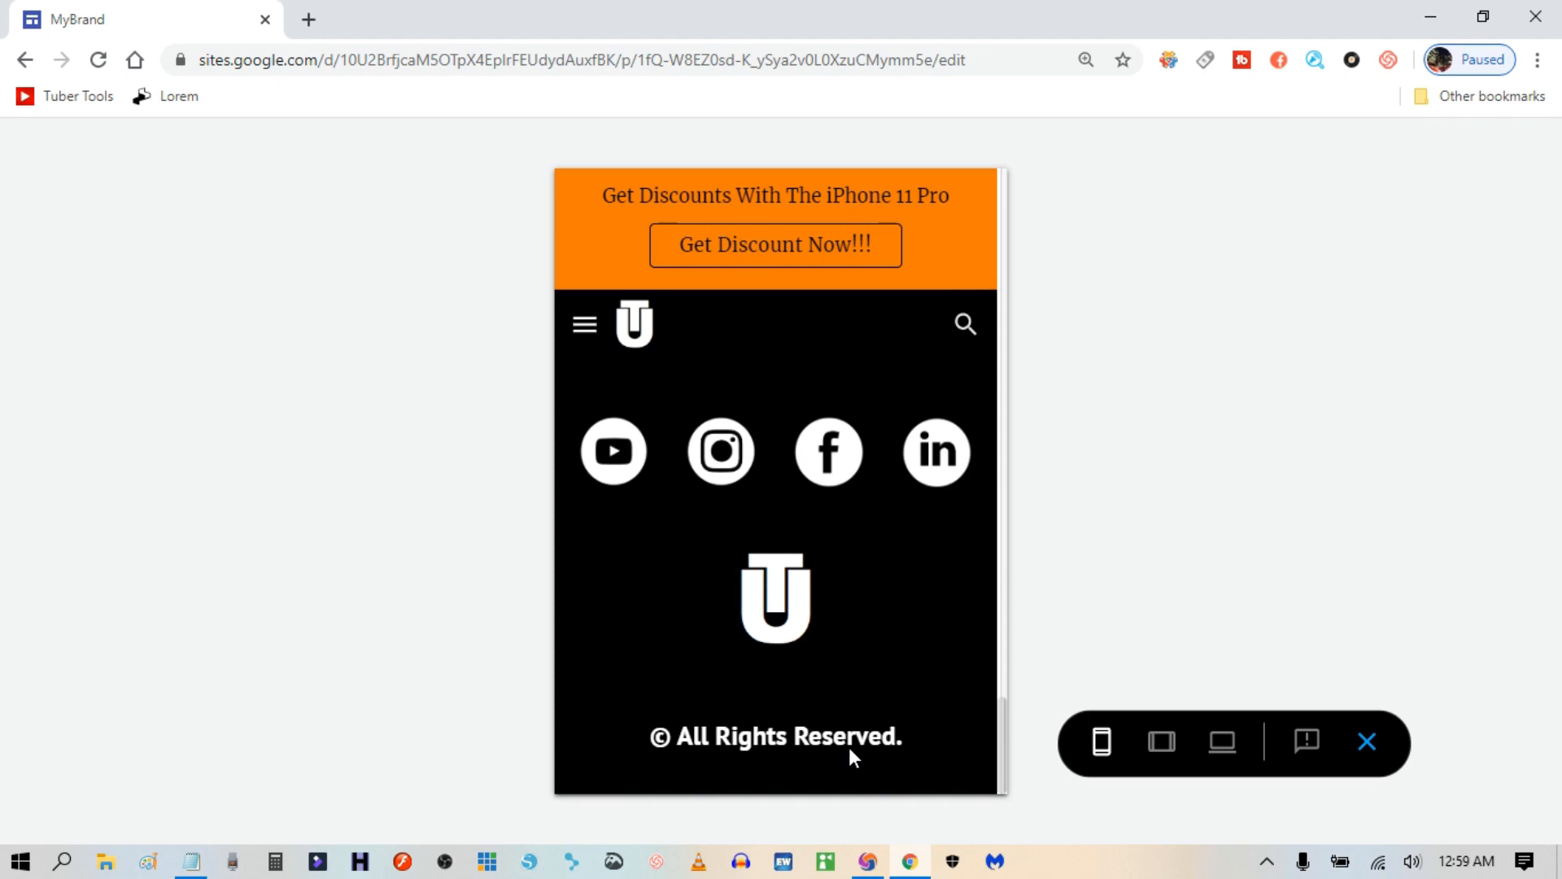
{"action": "scroll", "coordinate": [850, 747], "scroll_direction": "up", "scroll_amount": 12}
{"action": "scroll", "coordinate": [886, 677], "scroll_direction": "up", "scroll_amount": 5}
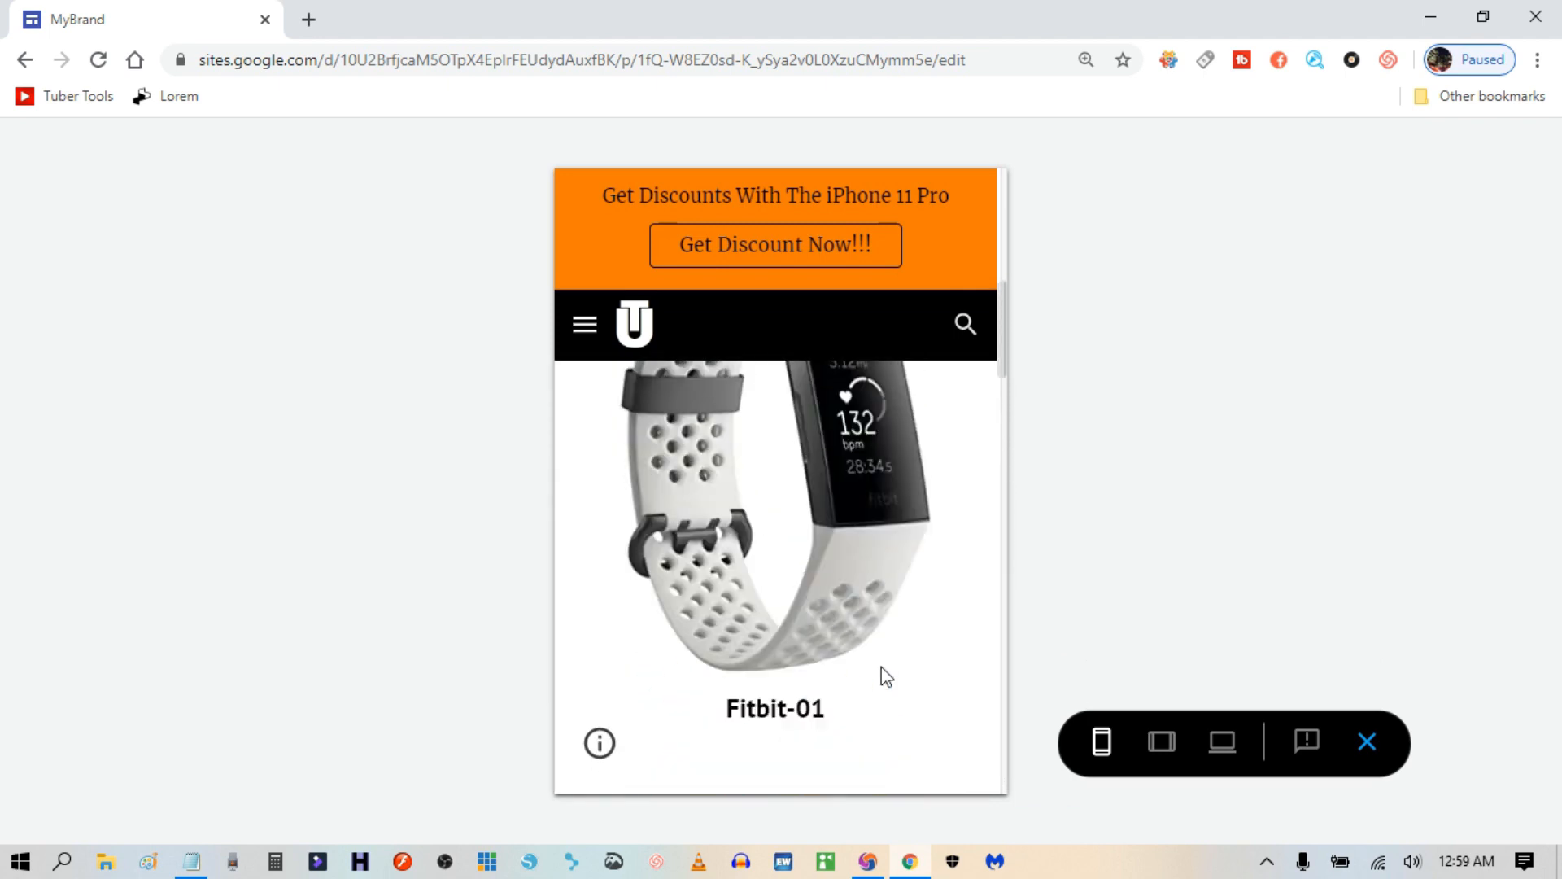
{"action": "scroll", "coordinate": [893, 659], "scroll_direction": "down", "scroll_amount": 2}
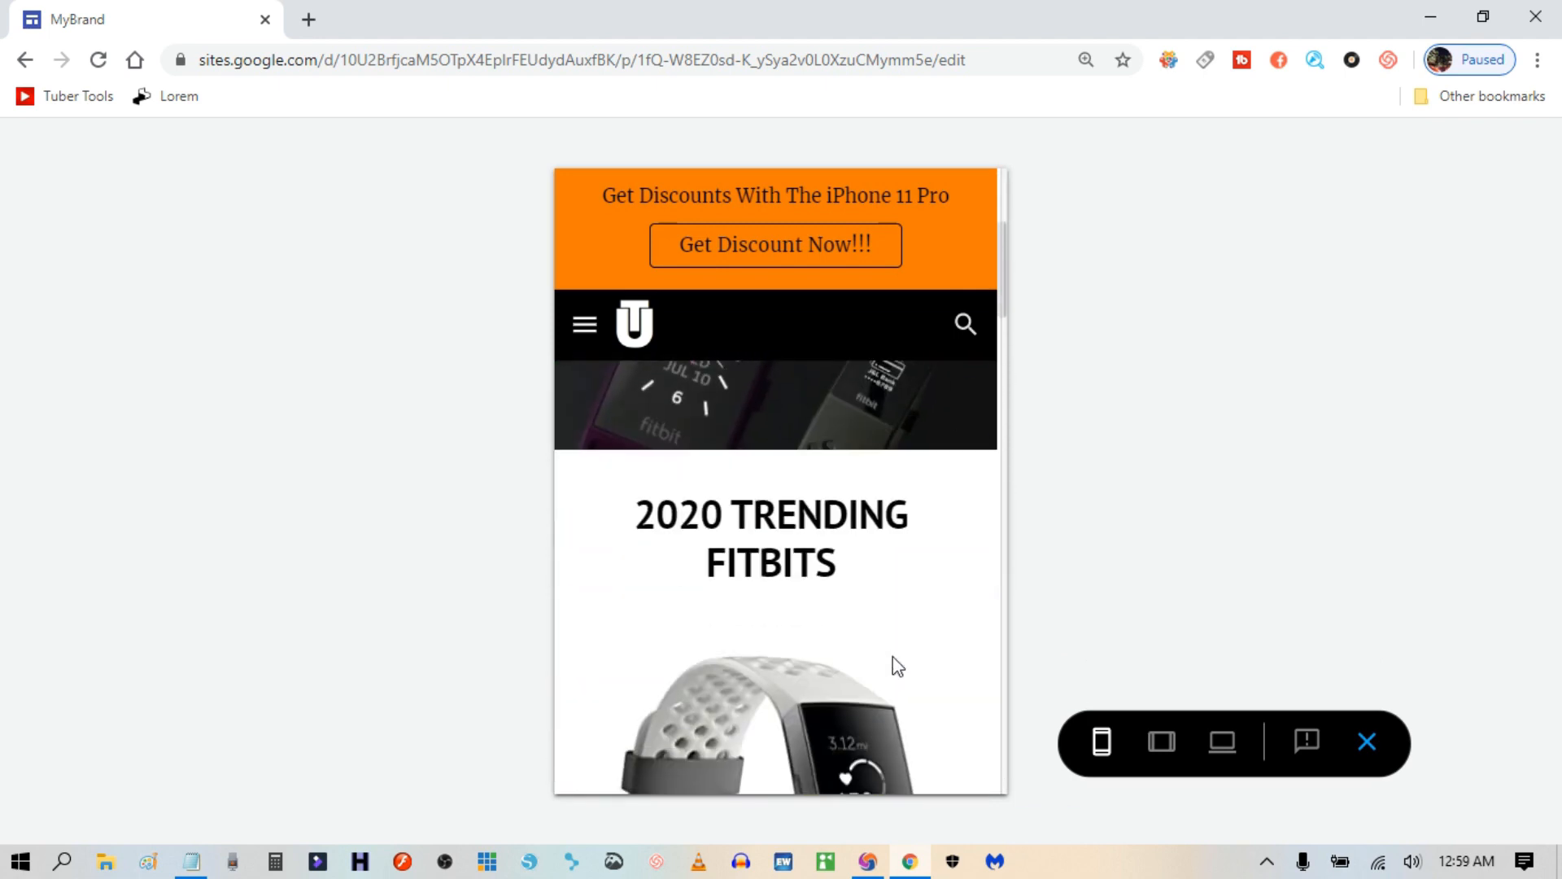
{"action": "scroll", "coordinate": [894, 659], "scroll_direction": "up", "scroll_amount": 2}
{"action": "scroll", "coordinate": [893, 659], "scroll_direction": "down", "scroll_amount": 3}
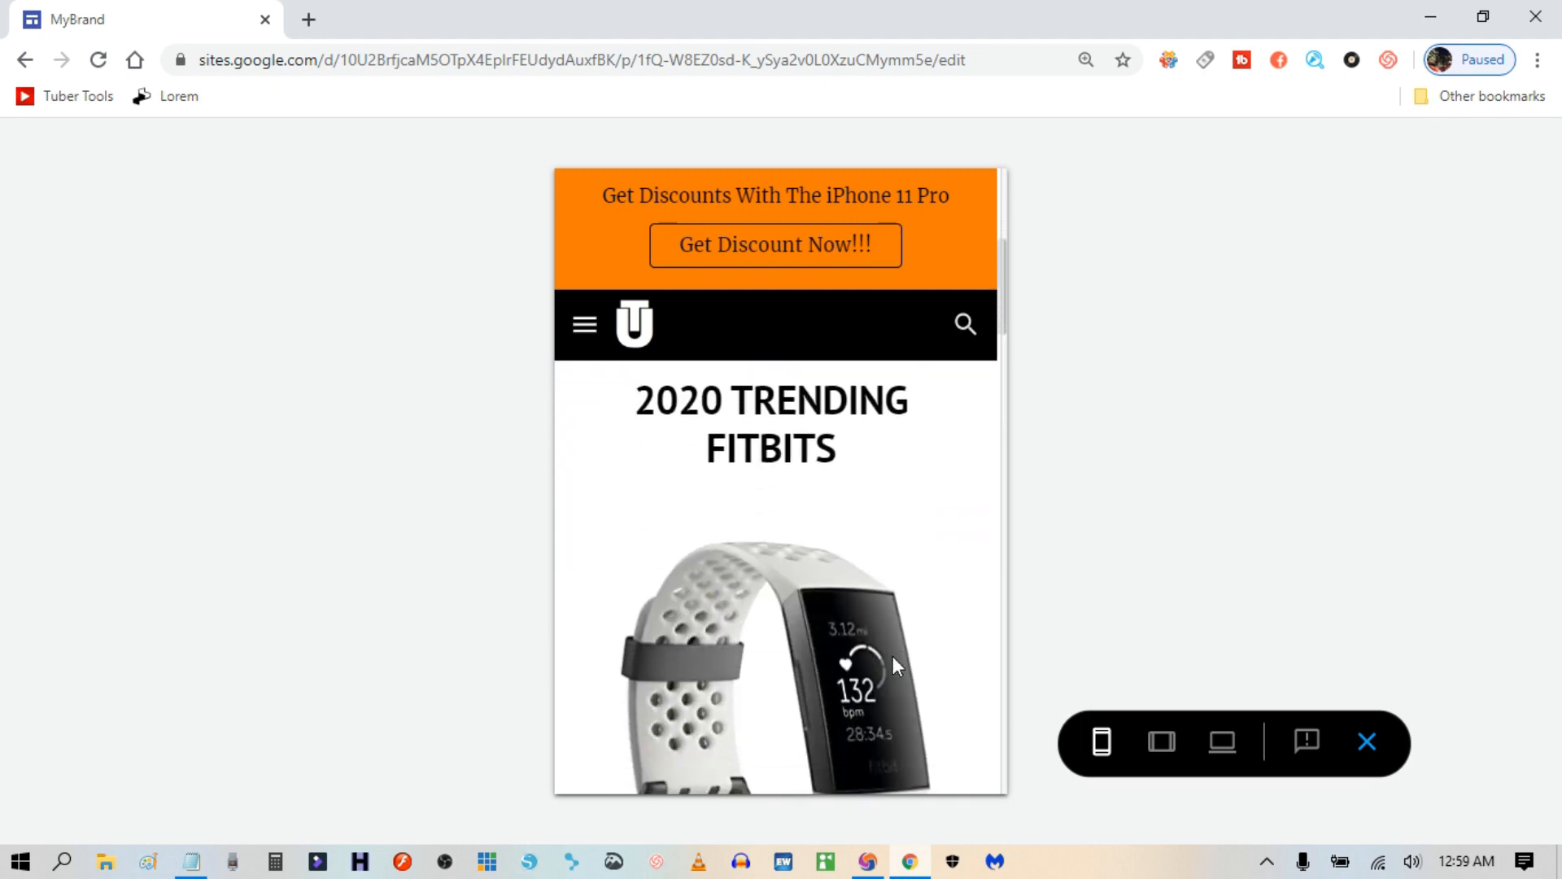
{"action": "left_click_drag", "start_coordinate": [596, 418], "coordinate": [631, 481]}
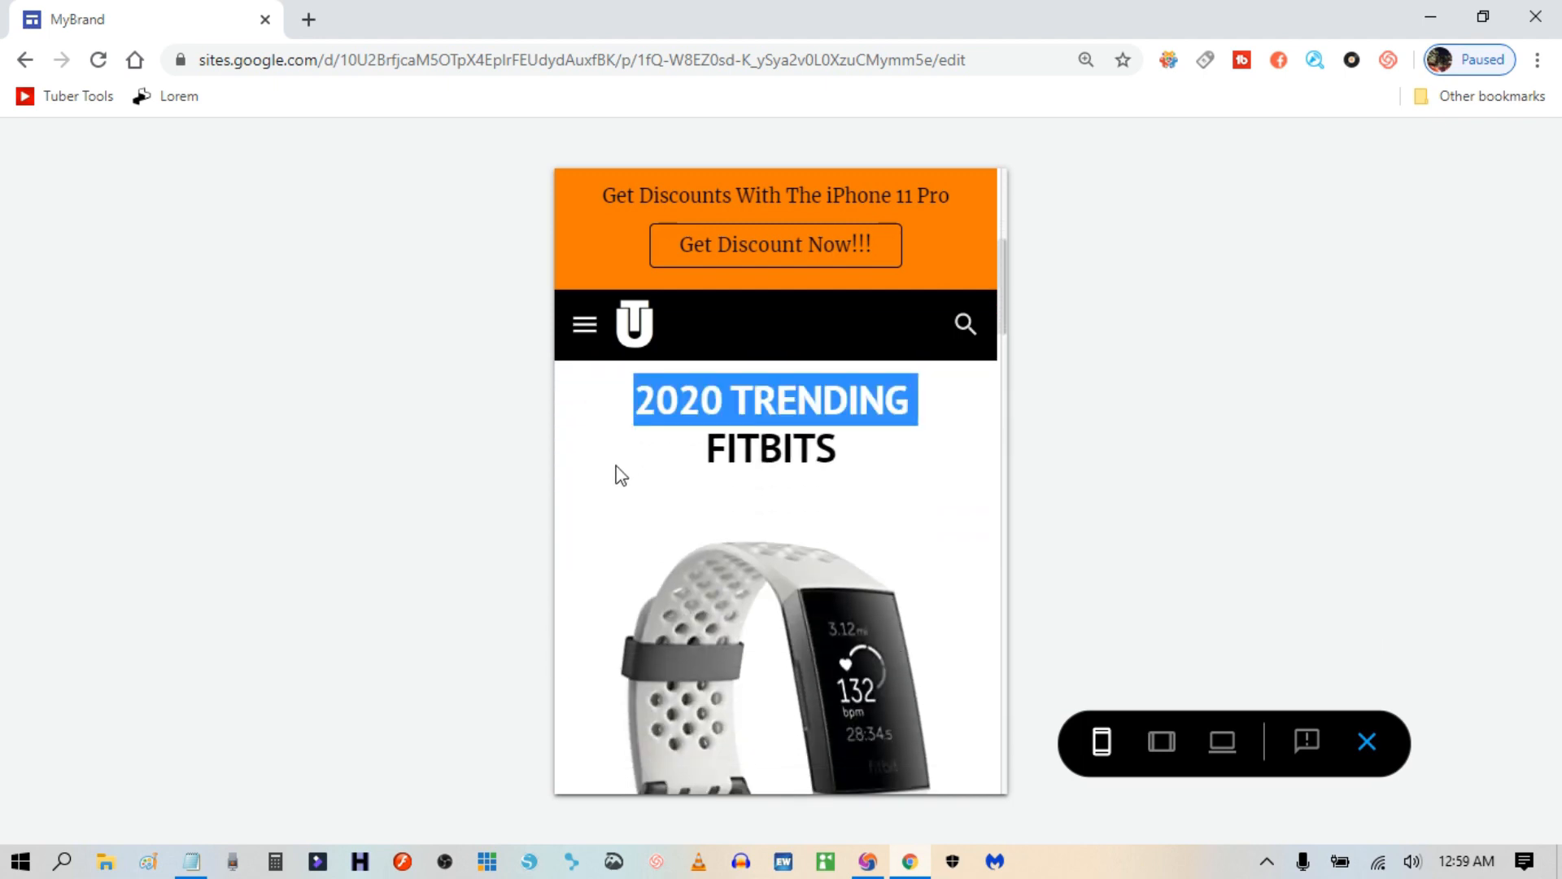
{"action": "left_click", "coordinate": [765, 473]}
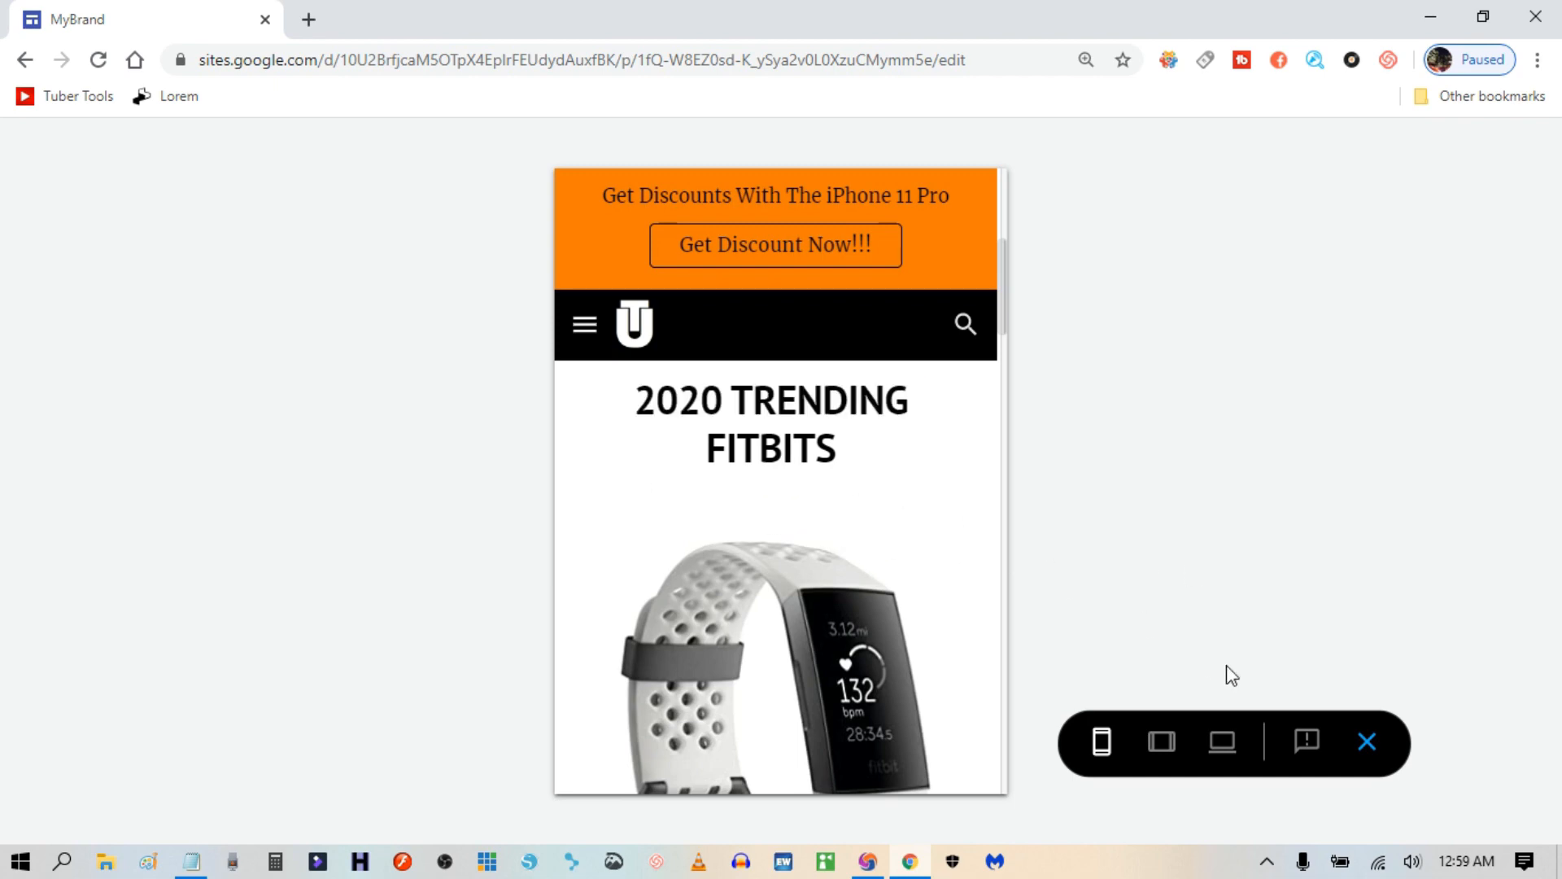
{"action": "left_click", "coordinate": [1366, 743]}
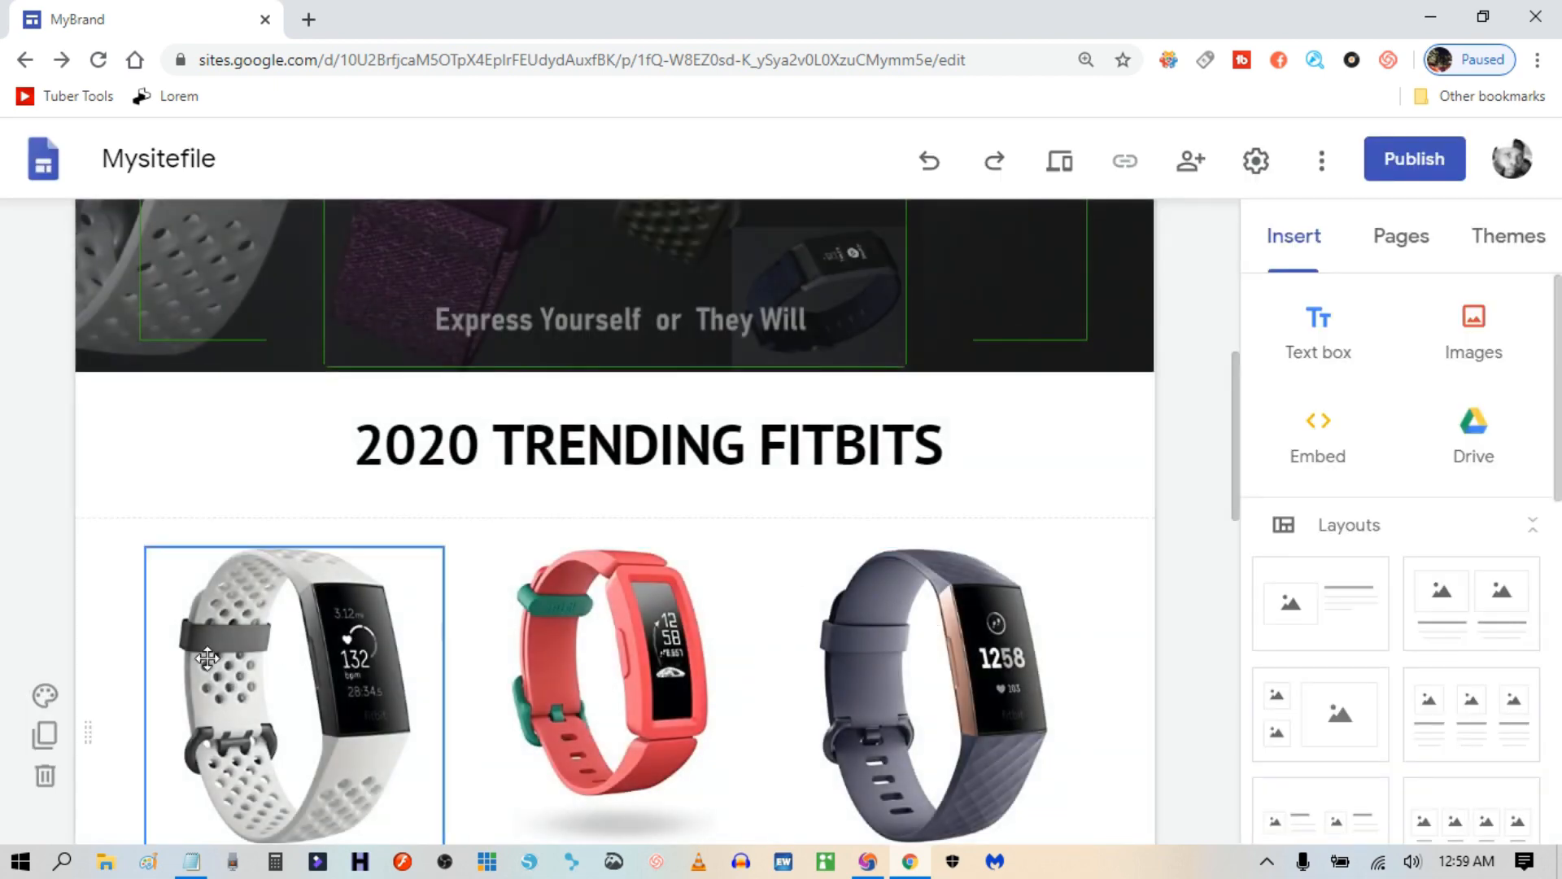
Try a layout with one image and a text block beneath the Fitbit product row, and undo its insertion.
{"action": "scroll", "coordinate": [838, 651], "scroll_direction": "down", "scroll_amount": 5}
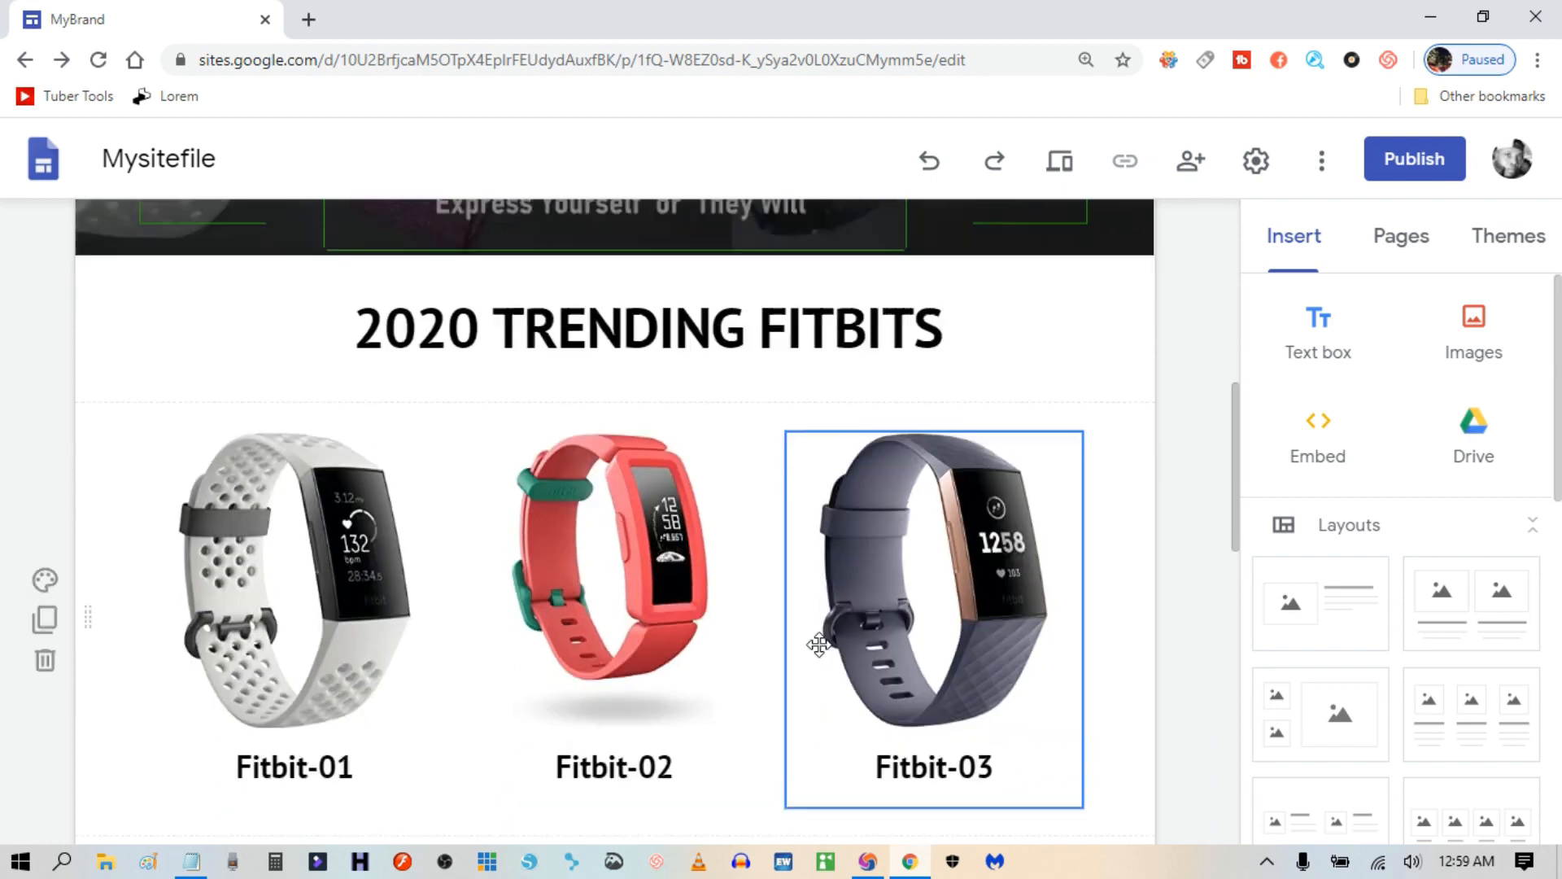
{"action": "scroll", "coordinate": [832, 676], "scroll_direction": "down", "scroll_amount": 1}
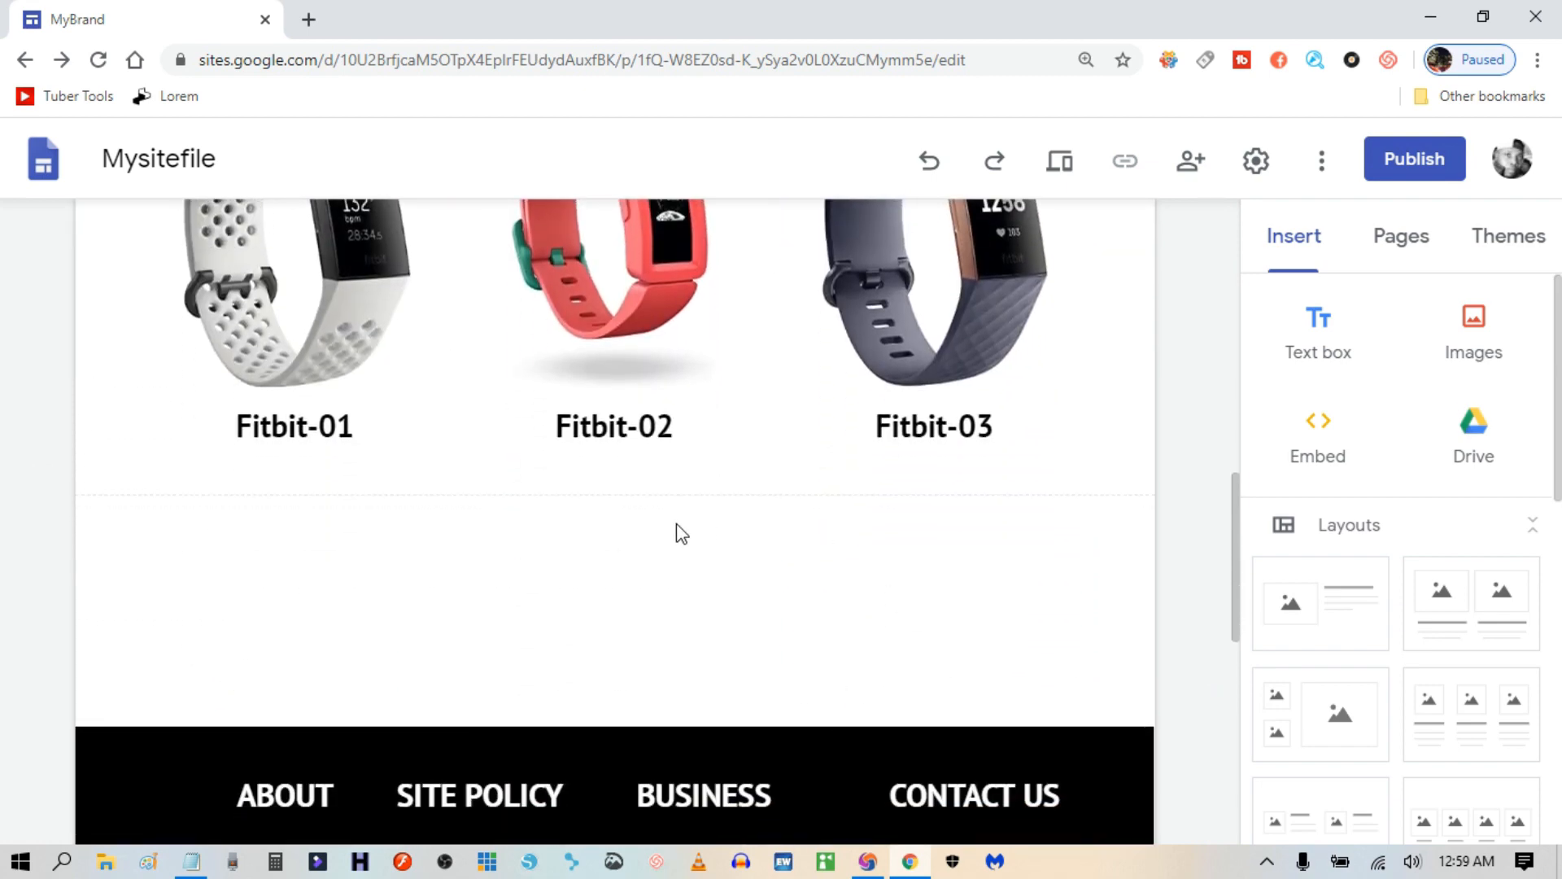
{"action": "scroll", "coordinate": [677, 525], "scroll_direction": "up", "scroll_amount": 1}
{"action": "scroll", "coordinate": [910, 730], "scroll_direction": "down", "scroll_amount": 1}
{"action": "scroll", "coordinate": [854, 576], "scroll_direction": "down", "scroll_amount": 2}
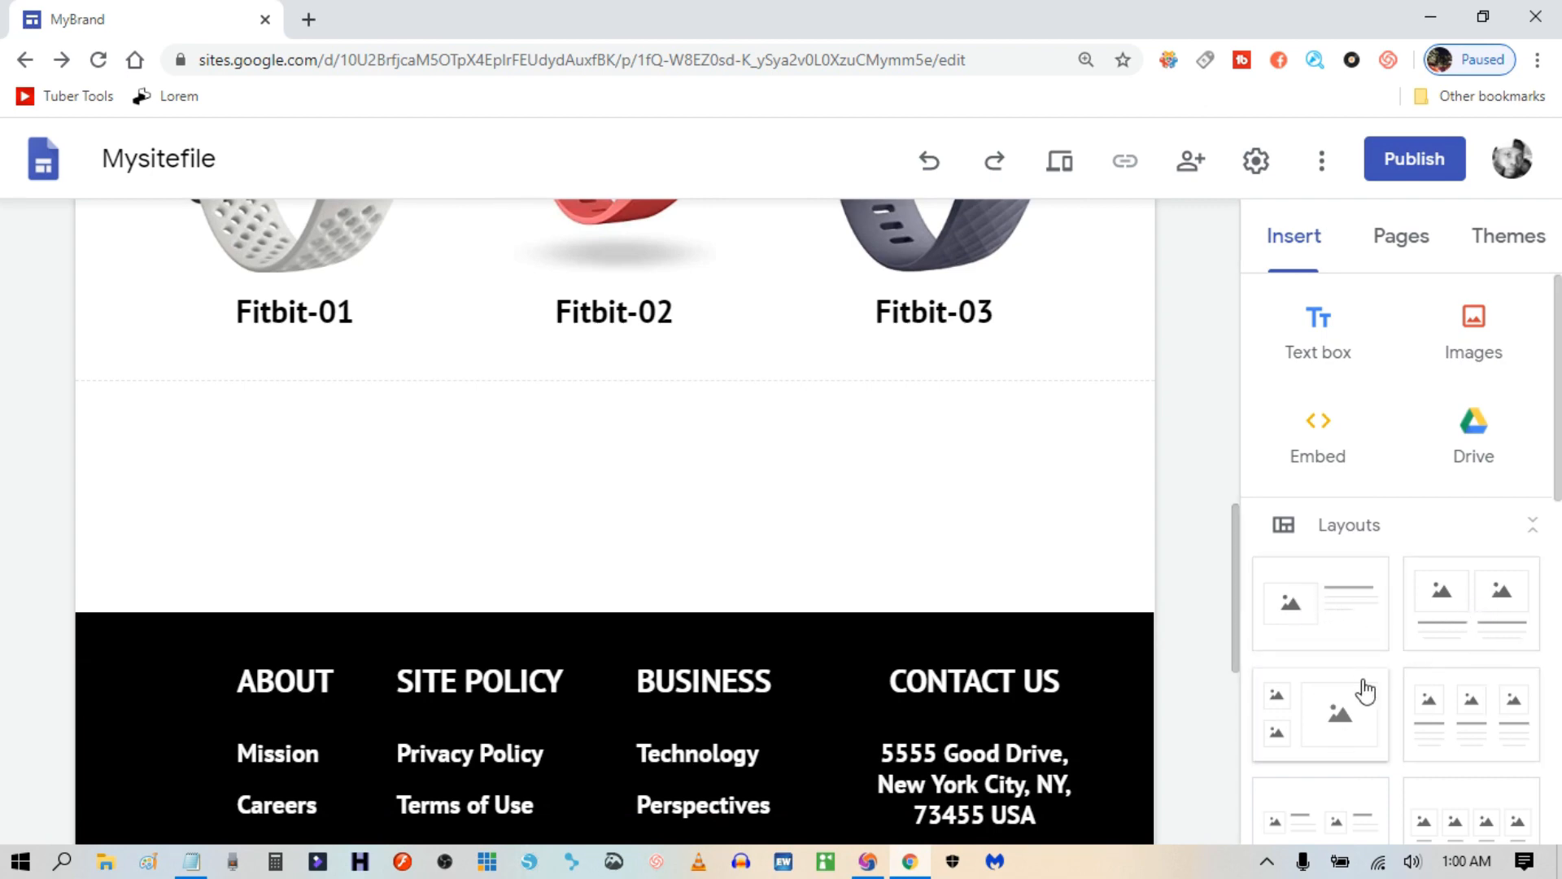
{"action": "left_click", "coordinate": [1313, 606]}
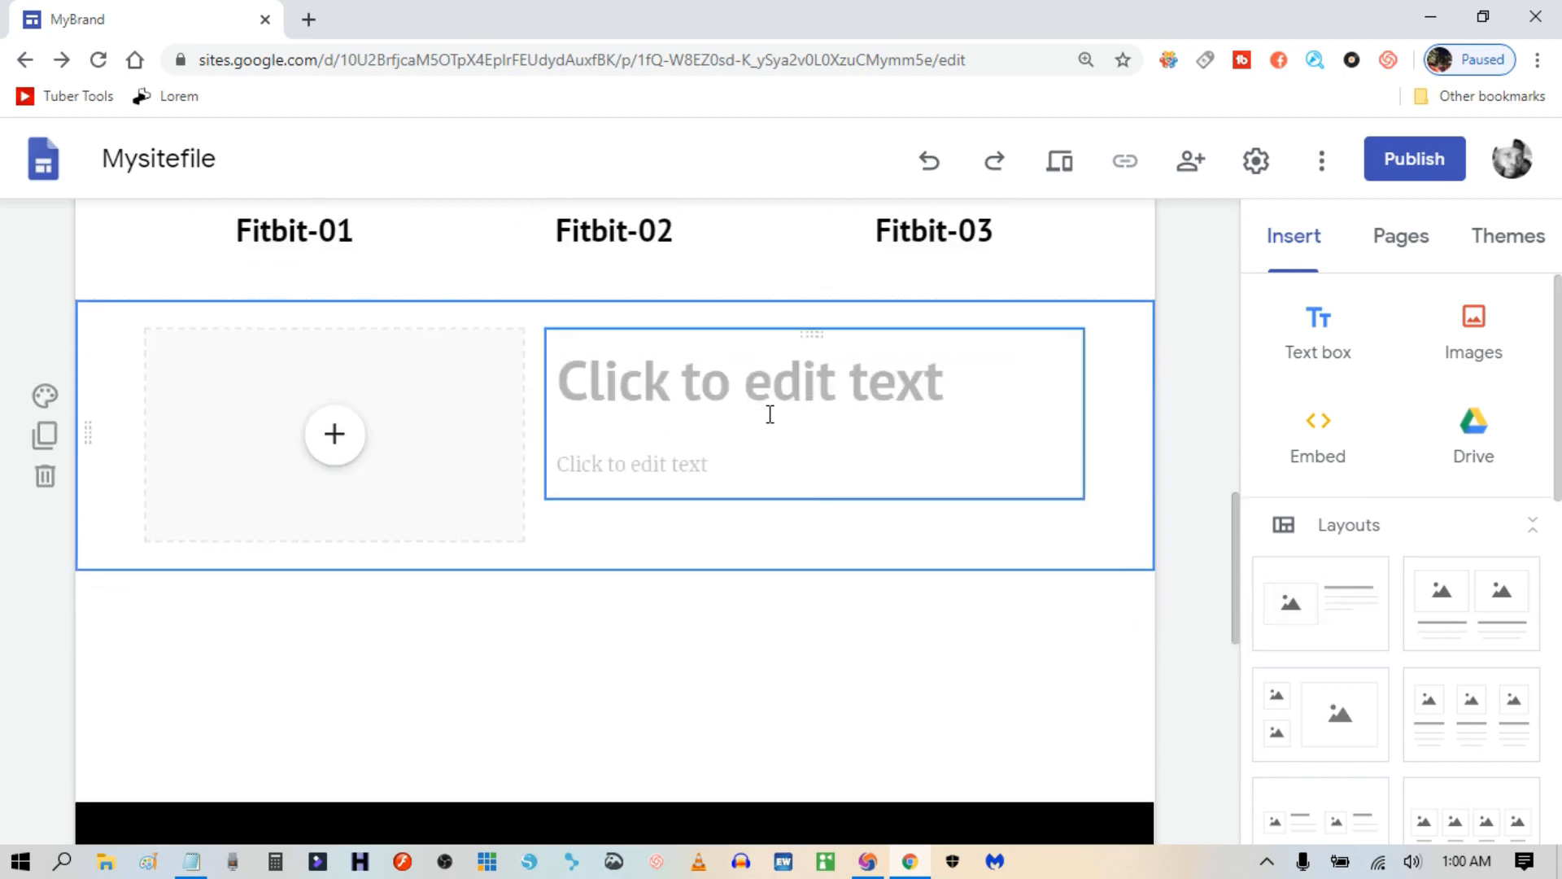
{"action": "left_click", "coordinate": [737, 384]}
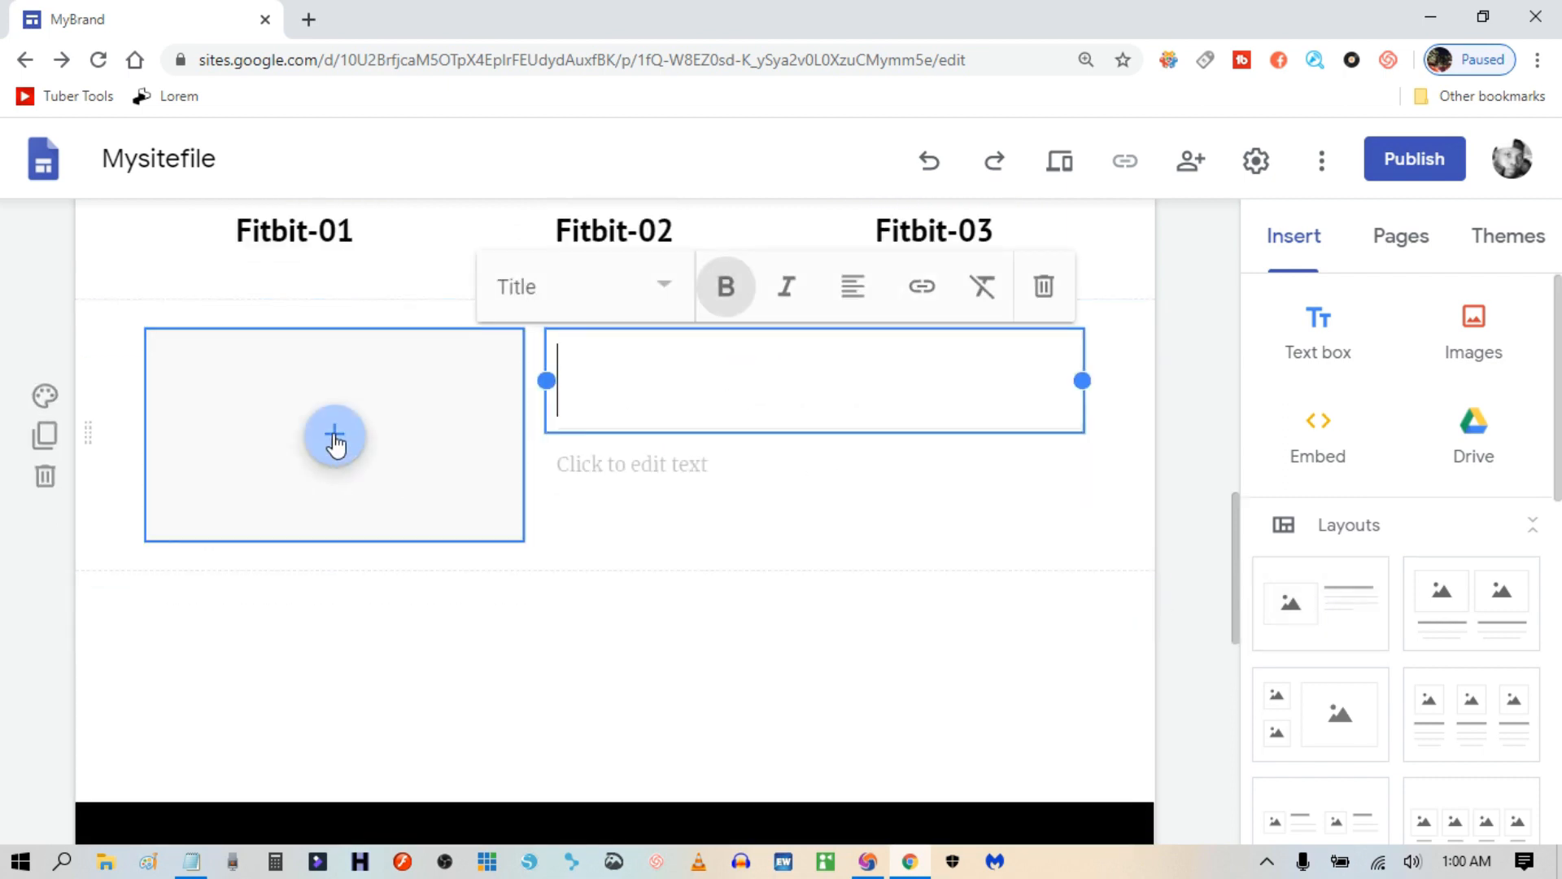
{"action": "left_click", "coordinate": [631, 461]}
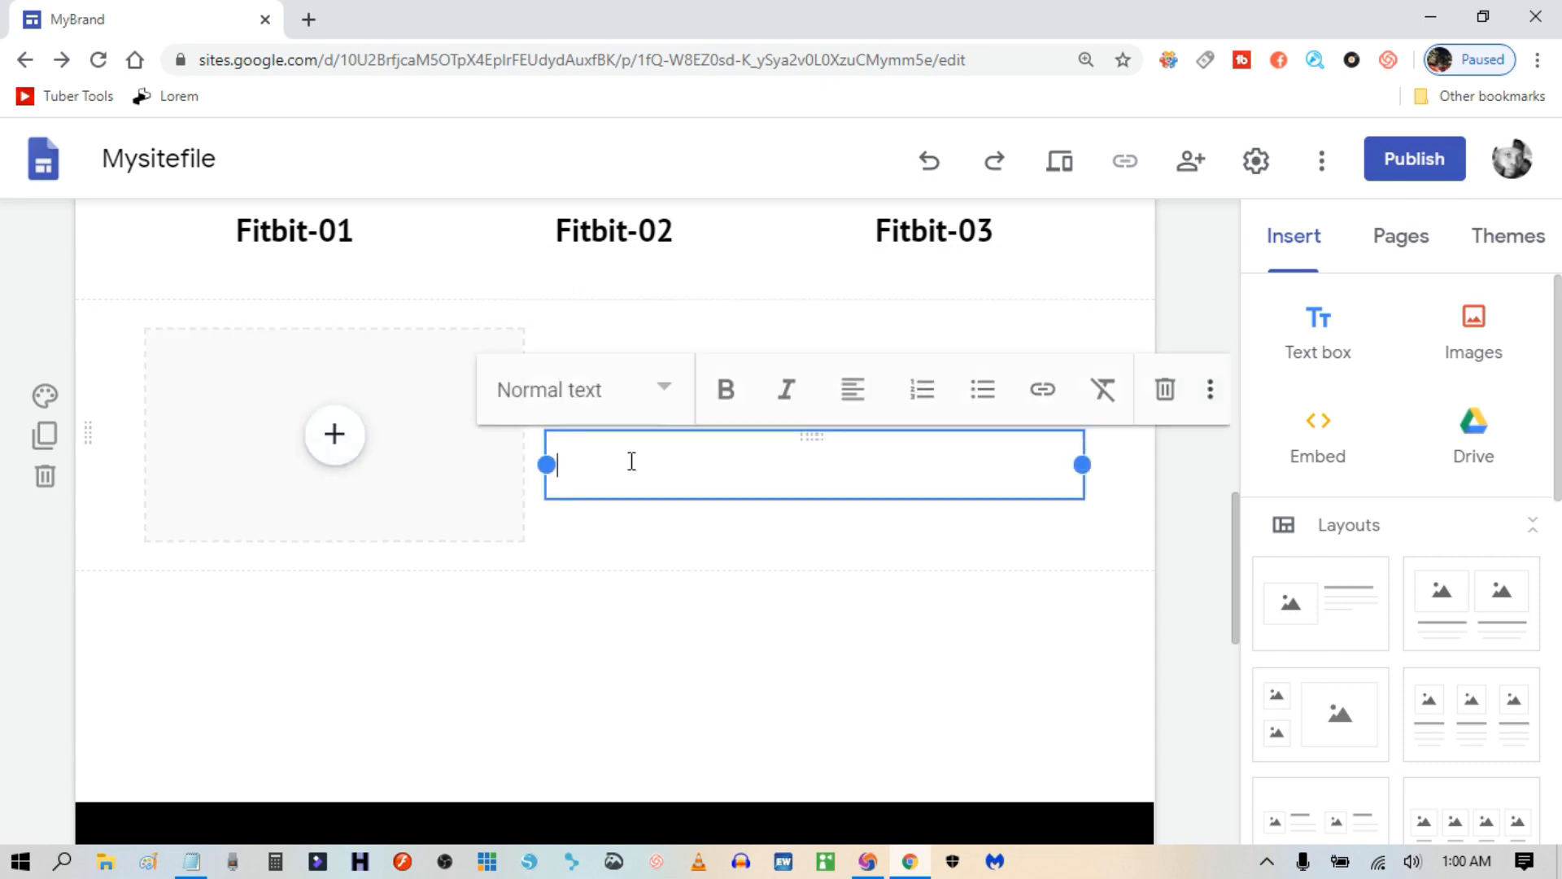
{"action": "left_click", "coordinate": [915, 594]}
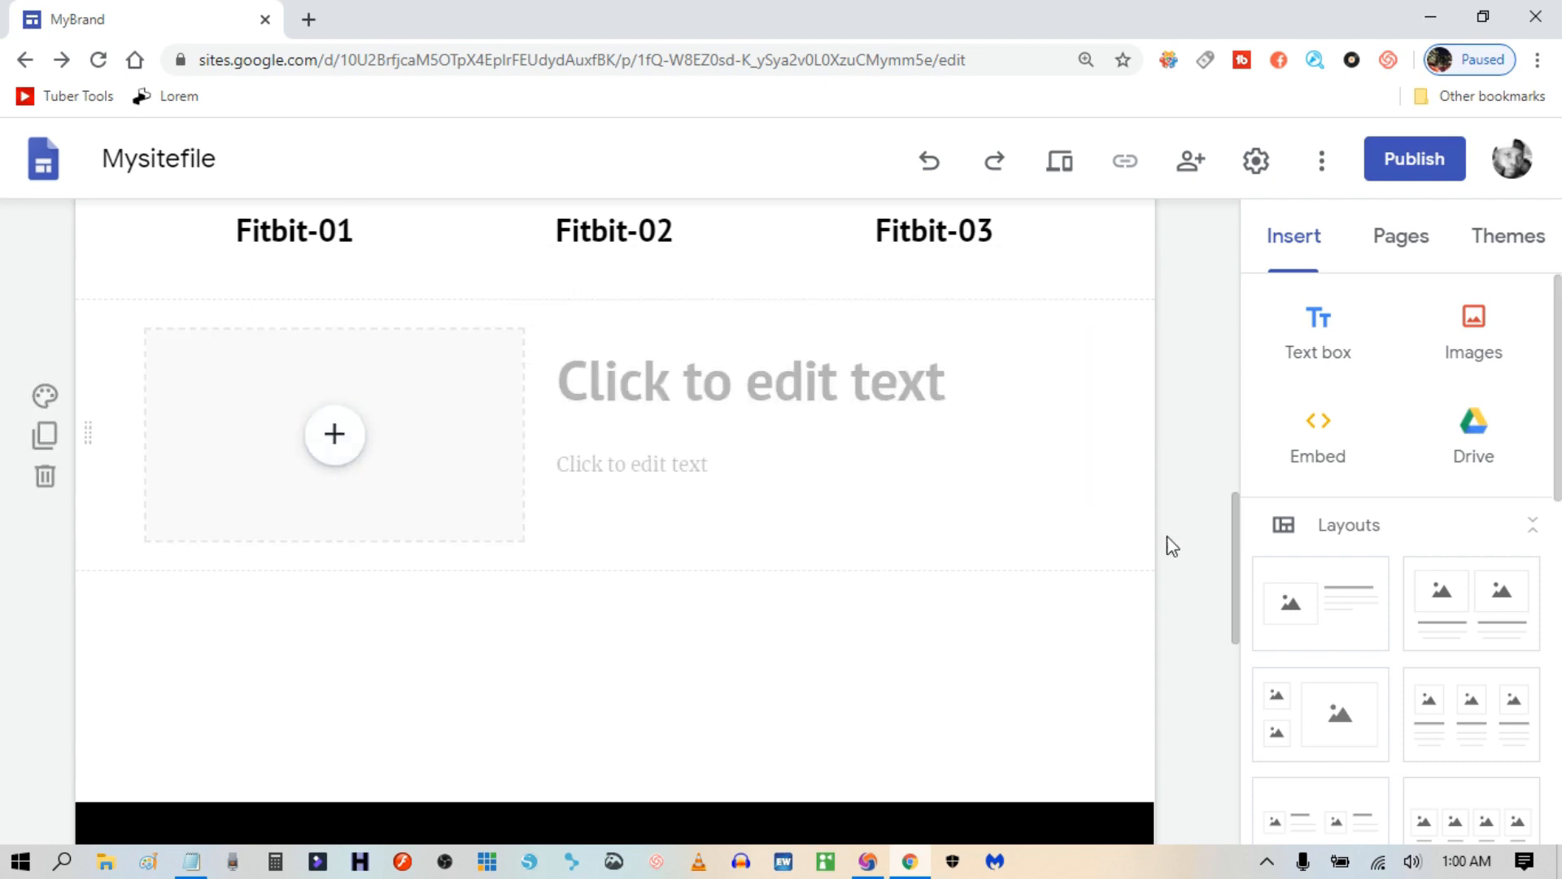
{"action": "left_click", "coordinate": [929, 161]}
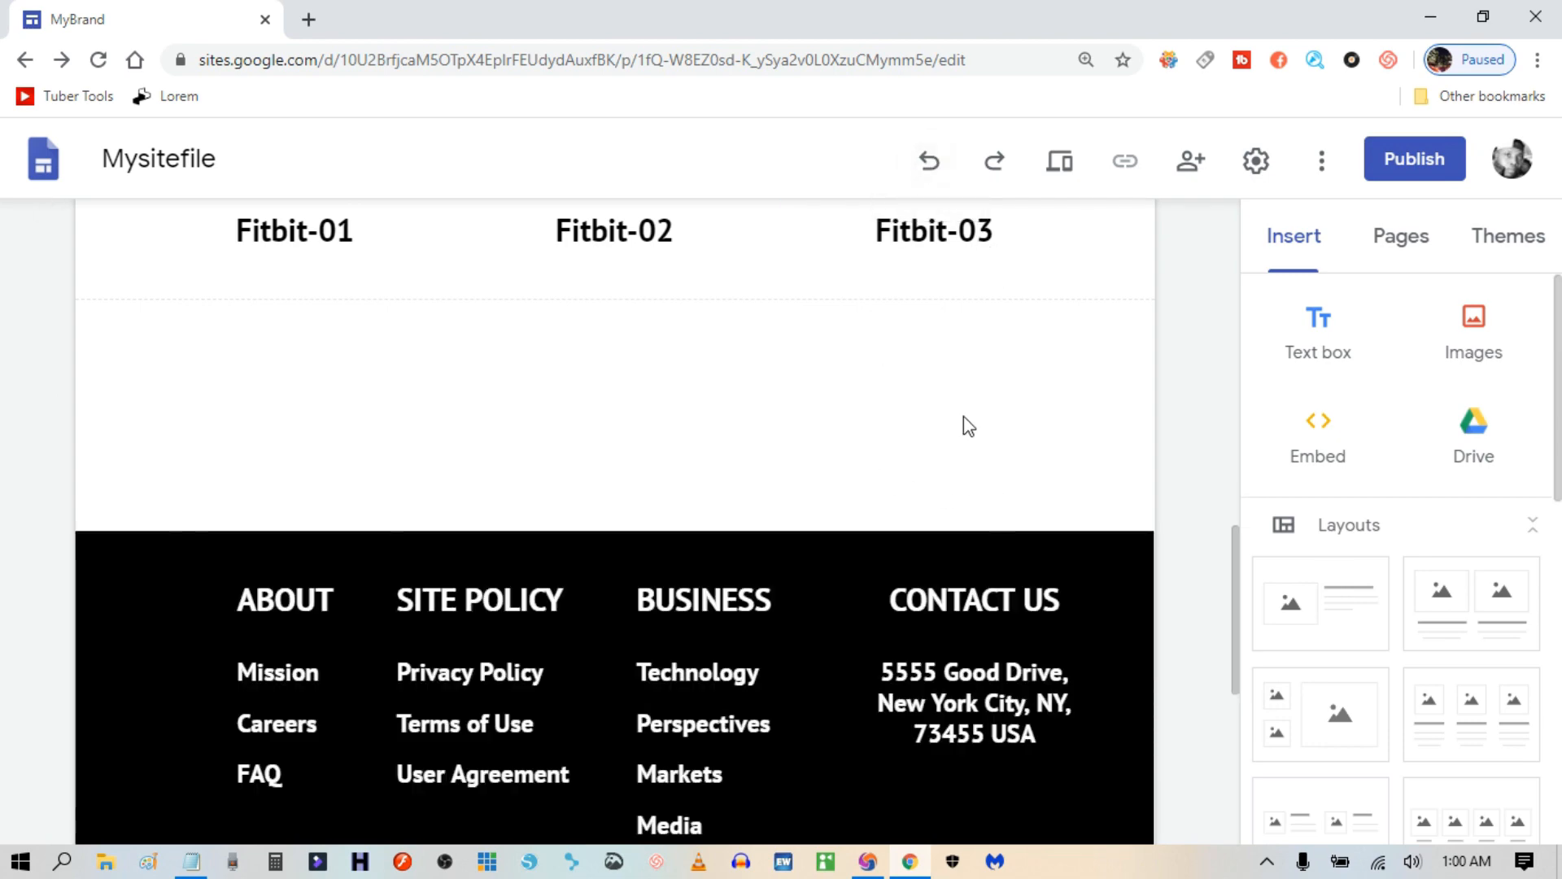
Upload the image "Fitbit Health and Fitness" from the Products Pics folder into a new section beneath the product row.
{"action": "scroll", "coordinate": [967, 422], "scroll_direction": "up", "scroll_amount": 2}
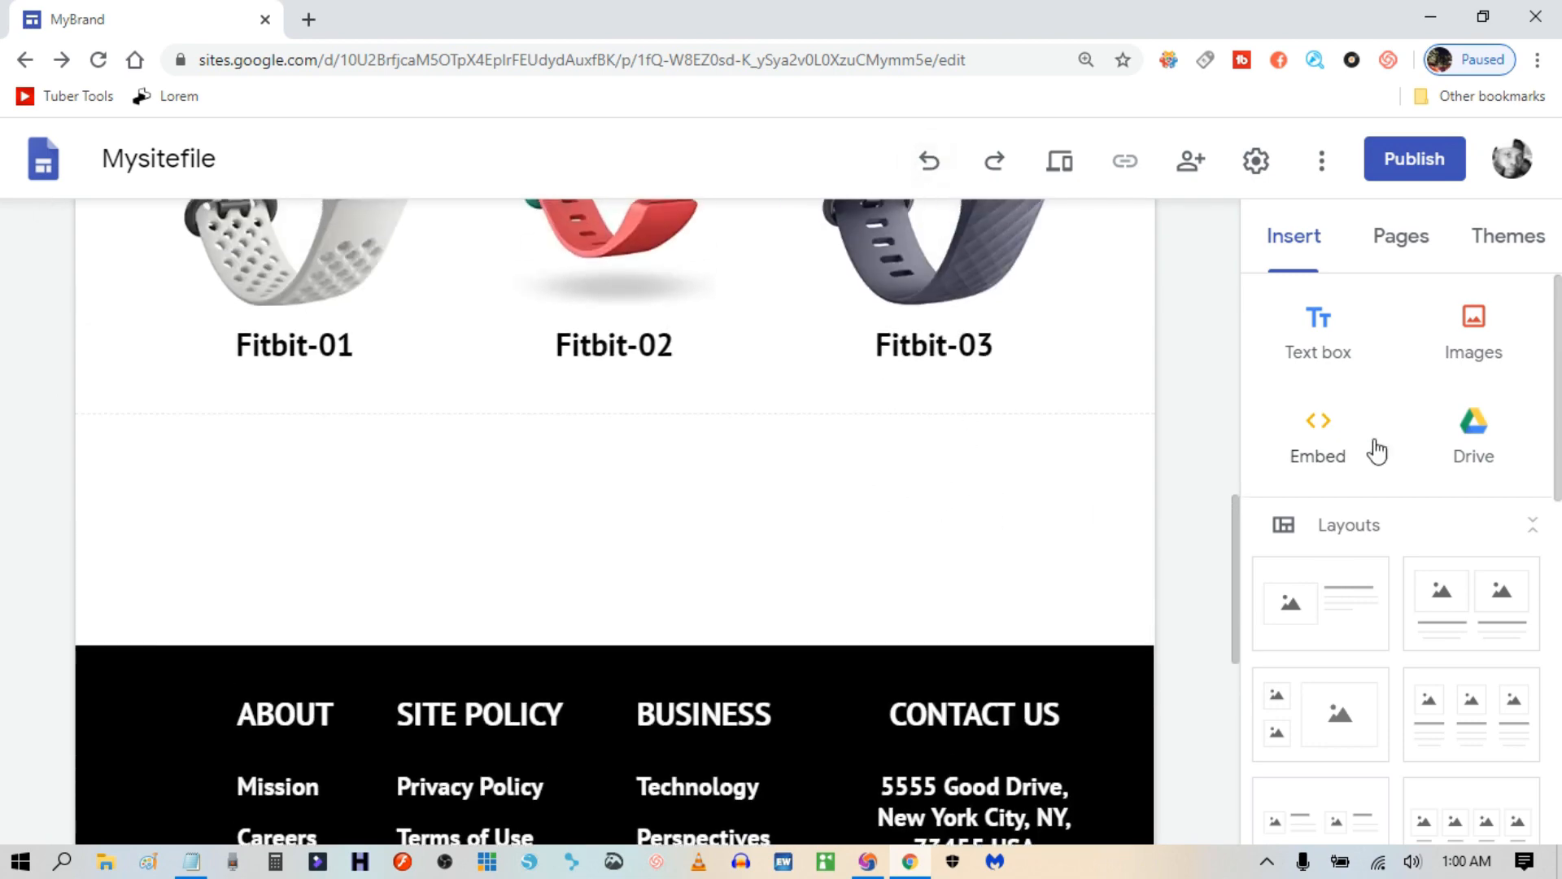
{"action": "left_click", "coordinate": [1472, 326]}
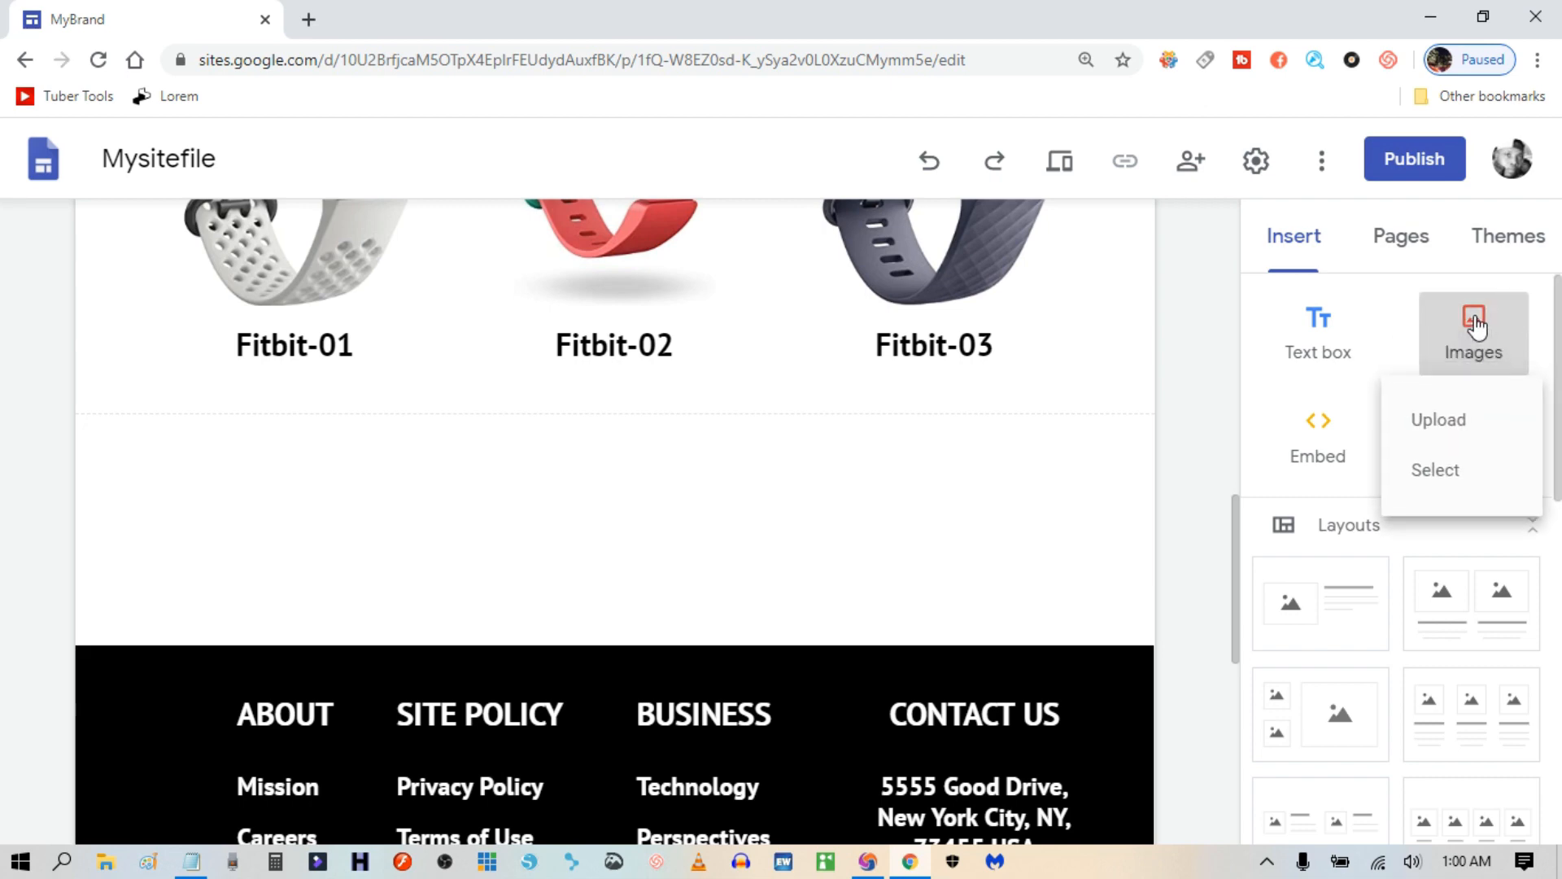
{"action": "left_click", "coordinate": [1434, 420]}
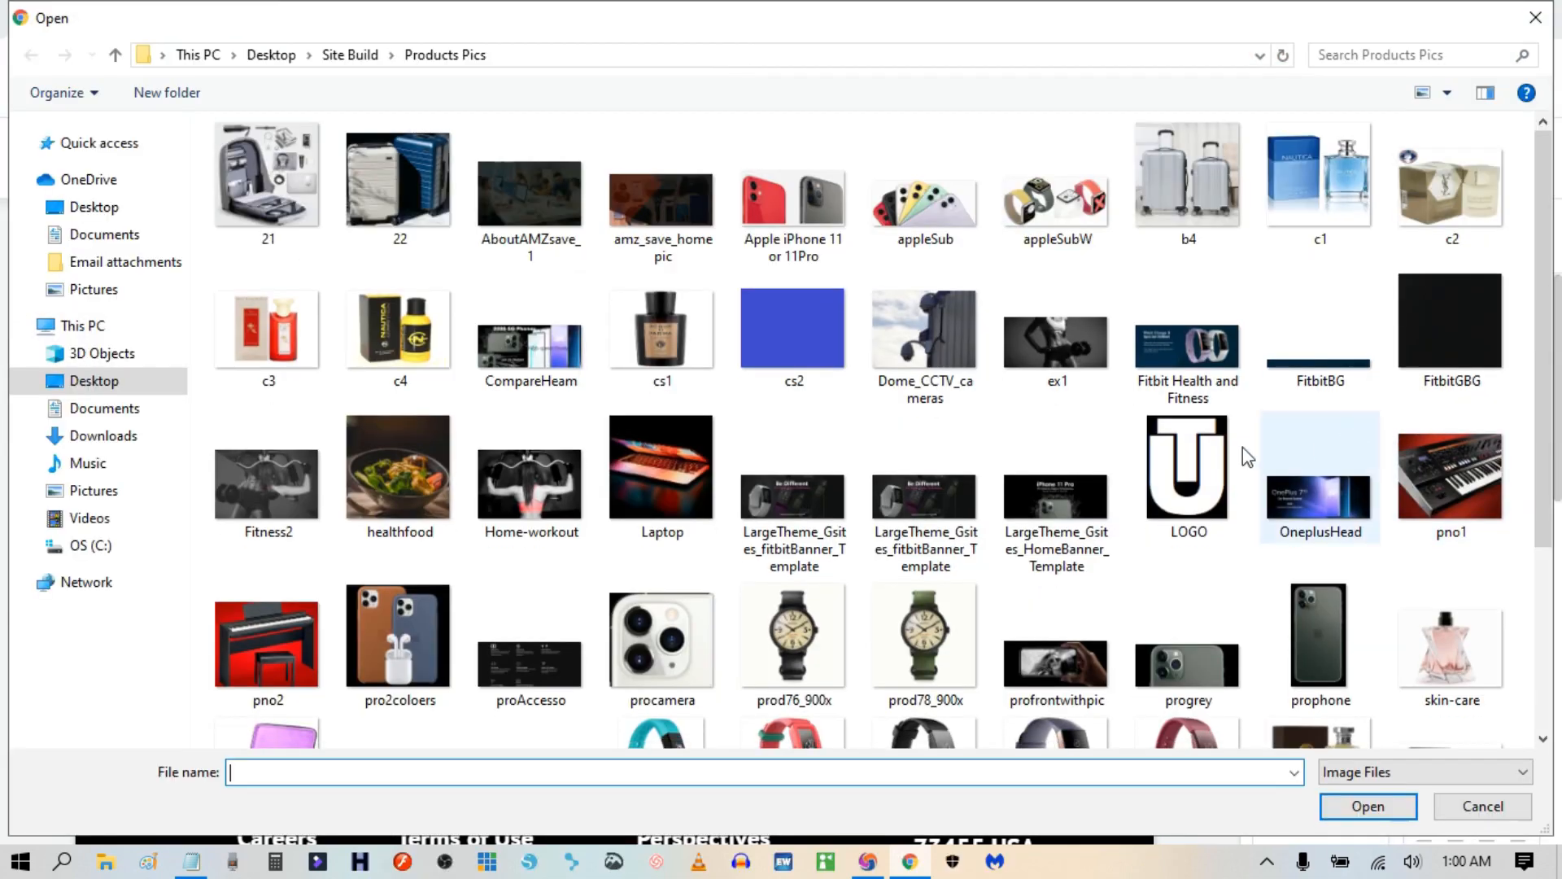
{"action": "scroll", "coordinate": [743, 561], "scroll_direction": "down", "scroll_amount": 3}
{"action": "scroll", "coordinate": [820, 662], "scroll_direction": "up", "scroll_amount": 3}
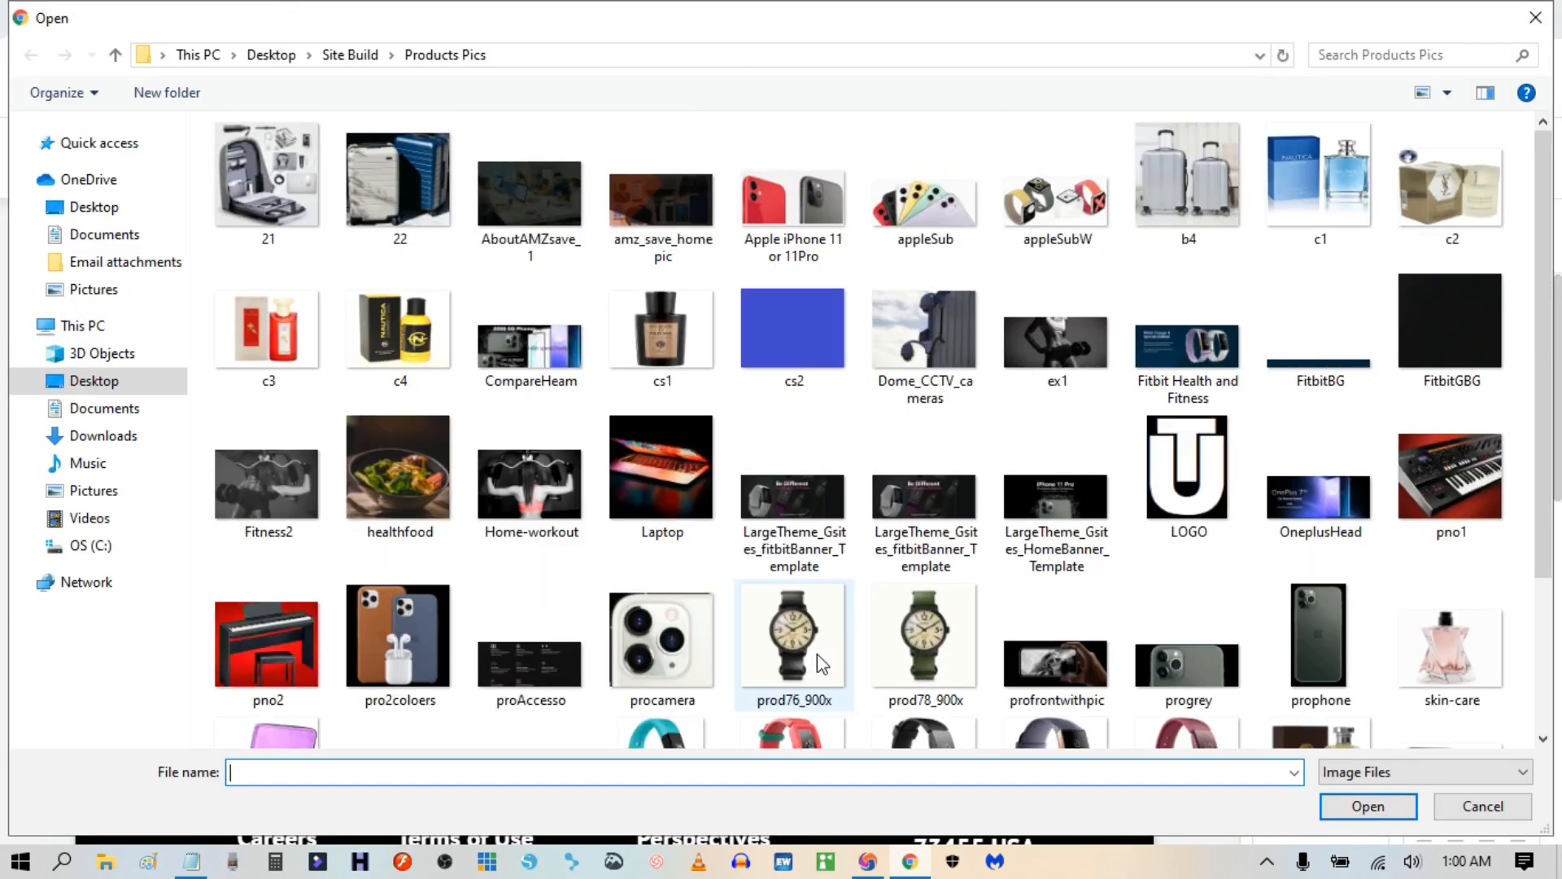
{"action": "left_click", "coordinate": [1189, 382]}
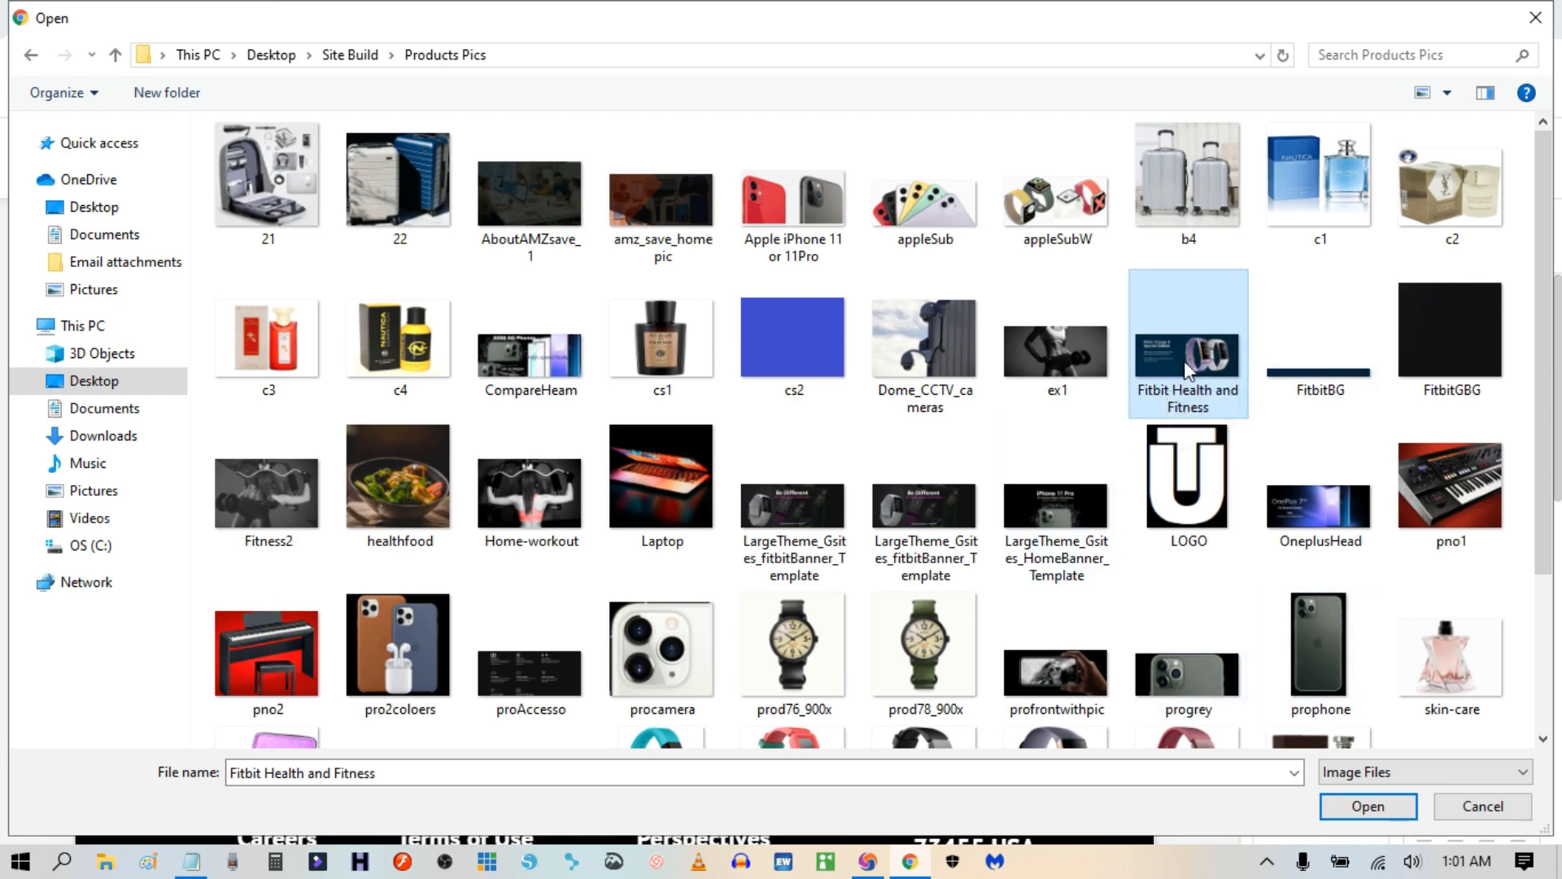
{"action": "left_click", "coordinate": [1360, 806]}
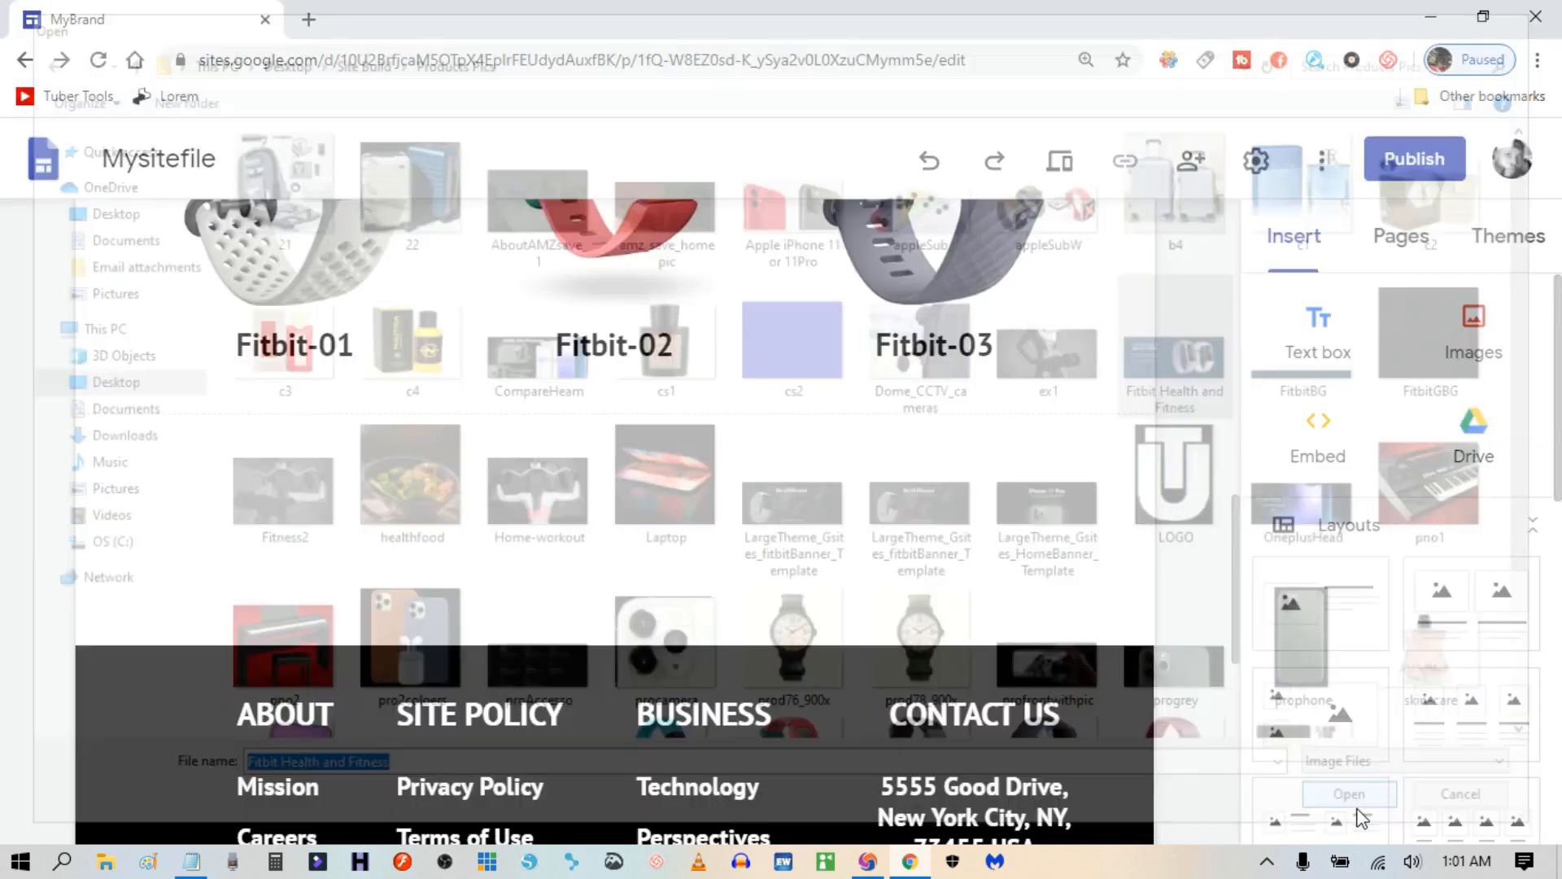
{"action": "left_click", "coordinate": [649, 578]}
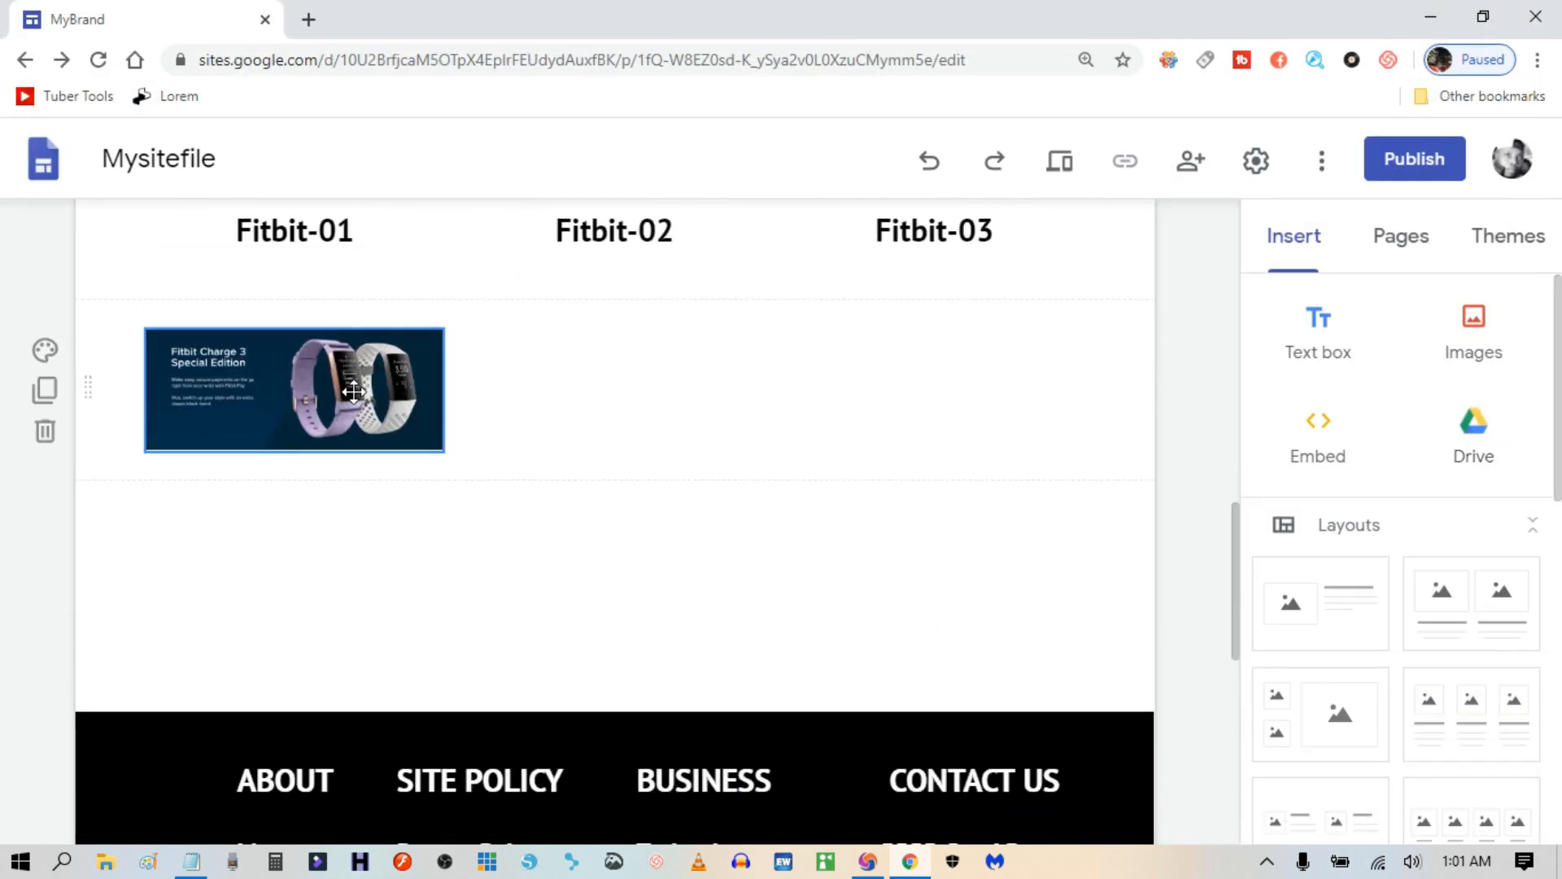
Enlarge the Fitbit Charge 3 banner image to the full content width, make it slightly taller, and deselect it.
{"action": "scroll", "coordinate": [558, 548], "scroll_direction": "up", "scroll_amount": 2}
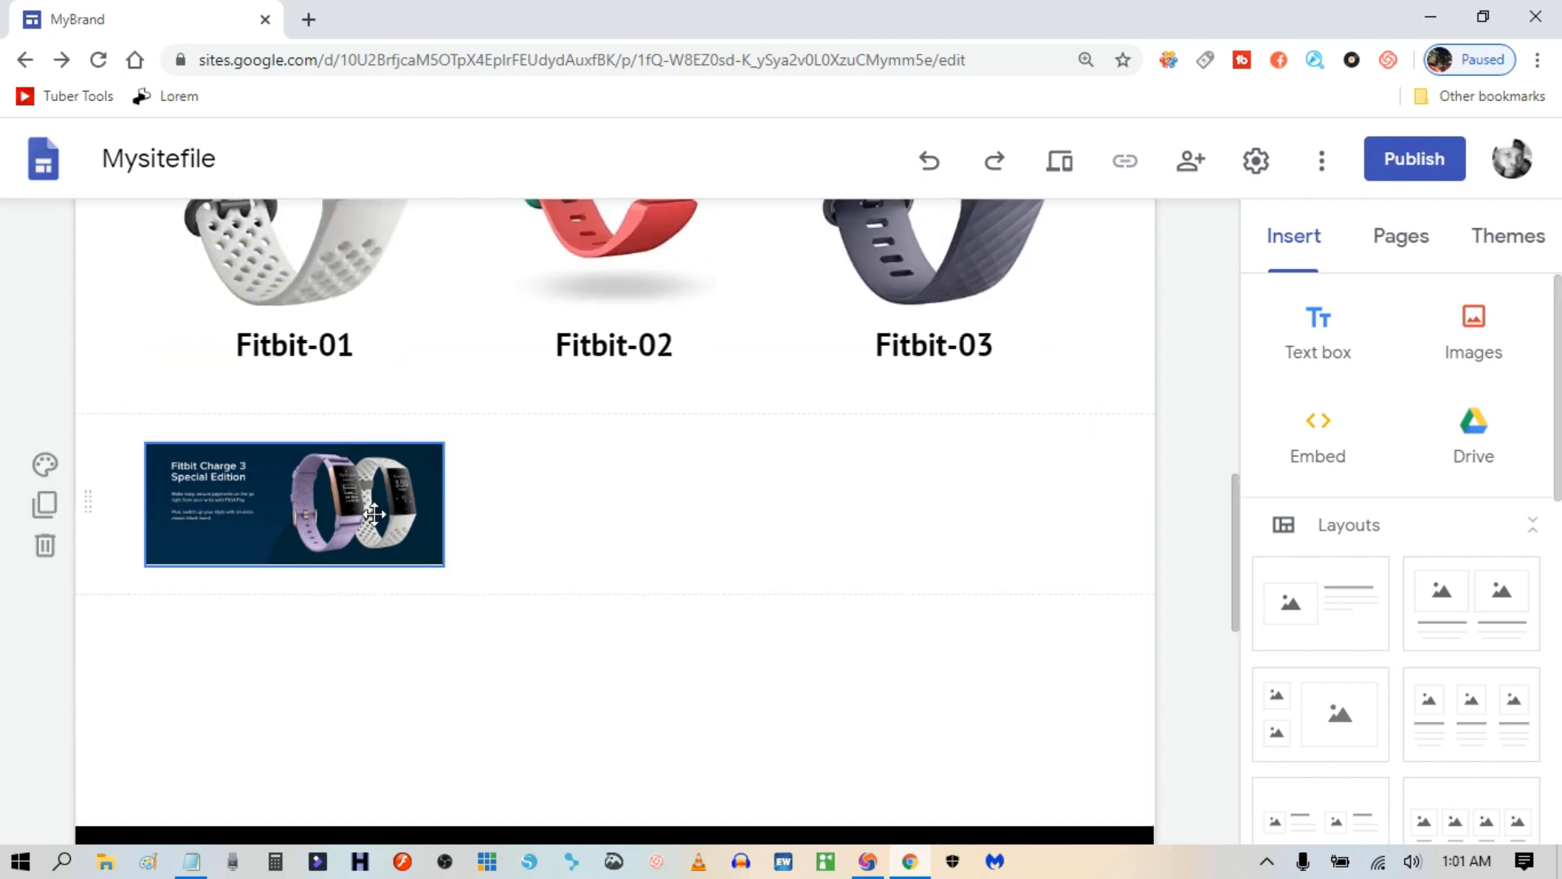
{"action": "left_click", "coordinate": [384, 506]}
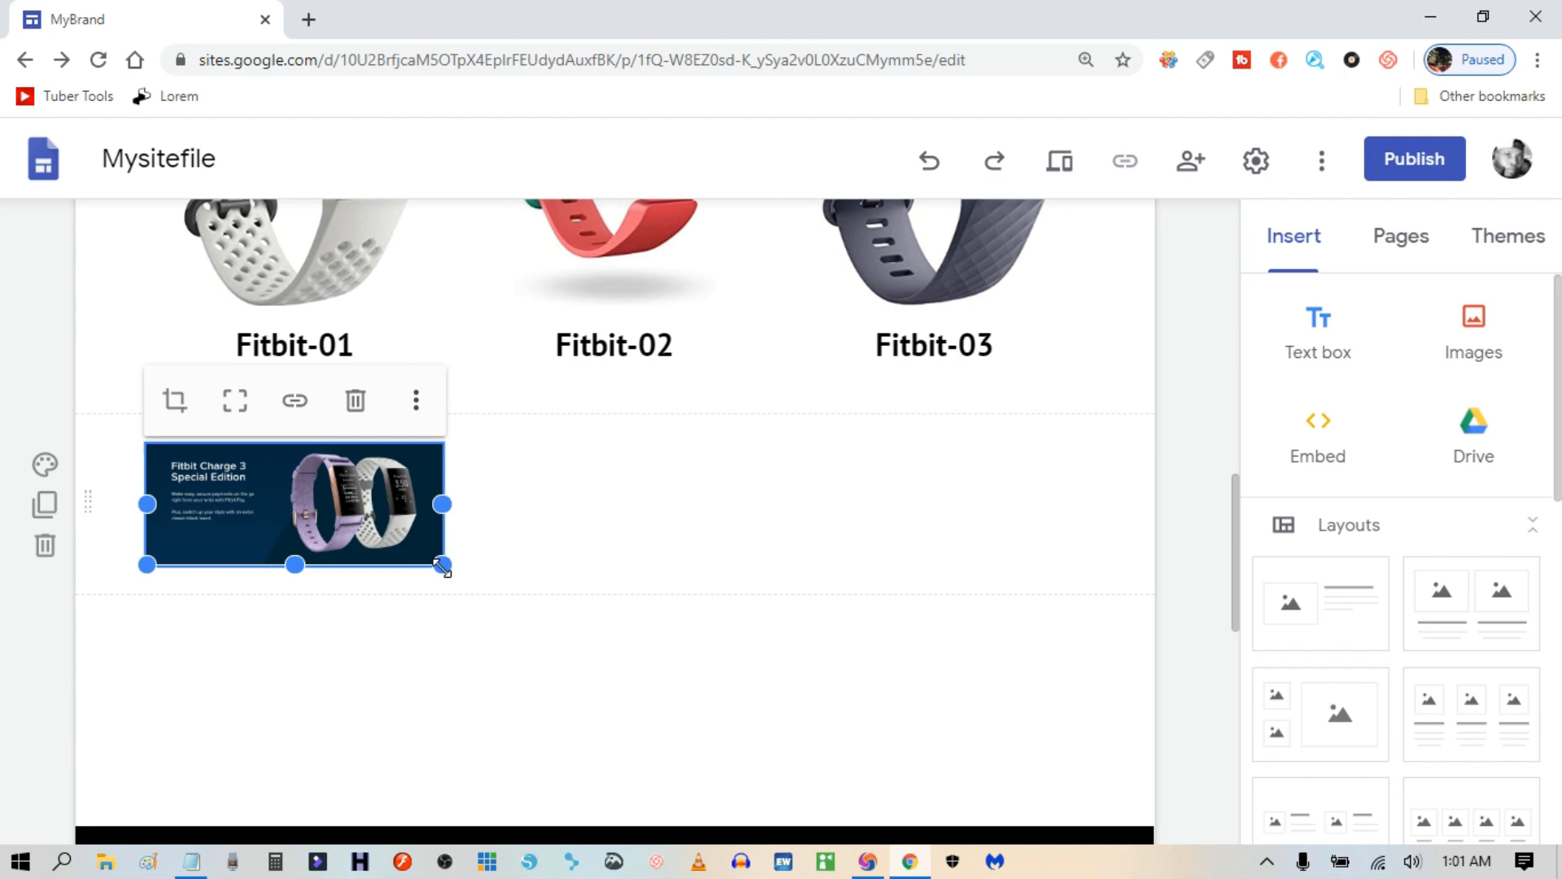
{"action": "left_click_drag", "start_coordinate": [441, 564], "coordinate": [1058, 777]}
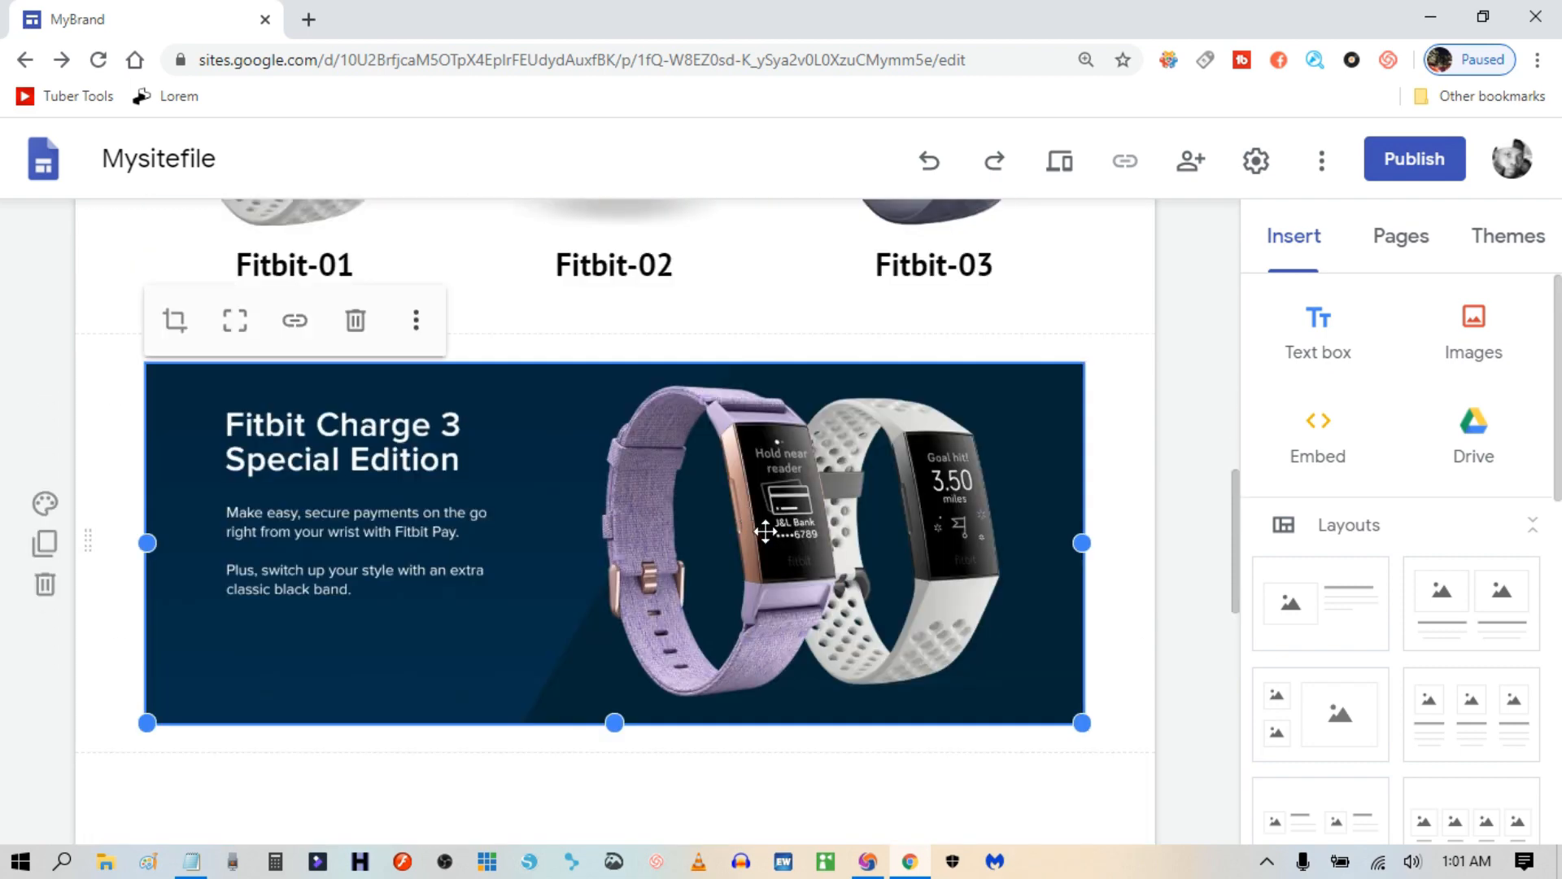
{"action": "mouse_move", "coordinate": [1082, 720]}
{"action": "left_mouse_down"}
{"action": "mouse_move", "coordinate": [986, 618]}
{"action": "mouse_move", "coordinate": [1082, 732]}
{"action": "left_mouse_up"}
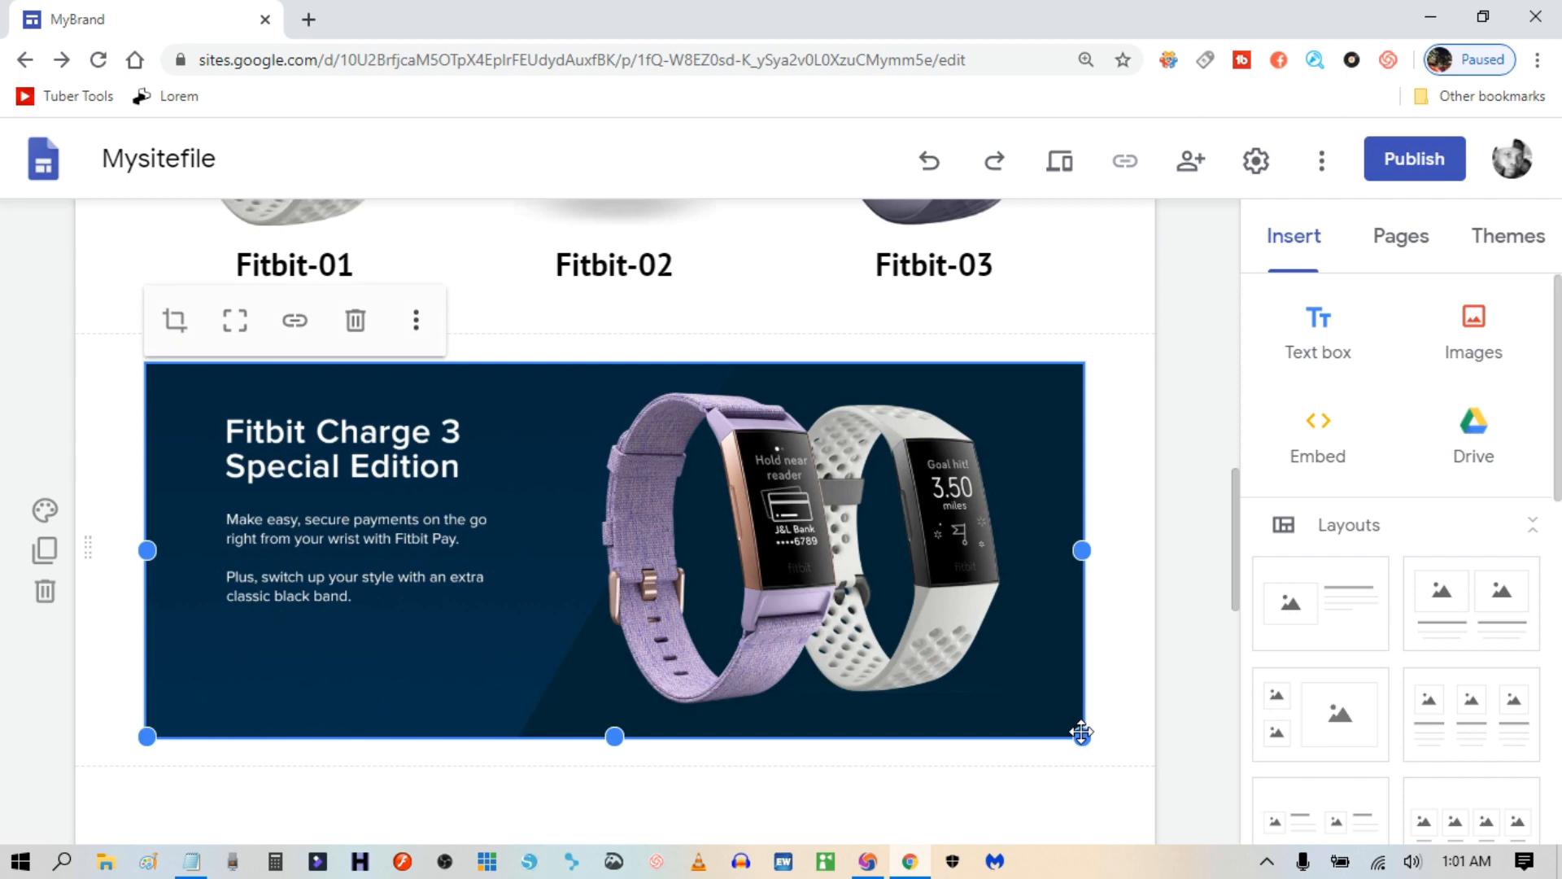
{"action": "left_click", "coordinate": [1114, 616]}
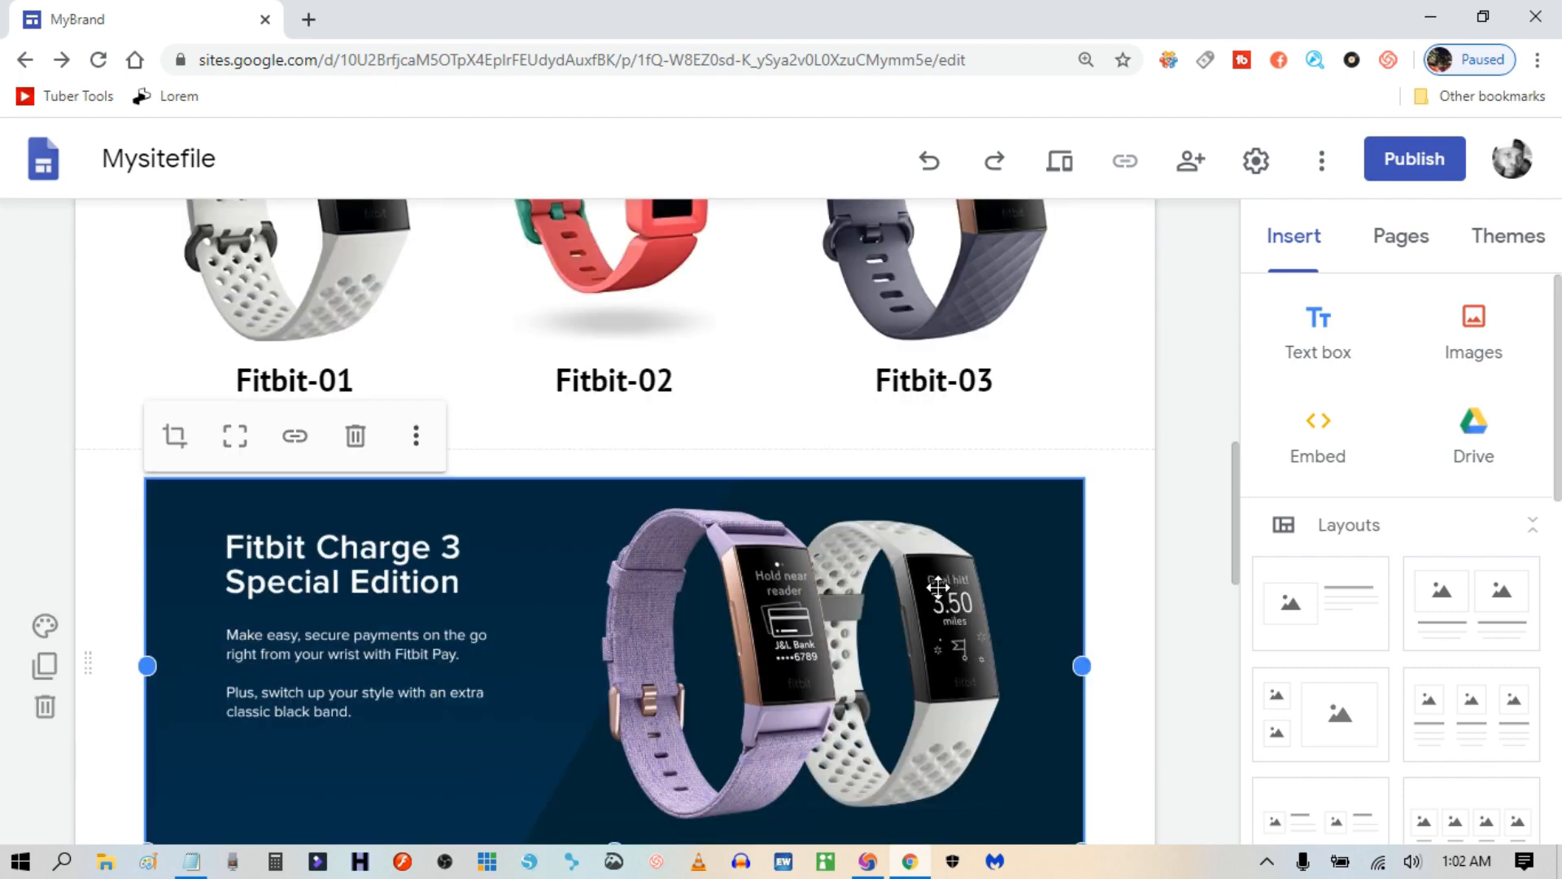
{"action": "scroll", "coordinate": [936, 587], "scroll_direction": "down", "scroll_amount": 2}
{"action": "left_click", "coordinate": [1113, 445]}
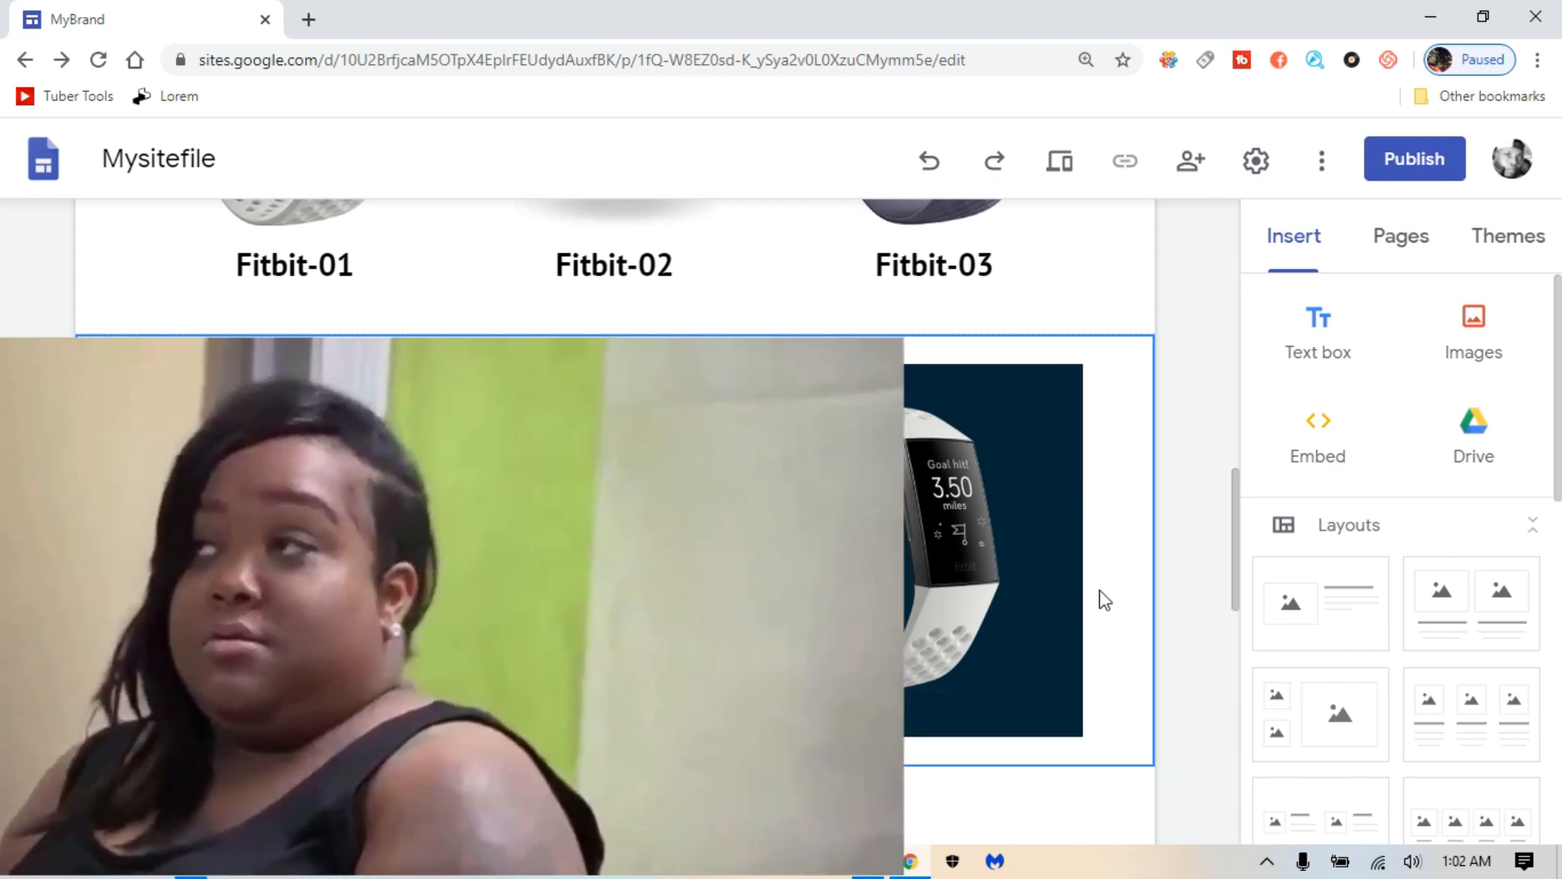
{"action": "scroll", "coordinate": [1091, 611], "scroll_direction": "down", "scroll_amount": 3}
{"action": "scroll", "coordinate": [979, 647], "scroll_direction": "up", "scroll_amount": 5}
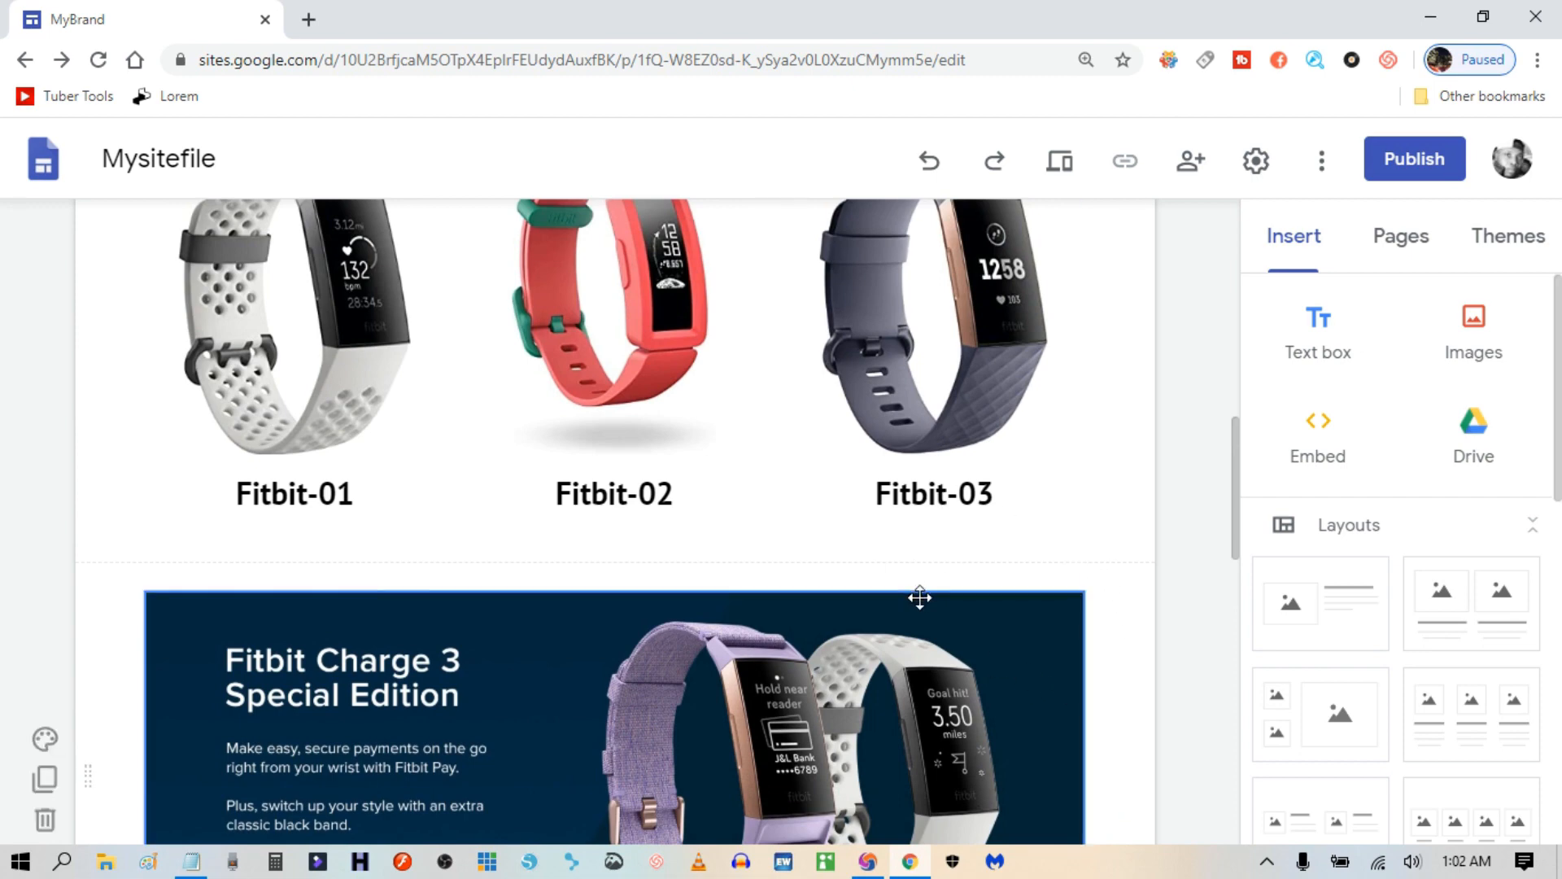
{"action": "scroll", "coordinate": [920, 598], "scroll_direction": "down", "scroll_amount": 2}
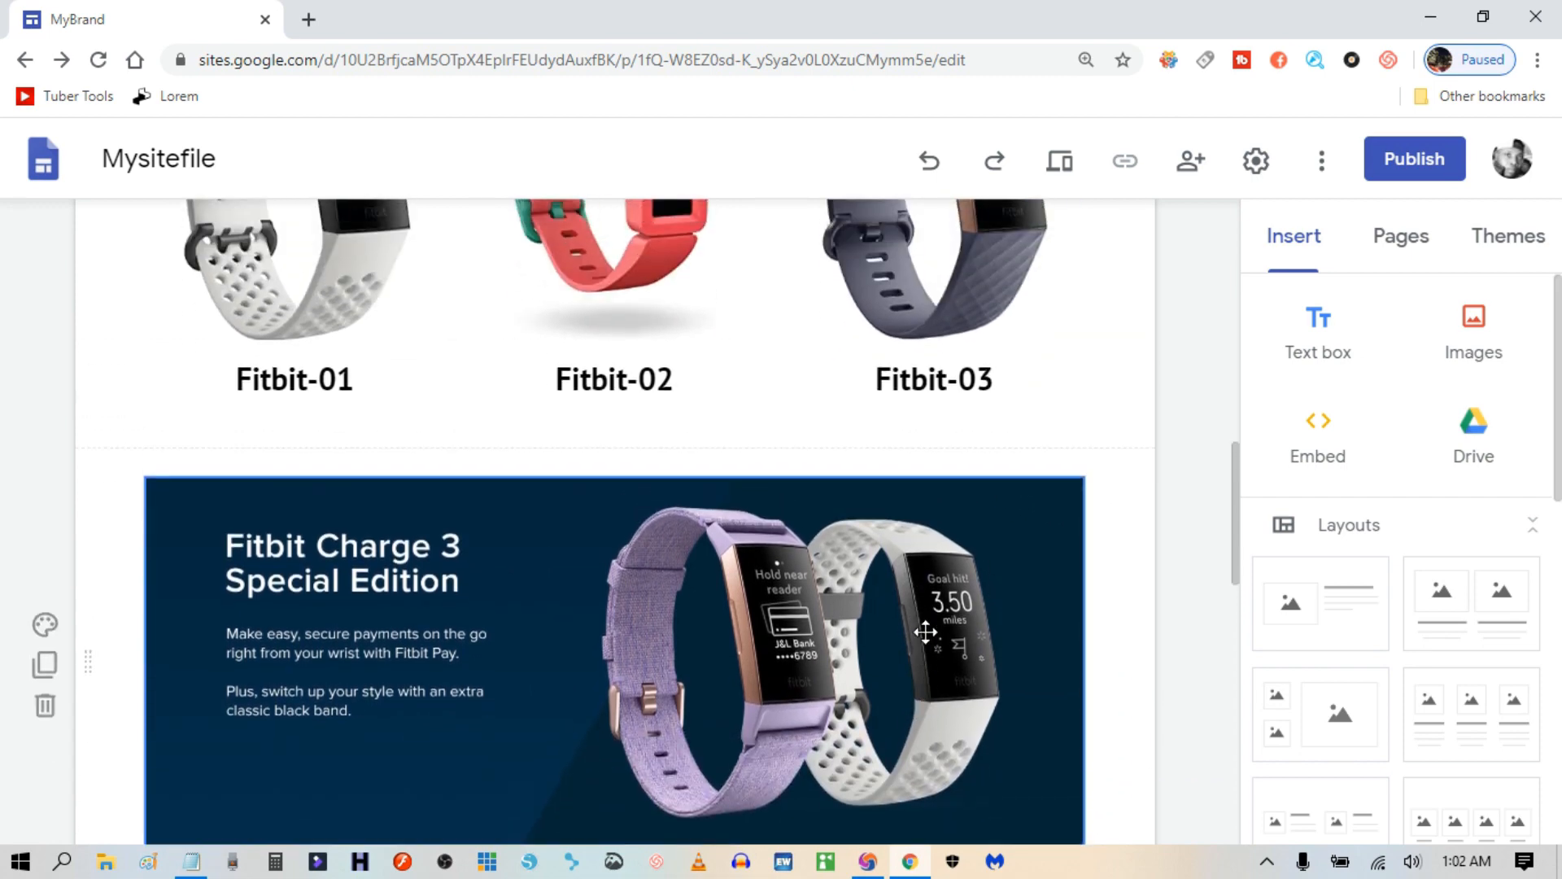
{"action": "scroll", "coordinate": [926, 631], "scroll_direction": "up", "scroll_amount": 2}
{"action": "scroll", "coordinate": [926, 632], "scroll_direction": "down", "scroll_amount": 5}
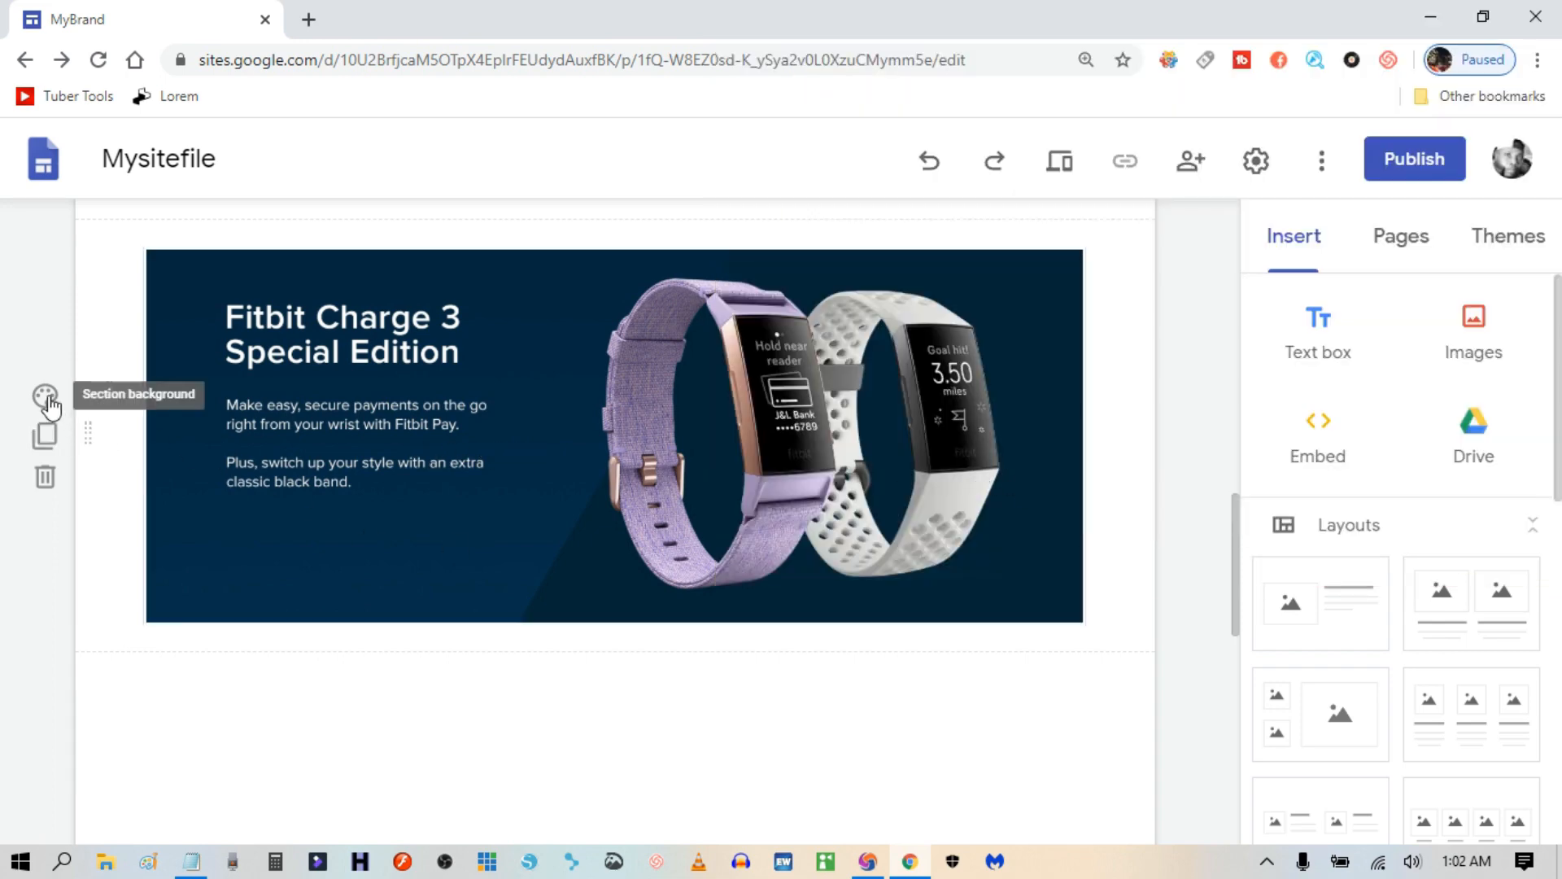
Try the Emphasis 2 background on the Fitbit Charge 3 banner section and compare it with the footer and the Simple theme's colour.
{"action": "left_click", "coordinate": [47, 399]}
{"action": "mouse_move", "coordinate": [243, 599]}
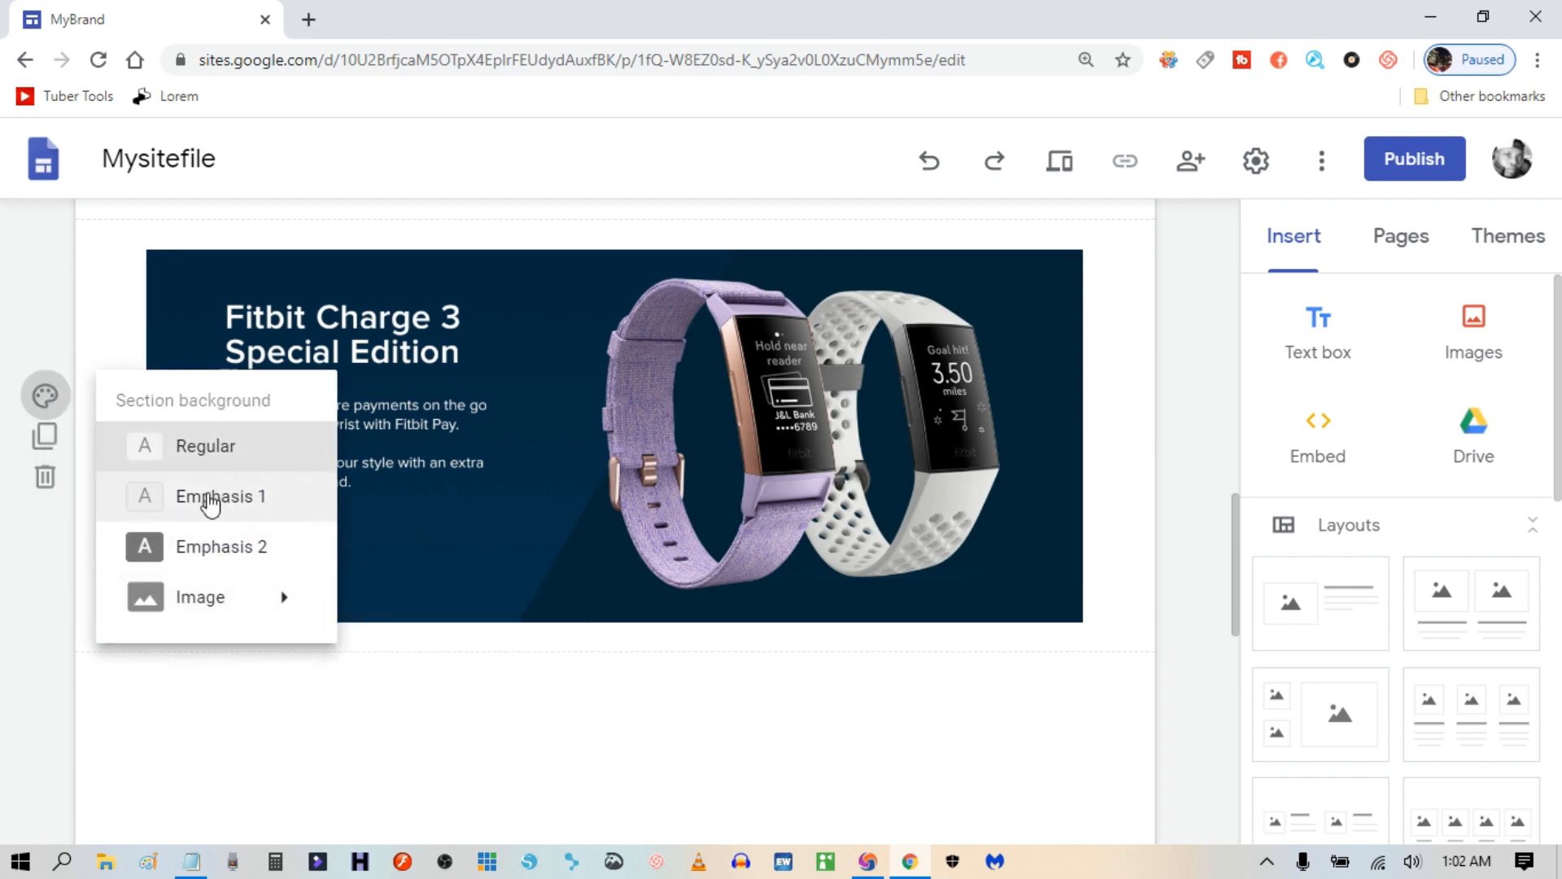
{"action": "left_click", "coordinate": [219, 547]}
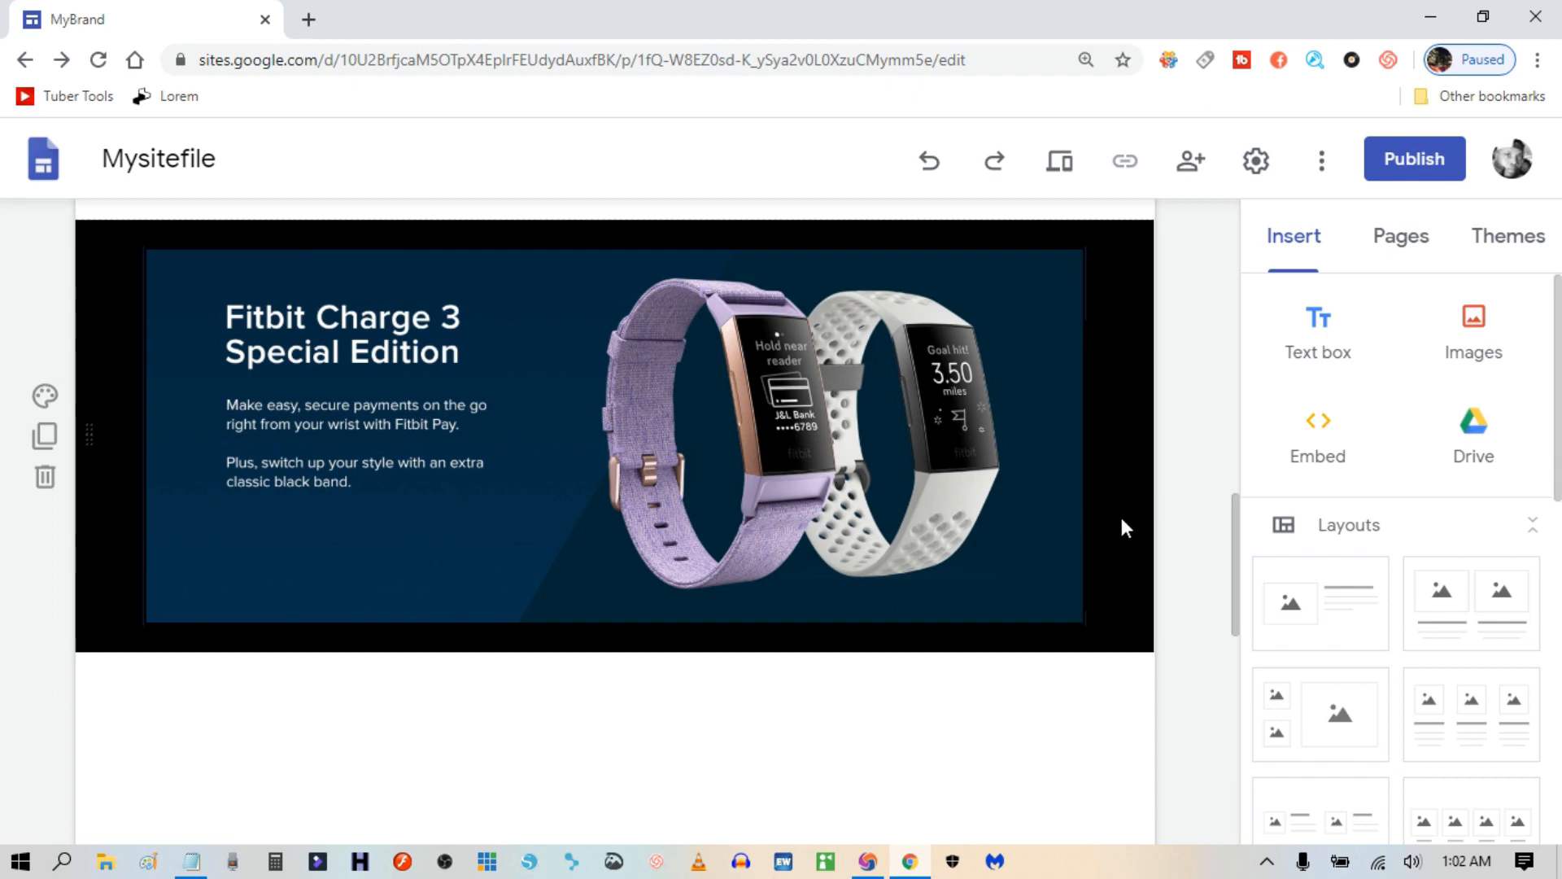
{"action": "scroll", "coordinate": [1115, 521], "scroll_direction": "down", "scroll_amount": 10}
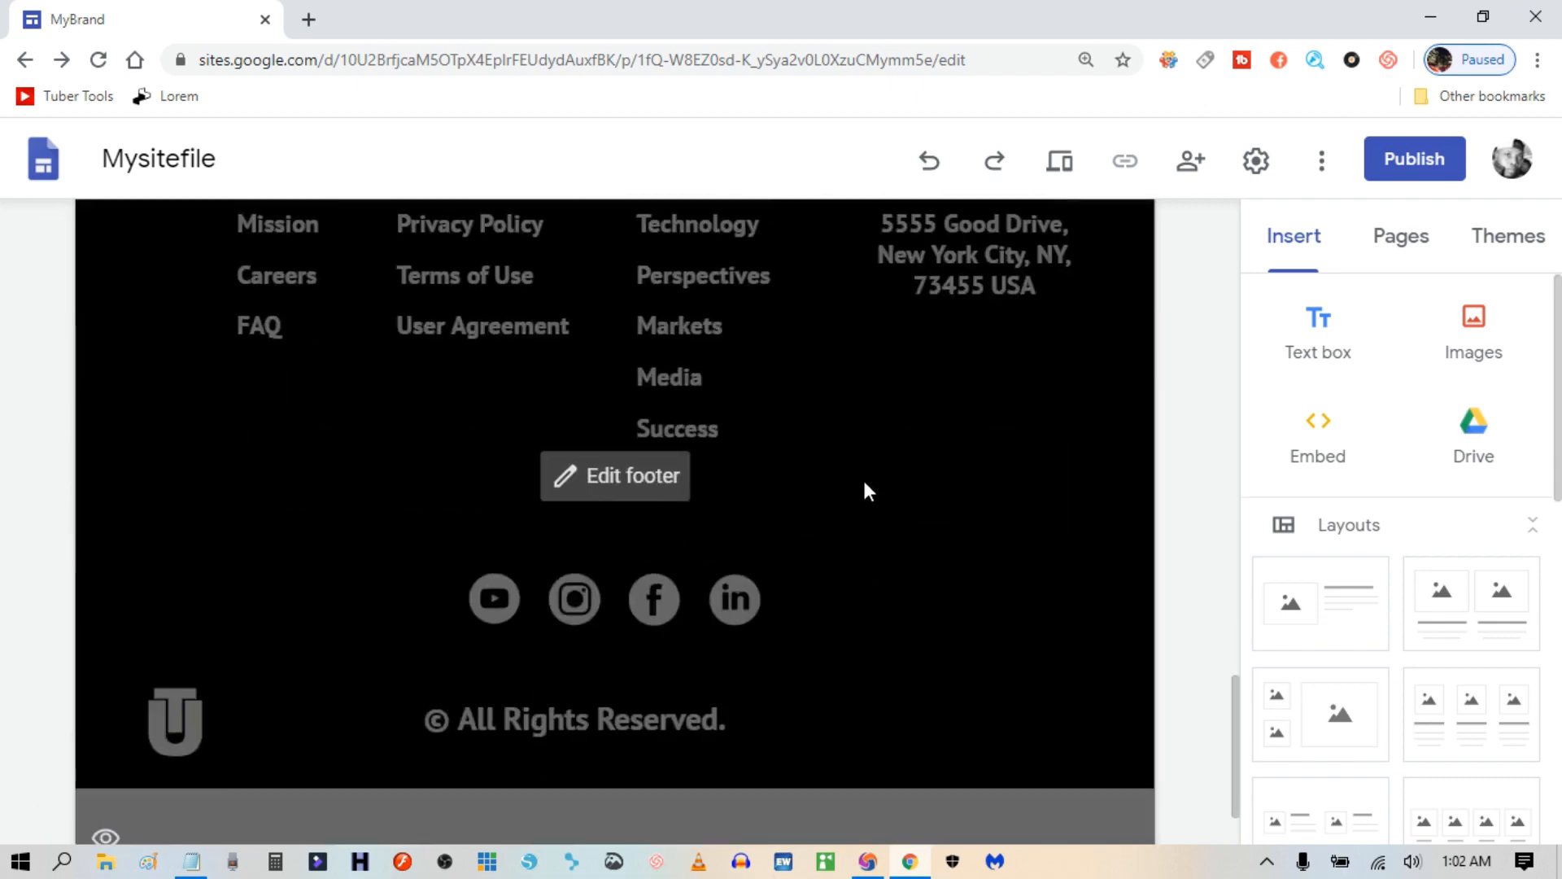
{"action": "scroll", "coordinate": [880, 491], "scroll_direction": "up", "scroll_amount": 4}
{"action": "left_click", "coordinate": [1522, 241]}
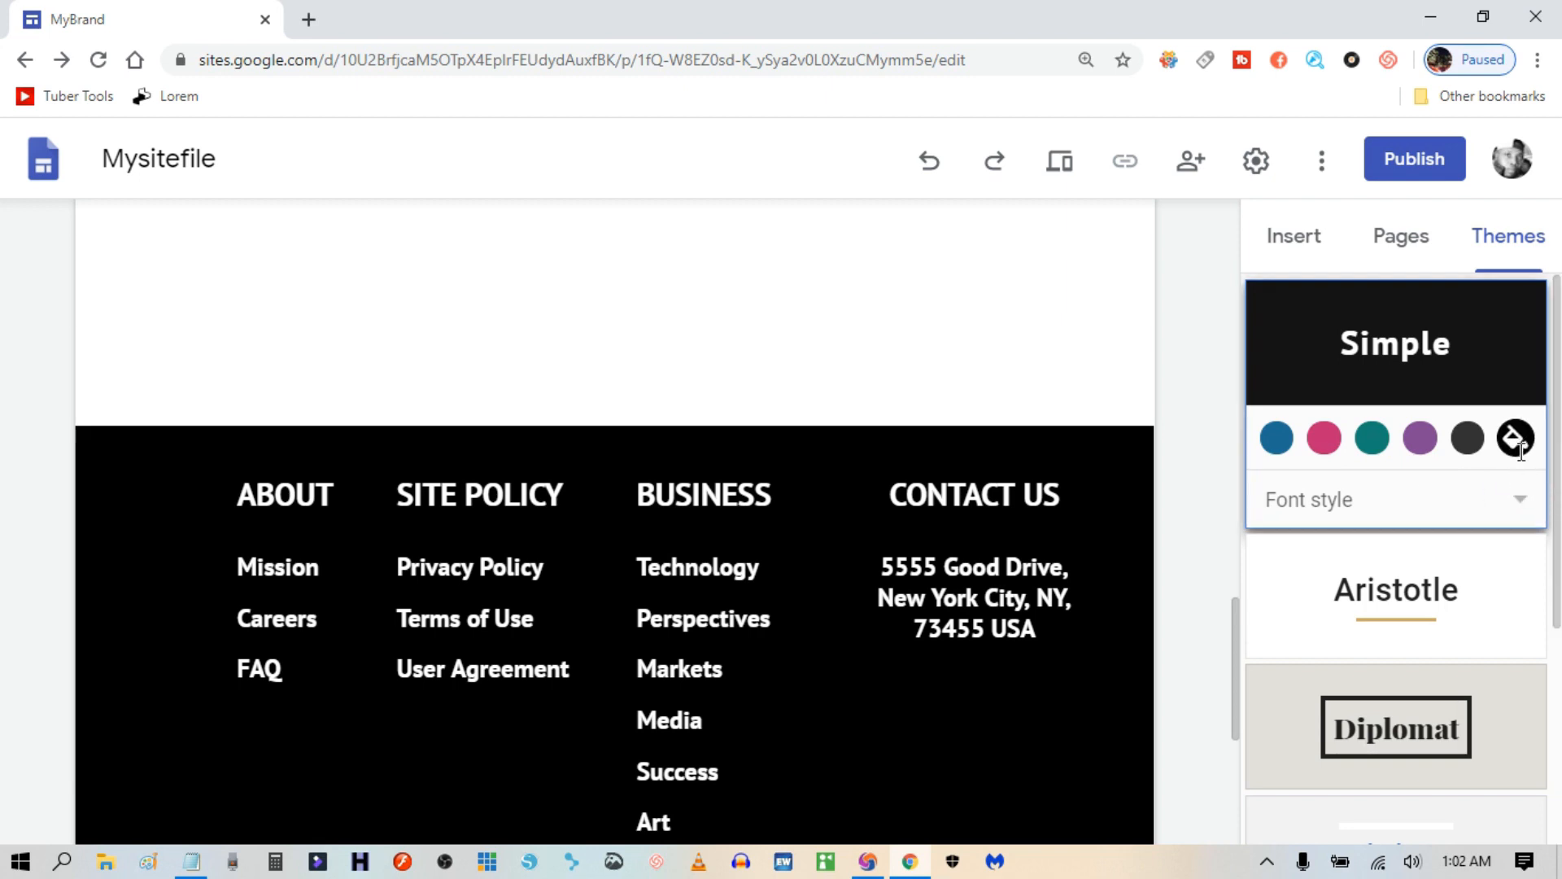
{"action": "scroll", "coordinate": [708, 464], "scroll_direction": "down", "scroll_amount": 3}
{"action": "scroll", "coordinate": [708, 464], "scroll_direction": "up", "scroll_amount": 5}
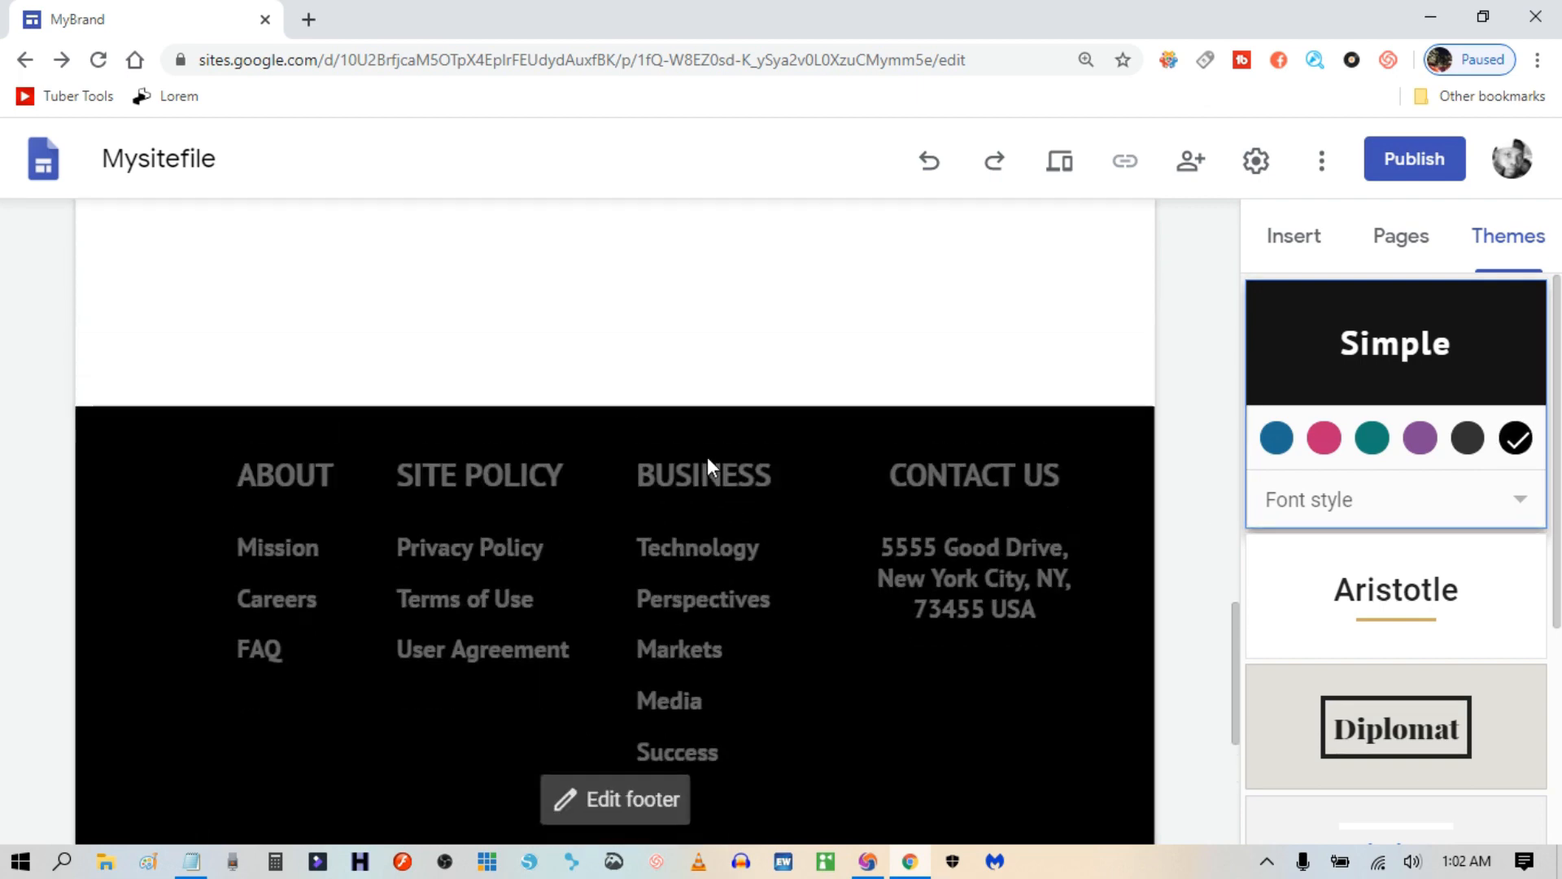
Try the Emphasis 1 background on the Fitbit Charge 3 banner section and check it against the product row above.
{"action": "scroll", "coordinate": [706, 467], "scroll_direction": "up", "scroll_amount": 3}
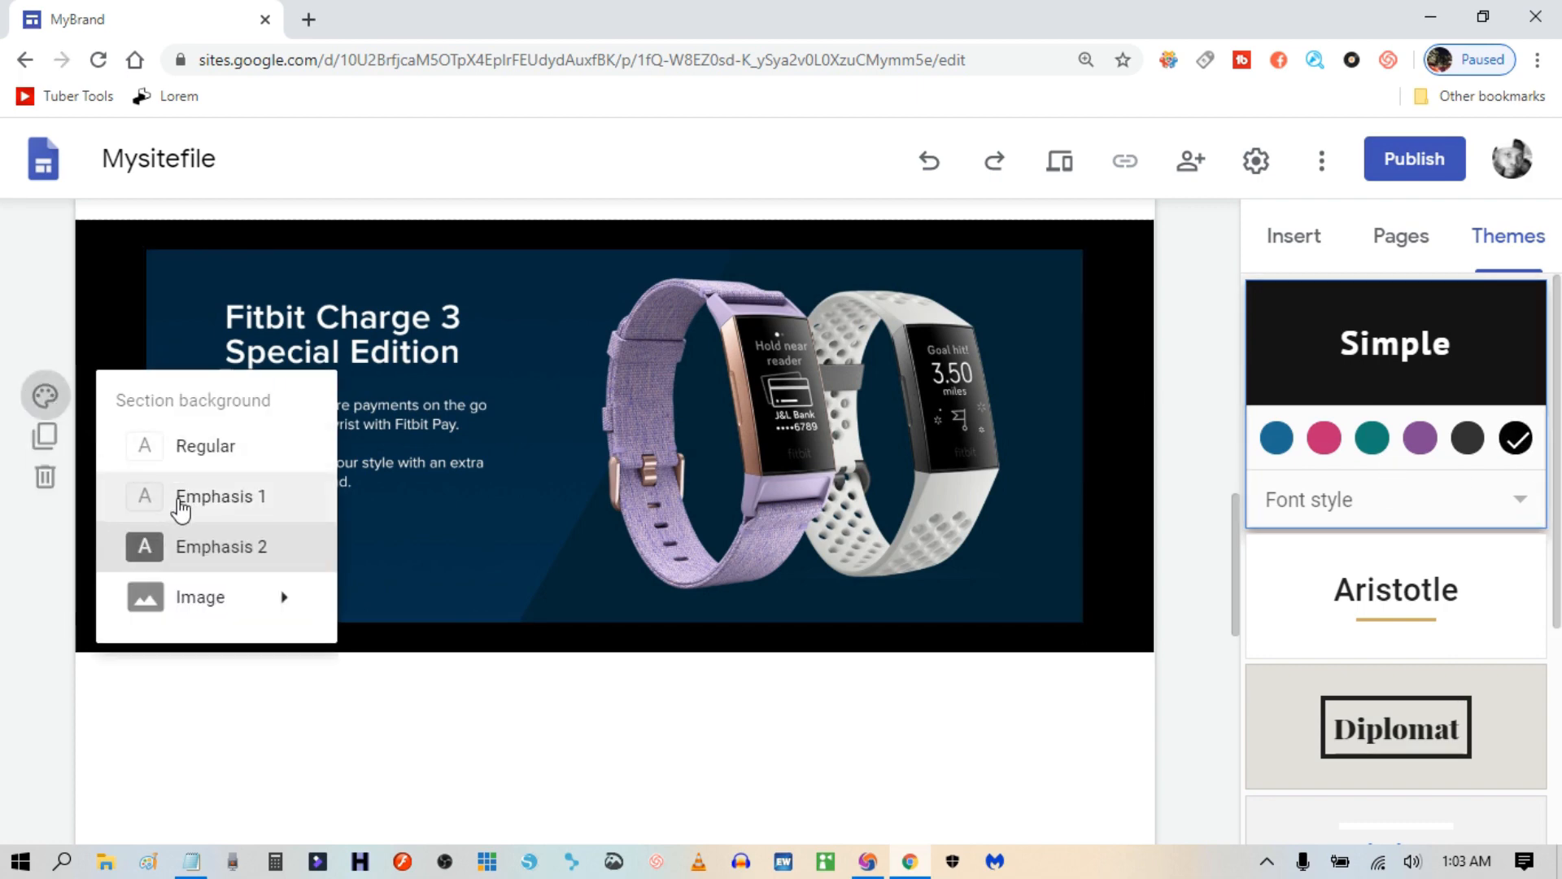
{"action": "left_click", "coordinate": [132, 502]}
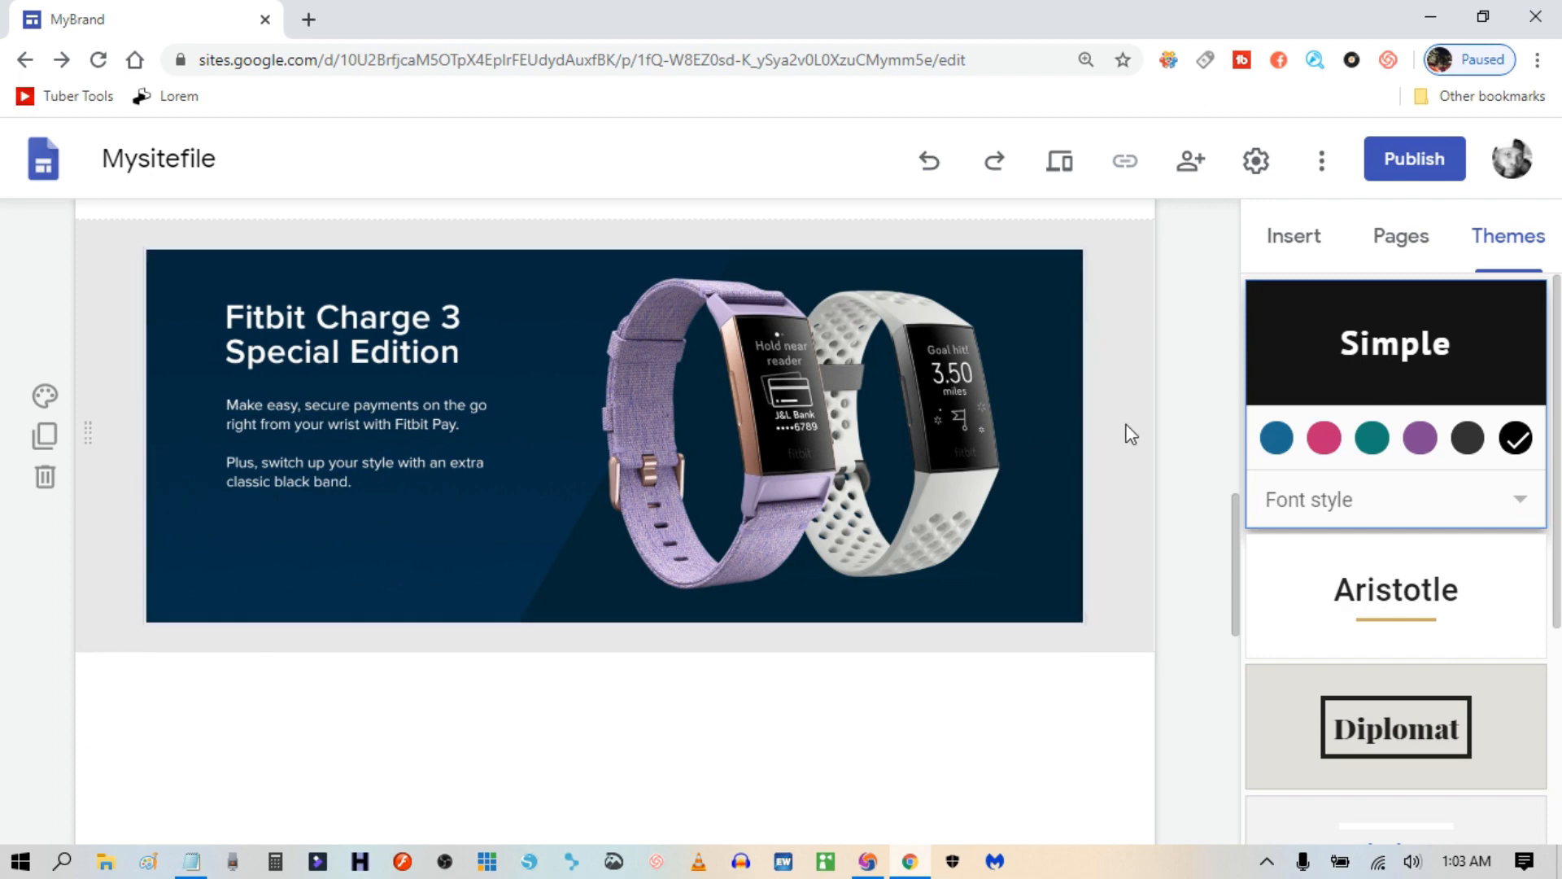
{"action": "scroll", "coordinate": [1123, 494], "scroll_direction": "down", "scroll_amount": 3}
{"action": "scroll", "coordinate": [1121, 496], "scroll_direction": "up", "scroll_amount": 4}
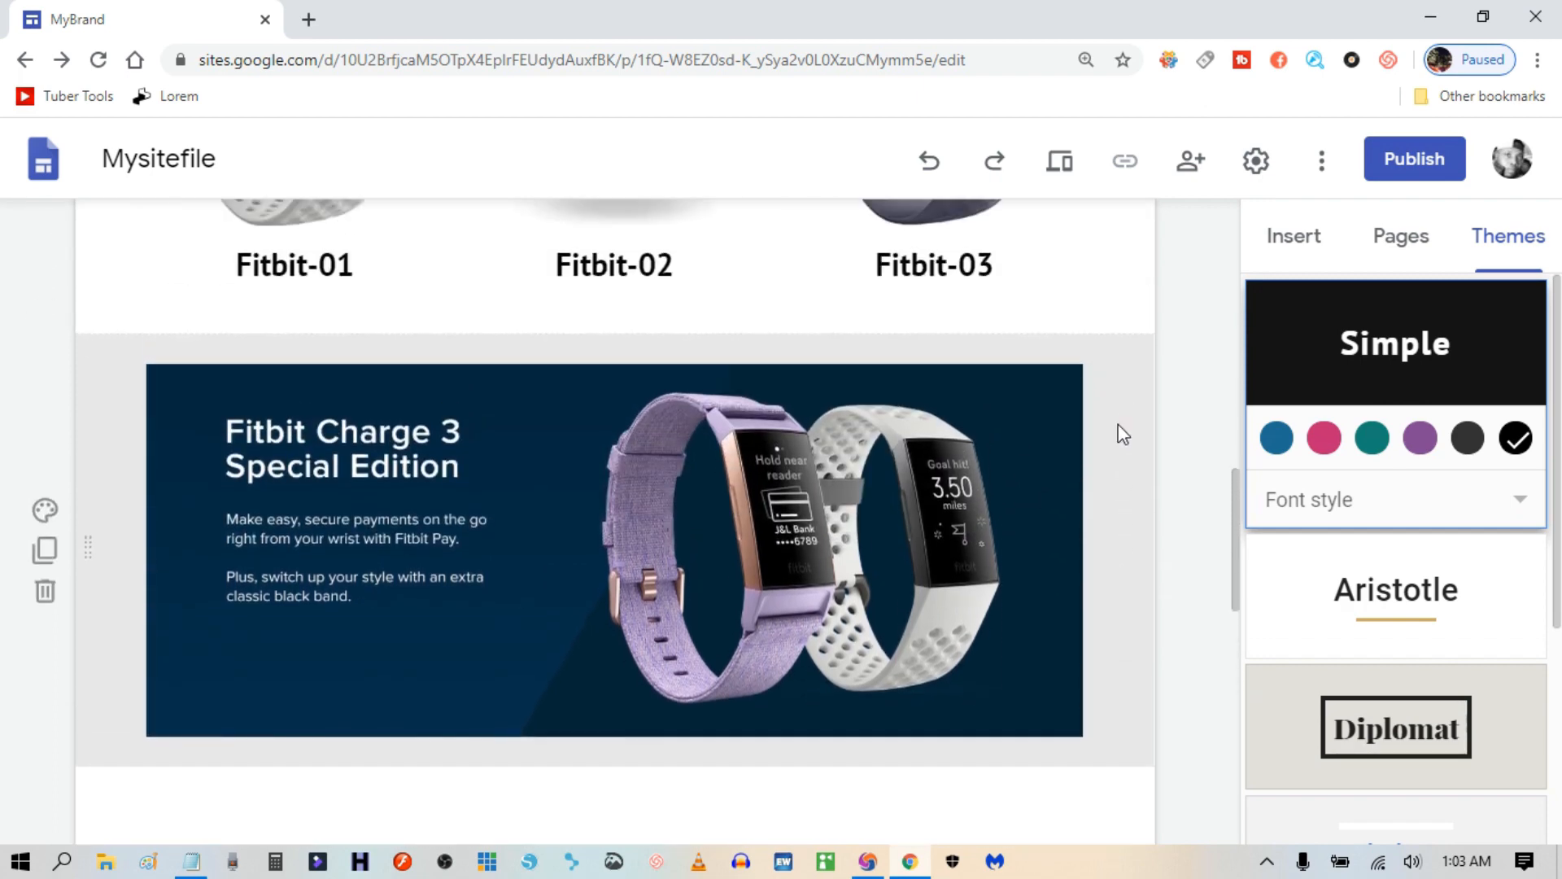
{"action": "scroll", "coordinate": [1120, 423], "scroll_direction": "down", "scroll_amount": 2}
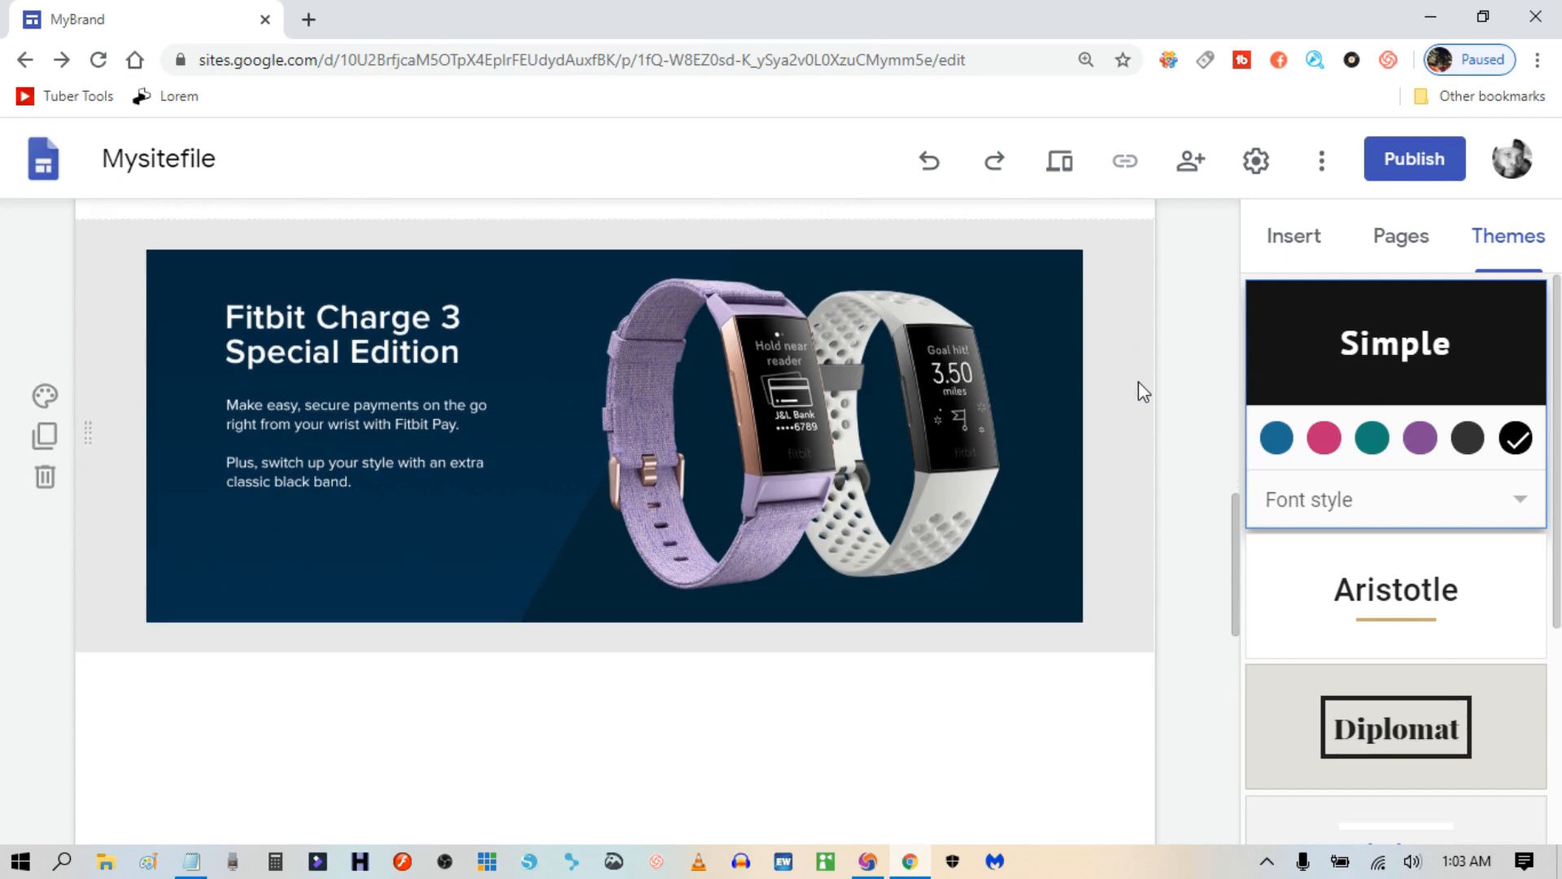
{"action": "scroll", "coordinate": [1143, 393], "scroll_direction": "up", "scroll_amount": 1}
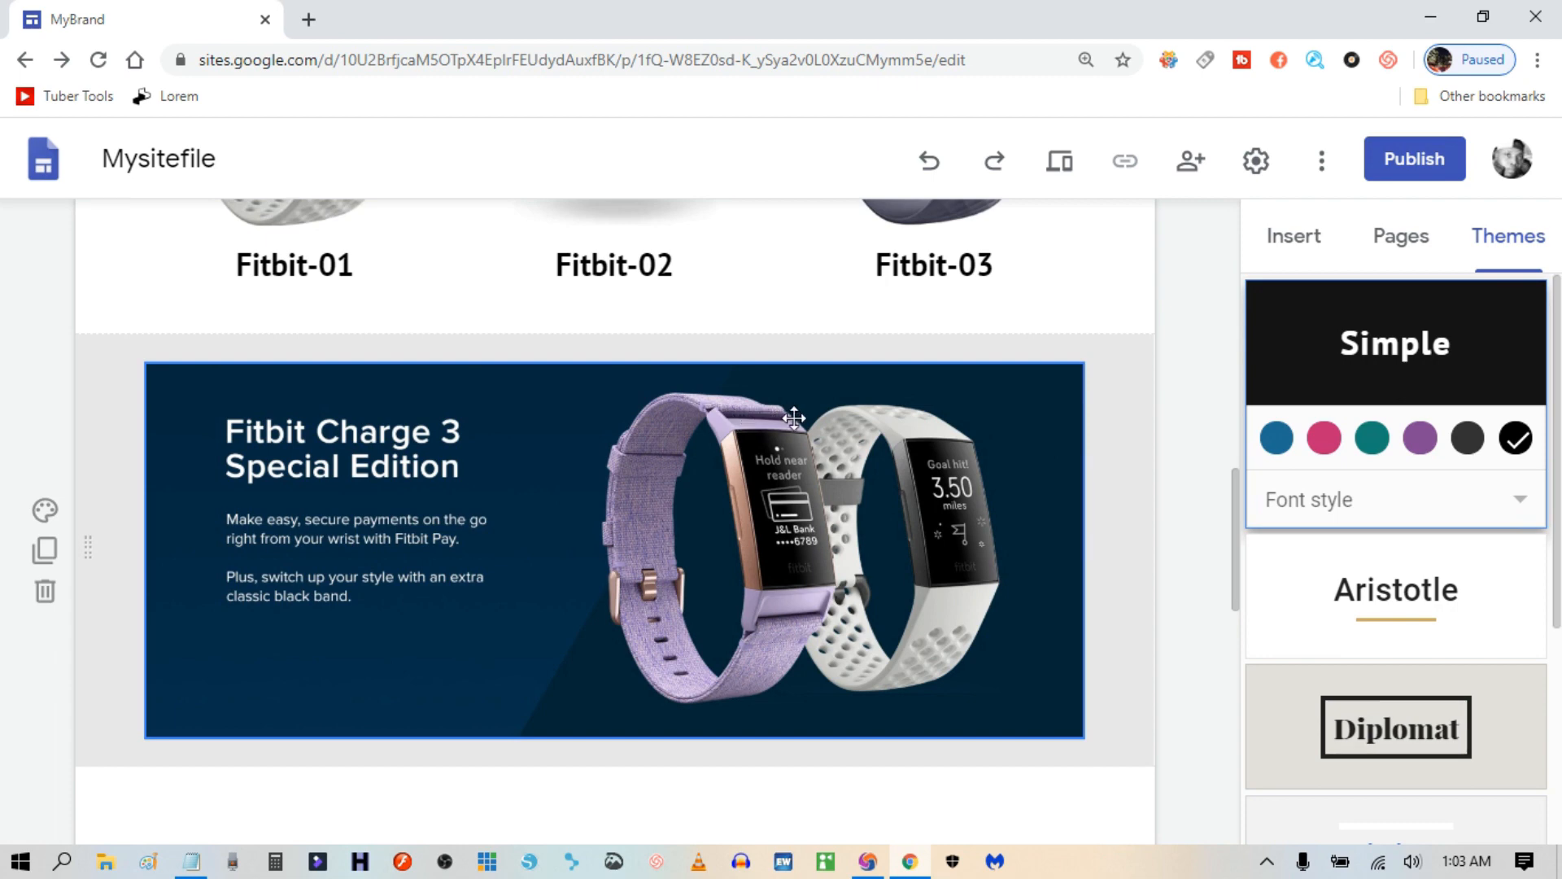
{"action": "scroll", "coordinate": [795, 418], "scroll_direction": "down", "scroll_amount": 1}
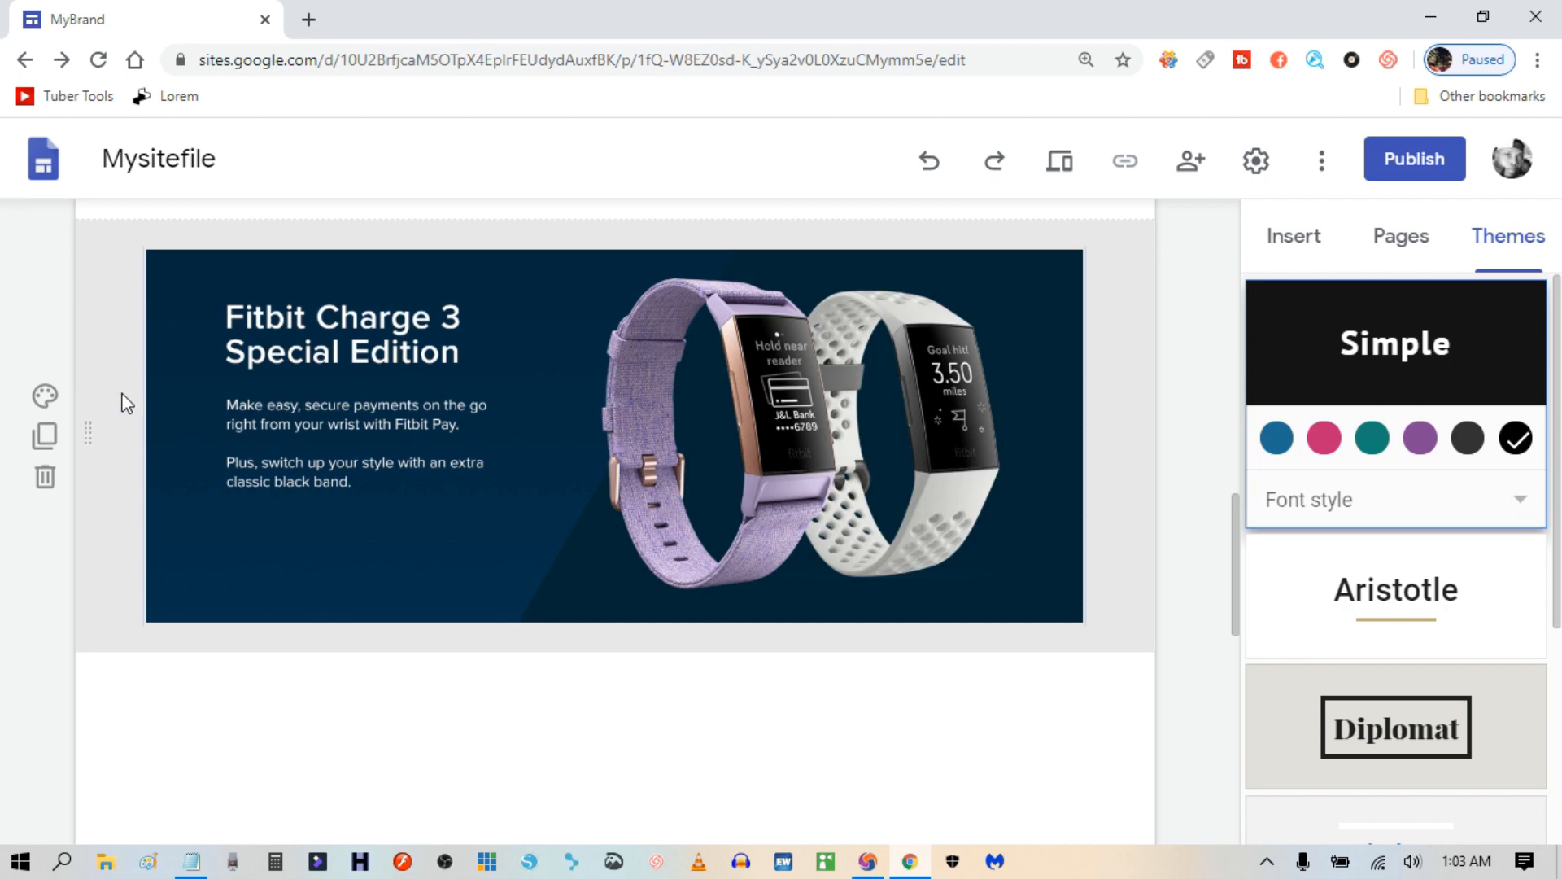
Upload the image "FitbitBG" from the Products Pics folder as the background of the Fitbit Charge 3 banner section.
{"action": "left_click", "coordinate": [47, 398]}
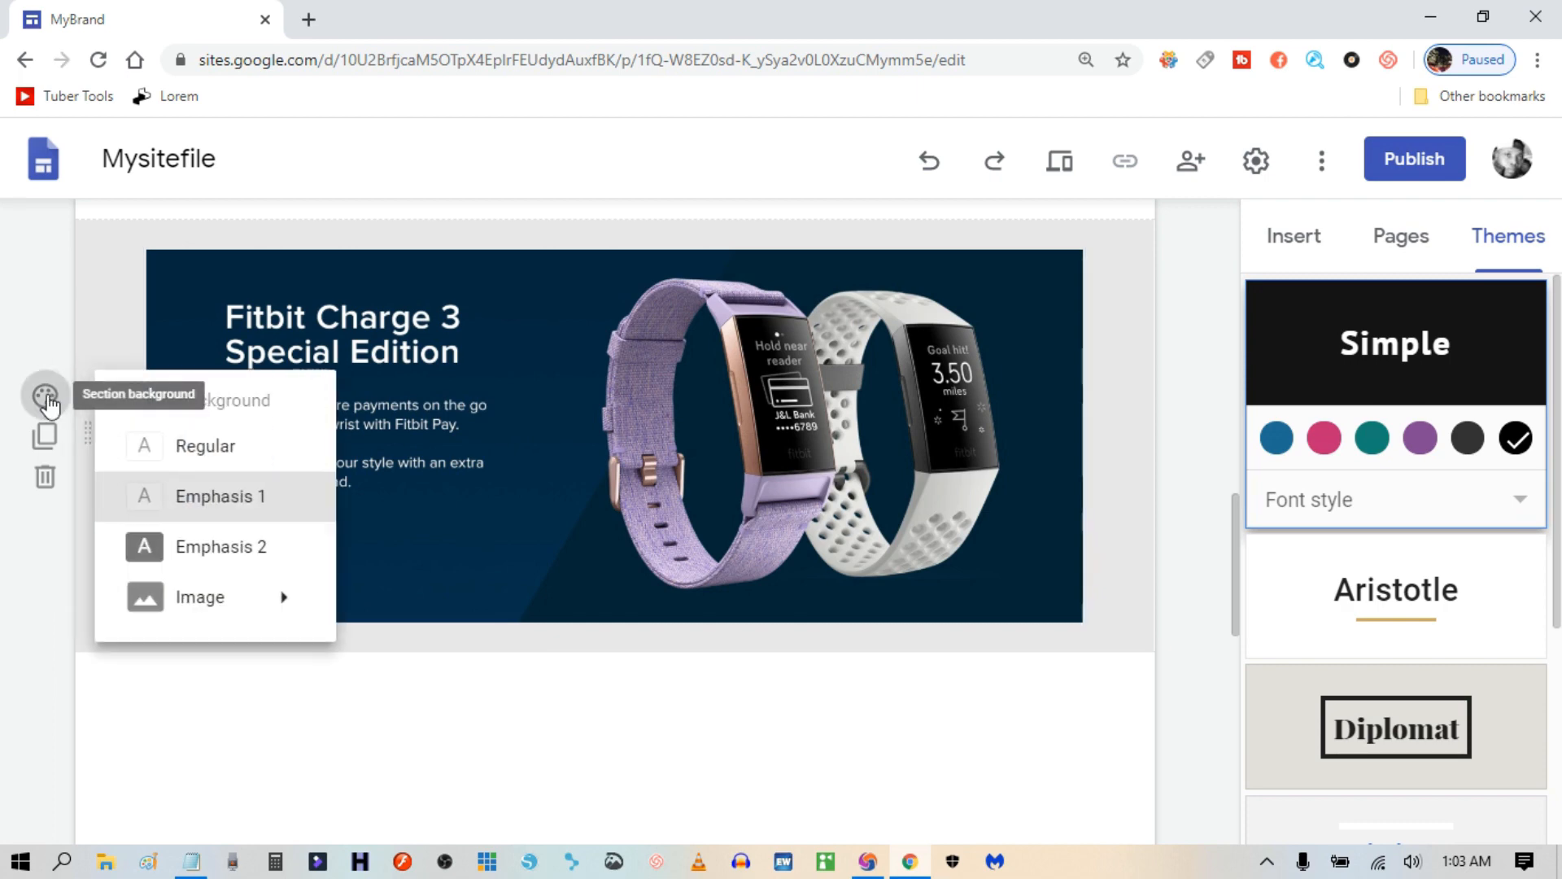
{"action": "mouse_move", "coordinate": [189, 609]}
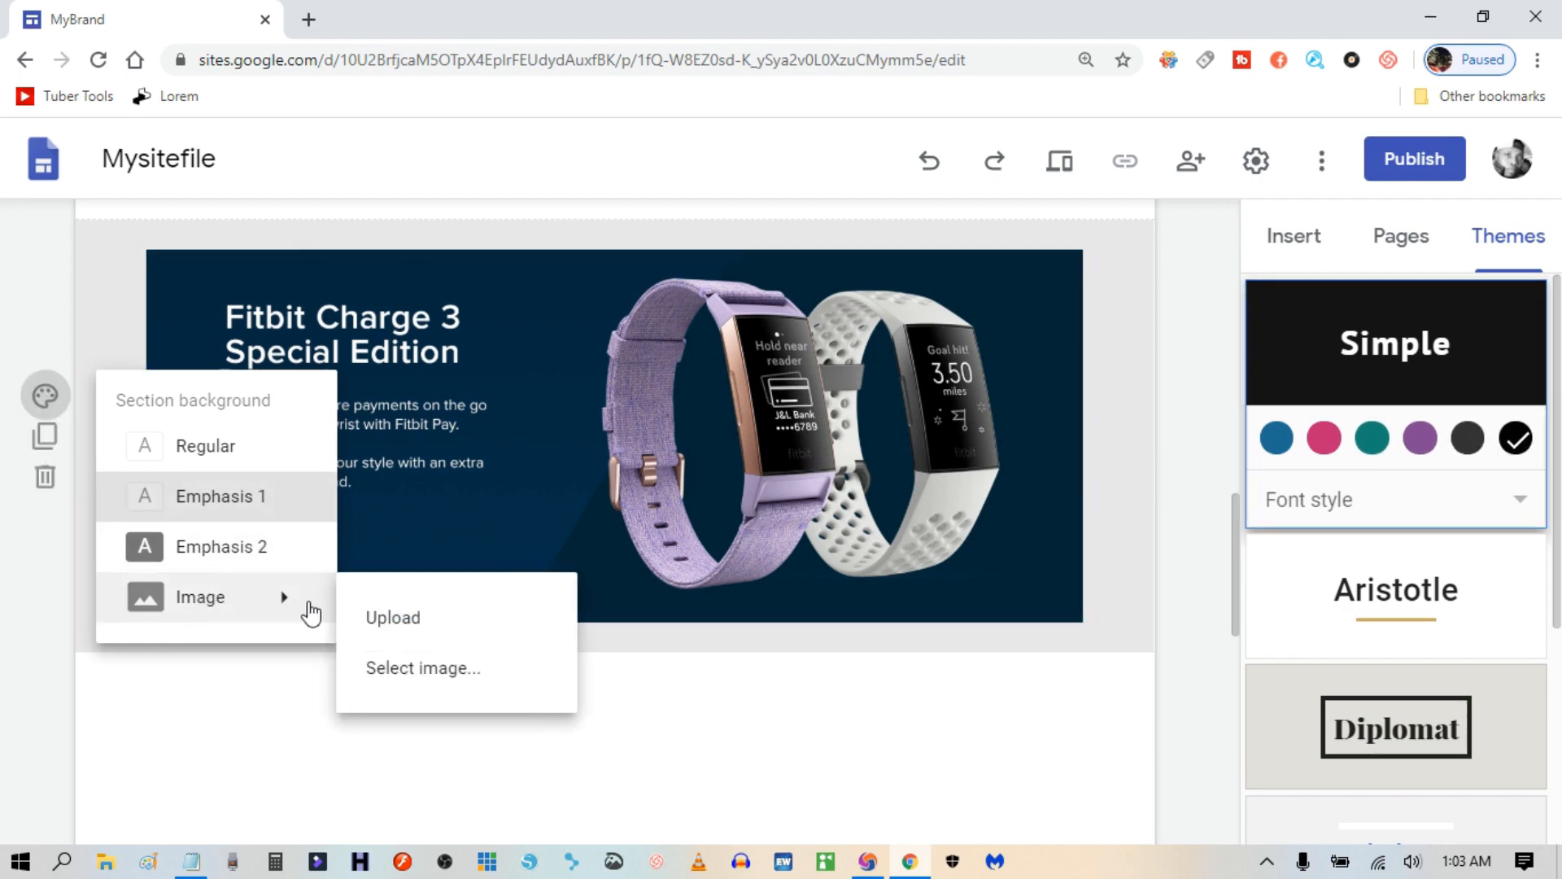
{"action": "left_click", "coordinate": [398, 625]}
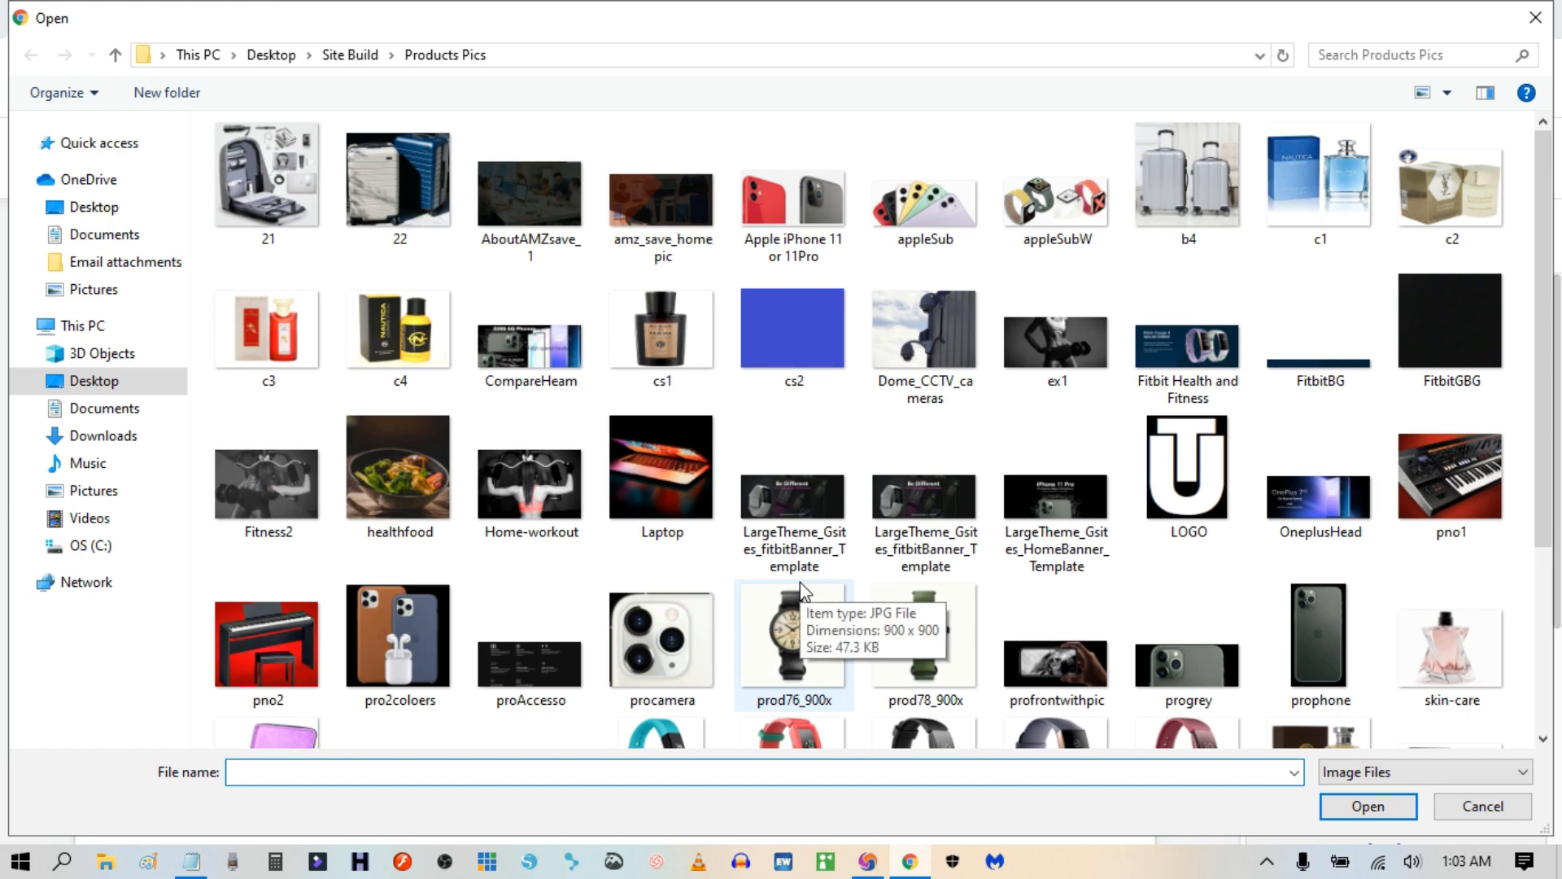
{"action": "scroll", "coordinate": [782, 569], "scroll_direction": "down", "scroll_amount": 3}
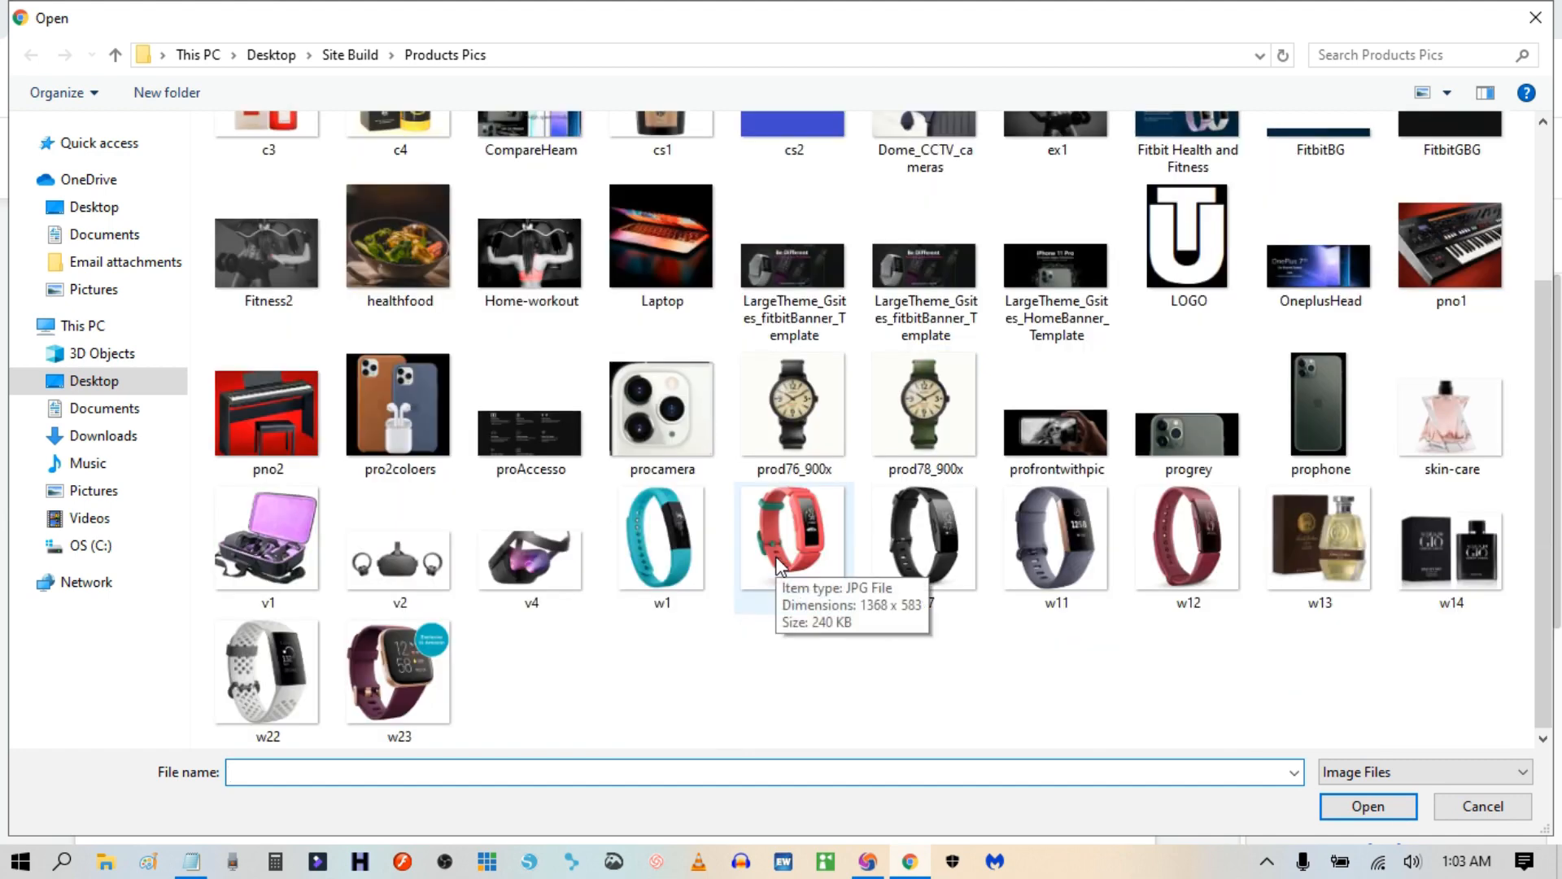
{"action": "scroll", "coordinate": [861, 647], "scroll_direction": "up", "scroll_amount": 3}
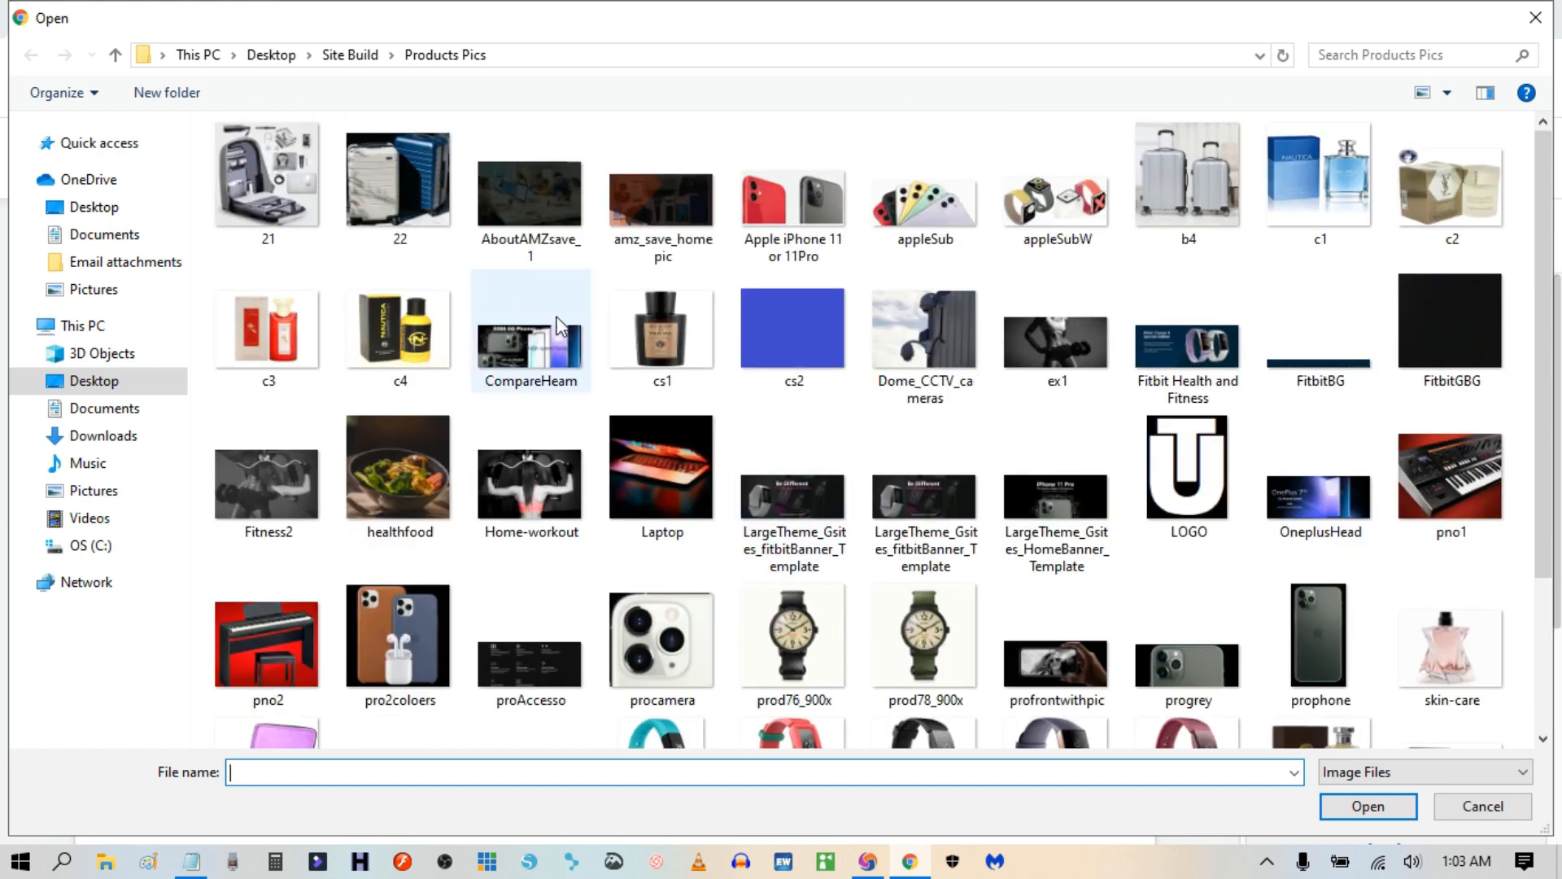
{"action": "left_click", "coordinate": [353, 55]}
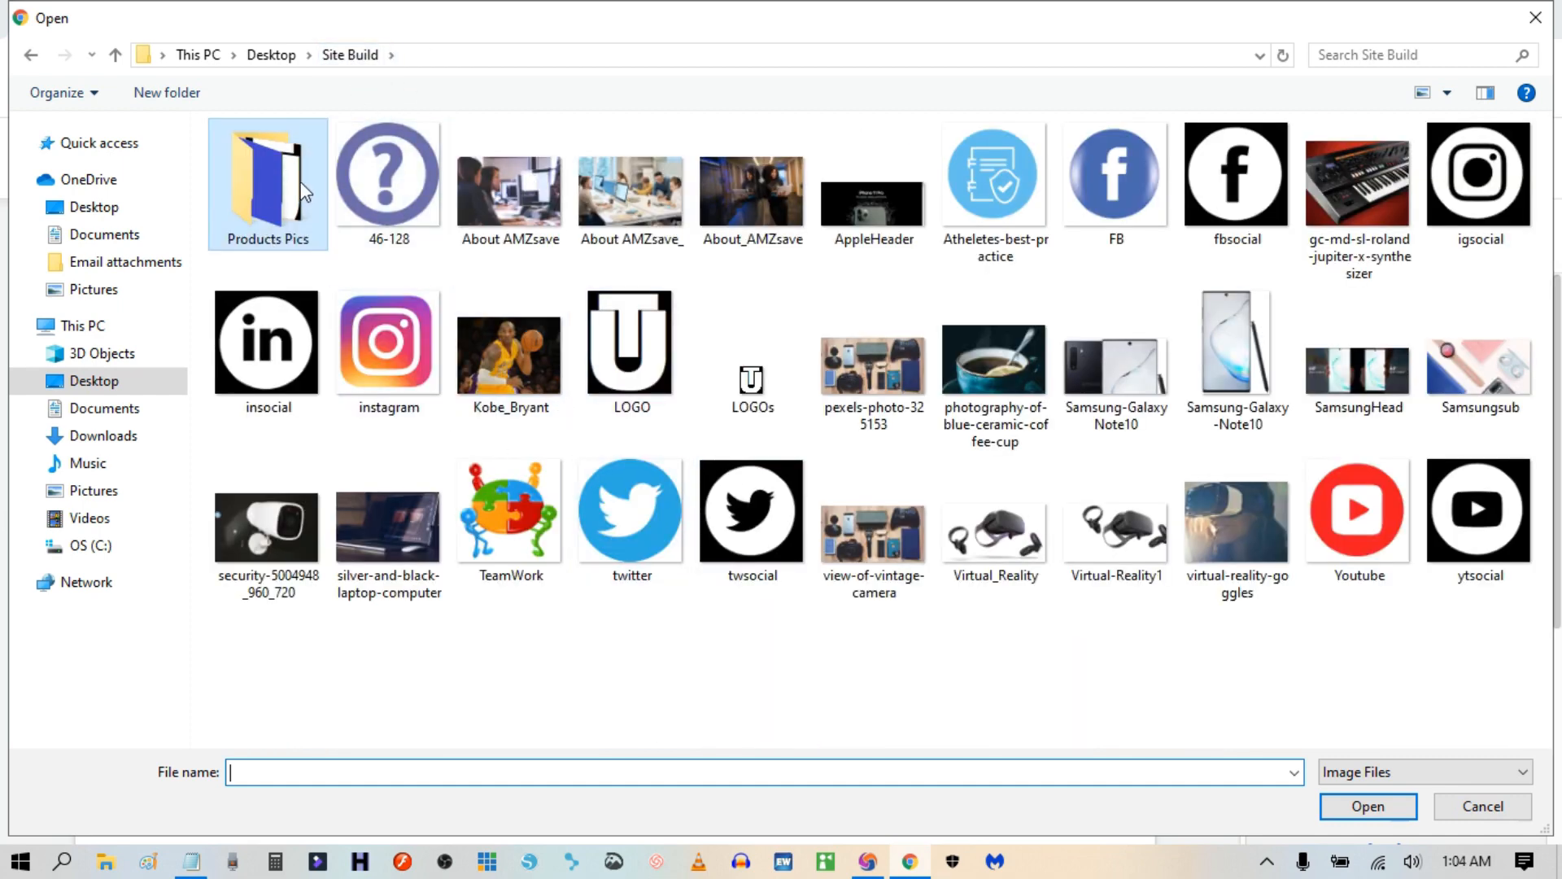
{"action": "double_click", "coordinate": [286, 203]}
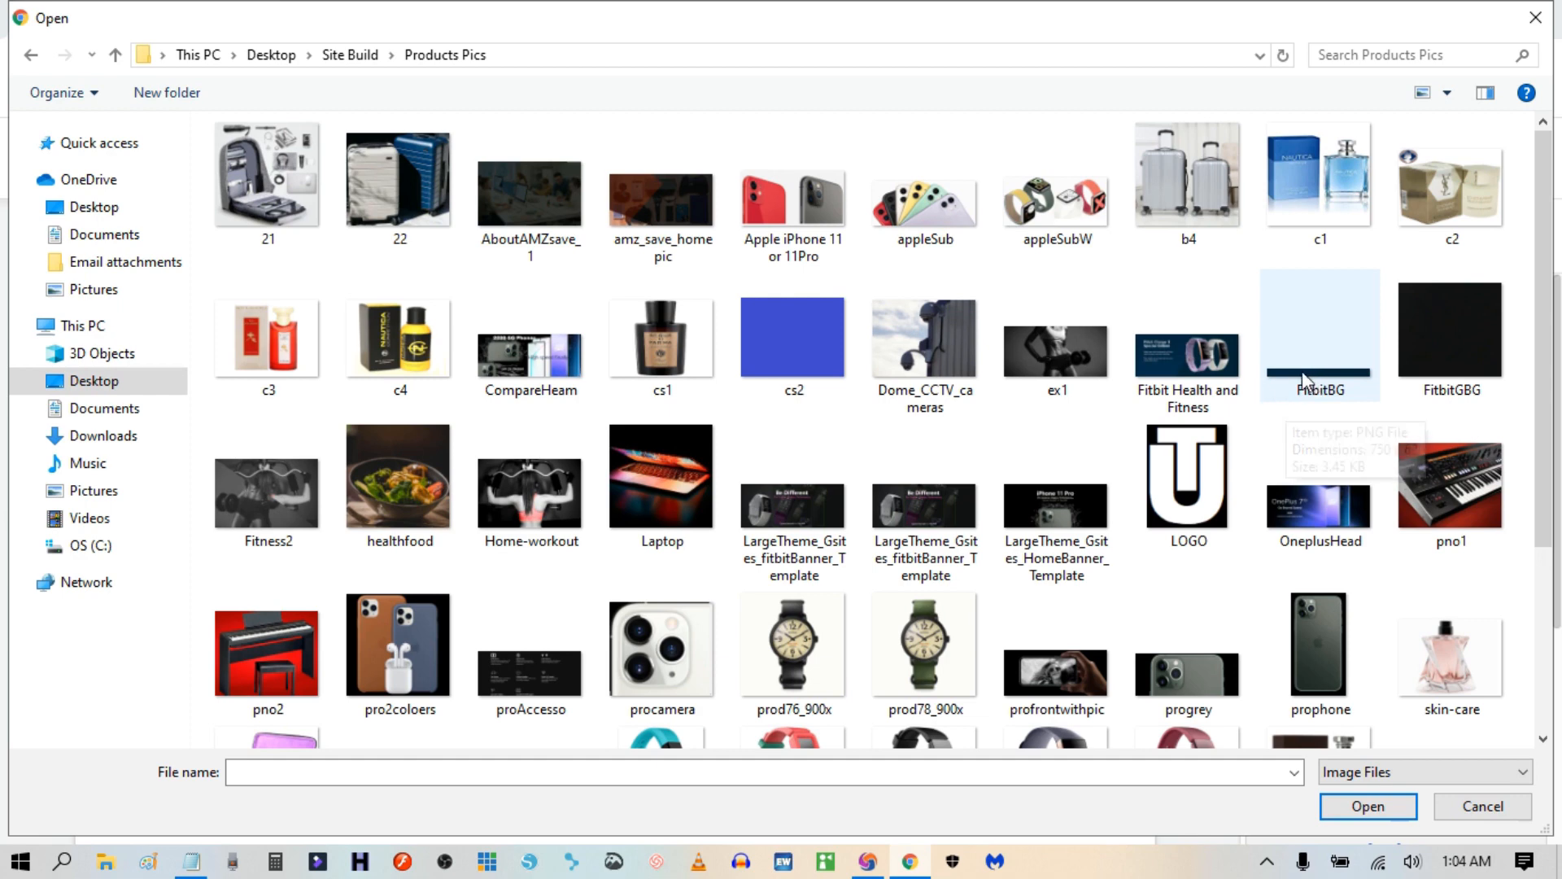
{"action": "left_click", "coordinate": [1305, 379]}
{"action": "left_click", "coordinate": [1369, 807]}
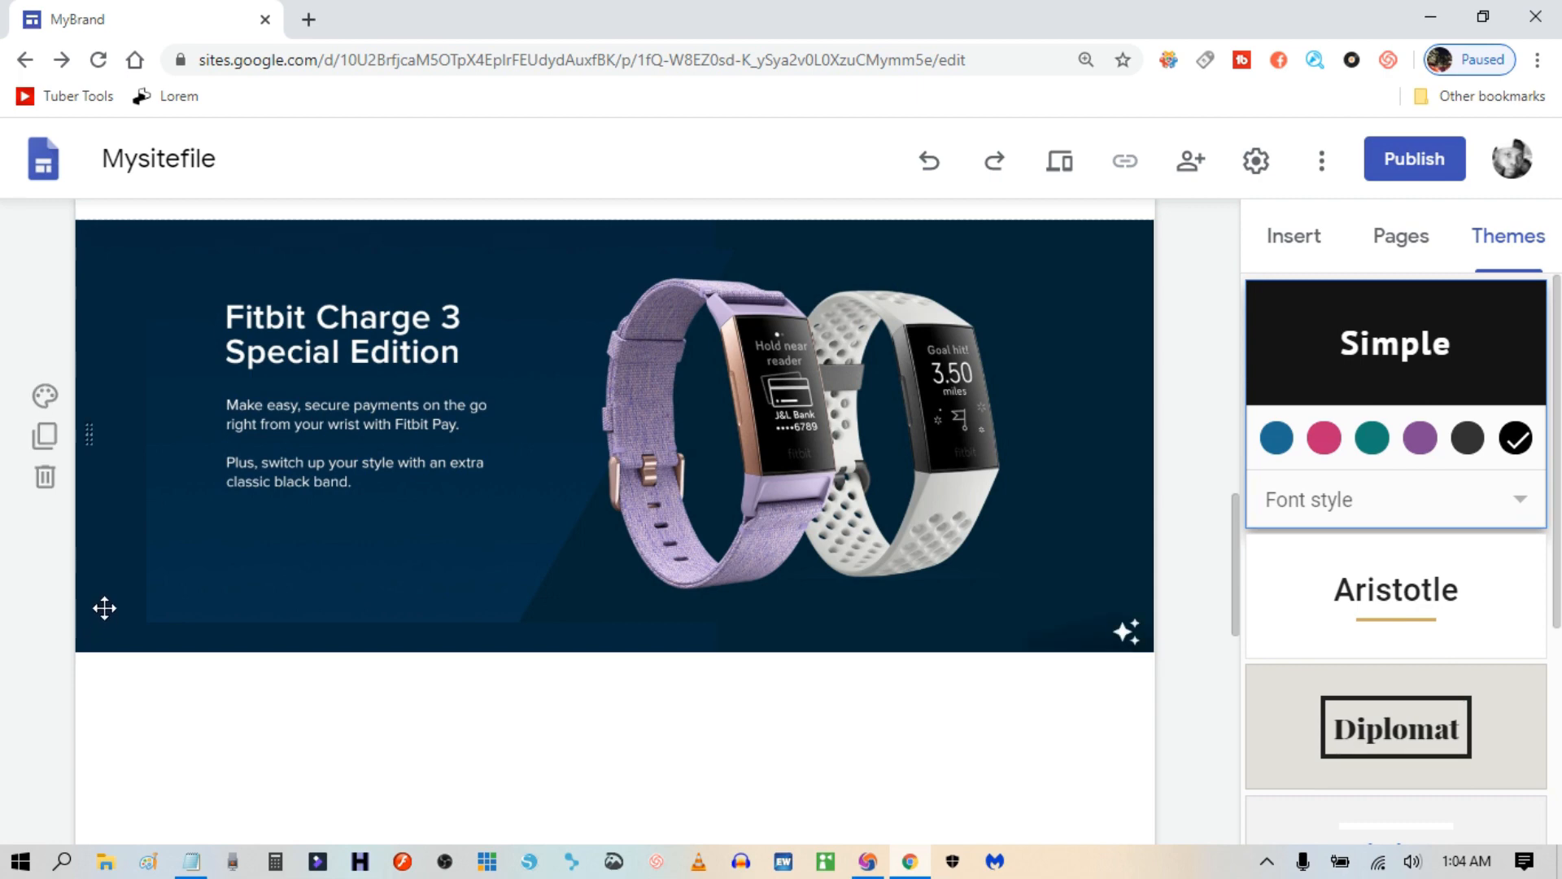
{"action": "left_click", "coordinate": [512, 465]}
{"action": "left_click", "coordinate": [1049, 741]}
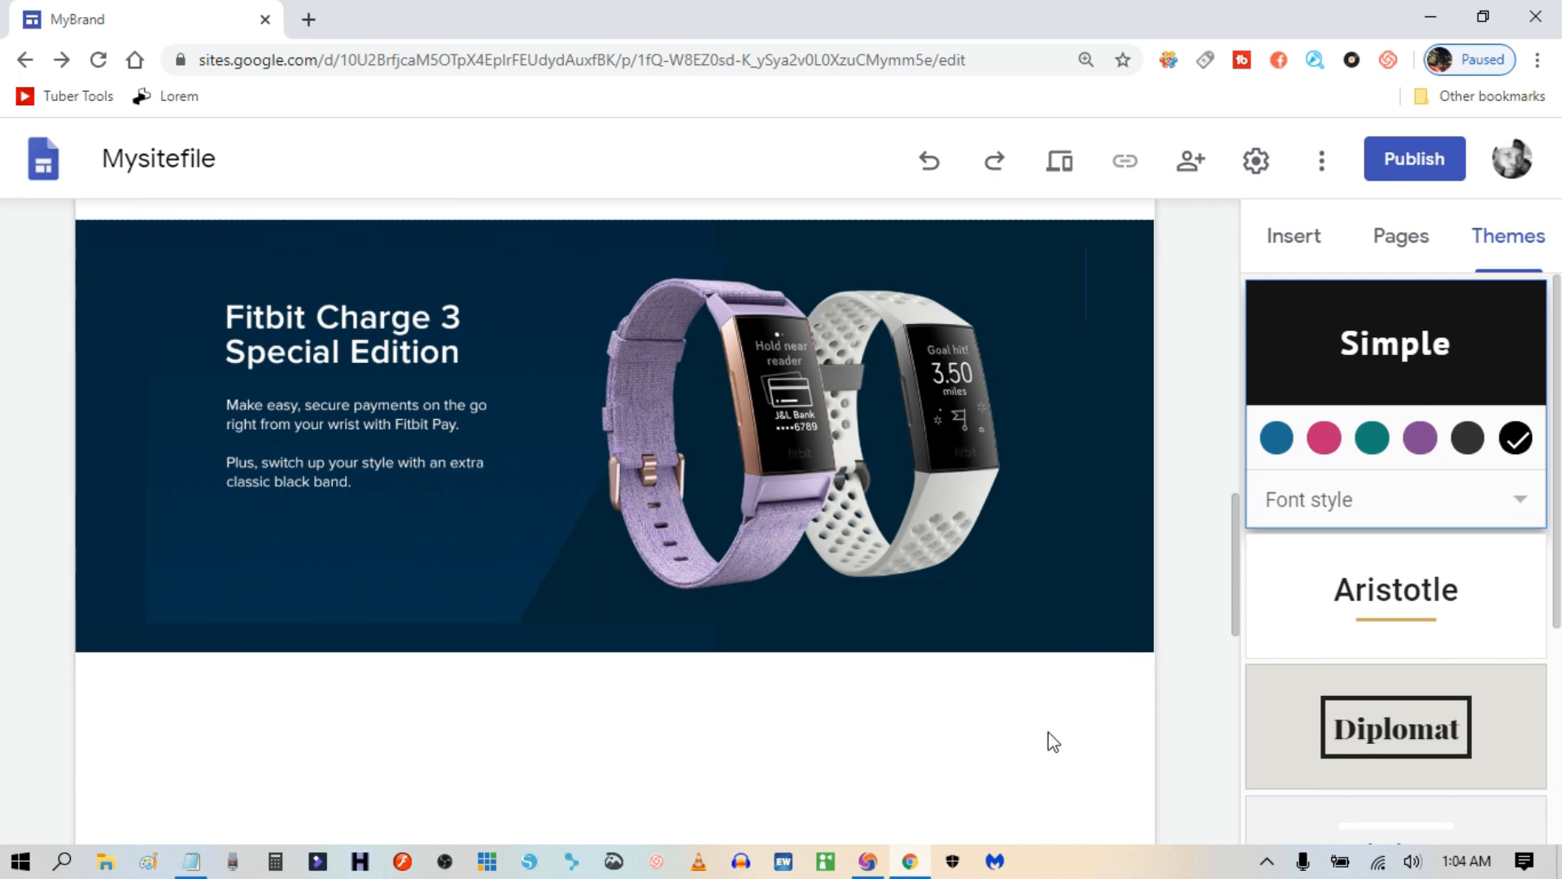
Examine how the Fitbit Charge 3 banner fits between the trending products row and the footer.
{"action": "scroll", "coordinate": [1054, 743], "scroll_direction": "up", "scroll_amount": 10}
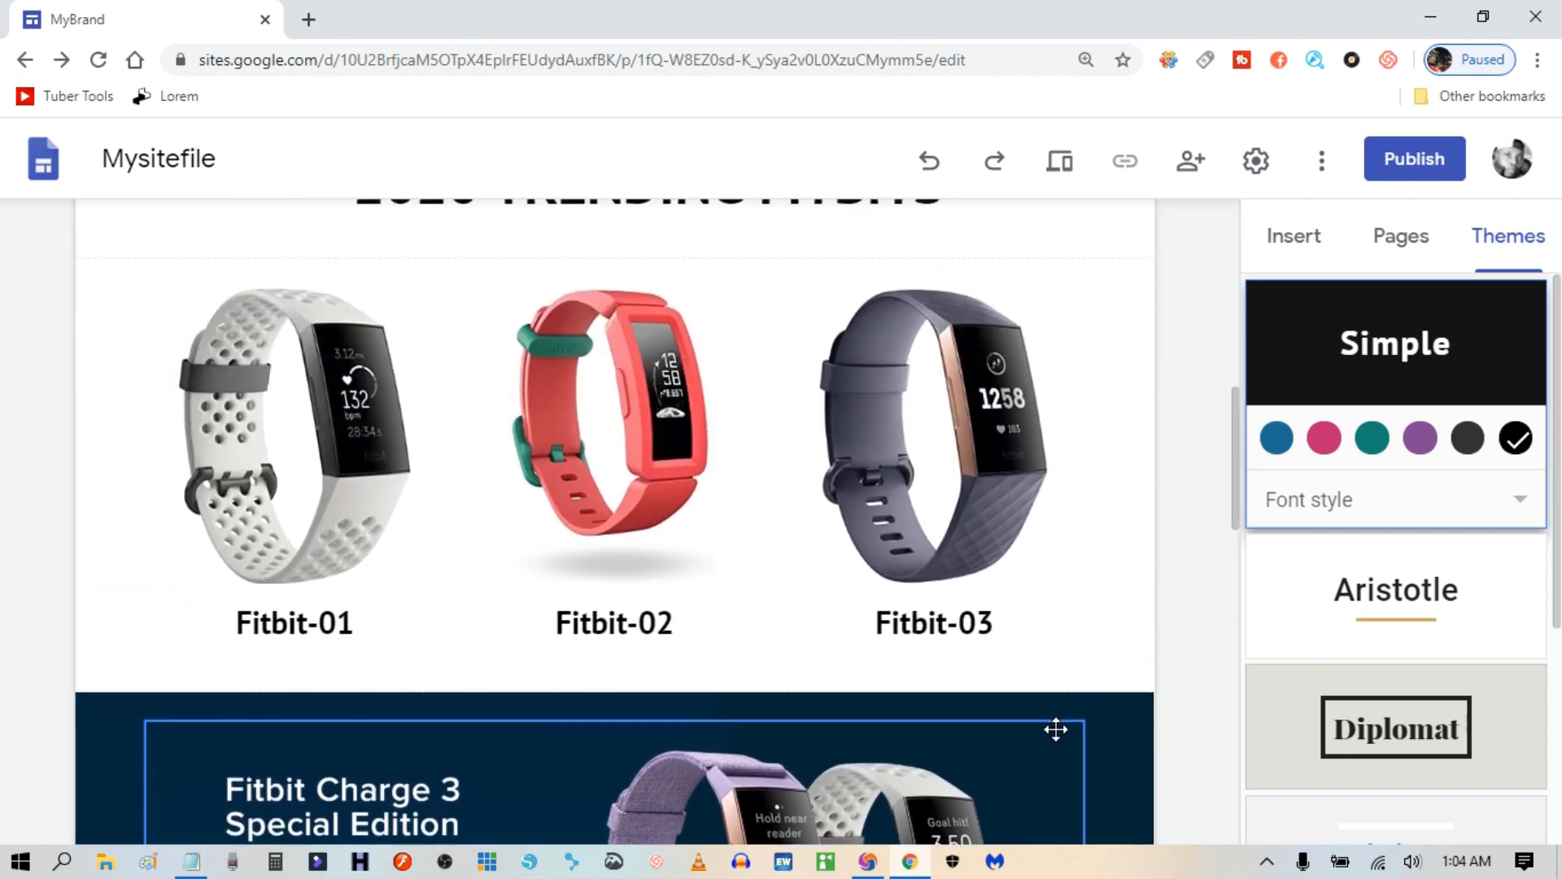
{"action": "scroll", "coordinate": [1062, 725], "scroll_direction": "down", "scroll_amount": 8}
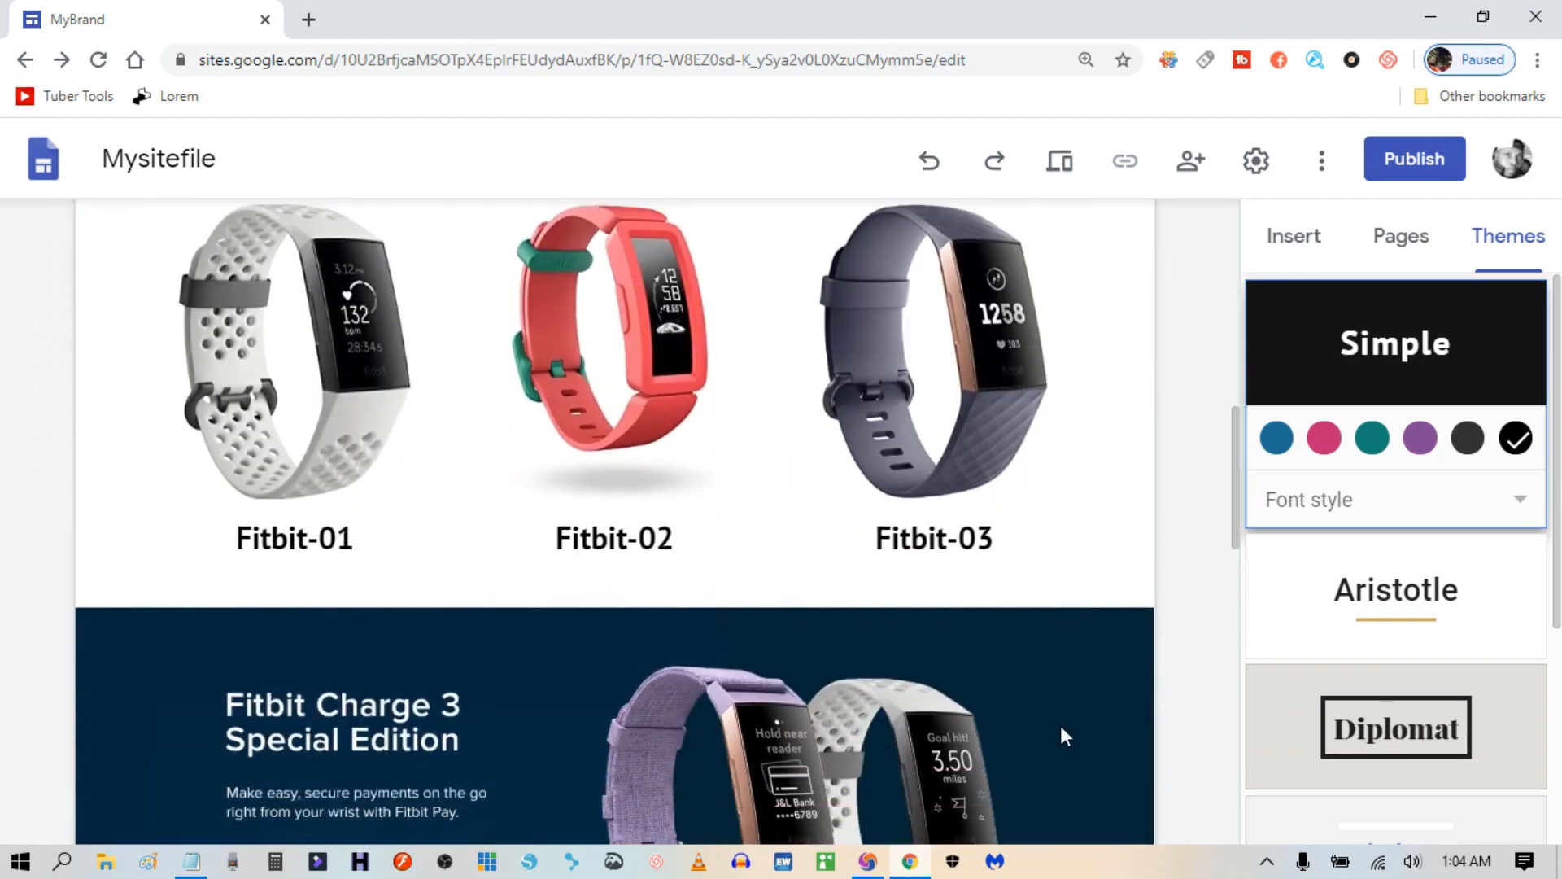
{"action": "scroll", "coordinate": [1061, 725], "scroll_direction": "down", "scroll_amount": 5}
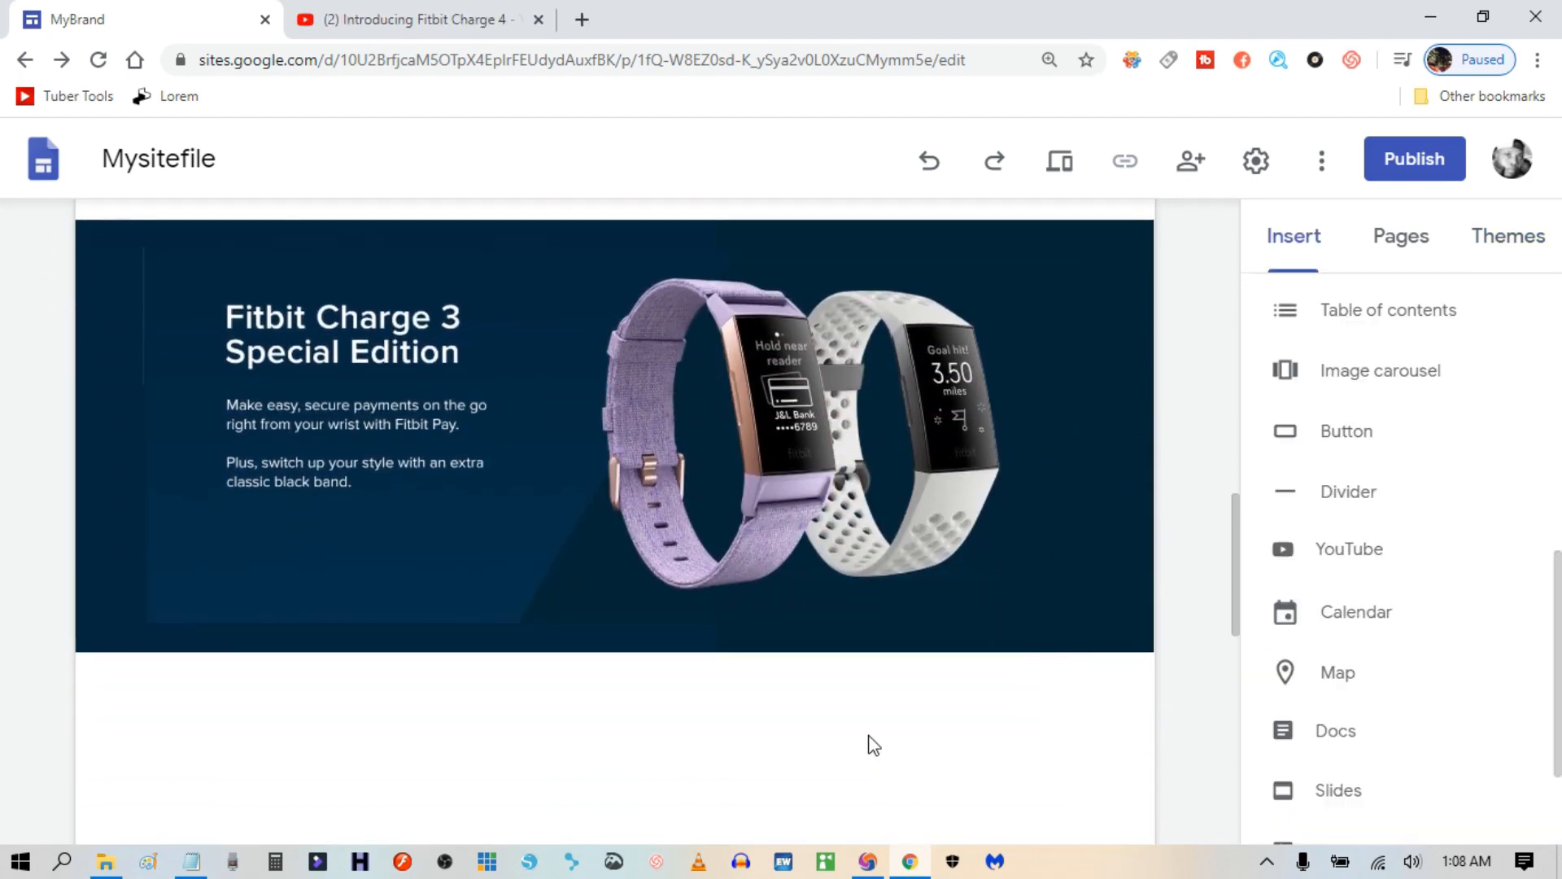
{"action": "scroll", "coordinate": [756, 464], "scroll_direction": "up", "scroll_amount": 2}
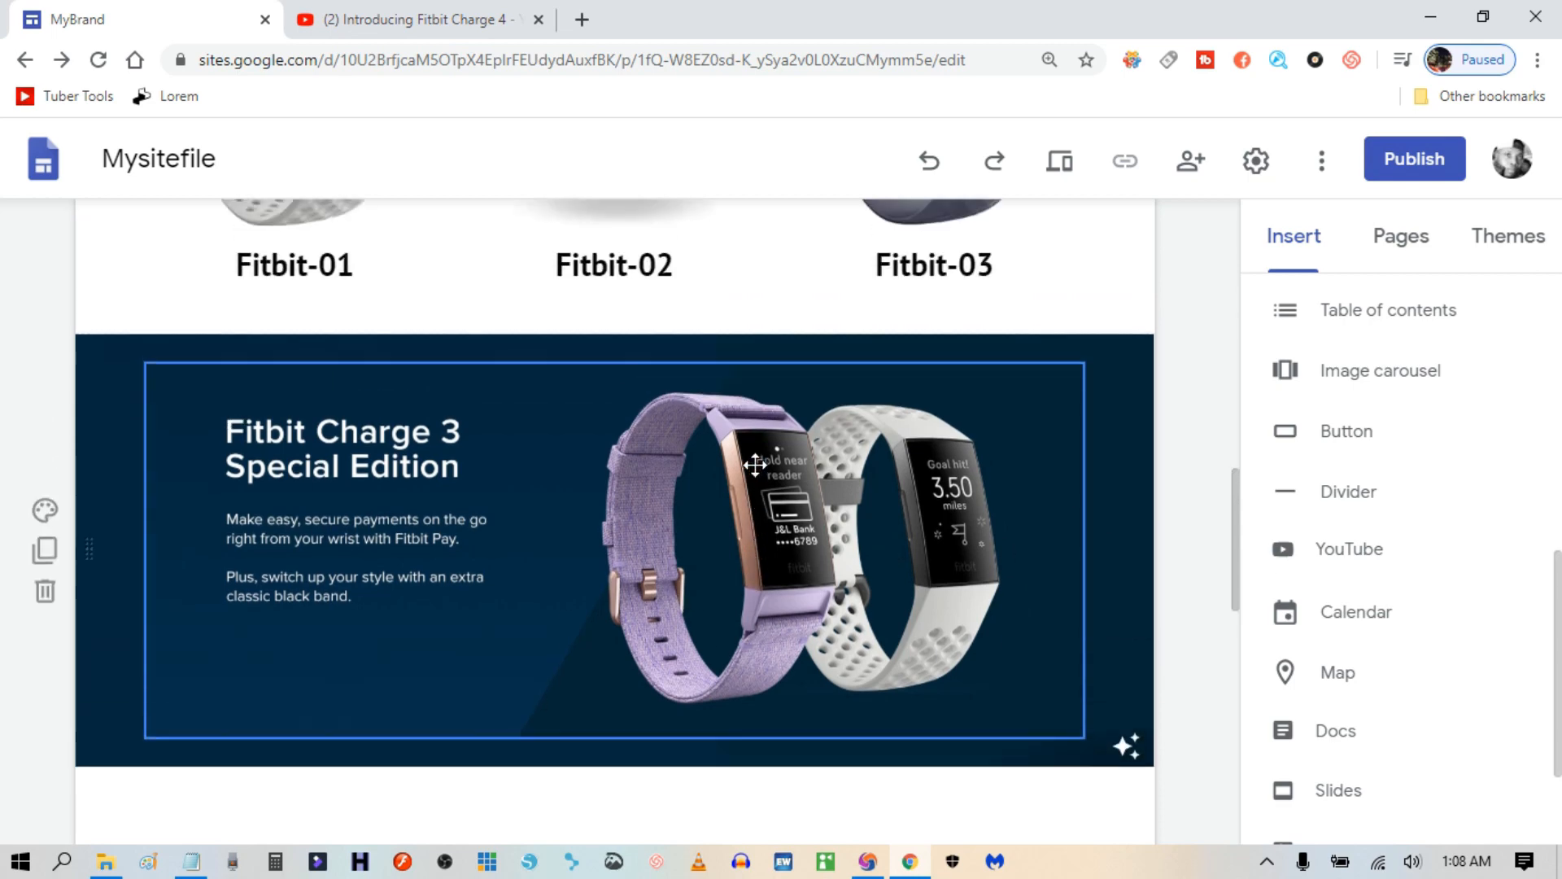
{"action": "scroll", "coordinate": [755, 464], "scroll_direction": "up", "scroll_amount": 3}
{"action": "scroll", "coordinate": [749, 460], "scroll_direction": "down", "scroll_amount": 6}
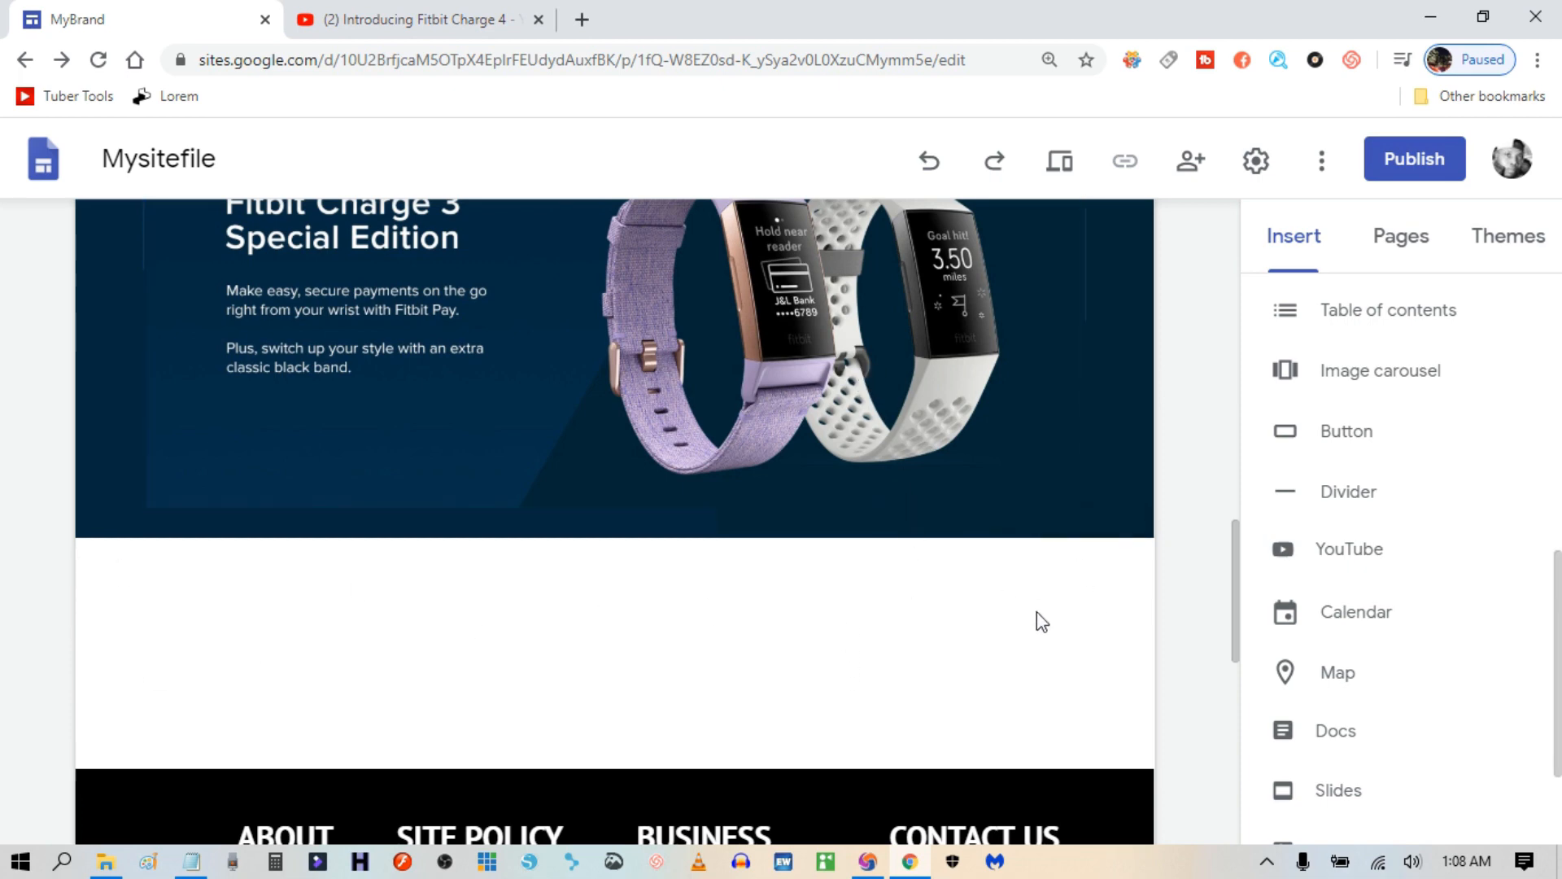
{"action": "scroll", "coordinate": [1027, 616], "scroll_direction": "down", "scroll_amount": 3}
{"action": "scroll", "coordinate": [1027, 615], "scroll_direction": "up", "scroll_amount": 8}
{"action": "scroll", "coordinate": [1027, 615], "scroll_direction": "down", "scroll_amount": 3}
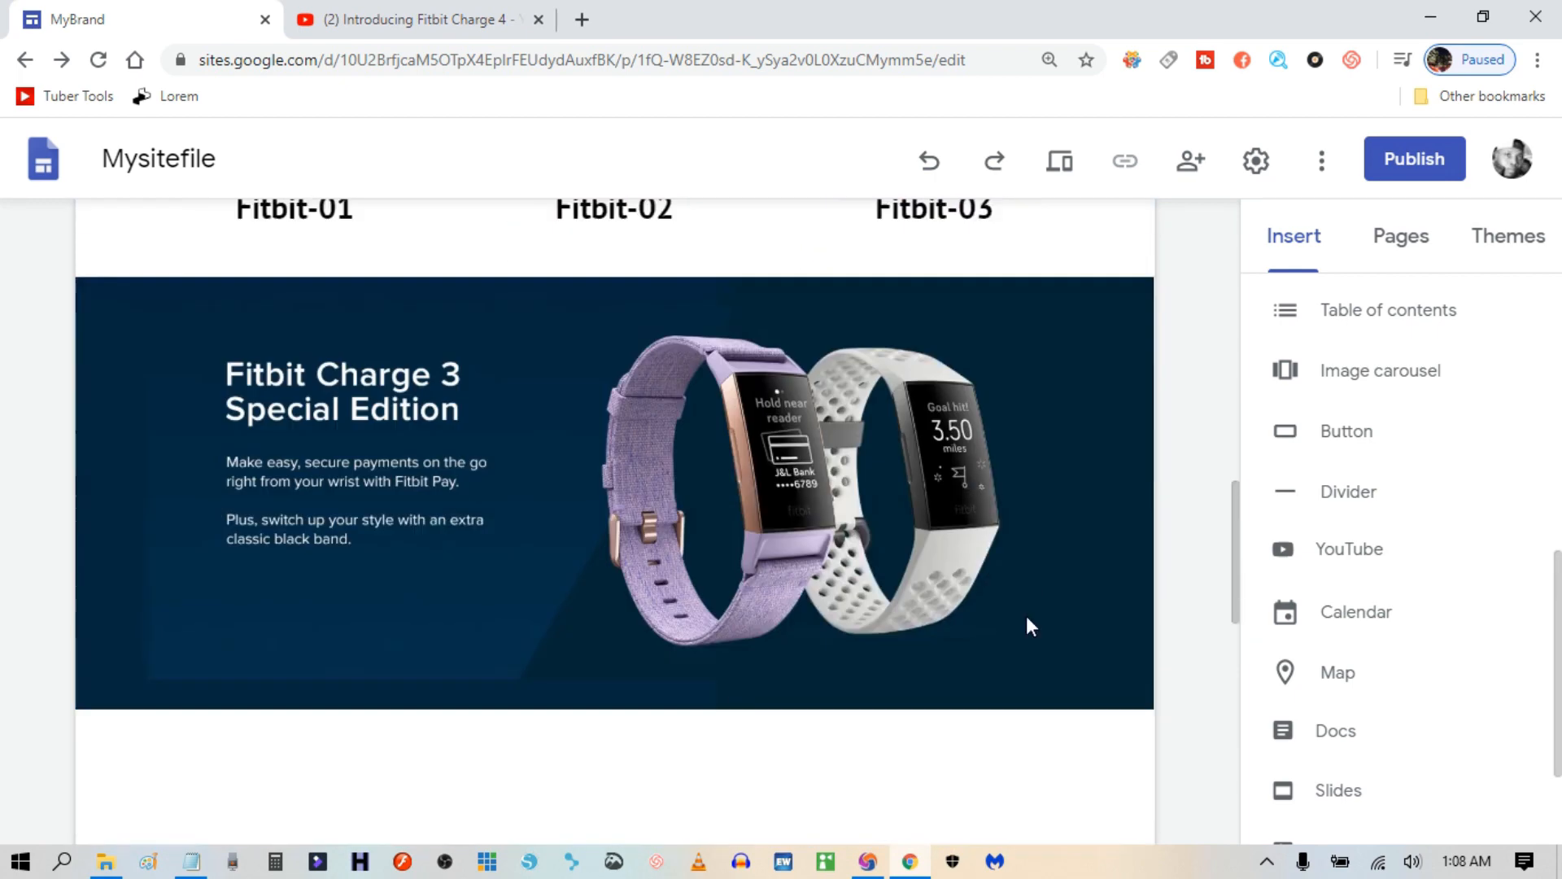
Start inserting a YouTube video into the page beneath the Fitbit Charge 3 banner.
{"action": "scroll", "coordinate": [1027, 616], "scroll_direction": "down", "scroll_amount": 2}
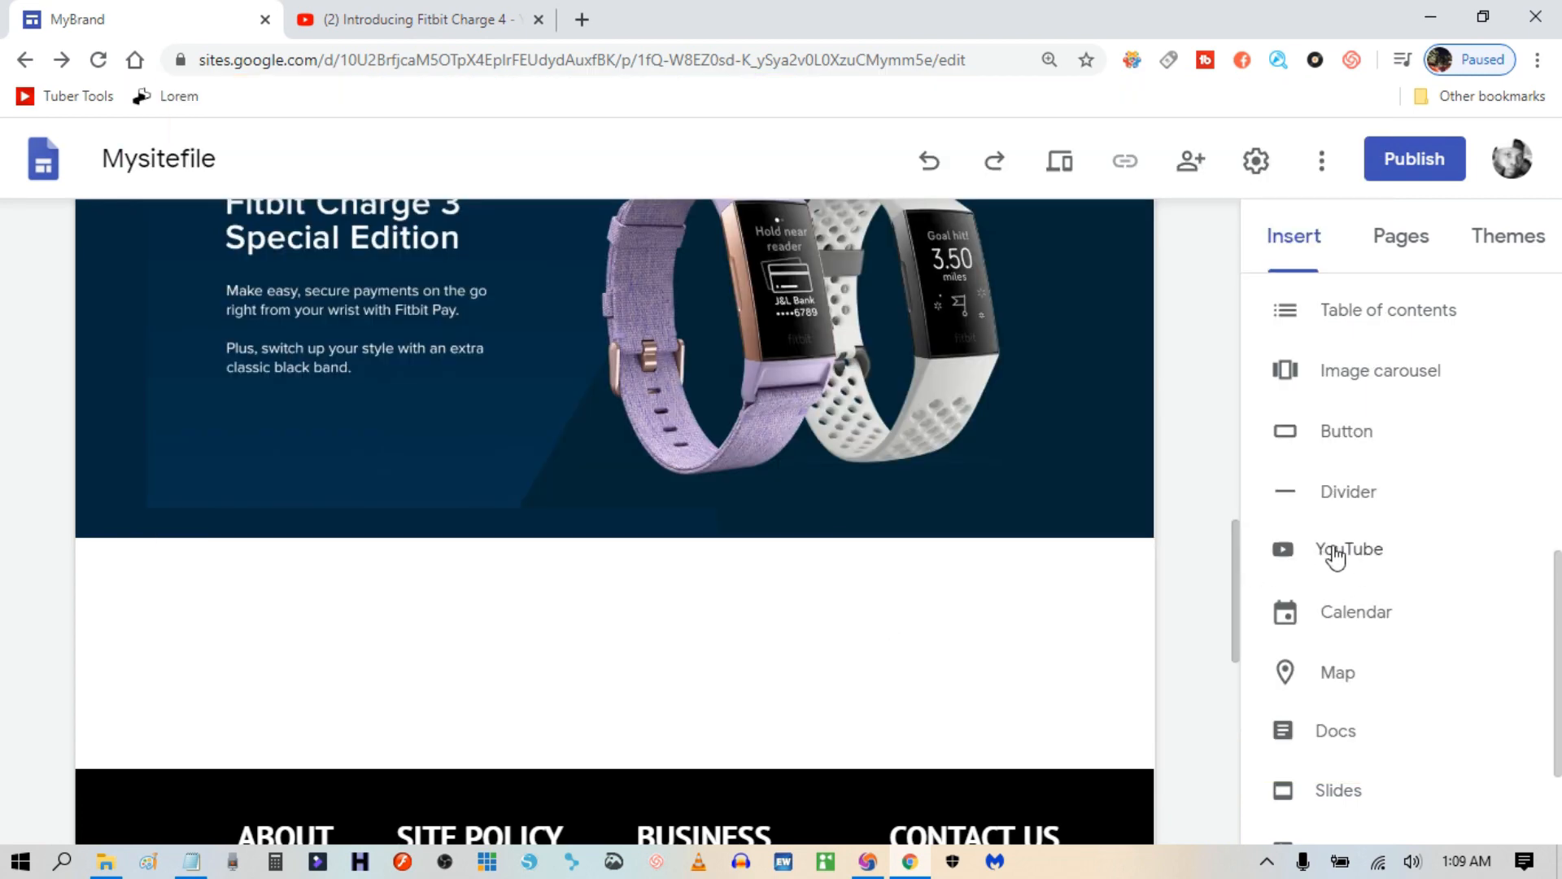
{"action": "left_click", "coordinate": [1347, 552]}
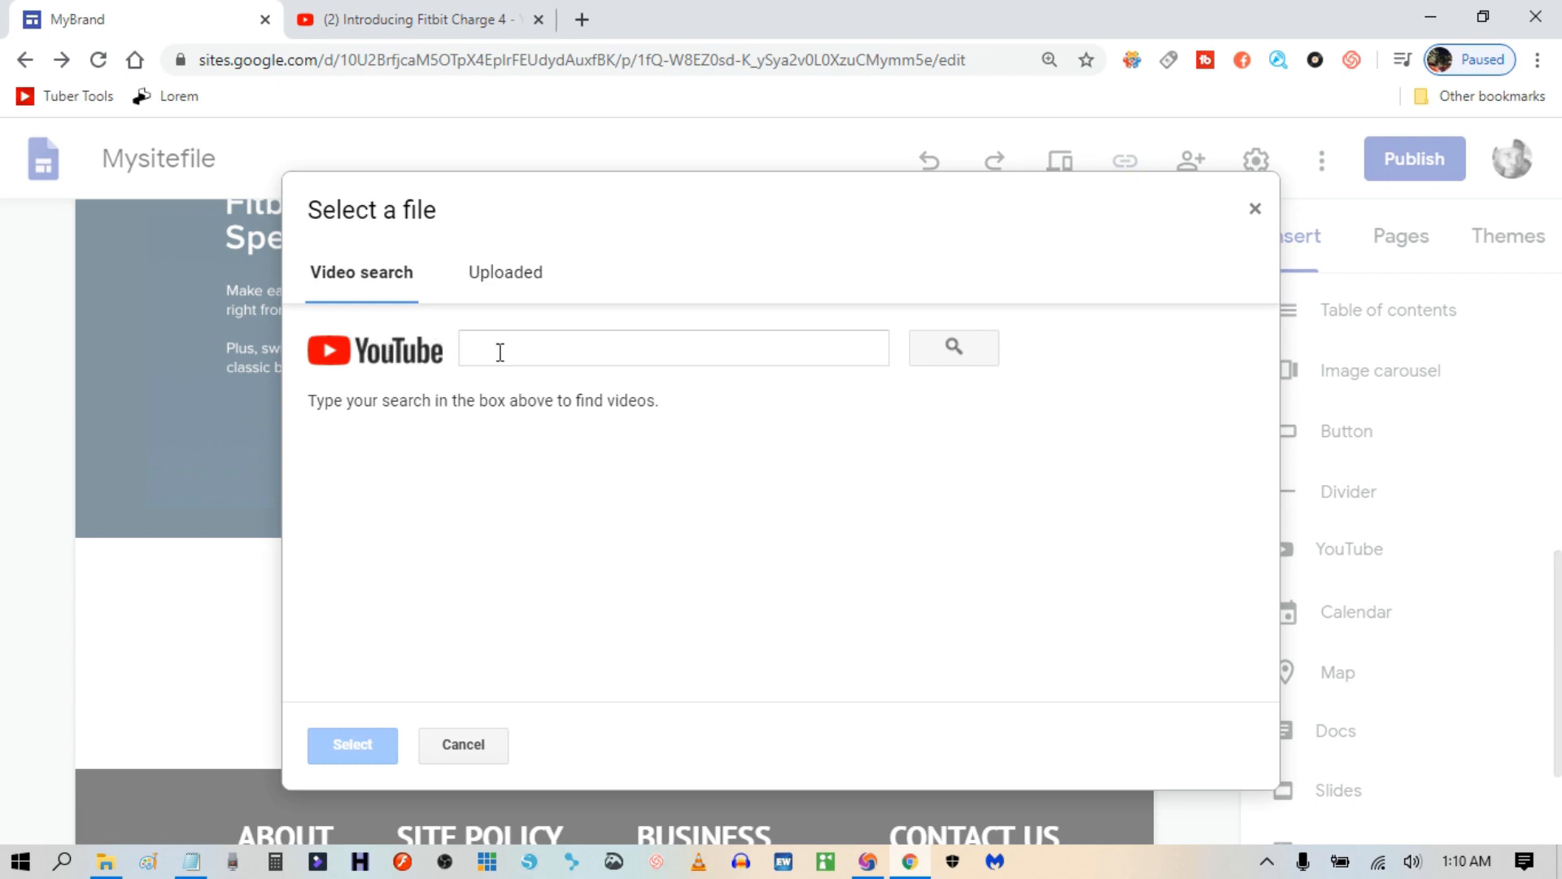
Switch to the open YouTube page "Introducing Fitbit Charge 4", mute the video, and play it from about 0:03.
{"action": "left_click", "coordinate": [431, 21]}
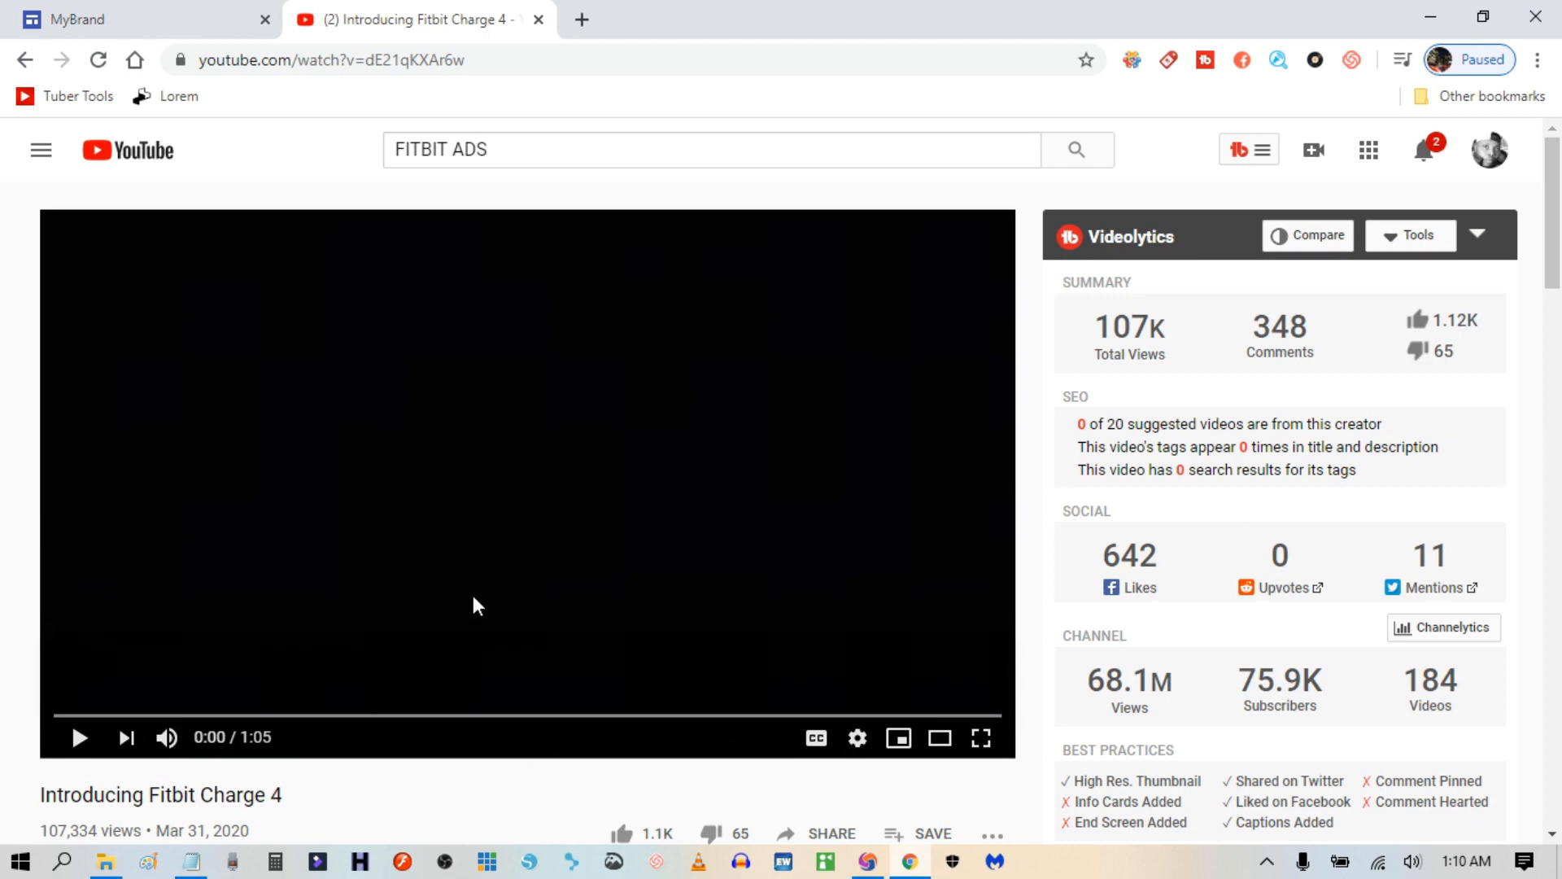
{"action": "left_click_drag", "start_coordinate": [59, 715], "coordinate": [102, 716]}
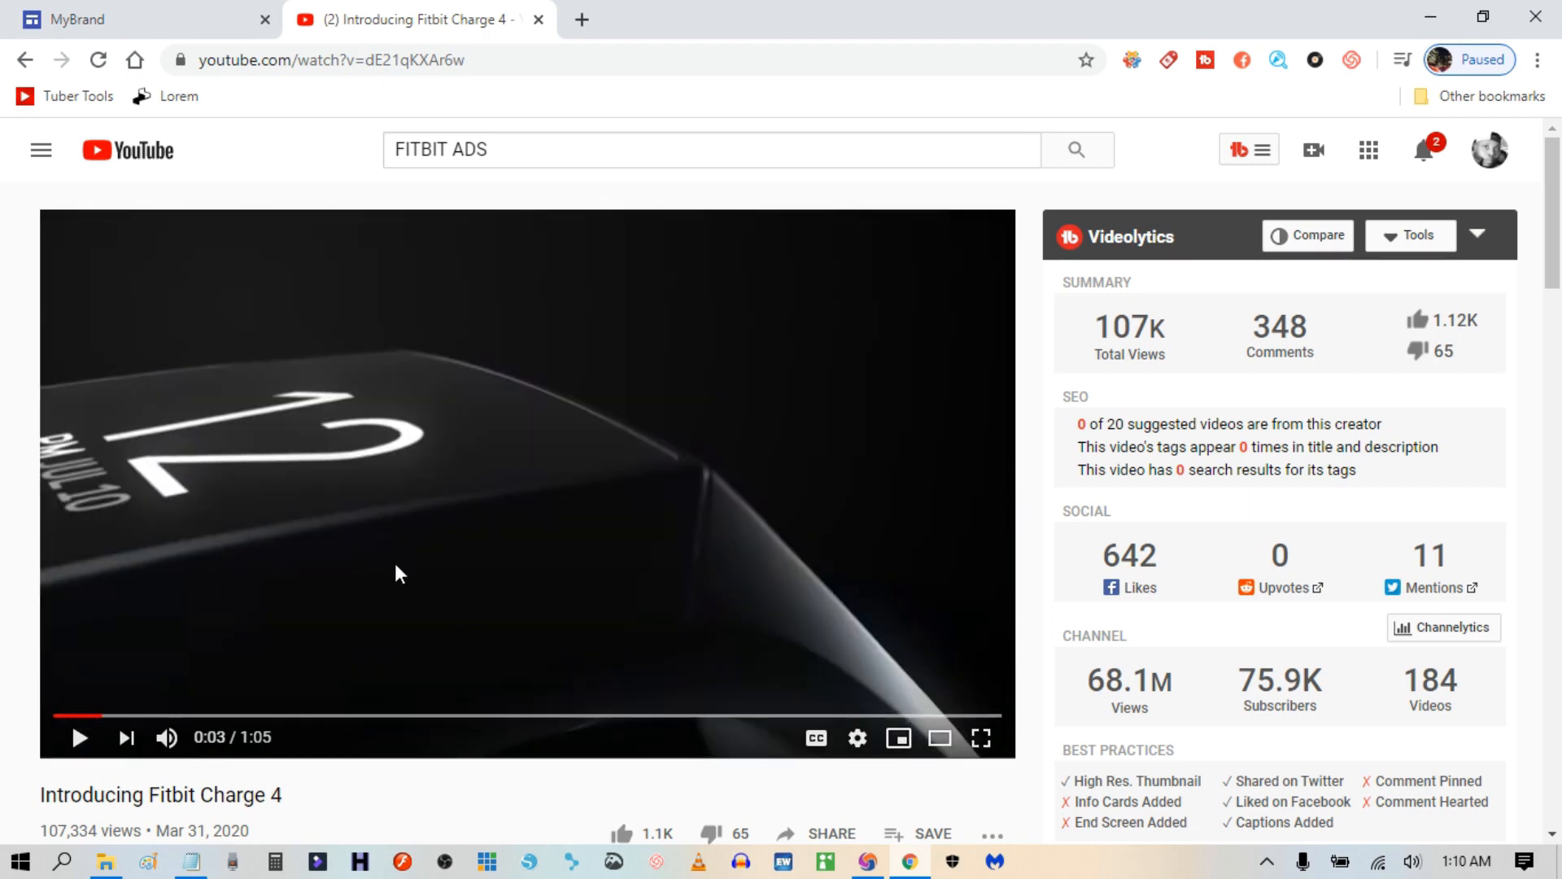
{"action": "scroll", "coordinate": [394, 563], "scroll_direction": "down", "scroll_amount": 3}
{"action": "left_click", "coordinate": [168, 509]}
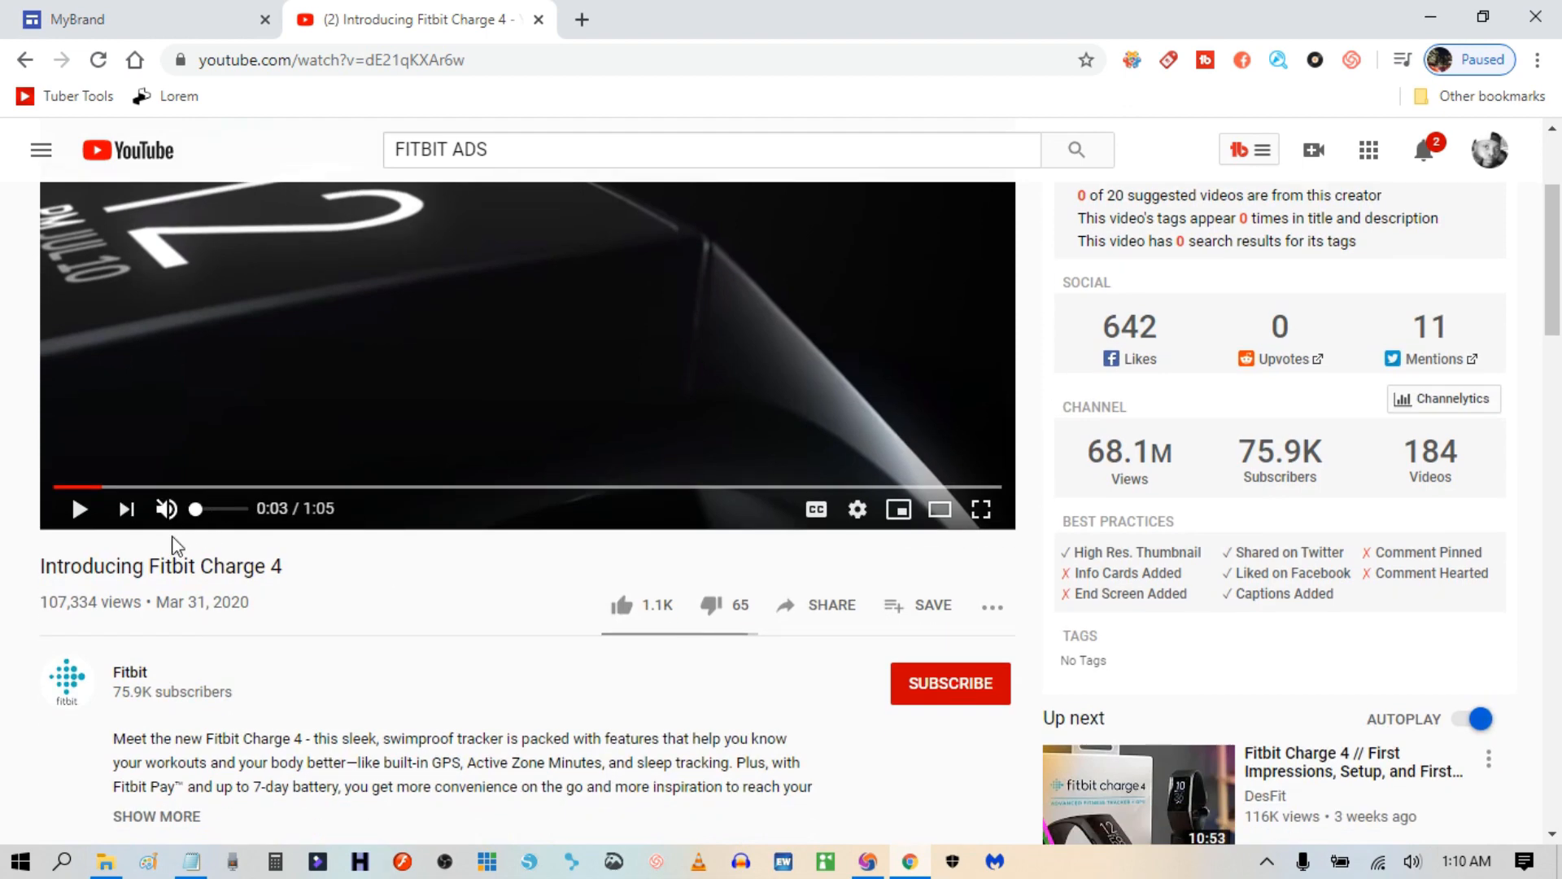
{"action": "left_click", "coordinate": [79, 510]}
{"action": "scroll", "coordinate": [500, 537], "scroll_direction": "up", "scroll_amount": 2}
{"action": "scroll", "coordinate": [499, 529], "scroll_direction": "up", "scroll_amount": 2}
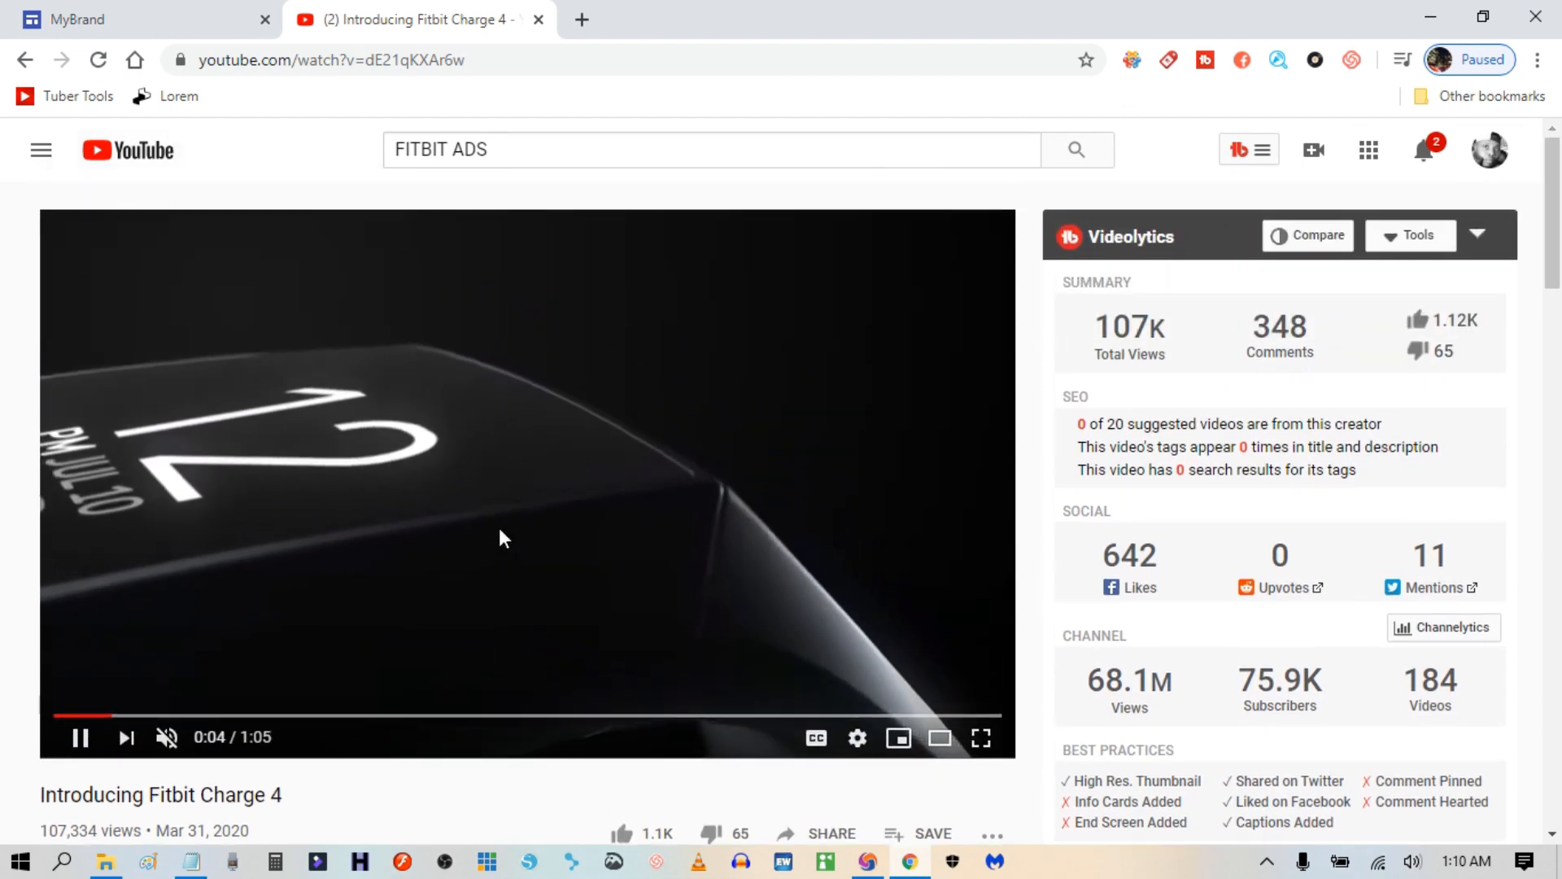
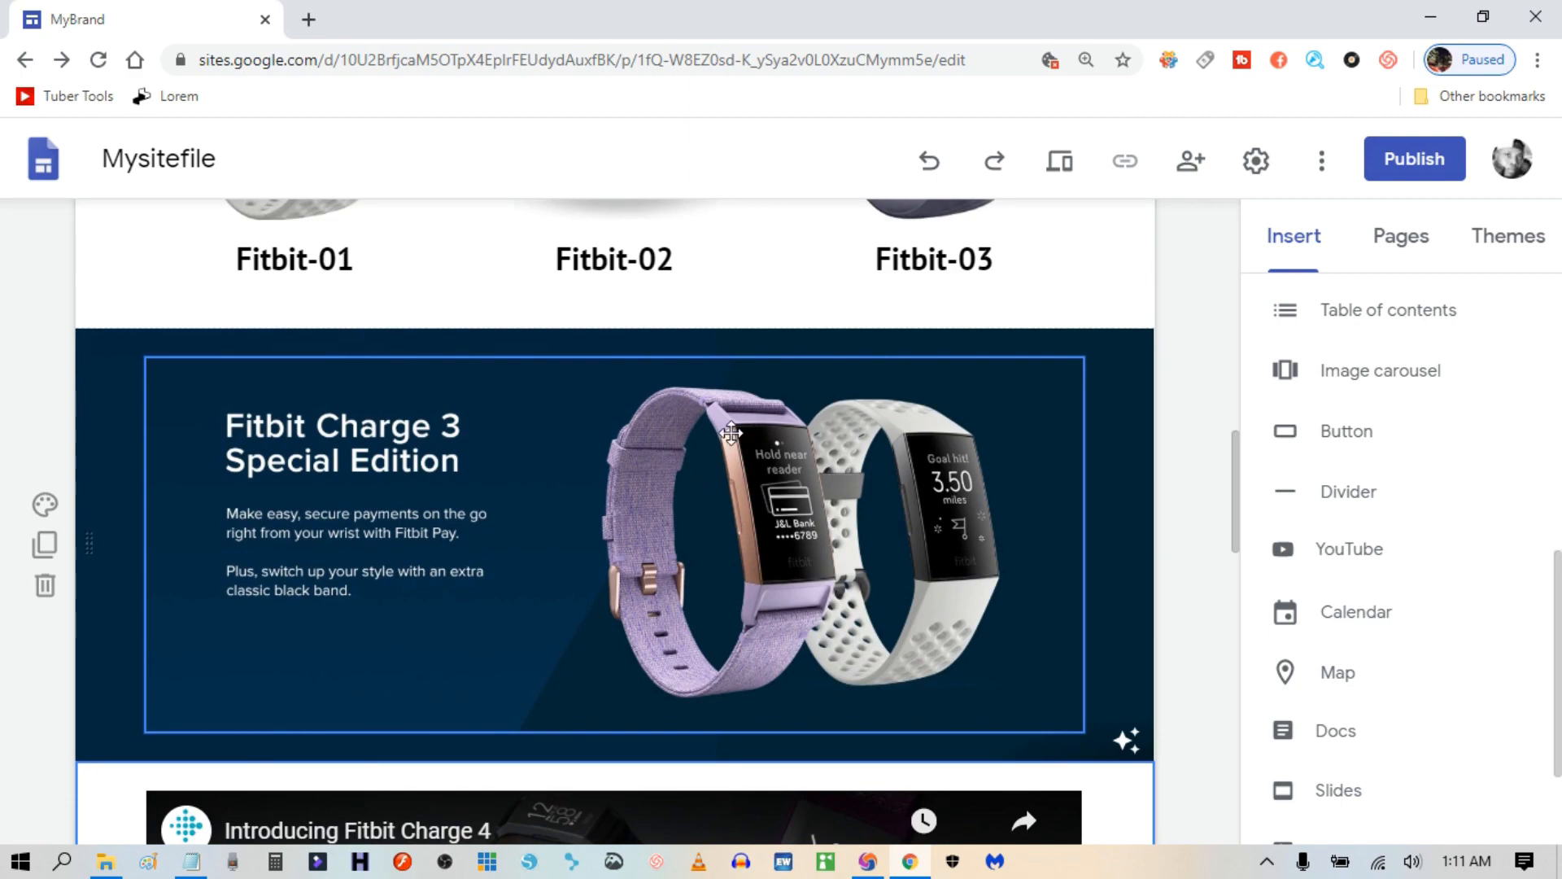
Review the product row, the Fitbit Charge 3 banner, and the embedded Fitbit Charge 4 video on the page.
{"action": "scroll", "coordinate": [730, 434], "scroll_direction": "up", "scroll_amount": 4}
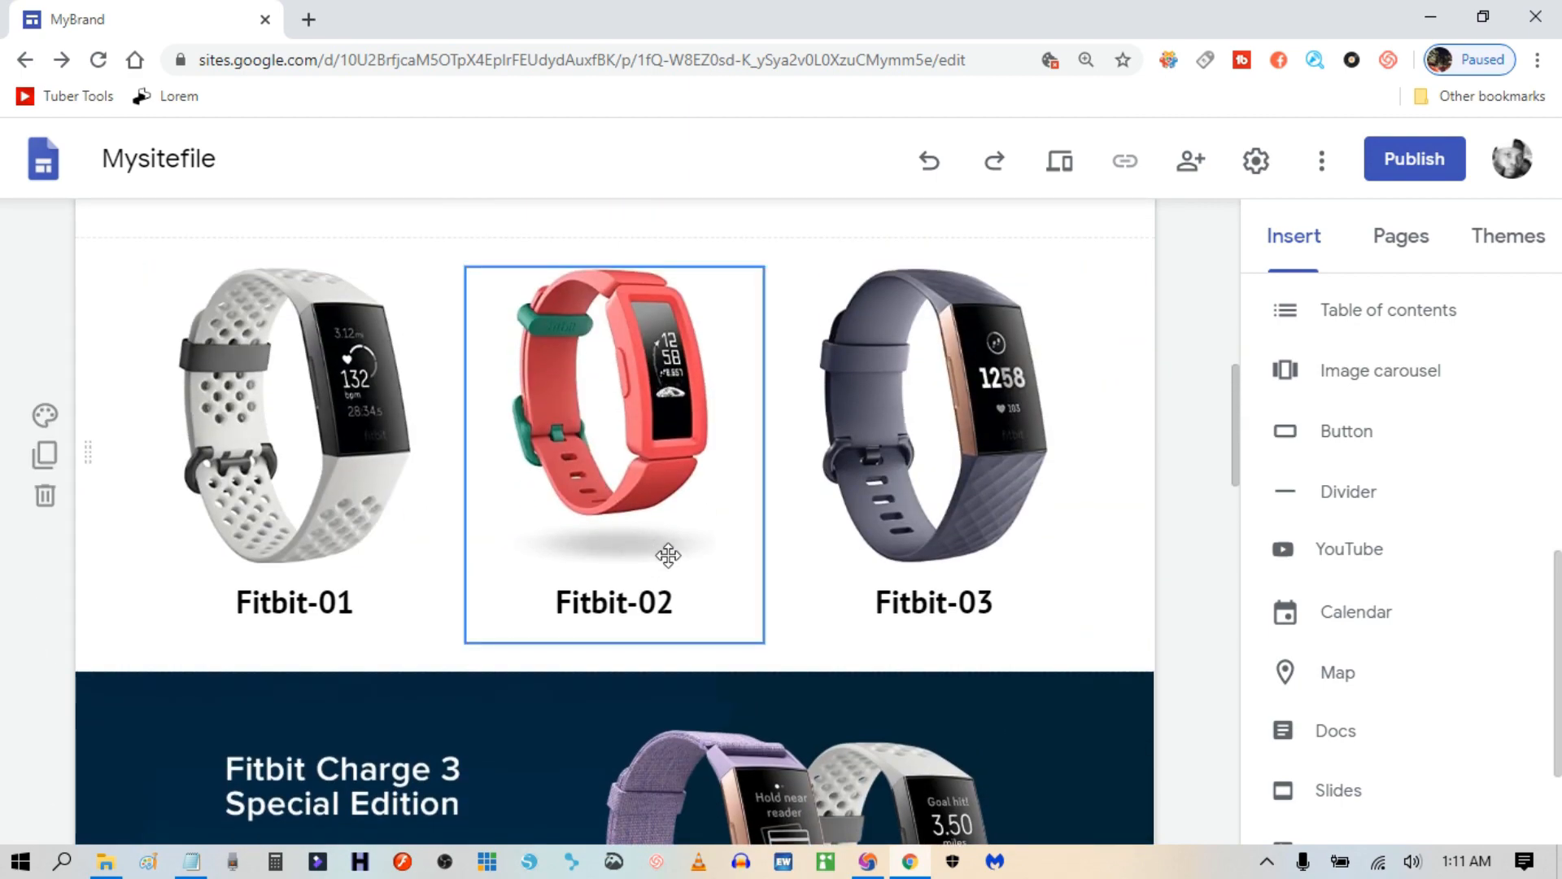
{"action": "scroll", "coordinate": [666, 560], "scroll_direction": "down", "scroll_amount": 3}
{"action": "scroll", "coordinate": [666, 560], "scroll_direction": "down", "scroll_amount": 7}
{"action": "scroll", "coordinate": [820, 478], "scroll_direction": "up", "scroll_amount": 4}
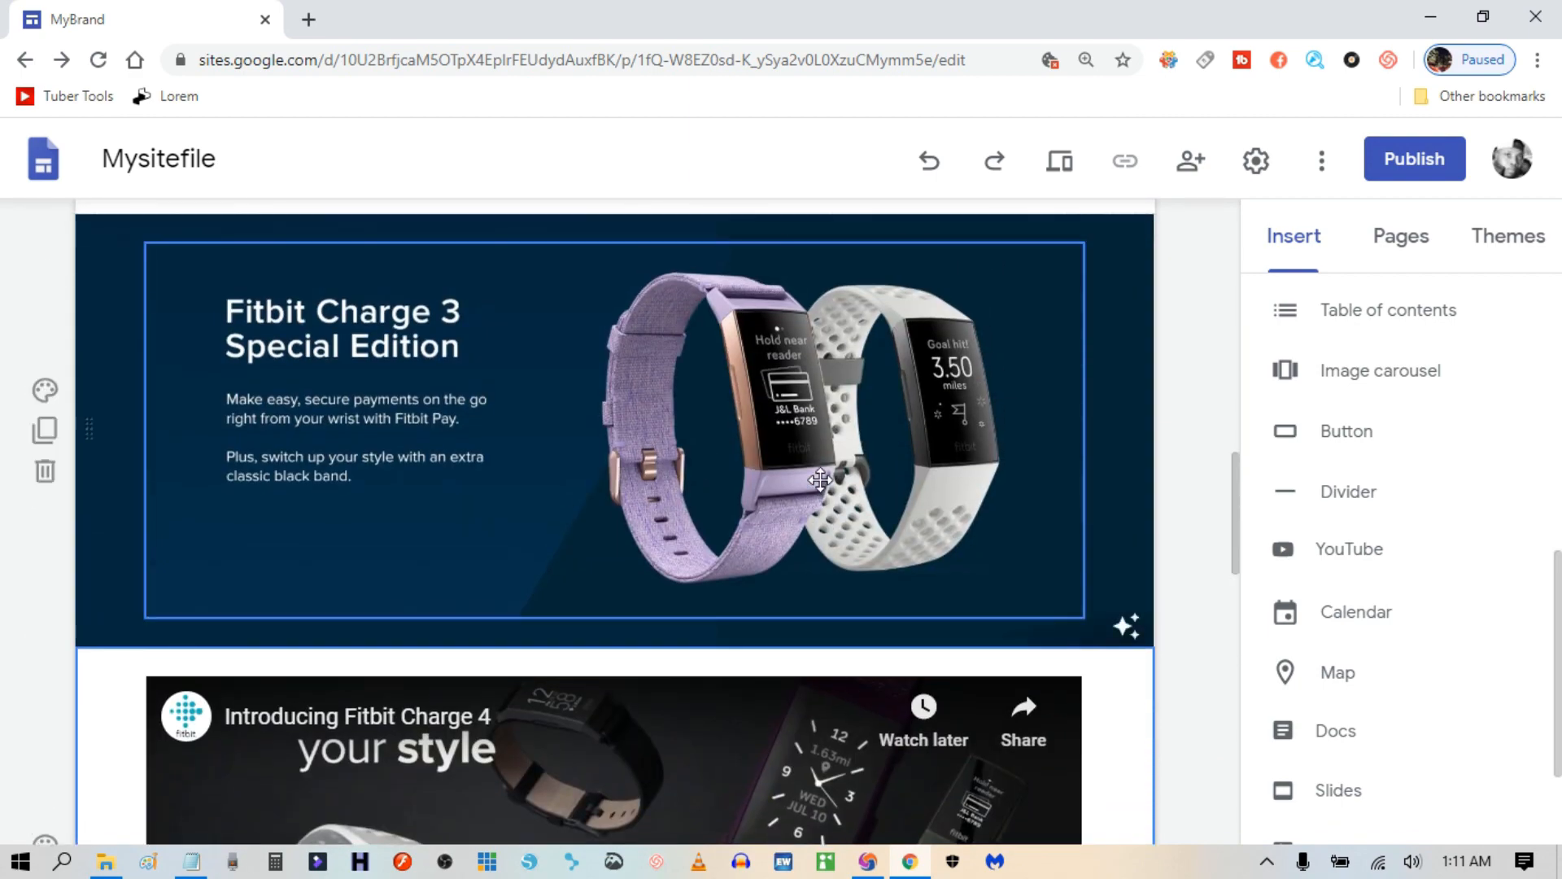
Examine how the embedded Fitbit Charge 4 video section's background compares with the Charge 3 banner and the trending products row above it.
{"action": "scroll", "coordinate": [819, 481], "scroll_direction": "up", "scroll_amount": 7}
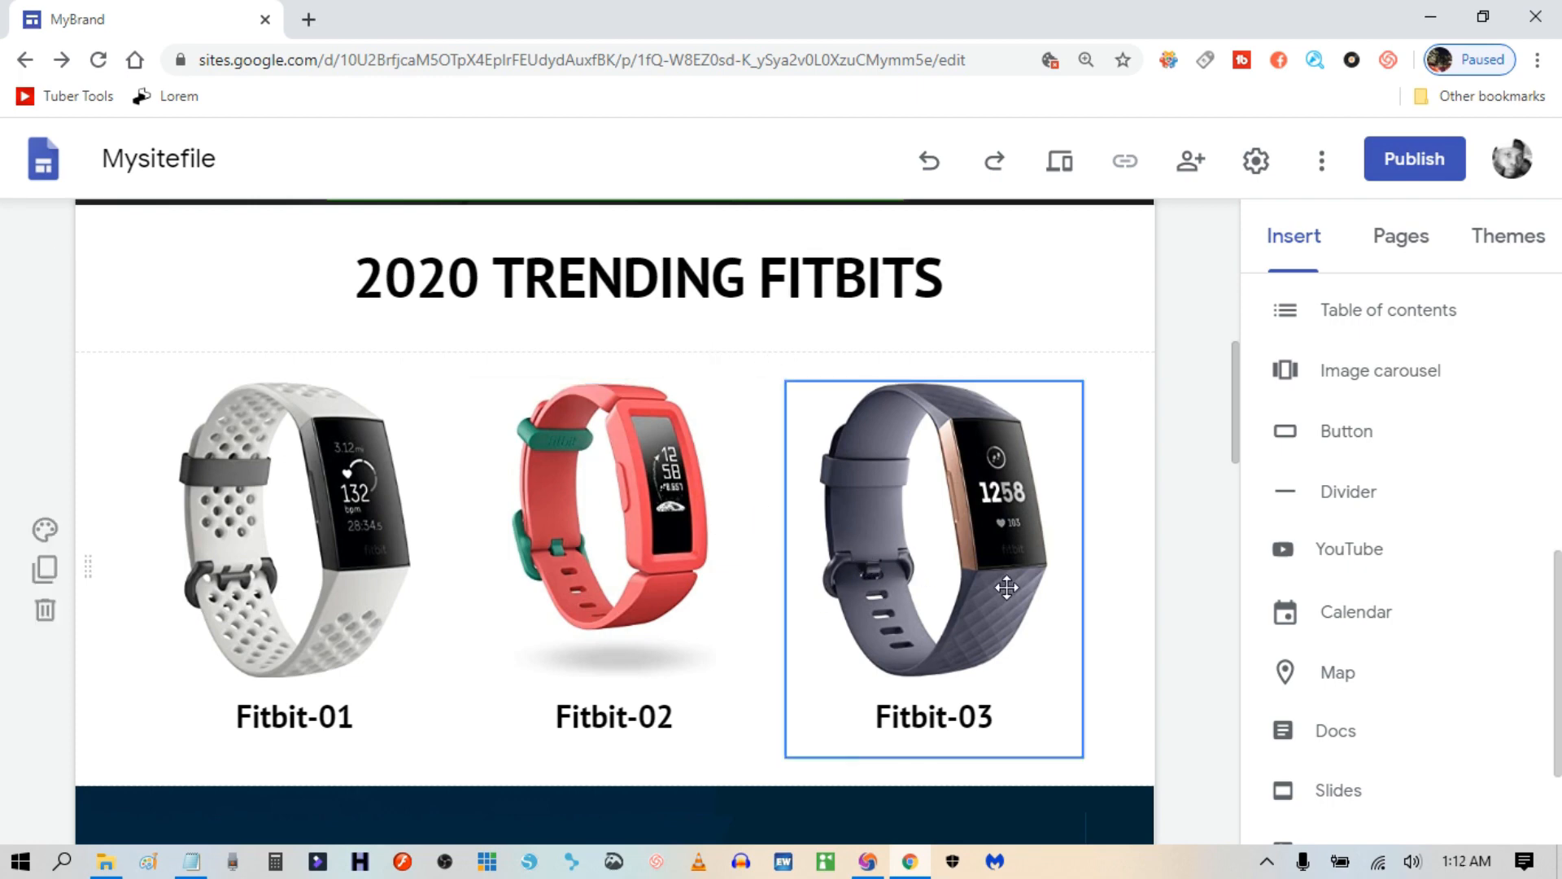
{"action": "scroll", "coordinate": [611, 520], "scroll_direction": "down", "scroll_amount": 3}
{"action": "scroll", "coordinate": [916, 453], "scroll_direction": "up", "scroll_amount": 3}
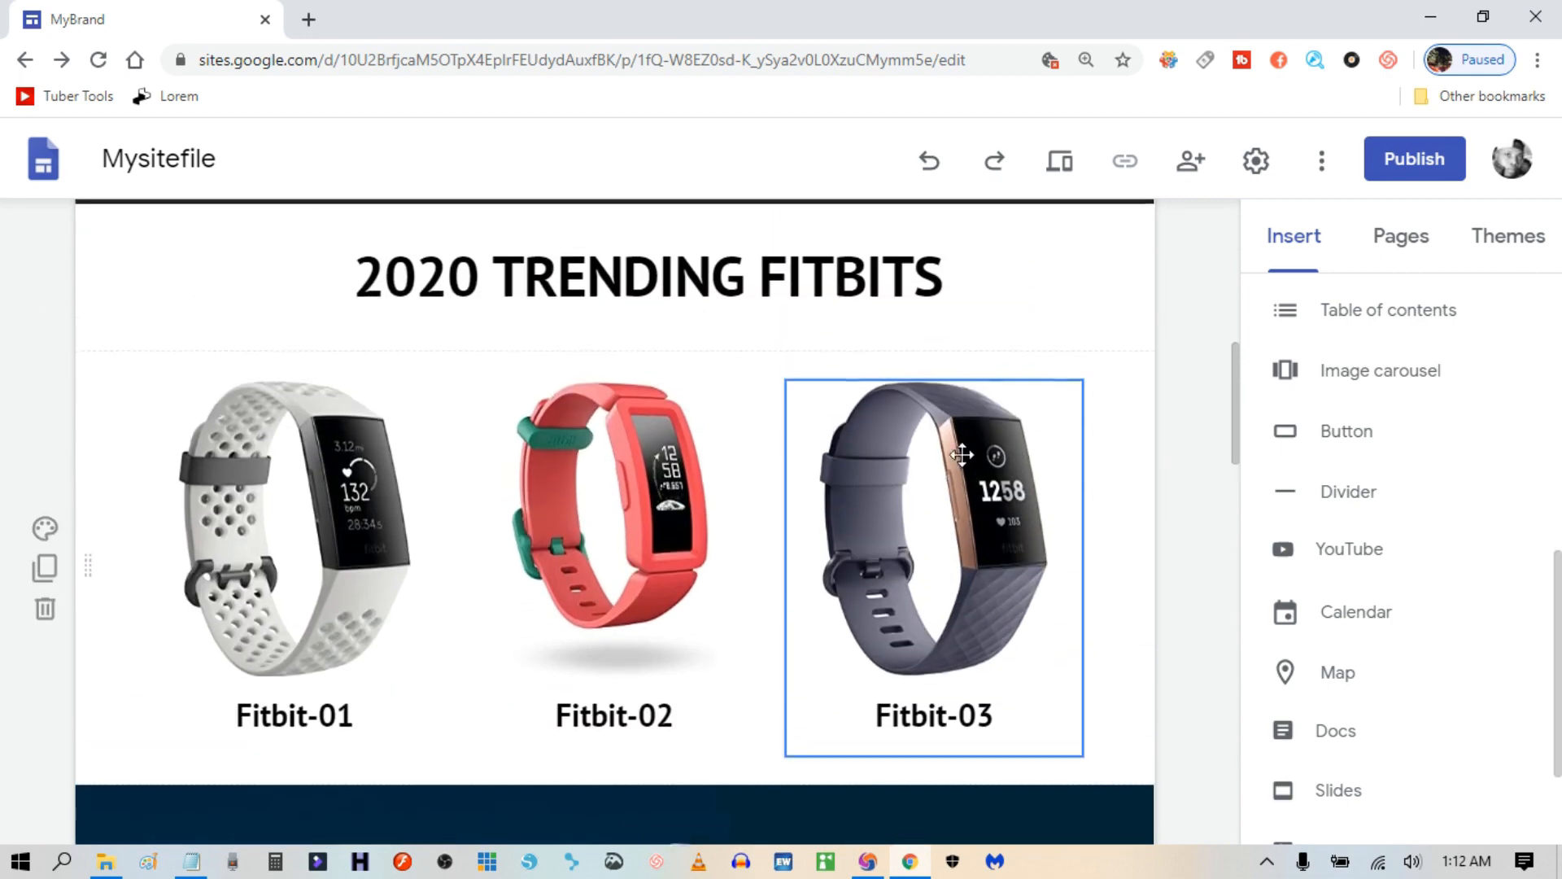
{"action": "left_click", "coordinate": [918, 493]}
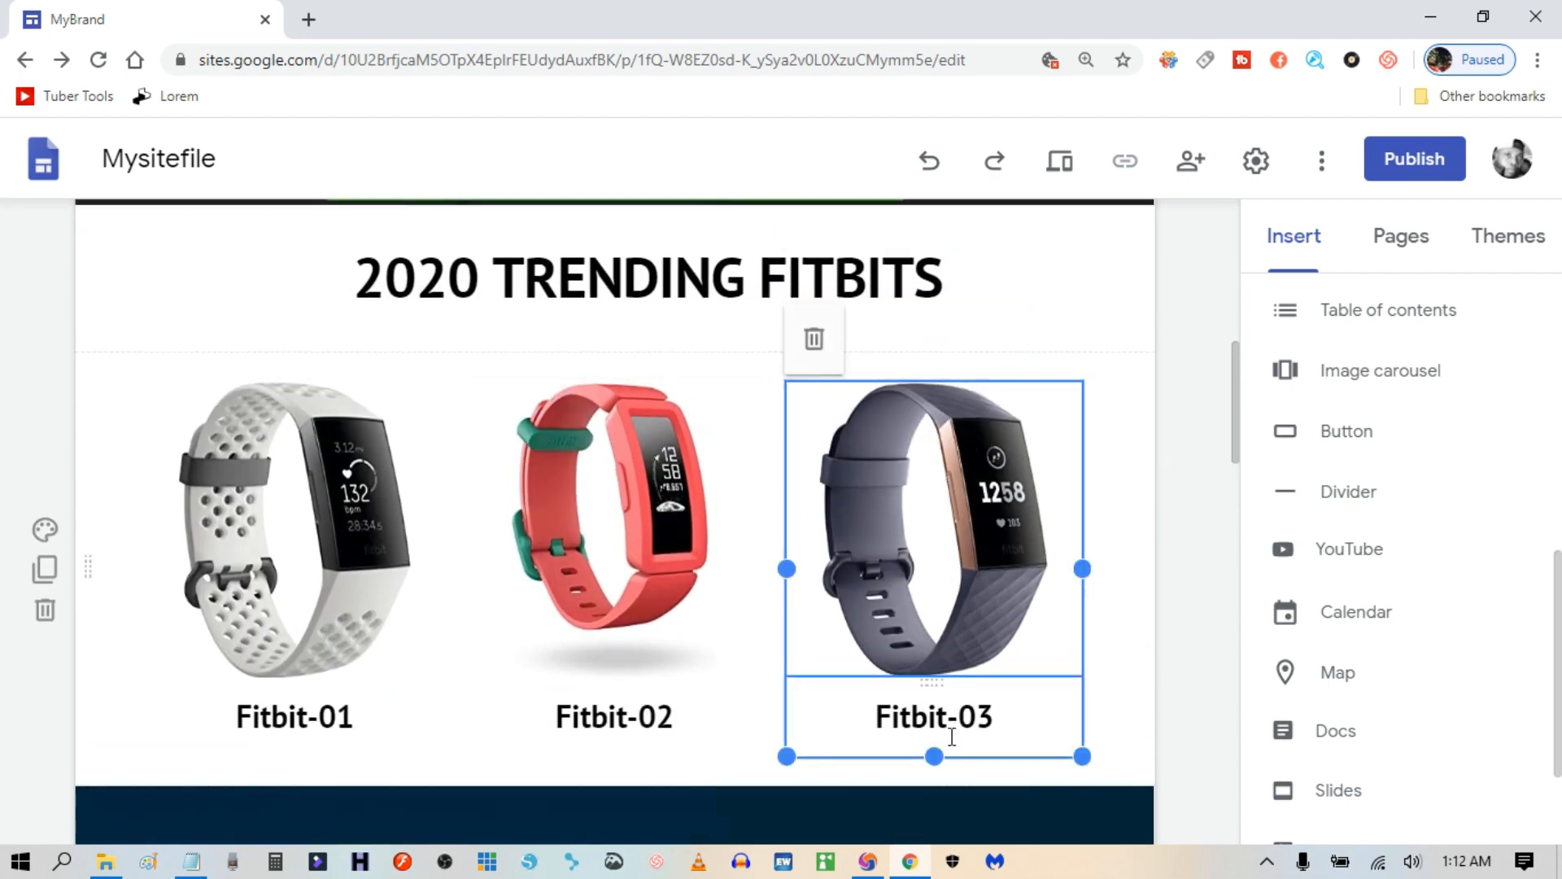
{"action": "scroll", "coordinate": [935, 549], "scroll_direction": "down", "scroll_amount": 6}
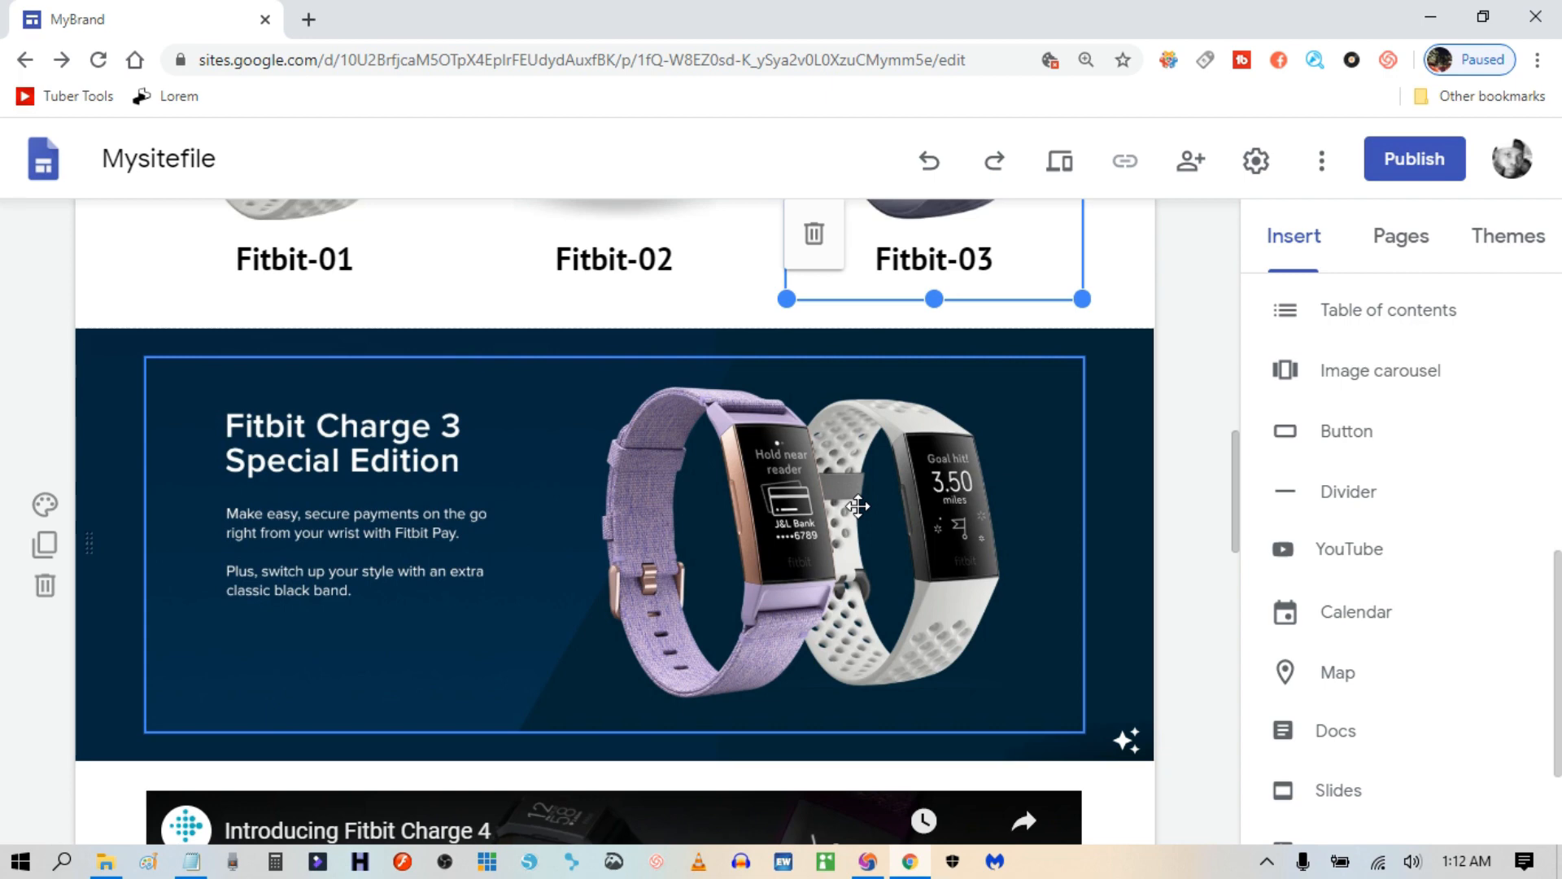
{"action": "scroll", "coordinate": [828, 494], "scroll_direction": "down", "scroll_amount": 6}
{"action": "left_click", "coordinate": [990, 642]}
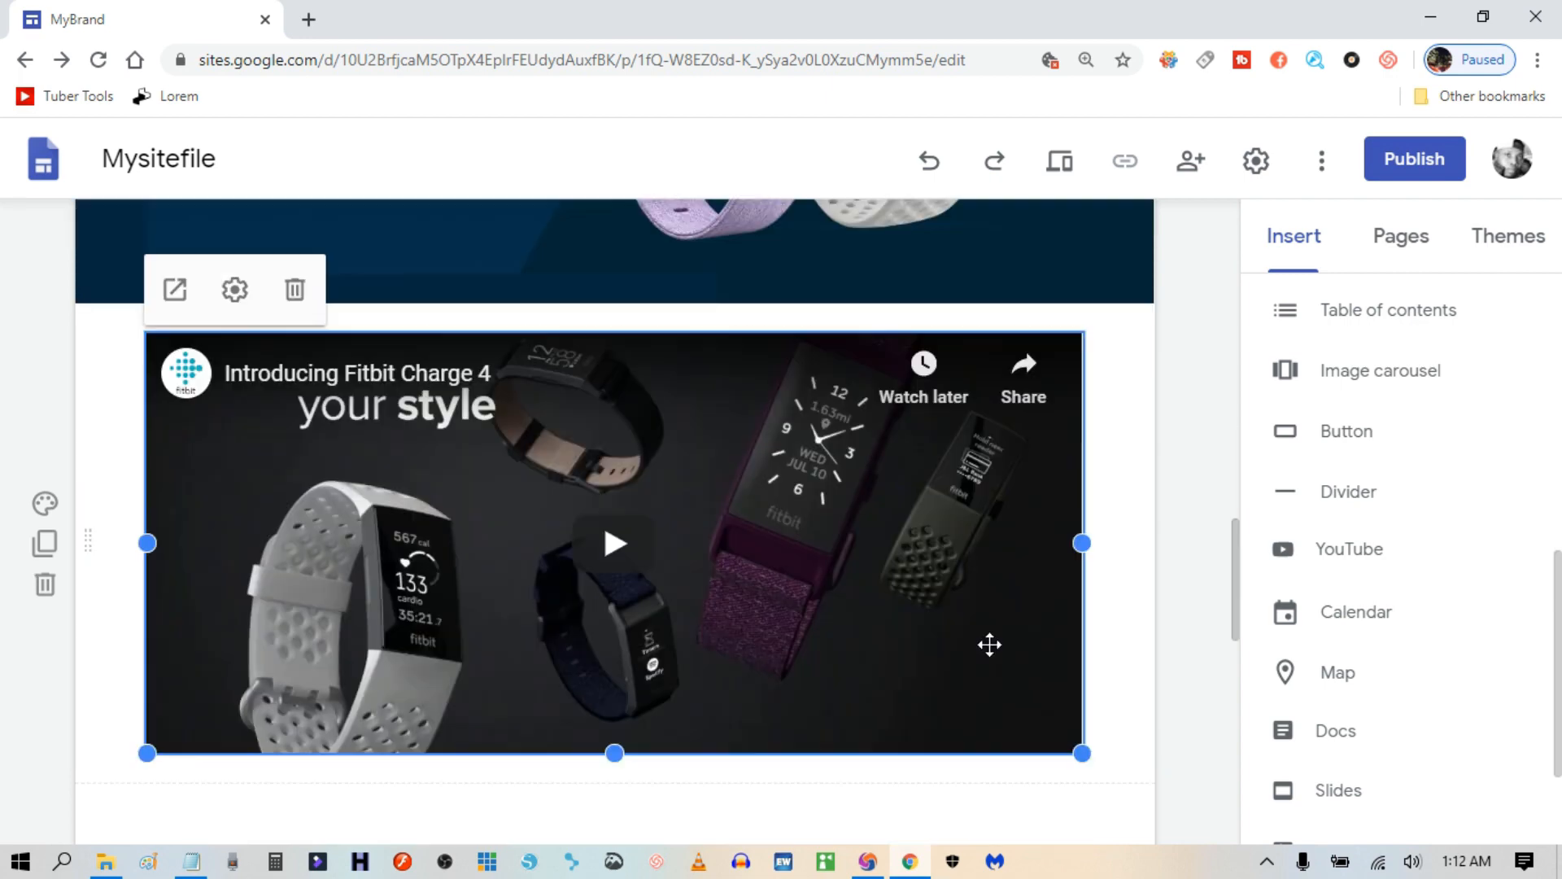
{"action": "scroll", "coordinate": [1018, 645], "scroll_direction": "up", "scroll_amount": 2}
{"action": "left_click", "coordinate": [1125, 556]}
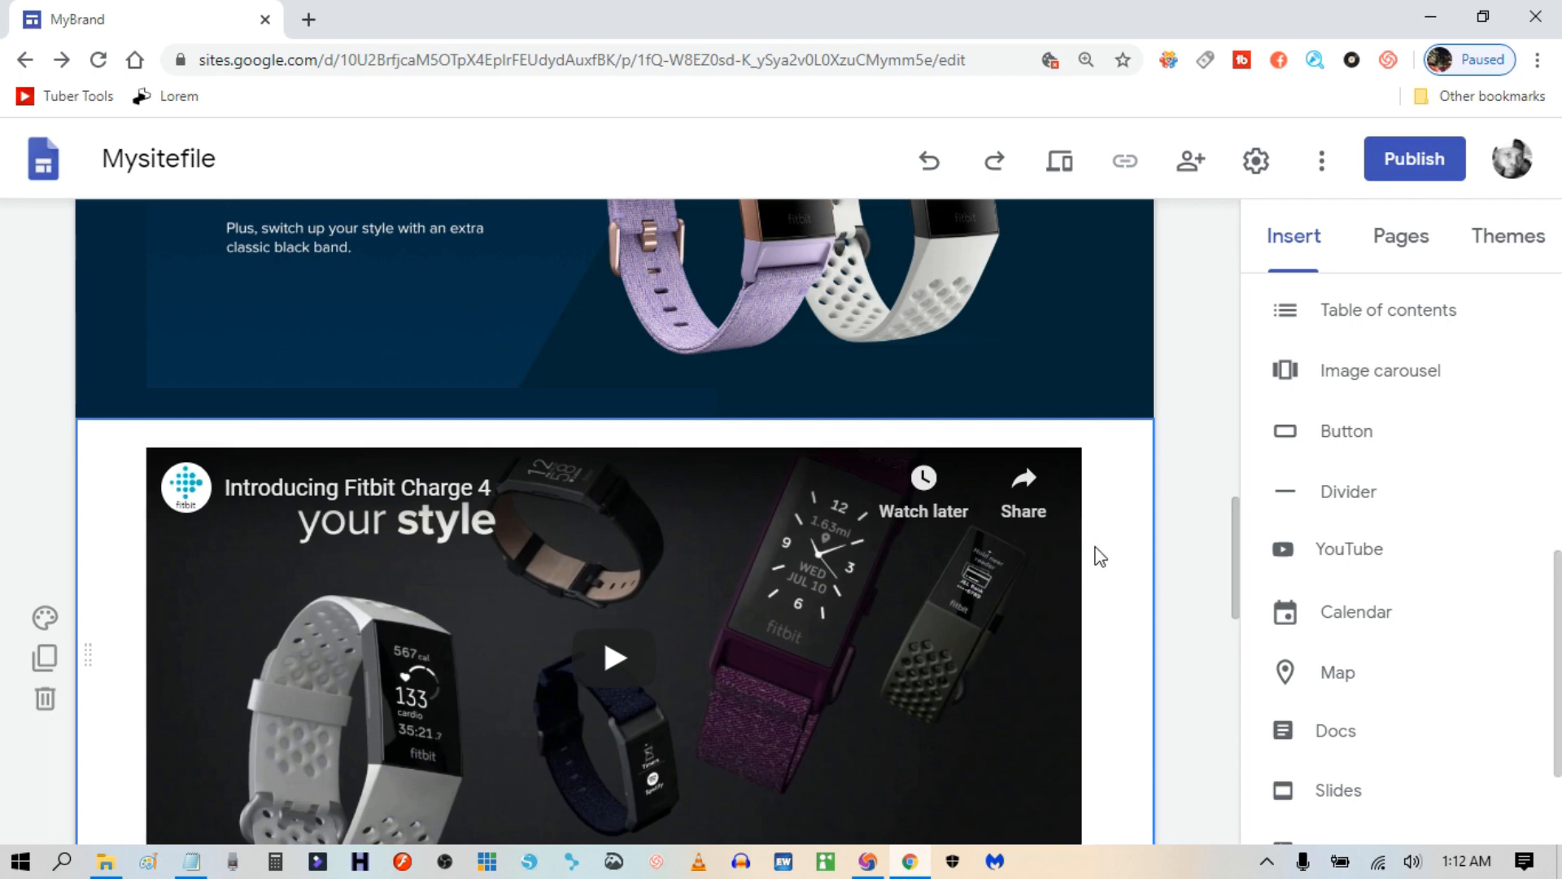
{"action": "scroll", "coordinate": [1110, 562], "scroll_direction": "down", "scroll_amount": 3}
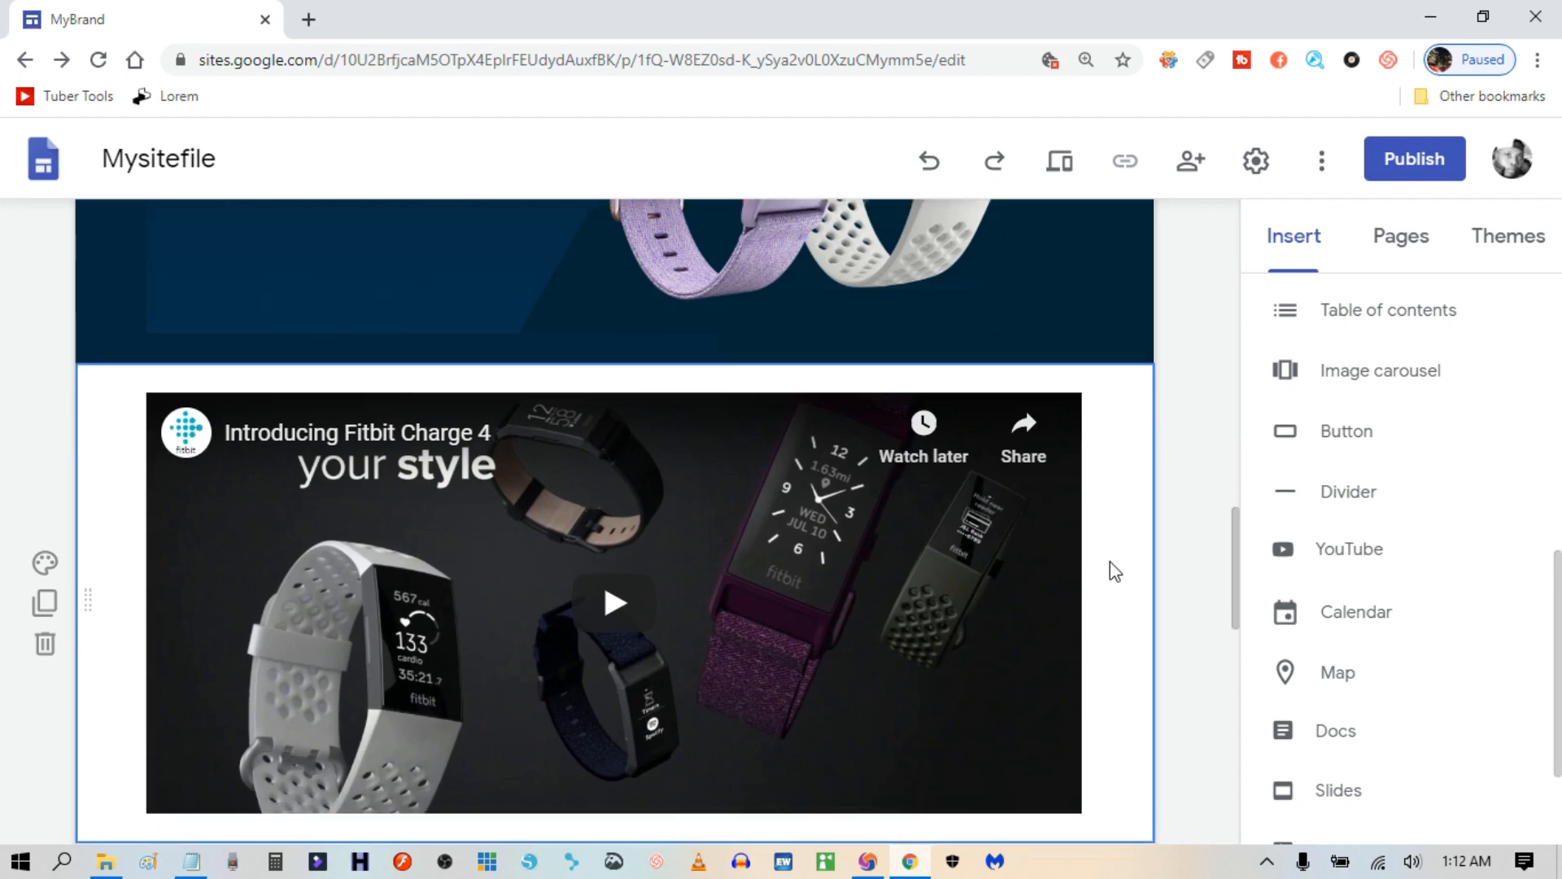
{"action": "scroll", "coordinate": [1095, 529], "scroll_direction": "up", "scroll_amount": 3}
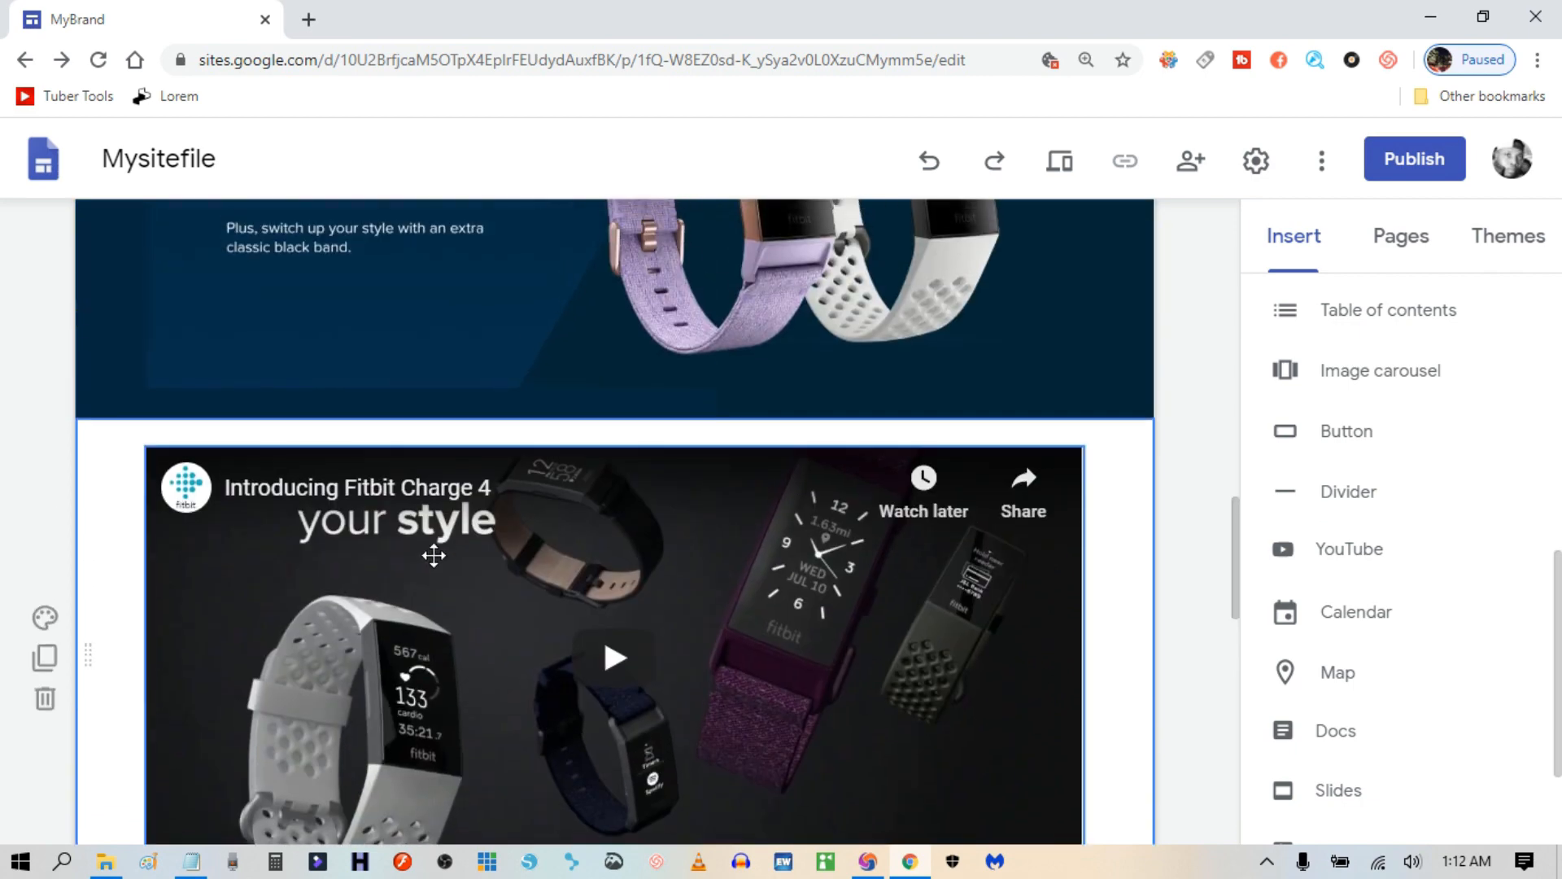
{"action": "scroll", "coordinate": [1029, 583], "scroll_direction": "down", "scroll_amount": 2}
{"action": "scroll", "coordinate": [1027, 586], "scroll_direction": "down", "scroll_amount": 2}
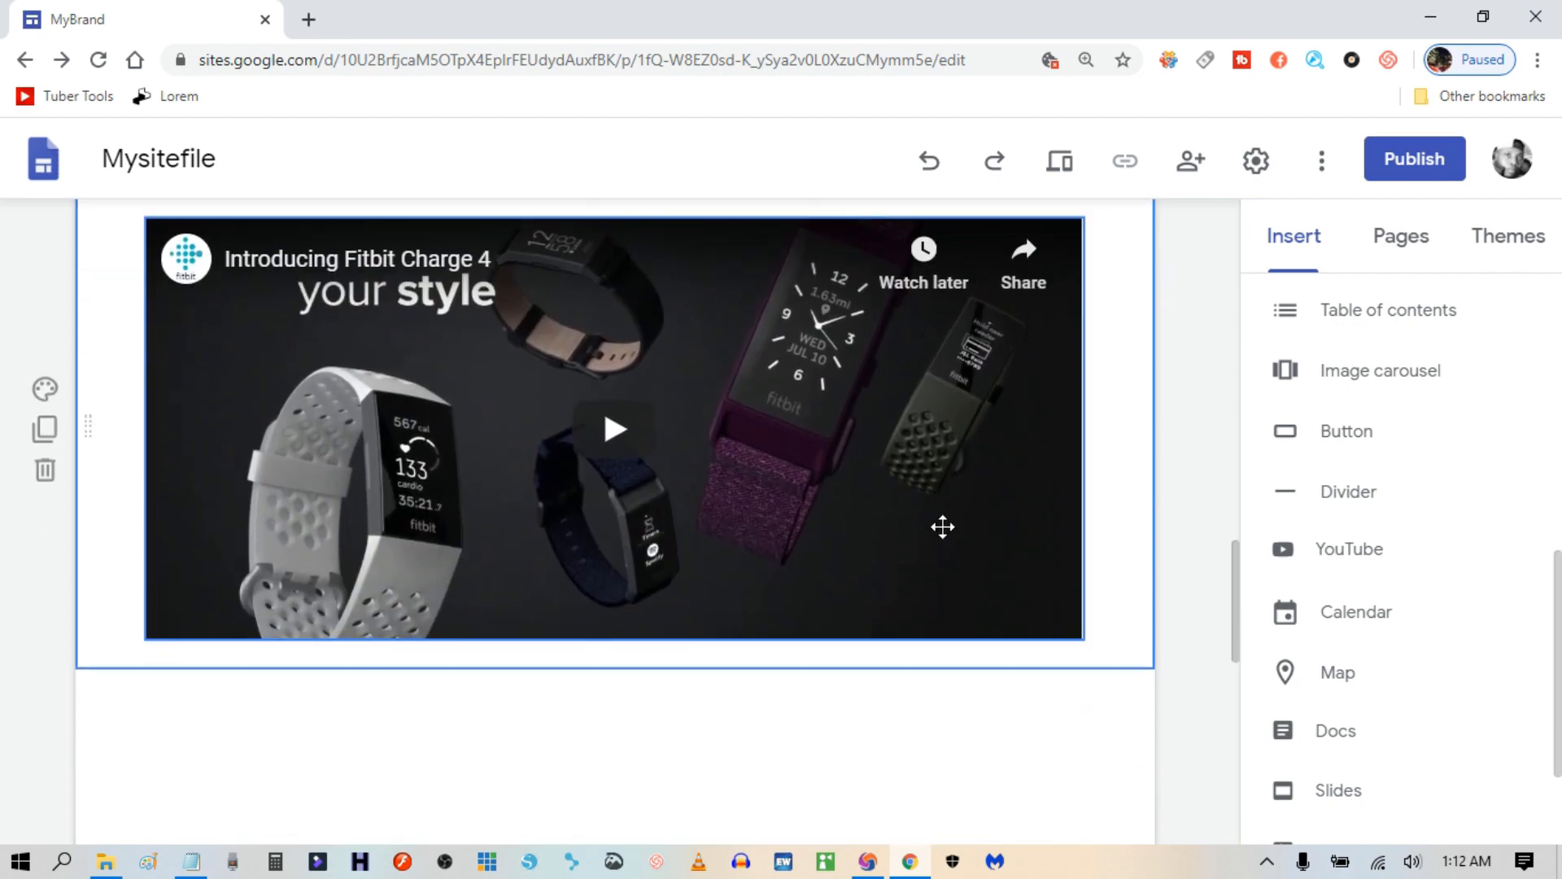
{"action": "scroll", "coordinate": [947, 531], "scroll_direction": "up", "scroll_amount": 4}
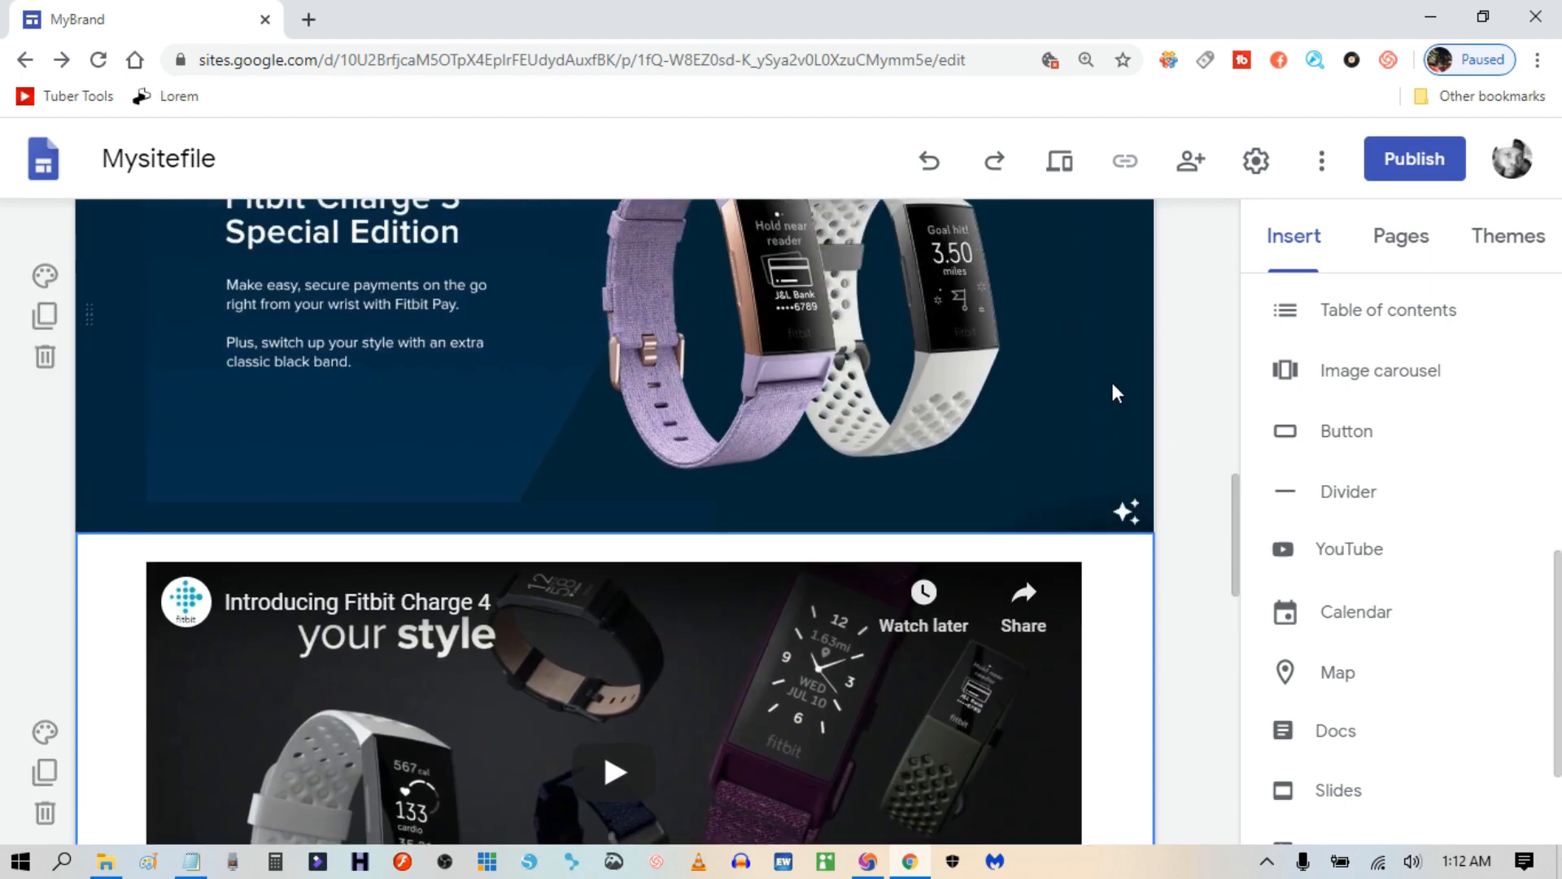
{"action": "scroll", "coordinate": [1113, 394], "scroll_direction": "down", "scroll_amount": 3}
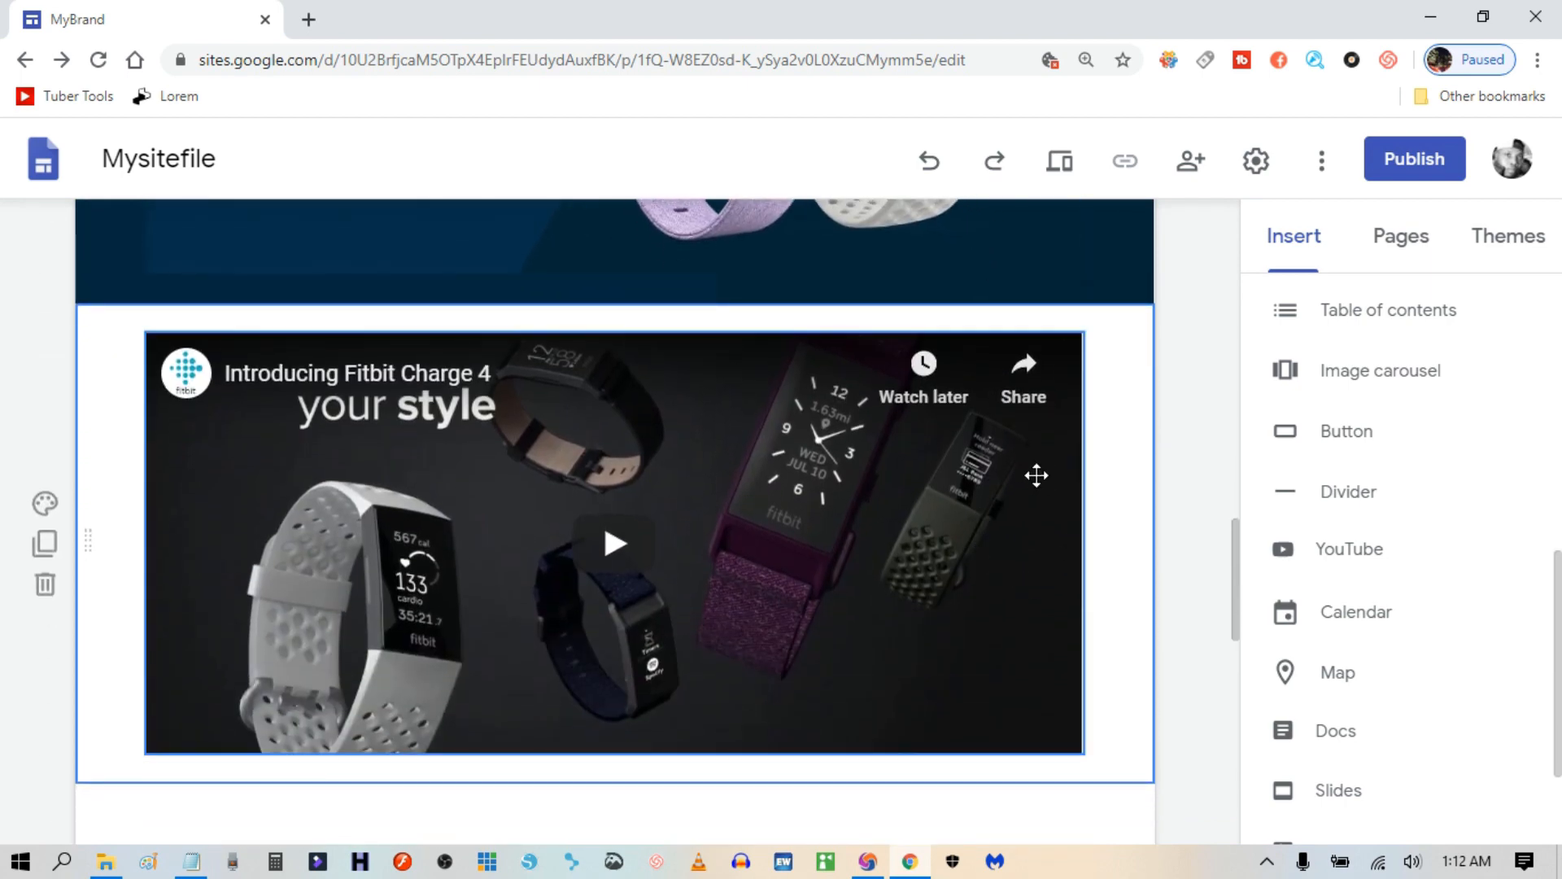
{"action": "scroll", "coordinate": [1036, 478], "scroll_direction": "down", "scroll_amount": 1}
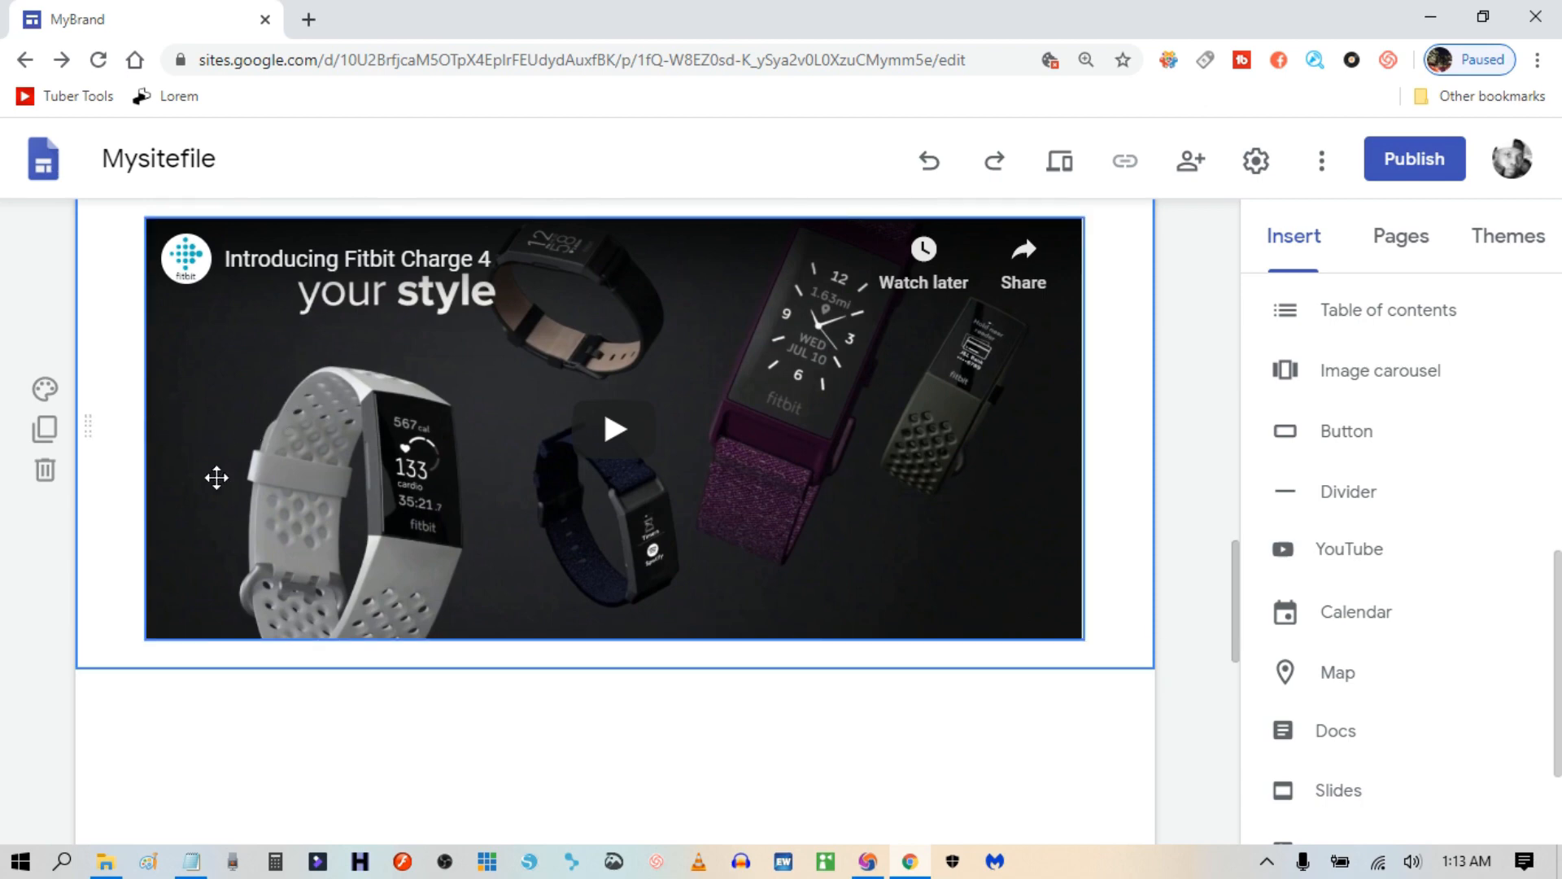
Upload the image FitbitGBG from the Products Pics folder as the background of the Fitbit Charge 4 video section.
{"action": "left_click", "coordinate": [288, 387]}
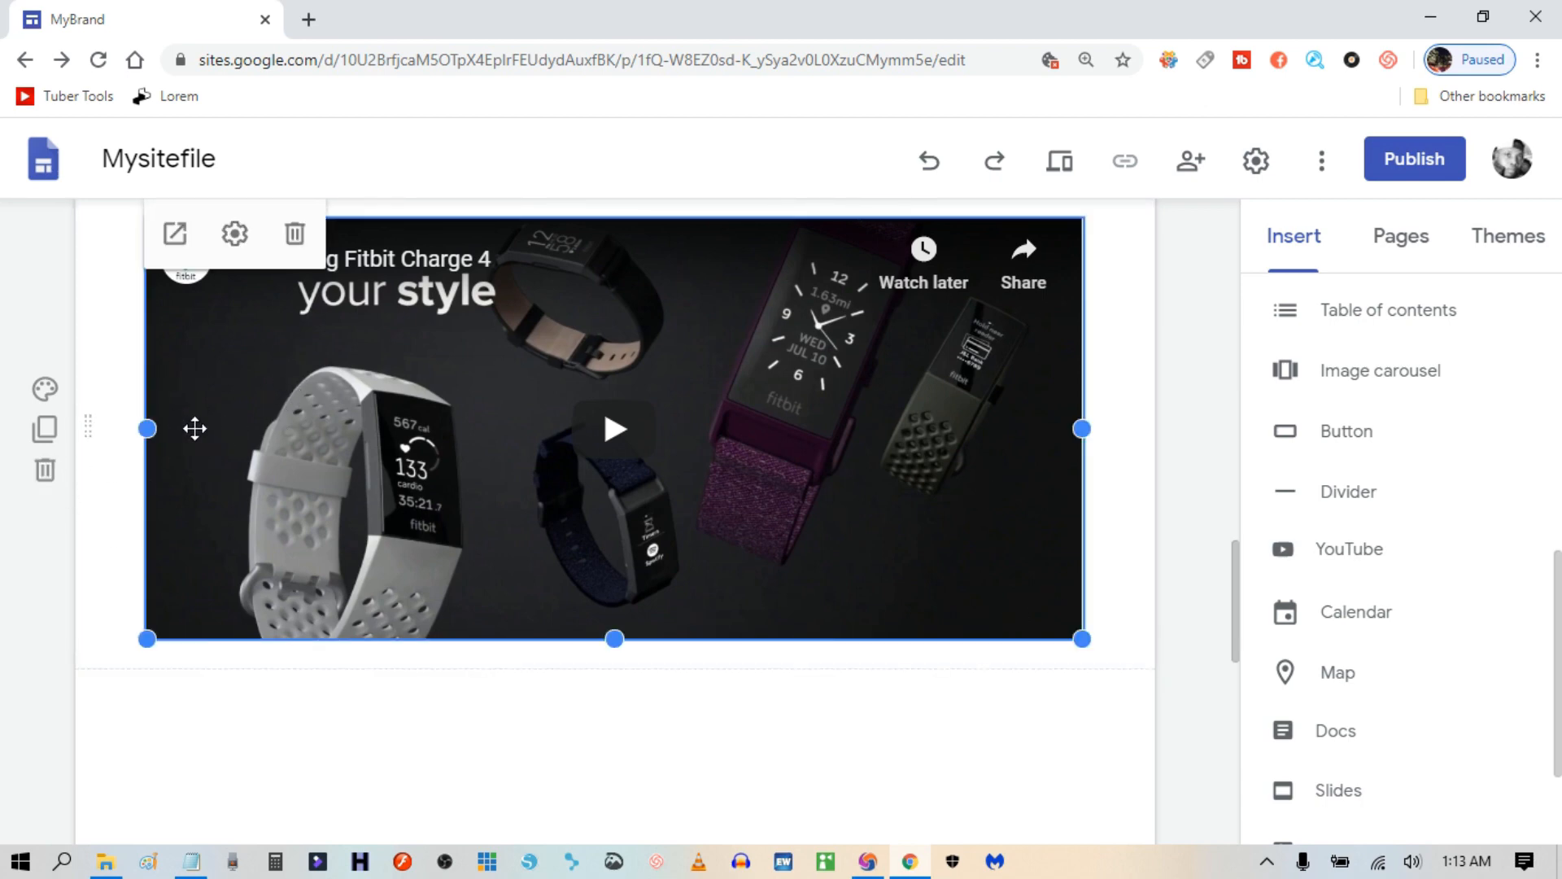
{"action": "left_click", "coordinate": [46, 391]}
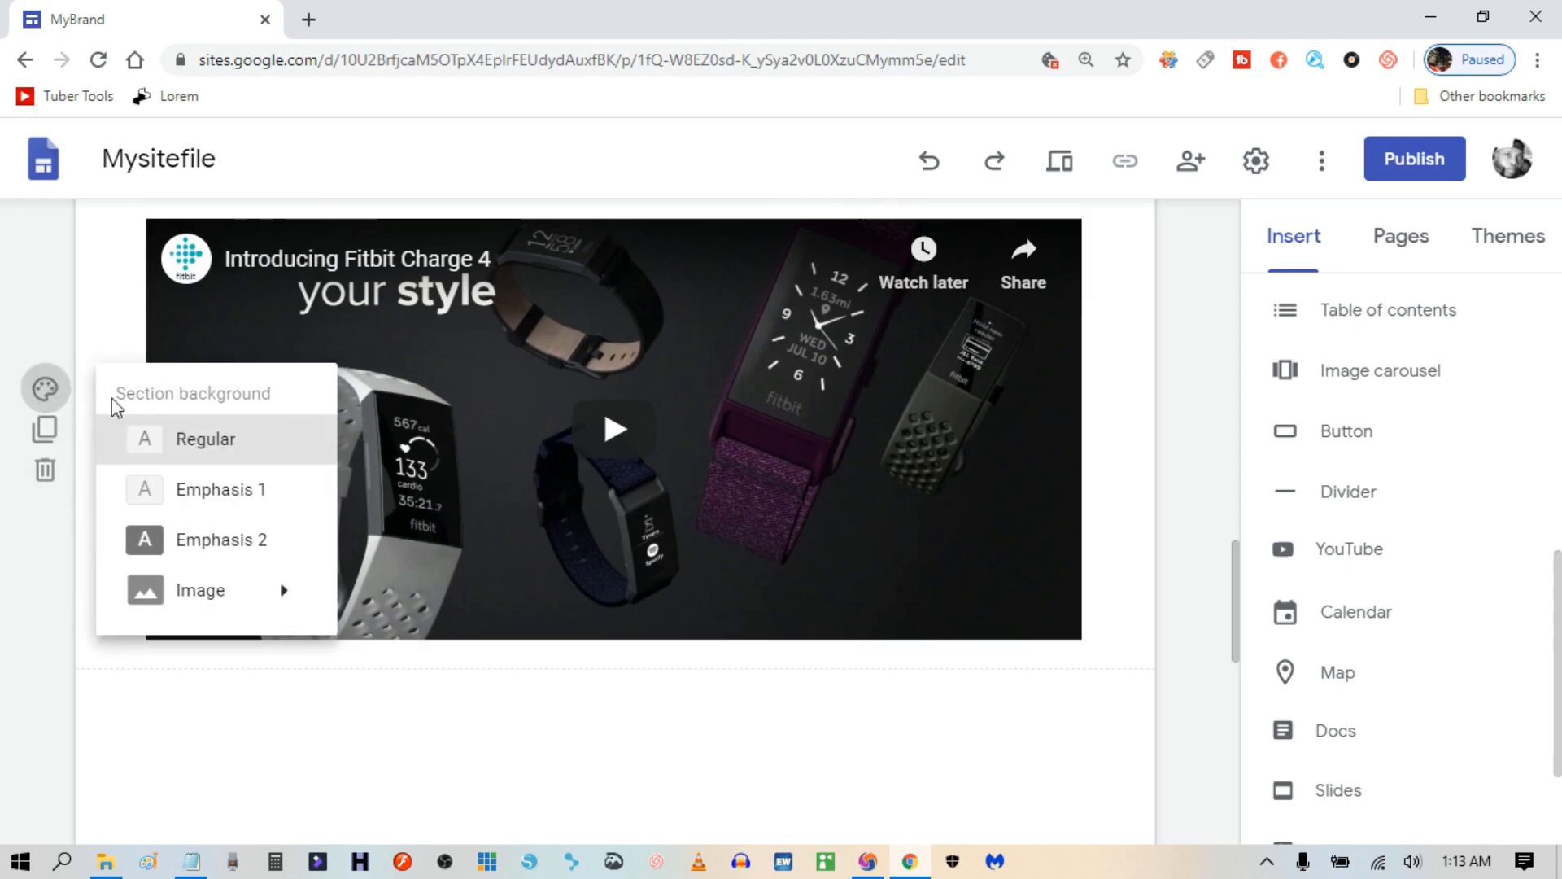
{"action": "mouse_move", "coordinate": [158, 598]}
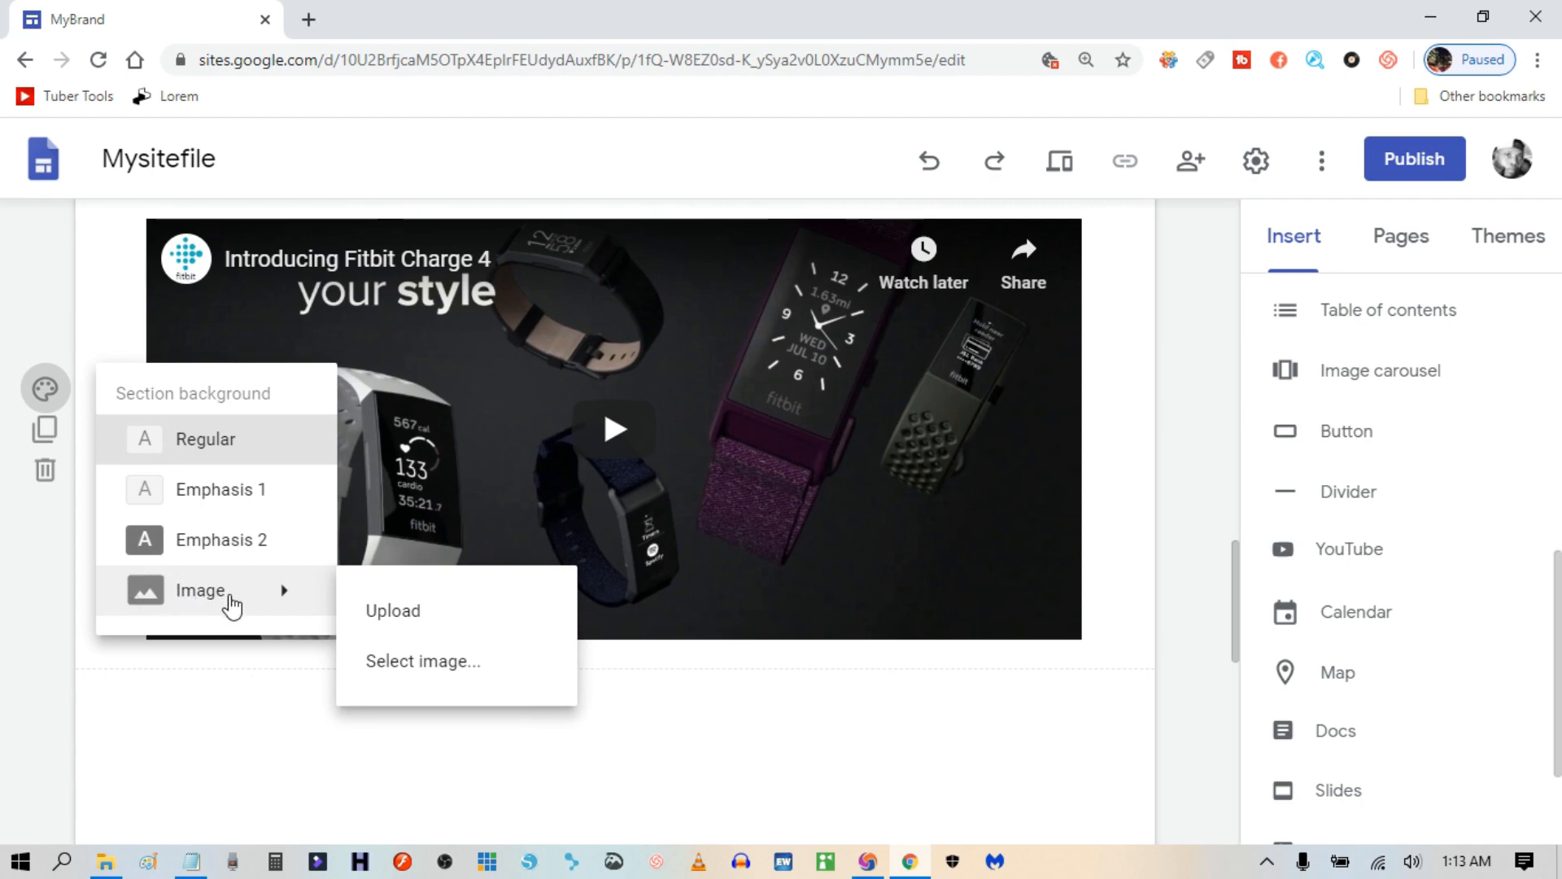
{"action": "left_click", "coordinate": [397, 611]}
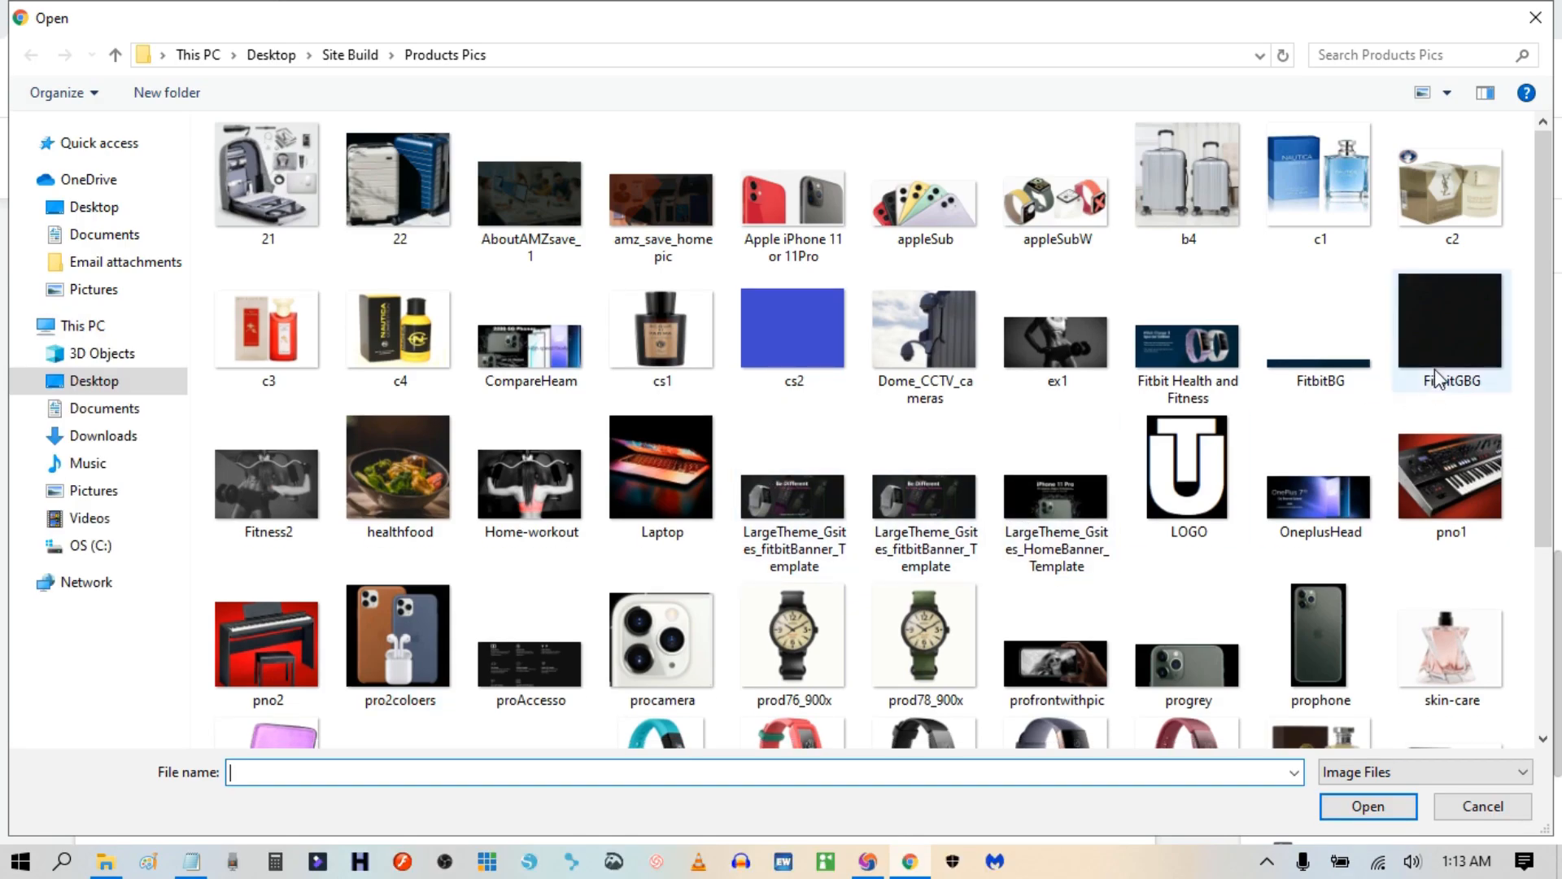
{"action": "left_click", "coordinate": [1442, 337]}
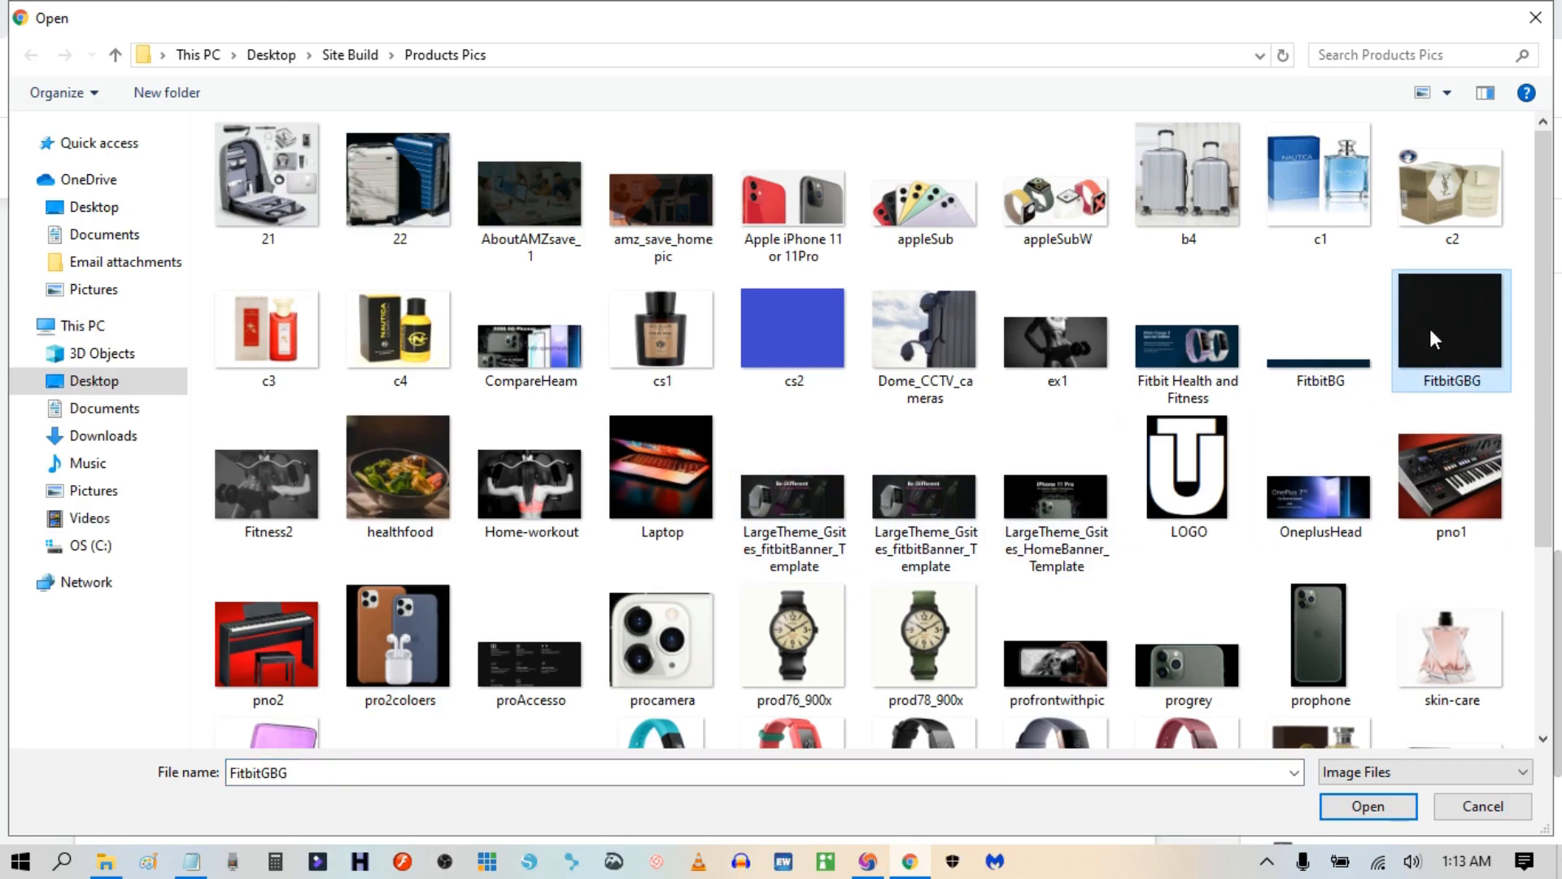
{"action": "left_click", "coordinate": [1368, 806]}
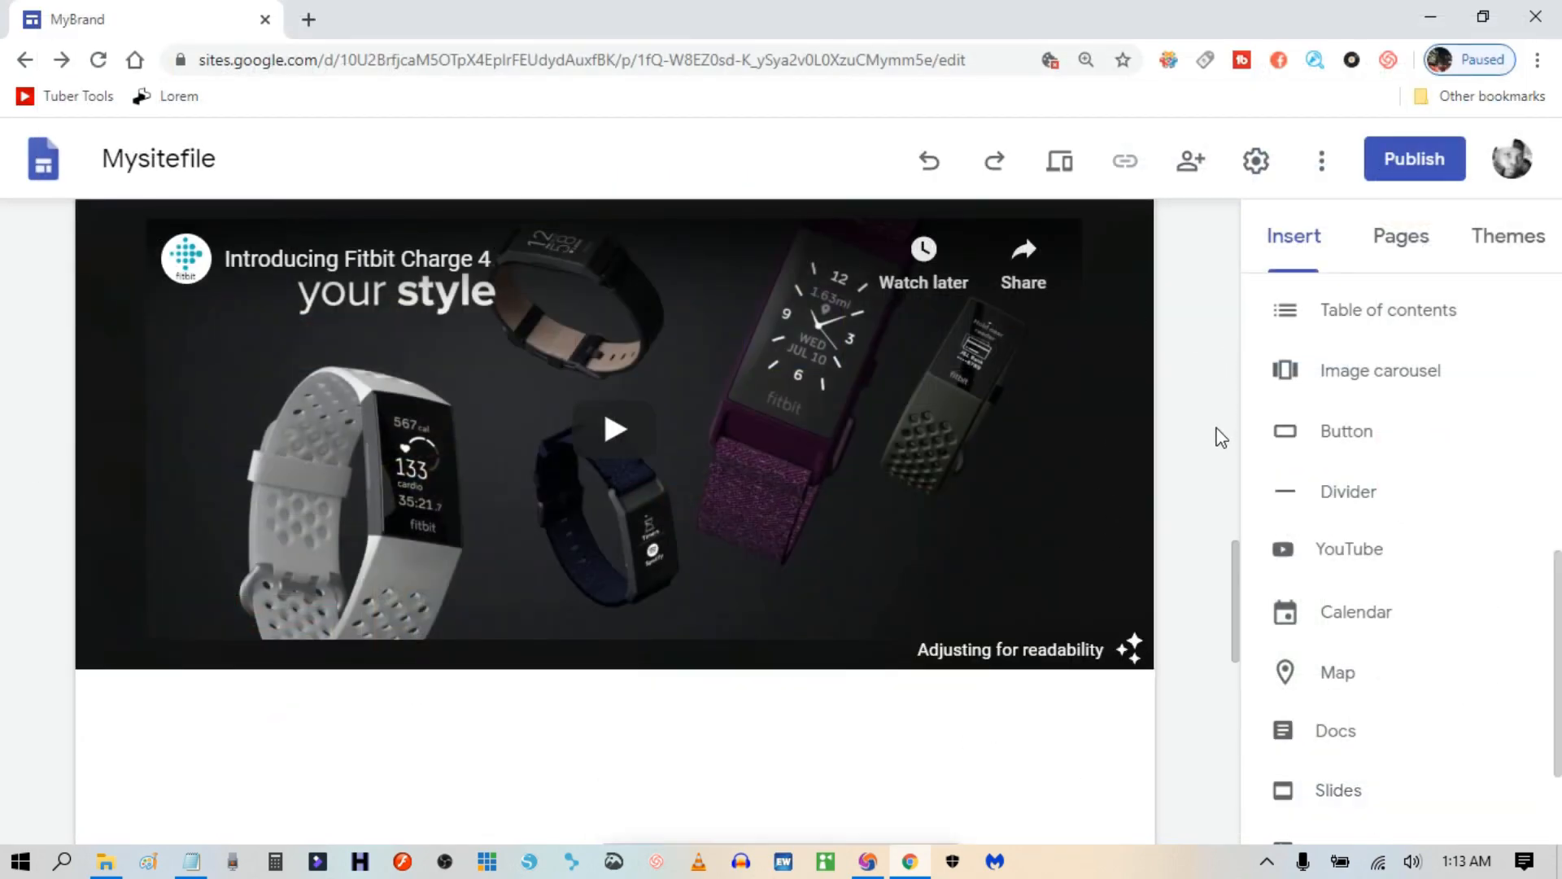
Examine how the video section's new background blends with the Charge 3 banner, the product row, and the rest of the page.
{"action": "scroll", "coordinate": [1170, 512], "scroll_direction": "up", "scroll_amount": 4}
{"action": "scroll", "coordinate": [1171, 511], "scroll_direction": "down", "scroll_amount": 2}
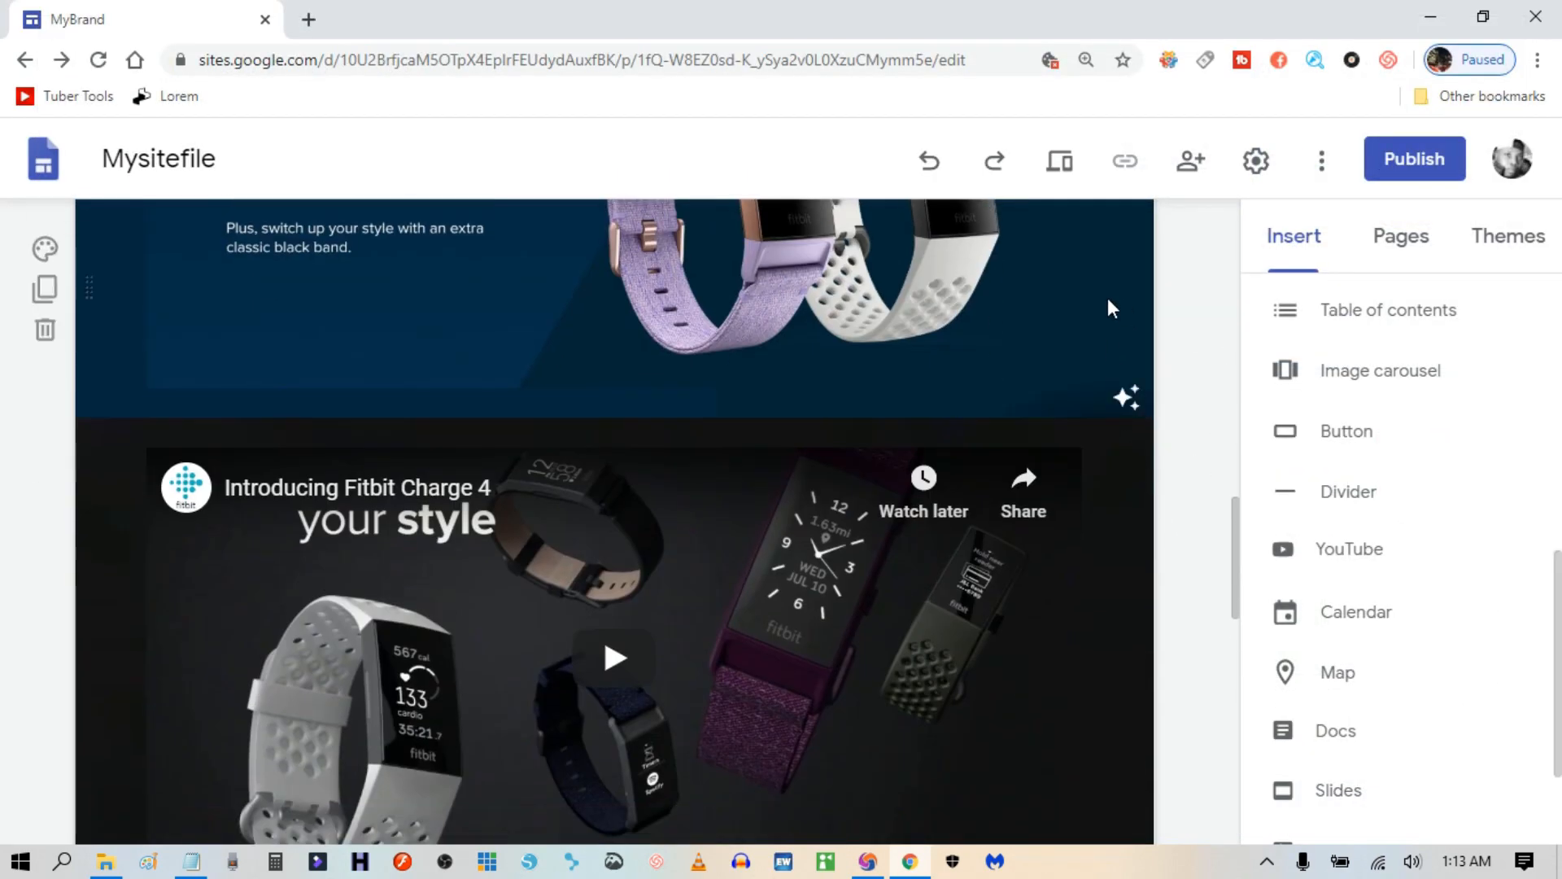
{"action": "scroll", "coordinate": [1108, 307], "scroll_direction": "up", "scroll_amount": 4}
{"action": "scroll", "coordinate": [1108, 307], "scroll_direction": "down", "scroll_amount": 4}
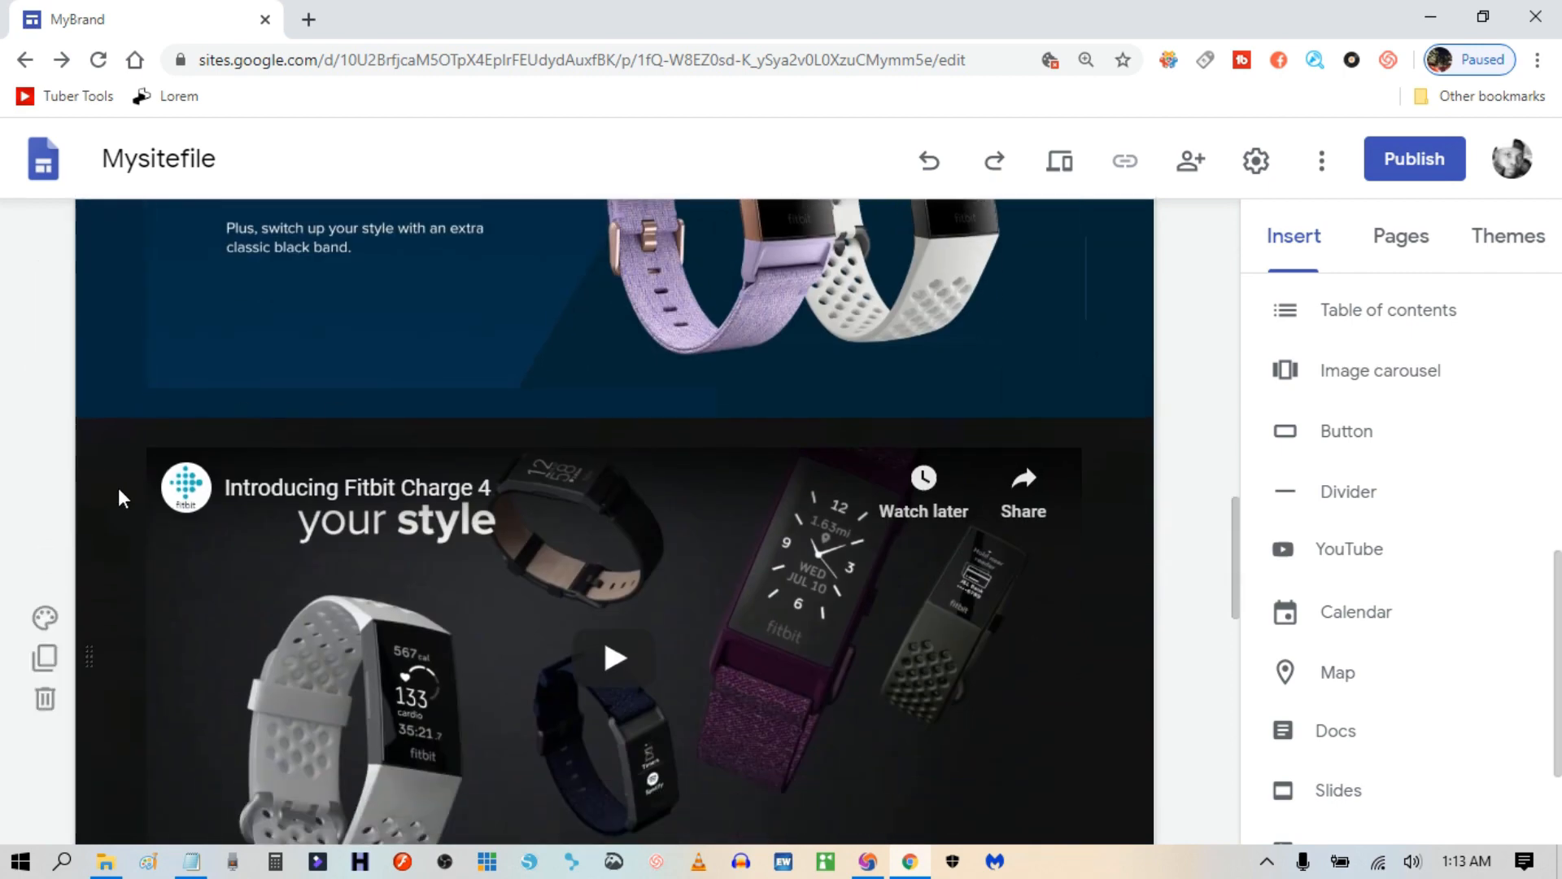
{"action": "scroll", "coordinate": [126, 549], "scroll_direction": "down", "scroll_amount": 4}
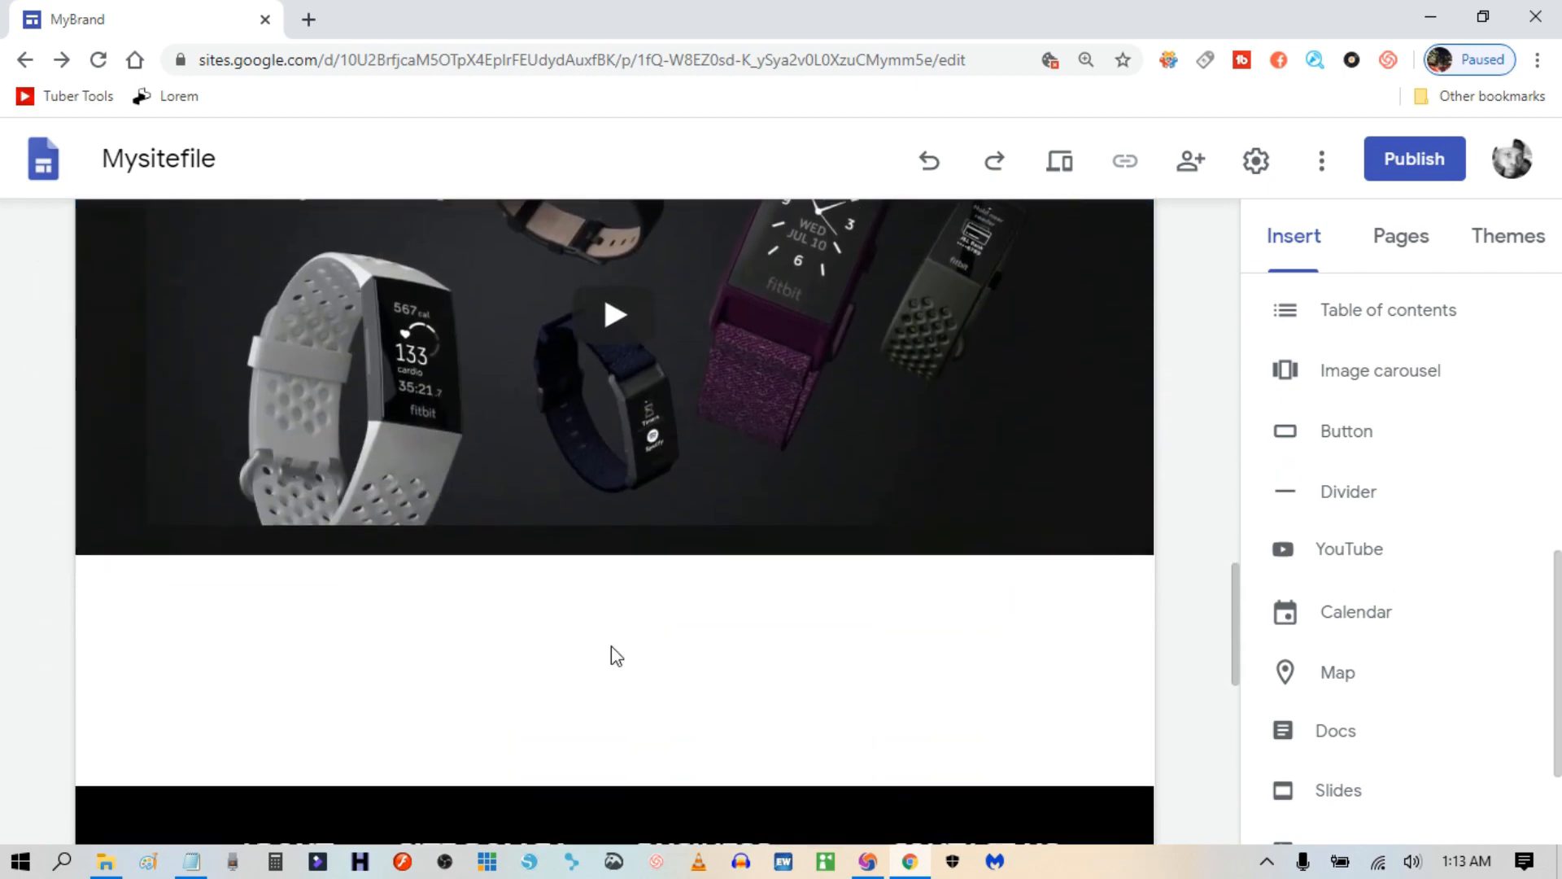
{"action": "scroll", "coordinate": [640, 656], "scroll_direction": "up", "scroll_amount": 6}
{"action": "scroll", "coordinate": [640, 651], "scroll_direction": "down", "scroll_amount": 12}
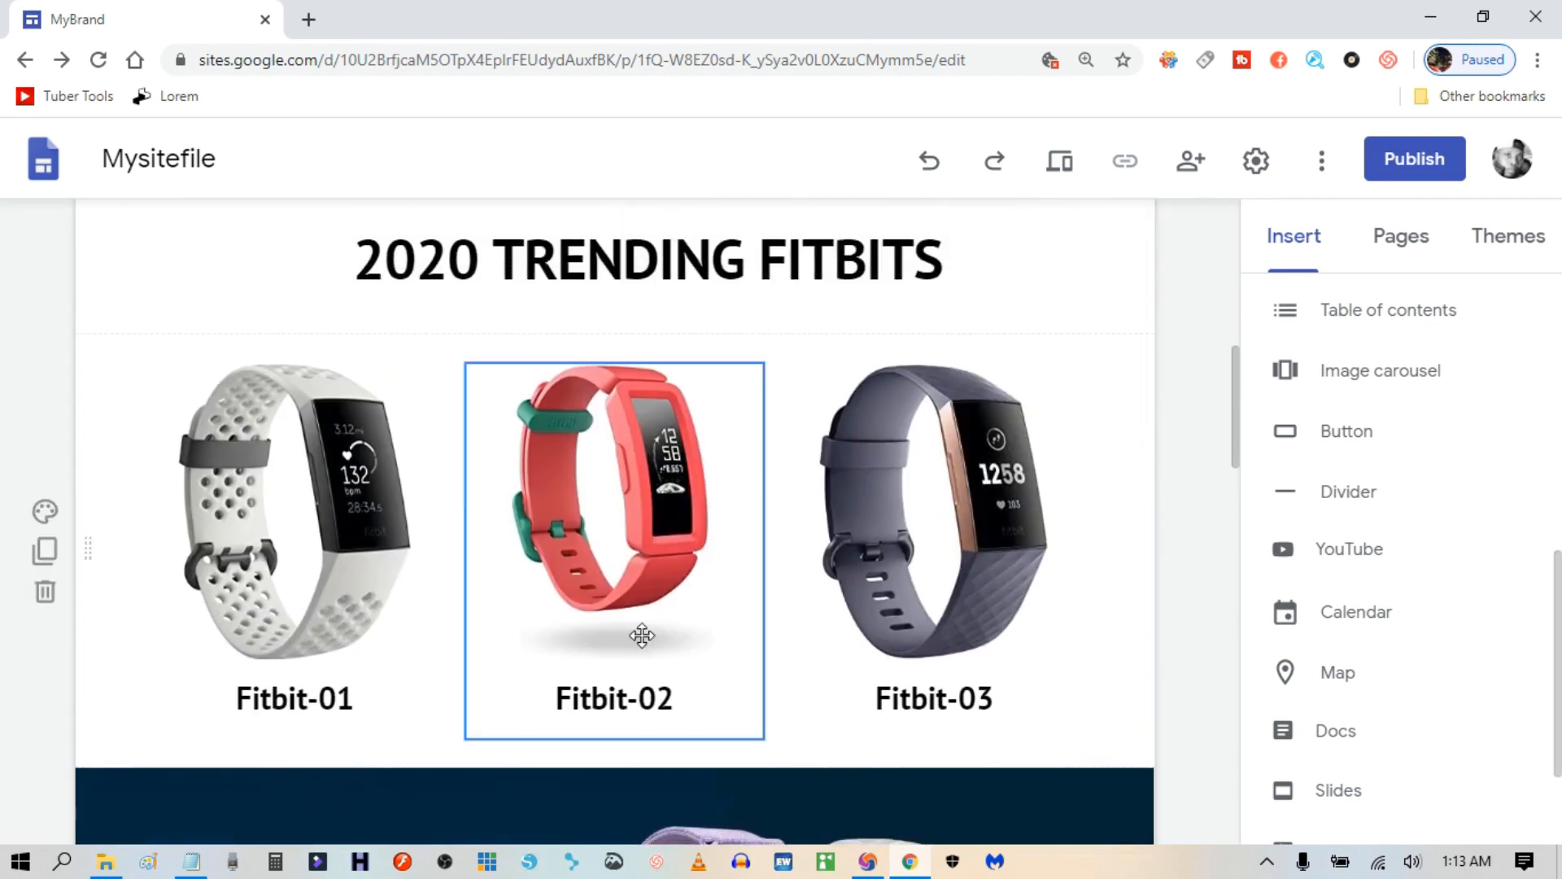
{"action": "scroll", "coordinate": [642, 635], "scroll_direction": "up", "scroll_amount": 5}
{"action": "scroll", "coordinate": [643, 632], "scroll_direction": "up", "scroll_amount": 5}
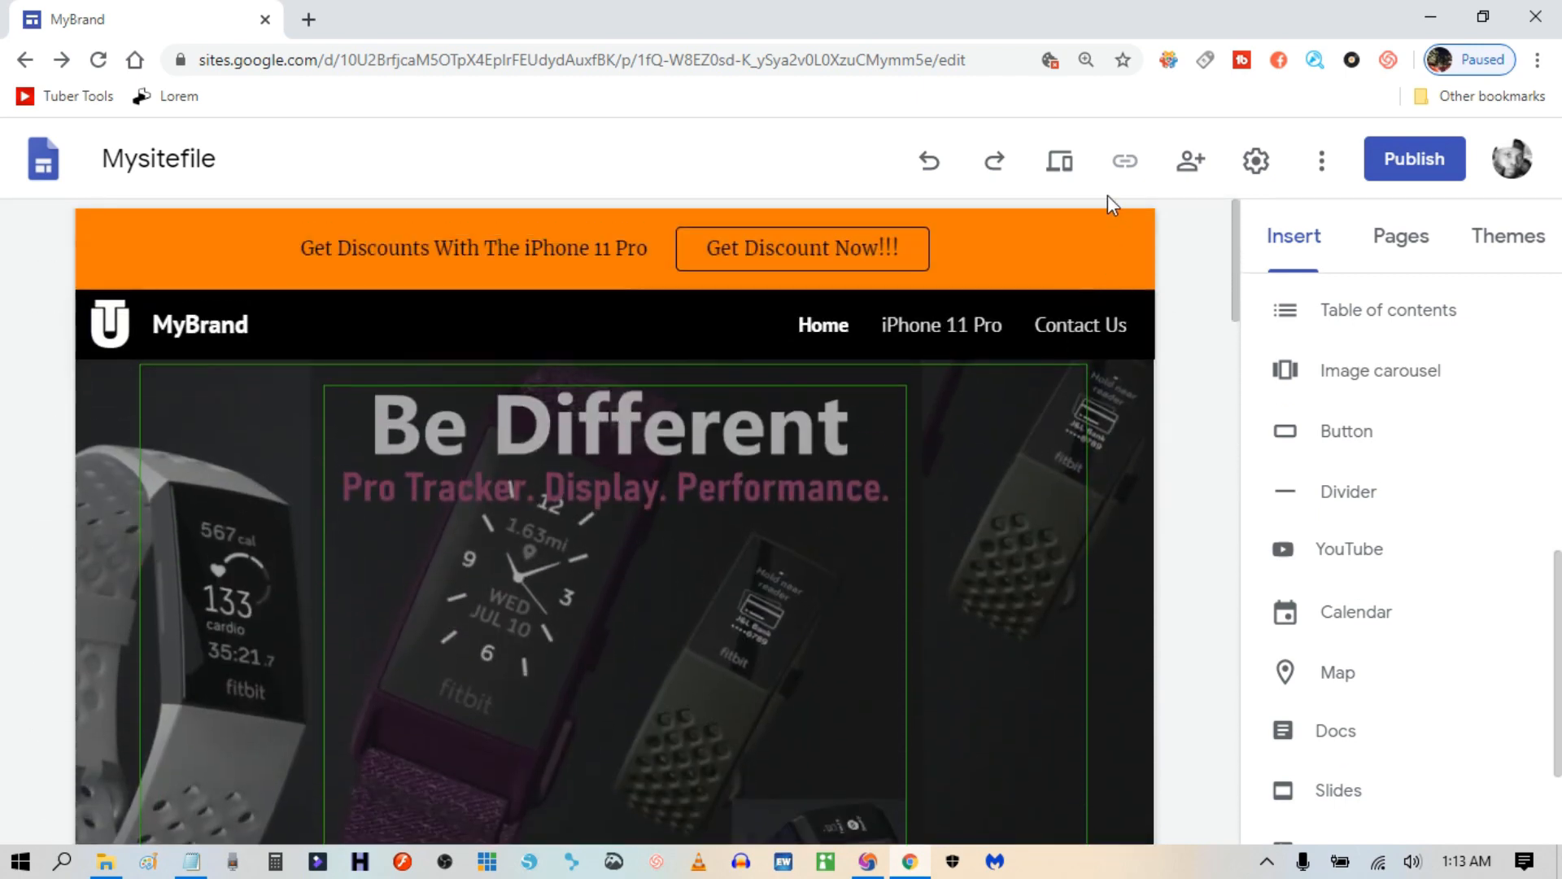
Preview the site in the phone layout and review the page from the hero banner to the Fitbit Charge 4 video.
{"action": "left_click", "coordinate": [1066, 172]}
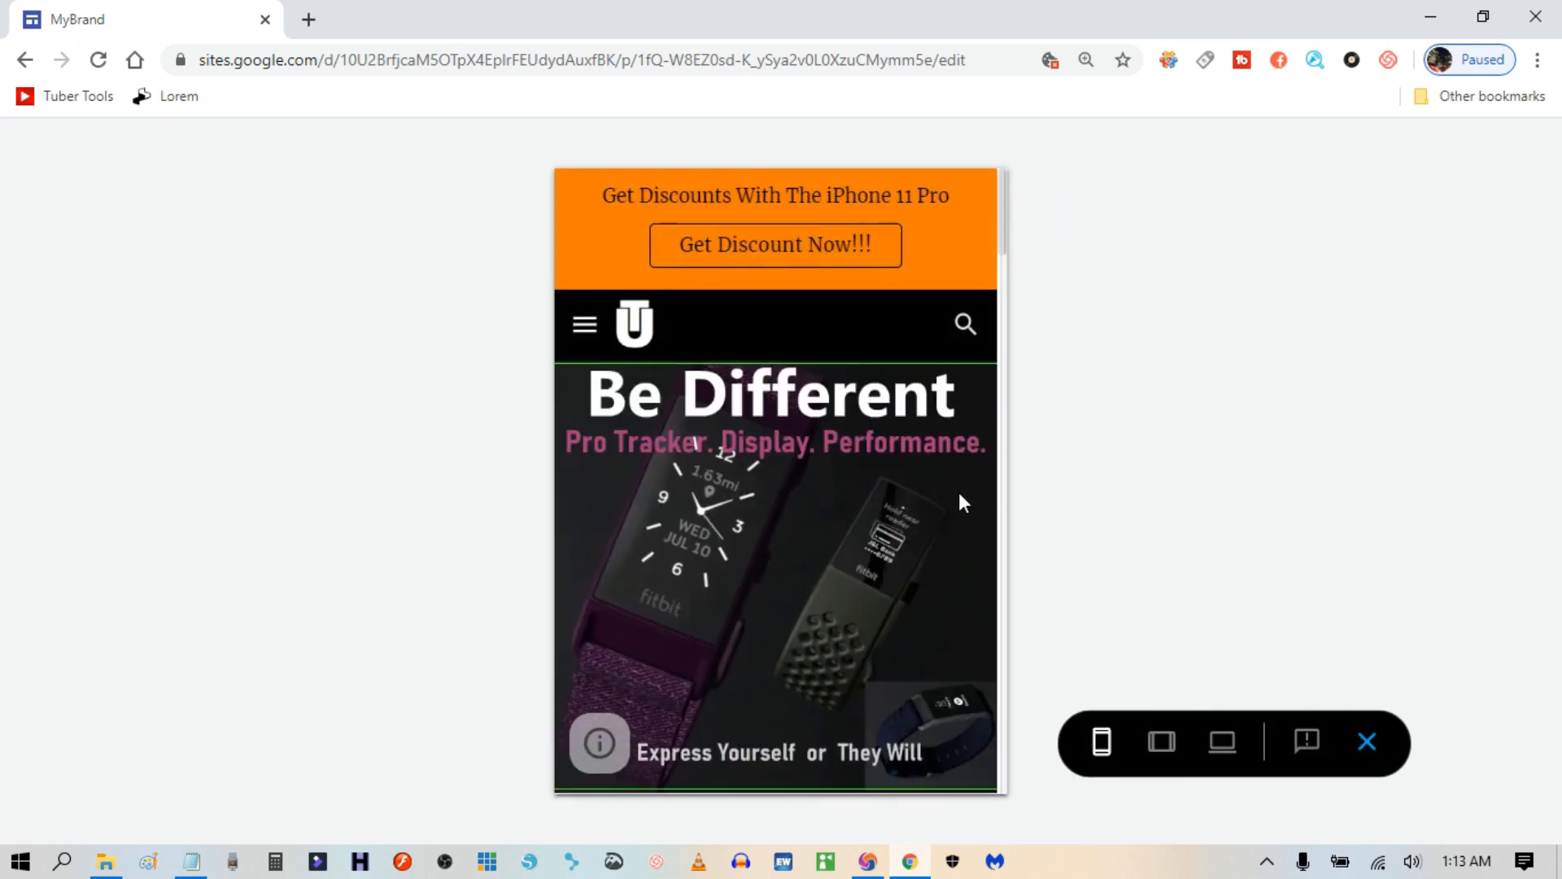
{"action": "scroll", "coordinate": [913, 457], "scroll_direction": "down", "scroll_amount": 5}
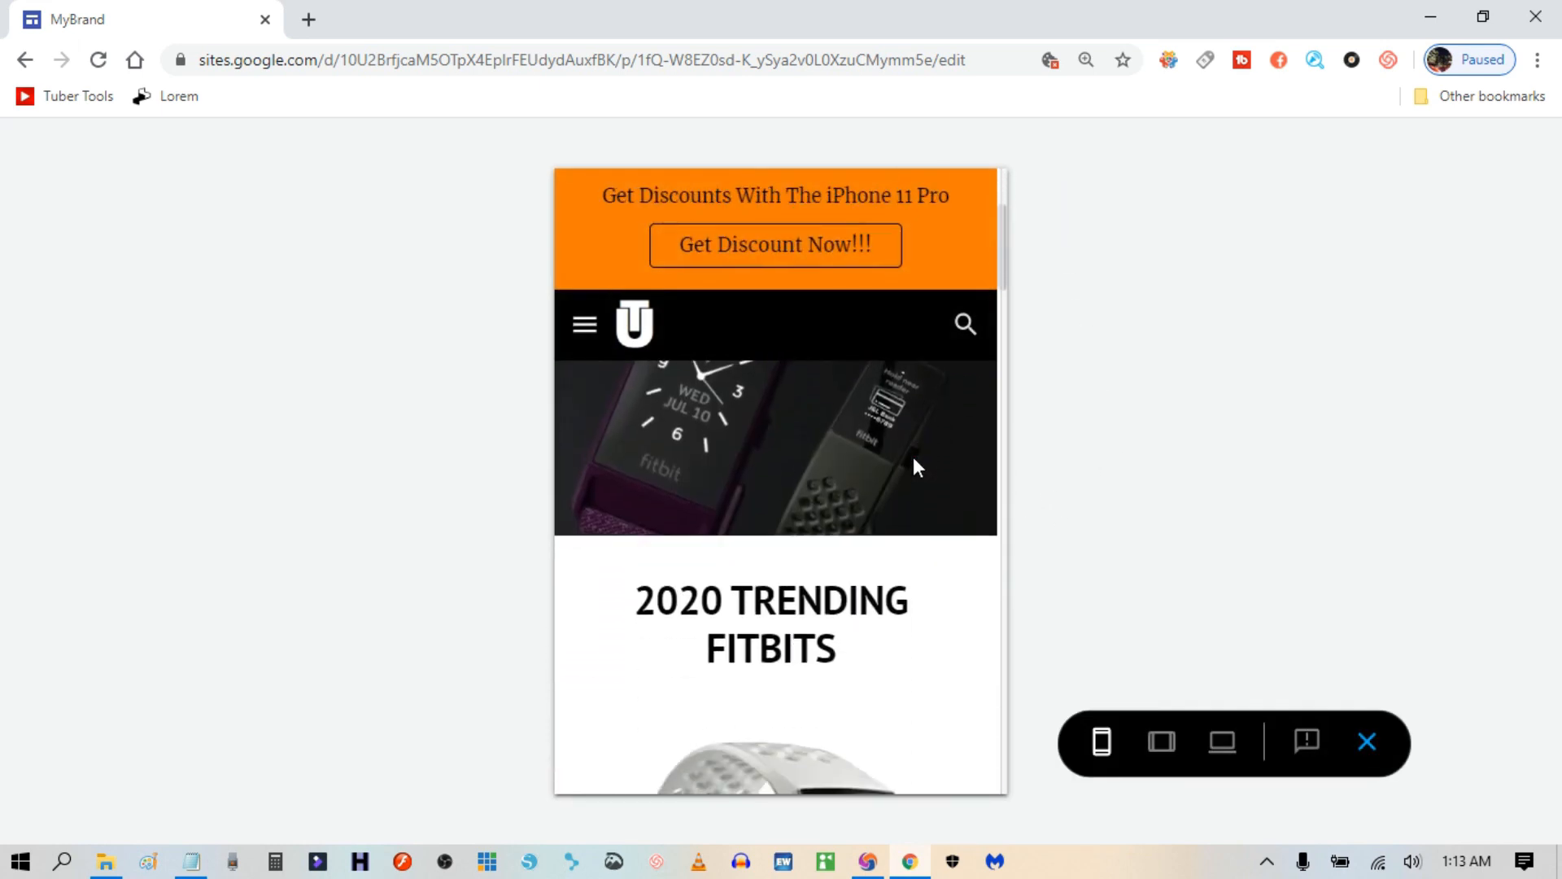
{"action": "scroll", "coordinate": [913, 458], "scroll_direction": "down", "scroll_amount": 10}
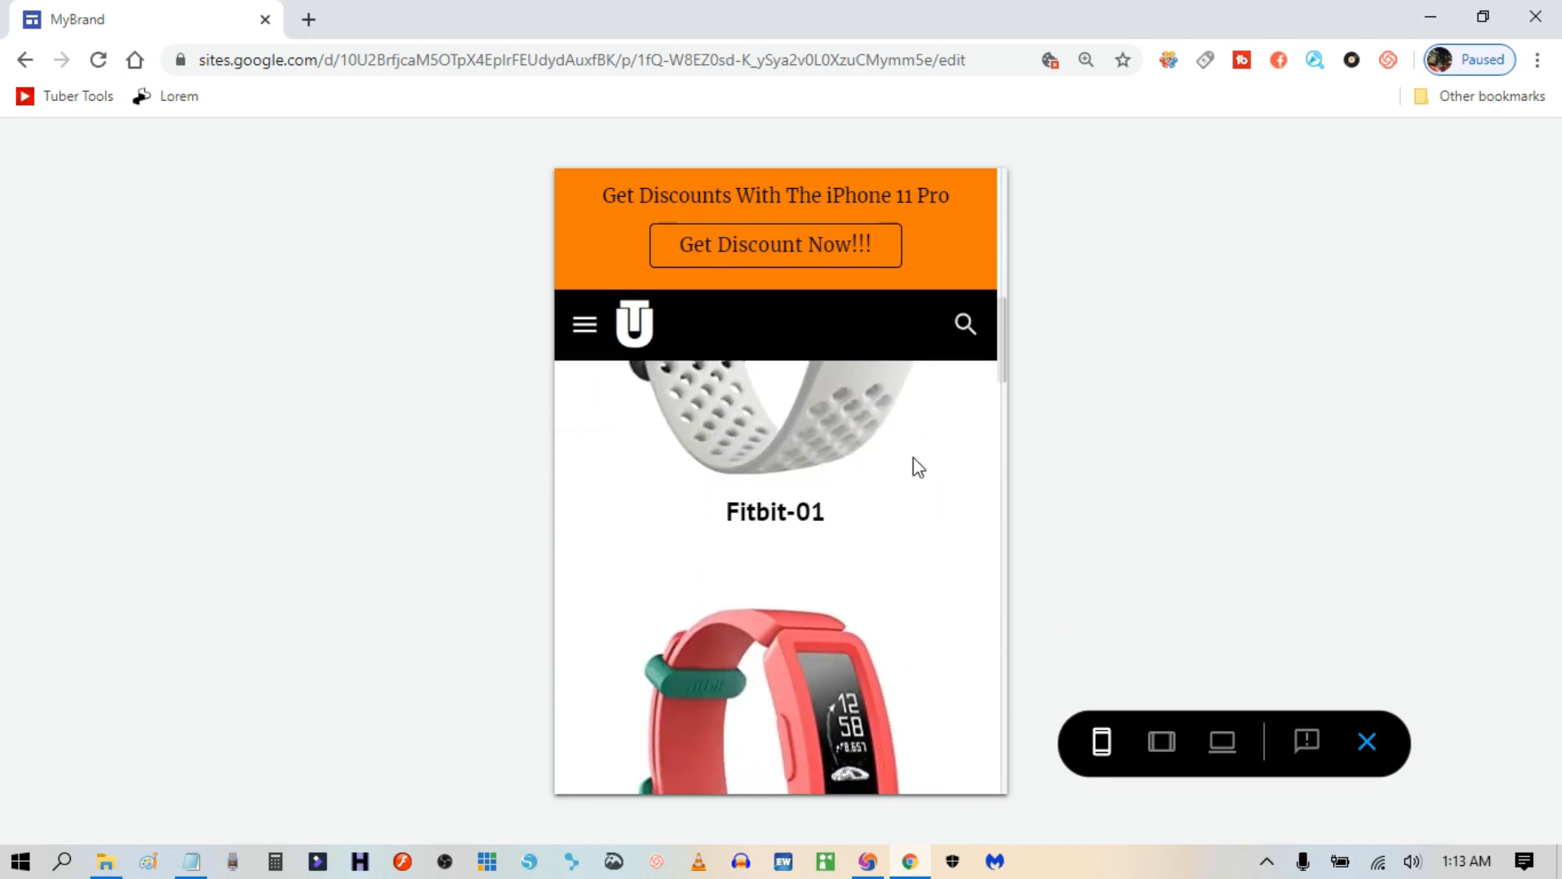
{"action": "scroll", "coordinate": [913, 459], "scroll_direction": "down", "scroll_amount": 10}
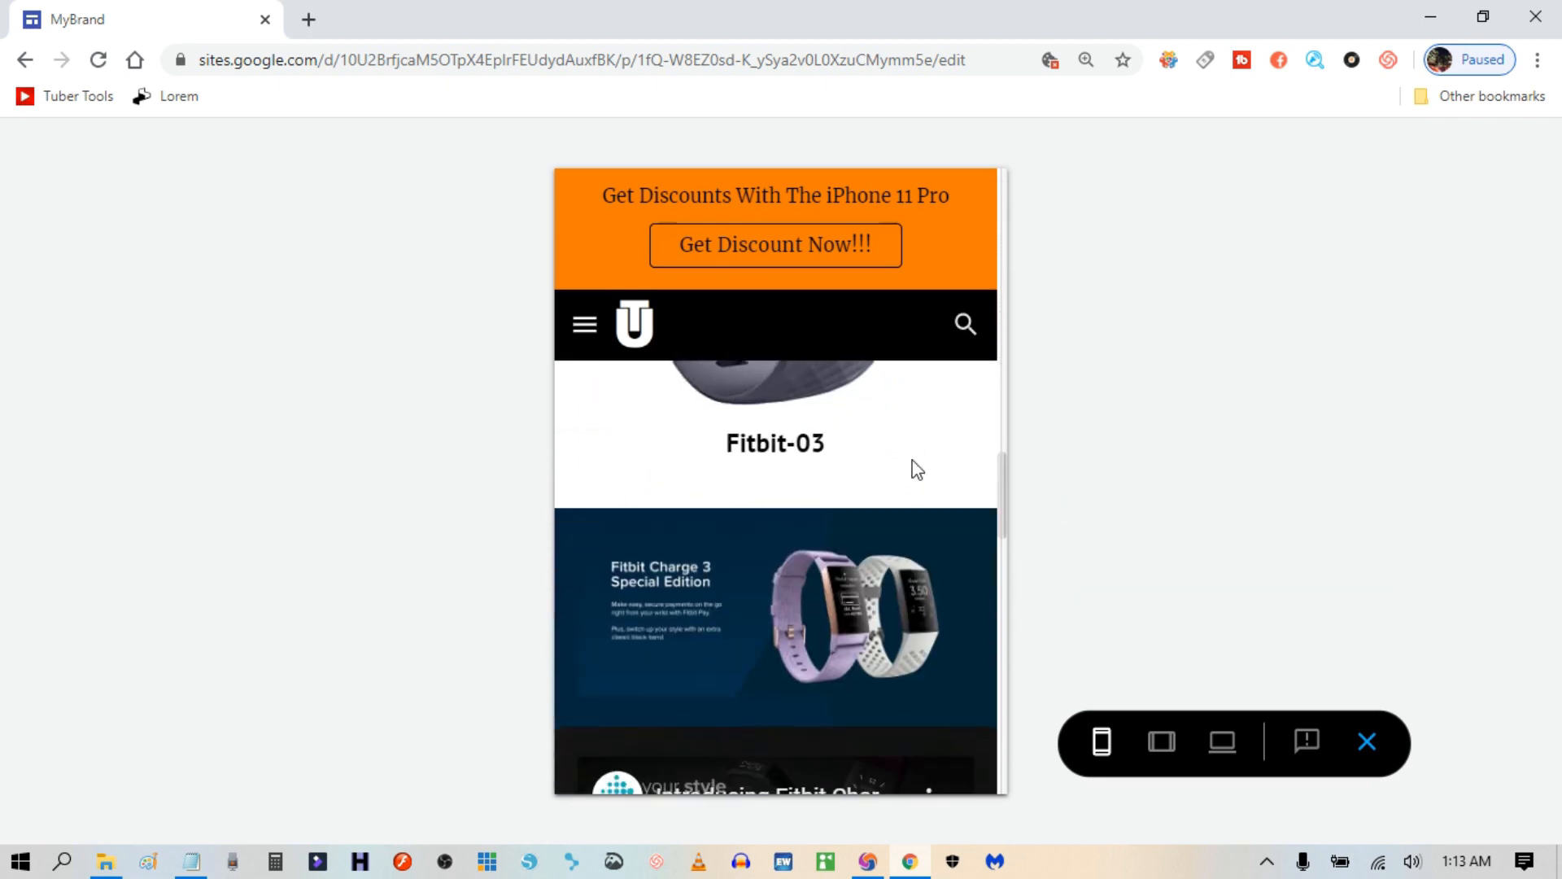
{"action": "scroll", "coordinate": [912, 457], "scroll_direction": "down", "scroll_amount": 1}
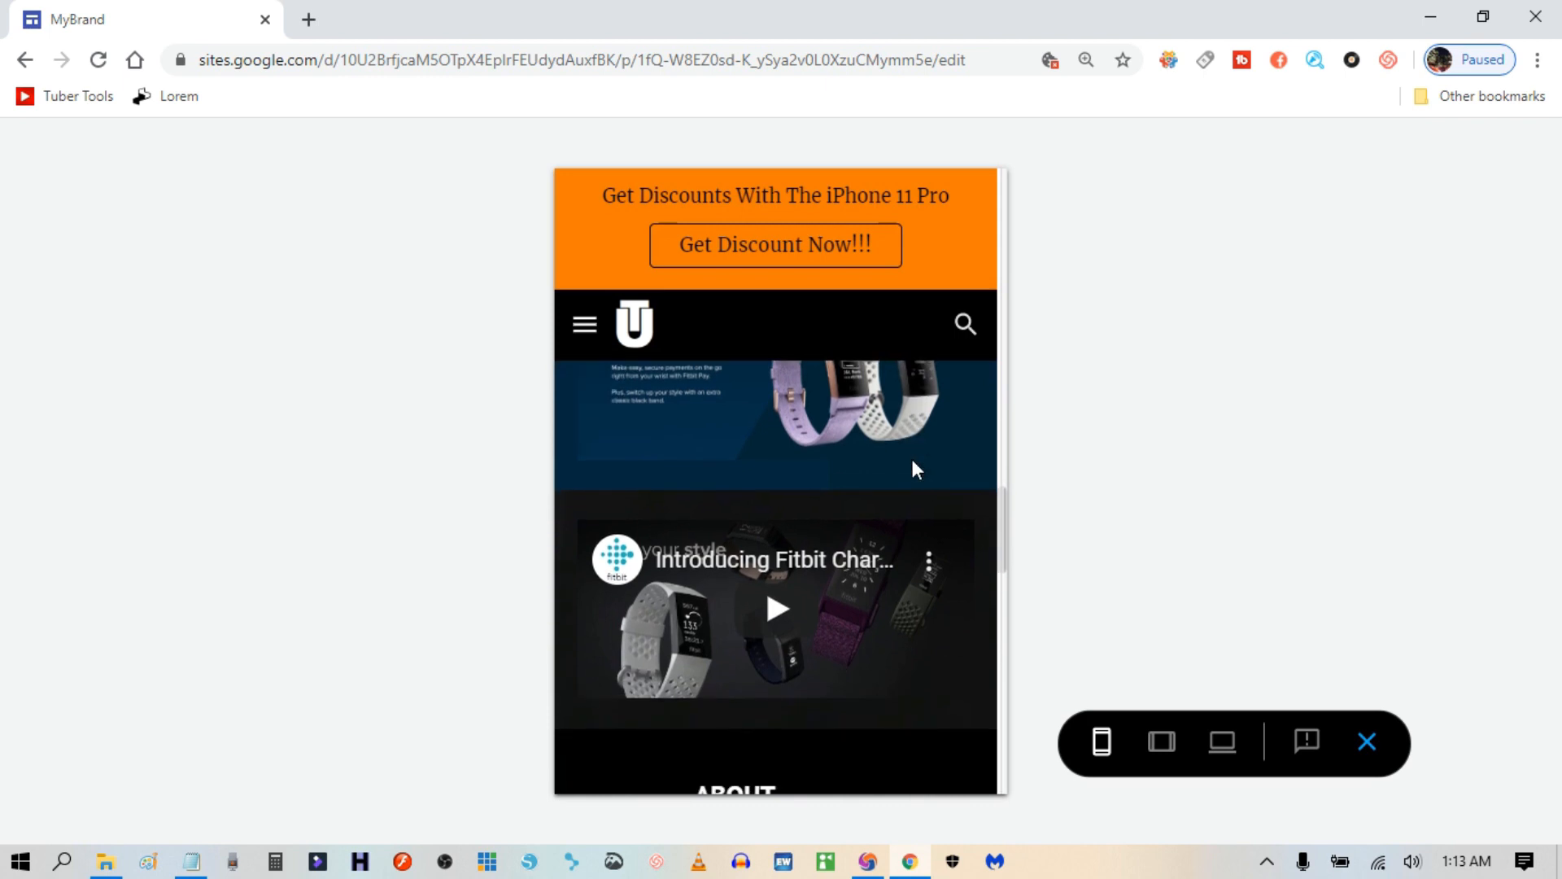
{"action": "scroll", "coordinate": [845, 443], "scroll_direction": "up", "scroll_amount": 1}
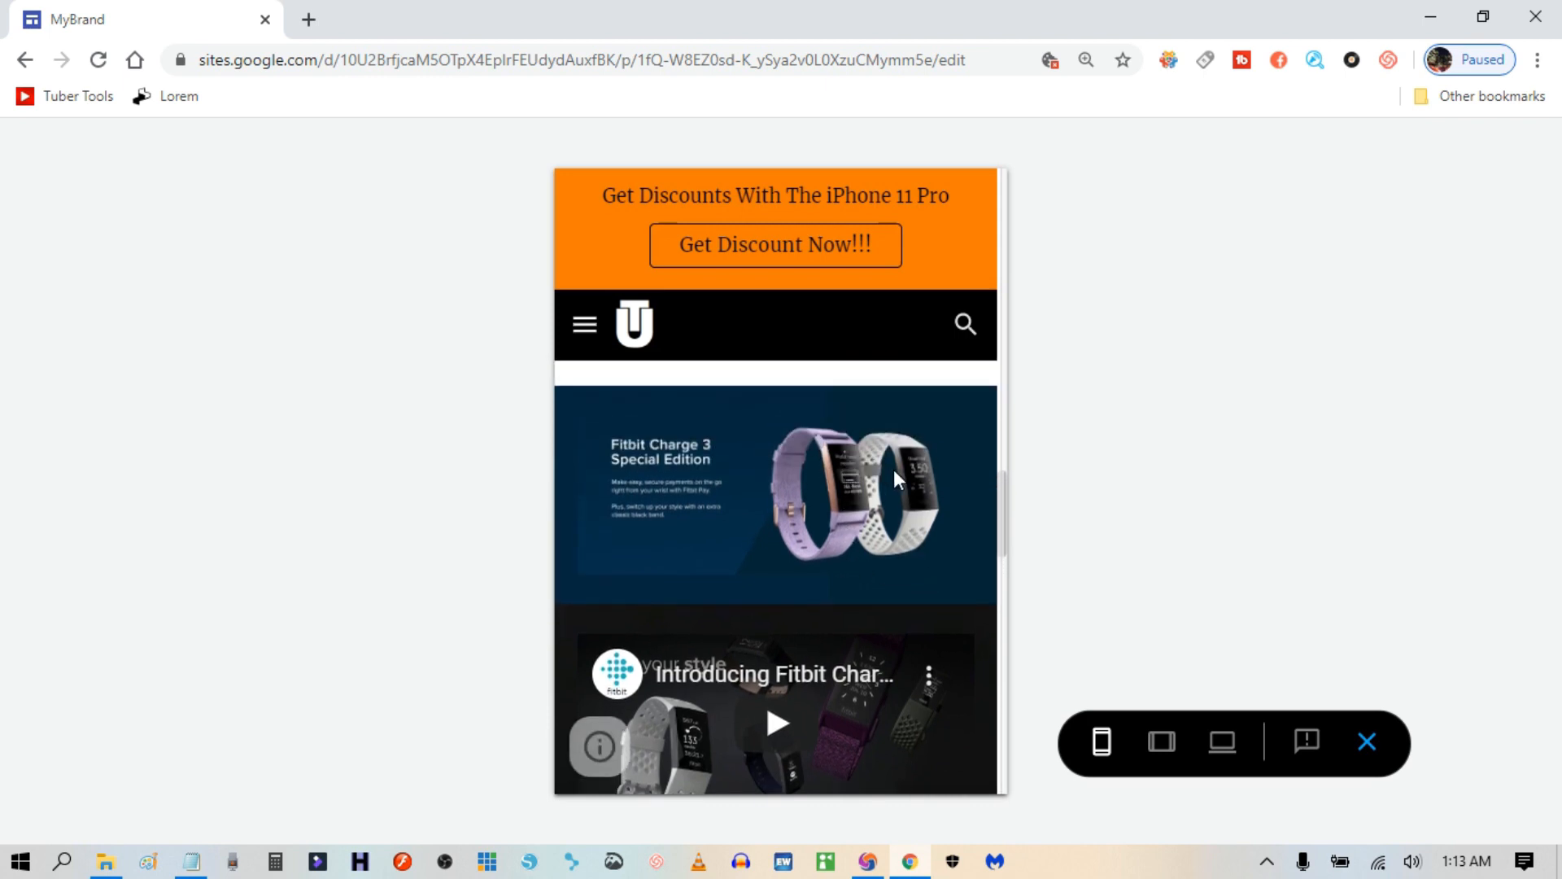
{"action": "scroll", "coordinate": [832, 504], "scroll_direction": "down", "scroll_amount": 3}
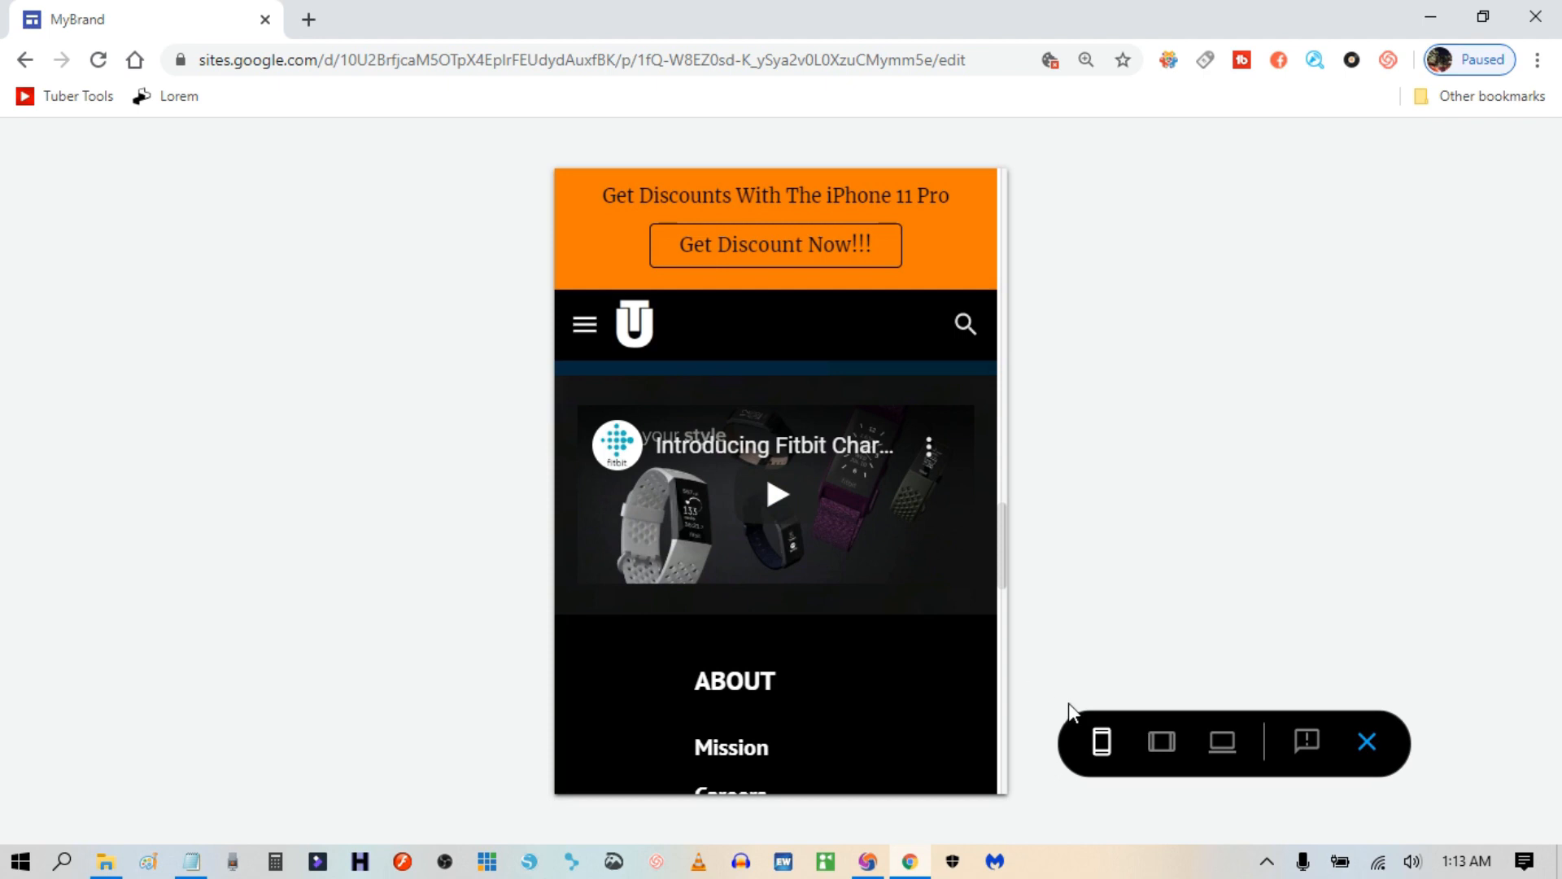
Play the embedded Fitbit Charge 4 video in the phone preview with its sound muted, and pause it after a short while.
{"action": "left_click", "coordinate": [804, 517]}
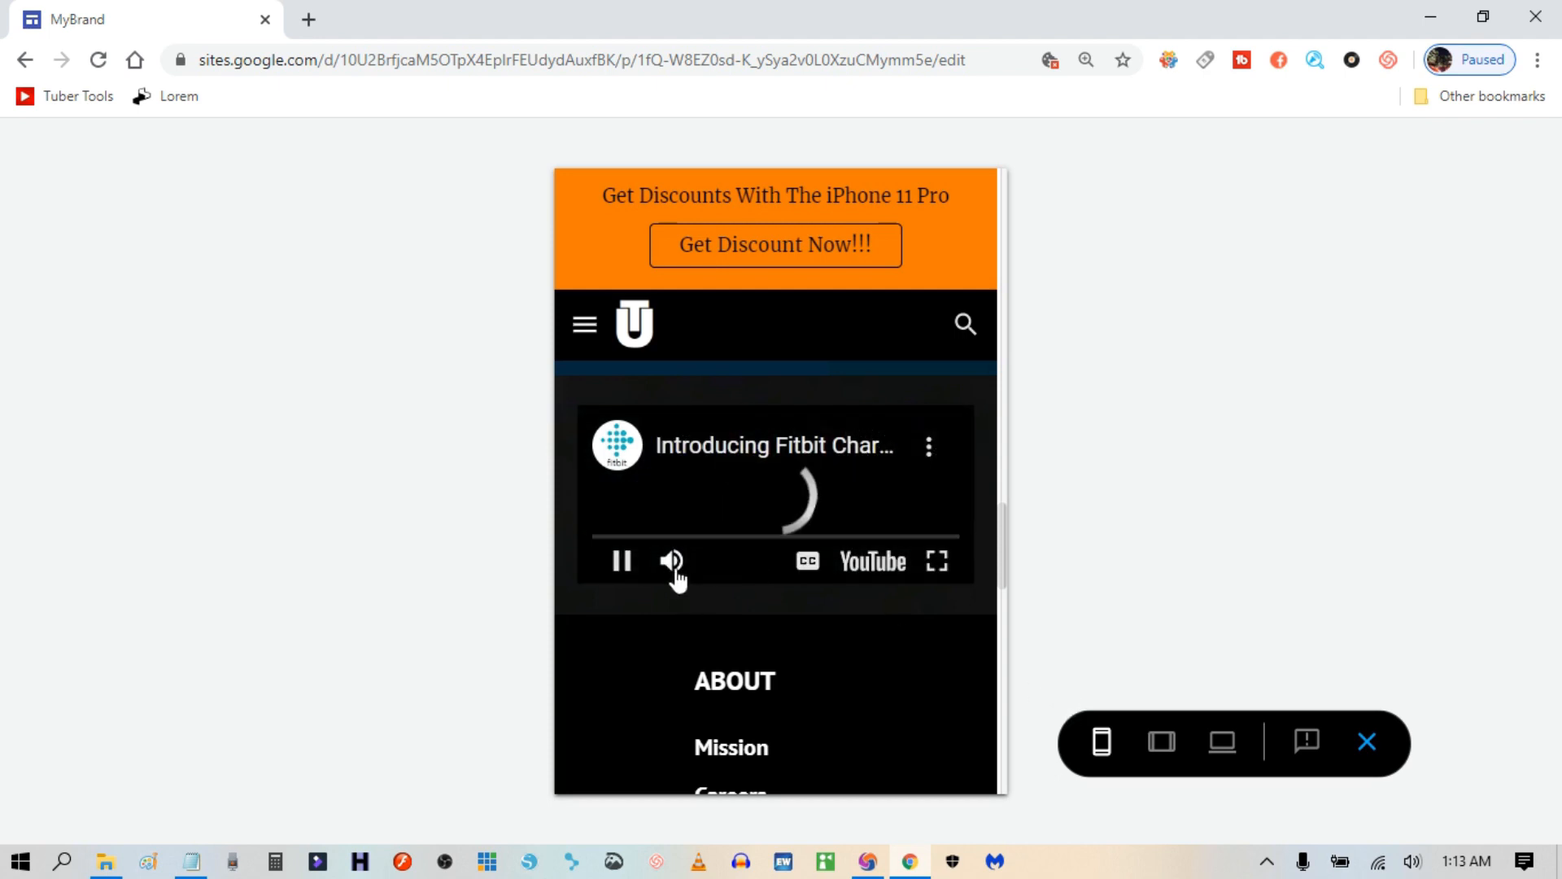
{"action": "left_click", "coordinate": [674, 563]}
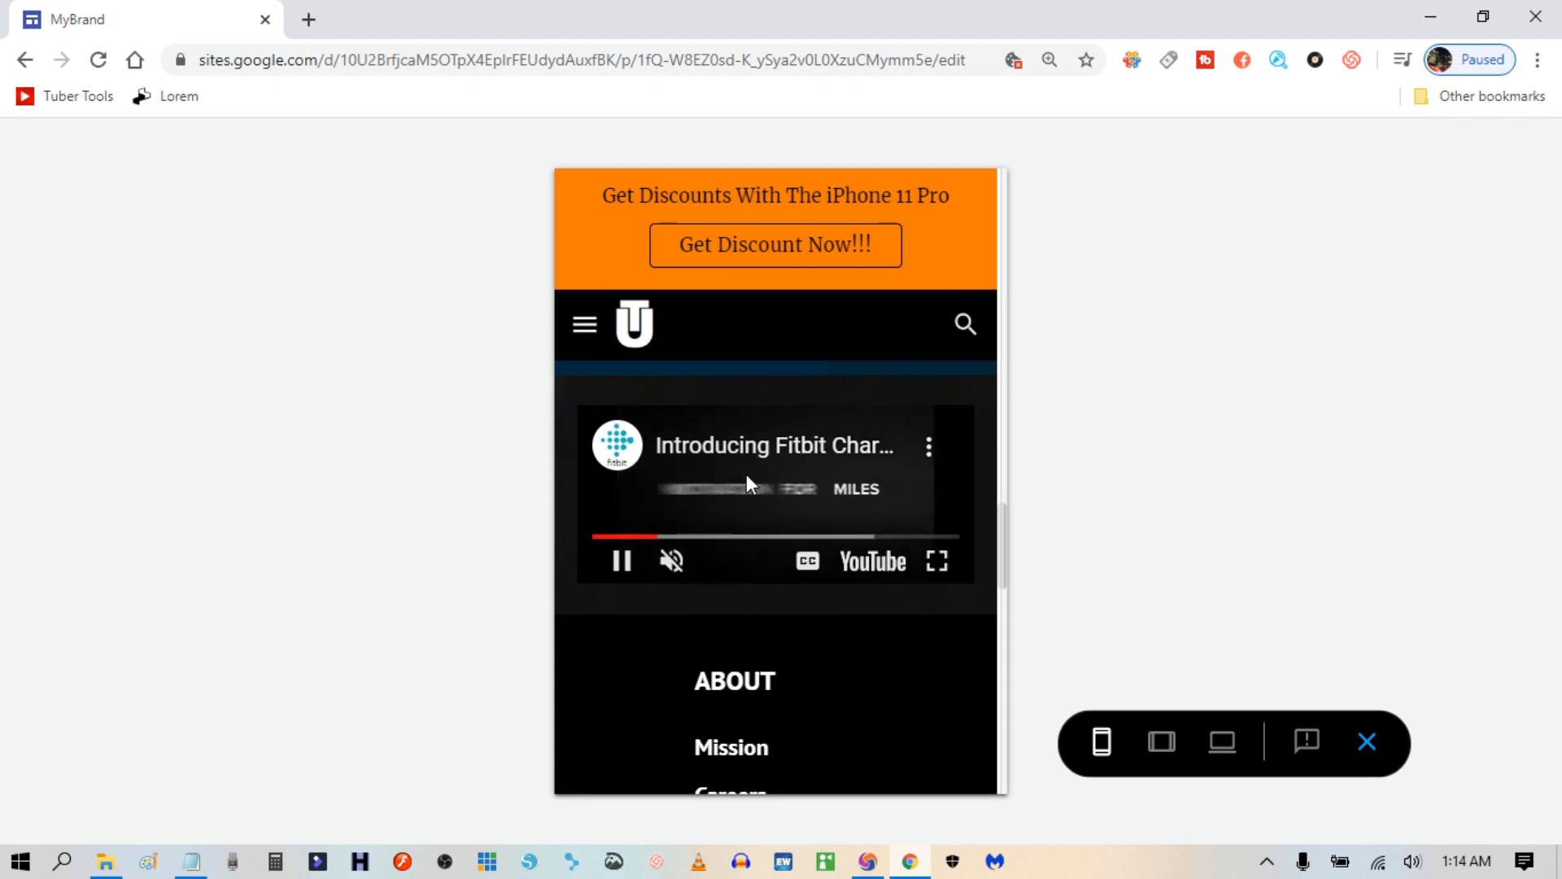
{"action": "left_click", "coordinate": [781, 462]}
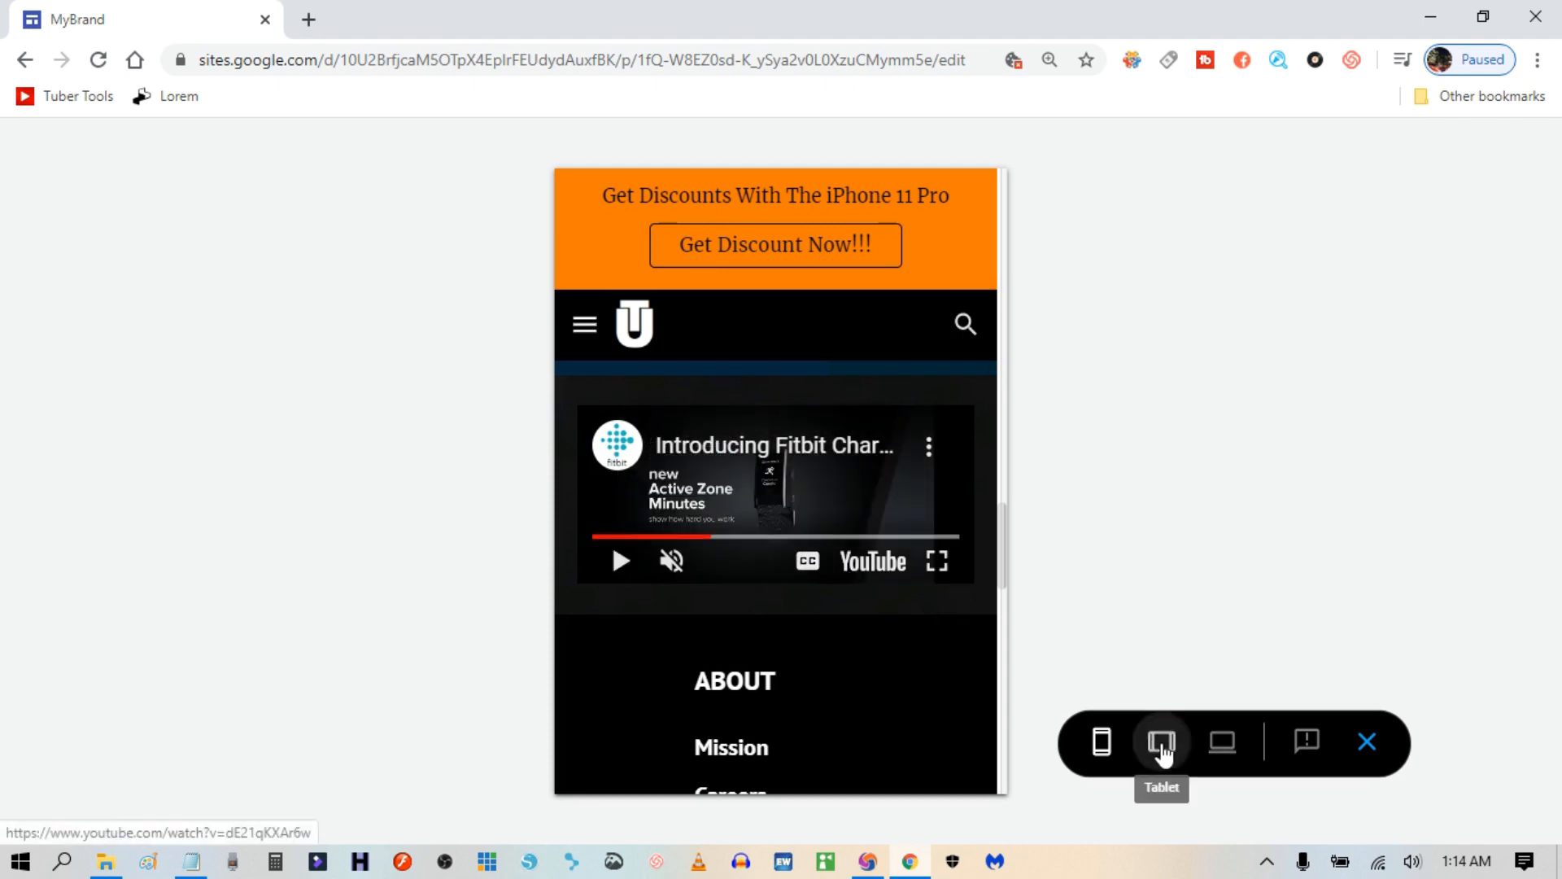
Preview the site in the tablet layout, check the Charge 4 video section and footer, and dismiss the video's suggested clips.
{"action": "left_click", "coordinate": [1162, 744]}
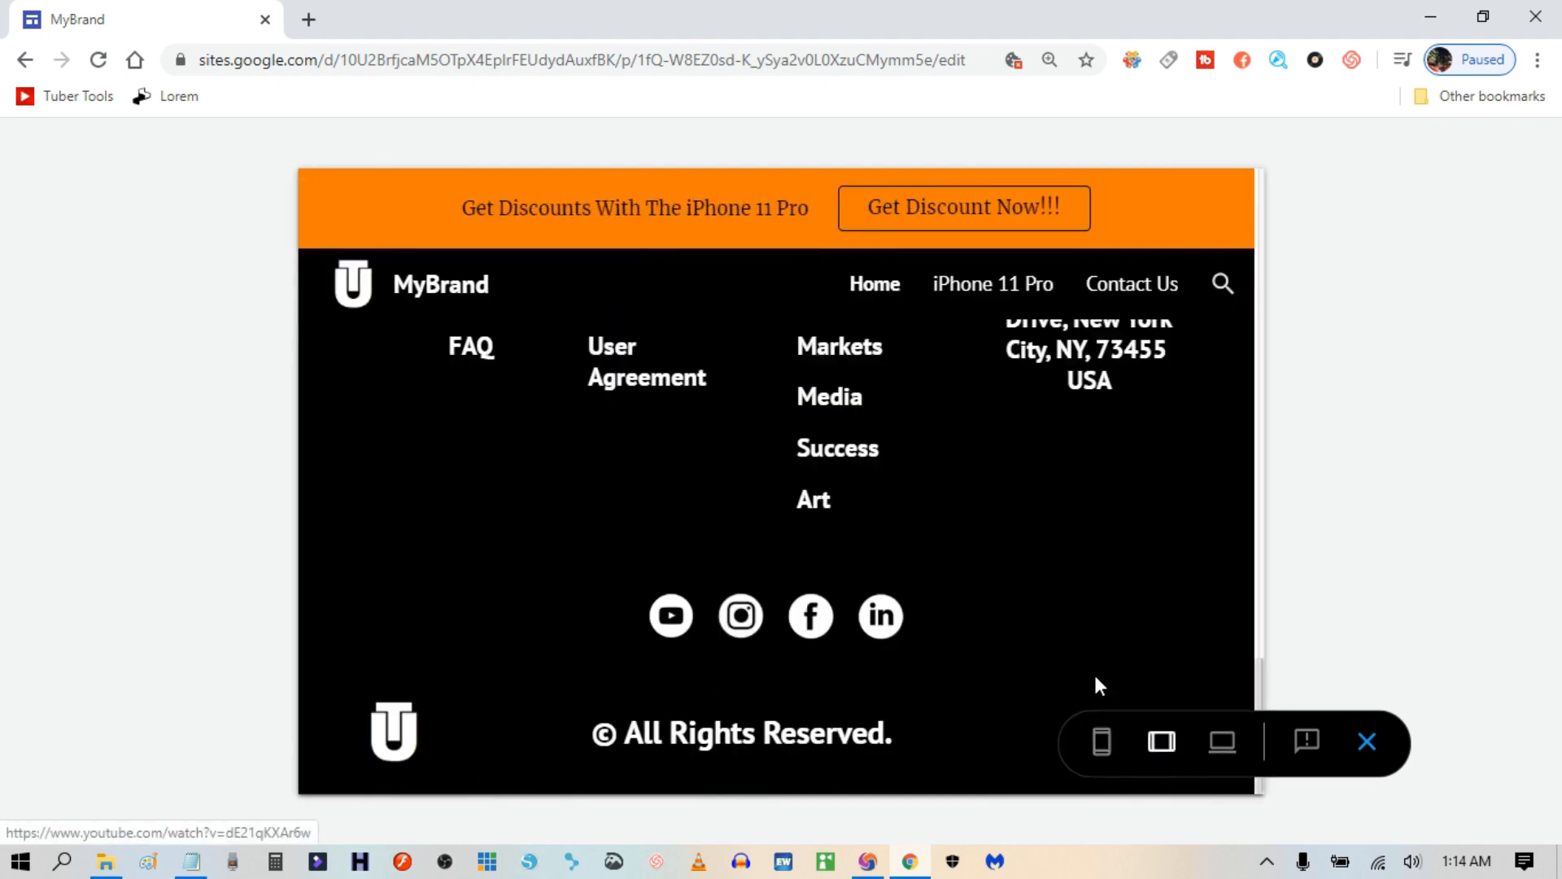
{"action": "scroll", "coordinate": [1032, 564], "scroll_direction": "up", "scroll_amount": 5}
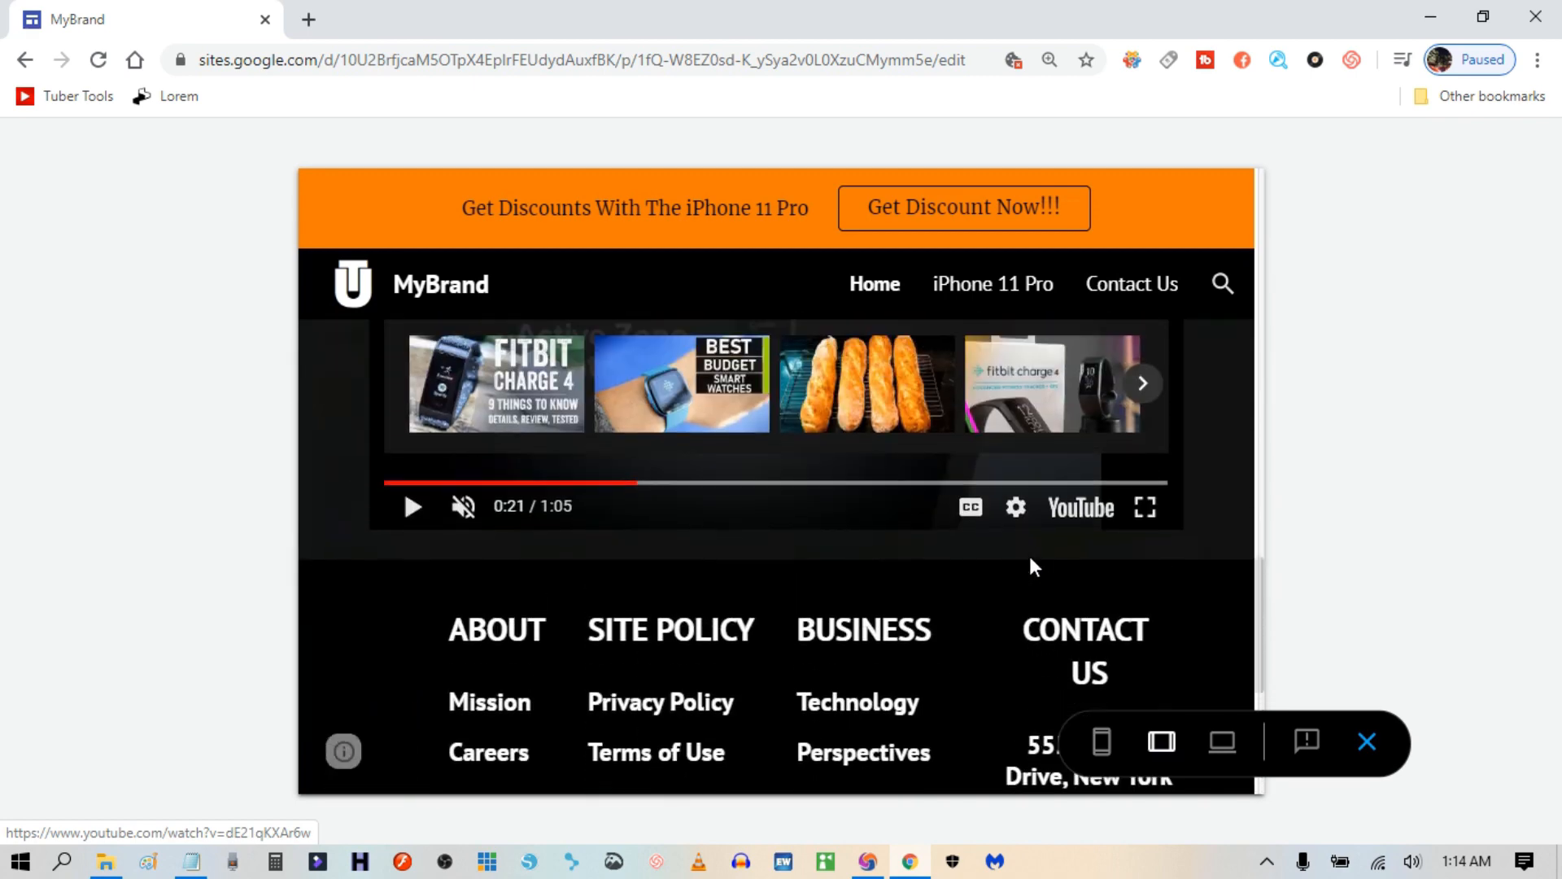
{"action": "scroll", "coordinate": [1034, 568], "scroll_direction": "up", "scroll_amount": 5}
{"action": "scroll", "coordinate": [1033, 566], "scroll_direction": "down", "scroll_amount": 4}
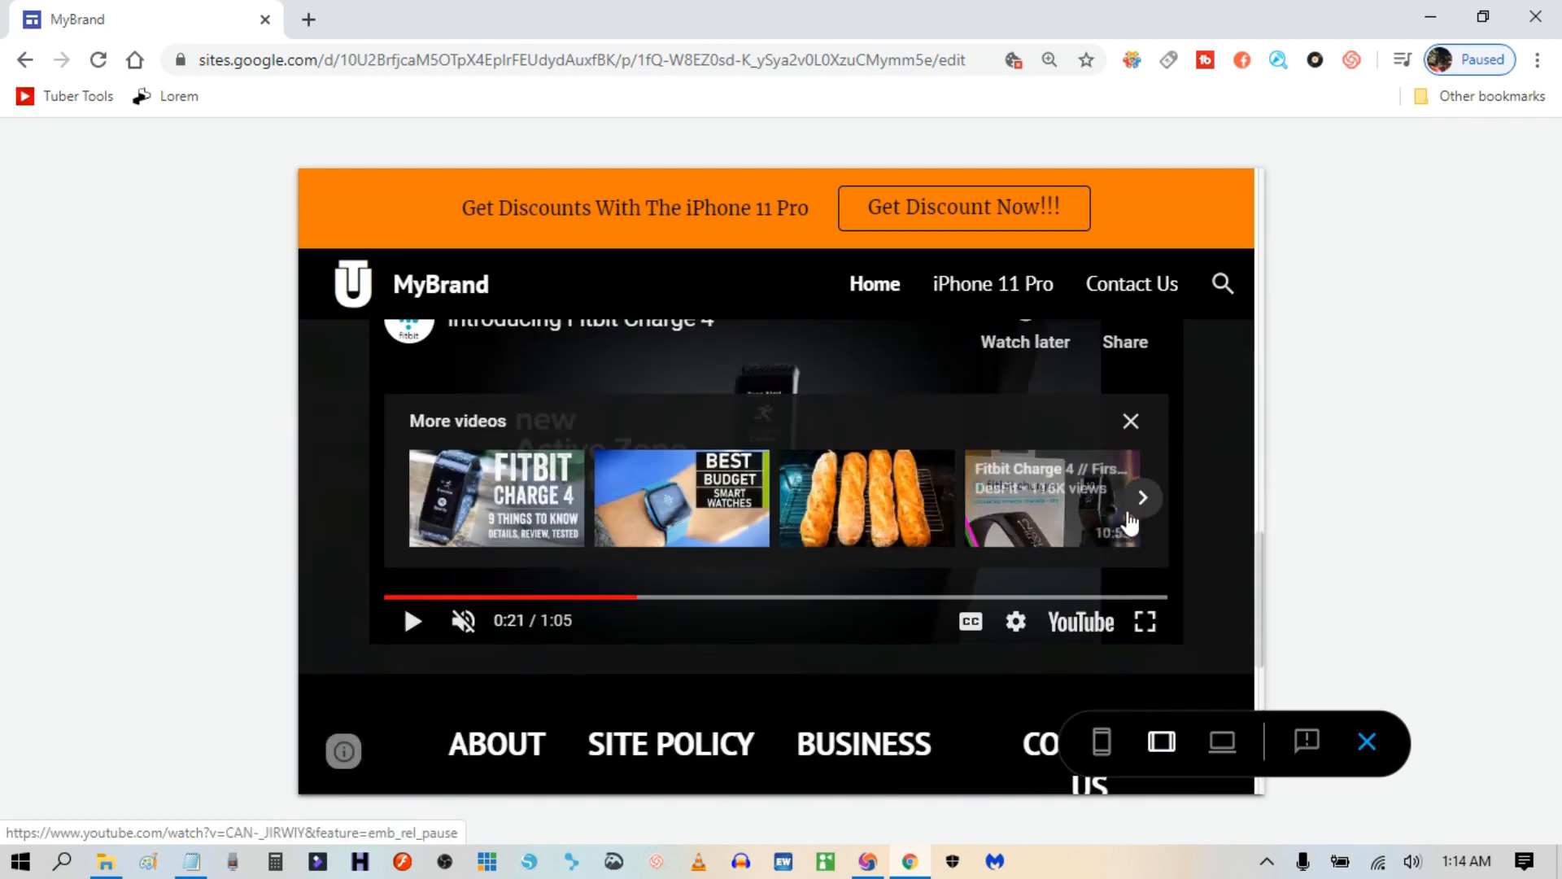
{"action": "left_click", "coordinate": [1131, 420]}
{"action": "scroll", "coordinate": [1180, 603], "scroll_direction": "down", "scroll_amount": 5}
Preview the site in the large-screen layout, review the page from the hero banner to the footer, and exit the preview.
{"action": "left_click", "coordinate": [1223, 742]}
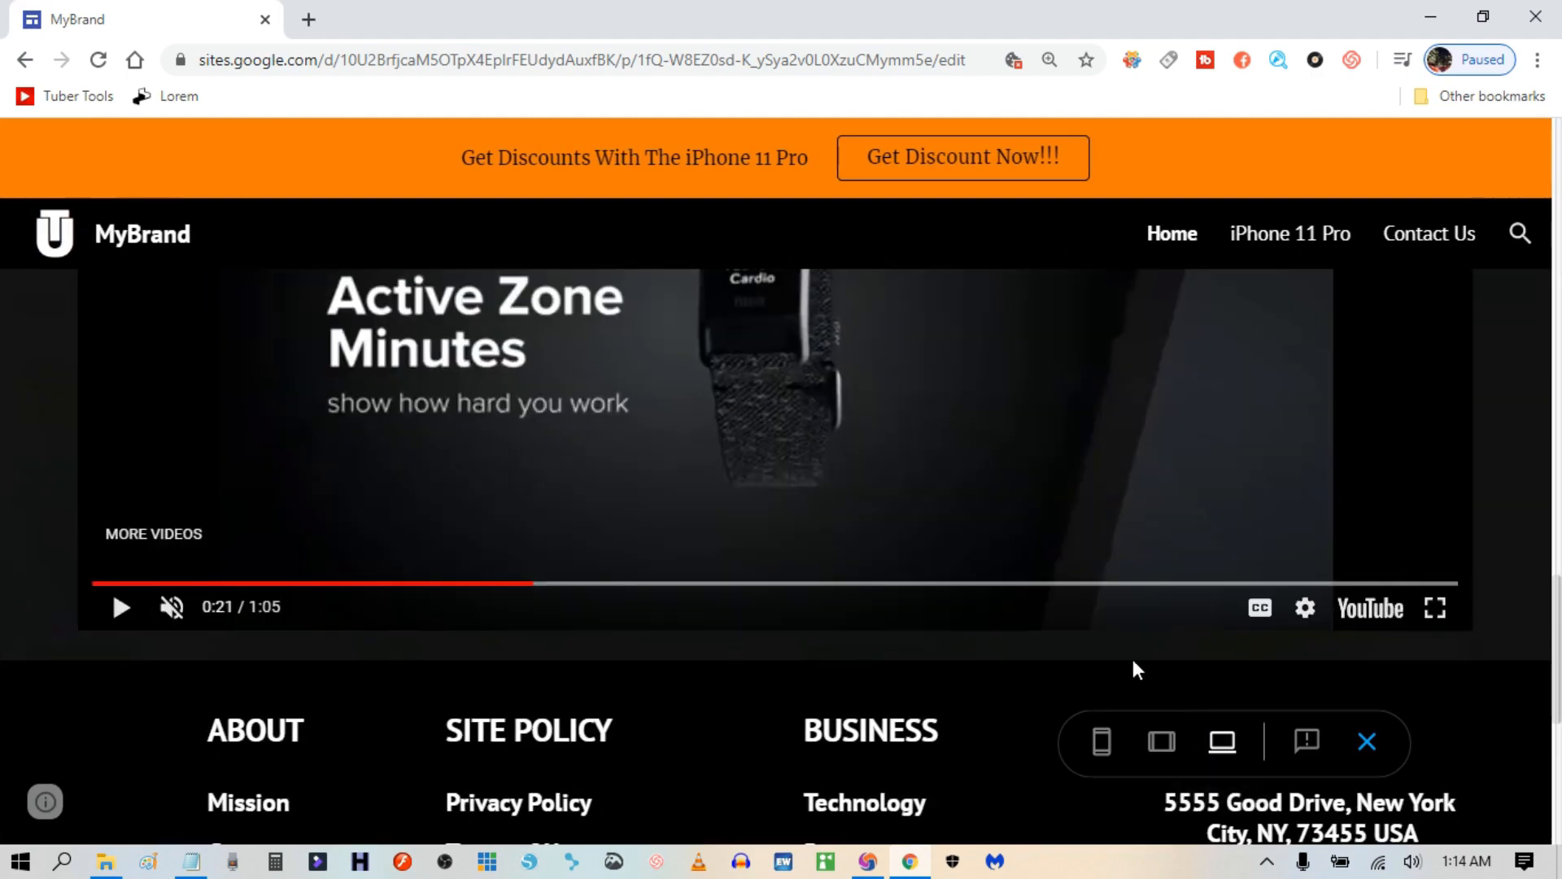
{"action": "scroll", "coordinate": [1133, 660], "scroll_direction": "up", "scroll_amount": 15}
{"action": "scroll", "coordinate": [1137, 668], "scroll_direction": "up", "scroll_amount": 1}
{"action": "scroll", "coordinate": [1027, 579], "scroll_direction": "down", "scroll_amount": 8}
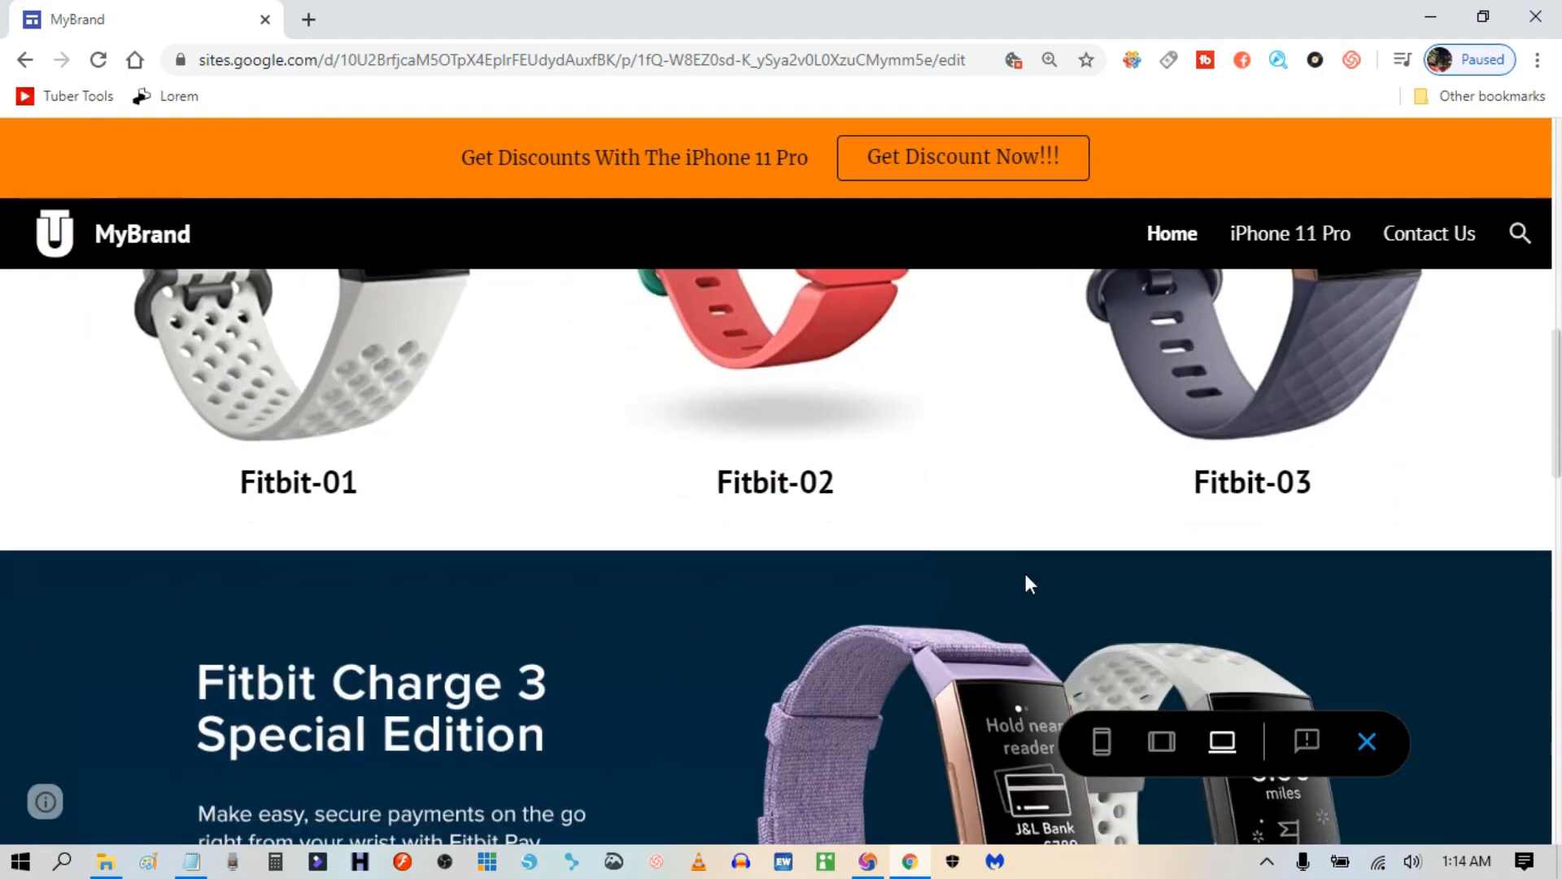
{"action": "scroll", "coordinate": [1026, 577], "scroll_direction": "down", "scroll_amount": 10}
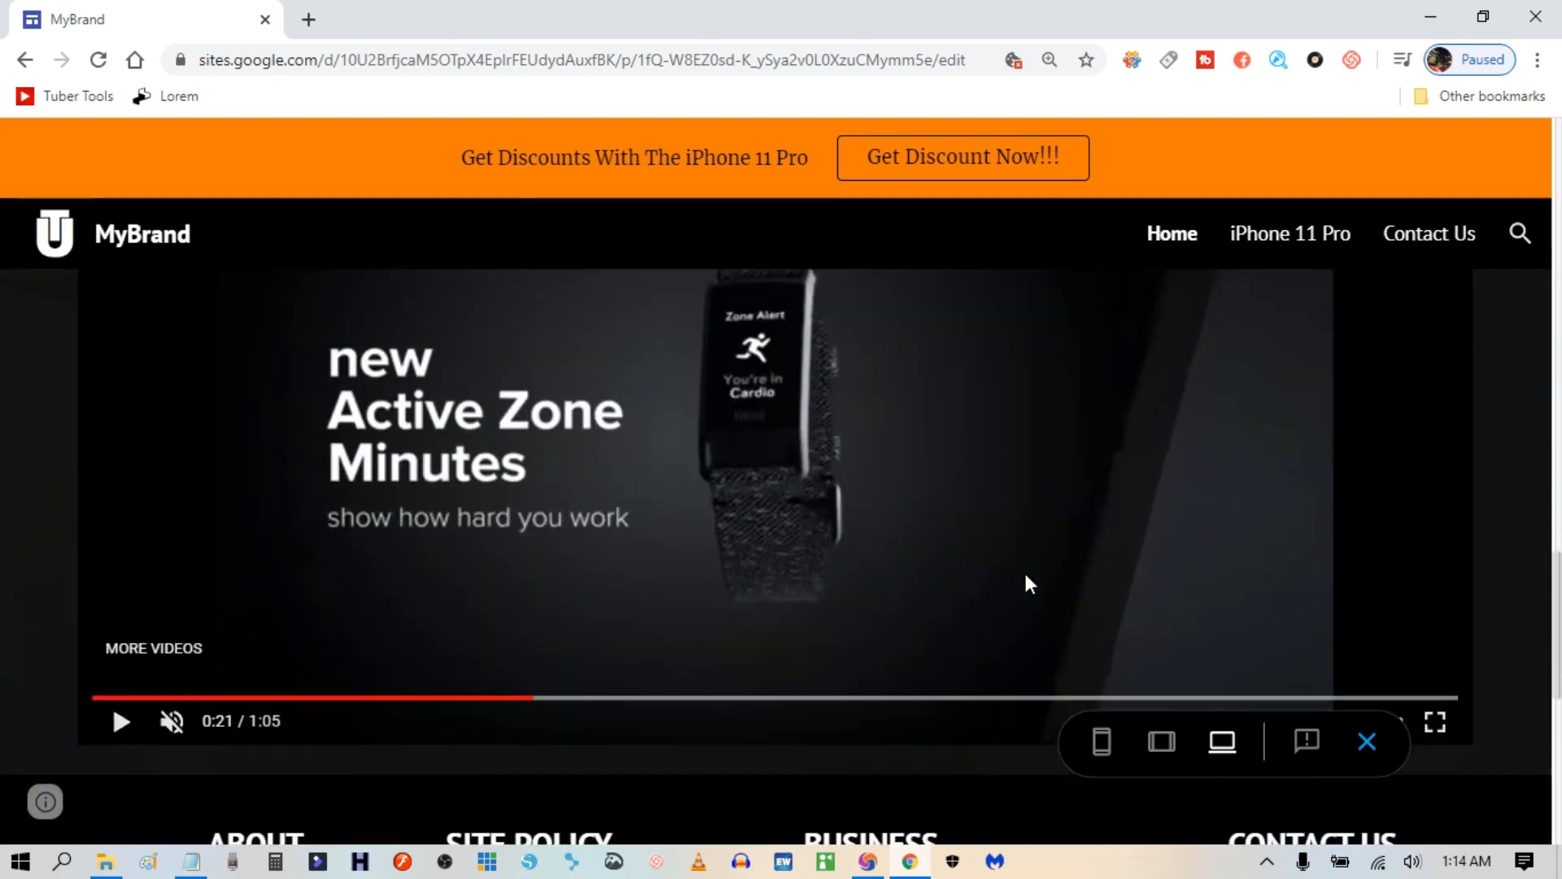
{"action": "scroll", "coordinate": [1026, 574], "scroll_direction": "down", "scroll_amount": 5}
{"action": "scroll", "coordinate": [1026, 574], "scroll_direction": "up", "scroll_amount": 10}
{"action": "scroll", "coordinate": [1026, 574], "scroll_direction": "down", "scroll_amount": 3}
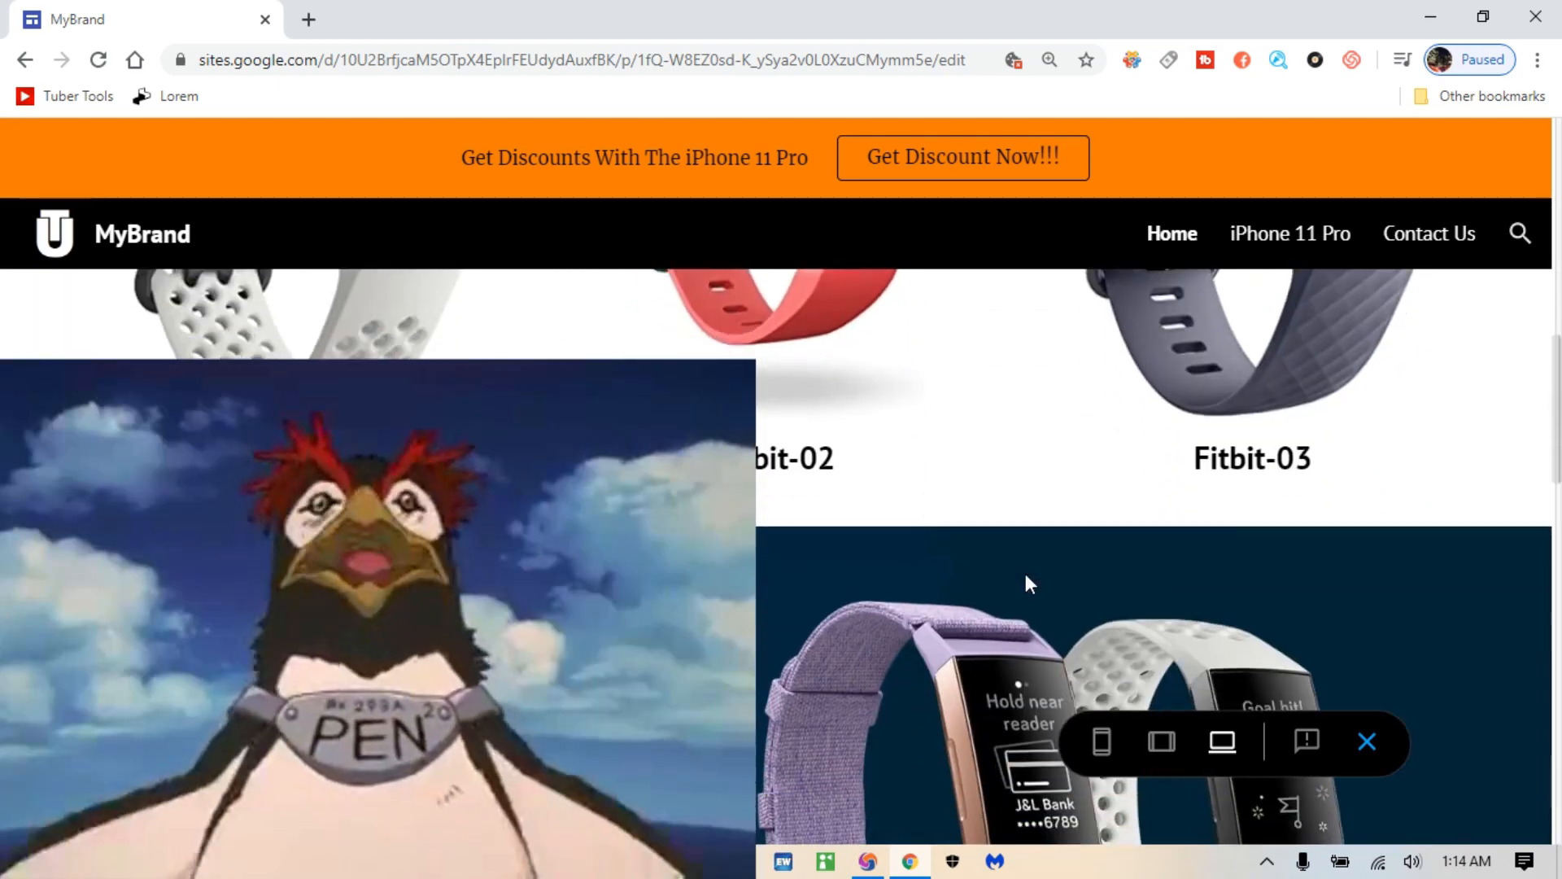
{"action": "scroll", "coordinate": [1025, 574], "scroll_direction": "down", "scroll_amount": 8}
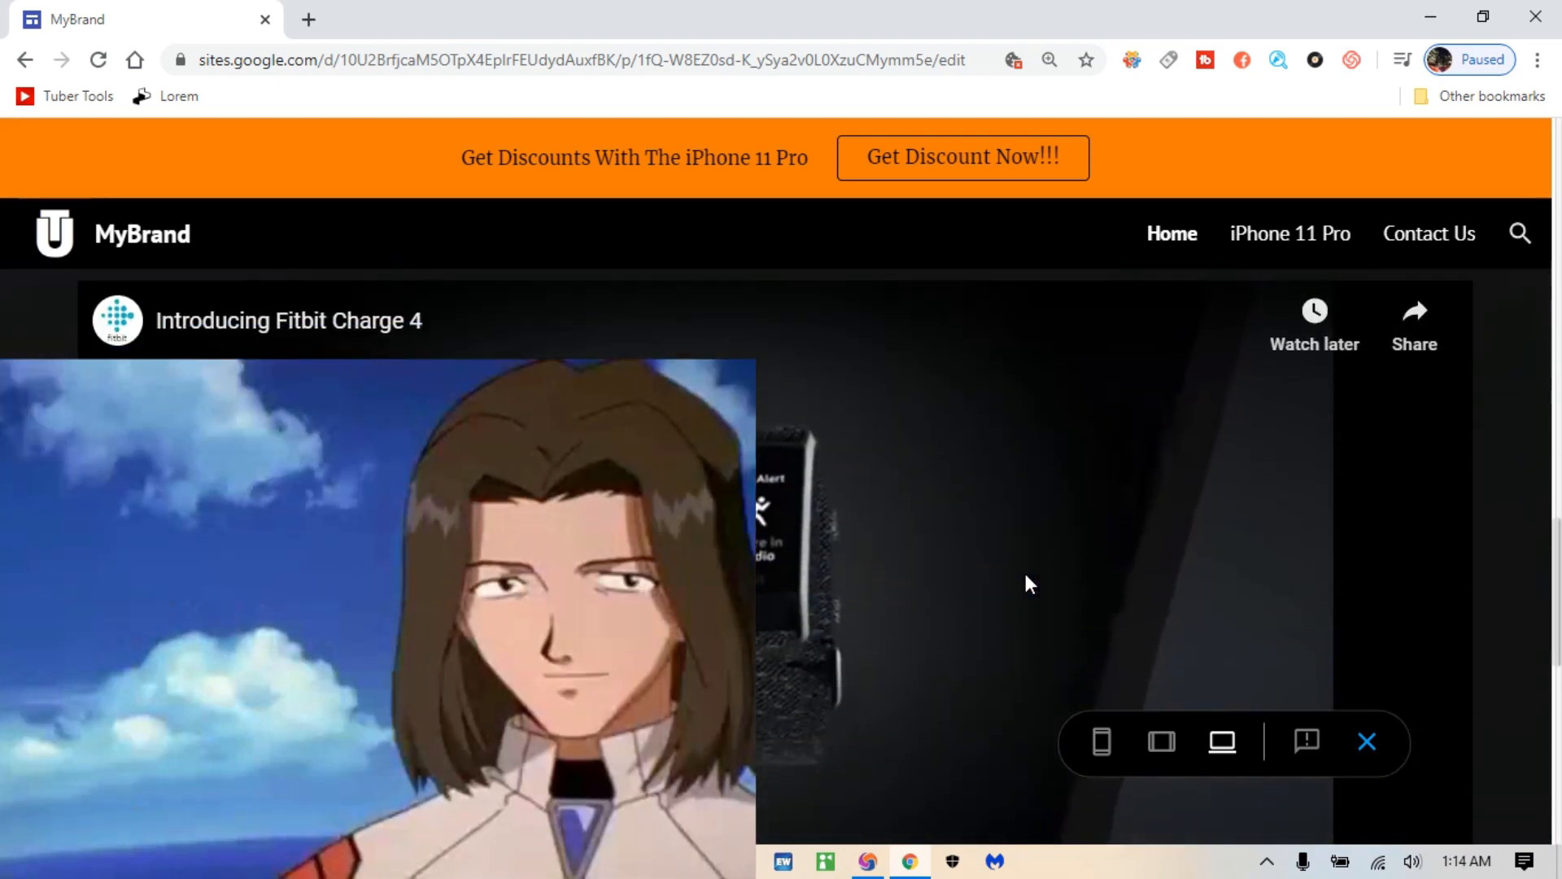
{"action": "scroll", "coordinate": [1025, 576], "scroll_direction": "down", "scroll_amount": 8}
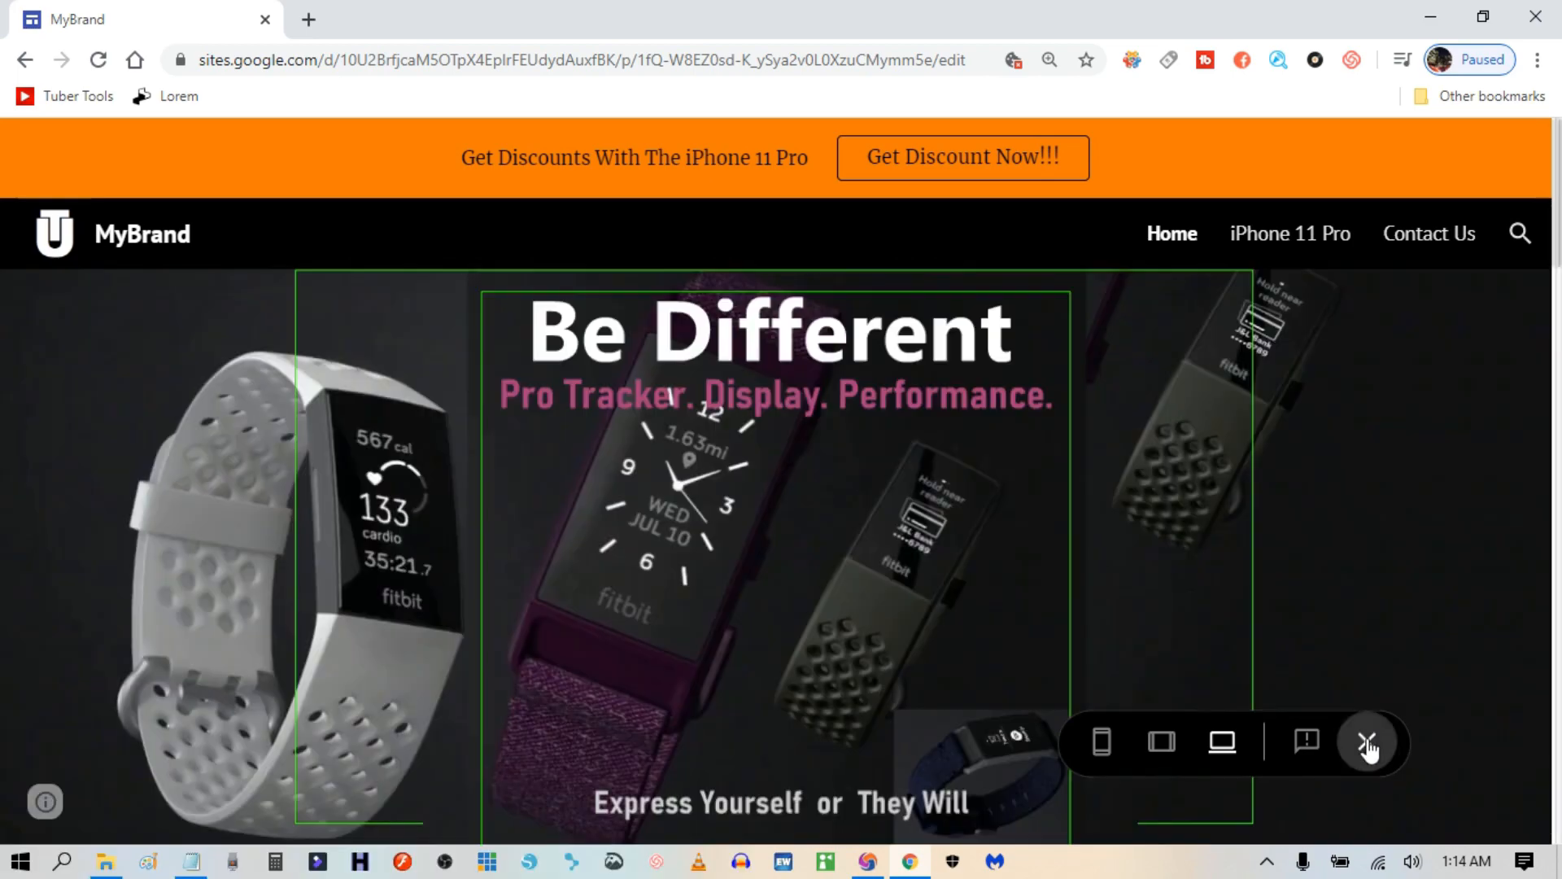
{"action": "left_click", "coordinate": [1368, 741]}
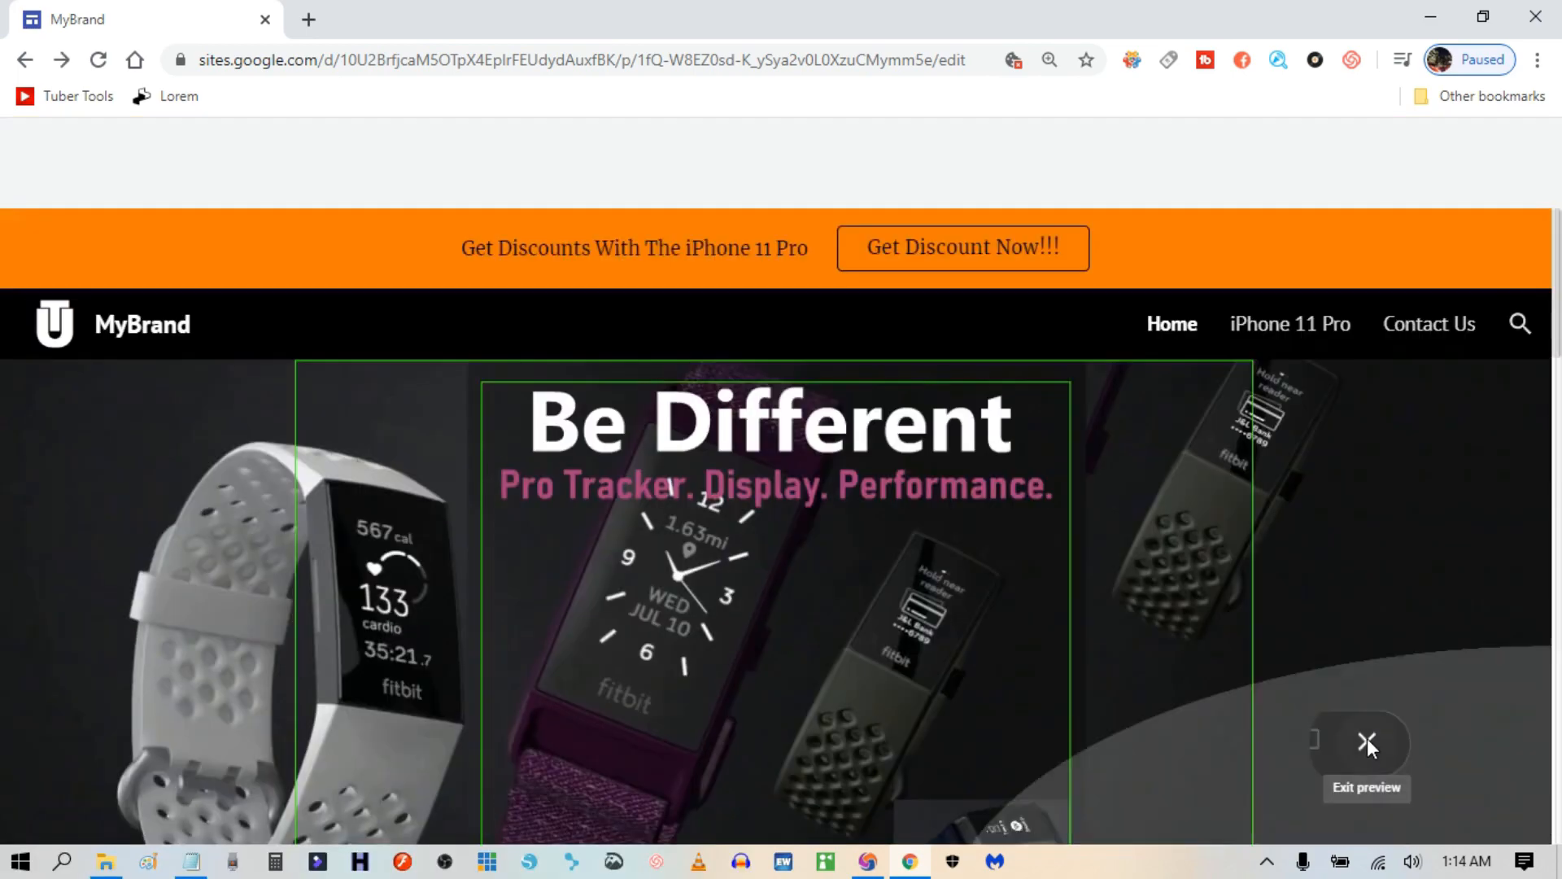
Start a new image carousel for the page and choose to upload its images from the computer.
{"action": "scroll", "coordinate": [795, 497], "scroll_direction": "down", "scroll_amount": 10}
{"action": "scroll", "coordinate": [795, 489], "scroll_direction": "down", "scroll_amount": 3}
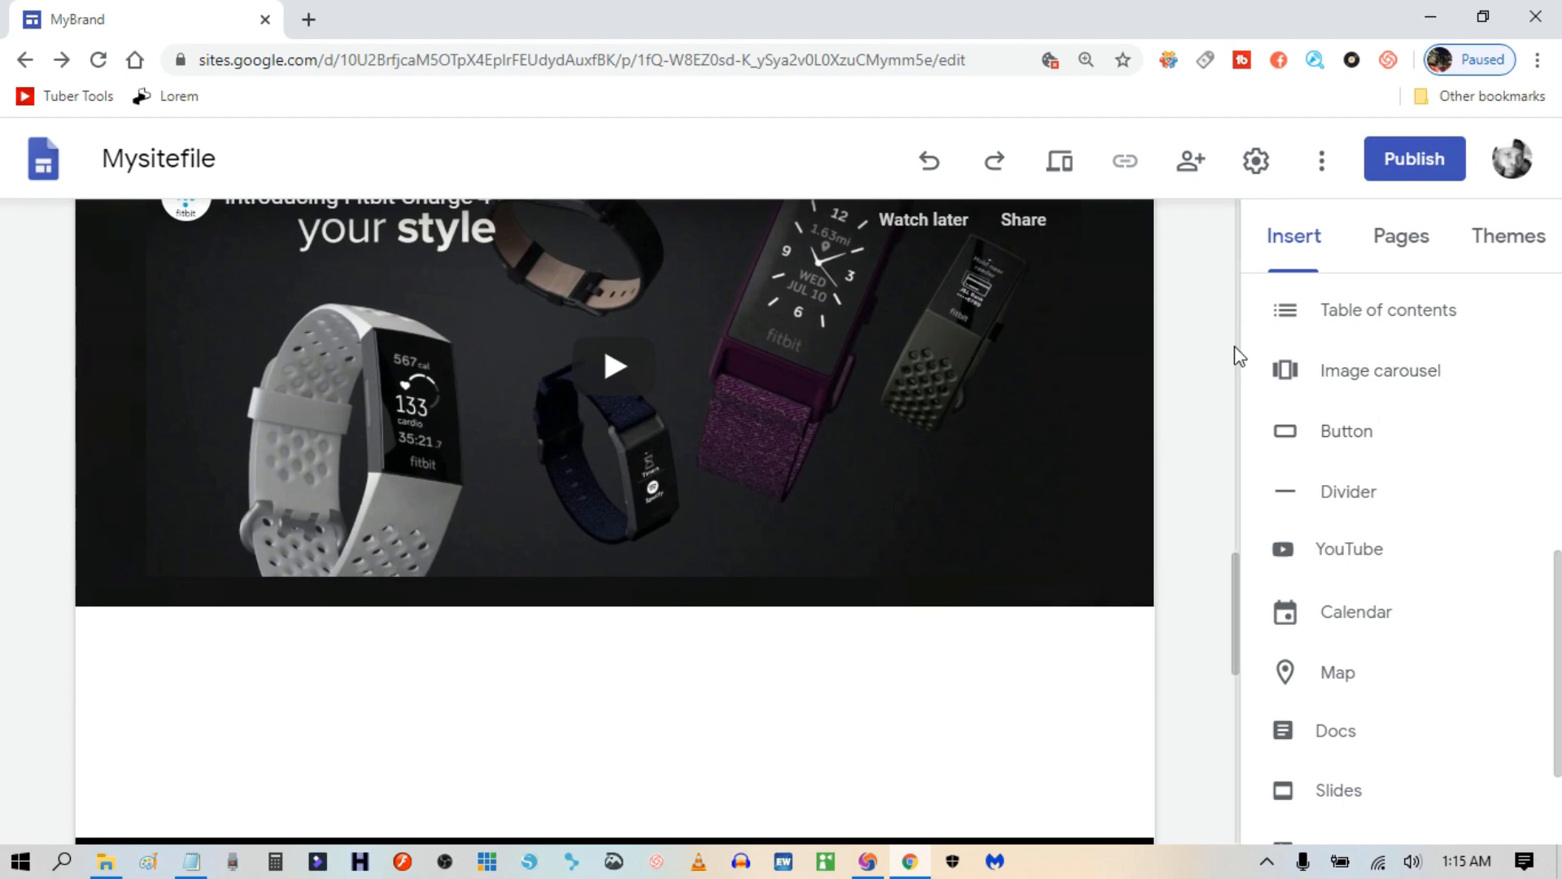
{"action": "left_click", "coordinate": [1347, 374]}
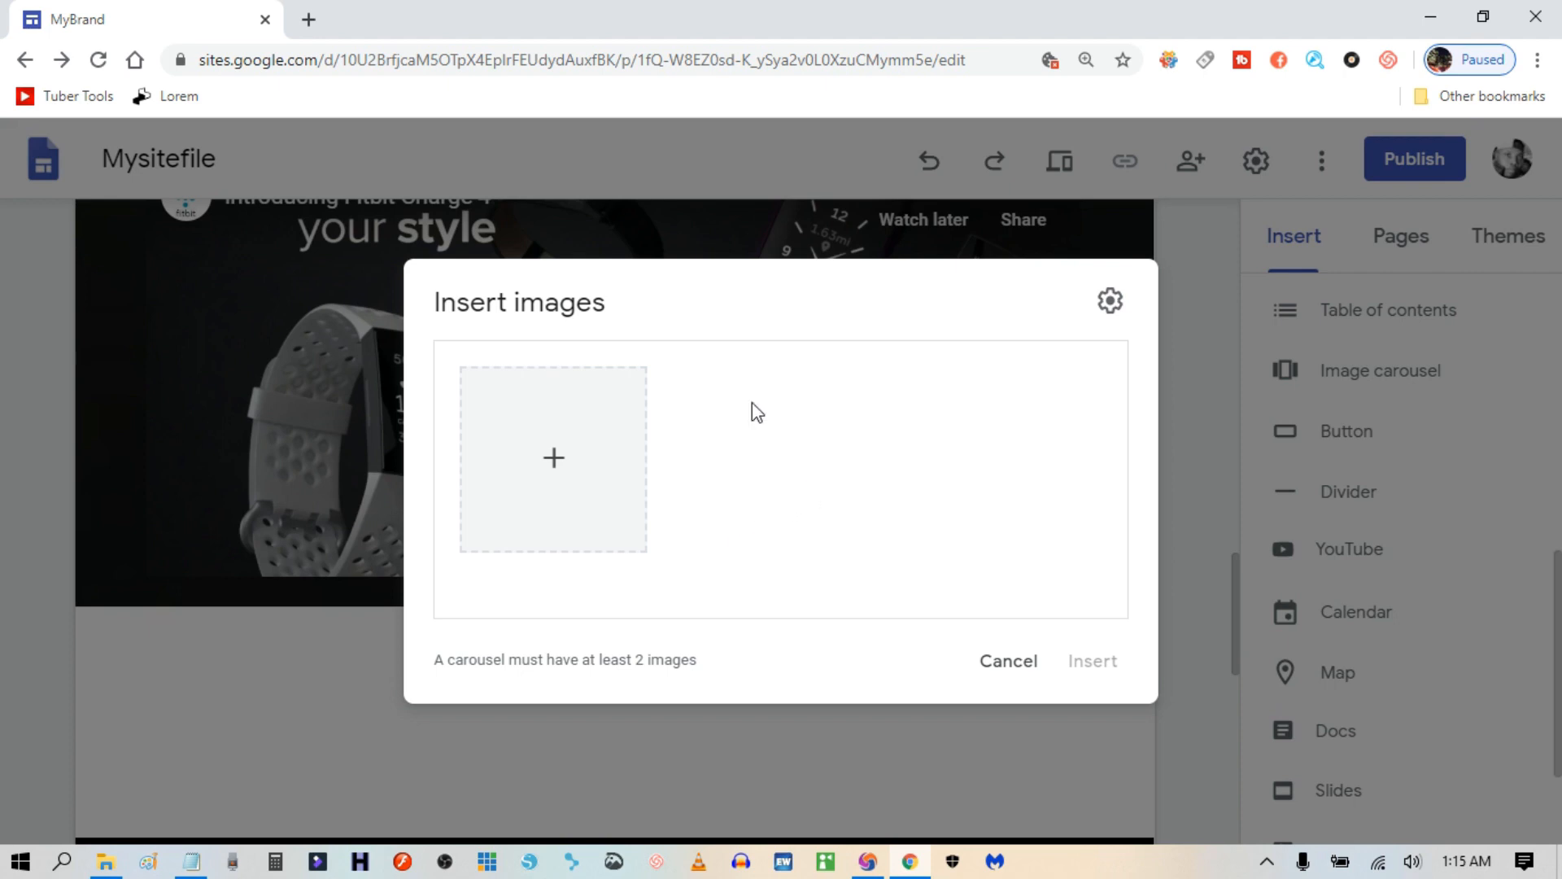
{"action": "left_click", "coordinate": [554, 461]}
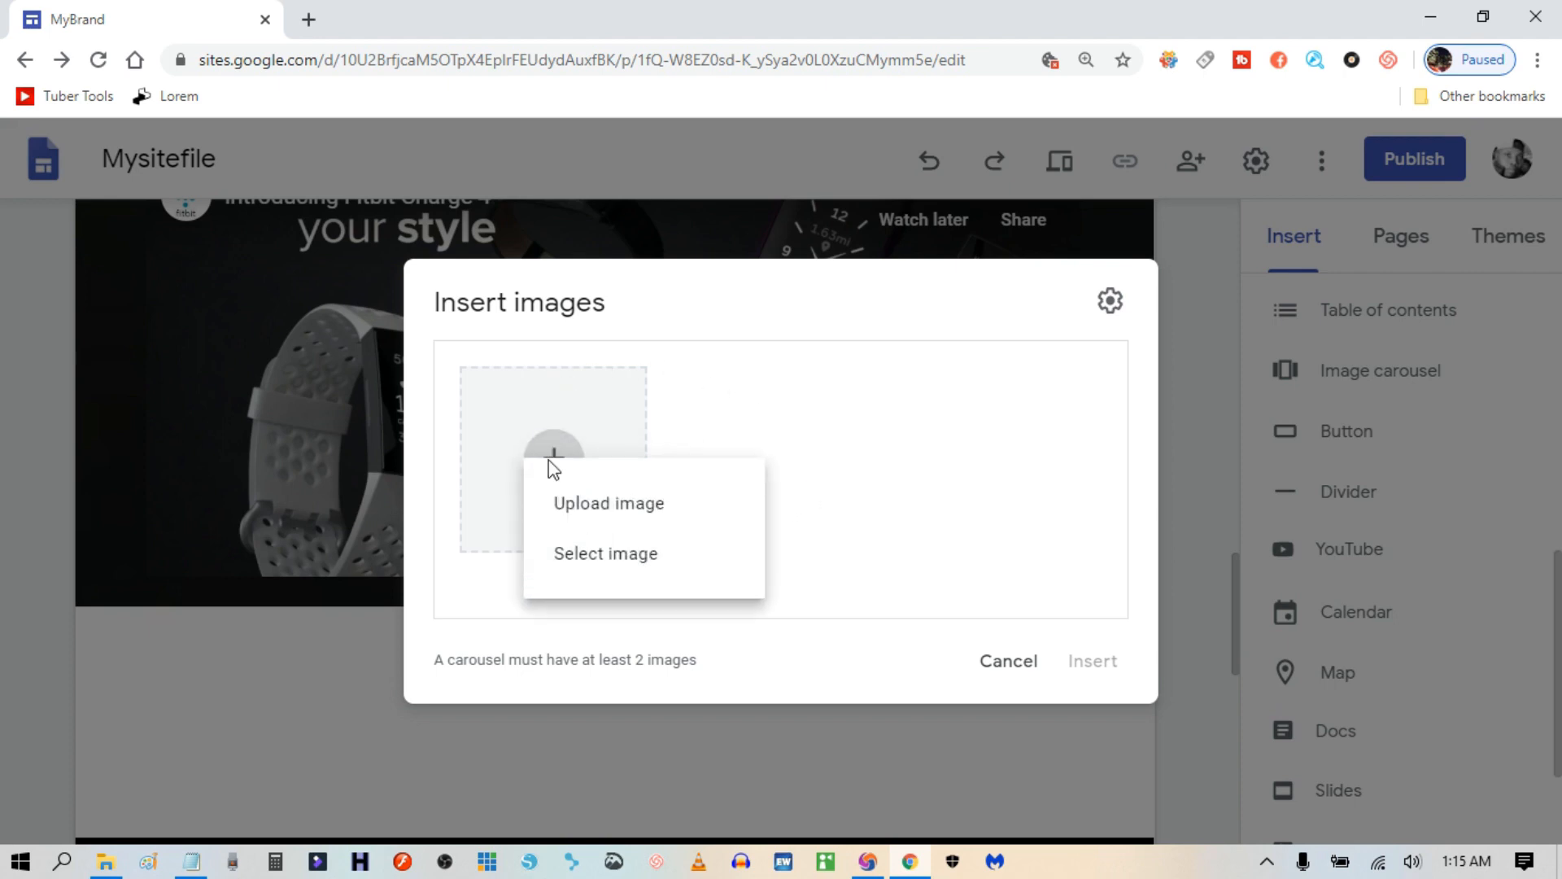
{"action": "left_click", "coordinate": [624, 511]}
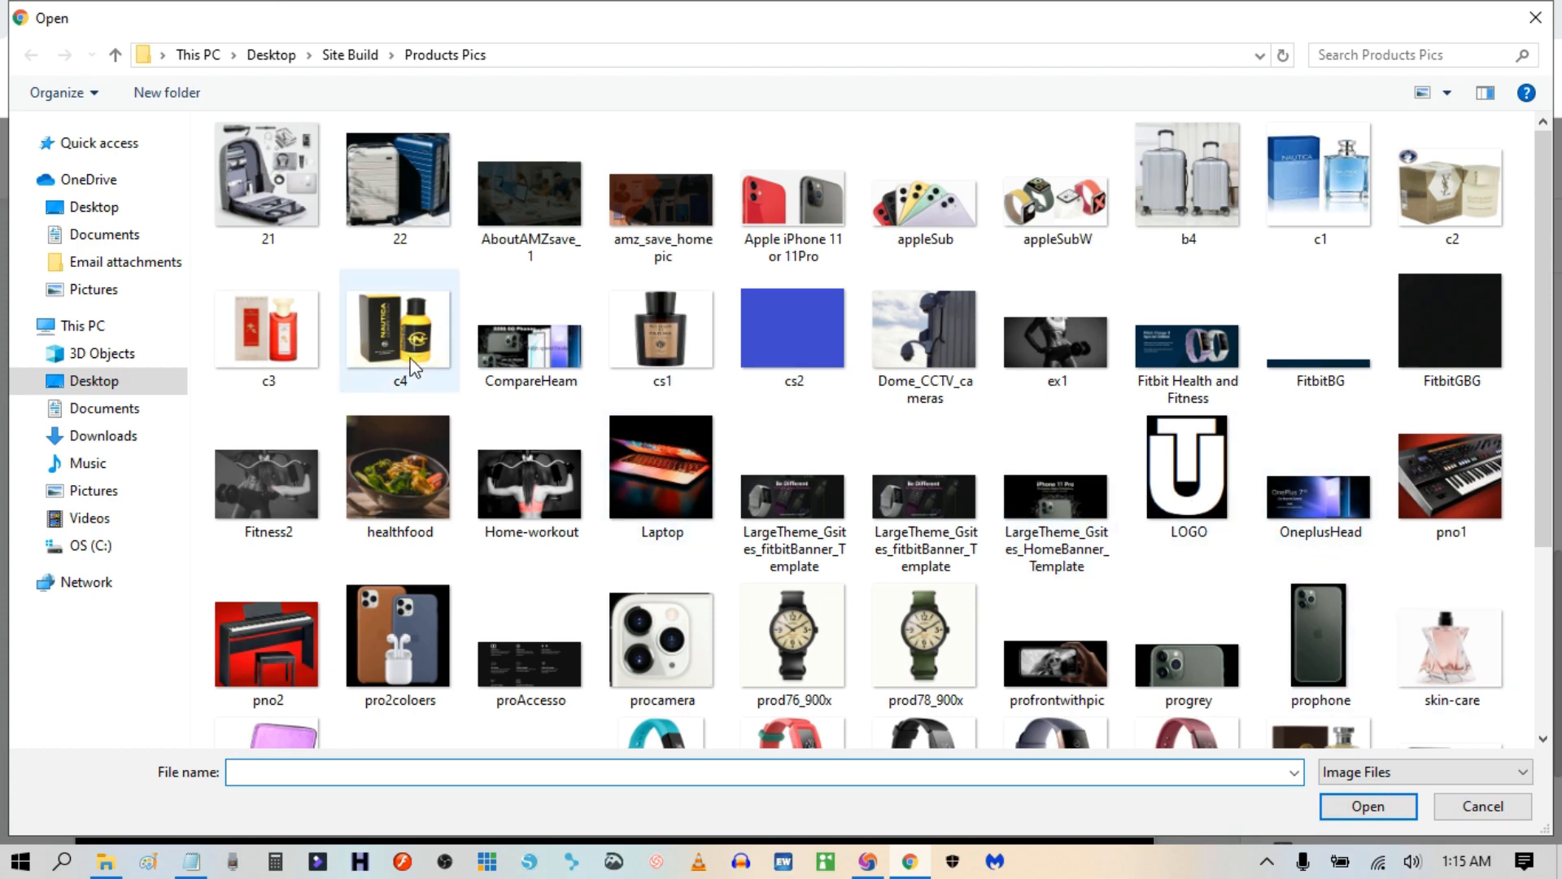
{"action": "left_click", "coordinate": [658, 335]}
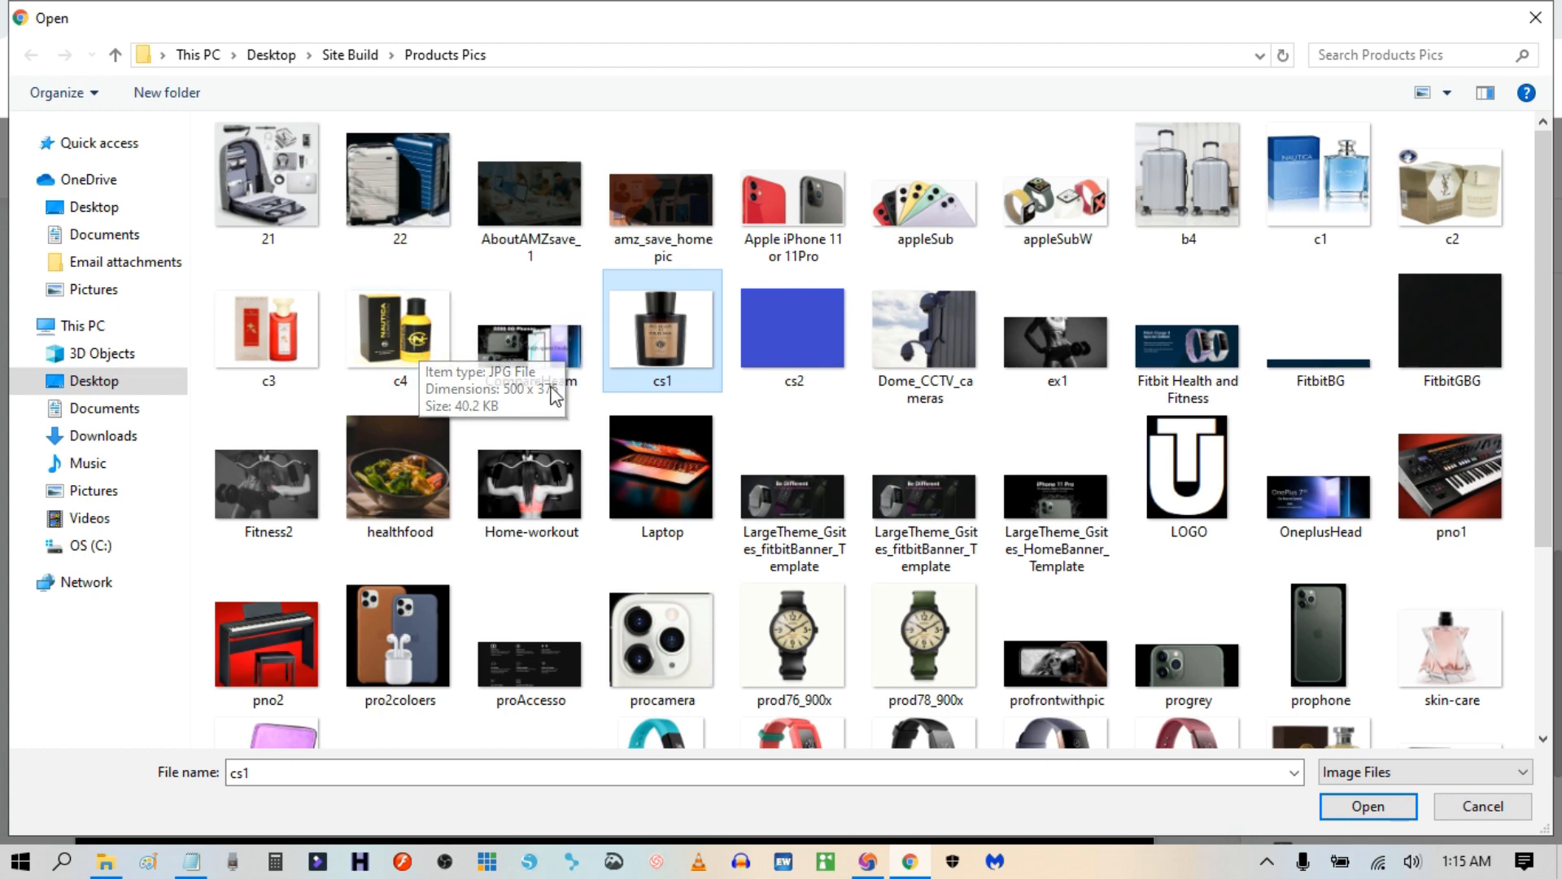
{"action": "left_click", "coordinate": [421, 350], "text": "ctrl"}
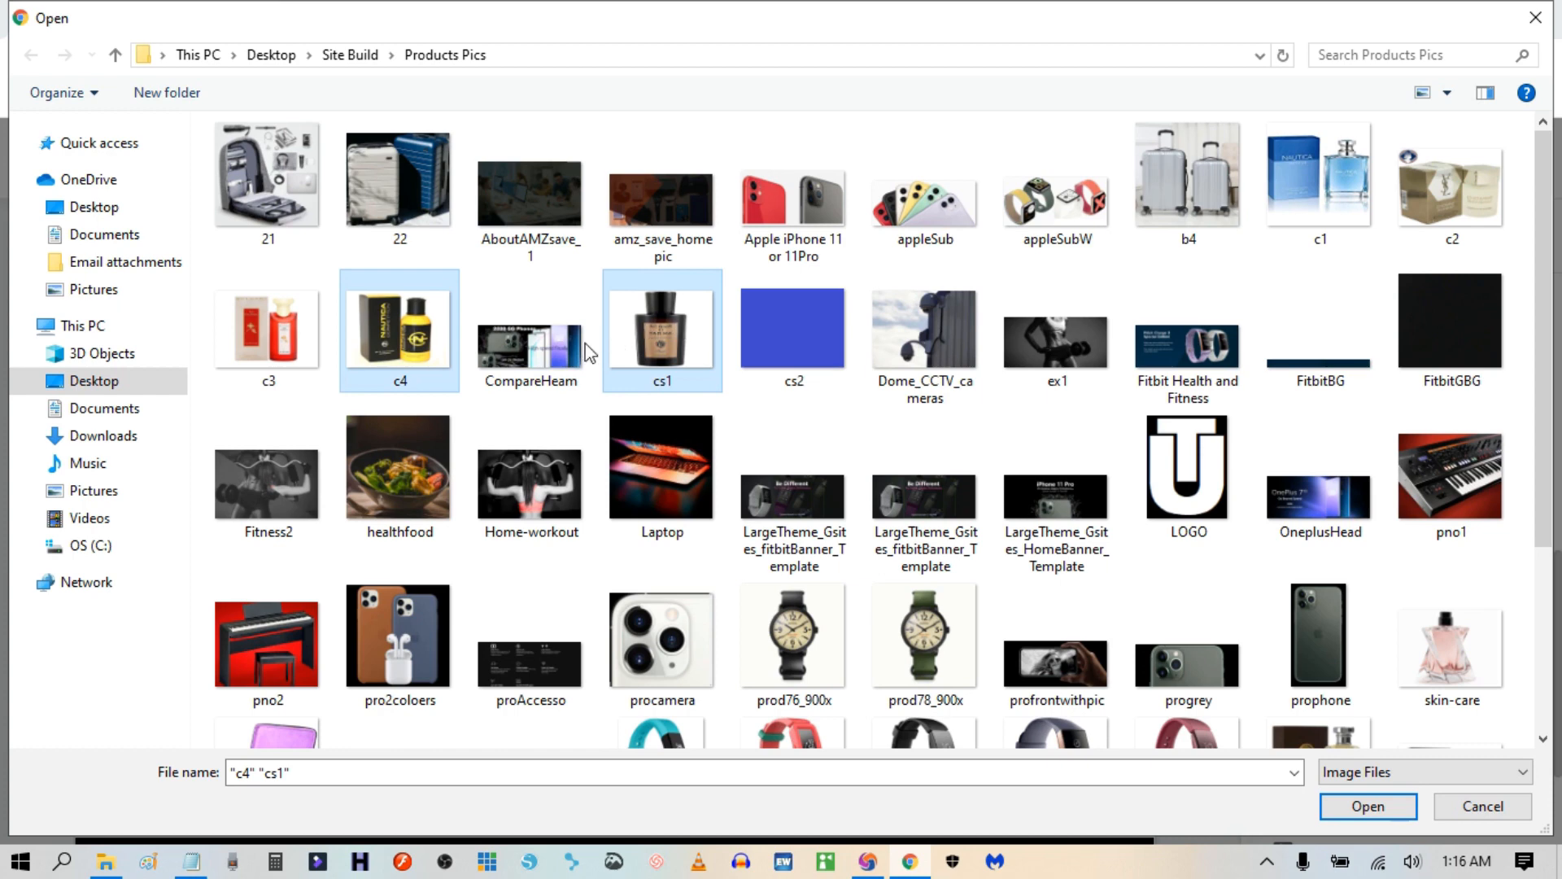
{"action": "left_click", "coordinate": [661, 327]}
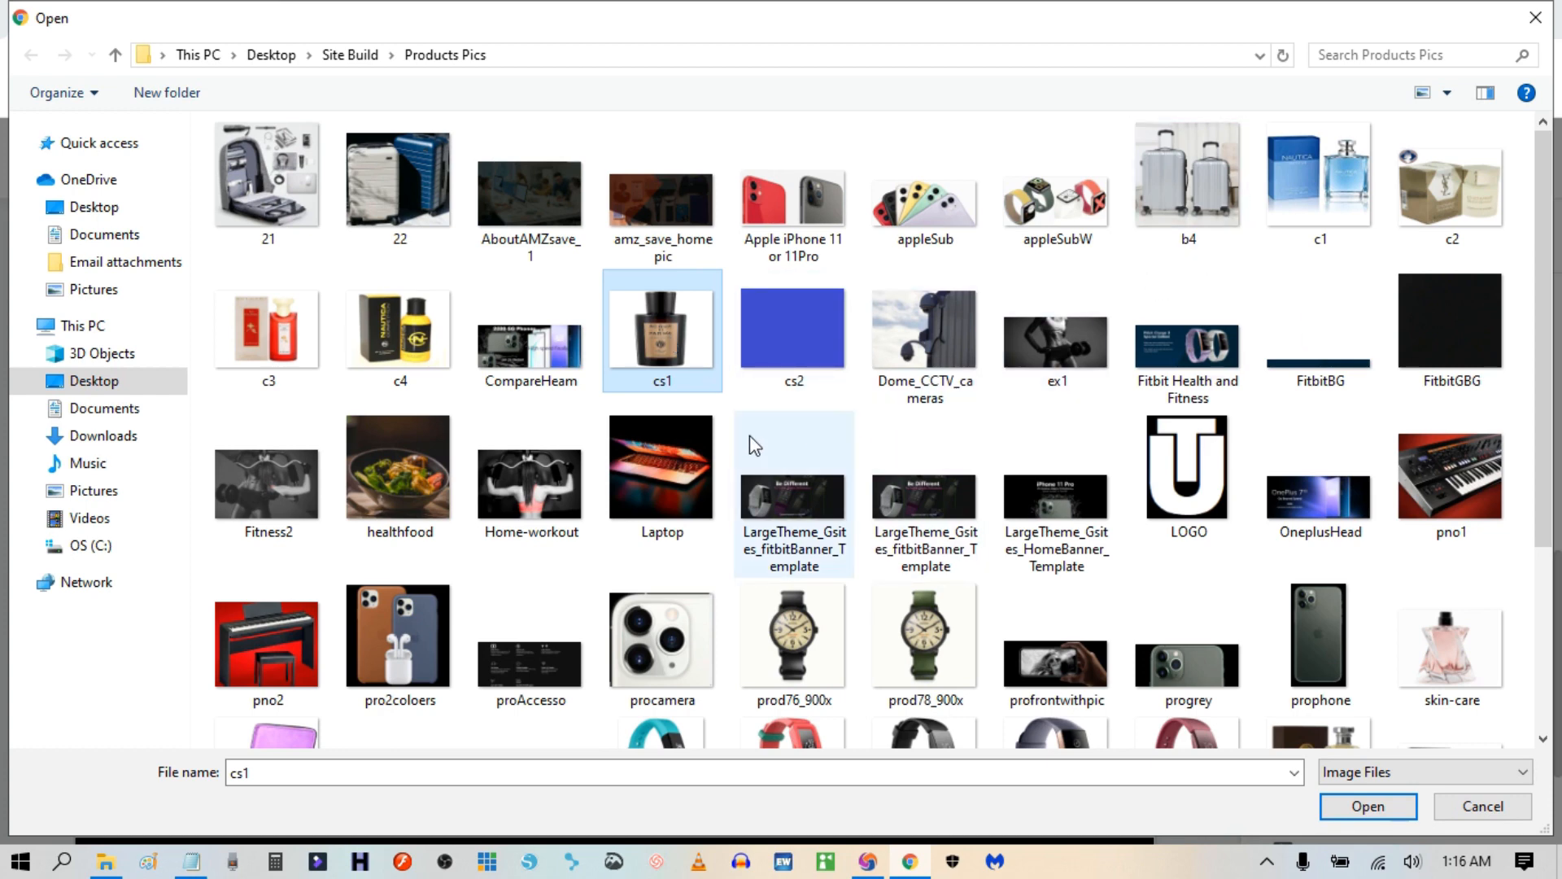
{"action": "left_click", "coordinate": [392, 330]}
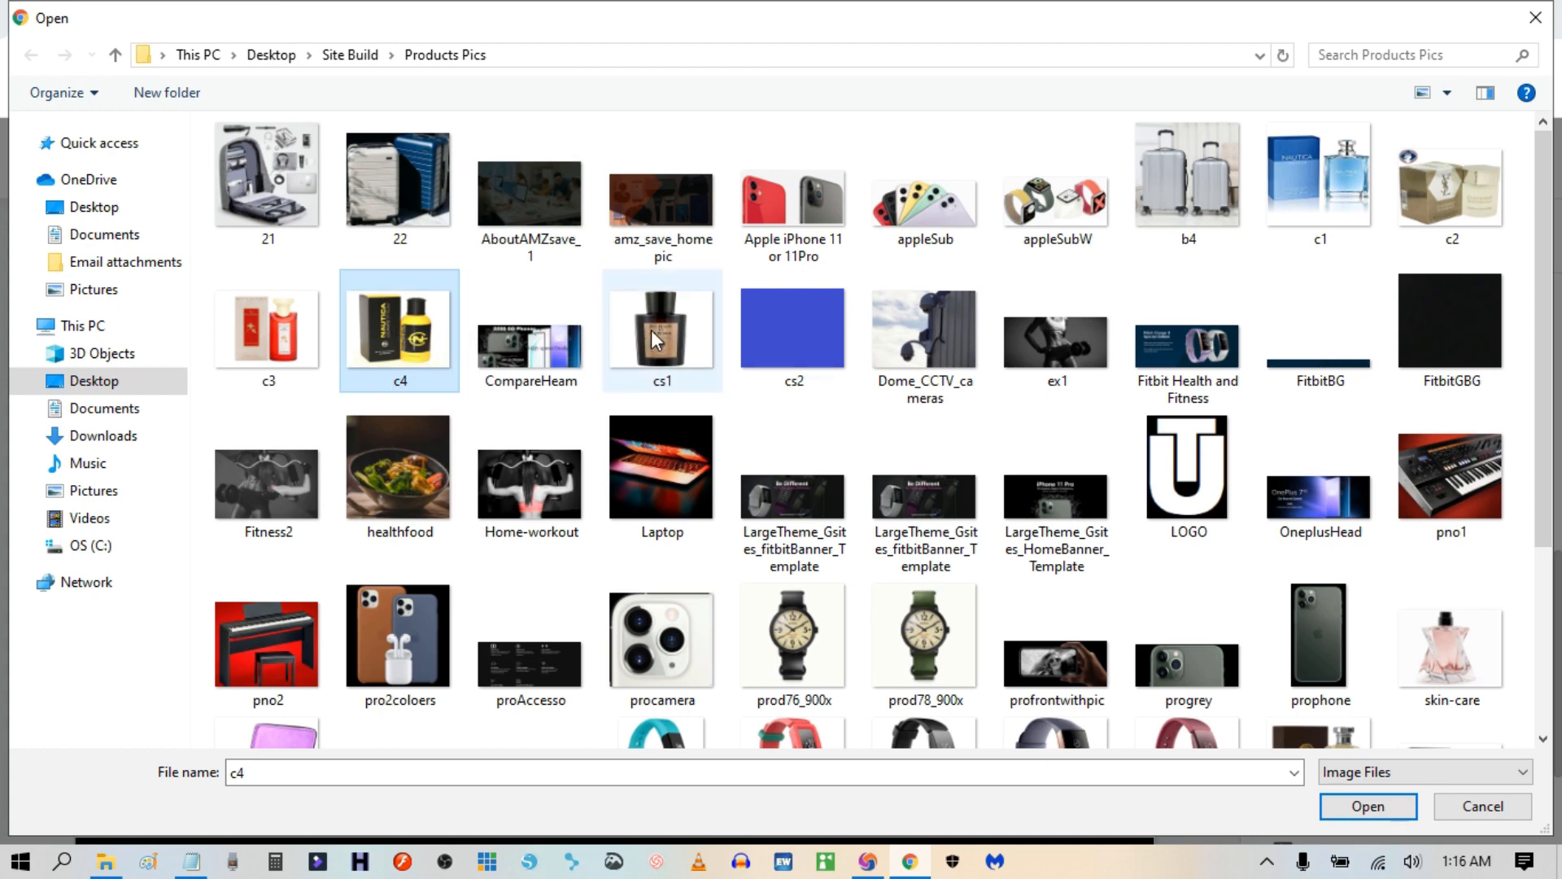
{"action": "left_click", "coordinate": [1303, 216]}
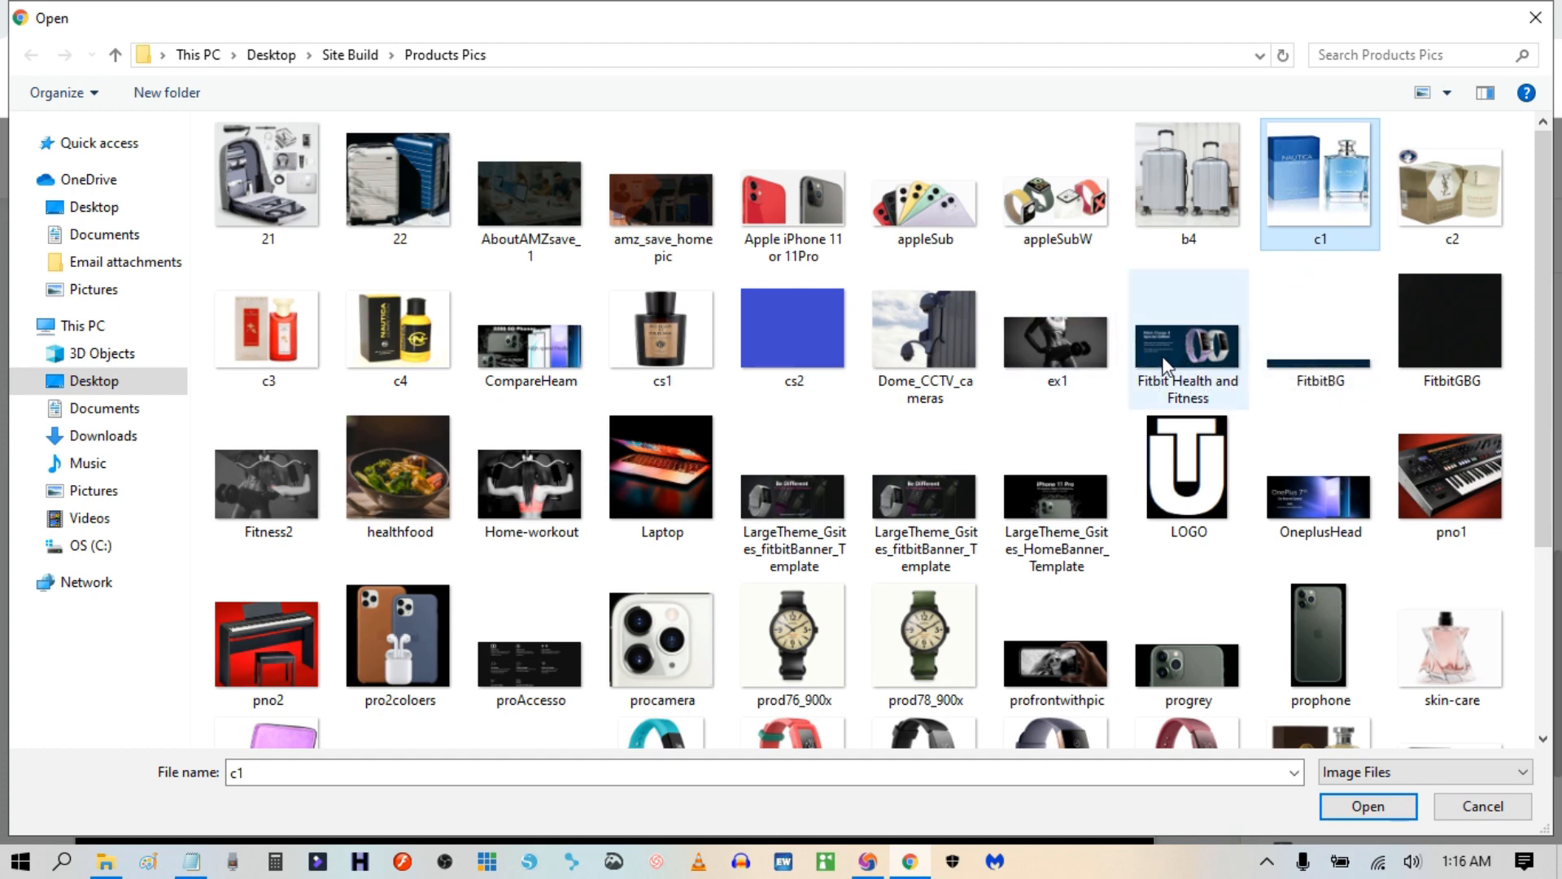
Select the images c4, cs1, c2, c1, c3 and skin-care together in the Products Pics folder.
{"action": "left_click", "coordinate": [400, 357]}
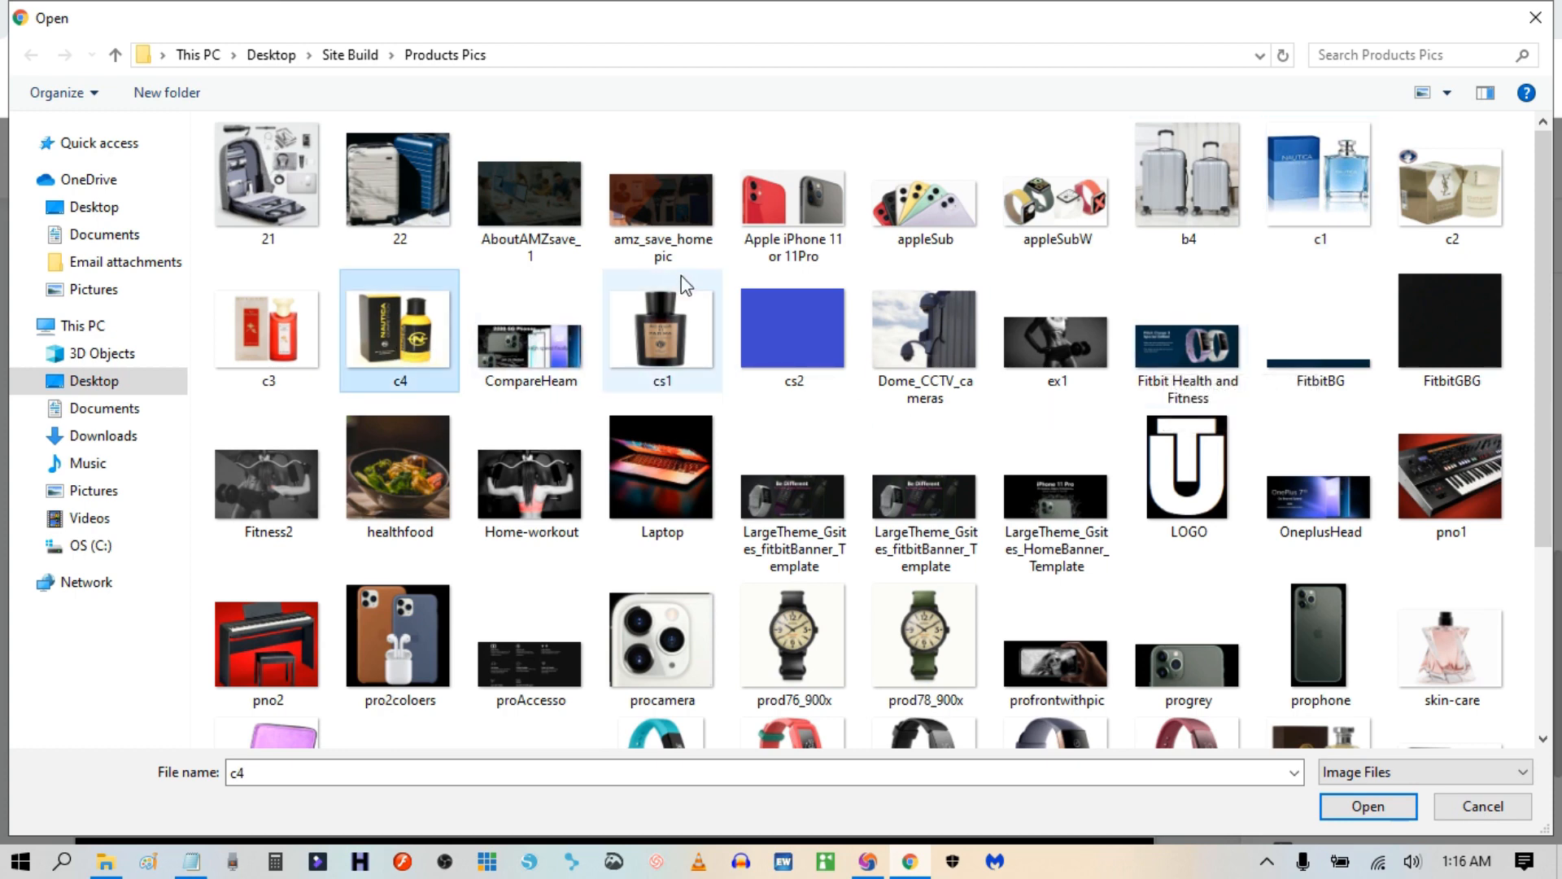
{"action": "left_click", "coordinate": [682, 333], "text": "ctrl"}
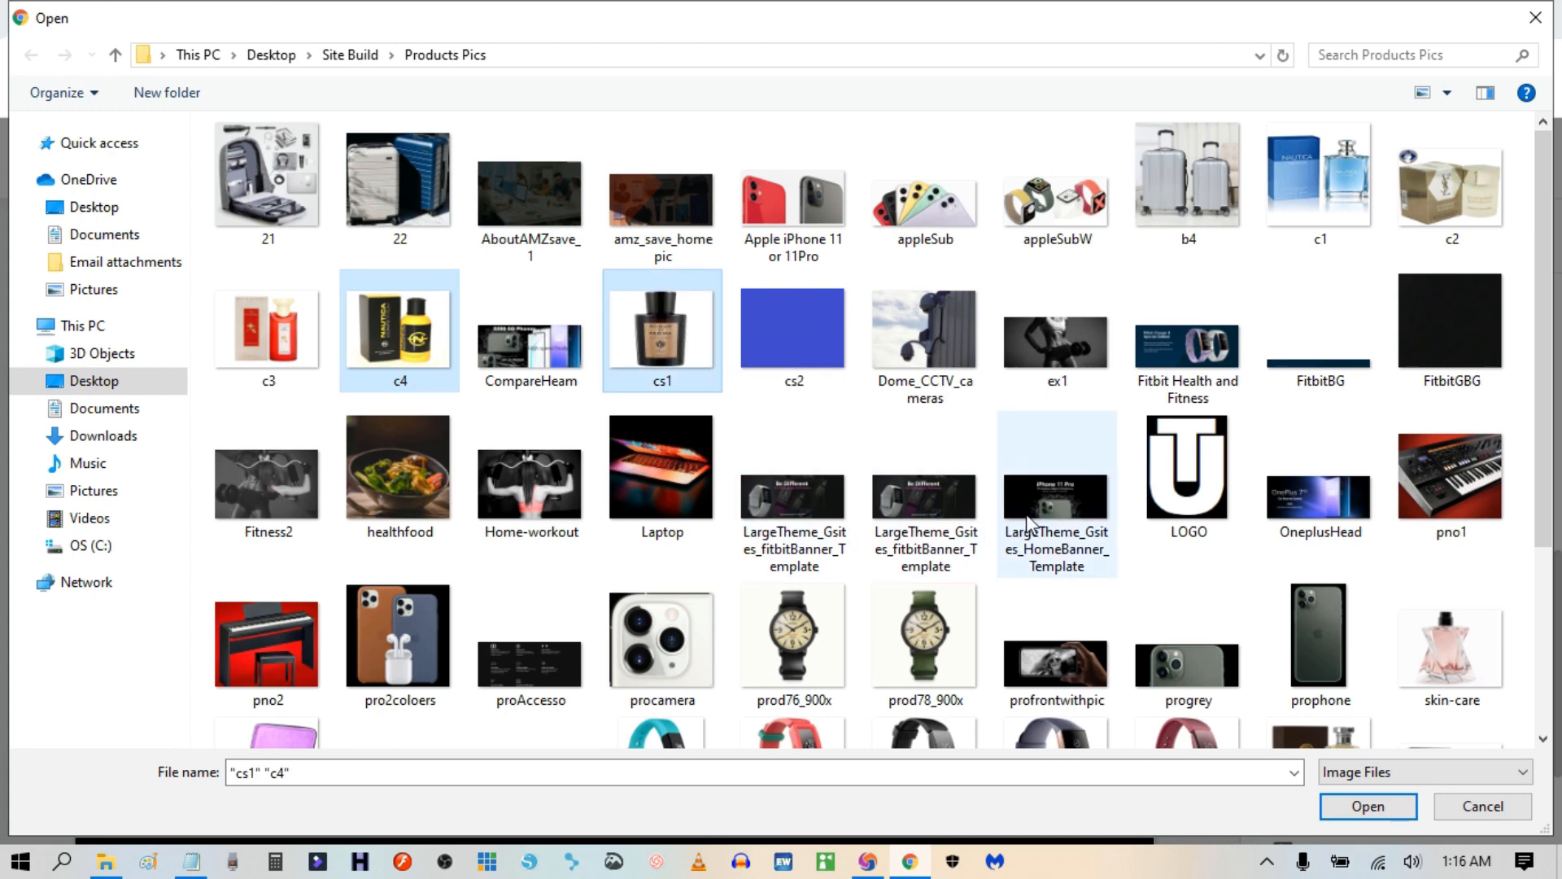
{"action": "left_click", "coordinate": [1443, 179], "text": "ctrl"}
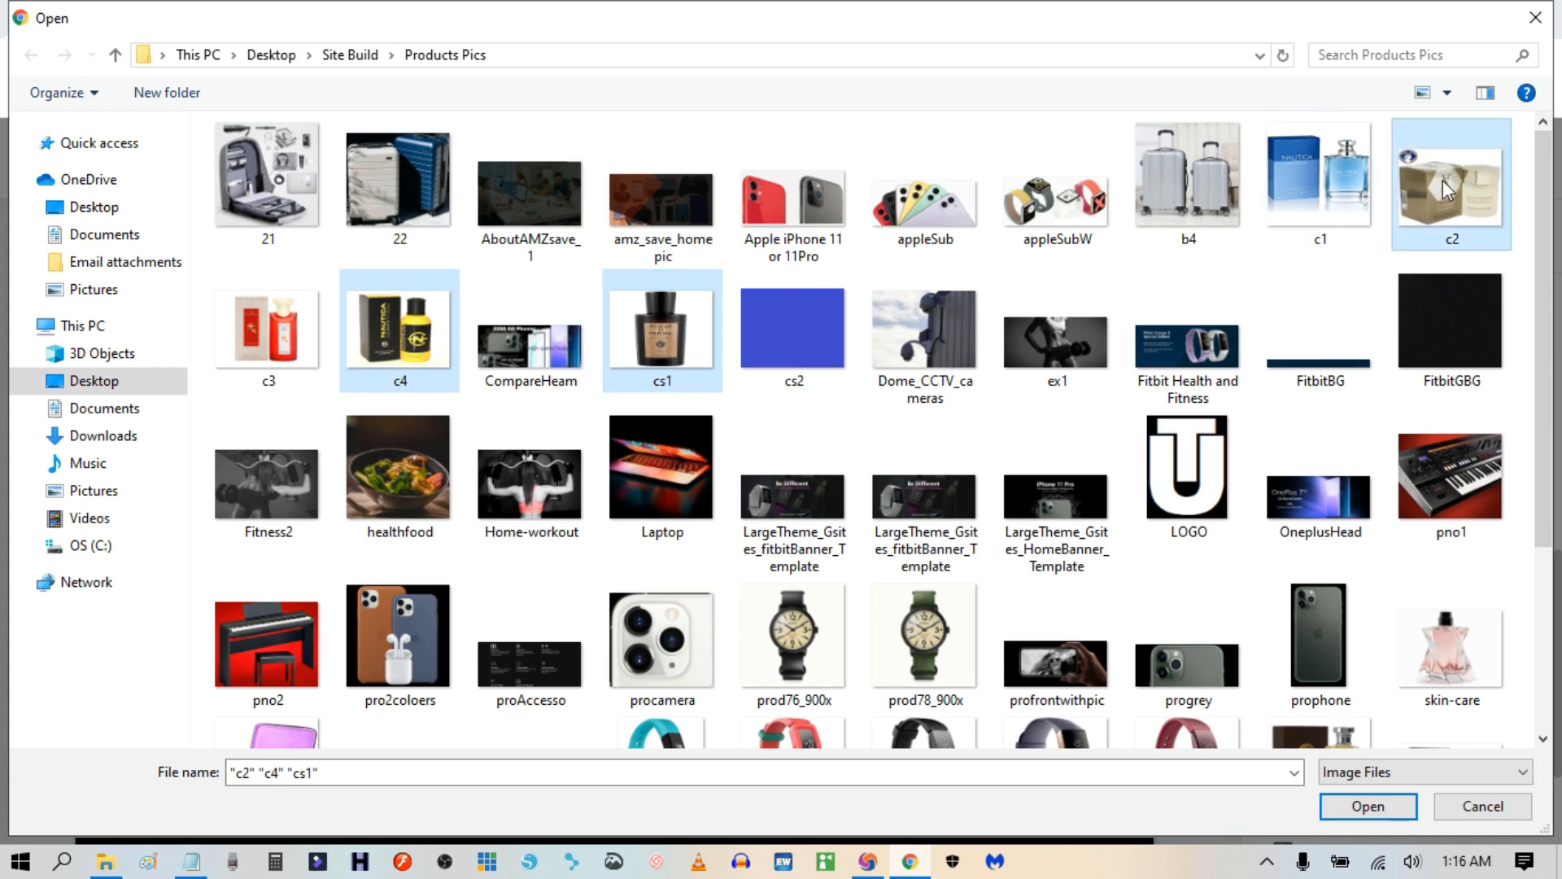
{"action": "left_click", "coordinate": [1302, 171], "text": "ctrl"}
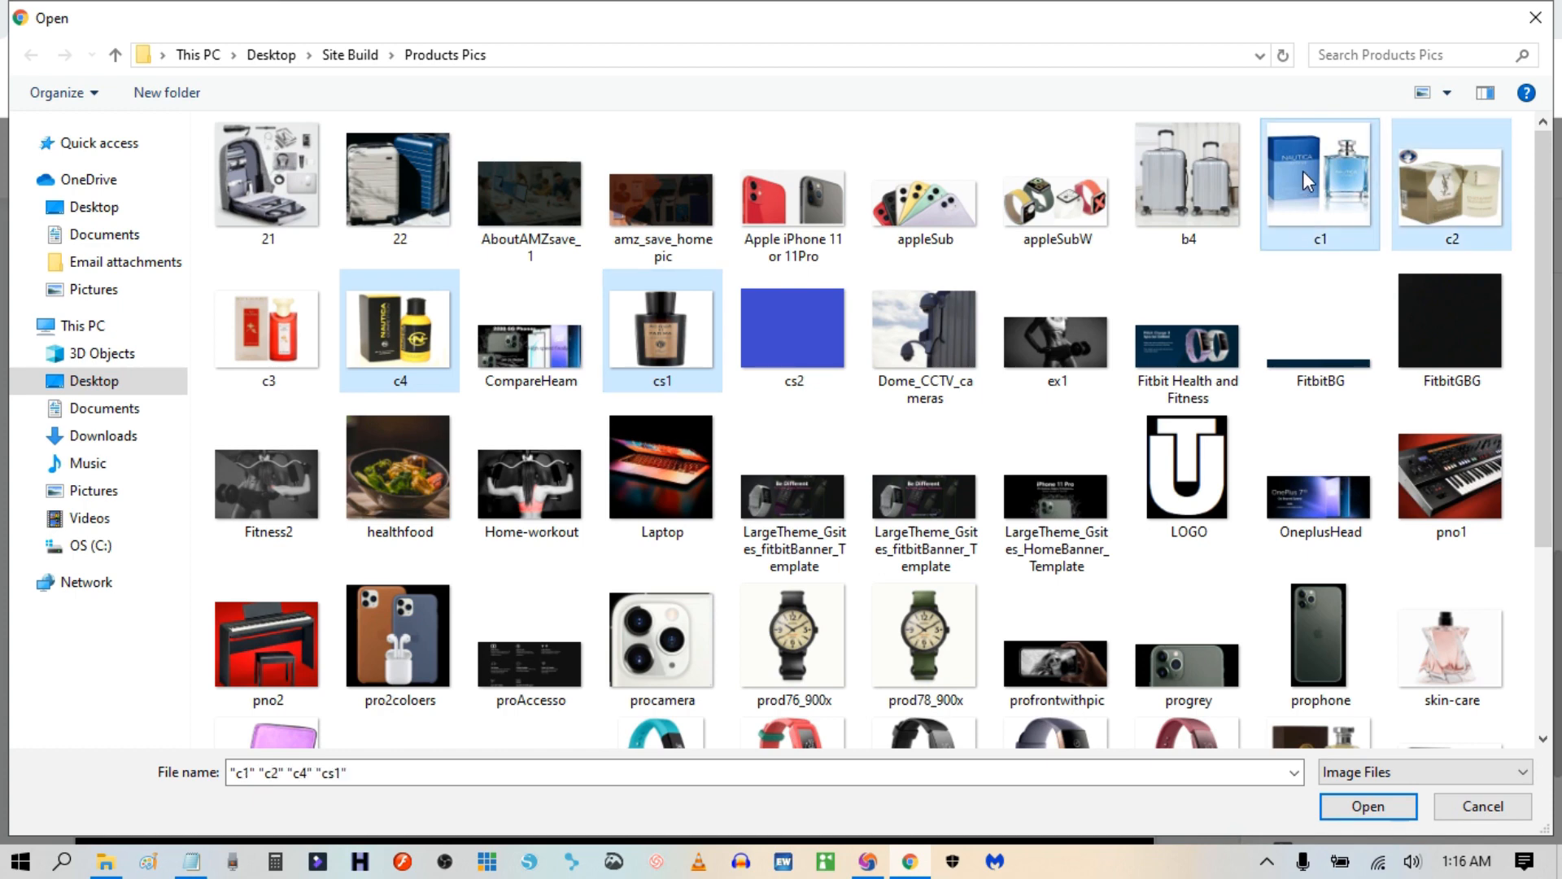
{"action": "left_click", "coordinate": [274, 327], "text": "ctrl"}
{"action": "left_click", "coordinate": [1451, 647], "text": "ctrl"}
{"action": "scroll", "coordinate": [999, 628], "scroll_direction": "down", "scroll_amount": 2, "text": "ctrl"}
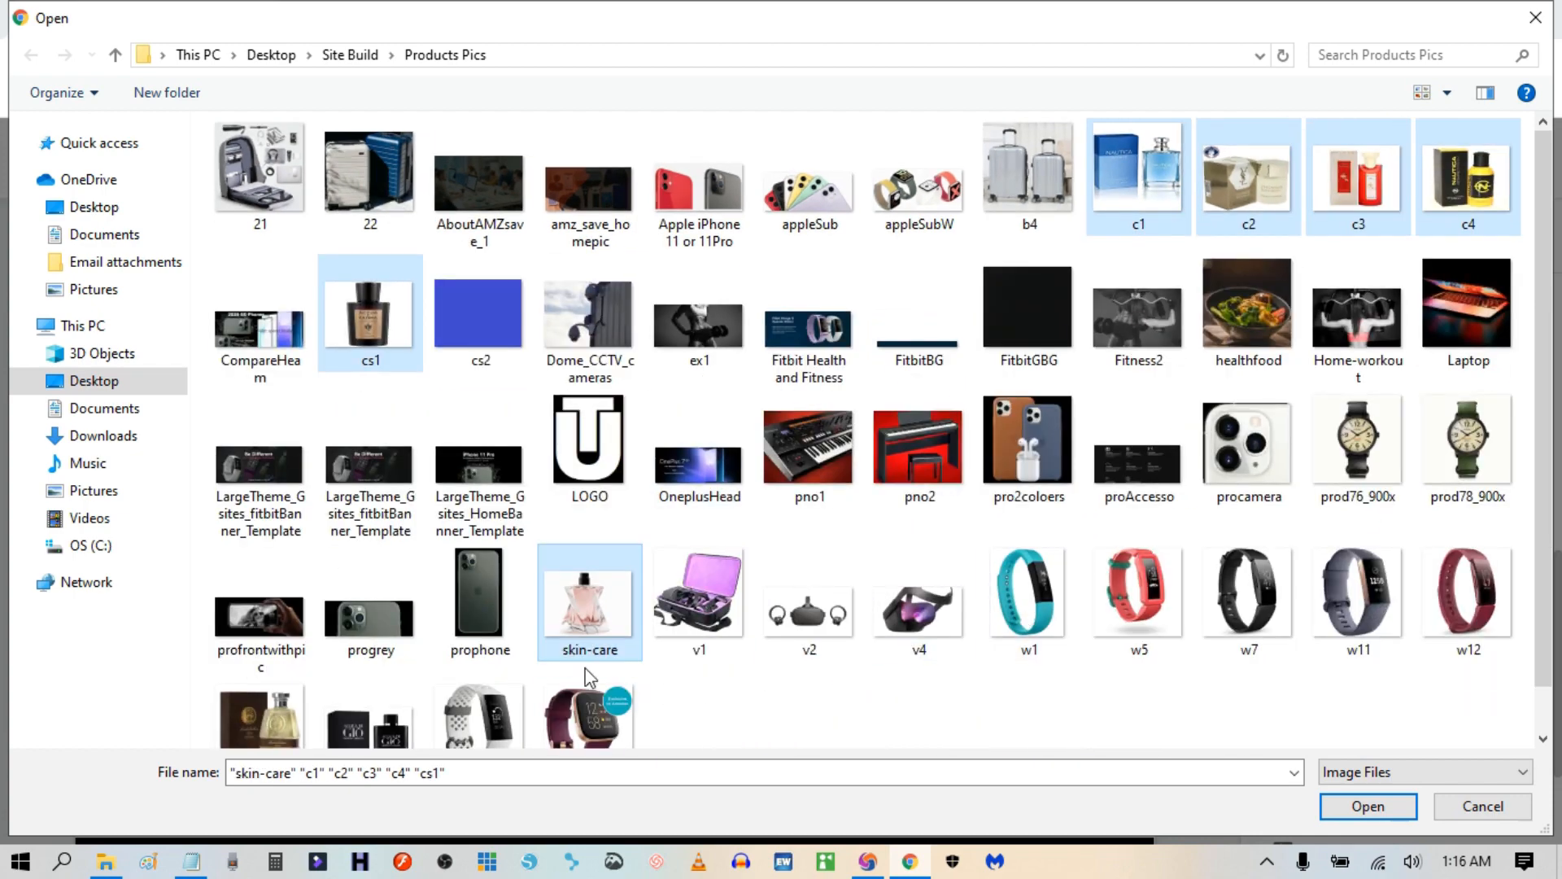
Add the black perfume image w14 to the selected files, leaving w13 out of the selection.
{"action": "scroll", "coordinate": [982, 681], "scroll_direction": "down", "scroll_amount": 1}
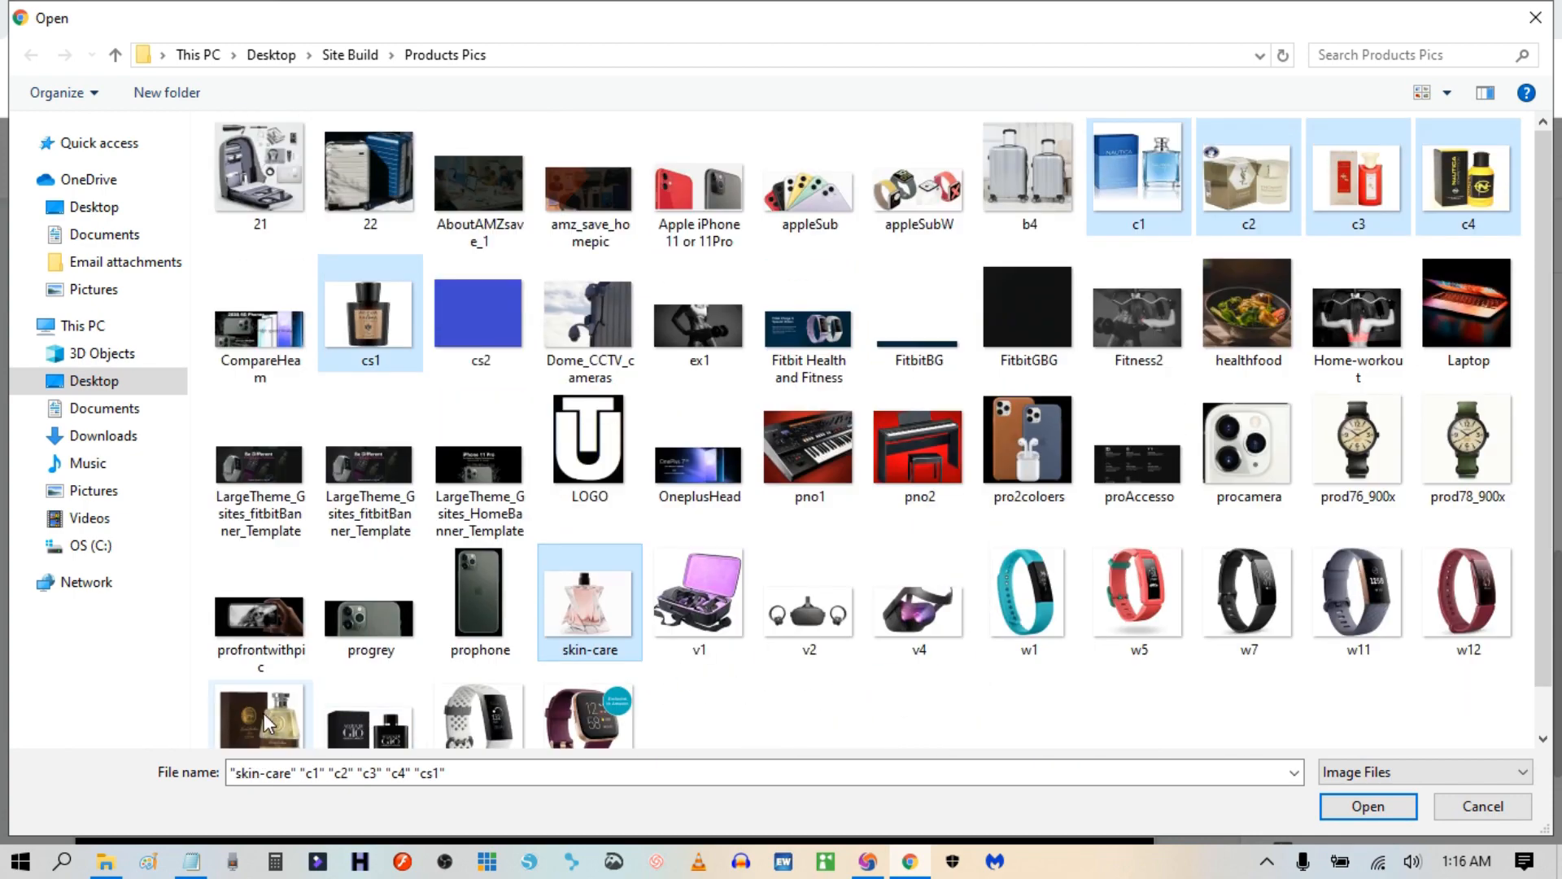
{"action": "left_click", "coordinate": [259, 720], "text": "ctrl"}
{"action": "left_click", "coordinate": [245, 682], "text": "ctrl"}
{"action": "left_click", "coordinate": [370, 692], "text": "ctrl"}
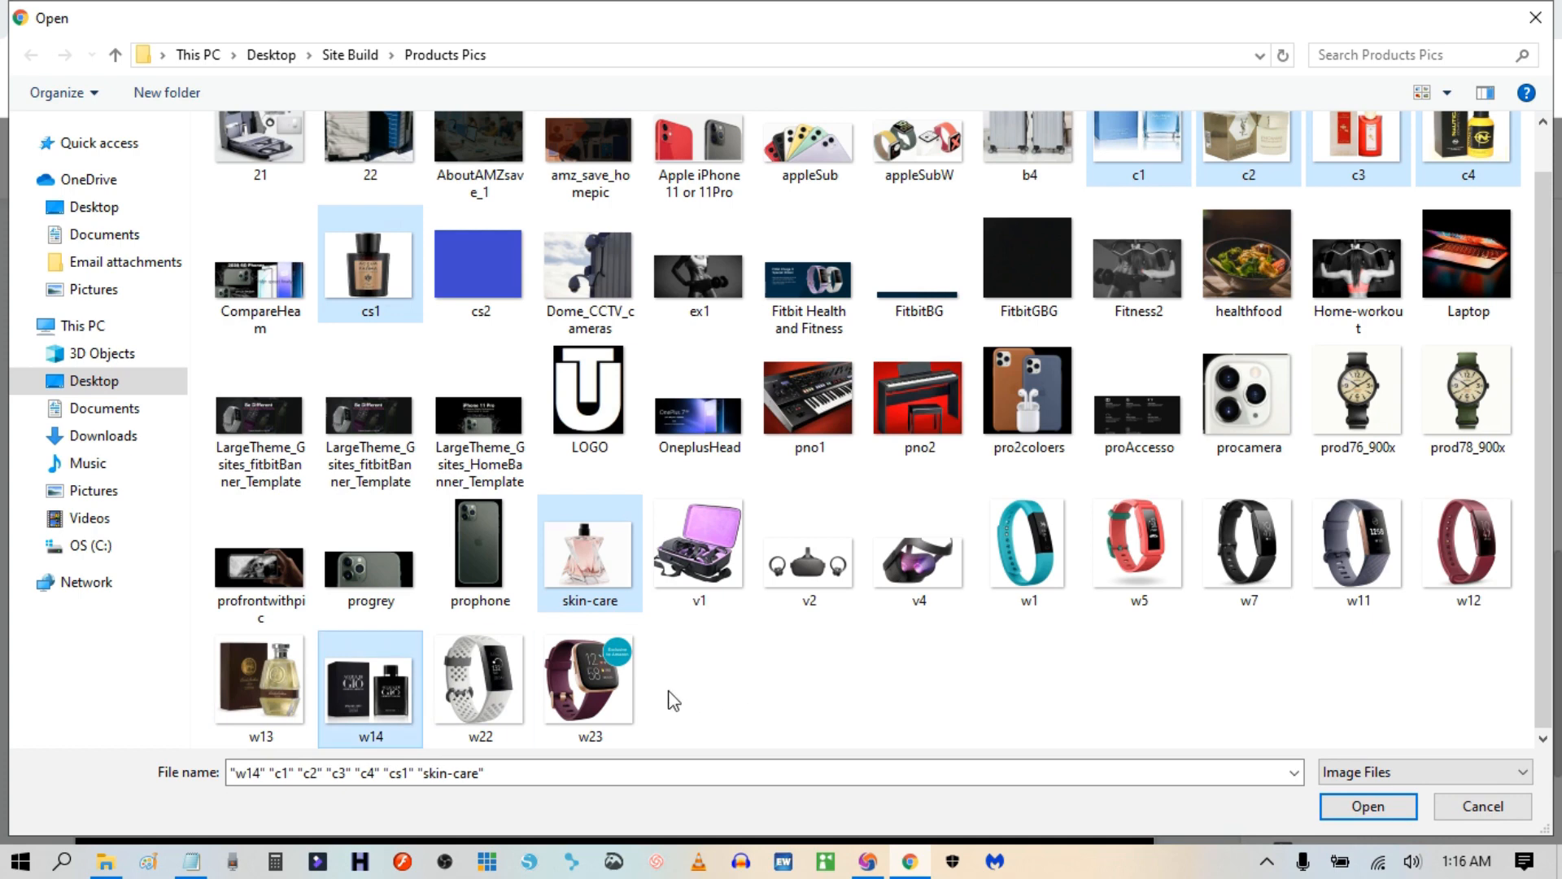
Remove c3 from the selected files and upload the remaining perfume images to the carousel.
{"action": "scroll", "coordinate": [814, 342], "scroll_direction": "up", "scroll_amount": 1}
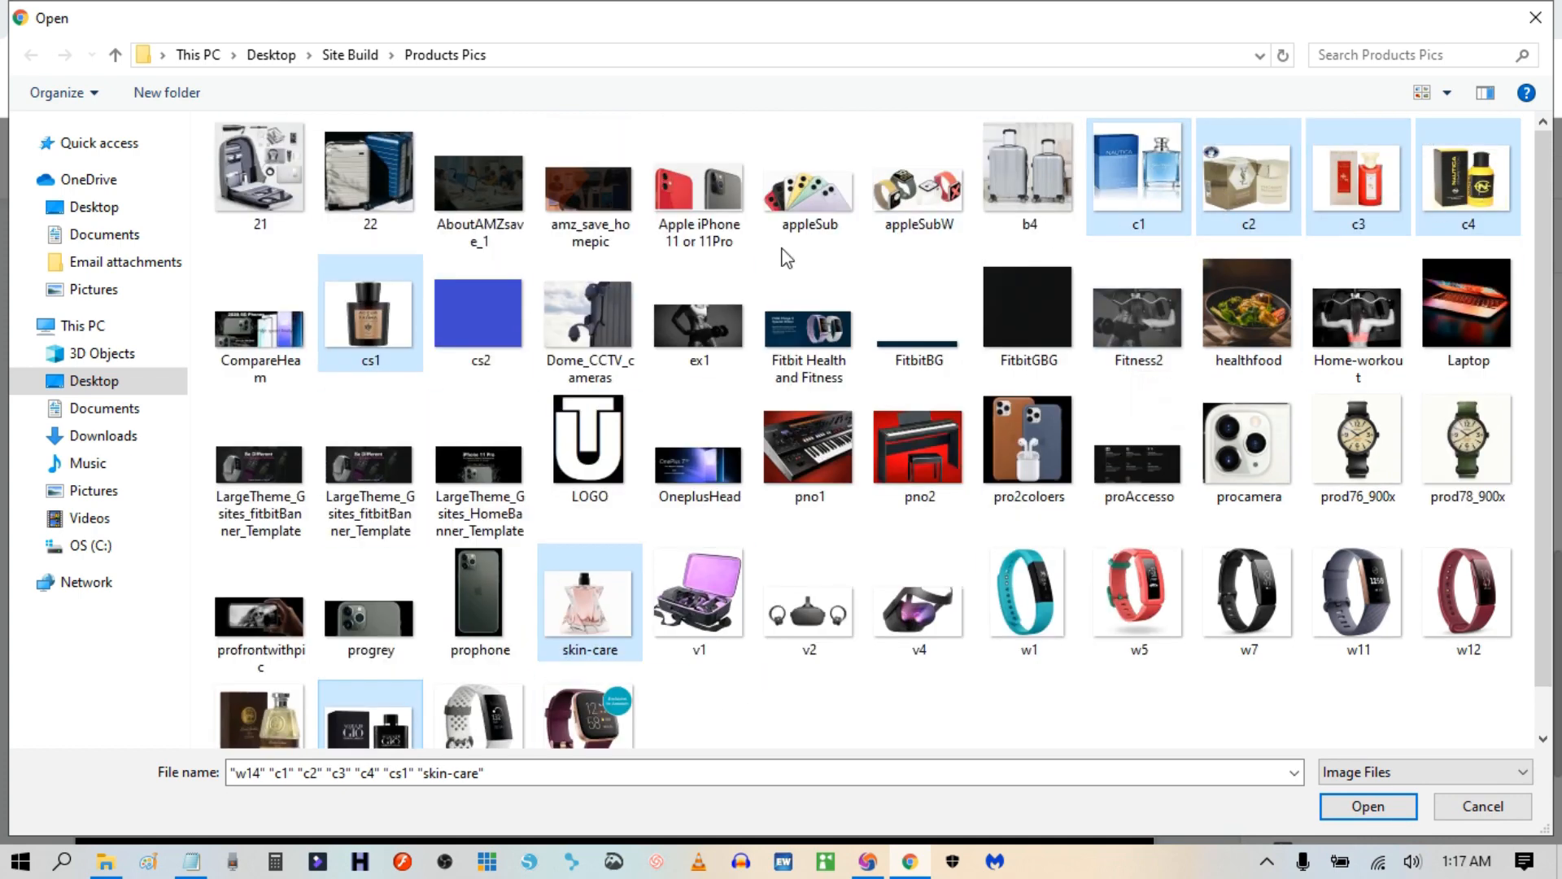
{"action": "scroll", "coordinate": [590, 358], "scroll_direction": "down", "scroll_amount": 1}
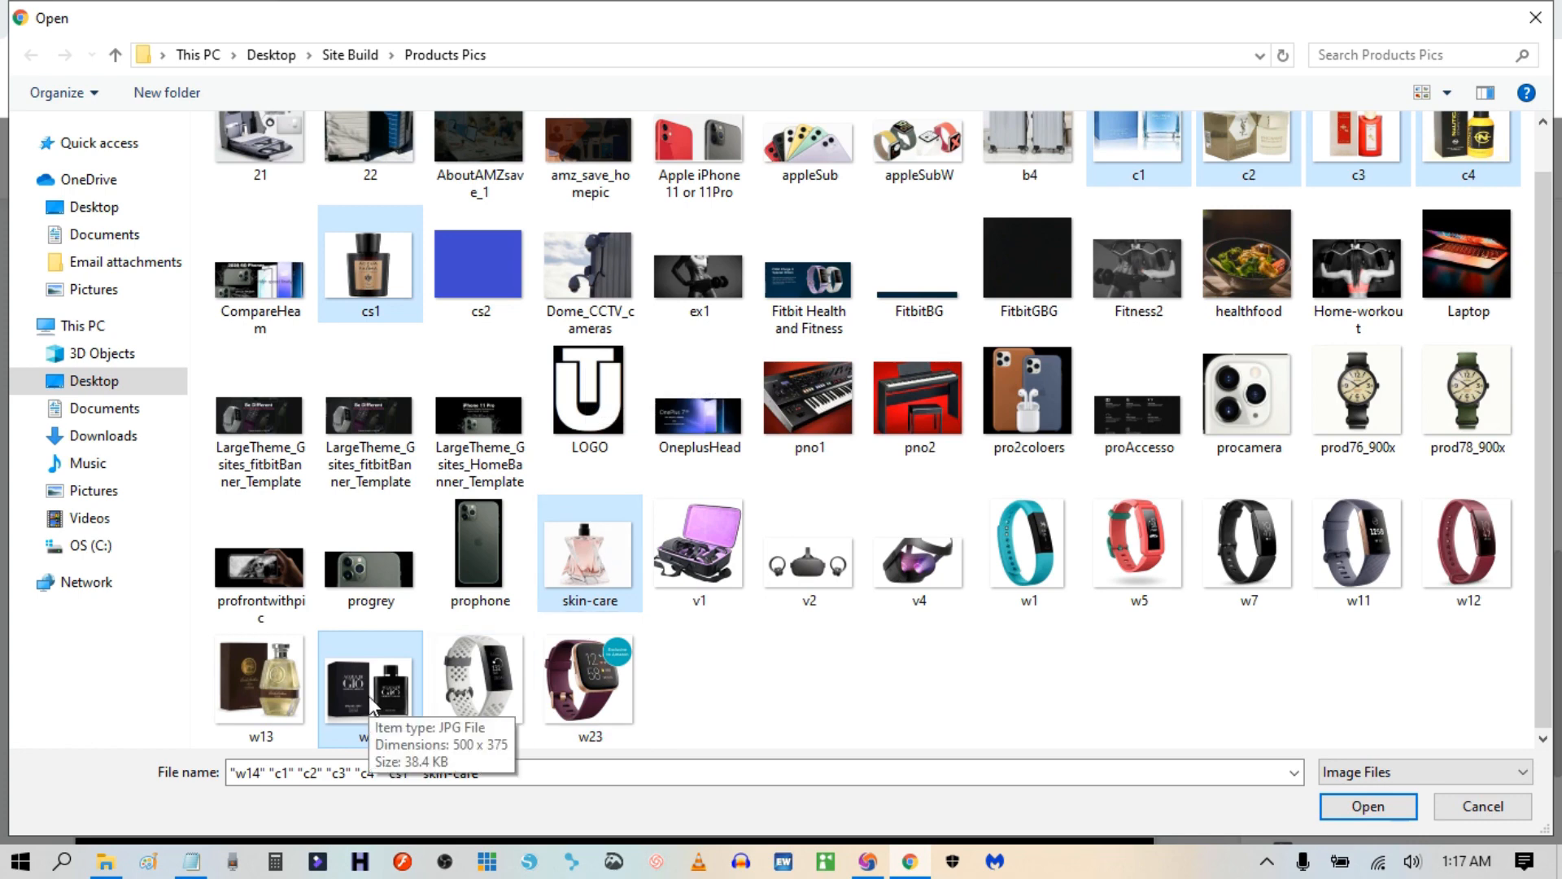
{"action": "scroll", "coordinate": [1180, 488], "scroll_direction": "up", "scroll_amount": 1}
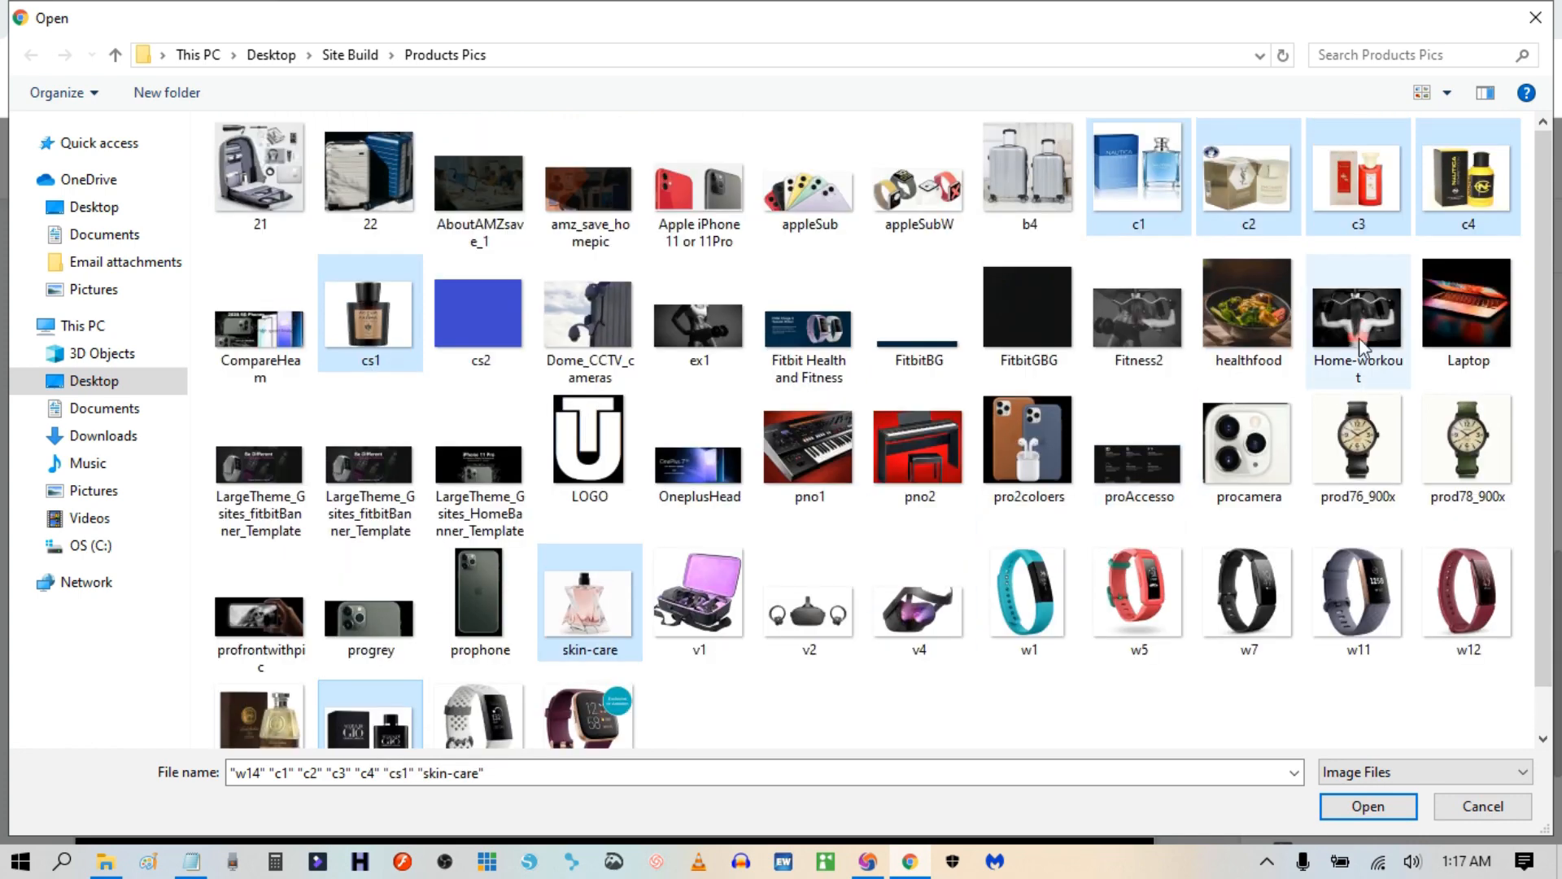
{"action": "left_click", "coordinate": [1370, 220], "text": "ctrl"}
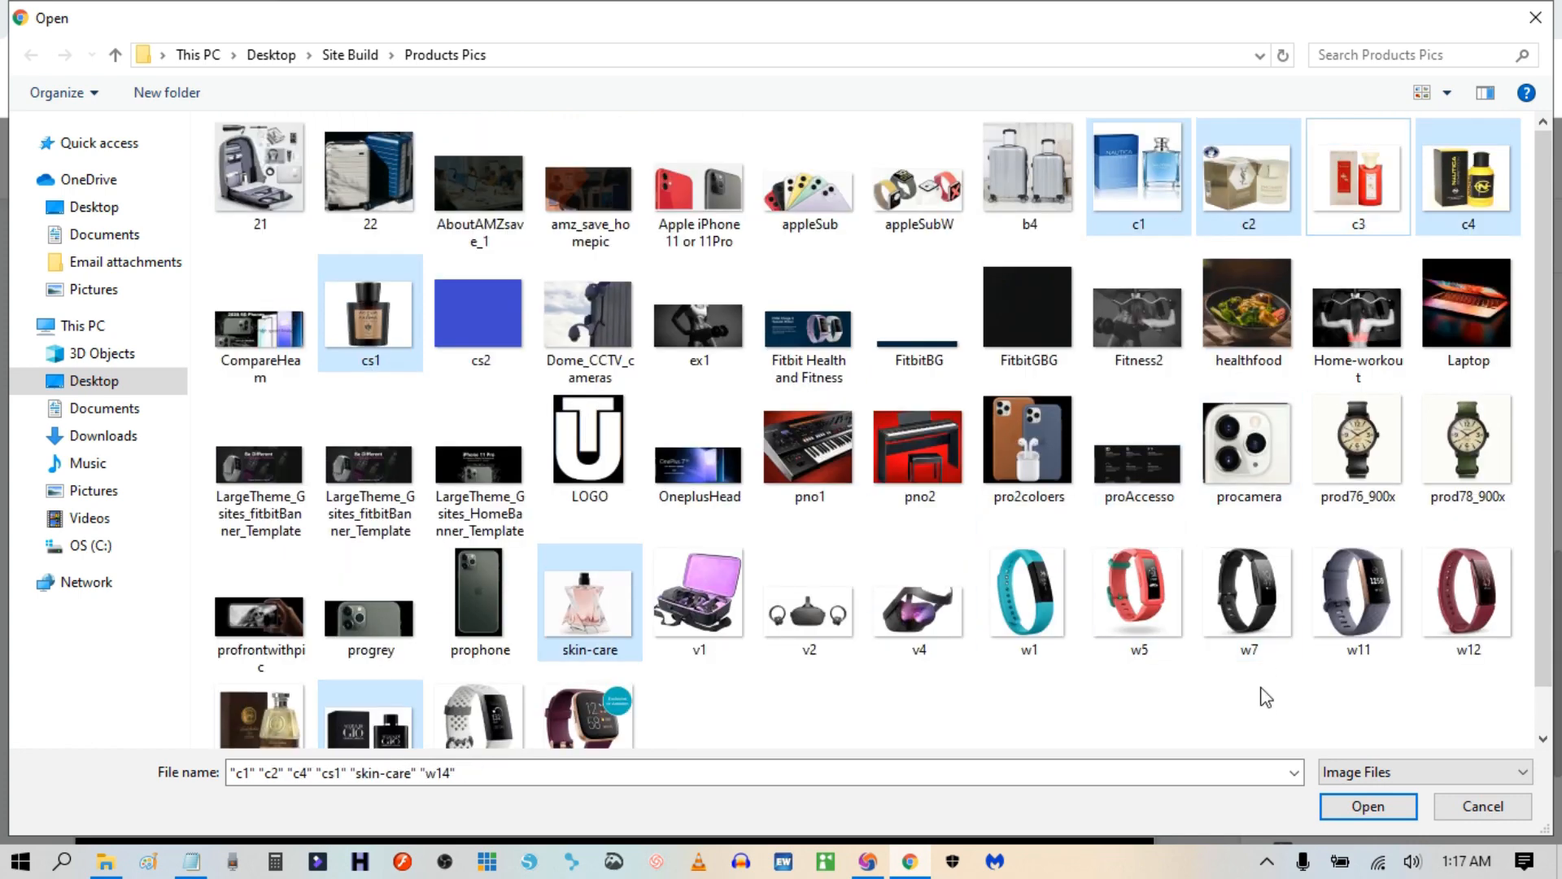
{"action": "left_click", "coordinate": [1355, 813]}
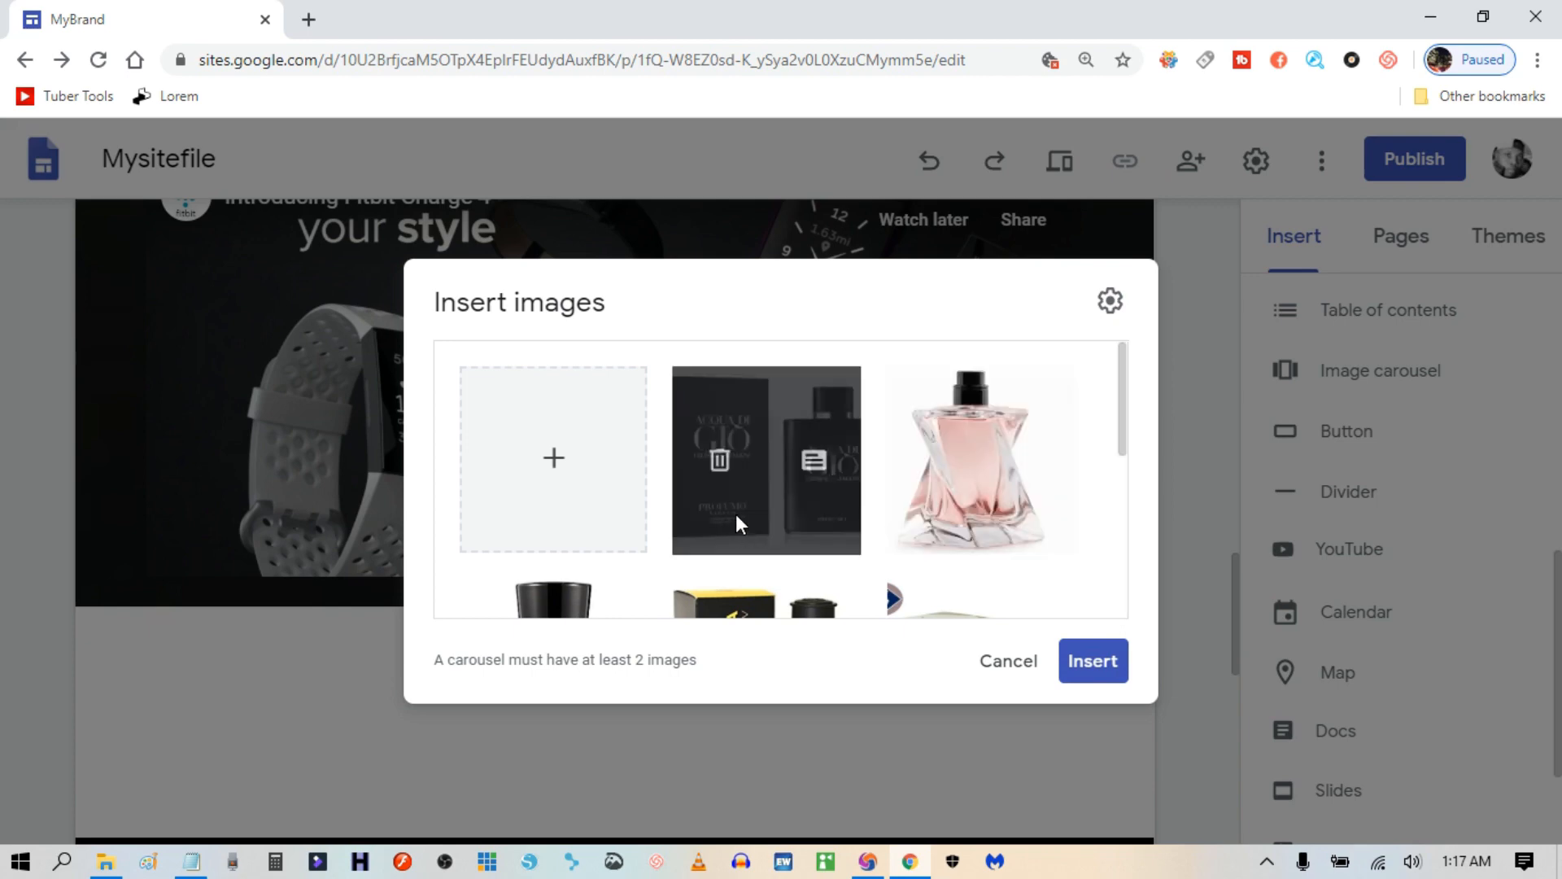
Check all the uploaded perfume images and insert the carousel below the Fitbit Charge 4 video.
{"action": "left_click_drag", "start_coordinate": [1123, 390], "coordinate": [1139, 496]}
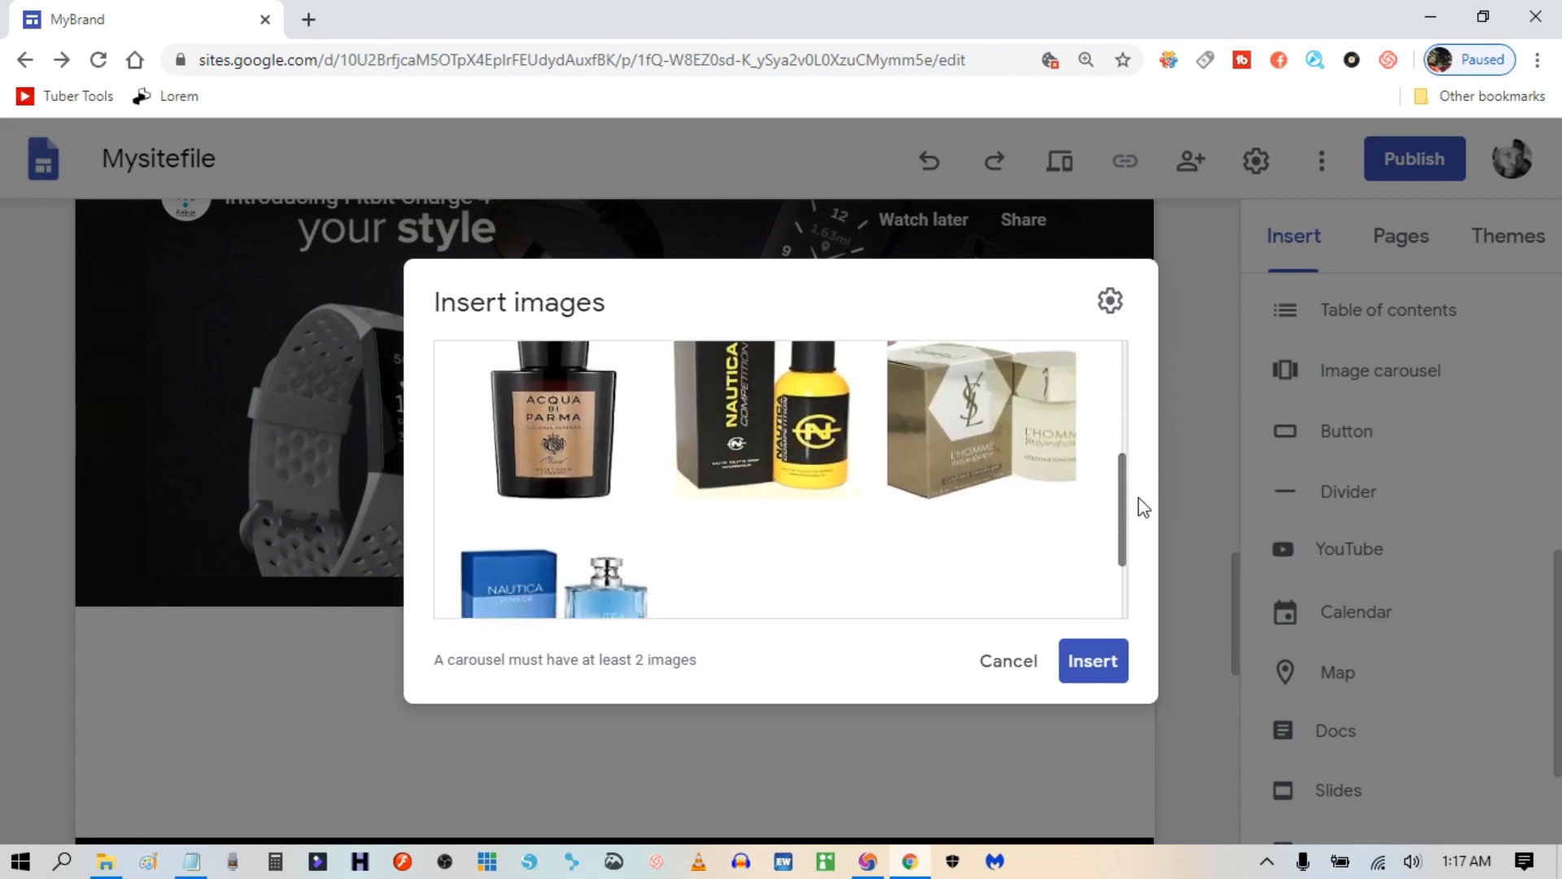
{"action": "mouse_move", "coordinate": [599, 578]}
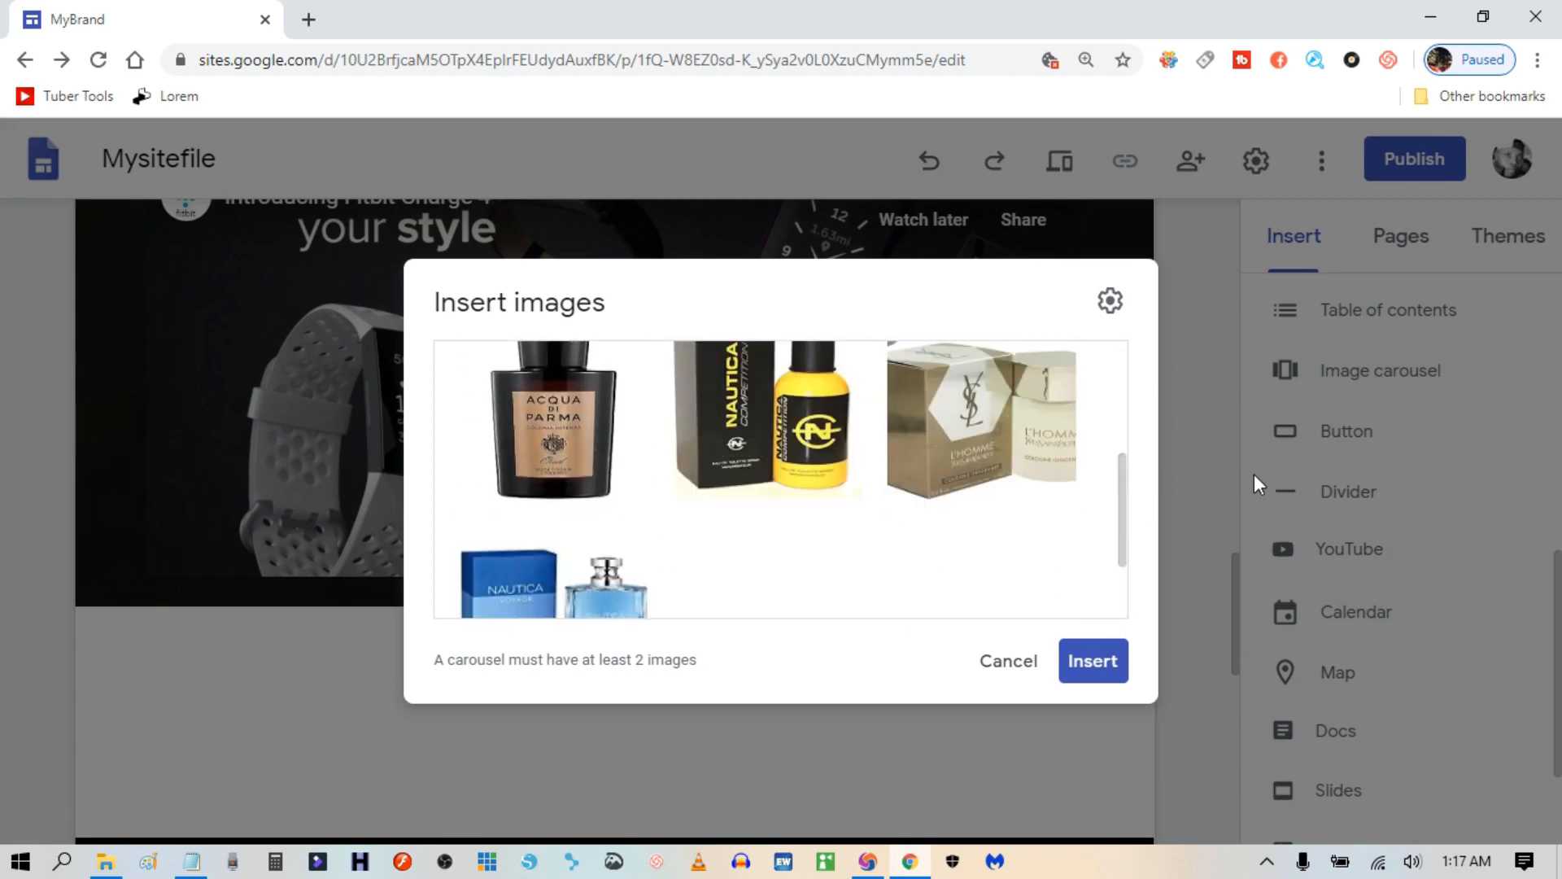
{"action": "left_click_drag", "start_coordinate": [1123, 513], "coordinate": [1130, 578]}
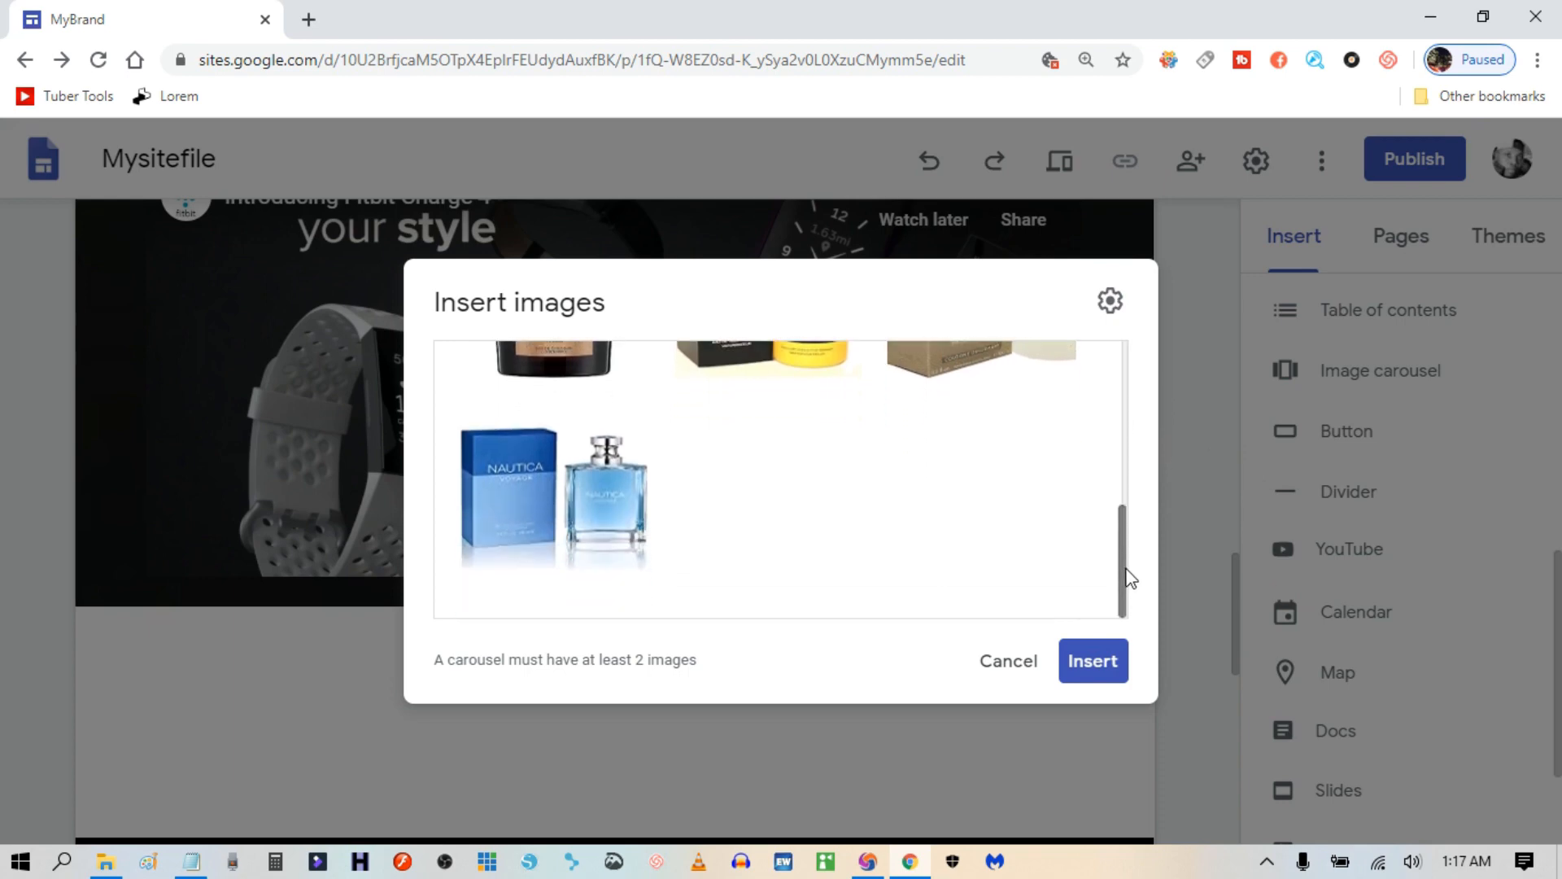
{"action": "left_click", "coordinate": [1093, 672]}
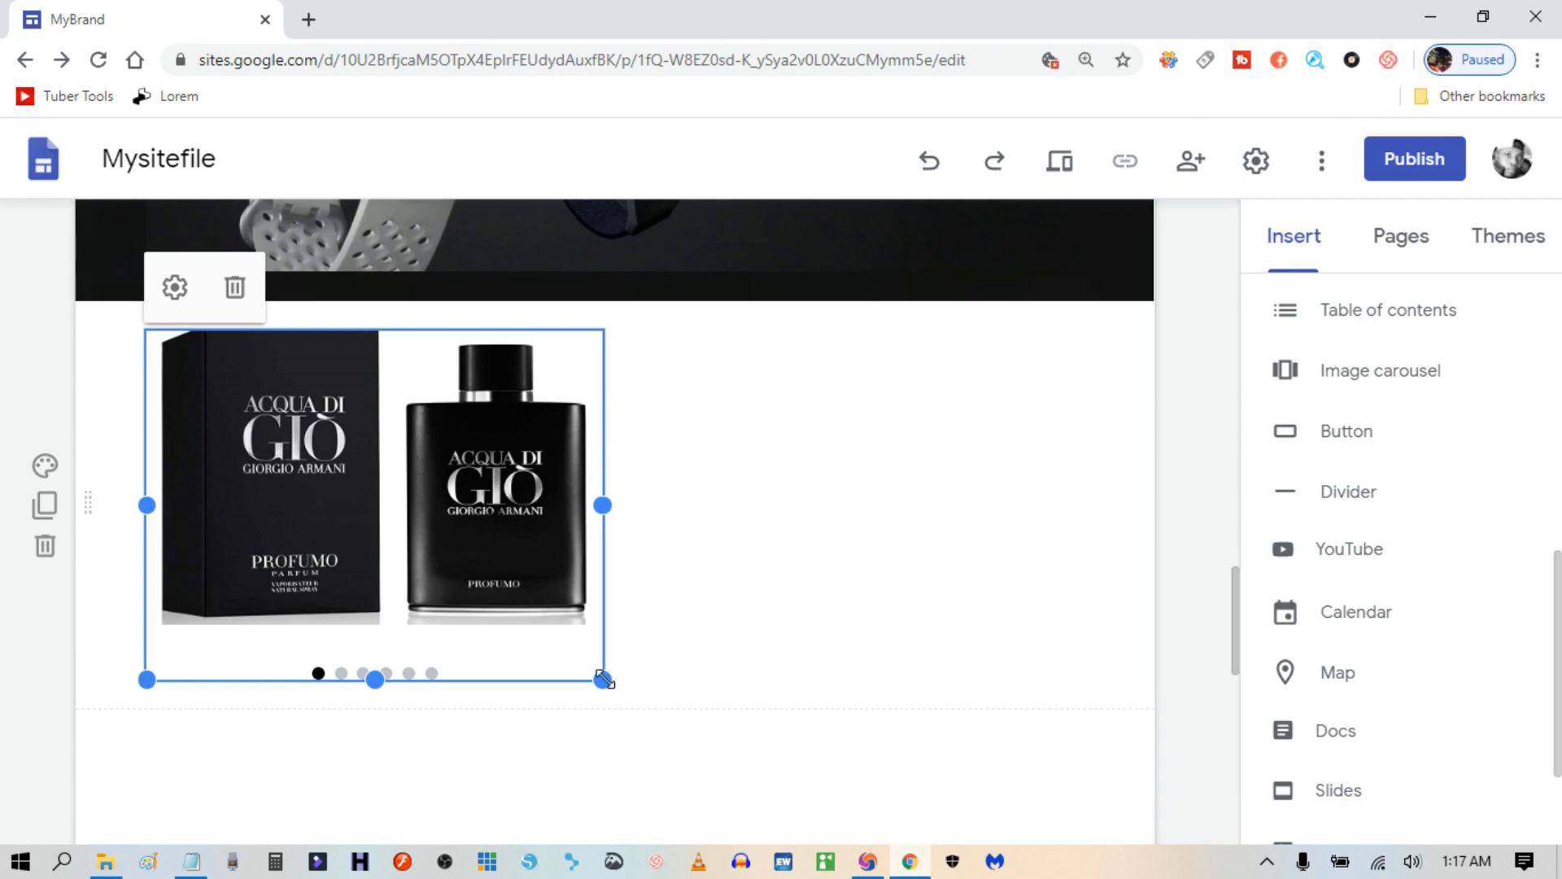
Enlarge the perfume image carousel below the Fitbit Charge 4 video to about two thirds of the content width.
{"action": "left_click_drag", "start_coordinate": [602, 680], "coordinate": [819, 760]}
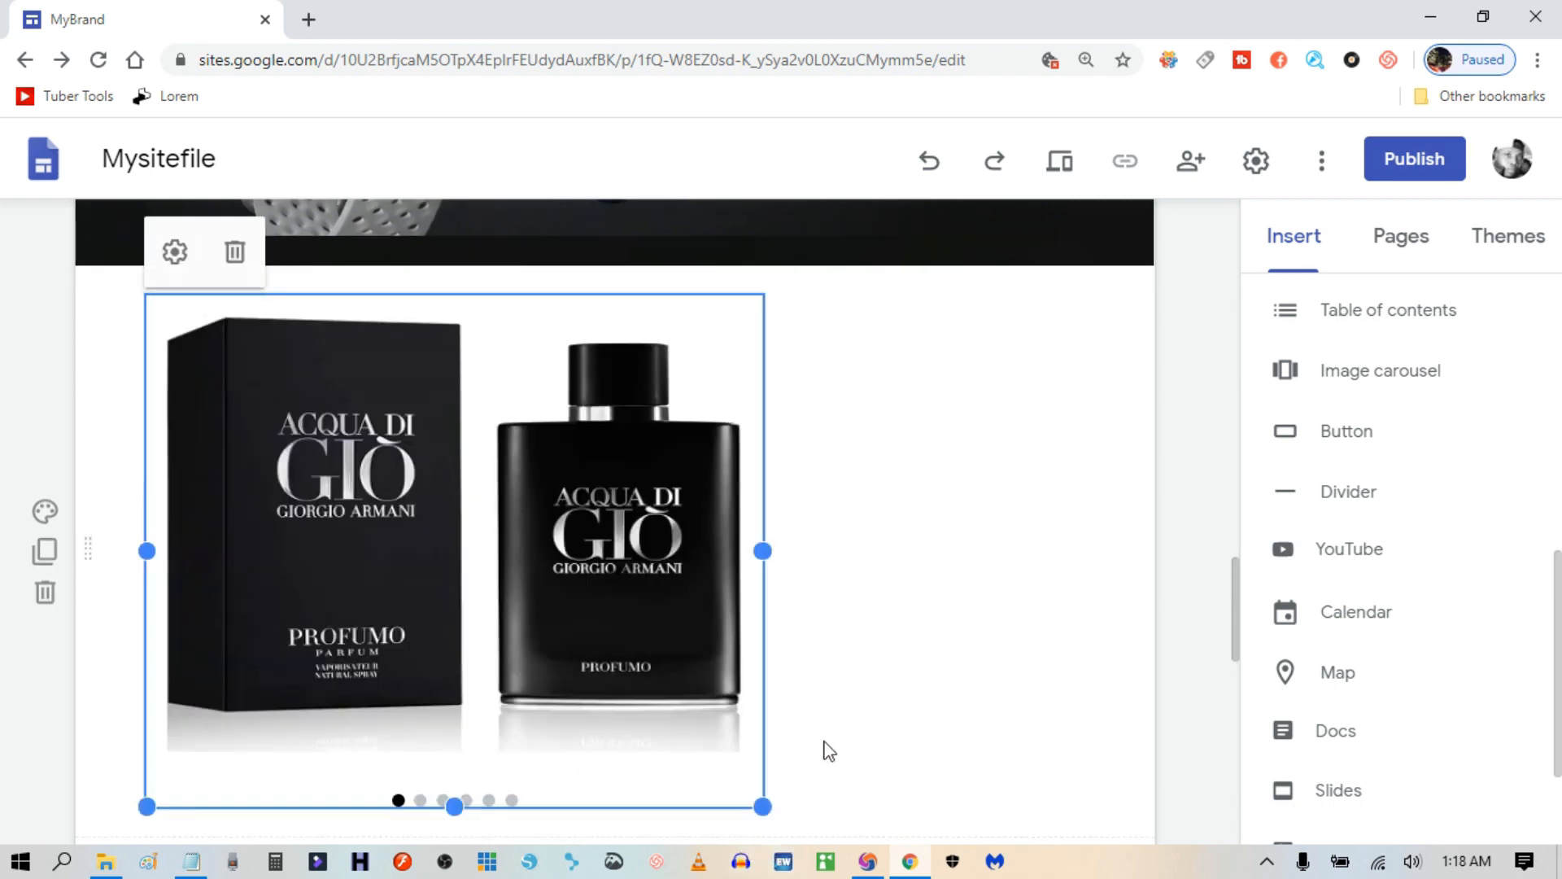
{"action": "scroll", "coordinate": [869, 659], "scroll_direction": "down", "scroll_amount": 3}
{"action": "left_click_drag", "start_coordinate": [765, 578], "coordinate": [813, 659]}
{"action": "scroll", "coordinate": [861, 632], "scroll_direction": "up", "scroll_amount": 5}
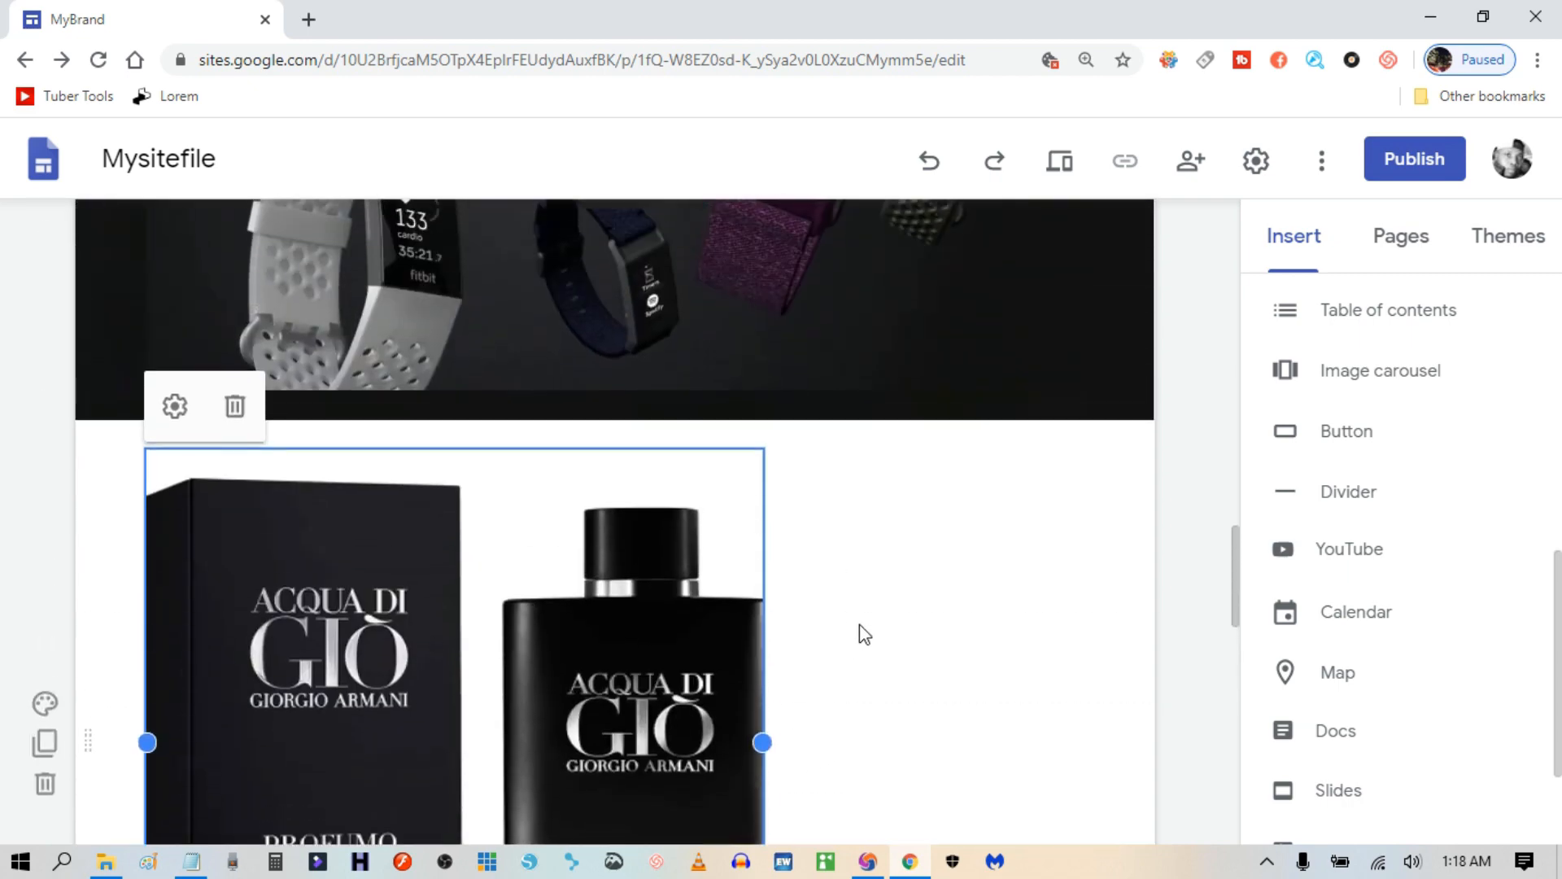
{"action": "scroll", "coordinate": [864, 634], "scroll_direction": "down", "scroll_amount": 1}
{"action": "scroll", "coordinate": [863, 634], "scroll_direction": "down", "scroll_amount": 1}
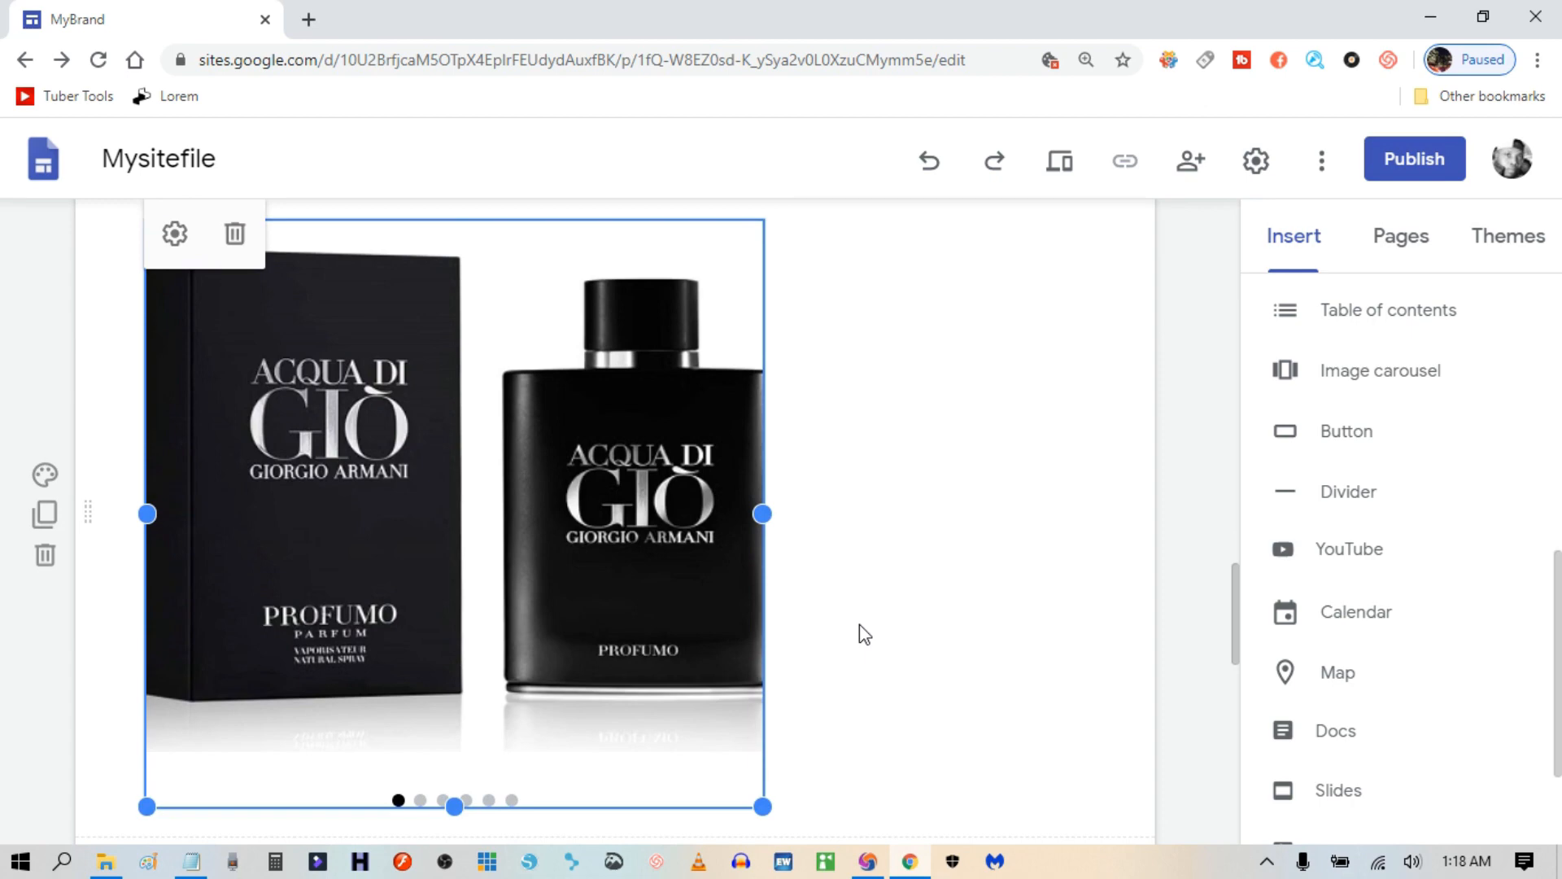
{"action": "scroll", "coordinate": [864, 633], "scroll_direction": "up", "scroll_amount": 1}
{"action": "scroll", "coordinate": [861, 631], "scroll_direction": "up", "scroll_amount": 1}
{"action": "scroll", "coordinate": [861, 632], "scroll_direction": "down", "scroll_amount": 2}
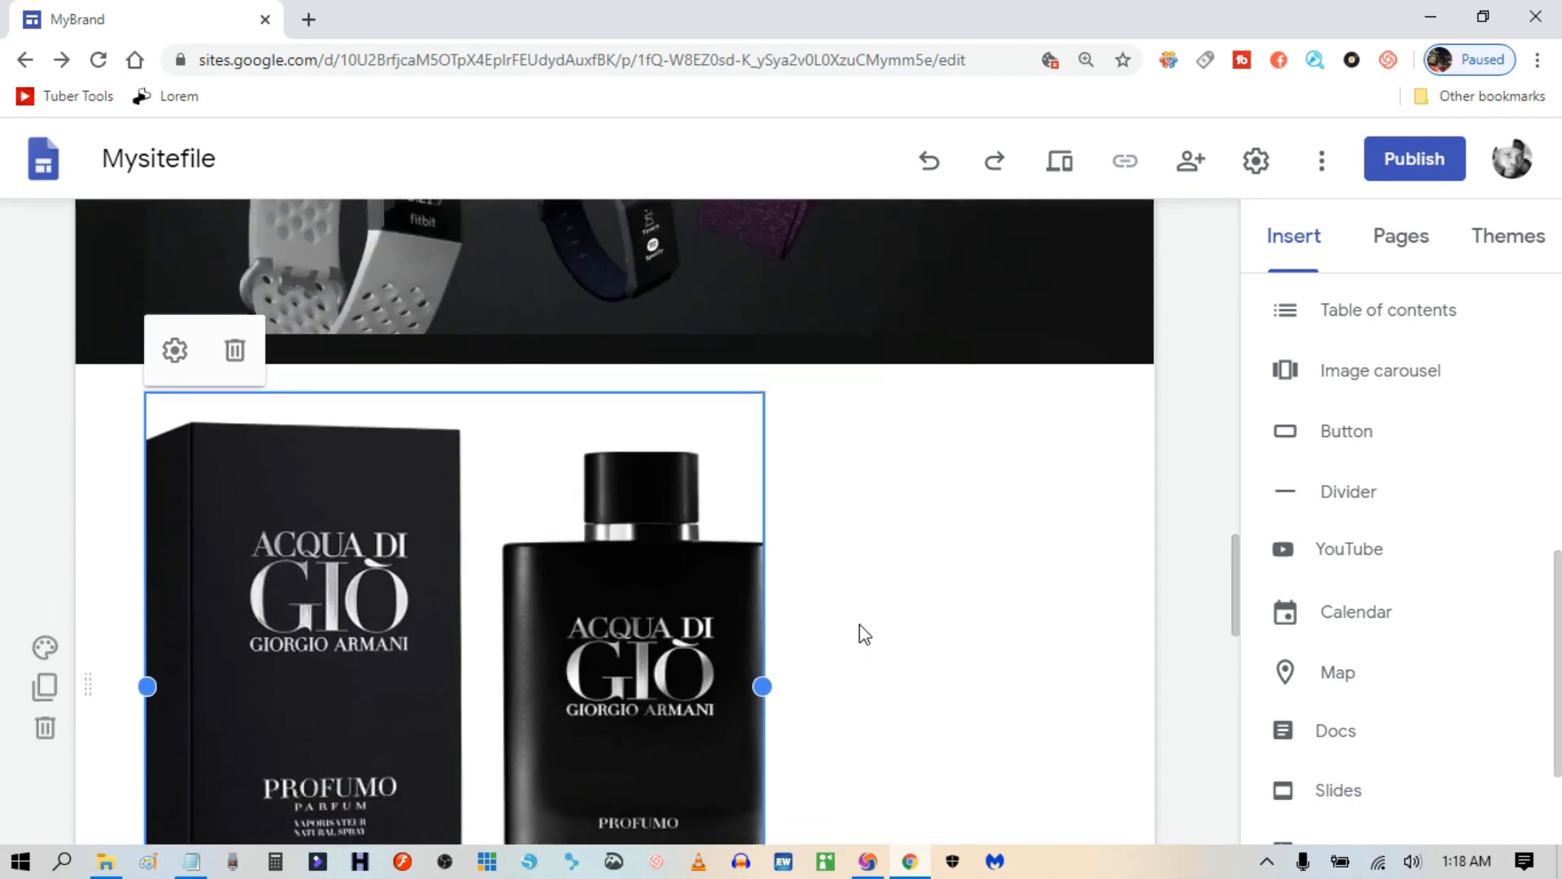
Move the perfume carousel toward the middle of its section and narrow it slightly from its right side.
{"action": "mouse_move", "coordinate": [659, 498]}
{"action": "left_mouse_down"}
{"action": "mouse_move", "coordinate": [706, 502]}
{"action": "mouse_move", "coordinate": [682, 504]}
{"action": "left_mouse_up"}
{"action": "scroll", "coordinate": [933, 530], "scroll_direction": "up", "scroll_amount": 2}
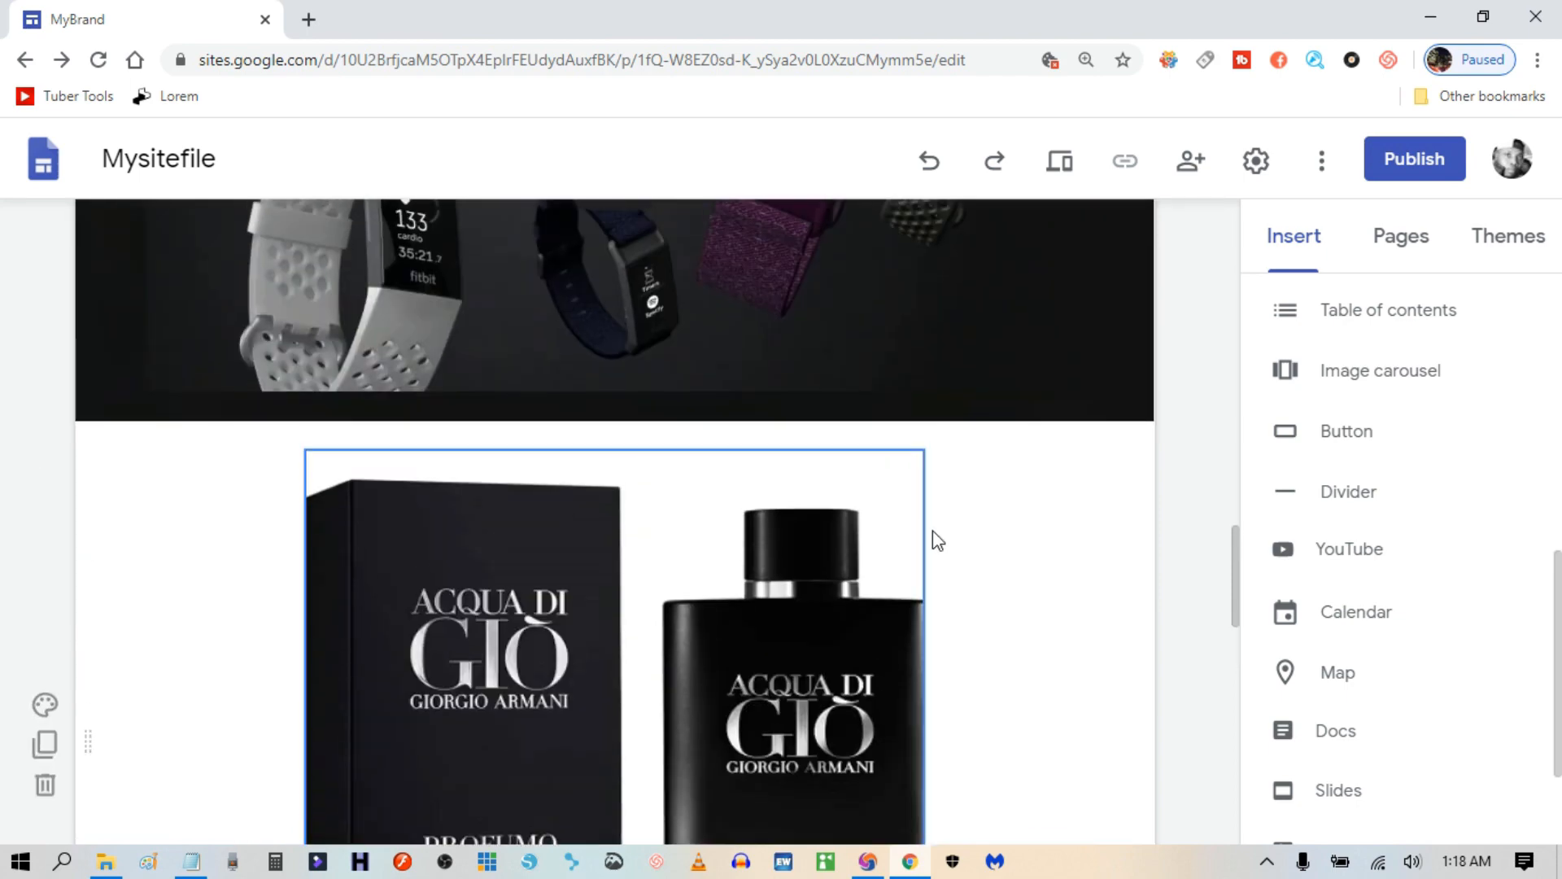
{"action": "scroll", "coordinate": [1034, 541], "scroll_direction": "down", "scroll_amount": 3}
{"action": "left_click", "coordinate": [838, 536]}
{"action": "left_click_drag", "start_coordinate": [920, 808], "coordinate": [866, 741]}
{"action": "left_click", "coordinate": [1052, 594]}
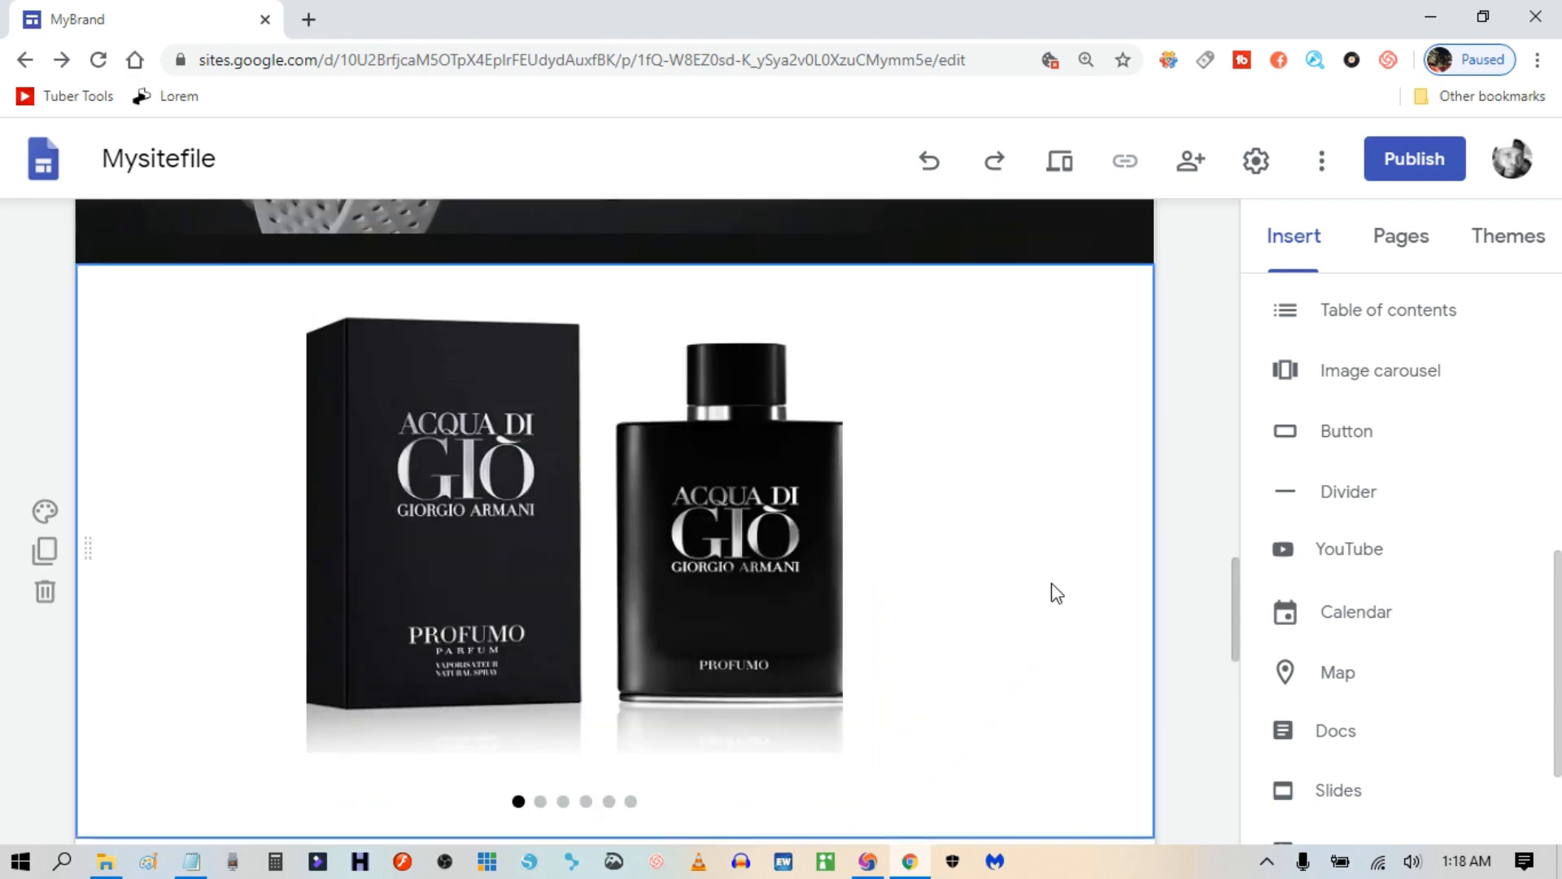
Review the perfume carousel's placement against the footer and the Fitbit sections above it.
{"action": "scroll", "coordinate": [979, 638], "scroll_direction": "down", "scroll_amount": 2}
{"action": "scroll", "coordinate": [979, 638], "scroll_direction": "up", "scroll_amount": 3}
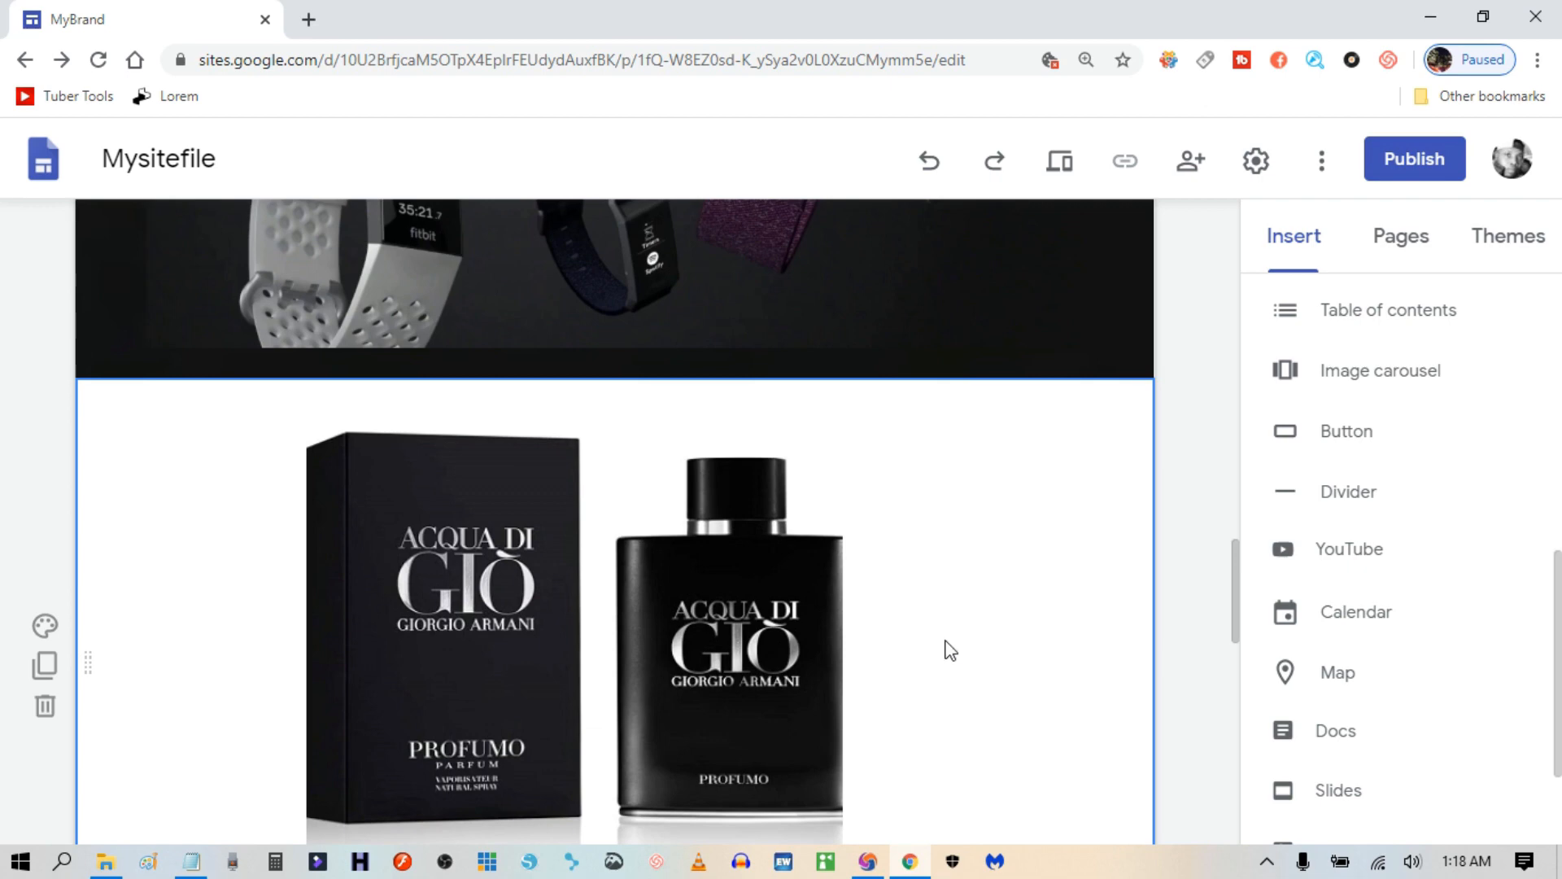
{"action": "scroll", "coordinate": [951, 651], "scroll_direction": "down", "scroll_amount": 3}
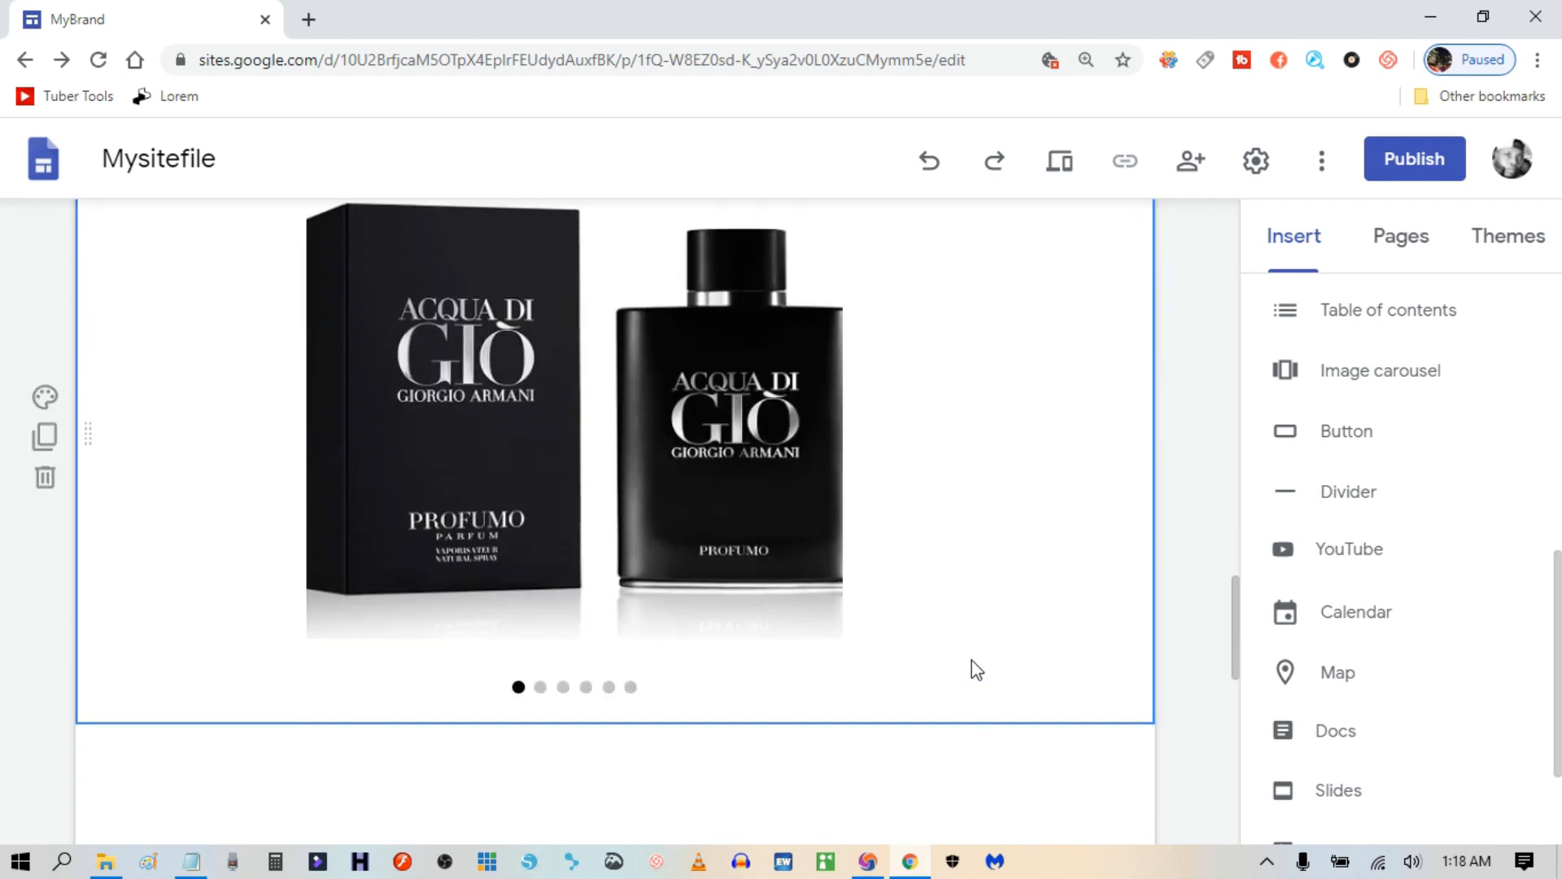
{"action": "scroll", "coordinate": [973, 667], "scroll_direction": "up", "scroll_amount": 2}
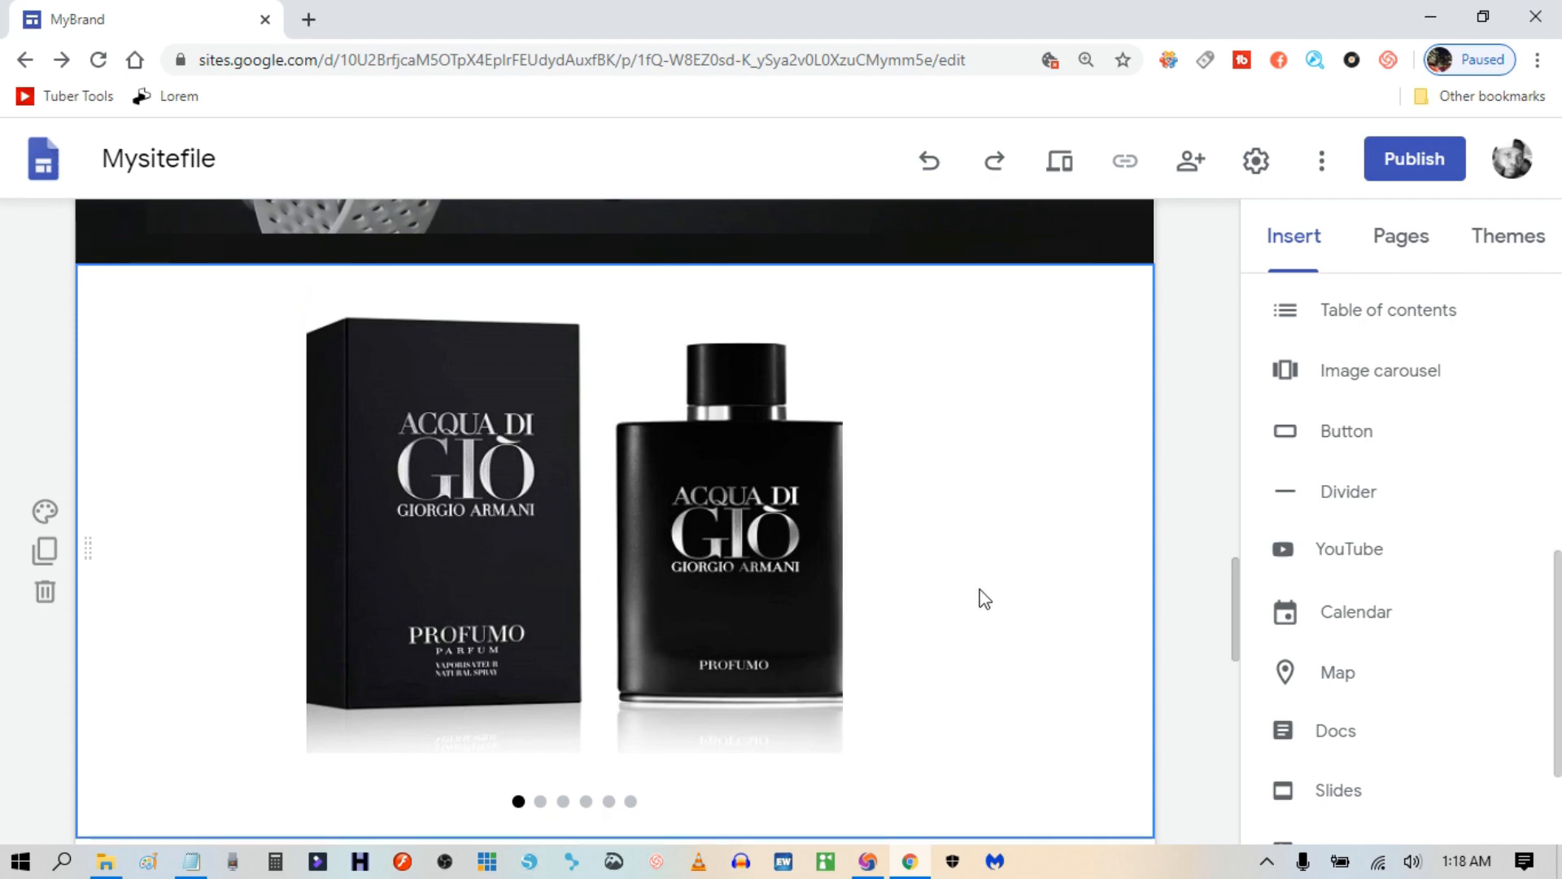
{"action": "scroll", "coordinate": [978, 598], "scroll_direction": "down", "scroll_amount": 3}
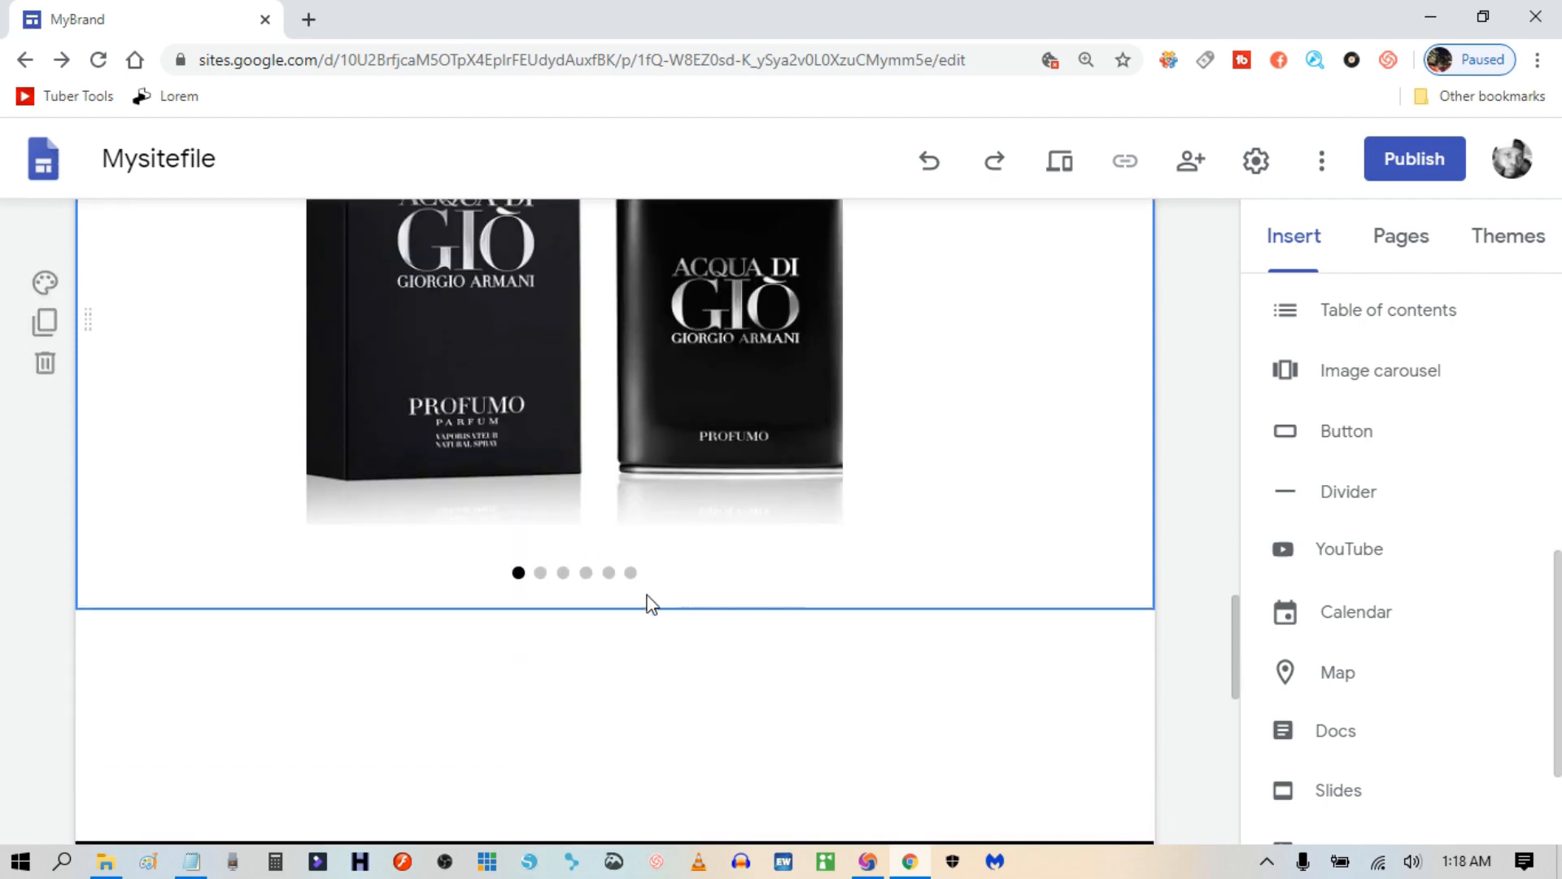
{"action": "left_click", "coordinate": [979, 669]}
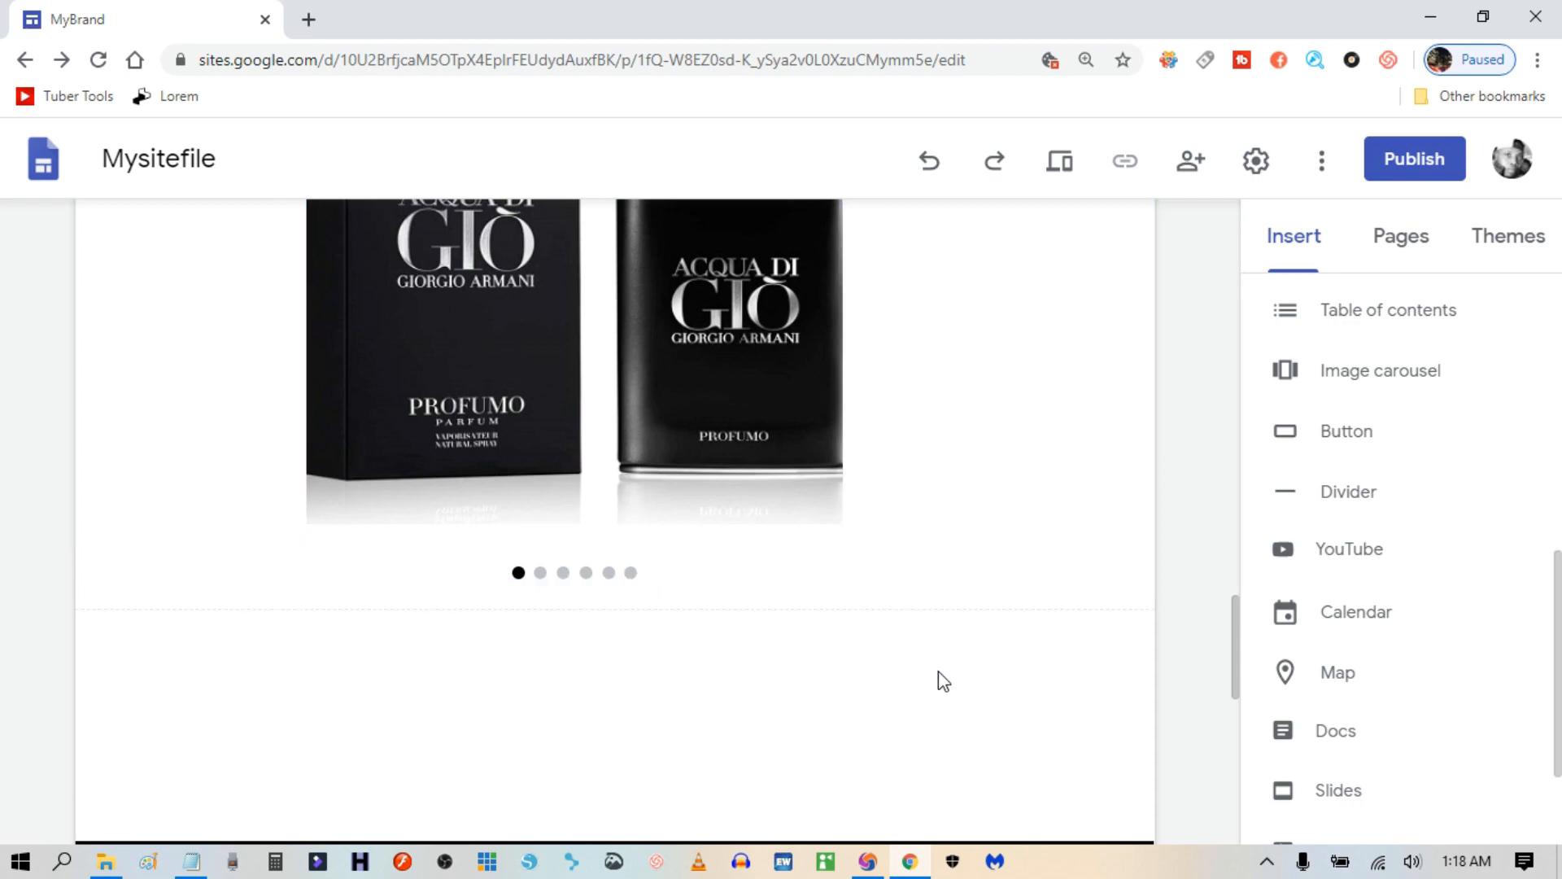
{"action": "scroll", "coordinate": [623, 598], "scroll_direction": "down", "scroll_amount": 3}
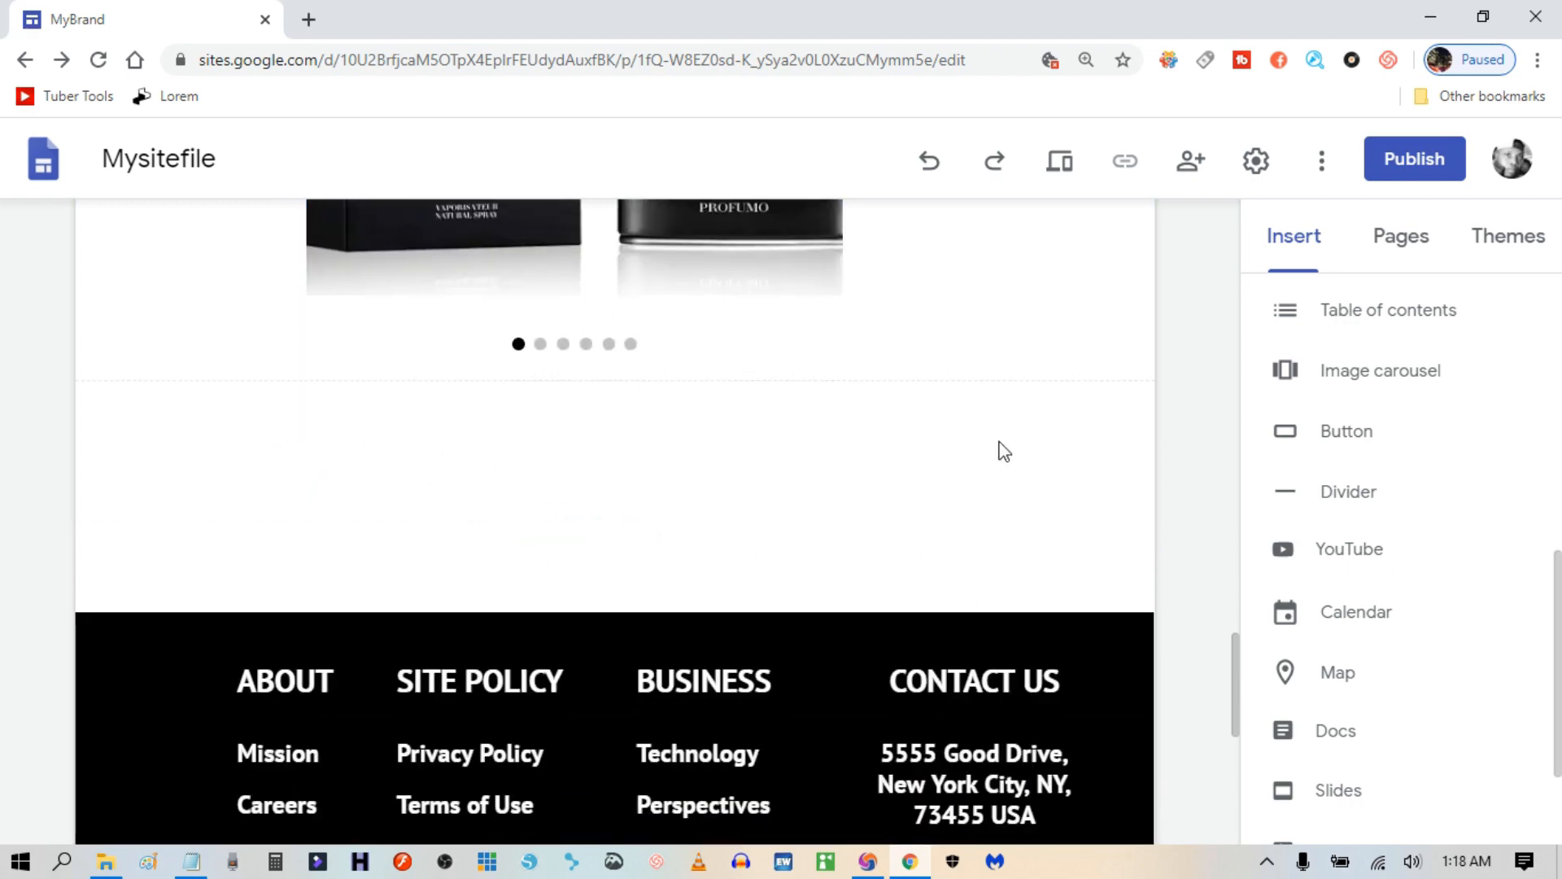
{"action": "scroll", "coordinate": [1003, 451], "scroll_direction": "up", "scroll_amount": 15}
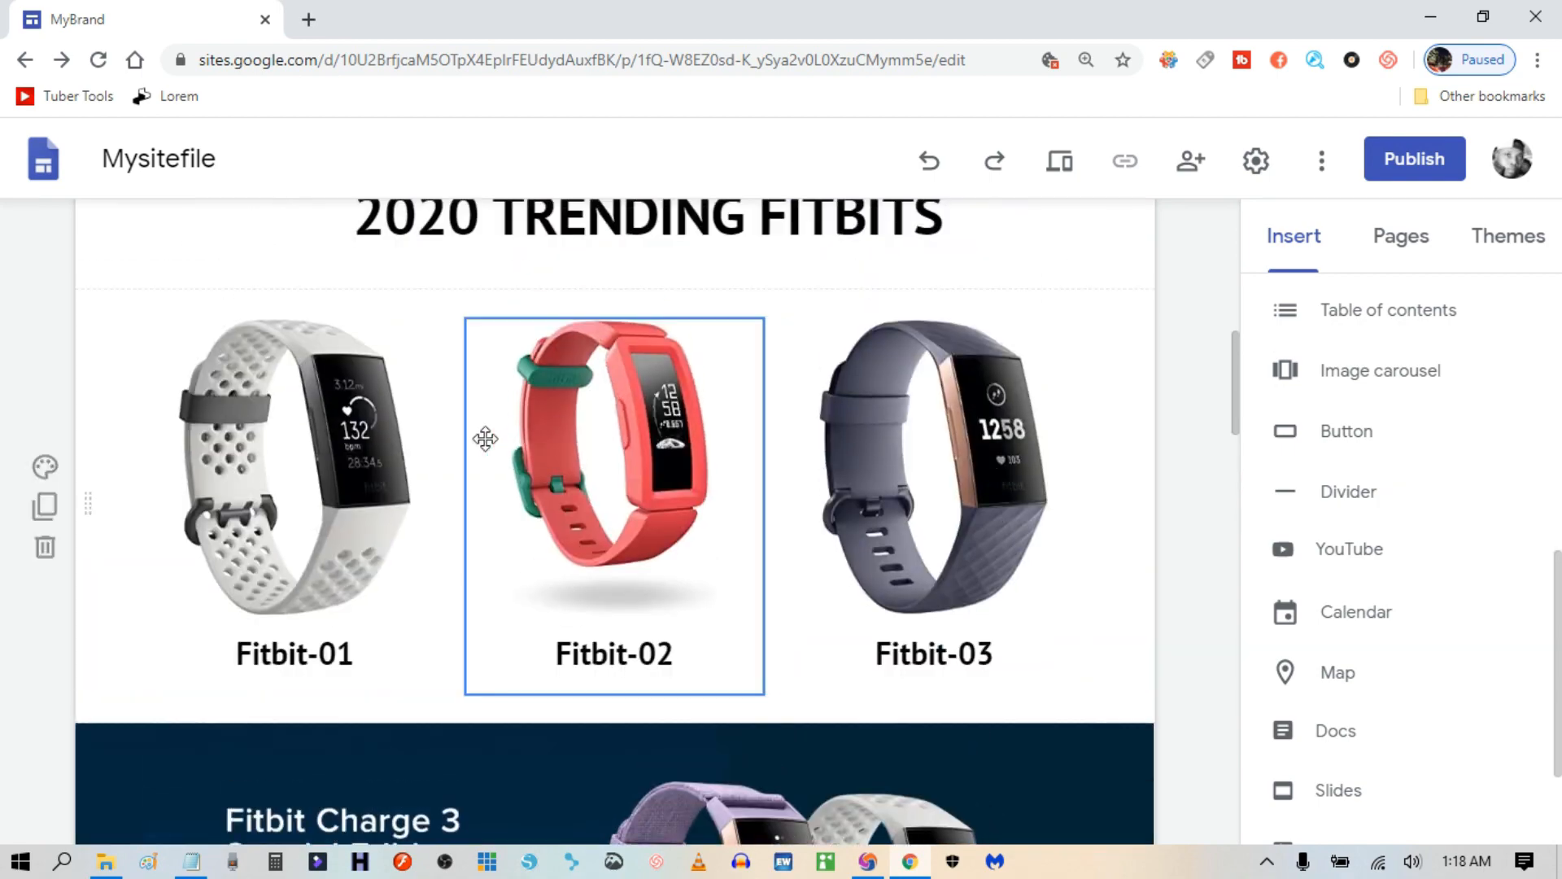
{"action": "scroll", "coordinate": [1029, 442], "scroll_direction": "down", "scroll_amount": 4}
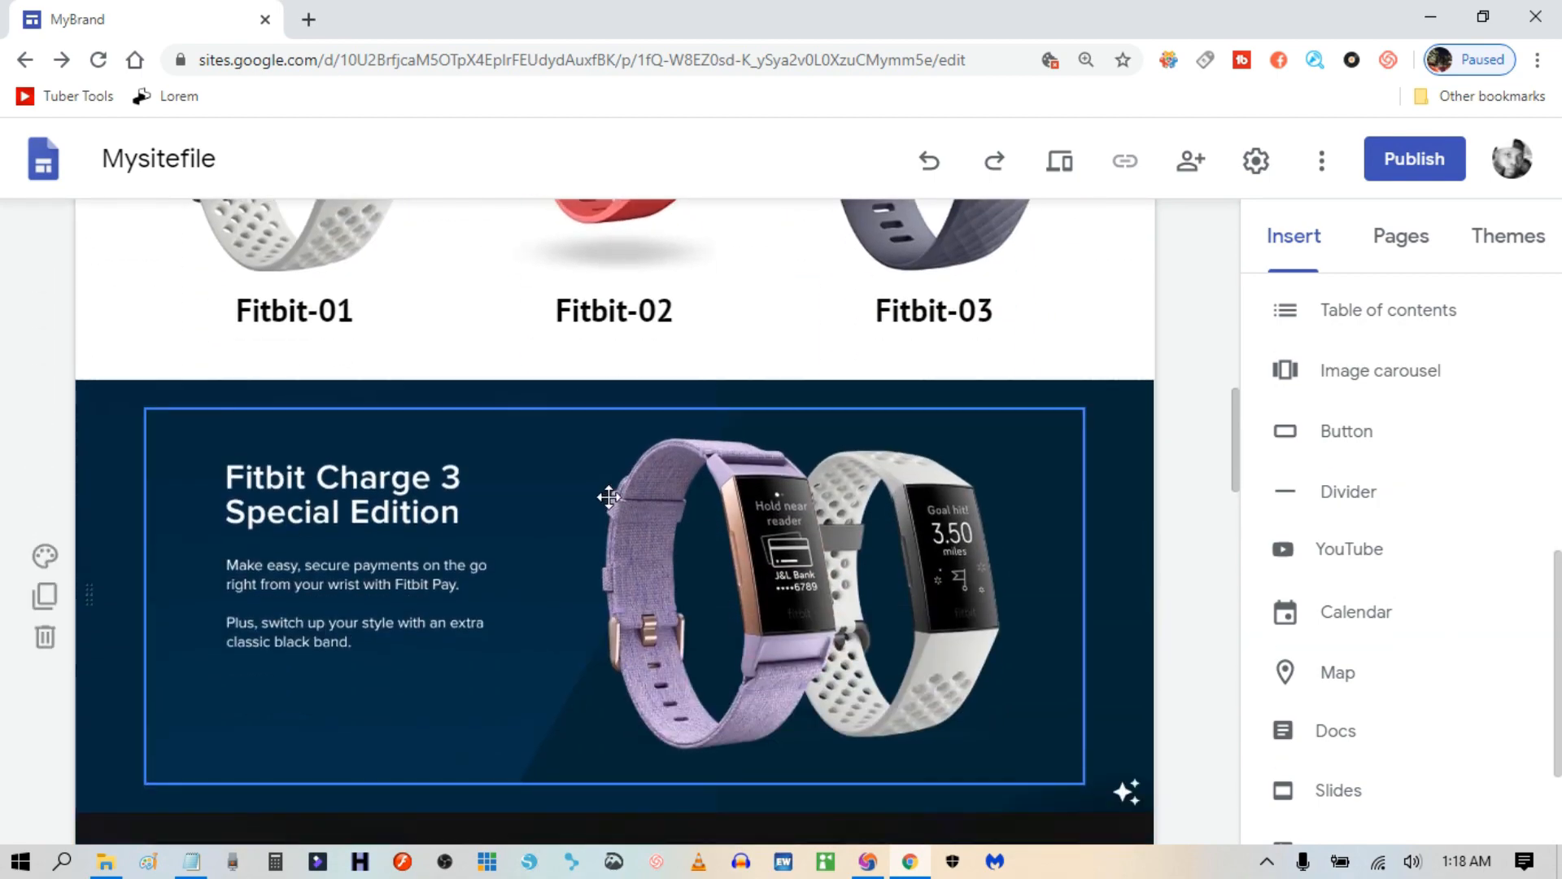
{"action": "scroll", "coordinate": [1021, 499], "scroll_direction": "down", "scroll_amount": 12}
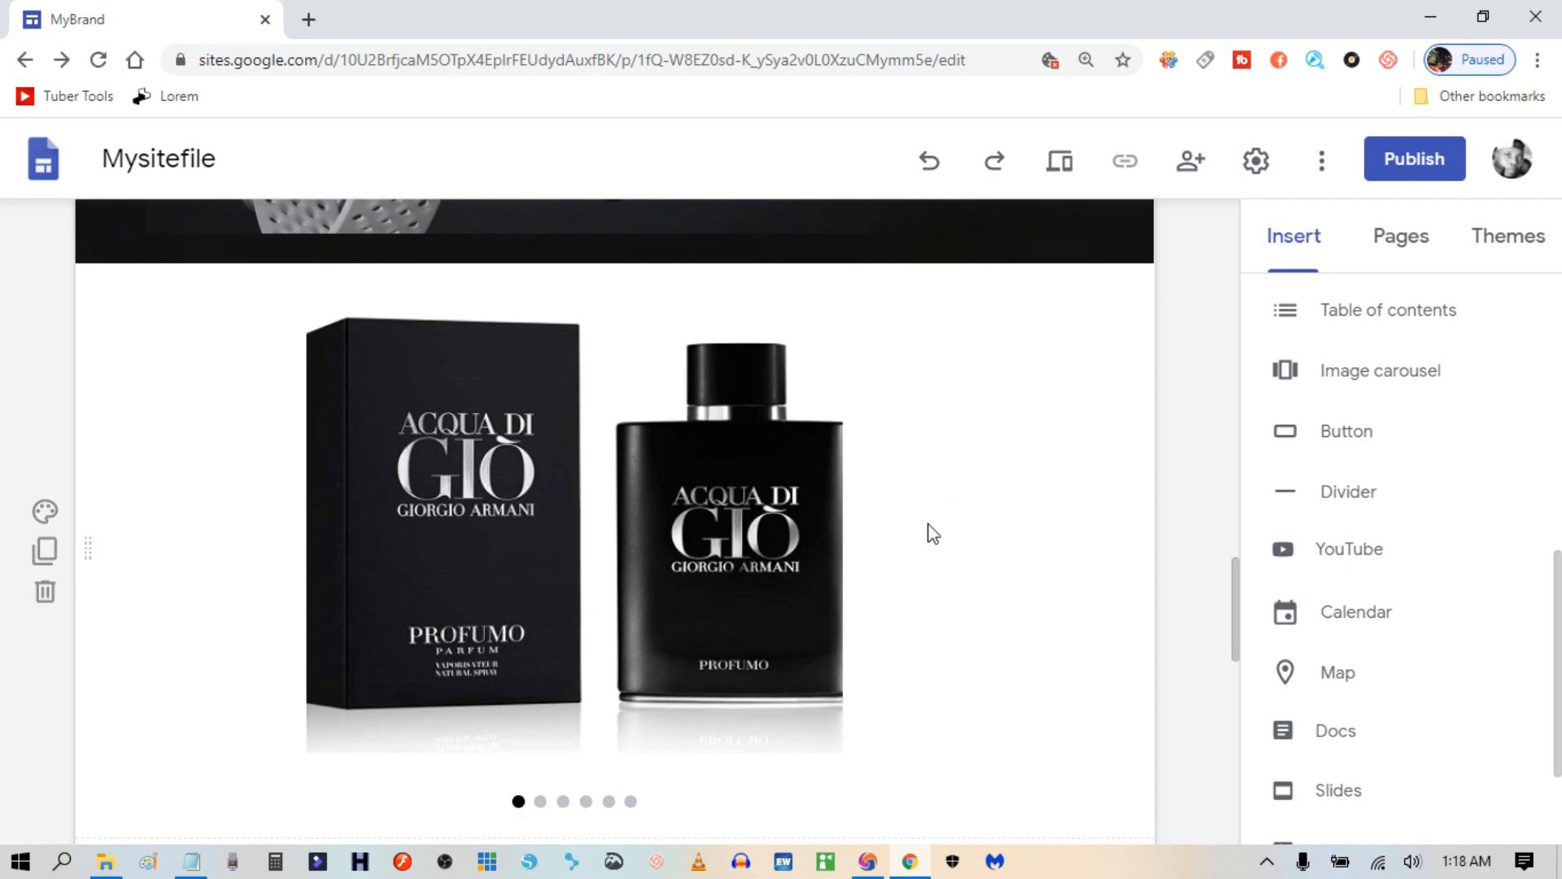
Insert the layout with four images and captions in a row below the perfume carousel.
{"action": "scroll", "coordinate": [934, 534], "scroll_direction": "down", "scroll_amount": 3}
{"action": "scroll", "coordinate": [934, 534], "scroll_direction": "up", "scroll_amount": 4}
{"action": "scroll", "coordinate": [1395, 496], "scroll_direction": "up", "scroll_amount": 5}
{"action": "left_click", "coordinate": [1299, 262]}
{"action": "scroll", "coordinate": [1388, 399], "scroll_direction": "down", "scroll_amount": 4}
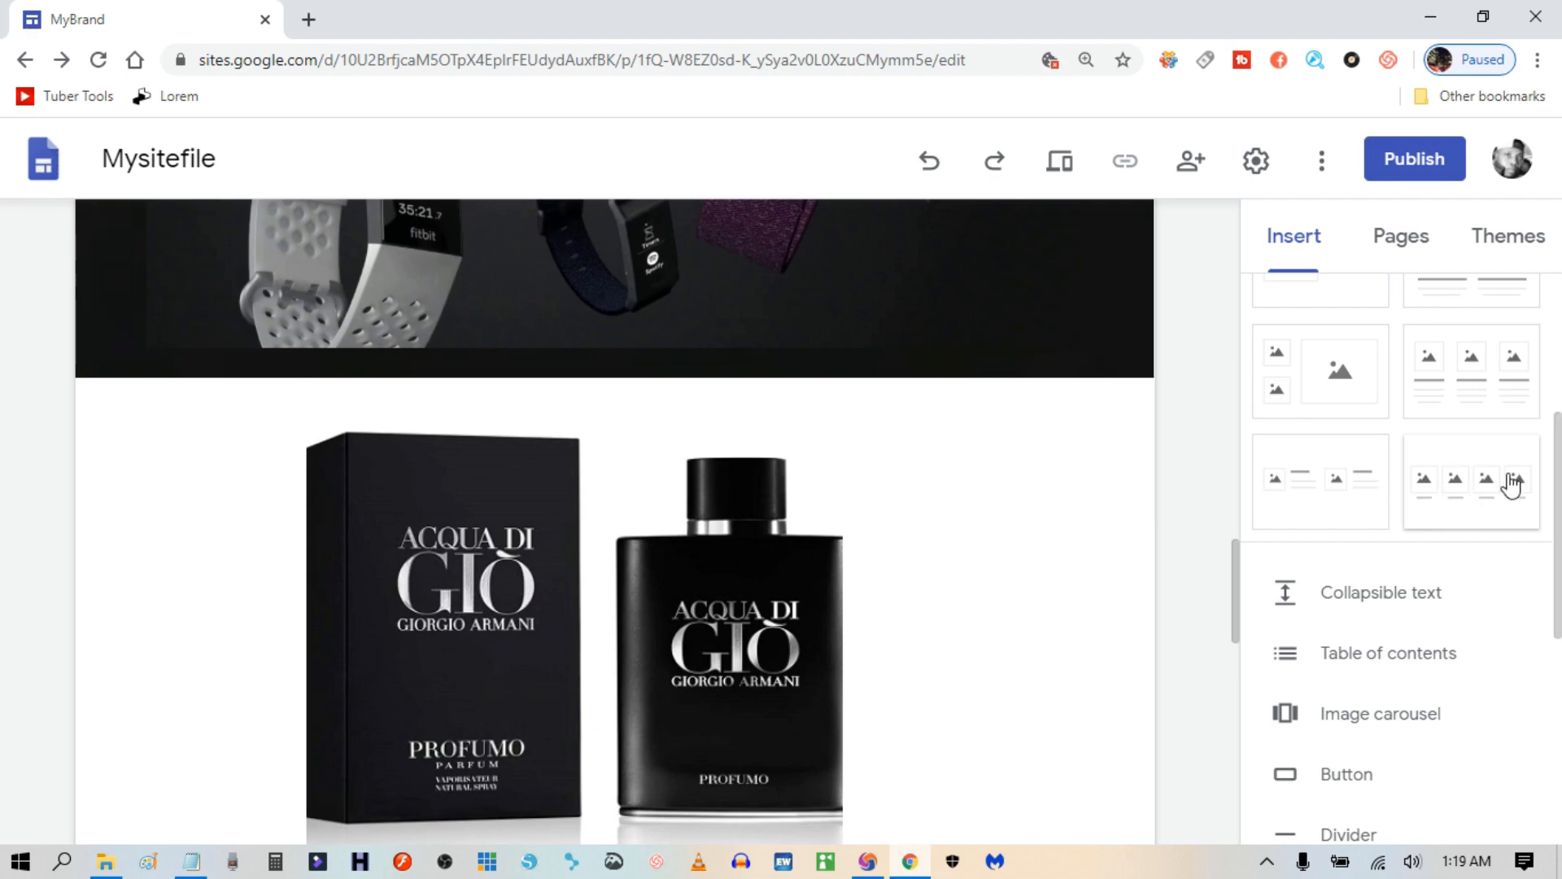
{"action": "left_click", "coordinate": [1480, 483]}
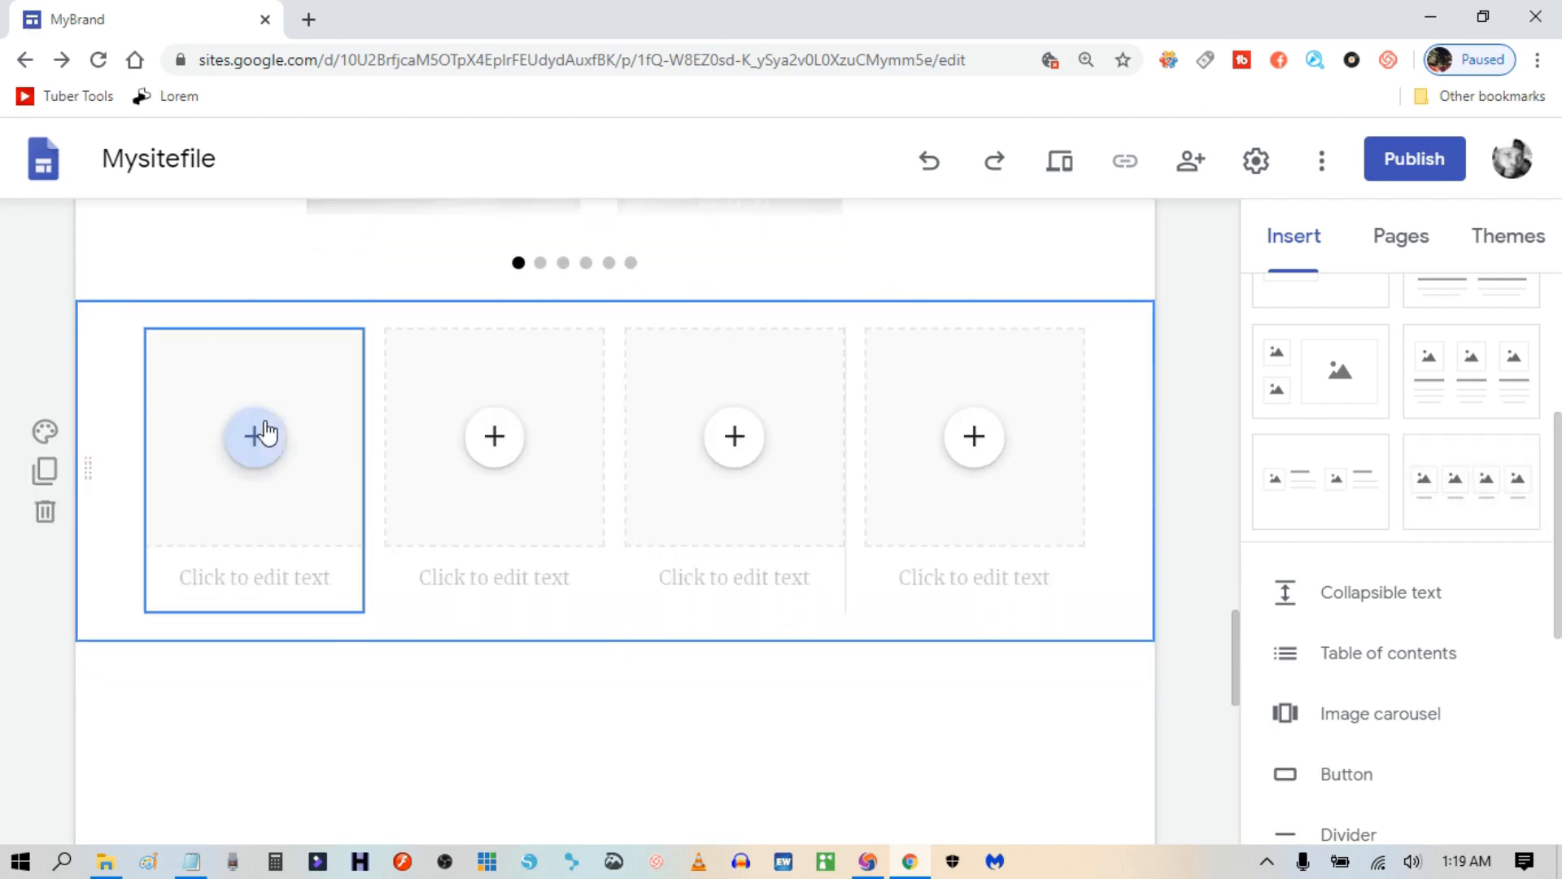
Upload the image c4 from Products Pics into the fourth image placeholder of the new row.
{"action": "left_click", "coordinate": [987, 462]}
{"action": "left_click", "coordinate": [1052, 510]}
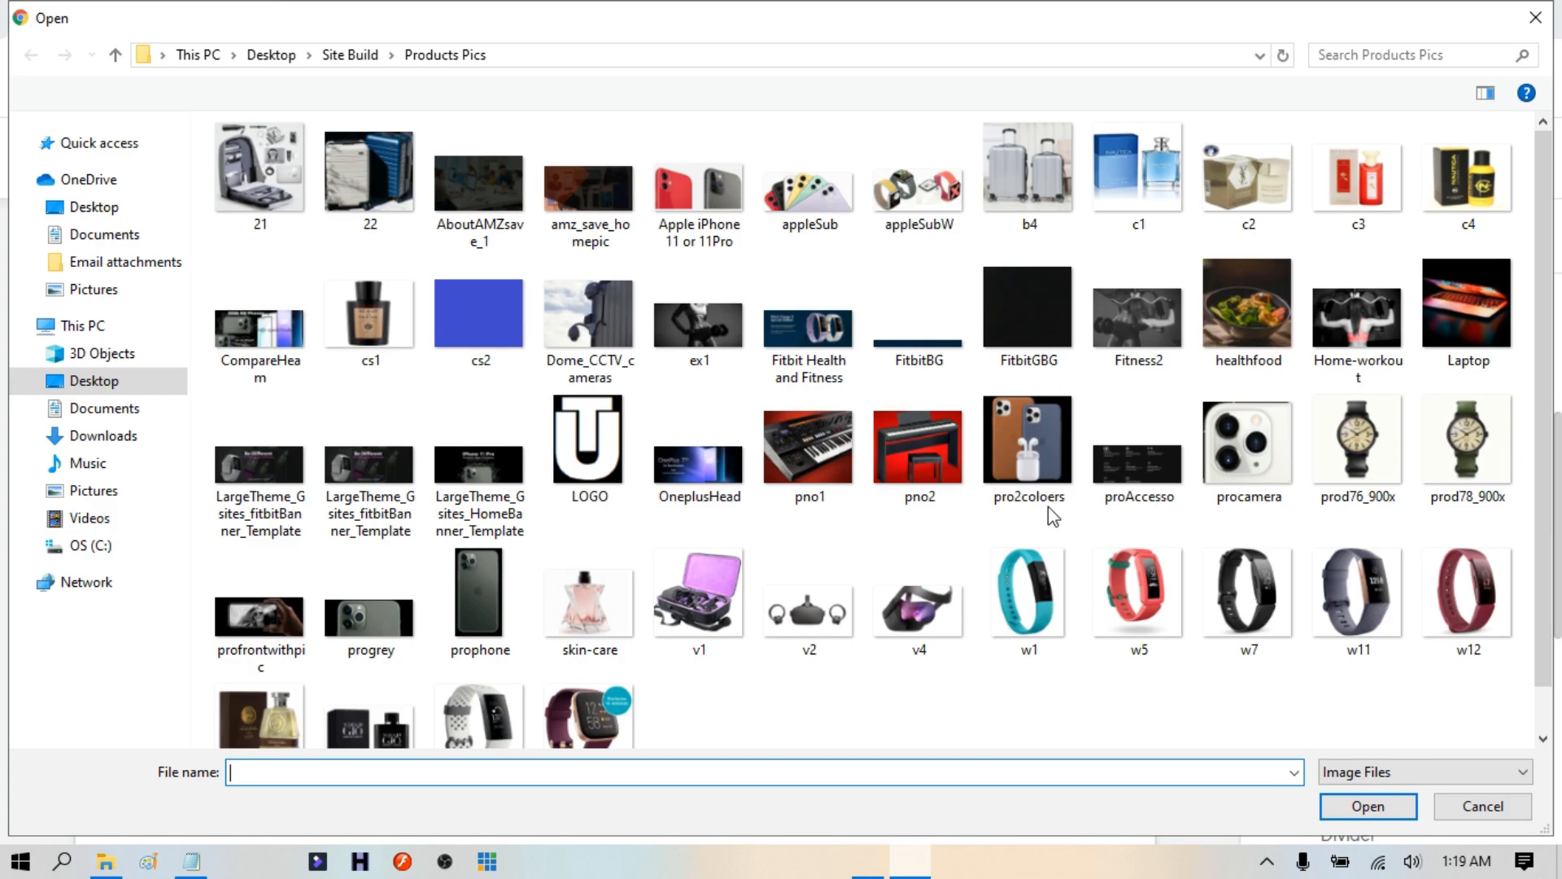
{"action": "left_click", "coordinate": [1469, 187]}
{"action": "left_click", "coordinate": [1365, 806]}
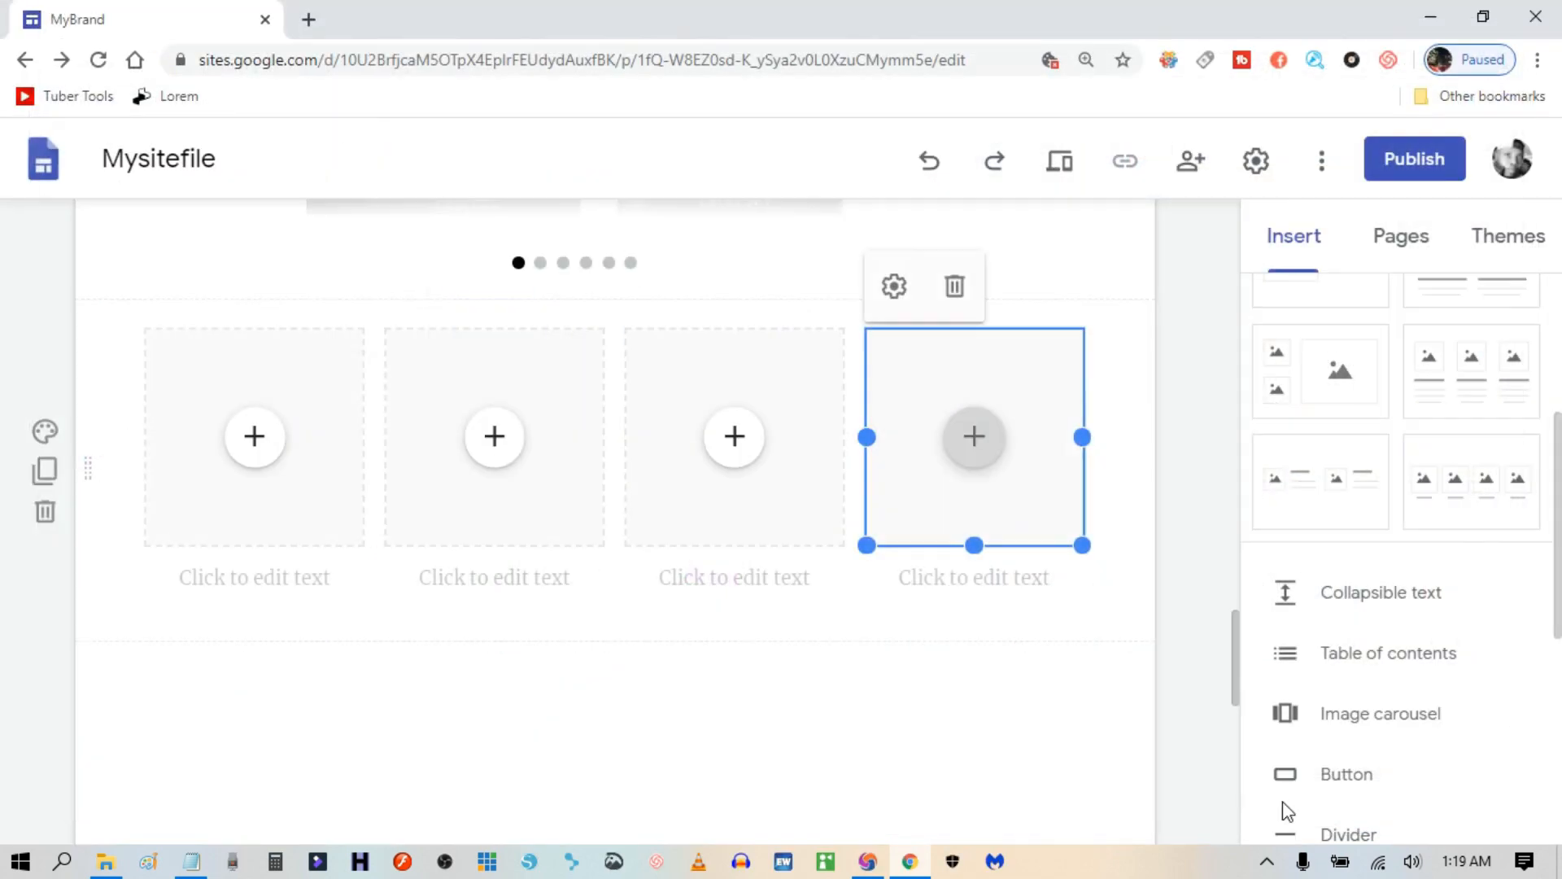
Upload the black perfume image w14 into the third image placeholder of the row.
{"action": "left_click", "coordinate": [735, 439]}
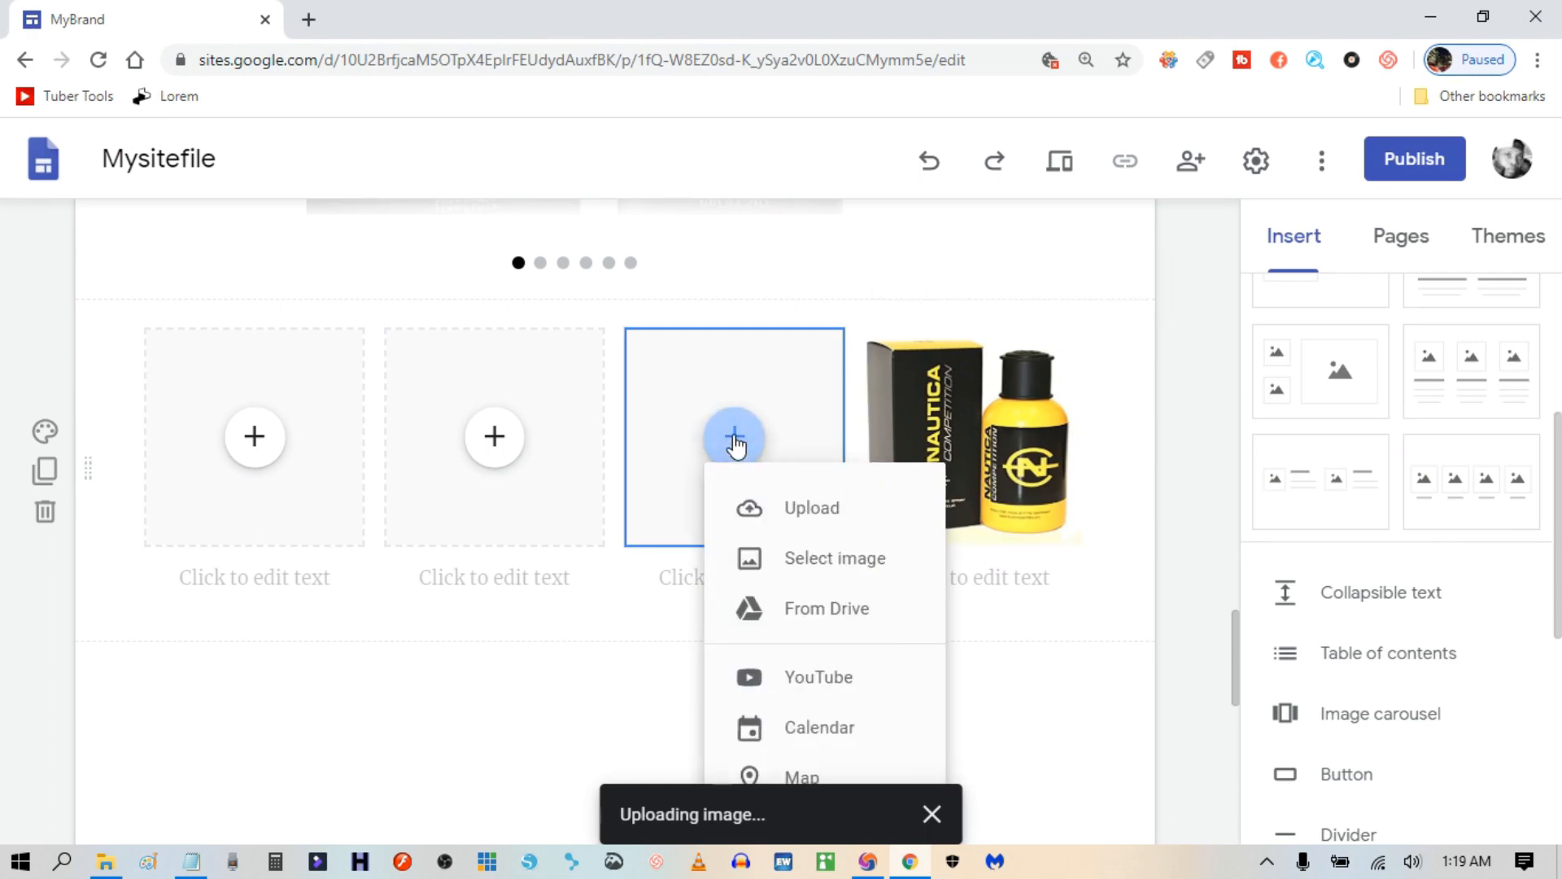
{"action": "left_click", "coordinate": [796, 511]}
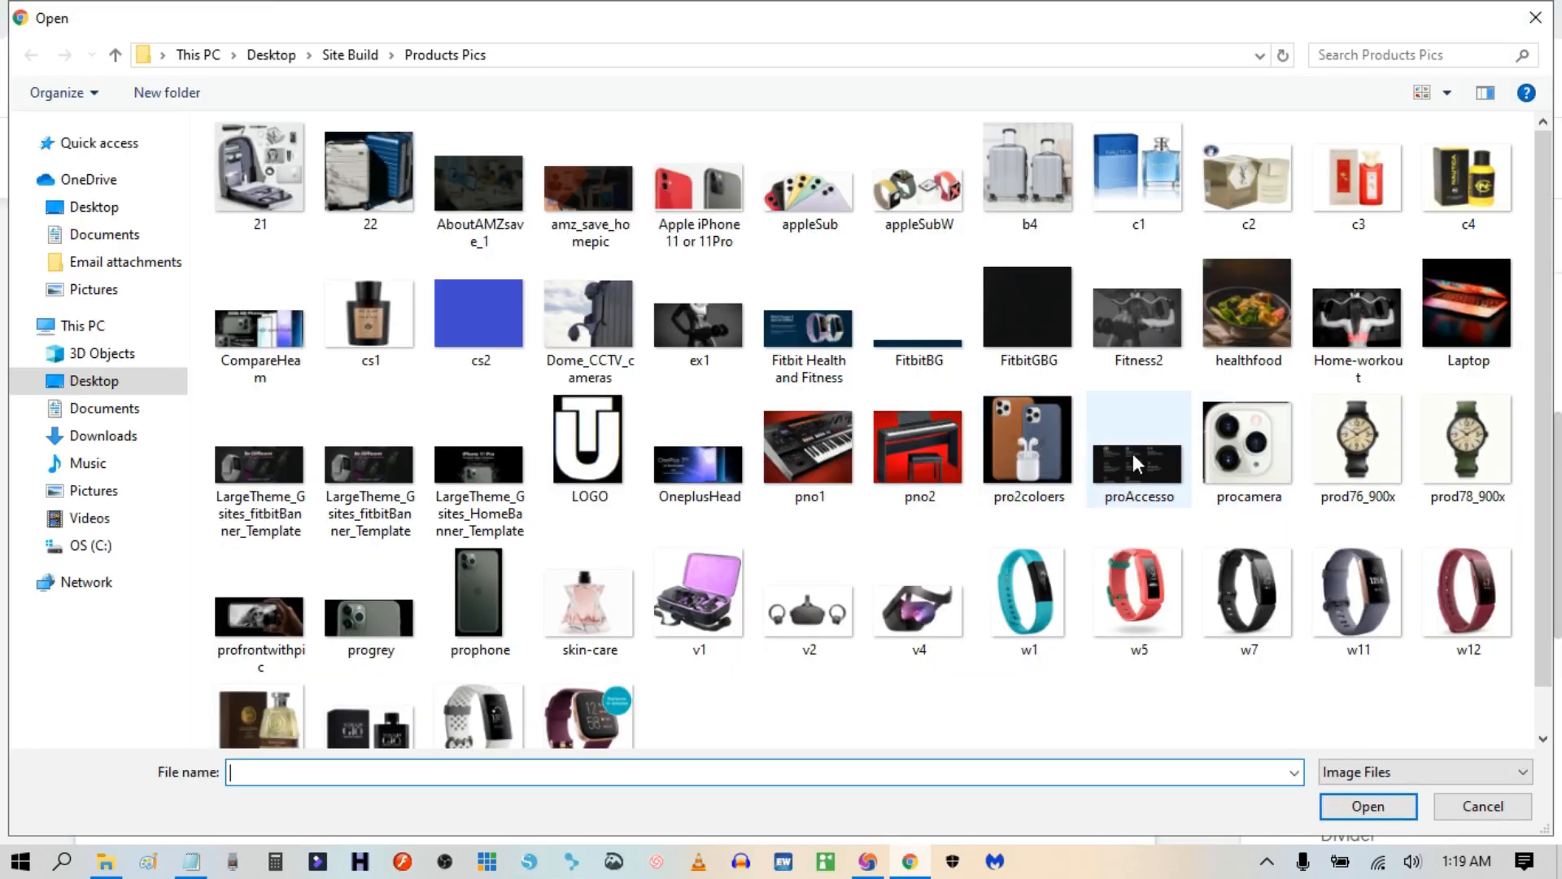
{"action": "scroll", "coordinate": [663, 660], "scroll_direction": "down", "scroll_amount": 1}
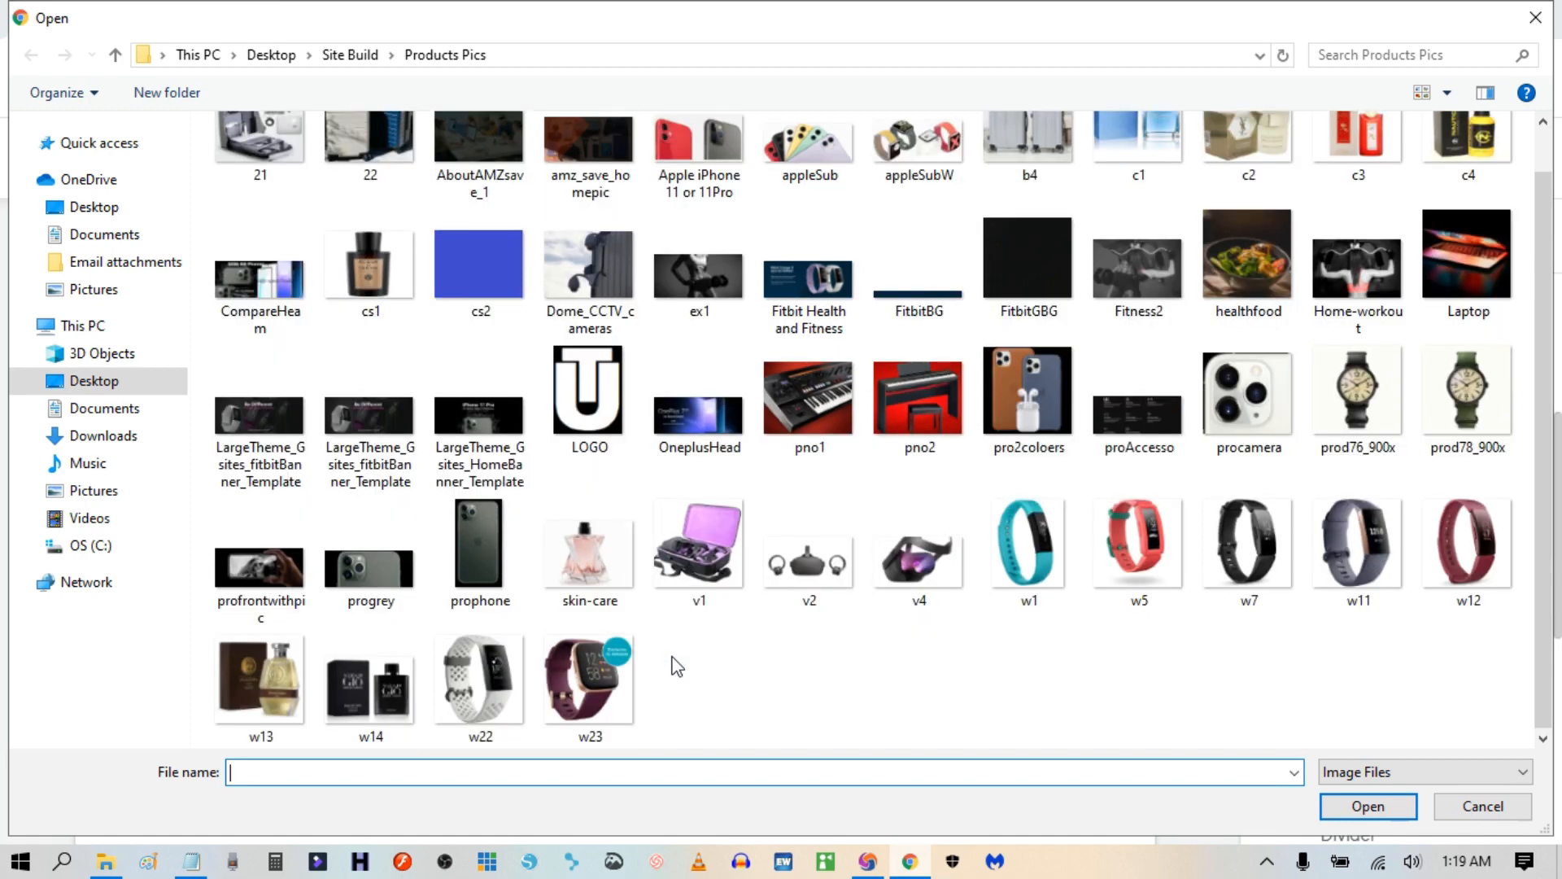
{"action": "left_click", "coordinate": [370, 690]}
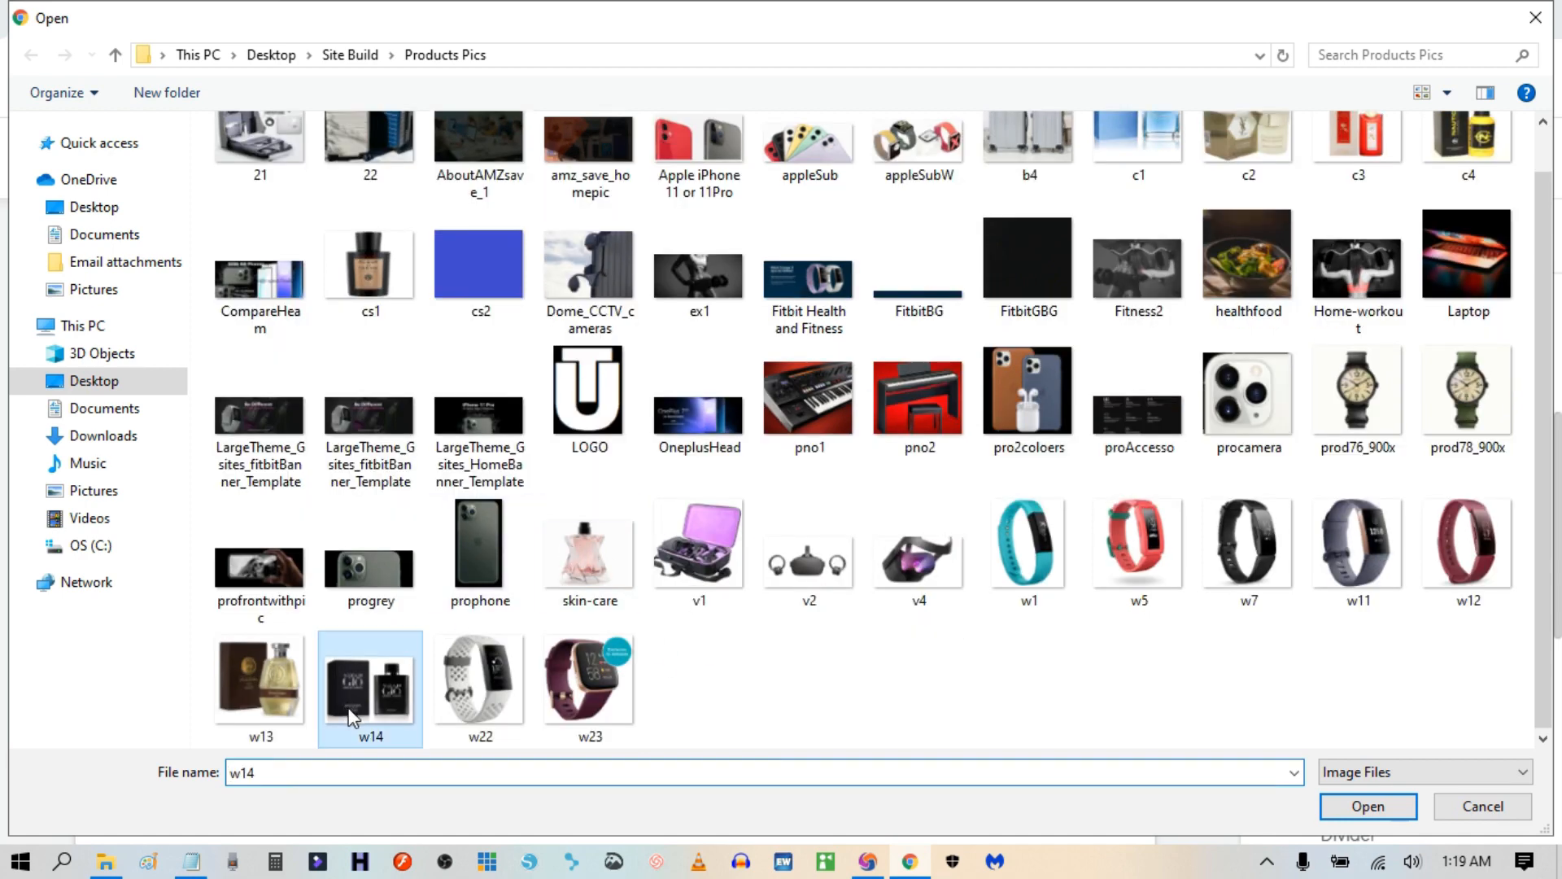
{"action": "left_click", "coordinate": [1363, 806]}
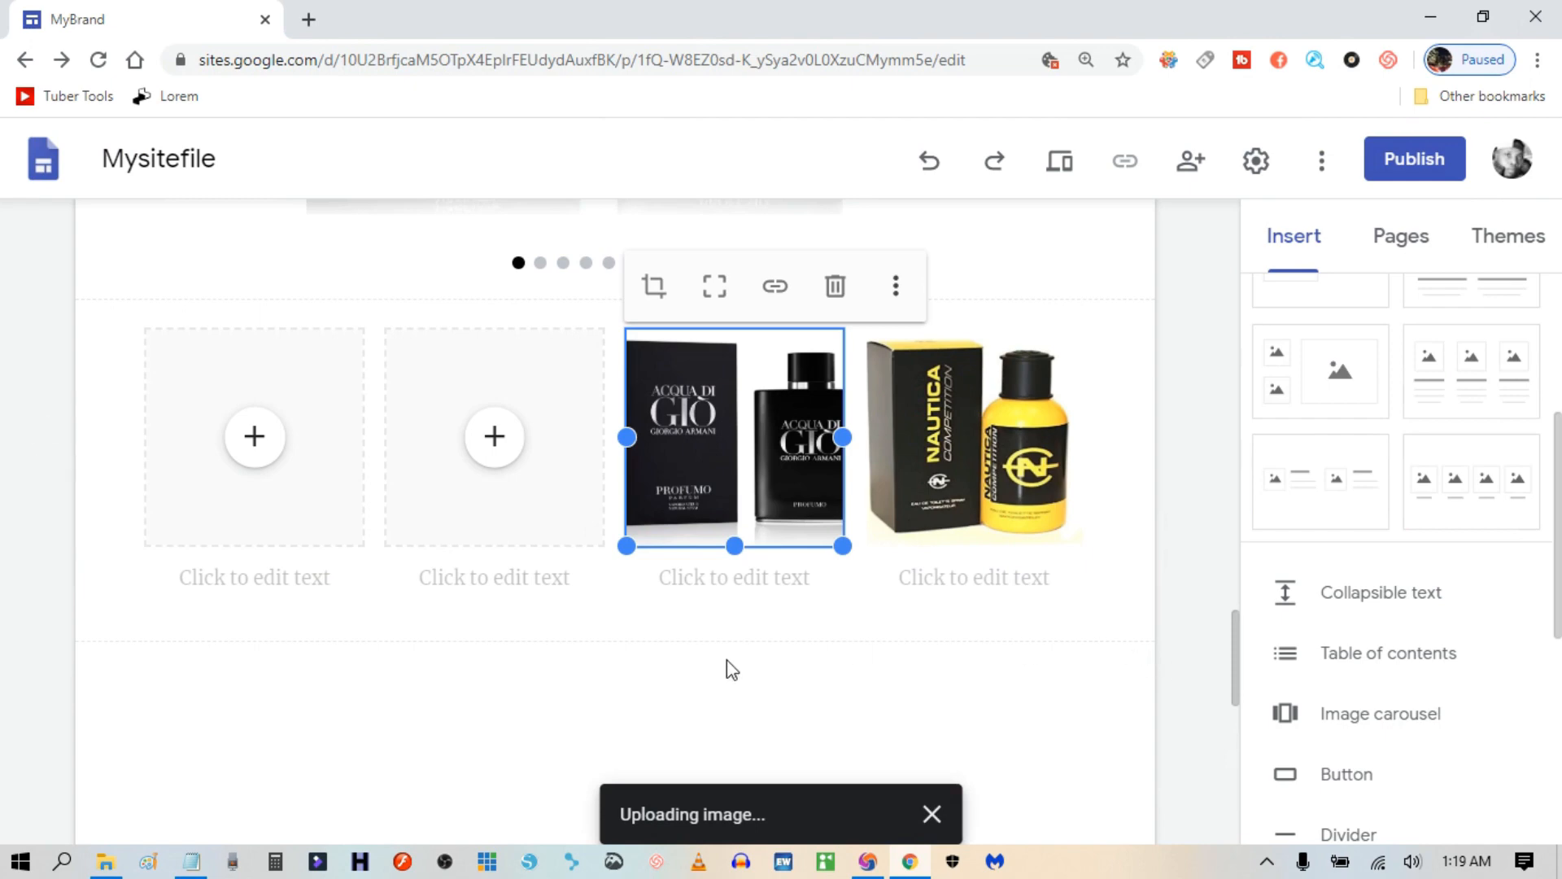
Upload the blue perfume image c1 into the second image placeholder of the row.
{"action": "left_click", "coordinate": [492, 439]}
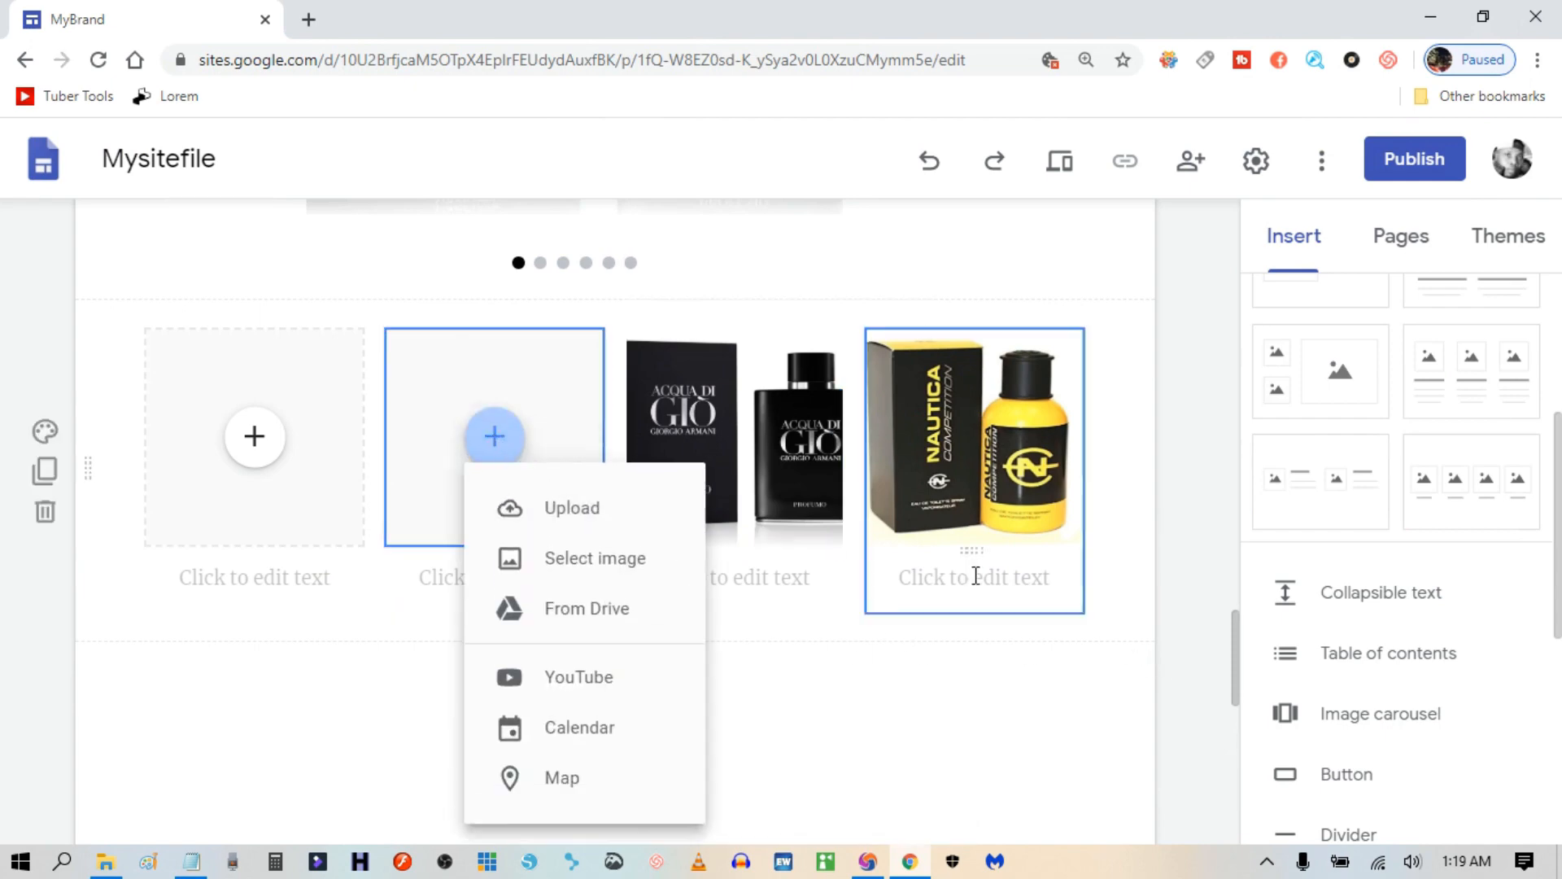
{"action": "left_click", "coordinate": [586, 509]}
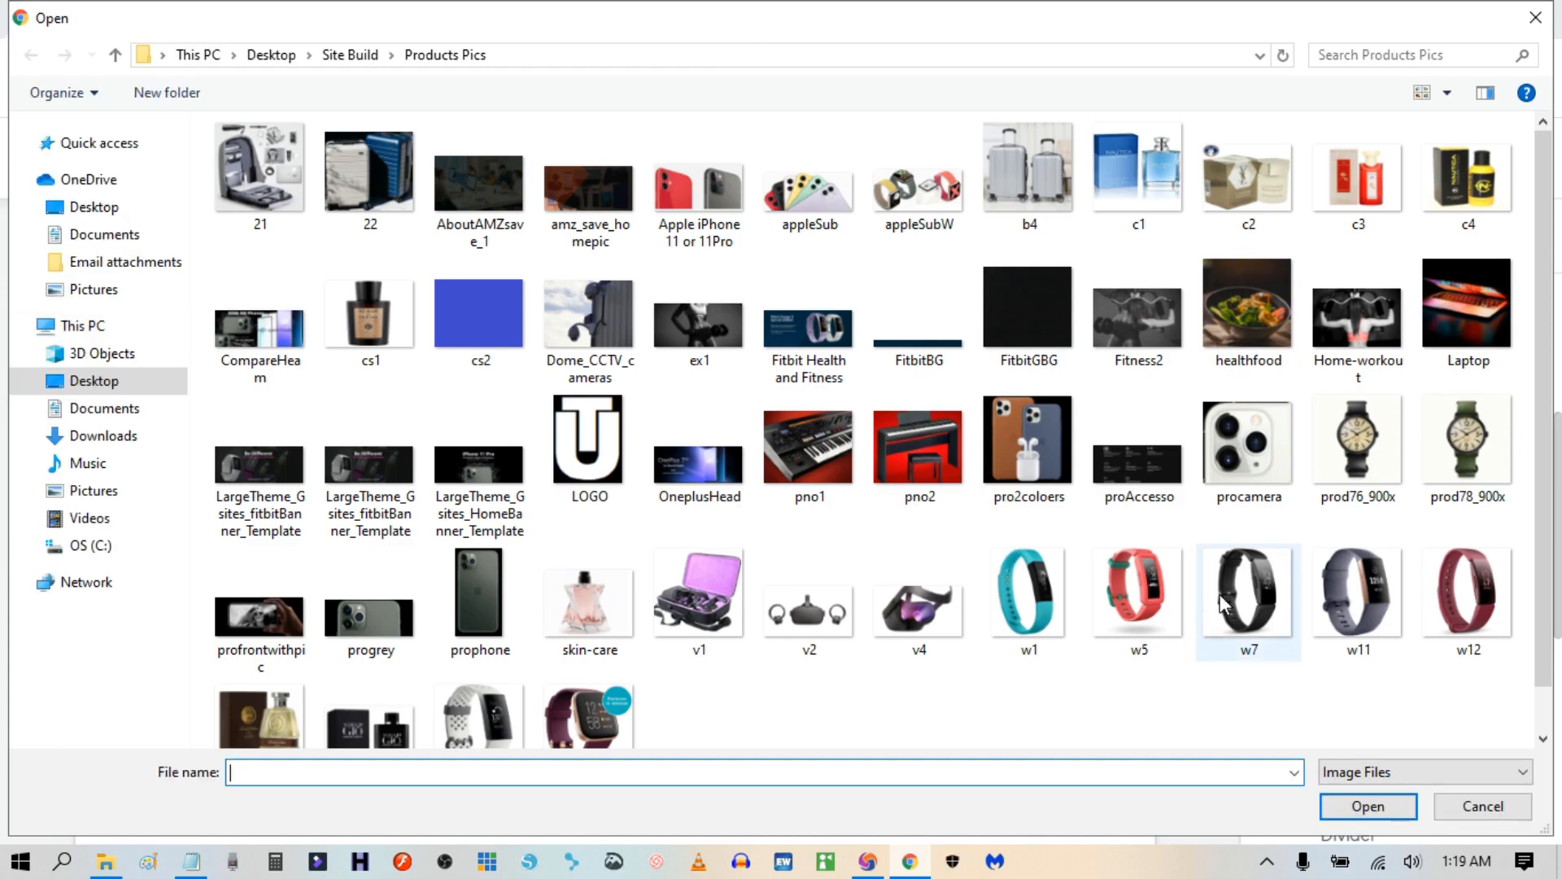
{"action": "left_click", "coordinate": [1150, 163]}
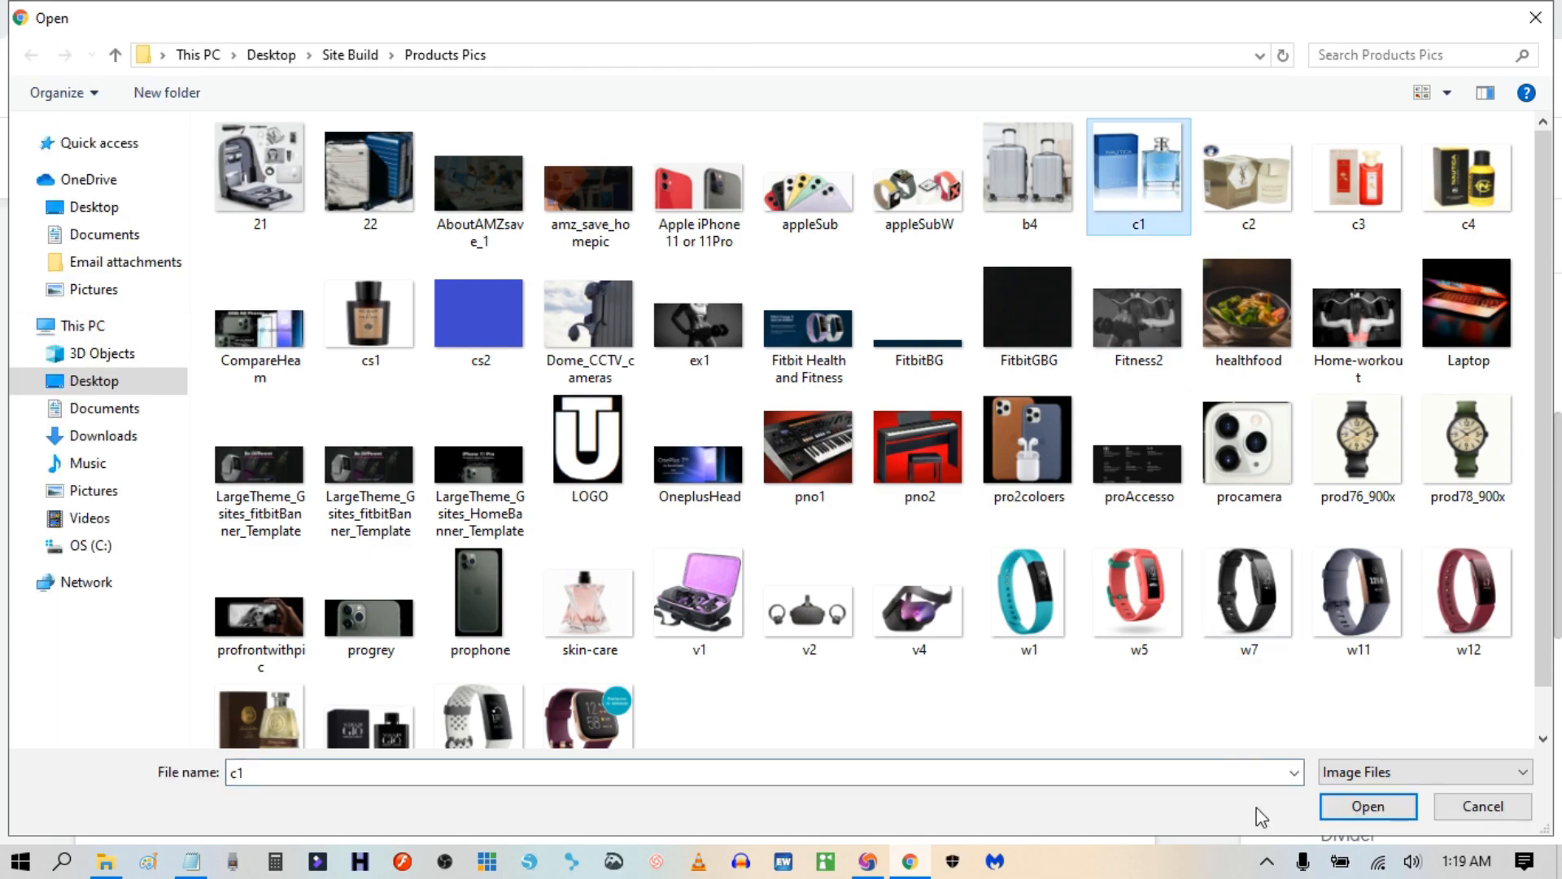
{"action": "left_click", "coordinate": [1364, 806]}
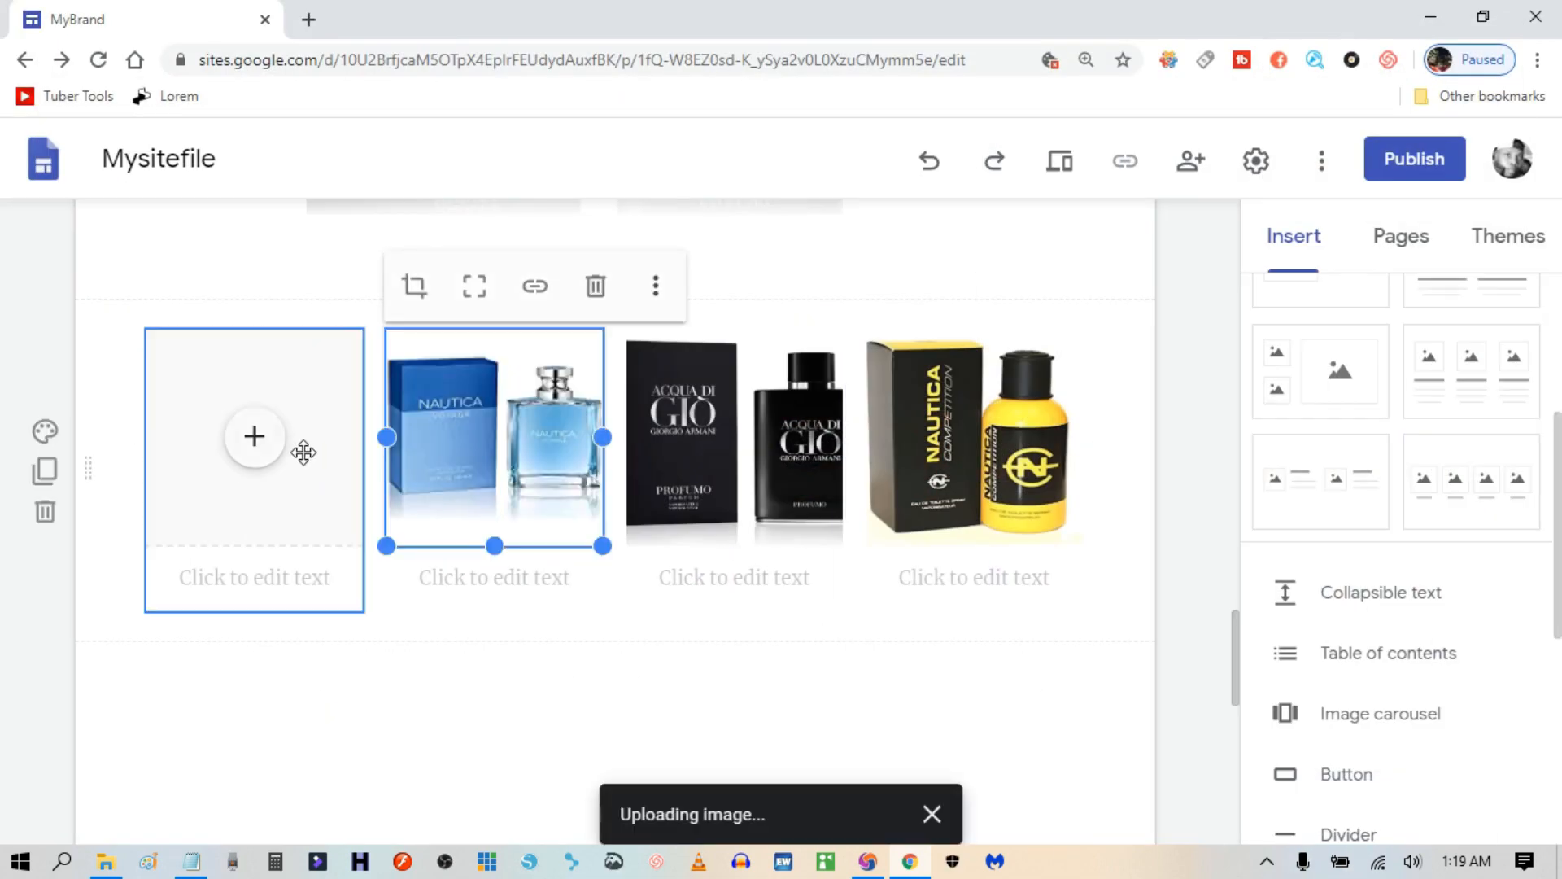
Upload the image c2 into the first image placeholder of the row and deselect it.
{"action": "left_click", "coordinate": [259, 440]}
{"action": "left_click", "coordinate": [350, 508]}
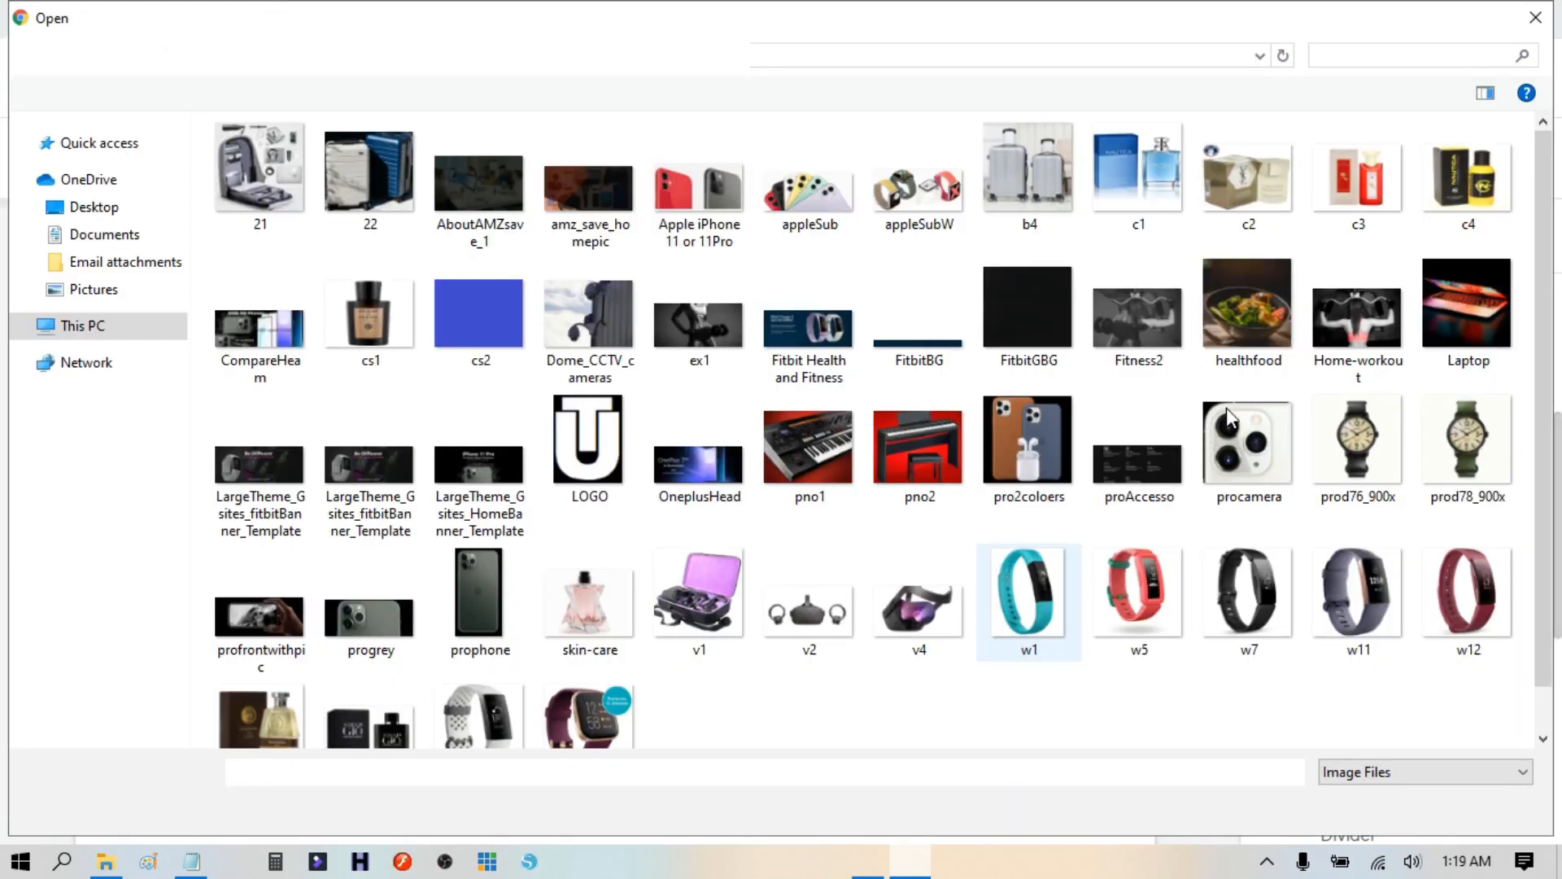
{"action": "left_click", "coordinate": [1240, 174]}
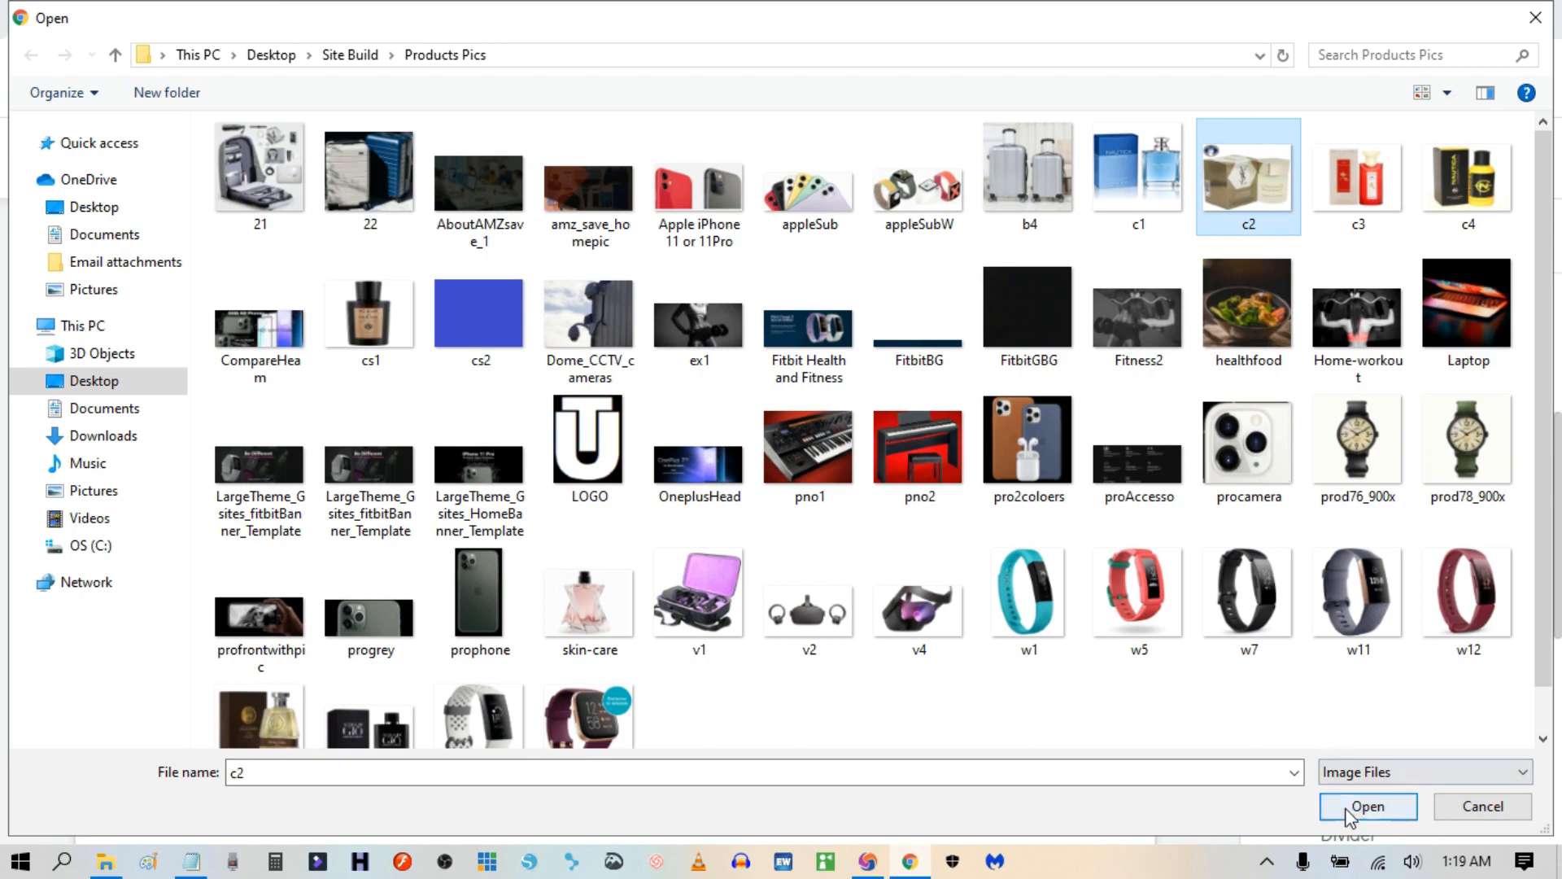
{"action": "left_click", "coordinate": [1368, 806]}
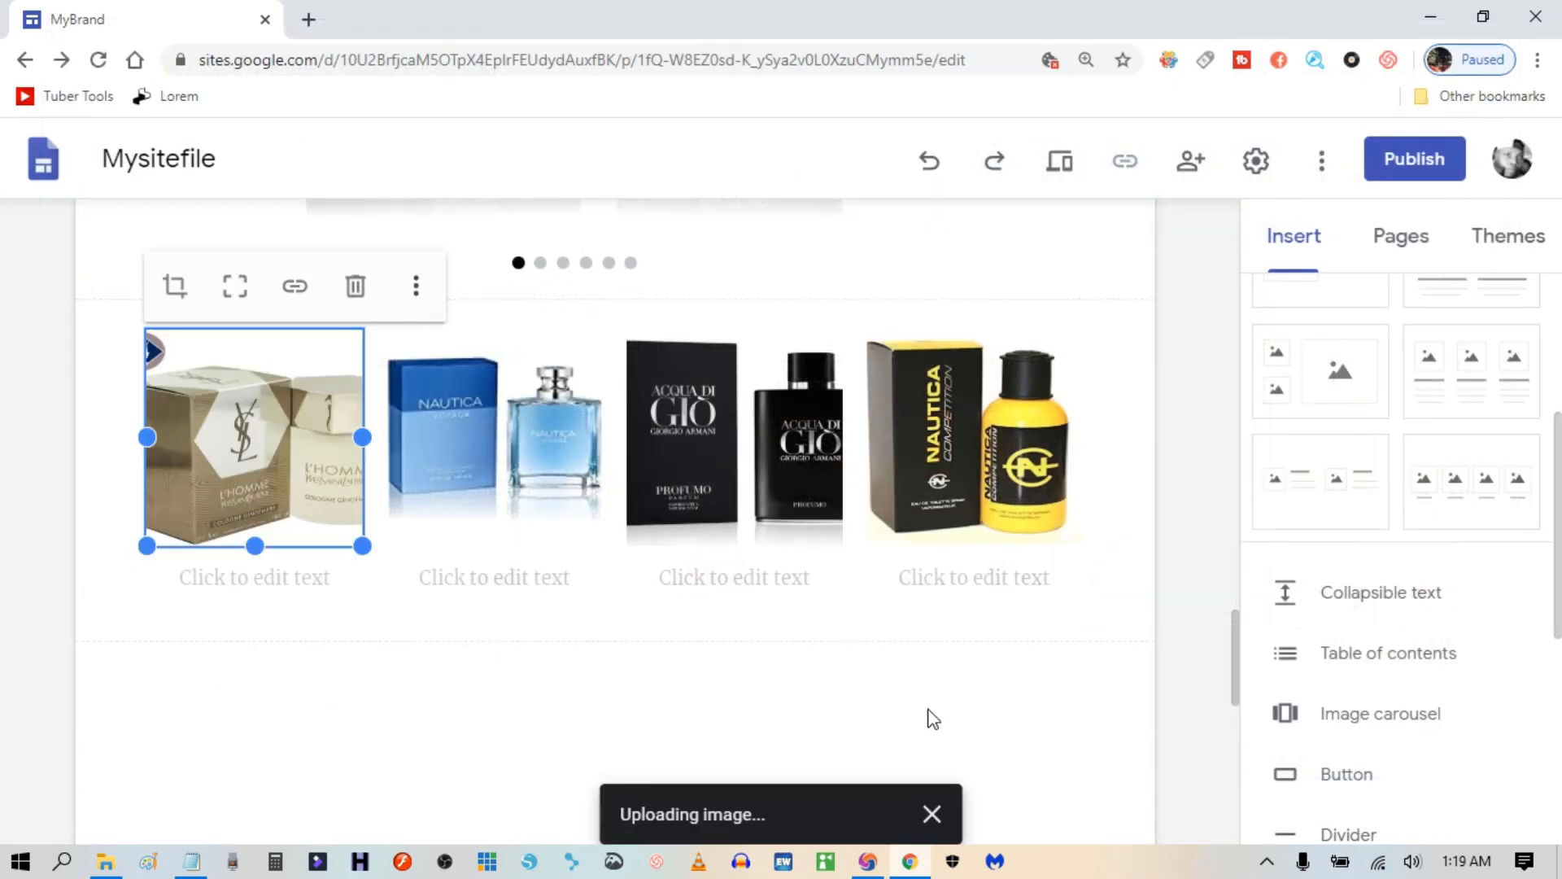
{"action": "left_click", "coordinate": [925, 696]}
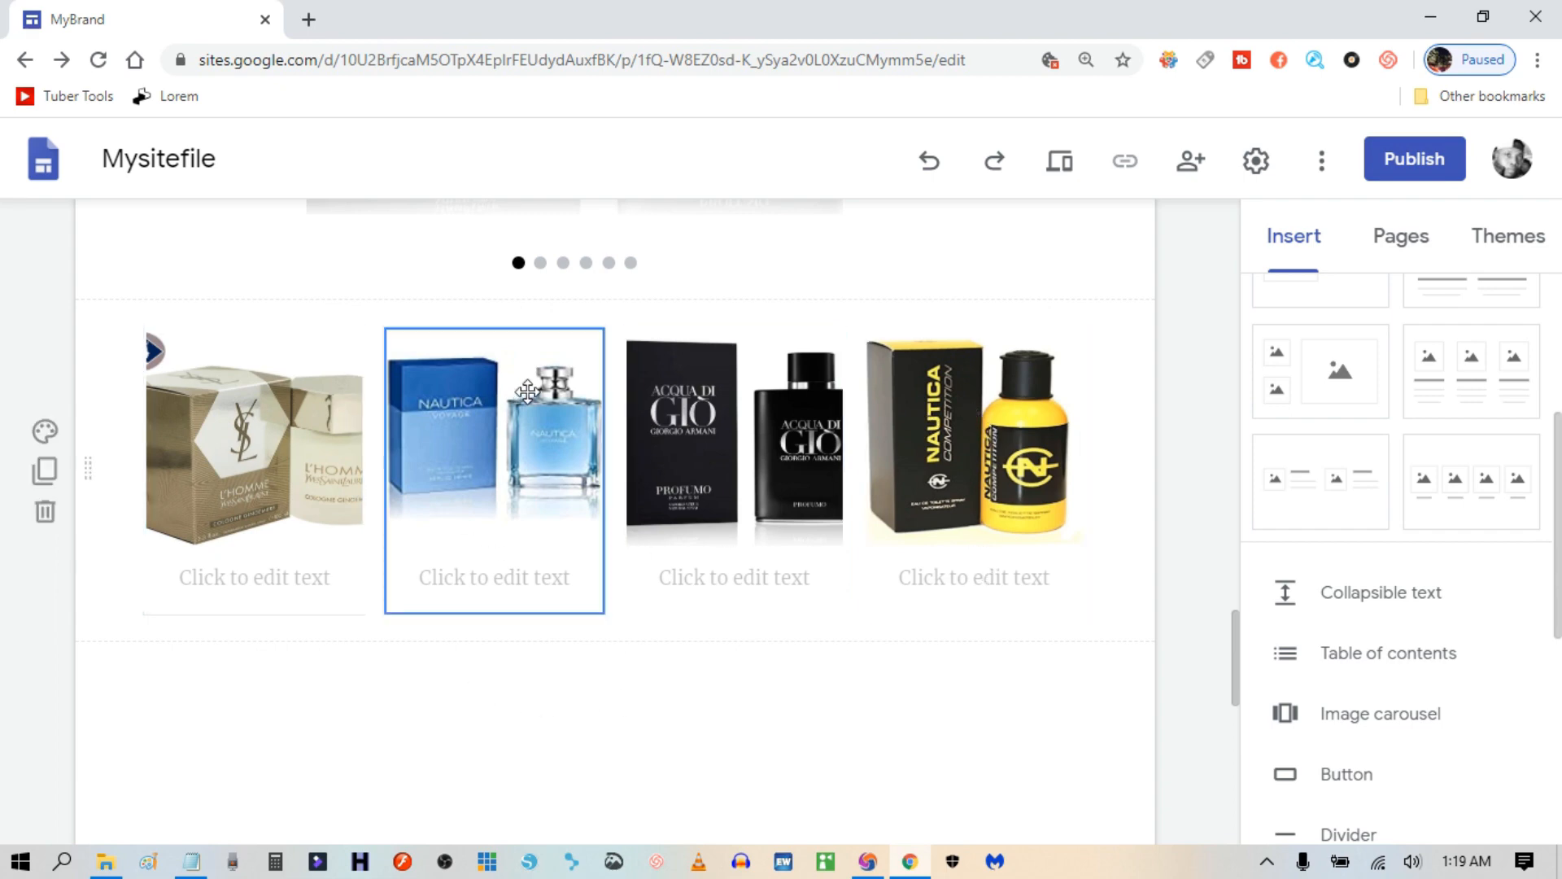
Replace the blue perfume image in the row's second column with the uploaded image c3 from Products Pics.
{"action": "left_click", "coordinate": [530, 416]}
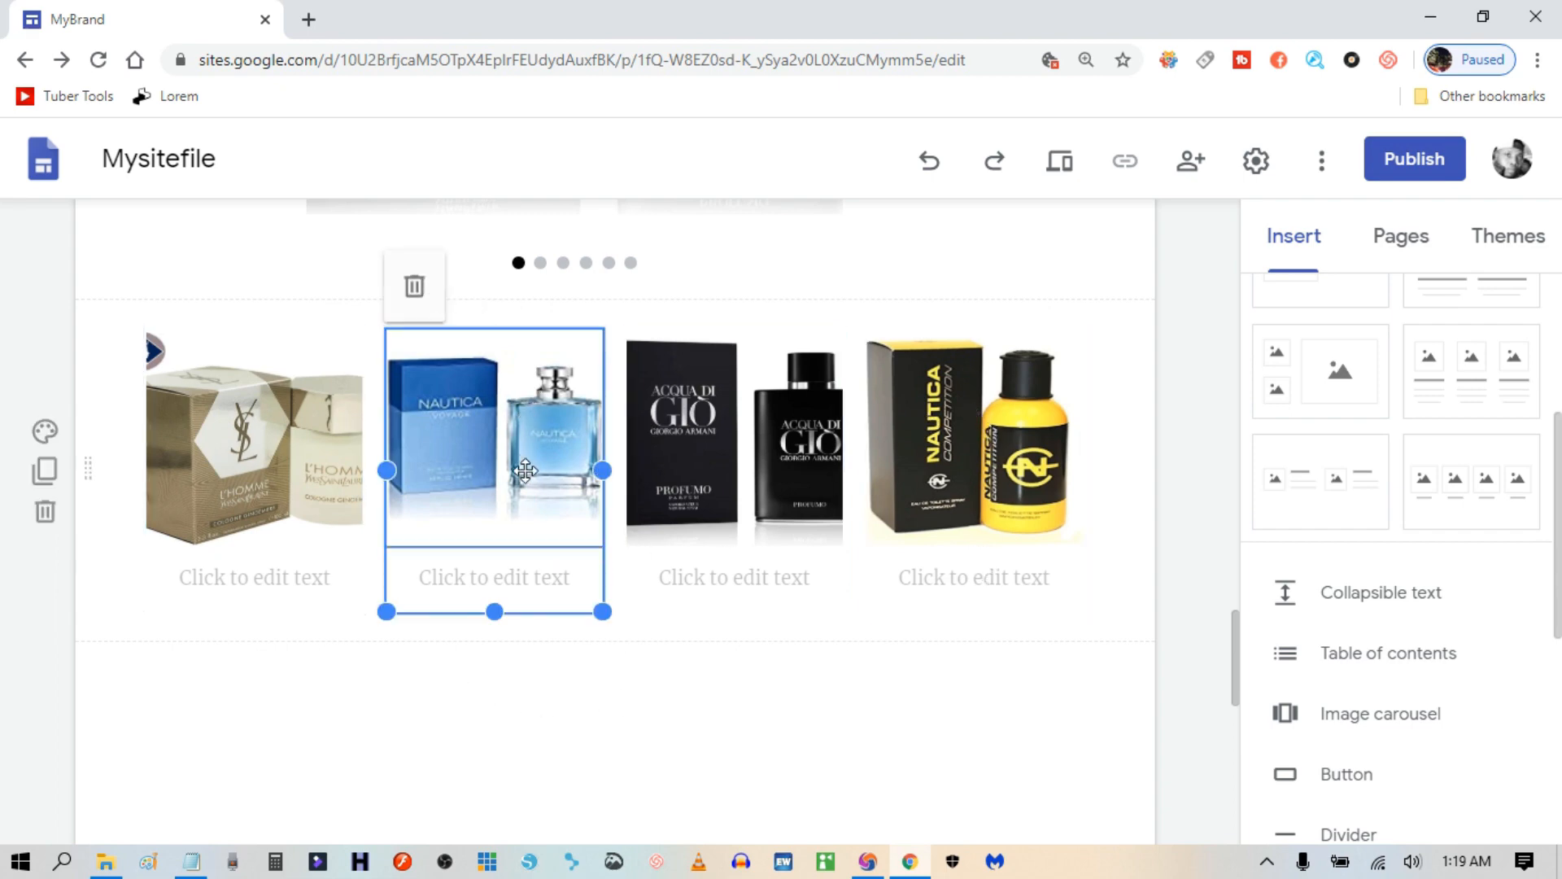
{"action": "left_click", "coordinate": [495, 390]}
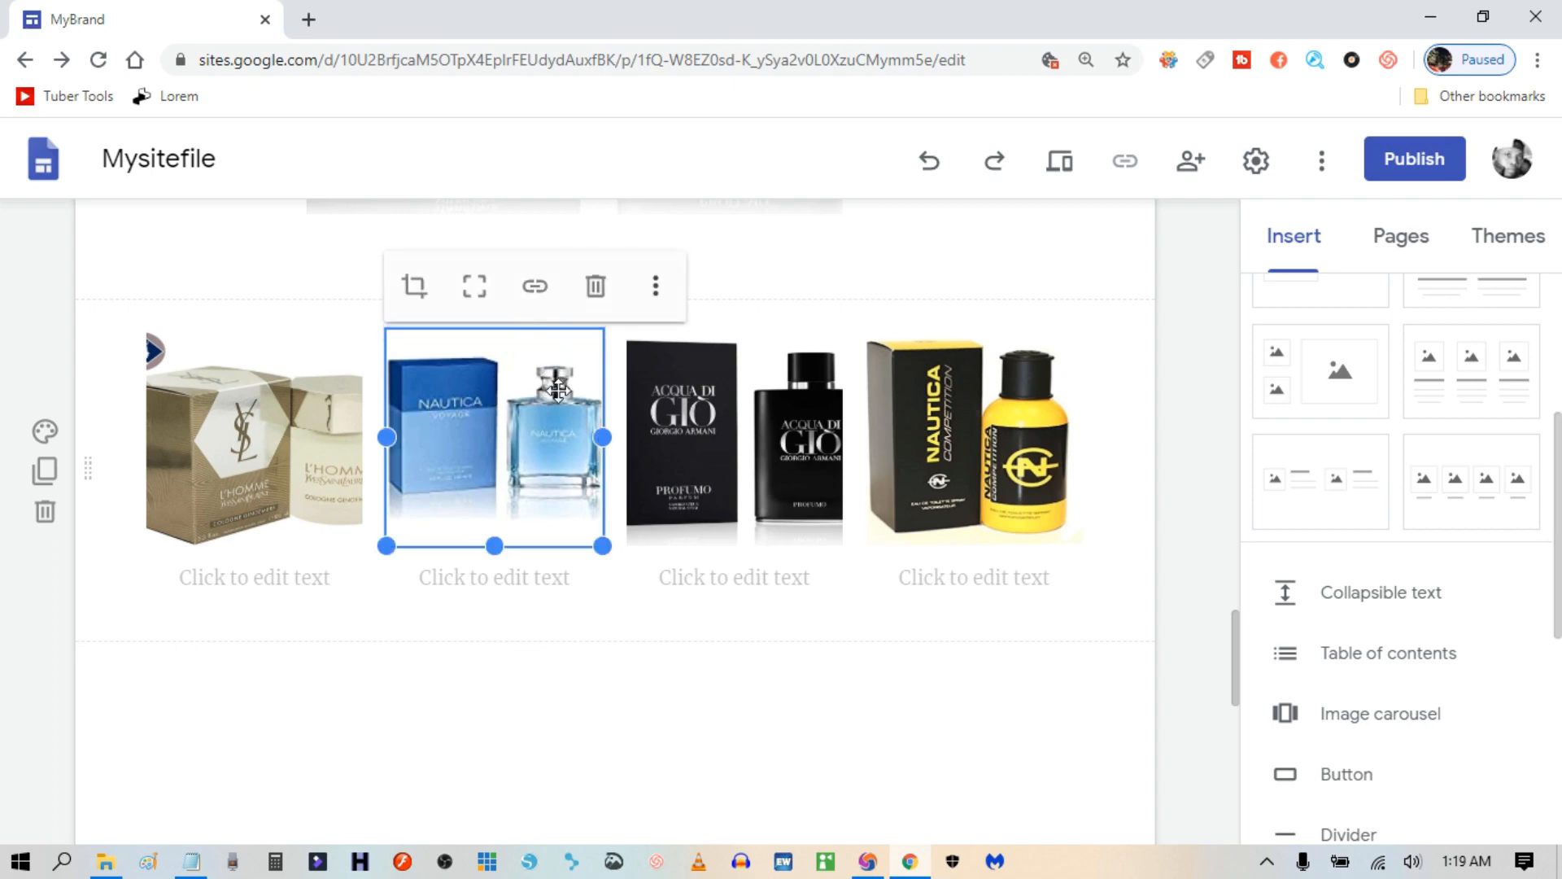
{"action": "left_click", "coordinate": [655, 287]}
{"action": "left_click", "coordinate": [534, 402]}
{"action": "left_click", "coordinate": [736, 648]}
{"action": "left_click", "coordinate": [482, 383]}
{"action": "left_click", "coordinate": [655, 286]}
{"action": "mouse_move", "coordinate": [661, 301]}
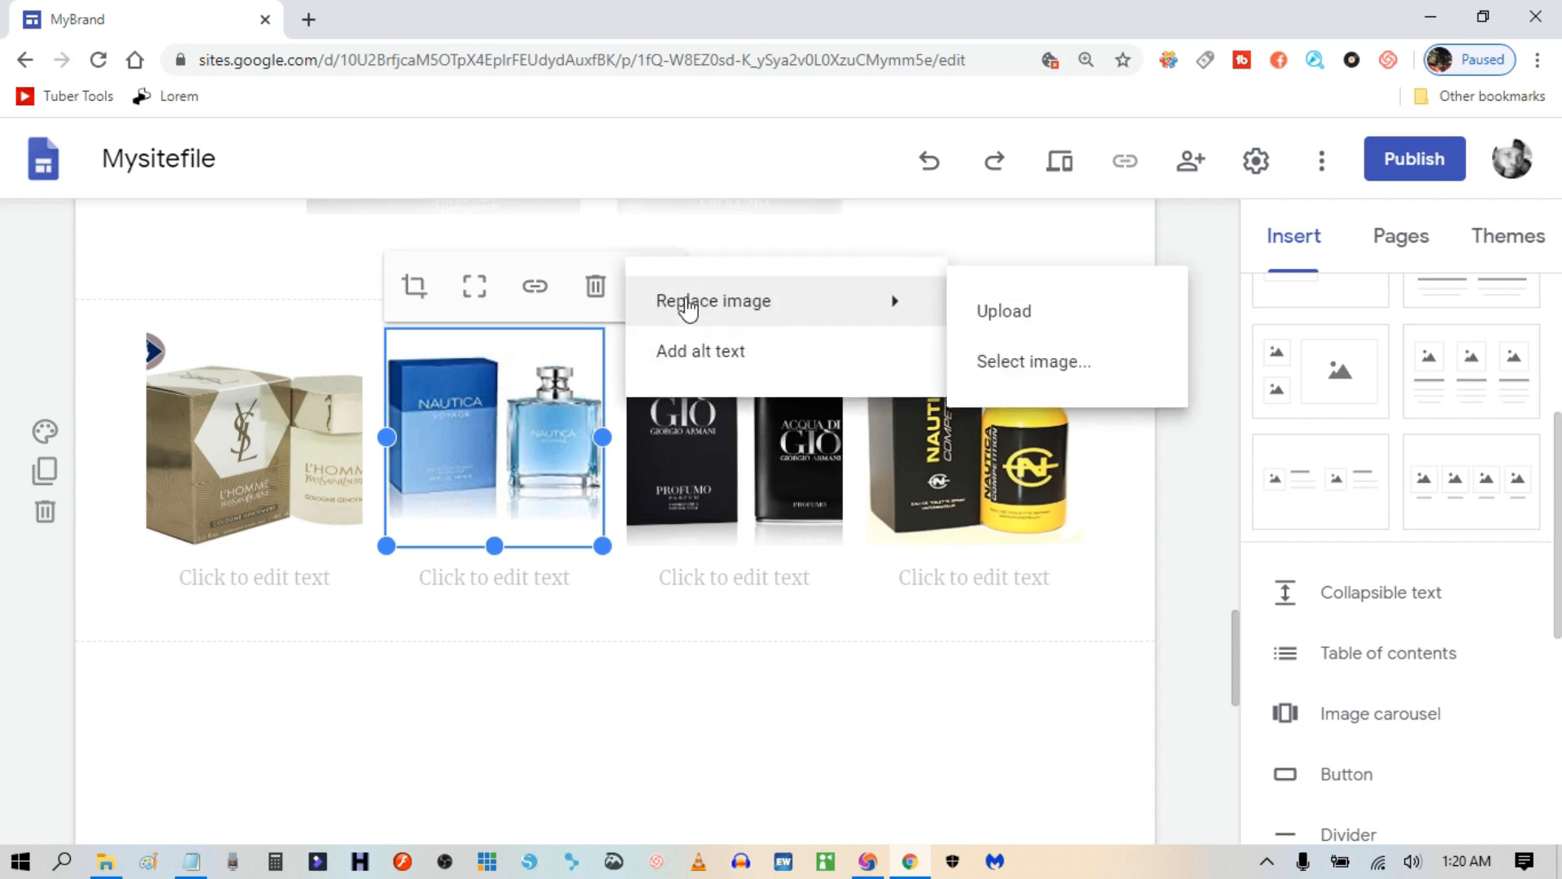
{"action": "left_click", "coordinate": [1014, 318]}
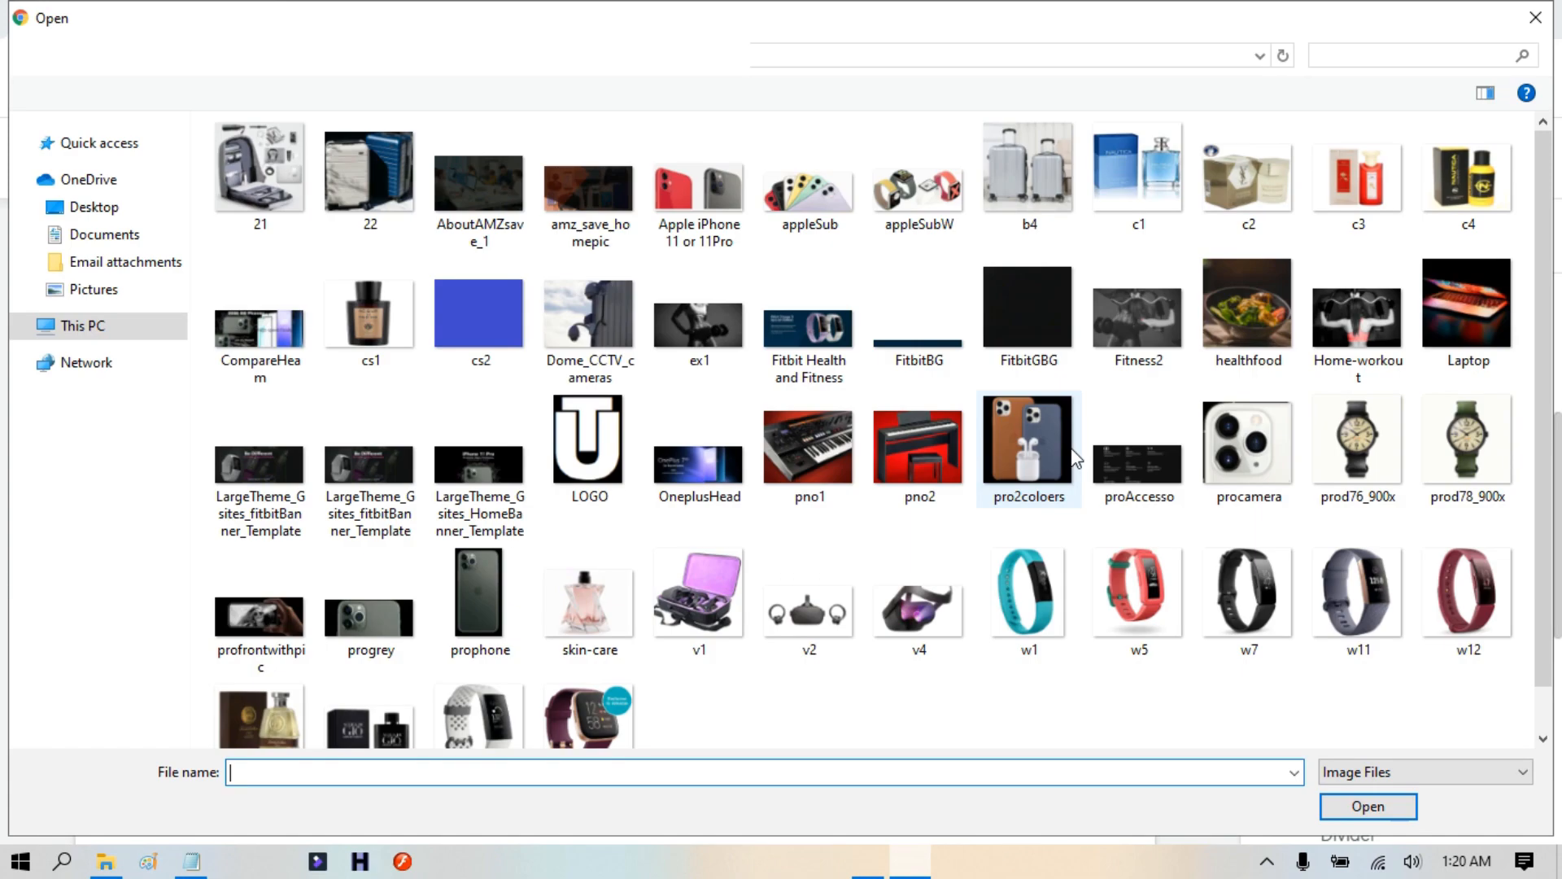
{"action": "left_click", "coordinate": [1355, 198]}
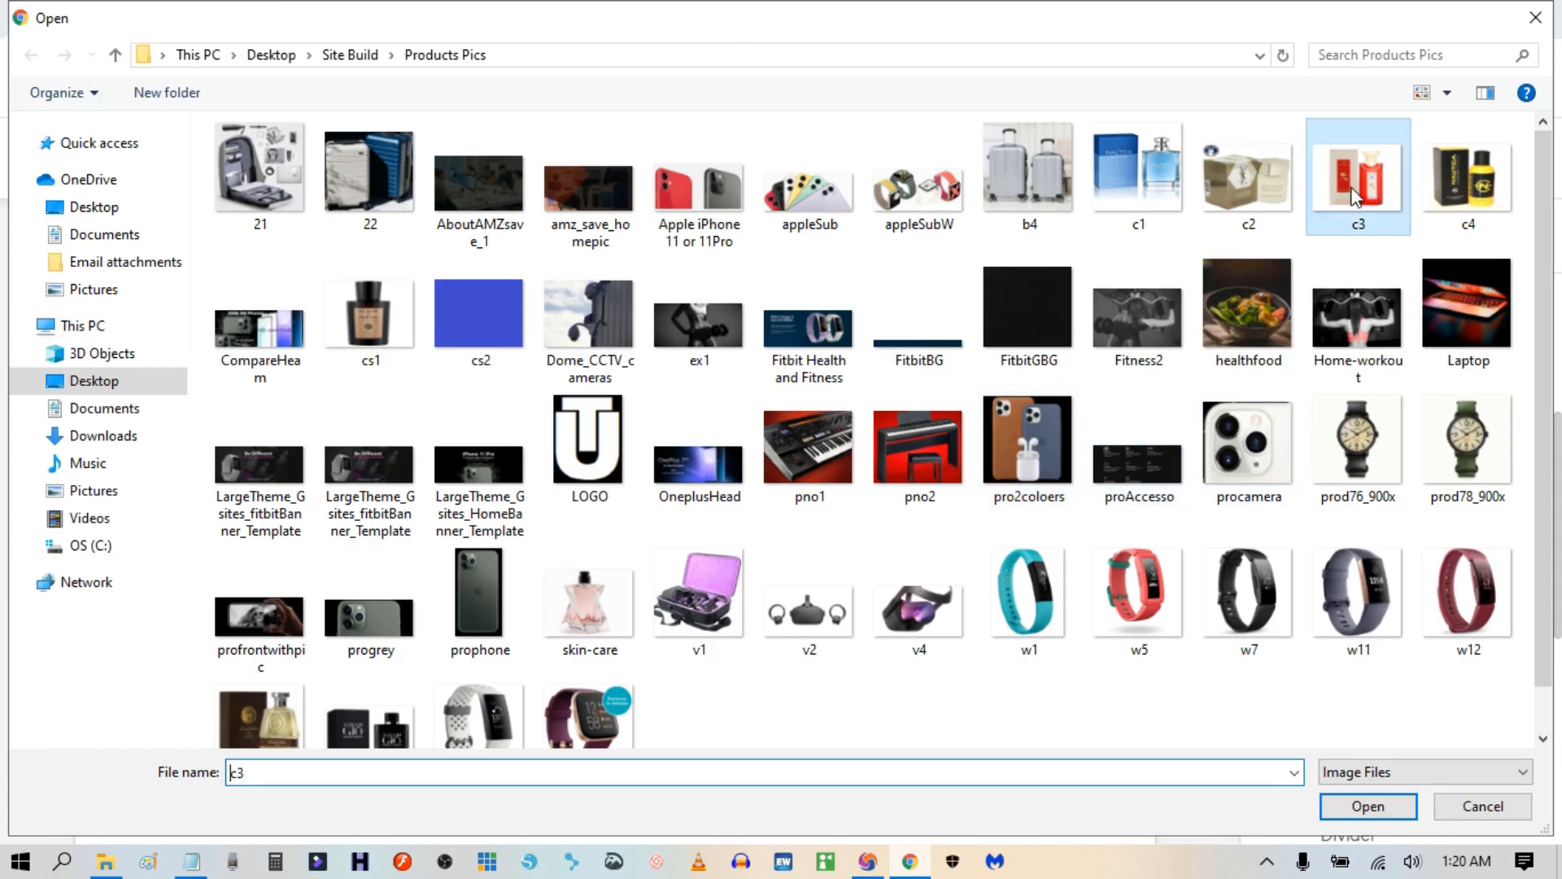
{"action": "left_click", "coordinate": [1368, 806]}
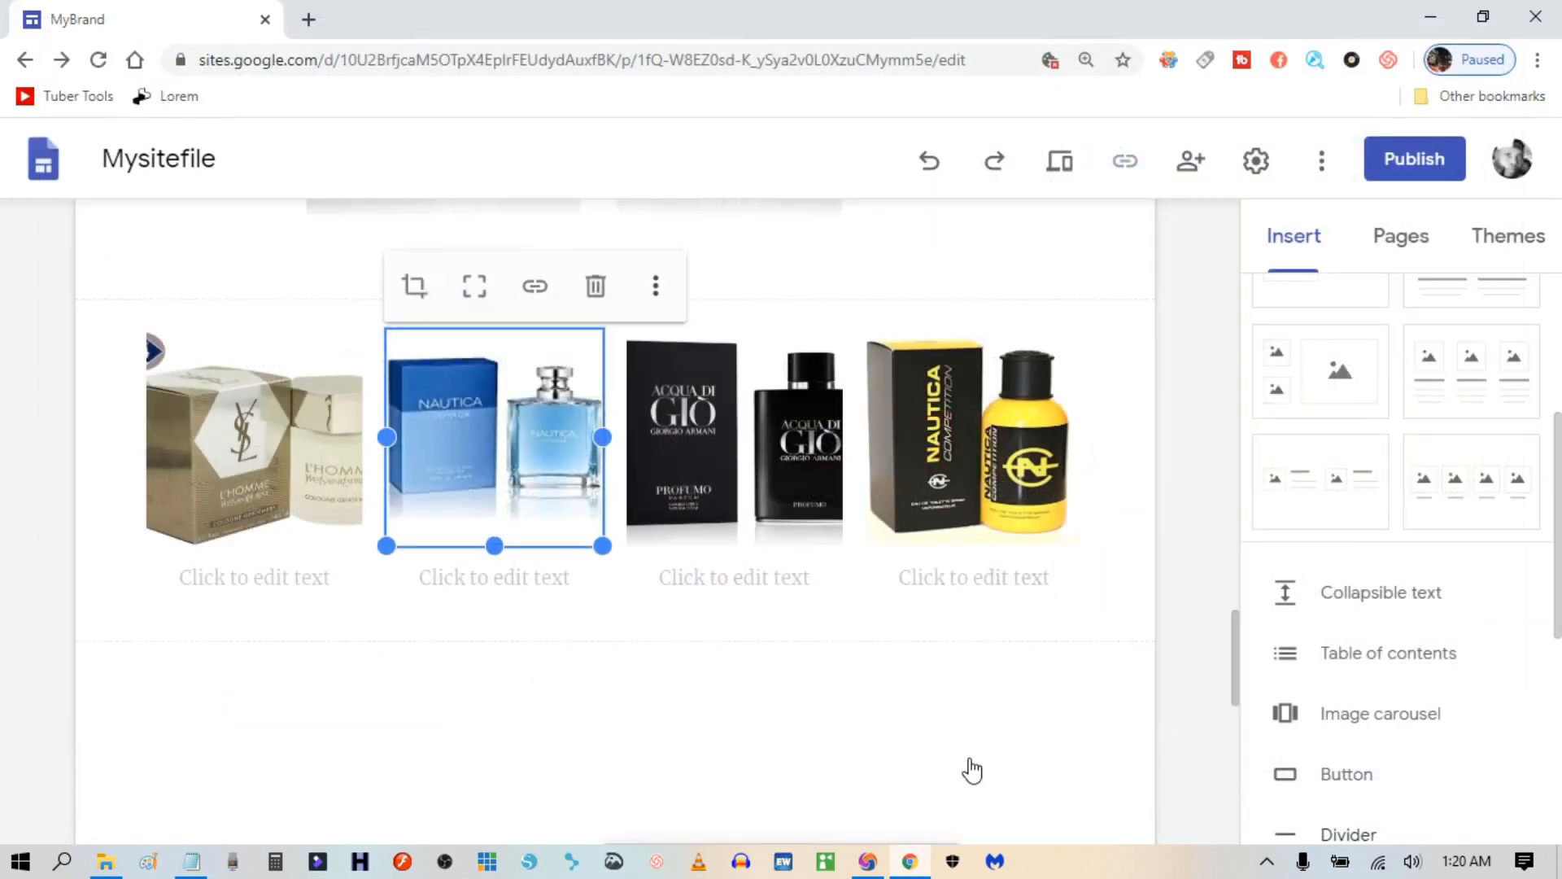
{"action": "left_click", "coordinate": [788, 730]}
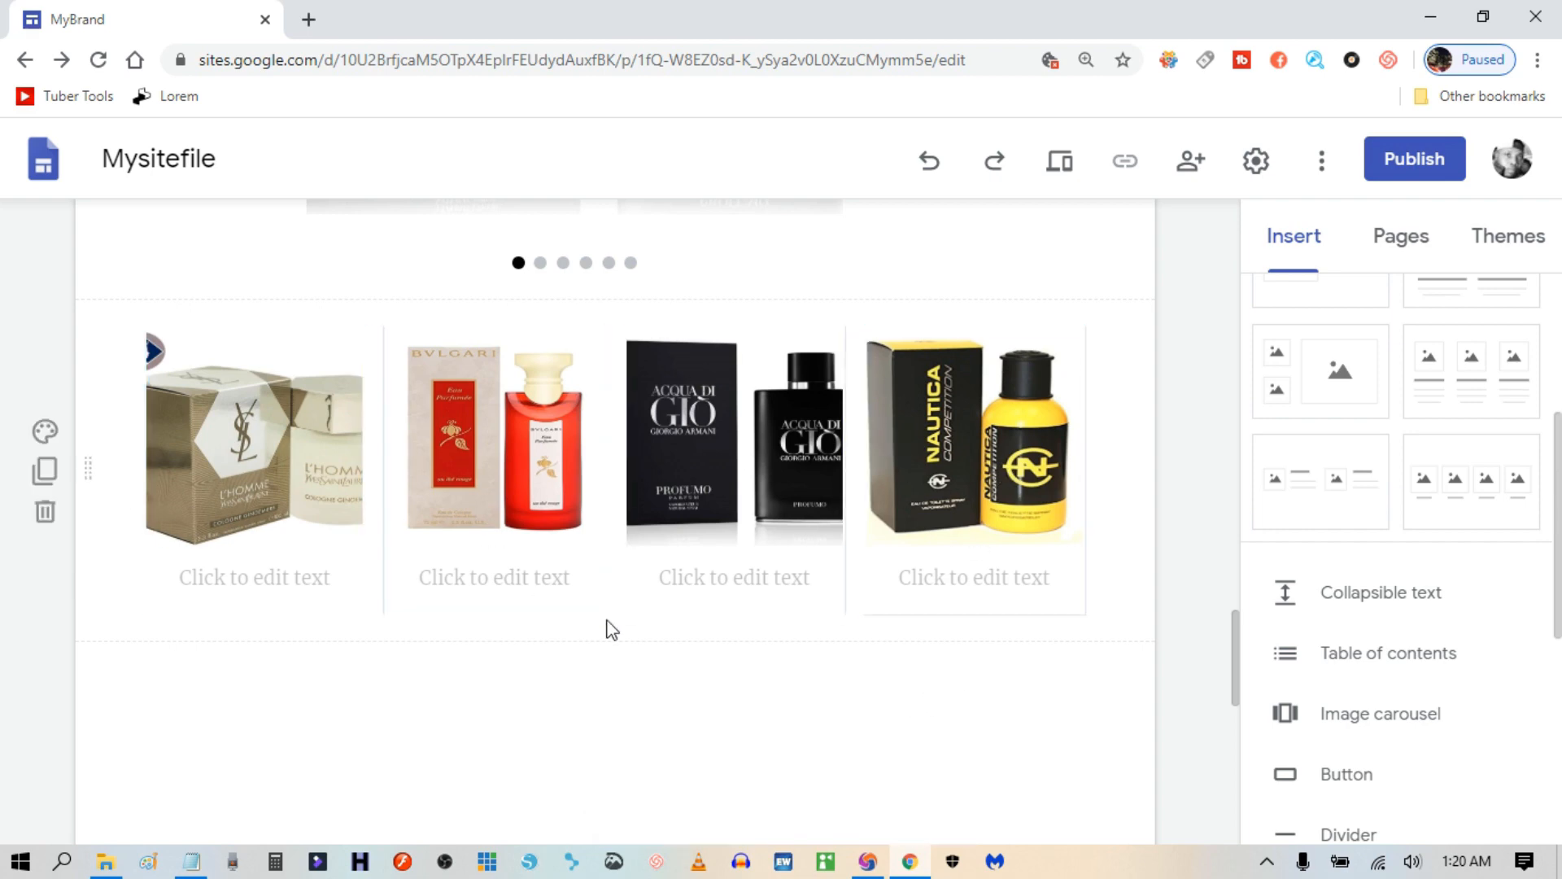
Uncrop the black perfume image in the row's third column so the whole picture fits its frame.
{"action": "scroll", "coordinate": [817, 495], "scroll_direction": "down", "scroll_amount": 1}
{"action": "left_click", "coordinate": [812, 417]}
{"action": "scroll", "coordinate": [812, 418], "scroll_direction": "up", "scroll_amount": 1}
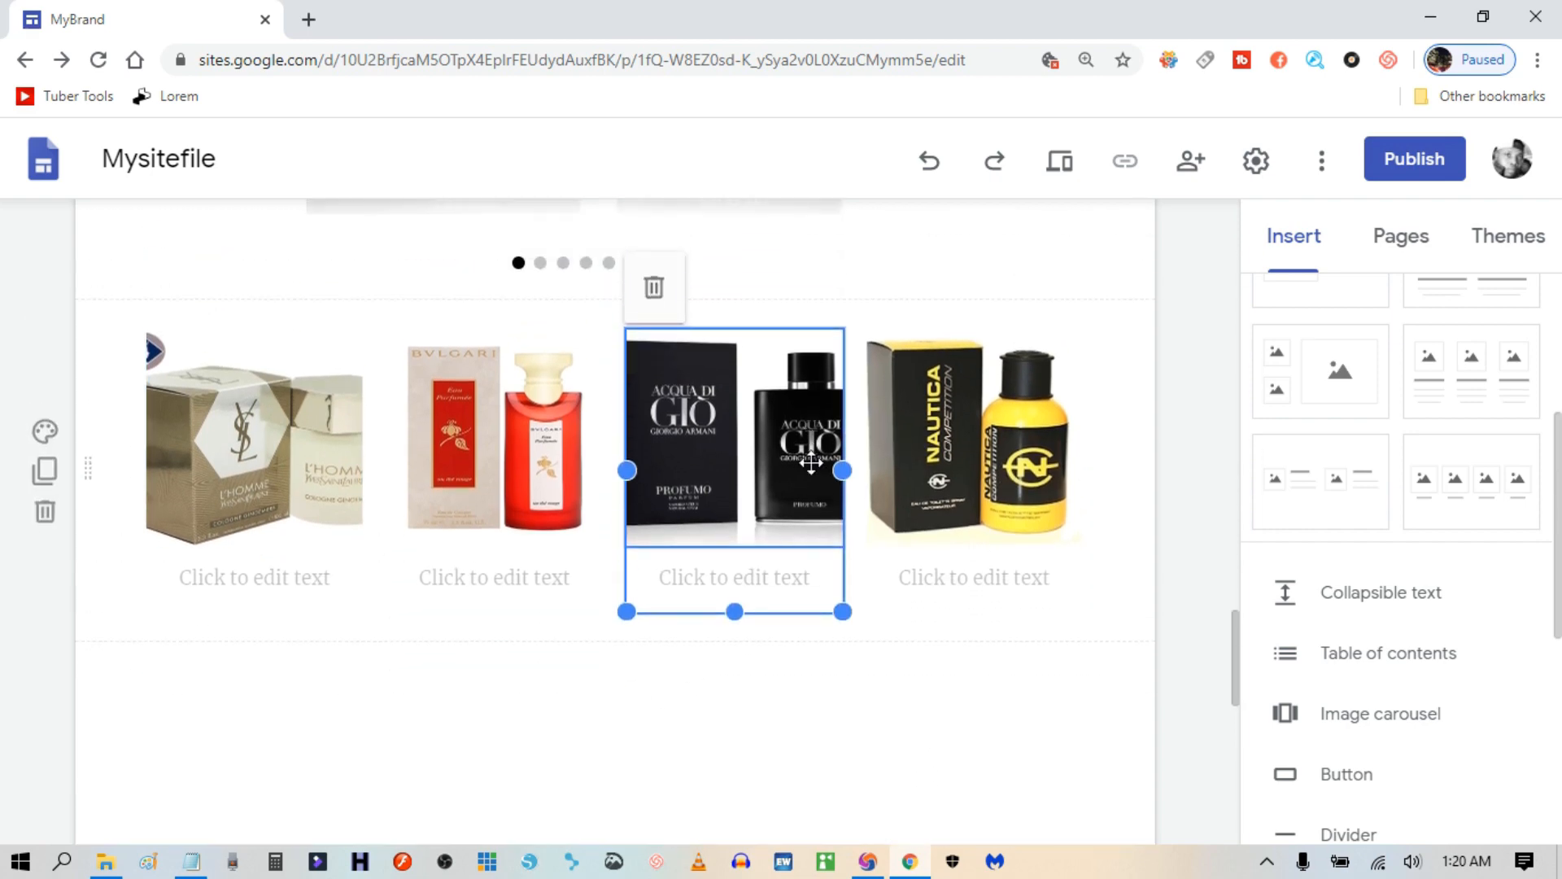
{"action": "left_click", "coordinate": [766, 434]}
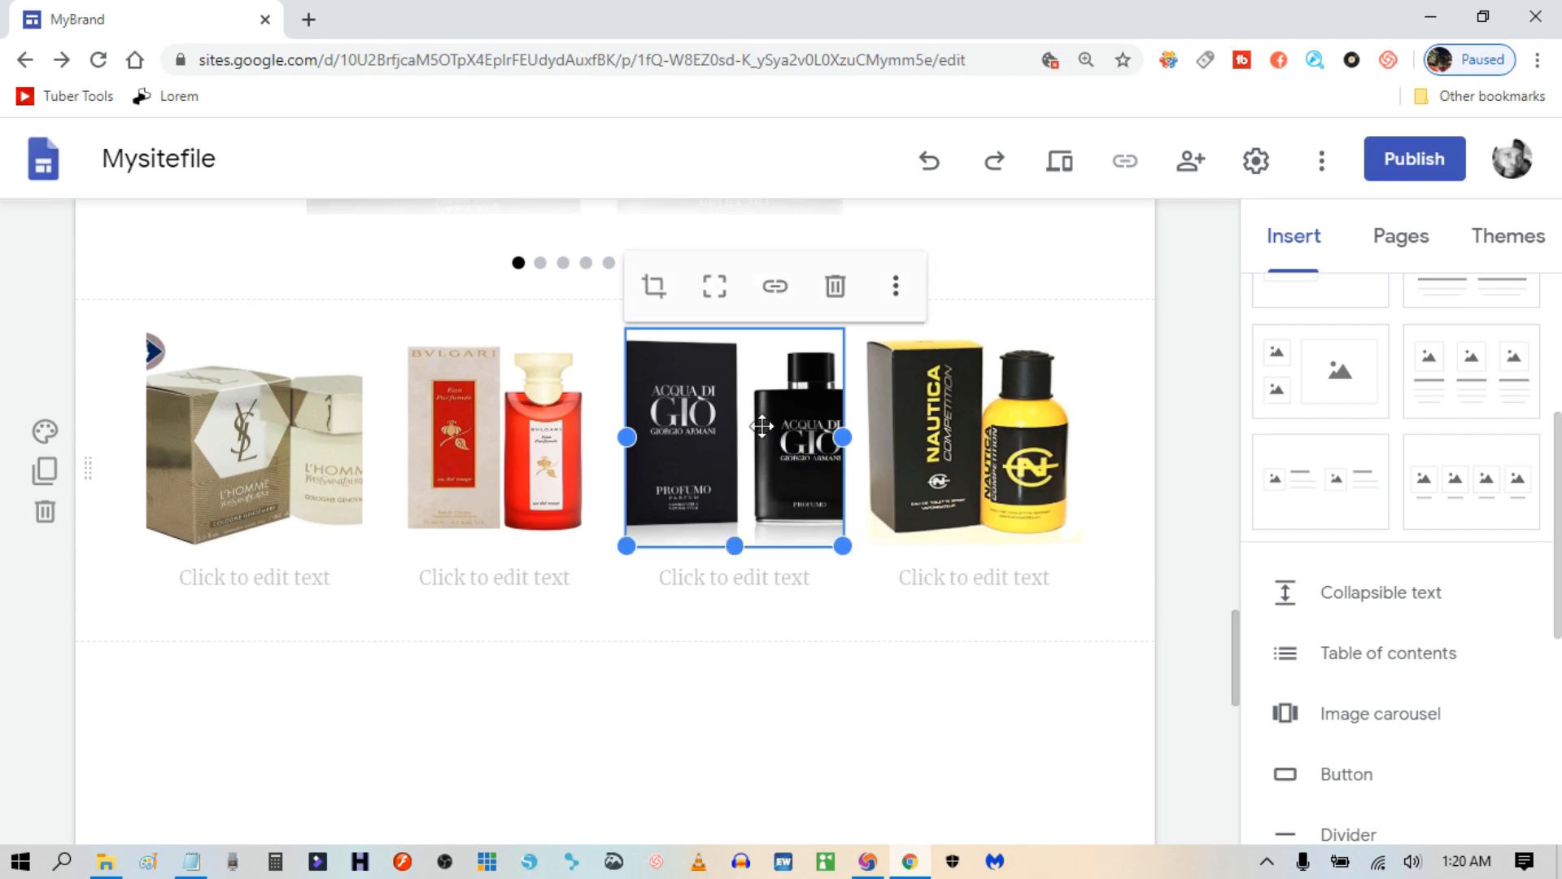
{"action": "left_click", "coordinate": [715, 286]}
{"action": "left_click", "coordinate": [838, 565]}
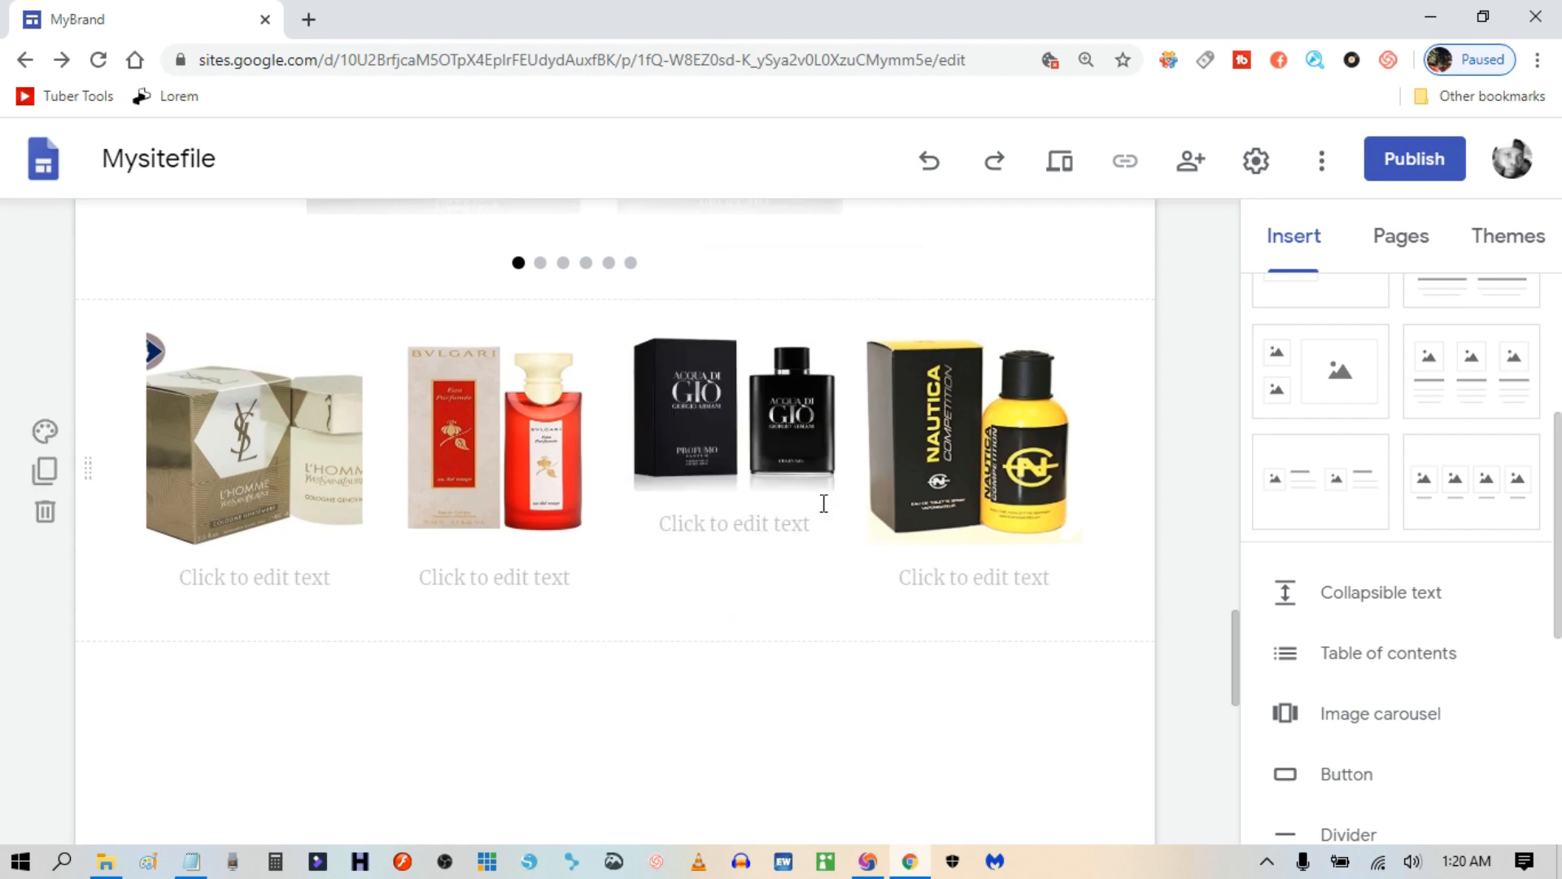
{"action": "left_click", "coordinate": [1005, 416]}
{"action": "left_click", "coordinate": [673, 750]}
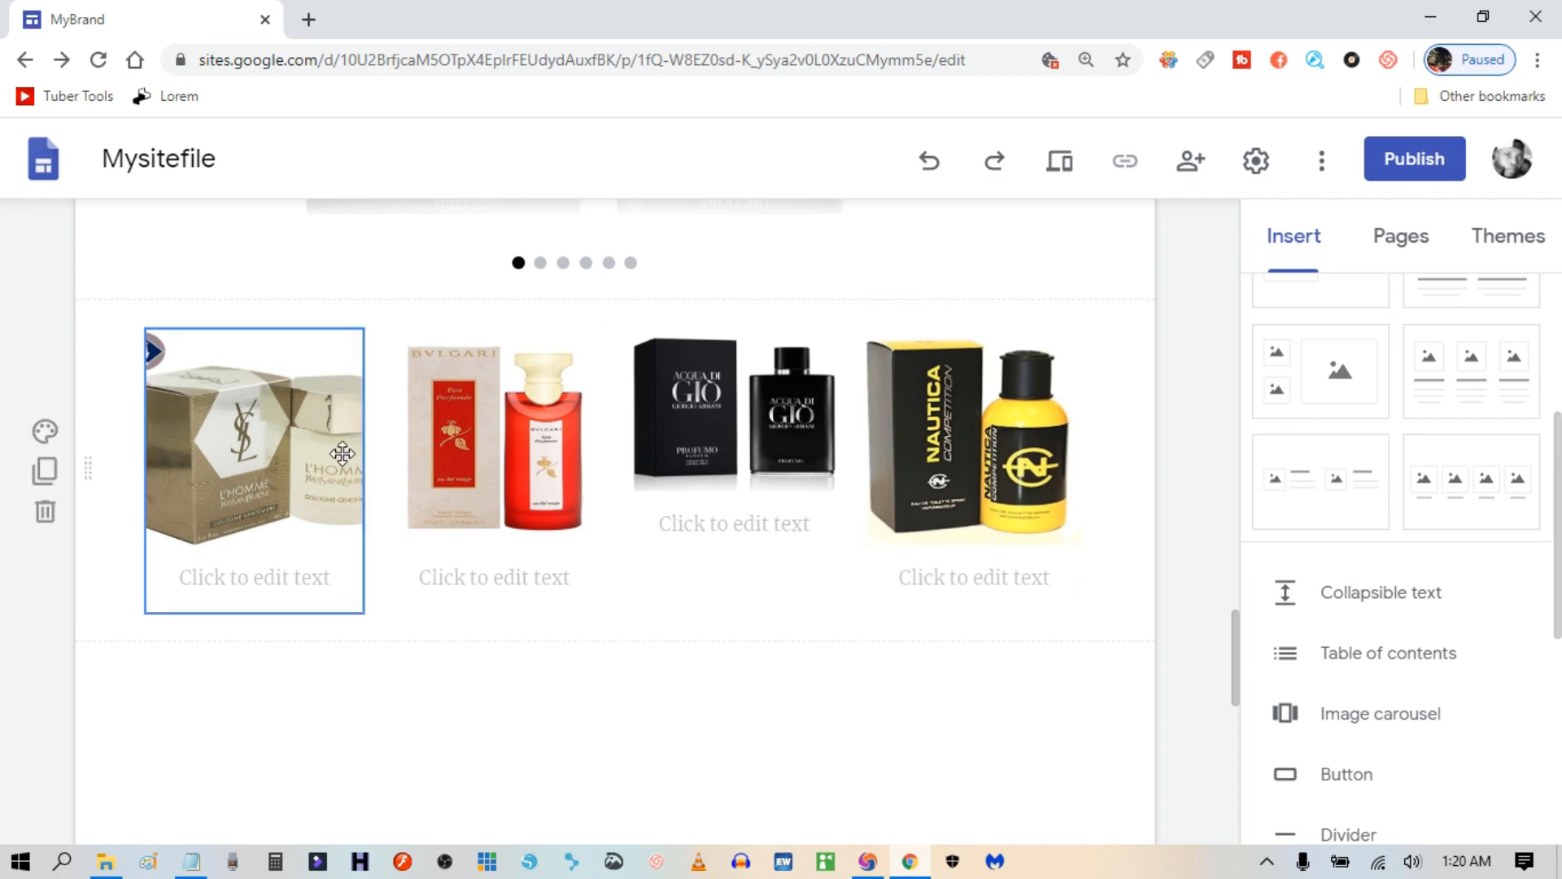
Uncrop the gold-boxed perfume image in the row's first column and deselect it.
{"action": "left_click", "coordinate": [318, 453]}
{"action": "left_click", "coordinate": [319, 453]}
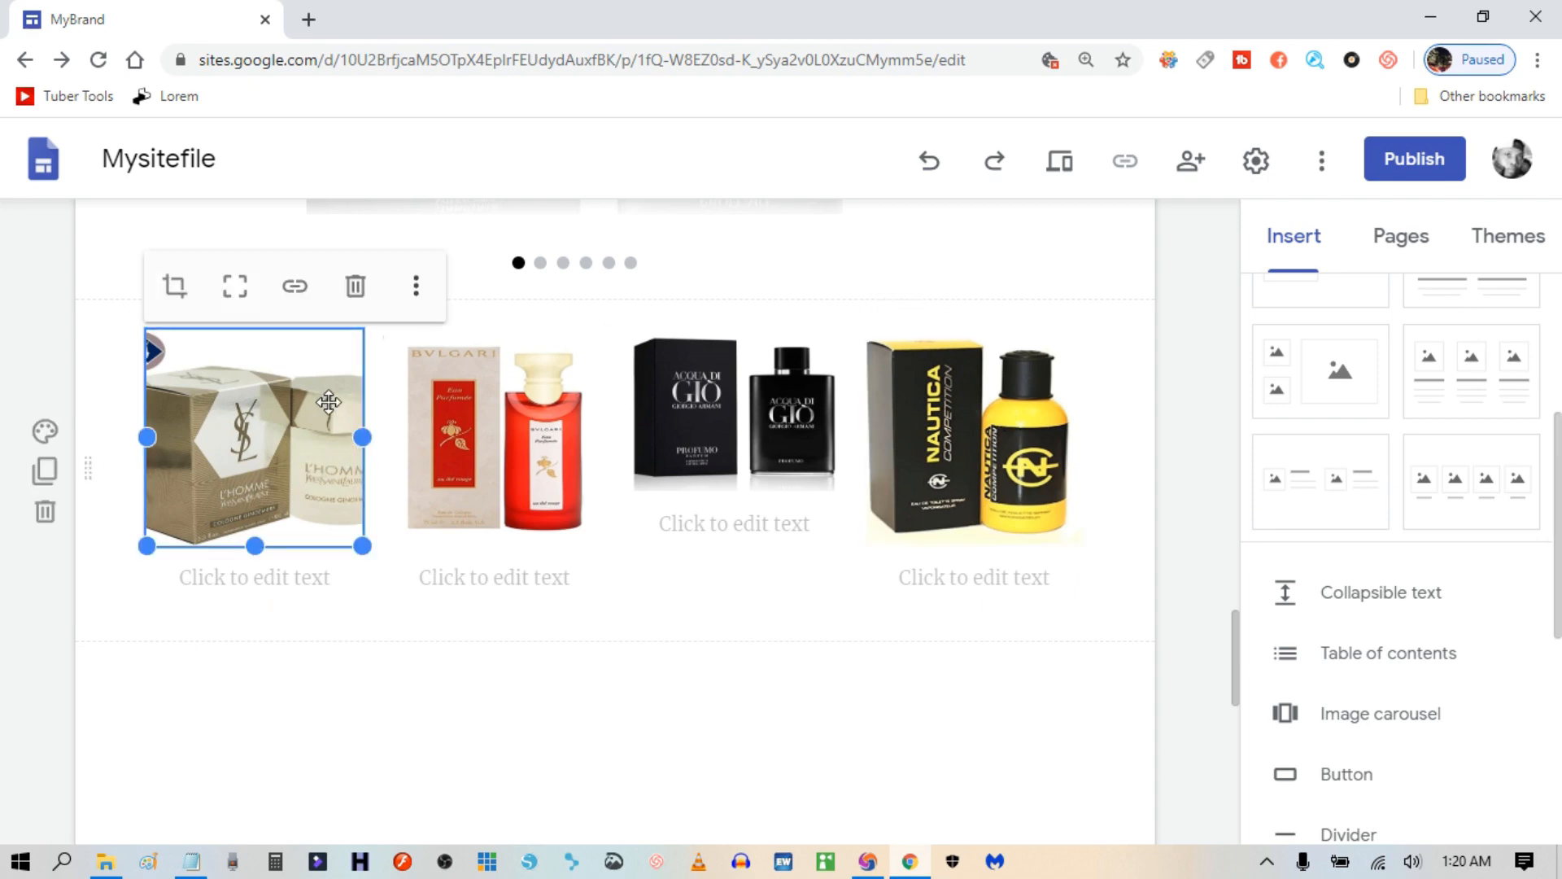
{"action": "left_click", "coordinate": [234, 286]}
{"action": "left_click", "coordinate": [481, 725]}
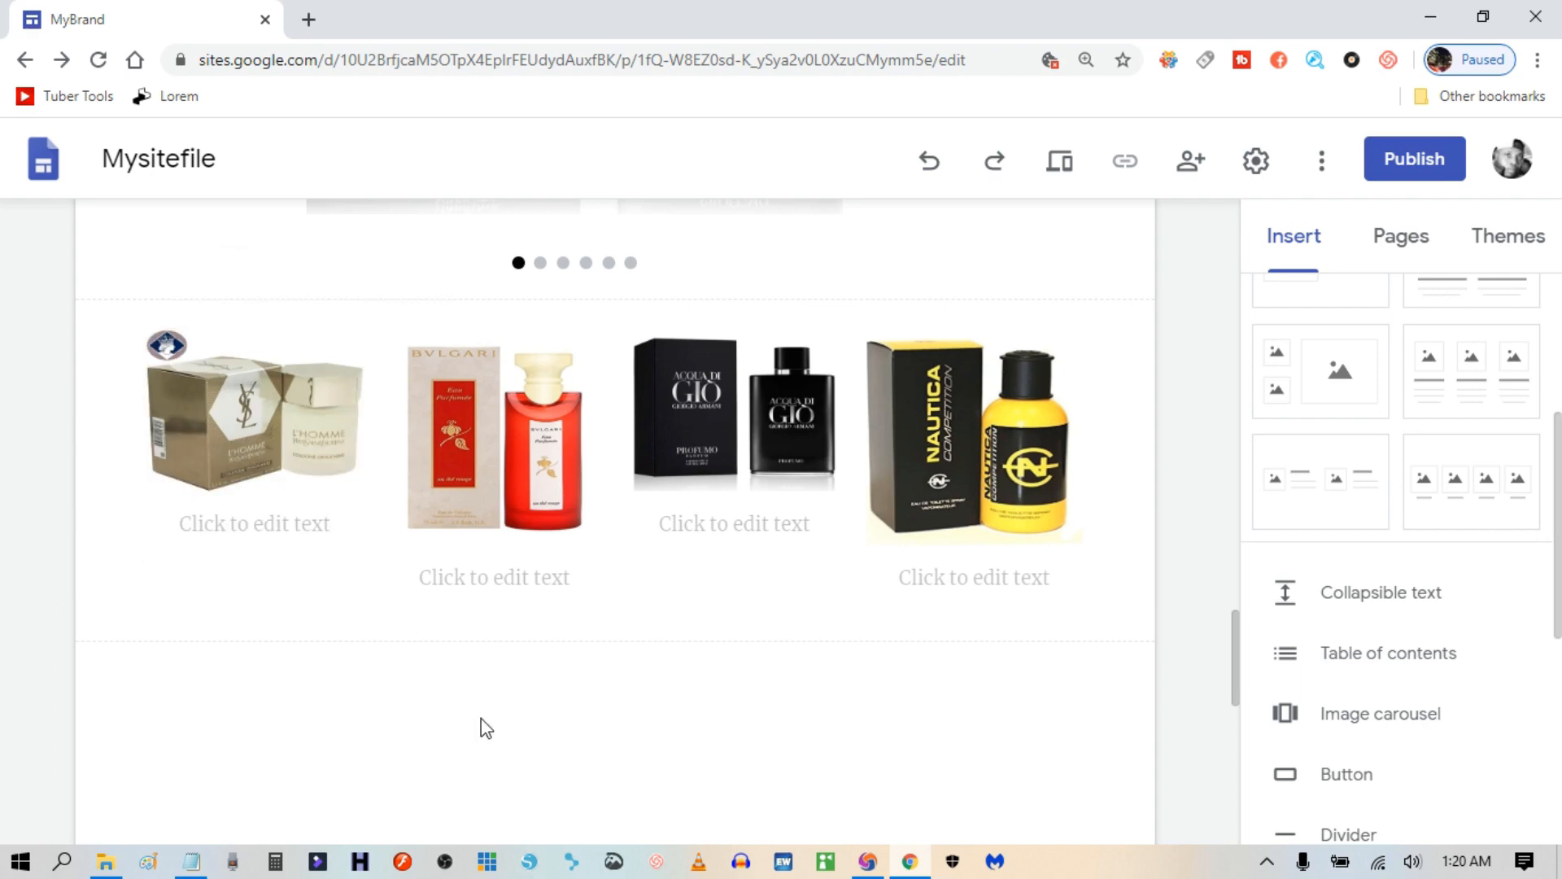
Uncrop the red perfume image in the second column and the yellow one in the fourth column.
{"action": "left_click", "coordinate": [517, 395]}
{"action": "left_click", "coordinate": [518, 417]}
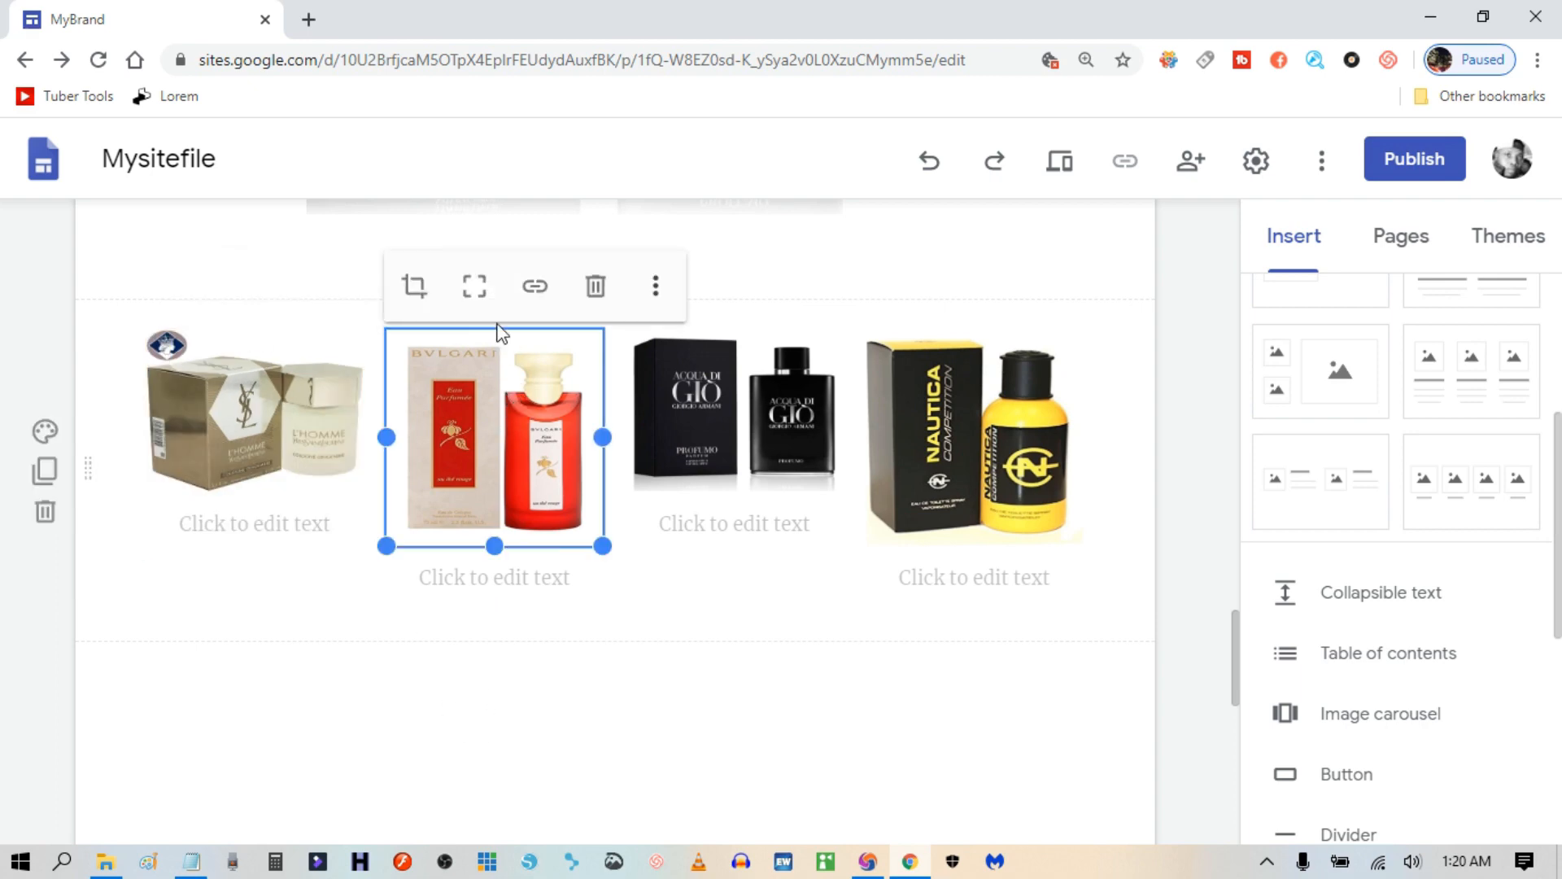
{"action": "left_click", "coordinate": [470, 290]}
{"action": "left_click", "coordinate": [942, 646]}
{"action": "left_click", "coordinate": [1015, 480]}
{"action": "left_click", "coordinate": [1014, 480]}
{"action": "left_click", "coordinate": [967, 297]}
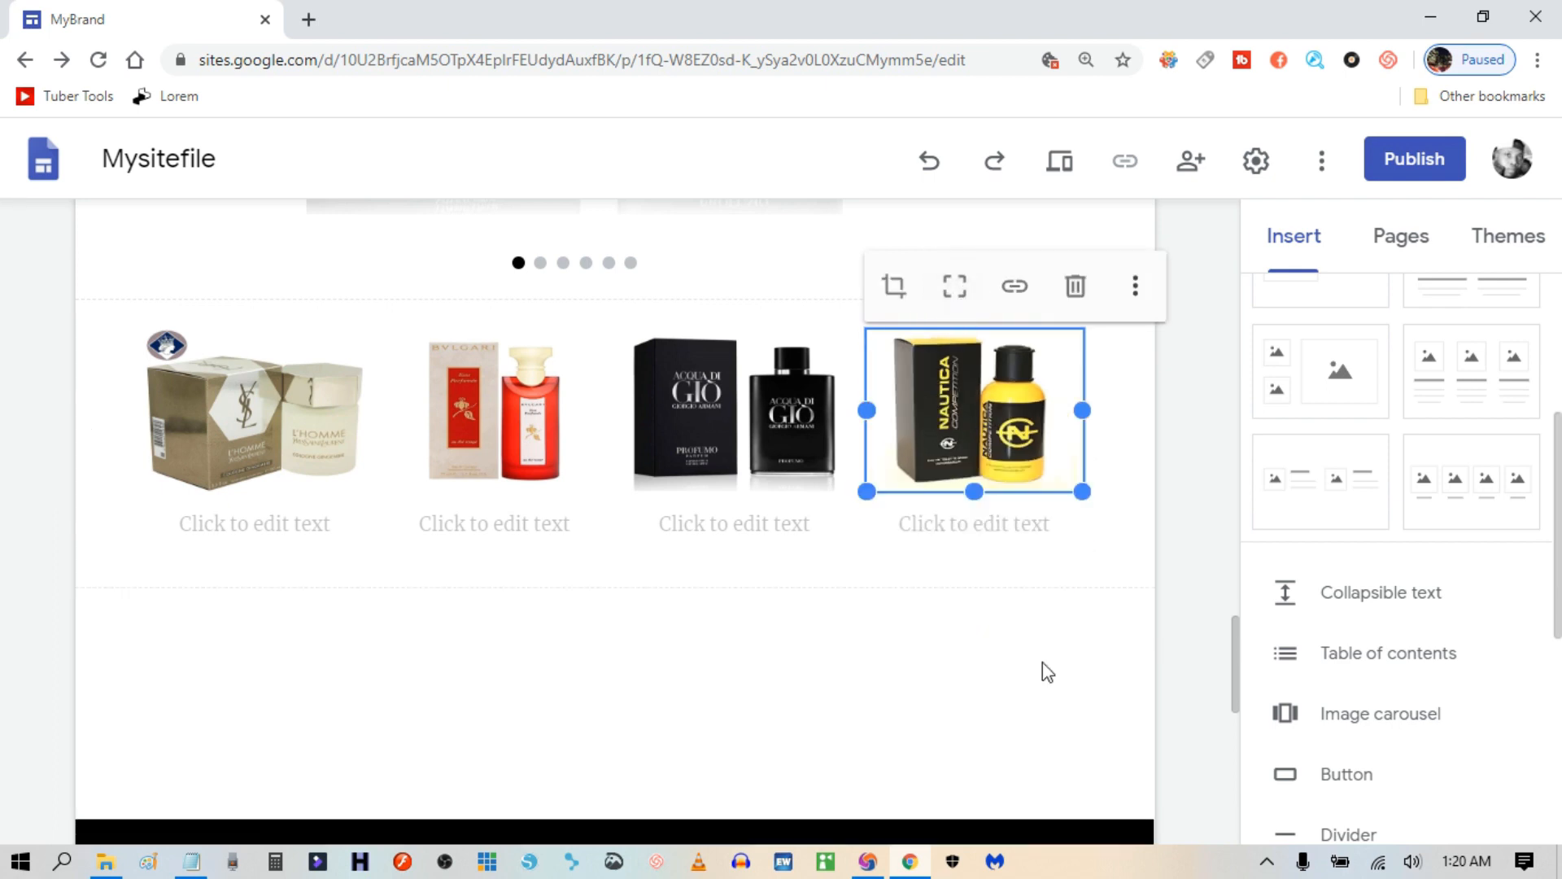
{"action": "left_click", "coordinate": [1037, 643]}
Caption the first perfume image COLOGNE-01 in the Heading text style.
{"action": "scroll", "coordinate": [895, 668], "scroll_direction": "down", "scroll_amount": 1}
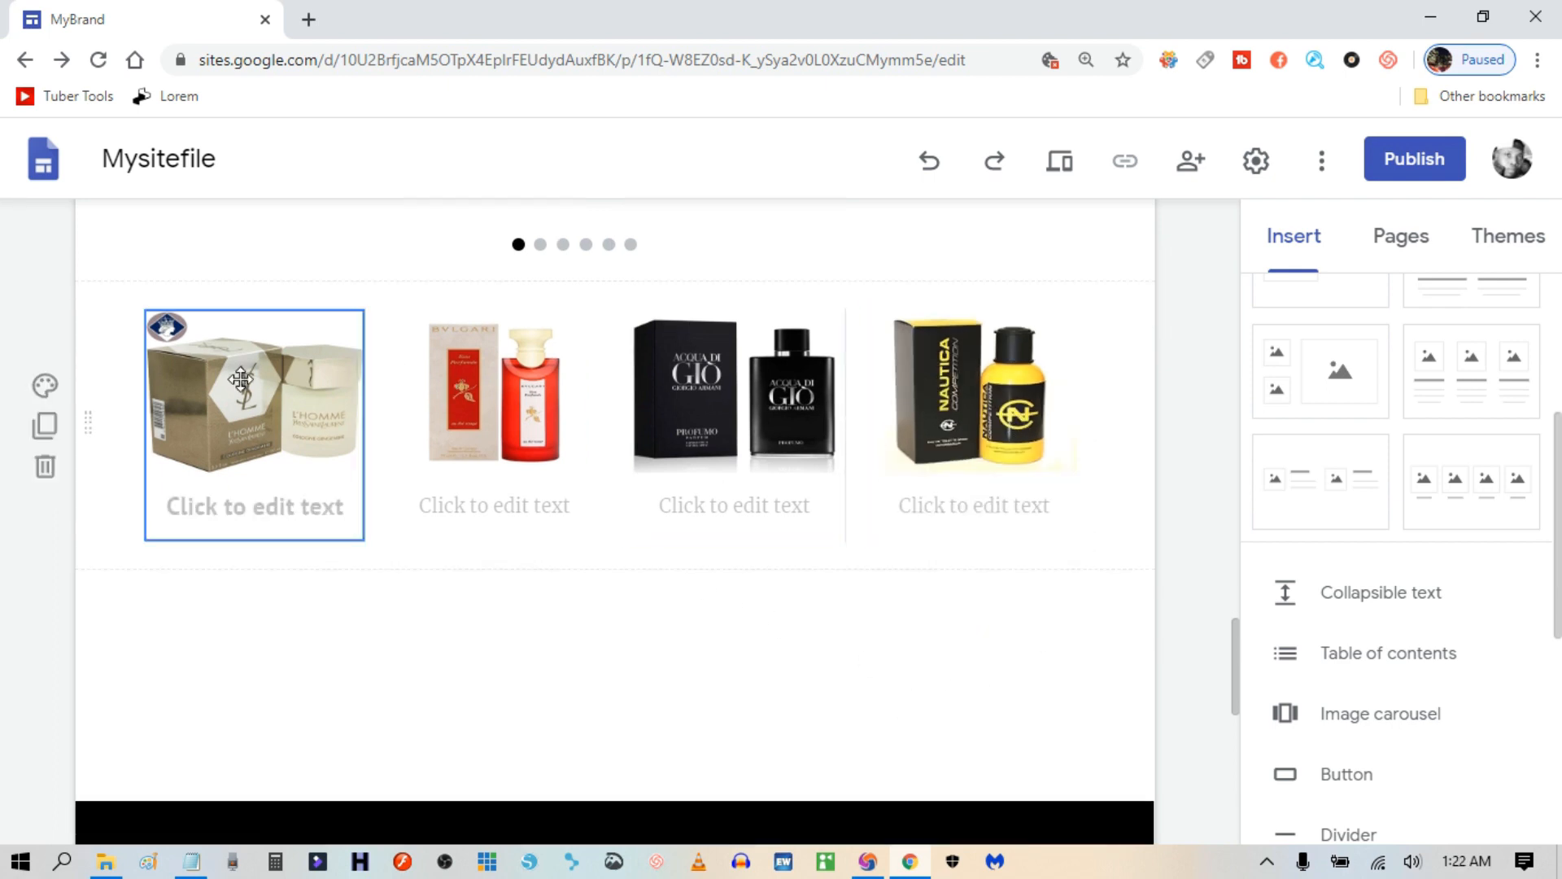
{"action": "scroll", "coordinate": [828, 568], "scroll_direction": "up", "scroll_amount": 3}
{"action": "scroll", "coordinate": [823, 559], "scroll_direction": "down", "scroll_amount": 4}
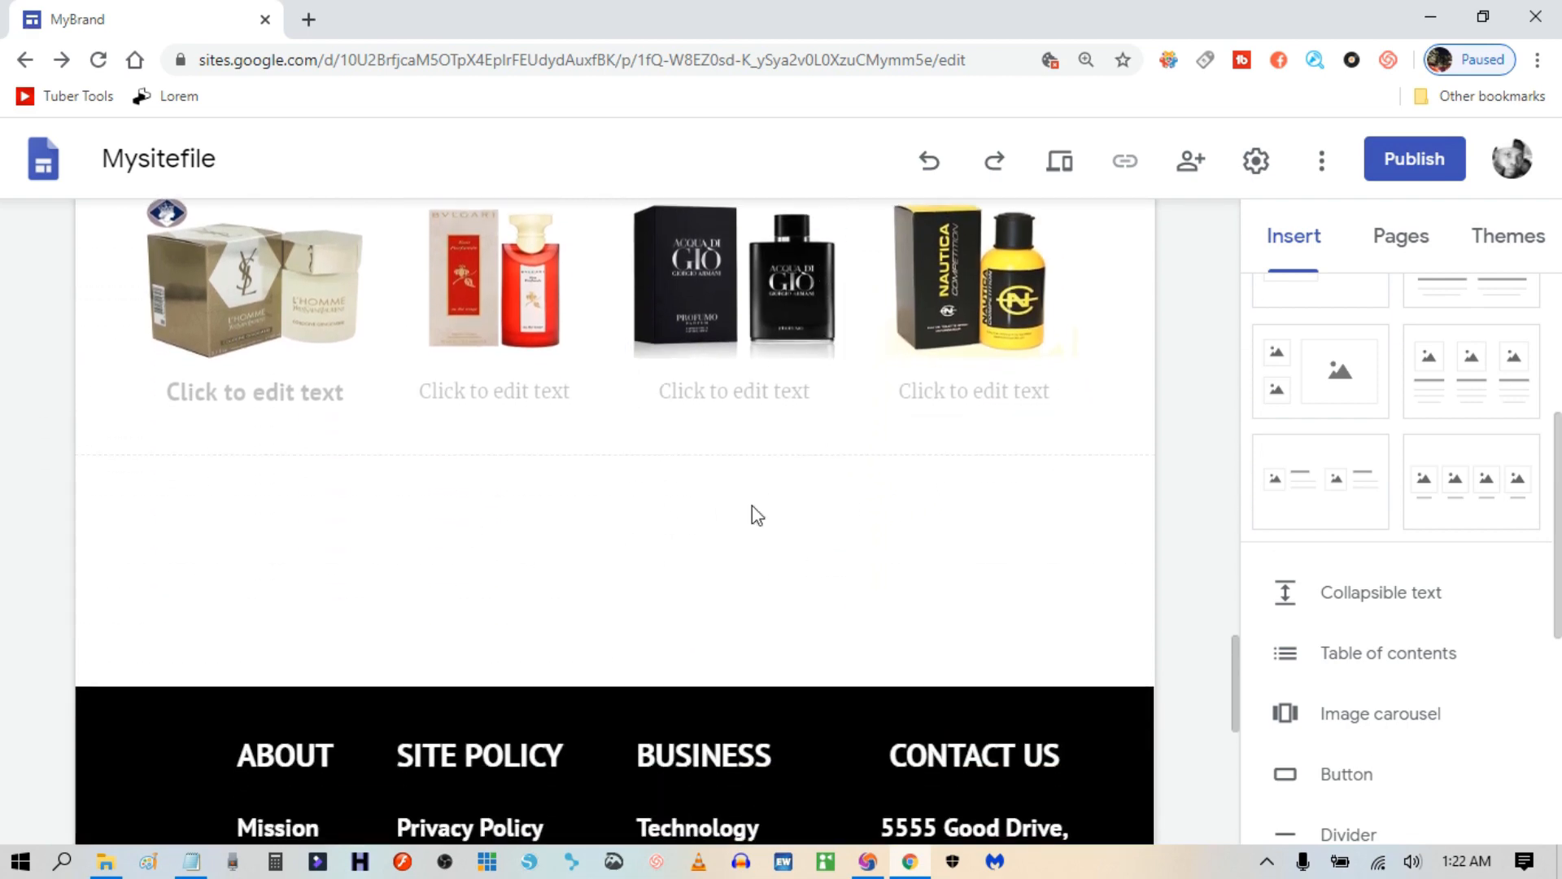
{"action": "left_click", "coordinate": [291, 391]}
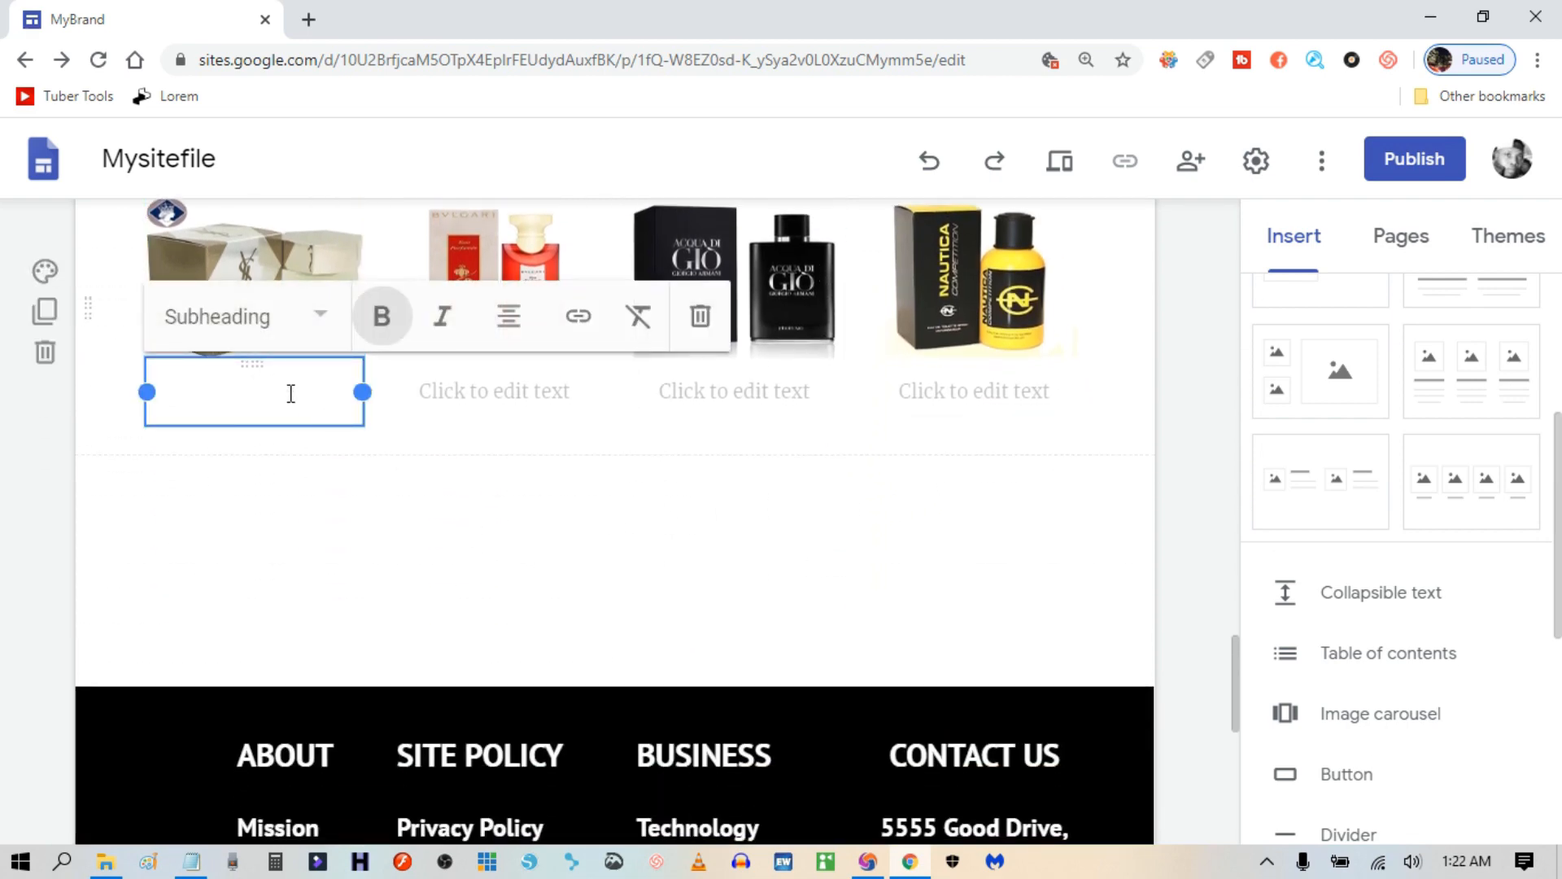
{"action": "left_click", "coordinate": [321, 317]}
{"action": "left_click", "coordinate": [214, 462]}
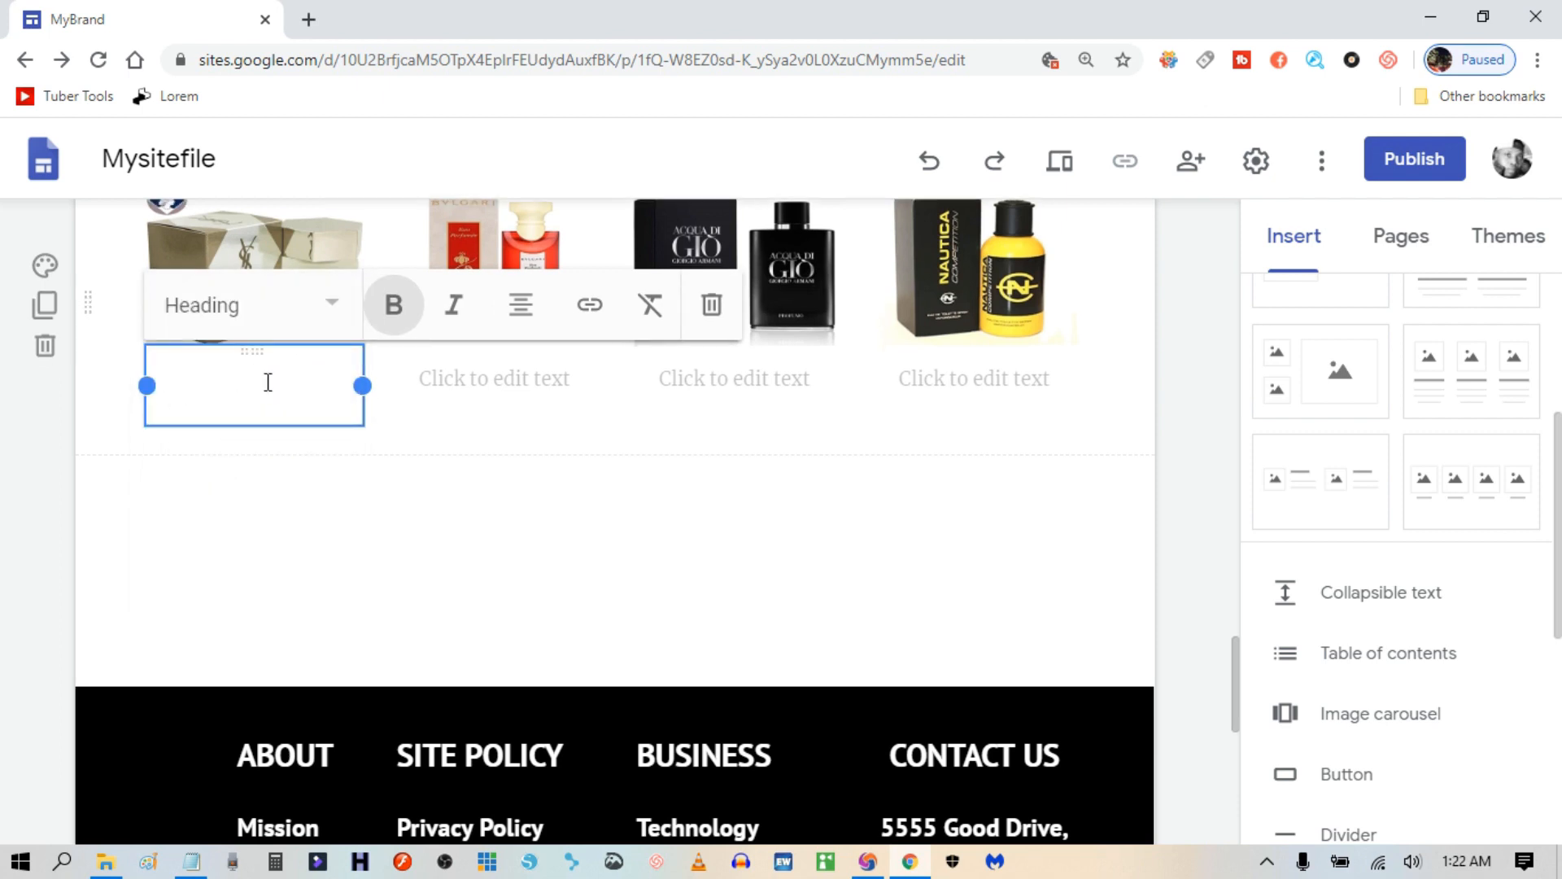
{"action": "type", "text": "COLOG"}
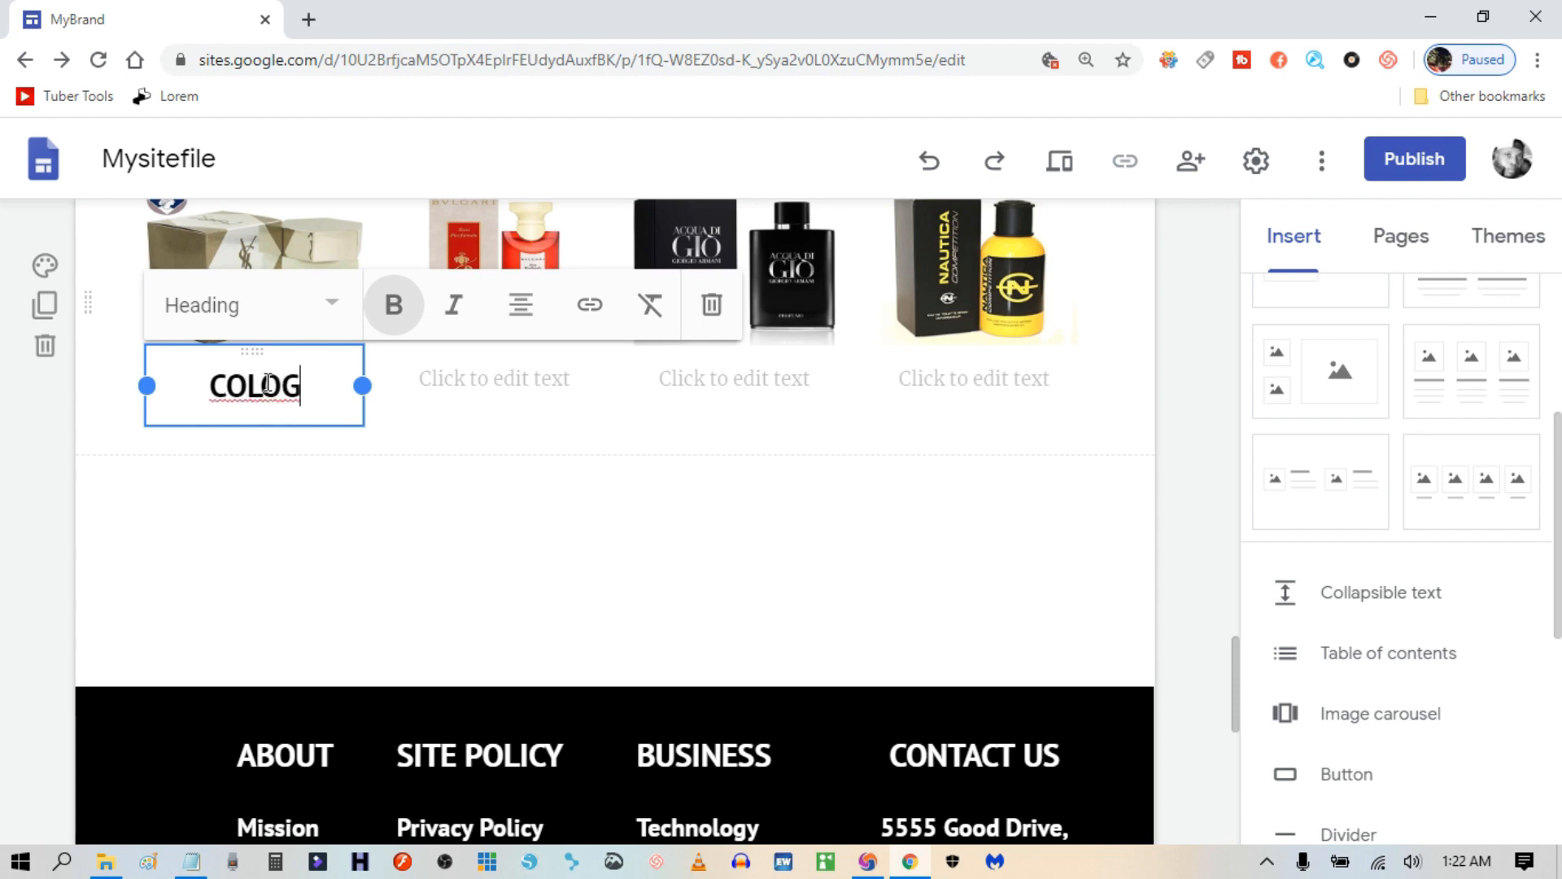
{"action": "type", "text": "NE-"}
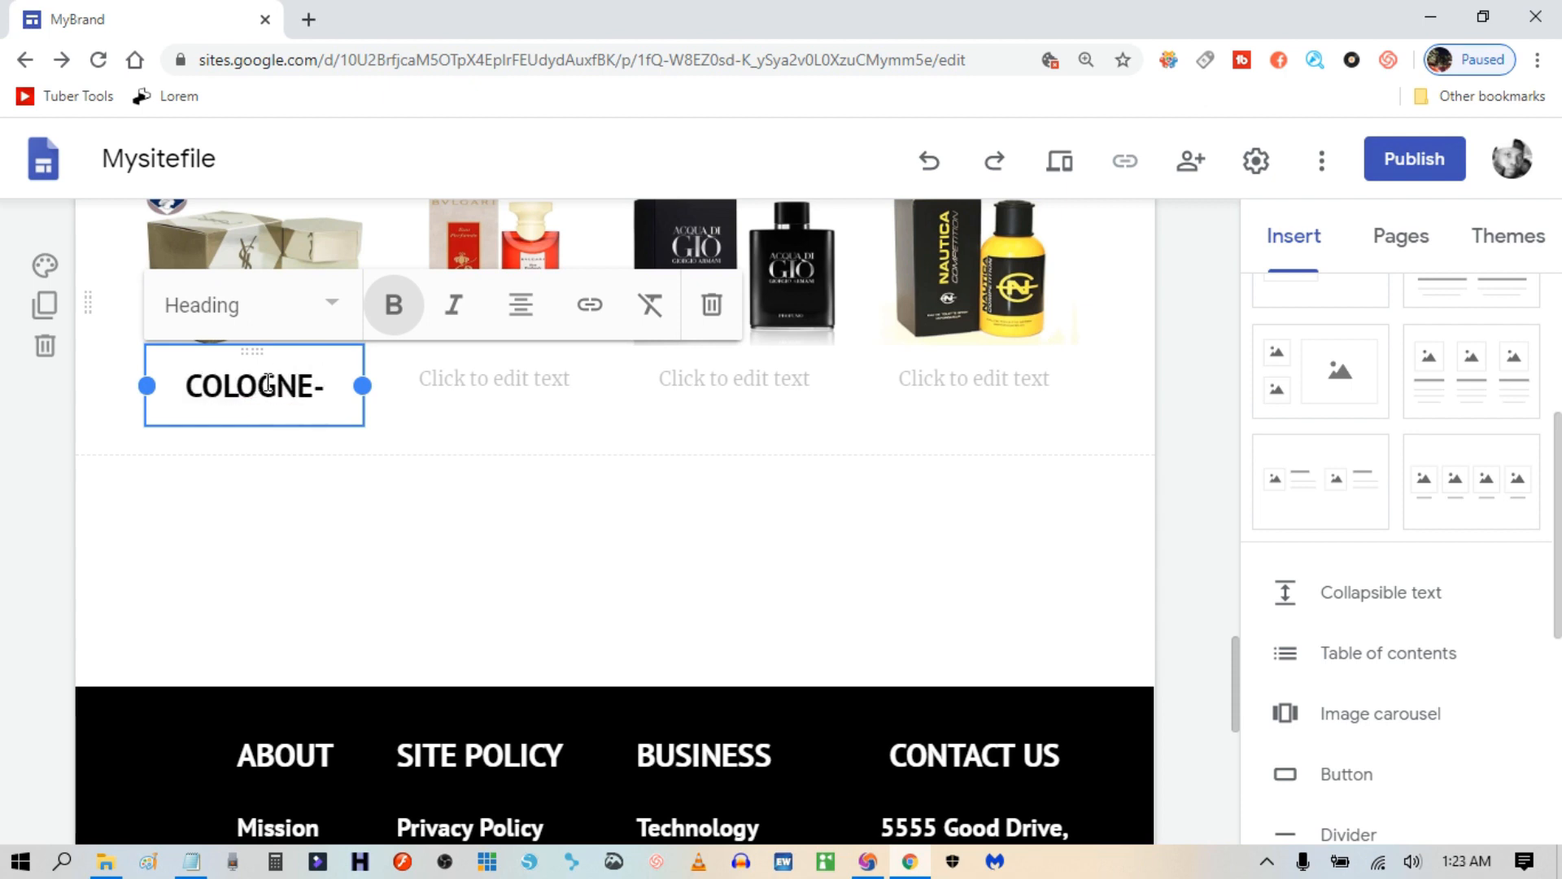
{"action": "type", "text": "01"}
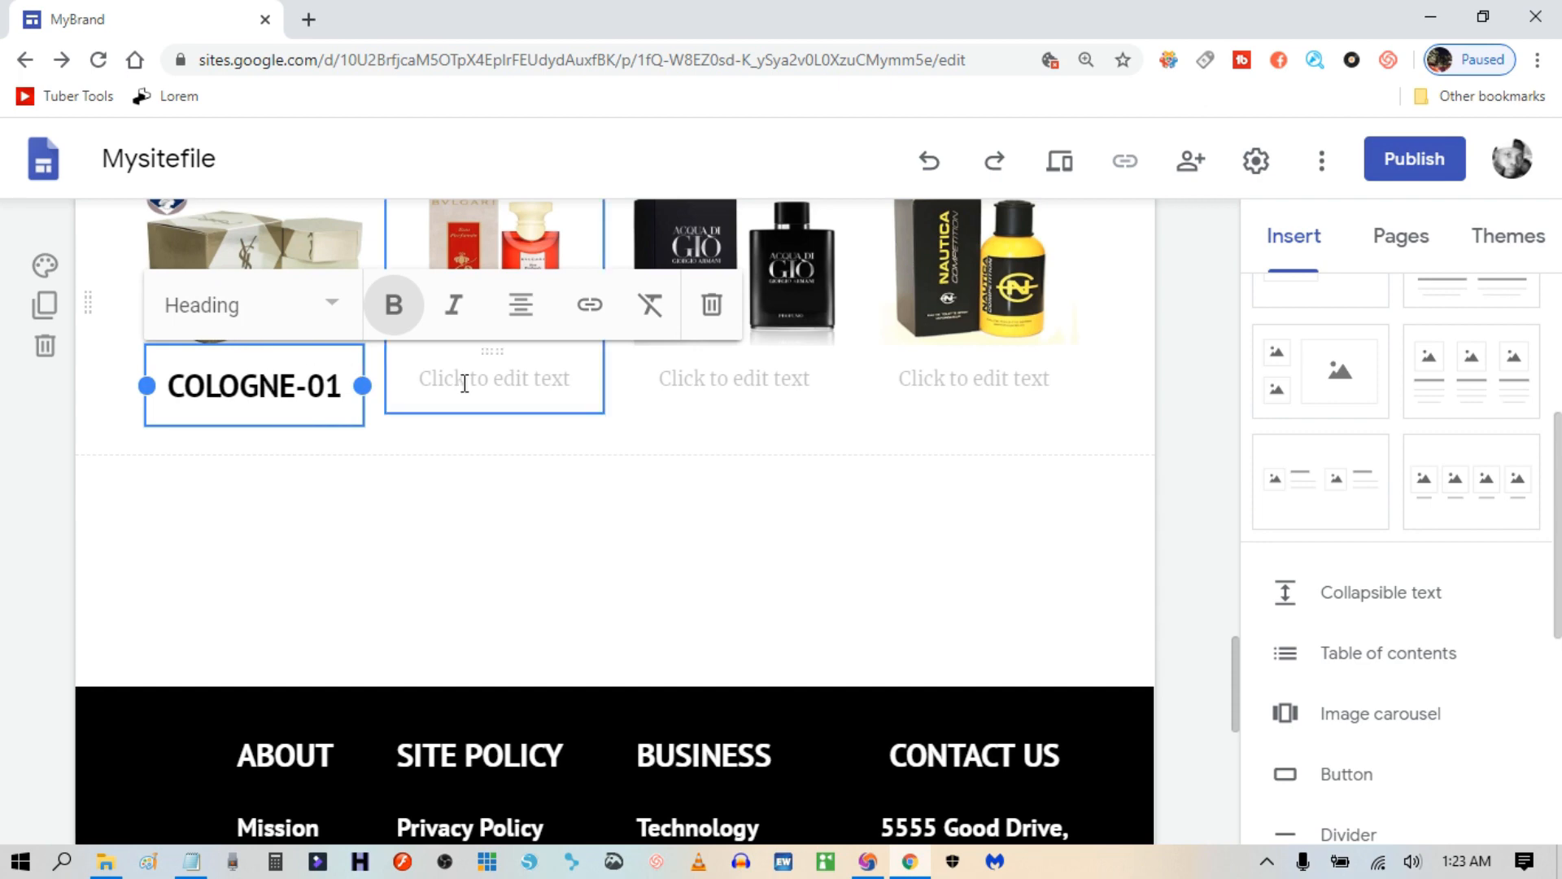
Caption the second perfume image COLOGNE-02 in the Heading text style.
{"action": "left_click", "coordinate": [533, 377]}
{"action": "left_click", "coordinate": [928, 163]}
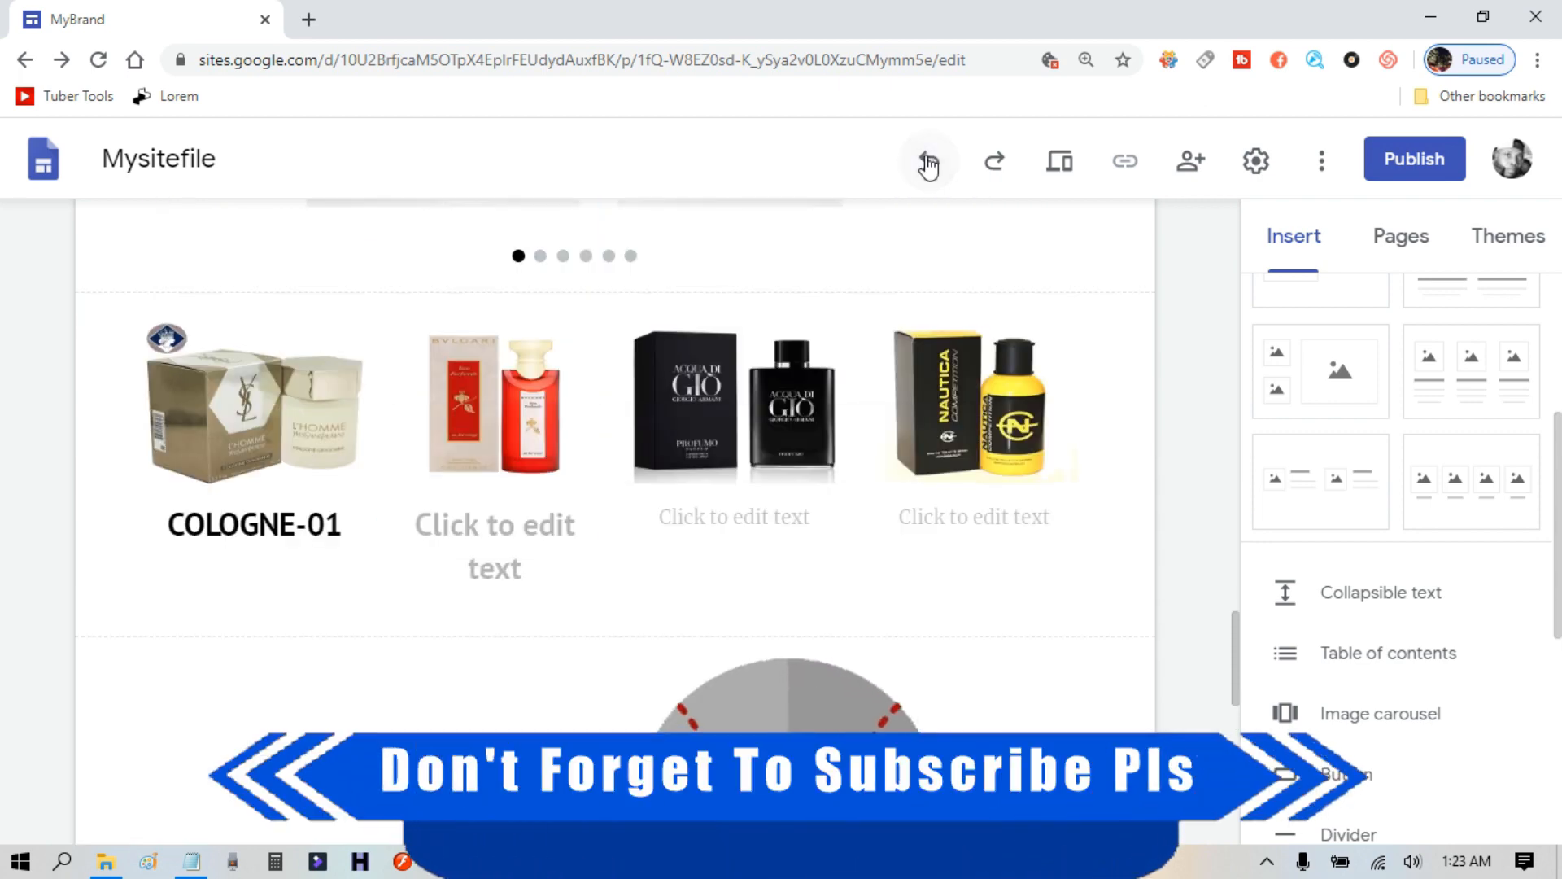
{"action": "left_click", "coordinate": [507, 523]}
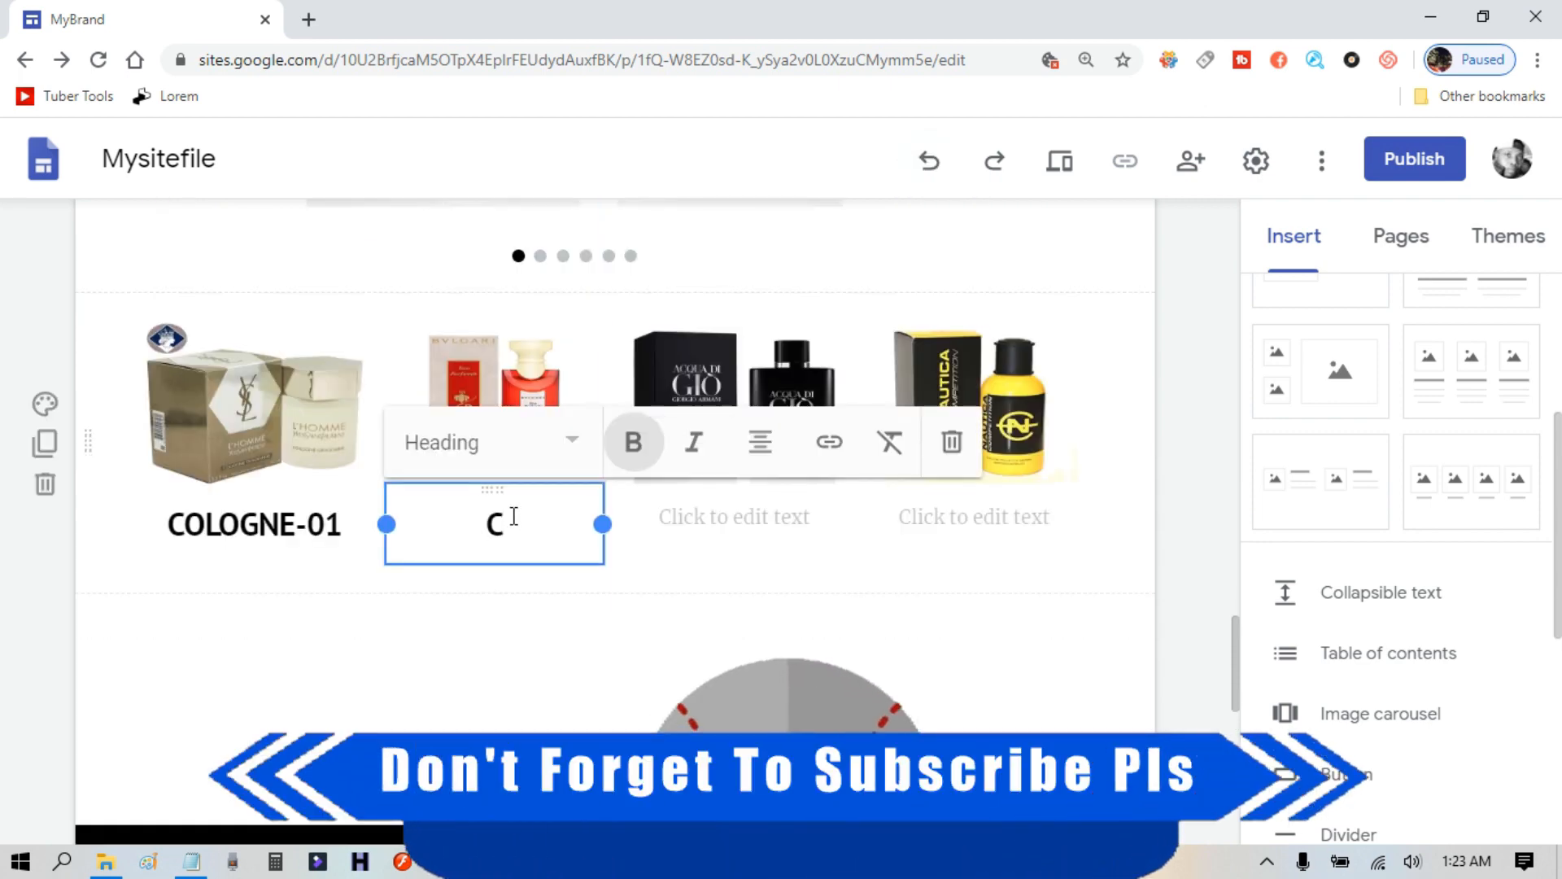
{"action": "type", "text": "COLOGNE-02"}
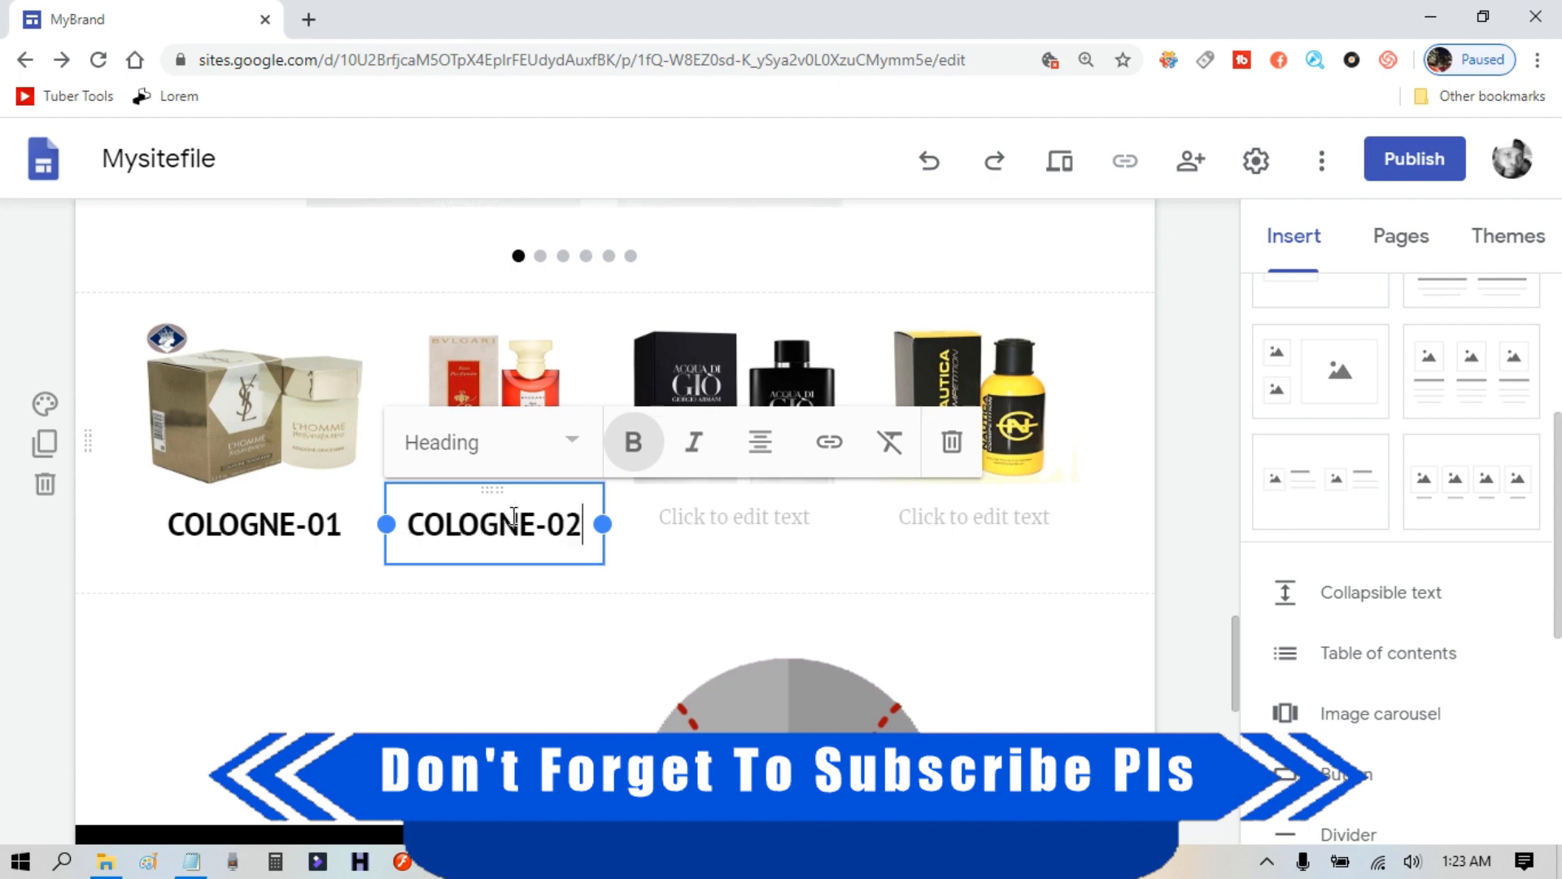
Caption the third perfume image COLOGNE-03 in the Heading text style.
{"action": "left_click", "coordinate": [736, 516]}
{"action": "left_click", "coordinate": [671, 439]}
{"action": "left_click", "coordinate": [558, 587]}
{"action": "type", "text": "COLOGN"}
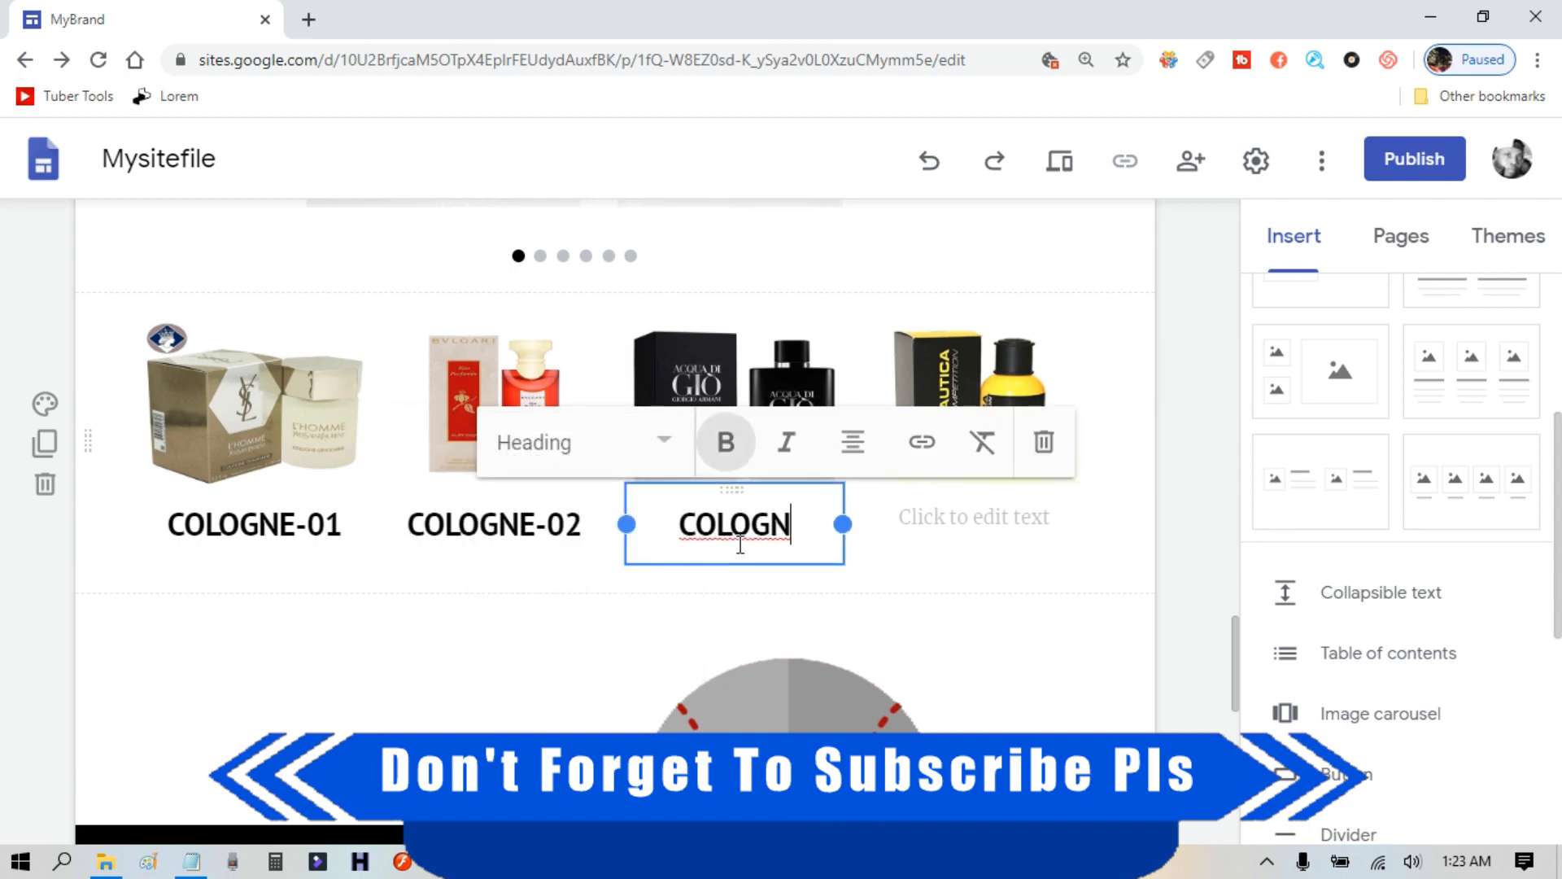
{"action": "type", "text": "E-03"}
Caption the fourth perfume image COLOGNE-04 in the Heading text style.
{"action": "left_click", "coordinate": [969, 516]}
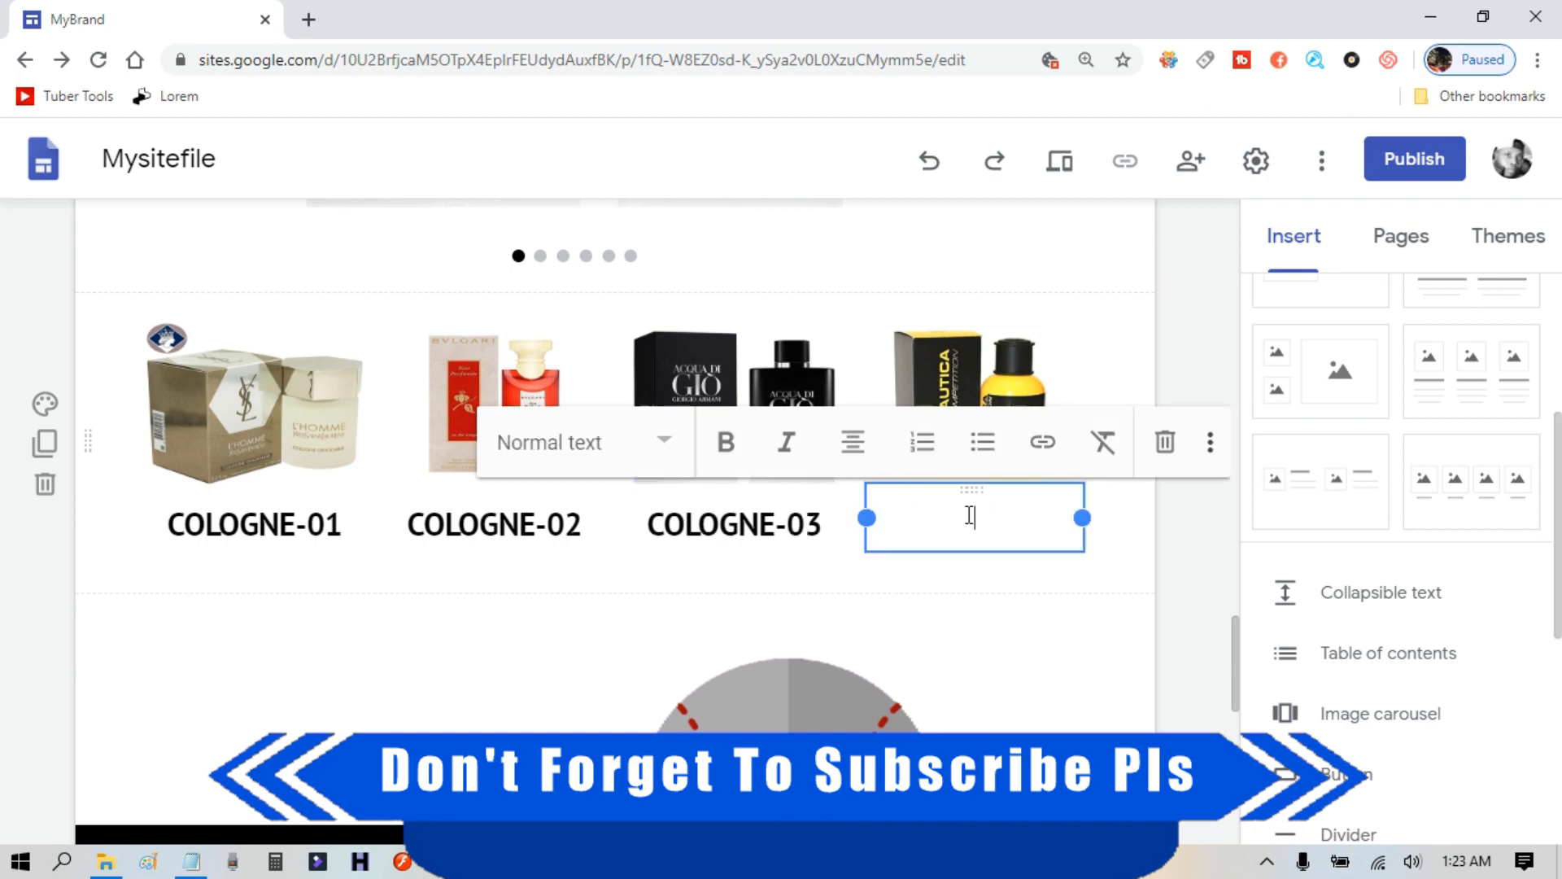
{"action": "left_click", "coordinate": [655, 444]}
{"action": "left_click", "coordinate": [567, 582]}
{"action": "type", "text": "COLOGNE-"}
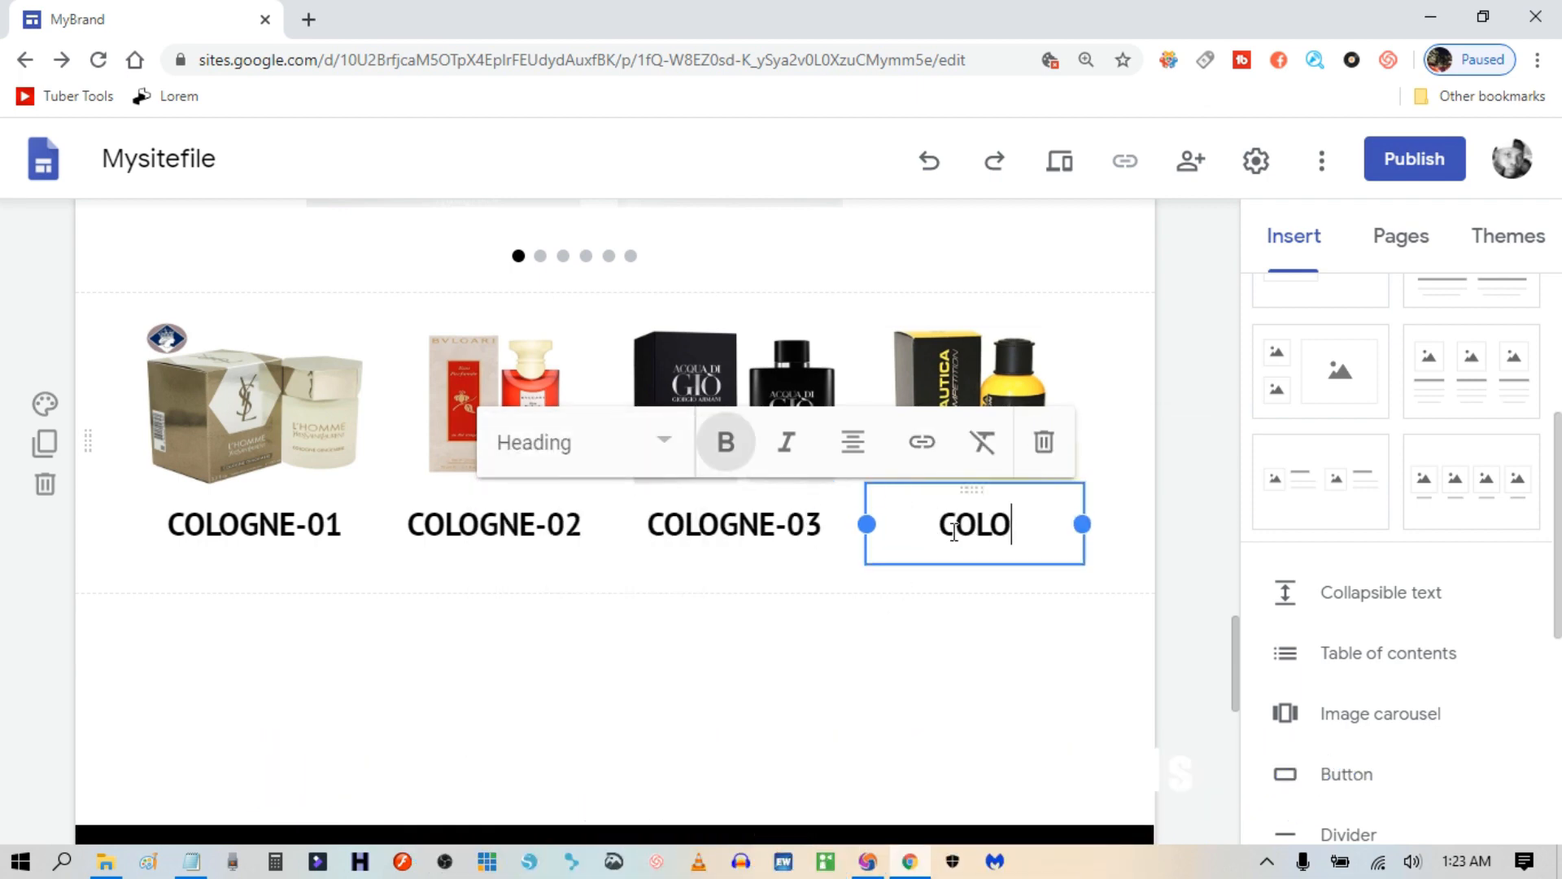
{"action": "type", "text": "04"}
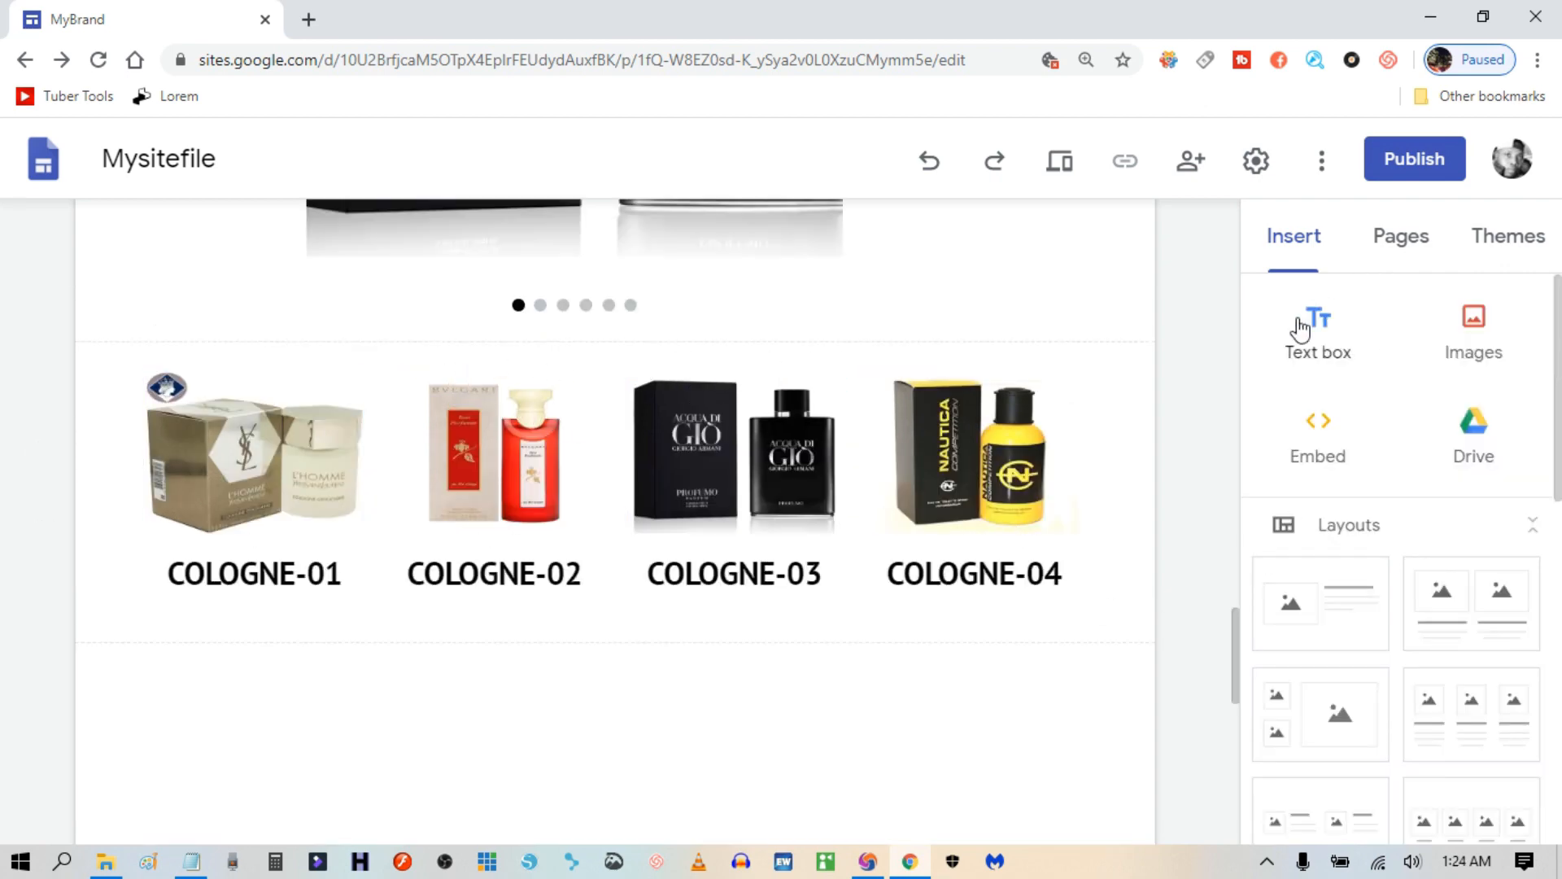
Add a text box below the cologne row reading "72hrs Smell Unders $300.00" in the Title text style.
{"action": "left_click", "coordinate": [1303, 256]}
{"action": "left_click", "coordinate": [1320, 348]}
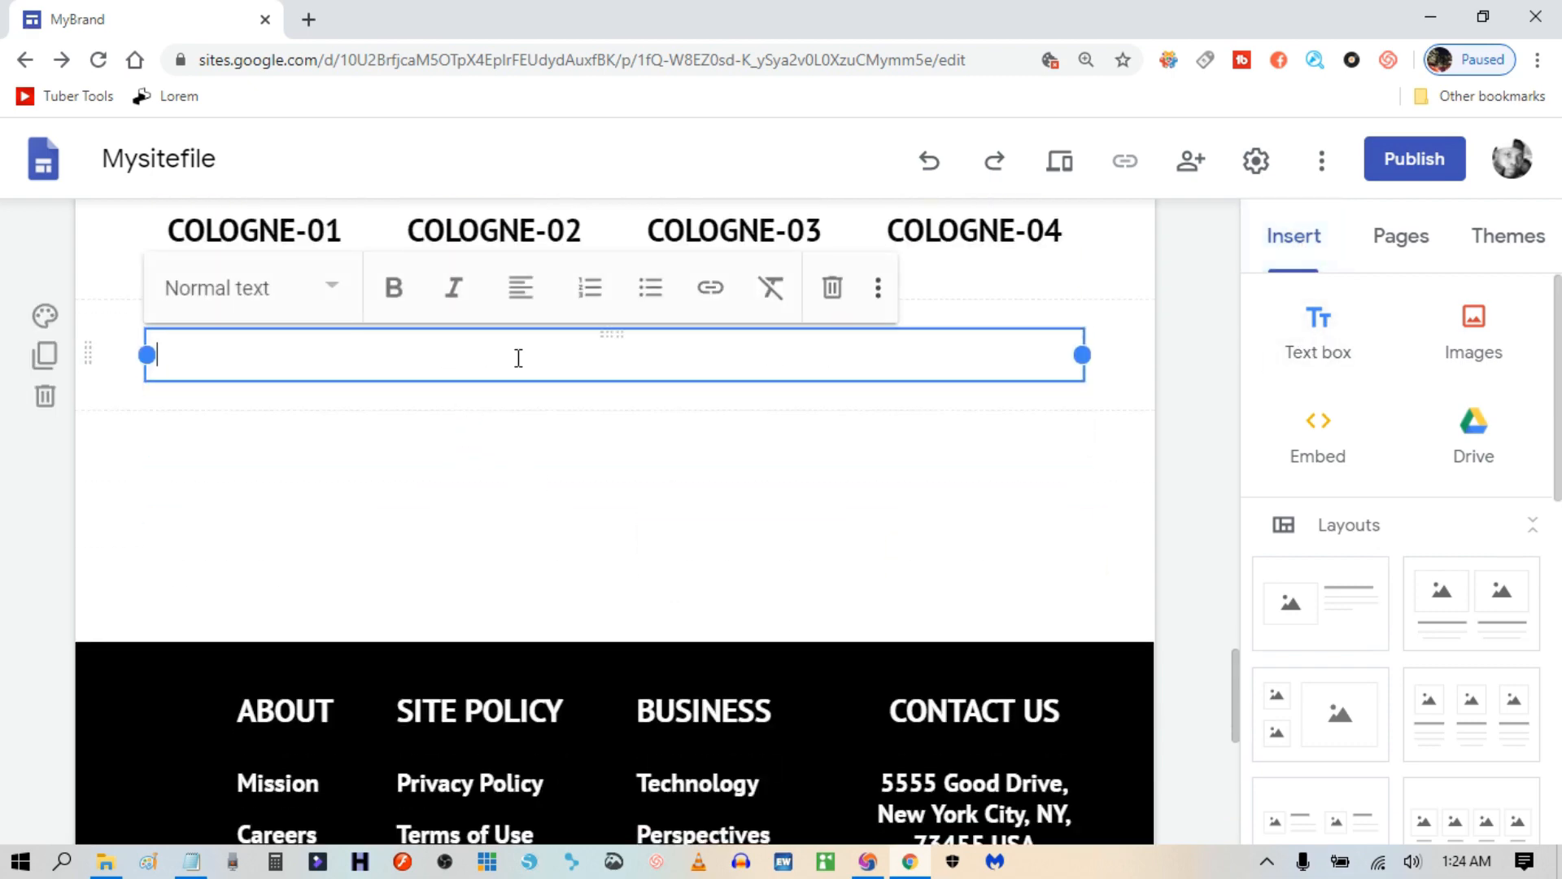
{"action": "left_click", "coordinate": [335, 289]}
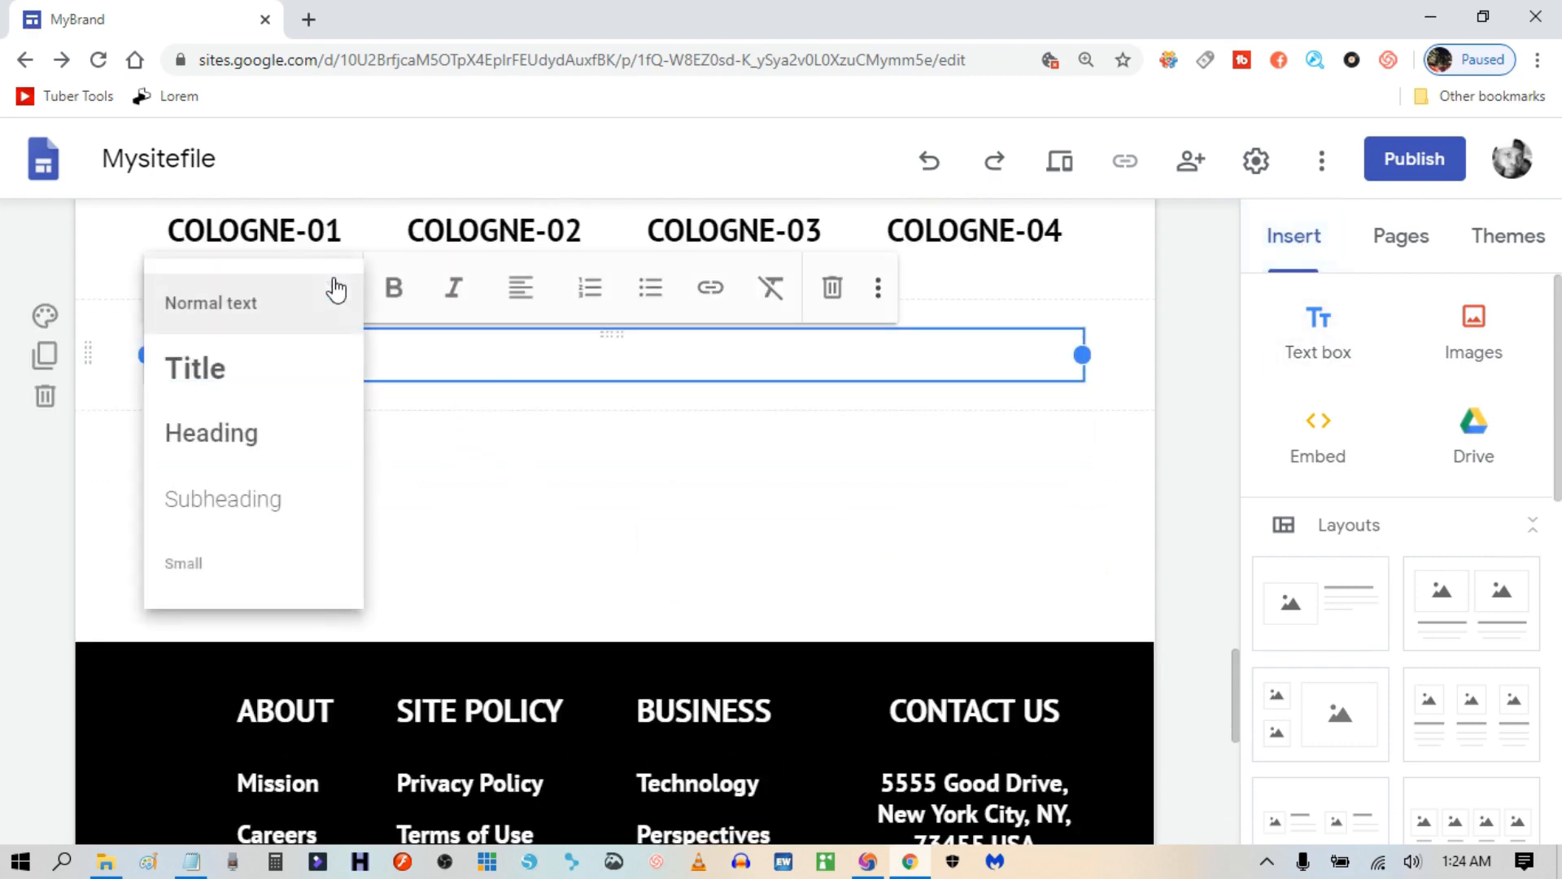
{"action": "left_click", "coordinate": [203, 363]}
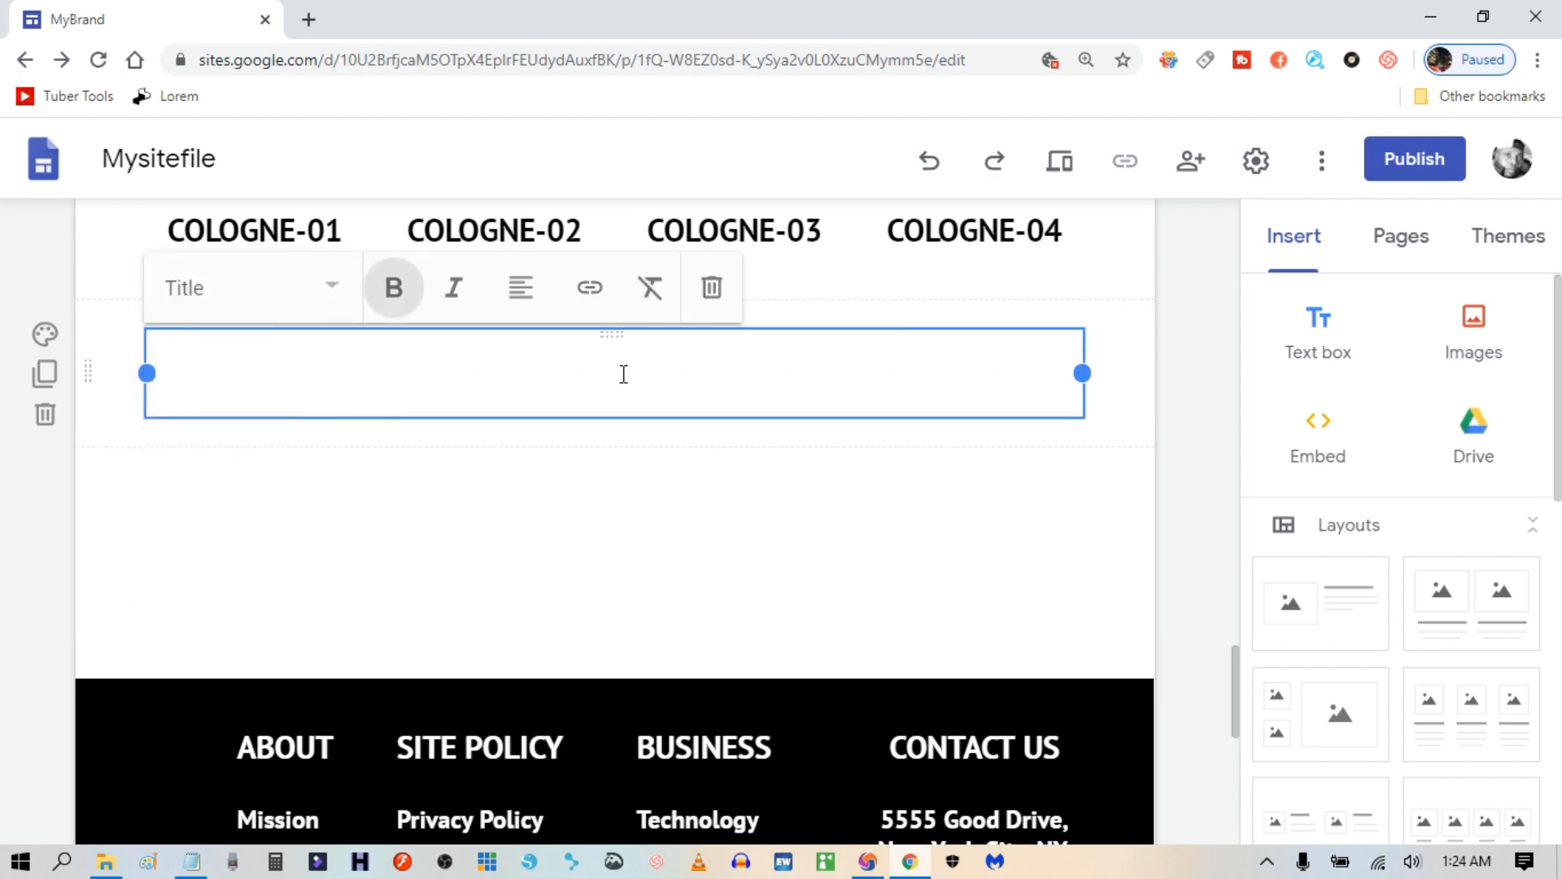
{"action": "type", "text": "72hrs"}
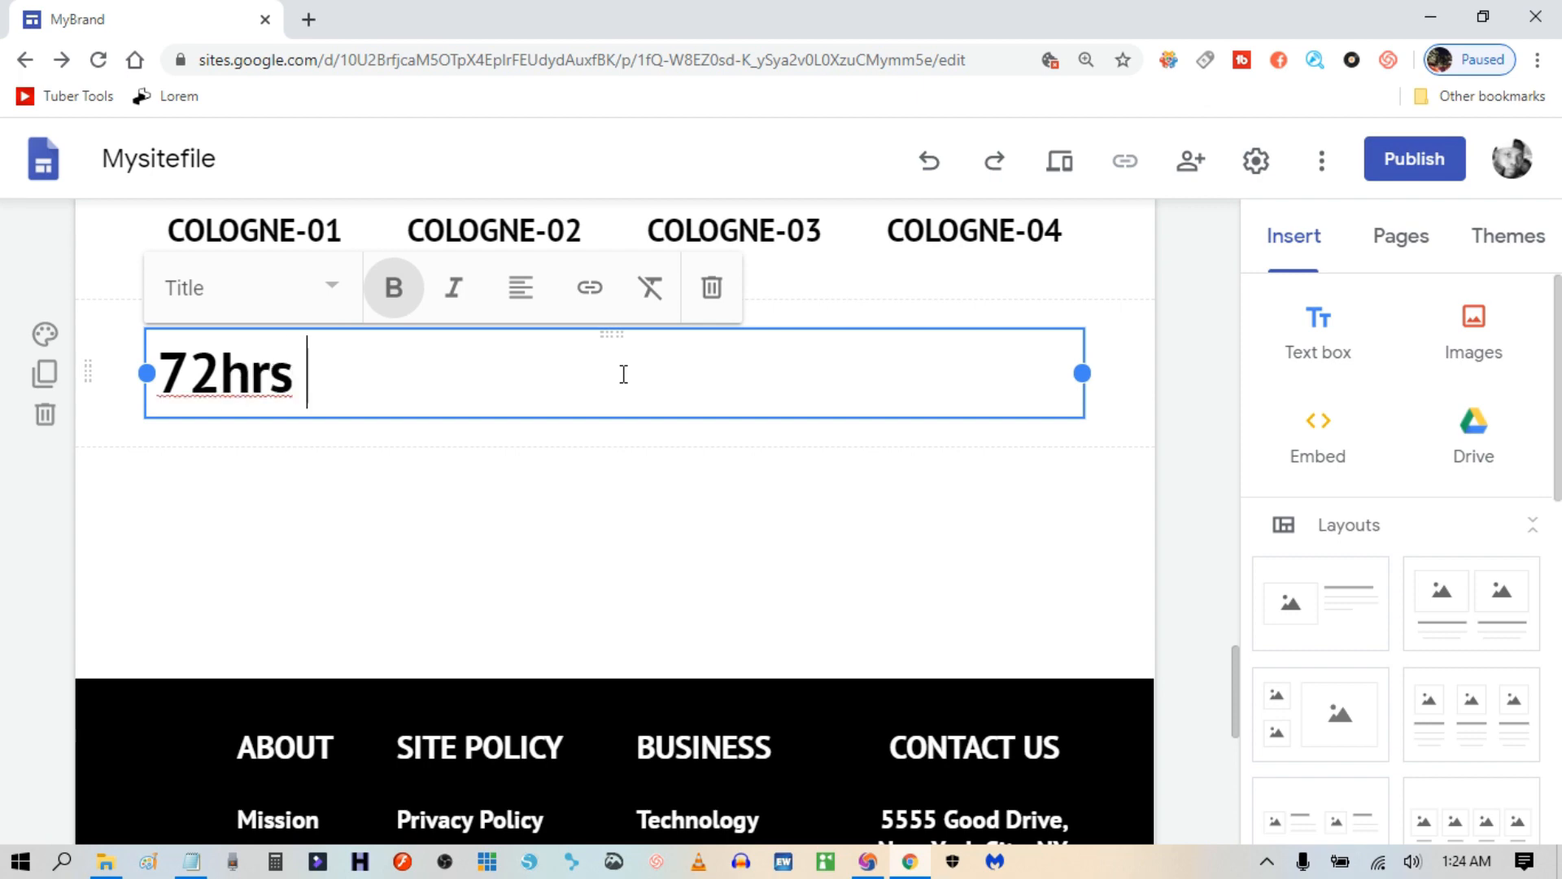
{"action": "type", "text": " Sme"}
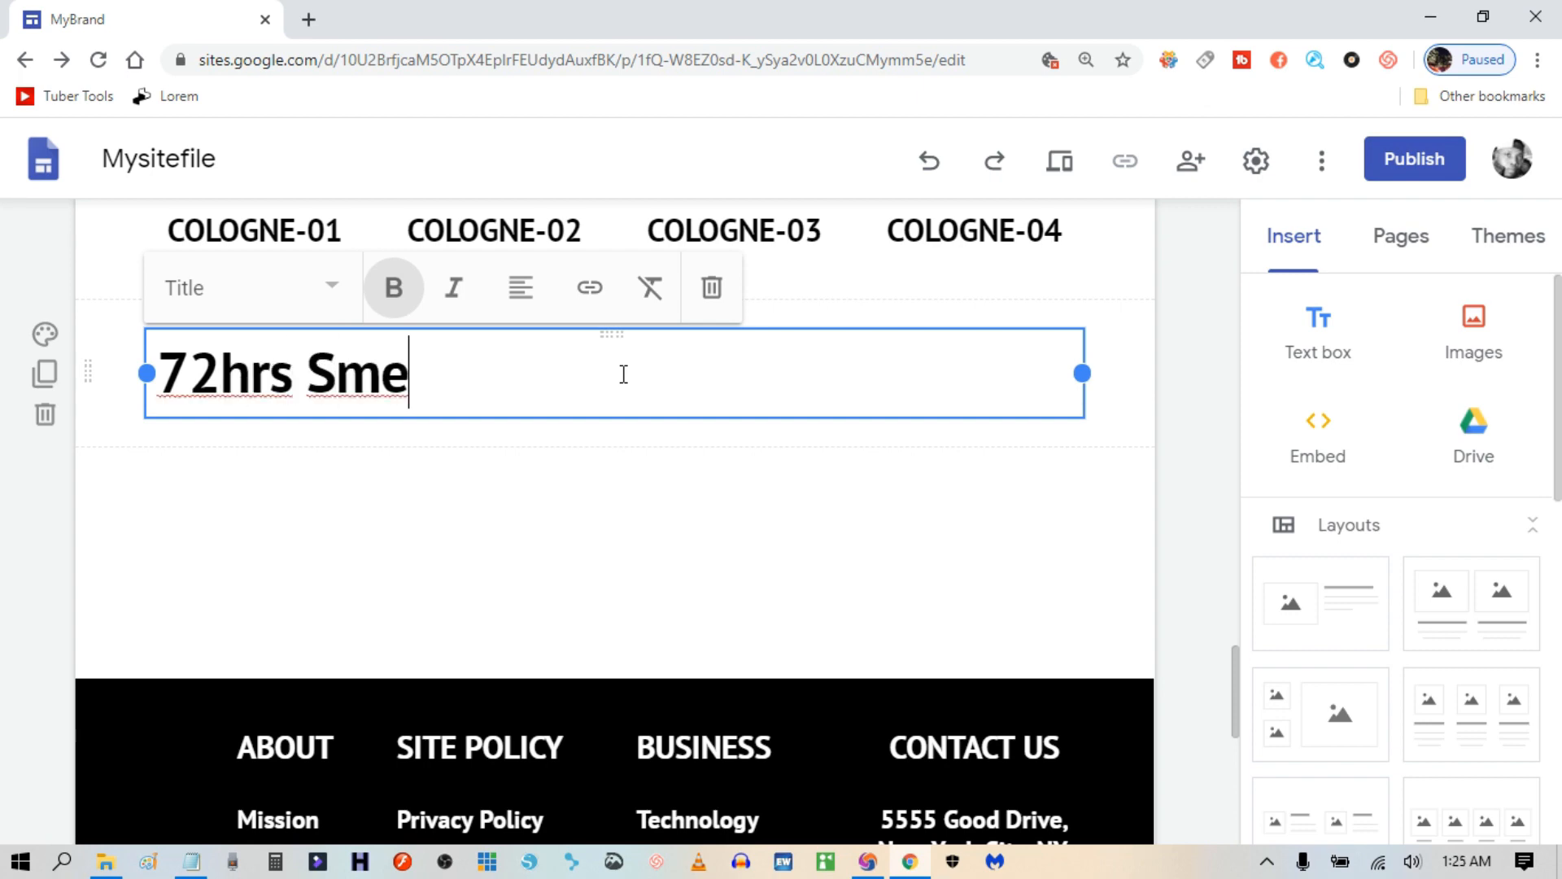
{"action": "type", "text": "ll U"}
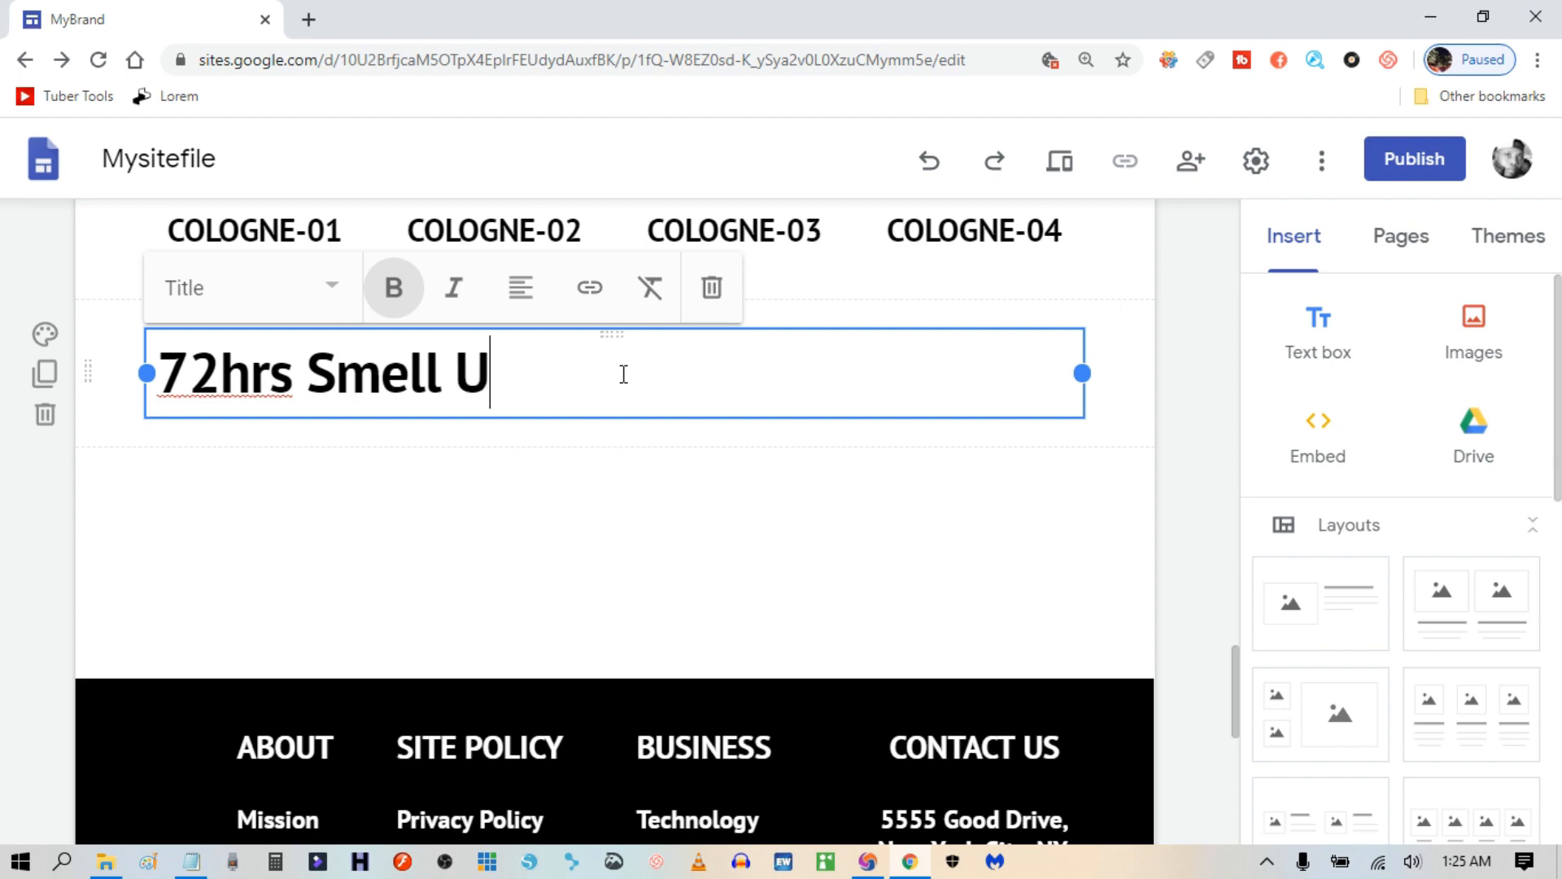
{"action": "type", "text": "nders $300.00"}
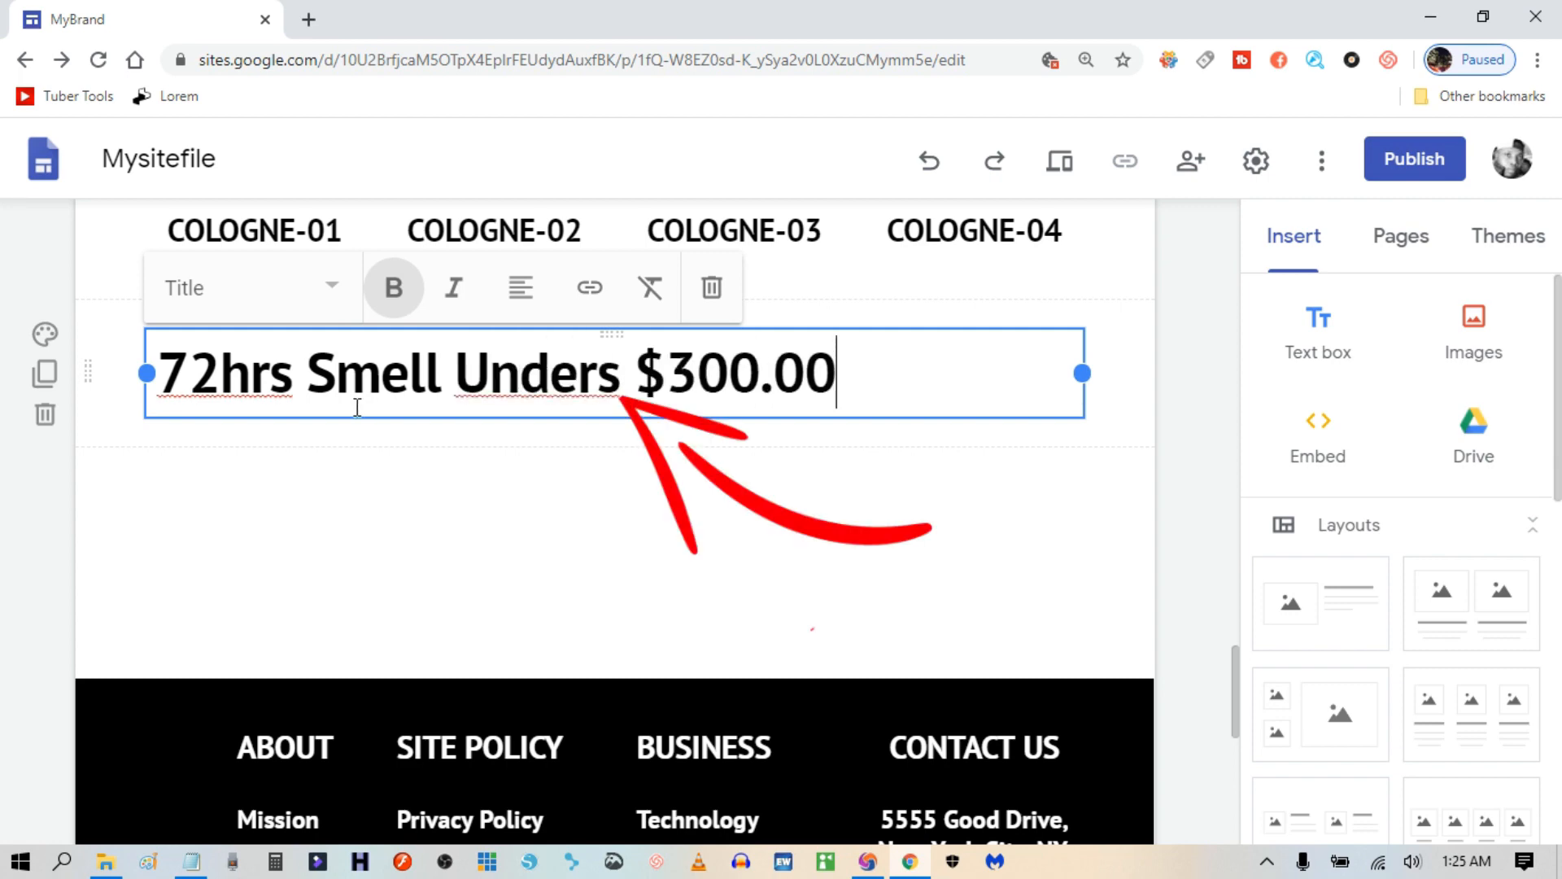
Narrow the new title's text box so it fits closer around its text.
{"action": "left_click_drag", "start_coordinate": [1080, 368], "coordinate": [895, 371]}
{"action": "scroll", "coordinate": [935, 444], "scroll_direction": "up", "scroll_amount": 9}
{"action": "scroll", "coordinate": [934, 454], "scroll_direction": "down", "scroll_amount": 5}
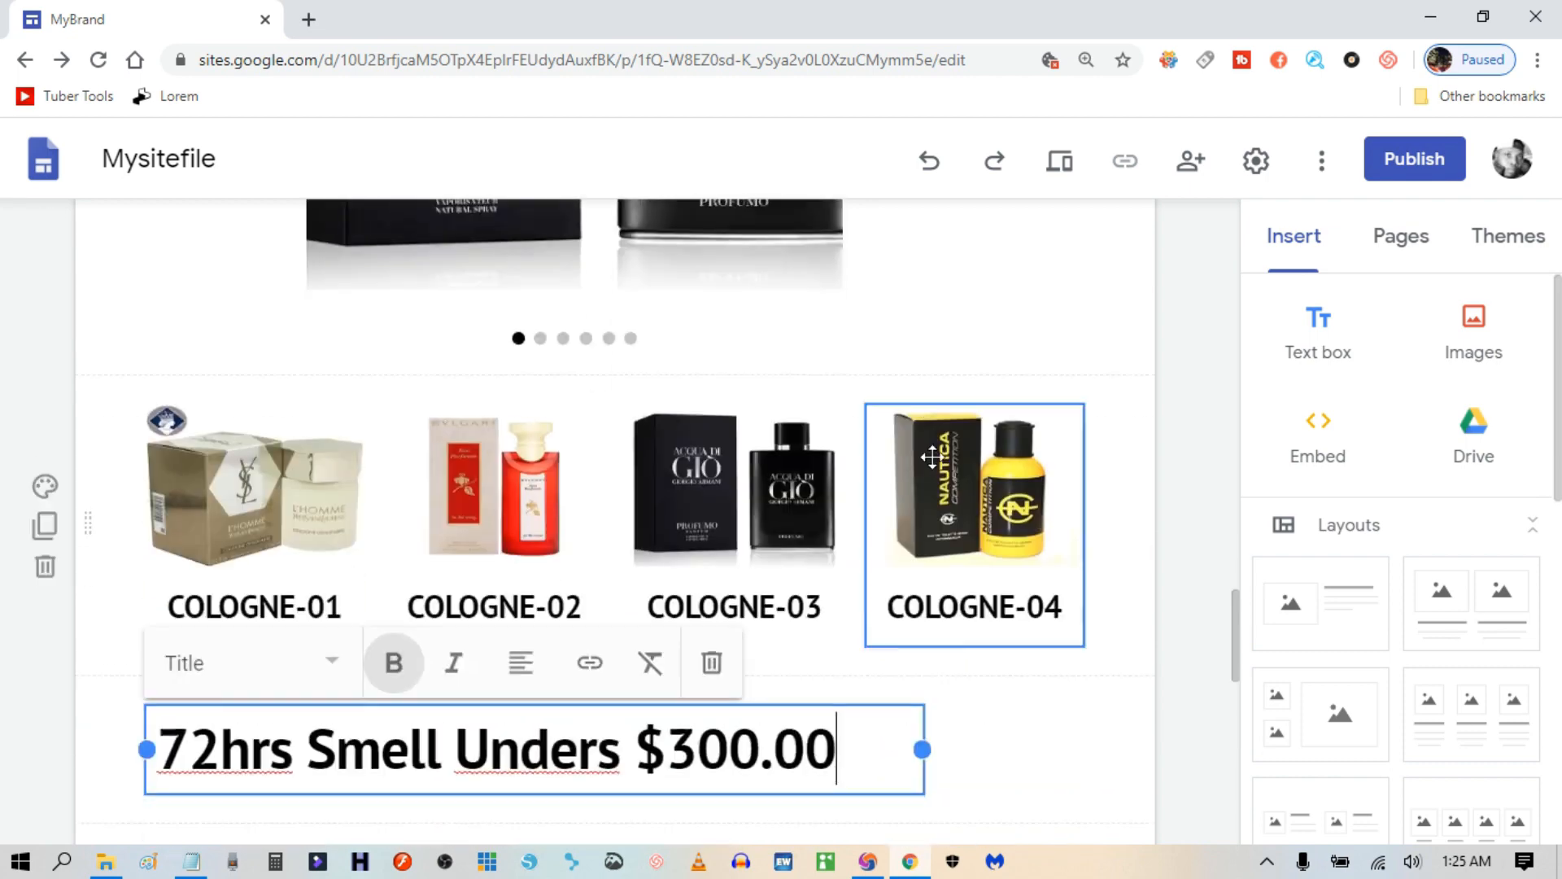
{"action": "scroll", "coordinate": [932, 457], "scroll_direction": "down", "scroll_amount": 3}
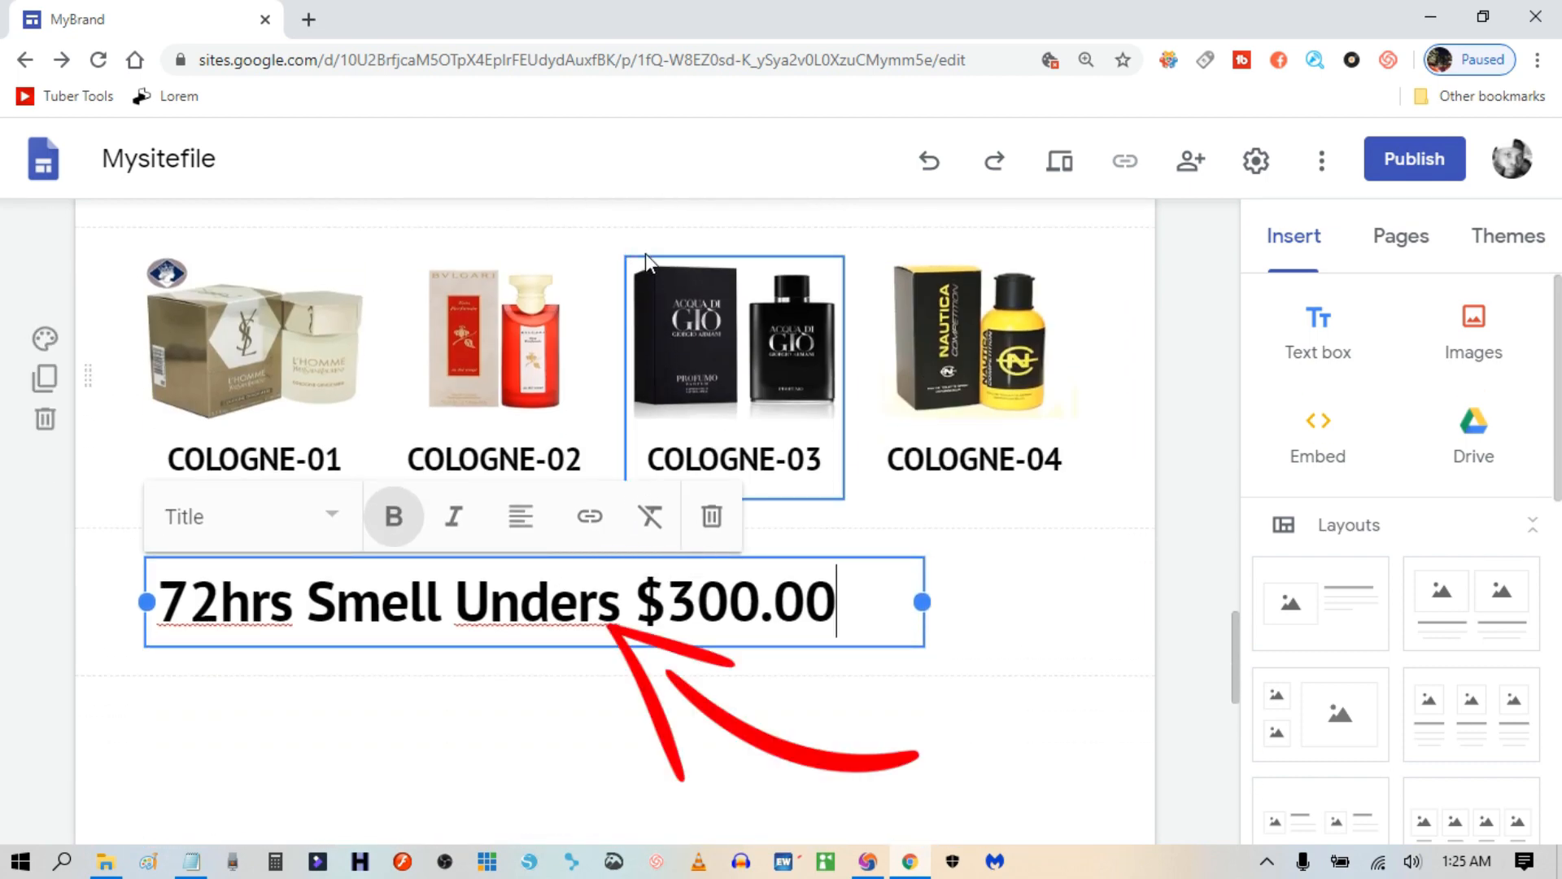
Correct "Unders" to "Under" in the title below the cologne row.
{"action": "left_click", "coordinate": [540, 598]}
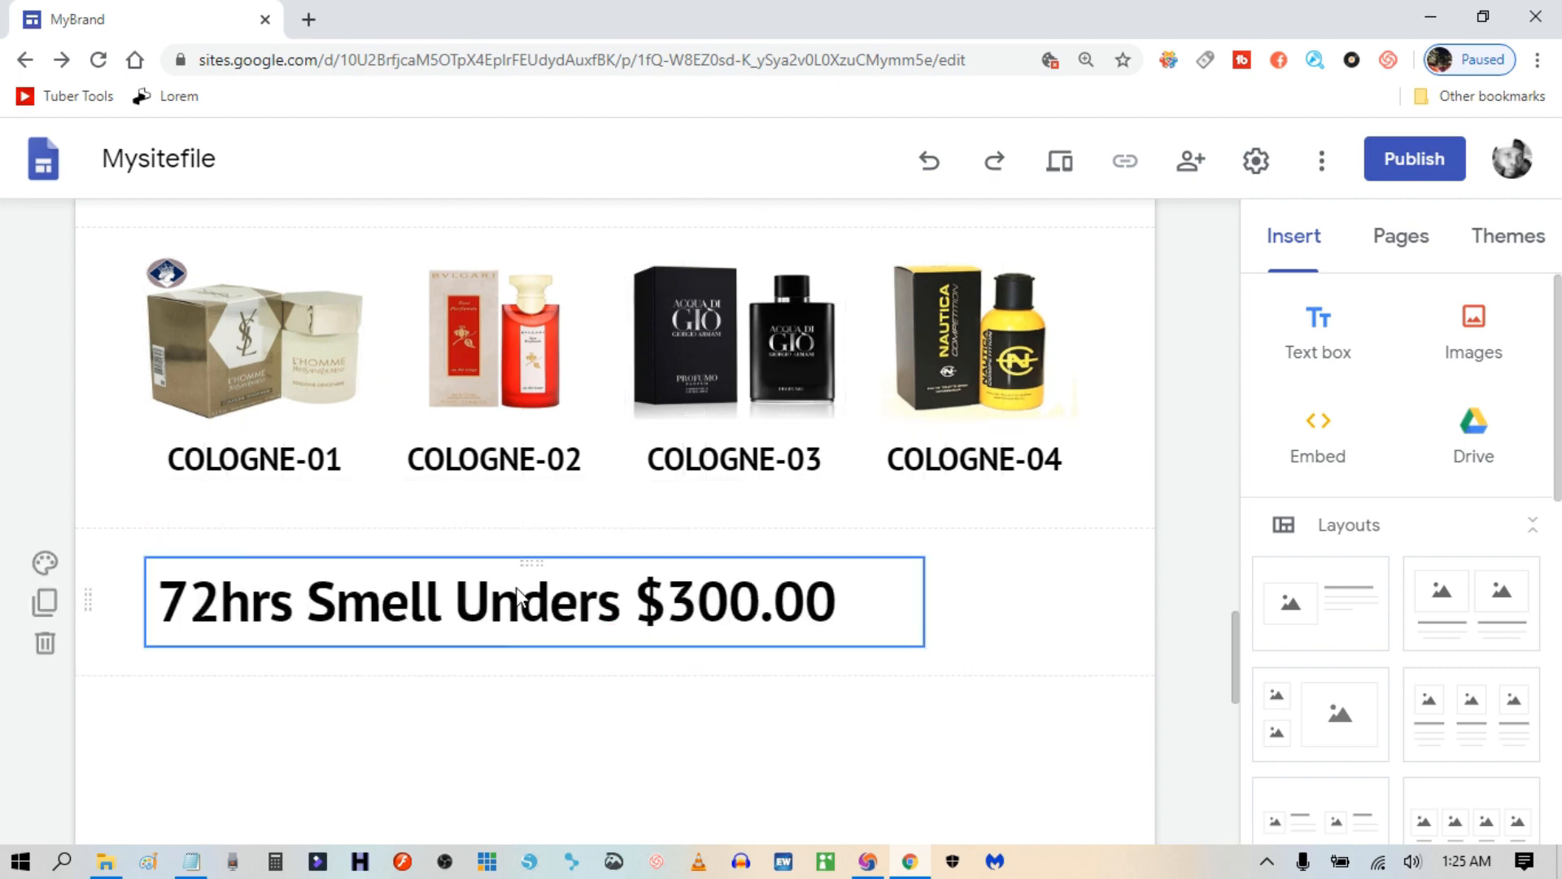
{"action": "scroll", "coordinate": [519, 598], "scroll_direction": "down", "scroll_amount": 3}
{"action": "scroll", "coordinate": [562, 538], "scroll_direction": "up", "scroll_amount": 3}
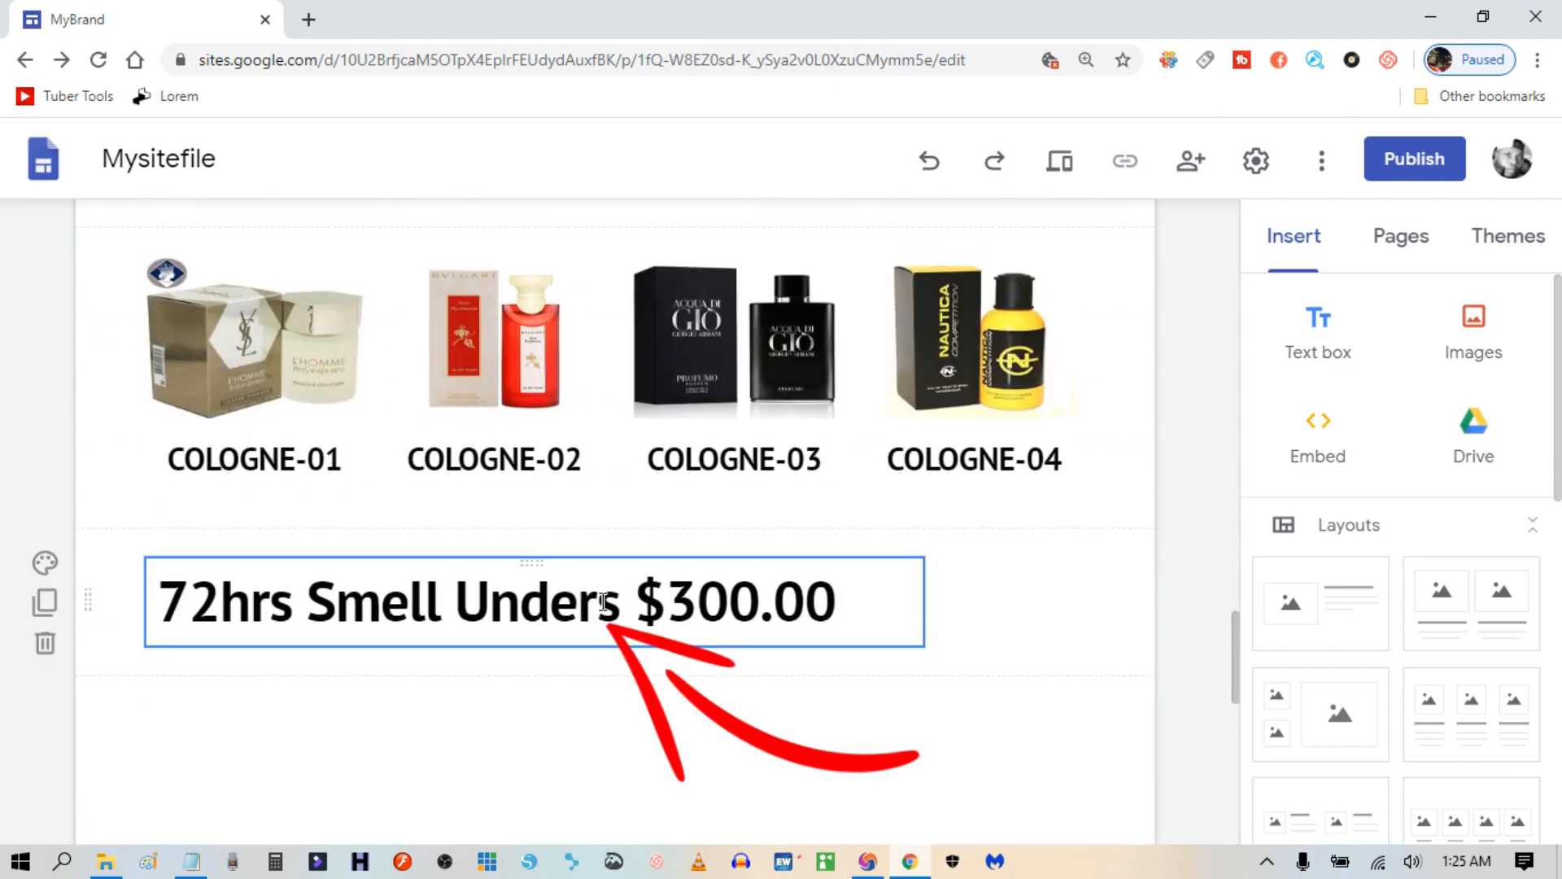
{"action": "left_click", "coordinate": [598, 634]}
{"action": "key", "text": "Delete"}
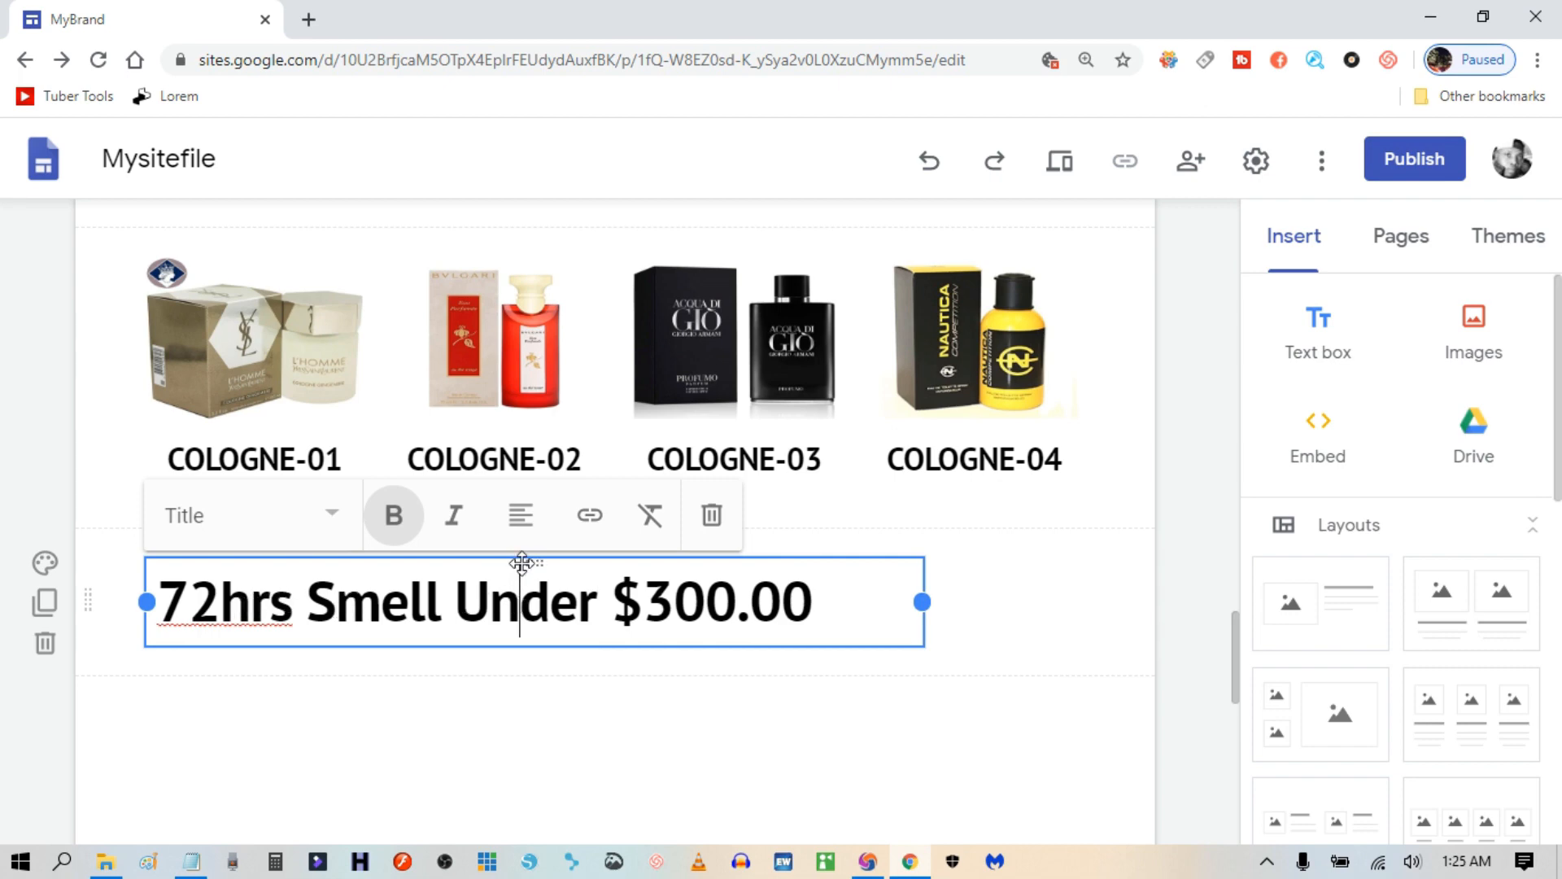
Move the "72hrs Smell Under $300.00" title above the cologne row and position its box near the middle of the section.
{"action": "left_click_drag", "start_coordinate": [521, 563], "coordinate": [617, 328]}
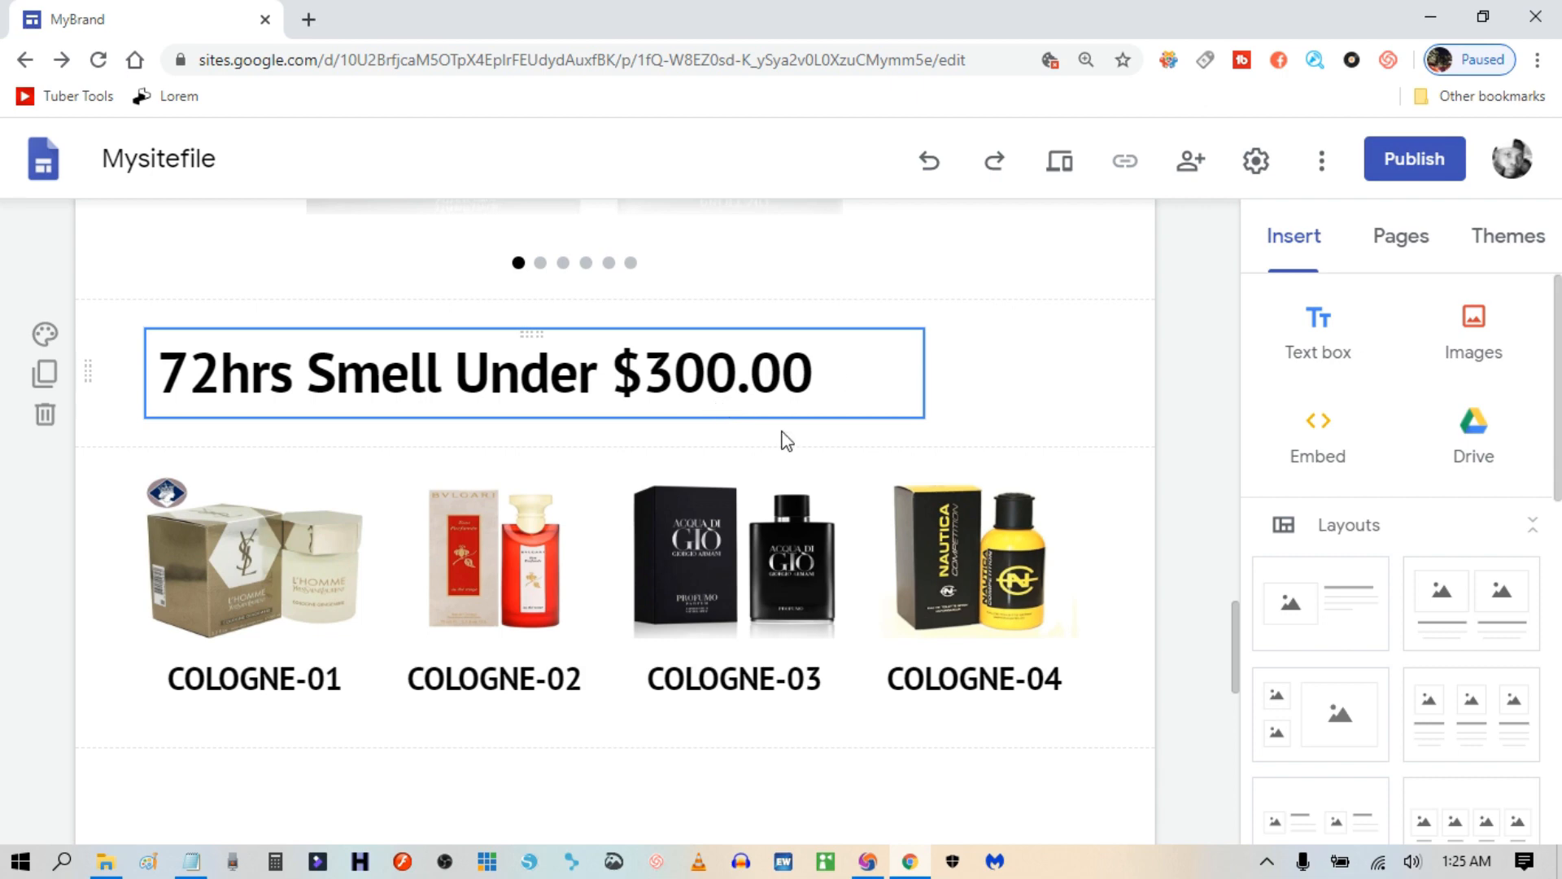
{"action": "left_click_drag", "start_coordinate": [743, 416], "coordinate": [789, 427]}
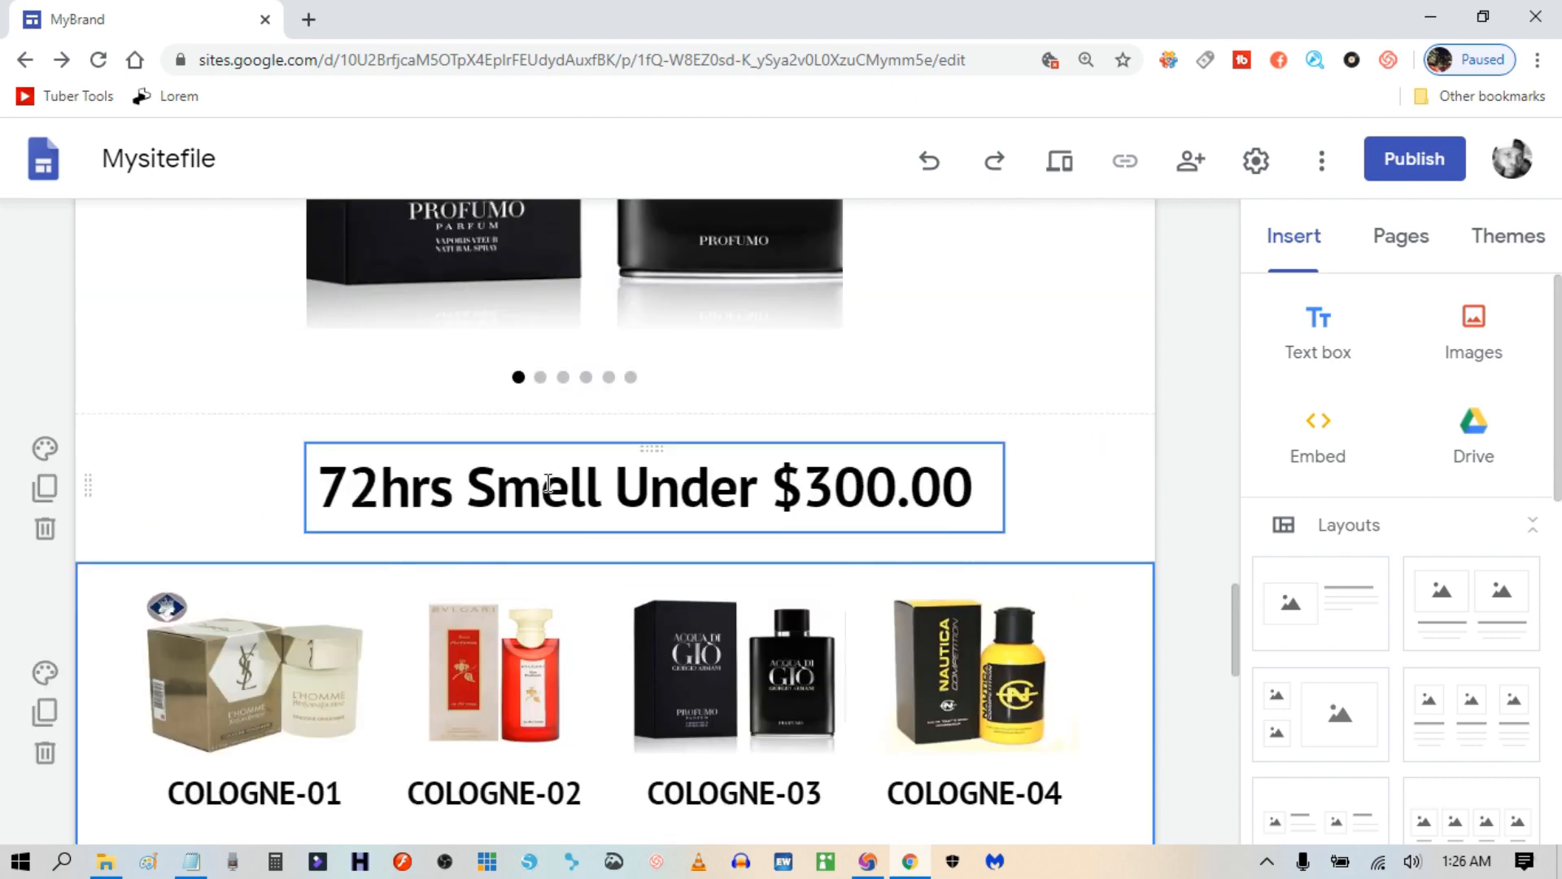
{"action": "left_click", "coordinate": [549, 484]}
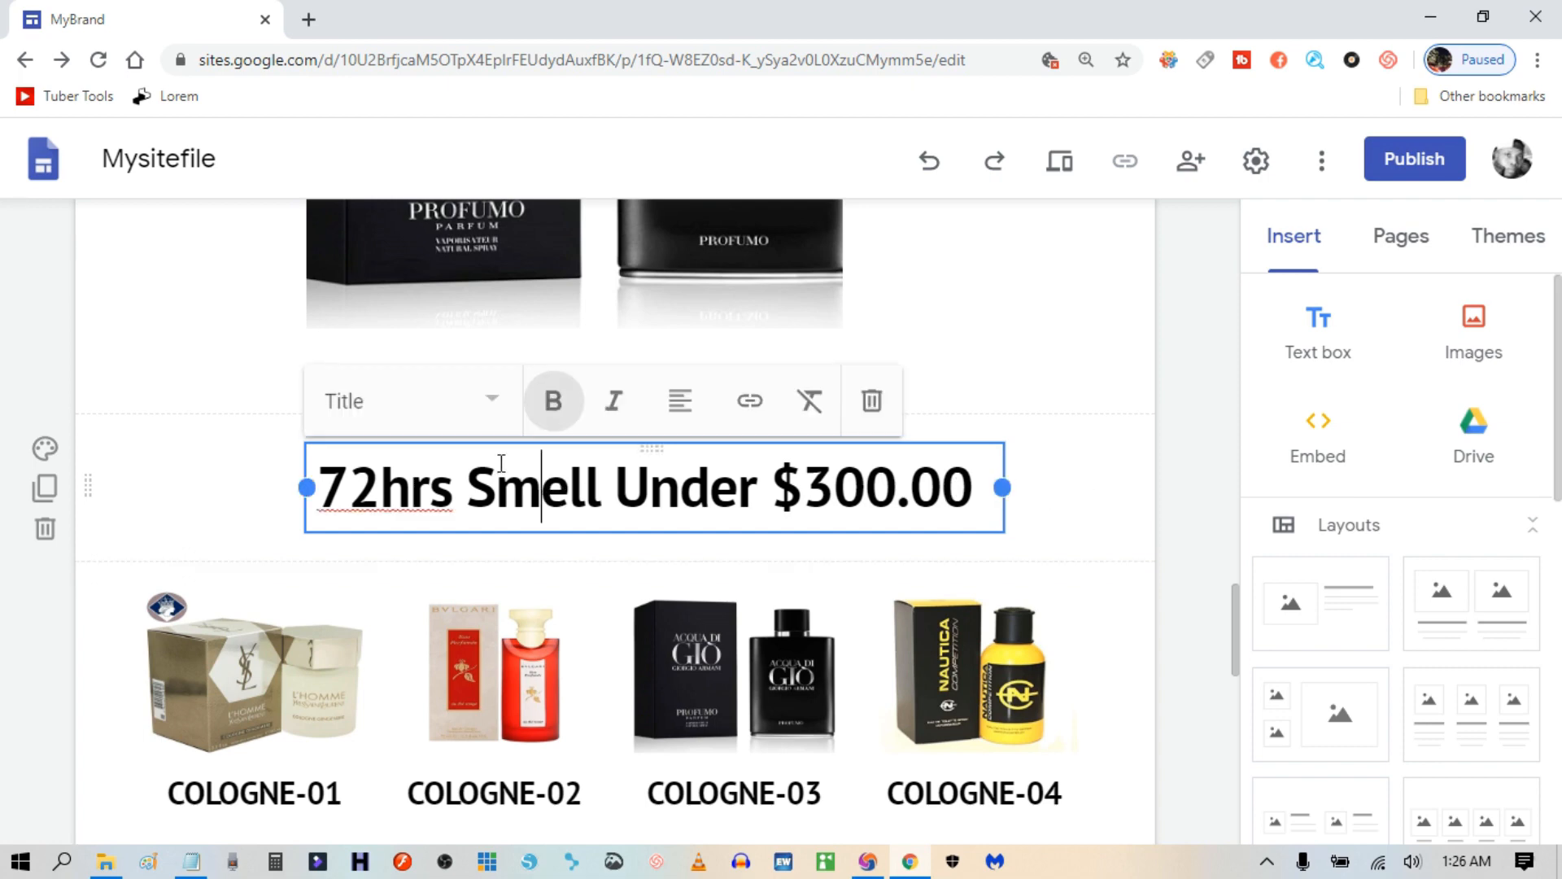
{"action": "left_click_drag", "start_coordinate": [499, 446], "coordinate": [542, 450]}
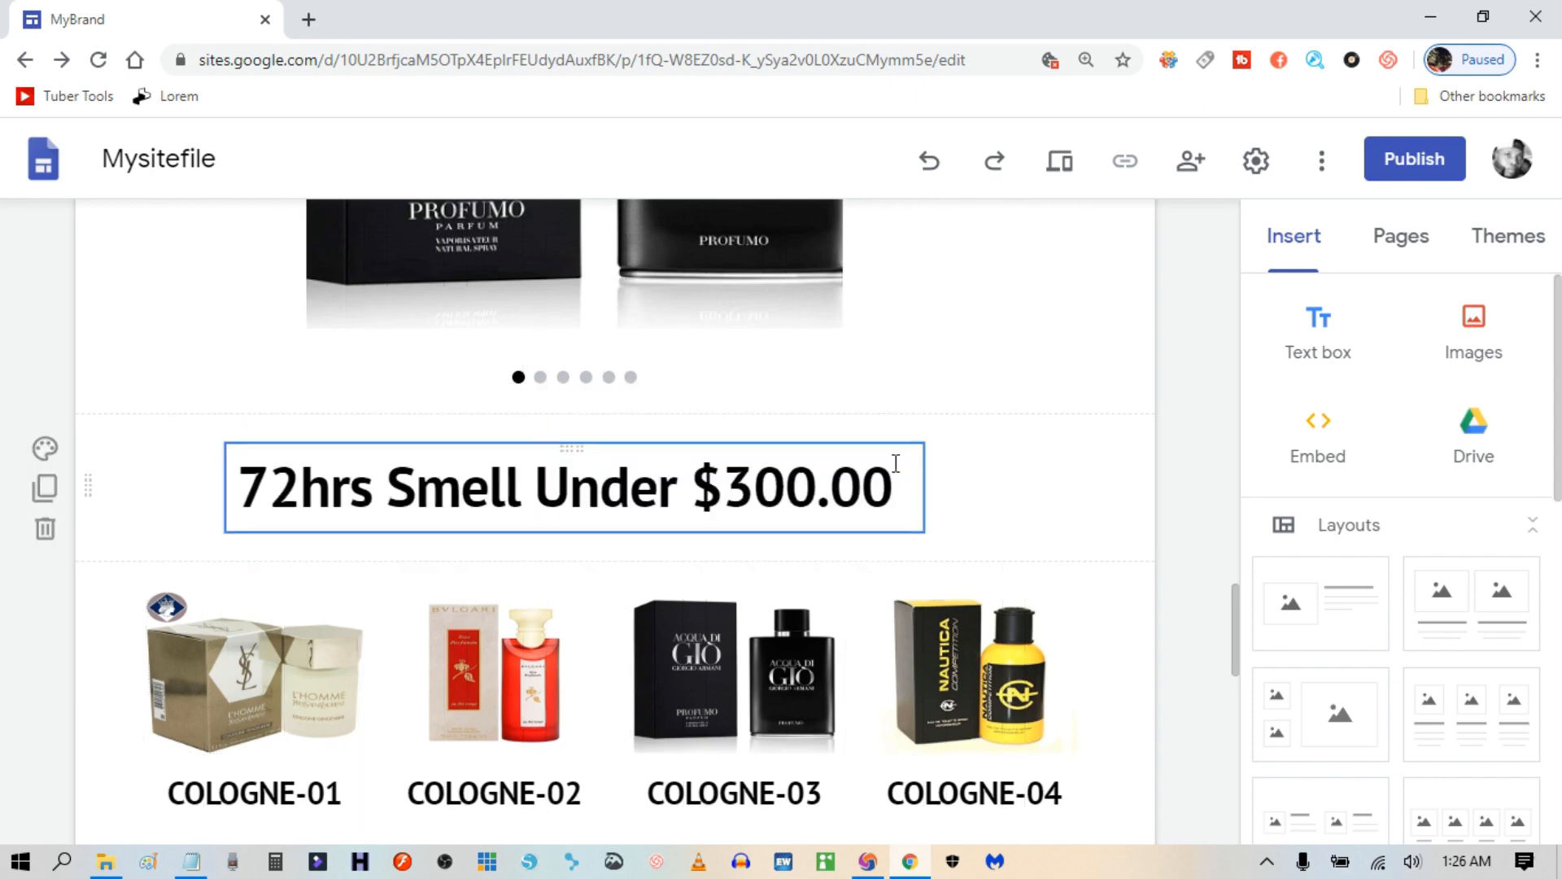
{"action": "left_click", "coordinate": [1119, 529]}
Center-align the text of the title above the cologne row.
{"action": "scroll", "coordinate": [830, 732], "scroll_direction": "down", "scroll_amount": 3}
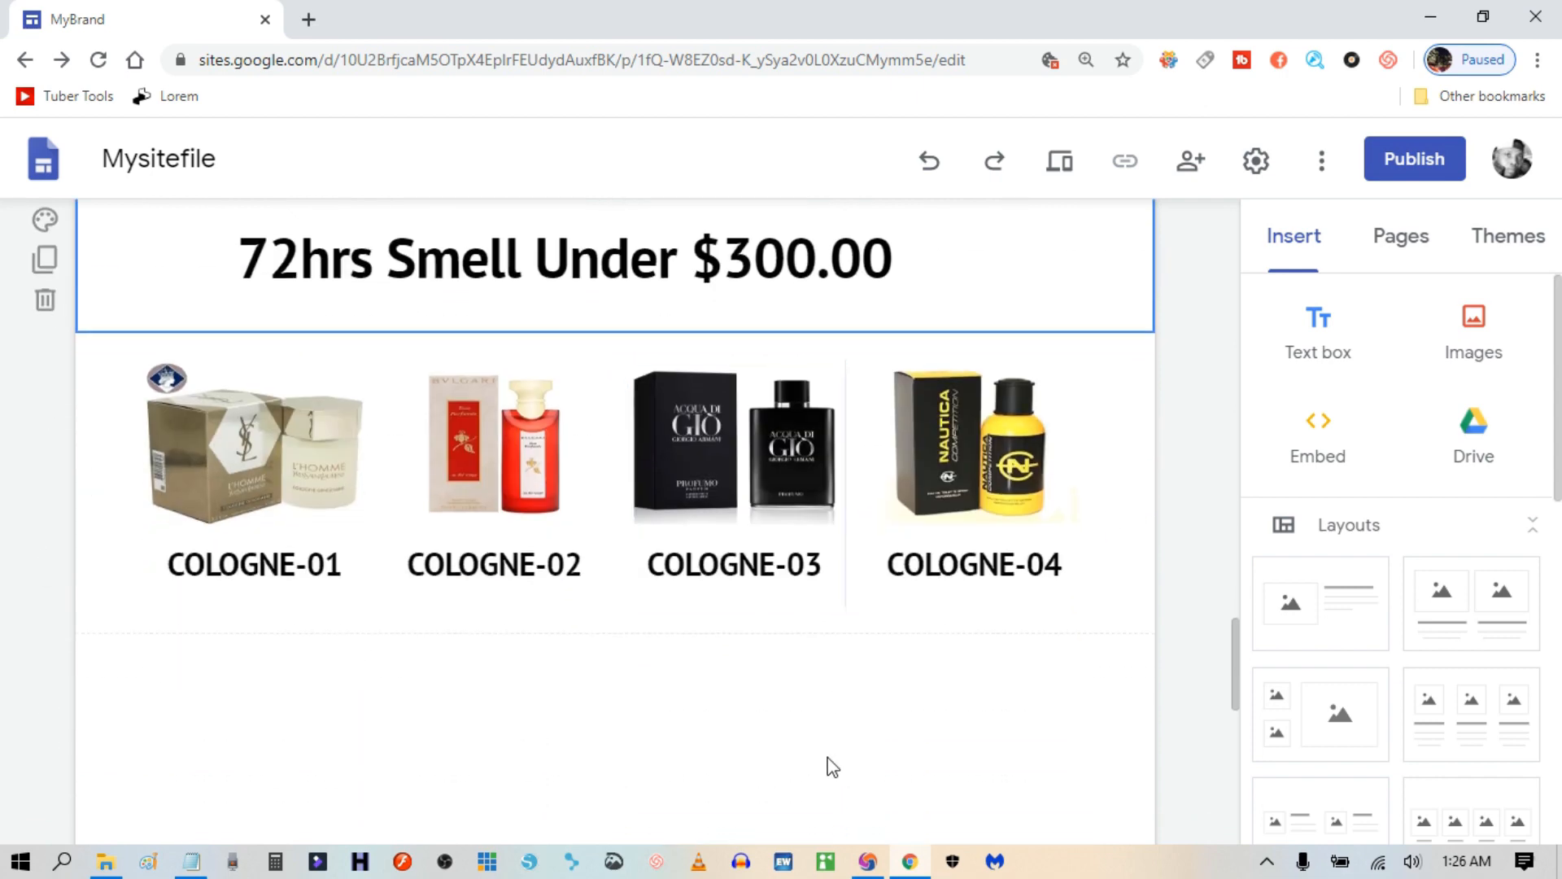
{"action": "scroll", "coordinate": [854, 777], "scroll_direction": "up", "scroll_amount": 3}
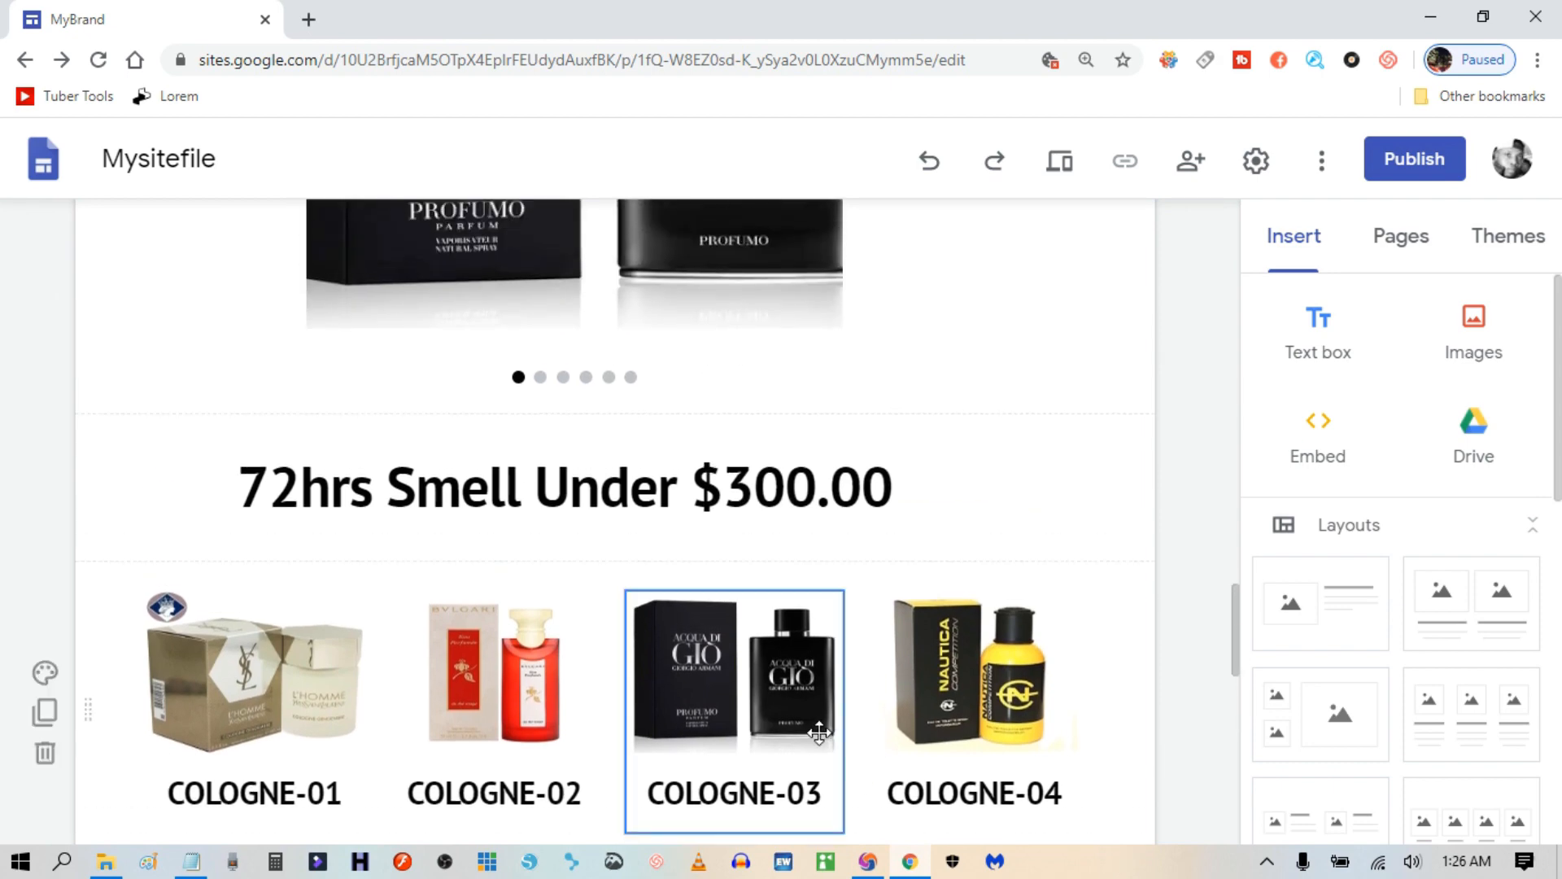
{"action": "scroll", "coordinate": [817, 793], "scroll_direction": "down", "scroll_amount": 1}
{"action": "scroll", "coordinate": [818, 800], "scroll_direction": "up", "scroll_amount": 7}
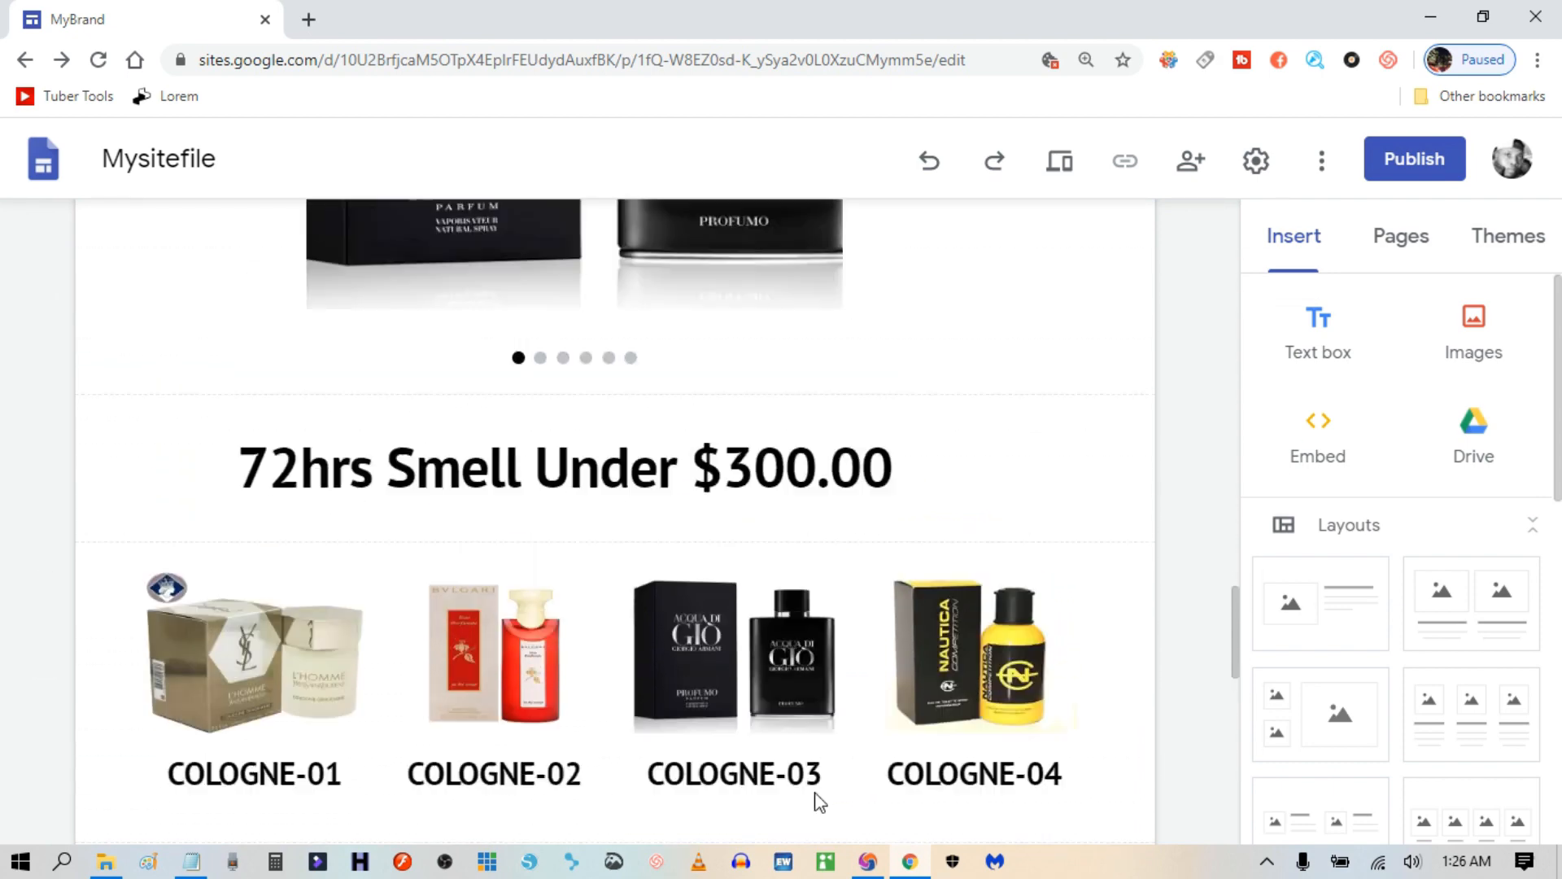
{"action": "scroll", "coordinate": [816, 799], "scroll_direction": "down", "scroll_amount": 5}
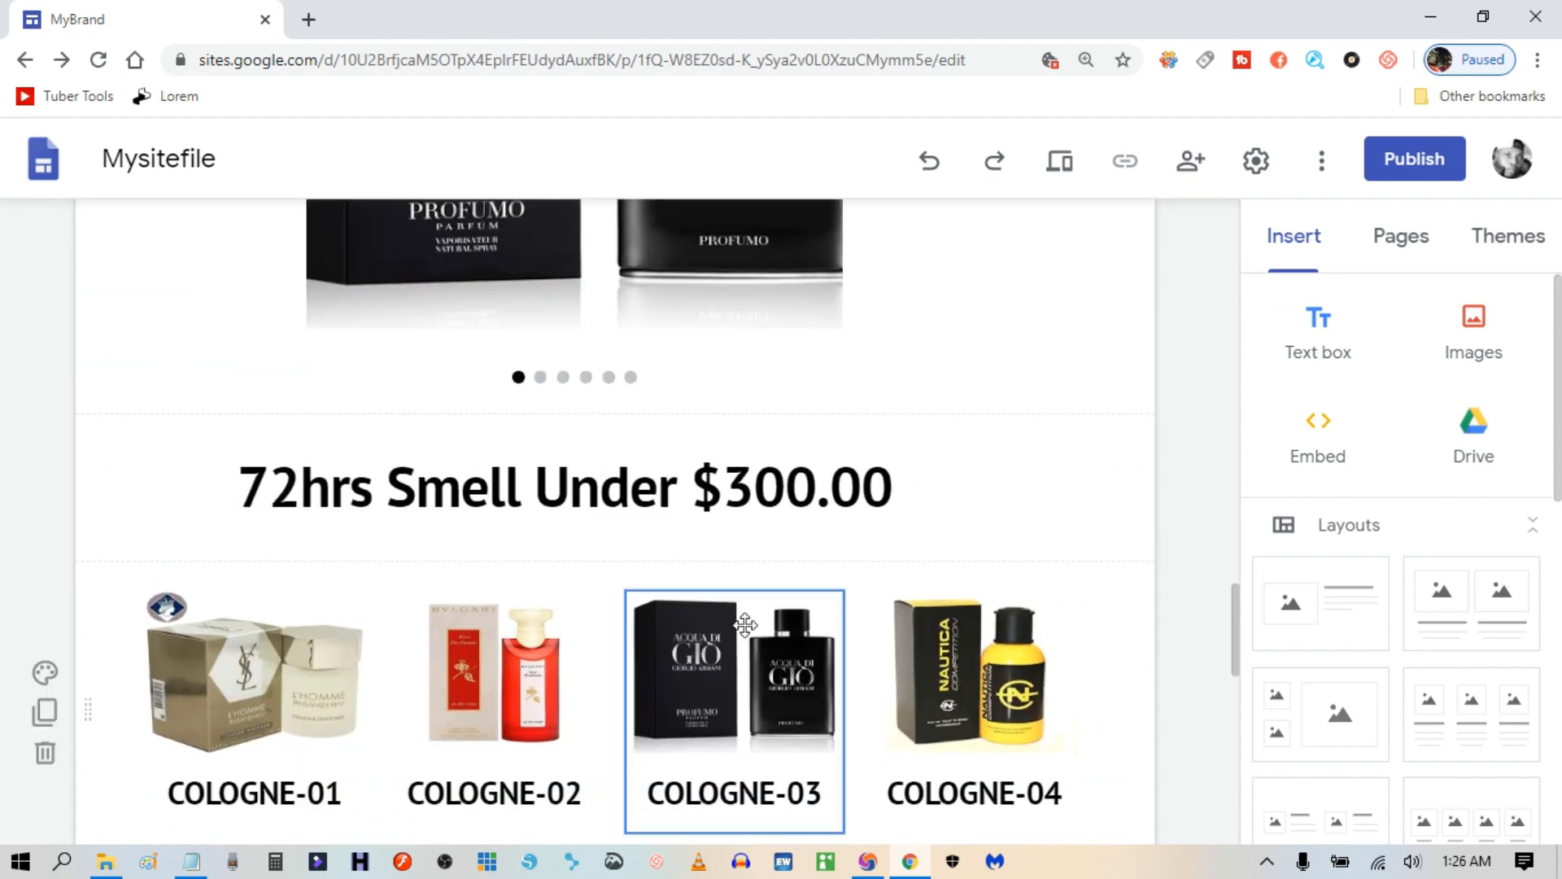
{"action": "left_click", "coordinate": [665, 483]}
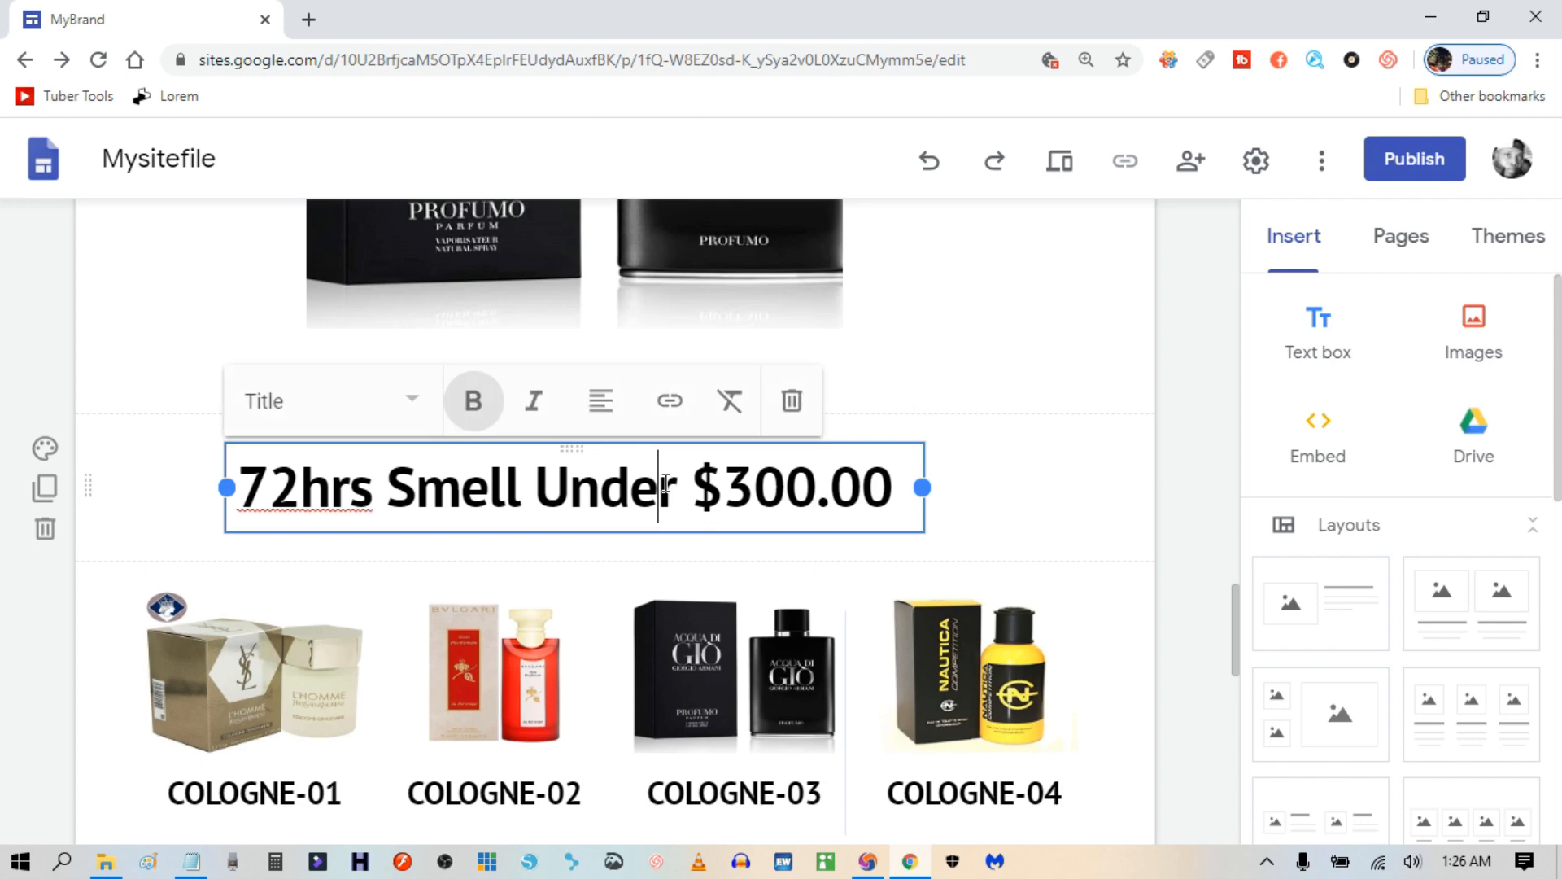
{"action": "left_click", "coordinate": [600, 407]}
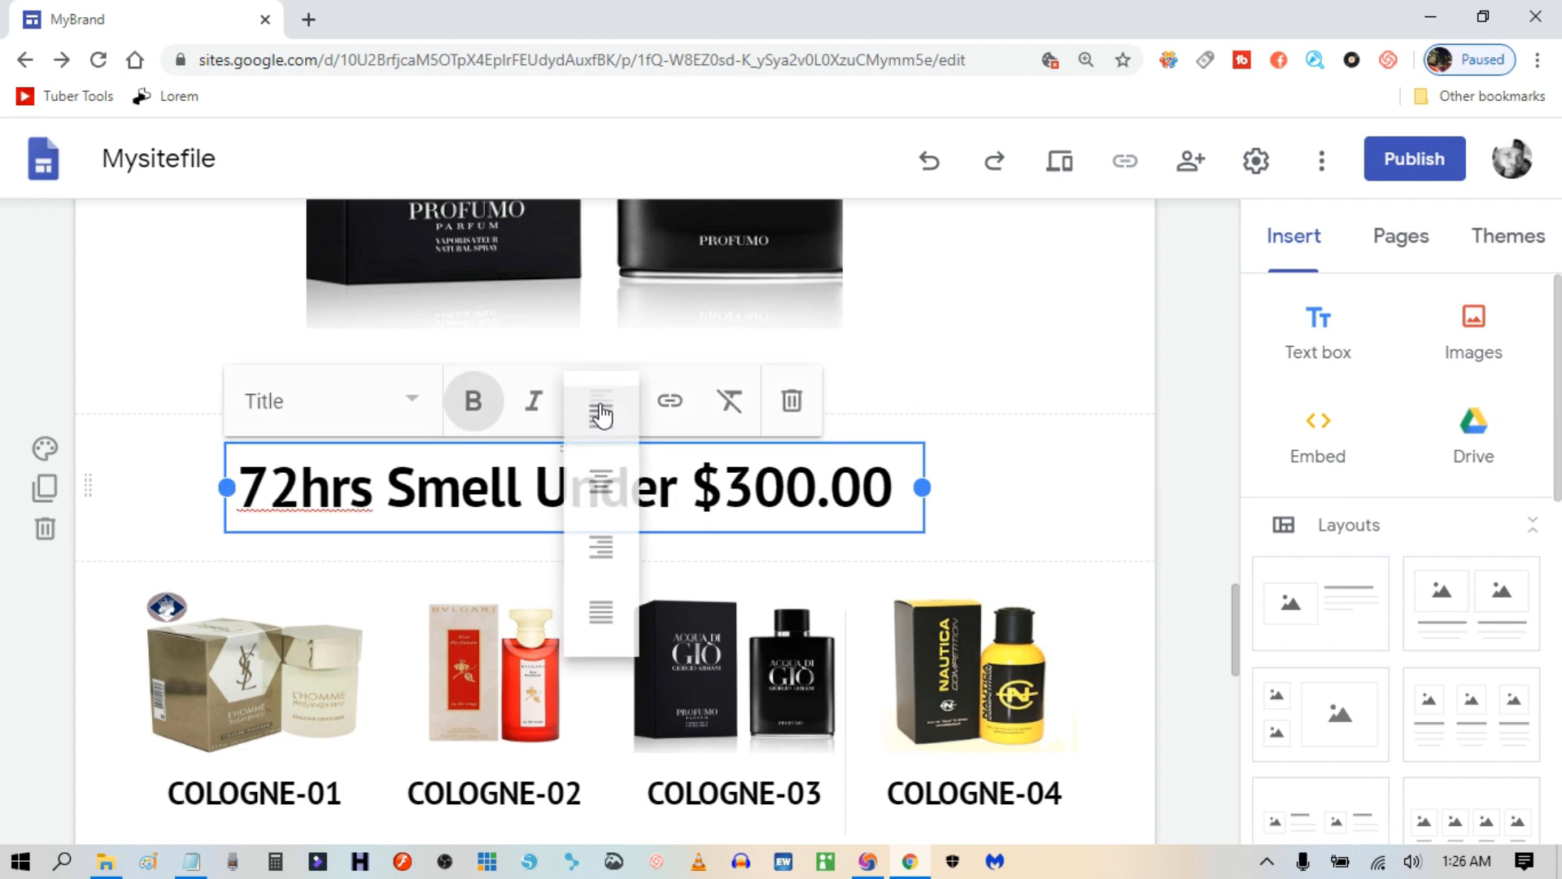
{"action": "left_click", "coordinate": [601, 480]}
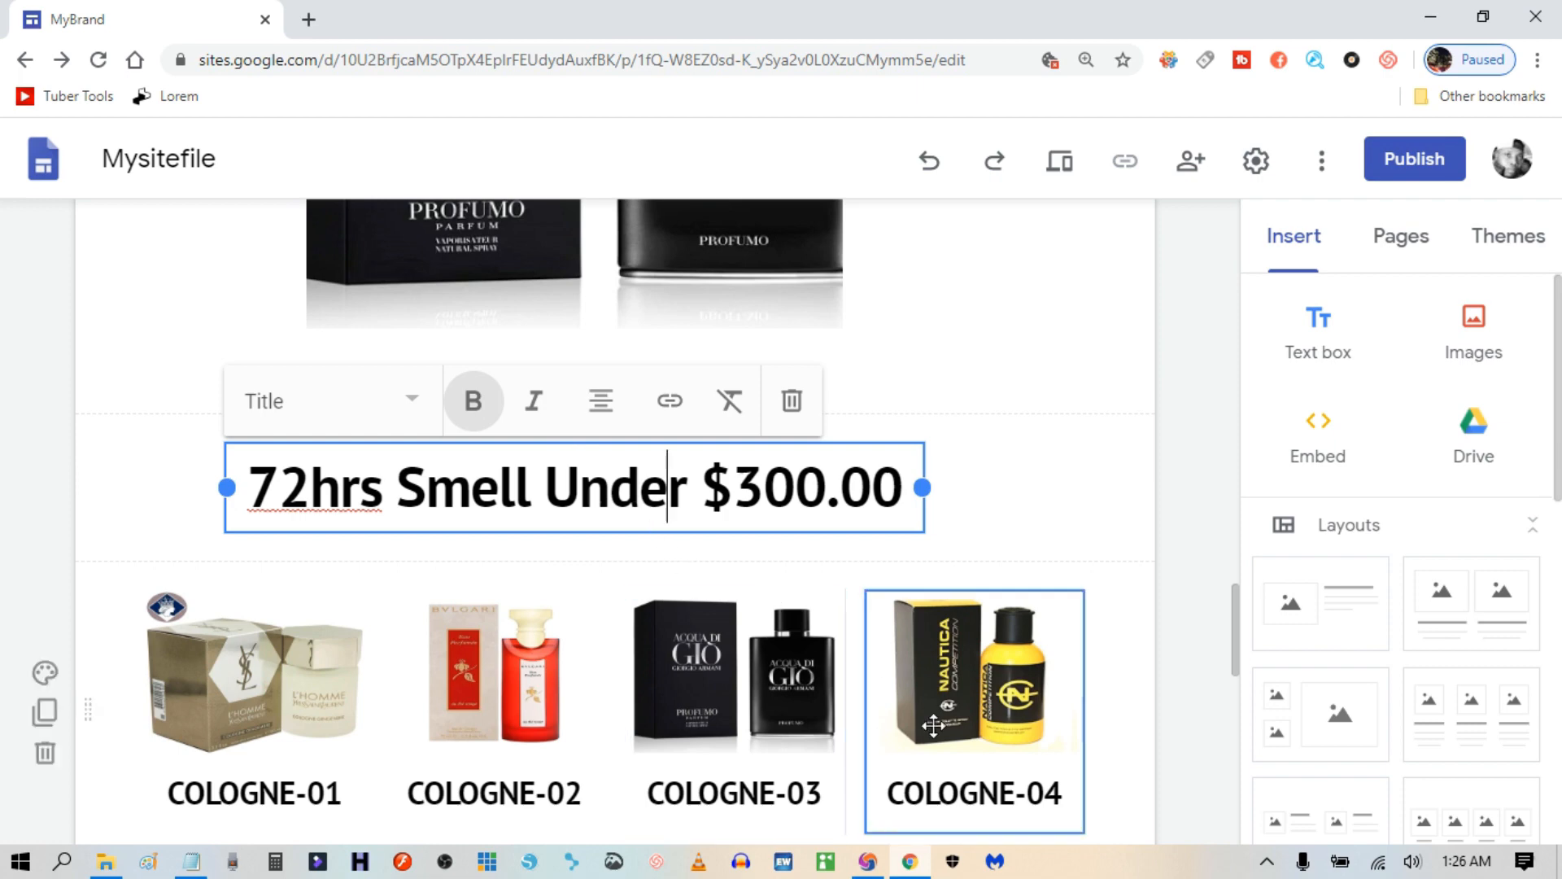
Check the text alignment of the four cologne captions.
{"action": "scroll", "coordinate": [1016, 801], "scroll_direction": "down", "scroll_amount": 3}
{"action": "left_click", "coordinate": [980, 561]}
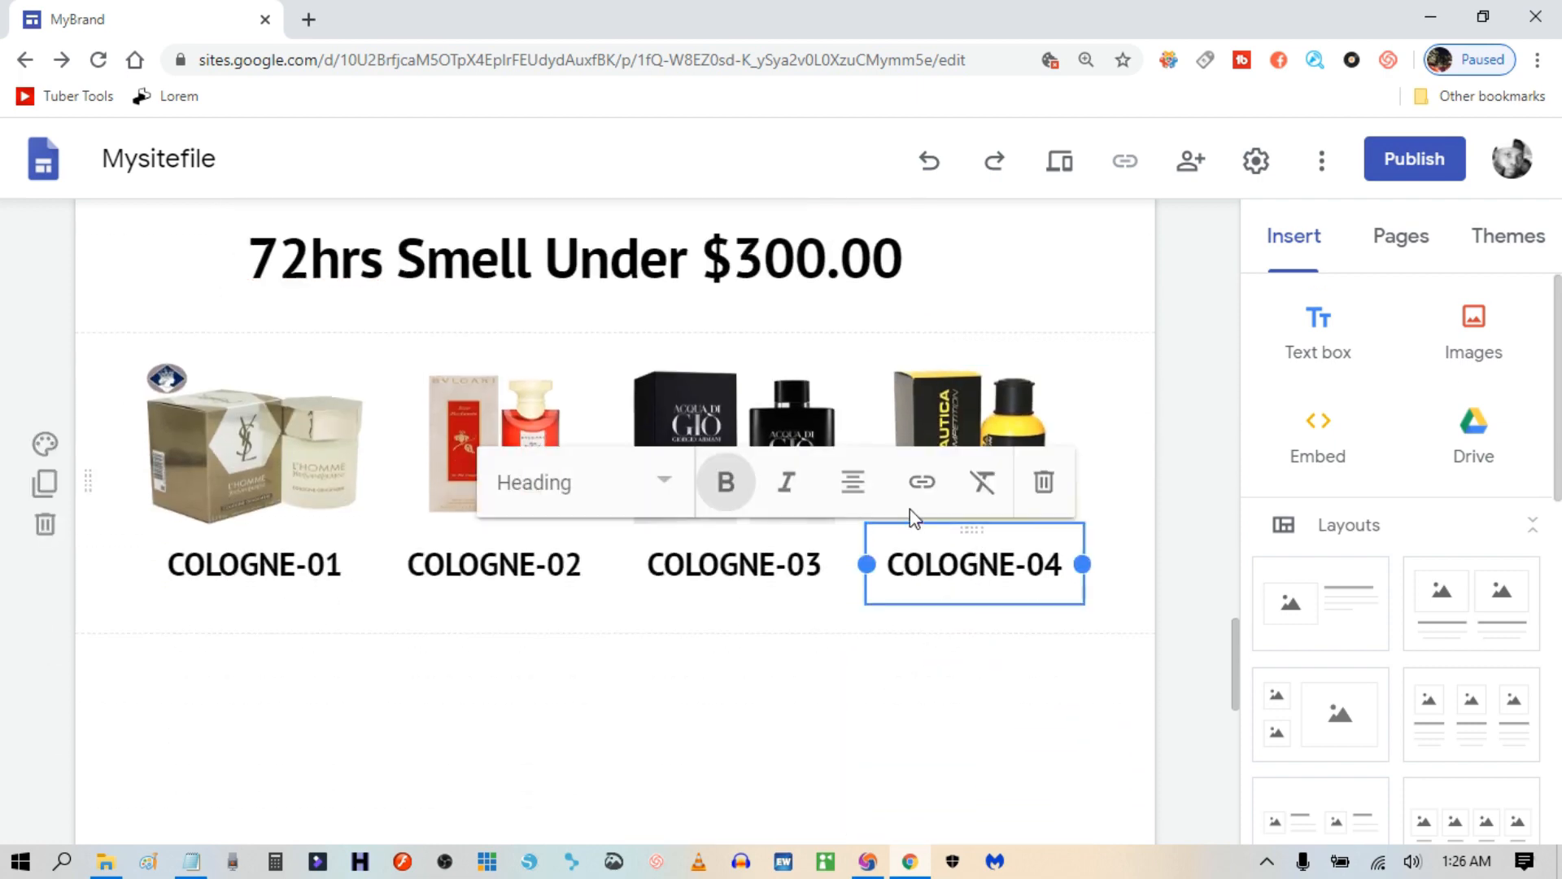
{"action": "left_click", "coordinate": [853, 482]}
{"action": "left_click", "coordinate": [752, 571]}
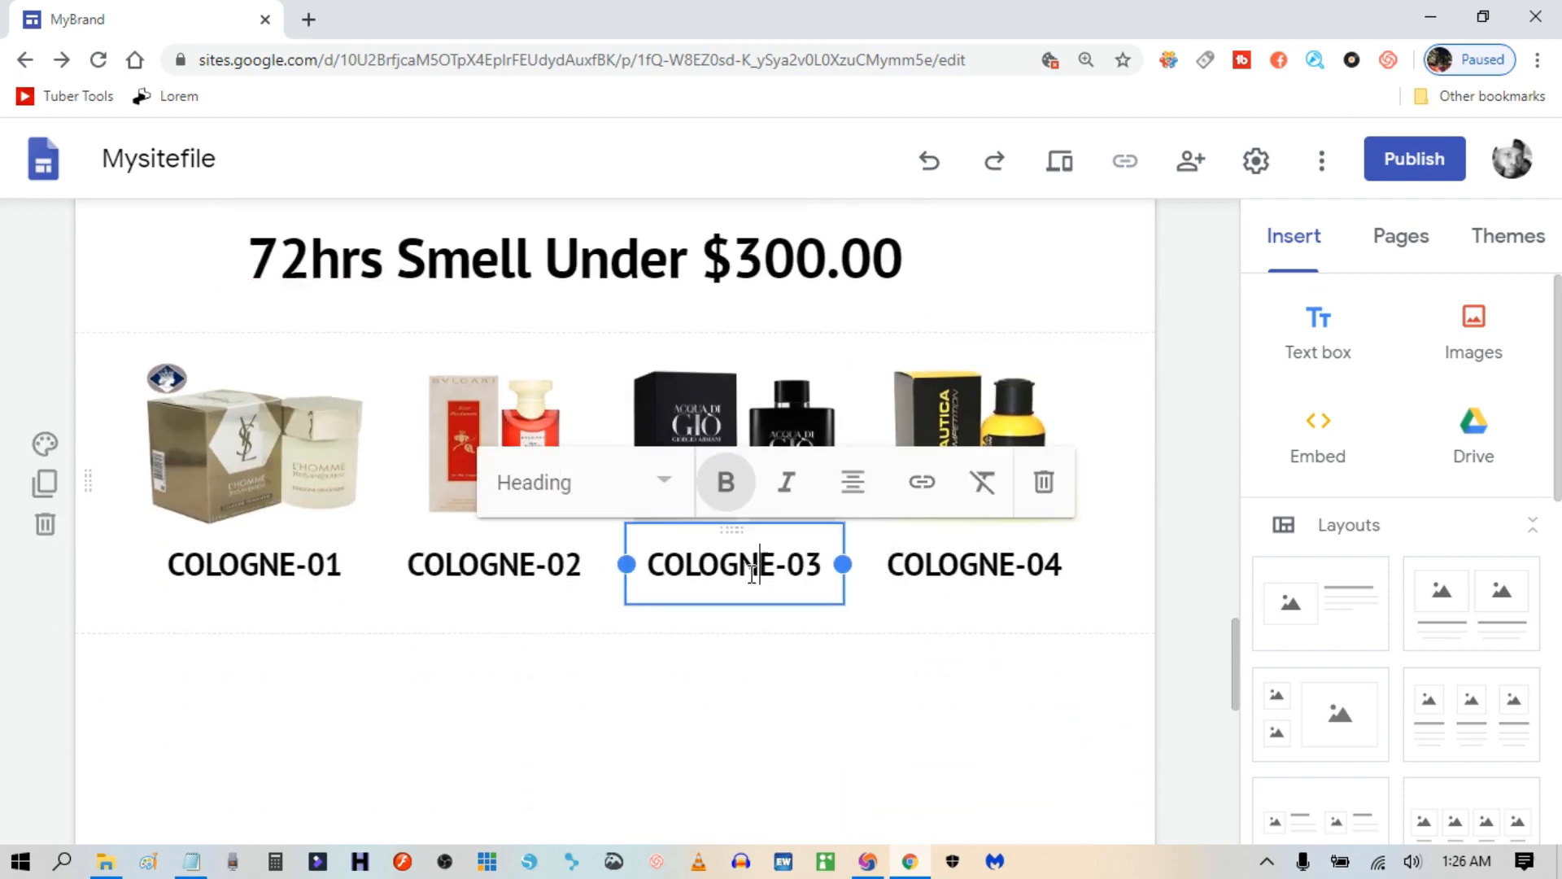
{"action": "left_click", "coordinate": [500, 562]}
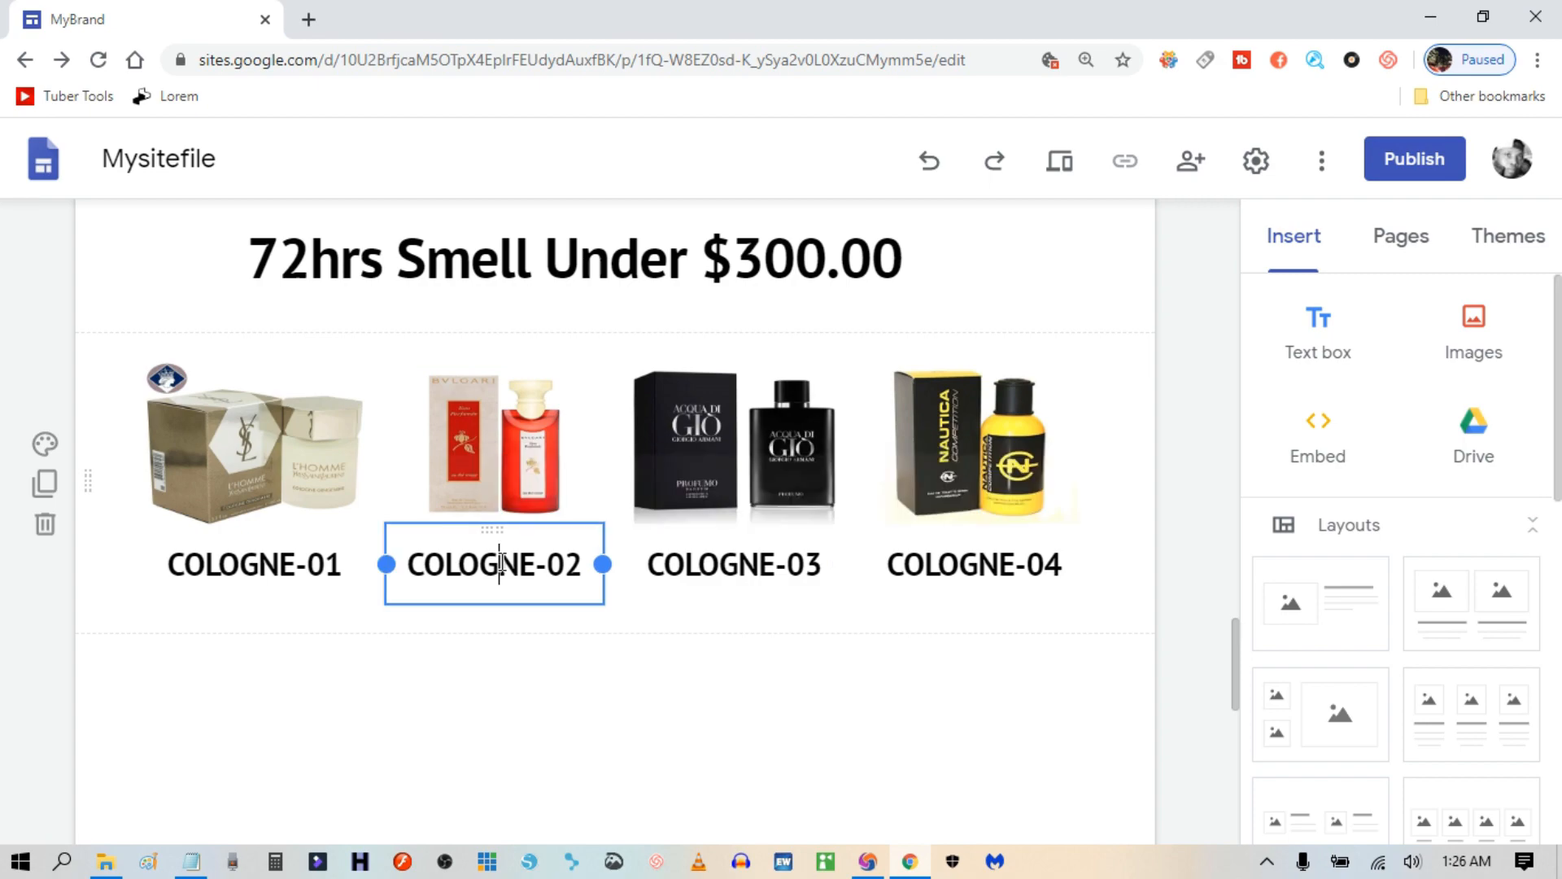
{"action": "left_click", "coordinate": [262, 560]}
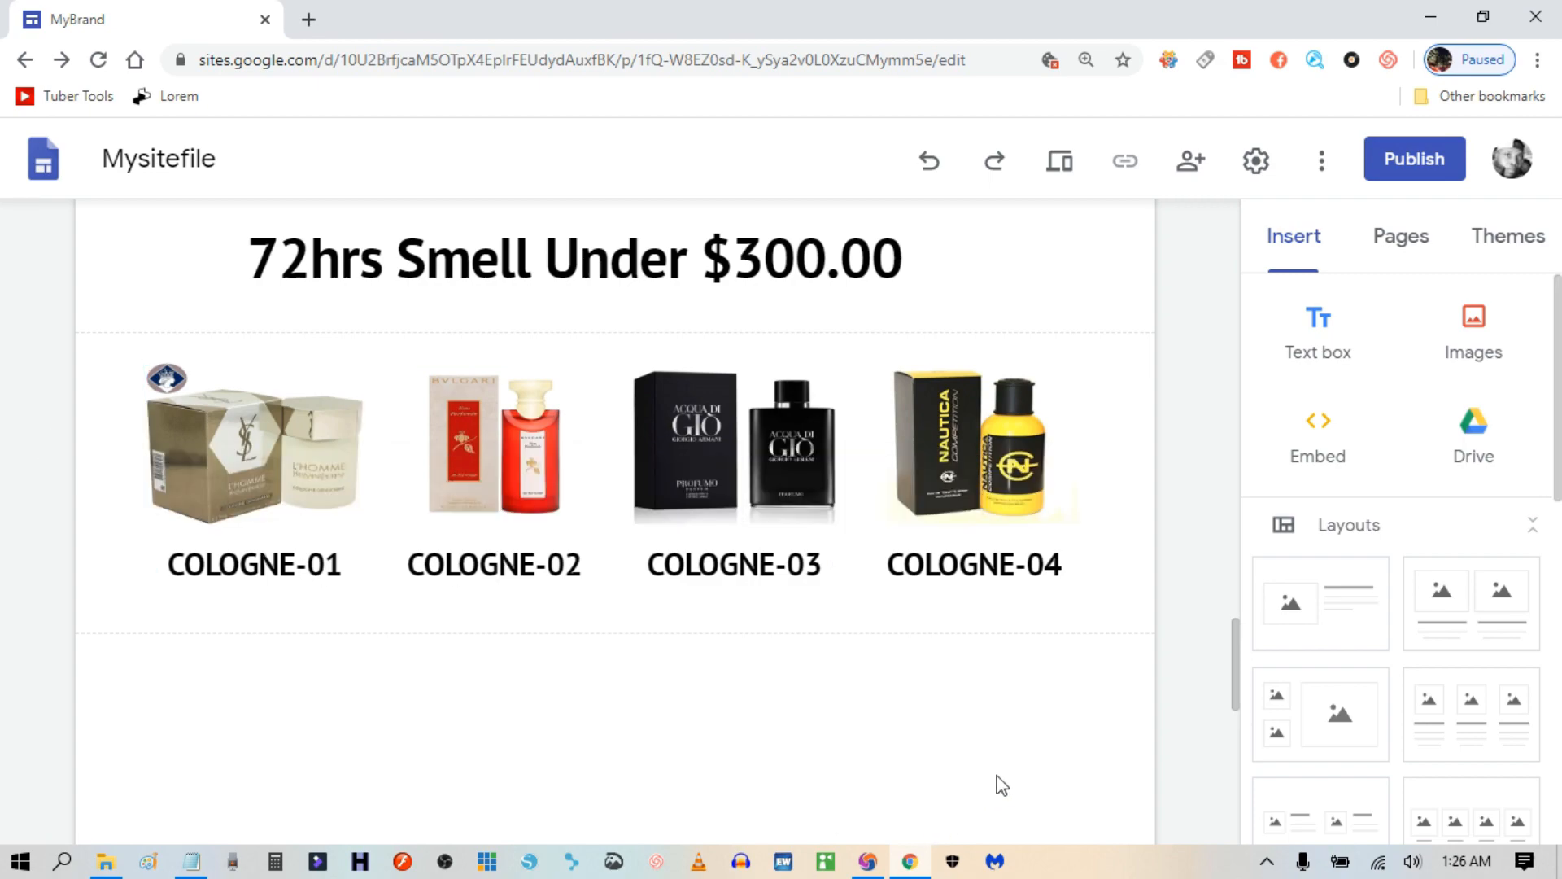
Preview the page at large-screen size and browse down to the perfume carousel and through its images.
{"action": "scroll", "coordinate": [1001, 784], "scroll_direction": "up", "scroll_amount": 10}
{"action": "scroll", "coordinate": [1001, 785], "scroll_direction": "up", "scroll_amount": 15}
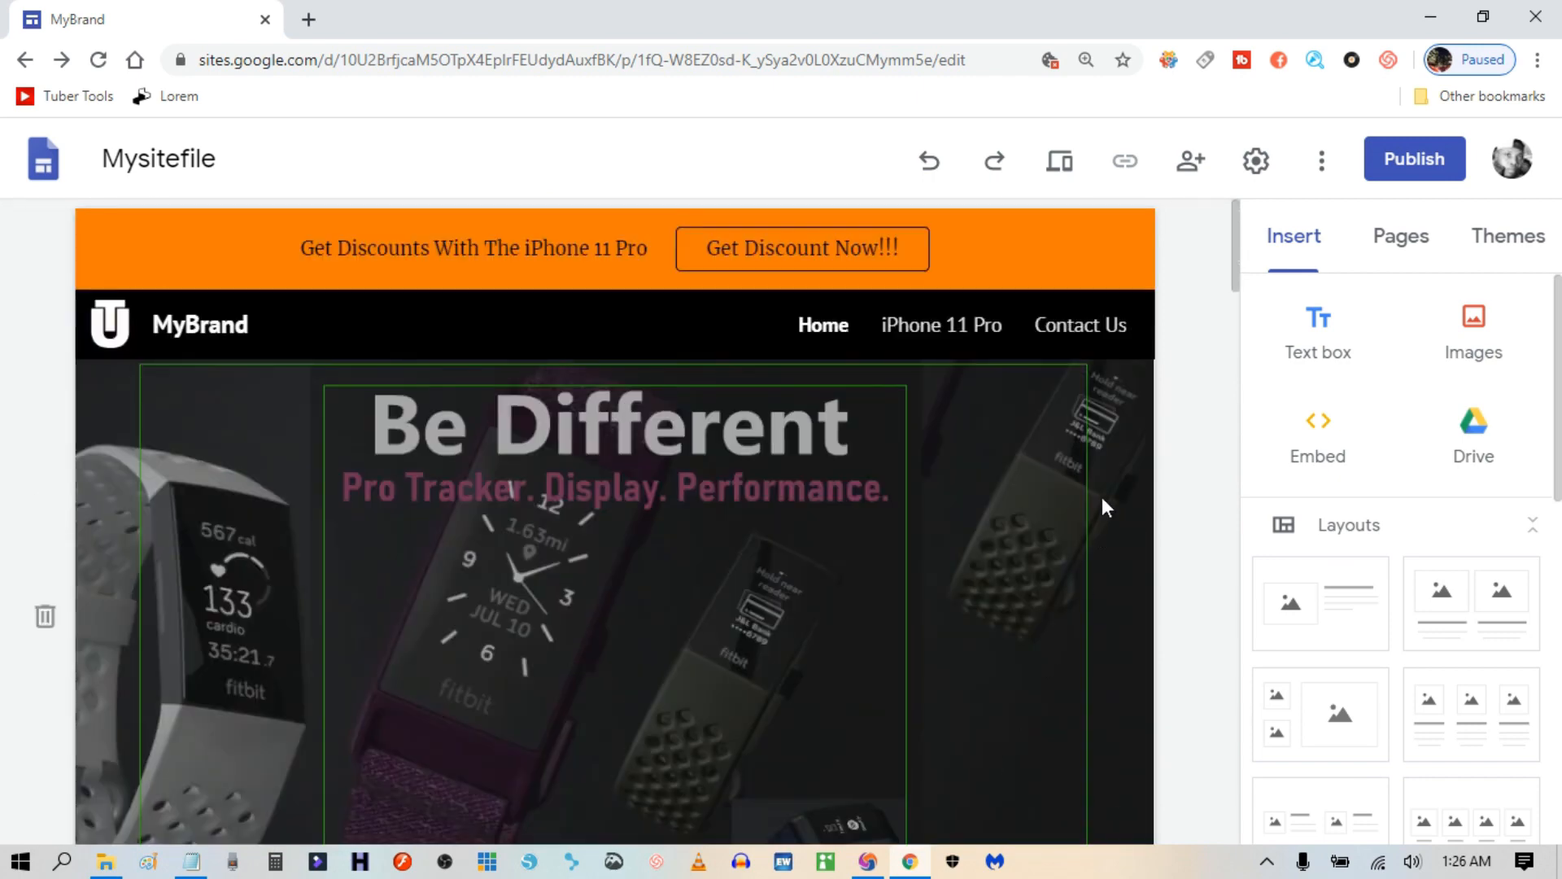
{"action": "left_click", "coordinate": [1060, 160]}
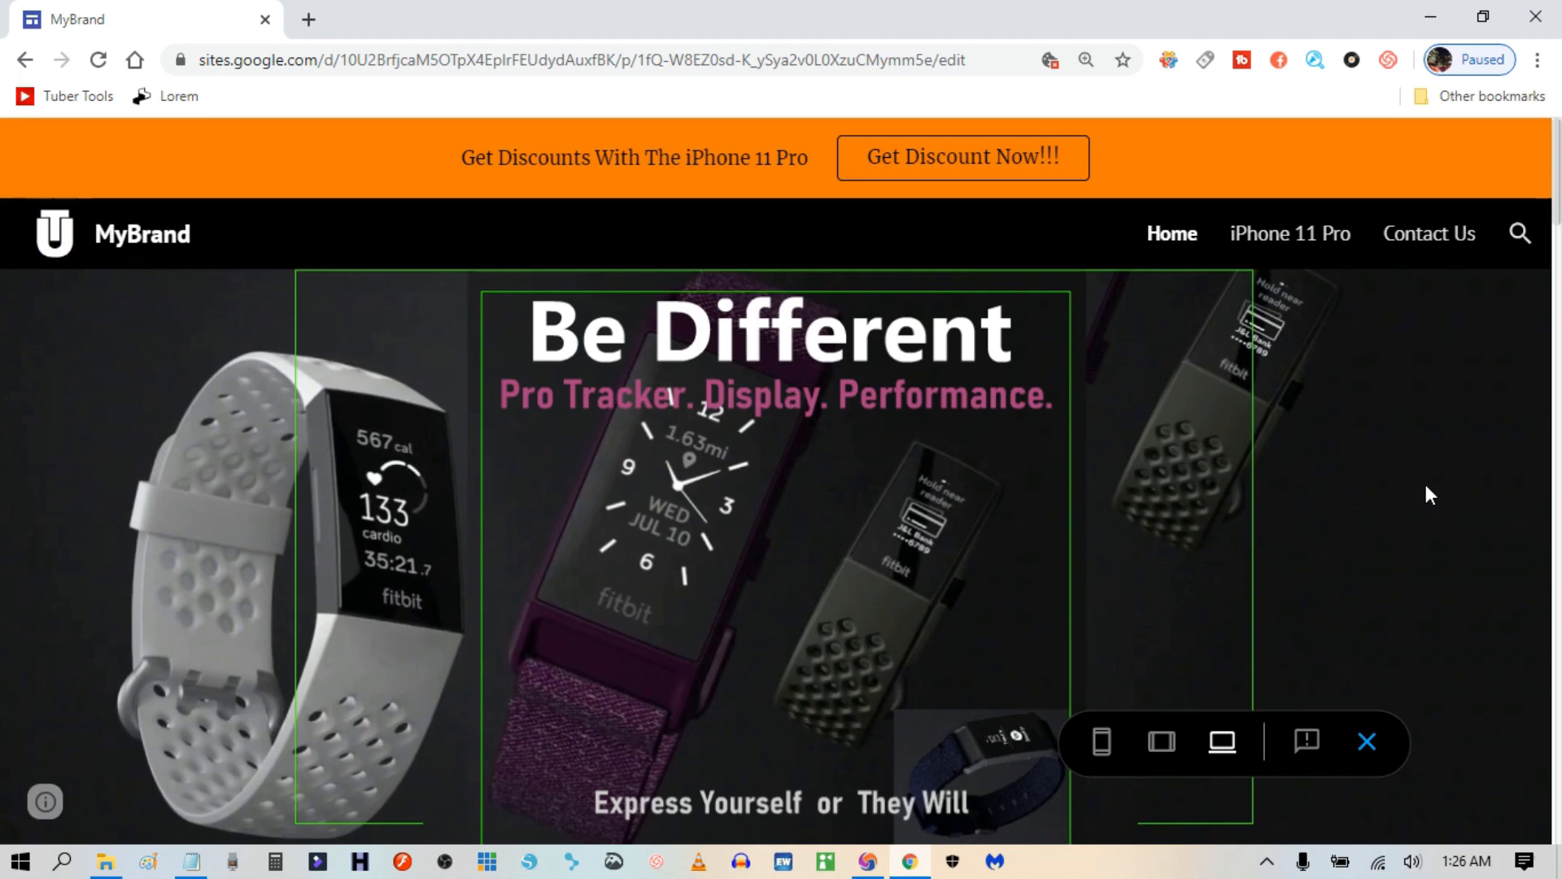
{"action": "scroll", "coordinate": [1426, 487], "scroll_direction": "down", "scroll_amount": 3}
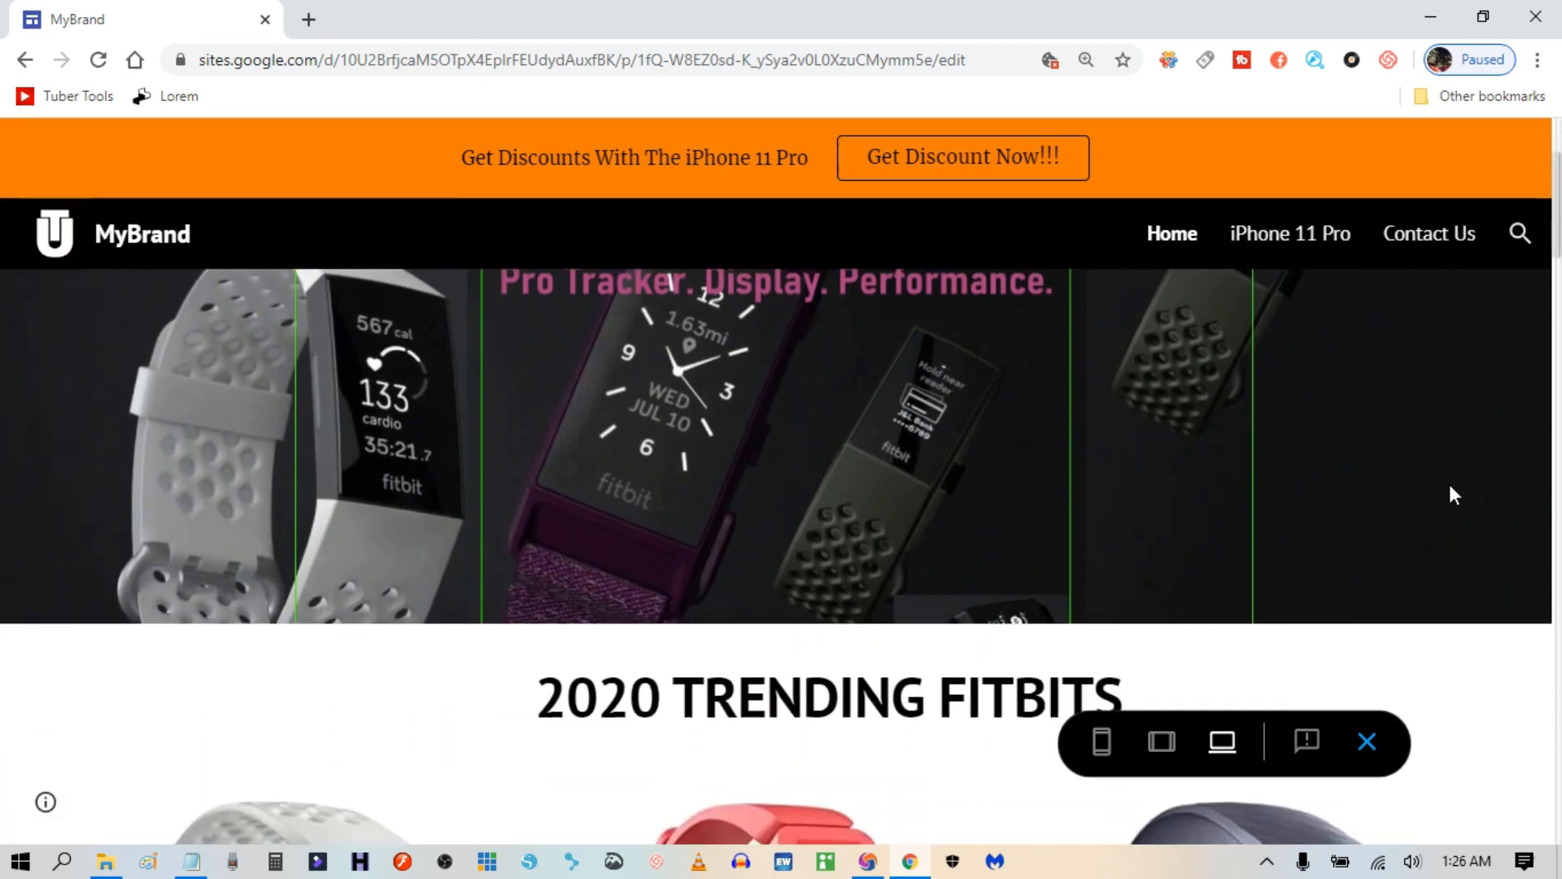
{"action": "scroll", "coordinate": [1454, 494], "scroll_direction": "down", "scroll_amount": 4}
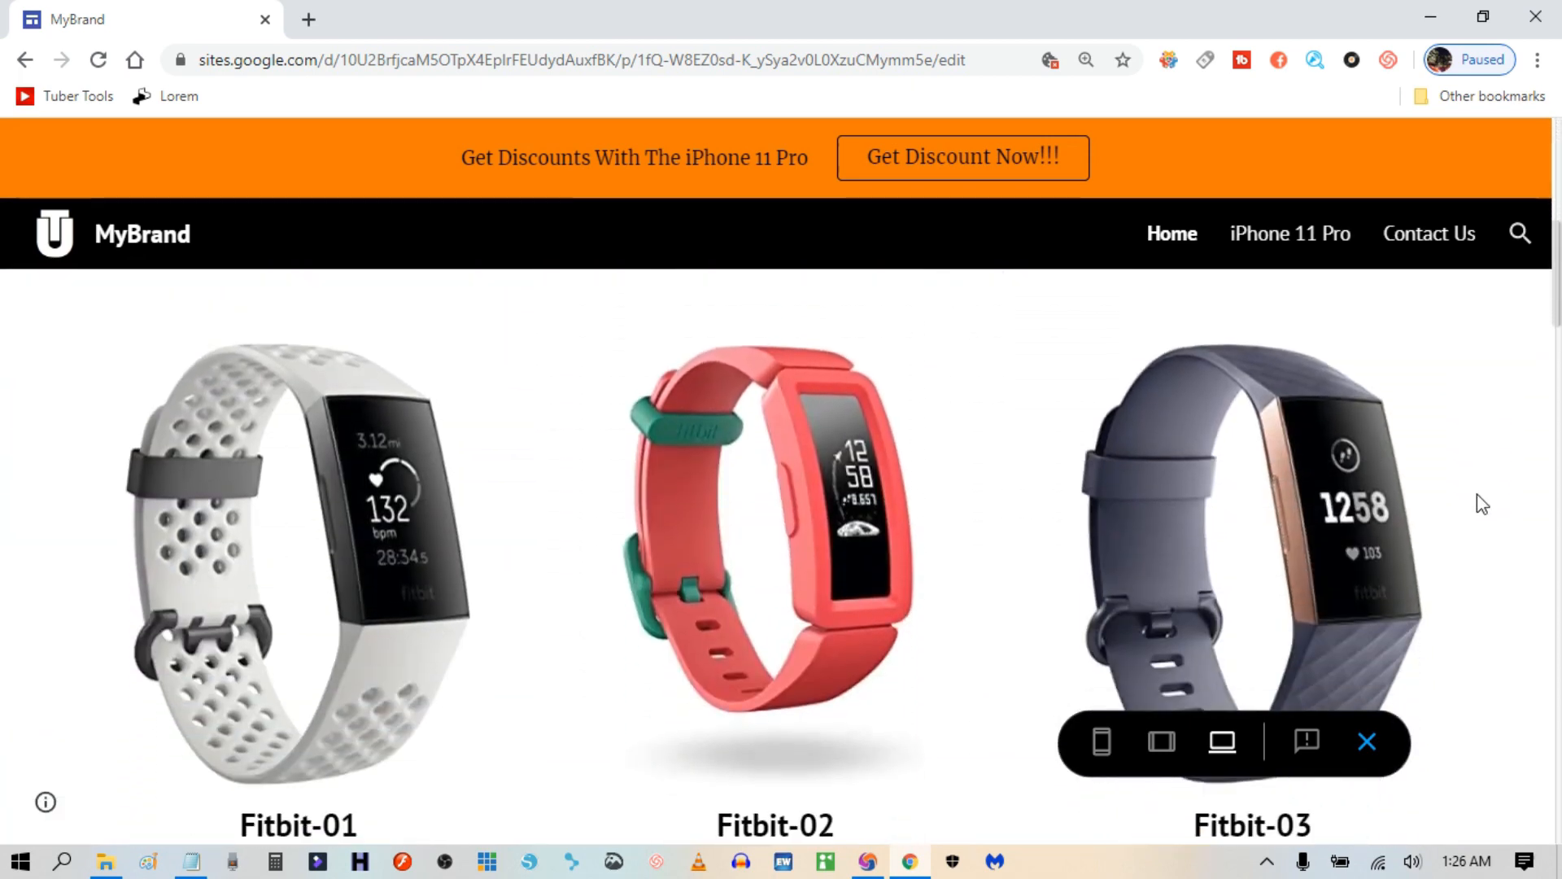
{"action": "scroll", "coordinate": [1449, 504], "scroll_direction": "down", "scroll_amount": 5}
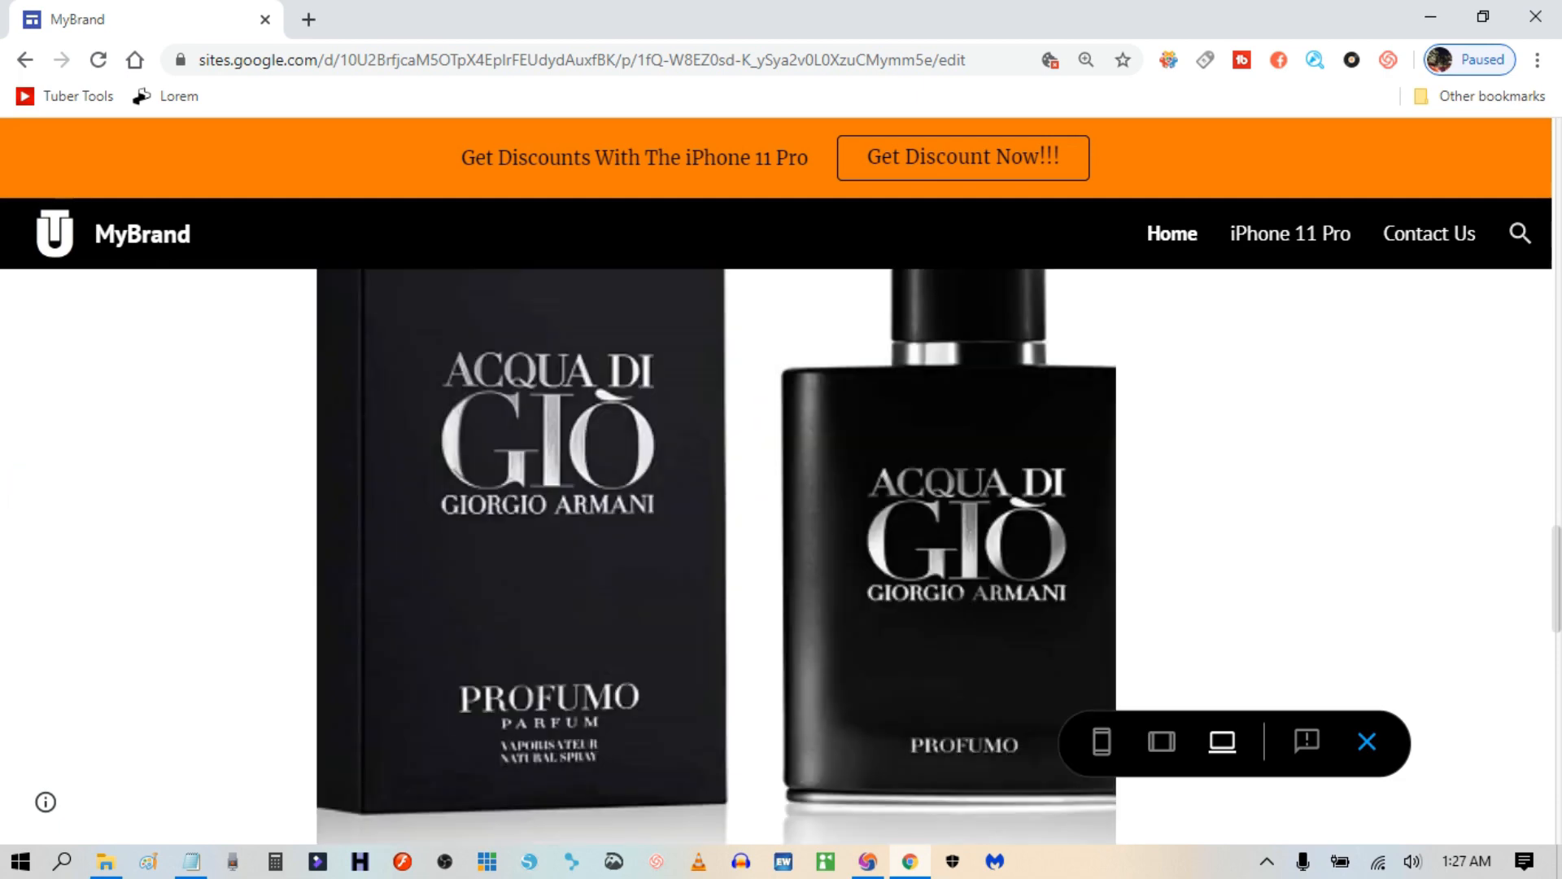
{"action": "scroll", "coordinate": [716, 557], "scroll_direction": "left", "scroll_amount": 3}
{"action": "scroll", "coordinate": [716, 557], "scroll_direction": "left", "scroll_amount": 3}
{"action": "scroll", "coordinate": [717, 556], "scroll_direction": "left", "scroll_amount": 3}
{"action": "scroll", "coordinate": [716, 557], "scroll_direction": "left", "scroll_amount": 3}
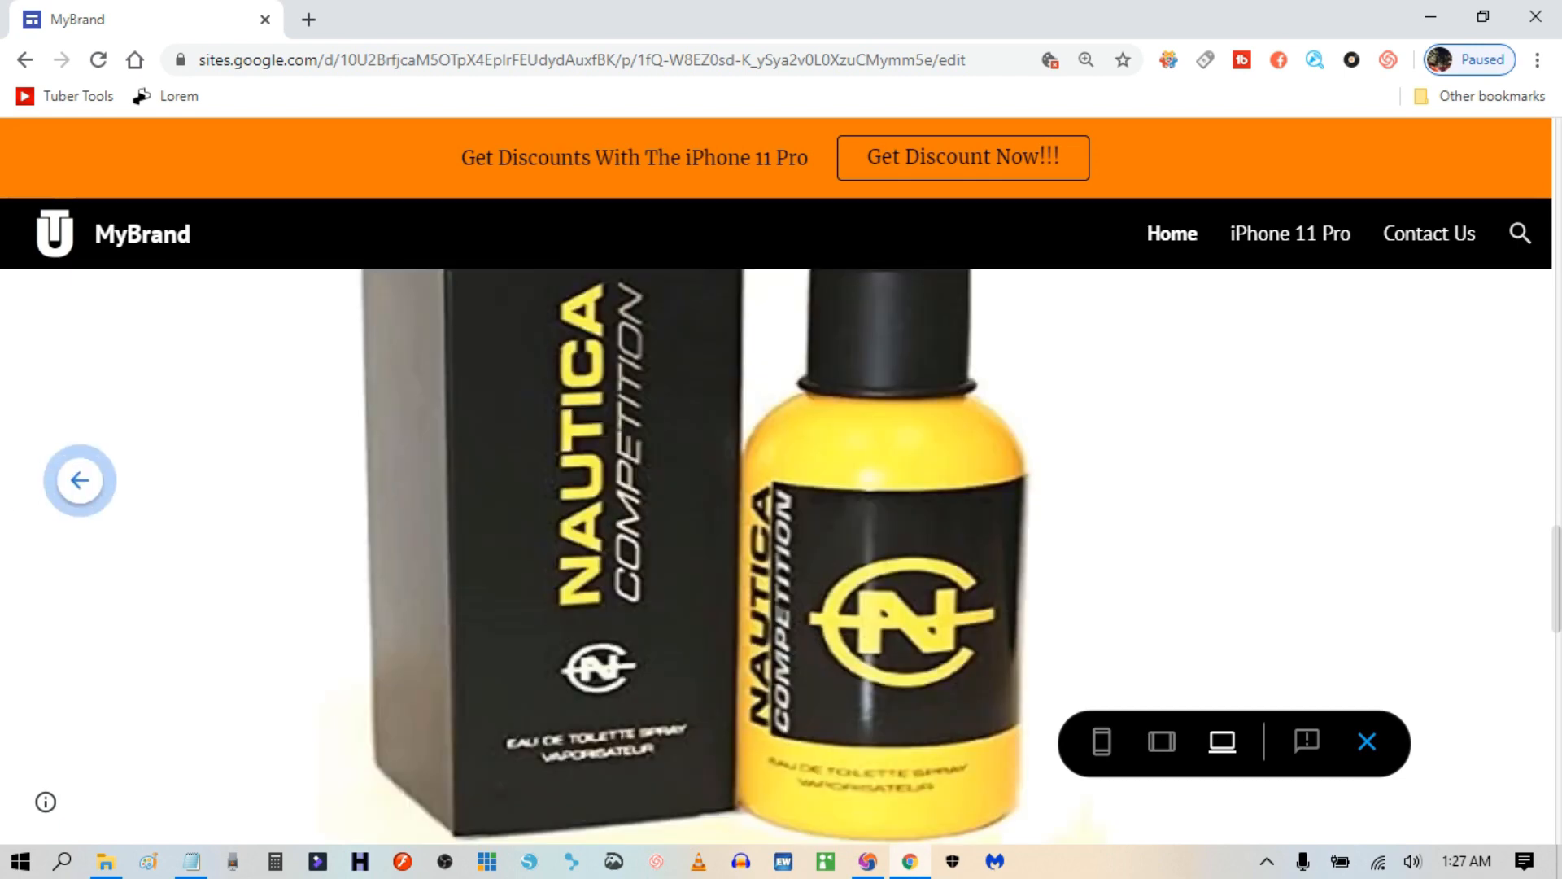
{"action": "scroll", "coordinate": [716, 556], "scroll_direction": "left", "scroll_amount": 3}
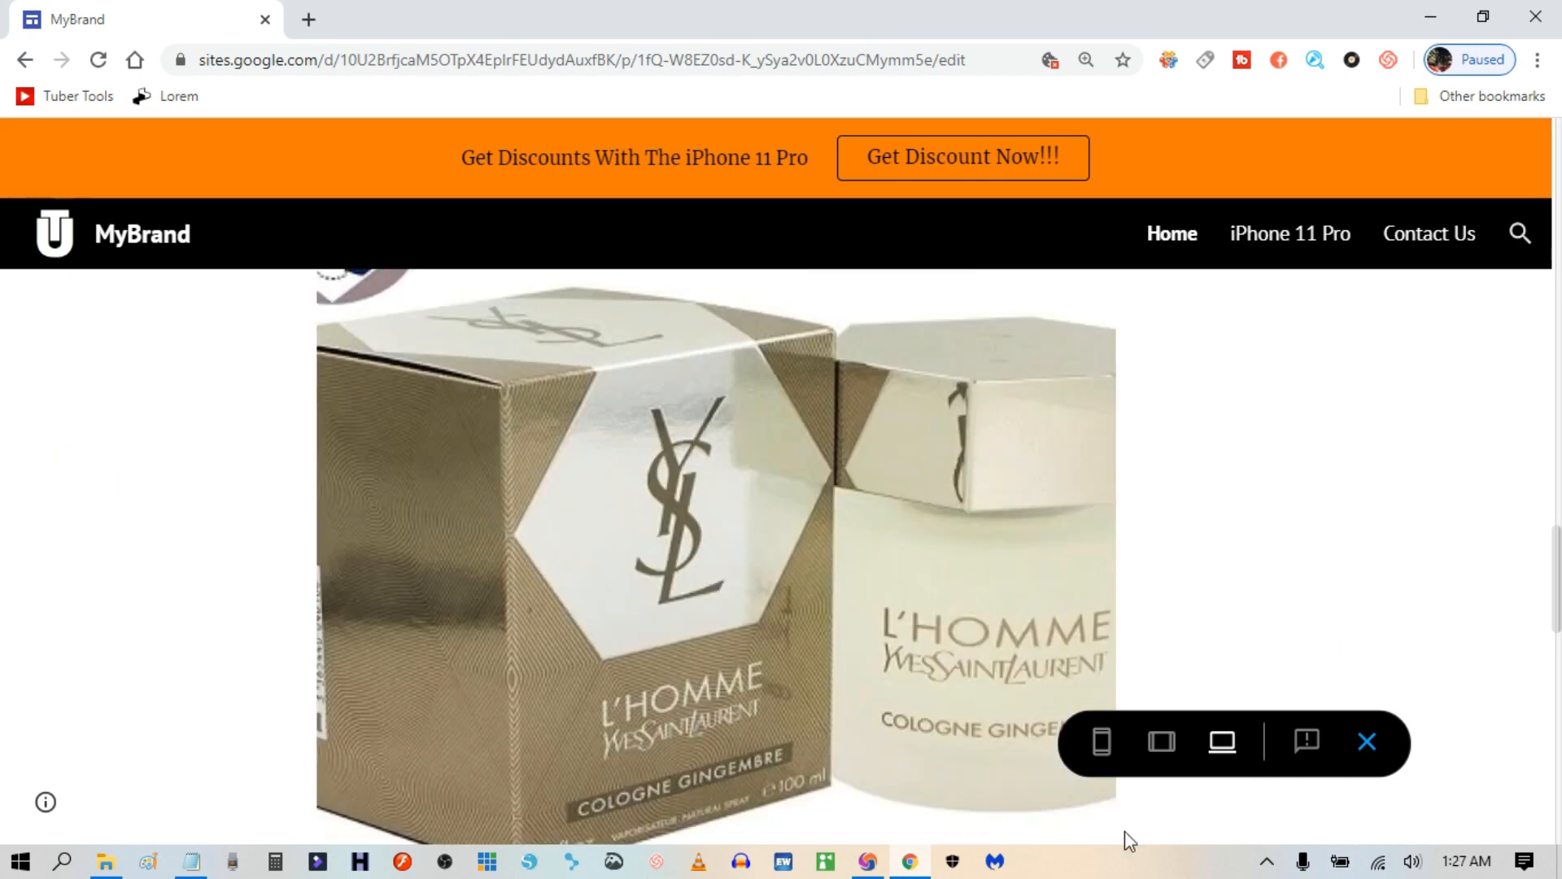
Switch the preview to phone size and browse through the perfume carousel's images.
{"action": "left_click", "coordinate": [1102, 741]}
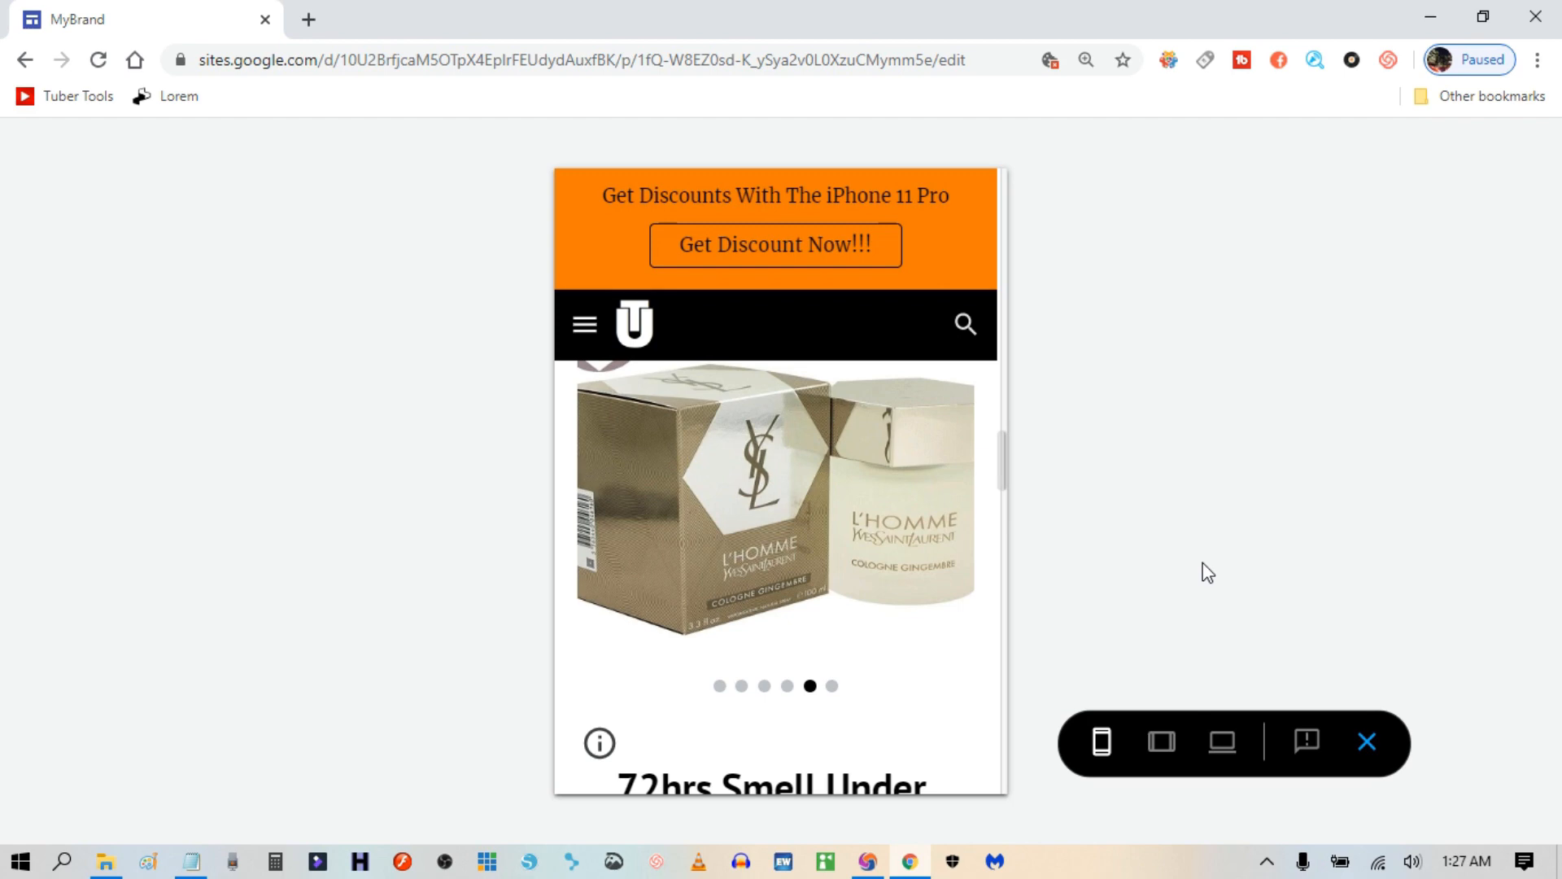
{"action": "mouse_move", "coordinate": [831, 691]}
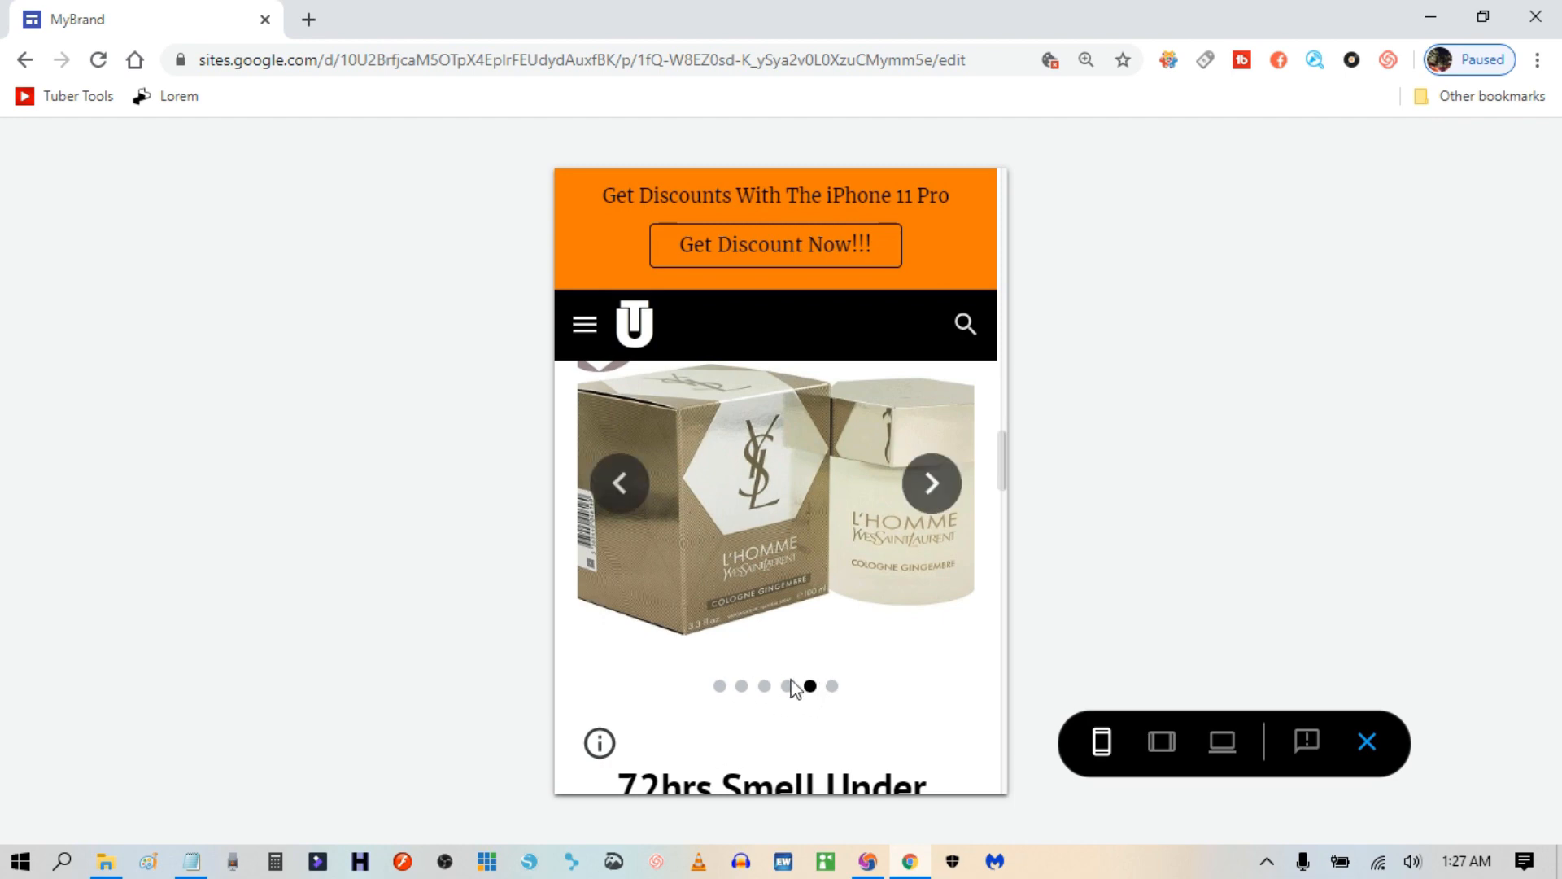
{"action": "left_click", "coordinate": [934, 500]}
{"action": "left_click", "coordinate": [933, 500]}
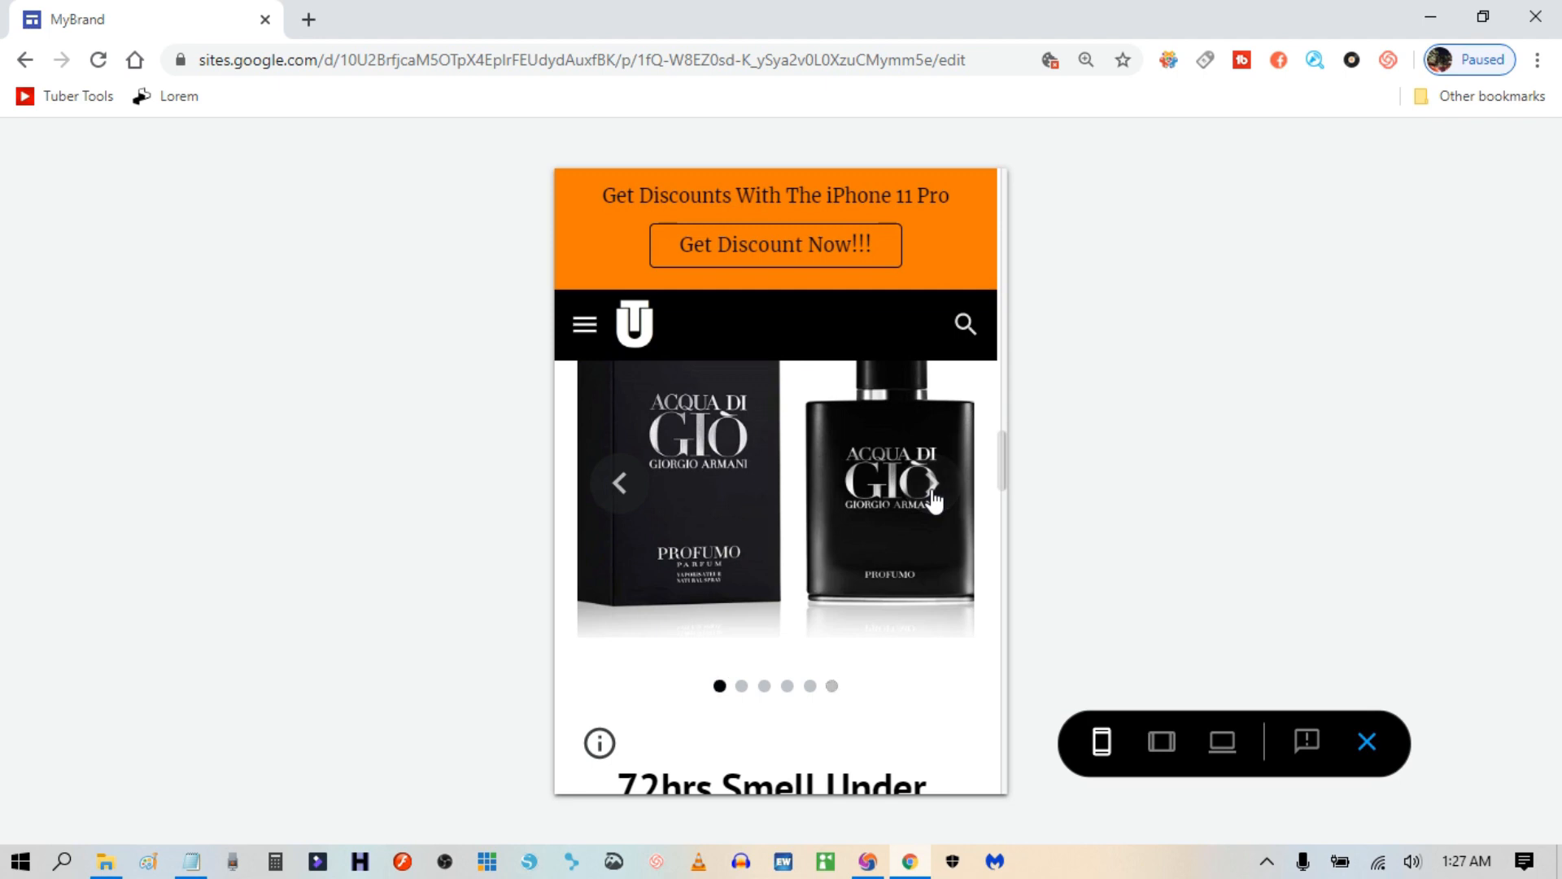
{"action": "left_click", "coordinate": [933, 500]}
{"action": "left_click", "coordinate": [933, 500]}
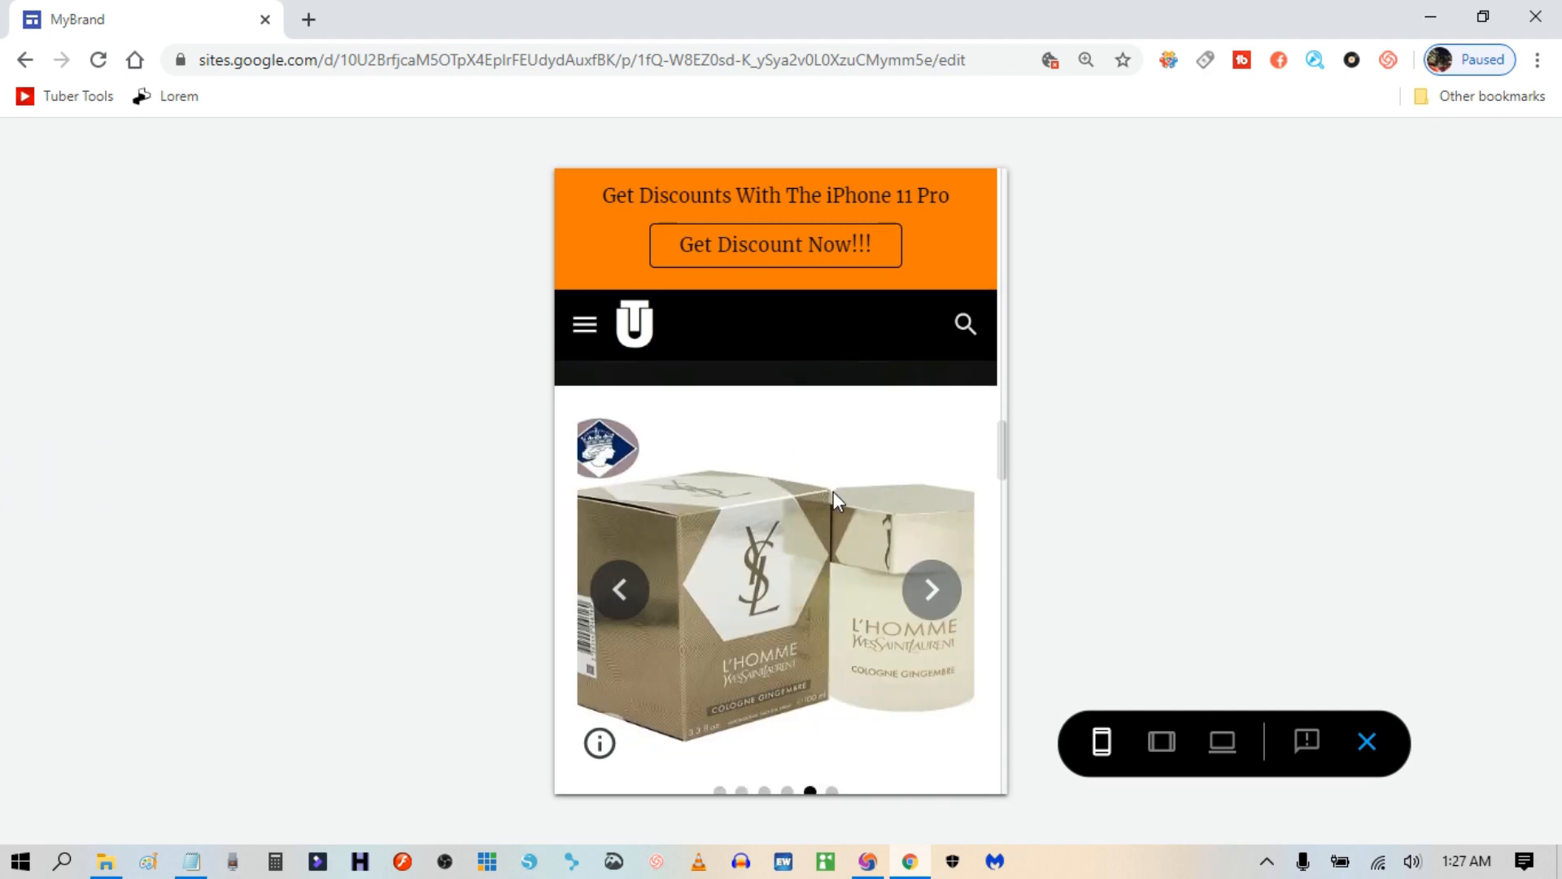
Check the cologne section and footer in the phone preview, return to the page's header banner, and exit the preview.
{"action": "scroll", "coordinate": [833, 492], "scroll_direction": "down", "scroll_amount": 5}
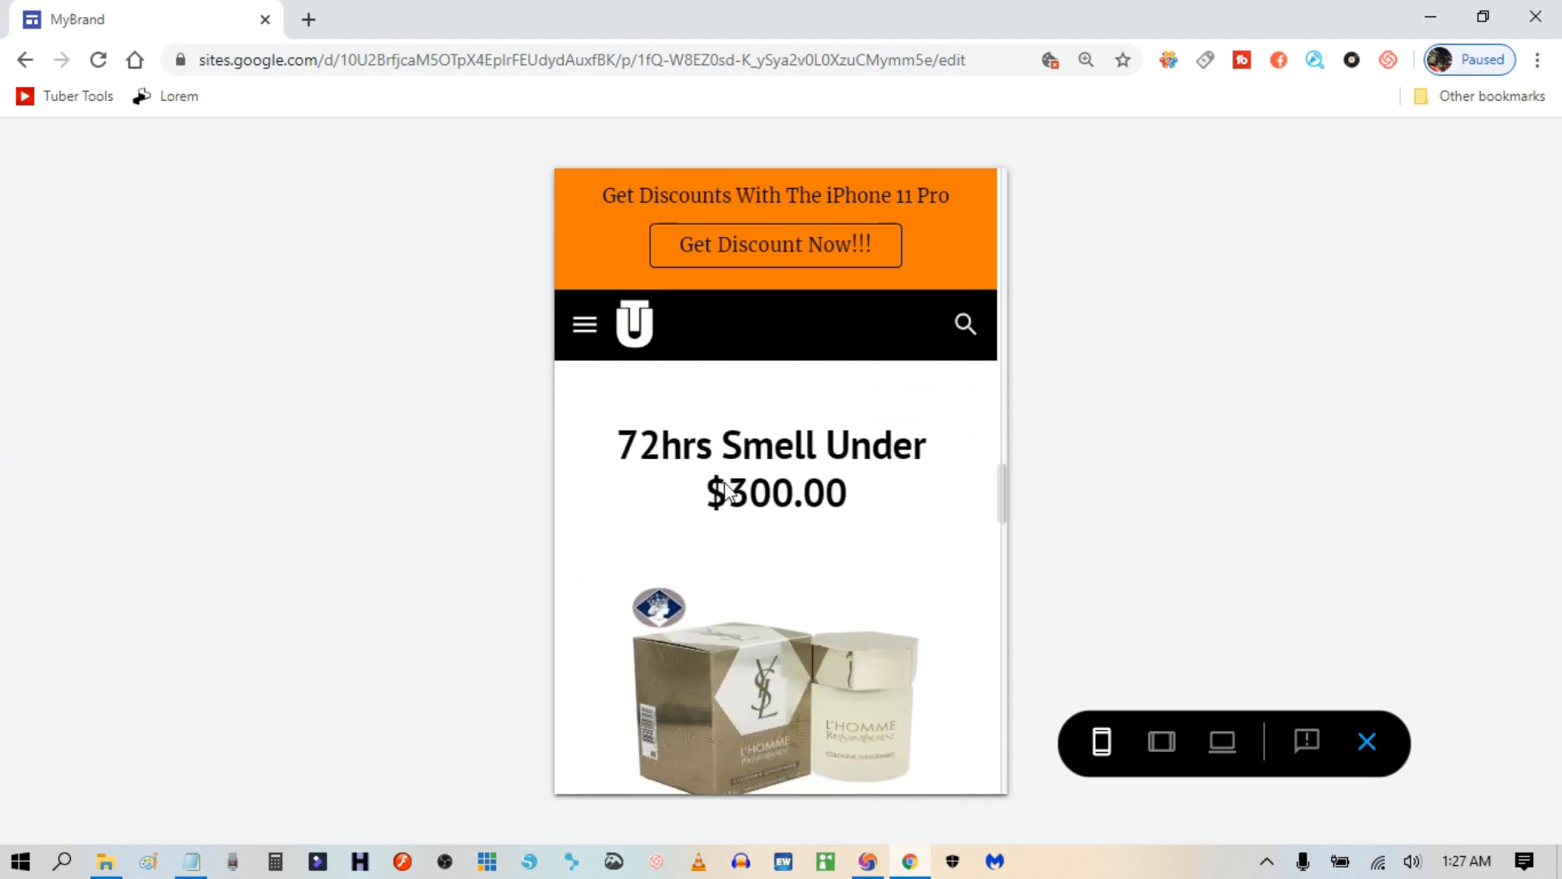
{"action": "scroll", "coordinate": [824, 539], "scroll_direction": "down", "scroll_amount": 5}
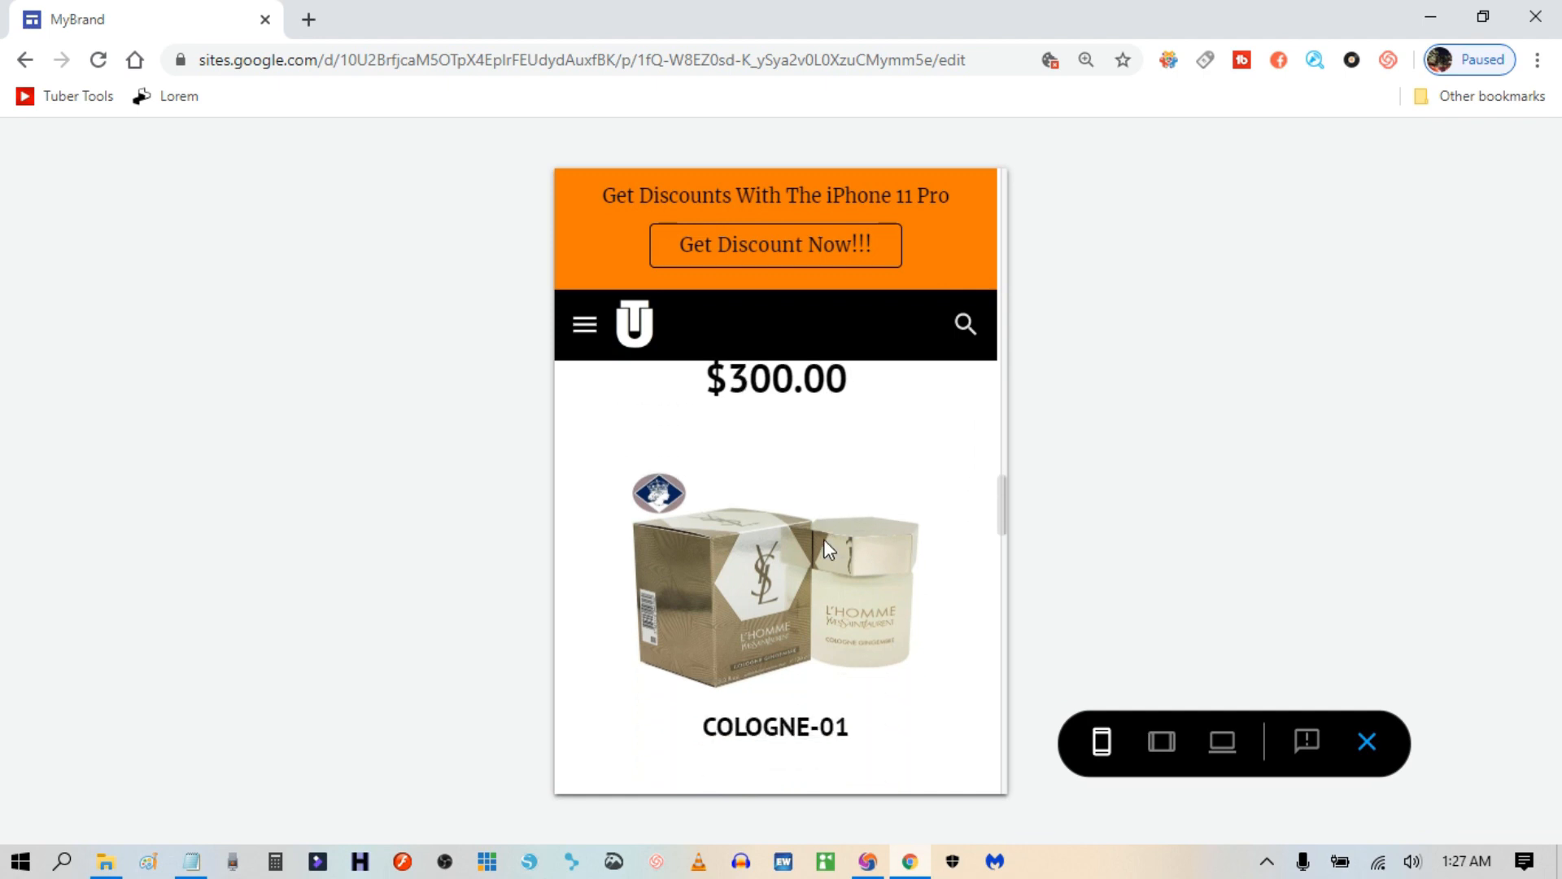
{"action": "scroll", "coordinate": [823, 541], "scroll_direction": "down", "scroll_amount": 8}
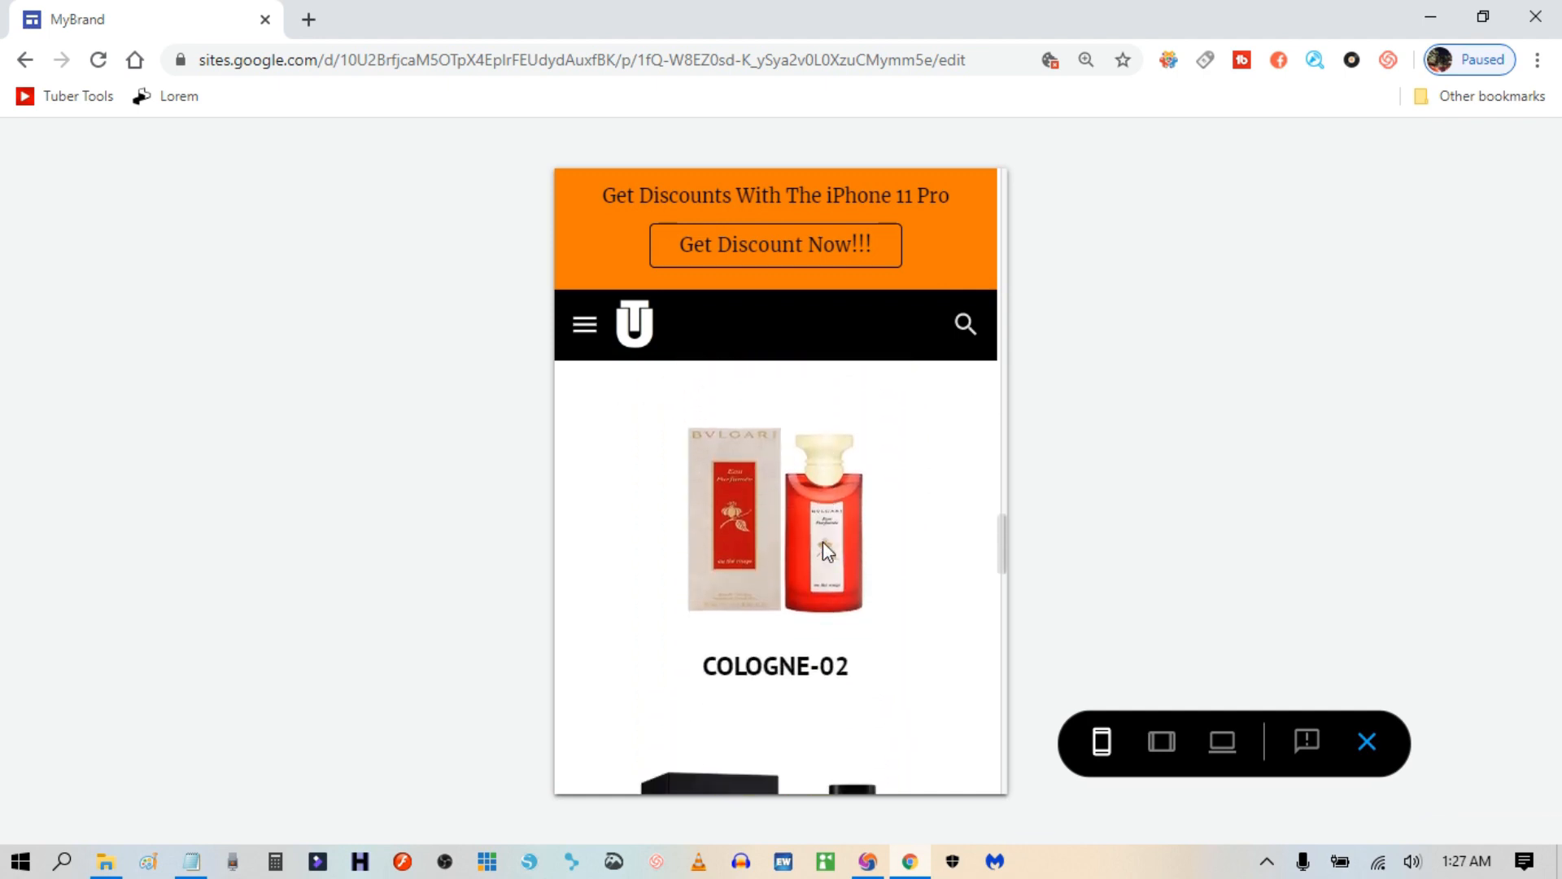
{"action": "scroll", "coordinate": [823, 544], "scroll_direction": "down", "scroll_amount": 3}
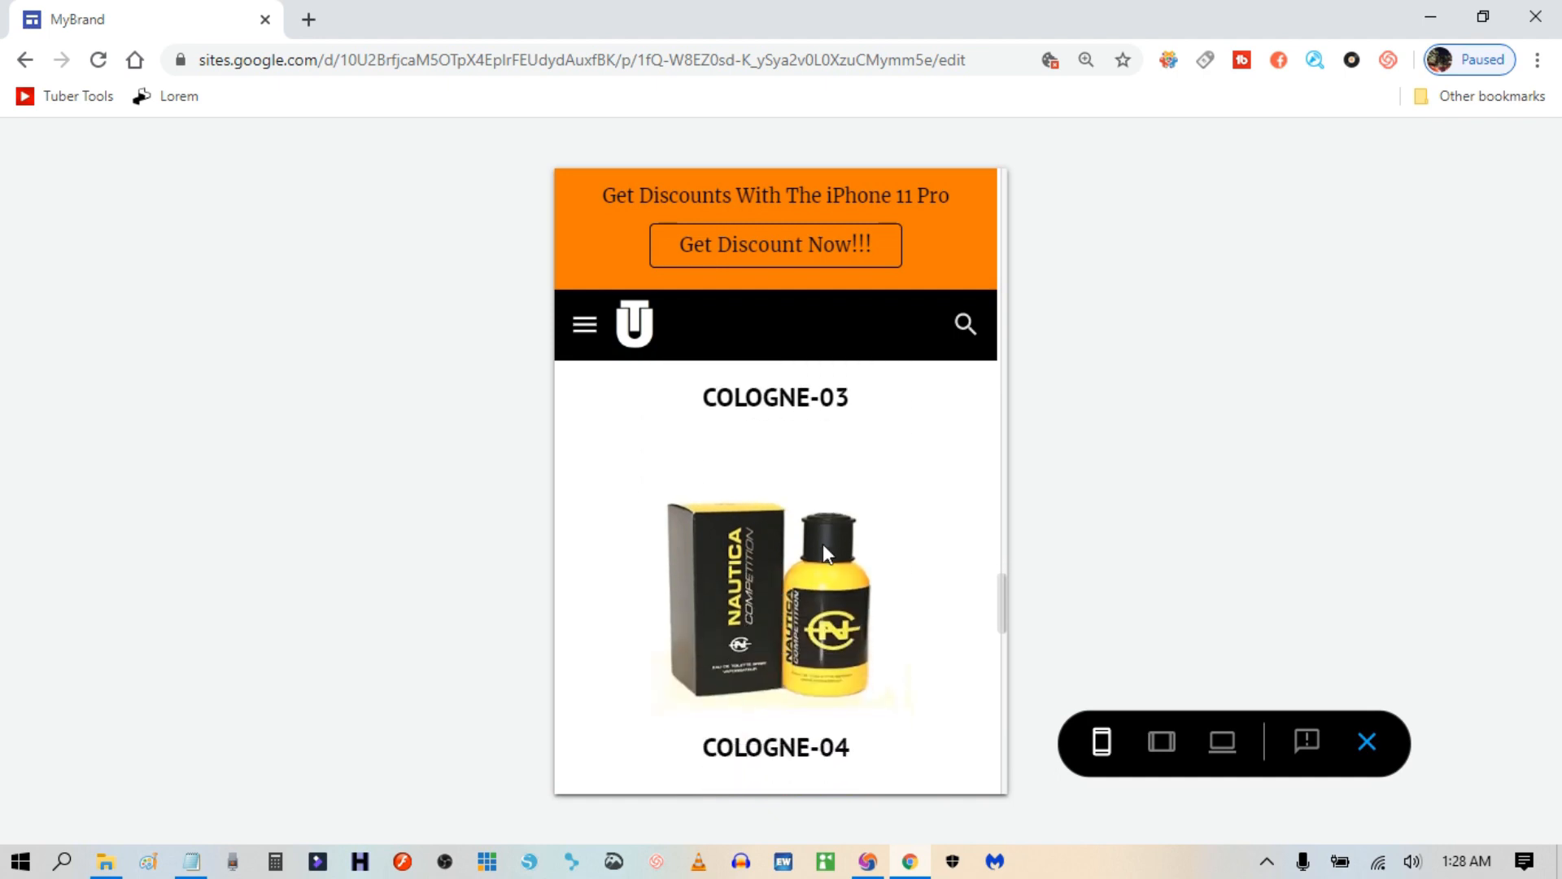
{"action": "scroll", "coordinate": [823, 544], "scroll_direction": "down", "scroll_amount": 3}
{"action": "scroll", "coordinate": [827, 554], "scroll_direction": "down", "scroll_amount": 8}
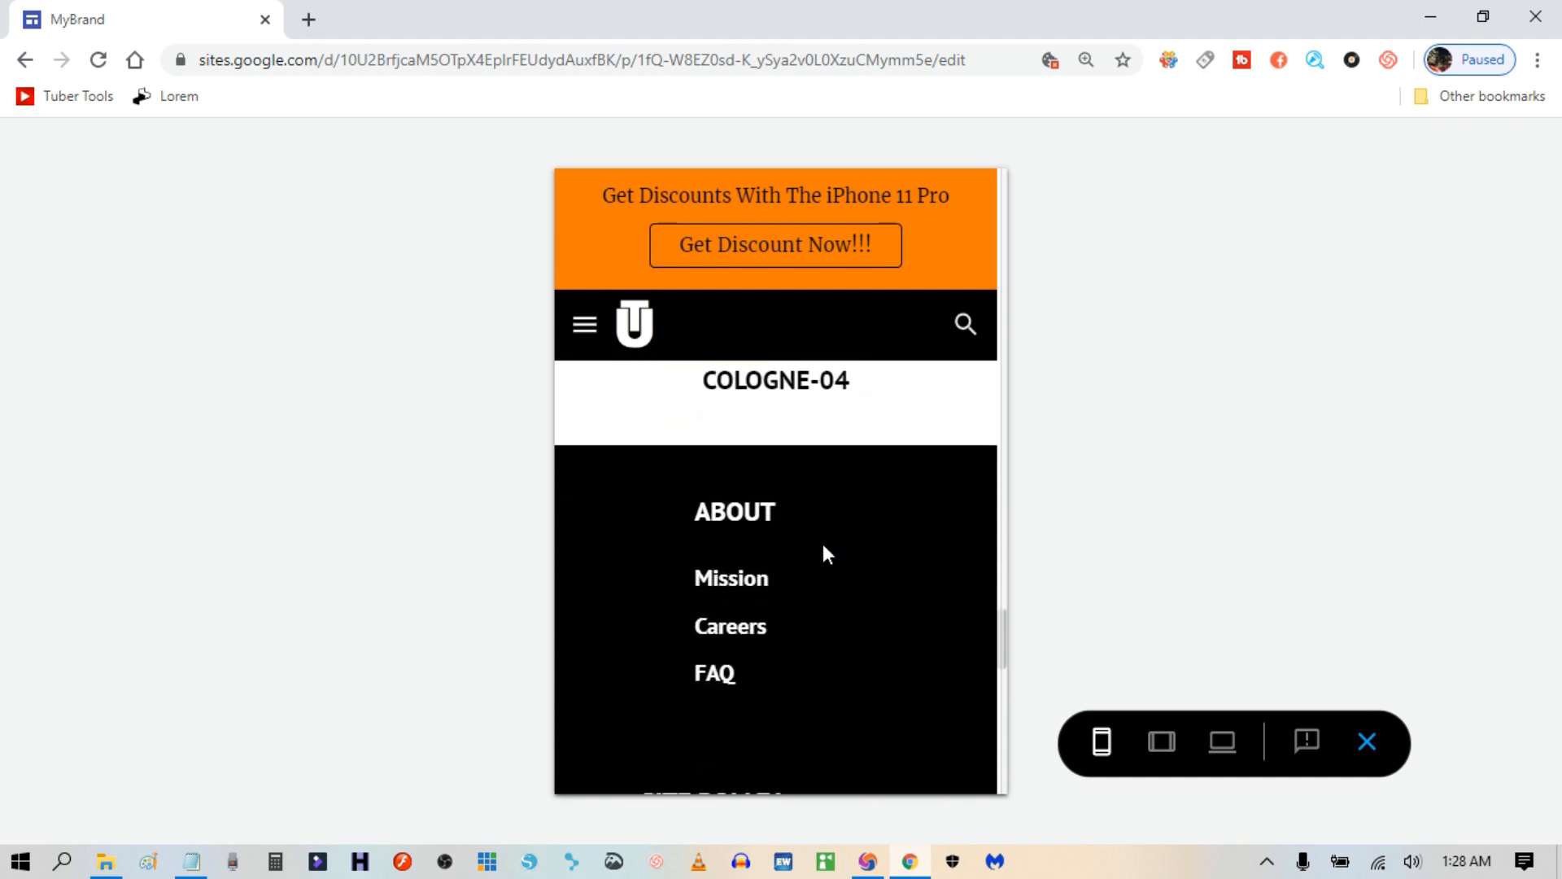
{"action": "scroll", "coordinate": [820, 563], "scroll_direction": "down", "scroll_amount": 10}
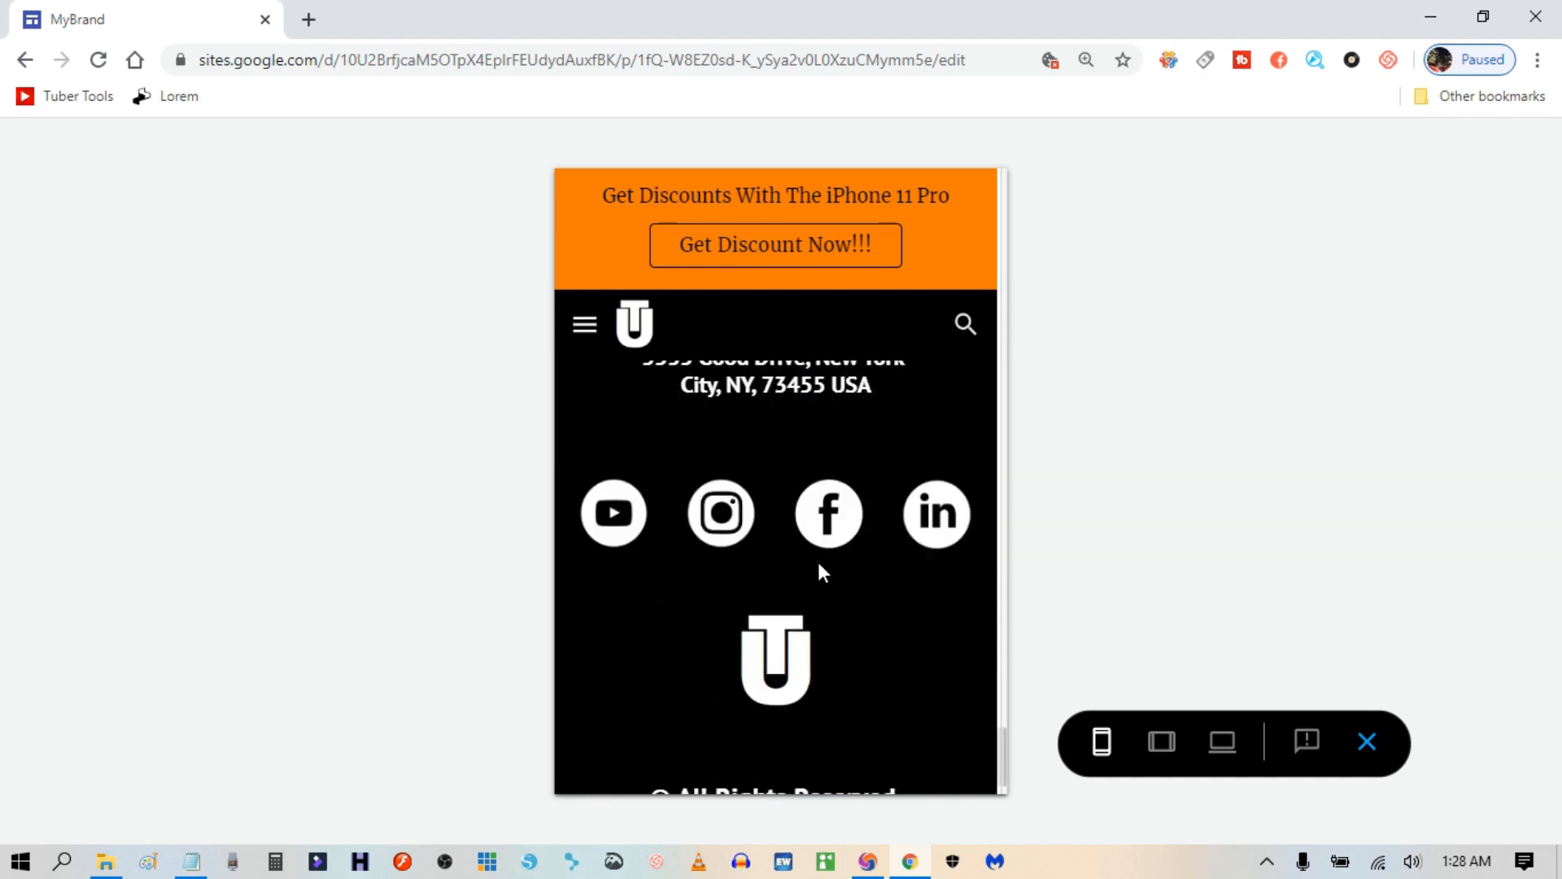
{"action": "scroll", "coordinate": [895, 603], "scroll_direction": "up", "scroll_amount": 8}
{"action": "scroll", "coordinate": [915, 598], "scroll_direction": "up", "scroll_amount": 15}
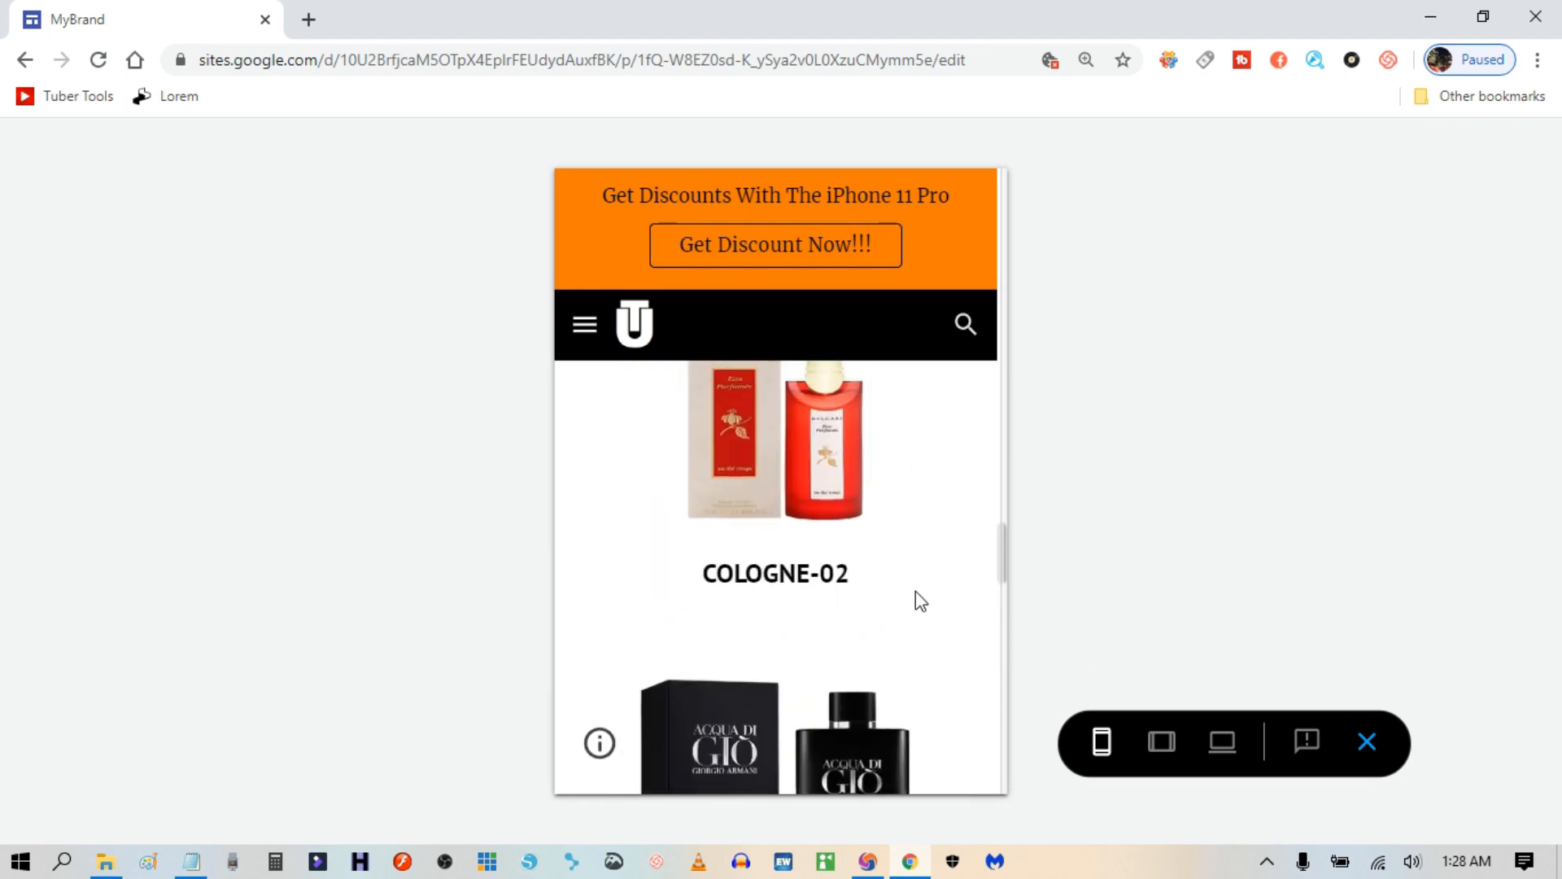
{"action": "scroll", "coordinate": [915, 591], "scroll_direction": "up", "scroll_amount": 15}
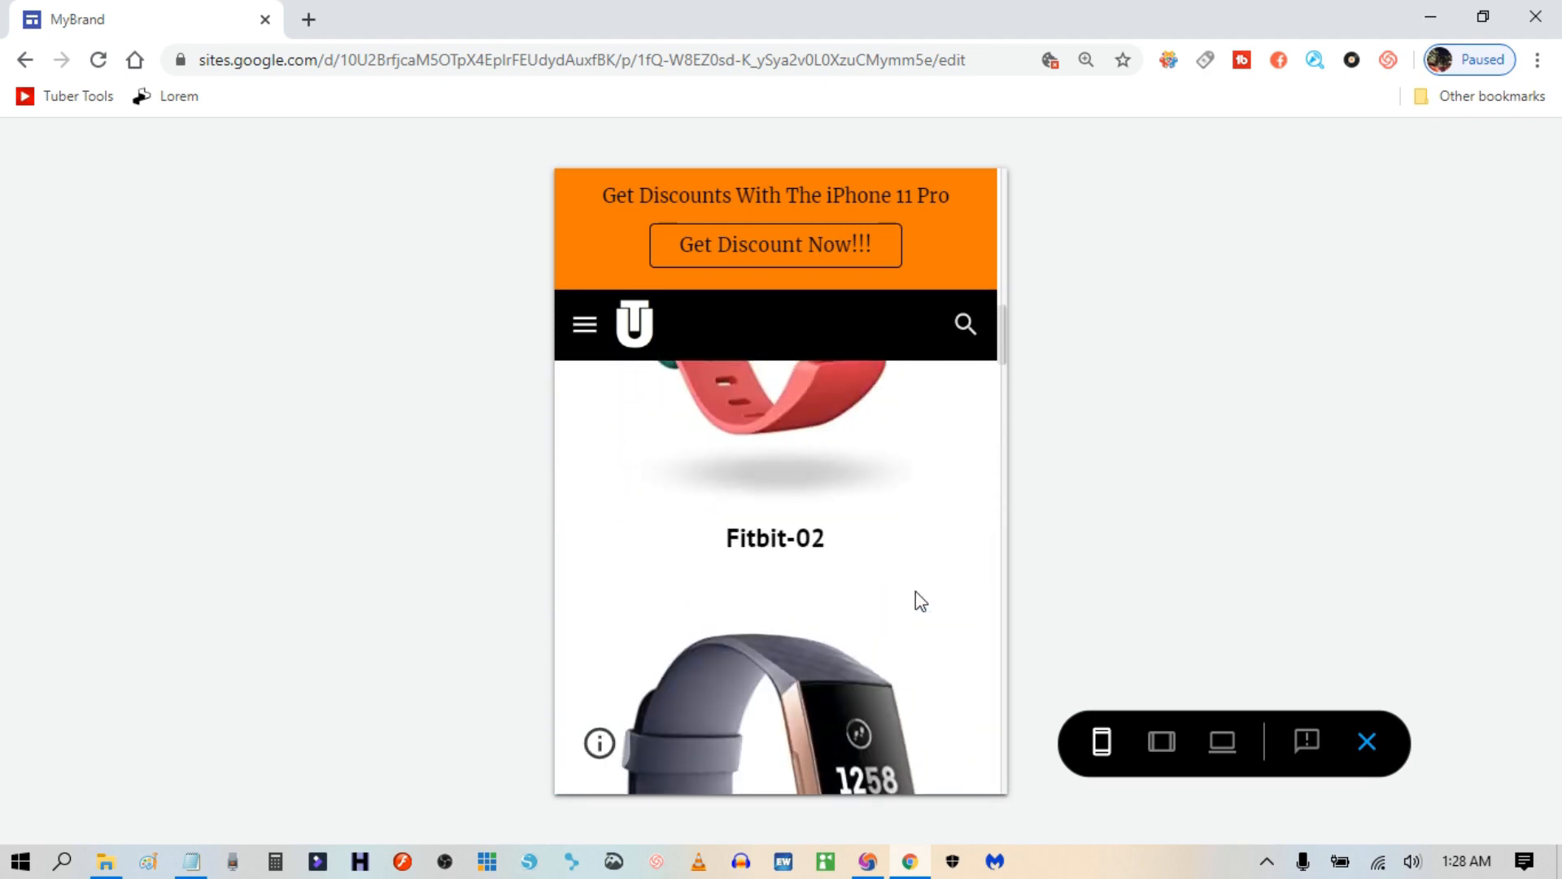
{"action": "scroll", "coordinate": [916, 590], "scroll_direction": "up", "scroll_amount": 3}
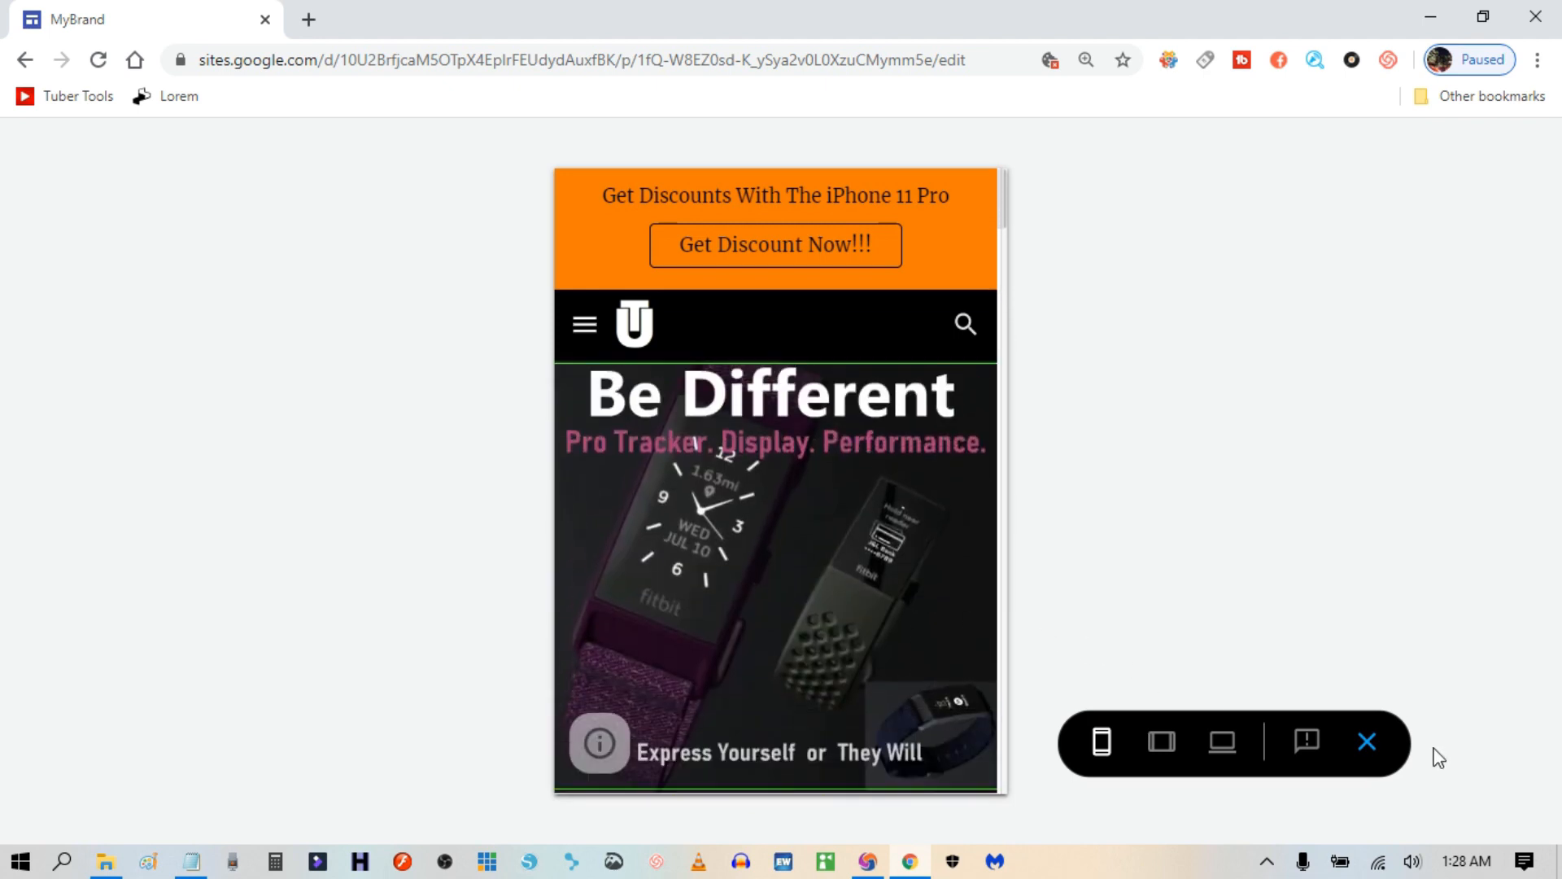
{"action": "left_click", "coordinate": [1367, 743]}
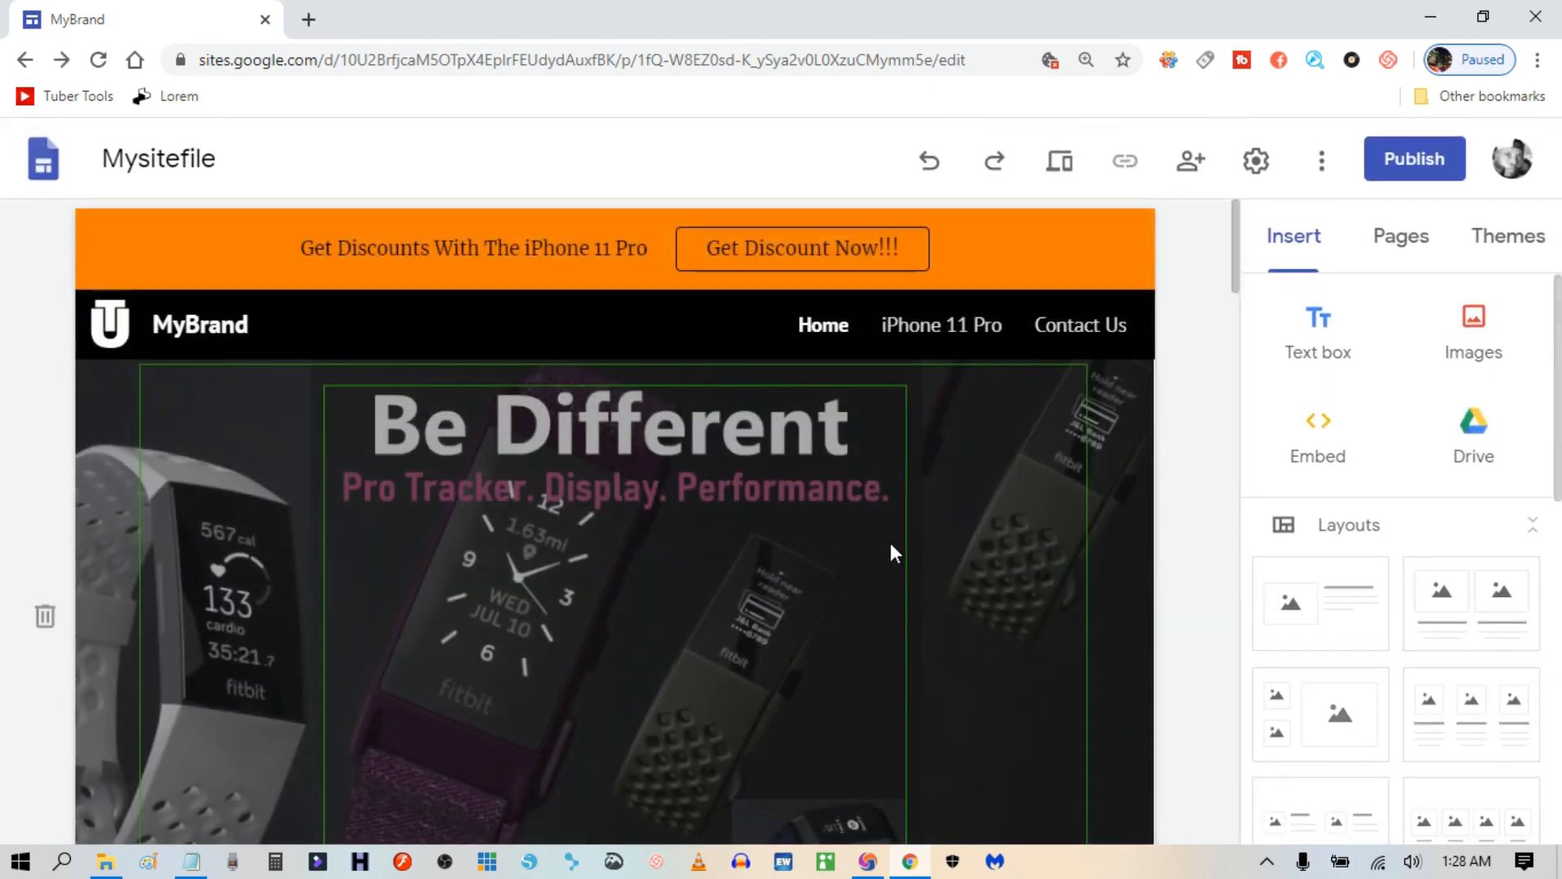
Widen the perfume carousel by extending its right edge so it sits closer to the middle of its section.
{"action": "scroll", "coordinate": [890, 544], "scroll_direction": "down", "scroll_amount": 10}
{"action": "left_click", "coordinate": [745, 519]}
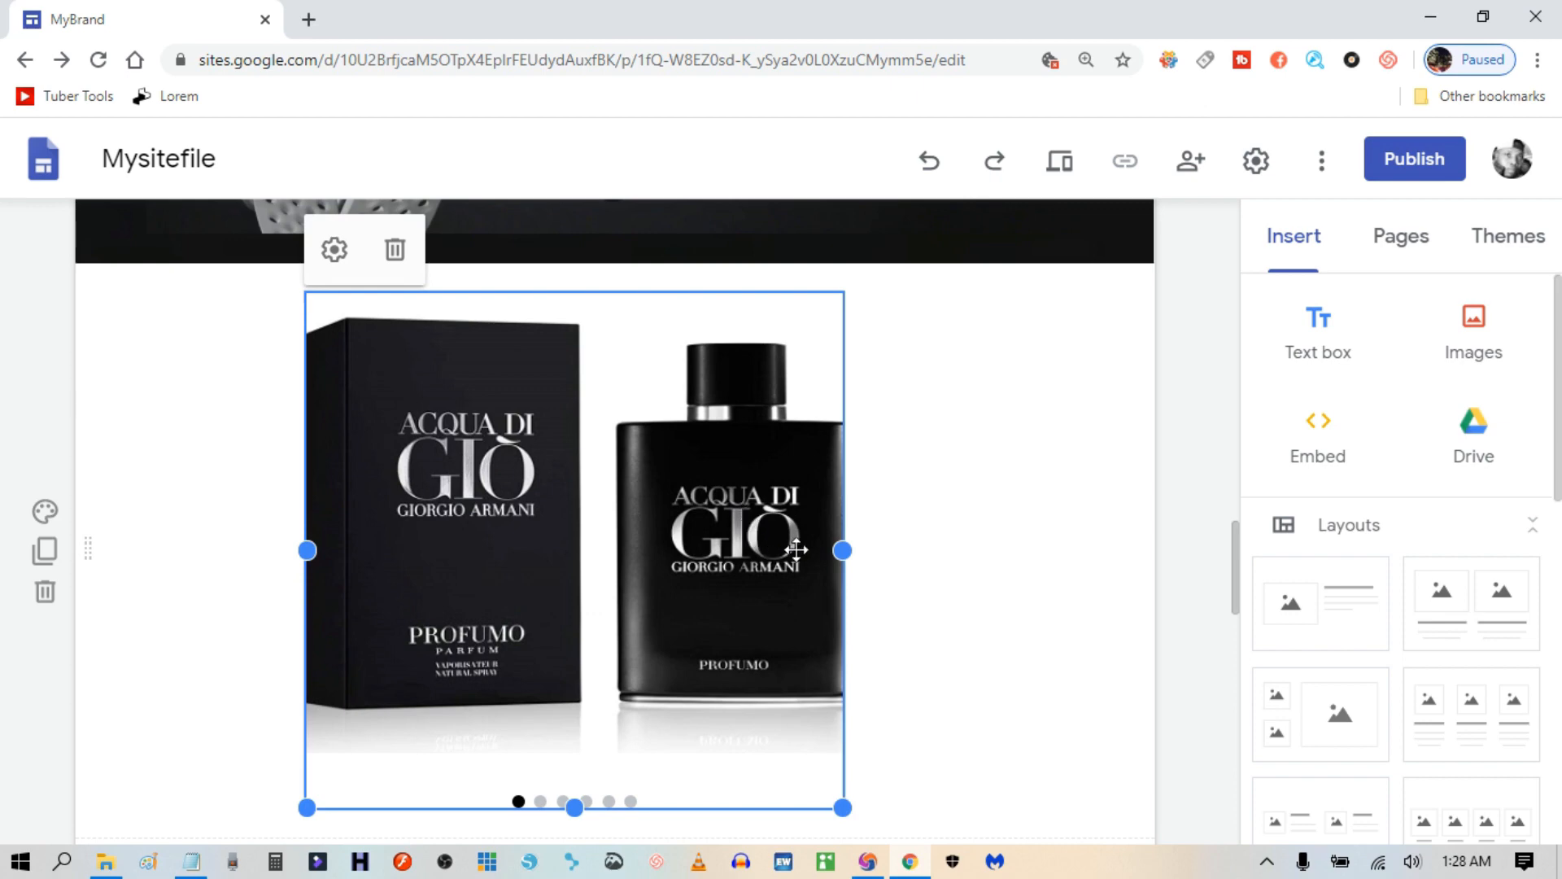
{"action": "left_click_drag", "start_coordinate": [846, 554], "coordinate": [907, 580]}
{"action": "left_click", "coordinate": [1067, 656]}
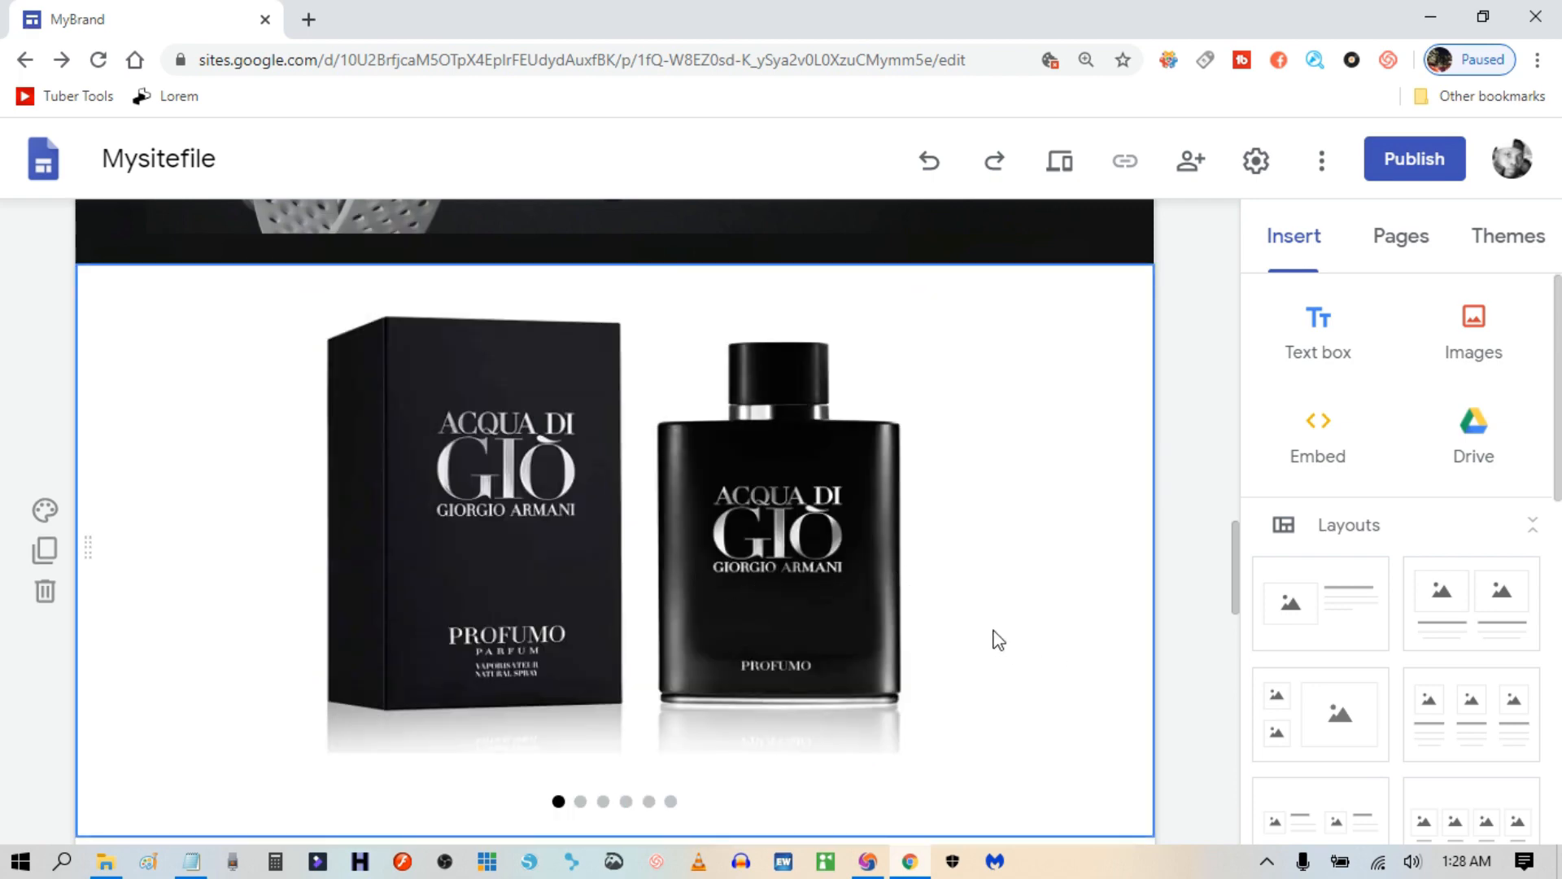
{"action": "scroll", "coordinate": [997, 640], "scroll_direction": "down", "scroll_amount": 3}
{"action": "scroll", "coordinate": [994, 639], "scroll_direction": "up", "scroll_amount": 3}
{"action": "scroll", "coordinate": [848, 580], "scroll_direction": "down", "scroll_amount": 5}
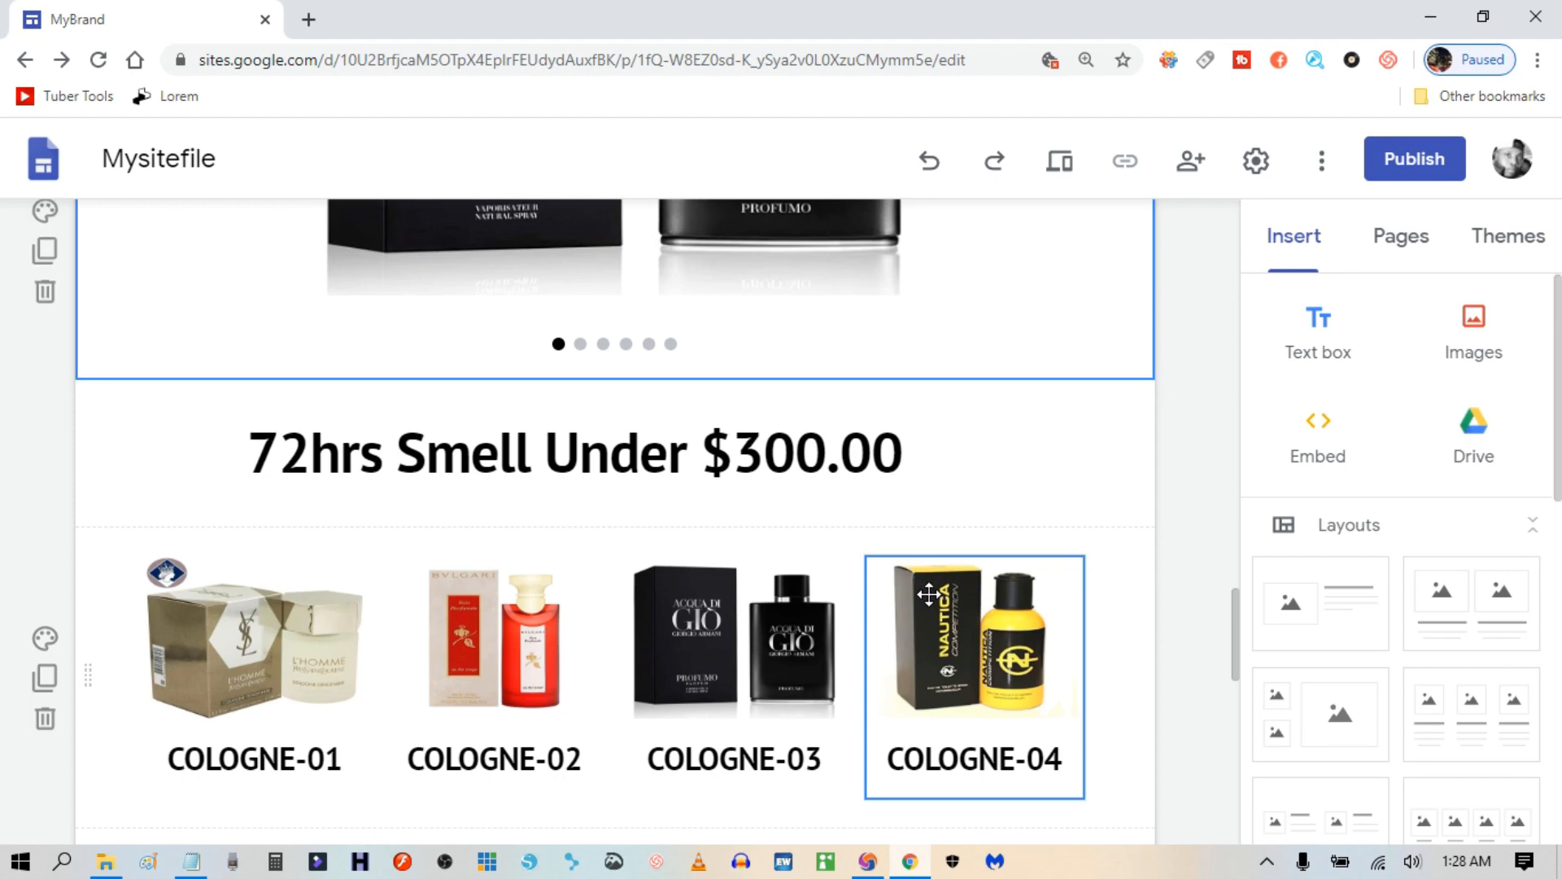
{"action": "scroll", "coordinate": [929, 595], "scroll_direction": "down", "scroll_amount": 6}
{"action": "scroll", "coordinate": [929, 595], "scroll_direction": "up", "scroll_amount": 8}
{"action": "scroll", "coordinate": [930, 595], "scroll_direction": "up", "scroll_amount": 5}
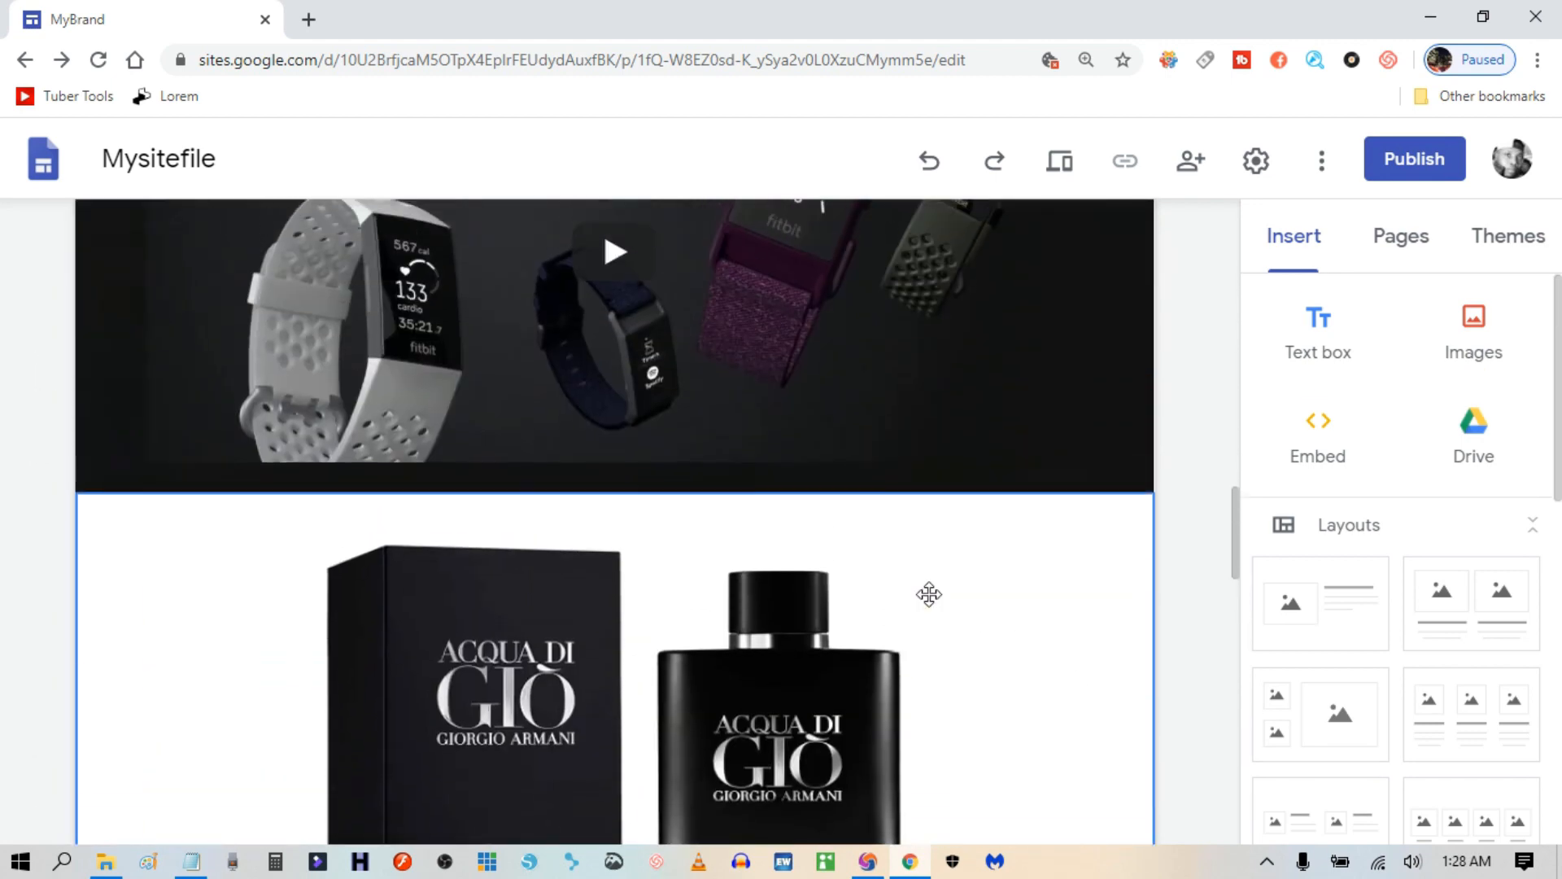
Preview the page at phone size again, browse the resized perfume carousel's images, and exit the preview.
{"action": "left_click", "coordinate": [1062, 165]}
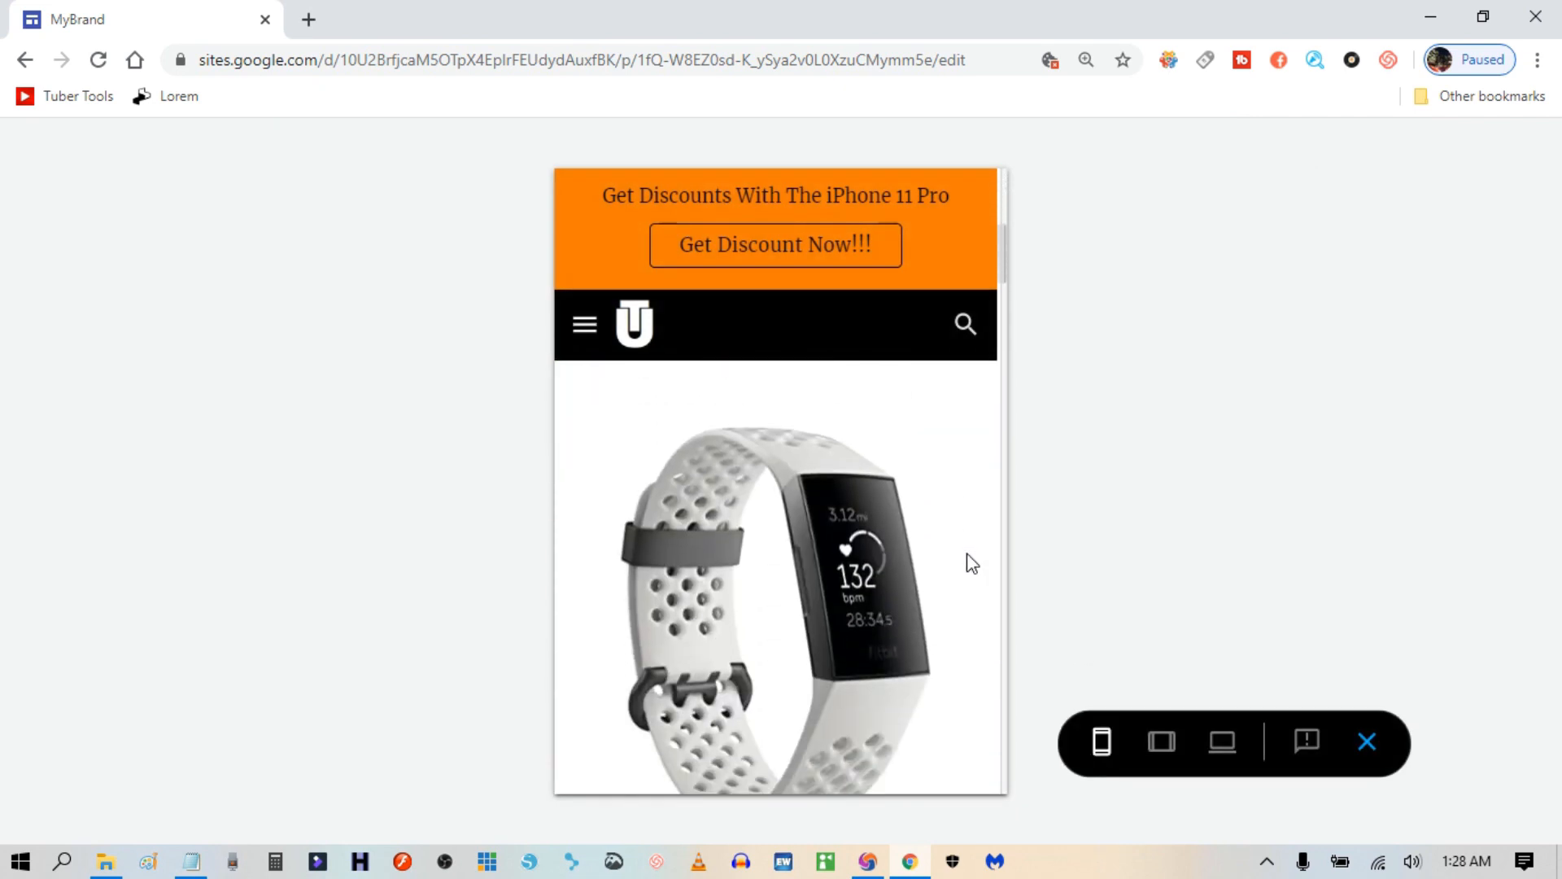
{"action": "scroll", "coordinate": [954, 584], "scroll_direction": "down", "scroll_amount": 5}
{"action": "scroll", "coordinate": [952, 578], "scroll_direction": "down", "scroll_amount": 6}
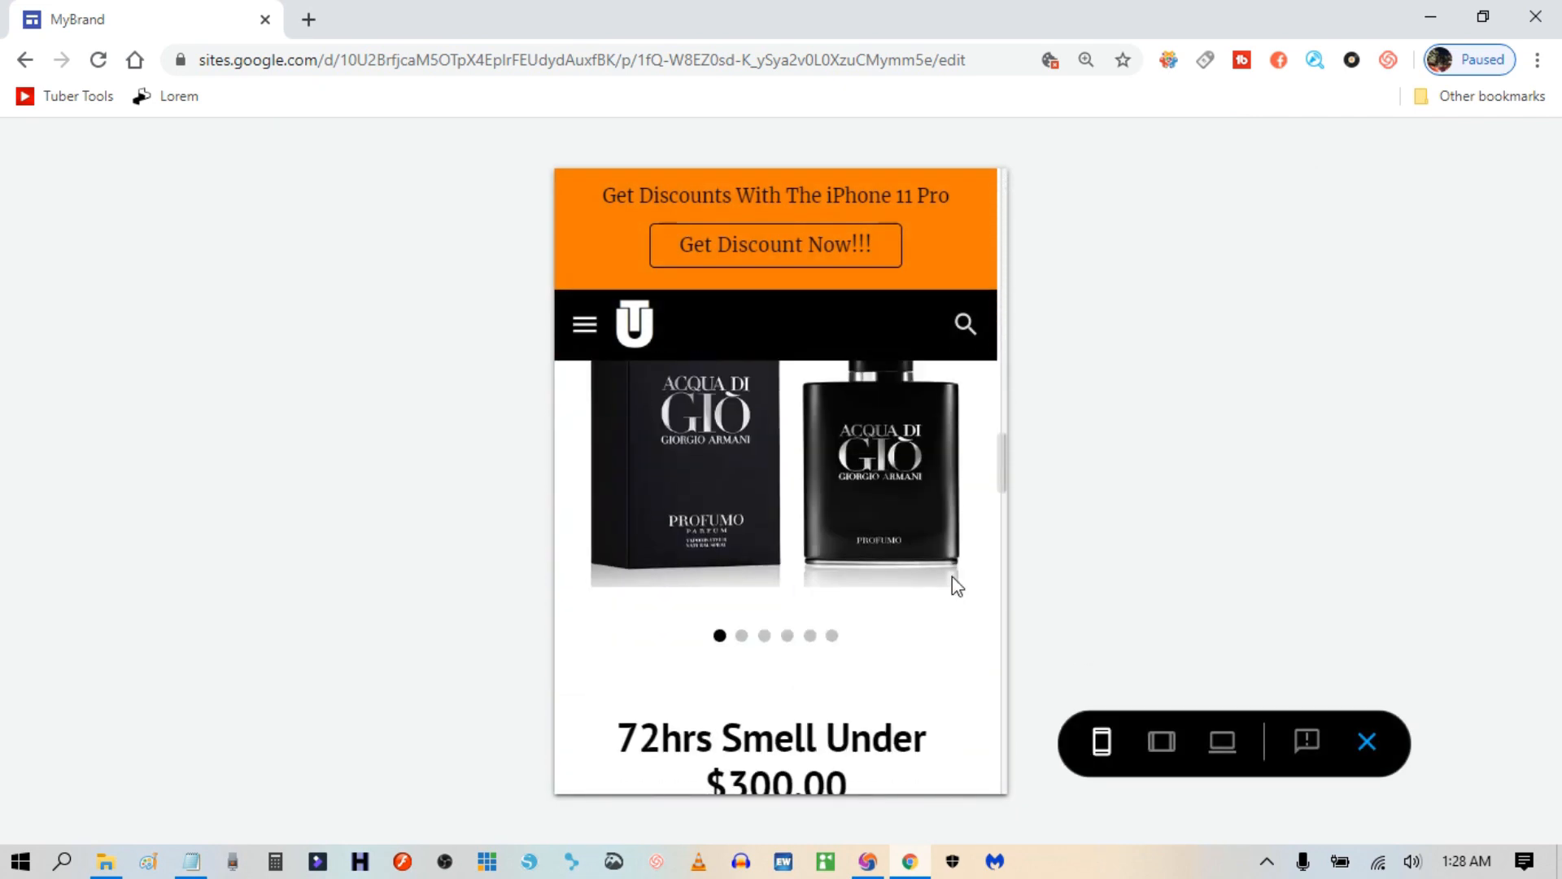
{"action": "scroll", "coordinate": [977, 594], "scroll_direction": "up", "scroll_amount": 1}
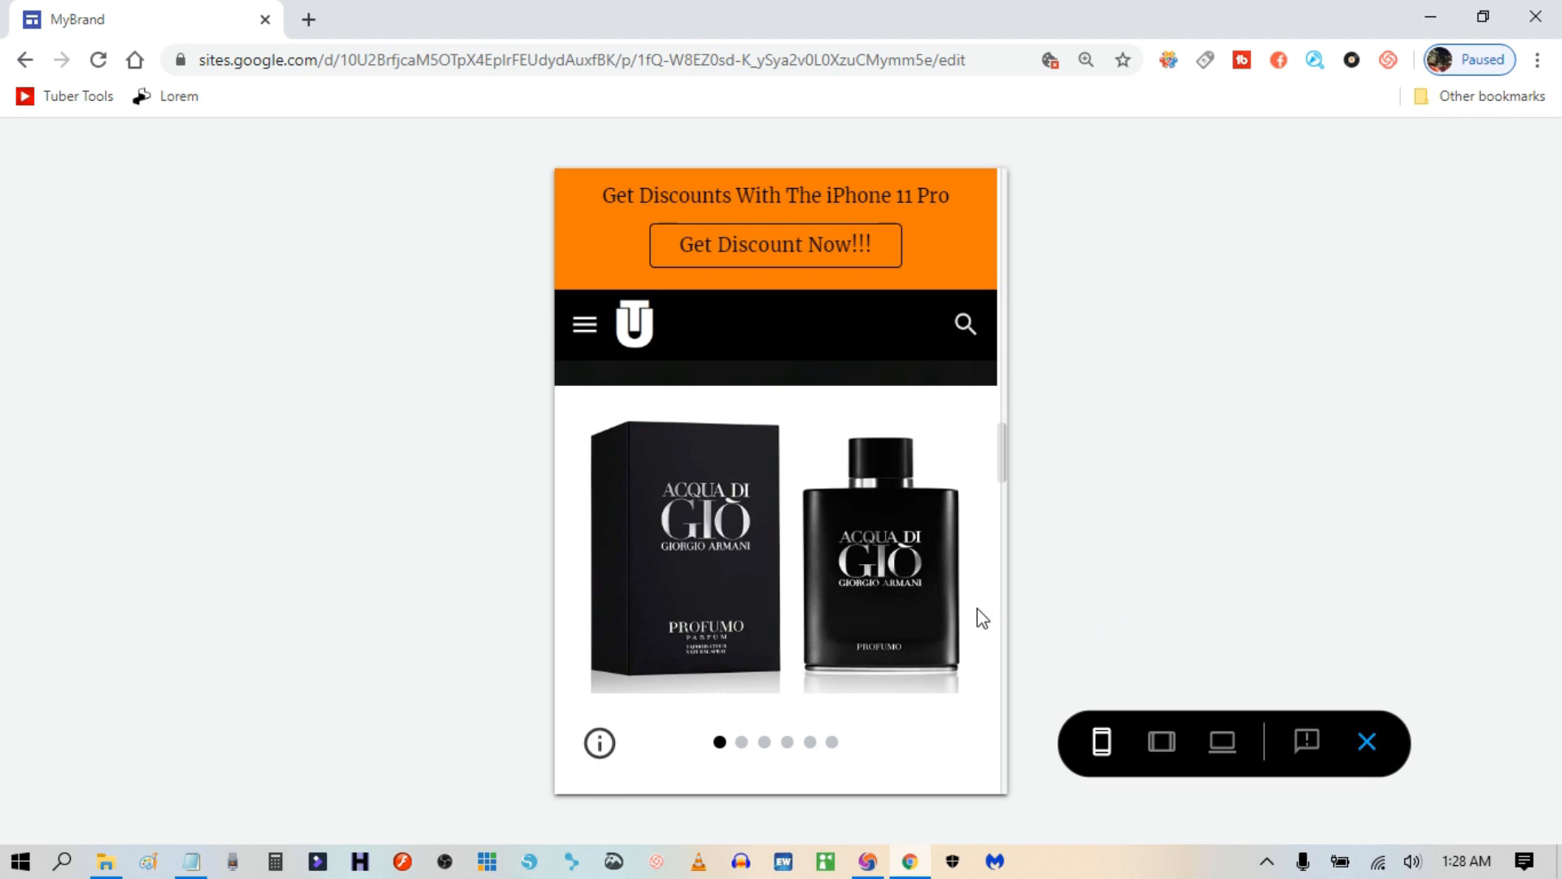
{"action": "left_click", "coordinate": [940, 592]}
{"action": "left_click", "coordinate": [942, 593]}
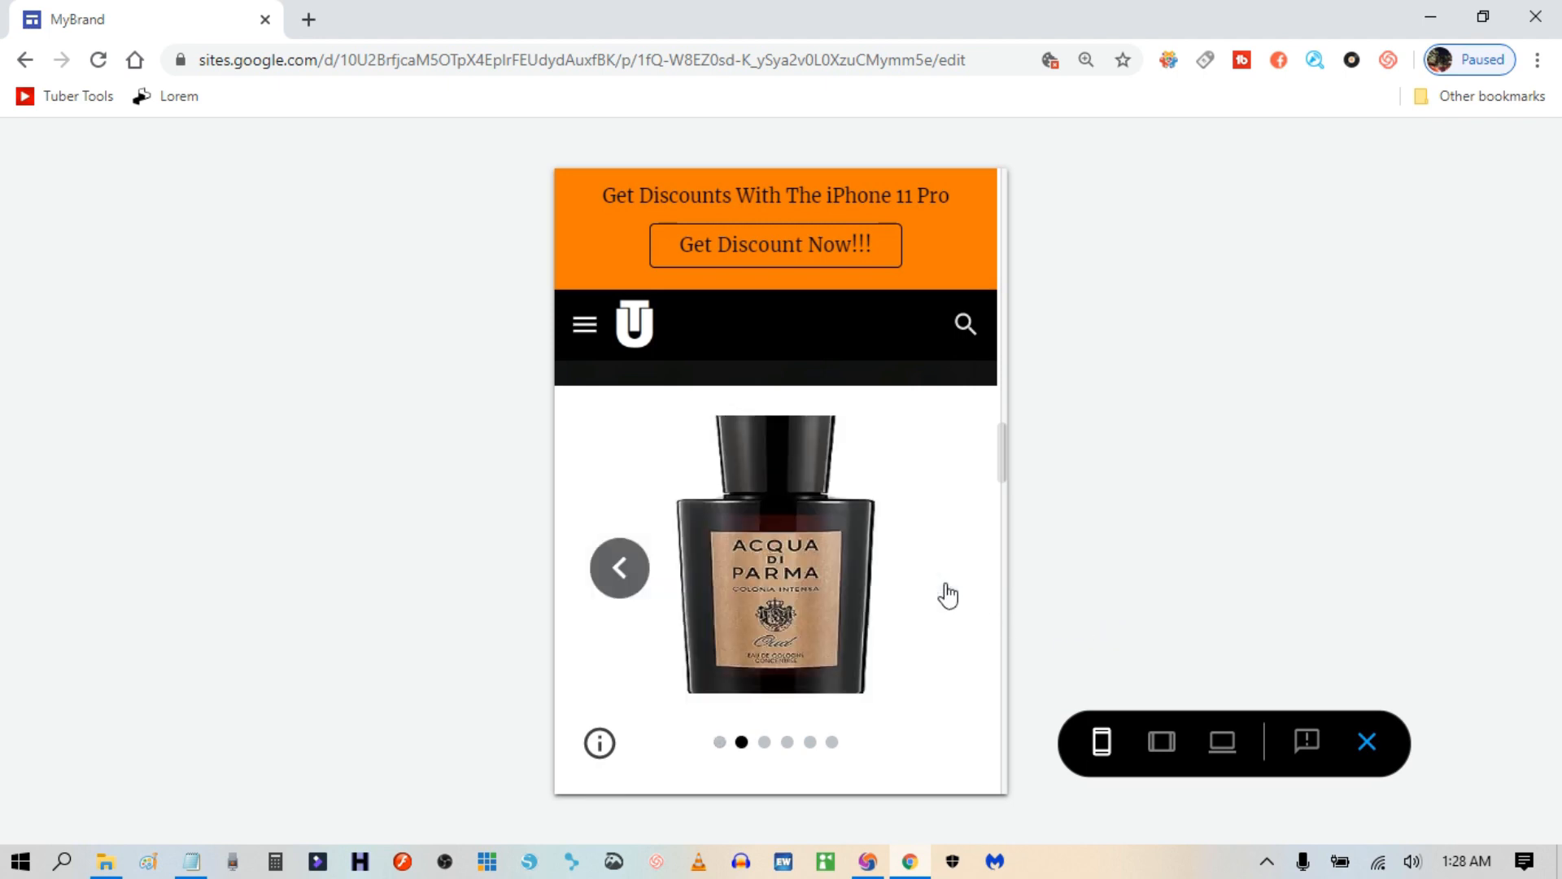
{"action": "left_click", "coordinate": [943, 598]}
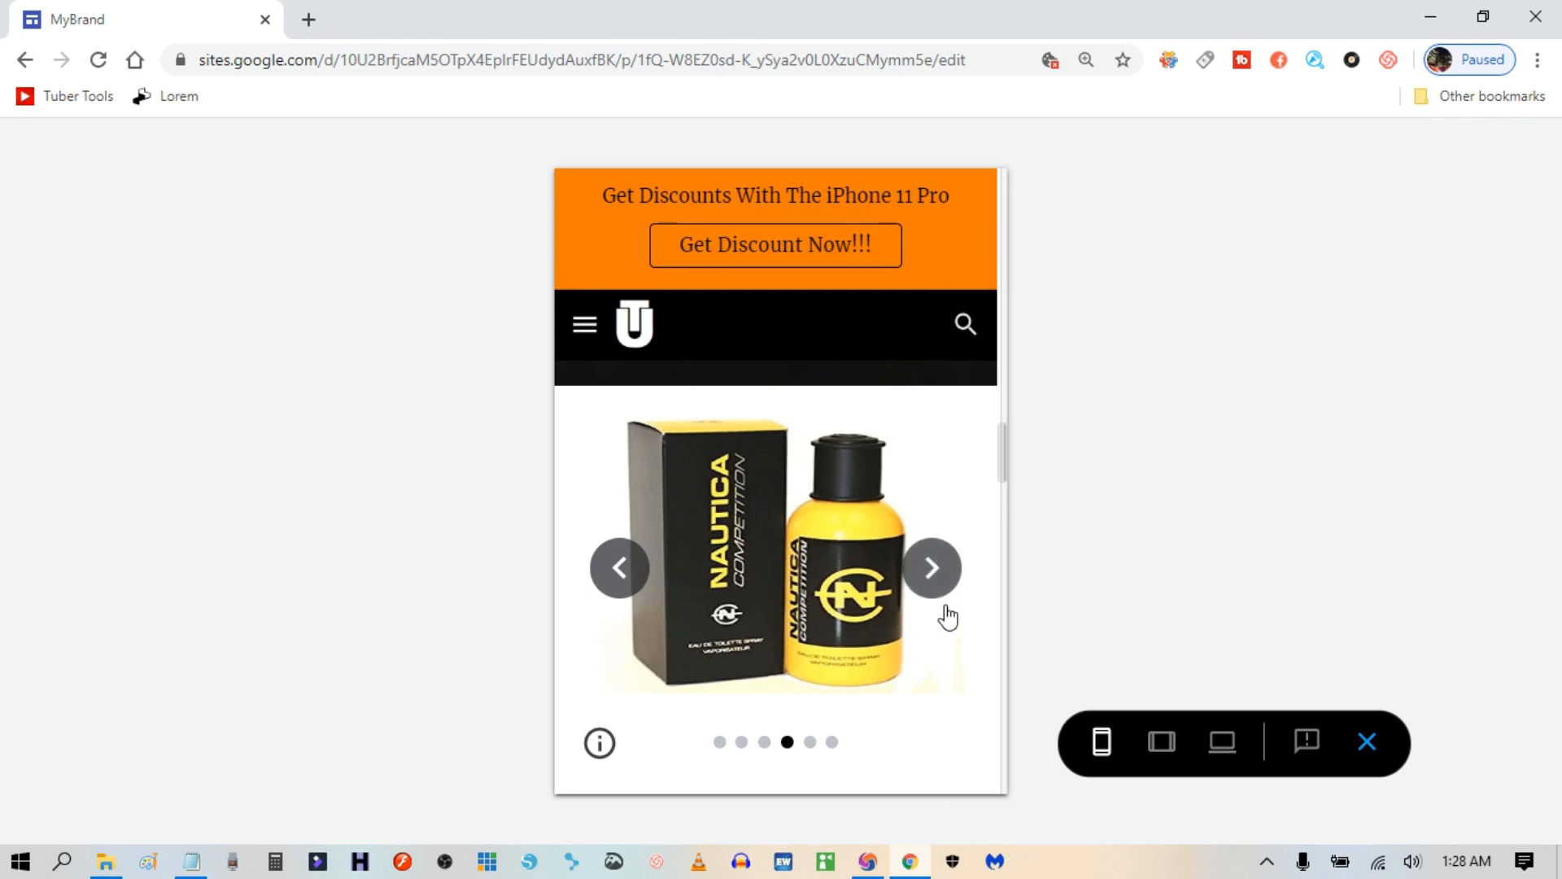
{"action": "left_click", "coordinate": [945, 598]}
{"action": "left_click", "coordinate": [1367, 742]}
Review the captioned cologne row and the footer below it in the editor.
{"action": "scroll", "coordinate": [1068, 583], "scroll_direction": "down", "scroll_amount": 5}
{"action": "scroll", "coordinate": [1068, 583], "scroll_direction": "down", "scroll_amount": 15}
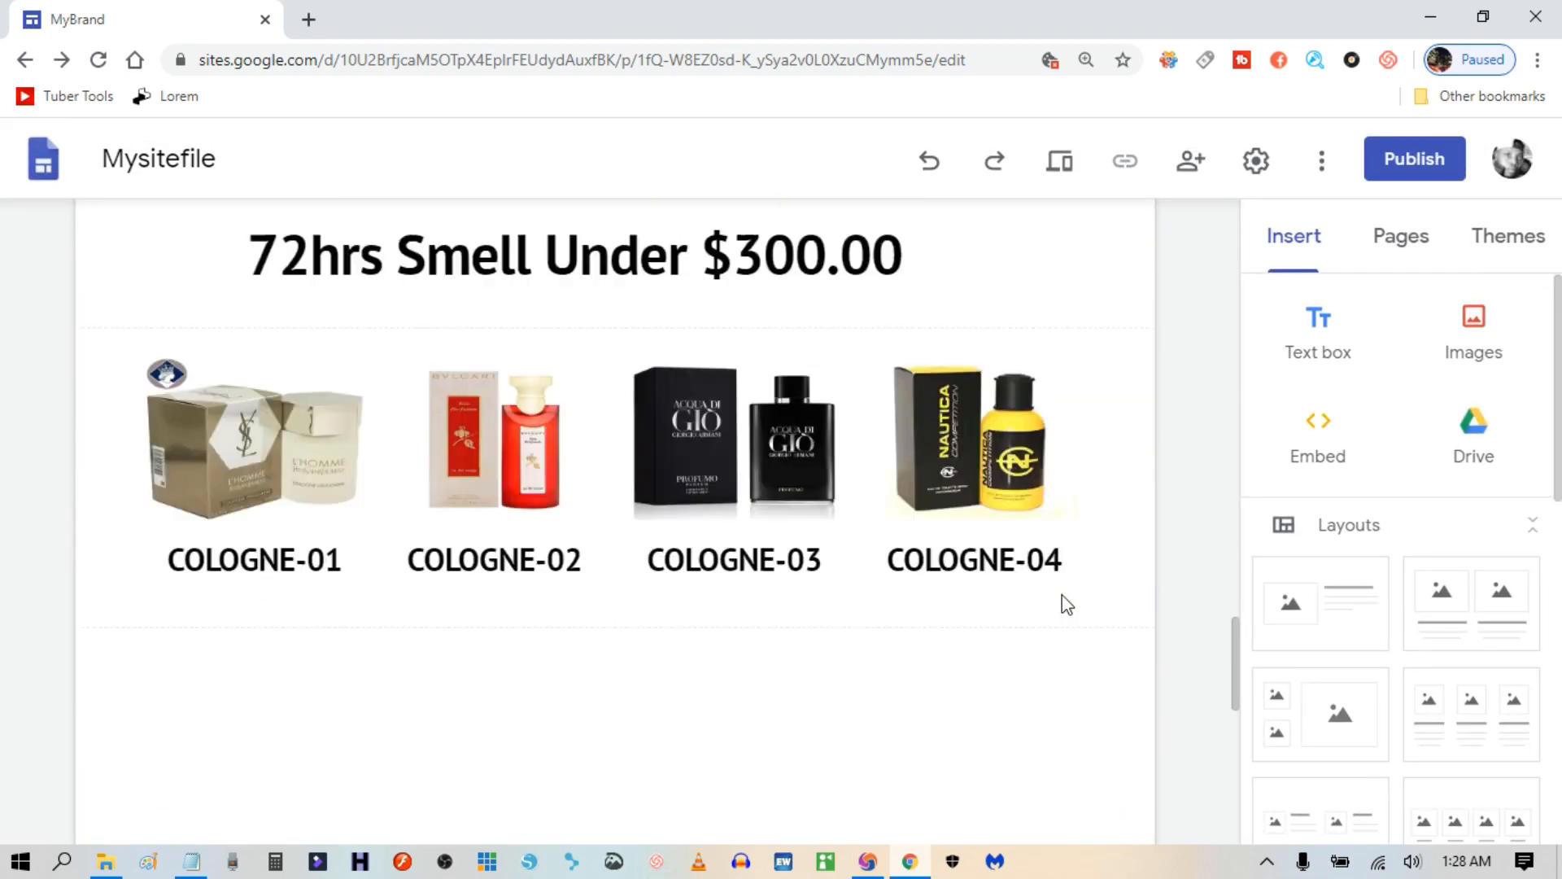
{"action": "scroll", "coordinate": [1067, 603], "scroll_direction": "up", "scroll_amount": 2}
{"action": "scroll", "coordinate": [1066, 606], "scroll_direction": "up", "scroll_amount": 1}
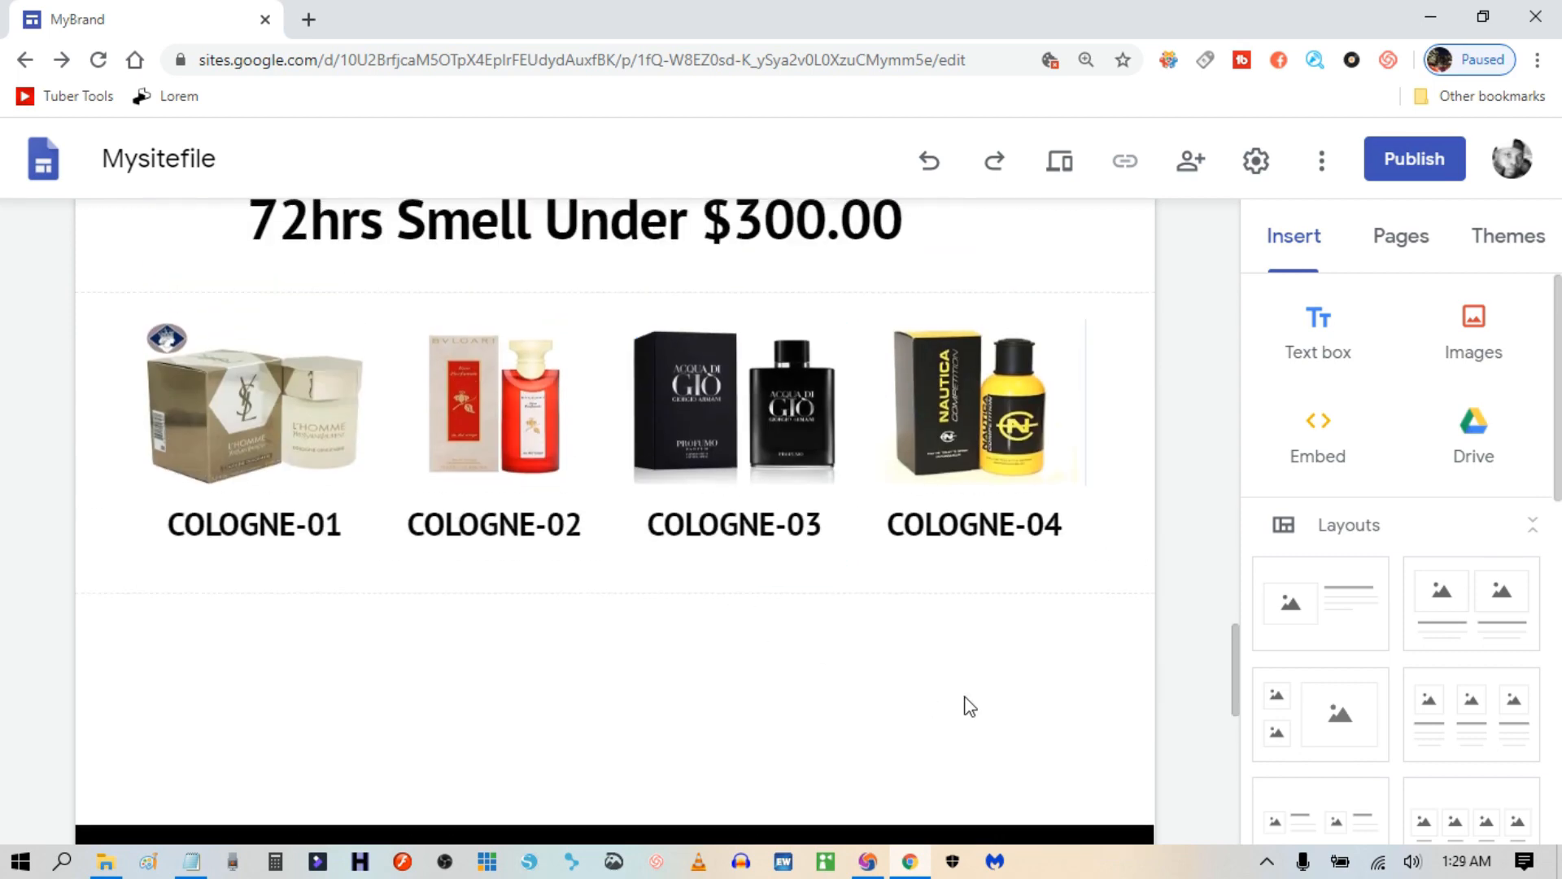
{"action": "scroll", "coordinate": [968, 706], "scroll_direction": "down", "scroll_amount": 8}
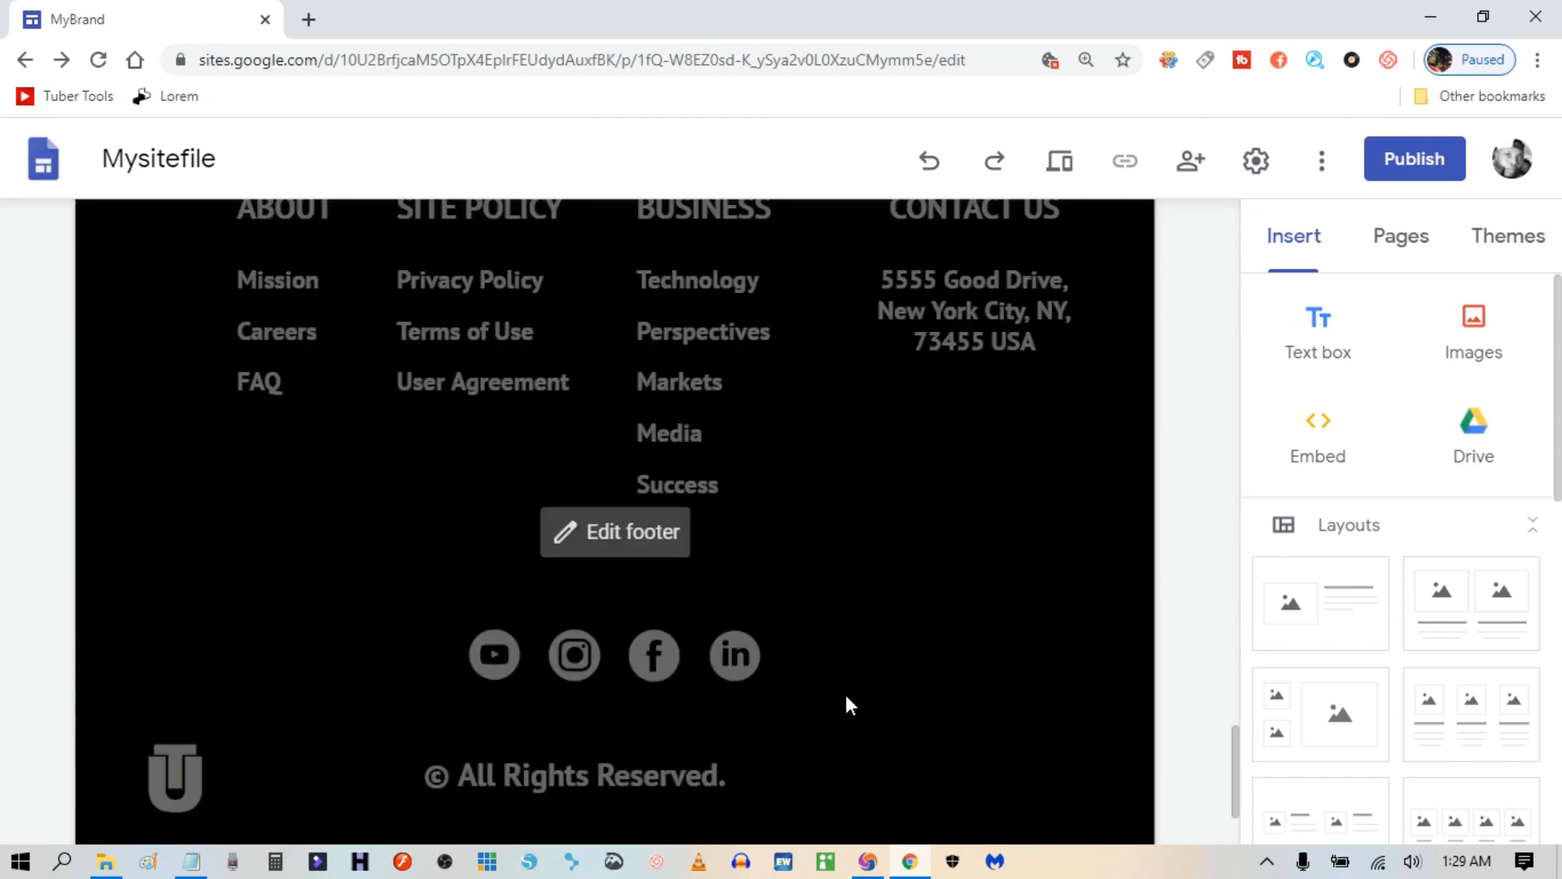
{"action": "scroll", "coordinate": [846, 696], "scroll_direction": "down", "scroll_amount": 2}
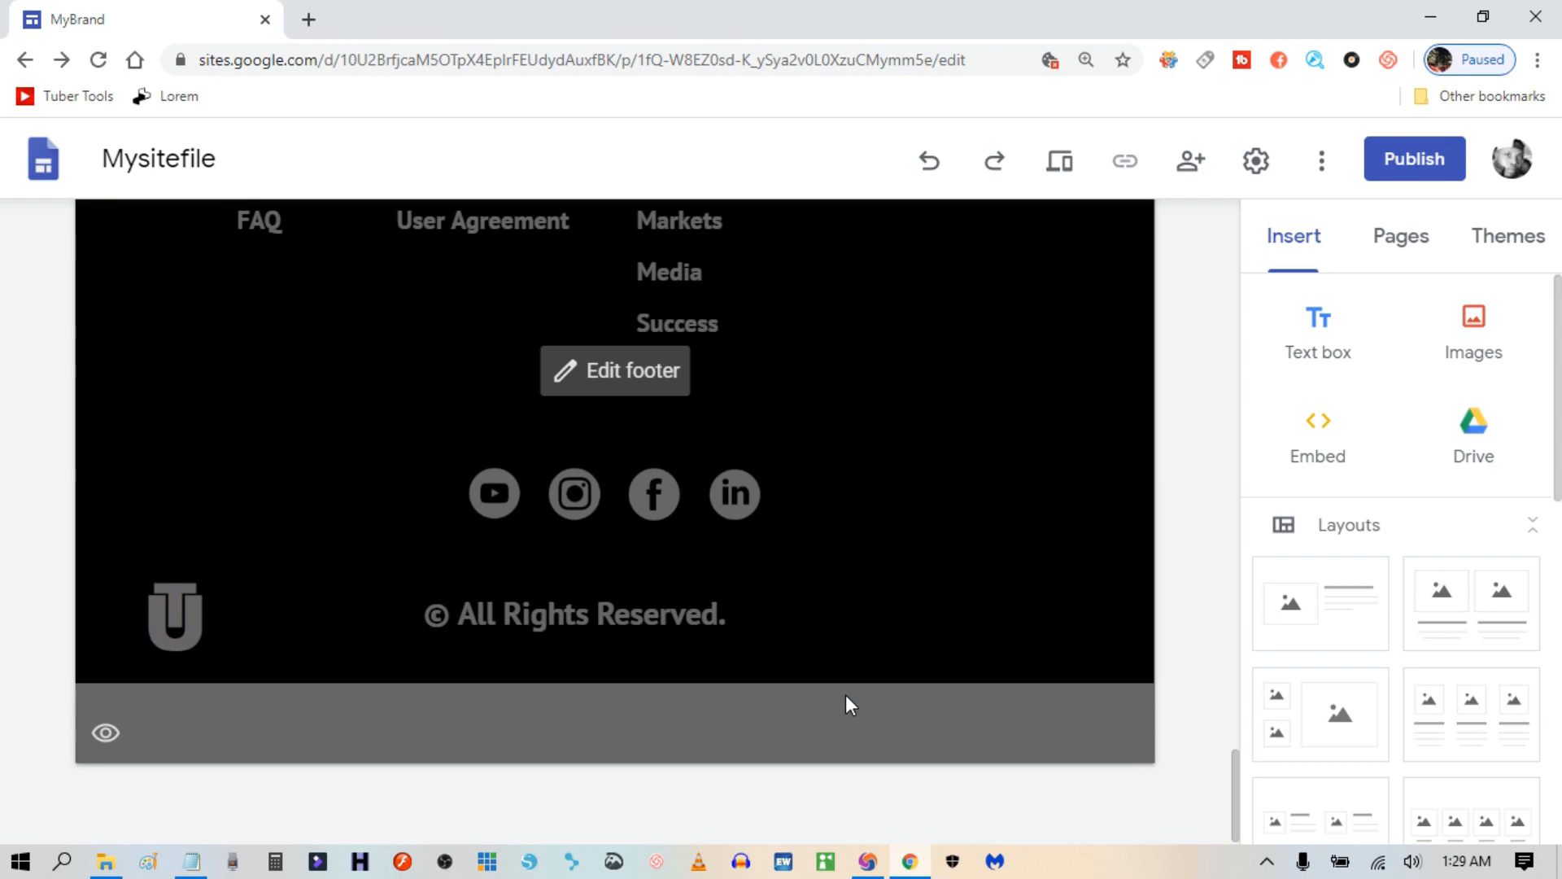
Look over the page's sections from the cologne row back up to the "Be Different" header banner.
{"action": "scroll", "coordinate": [847, 697], "scroll_direction": "up", "scroll_amount": 8}
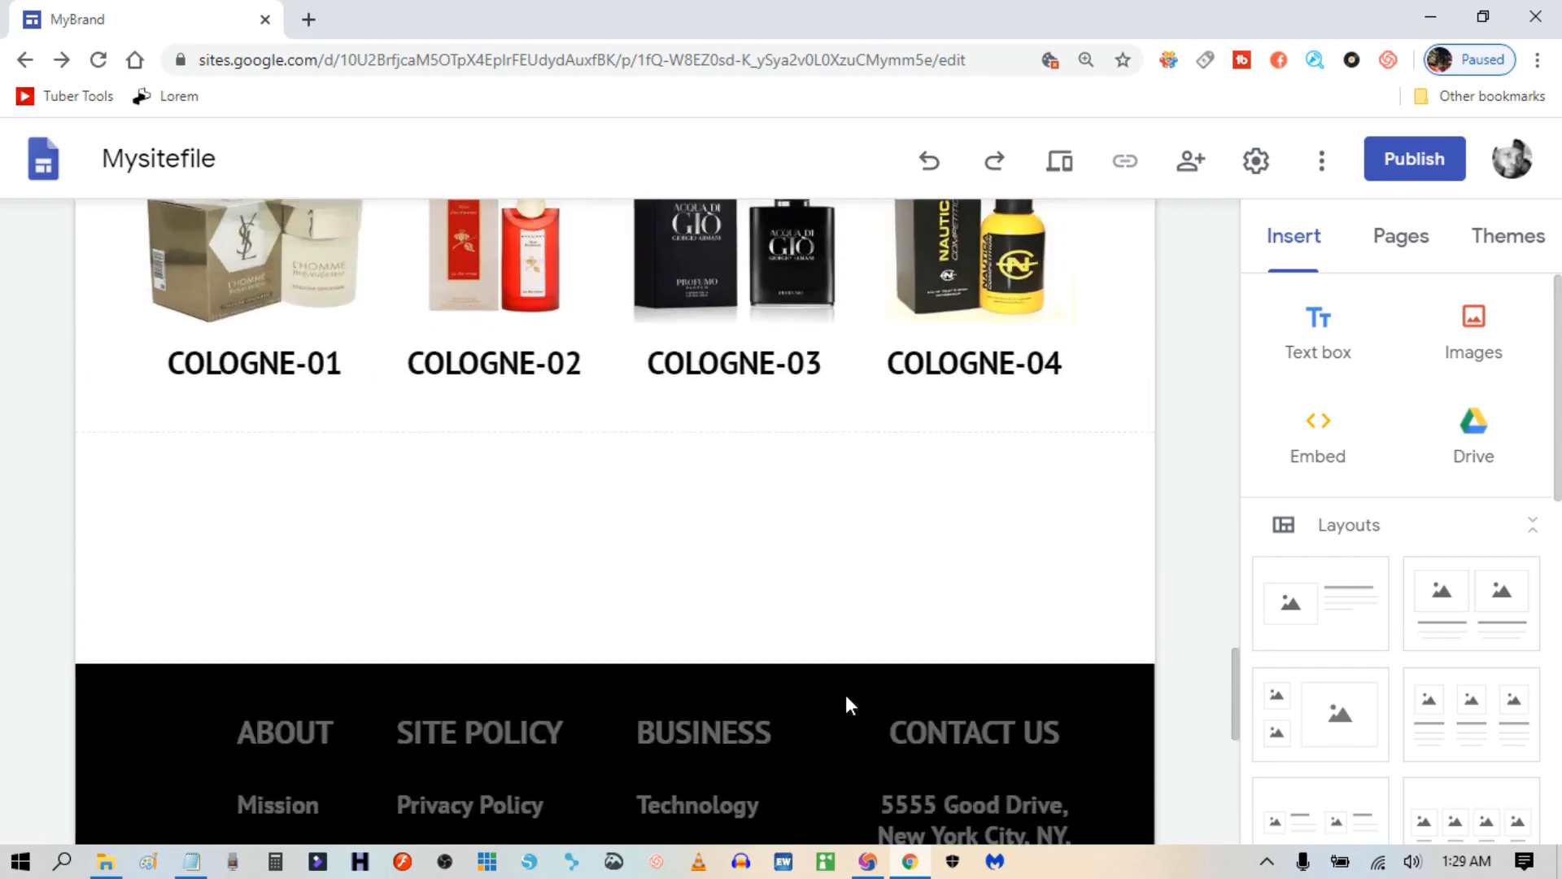
{"action": "scroll", "coordinate": [847, 697], "scroll_direction": "up", "scroll_amount": 5}
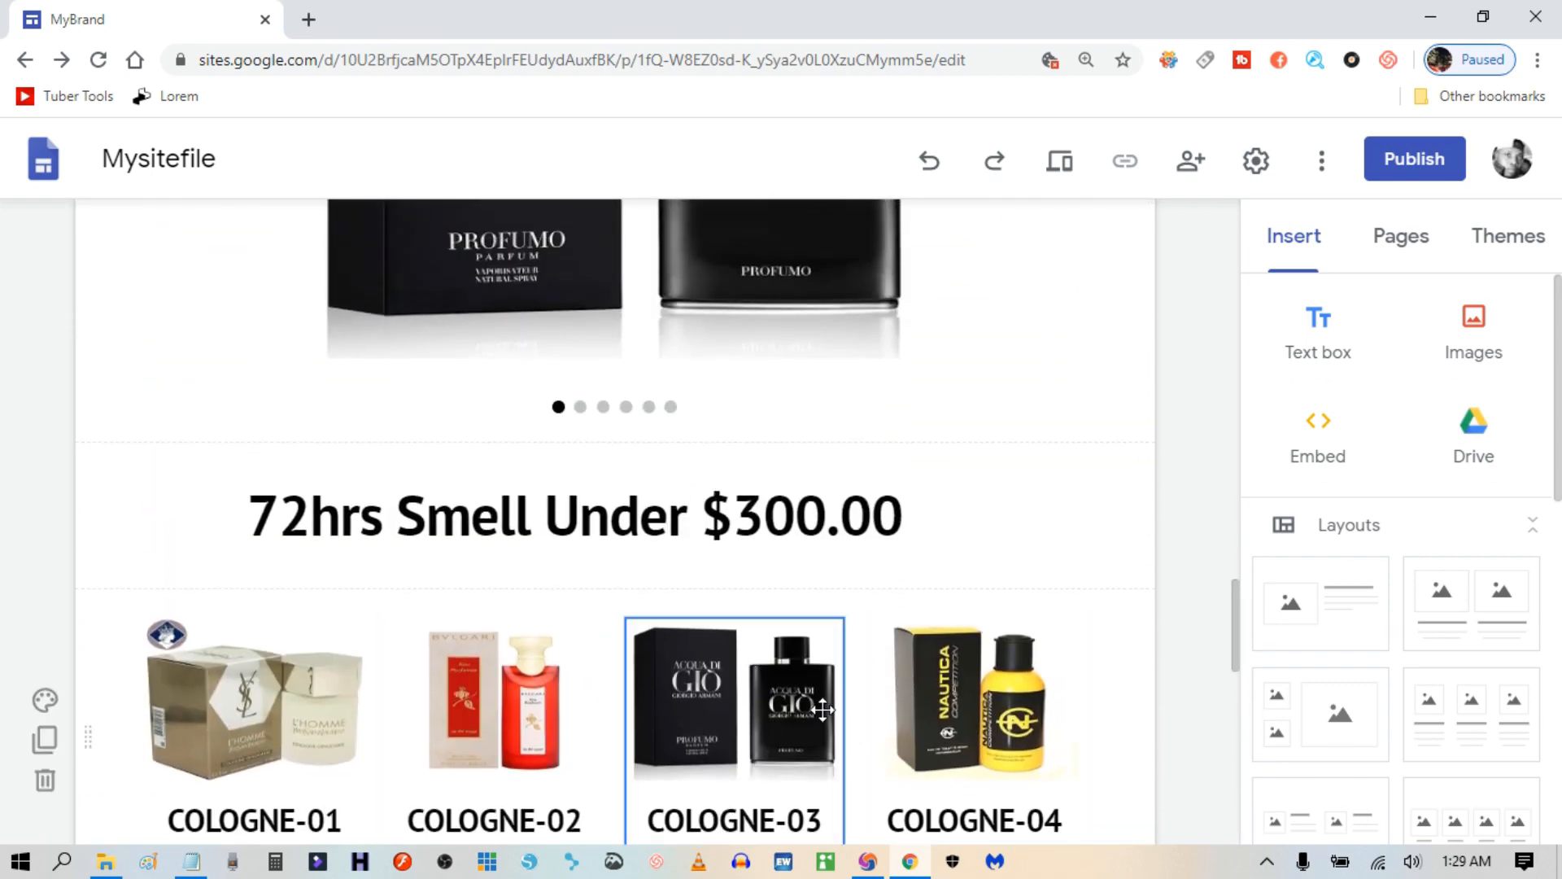
{"action": "scroll", "coordinate": [824, 709], "scroll_direction": "up", "scroll_amount": 7}
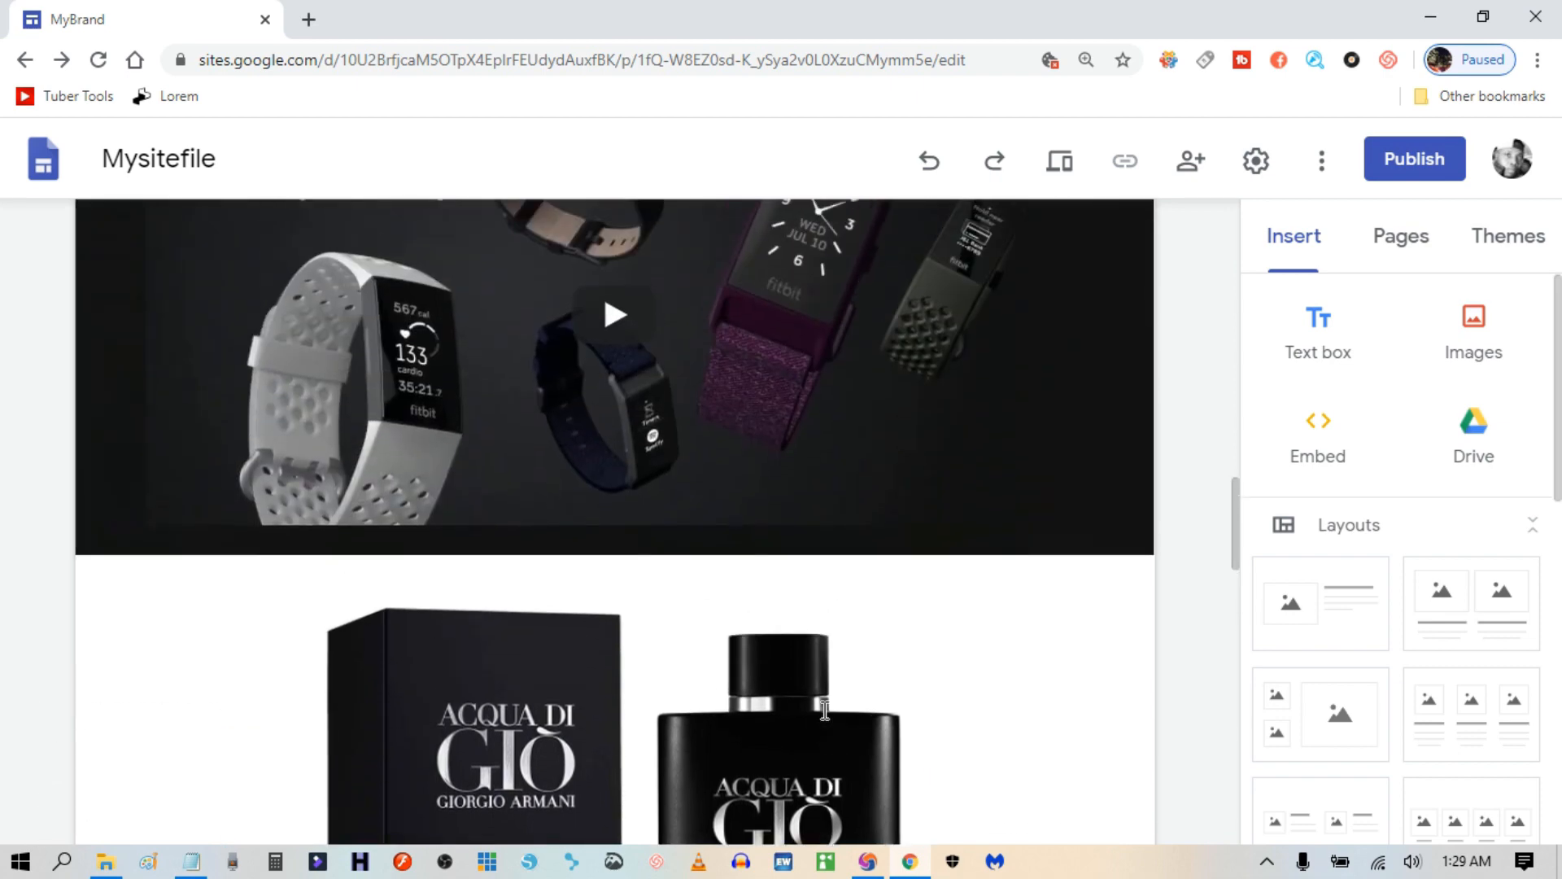
{"action": "scroll", "coordinate": [824, 710], "scroll_direction": "up", "scroll_amount": 7}
{"action": "scroll", "coordinate": [847, 625], "scroll_direction": "up", "scroll_amount": 5}
{"action": "scroll", "coordinate": [1088, 447], "scroll_direction": "down", "scroll_amount": 3}
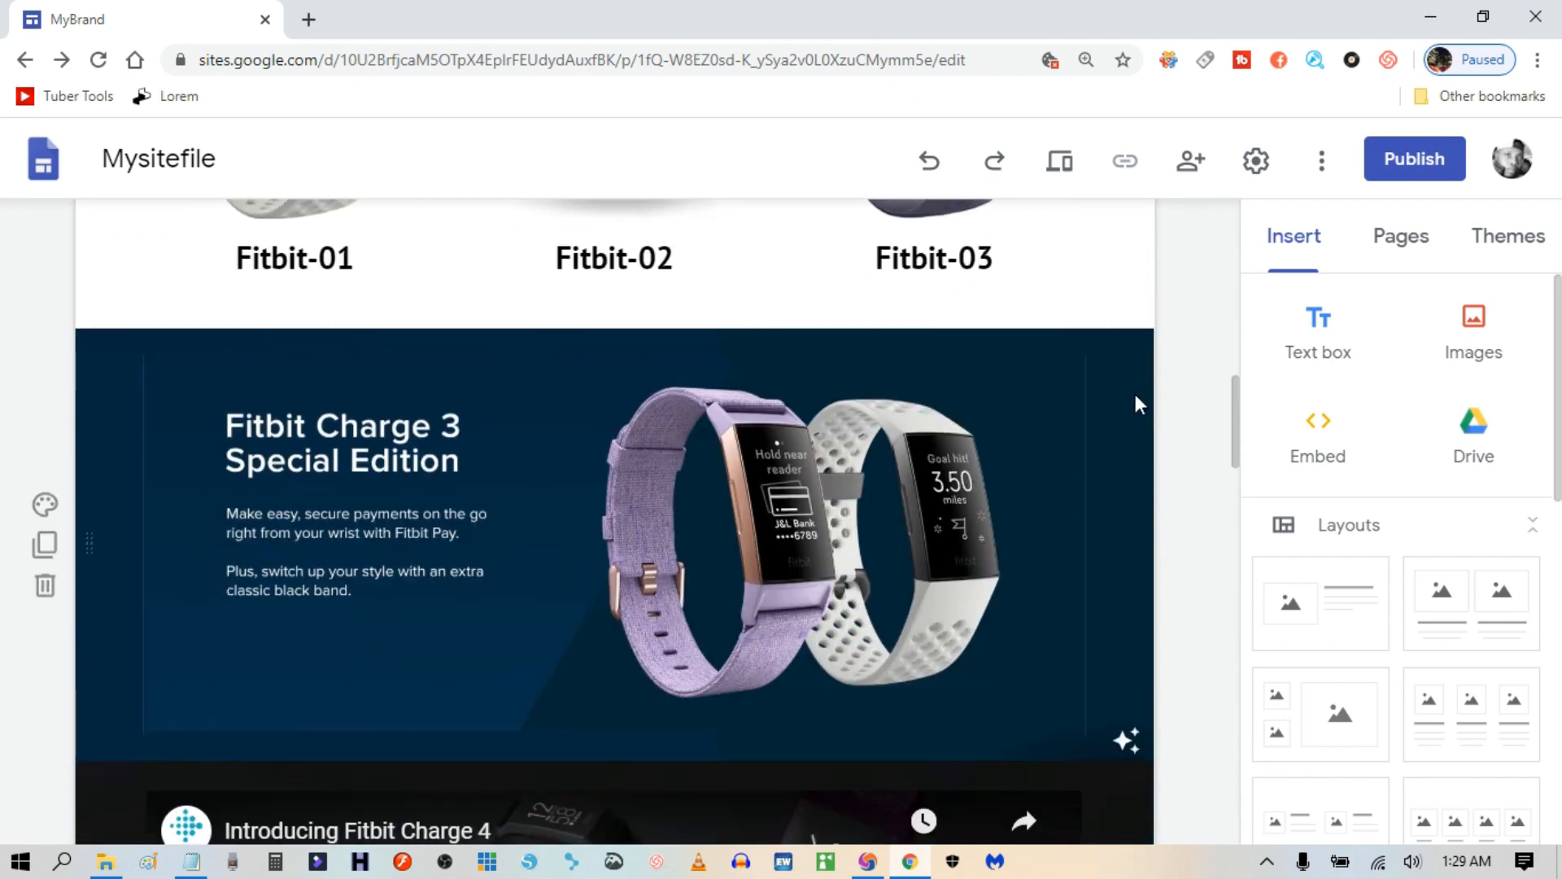
{"action": "scroll", "coordinate": [1123, 412], "scroll_direction": "down", "scroll_amount": 3}
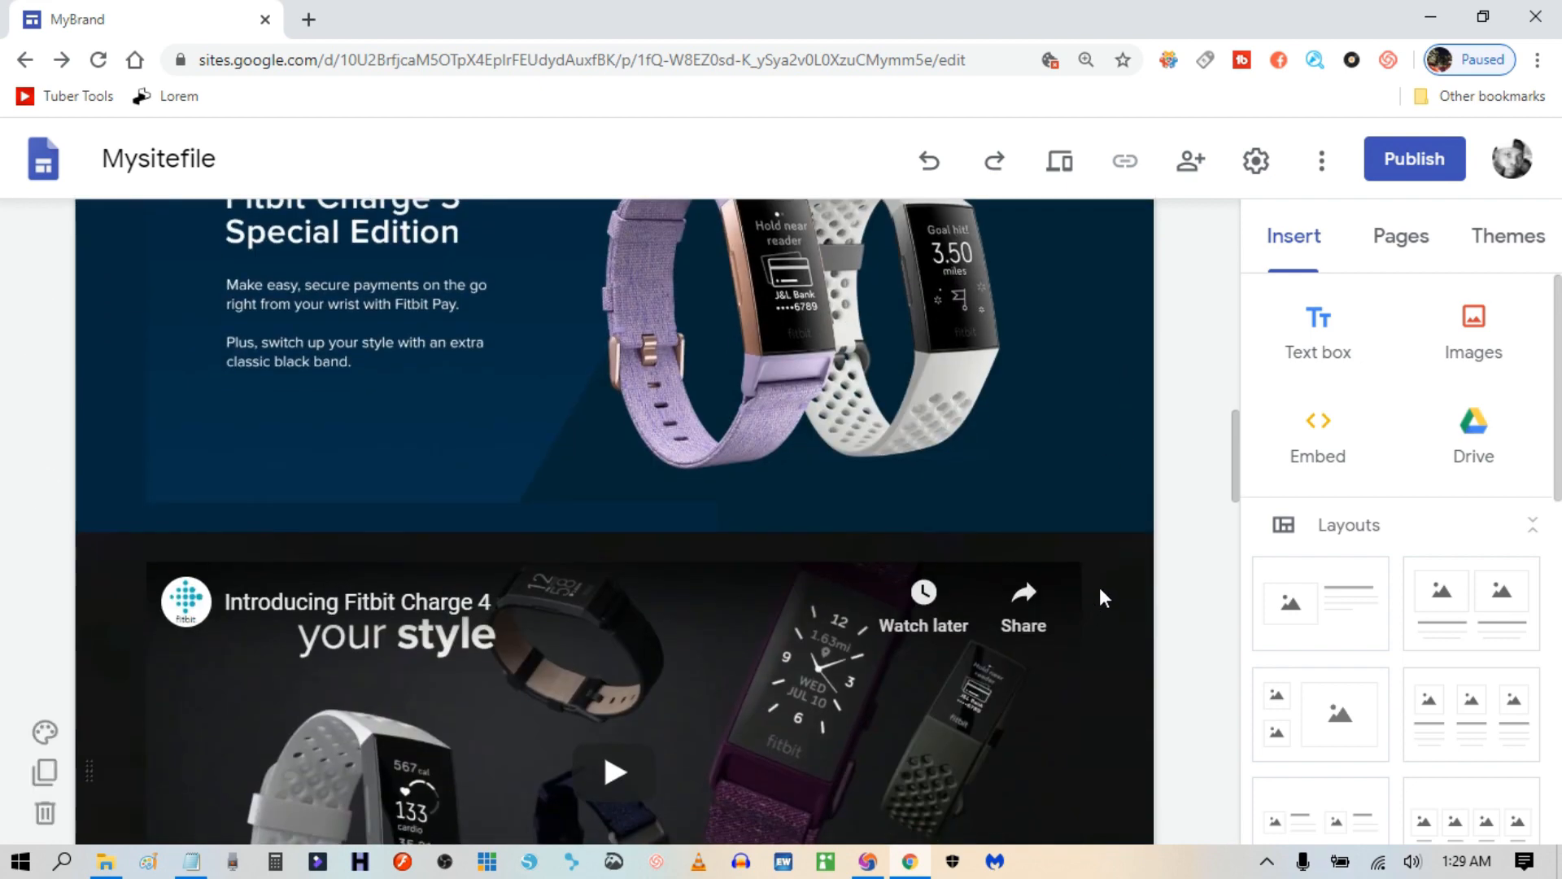
{"action": "scroll", "coordinate": [1096, 597], "scroll_direction": "up", "scroll_amount": 3}
{"action": "scroll", "coordinate": [1131, 416], "scroll_direction": "up", "scroll_amount": 6}
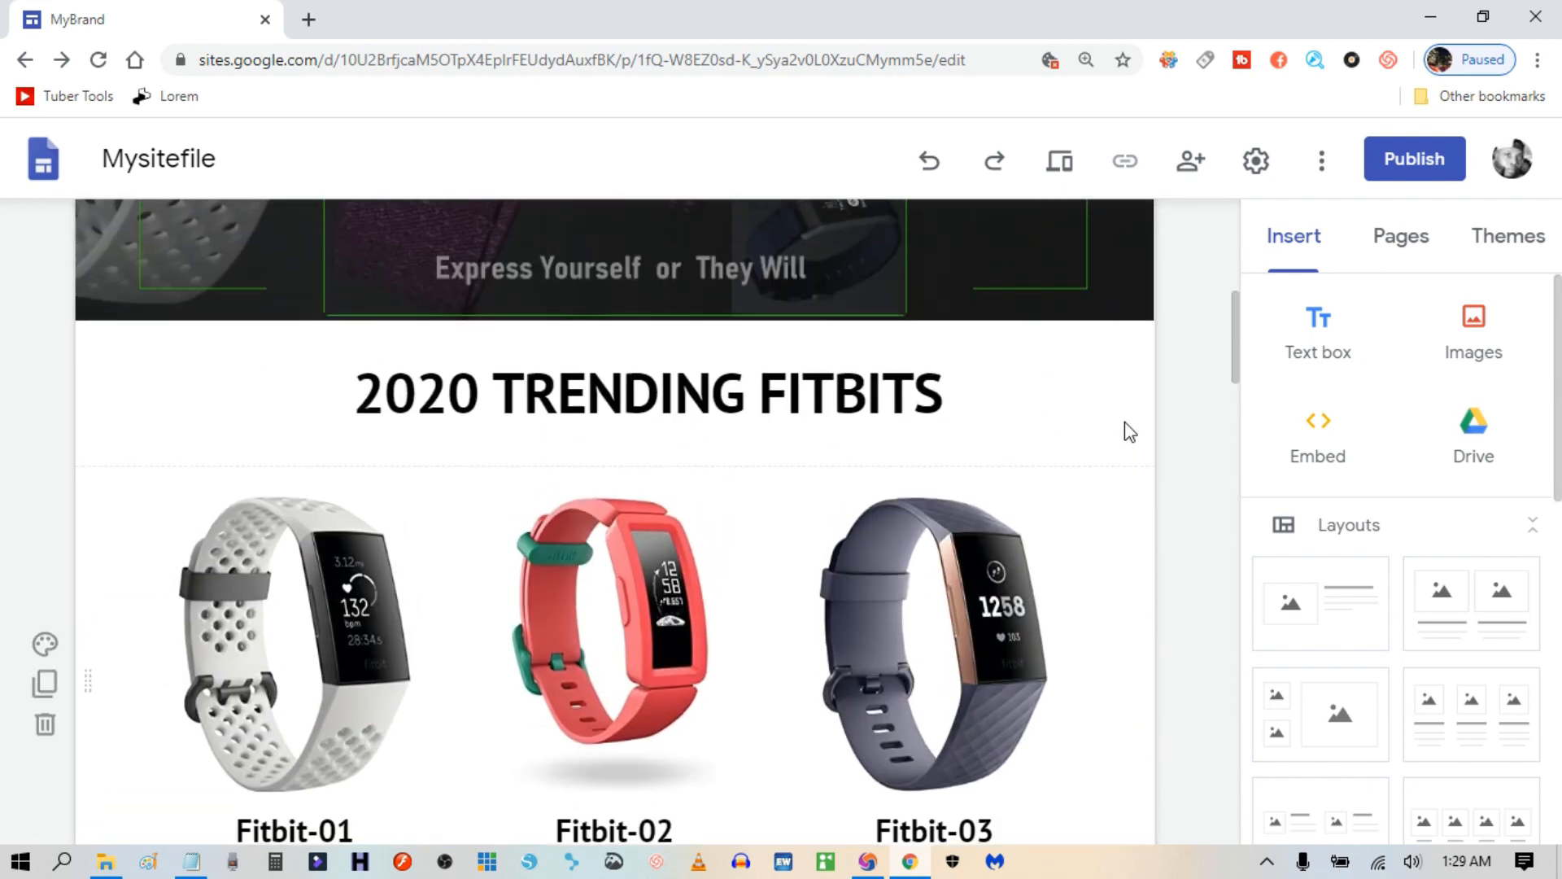
{"action": "scroll", "coordinate": [1073, 490], "scroll_direction": "up", "scroll_amount": 5}
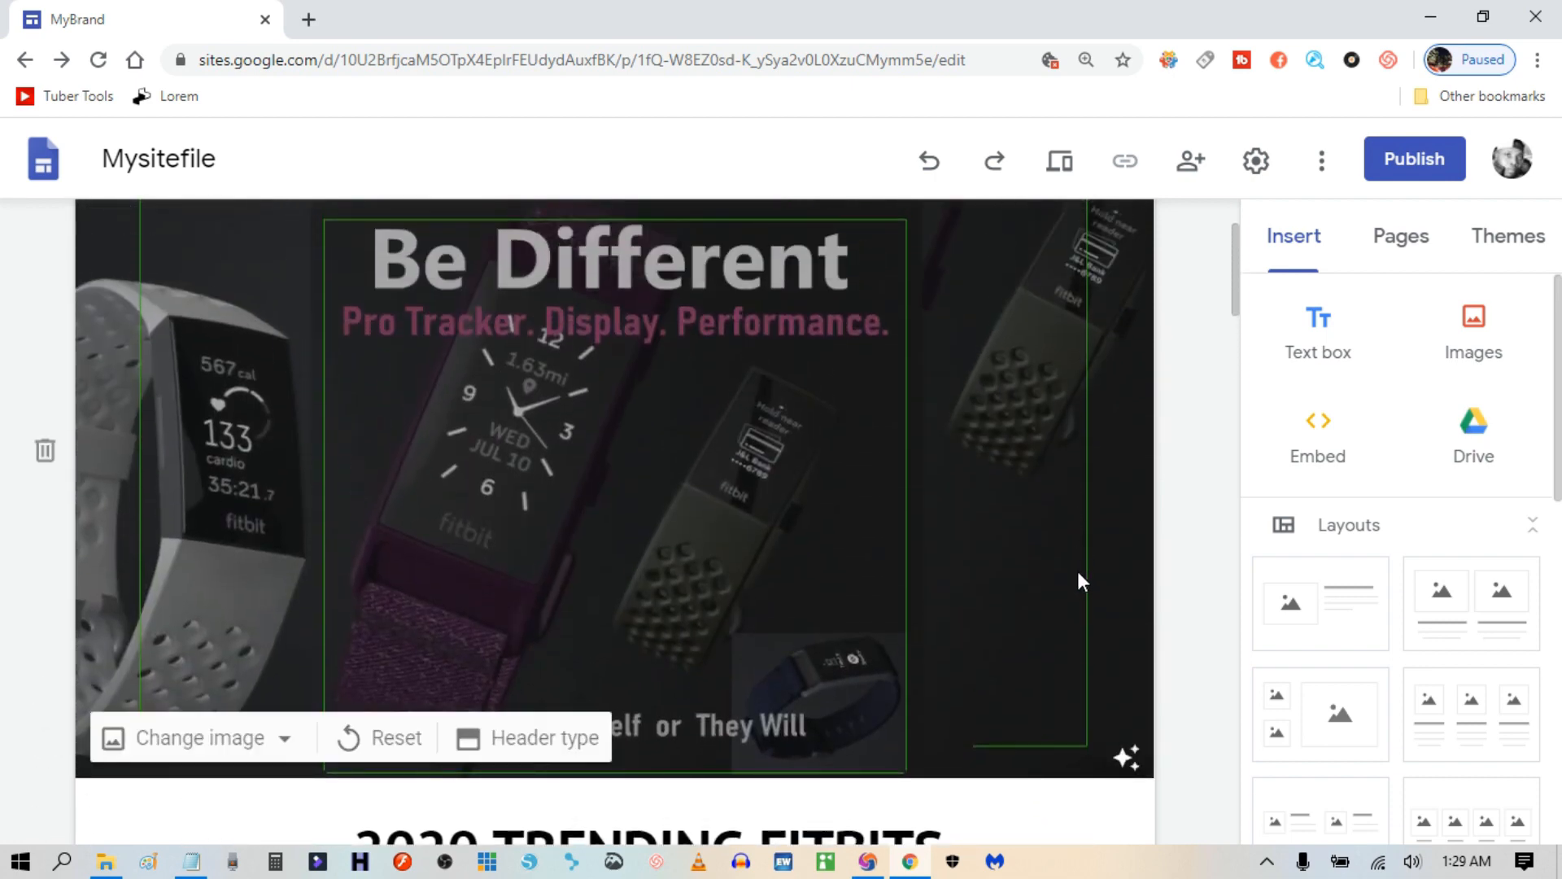
{"action": "scroll", "coordinate": [1077, 581], "scroll_direction": "up", "scroll_amount": 2}
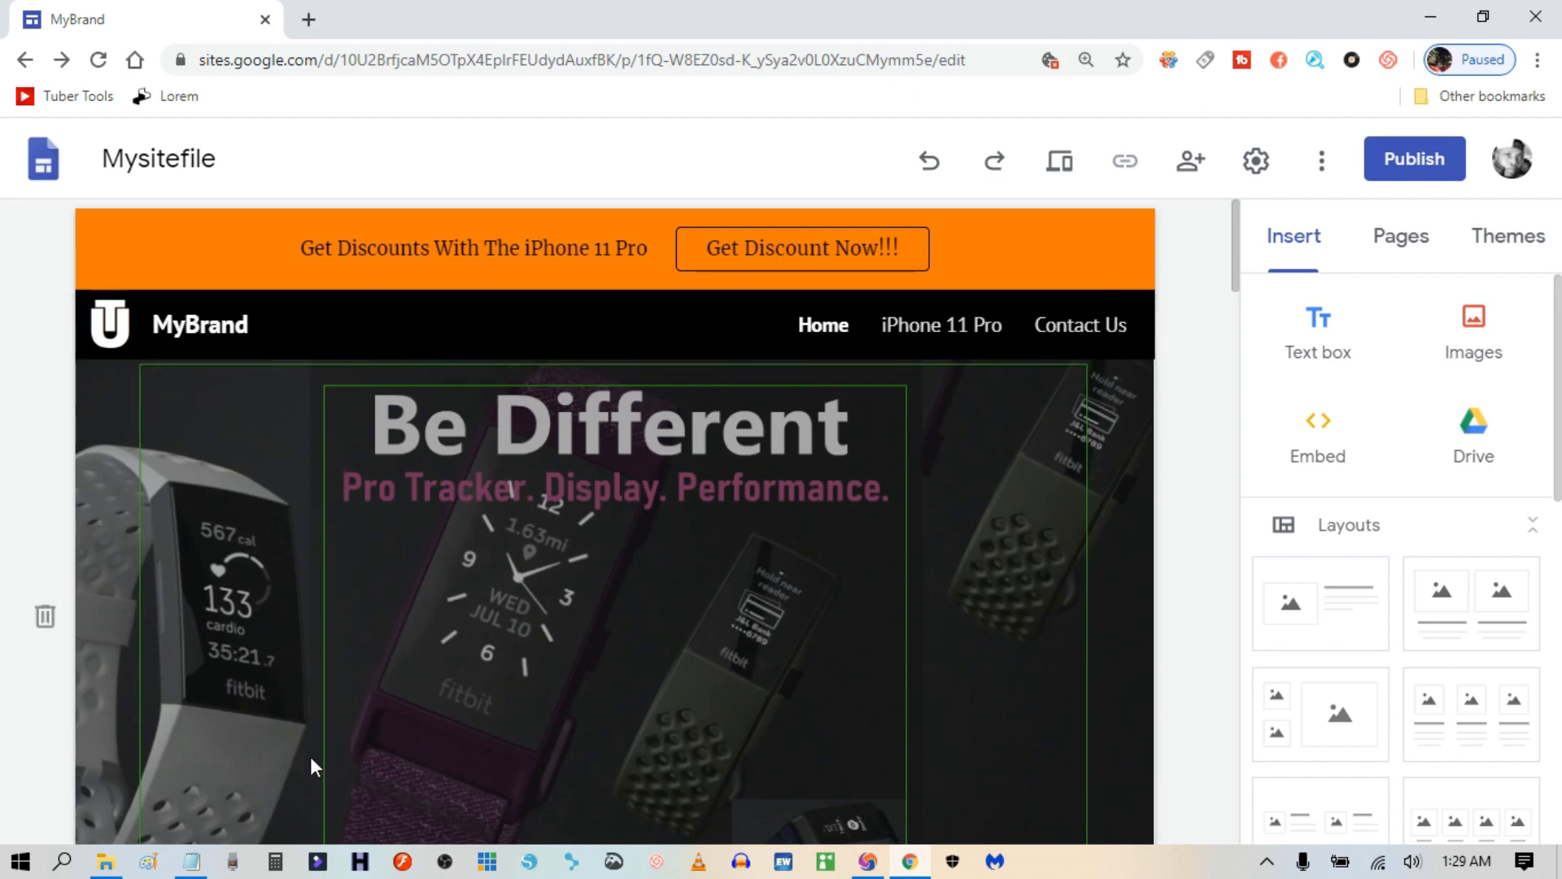
Preview the page at phone size, exit the preview, and look over its sections down to the perfume carousel and back up.
{"action": "scroll", "coordinate": [104, 596], "scroll_direction": "down", "scroll_amount": 1}
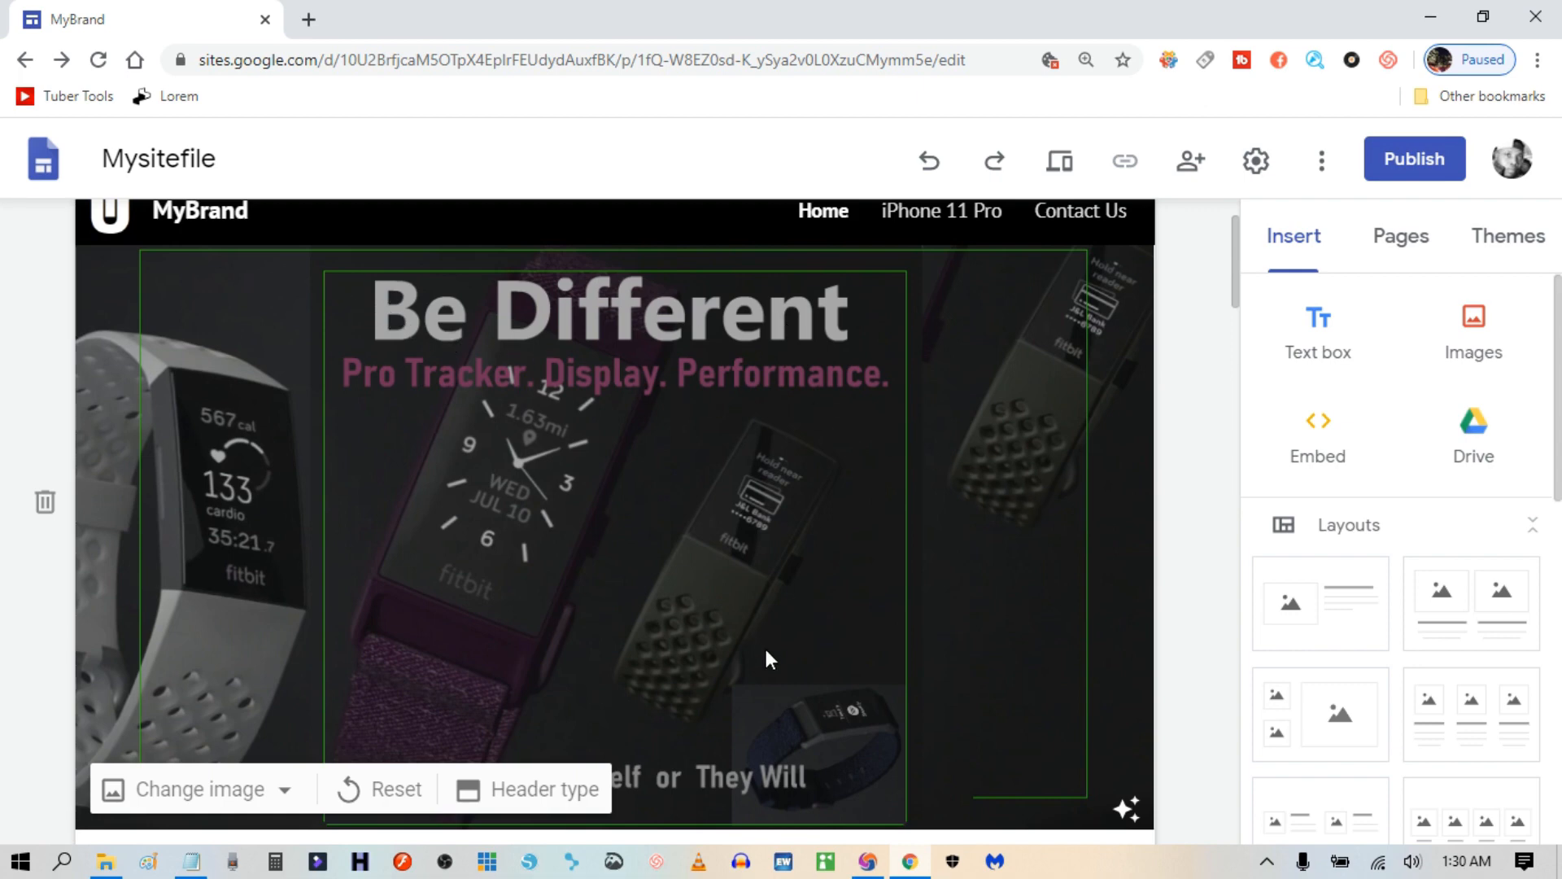
{"action": "left_click", "coordinate": [1061, 163]}
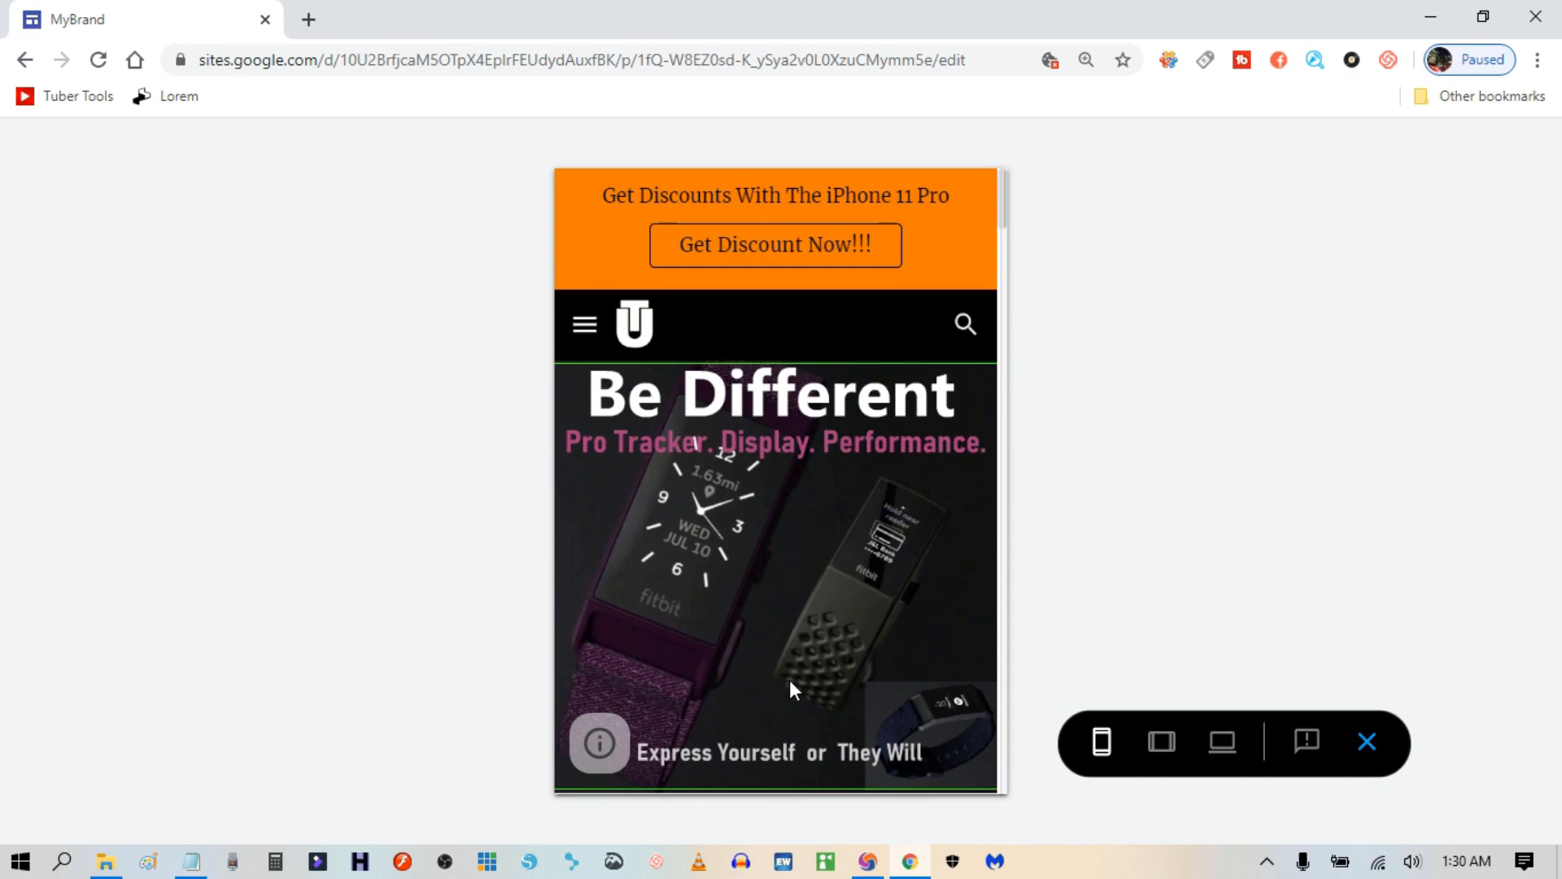
{"action": "key", "text": "Escape"}
{"action": "scroll", "coordinate": [887, 553], "scroll_direction": "down", "scroll_amount": 15}
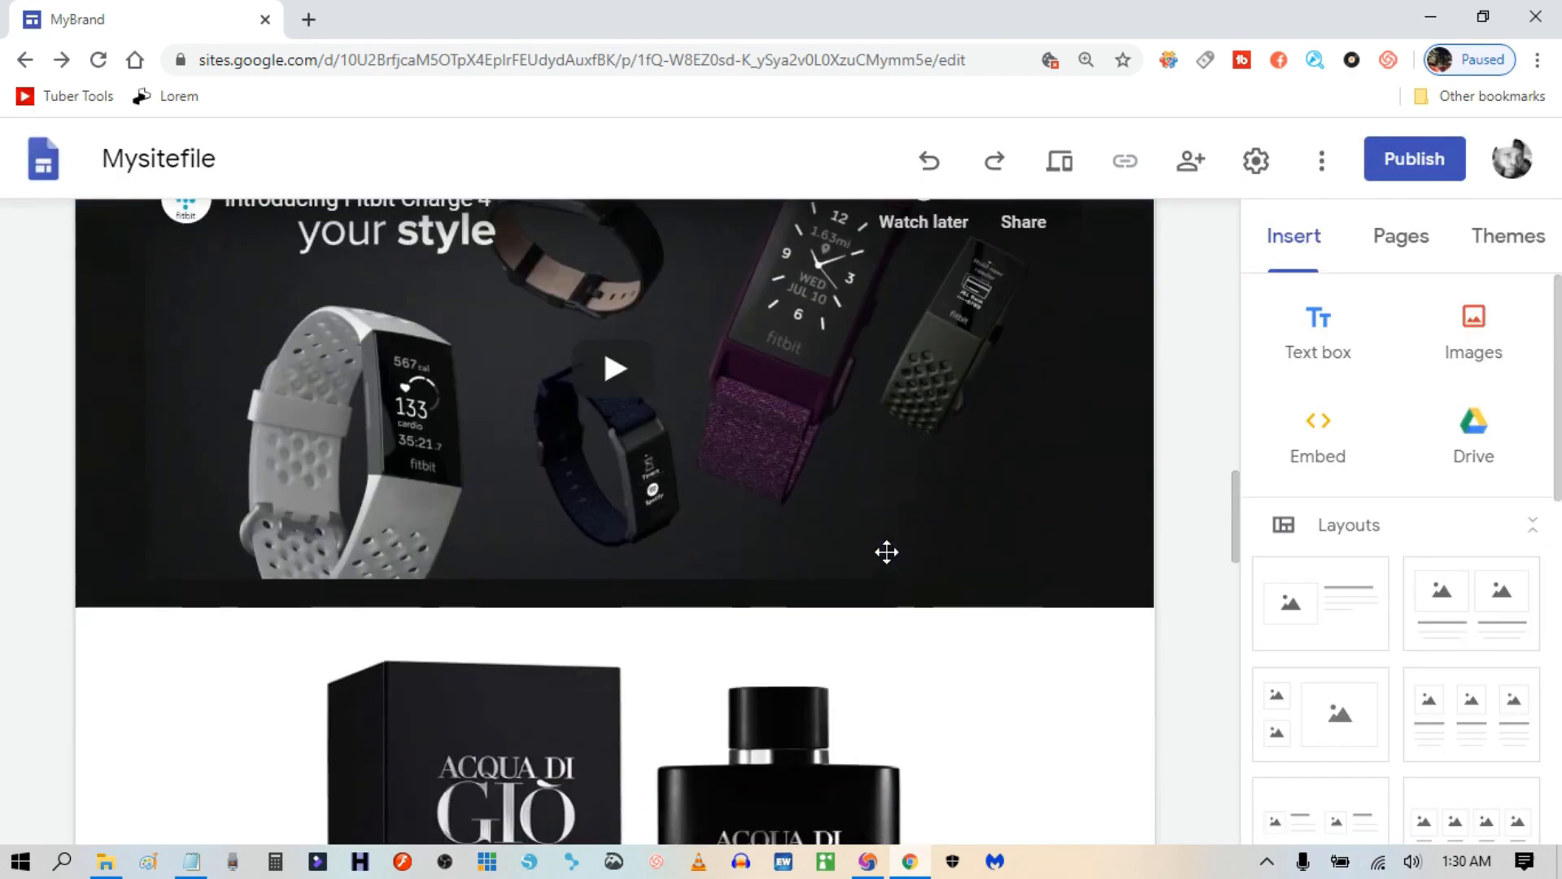
{"action": "scroll", "coordinate": [887, 553], "scroll_direction": "up", "scroll_amount": 10}
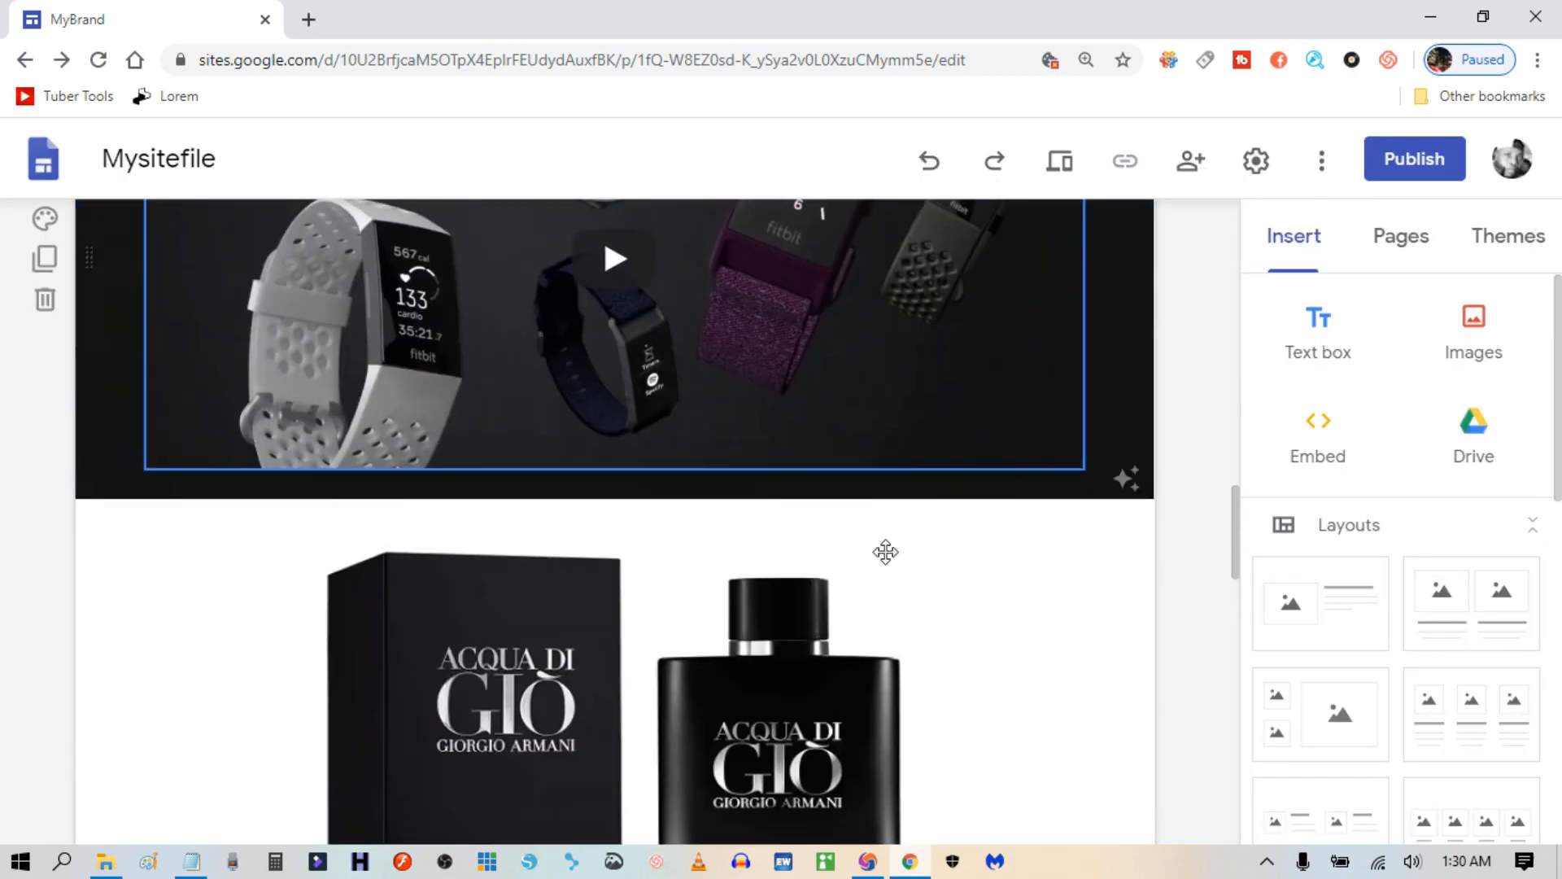
{"action": "scroll", "coordinate": [885, 551], "scroll_direction": "up", "scroll_amount": 8}
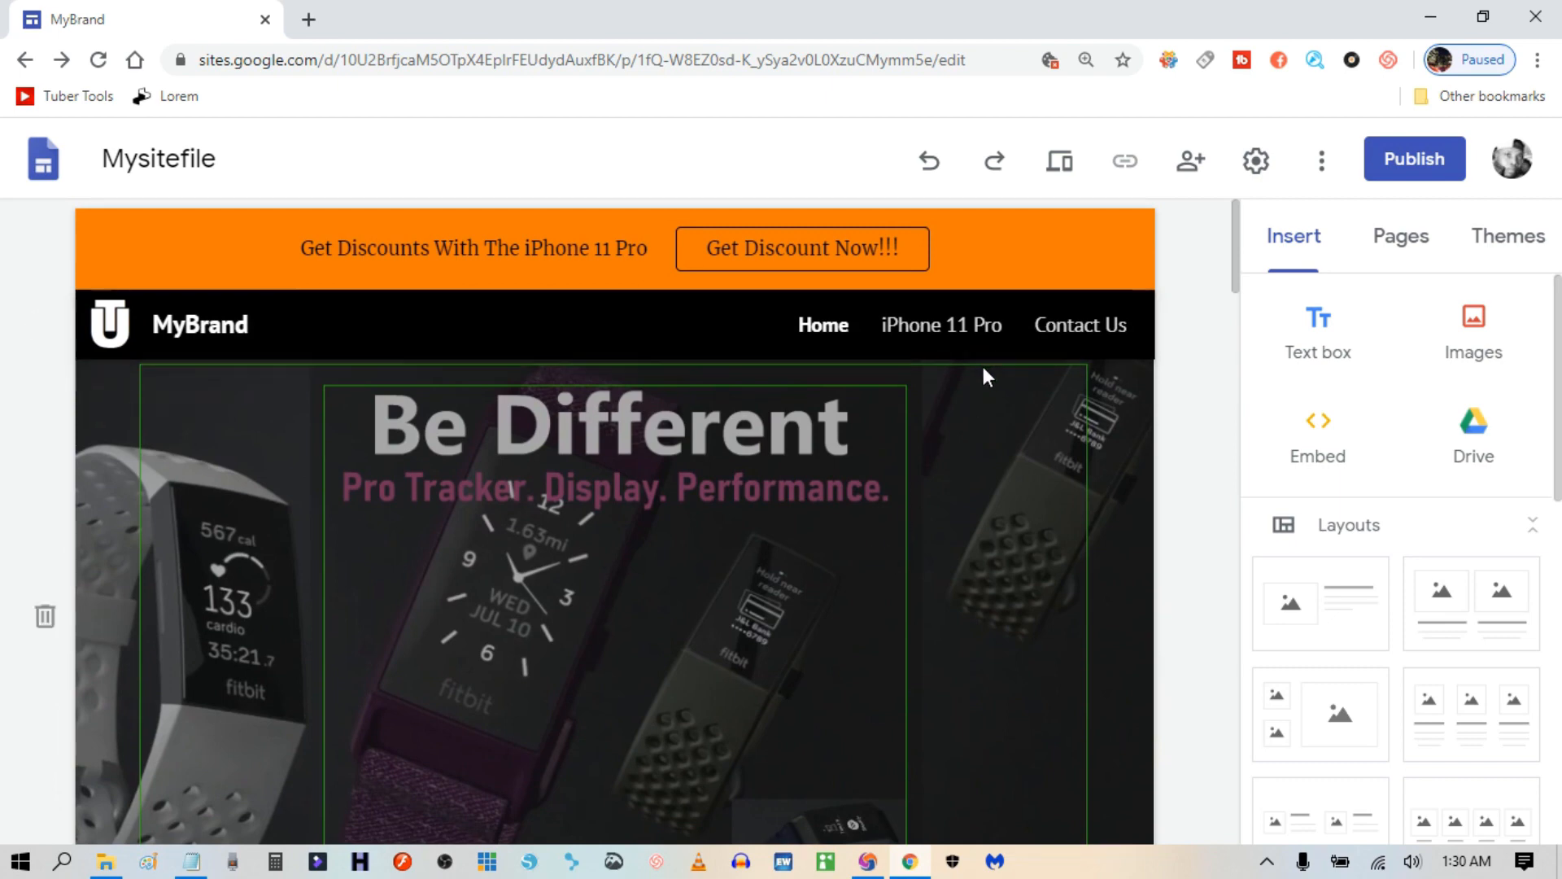
Show the site's page list and view the iPhone 11 Pro and Contact Us pages before returning to Home.
{"action": "left_click", "coordinate": [1391, 242]}
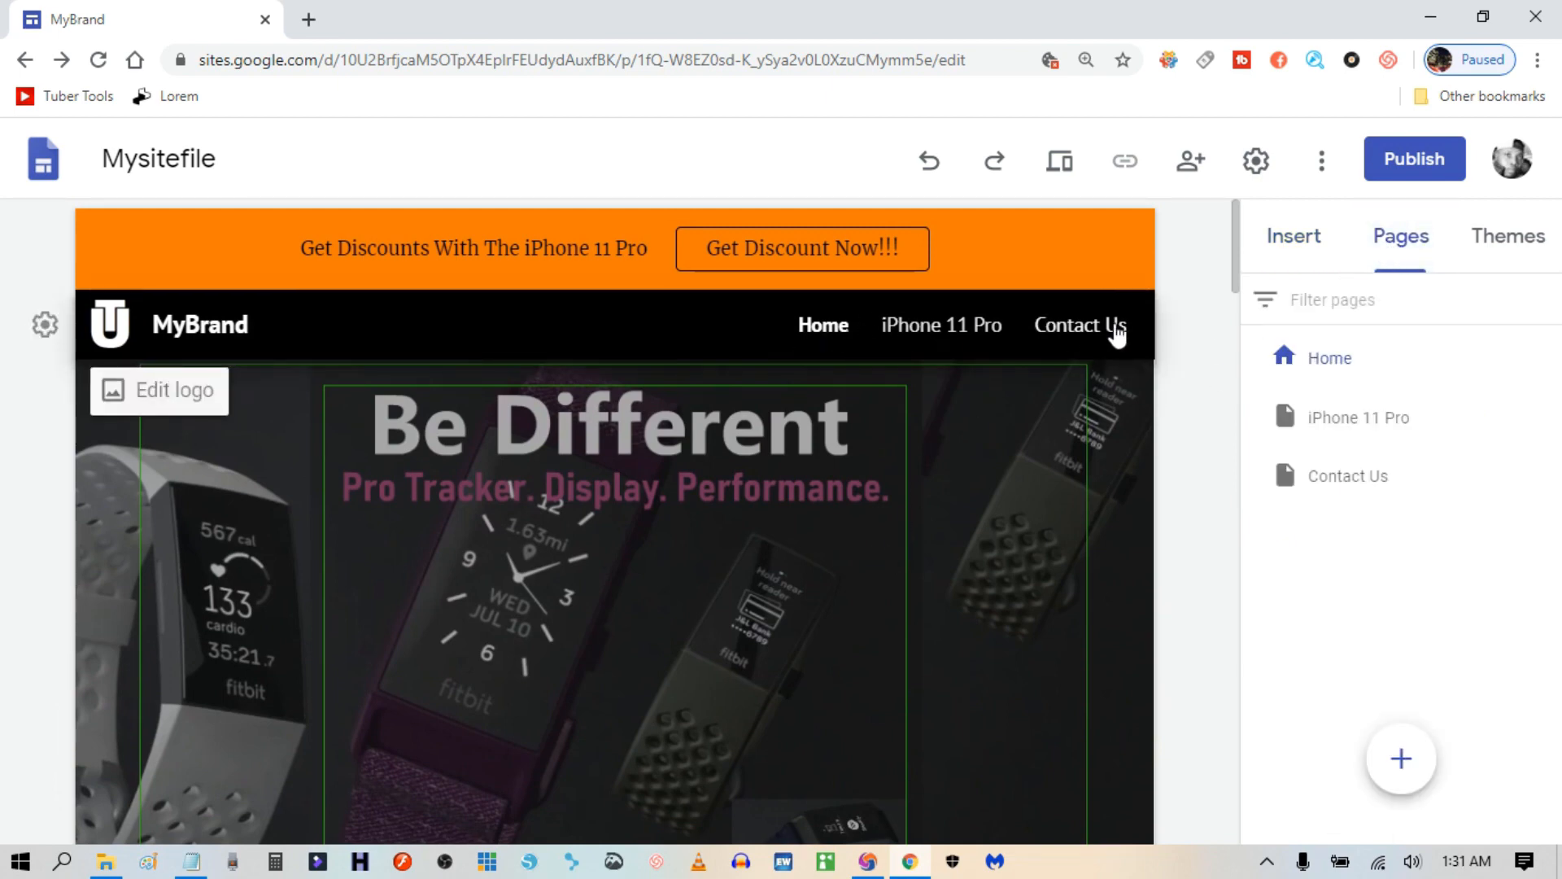
{"action": "left_click", "coordinate": [939, 326]}
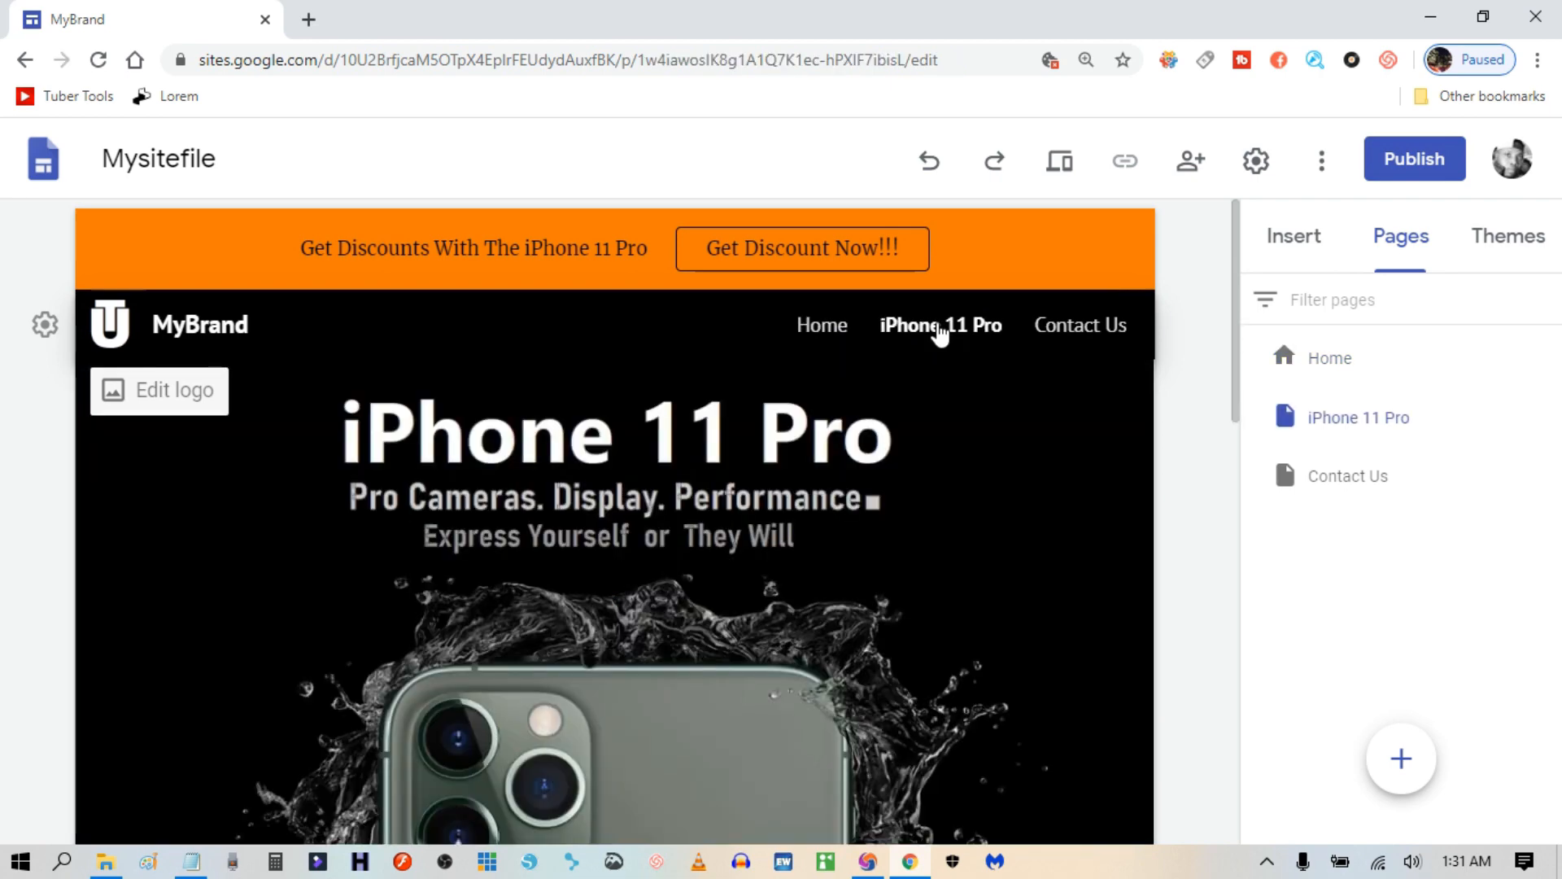
{"action": "left_click", "coordinate": [1089, 335]}
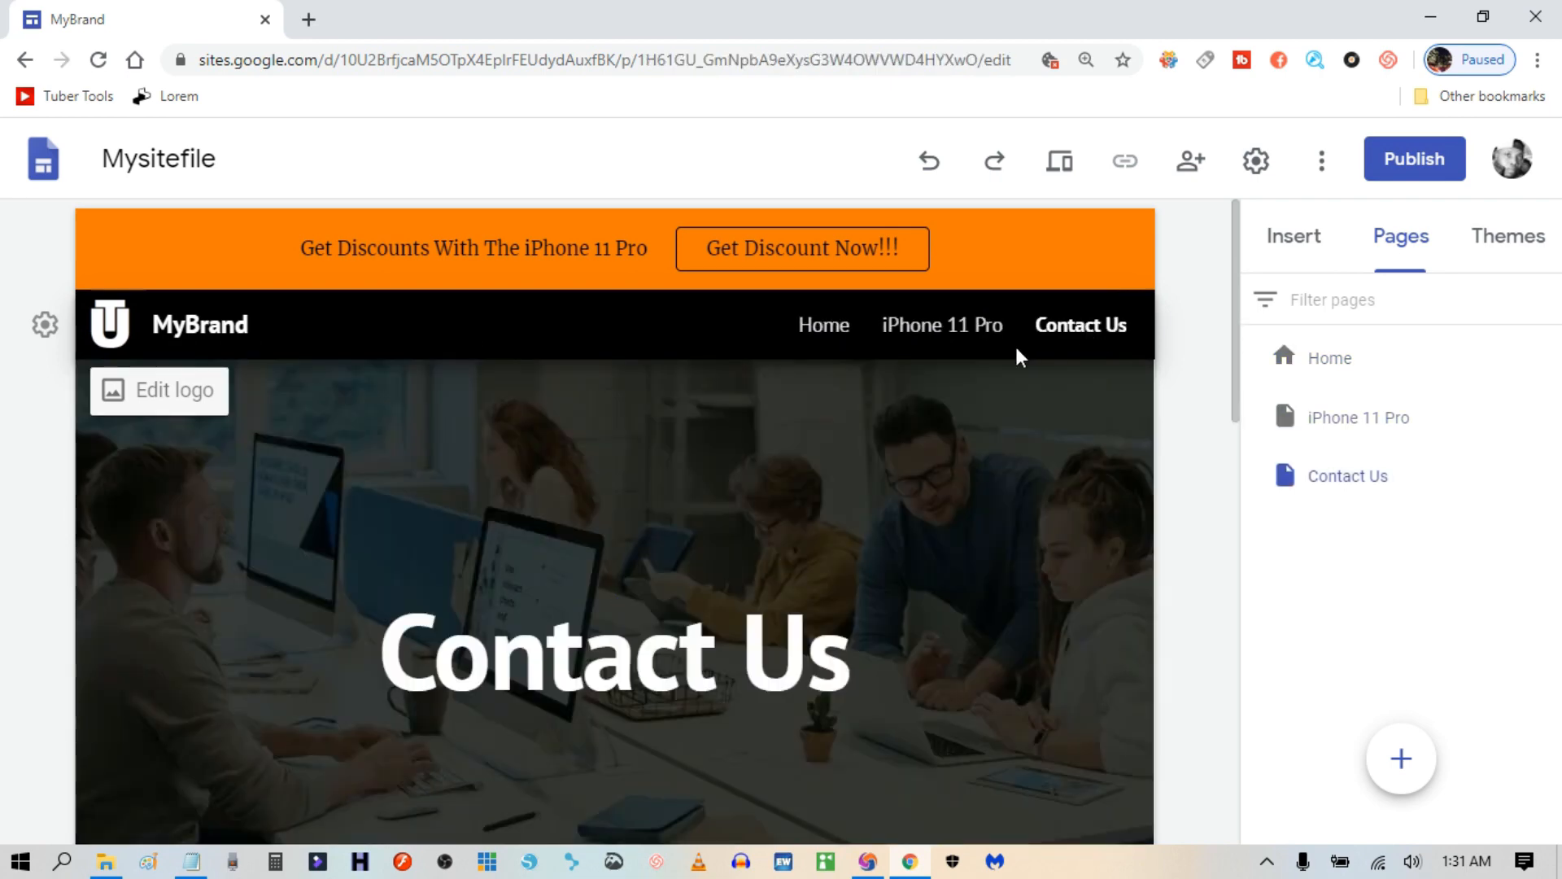
{"action": "left_click", "coordinate": [817, 324]}
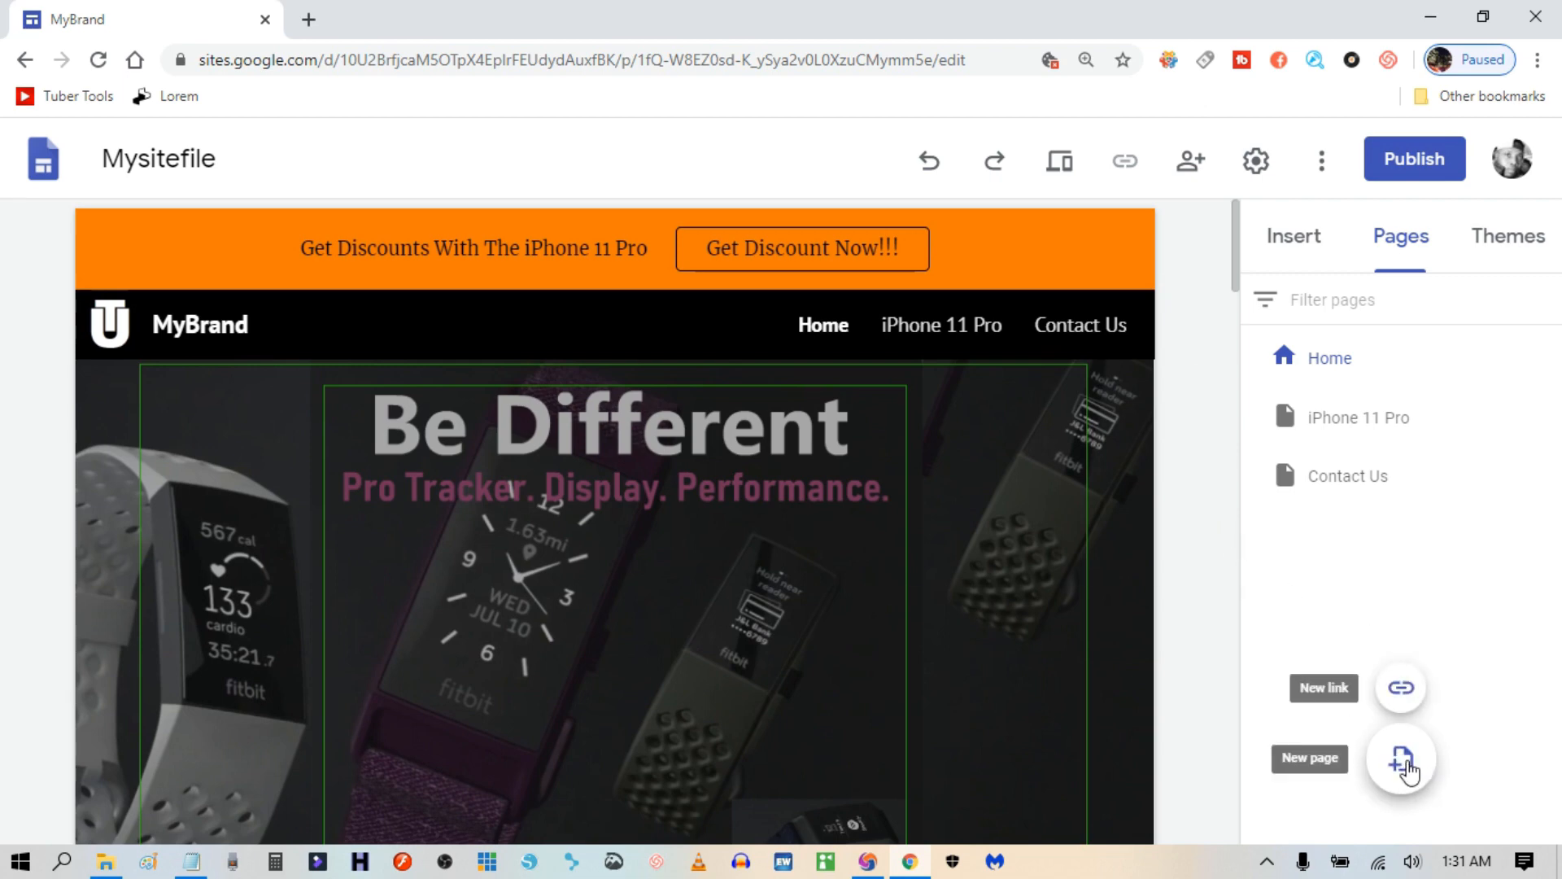
Add two new pages to the site, named "Head Office" and "Locations".
{"action": "left_click", "coordinate": [1402, 761]}
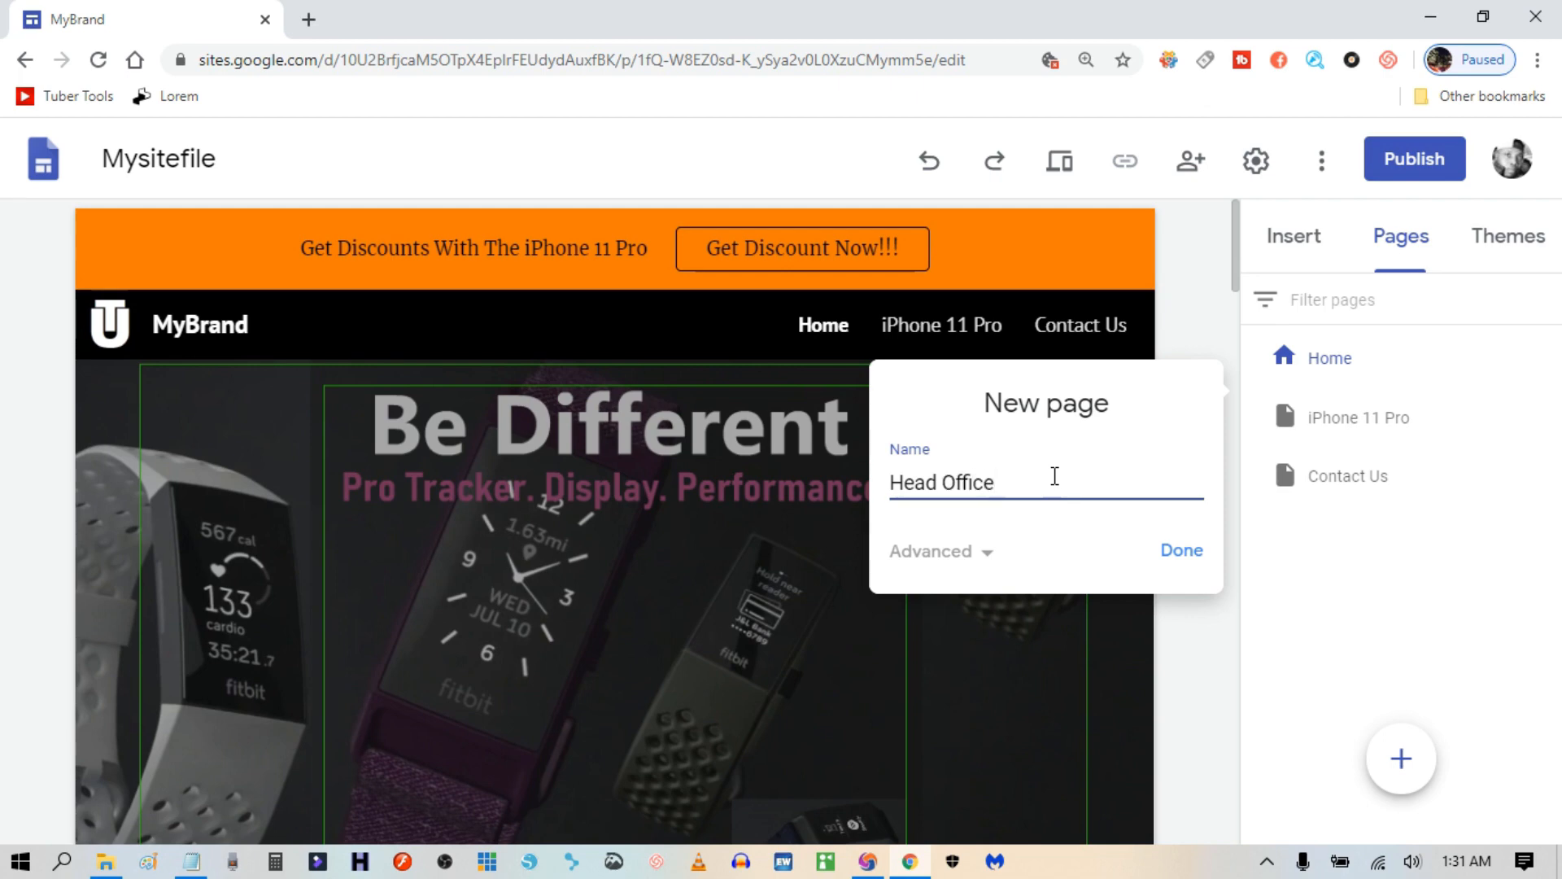
{"action": "left_click", "coordinate": [1174, 550]}
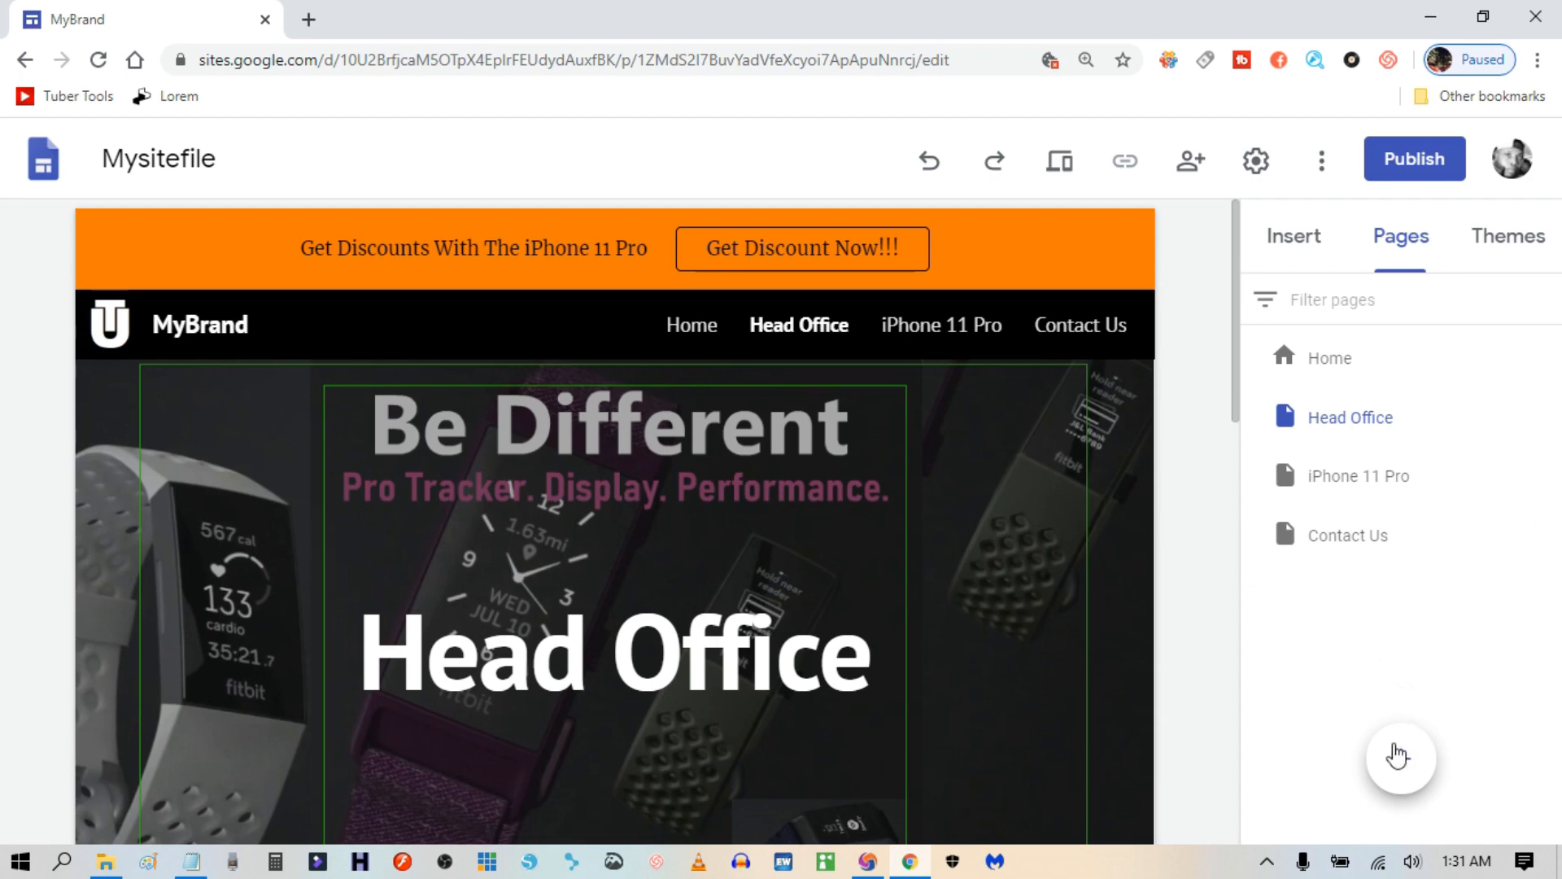
{"action": "left_click", "coordinate": [1400, 765]}
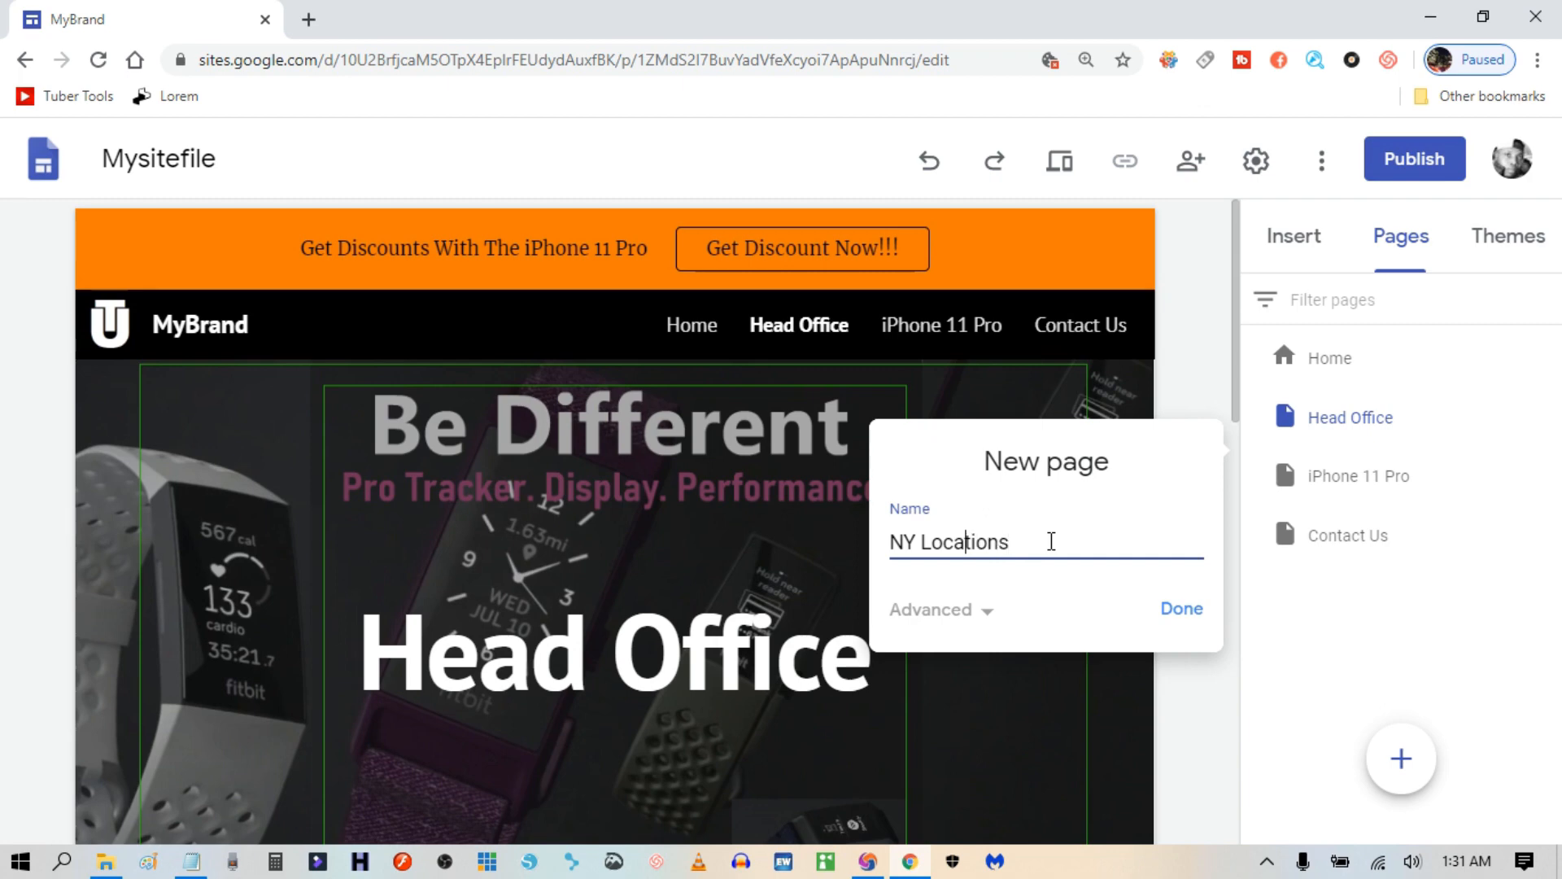
{"action": "key", "text": "BackSpace"}
{"action": "key", "text": "BackSpace"}
{"action": "key", "text": "BackSpace"}
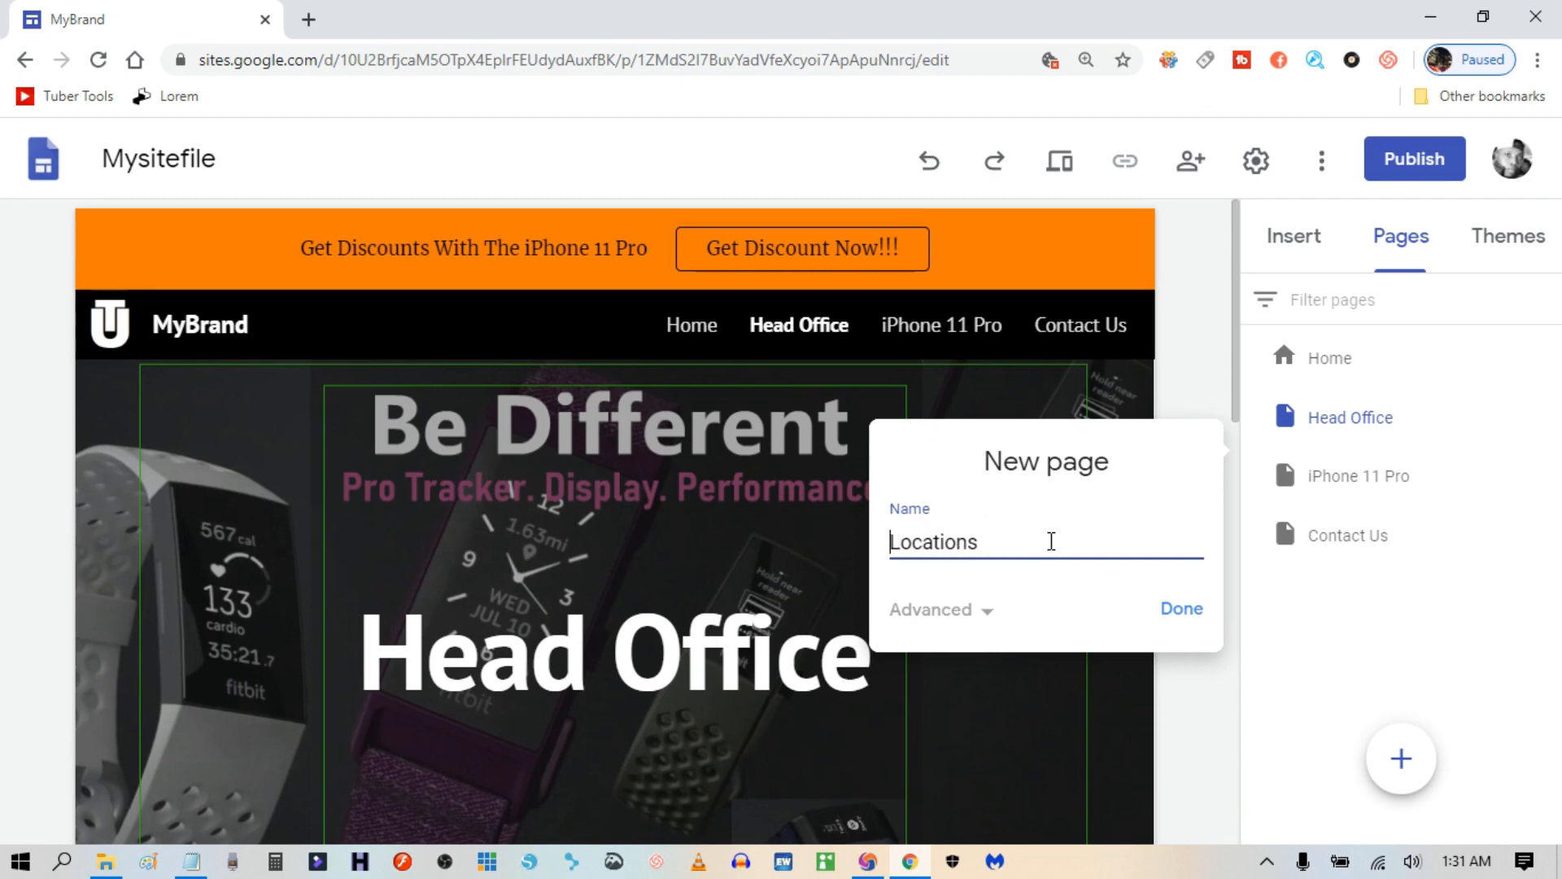
{"action": "left_click", "coordinate": [1184, 611]}
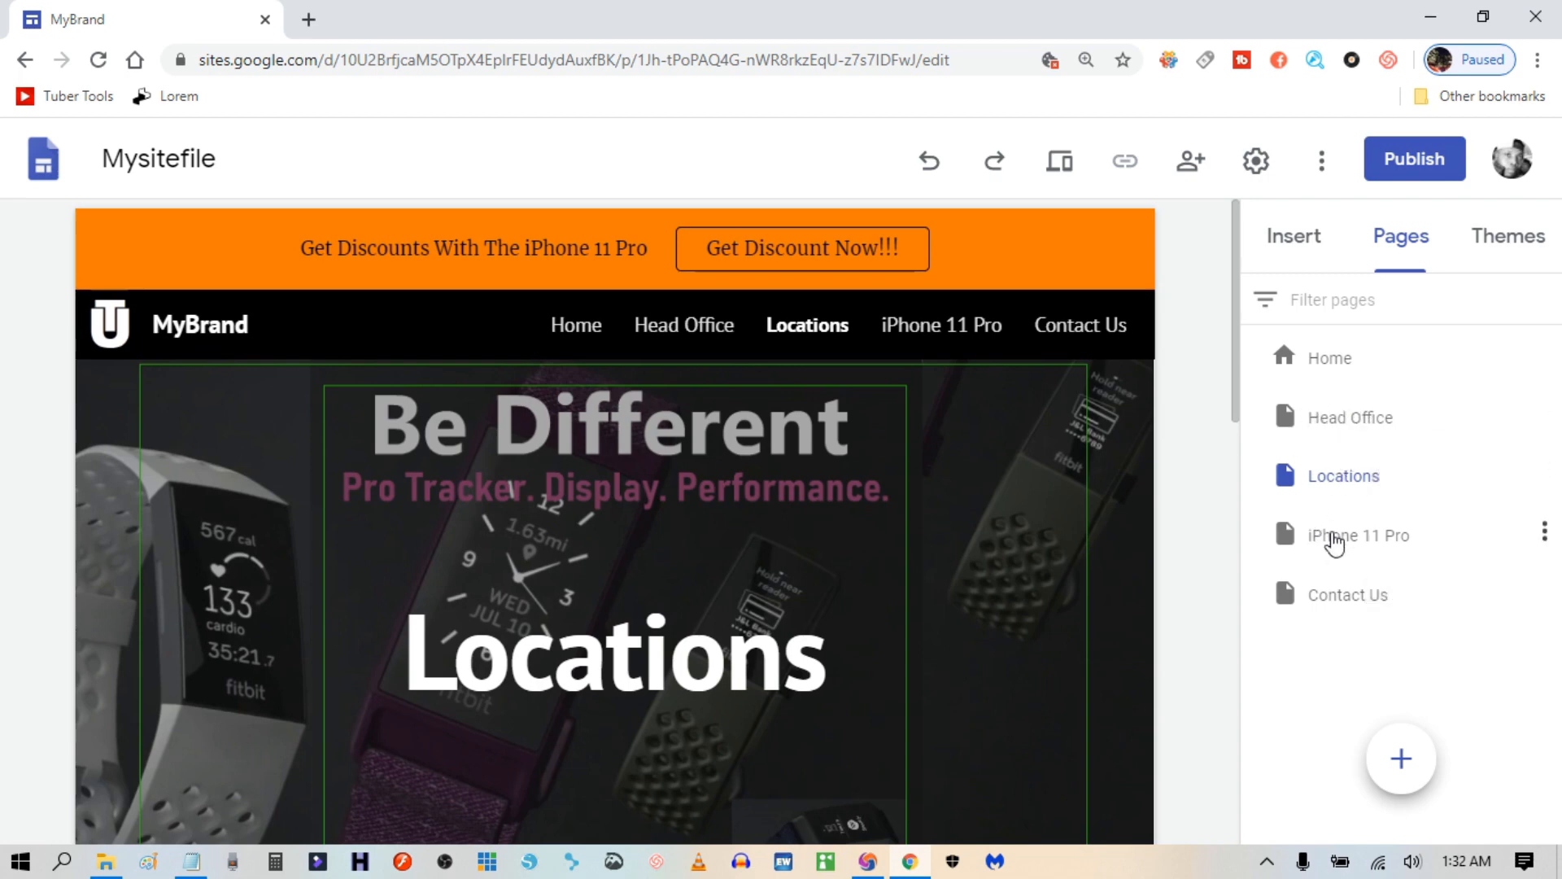
Move the iPhone 11 Pro page directly below Home in the page order.
{"action": "left_click", "coordinate": [1334, 537]}
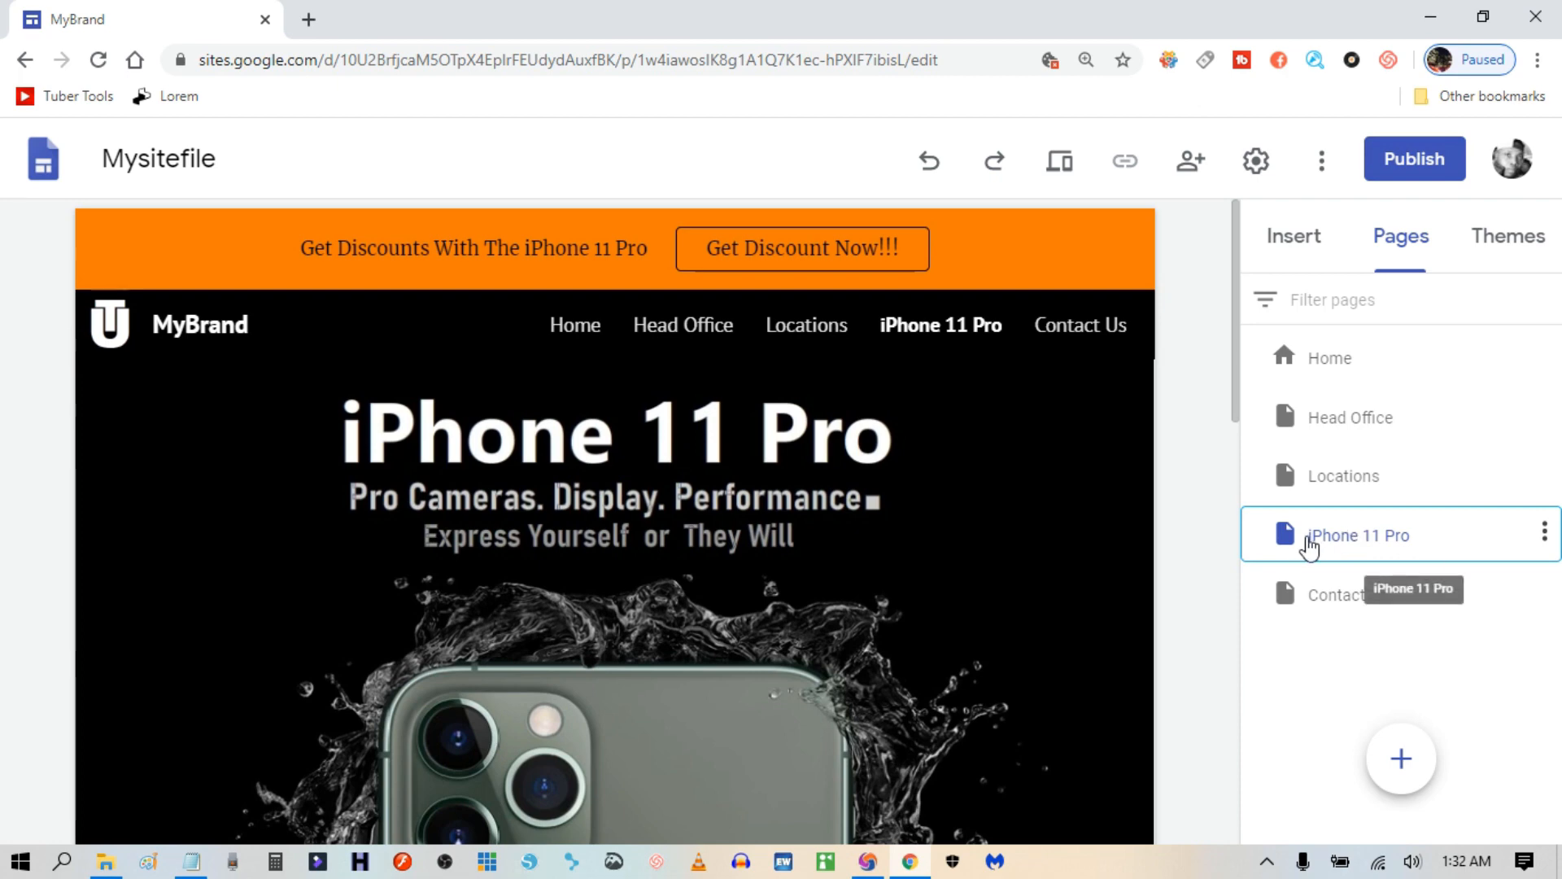
{"action": "left_click_drag", "start_coordinate": [1309, 545], "coordinate": [1313, 389]}
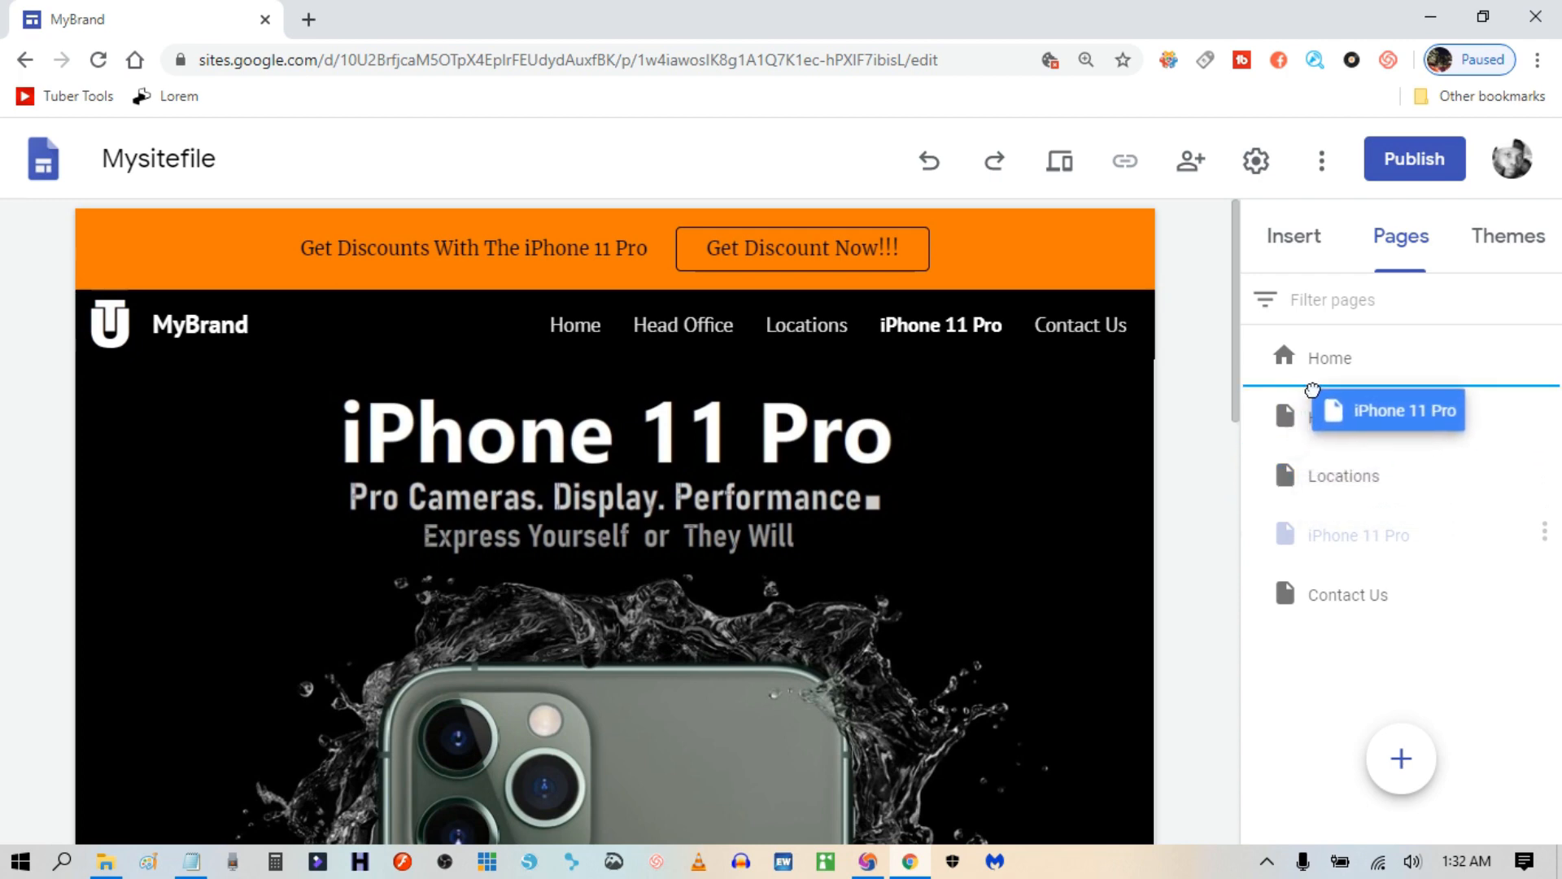
{"action": "left_click_drag", "start_coordinate": [1313, 389], "coordinate": [1314, 399]}
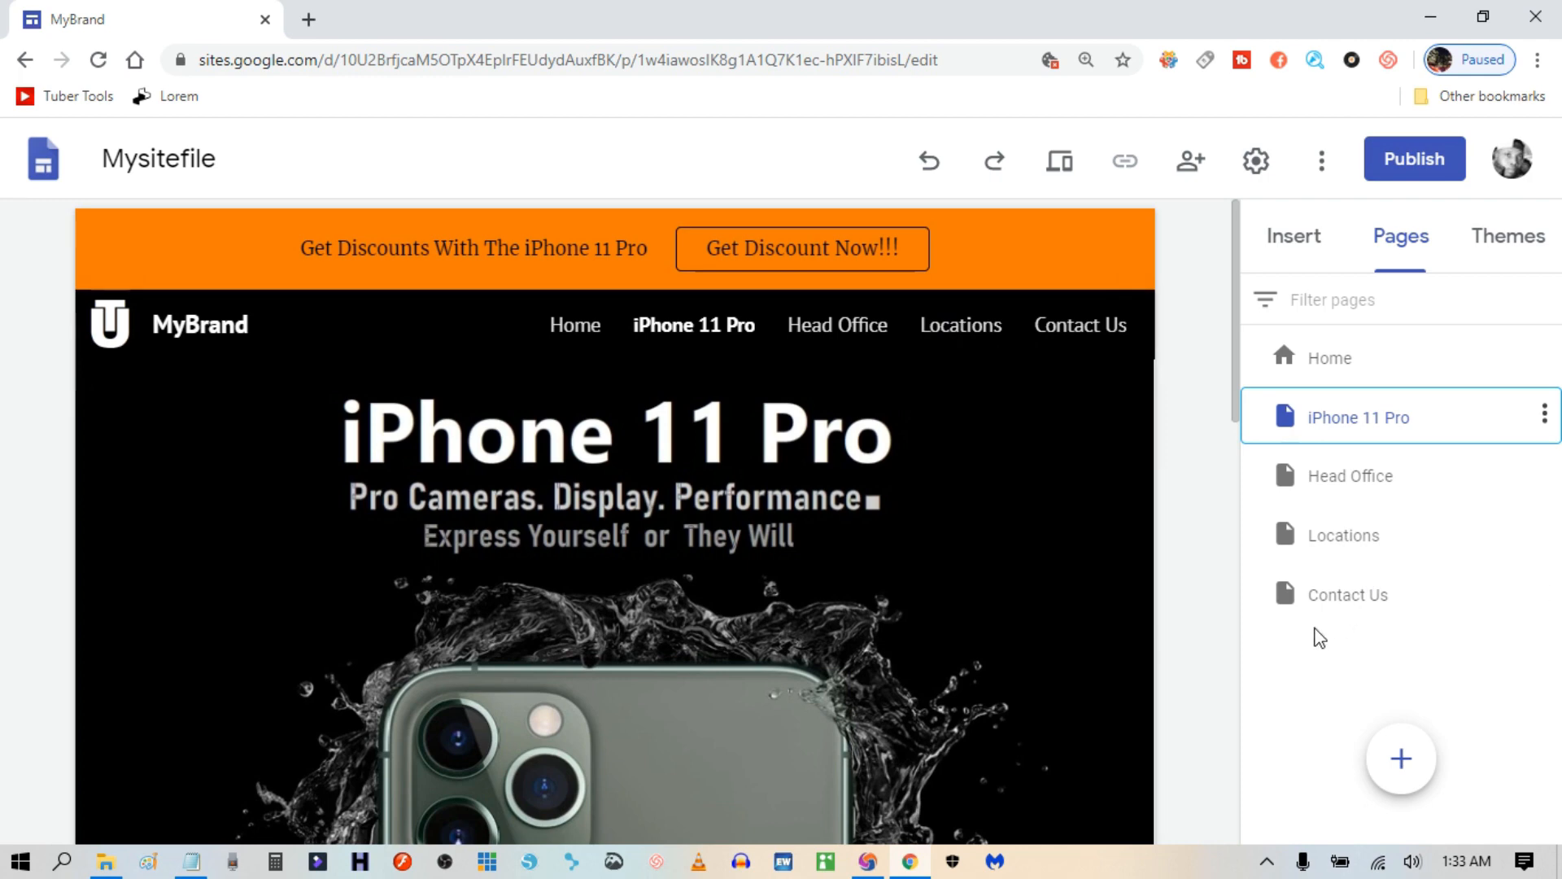
Move the Locations page below Contact Us, and return Contact Us to the end of the page order.
{"action": "left_click", "coordinate": [1336, 548]}
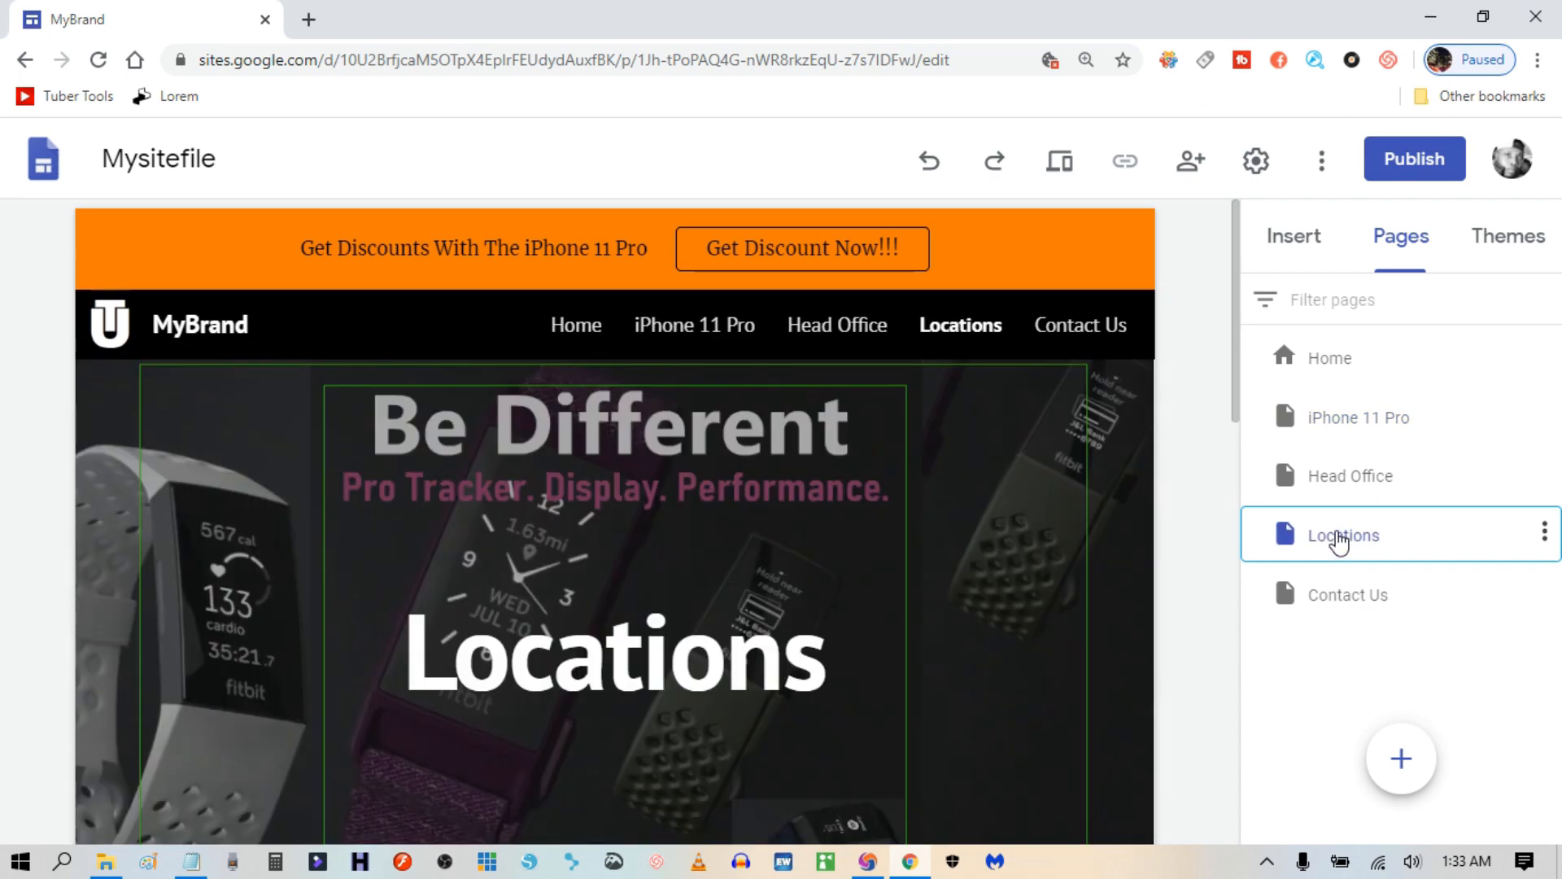
{"action": "left_click_drag", "start_coordinate": [1341, 542], "coordinate": [1339, 618]}
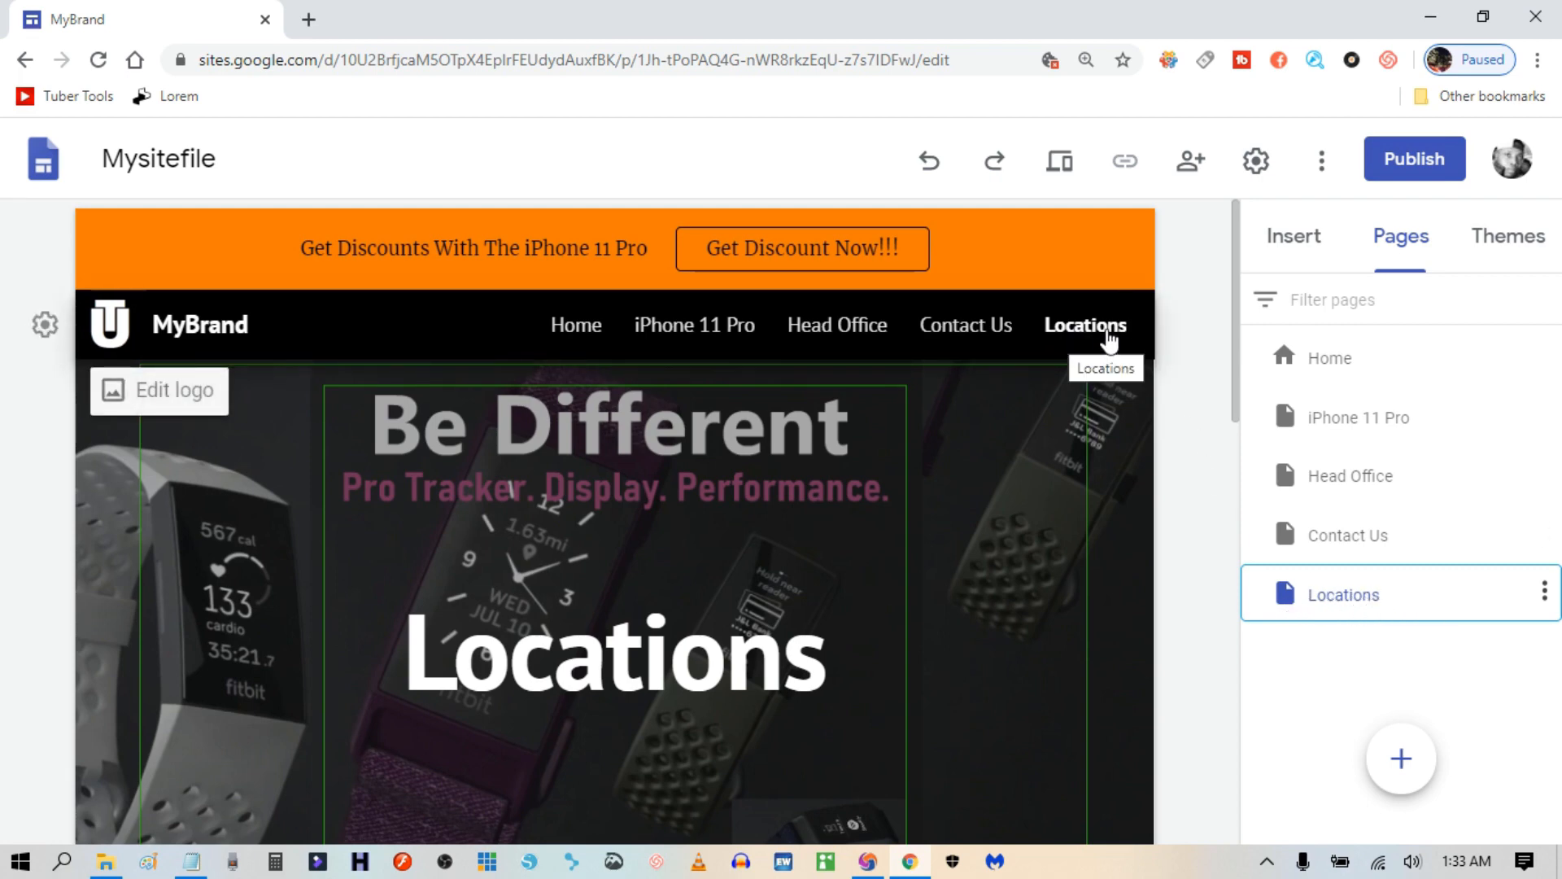
{"action": "left_click", "coordinate": [1335, 541]}
{"action": "left_click_drag", "start_coordinate": [1335, 538], "coordinate": [1328, 614]}
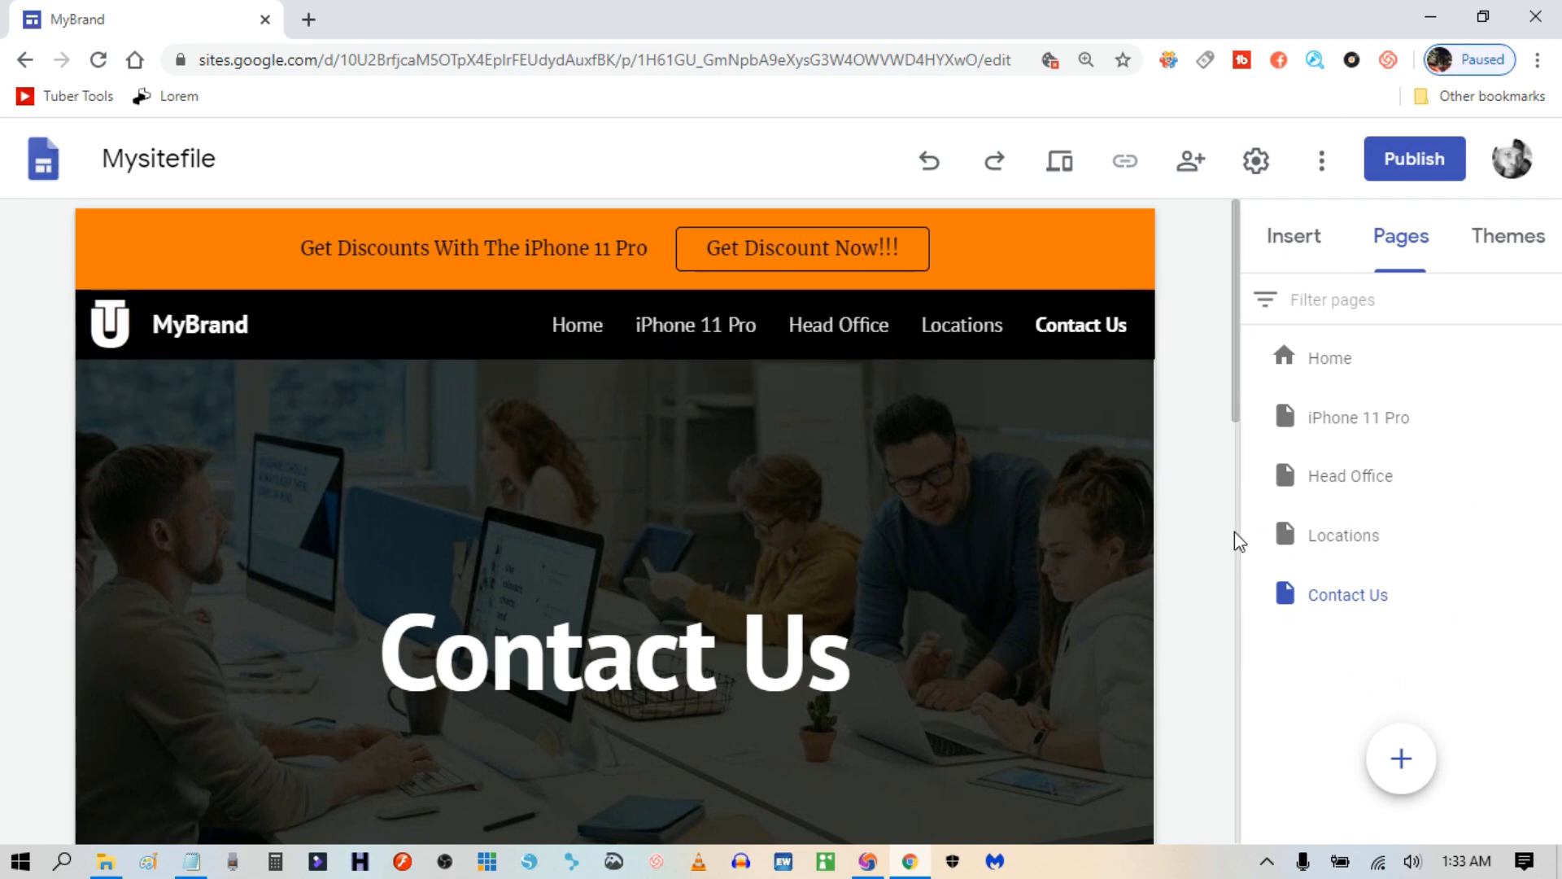
Visit each page through the site's navigation links to check the Home, iPhone 11 Pro, Head Office, Locations and Contact Us pages.
{"action": "left_click", "coordinate": [577, 330]}
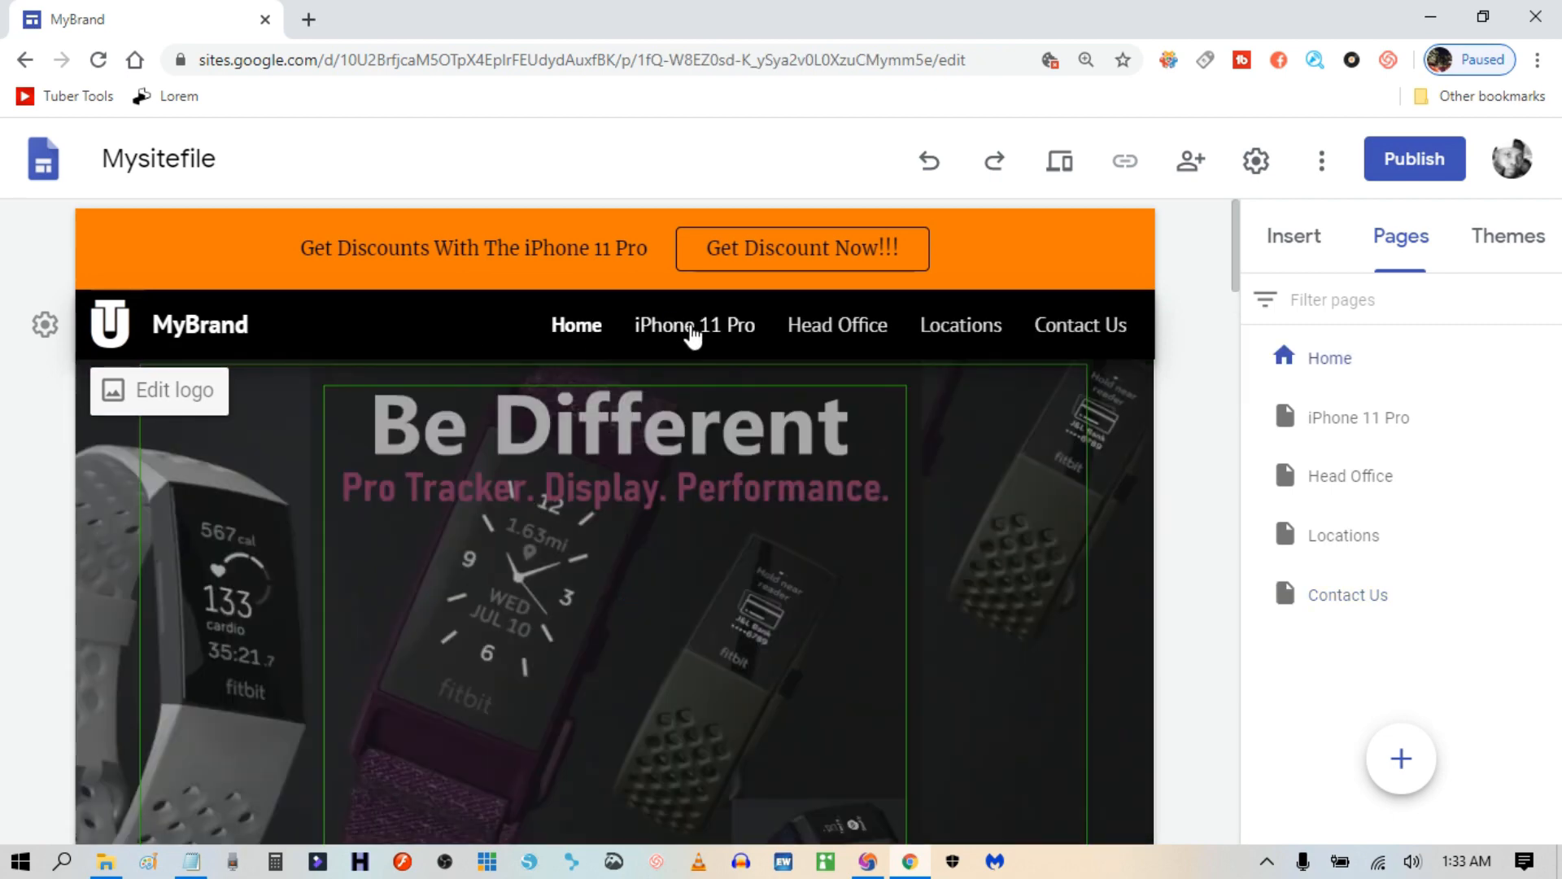
{"action": "left_click", "coordinate": [692, 329]}
{"action": "left_click", "coordinate": [837, 327]}
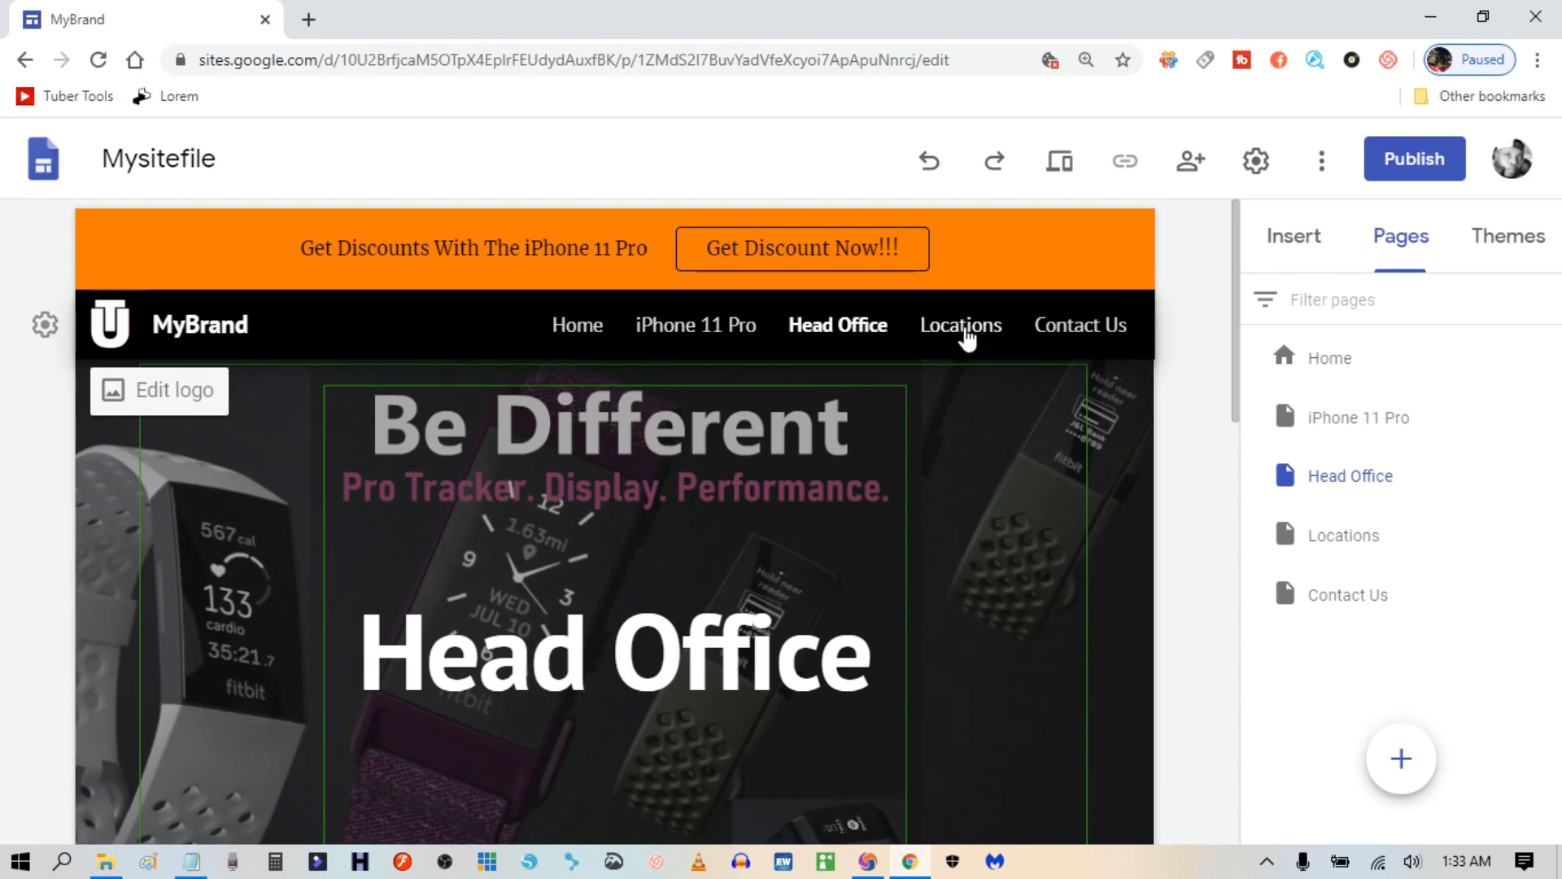
{"action": "left_click", "coordinate": [964, 333]}
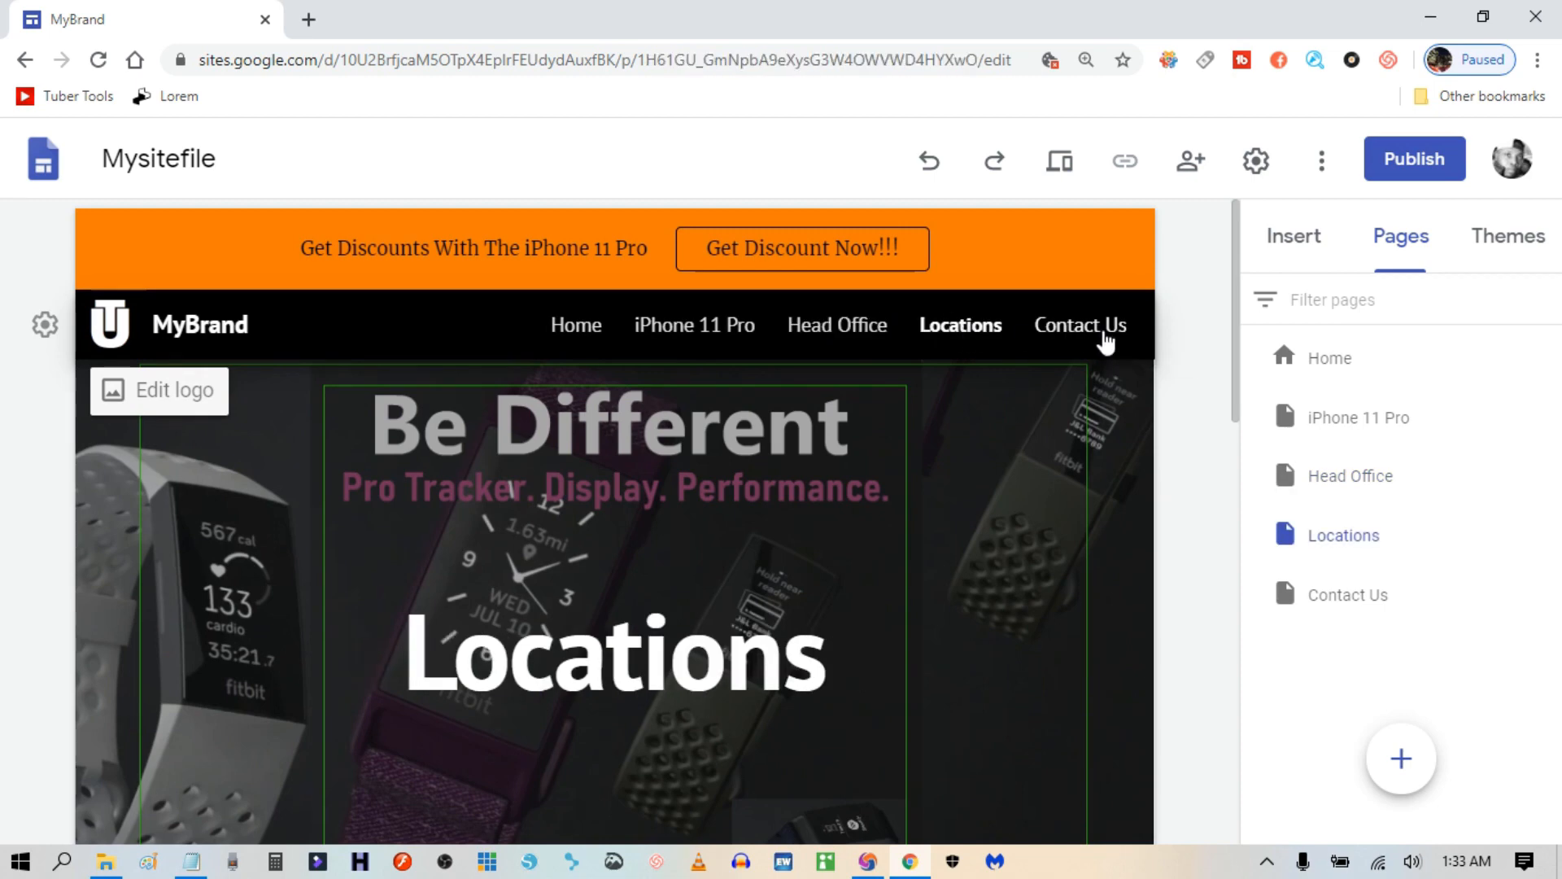
{"action": "left_click", "coordinate": [1106, 340]}
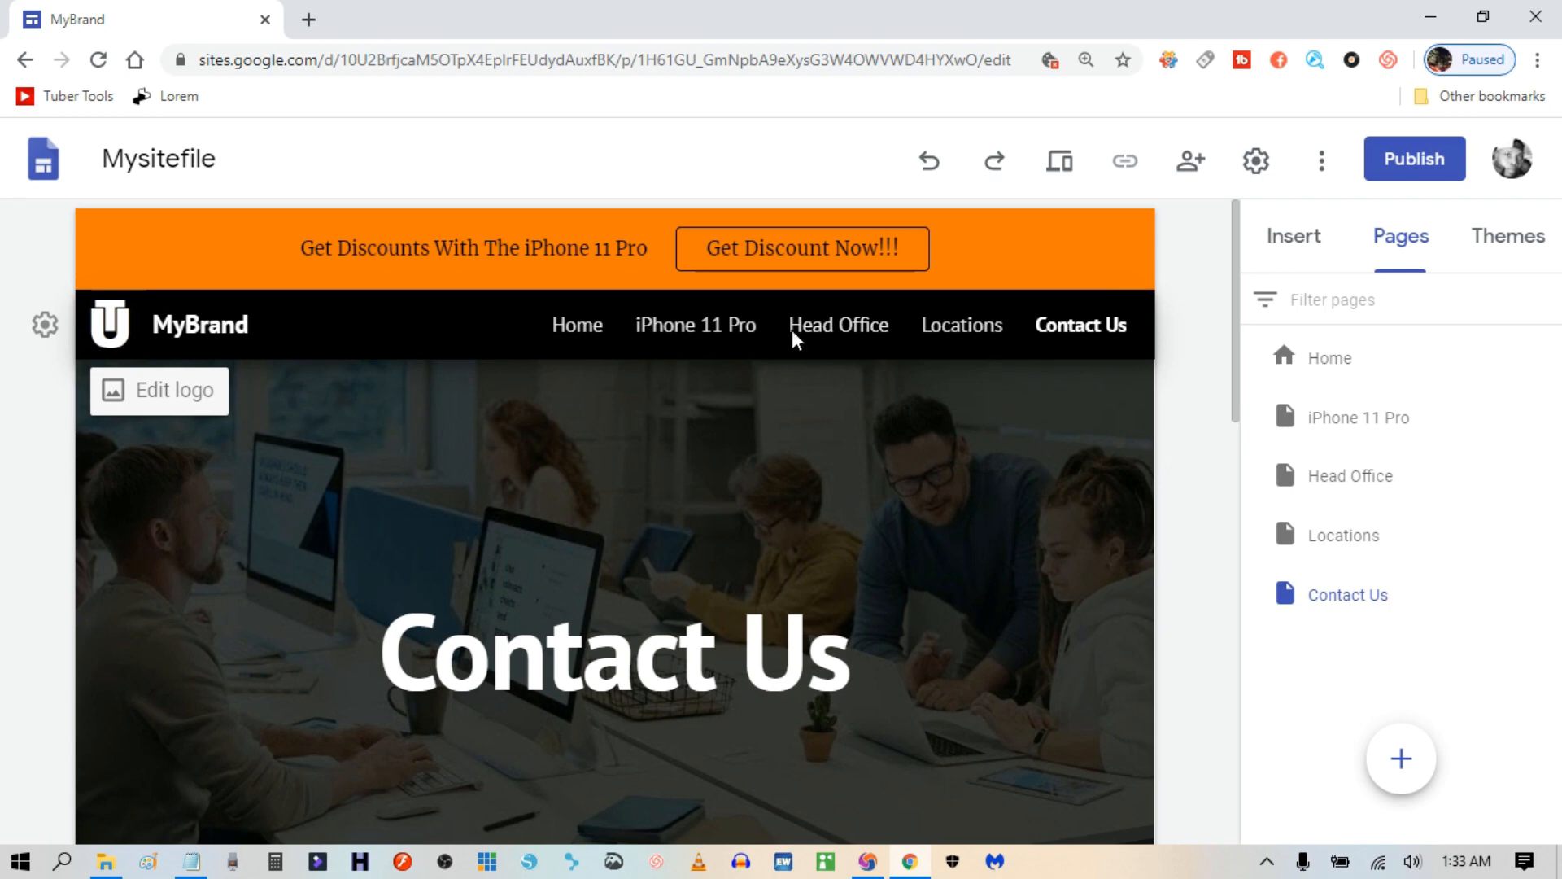
{"action": "left_click", "coordinate": [579, 327]}
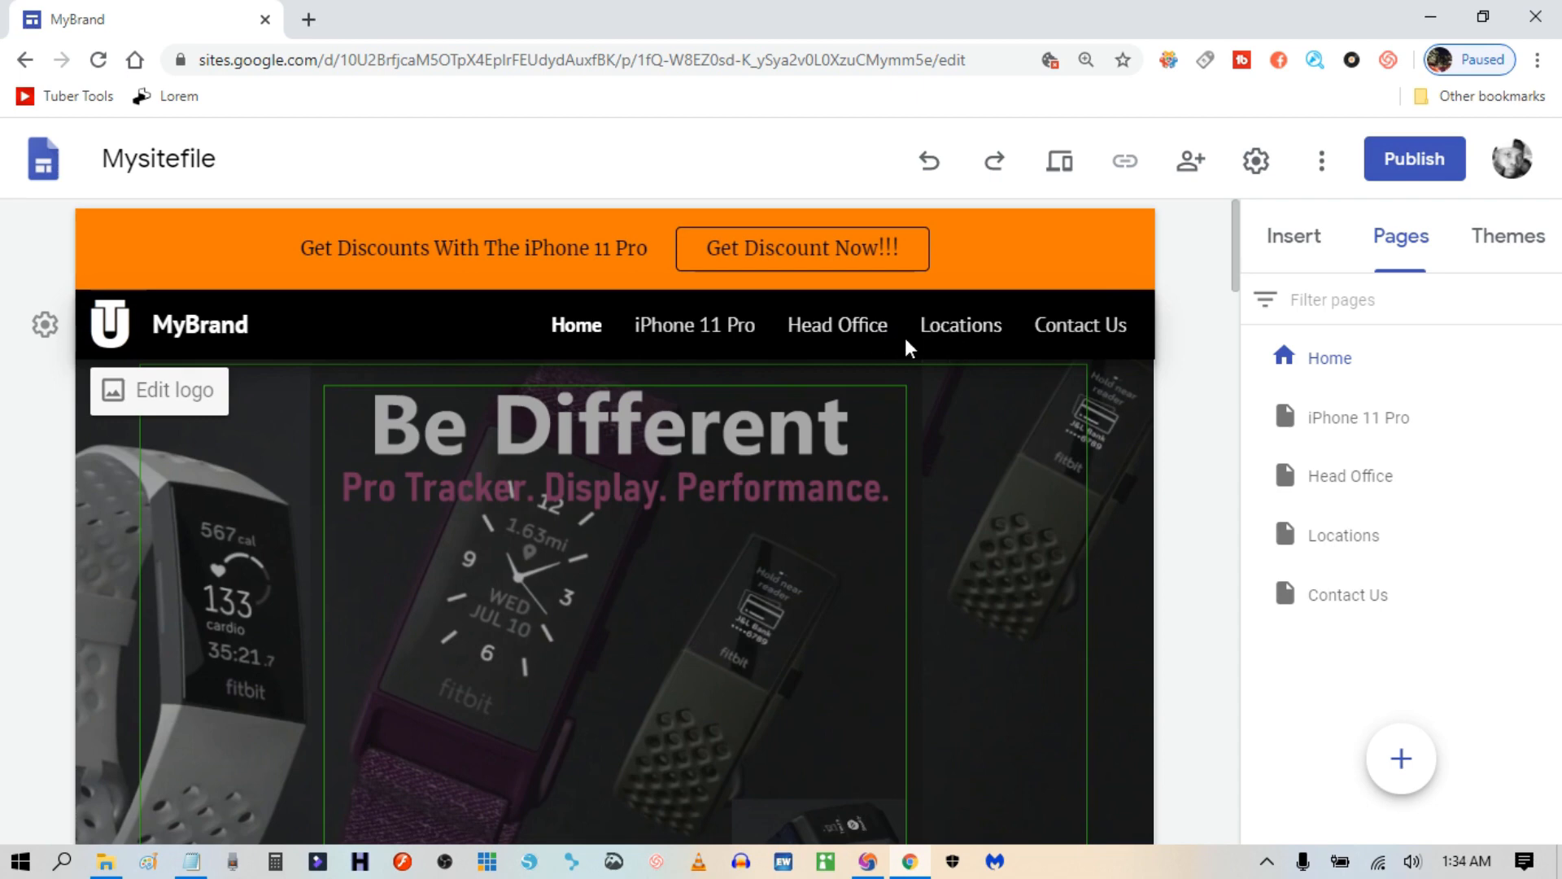
{"action": "left_click", "coordinate": [928, 330]}
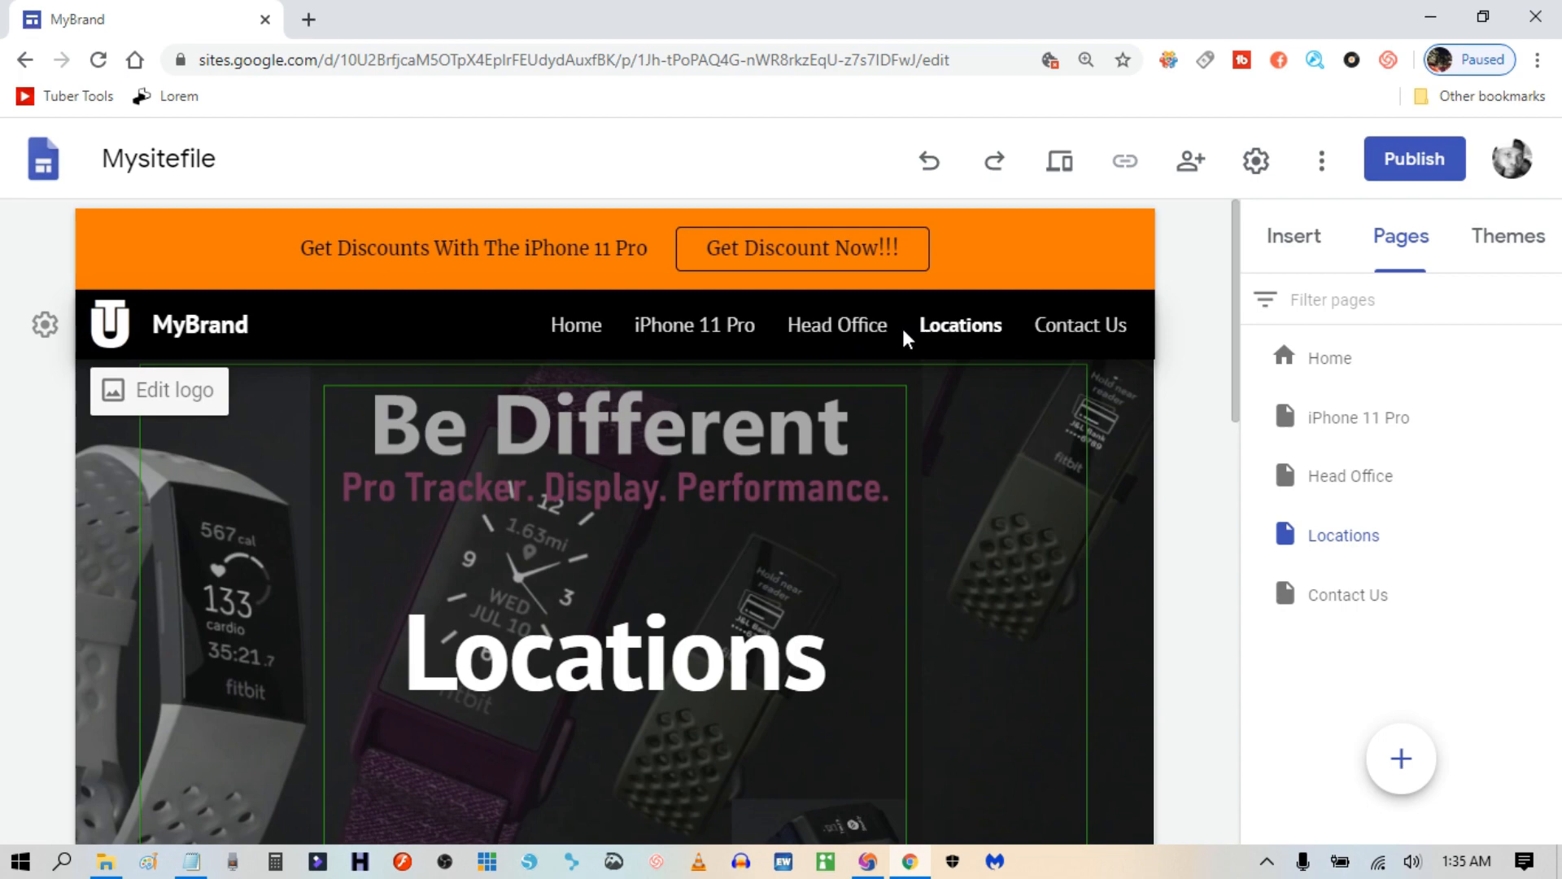
Hide the Head Office and Locations pages from the site navigation.
{"action": "left_click", "coordinate": [1360, 479]}
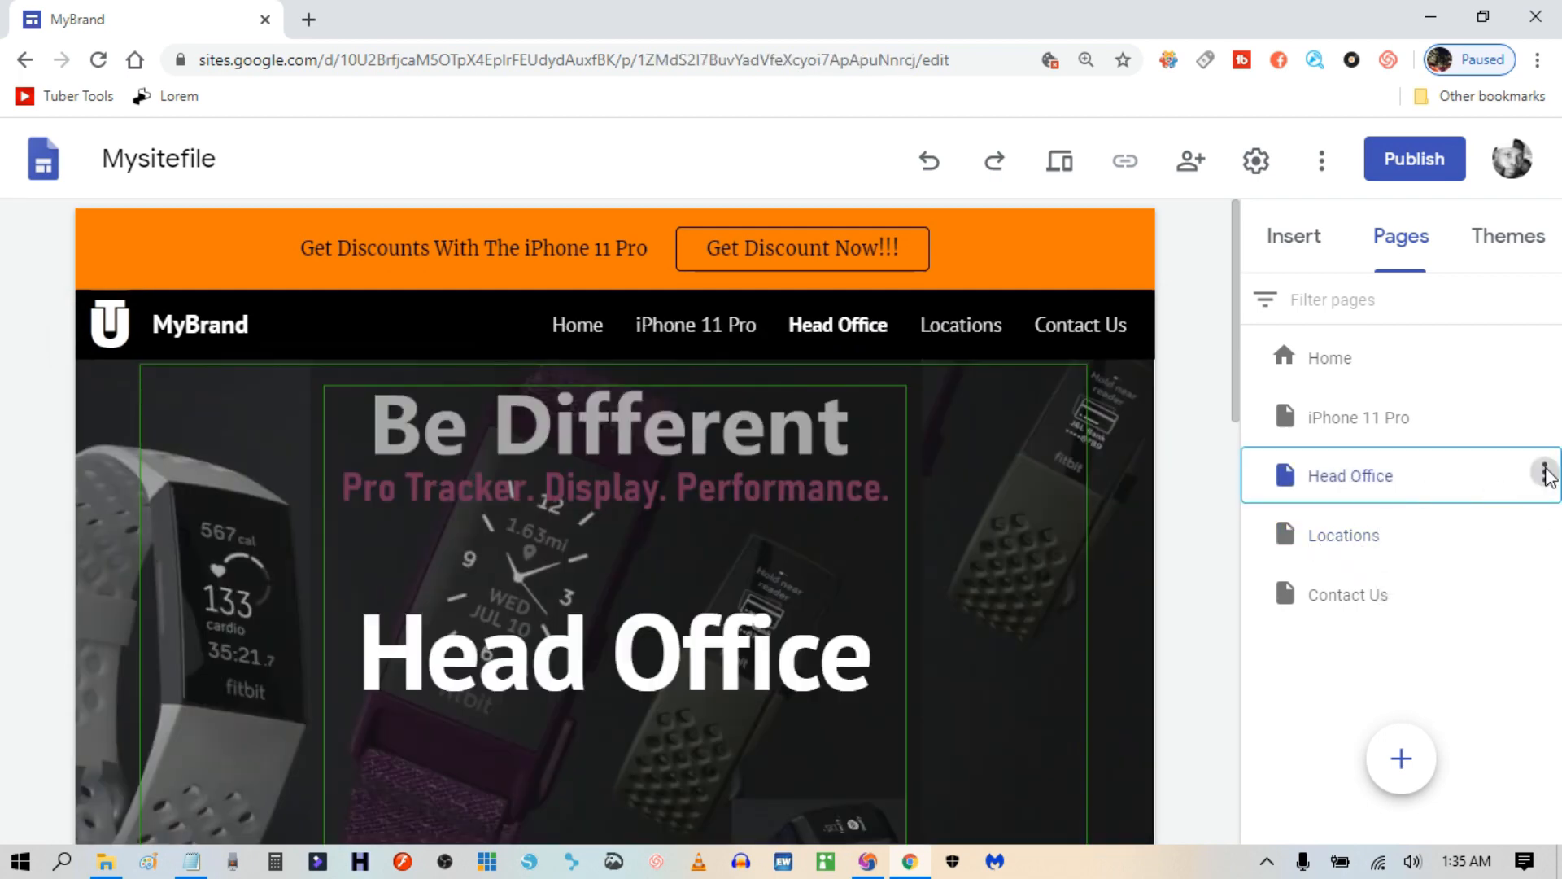
{"action": "left_click", "coordinate": [1544, 470]}
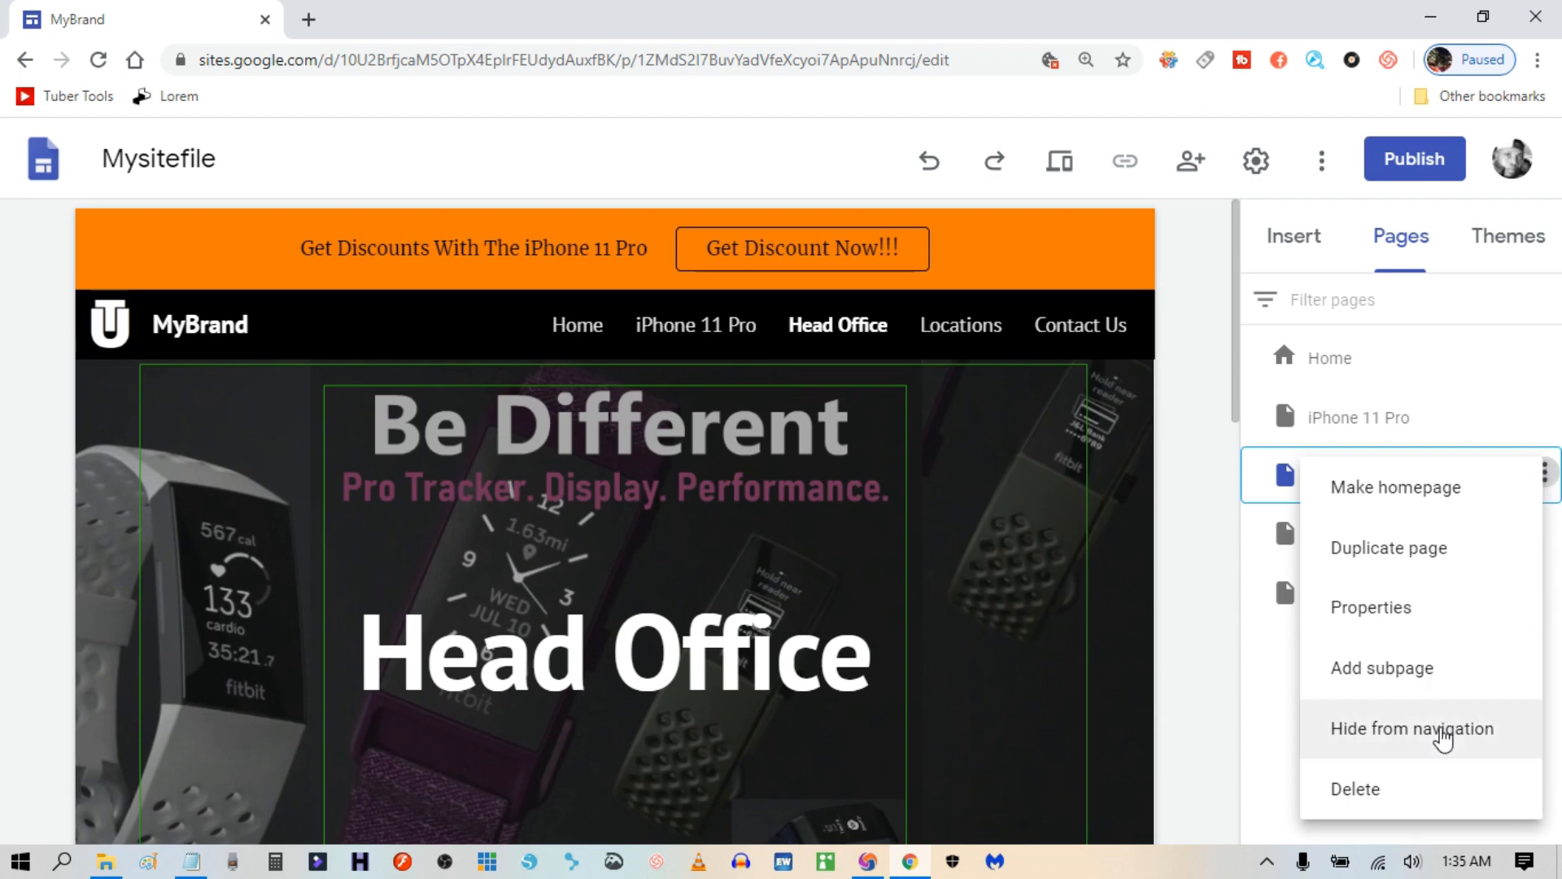
{"action": "left_click", "coordinate": [1389, 749]}
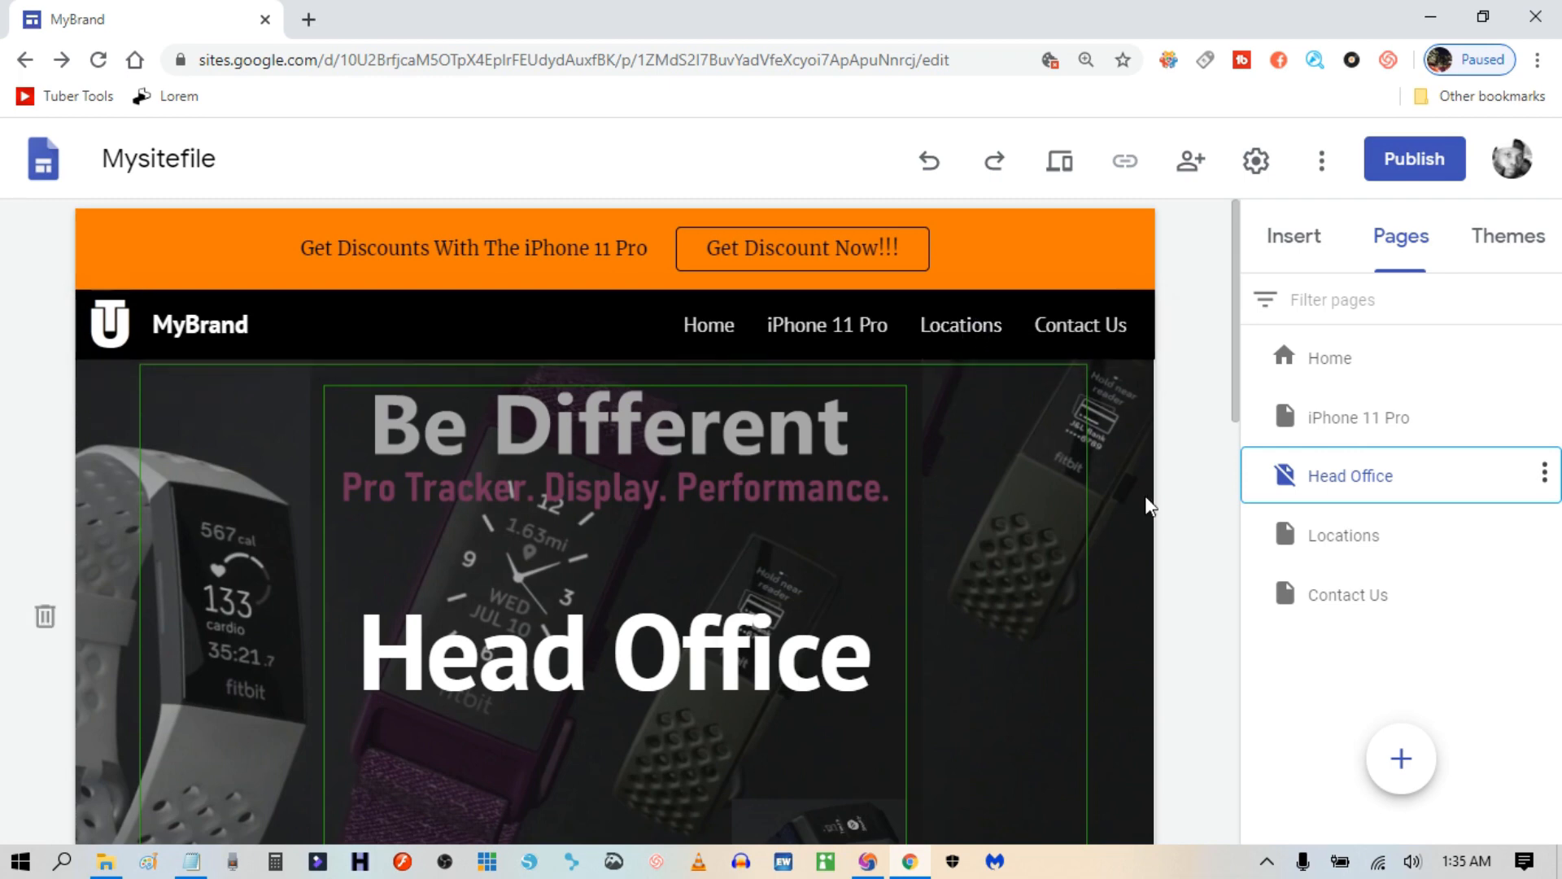
{"action": "left_click", "coordinate": [1341, 539]}
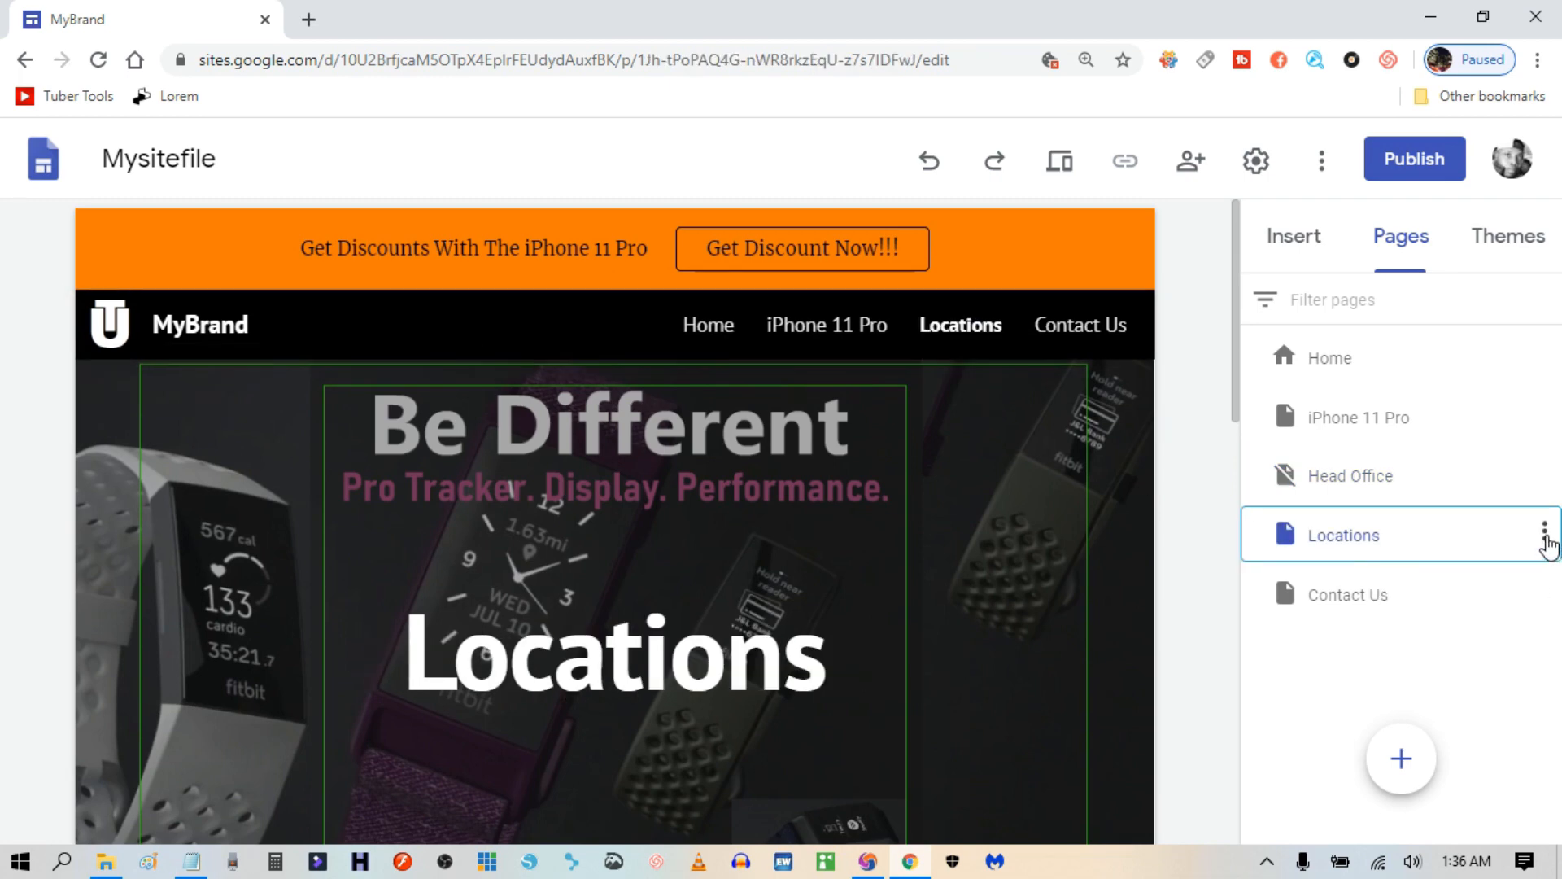
{"action": "left_click", "coordinate": [1545, 536]}
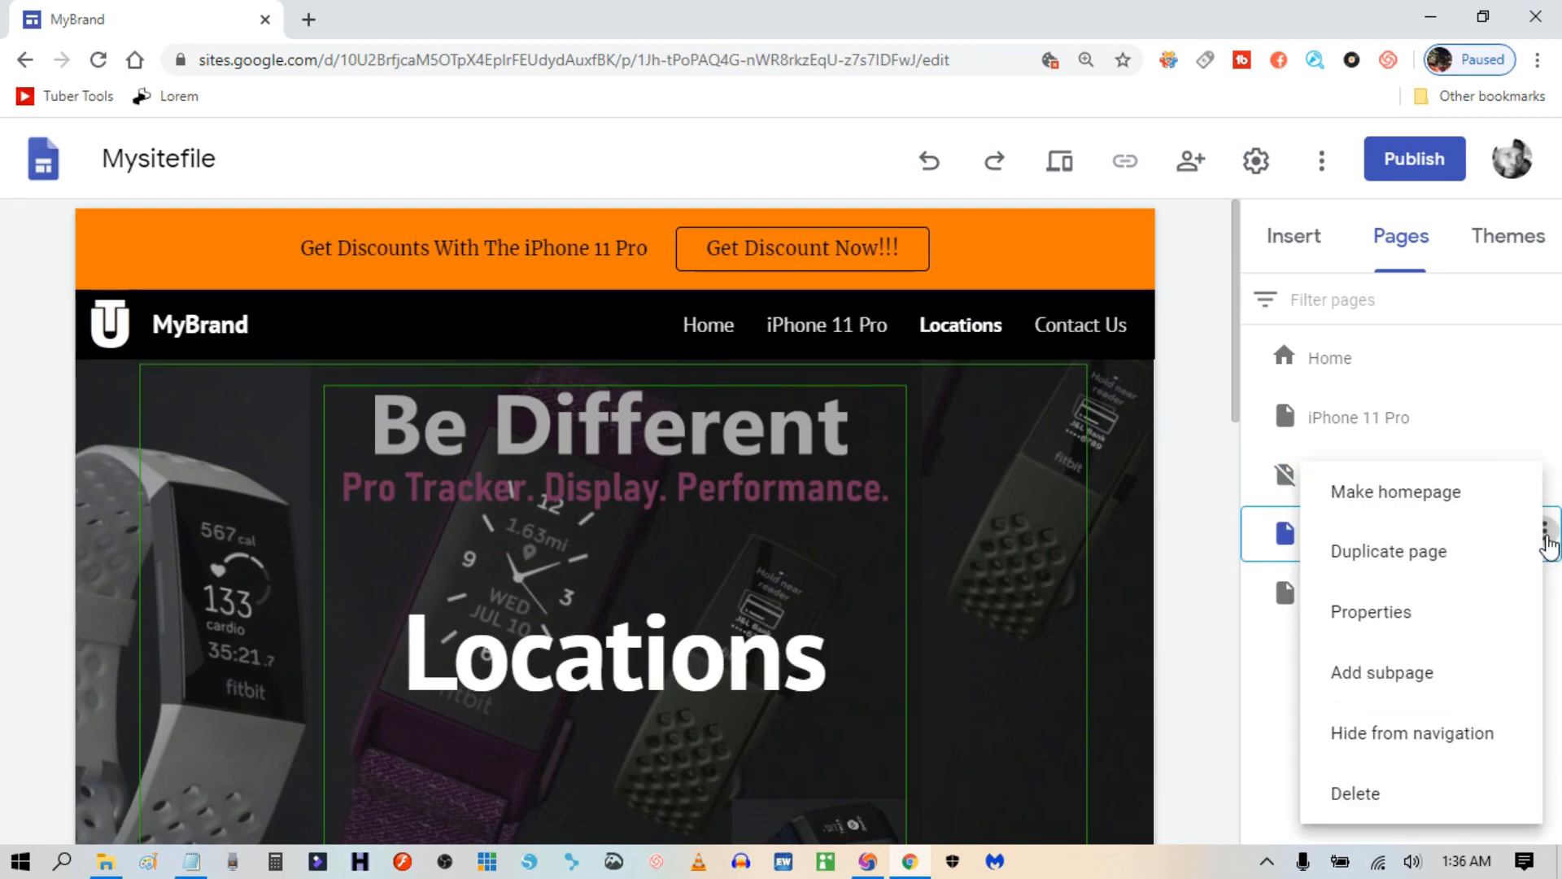
{"action": "left_click", "coordinate": [1398, 737]}
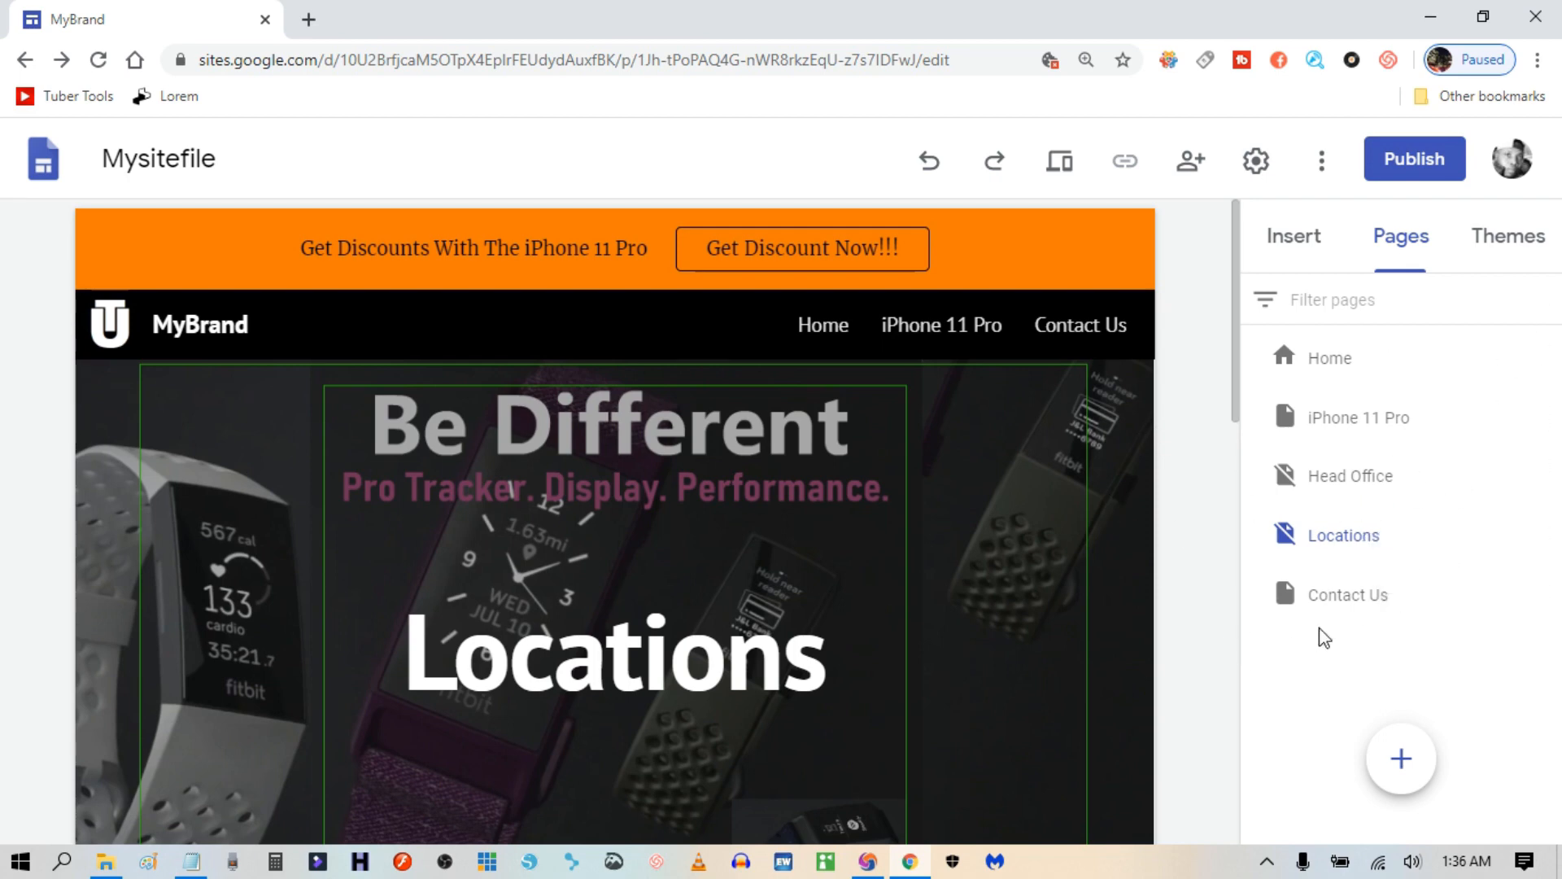
Open the page options for the hidden Head Office page.
{"action": "left_click", "coordinate": [1354, 475]}
{"action": "left_click", "coordinate": [1545, 472]}
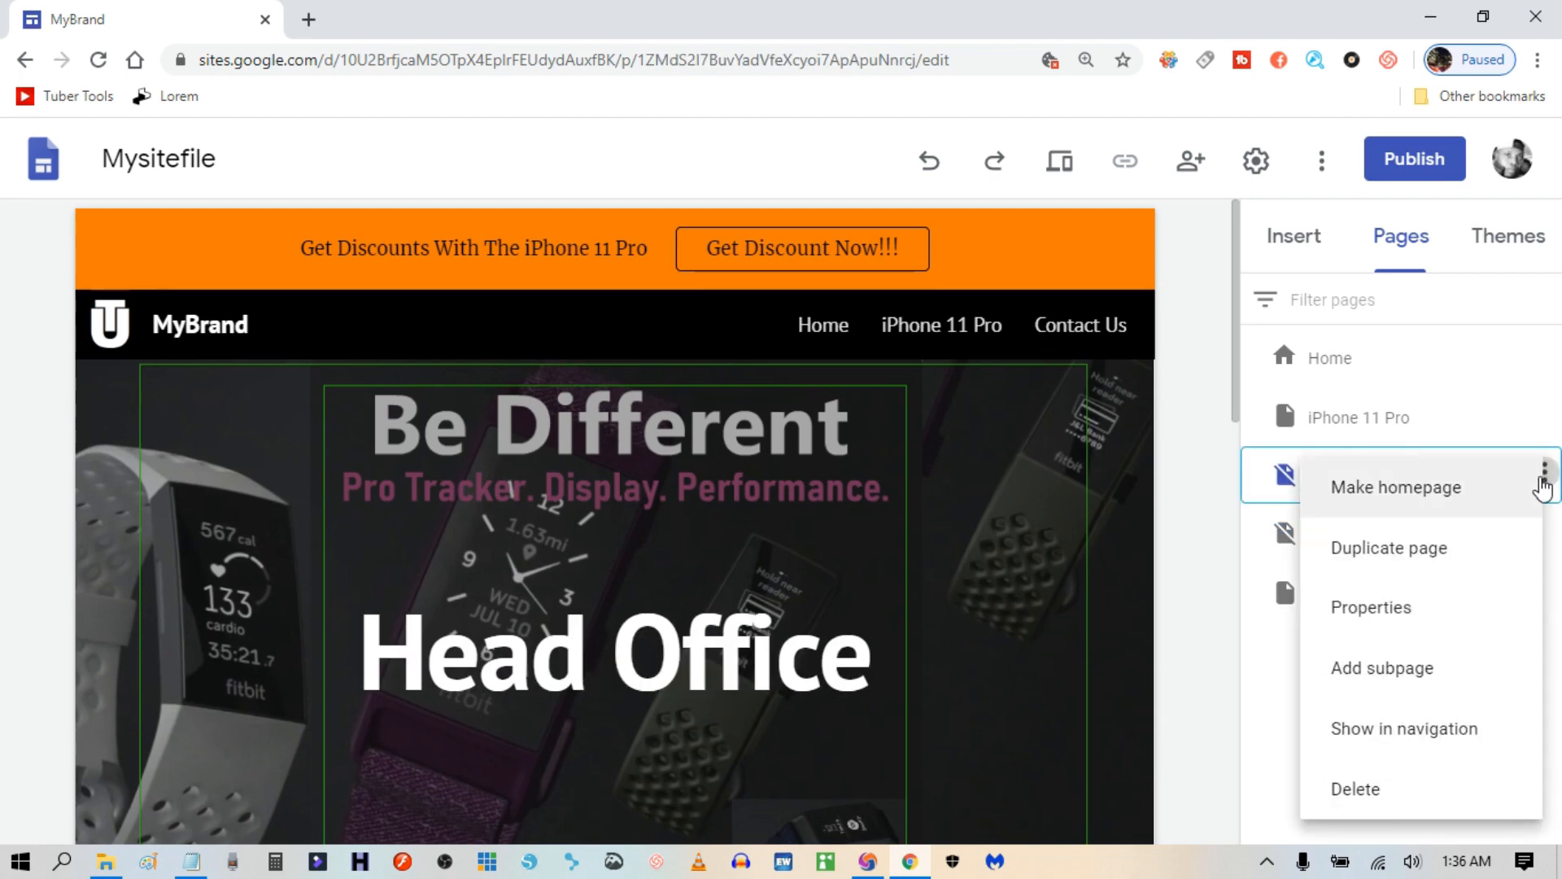
Delete the hidden Head Office and Locations pages from the site.
{"action": "left_click", "coordinate": [1370, 789]}
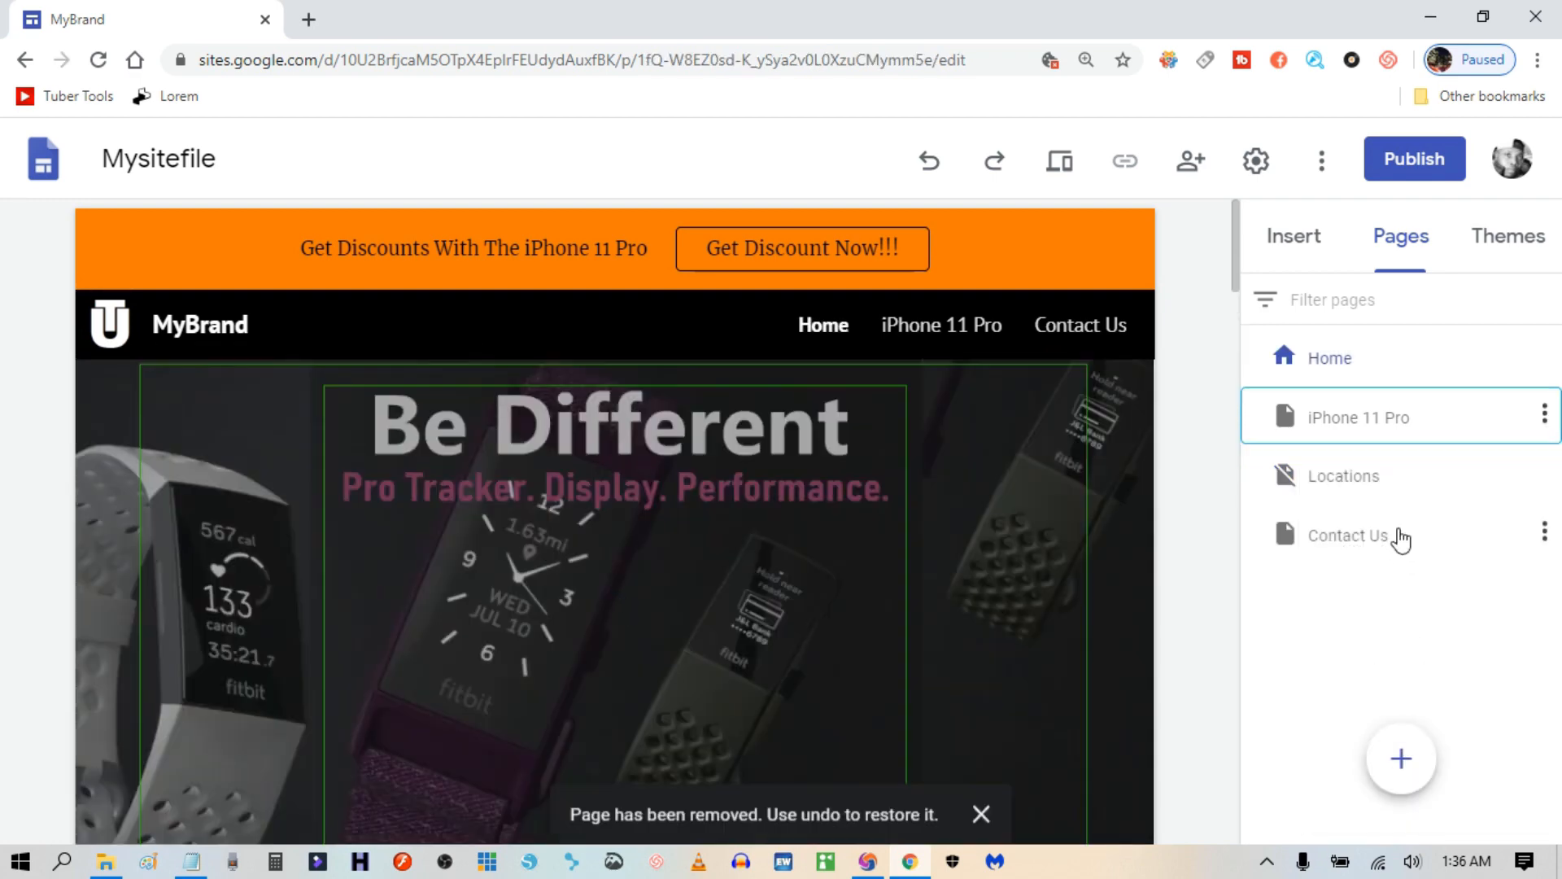
{"action": "left_click", "coordinate": [1373, 487]}
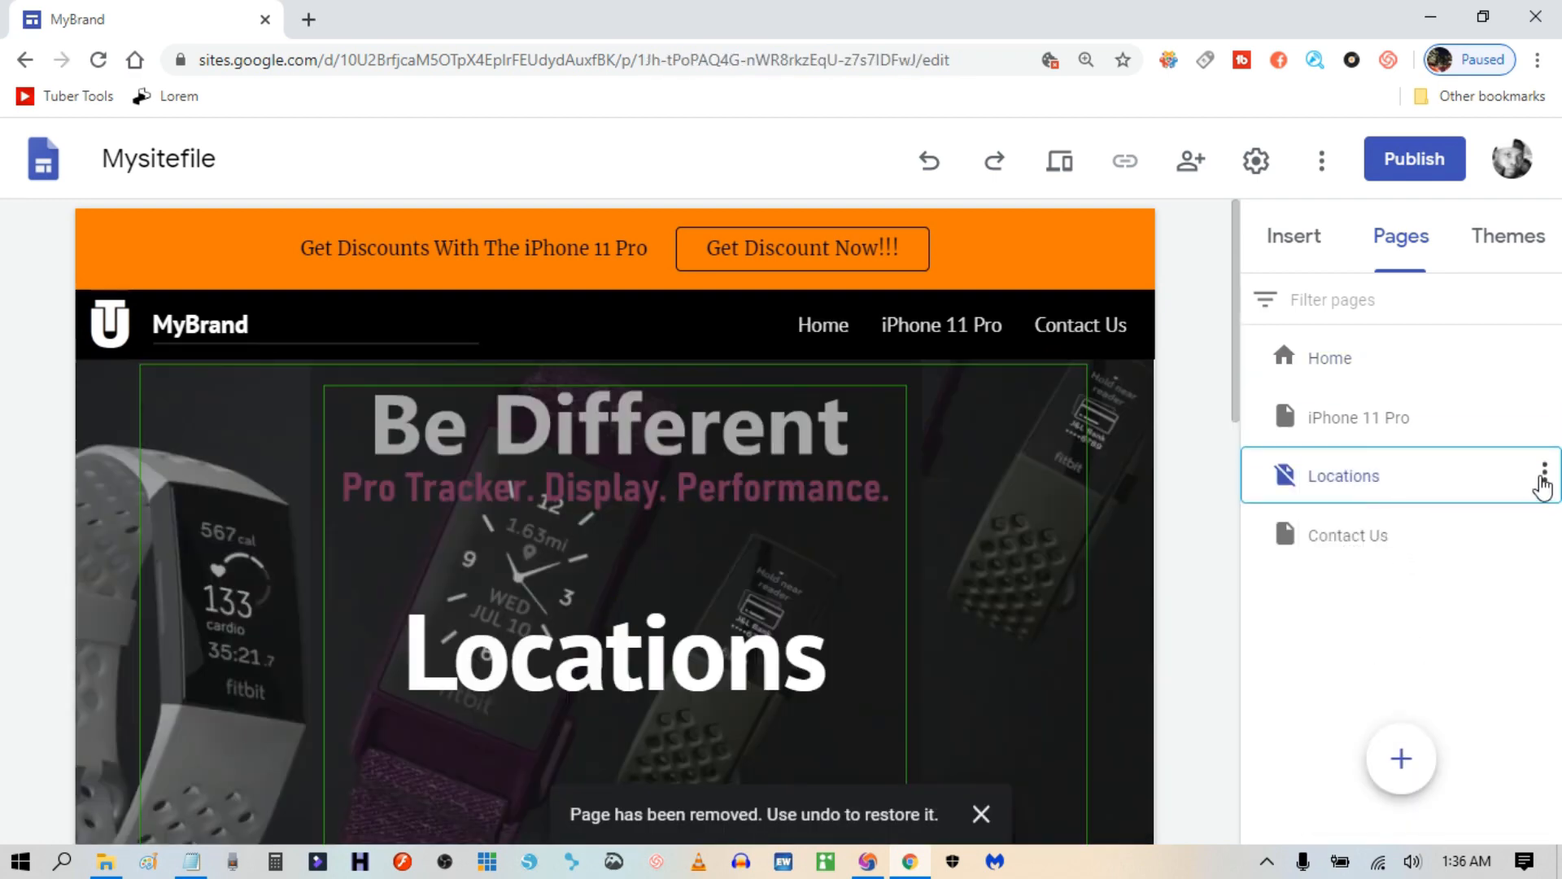
{"action": "left_click", "coordinate": [1544, 472]}
{"action": "left_click", "coordinate": [1367, 791]}
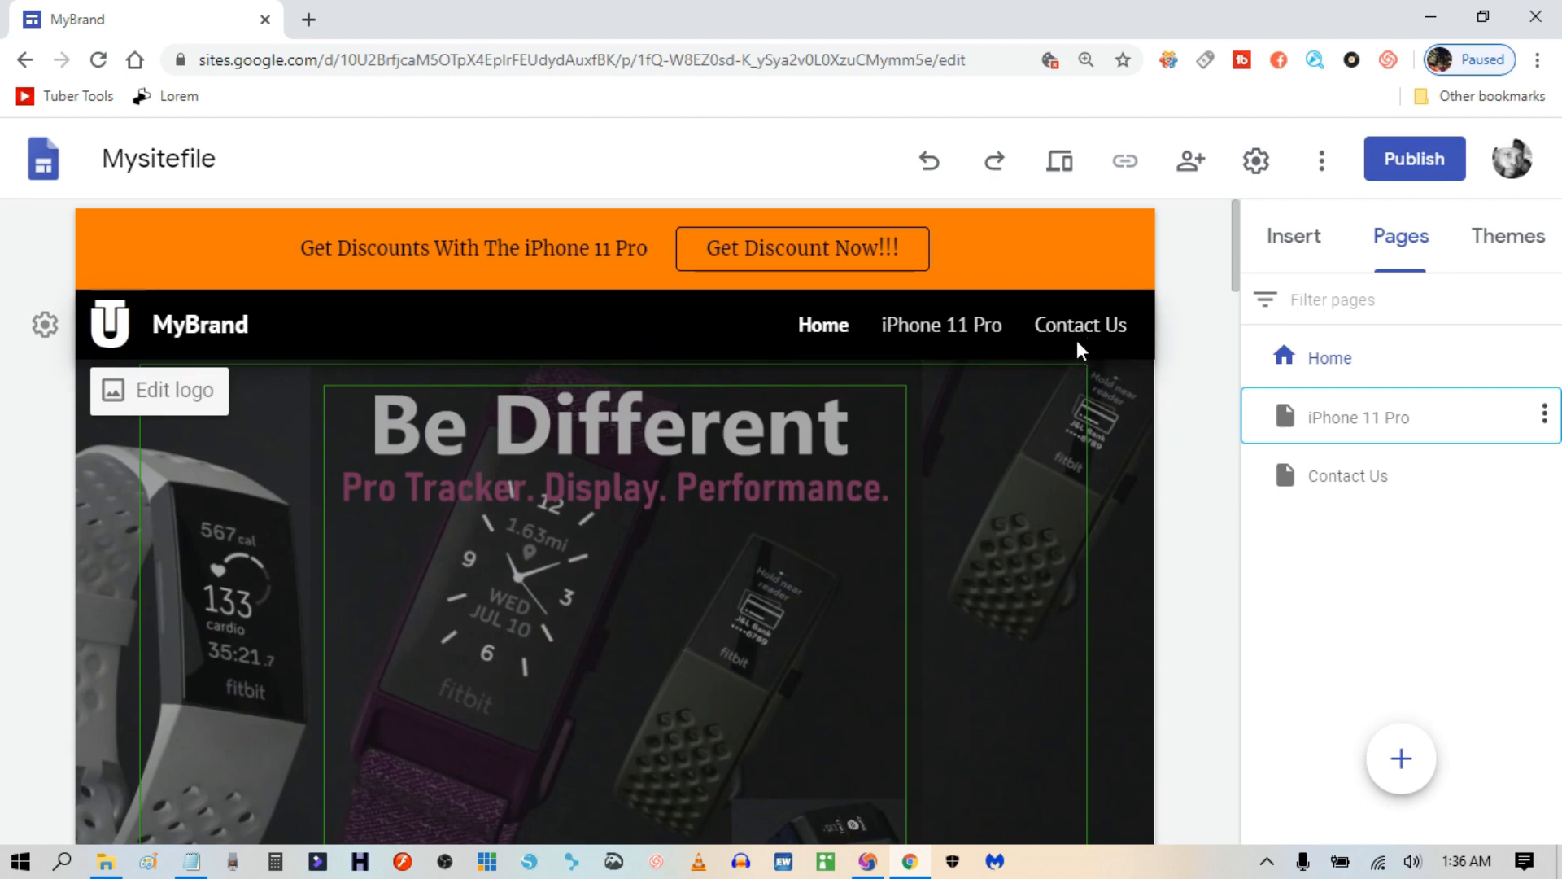
Add a subpage named Head Office under the Contact Us page.
{"action": "left_click", "coordinate": [1355, 482]}
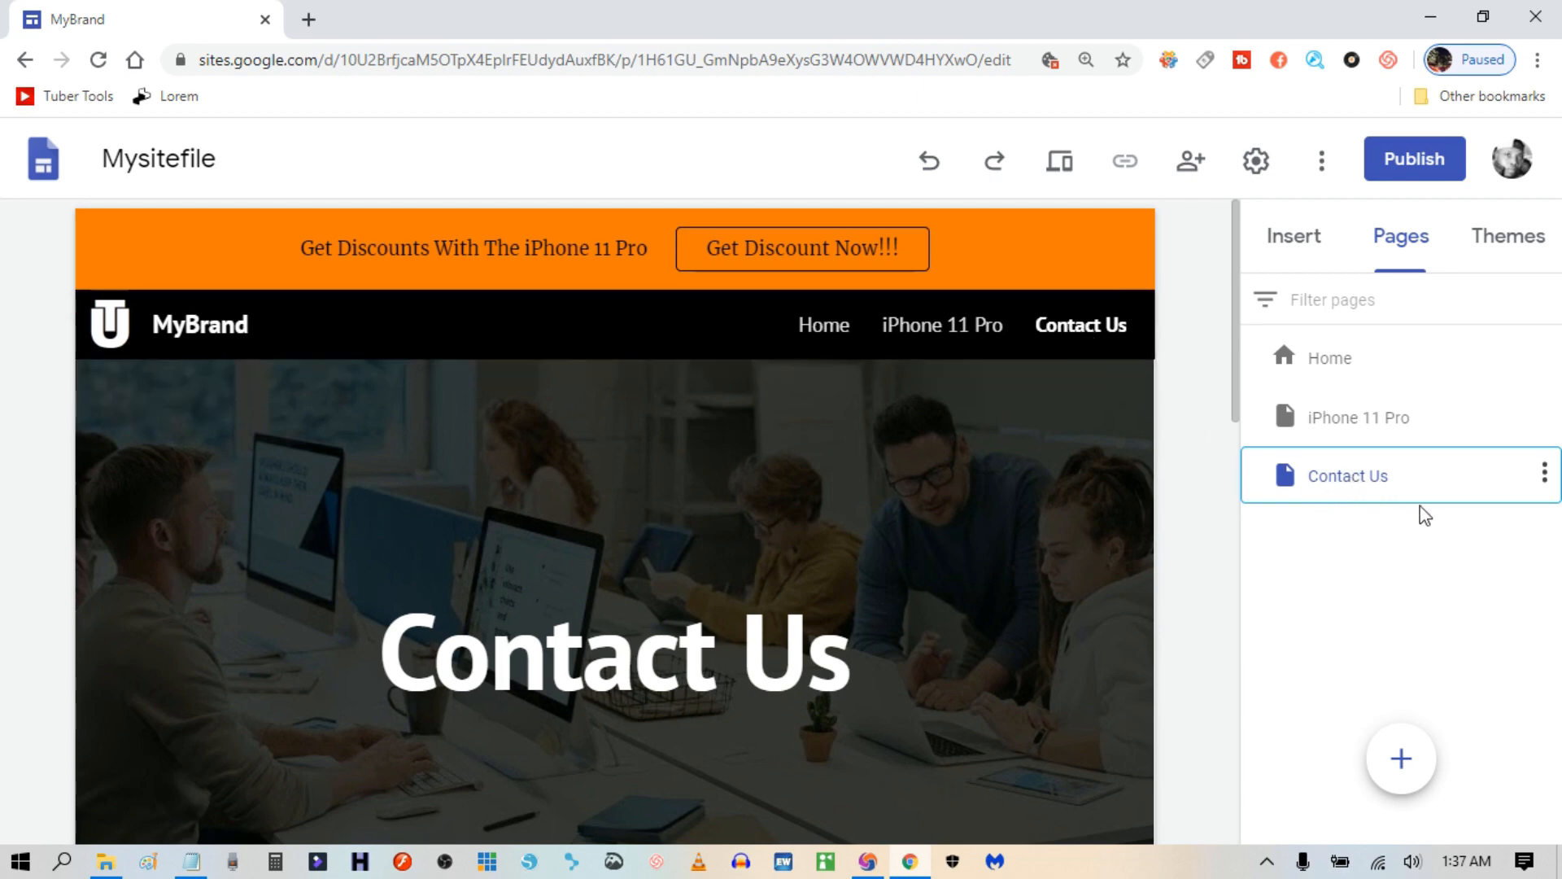
{"action": "left_click", "coordinate": [1544, 476]}
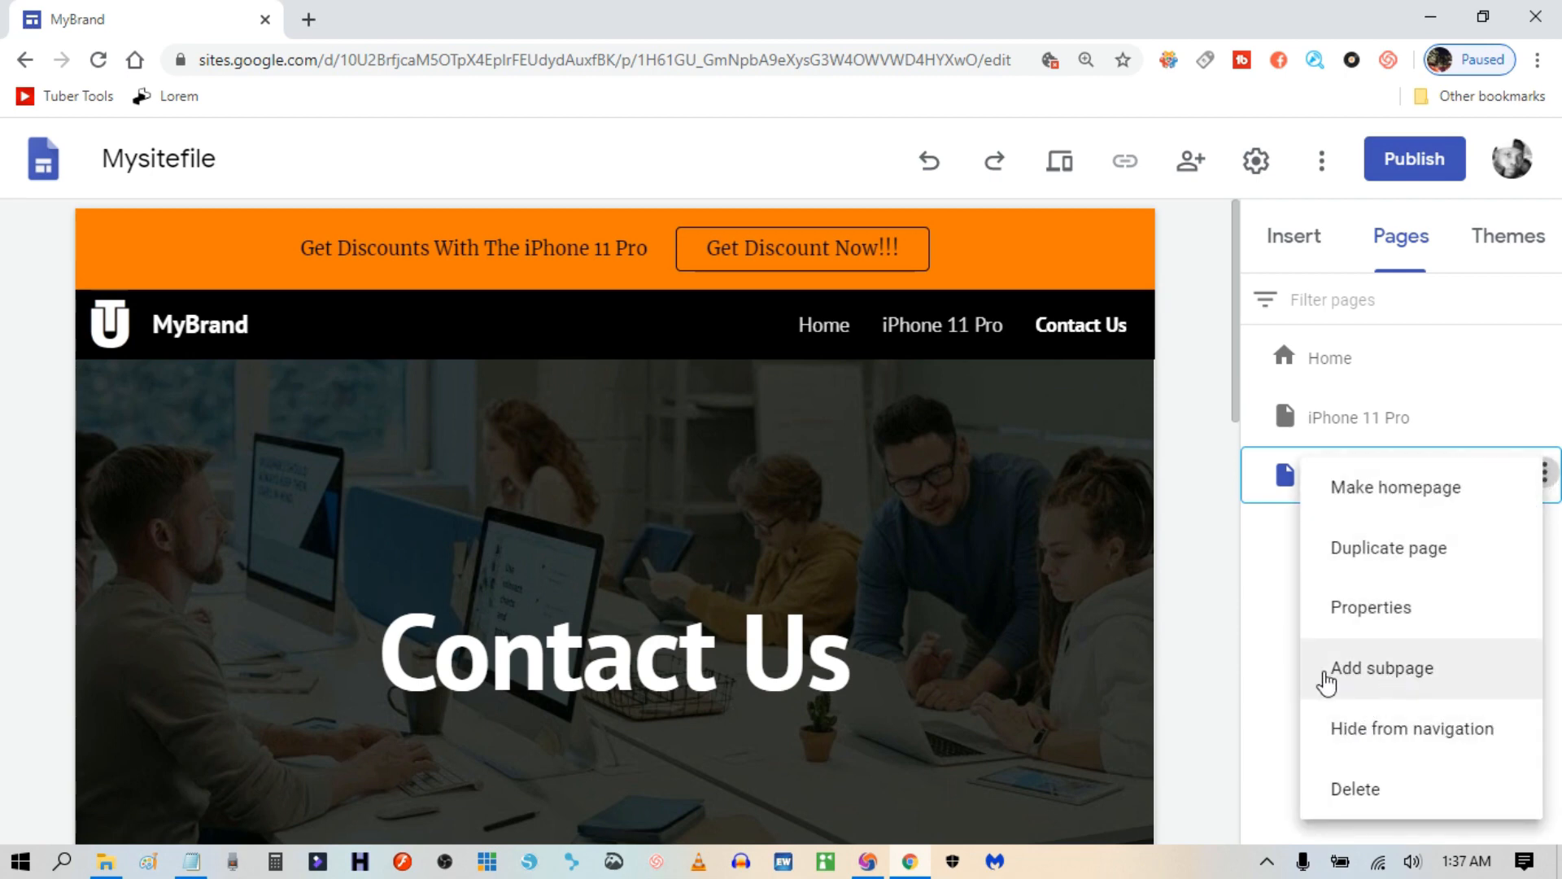
{"action": "left_click", "coordinate": [1390, 670]}
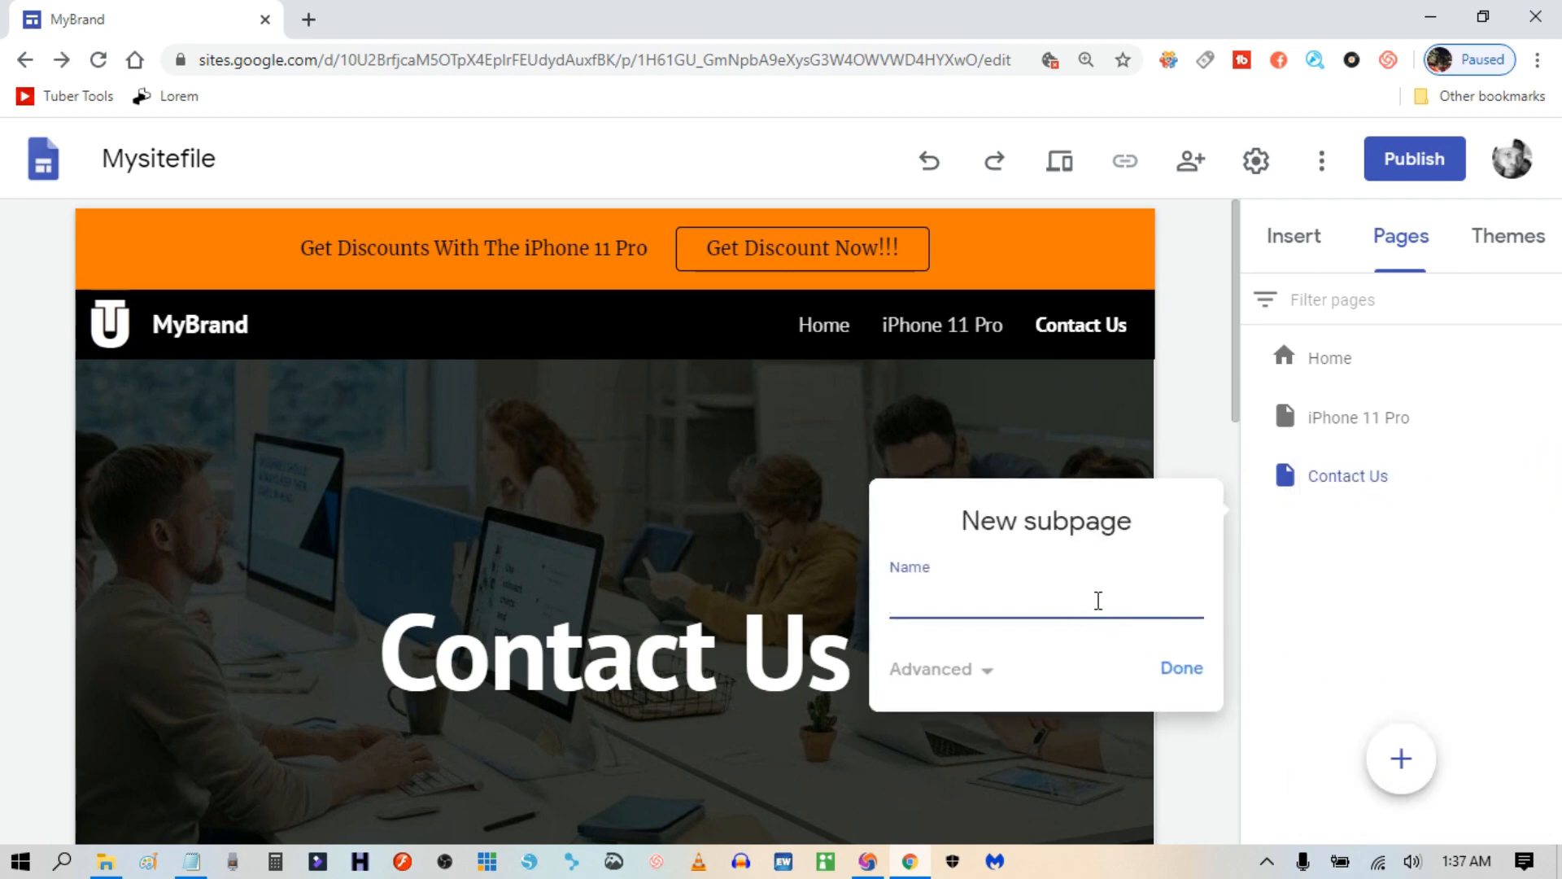
{"action": "type", "text": "Head"}
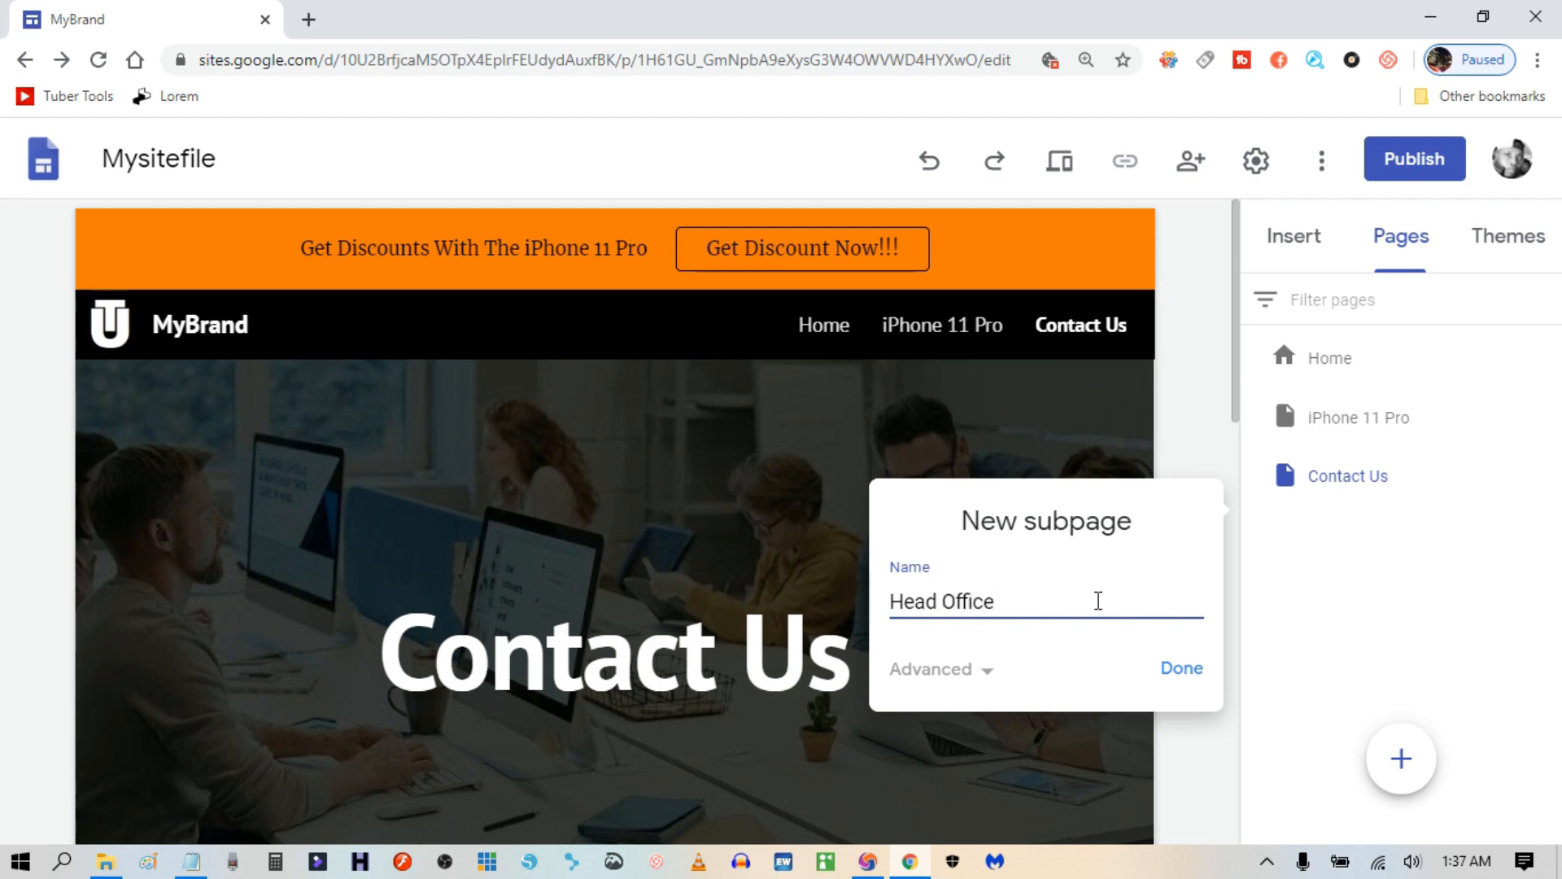
{"action": "type", "text": " Office"}
{"action": "left_click", "coordinate": [1193, 676]}
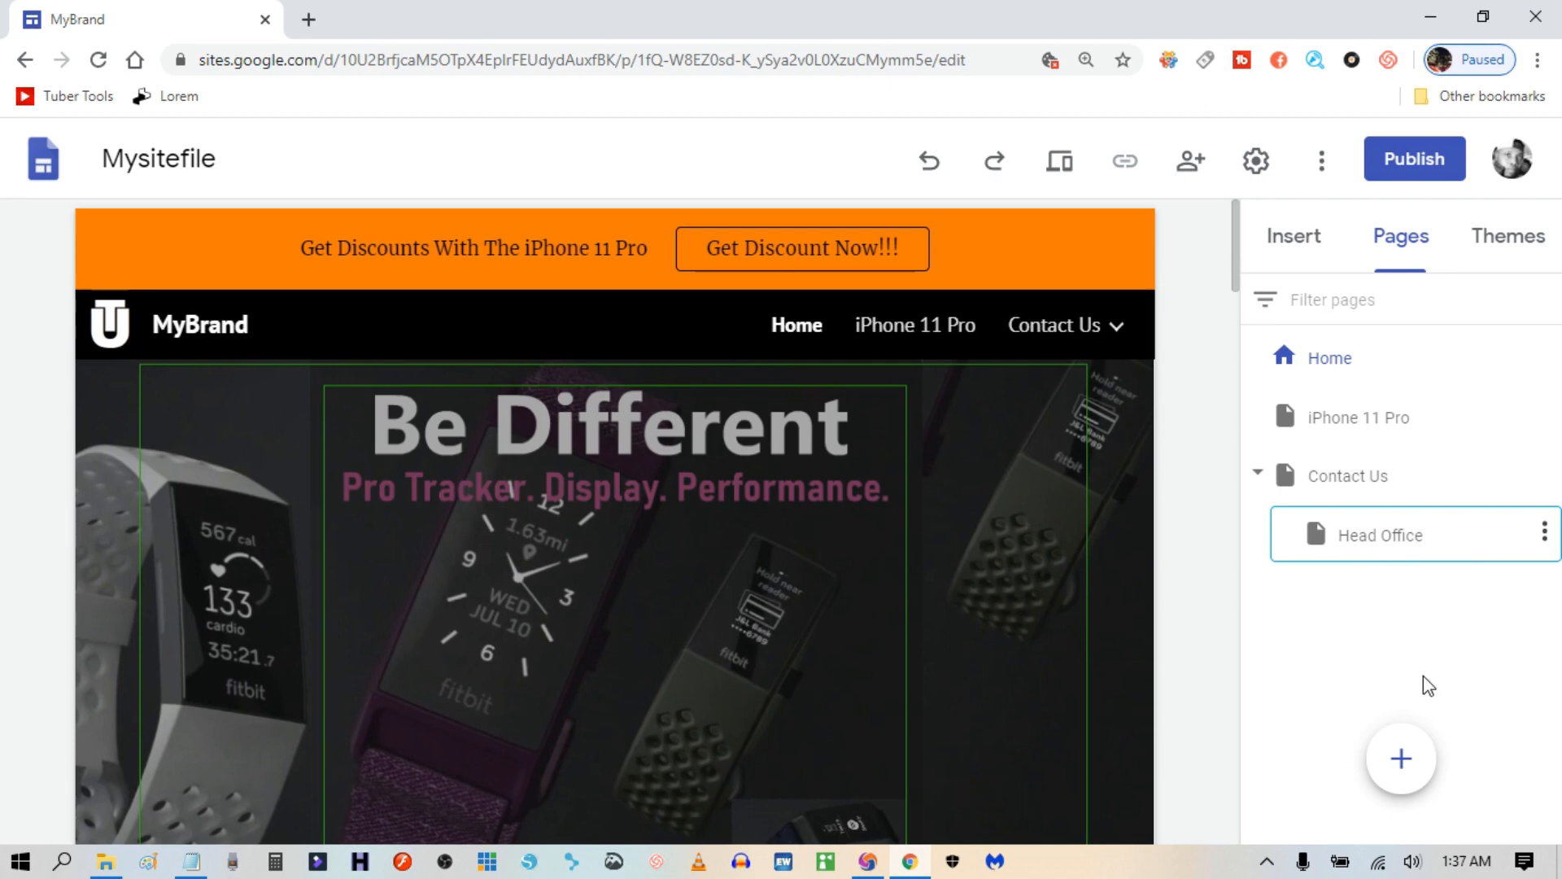
Add a second subpage named Locations under the Contact Us page.
{"action": "left_click", "coordinate": [1344, 478]}
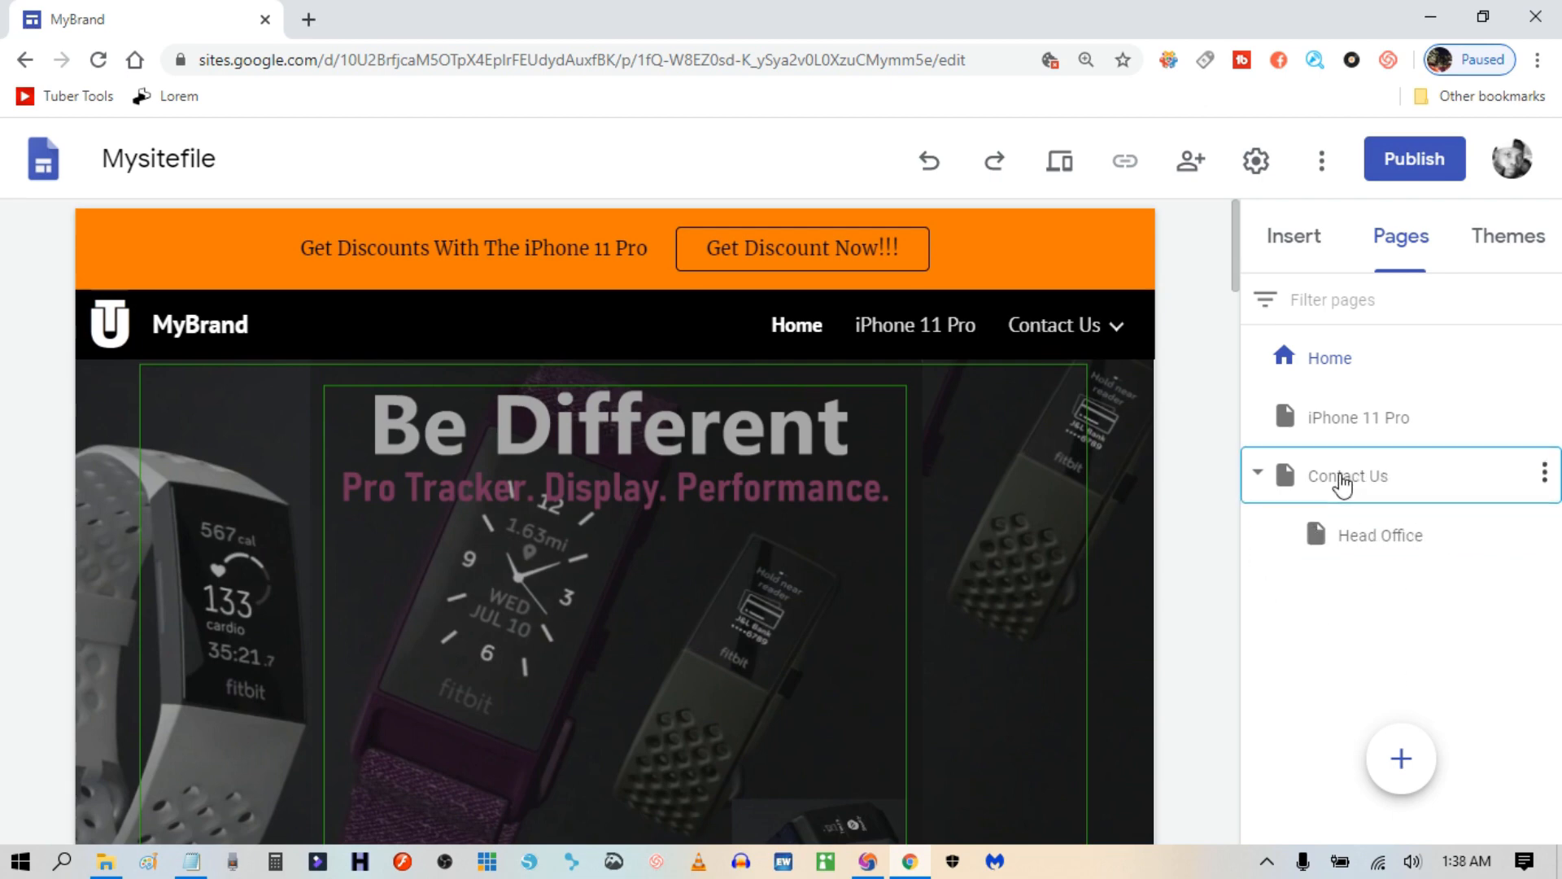
{"action": "left_click", "coordinate": [1544, 474]}
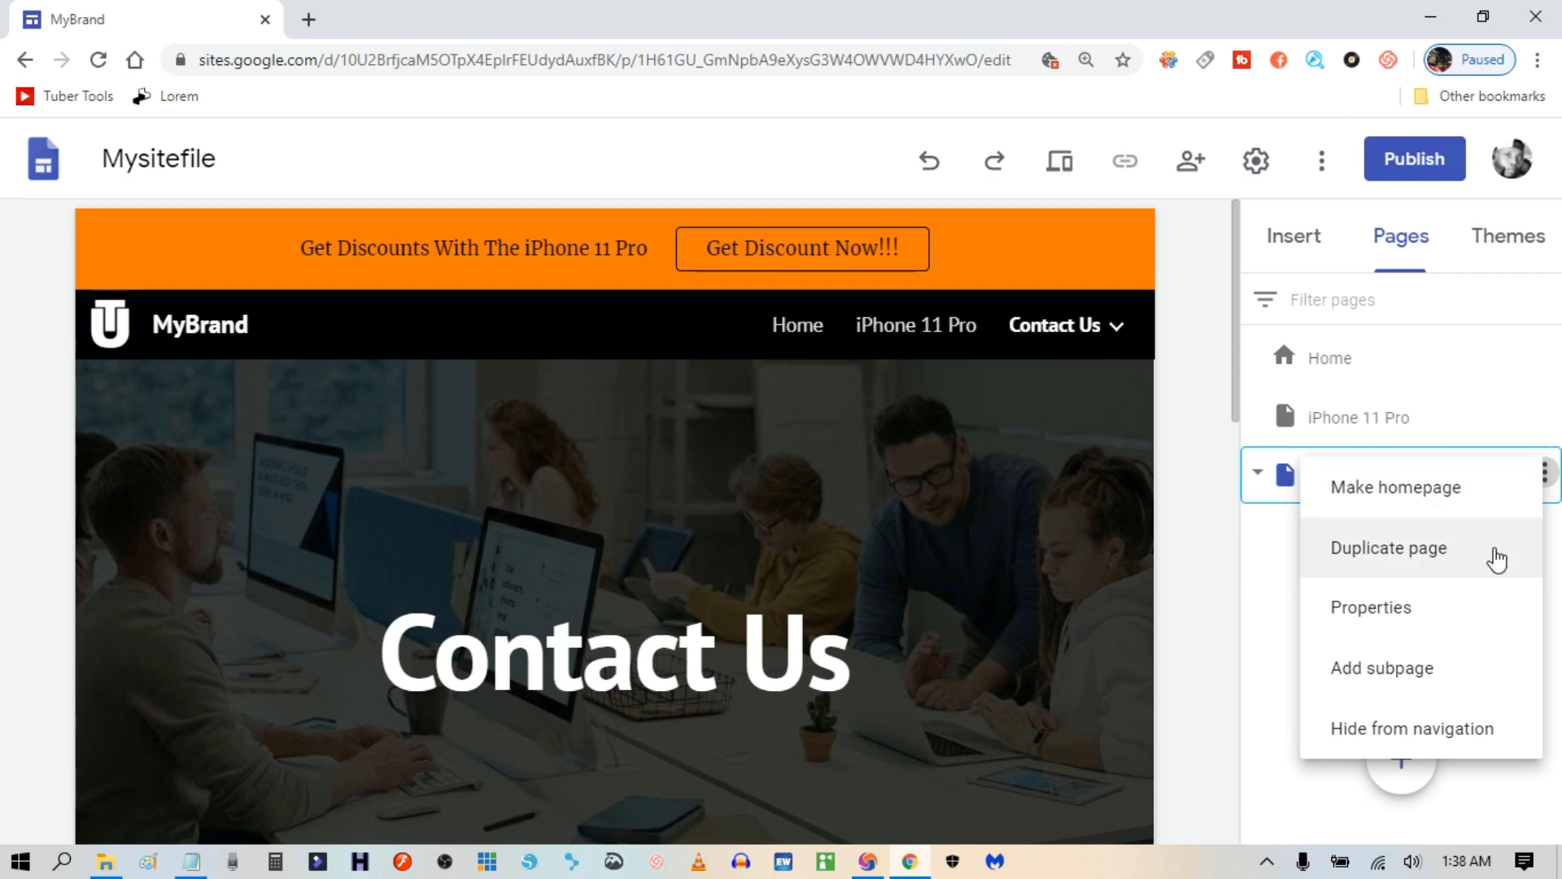
{"action": "left_click", "coordinate": [1373, 678]}
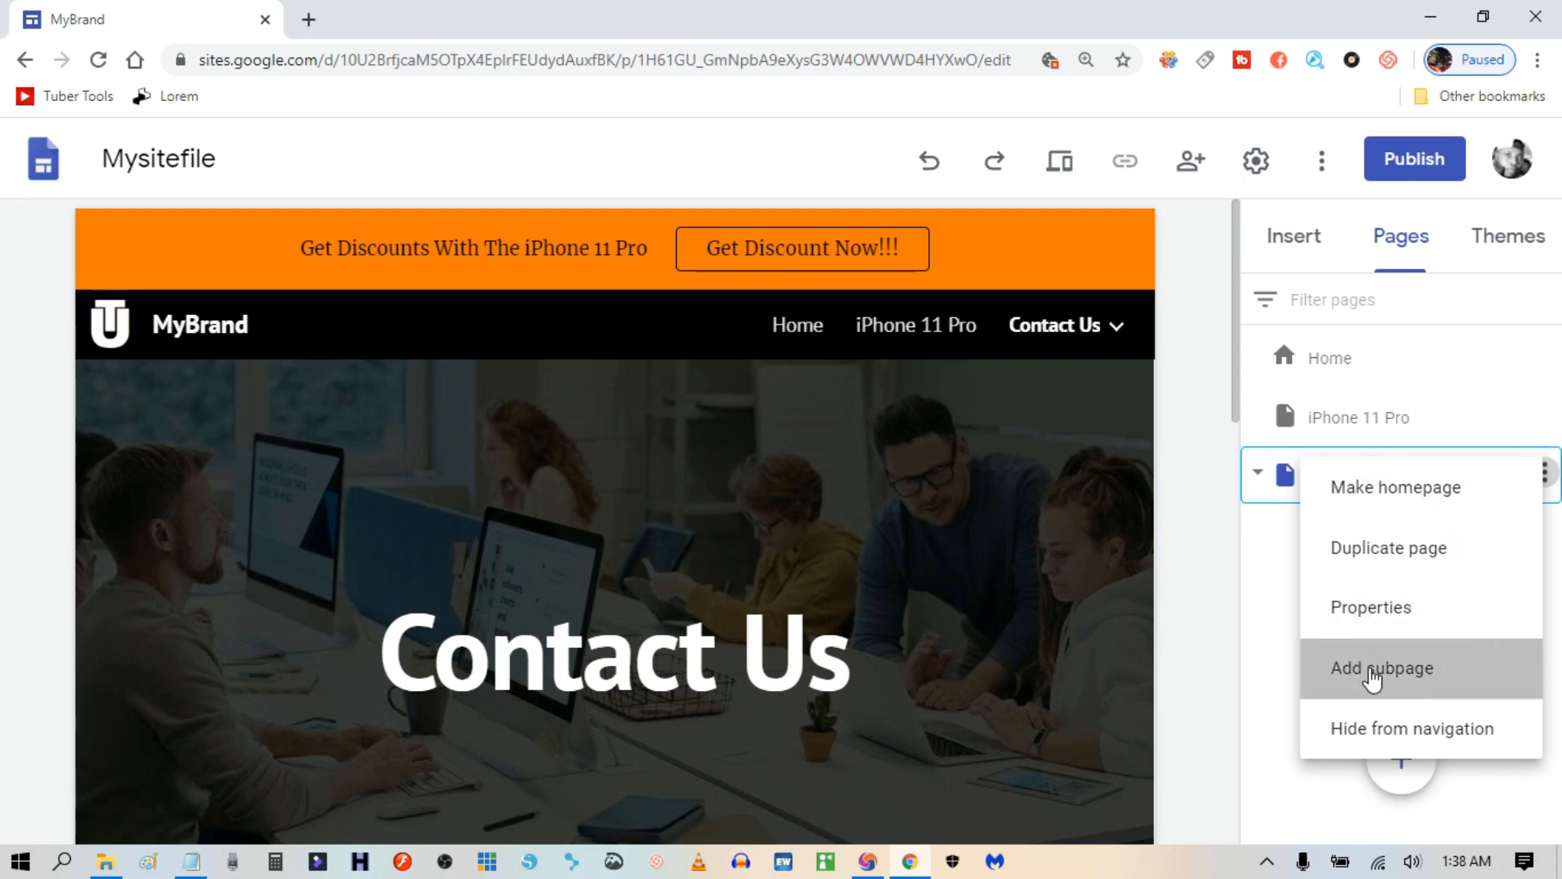
{"action": "type", "text": "Locations"}
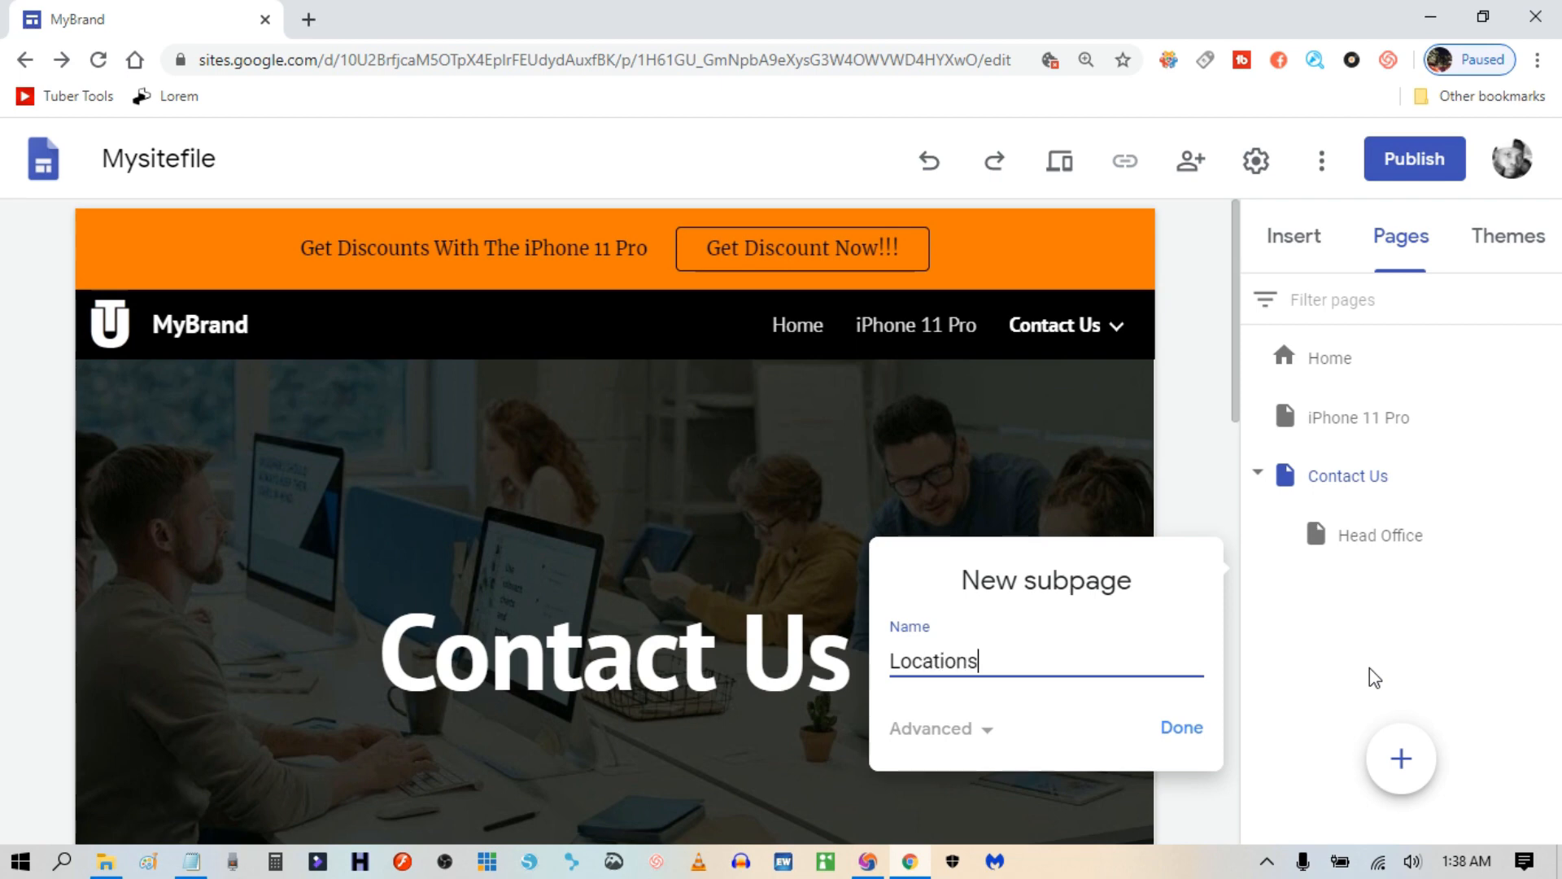
{"action": "left_click", "coordinate": [1184, 728]}
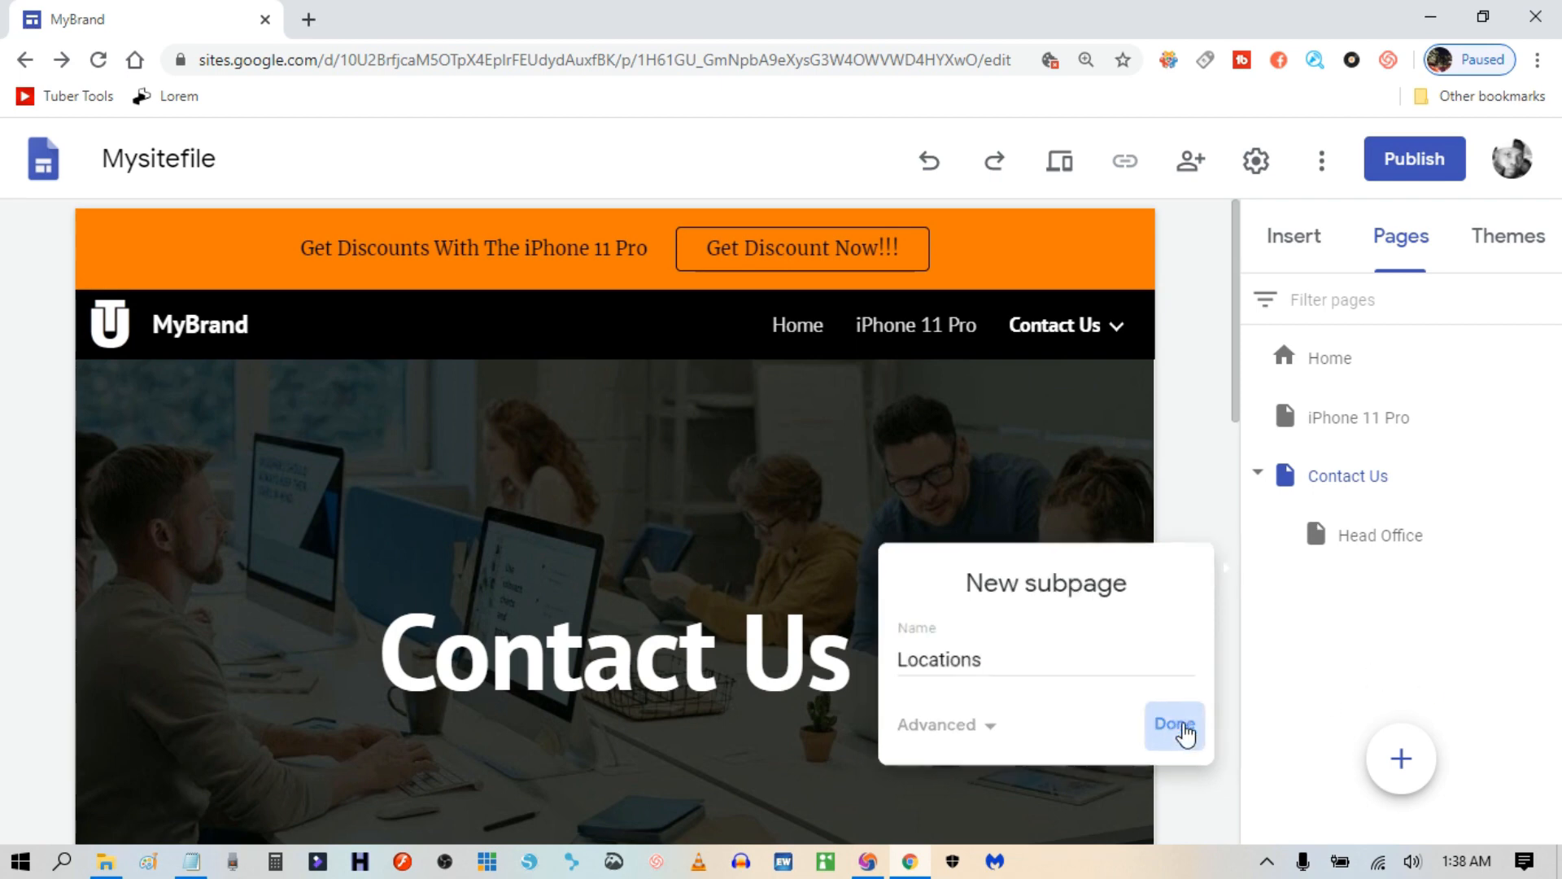
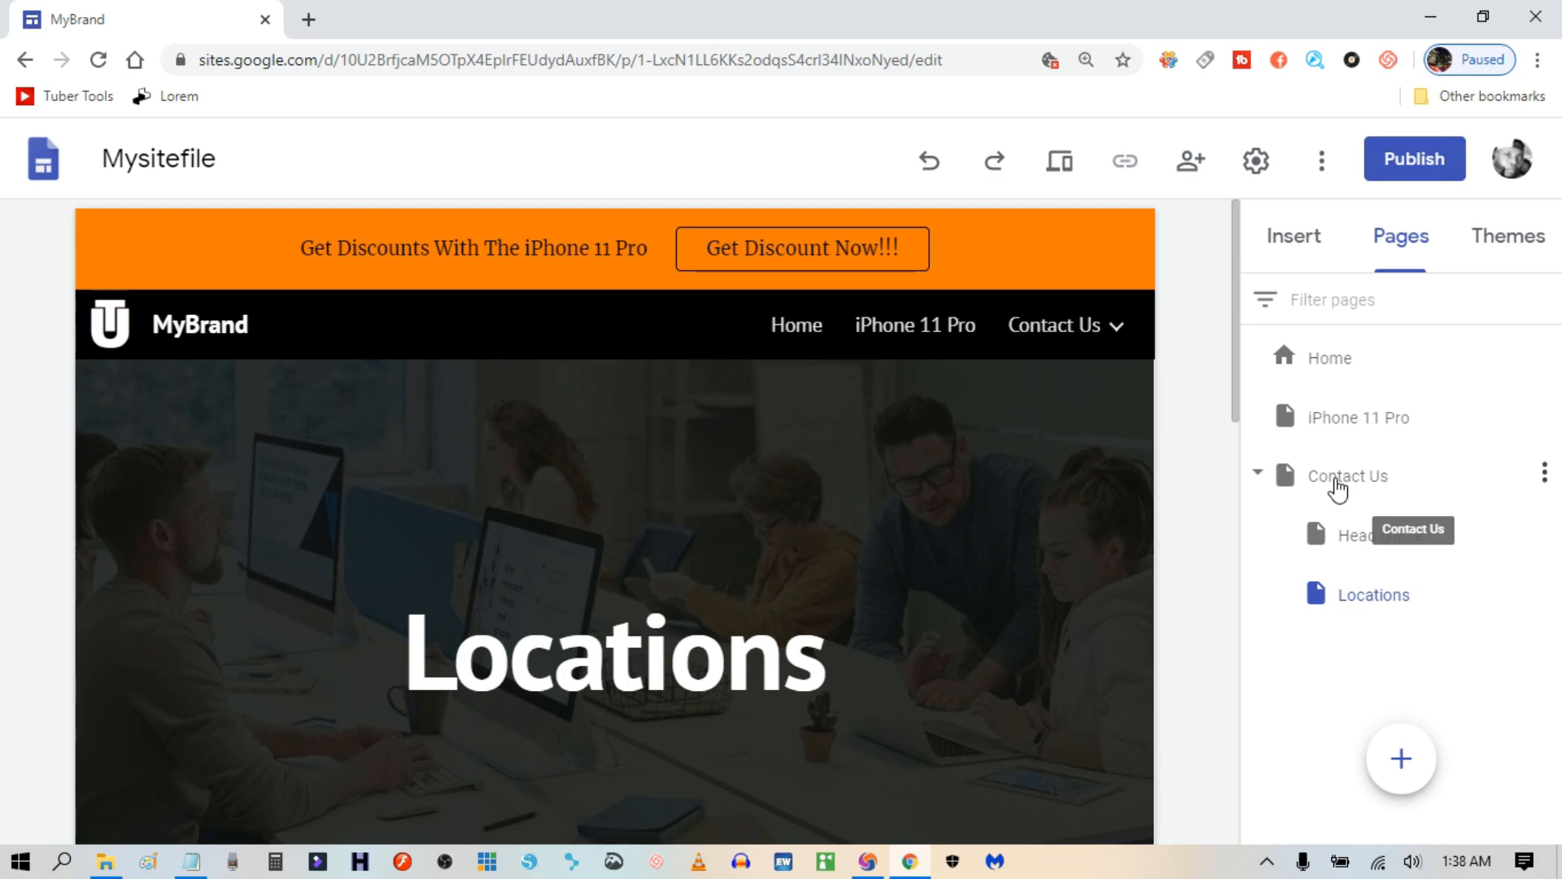
Check which subpages the Contact Us entry in the site header's navigation offers.
{"action": "mouse_move", "coordinate": [1050, 329]}
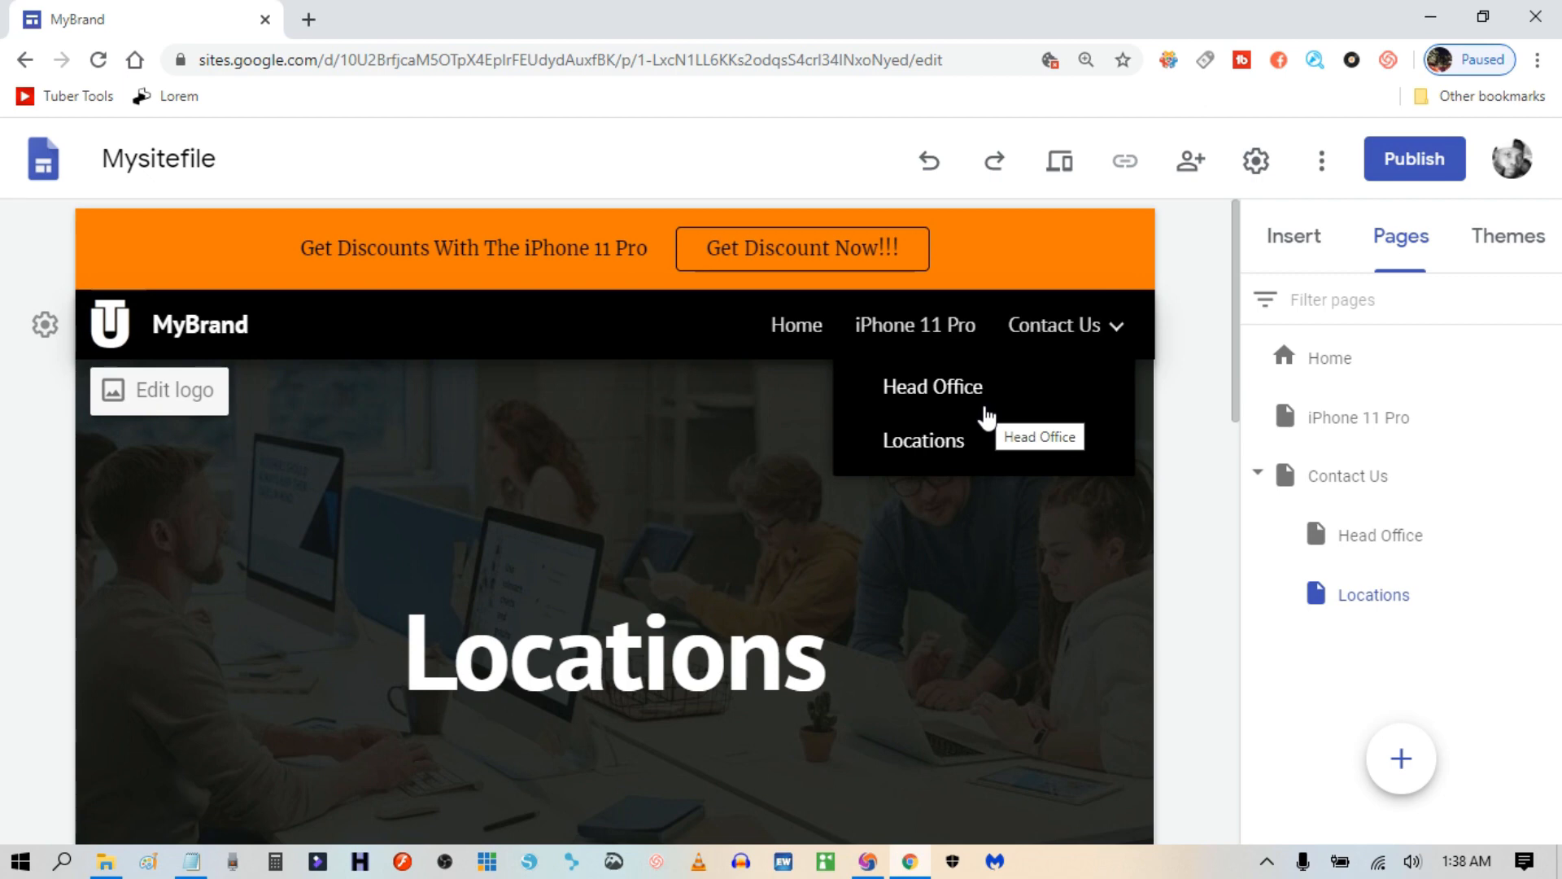
{"action": "left_click", "coordinate": [1113, 329]}
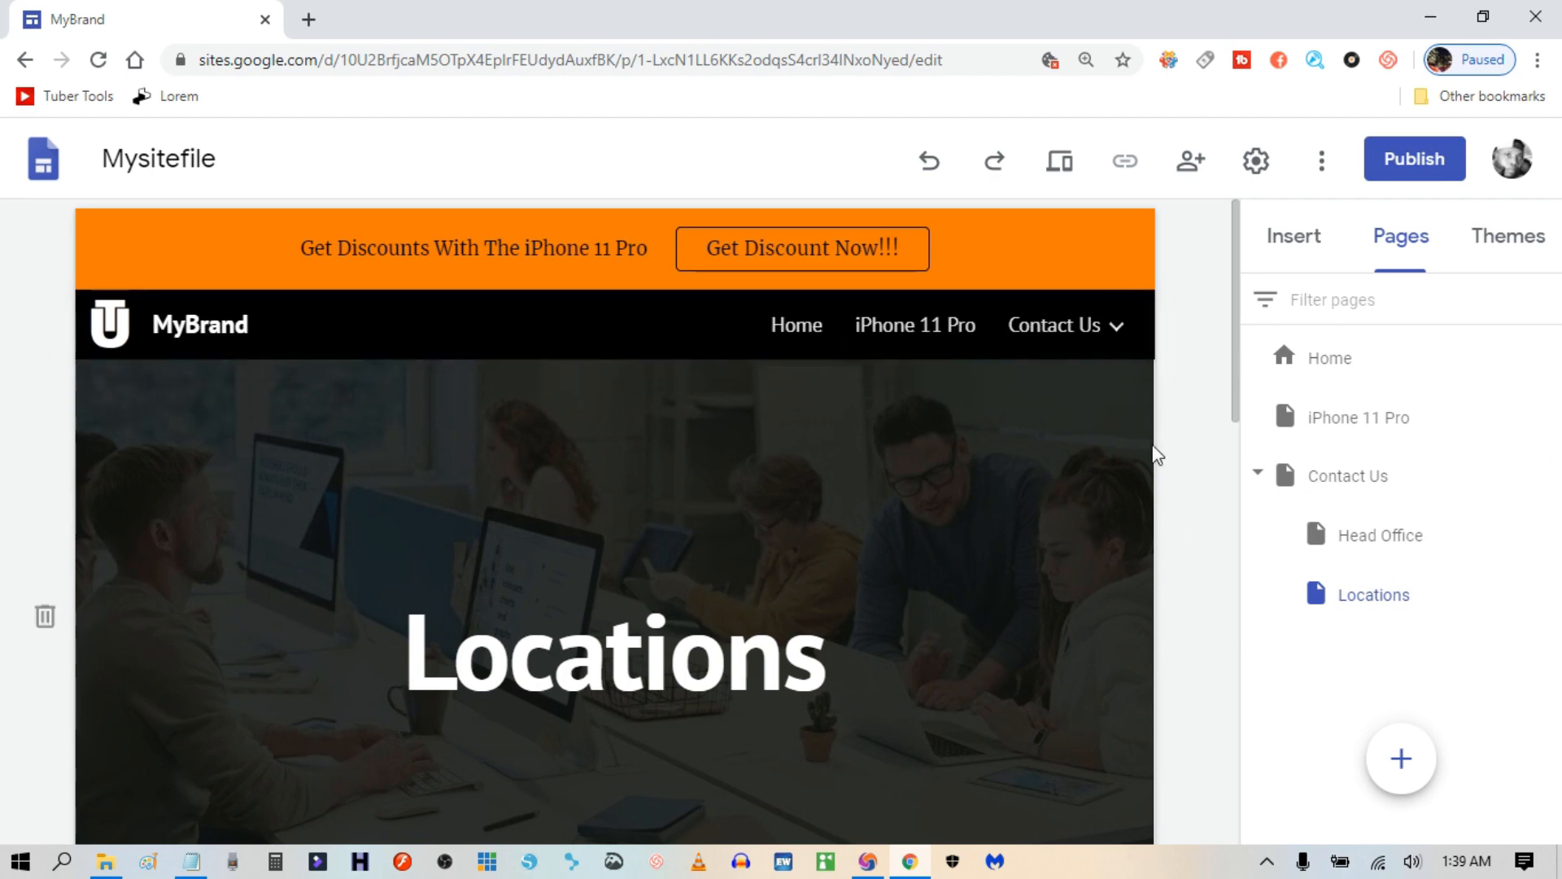
{"action": "mouse_move", "coordinate": [1106, 342]}
Preview the site in phone view, check how Contact Us expands and collapses in the sidebar, and exit the preview.
{"action": "left_click", "coordinate": [1066, 163]}
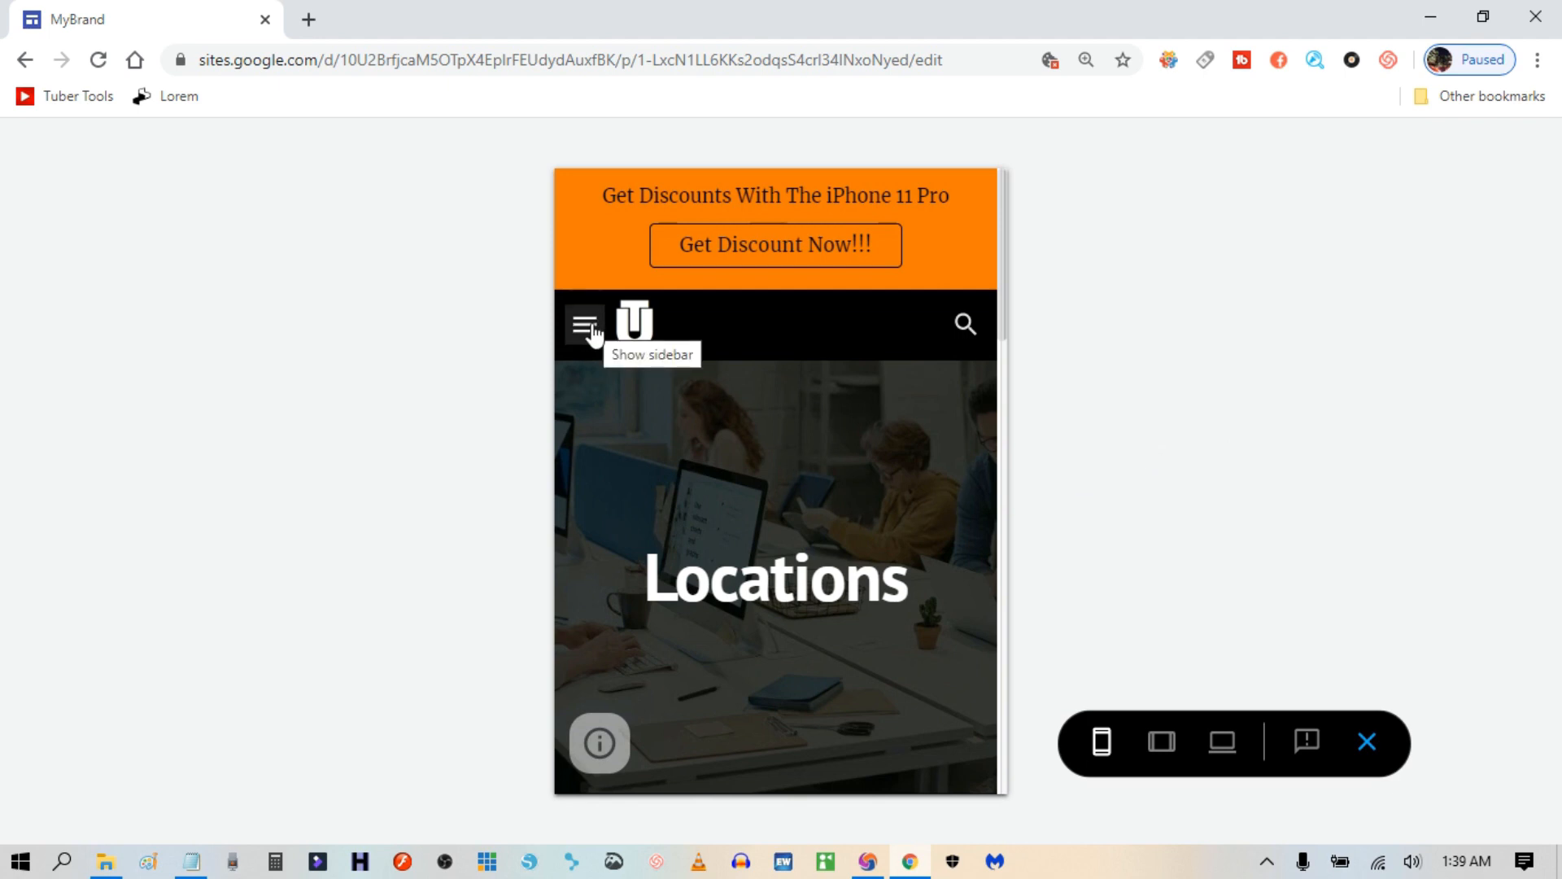
{"action": "left_click", "coordinate": [586, 327]}
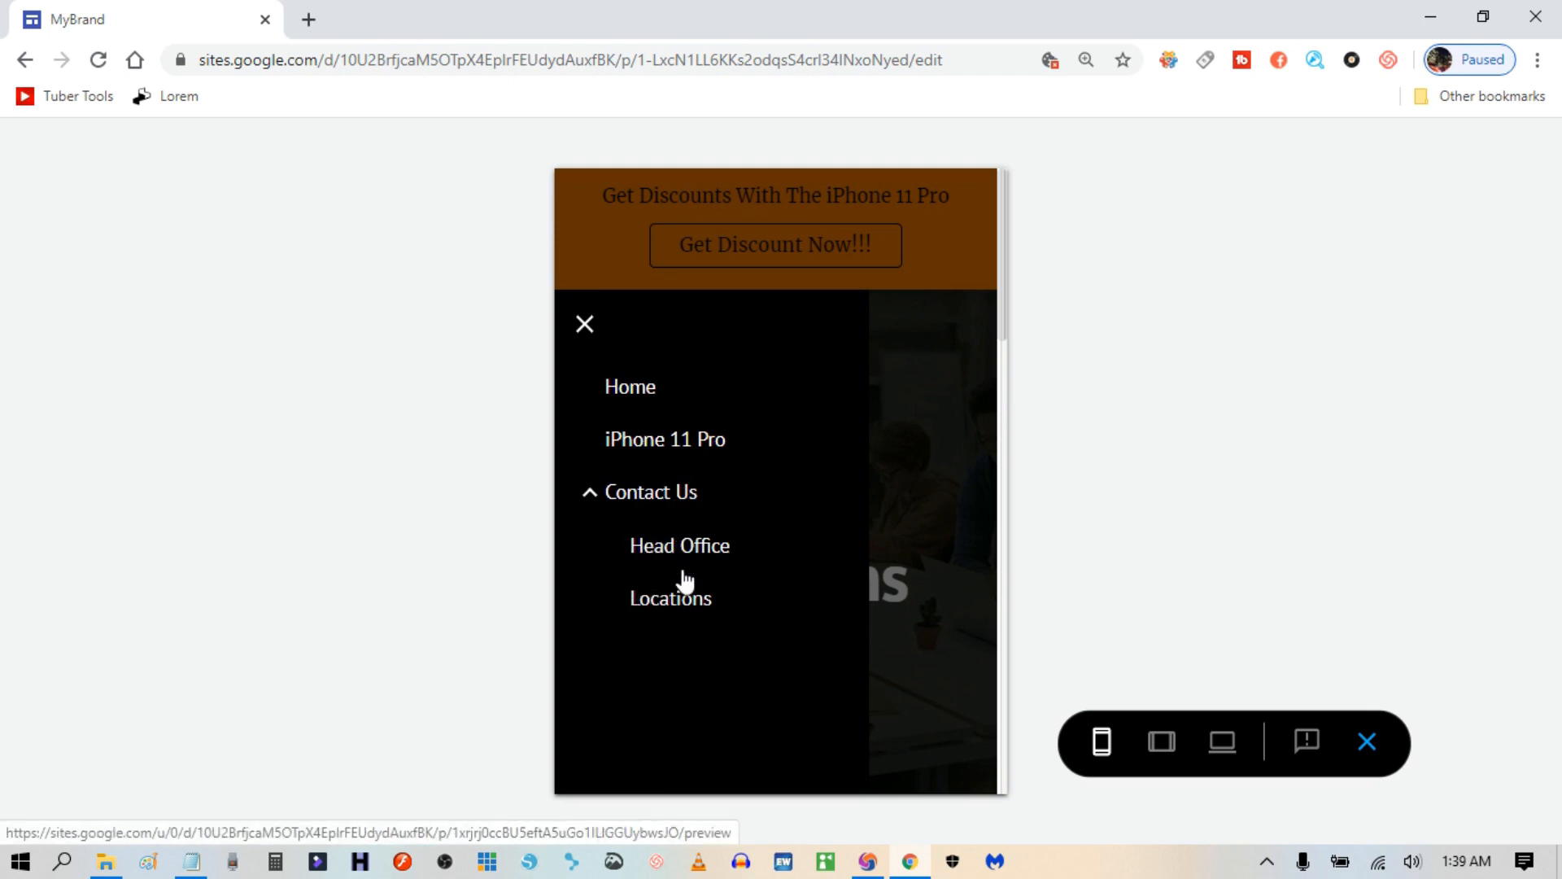
{"action": "left_click", "coordinate": [586, 495]}
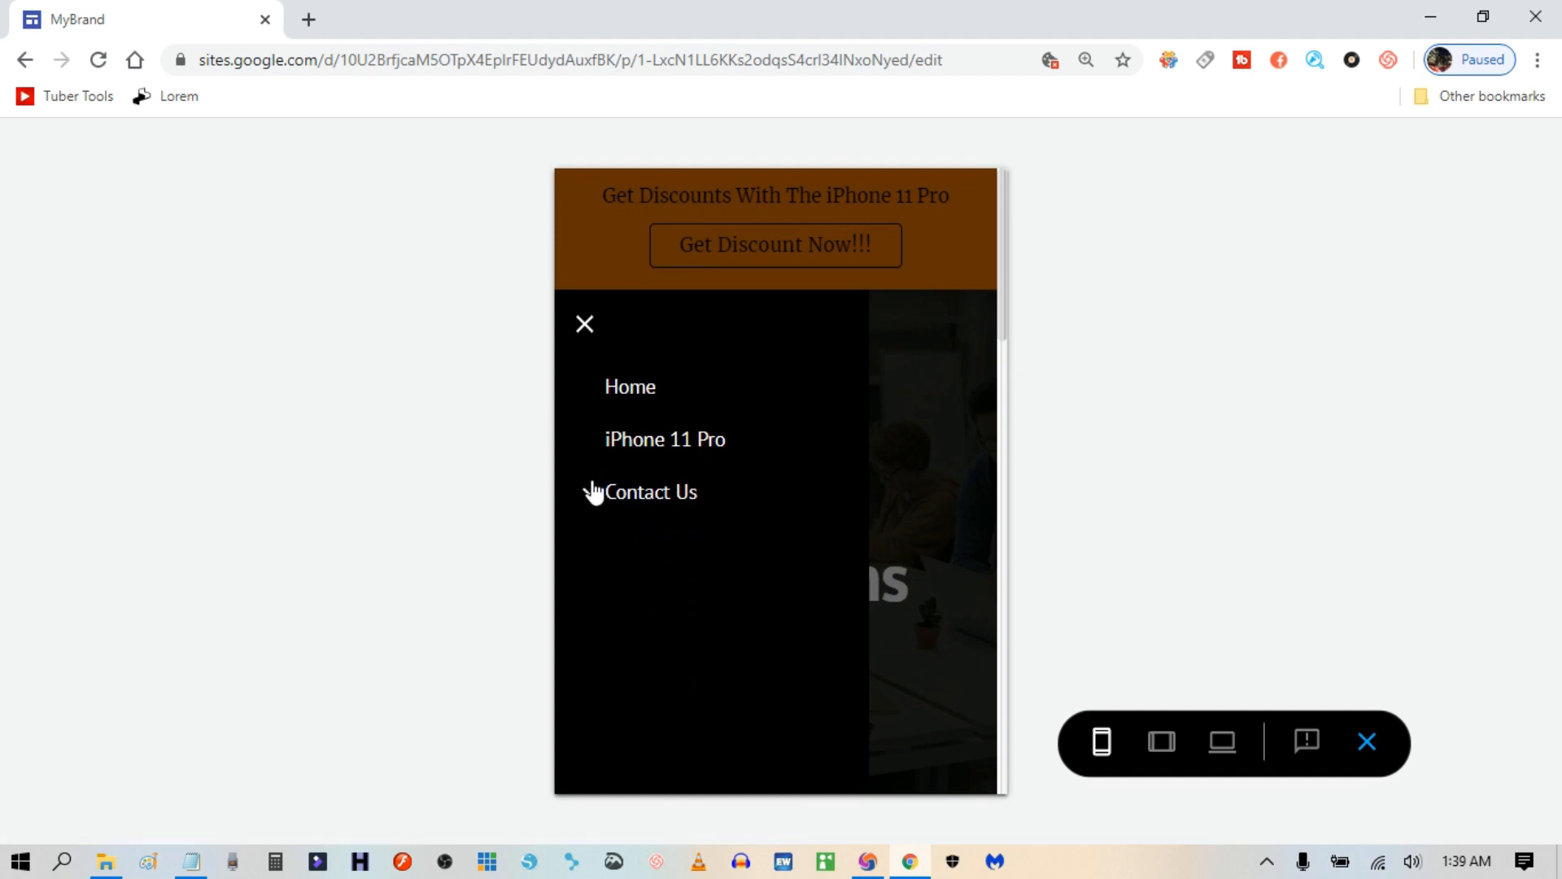
{"action": "left_click", "coordinate": [592, 496]}
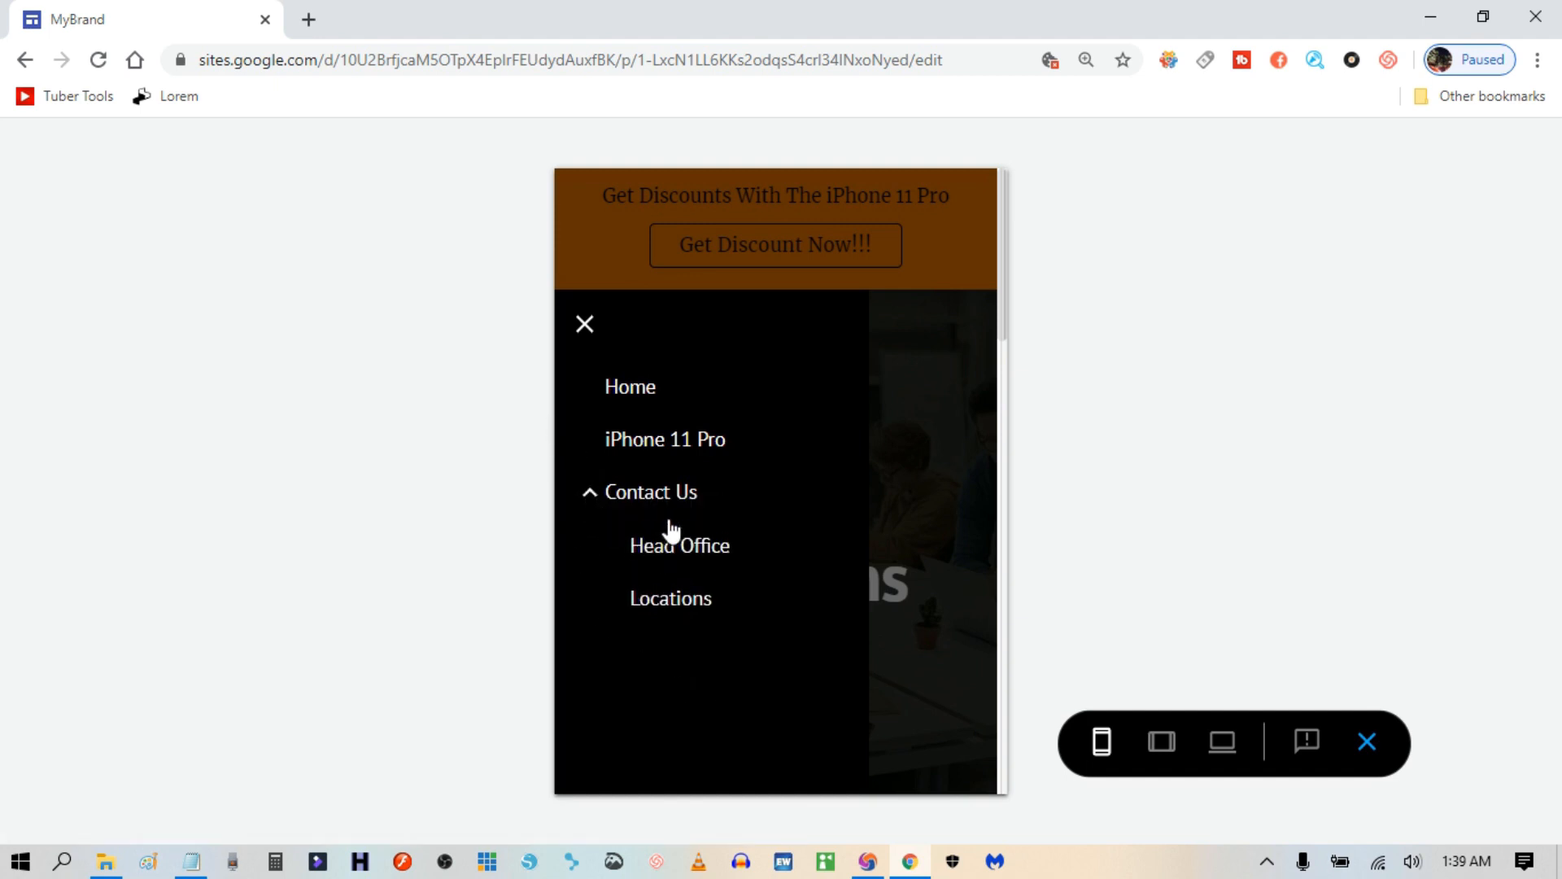
{"action": "left_click", "coordinate": [591, 498]}
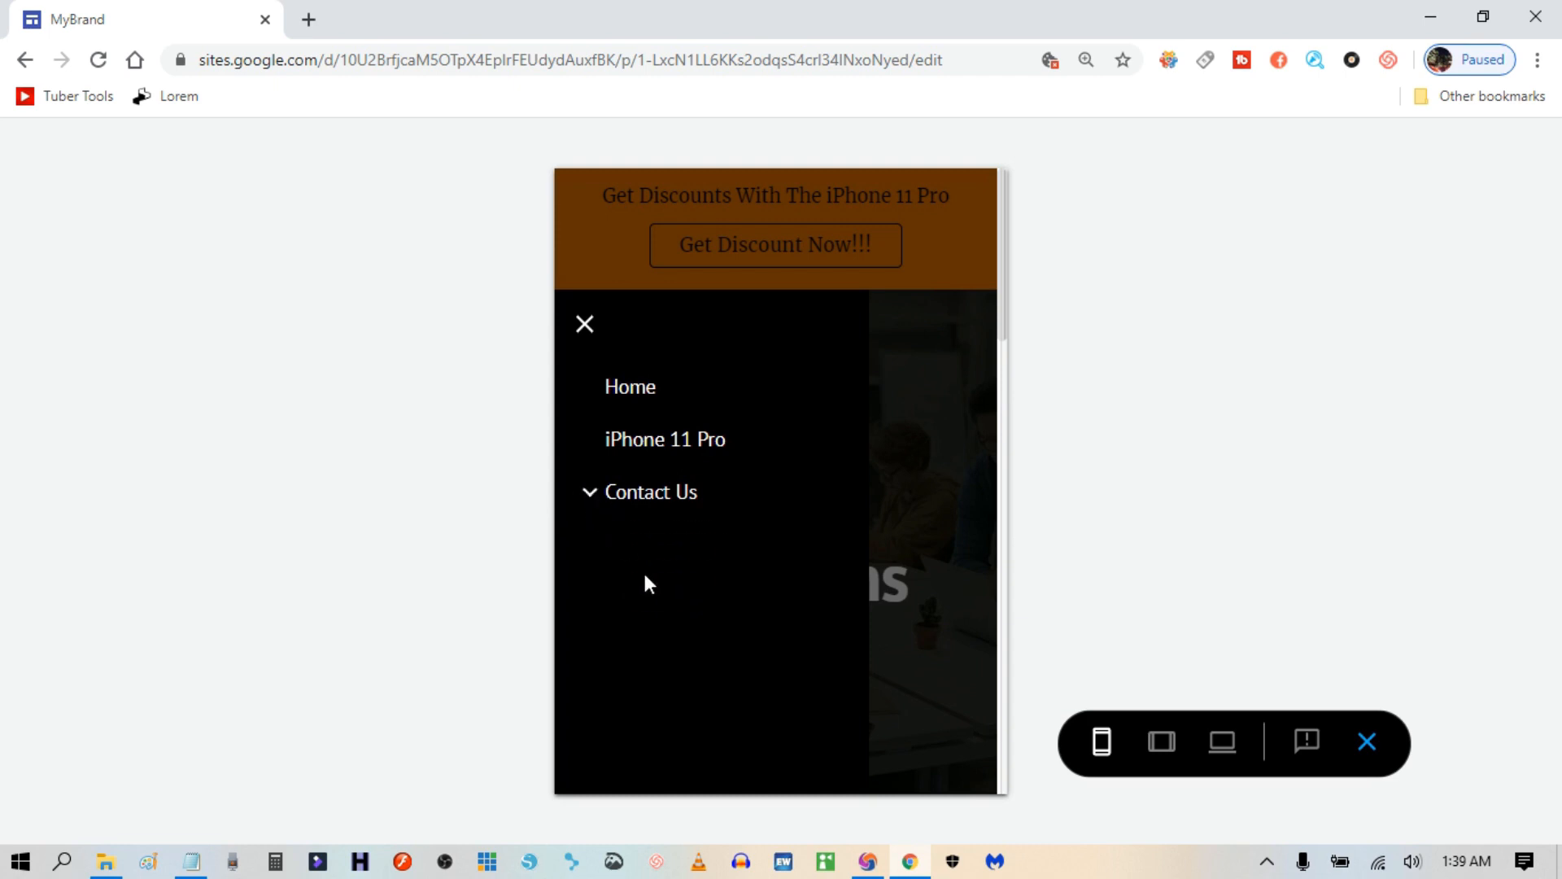
{"action": "left_click", "coordinate": [1368, 745]}
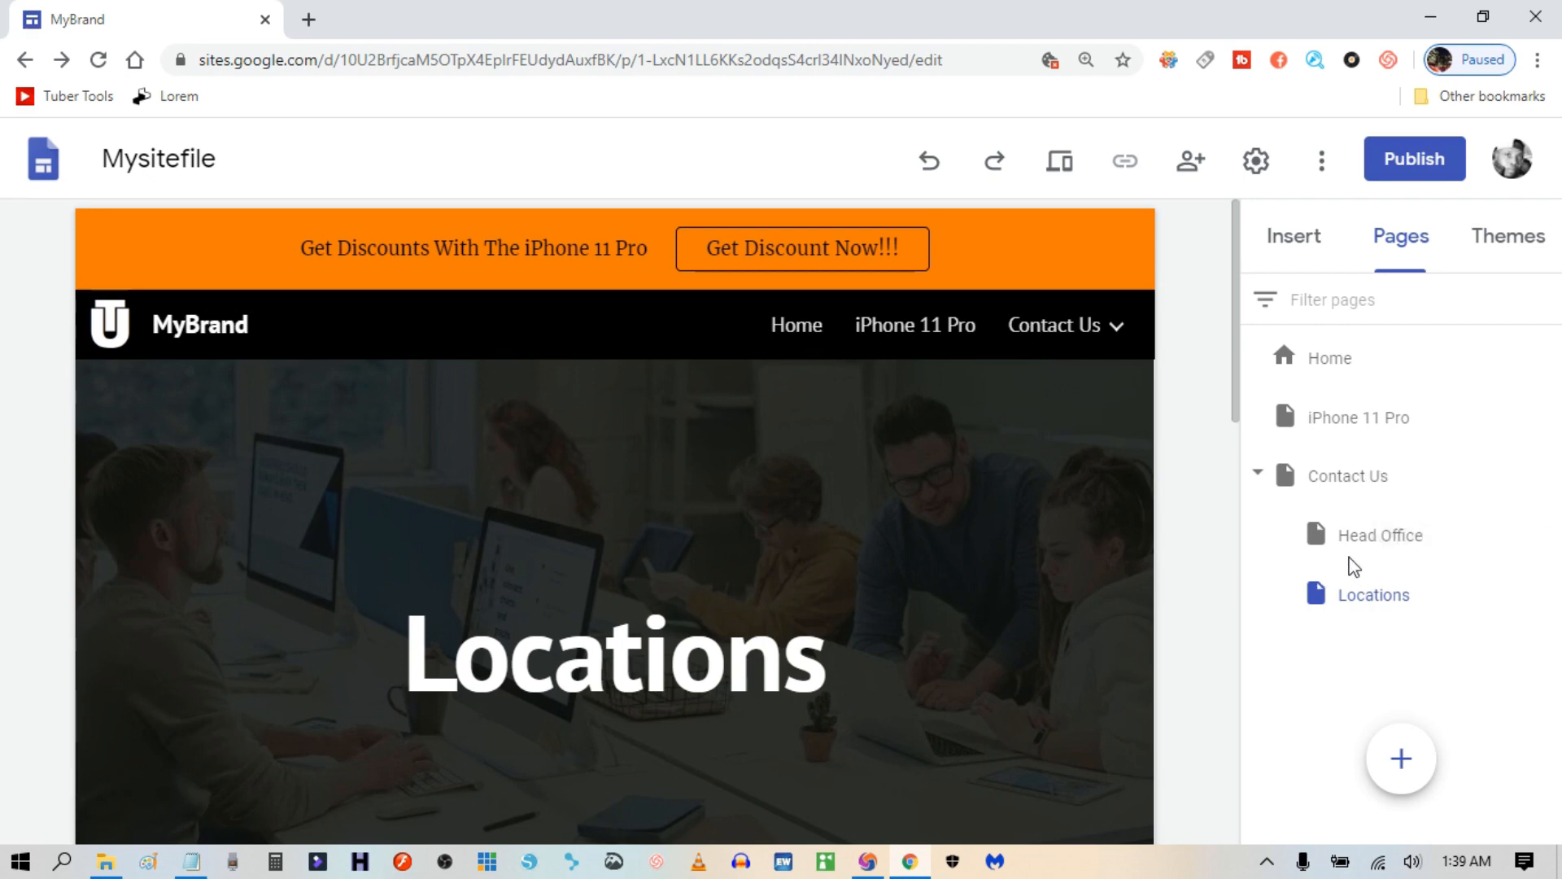
Review the page options available for the Locations subpage.
{"action": "left_click", "coordinate": [1546, 597]}
{"action": "left_click", "coordinate": [1545, 597]}
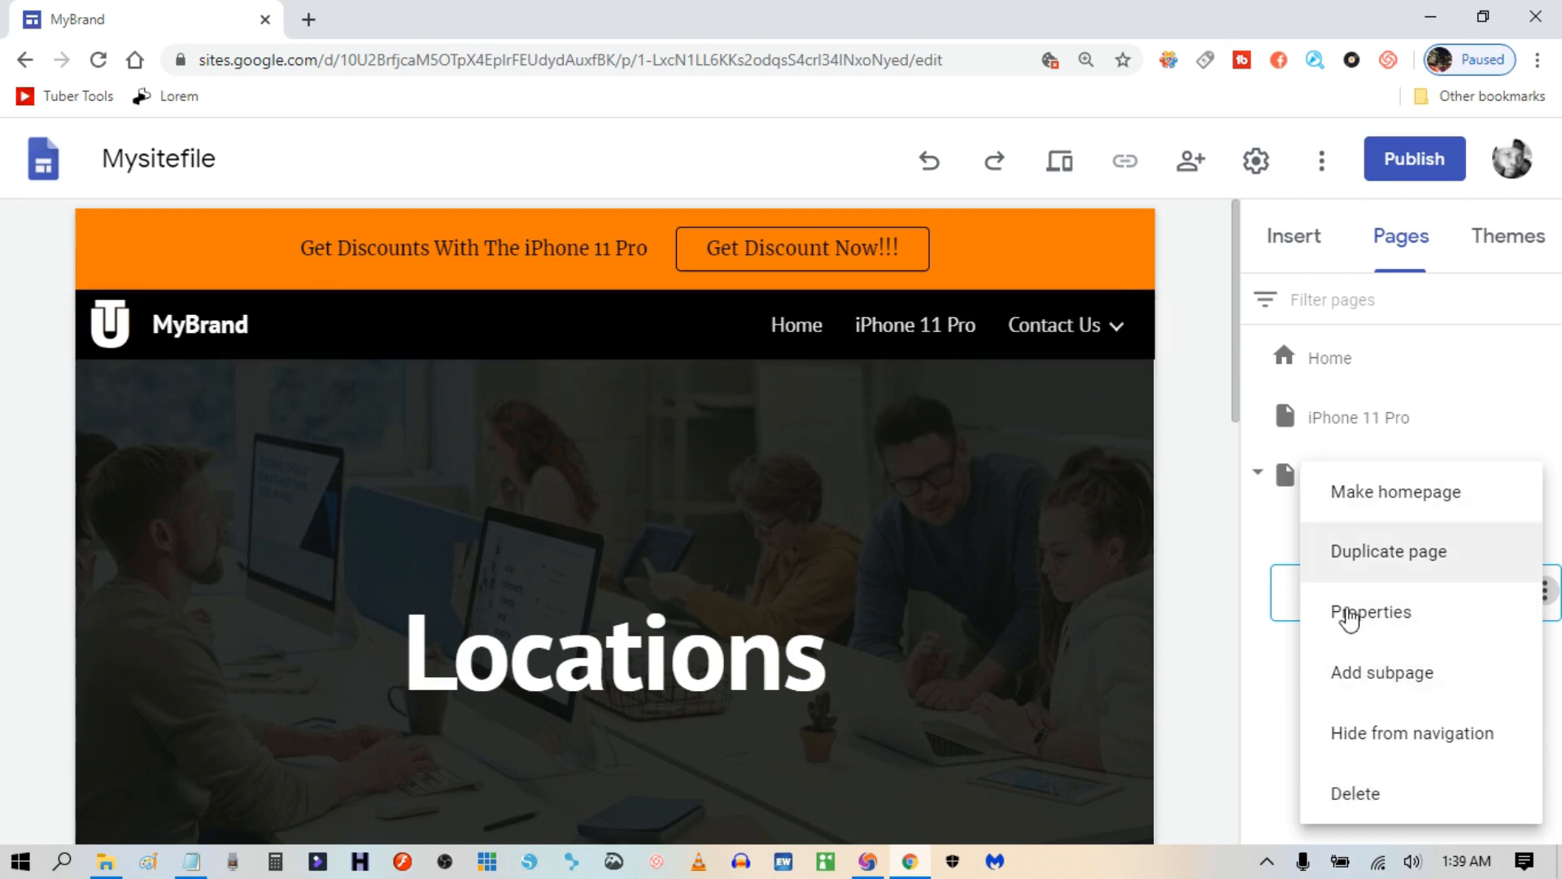
{"action": "mouse_move", "coordinate": [1056, 359]}
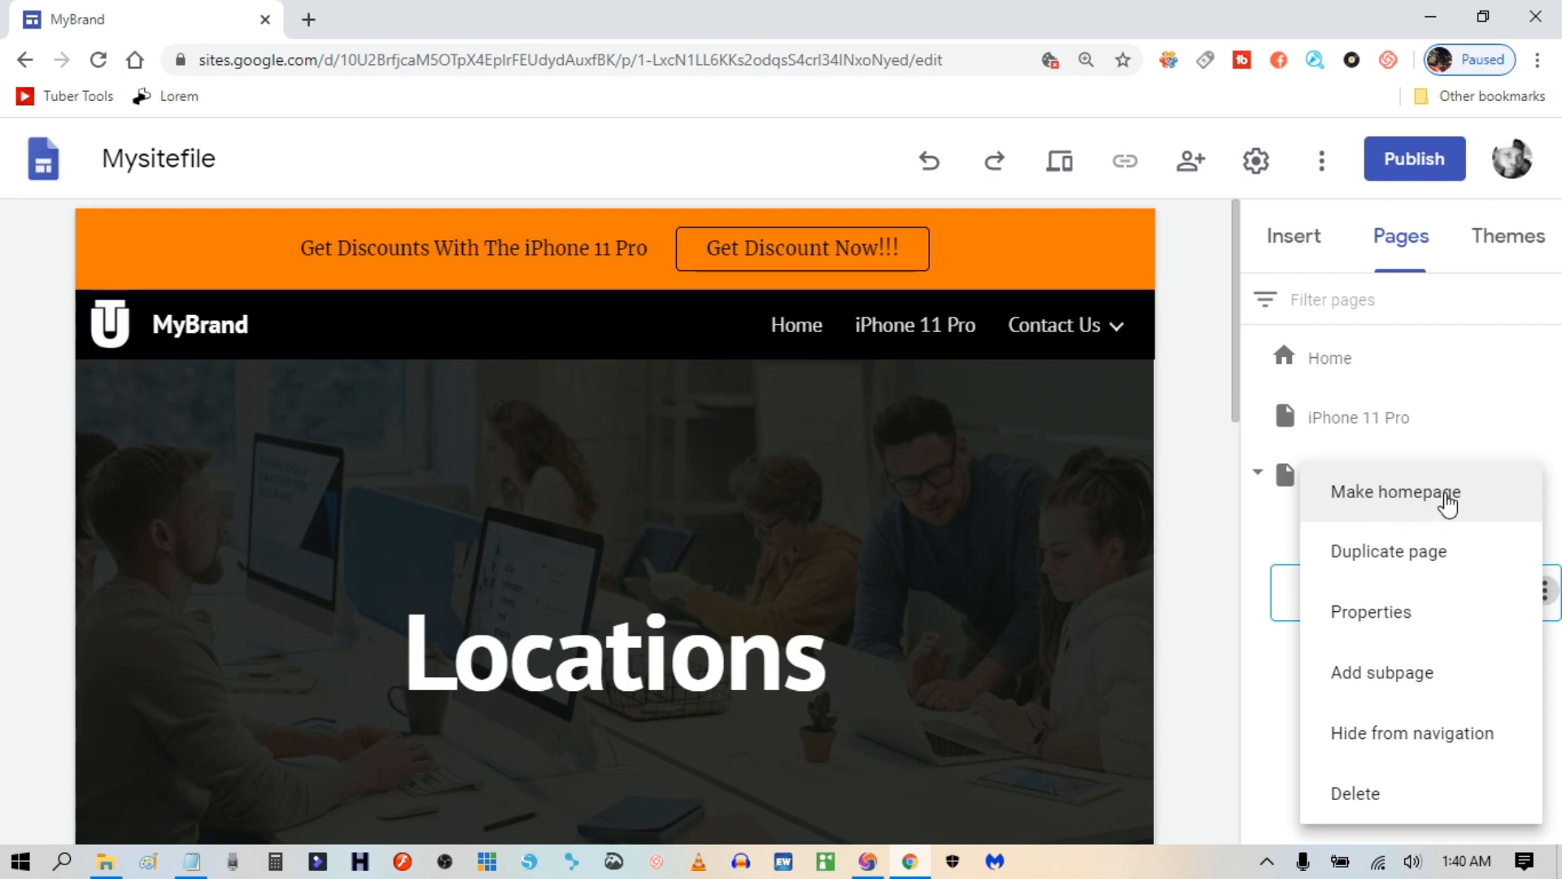
Open the Home page for editing and collapse the Contact Us subpages in the page list.
{"action": "left_click", "coordinate": [1323, 368]}
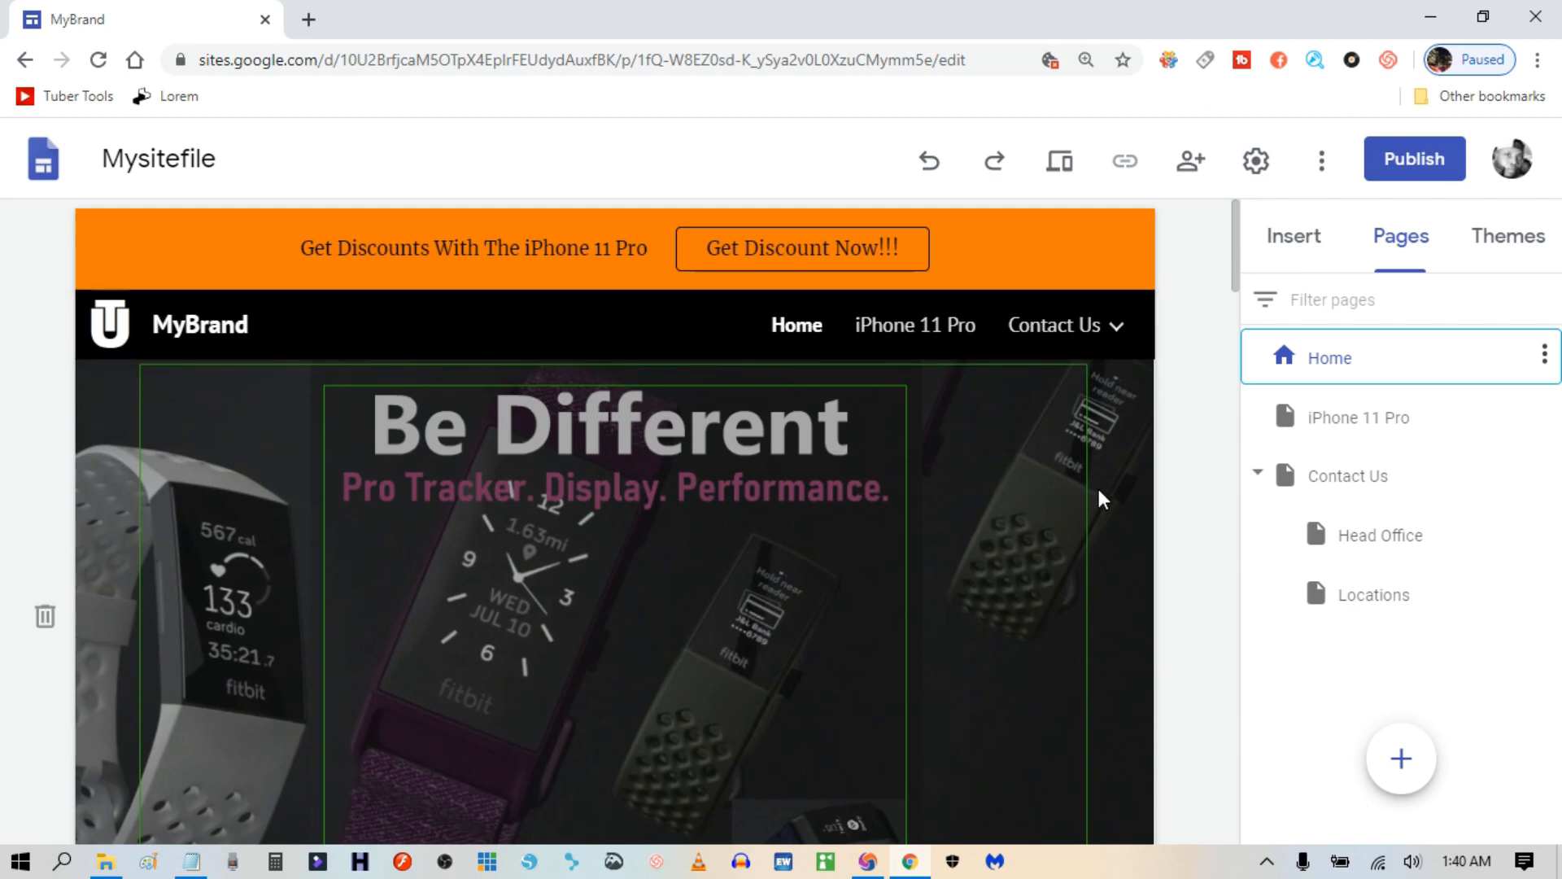
{"action": "left_click", "coordinate": [1258, 473]}
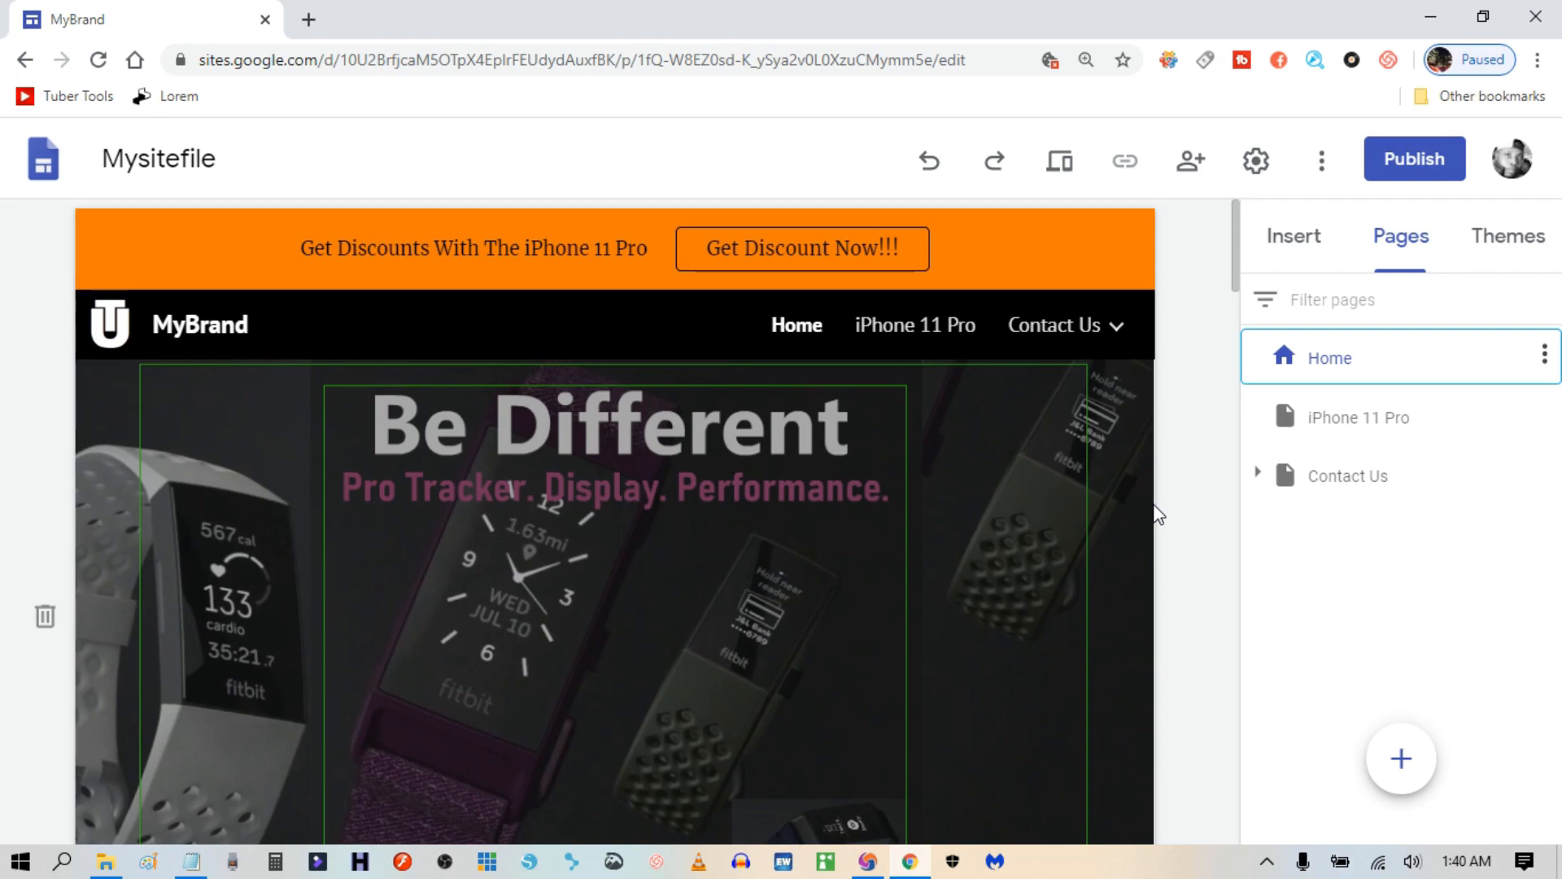
Look through the Home page's sections down to the footer's link columns, social icons and copyright line.
{"action": "scroll", "coordinate": [1115, 488], "scroll_direction": "down", "scroll_amount": 10}
{"action": "scroll", "coordinate": [1091, 487], "scroll_direction": "down", "scroll_amount": 5}
{"action": "scroll", "coordinate": [1092, 498], "scroll_direction": "down", "scroll_amount": 15}
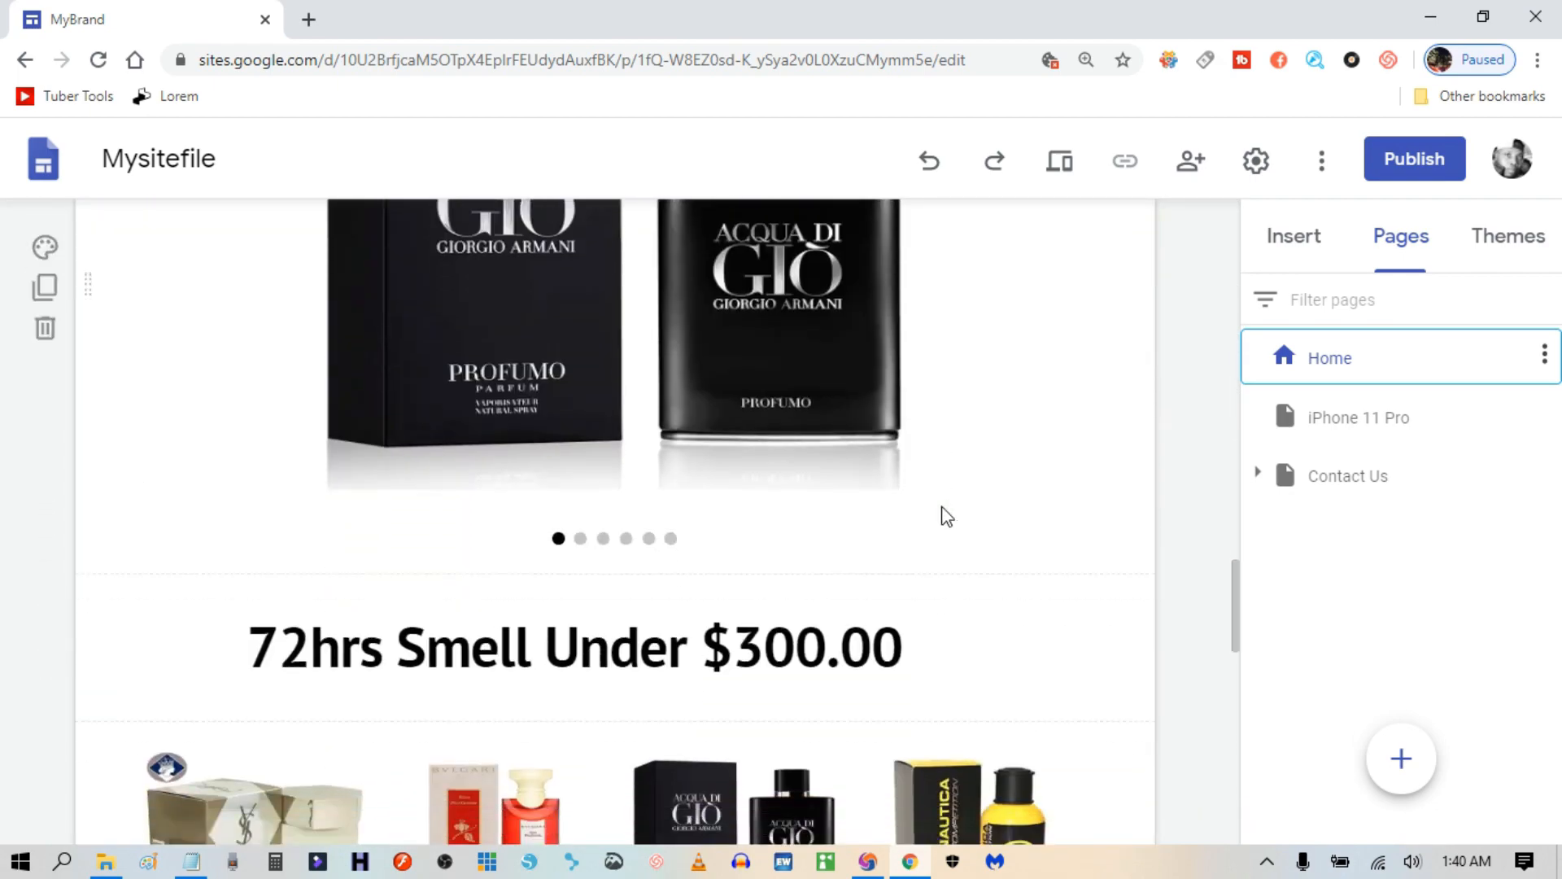
{"action": "scroll", "coordinate": [944, 513], "scroll_direction": "down", "scroll_amount": 13}
{"action": "scroll", "coordinate": [932, 534], "scroll_direction": "down", "scroll_amount": 3}
{"action": "left_click", "coordinate": [544, 560]}
{"action": "scroll", "coordinate": [814, 578], "scroll_direction": "down", "scroll_amount": 3}
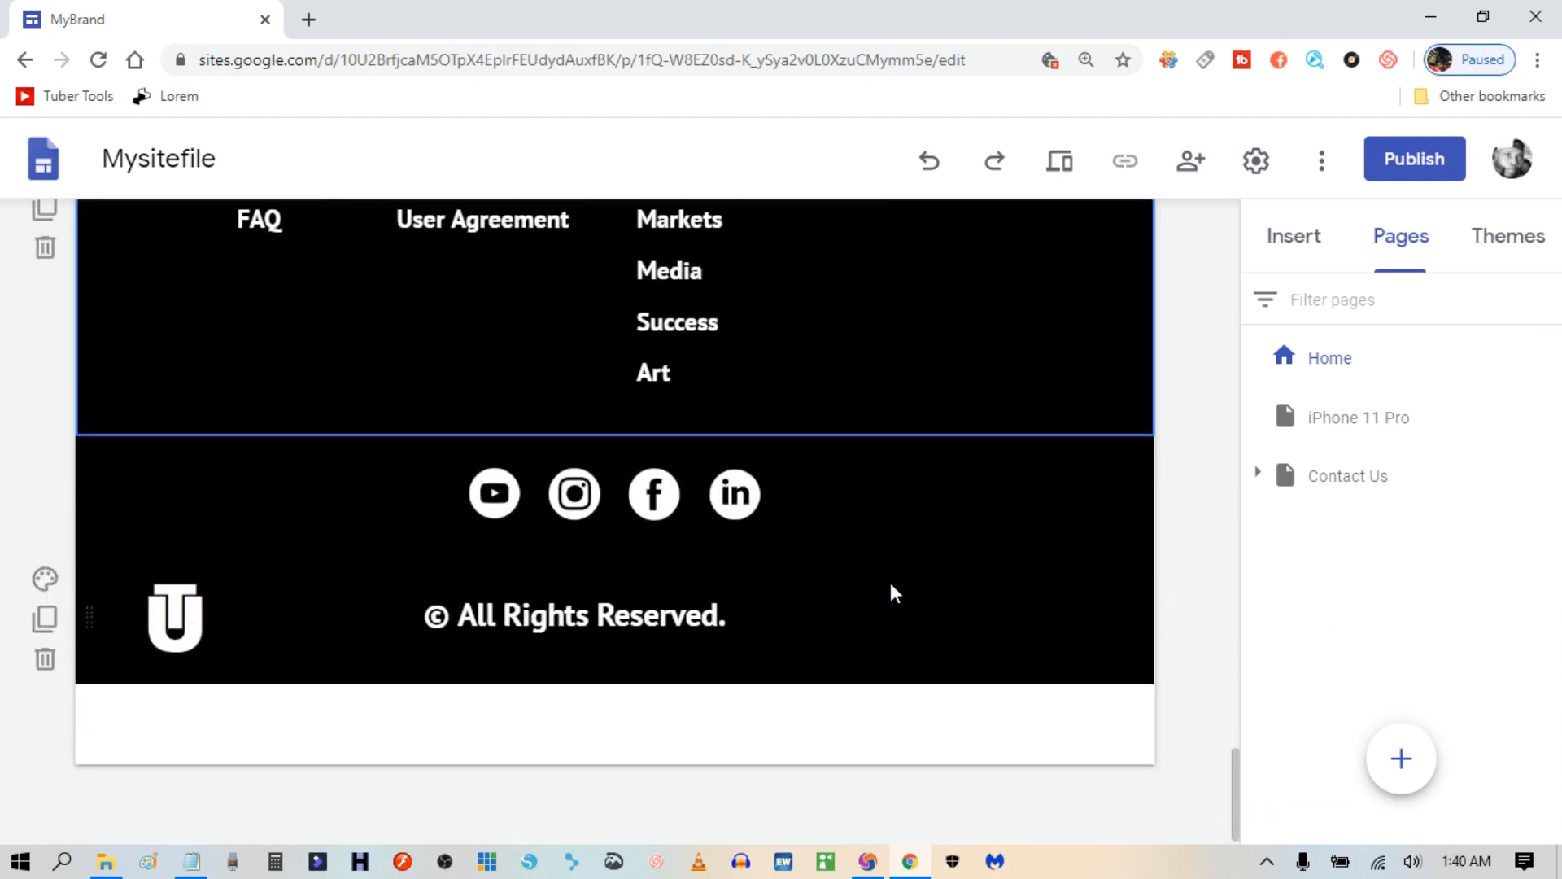
{"action": "left_click", "coordinate": [473, 514]}
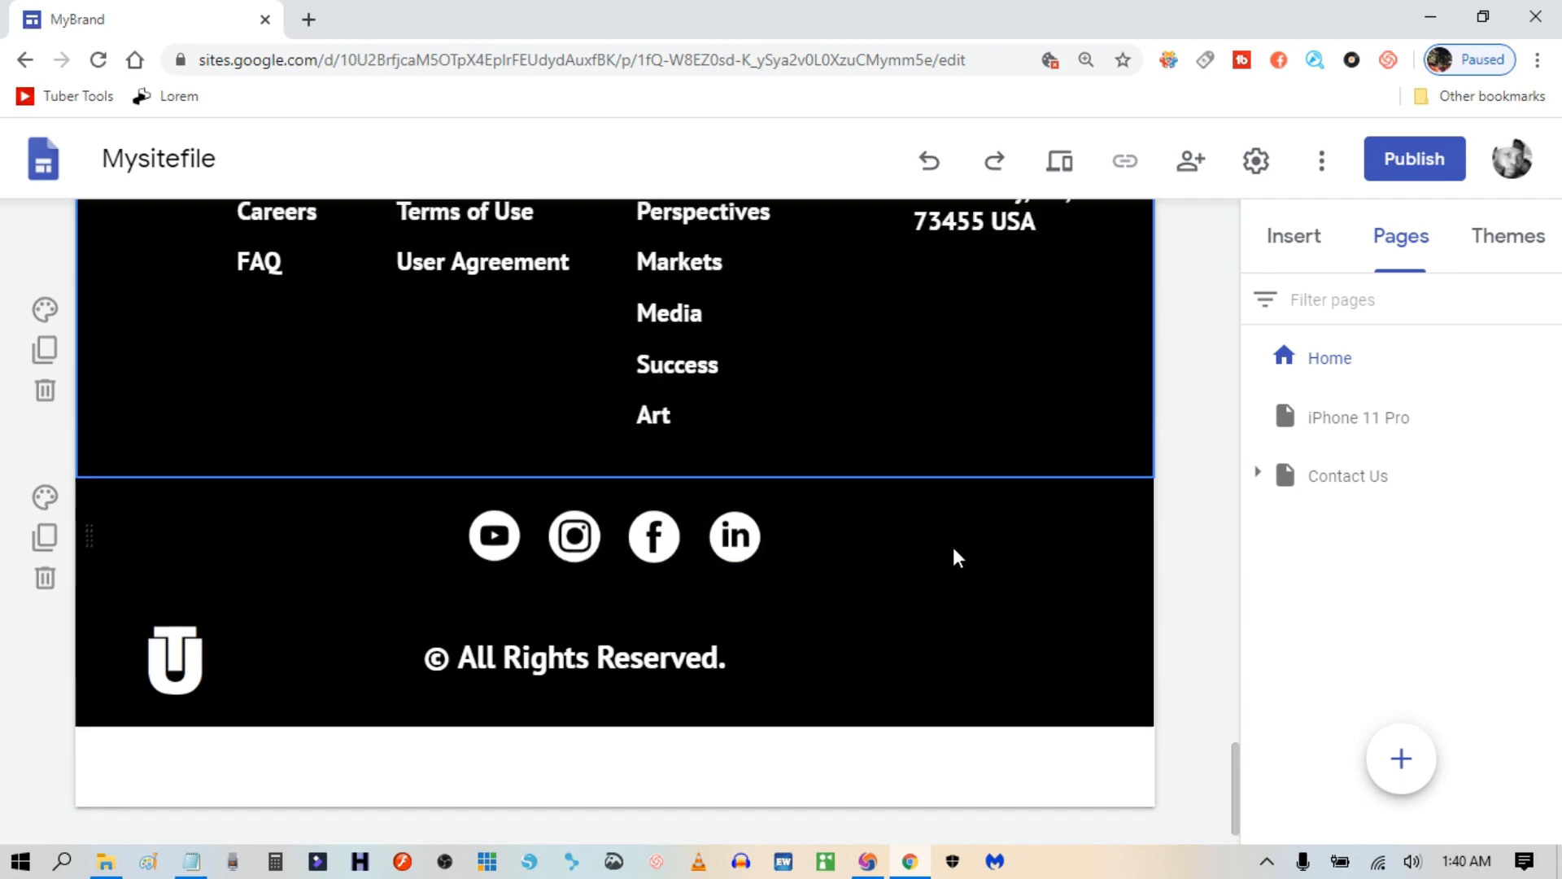
Examine the three product images and their captions in the Home page's 2020 TRENDING FITBITS section.
{"action": "scroll", "coordinate": [955, 545], "scroll_direction": "up", "scroll_amount": 20}
{"action": "scroll", "coordinate": [965, 540], "scroll_direction": "up", "scroll_amount": 8}
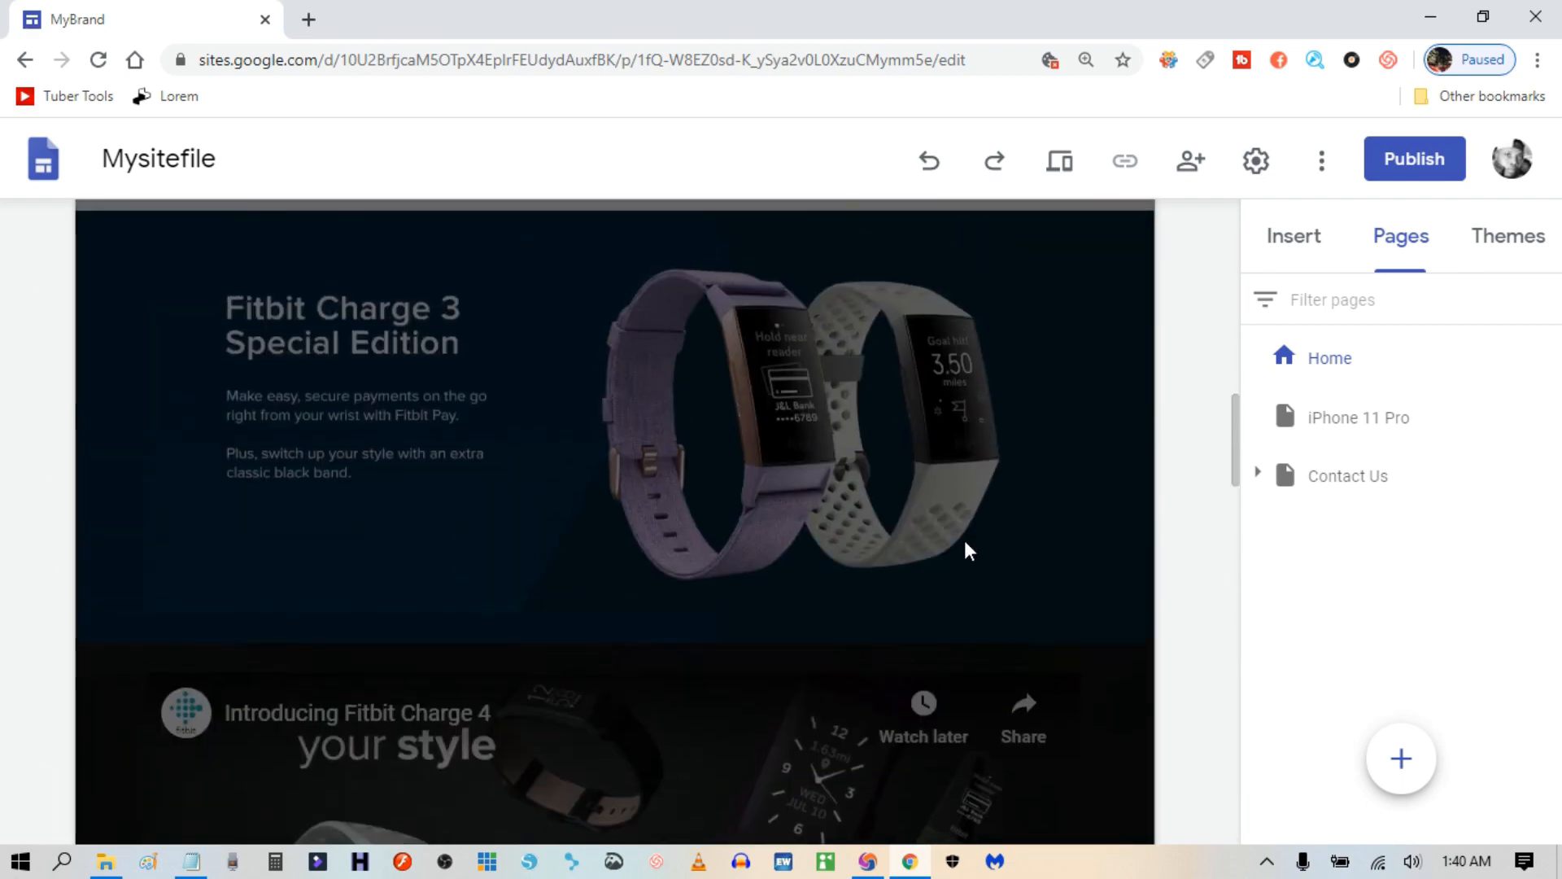
{"action": "scroll", "coordinate": [1086, 433], "scroll_direction": "up", "scroll_amount": 4}
{"action": "scroll", "coordinate": [1096, 461], "scroll_direction": "up", "scroll_amount": 1}
{"action": "left_click", "coordinate": [949, 540]}
{"action": "left_click", "coordinate": [722, 572]}
{"action": "left_click", "coordinate": [262, 626]}
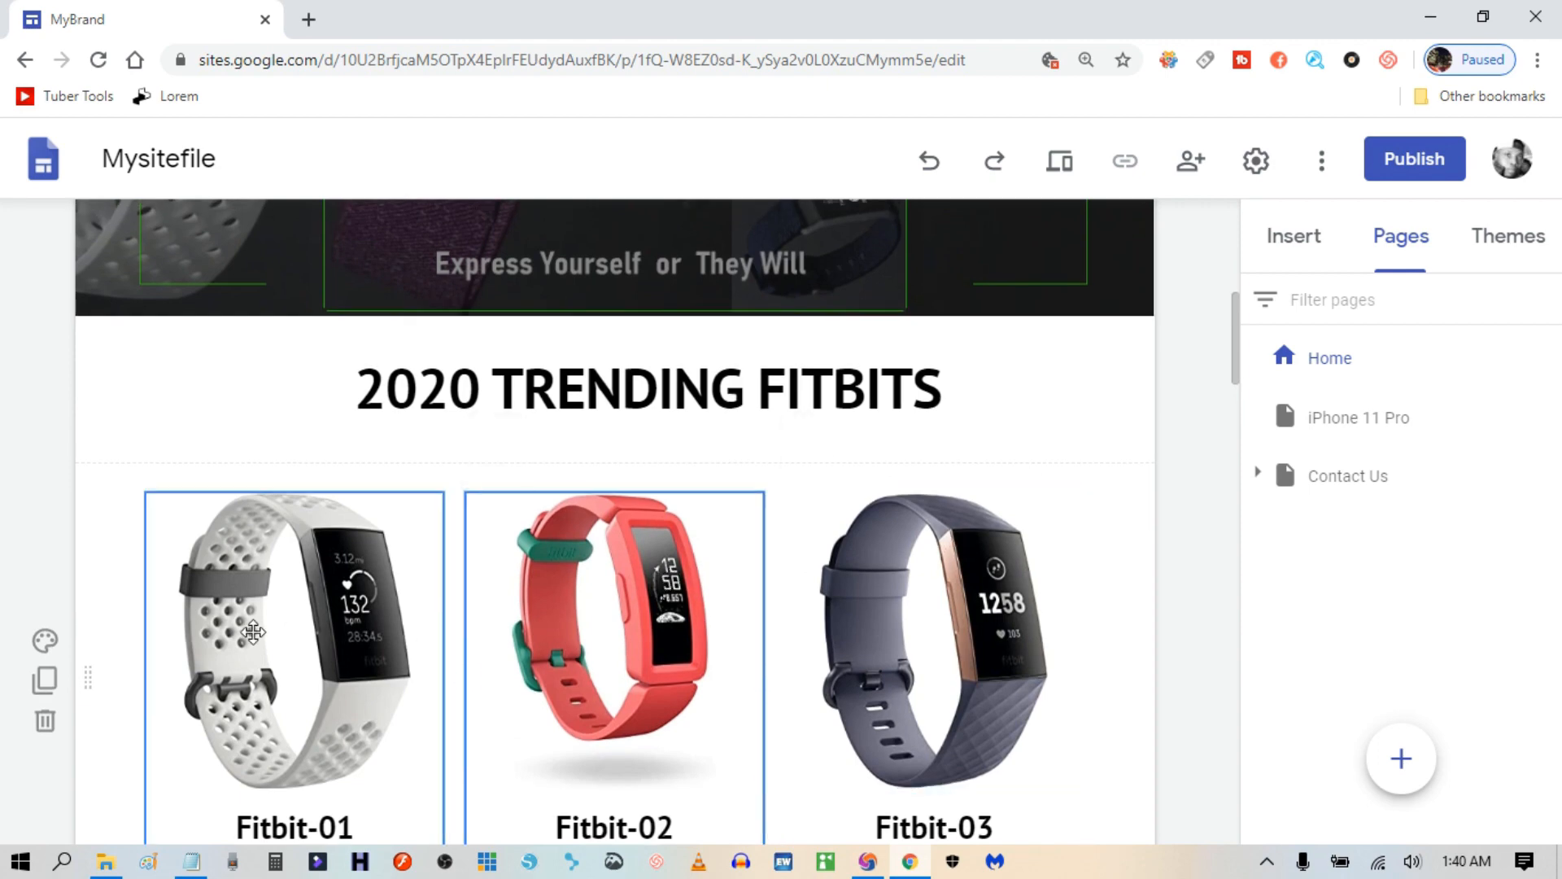
{"action": "scroll", "coordinate": [935, 592], "scroll_direction": "down", "scroll_amount": 1}
{"action": "scroll", "coordinate": [935, 591], "scroll_direction": "down", "scroll_amount": 2}
{"action": "scroll", "coordinate": [936, 586], "scroll_direction": "up", "scroll_amount": 3}
{"action": "left_click", "coordinate": [982, 567]}
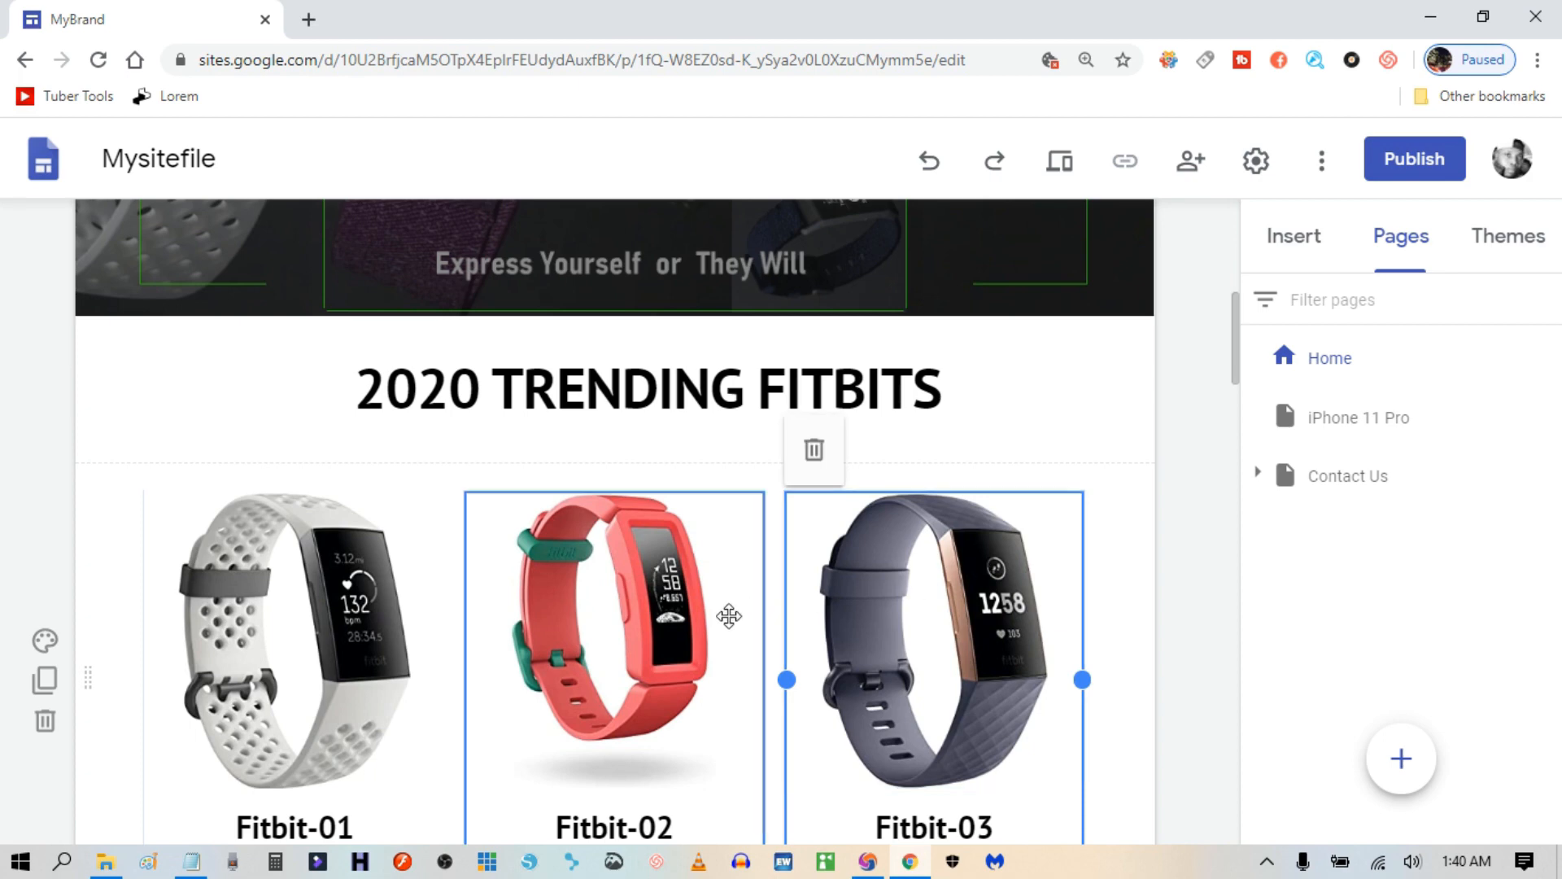
{"action": "left_click", "coordinate": [661, 620]}
{"action": "left_click", "coordinate": [361, 633]}
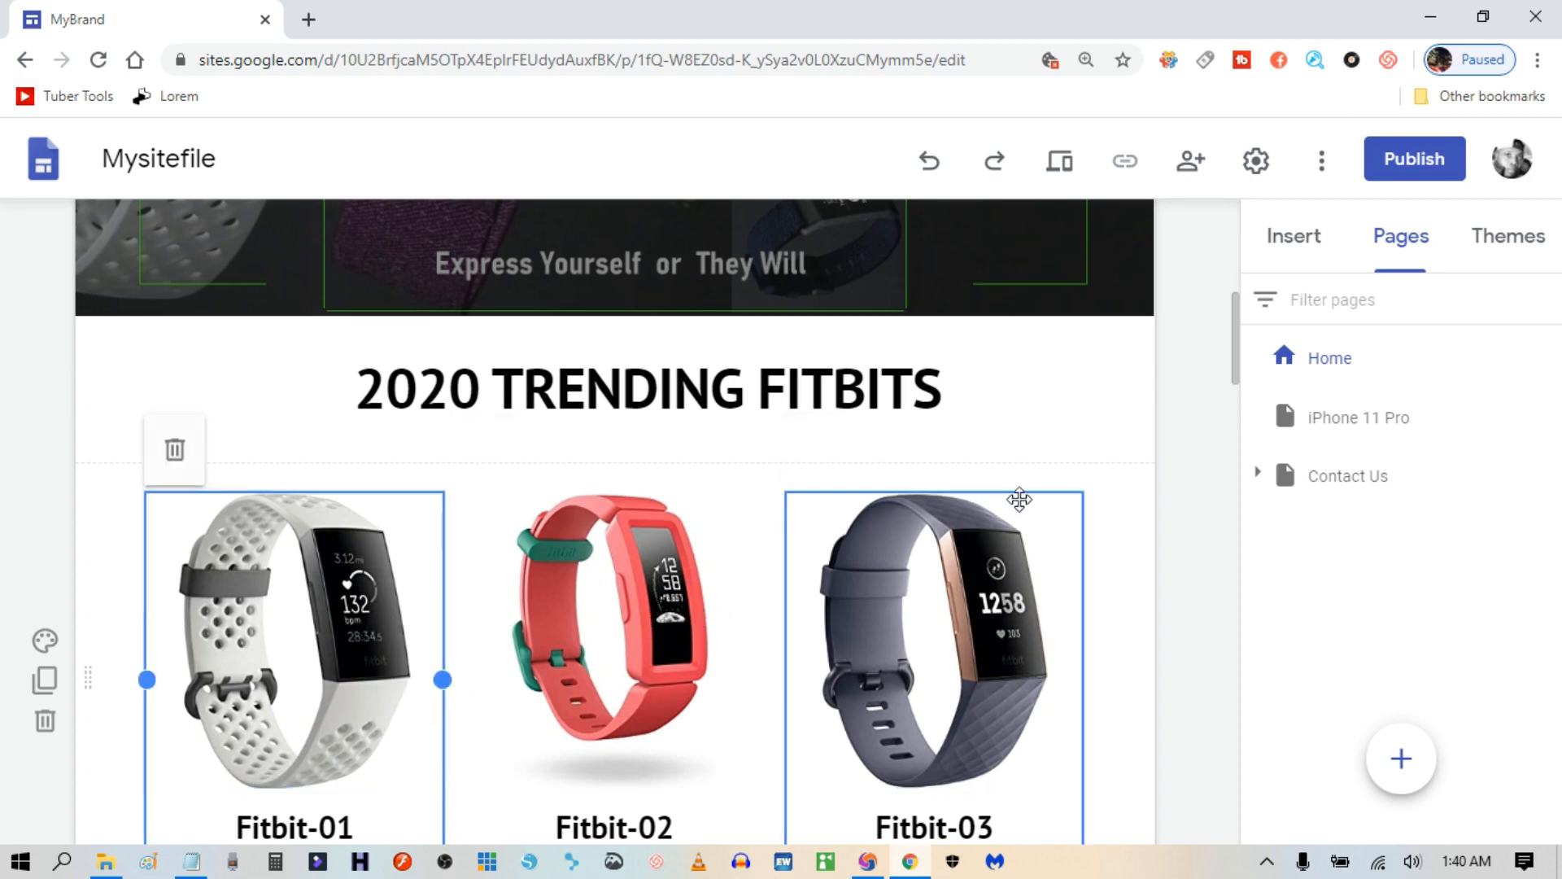
{"action": "scroll", "coordinate": [1025, 504], "scroll_direction": "down", "scroll_amount": 4}
{"action": "scroll", "coordinate": [1012, 443], "scroll_direction": "up", "scroll_amount": 4}
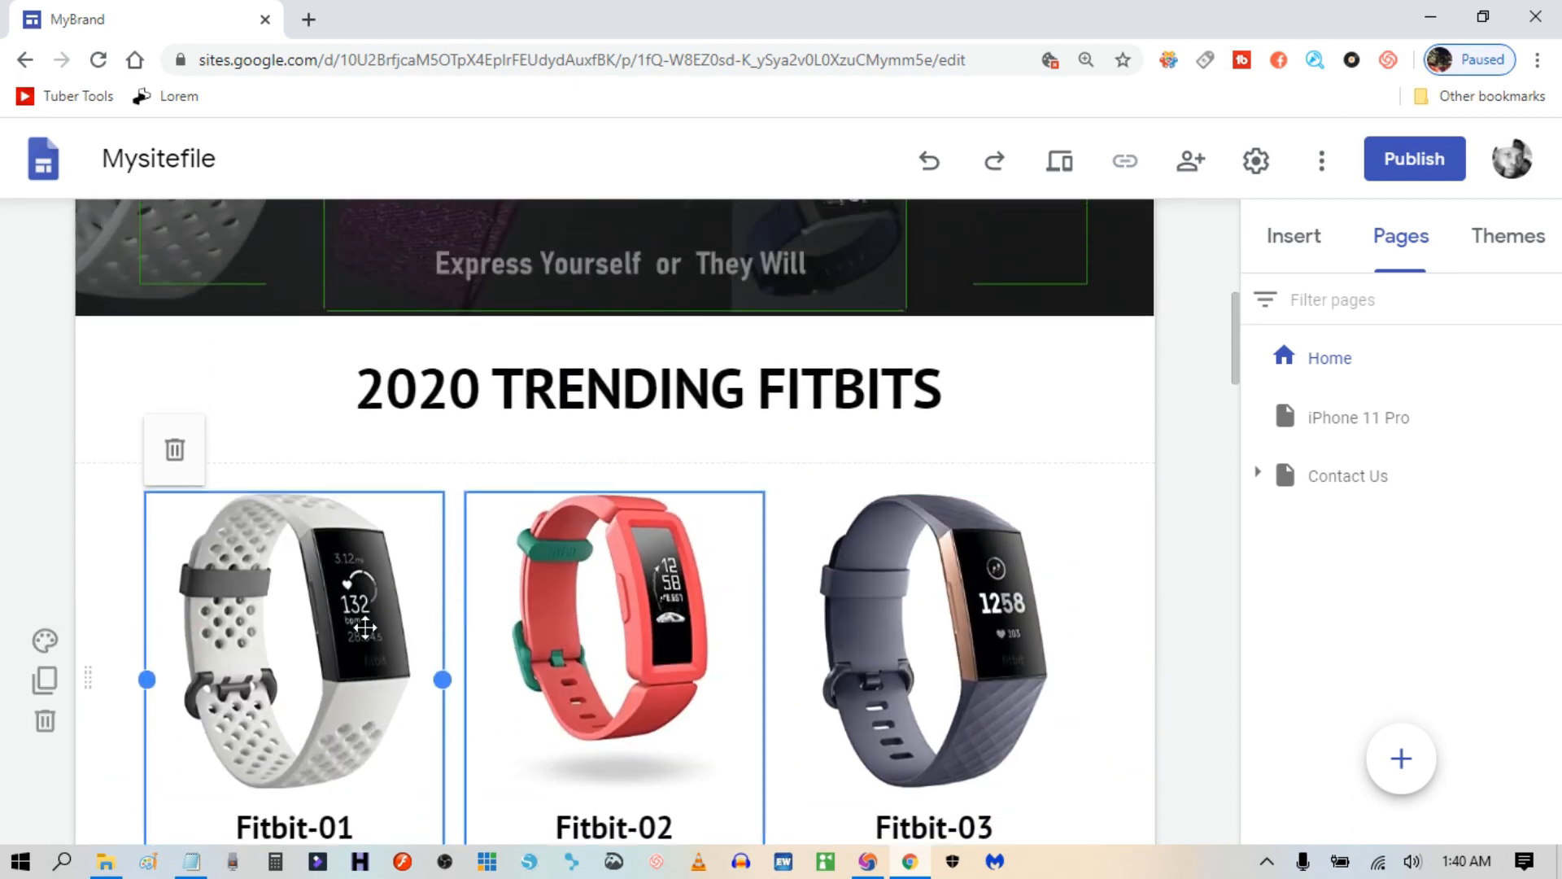
{"action": "scroll", "coordinate": [468, 581], "scroll_direction": "down", "scroll_amount": 3}
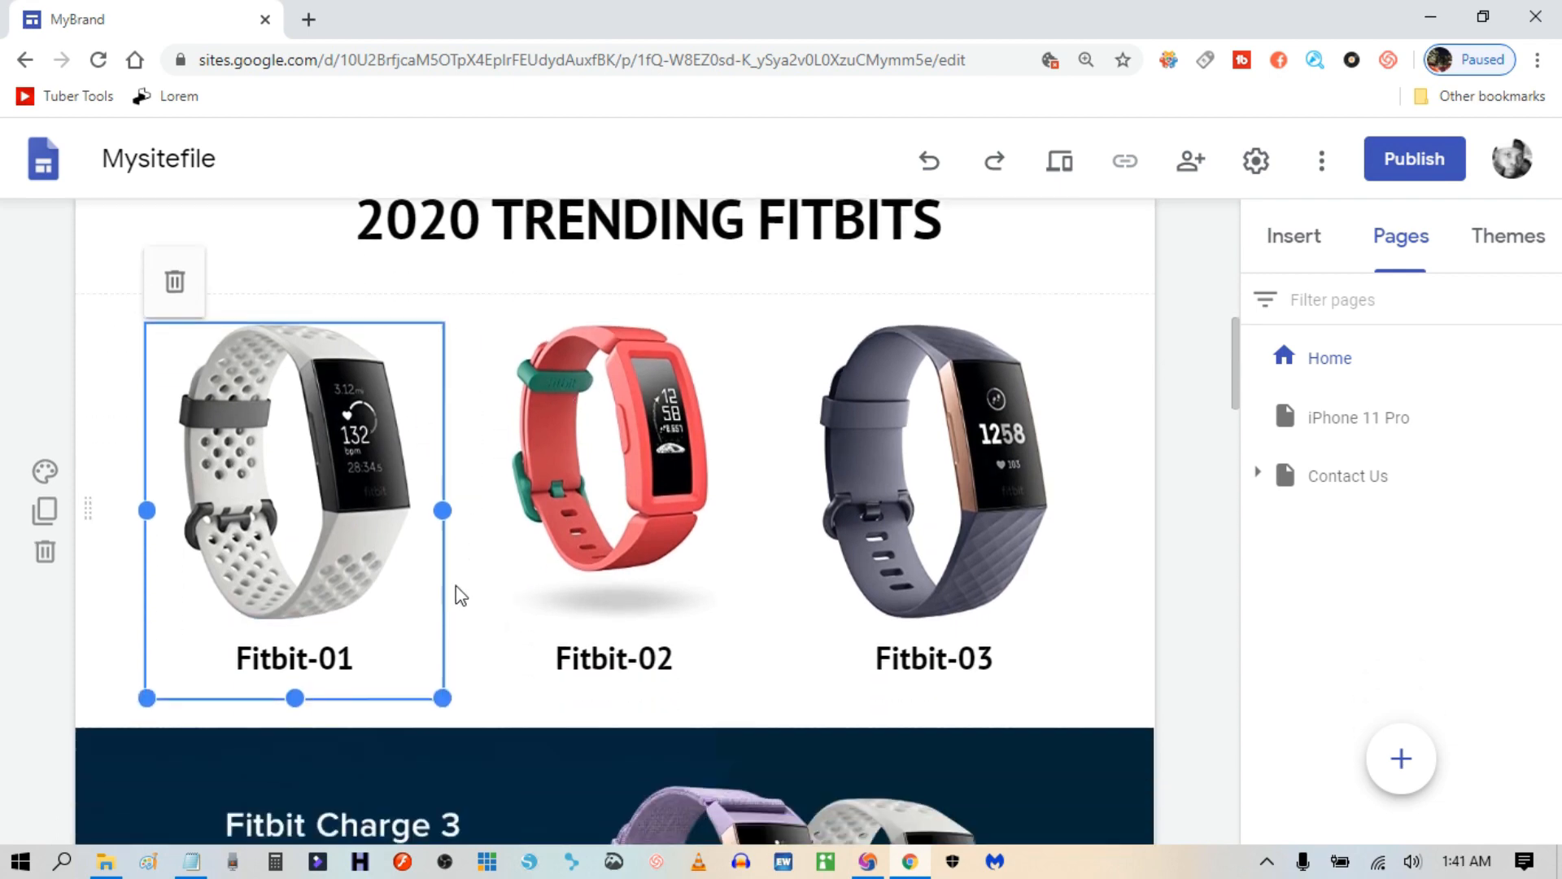
Look through the Home page's Fitbit banner, Fitbit video, perfume carousel and the four cologne images under 72hrs Smell Under $300.00.
{"action": "scroll", "coordinate": [1043, 433], "scroll_direction": "down", "scroll_amount": 4}
{"action": "scroll", "coordinate": [1043, 433], "scroll_direction": "down", "scroll_amount": 3}
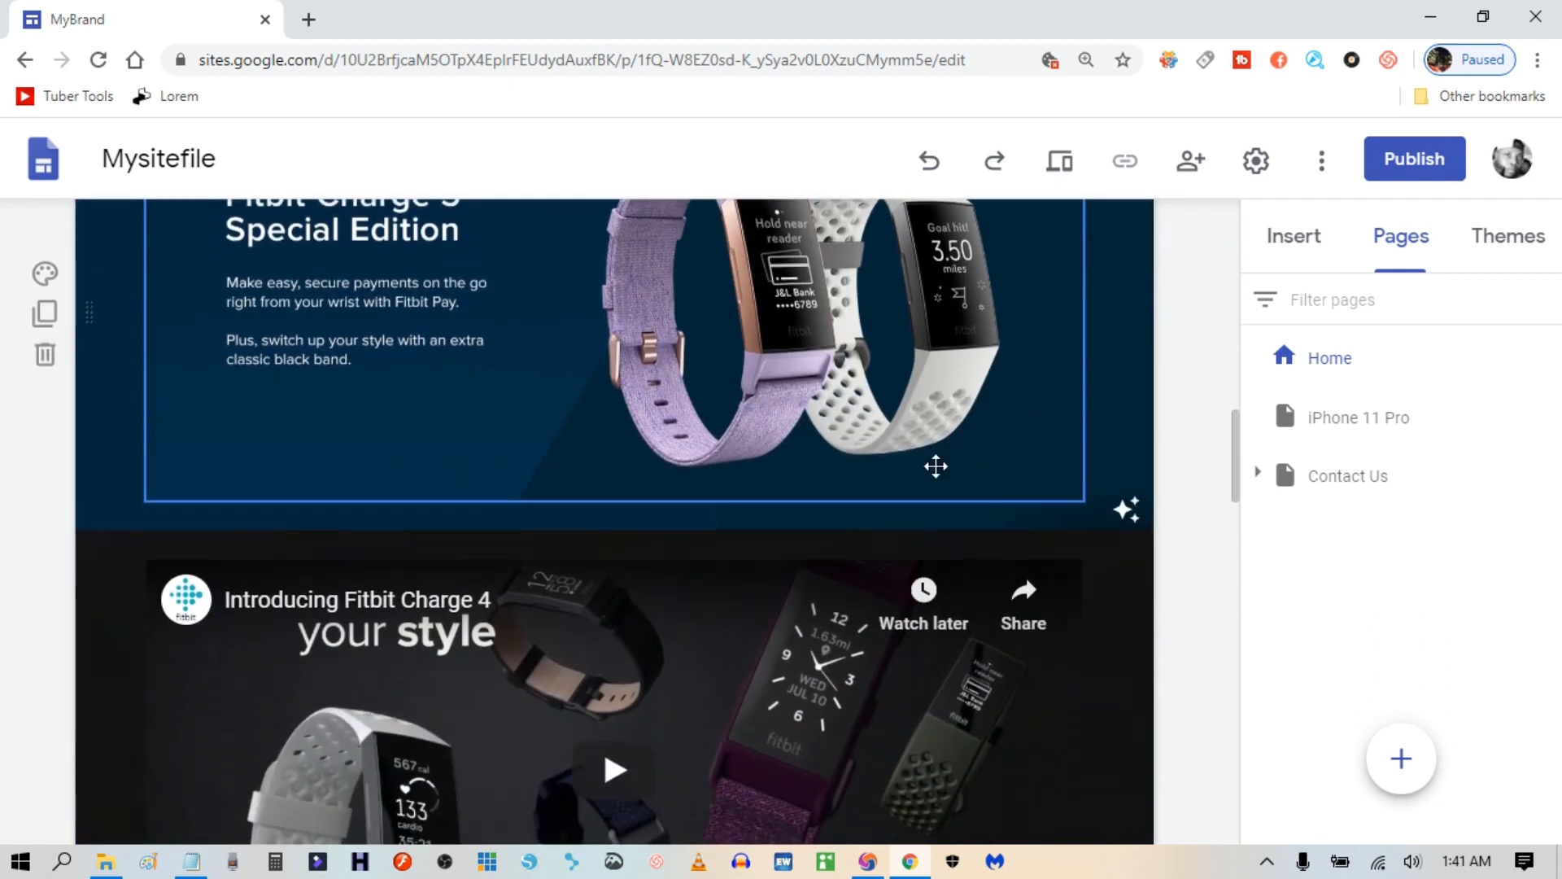
{"action": "scroll", "coordinate": [976, 432], "scroll_direction": "down", "scroll_amount": 8}
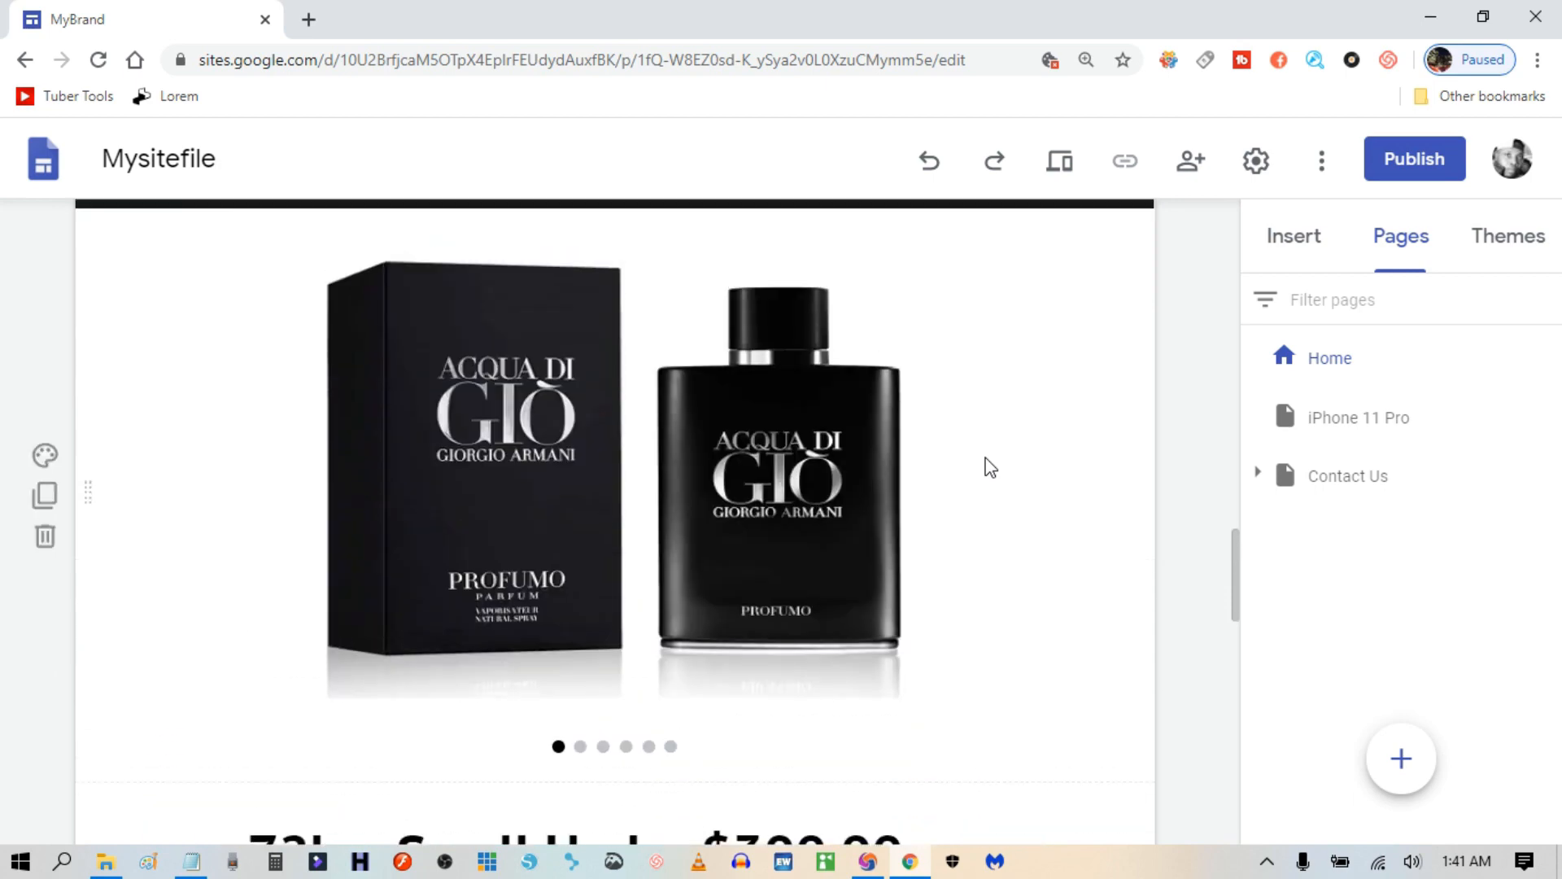
{"action": "scroll", "coordinate": [994, 505], "scroll_direction": "down", "scroll_amount": 2}
{"action": "scroll", "coordinate": [843, 618], "scroll_direction": "down", "scroll_amount": 4}
{"action": "scroll", "coordinate": [1156, 535], "scroll_direction": "up", "scroll_amount": 3}
{"action": "left_click", "coordinate": [712, 622]}
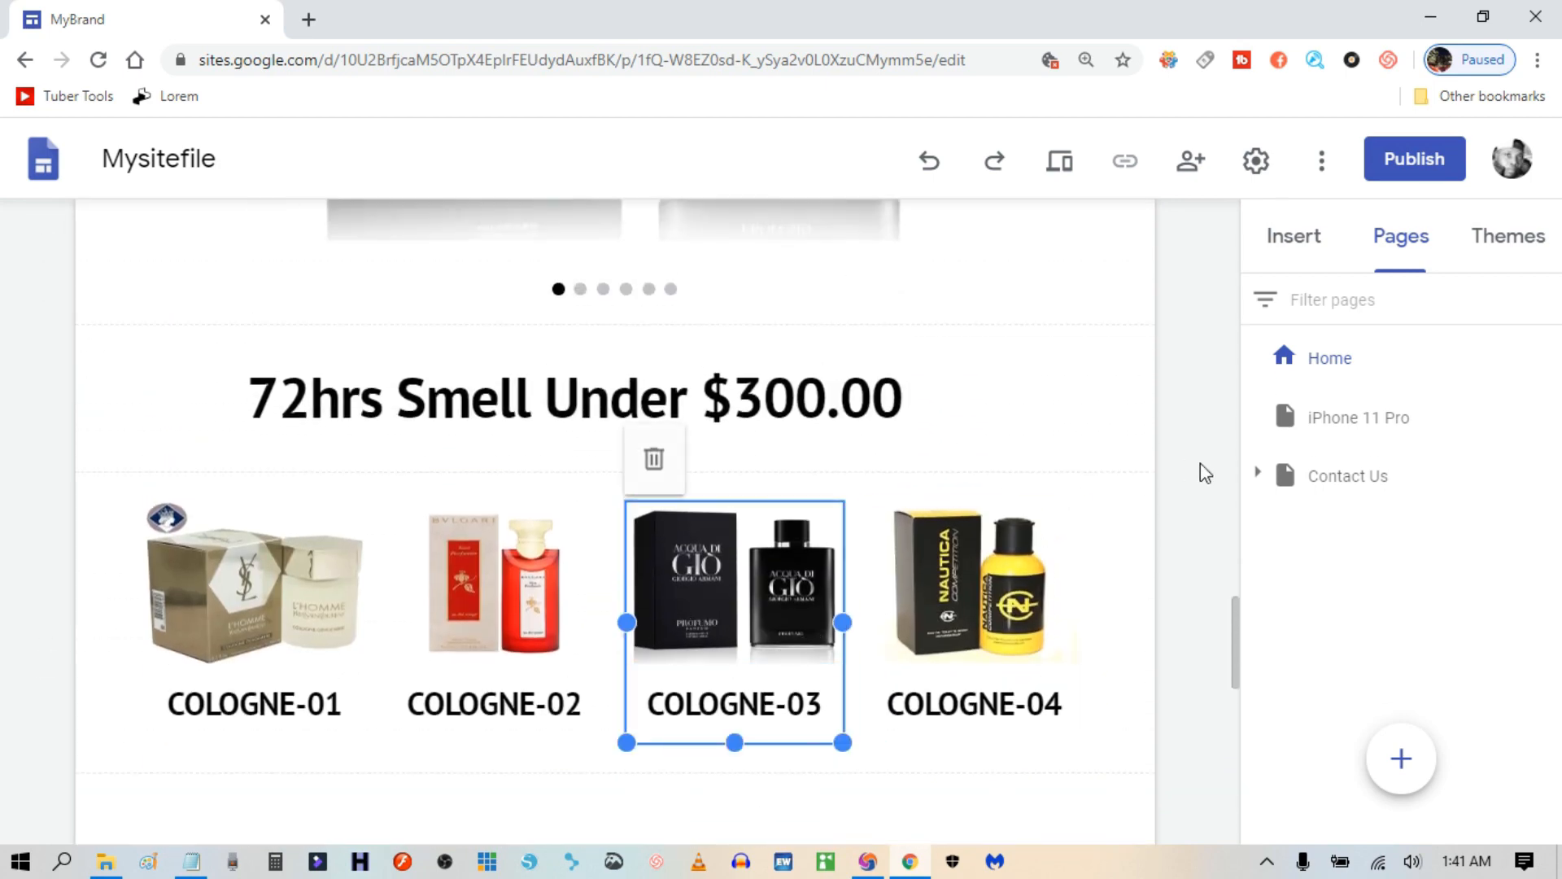
{"action": "scroll", "coordinate": [1204, 472], "scroll_direction": "down", "scroll_amount": 1}
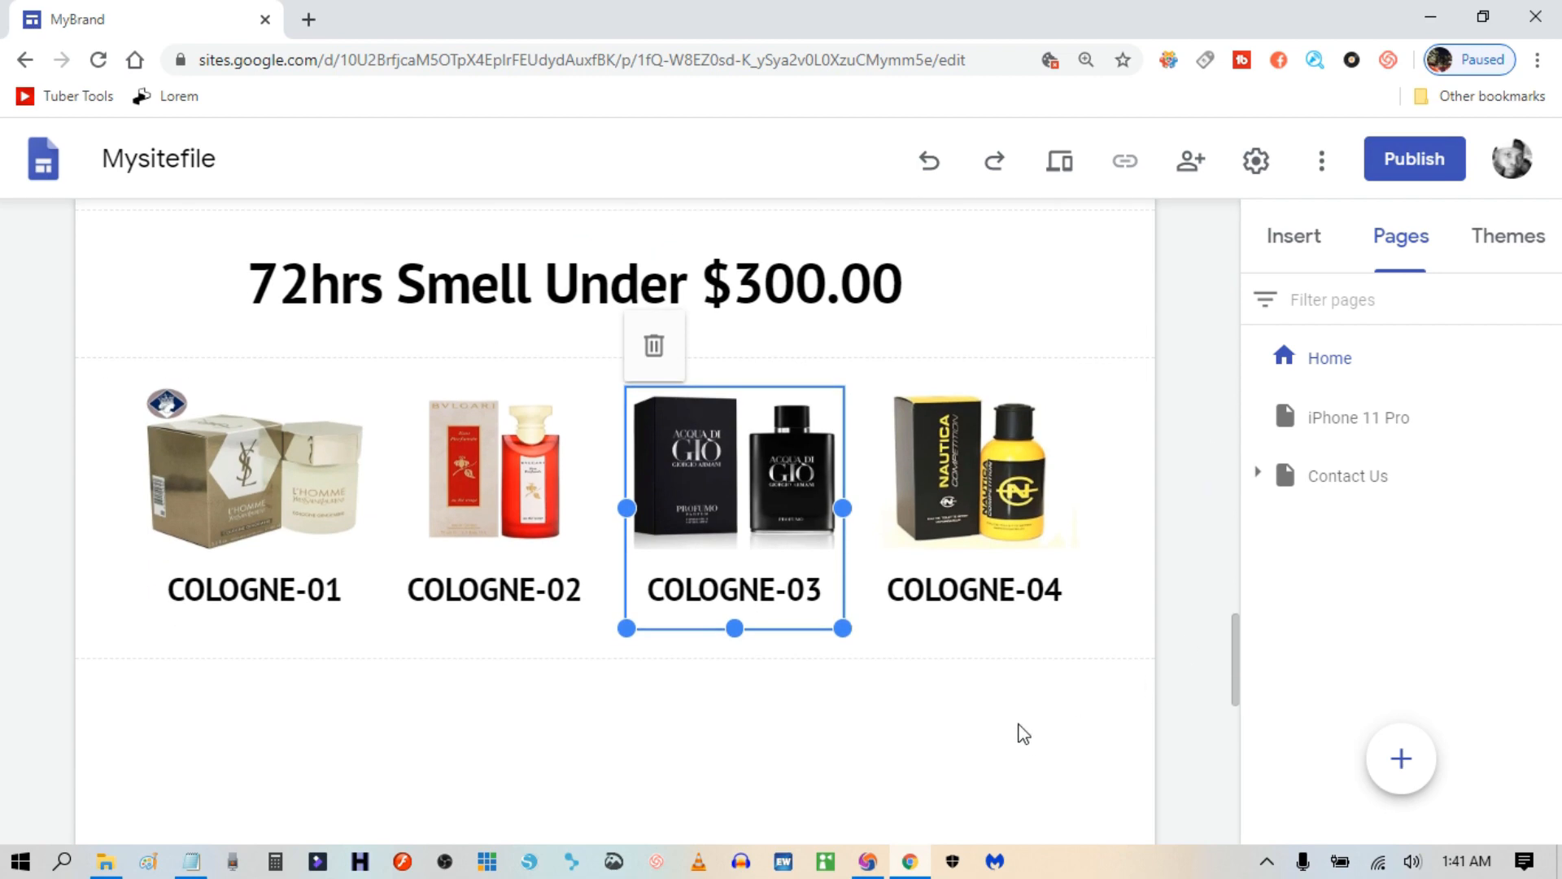
Open the Home page's footer for editing and examine its LinkedIn icon.
{"action": "scroll", "coordinate": [1015, 631], "scroll_direction": "down", "scroll_amount": 5}
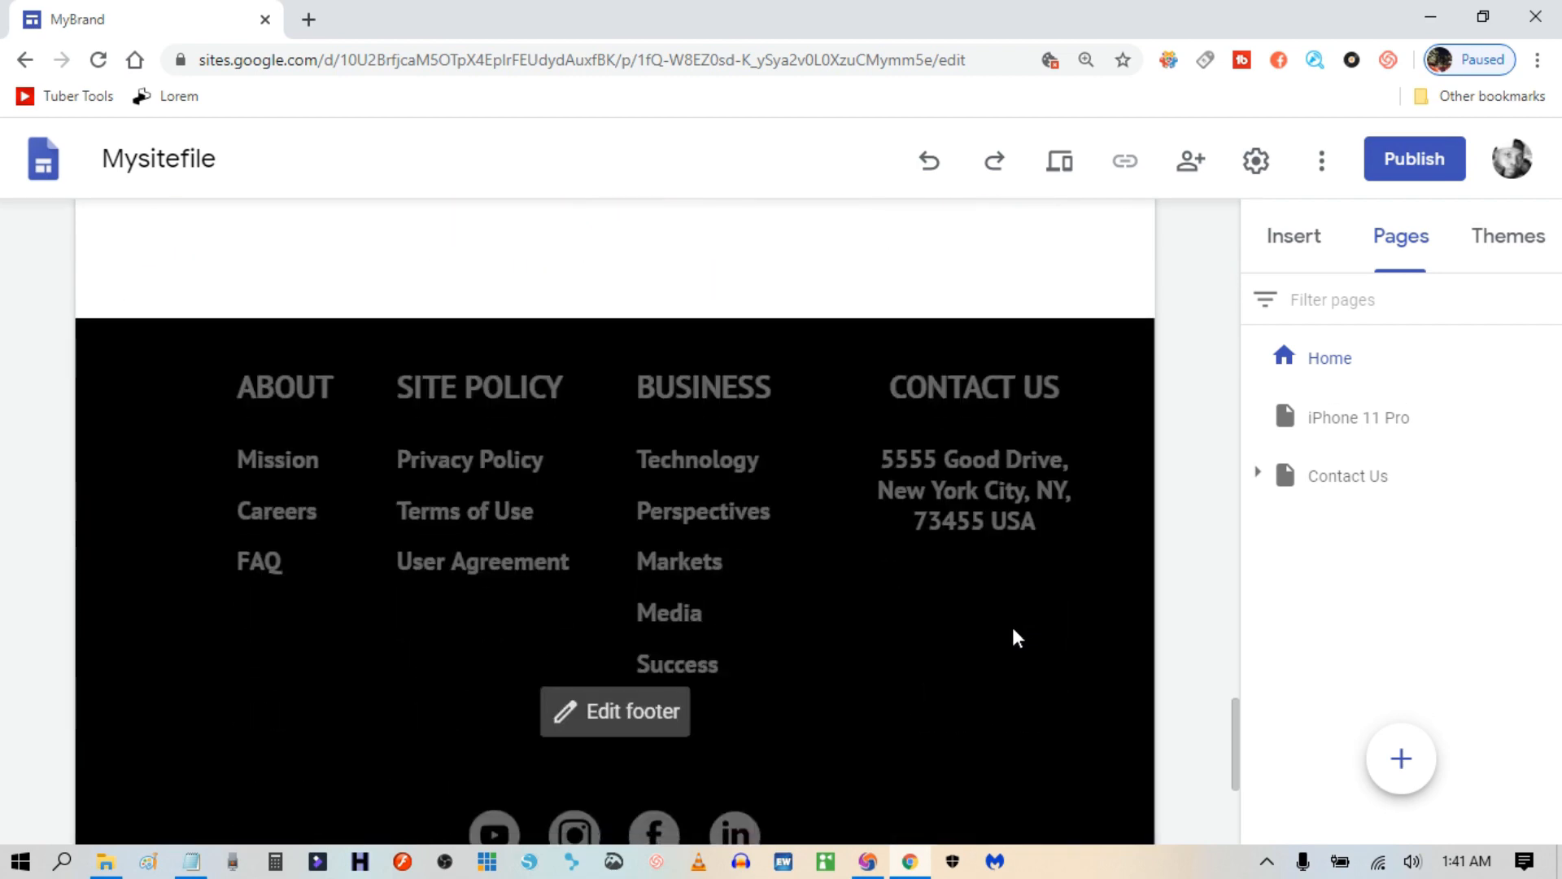
{"action": "scroll", "coordinate": [1014, 637], "scroll_direction": "down", "scroll_amount": 3}
{"action": "left_click", "coordinate": [728, 609]}
{"action": "scroll", "coordinate": [868, 677], "scroll_direction": "down", "scroll_amount": 3}
{"action": "left_click", "coordinate": [736, 498]}
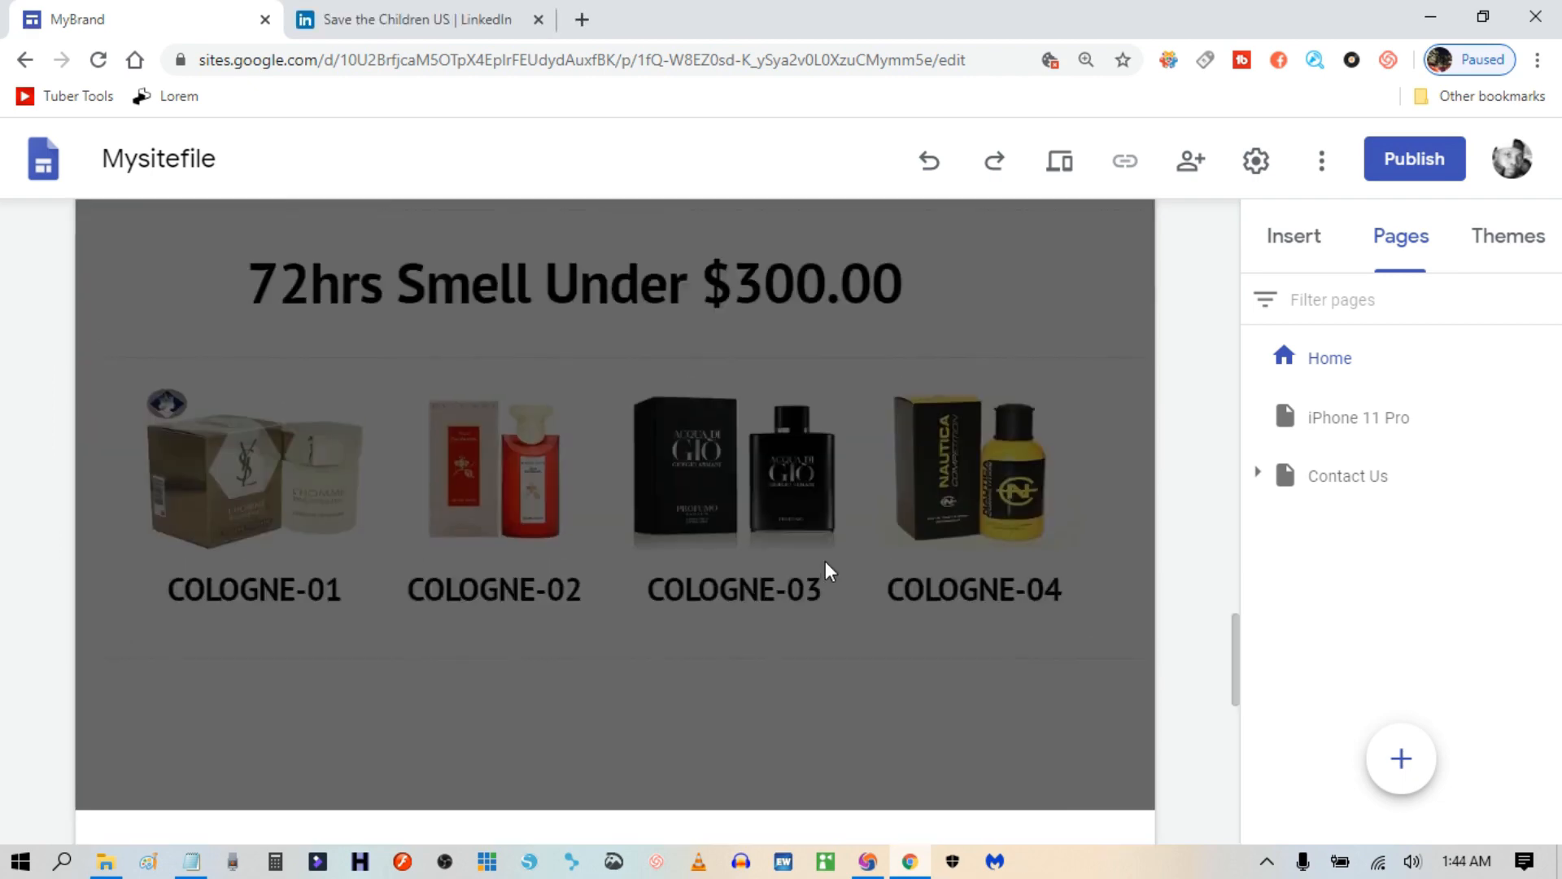
Leave footer editing and review the Home page's sections from 2020 TRENDING FITBITS down to the footer again.
{"action": "scroll", "coordinate": [825, 562], "scroll_direction": "up", "scroll_amount": 15}
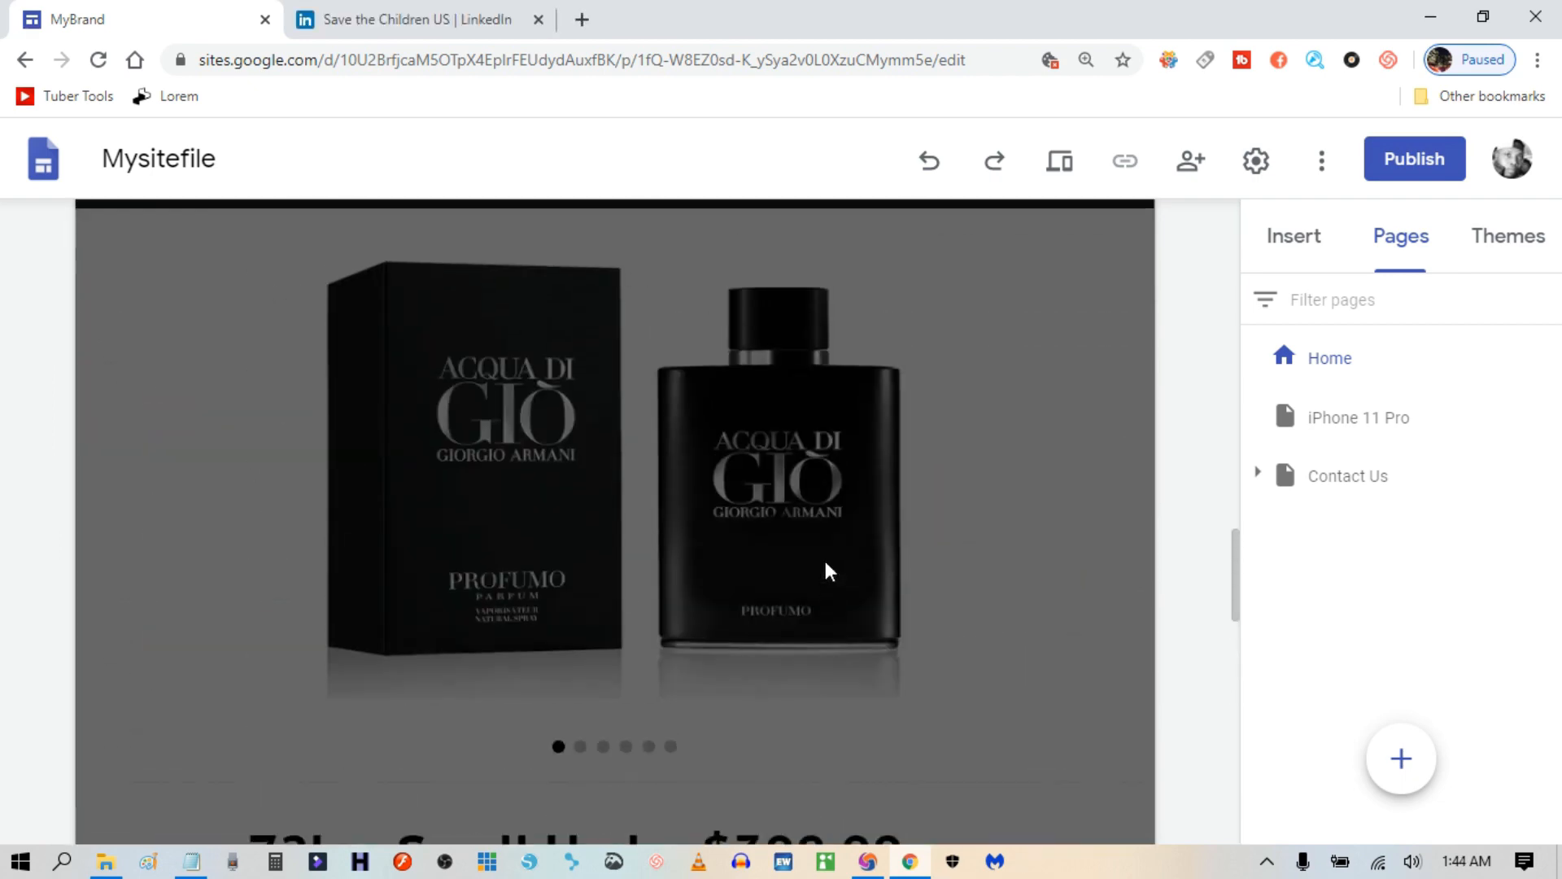
{"action": "scroll", "coordinate": [825, 560], "scroll_direction": "up", "scroll_amount": 10}
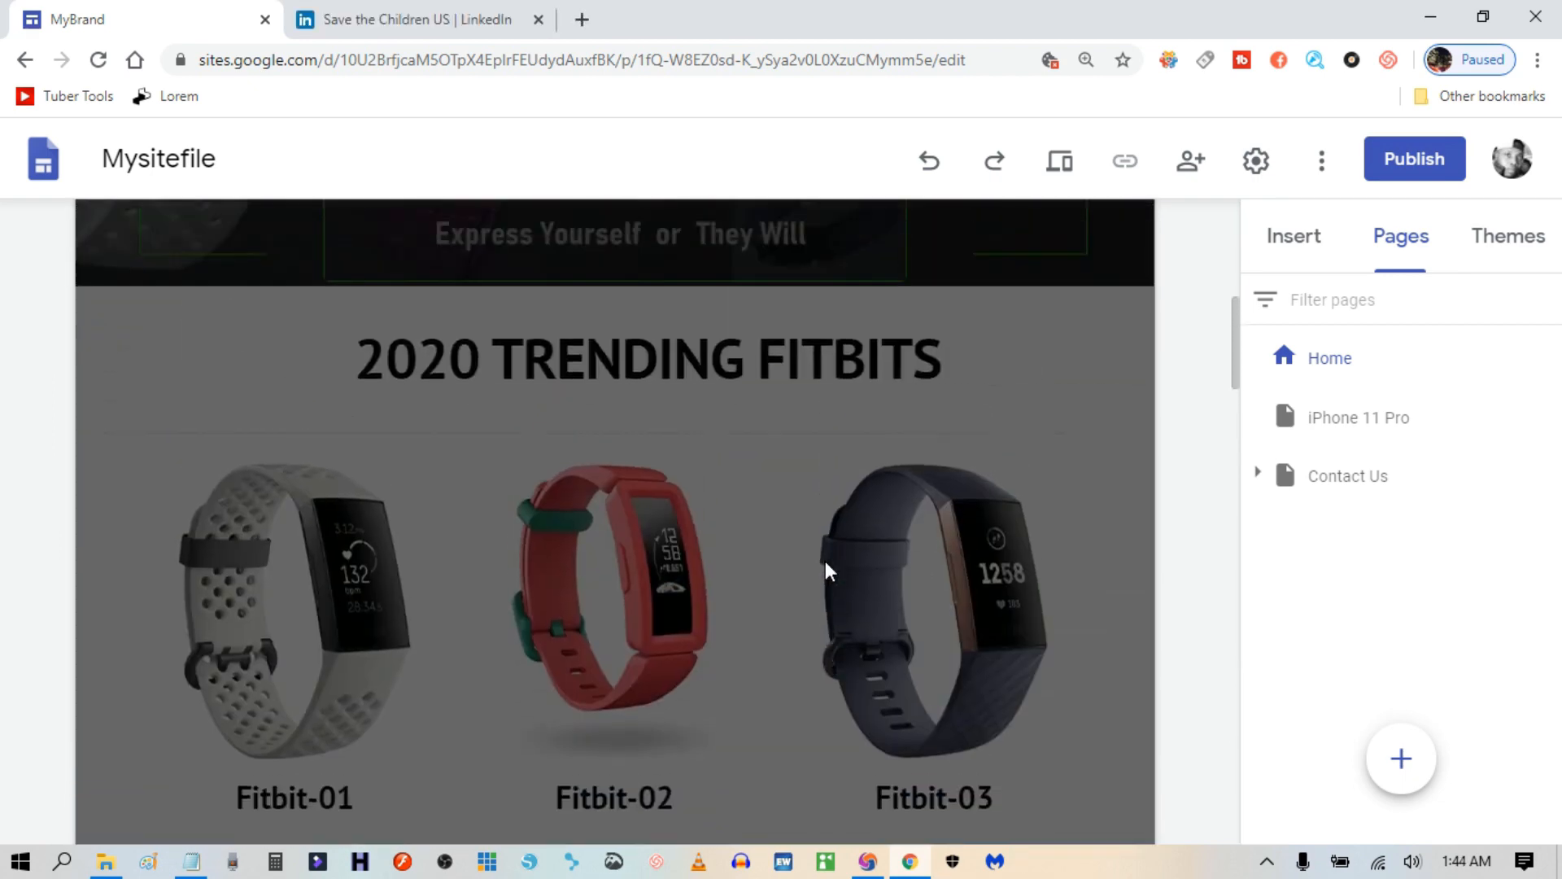
{"action": "scroll", "coordinate": [825, 560], "scroll_direction": "down", "scroll_amount": 7}
{"action": "scroll", "coordinate": [825, 561], "scroll_direction": "down", "scroll_amount": 3}
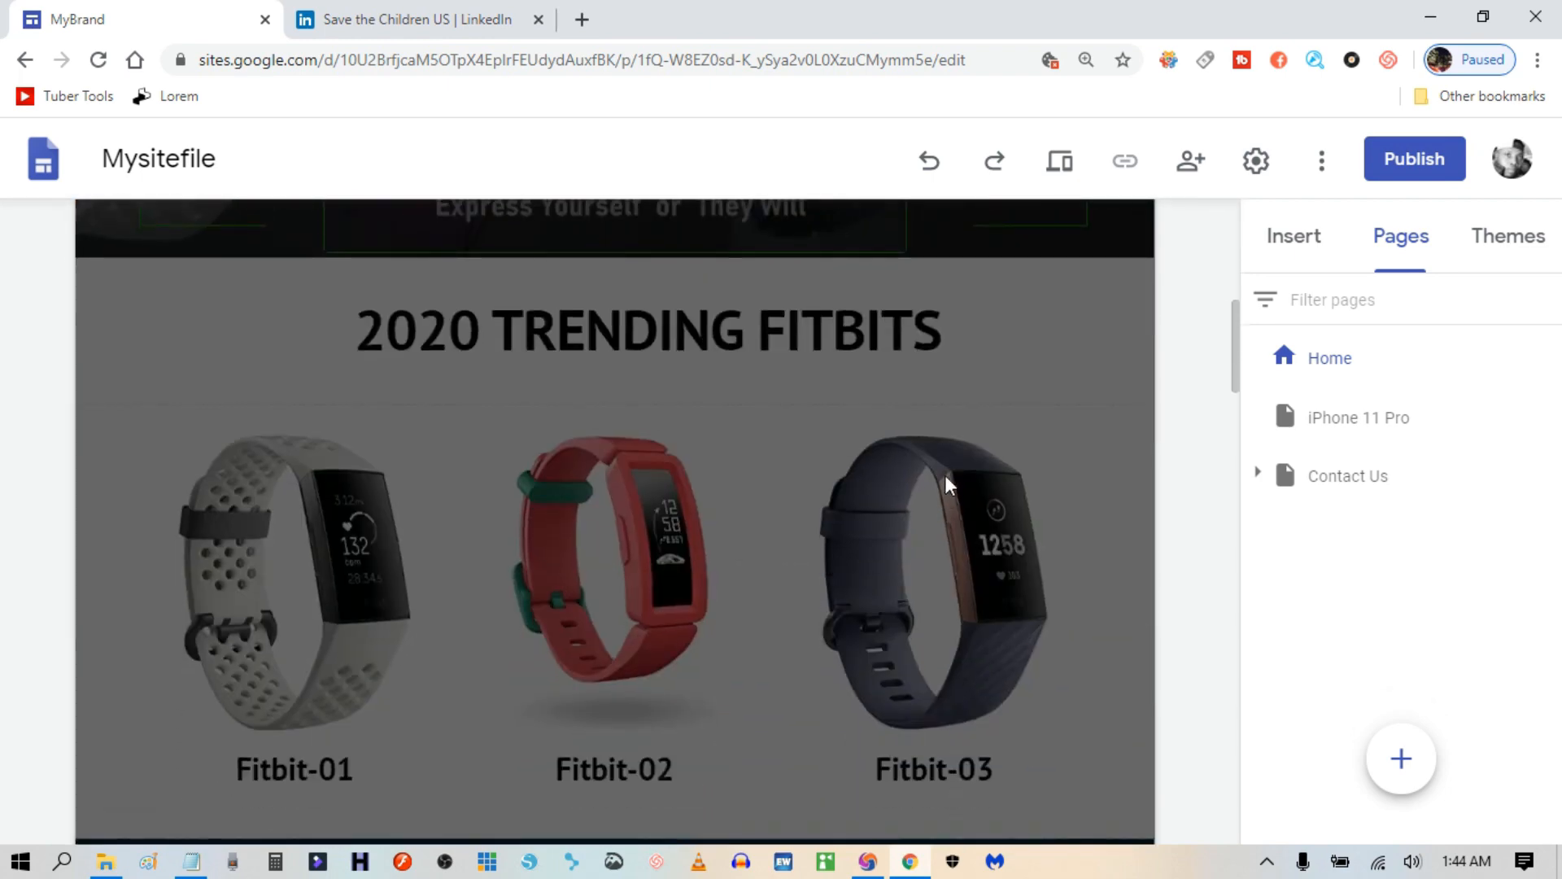
{"action": "left_click", "coordinate": [941, 355]}
{"action": "scroll", "coordinate": [901, 533], "scroll_direction": "down", "scroll_amount": 13}
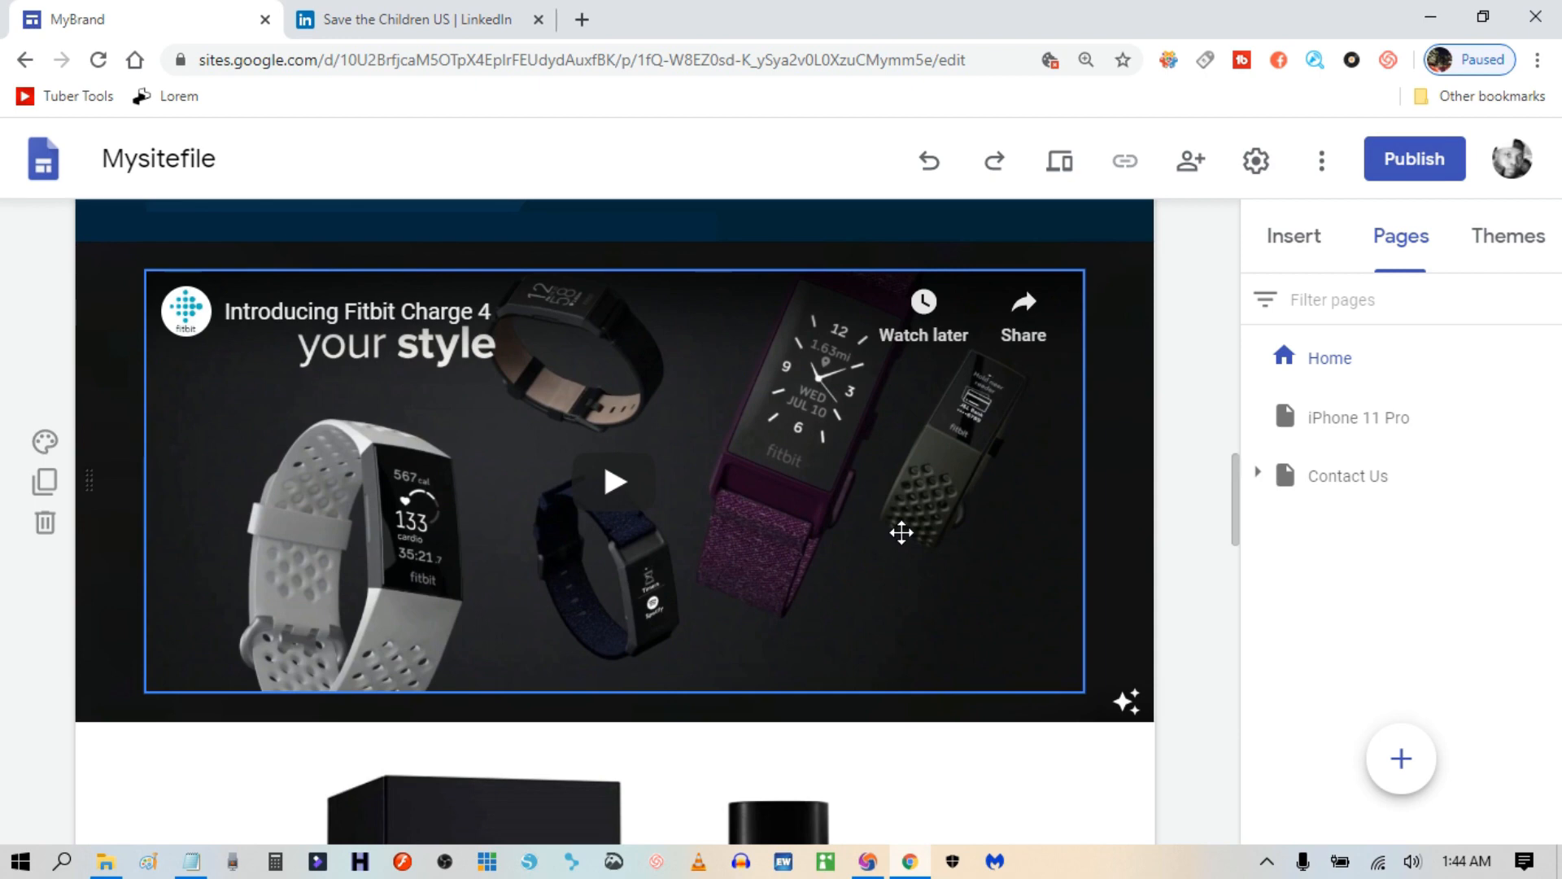
{"action": "scroll", "coordinate": [901, 530], "scroll_direction": "down", "scroll_amount": 5}
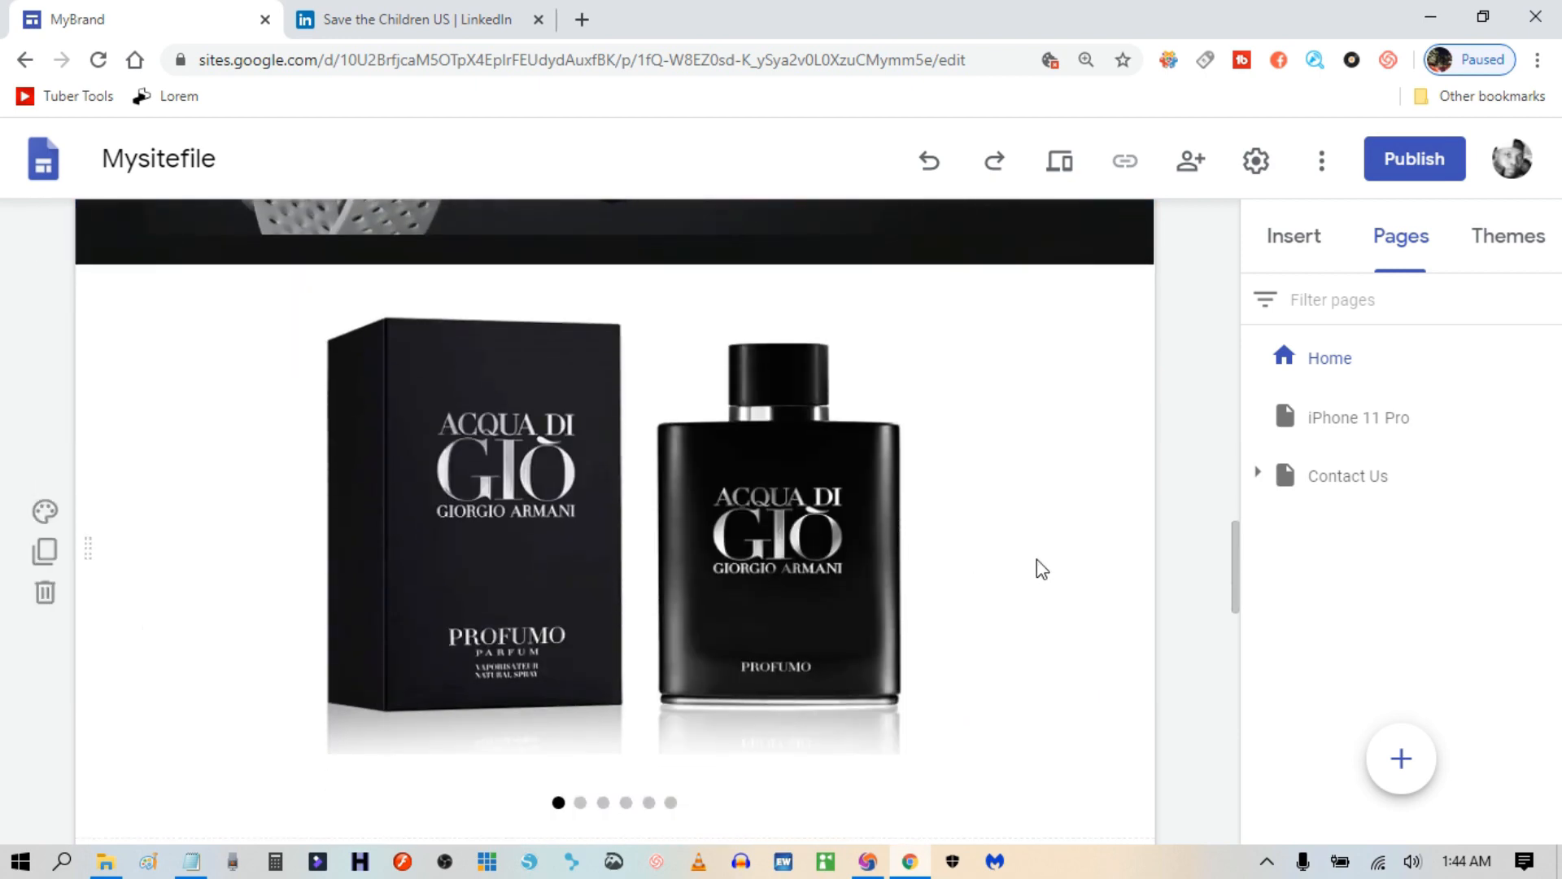
{"action": "scroll", "coordinate": [1042, 568], "scroll_direction": "down", "scroll_amount": 3}
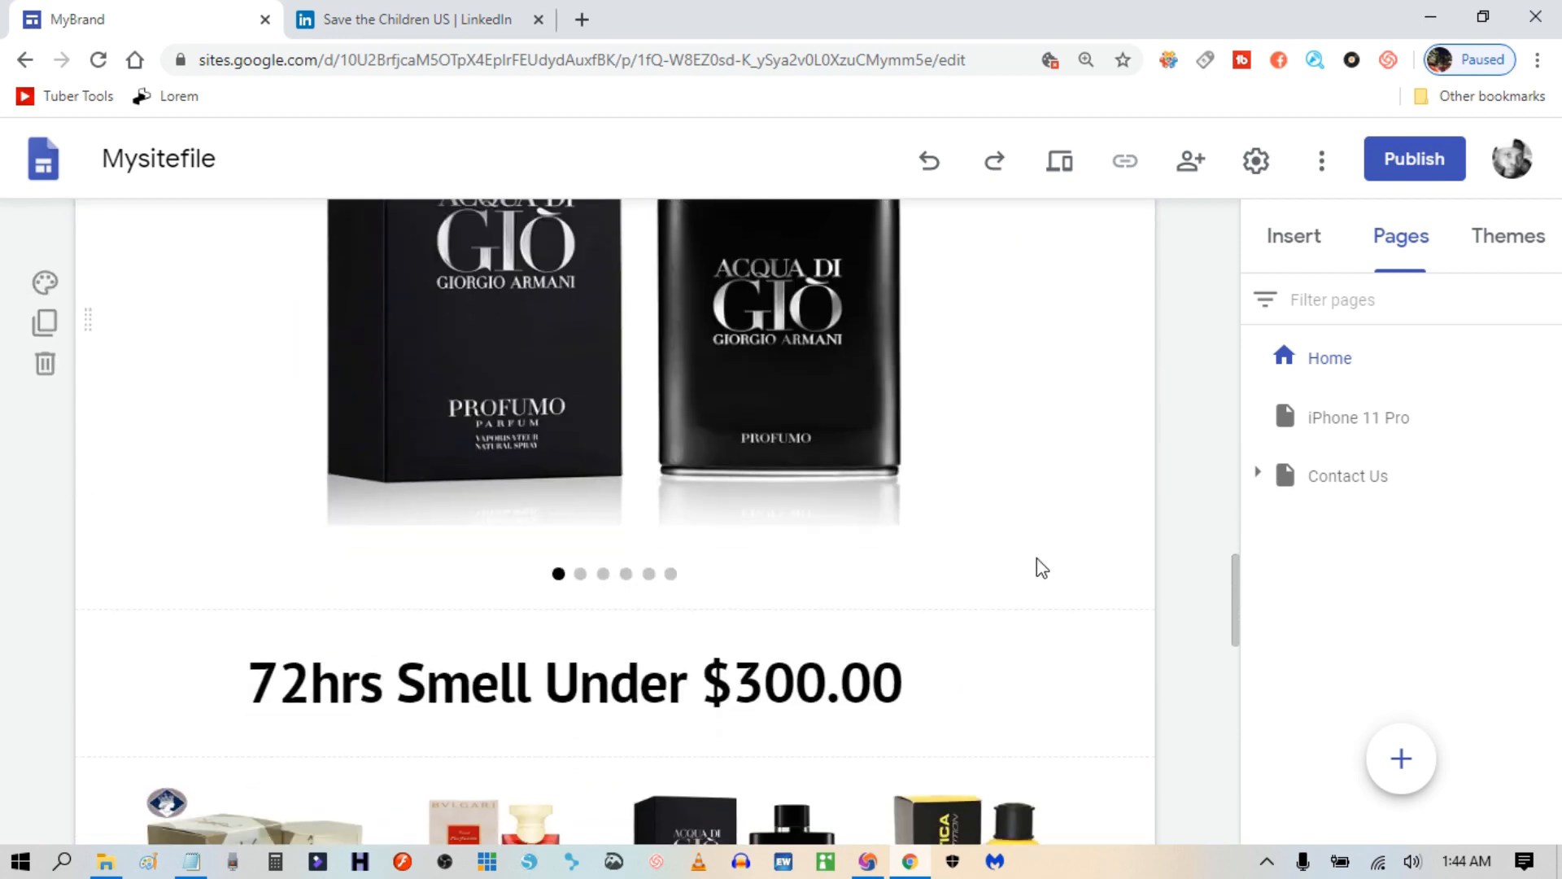
{"action": "scroll", "coordinate": [1042, 568], "scroll_direction": "down", "scroll_amount": 4}
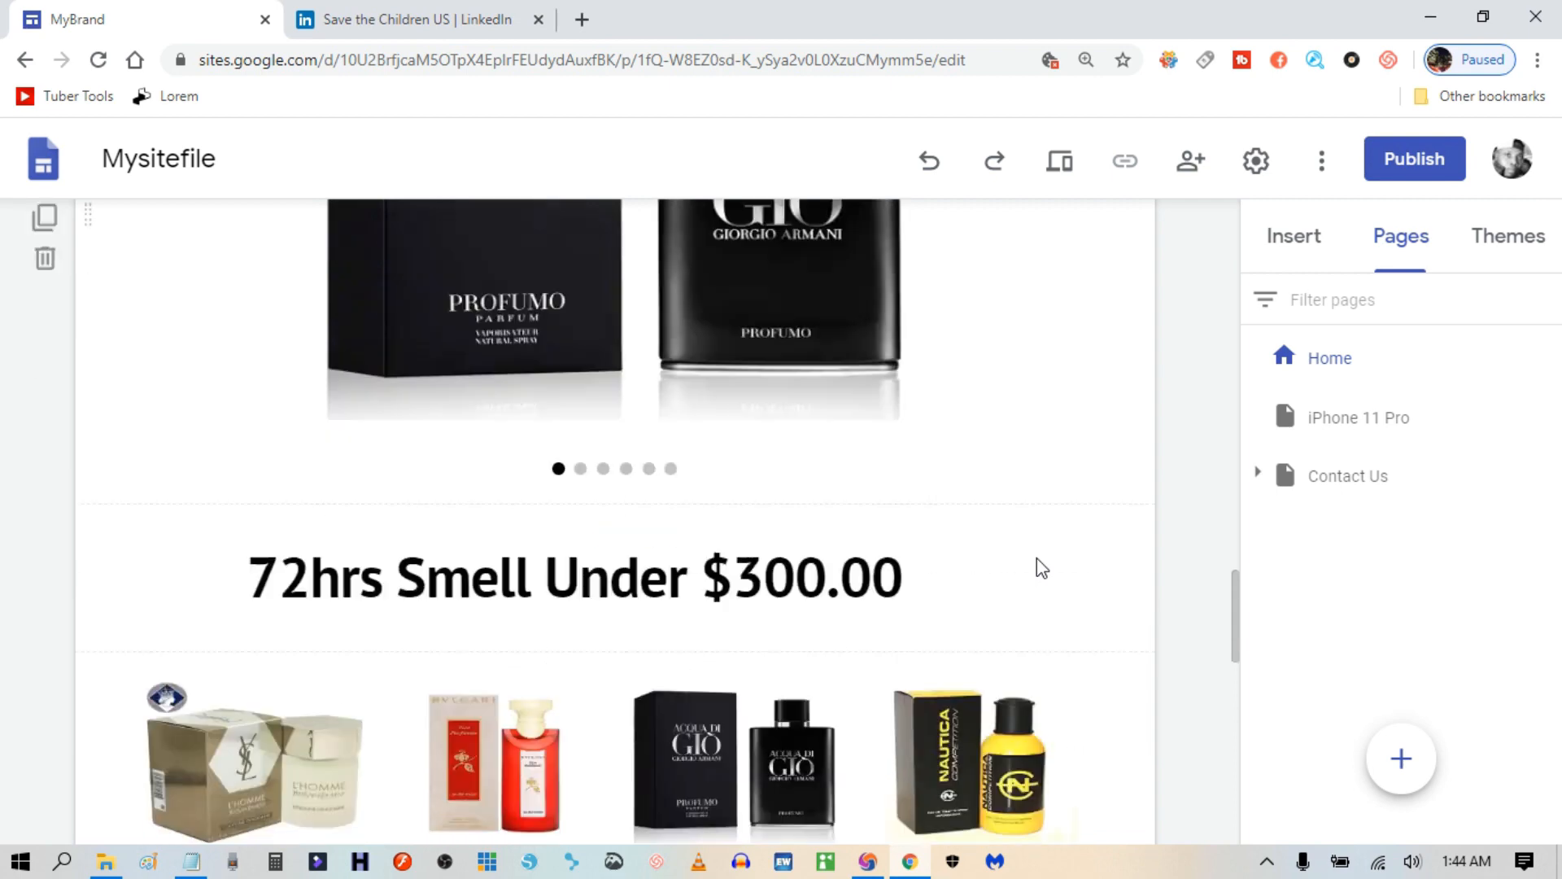
{"action": "scroll", "coordinate": [1126, 623], "scroll_direction": "down", "scroll_amount": 11}
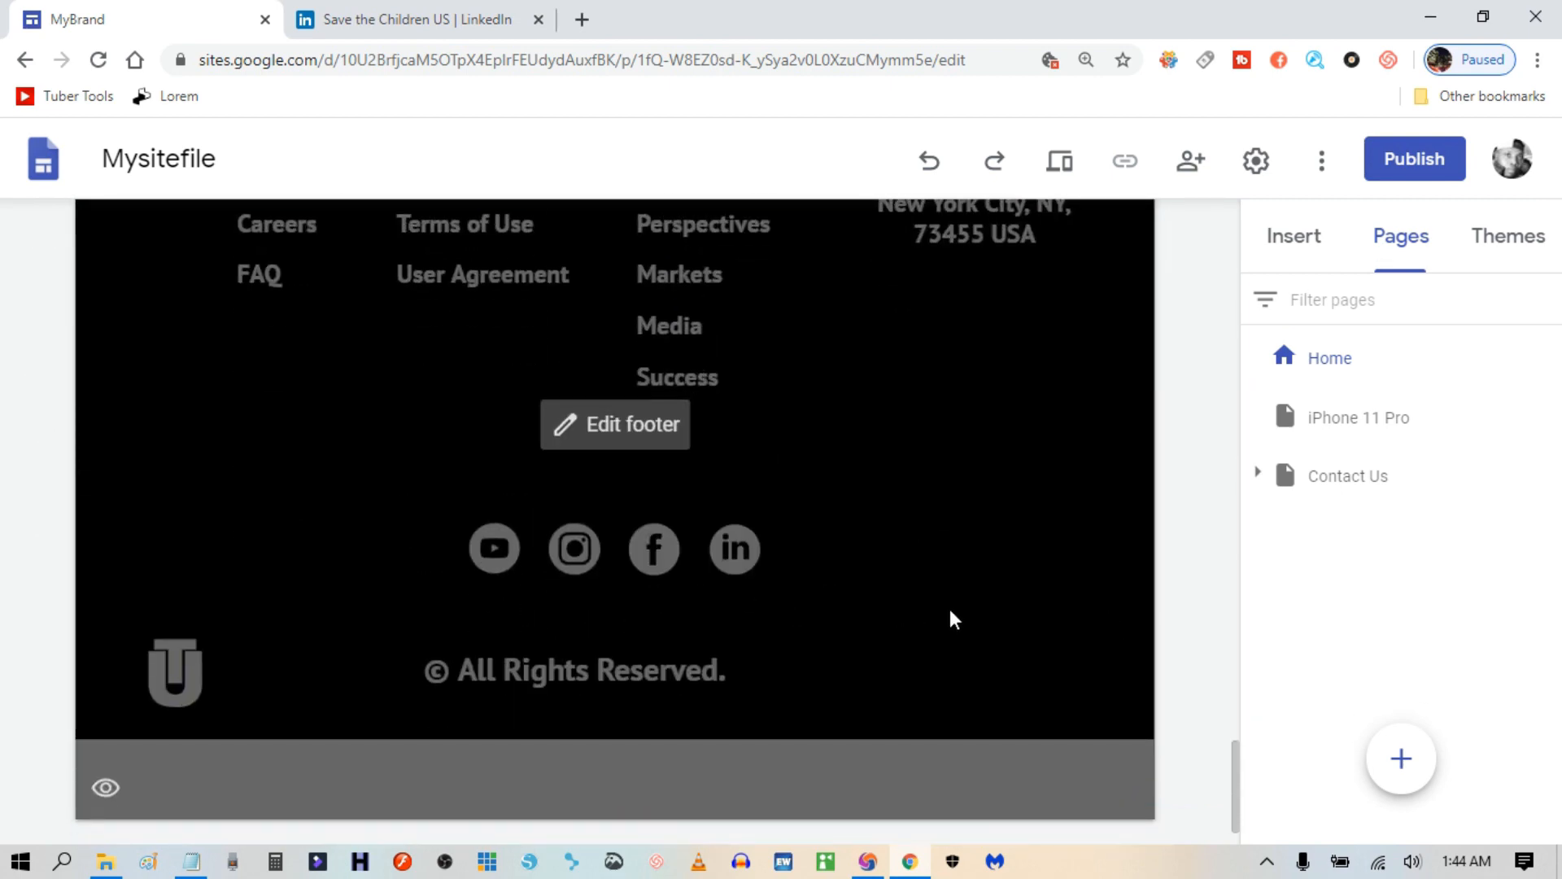
Open the footer with its social icons and copyright line for editing.
{"action": "left_click", "coordinate": [948, 610]}
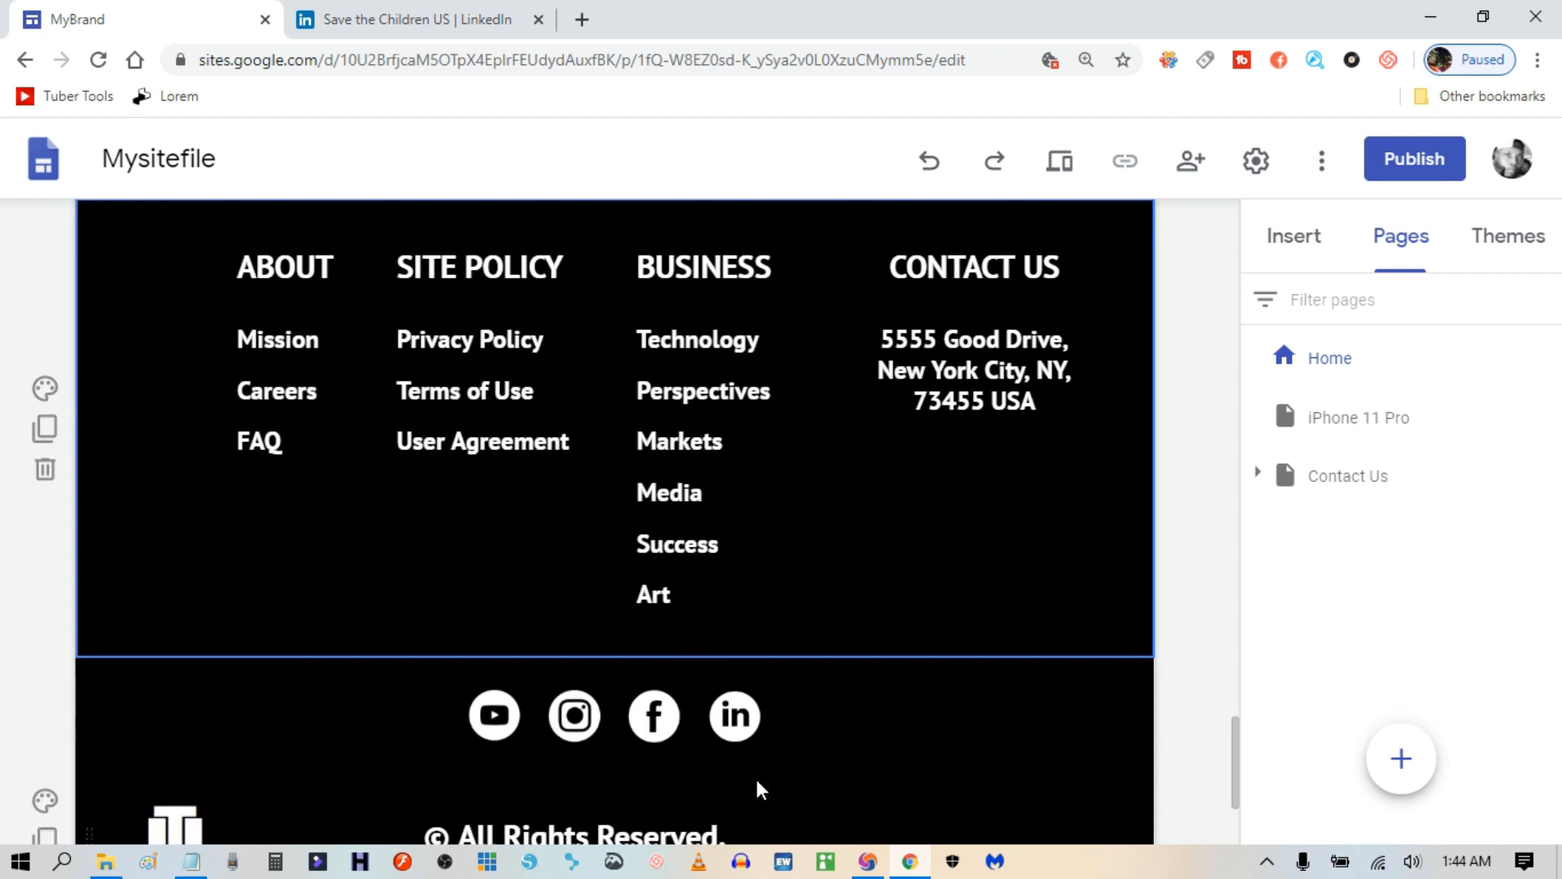
{"action": "scroll", "coordinate": [755, 781], "scroll_direction": "down", "scroll_amount": 2}
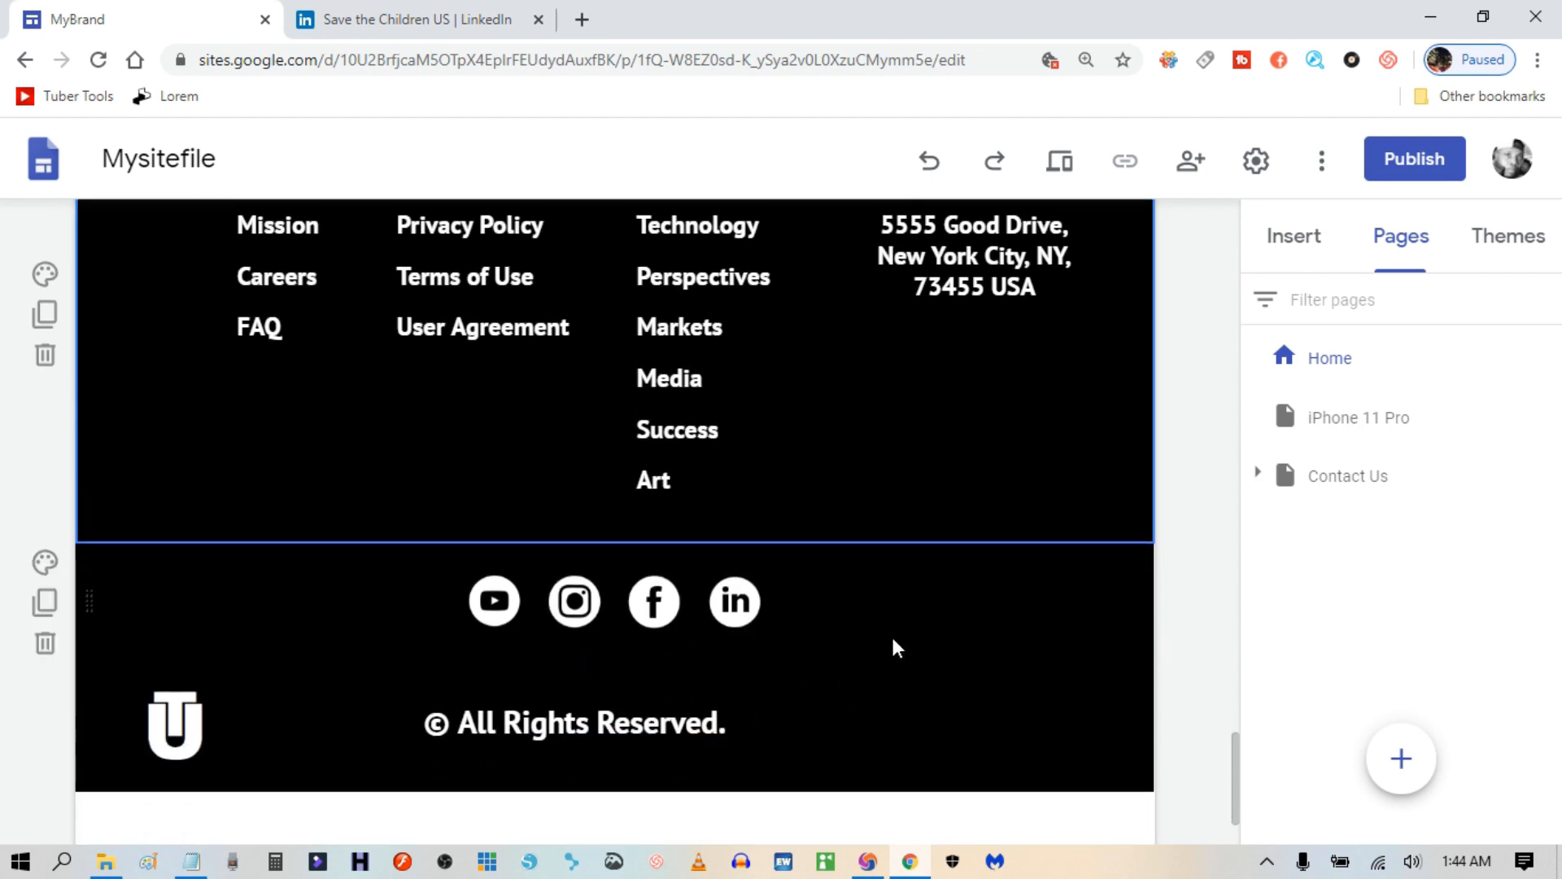
{"action": "scroll", "coordinate": [917, 648], "scroll_direction": "down", "scroll_amount": 2}
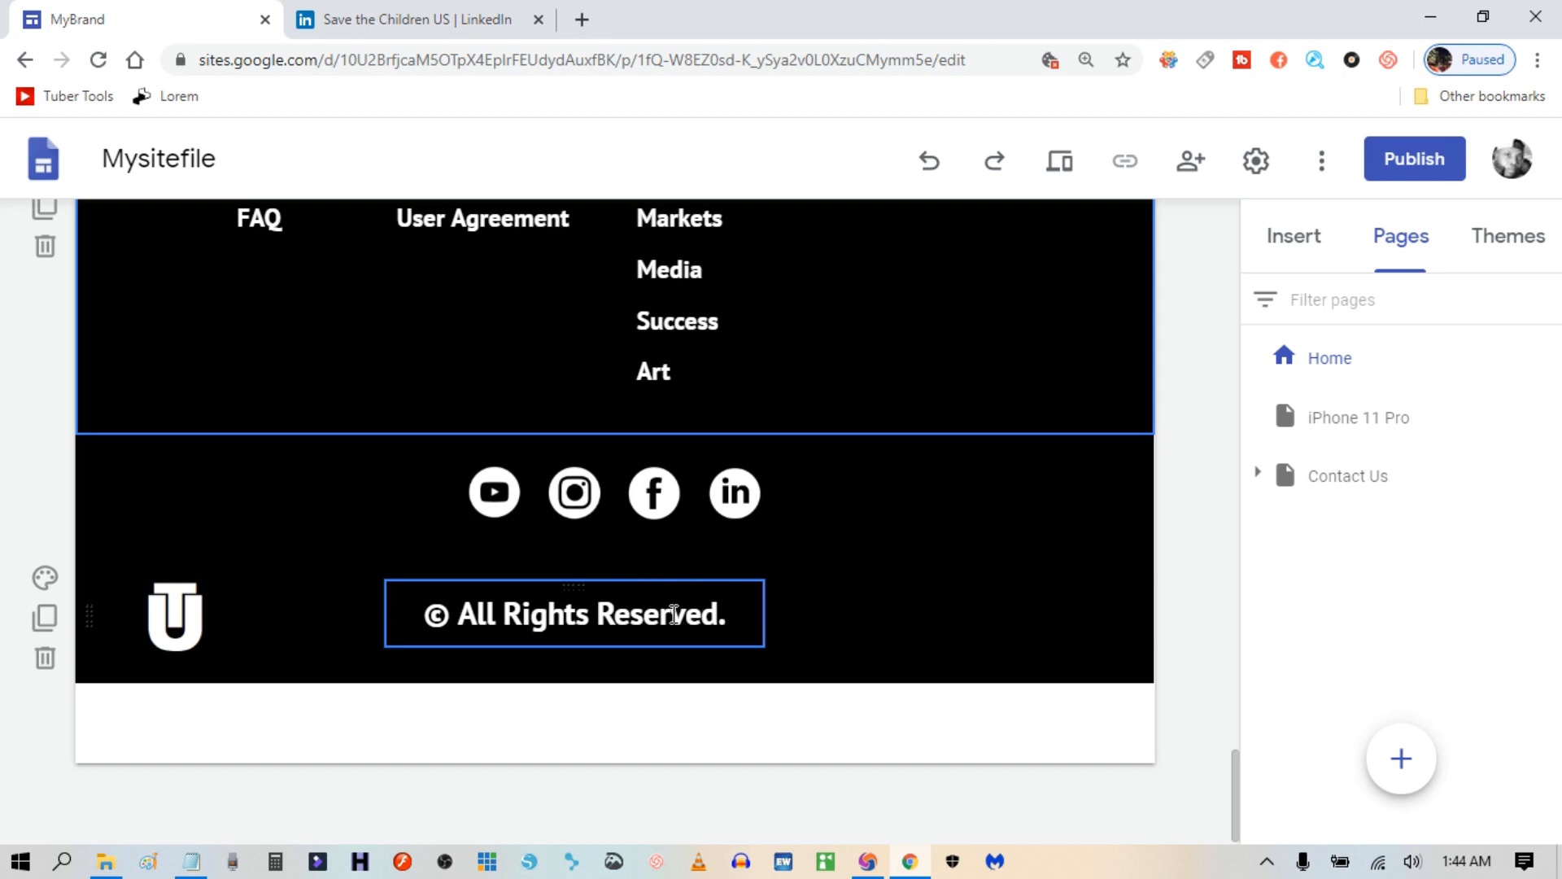
Inspect the footer's YouTube icon options and the link choices offered for the Facebook icon.
{"action": "left_click", "coordinate": [492, 497]}
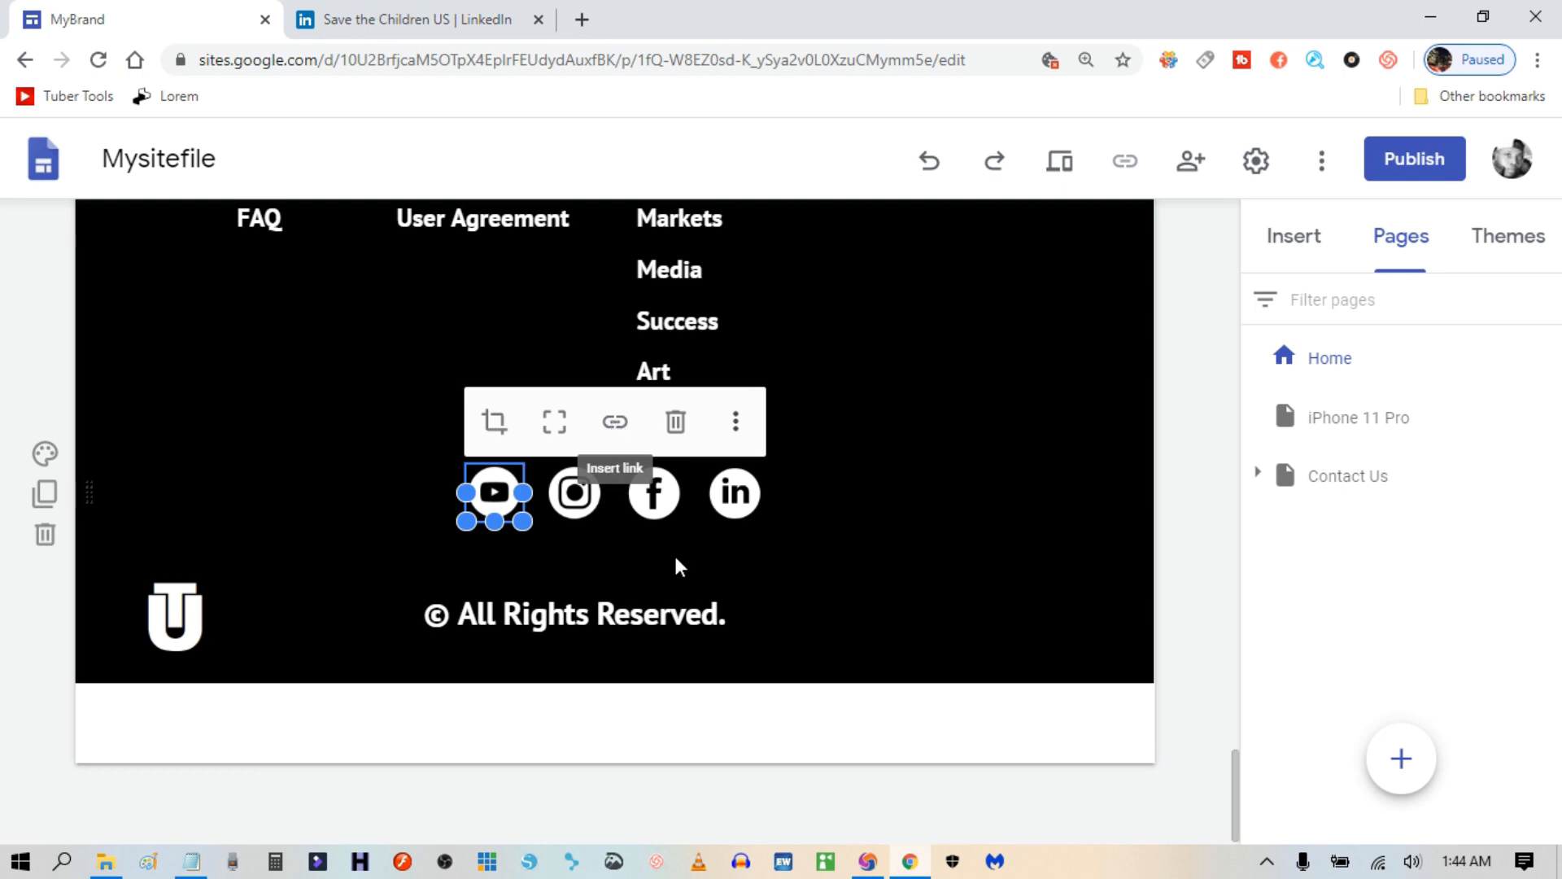
{"action": "left_click", "coordinate": [638, 567]}
{"action": "left_click", "coordinate": [655, 492]}
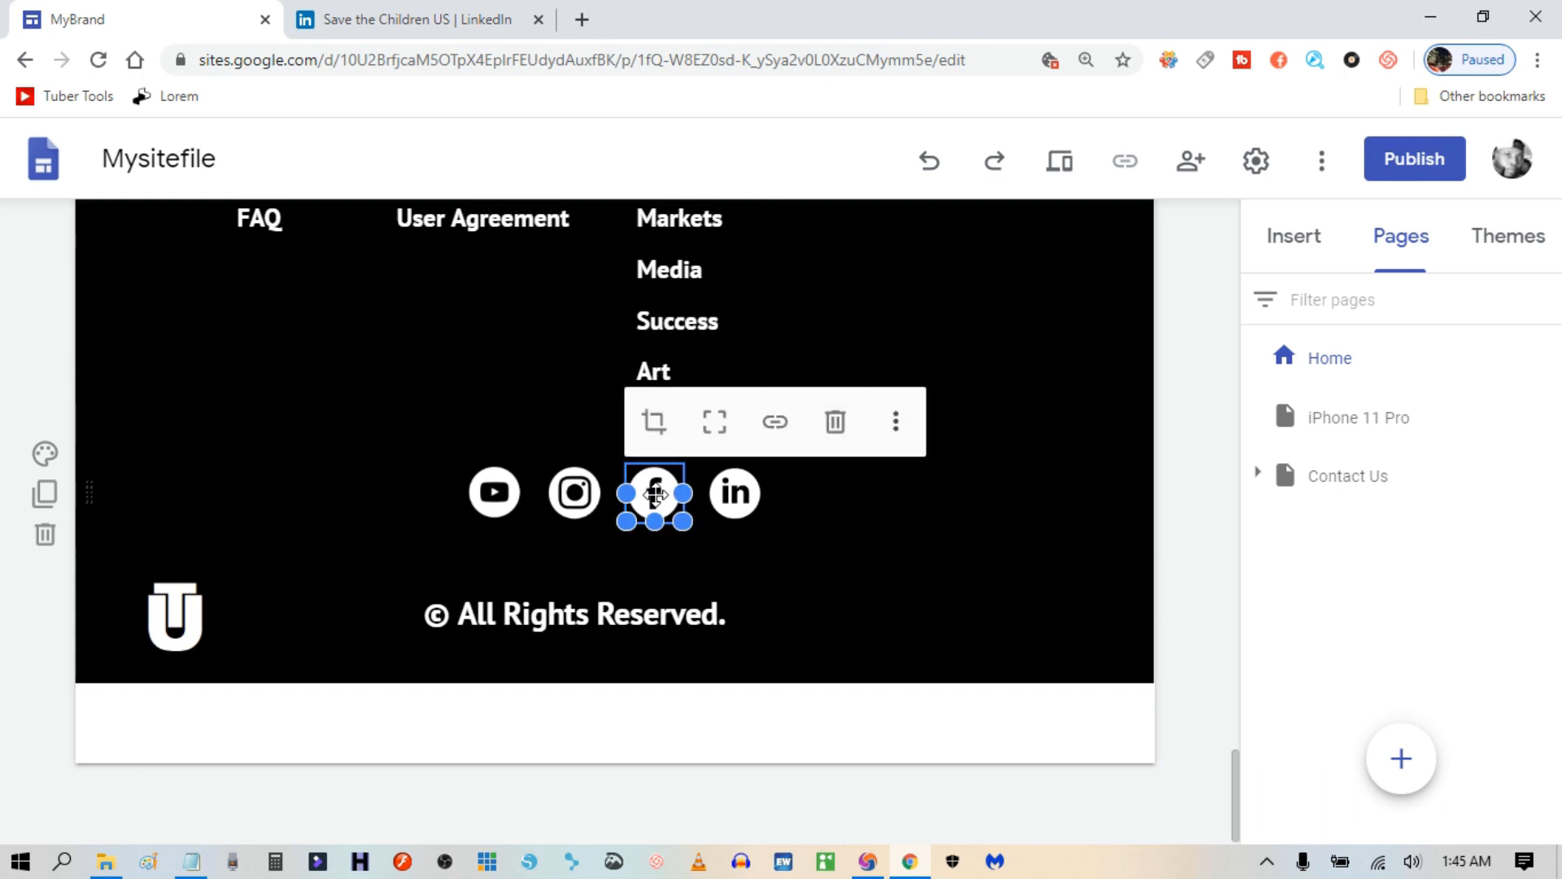
{"action": "left_click", "coordinate": [774, 427]}
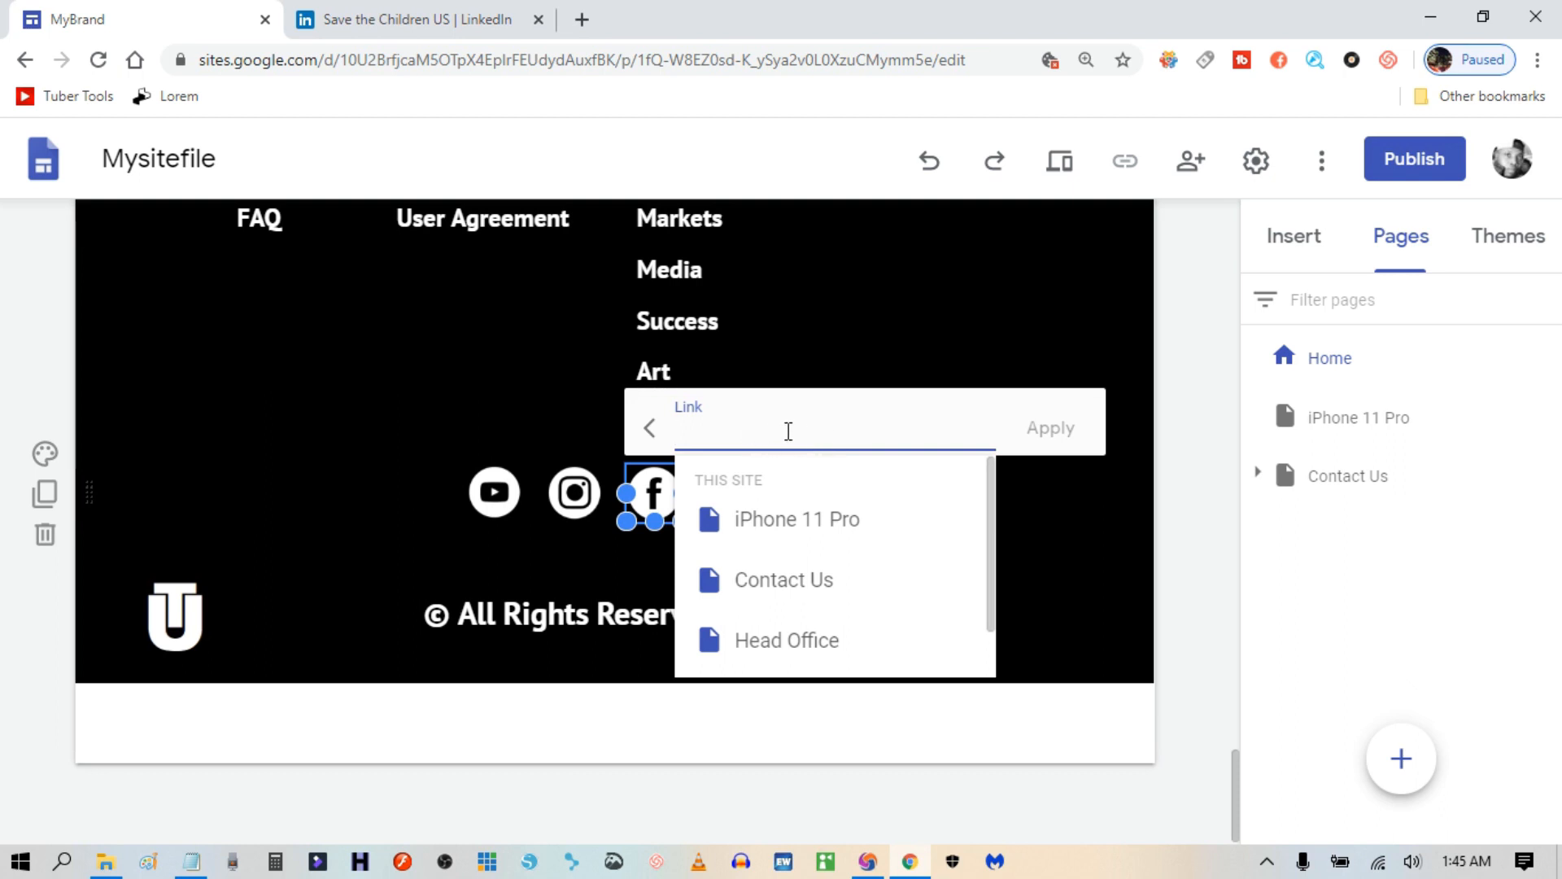
{"action": "left_click", "coordinate": [1095, 603]}
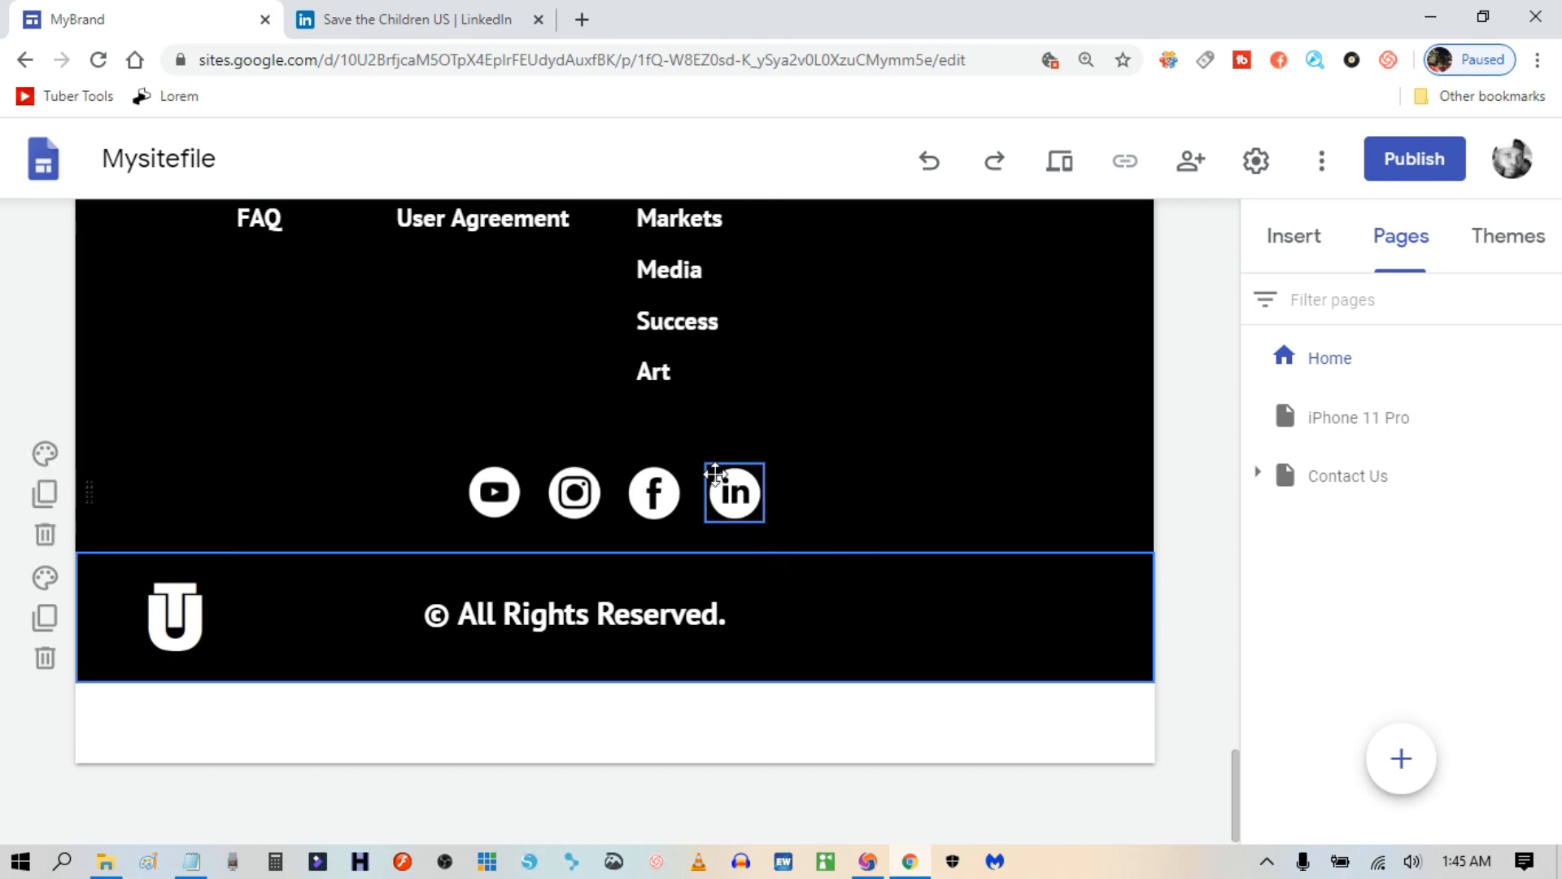
Link the footer's LinkedIn icon to the Save the Children US company page, using the copied address linkedin.com/company/save-the-children-us.
{"action": "left_click", "coordinate": [735, 489]}
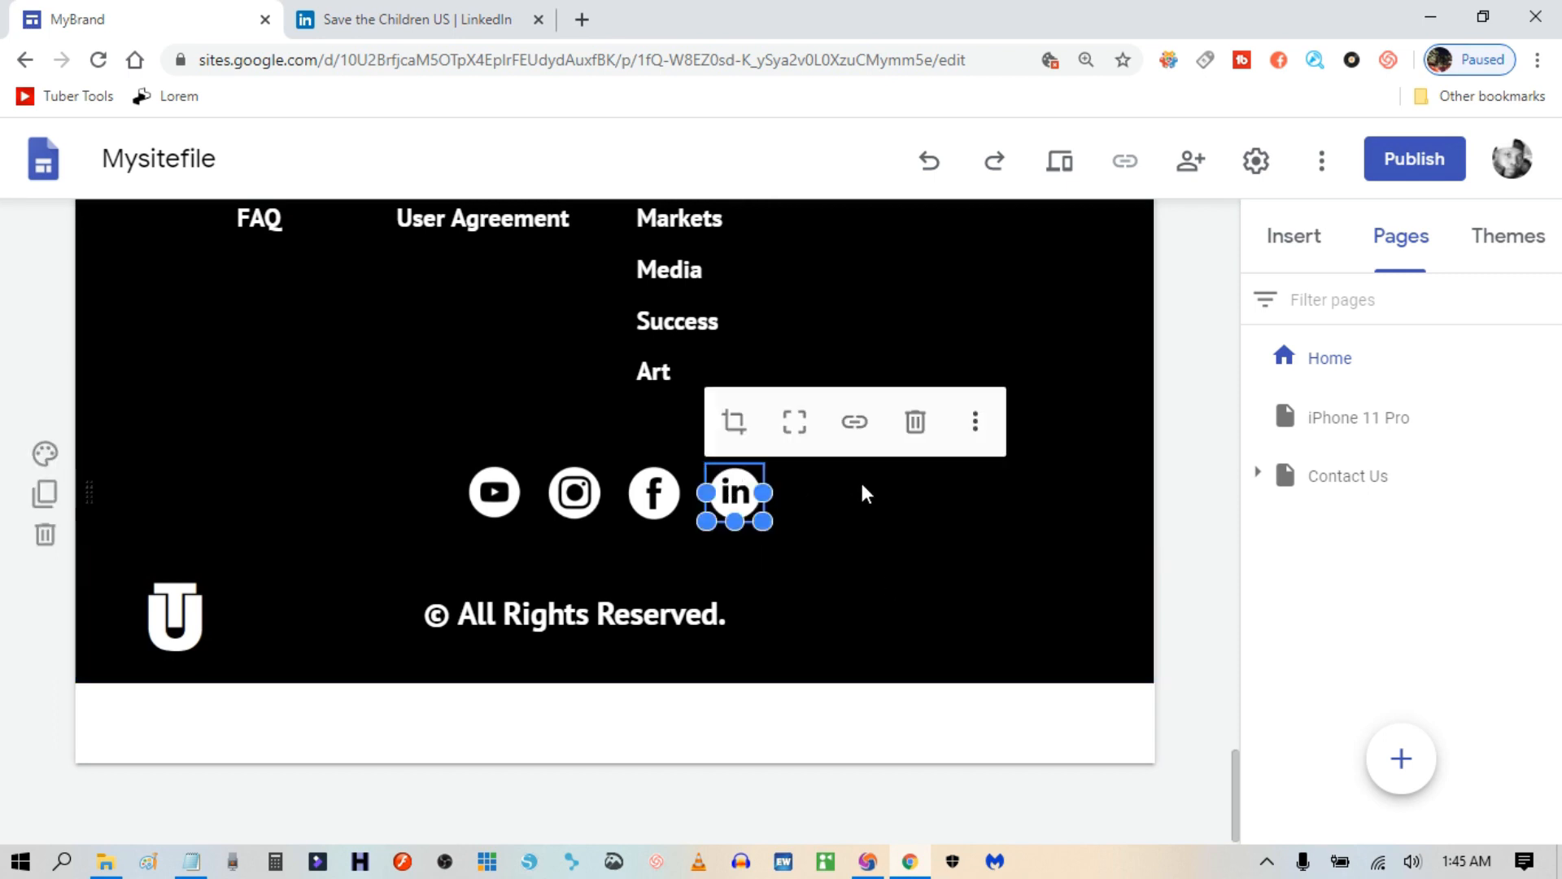
{"action": "left_click", "coordinate": [858, 422]}
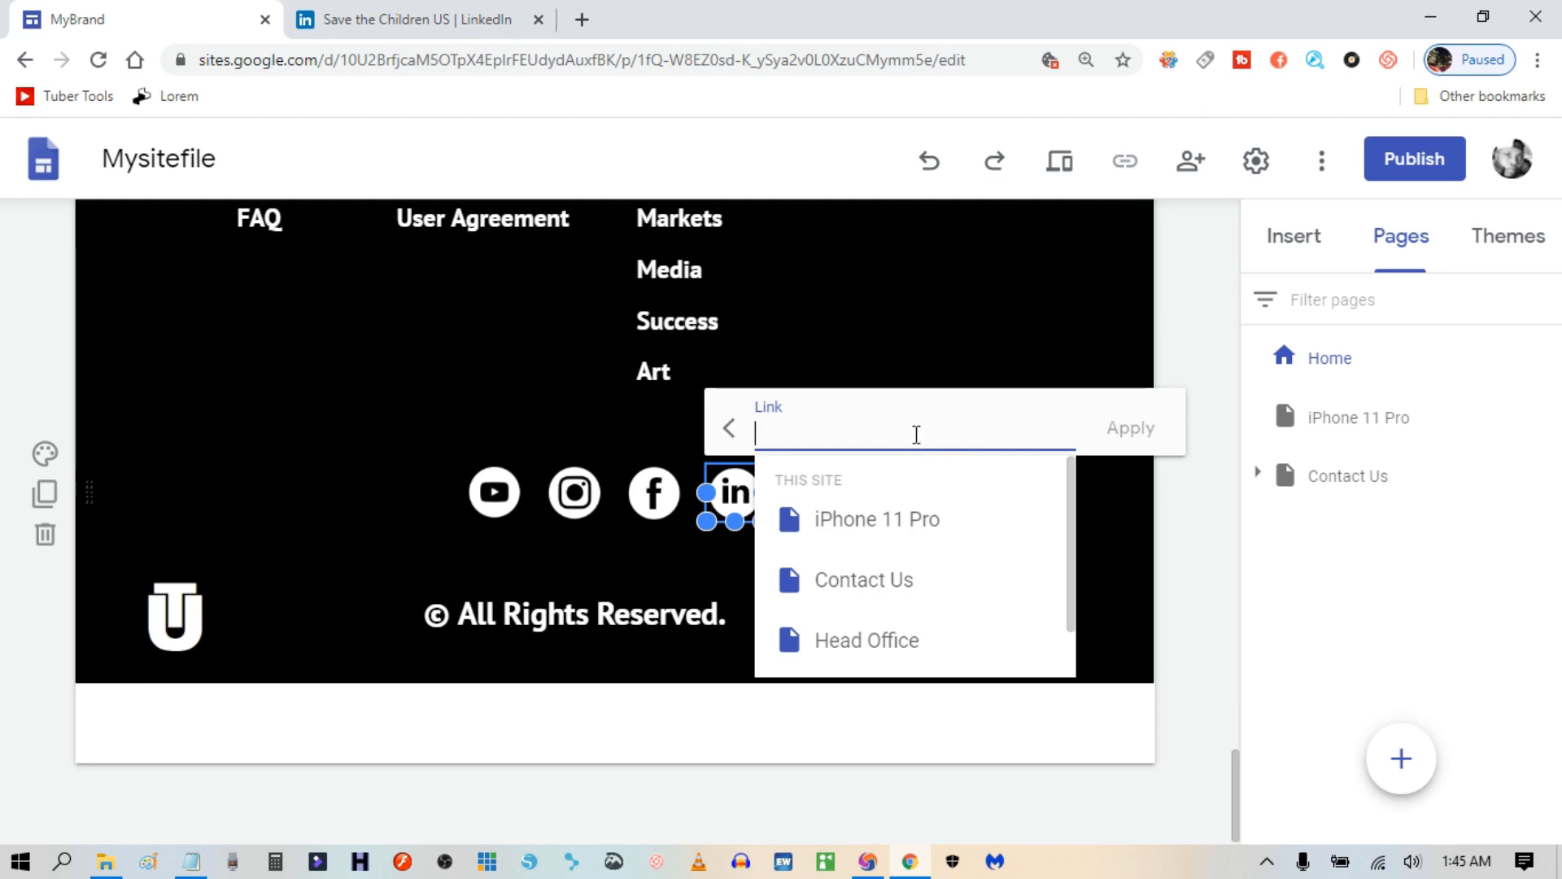
{"action": "left_click", "coordinate": [446, 23]}
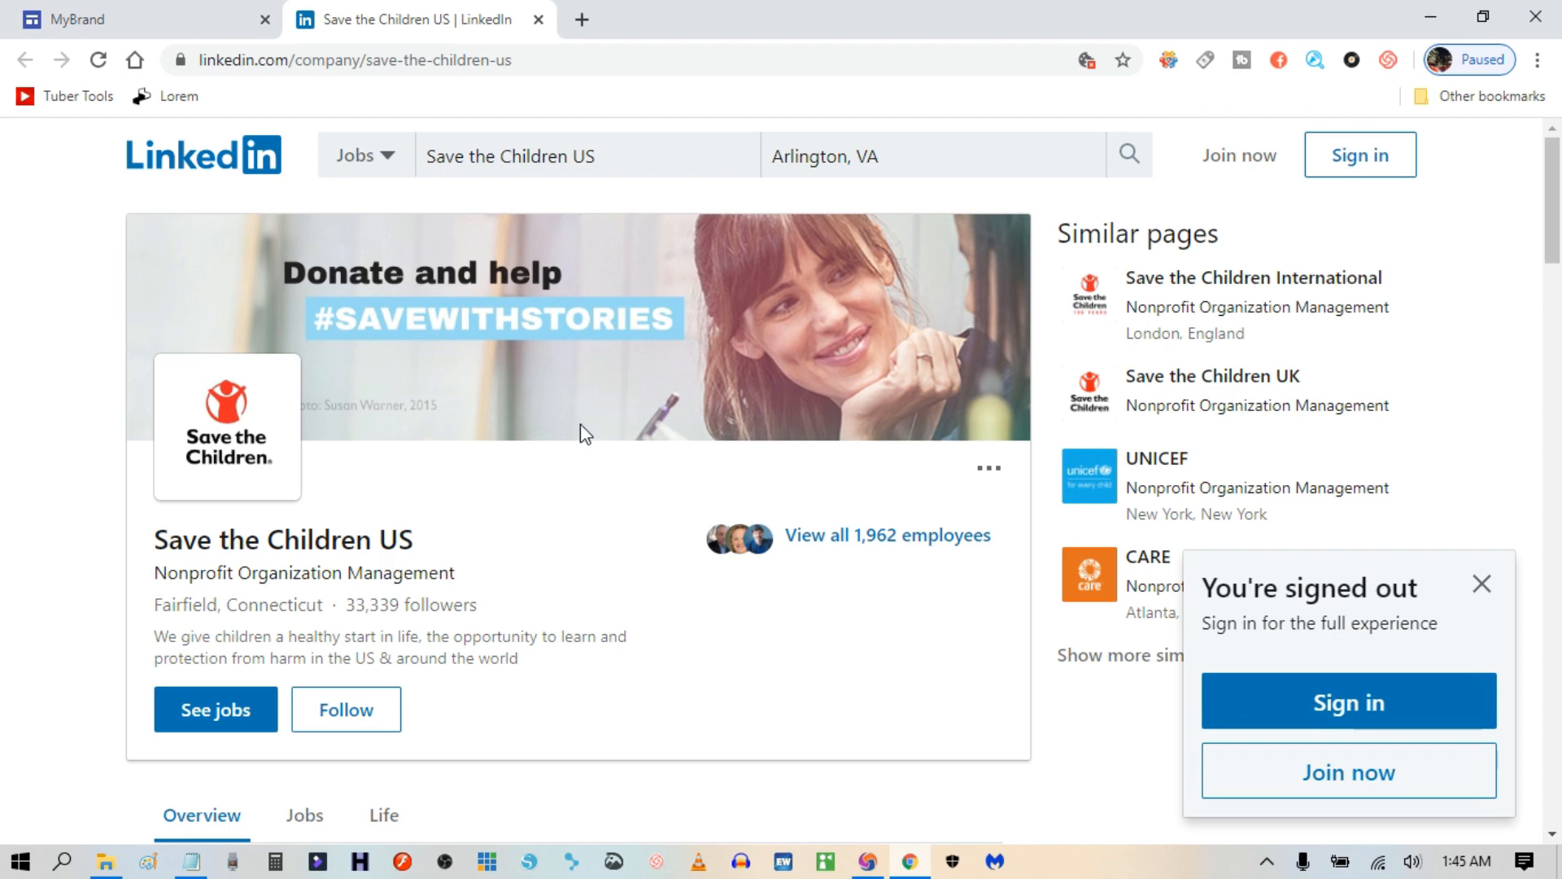
{"action": "left_click", "coordinate": [358, 61]}
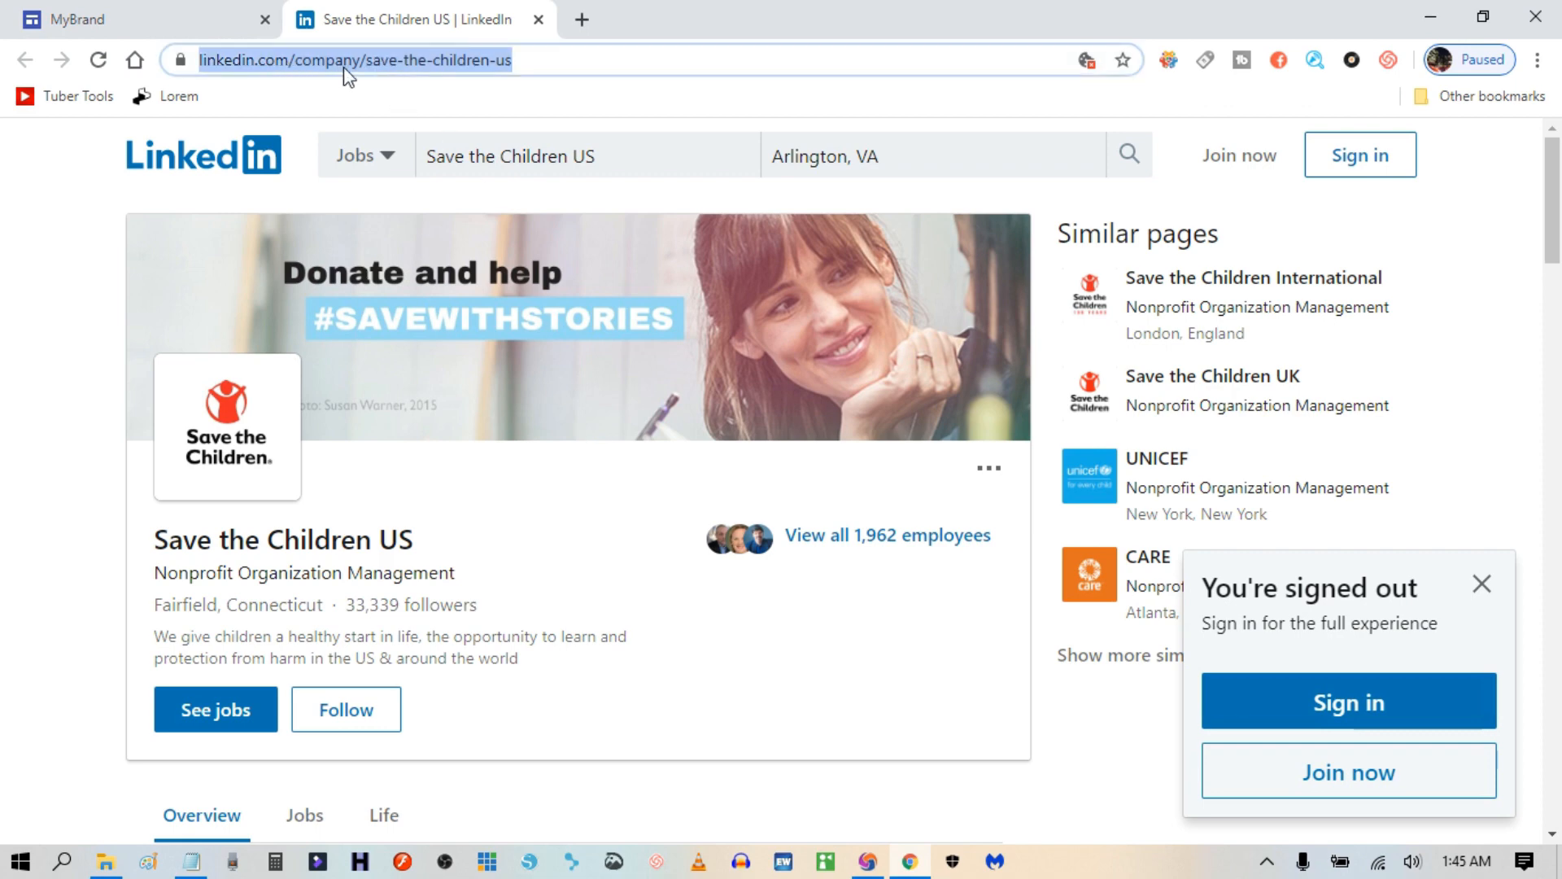
{"action": "right_click", "coordinate": [359, 67]}
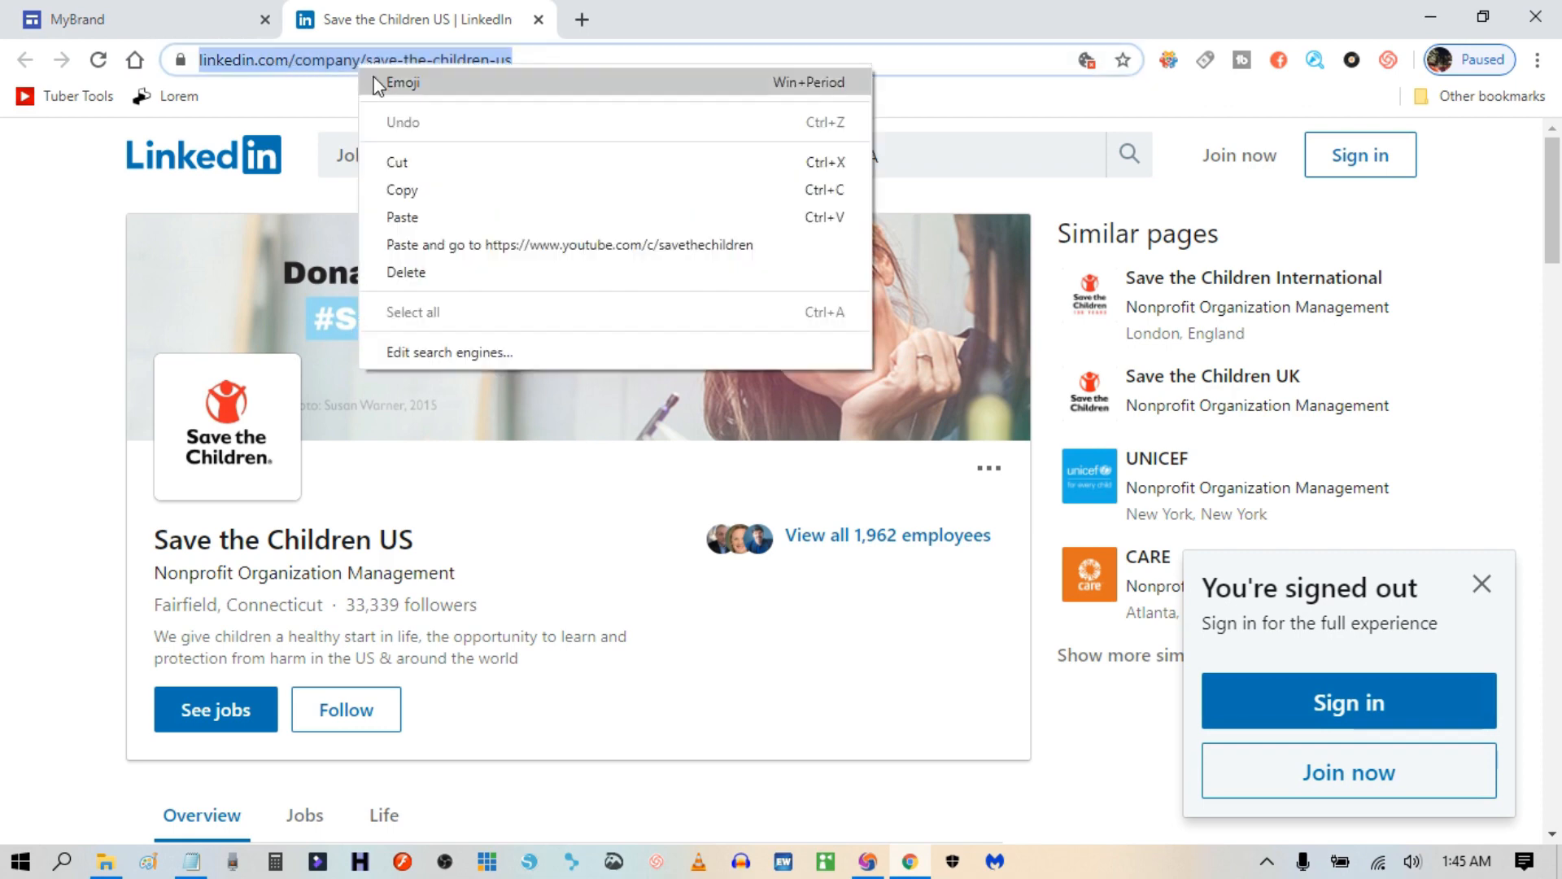
{"action": "left_click", "coordinate": [419, 194]}
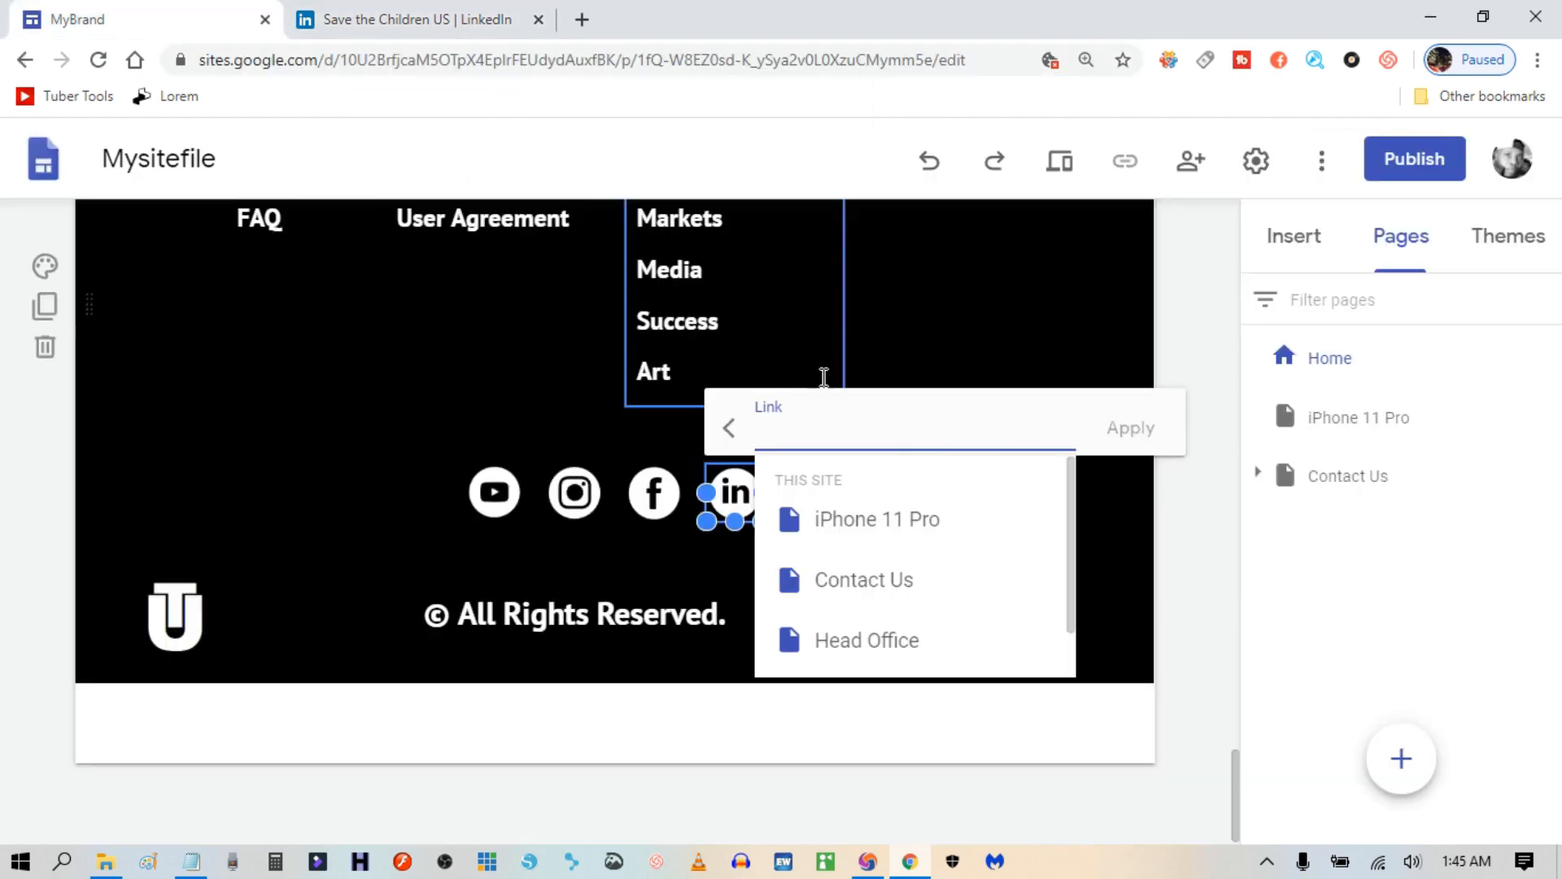
{"action": "right_click", "coordinate": [879, 426]}
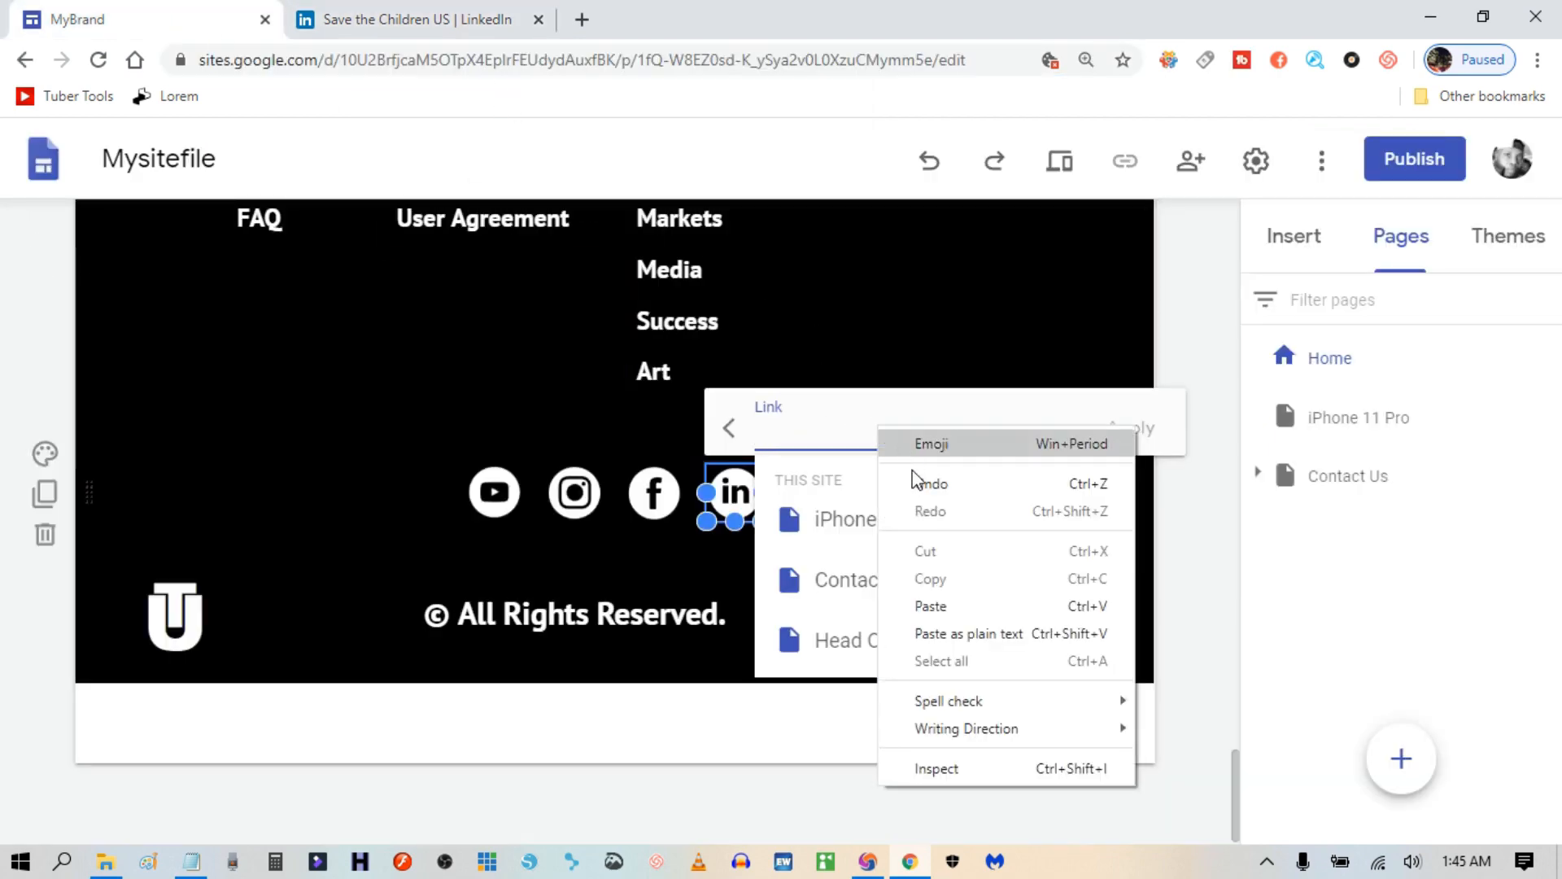
{"action": "left_click", "coordinate": [965, 609]}
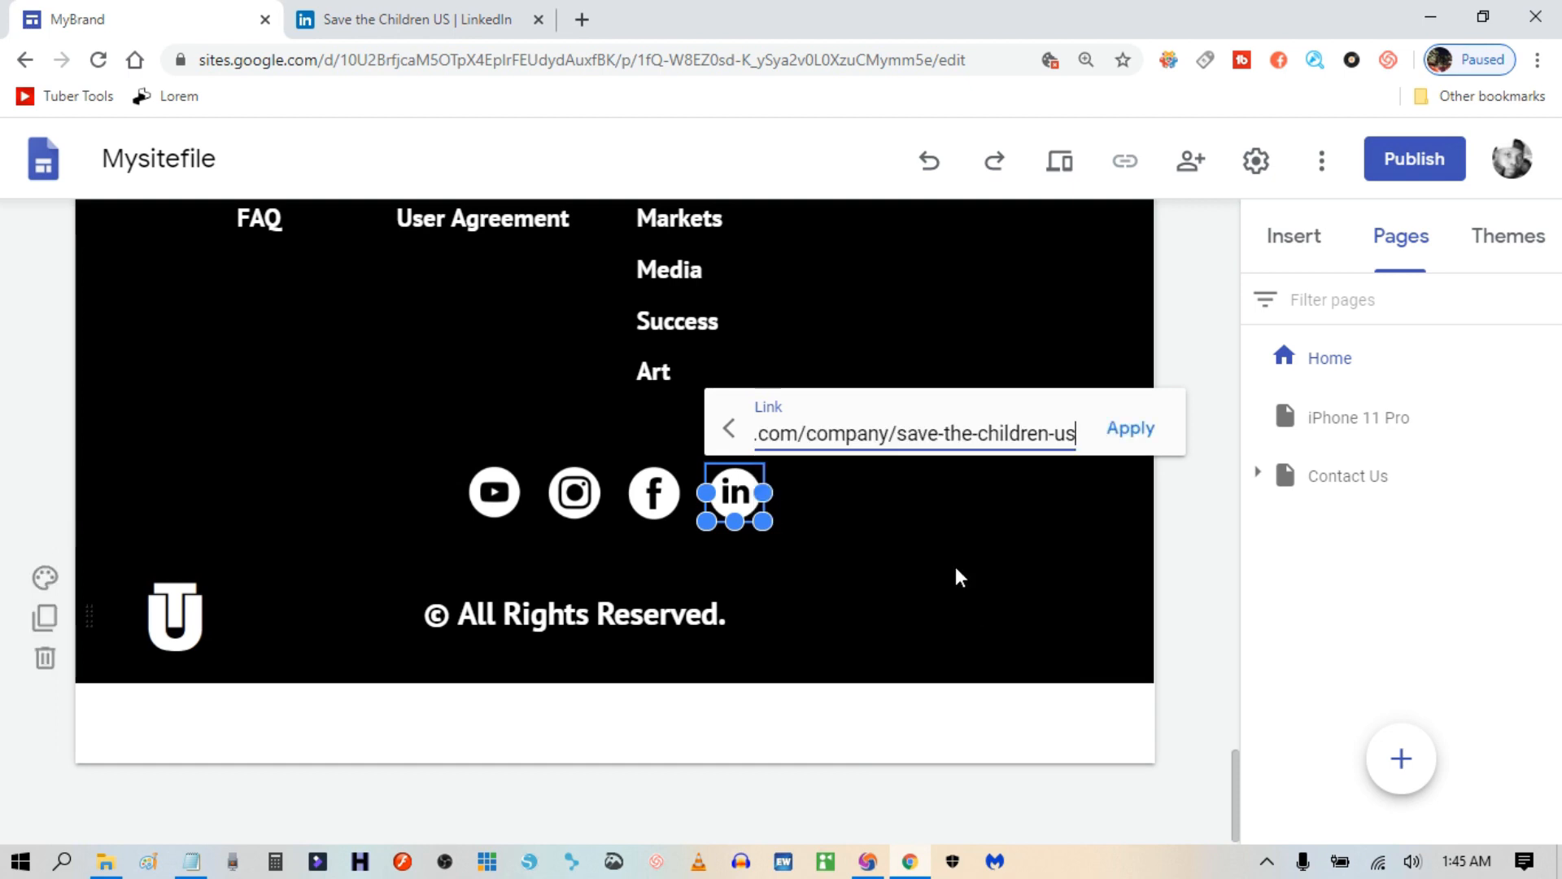
{"action": "left_click", "coordinate": [1127, 429]}
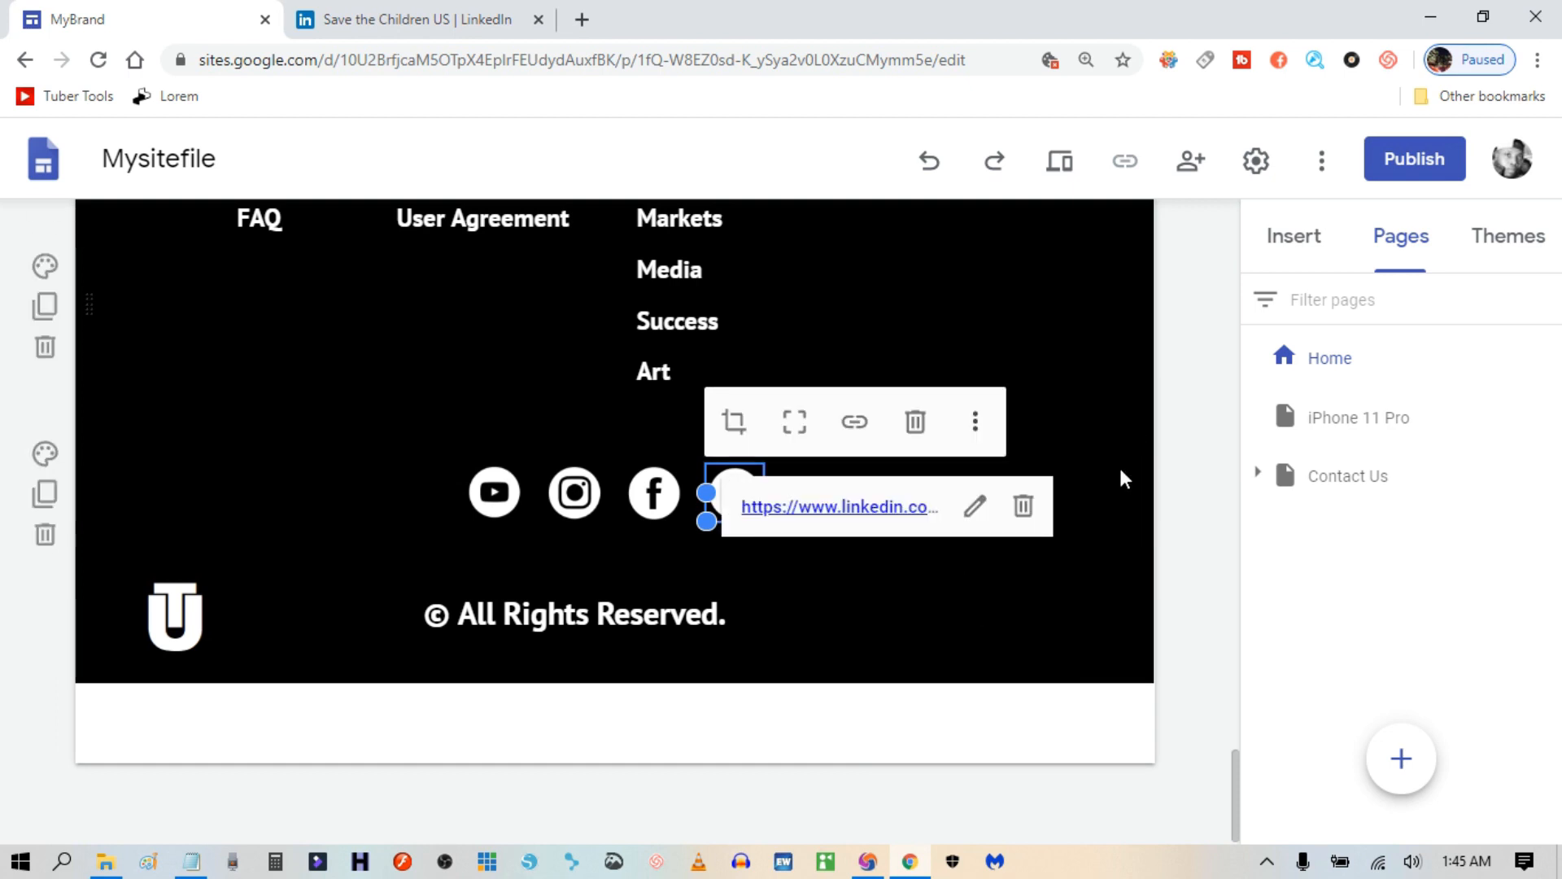
{"action": "left_click", "coordinate": [1091, 625]}
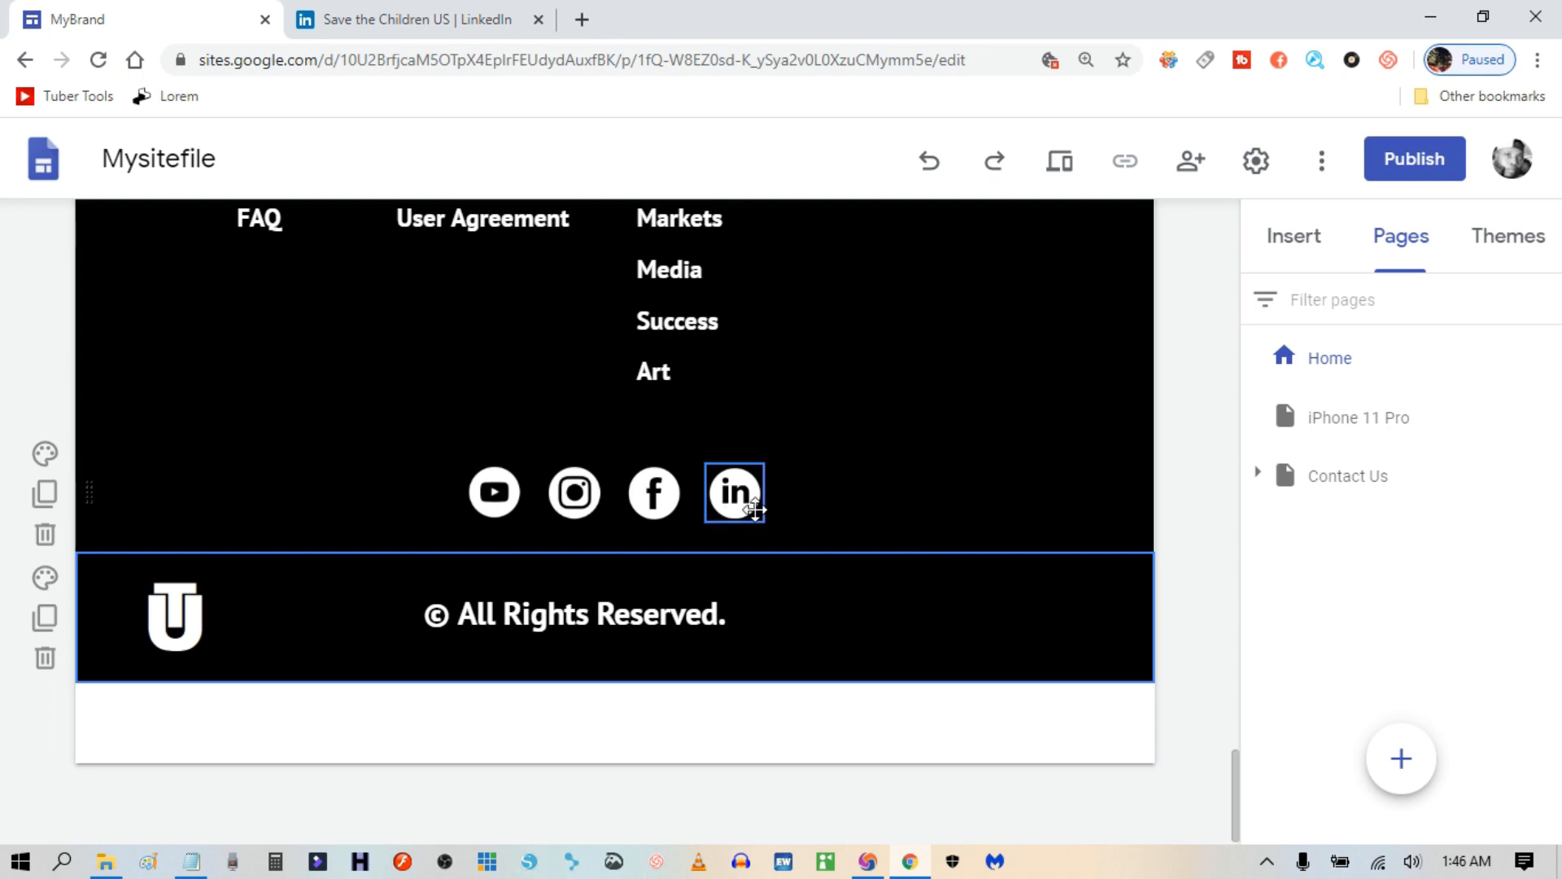
Start adding a link to the footer's Facebook icon and load facebook.com/savethechildren in the other browser tab.
{"action": "left_click", "coordinate": [656, 489]}
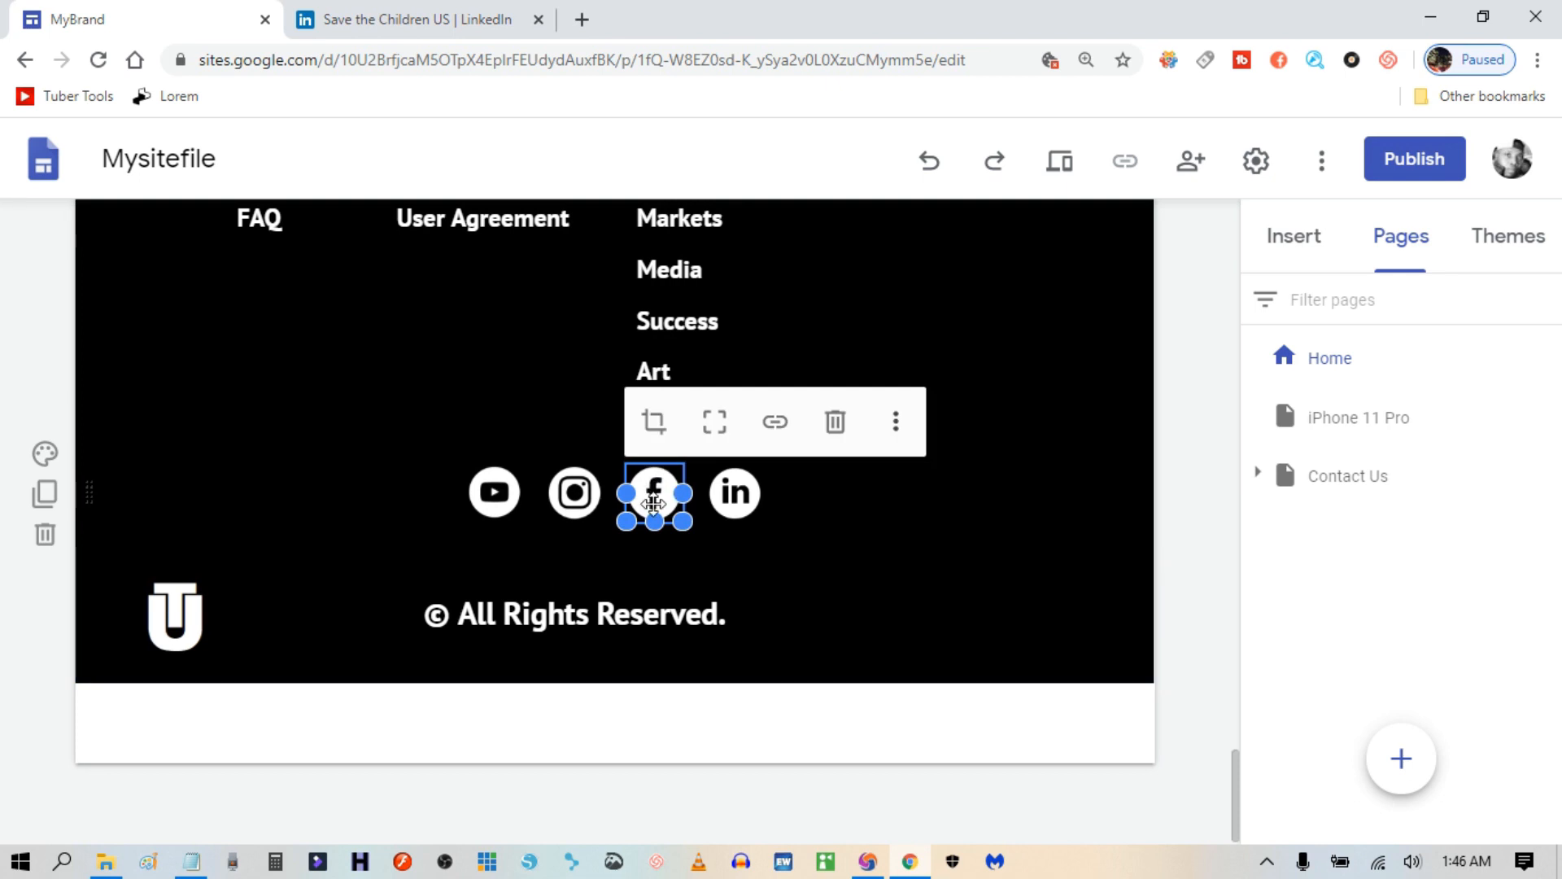
{"action": "left_click", "coordinate": [775, 421]}
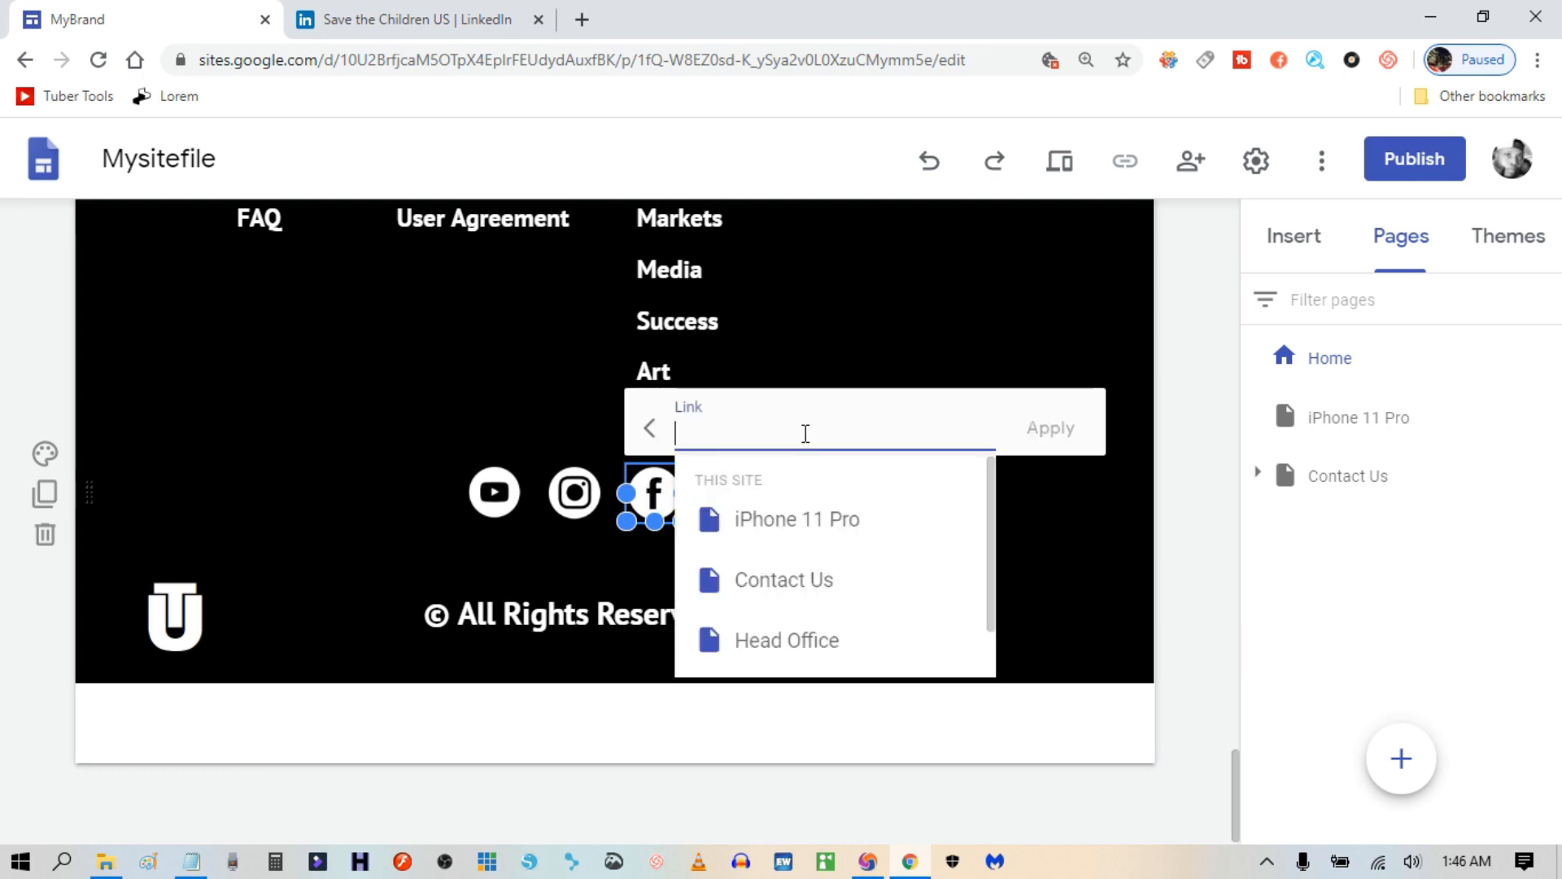
{"action": "left_click", "coordinate": [384, 25]}
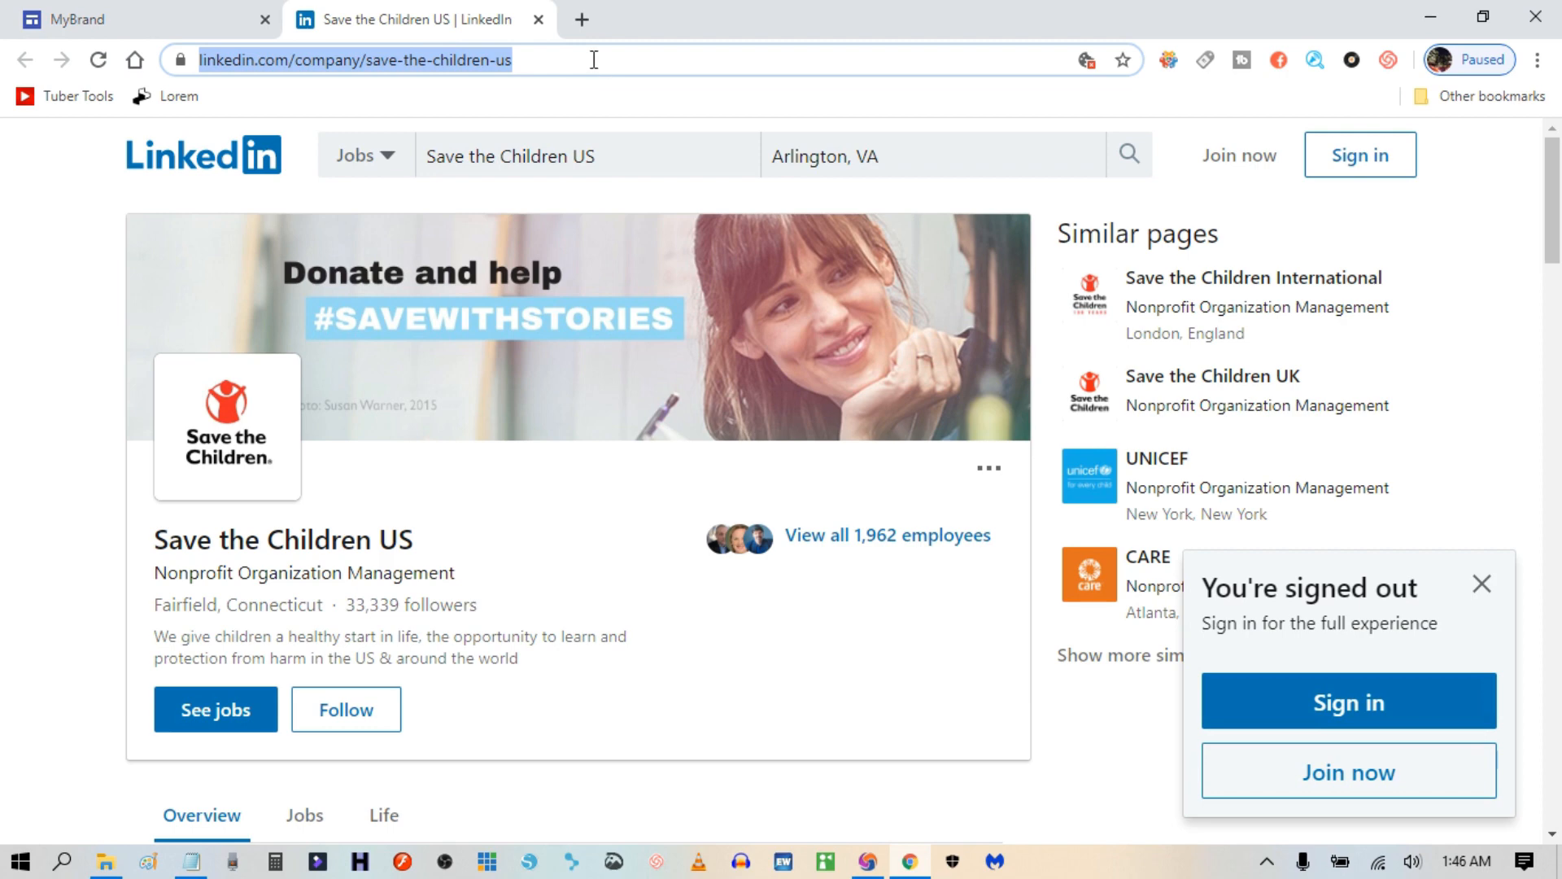
{"action": "left_click", "coordinate": [285, 62]}
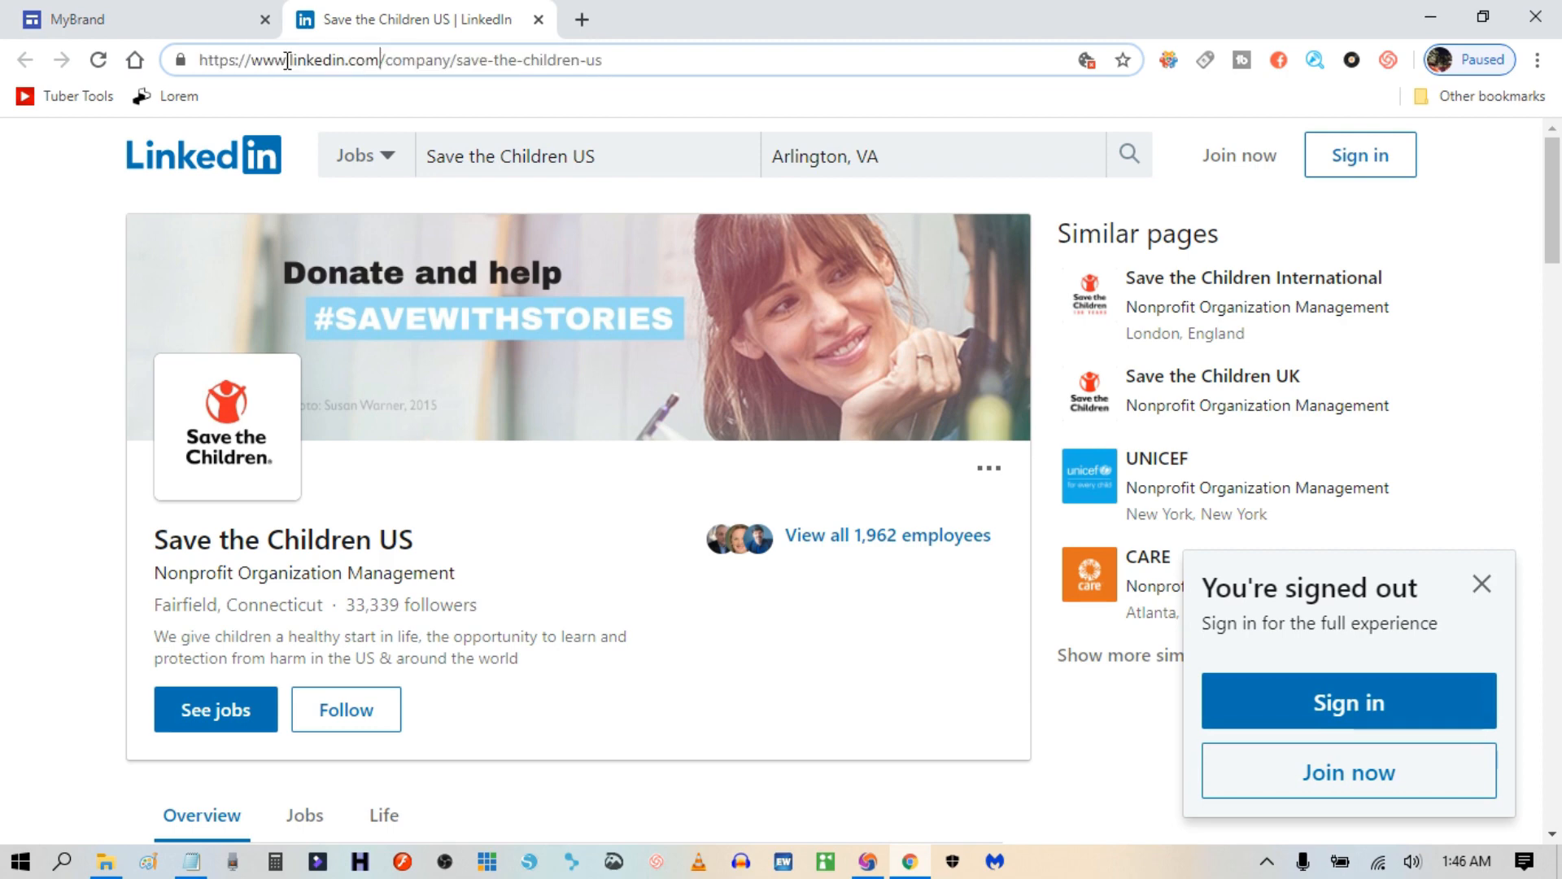
{"action": "key", "text": "ctrl+a"}
{"action": "key", "text": "ctrl+v"}
{"action": "key", "text": "Return"}
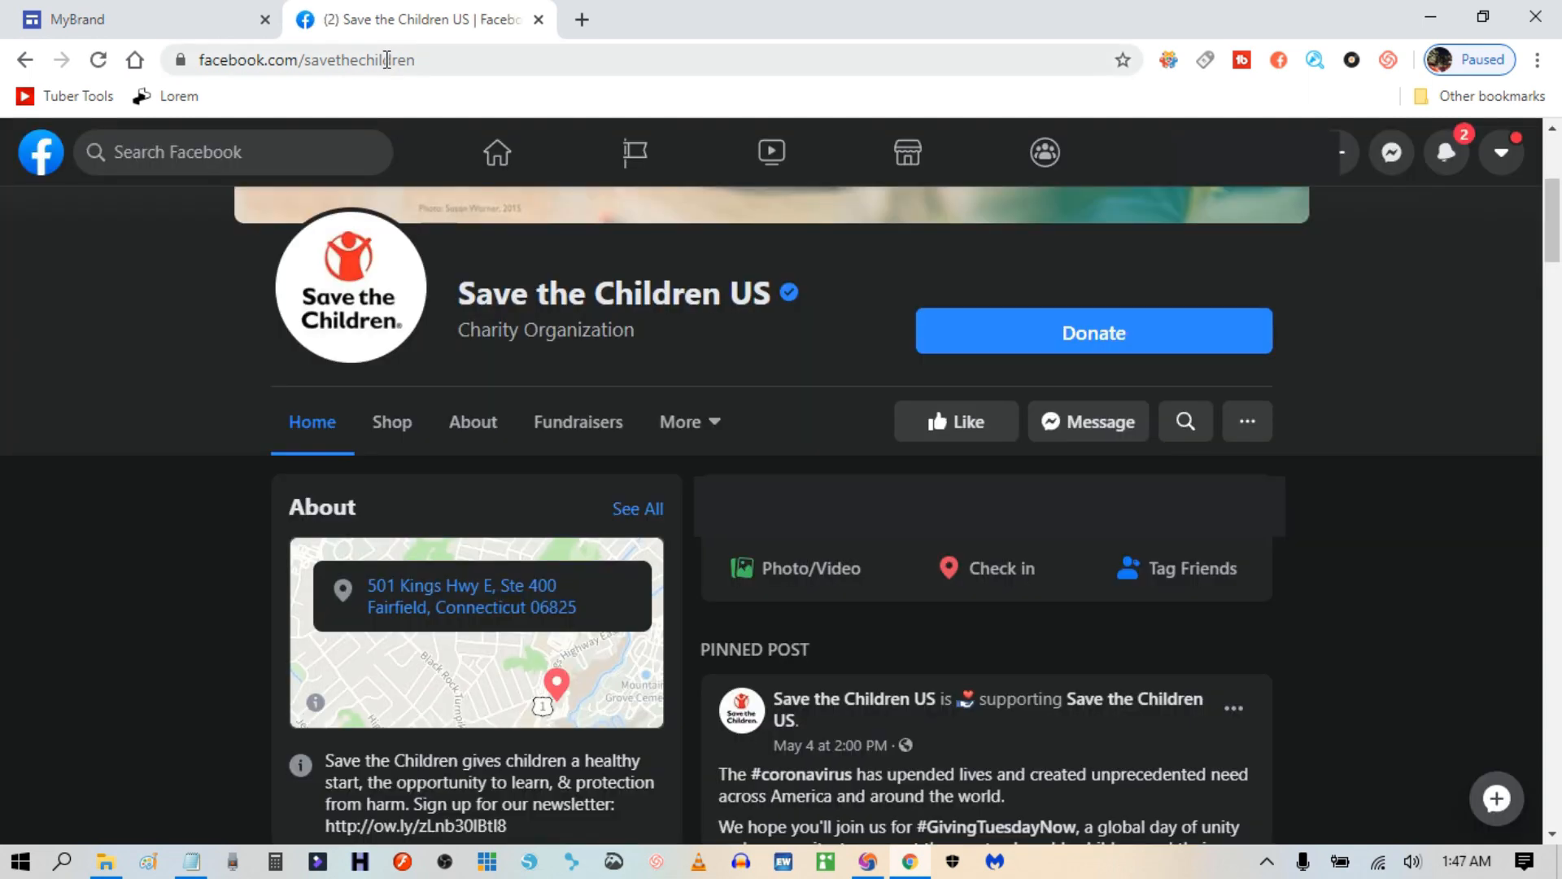
Copy the Save the Children US Facebook page address and apply it as the link of the footer's Facebook icon.
{"action": "left_click", "coordinate": [384, 63]}
{"action": "right_click", "coordinate": [383, 63]}
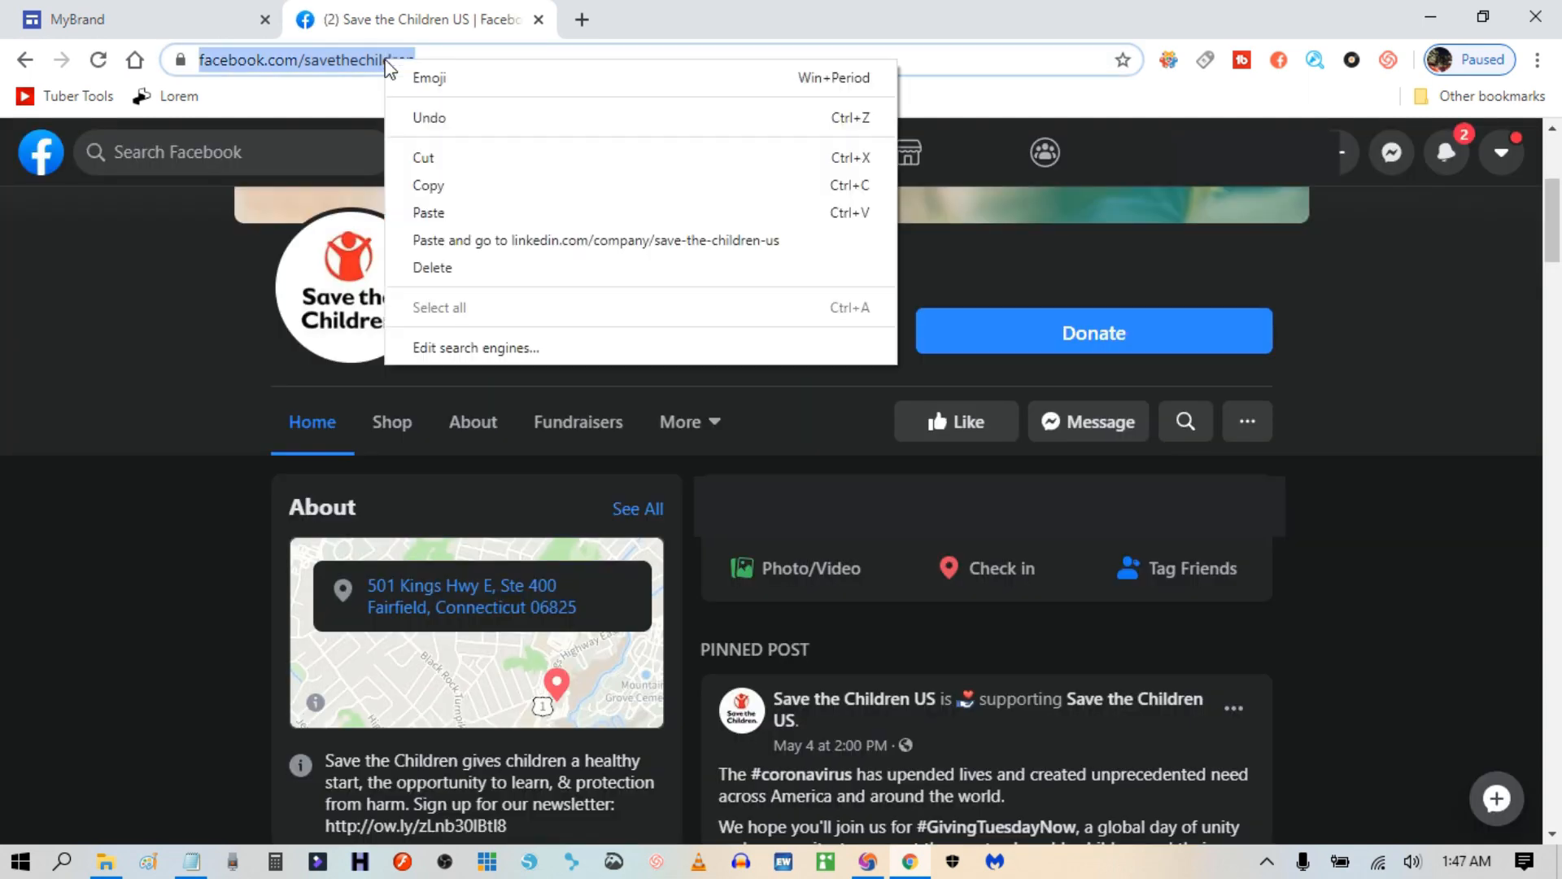
{"action": "left_click", "coordinate": [441, 184]}
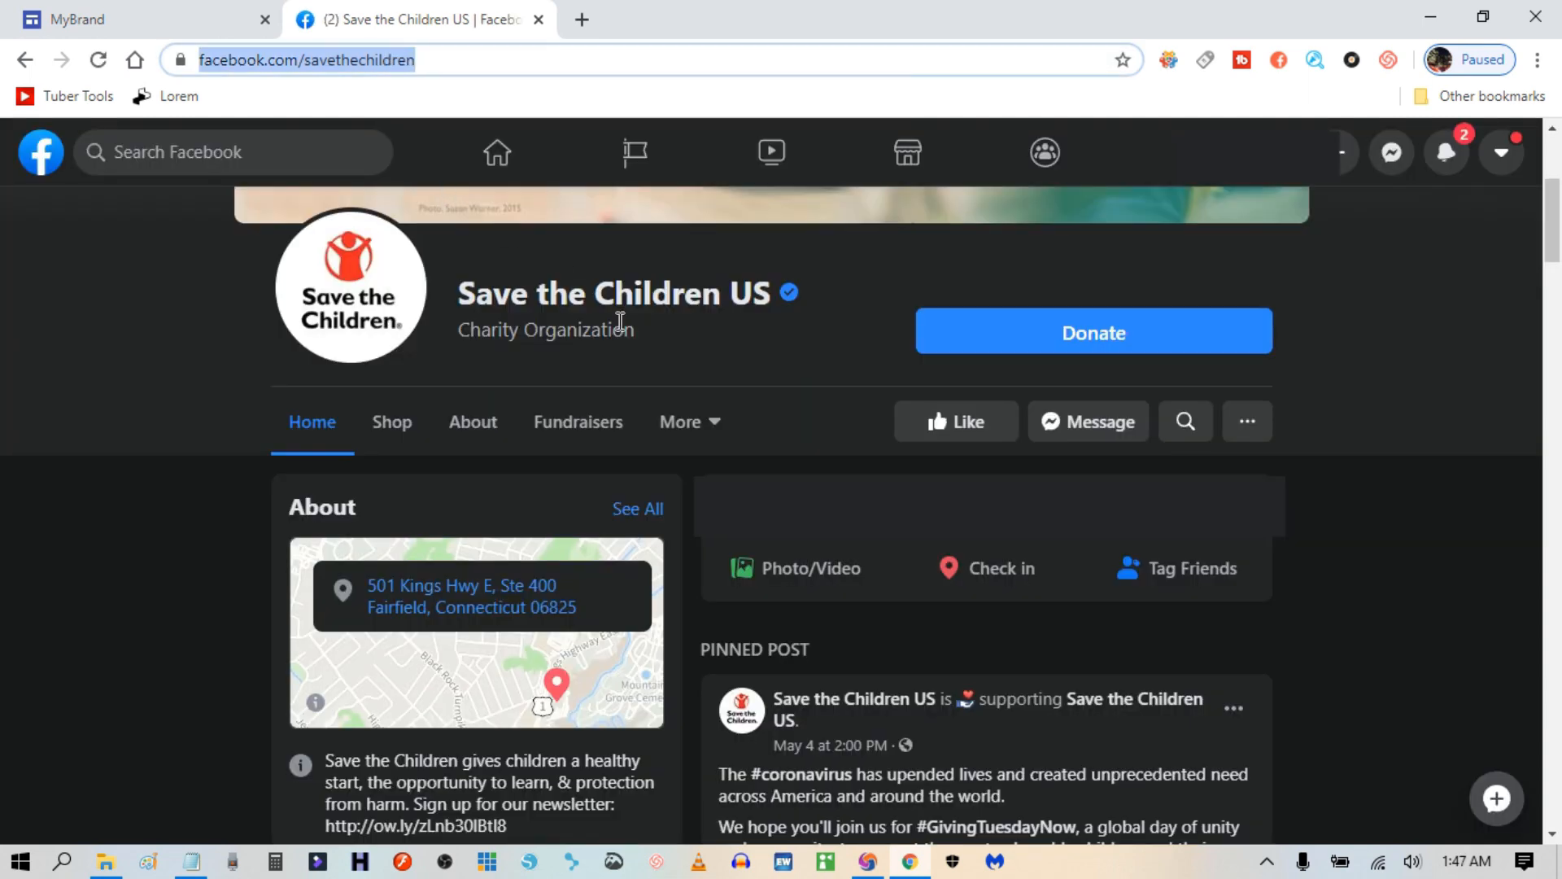
{"action": "left_click", "coordinate": [106, 14]}
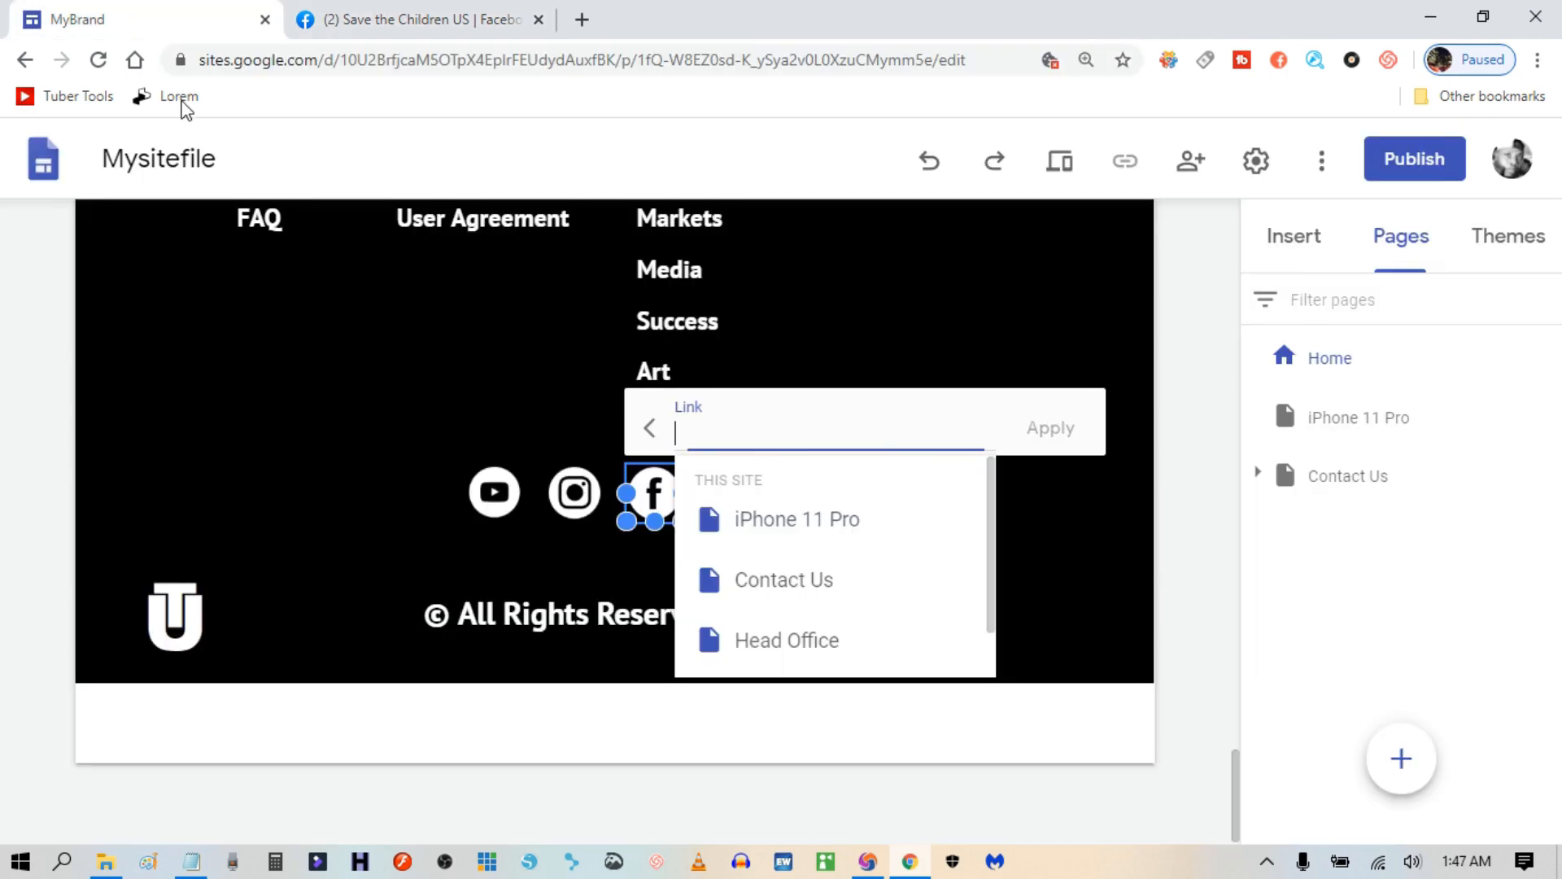
{"action": "right_click", "coordinate": [708, 424]}
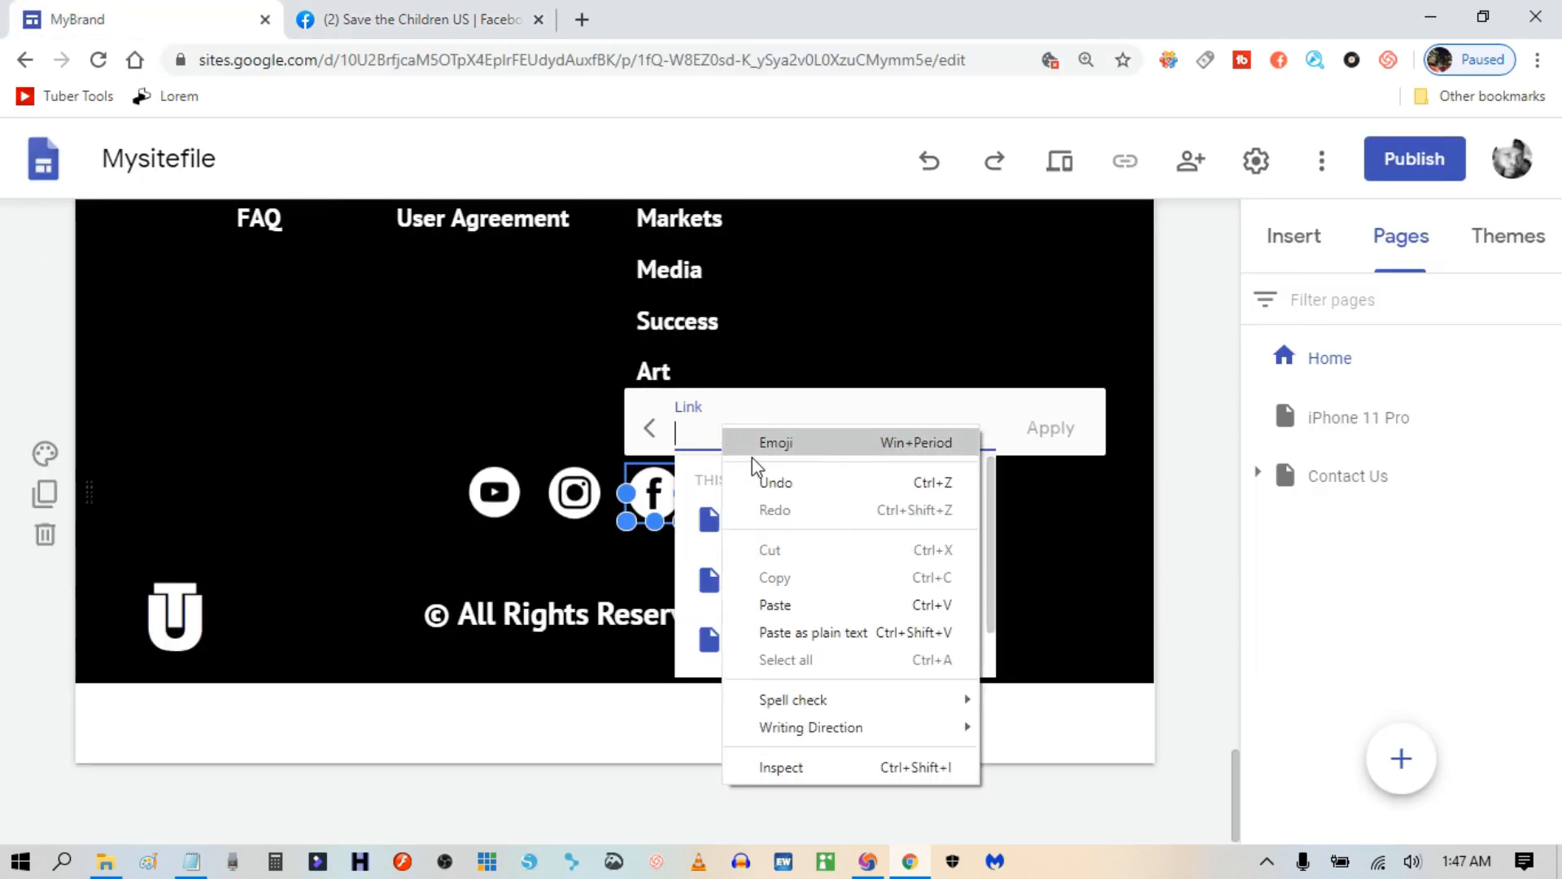
{"action": "left_click", "coordinate": [774, 600]}
{"action": "left_click", "coordinate": [1050, 430]}
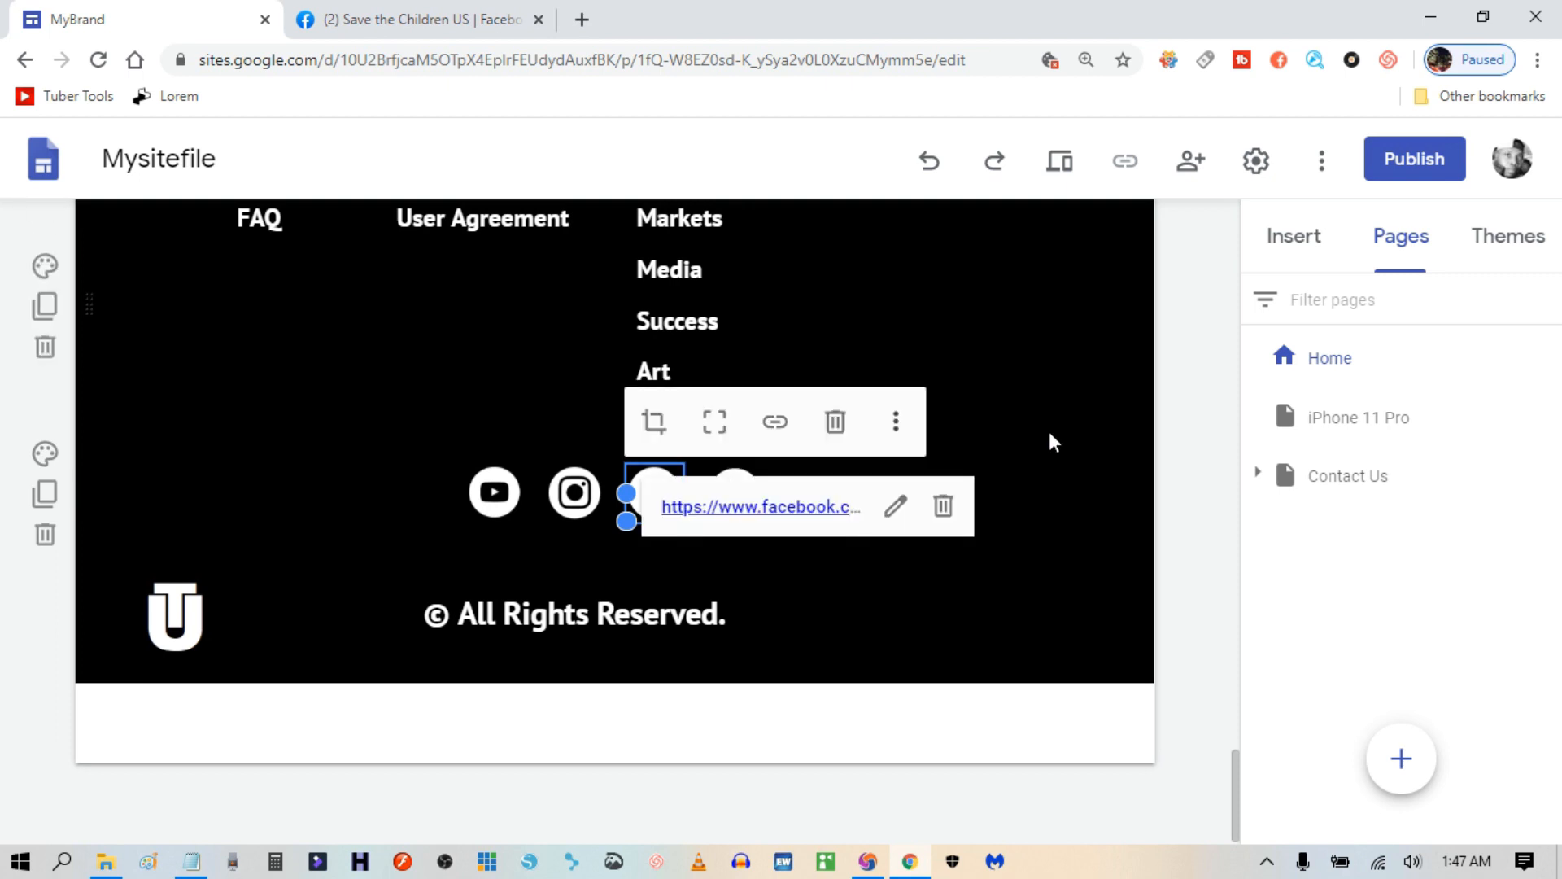
{"action": "left_click", "coordinate": [832, 622]}
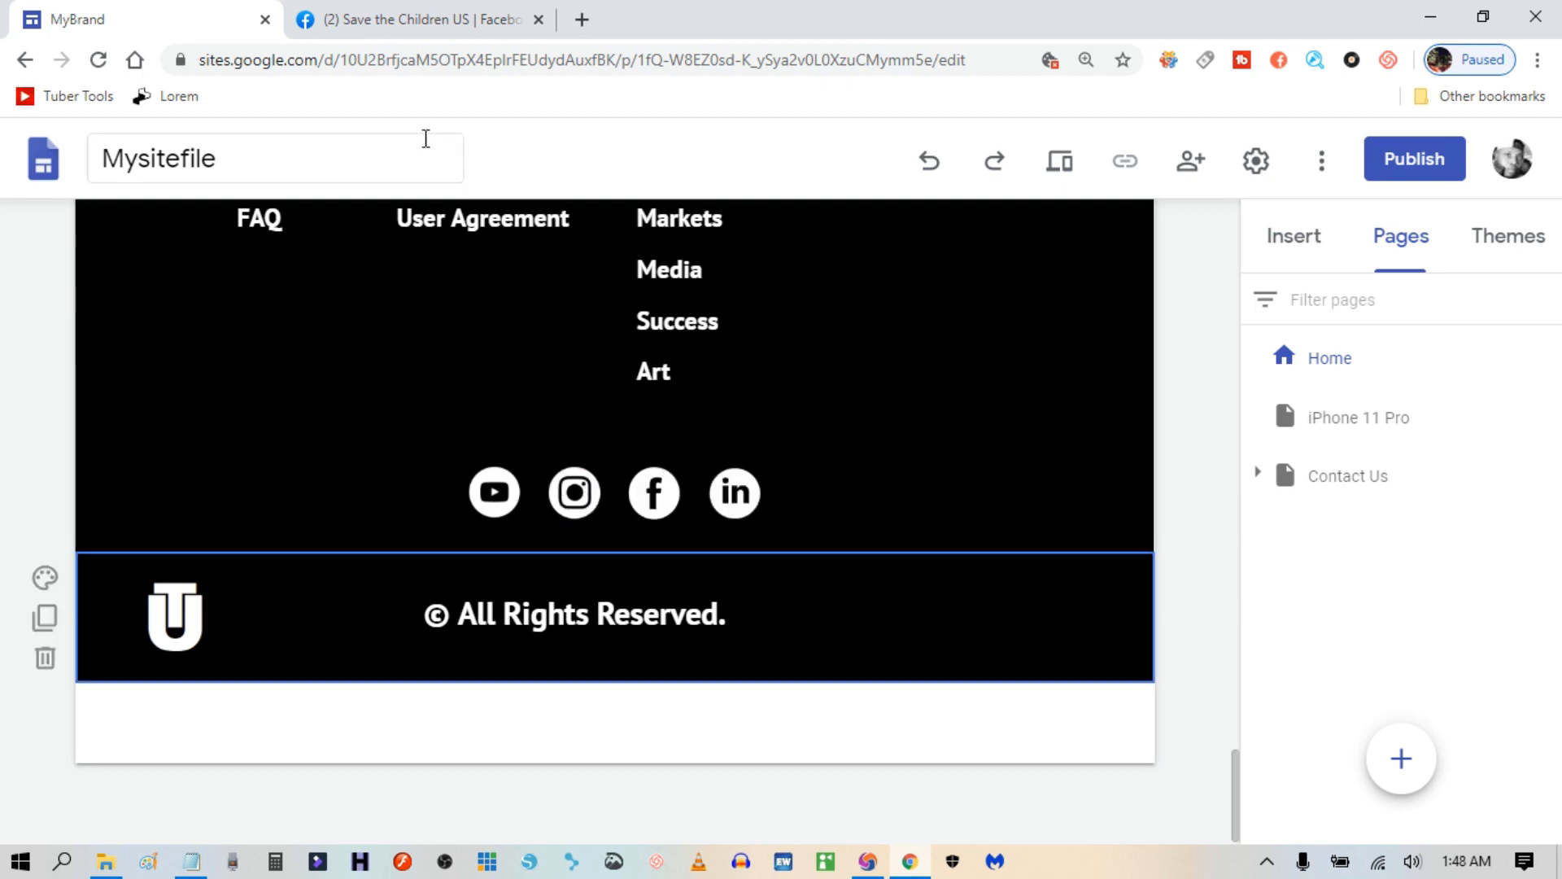
Open the Save the Children Instagram profile in the other browser tab and copy its address, instagram.com/savethechildren/.
{"action": "left_click", "coordinate": [416, 19]}
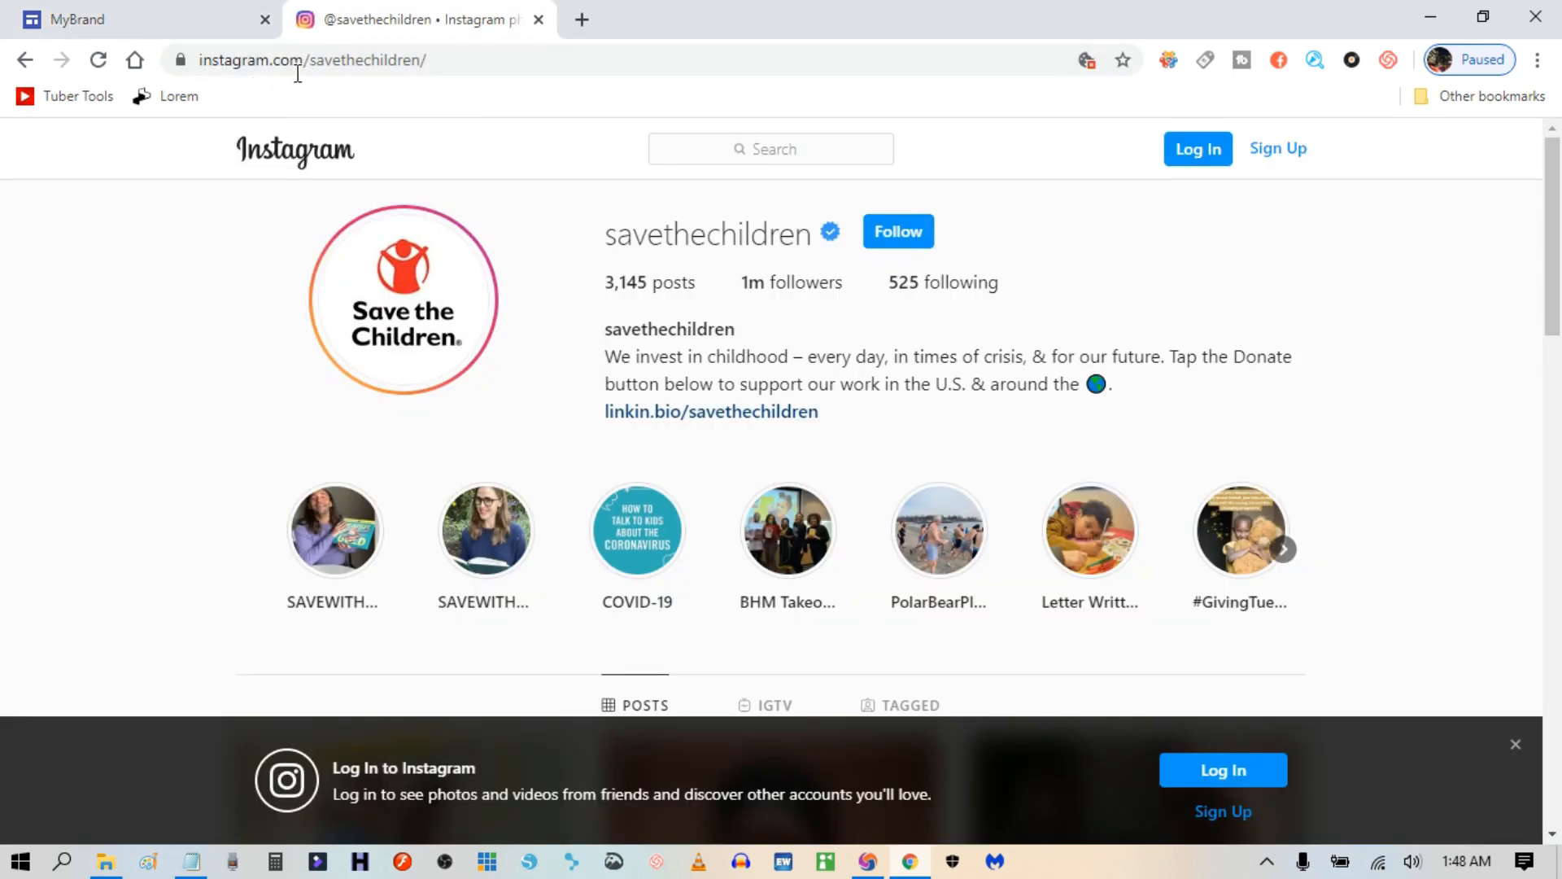
{"action": "left_click_drag", "start_coordinate": [458, 59], "coordinate": [184, 62]}
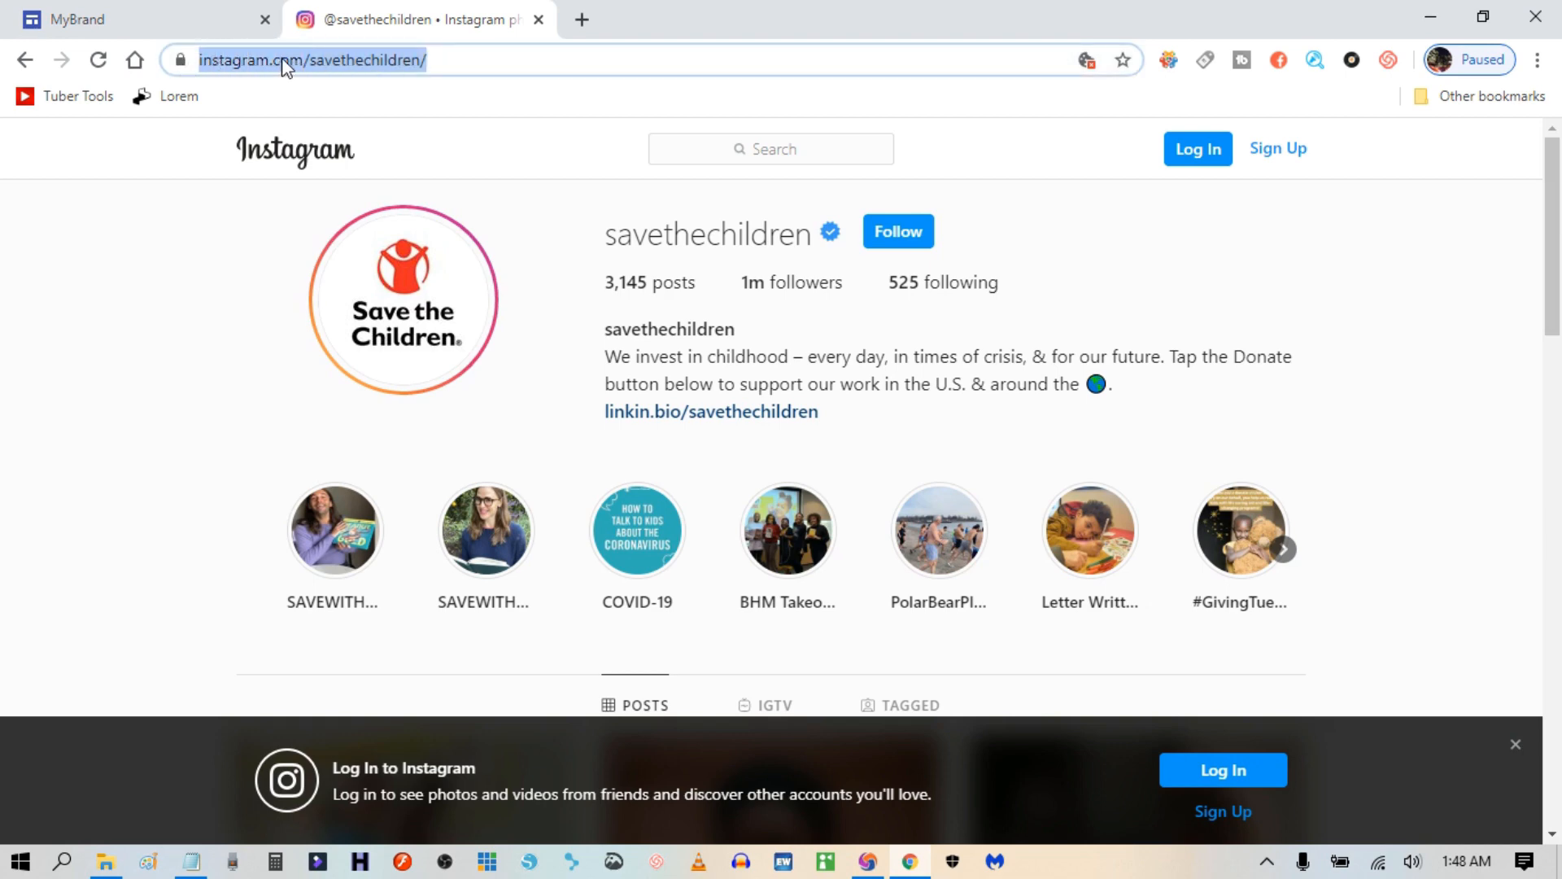
{"action": "right_click", "coordinate": [285, 67]}
{"action": "left_click", "coordinate": [342, 184]}
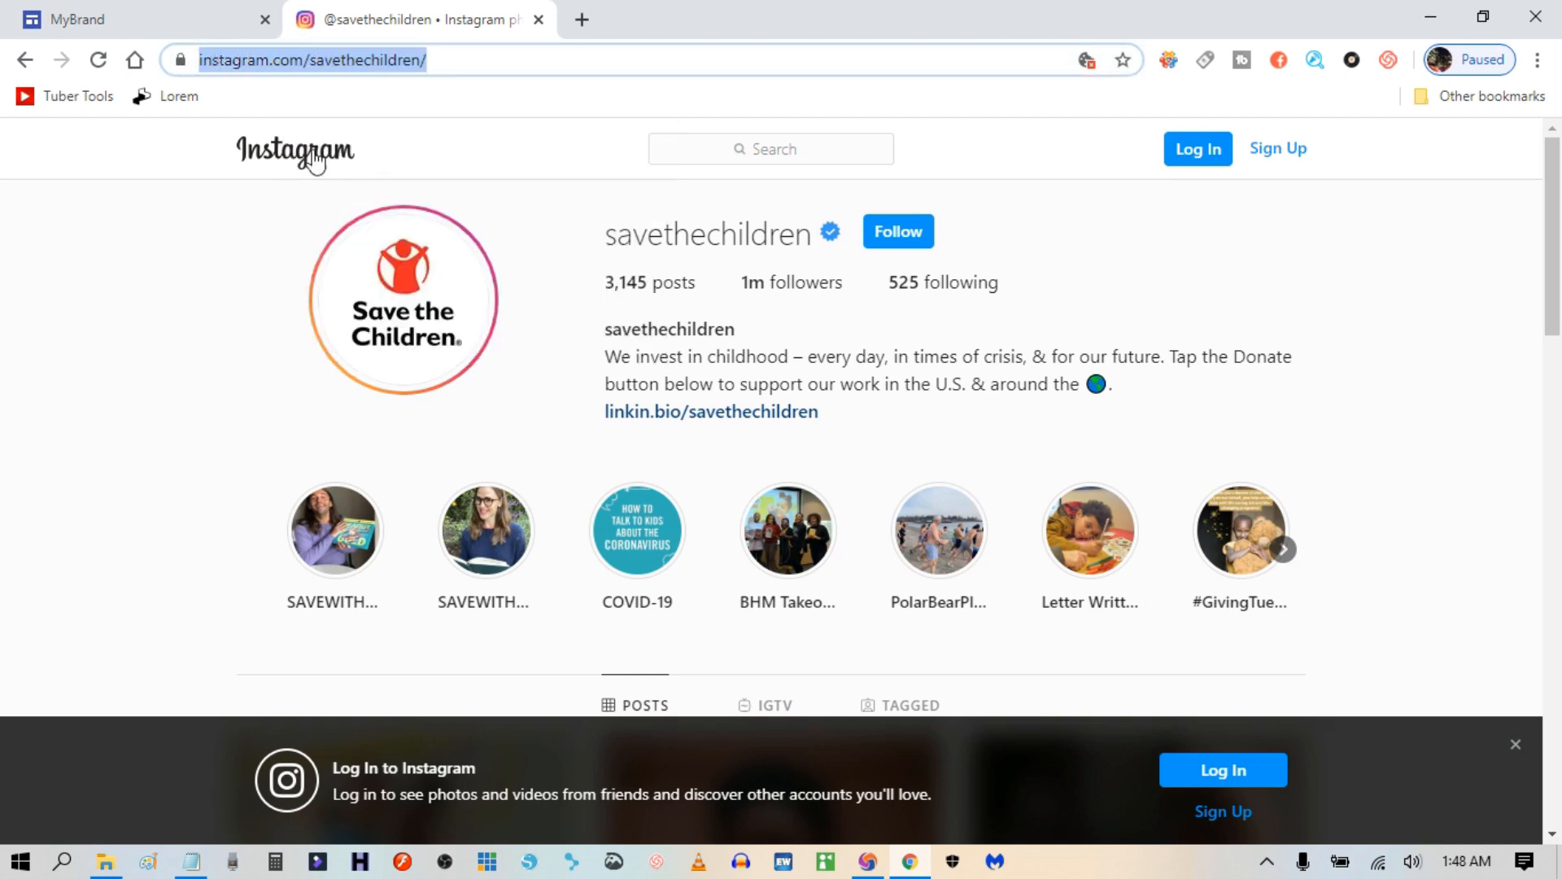
Link the footer's Instagram icon on the MyBrand site to the copied Instagram profile address.
{"action": "left_click", "coordinate": [182, 26]}
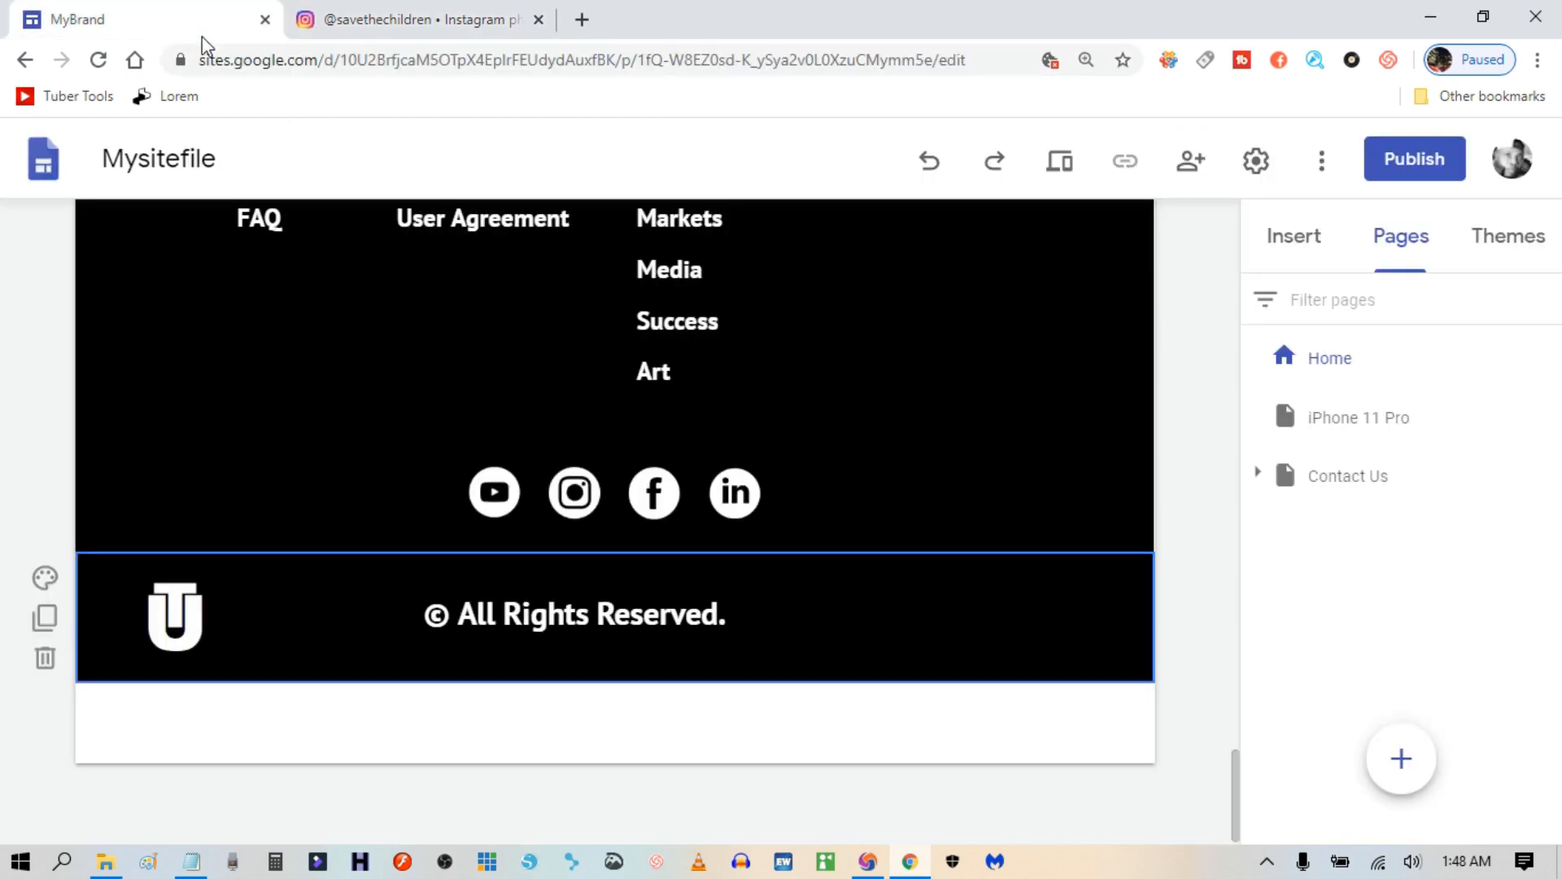
{"action": "left_click", "coordinate": [569, 493]}
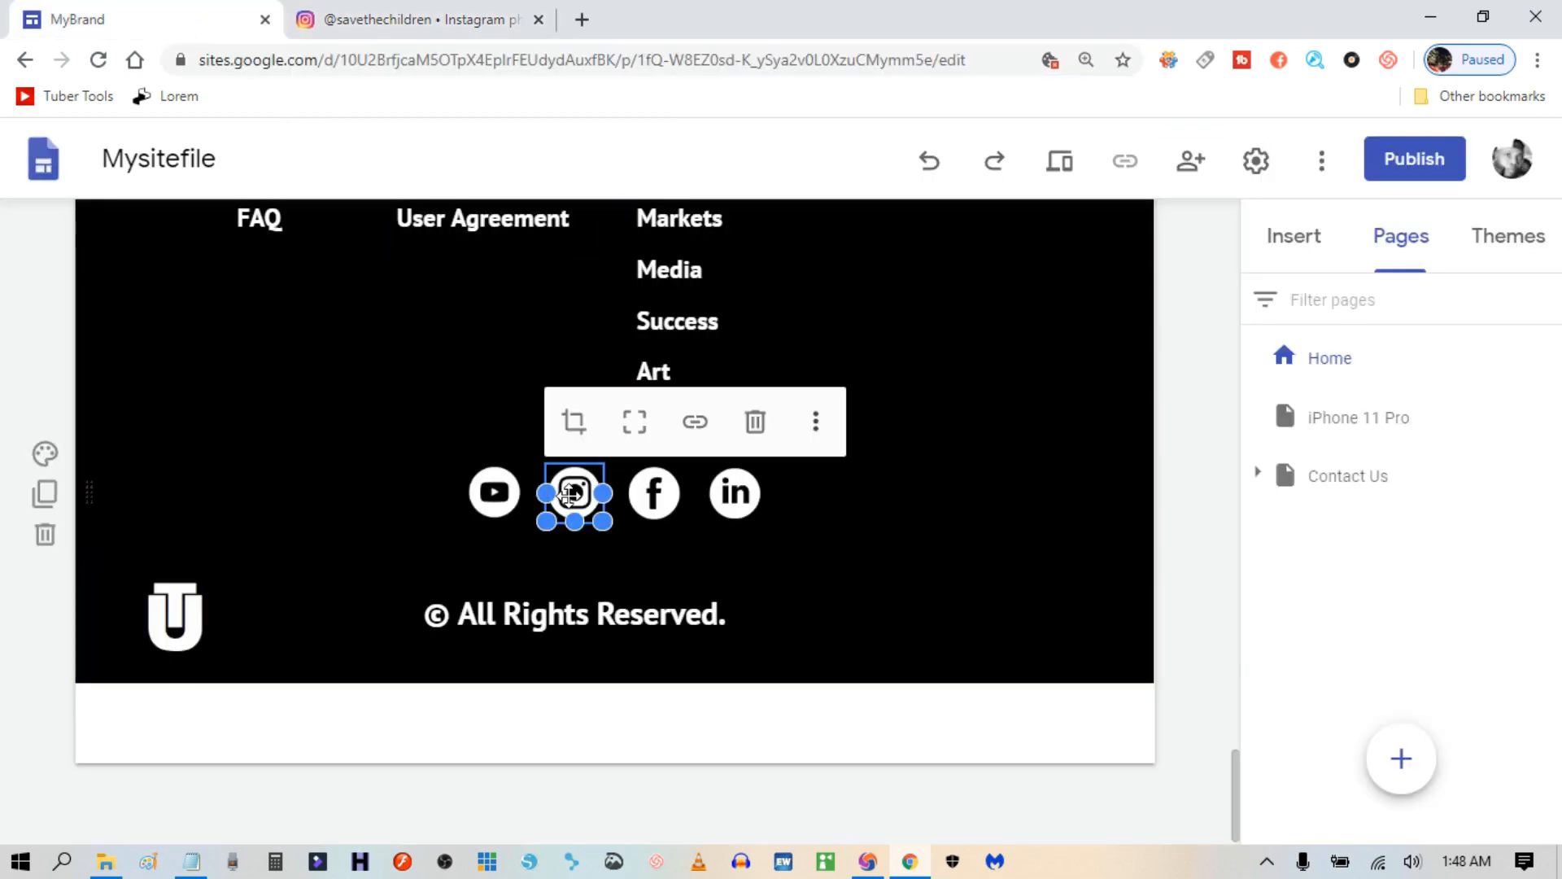
{"action": "left_click", "coordinate": [694, 422]}
{"action": "right_click", "coordinate": [696, 421]}
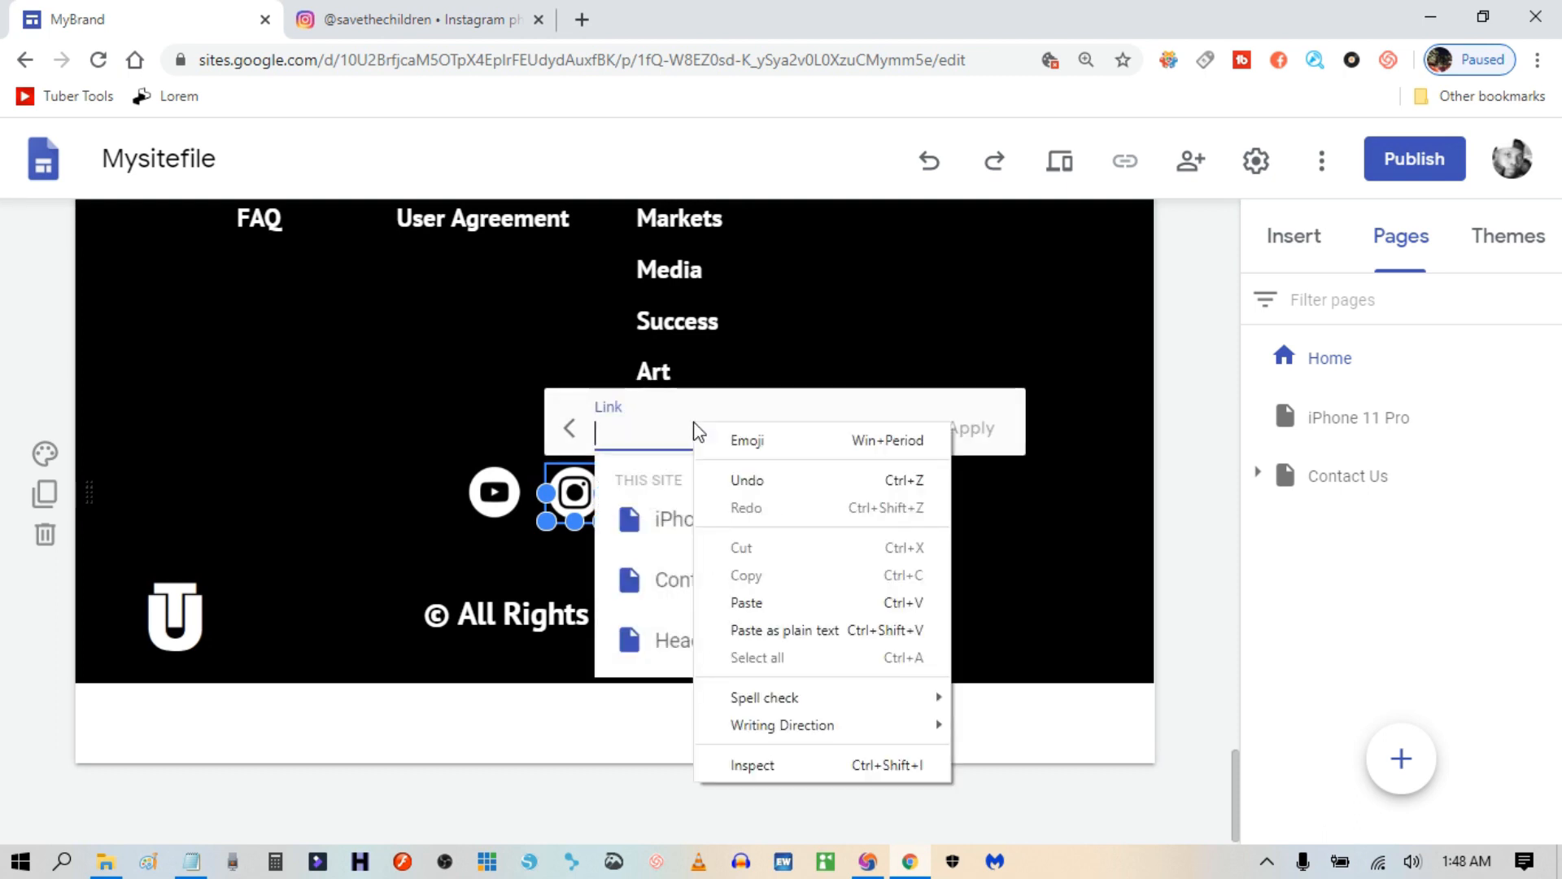
{"action": "left_click", "coordinate": [750, 600]}
{"action": "left_click_drag", "start_coordinate": [693, 432], "coordinate": [550, 433]}
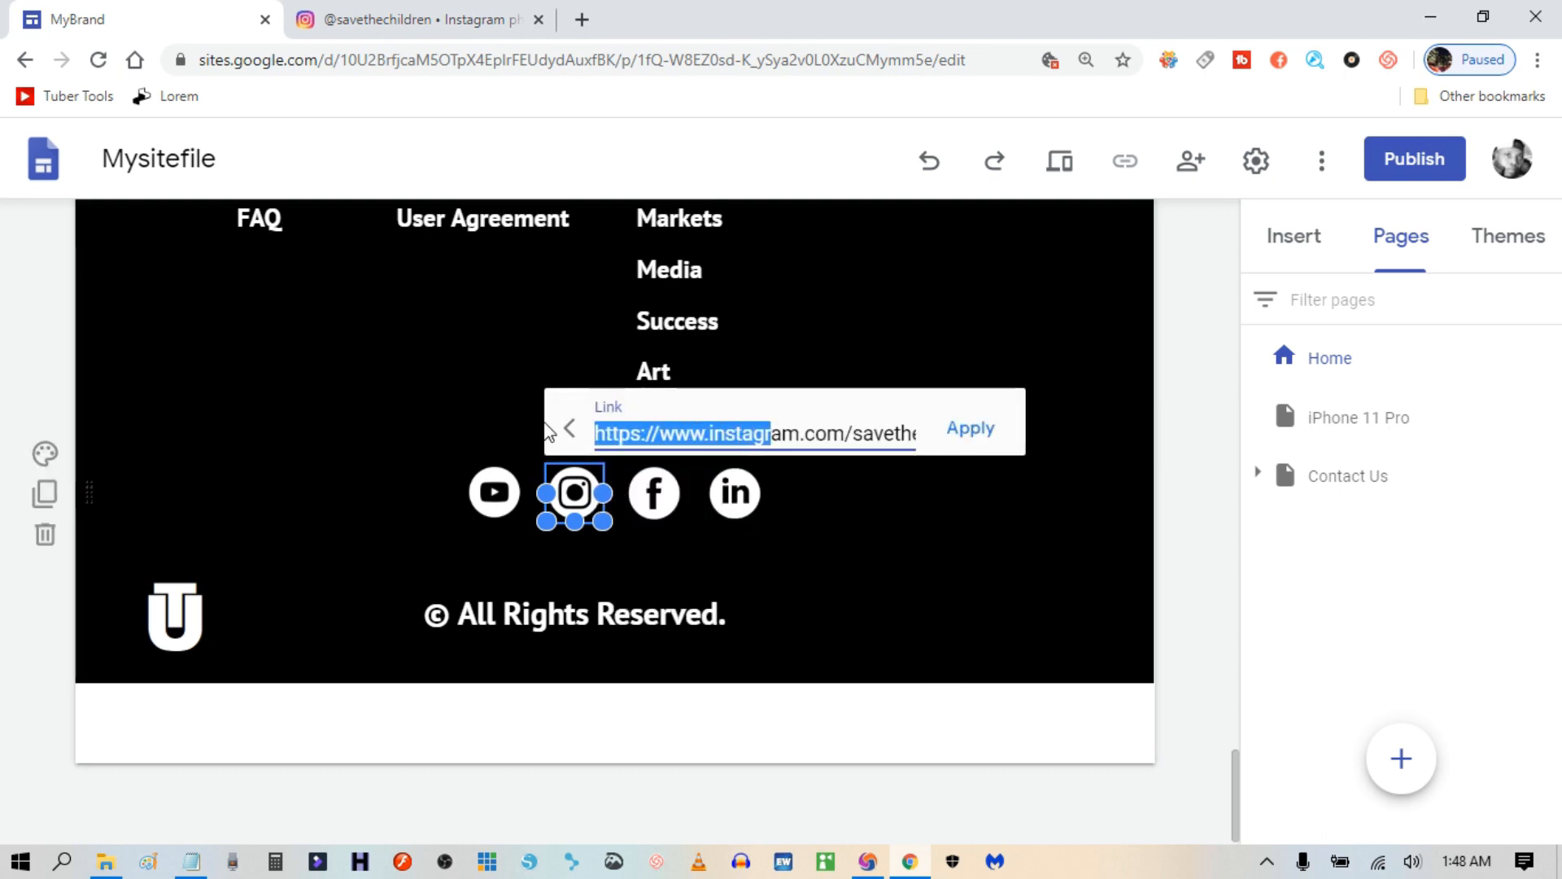
{"action": "left_click", "coordinate": [775, 434]}
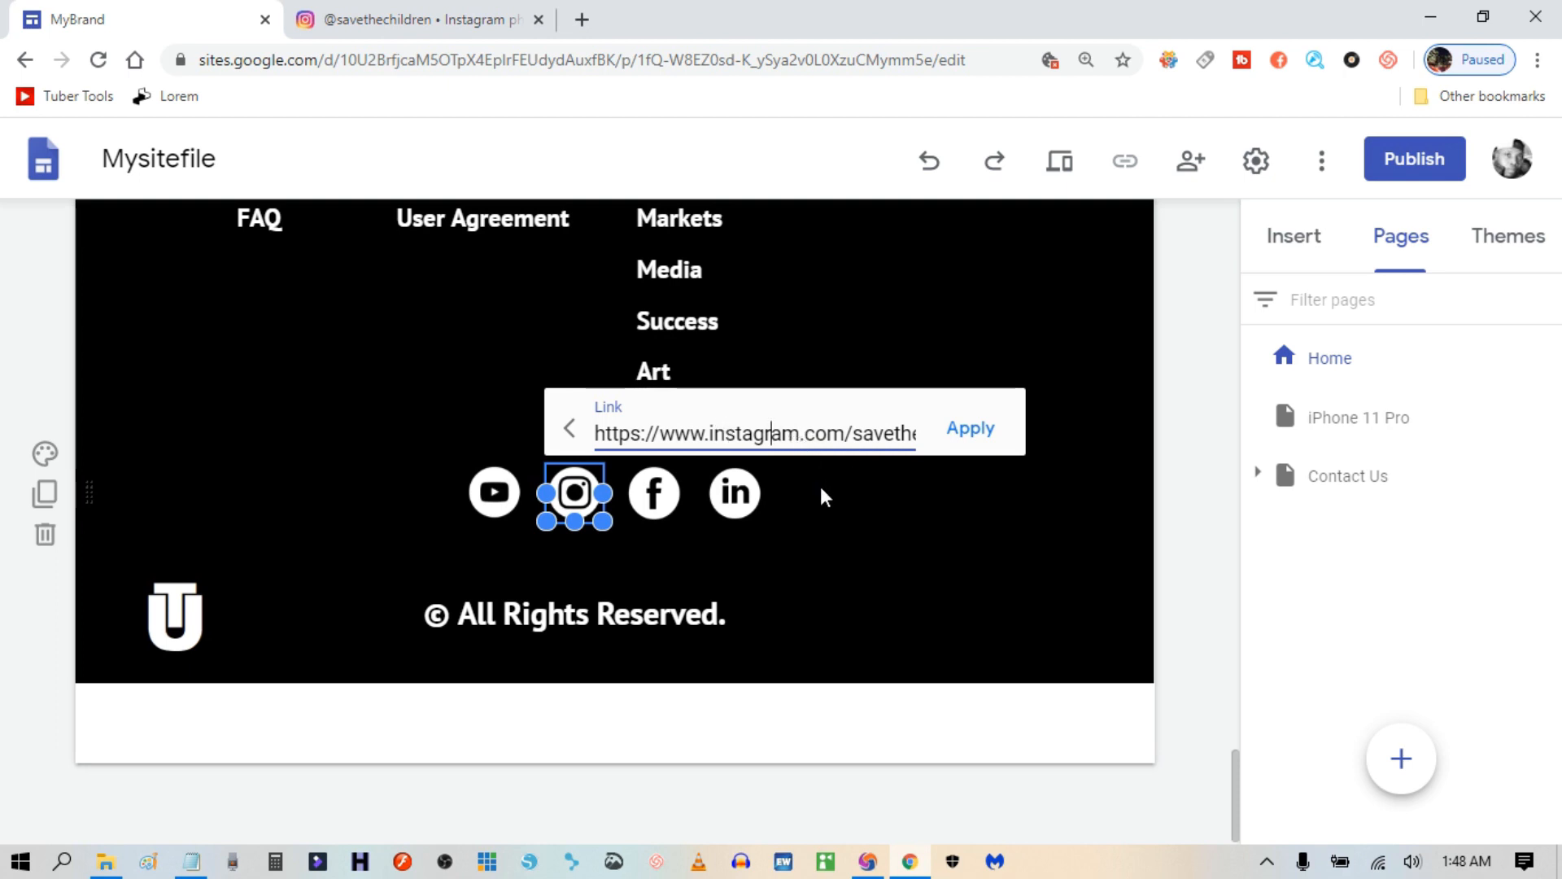
{"action": "left_click", "coordinate": [969, 429]}
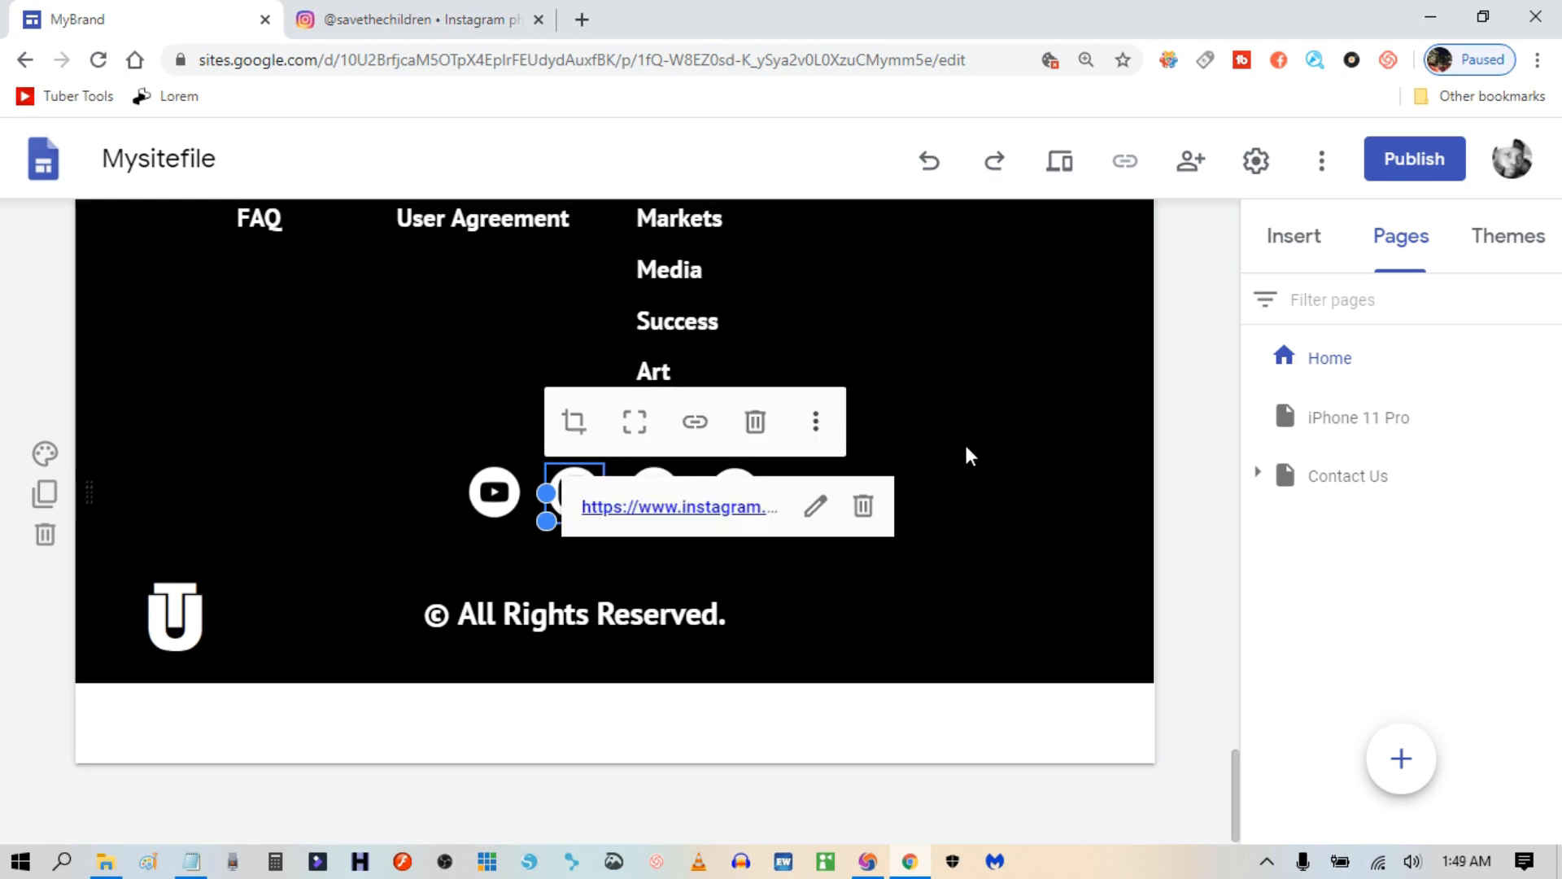
Select the footer's YouTube icon, load the Save the Children USA channel in the other tab and copy its address, youtube.com/c/savethechildren.
{"action": "left_click", "coordinate": [494, 489]}
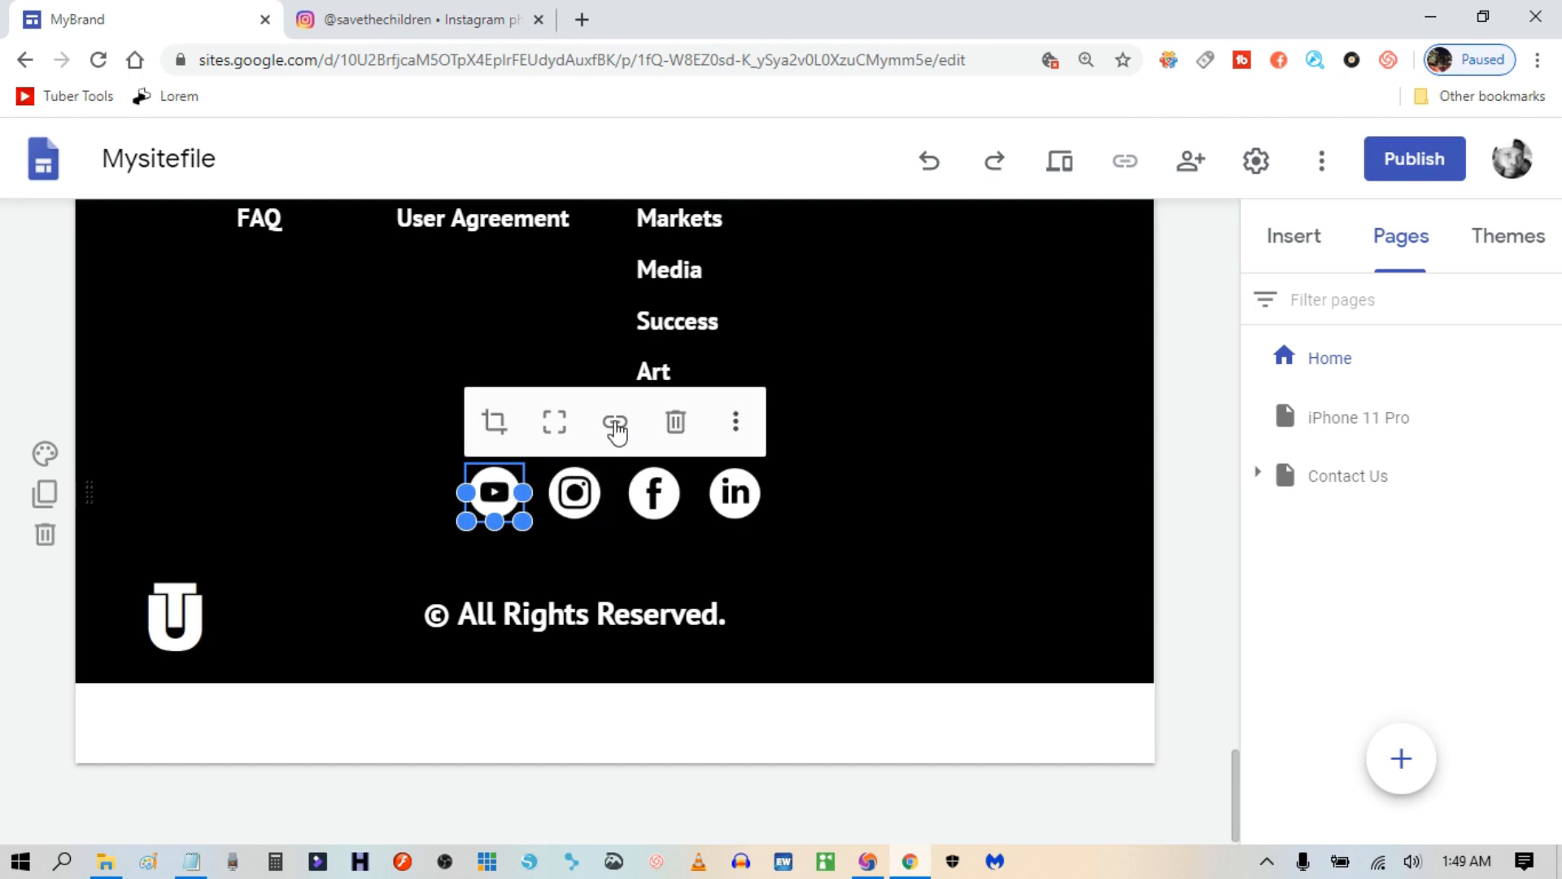
{"action": "left_click", "coordinate": [415, 19]}
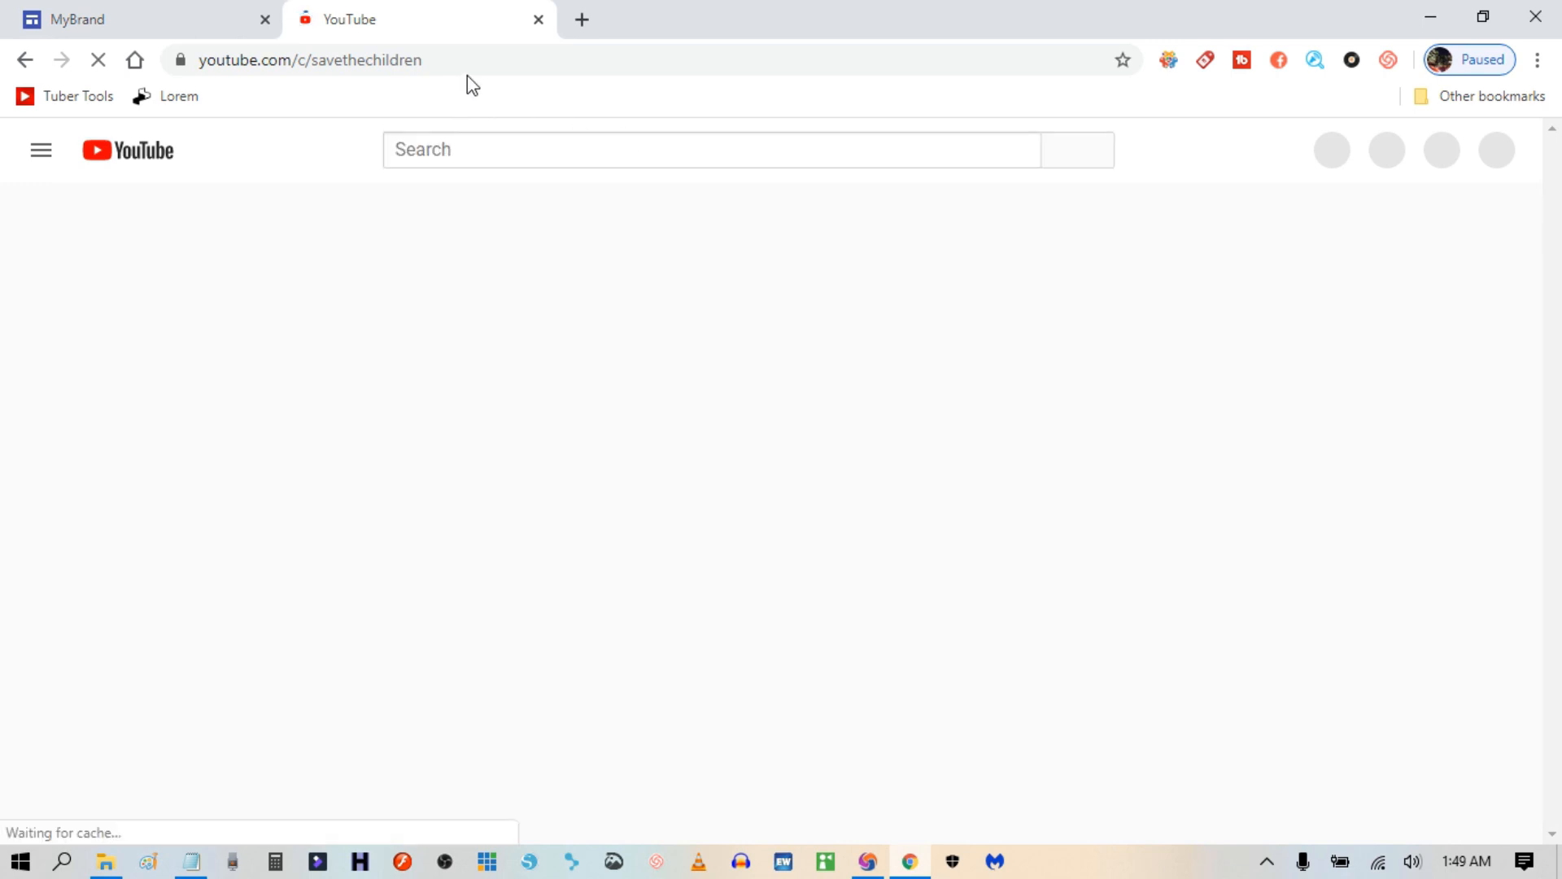
{"action": "left_click_drag", "start_coordinate": [431, 60], "coordinate": [200, 65]}
{"action": "right_click", "coordinate": [239, 70]}
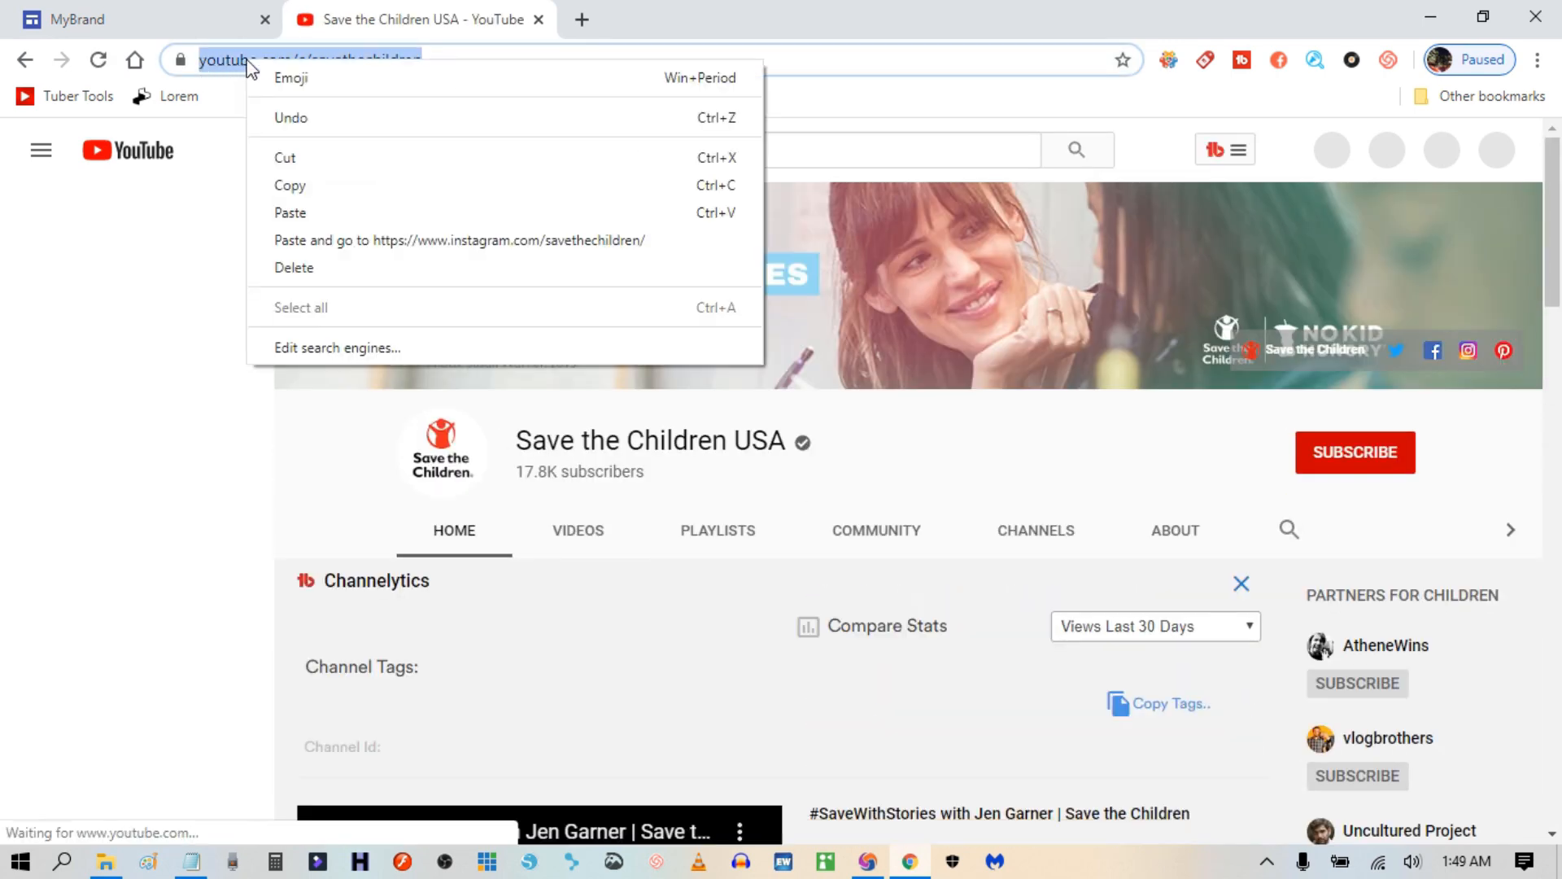
{"action": "left_click", "coordinate": [306, 187]}
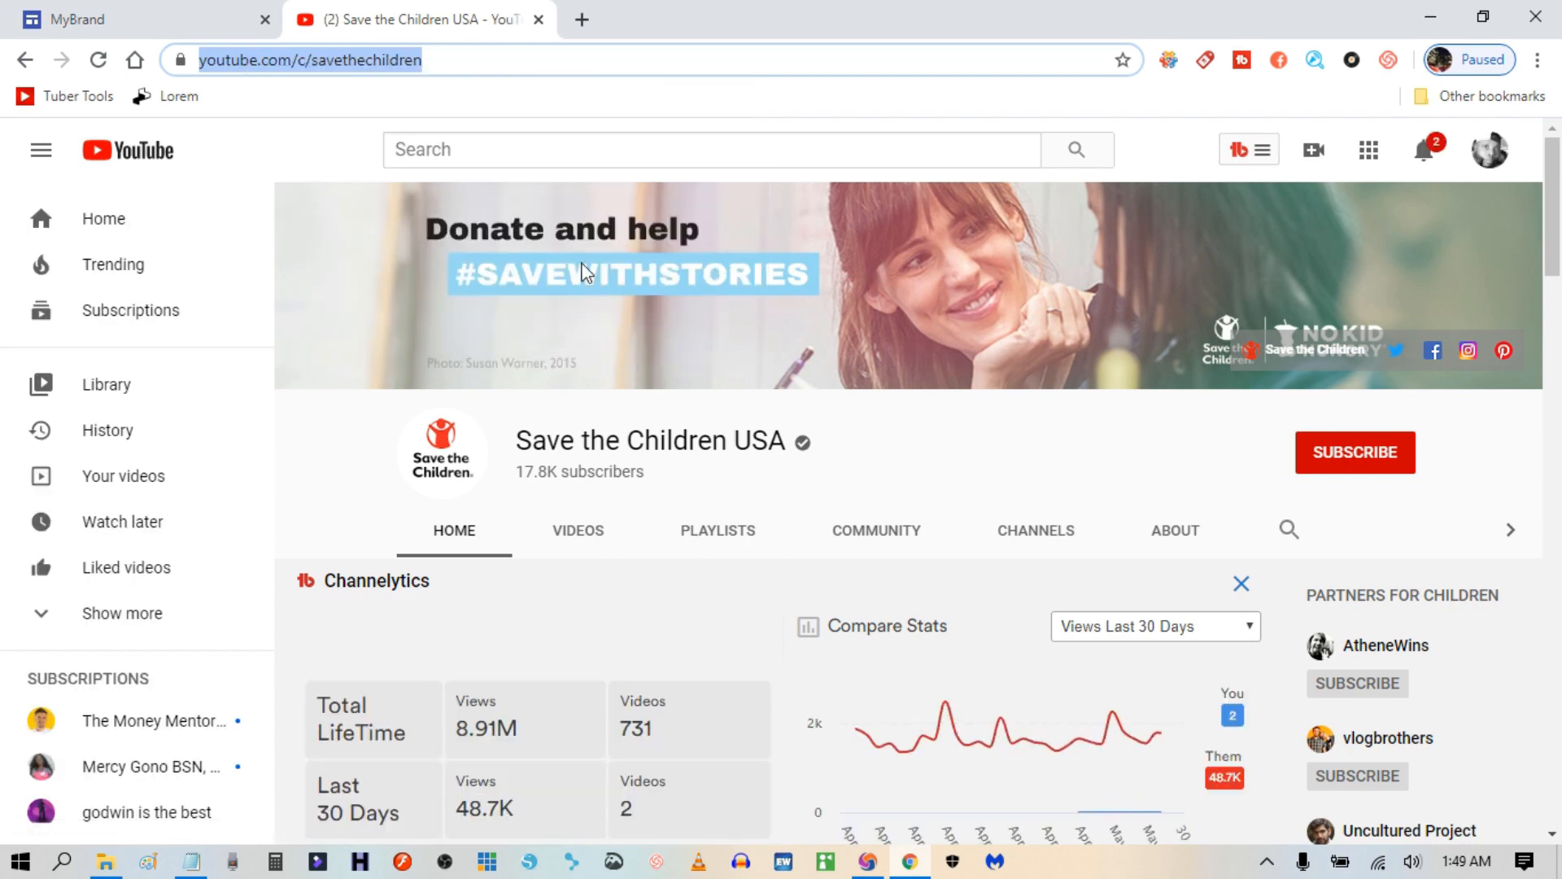
Link the footer's YouTube icon on the MyBrand site to the copied channel address and deselect it.
{"action": "left_click", "coordinate": [184, 18]}
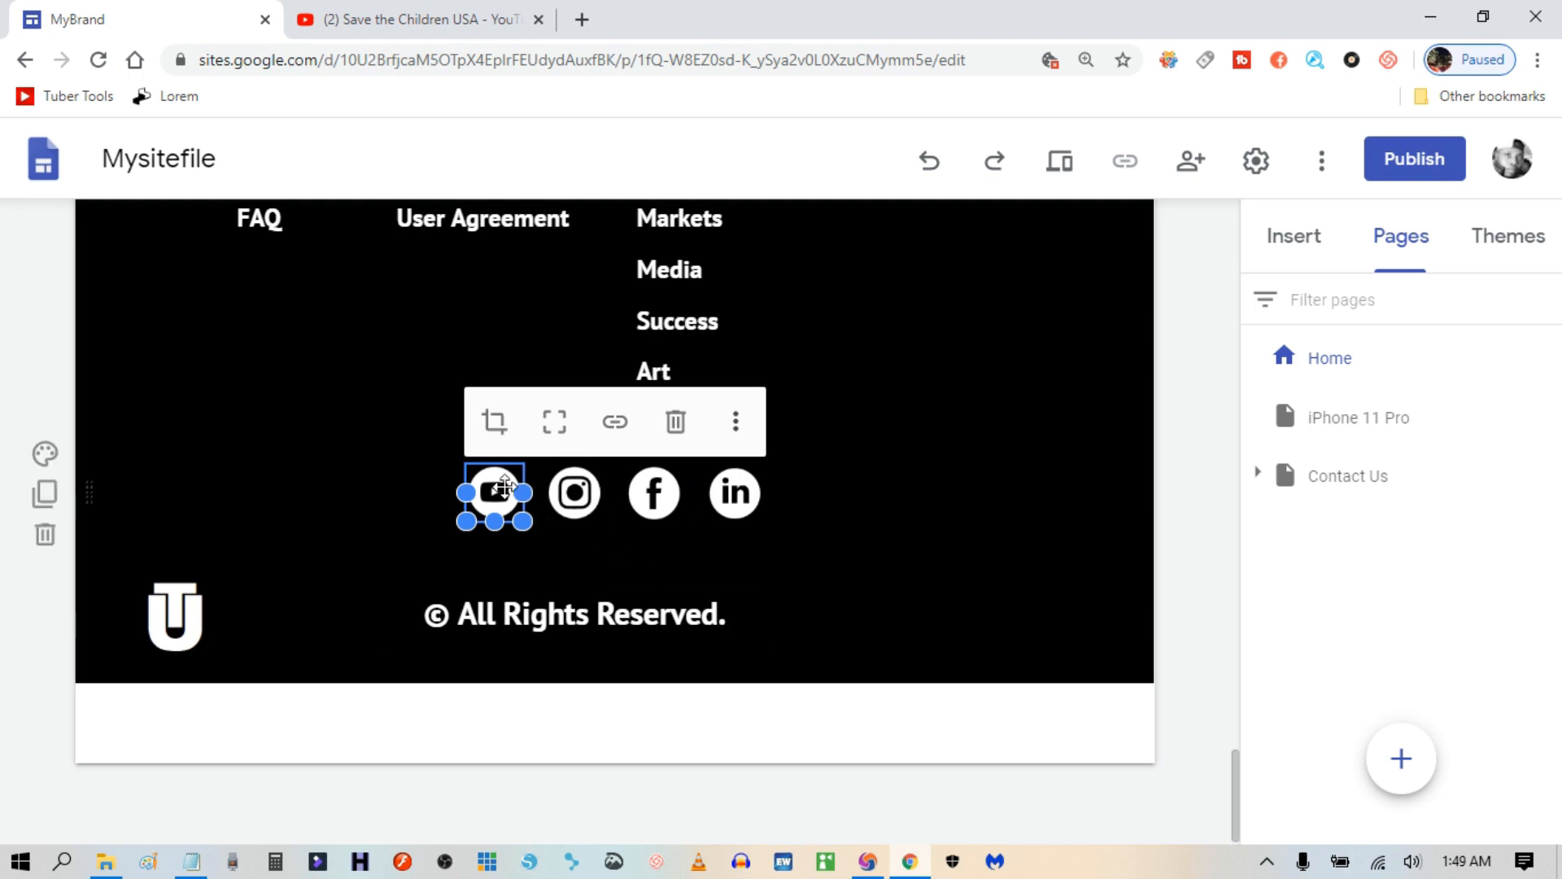
{"action": "left_click", "coordinate": [615, 424]}
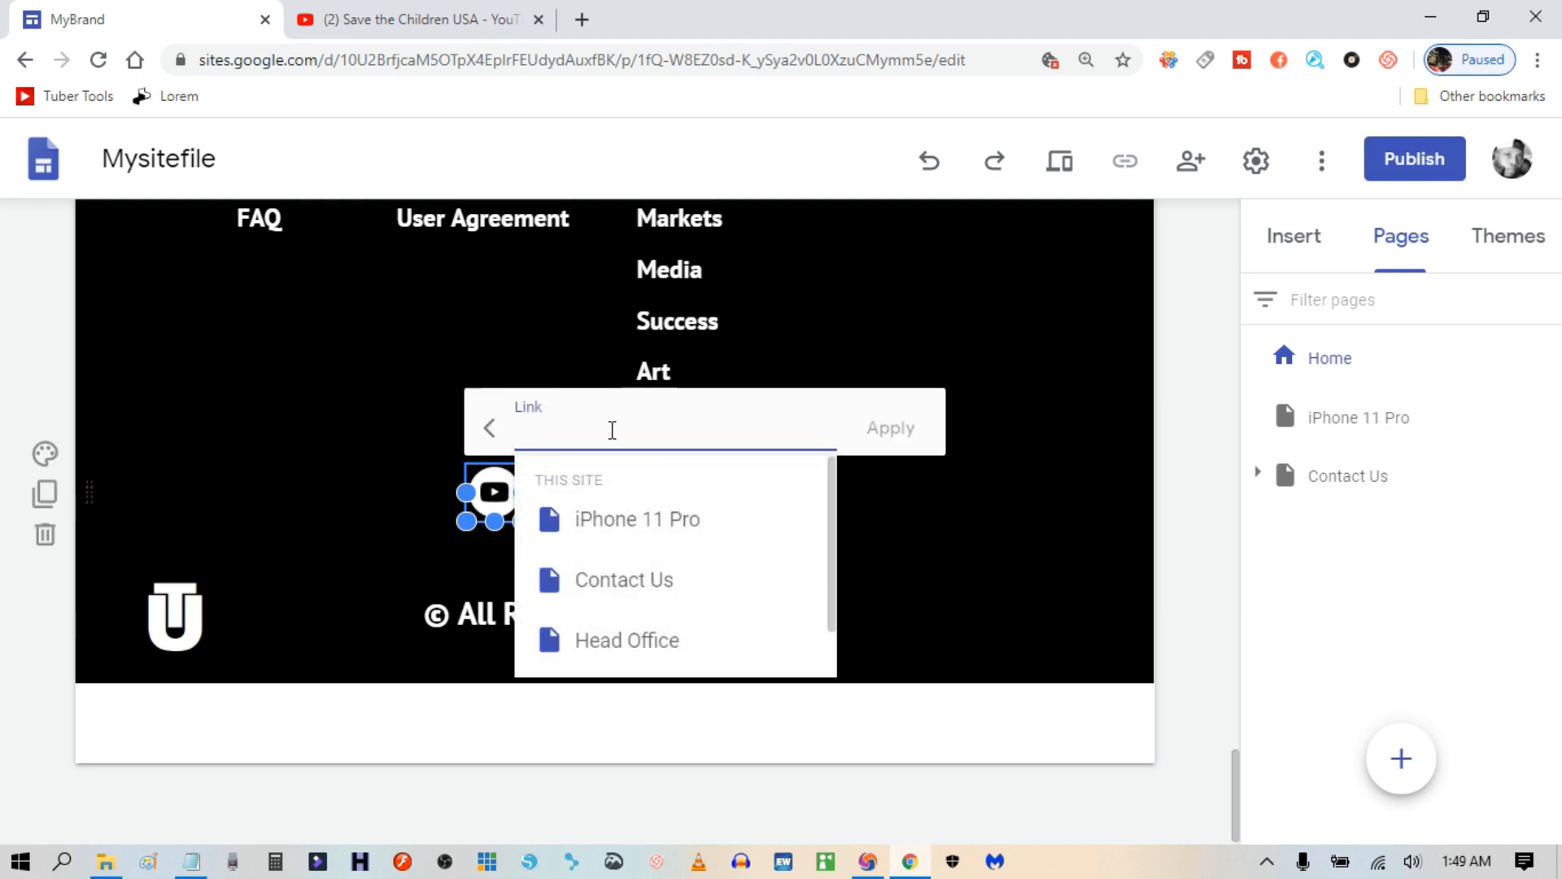
{"action": "right_click", "coordinate": [612, 430]}
{"action": "left_click", "coordinate": [682, 610]}
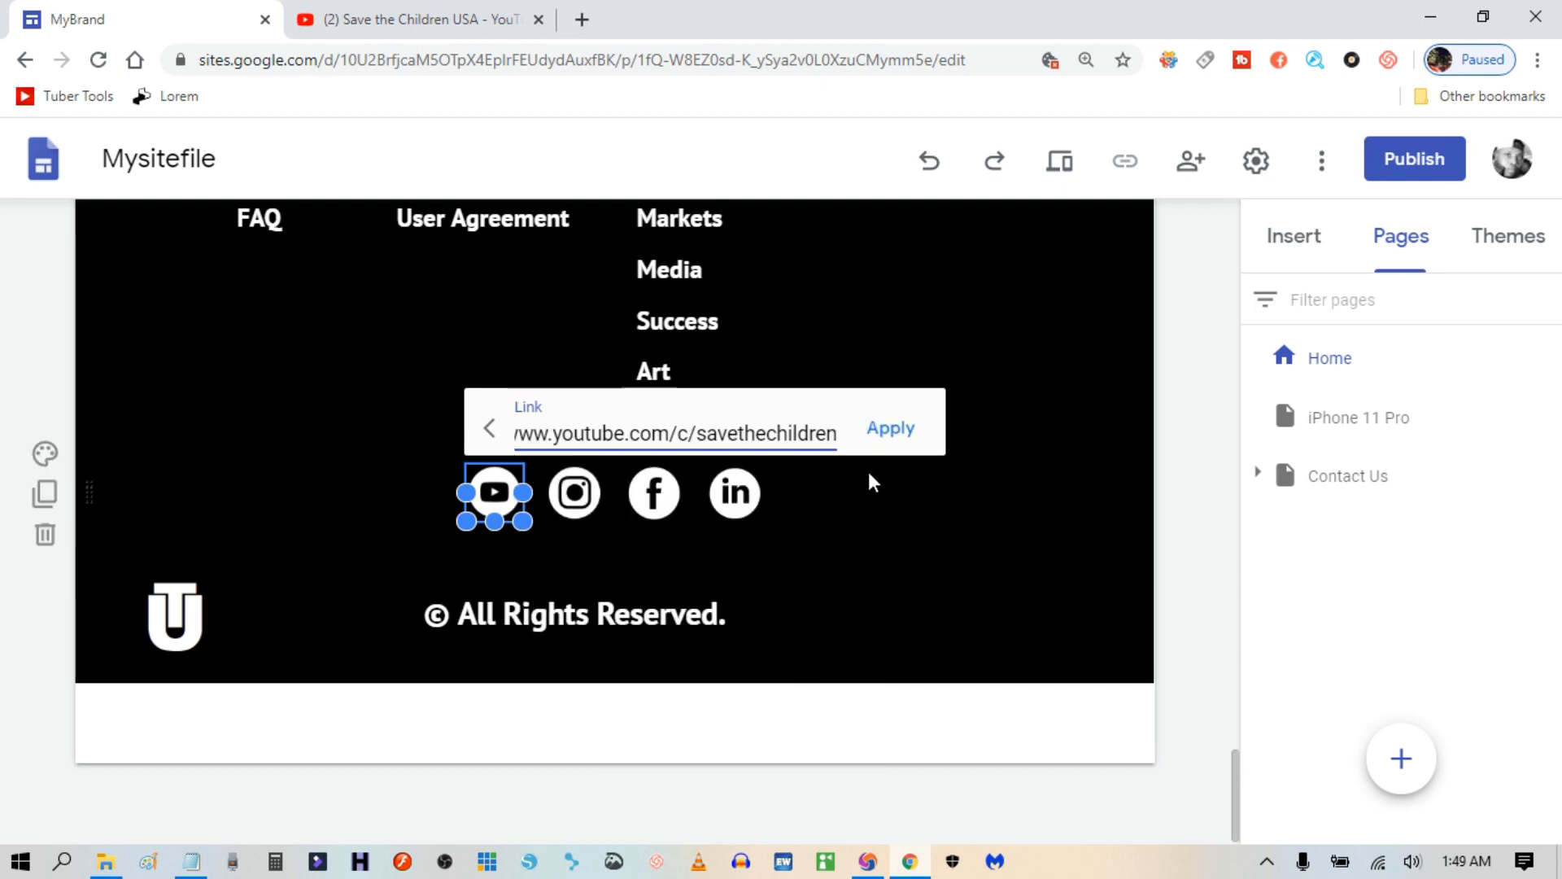
{"action": "left_click", "coordinate": [891, 429]}
{"action": "left_click", "coordinate": [973, 651]}
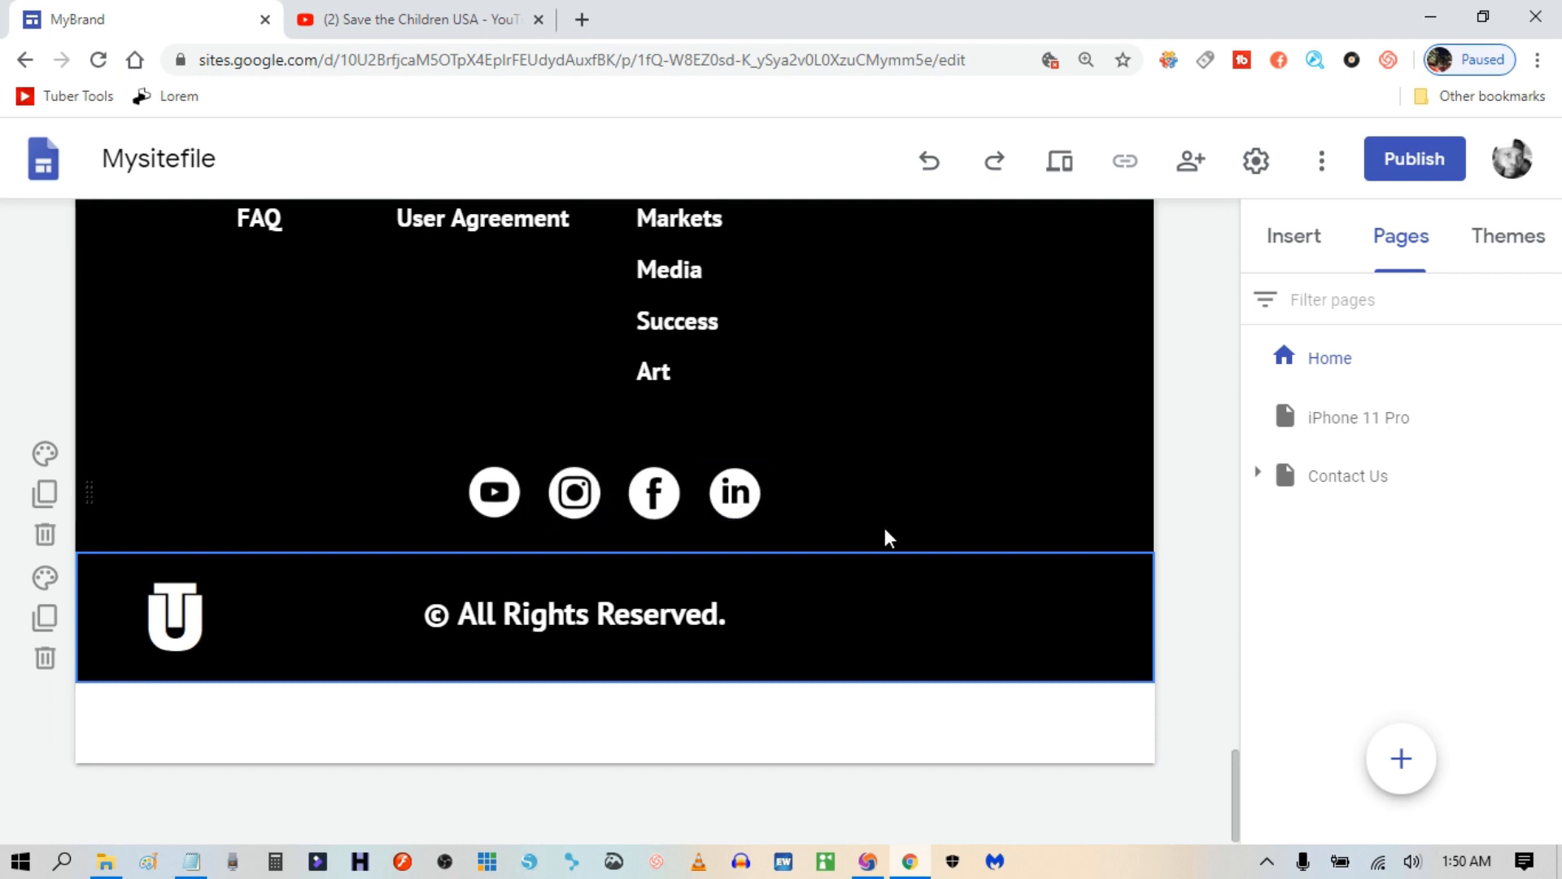
Preview the Home page in the phone layout and review it down to the footer's social icons.
{"action": "left_click", "coordinate": [1060, 161]}
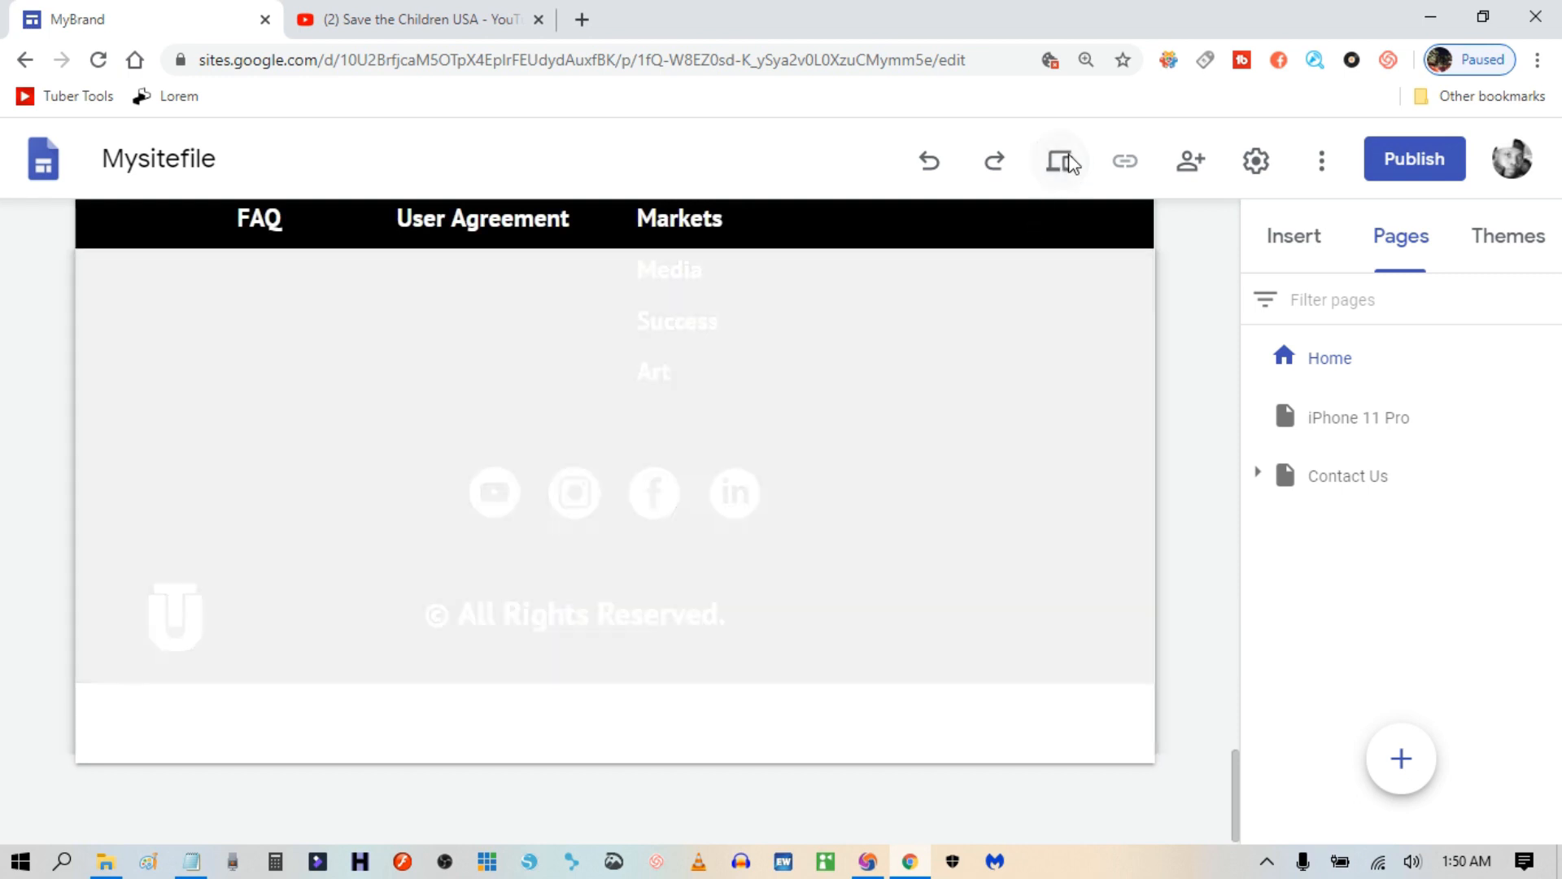
{"action": "scroll", "coordinate": [913, 488], "scroll_direction": "down", "scroll_amount": 8}
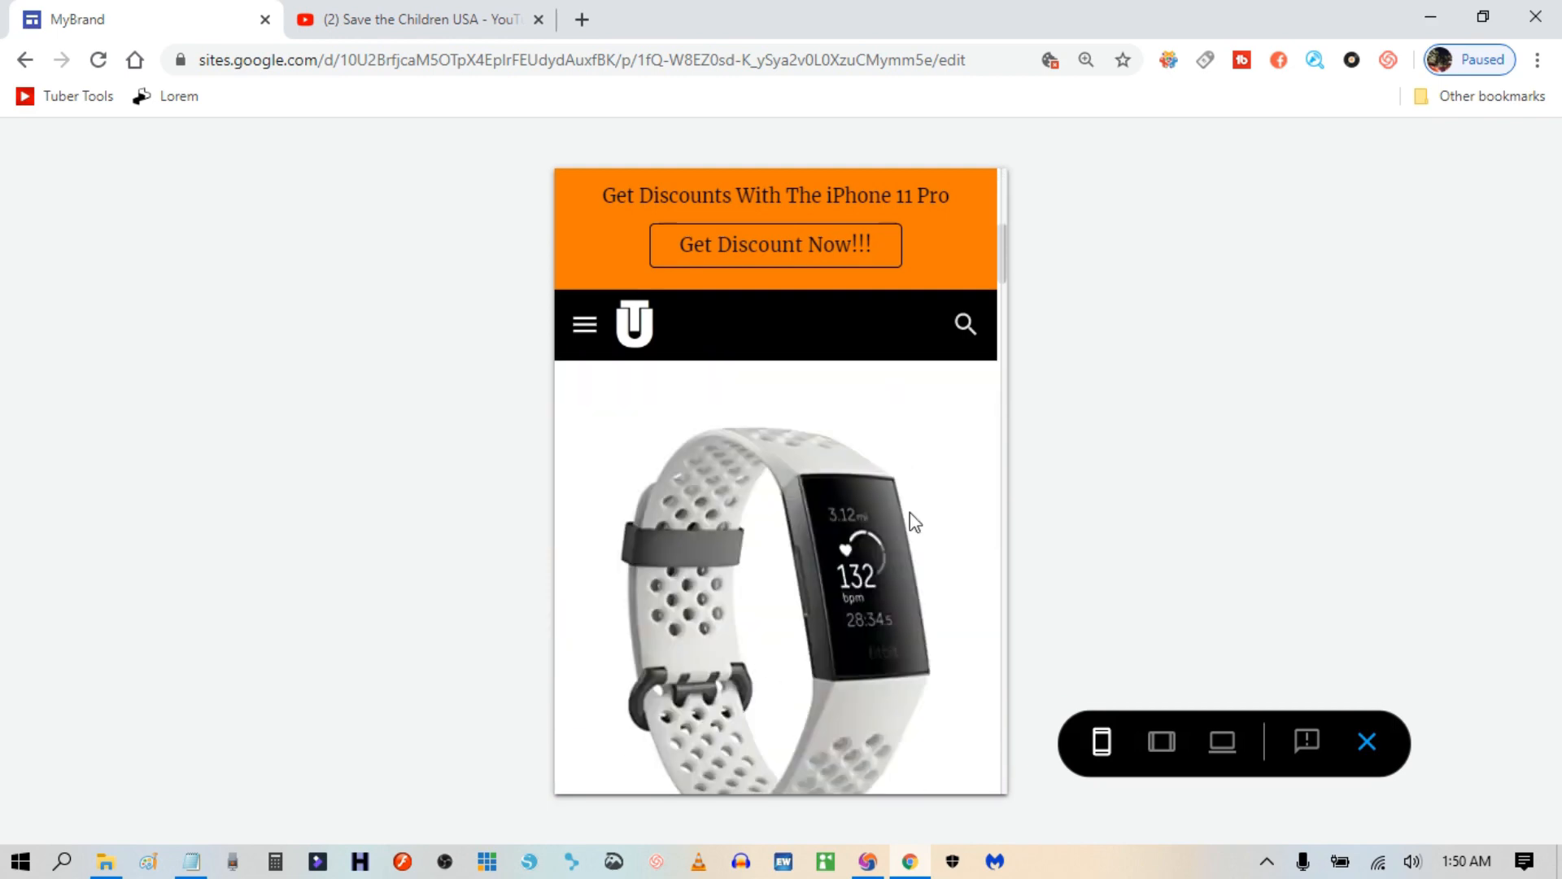
{"action": "scroll", "coordinate": [909, 535], "scroll_direction": "down", "scroll_amount": 15}
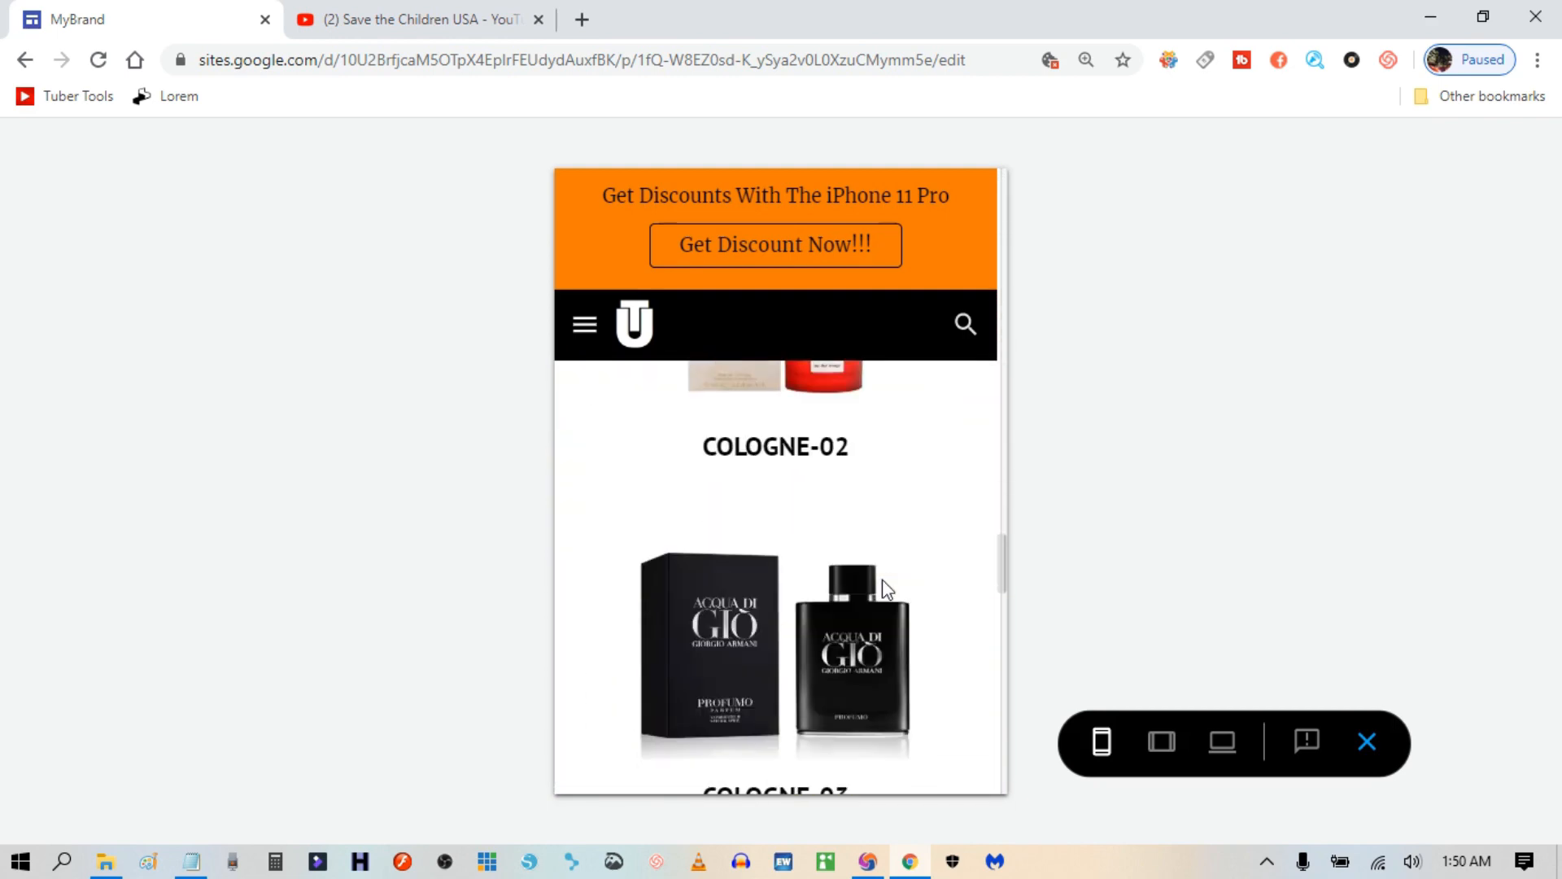
{"action": "scroll", "coordinate": [881, 578], "scroll_direction": "down", "scroll_amount": 6}
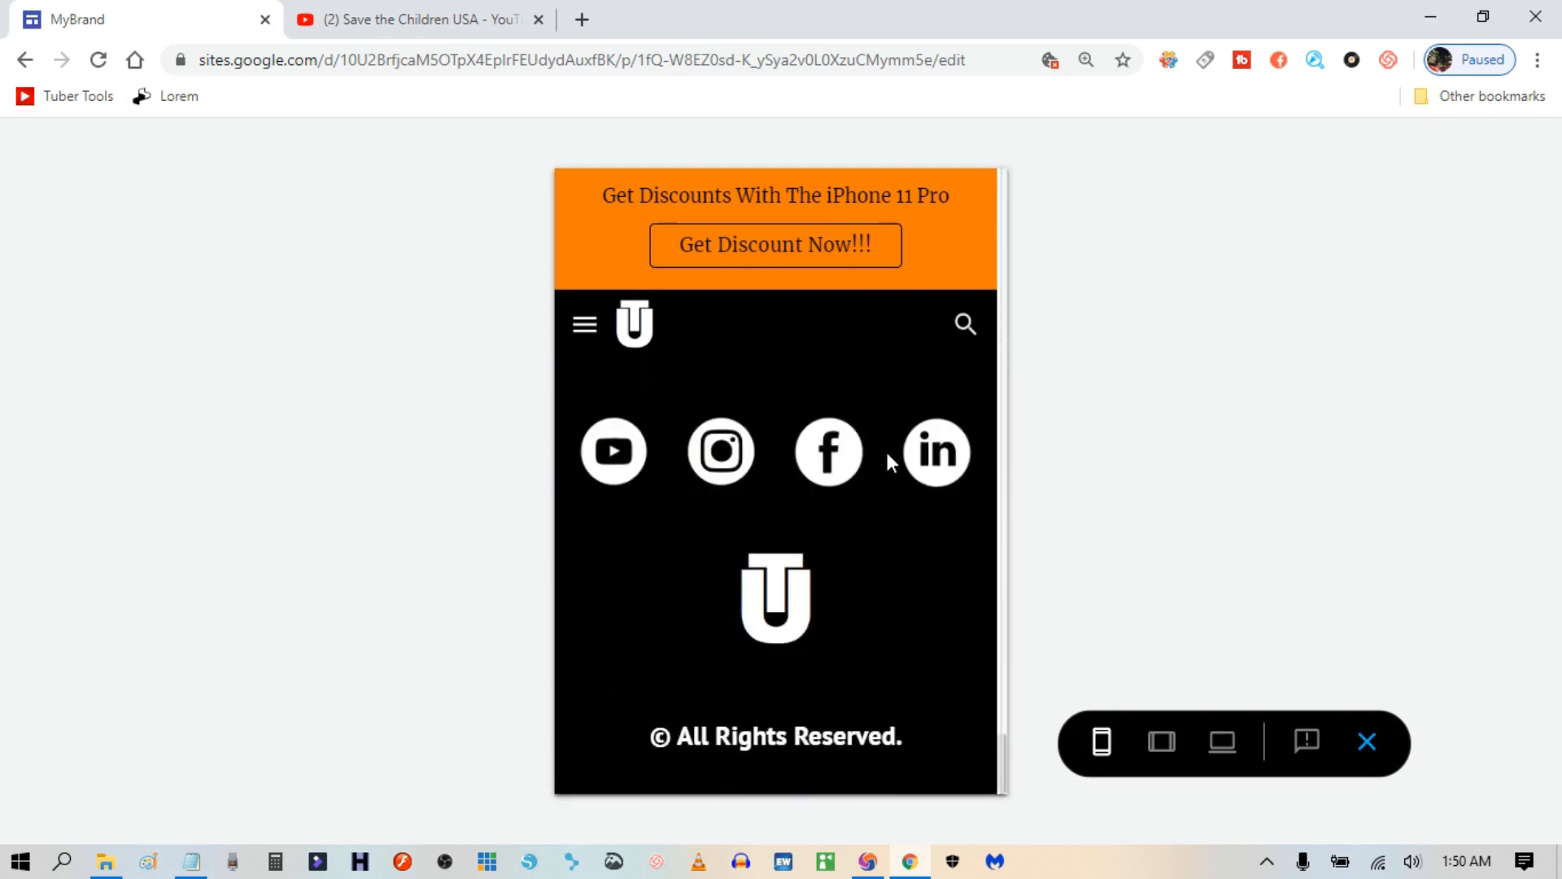
Test the LinkedIn icon's link from the preview footer, and close the LinkedIn and YouTube browser tabs.
{"action": "left_click", "coordinate": [944, 464]}
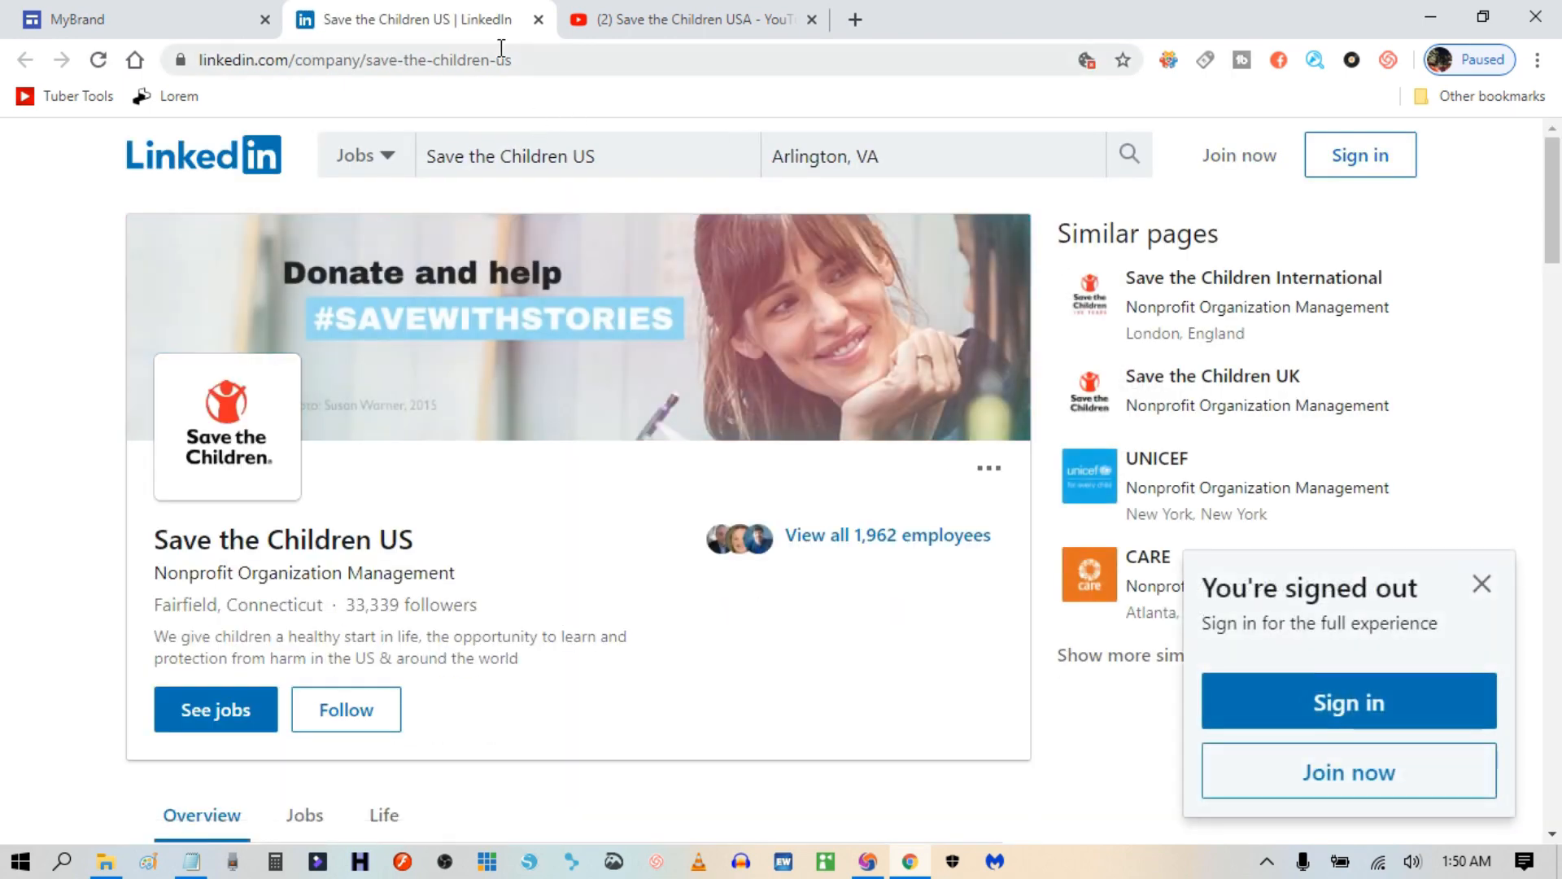
{"action": "left_click", "coordinate": [810, 20]}
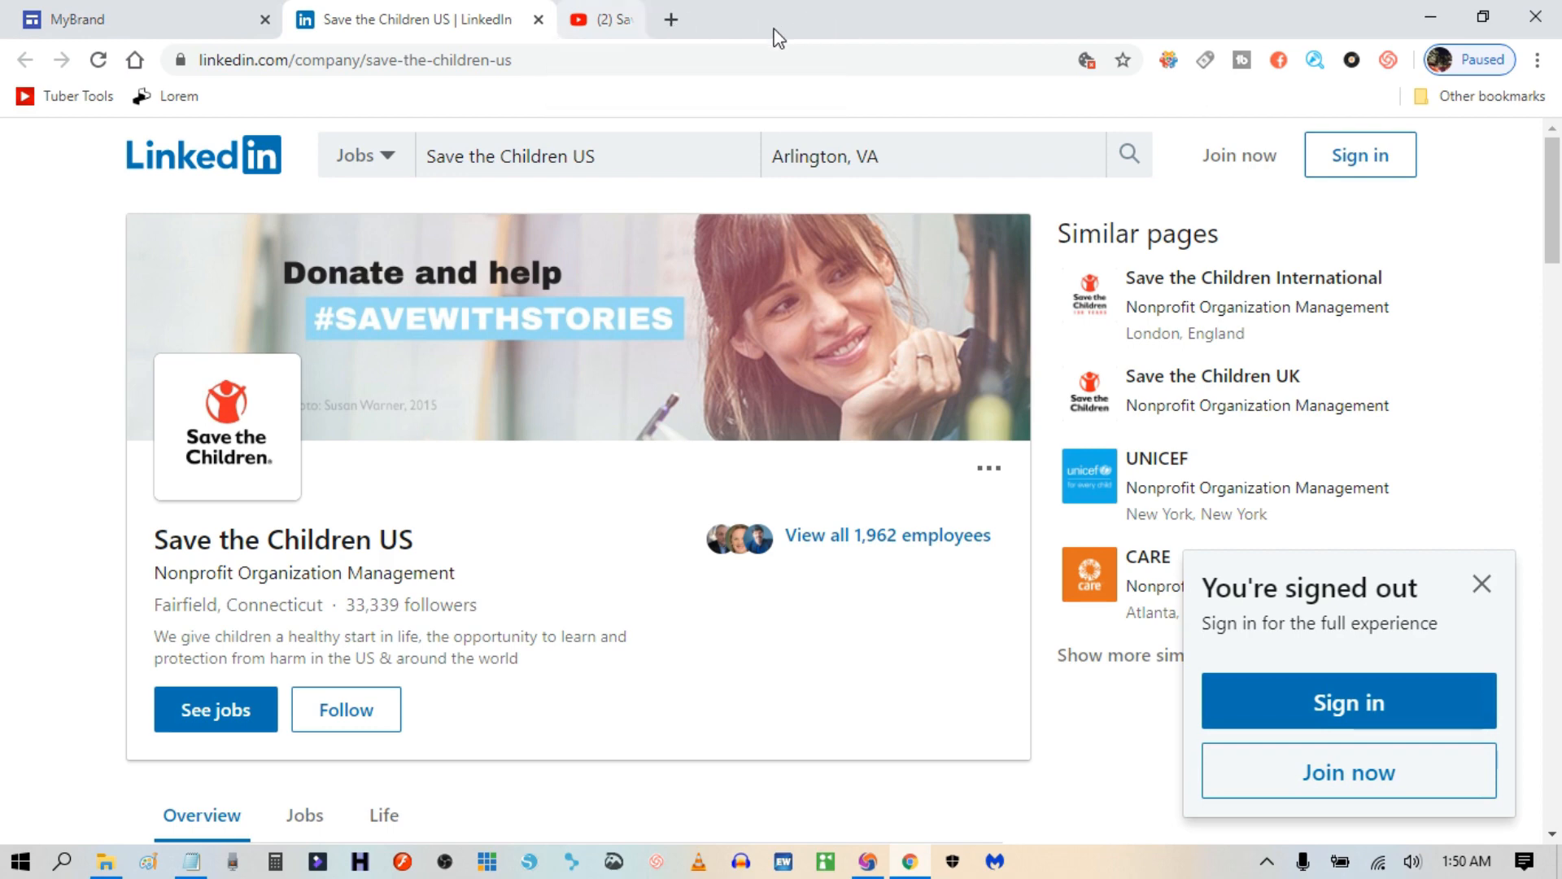
{"action": "left_click", "coordinate": [539, 19]}
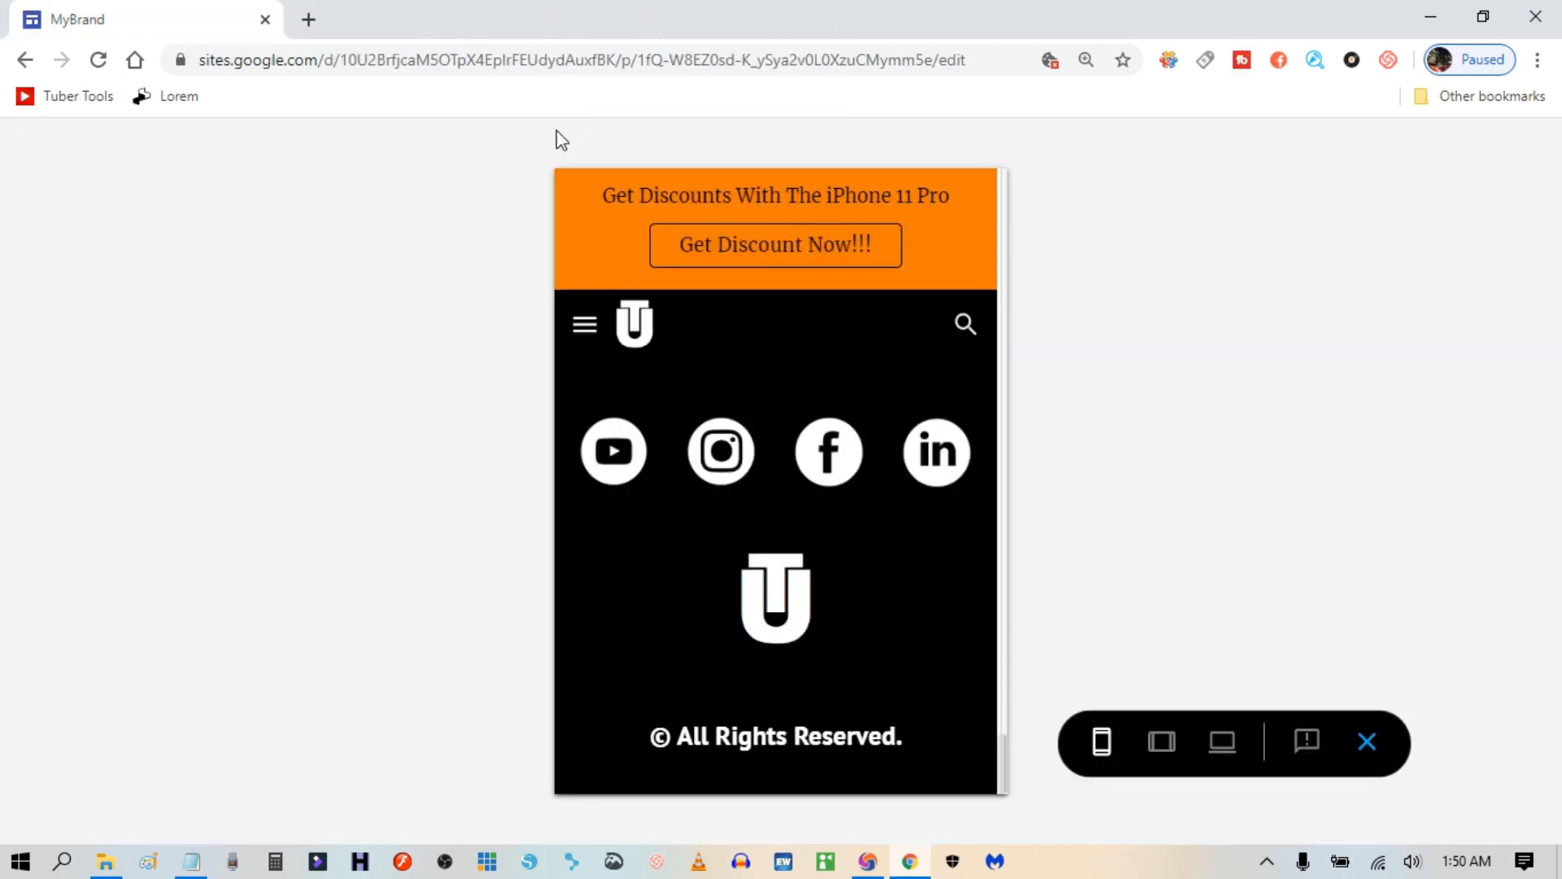
Test the Facebook, Instagram and YouTube links in the preview footer, closing each opened tab, and exit the preview.
{"action": "left_click", "coordinate": [830, 449]}
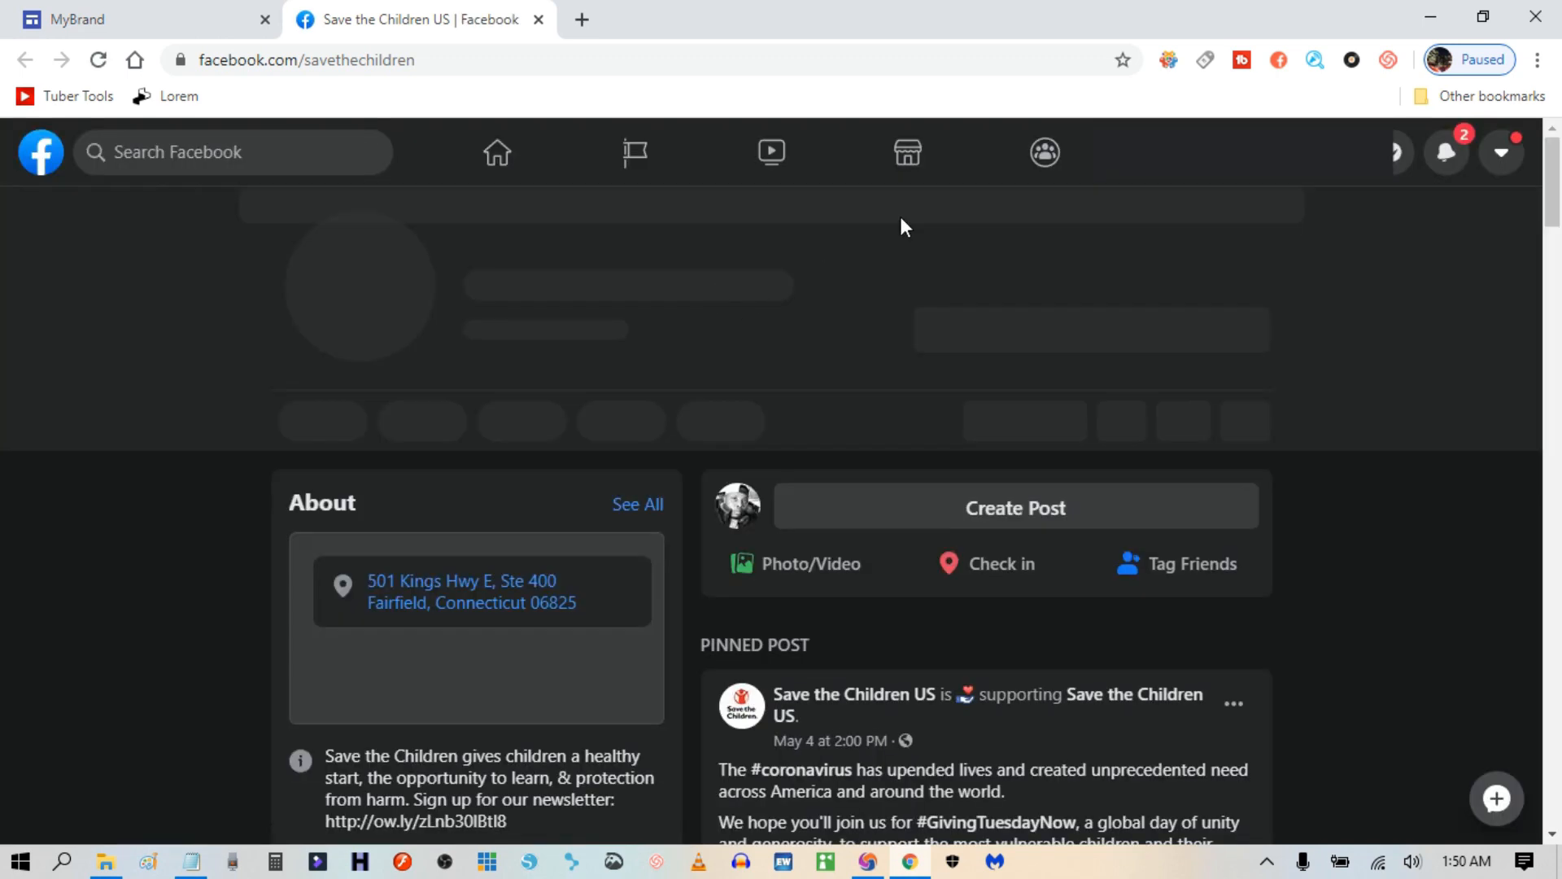
{"action": "left_click", "coordinate": [538, 20]}
{"action": "left_click", "coordinate": [721, 452]}
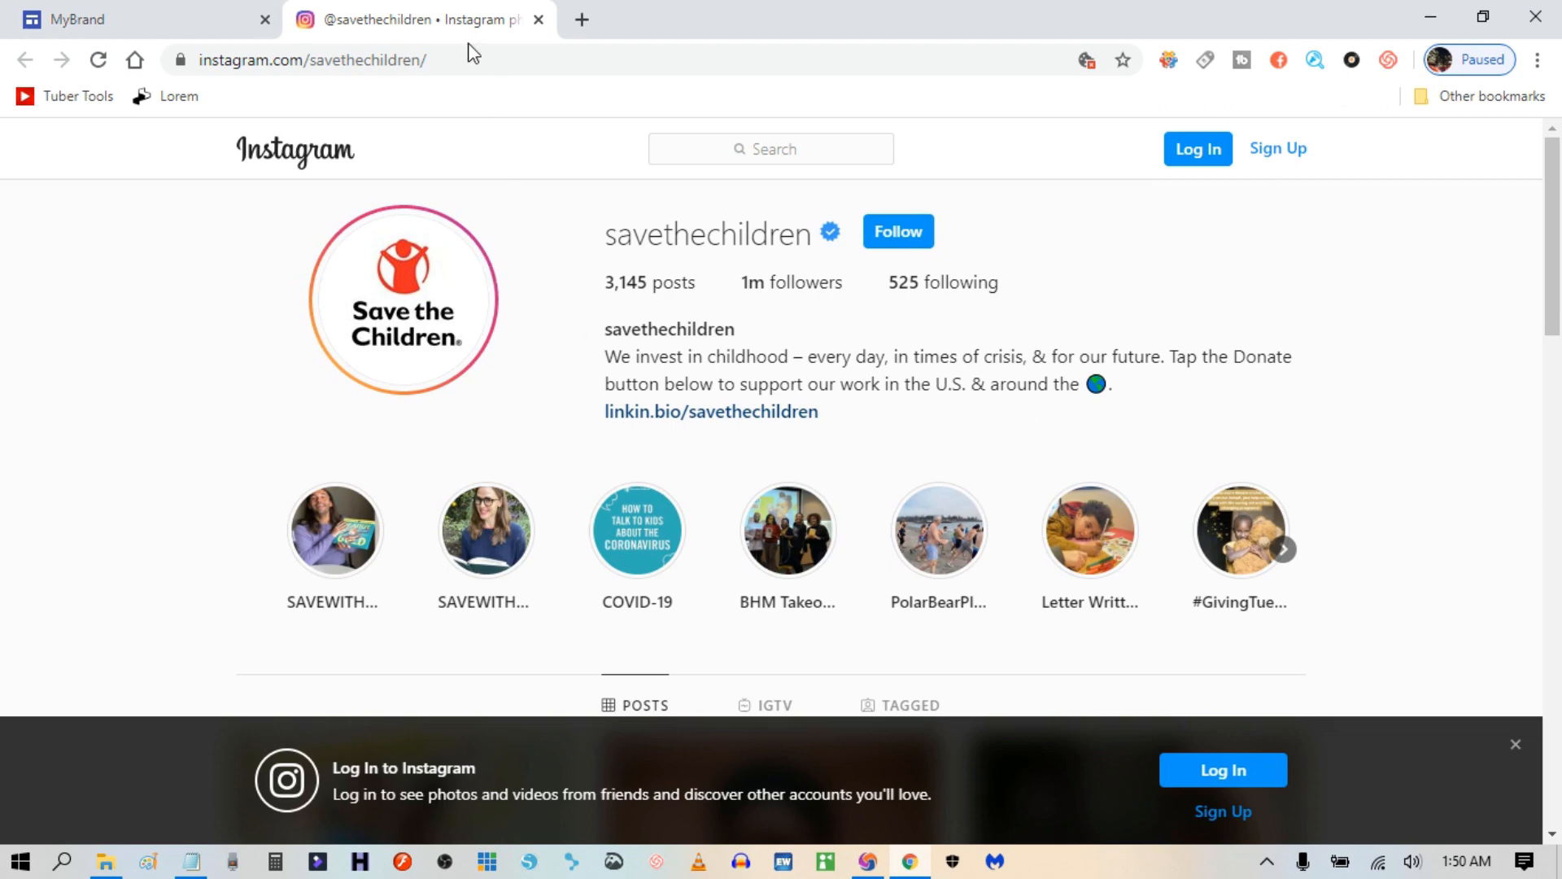
{"action": "left_click", "coordinate": [538, 20]}
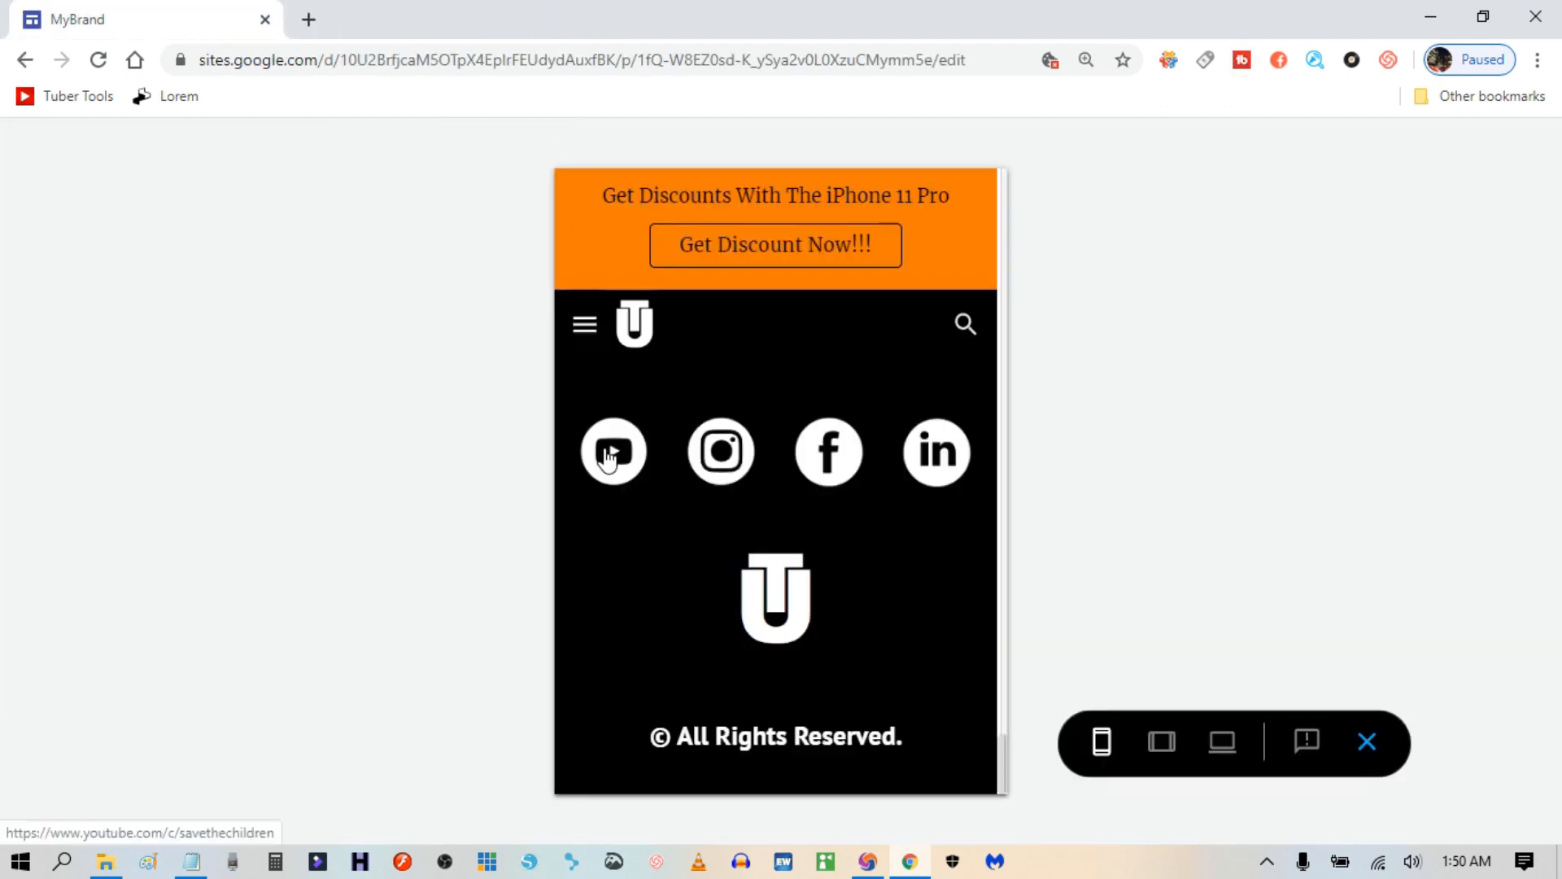
{"action": "left_click", "coordinate": [614, 450]}
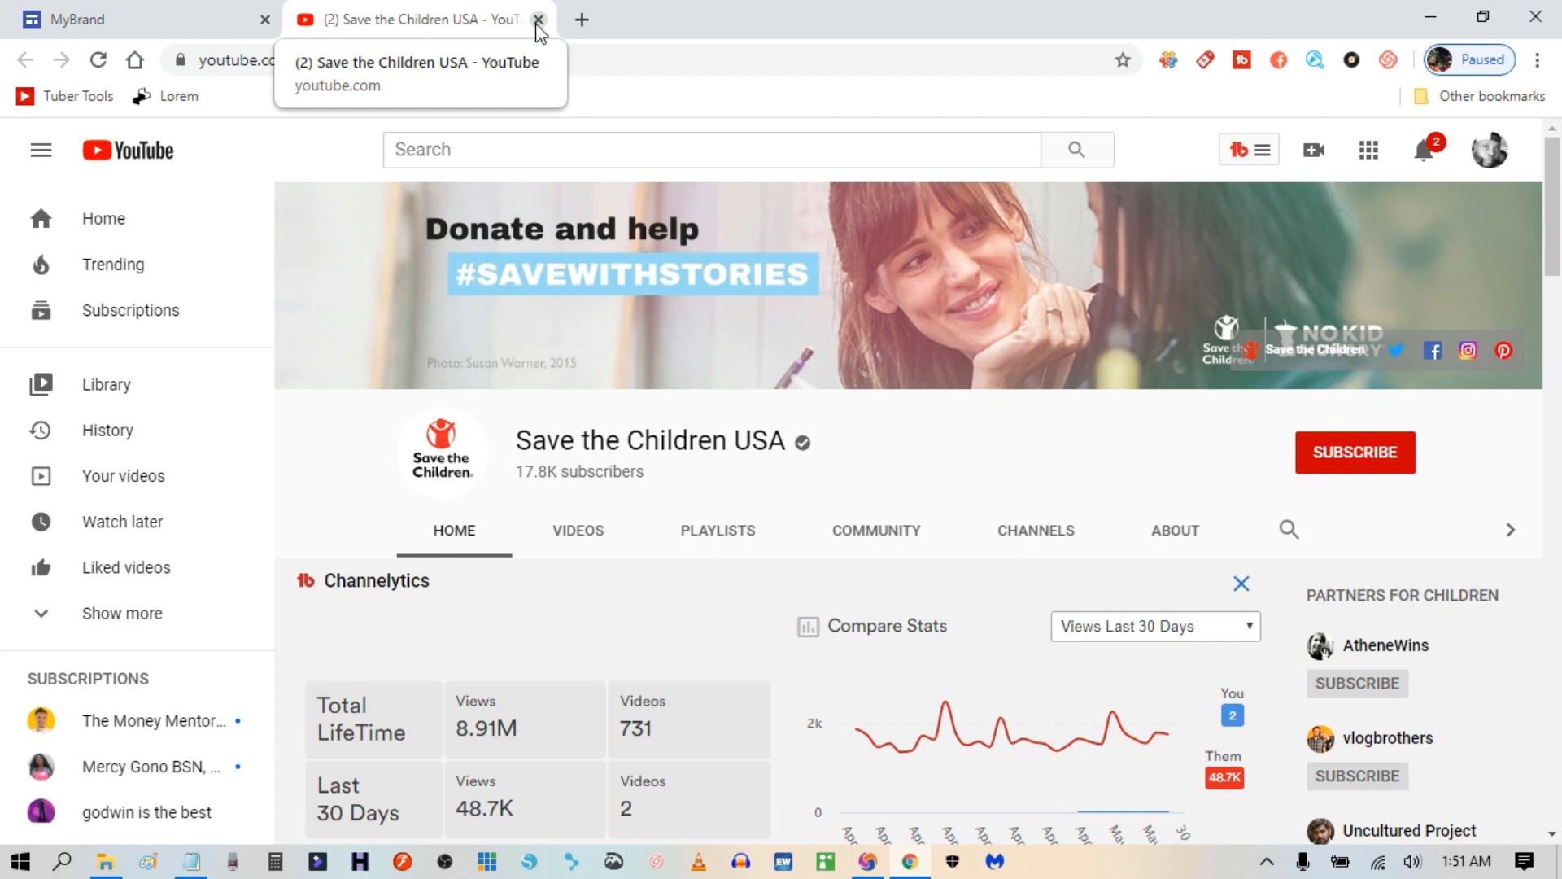
{"action": "left_click", "coordinate": [539, 21]}
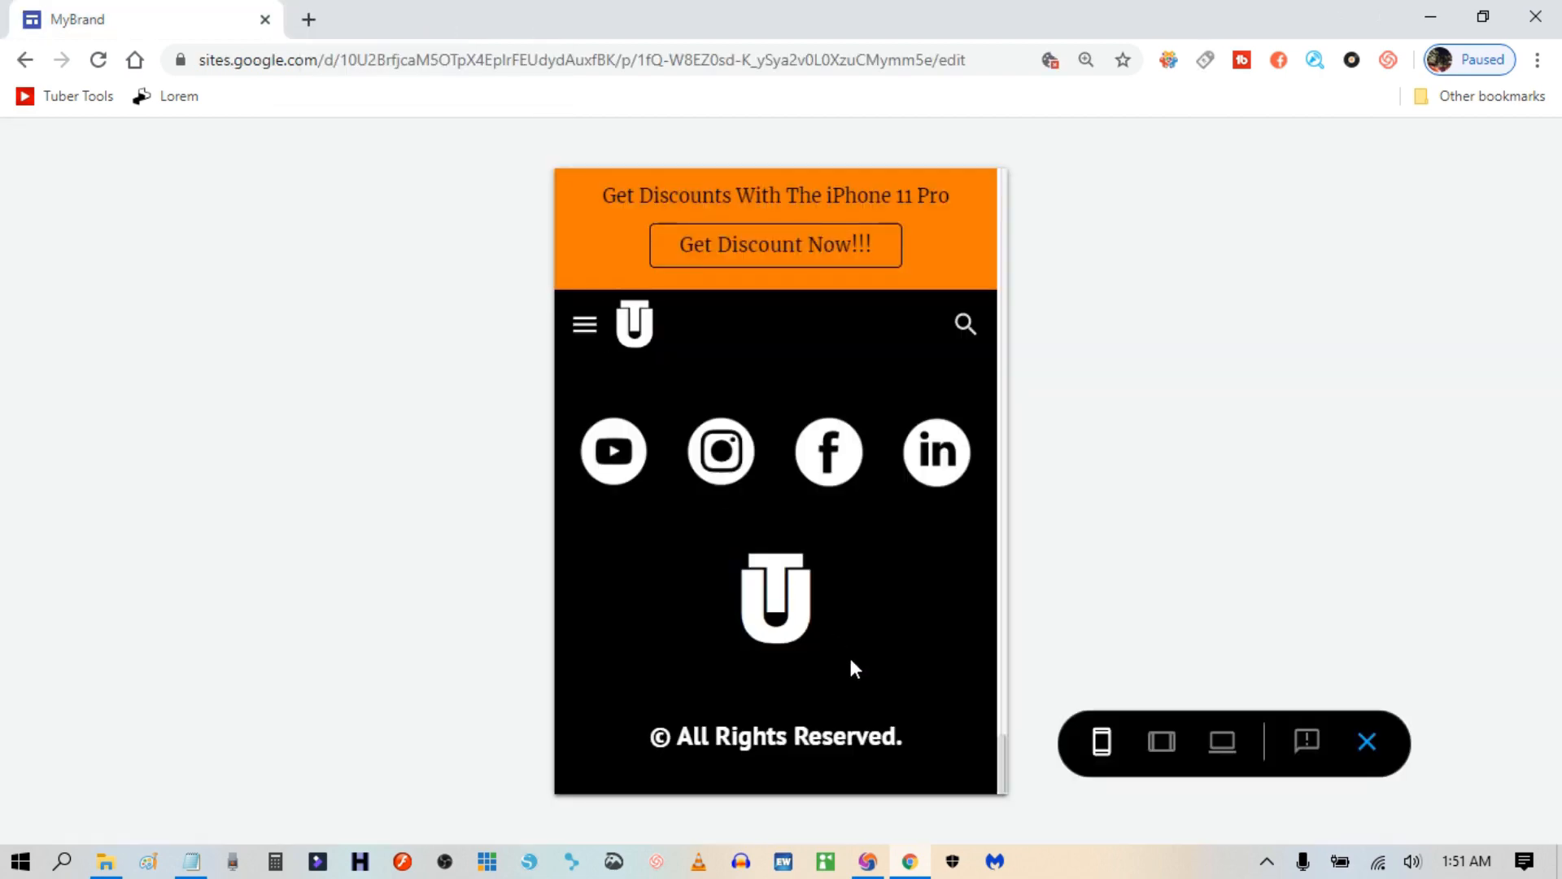
{"action": "scroll", "coordinate": [890, 639], "scroll_direction": "up", "scroll_amount": 3}
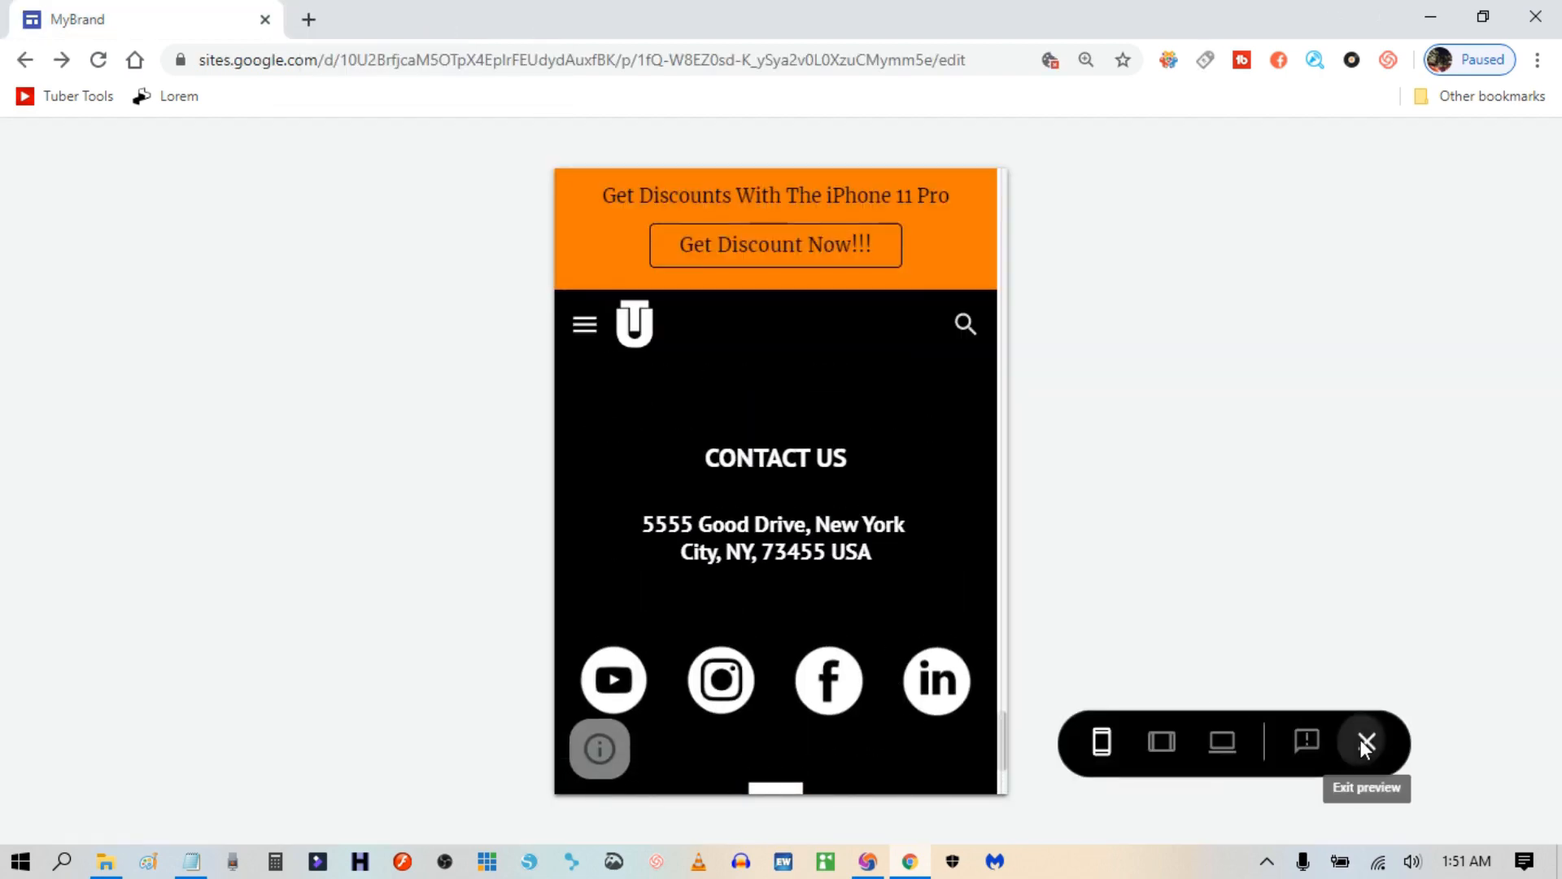
{"action": "left_click", "coordinate": [1367, 741]}
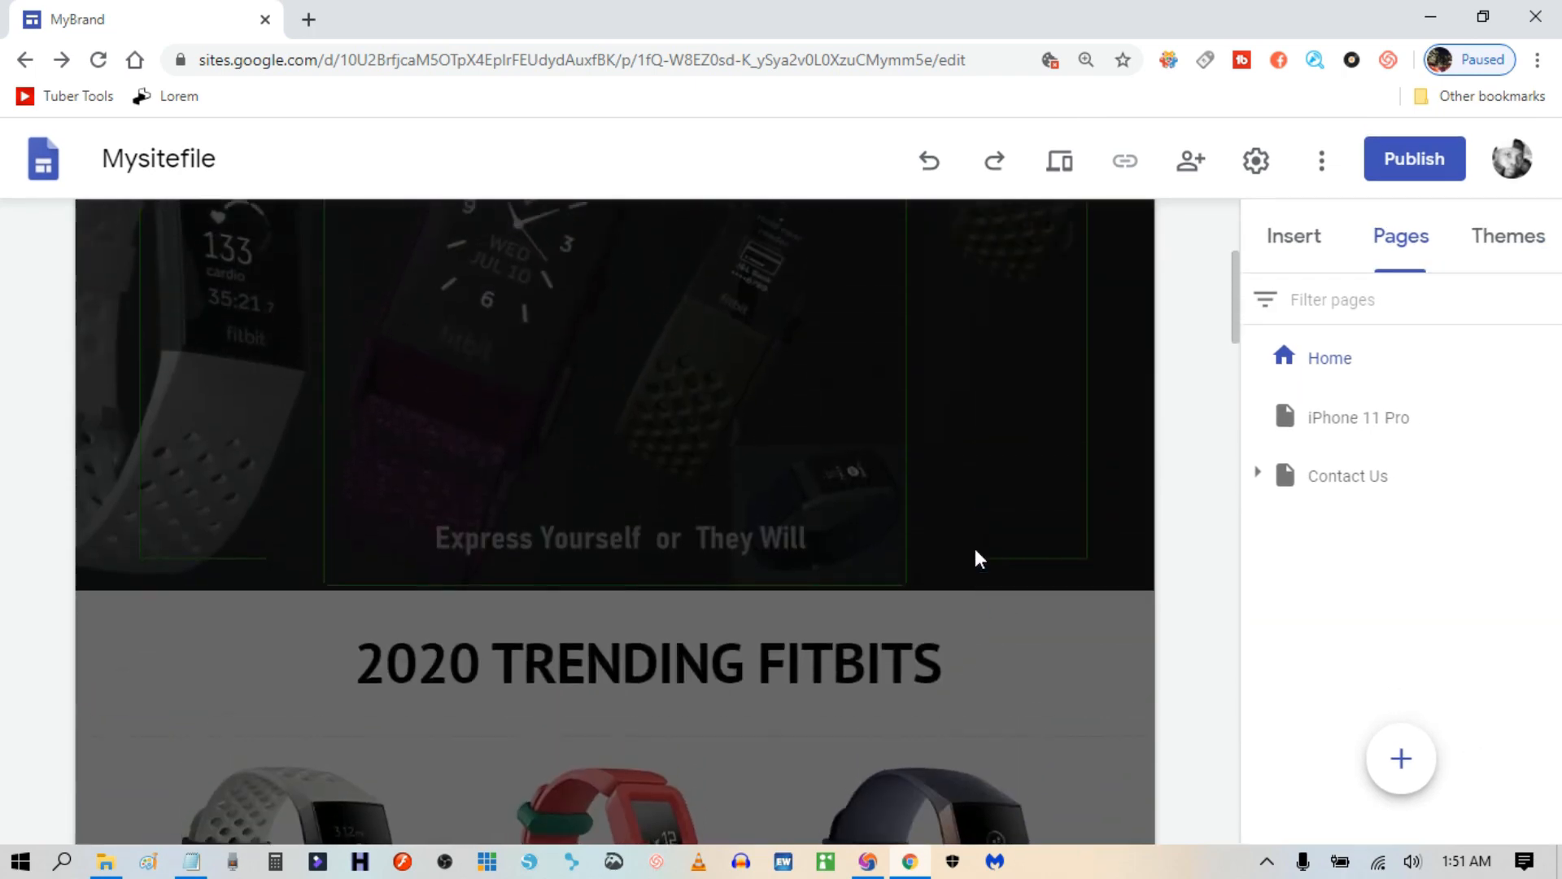
{"action": "left_click", "coordinate": [1048, 525]}
{"action": "scroll", "coordinate": [1055, 533], "scroll_direction": "down", "scroll_amount": 2}
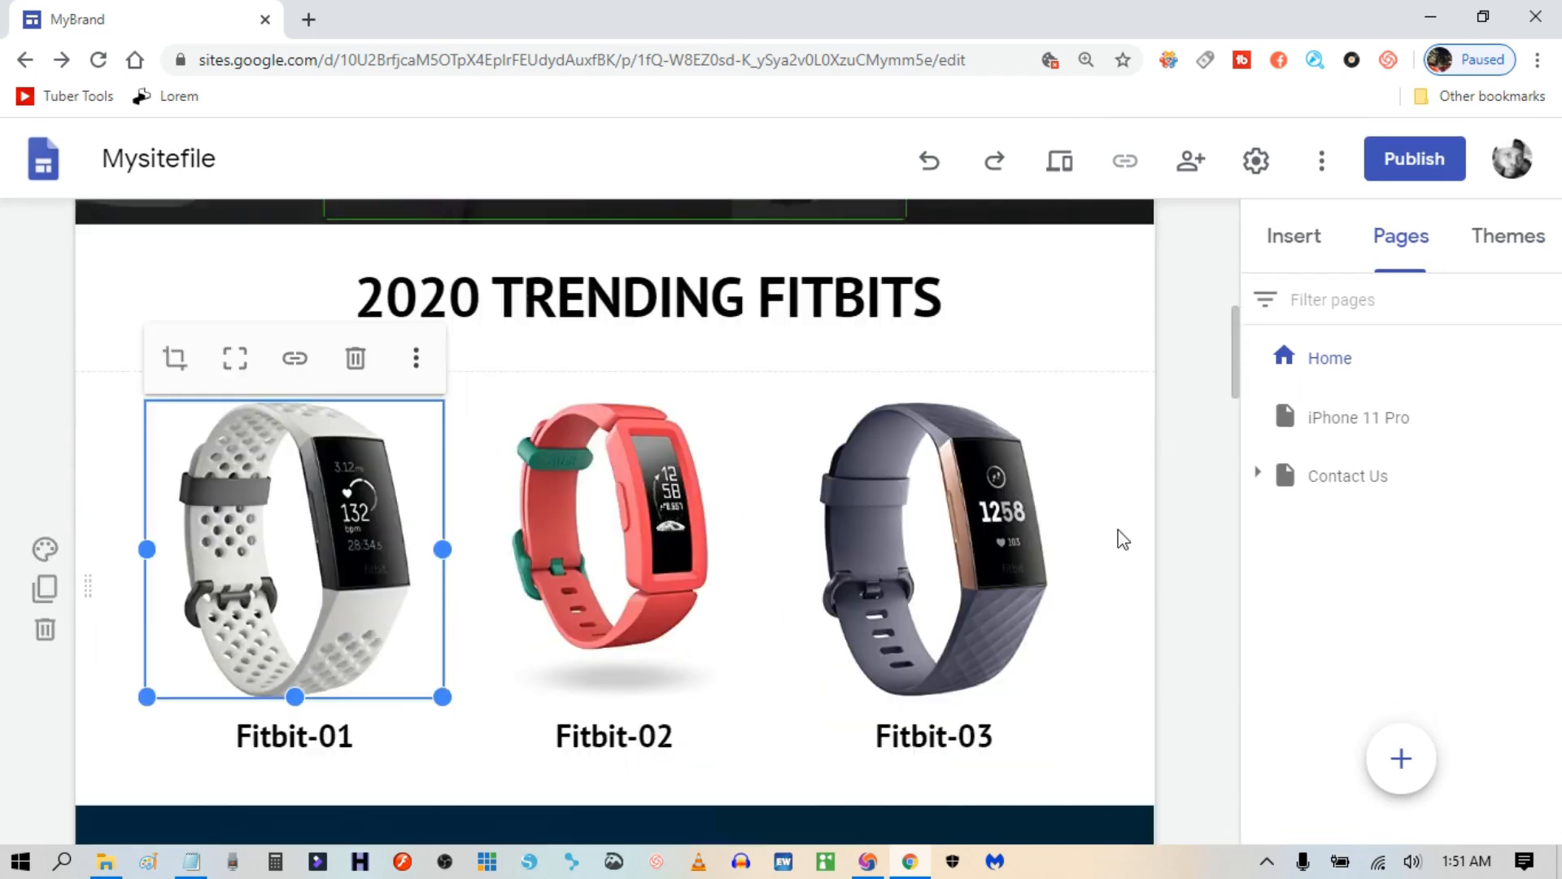
{"action": "left_click", "coordinate": [336, 502]}
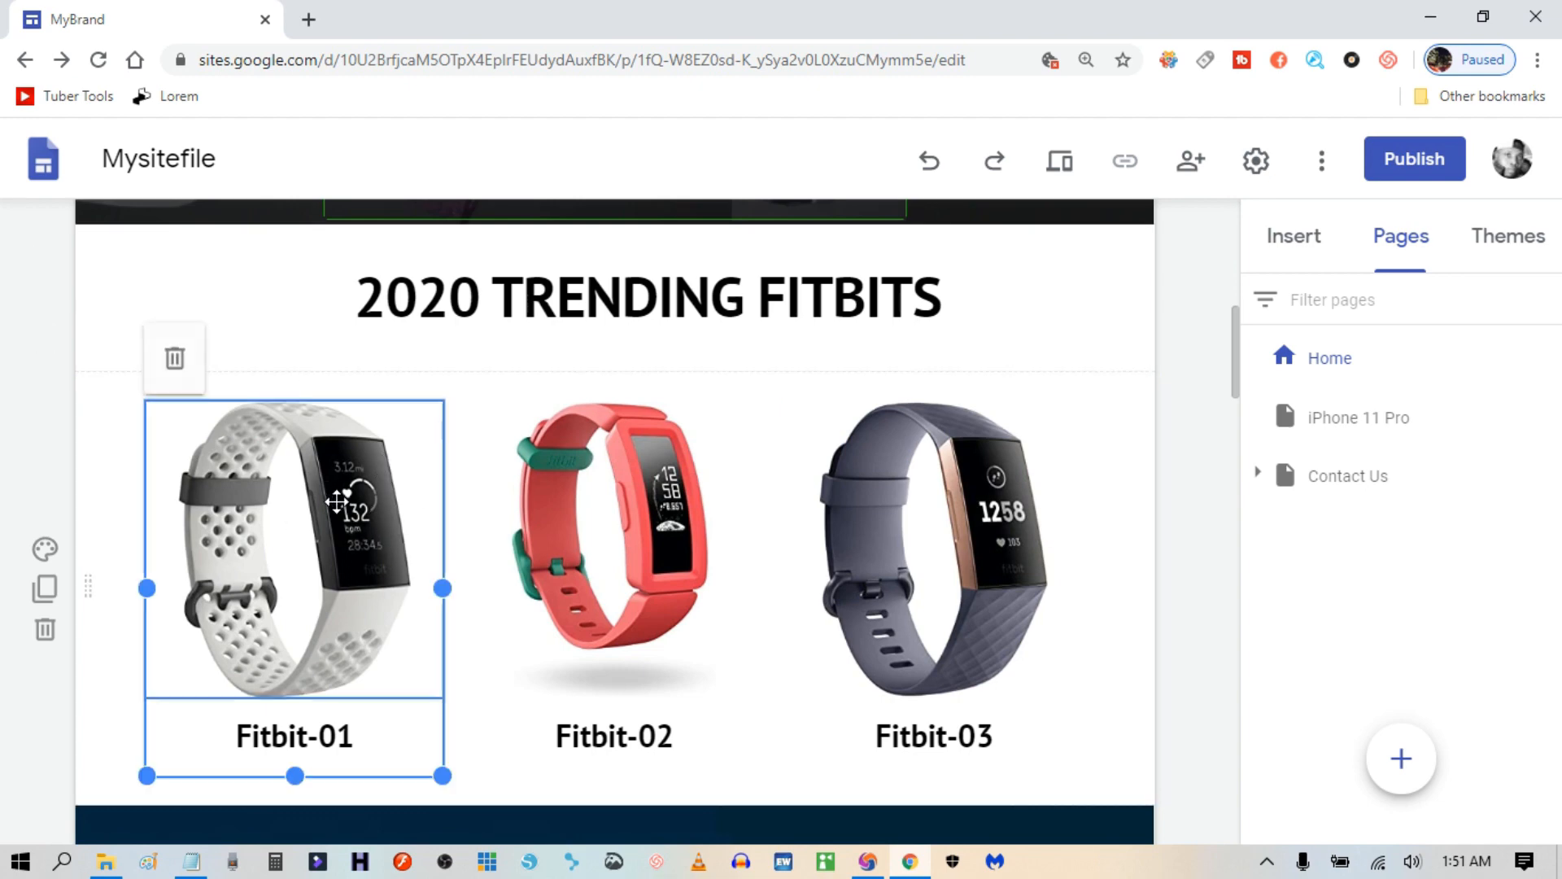
{"action": "left_click", "coordinate": [336, 502]}
{"action": "left_click", "coordinate": [295, 360]}
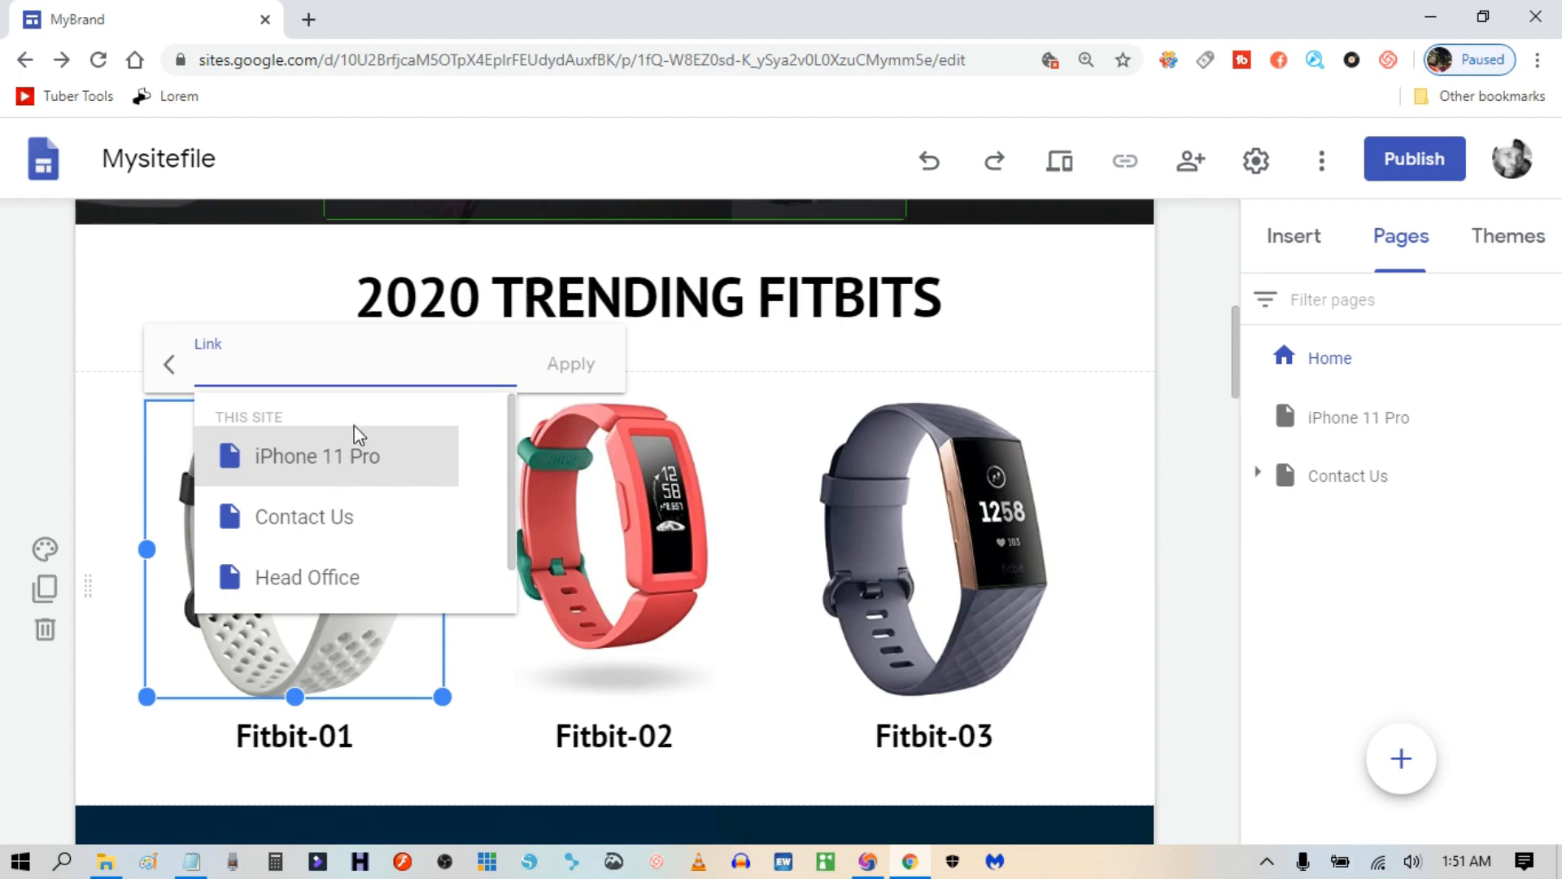
Review the Home page down to the footer's social icons and back up to the 2020 Trending Fitbits section.
{"action": "scroll", "coordinate": [635, 570], "scroll_direction": "down", "scroll_amount": 10}
{"action": "scroll", "coordinate": [792, 721], "scroll_direction": "down", "scroll_amount": 8}
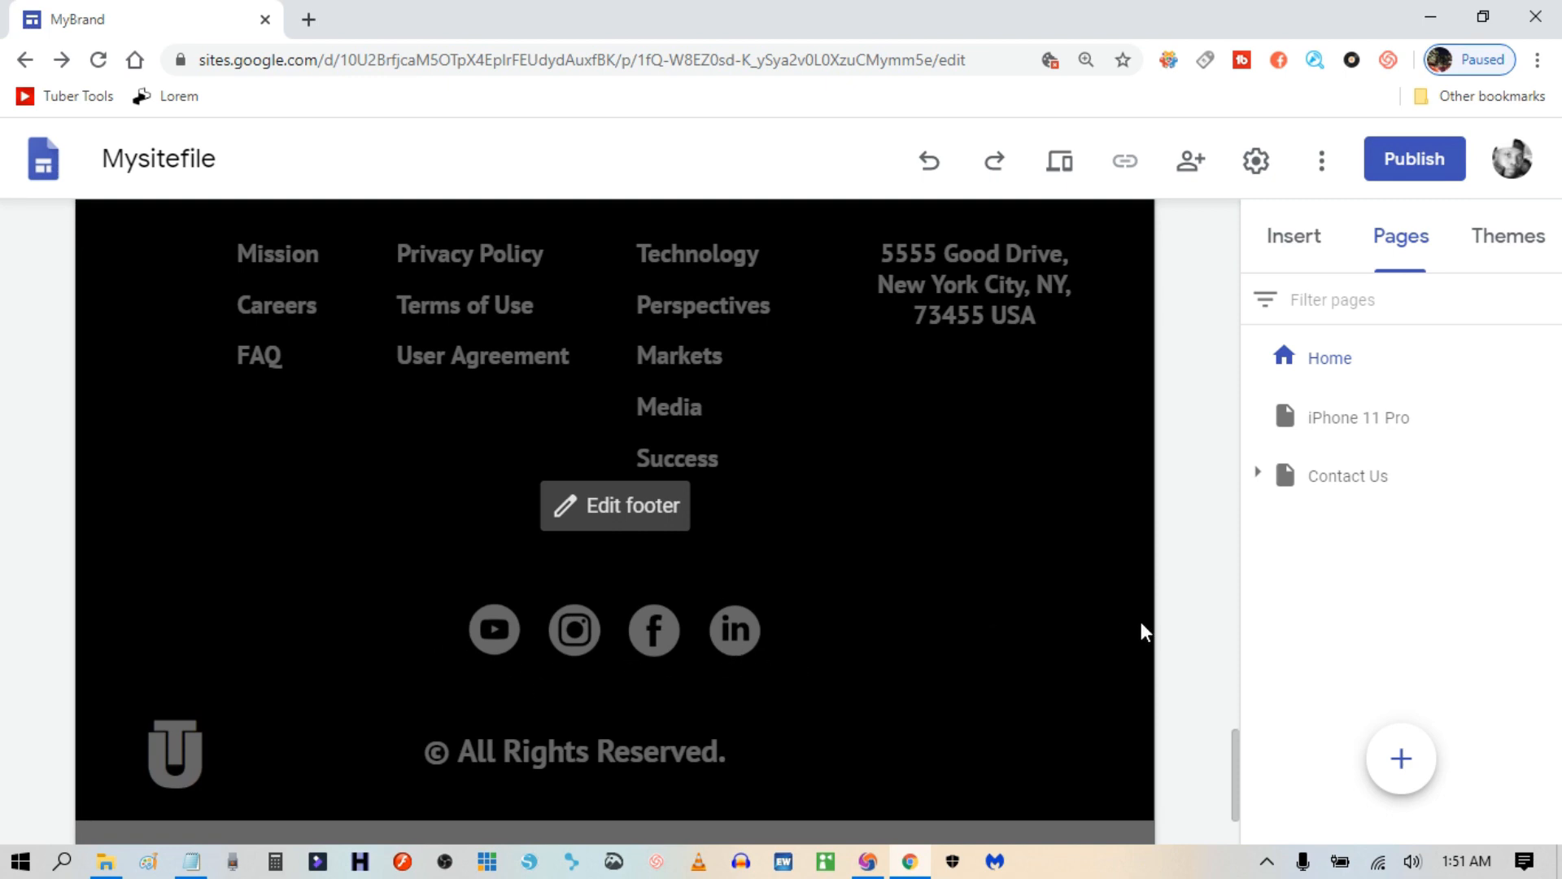
{"action": "scroll", "coordinate": [997, 616], "scroll_direction": "down", "scroll_amount": 2}
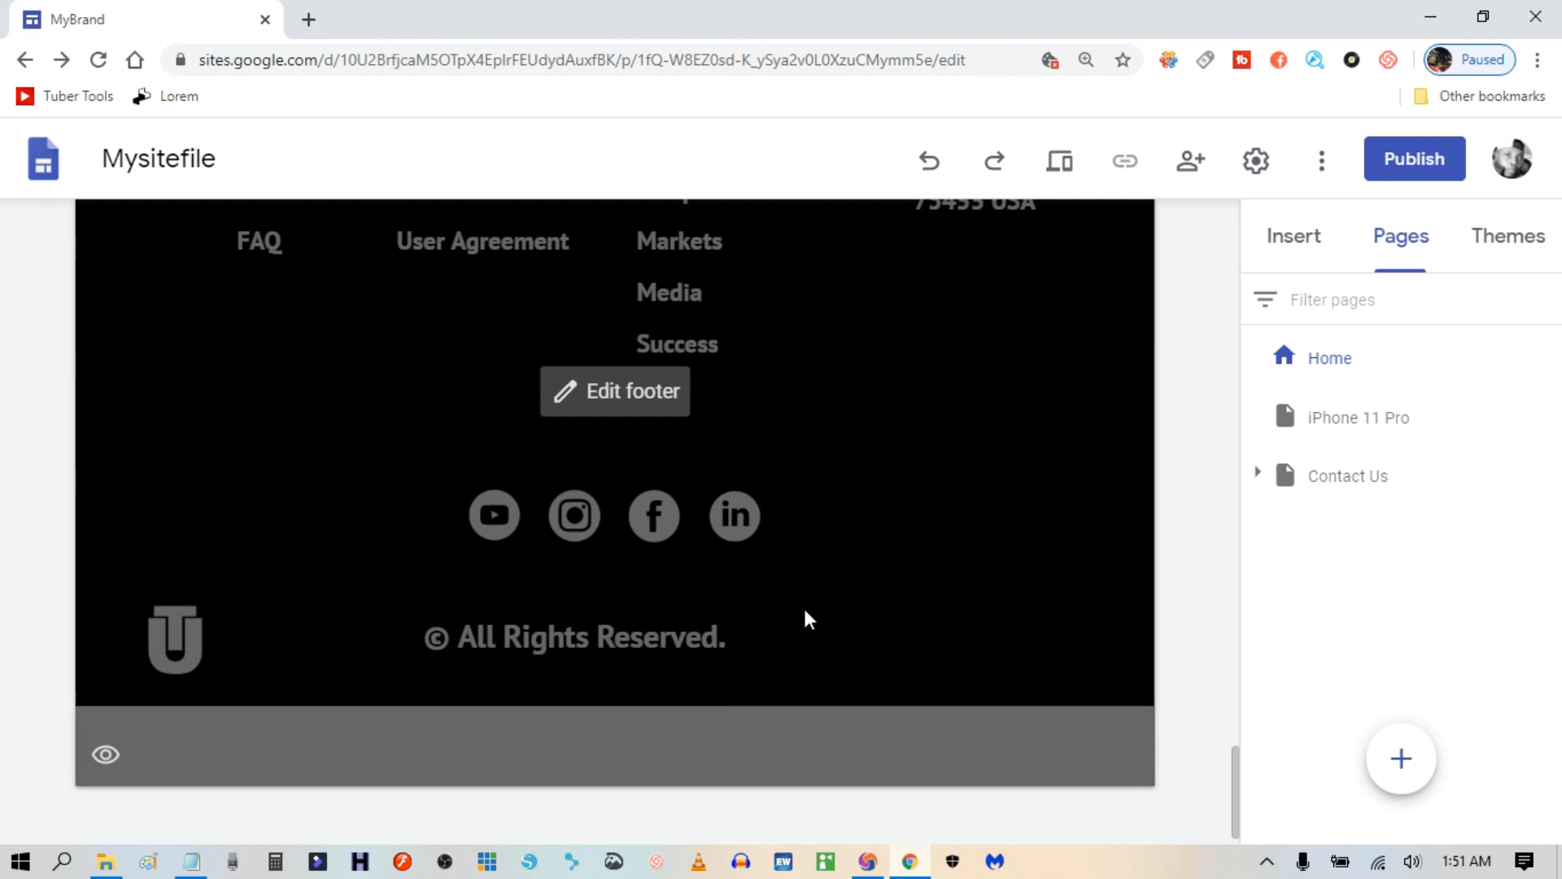
{"action": "scroll", "coordinate": [806, 619], "scroll_direction": "up", "scroll_amount": 2}
{"action": "scroll", "coordinate": [806, 617], "scroll_direction": "down", "scroll_amount": 2}
{"action": "scroll", "coordinate": [870, 612], "scroll_direction": "up", "scroll_amount": 20}
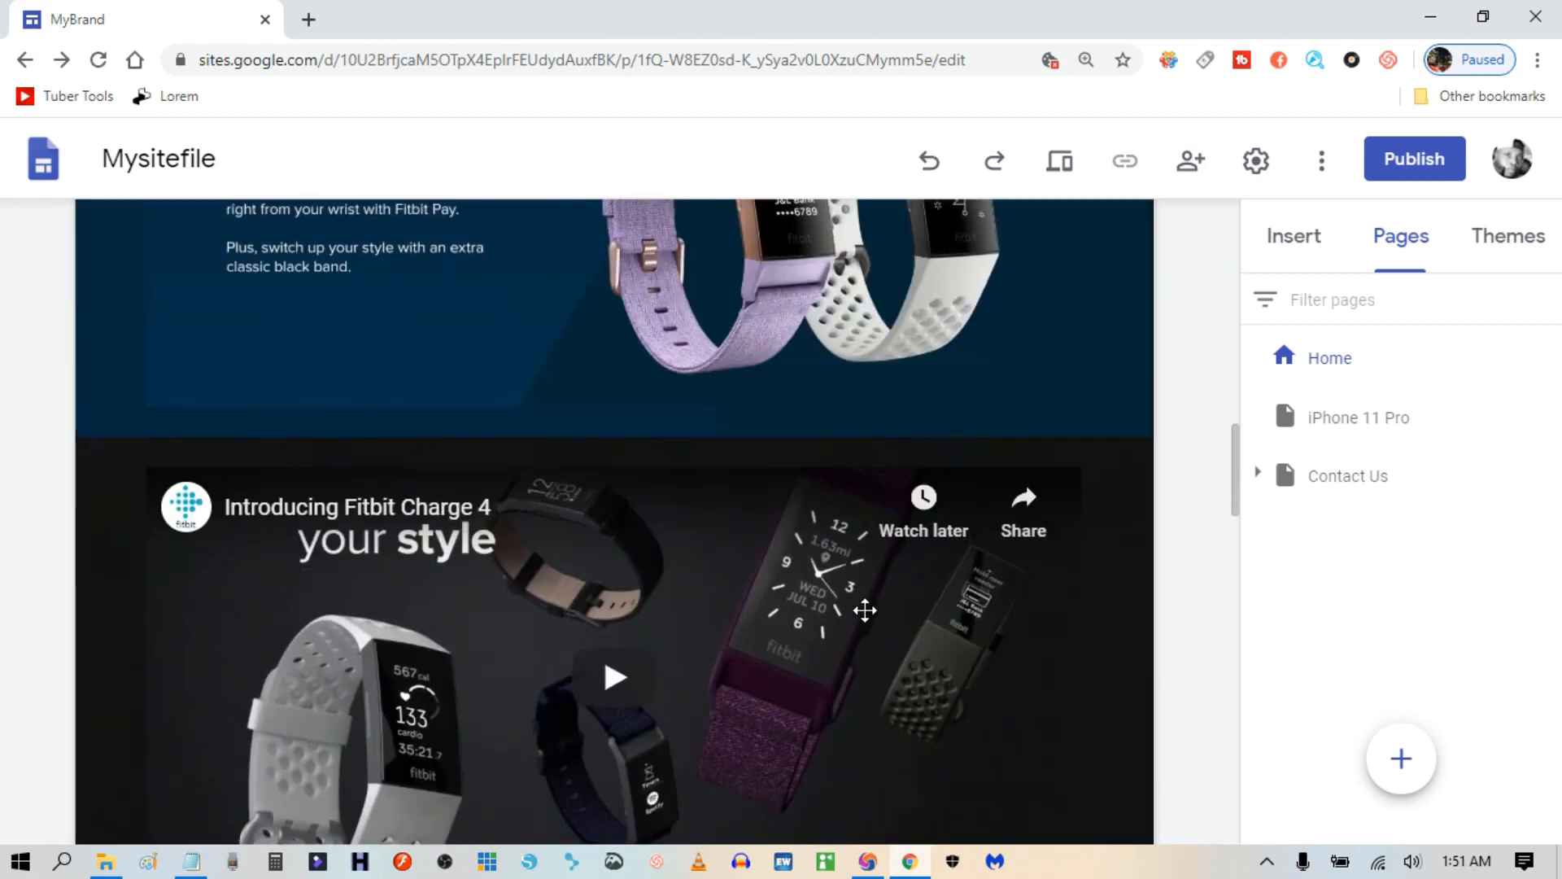
{"action": "scroll", "coordinate": [865, 612], "scroll_direction": "up", "scroll_amount": 15}
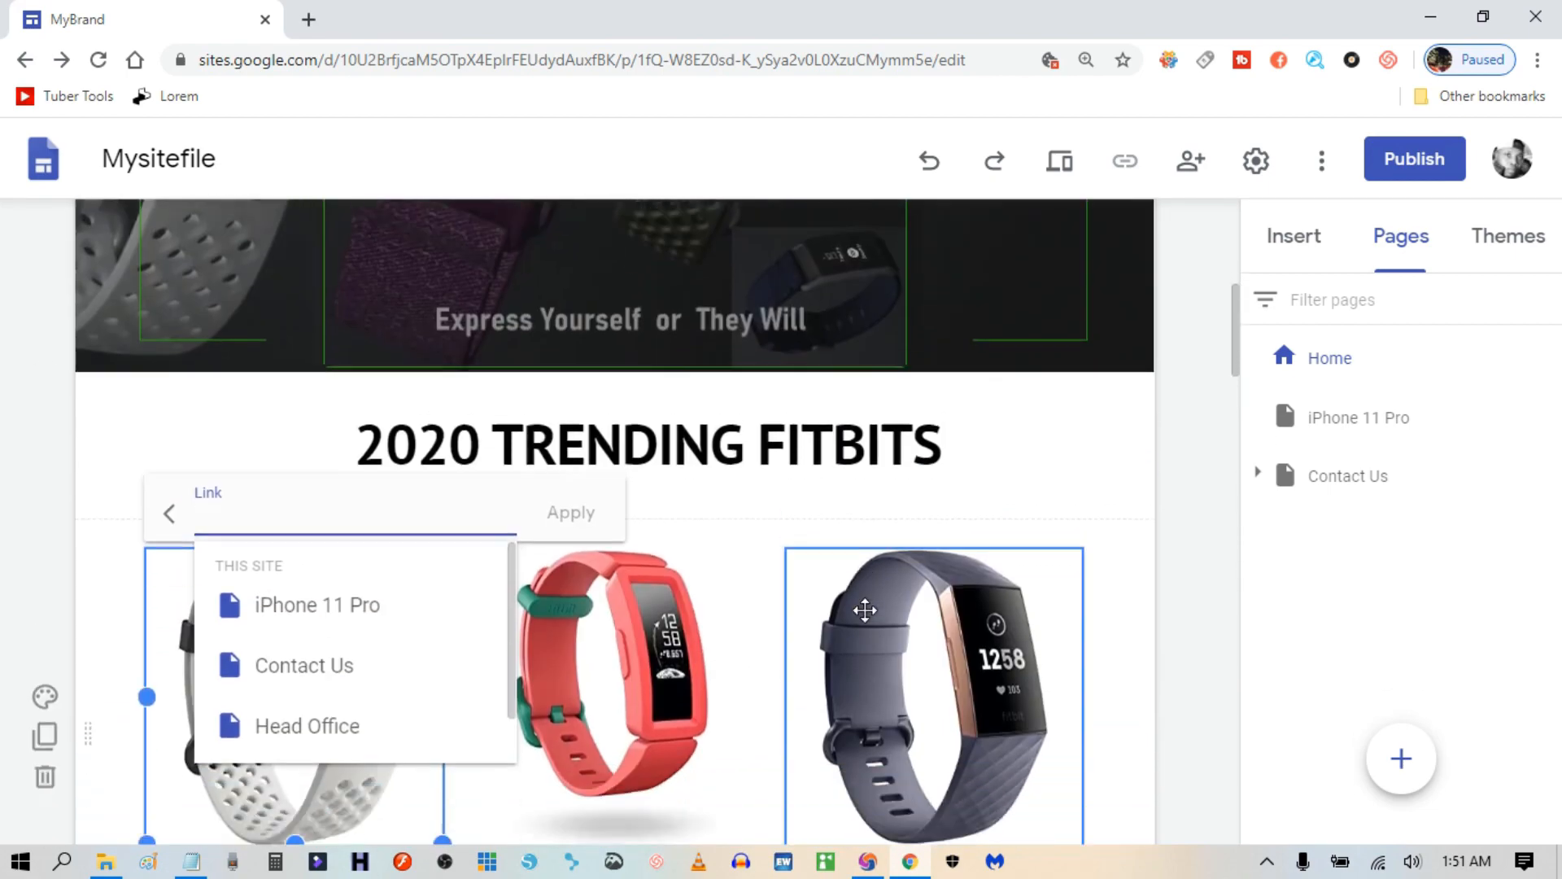
Link the Fitbit-02 image on the Home page to the site's iPhone 11 Pro page.
{"action": "scroll", "coordinate": [693, 460], "scroll_direction": "down", "scroll_amount": 3}
{"action": "left_click", "coordinate": [694, 460]}
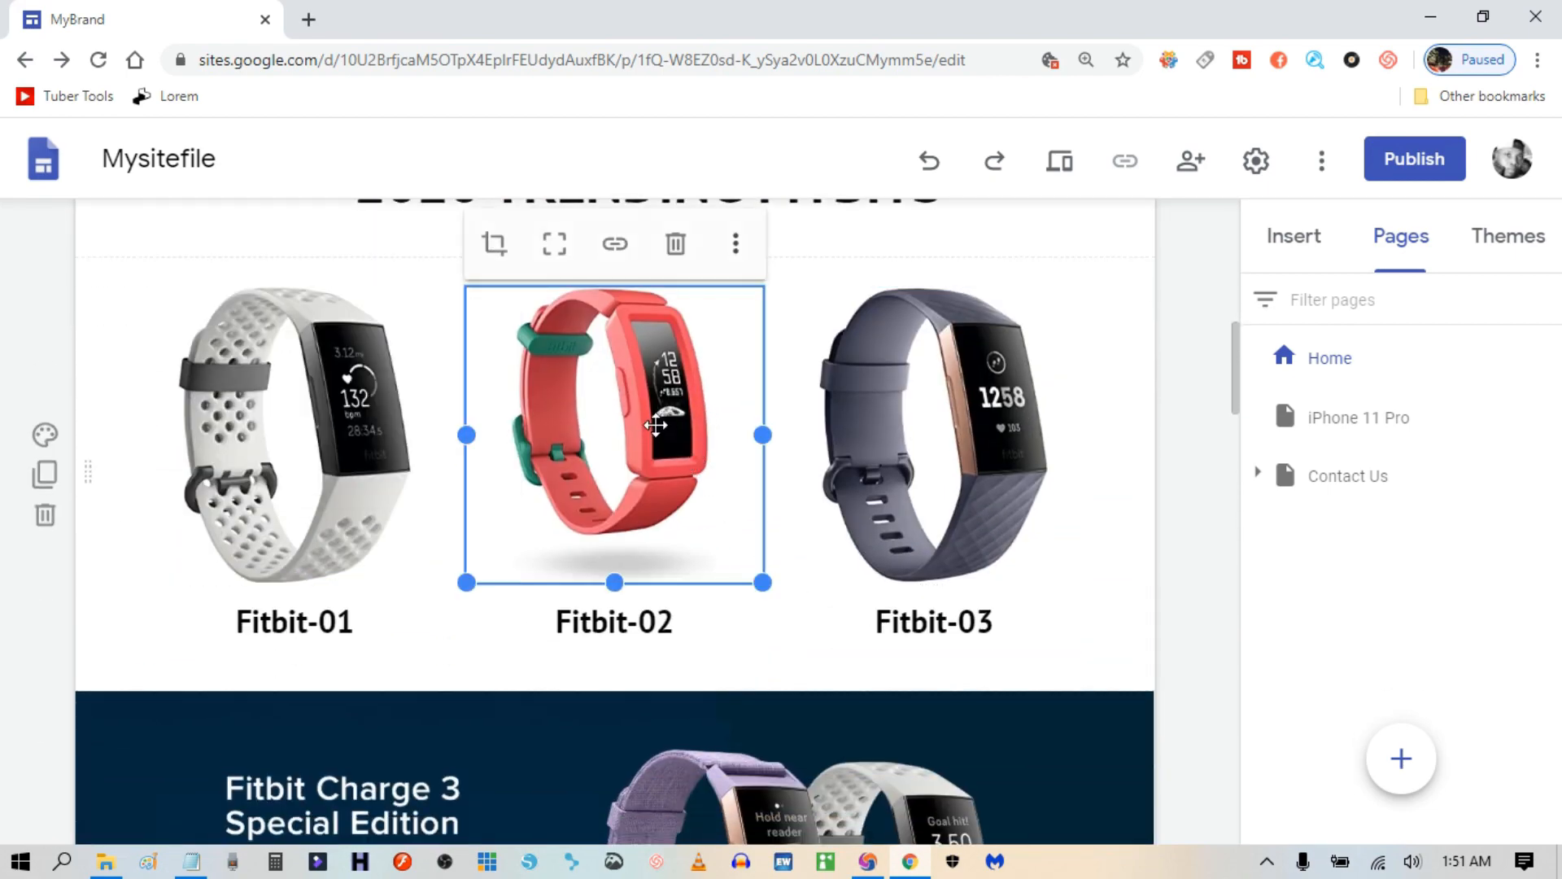
{"action": "left_click", "coordinate": [615, 243]}
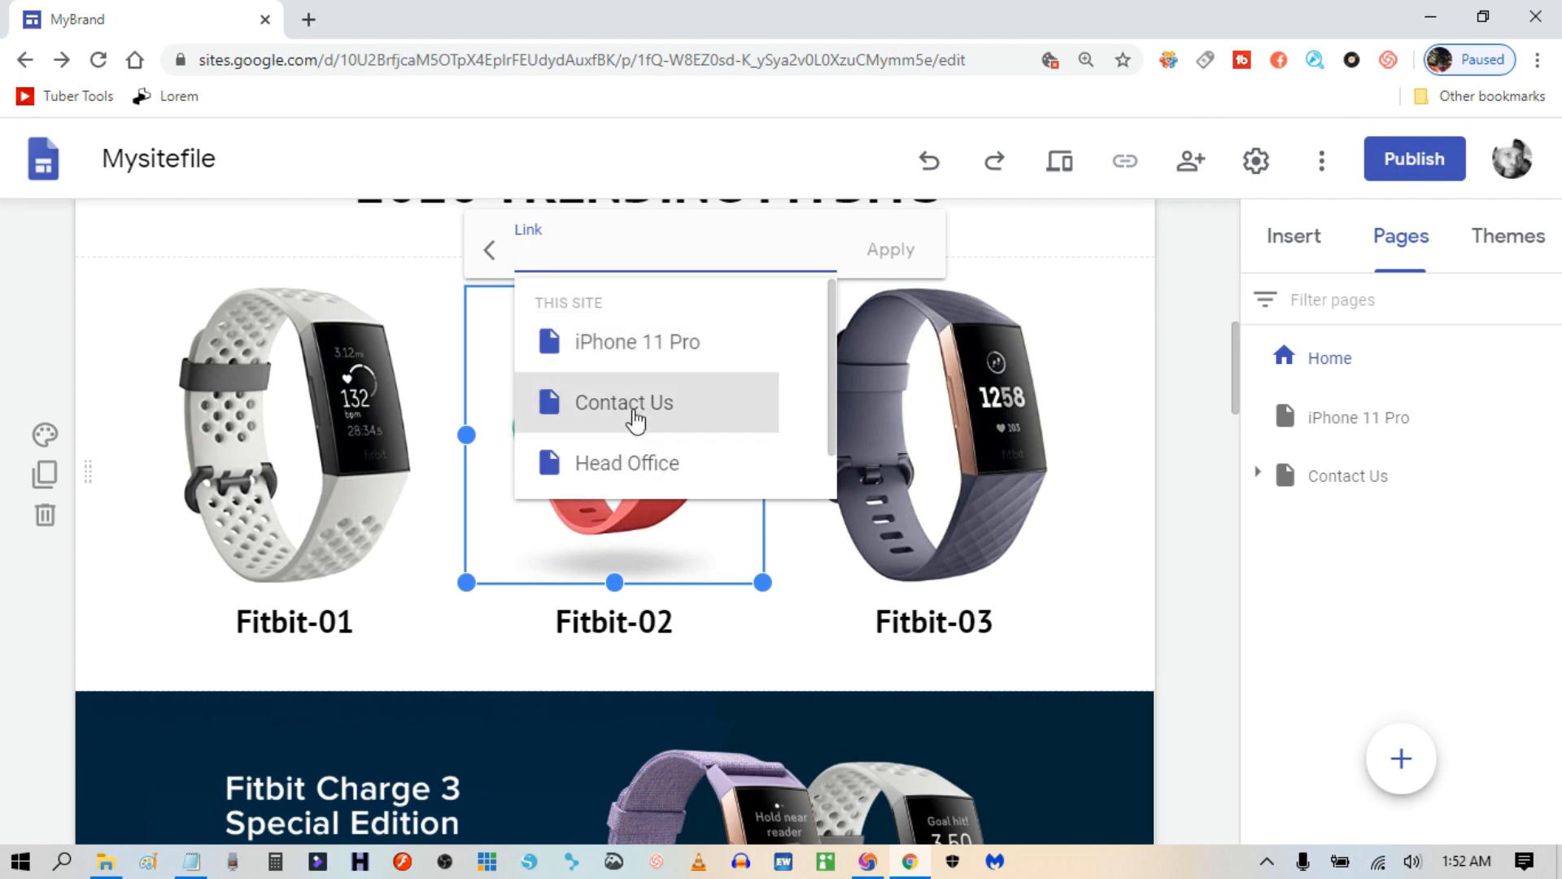
{"action": "left_click", "coordinate": [639, 346]}
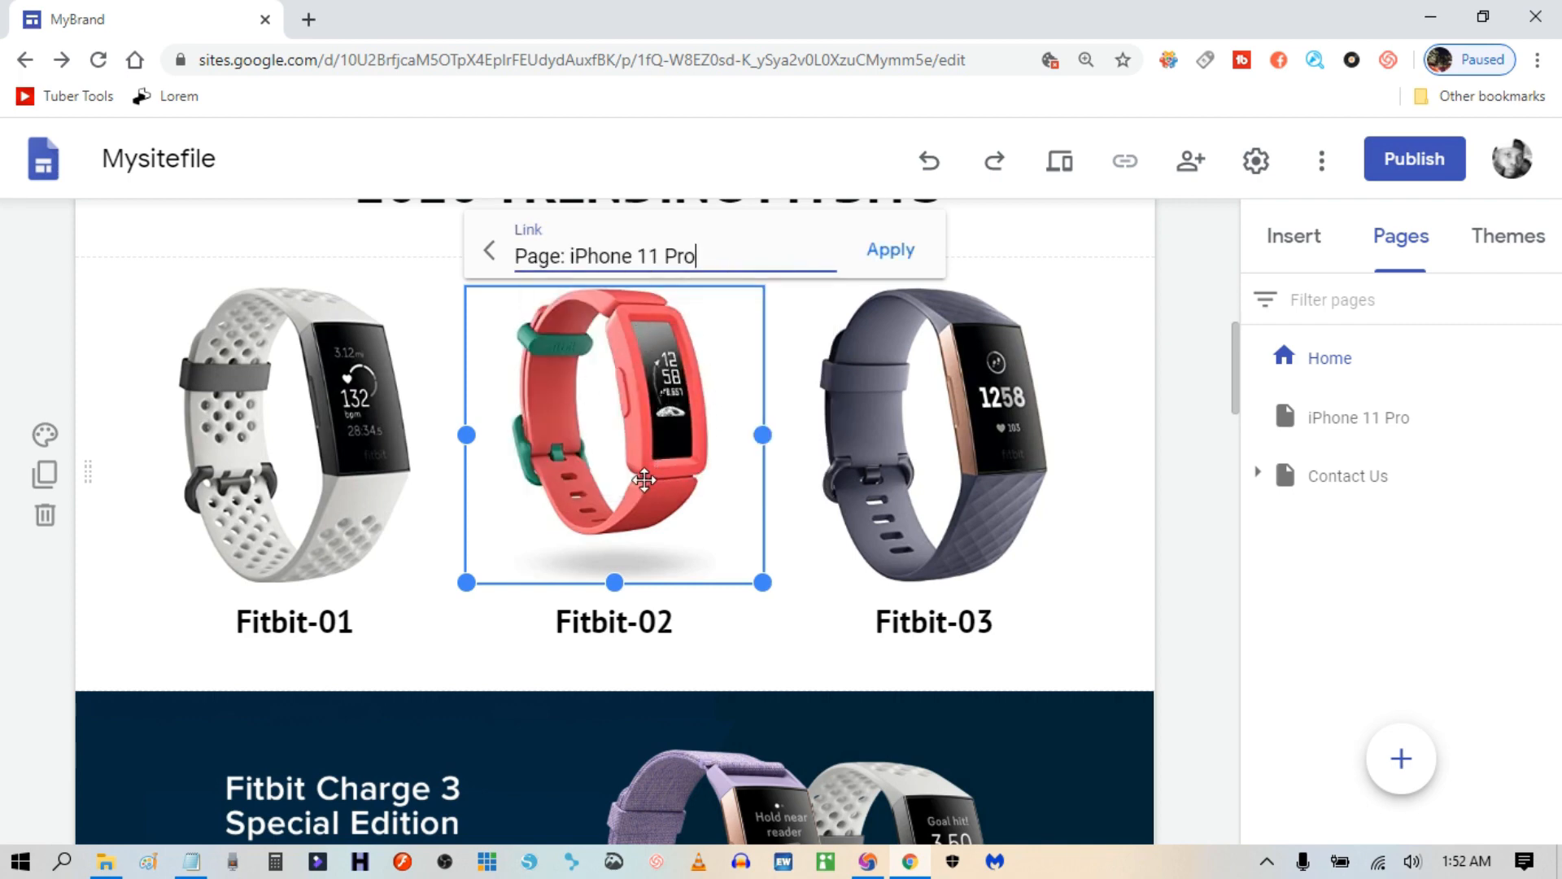
{"action": "scroll", "coordinate": [649, 493], "scroll_direction": "up", "scroll_amount": 3}
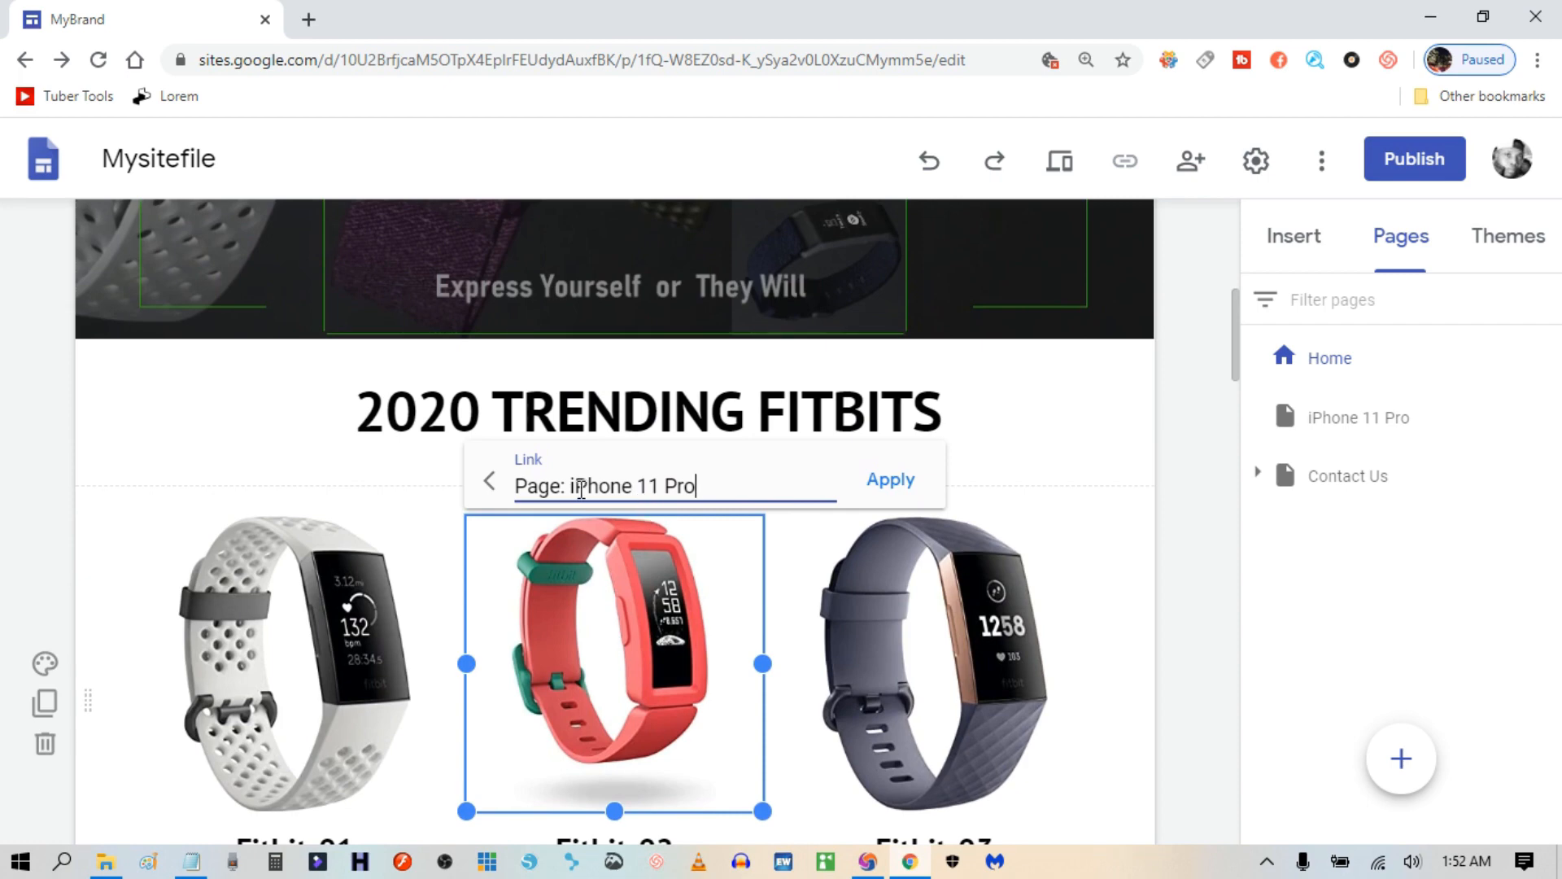
{"action": "left_click", "coordinate": [891, 482]}
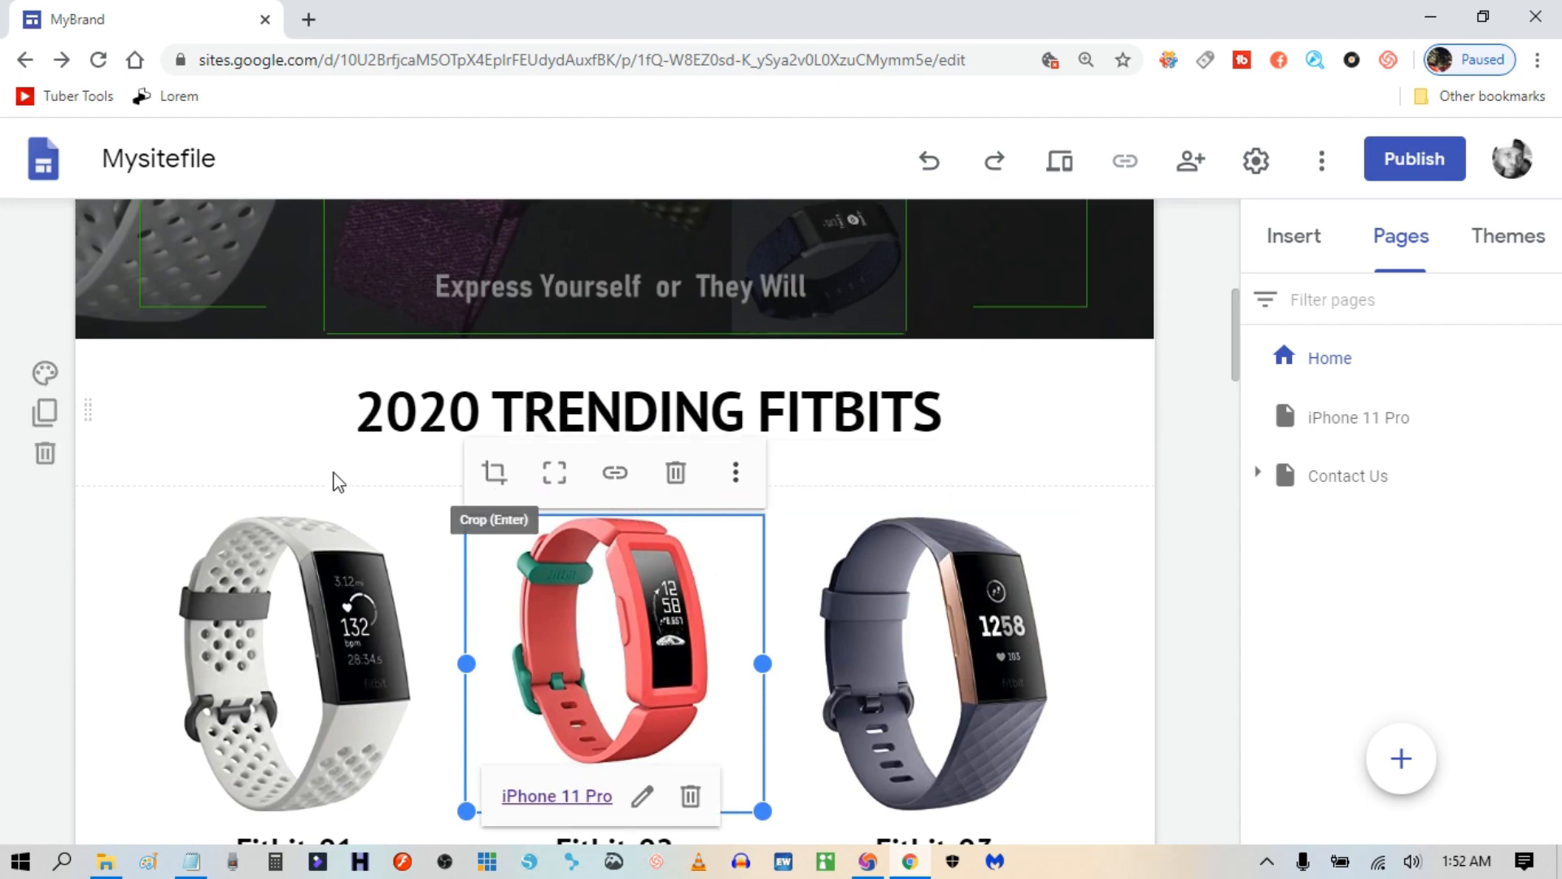
Select only the Fitbit-01 image and open its link settings.
{"action": "left_click", "coordinate": [341, 561]}
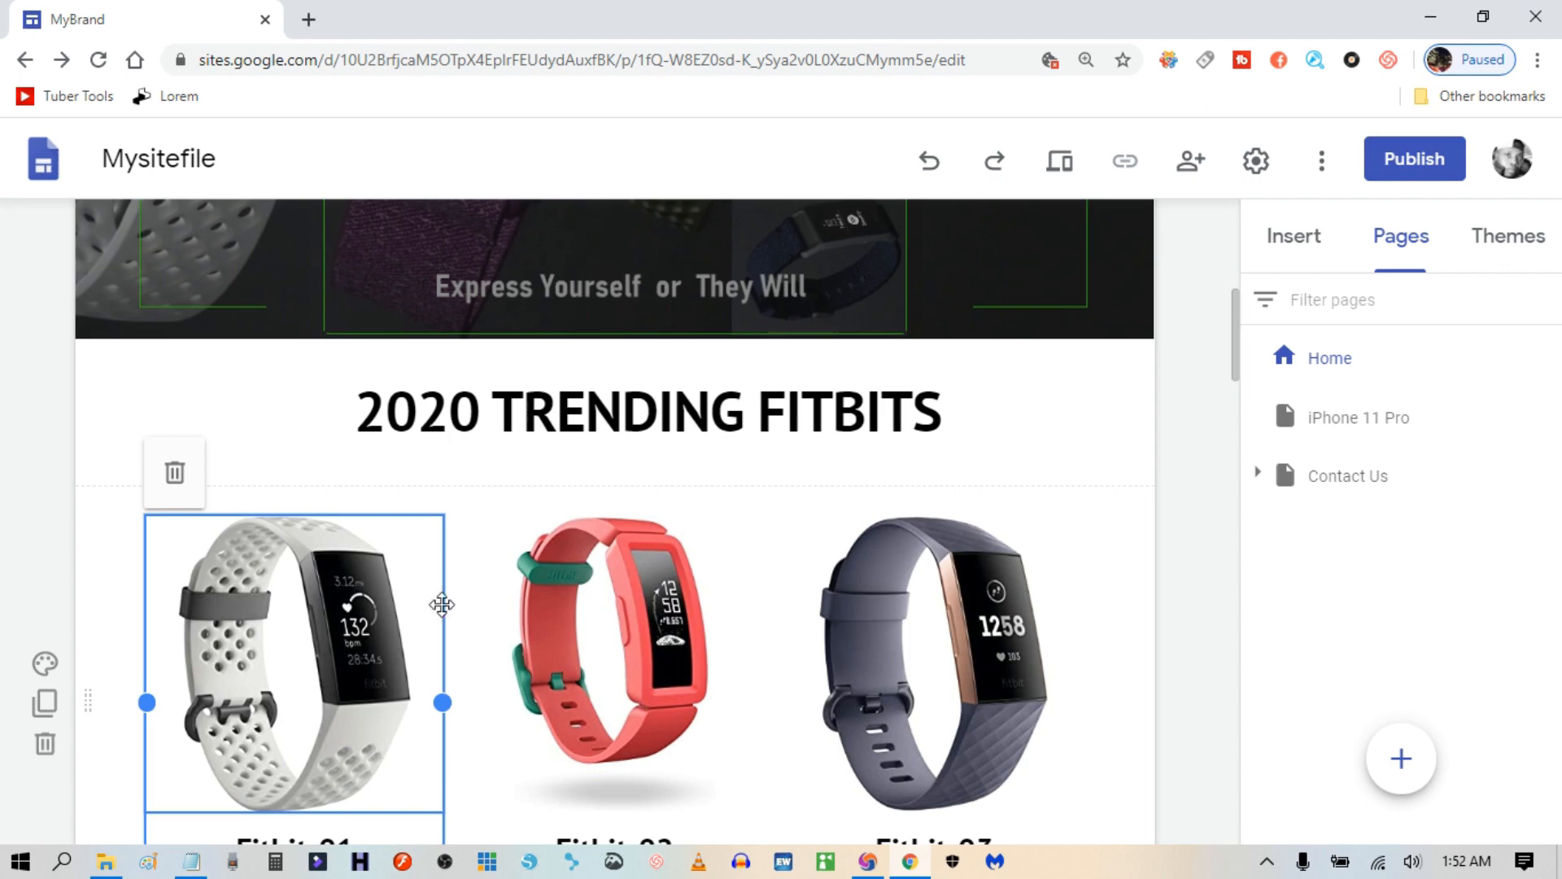
{"action": "left_click", "coordinate": [350, 607]}
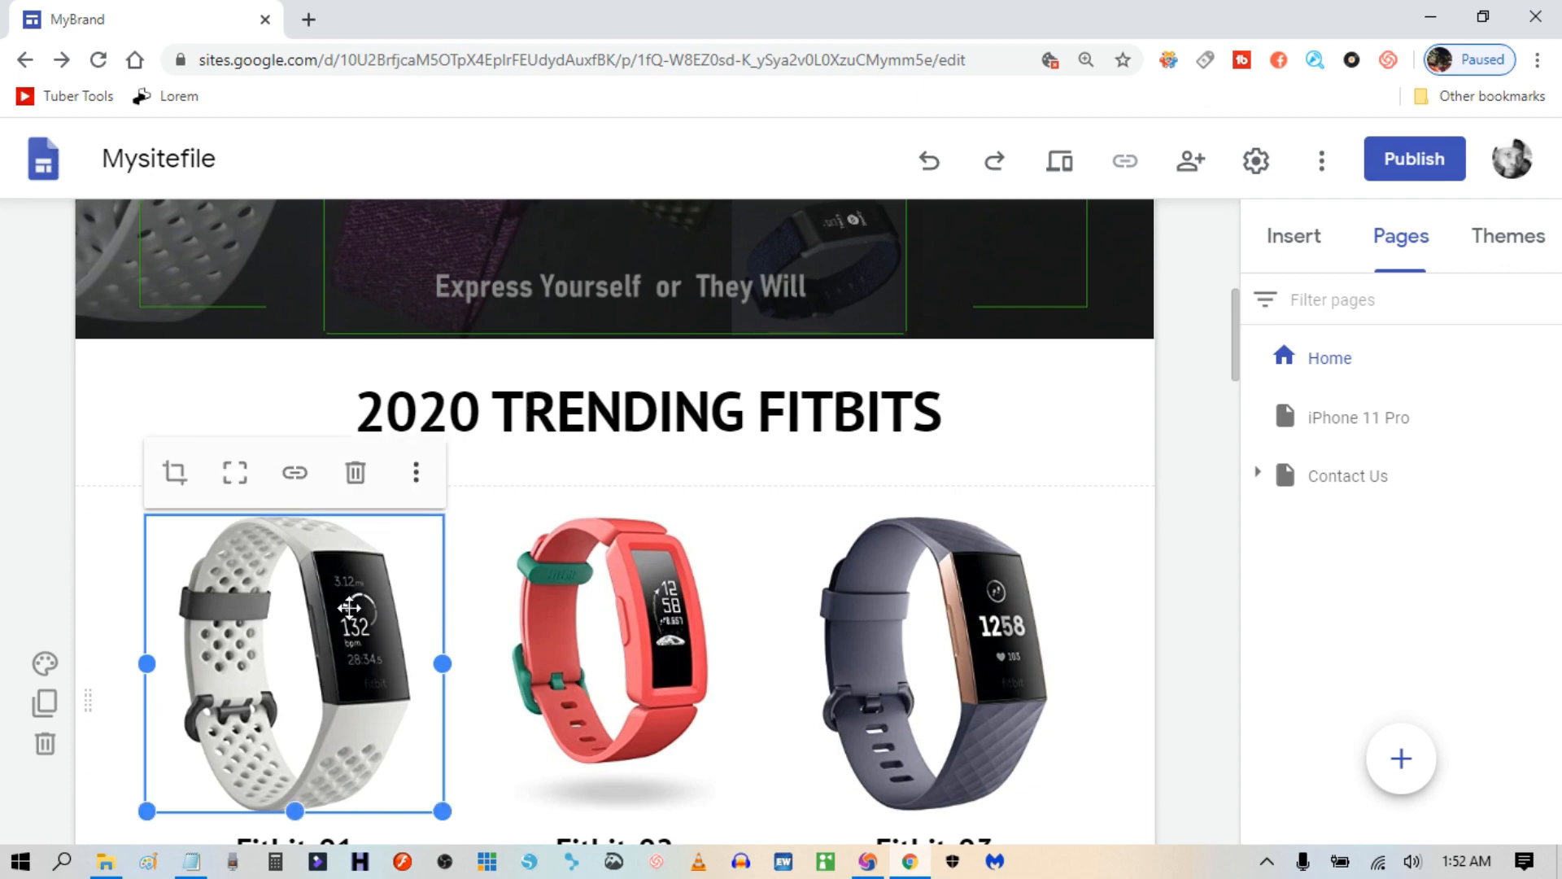
{"action": "left_click", "coordinate": [294, 472]}
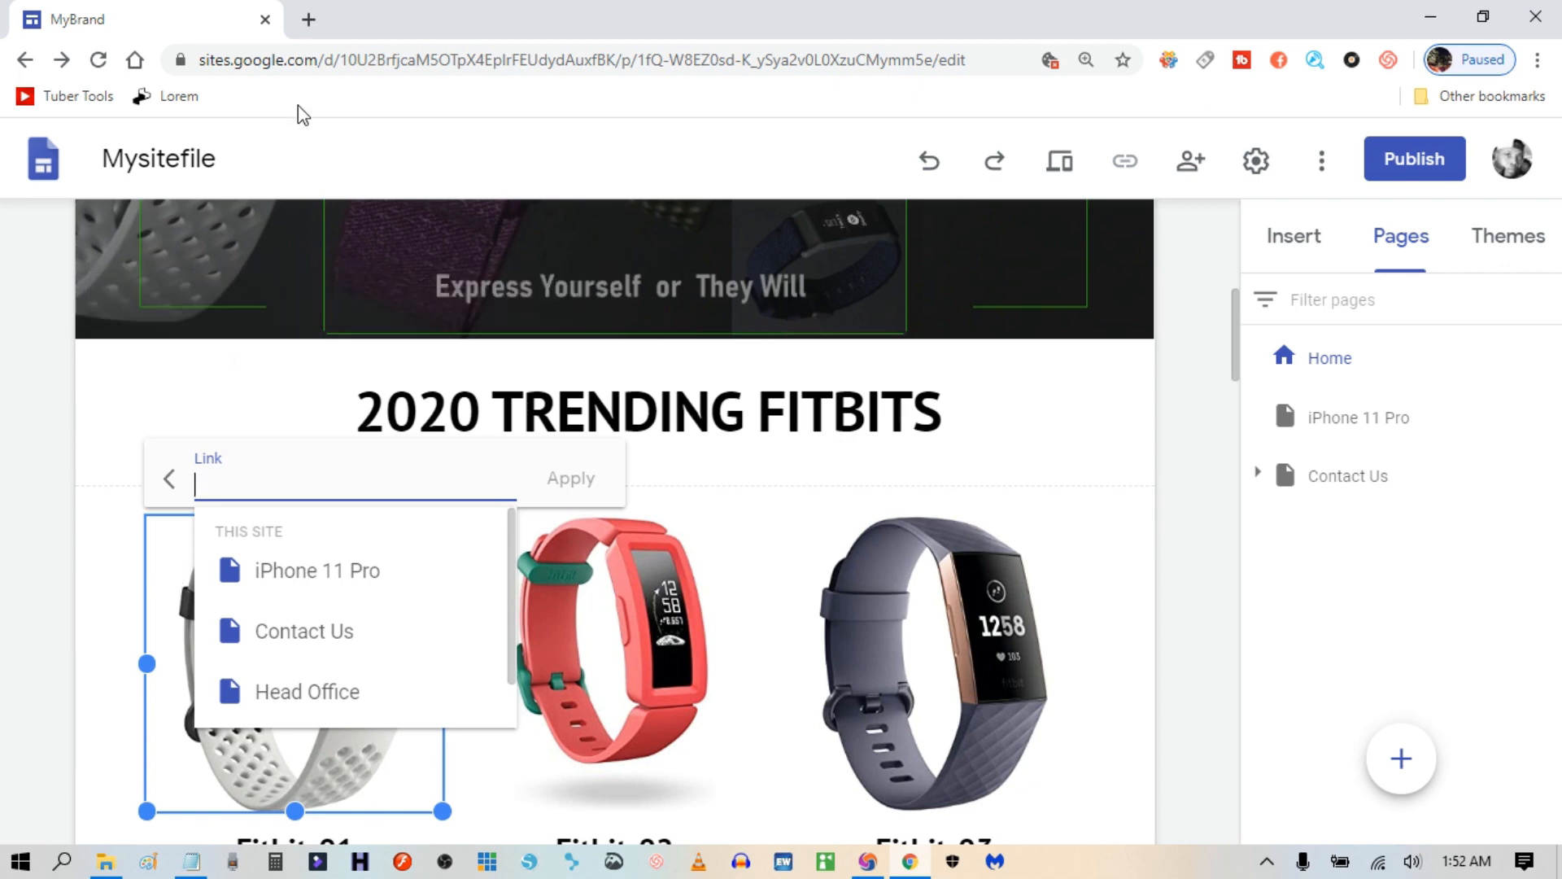
Load amazon.com in a new browser tab and search it for "fitbit".
{"action": "left_click", "coordinate": [309, 19]}
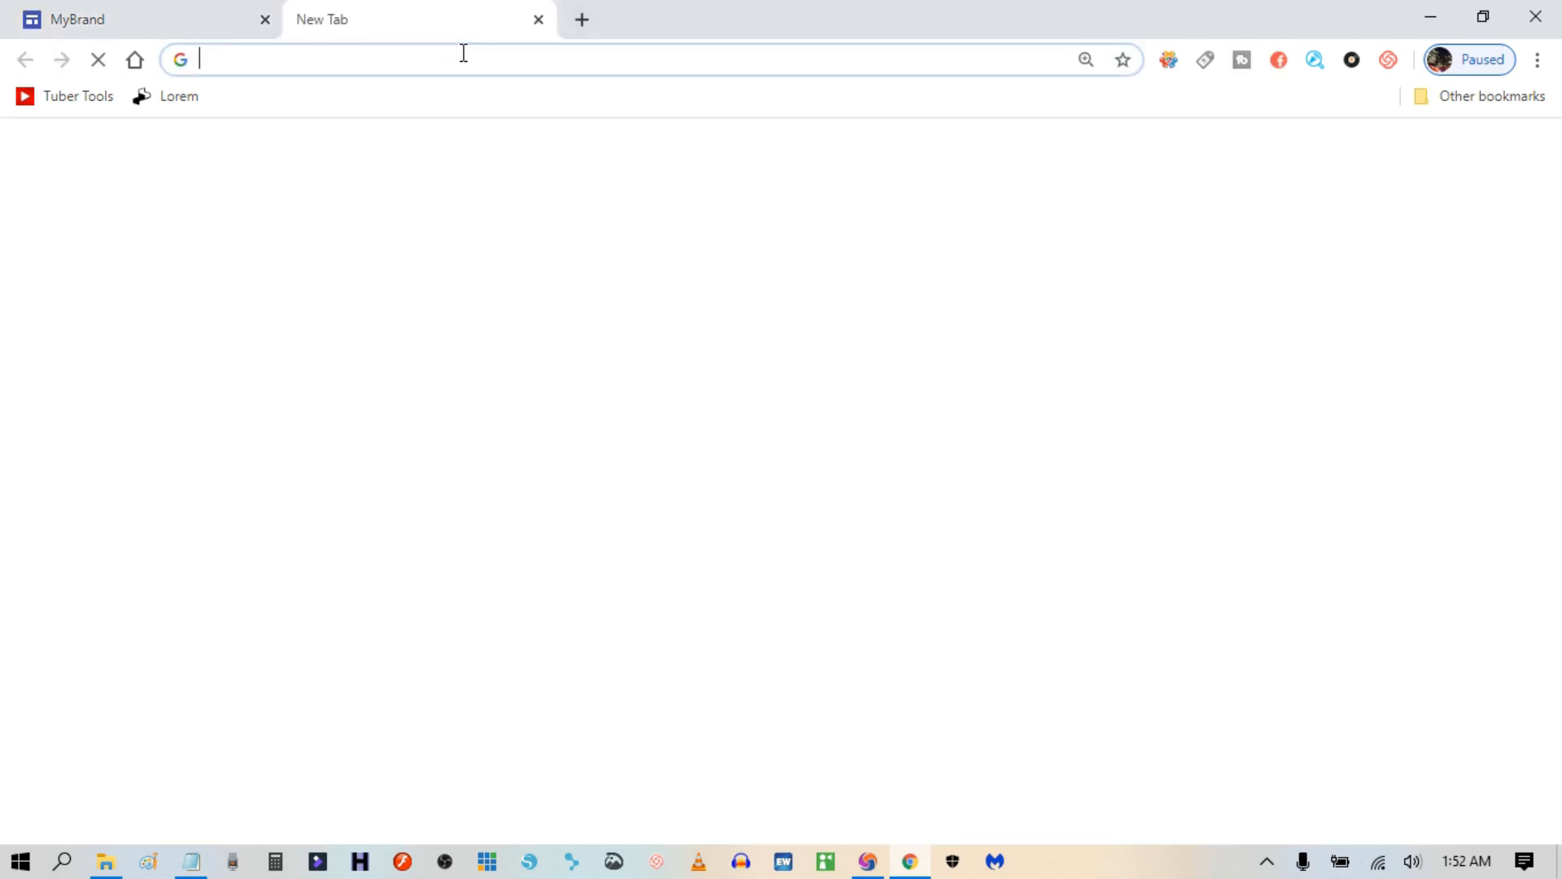
{"action": "type", "text": "ama"}
{"action": "key", "text": "Return"}
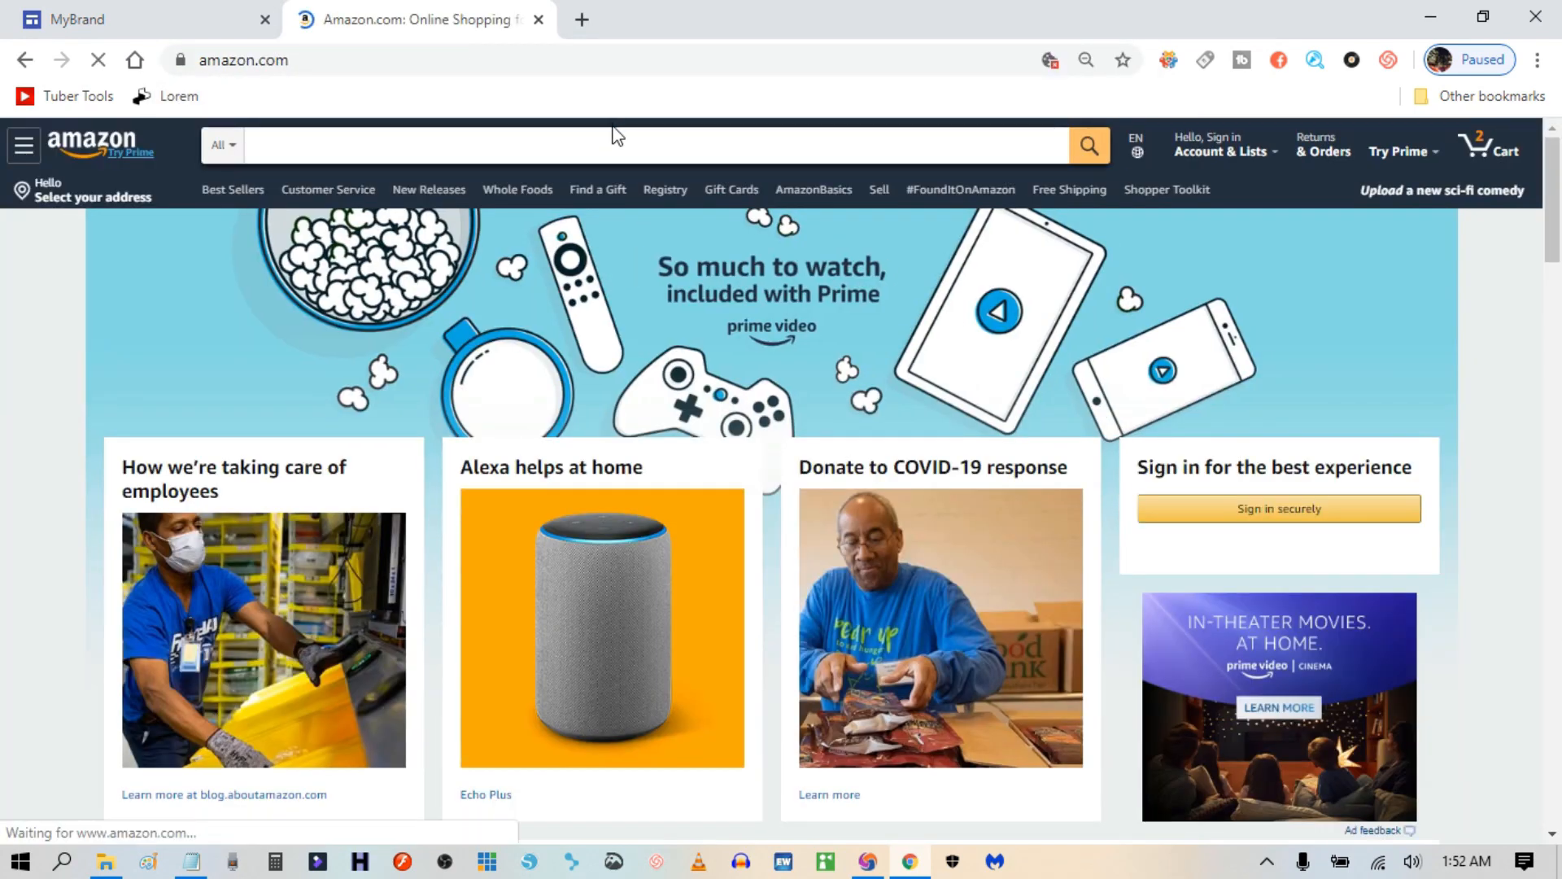
{"action": "left_click", "coordinate": [611, 140]}
{"action": "type", "text": "fitbit"}
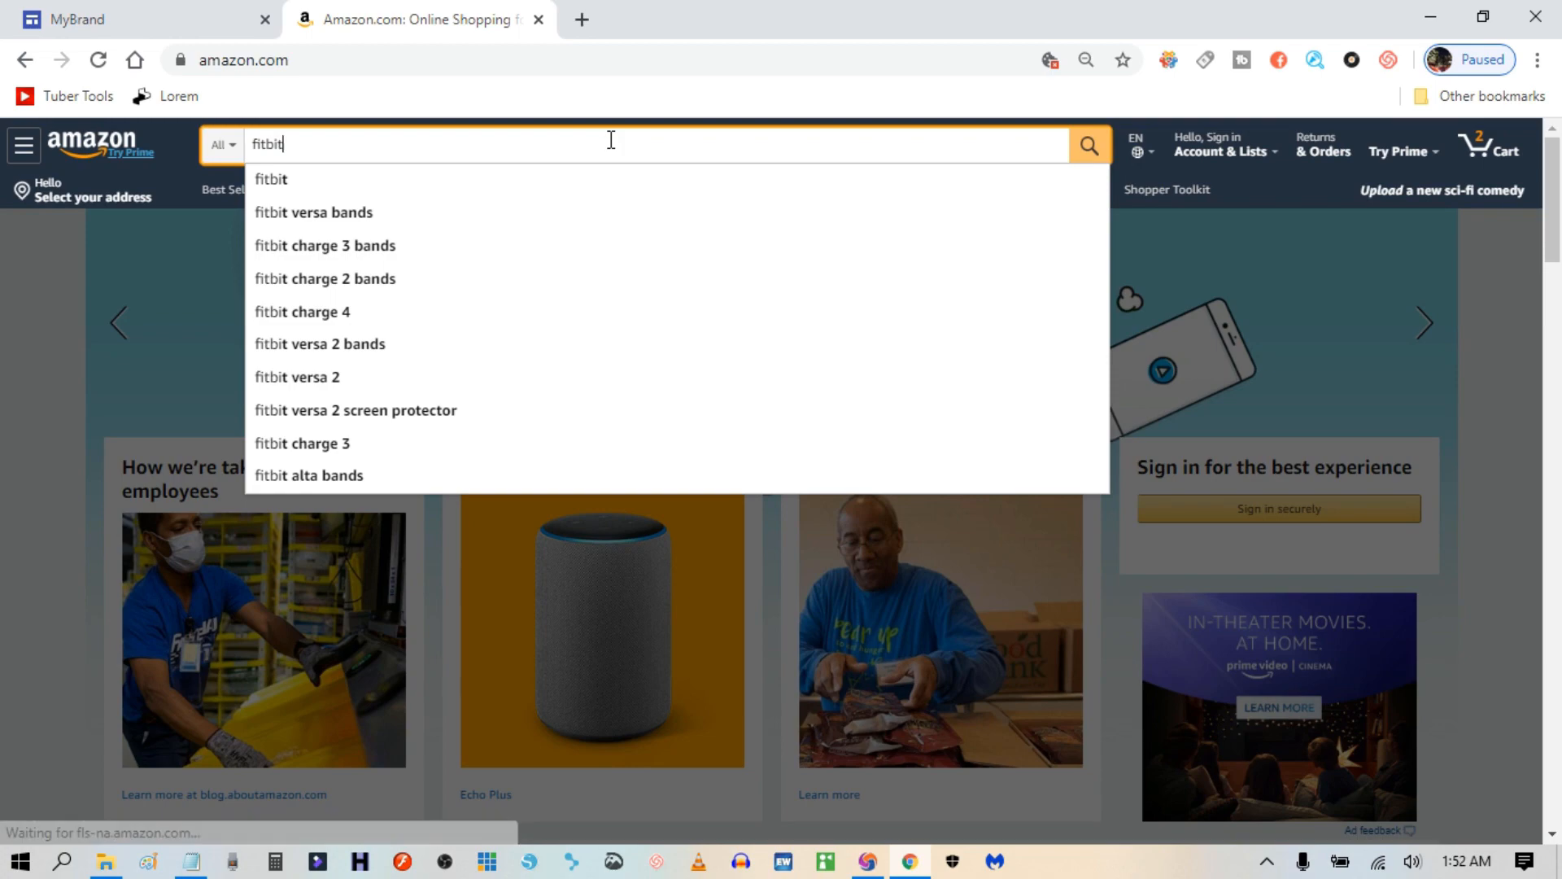
{"action": "key", "text": "Return"}
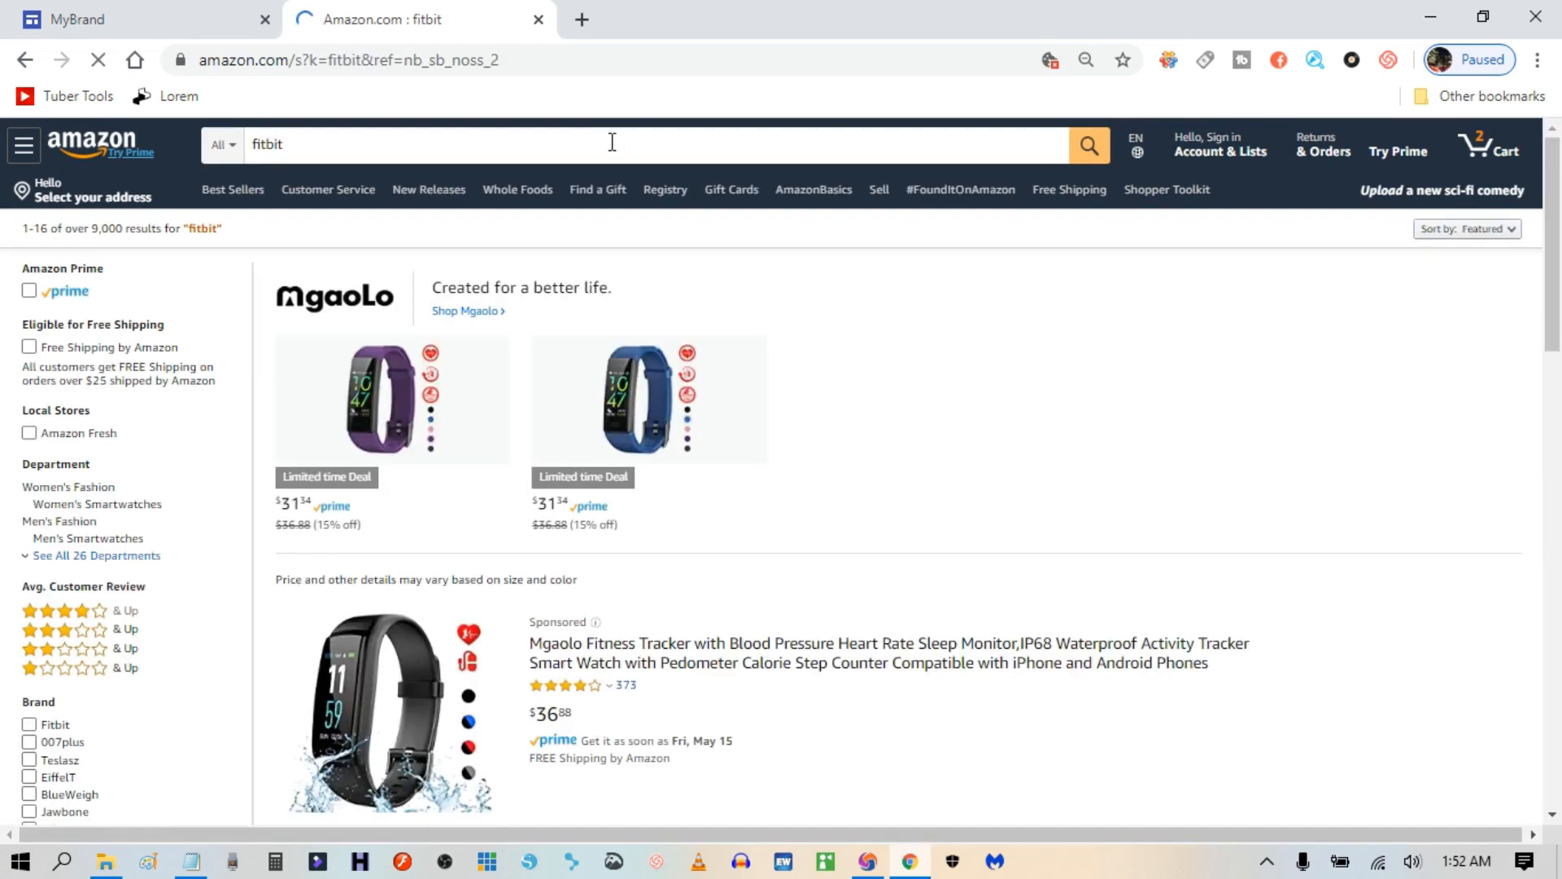
Open the Fitbit Charge 3 Fitness Activity Tracker from the results, and open the Touchscreen Smart Bracelet Watch from its sponsored products.
{"action": "scroll", "coordinate": [865, 478], "scroll_direction": "down", "scroll_amount": 7}
{"action": "scroll", "coordinate": [866, 476], "scroll_direction": "down", "scroll_amount": 11}
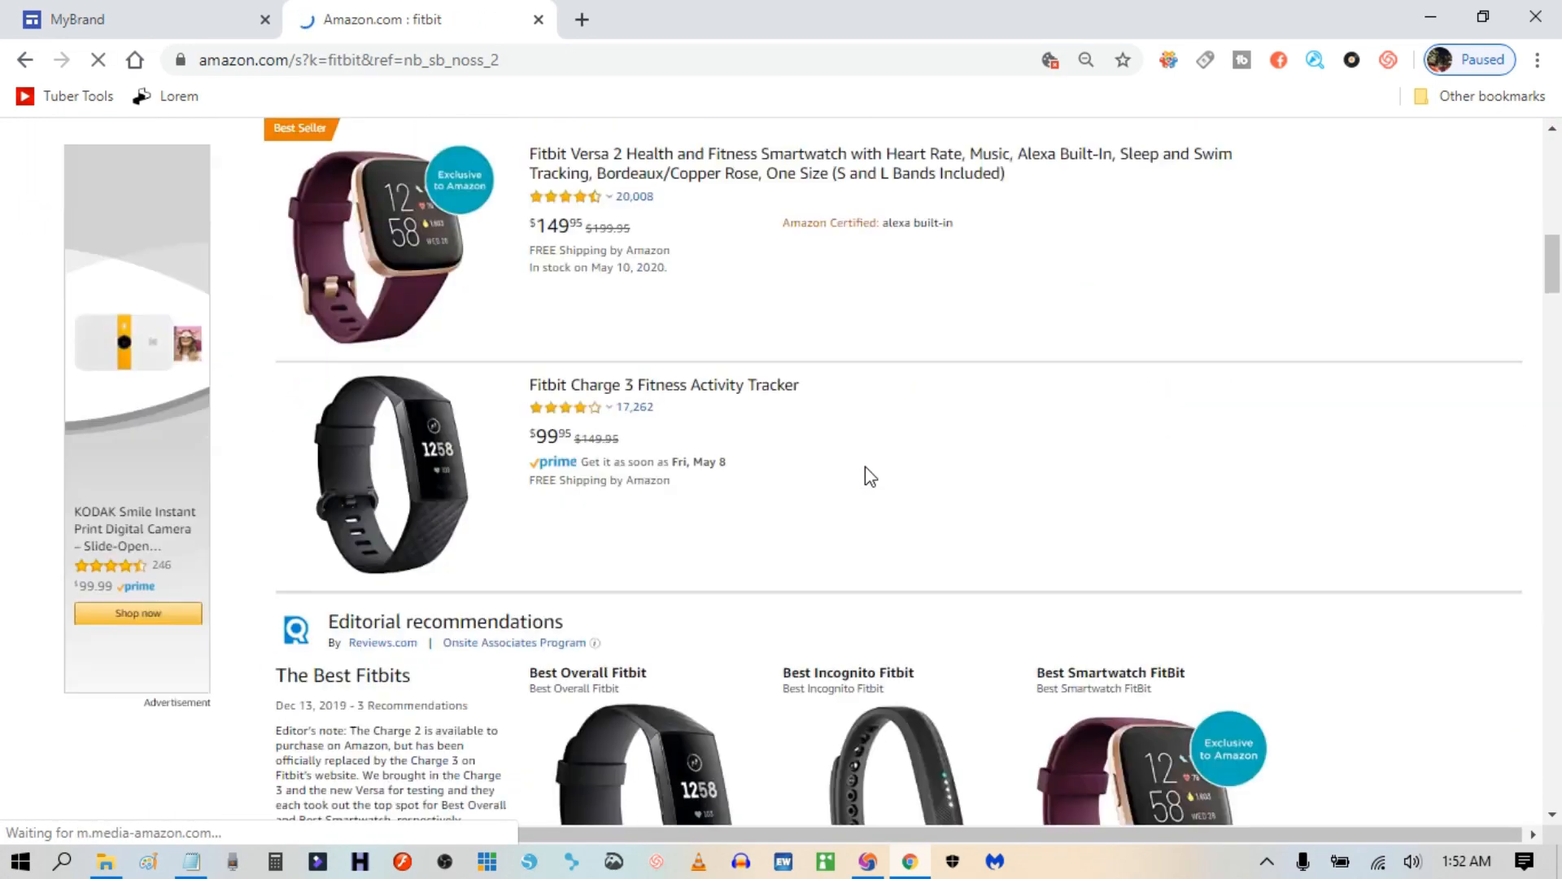
{"action": "scroll", "coordinate": [715, 584], "scroll_direction": "up", "scroll_amount": 1}
{"action": "left_click", "coordinate": [716, 585]}
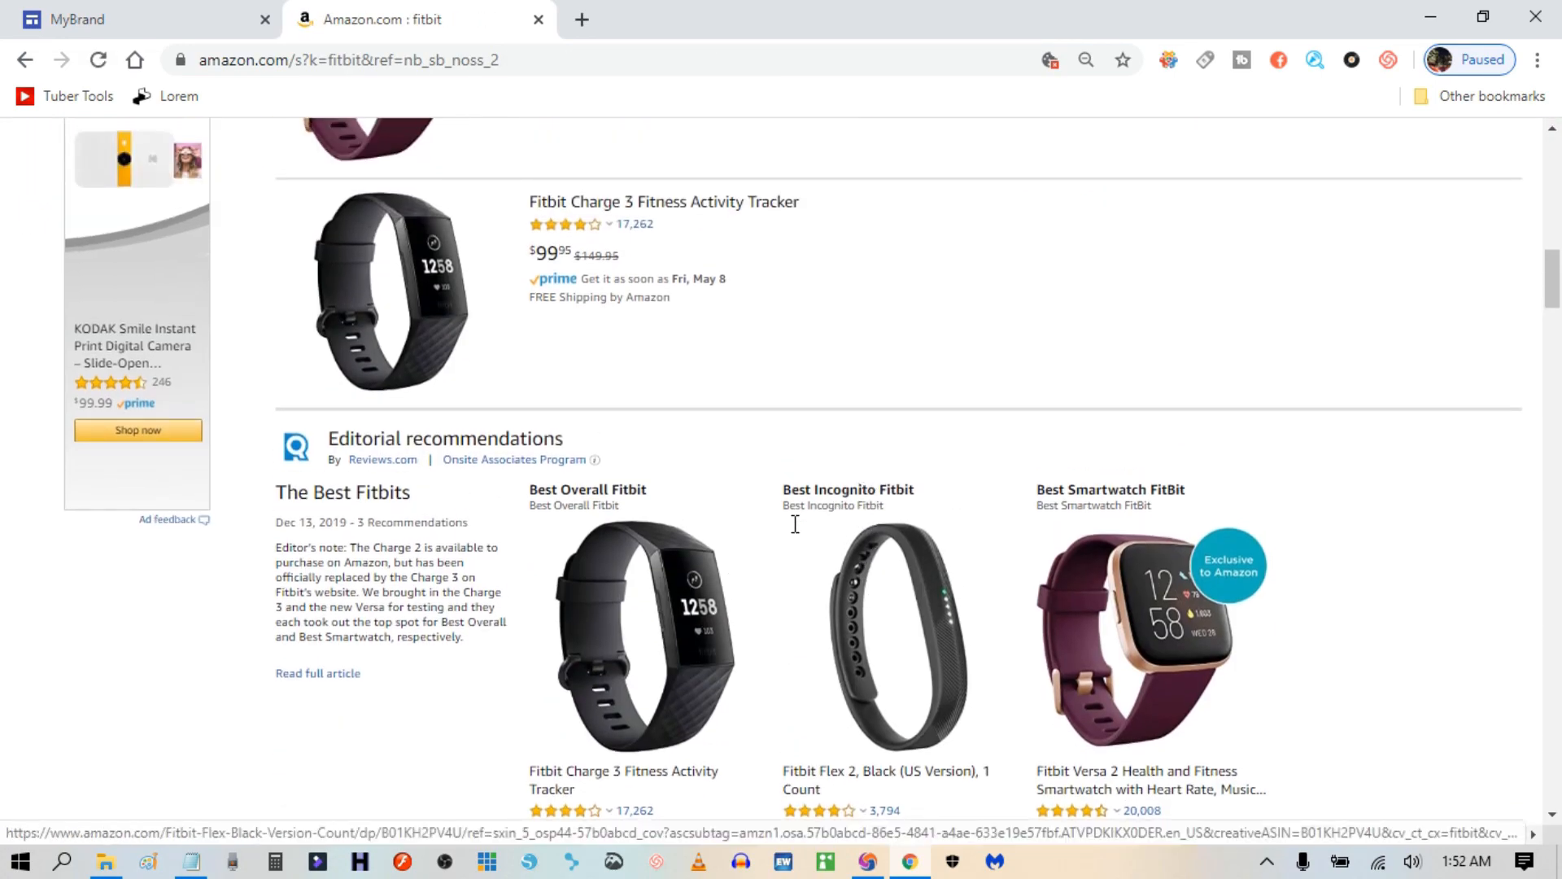
{"action": "scroll", "coordinate": [887, 498], "scroll_direction": "down", "scroll_amount": 18}
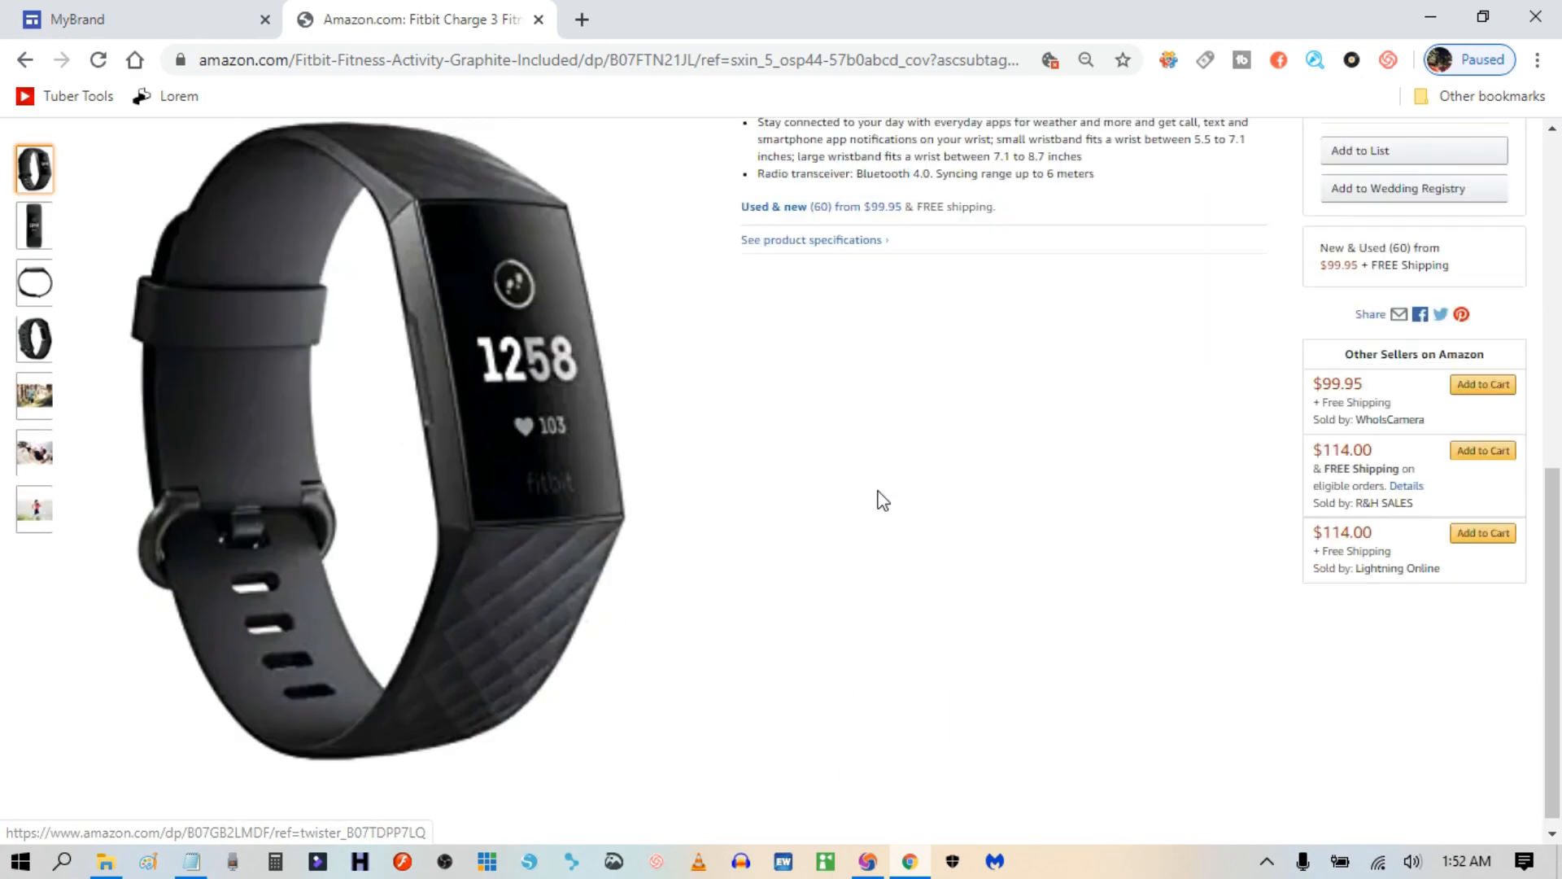
{"action": "scroll", "coordinate": [891, 484], "scroll_direction": "up", "scroll_amount": 7}
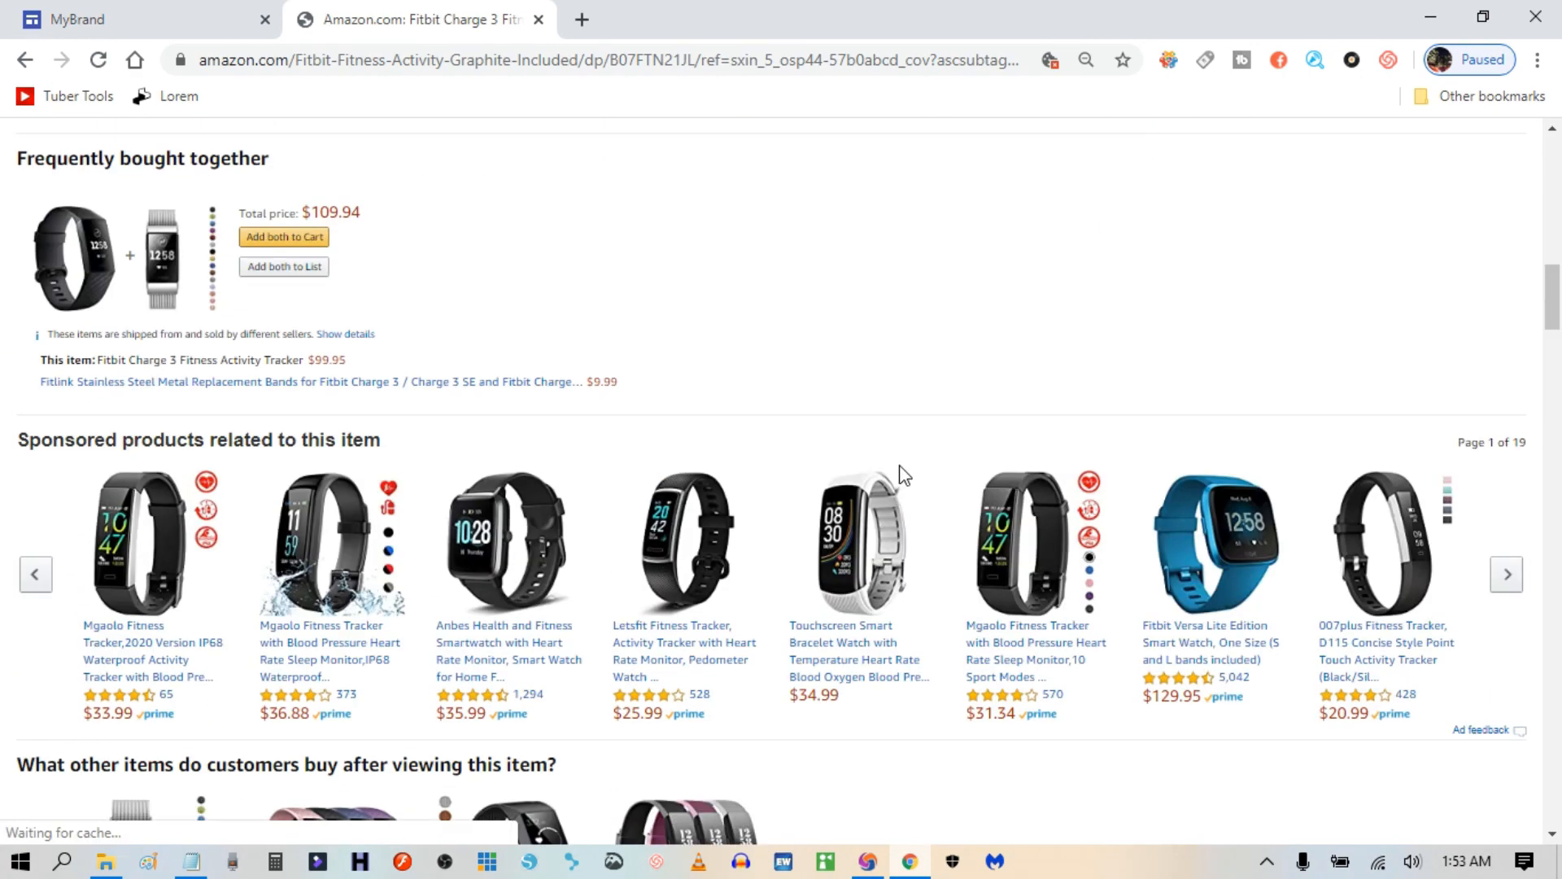
{"action": "left_click", "coordinate": [900, 477]}
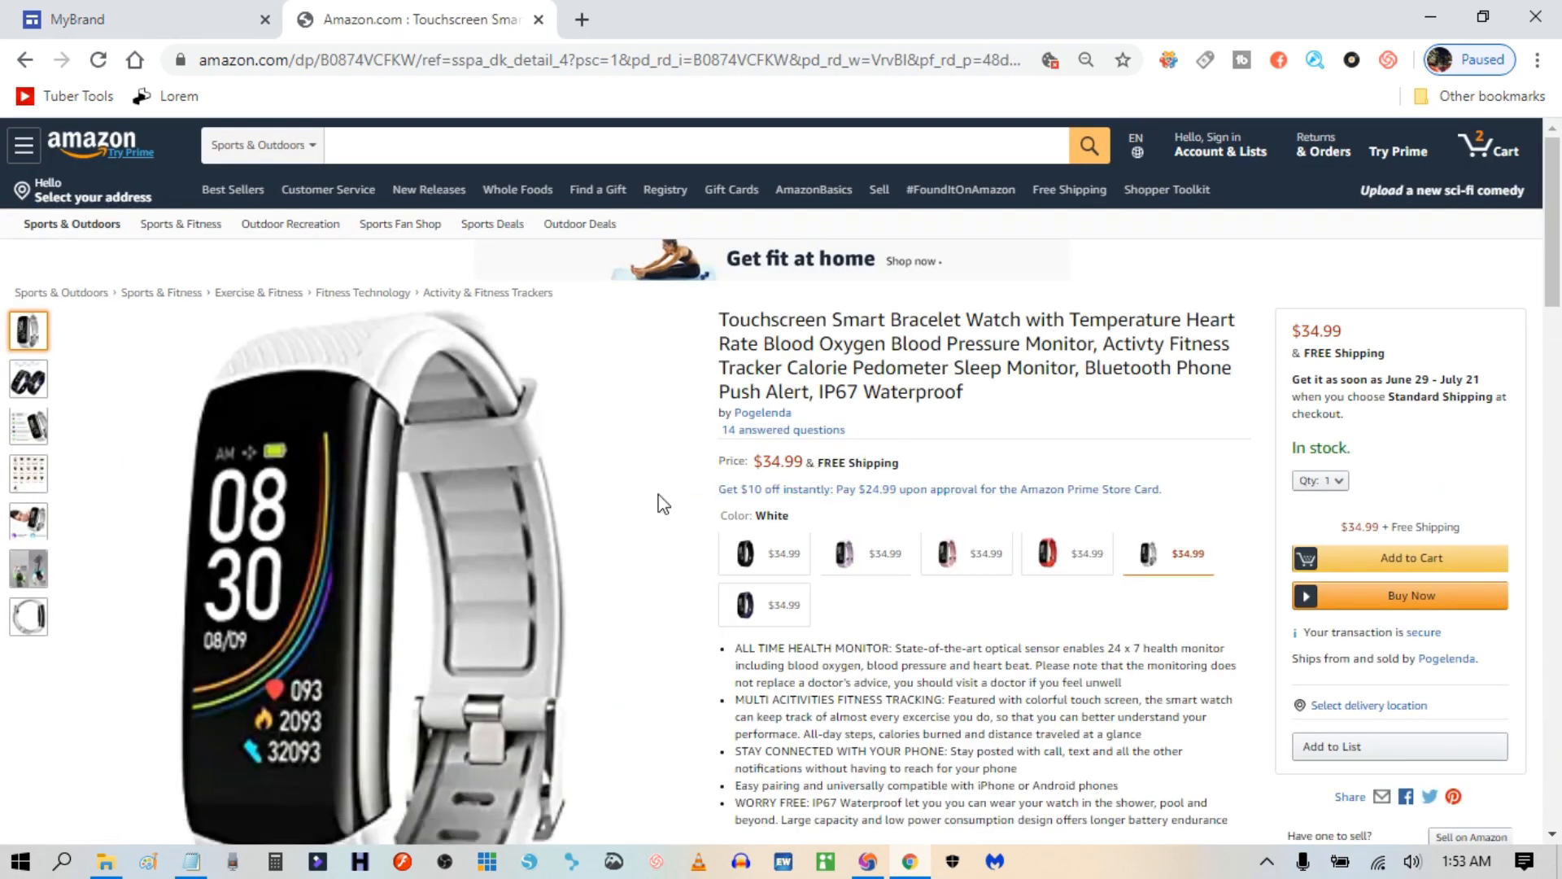
Look over the white Touchscreen Smart Bracelet Watch and copy its product page address.
{"action": "scroll", "coordinate": [692, 553], "scroll_direction": "down", "scroll_amount": 1}
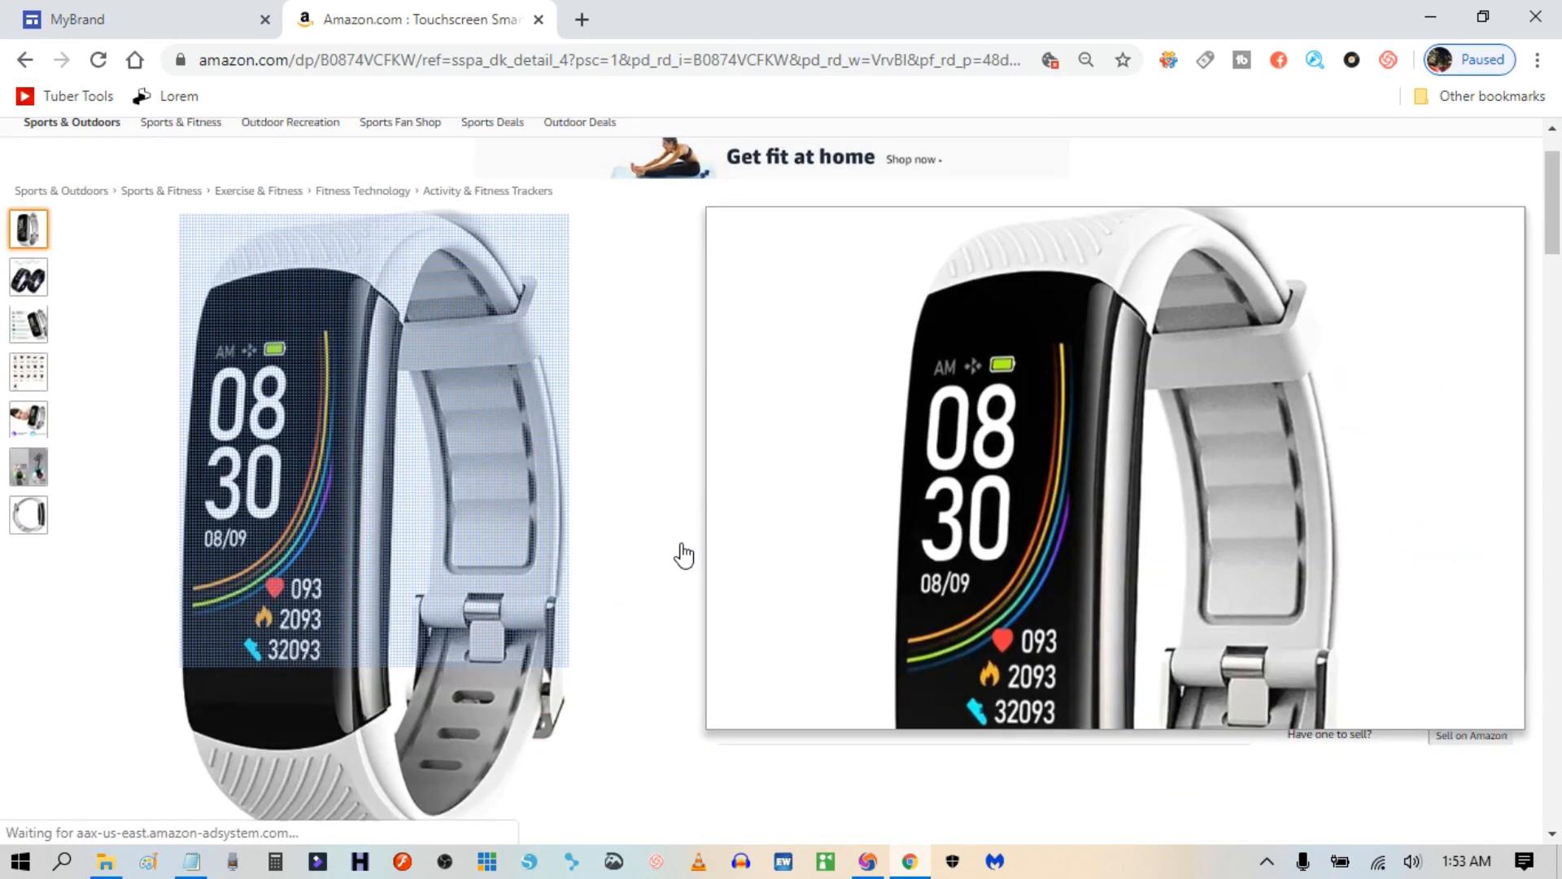
{"action": "scroll", "coordinate": [873, 525], "scroll_direction": "up", "scroll_amount": 1}
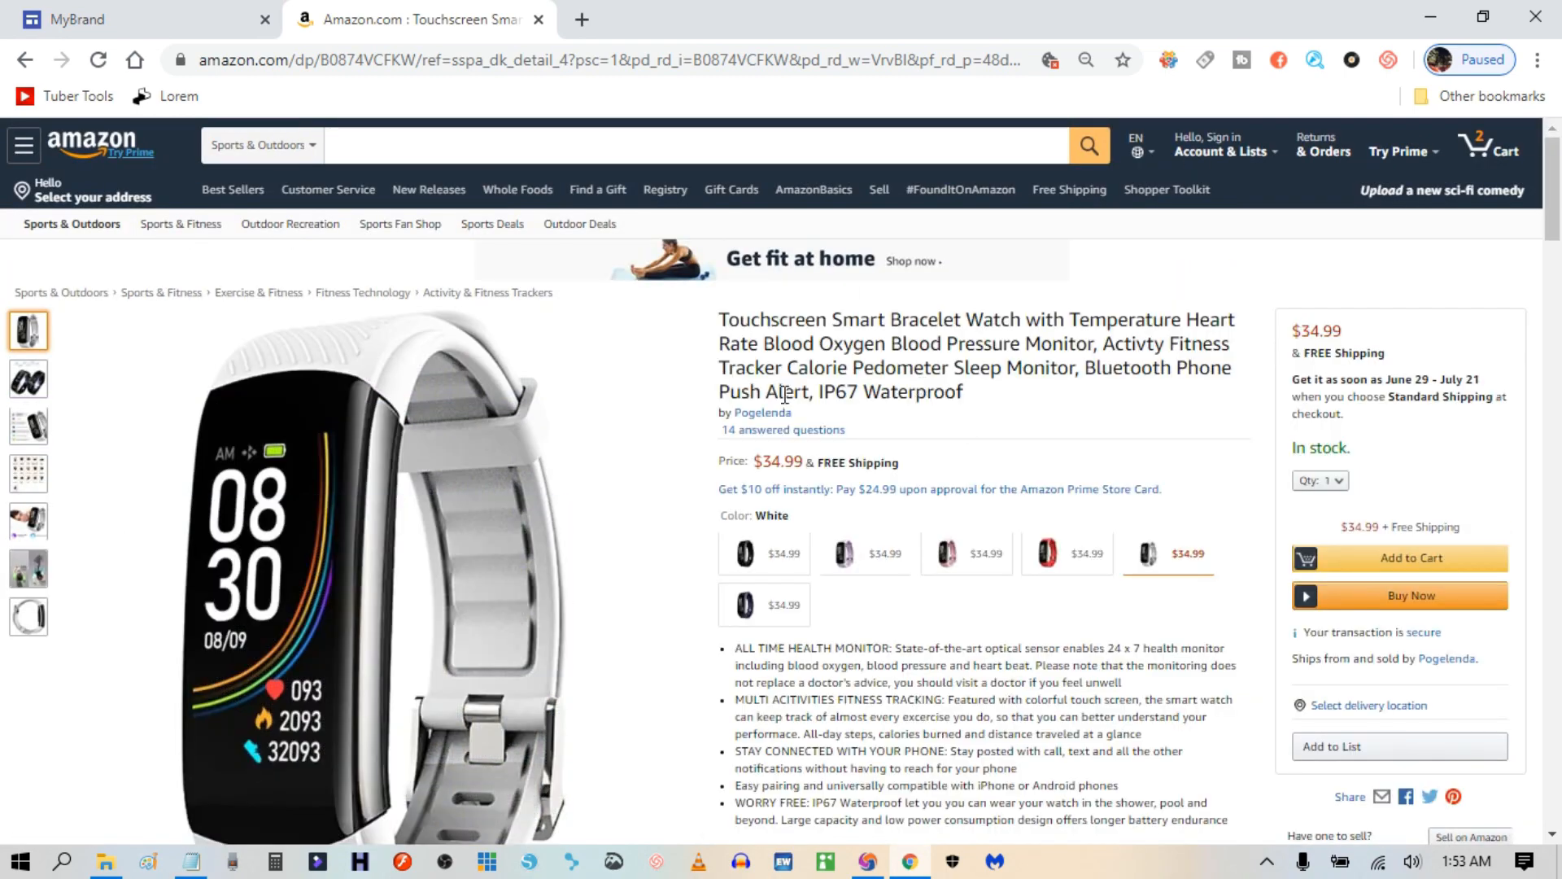
{"action": "left_click", "coordinate": [519, 62]}
{"action": "right_click", "coordinate": [521, 72]}
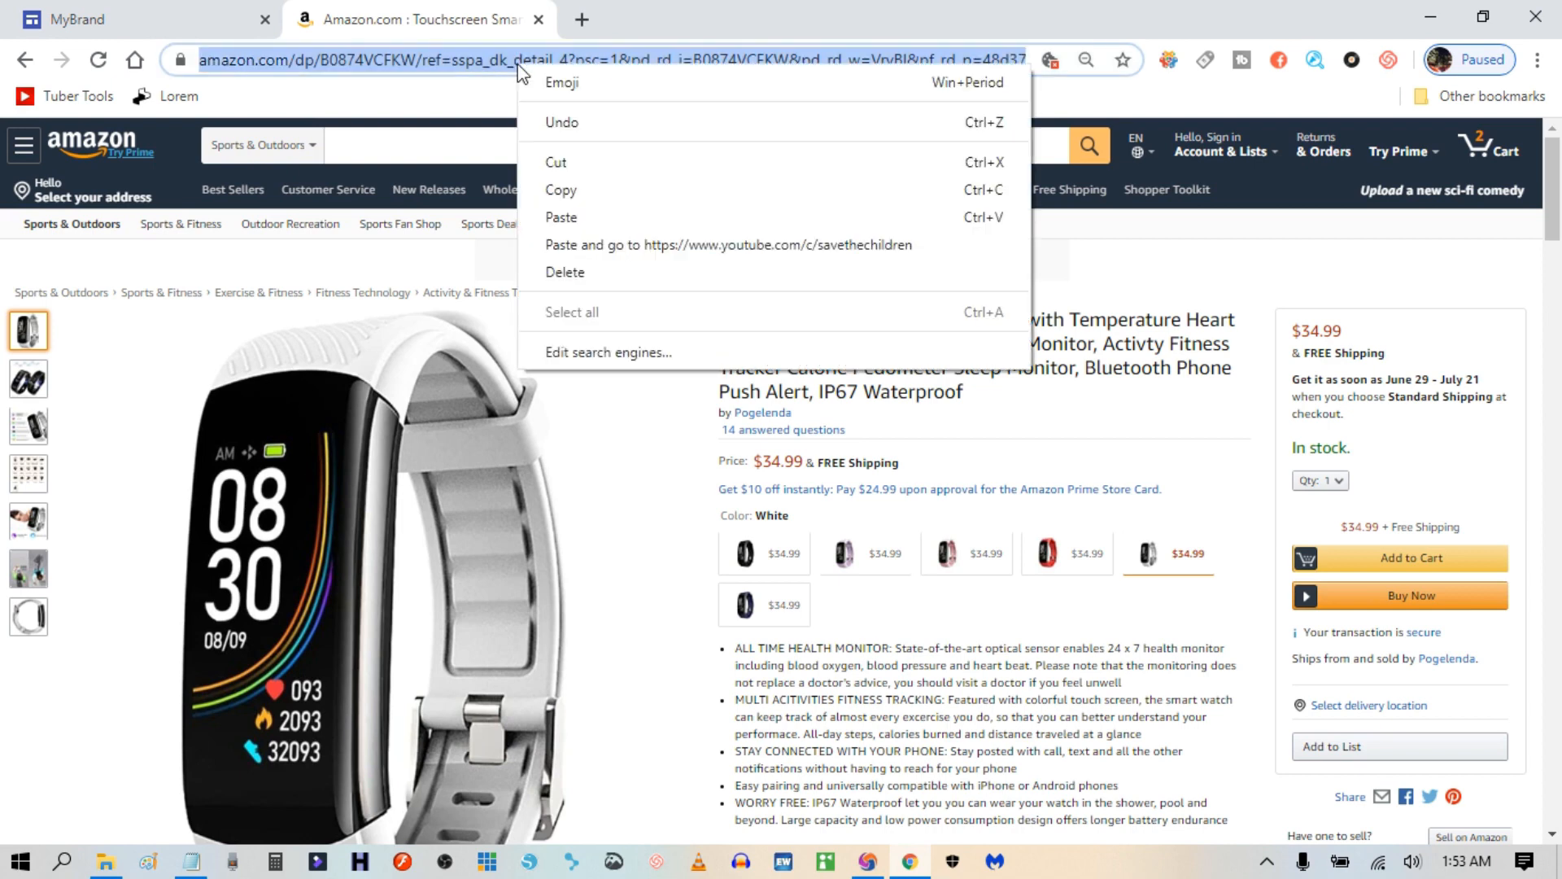
{"action": "left_click", "coordinate": [570, 189]}
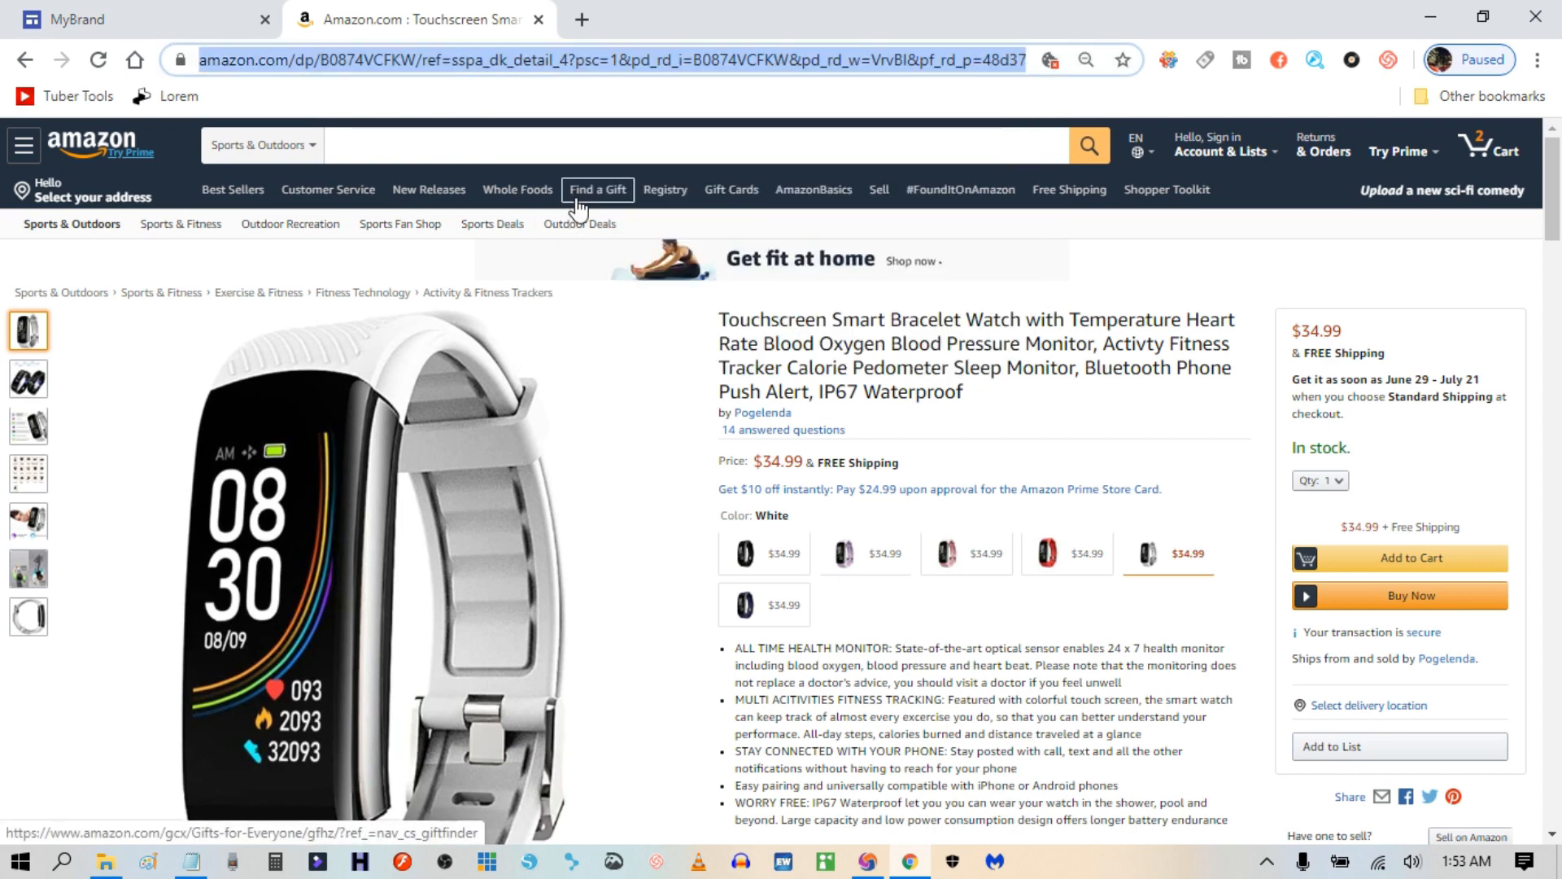
Return to the MyBrand editor and apply the copied Amazon product address as the Fitbit-01 image's link.
{"action": "left_click", "coordinate": [154, 18]}
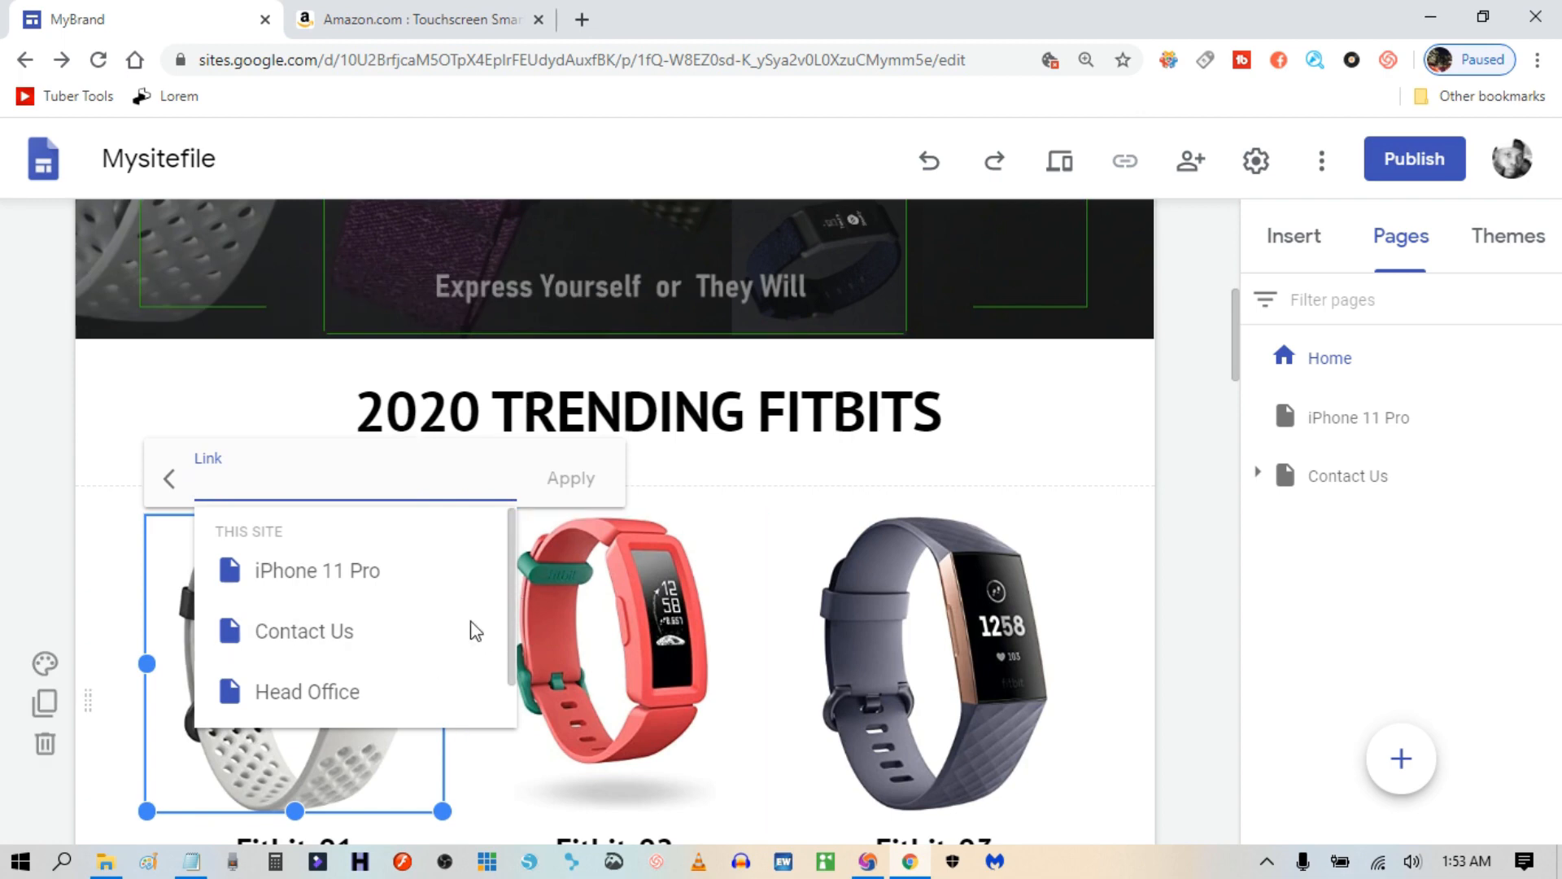
{"action": "right_click", "coordinate": [265, 480]}
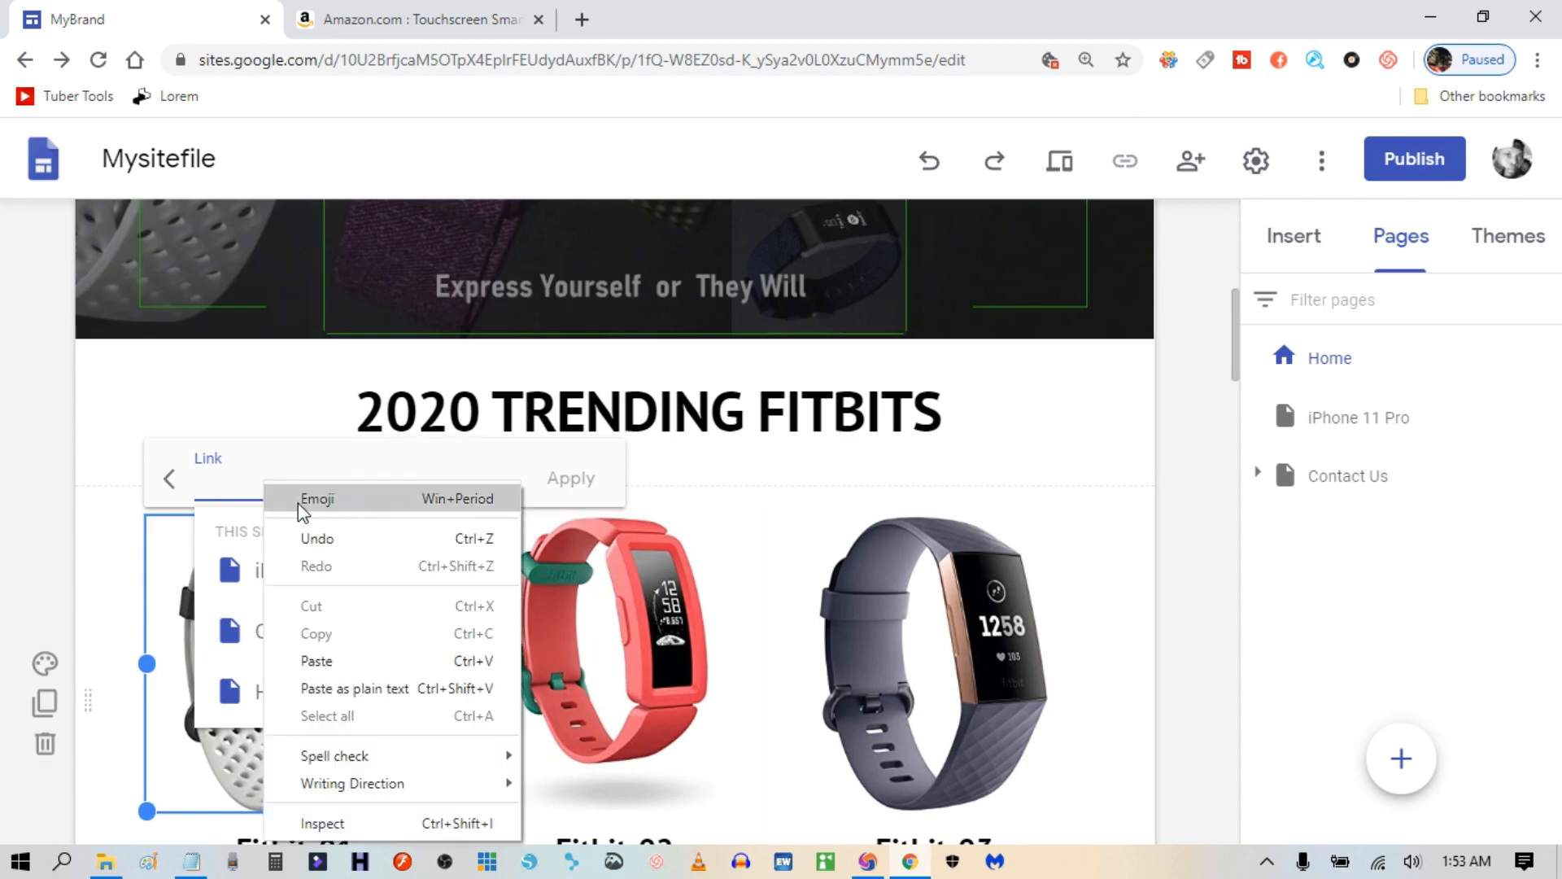
{"action": "left_click", "coordinate": [339, 657]}
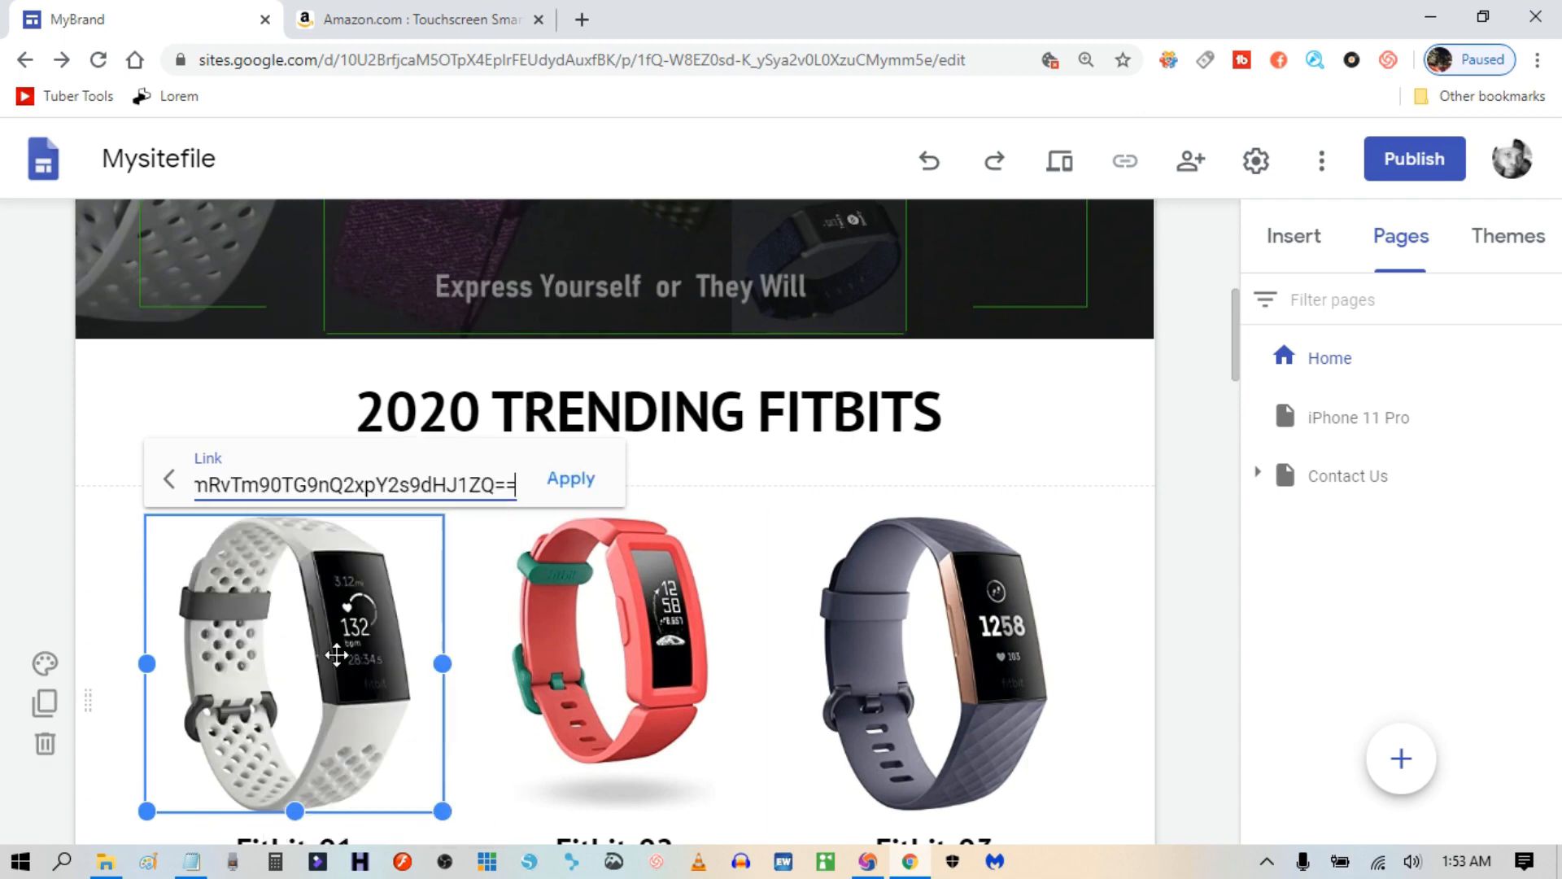
{"action": "left_click", "coordinate": [571, 480]}
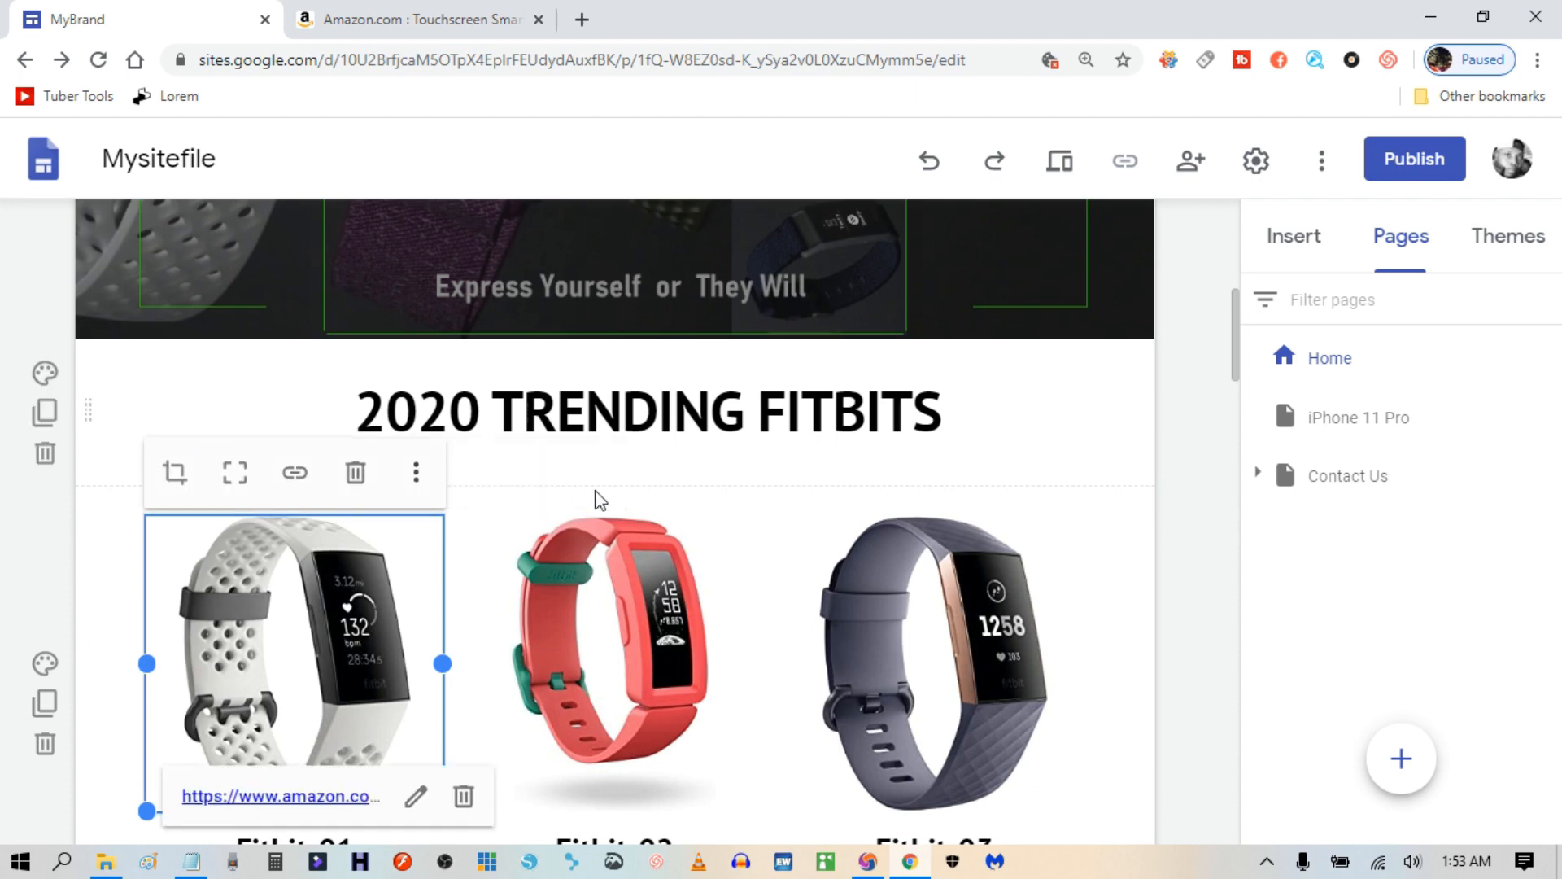
{"action": "left_click", "coordinate": [1144, 553]}
{"action": "scroll", "coordinate": [832, 575], "scroll_direction": "down", "scroll_amount": 3}
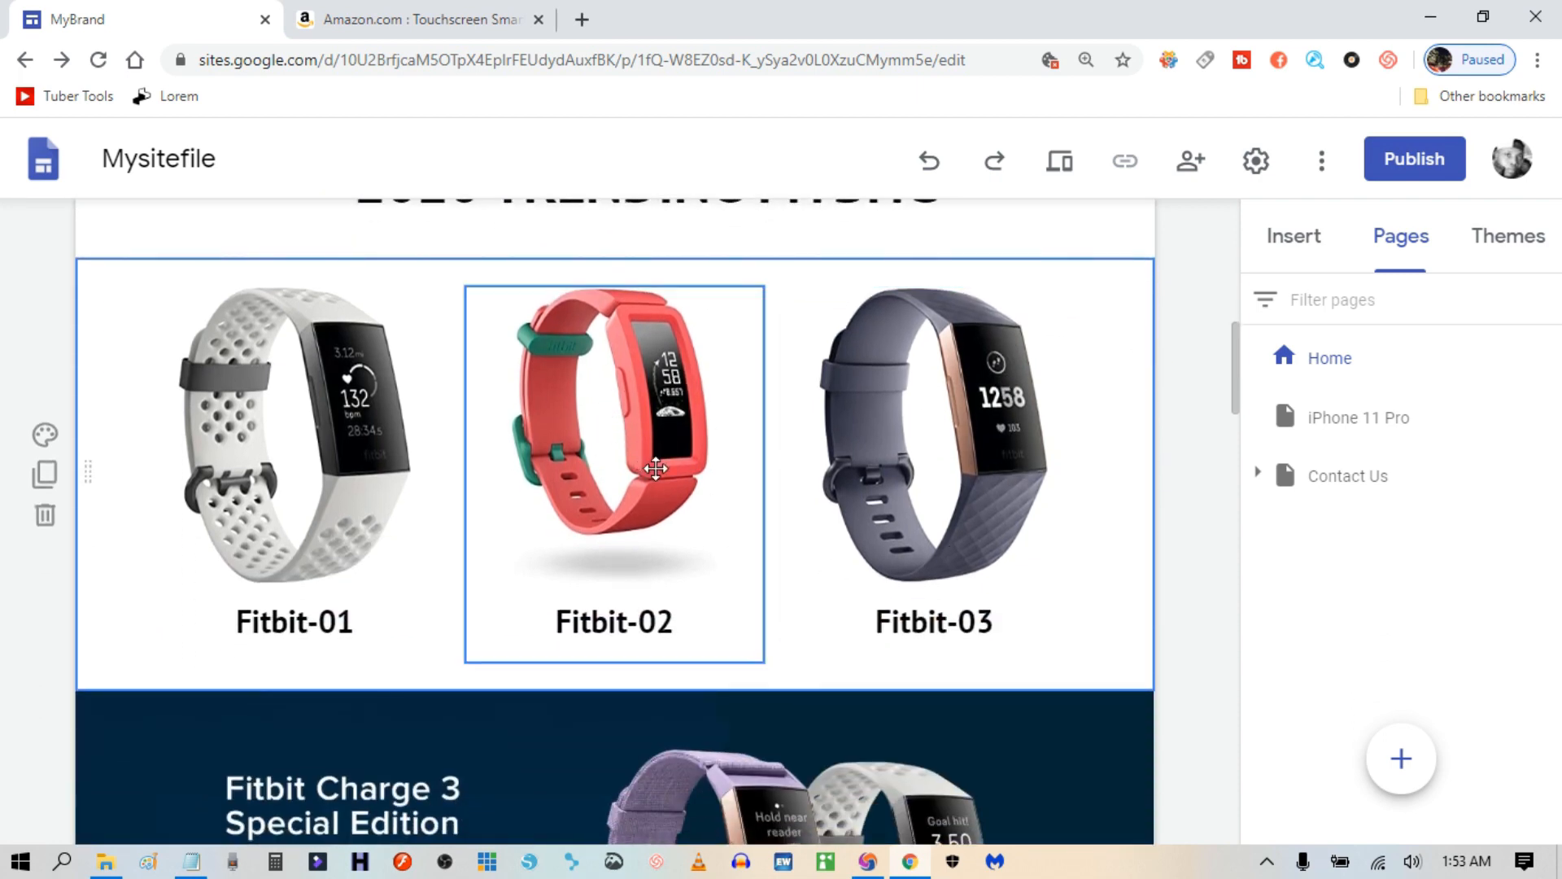
{"action": "scroll", "coordinate": [656, 468], "scroll_direction": "up", "scroll_amount": 2}
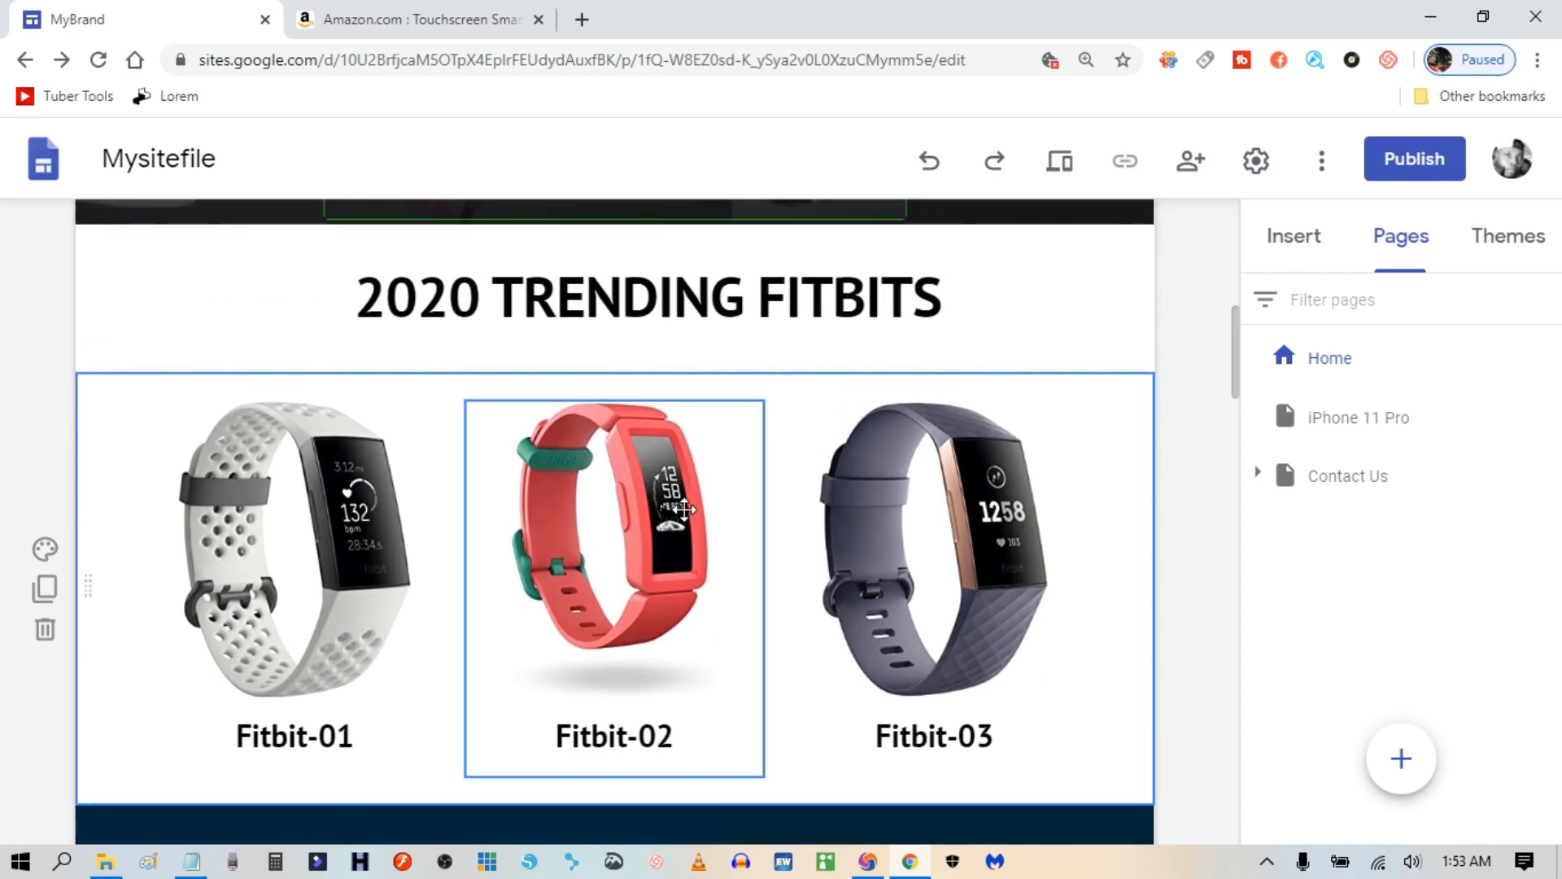
{"action": "scroll", "coordinate": [684, 510], "scroll_direction": "up", "scroll_amount": 4}
{"action": "scroll", "coordinate": [683, 505], "scroll_direction": "down", "scroll_amount": 3}
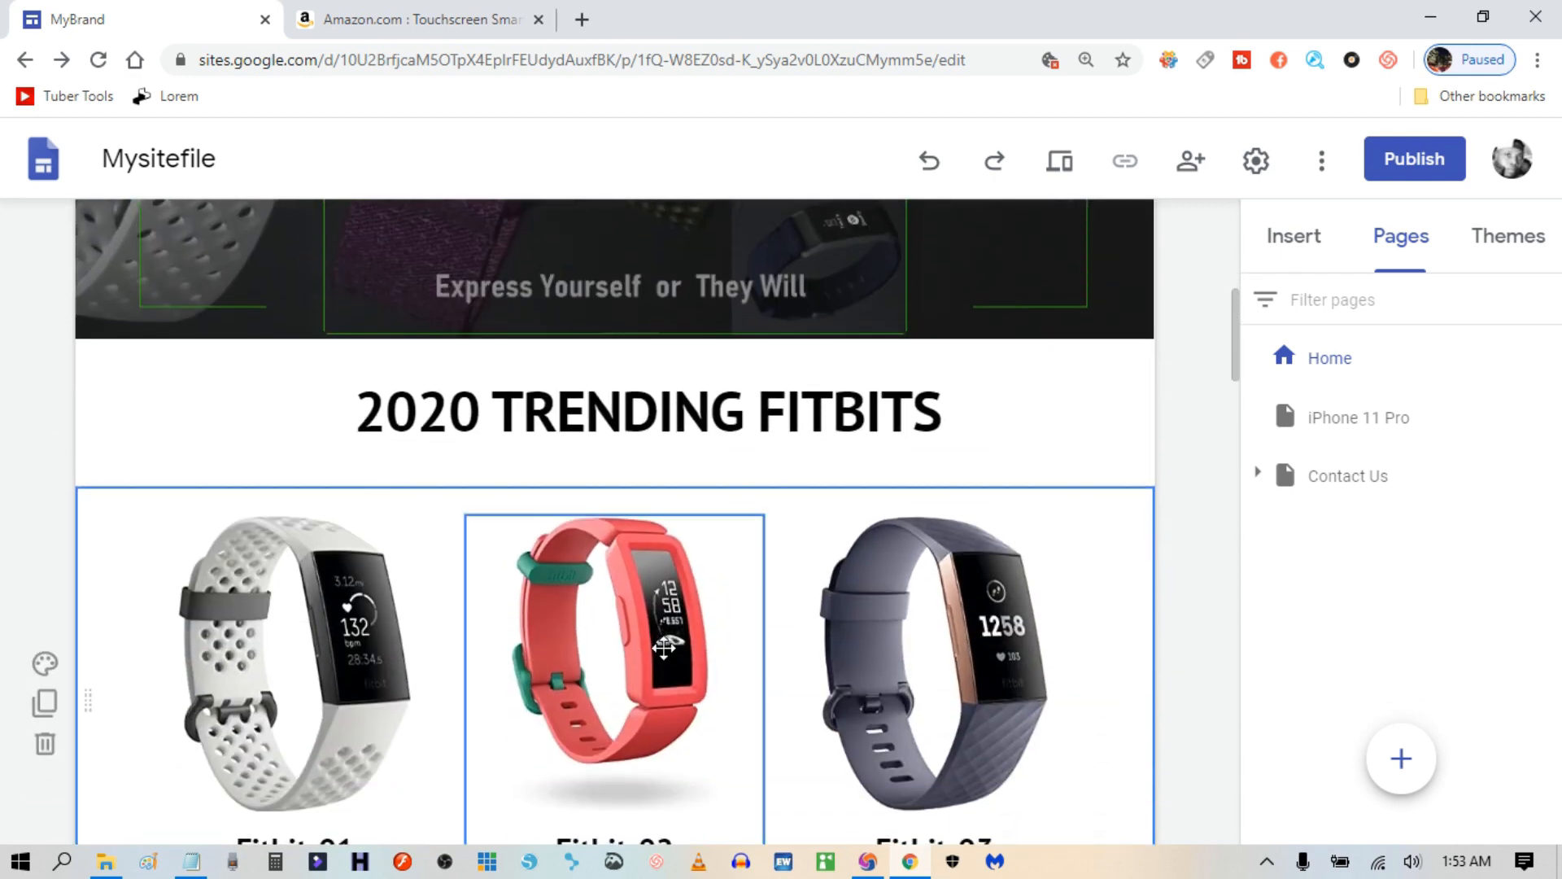
{"action": "scroll", "coordinate": [1078, 399], "scroll_direction": "up", "scroll_amount": 3}
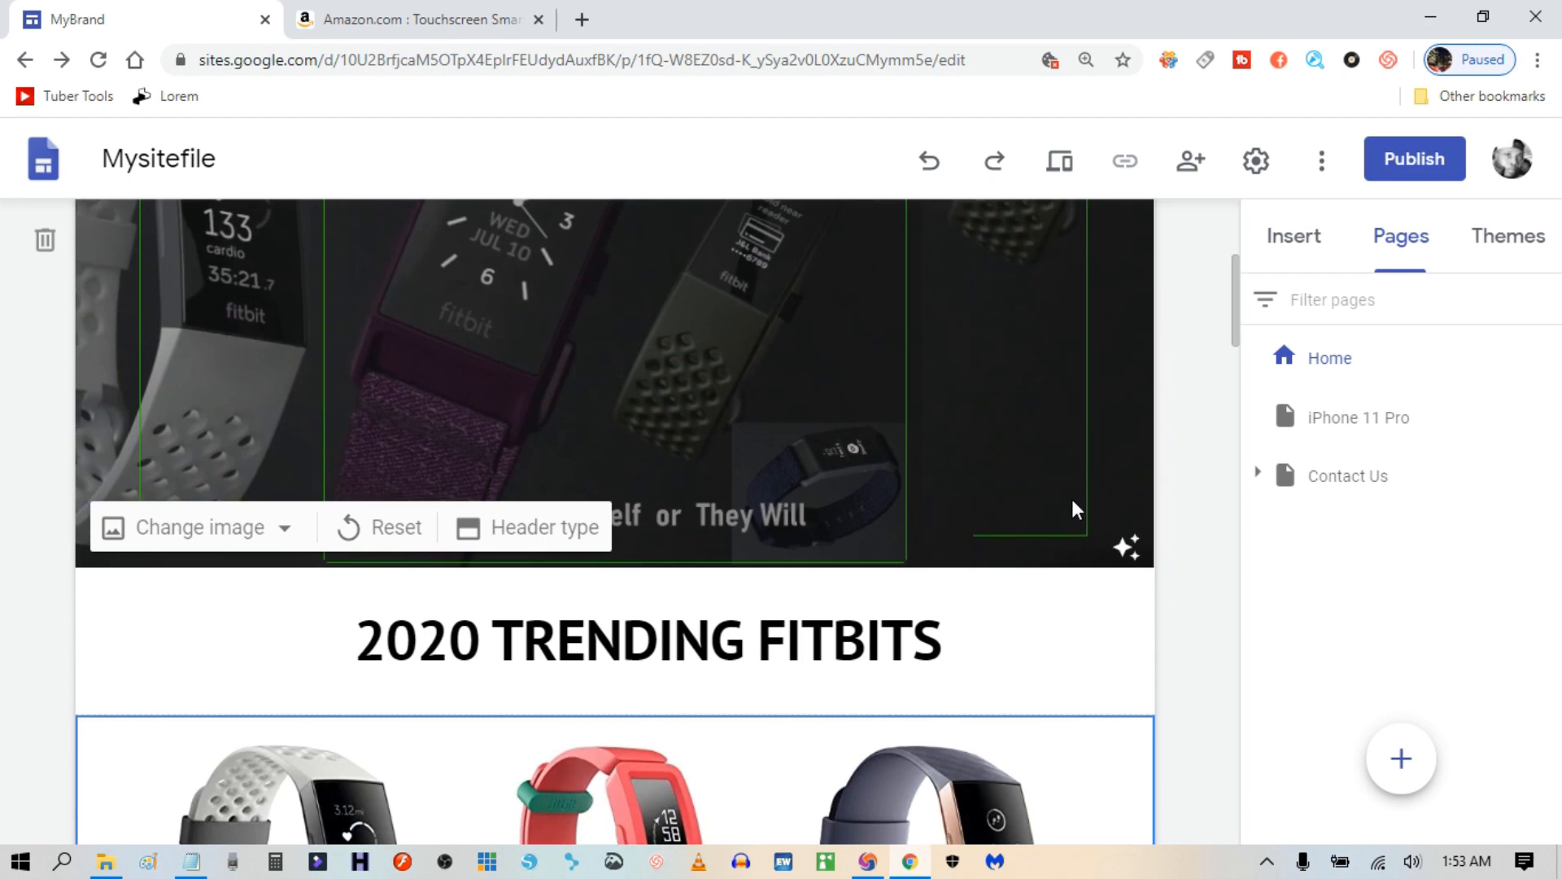
{"action": "scroll", "coordinate": [746, 599], "scroll_direction": "down", "scroll_amount": 4}
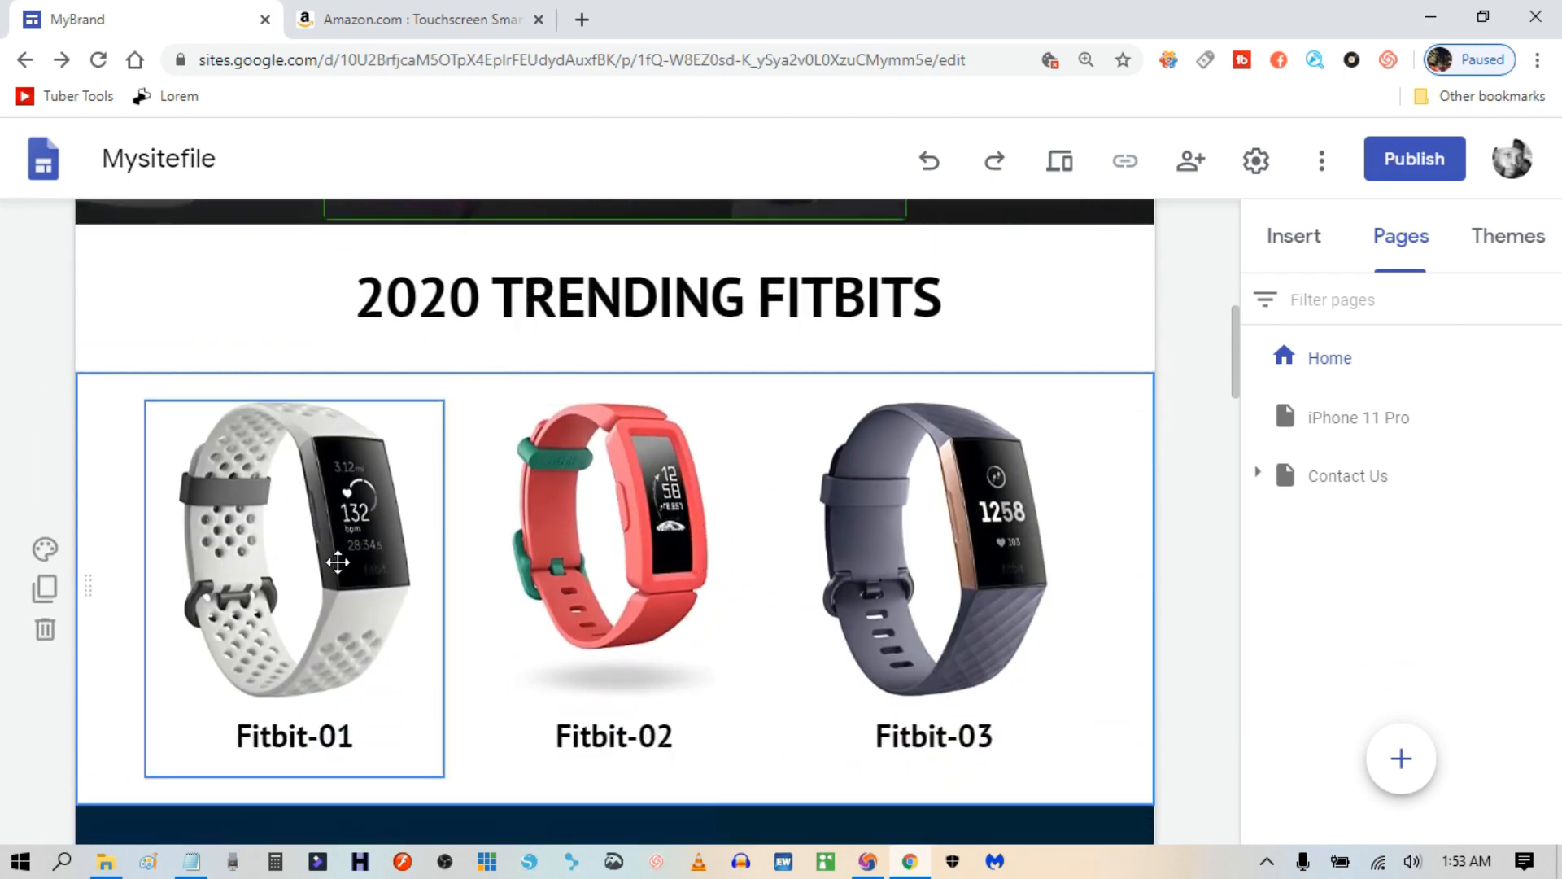
Close the Amazon tab, test the Fitbit-01 image's link in the site preview, and return to the editor.
{"action": "left_click", "coordinate": [411, 21]}
{"action": "left_click", "coordinate": [538, 19]}
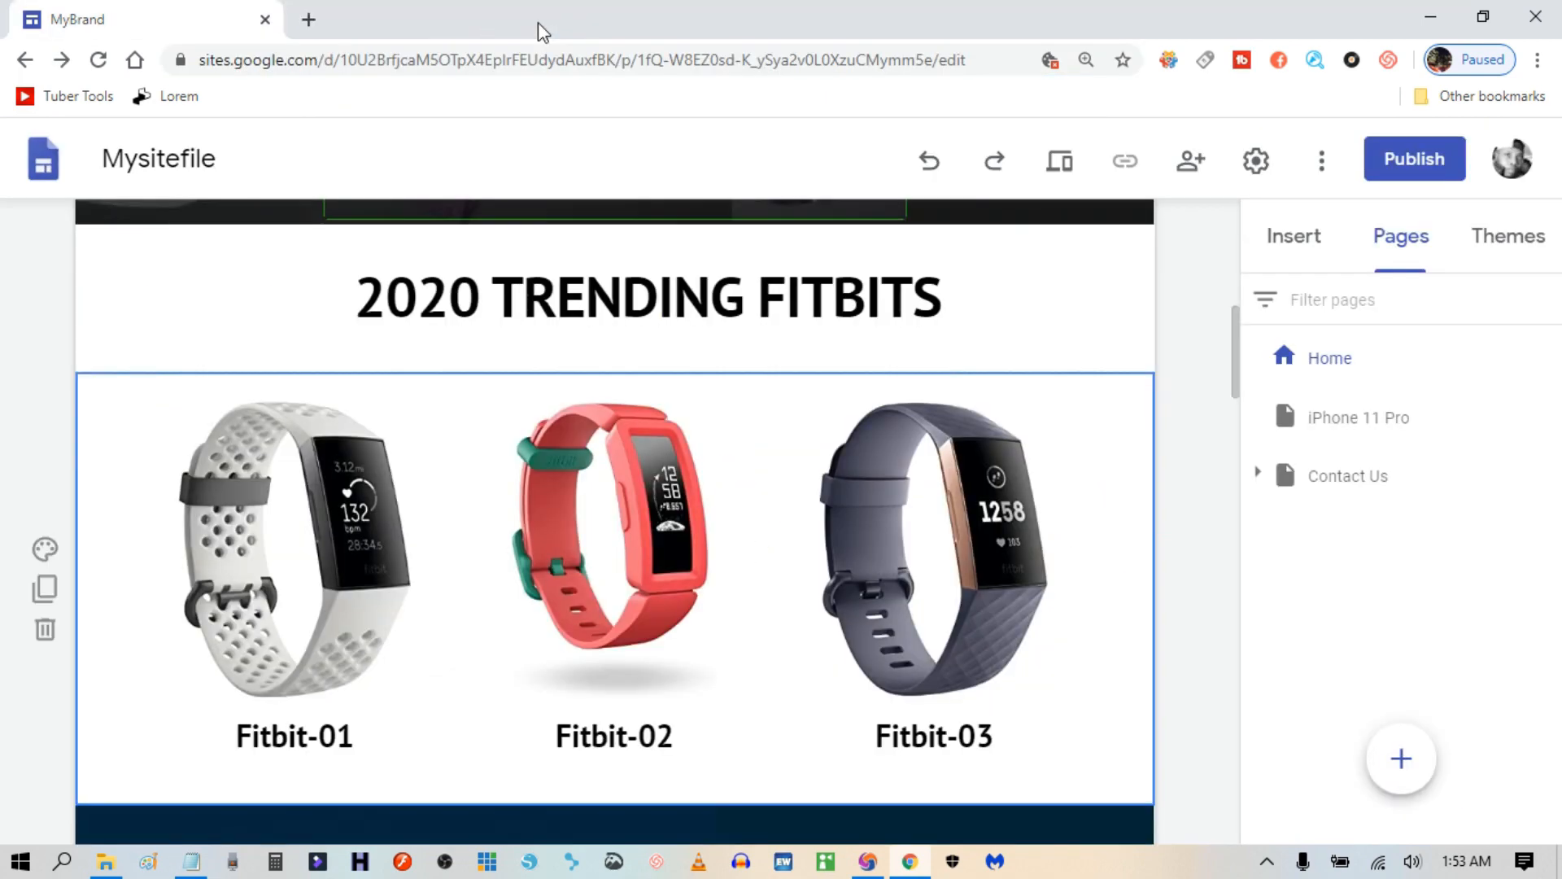
{"action": "left_click", "coordinate": [1056, 173]}
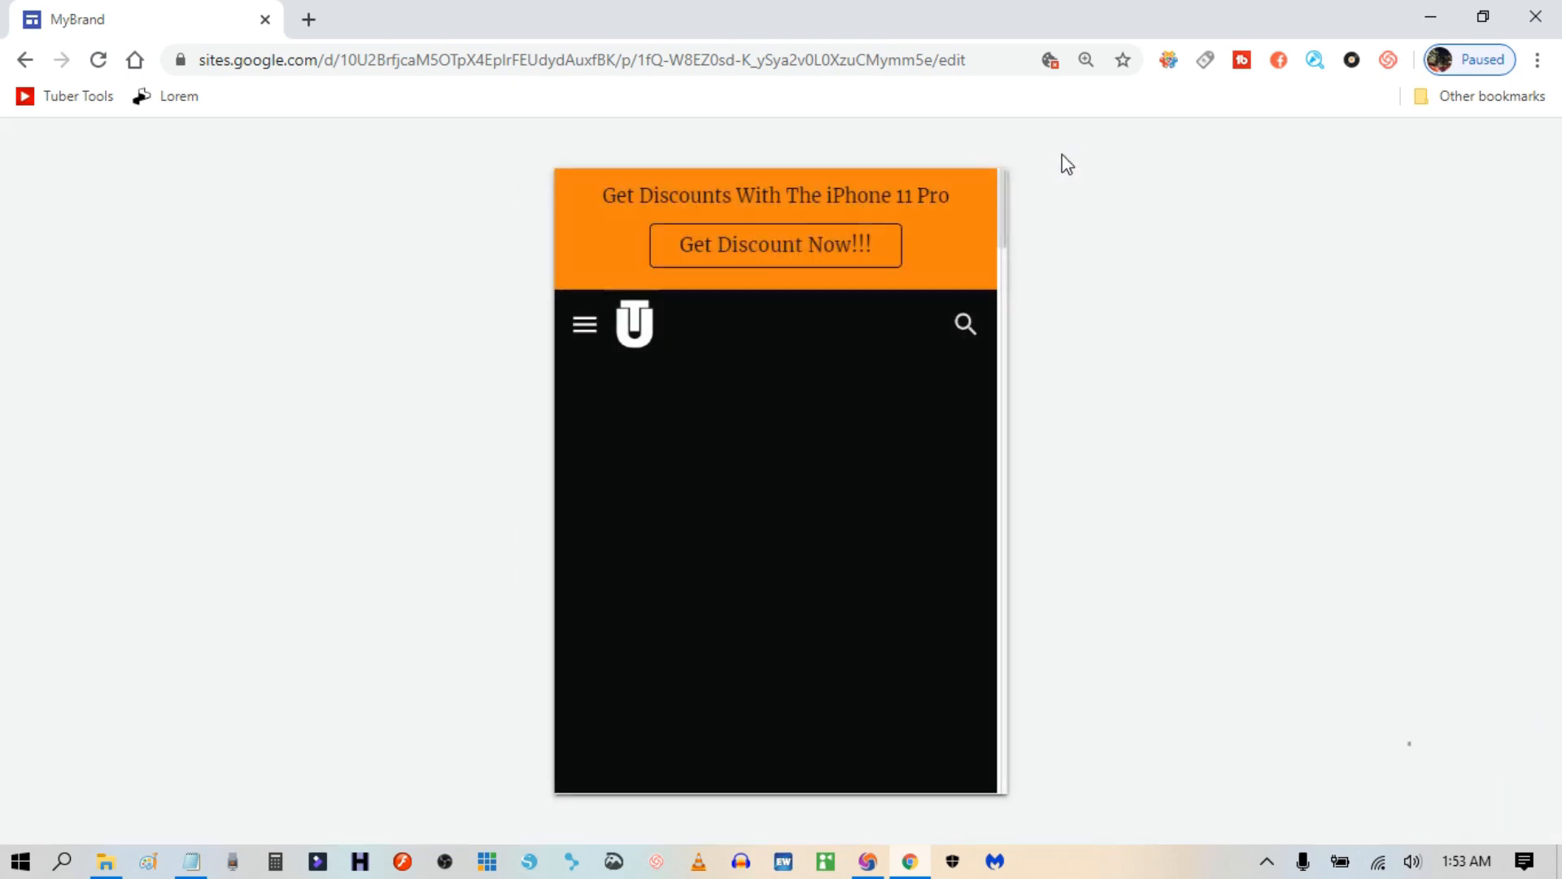
{"action": "scroll", "coordinate": [861, 476], "scroll_direction": "down", "scroll_amount": 6}
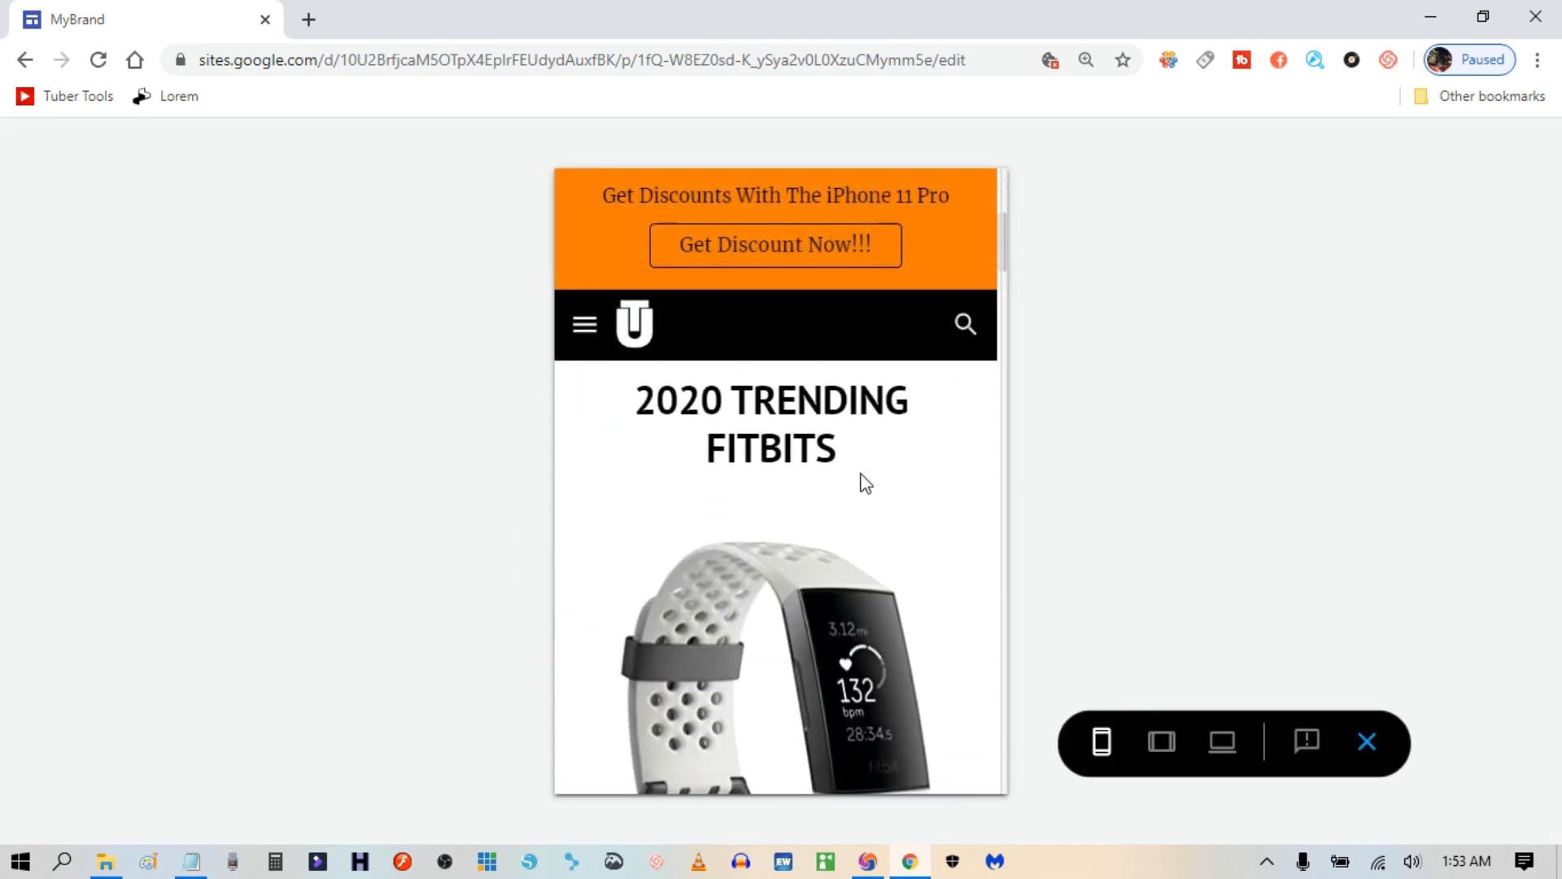
{"action": "scroll", "coordinate": [862, 485], "scroll_direction": "down", "scroll_amount": 4}
{"action": "scroll", "coordinate": [868, 521], "scroll_direction": "up", "scroll_amount": 2}
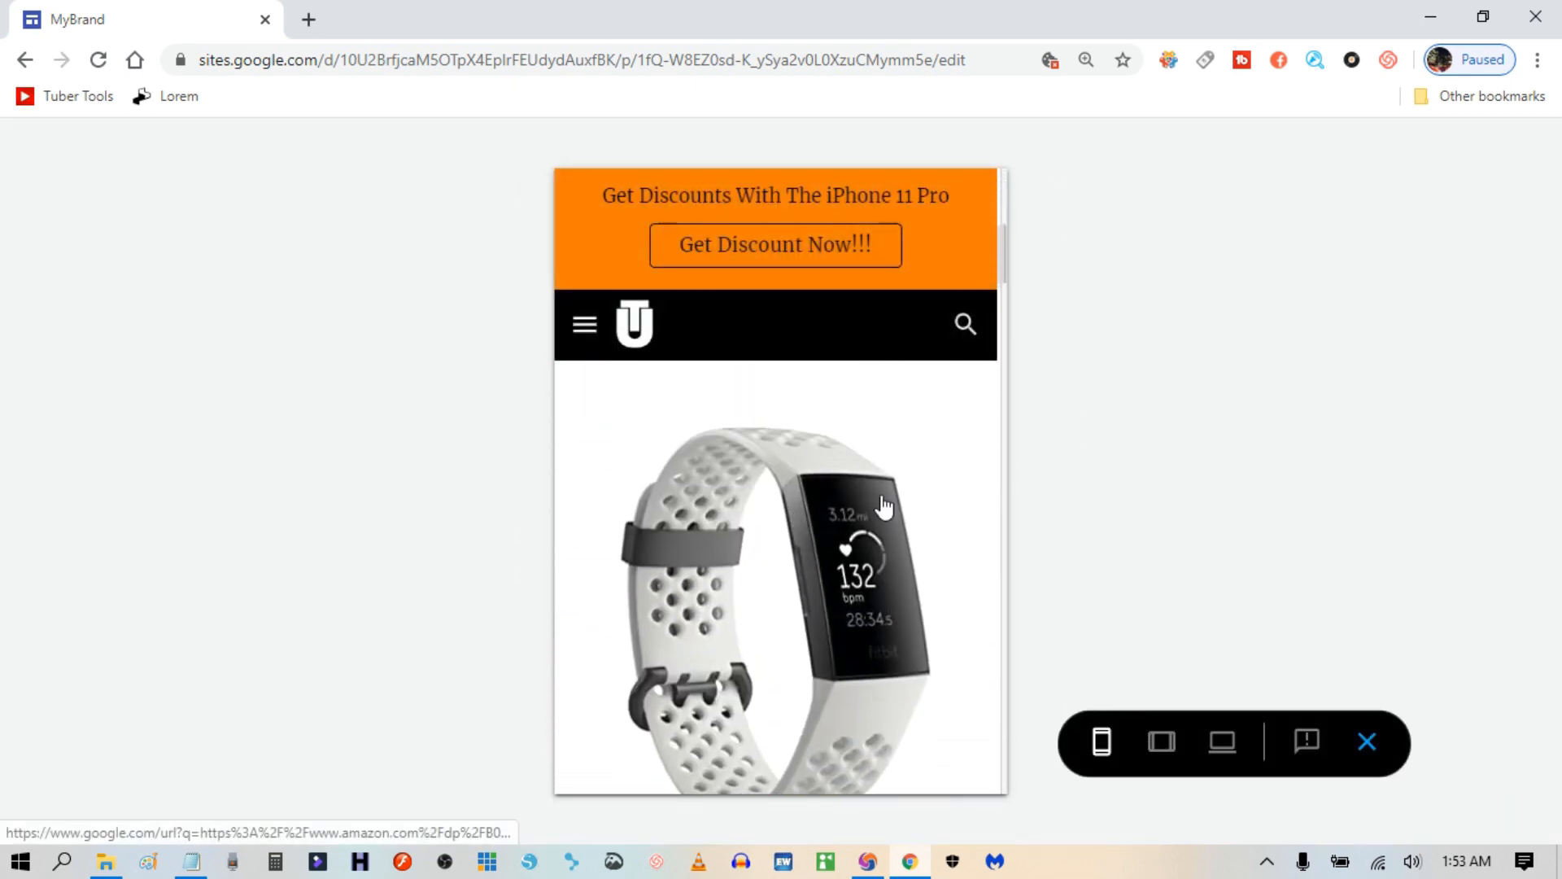
{"action": "left_click", "coordinate": [843, 520]}
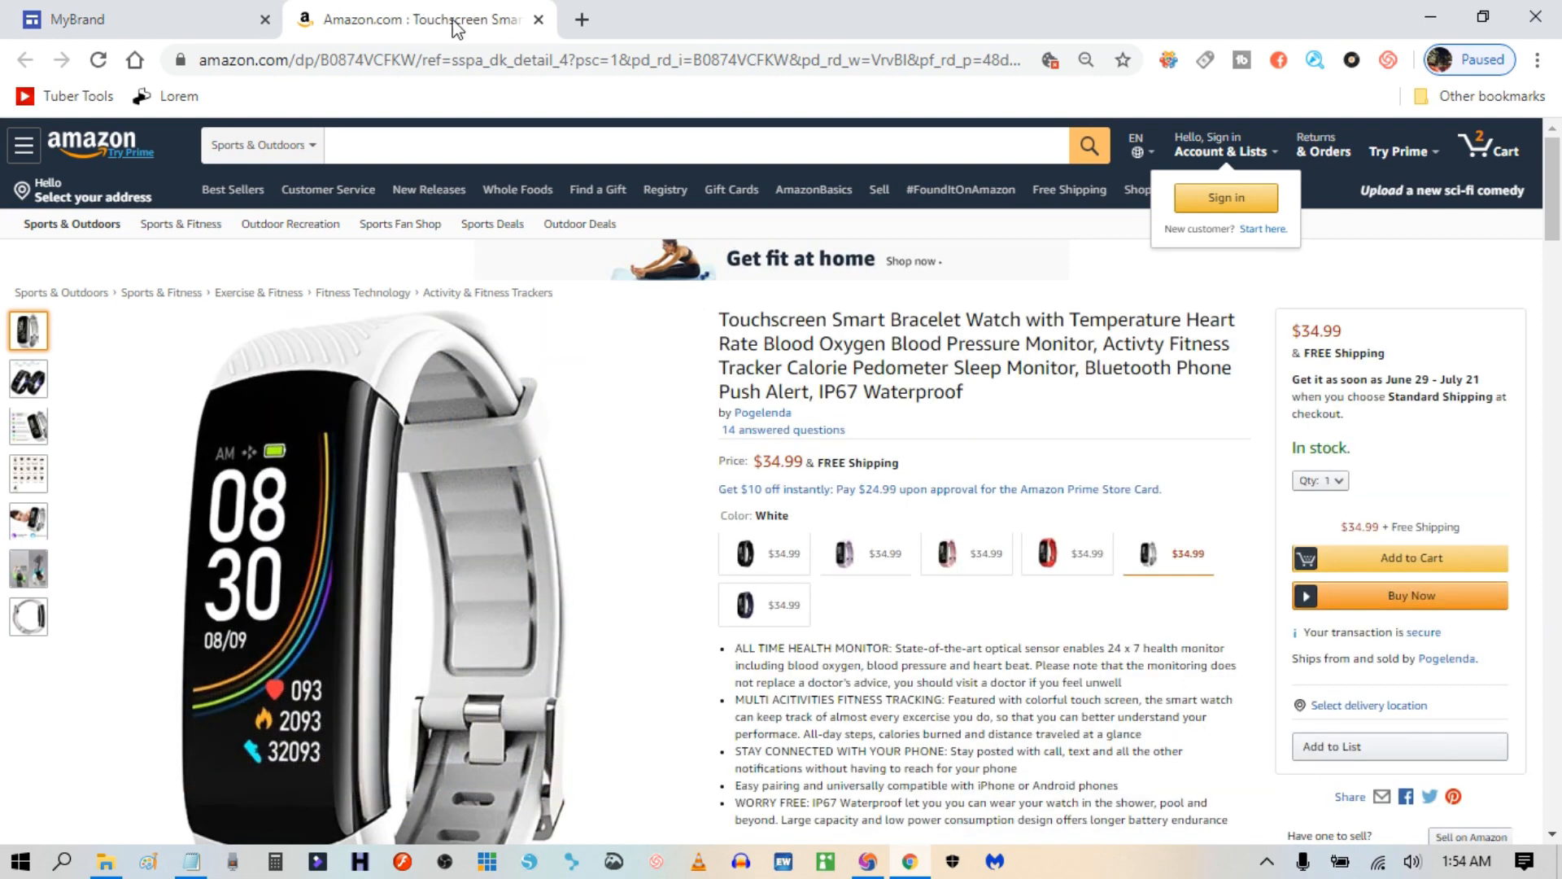
{"action": "left_click", "coordinate": [538, 19]}
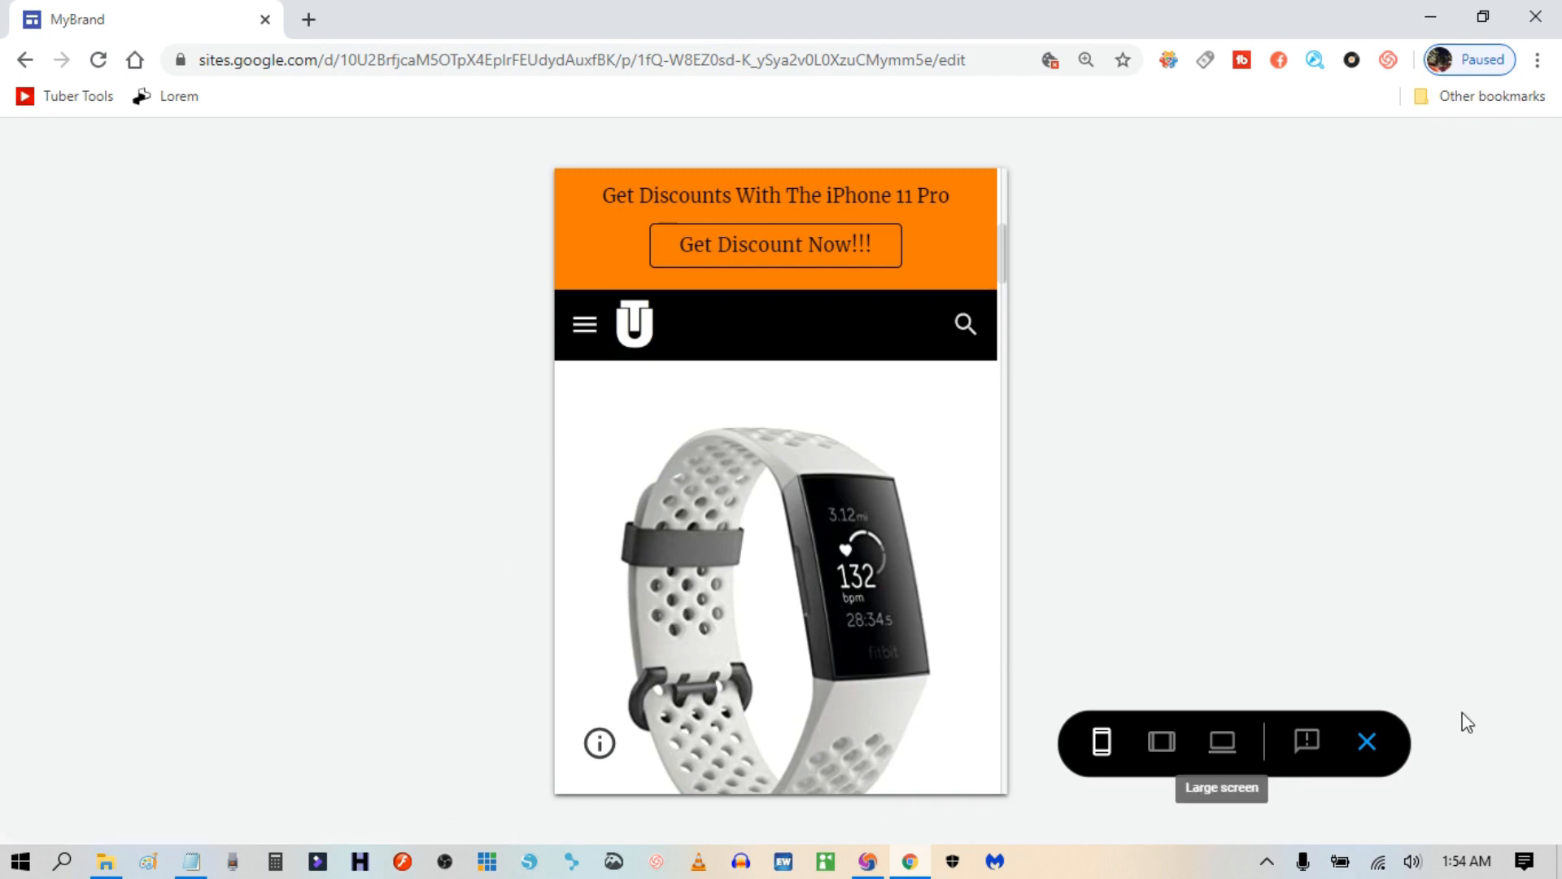
{"action": "left_click", "coordinate": [1367, 741]}
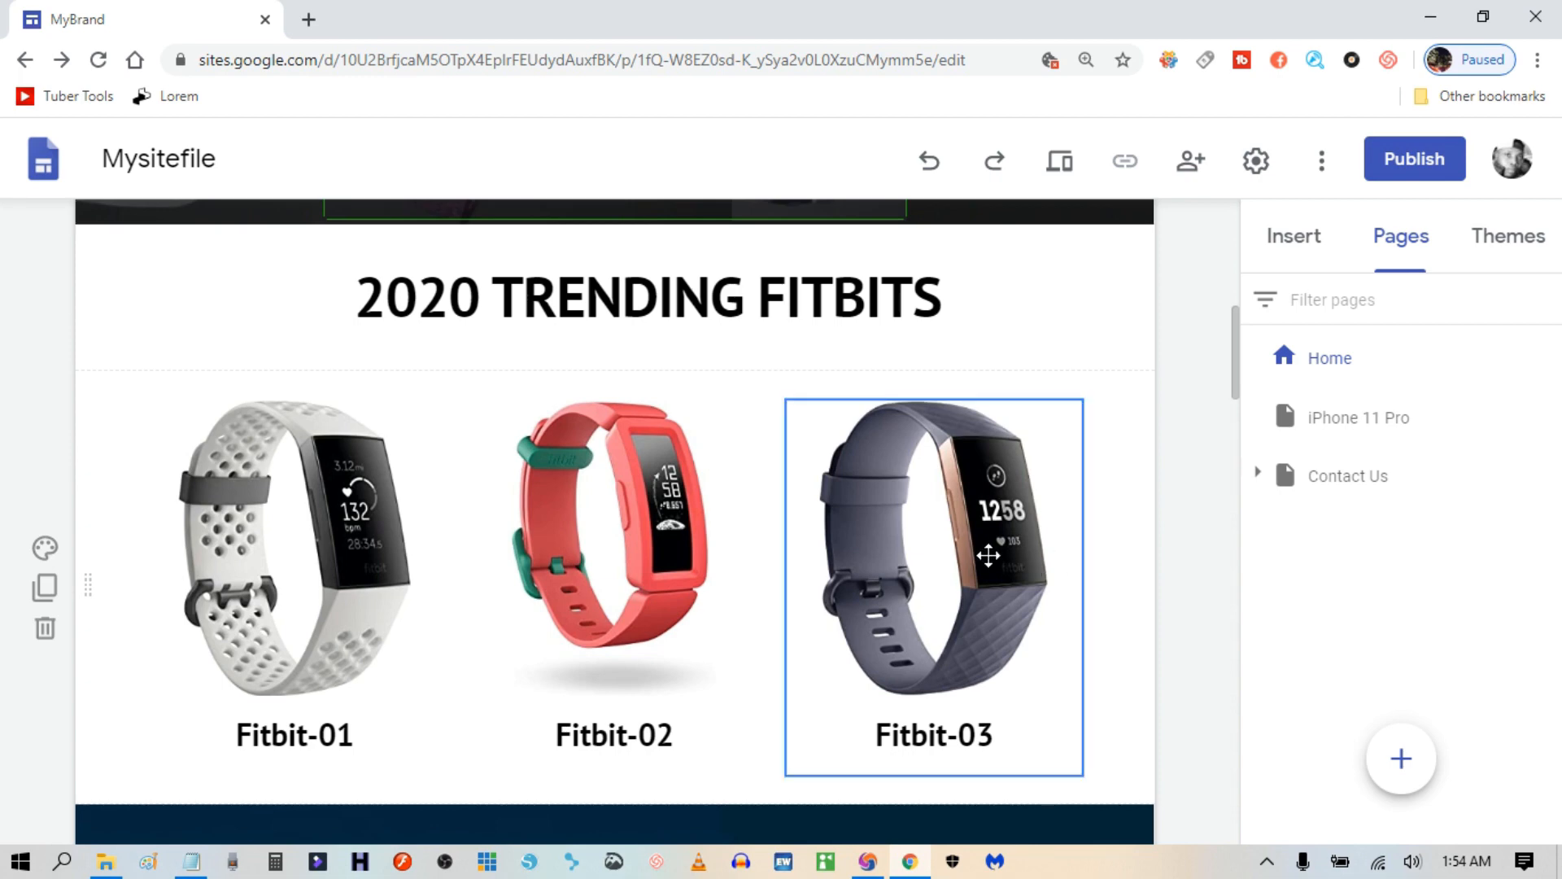
{"action": "scroll", "coordinate": [732, 390], "scroll_direction": "down", "scroll_amount": 1}
{"action": "scroll", "coordinate": [385, 447], "scroll_direction": "up", "scroll_amount": 1}
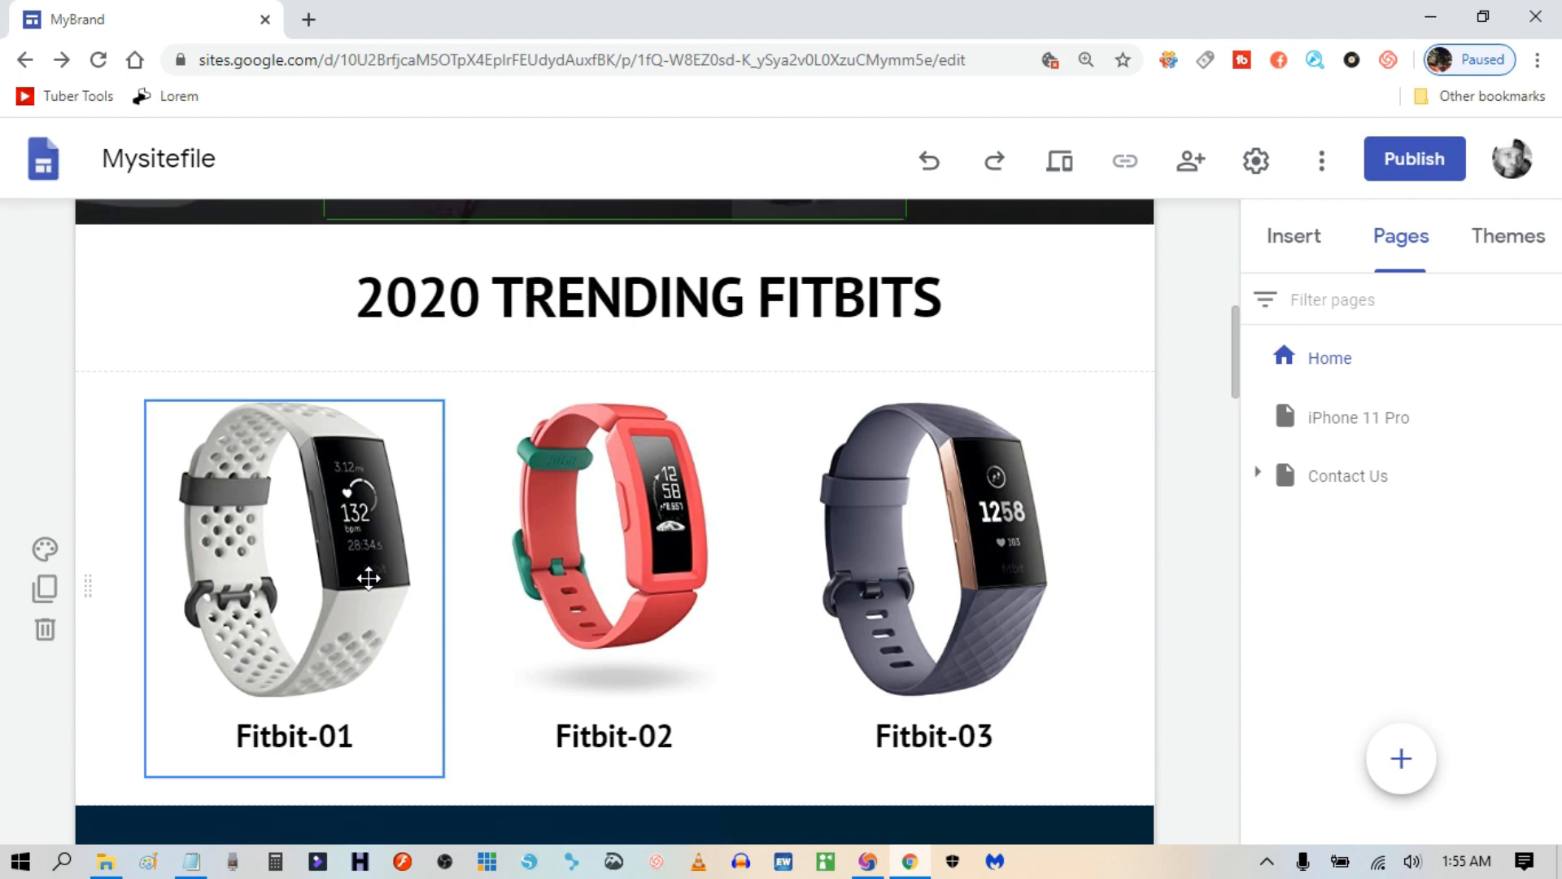
{"action": "scroll", "coordinate": [368, 578], "scroll_direction": "down", "scroll_amount": 3}
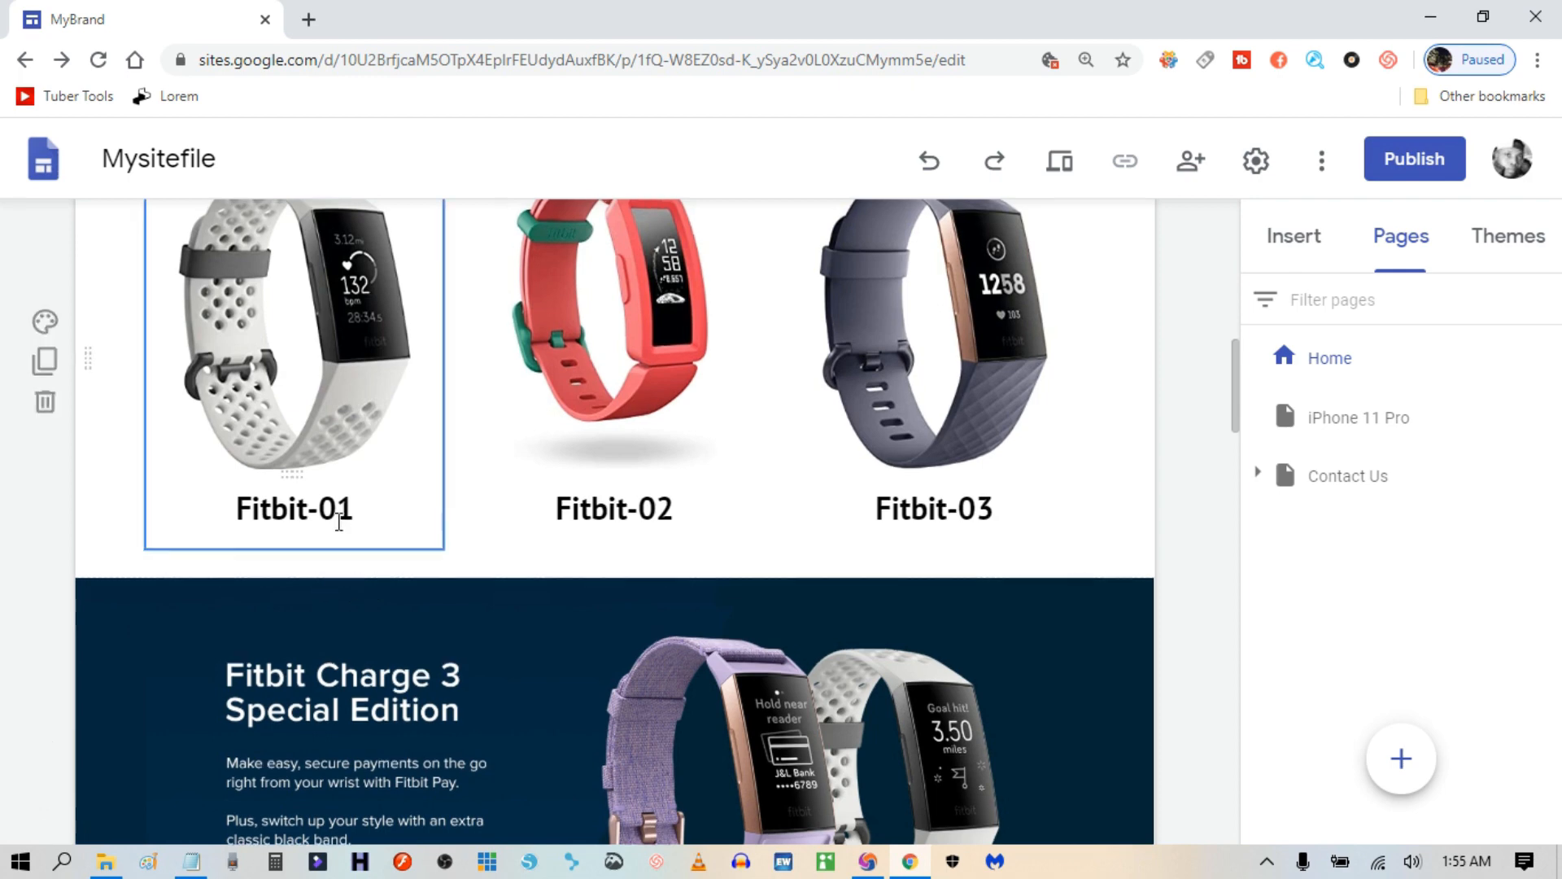
{"action": "scroll", "coordinate": [488, 366], "scroll_direction": "up", "scroll_amount": 1}
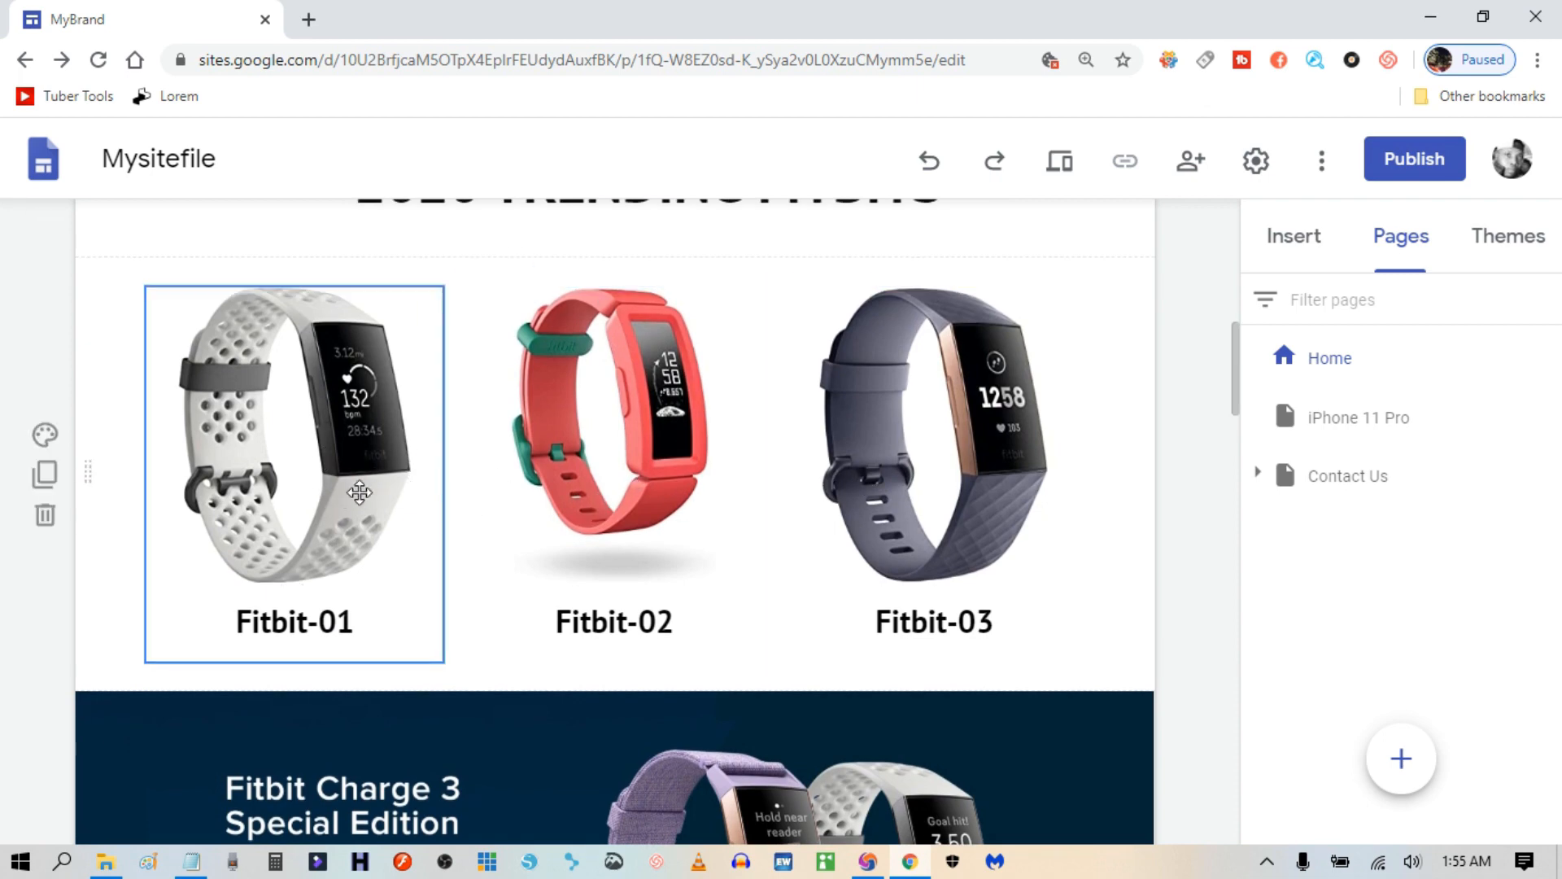
{"action": "scroll", "coordinate": [360, 492], "scroll_direction": "up", "scroll_amount": 1}
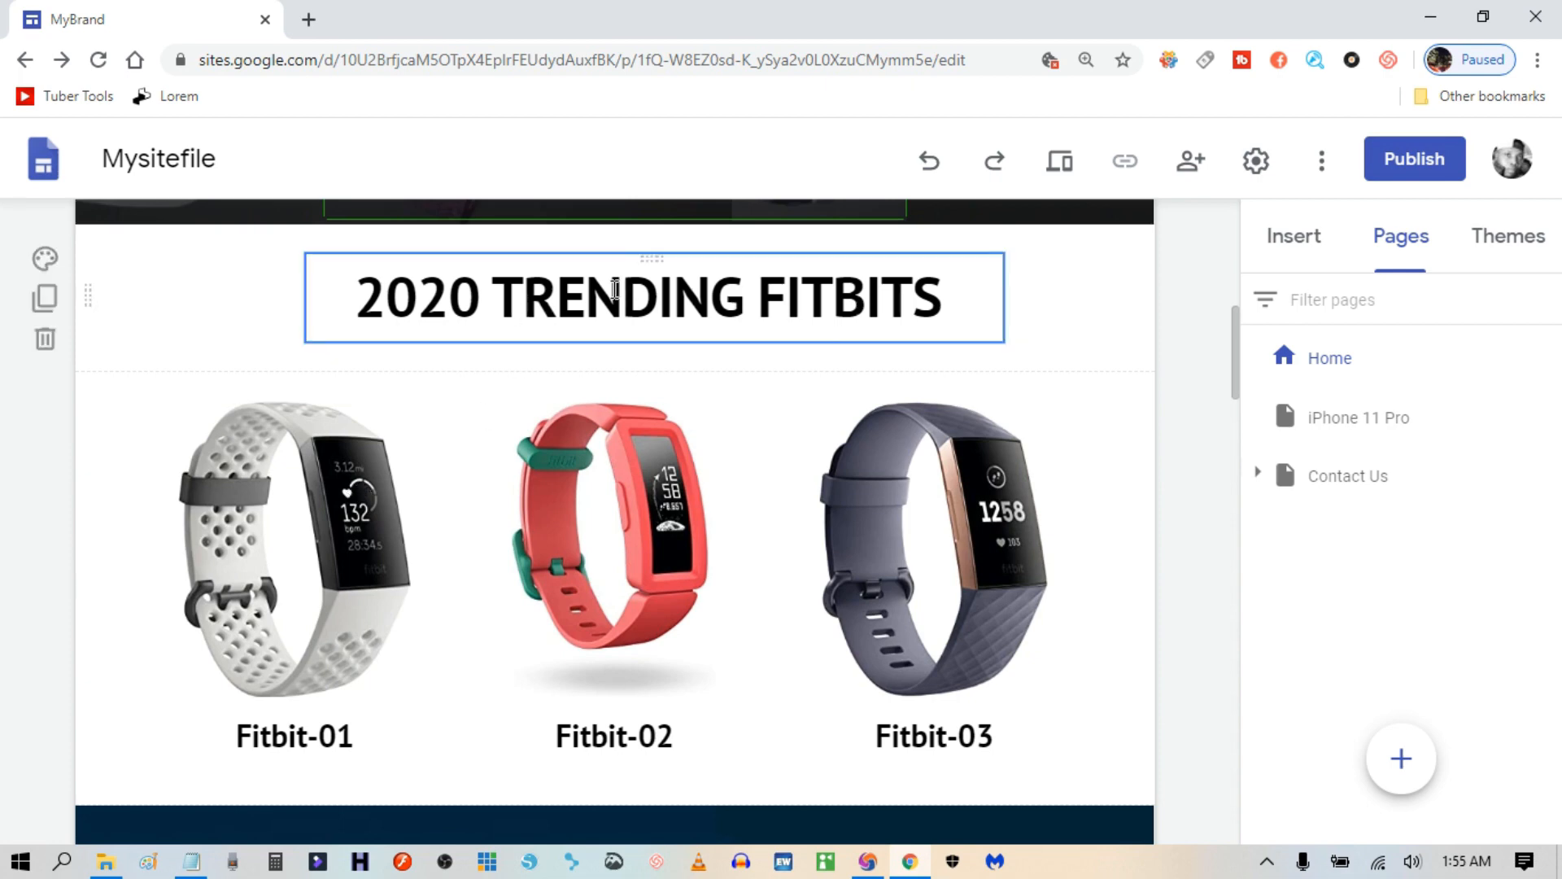
{"action": "scroll", "coordinate": [770, 429], "scroll_direction": "down", "scroll_amount": 1}
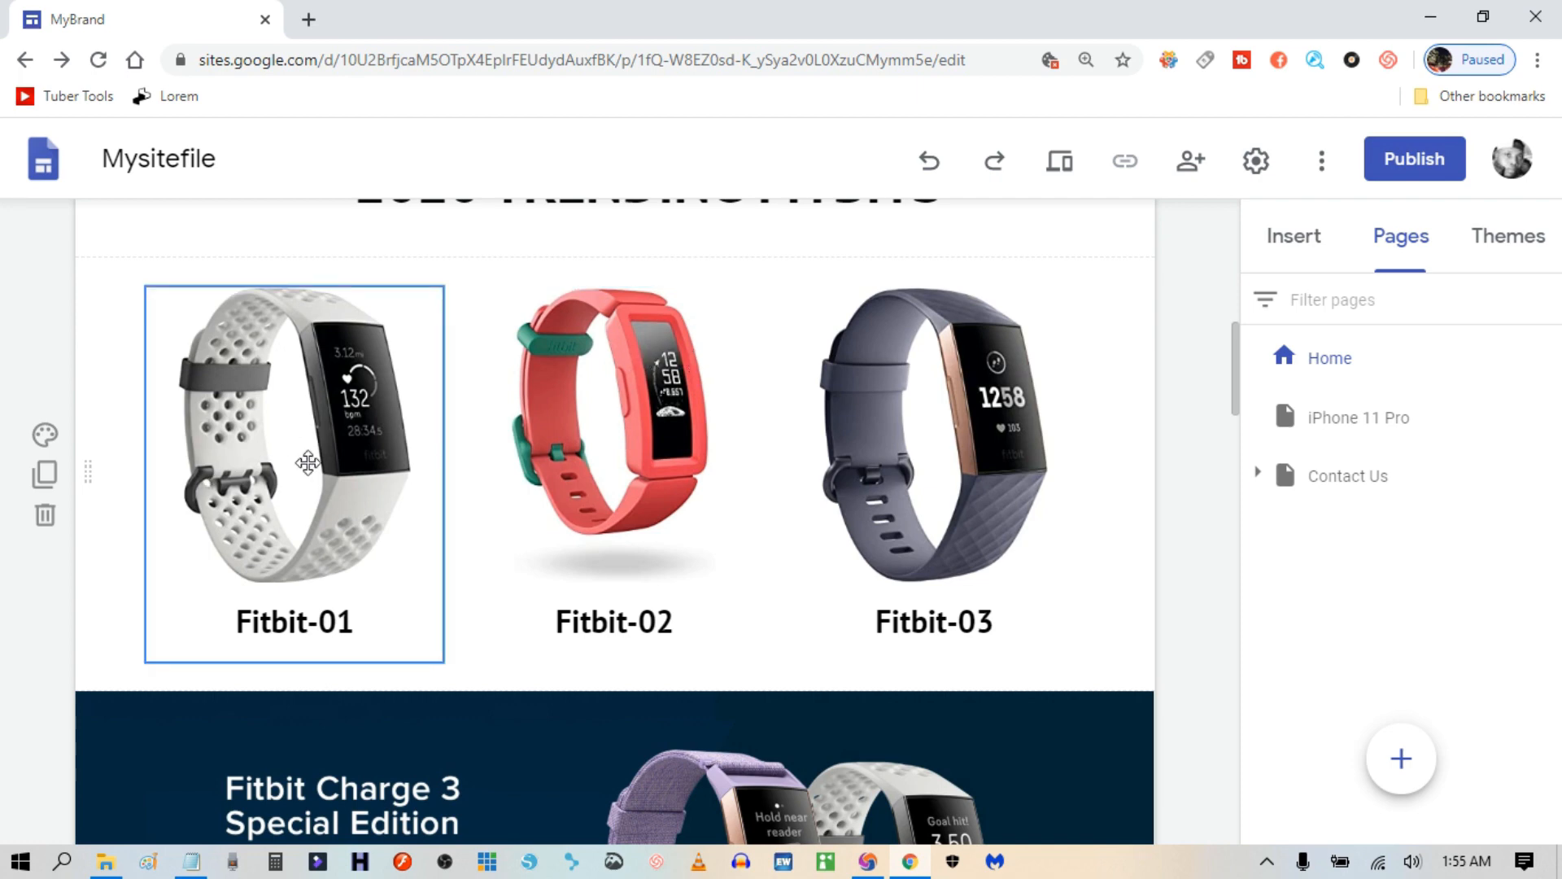
{"action": "left_click", "coordinate": [982, 350]}
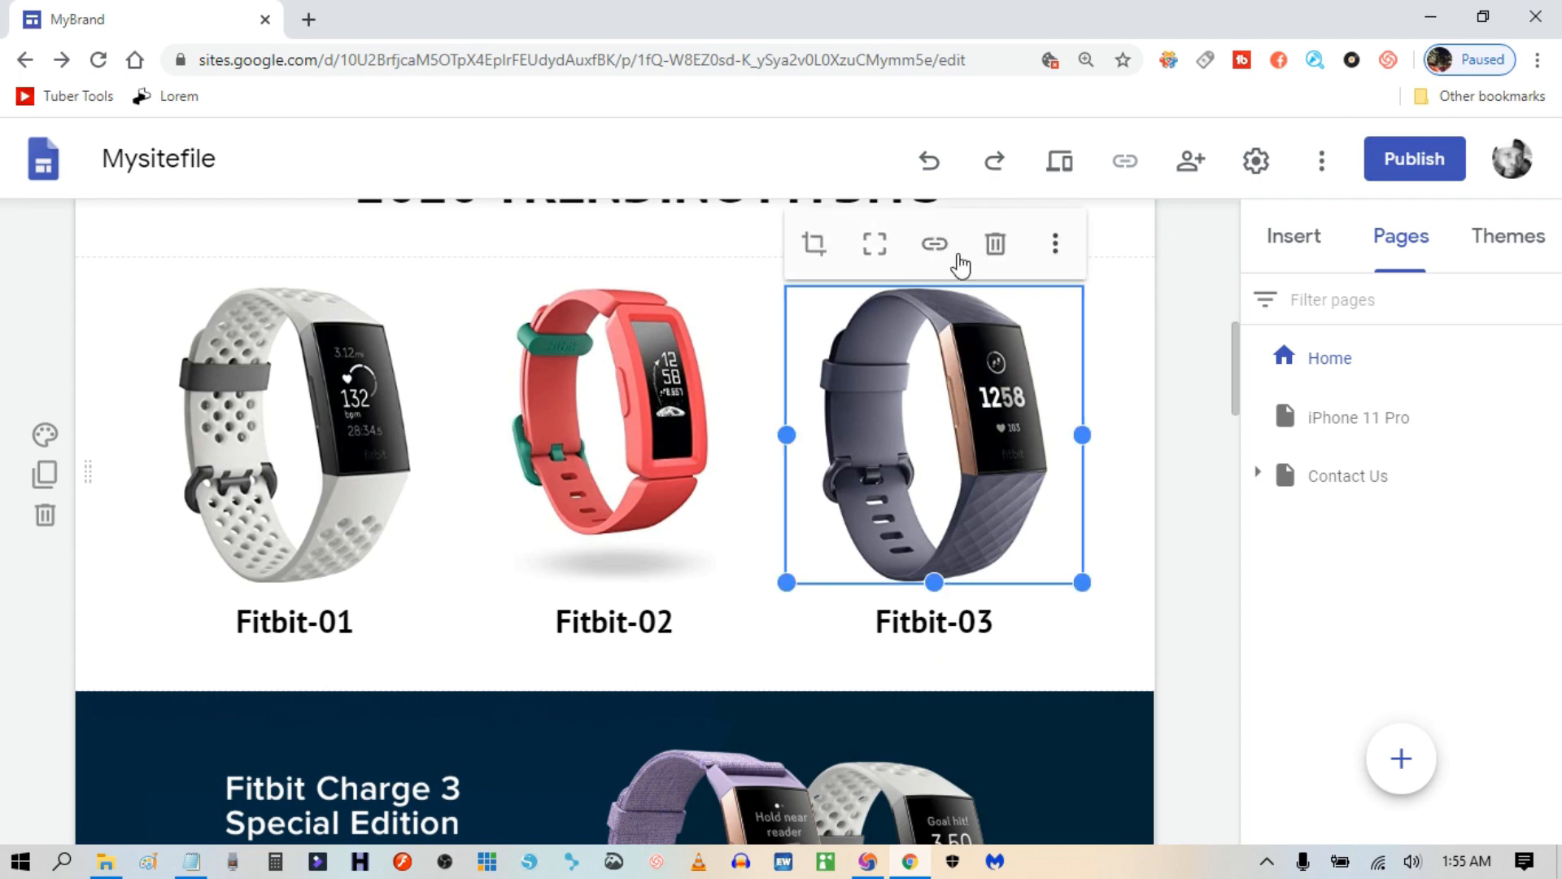
{"action": "left_click", "coordinate": [935, 243]}
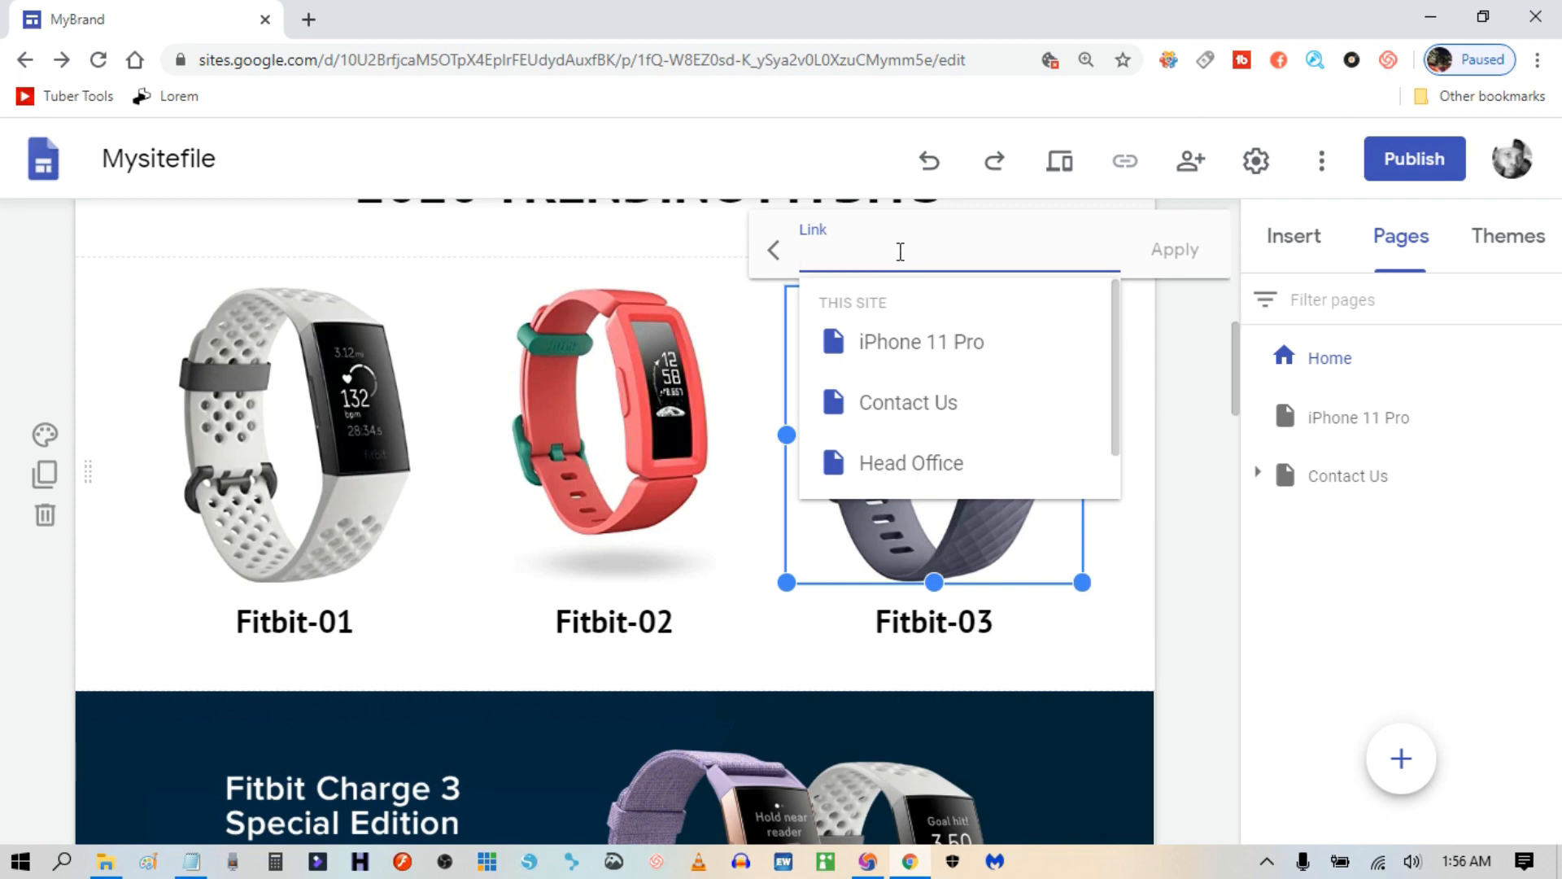
{"action": "left_click", "coordinate": [1109, 619]}
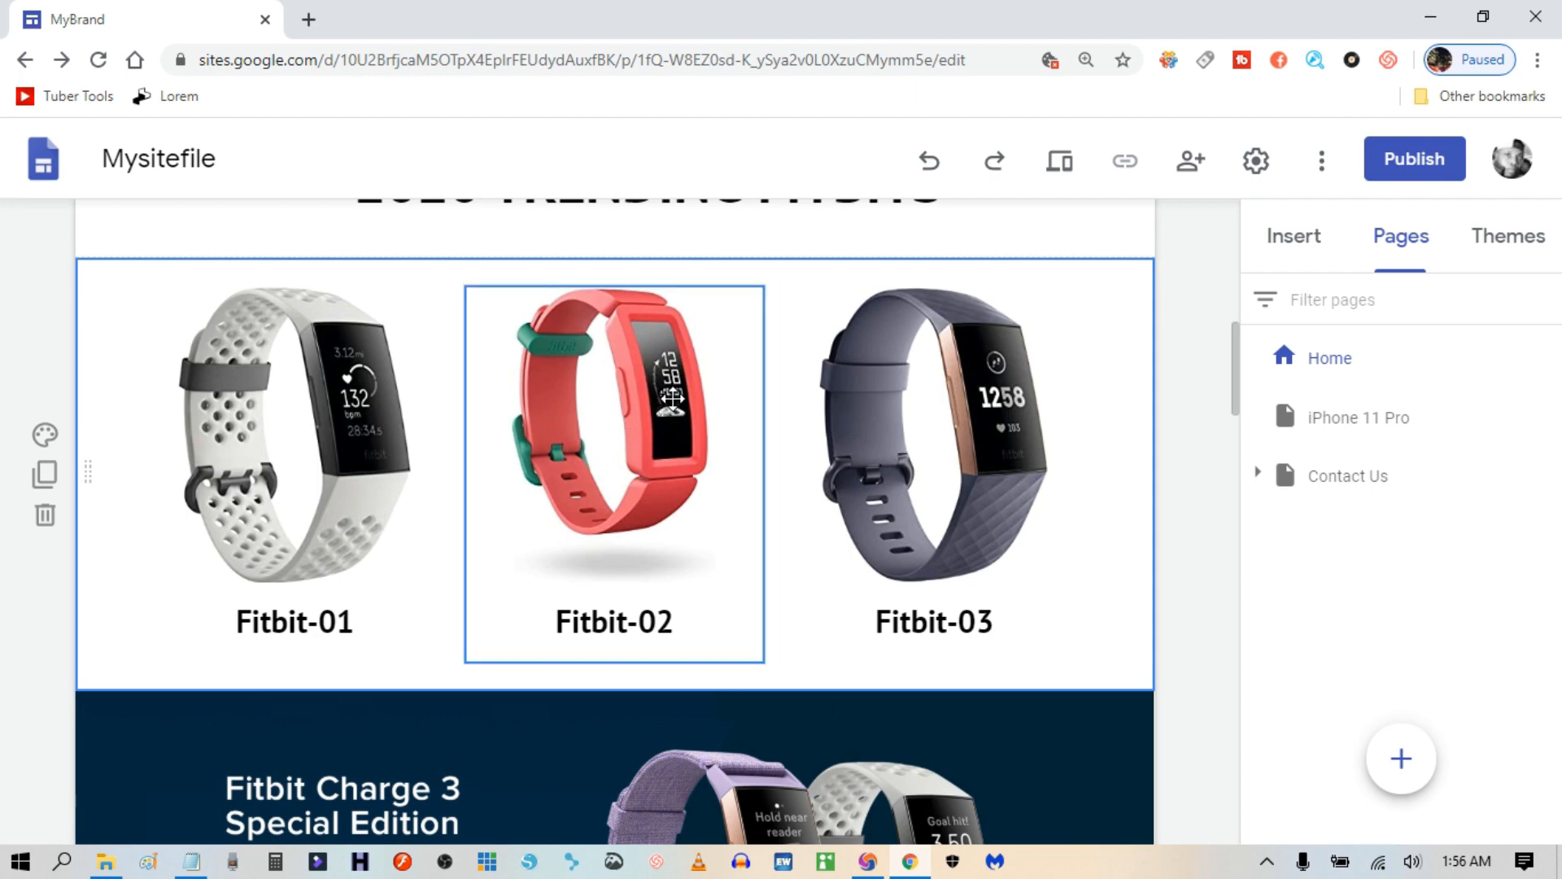
Apply the site's iPhone 11 Pro page as the link of the Fitbit-02 image.
{"action": "scroll", "coordinate": [672, 398], "scroll_direction": "up", "scroll_amount": 1}
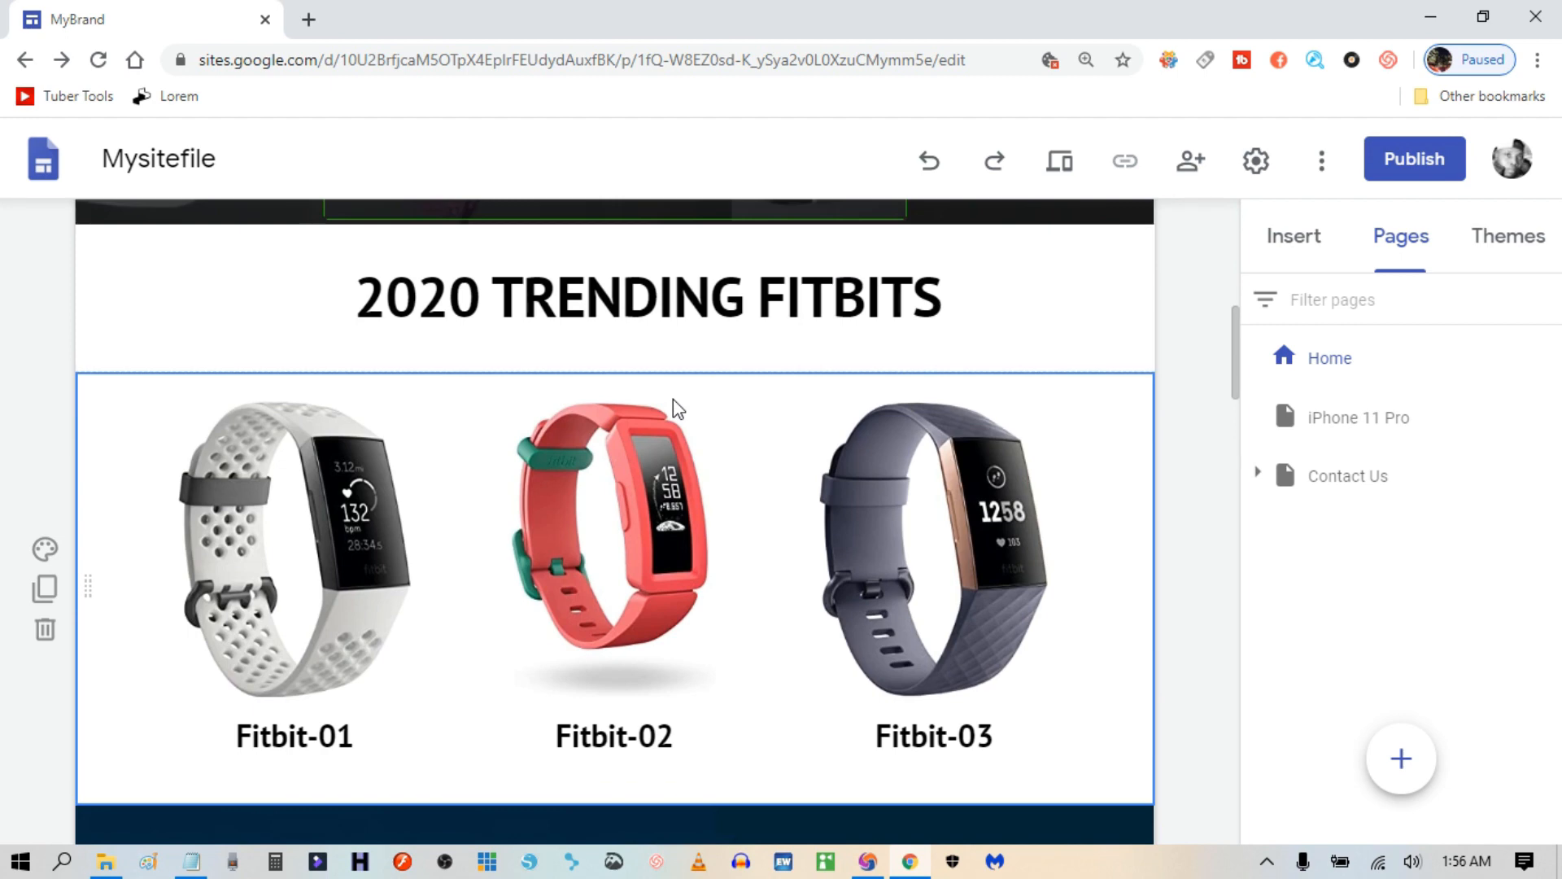
{"action": "left_click", "coordinate": [660, 500]}
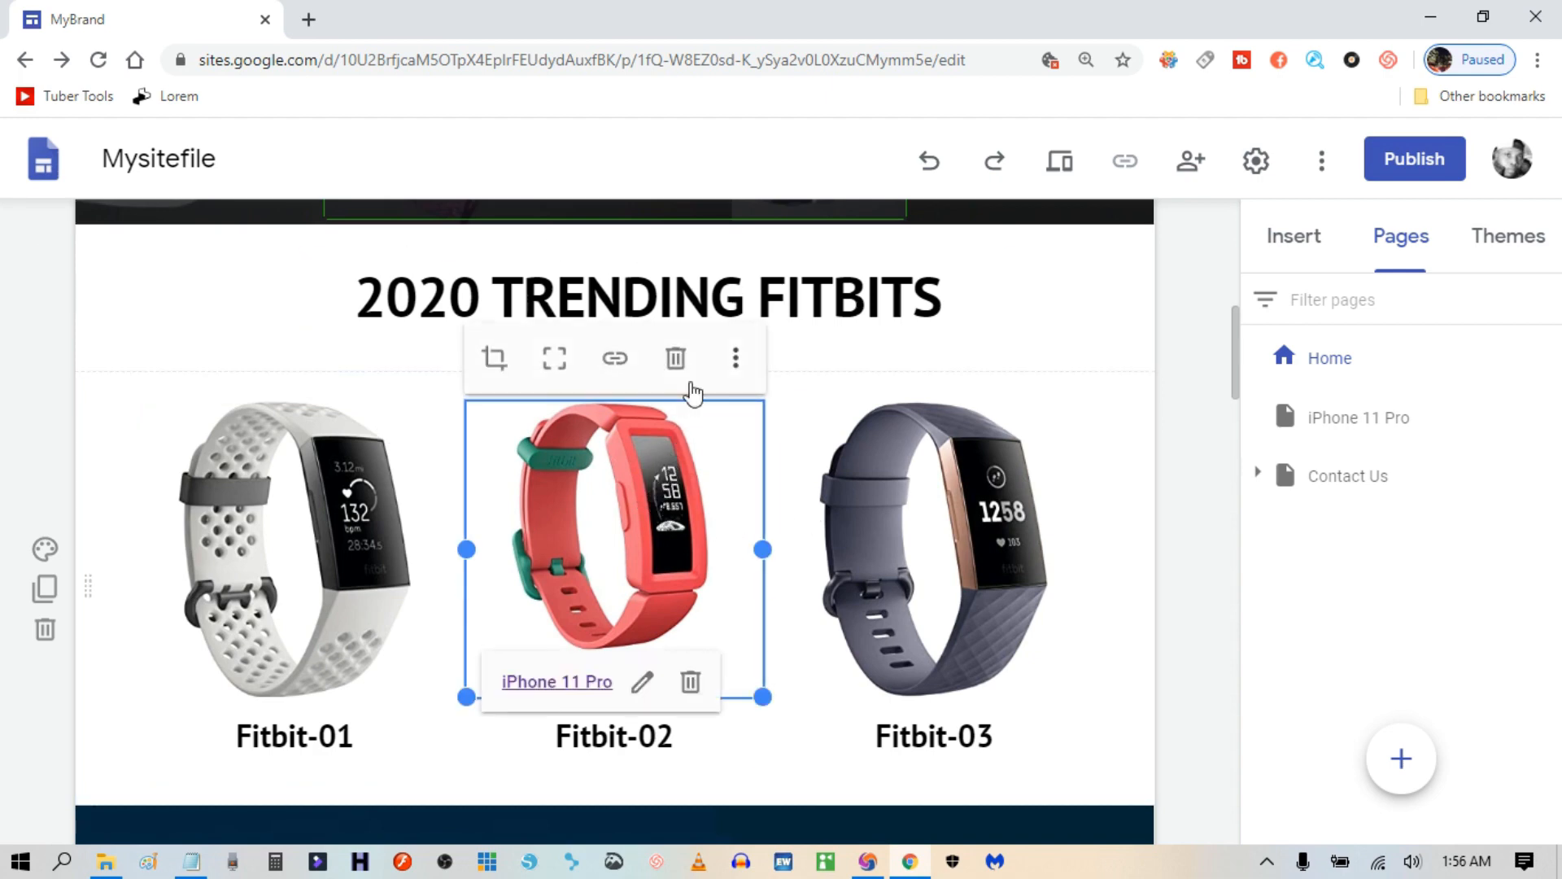
{"action": "left_click", "coordinate": [617, 360]}
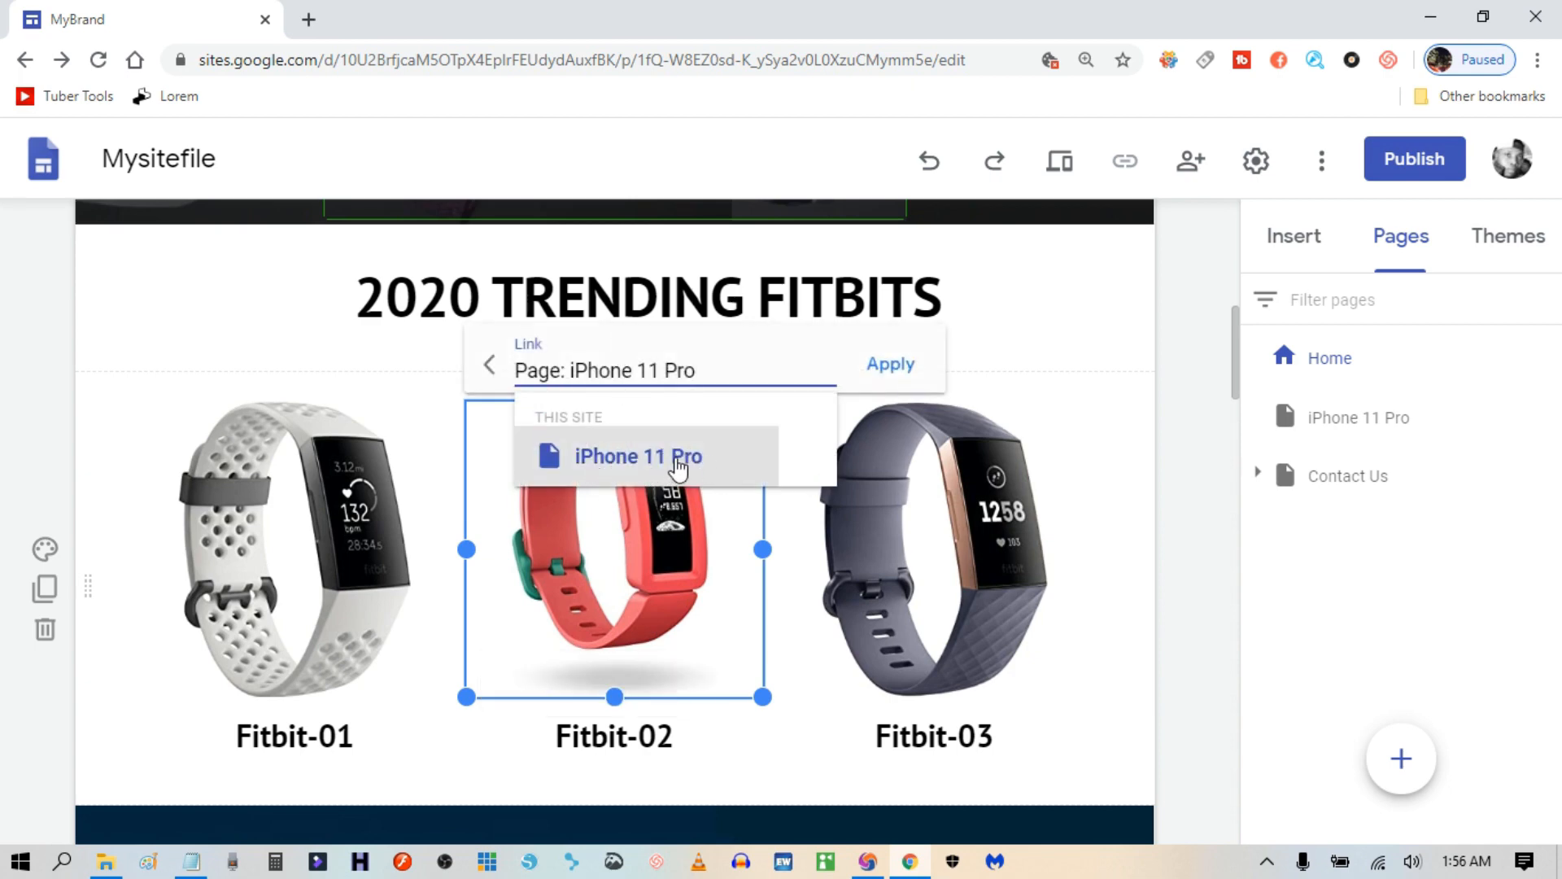
{"action": "left_click", "coordinate": [679, 468]}
{"action": "left_click", "coordinate": [891, 367]}
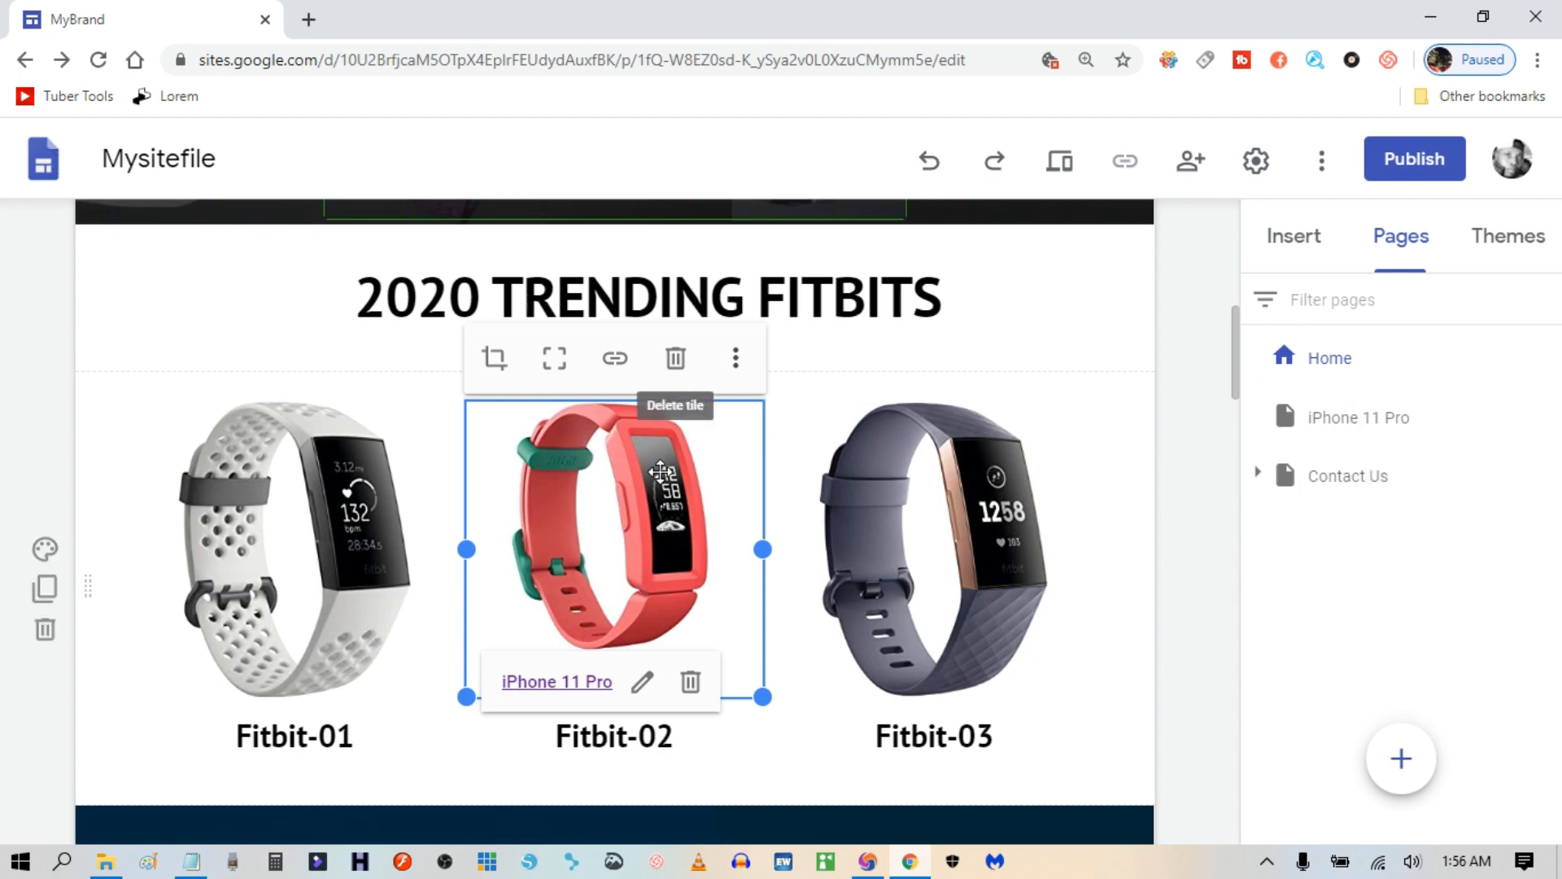
Preview the Home page and follow the Fitbit-02 image's link to check its destination page.
{"action": "scroll", "coordinate": [661, 472], "scroll_direction": "down", "scroll_amount": 15}
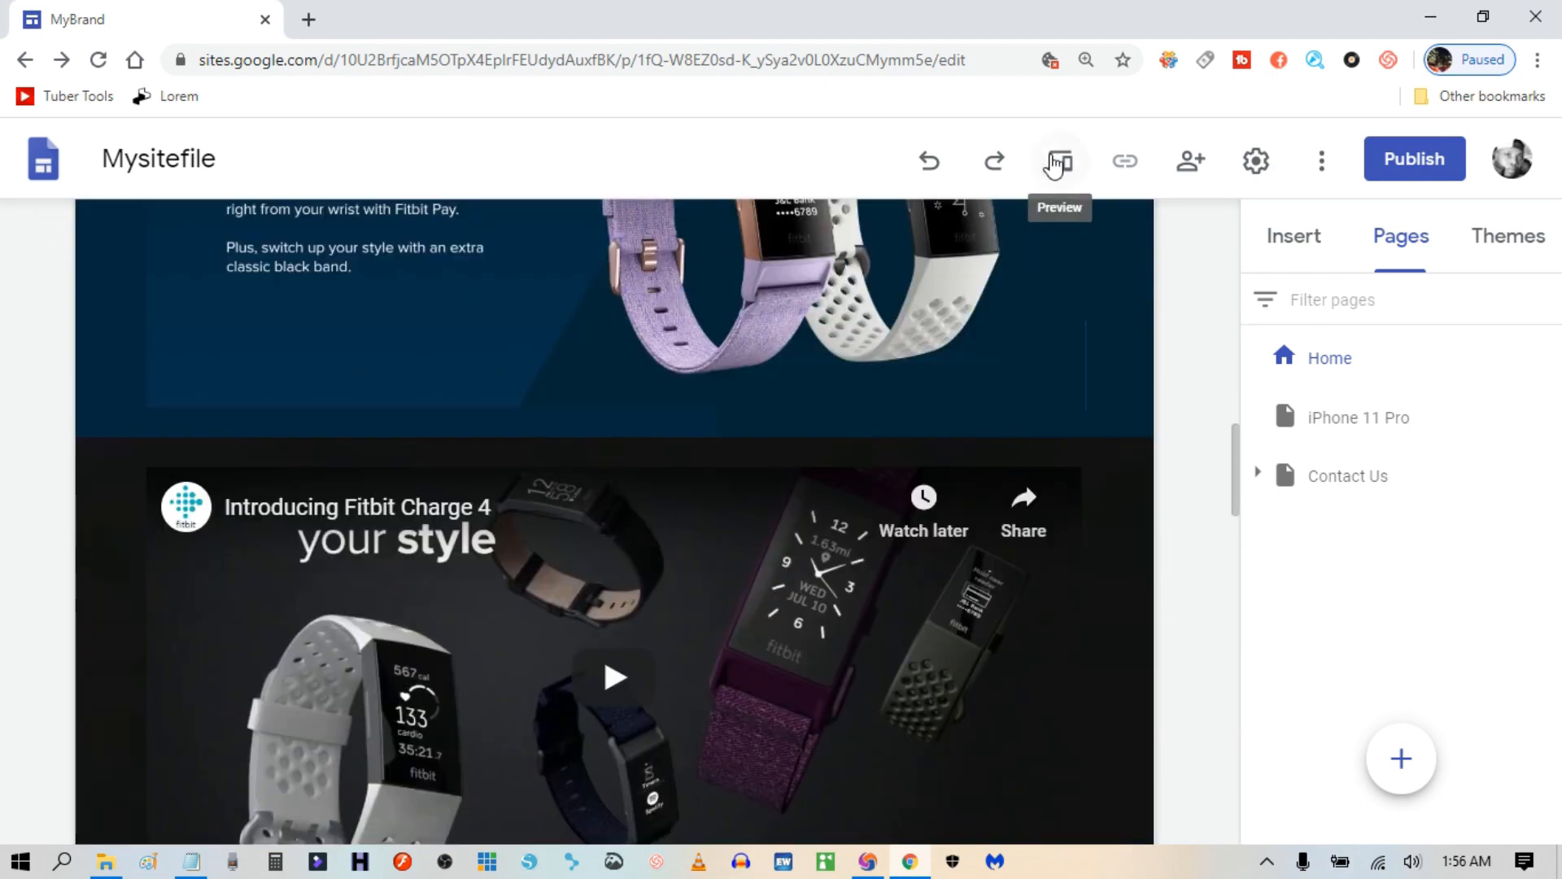
{"action": "left_click", "coordinate": [1059, 160]}
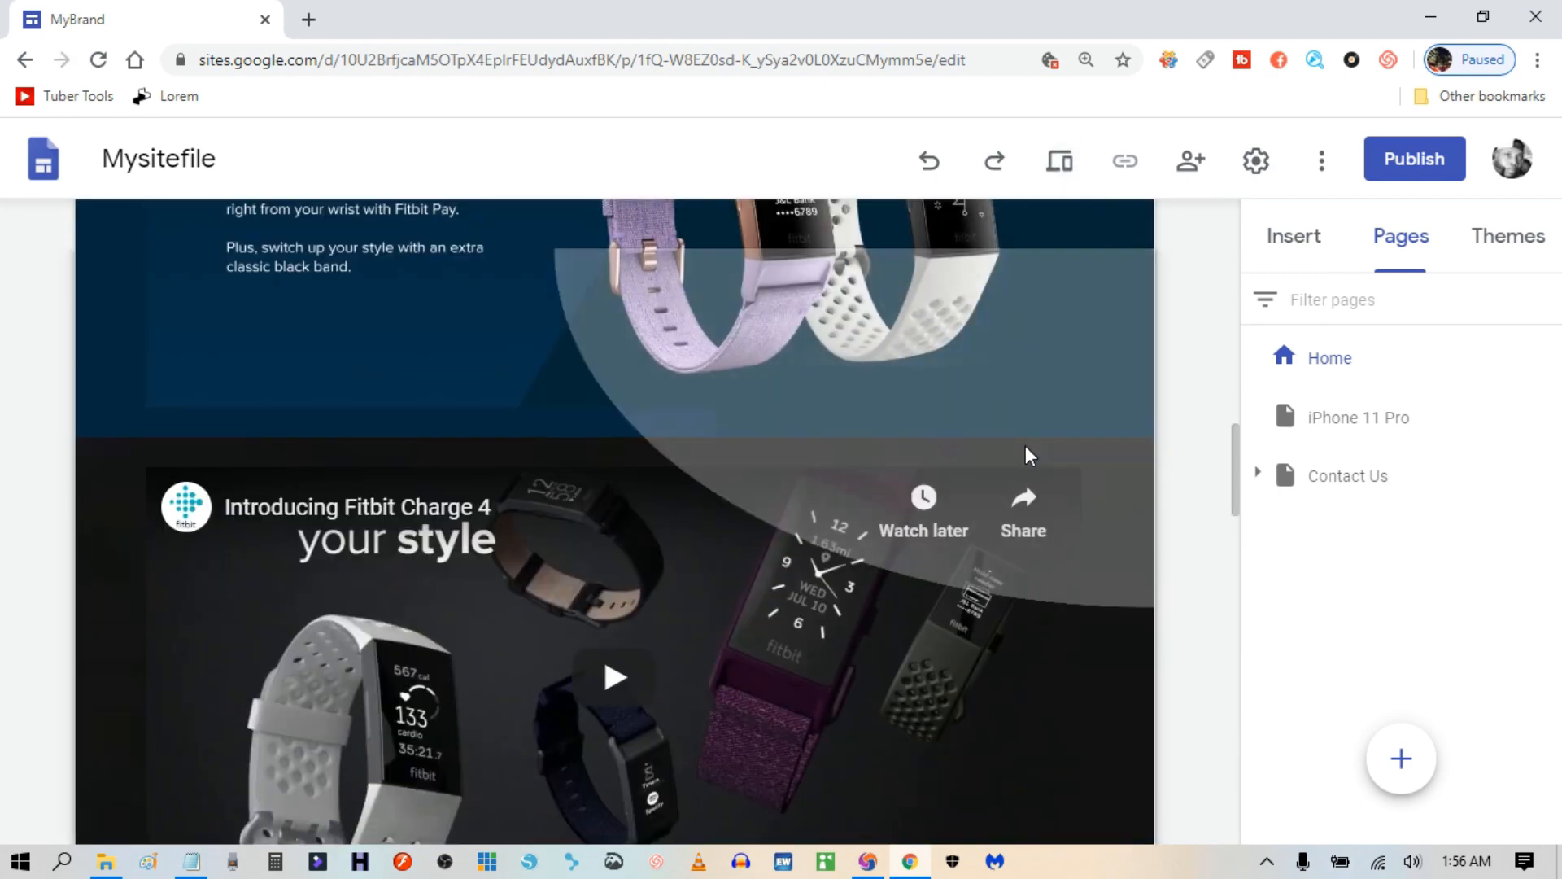
{"action": "scroll", "coordinate": [948, 516], "scroll_direction": "down", "scroll_amount": 10}
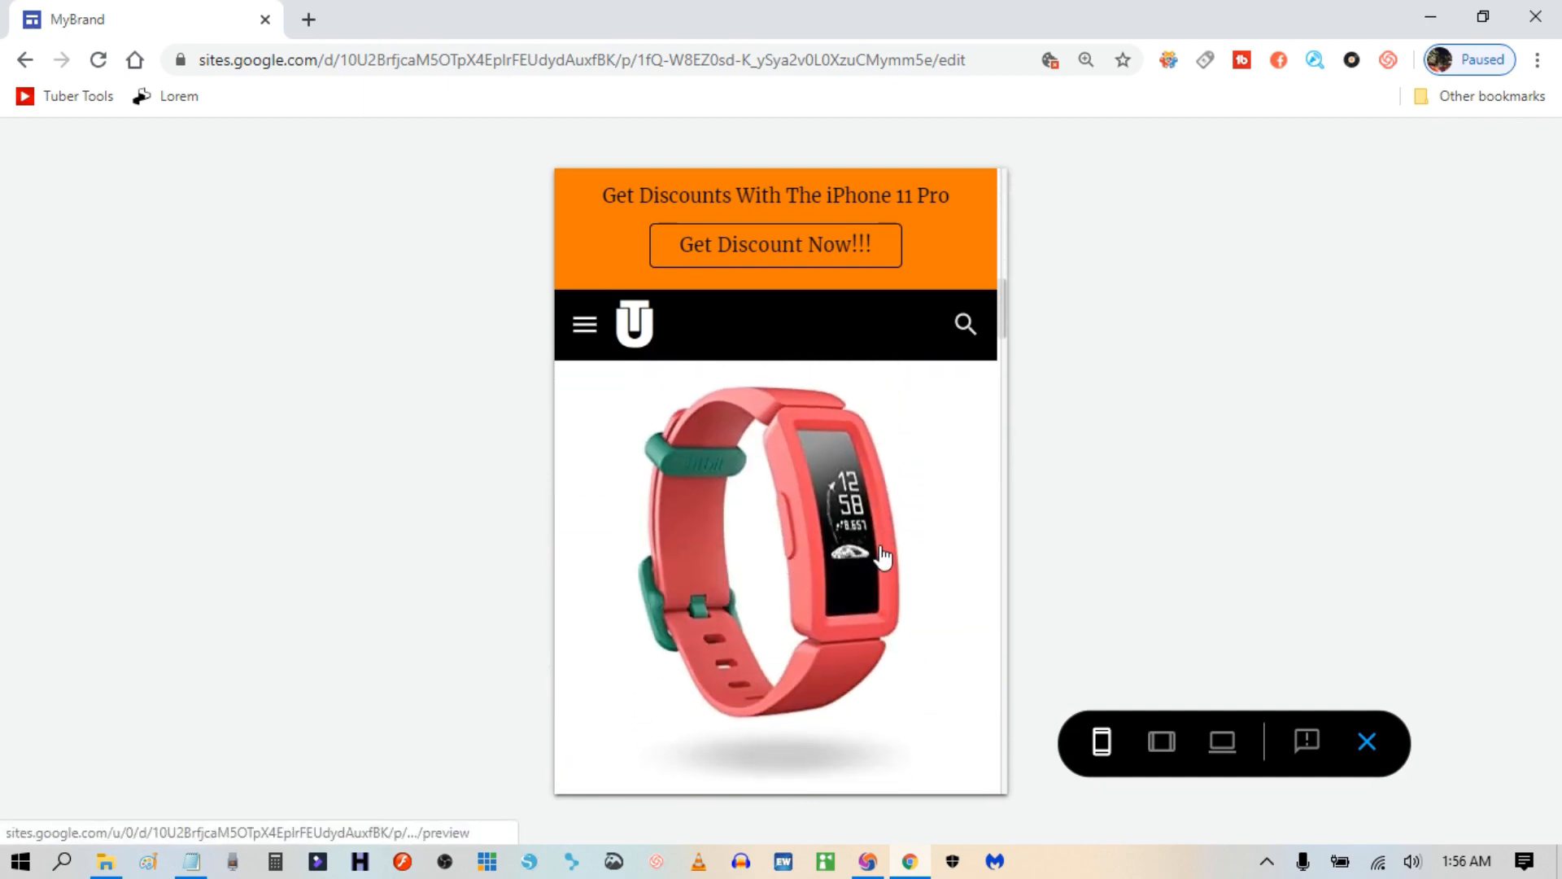
{"action": "scroll", "coordinate": [878, 552], "scroll_direction": "up", "scroll_amount": 1}
{"action": "scroll", "coordinate": [863, 602], "scroll_direction": "down", "scroll_amount": 2}
{"action": "scroll", "coordinate": [855, 570], "scroll_direction": "up", "scroll_amount": 1}
{"action": "left_click", "coordinate": [845, 543]}
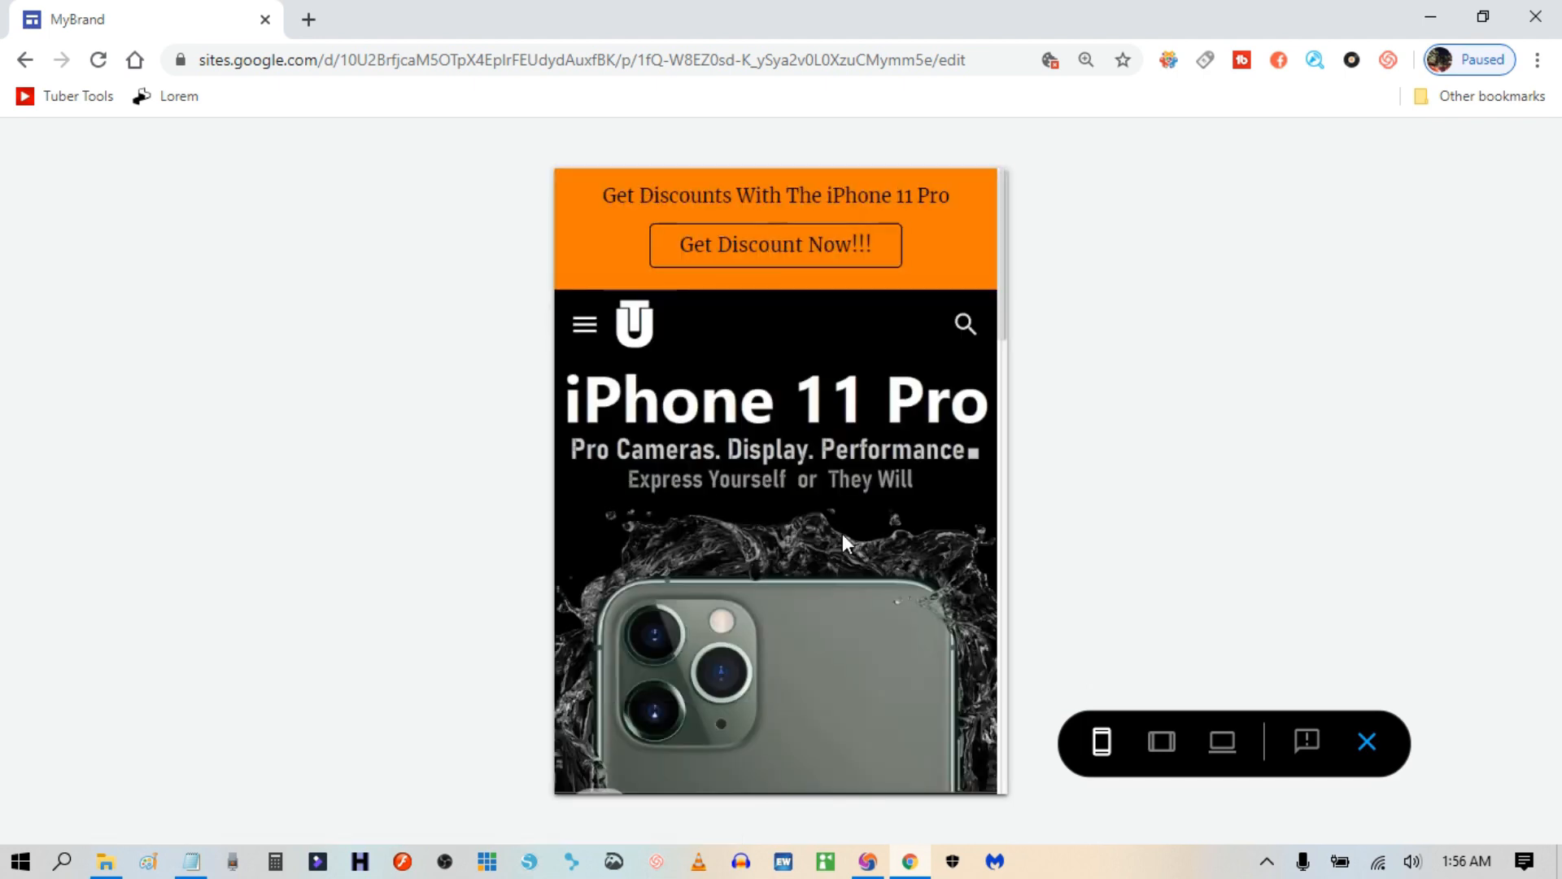
Look over the previewed Home page's 2020 Trending Fitbits section, down to the Fitbit-03 image.
{"action": "scroll", "coordinate": [809, 562], "scroll_direction": "down", "scroll_amount": 10}
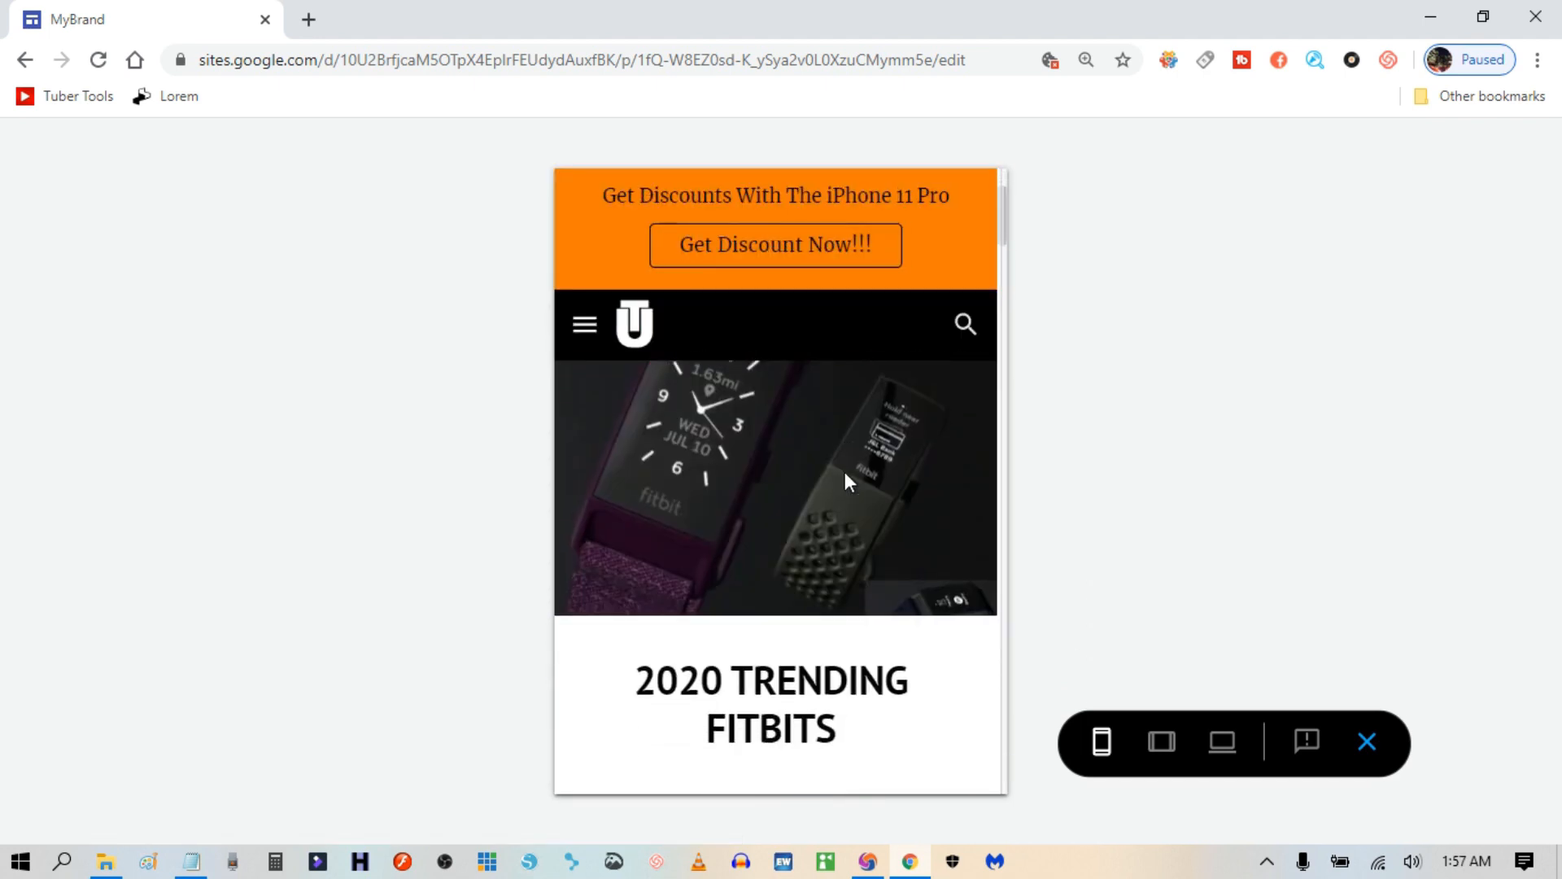
{"action": "scroll", "coordinate": [838, 494], "scroll_direction": "down", "scroll_amount": 3}
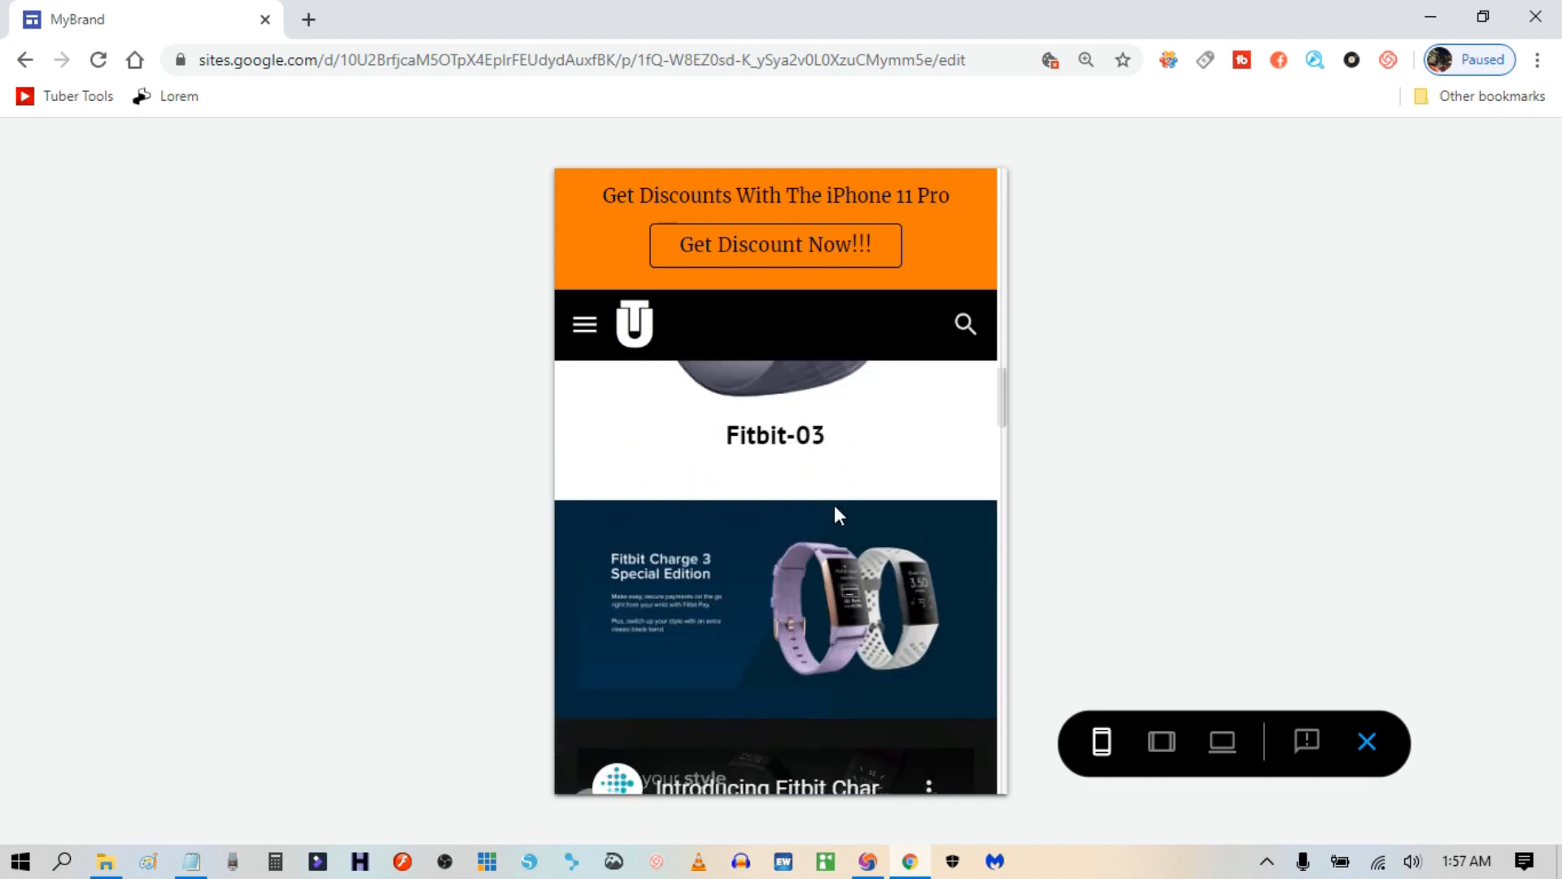
{"action": "scroll", "coordinate": [855, 505], "scroll_direction": "up", "scroll_amount": 3}
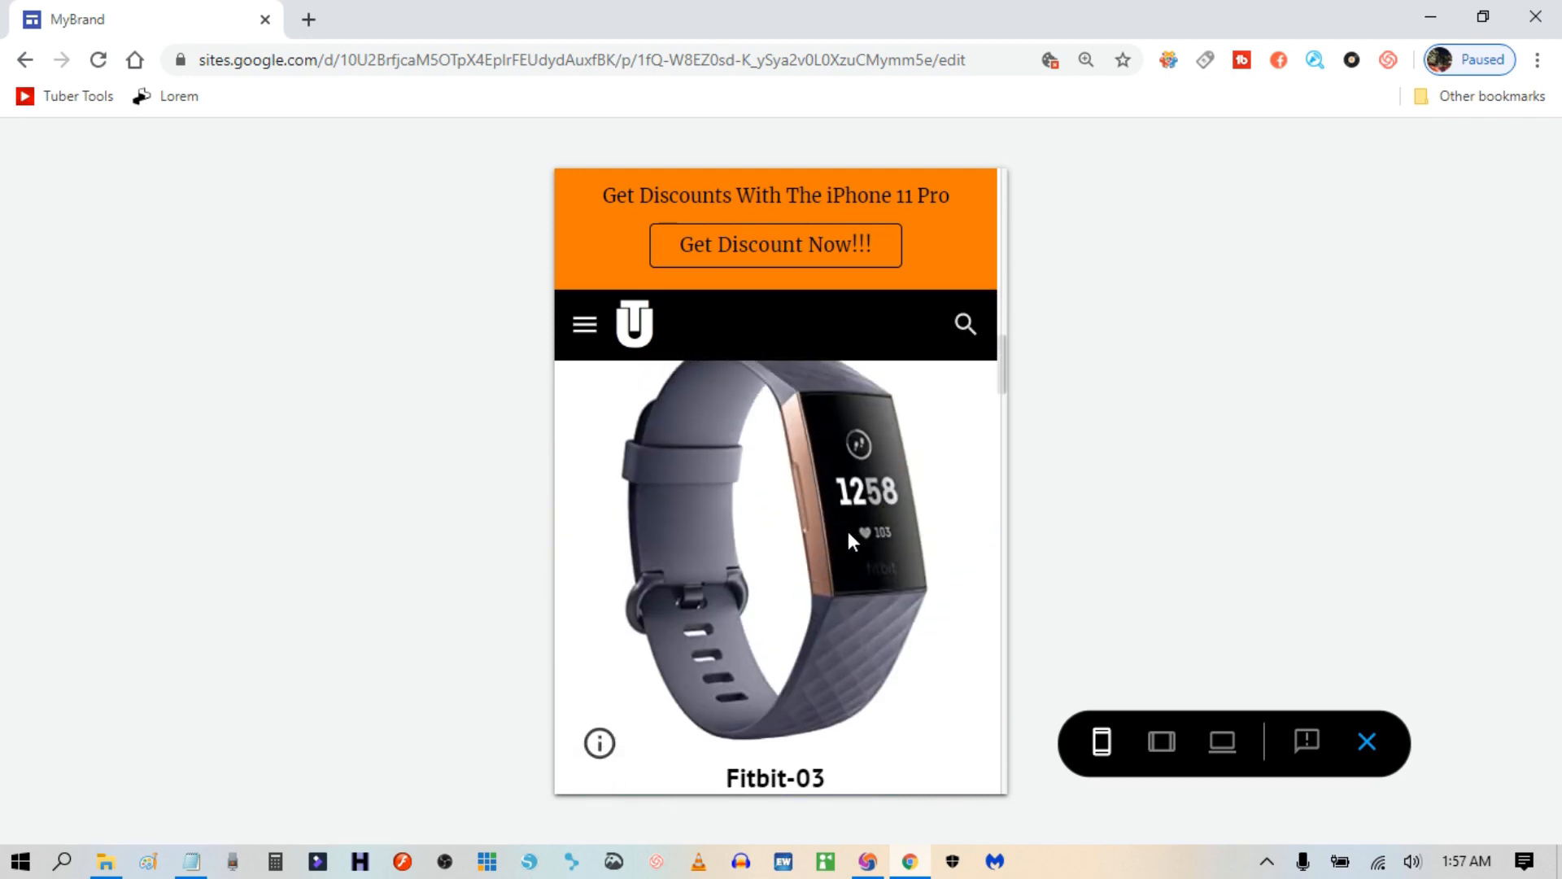
Look over the rest of the previewed Home page down to the cologne images and return to the editor.
{"action": "scroll", "coordinate": [851, 530], "scroll_direction": "down", "scroll_amount": 10}
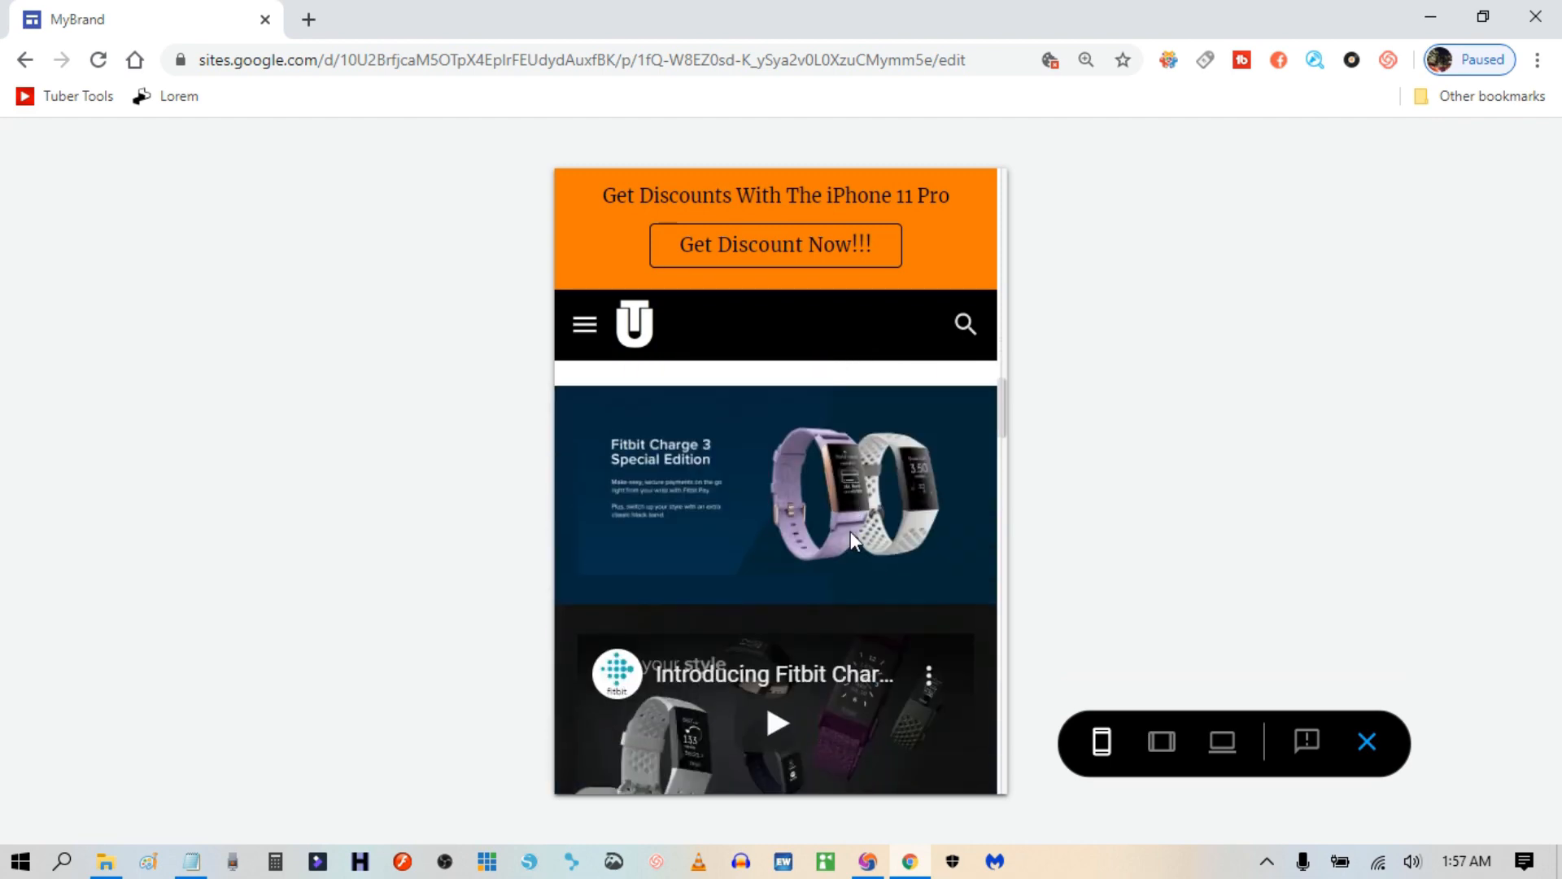
{"action": "scroll", "coordinate": [850, 553], "scroll_direction": "down", "scroll_amount": 5}
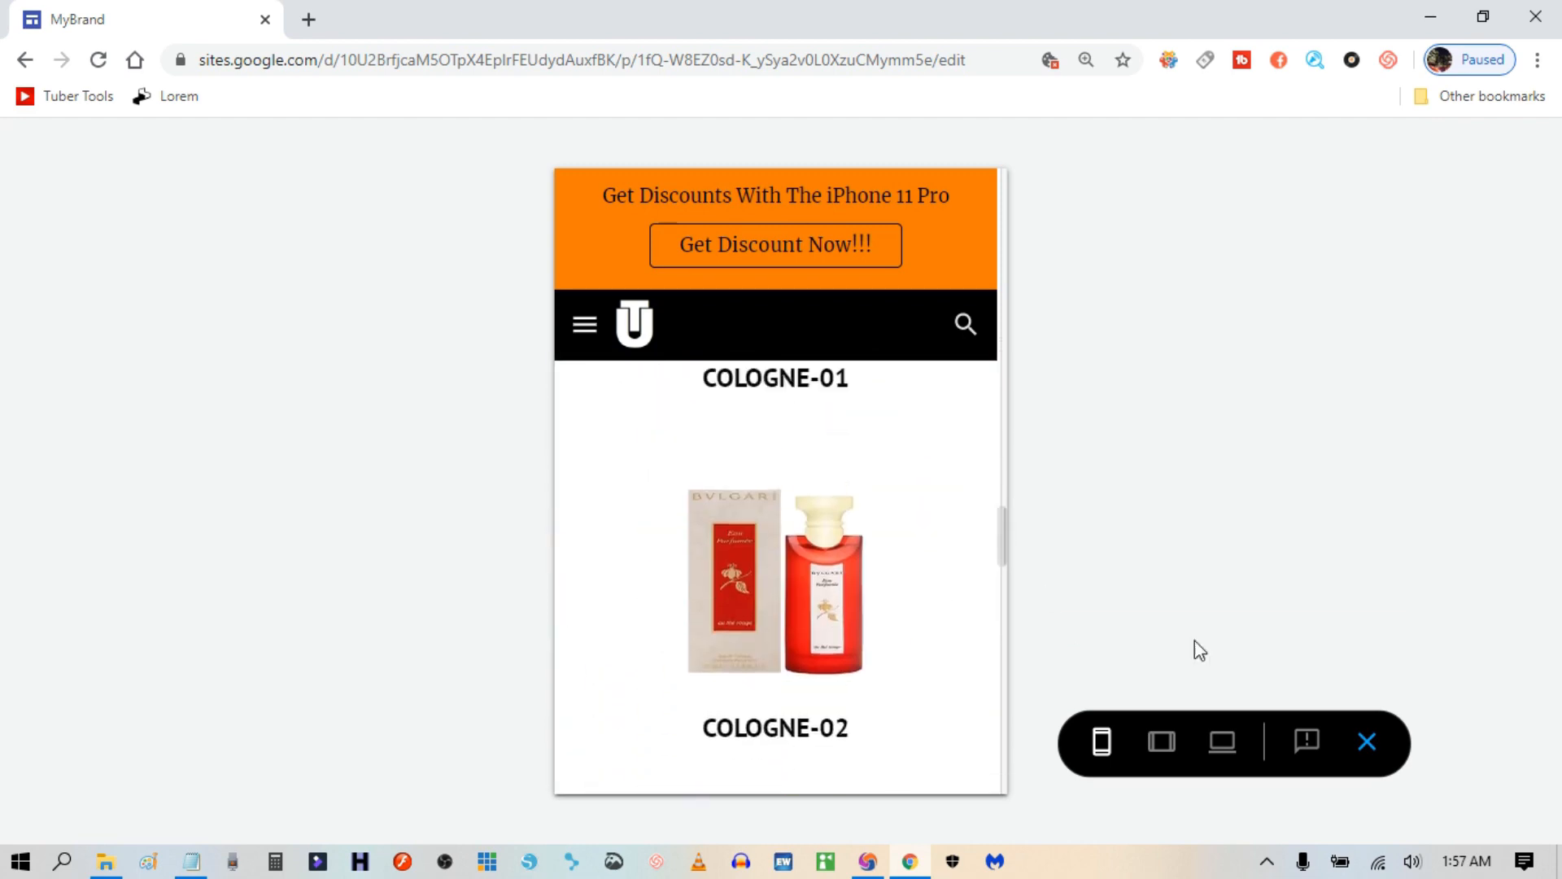
{"action": "left_click", "coordinate": [1368, 743]}
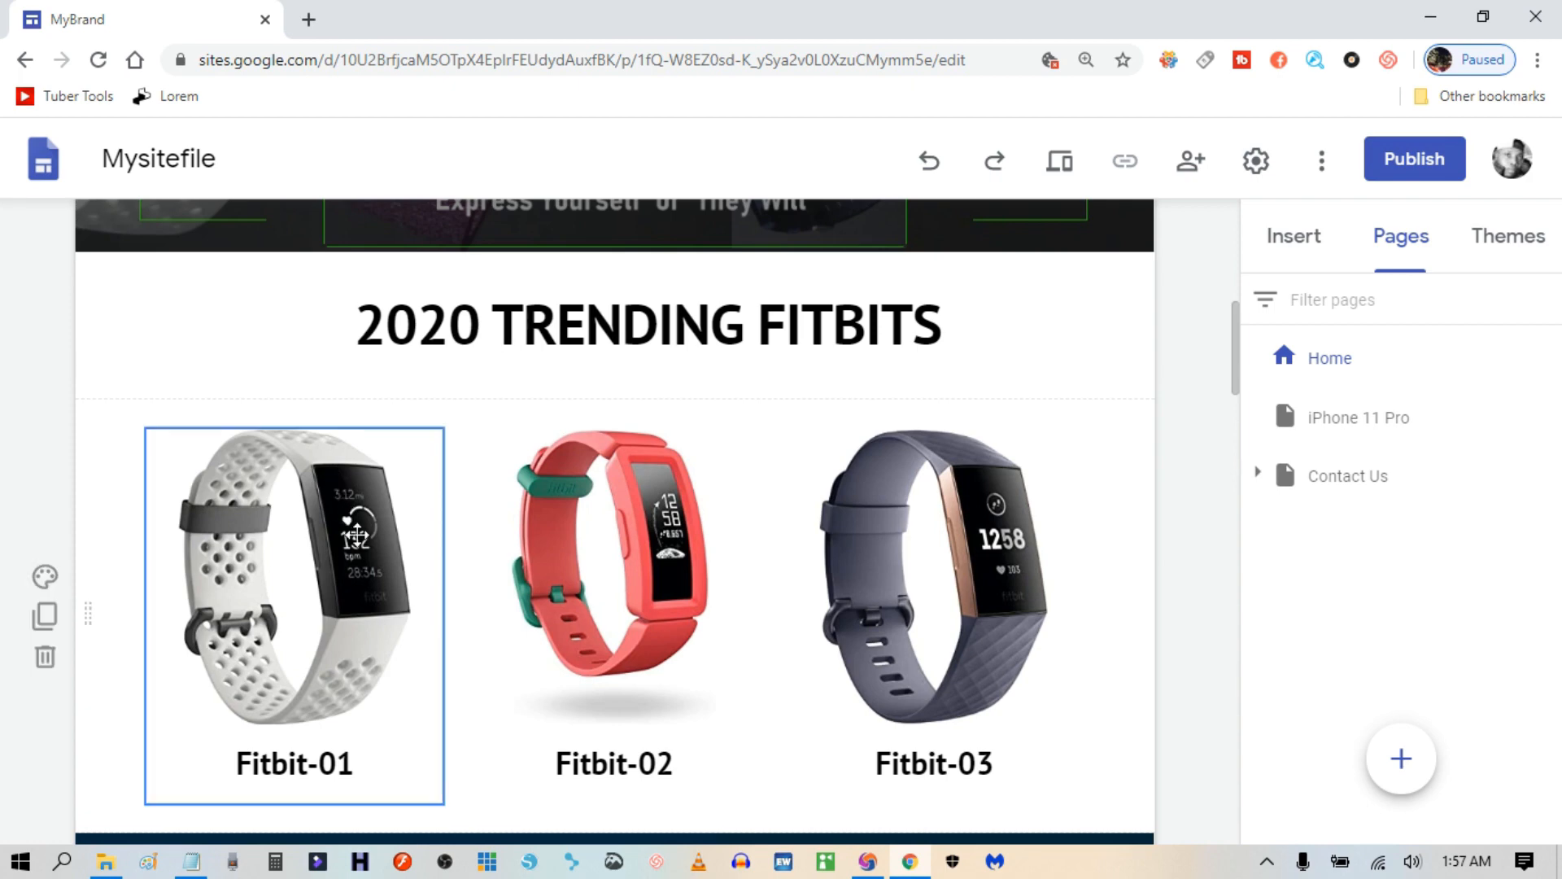
{"action": "left_click", "coordinate": [356, 536]}
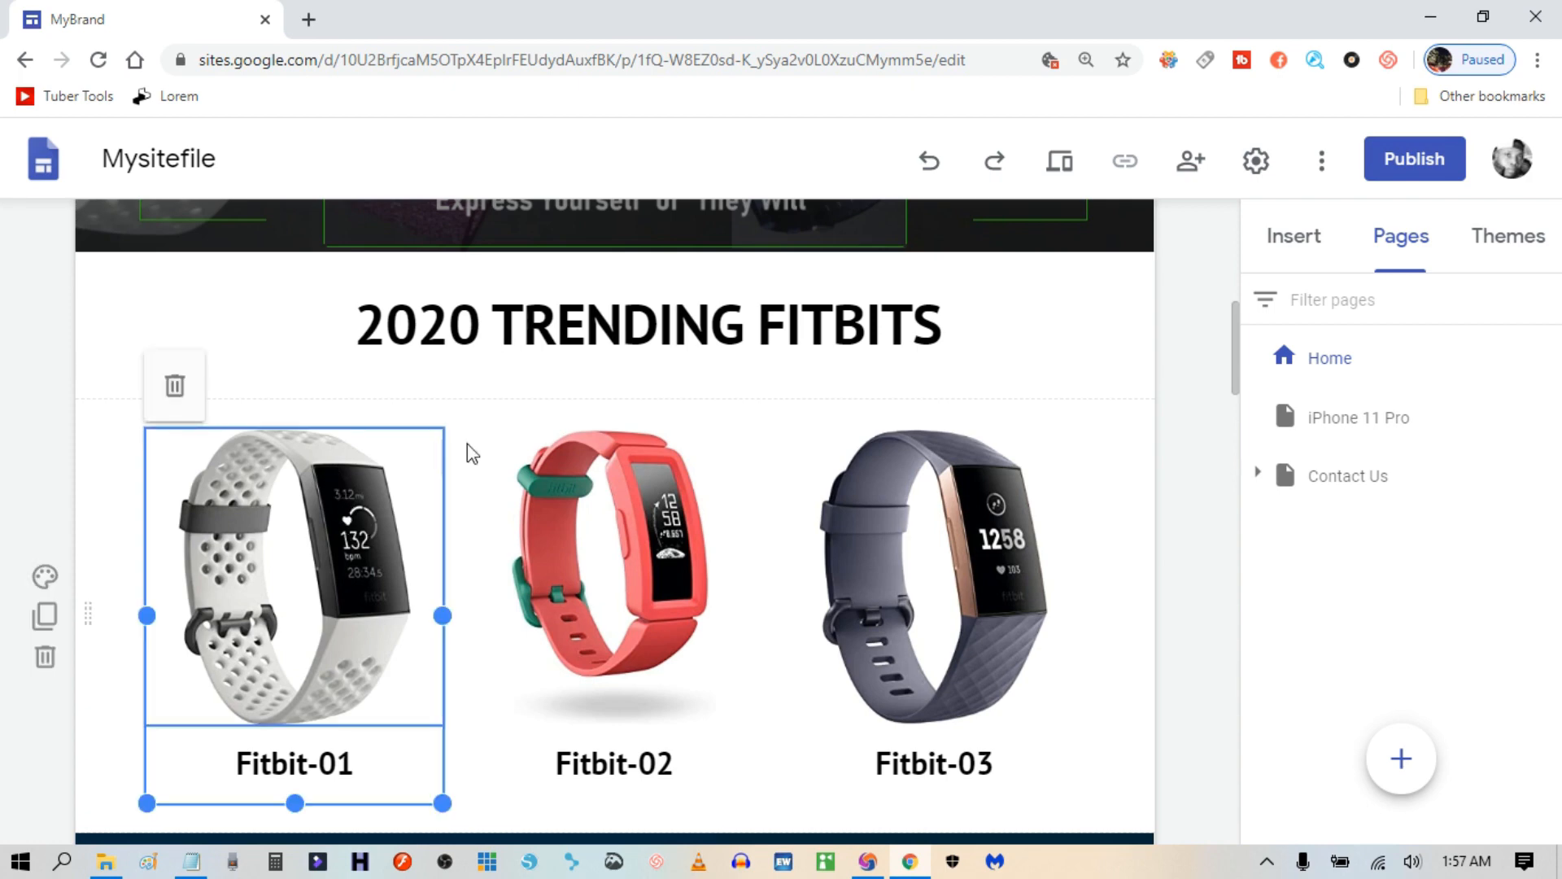
{"action": "left_click", "coordinate": [647, 533]}
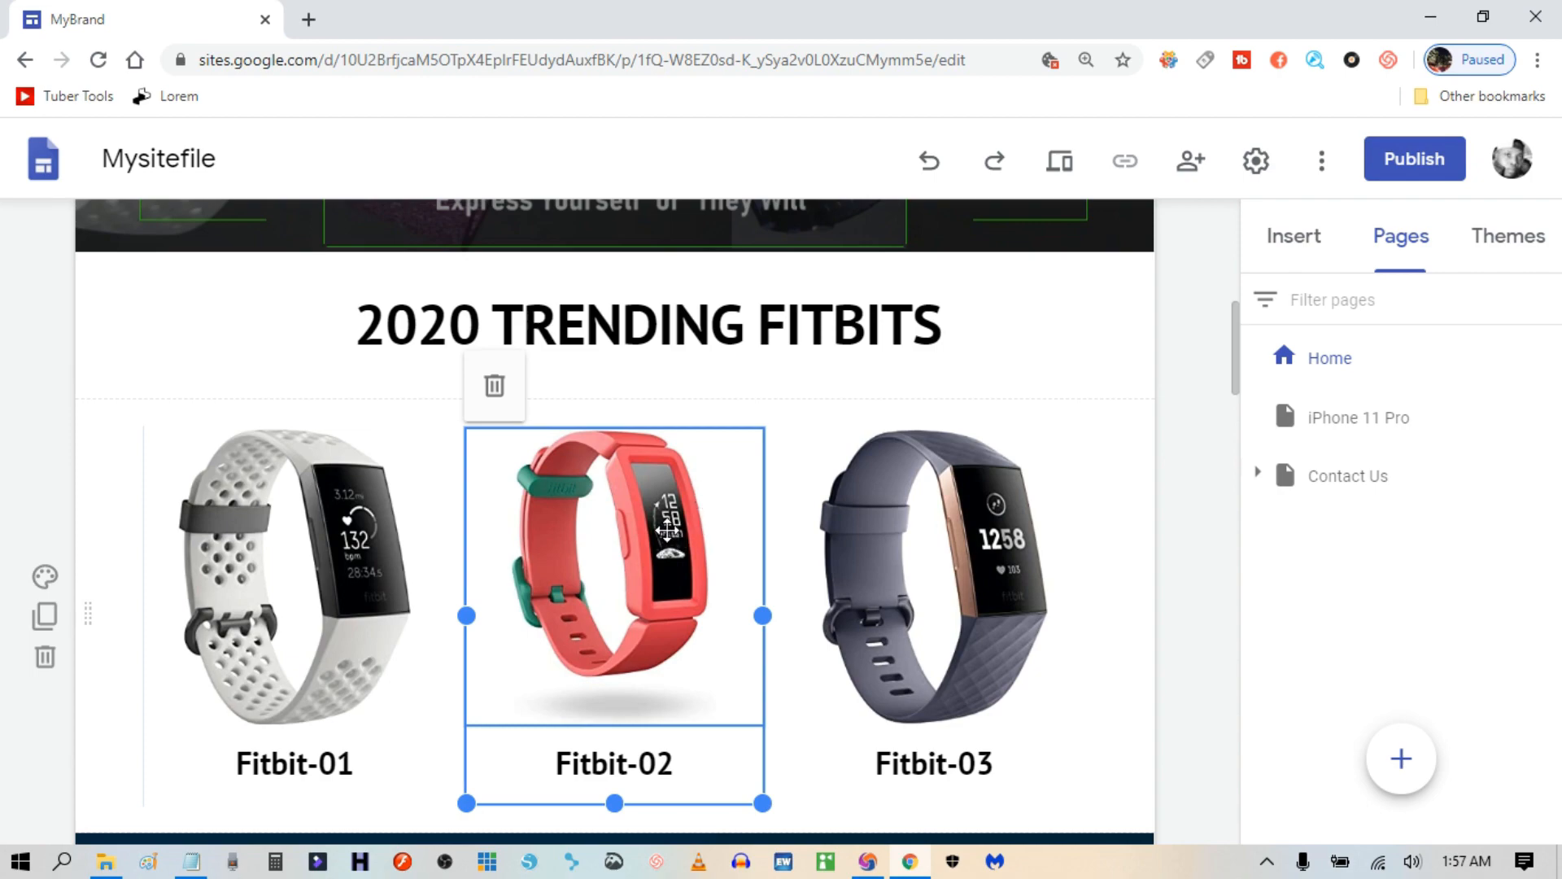
Copy the word "Mission" from the About column of the Home page footer.
{"action": "scroll", "coordinate": [667, 530], "scroll_direction": "down", "scroll_amount": 20}
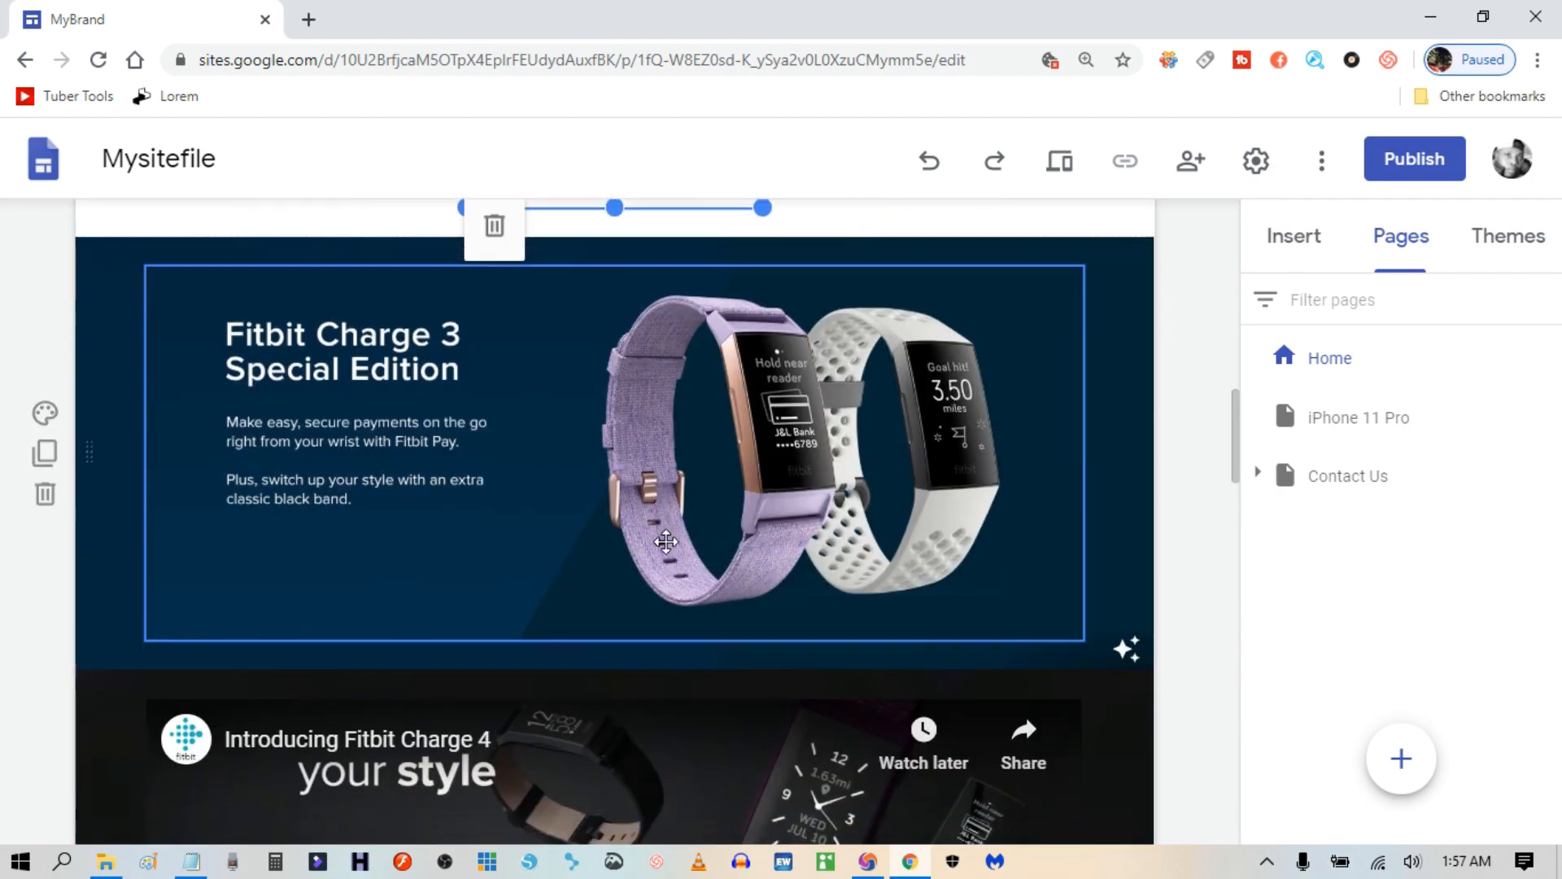
{"action": "scroll", "coordinate": [937, 661], "scroll_direction": "down", "scroll_amount": 7}
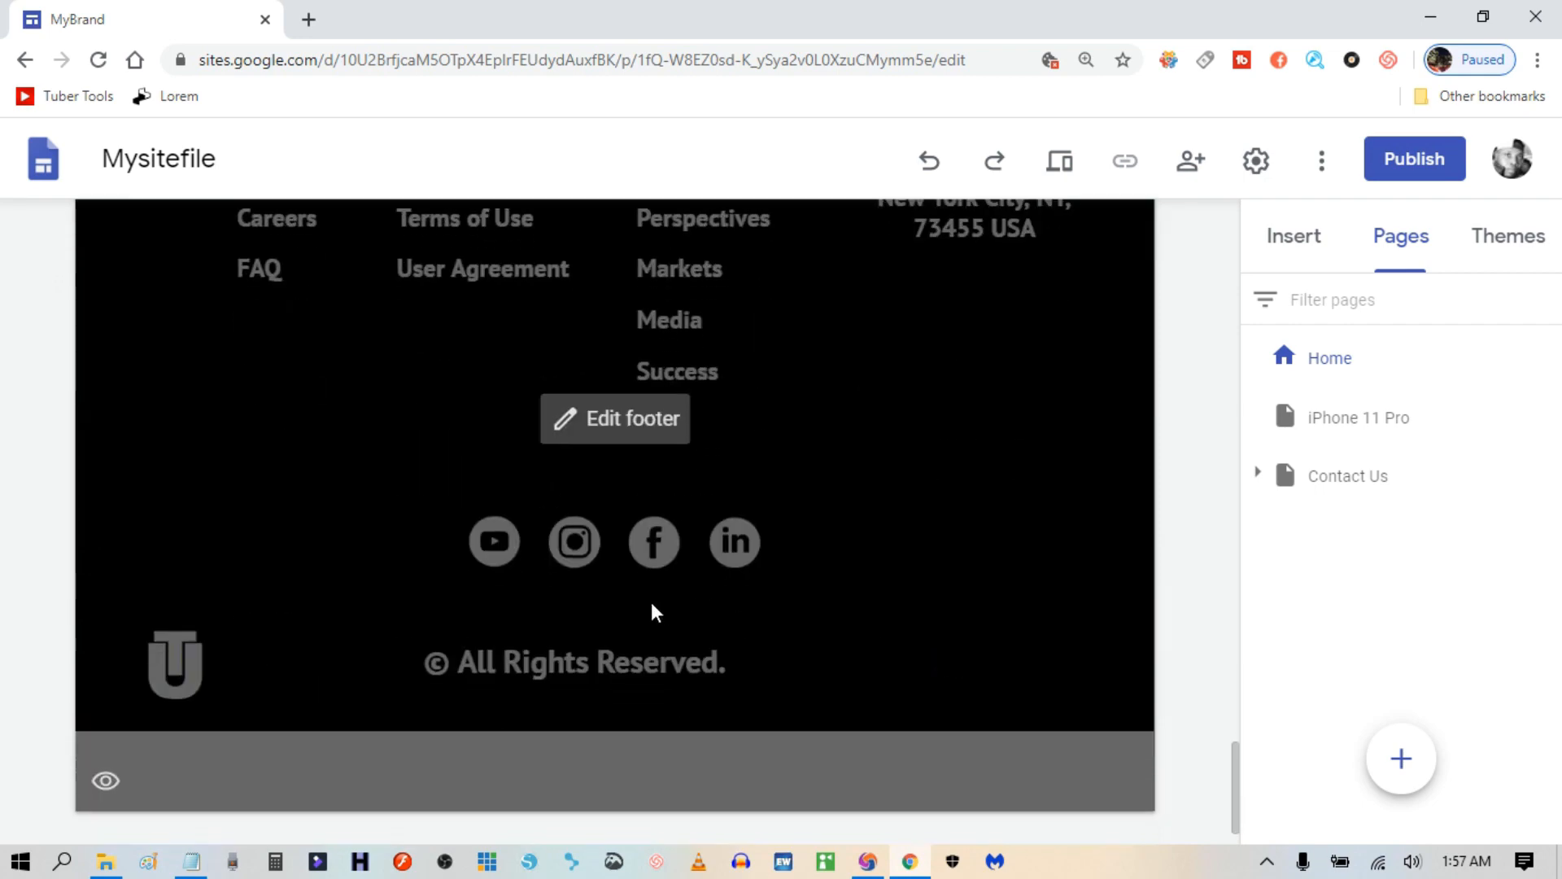
{"action": "left_click", "coordinate": [895, 628]}
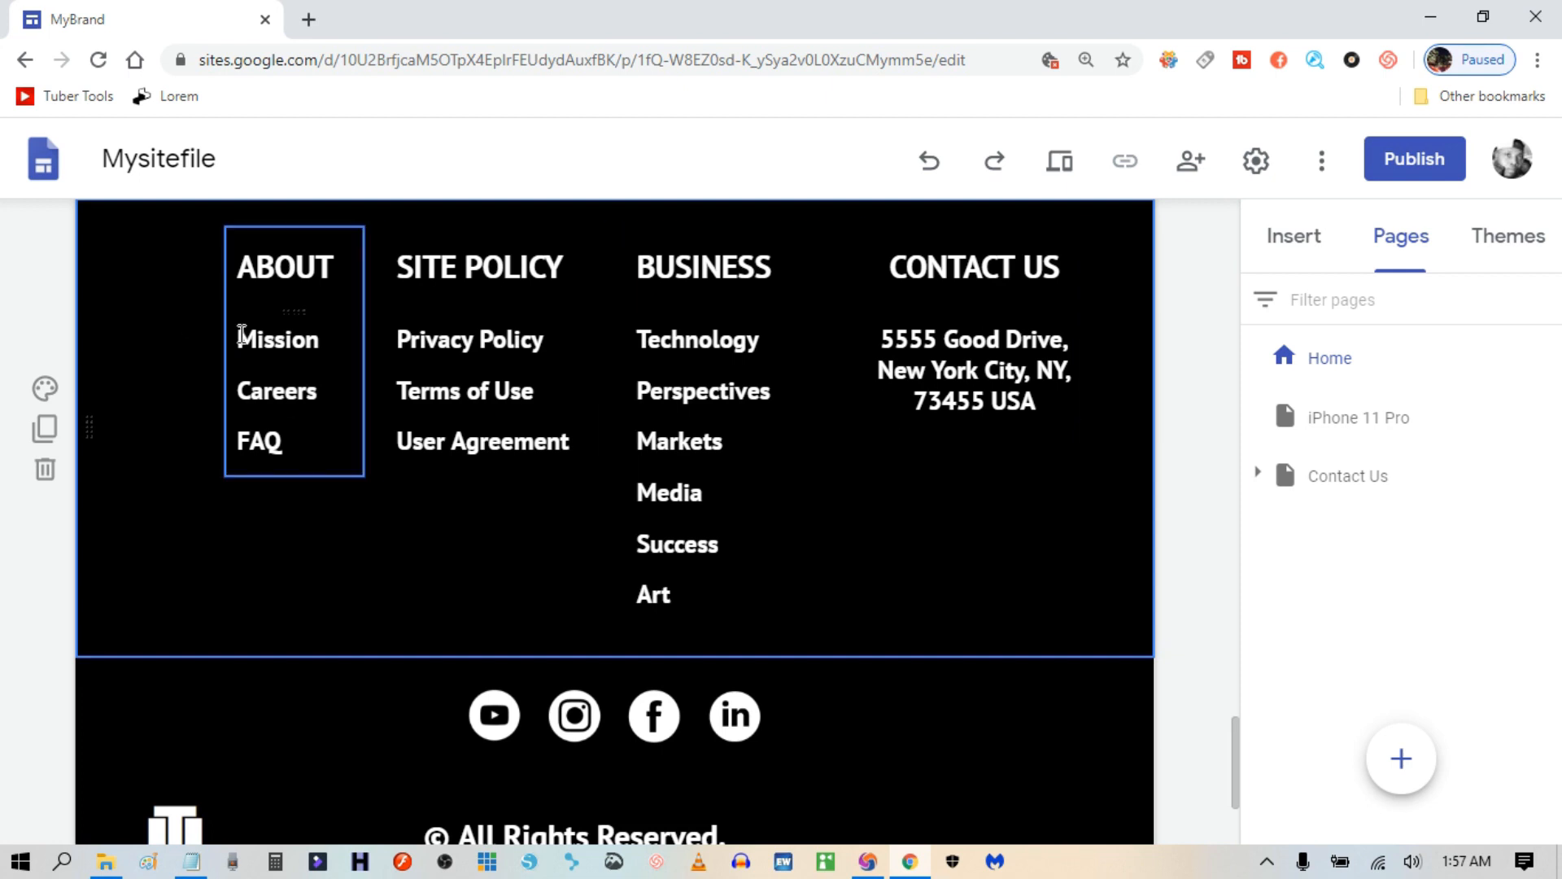
{"action": "left_click_drag", "start_coordinate": [241, 334], "coordinate": [326, 339]}
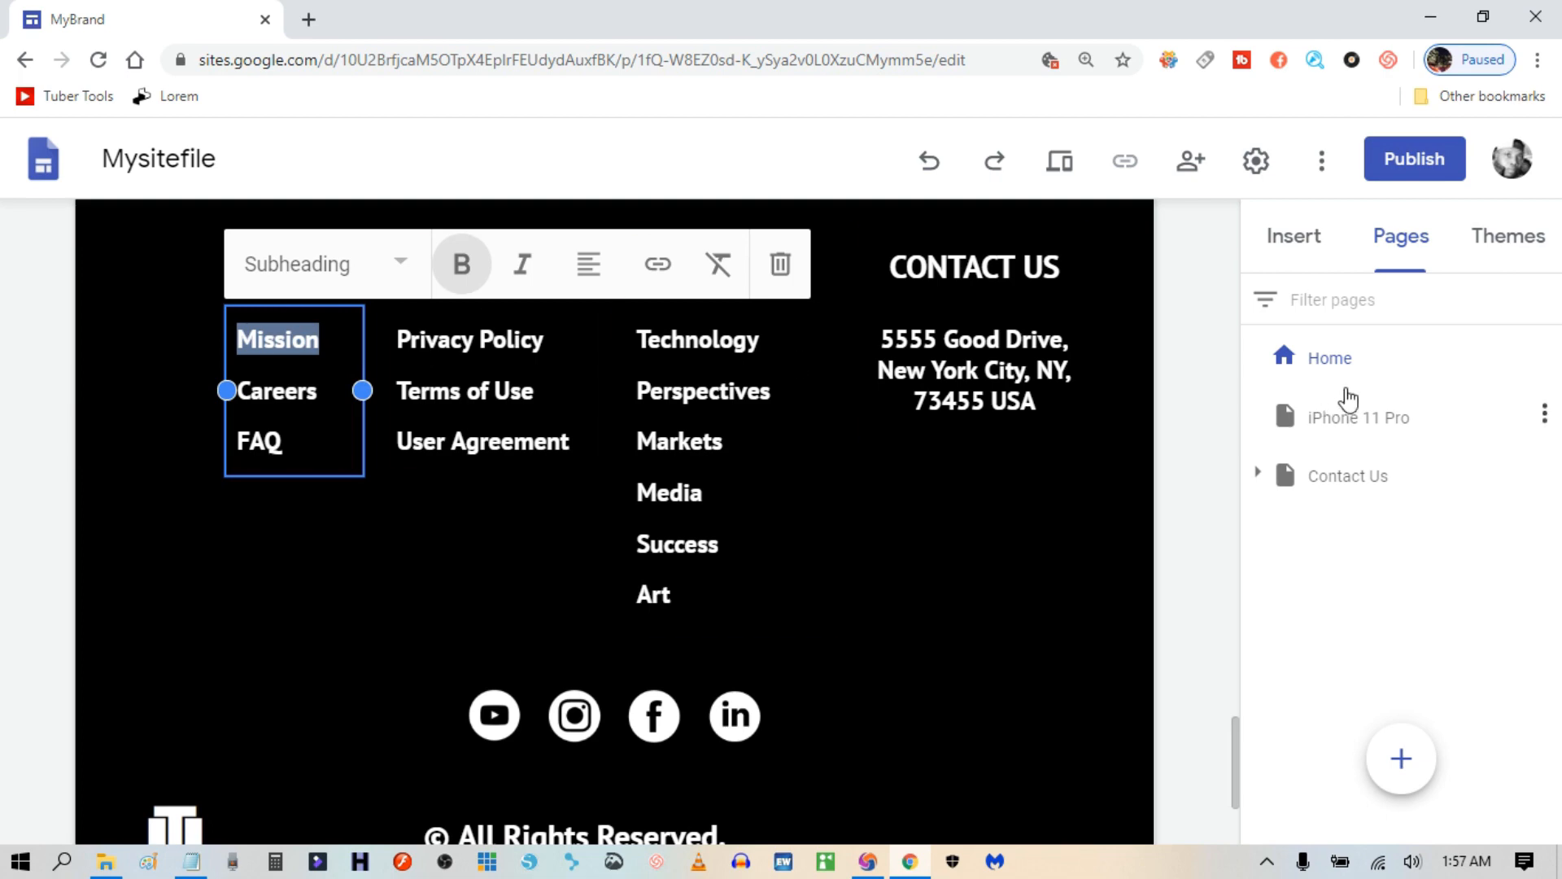
{"action": "right_click", "coordinate": [293, 350]}
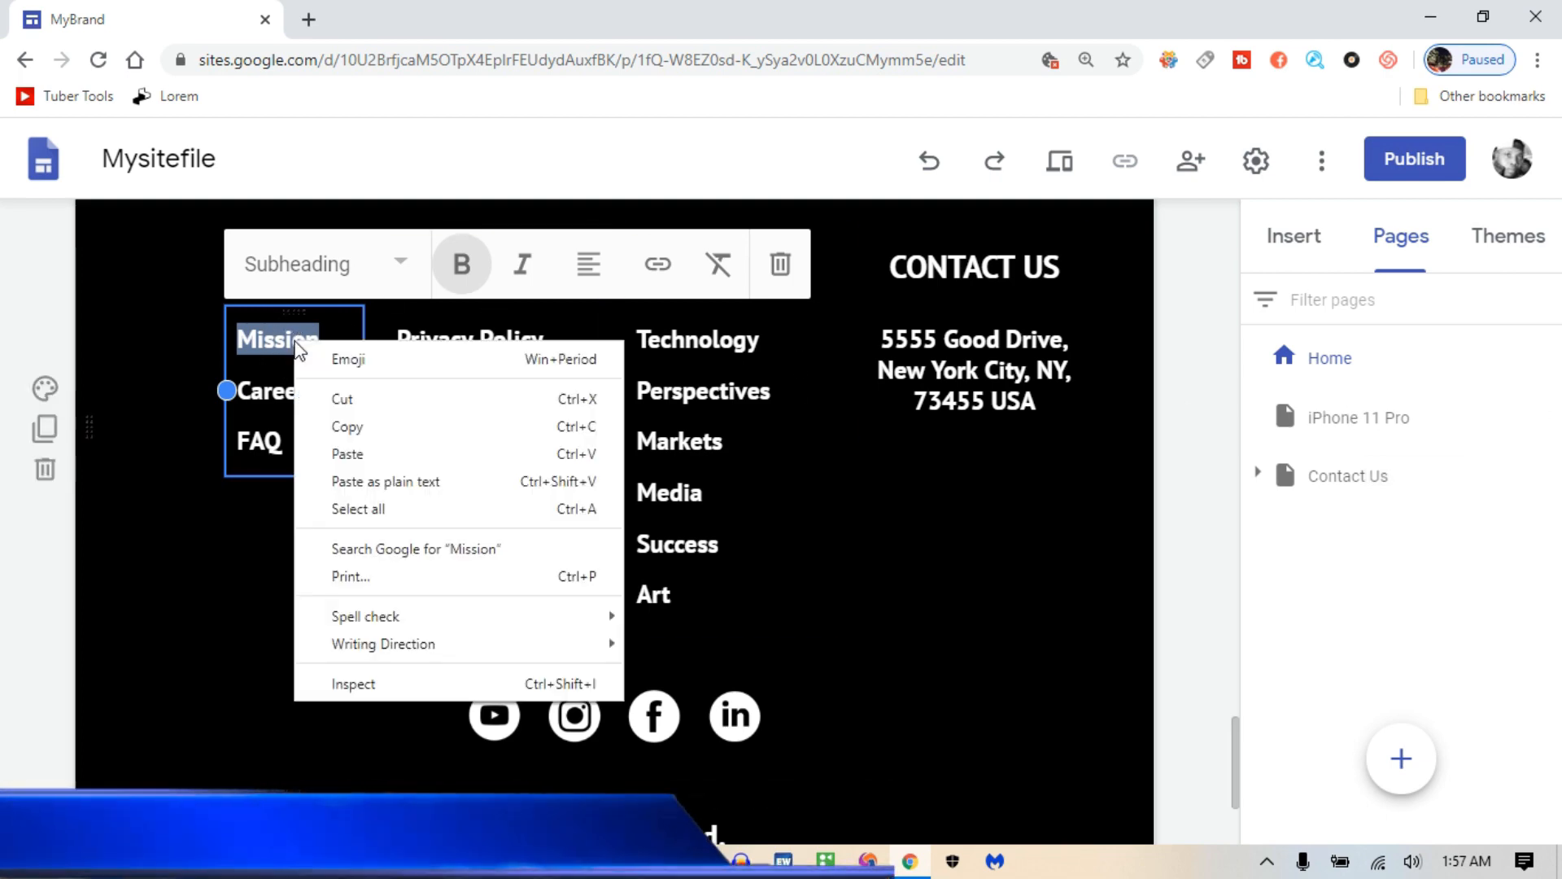
{"action": "left_click", "coordinate": [348, 427]}
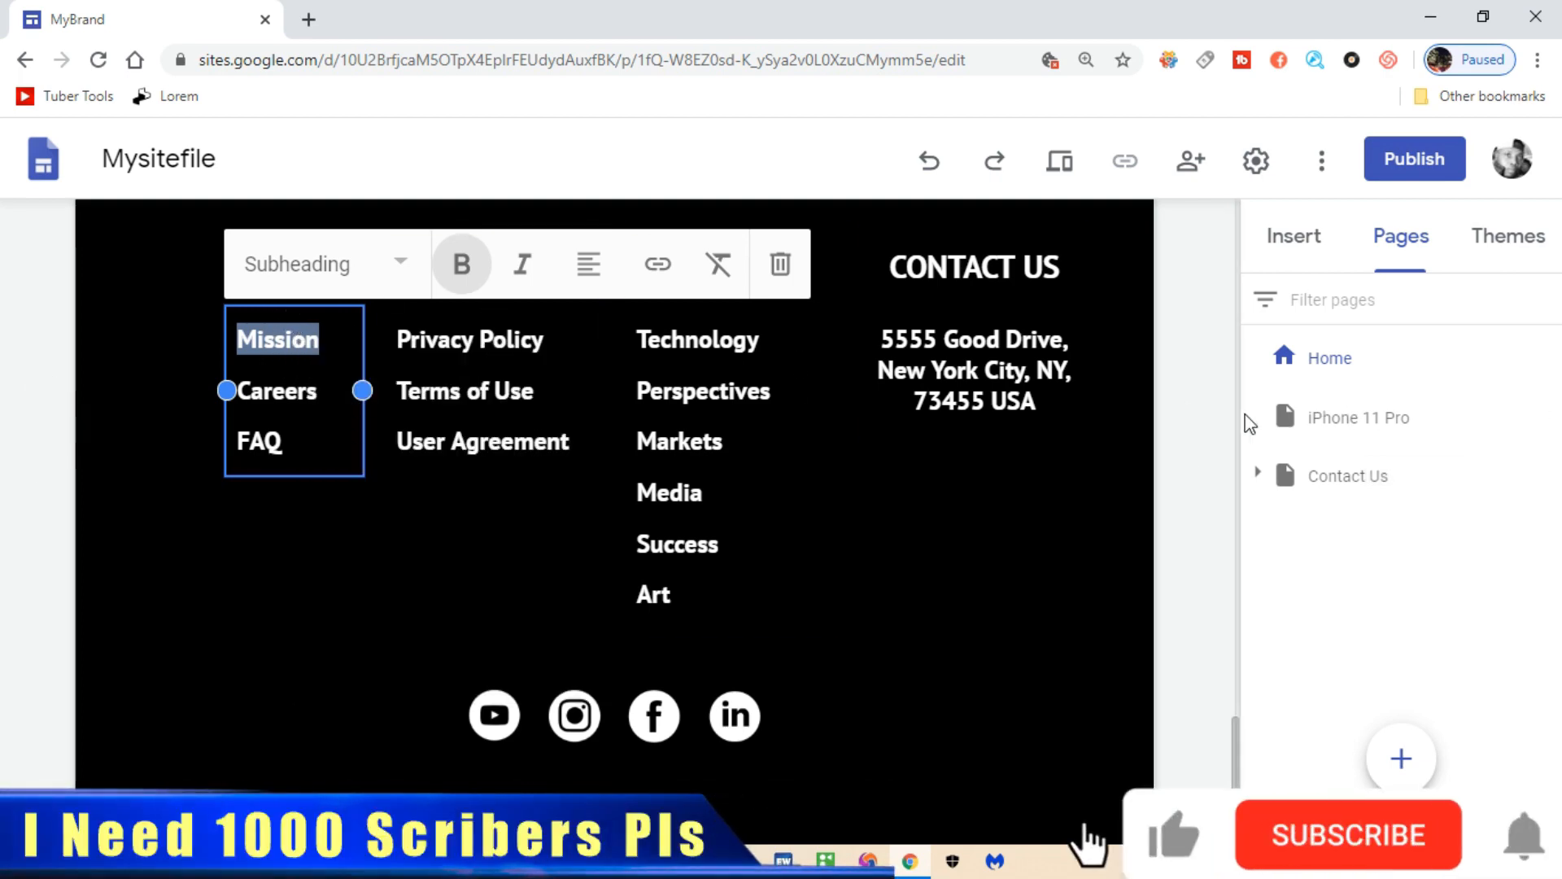
Create a new page named "Mission" from the copied text and hide it from the site navigation.
{"action": "left_click", "coordinate": [1401, 238]}
{"action": "left_click", "coordinate": [1401, 761]}
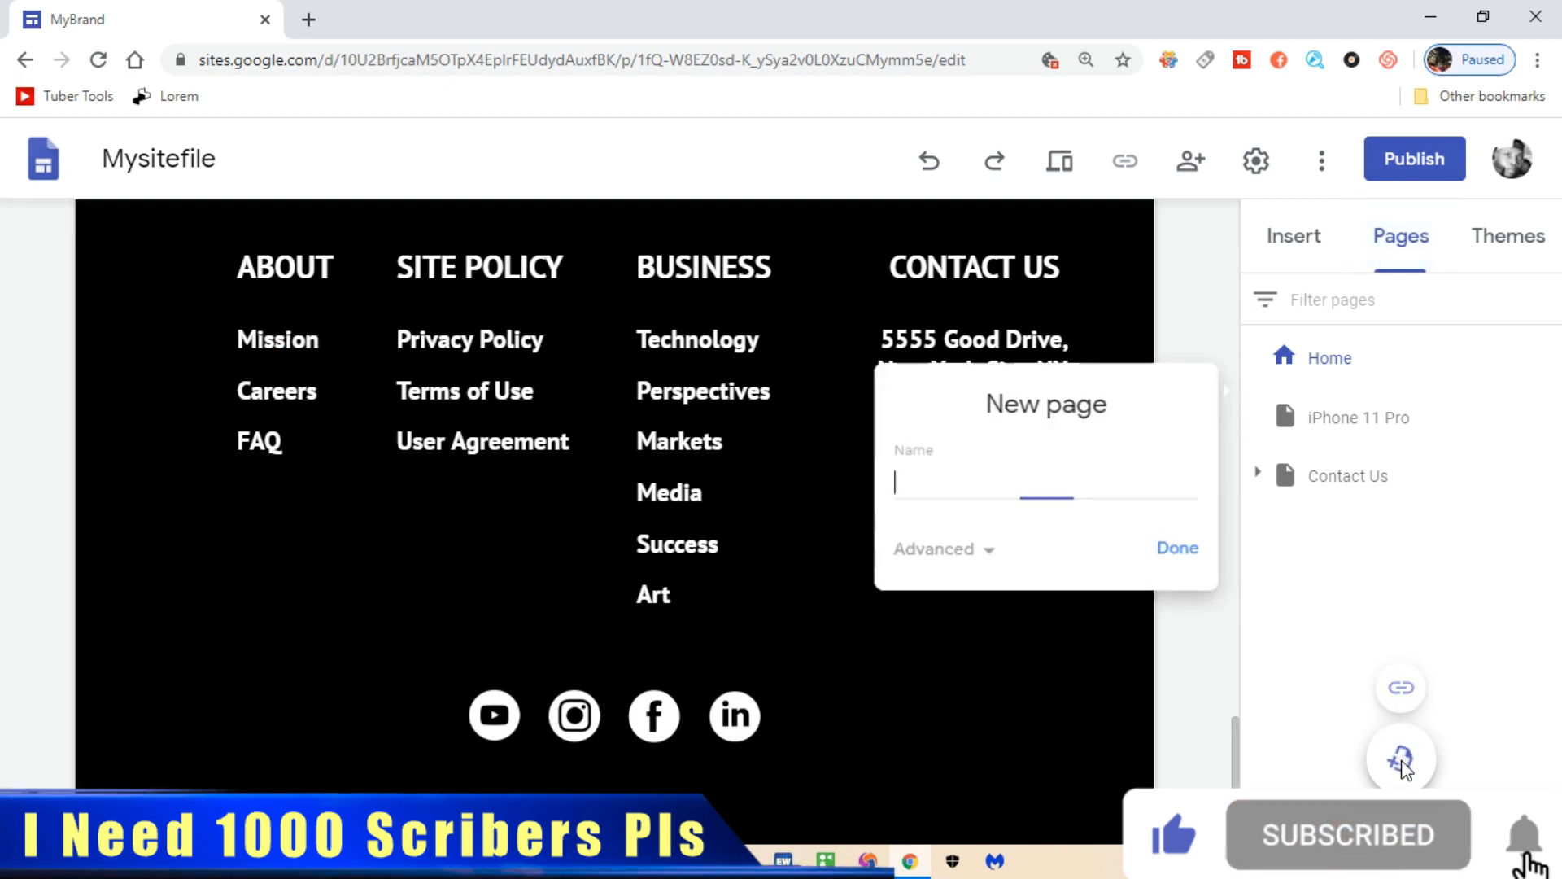
{"action": "right_click", "coordinate": [1060, 488]}
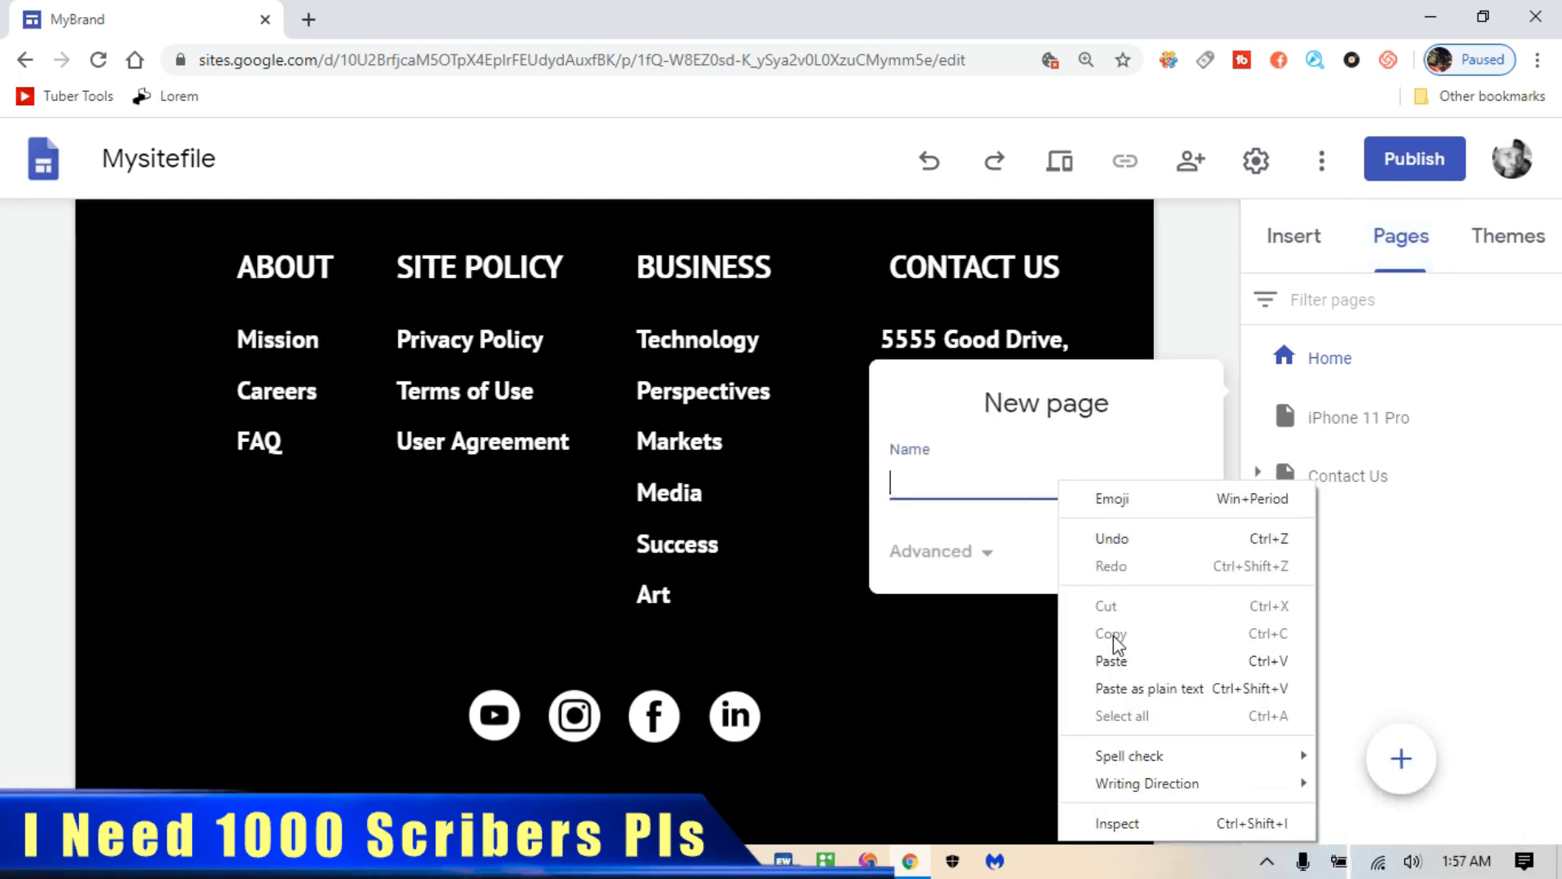
{"action": "left_click", "coordinate": [1111, 659]}
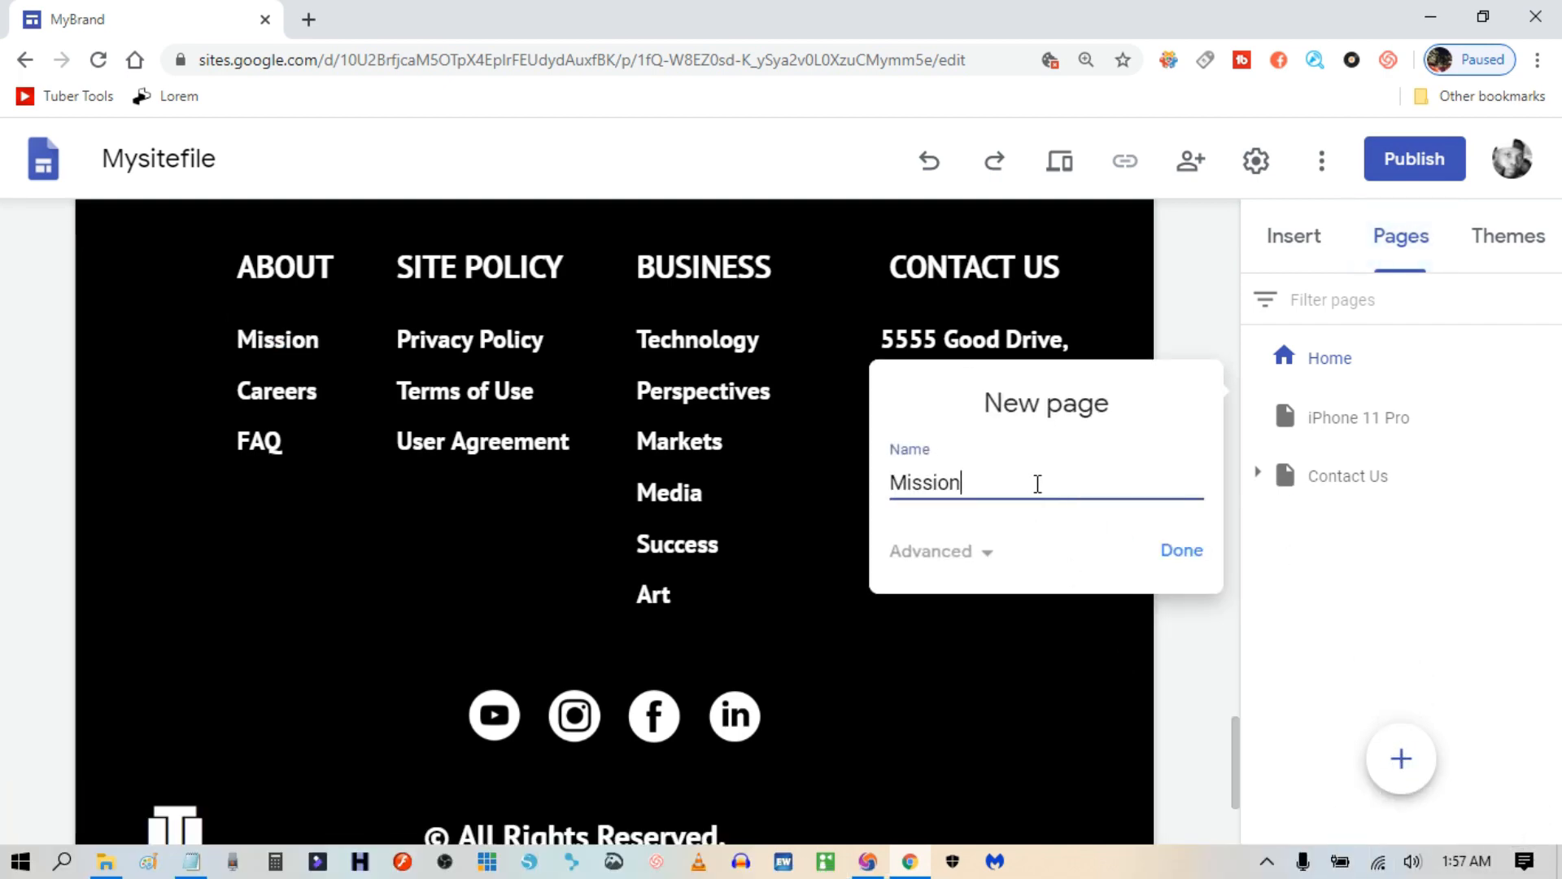
{"action": "left_click", "coordinate": [1186, 557]}
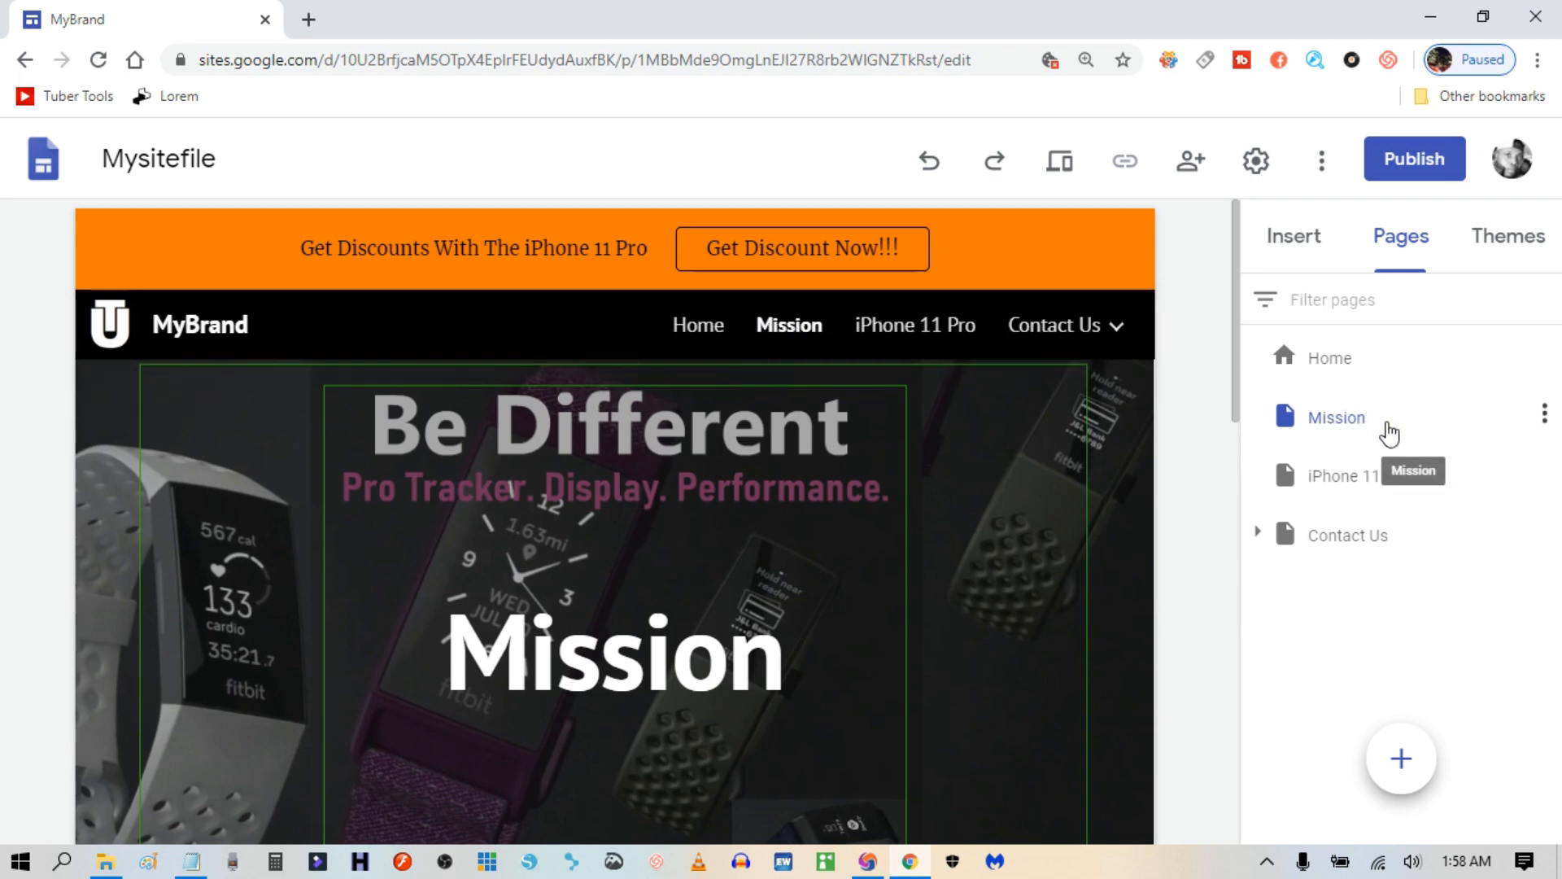
{"action": "left_click", "coordinate": [1545, 415]}
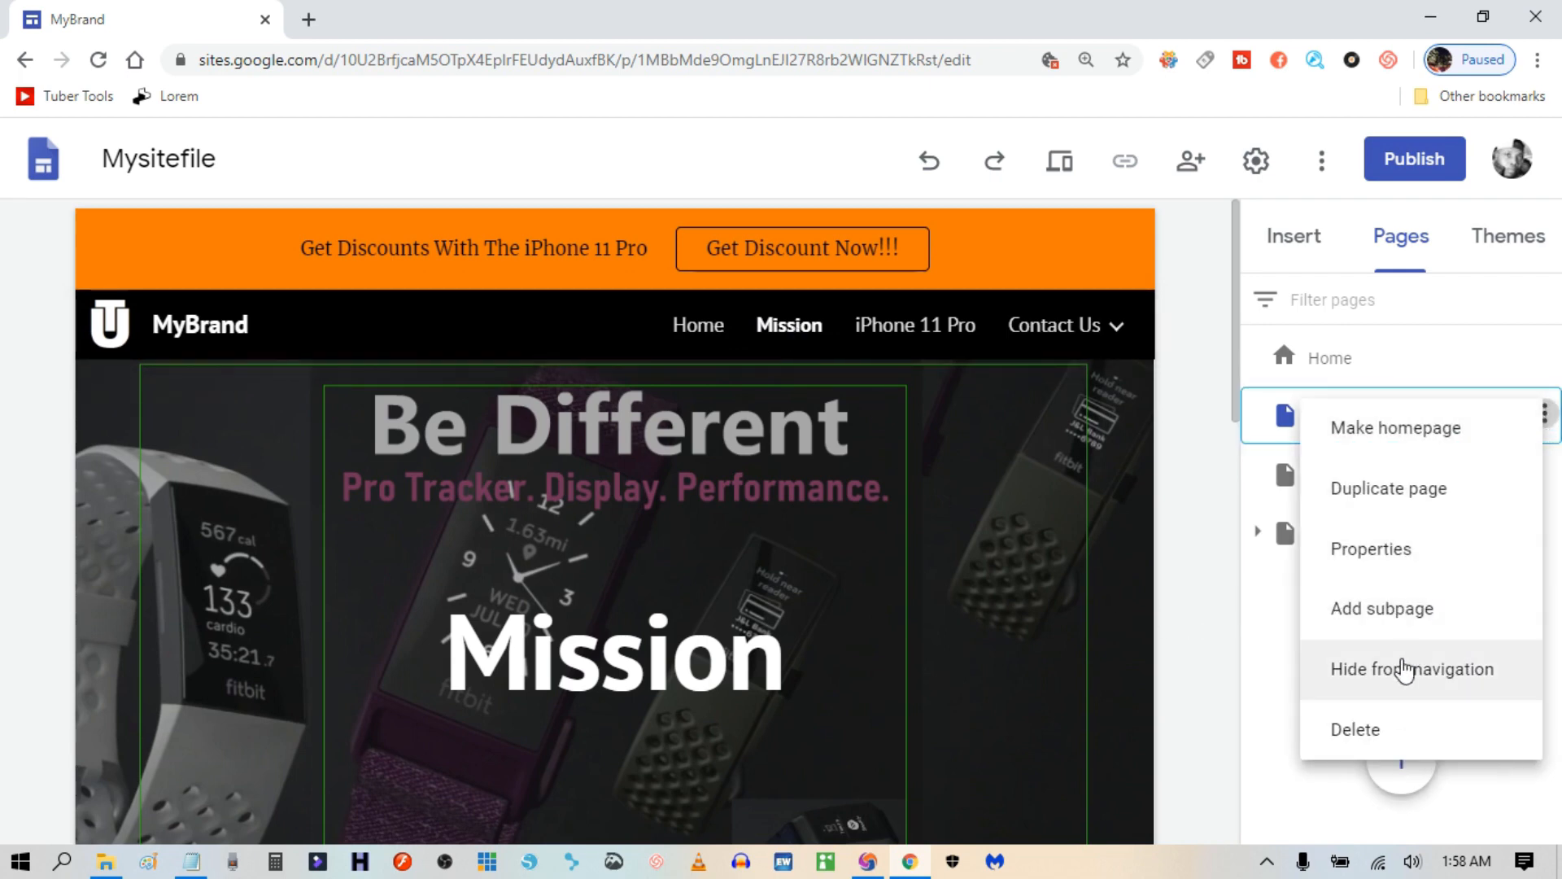
{"action": "left_click", "coordinate": [1395, 679]}
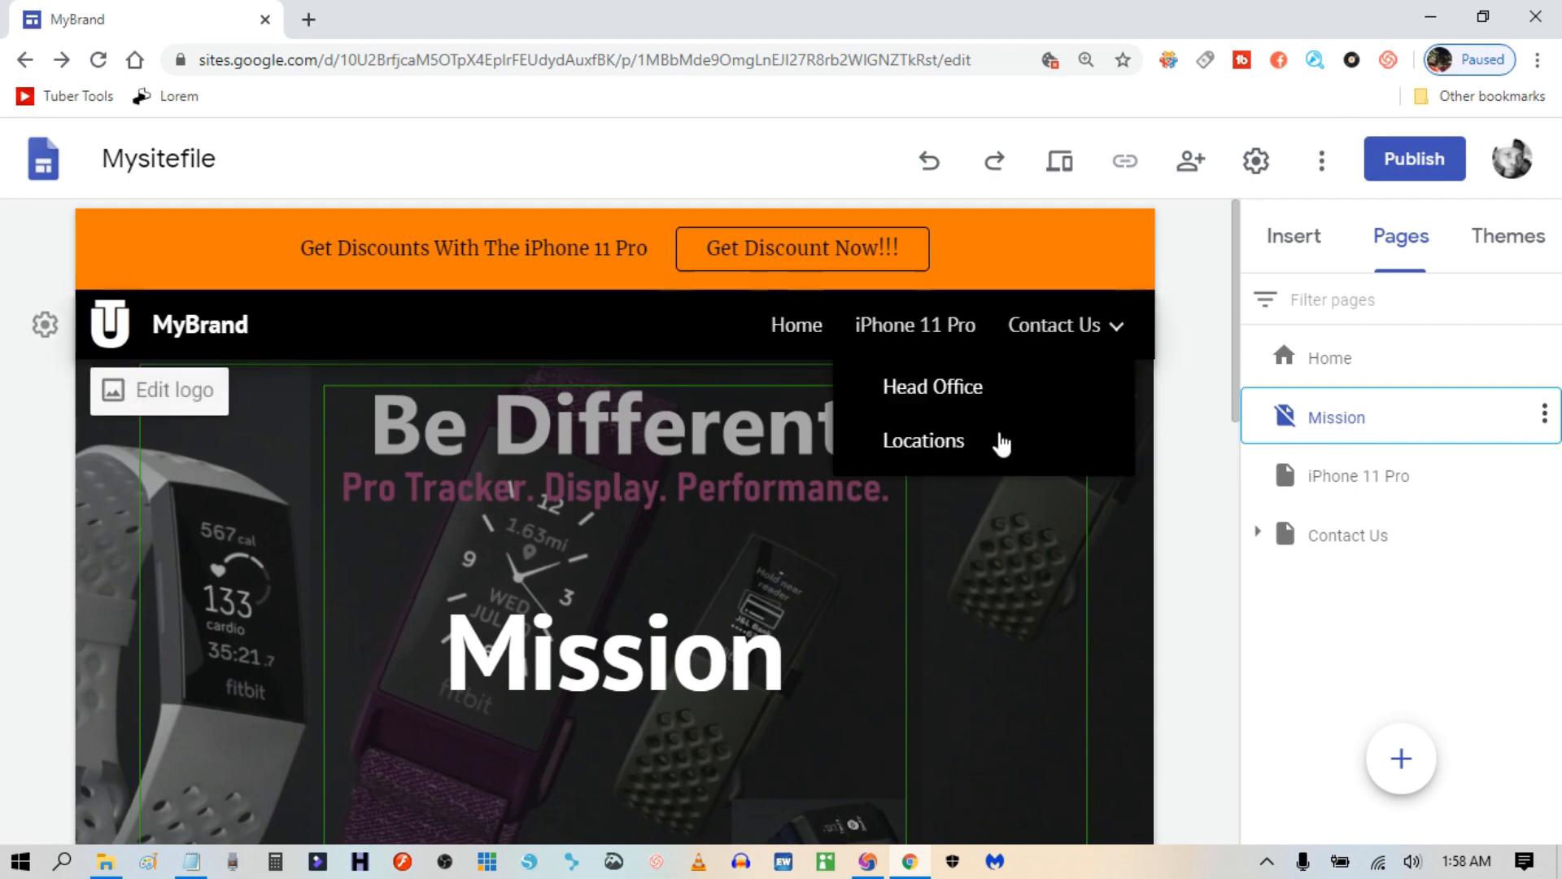
{"action": "scroll", "coordinate": [997, 447], "scroll_direction": "down", "scroll_amount": 8}
{"action": "scroll", "coordinate": [991, 476], "scroll_direction": "down", "scroll_amount": 6}
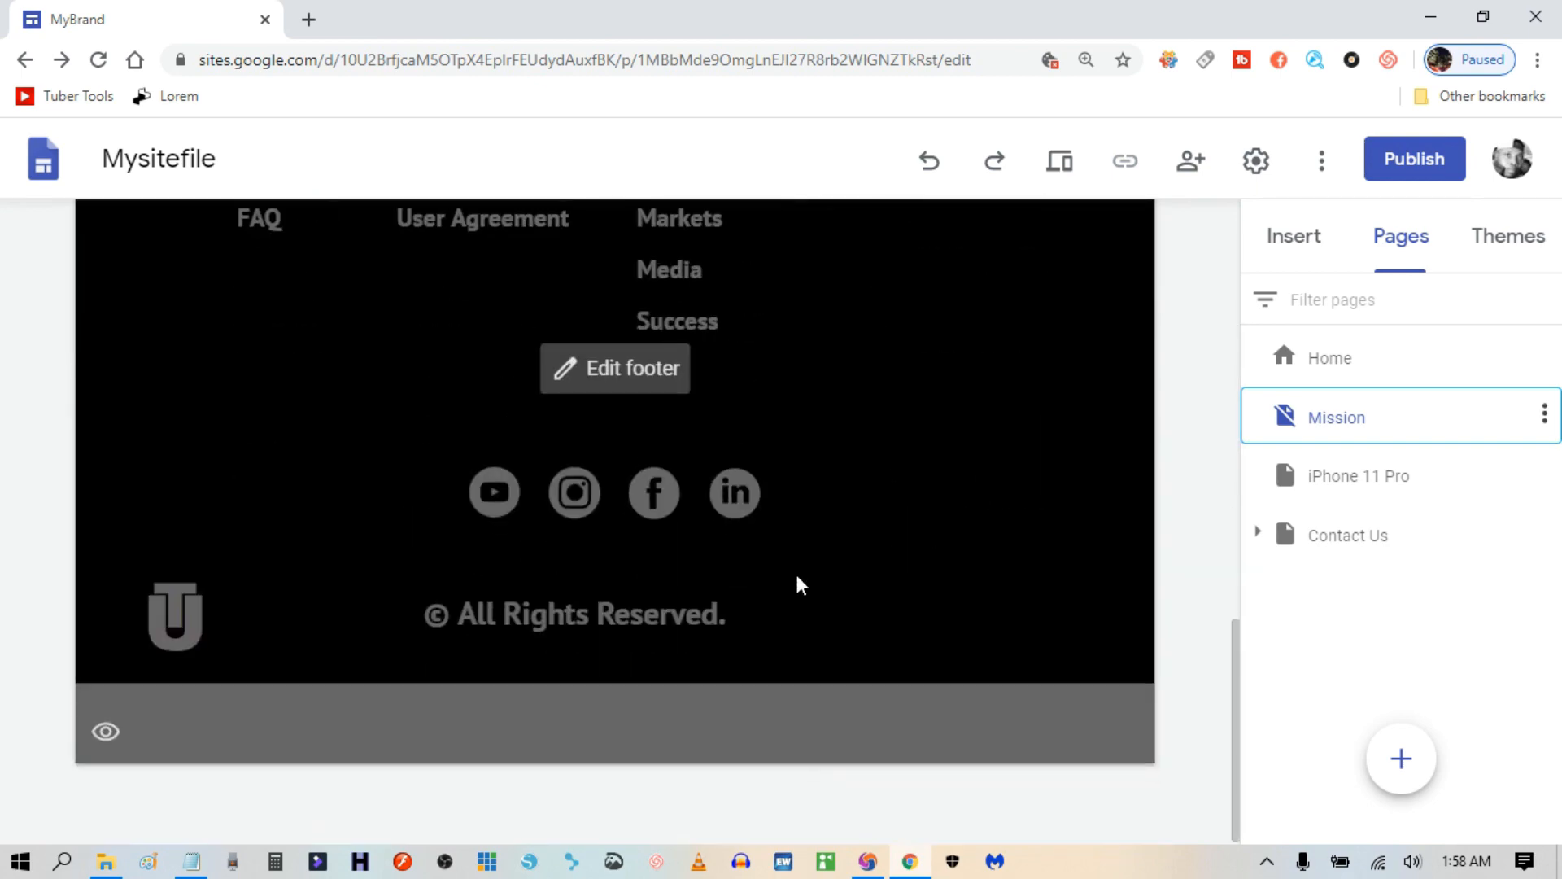
{"action": "left_click", "coordinate": [353, 450]}
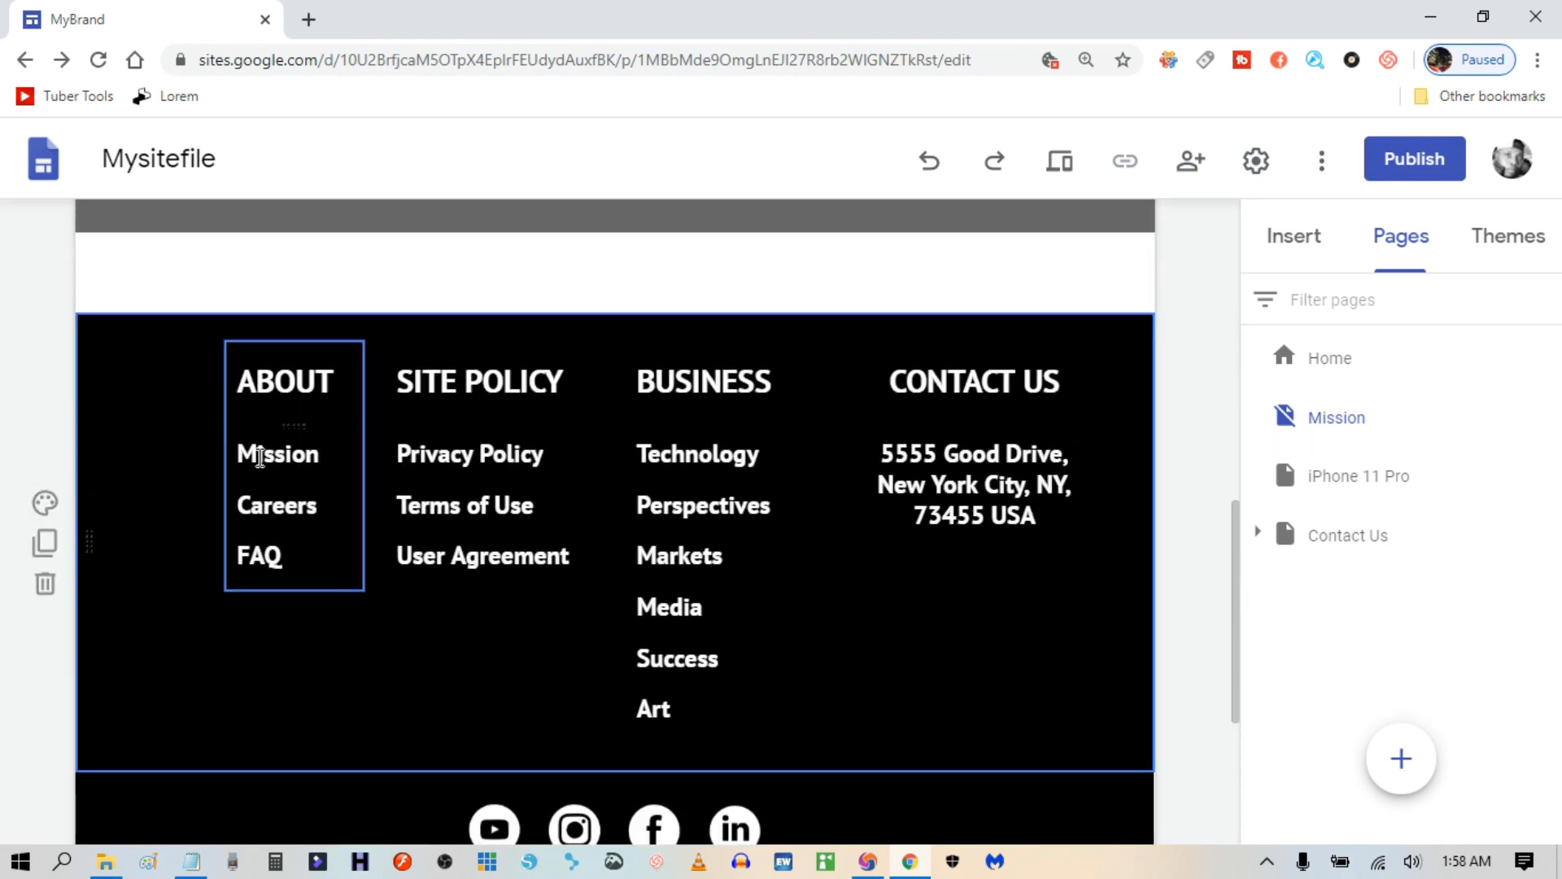
{"action": "left_click_drag", "start_coordinate": [239, 456], "coordinate": [316, 452]}
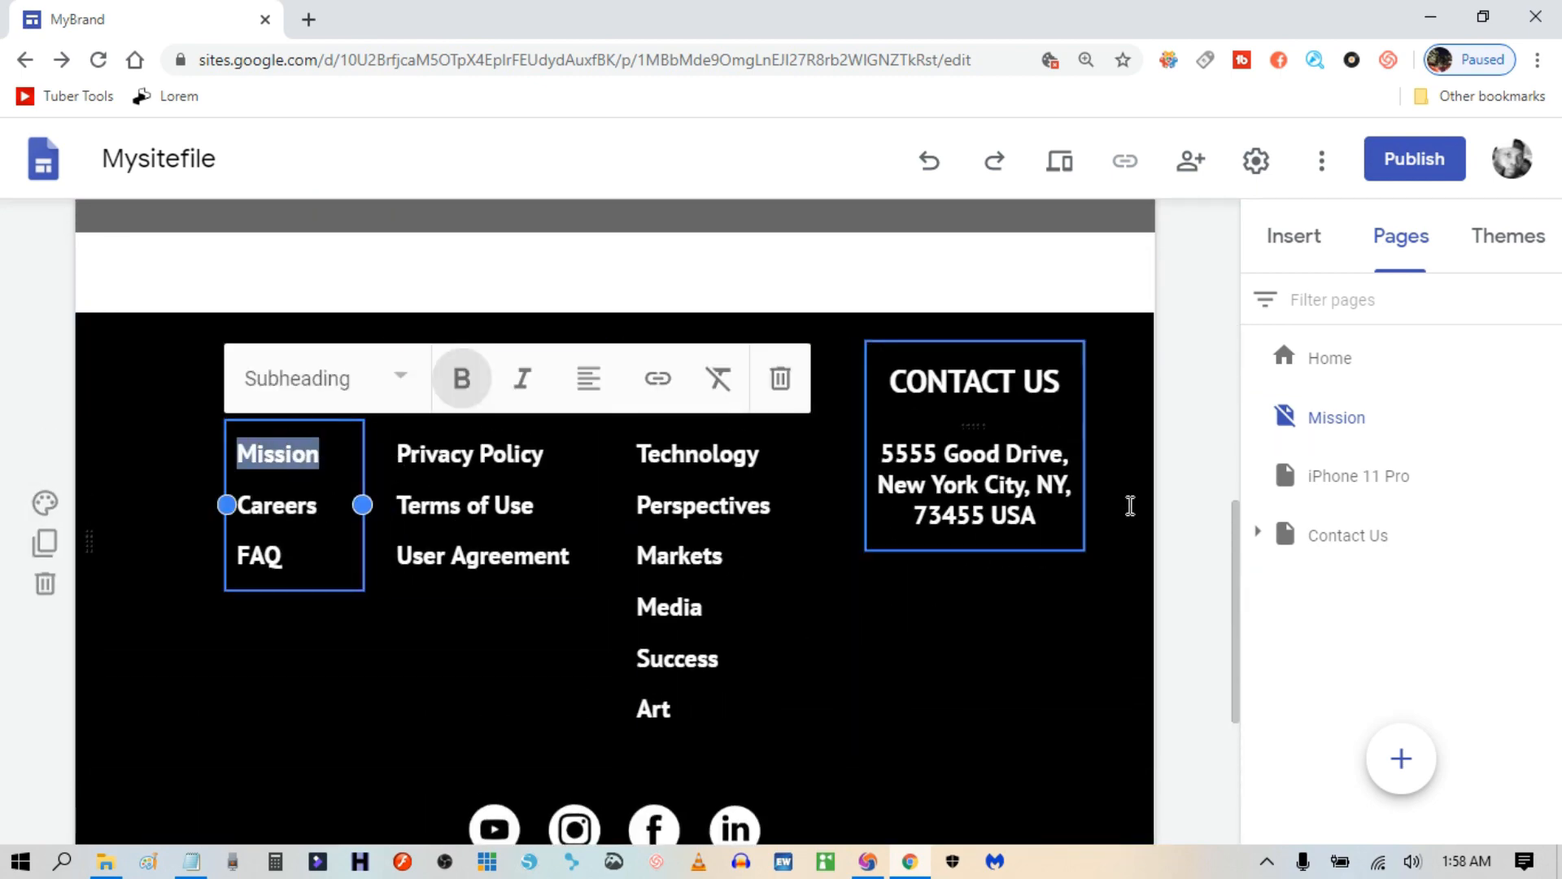
Link the word "Mission" in the Home page footer's About column to the site's Mission page.
{"action": "scroll", "coordinate": [1024, 624], "scroll_direction": "down", "scroll_amount": 8}
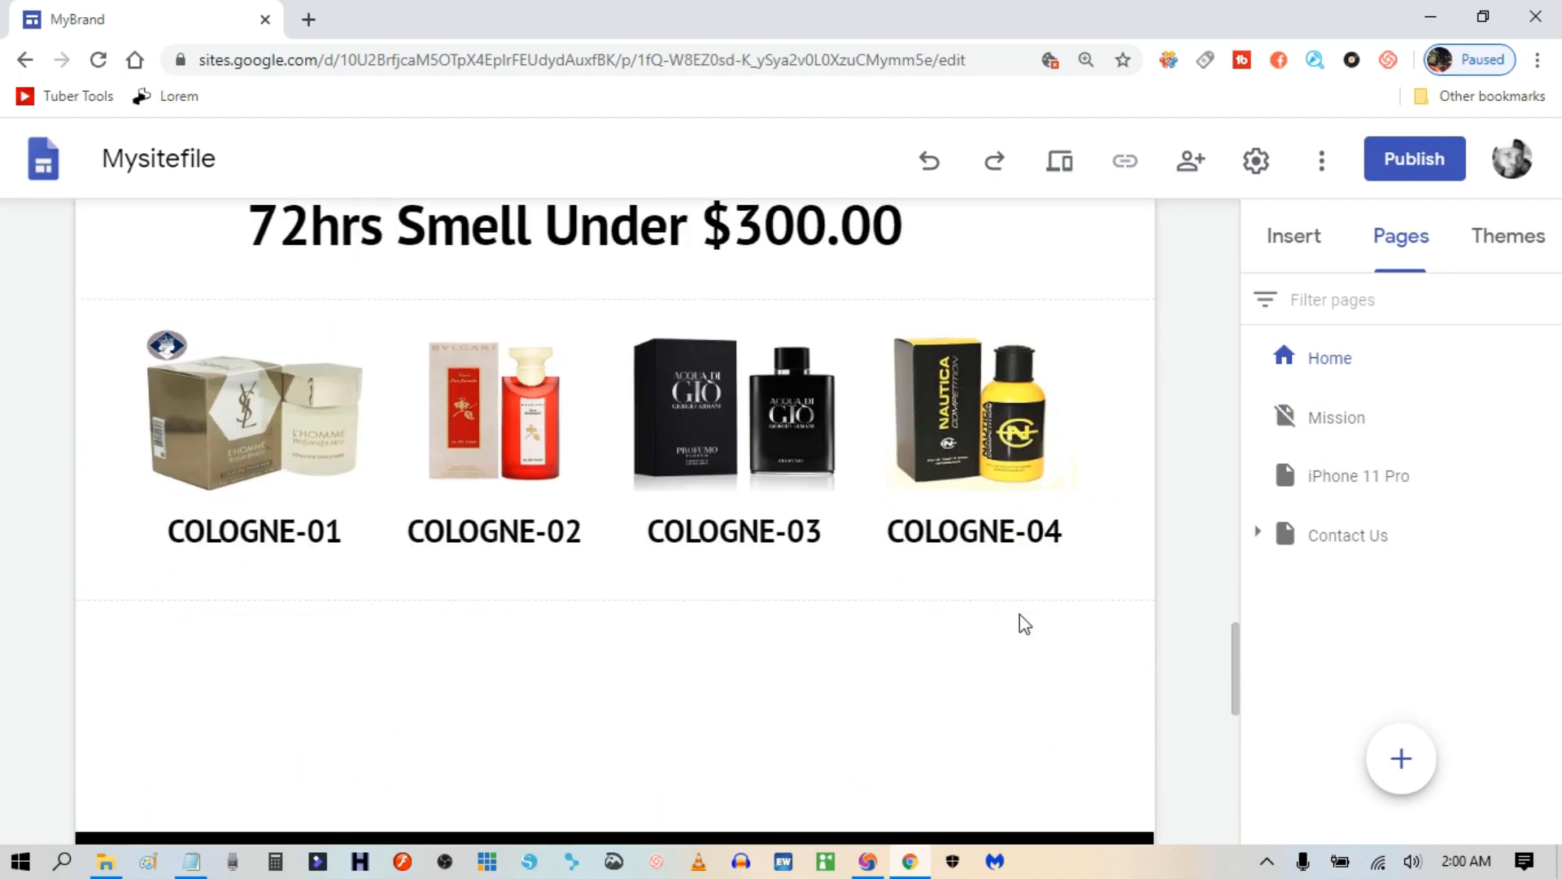
{"action": "scroll", "coordinate": [1023, 624], "scroll_direction": "down", "scroll_amount": 4}
{"action": "scroll", "coordinate": [1004, 623], "scroll_direction": "down", "scroll_amount": 3}
{"action": "scroll", "coordinate": [1004, 623], "scroll_direction": "up", "scroll_amount": 3}
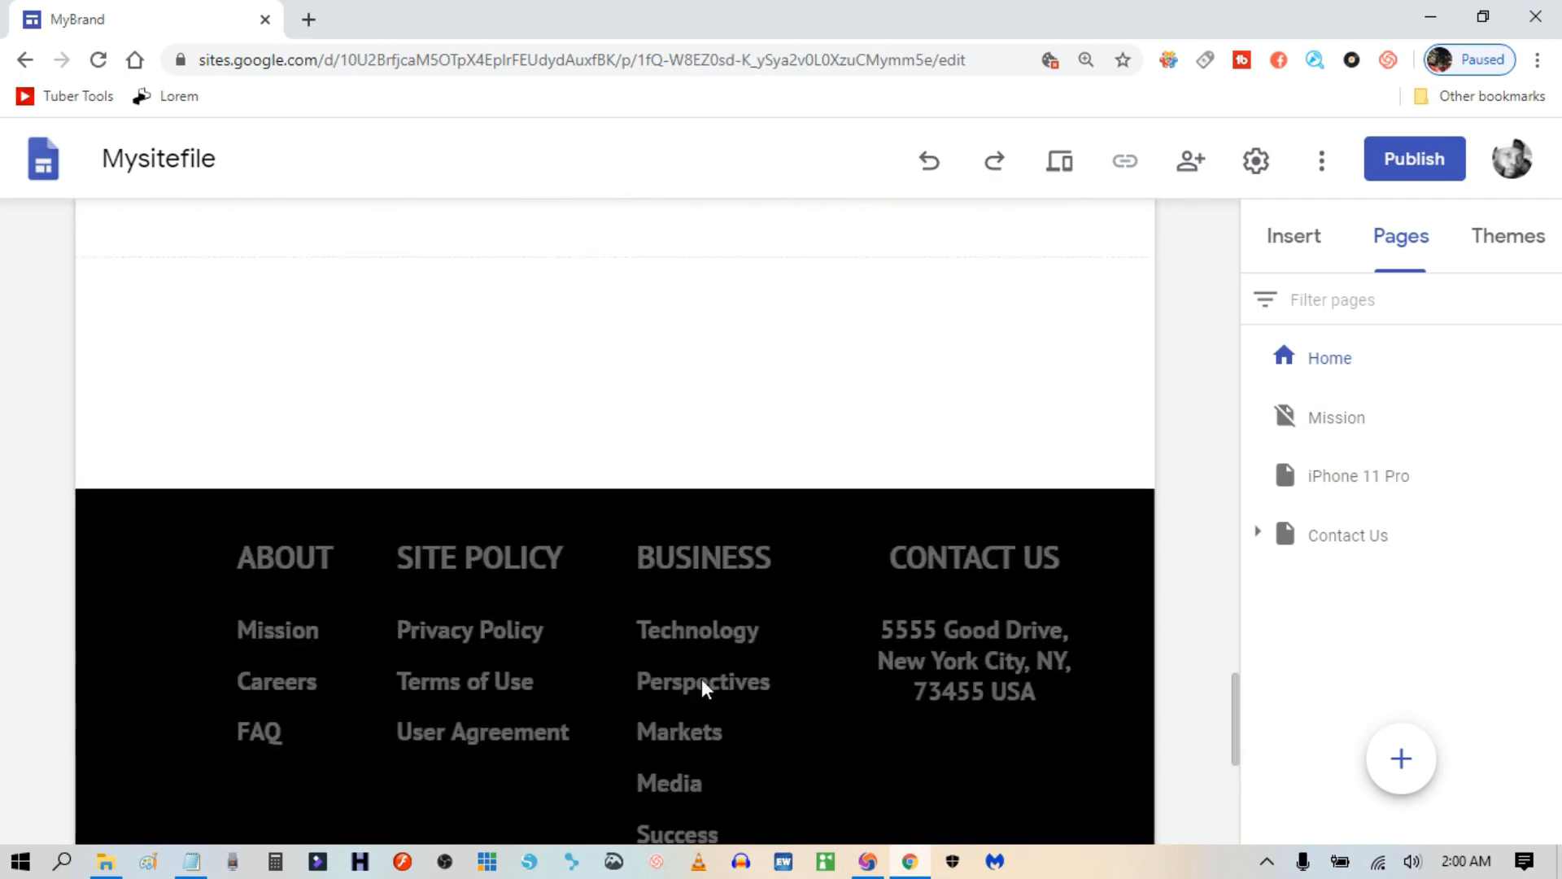
{"action": "left_click", "coordinate": [279, 633]}
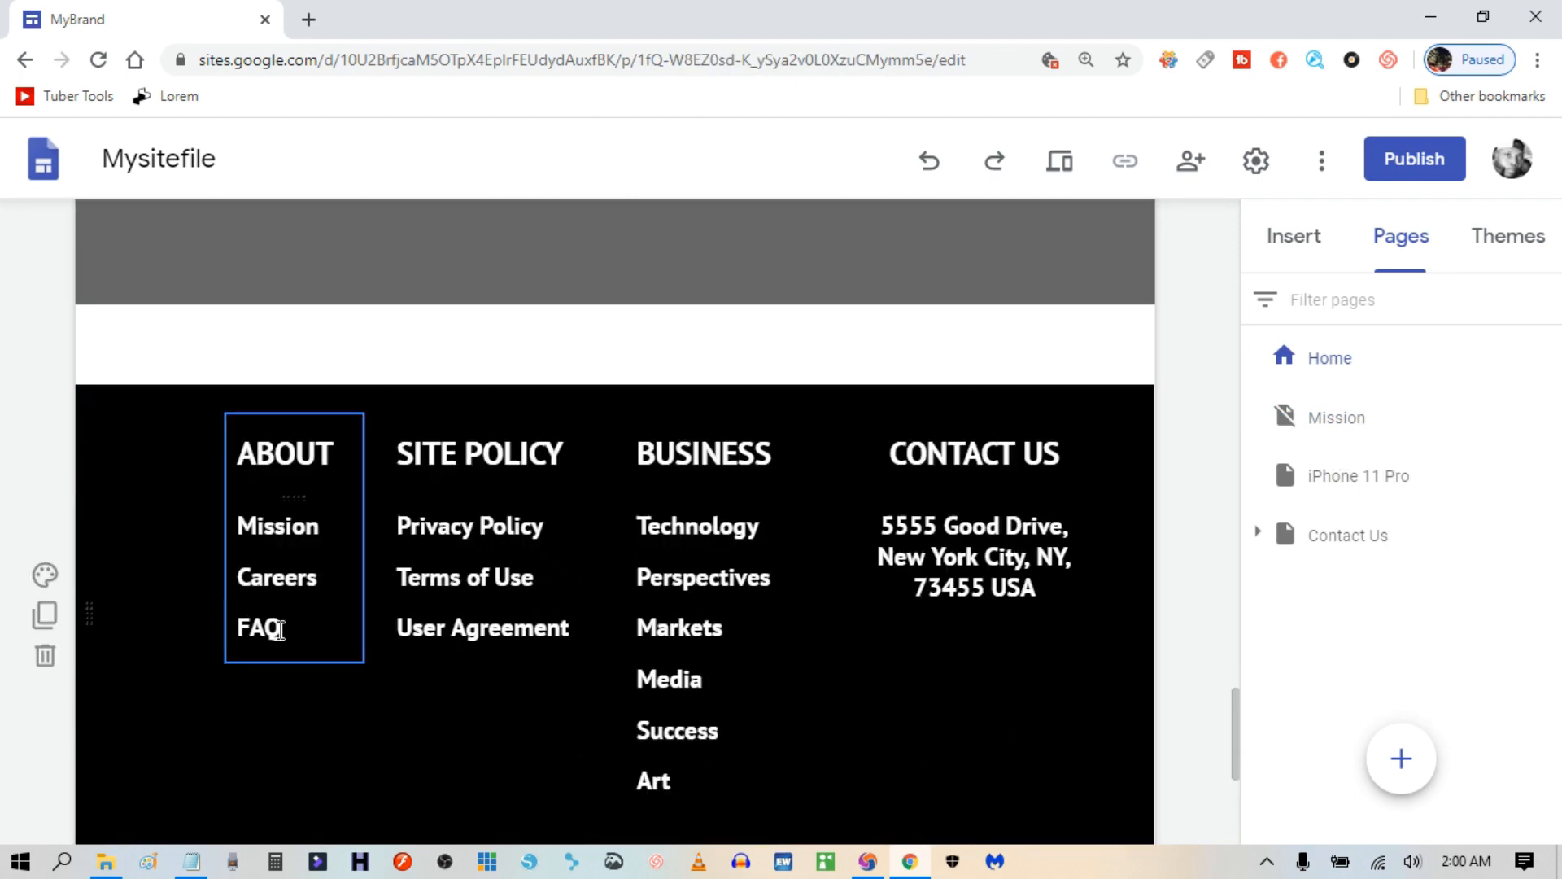
{"action": "left_click", "coordinate": [321, 531]}
{"action": "left_click_drag", "start_coordinate": [321, 529], "coordinate": [233, 527]}
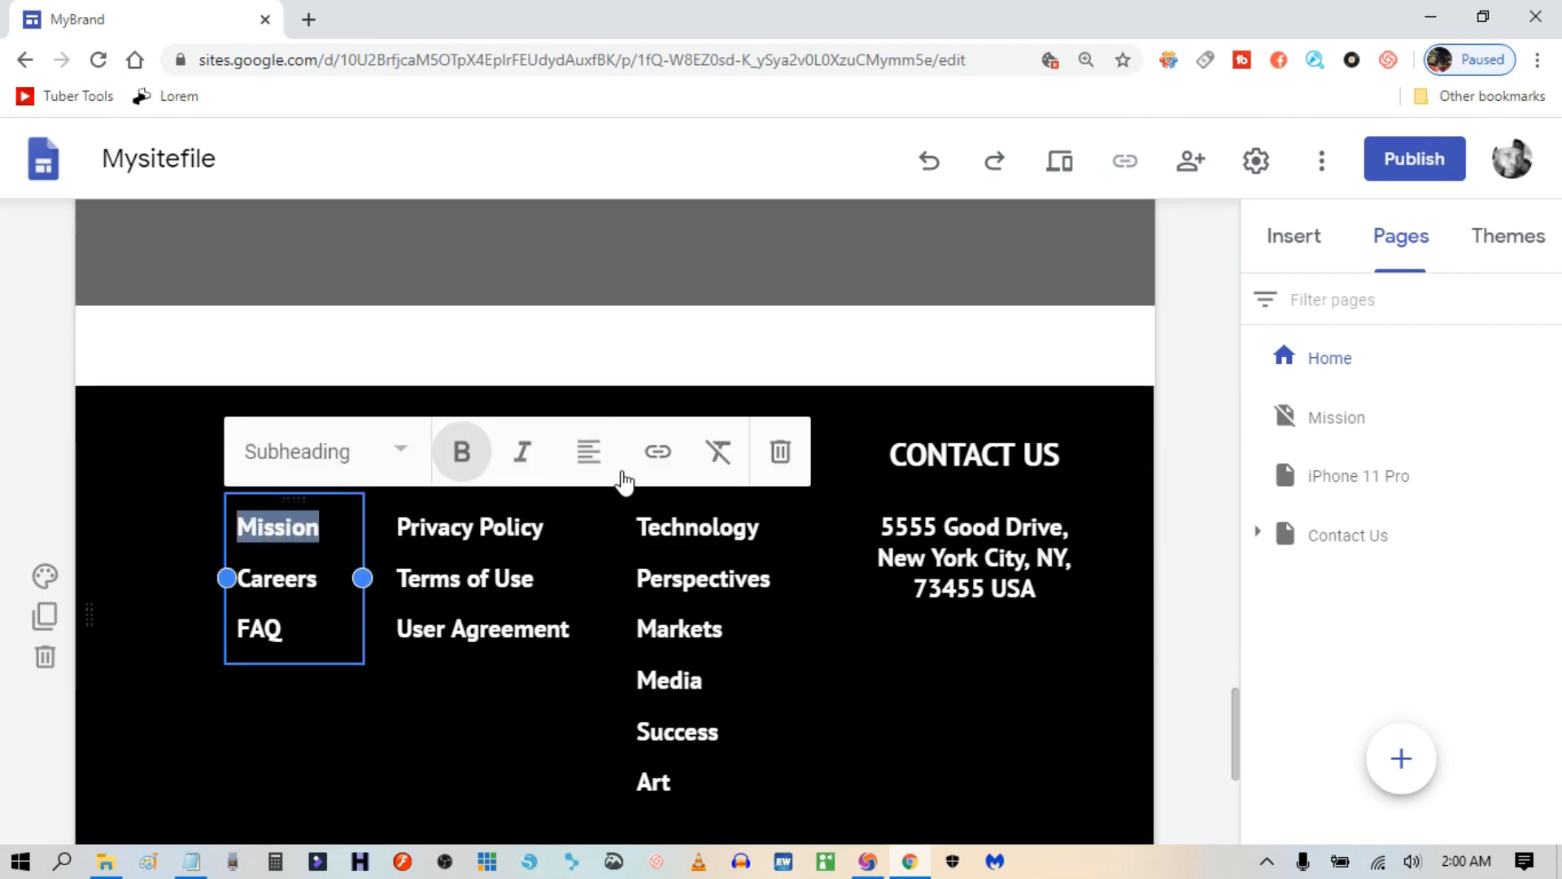
{"action": "left_click", "coordinate": [655, 456]}
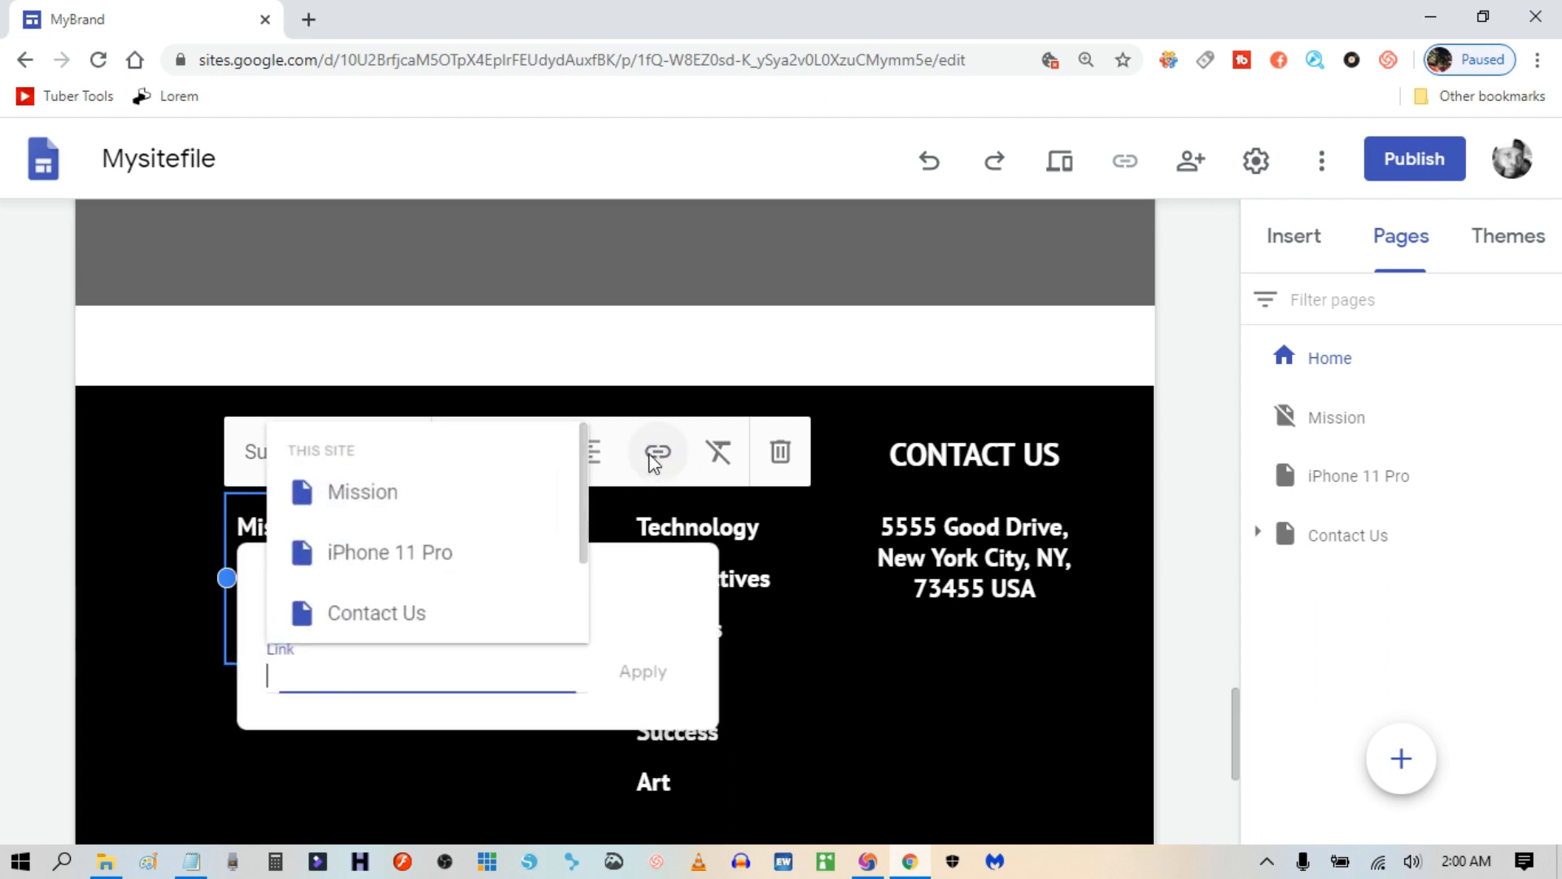
{"action": "left_click", "coordinate": [368, 502]}
{"action": "left_click", "coordinate": [369, 502]}
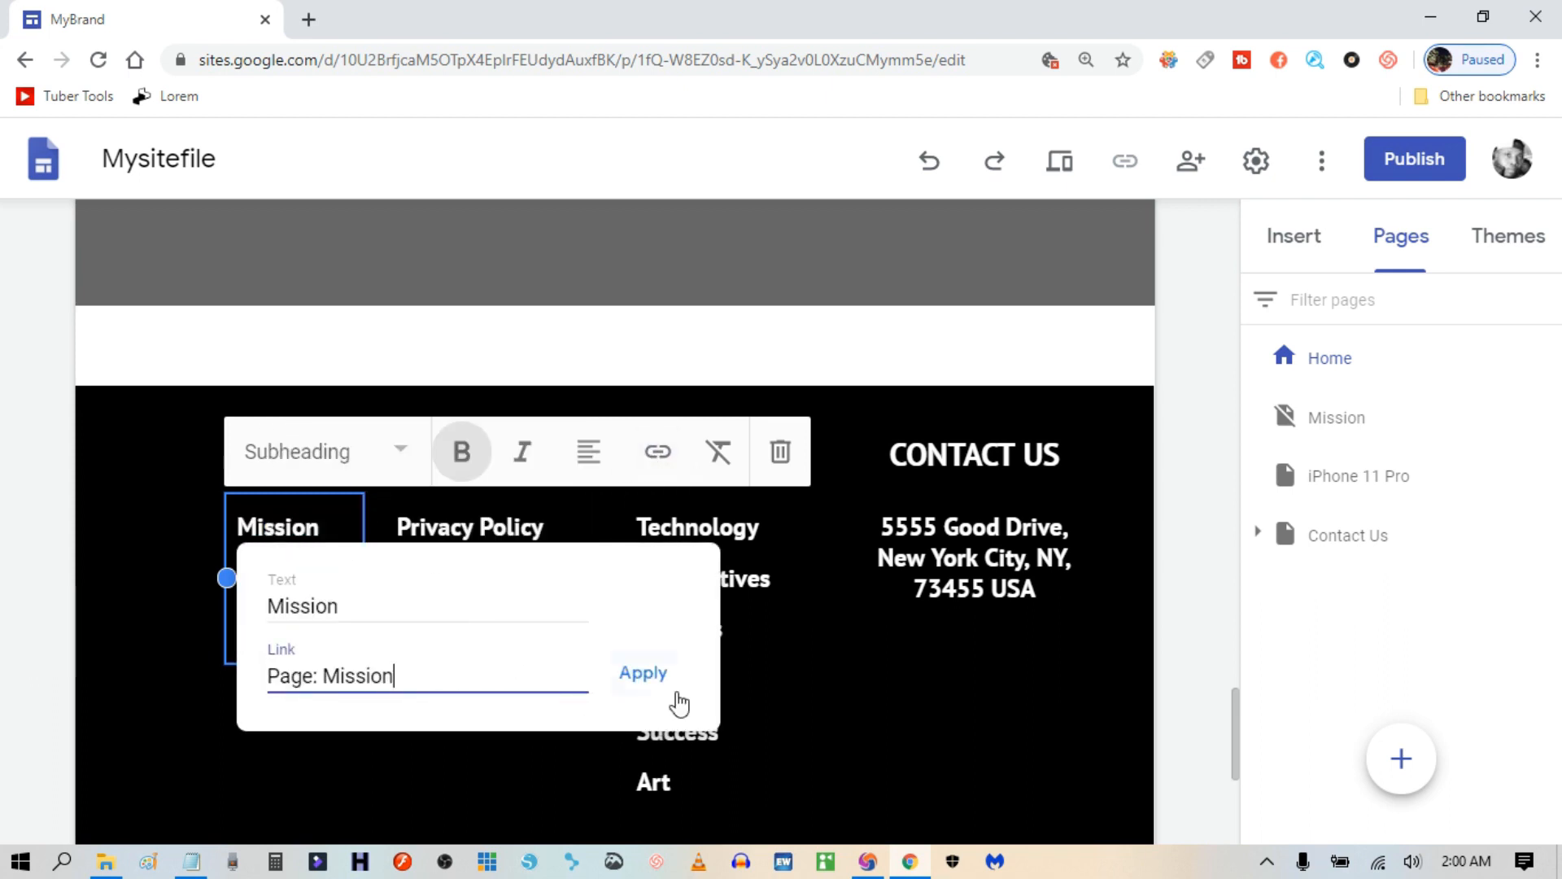
{"action": "left_click", "coordinate": [647, 673]}
{"action": "left_click", "coordinate": [364, 636]}
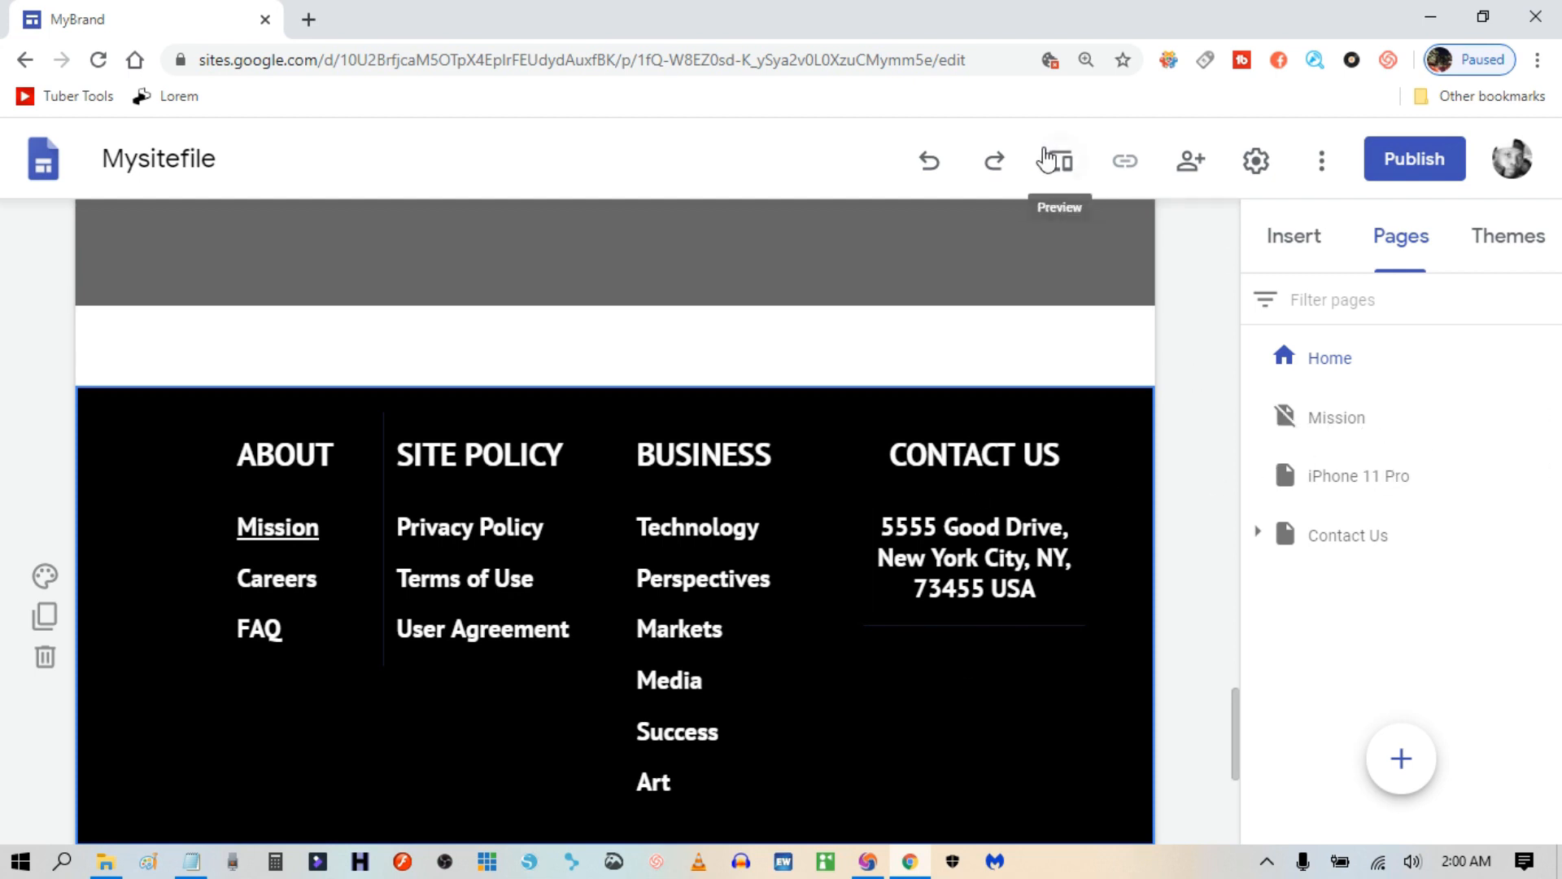
Preview the Home page, follow the footer's Mission link to check its destination page, and return to the editor.
{"action": "left_click", "coordinate": [1056, 171]}
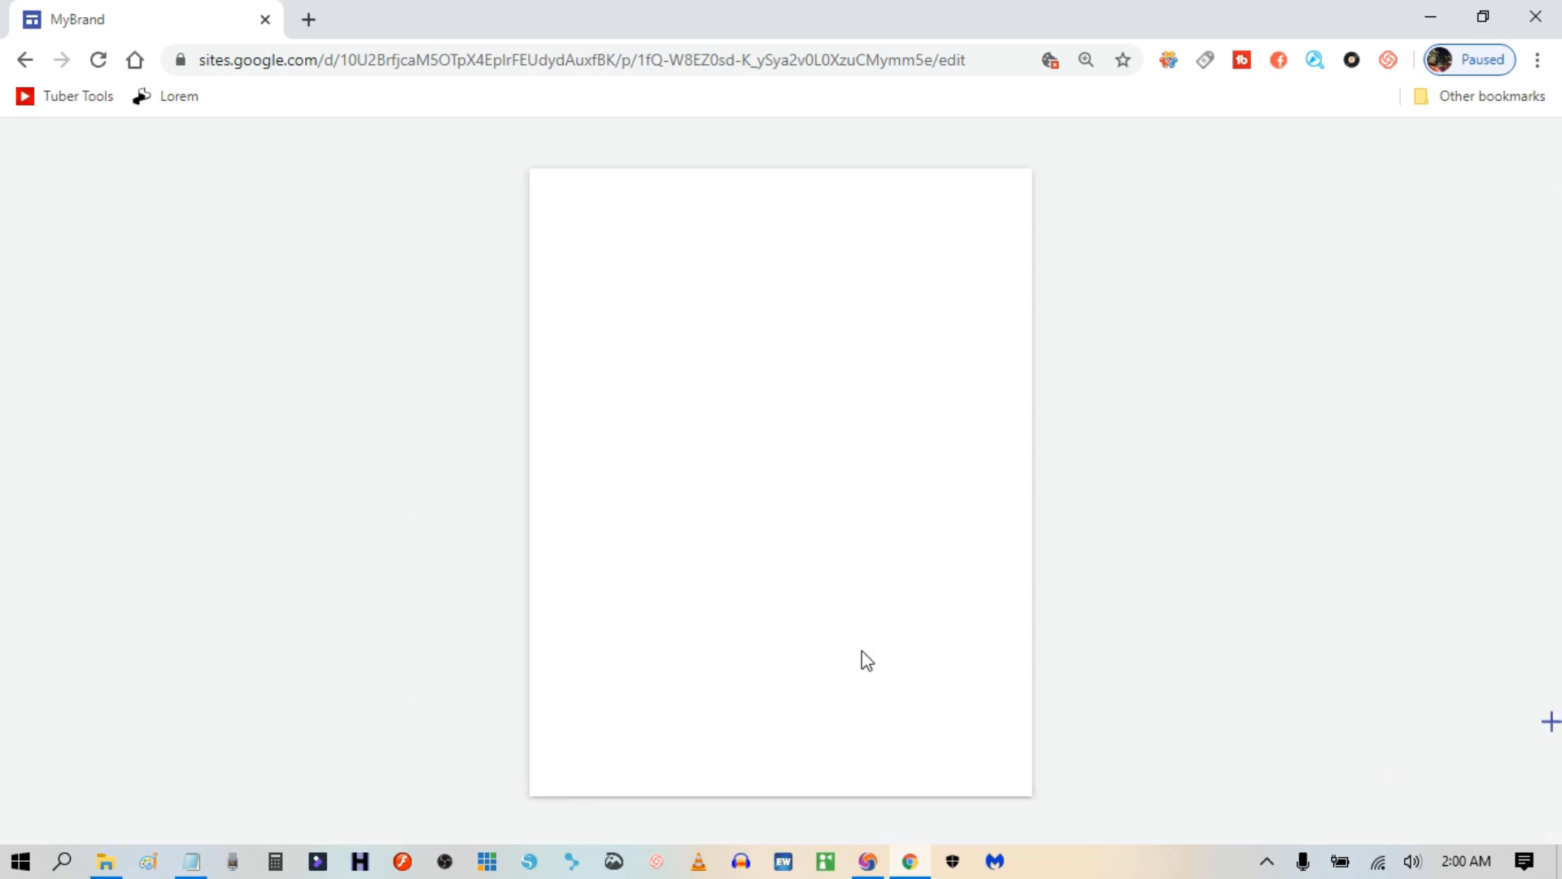
{"action": "scroll", "coordinate": [748, 732], "scroll_direction": "down", "scroll_amount": 15}
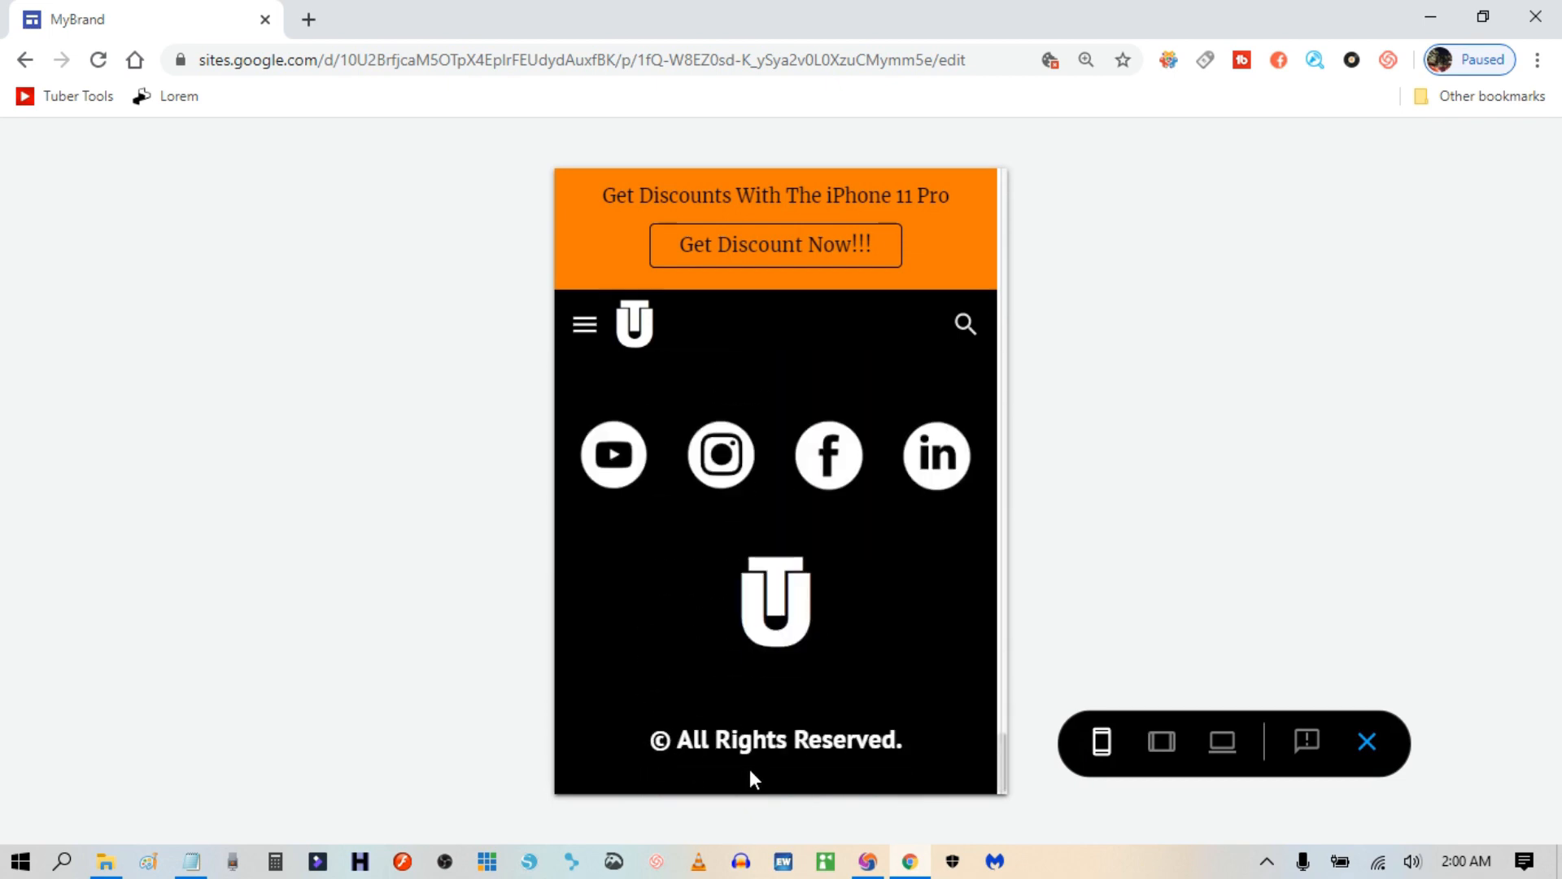
{"action": "scroll", "coordinate": [752, 757], "scroll_direction": "up", "scroll_amount": 5}
{"action": "scroll", "coordinate": [766, 763], "scroll_direction": "down", "scroll_amount": 4}
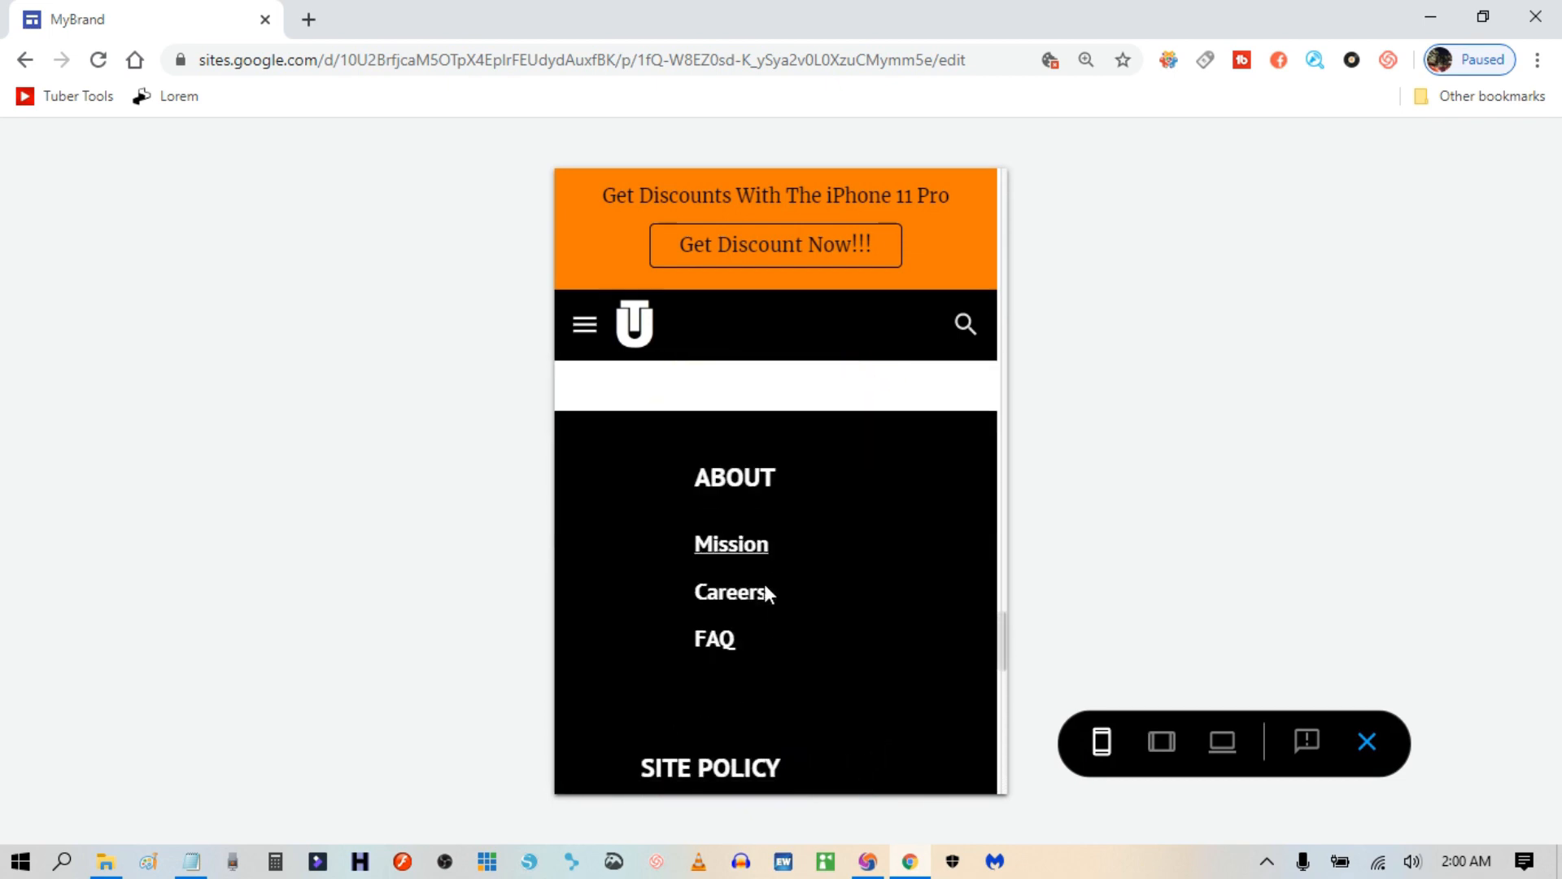
{"action": "left_click", "coordinate": [752, 553]}
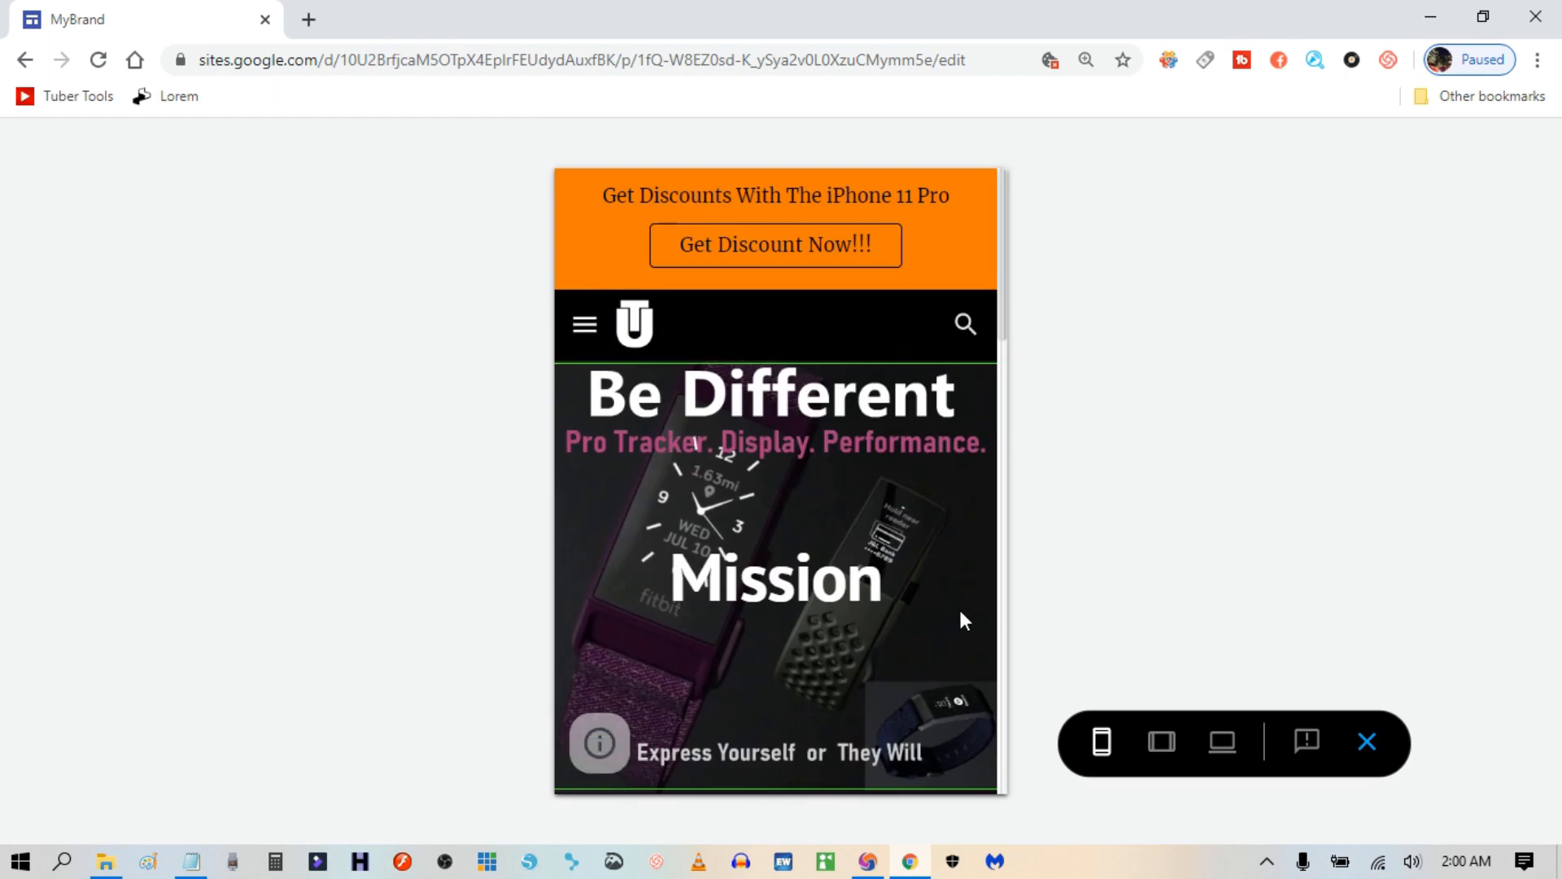
{"action": "scroll", "coordinate": [960, 618], "scroll_direction": "down", "scroll_amount": 5}
{"action": "left_click", "coordinate": [1367, 741]}
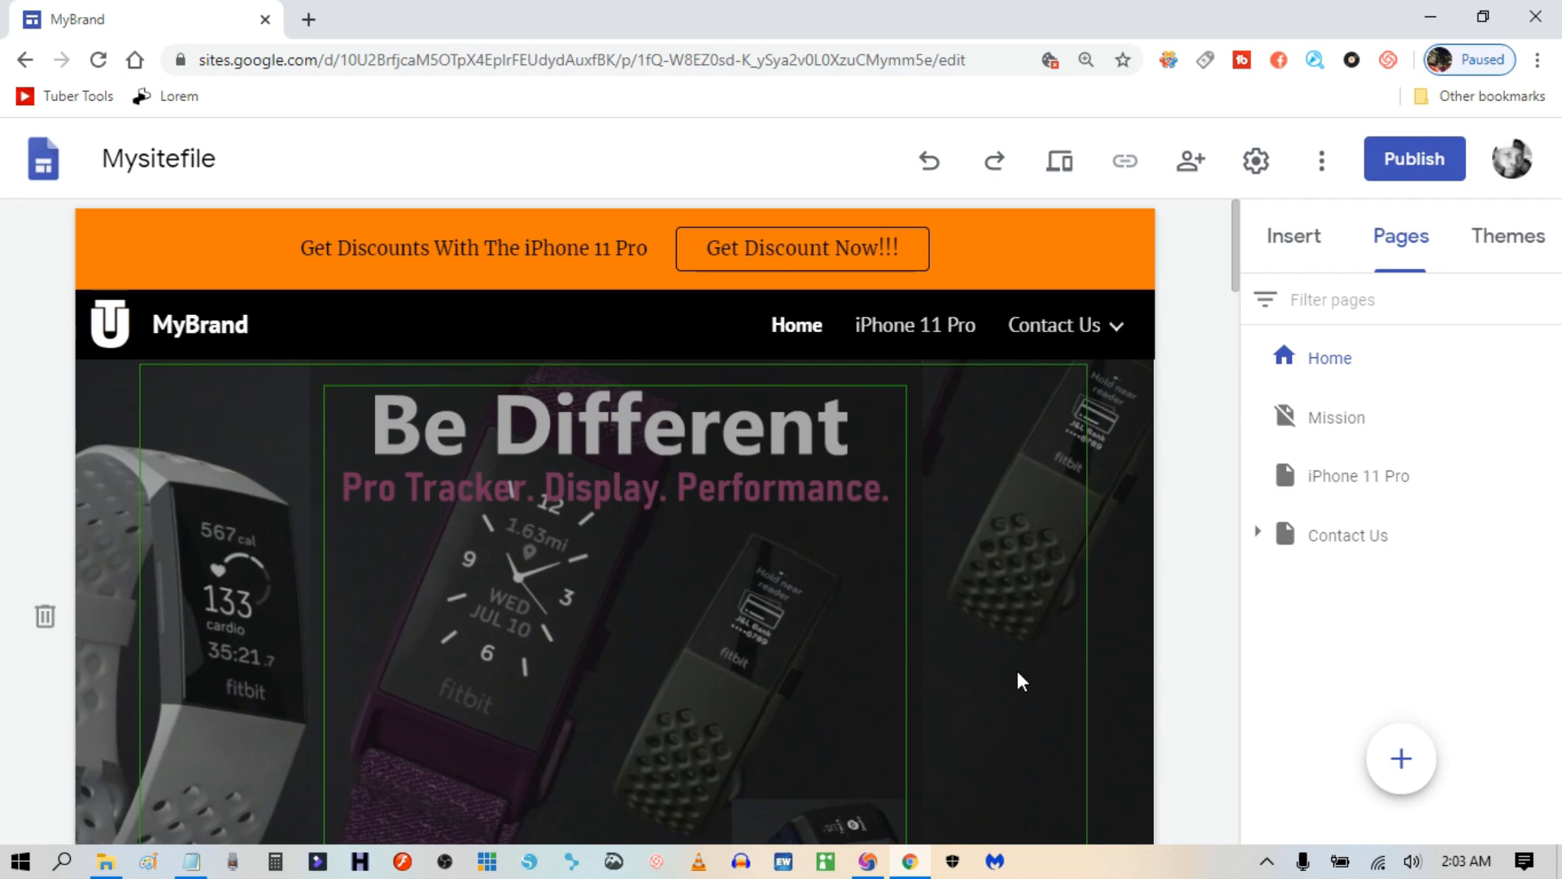
Look over the Home page sections in the editor, from the header banner down to the footer.
{"action": "scroll", "coordinate": [1108, 524], "scroll_direction": "down", "scroll_amount": 4}
{"action": "scroll", "coordinate": [1109, 524], "scroll_direction": "up", "scroll_amount": 4}
{"action": "scroll", "coordinate": [1111, 530], "scroll_direction": "down", "scroll_amount": 8}
{"action": "scroll", "coordinate": [1110, 534], "scroll_direction": "down", "scroll_amount": 10}
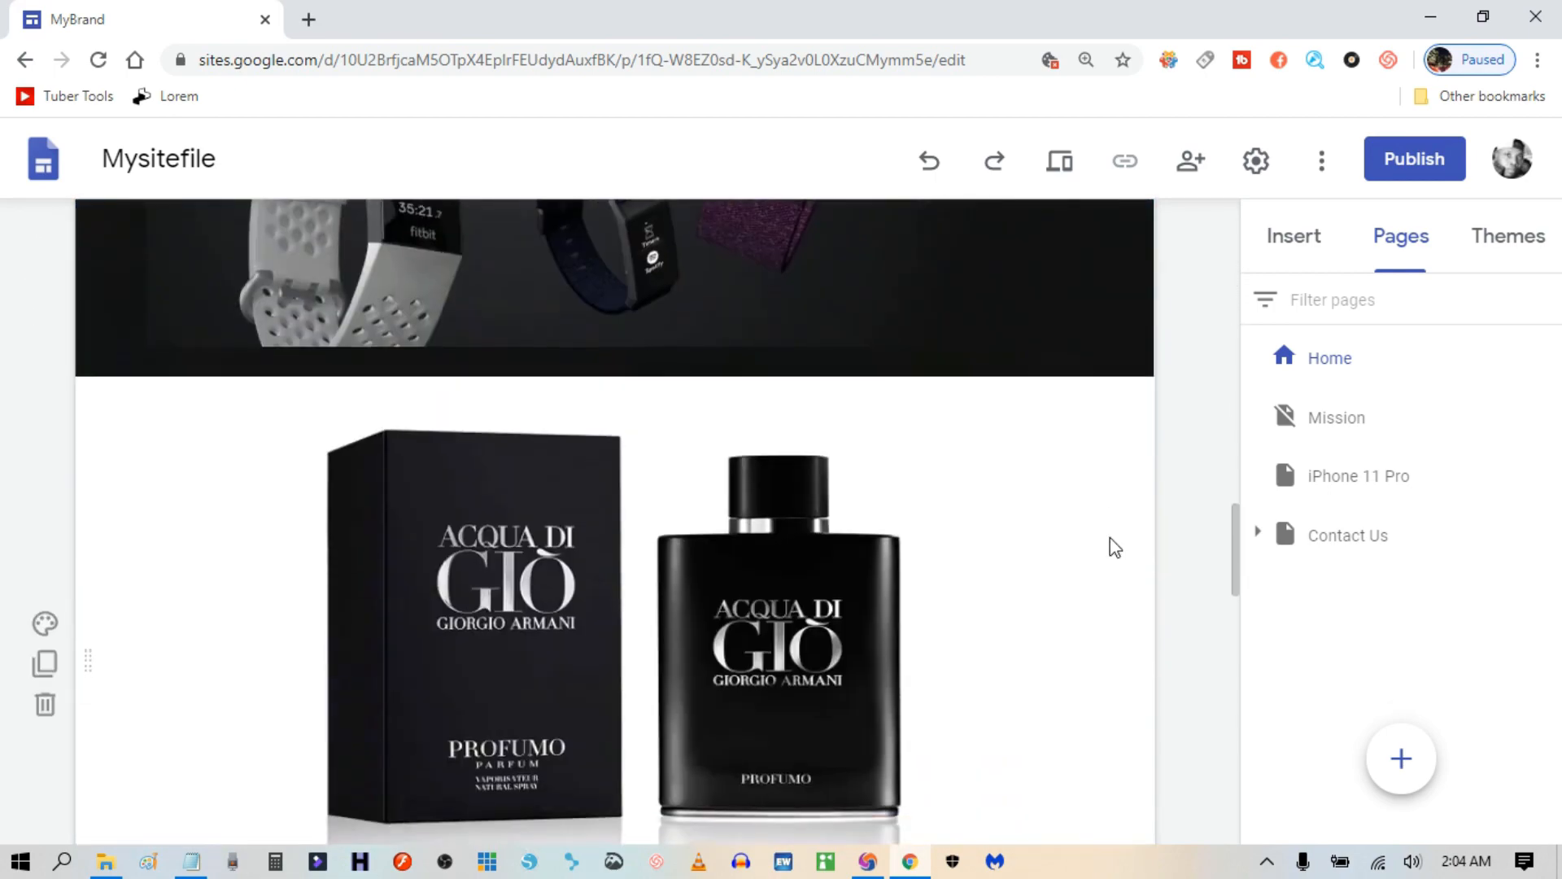
{"action": "scroll", "coordinate": [1114, 547], "scroll_direction": "down", "scroll_amount": 10}
{"action": "scroll", "coordinate": [1114, 546], "scroll_direction": "down", "scroll_amount": 5}
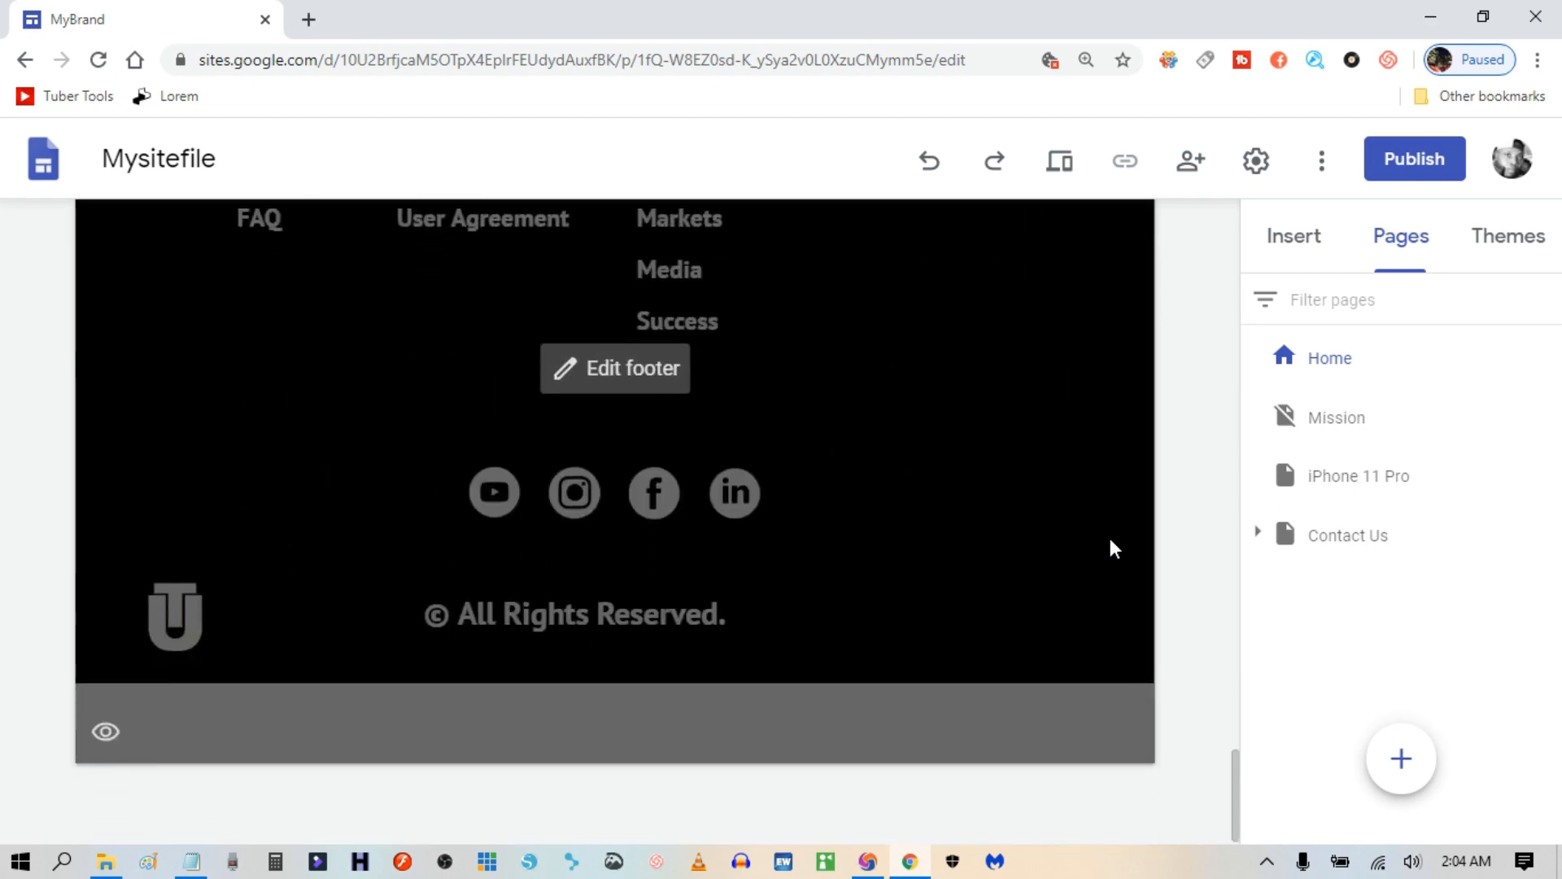
{"action": "scroll", "coordinate": [1109, 550], "scroll_direction": "up", "scroll_amount": 20}
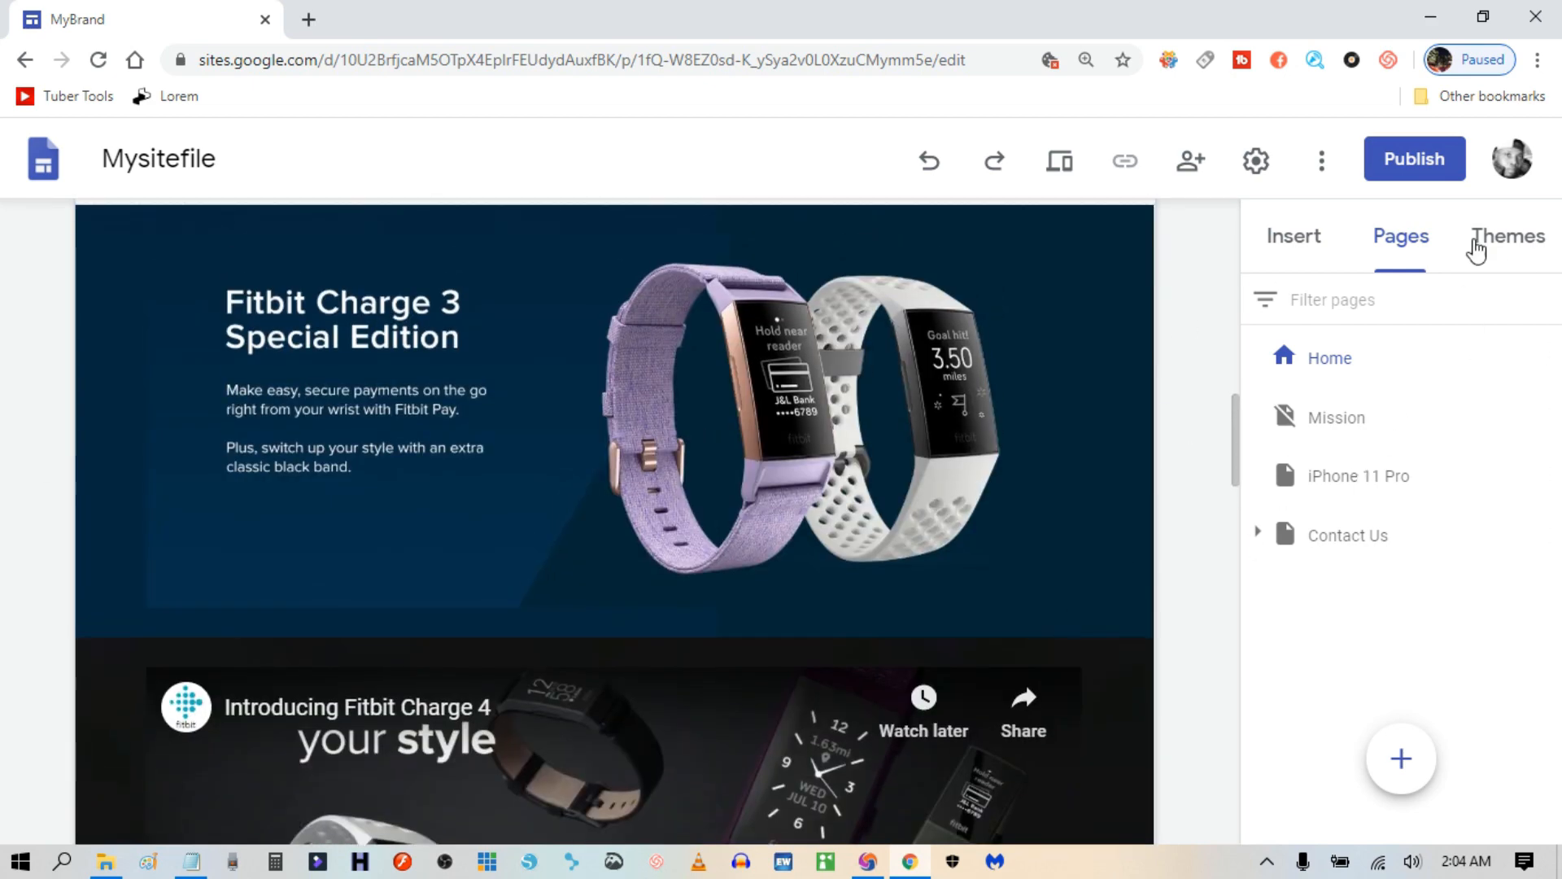
Start publishing the site to the web and enter "myfirstbrand" as its web address.
{"action": "left_click", "coordinate": [1293, 243]}
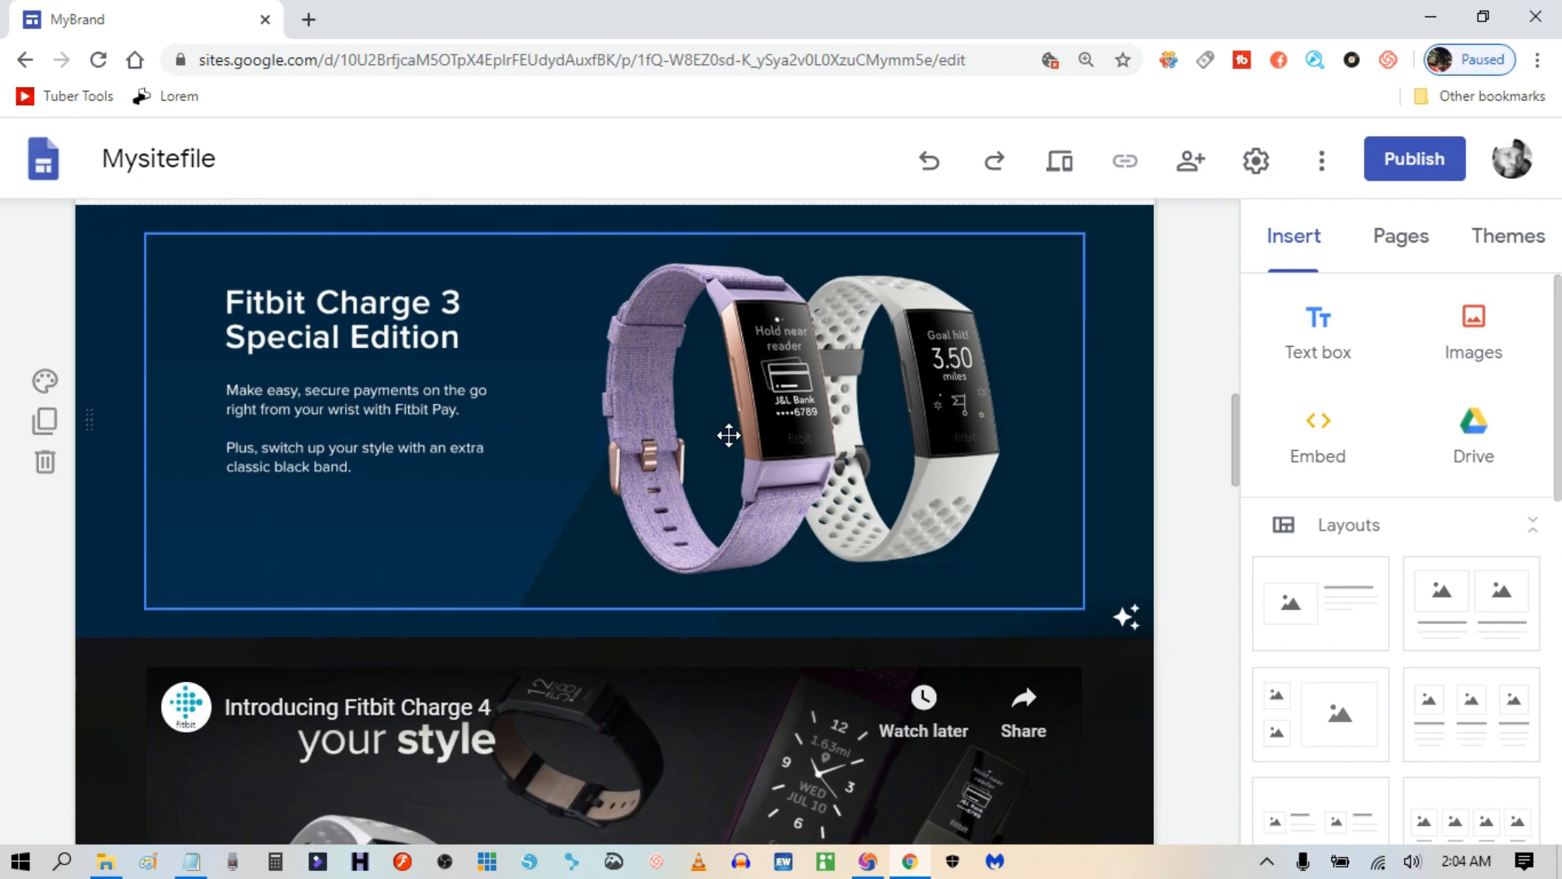
{"action": "scroll", "coordinate": [729, 435], "scroll_direction": "up", "scroll_amount": 15}
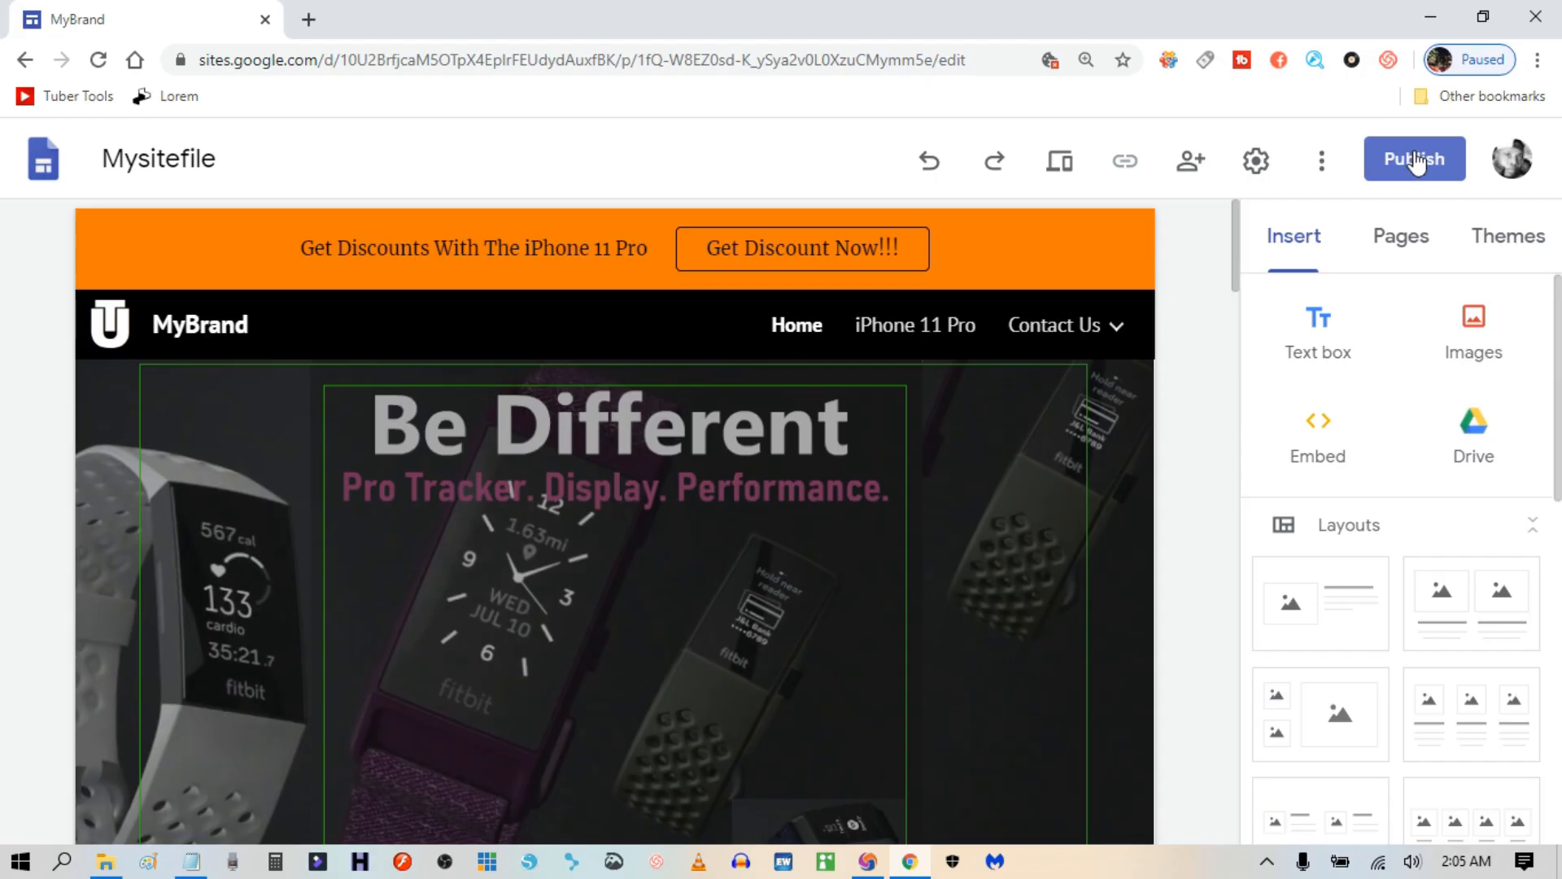
{"action": "left_click", "coordinate": [1288, 283]}
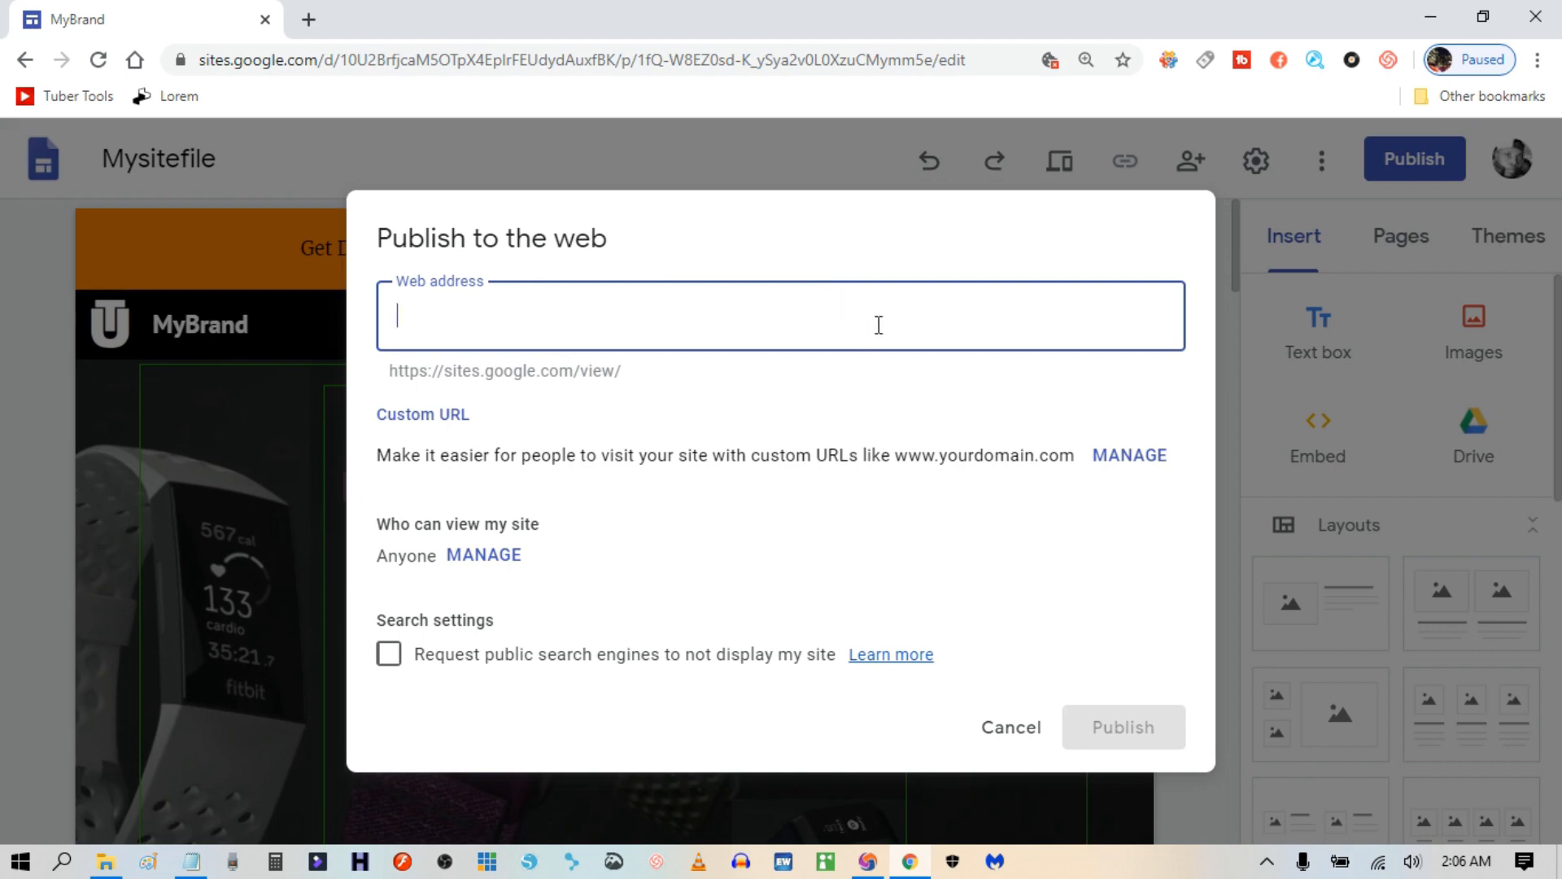
{"action": "type", "text": "my"}
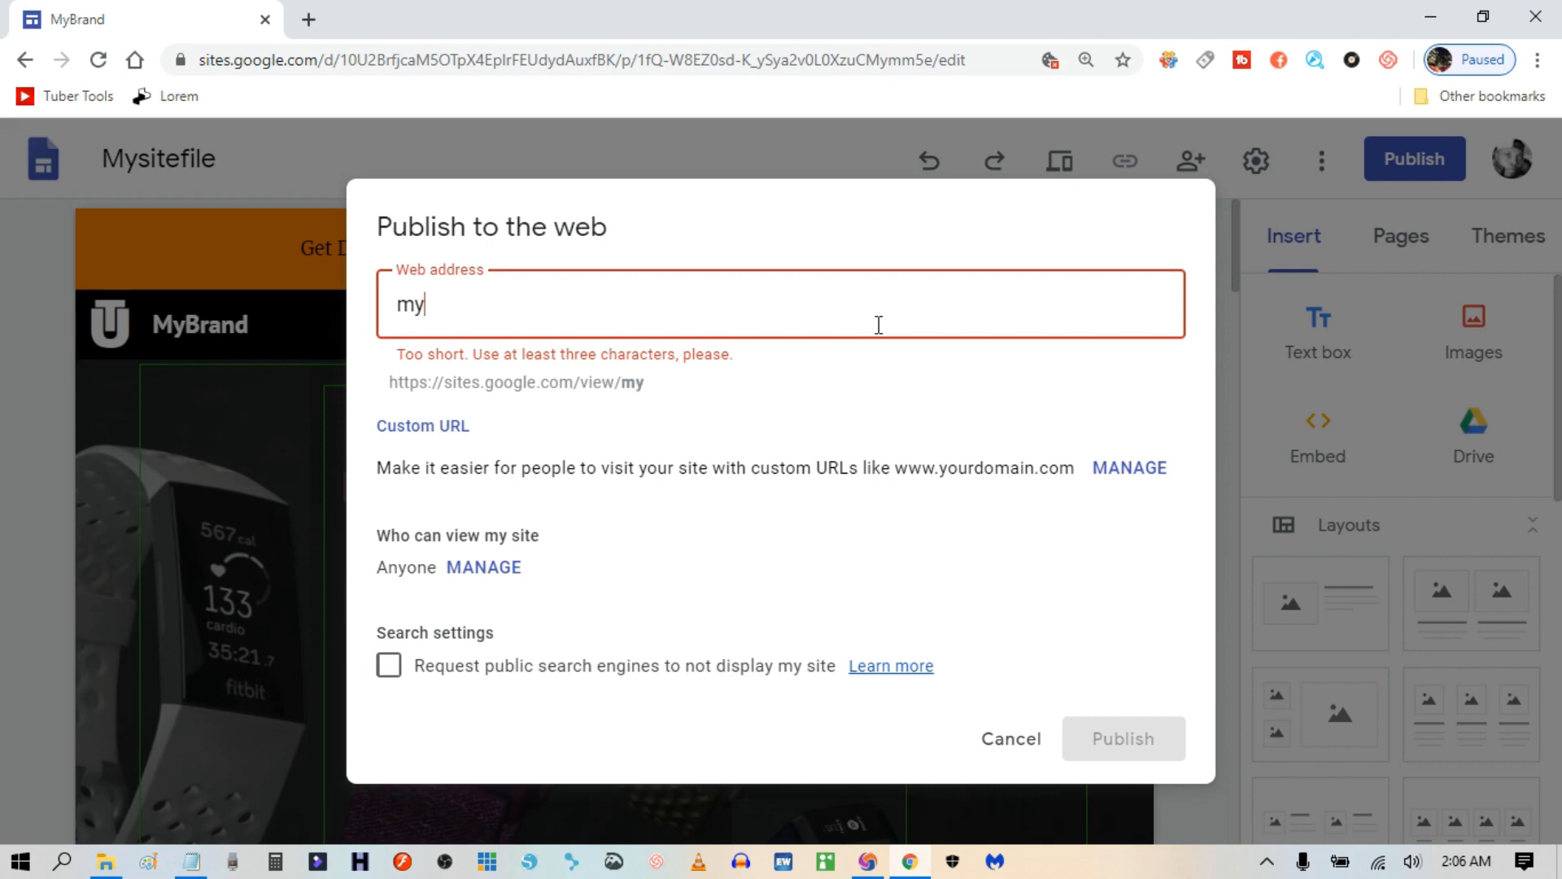
{"action": "key", "text": "BackSpace"}
{"action": "type", "text": "yfirst"}
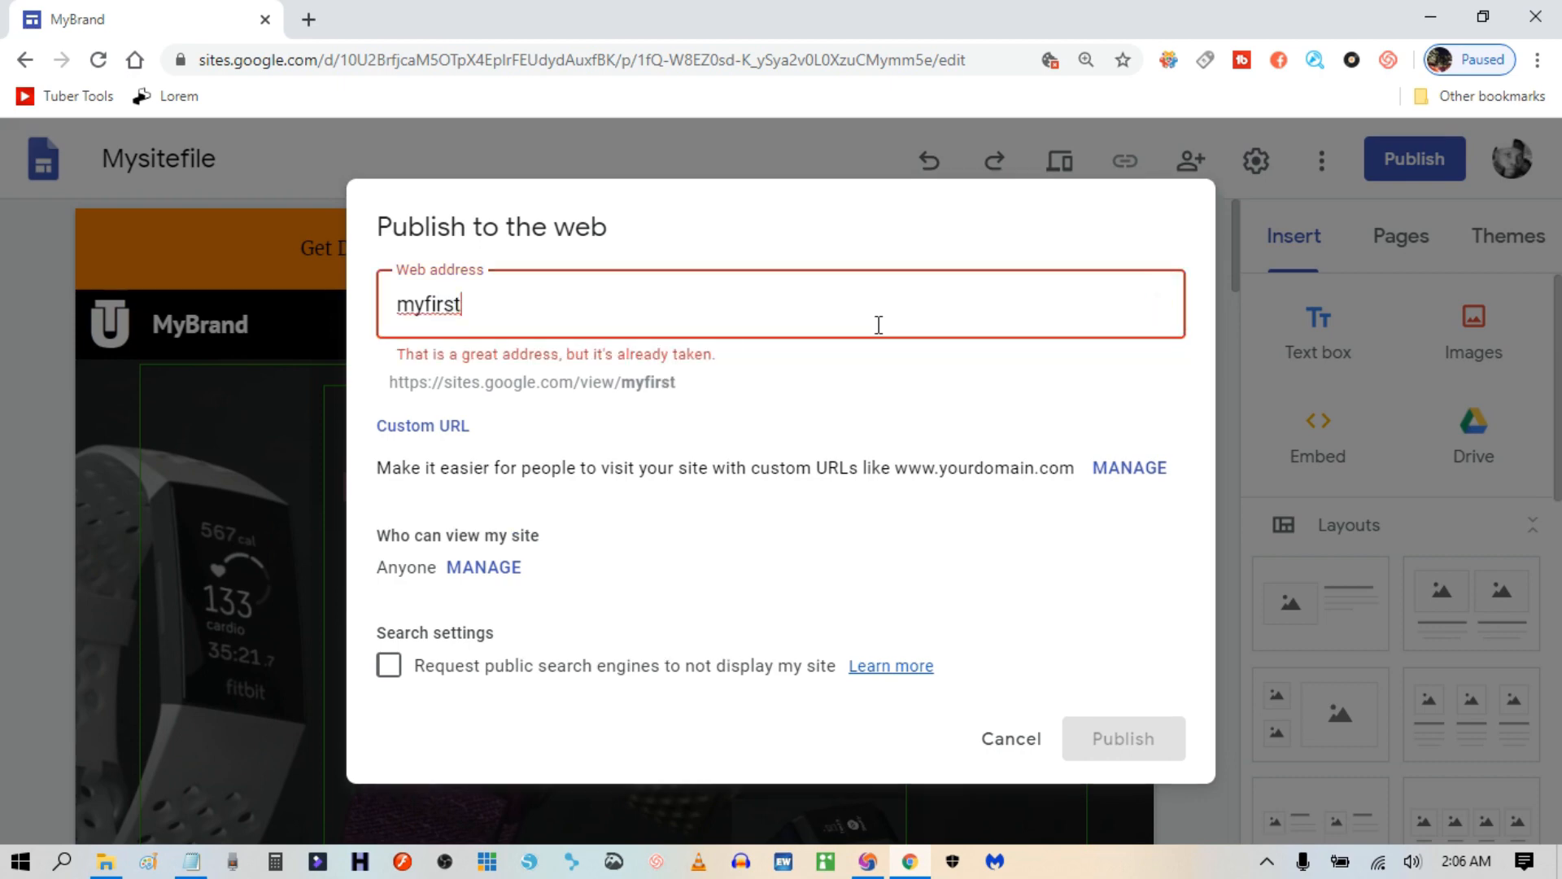
{"action": "type", "text": "bran"}
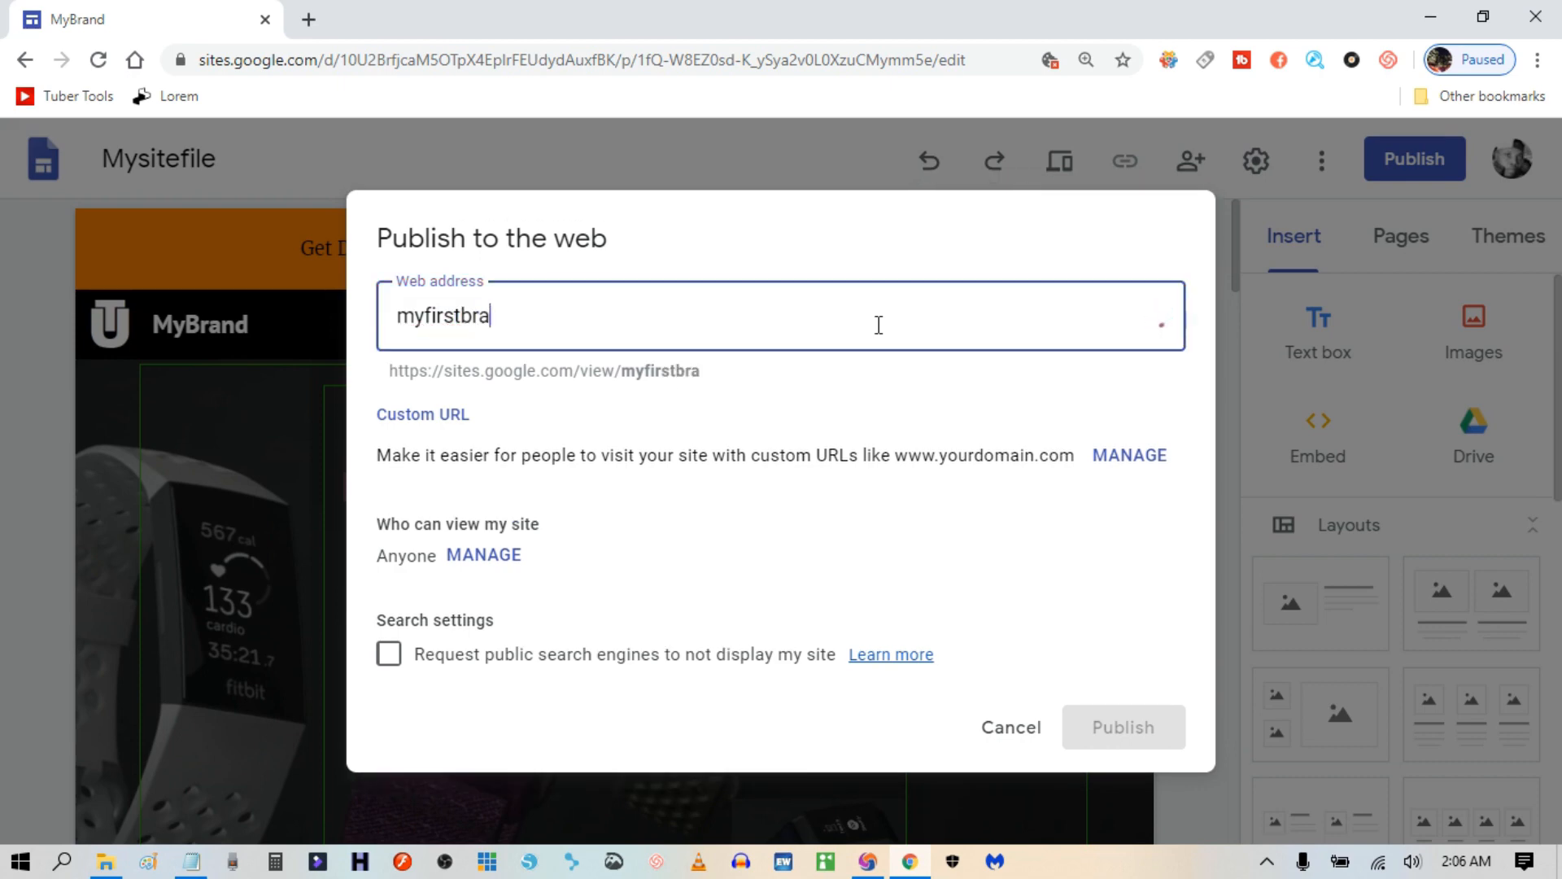
{"action": "type", "text": "d"}
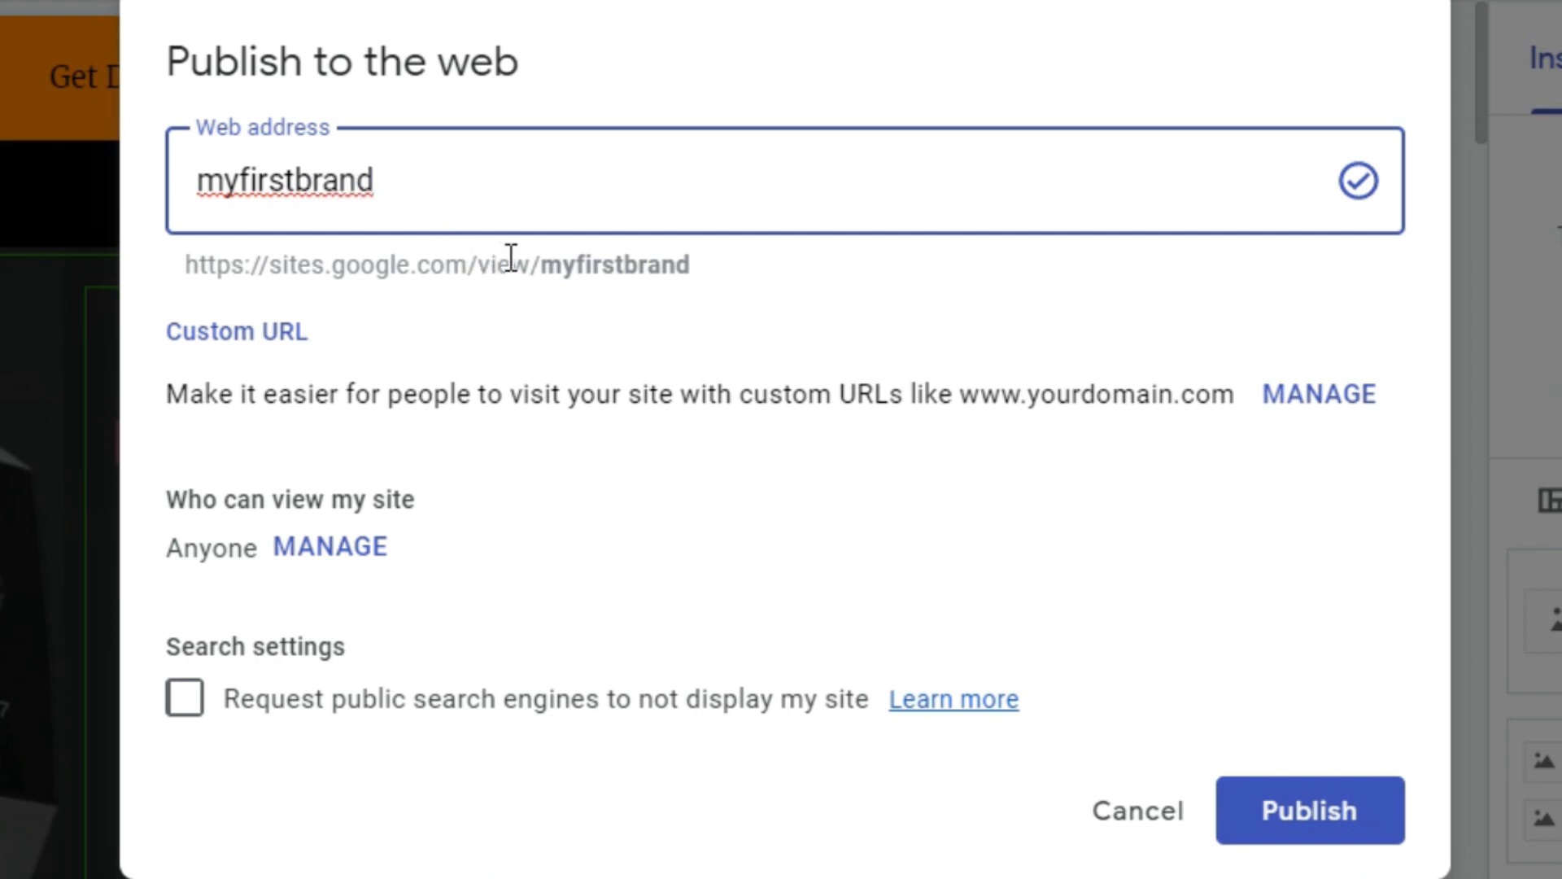
Examine the full site address in the publish dialog and view the custom URL settings without assigning a domain.
{"action": "mouse_move", "coordinate": [692, 271]}
{"action": "left_mouse_down"}
{"action": "mouse_move", "coordinate": [477, 271]}
{"action": "mouse_move", "coordinate": [355, 233]}
{"action": "mouse_move", "coordinate": [184, 245]}
{"action": "mouse_move", "coordinate": [339, 269]}
{"action": "mouse_move", "coordinate": [404, 303]}
{"action": "mouse_move", "coordinate": [453, 261]}
{"action": "mouse_move", "coordinate": [698, 268]}
{"action": "left_mouse_up"}
{"action": "left_click", "coordinate": [184, 248]}
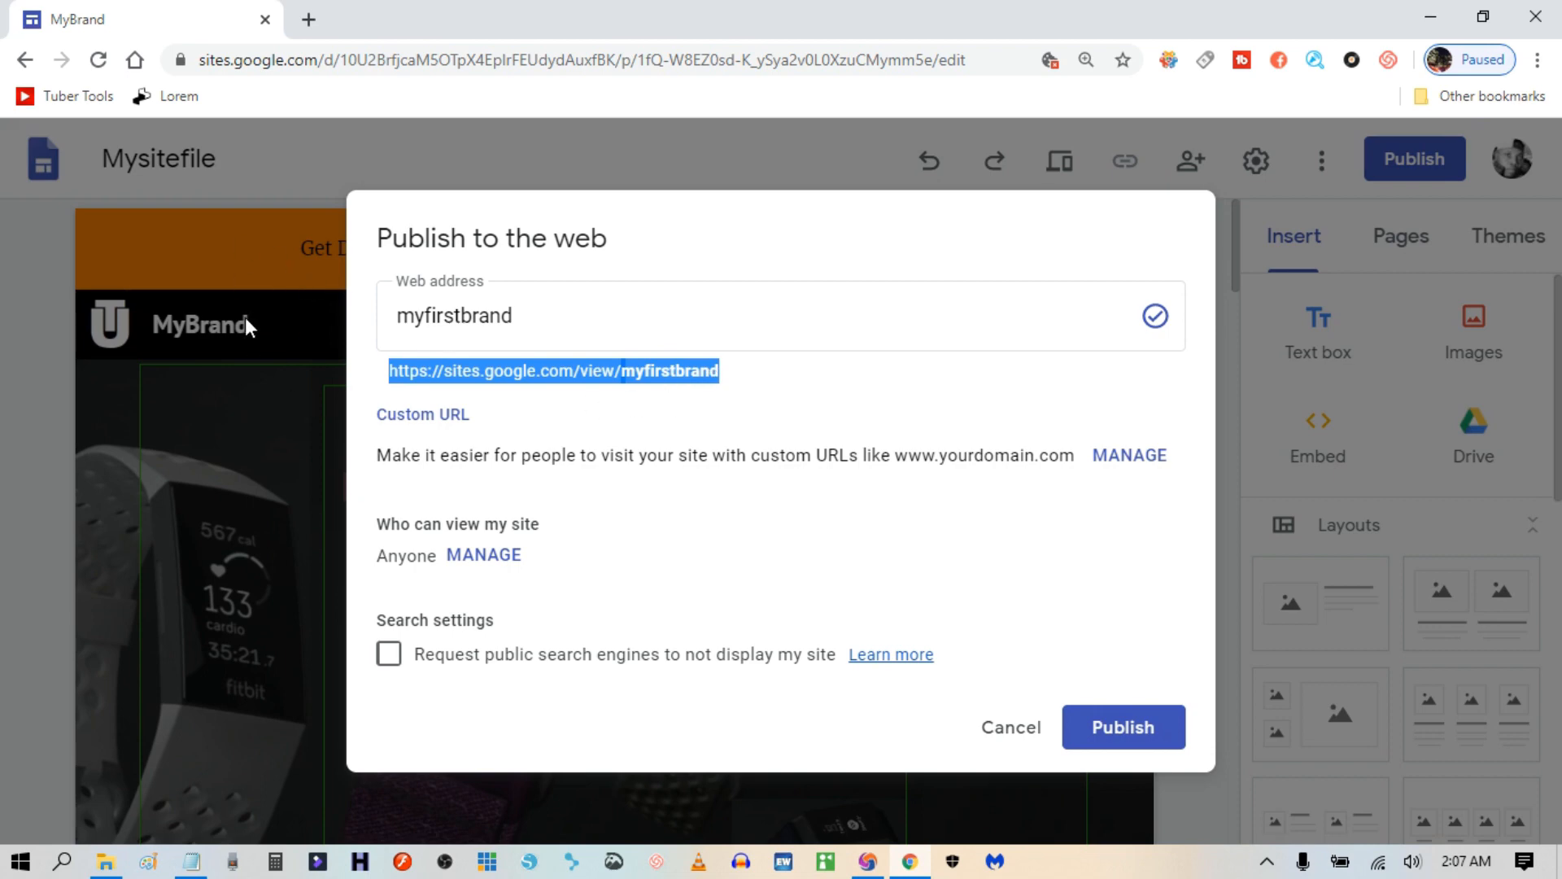
{"action": "left_click", "coordinate": [612, 374]}
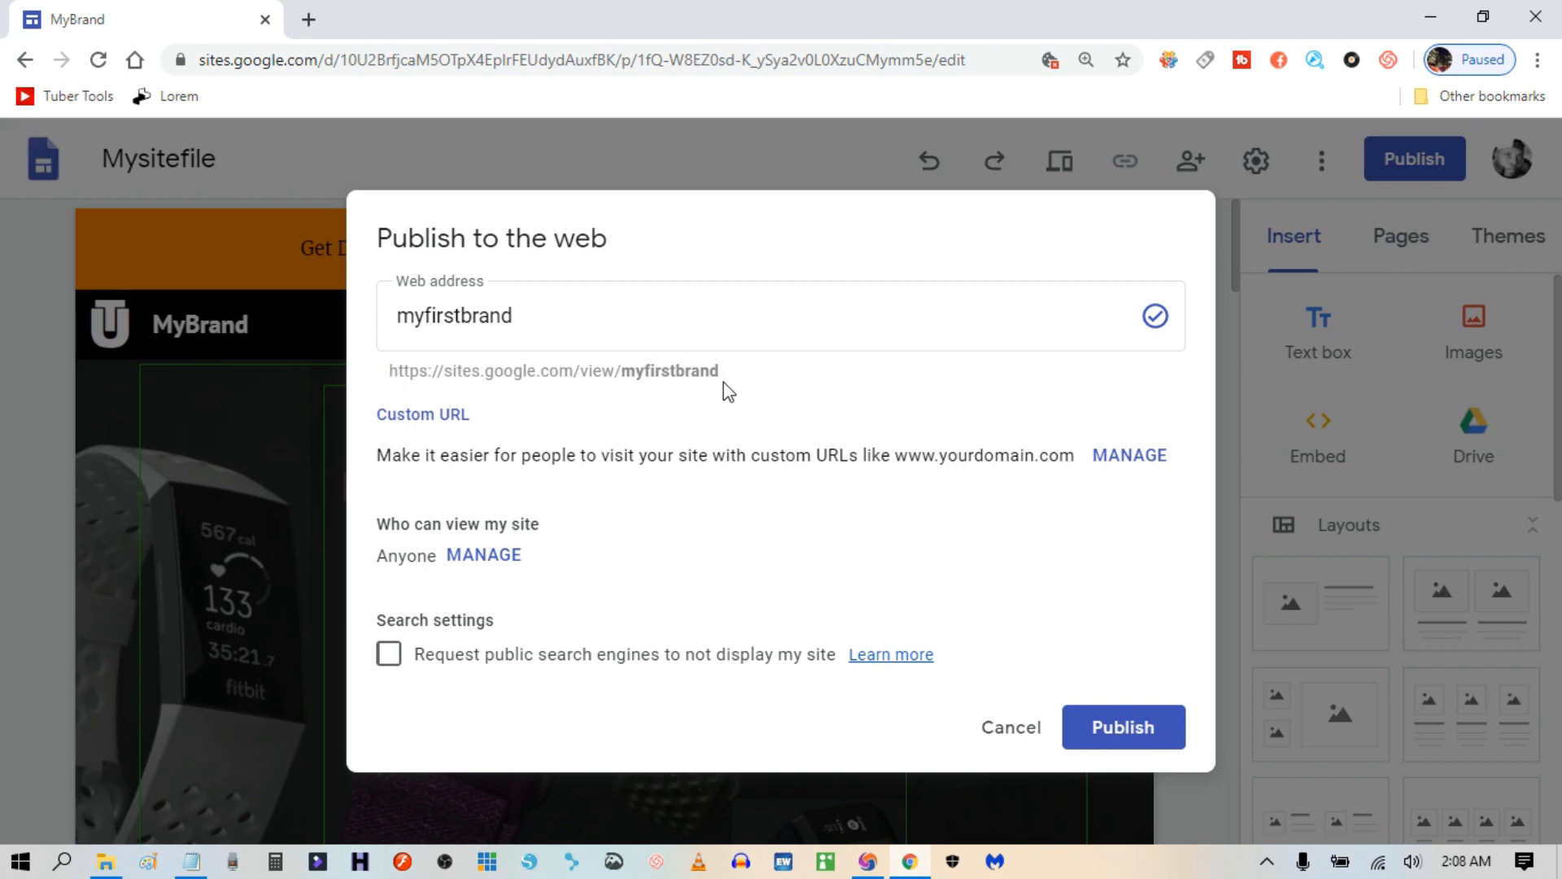
{"action": "left_click_drag", "start_coordinate": [718, 371], "coordinate": [392, 368]}
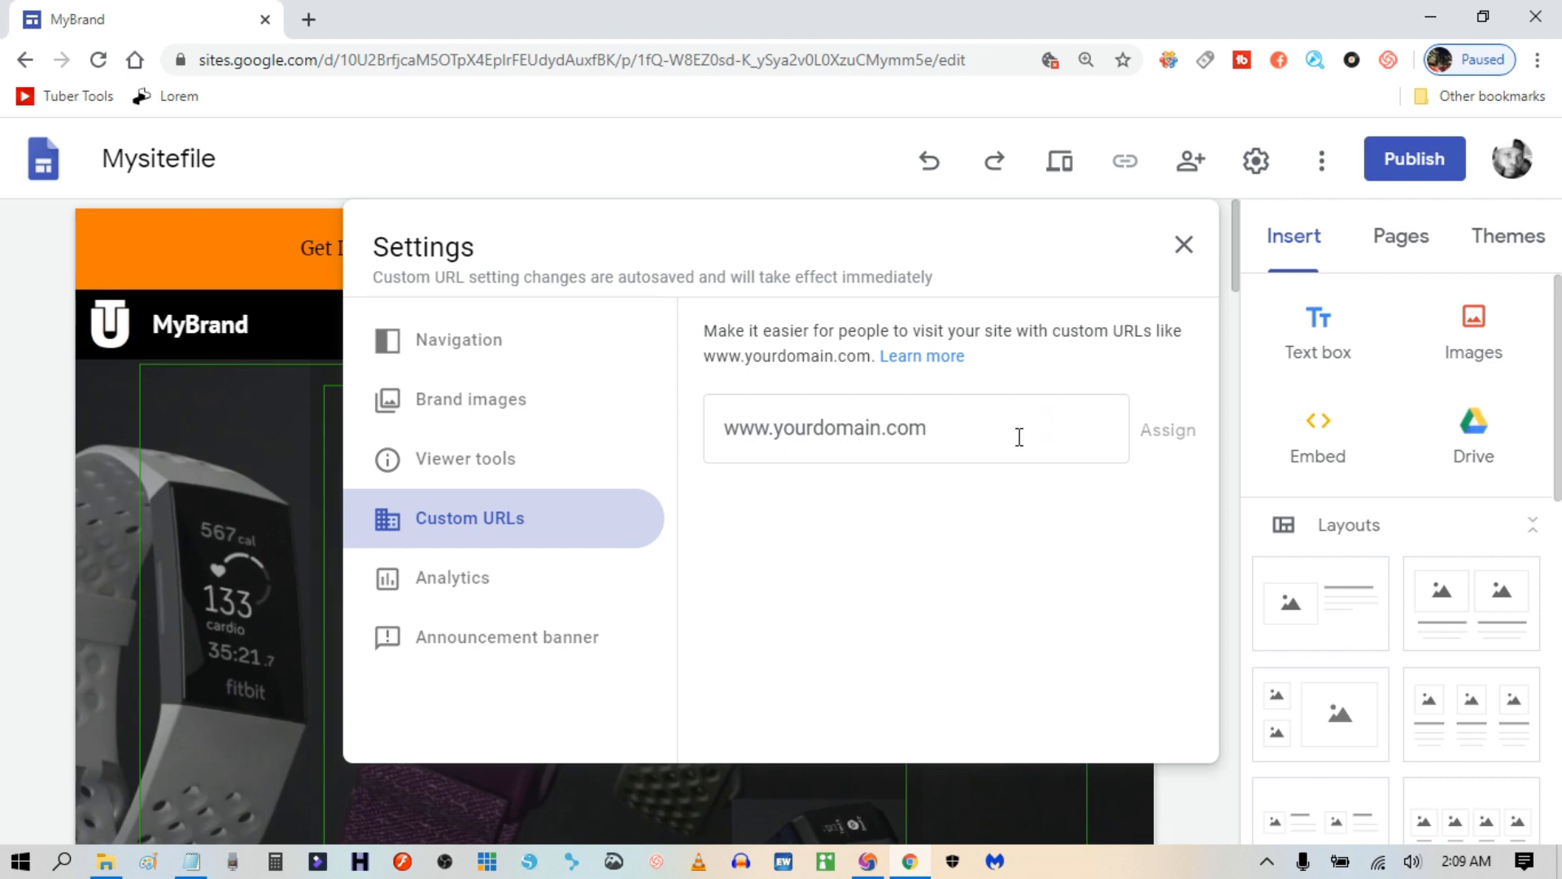
{"action": "left_click", "coordinate": [1184, 249]}
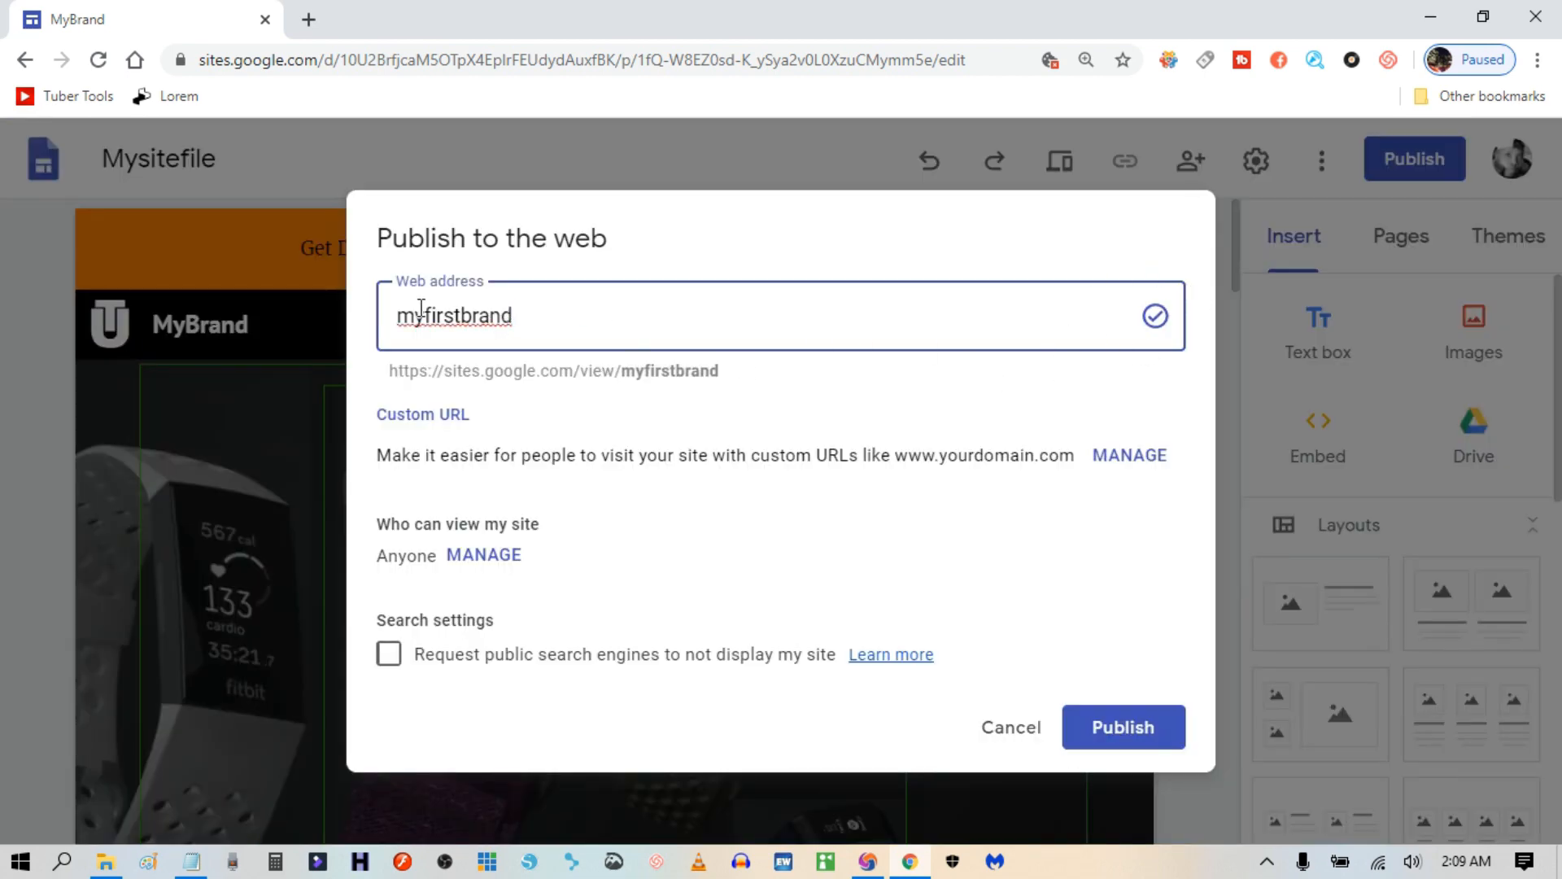
{"action": "left_click_drag", "start_coordinate": [721, 376], "coordinate": [527, 370]}
{"action": "left_click", "coordinate": [736, 389]}
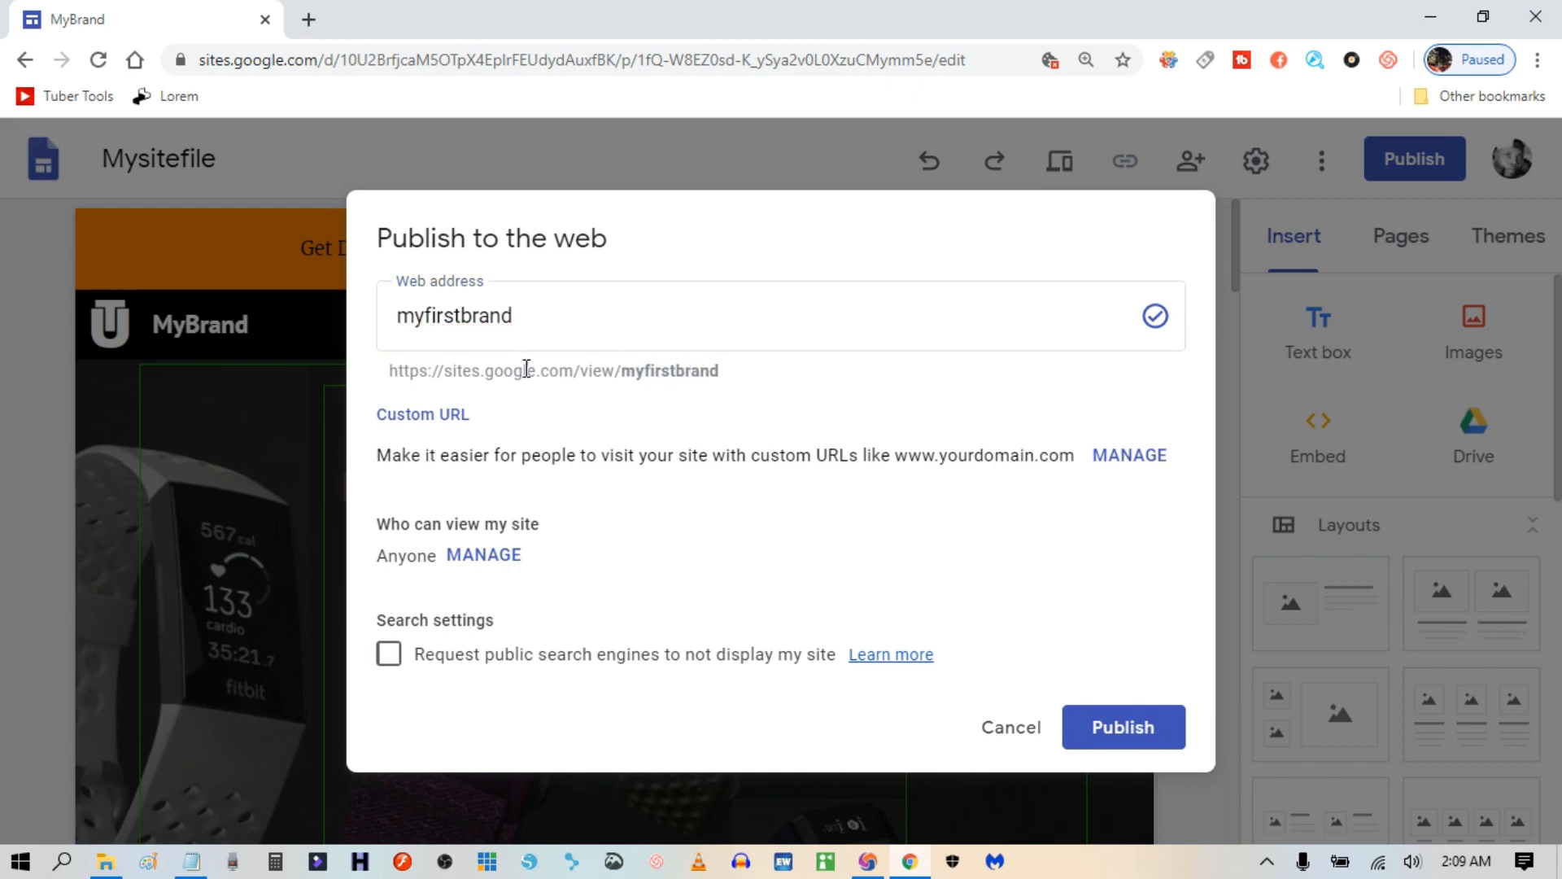
{"action": "left_click_drag", "start_coordinate": [390, 373], "coordinate": [621, 375]}
{"action": "left_click", "coordinate": [415, 372]}
{"action": "left_click_drag", "start_coordinate": [729, 379], "coordinate": [721, 373]}
{"action": "key", "text": "ctrl+c"}
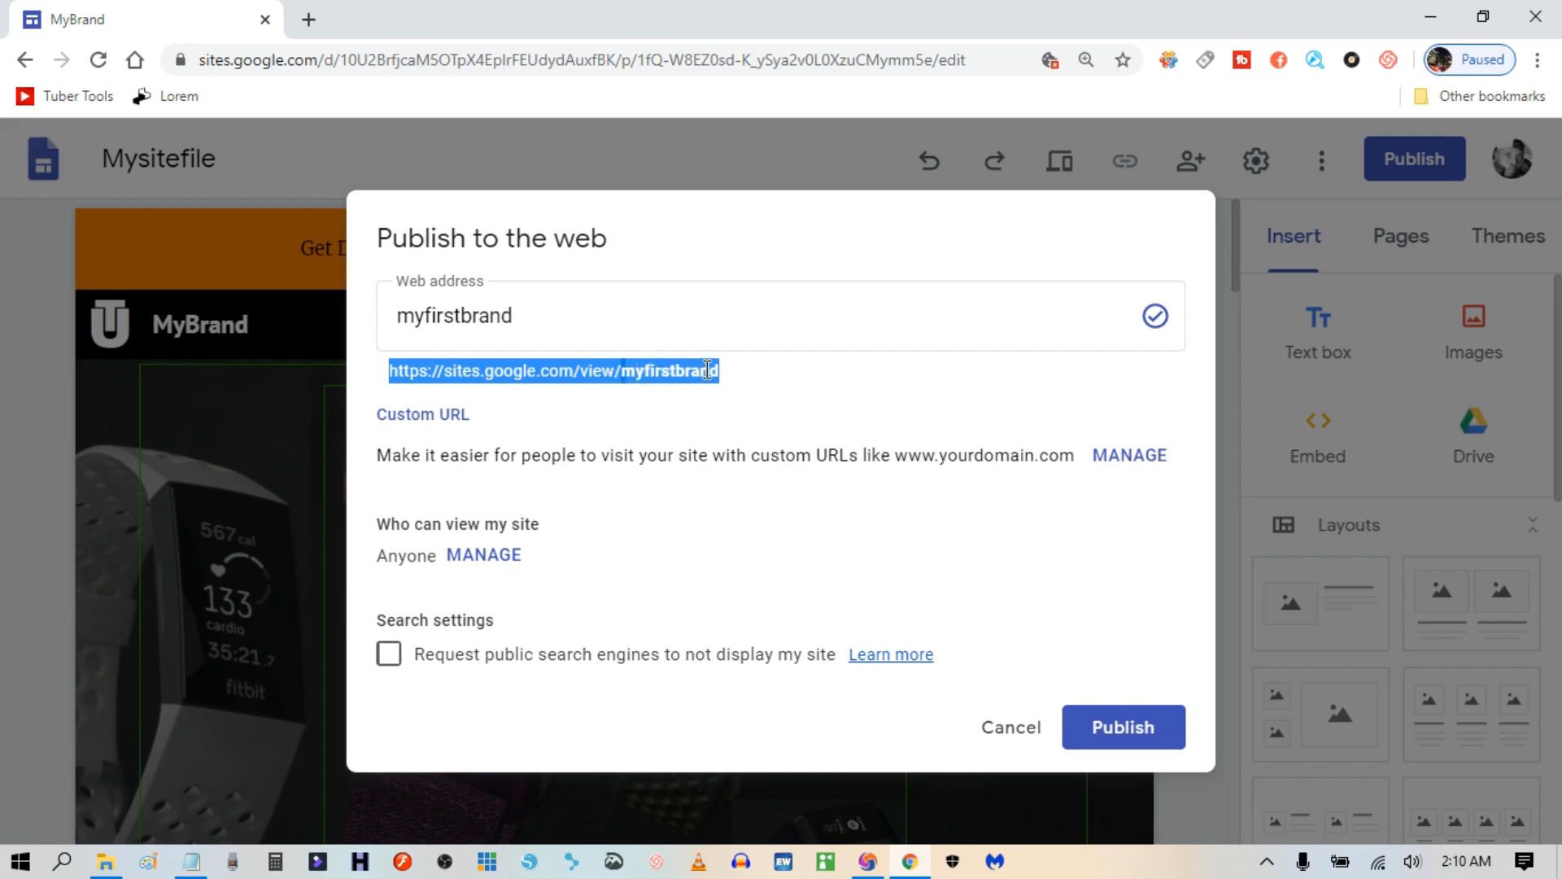
{"action": "left_click", "coordinate": [608, 313]}
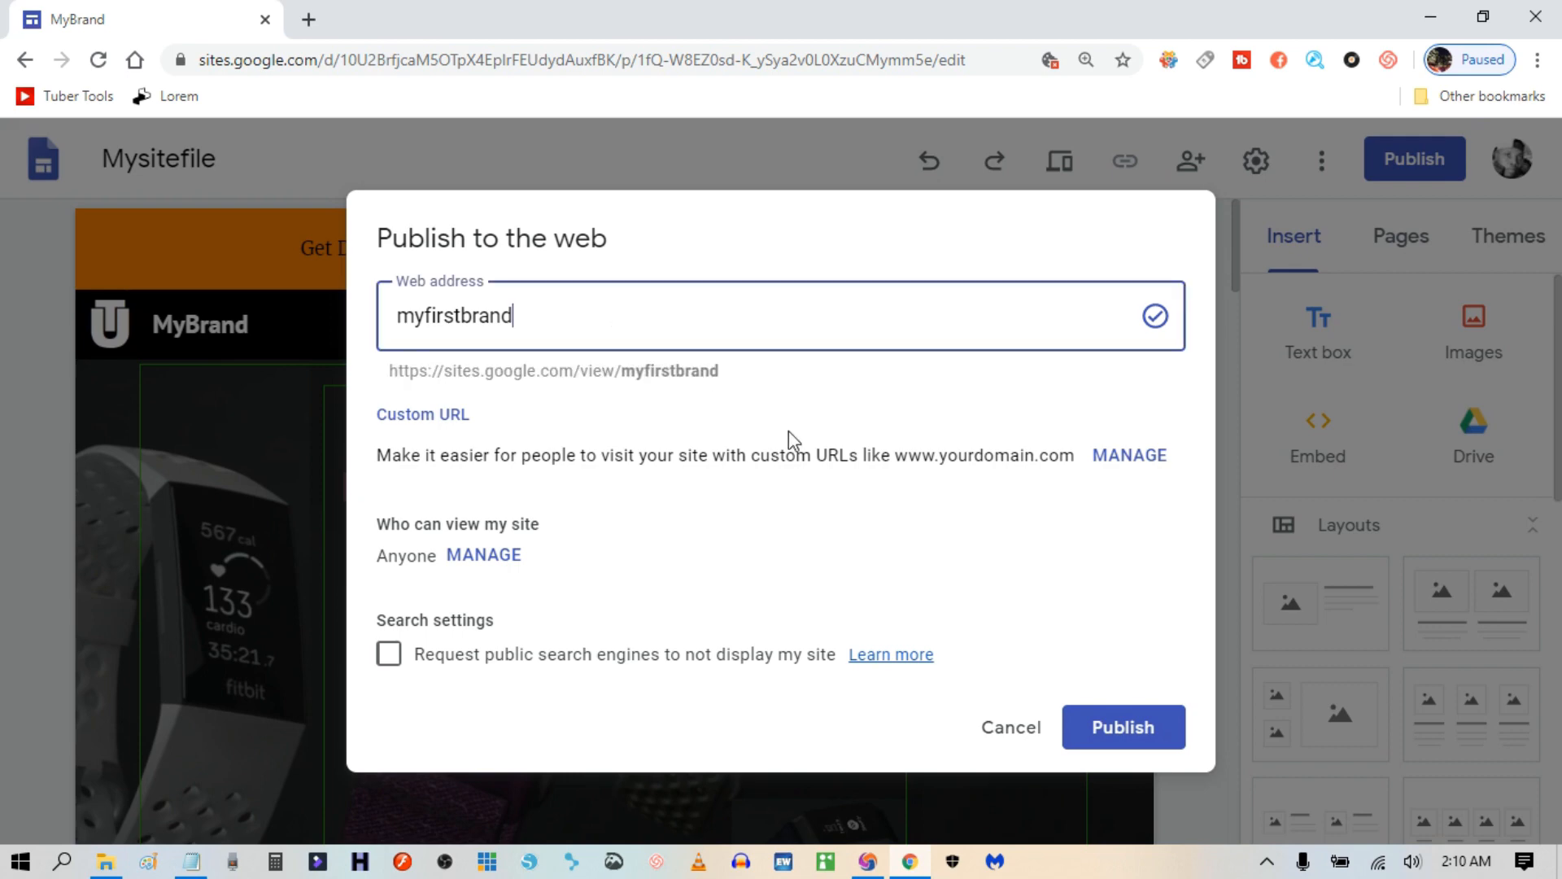
{"action": "left_click", "coordinate": [1125, 732]}
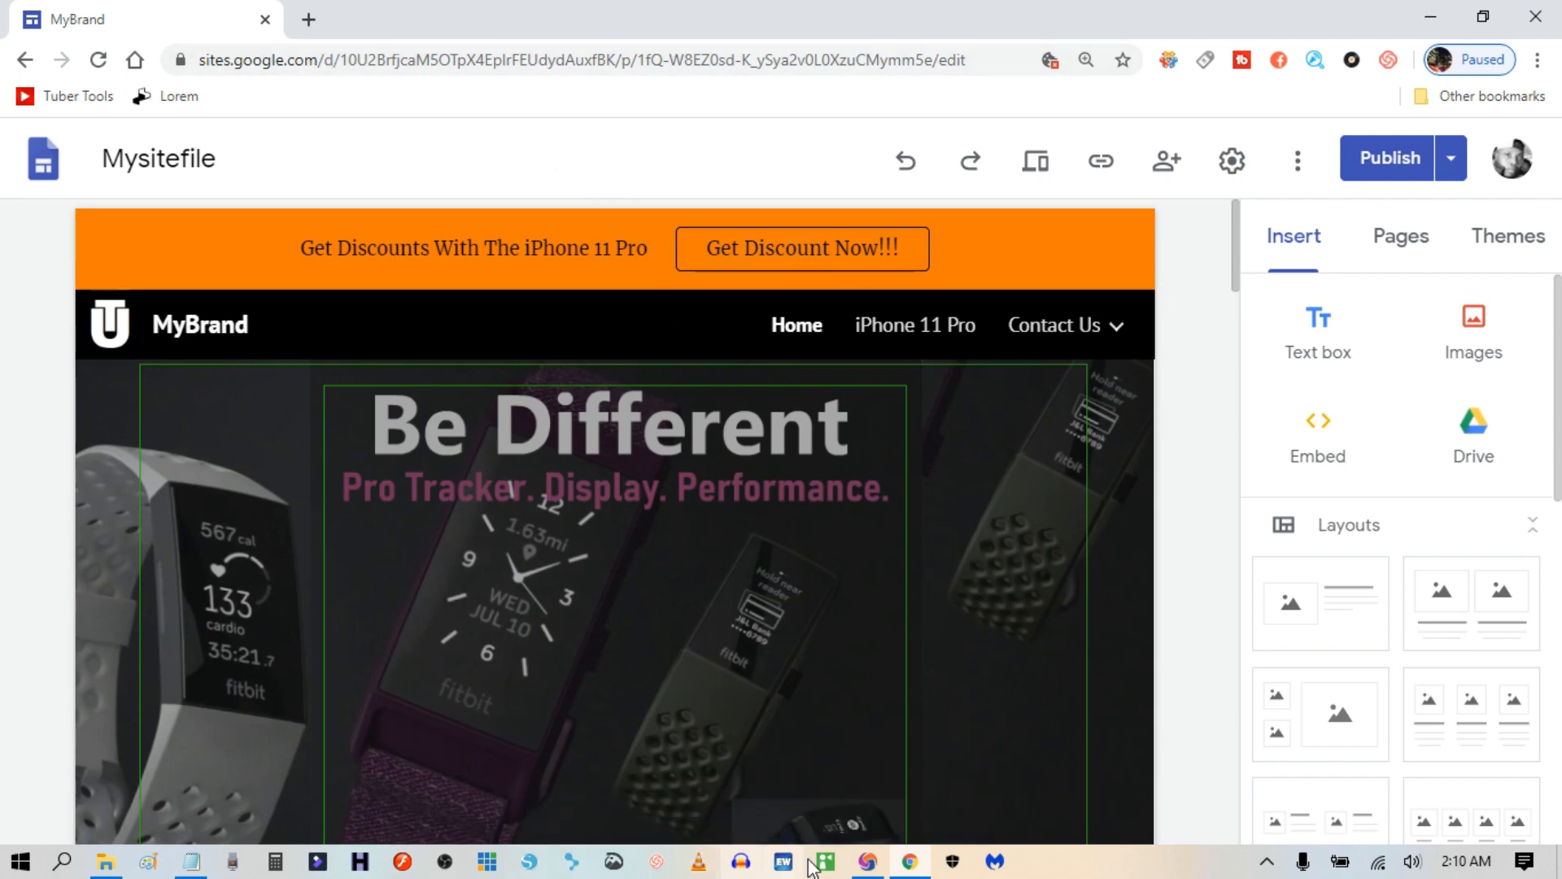
{"action": "left_click", "coordinate": [867, 865]}
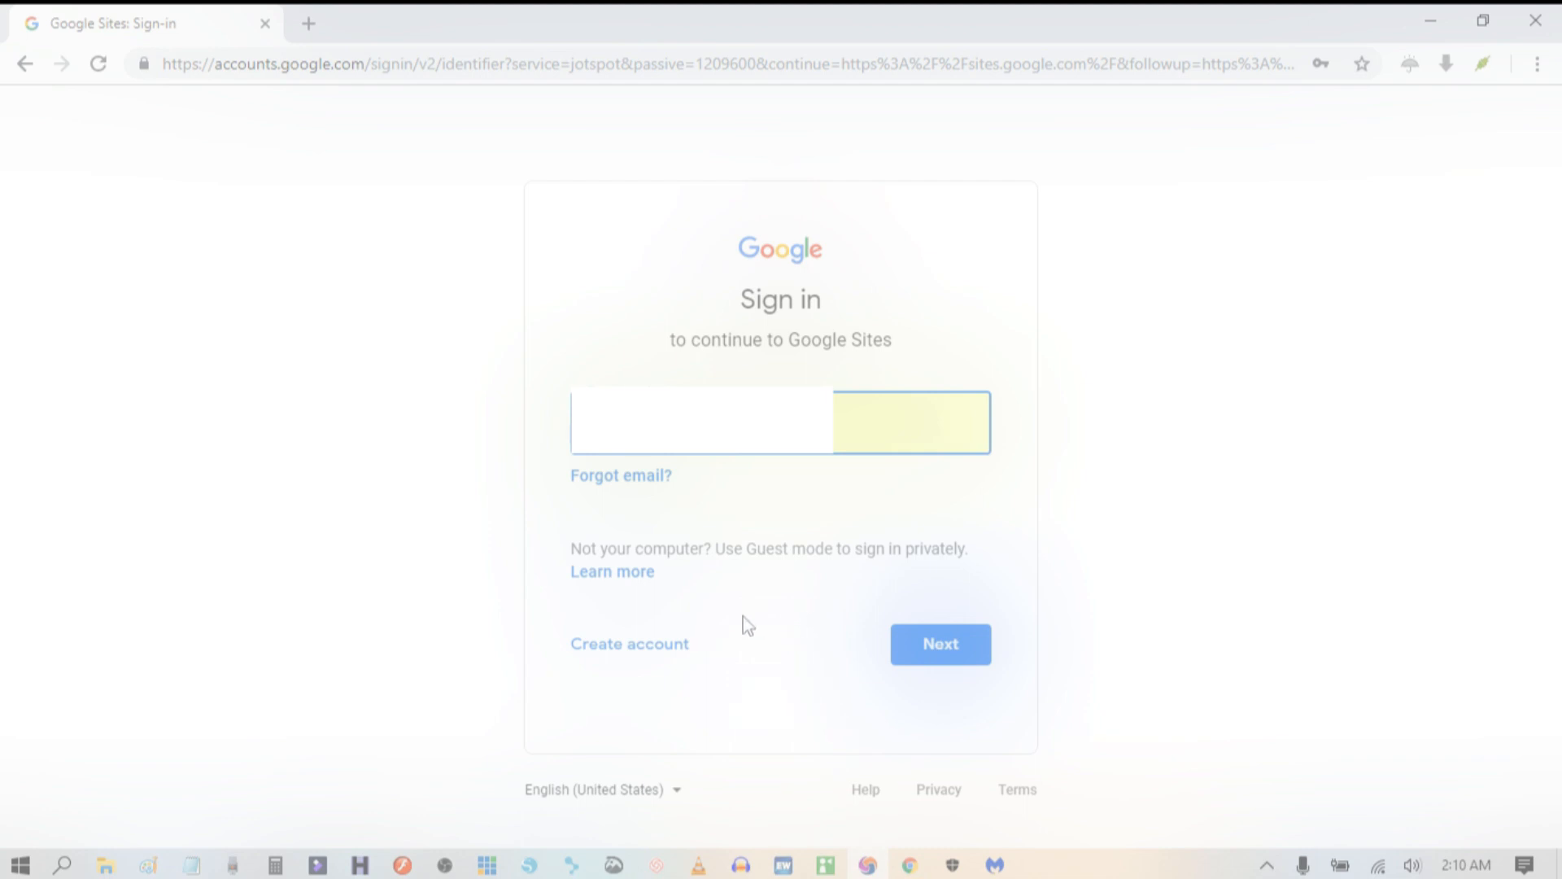
{"action": "left_click", "coordinate": [317, 29]}
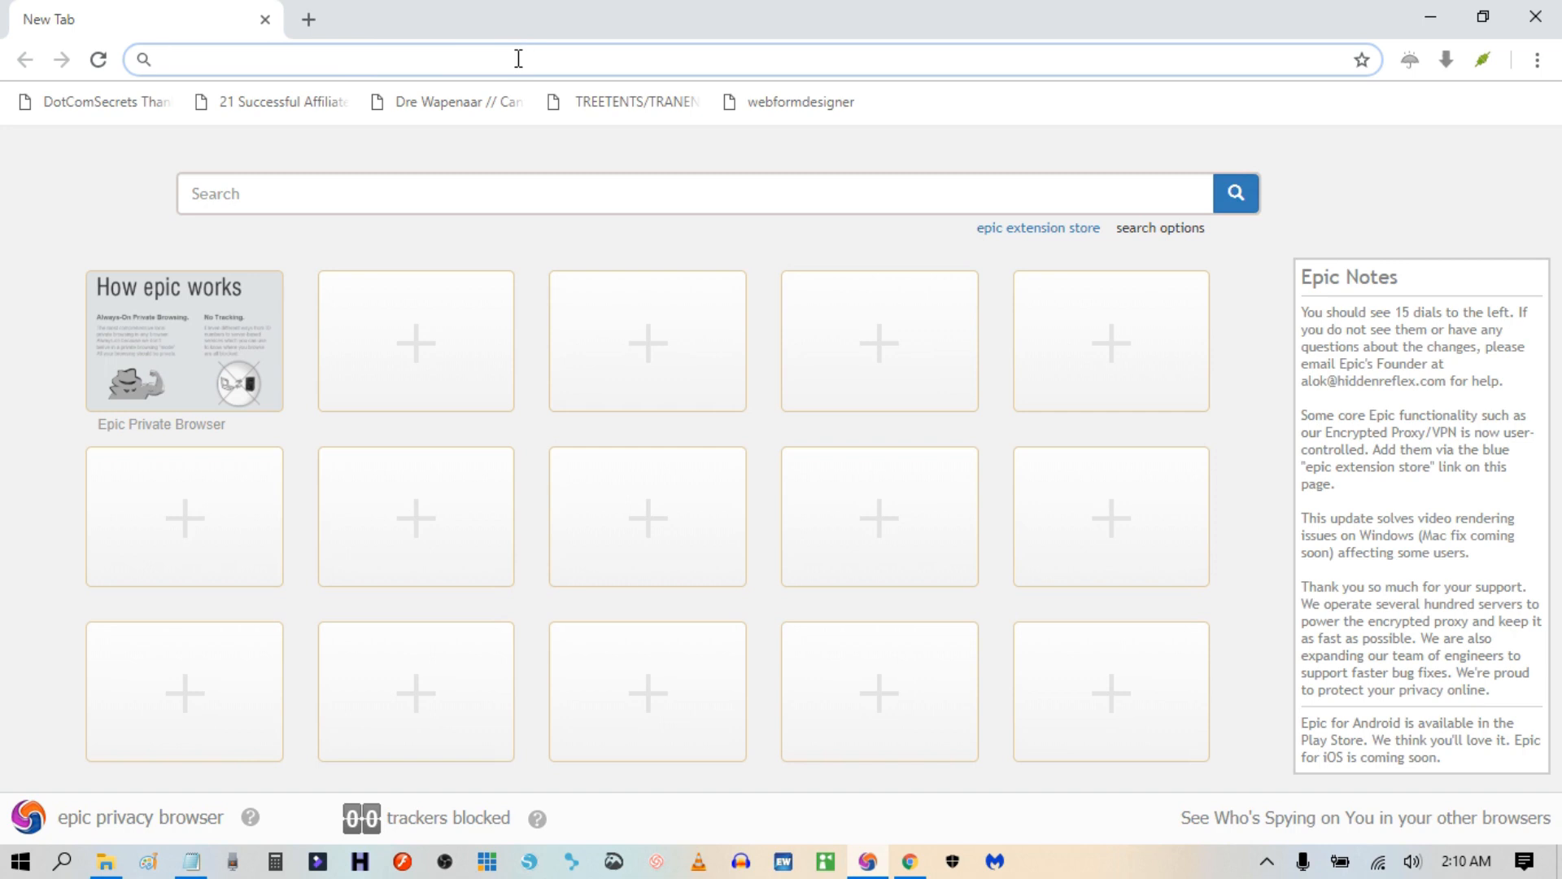
{"action": "key", "text": "ctrl+v"}
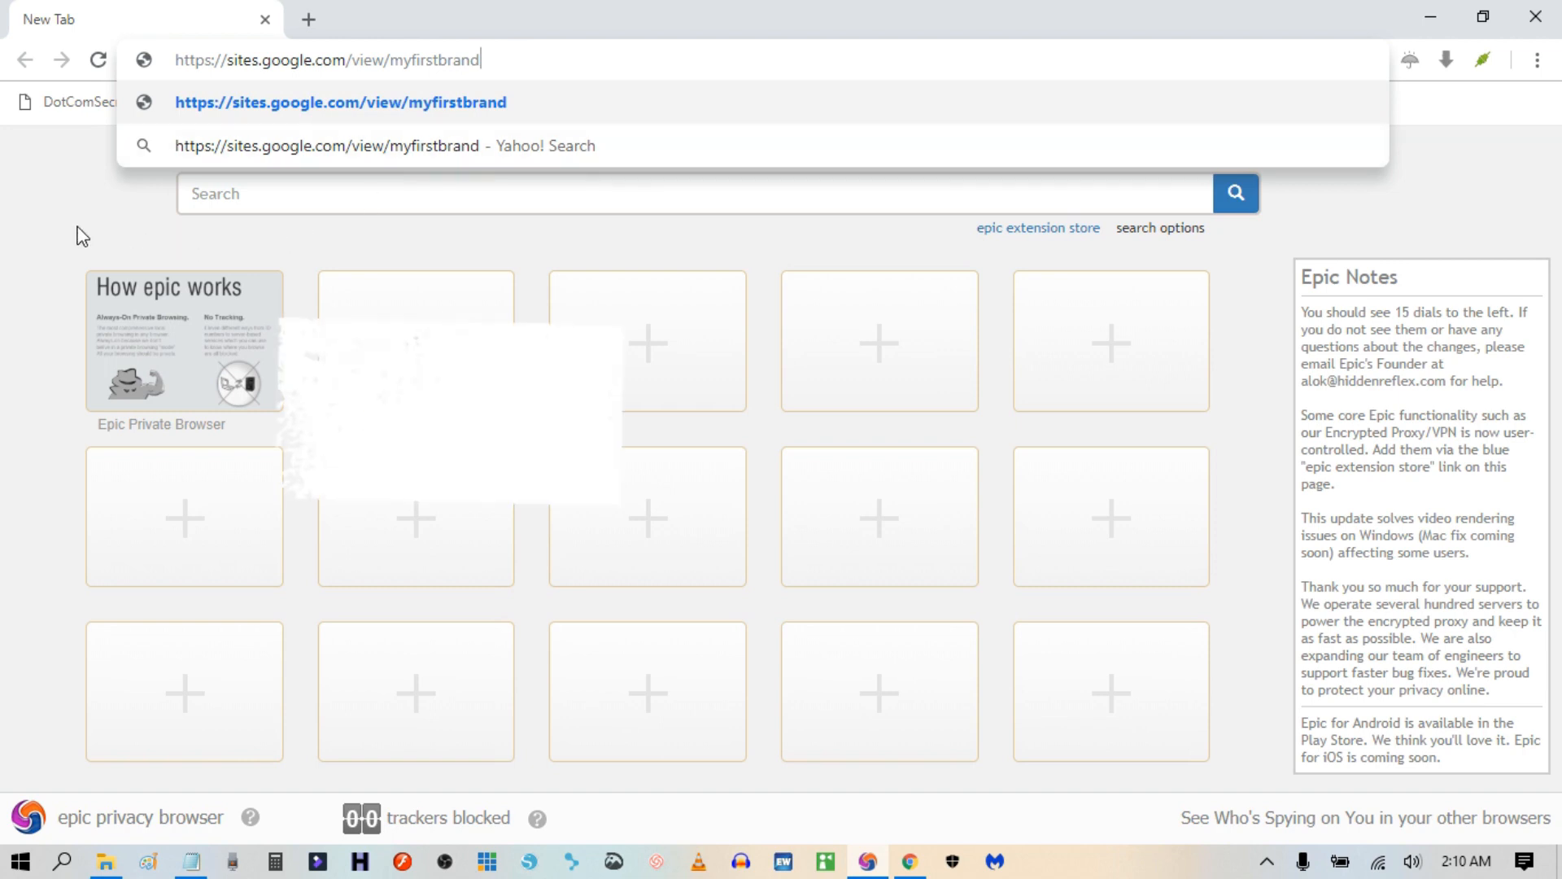
{"action": "left_click", "coordinate": [57, 226]}
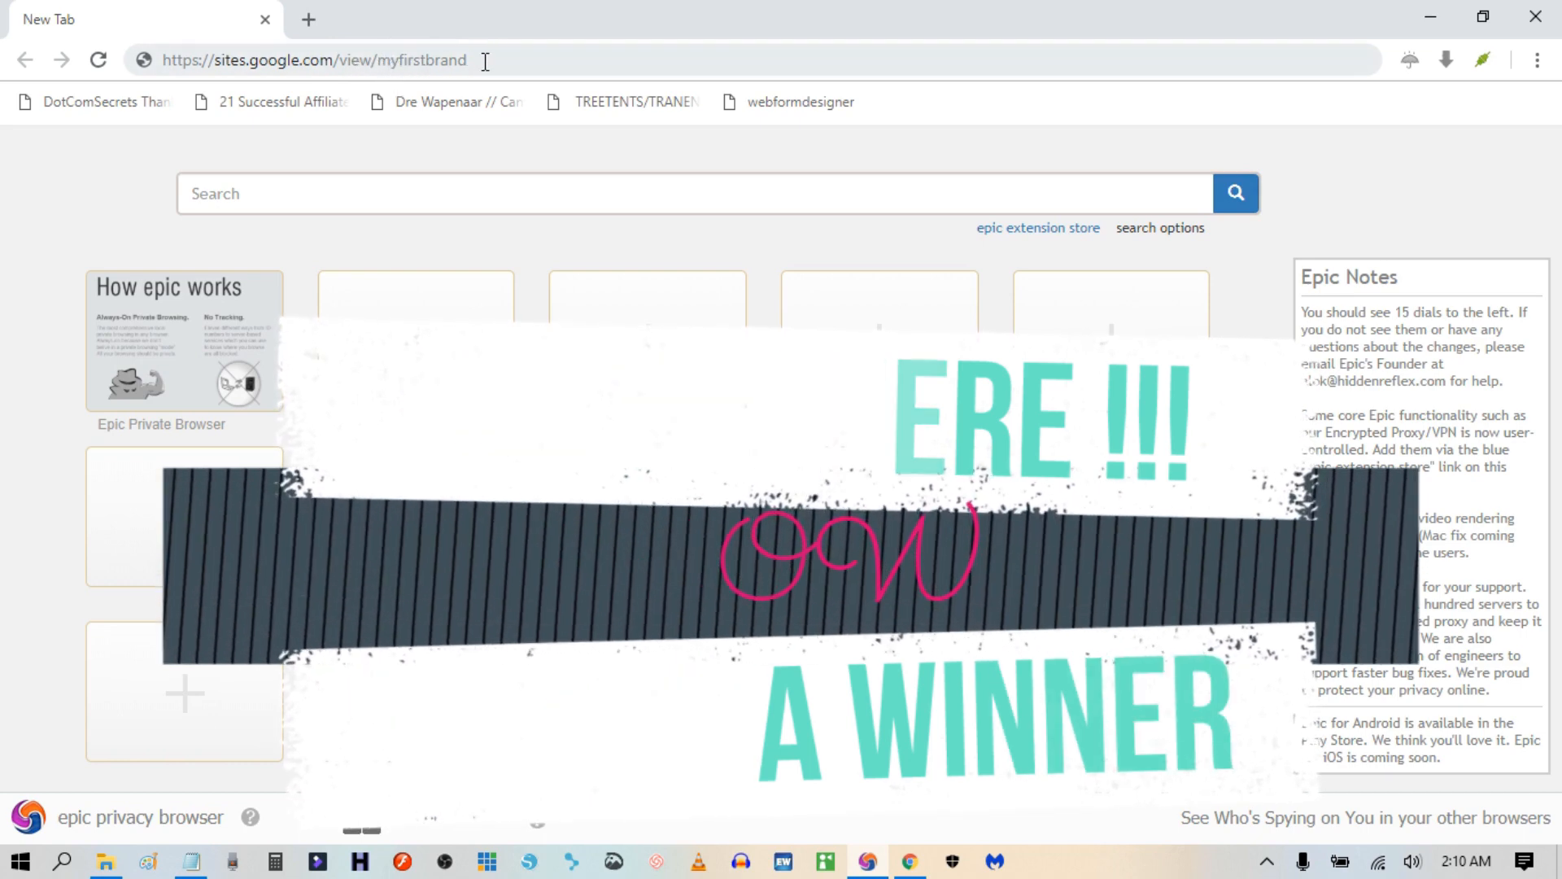
{"action": "key", "text": "Return"}
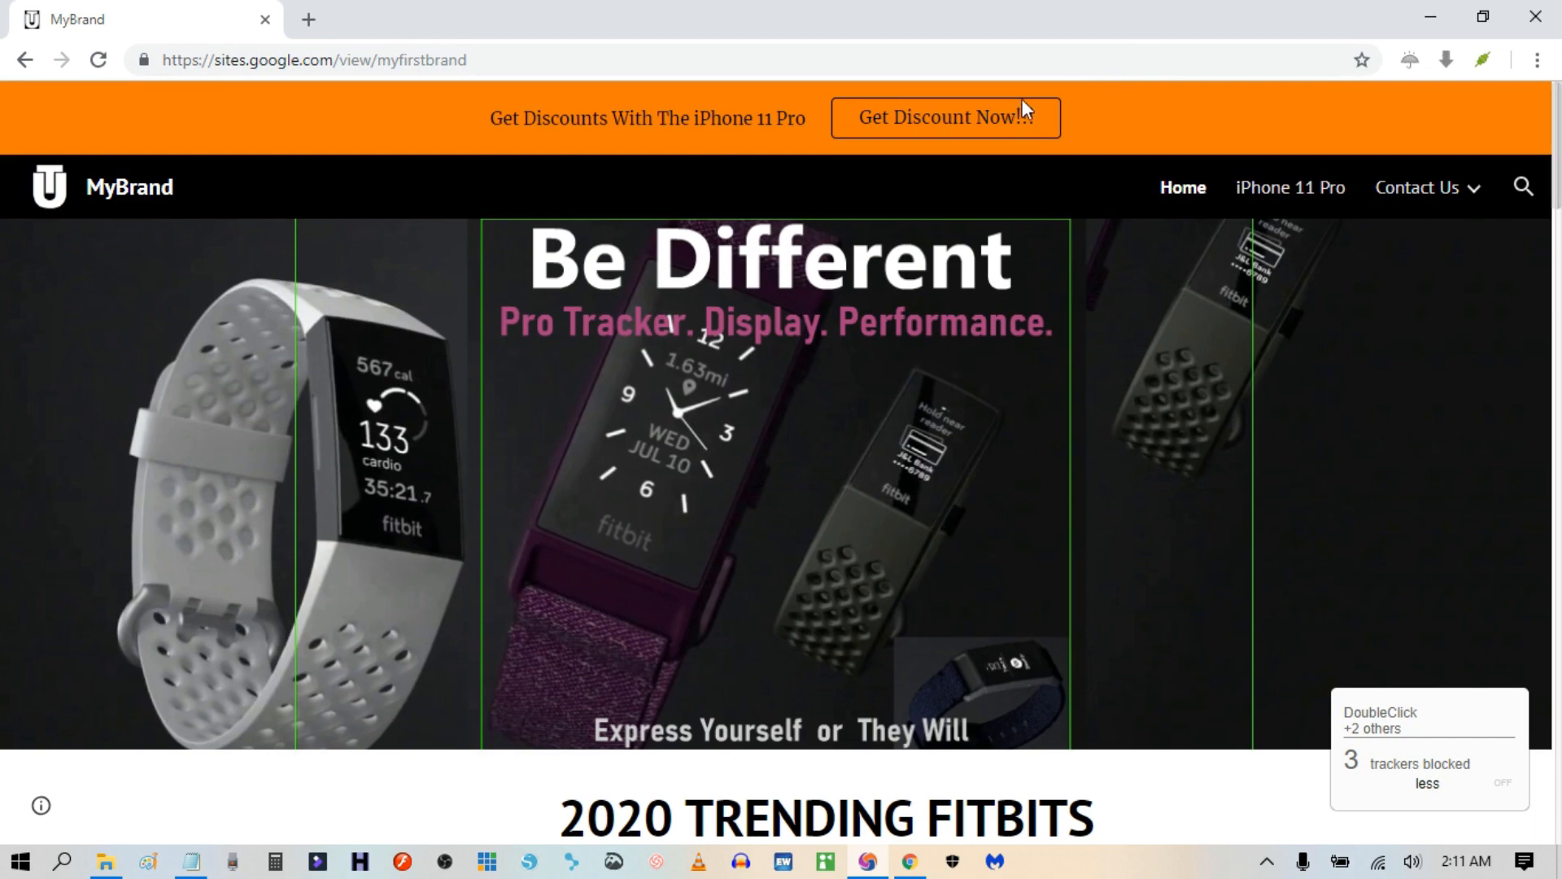
Look over the published Home page, checking the banner, Fitbit products, video, cologne sections and footer.
{"action": "scroll", "coordinate": [818, 211], "scroll_direction": "down", "scroll_amount": 10}
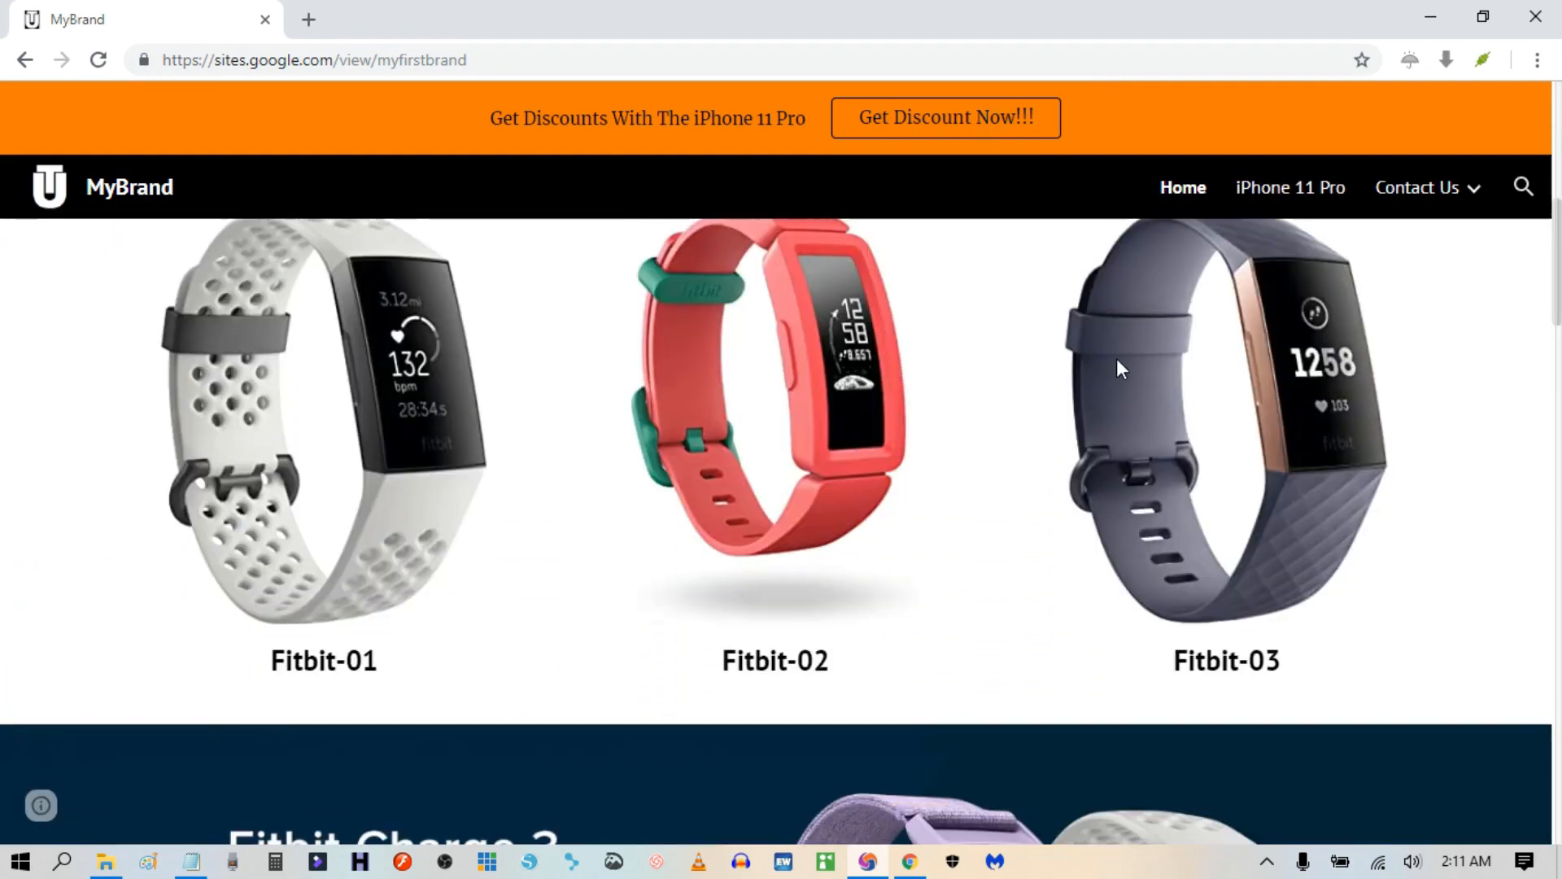
{"action": "scroll", "coordinate": [1428, 387], "scroll_direction": "down", "scroll_amount": 12}
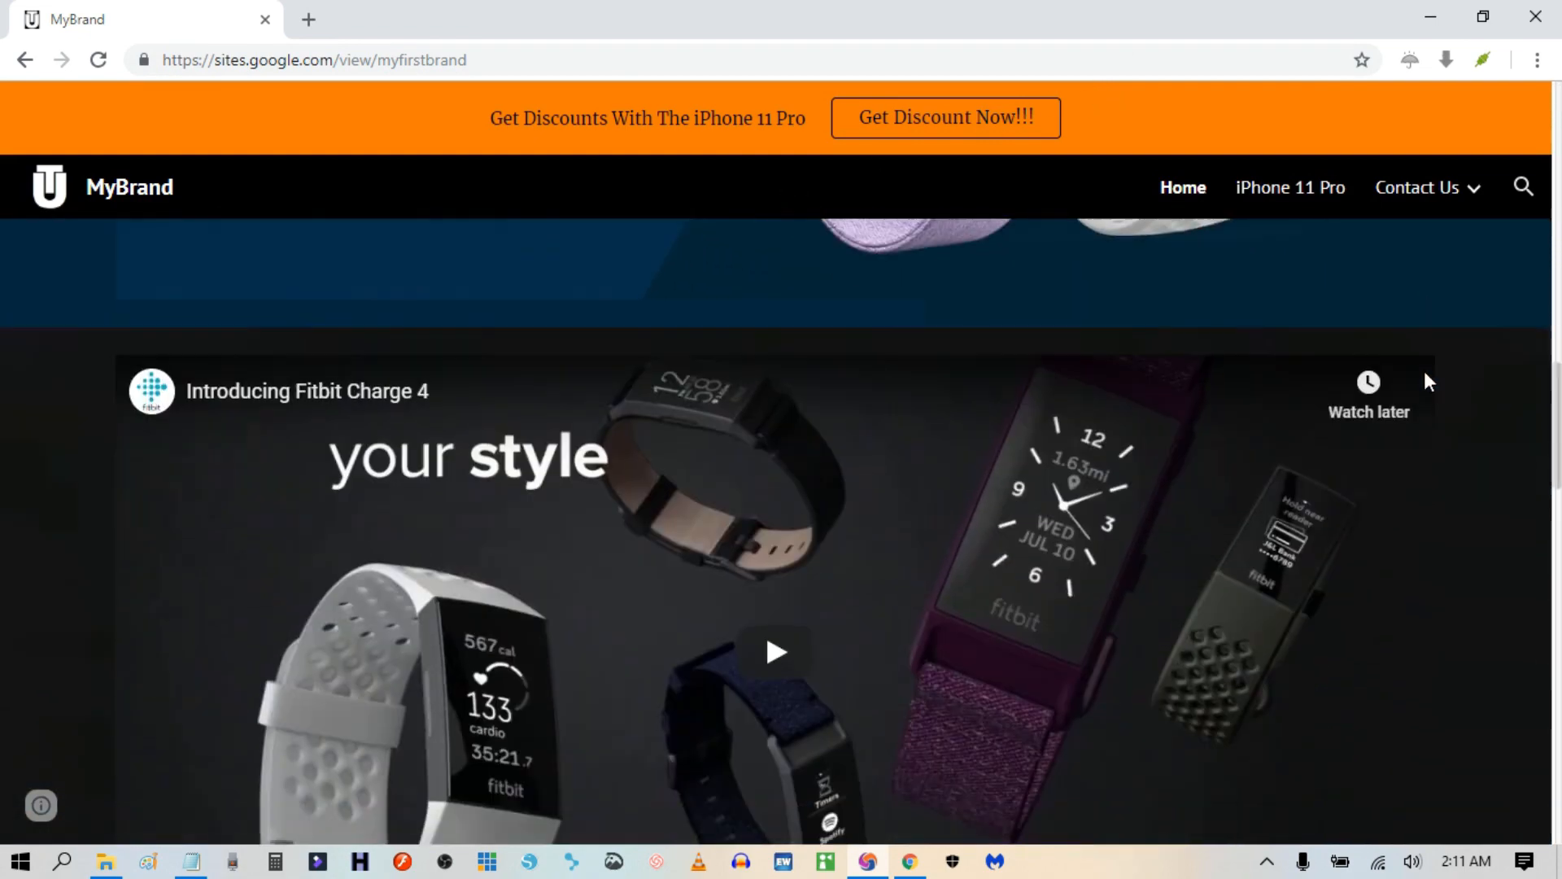
{"action": "scroll", "coordinate": [1425, 373], "scroll_direction": "down", "scroll_amount": 10}
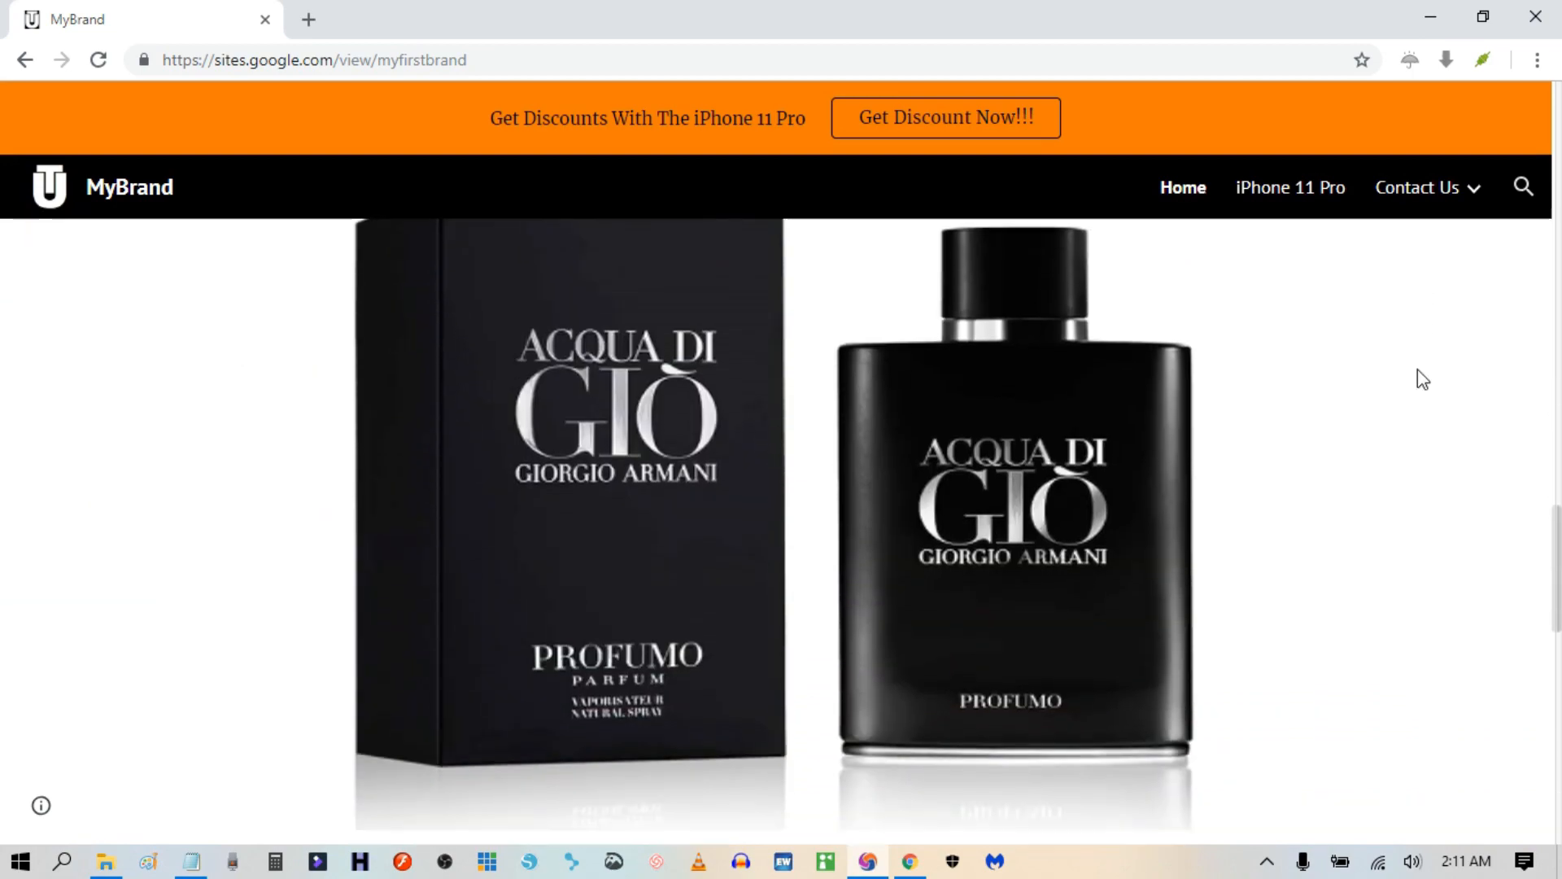
{"action": "scroll", "coordinate": [1417, 369], "scroll_direction": "down", "scroll_amount": 8}
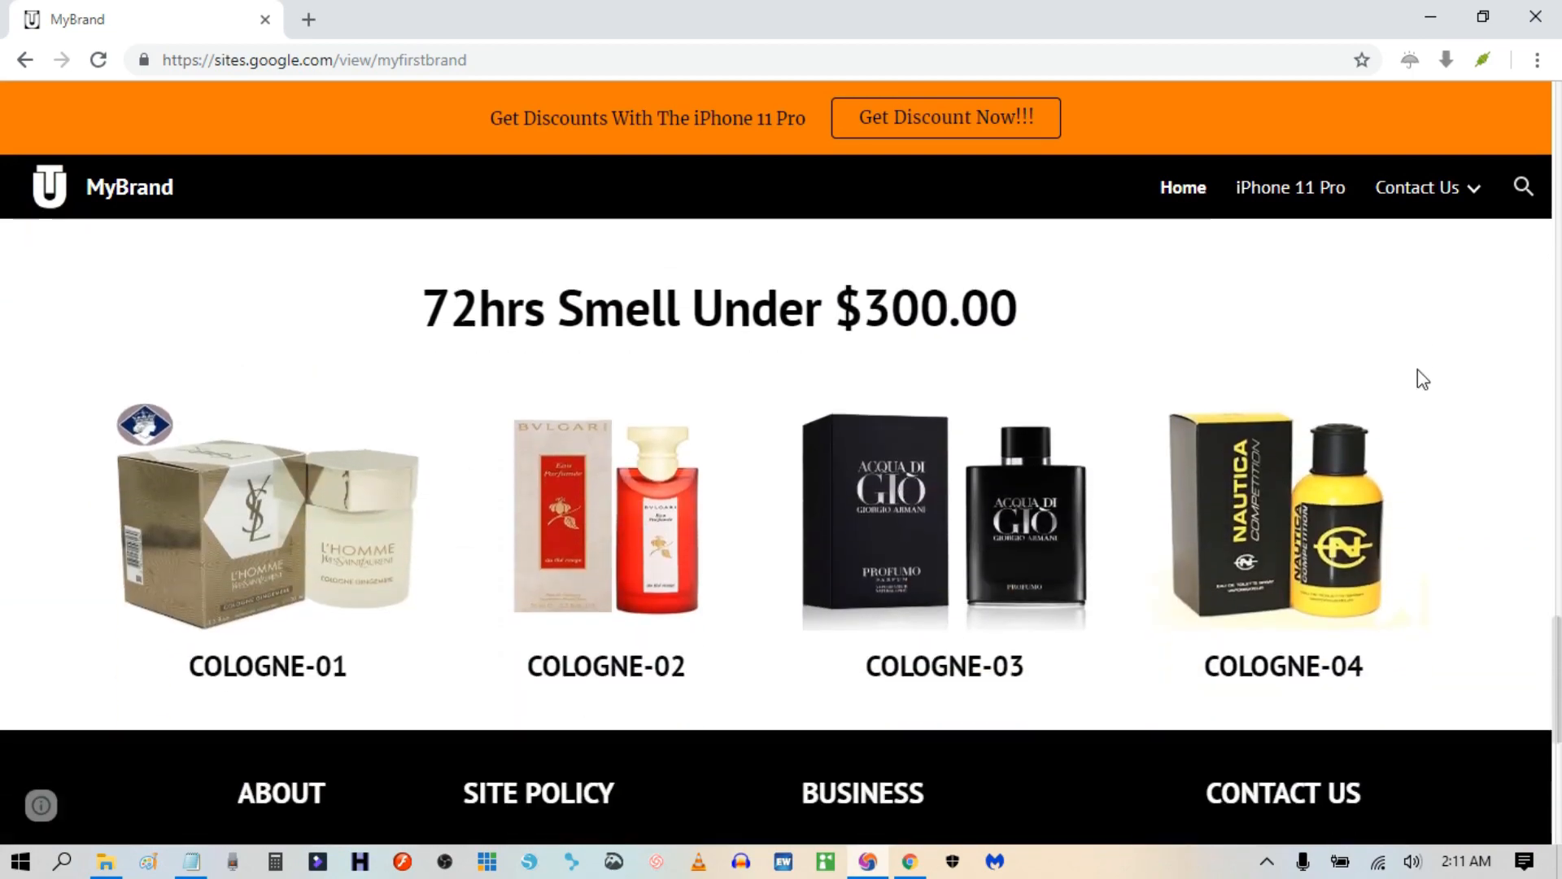
{"action": "scroll", "coordinate": [1418, 369], "scroll_direction": "down", "scroll_amount": 5}
{"action": "scroll", "coordinate": [1418, 370], "scroll_direction": "up", "scroll_amount": 7}
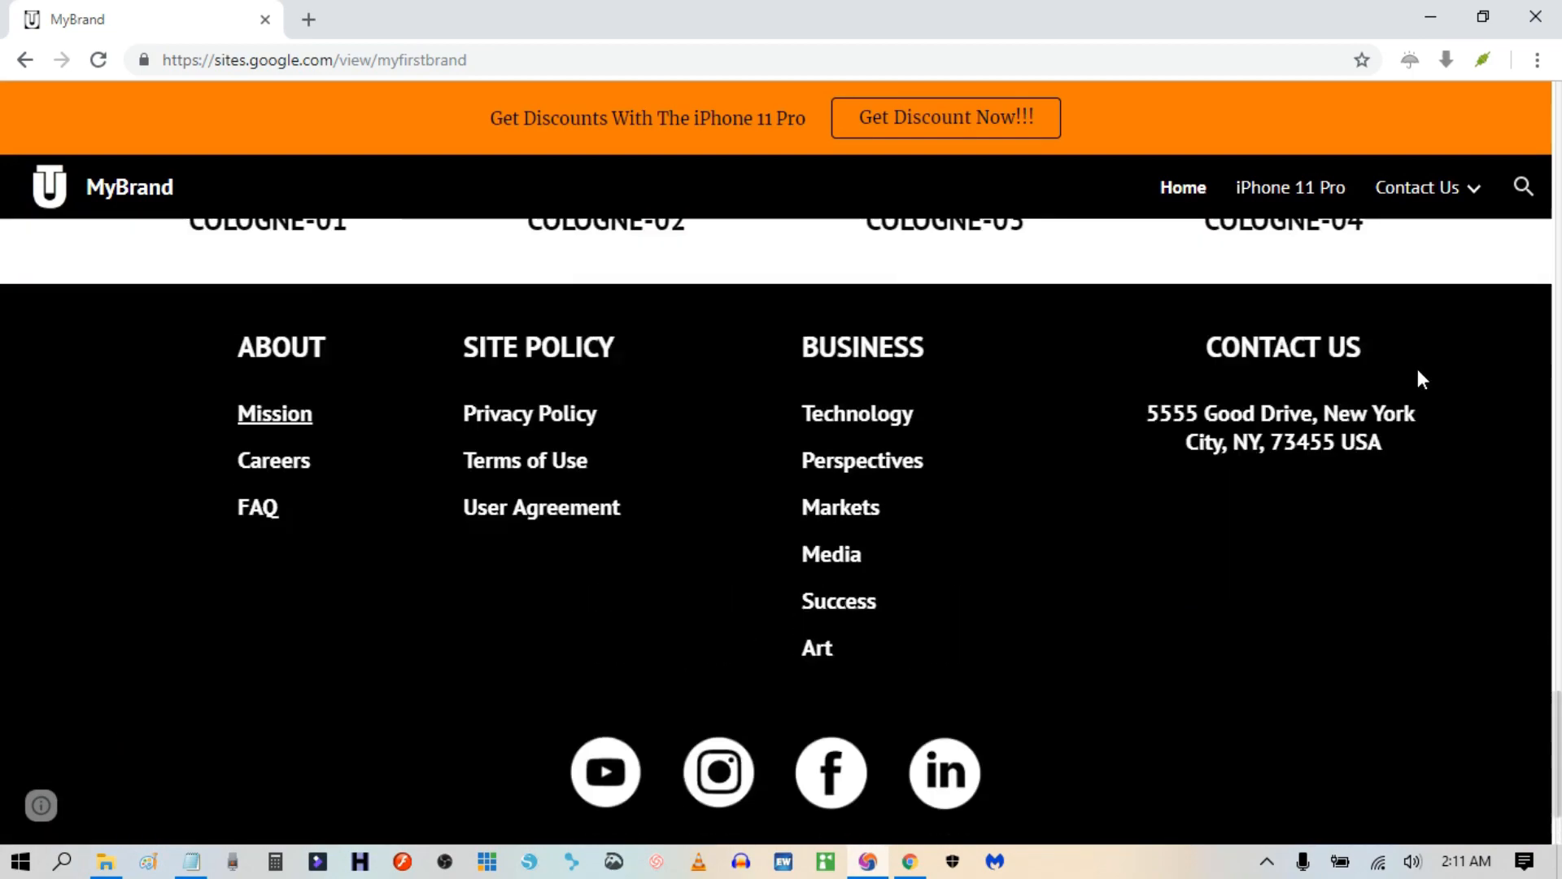
{"action": "scroll", "coordinate": [1418, 371], "scroll_direction": "up", "scroll_amount": 3}
{"action": "scroll", "coordinate": [1417, 371], "scroll_direction": "up", "scroll_amount": 3}
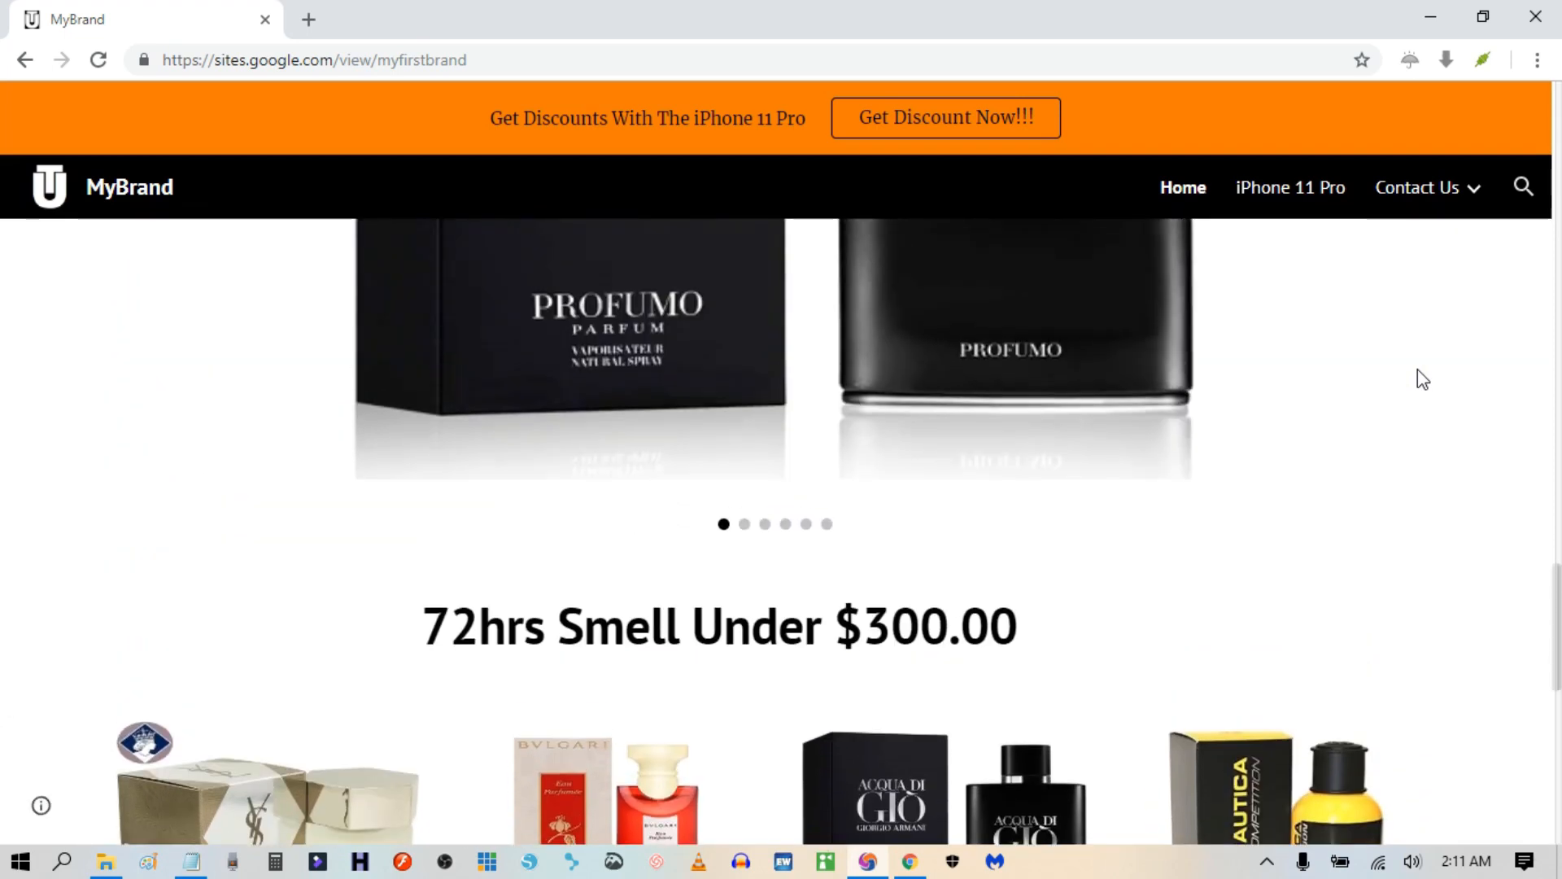
{"action": "scroll", "coordinate": [1418, 370], "scroll_direction": "up", "scroll_amount": 6}
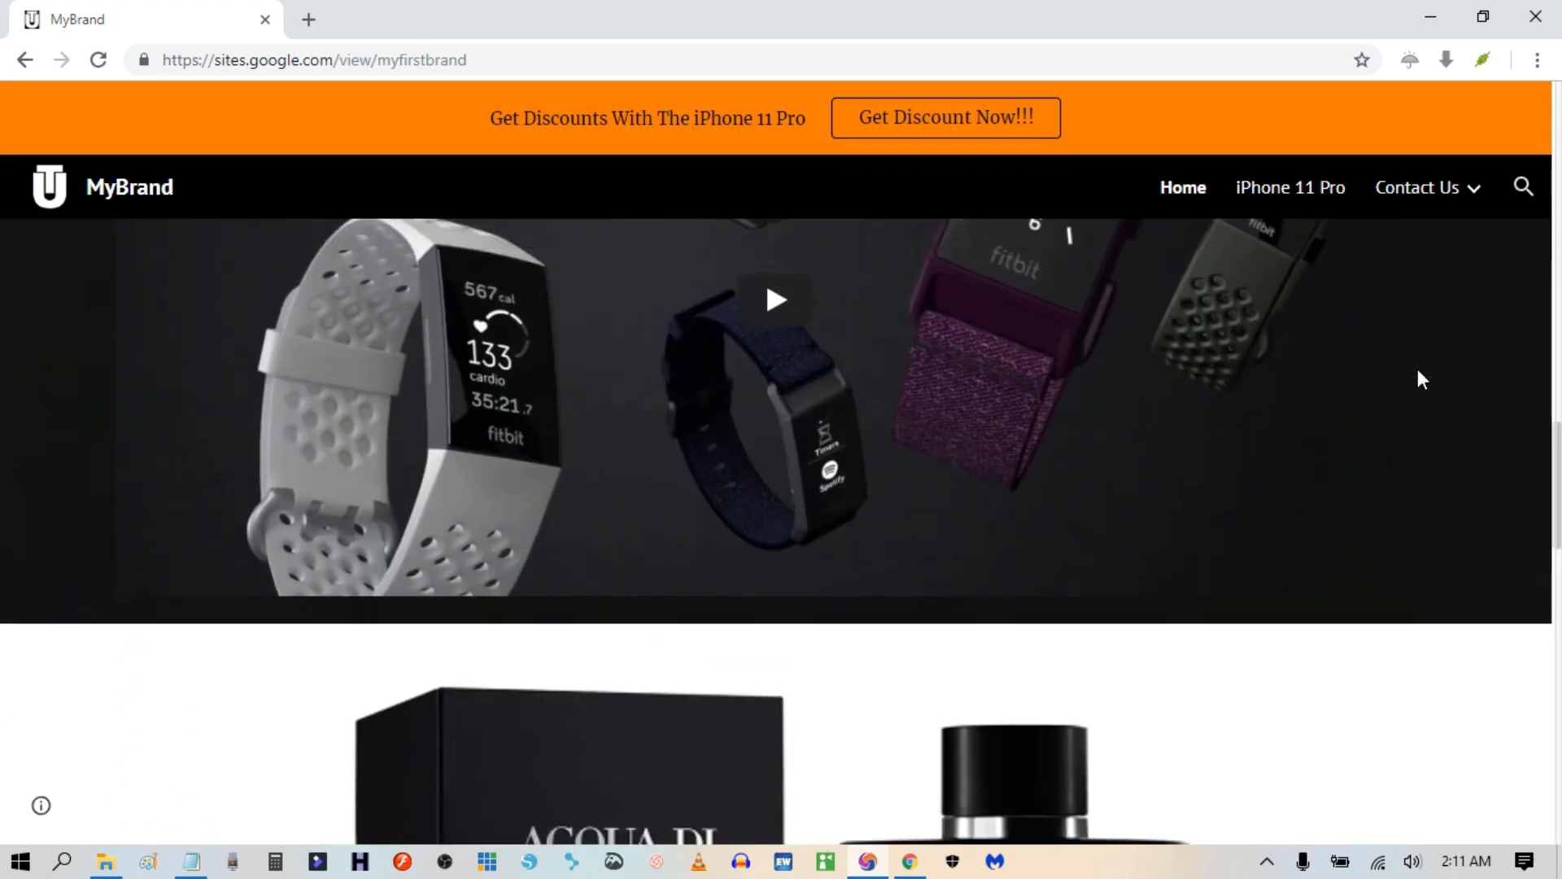
{"action": "scroll", "coordinate": [1417, 369], "scroll_direction": "up", "scroll_amount": 9}
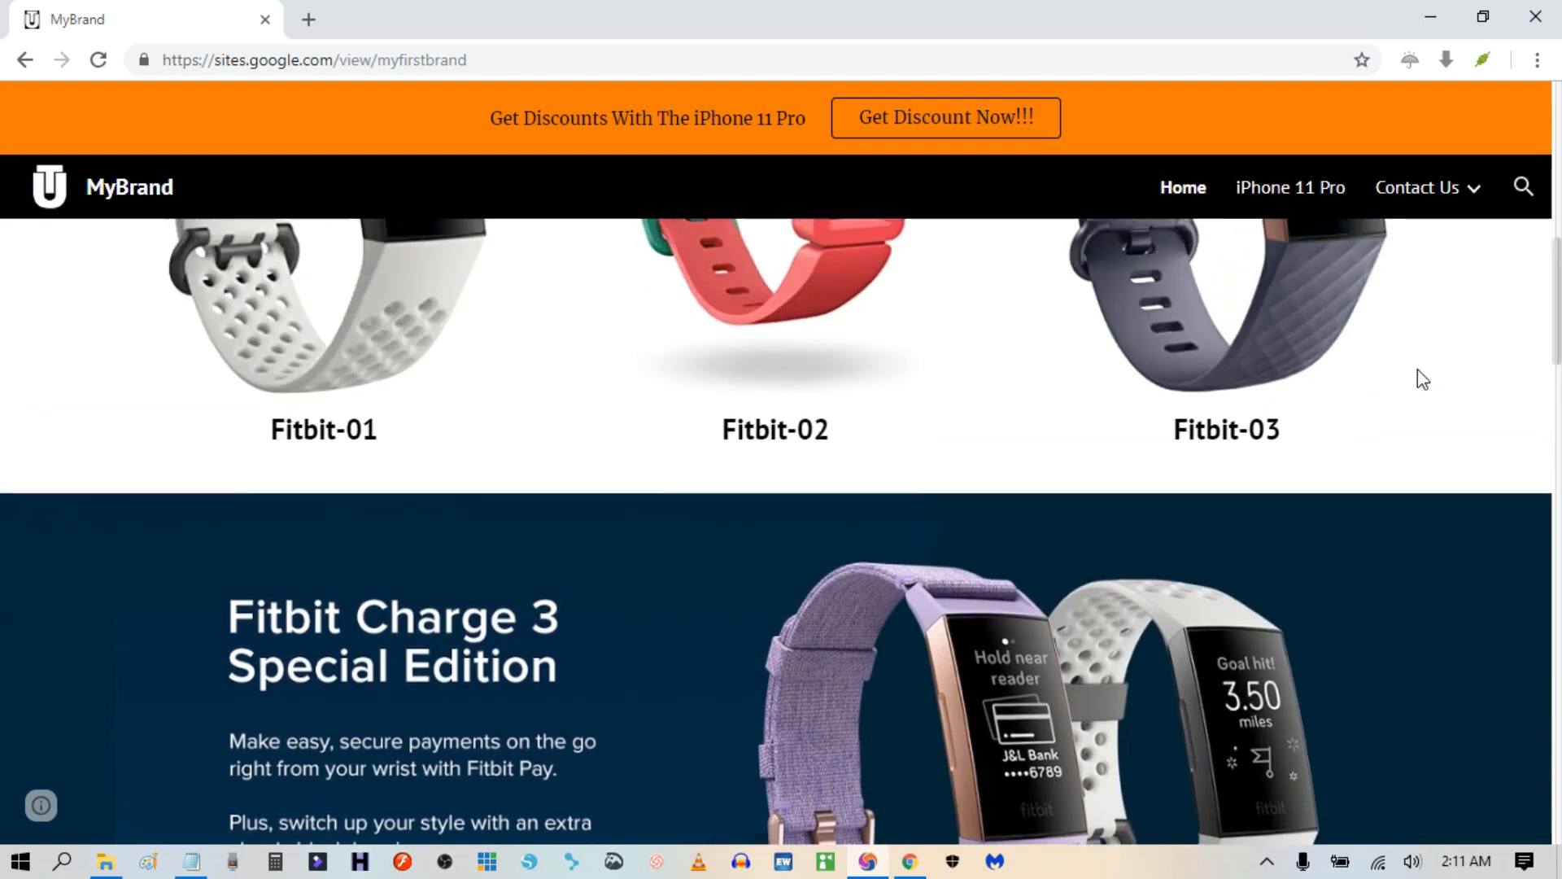
{"action": "scroll", "coordinate": [1417, 369], "scroll_direction": "up", "scroll_amount": 6}
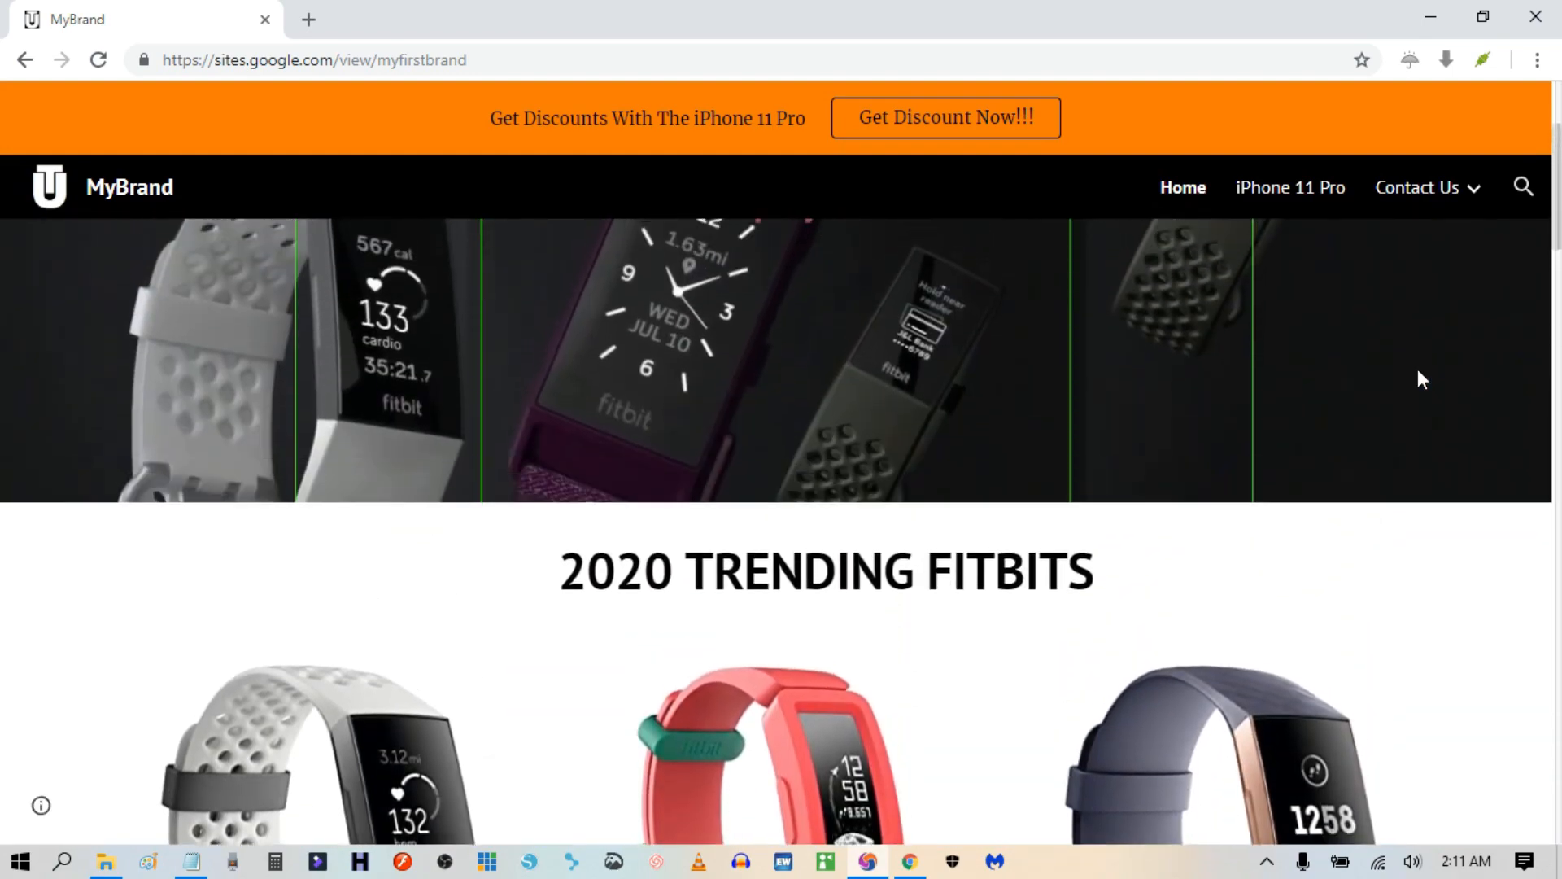
{"action": "scroll", "coordinate": [1418, 370], "scroll_direction": "down", "scroll_amount": 5}
{"action": "scroll", "coordinate": [1415, 373], "scroll_direction": "up", "scroll_amount": 3}
{"action": "scroll", "coordinate": [1415, 373], "scroll_direction": "down", "scroll_amount": 8}
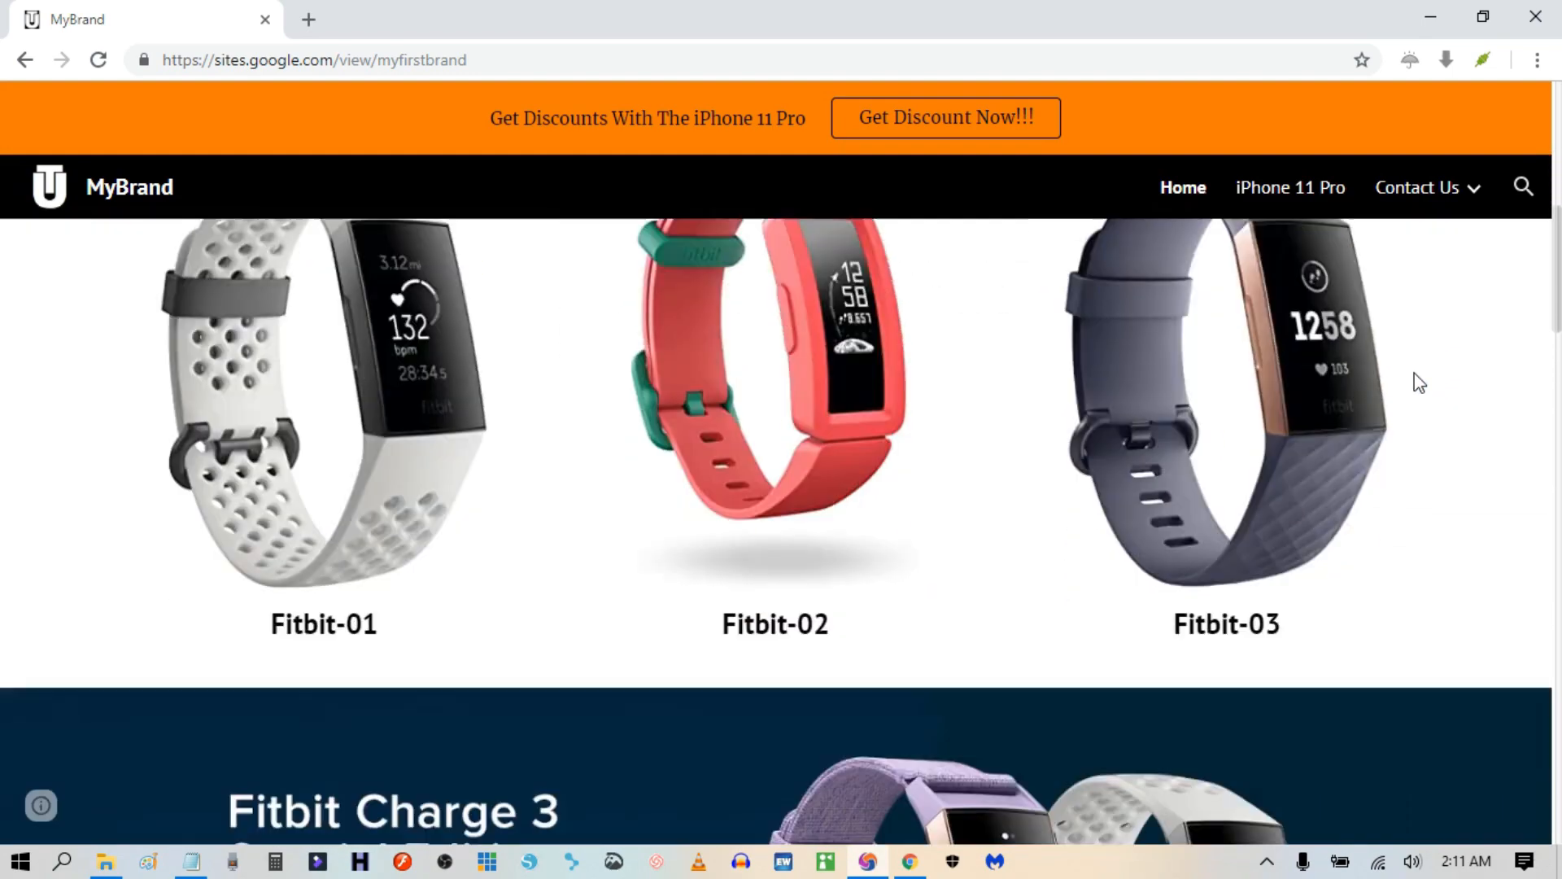
{"action": "scroll", "coordinate": [1414, 375], "scroll_direction": "down", "scroll_amount": 8}
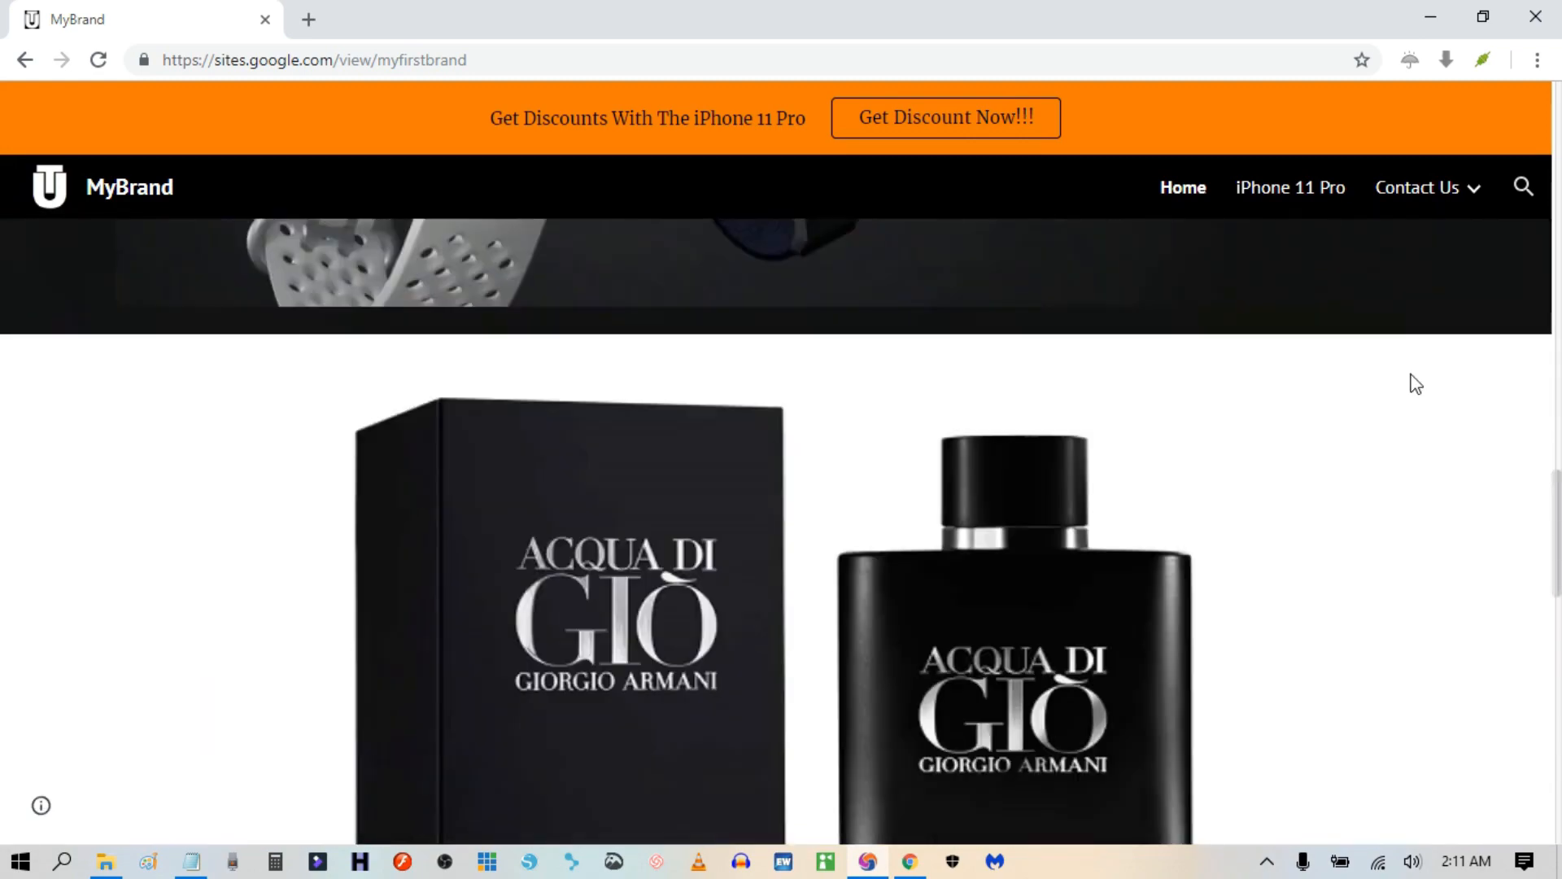
{"action": "scroll", "coordinate": [1416, 384], "scroll_direction": "down", "scroll_amount": 10}
{"action": "scroll", "coordinate": [1413, 382], "scroll_direction": "up", "scroll_amount": 4}
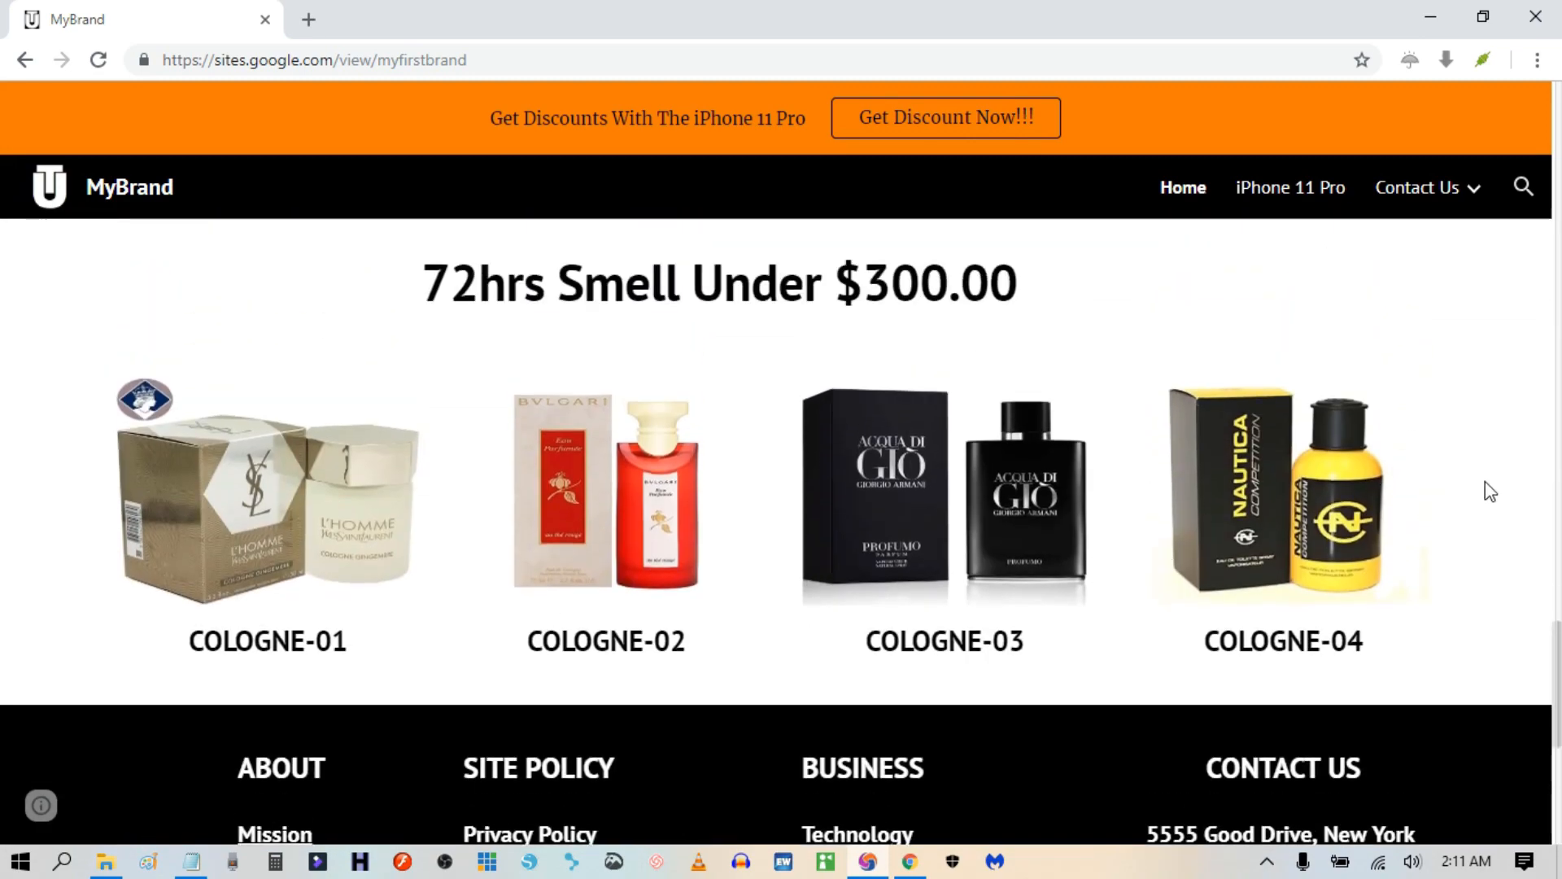
{"action": "scroll", "coordinate": [1043, 534], "scroll_direction": "up", "scroll_amount": 8}
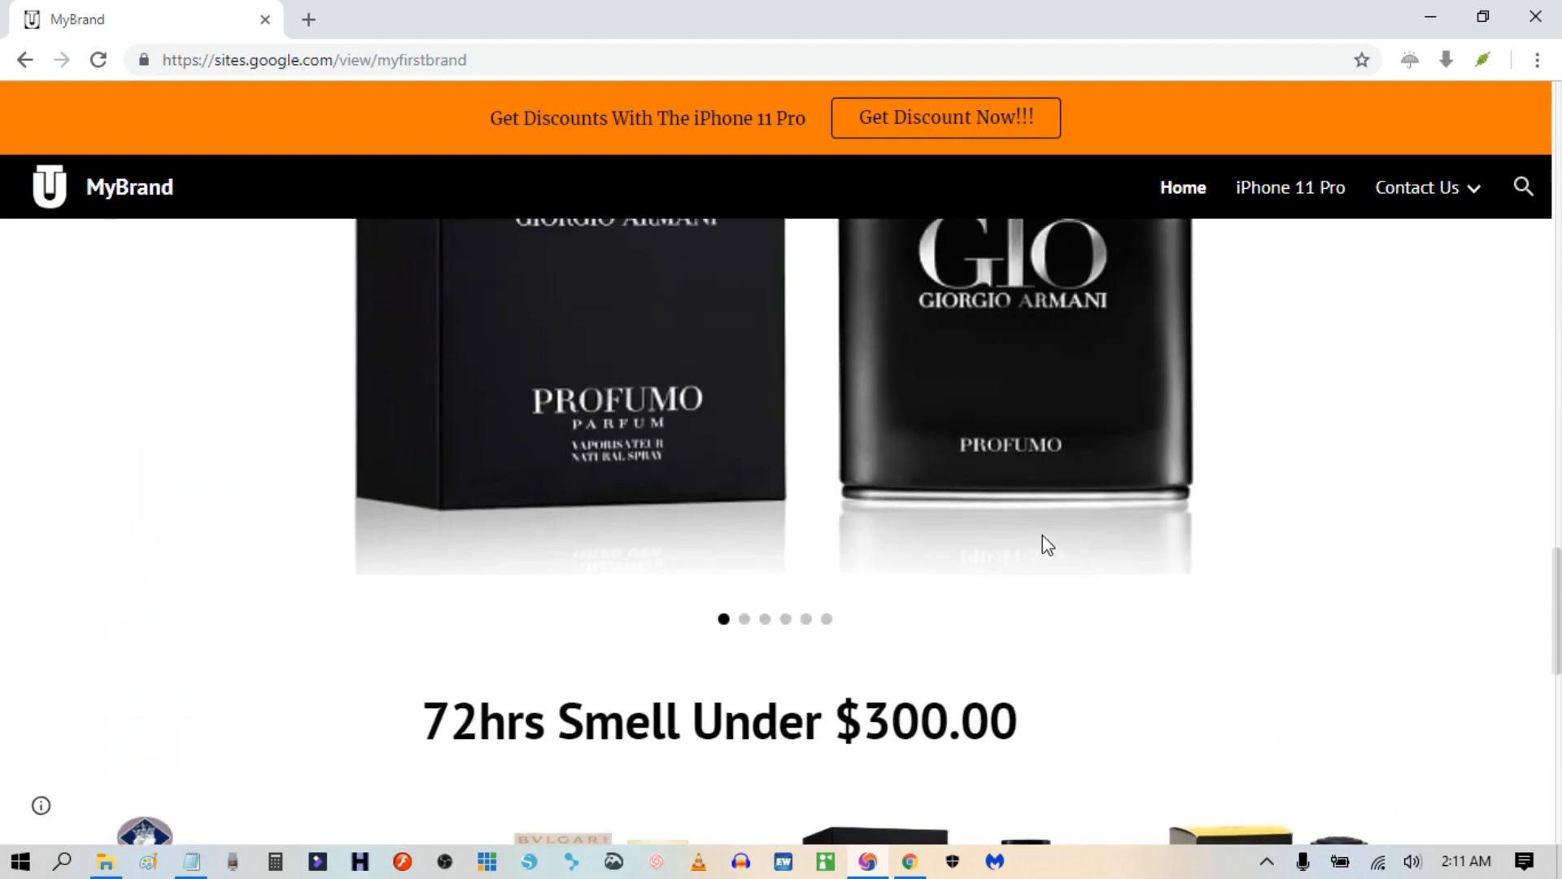
{"action": "scroll", "coordinate": [1042, 535], "scroll_direction": "up", "scroll_amount": 8}
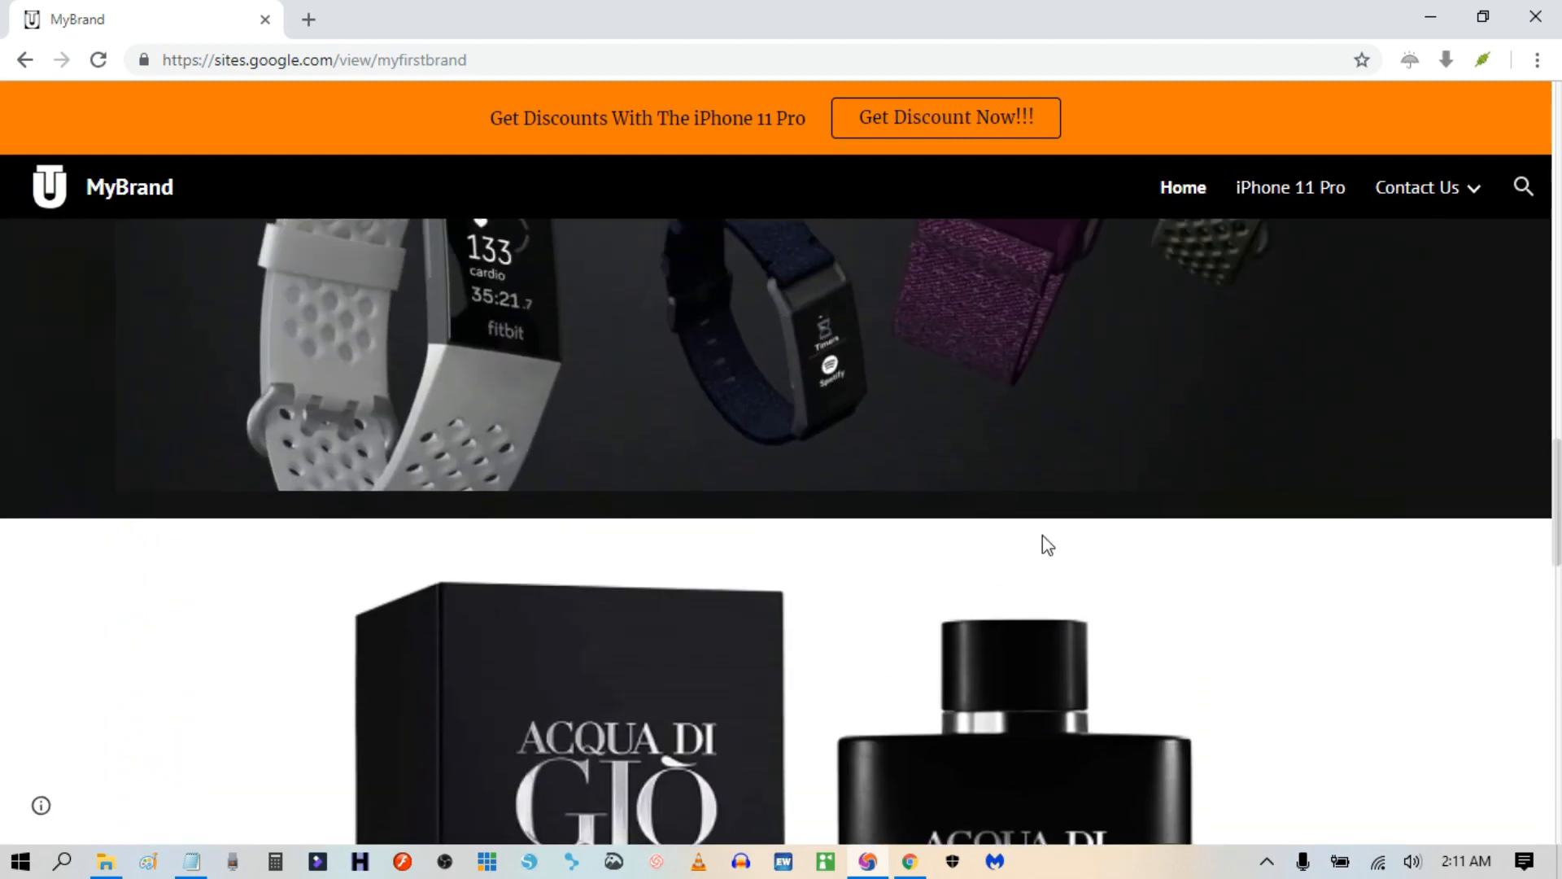
{"action": "scroll", "coordinate": [1263, 575], "scroll_direction": "up", "scroll_amount": 2}
{"action": "scroll", "coordinate": [1262, 575], "scroll_direction": "down", "scroll_amount": 2}
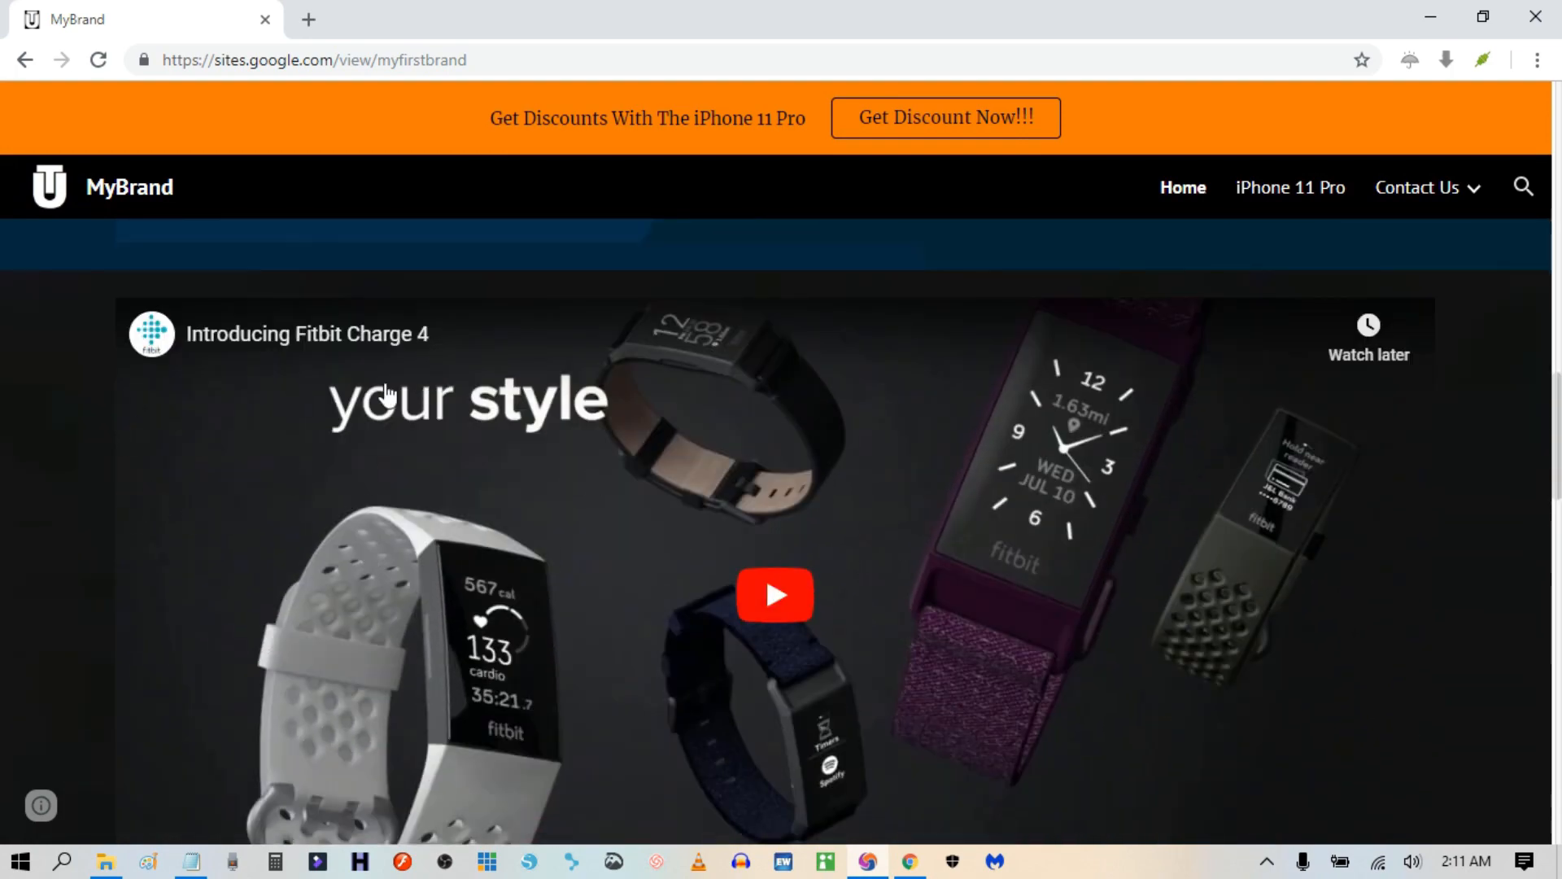
Examine the Fitbit Charge 4 video, the cologne carousel and the "72hrs Smell Under $300.00" product row on the published Home page.
{"action": "scroll", "coordinate": [1086, 558], "scroll_direction": "down", "scroll_amount": 4}
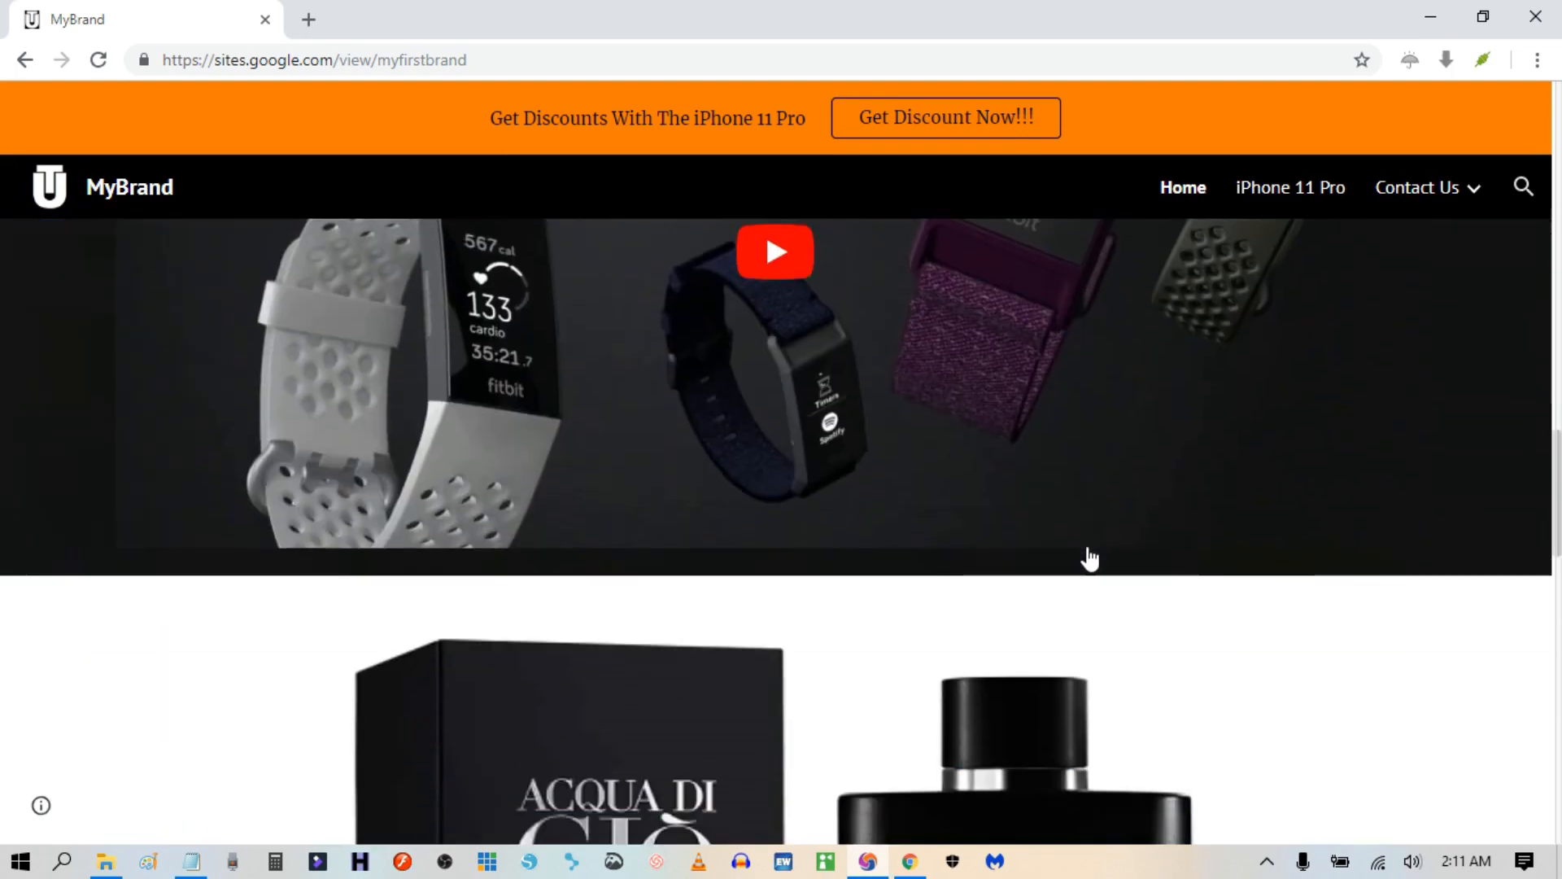
{"action": "scroll", "coordinate": [1090, 559], "scroll_direction": "up", "scroll_amount": 2}
{"action": "scroll", "coordinate": [1090, 559], "scroll_direction": "up", "scroll_amount": 2}
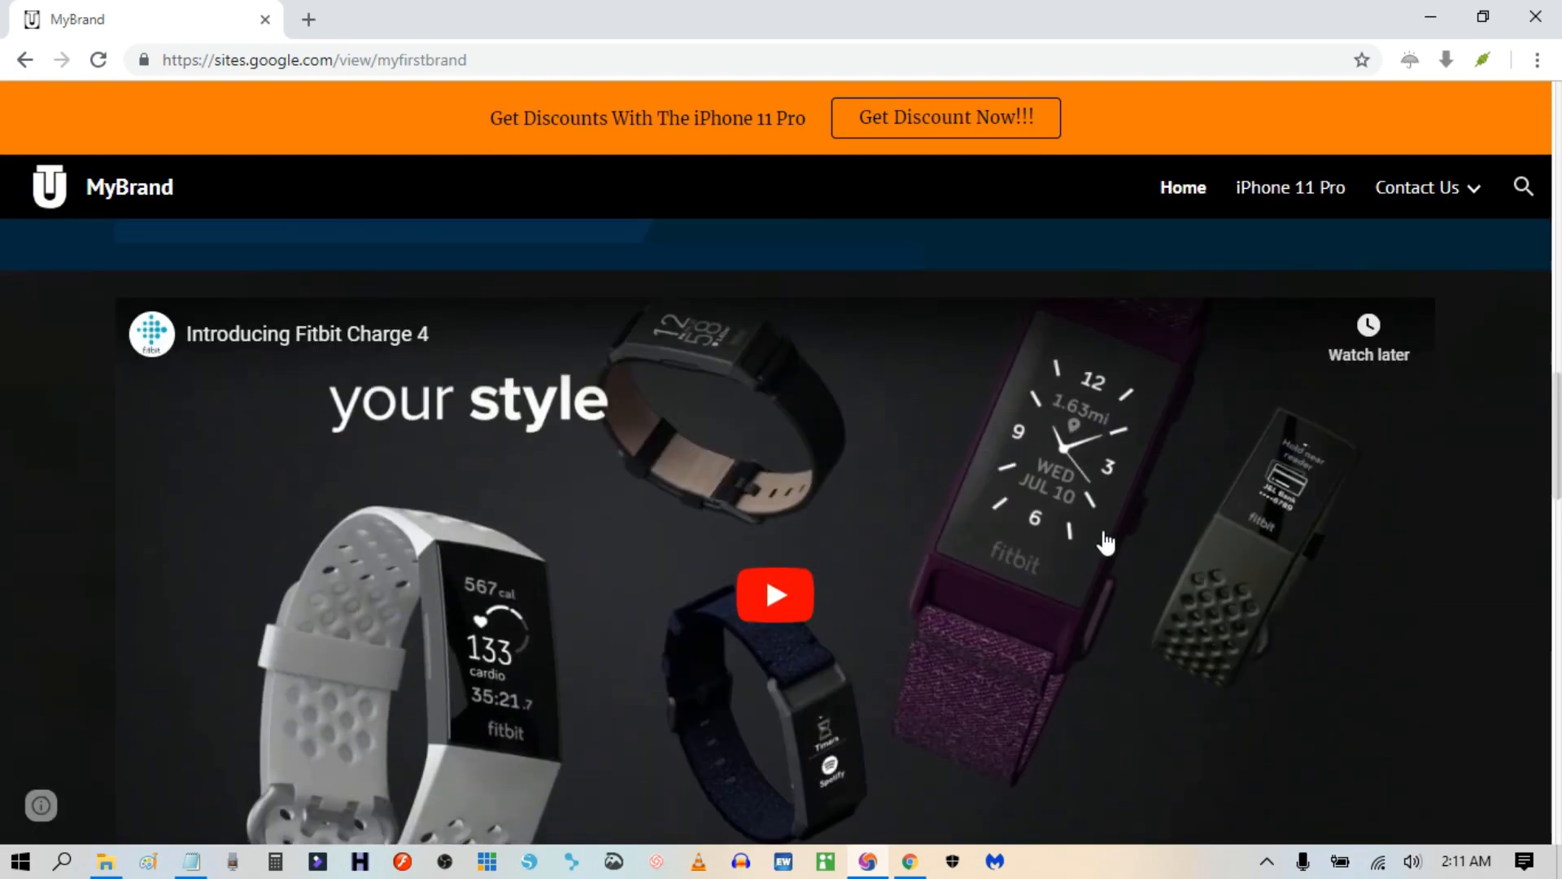
{"action": "scroll", "coordinate": [1262, 526], "scroll_direction": "down", "scroll_amount": 1}
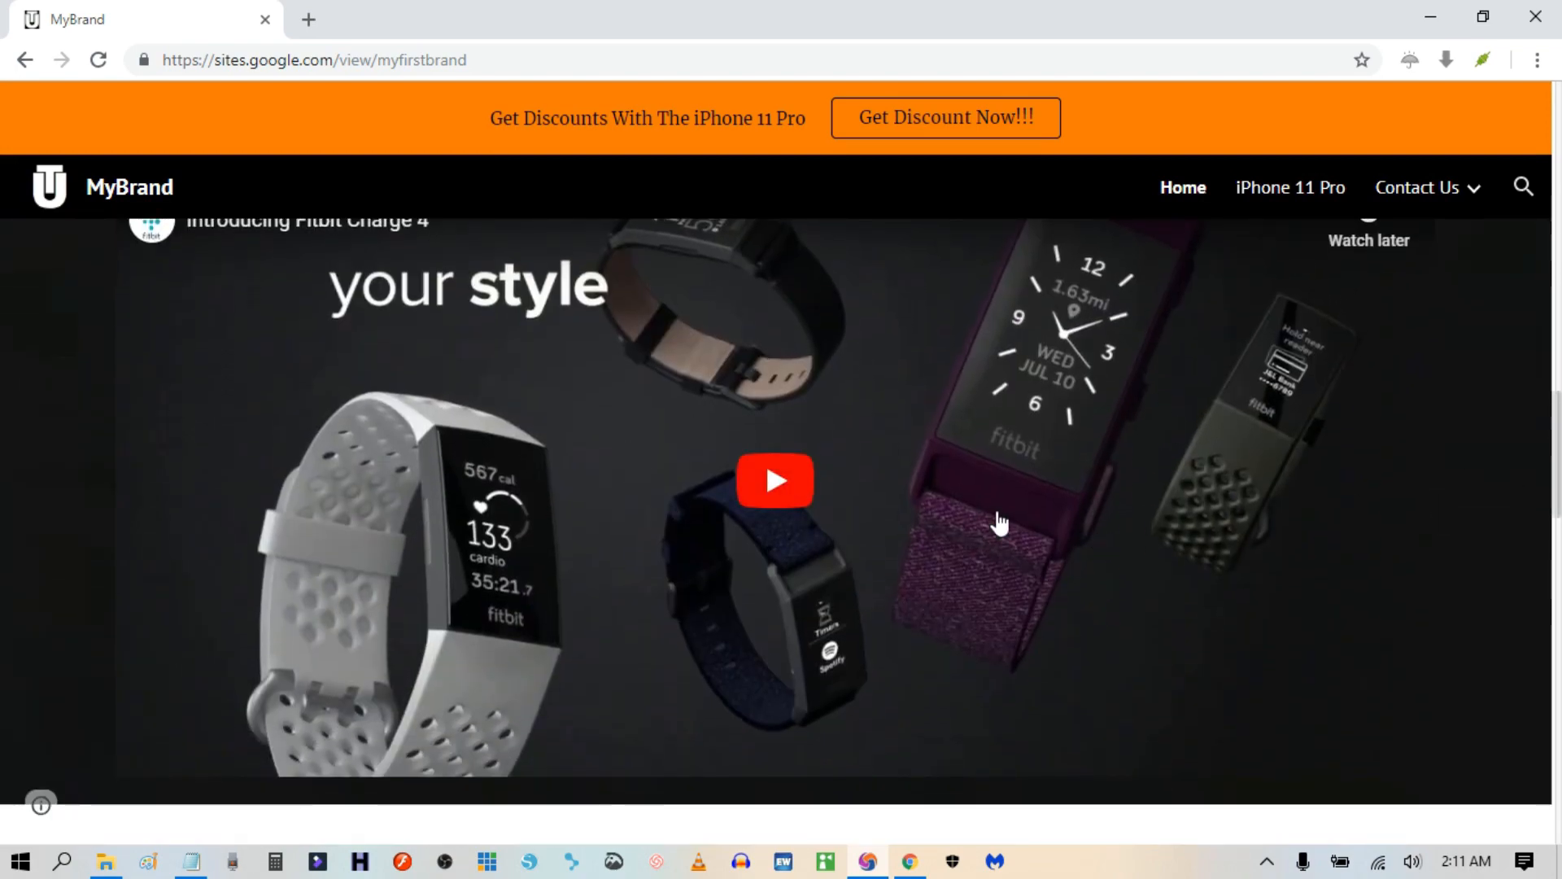
{"action": "scroll", "coordinate": [979, 523], "scroll_direction": "up", "scroll_amount": 4}
{"action": "scroll", "coordinate": [979, 525], "scroll_direction": "down", "scroll_amount": 10}
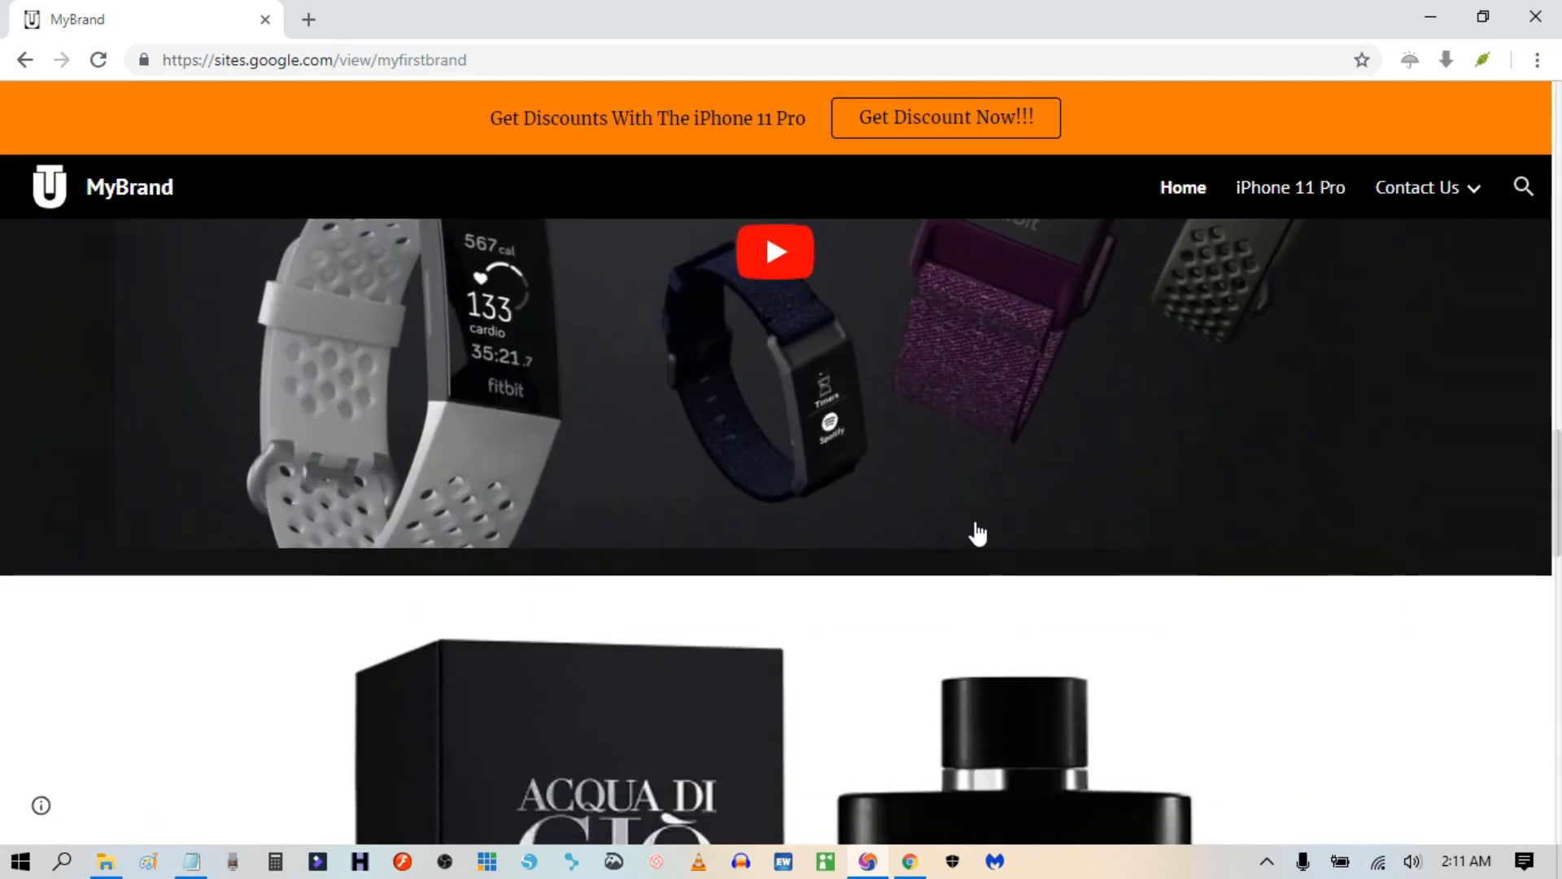
{"action": "scroll", "coordinate": [966, 603], "scroll_direction": "down", "scroll_amount": 6}
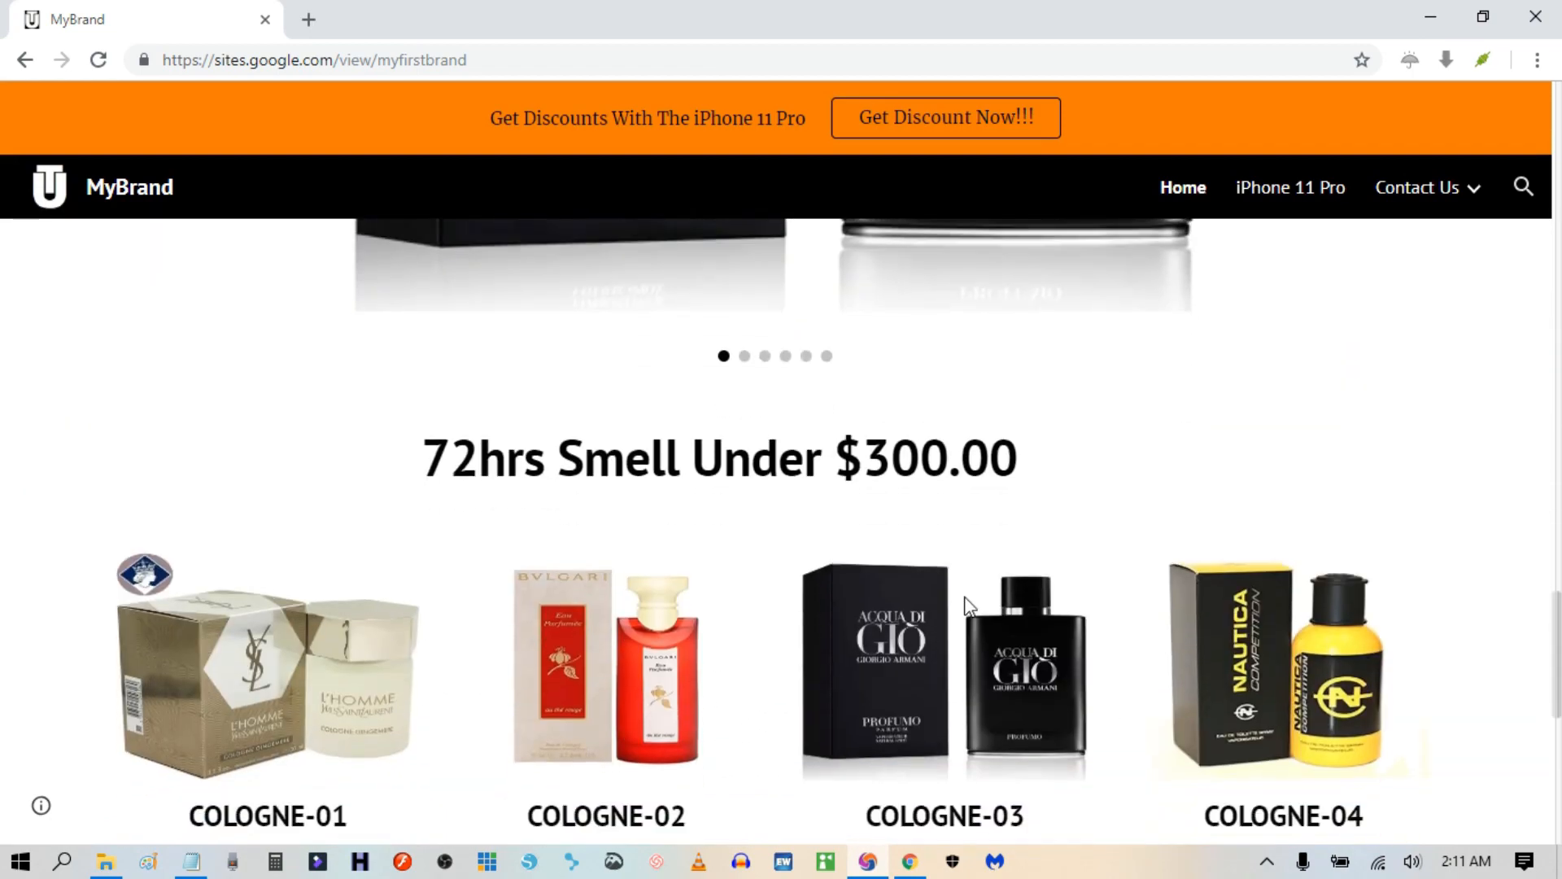
{"action": "scroll", "coordinate": [967, 603], "scroll_direction": "up", "scroll_amount": 3}
{"action": "scroll", "coordinate": [1058, 500], "scroll_direction": "down", "scroll_amount": 4}
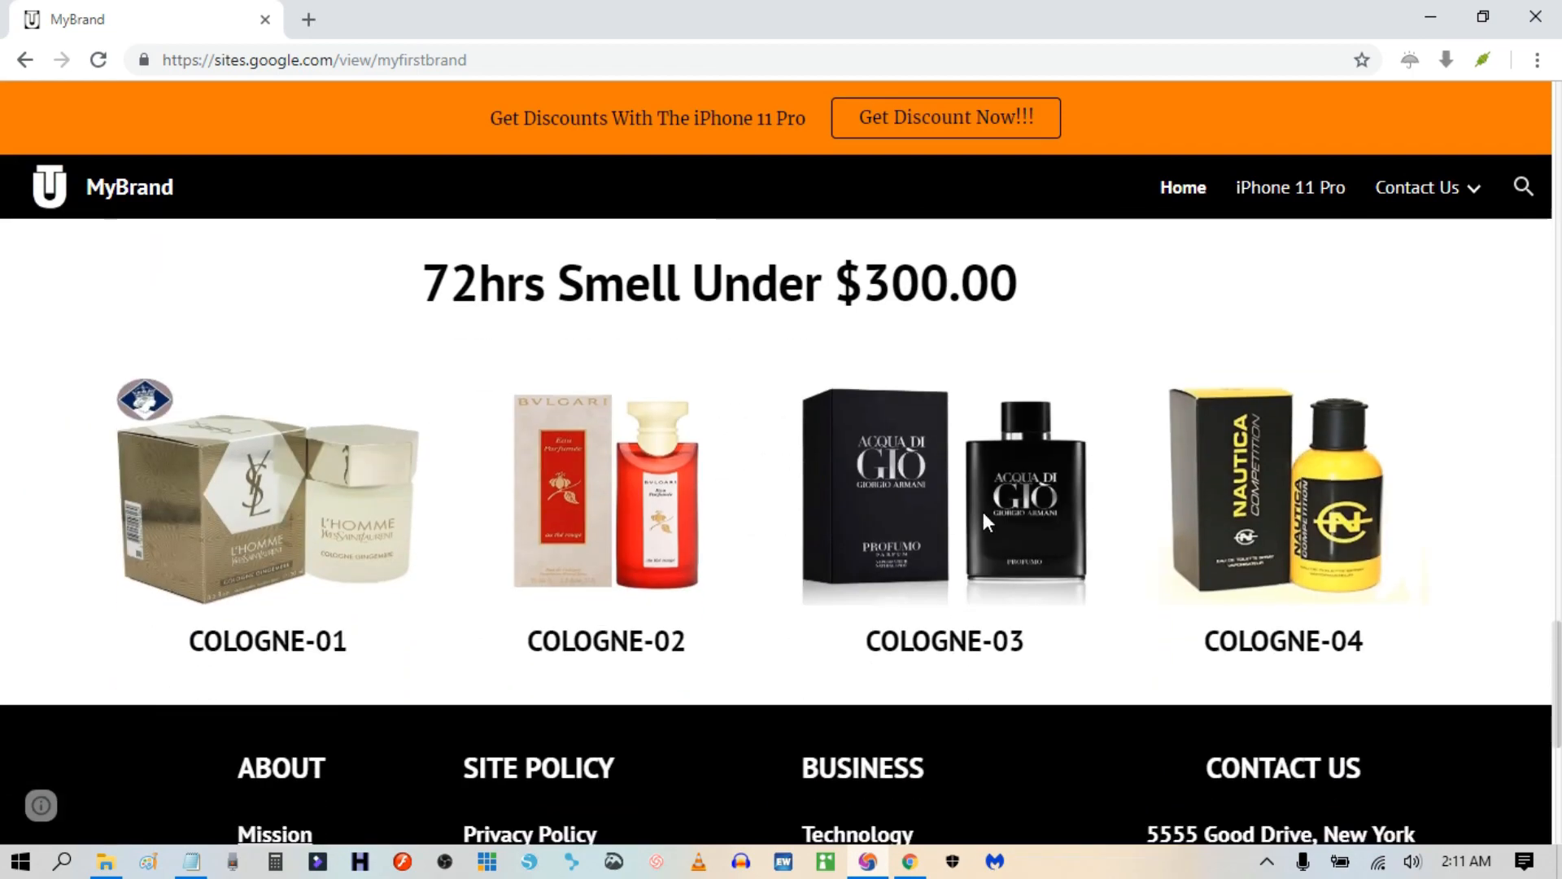
{"action": "scroll", "coordinate": [828, 531], "scroll_direction": "down", "scroll_amount": 4}
{"action": "scroll", "coordinate": [828, 531], "scroll_direction": "up", "scroll_amount": 11}
{"action": "scroll", "coordinate": [828, 530], "scroll_direction": "down", "scroll_amount": 5}
{"action": "scroll", "coordinate": [830, 533], "scroll_direction": "down", "scroll_amount": 1}
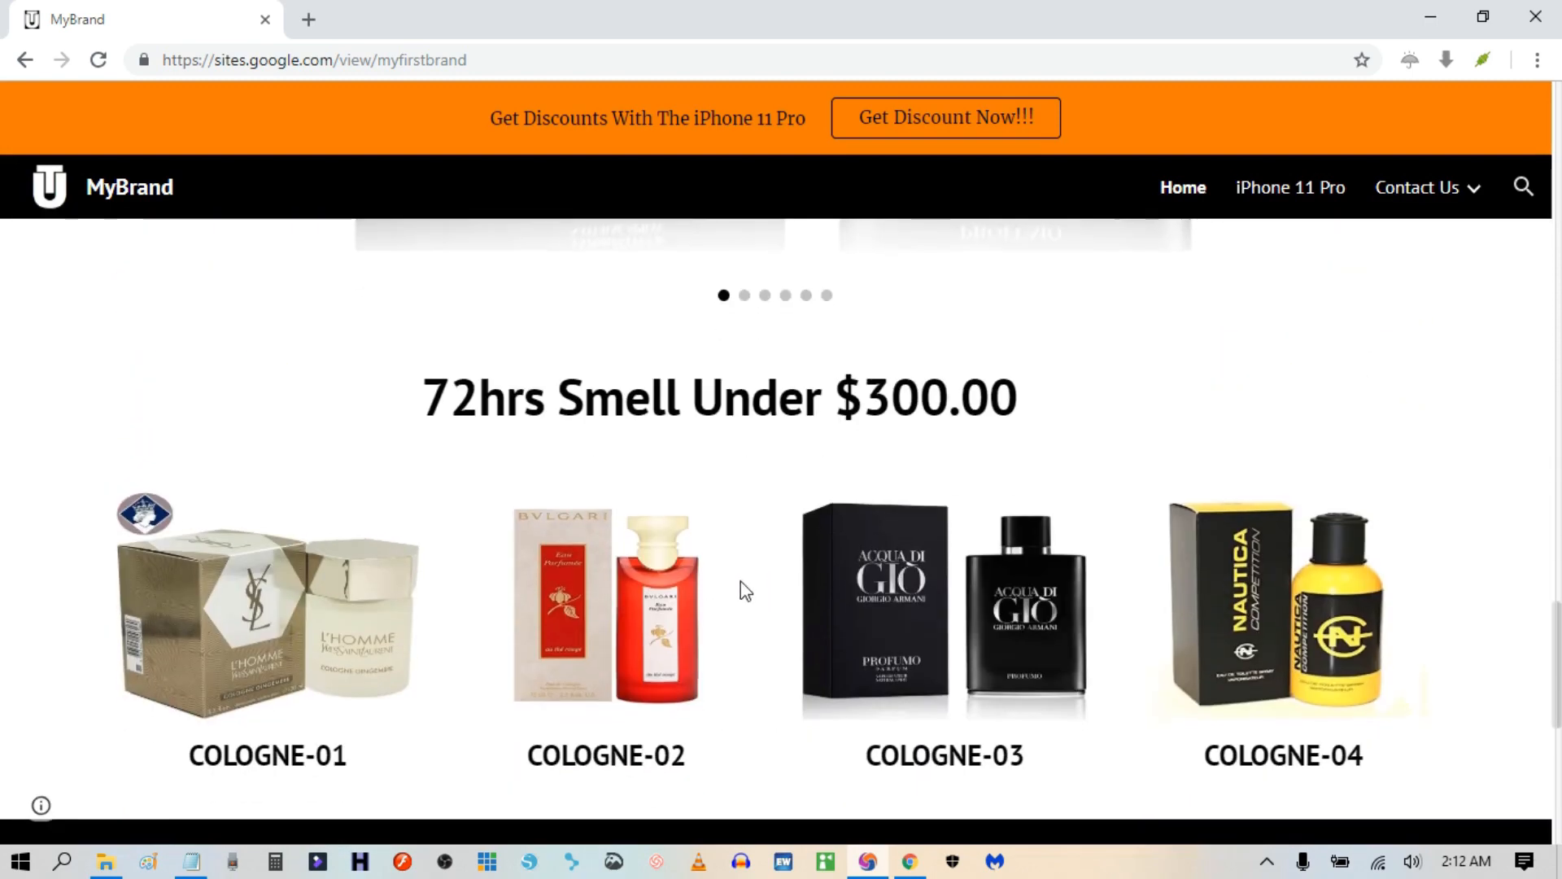
Review the "2020 TRENDING FITBITS" products and the footer's link columns and social icons on the published Home page.
{"action": "scroll", "coordinate": [990, 593], "scroll_direction": "up", "scroll_amount": 13}
{"action": "scroll", "coordinate": [979, 584], "scroll_direction": "up", "scroll_amount": 15}
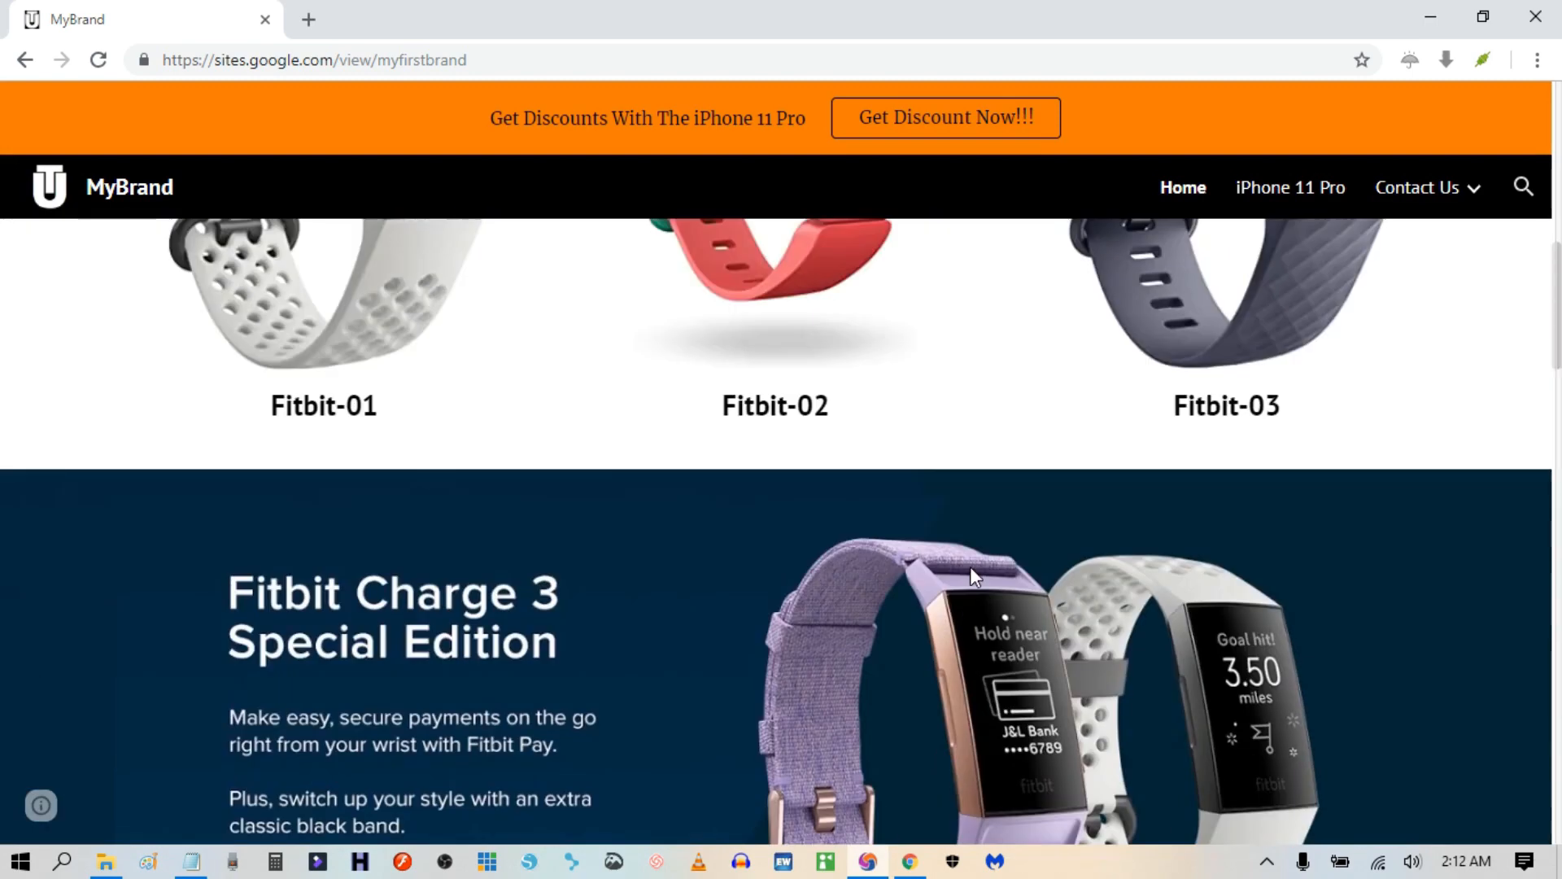
{"action": "scroll", "coordinate": [974, 580], "scroll_direction": "down", "scroll_amount": 1}
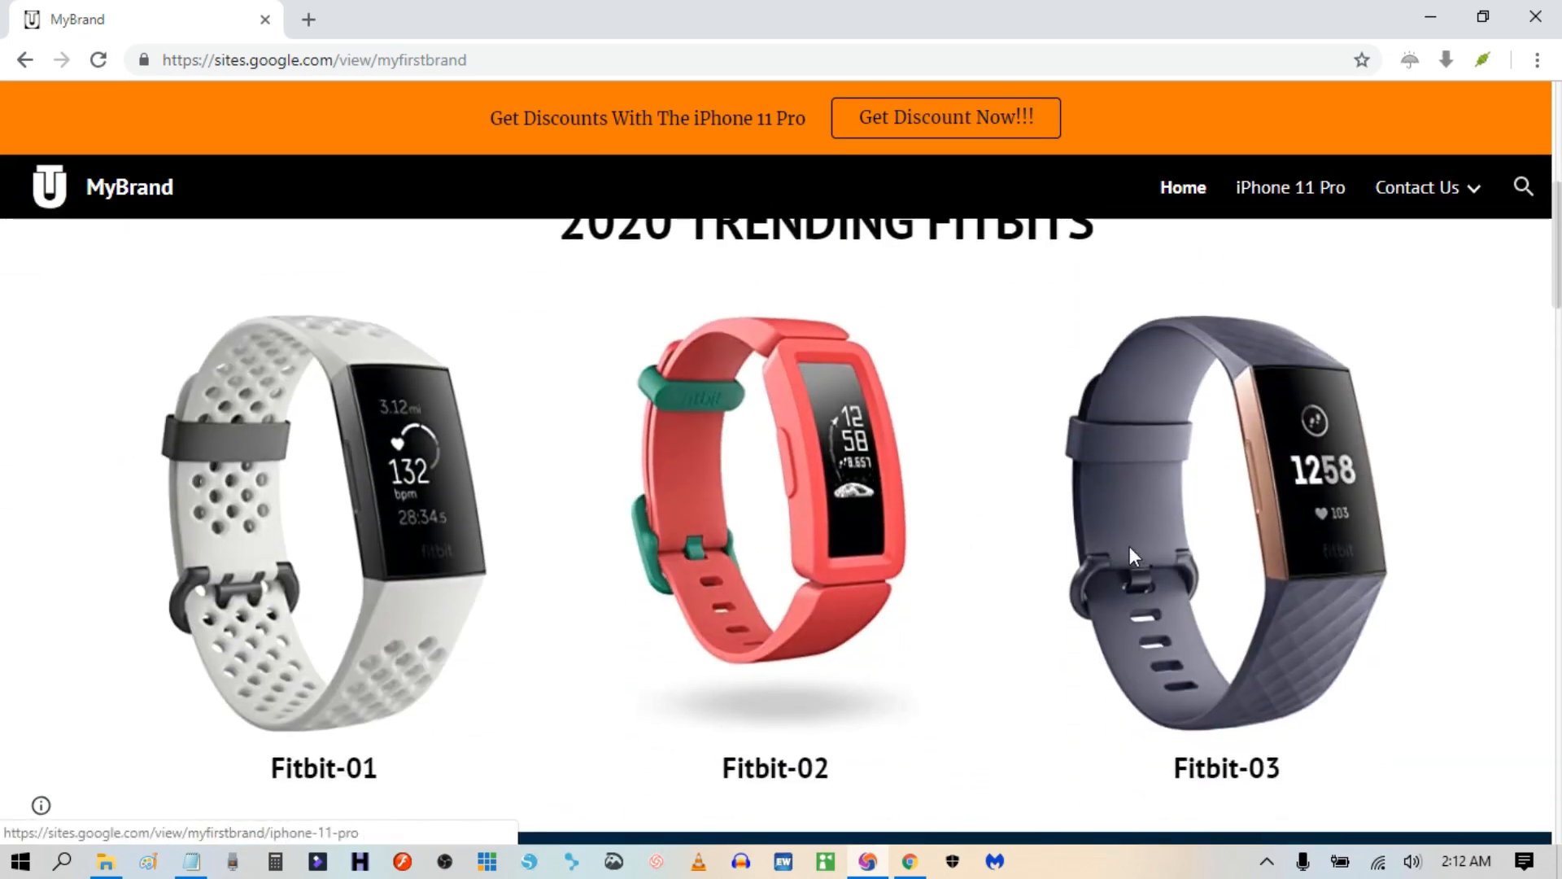
{"action": "scroll", "coordinate": [1420, 475], "scroll_direction": "up", "scroll_amount": 1}
{"action": "scroll", "coordinate": [1417, 466], "scroll_direction": "up", "scroll_amount": 4}
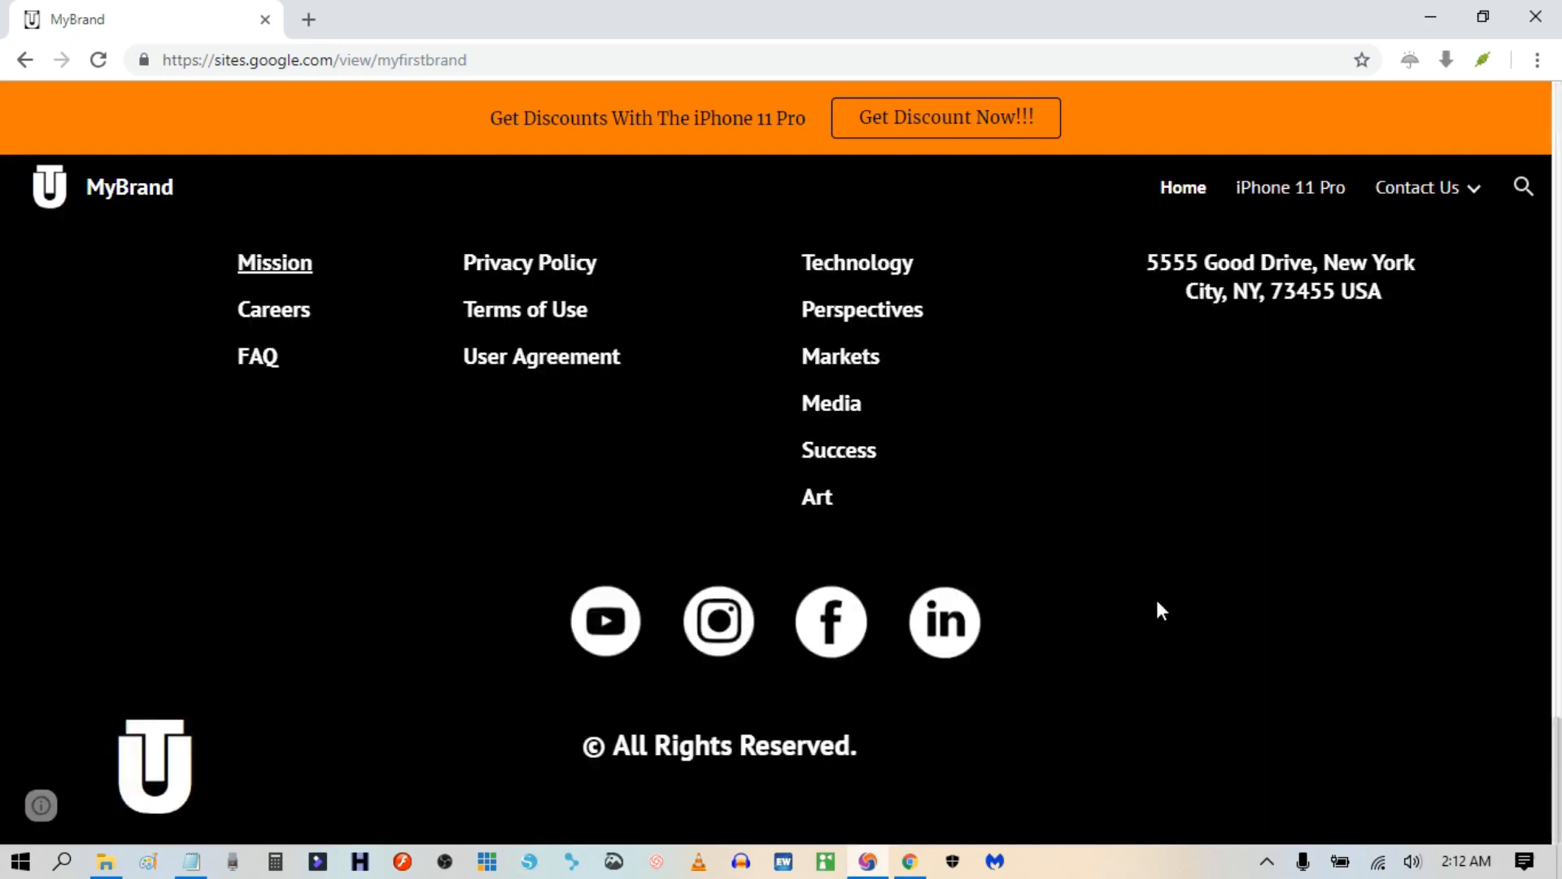
{"action": "scroll", "coordinate": [1158, 610], "scroll_direction": "up", "scroll_amount": 5}
{"action": "scroll", "coordinate": [1144, 628], "scroll_direction": "down", "scroll_amount": 5}
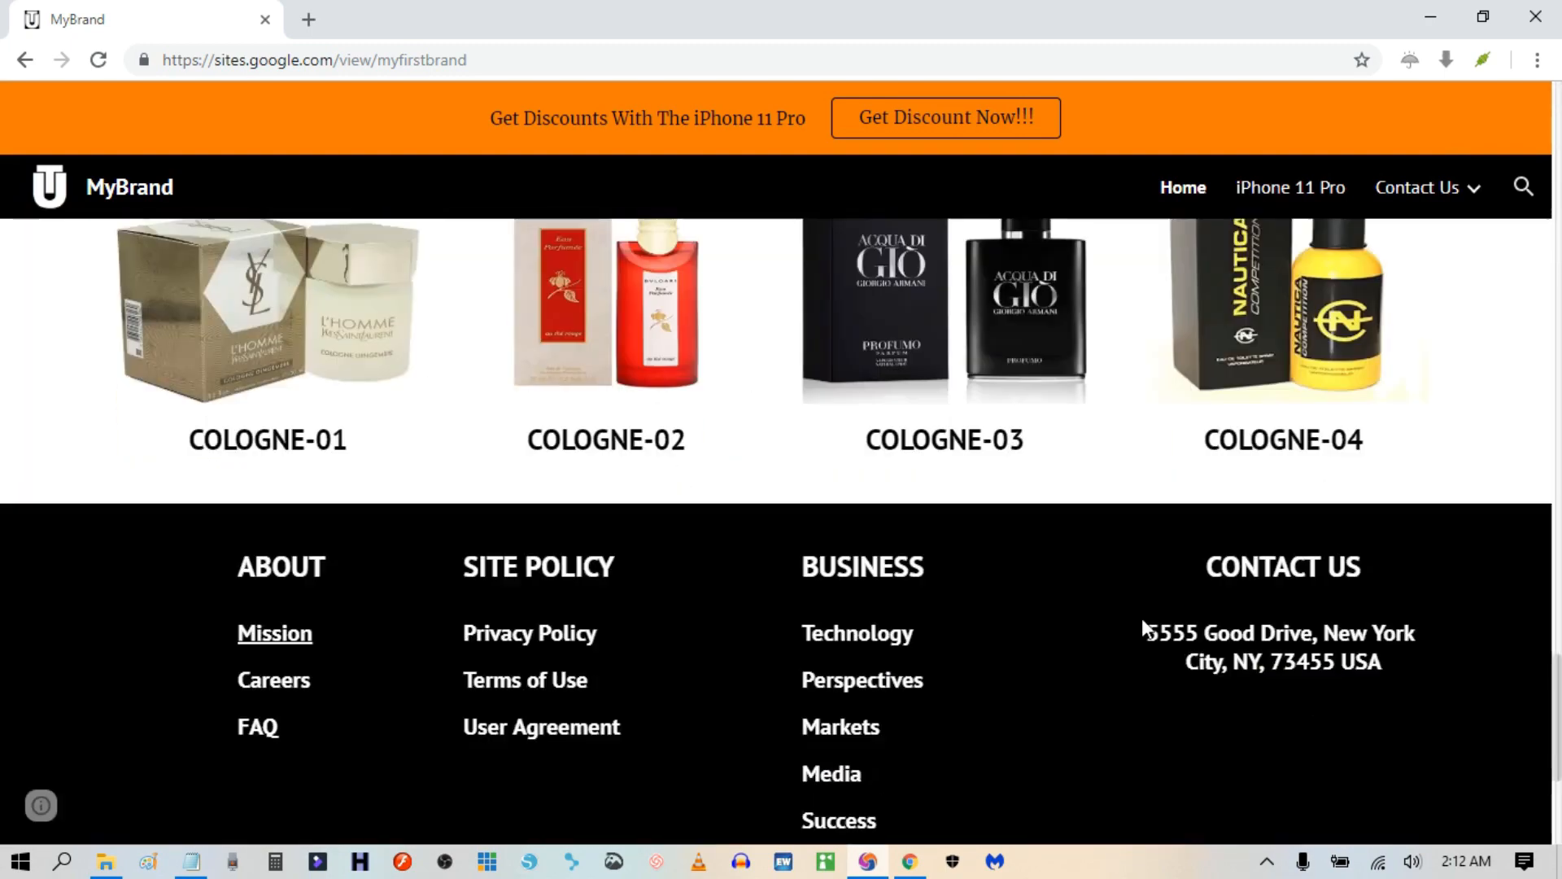
Test the footer's Facebook, Instagram, LinkedIn and YouTube links, and return to the MyBrand site.
{"action": "left_click", "coordinate": [834, 635]}
{"action": "left_click", "coordinate": [719, 622]}
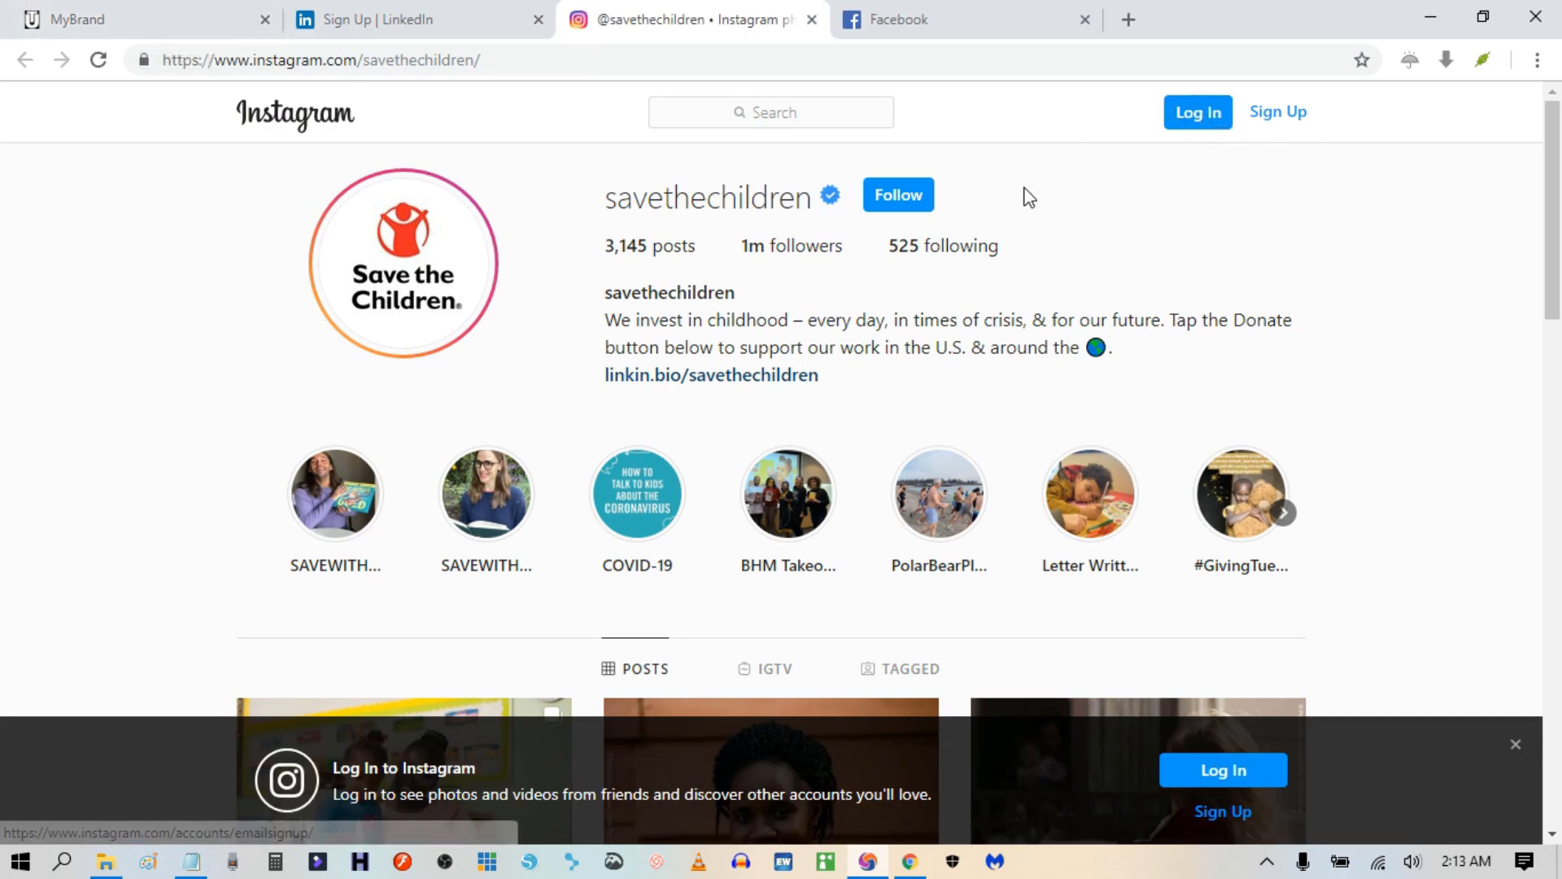
{"action": "left_click", "coordinate": [167, 27]}
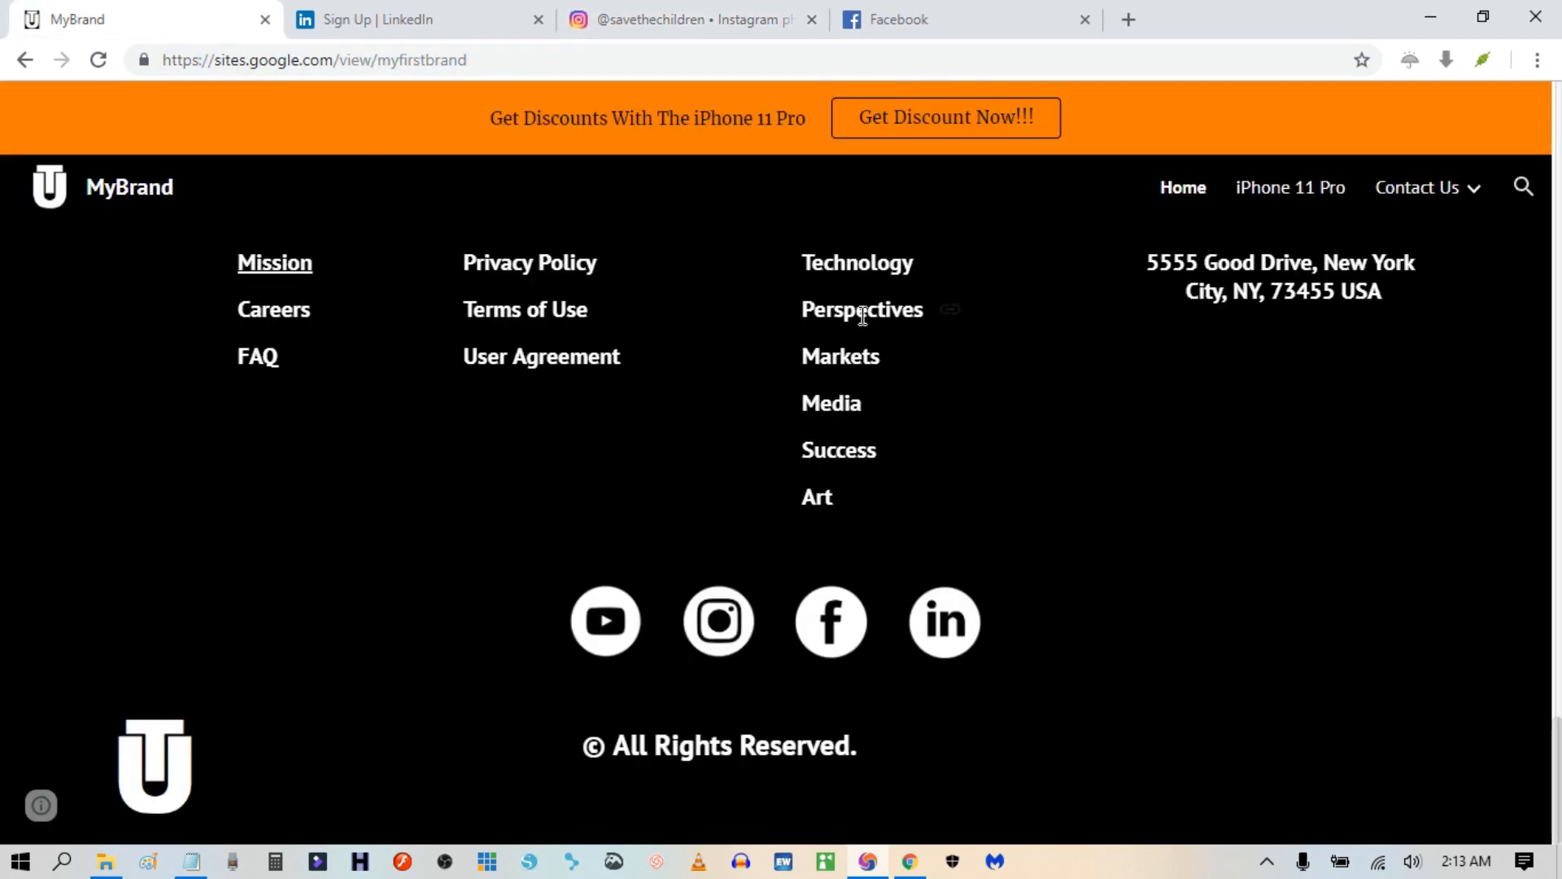
{"action": "left_click", "coordinate": [606, 622]}
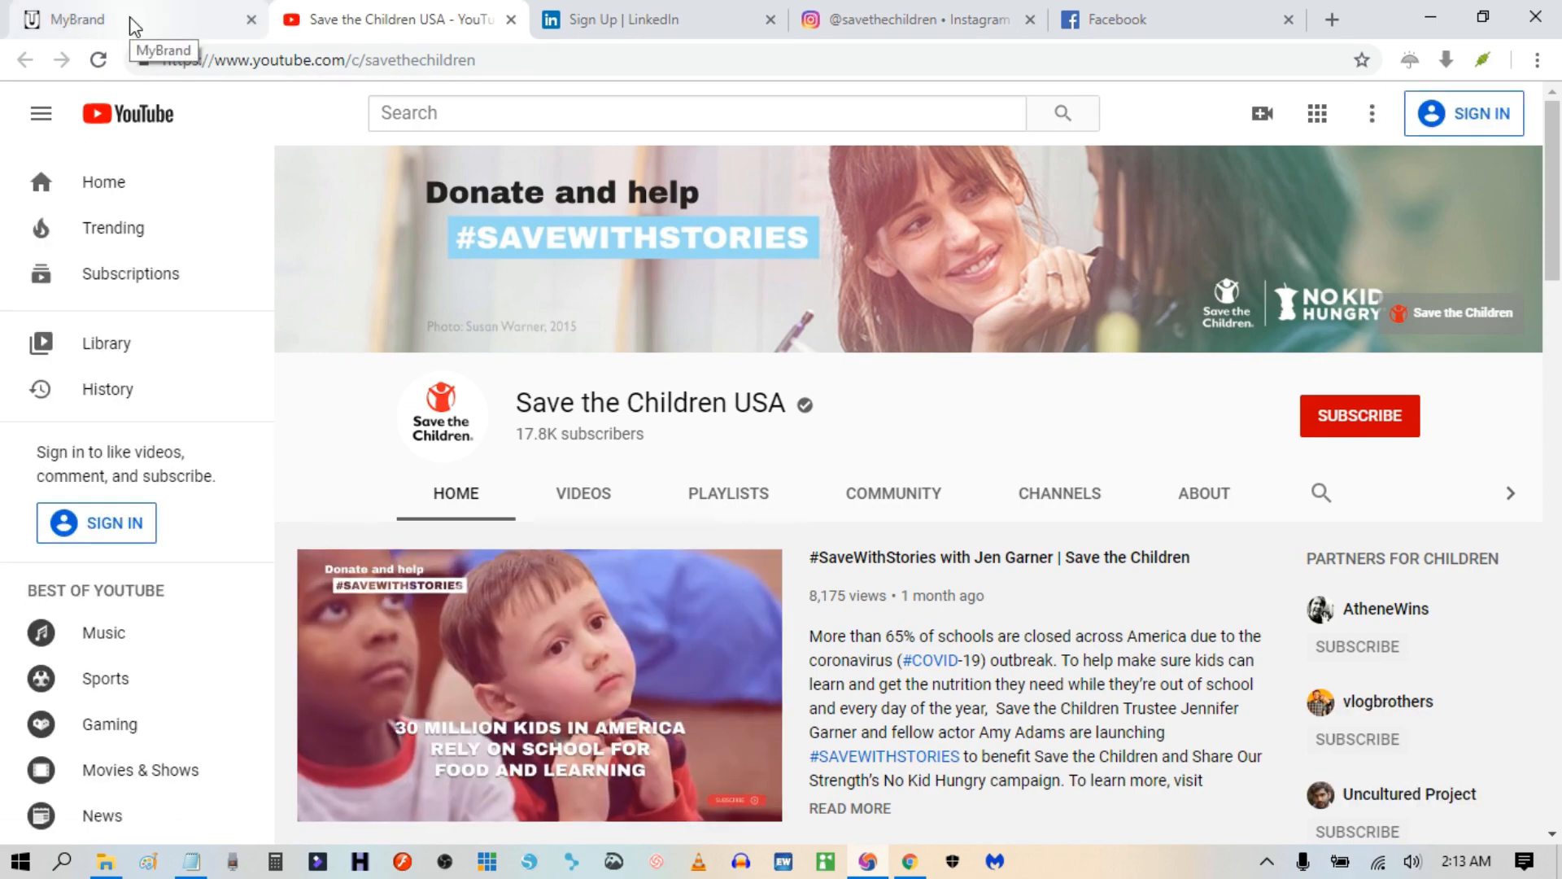
{"action": "left_click", "coordinate": [129, 16]}
Open the Amazon link of the Fitbit-01 product and look over the linked product page.
{"action": "scroll", "coordinate": [1007, 558], "scroll_direction": "up", "scroll_amount": 15}
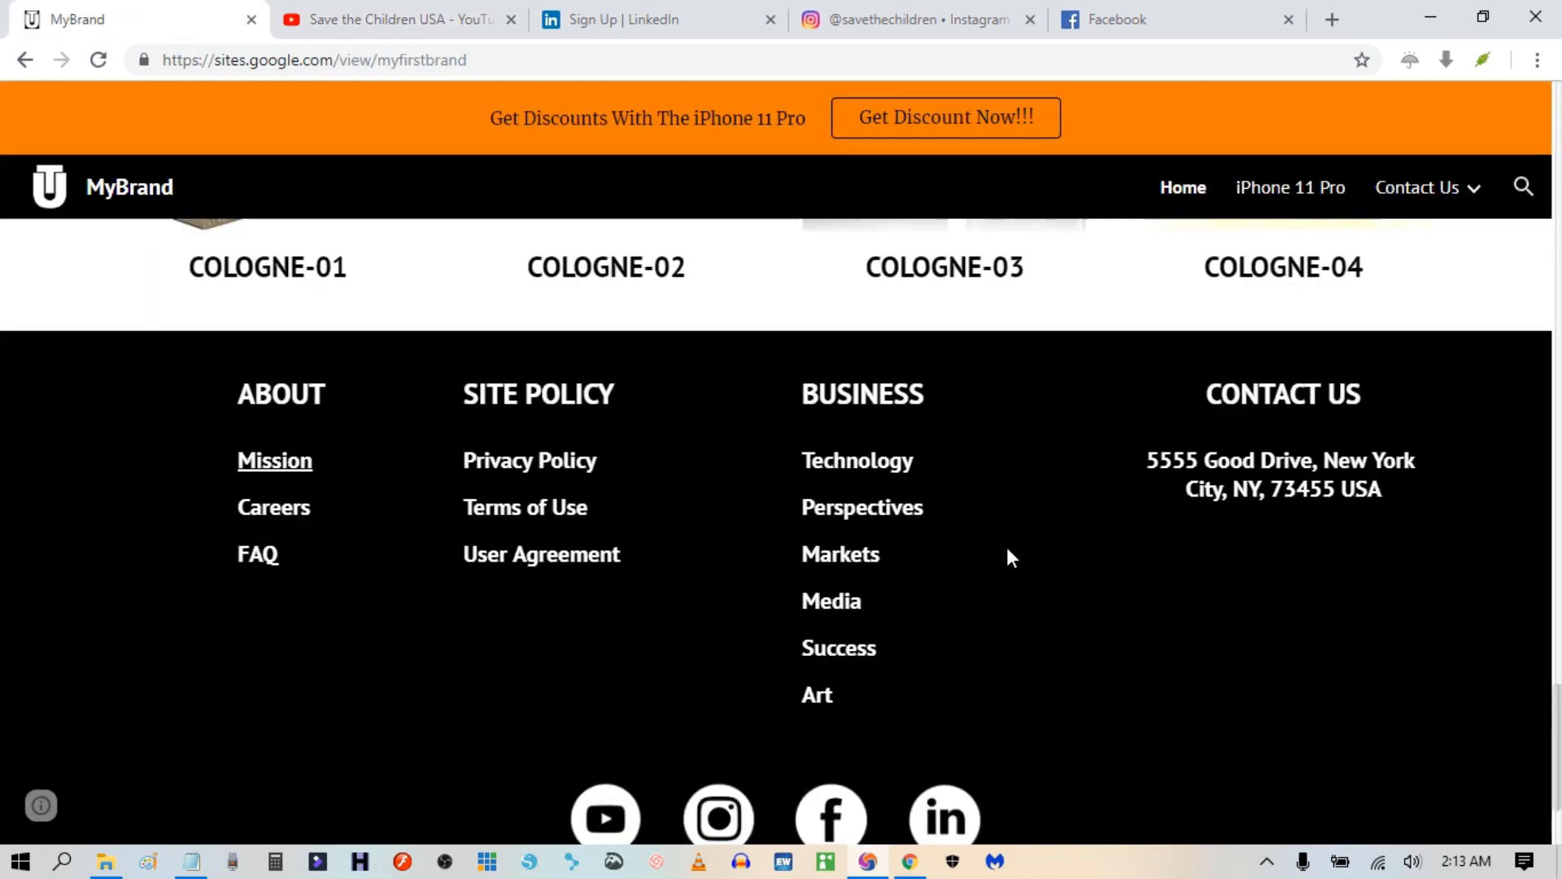
{"action": "scroll", "coordinate": [856, 483], "scroll_direction": "up", "scroll_amount": 12}
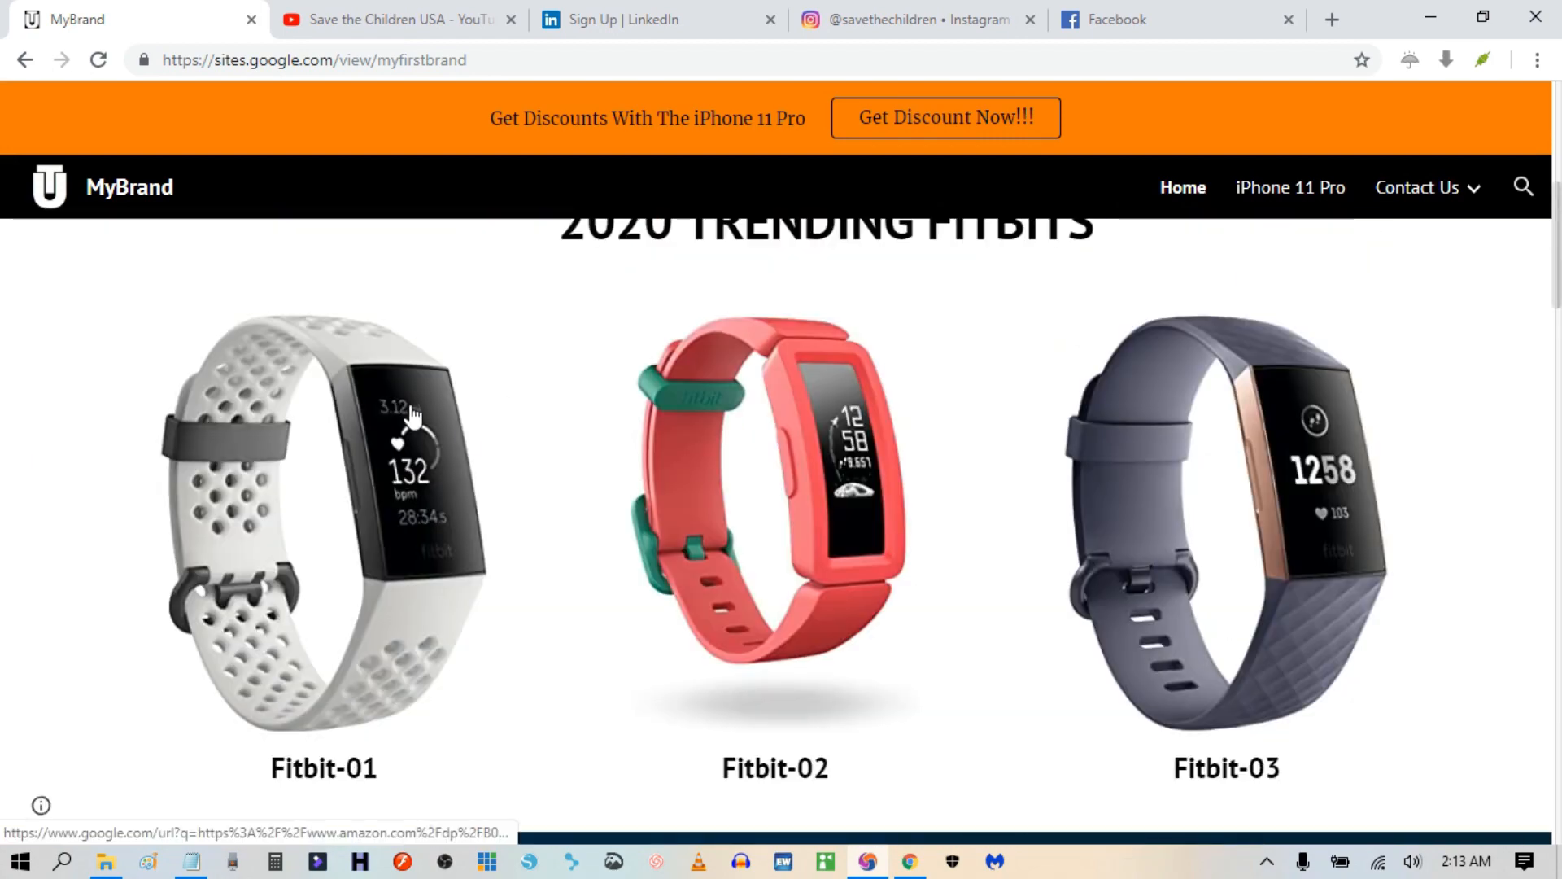
{"action": "scroll", "coordinate": [715, 394], "scroll_direction": "up", "scroll_amount": 1}
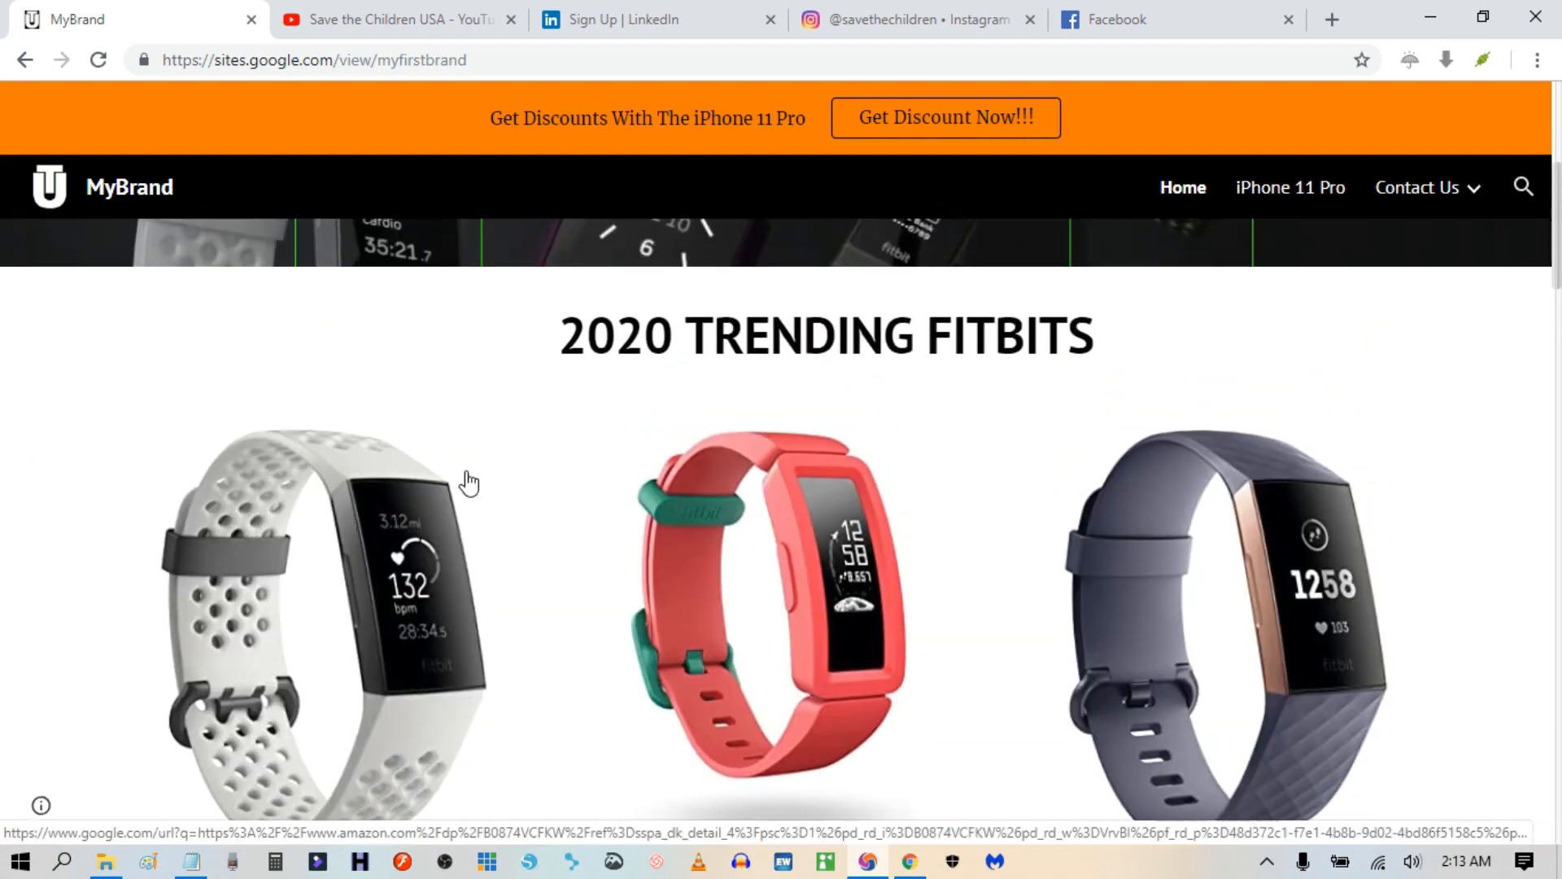
{"action": "left_click", "coordinate": [342, 486]}
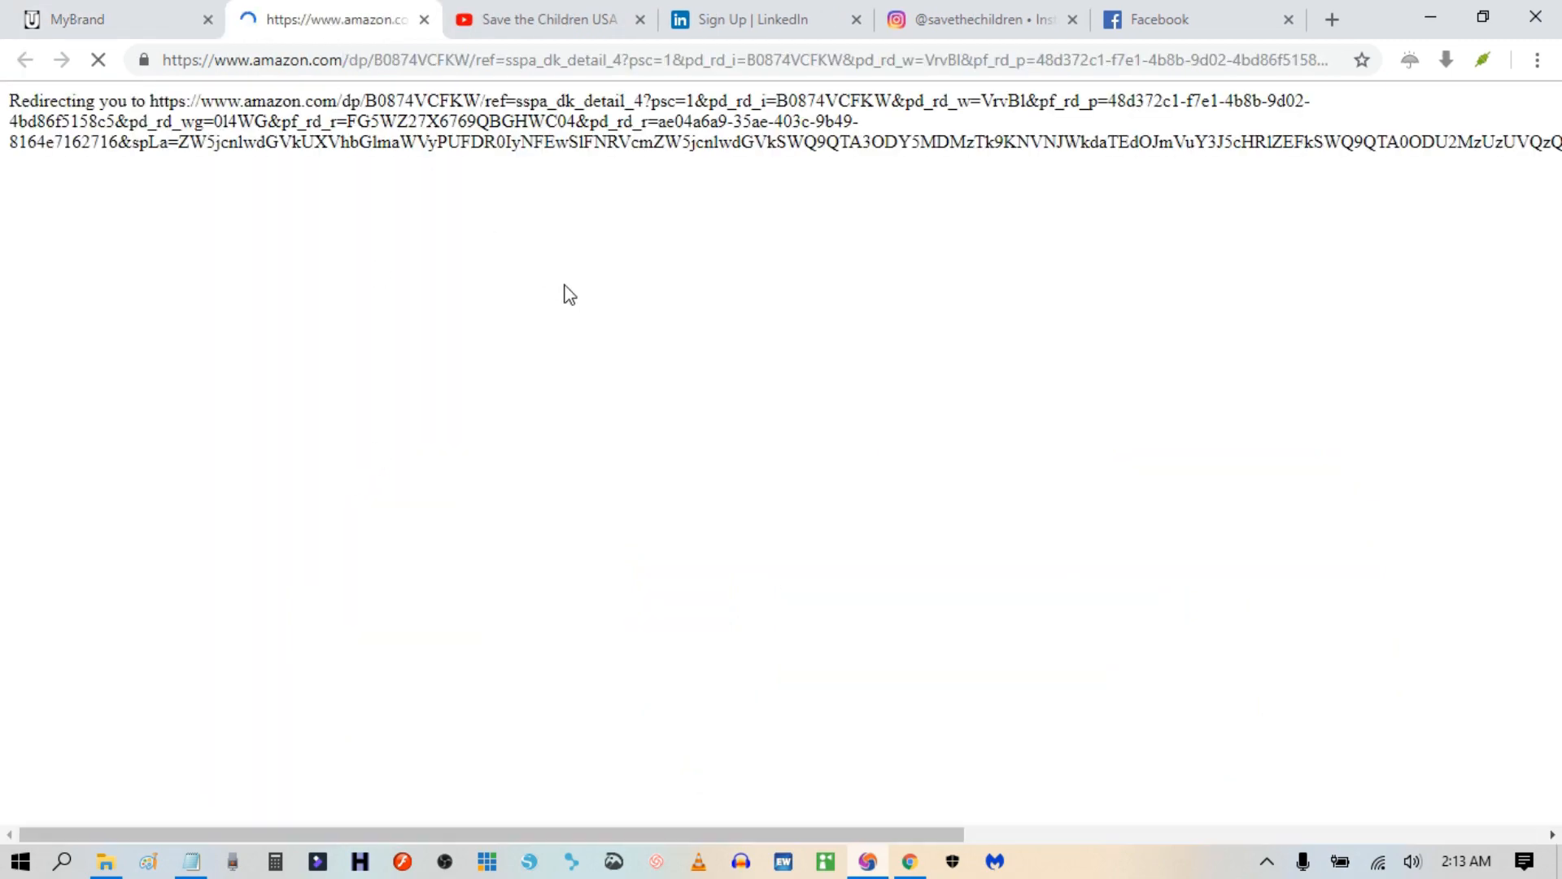
{"action": "scroll", "coordinate": [570, 486], "scroll_direction": "down", "scroll_amount": 5}
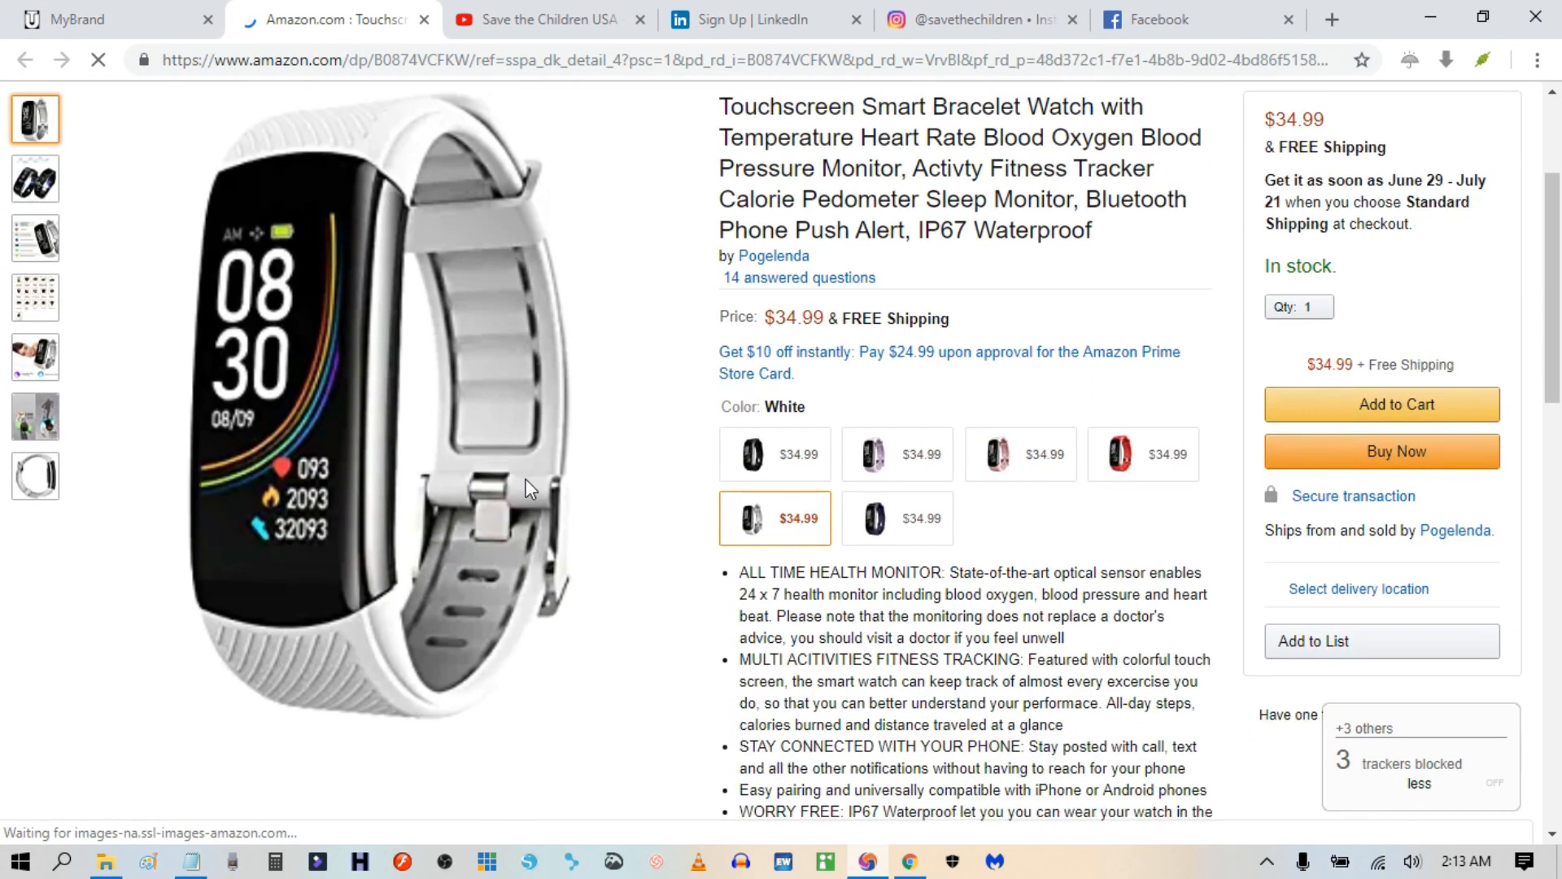
{"action": "scroll", "coordinate": [524, 483], "scroll_direction": "up", "scroll_amount": 5}
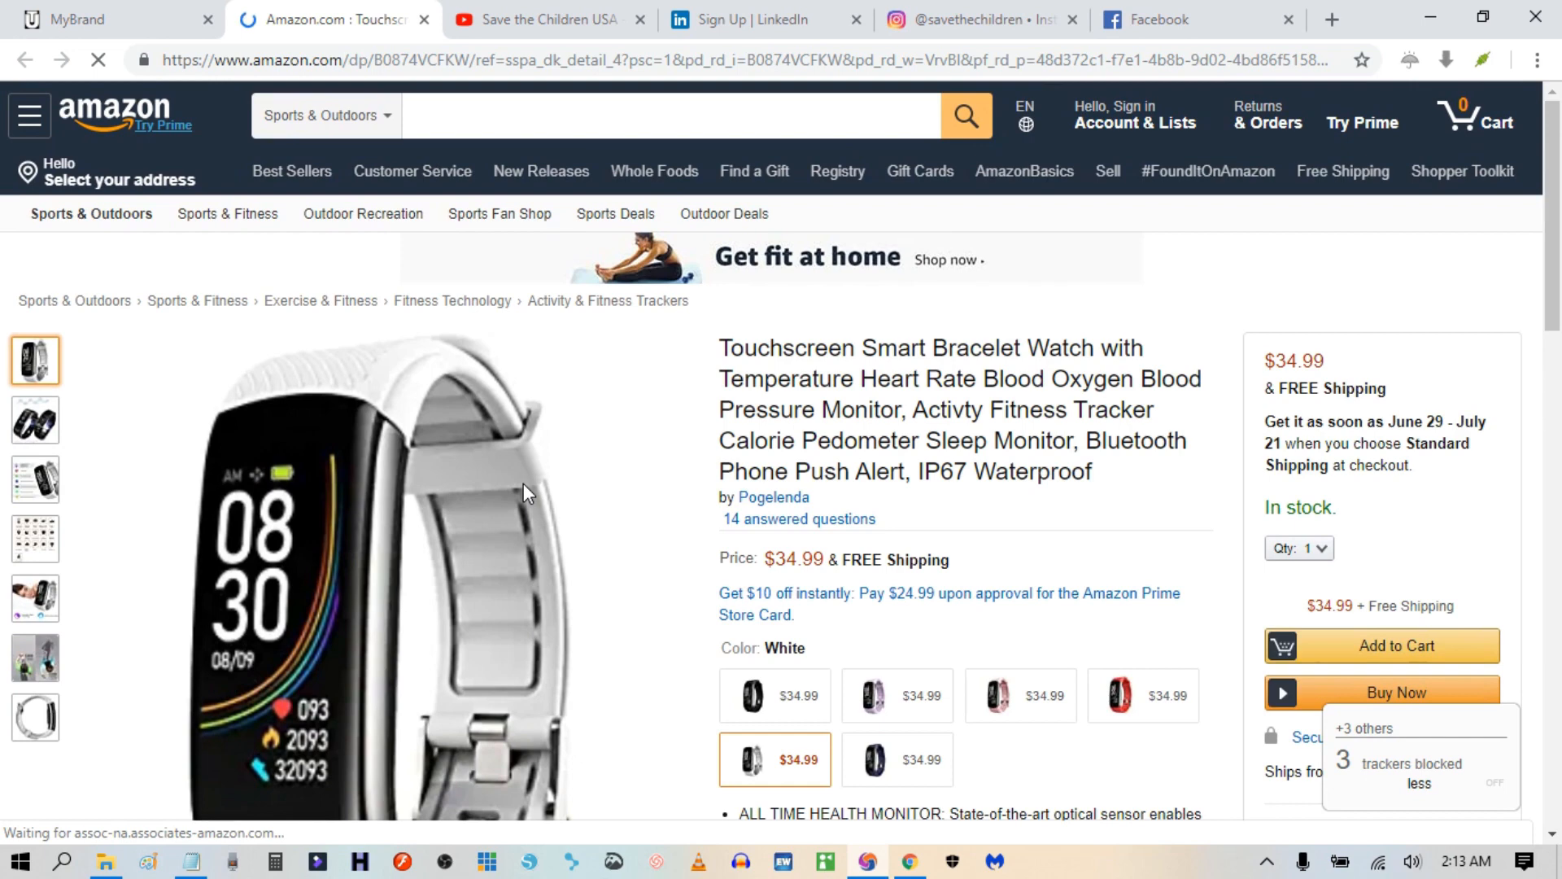
Return to the MyBrand site and look over its iPhone 11 Pro page.
{"action": "left_click", "coordinate": [121, 22]}
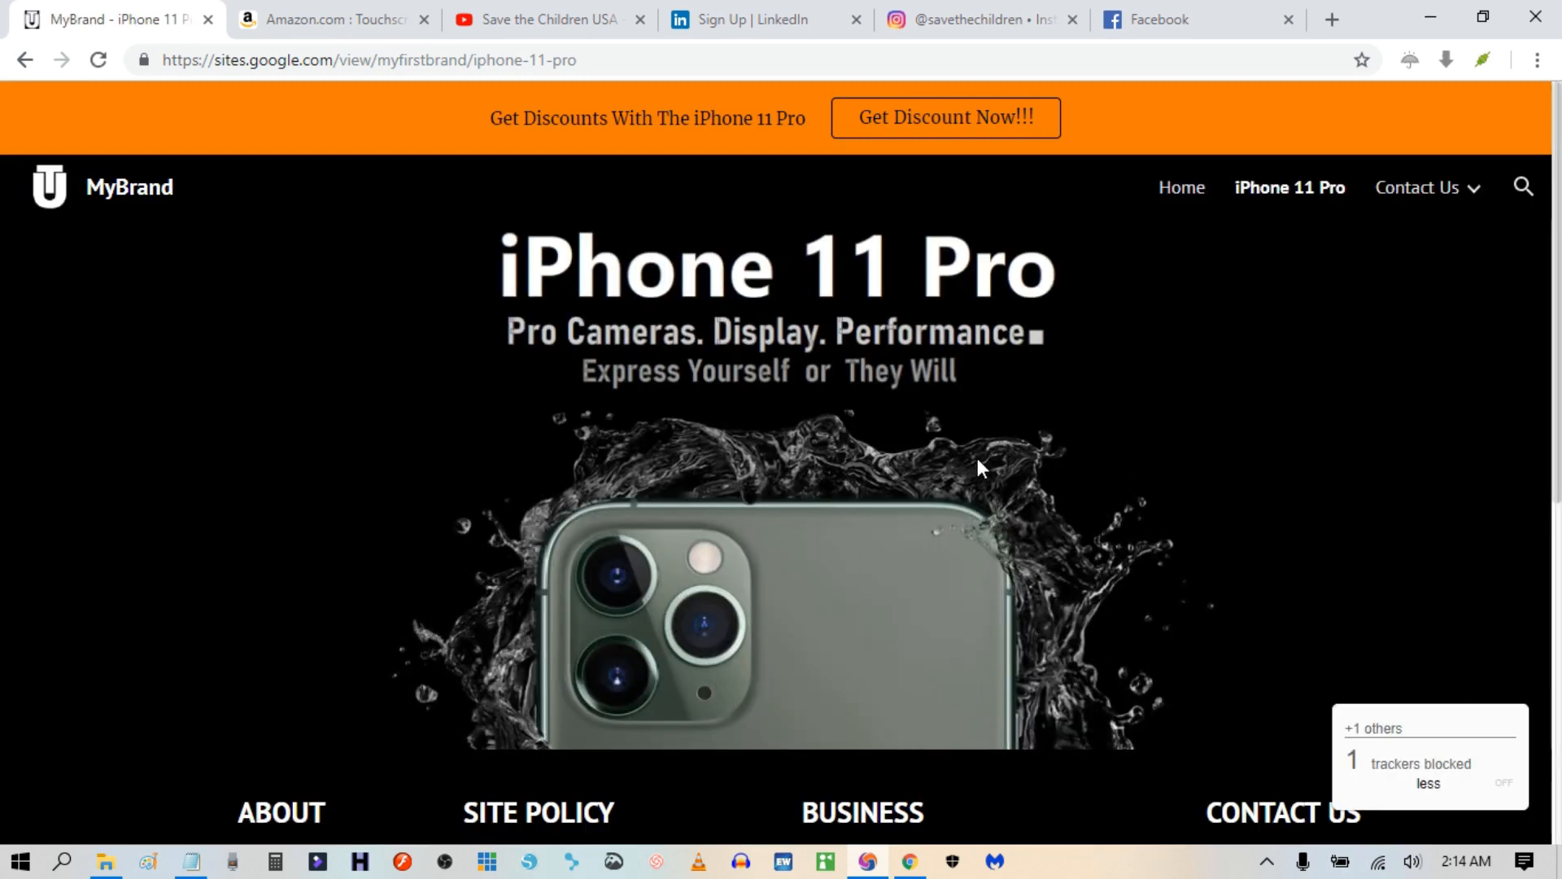
{"action": "scroll", "coordinate": [993, 536], "scroll_direction": "down", "scroll_amount": 2}
{"action": "scroll", "coordinate": [993, 537], "scroll_direction": "up", "scroll_amount": 2}
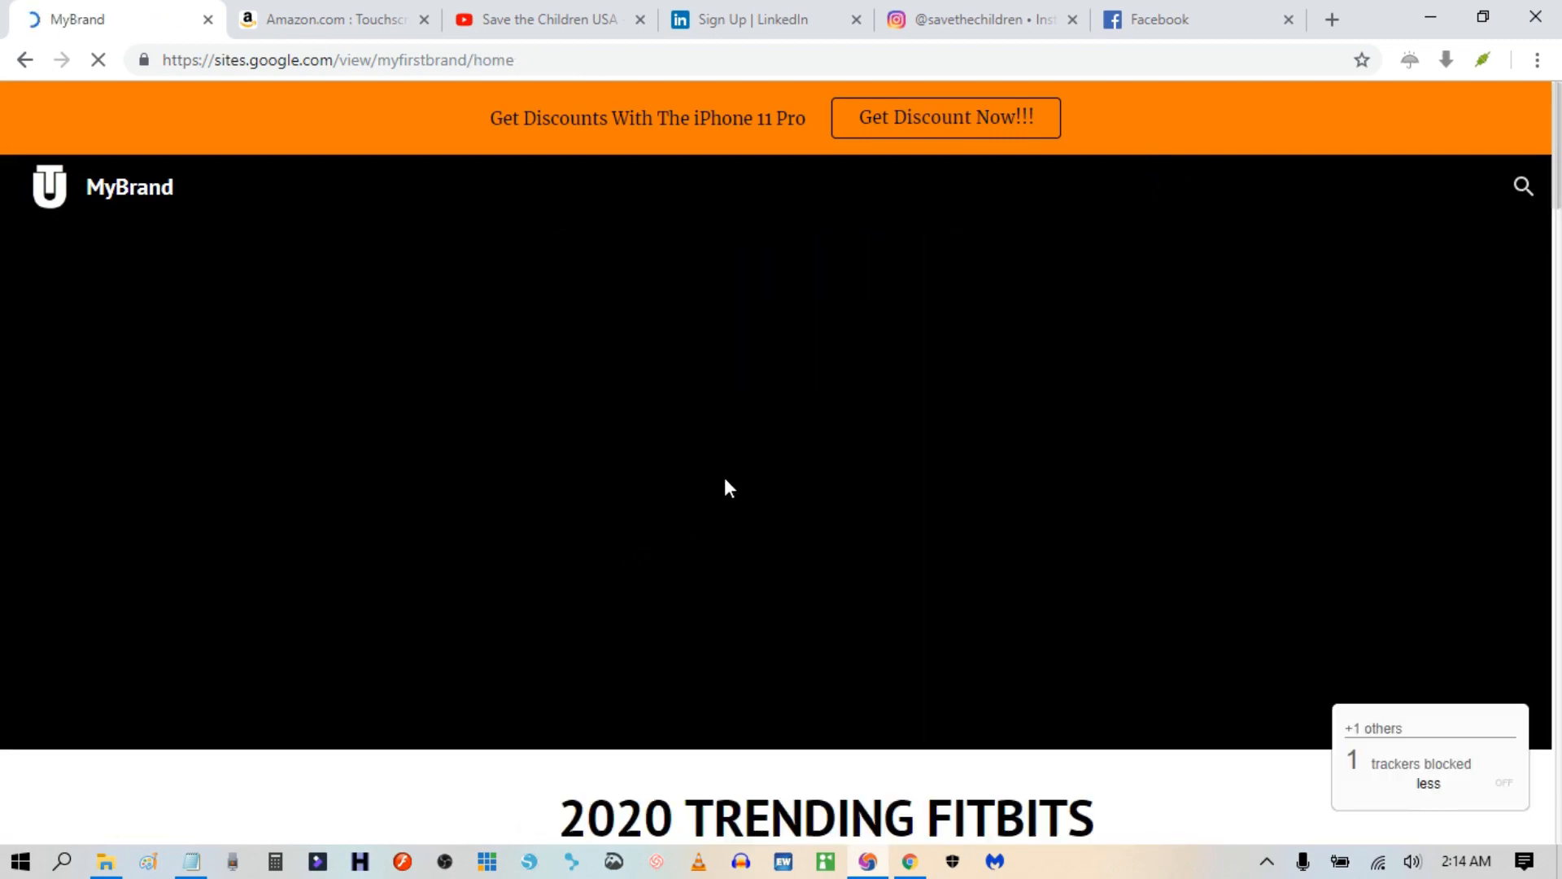
Go through the site's Home page down to the footer and check its Mission link by viewing the Mission page.
{"action": "scroll", "coordinate": [693, 509], "scroll_direction": "down", "scroll_amount": 10}
{"action": "scroll", "coordinate": [693, 509], "scroll_direction": "down", "scroll_amount": 15}
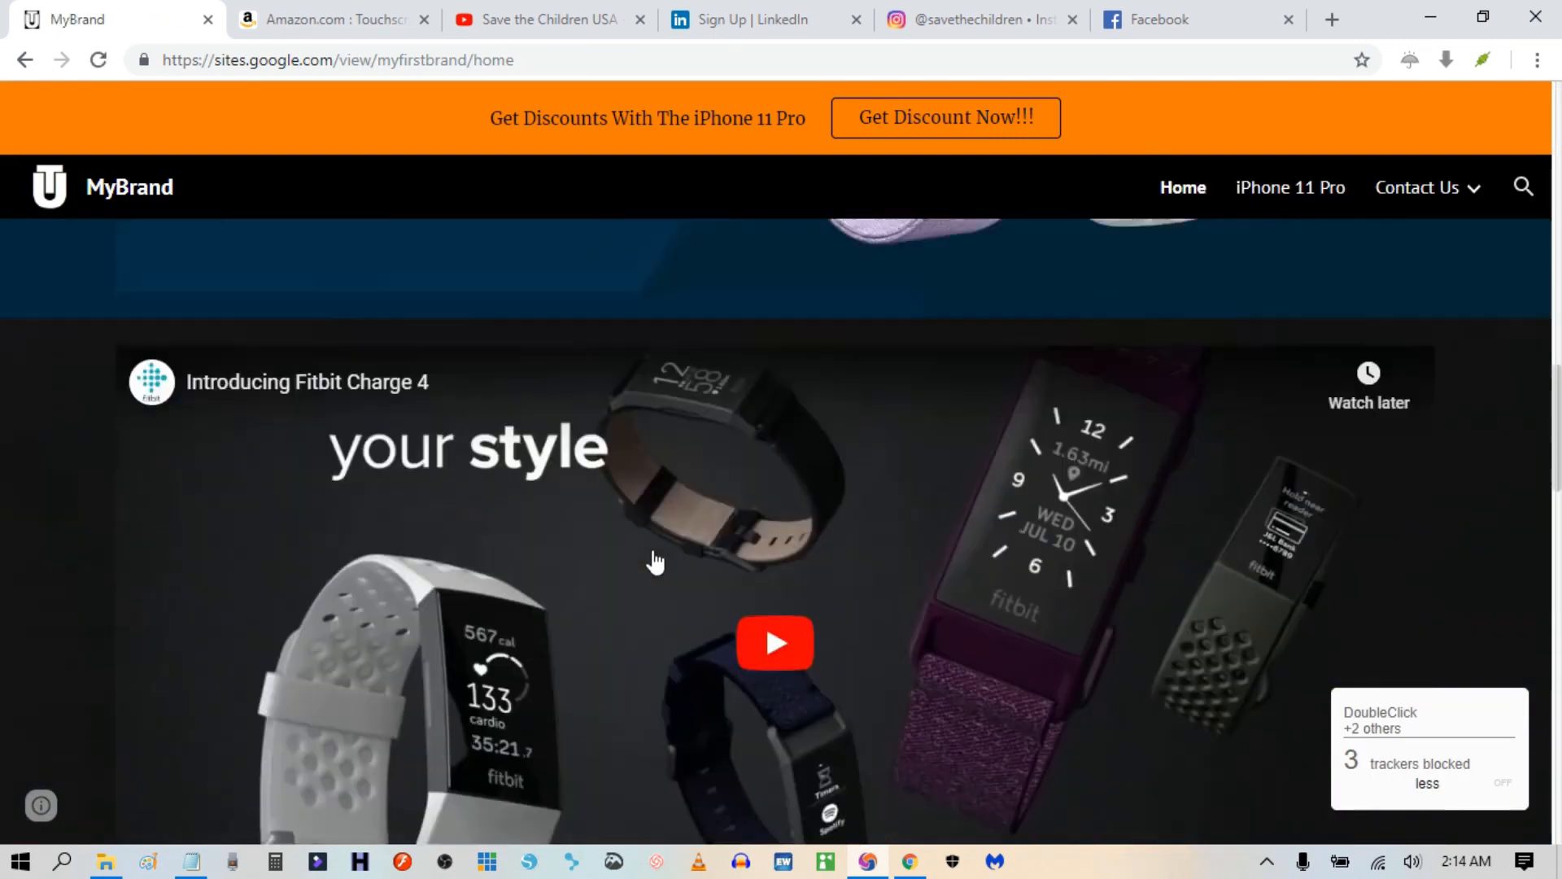
{"action": "scroll", "coordinate": [641, 567], "scroll_direction": "up", "scroll_amount": 3}
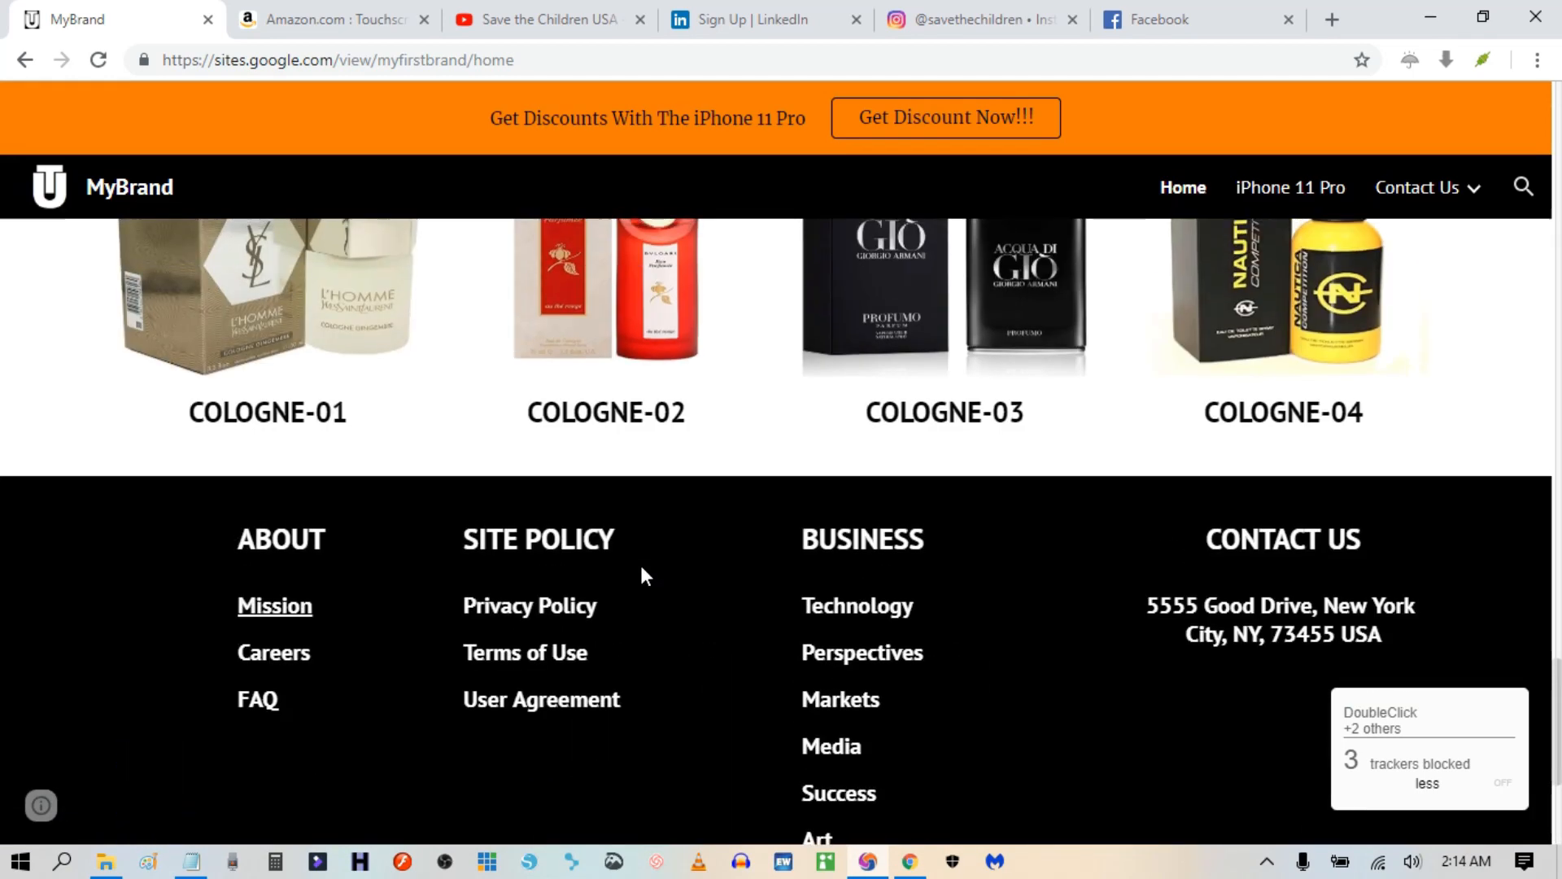
{"action": "scroll", "coordinate": [419, 627], "scroll_direction": "down", "scroll_amount": 1}
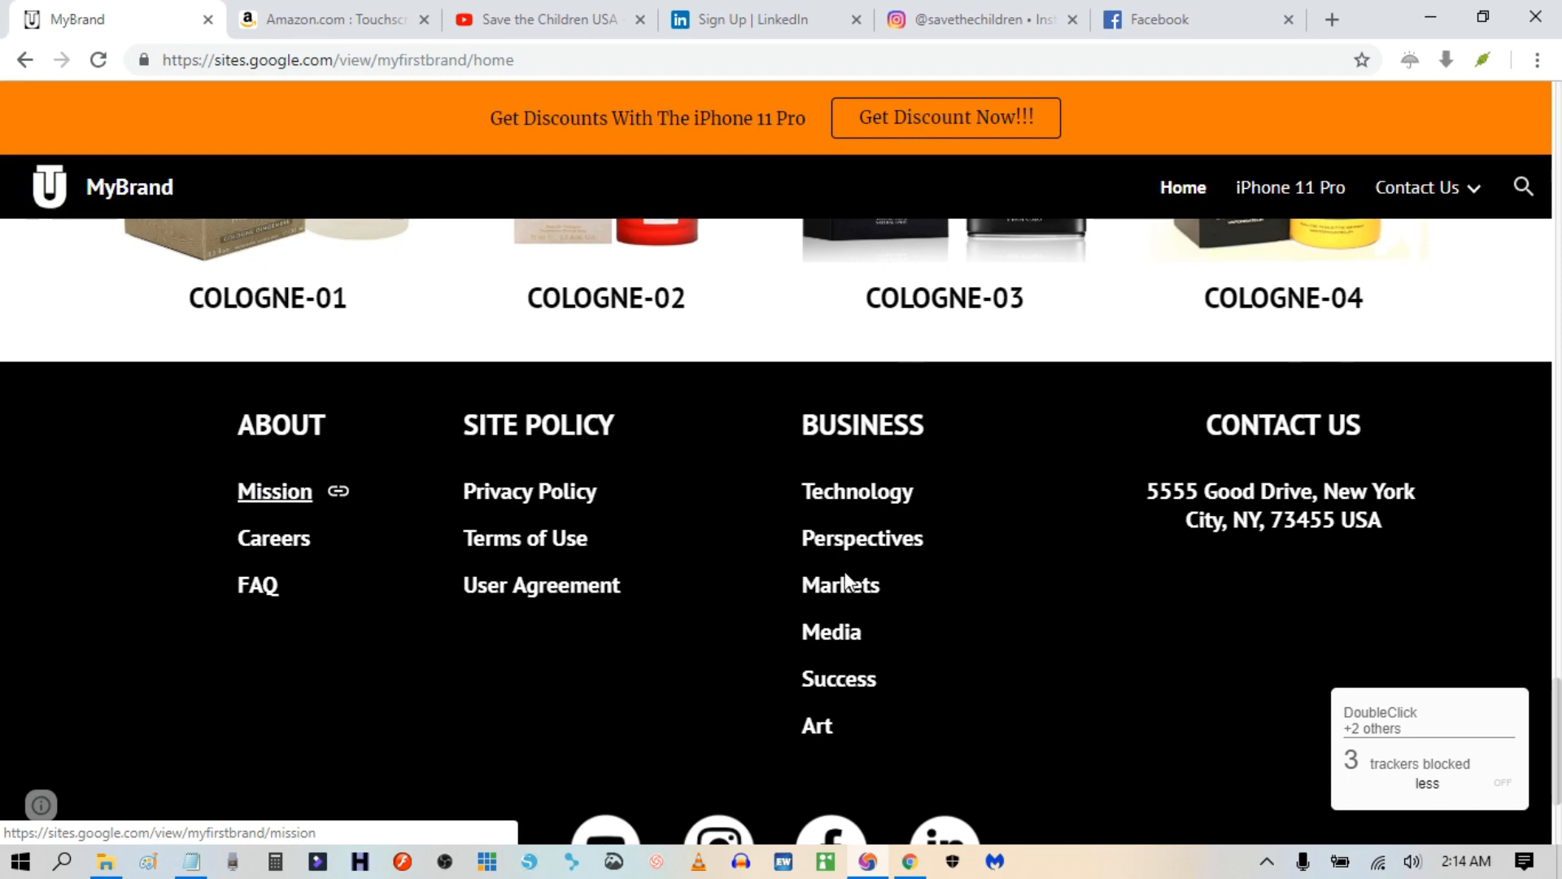
{"action": "scroll", "coordinate": [1235, 584], "scroll_direction": "up", "scroll_amount": 4}
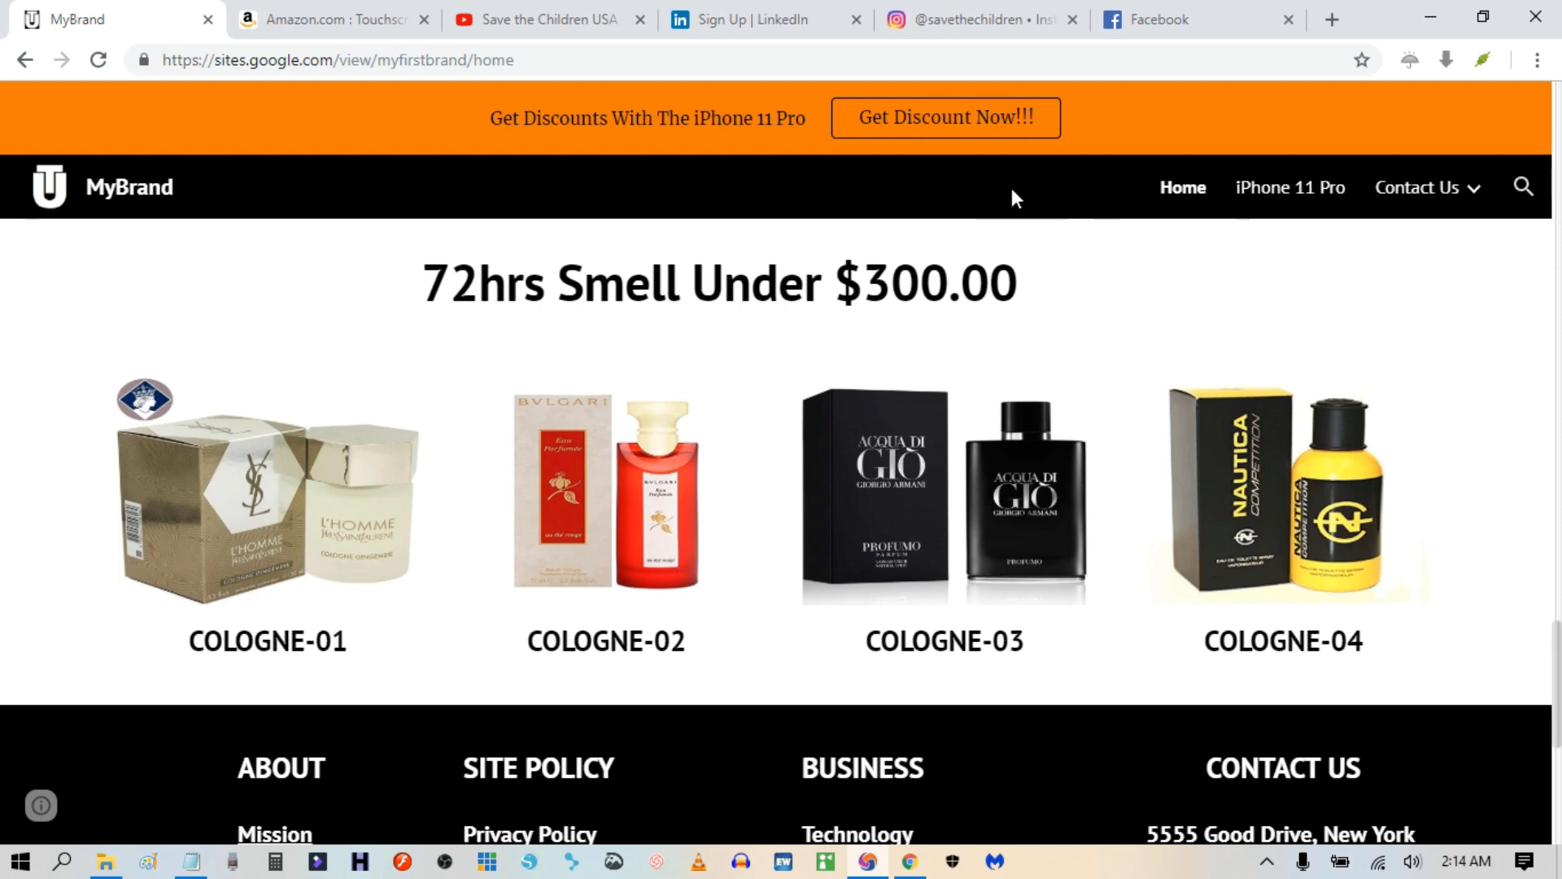
{"action": "scroll", "coordinate": [387, 661], "scroll_direction": "down", "scroll_amount": 5}
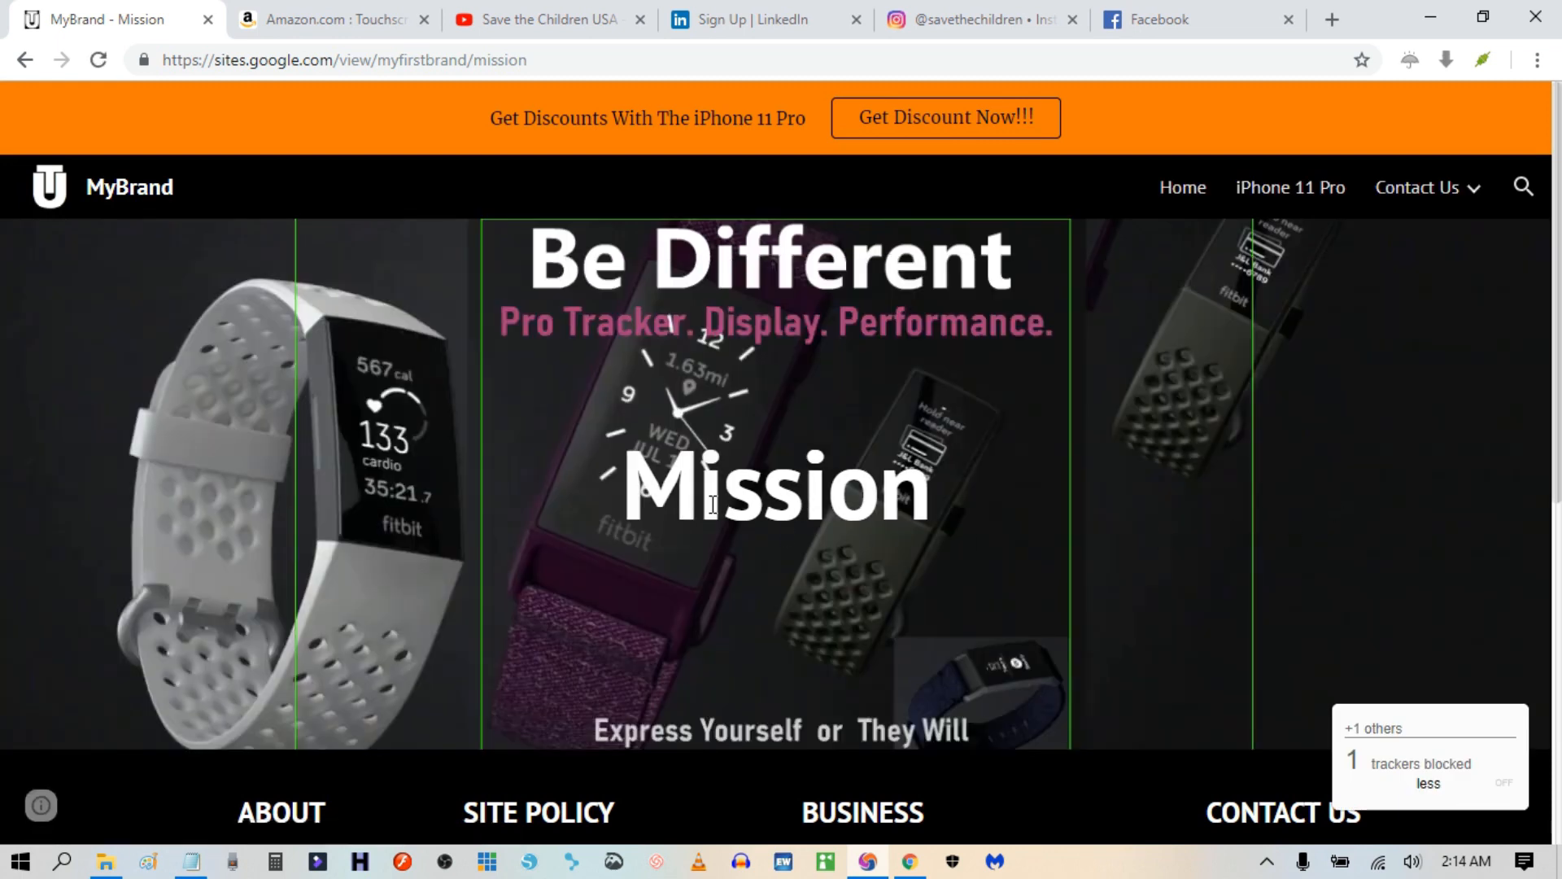
{"action": "left_click_drag", "start_coordinate": [762, 508], "coordinate": [925, 494]}
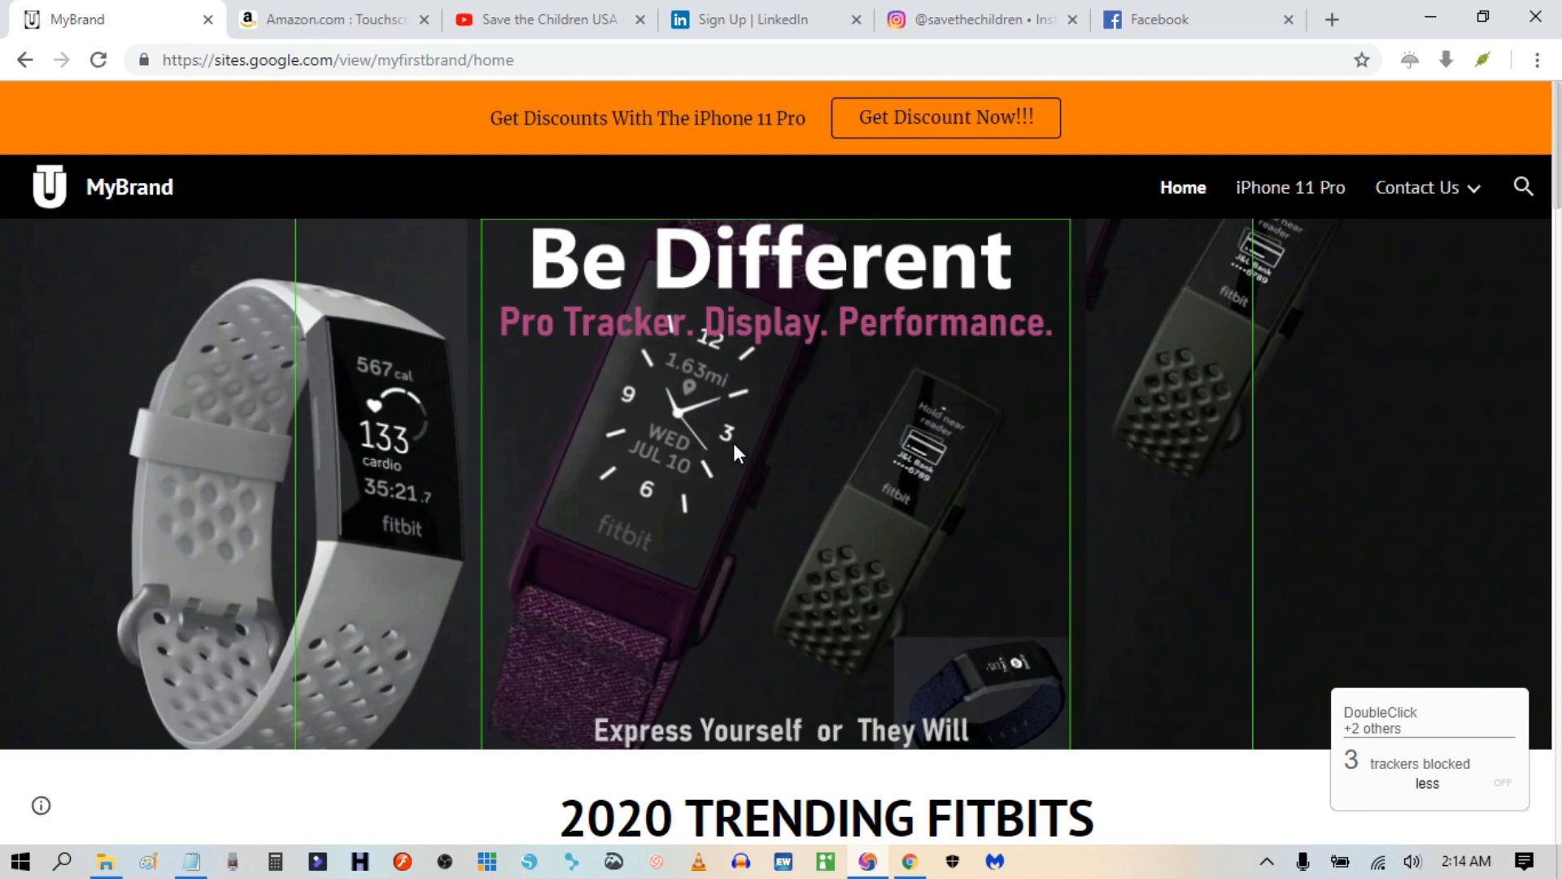
Review the Home page's Fitbit section once more, reopen the Mission page through the footer link and look over it.
{"action": "scroll", "coordinate": [881, 470], "scroll_direction": "down", "scroll_amount": 15}
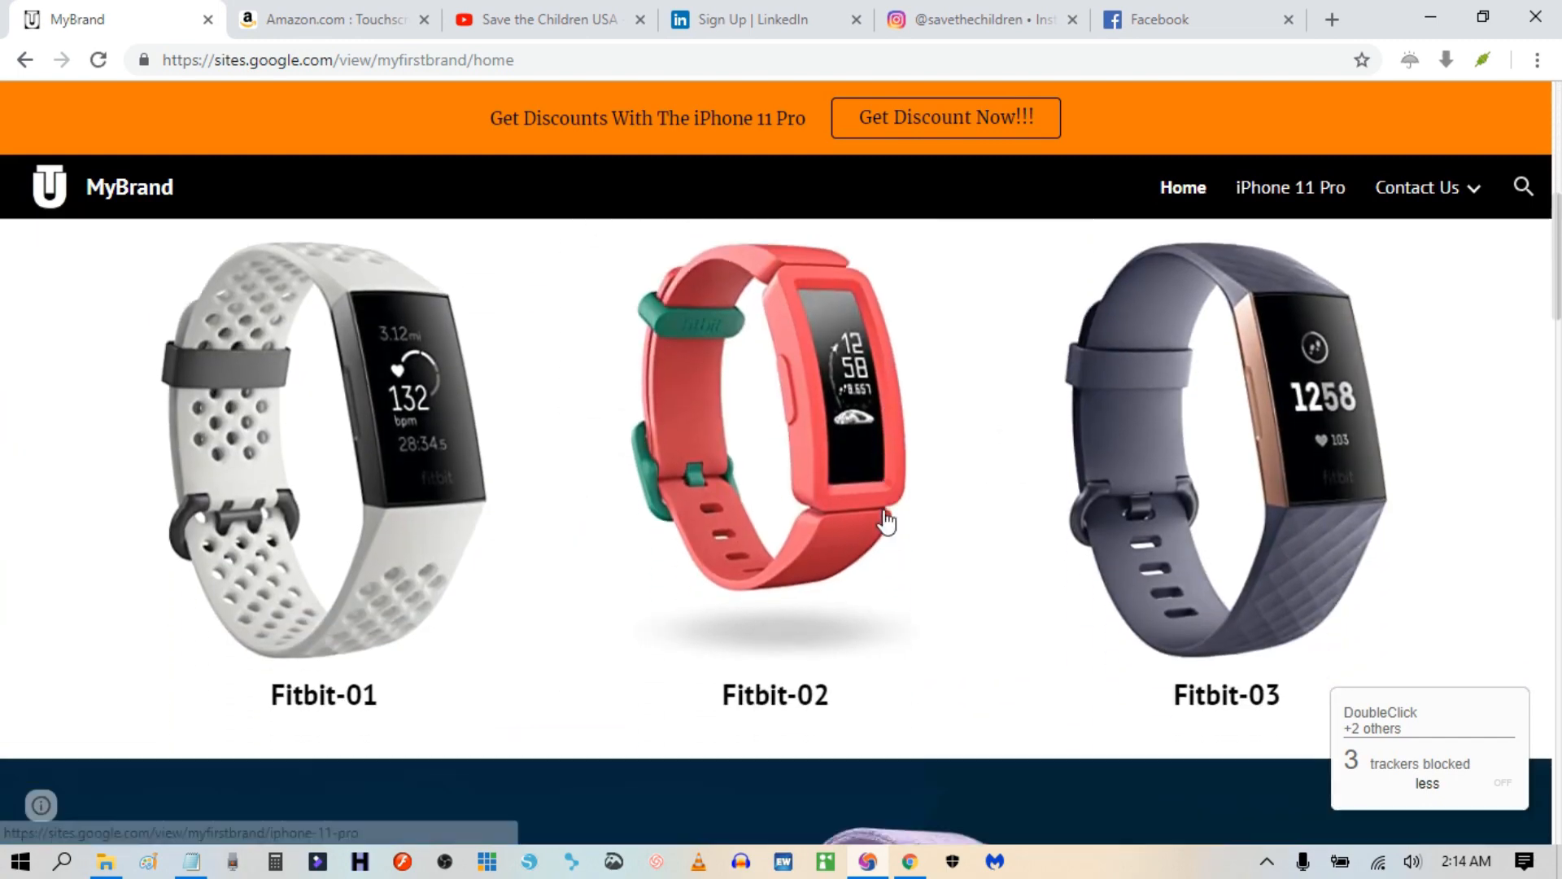
{"action": "scroll", "coordinate": [940, 550], "scroll_direction": "up", "scroll_amount": 12}
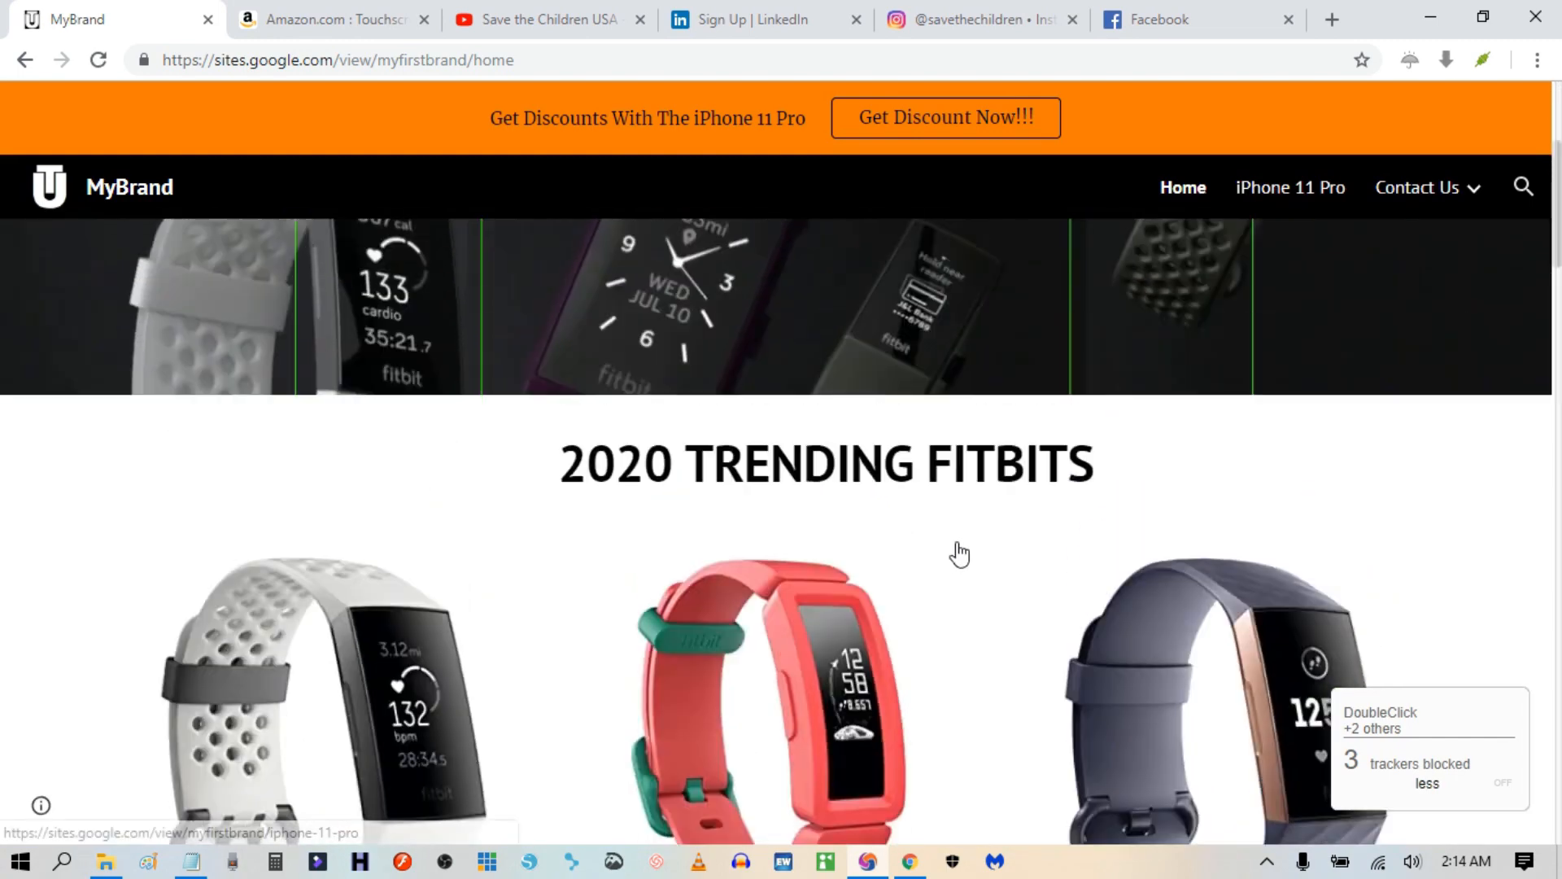
{"action": "scroll", "coordinate": [961, 541], "scroll_direction": "down", "scroll_amount": 4}
{"action": "scroll", "coordinate": [656, 657], "scroll_direction": "down", "scroll_amount": 20}
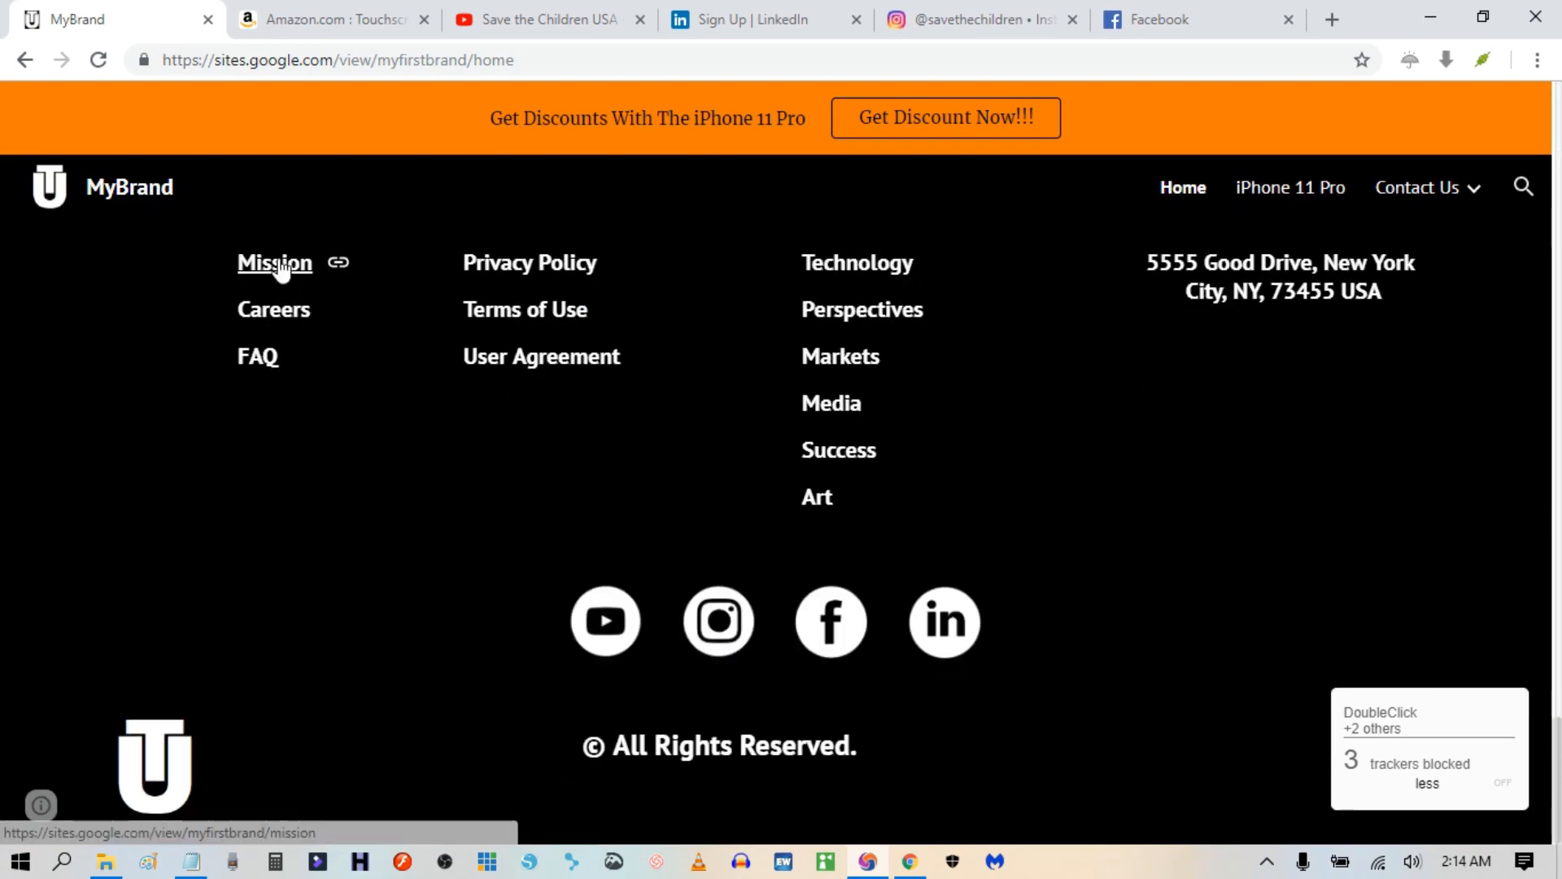
{"action": "left_click", "coordinate": [281, 268]}
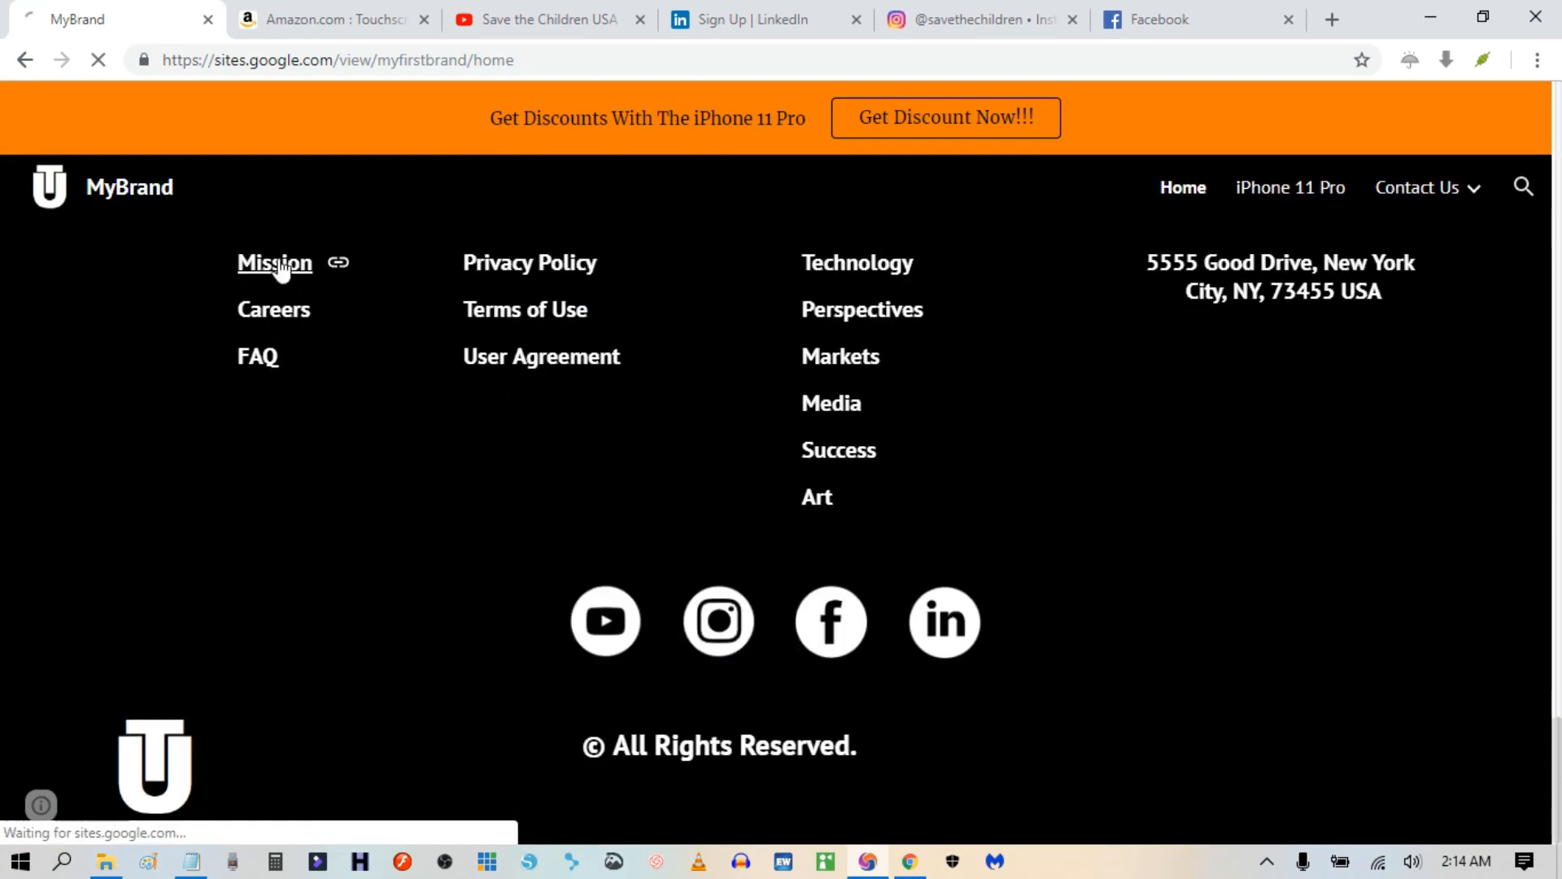
{"action": "scroll", "coordinate": [1122, 427], "scroll_direction": "down", "scroll_amount": 6}
{"action": "scroll", "coordinate": [1114, 435], "scroll_direction": "up", "scroll_amount": 3}
{"action": "scroll", "coordinate": [1117, 445], "scroll_direction": "up", "scroll_amount": 3}
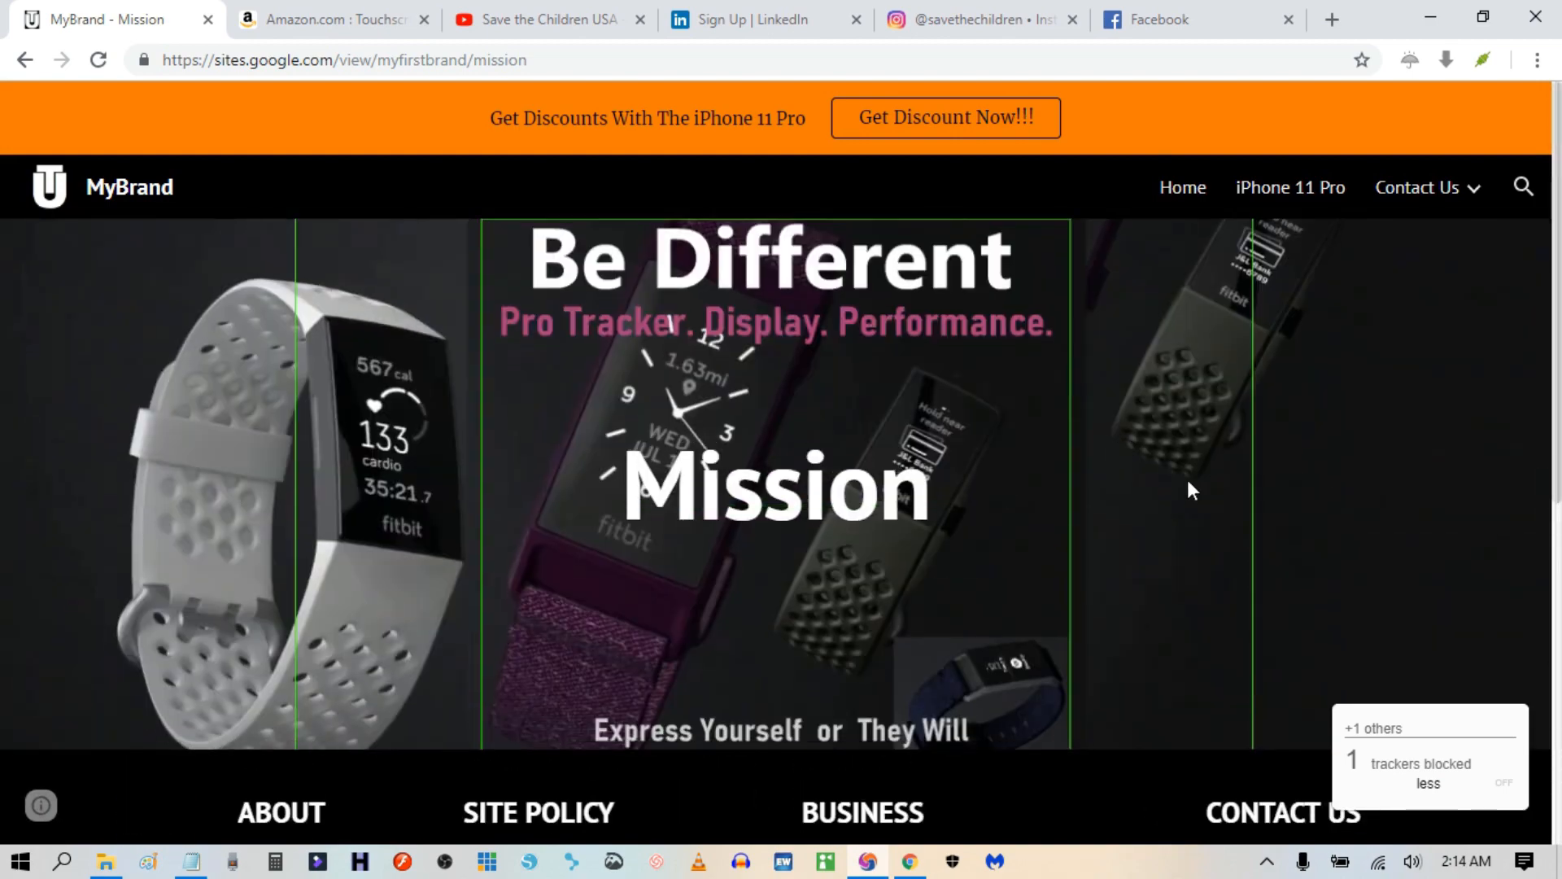
Open the published Contact Us page and look through its content.
{"action": "mouse_move", "coordinate": [1411, 215]}
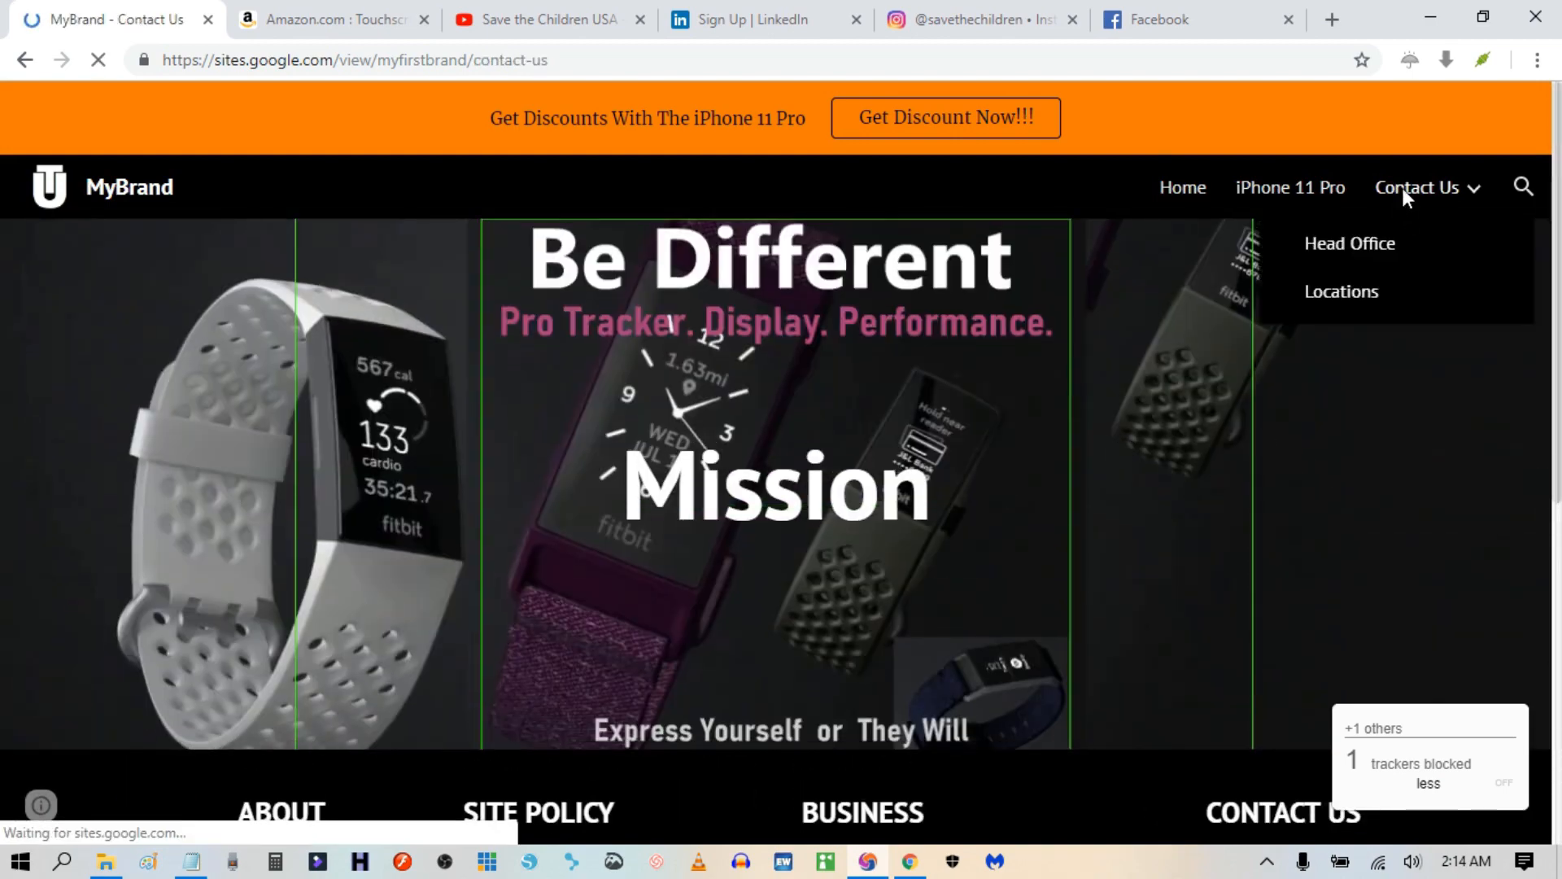
{"action": "scroll", "coordinate": [1126, 605], "scroll_direction": "down", "scroll_amount": 10}
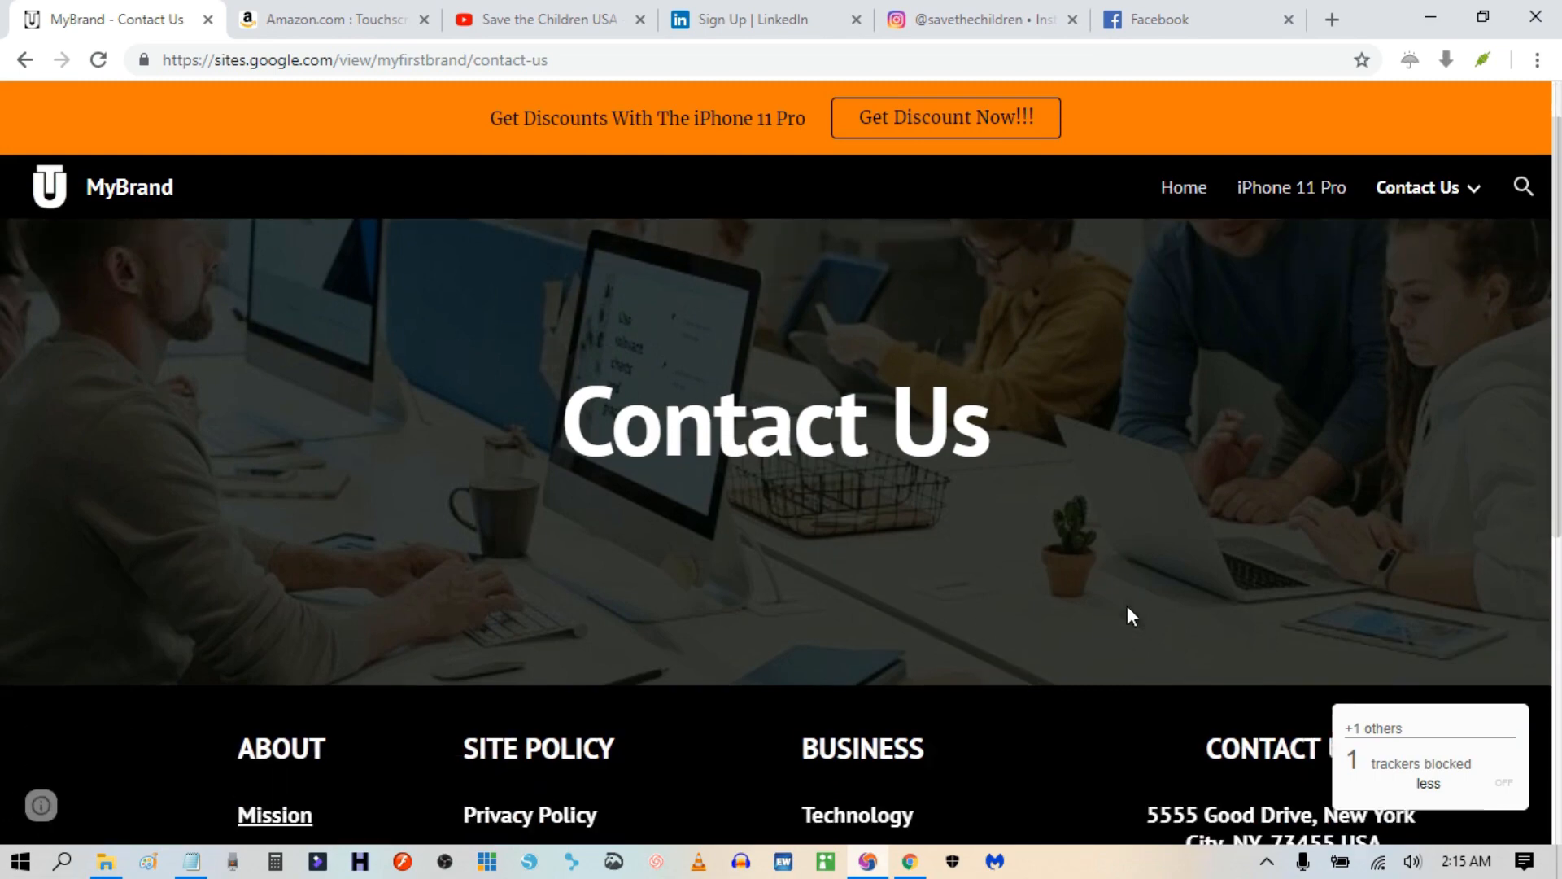
Return to the site's Home page and look through it from the Fitbit banner to the footer and back up.
{"action": "scroll", "coordinate": [1127, 606], "scroll_direction": "up", "scroll_amount": 10}
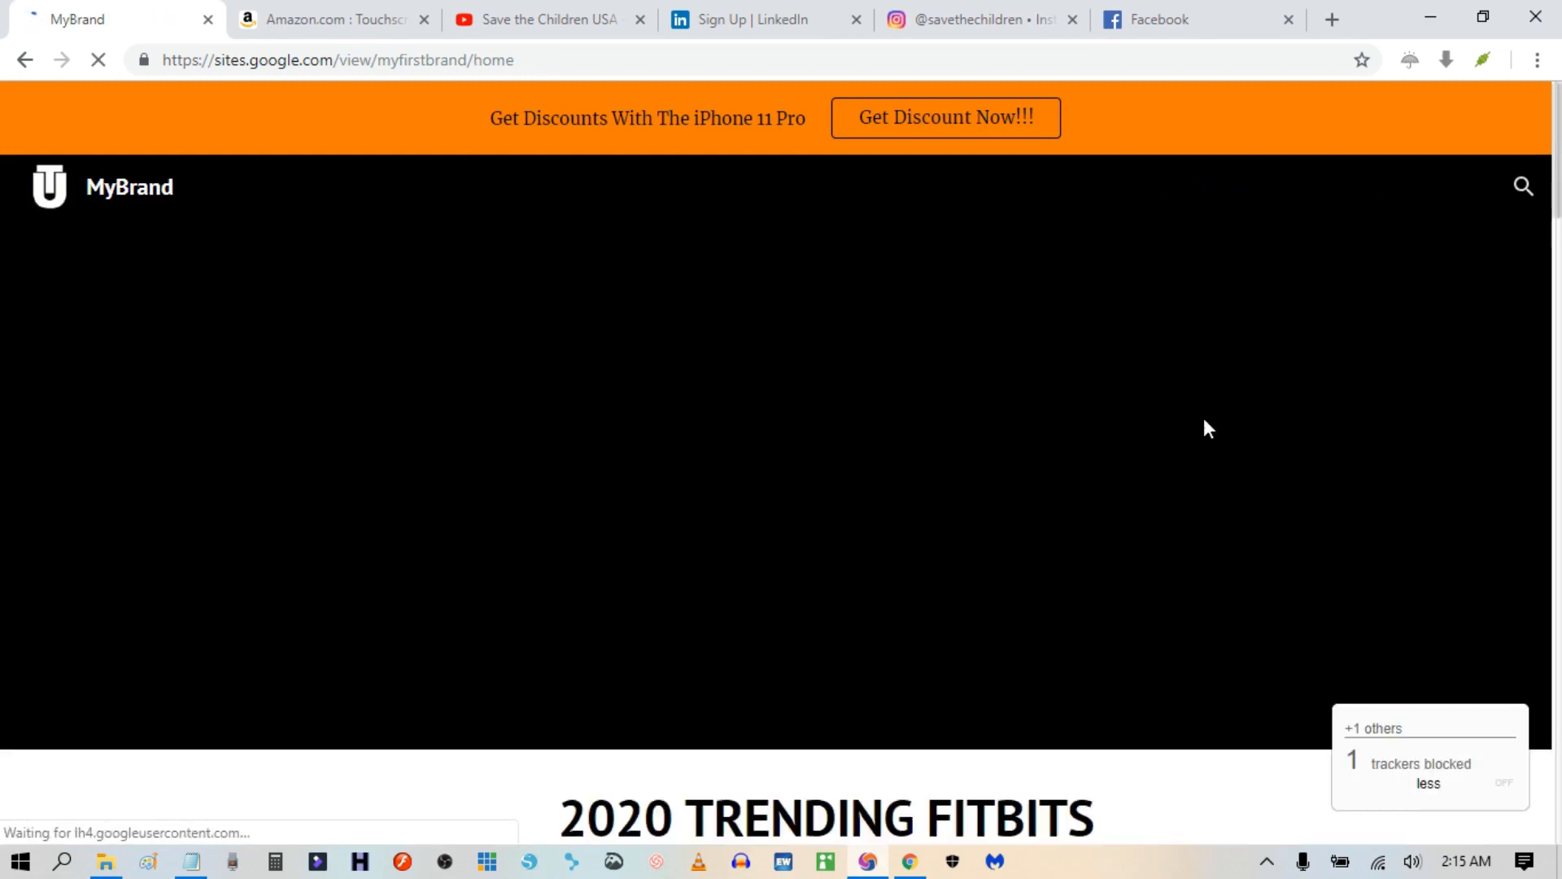
{"action": "scroll", "coordinate": [1216, 586], "scroll_direction": "down", "scroll_amount": 15}
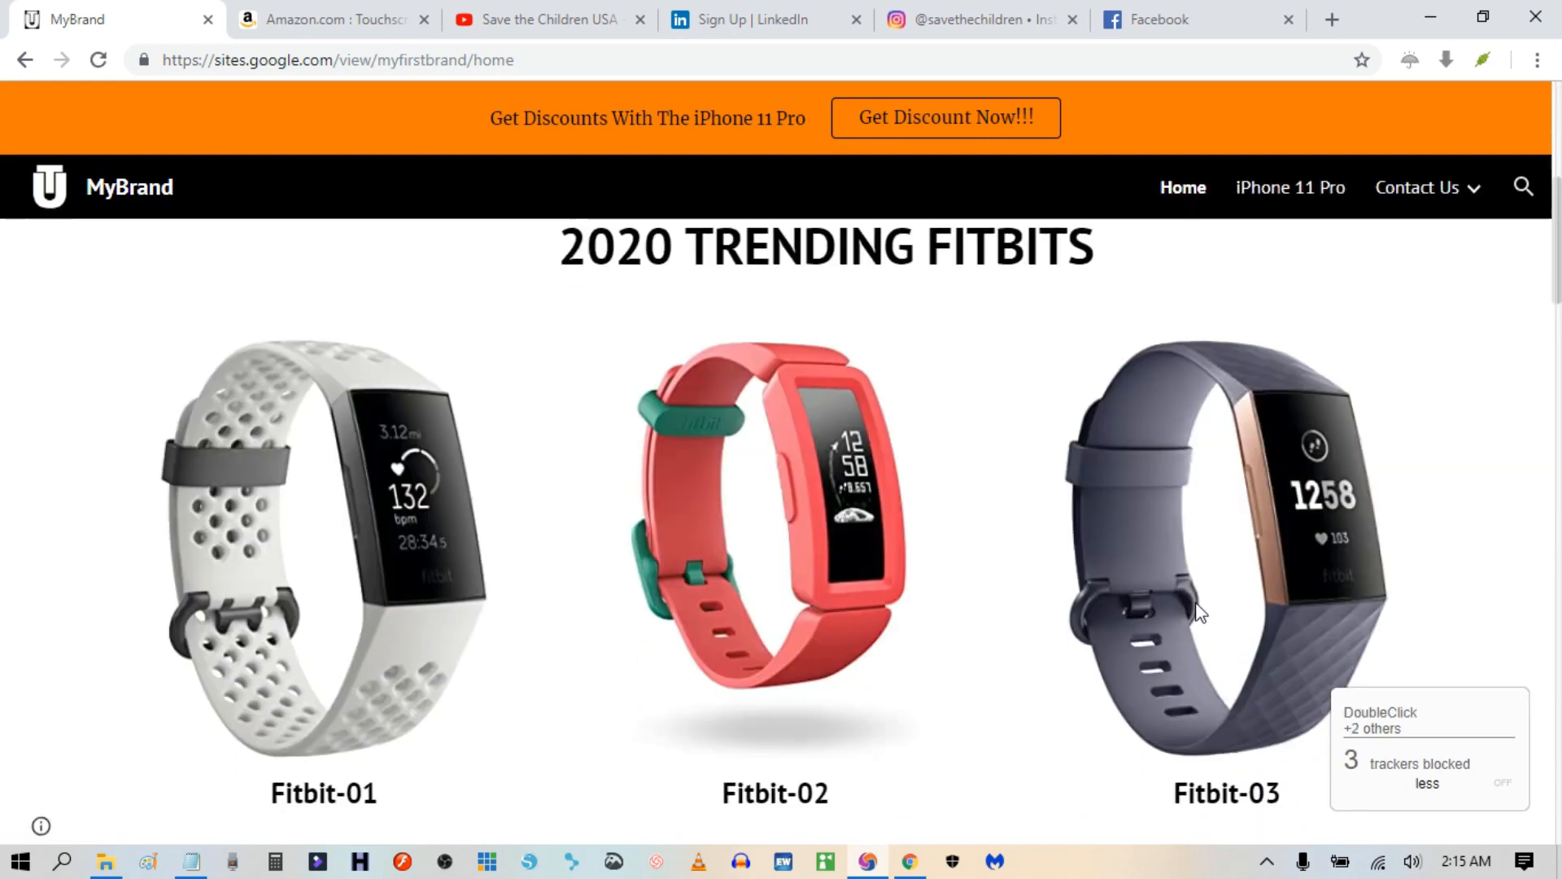
{"action": "scroll", "coordinate": [1194, 622], "scroll_direction": "down", "scroll_amount": 15}
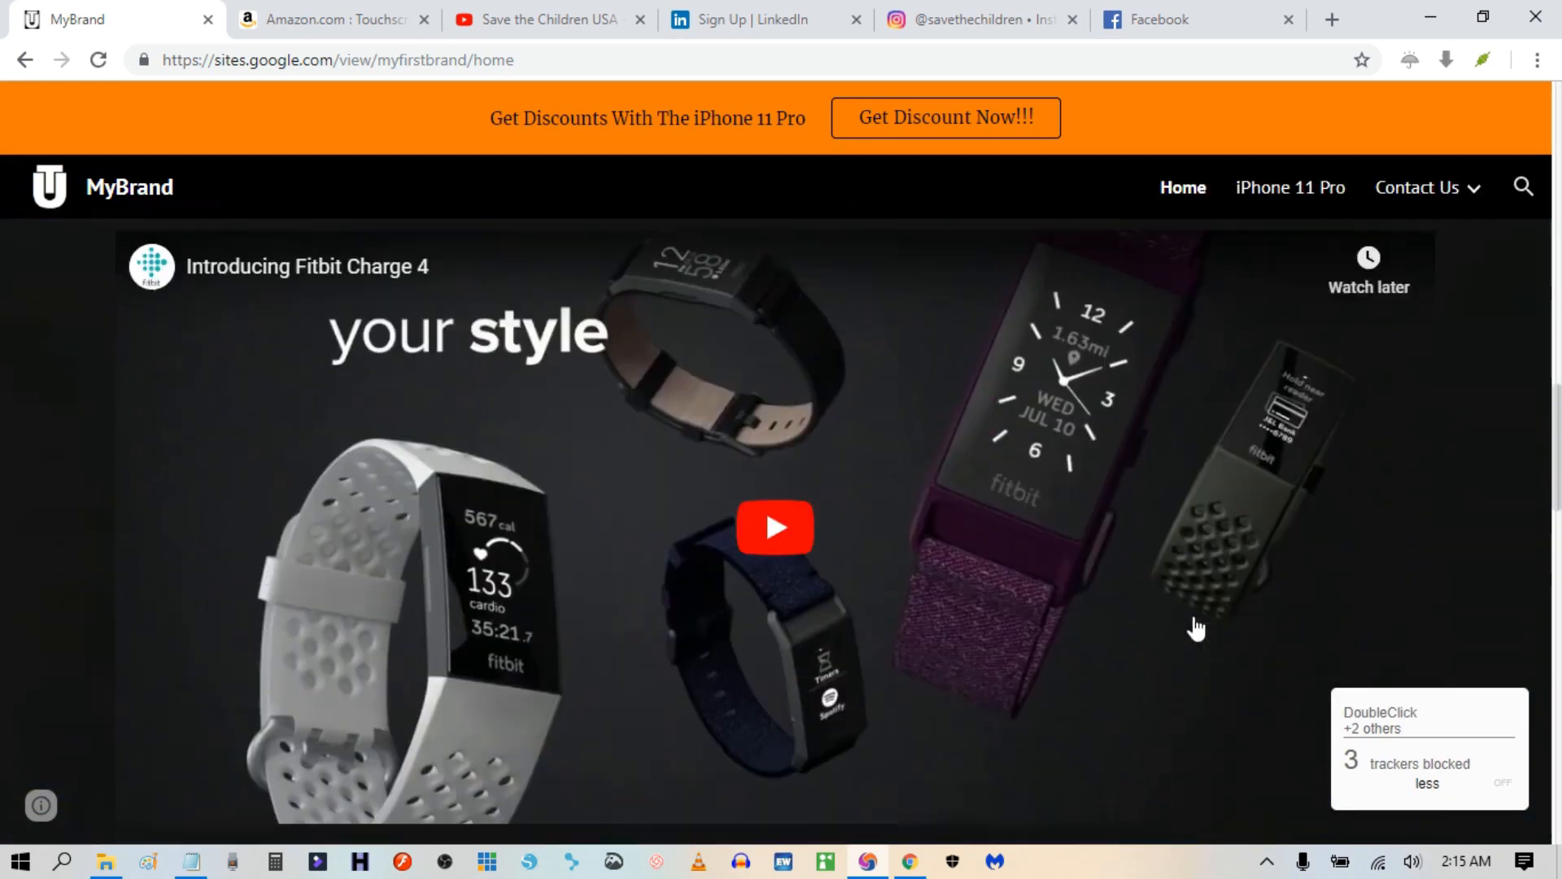
{"action": "scroll", "coordinate": [1191, 622], "scroll_direction": "down", "scroll_amount": 7}
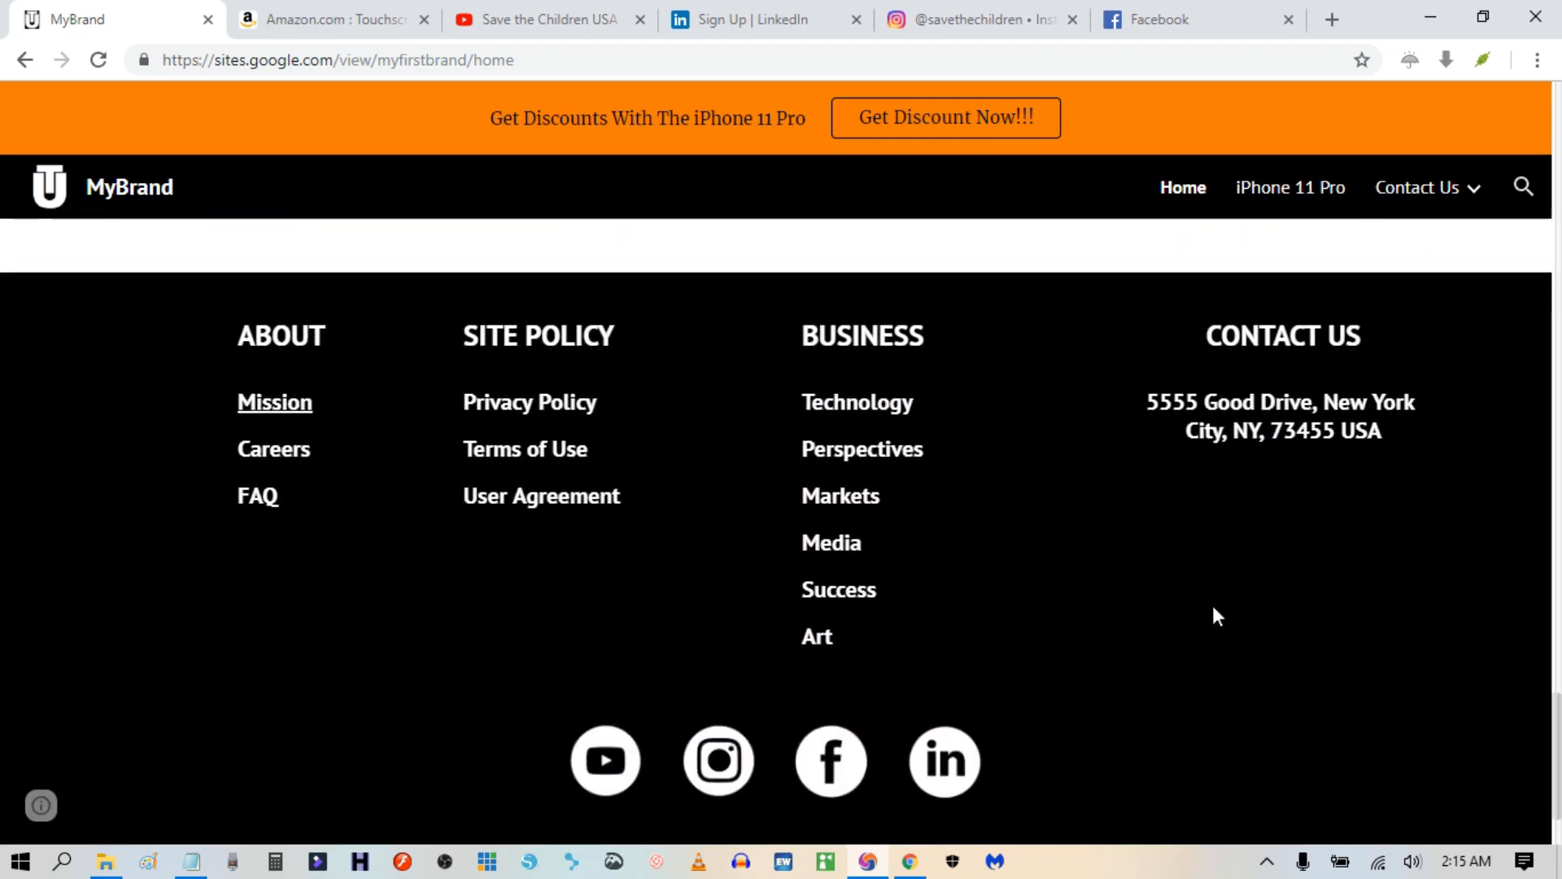
{"action": "scroll", "coordinate": [1212, 606], "scroll_direction": "up", "scroll_amount": 10}
{"action": "scroll", "coordinate": [1209, 612], "scroll_direction": "up", "scroll_amount": 10}
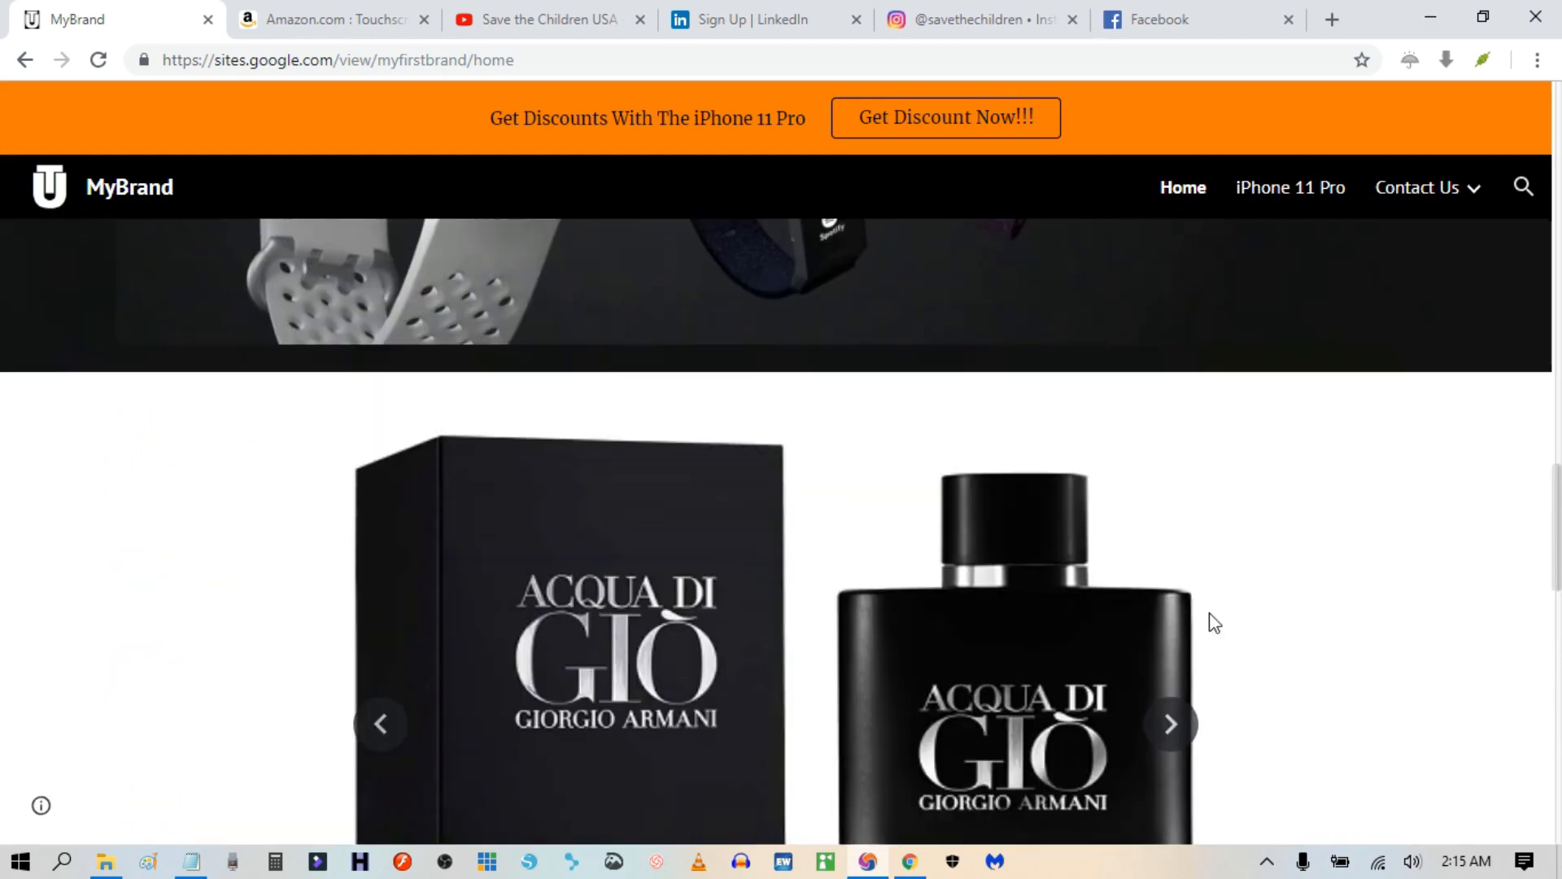
{"action": "scroll", "coordinate": [1210, 614], "scroll_direction": "up", "scroll_amount": 10}
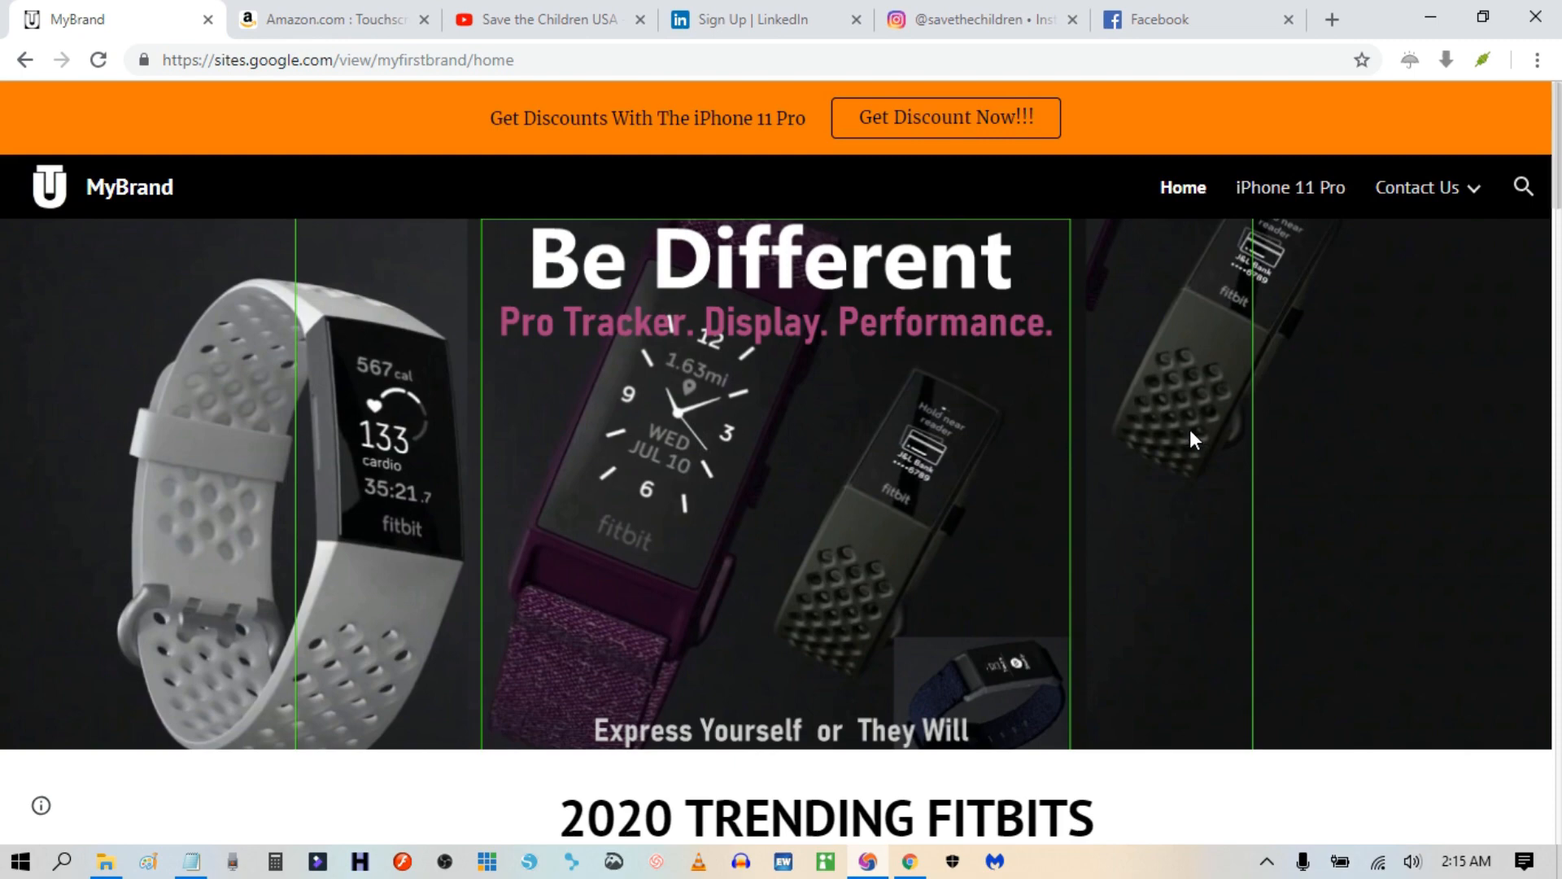
View the published iPhone 11 Pro page and look over its content.
{"action": "scroll", "coordinate": [1190, 428], "scroll_direction": "down", "scroll_amount": 7}
{"action": "scroll", "coordinate": [1190, 428], "scroll_direction": "up", "scroll_amount": 7}
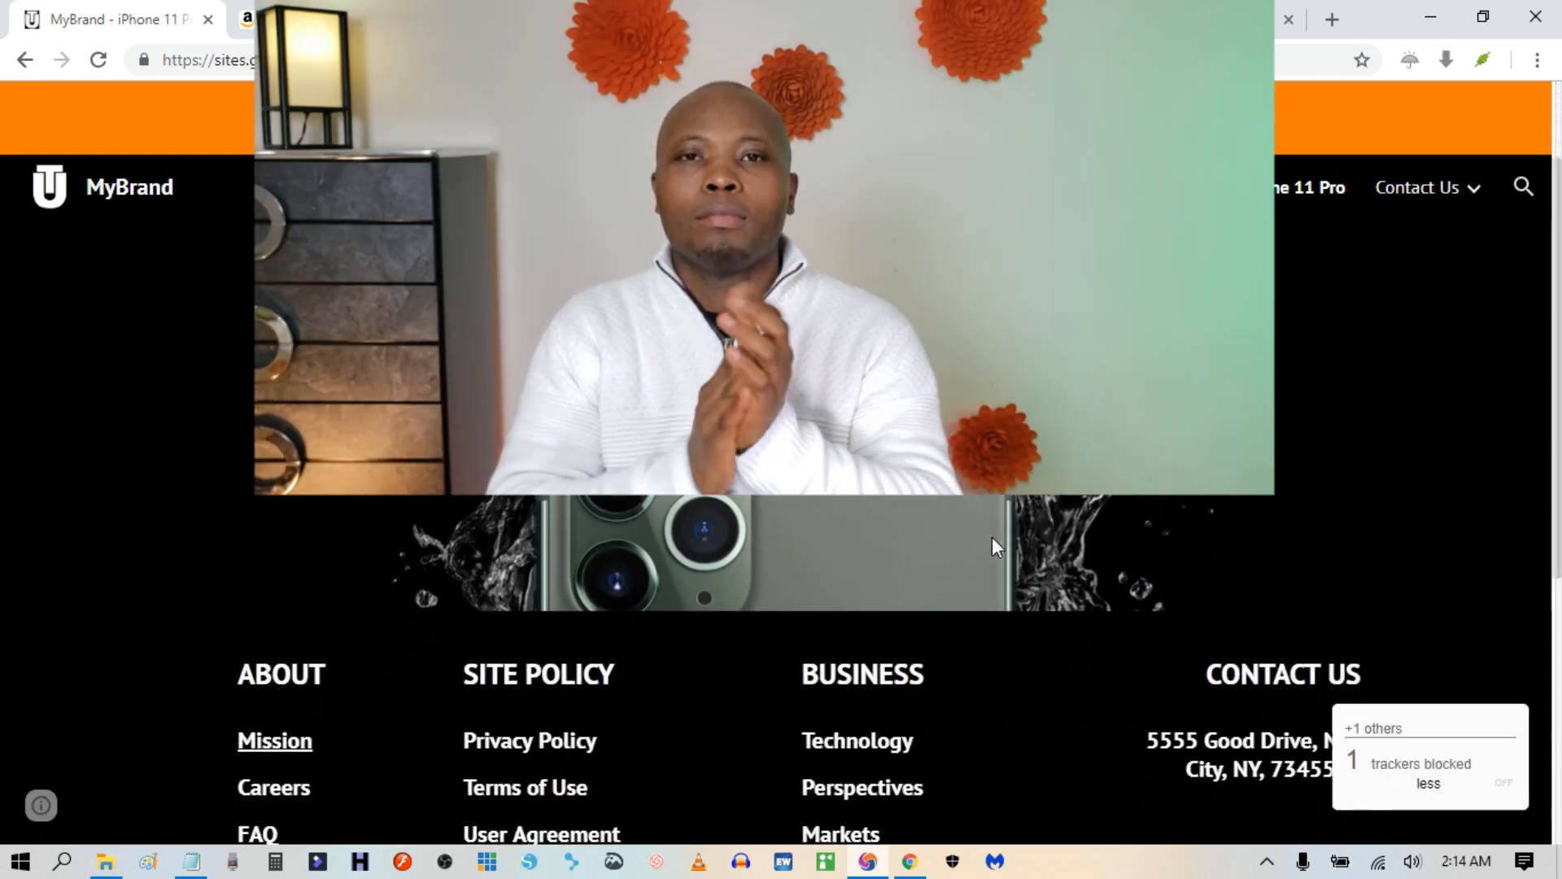
{"action": "scroll", "coordinate": [992, 537], "scroll_direction": "down", "scroll_amount": 1}
{"action": "scroll", "coordinate": [992, 537], "scroll_direction": "up", "scroll_amount": 3}
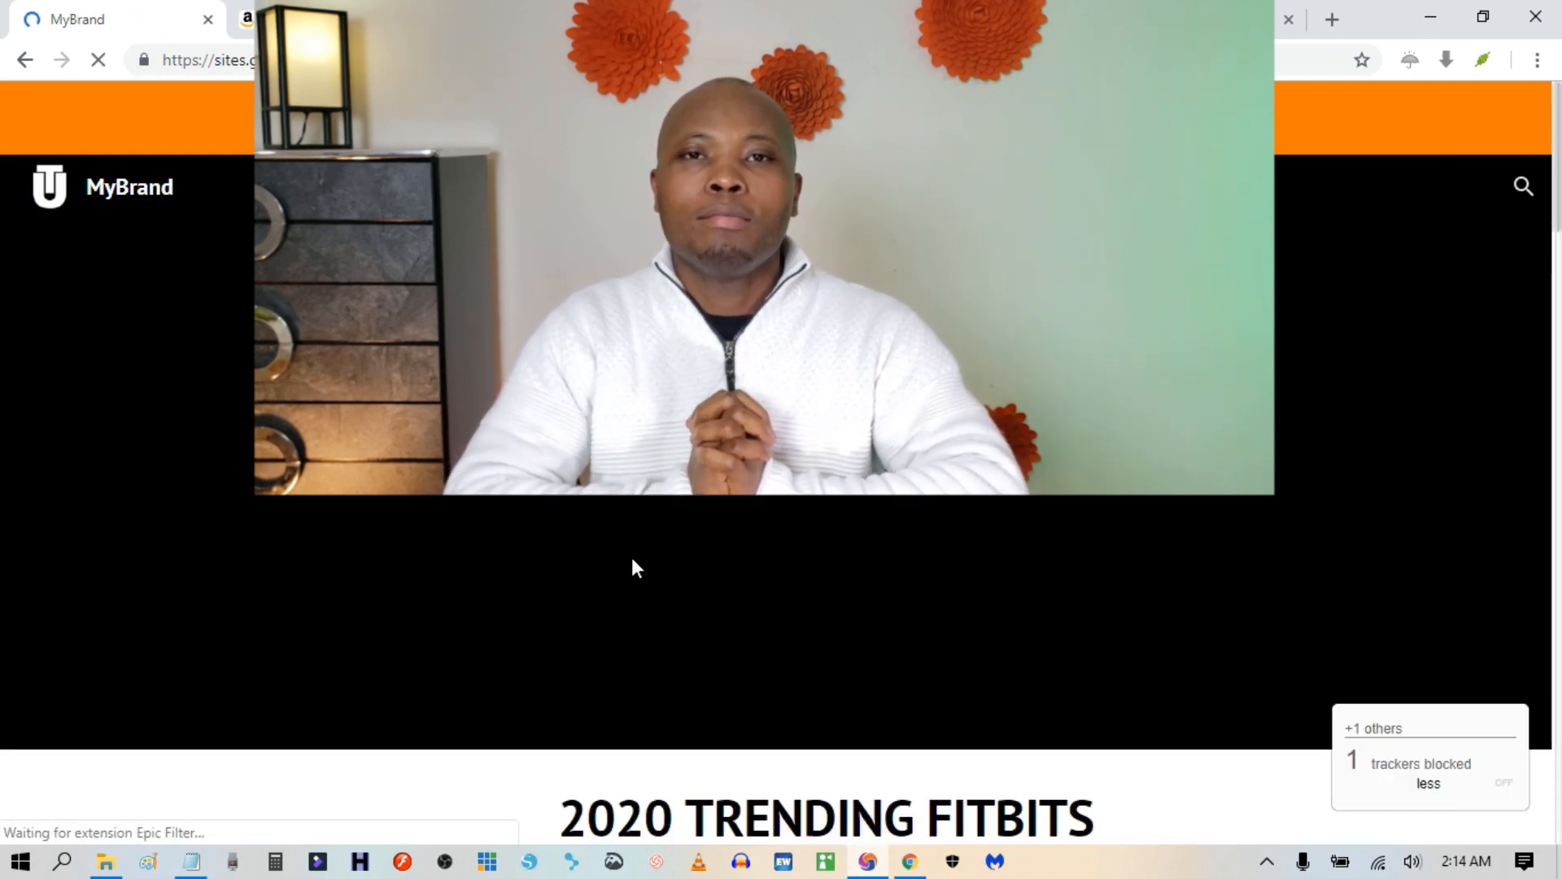
Look through the Home page's Fitbit and cologne sections, then check the footer's Mission link by viewing the Mission page.
{"action": "scroll", "coordinate": [705, 513], "scroll_direction": "down", "scroll_amount": 15}
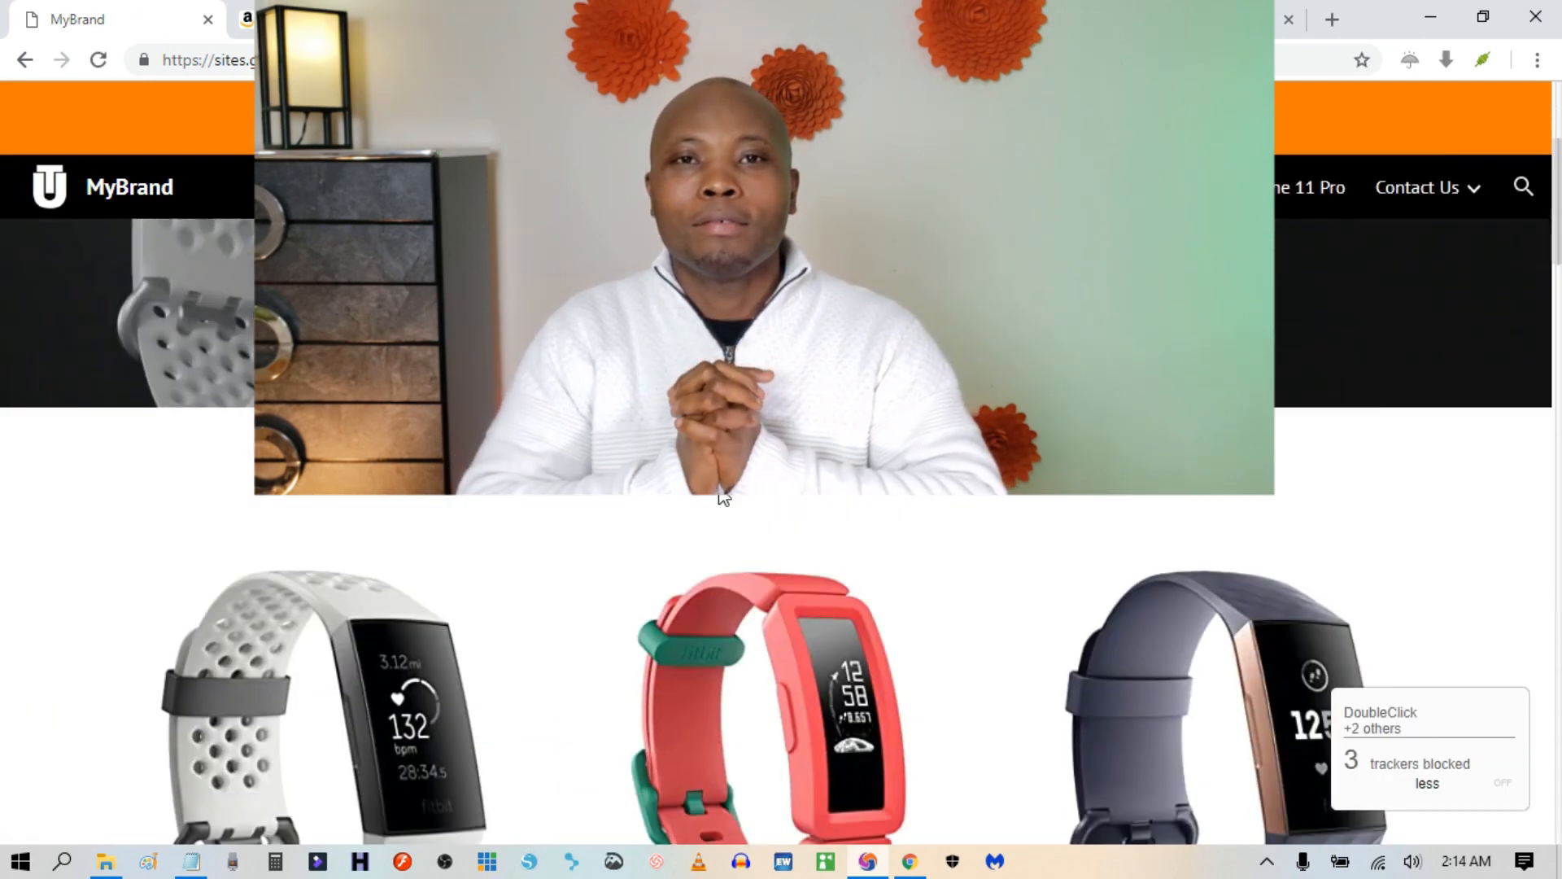
{"action": "scroll", "coordinate": [651, 562], "scroll_direction": "down", "scroll_amount": 15}
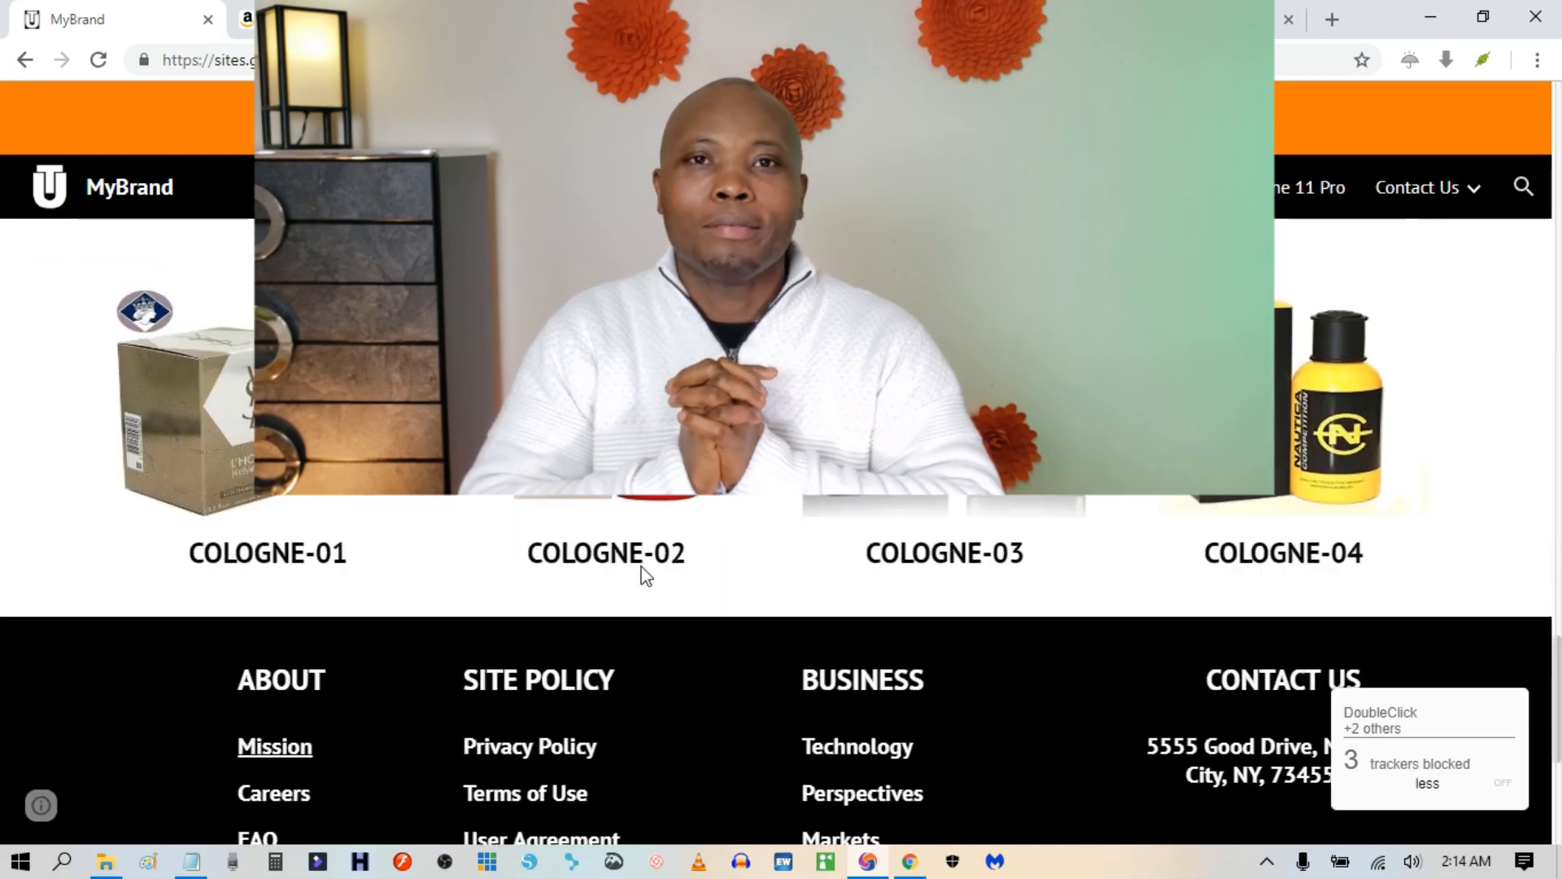
{"action": "scroll", "coordinate": [642, 576], "scroll_direction": "down", "scroll_amount": 2}
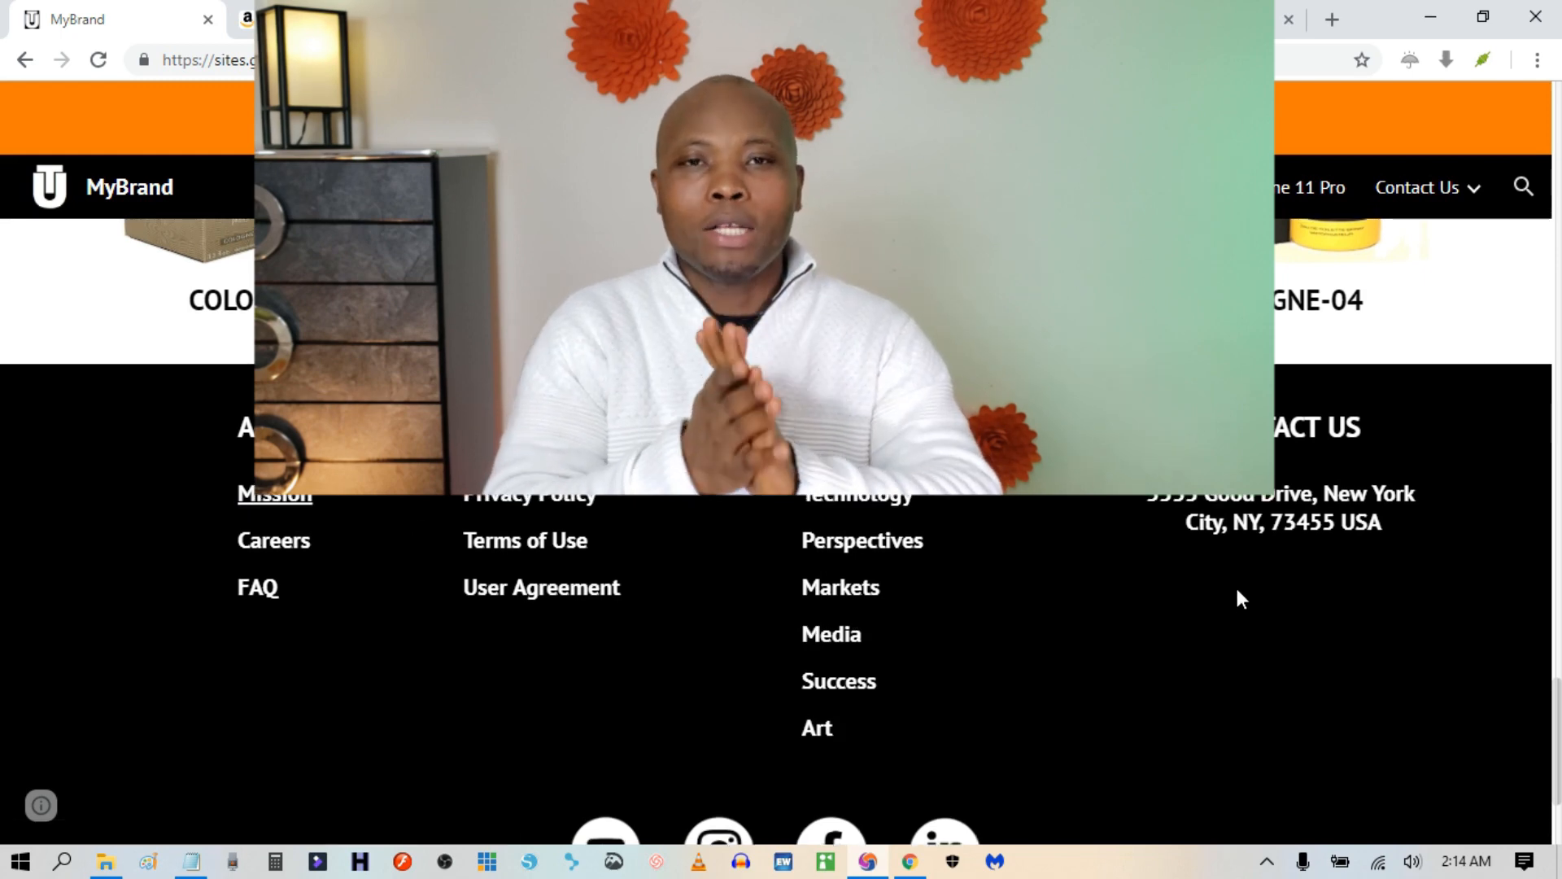
{"action": "scroll", "coordinate": [1543, 245], "scroll_direction": "up", "scroll_amount": 4}
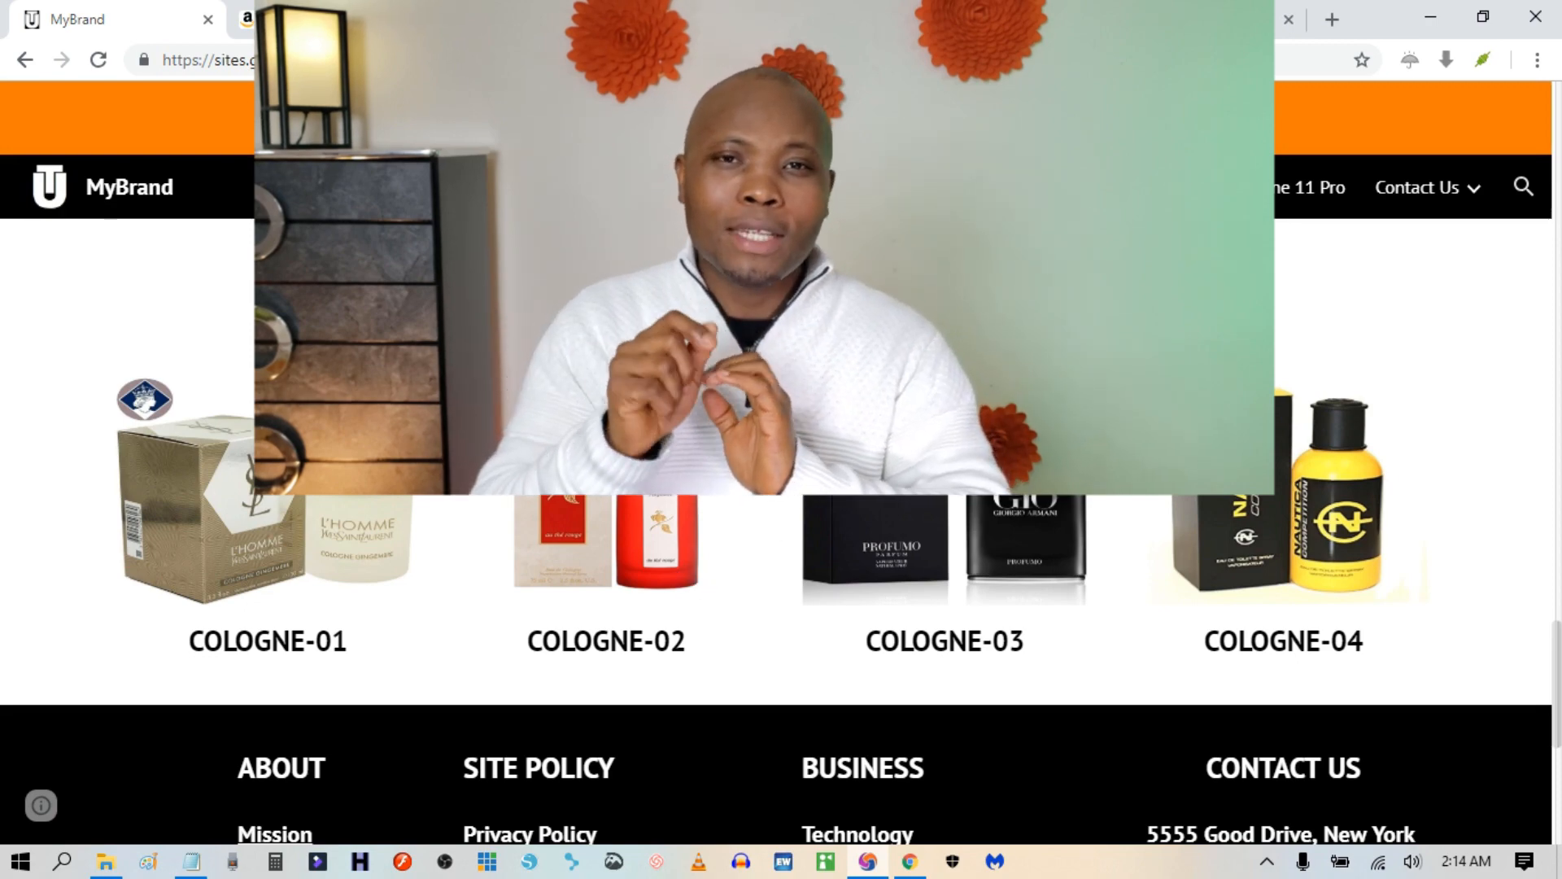
{"action": "scroll", "coordinate": [412, 669], "scroll_direction": "down", "scroll_amount": 5}
{"action": "left_click", "coordinate": [275, 377]}
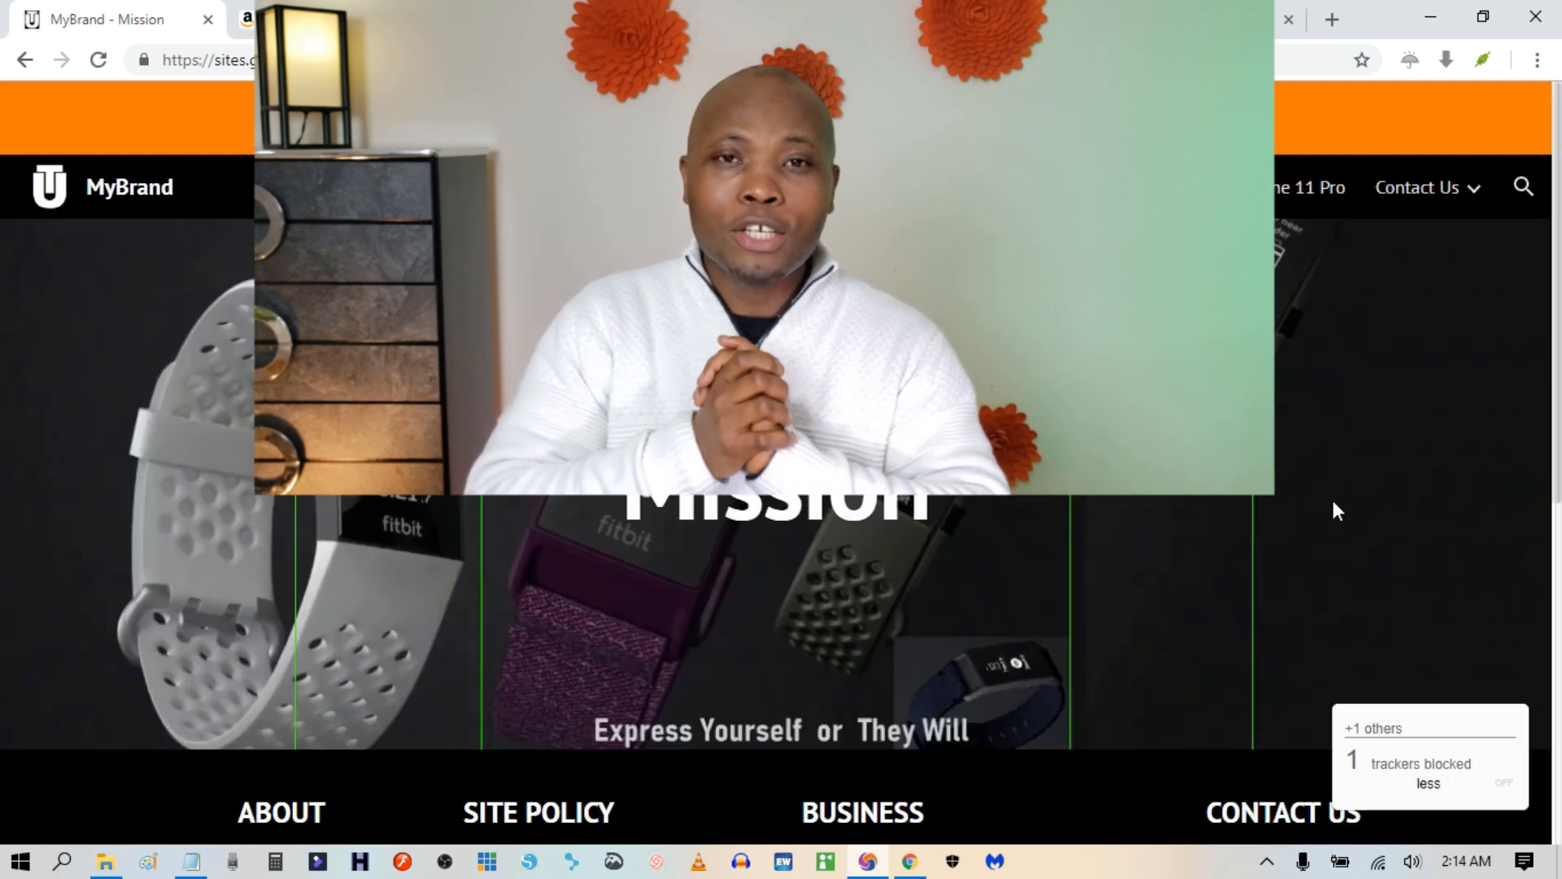
{"action": "left_click_drag", "start_coordinate": [623, 508], "coordinate": [936, 509]}
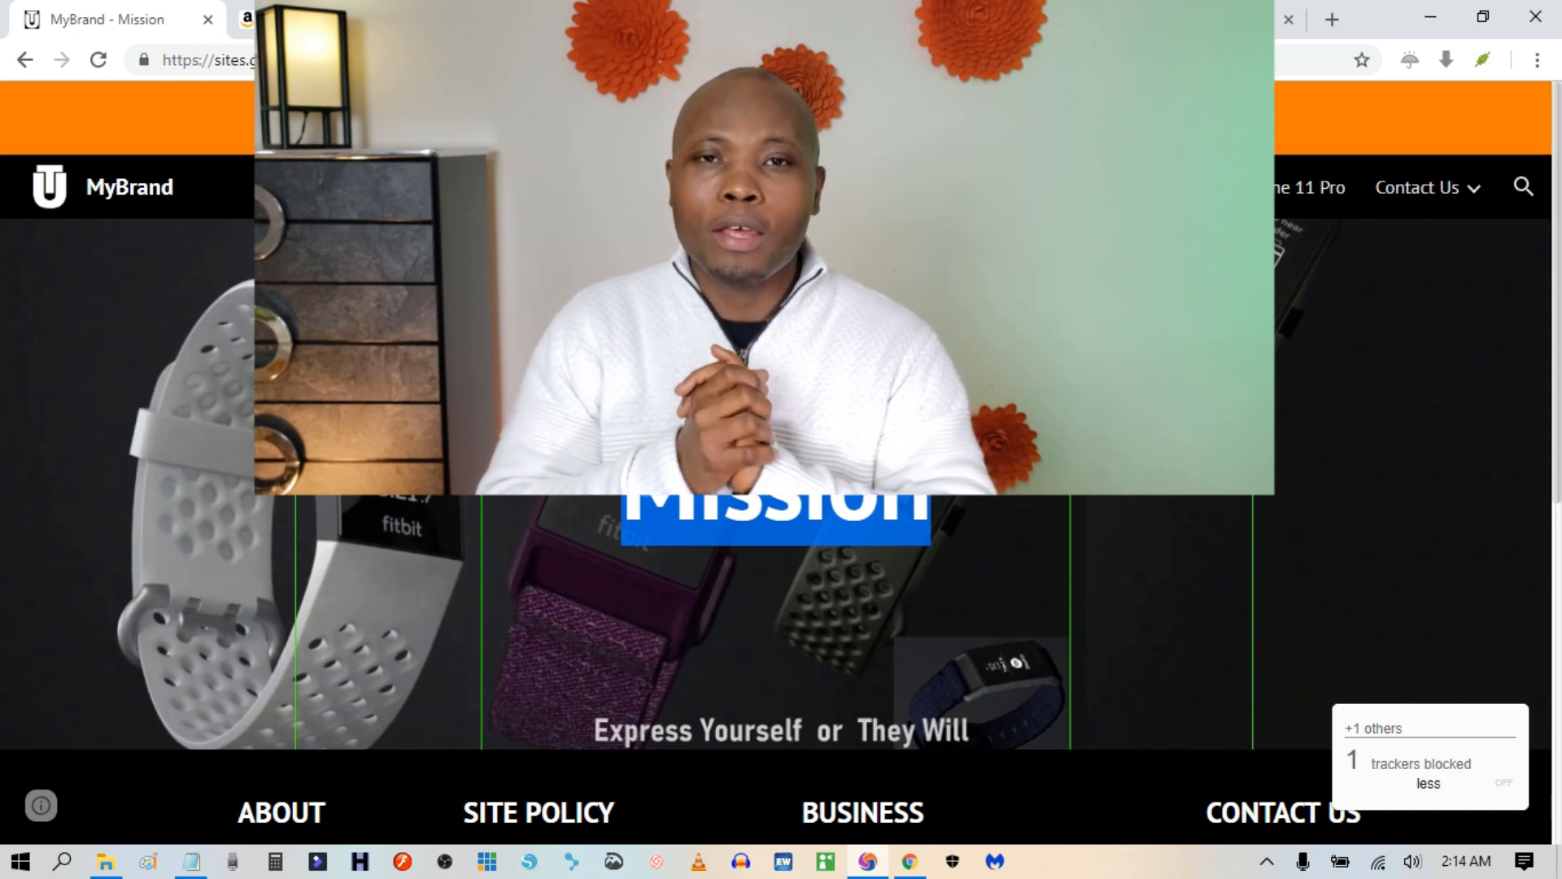
Go back to the Home page, review its Fitbit products and footer, and reopen the Mission page from the footer.
{"action": "left_click", "coordinate": [976, 187]}
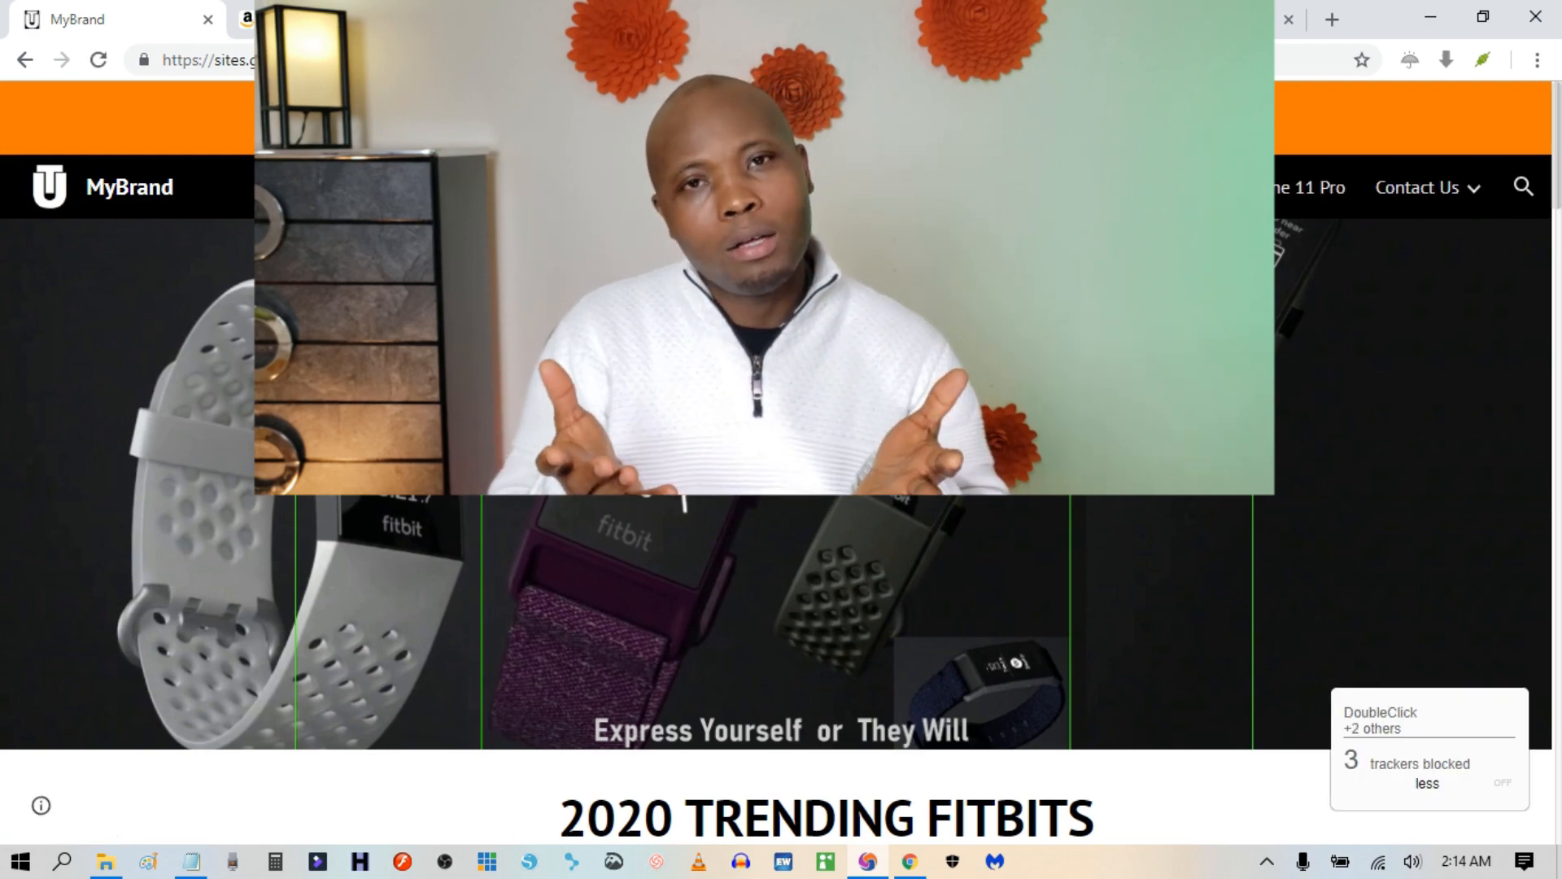
{"action": "scroll", "coordinate": [885, 502], "scroll_direction": "down", "scroll_amount": 15}
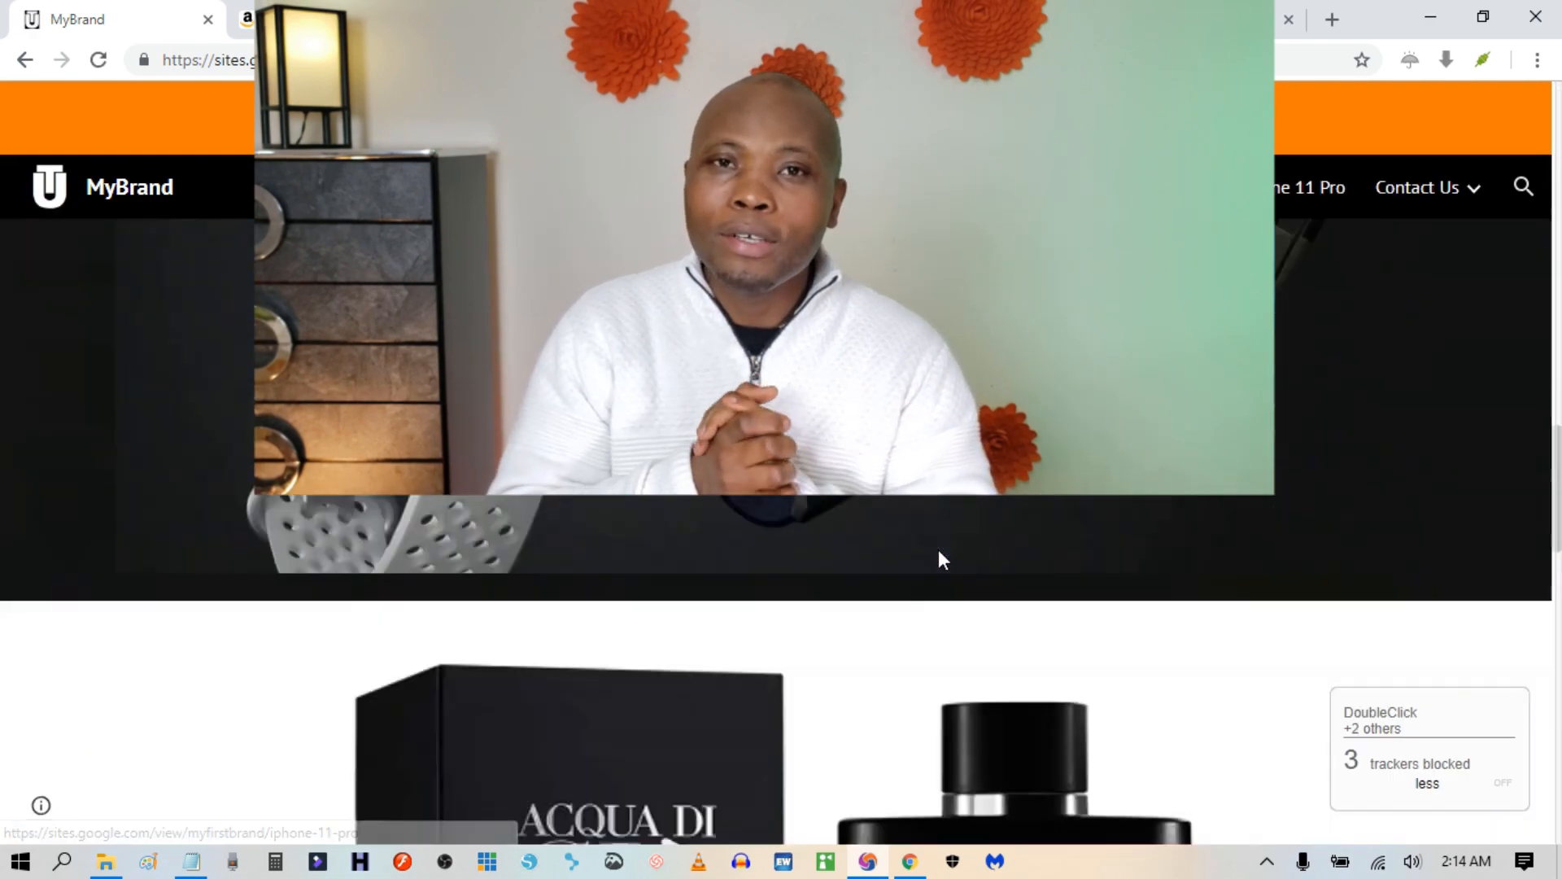
{"action": "scroll", "coordinate": [939, 550], "scroll_direction": "up", "scroll_amount": 10}
{"action": "scroll", "coordinate": [699, 636], "scroll_direction": "down", "scroll_amount": 4}
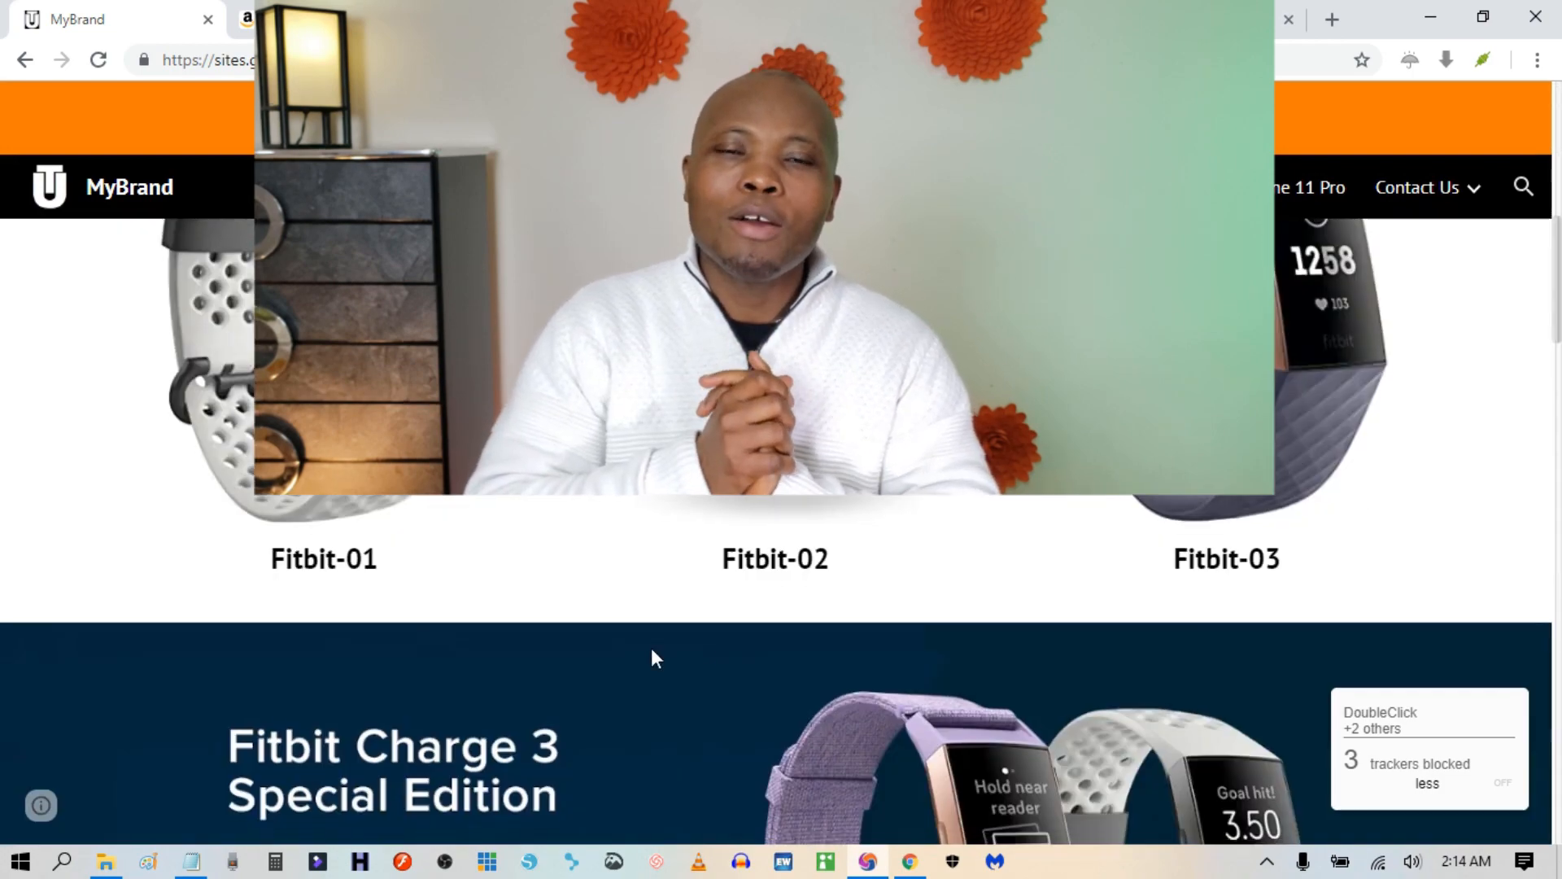
{"action": "scroll", "coordinate": [700, 636], "scroll_direction": "down", "scroll_amount": 15}
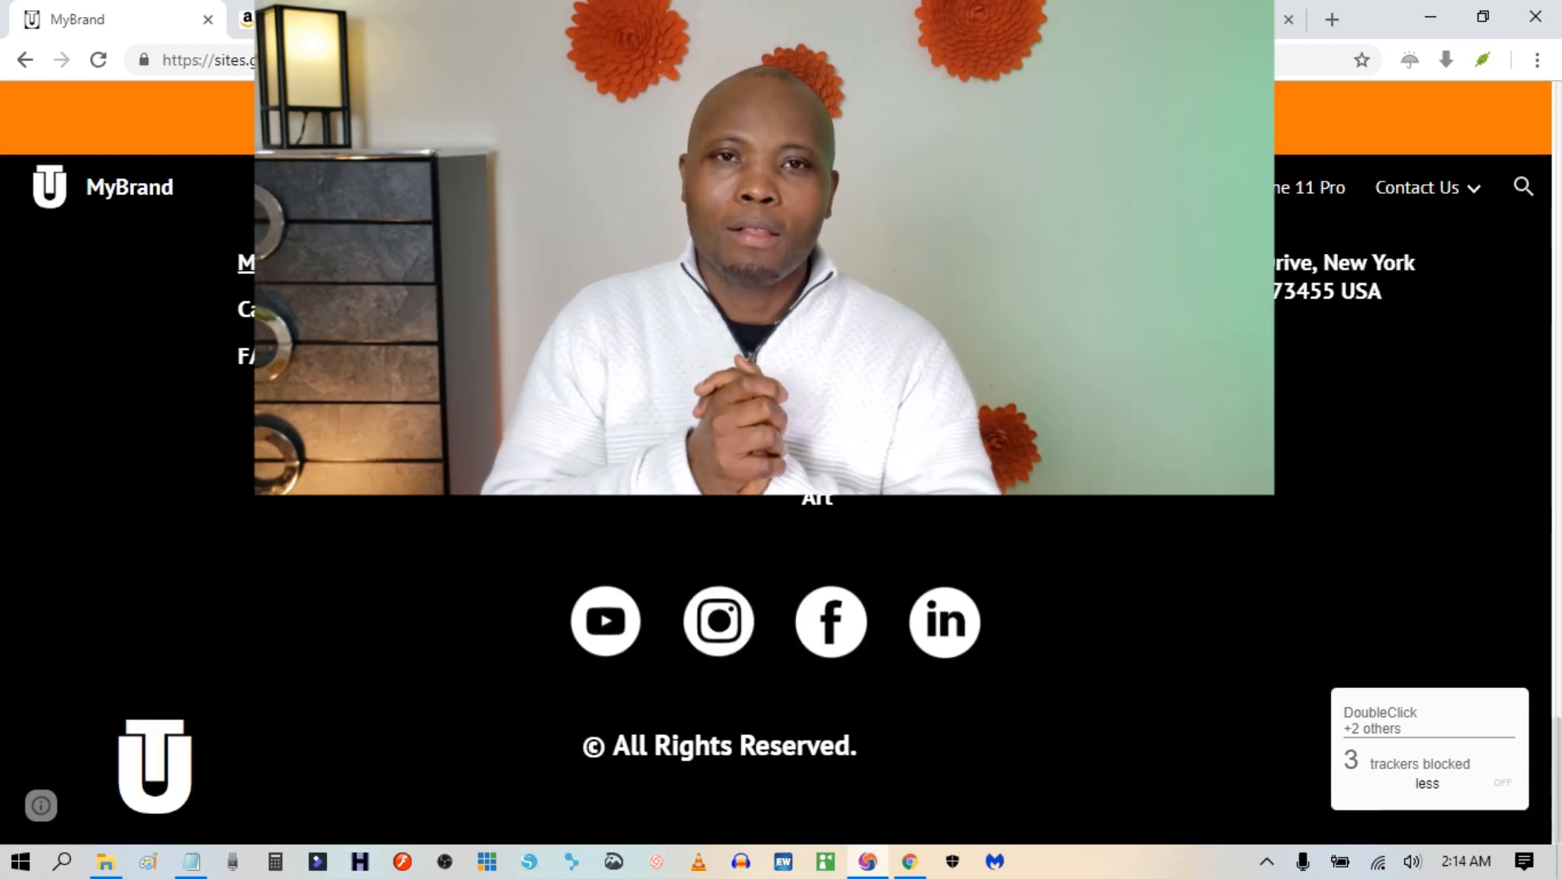
{"action": "left_click", "coordinate": [275, 264]}
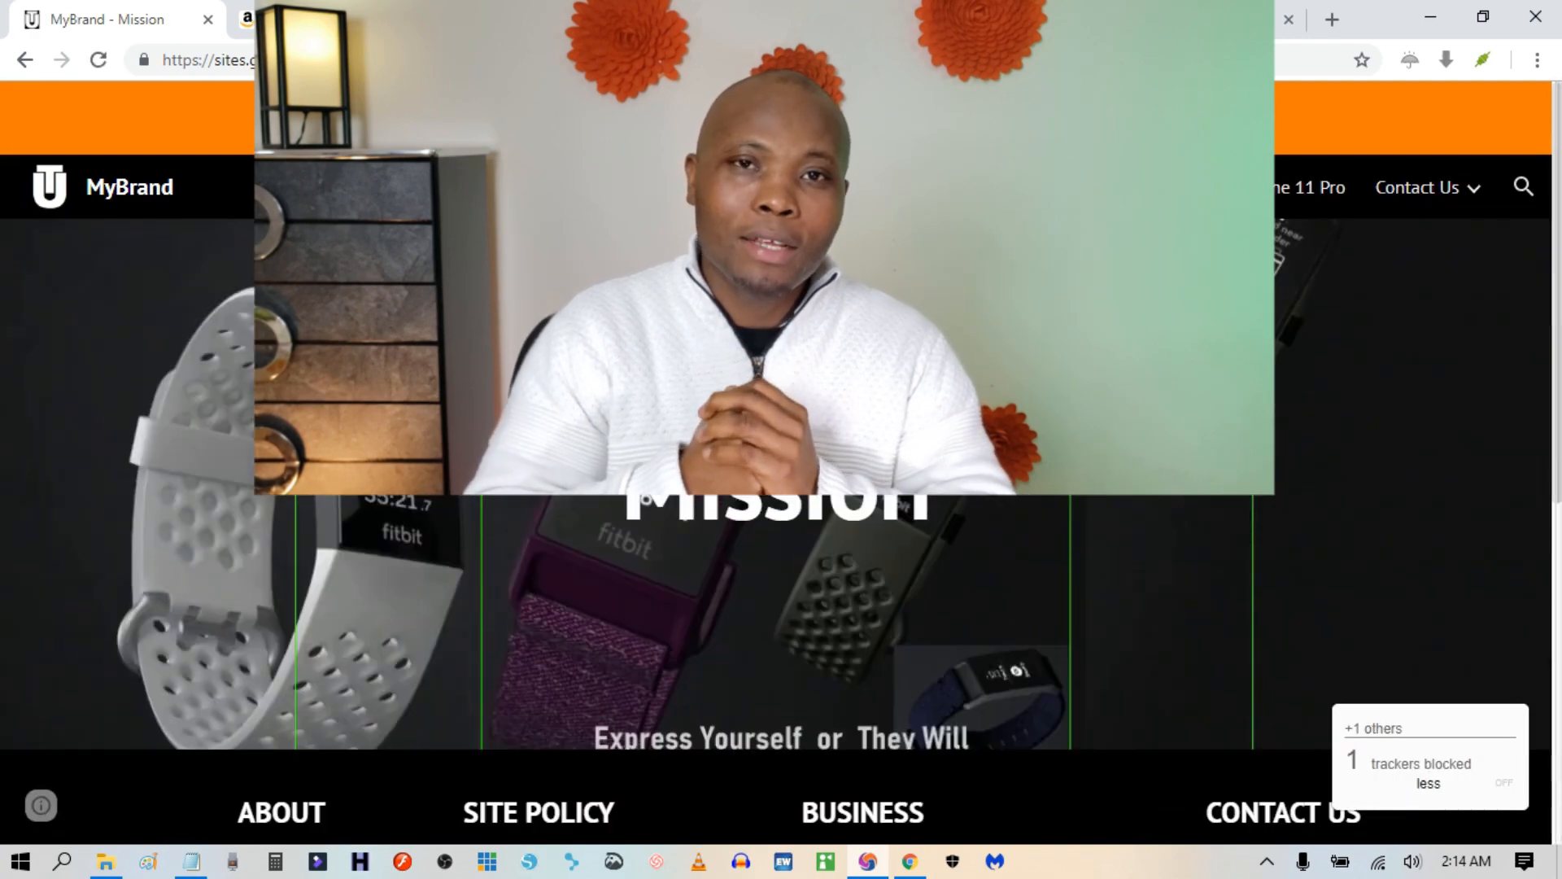
Open the Contact Us page and check it down to the footer's social links and copyright line.
{"action": "mouse_move", "coordinate": [1405, 199]}
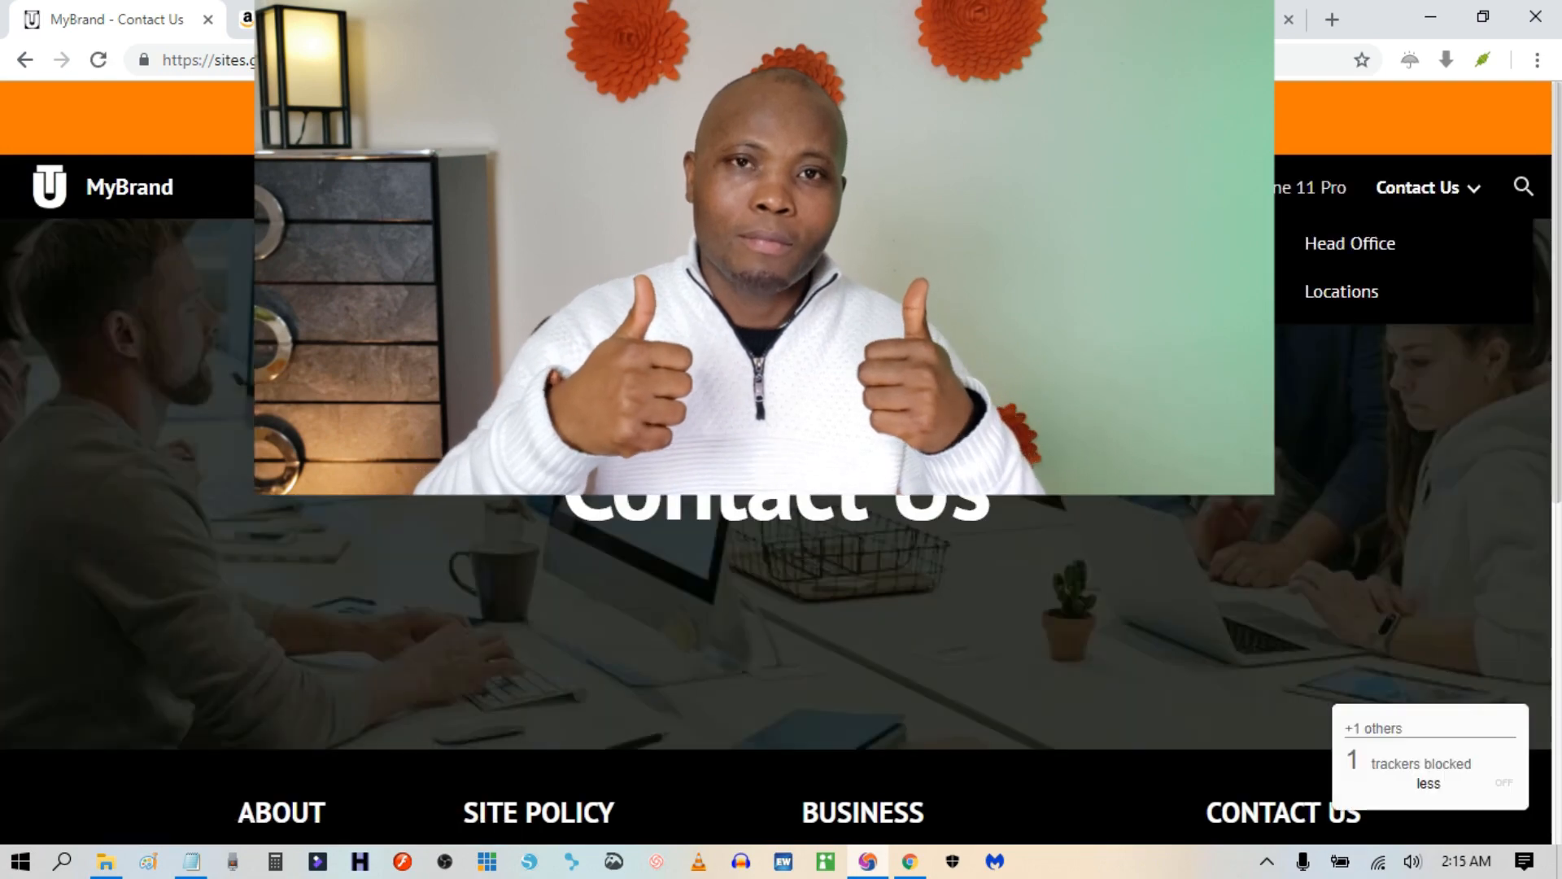
{"action": "scroll", "coordinate": [1129, 608], "scroll_direction": "down", "scroll_amount": 7}
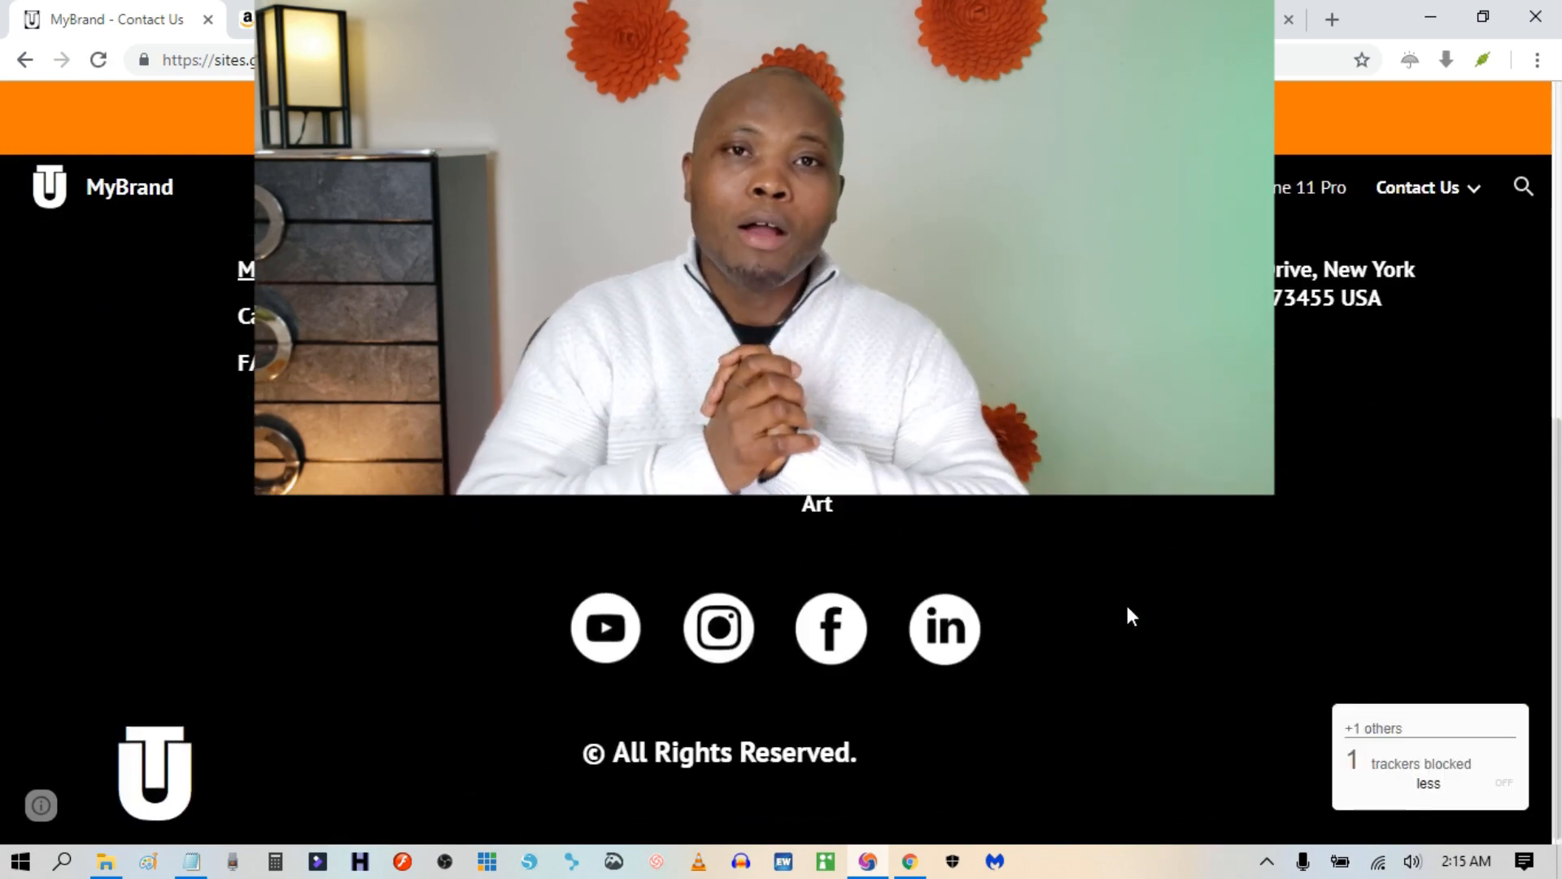
{"action": "scroll", "coordinate": [1128, 606], "scroll_direction": "up", "scroll_amount": 7}
Return to the Home page and look over the Fitbit Charge 3 section, perfume carousel and colognes down to the footer.
{"action": "left_click", "coordinate": [977, 187]}
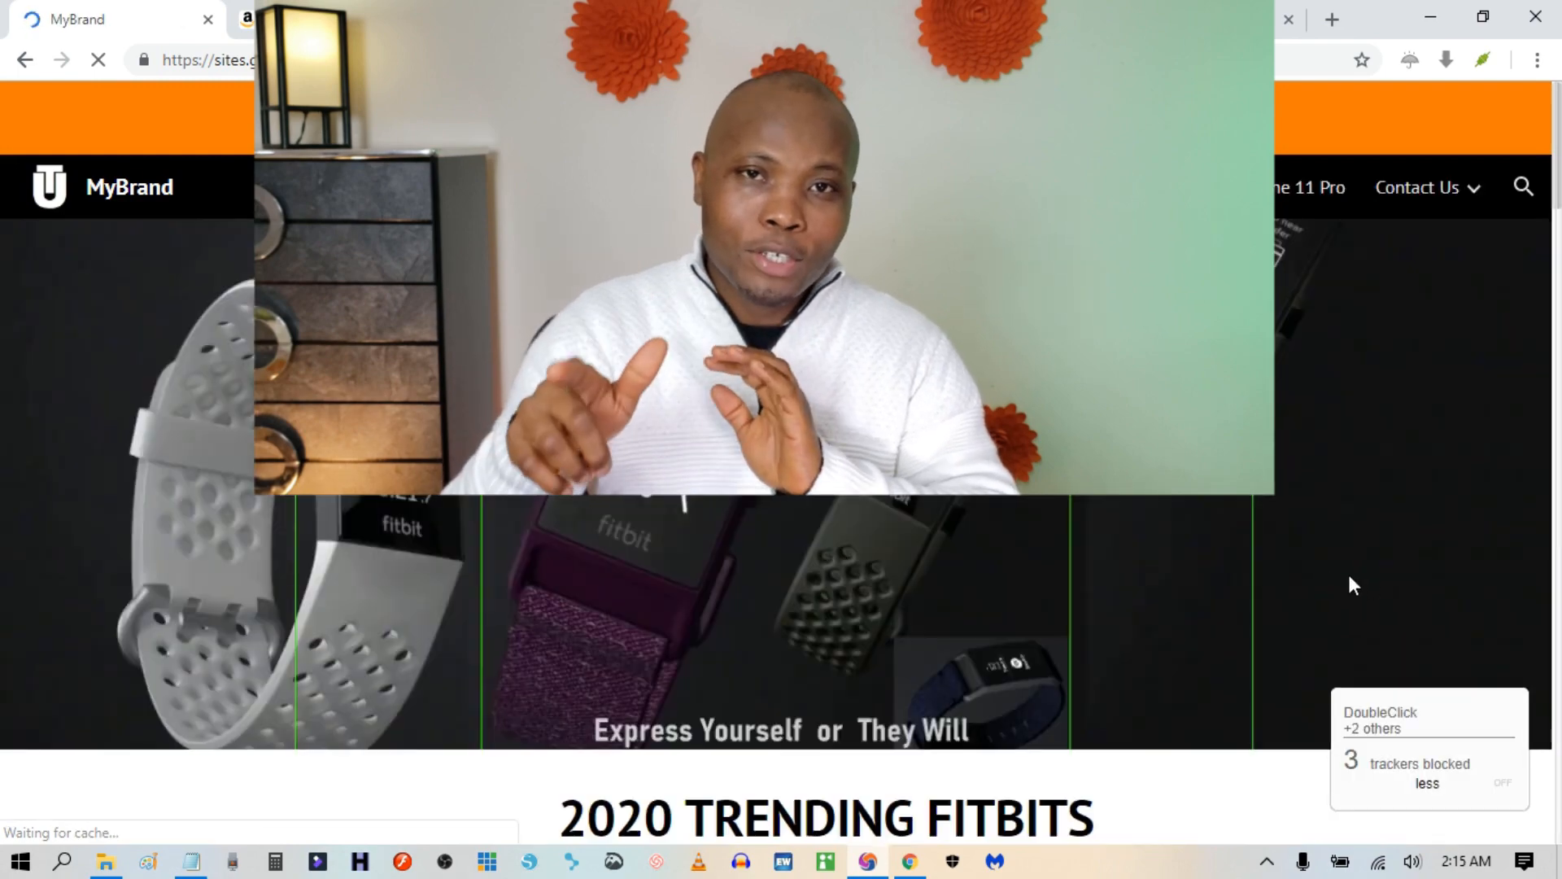
{"action": "scroll", "coordinate": [1218, 593], "scroll_direction": "down", "scroll_amount": 10}
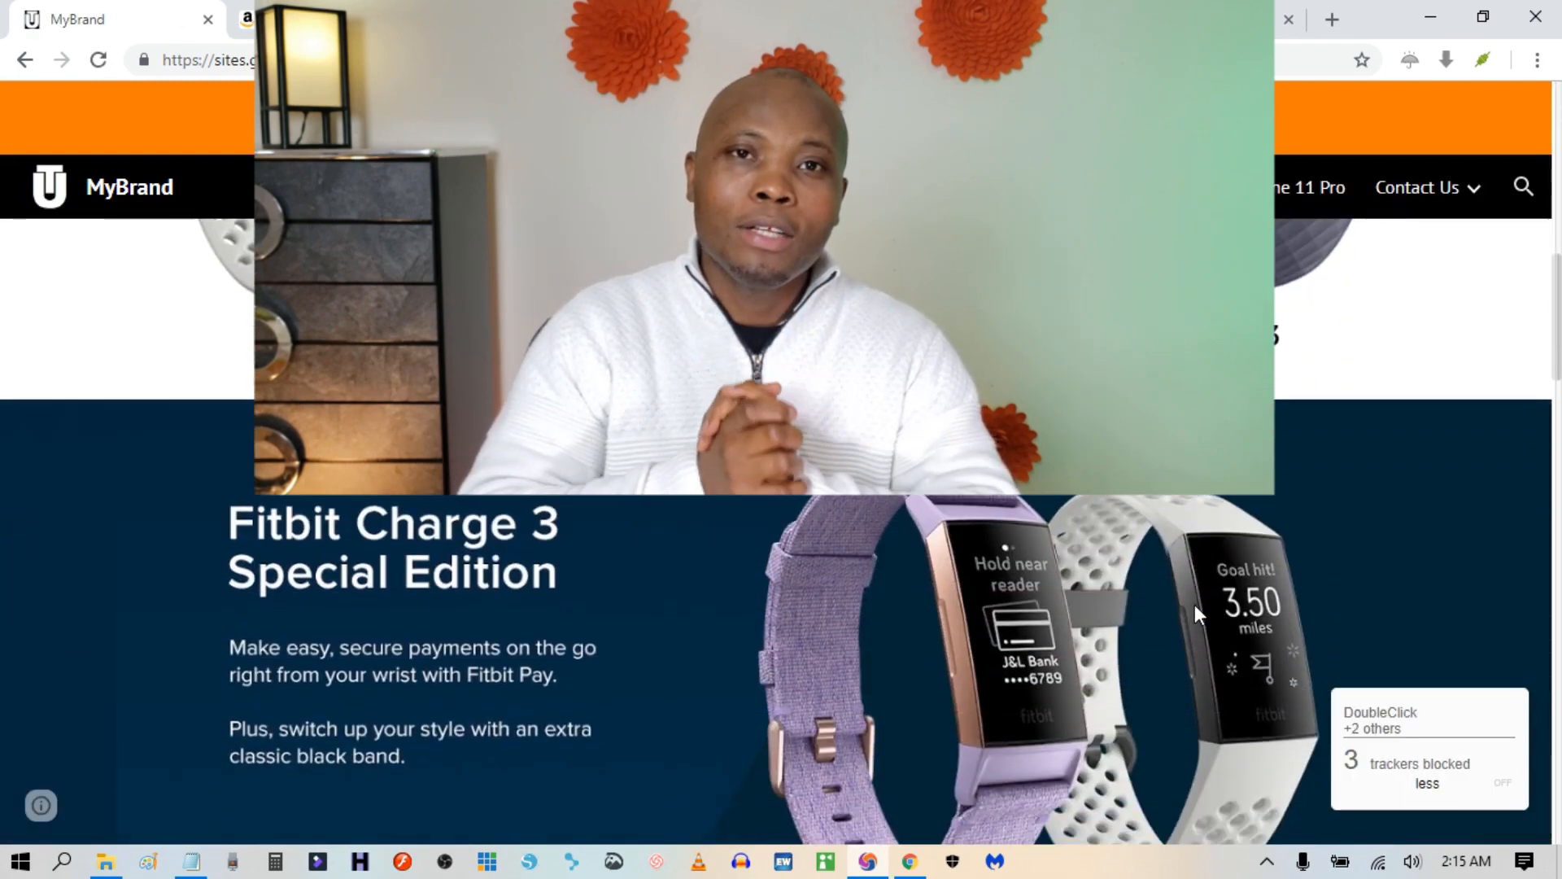
{"action": "scroll", "coordinate": [1195, 622], "scroll_direction": "down", "scroll_amount": 12}
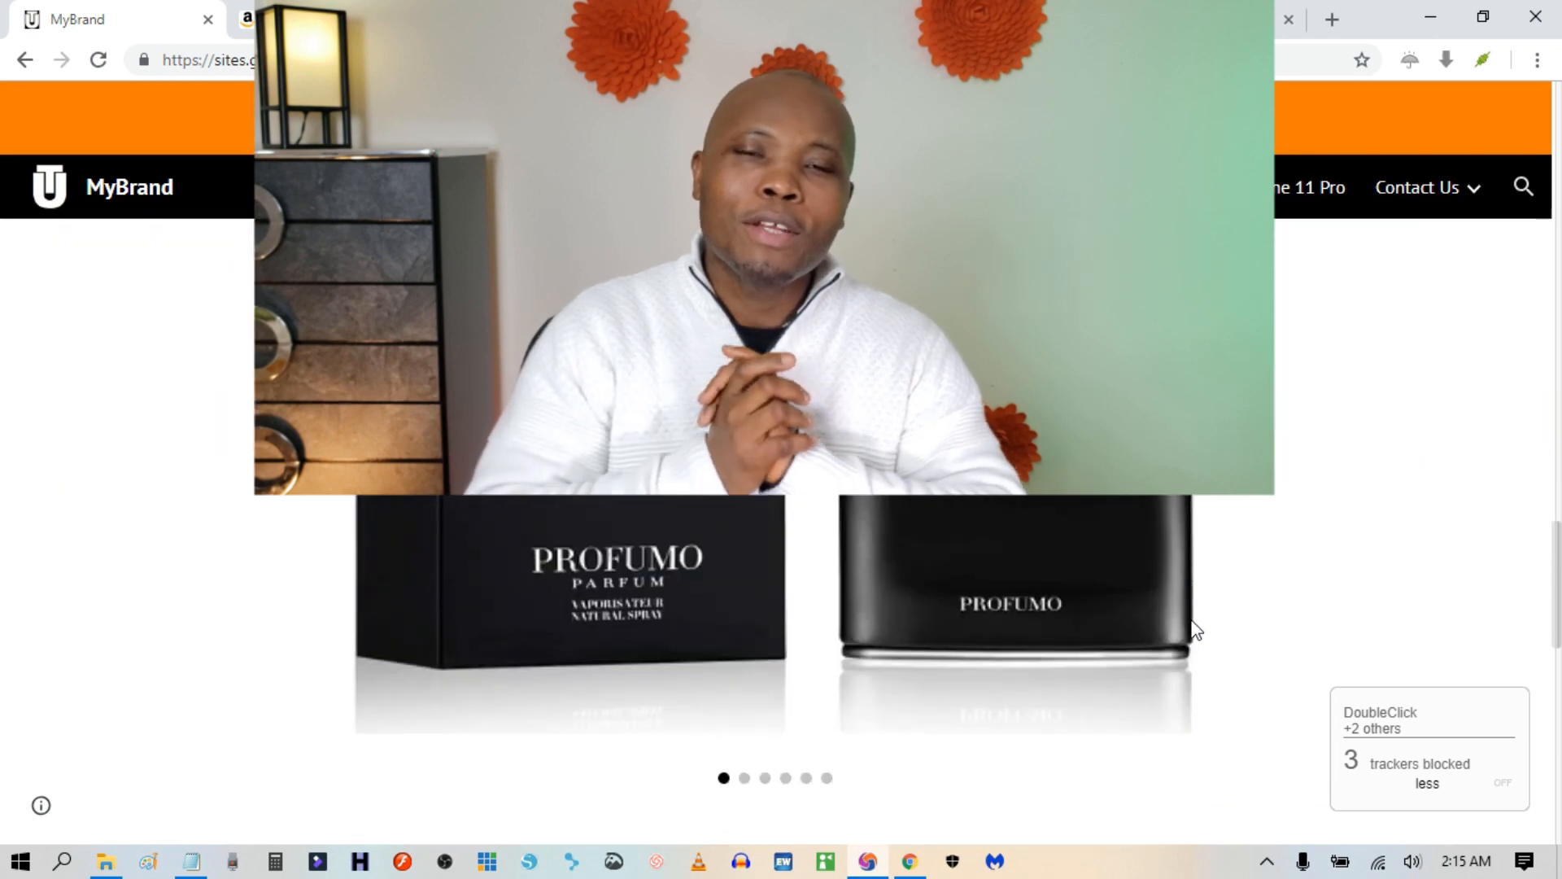
{"action": "scroll", "coordinate": [1192, 618], "scroll_direction": "down", "scroll_amount": 7}
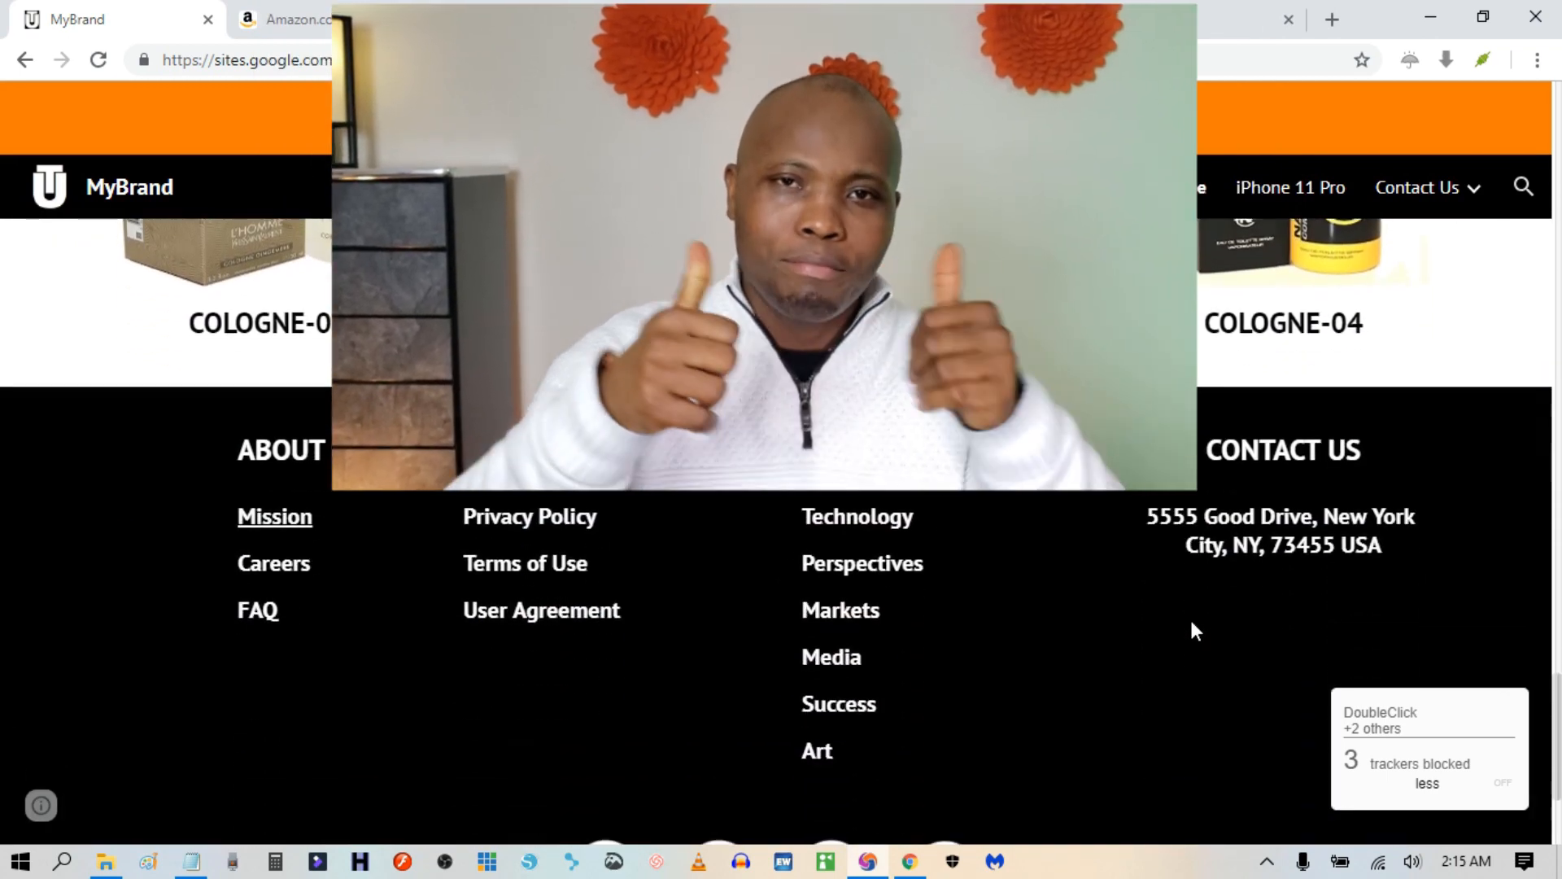